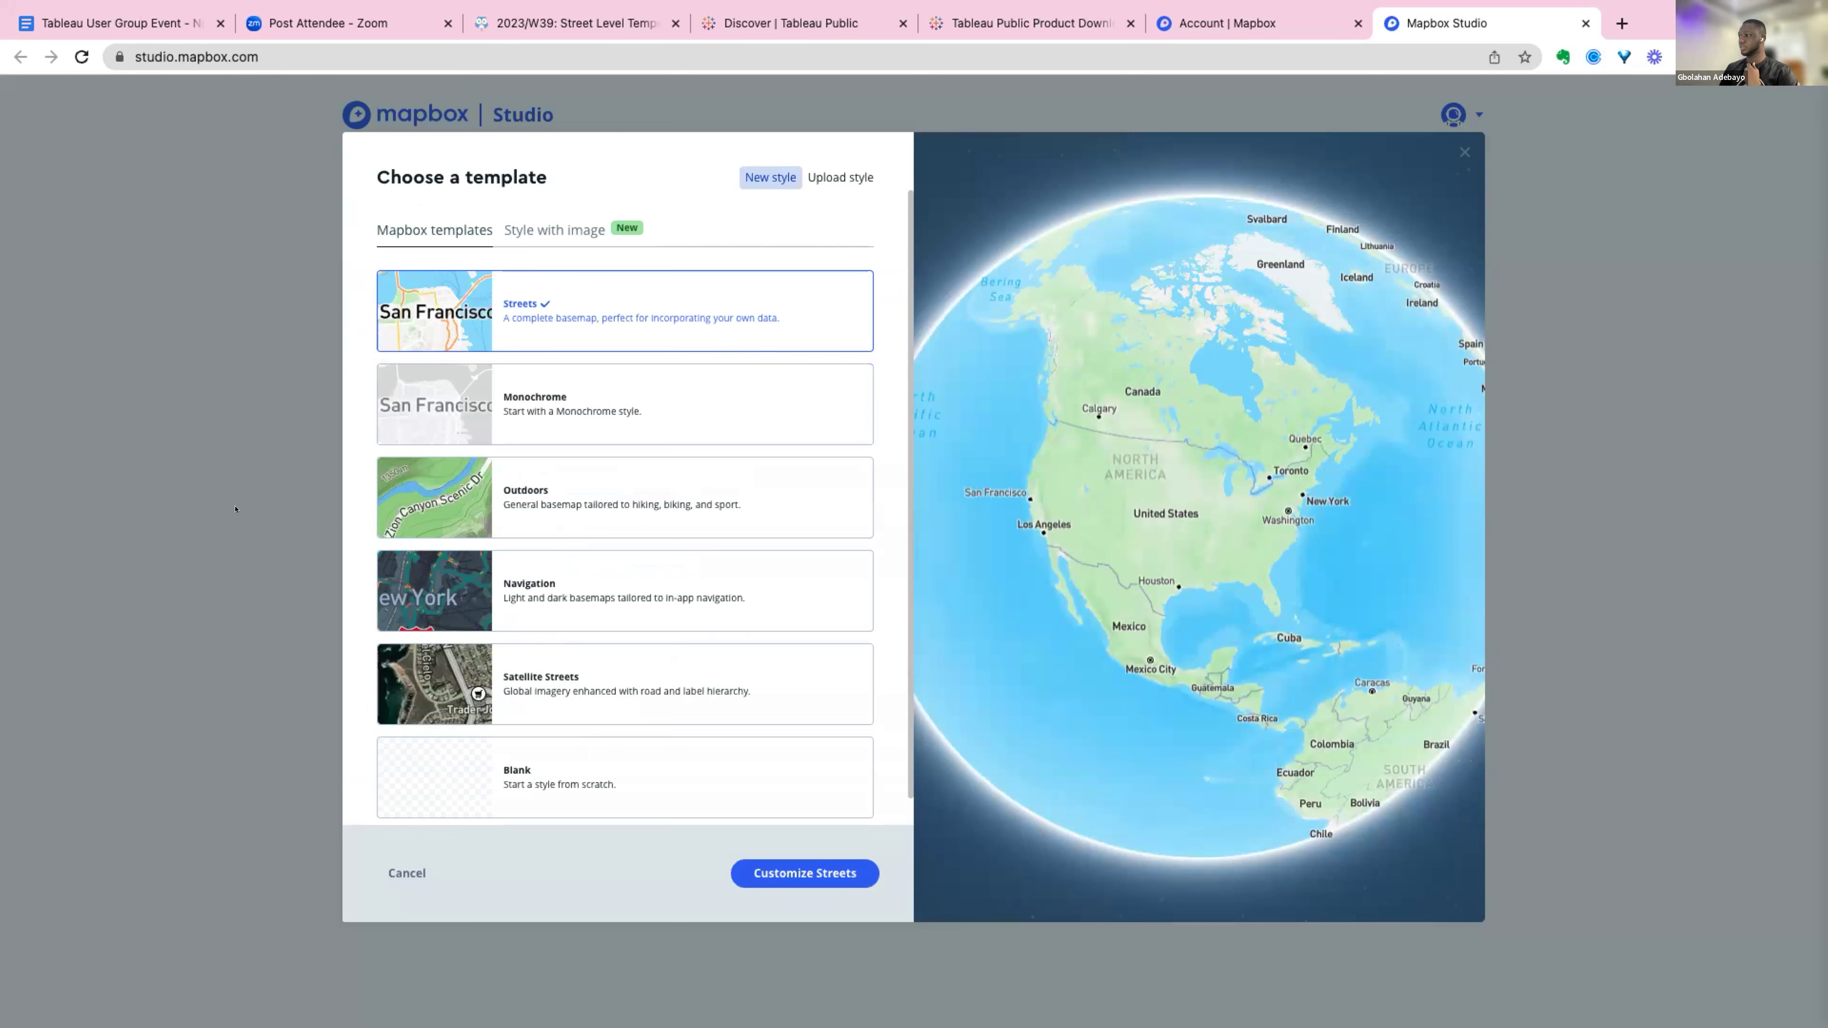
Choose the Monochrome template and preview its Dark, Sky, Bubblegum, Midnight and Golden variations.
{"action": "left_click", "coordinate": [556, 407]}
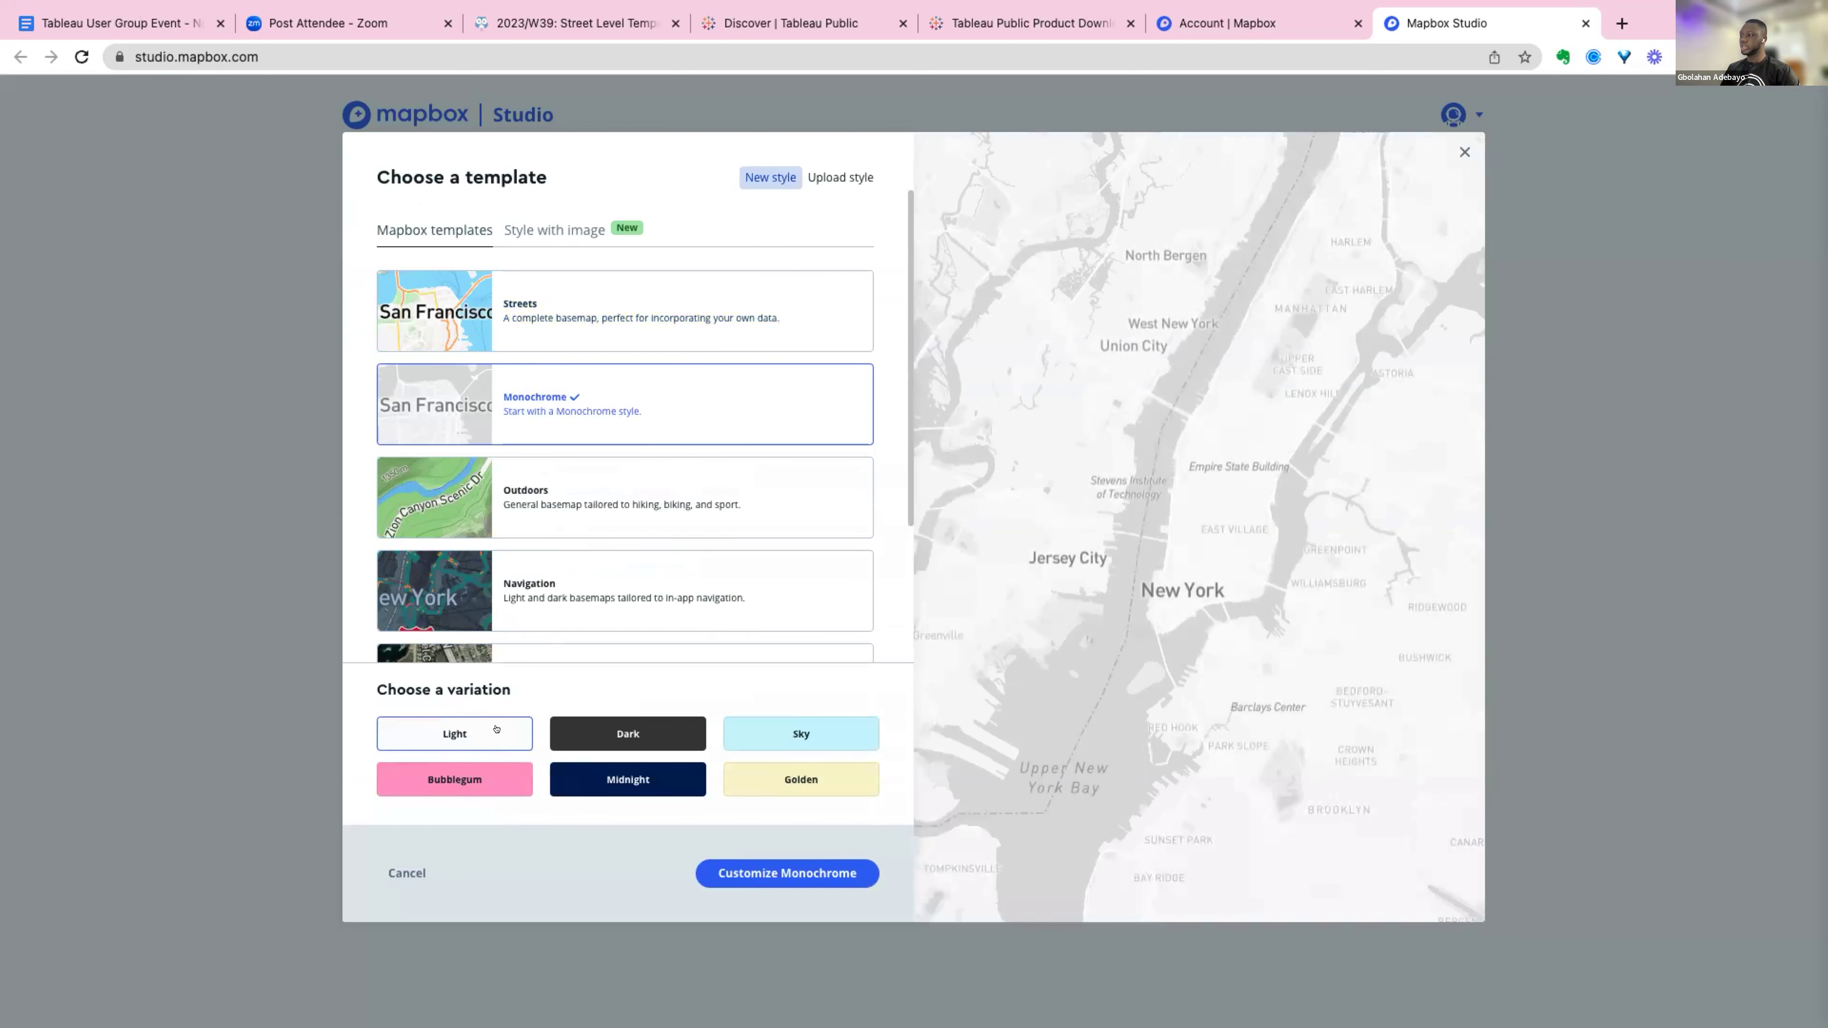
{"action": "left_click", "coordinate": [572, 729]}
{"action": "left_click", "coordinate": [753, 737]}
{"action": "left_click", "coordinate": [475, 781]}
{"action": "left_click", "coordinate": [575, 786]}
{"action": "left_click", "coordinate": [764, 778]}
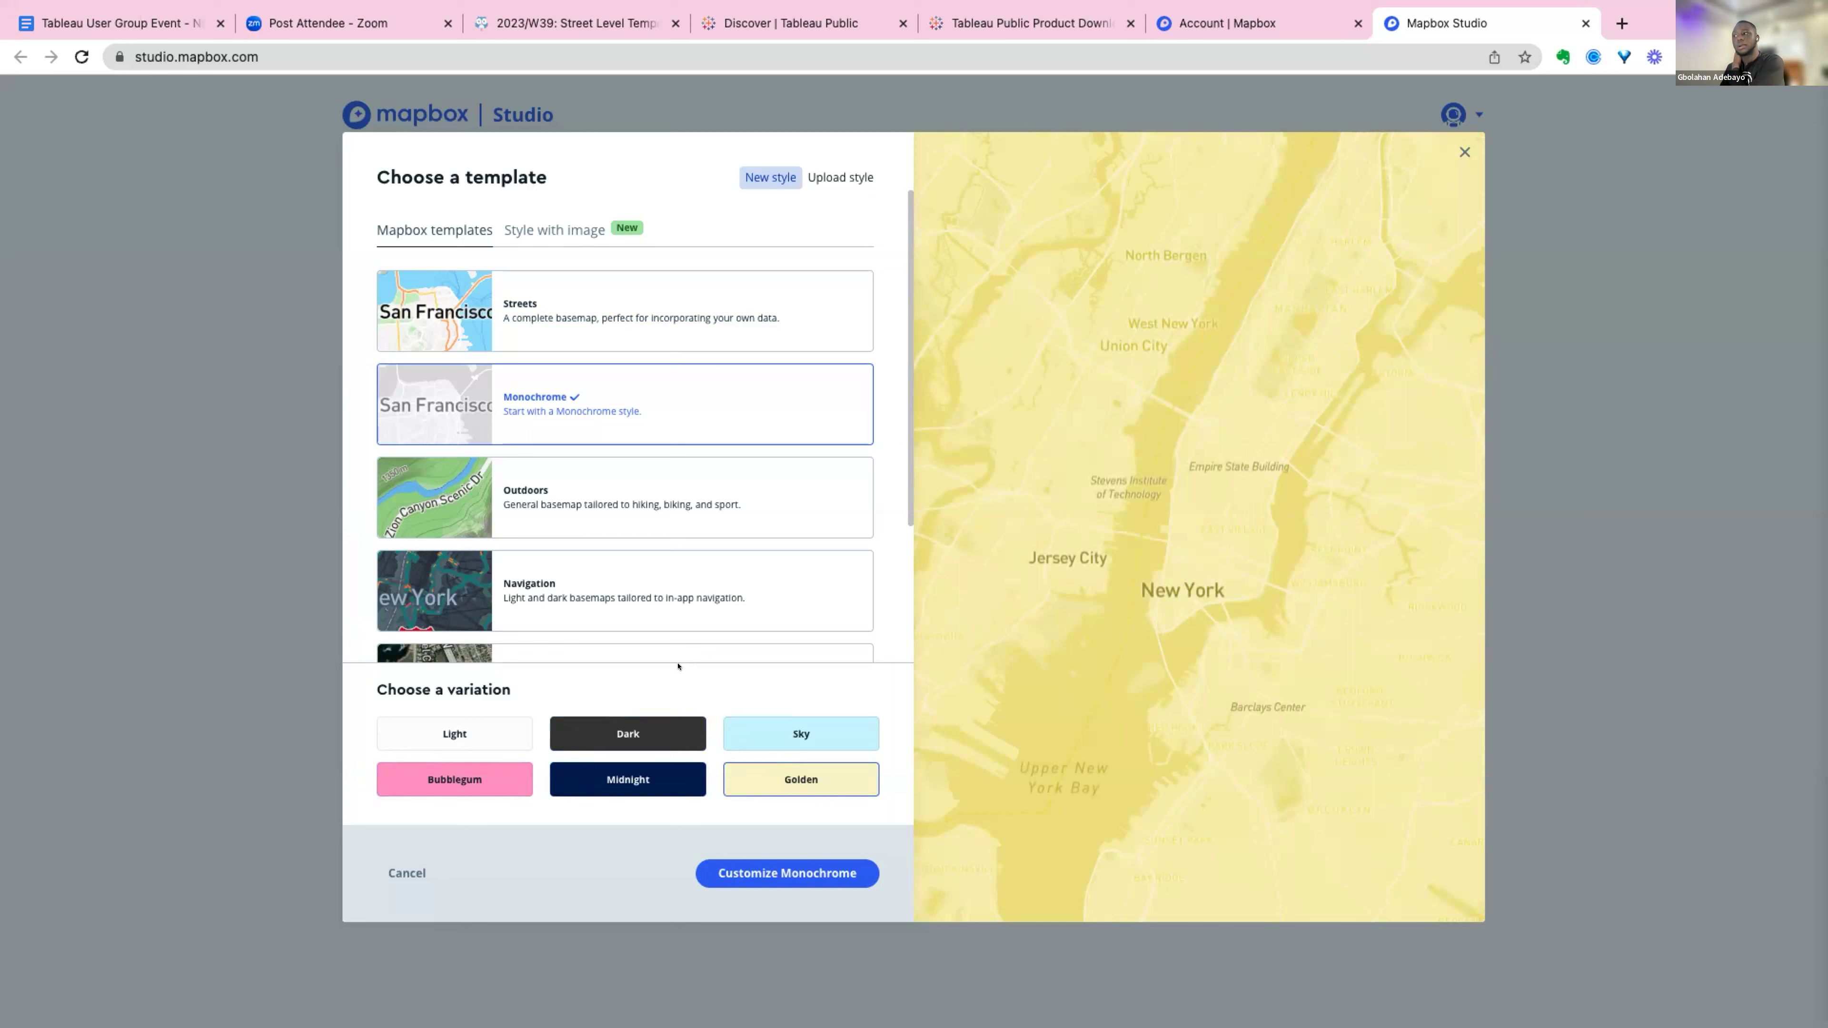
Compare the Light and Dark variations and start a new Monochrome style using Light.
{"action": "left_click", "coordinate": [496, 725]}
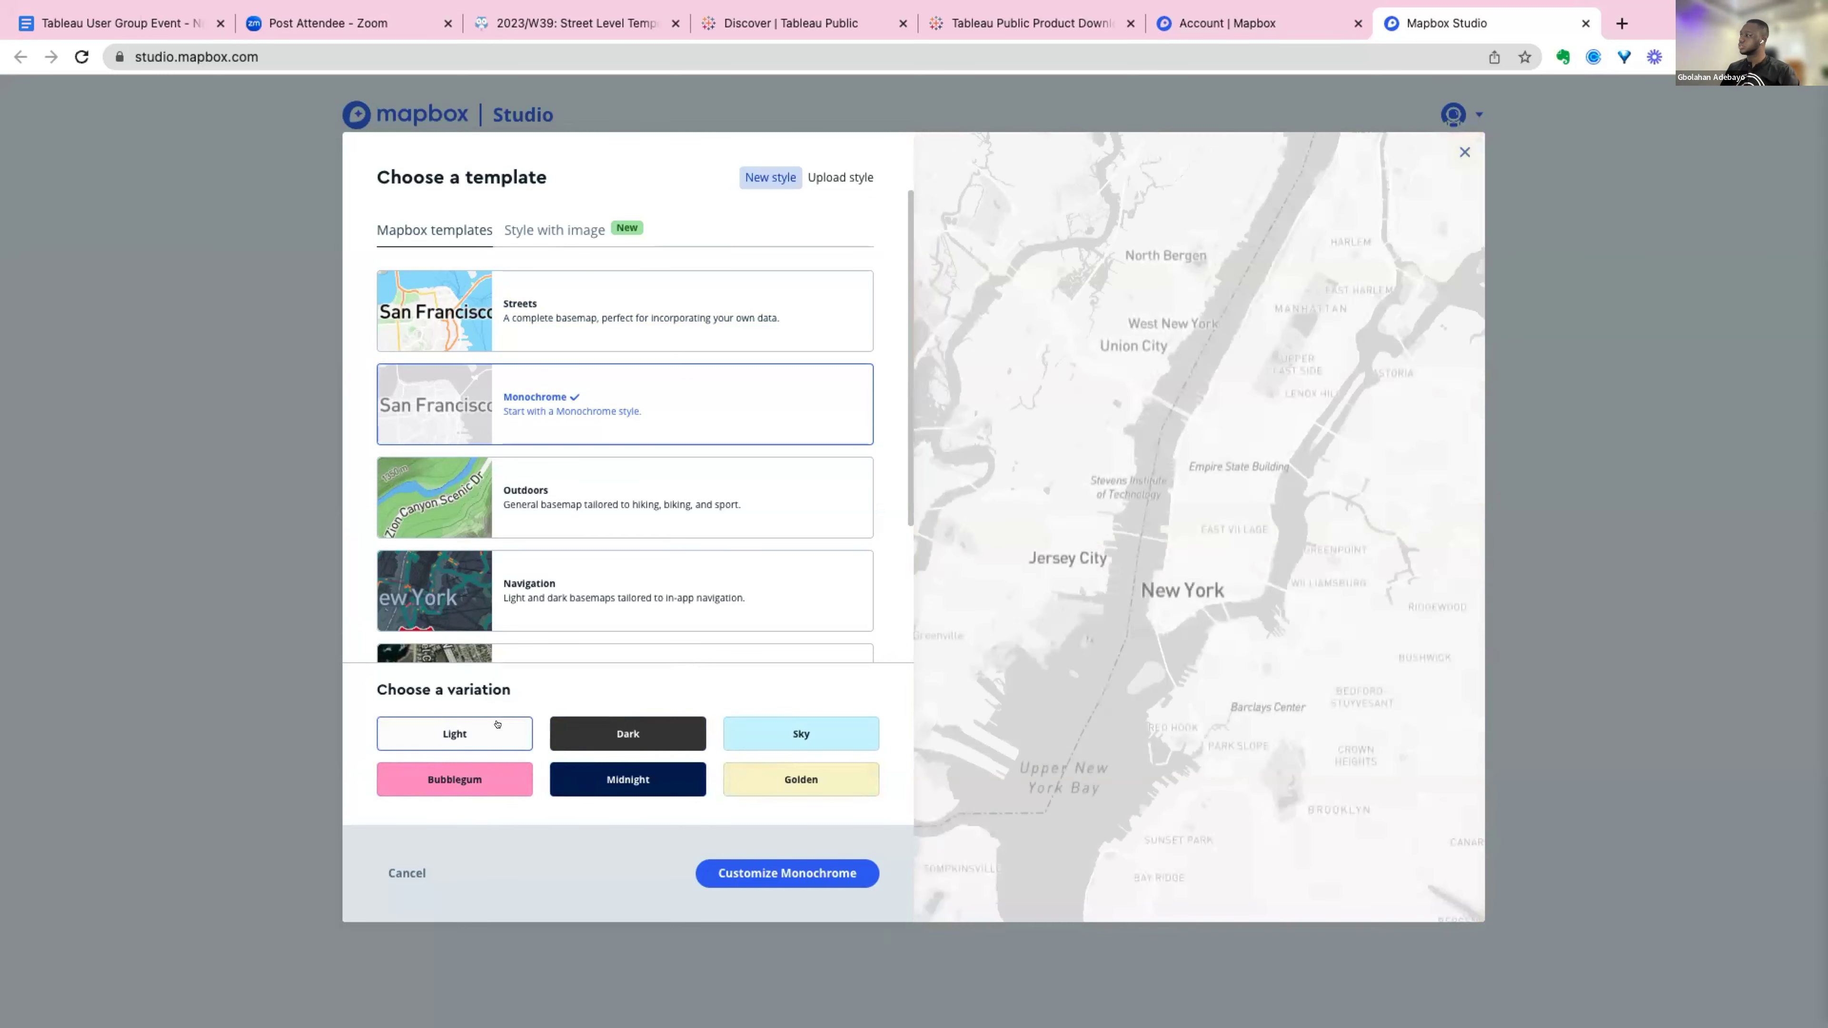
{"action": "left_click", "coordinate": [556, 729]}
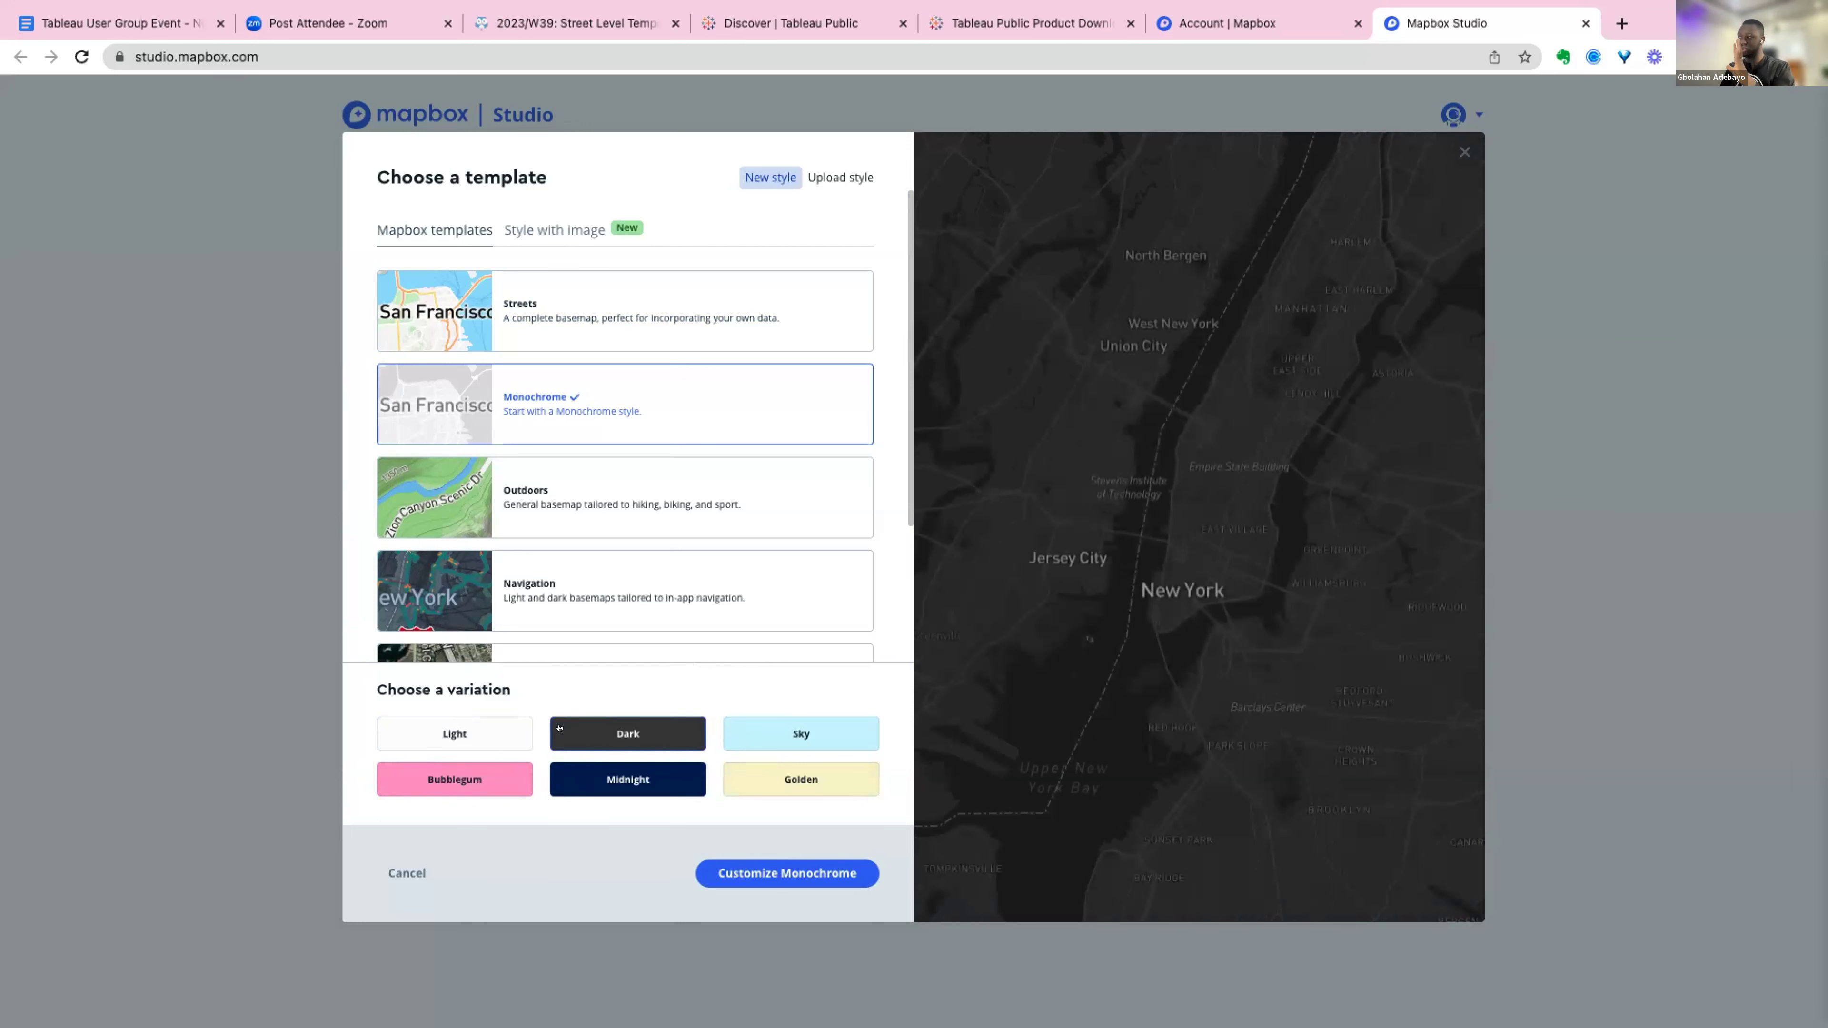
{"action": "left_click", "coordinate": [513, 724]}
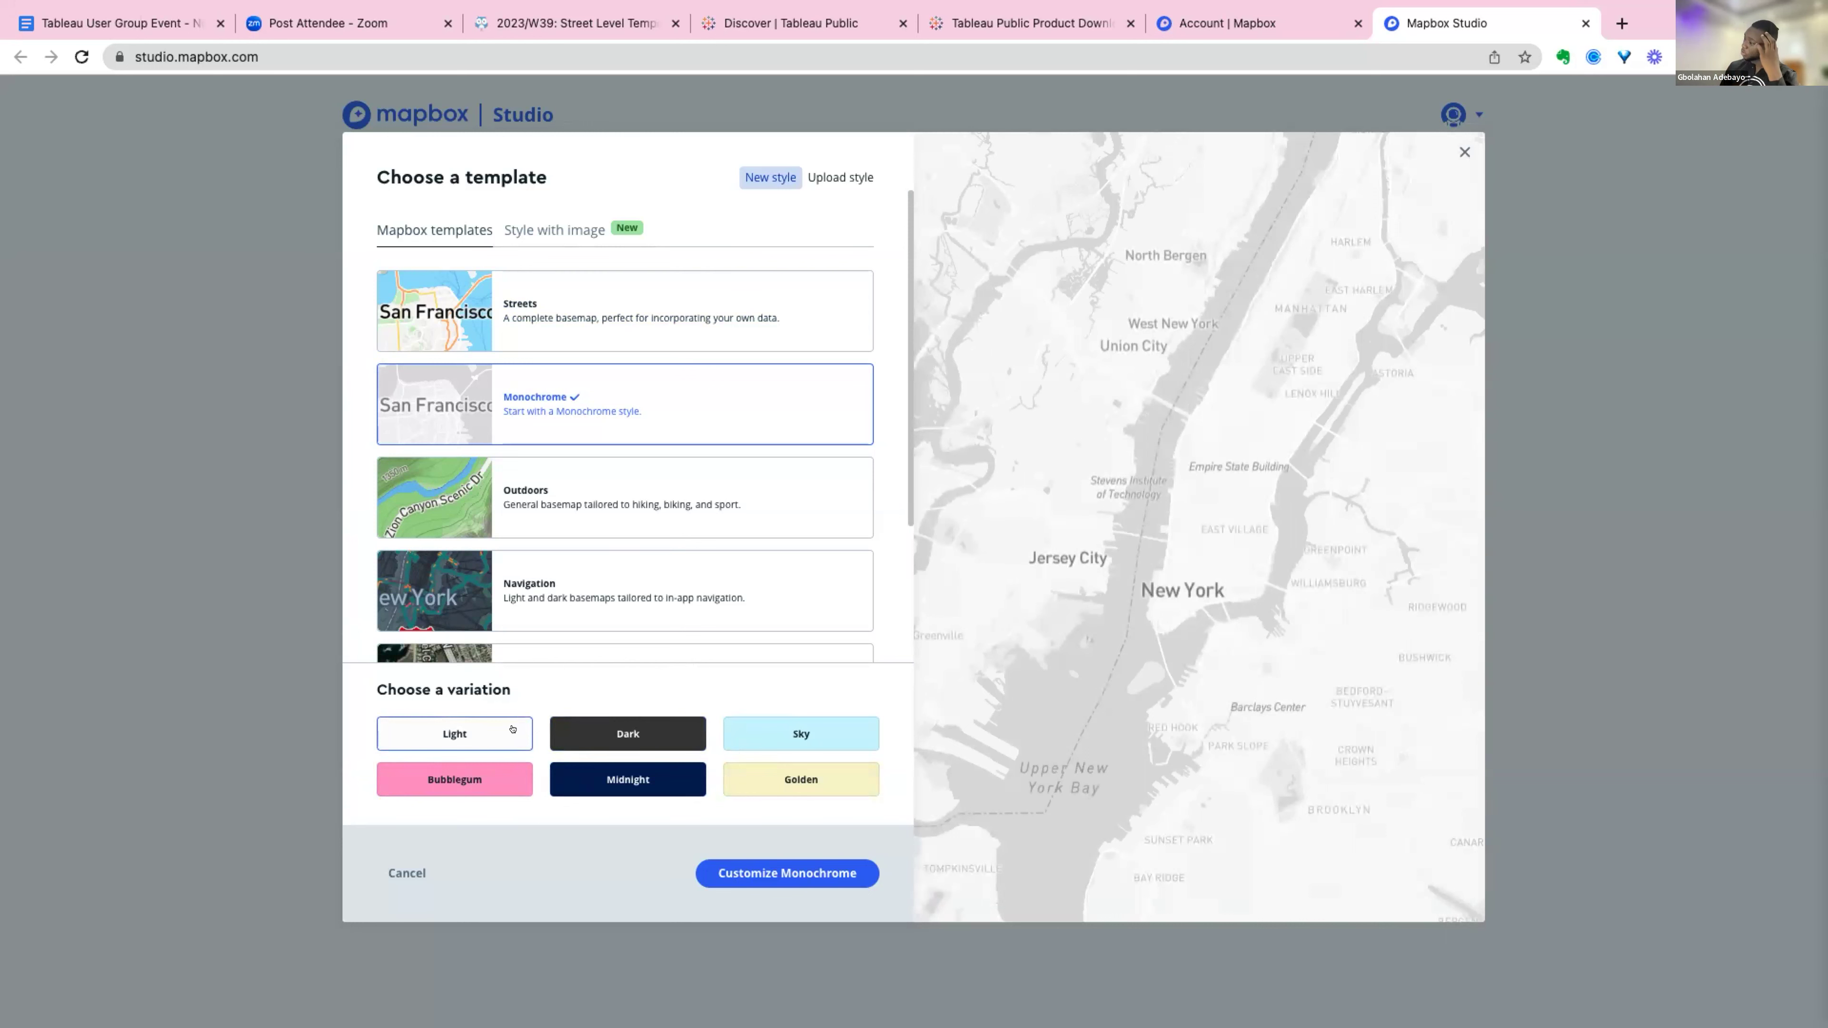
{"action": "left_click", "coordinate": [742, 868]}
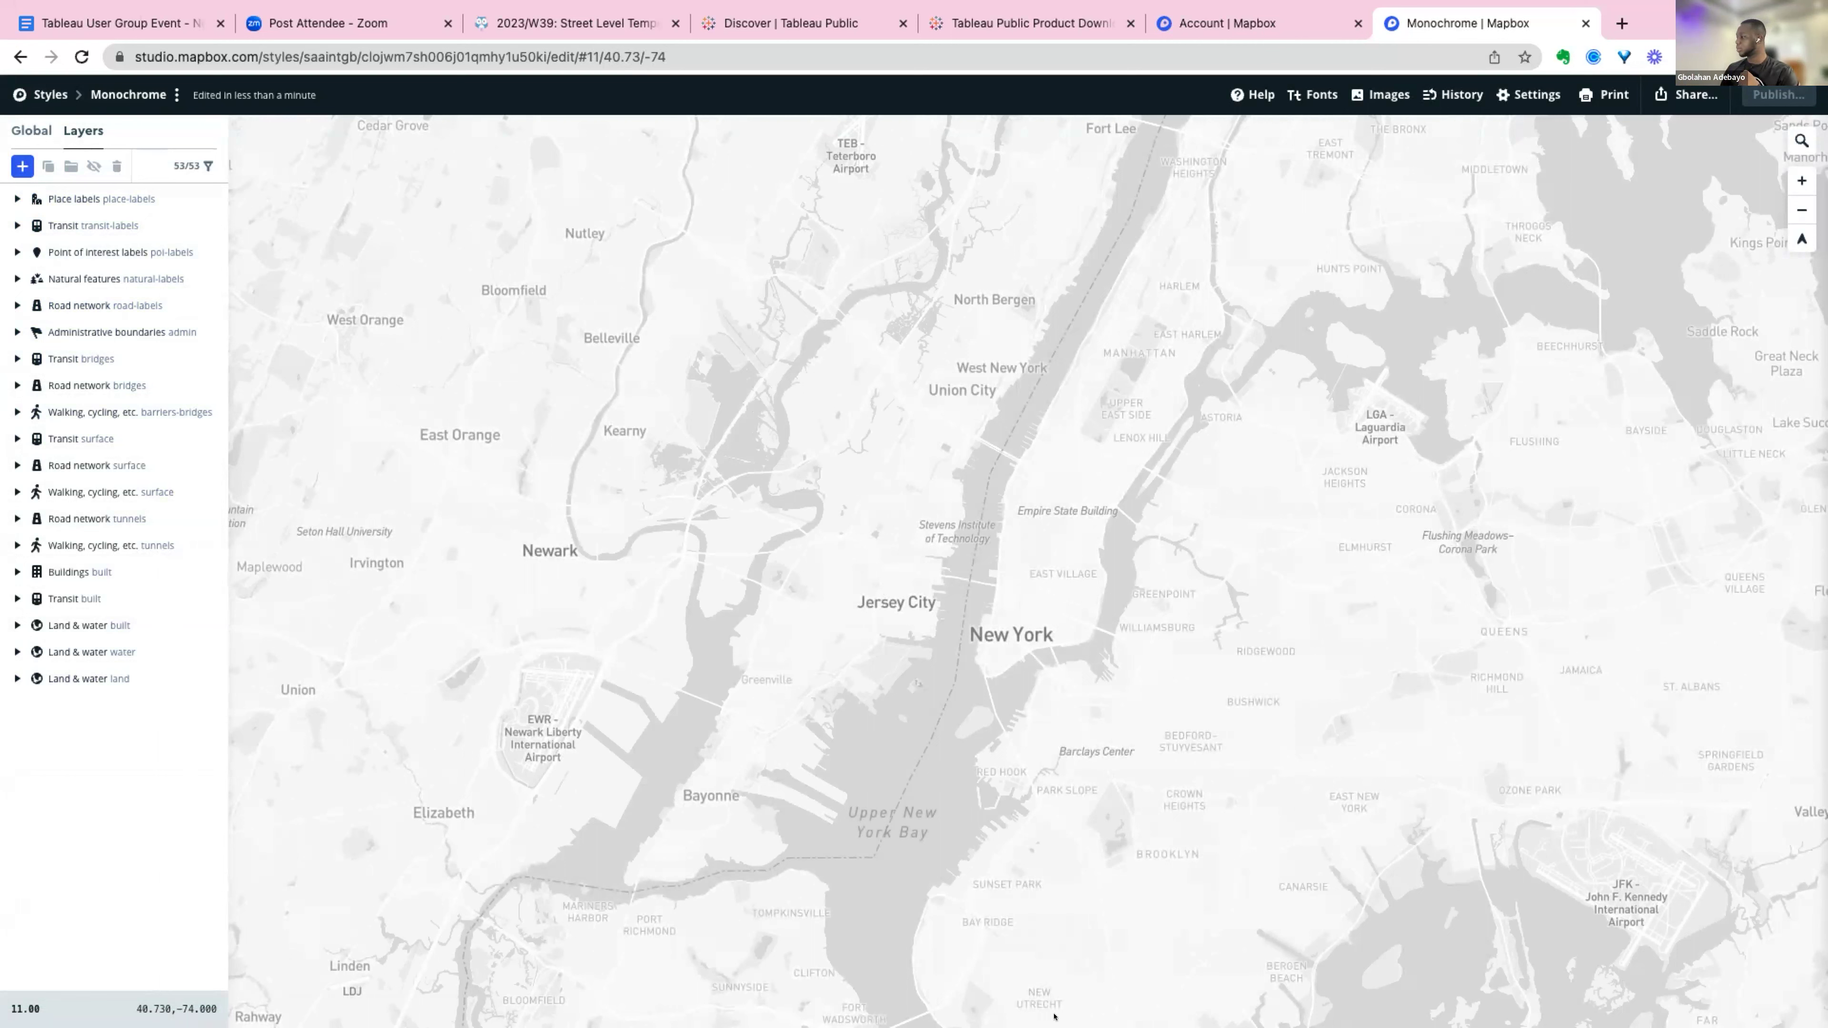
Switch to Tableau to view the borough map on Sheet 12 and return to Mapbox Studio in Chrome.
{"action": "left_click", "coordinate": [1255, 984]}
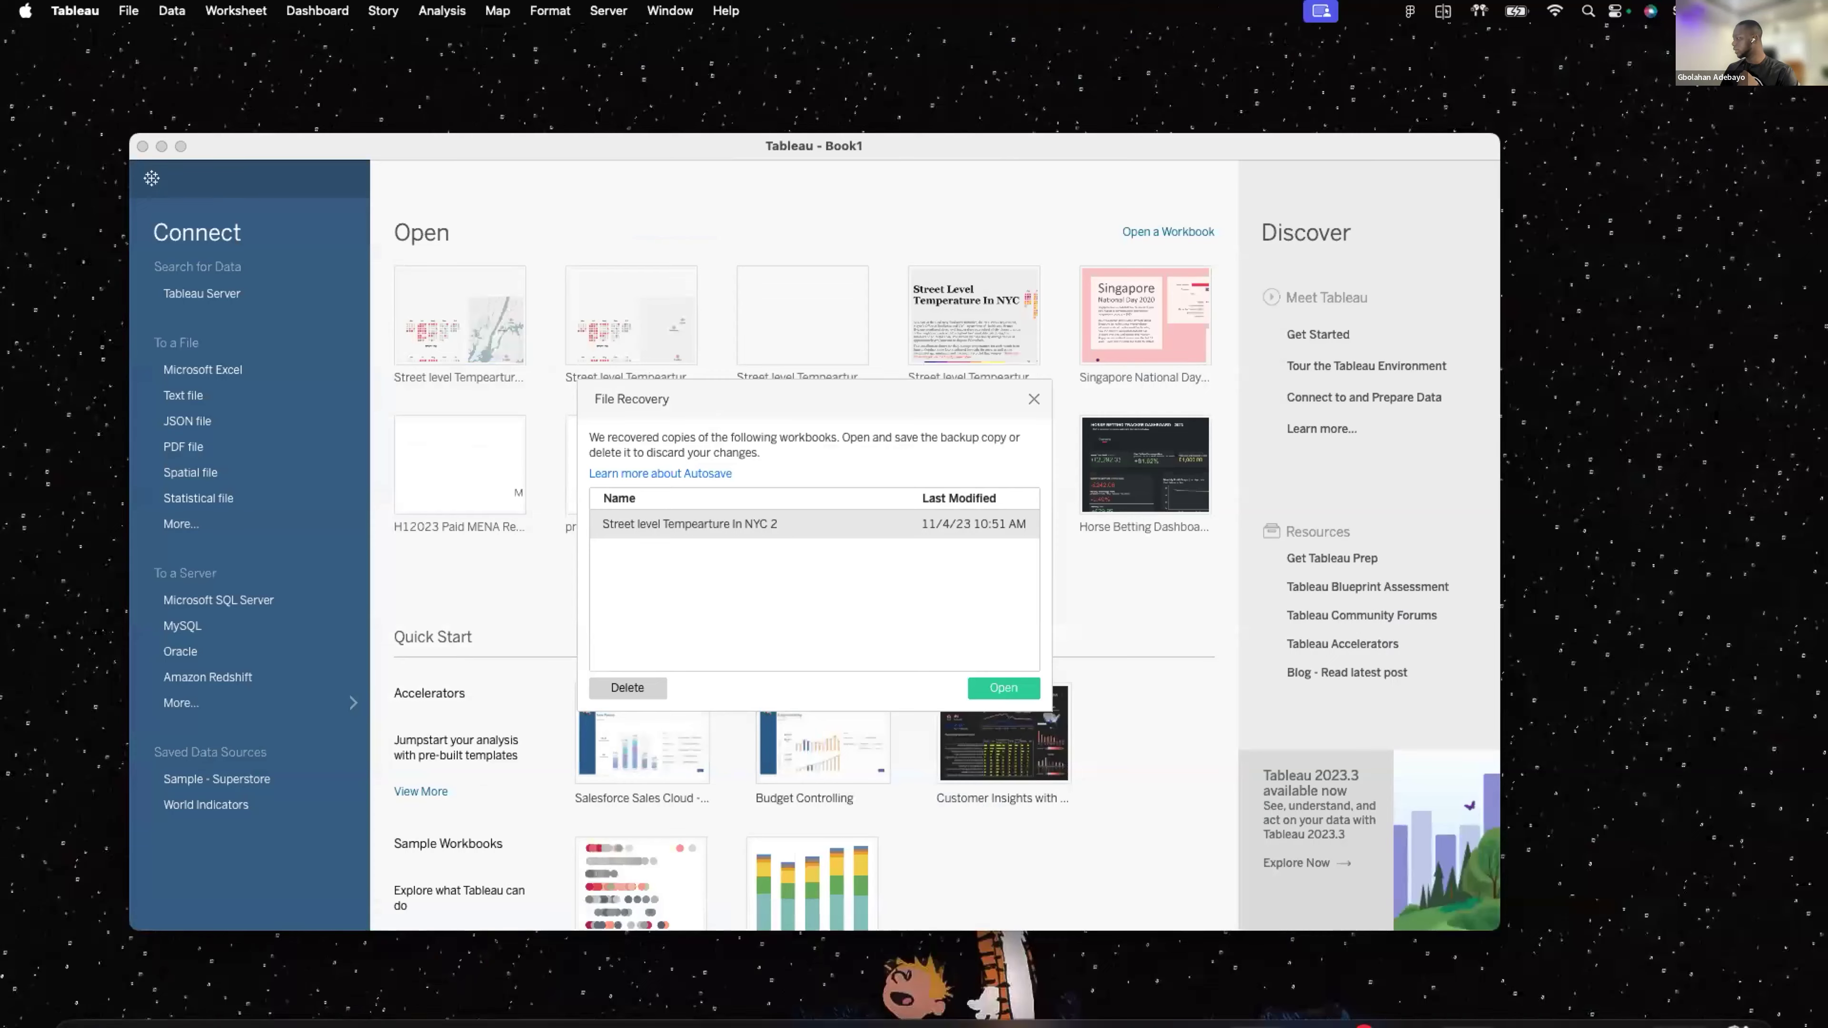
{"action": "left_click", "coordinate": [1466, 1021]}
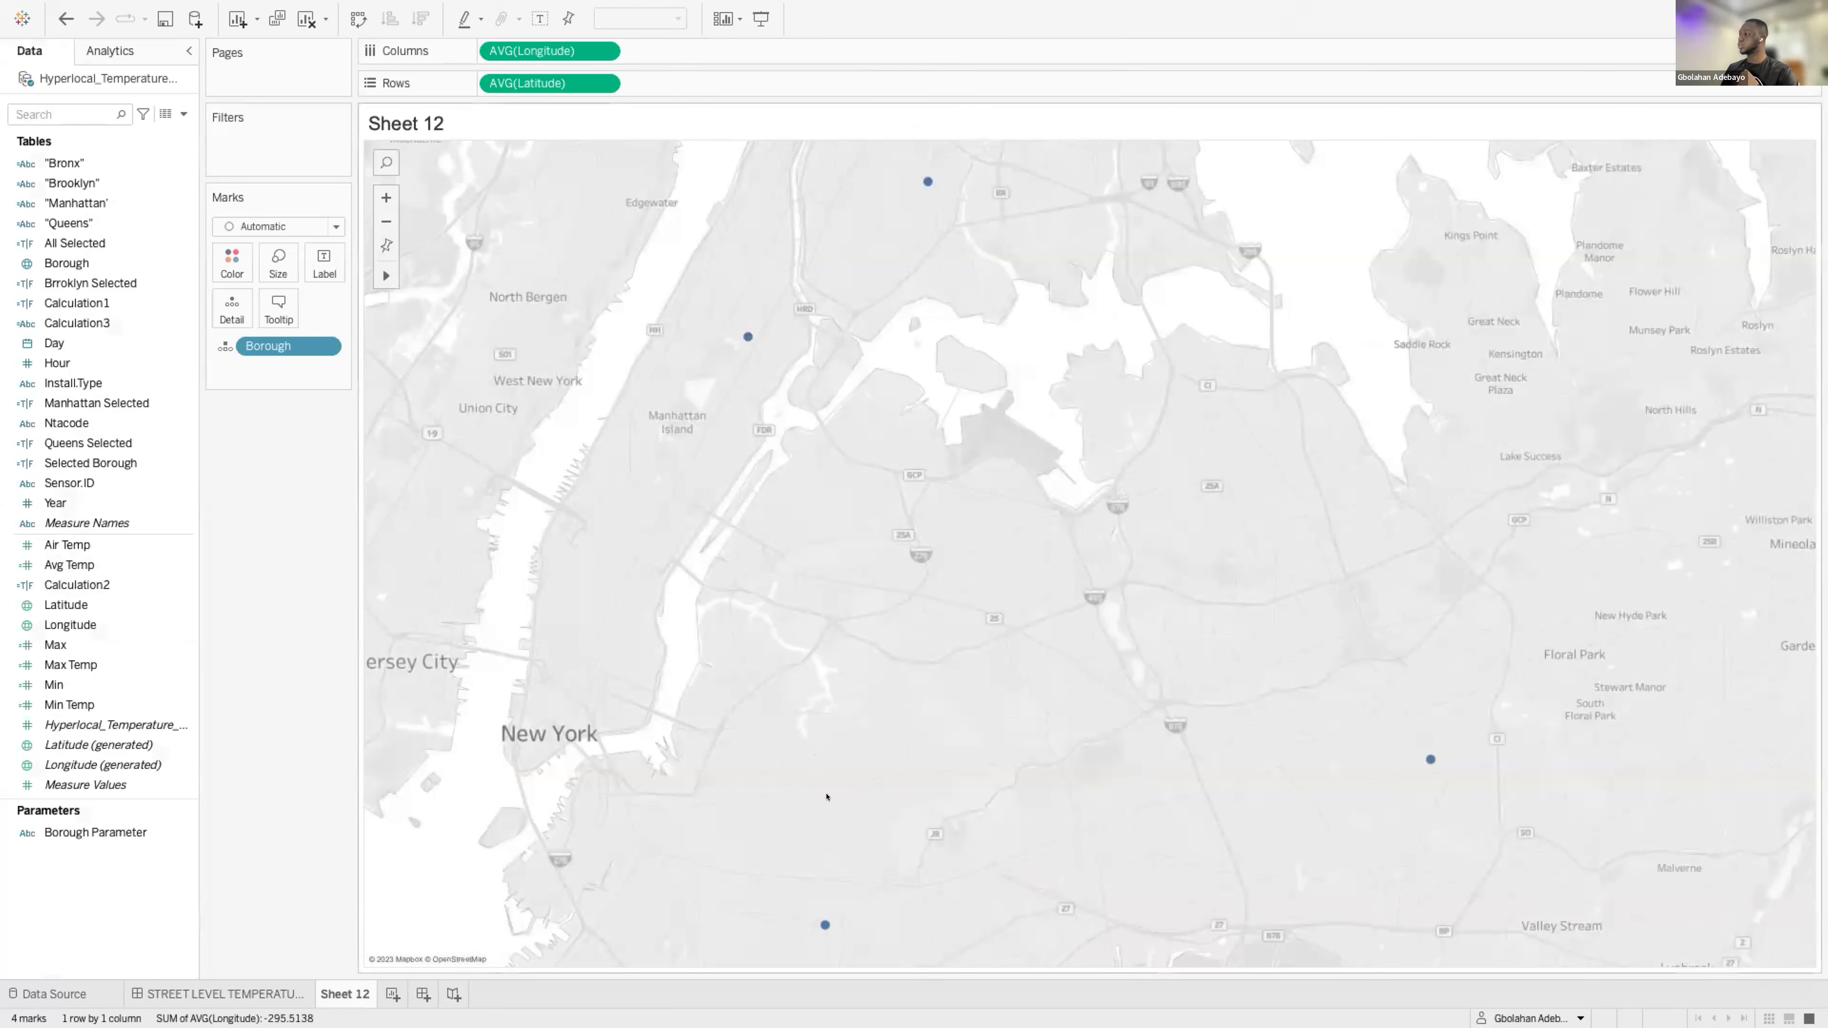
{"action": "mouse_move", "coordinate": [881, 1004]}
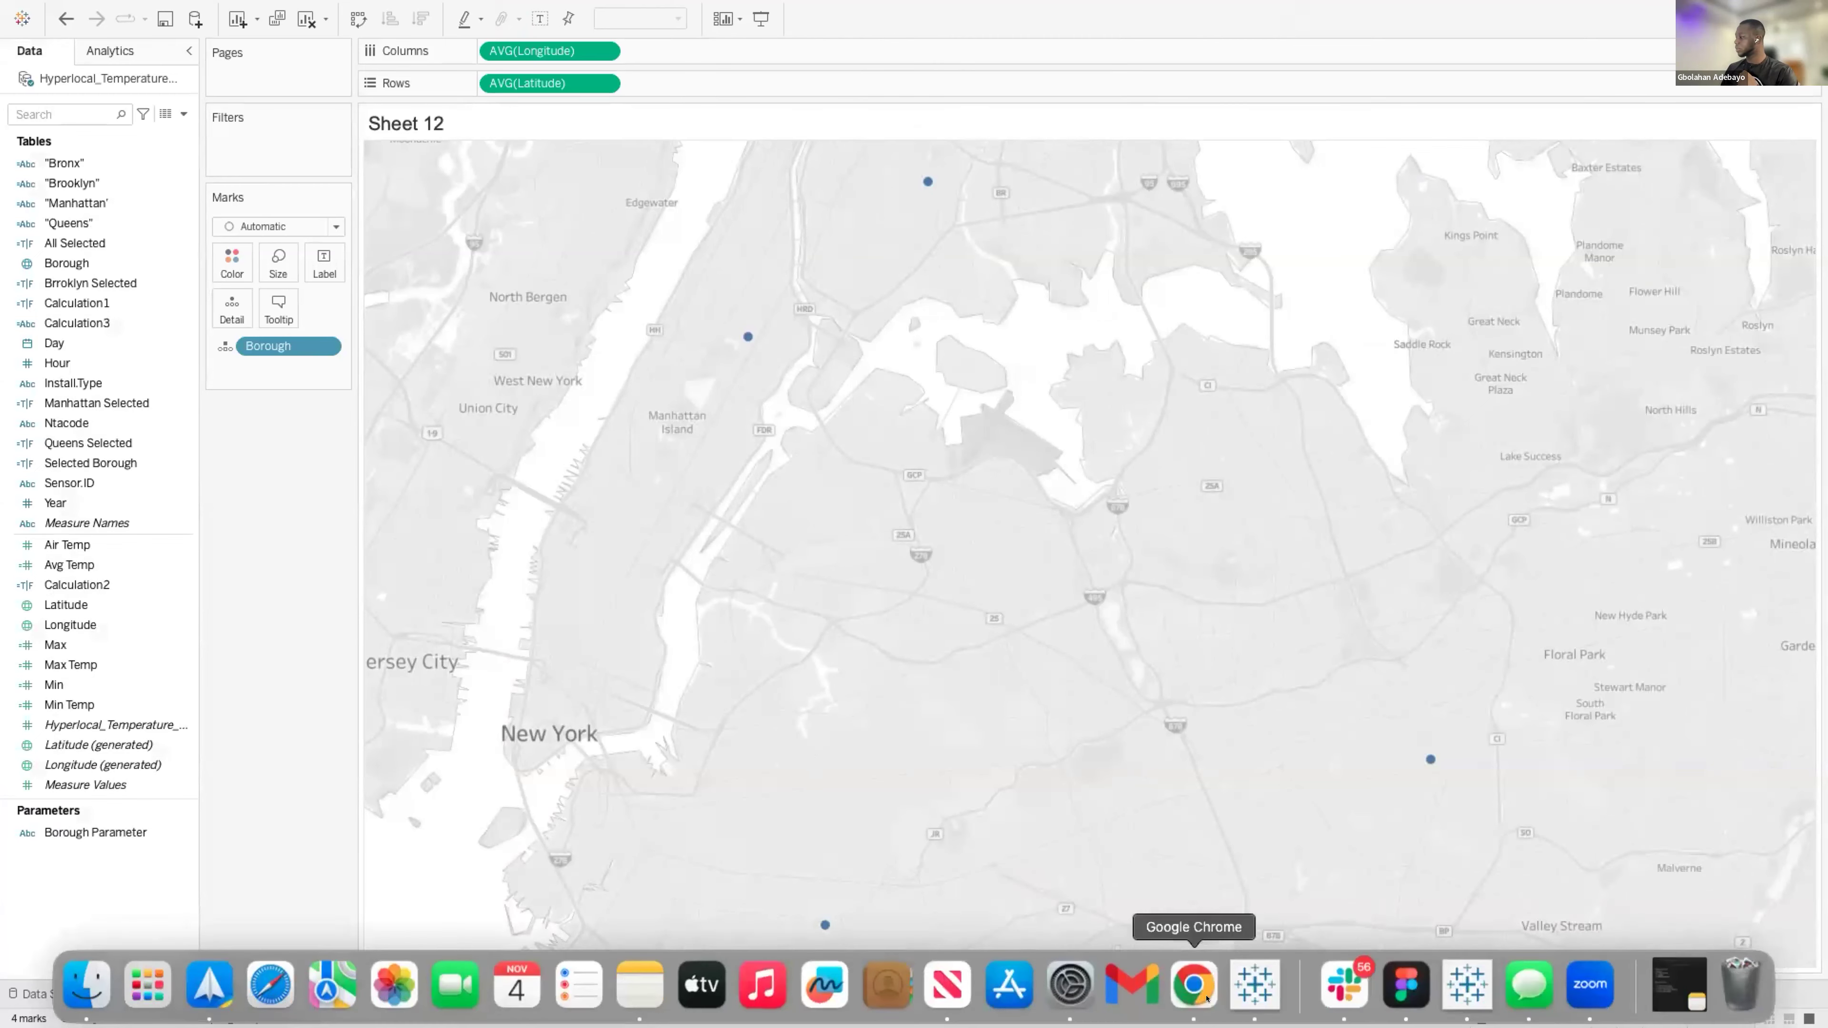
{"action": "left_click", "coordinate": [1181, 981]}
Search the map for New York City and move to that location.
{"action": "left_click", "coordinate": [1699, 145]}
{"action": "type", "text": "Ne"}
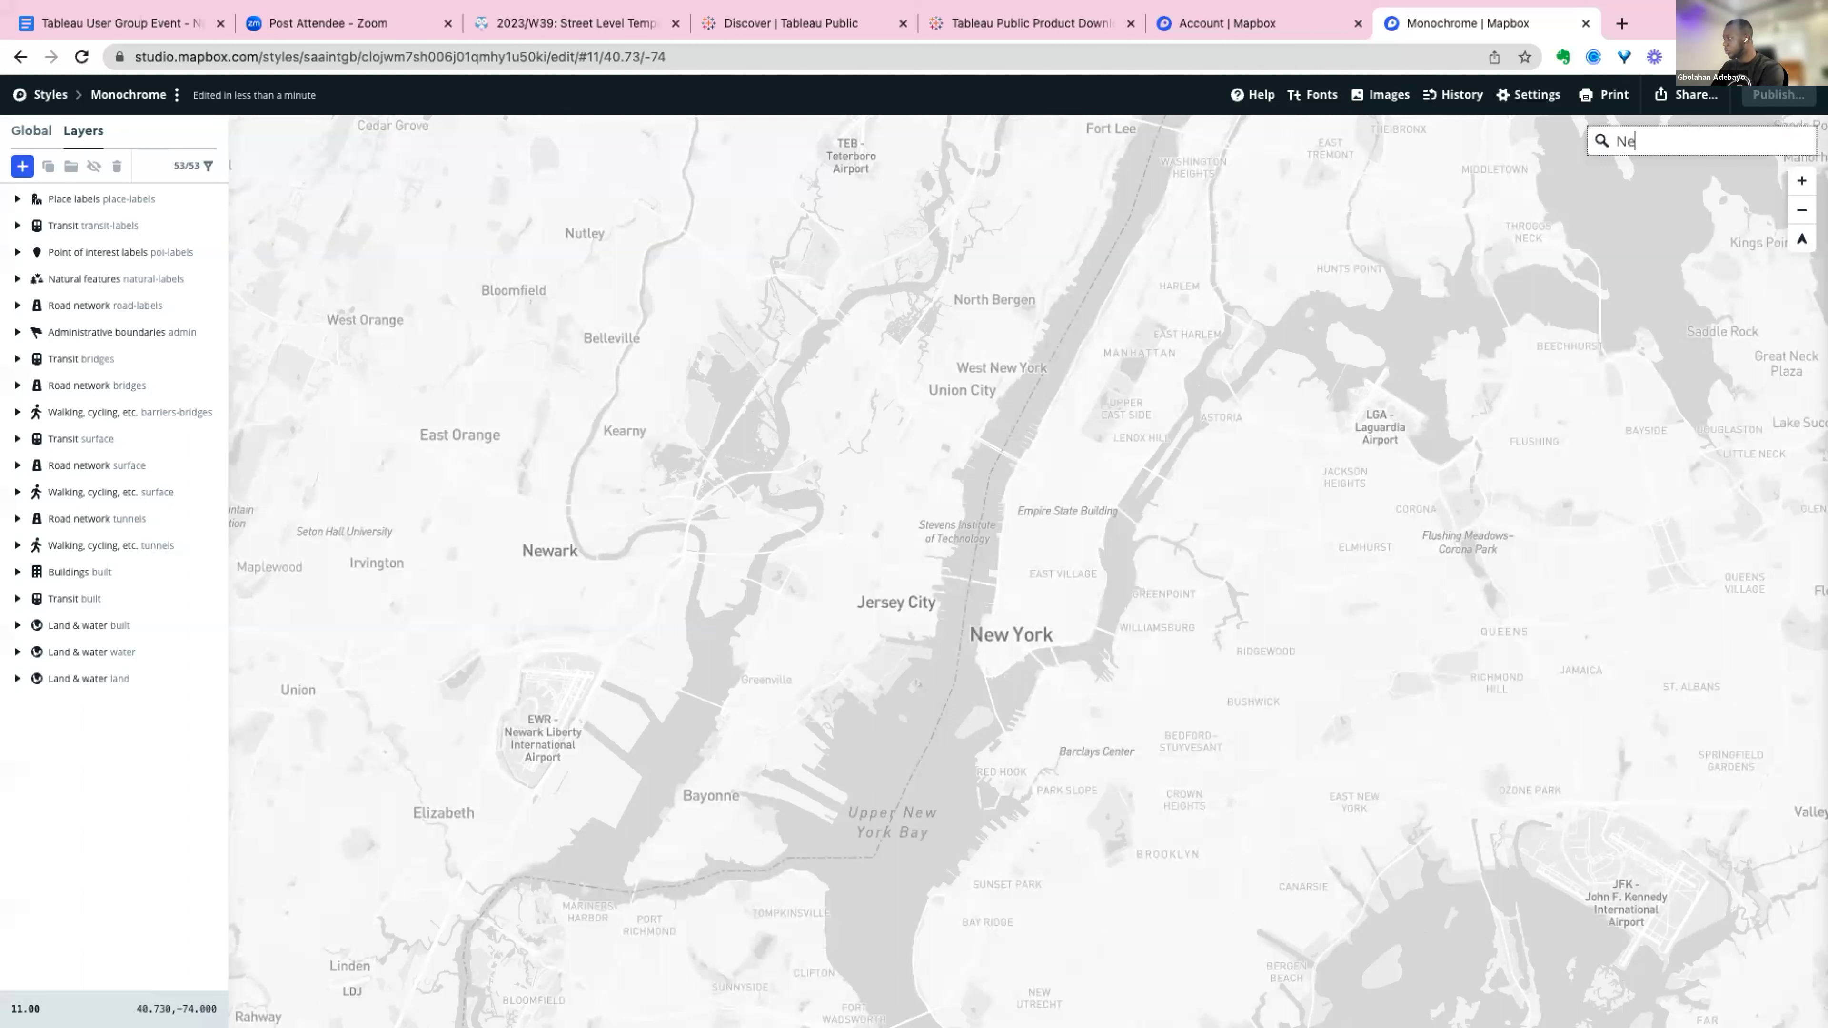
{"action": "type", "text": "w Yo"}
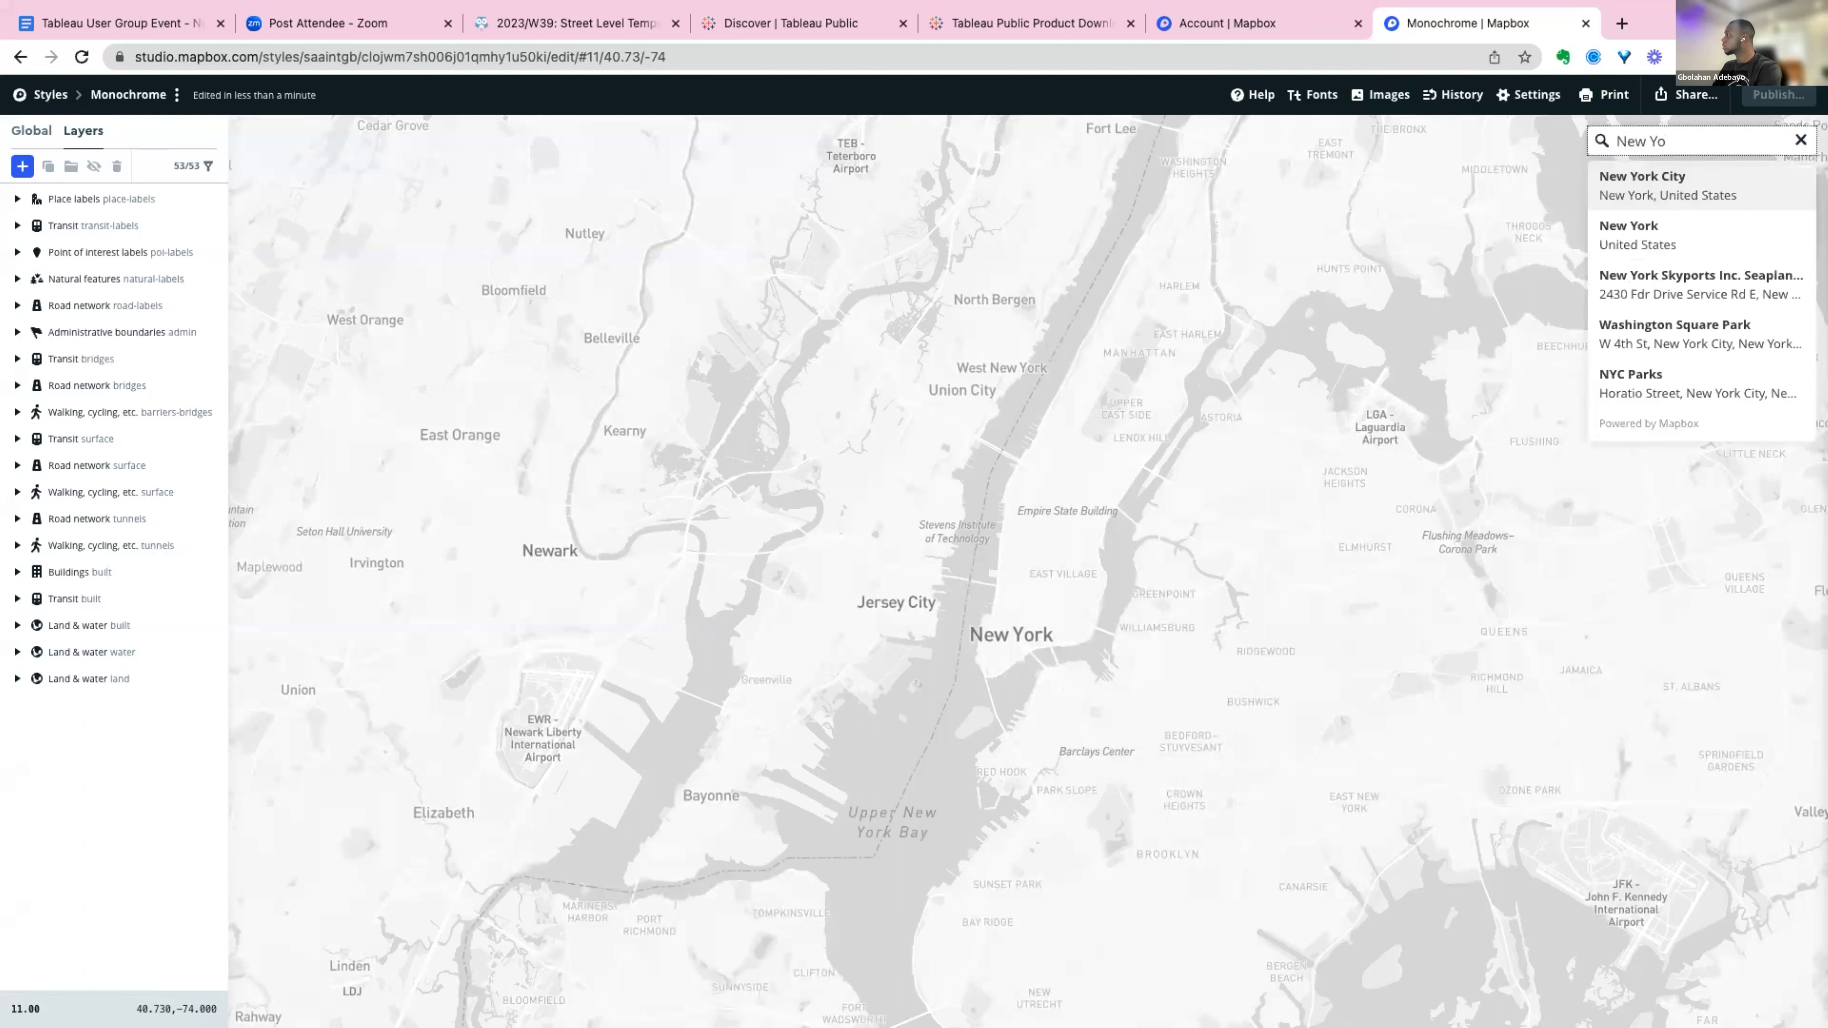
{"action": "left_click", "coordinate": [1682, 188]}
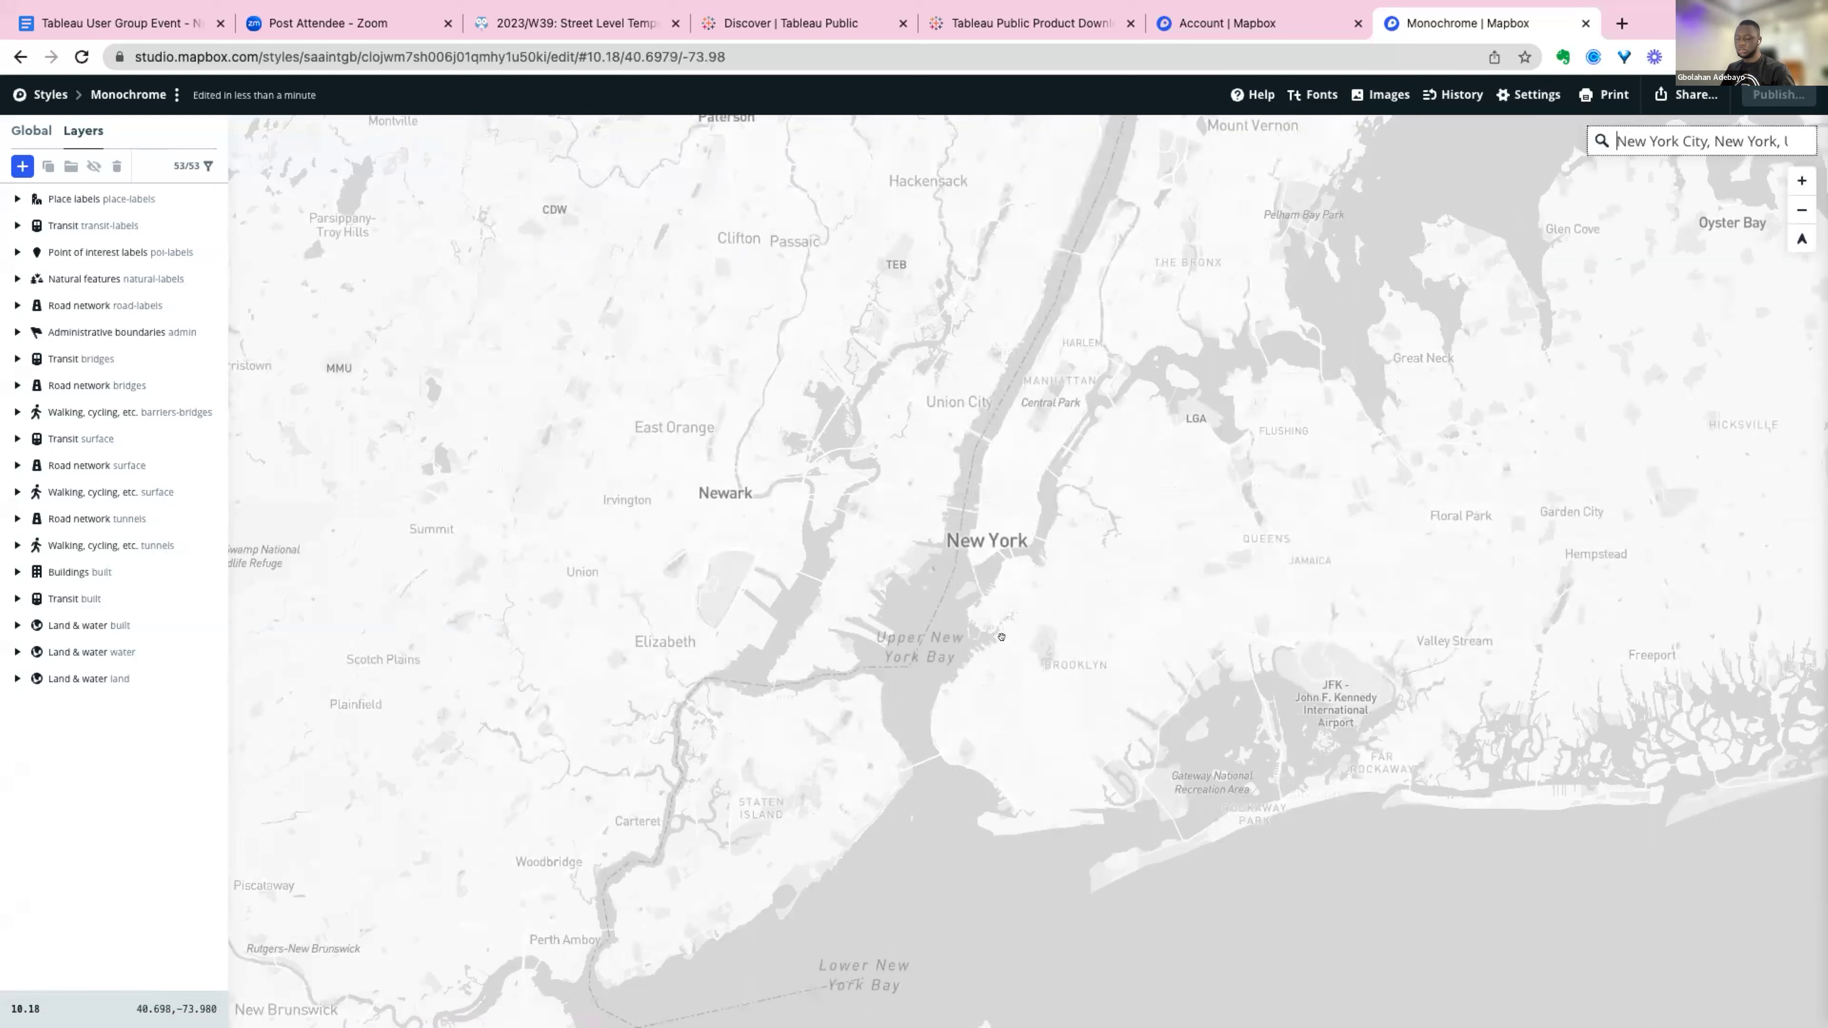
Examine the New York area on the Monochrome map at different zoom levels, including Manhattan, Brooklyn and Queens.
{"action": "scroll", "coordinate": [1000, 637], "scroll_direction": "down", "scroll_amount": 1}
{"action": "scroll", "coordinate": [1000, 636], "scroll_direction": "up", "scroll_amount": 5}
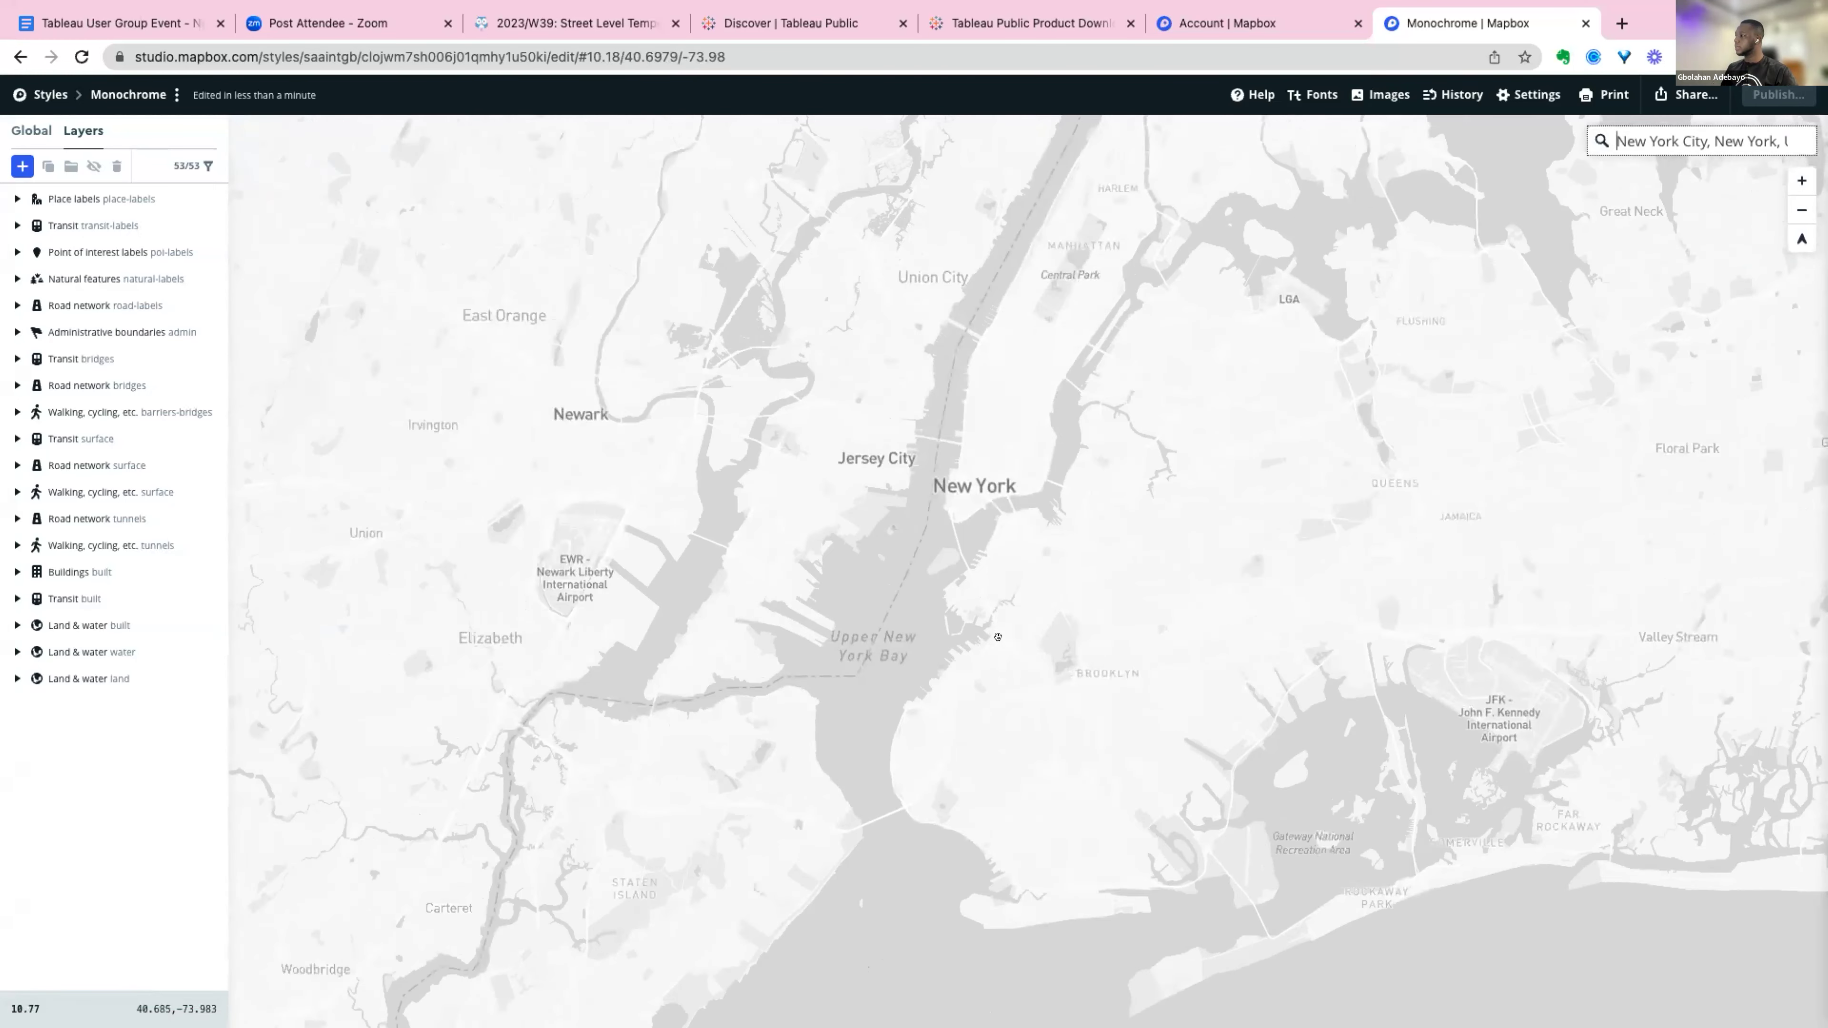
{"action": "left_click_drag", "start_coordinate": [1012, 593], "coordinate": [956, 623]}
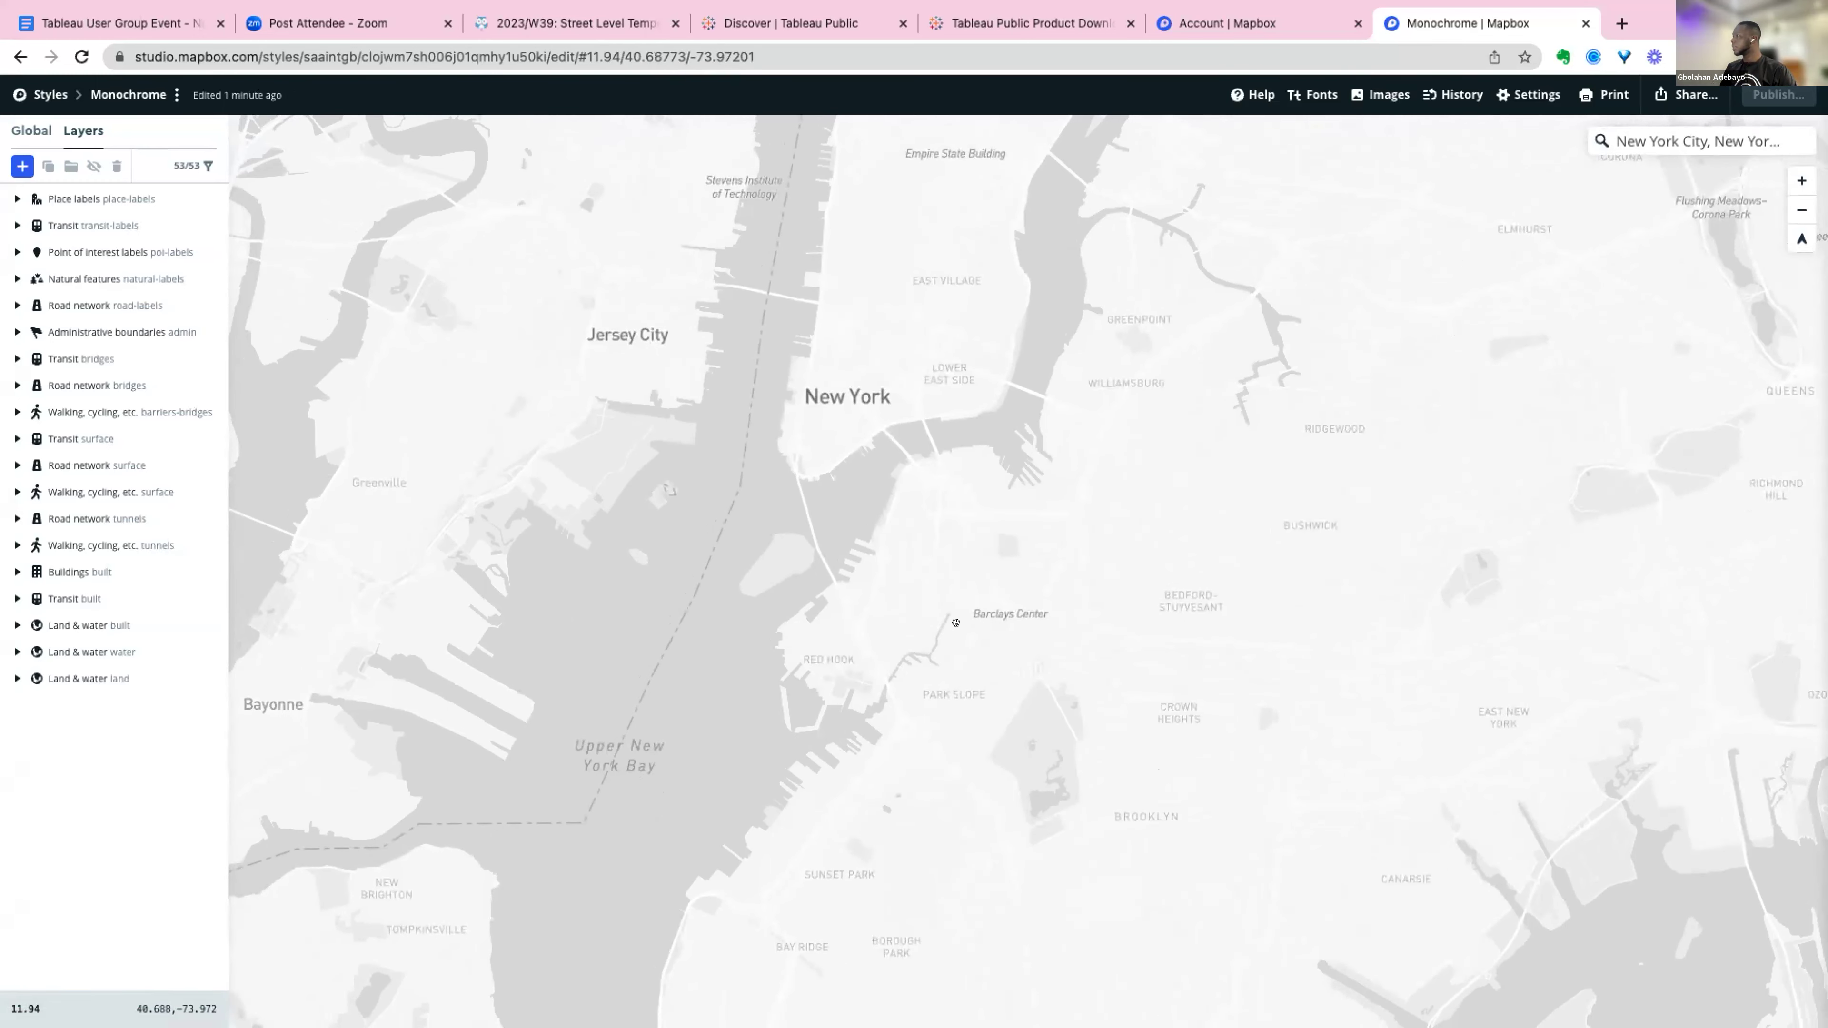
{"action": "scroll", "coordinate": [1050, 790], "scroll_direction": "down", "scroll_amount": 5}
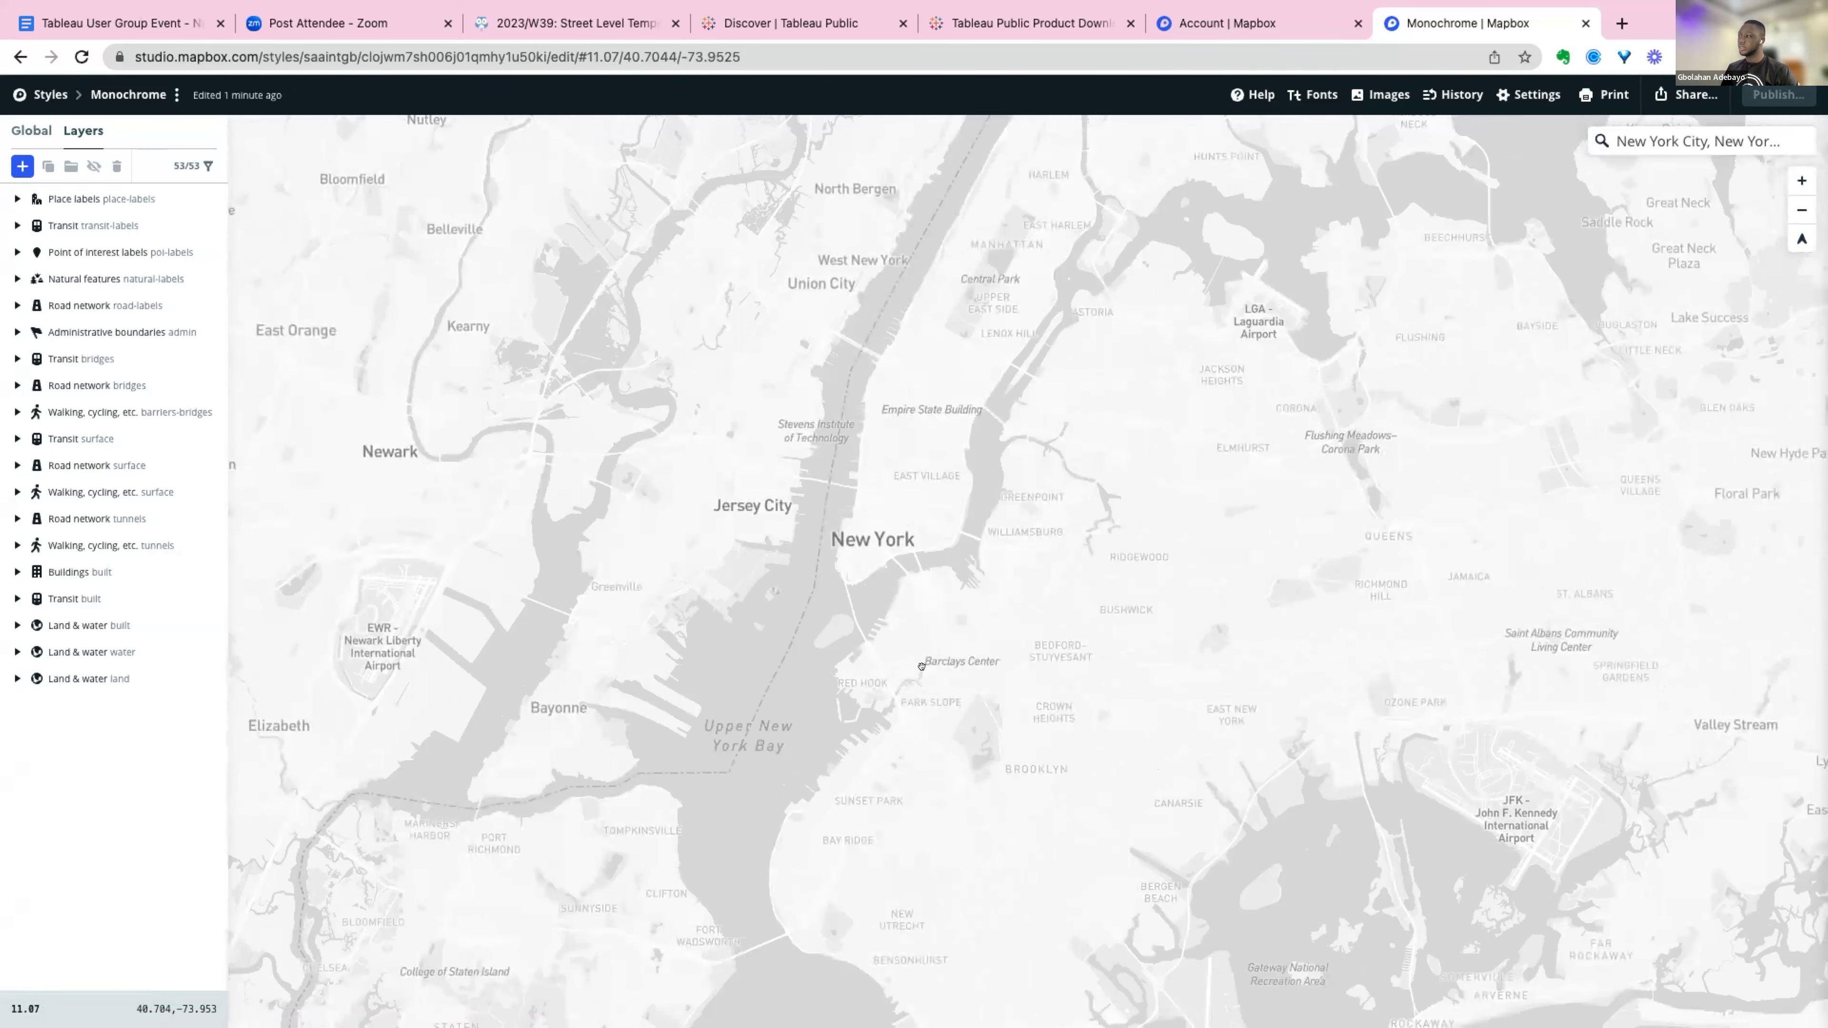
{"action": "left_click_drag", "start_coordinate": [1080, 680], "coordinate": [804, 709]}
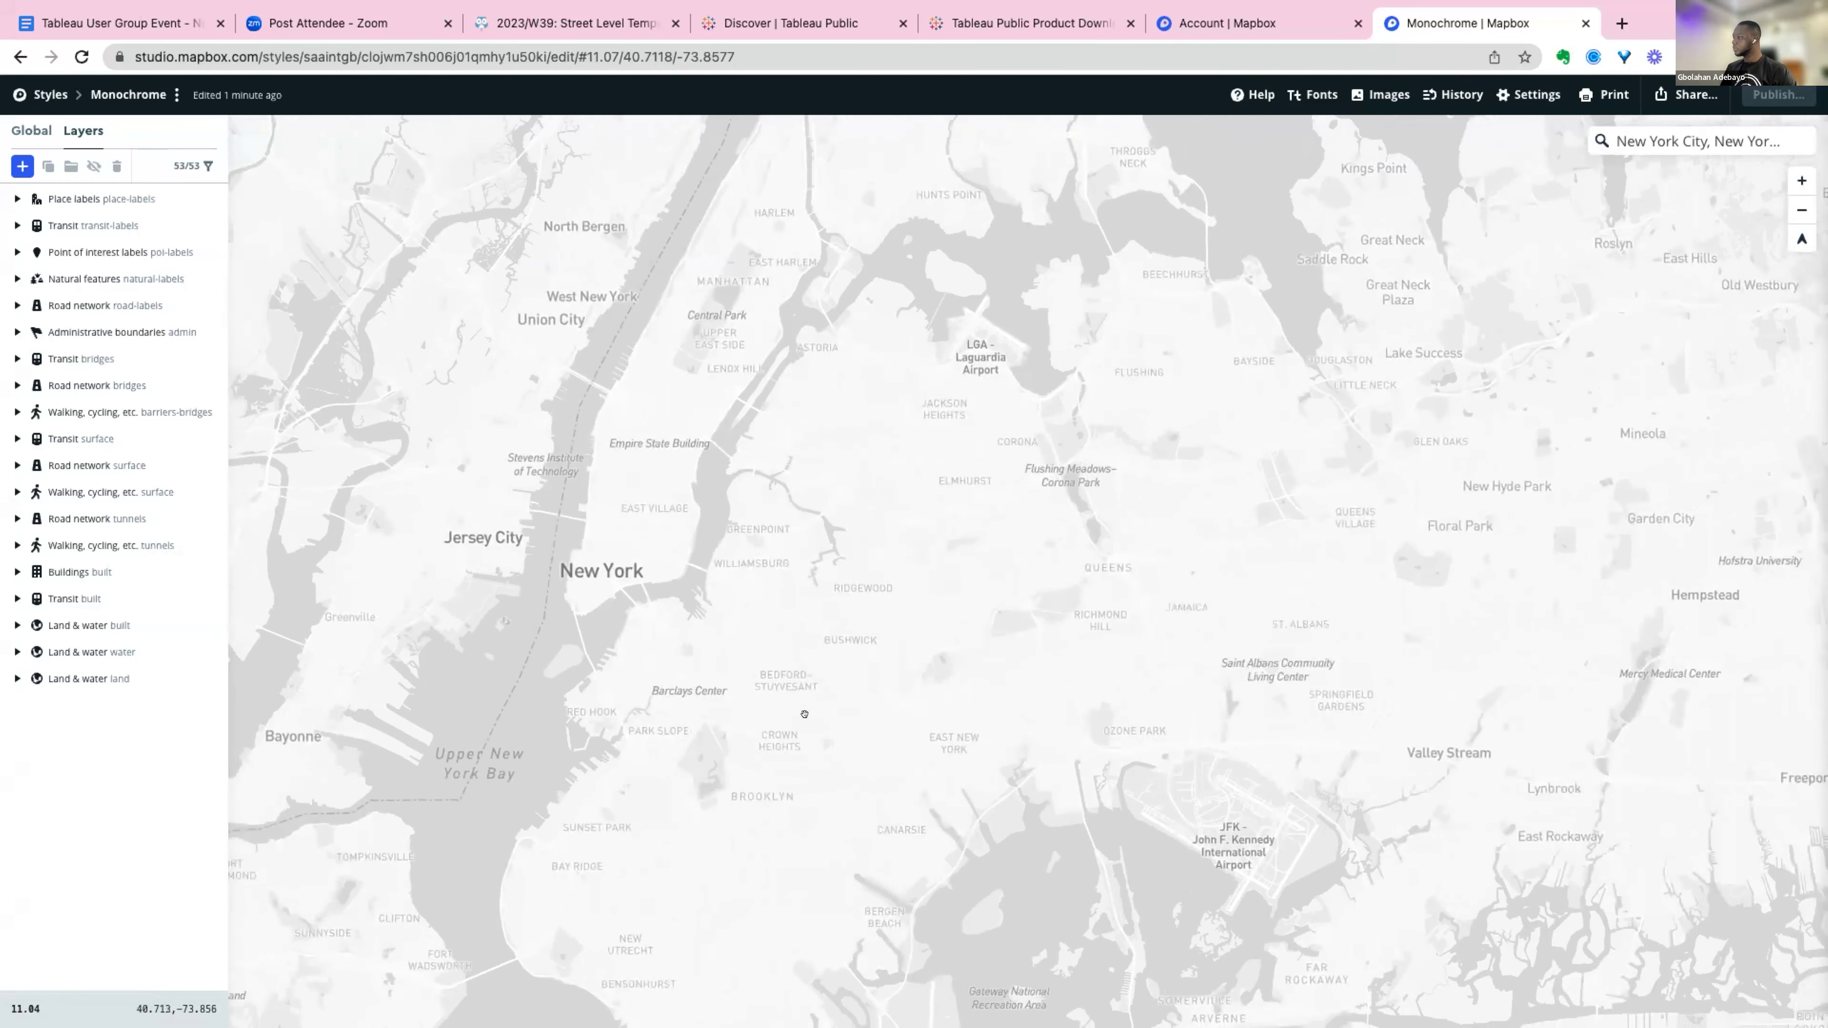
{"action": "scroll", "coordinate": [804, 711], "scroll_direction": "up", "scroll_amount": 2}
{"action": "scroll", "coordinate": [805, 714], "scroll_direction": "up", "scroll_amount": 3}
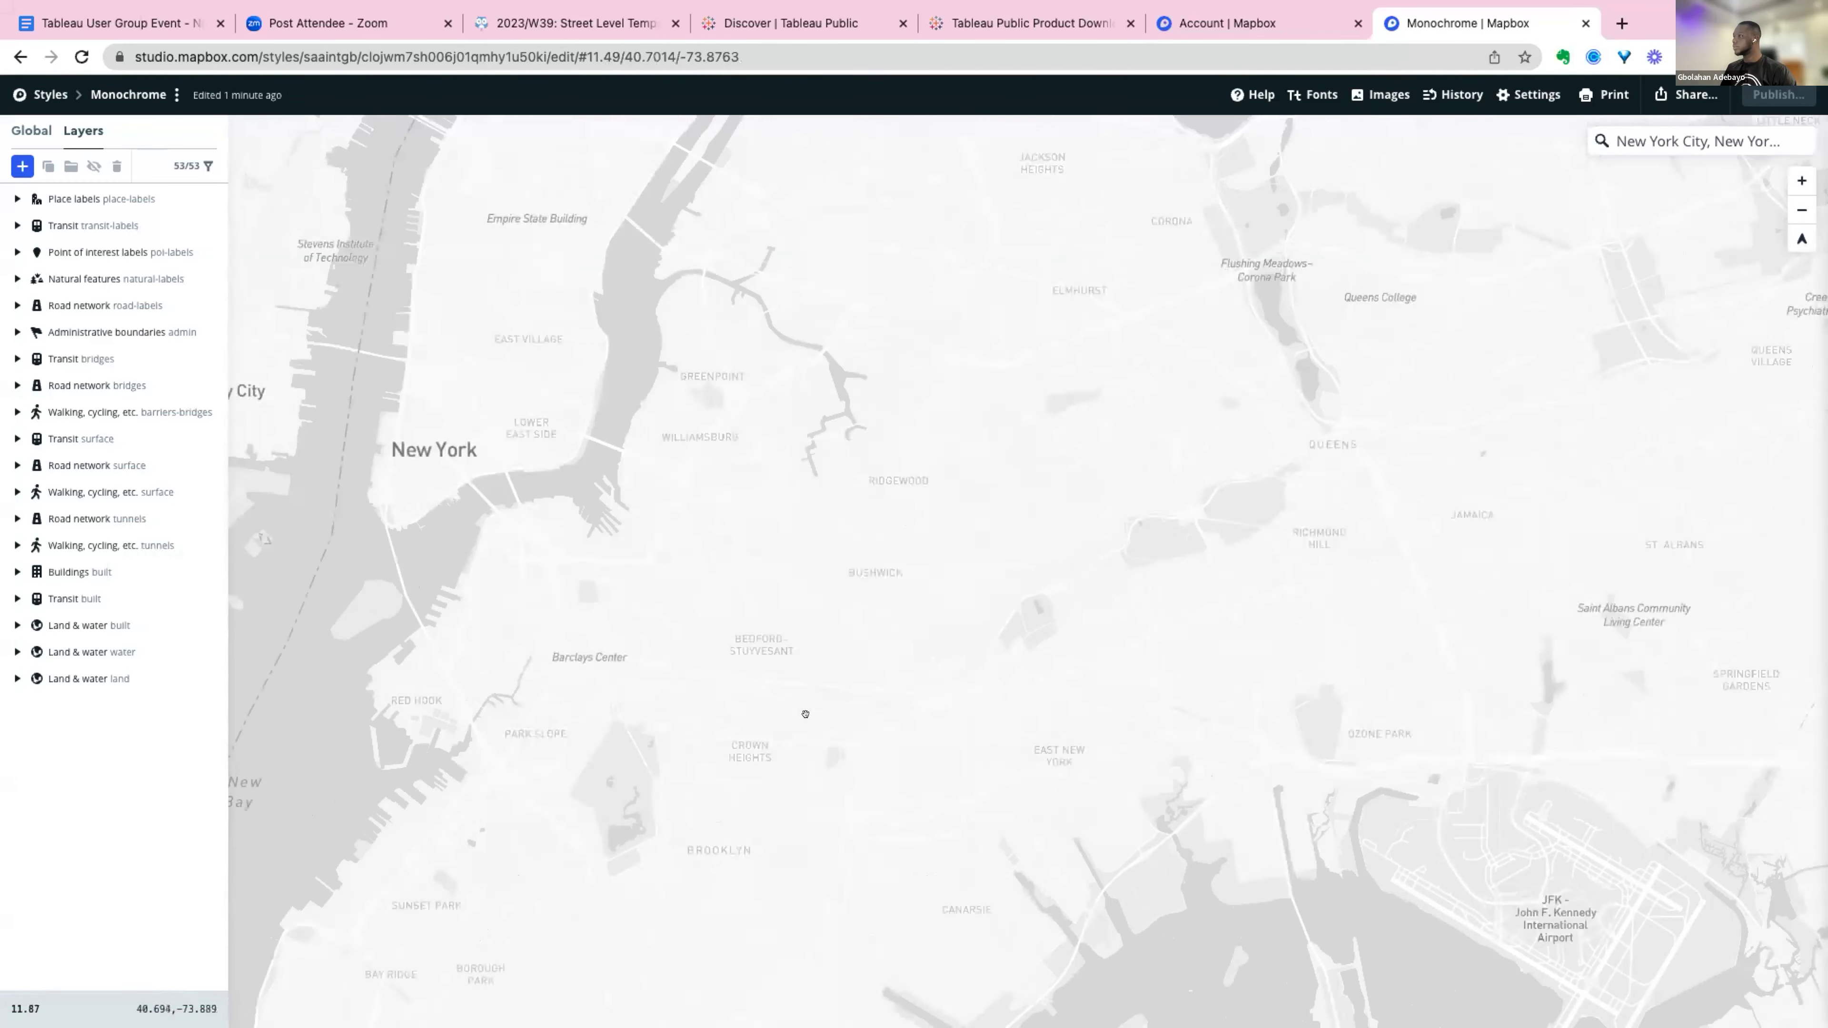
{"action": "left_click_drag", "start_coordinate": [804, 714], "coordinate": [901, 679]}
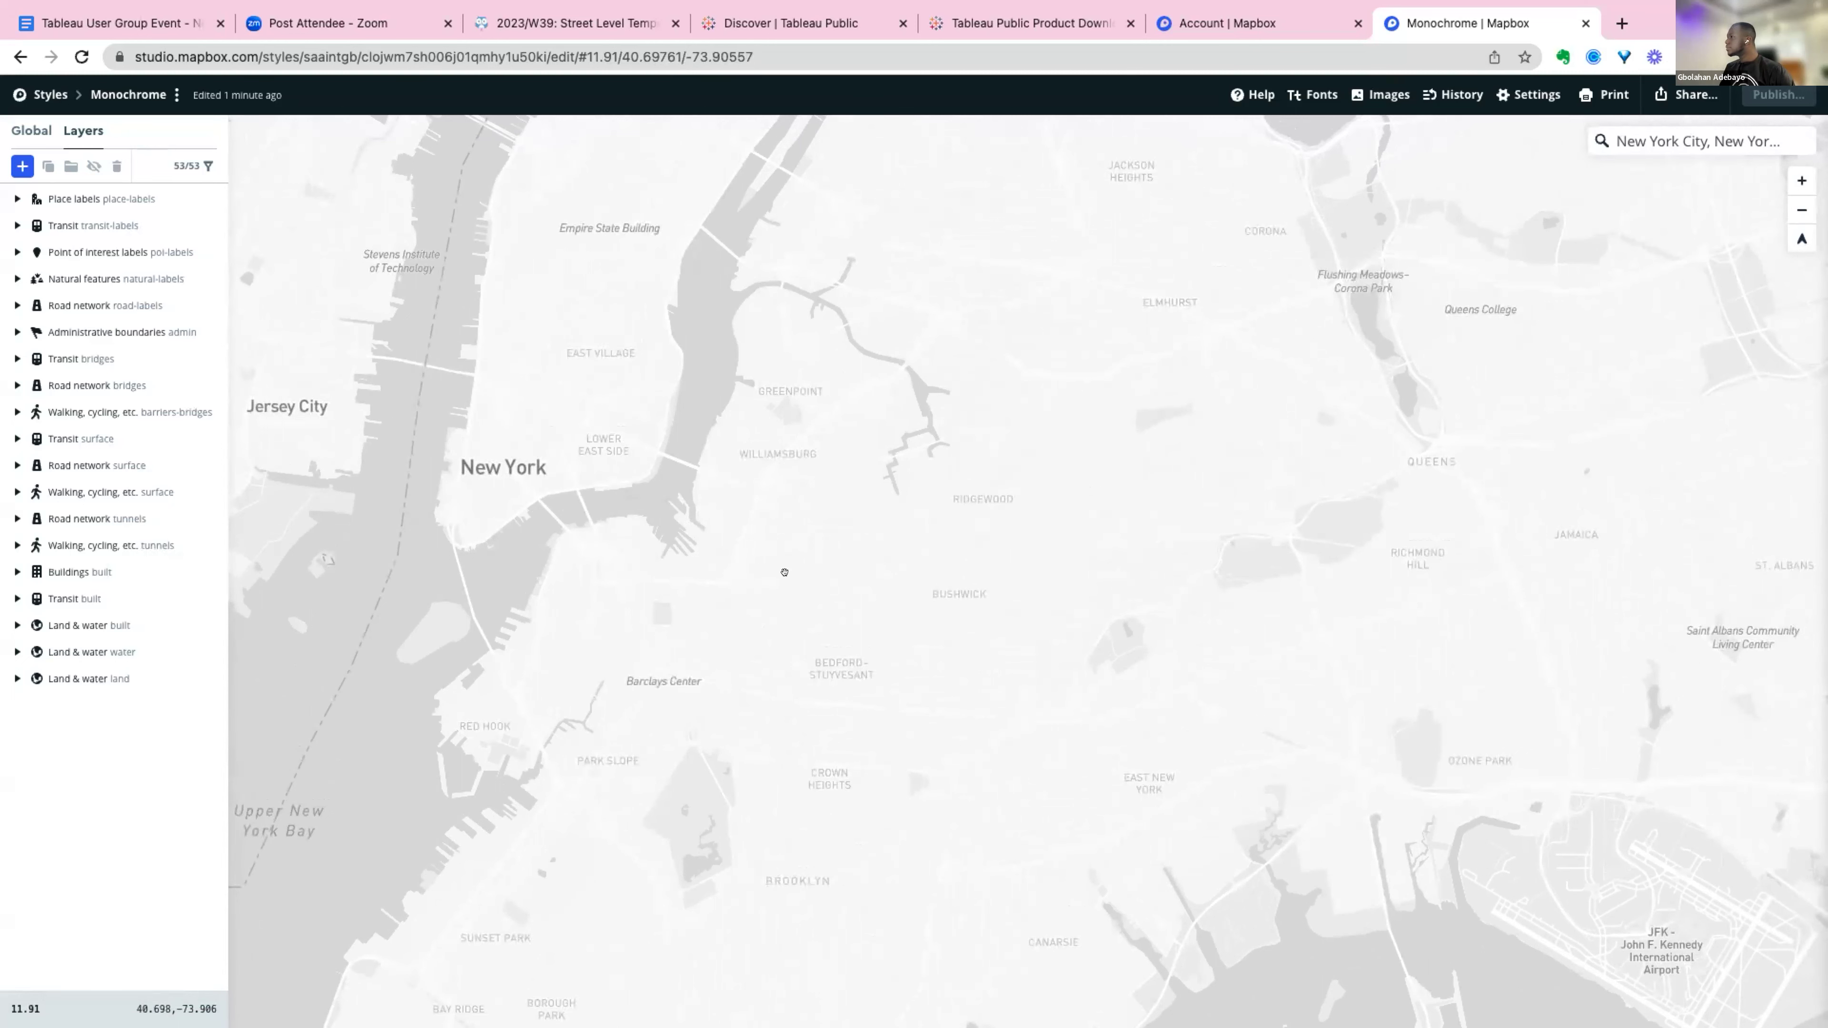
{"action": "scroll", "coordinate": [800, 392], "scroll_direction": "up", "scroll_amount": 1}
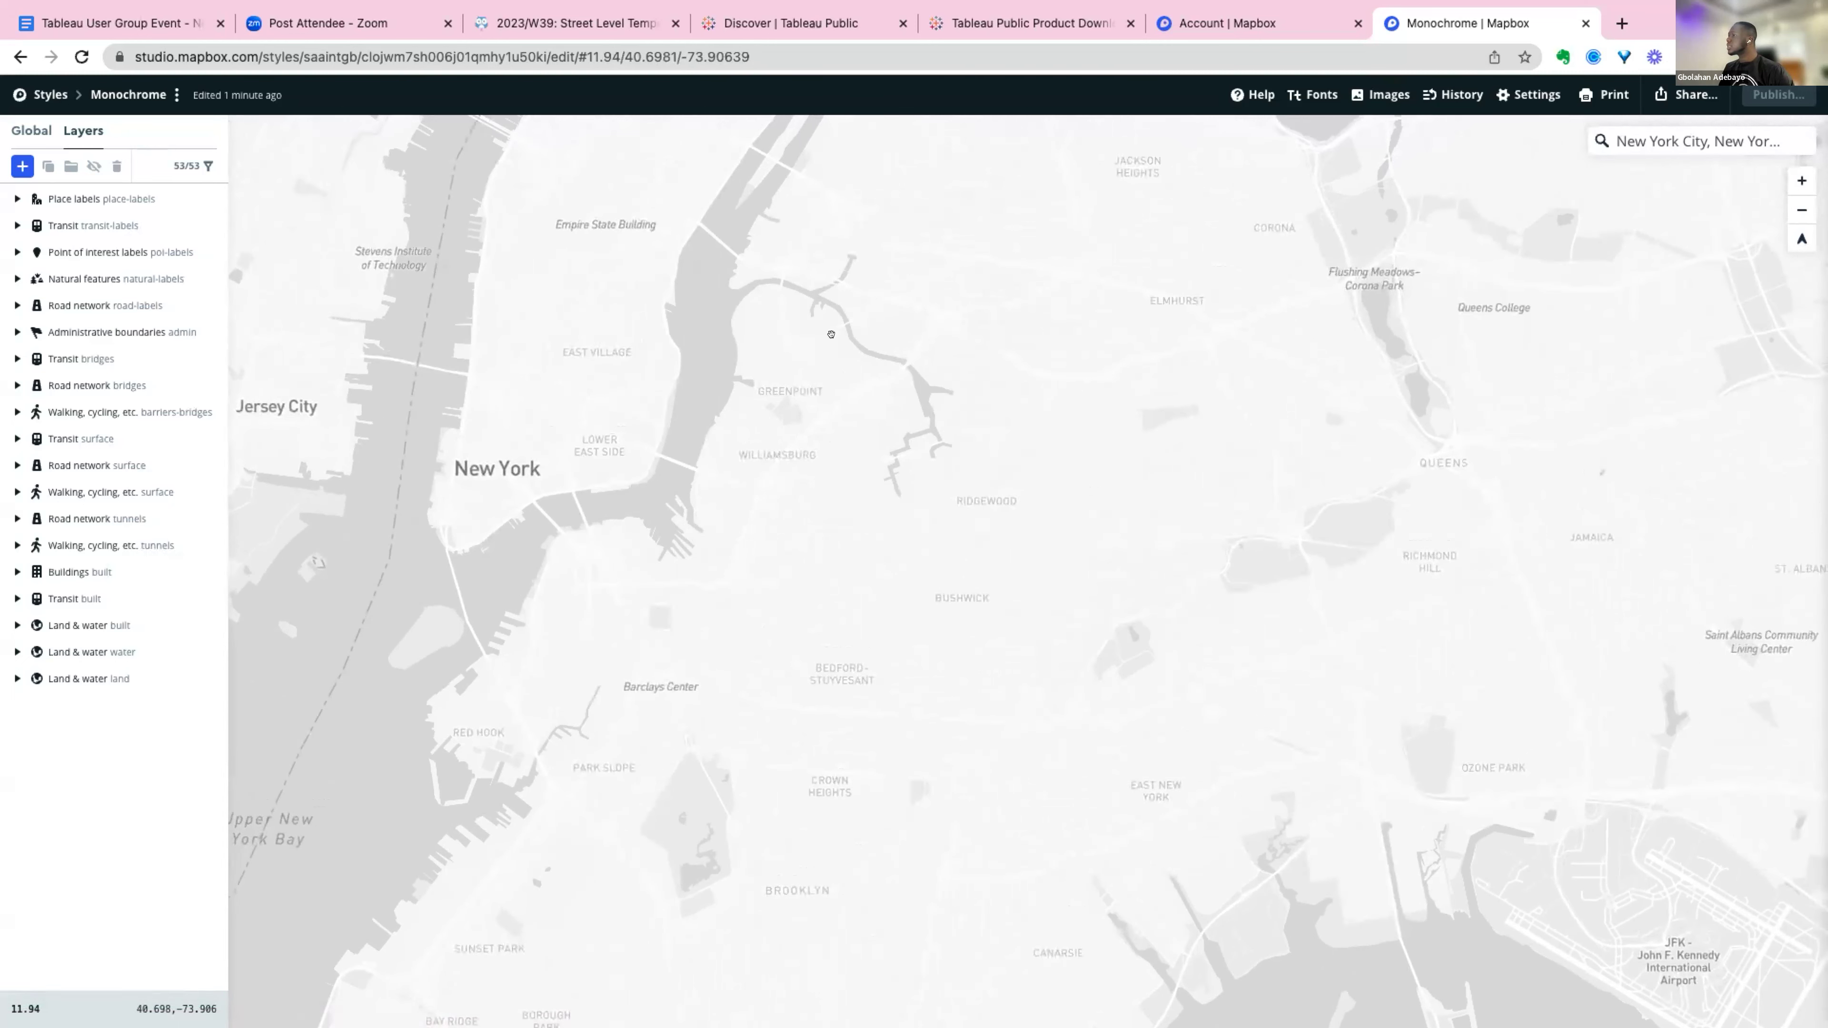
{"action": "scroll", "coordinate": [785, 441], "scroll_direction": "down", "scroll_amount": 2}
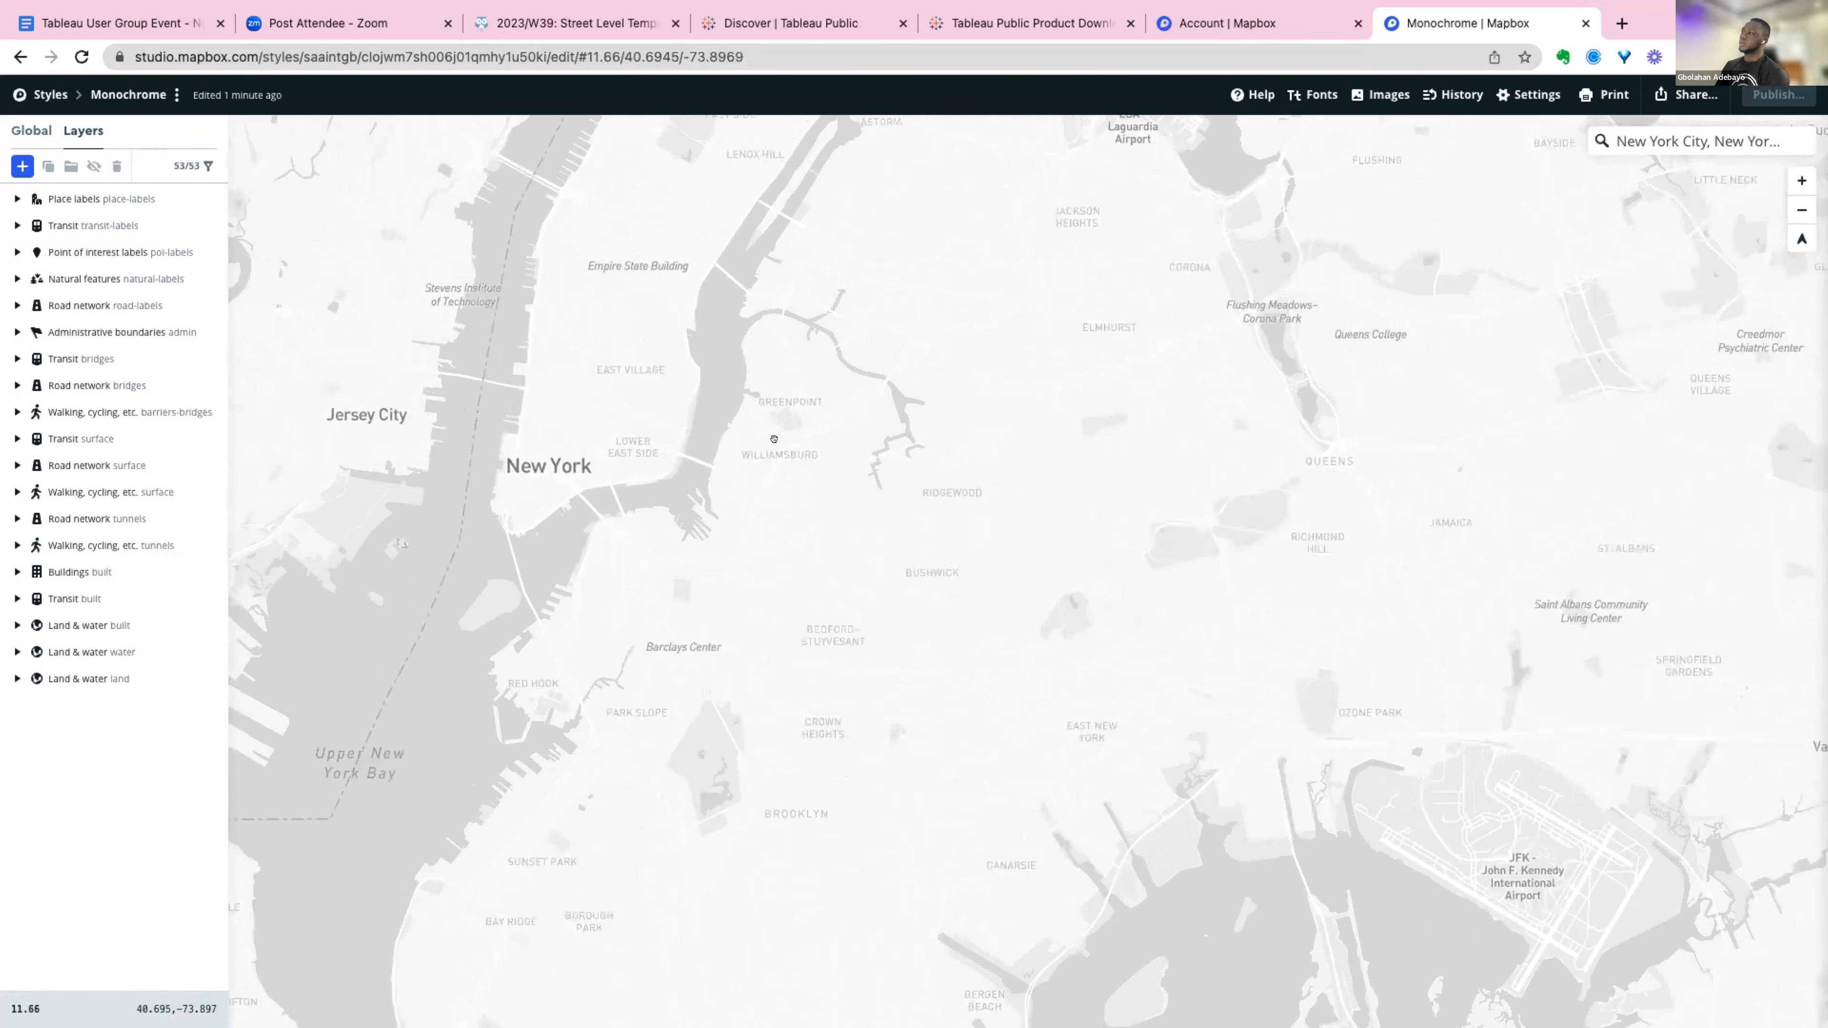
{"action": "scroll", "coordinate": [892, 498], "scroll_direction": "down", "scroll_amount": 1}
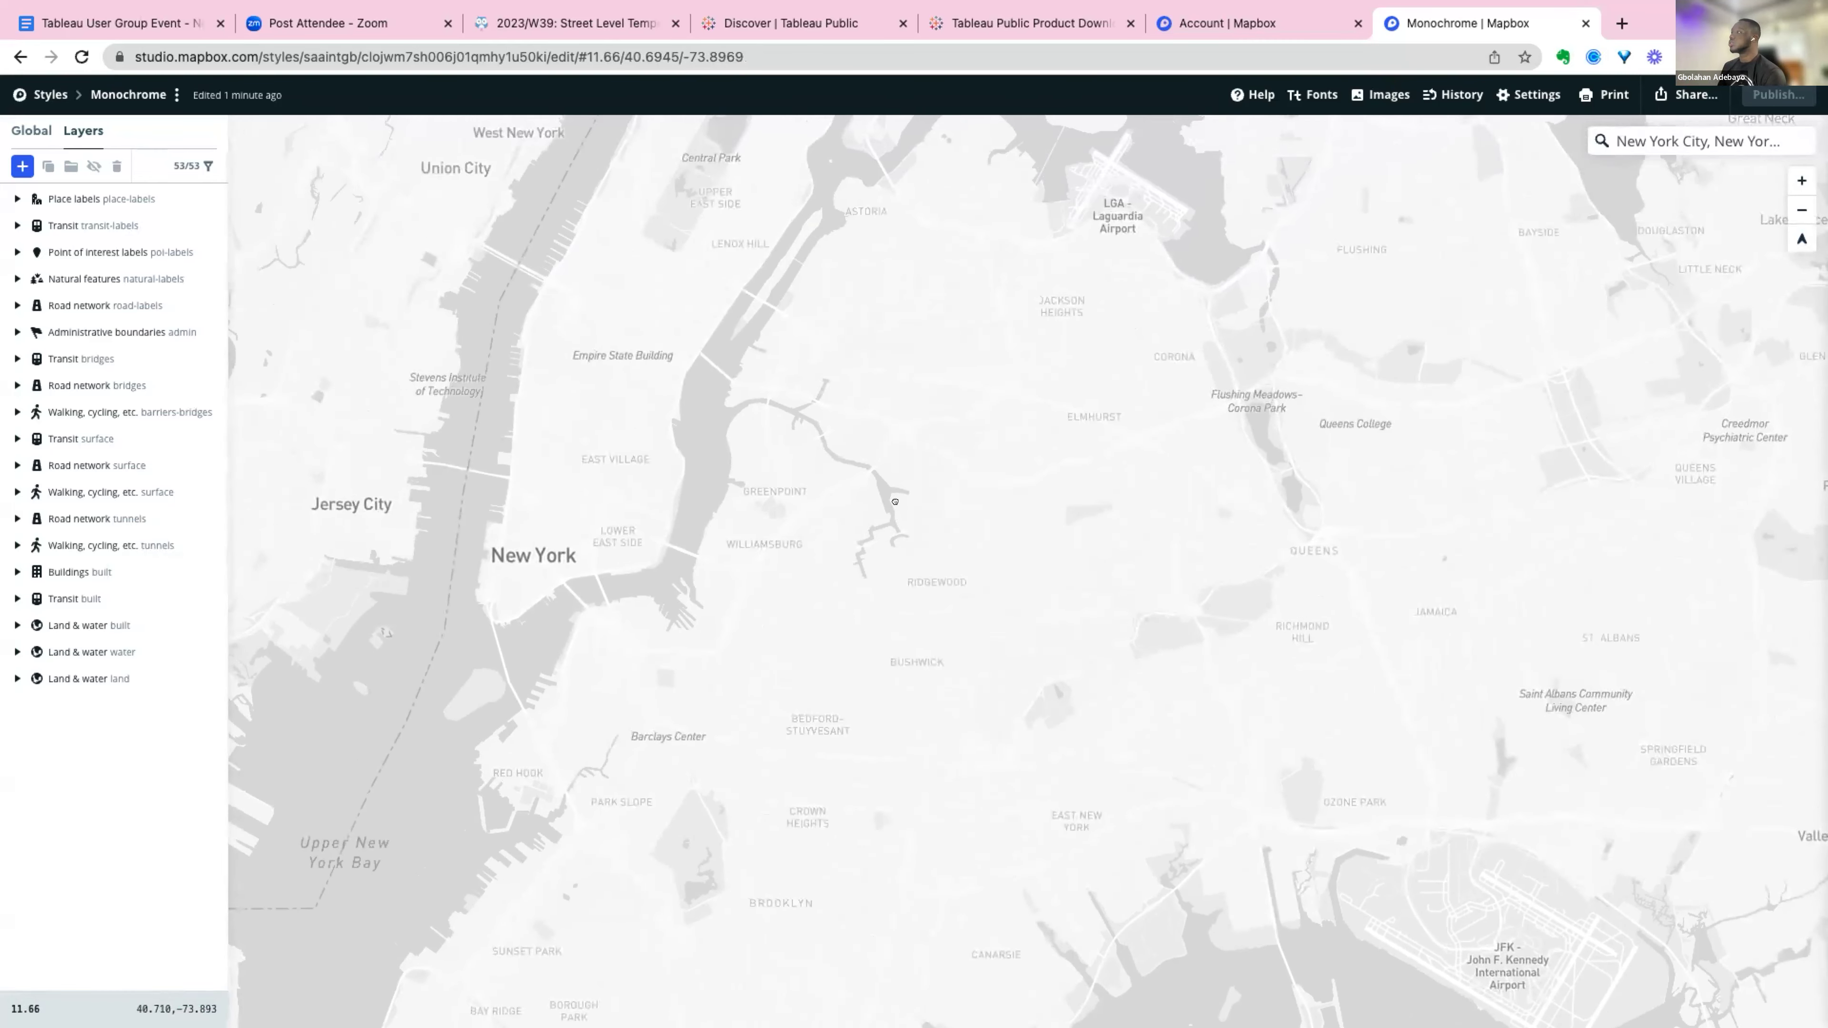
{"action": "scroll", "coordinate": [893, 498], "scroll_direction": "up", "scroll_amount": 1}
{"action": "scroll", "coordinate": [896, 502], "scroll_direction": "down", "scroll_amount": 1}
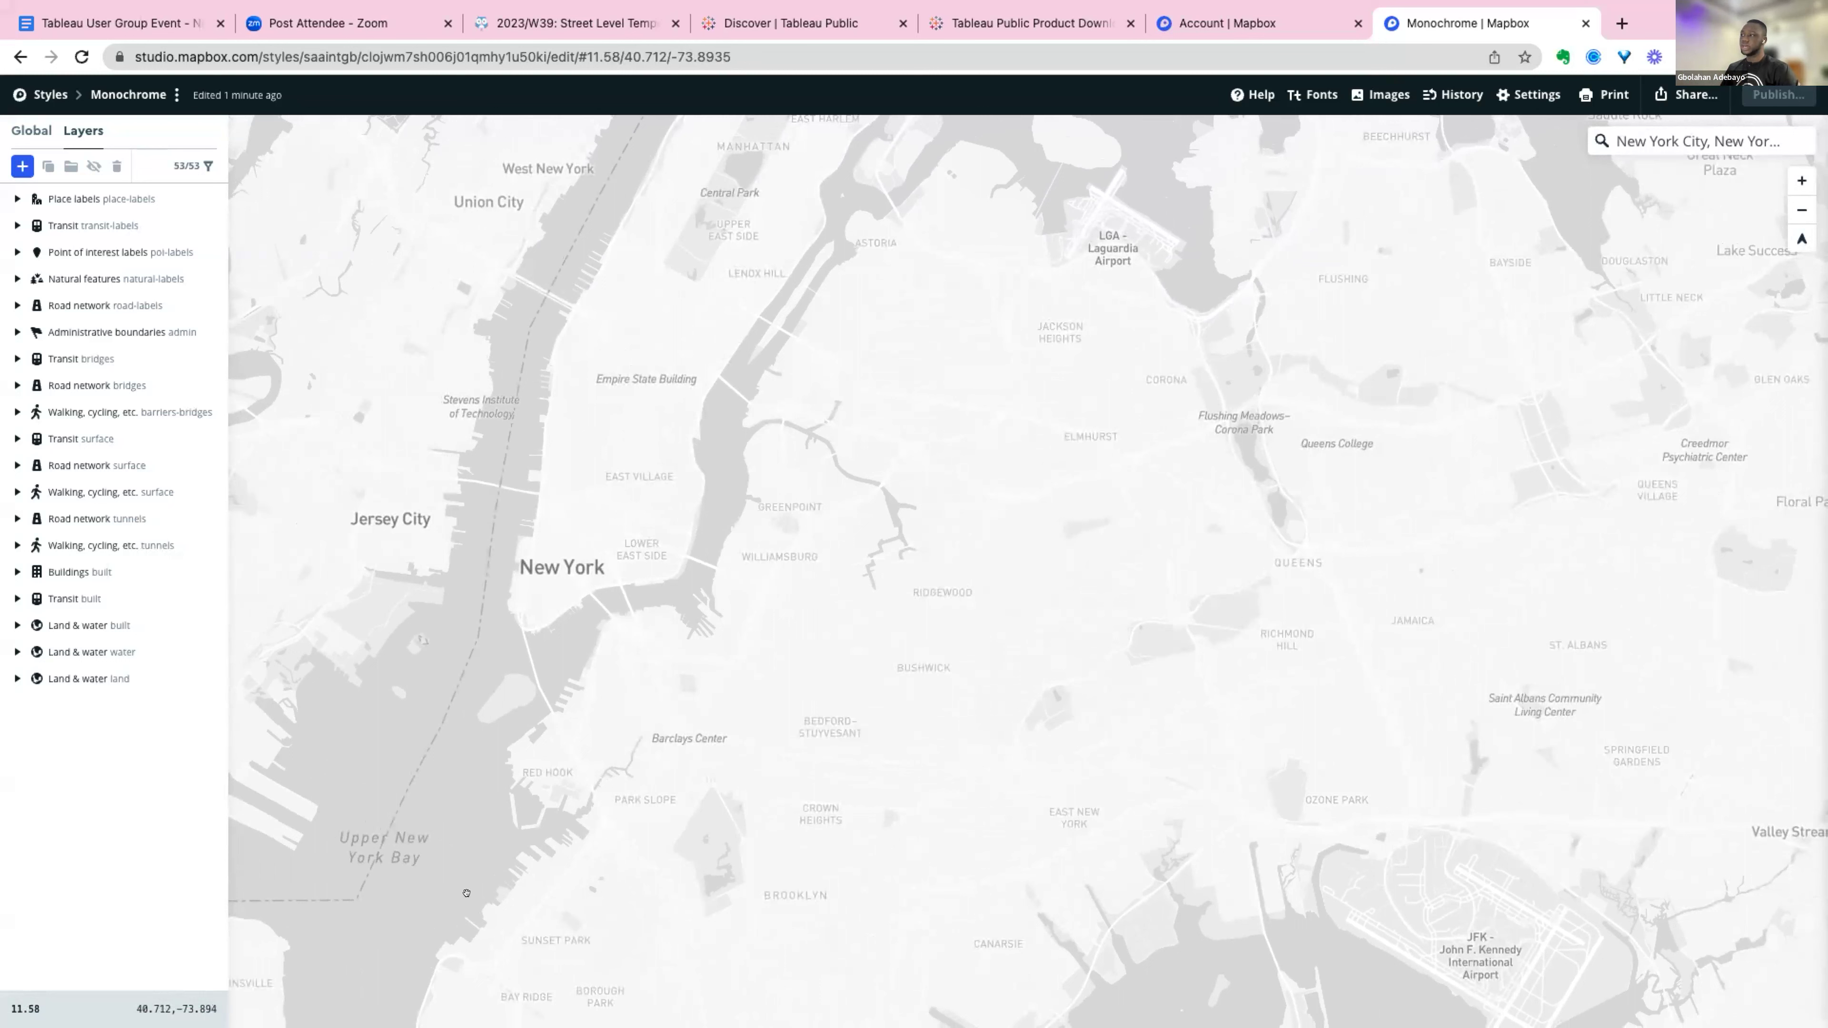
Select the land layer from Manhattan on the map and open its background color for the zoom 9 stop.
{"action": "left_click", "coordinate": [562, 510]}
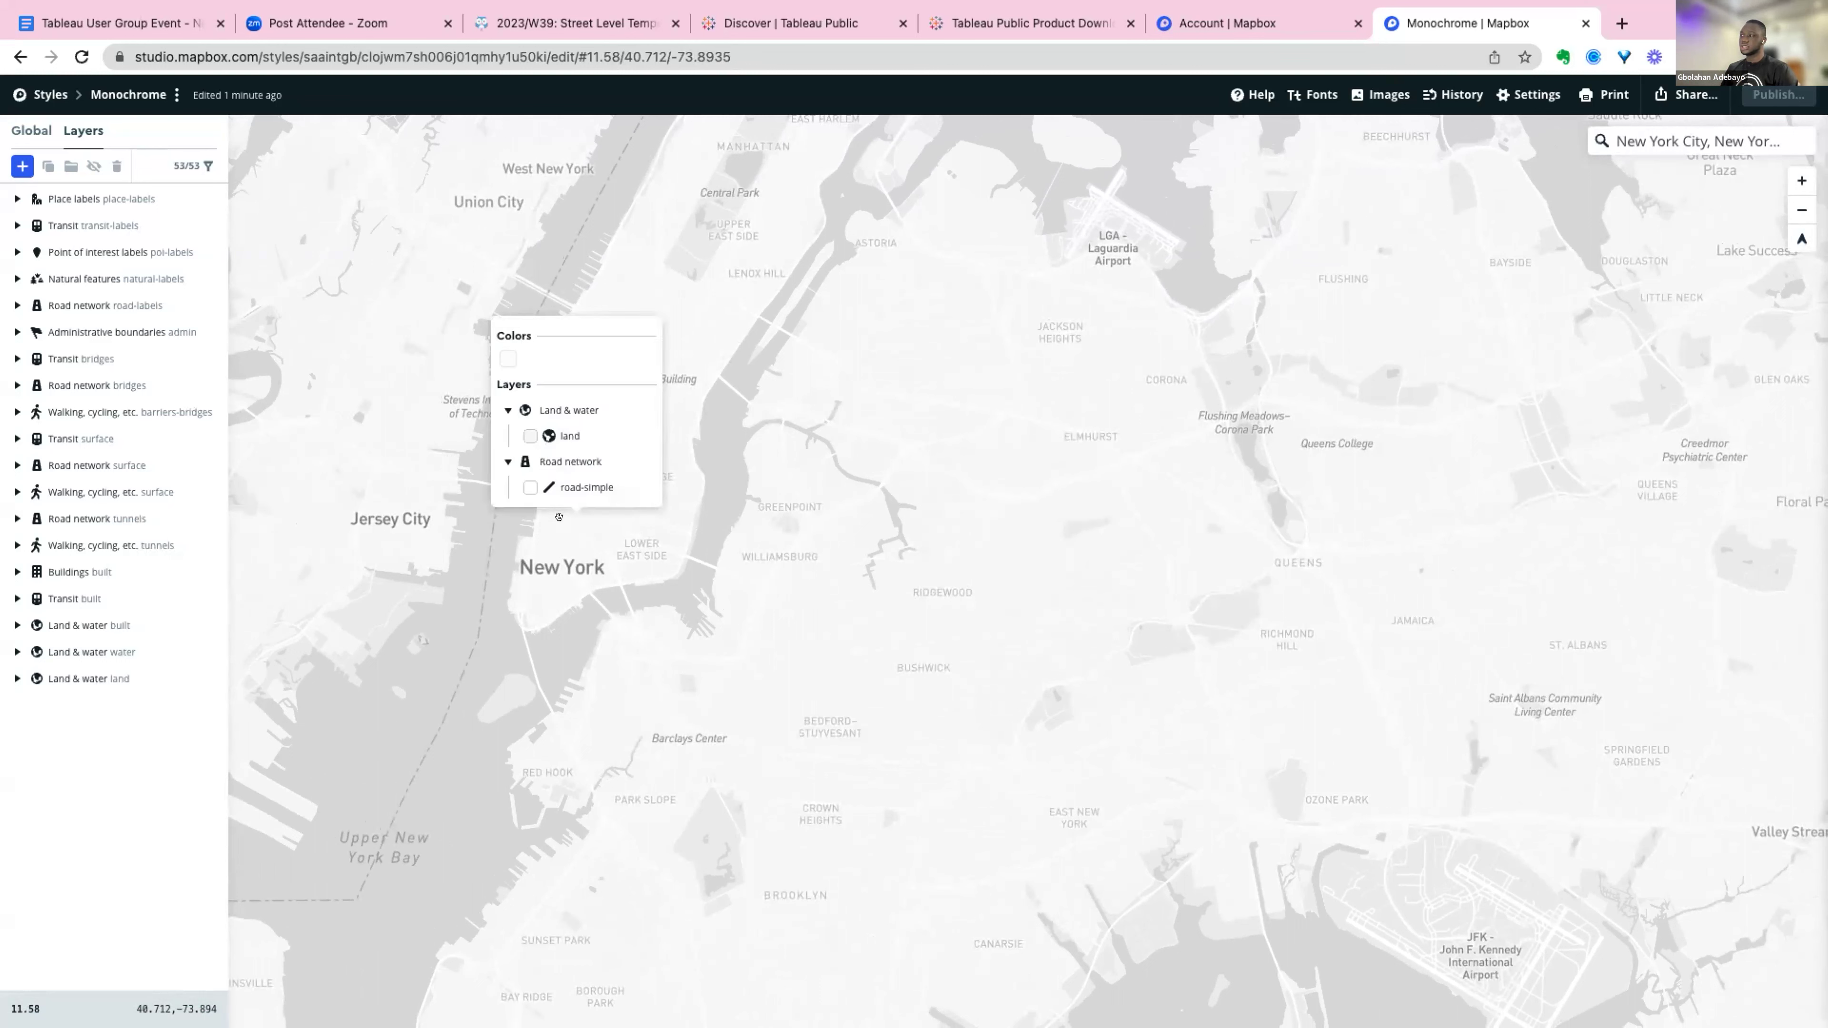
{"action": "left_click", "coordinate": [527, 435]}
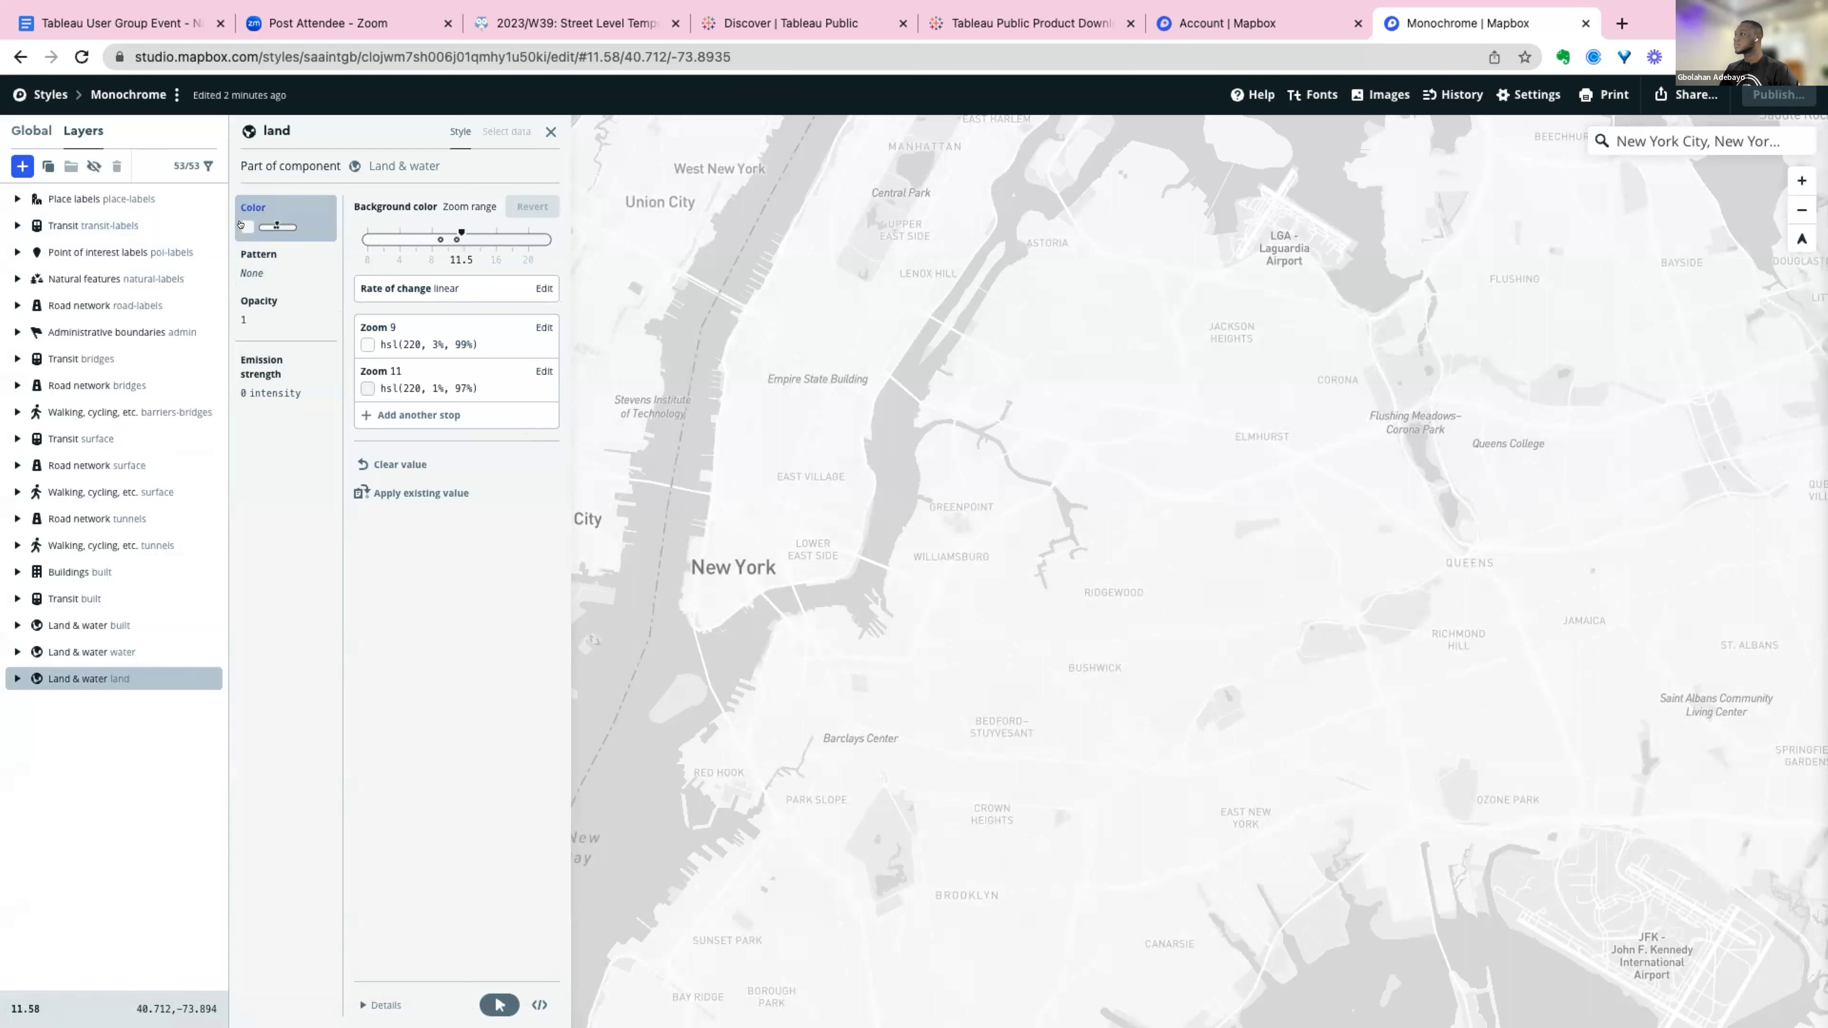
{"action": "left_click", "coordinate": [368, 344]}
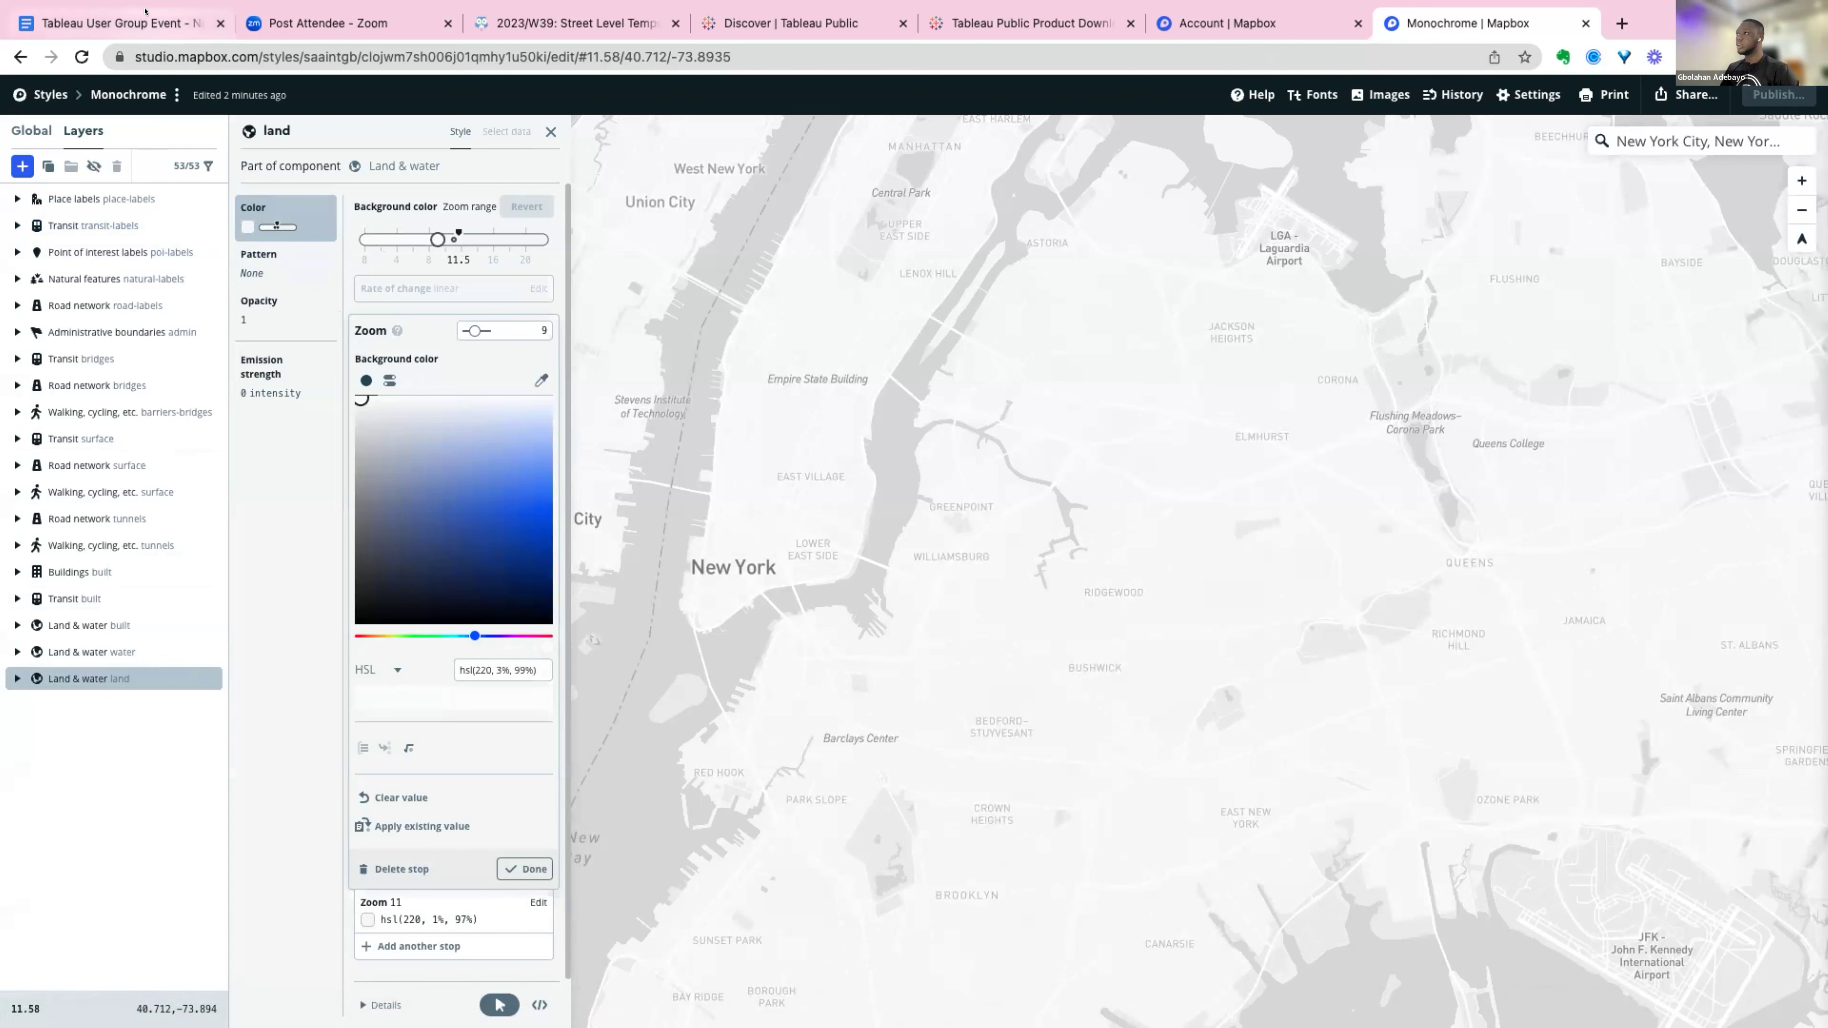
Take Finder and Chrome out of full screen and place the Custom Map Color.png palette over the browser window.
{"action": "mouse_move", "coordinate": [330, 1011]}
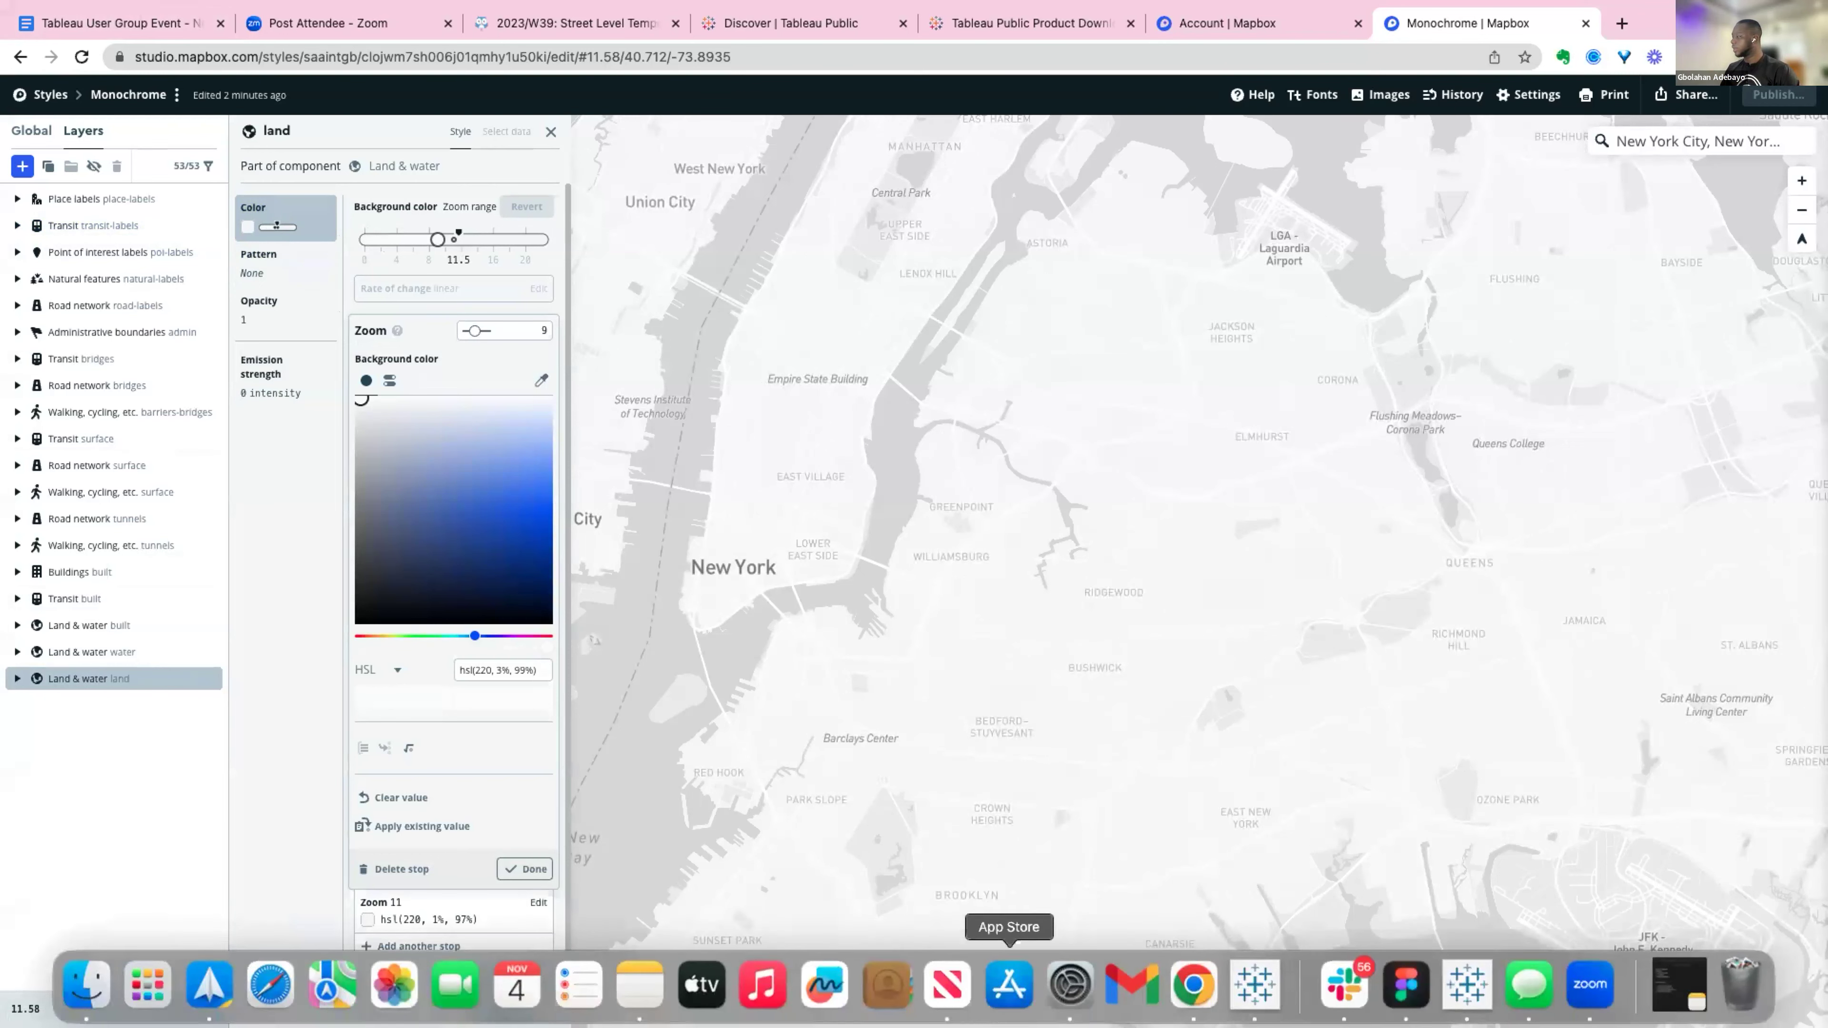
{"action": "left_click", "coordinate": [86, 985]}
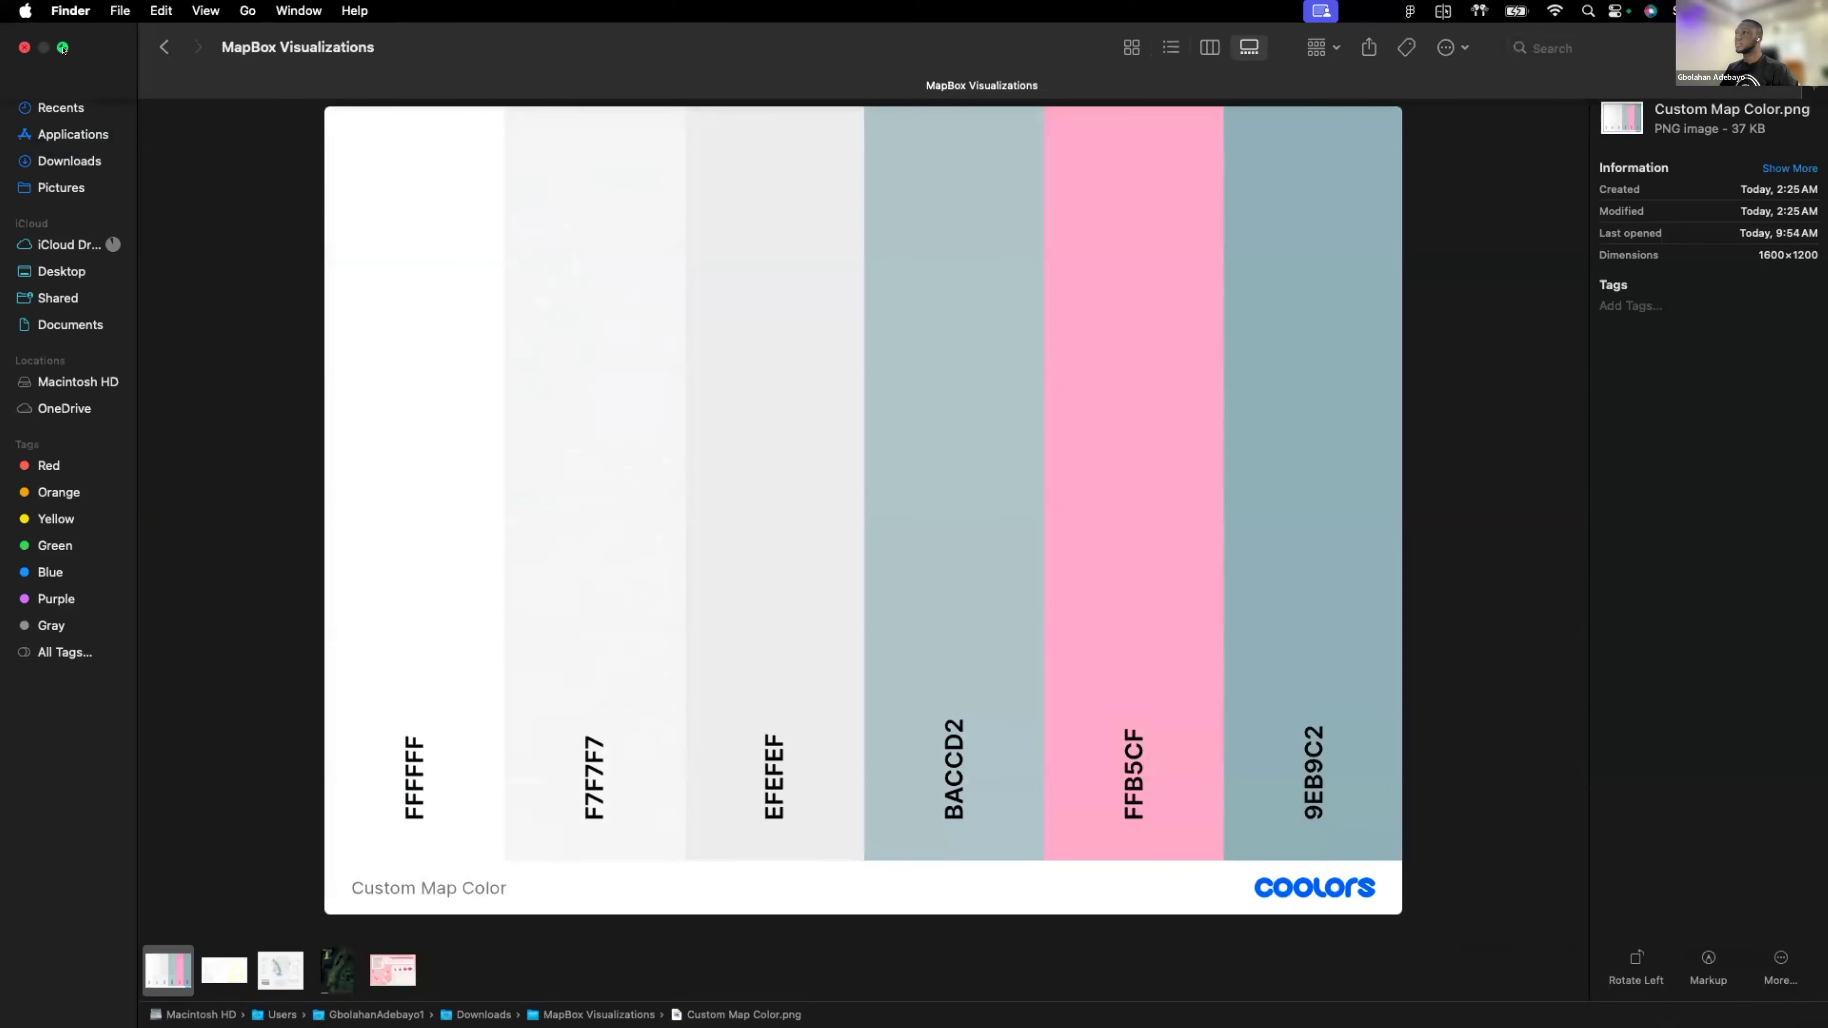
{"action": "left_click", "coordinate": [62, 47]}
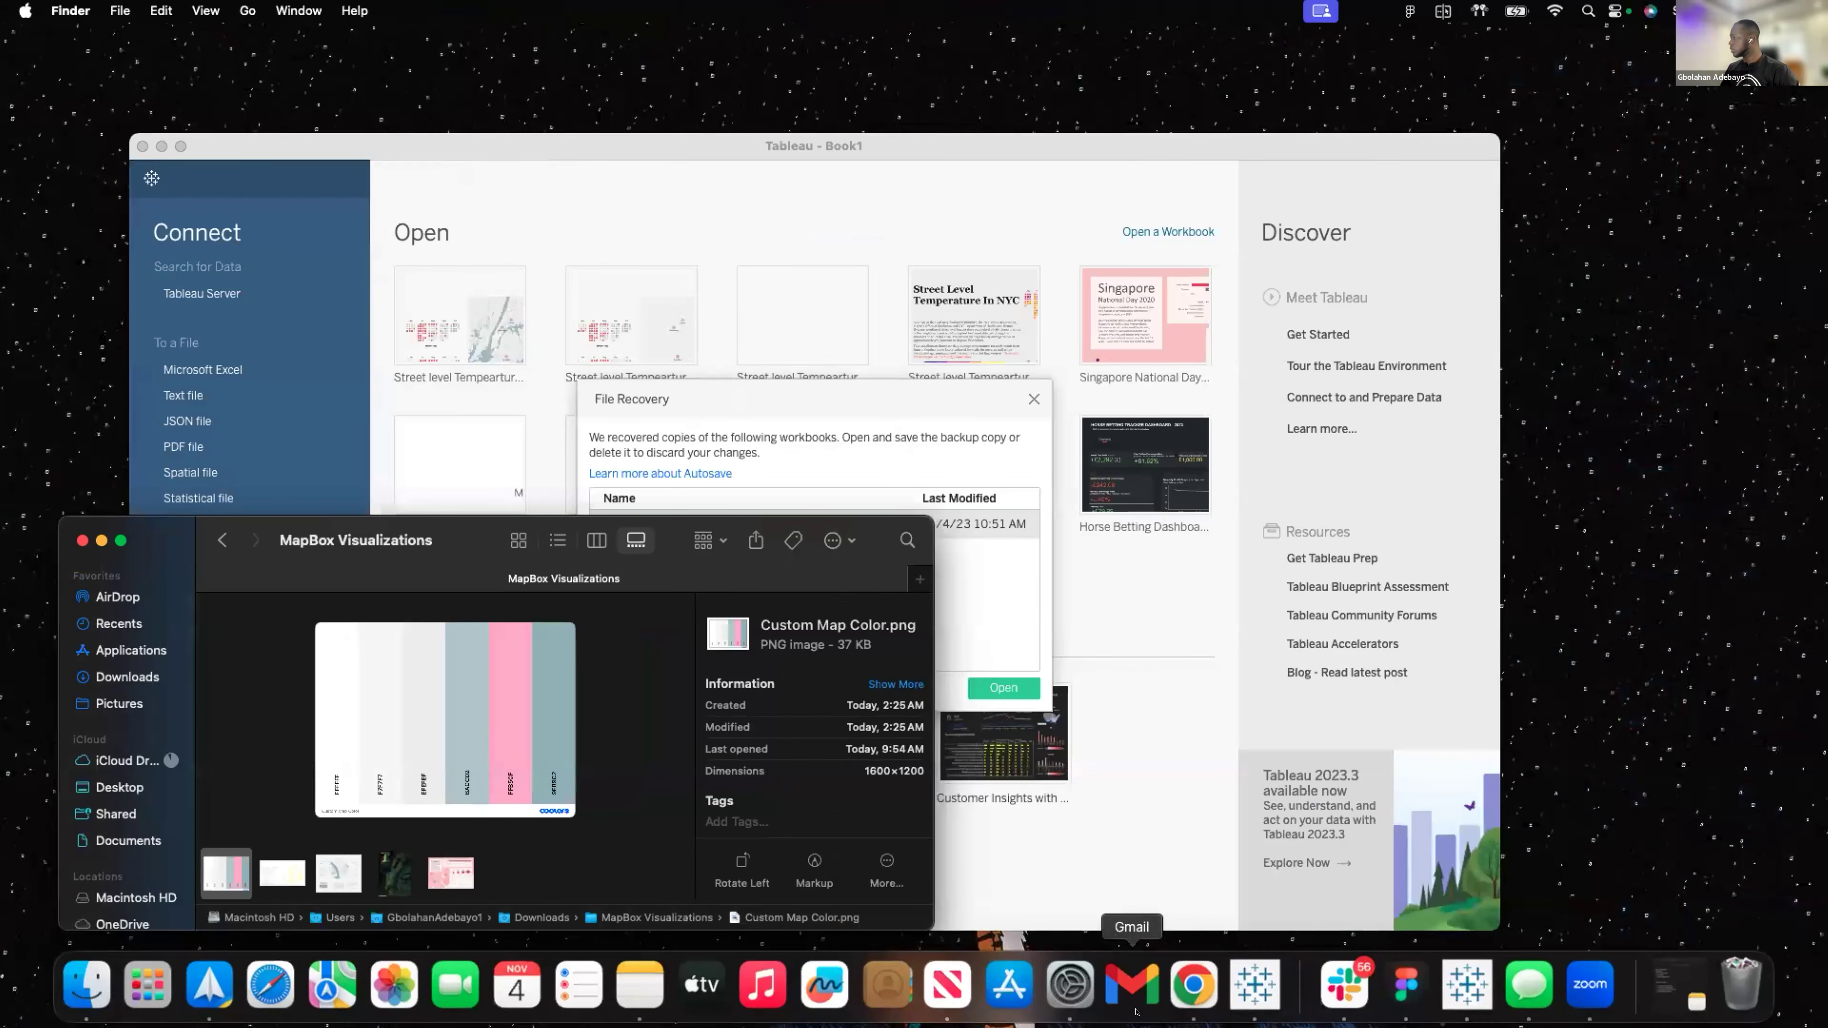
{"action": "left_click", "coordinate": [1193, 985]}
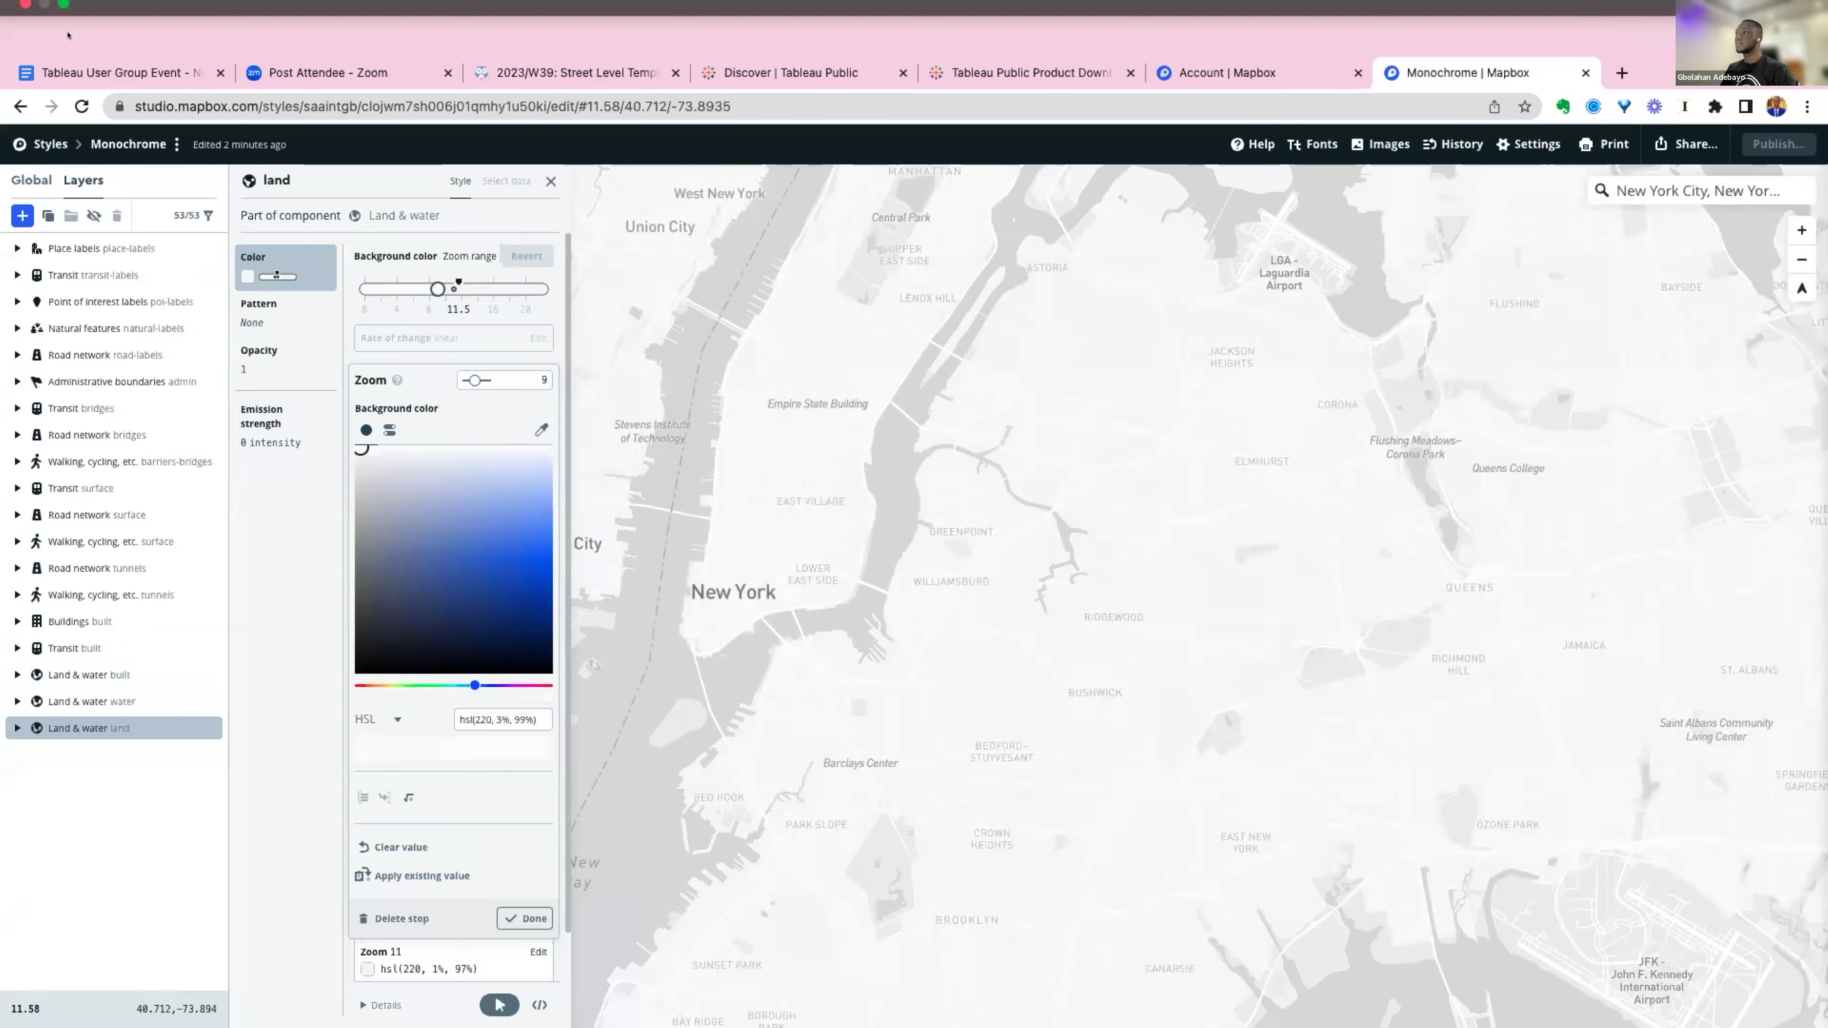
{"action": "left_click", "coordinate": [63, 36]}
{"action": "left_click", "coordinate": [70, 553]}
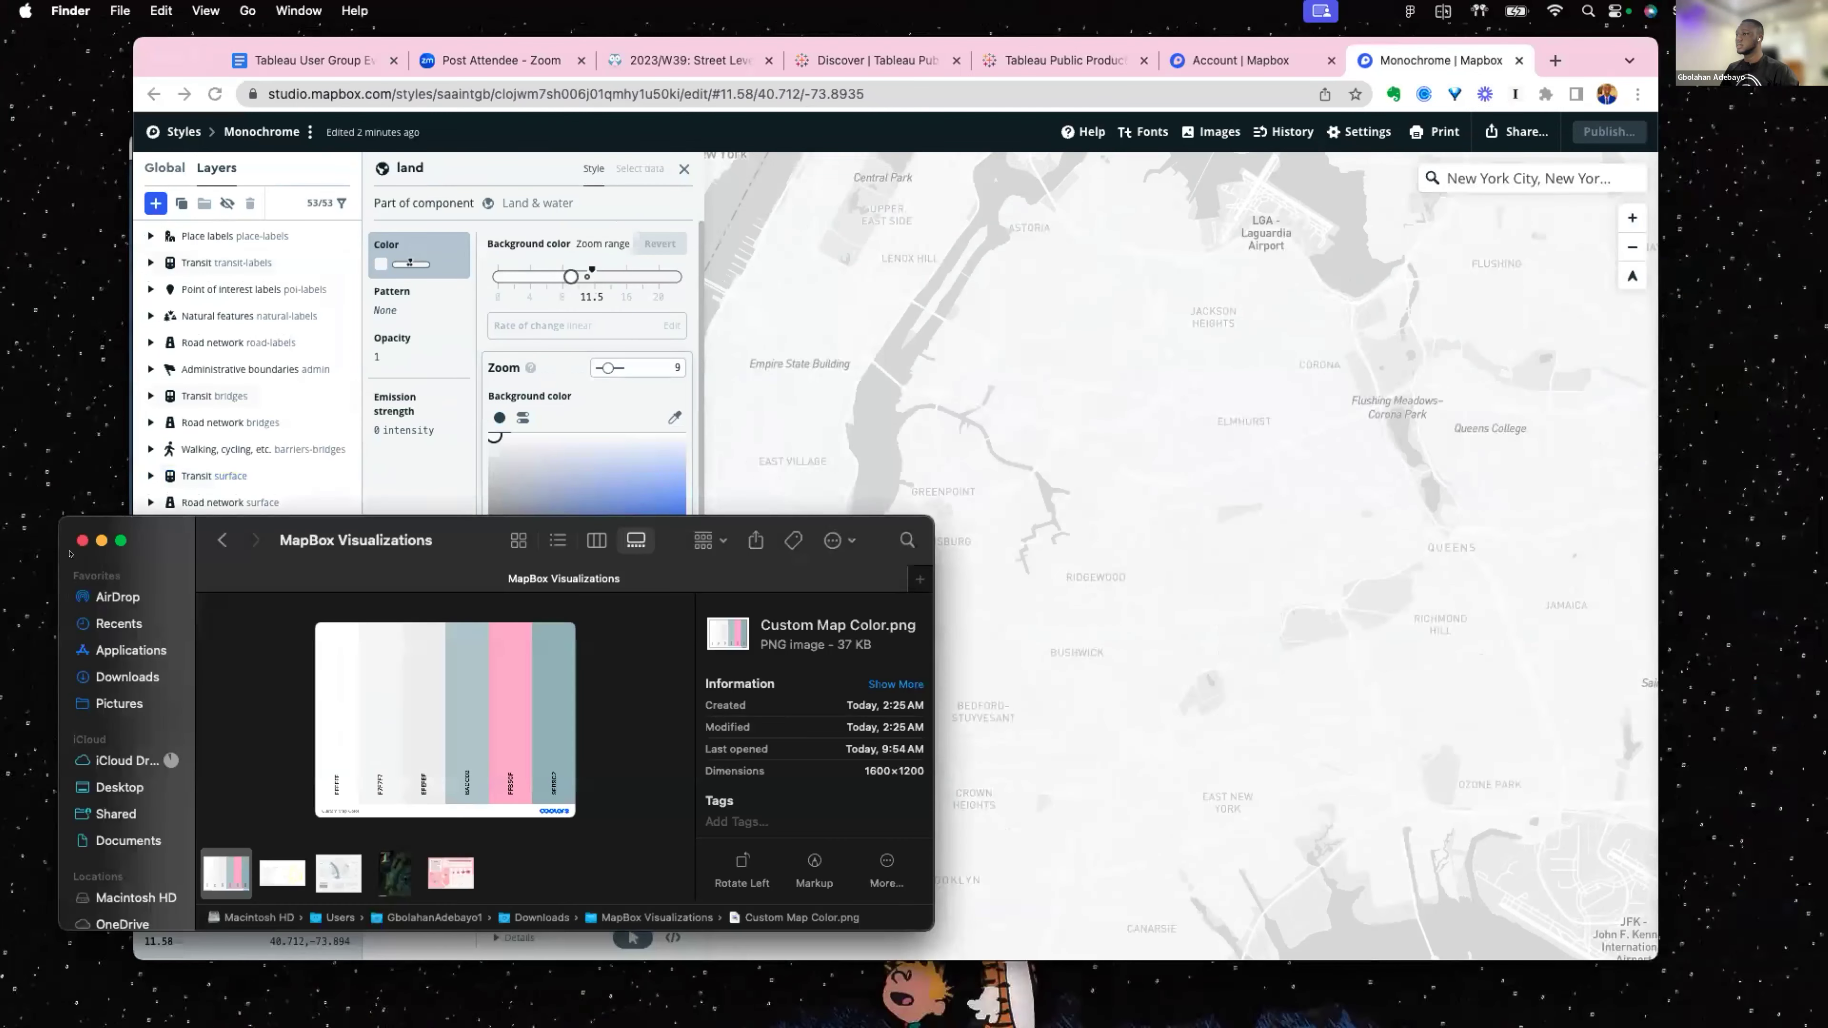
{"action": "left_click_drag", "start_coordinate": [370, 557], "coordinate": [281, 525]}
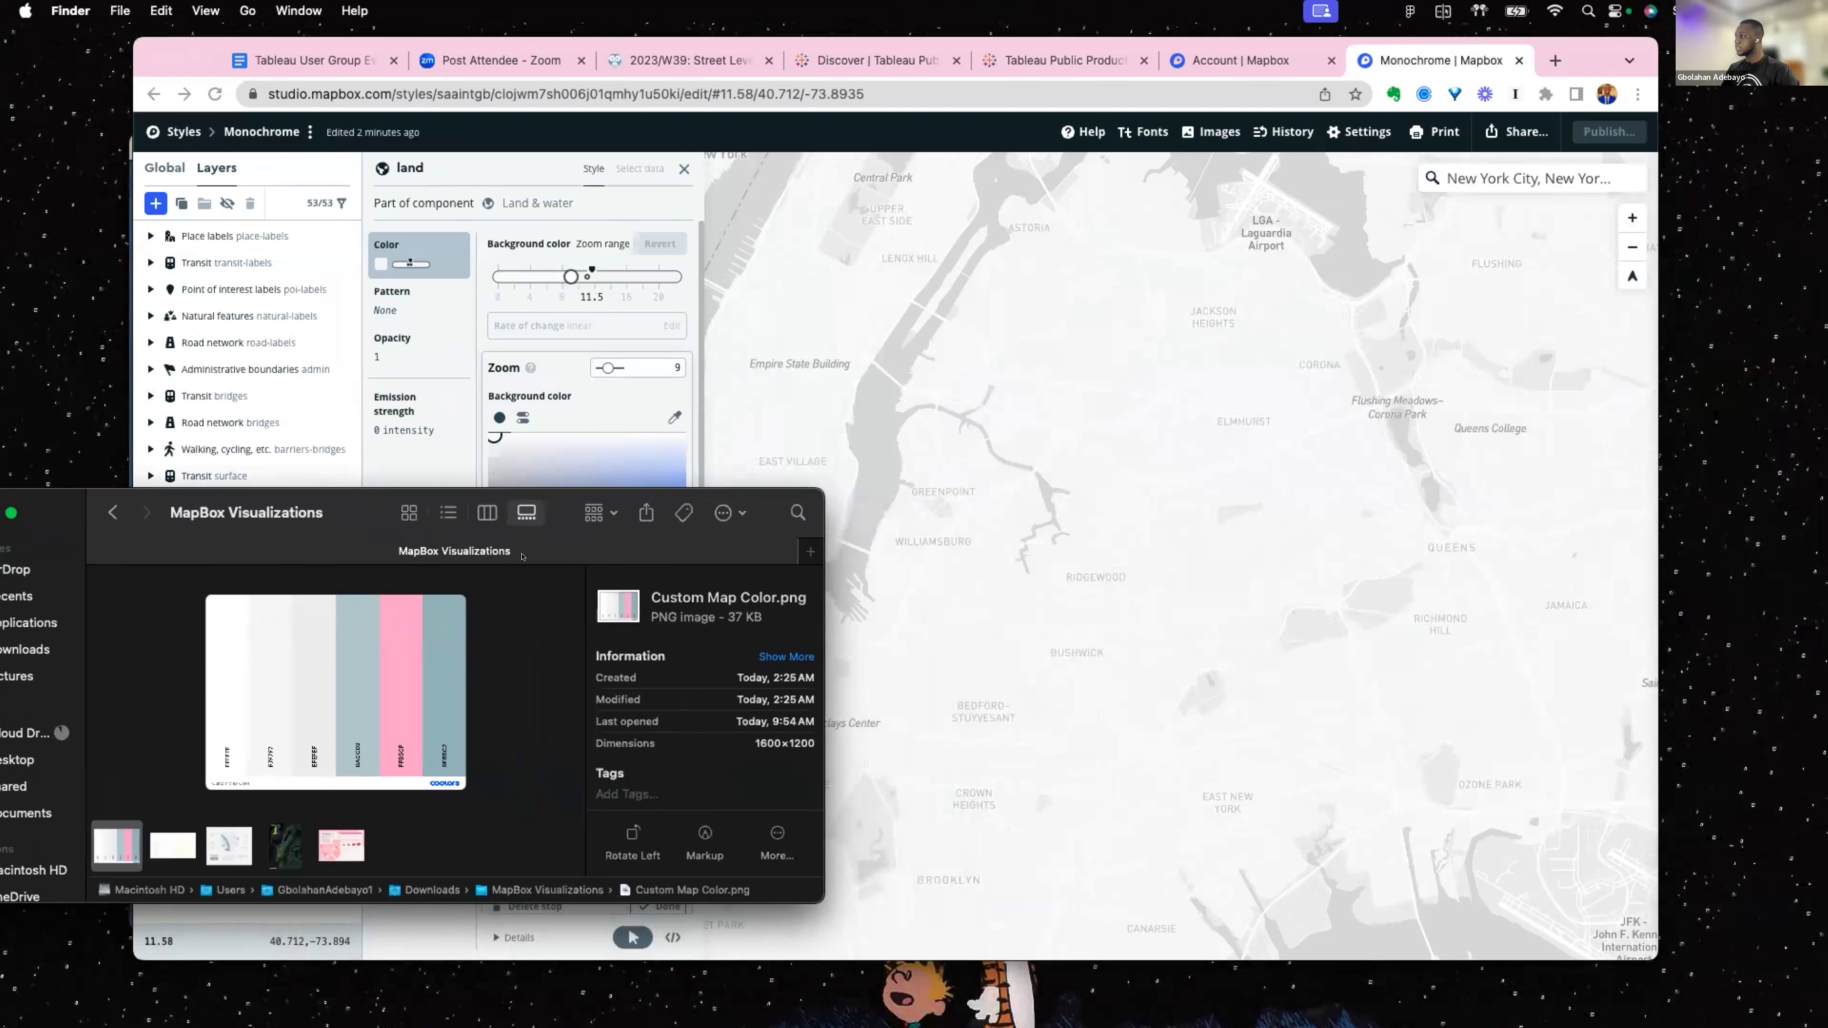
Try to sample a palette color with the eyedropper for the land background at zoom 9.
{"action": "left_click", "coordinate": [674, 418]}
{"action": "left_click", "coordinate": [674, 418]}
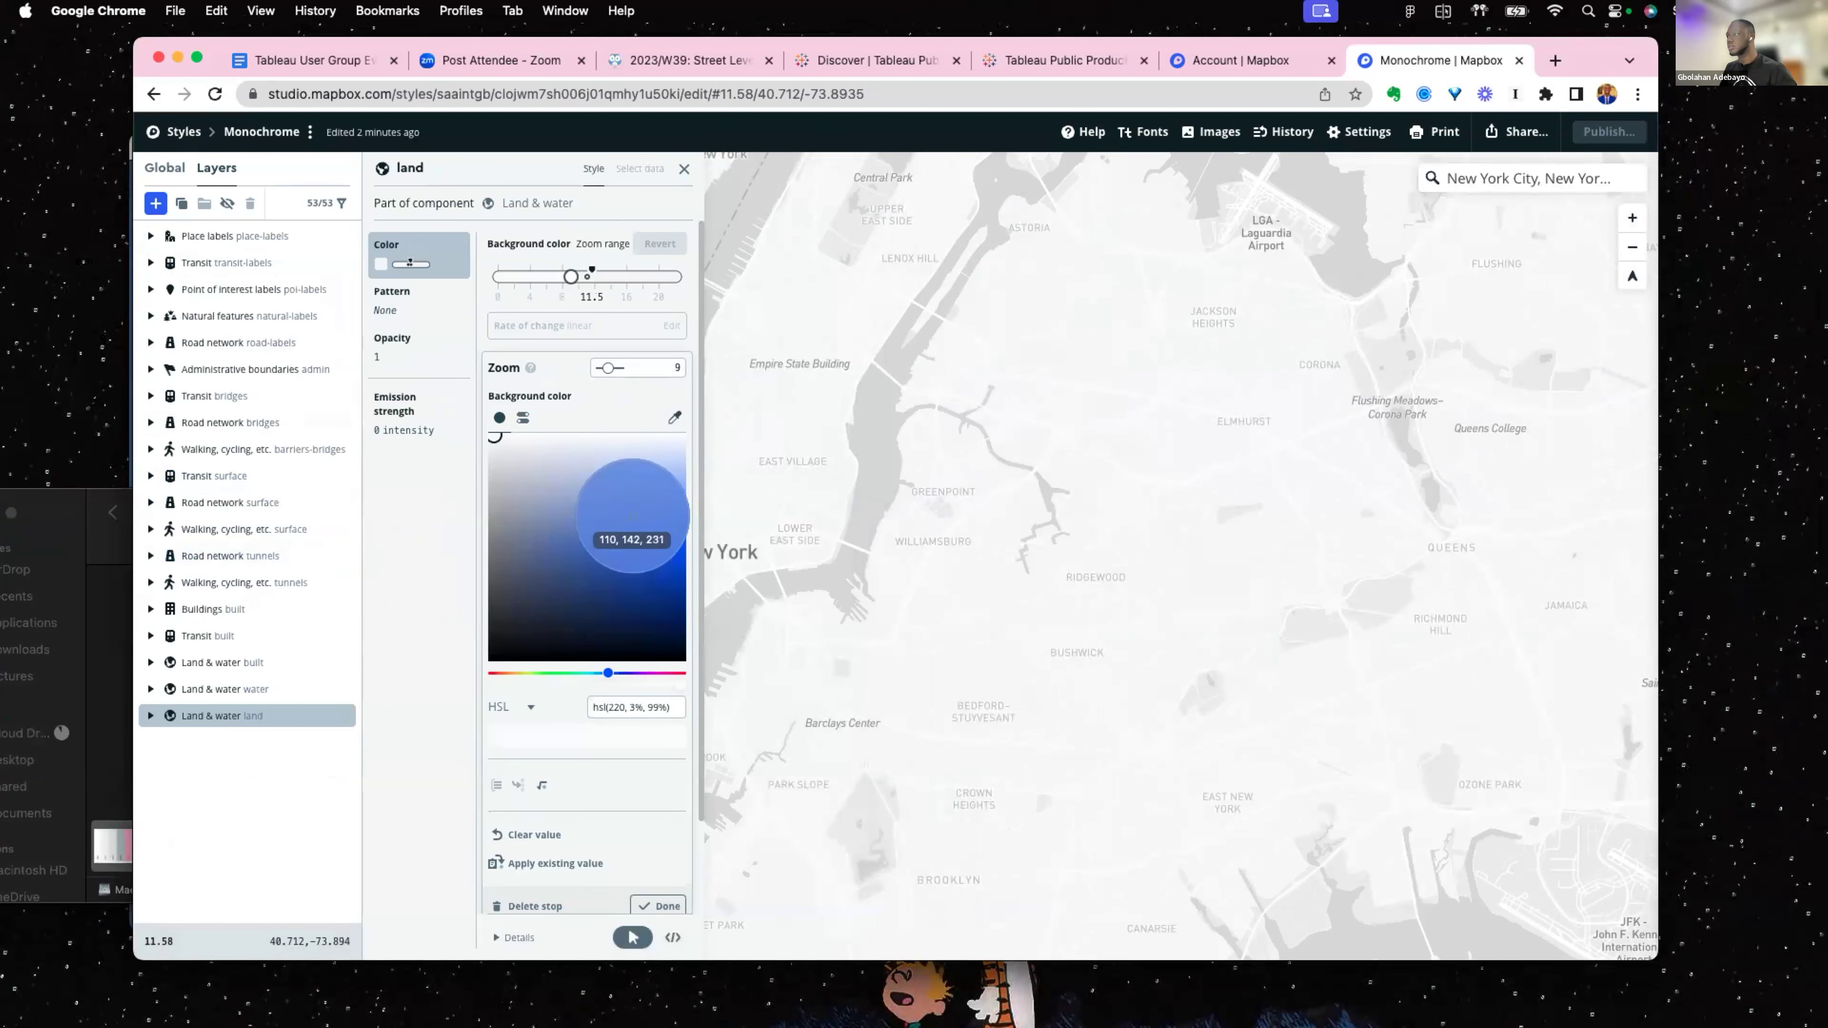
{"action": "left_click", "coordinate": [620, 533]}
Move the palette window clear of the color picker and sample light grey hsl(0, 0%, 93%) as the land background color at zoom 9.
{"action": "left_click", "coordinate": [108, 554]}
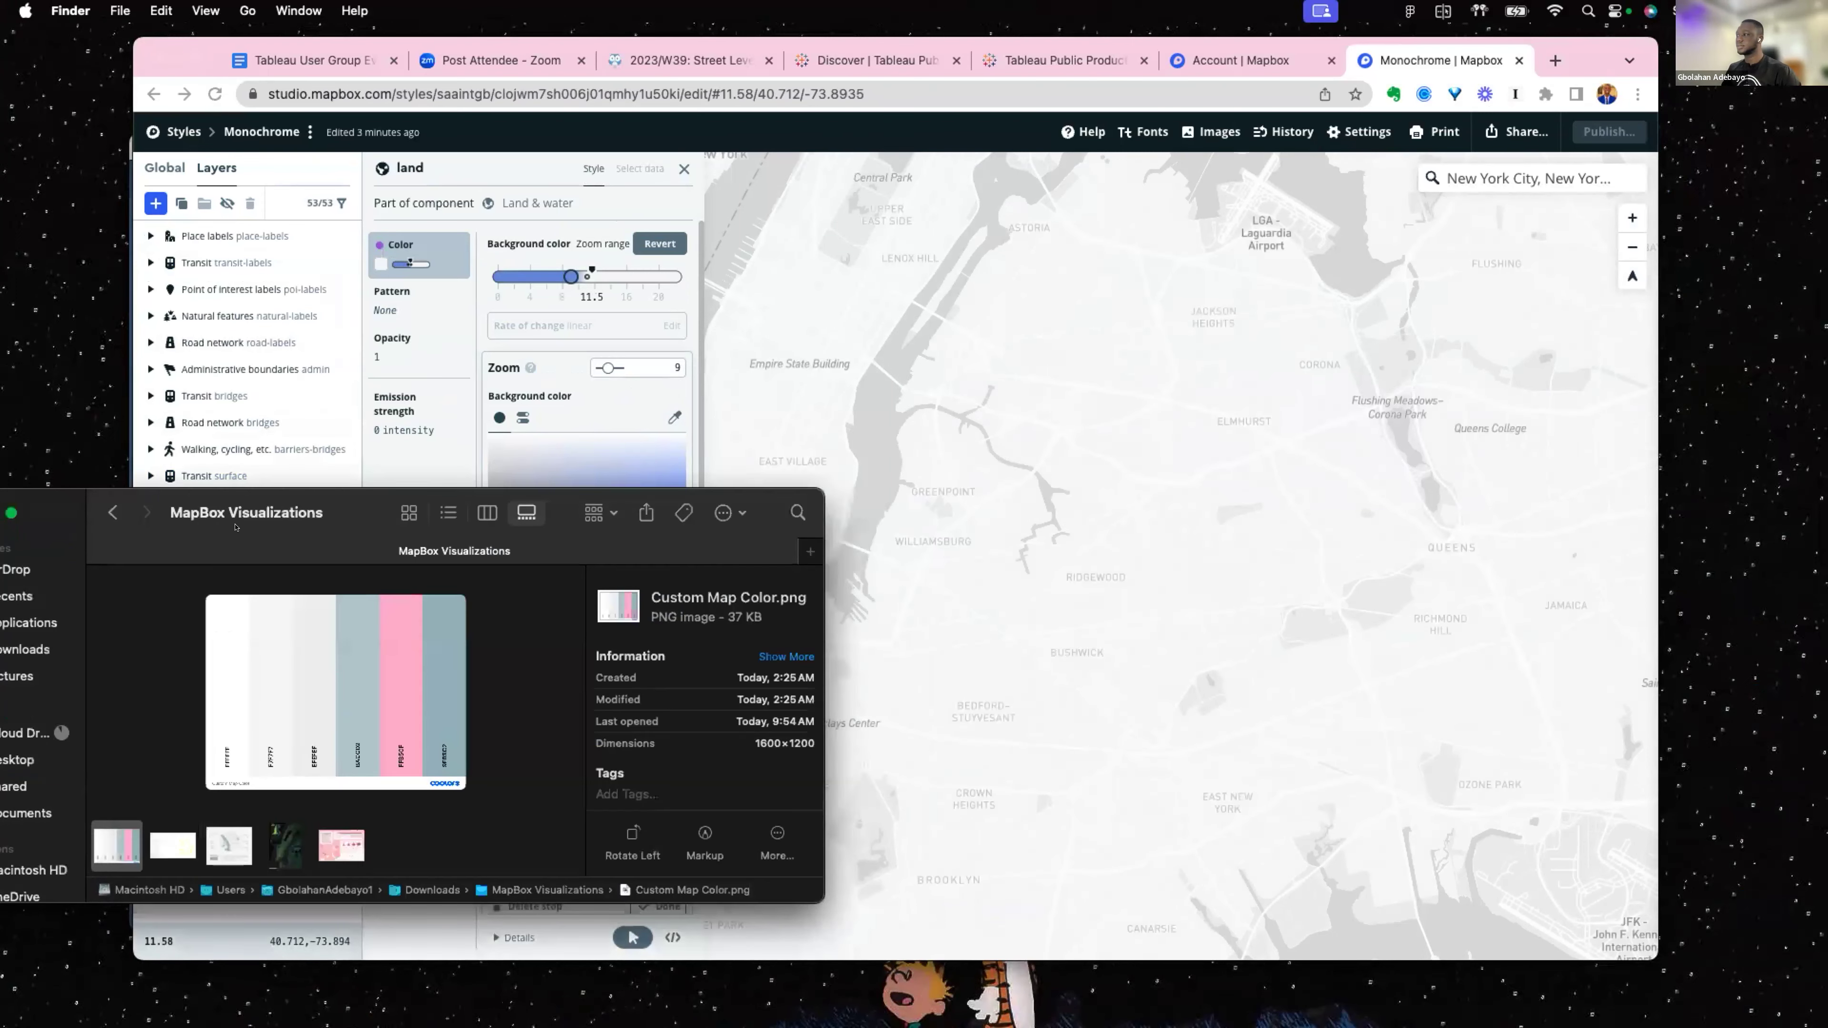
{"action": "left_click_drag", "start_coordinate": [425, 551], "coordinate": [673, 545]}
{"action": "left_click_drag", "start_coordinate": [575, 500], "coordinate": [447, 735]}
{"action": "left_click", "coordinate": [675, 416]}
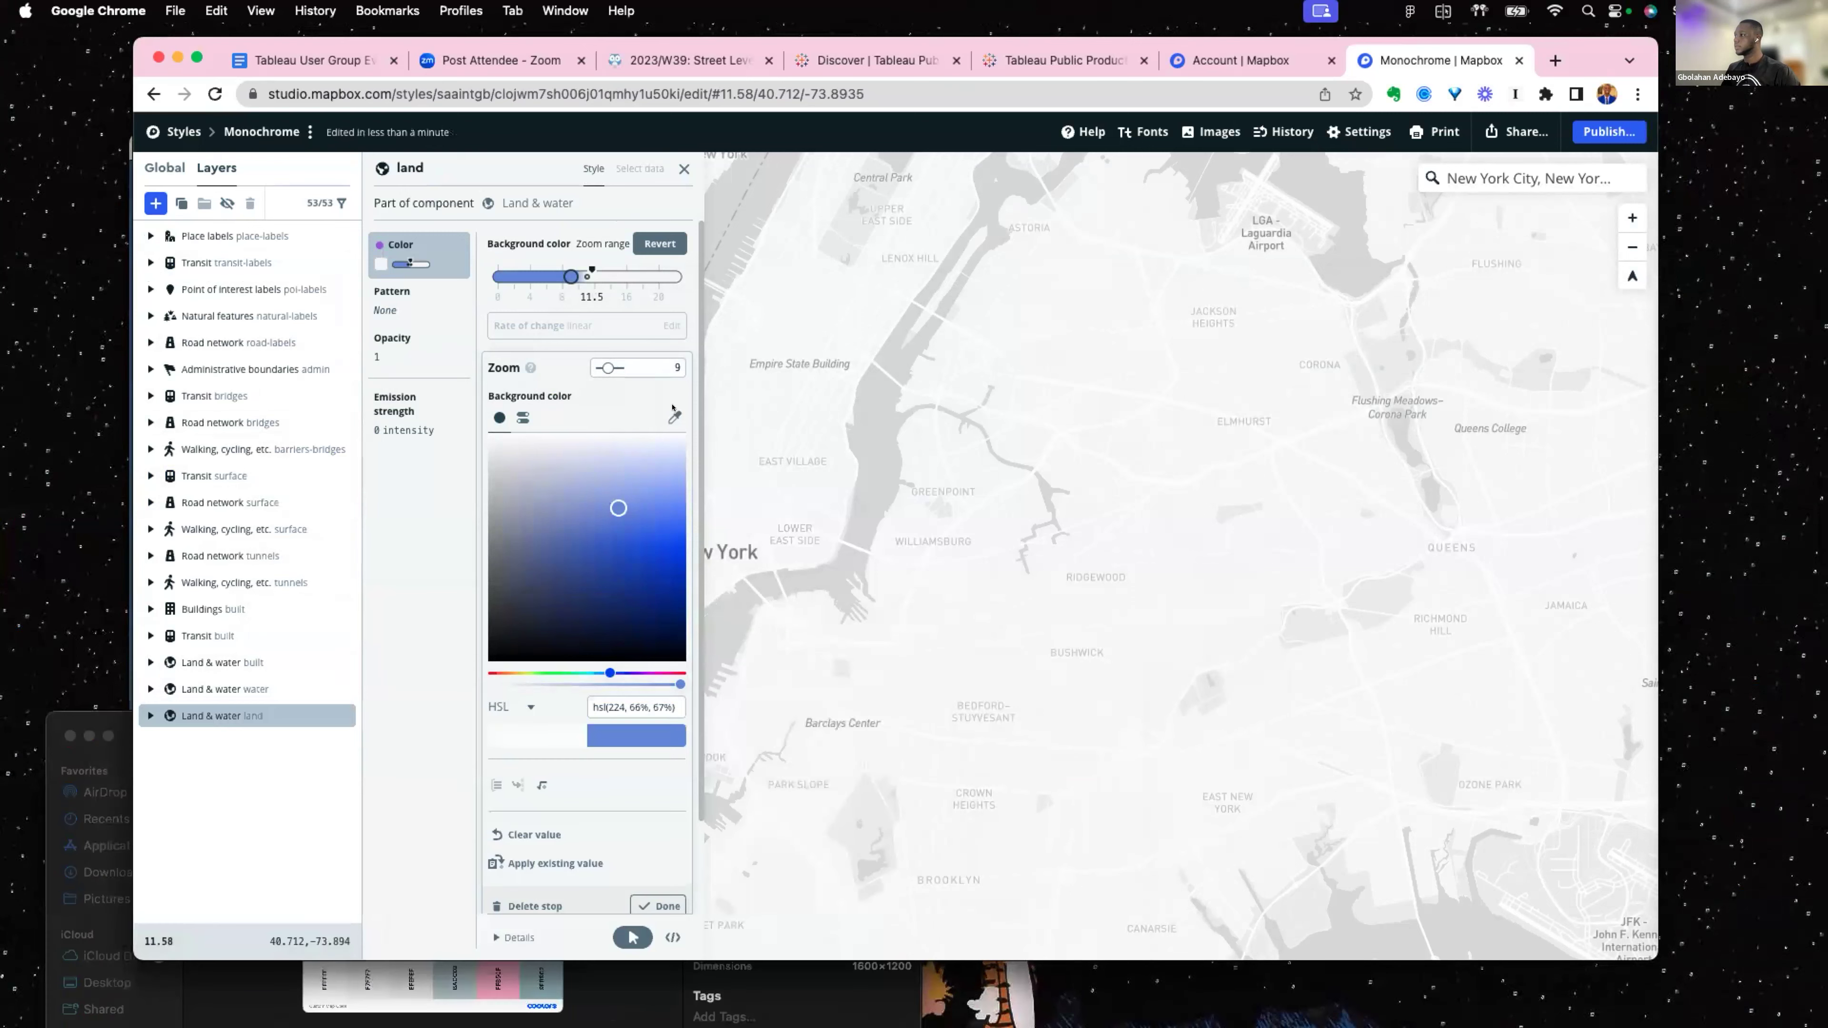
{"action": "left_click", "coordinate": [742, 593]}
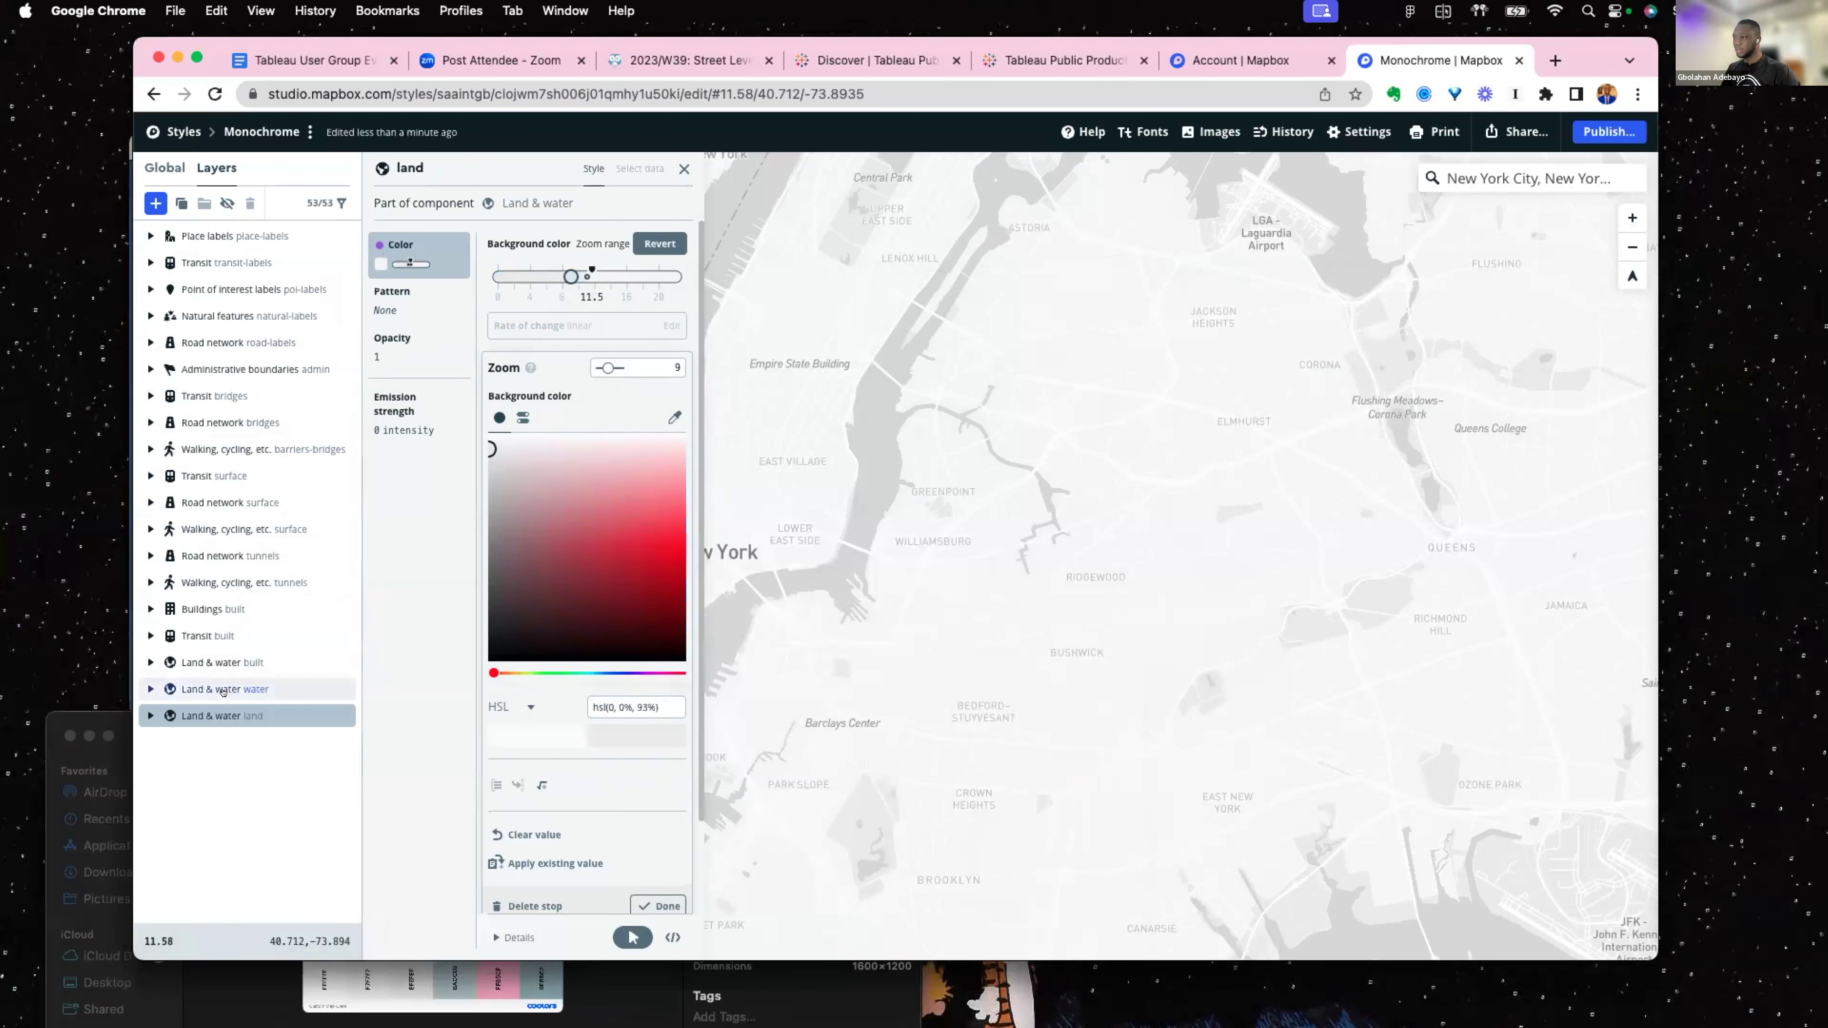
Arrange the Finder window showing the Custom Map Color.png palette beside the browser window so the palette and color picker are both accessible.
{"action": "left_click", "coordinate": [108, 742]}
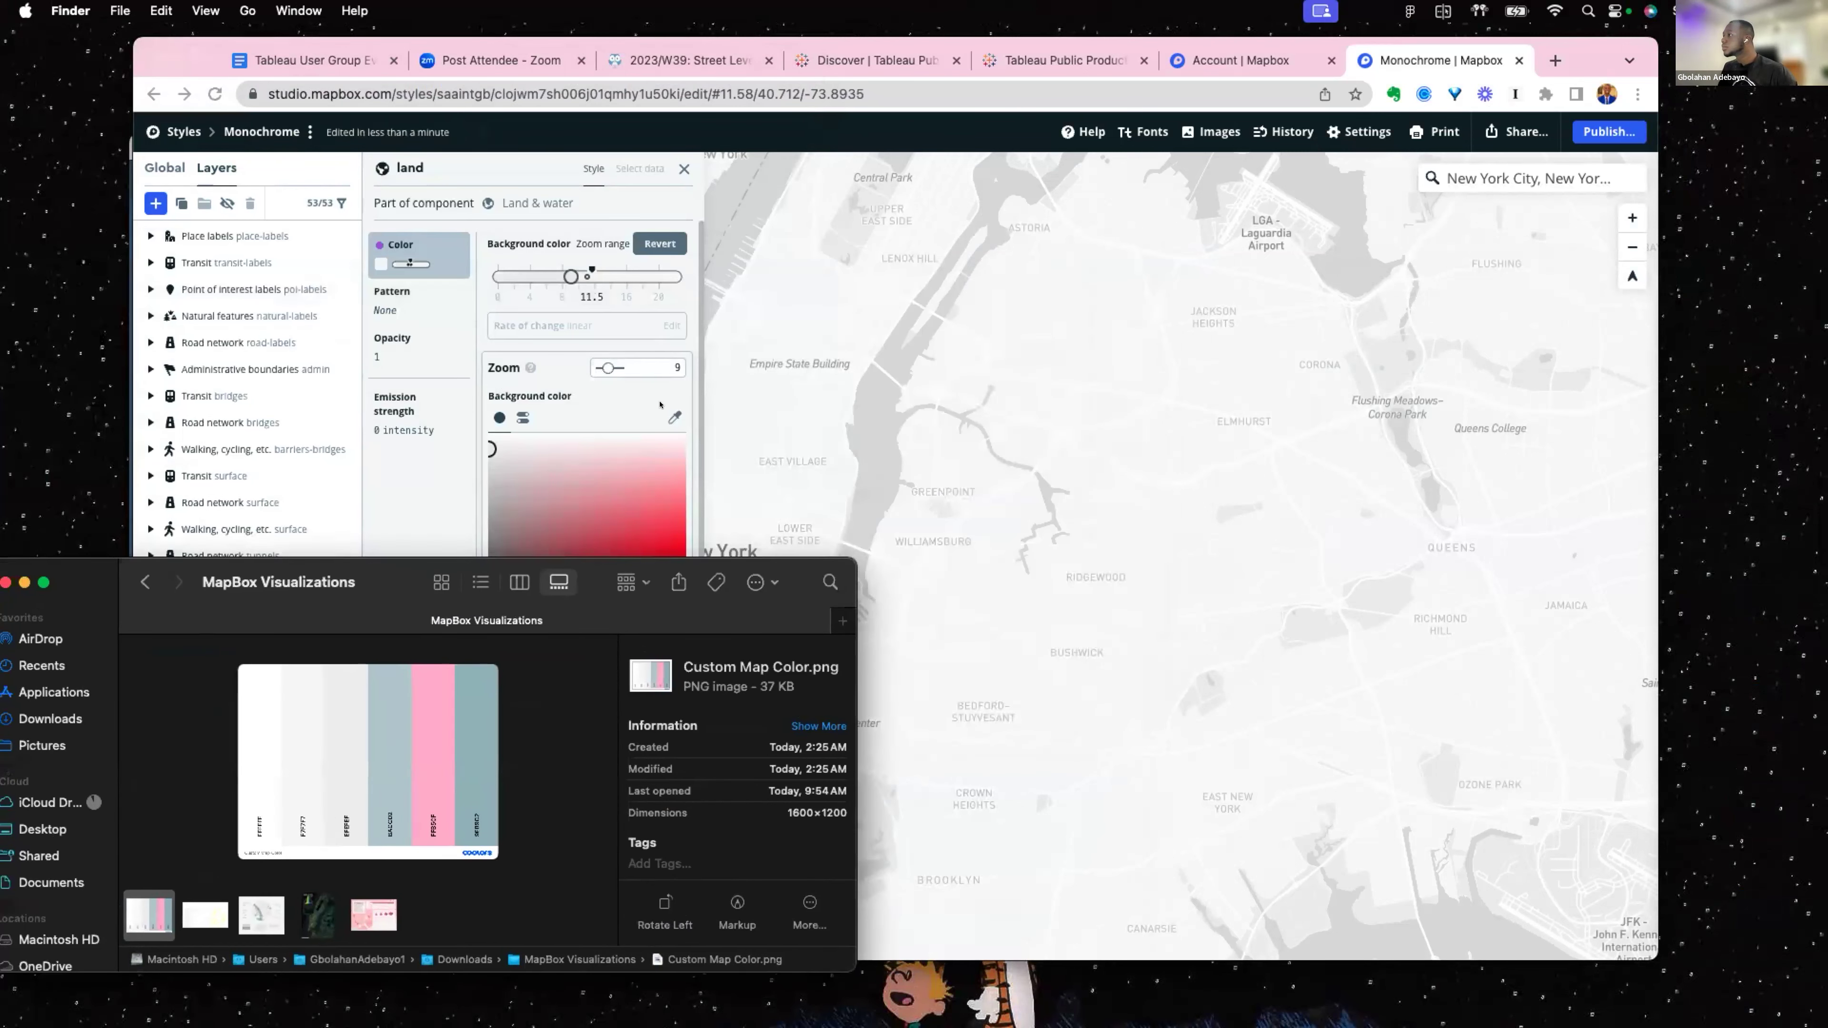
{"action": "left_click", "coordinate": [657, 403]}
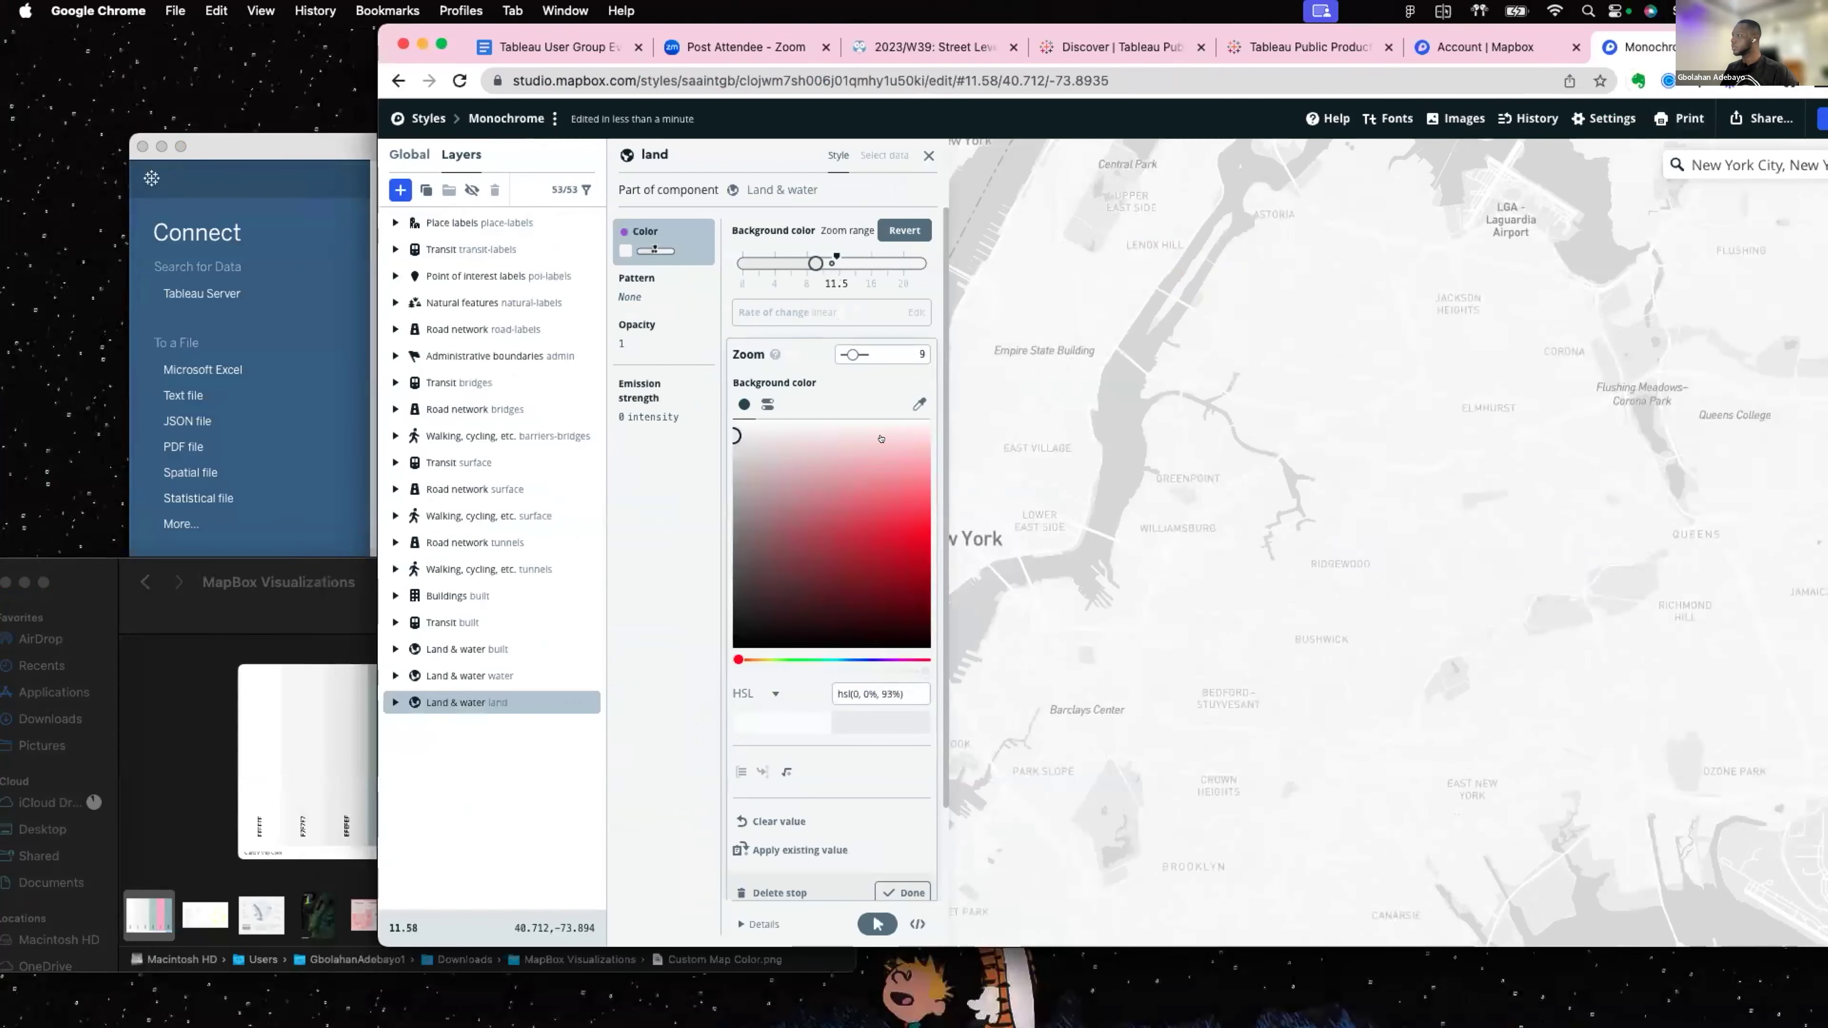
{"action": "left_click_drag", "start_coordinate": [360, 581], "coordinate": [108, 573]}
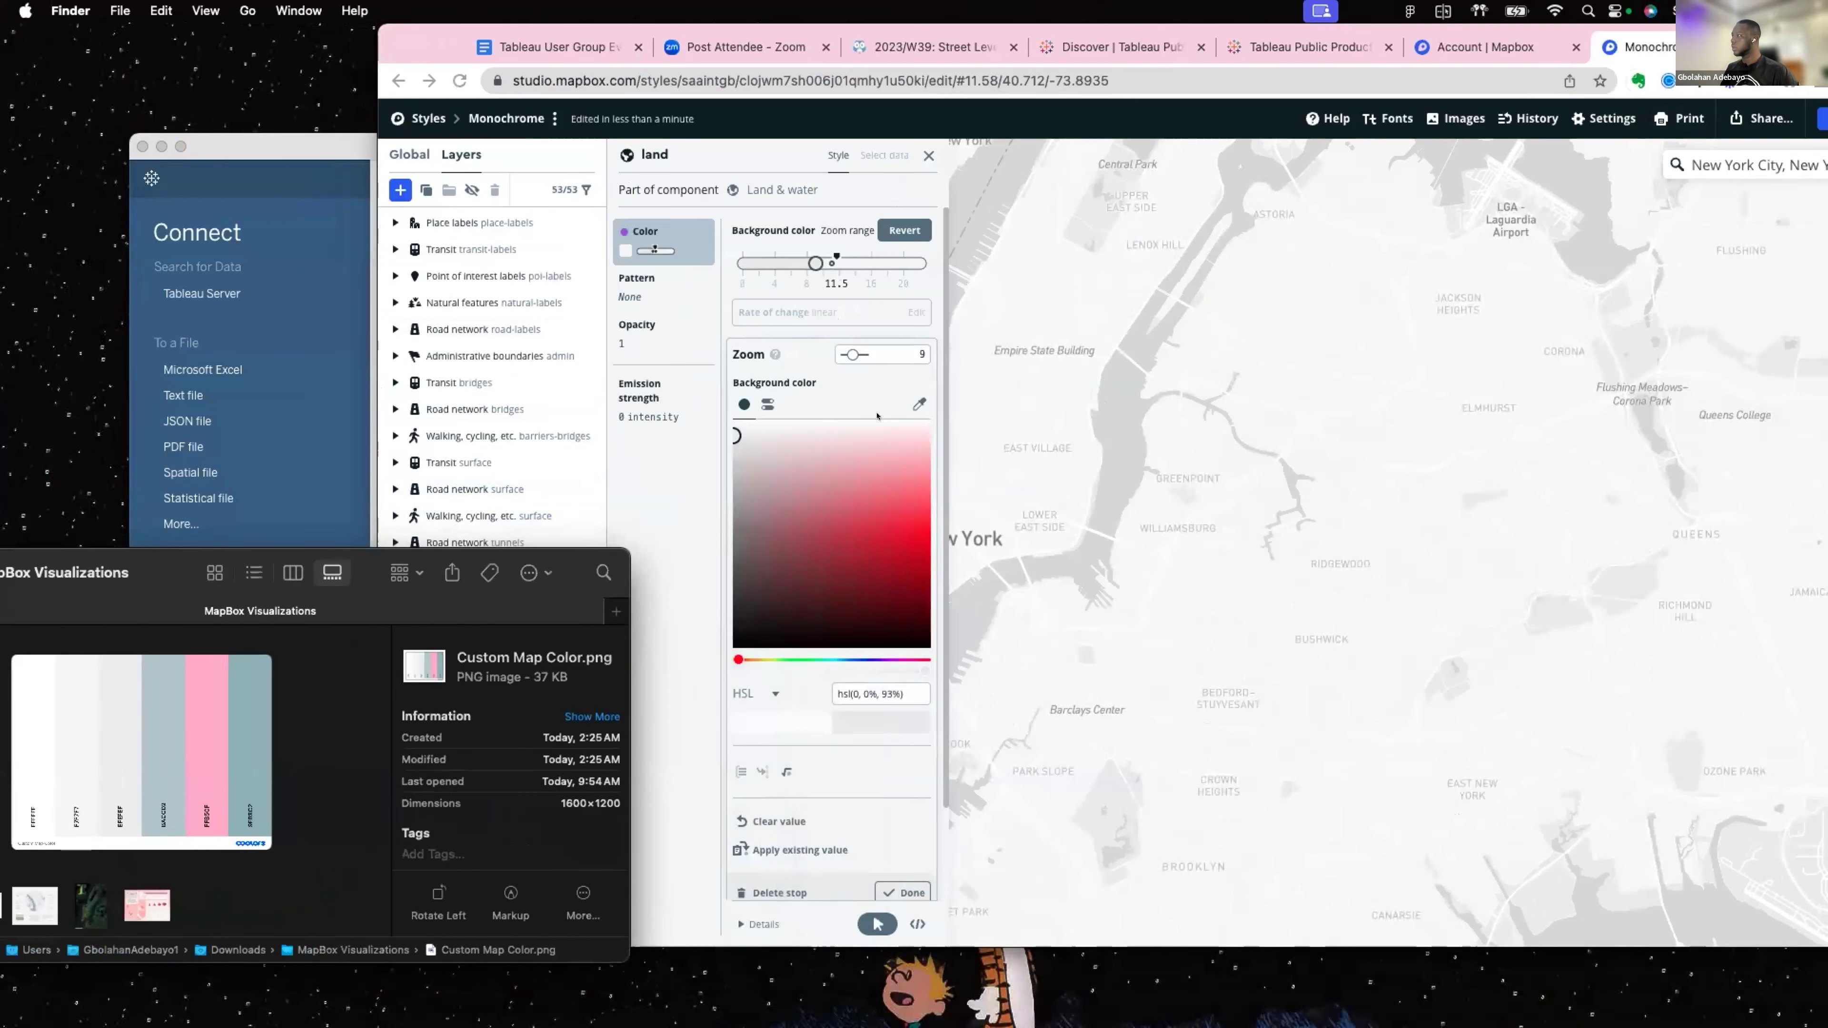
Sample the palette's light grey swatch as the land background color at zoom 9, giving hsl(0, 0%, 94%).
{"action": "left_click", "coordinate": [919, 404]}
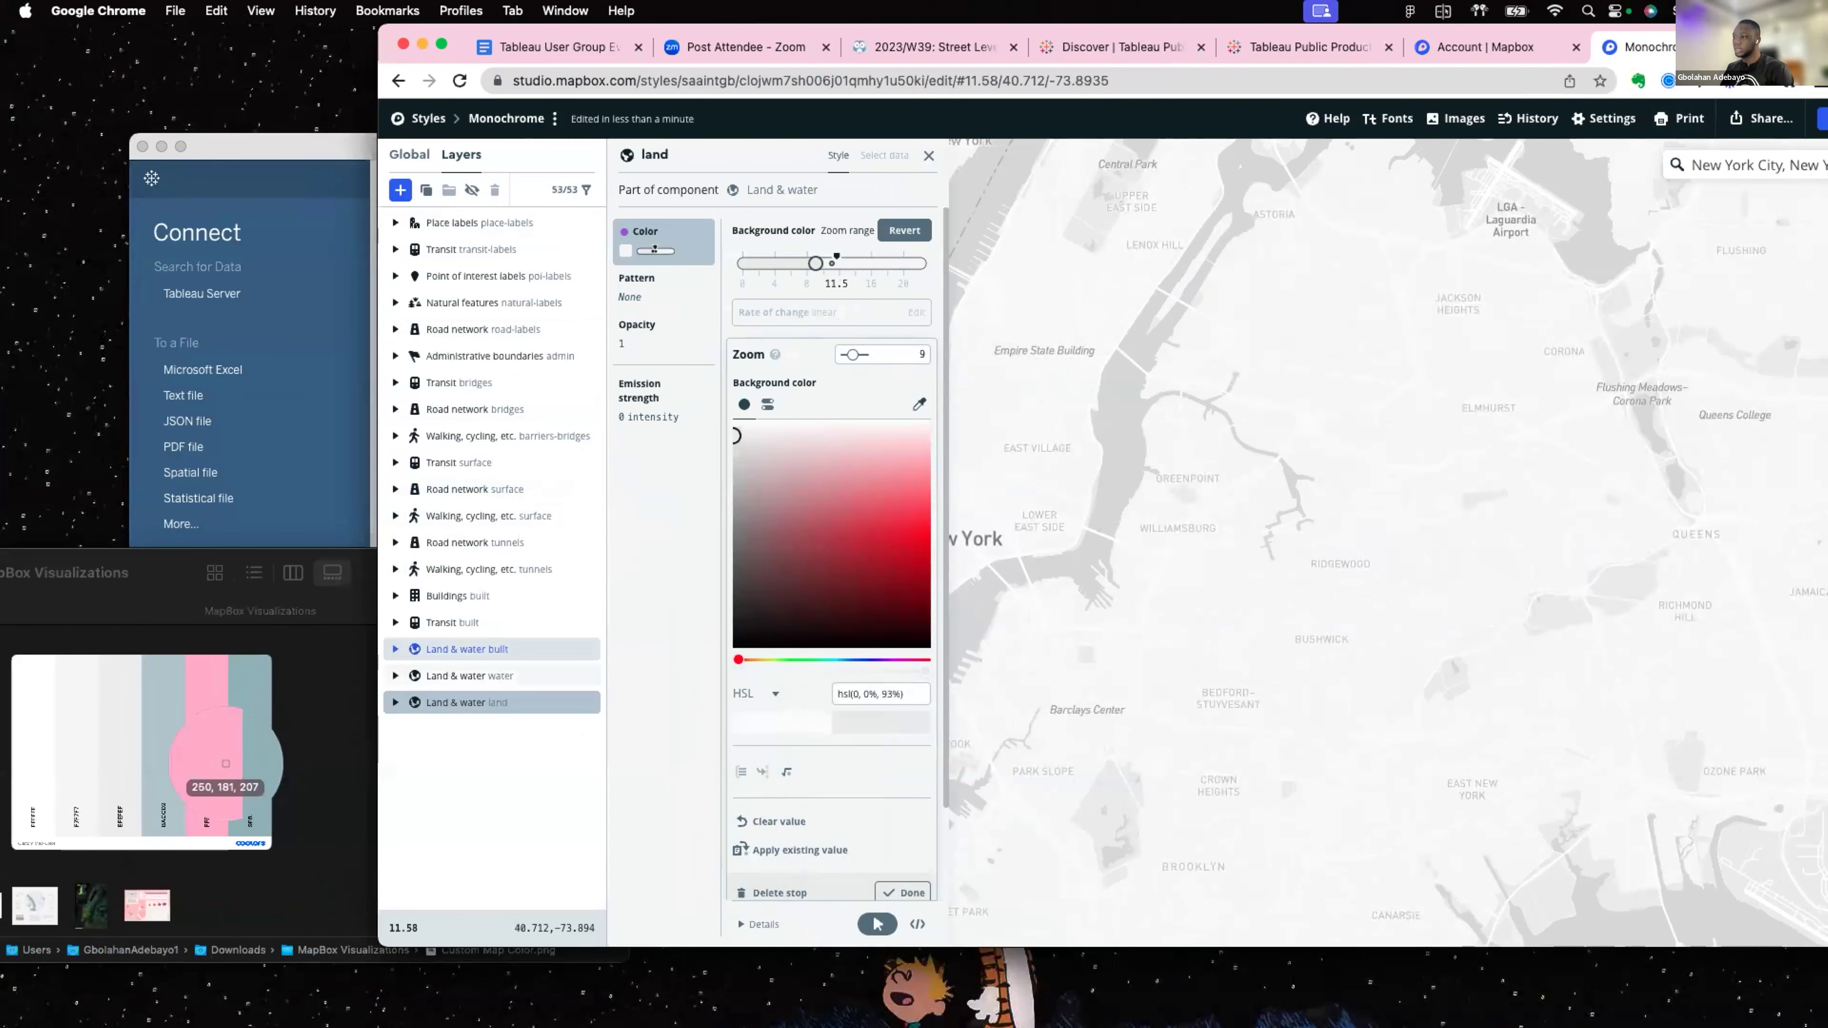
{"action": "left_click", "coordinate": [115, 727]}
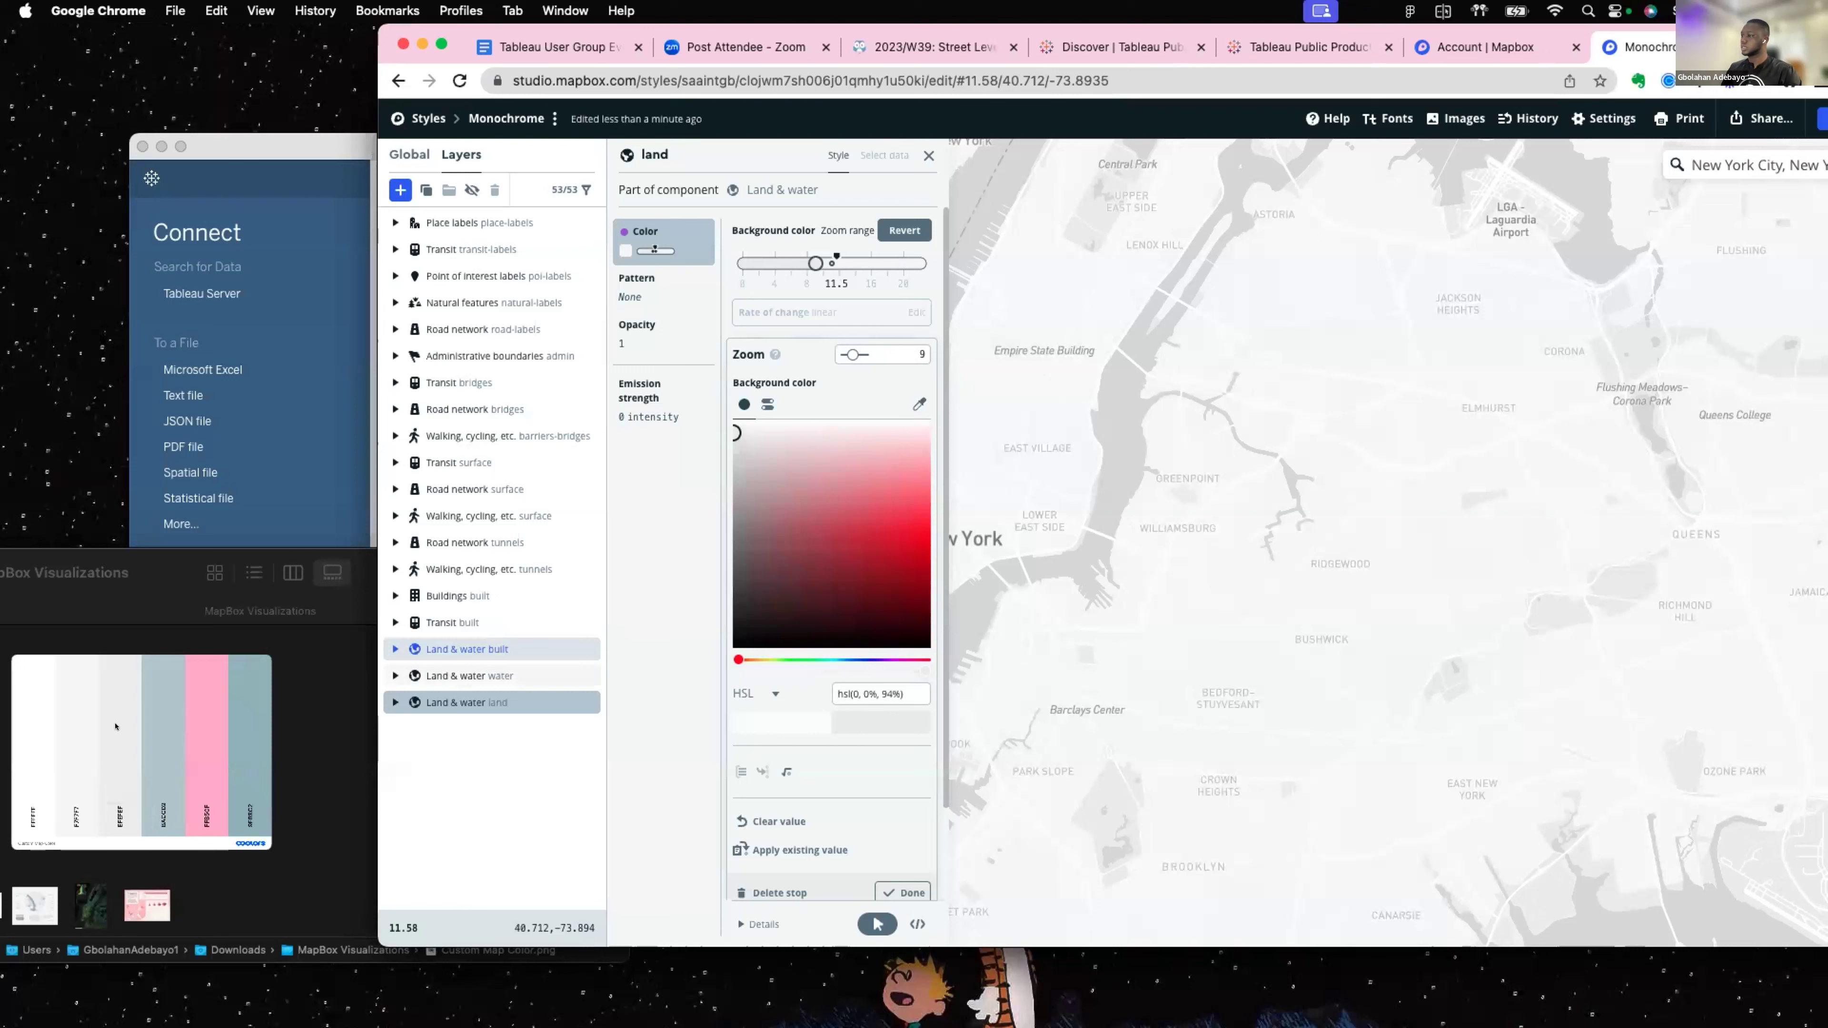
{"action": "left_click", "coordinate": [919, 404]}
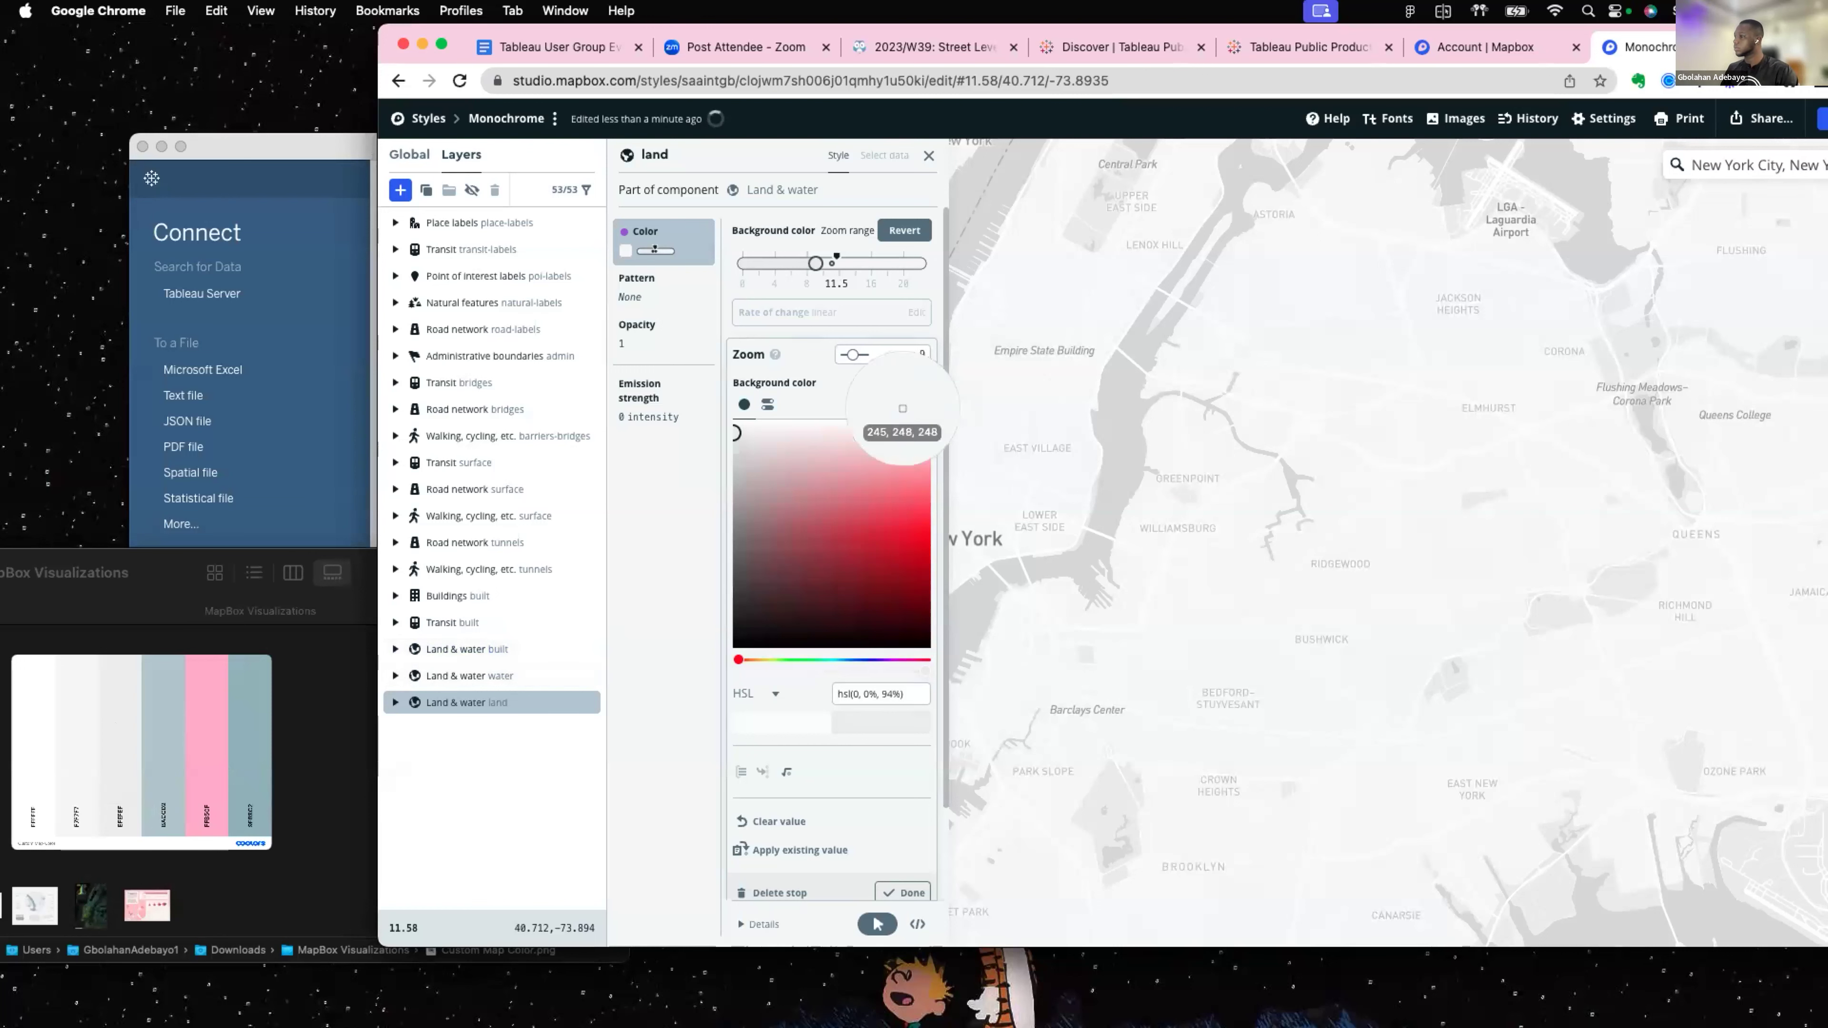
{"action": "left_click", "coordinate": [113, 708]}
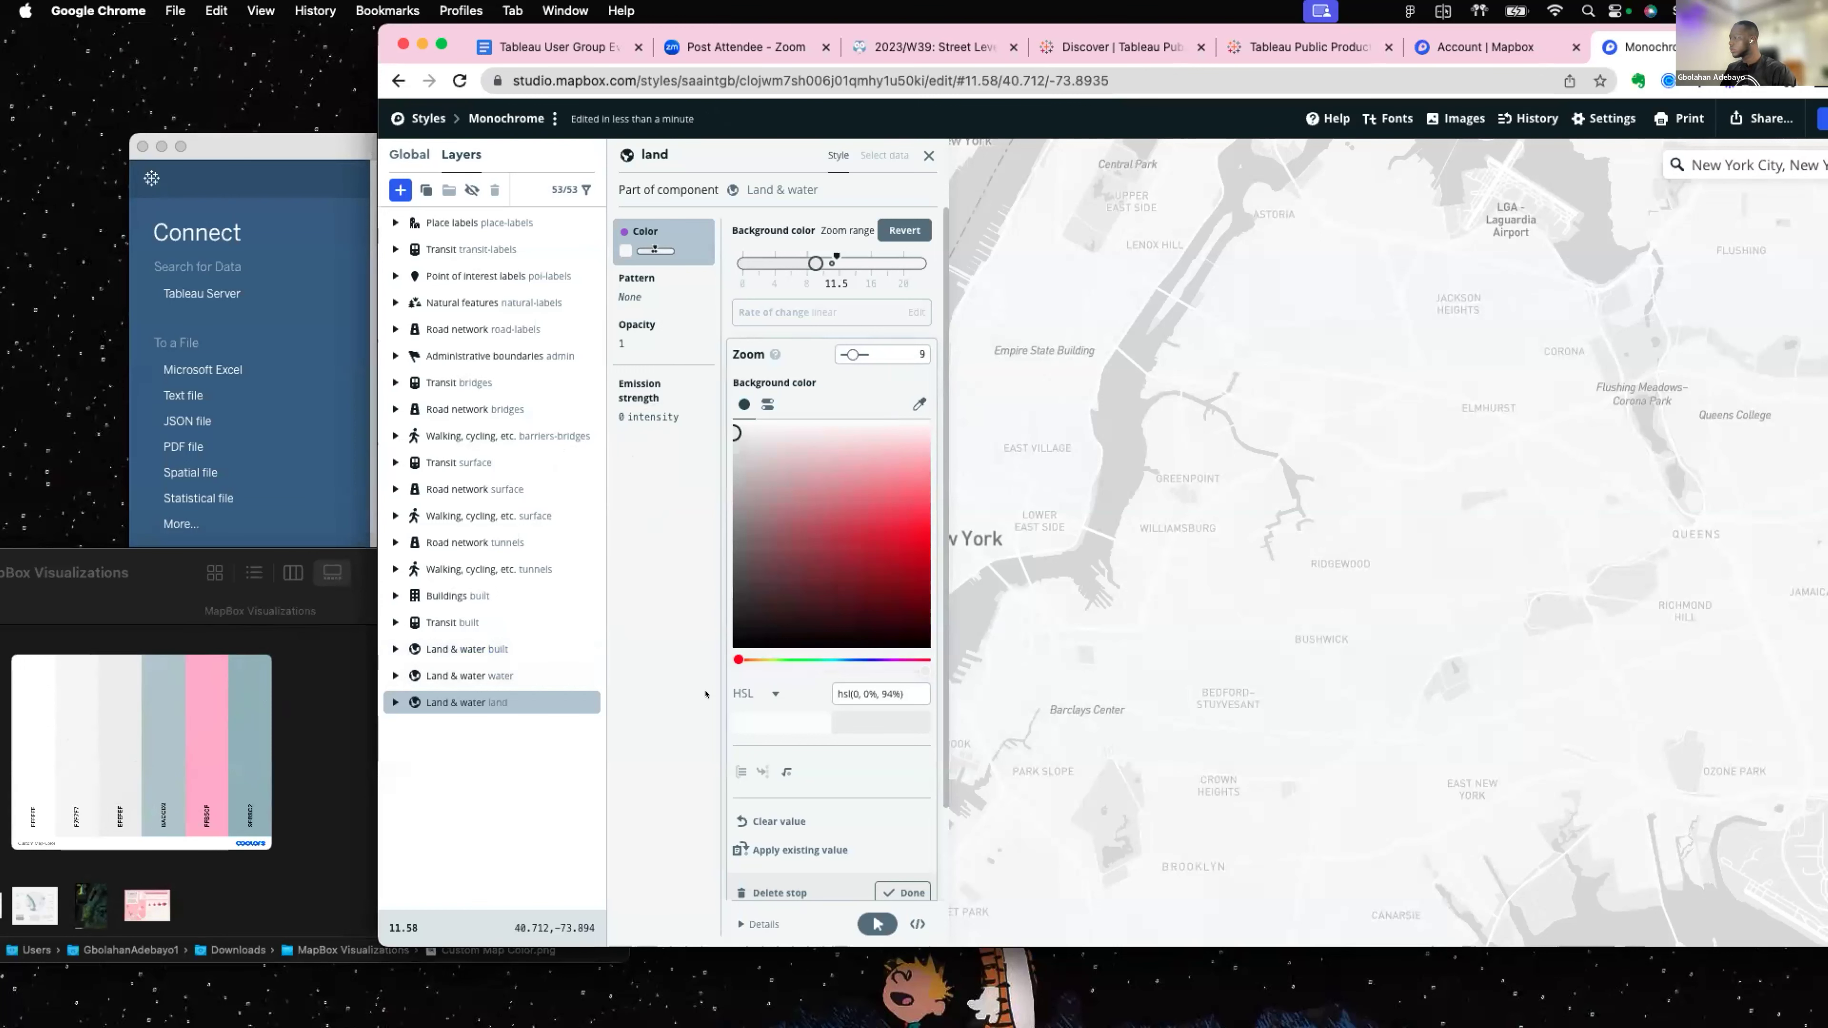
Sample the same light grey swatch for the land background color at zoom 11, hsl(0, 0%, 94%), and close the stop.
{"action": "left_click", "coordinate": [672, 477]}
{"action": "left_click", "coordinate": [745, 412]}
{"action": "left_click", "coordinate": [919, 447]}
{"action": "left_click", "coordinate": [111, 725]}
{"action": "left_click", "coordinate": [856, 178]}
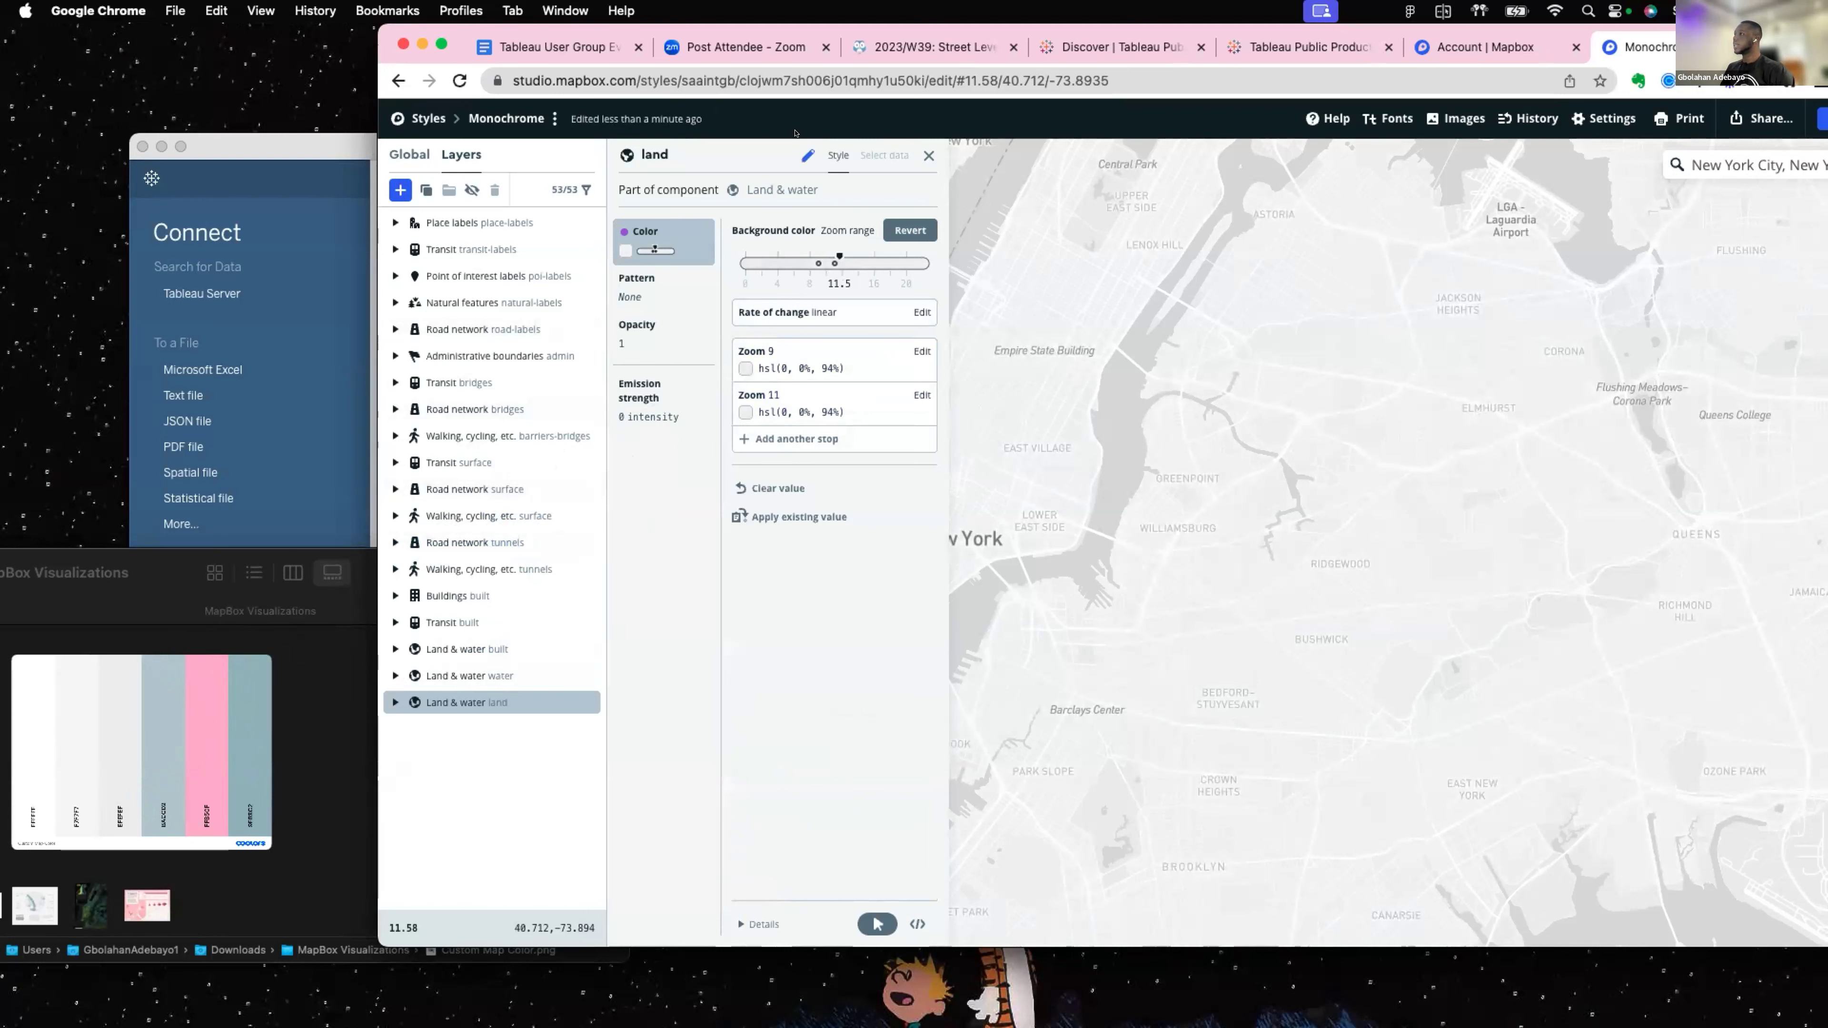
Select the water layer from the East River on the map and sample the palette's white, hsl(0, 0%, 100%), as its fill color.
{"action": "left_click", "coordinate": [1116, 455]}
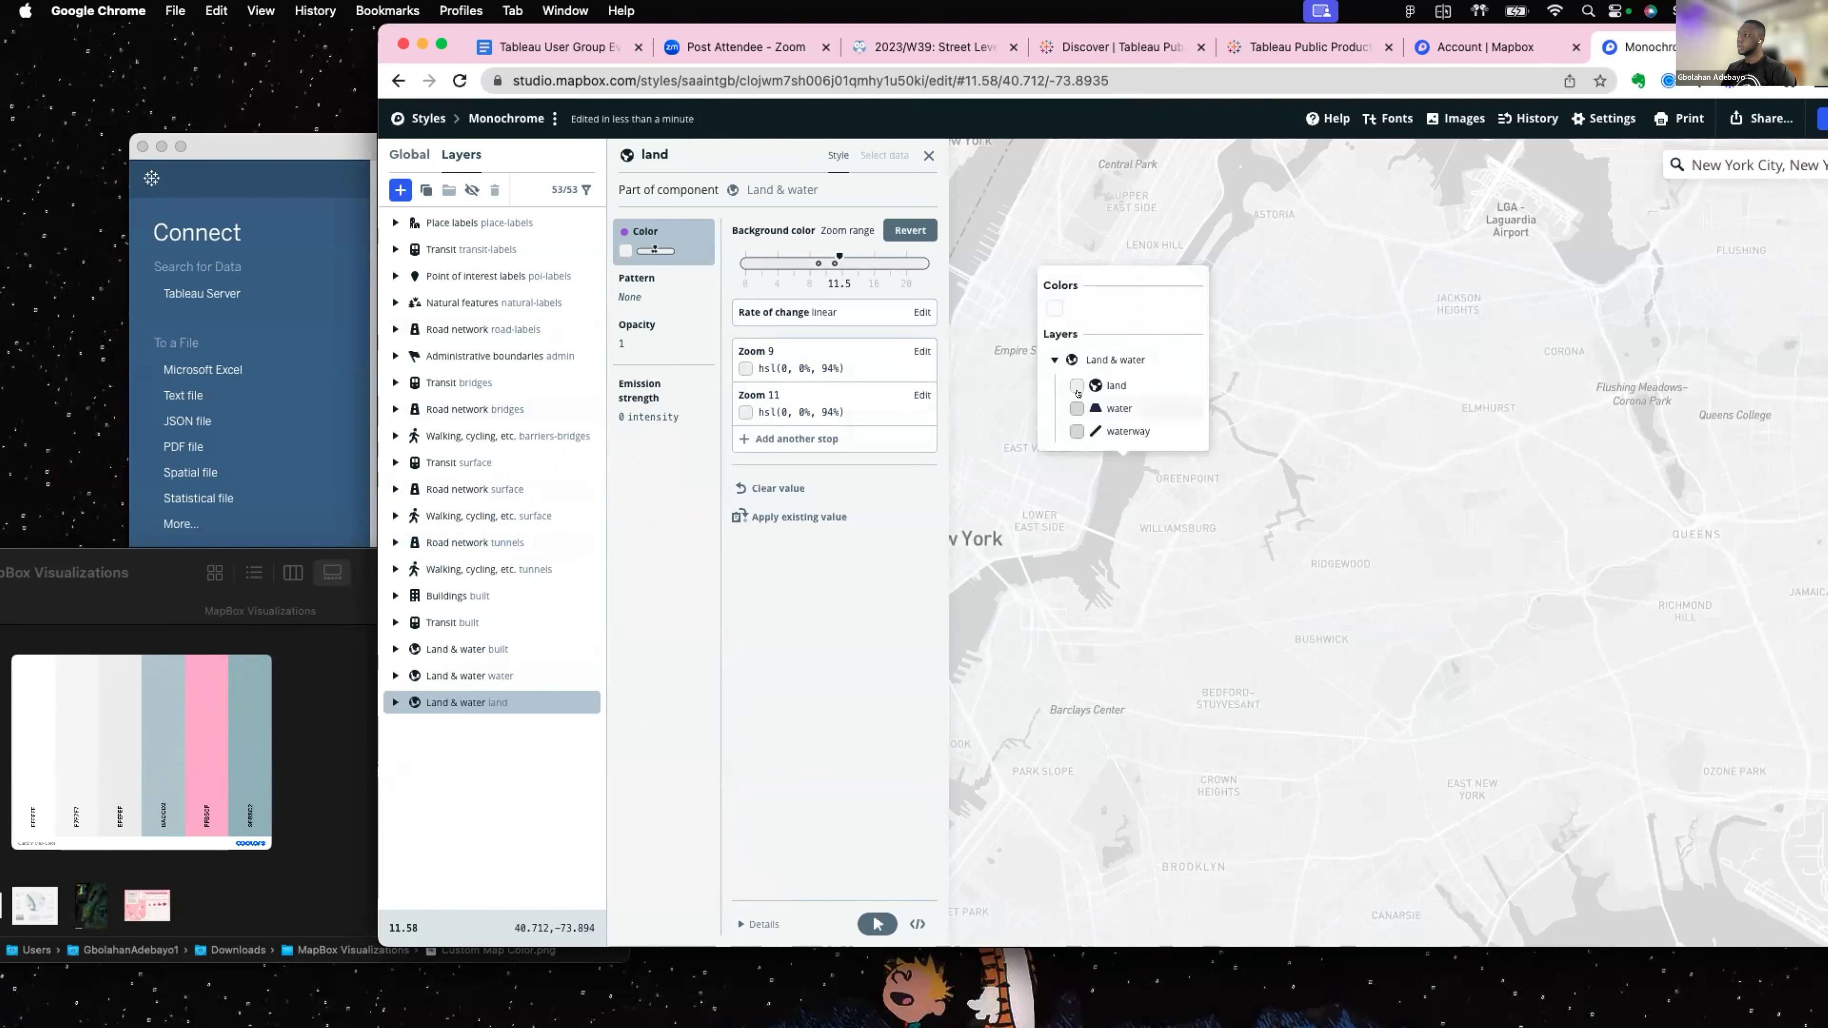
{"action": "left_click", "coordinate": [1100, 408]}
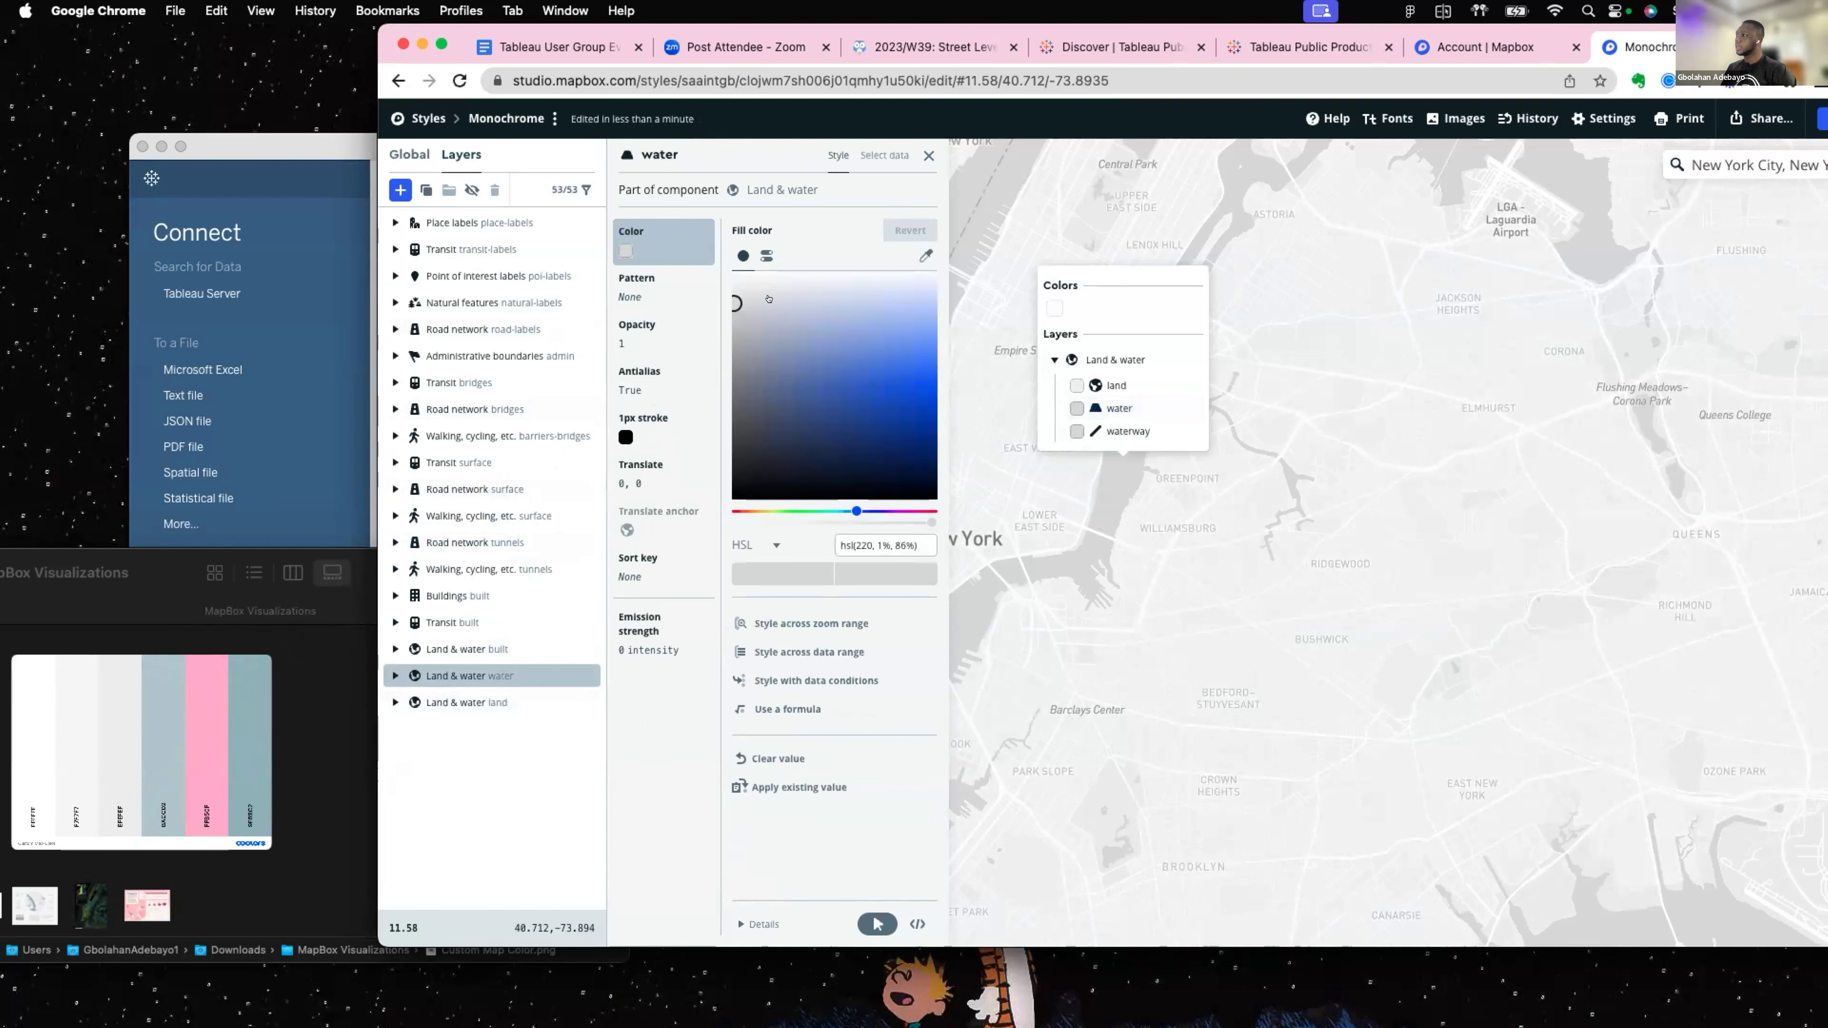
{"action": "left_click", "coordinate": [926, 256]}
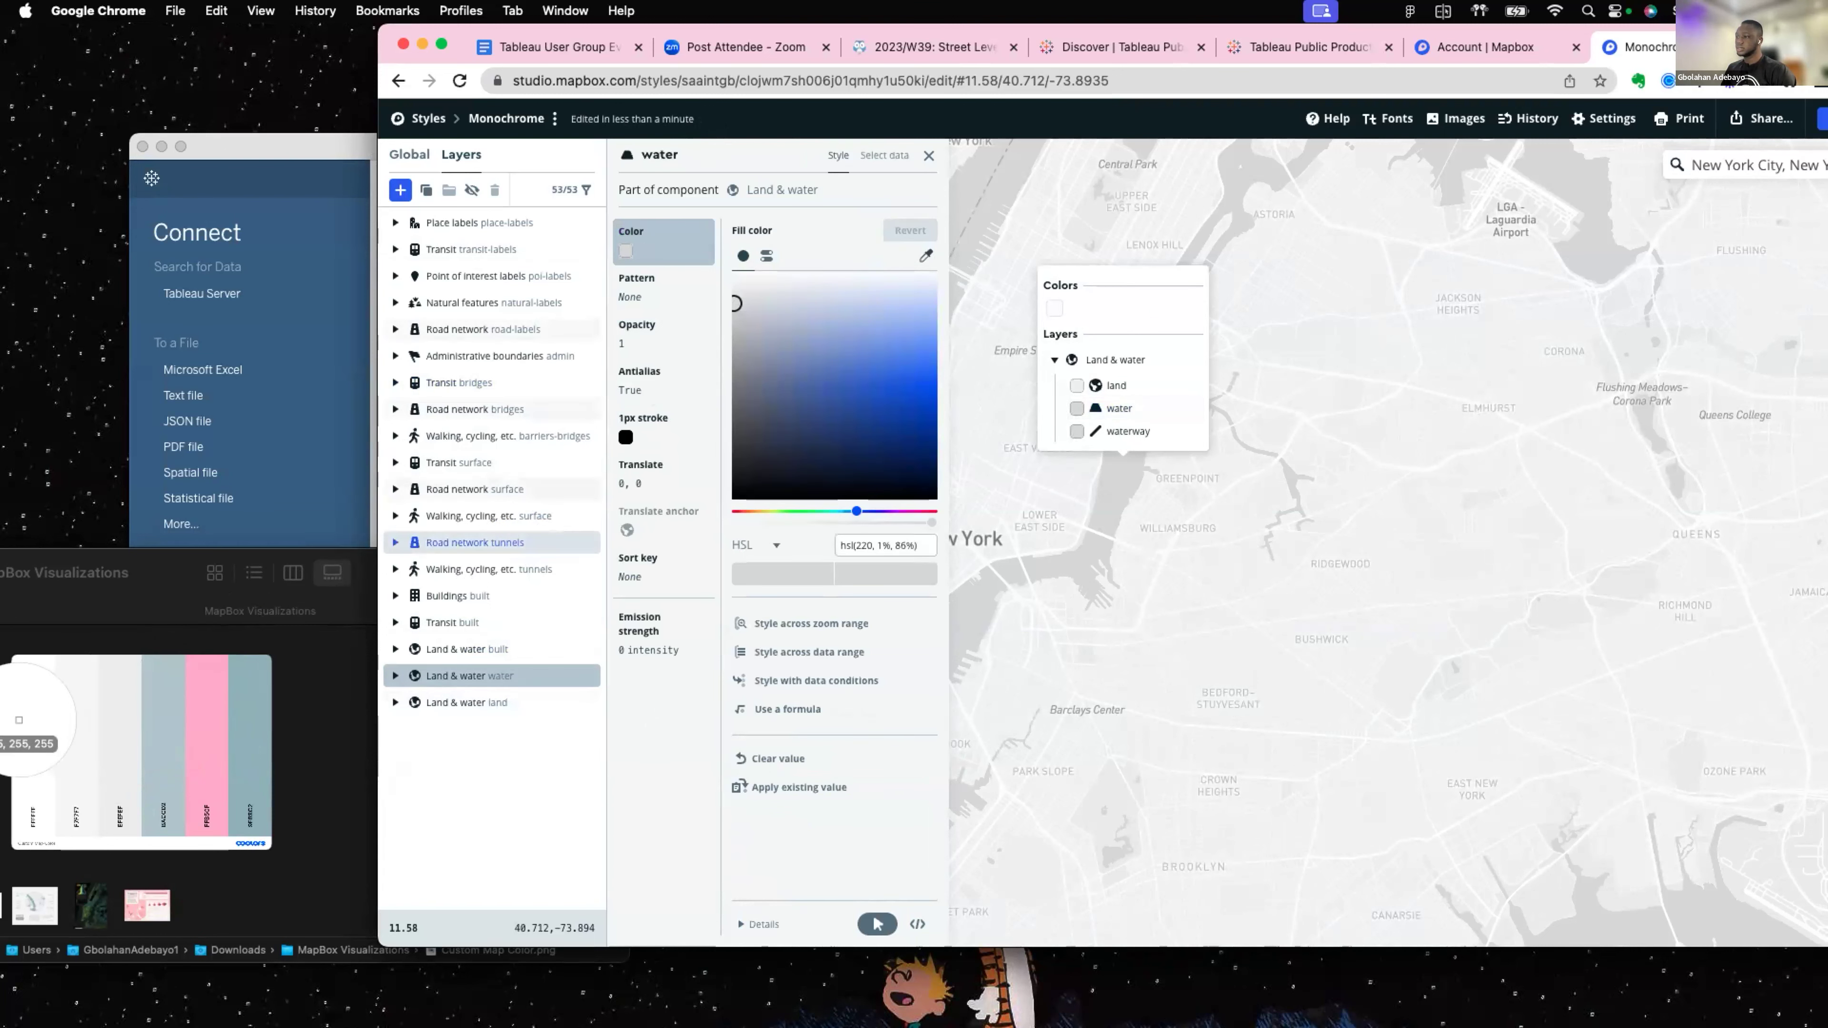
{"action": "left_click", "coordinate": [37, 711]}
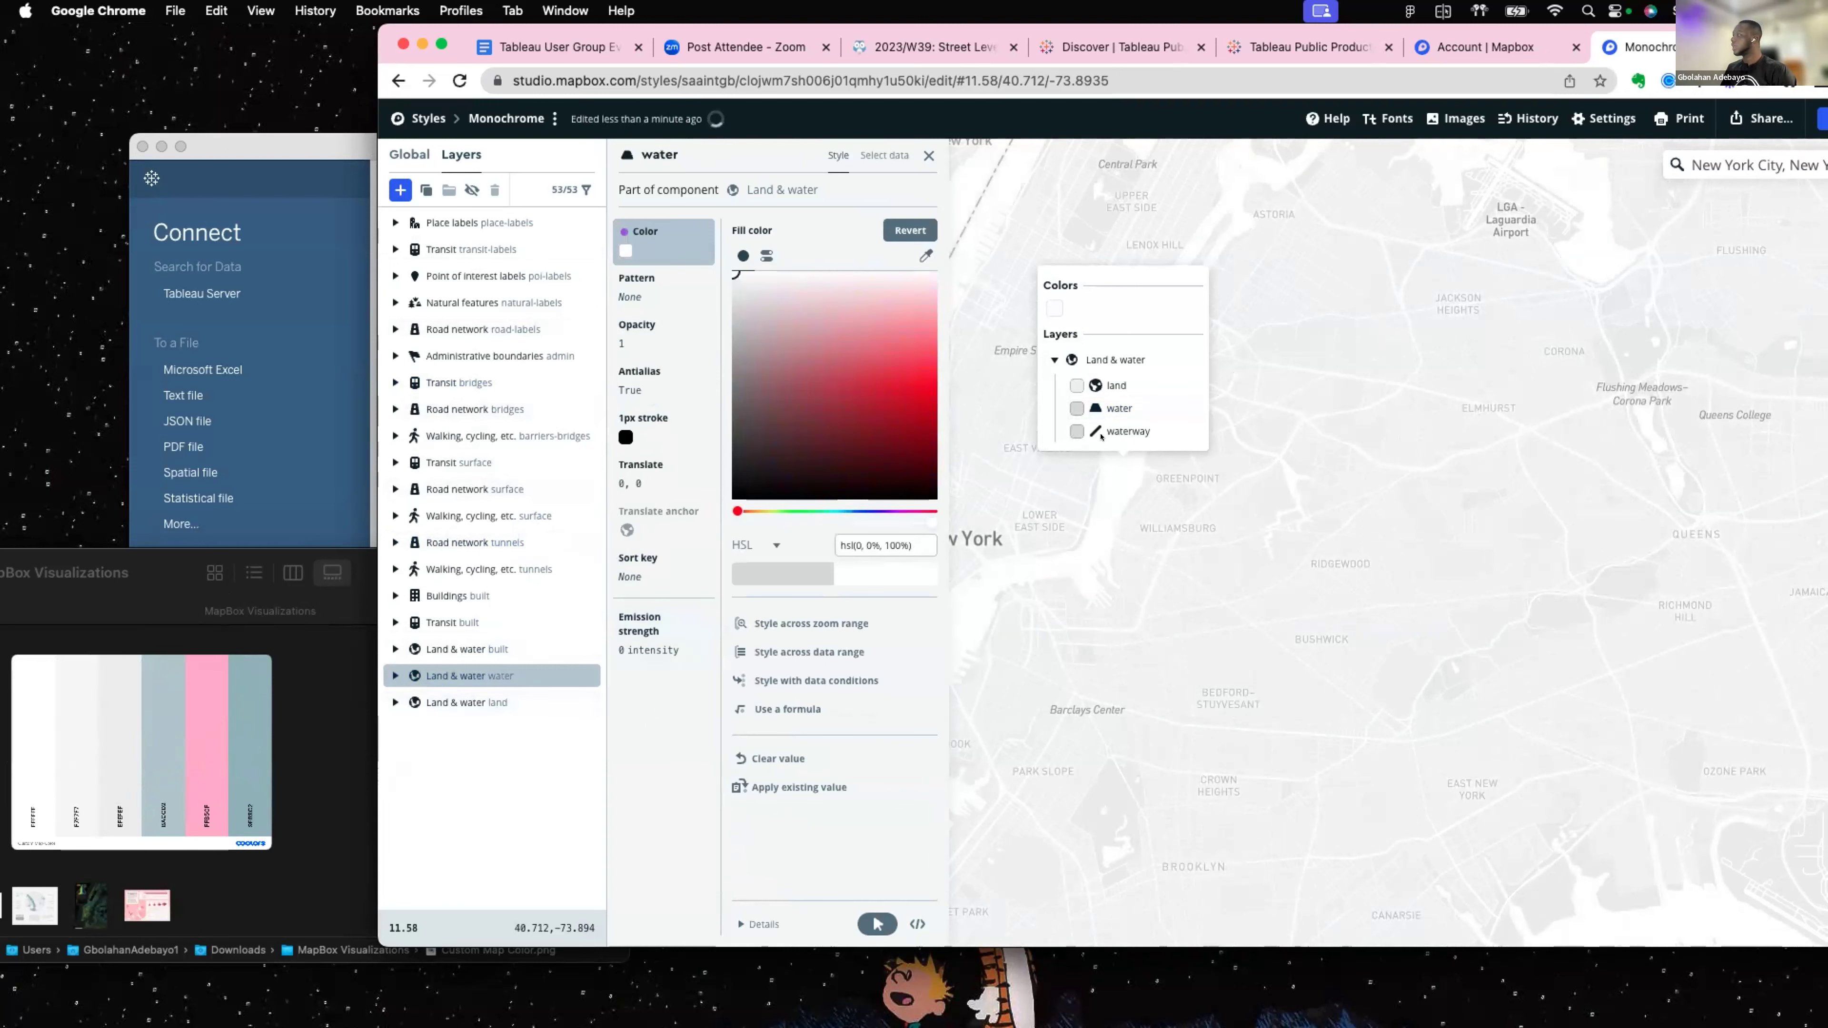
Reopen the land layer and sample the palette's blue-grey, hsl(195, 21%, 78%), as its background color at zoom 9.
{"action": "left_click", "coordinate": [1111, 385]}
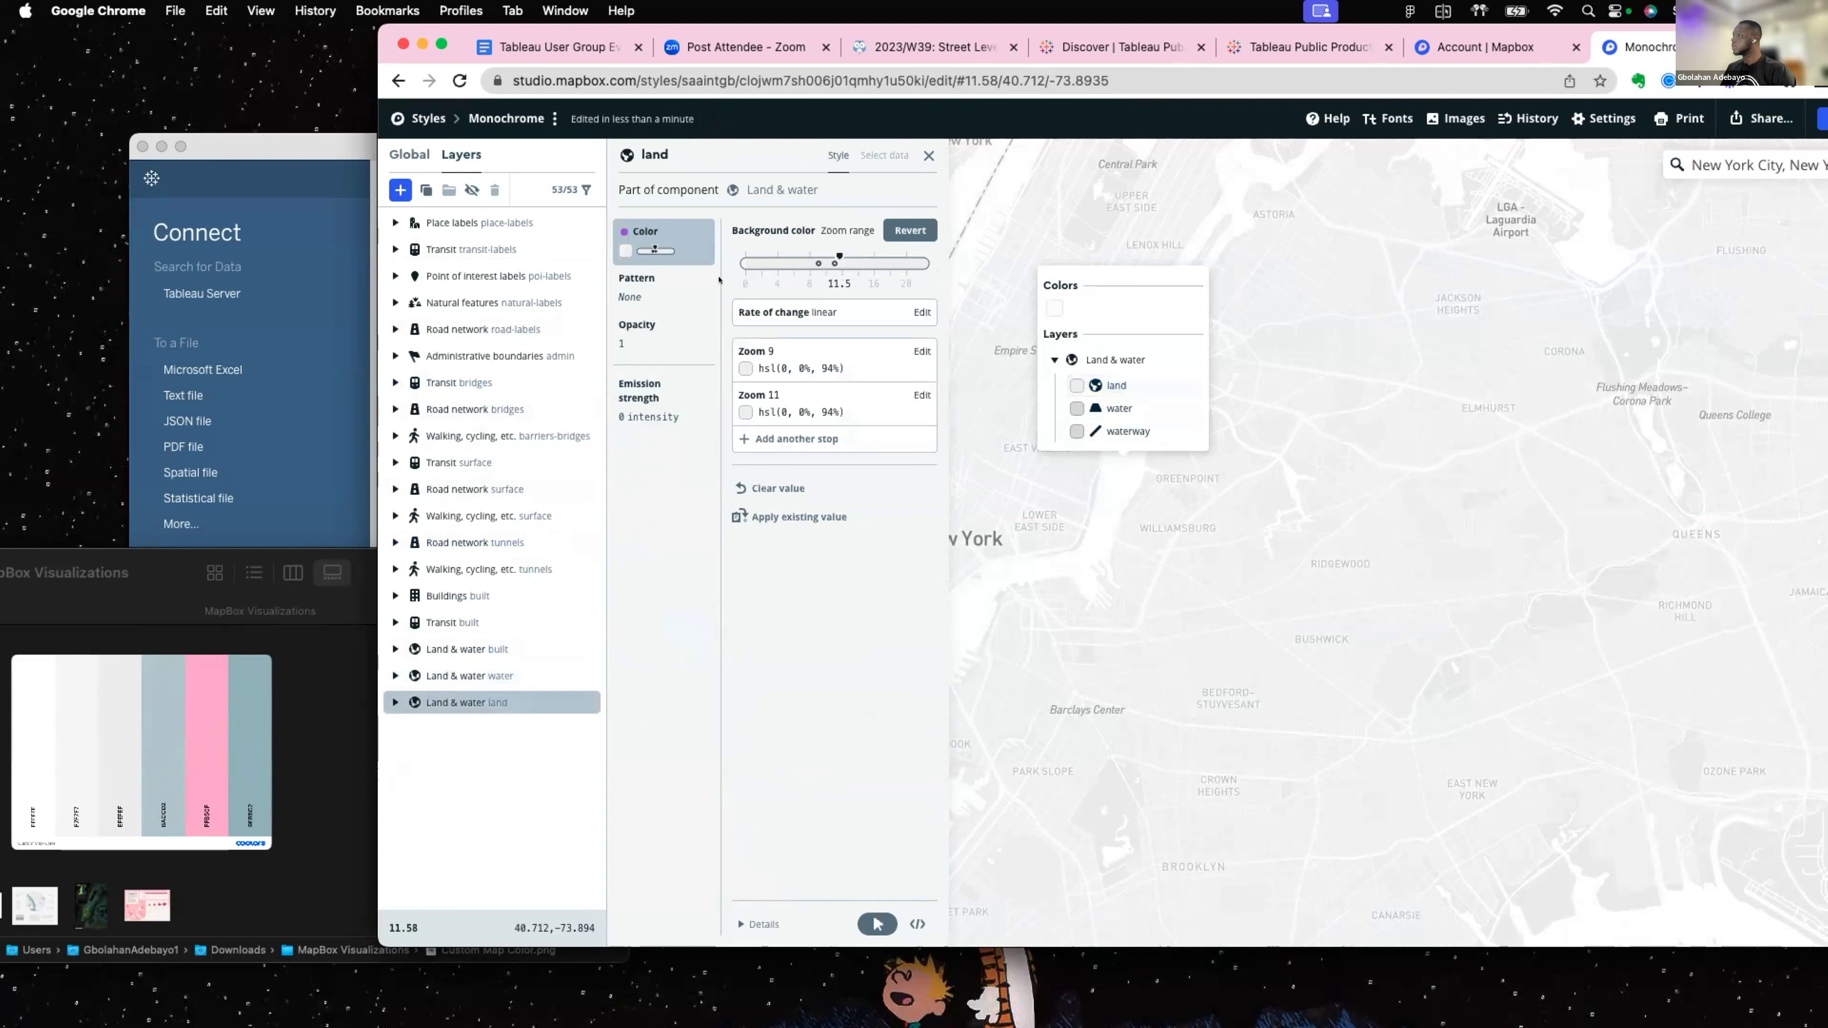
{"action": "left_click", "coordinate": [745, 368]}
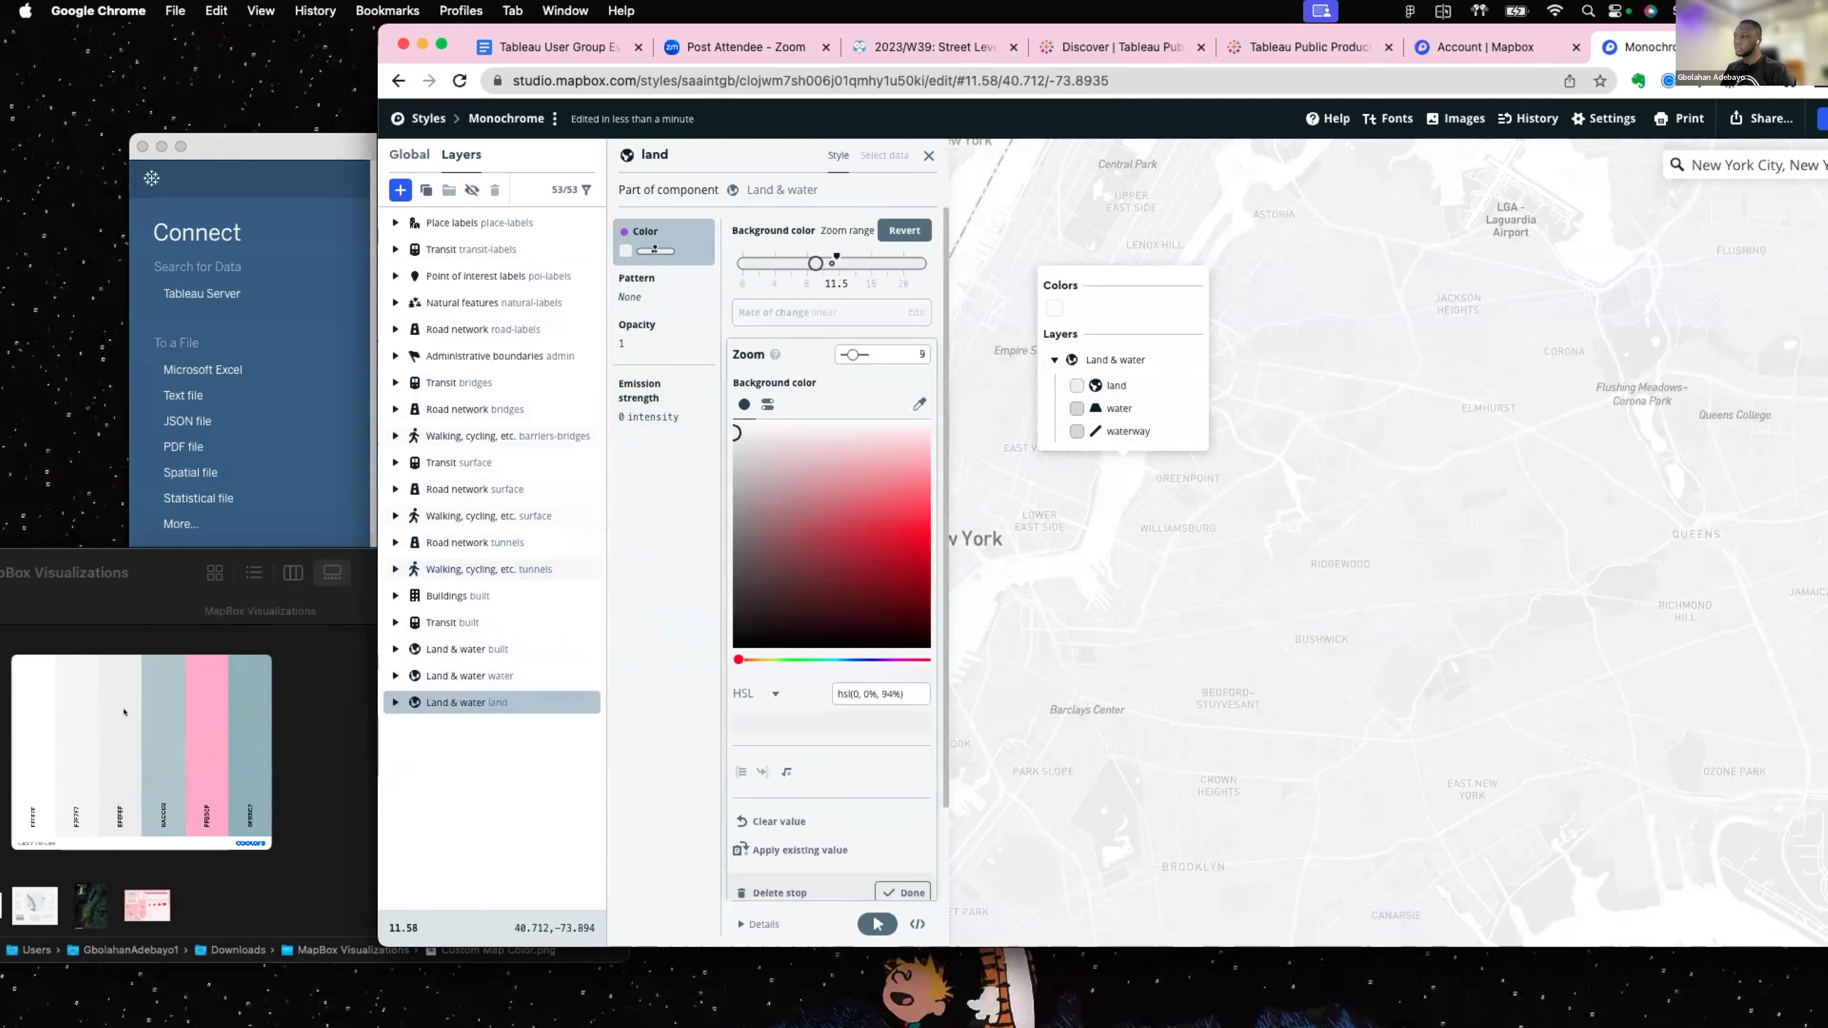
{"action": "left_click", "coordinate": [919, 405]}
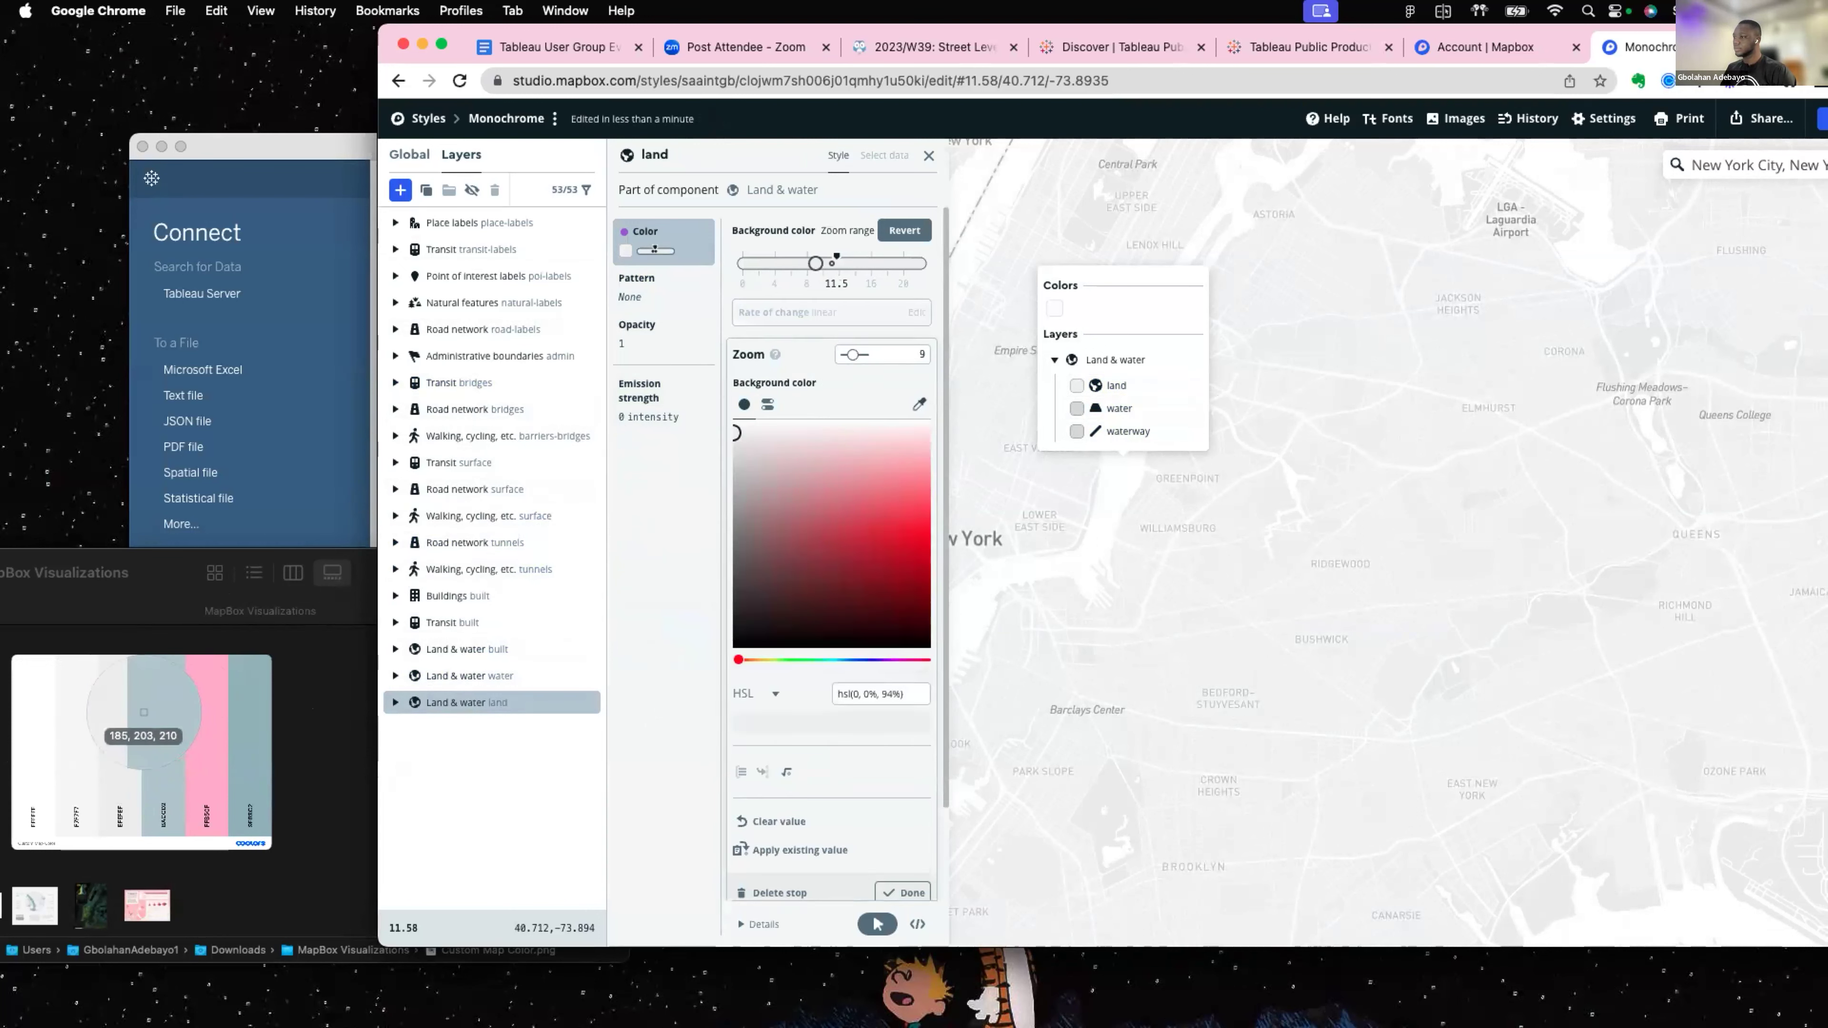
{"action": "left_click", "coordinate": [131, 709]}
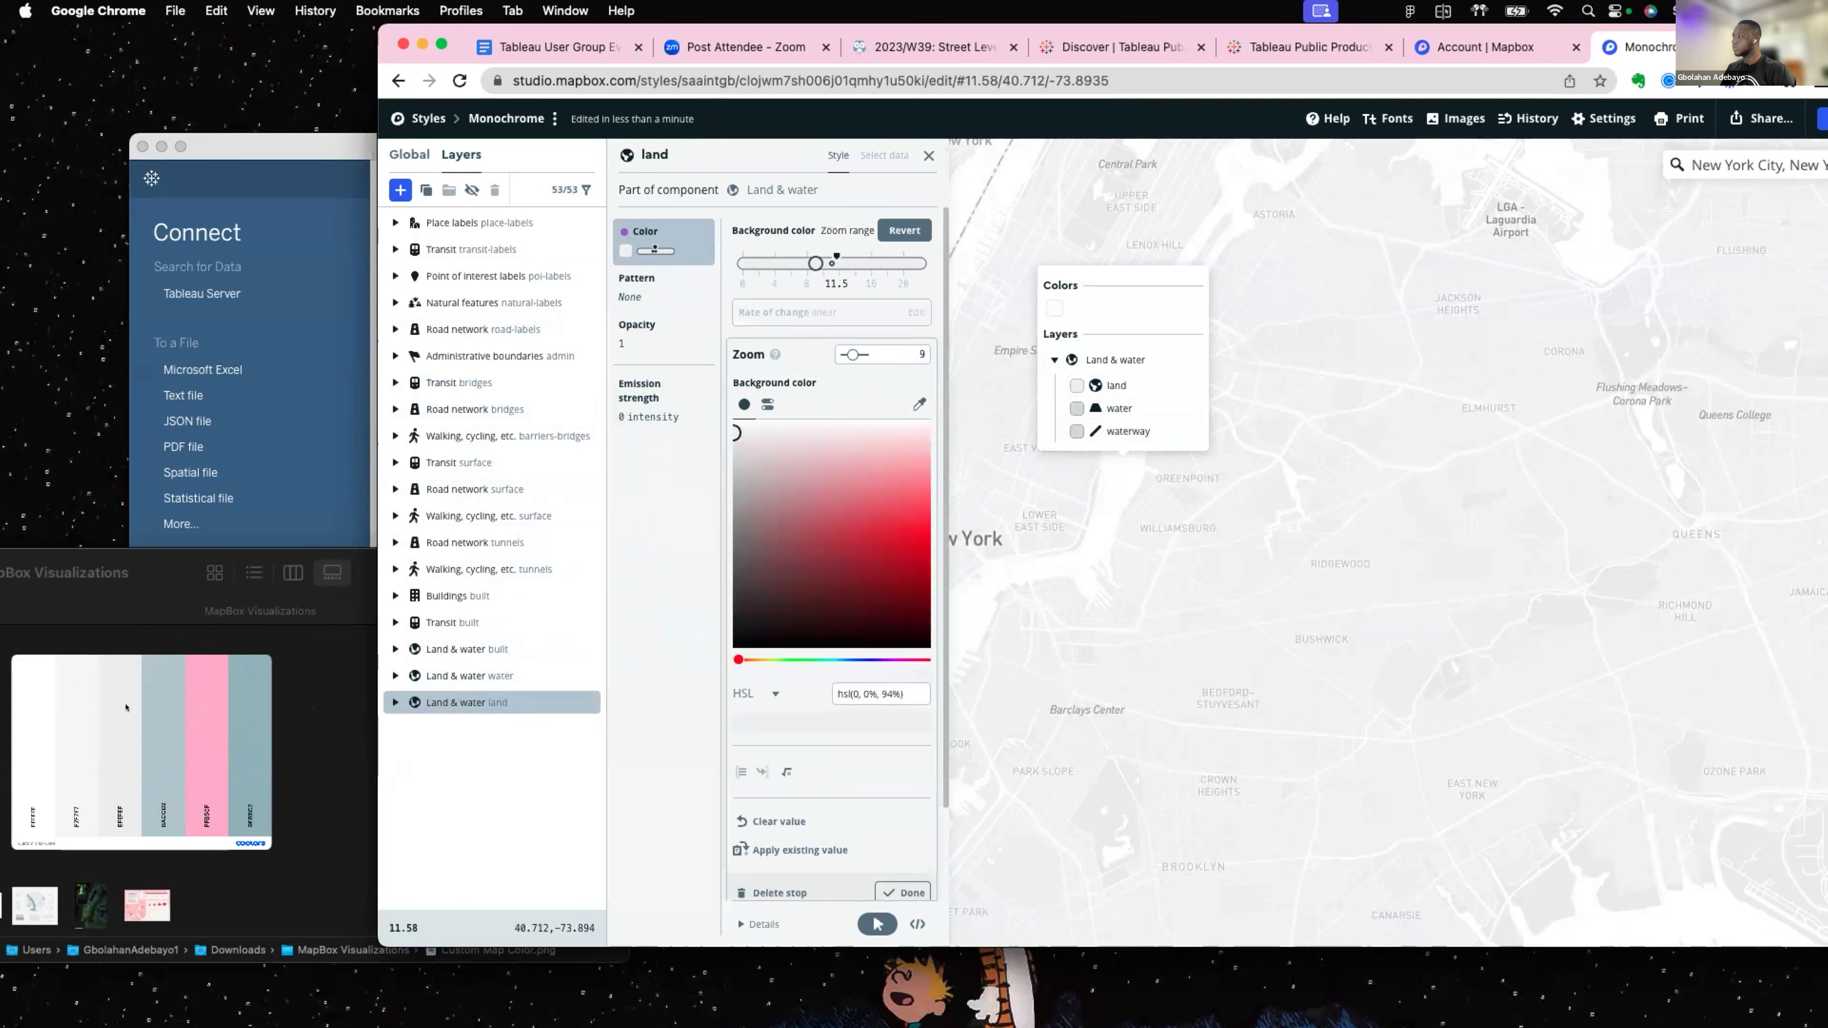
{"action": "left_click", "coordinate": [919, 404]}
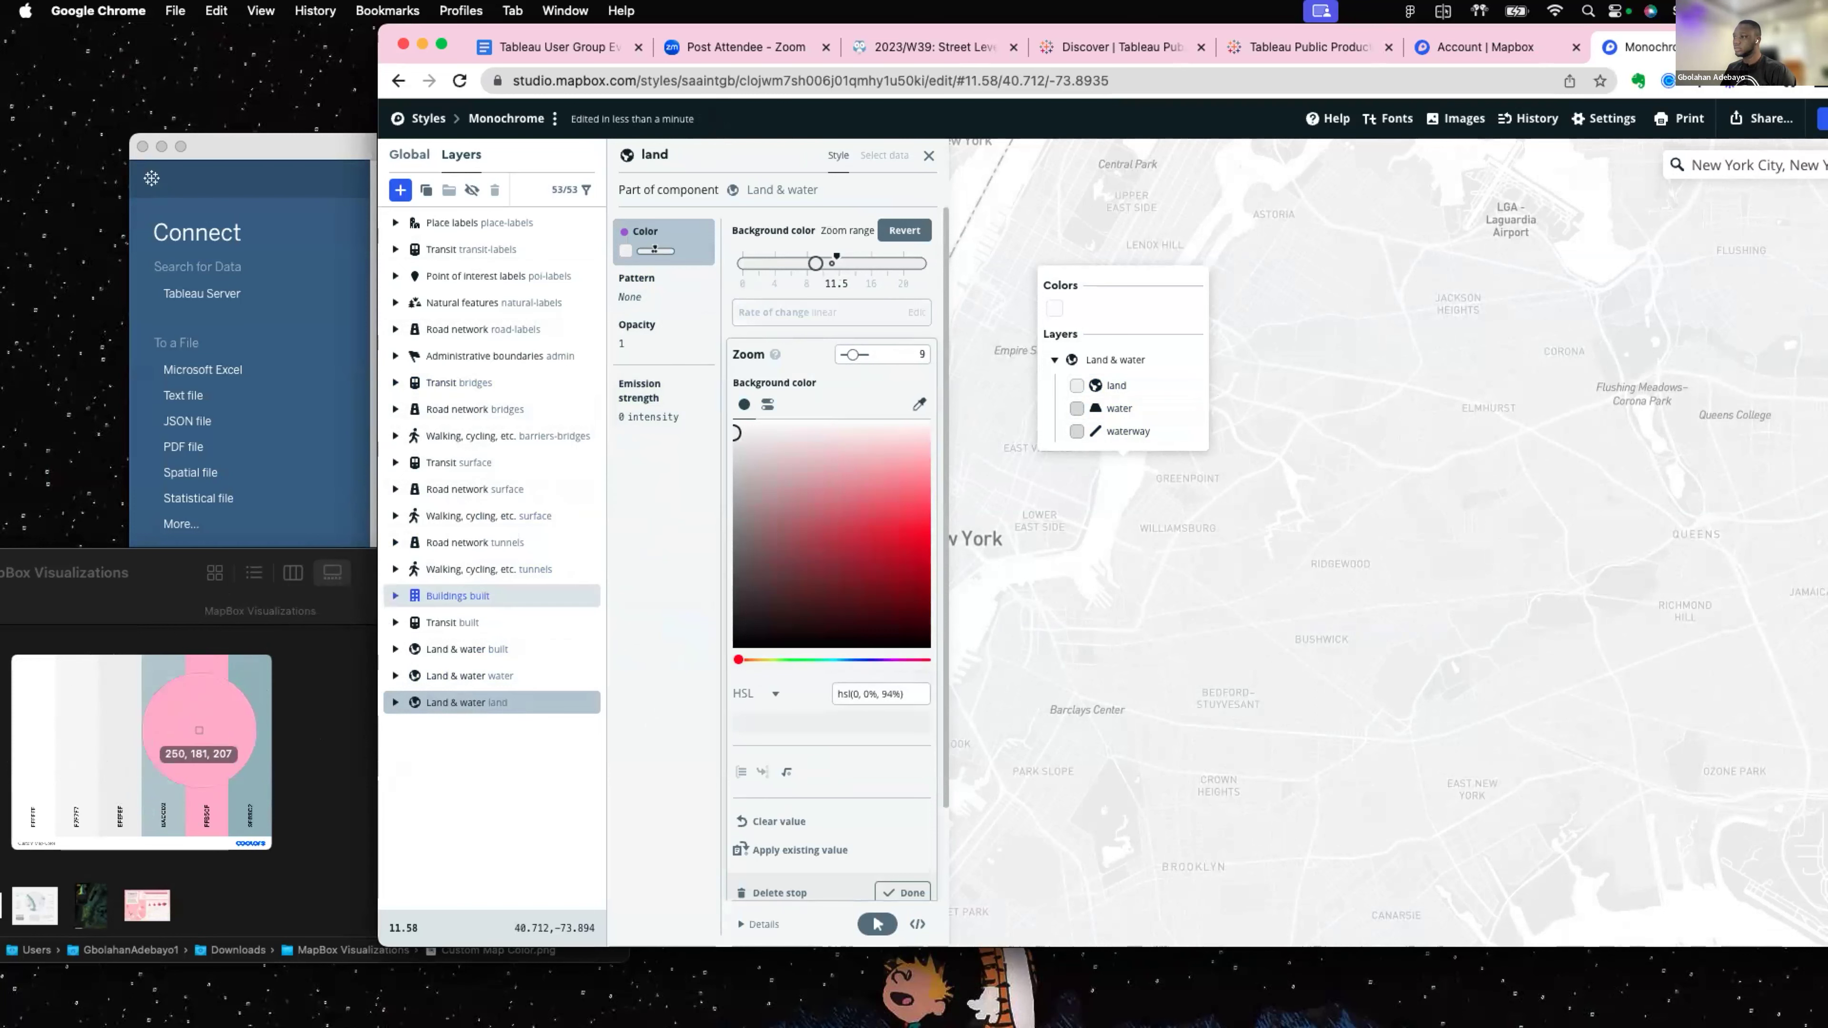
{"action": "left_click", "coordinate": [190, 722]}
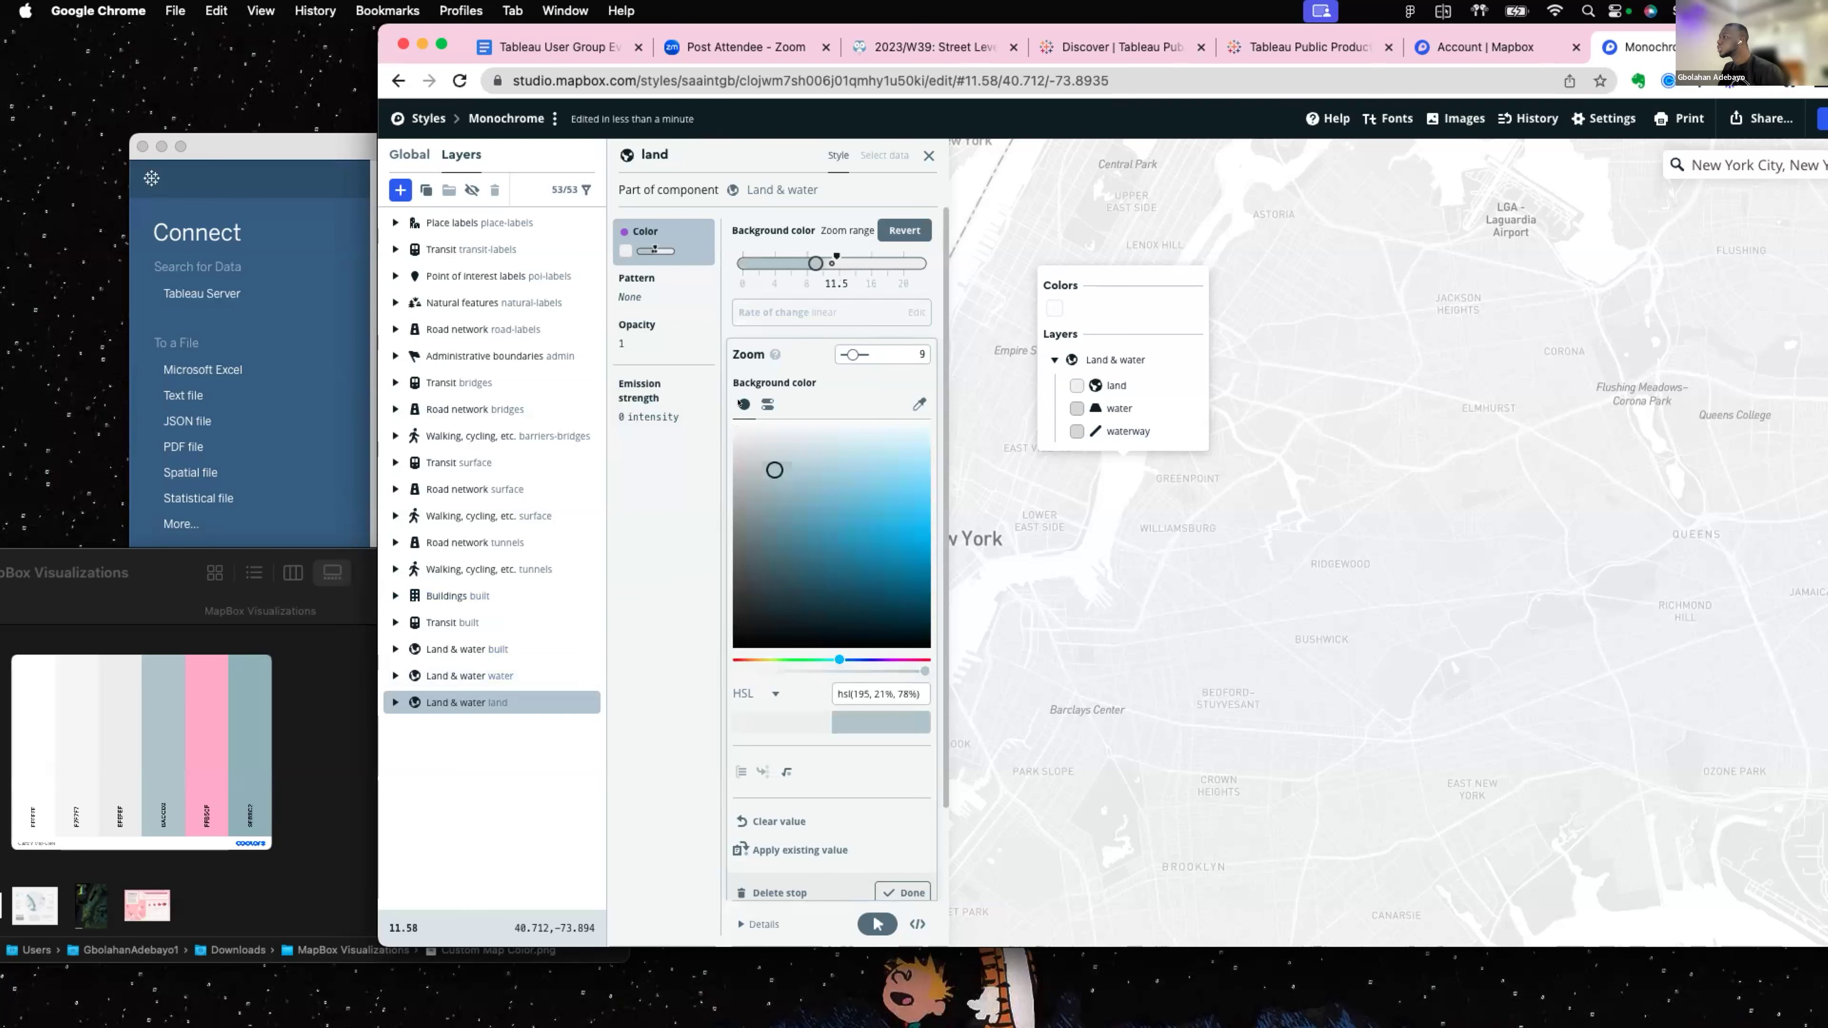
{"action": "left_click", "coordinate": [712, 573]}
Set the land background color at the zoom 11 stop to the palette's blue-grey, hsl(195, 21%, 78%).
{"action": "left_click", "coordinate": [744, 411]}
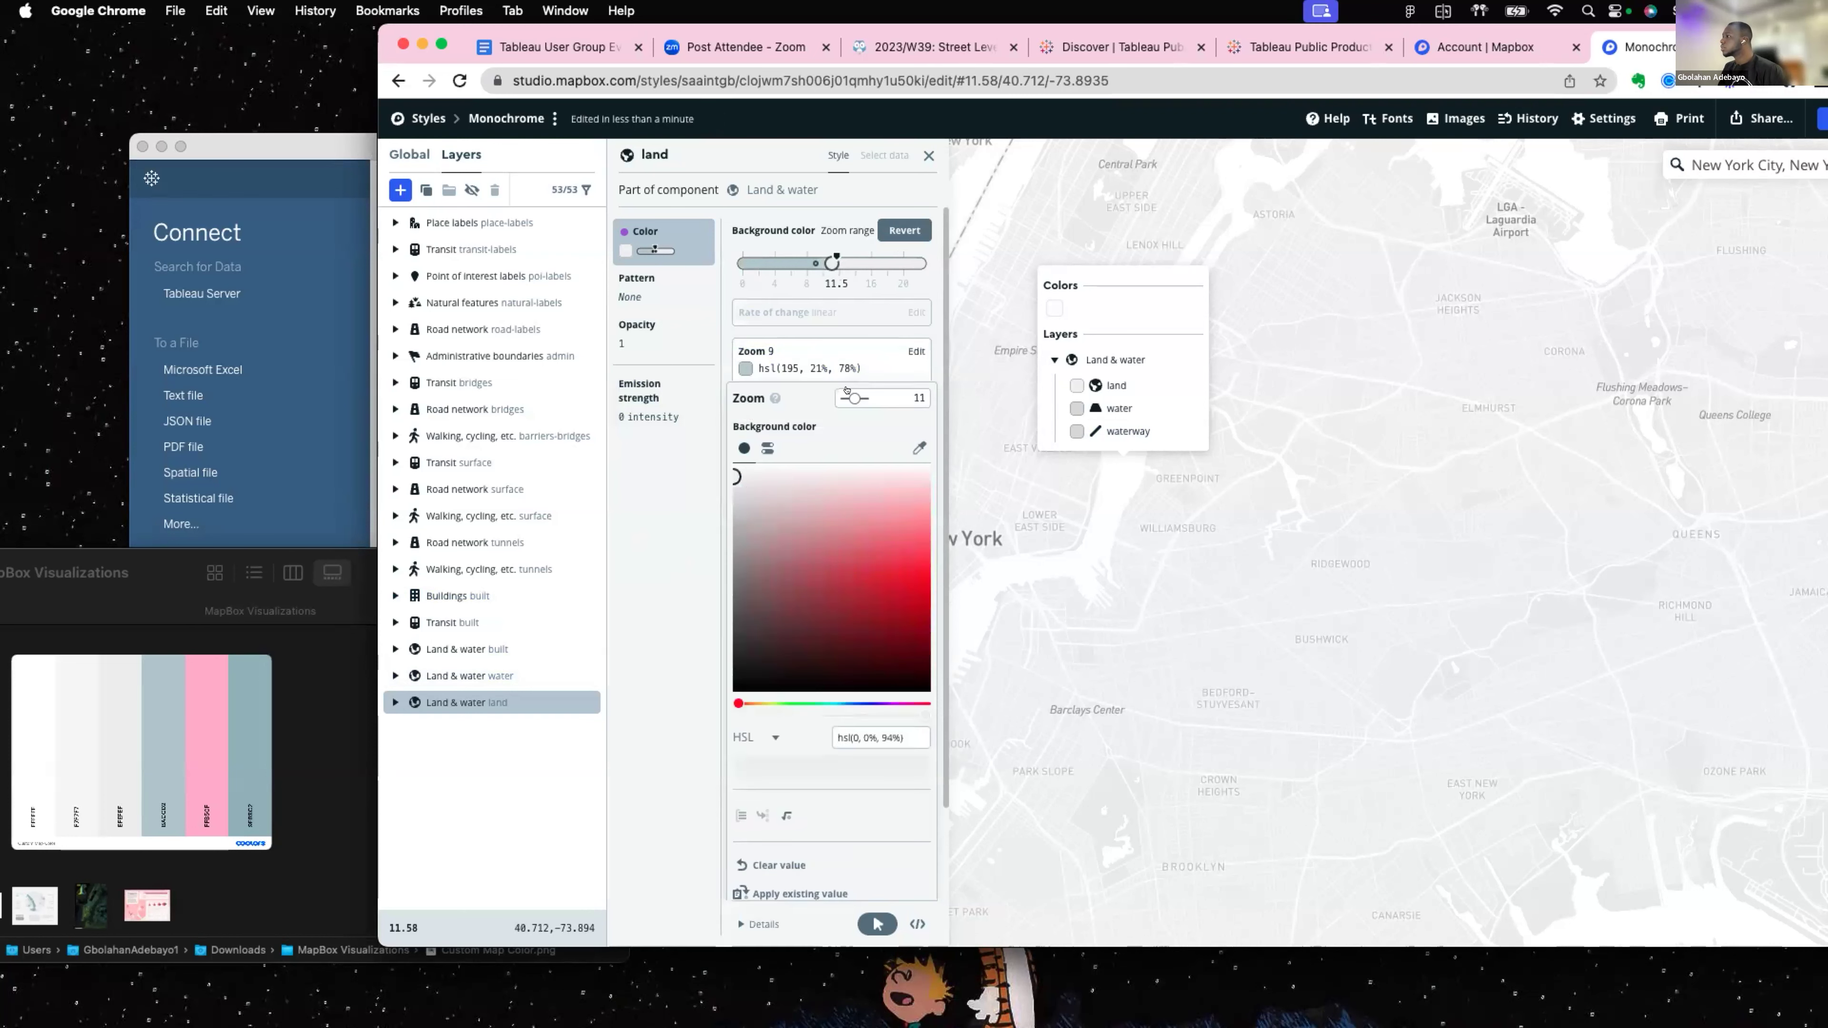
{"action": "left_click", "coordinate": [919, 447]}
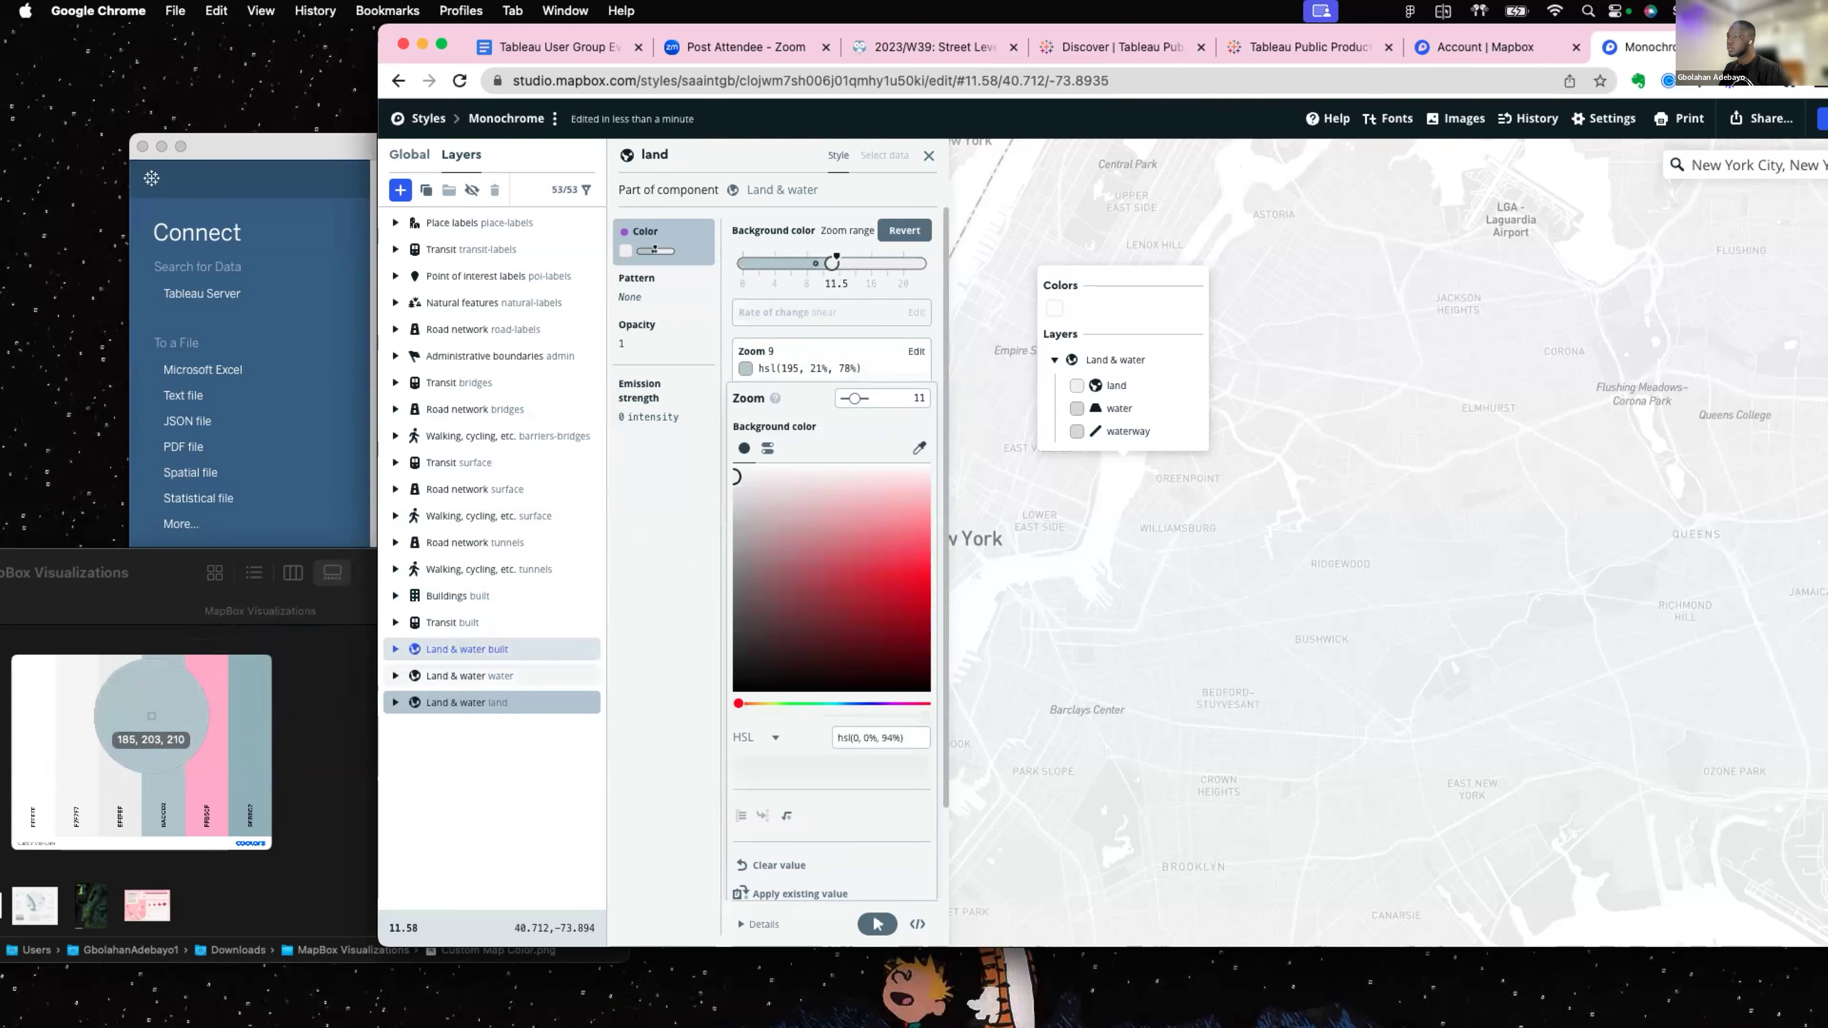
{"action": "left_click", "coordinate": [162, 720]}
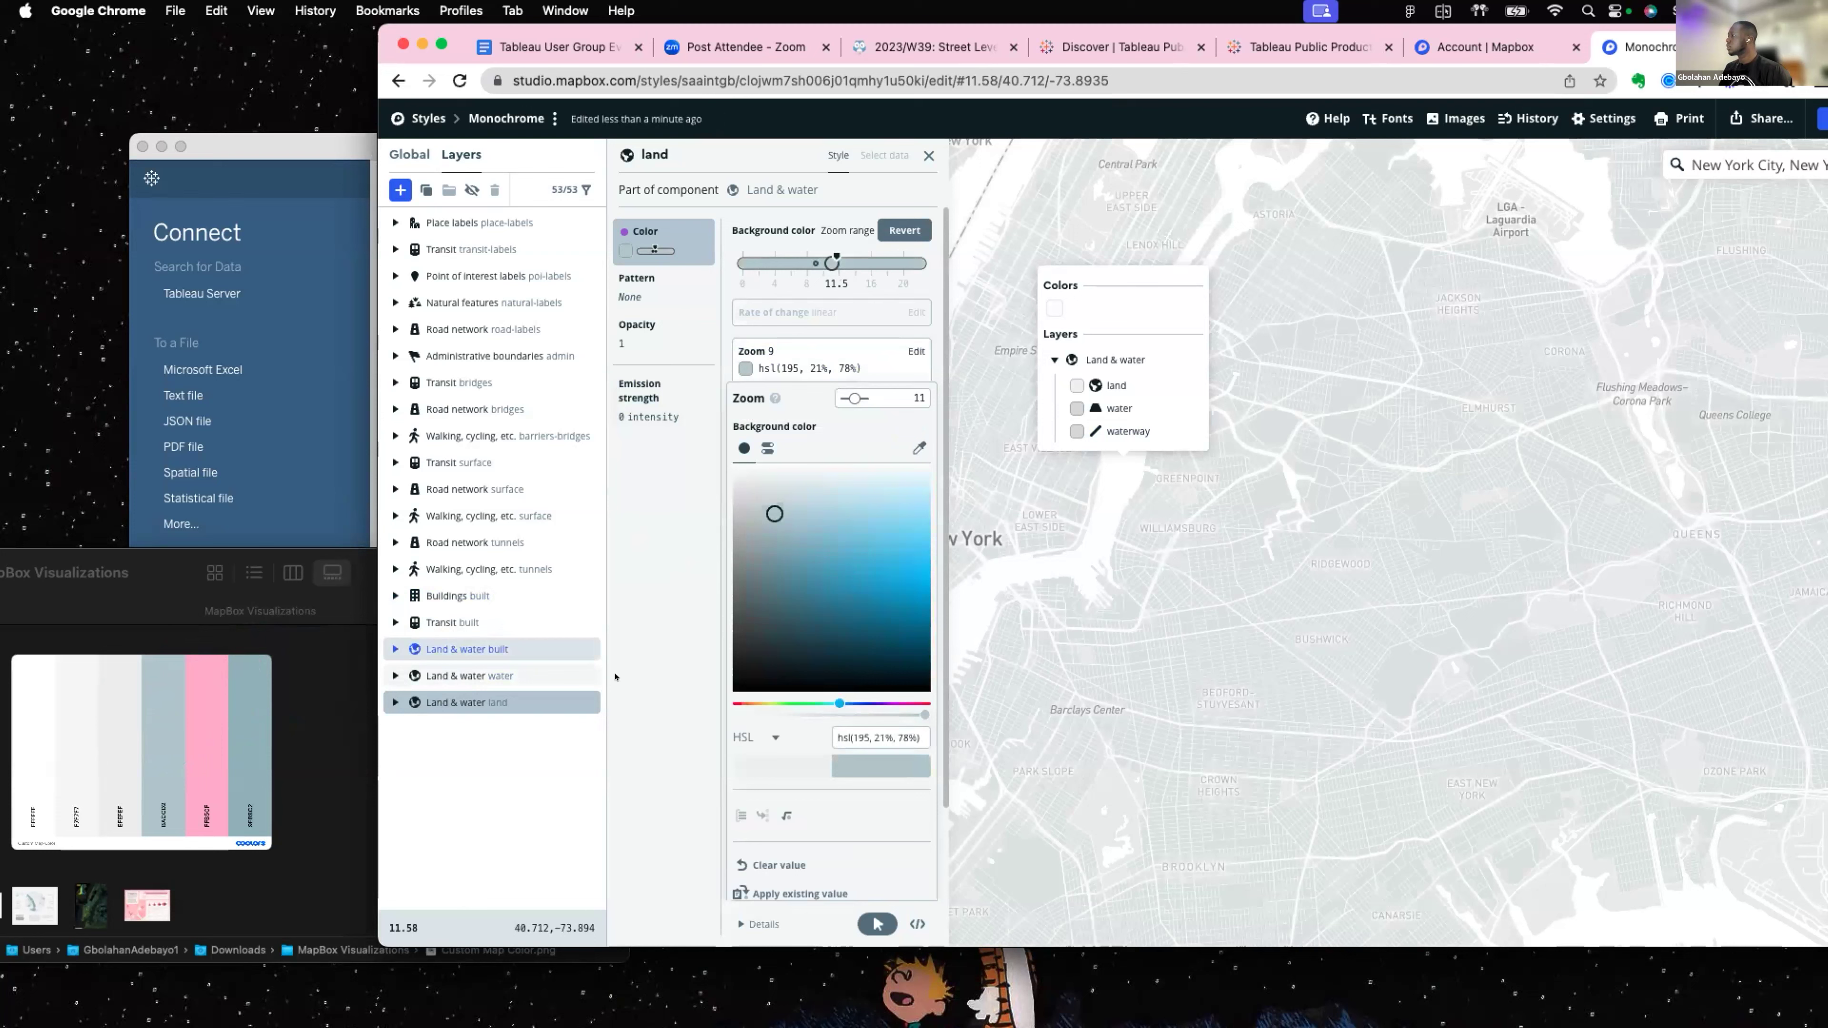
{"action": "left_click", "coordinate": [616, 677]}
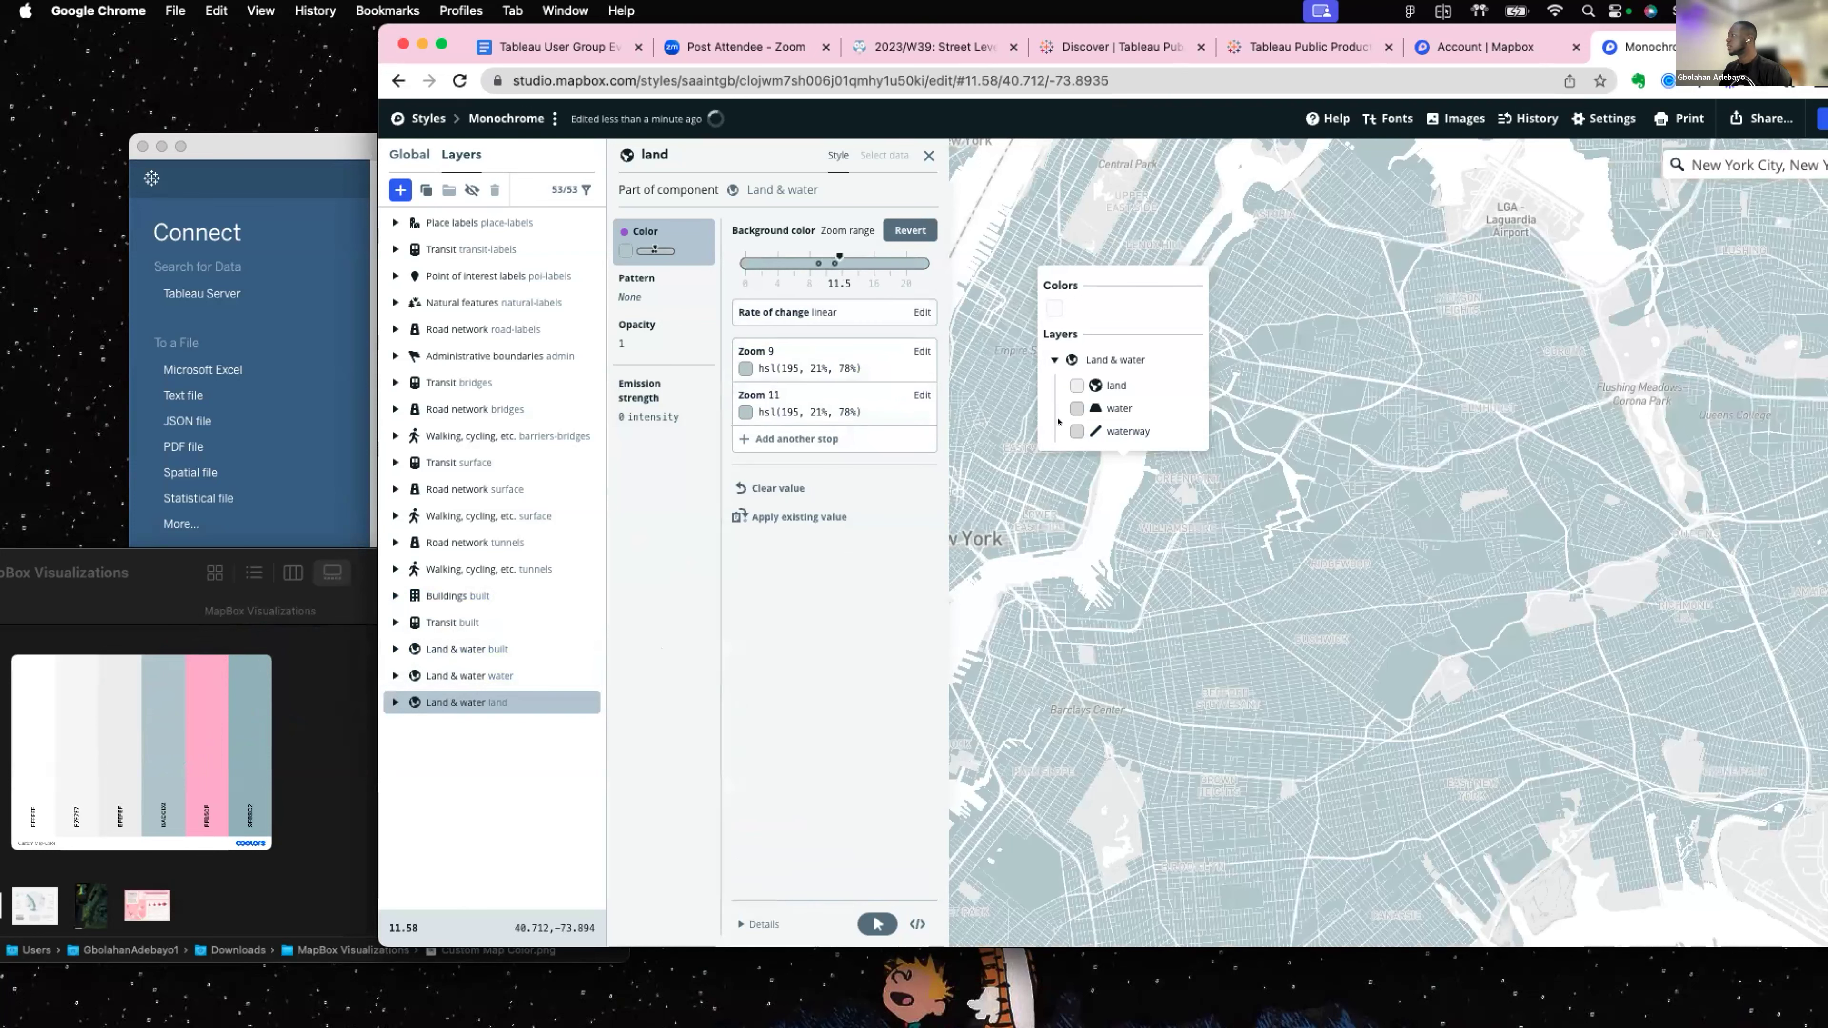
{"action": "left_click", "coordinate": [1118, 409]}
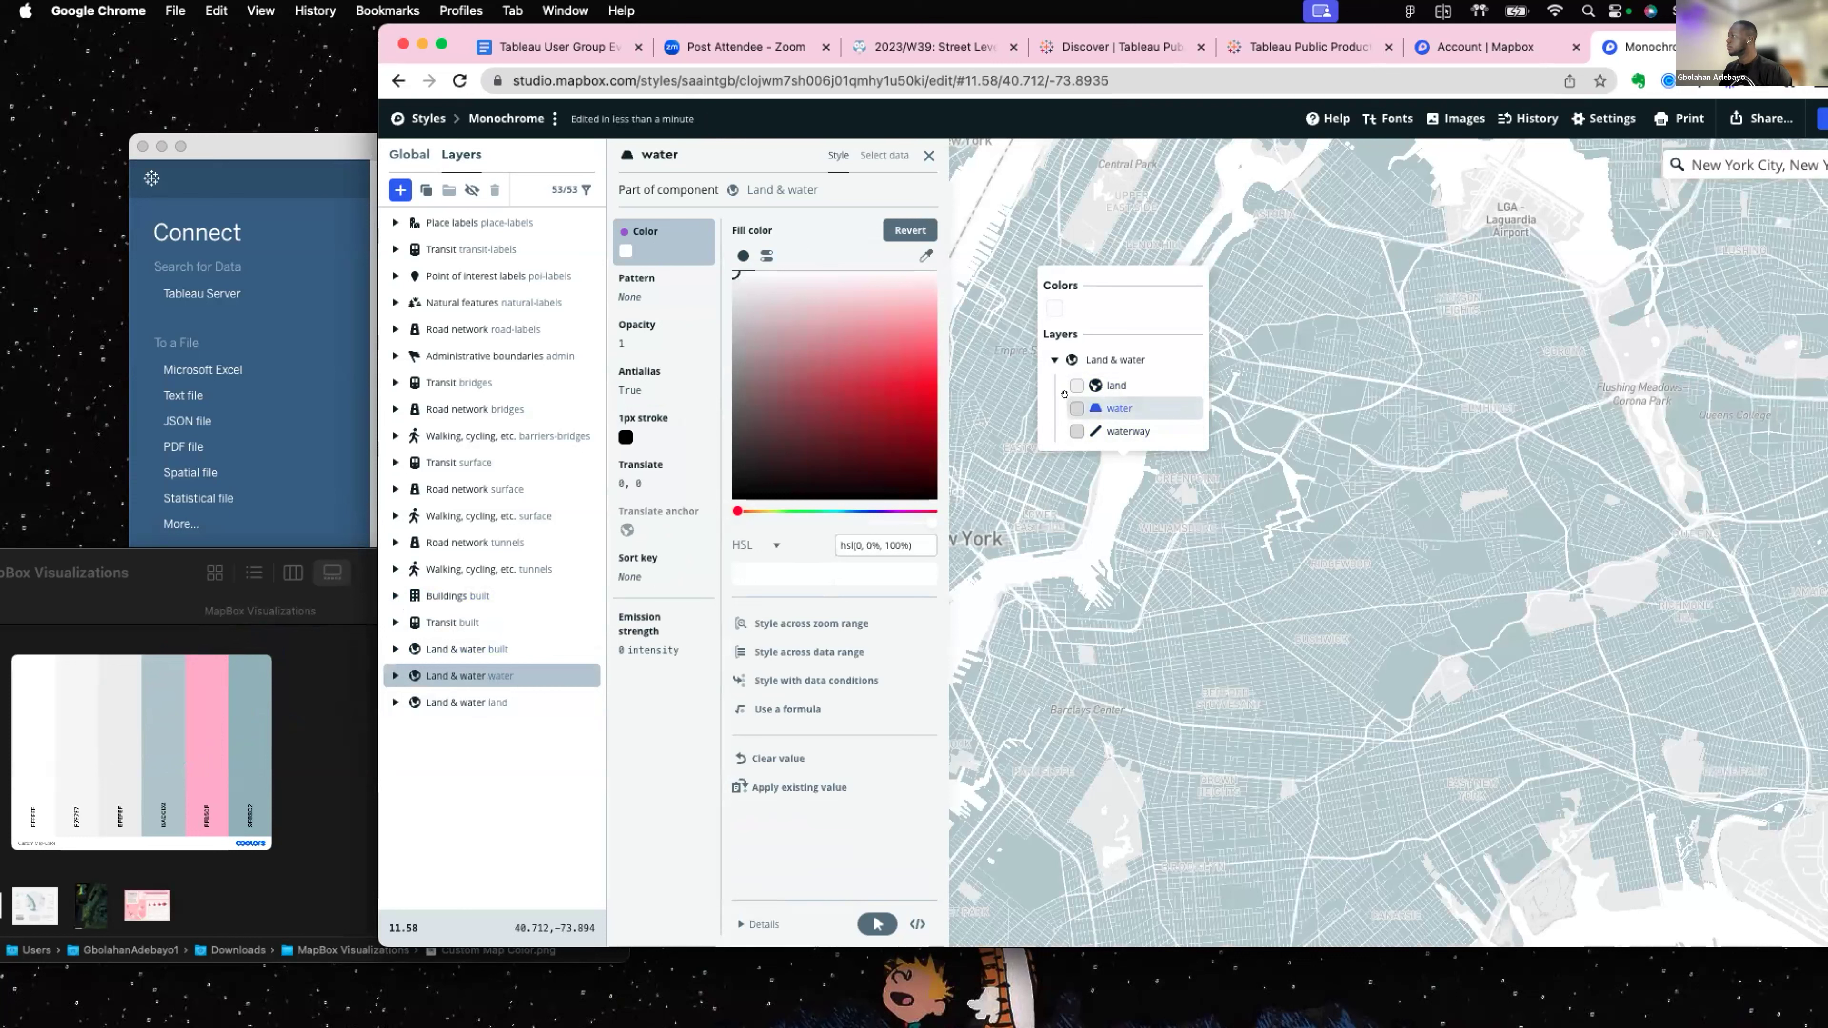
{"action": "left_click", "coordinate": [926, 256]}
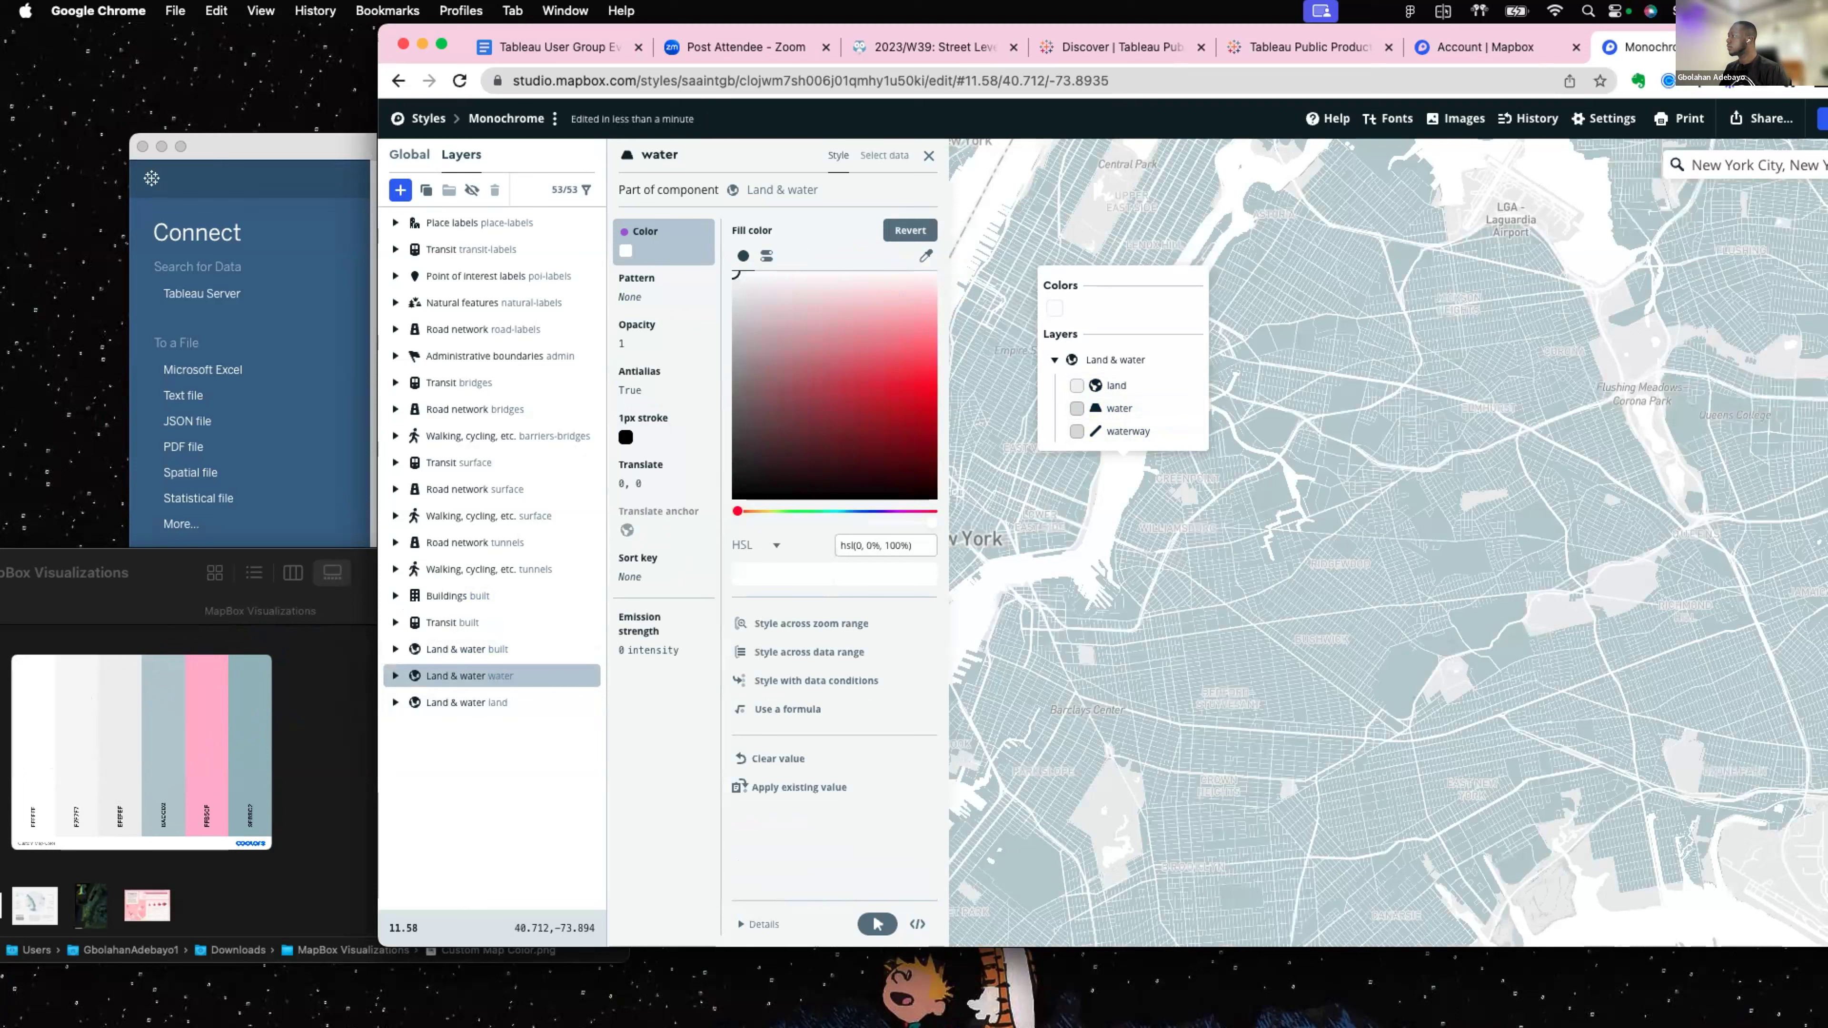
{"action": "left_click", "coordinate": [928, 154]}
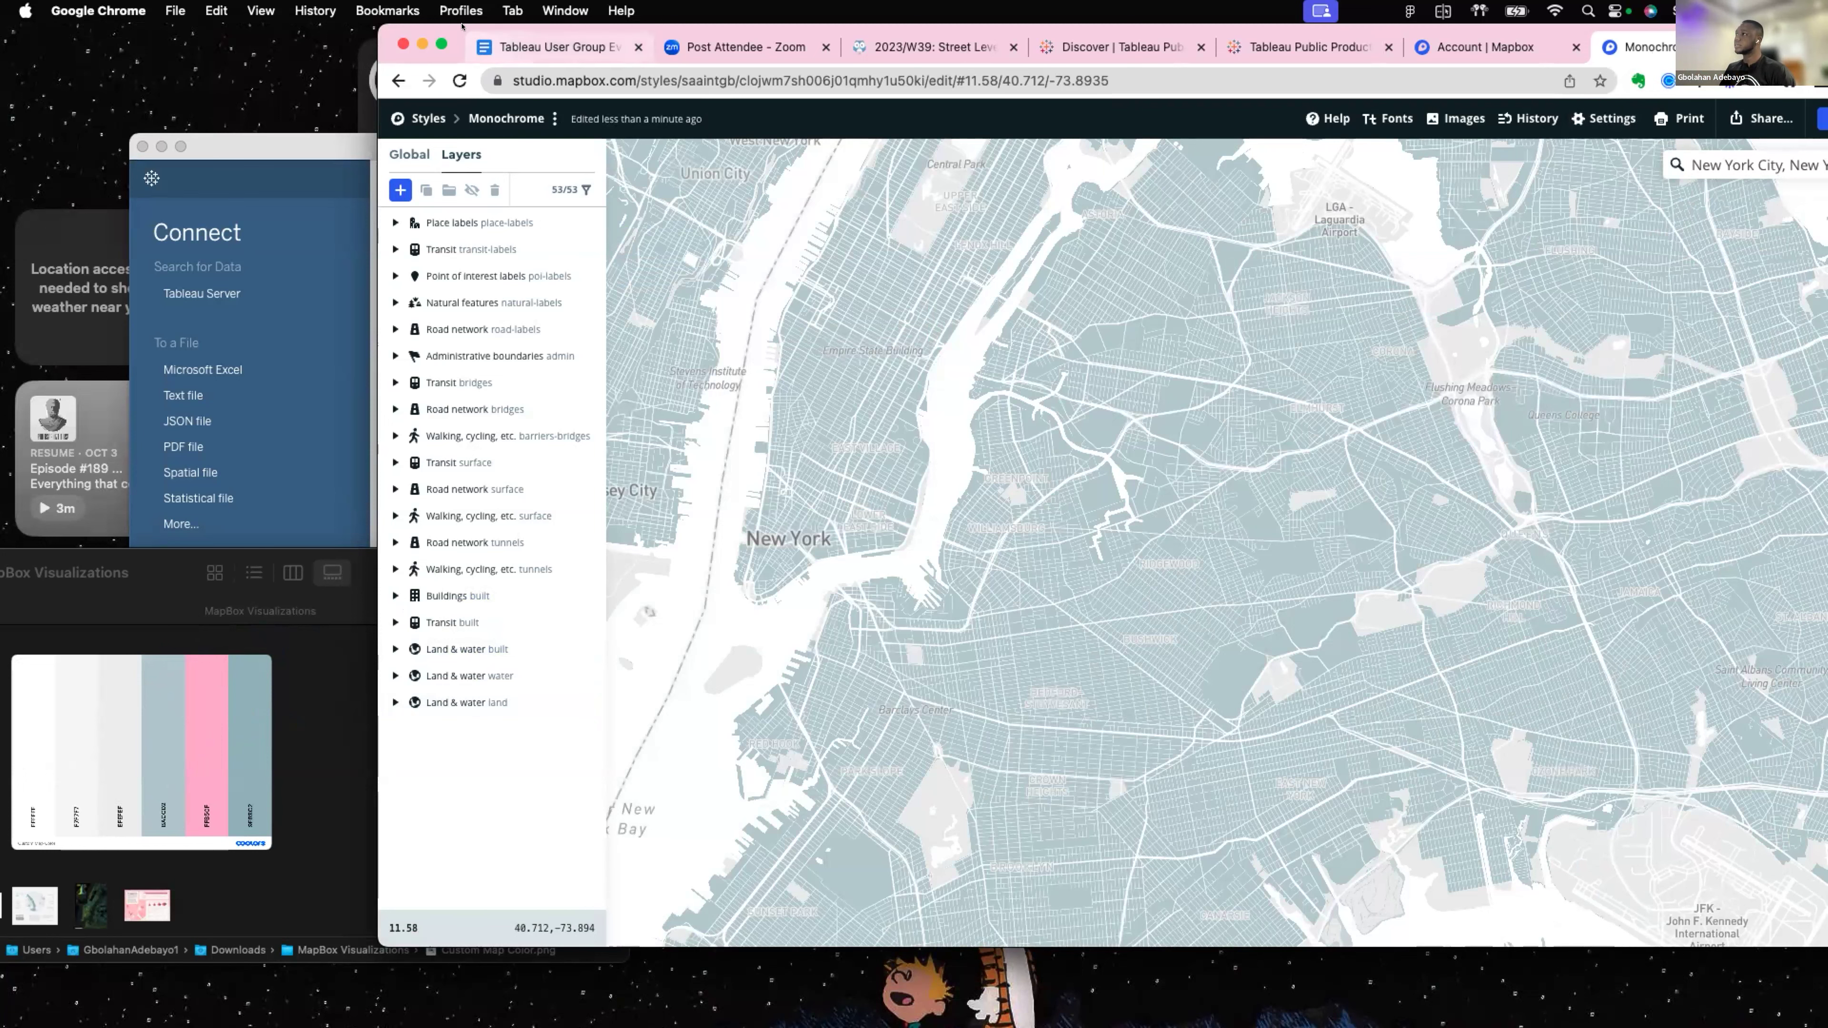
Bring the whole browser window into view and set the global Base color to white, hsl(220, 0%, 100%), from a neighborhood on the map.
{"action": "left_click_drag", "start_coordinate": [462, 26], "coordinate": [367, 25]}
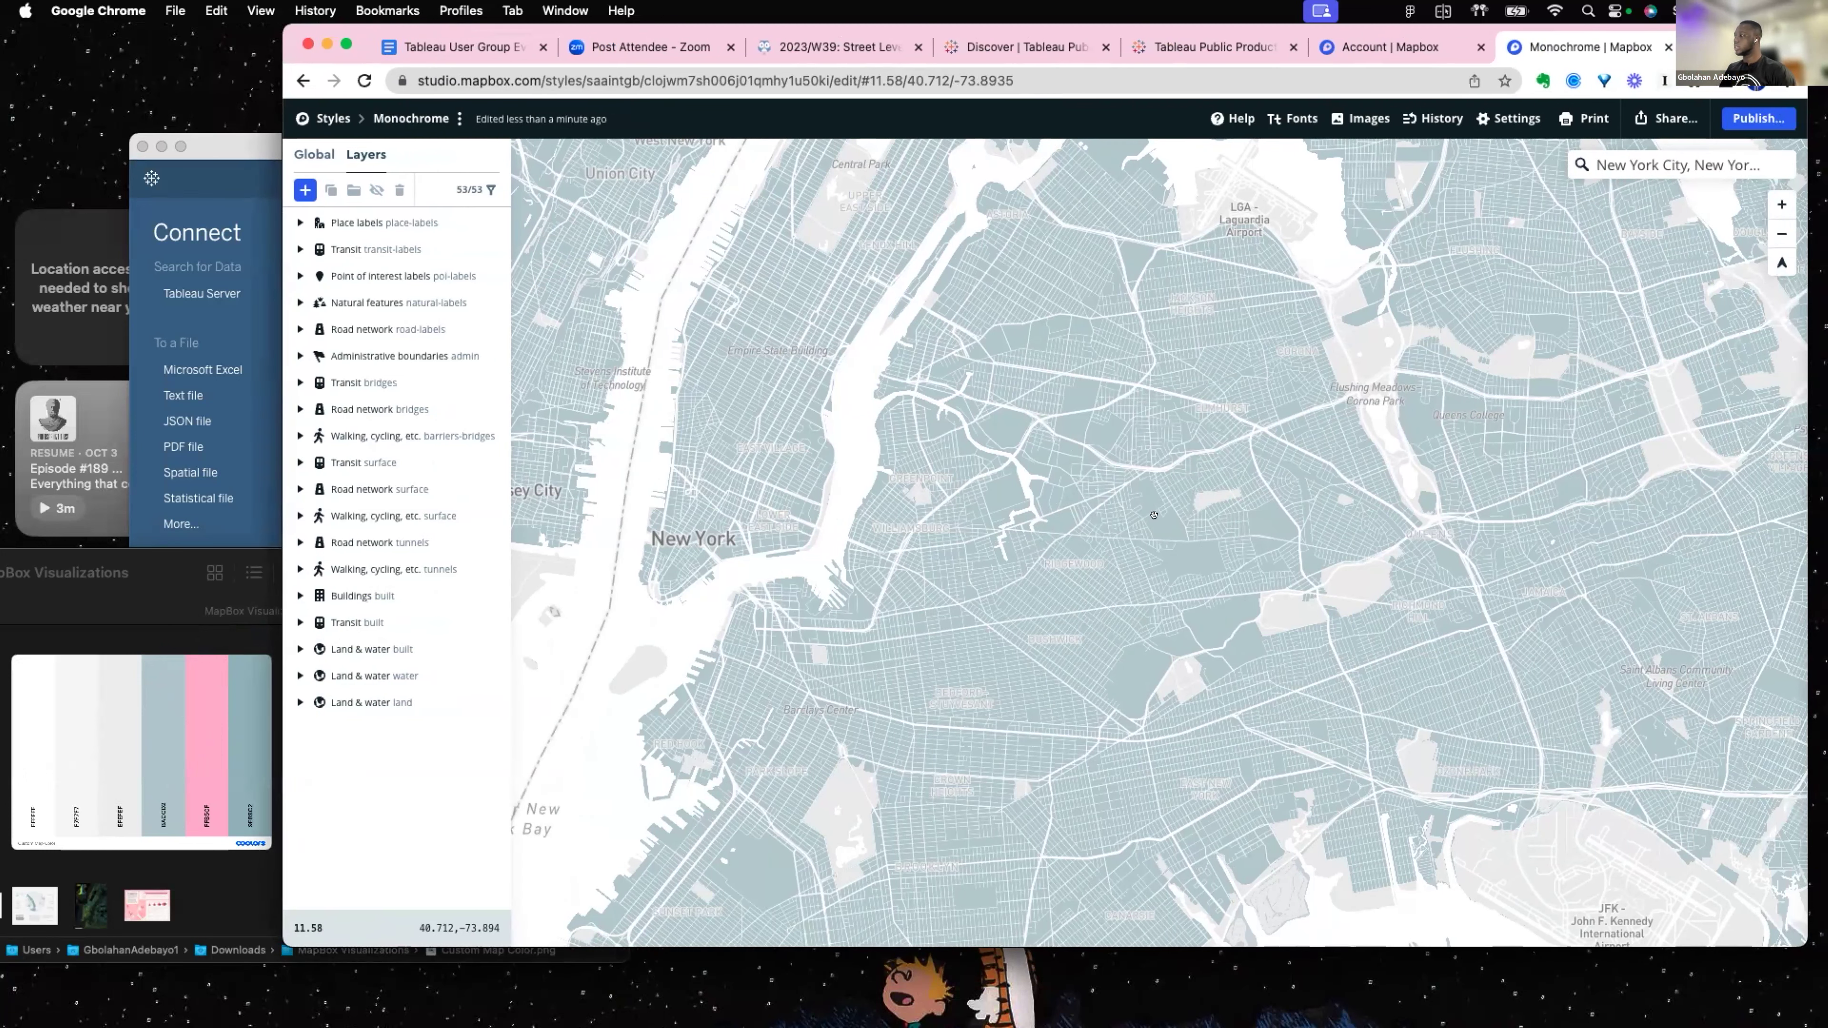
{"action": "left_click", "coordinate": [1049, 561]}
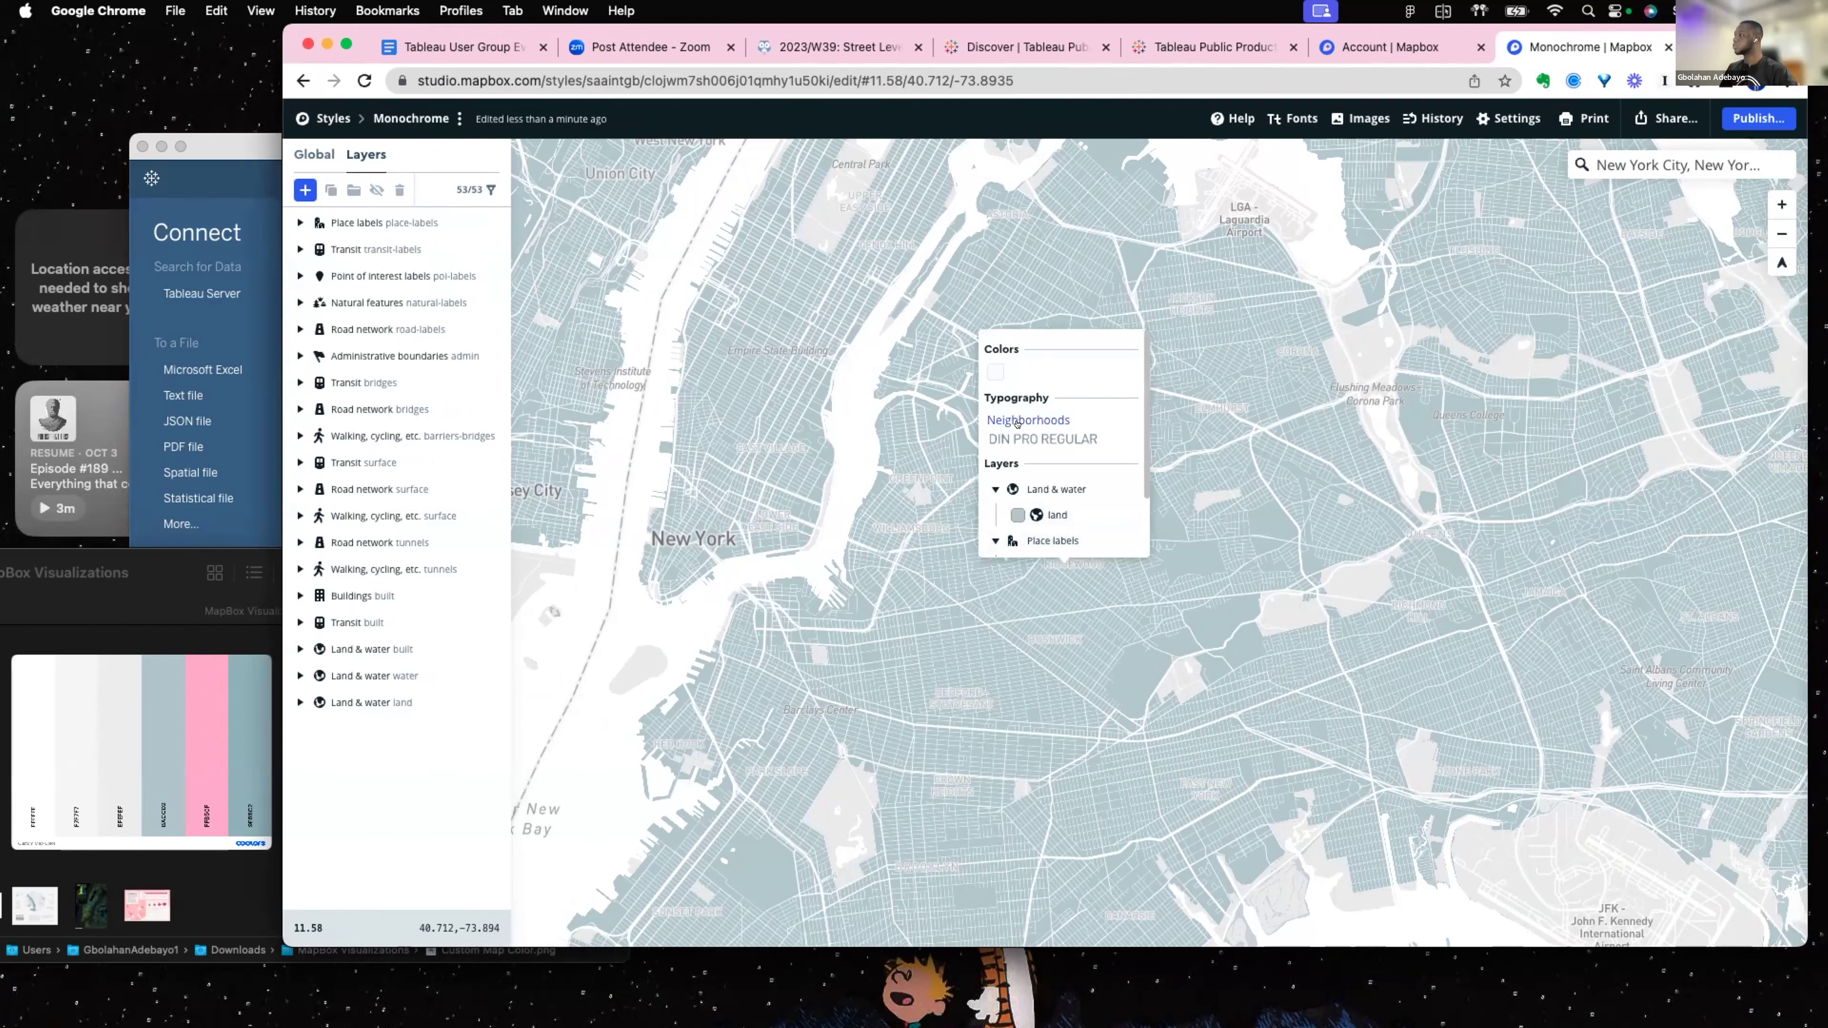
{"action": "left_click", "coordinate": [995, 372]}
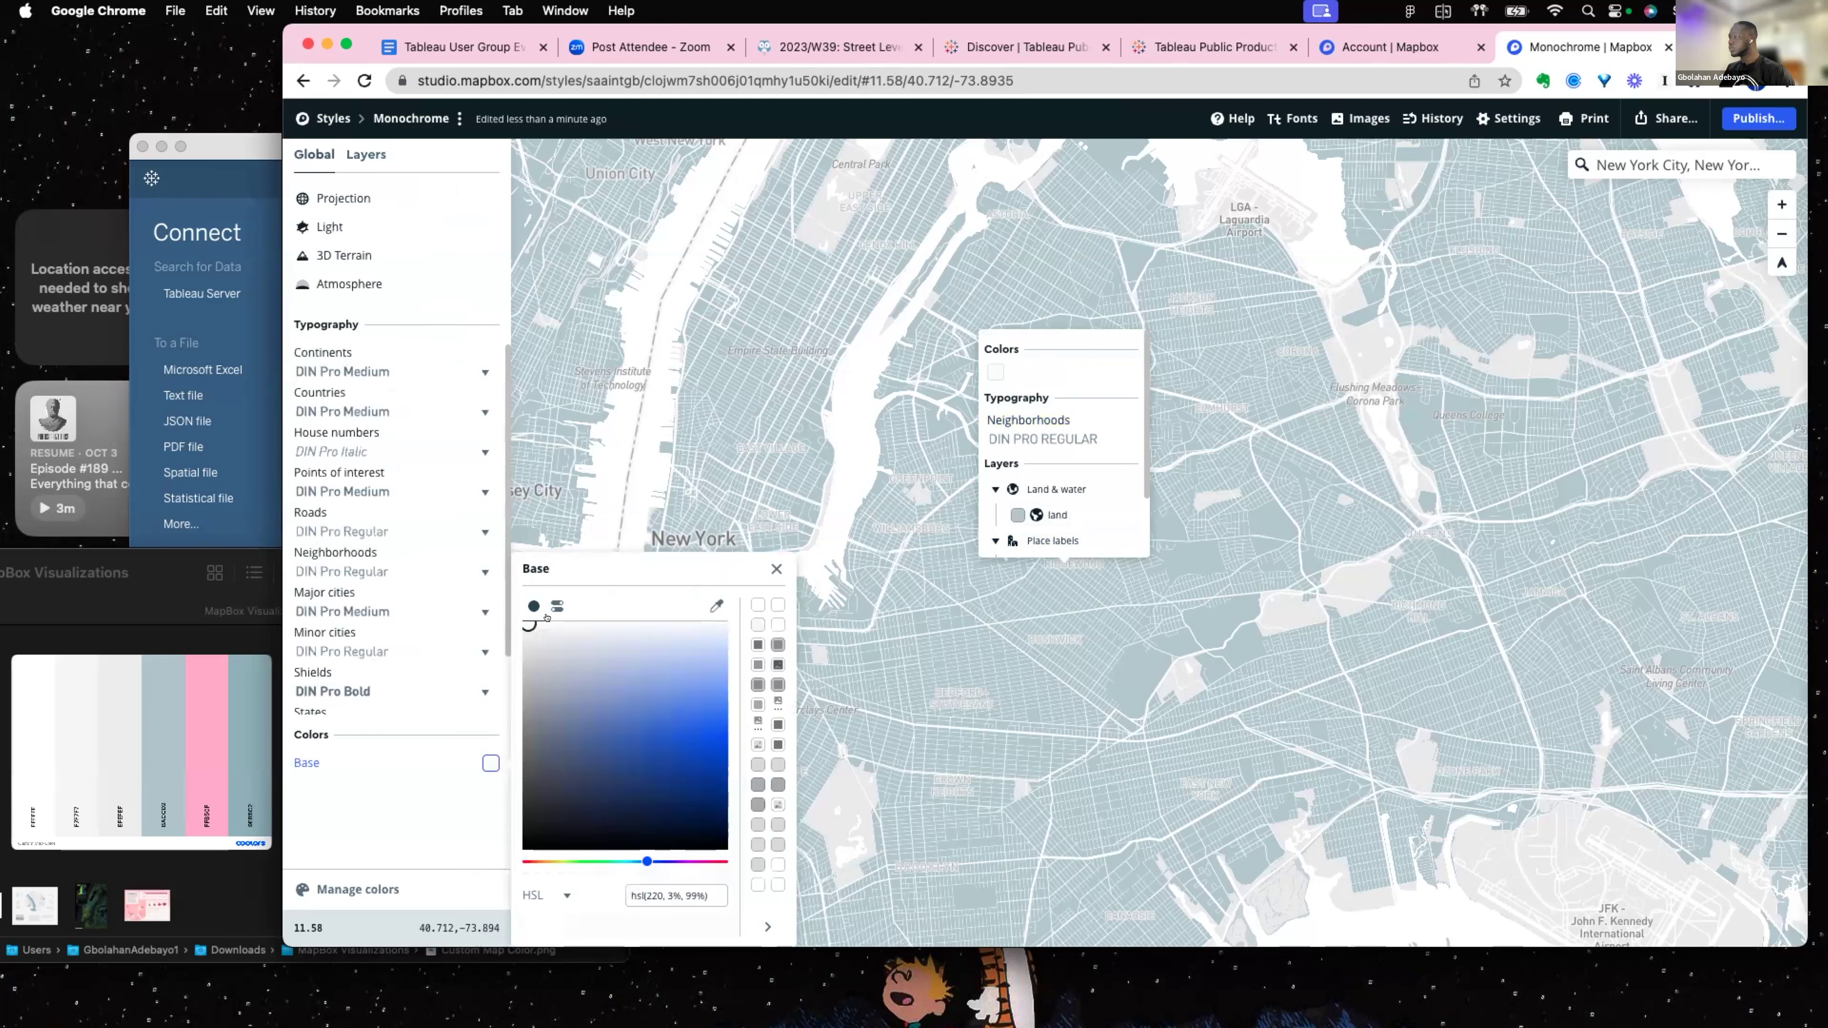
{"action": "mouse_move", "coordinate": [533, 625]}
{"action": "left_mouse_down"}
{"action": "mouse_move", "coordinate": [545, 771]}
{"action": "mouse_move", "coordinate": [541, 590]}
{"action": "mouse_move", "coordinate": [520, 597]}
{"action": "left_mouse_up"}
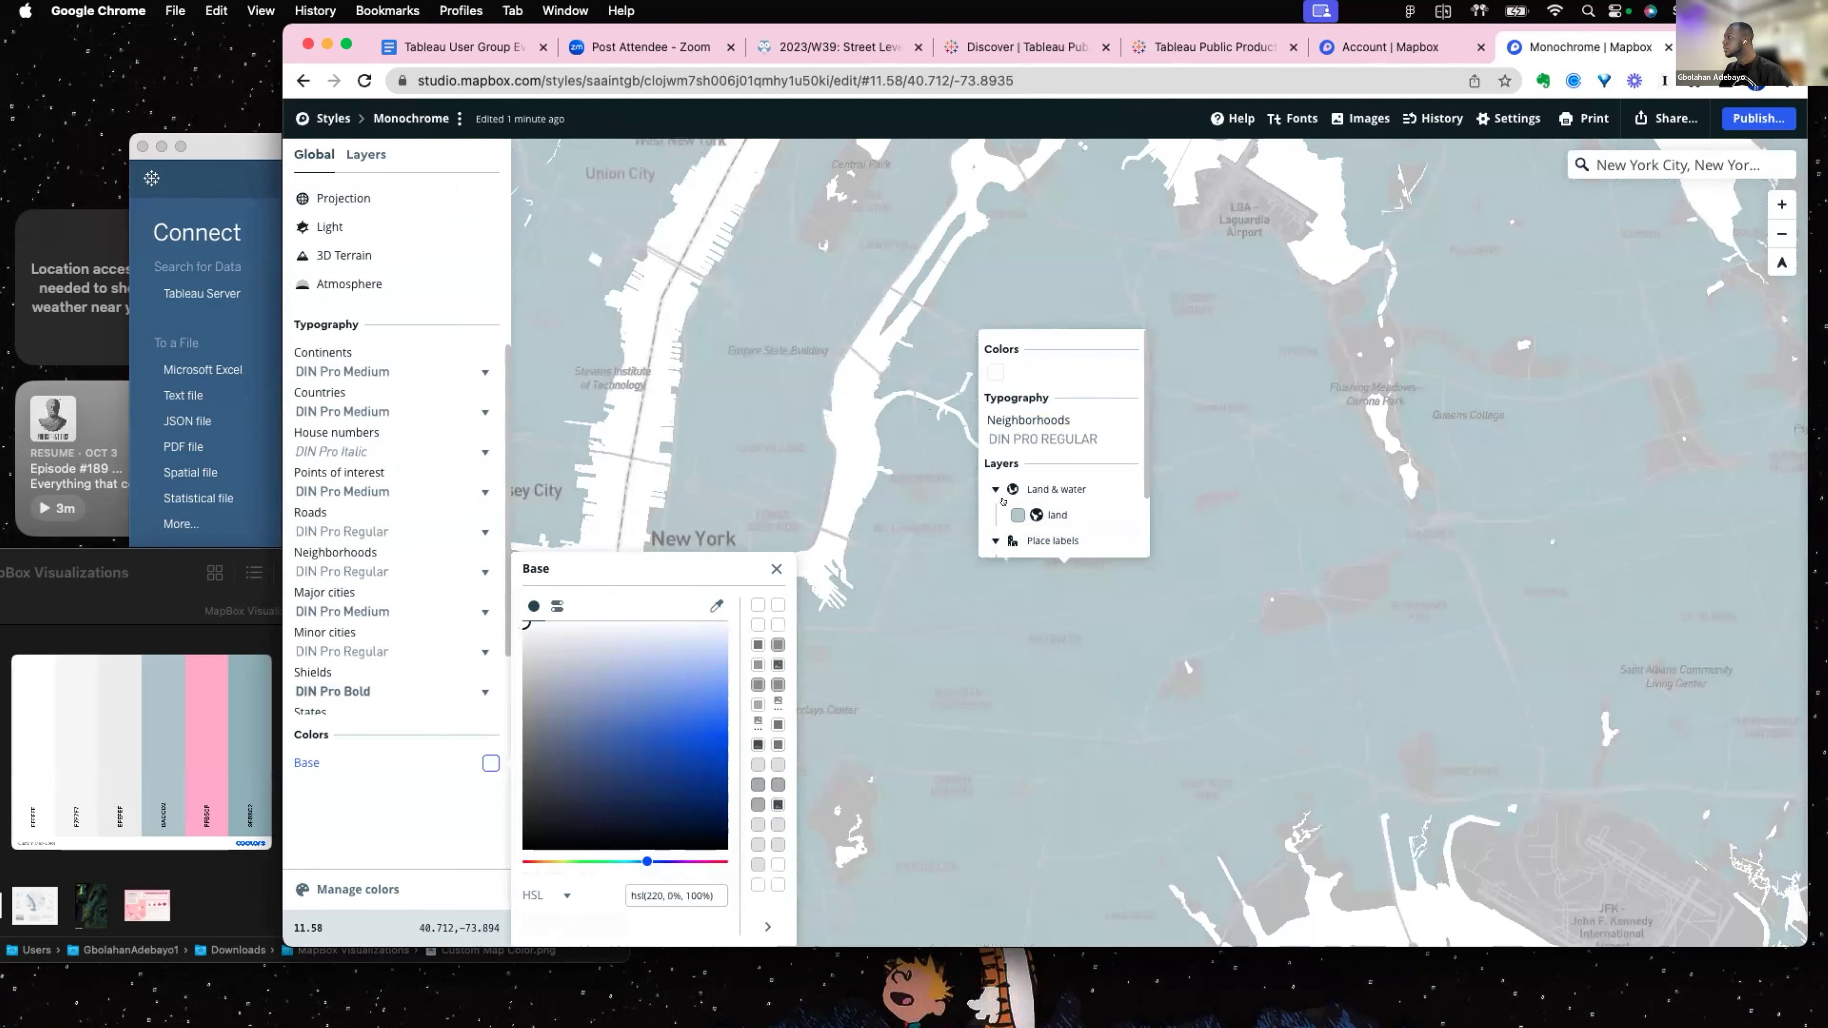
Set the Neighborhoods label font to Roboto Black and switch the browser to full screen.
{"action": "left_click", "coordinate": [1029, 423]}
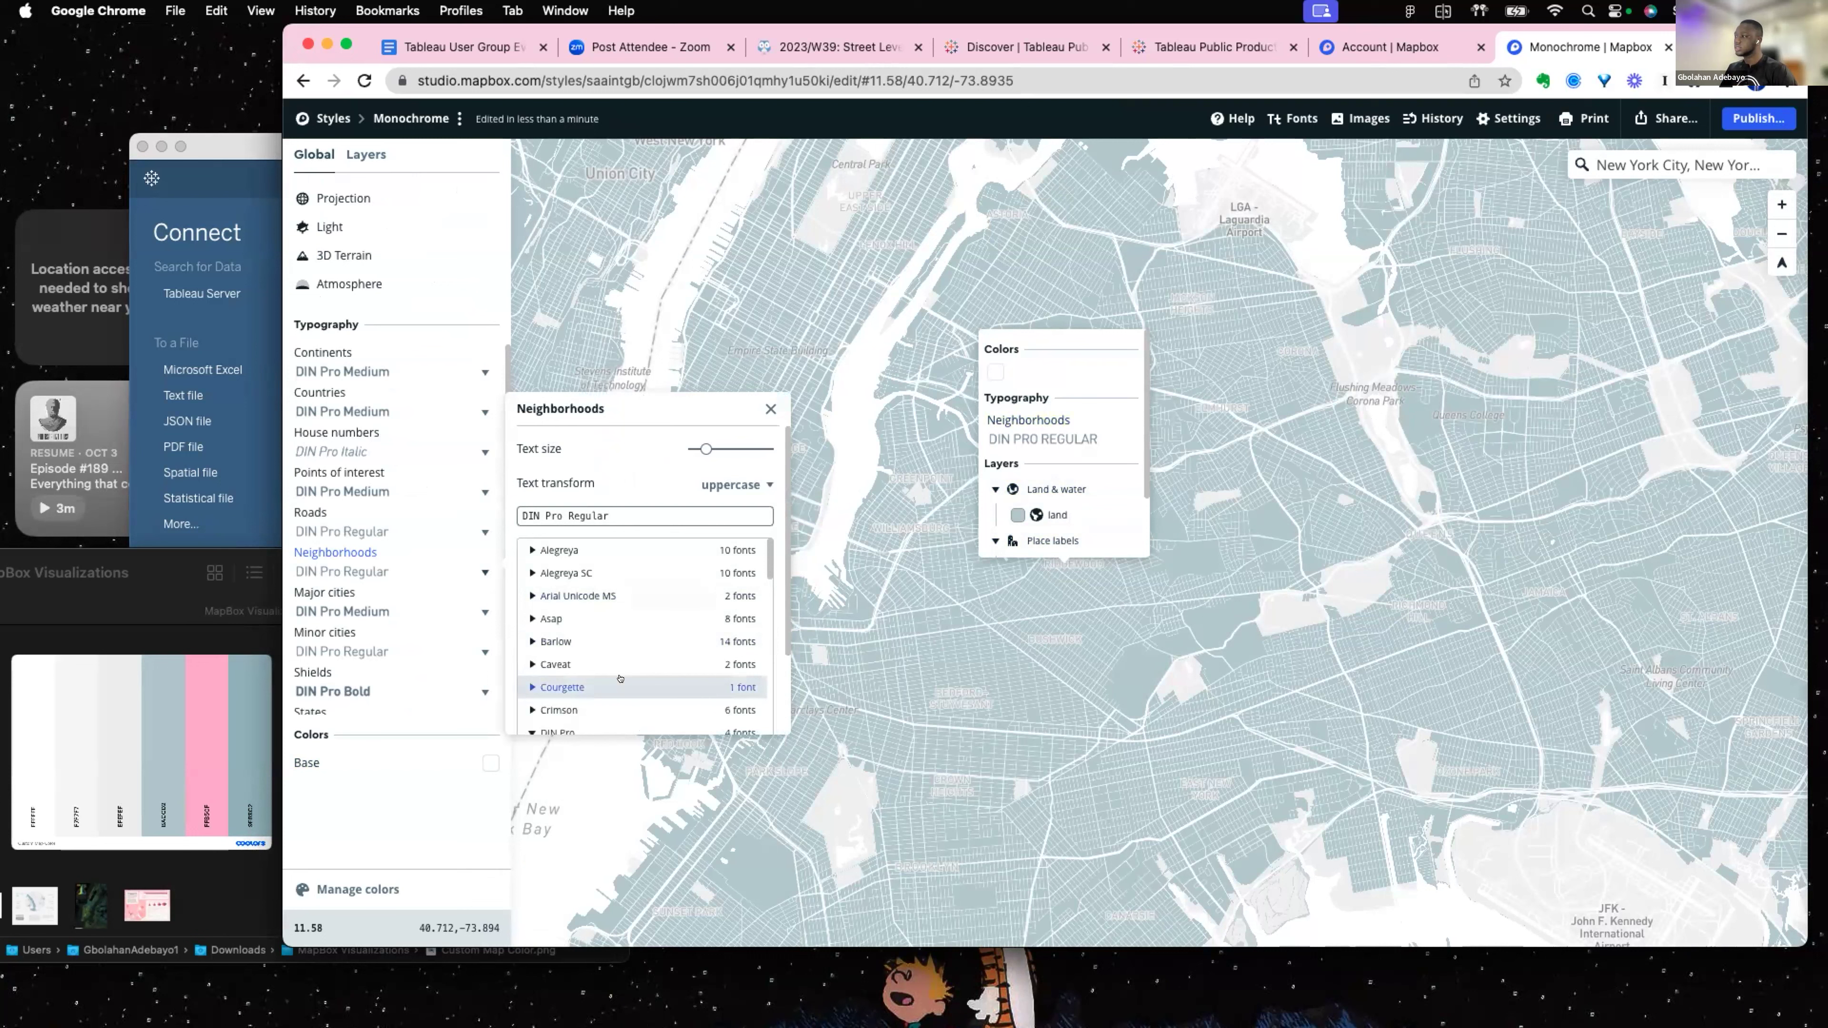
{"action": "scroll", "coordinate": [620, 679], "scroll_direction": "down", "scroll_amount": 10}
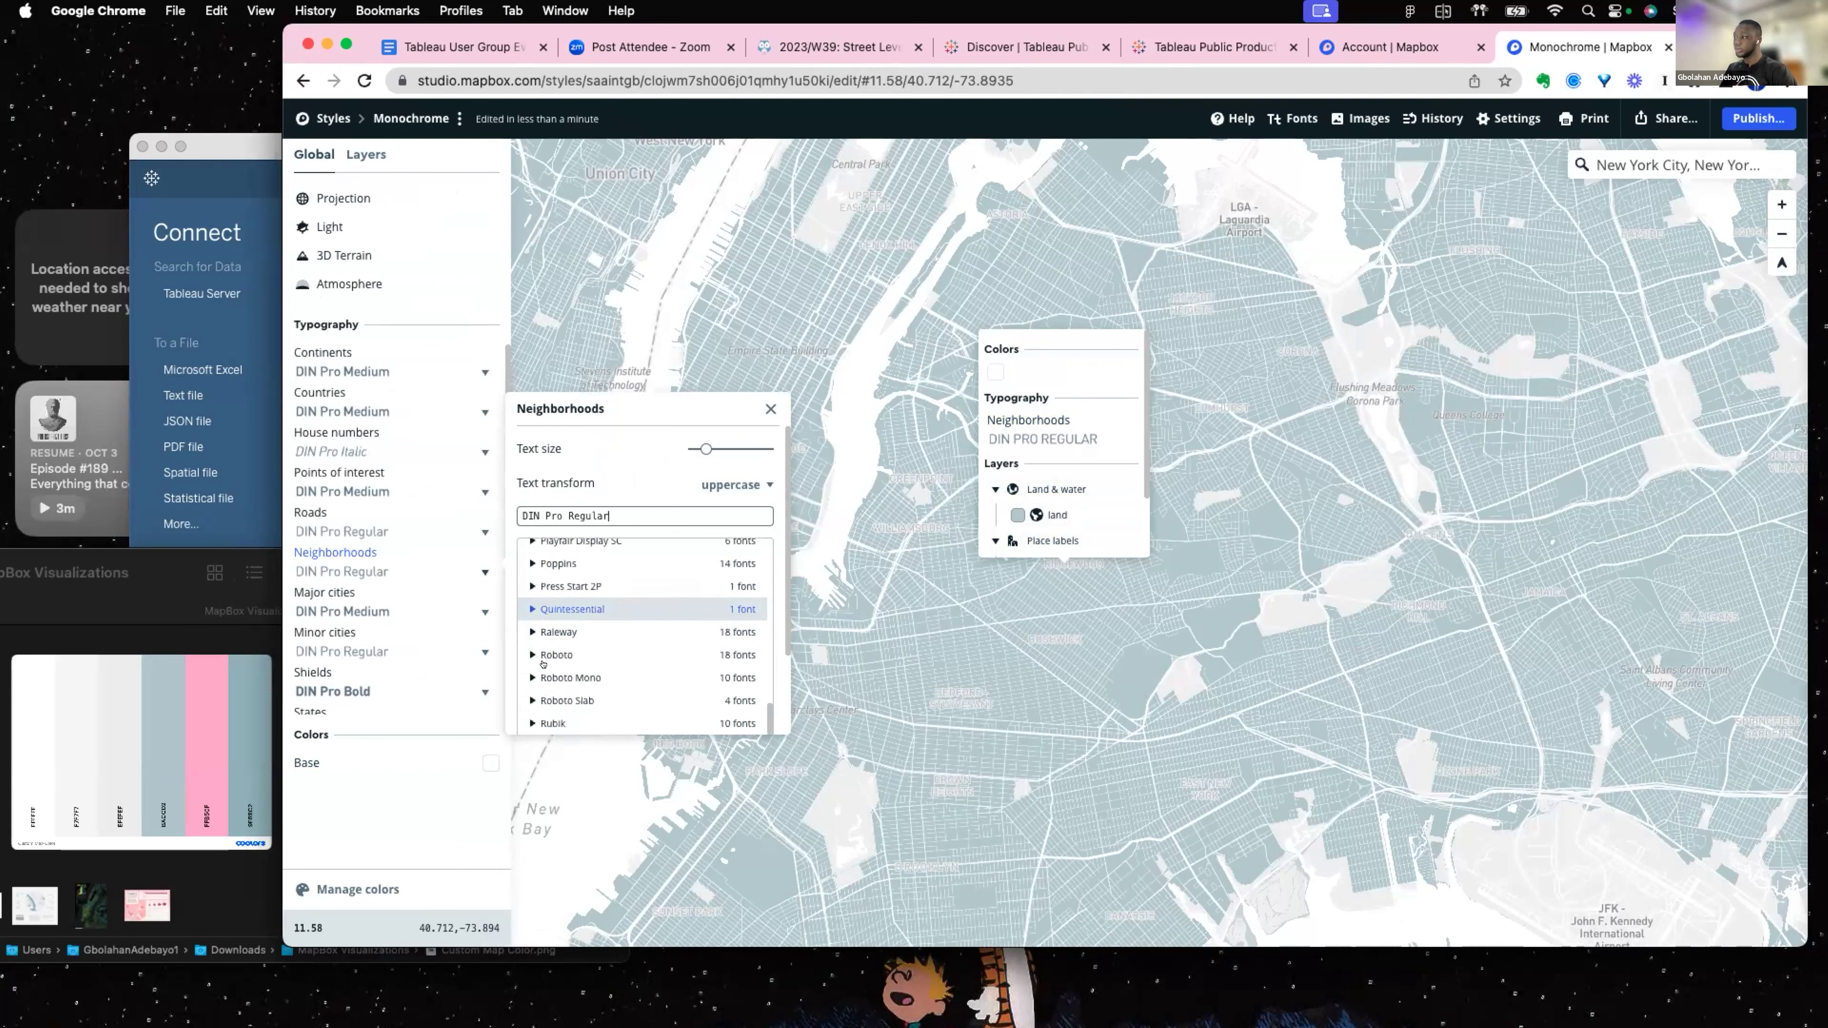
{"action": "left_click", "coordinate": [547, 655]}
{"action": "scroll", "coordinate": [596, 680], "scroll_direction": "down", "scroll_amount": 1}
{"action": "left_click", "coordinate": [590, 667]}
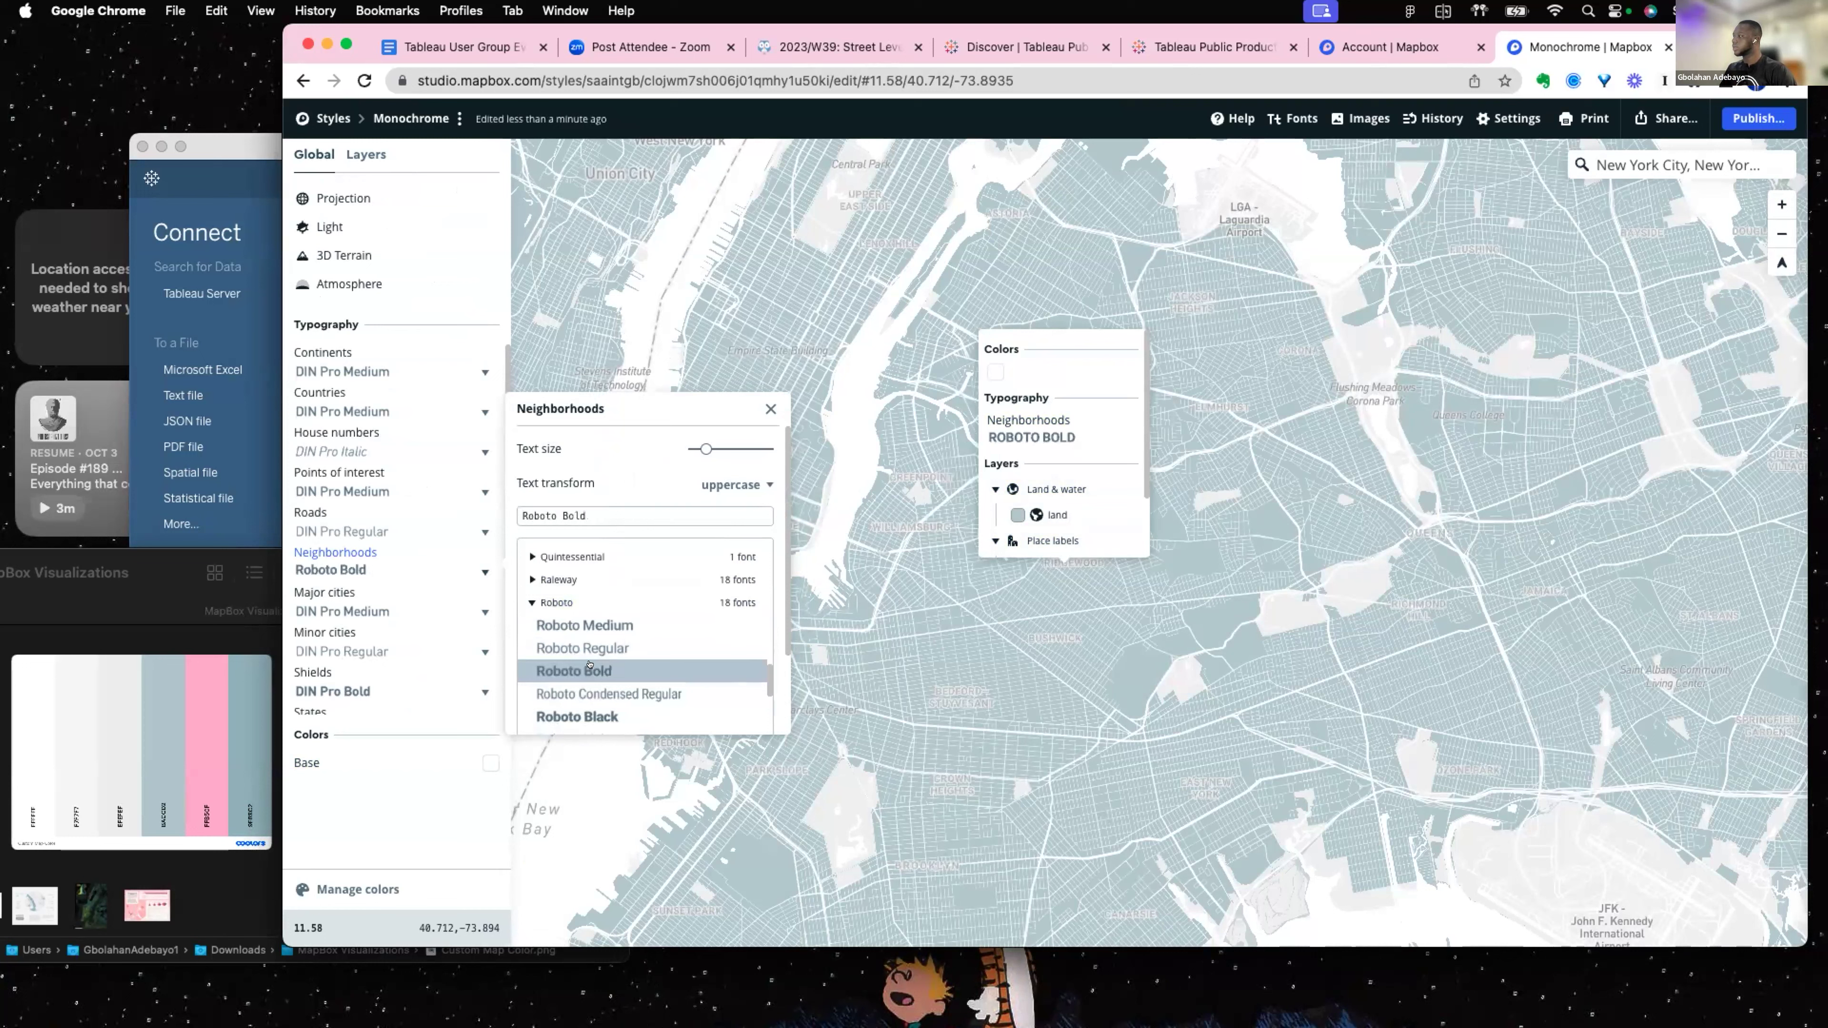
{"action": "scroll", "coordinate": [616, 677], "scroll_direction": "down", "scroll_amount": 1}
{"action": "left_click", "coordinate": [617, 663]}
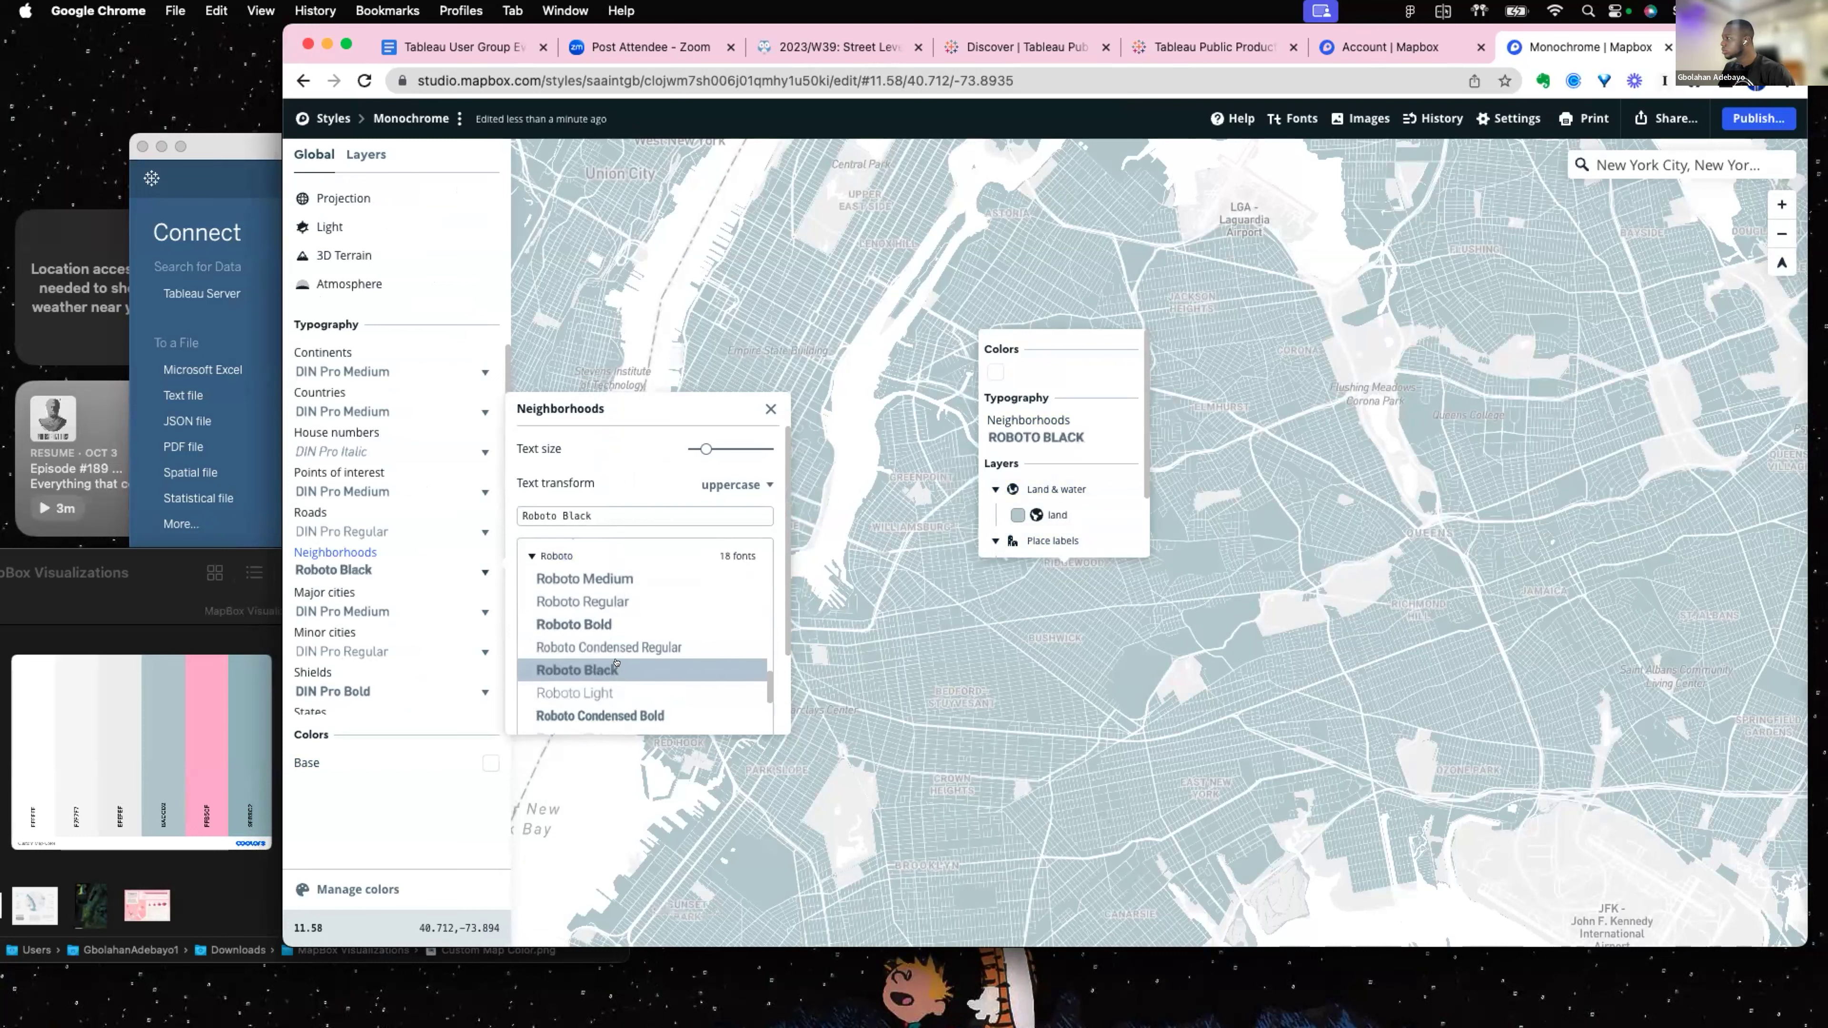
{"action": "left_click", "coordinate": [851, 771]}
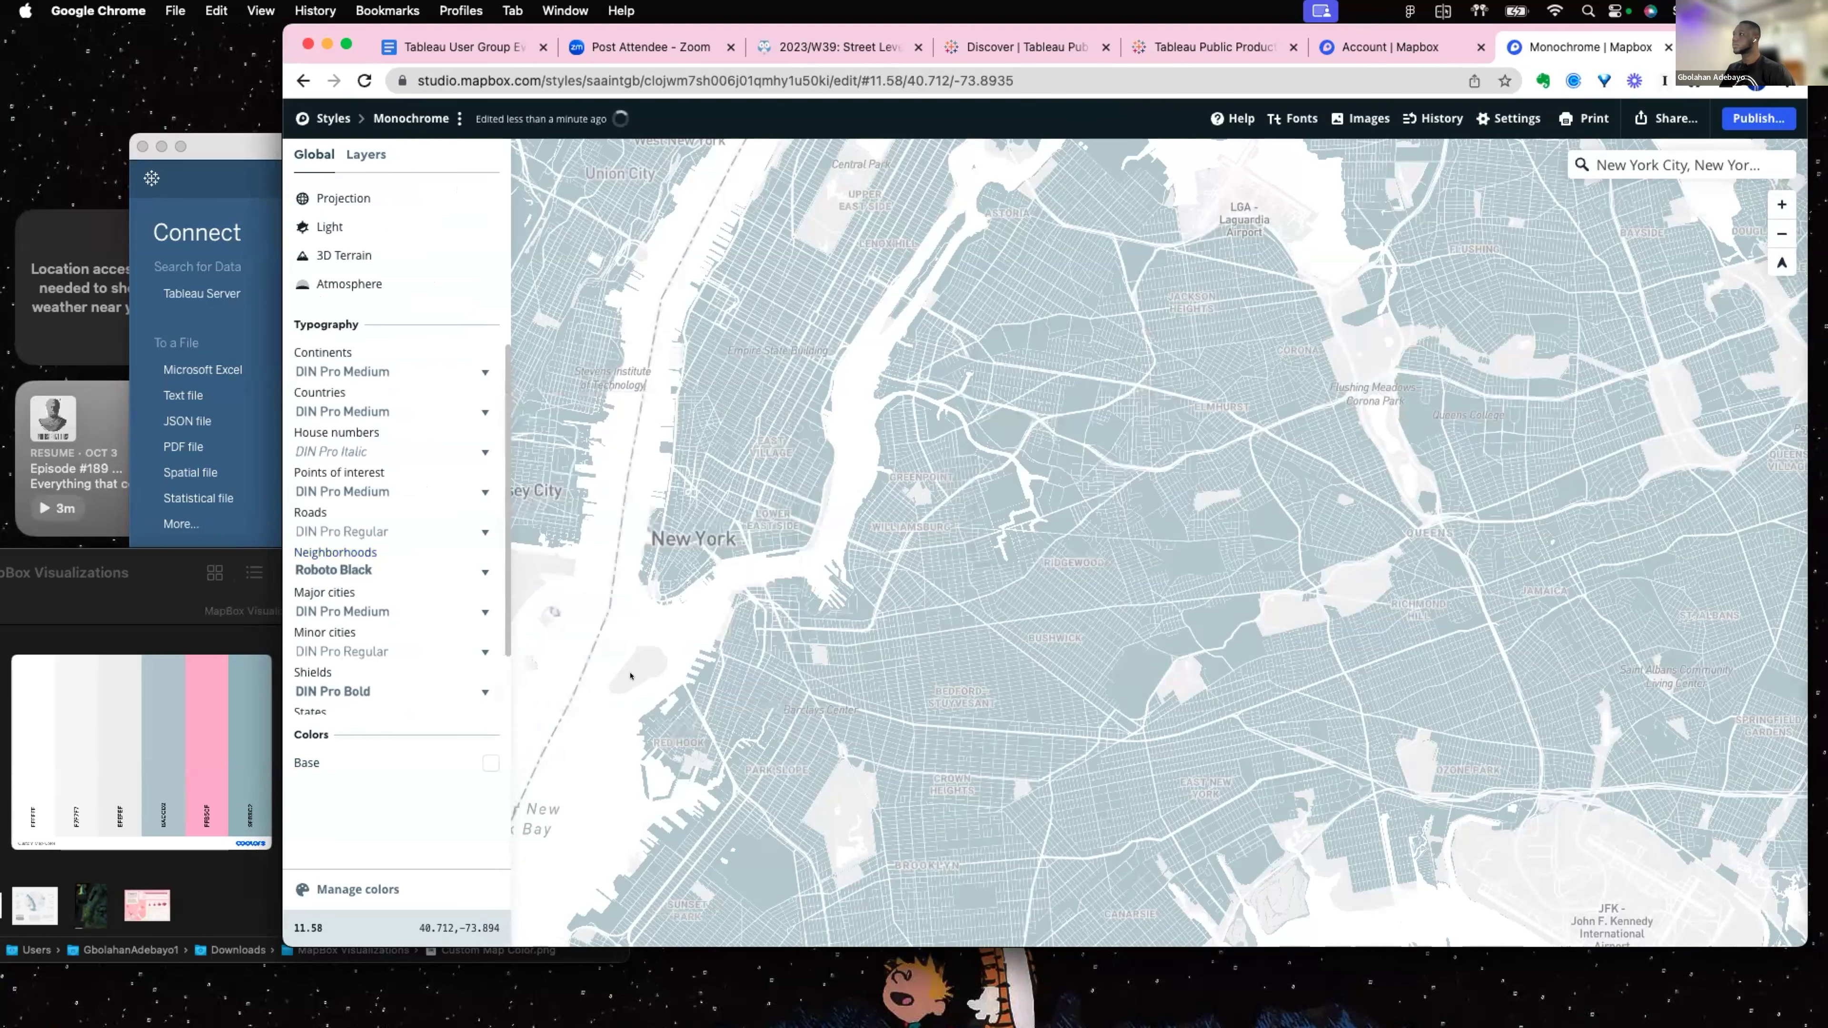
{"action": "left_click", "coordinate": [346, 44]}
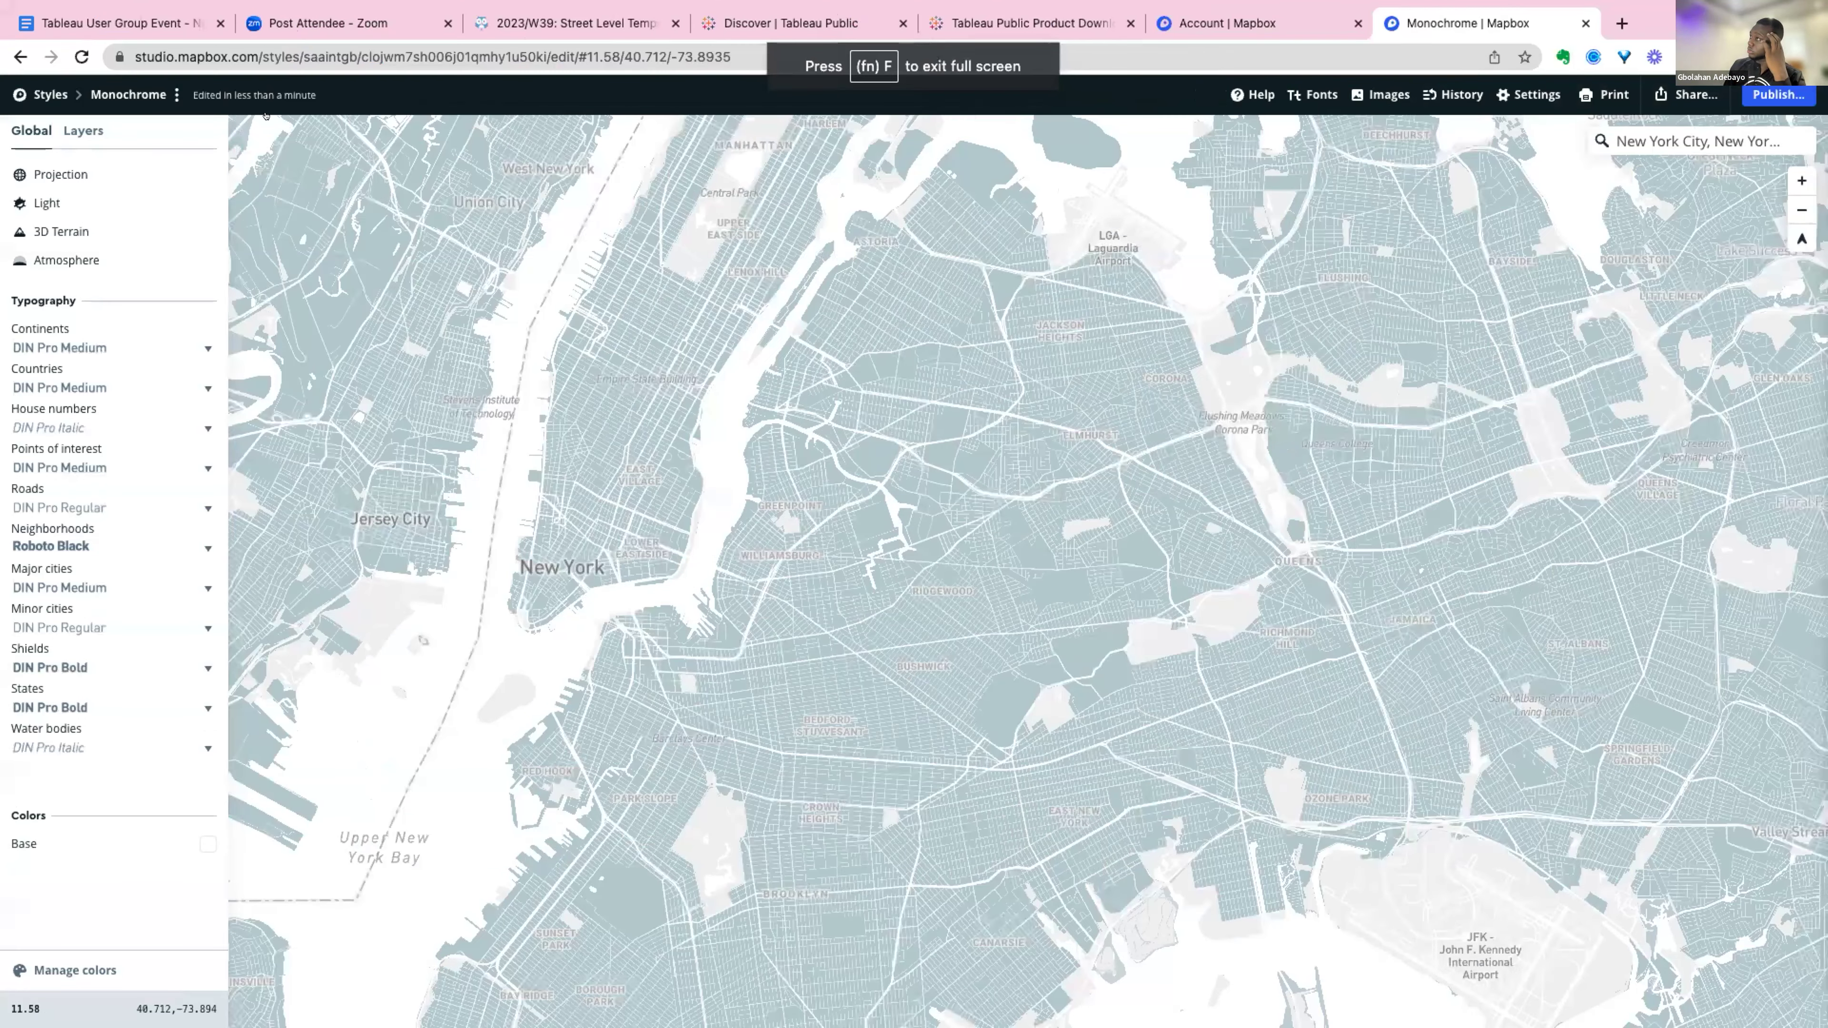
Show the style's layers, then publish the pending Monochrome changes to the production style and dismiss the confirmation.
{"action": "key", "text": "l"}
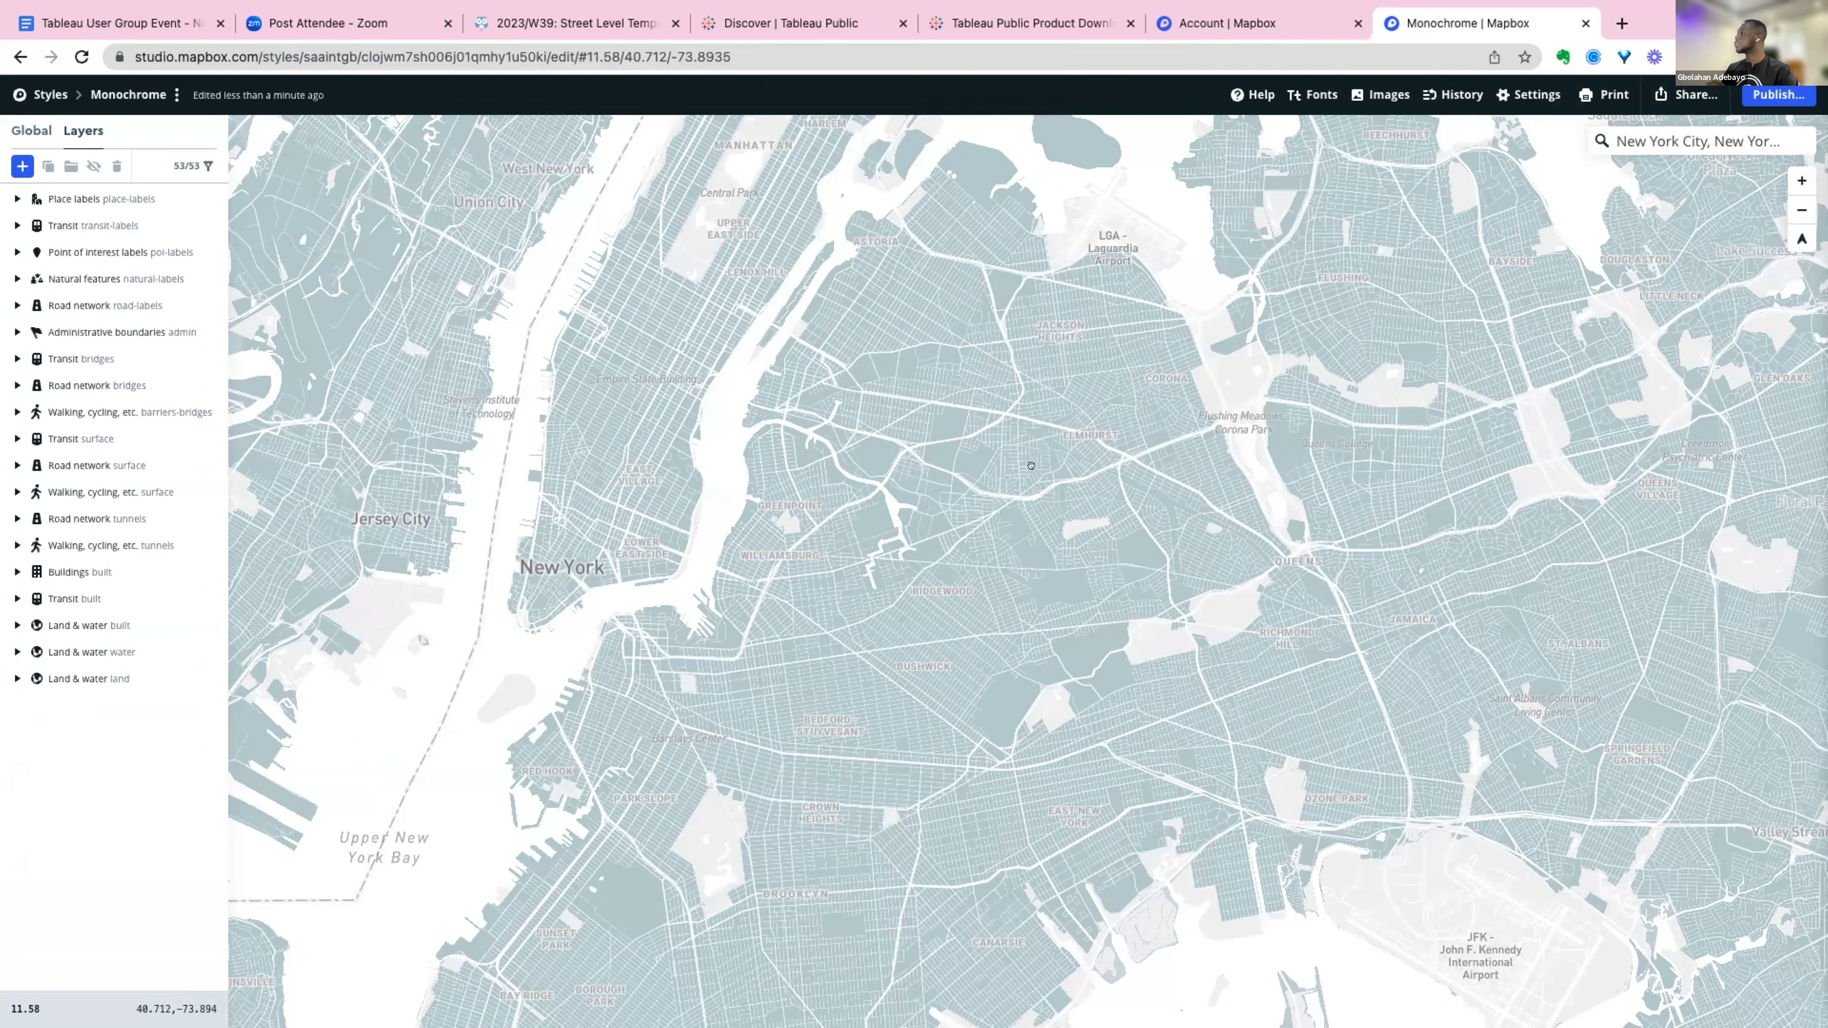
{"action": "left_click", "coordinate": [1757, 96]}
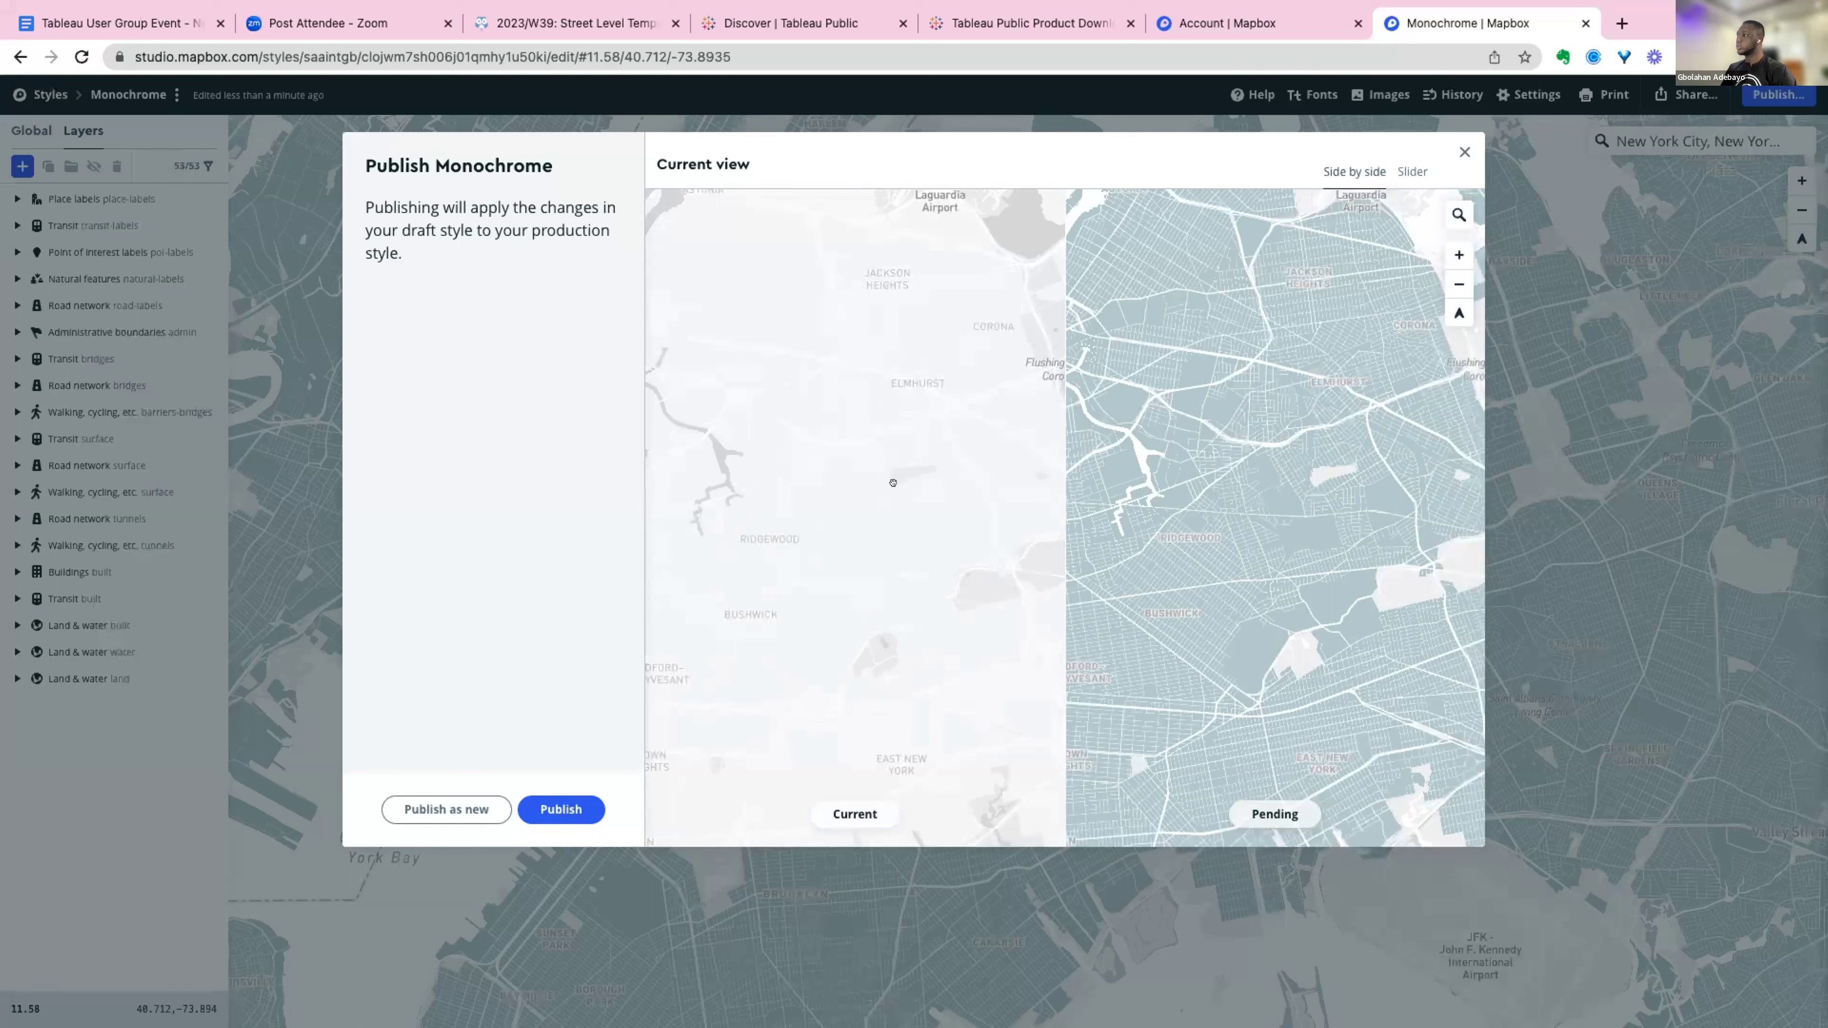
{"action": "left_click_drag", "start_coordinate": [1181, 557], "coordinate": [956, 479]}
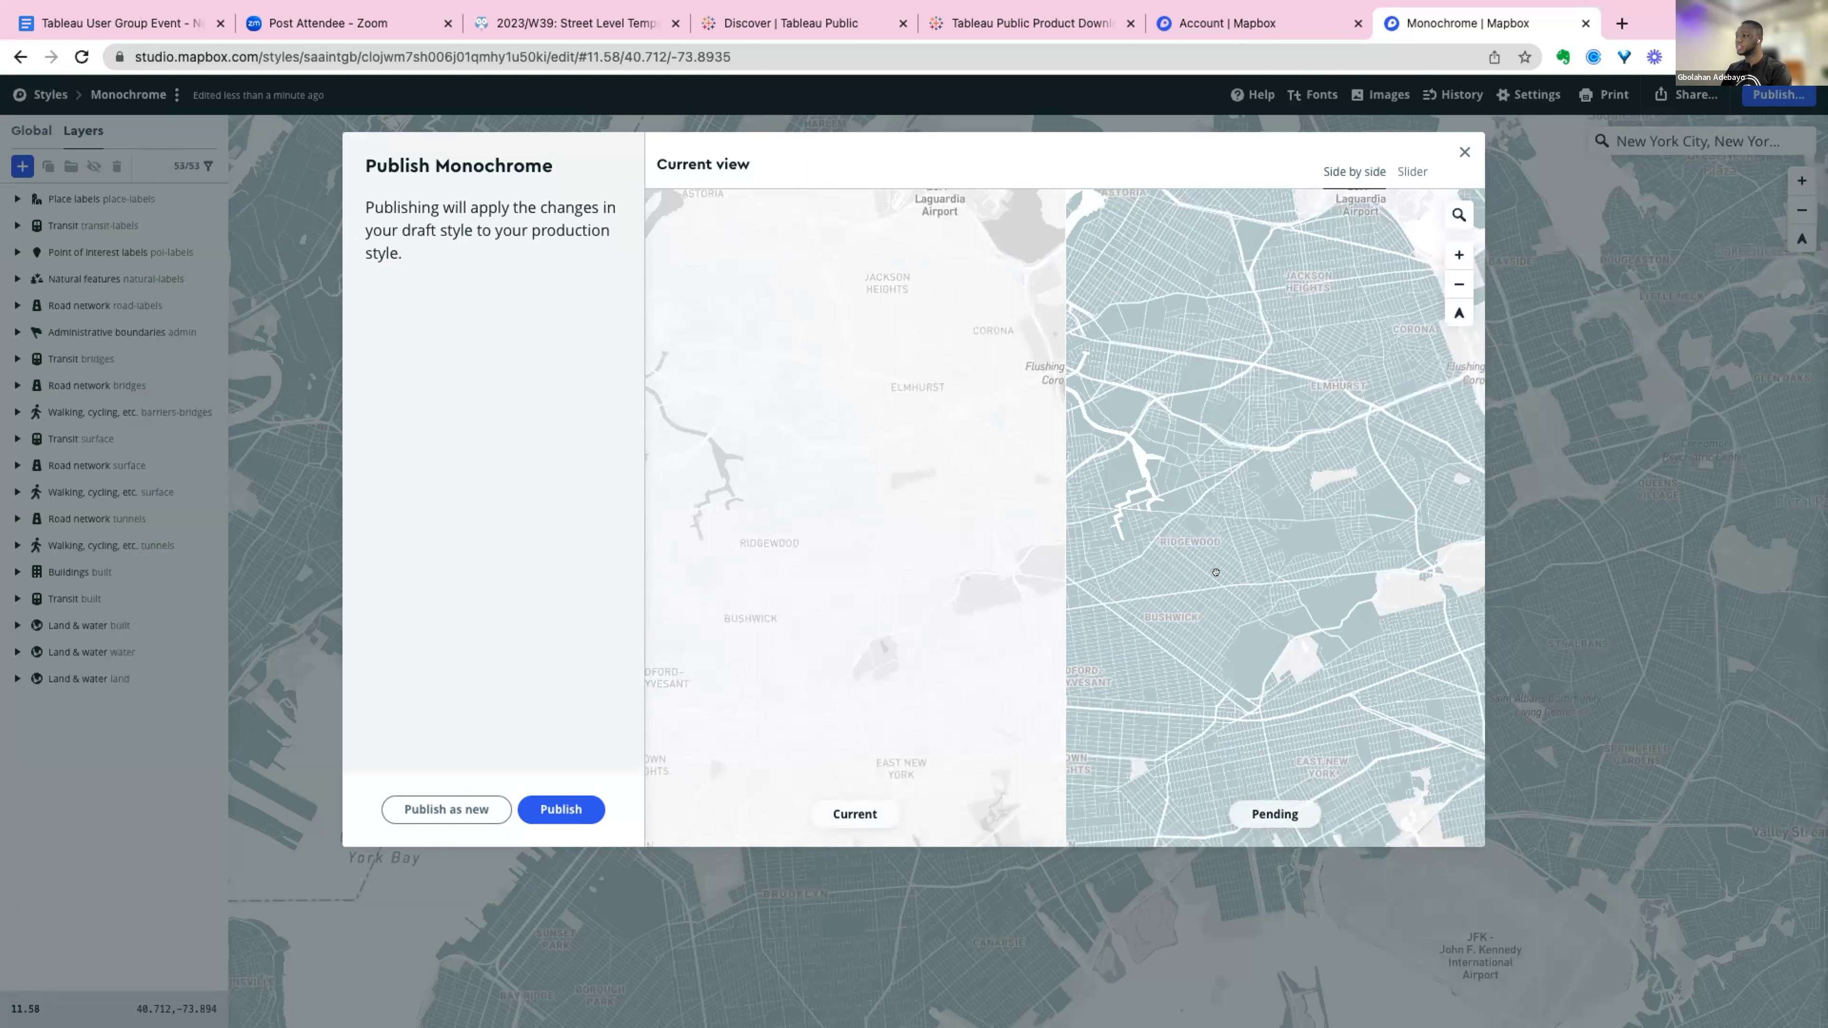
{"action": "left_click", "coordinate": [565, 800]}
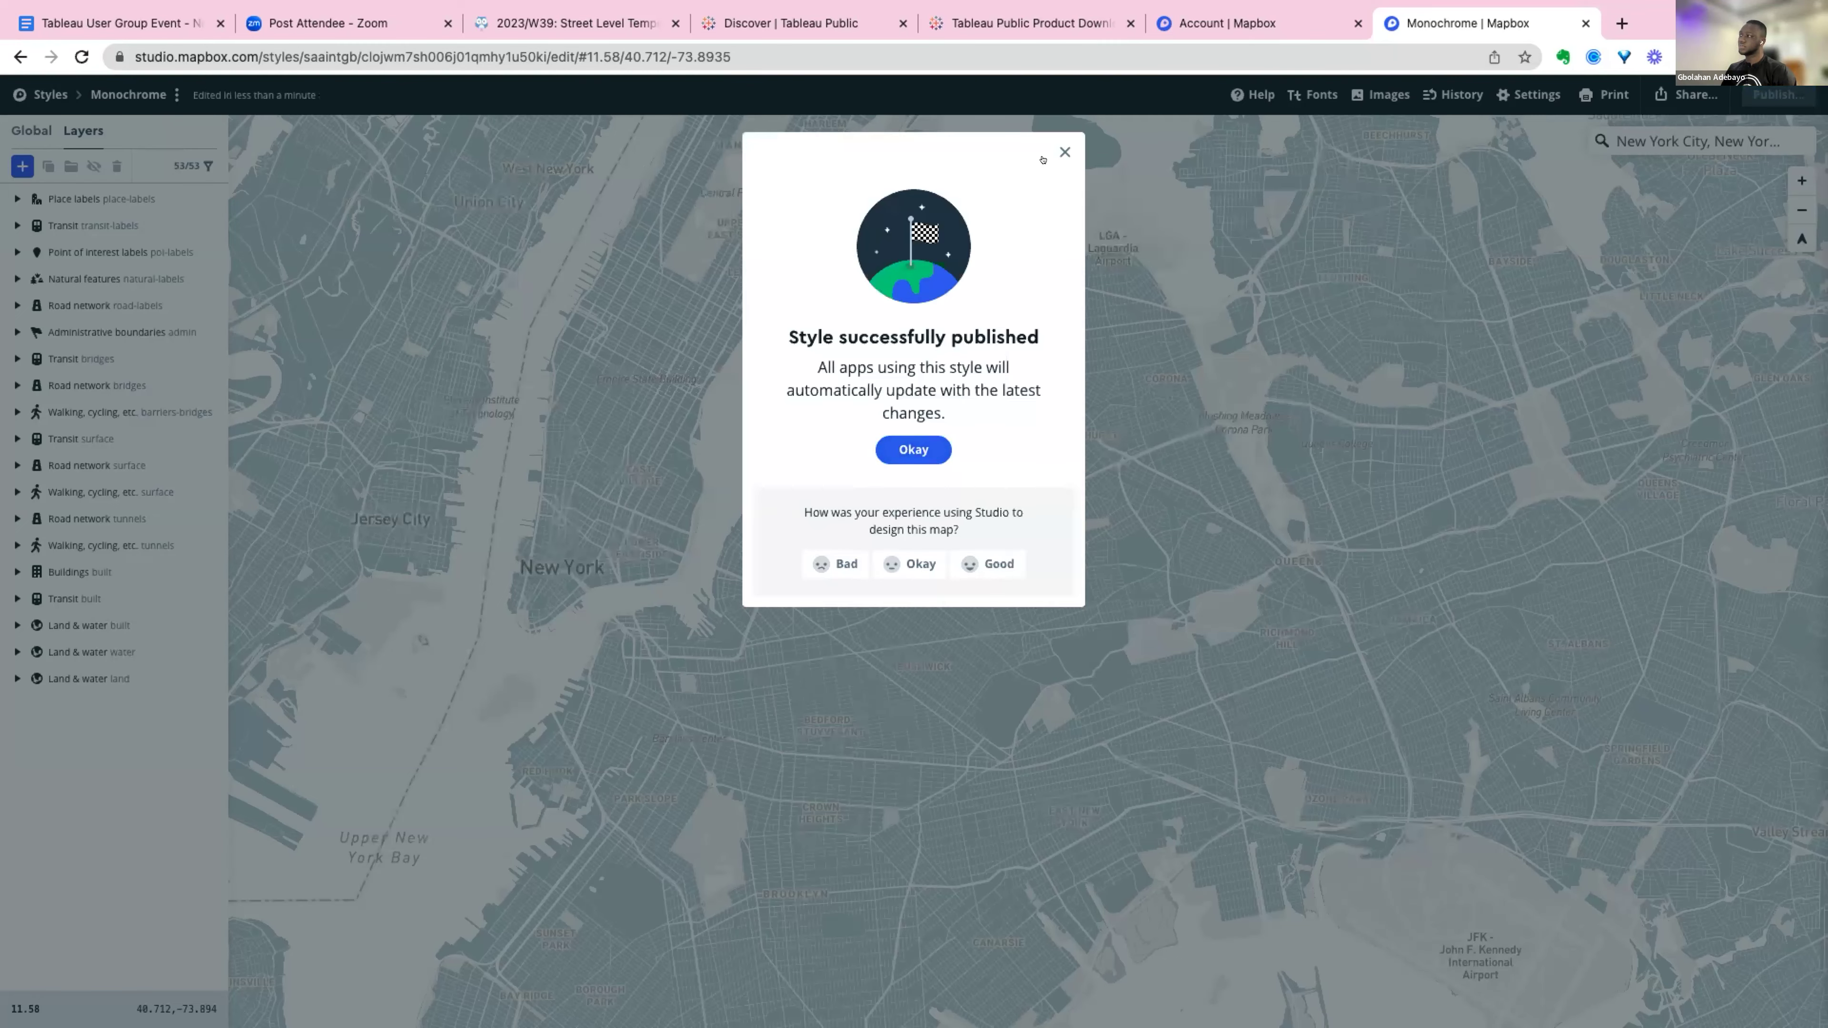
{"action": "left_click", "coordinate": [1064, 152]}
Rename the style from Monochrome to New York Custom.
{"action": "left_click", "coordinate": [170, 91]}
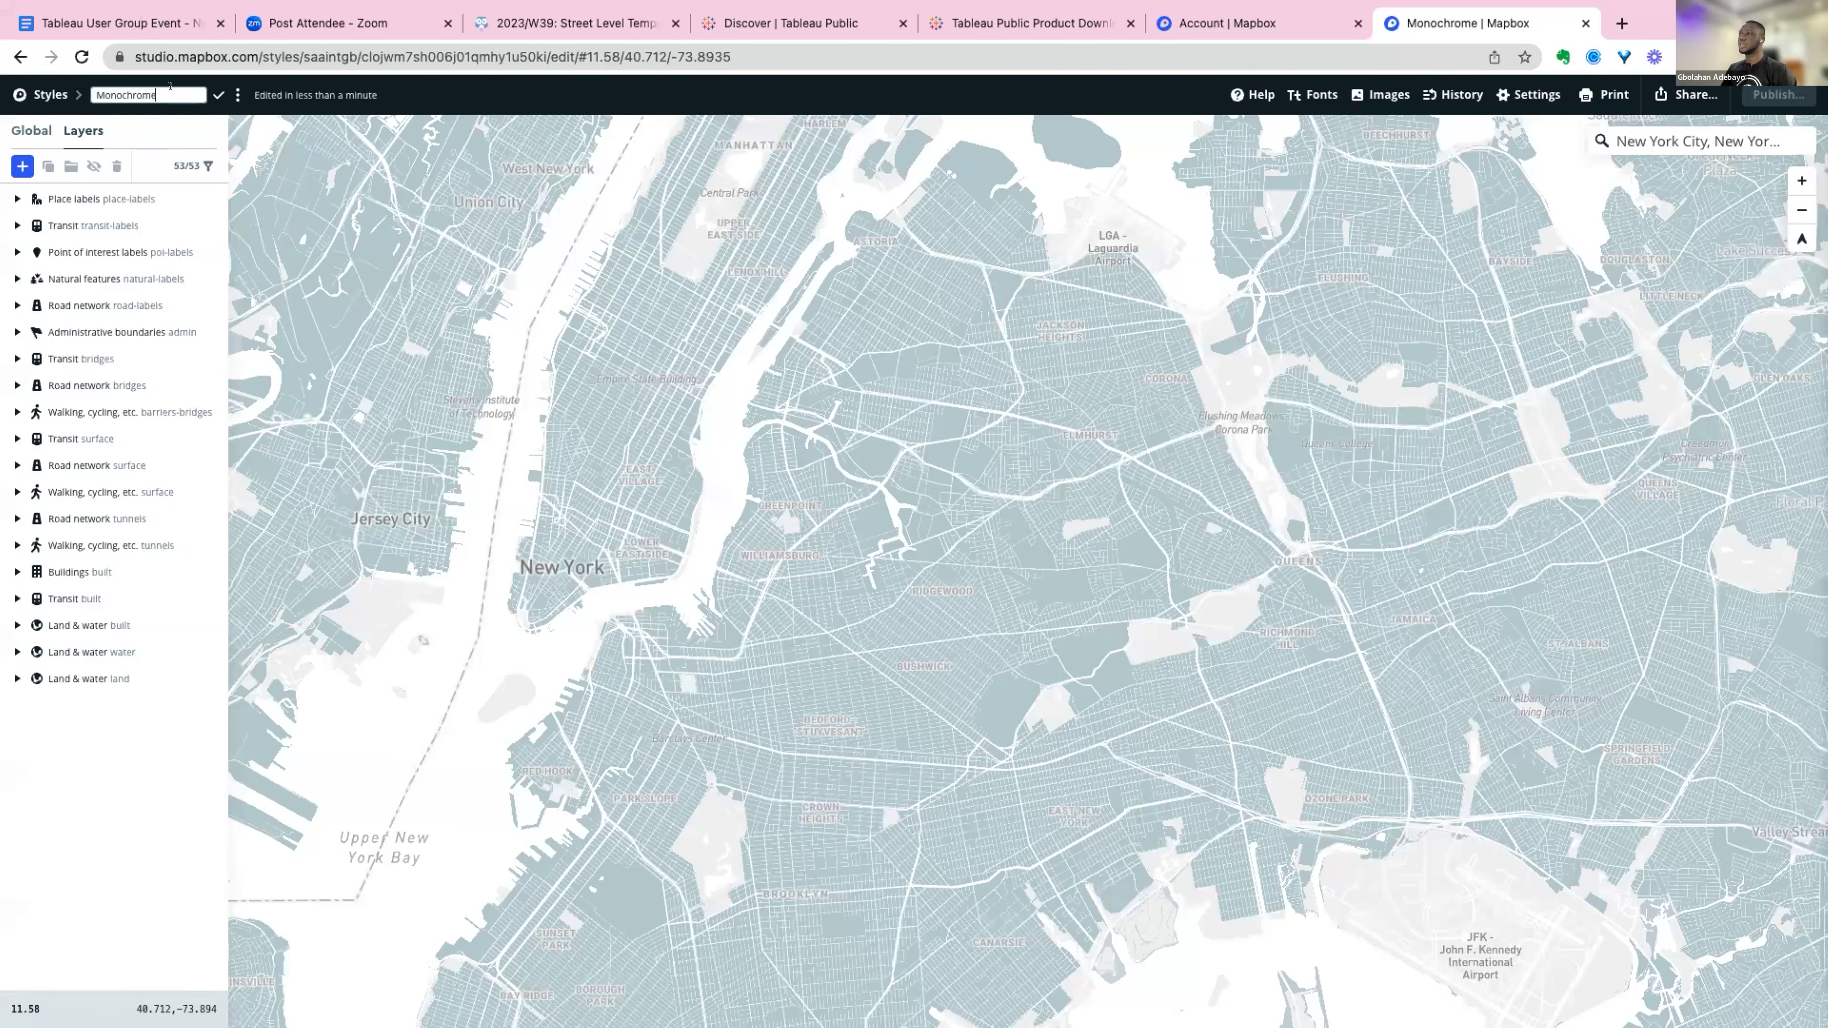
{"action": "key", "text": "ctrl+a"}
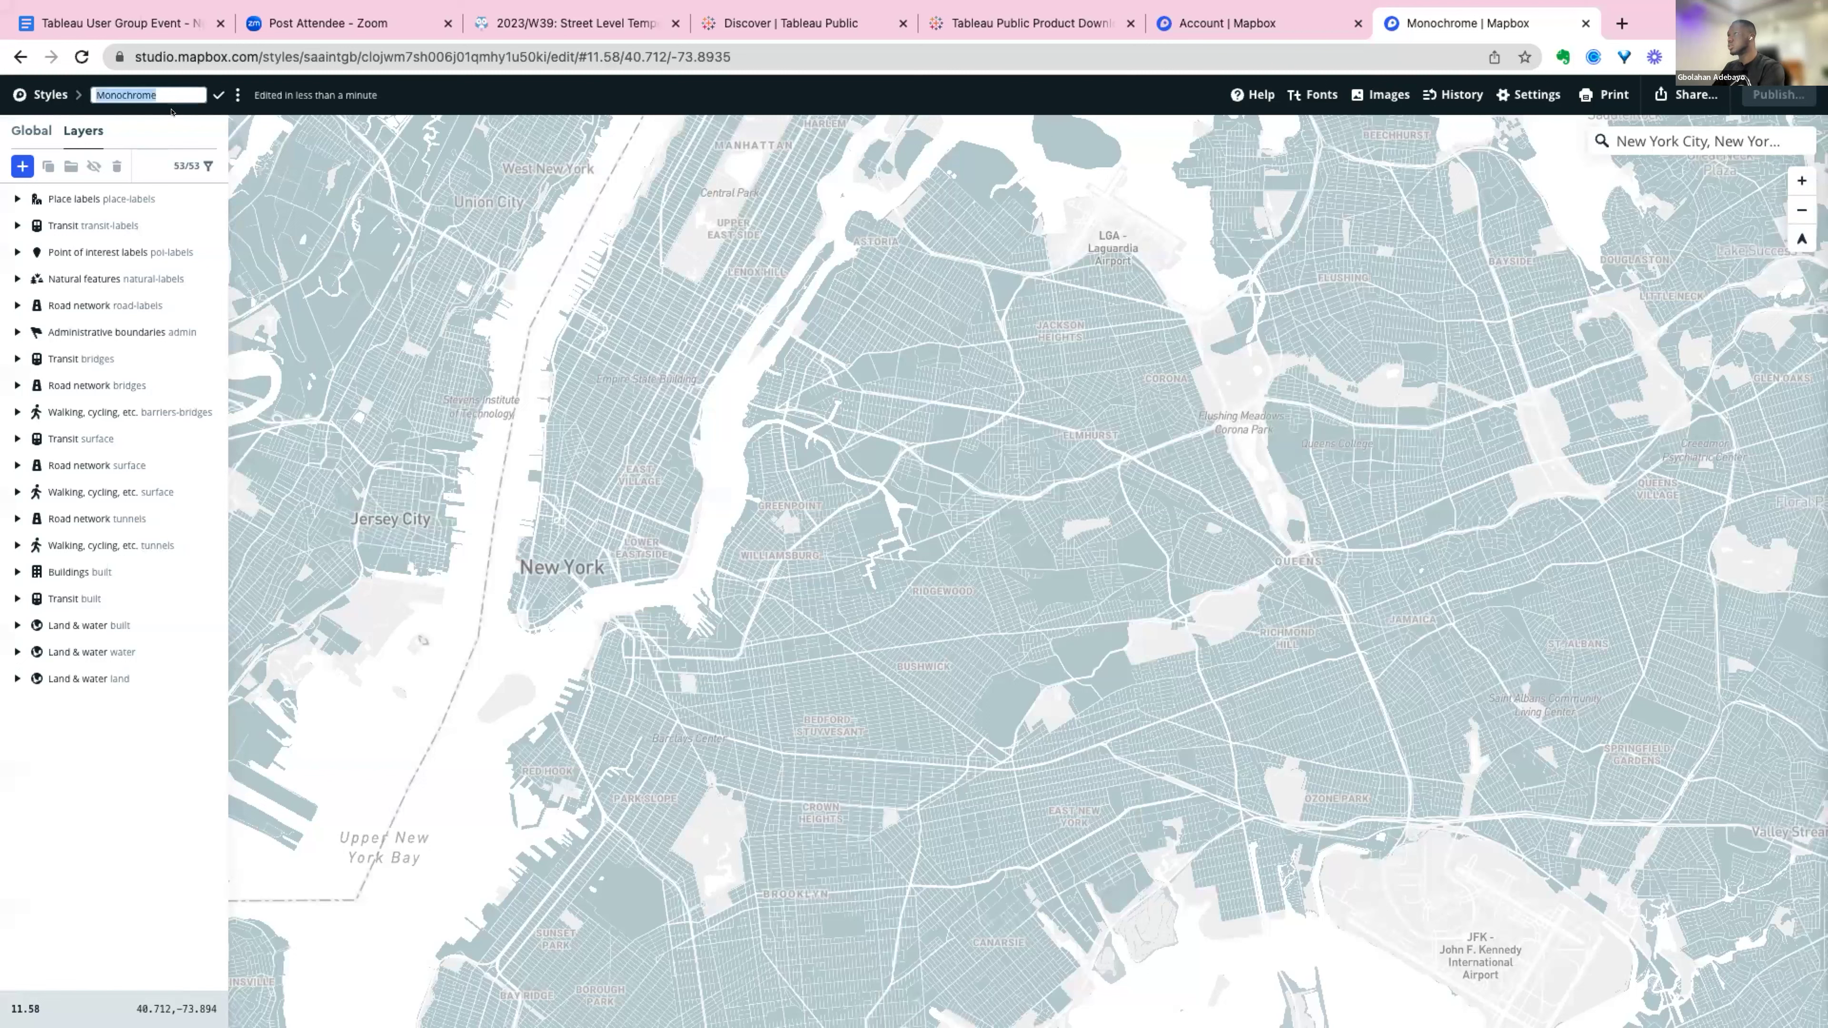
{"action": "type", "text": "New Ylor"}
{"action": "type", "text": "ork Cusyto"}
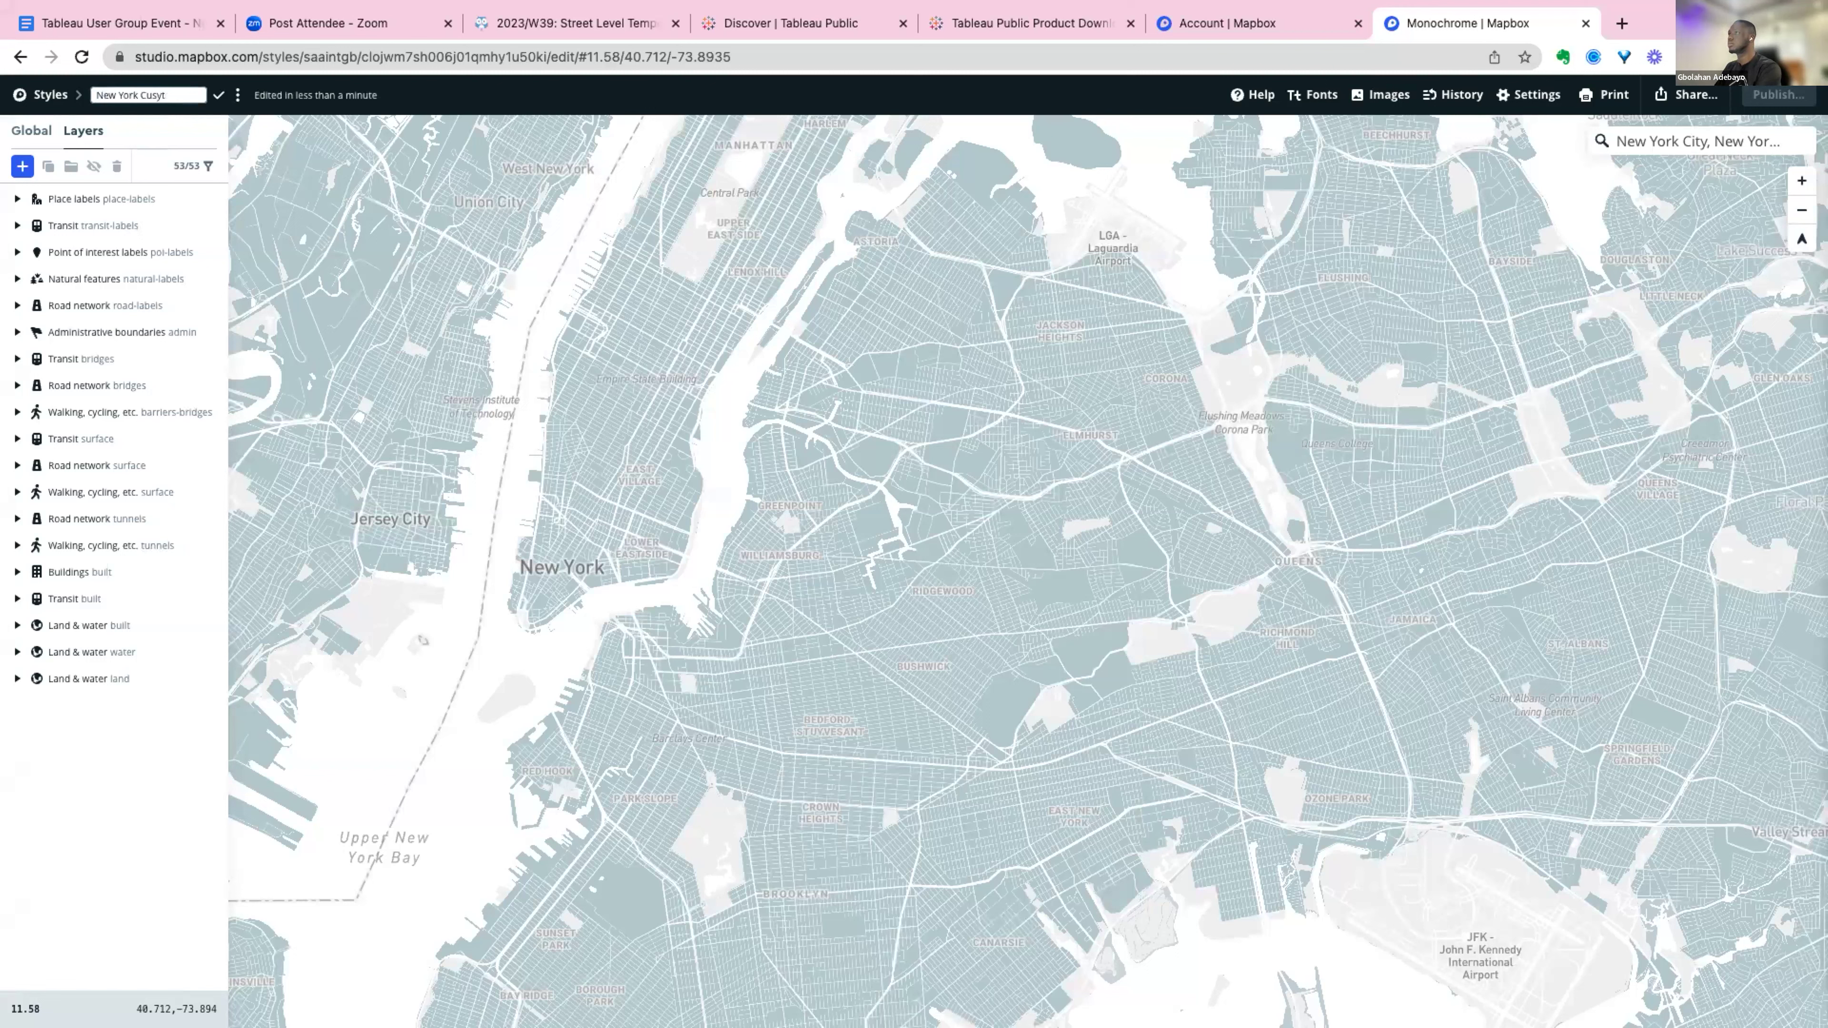
{"action": "key", "text": "BackSpace"}
{"action": "type", "text": "tom"}
{"action": "key", "text": "Return"}
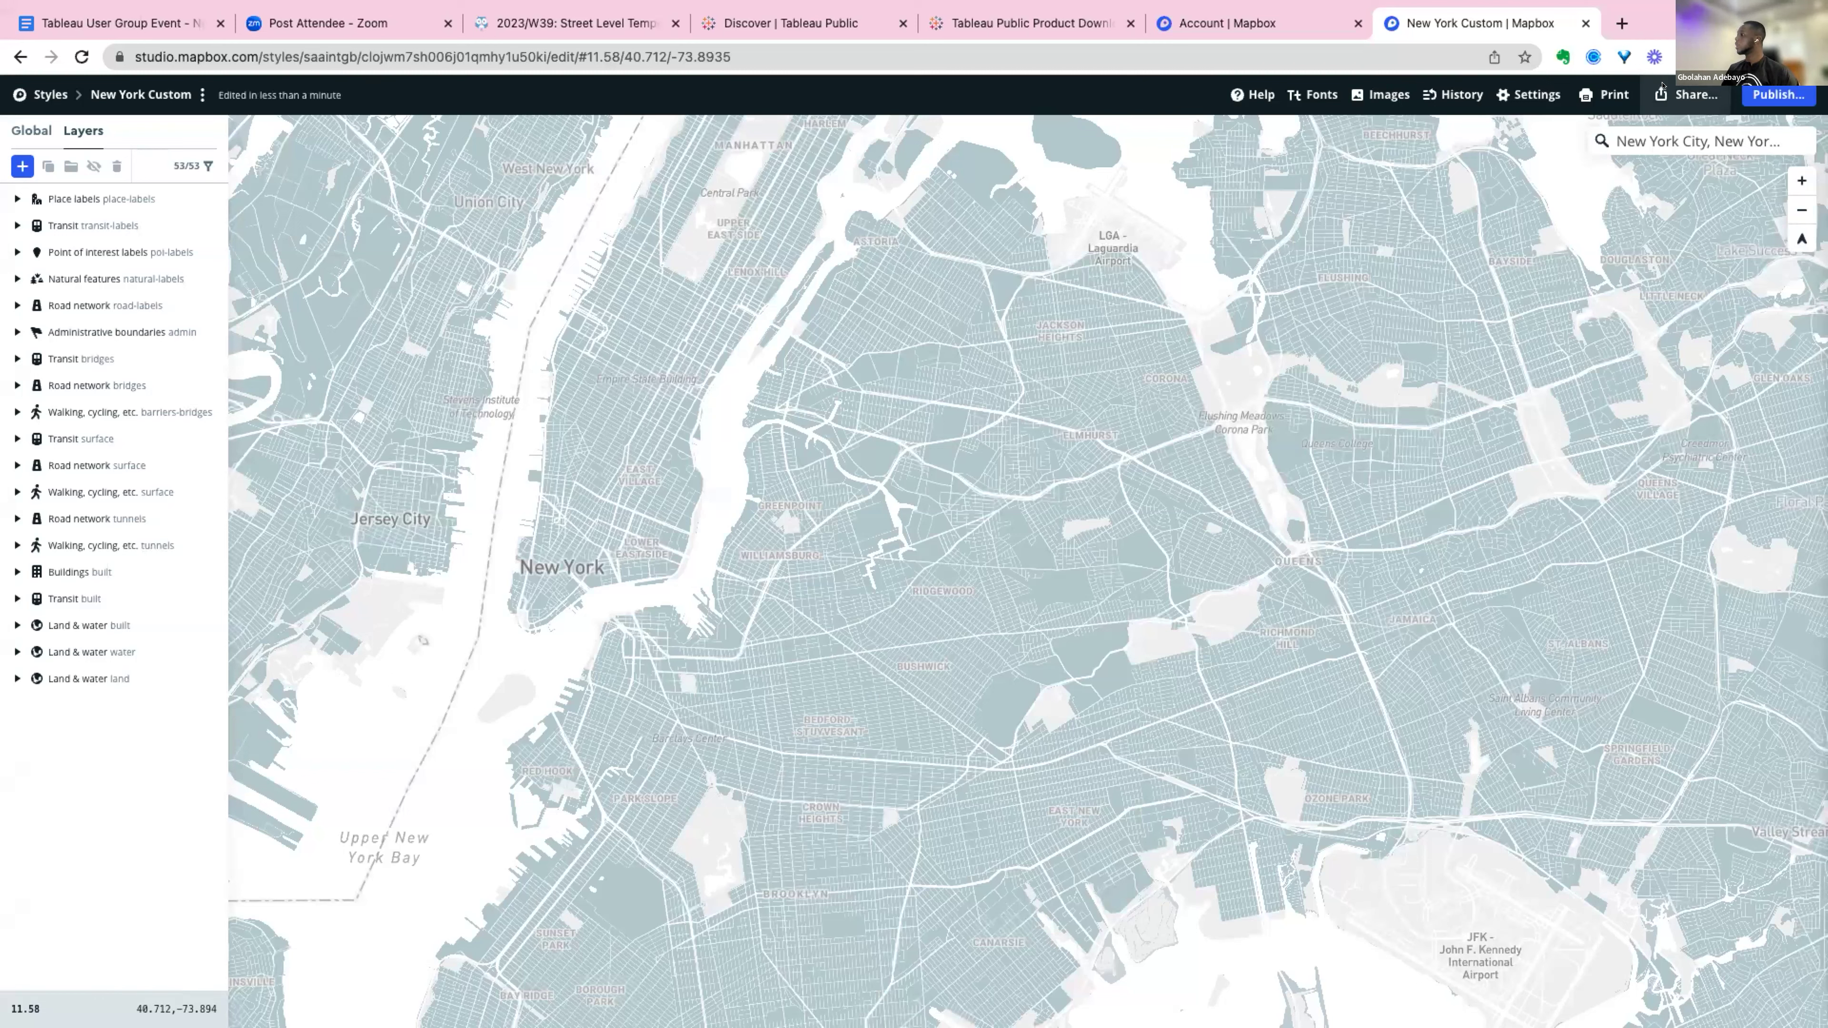
Open the style's sharing options and make the style public so that it can be copied.
{"action": "left_click", "coordinate": [1687, 94]}
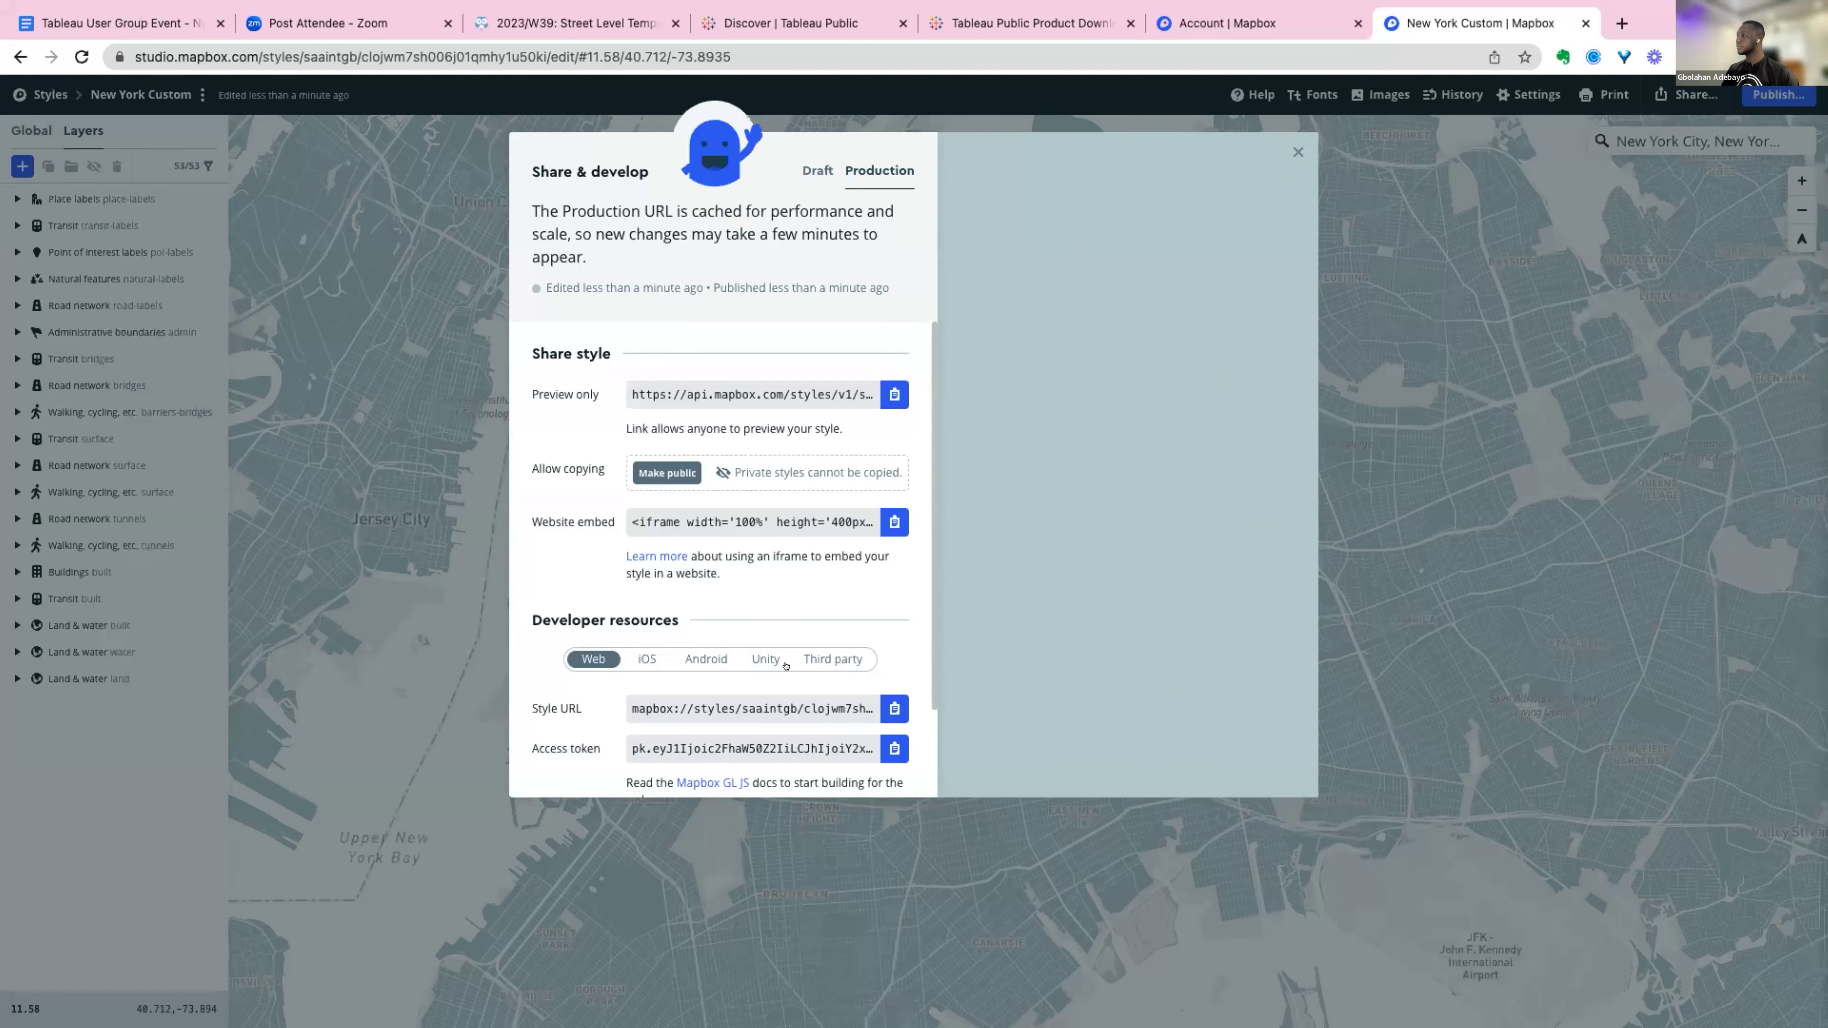
{"action": "left_click", "coordinate": [634, 476]}
{"action": "left_click", "coordinate": [926, 612]}
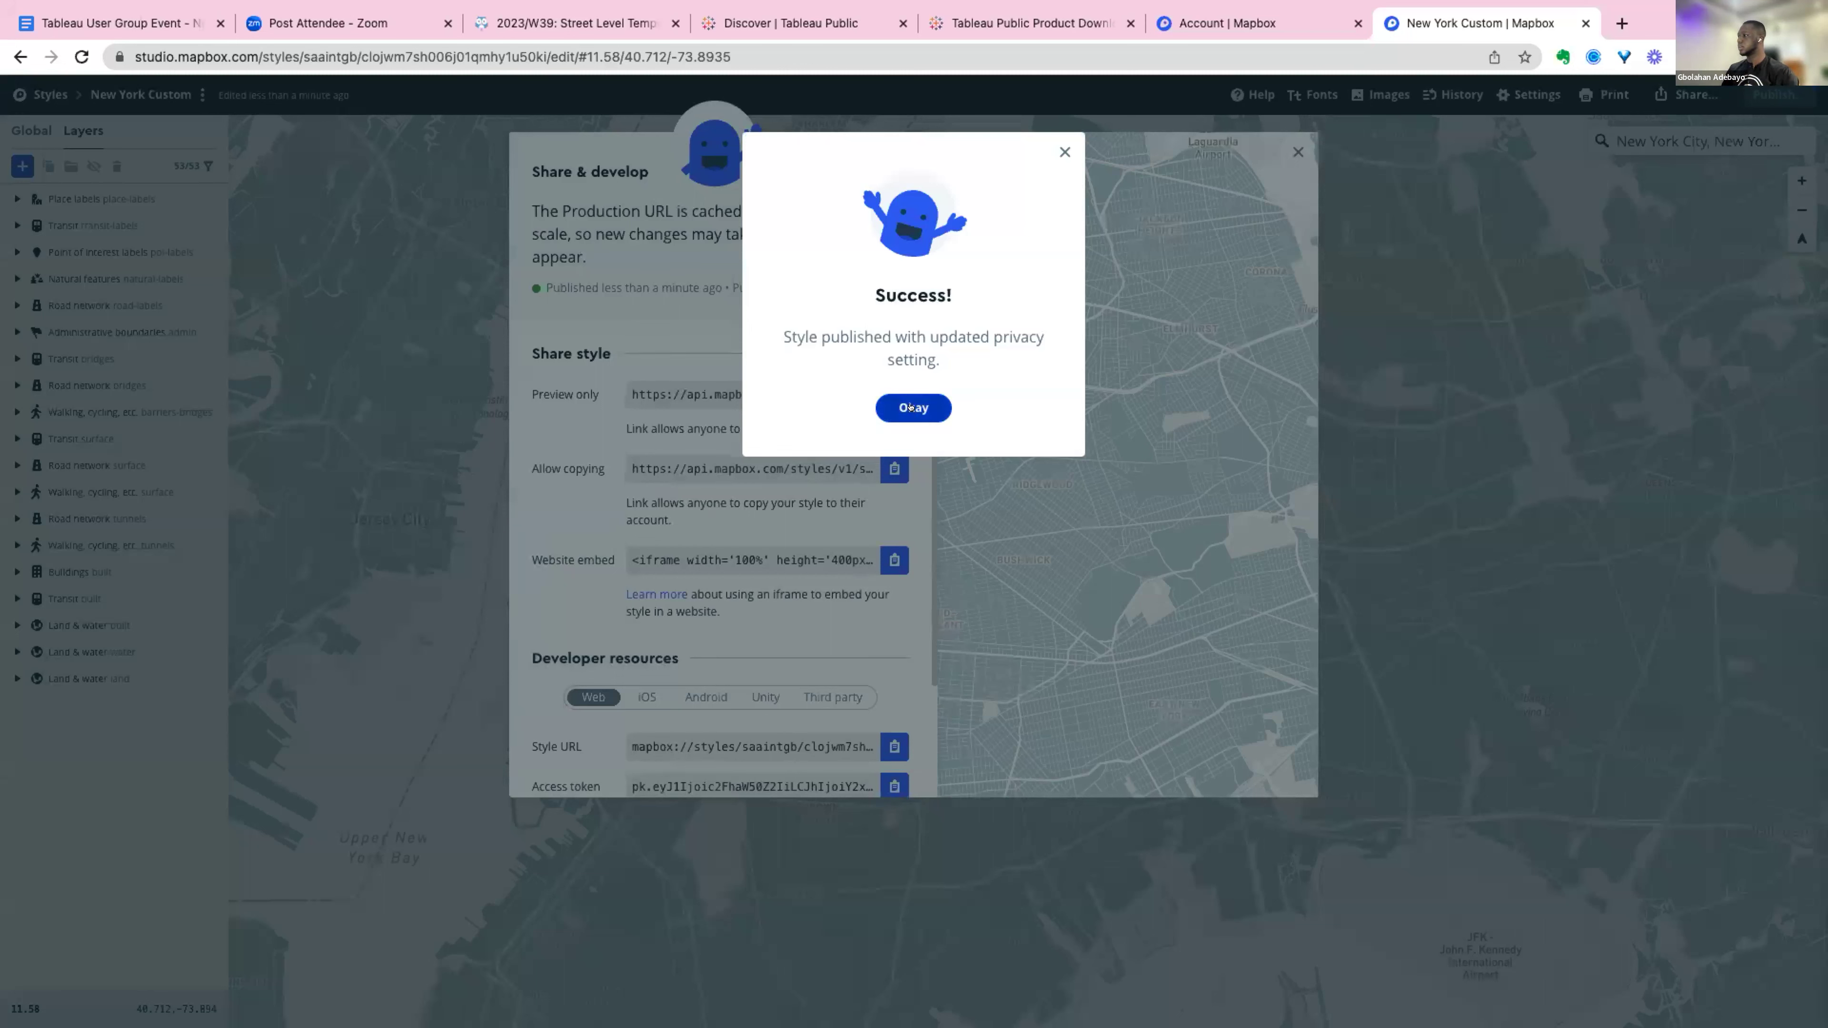
{"action": "left_click", "coordinate": [829, 635]}
Choose Tableau as the third-party integration in the developer resources and copy its integration URL.
{"action": "scroll", "coordinate": [830, 691], "scroll_direction": "down", "scroll_amount": 3}
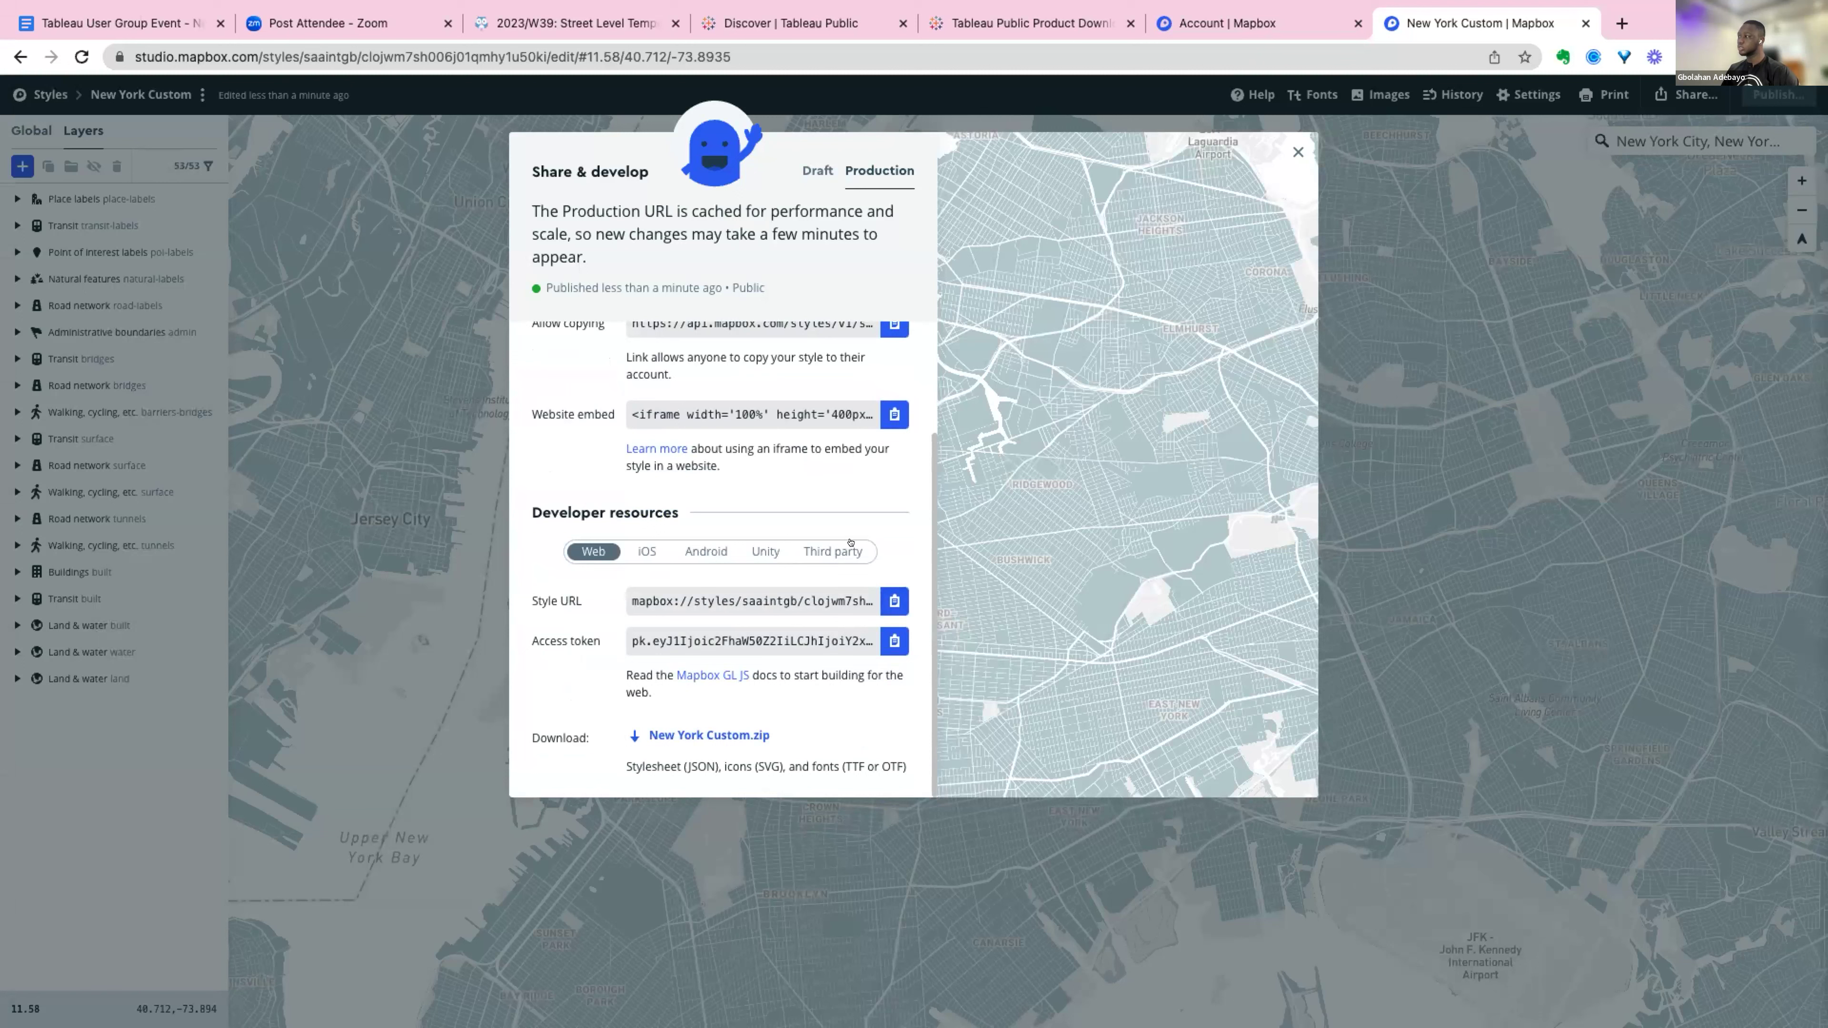
{"action": "left_click", "coordinate": [835, 546]}
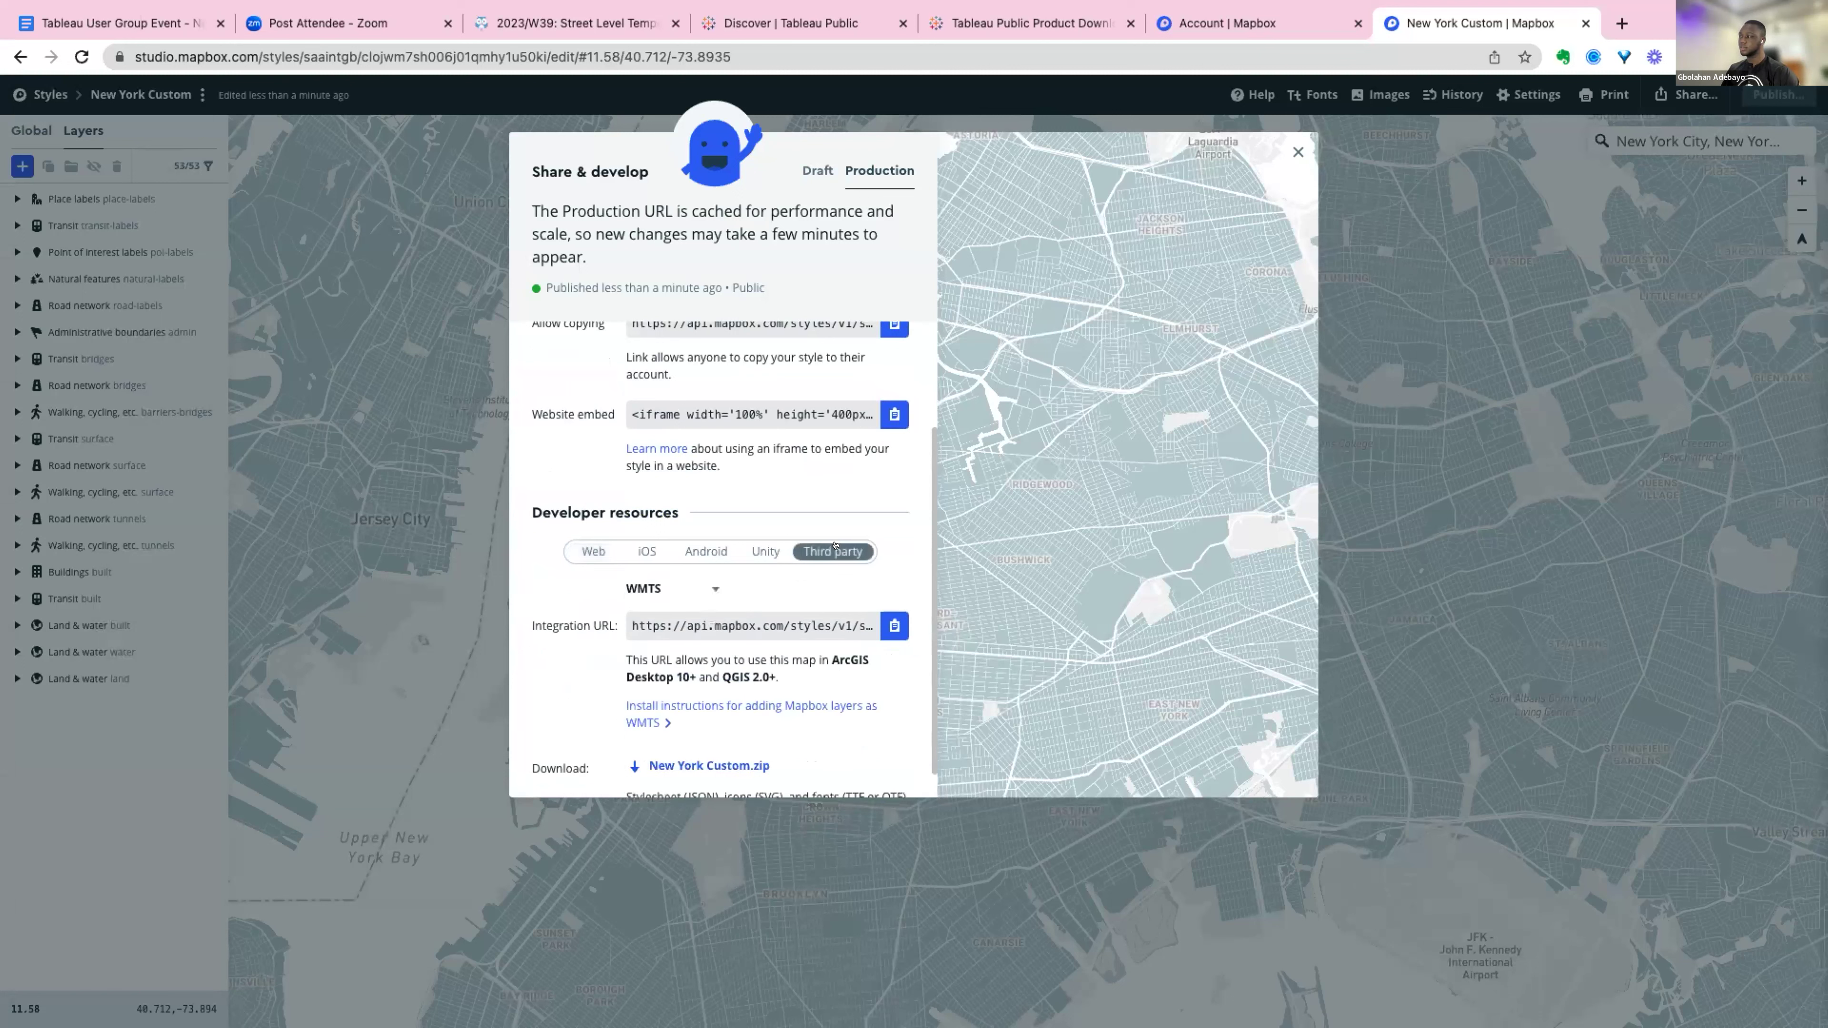
{"action": "scroll", "coordinate": [785, 633], "scroll_direction": "down", "scroll_amount": 1}
{"action": "left_click", "coordinate": [704, 560]}
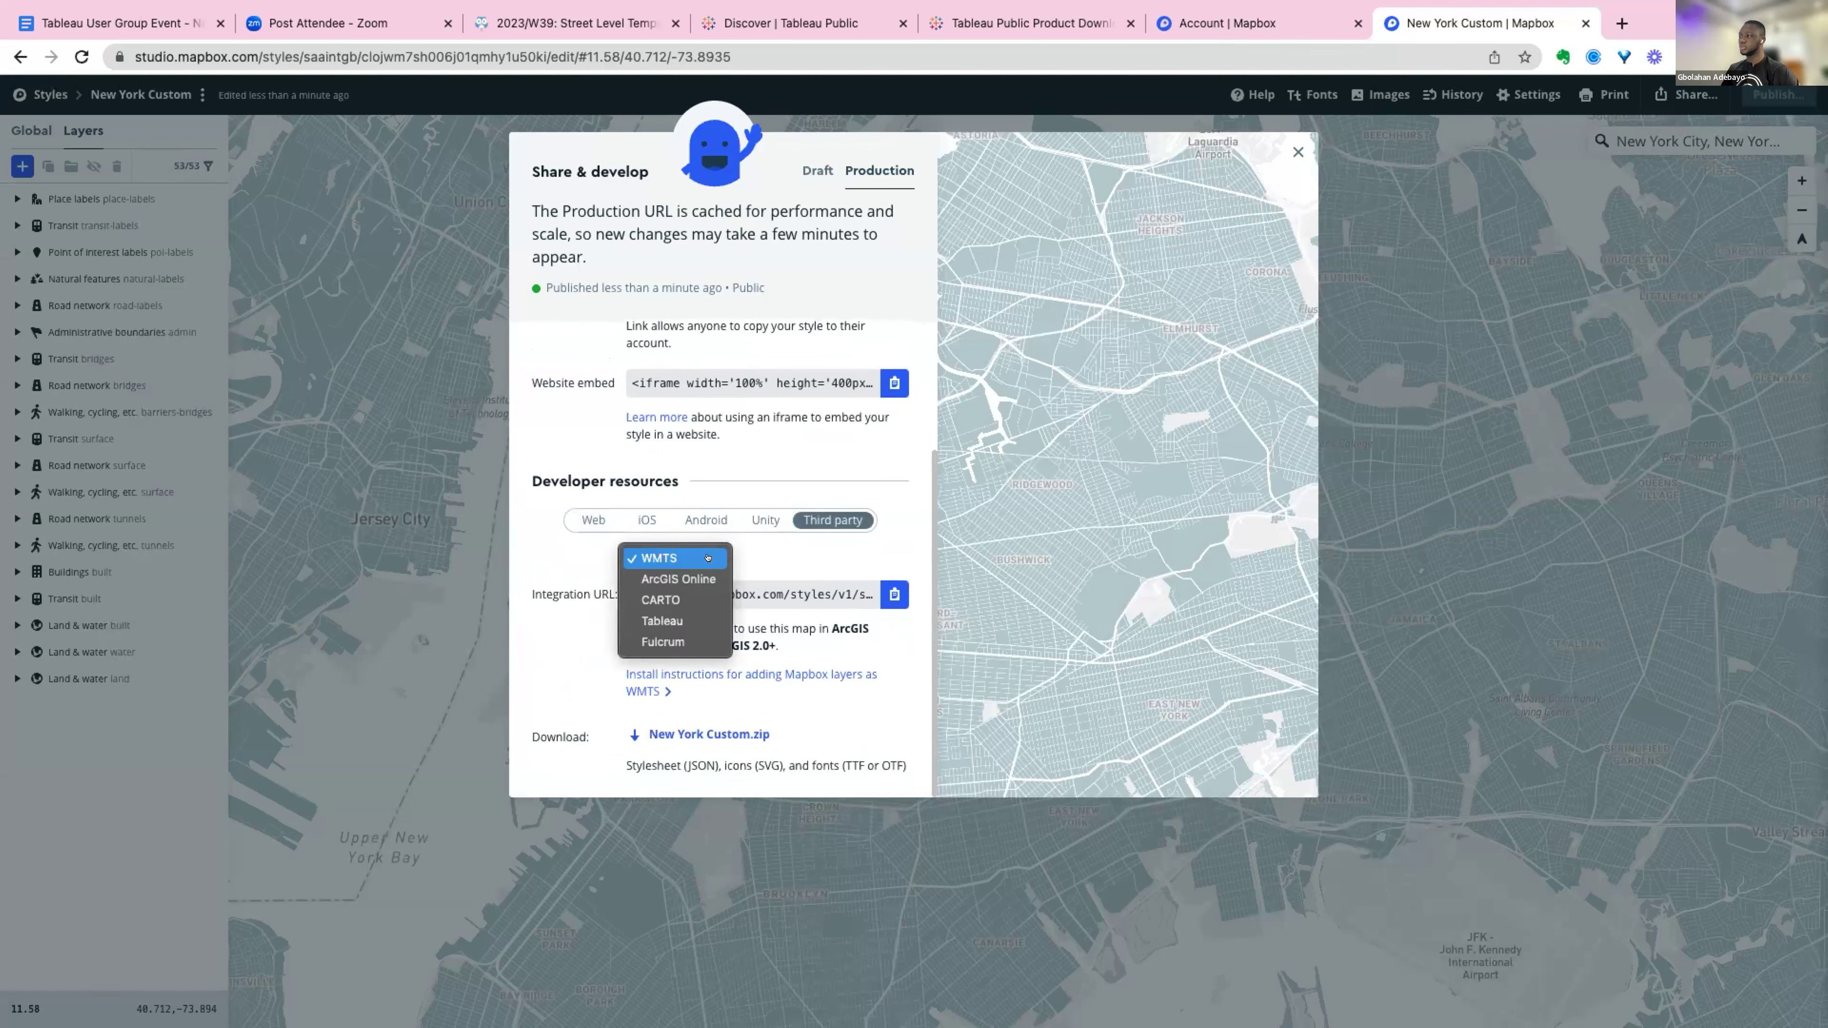
{"action": "left_click", "coordinate": [675, 619]}
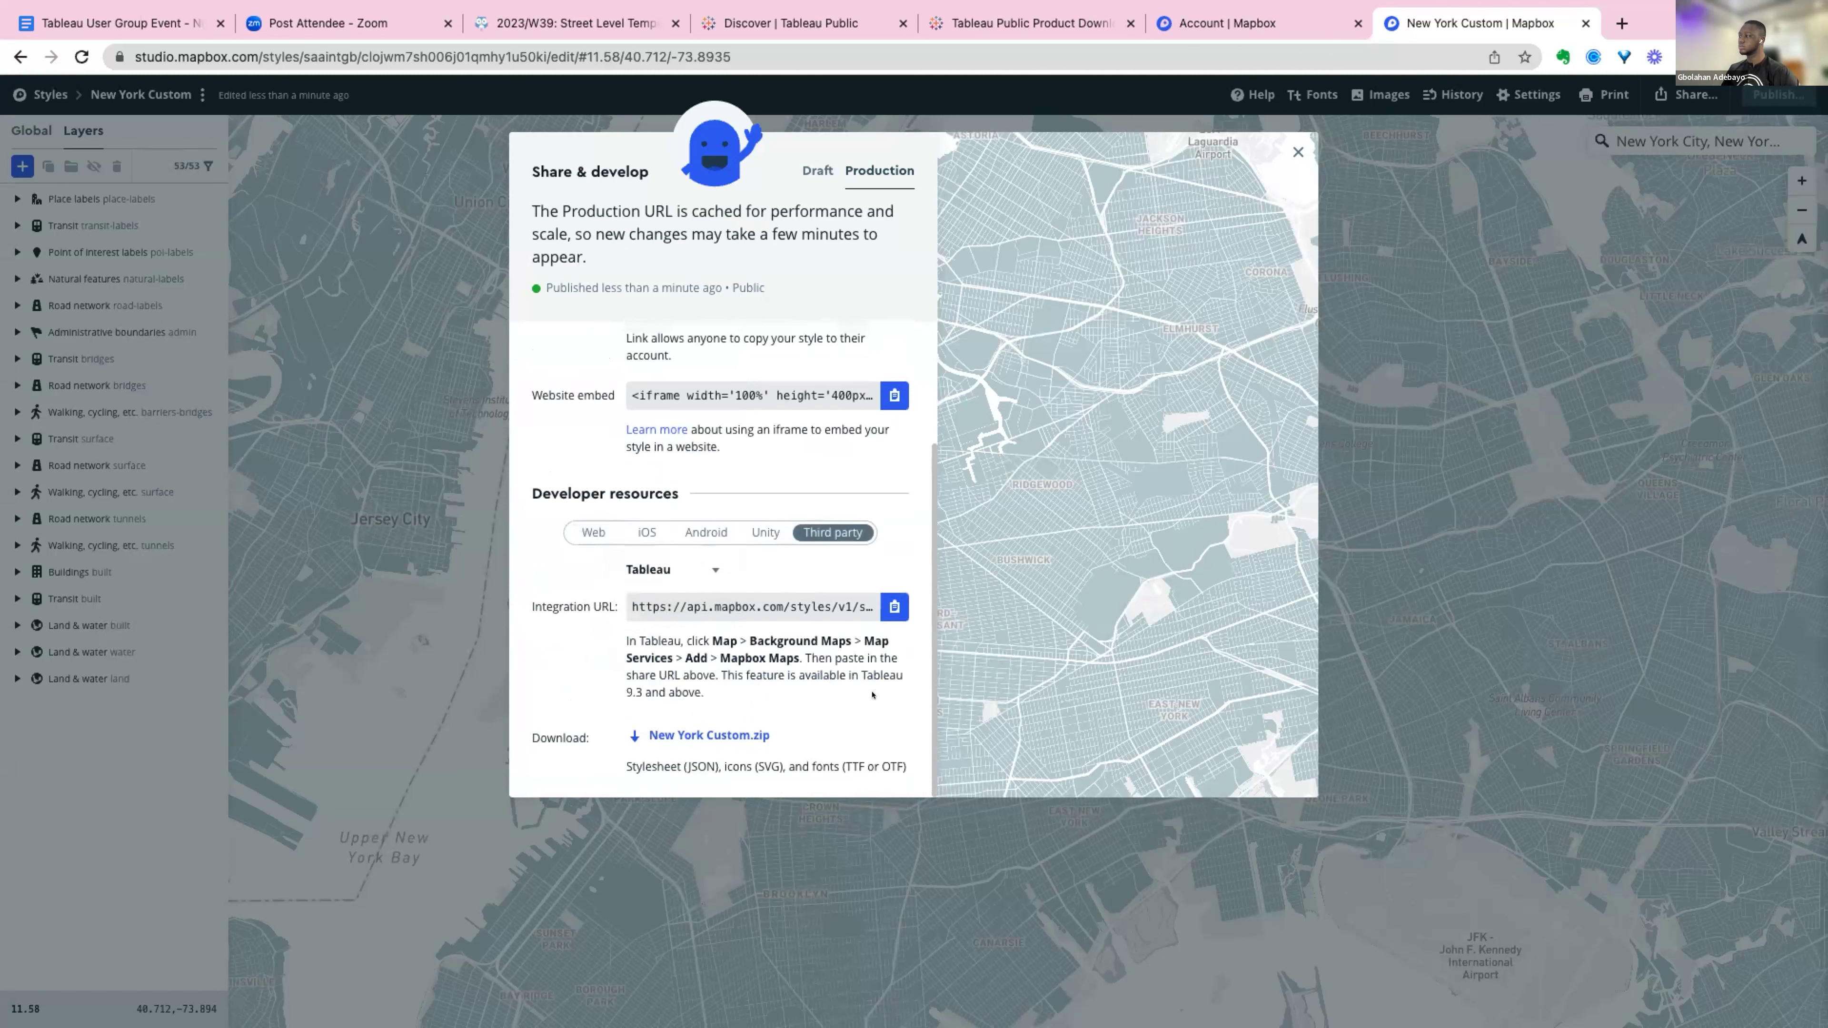
{"action": "left_click", "coordinate": [882, 605]}
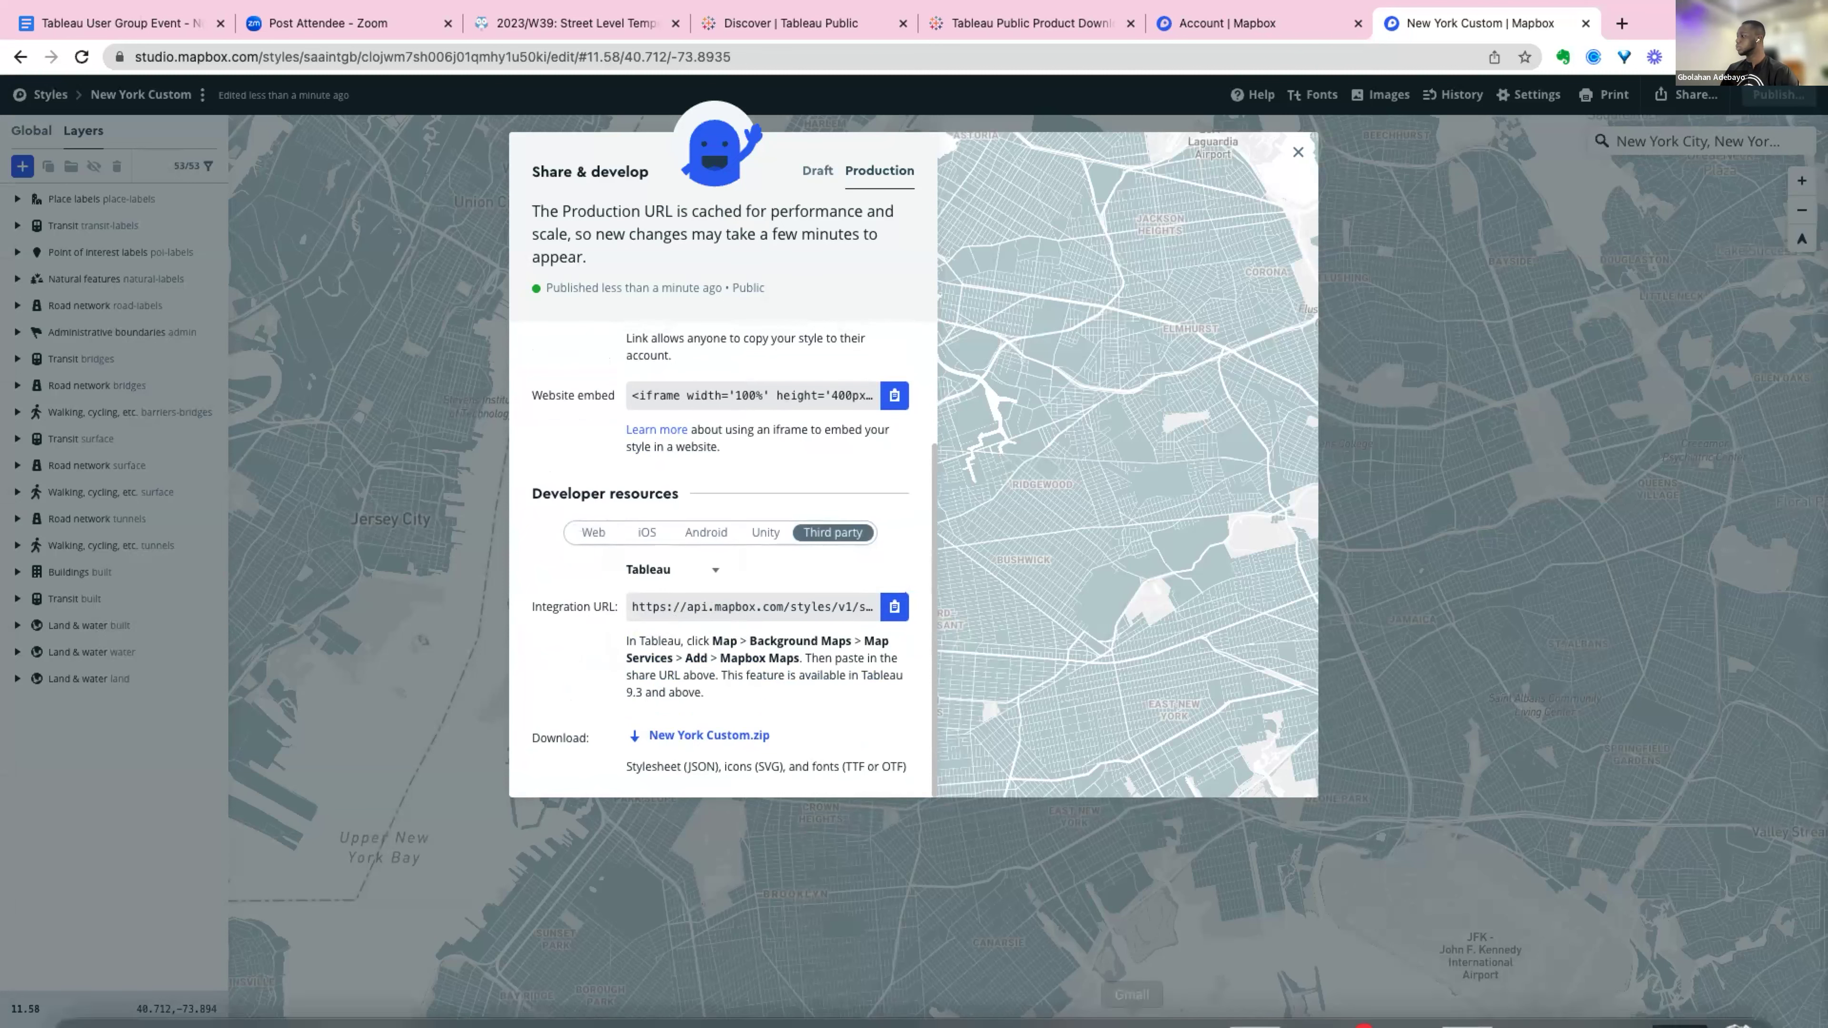
Switch to Tableau Public and add a Mapbox background map named NYC MAPS, pasting the copied integration URL with its access token.
{"action": "mouse_move", "coordinate": [1255, 990]}
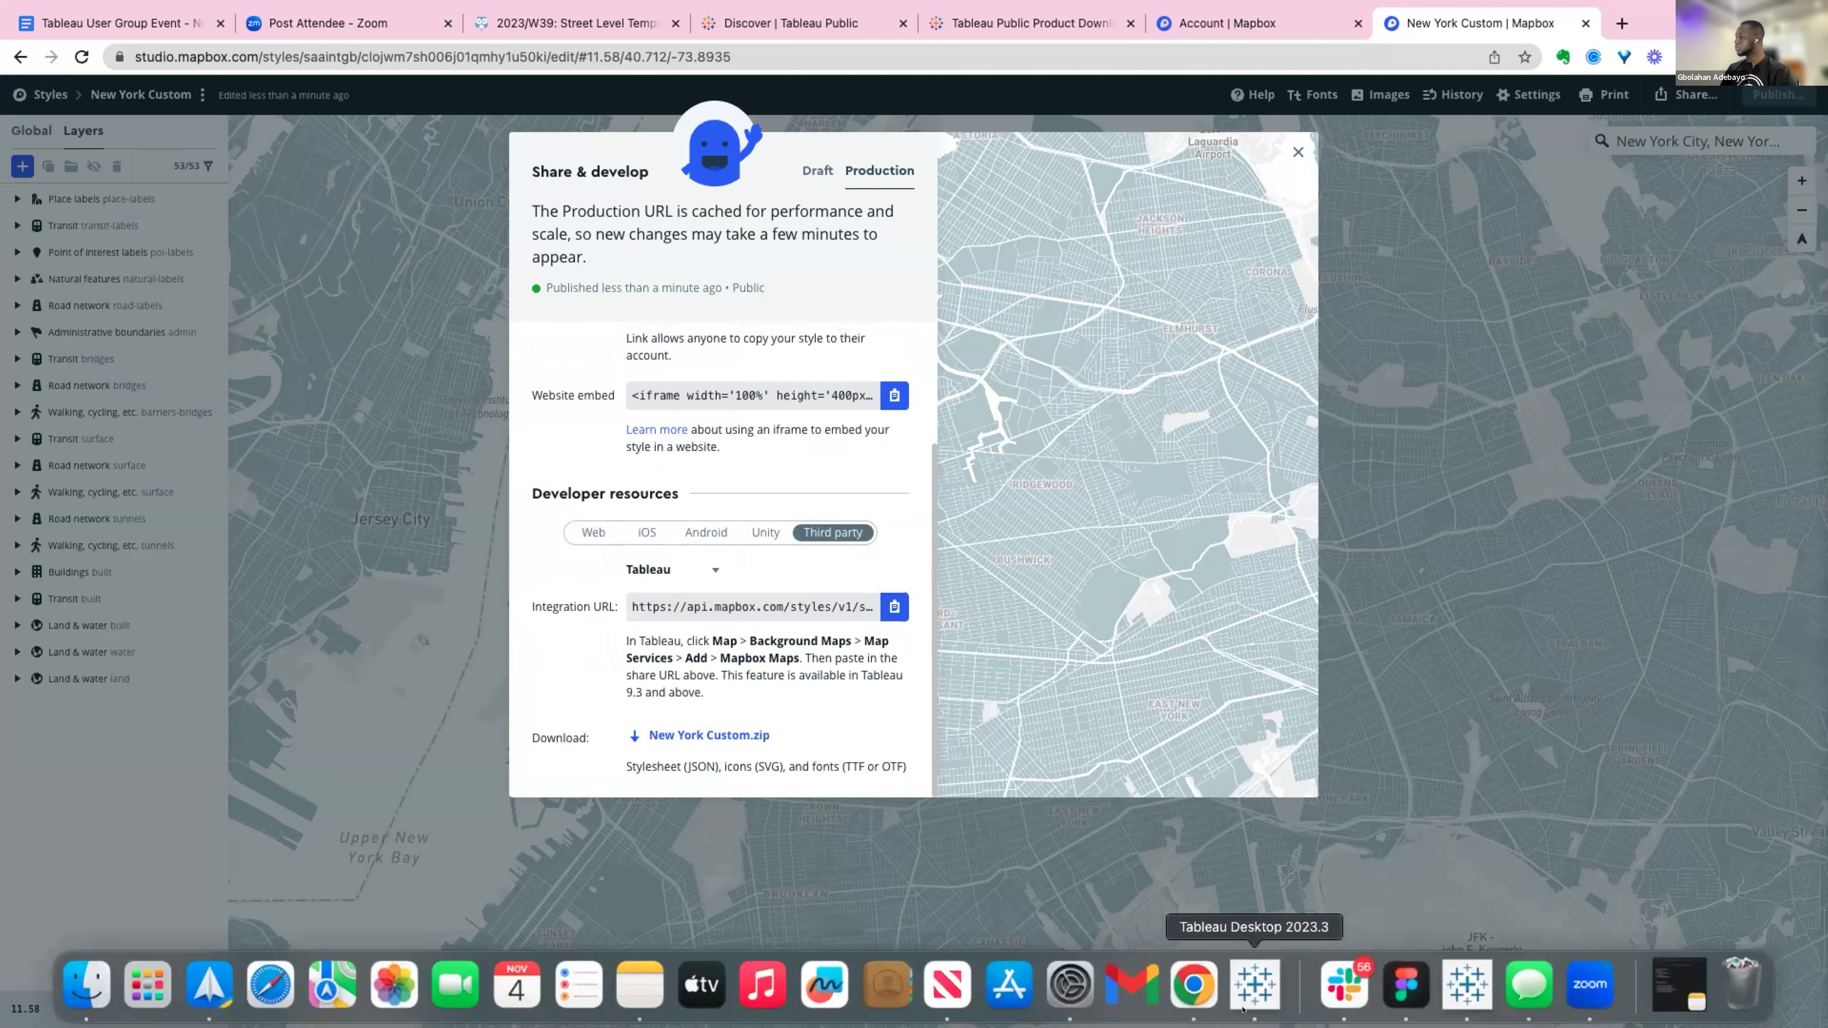
{"action": "left_click", "coordinate": [1466, 985]}
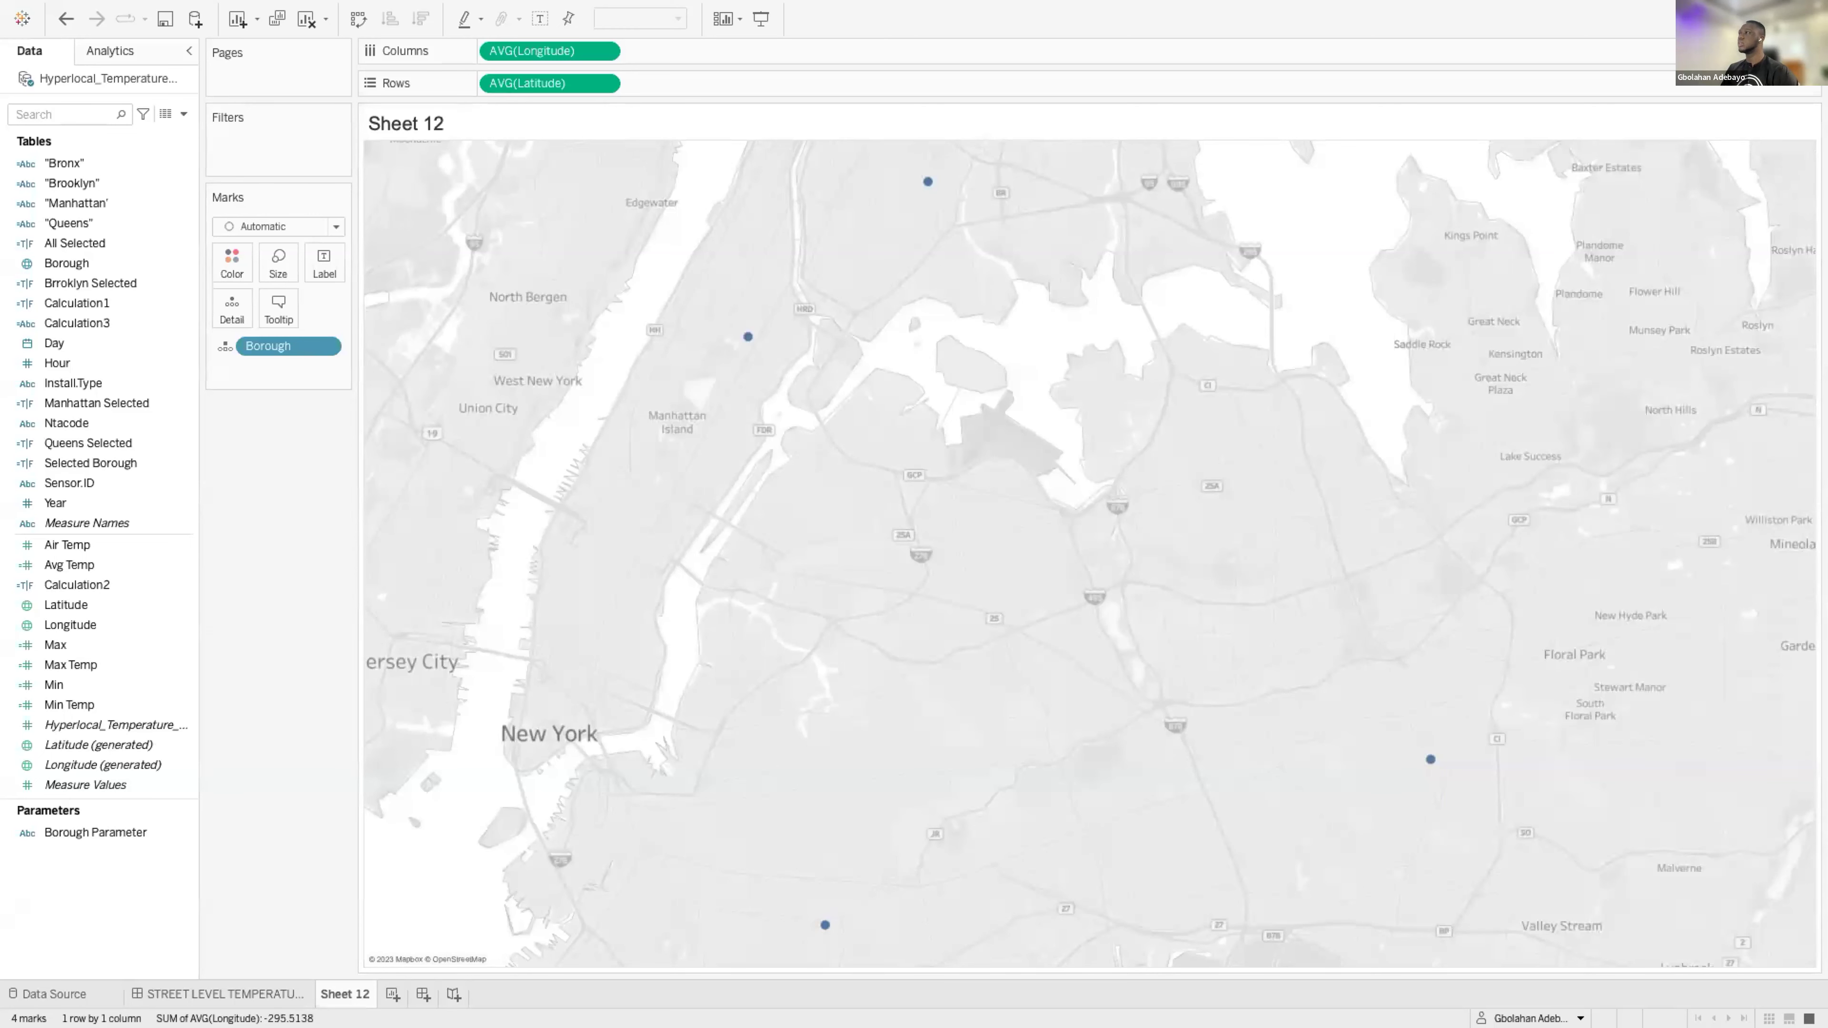
{"action": "left_click", "coordinate": [536, 11]}
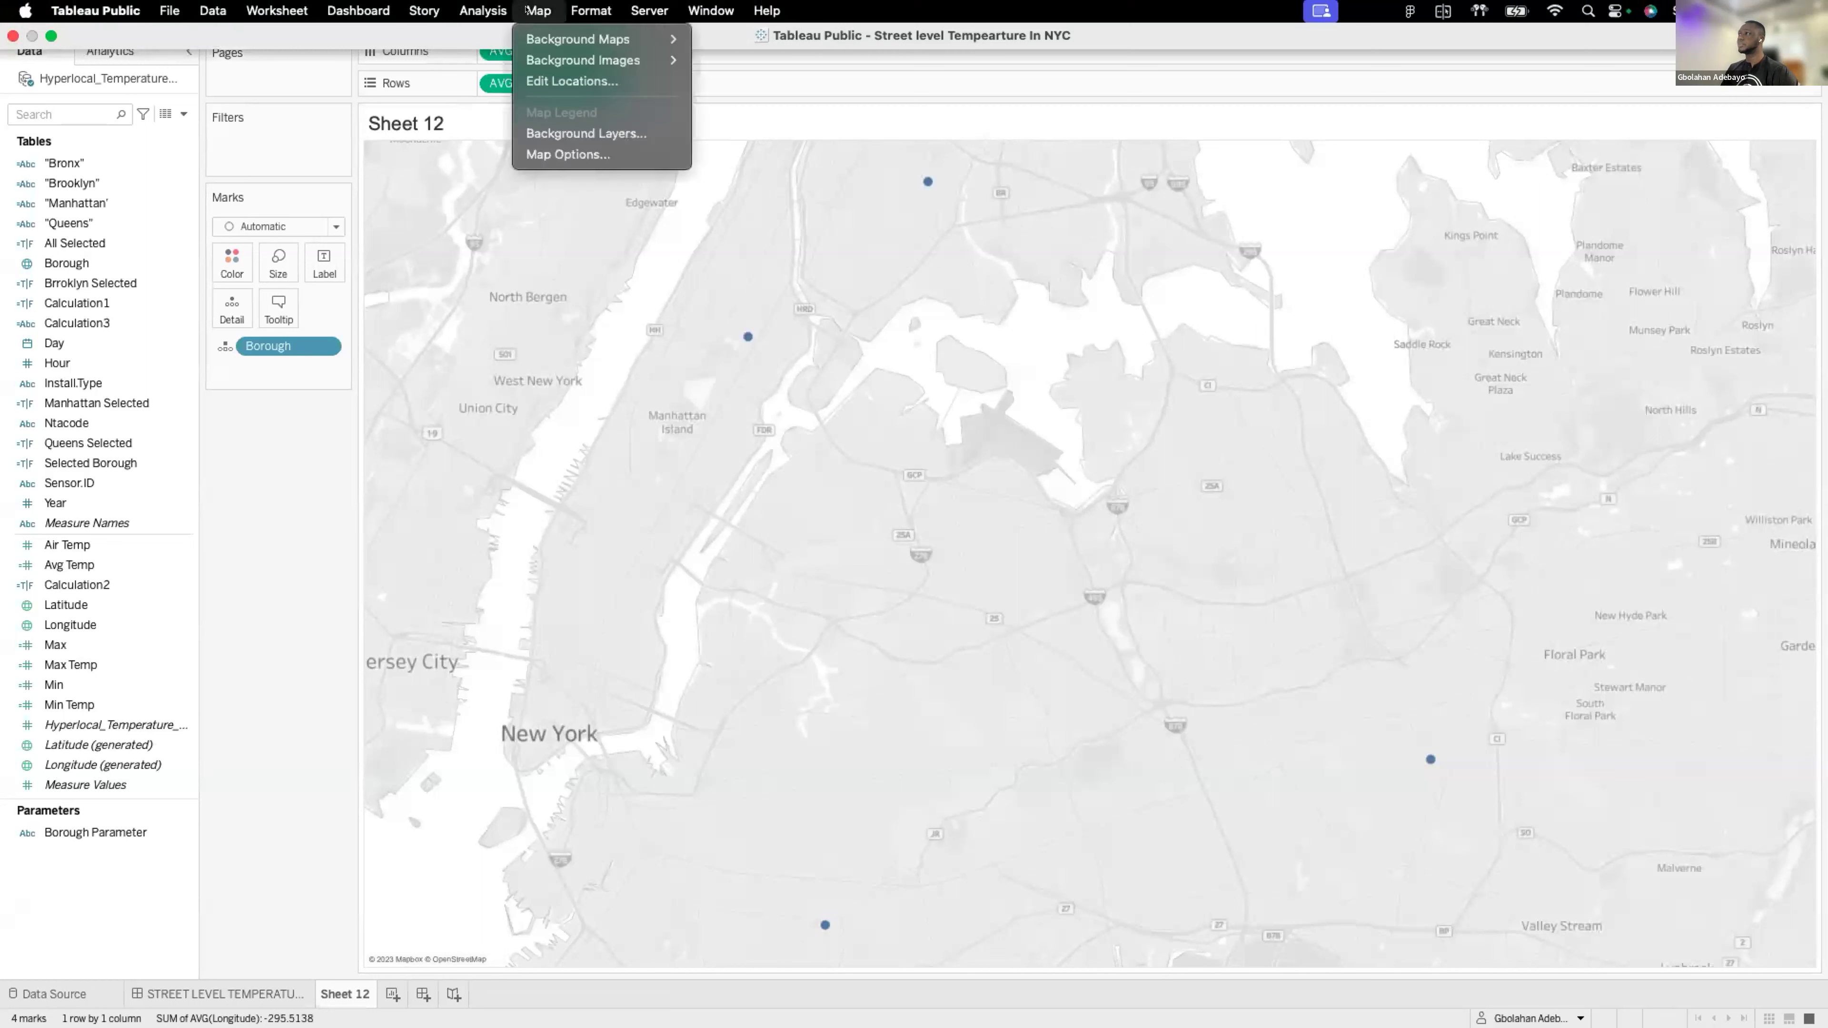
{"action": "mouse_move", "coordinate": [543, 41]}
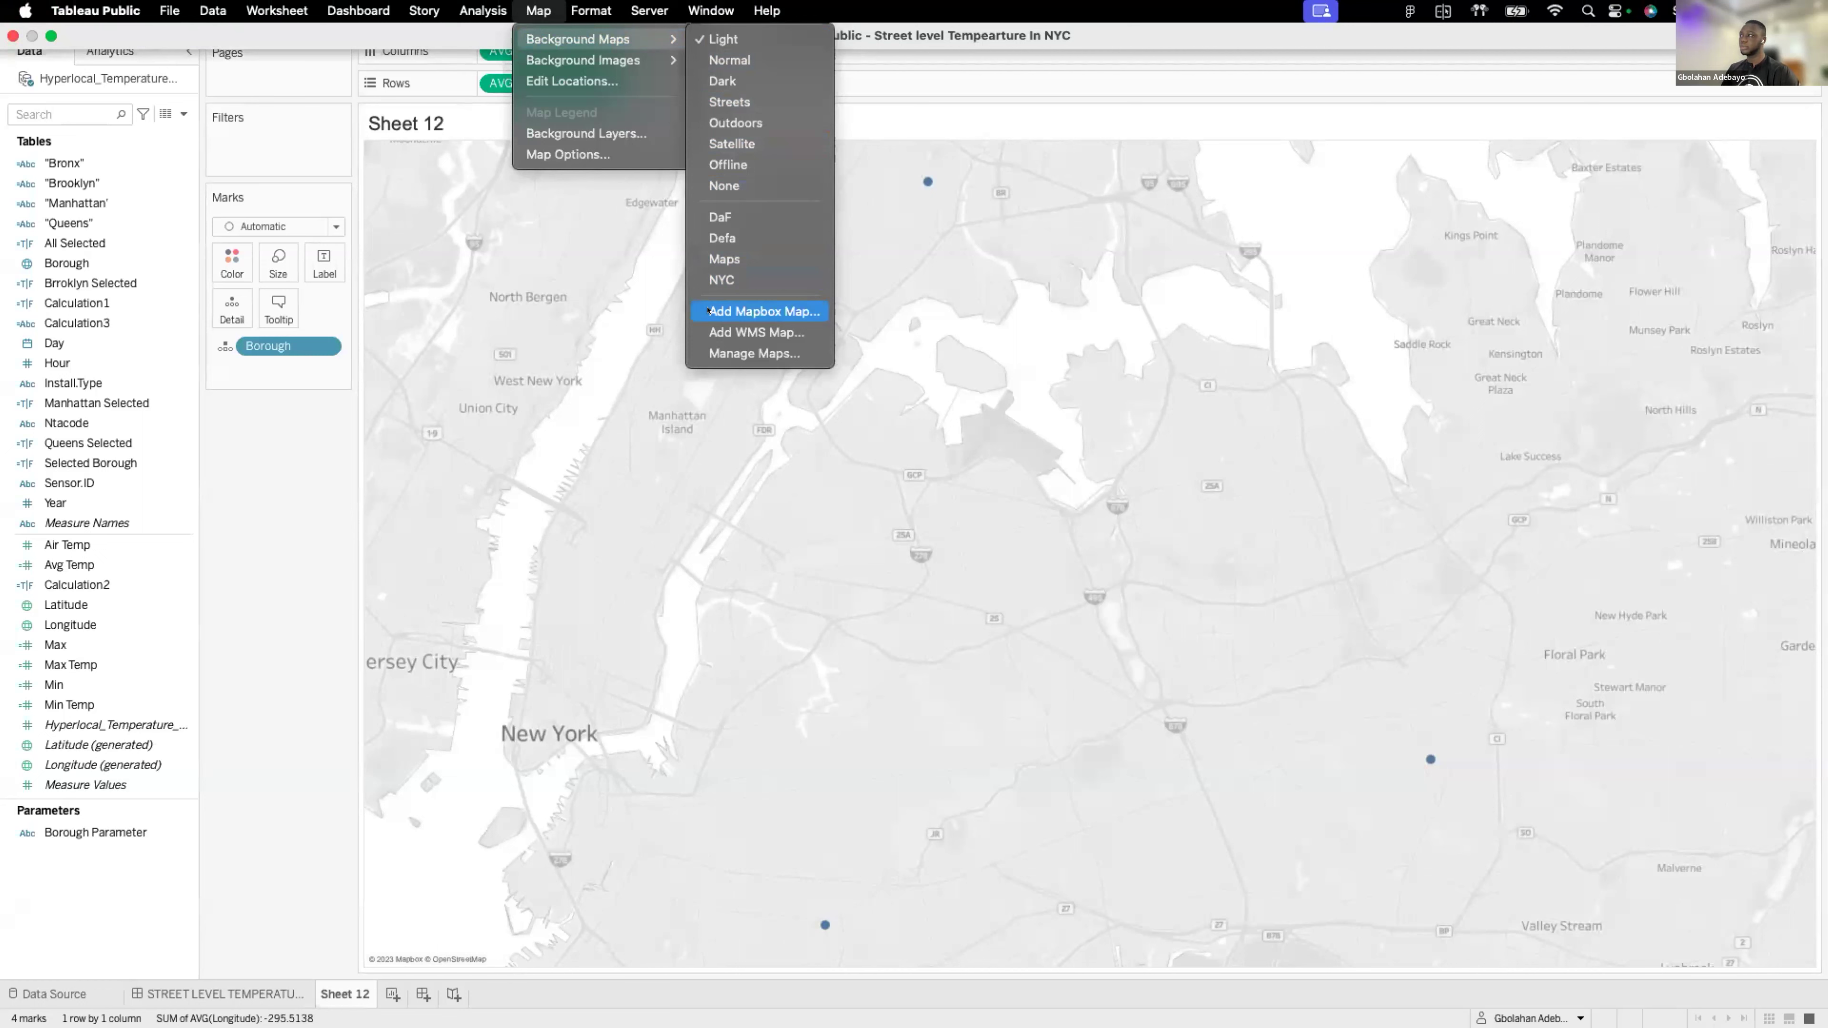
{"action": "left_click", "coordinate": [709, 310]}
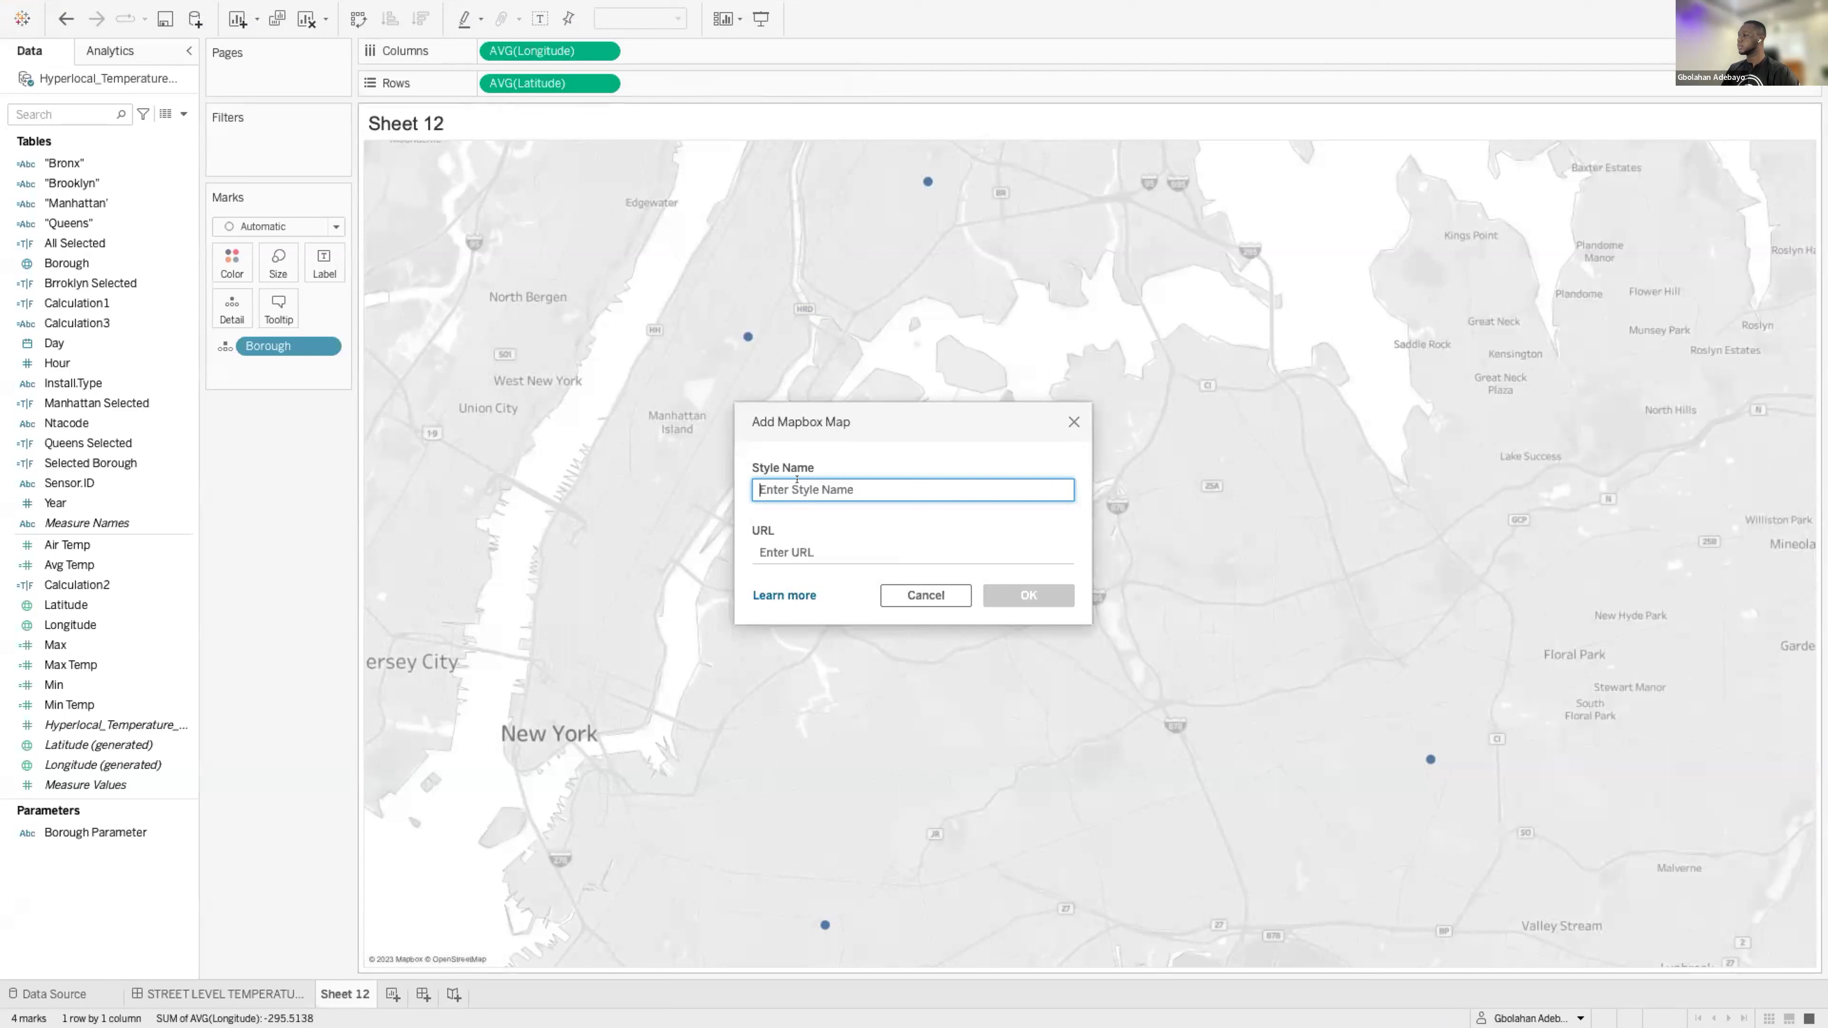
{"action": "type", "text": "N"}
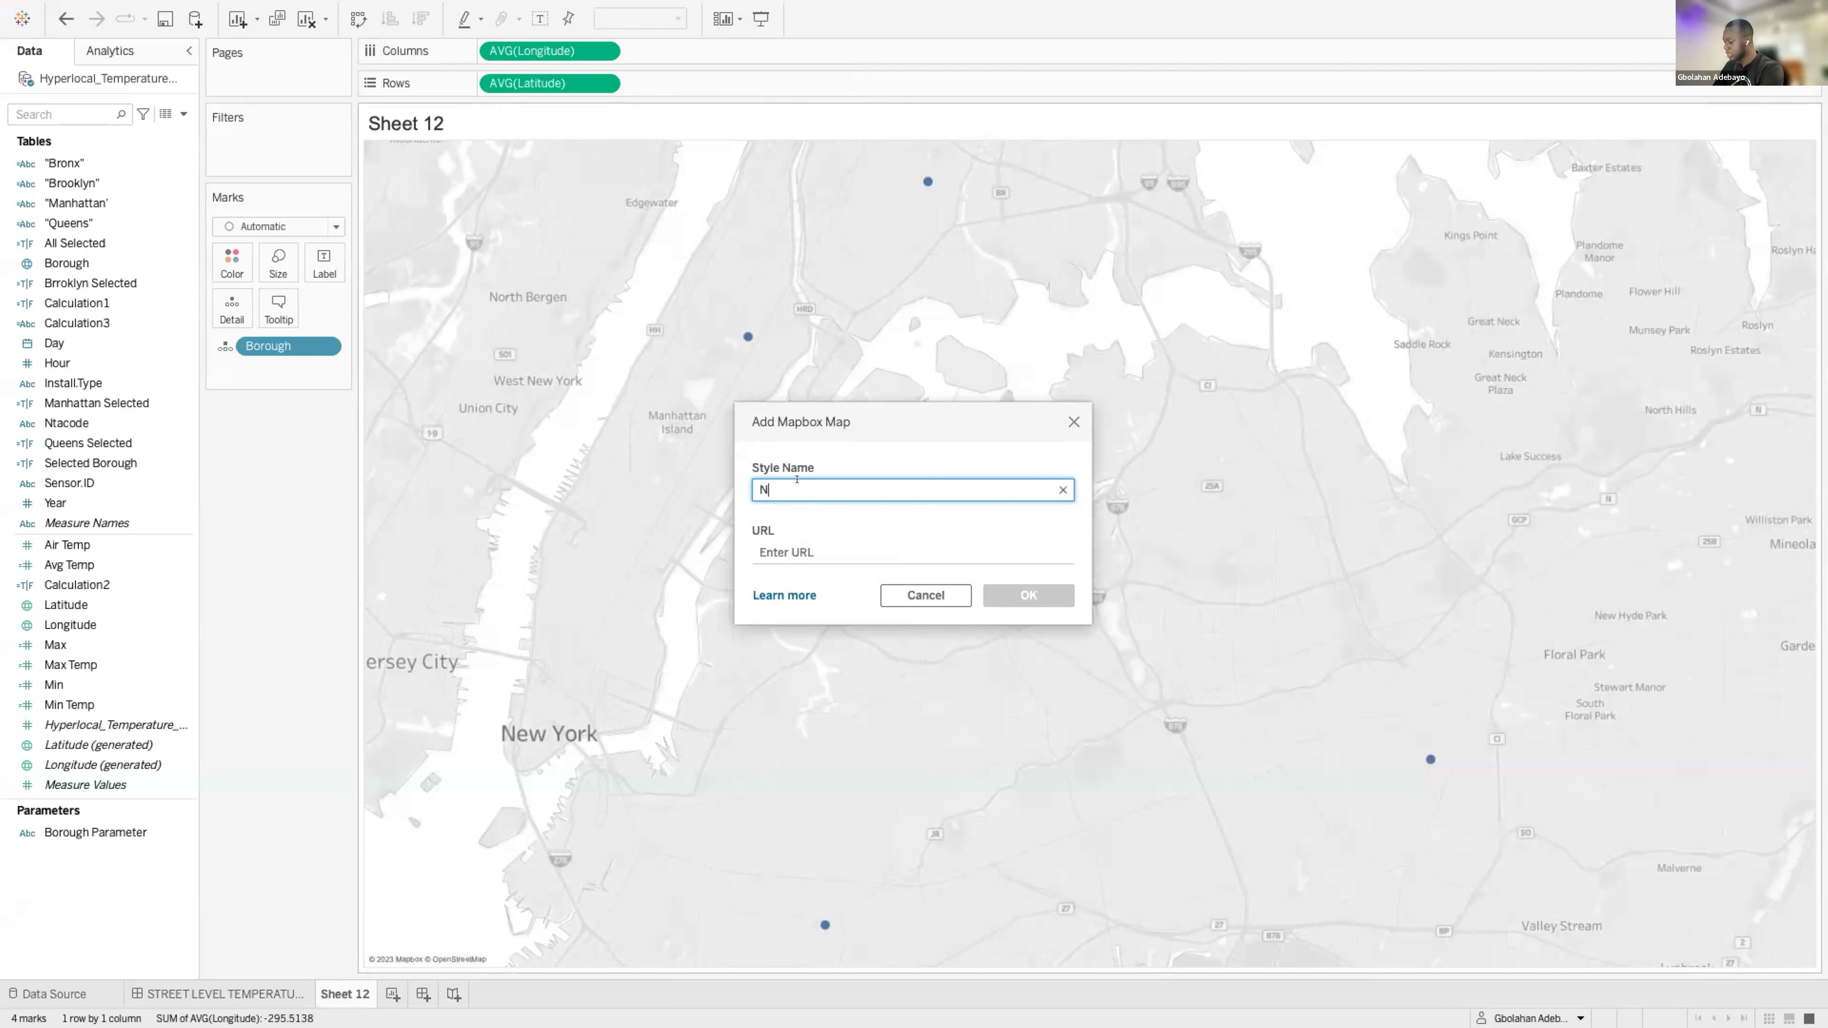
{"action": "type", "text": "YC MAPS"}
{"action": "left_click", "coordinate": [812, 541]}
{"action": "key", "text": "ctrl+v"}
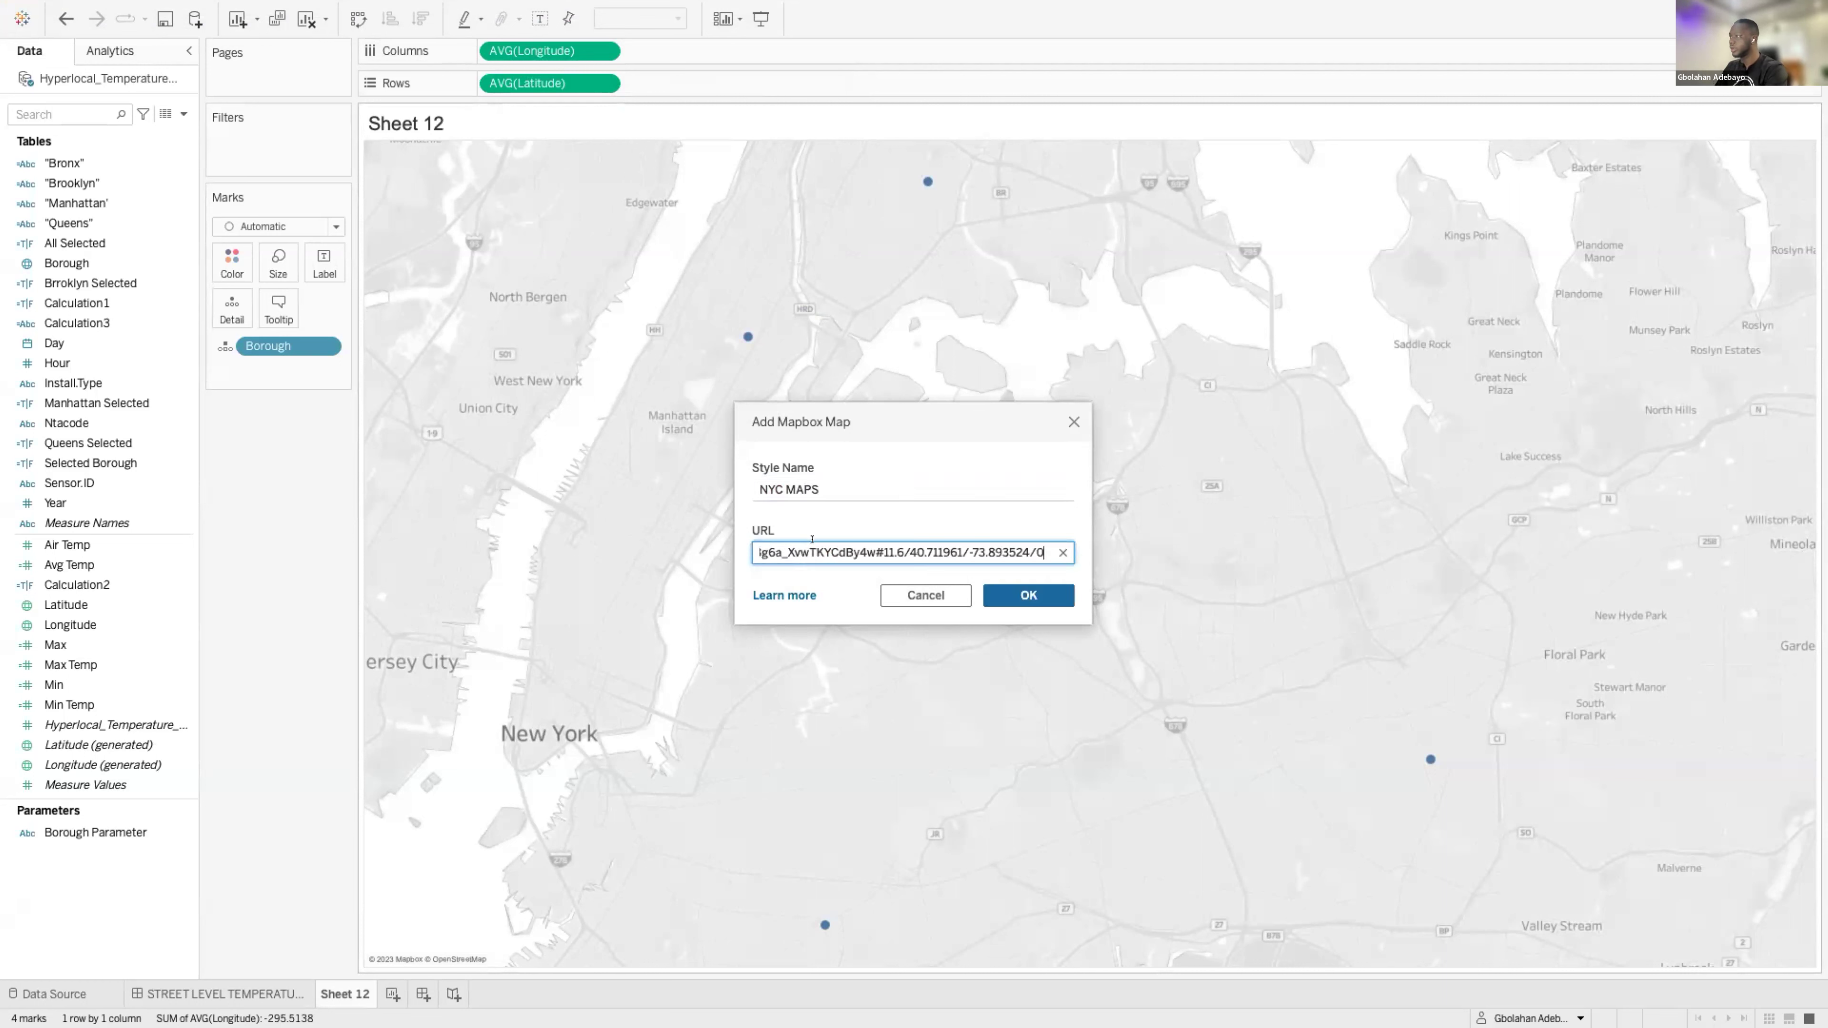
{"action": "left_click", "coordinate": [1015, 588]}
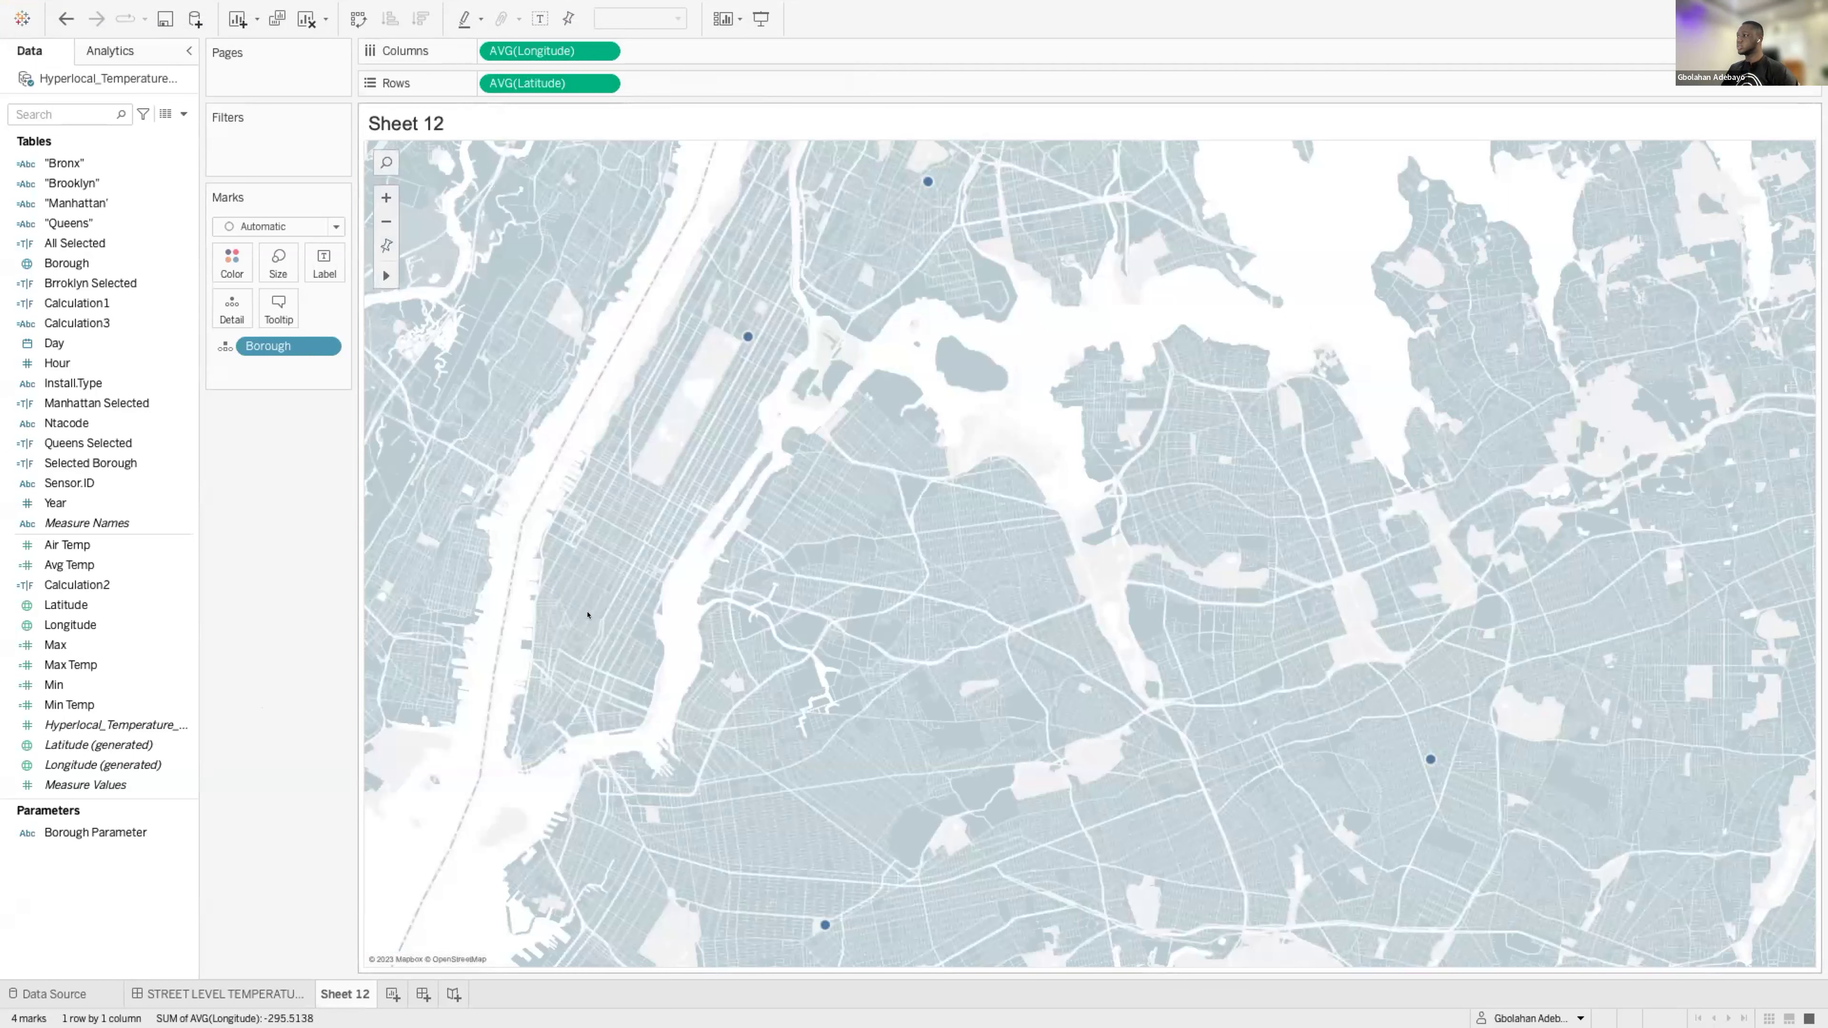
Label the map marks on Sheet 12 with the Borough field while keeping Borough as detail.
{"action": "mouse_move", "coordinate": [740, 332]}
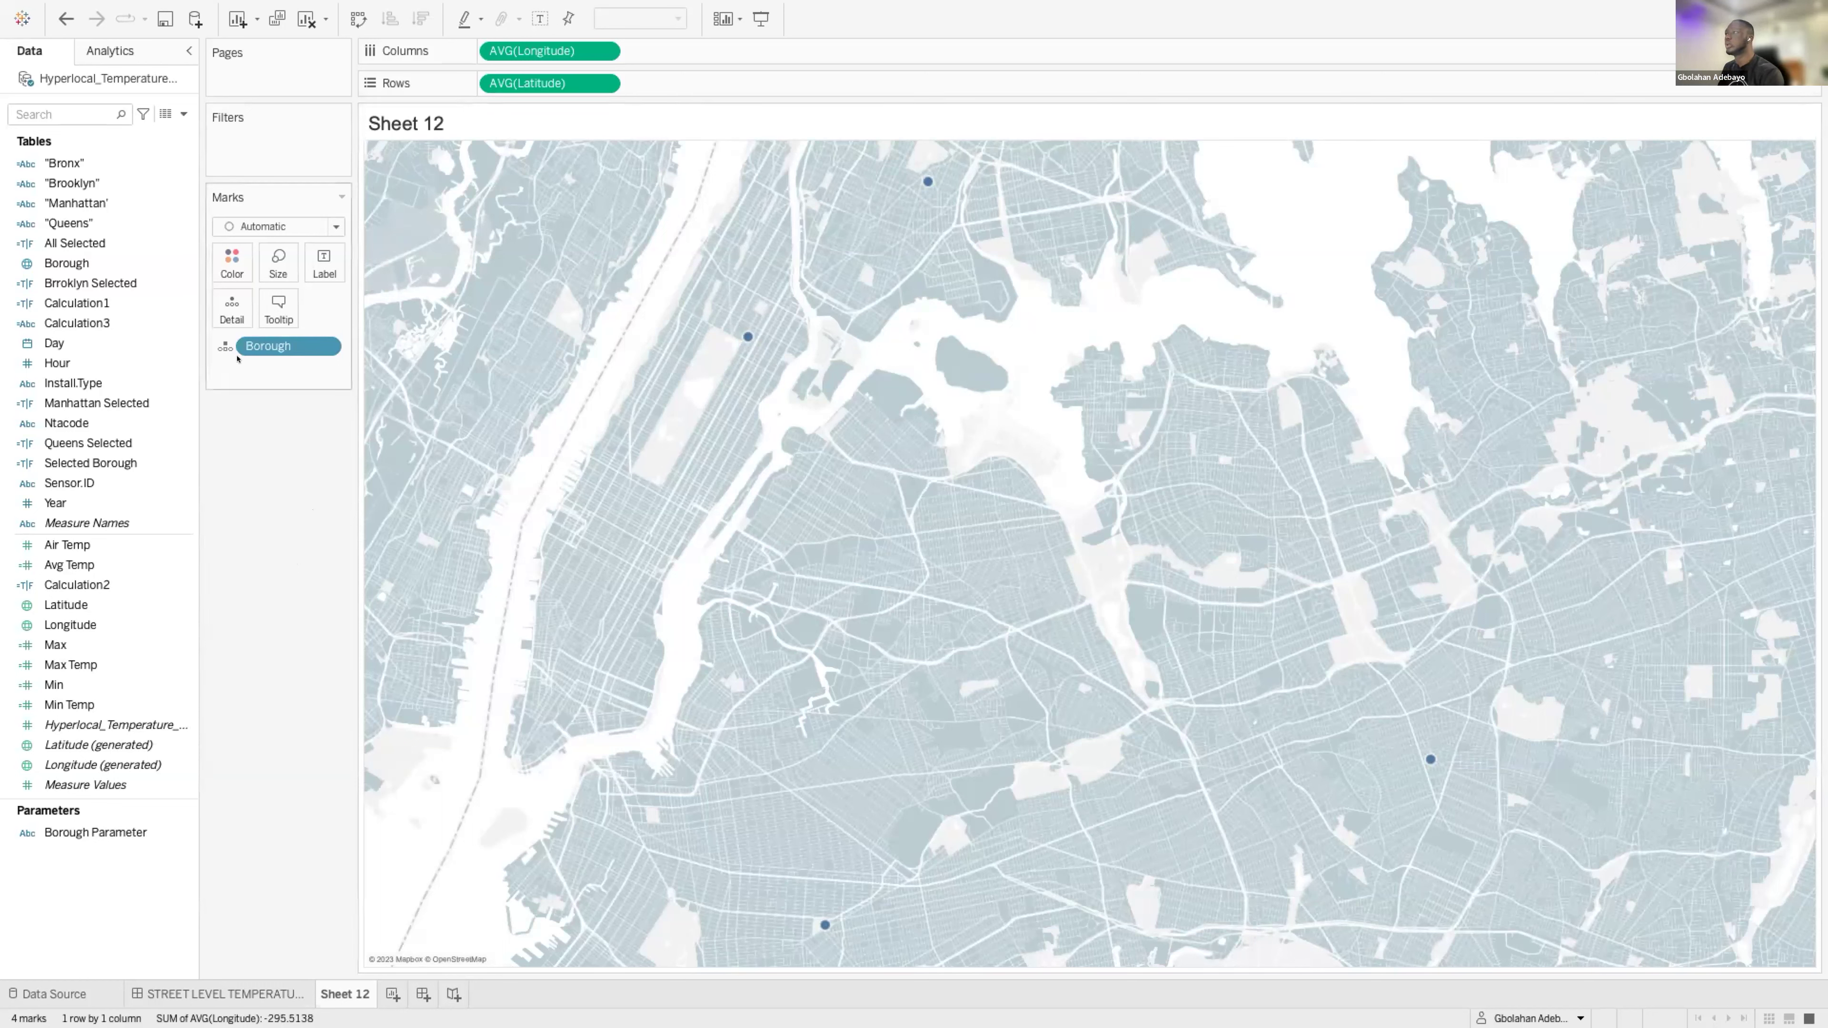
{"action": "left_click_drag", "start_coordinate": [247, 344], "coordinate": [452, 114]}
{"action": "left_click_drag", "start_coordinate": [263, 300], "coordinate": [324, 265]}
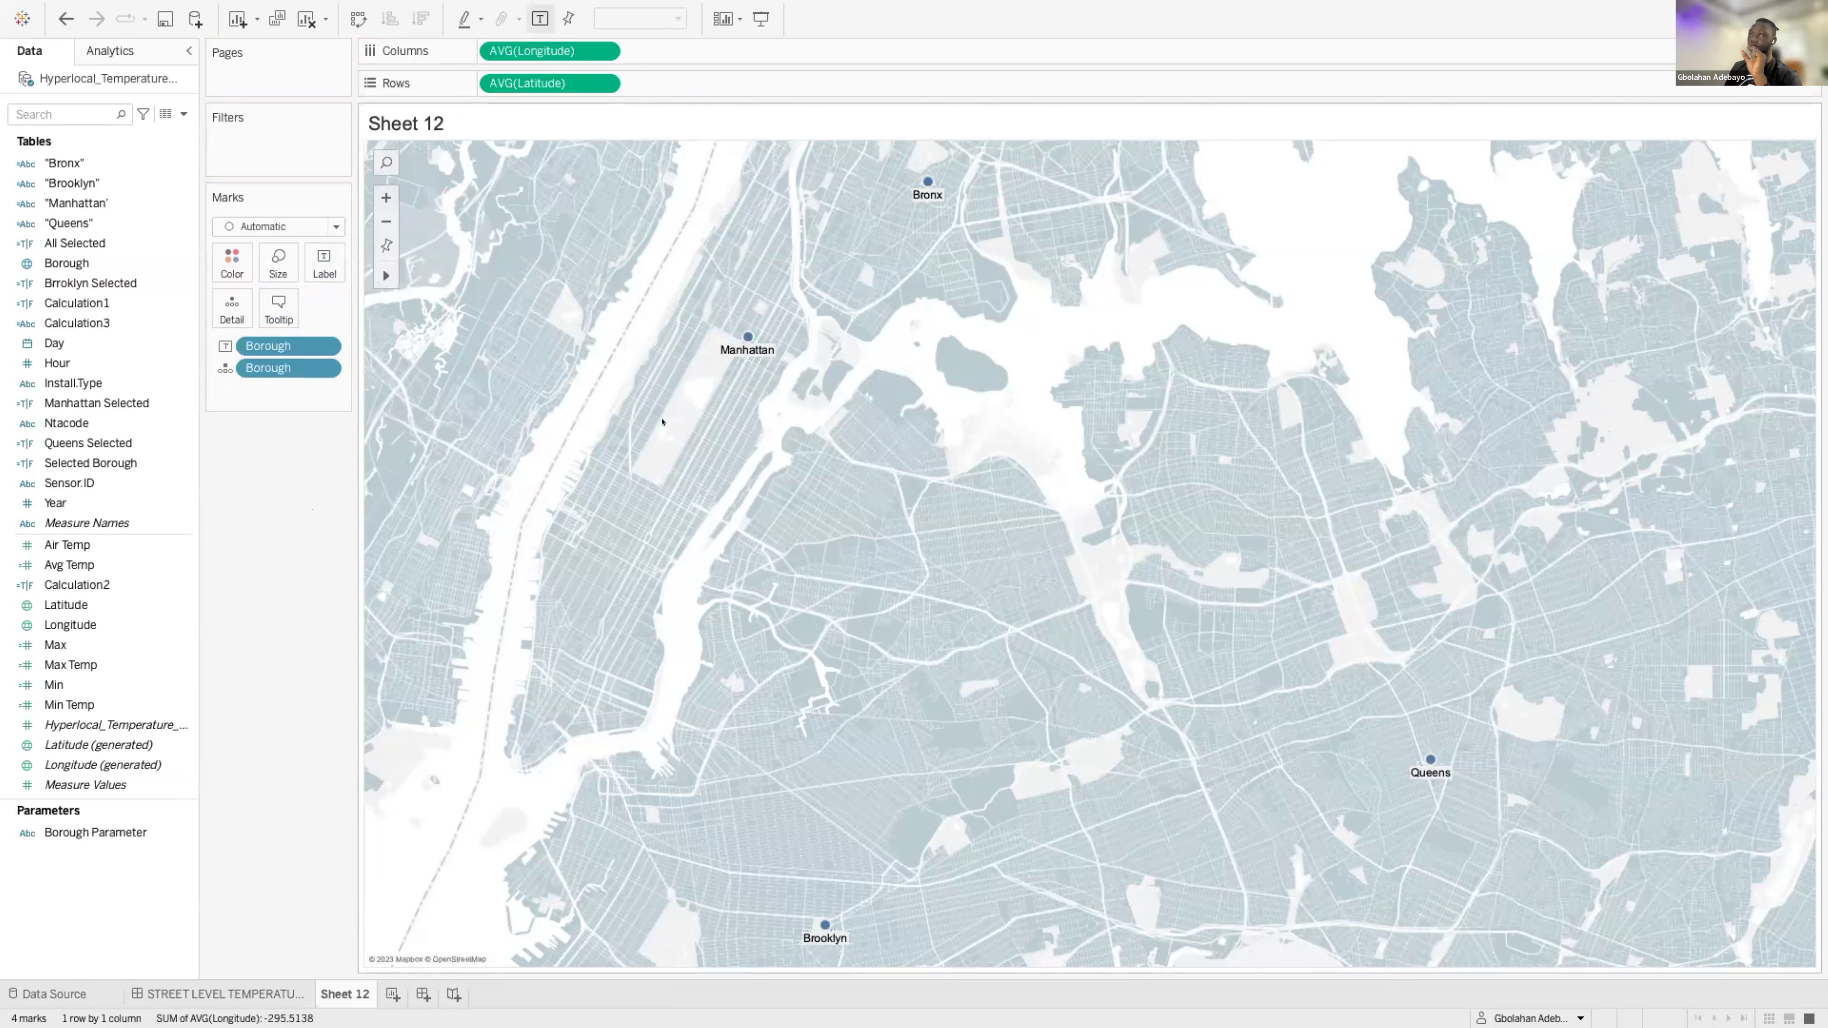
Duplicate AVG(Latitude) on Rows and give the second latitude's marks 0% opacity with a black border.
{"action": "left_click_drag", "start_coordinate": [522, 81], "coordinate": [677, 86]}
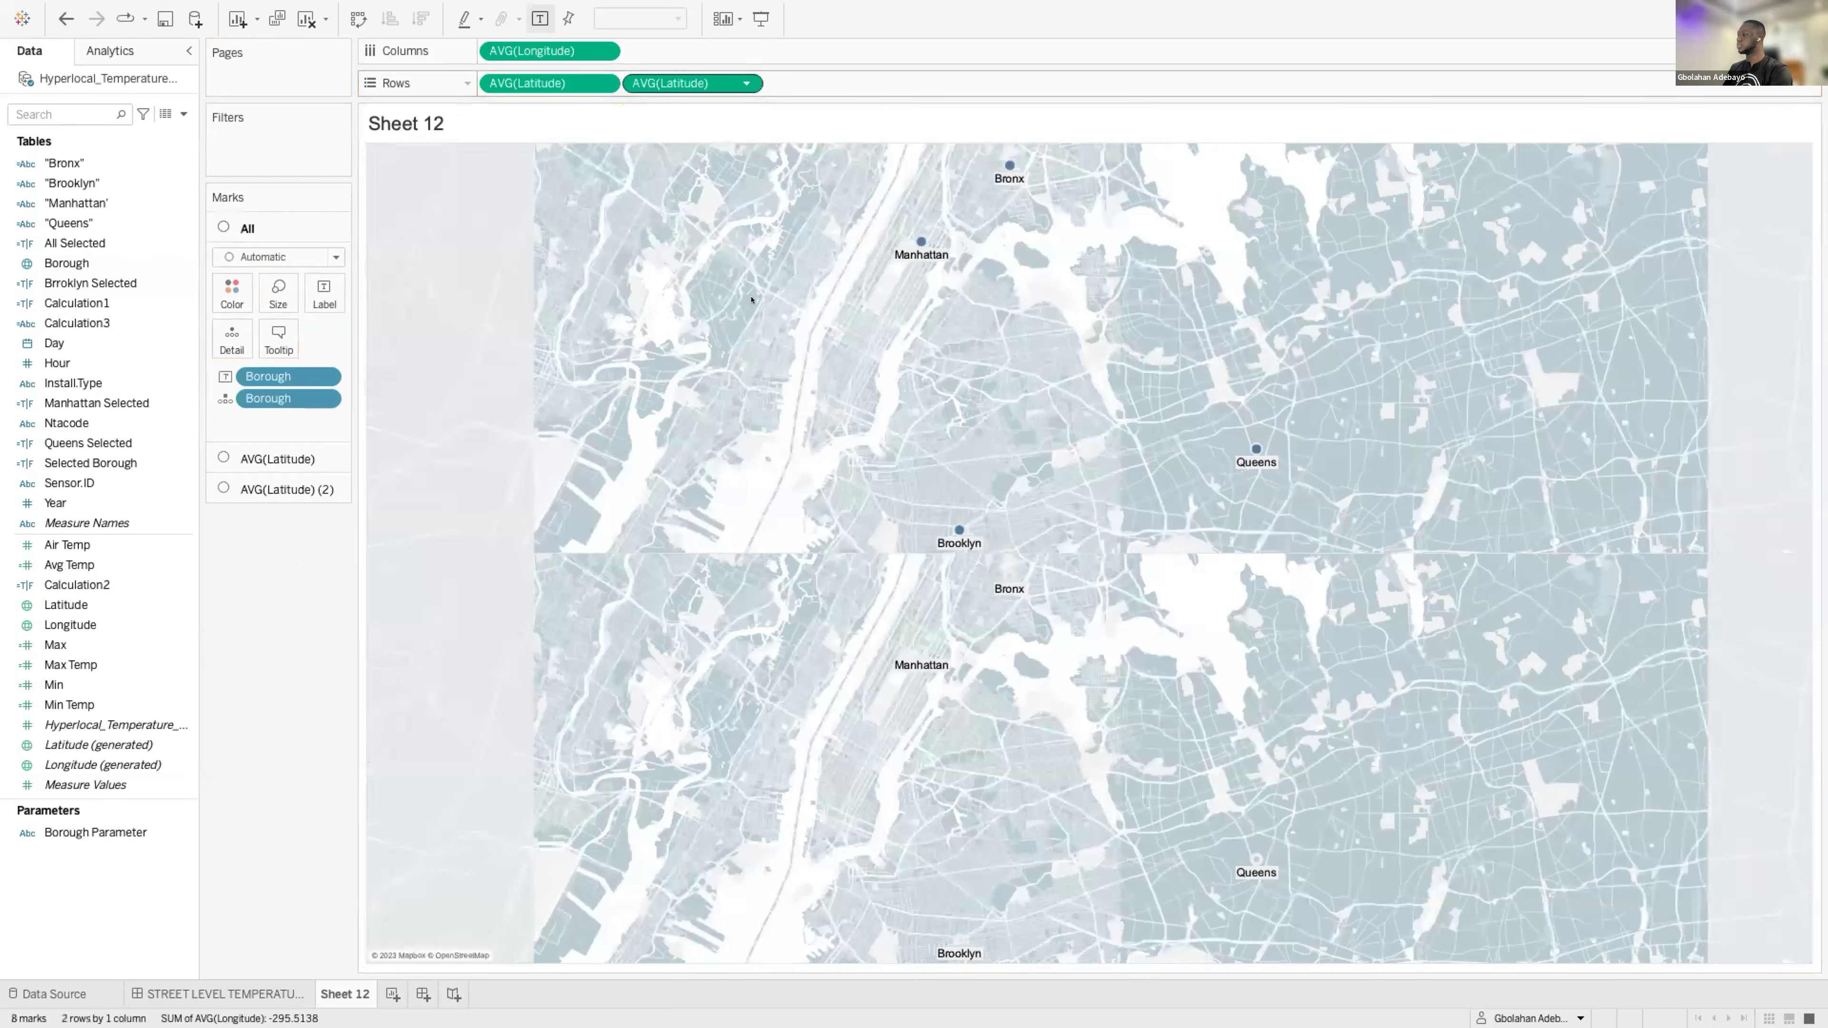
{"action": "left_click", "coordinate": [281, 489]}
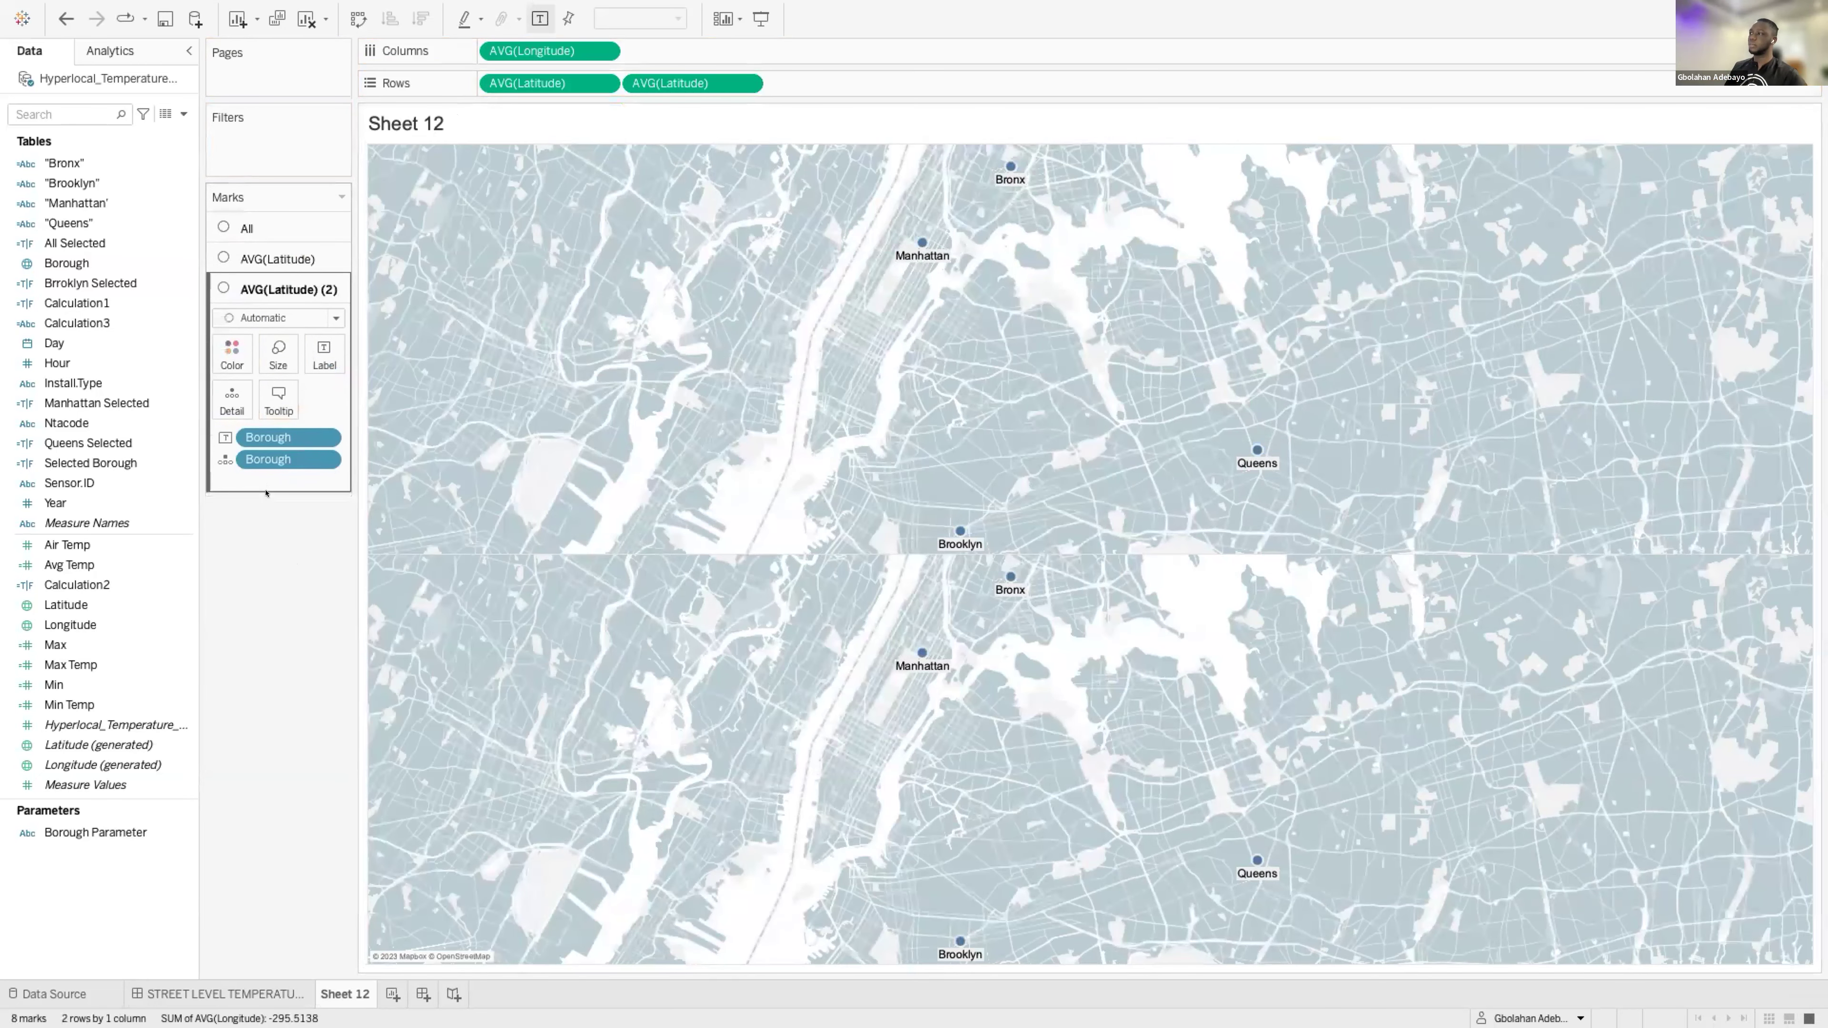
{"action": "left_click", "coordinate": [232, 364]}
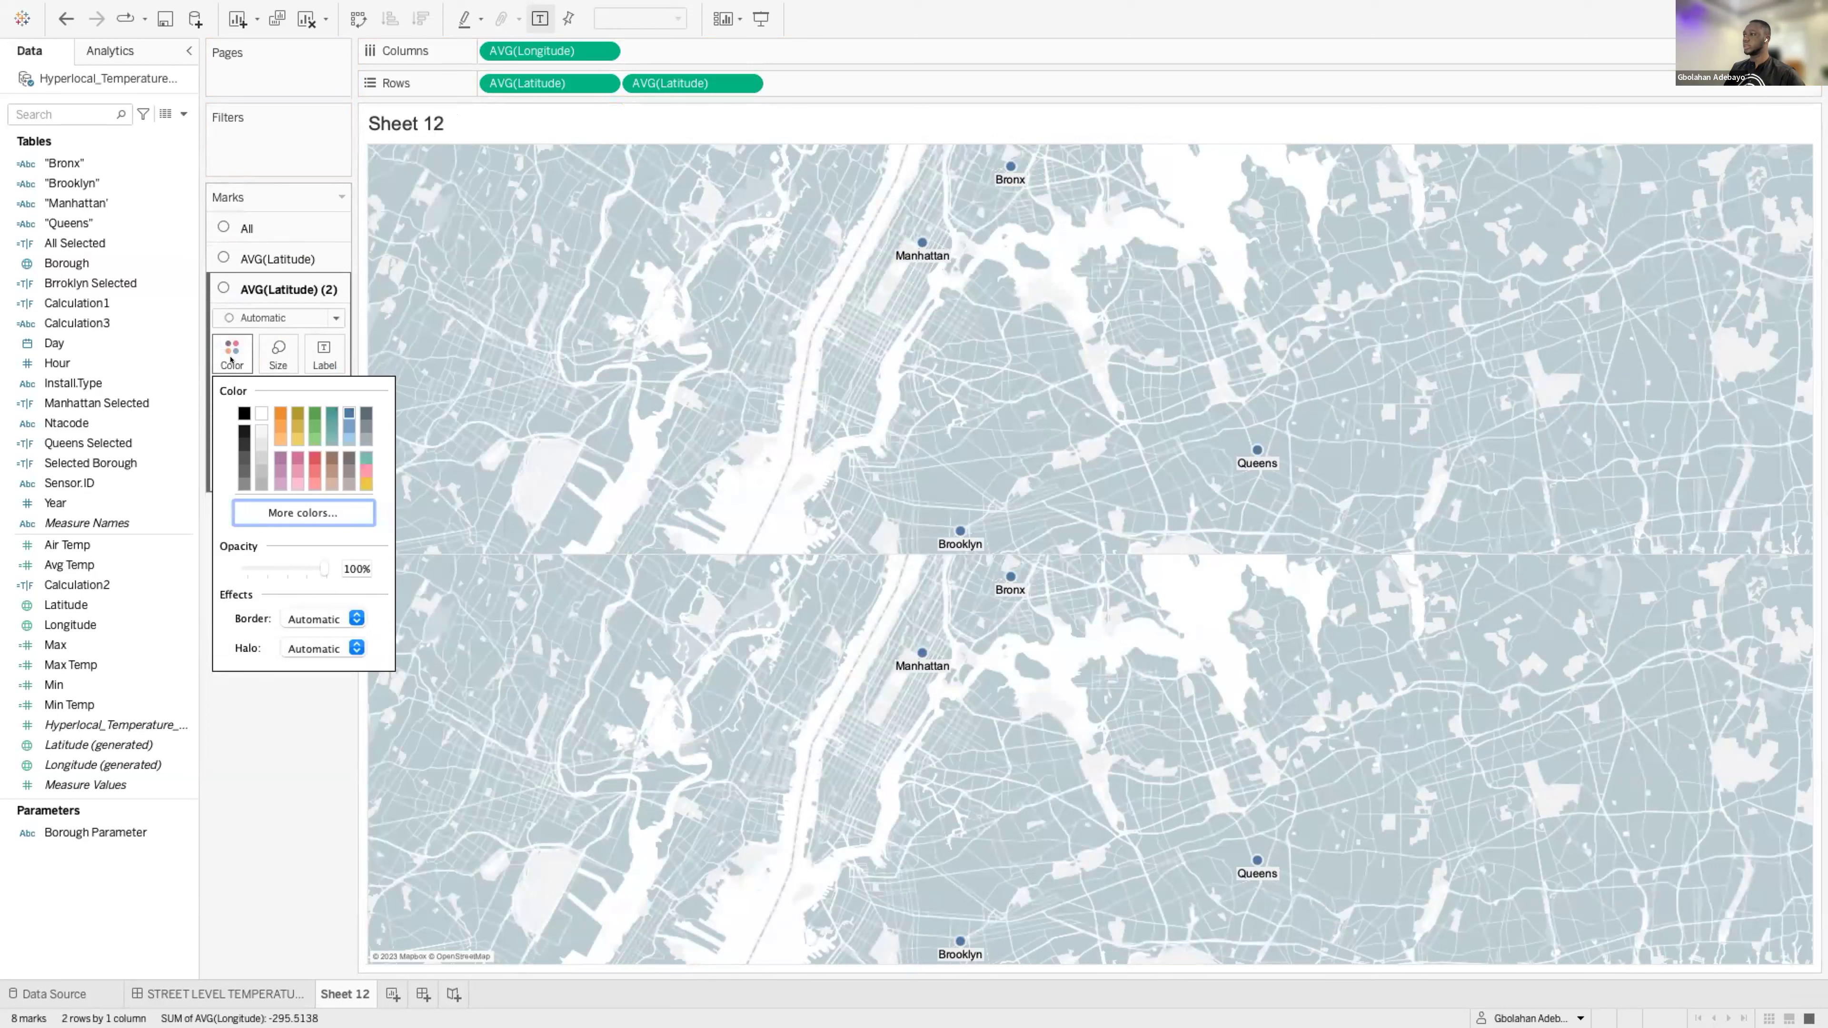
{"action": "left_click_drag", "start_coordinate": [323, 569], "coordinate": [223, 556]}
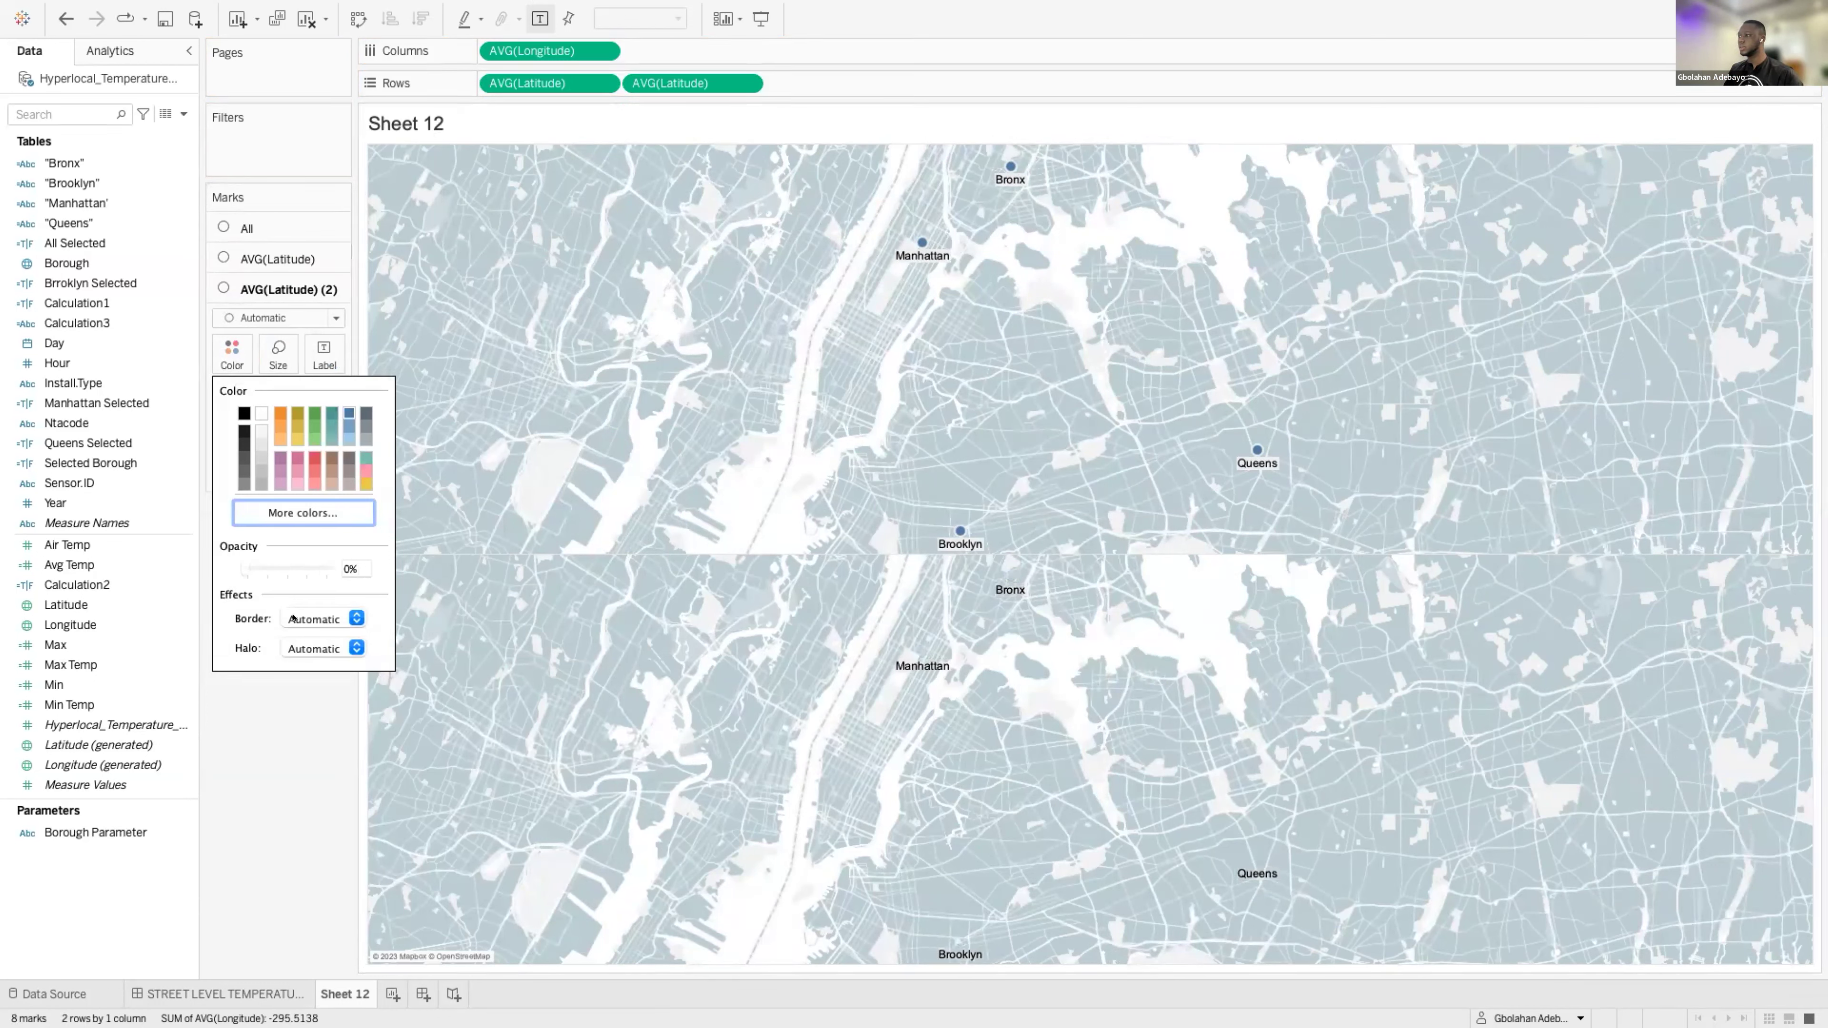
{"action": "left_click", "coordinate": [325, 648]}
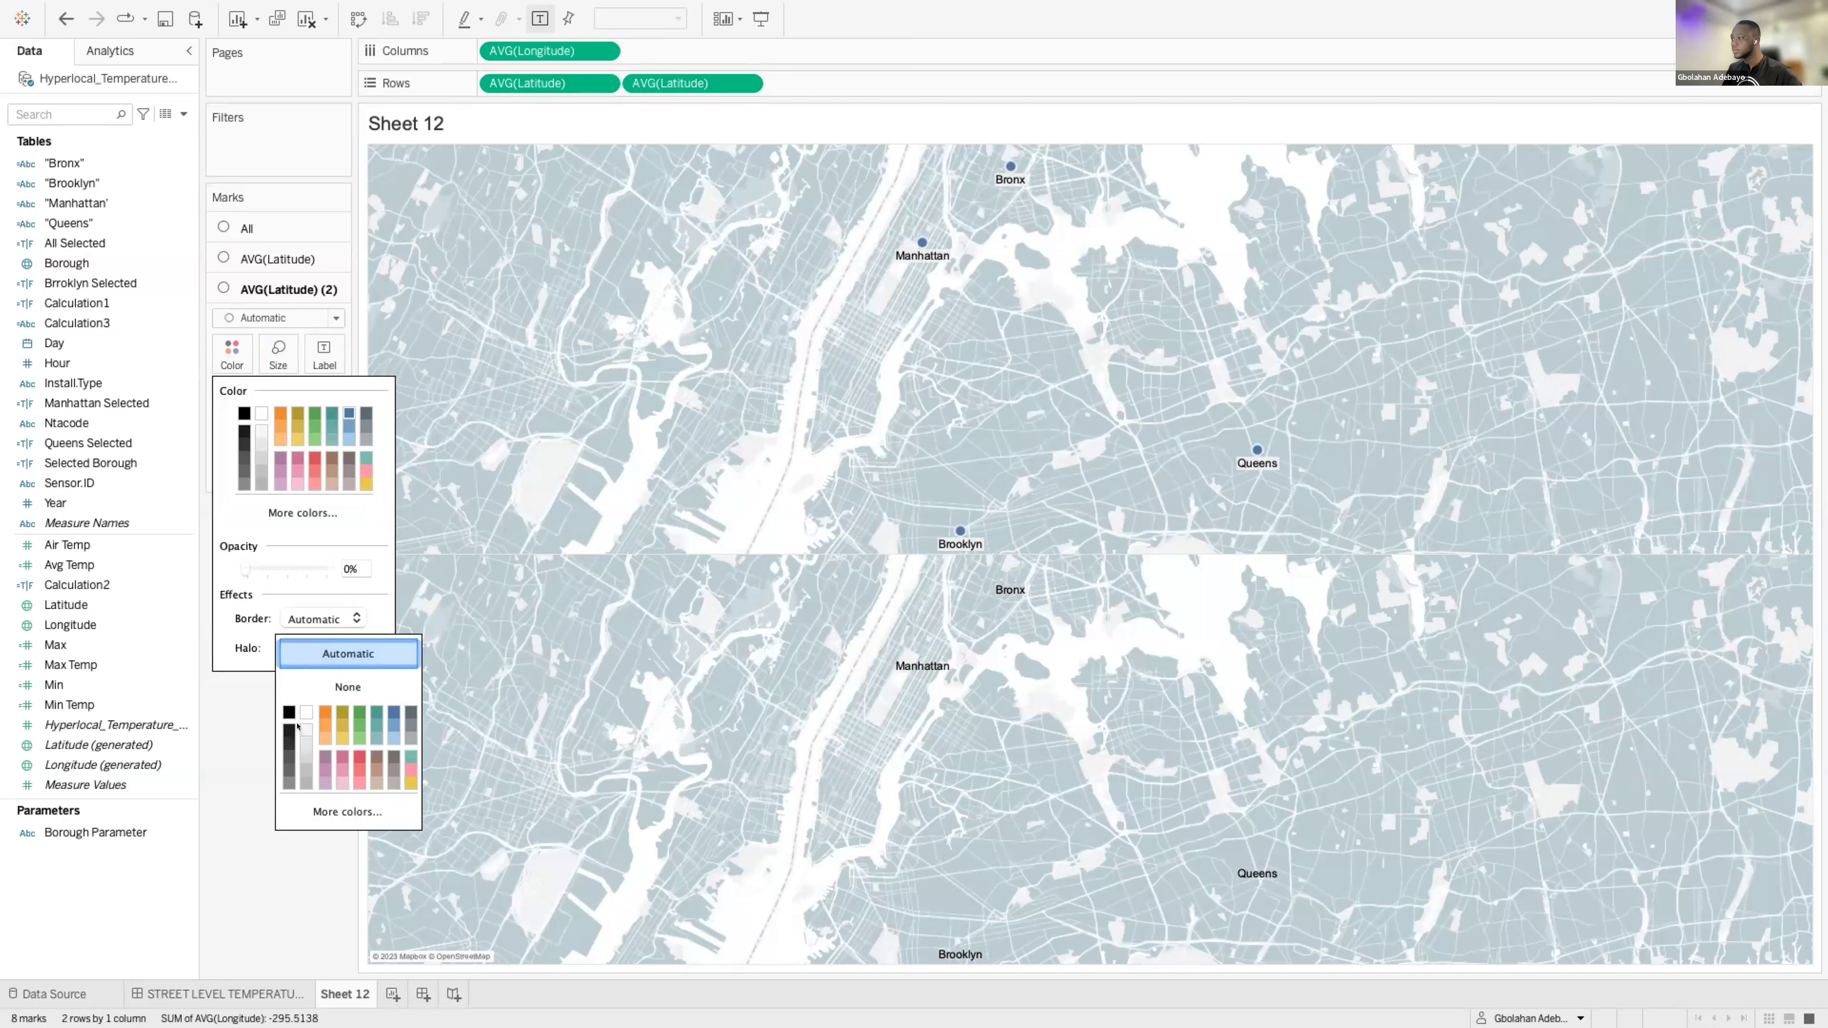
{"action": "left_click", "coordinate": [281, 725]}
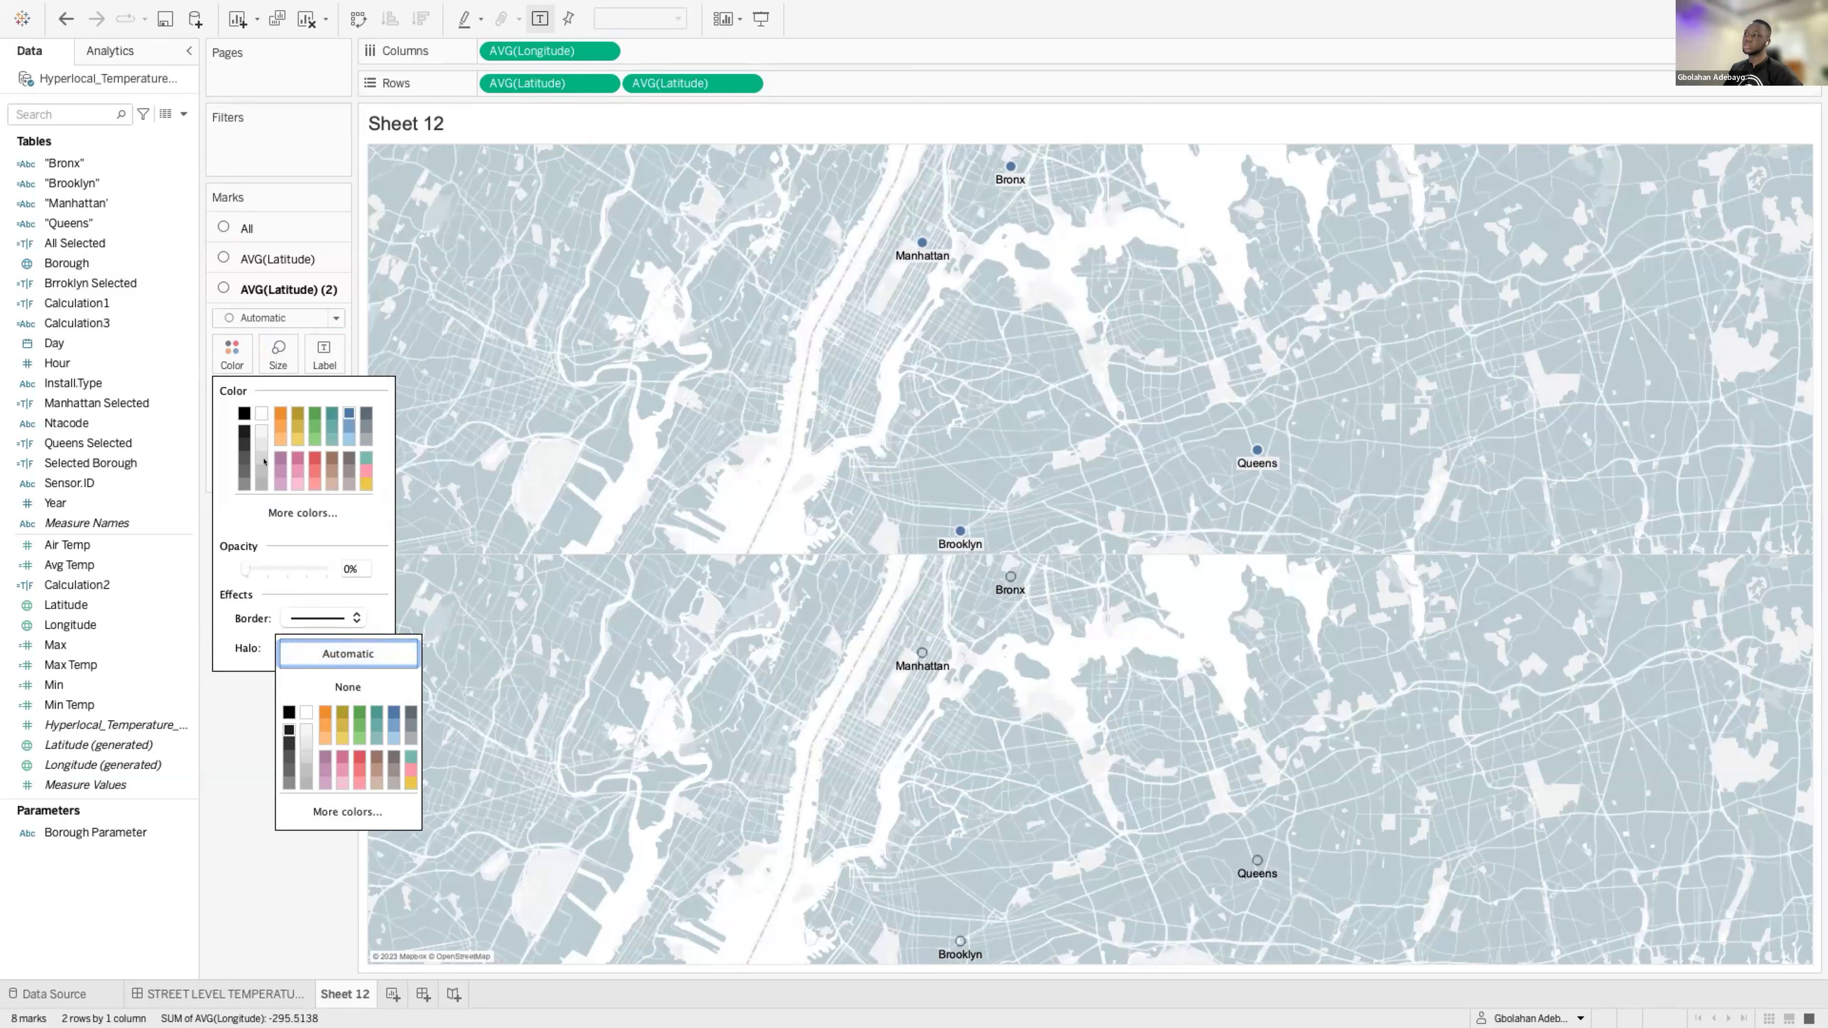
{"action": "left_click", "coordinate": [295, 286]}
Color the first AVG(Latitude) marks red and increase their size.
{"action": "left_click", "coordinate": [278, 258]}
{"action": "left_click", "coordinate": [232, 320]}
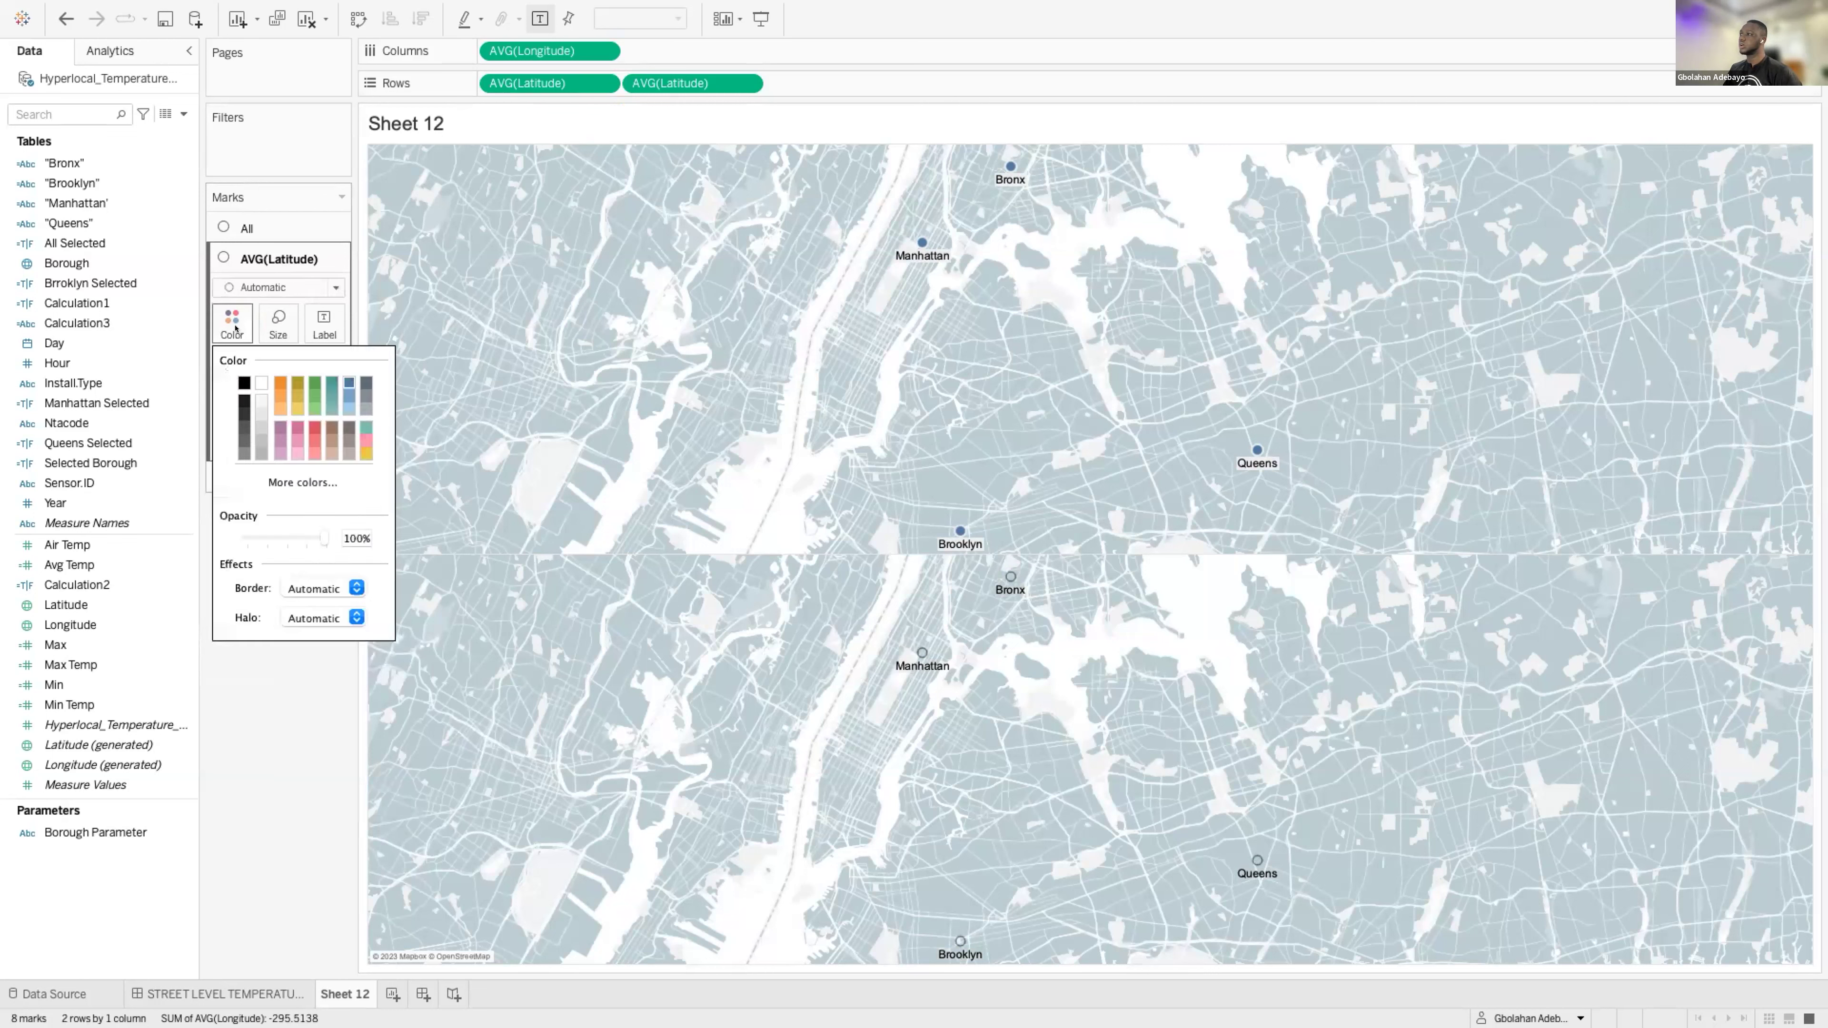
{"action": "left_click", "coordinate": [280, 426]}
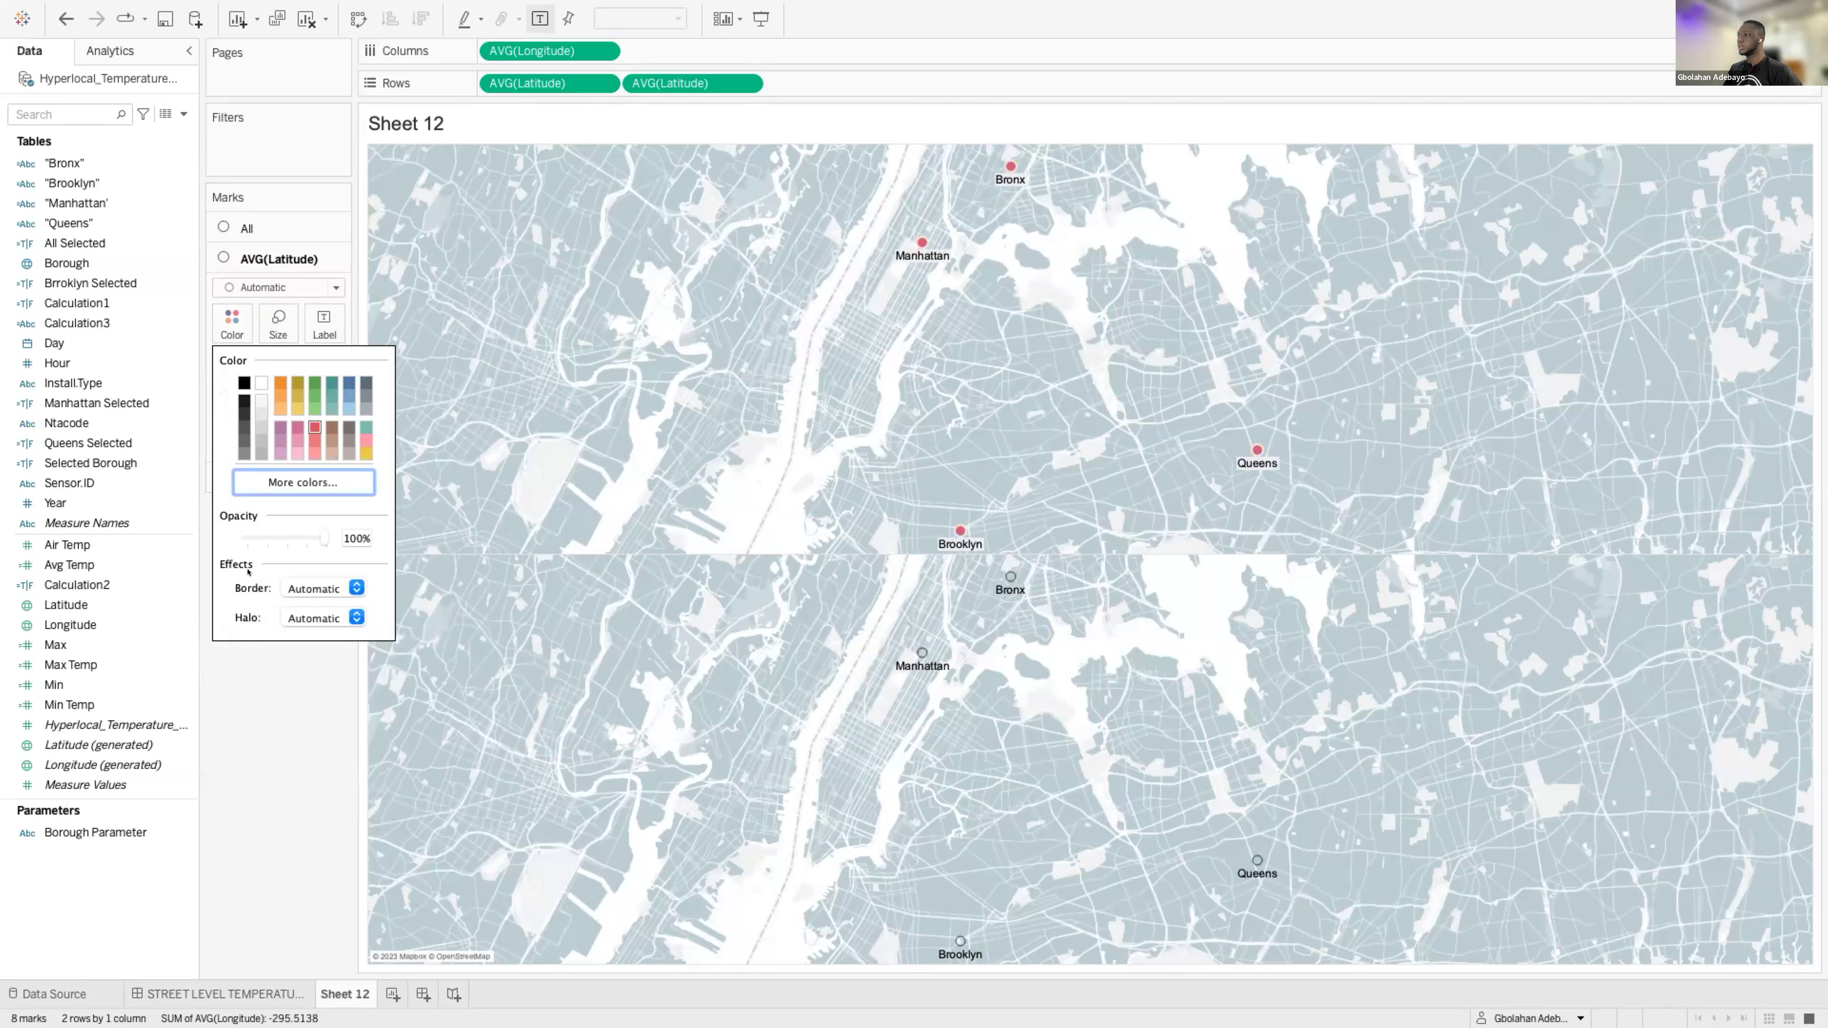
{"action": "left_click", "coordinate": [278, 320]}
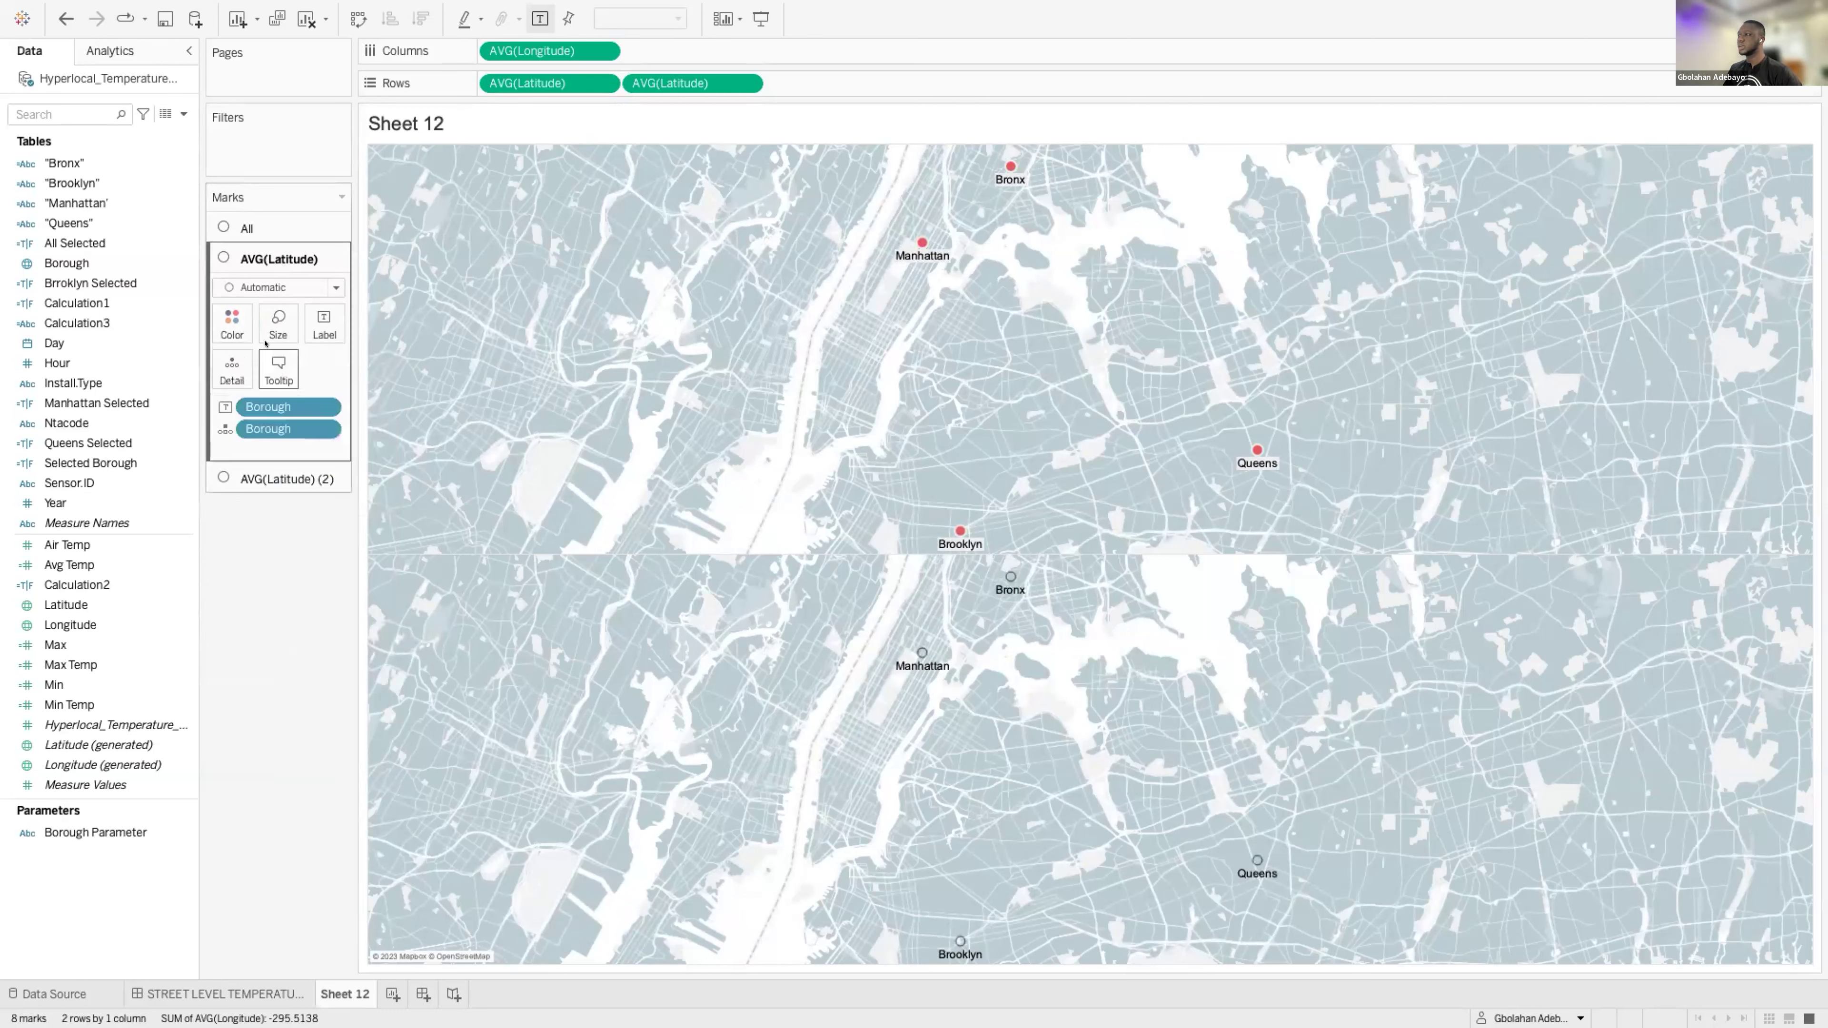
{"action": "left_click", "coordinate": [278, 320]}
{"action": "left_click_drag", "start_coordinate": [322, 371], "coordinate": [339, 370]}
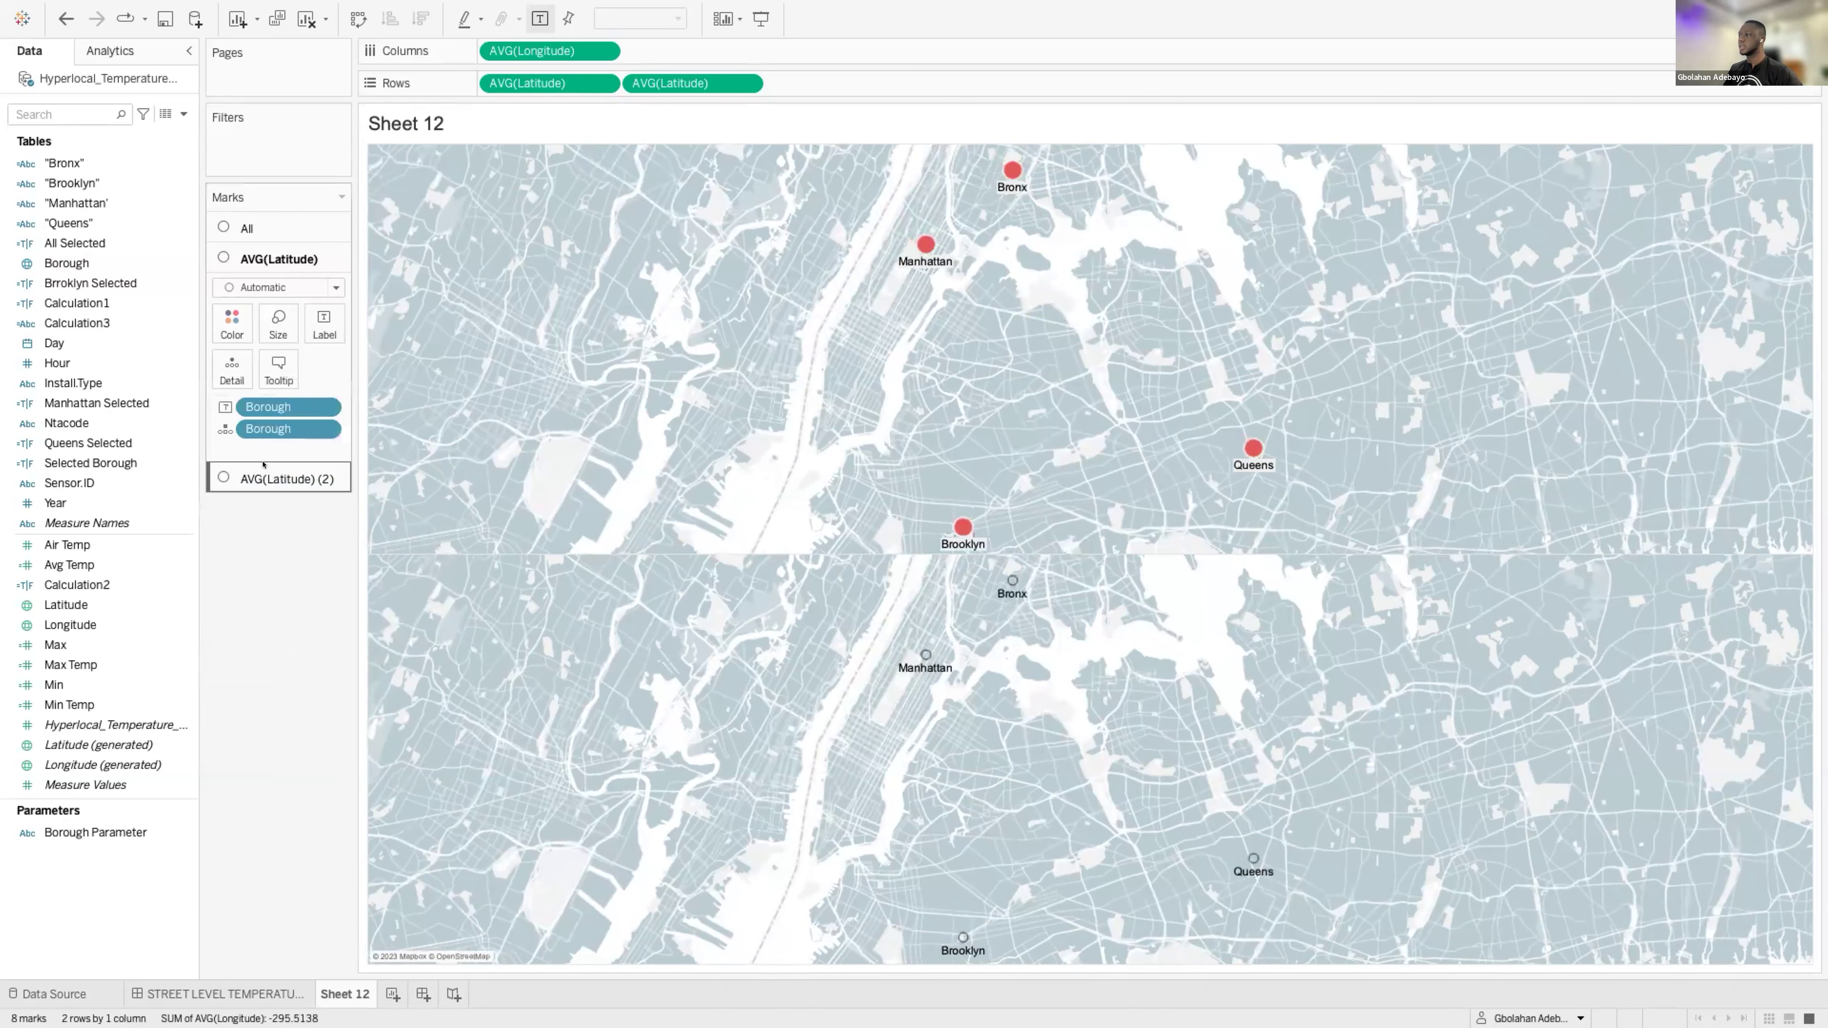
Enlarge the marks of both latitude layers, making the AVG(Latitude) (2) rings clearly bigger, and combine the two latitudes as a dual axis.
{"action": "left_click", "coordinate": [281, 478]}
{"action": "left_click", "coordinate": [279, 258]}
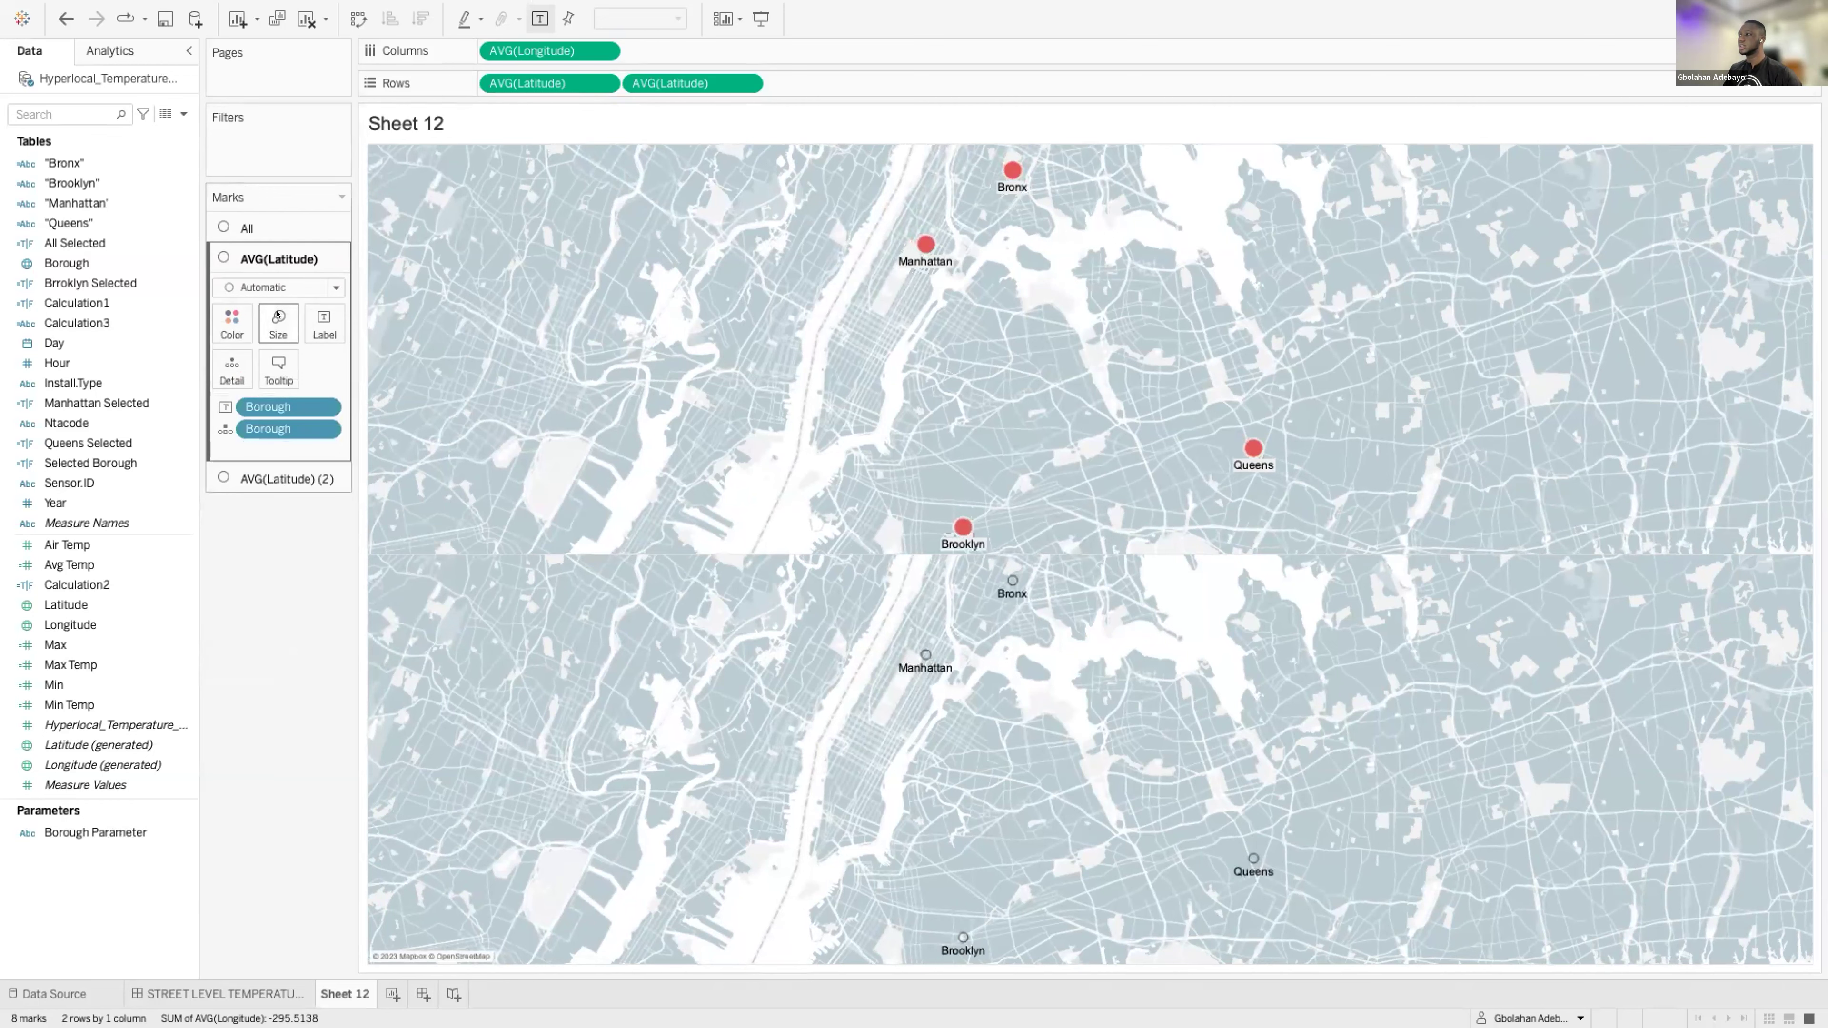
{"action": "left_click", "coordinate": [278, 324]}
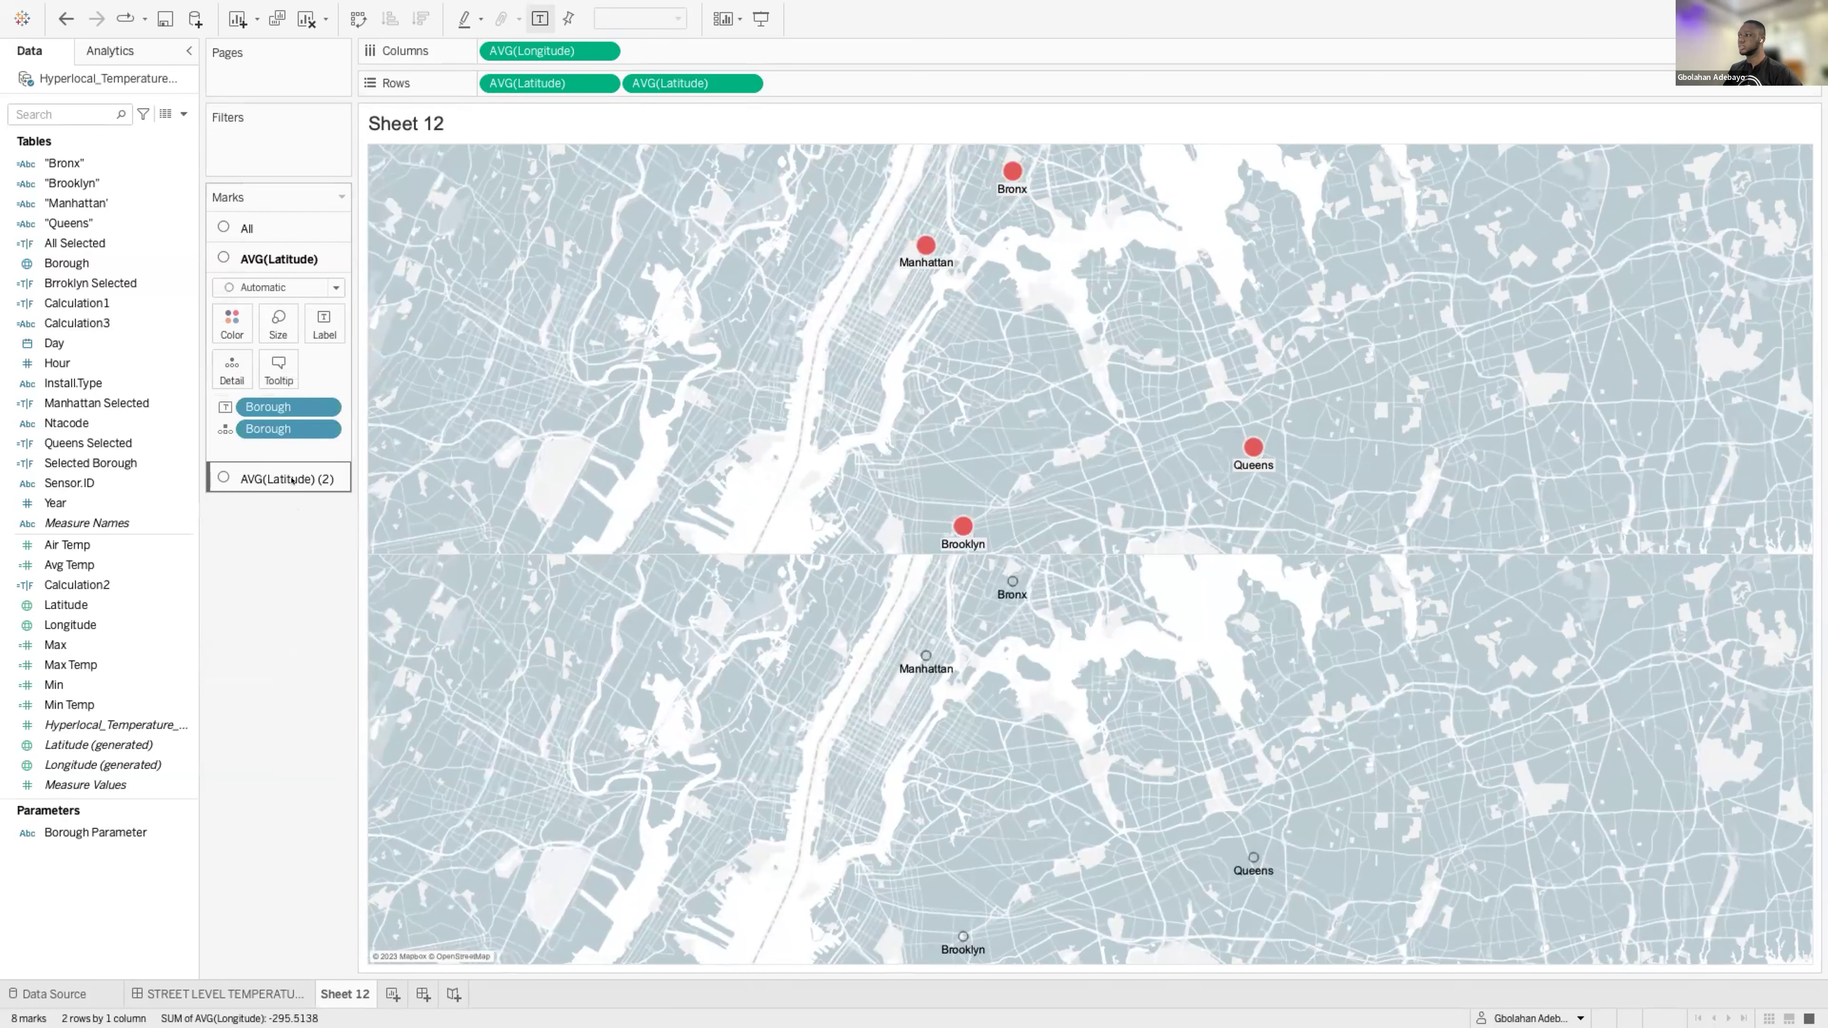
{"action": "left_click", "coordinate": [281, 479]}
{"action": "left_click", "coordinate": [278, 354]}
{"action": "left_click", "coordinate": [344, 403]}
{"action": "left_click", "coordinate": [281, 644]}
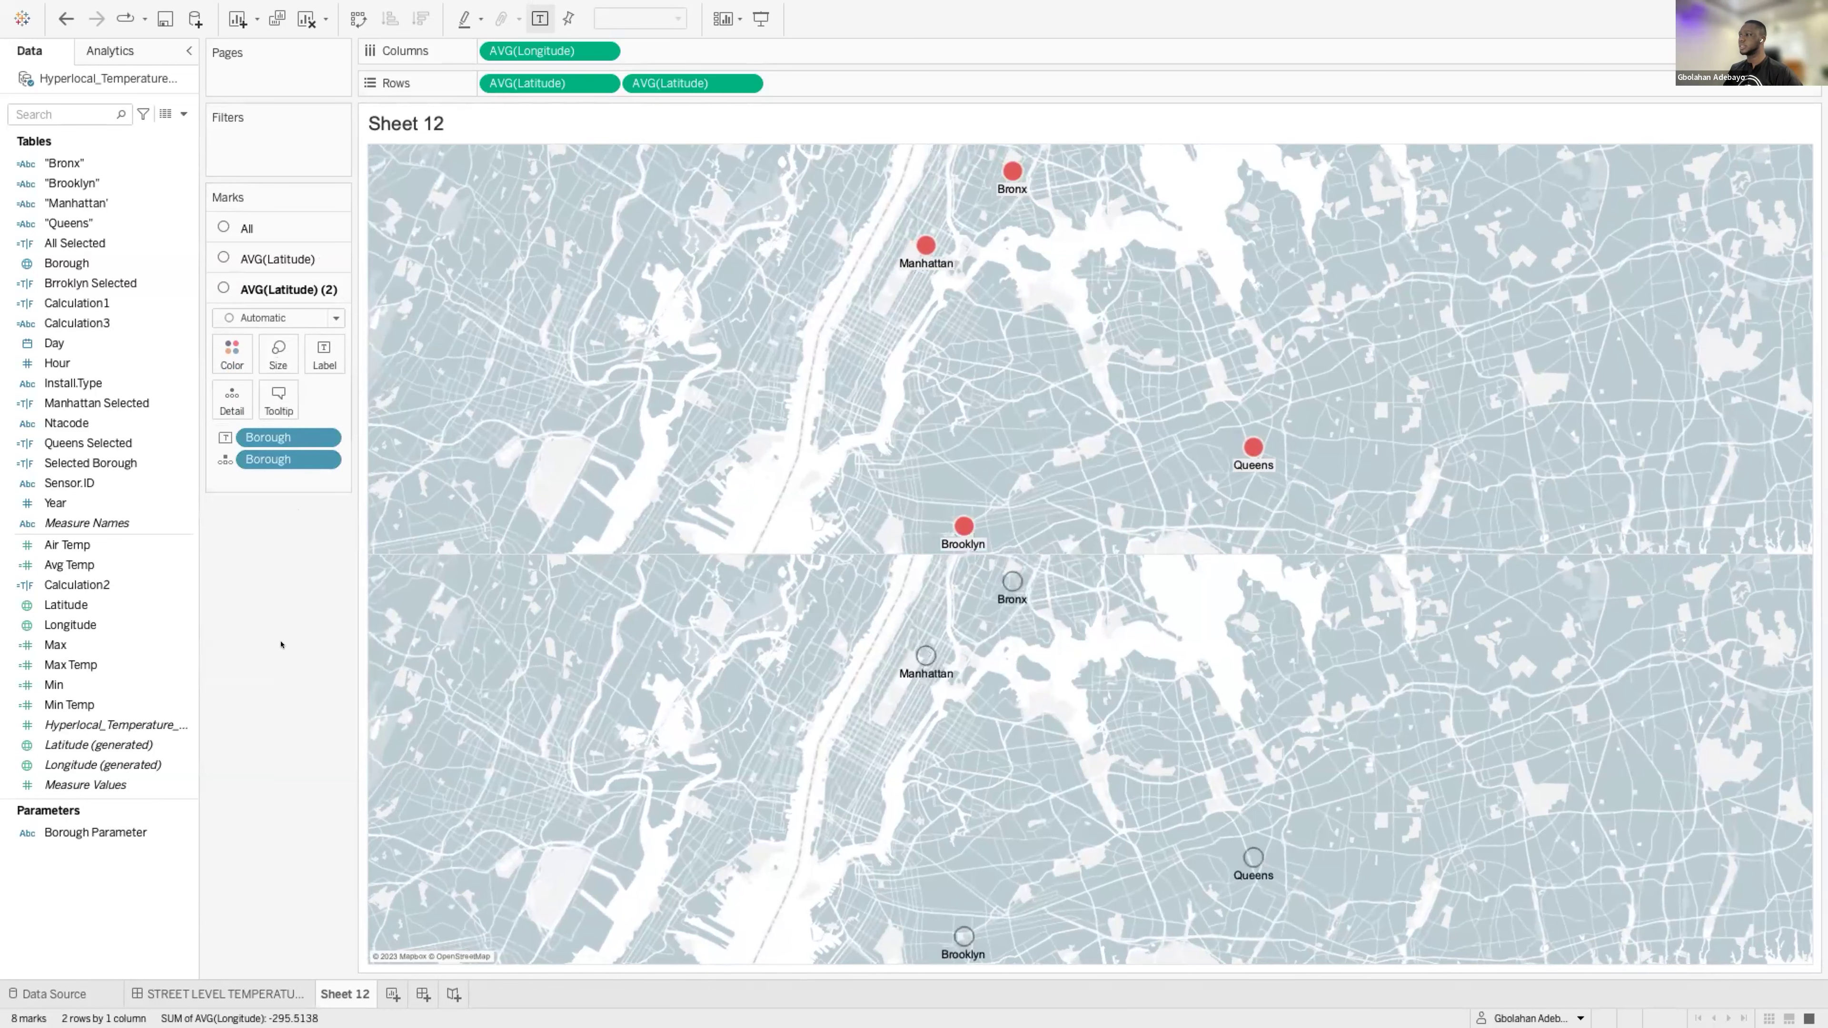
{"action": "left_click", "coordinate": [746, 83]}
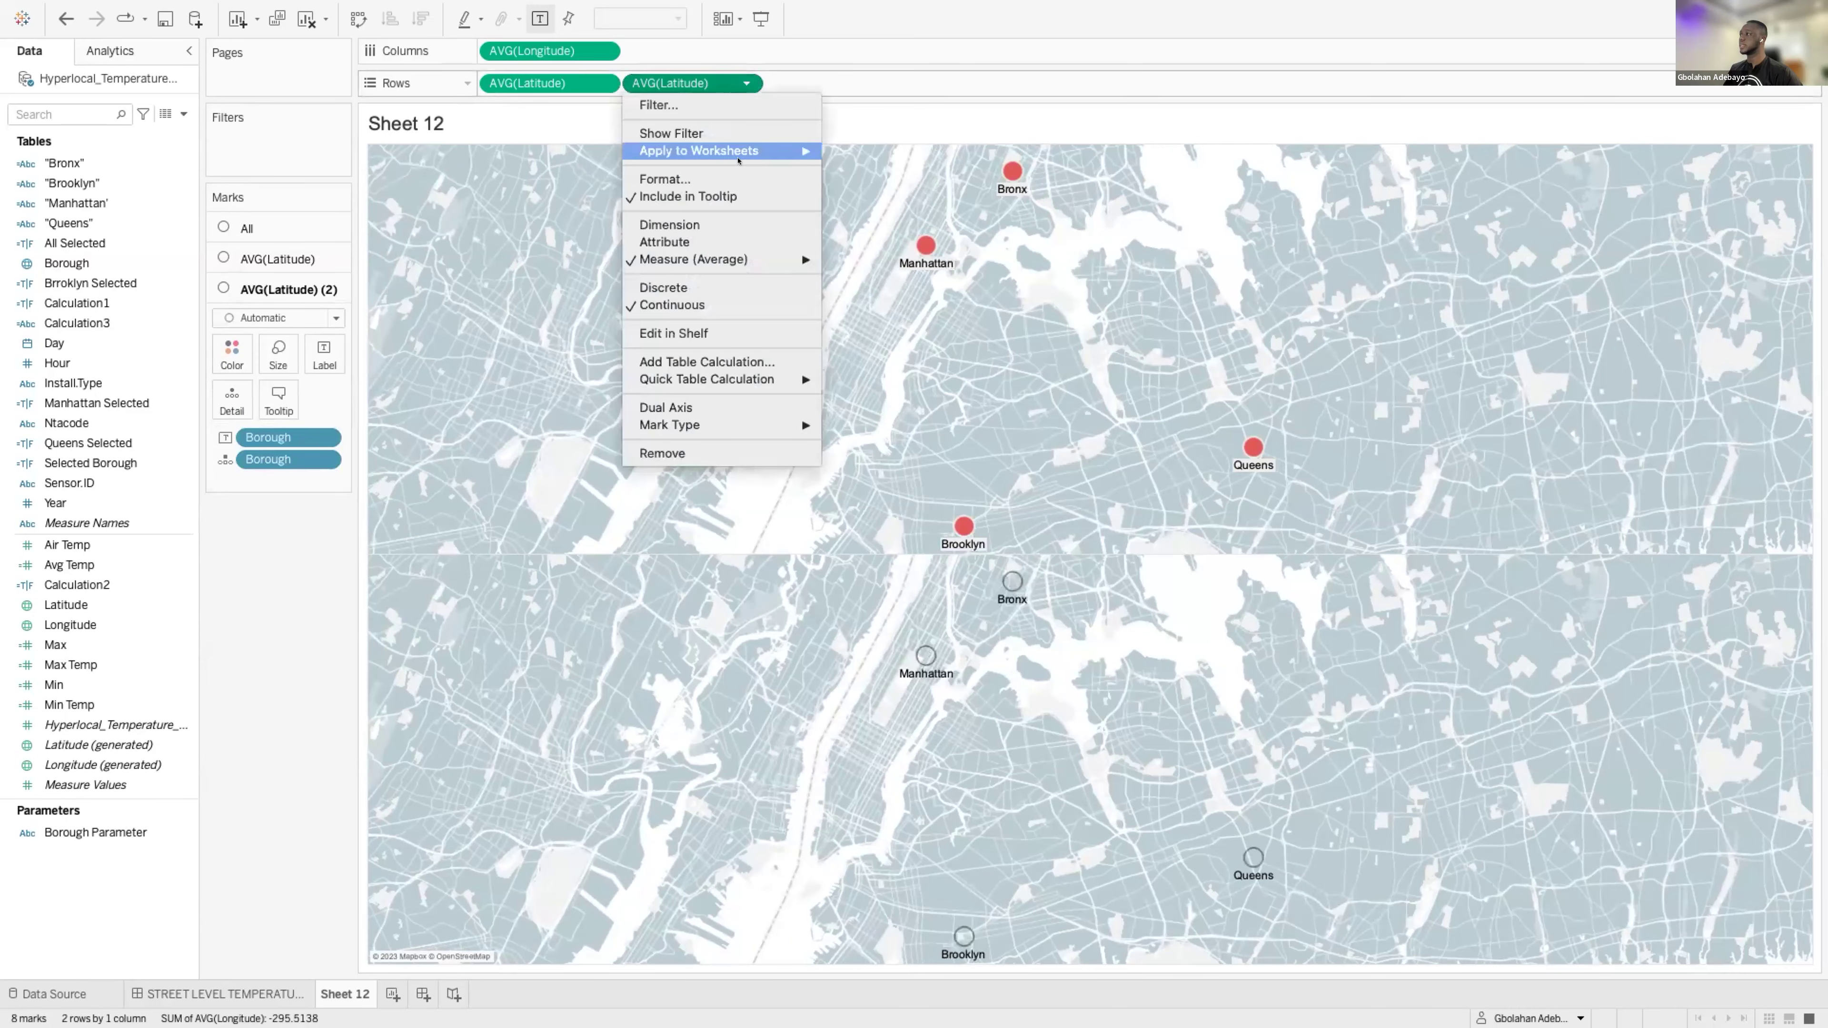
{"action": "left_click", "coordinate": [693, 405]}
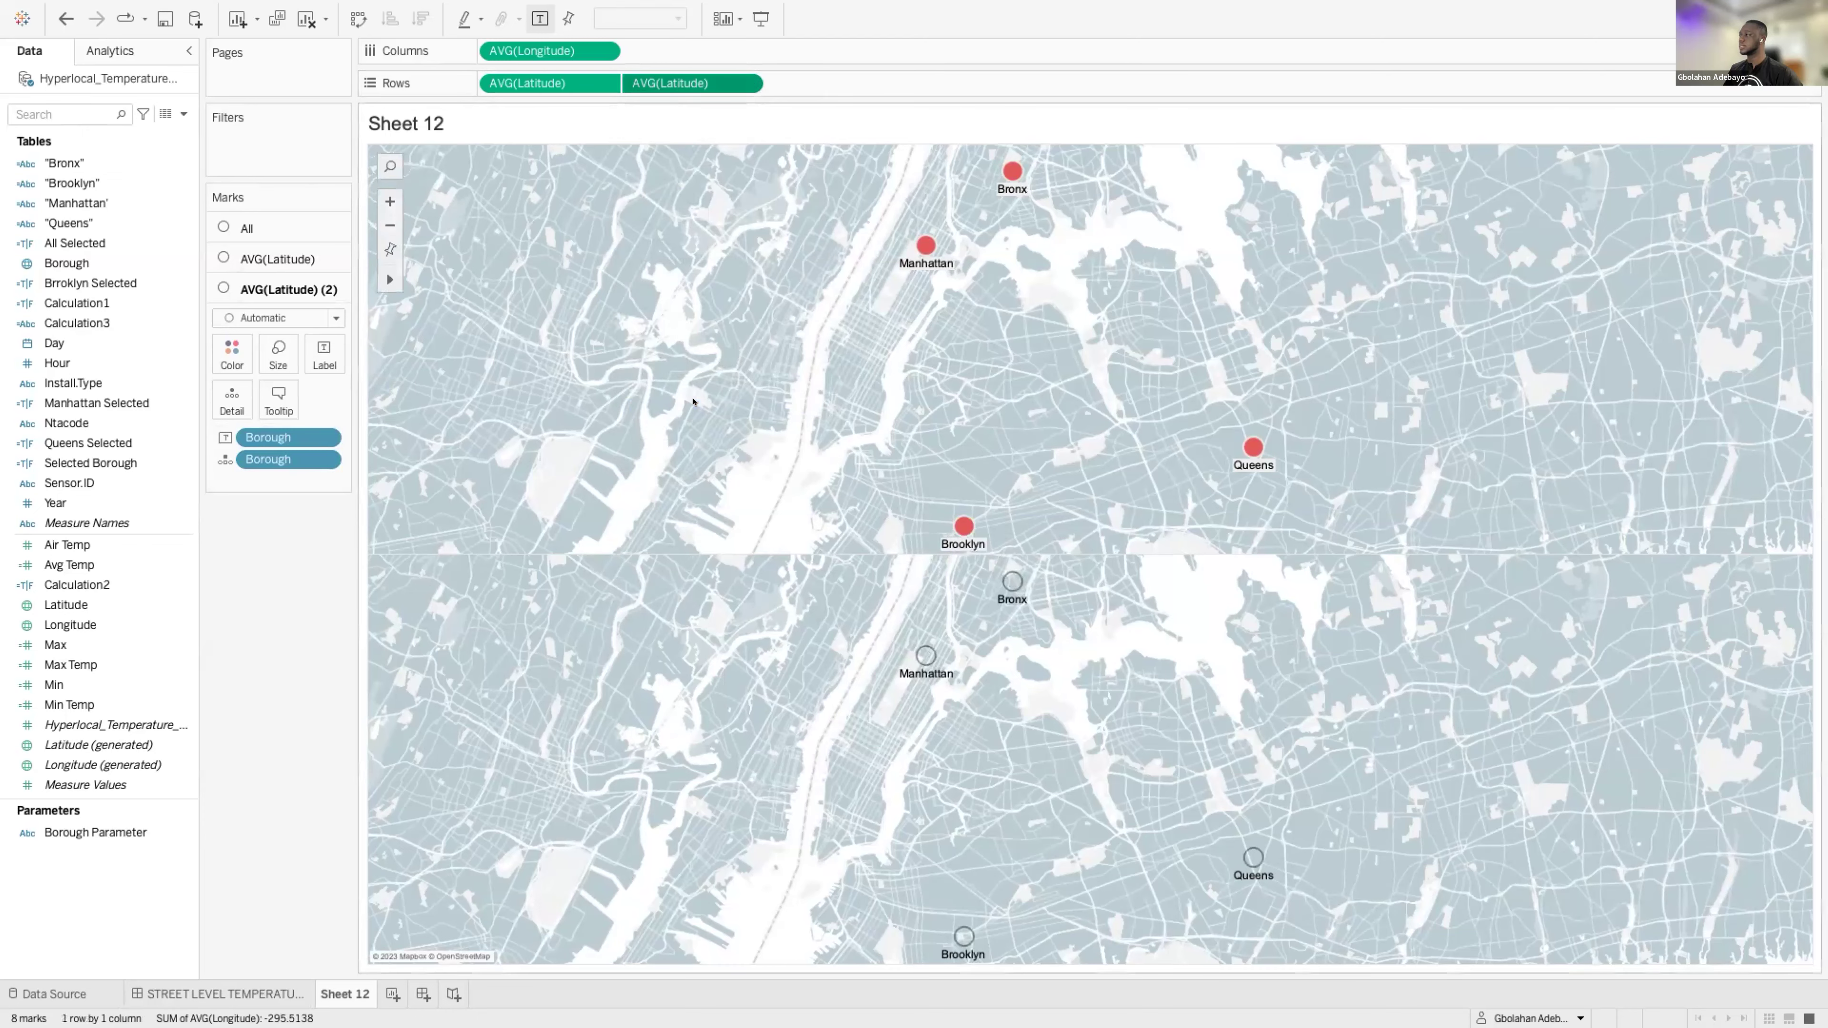
Shrink the red AVG(Latitude) marks slightly and remove the Borough label from the AVG(Latitude) (2) layer.
{"action": "left_click", "coordinate": [279, 258]}
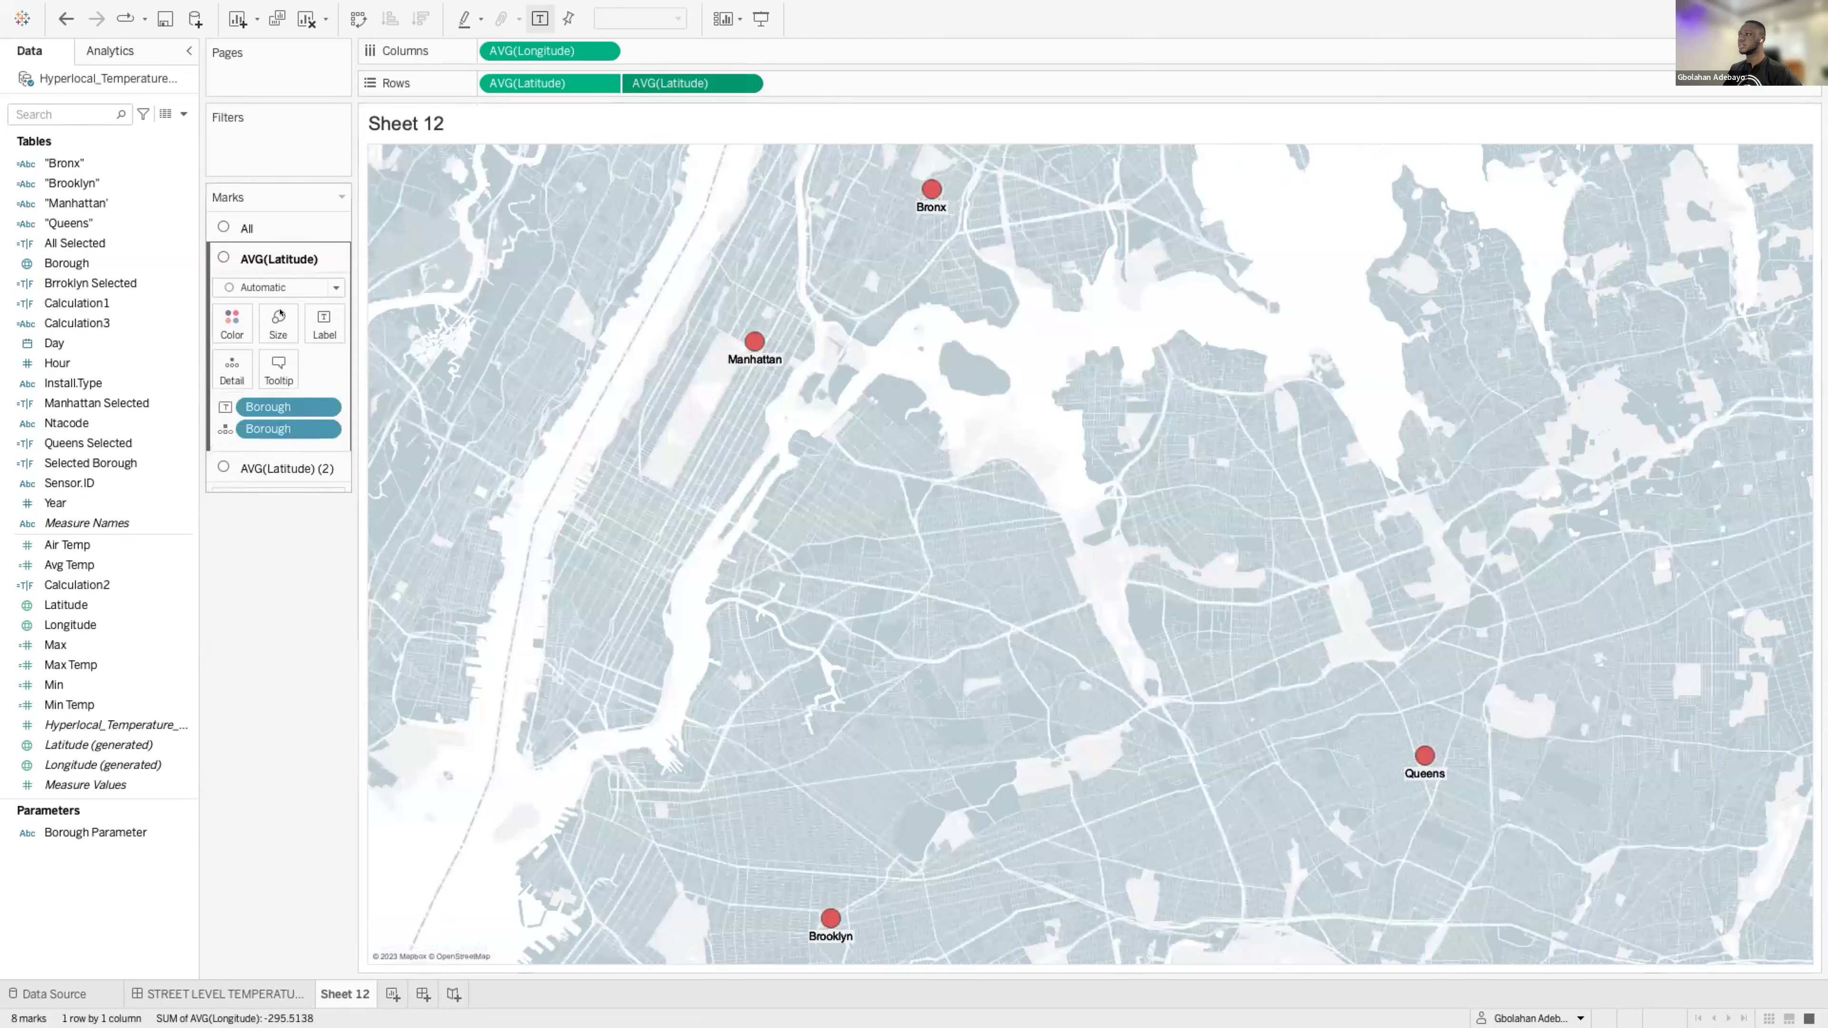
{"action": "left_click", "coordinate": [280, 321]}
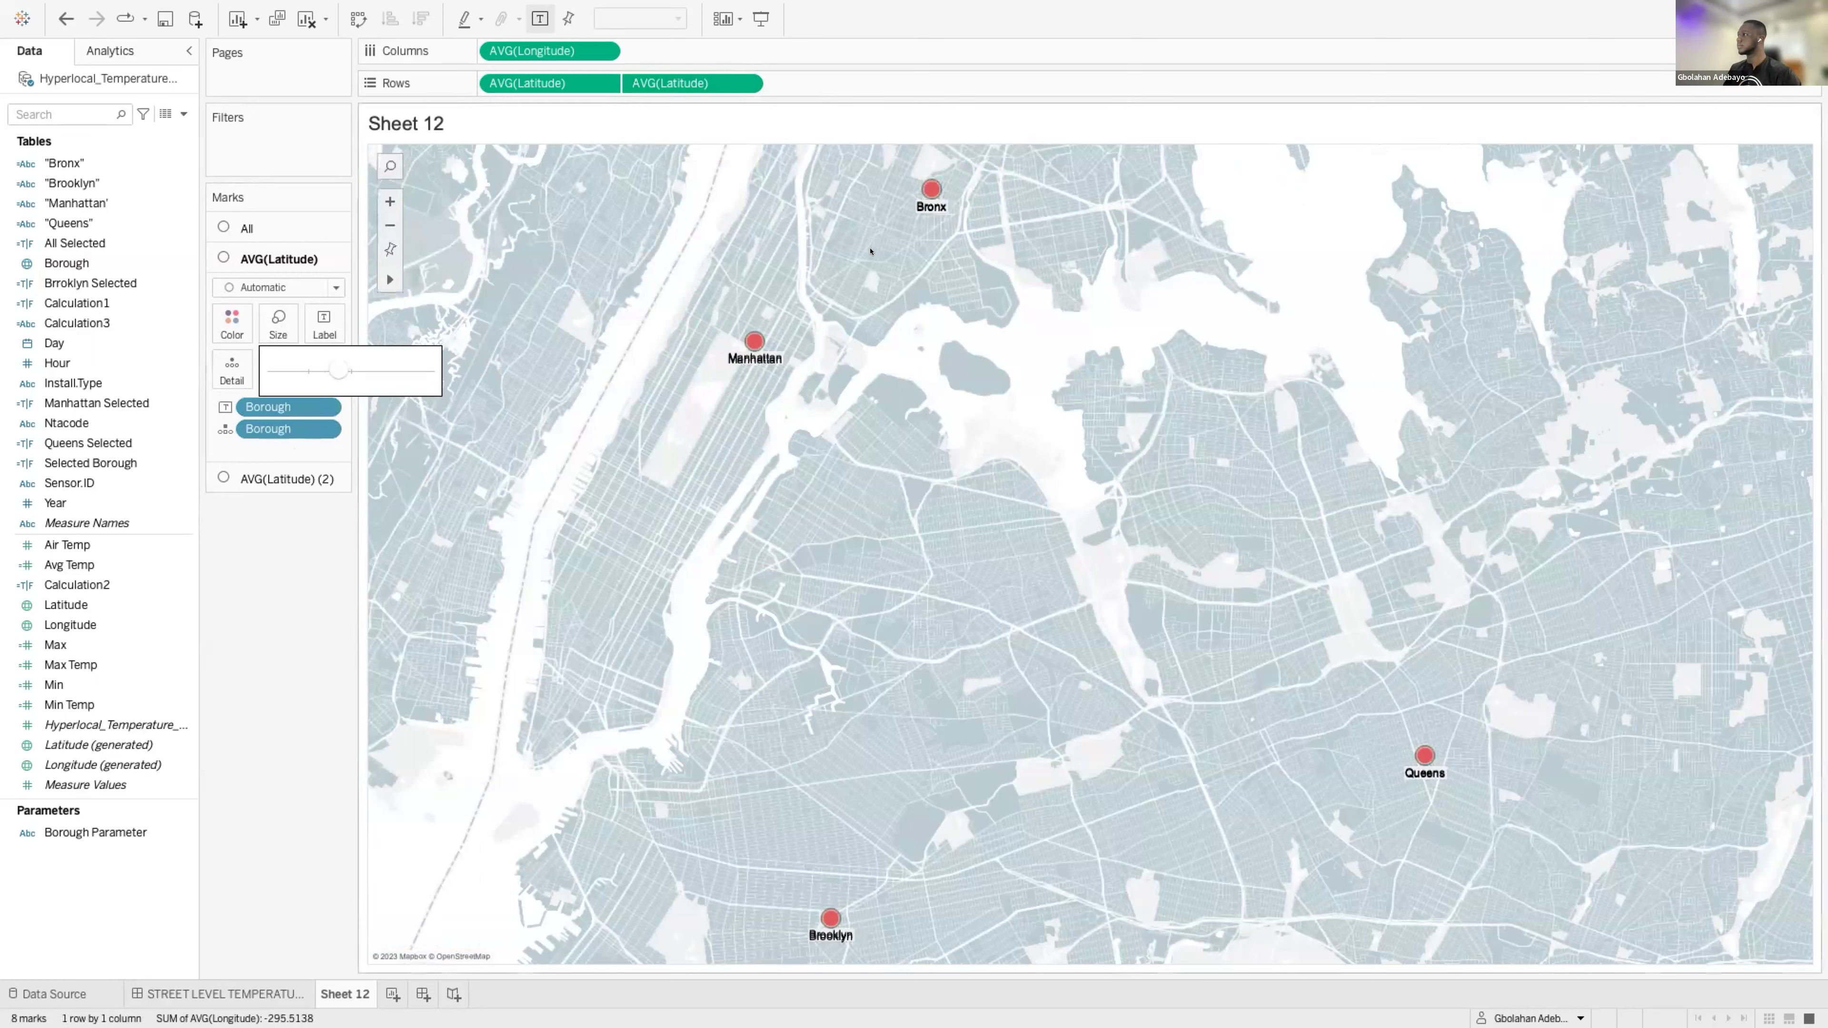
{"action": "left_click", "coordinate": [273, 478]}
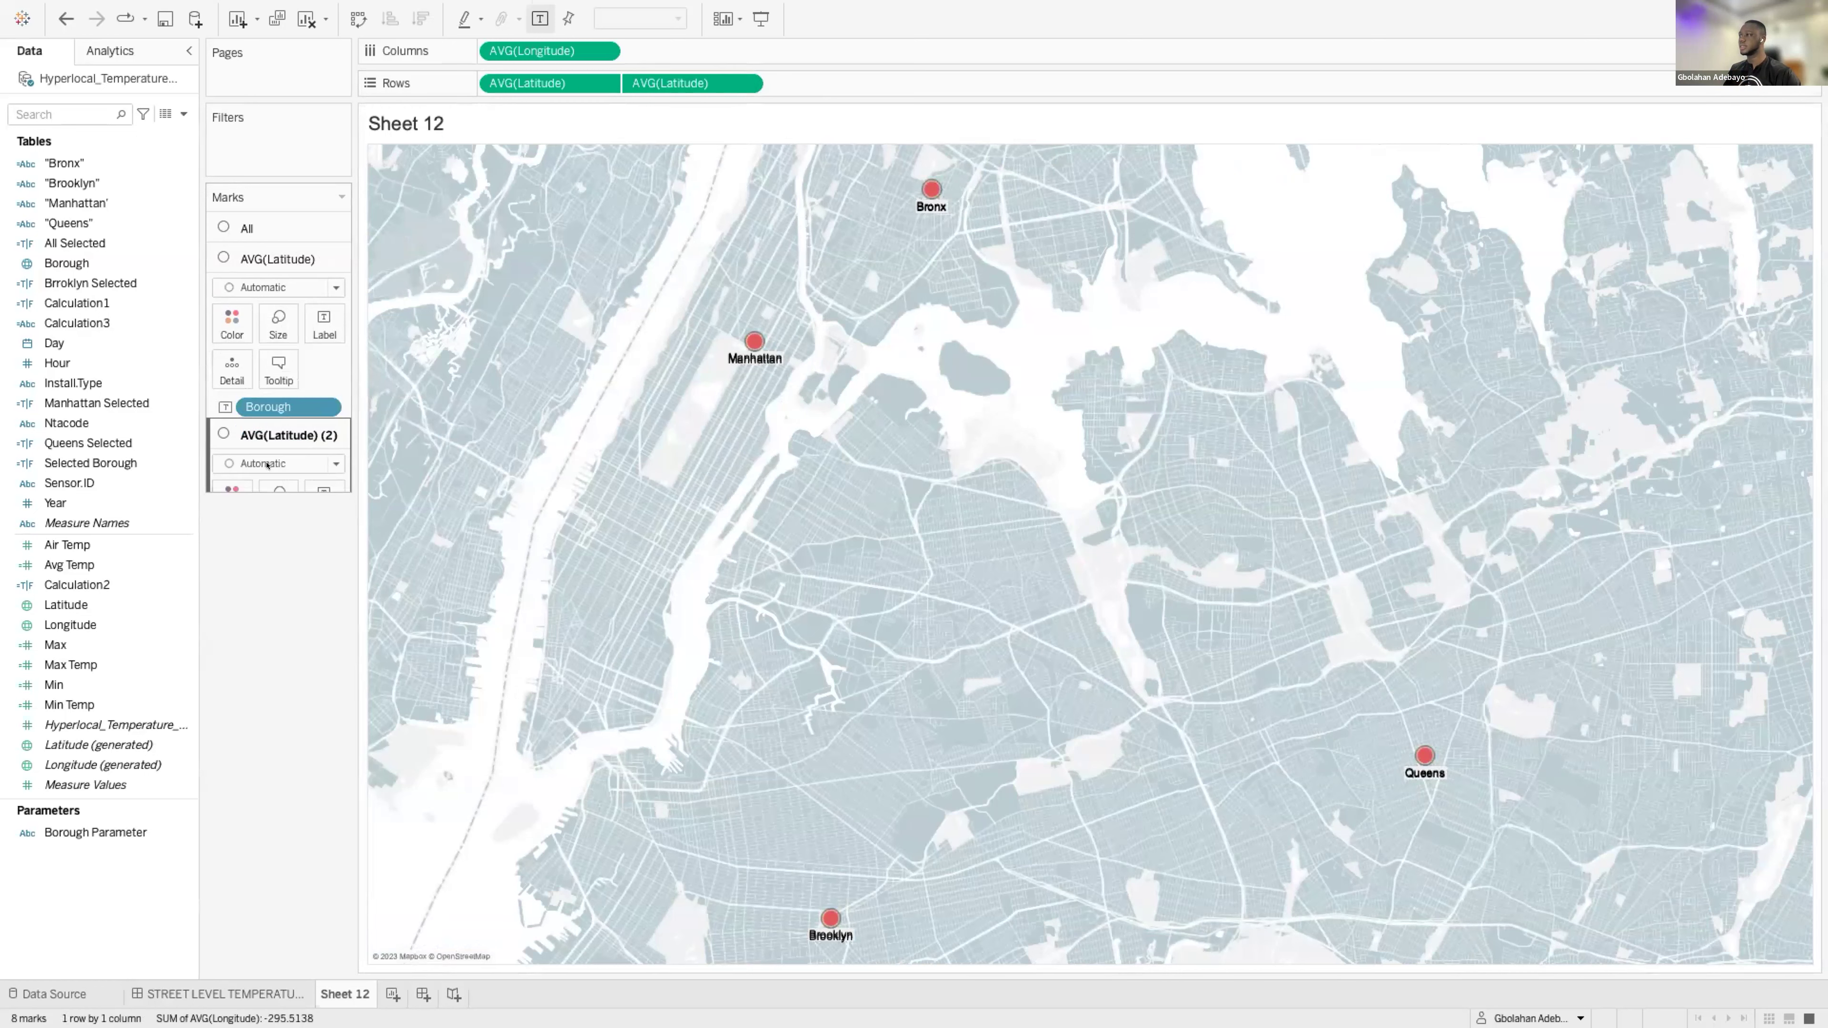
{"action": "left_click_drag", "start_coordinate": [265, 462], "coordinate": [116, 443]}
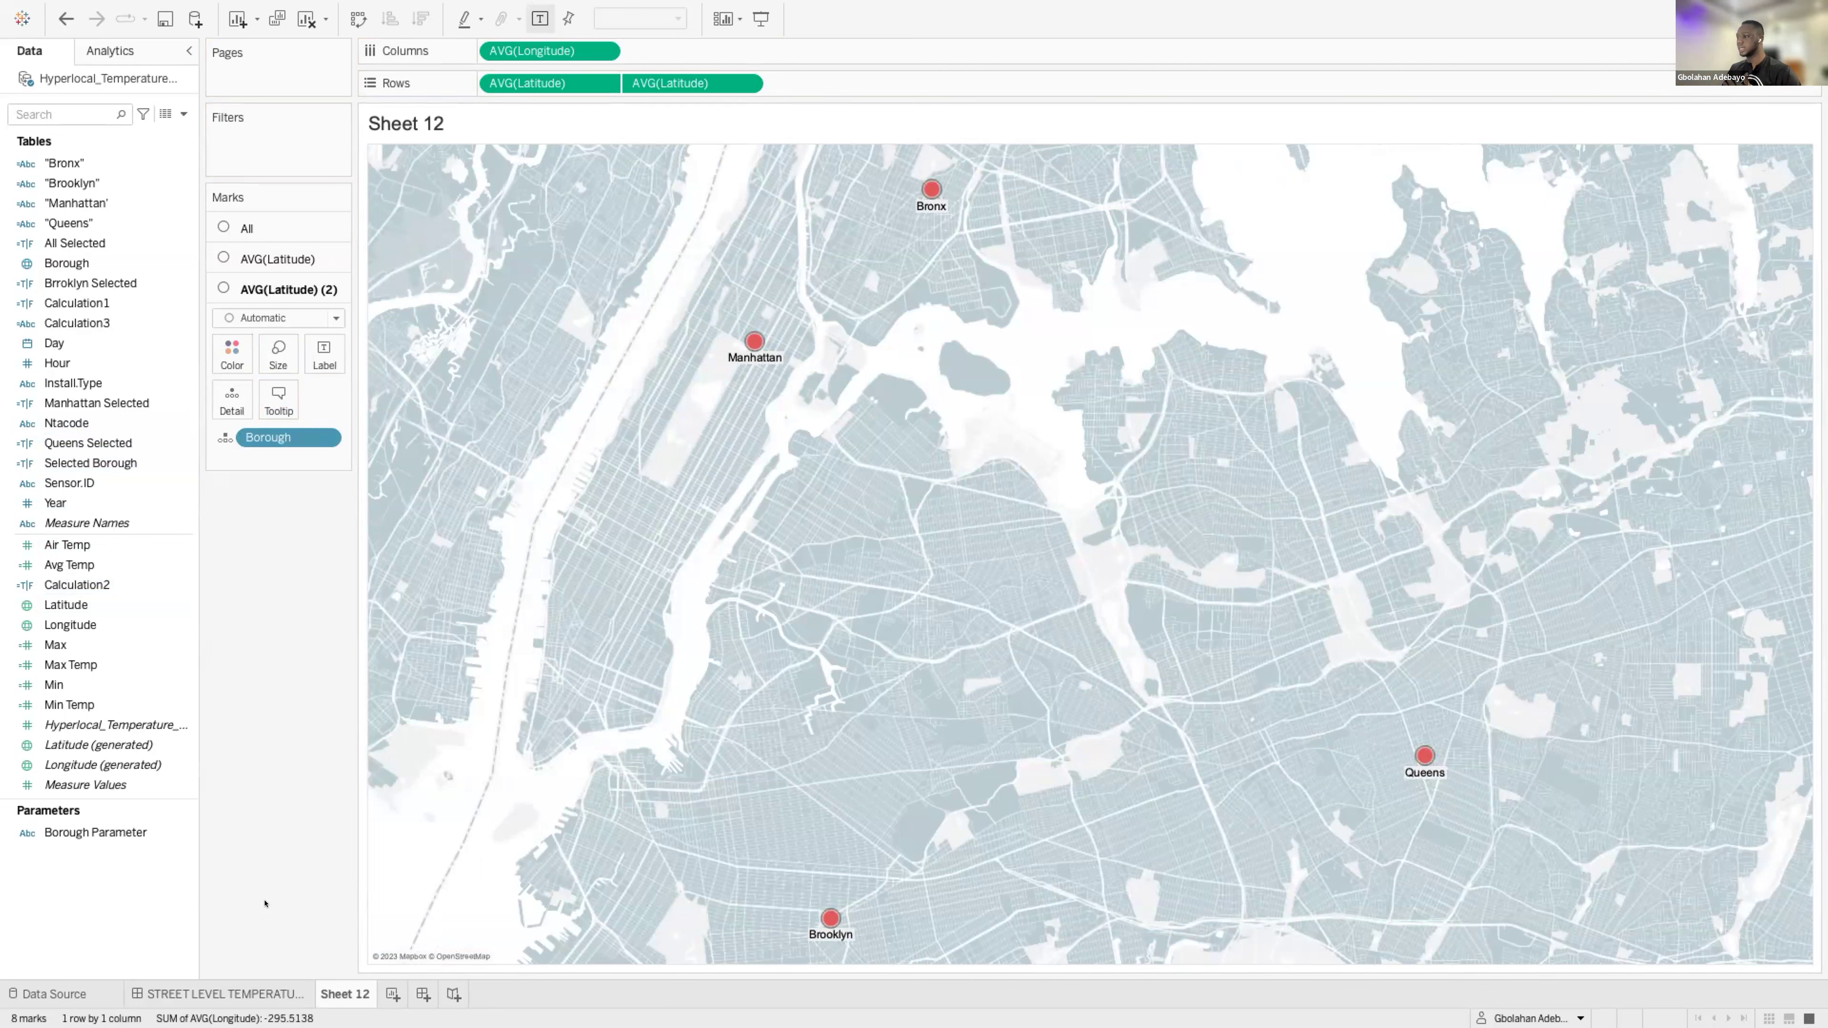
Examine the street level temperature dashboard, including the Manhattan heatmap's daily tooltips and the source sheet of its map.
{"action": "left_click", "coordinate": [256, 993]}
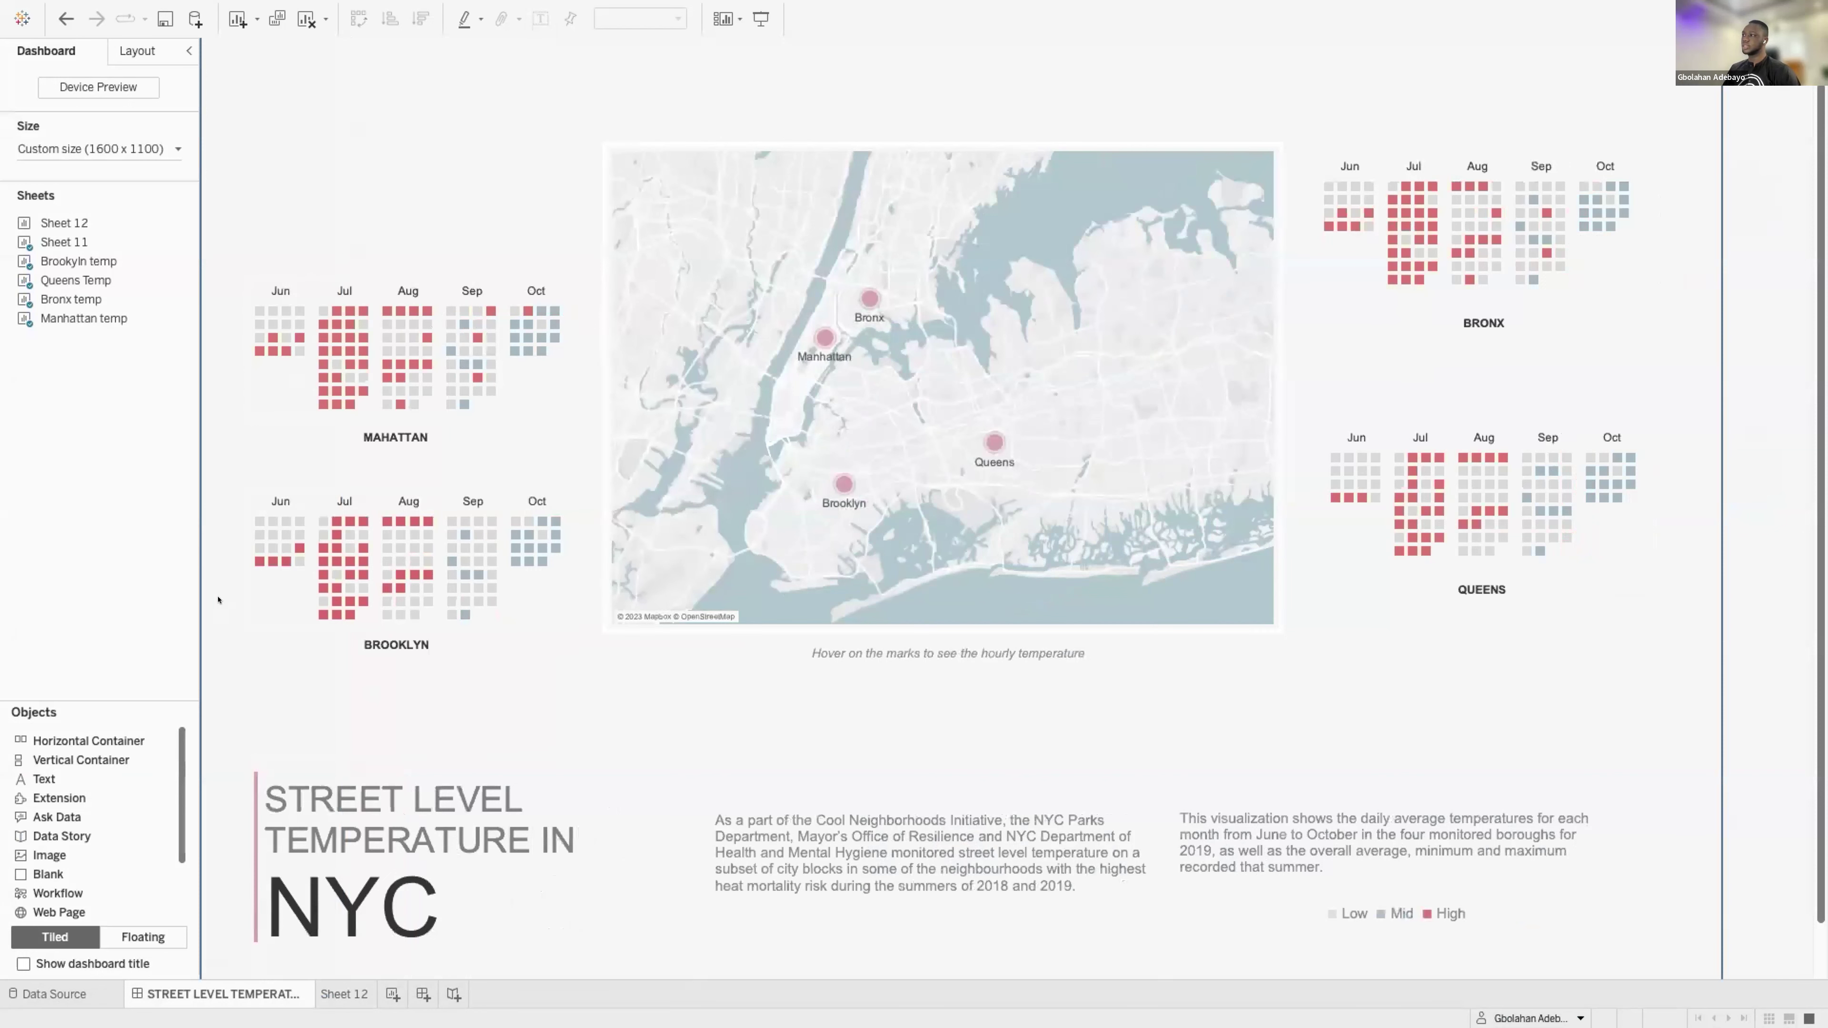
{"action": "left_click", "coordinate": [291, 373]}
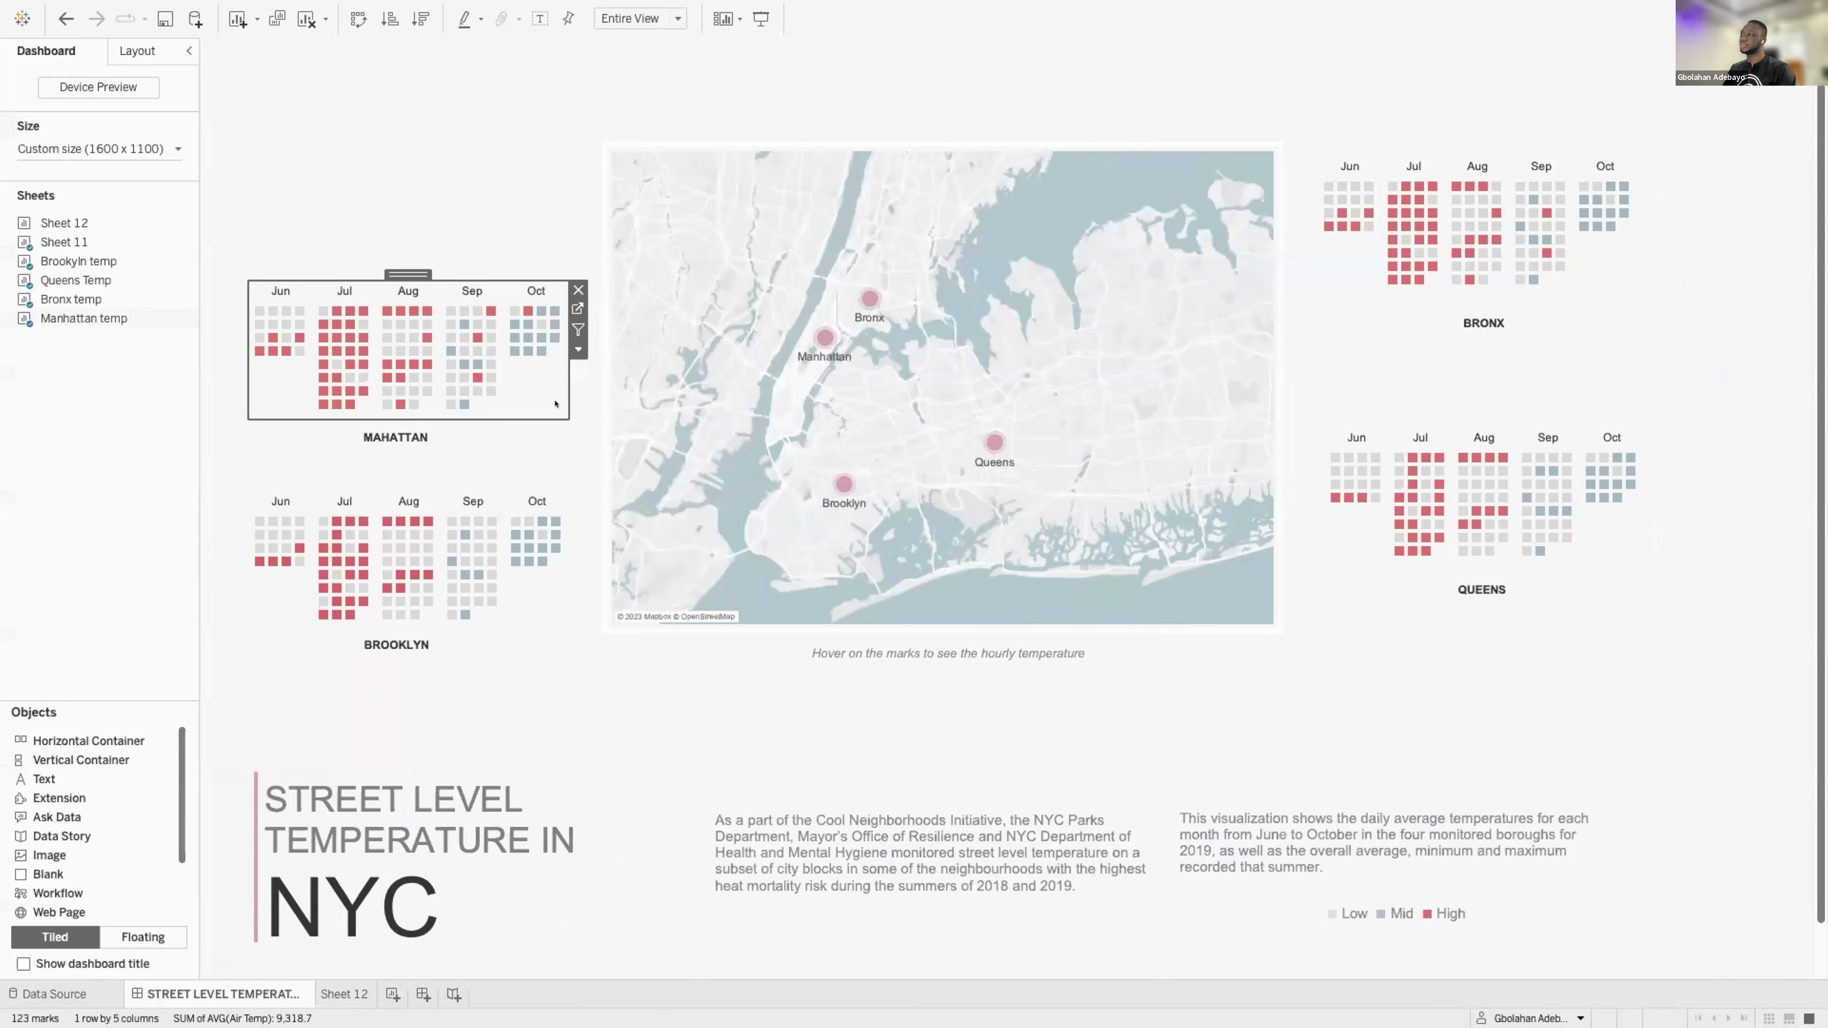
{"action": "mouse_move", "coordinate": [419, 360]}
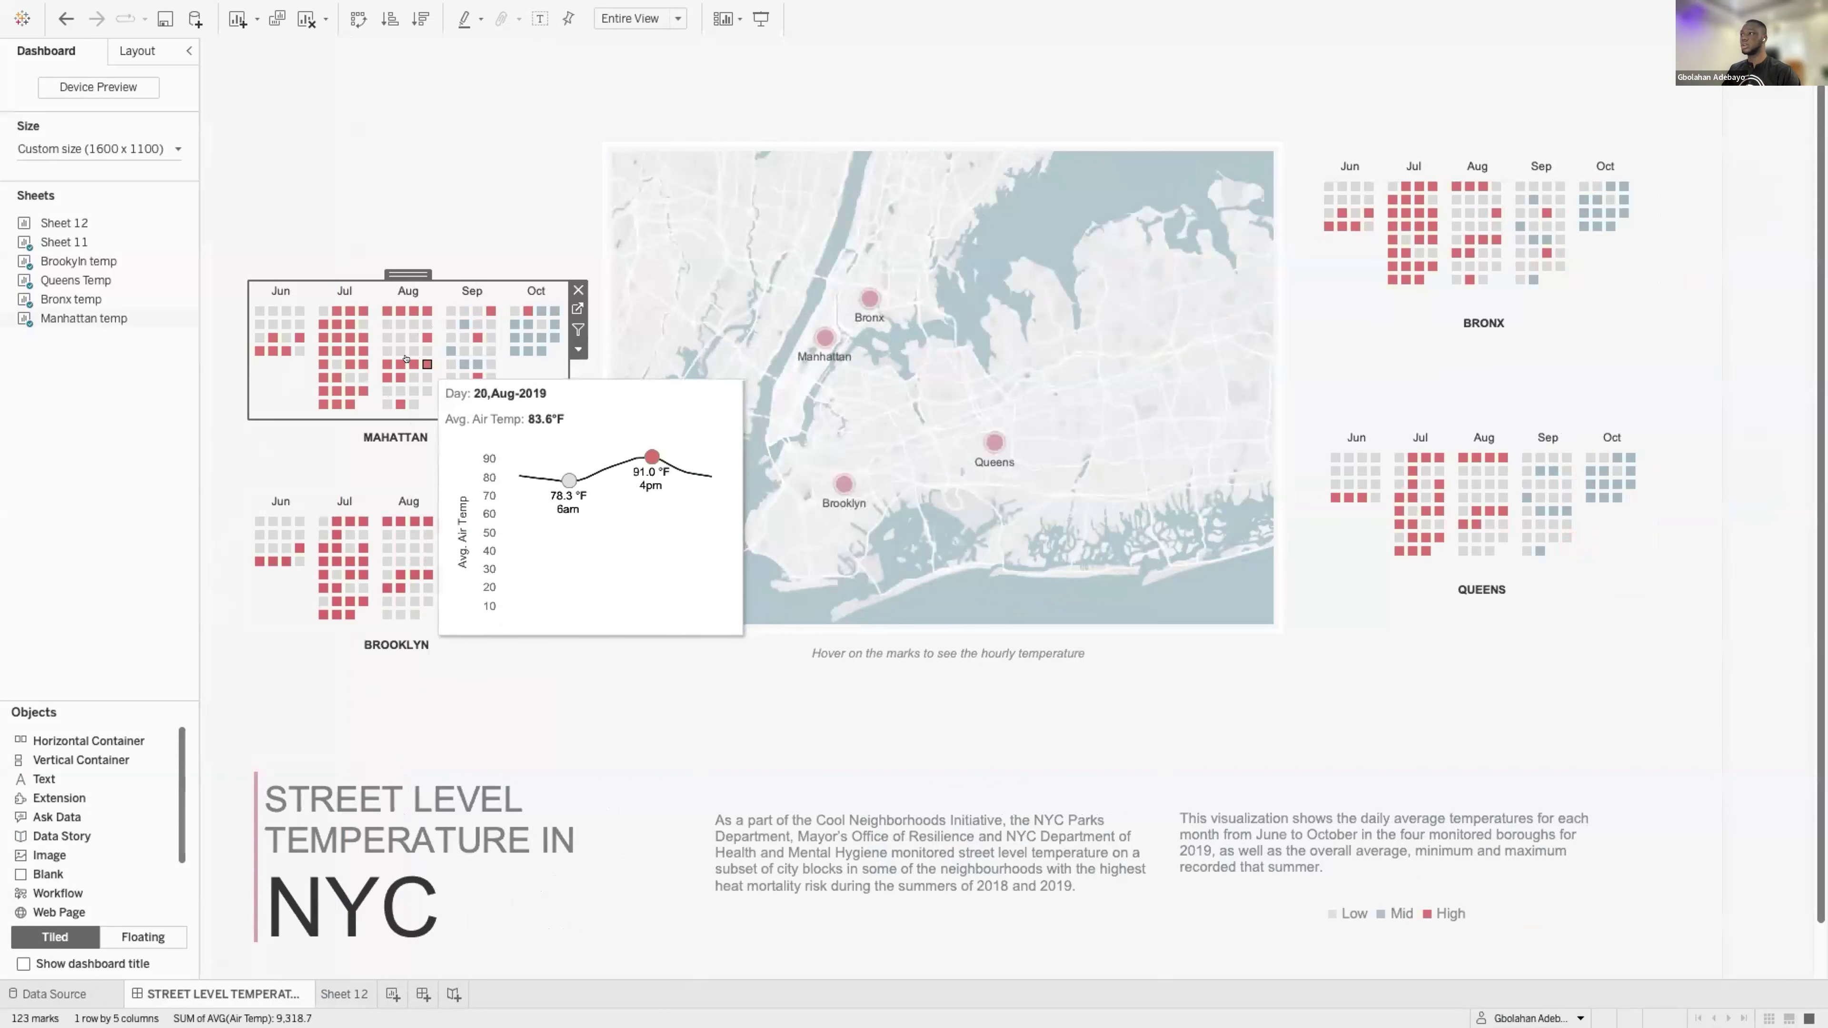
{"action": "mouse_move", "coordinate": [271, 328]}
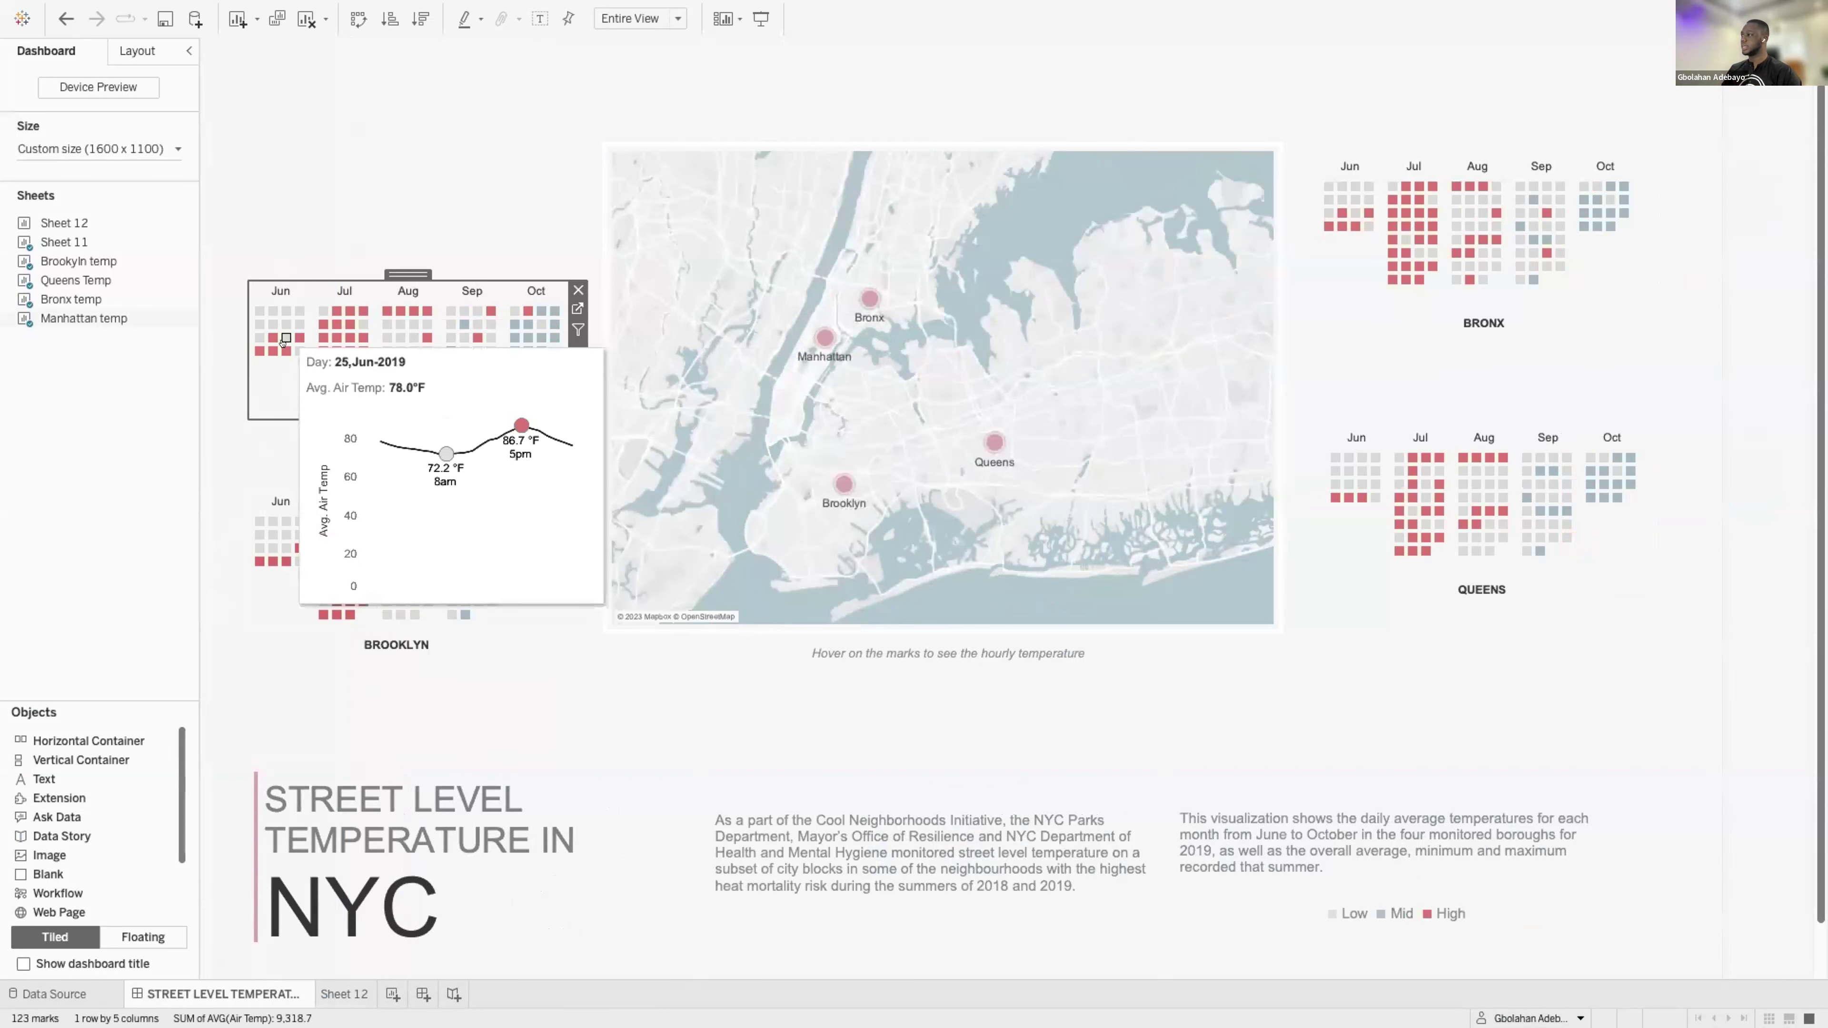
{"action": "left_click", "coordinate": [1252, 194]}
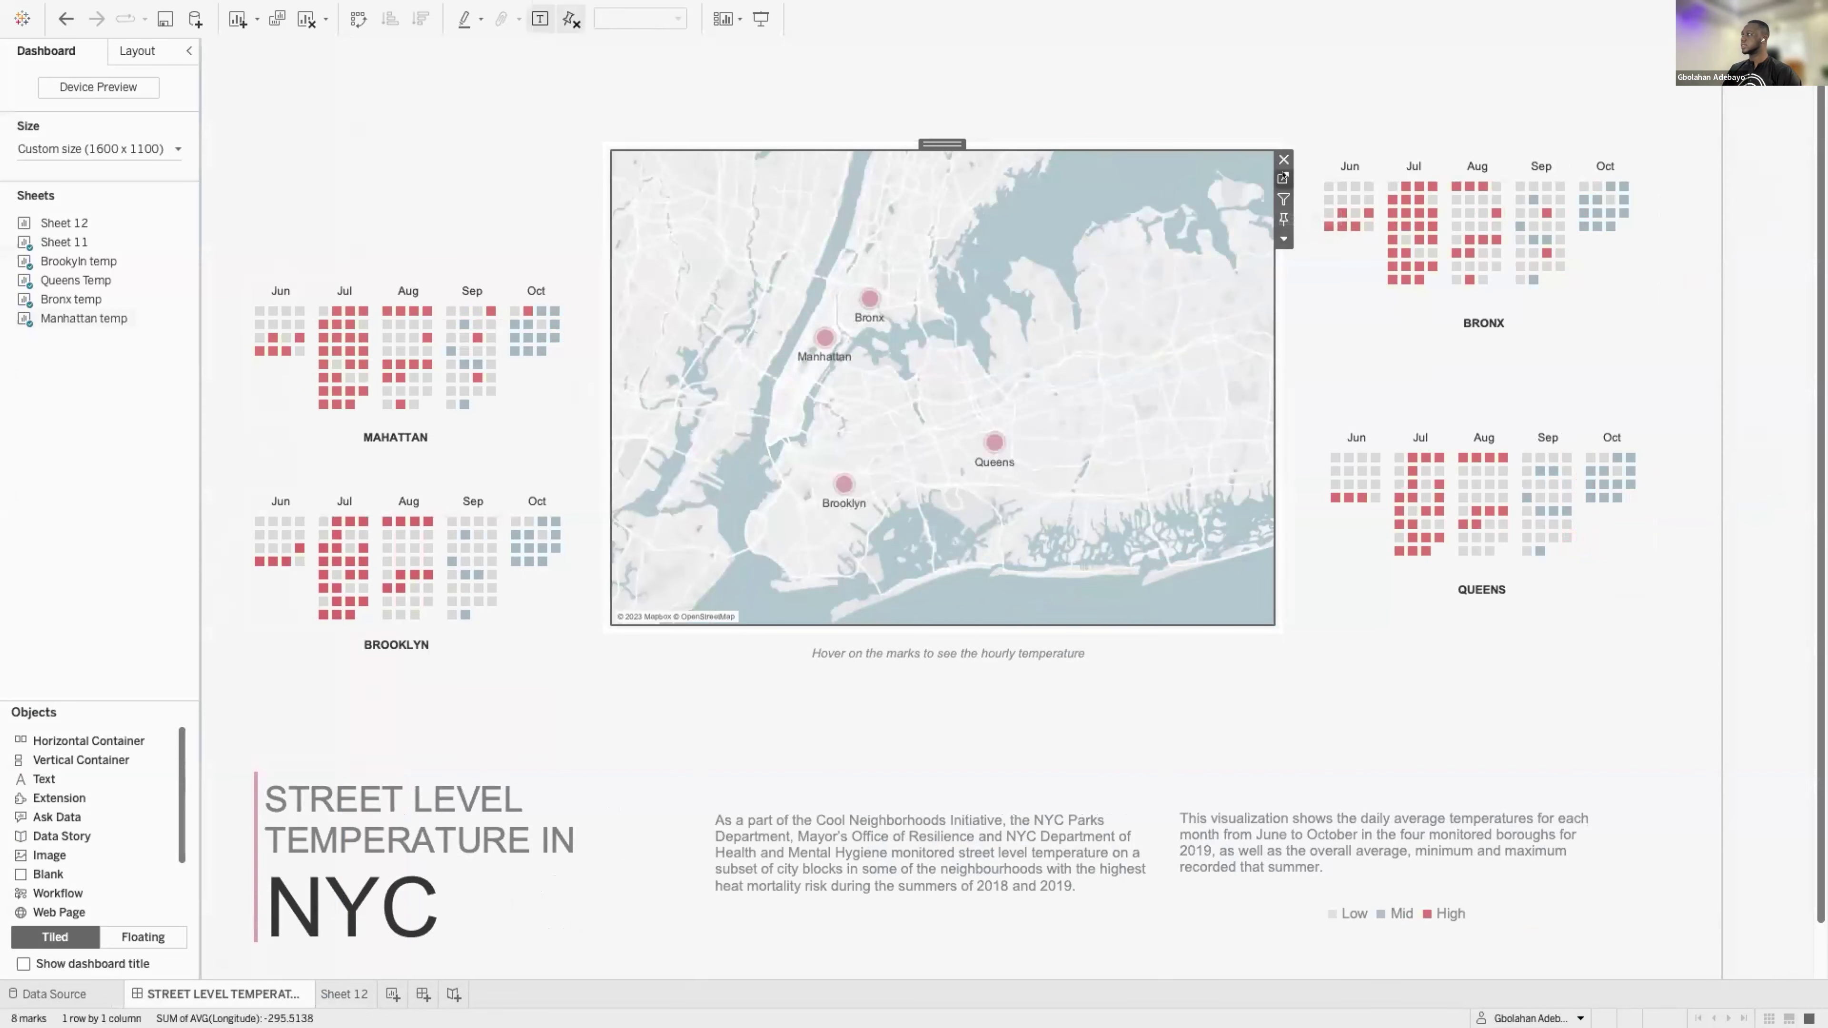
{"action": "left_click", "coordinate": [1282, 178]}
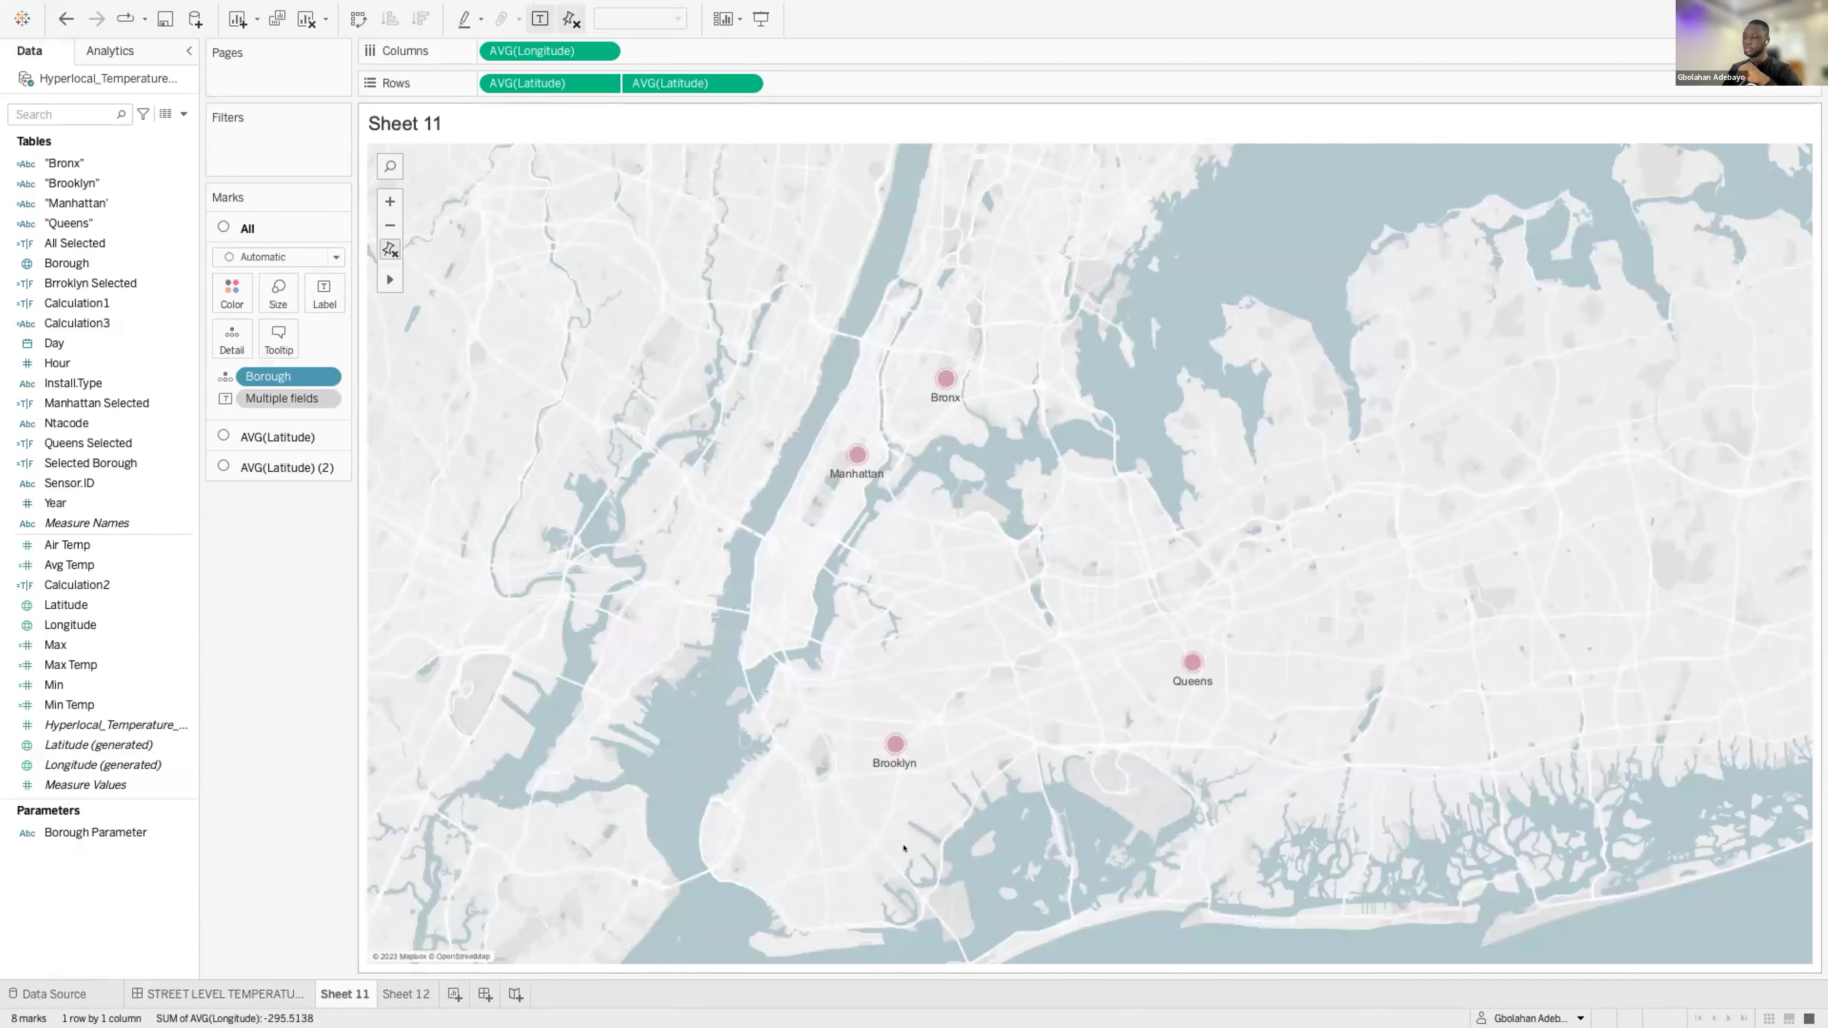
{"action": "left_click", "coordinate": [252, 988]}
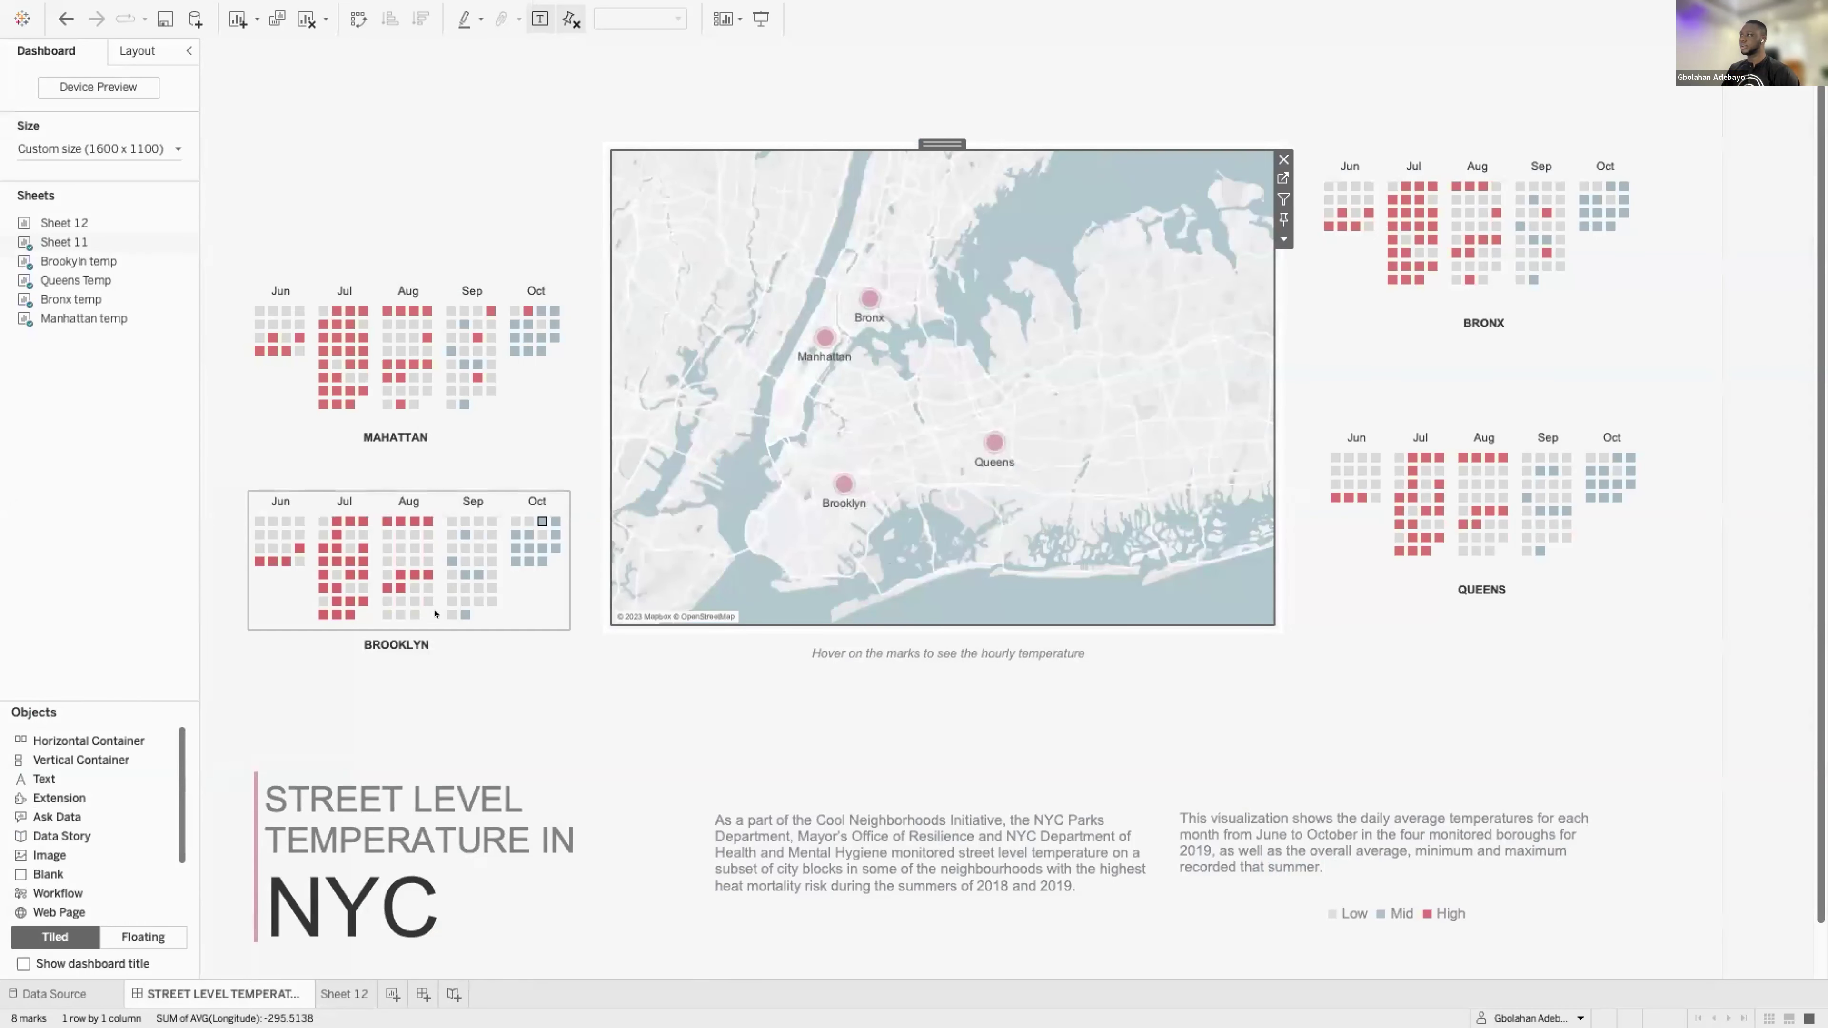
{"action": "scroll", "coordinate": [935, 576], "scroll_direction": "down", "scroll_amount": 1}
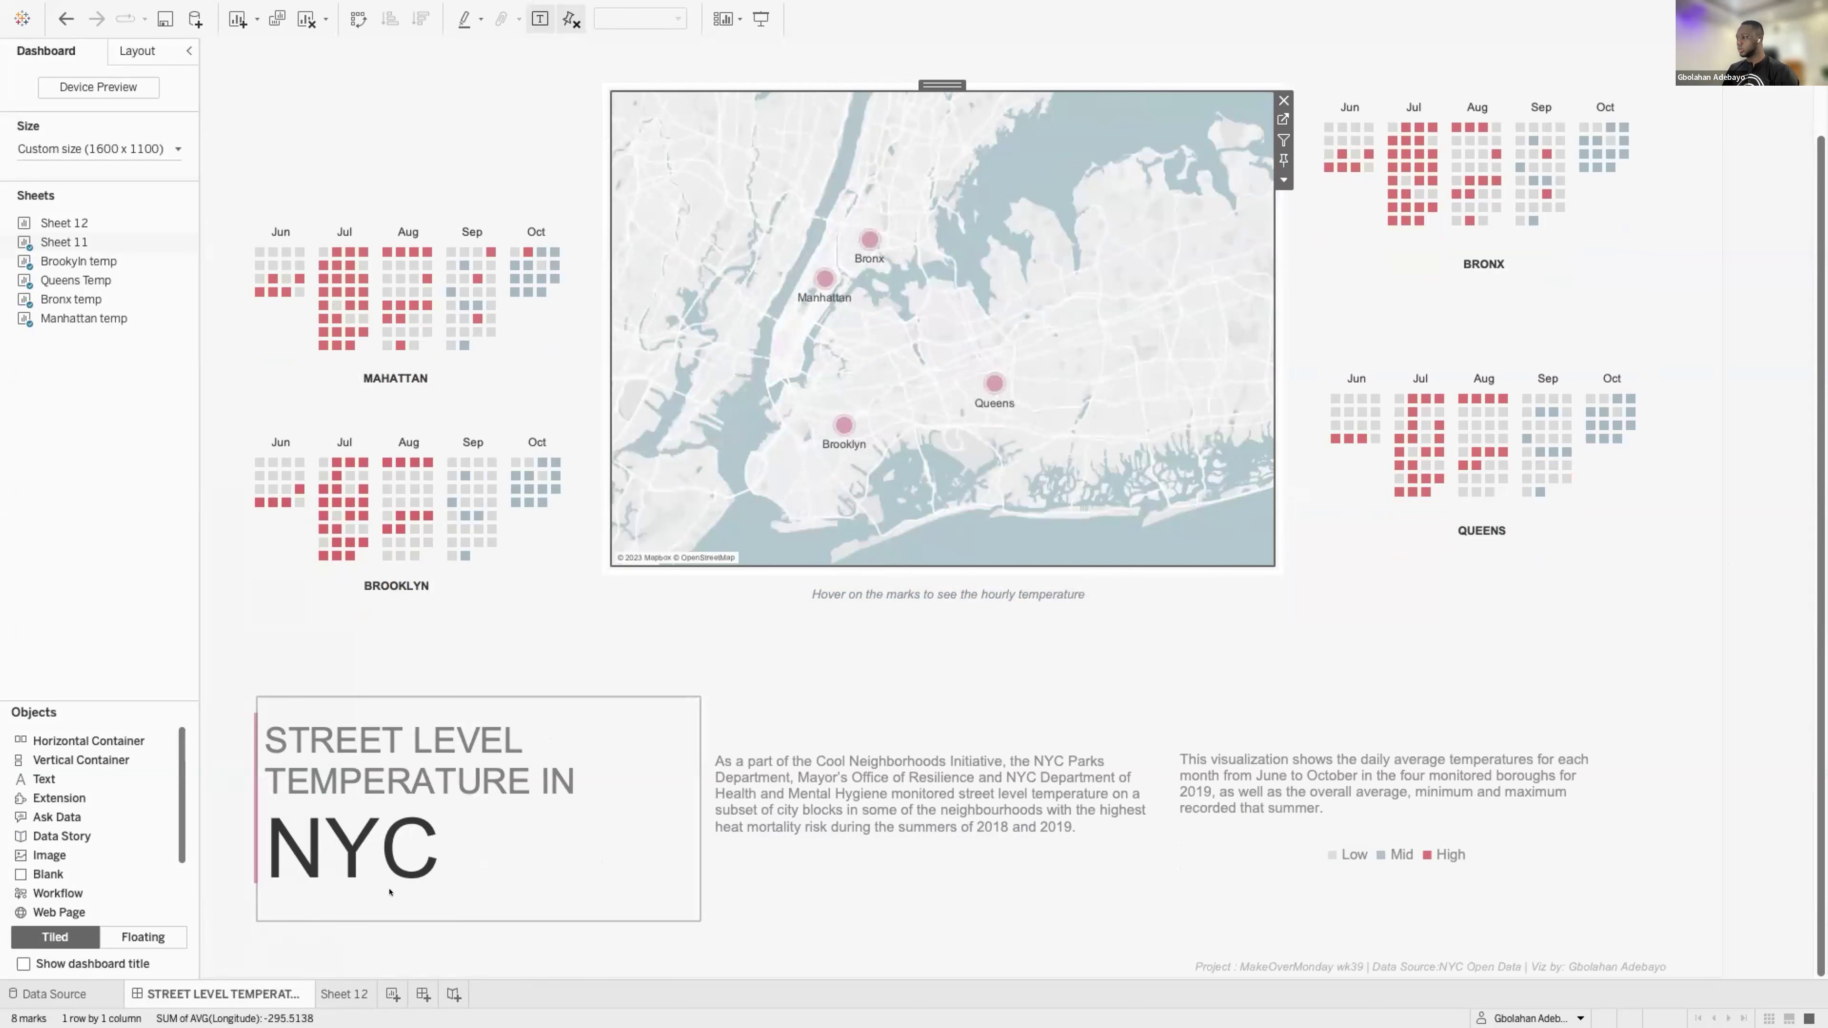
Switch to Finder and view the Lighthouses, My hood, NYC Buildings and Singapore National Day 2020 images in the MapBox Visualizations folder full screen.
{"action": "mouse_move", "coordinate": [394, 1015]}
{"action": "left_click", "coordinate": [79, 979]}
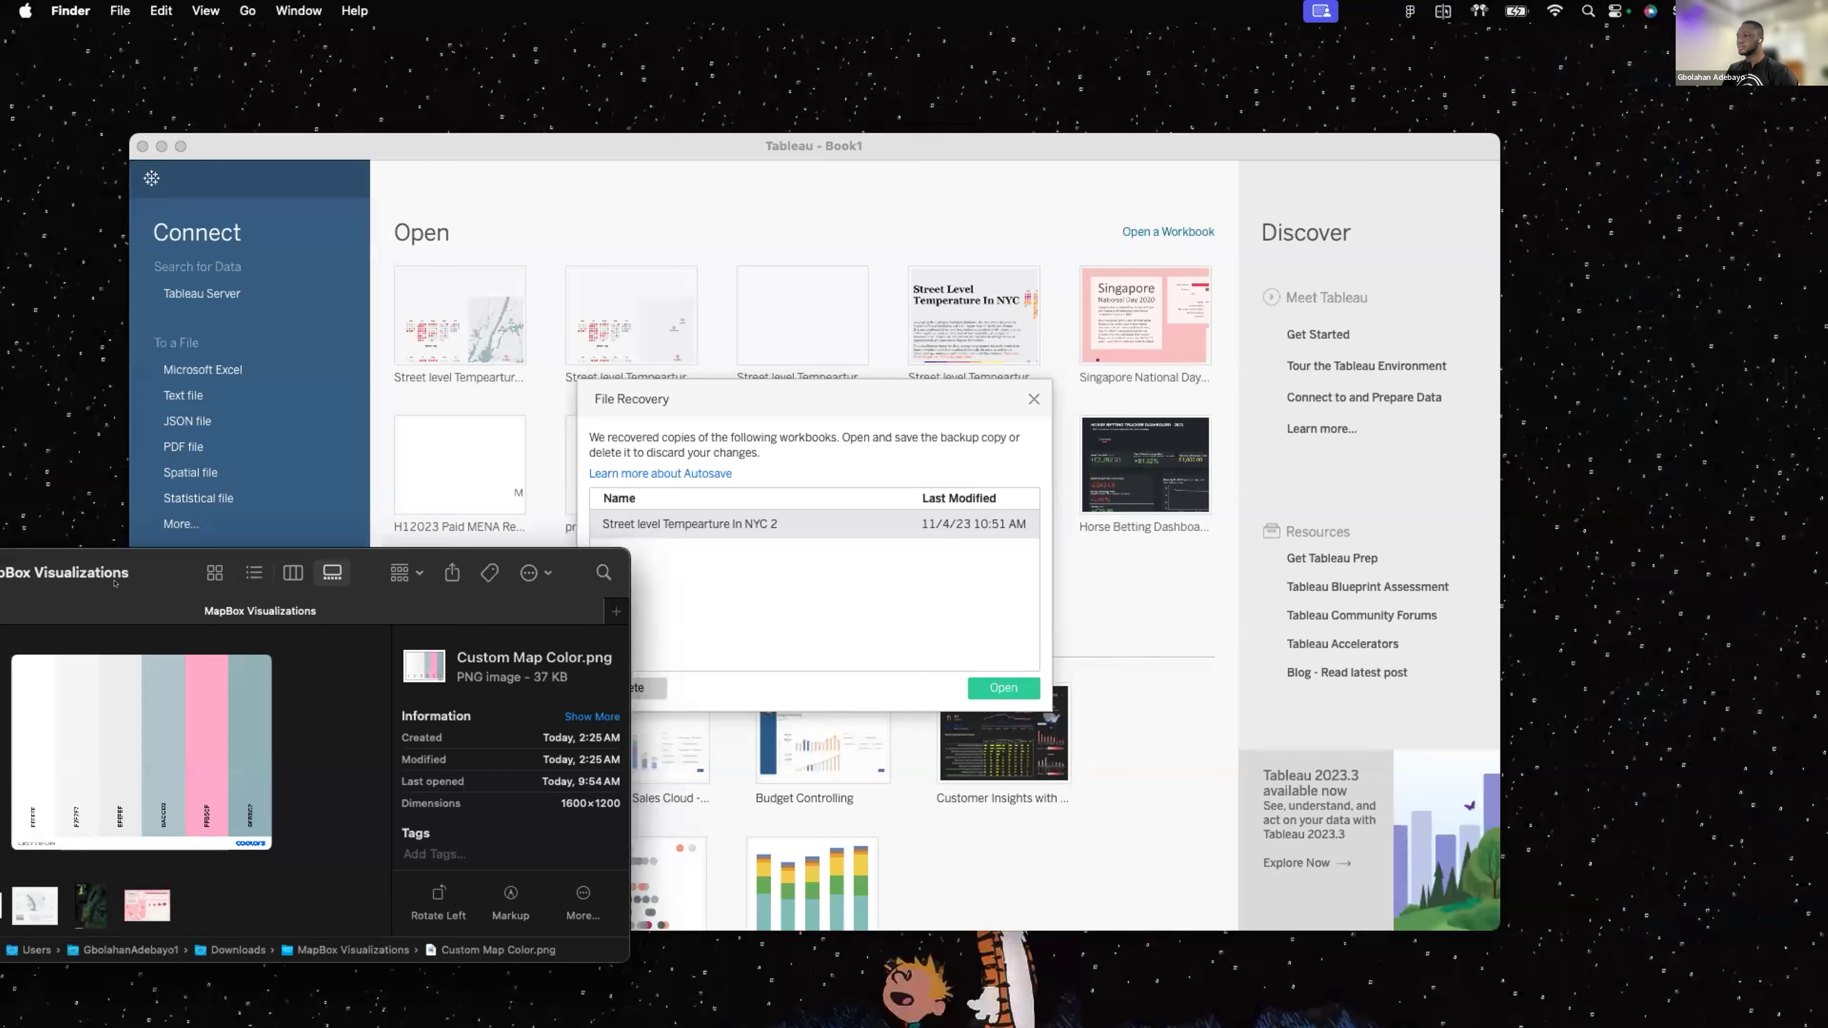
{"action": "double_click", "coordinate": [413, 601]}
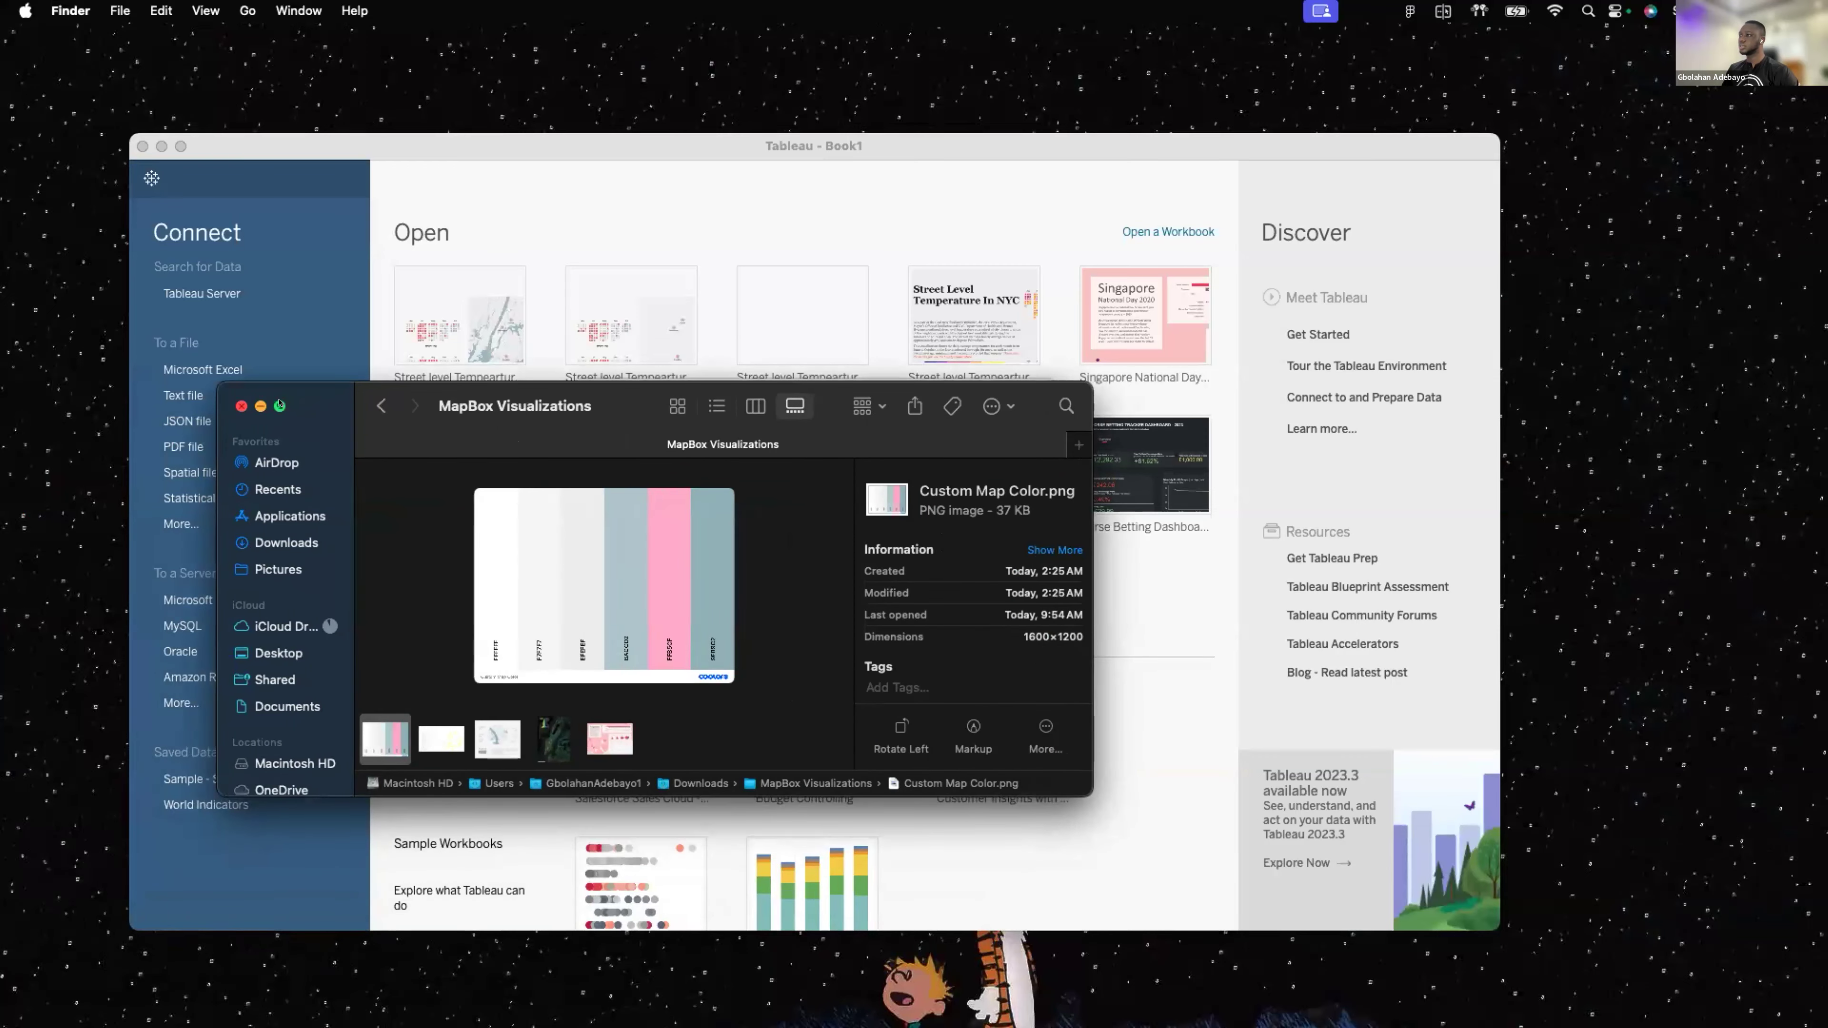
{"action": "left_click", "coordinate": [280, 404]}
{"action": "left_click", "coordinate": [217, 967]}
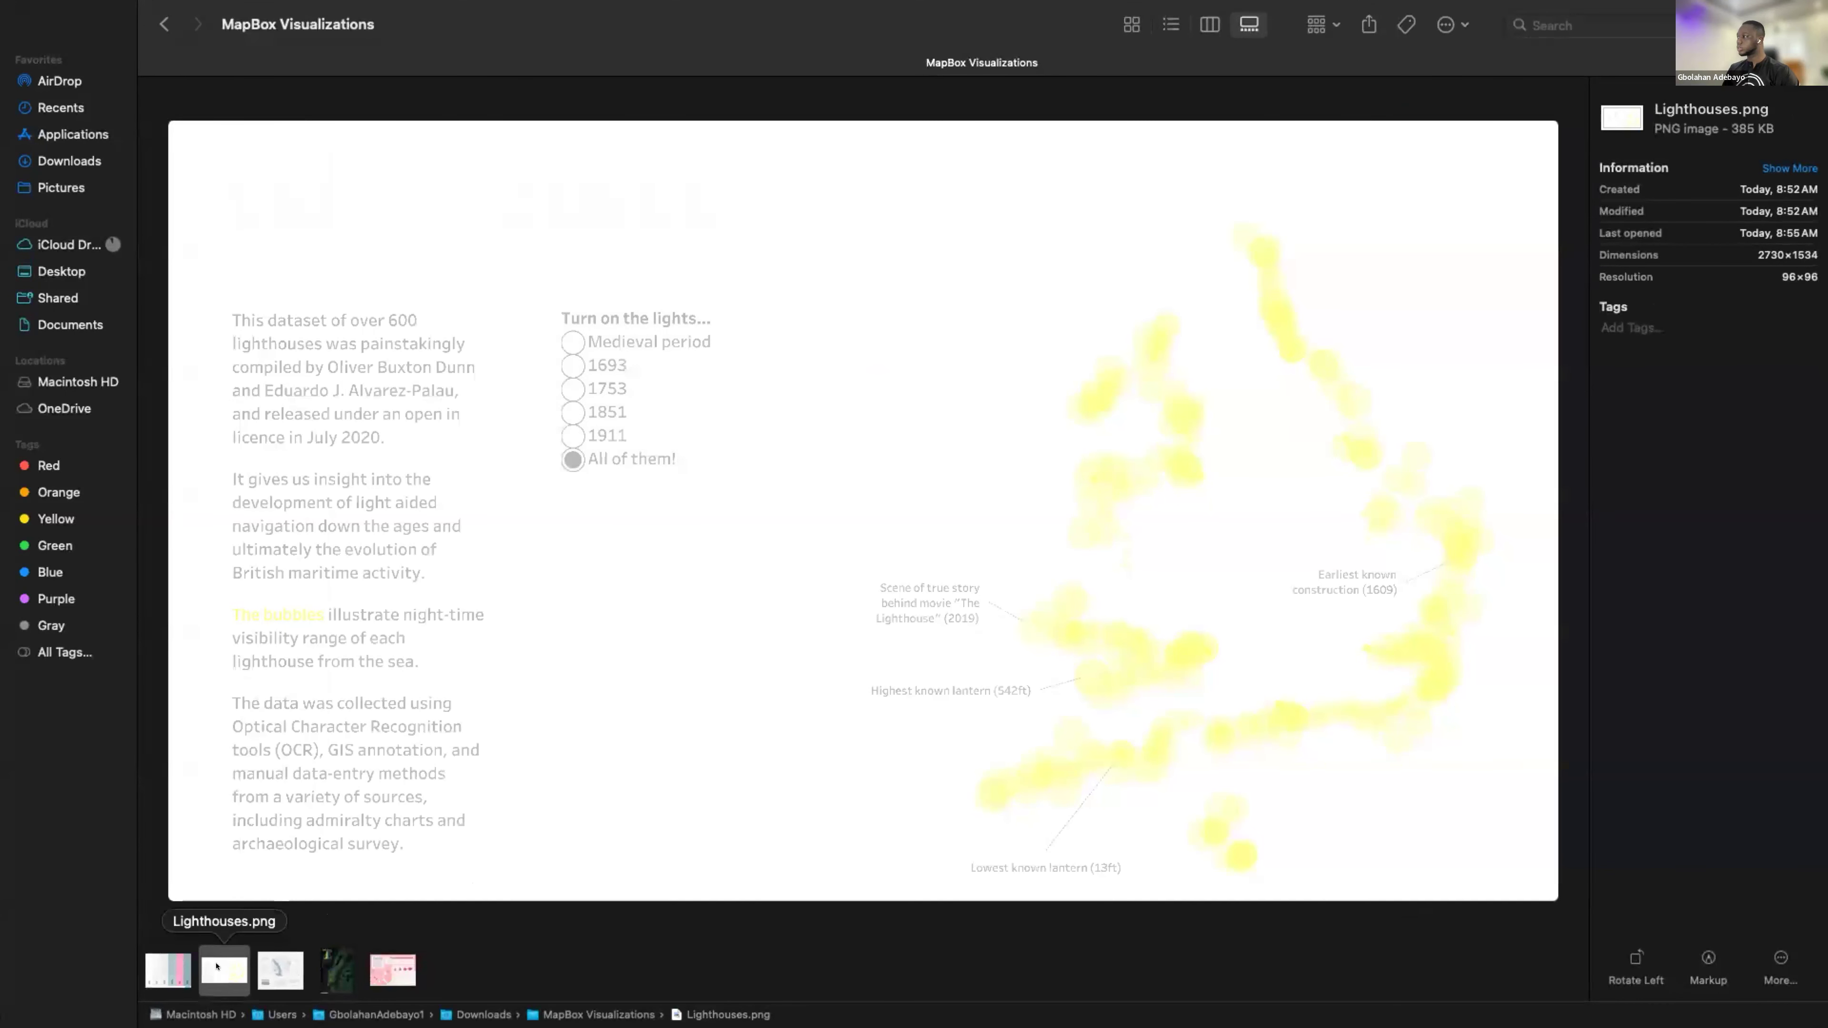
{"action": "key", "text": "Right"}
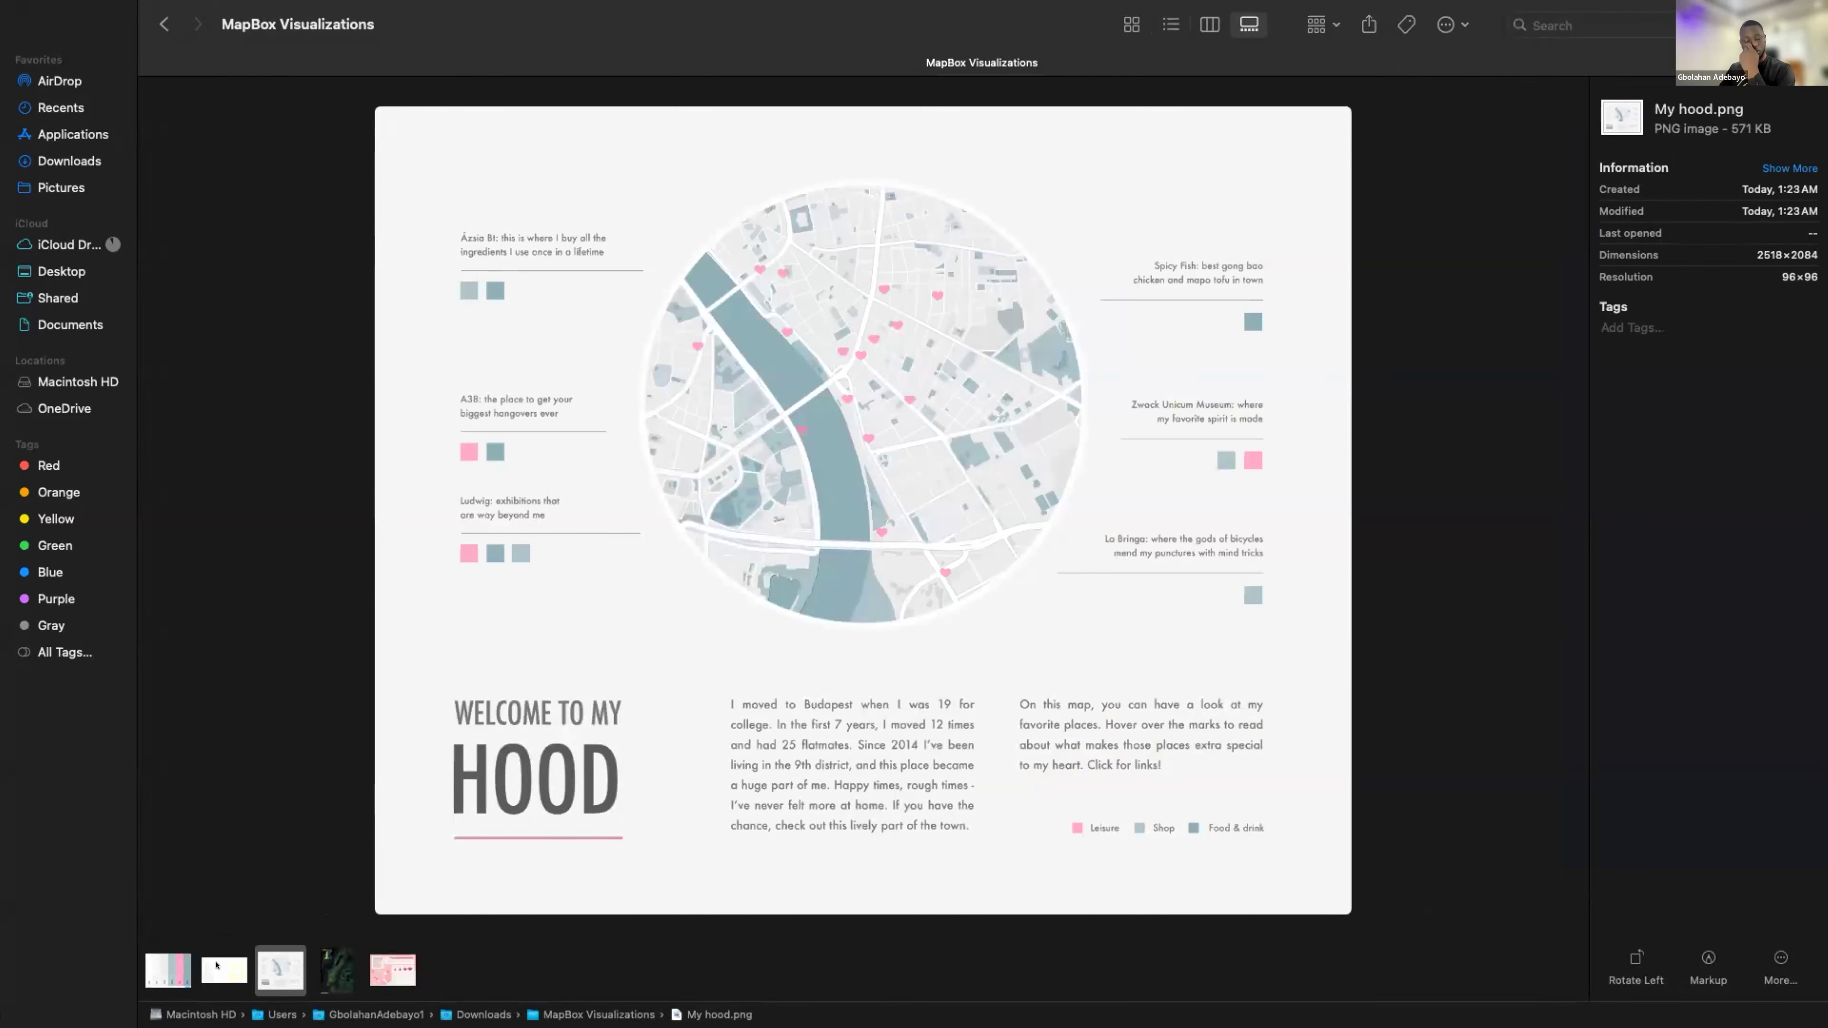
{"action": "key", "text": "Right"}
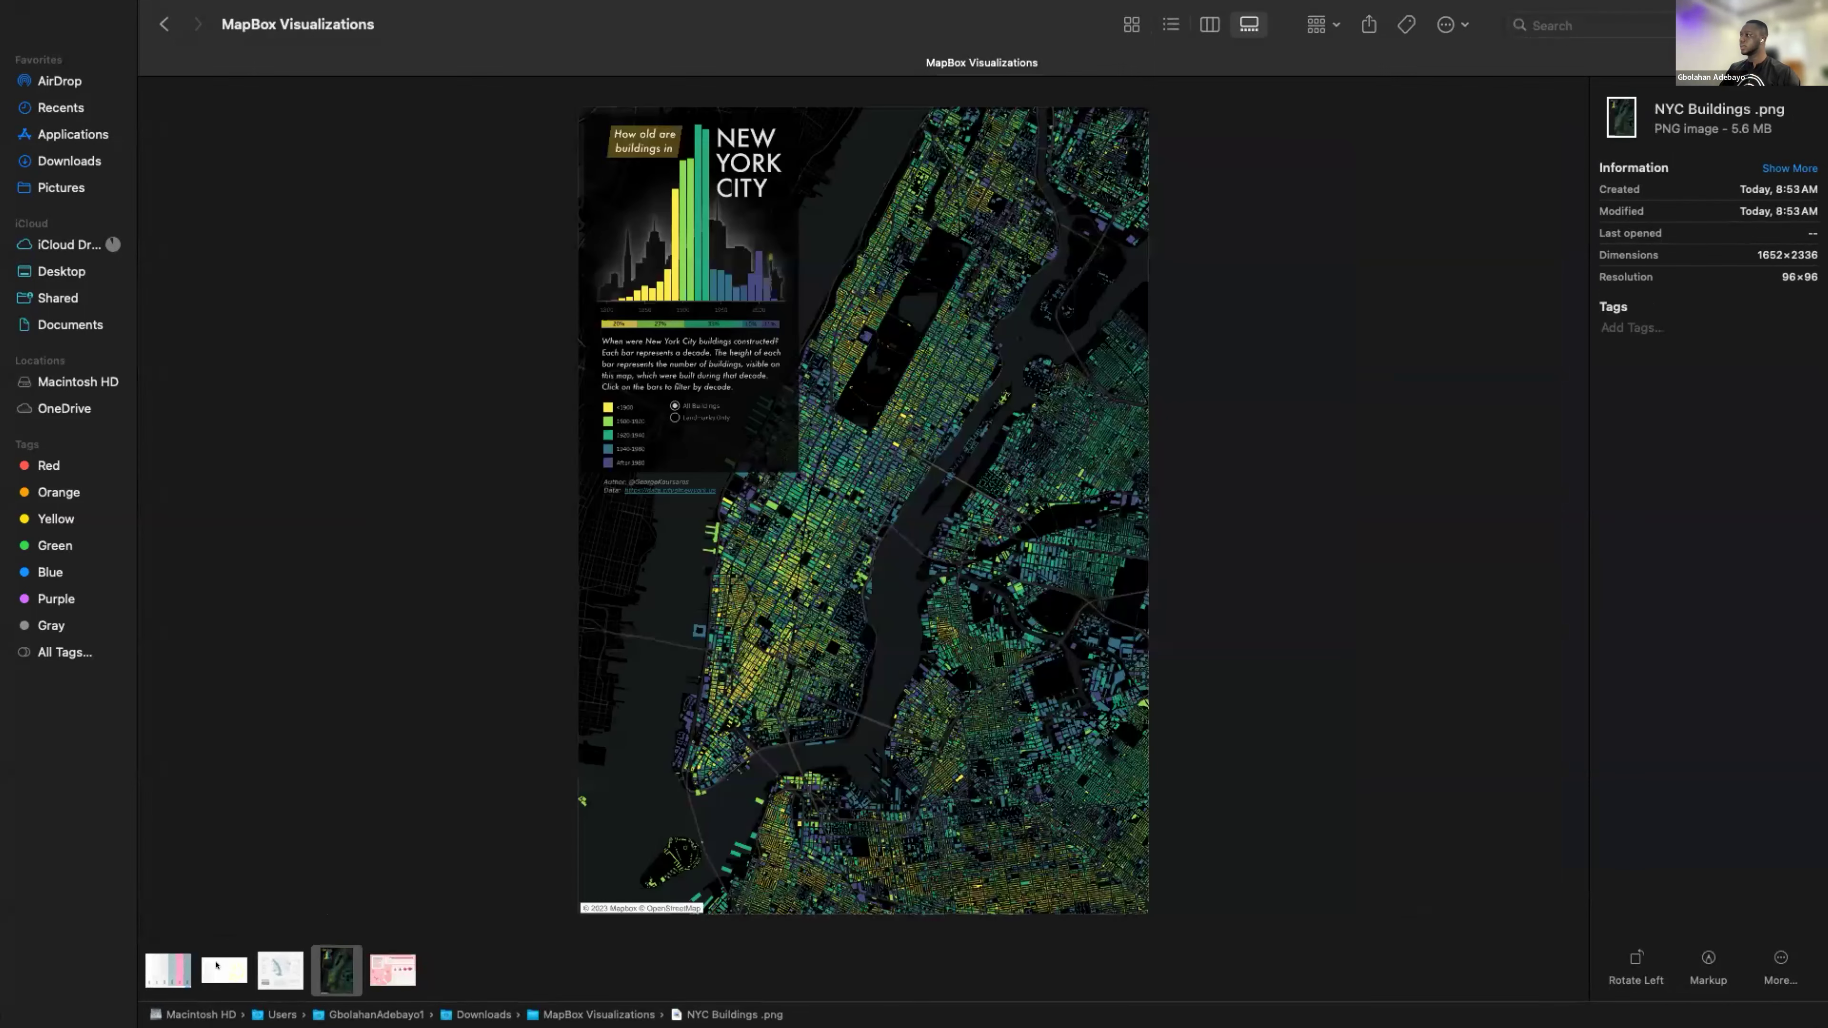
{"action": "key", "text": "Right"}
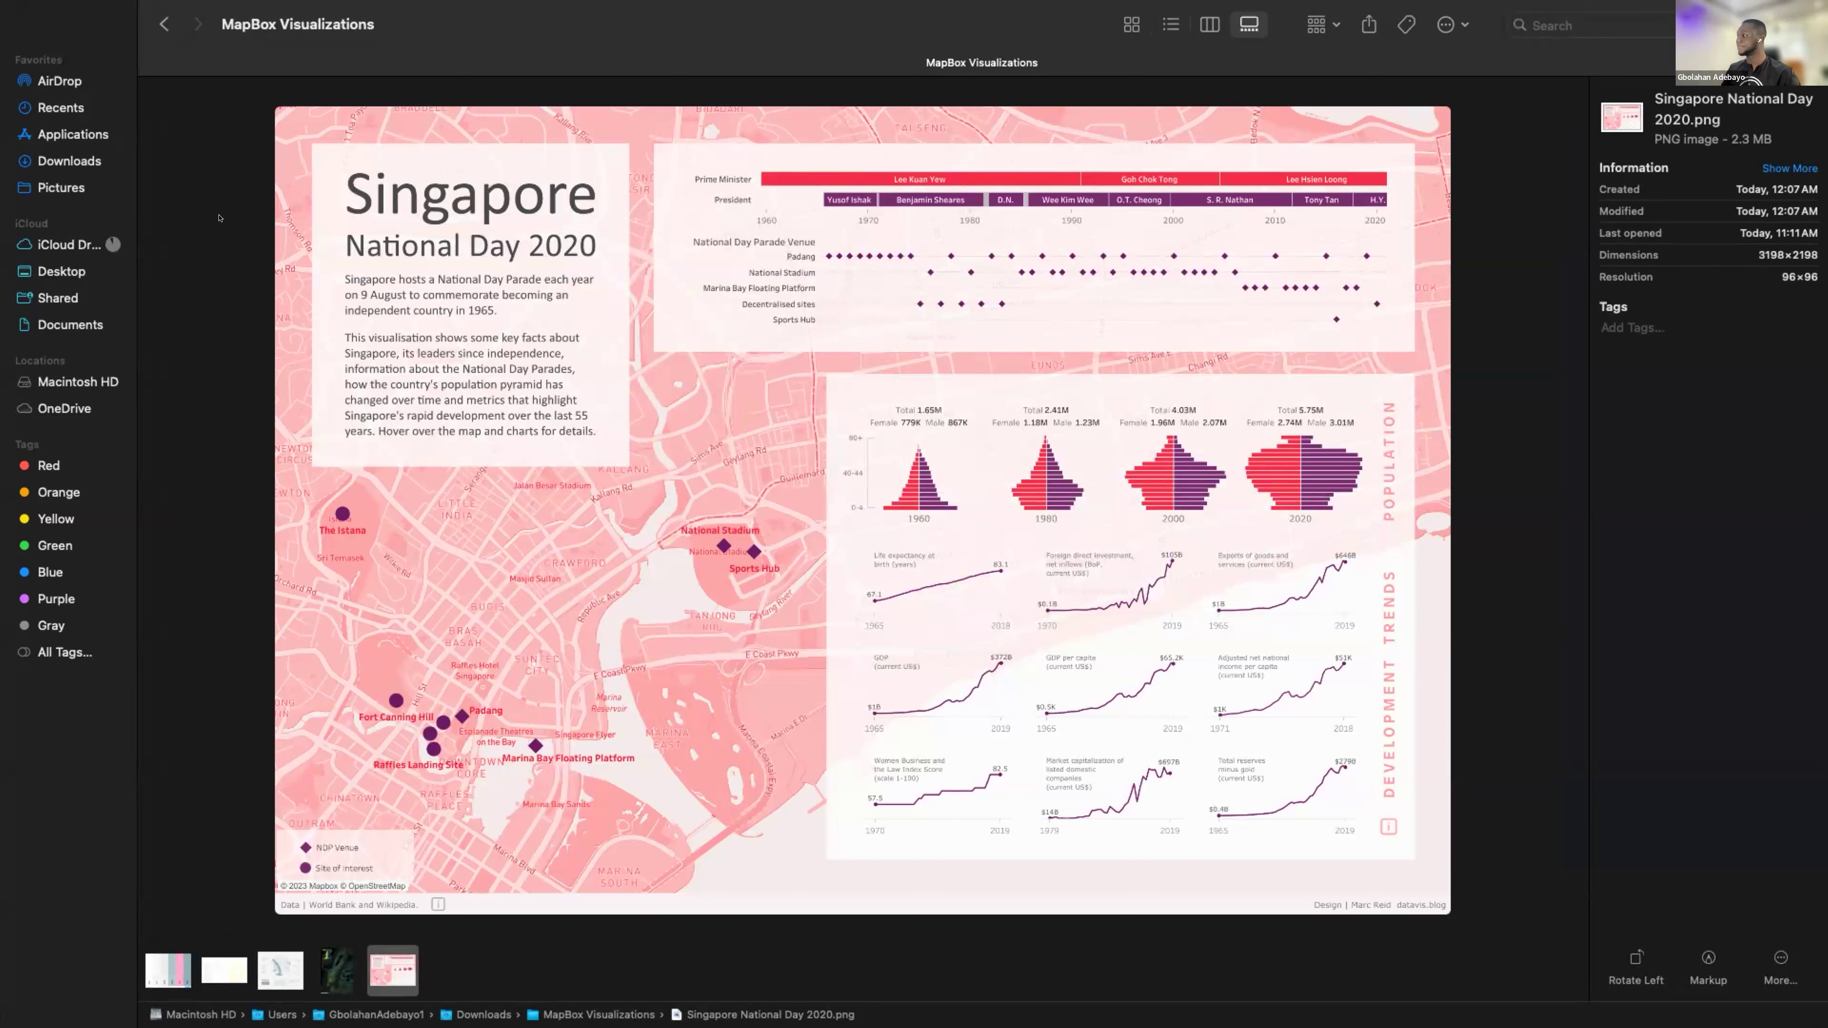
{"action": "mouse_move", "coordinate": [733, 4]}
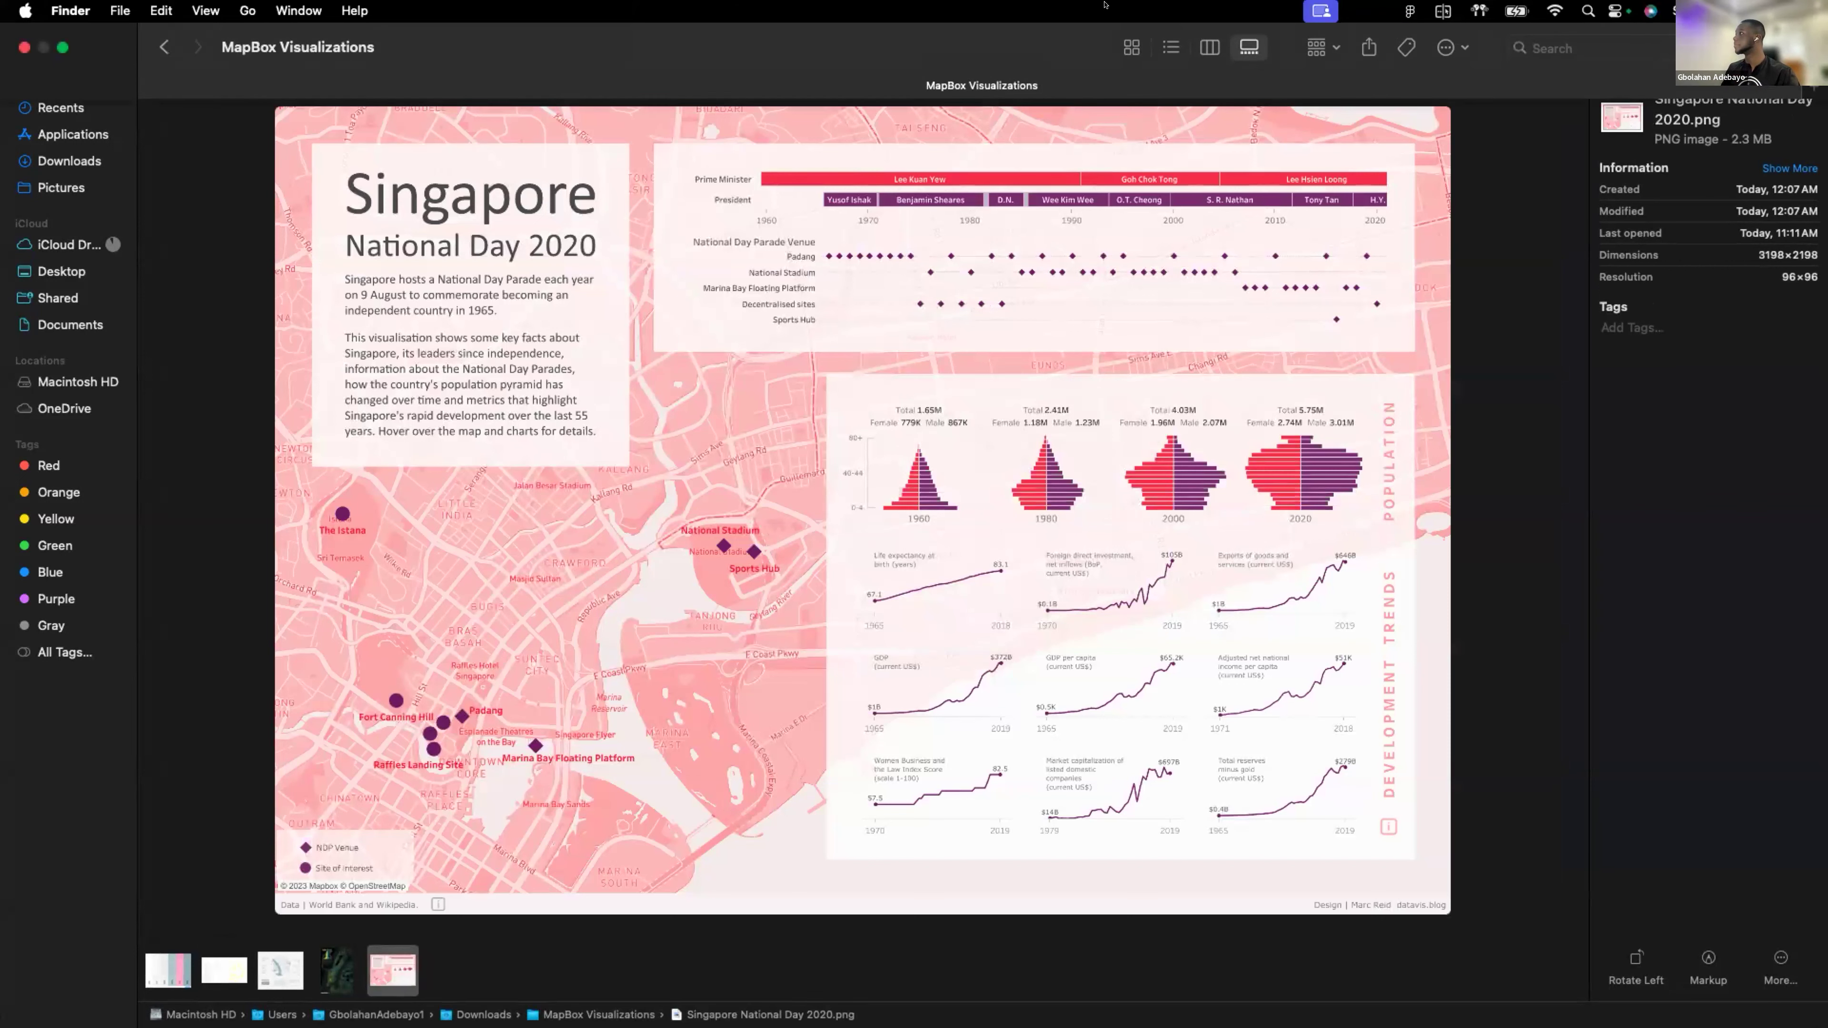
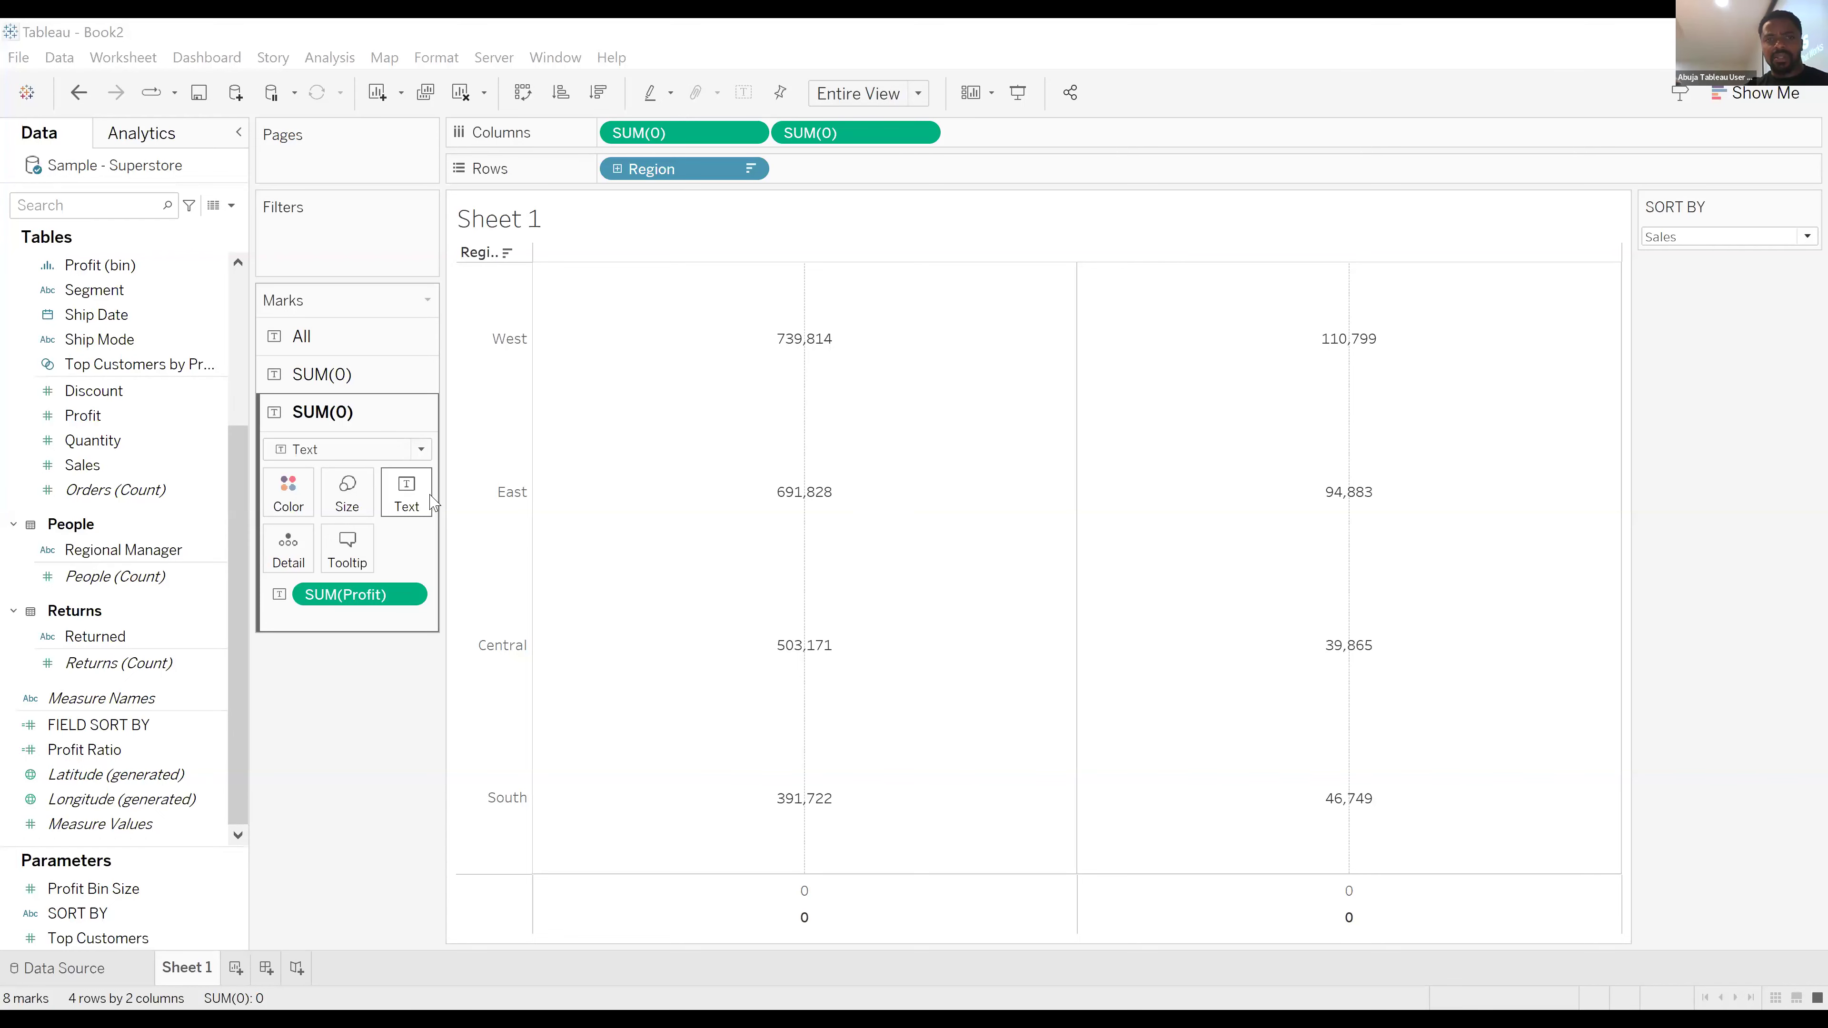
Set the font size of the SUM(Profit) text label in the second column of Sheet 1 to 22.
{"action": "left_click", "coordinate": [430, 498]}
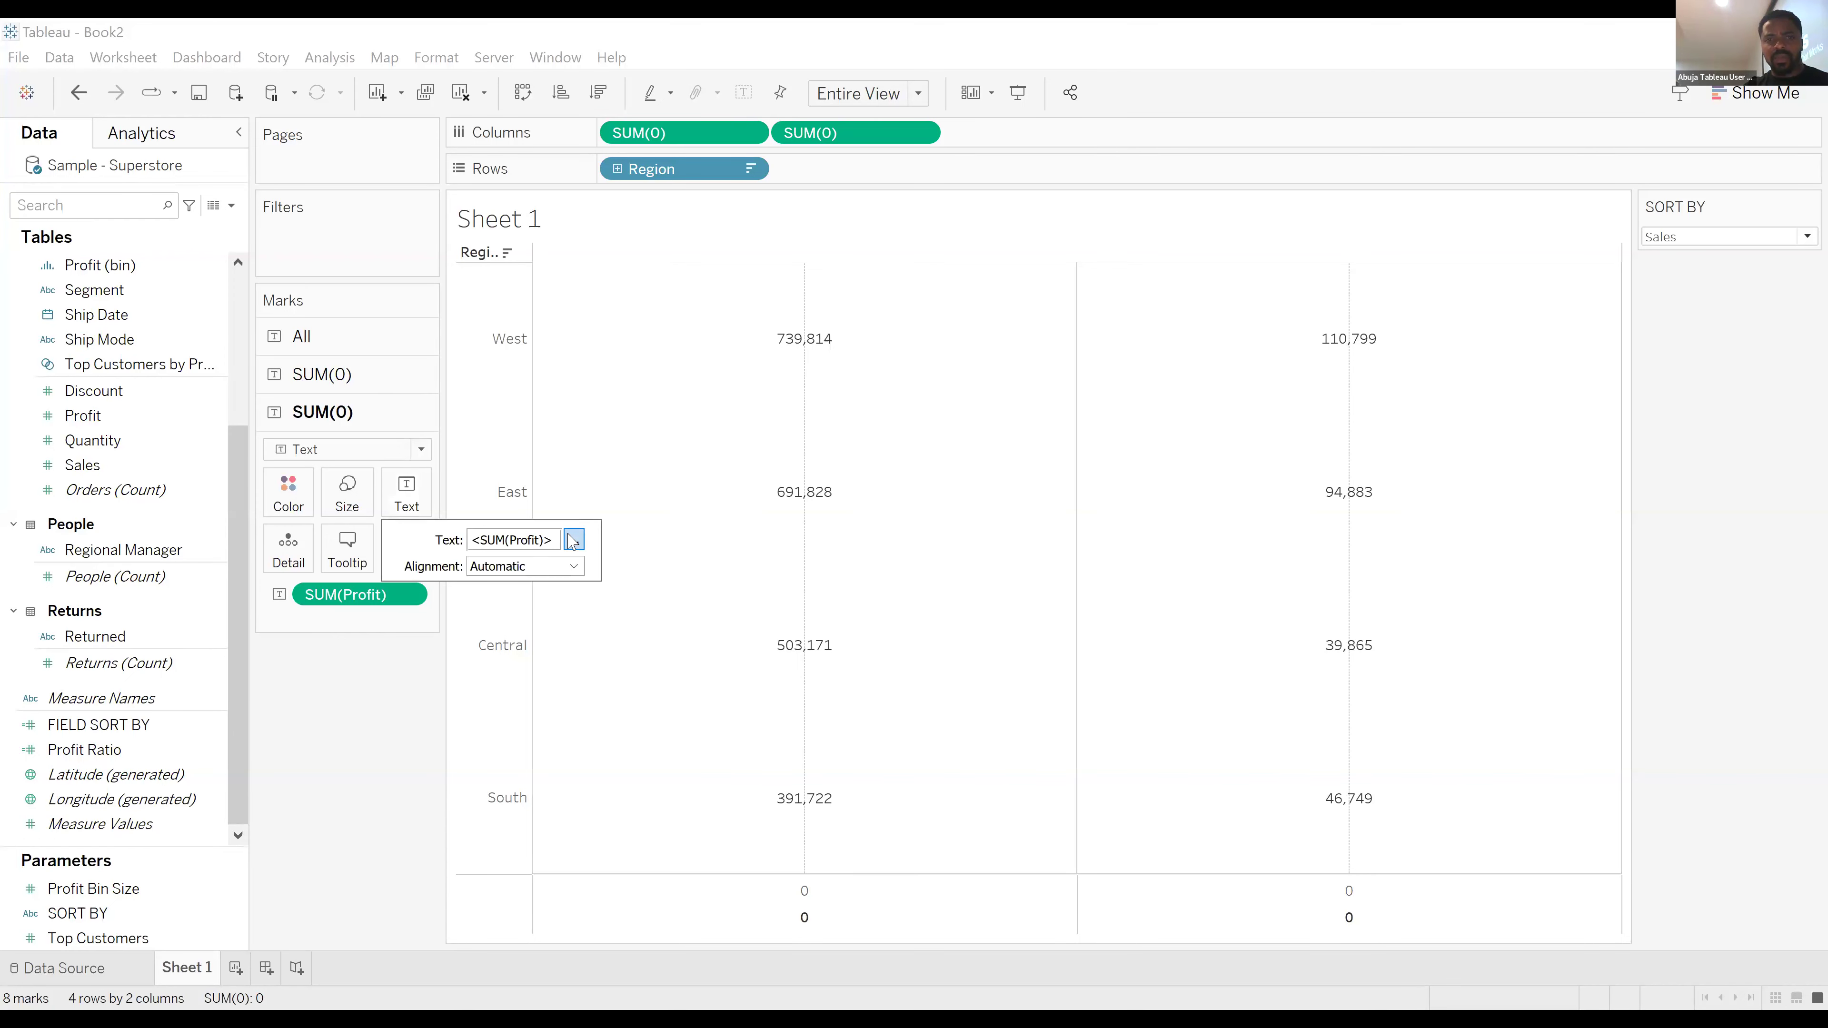
{"action": "left_click", "coordinate": [422, 533]}
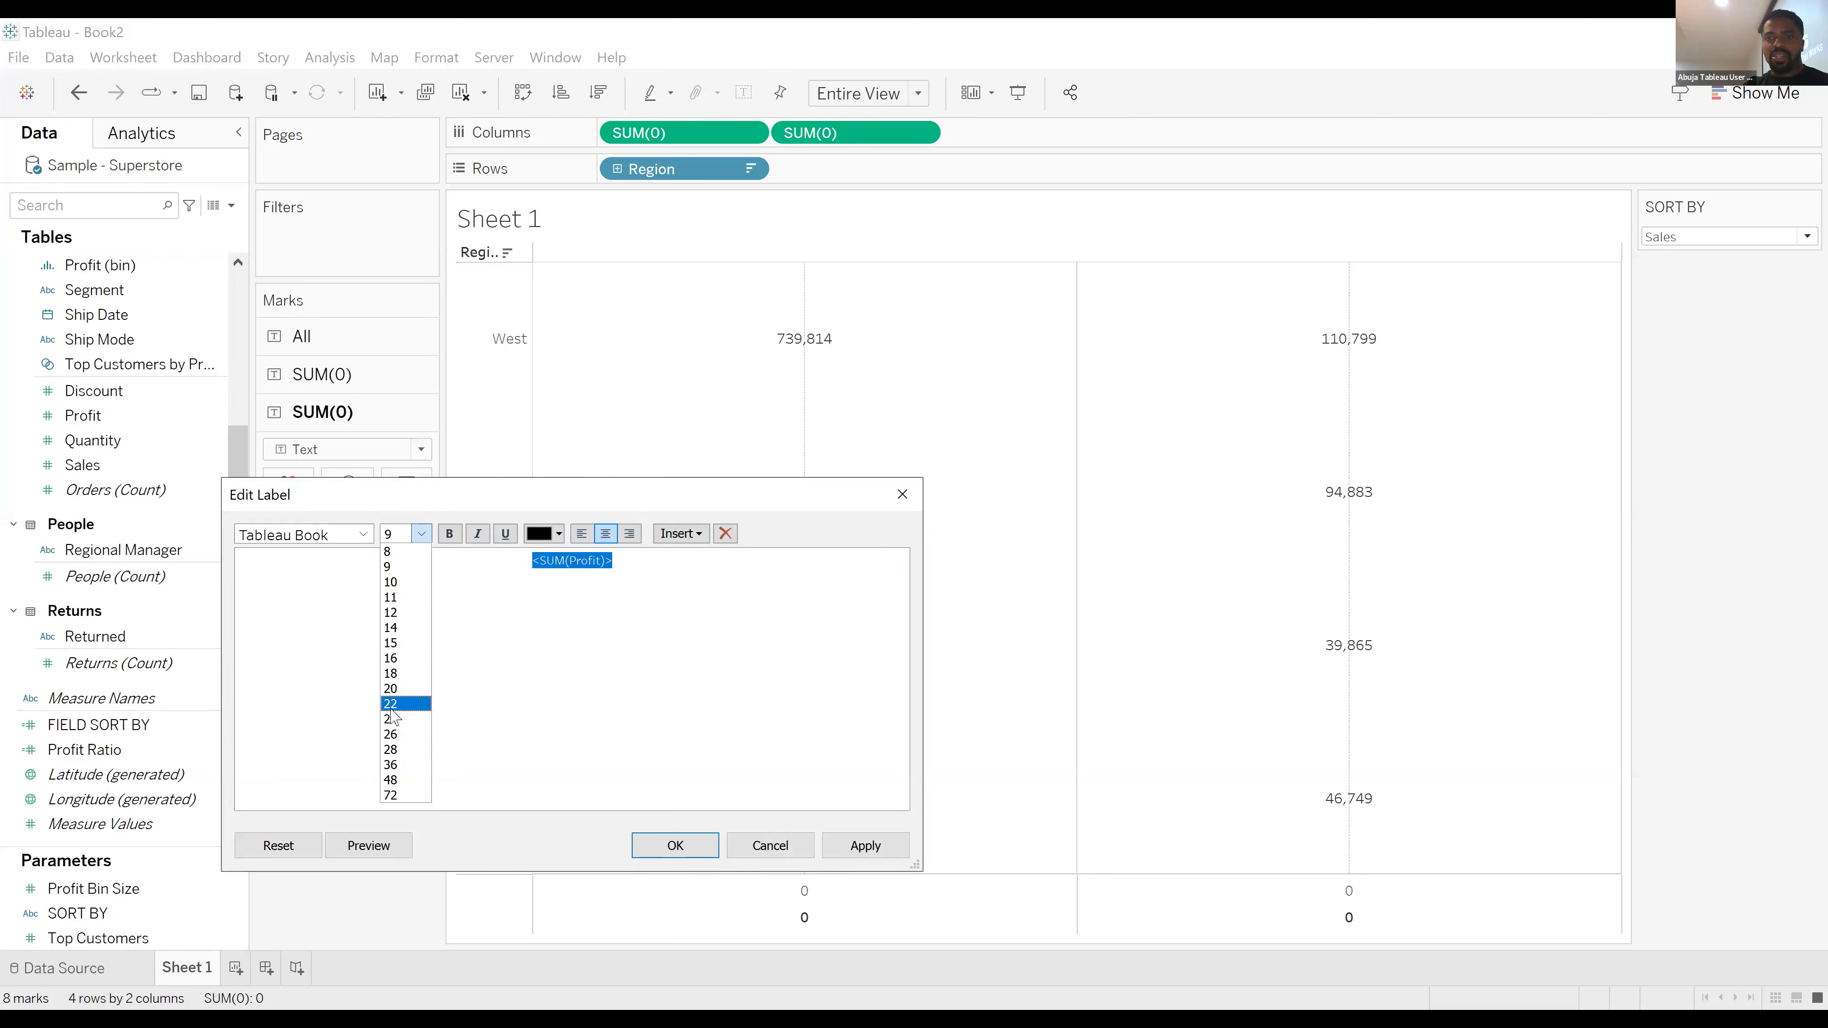
{"action": "left_click", "coordinate": [390, 705]}
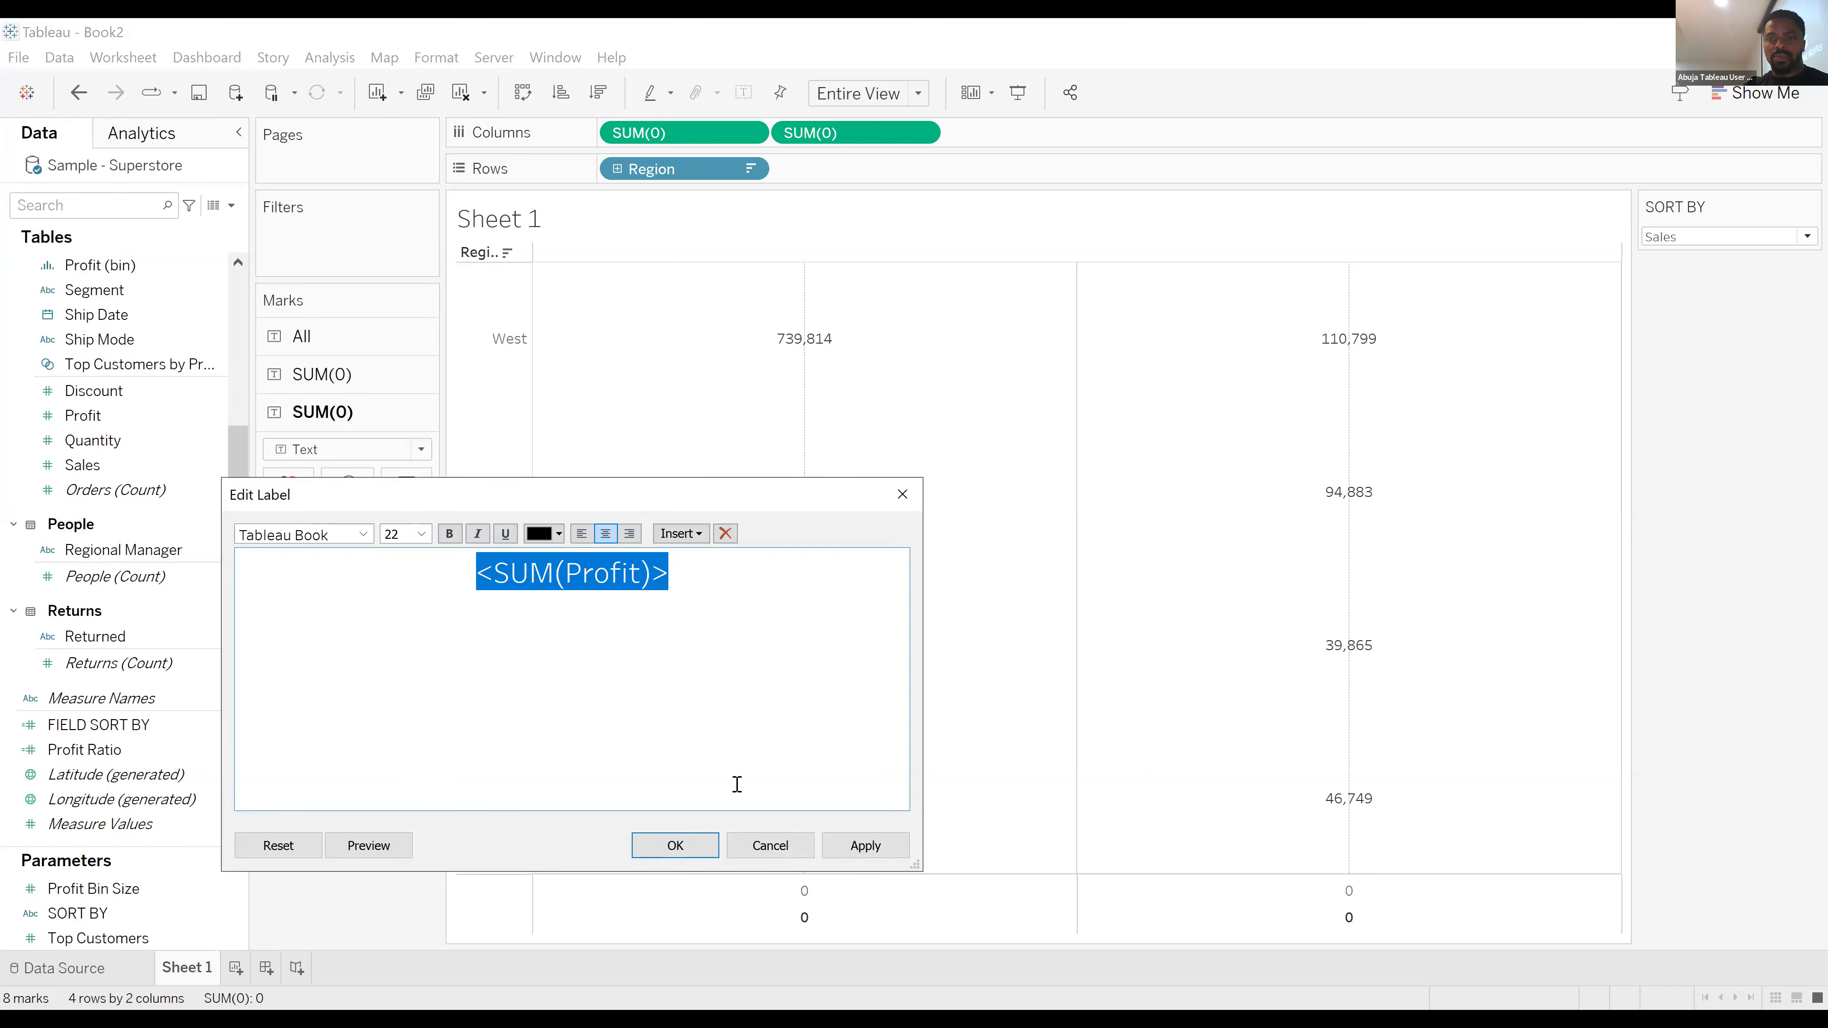
{"action": "left_click", "coordinate": [864, 846]}
{"action": "left_click", "coordinate": [675, 845]}
Set the font size of the SUM(Sales) text label in the first column to 22.
{"action": "left_click", "coordinate": [328, 374]}
{"action": "left_click", "coordinate": [408, 444]}
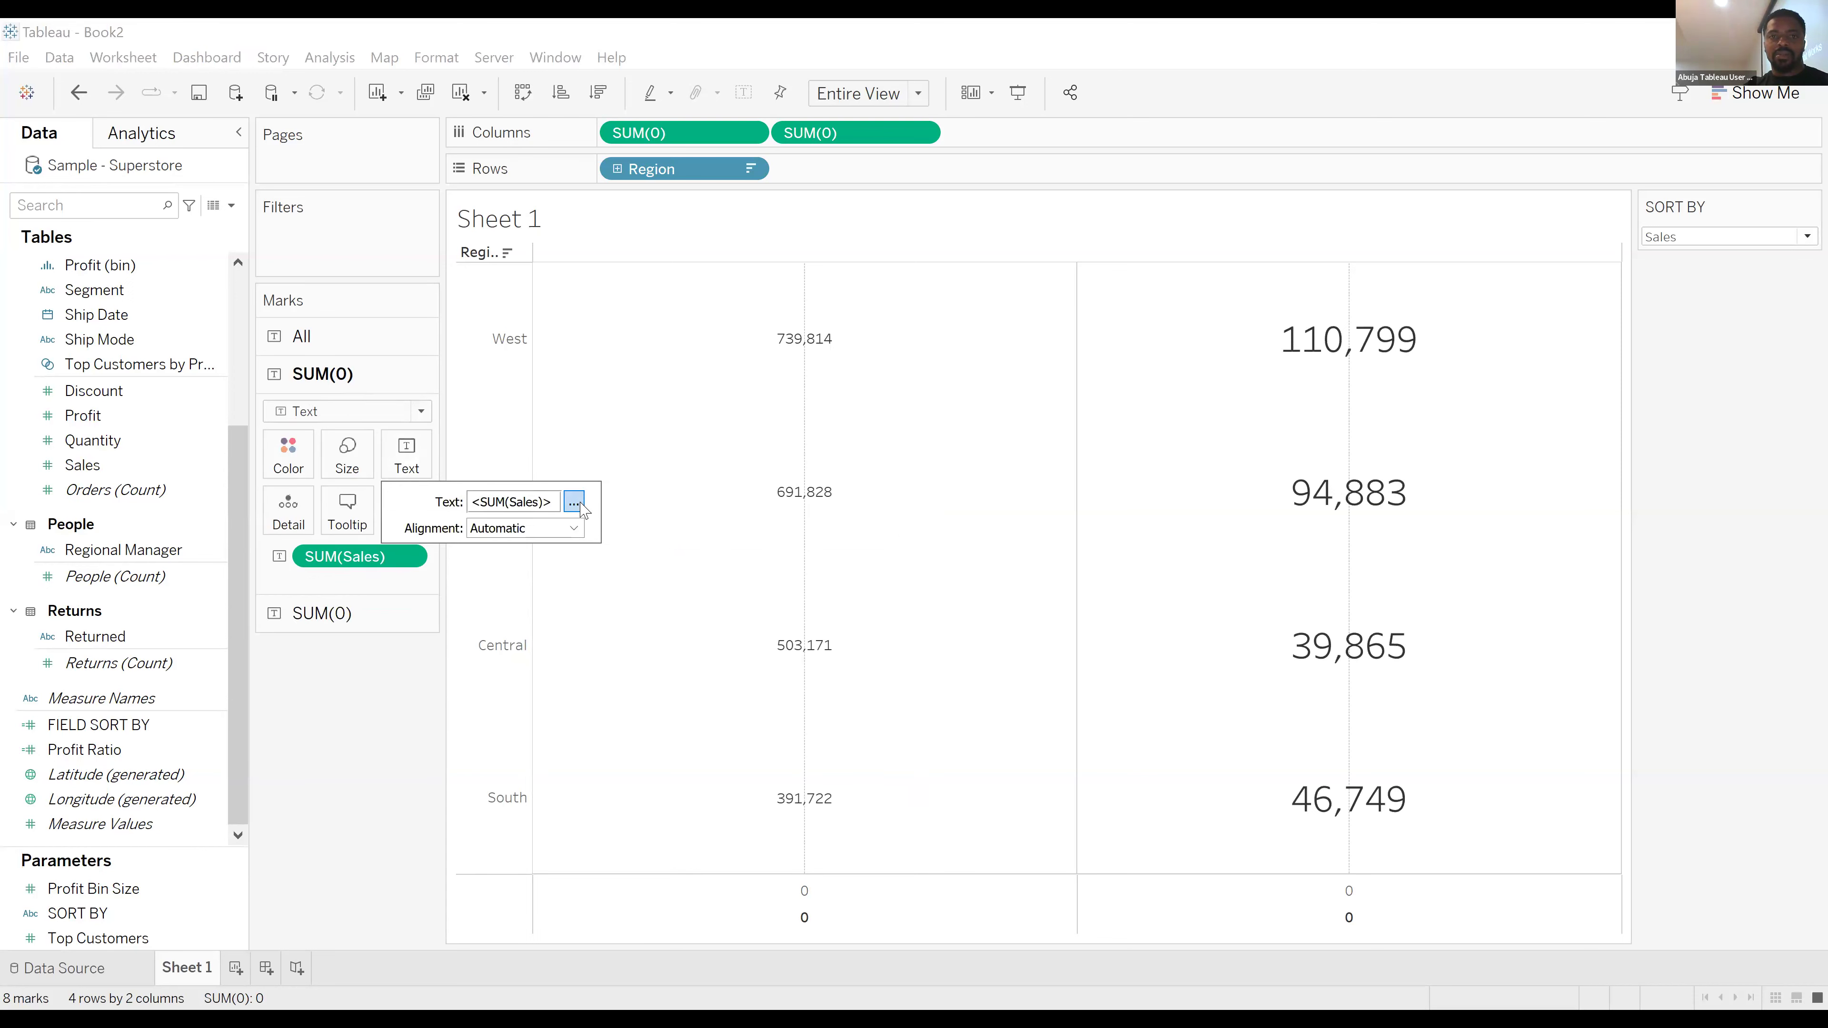
{"action": "left_click", "coordinate": [573, 502]}
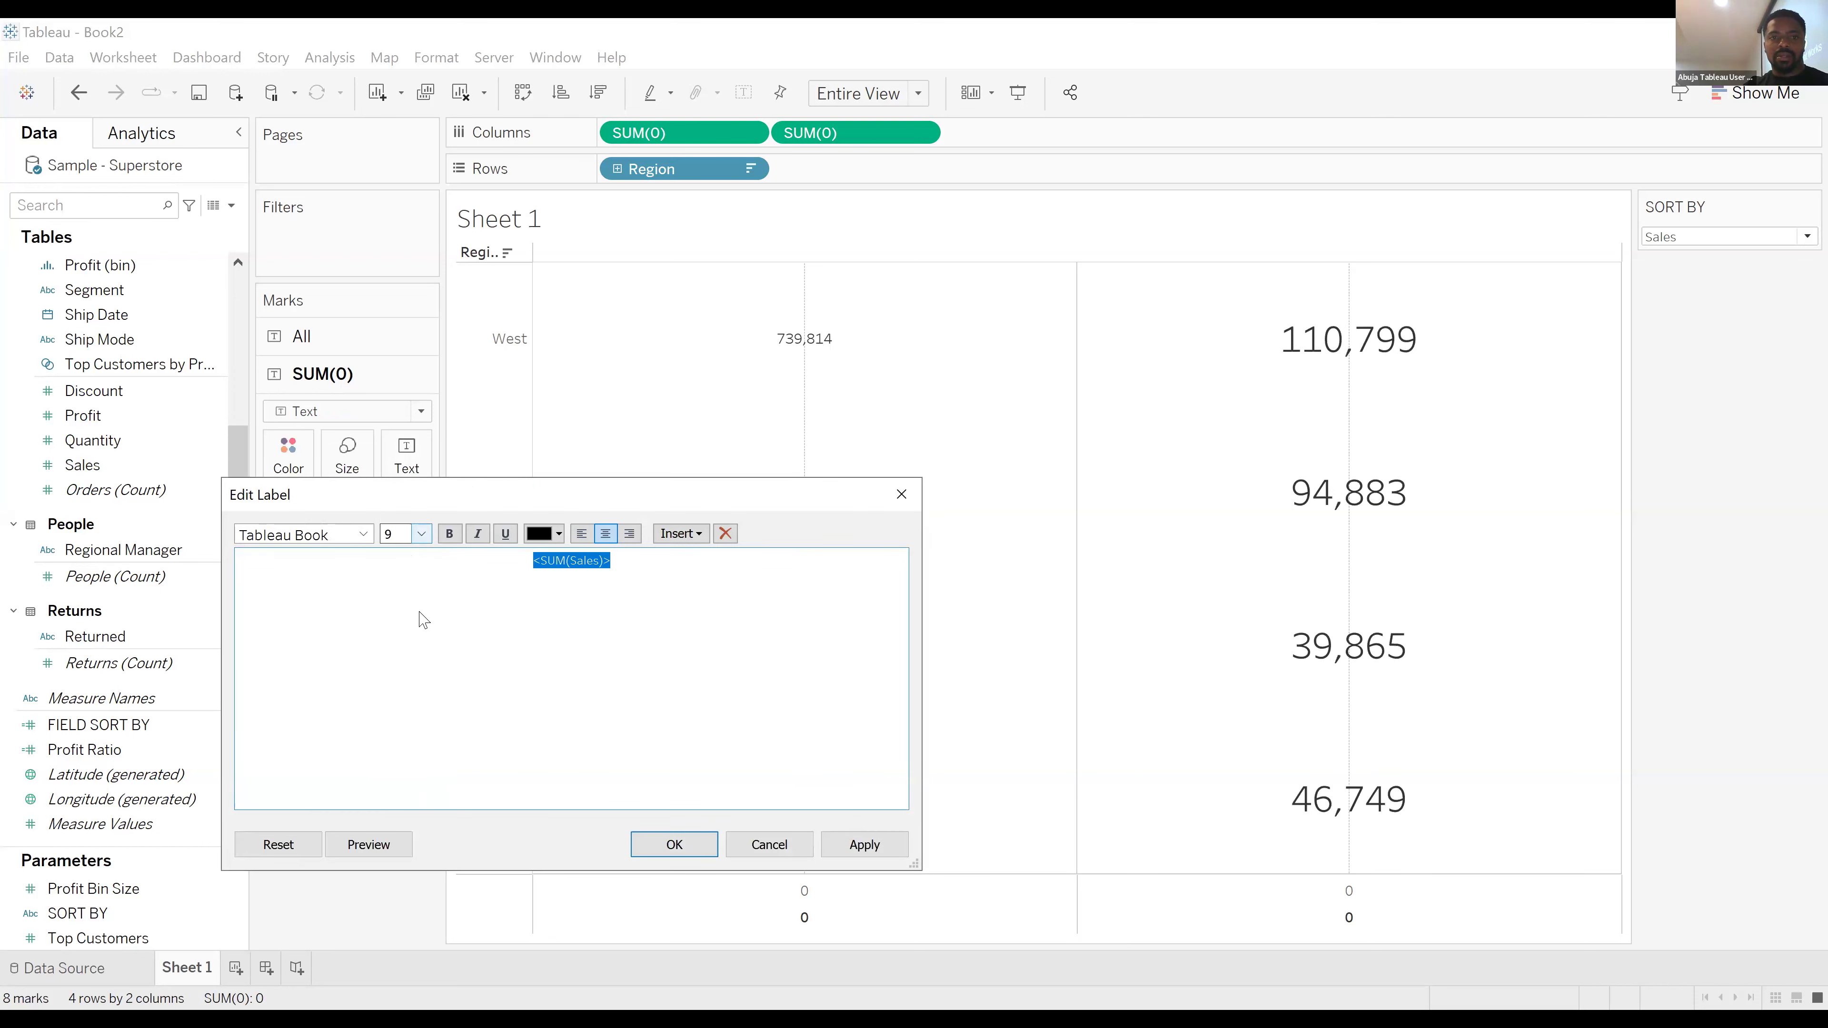
{"action": "left_click", "coordinate": [421, 534]}
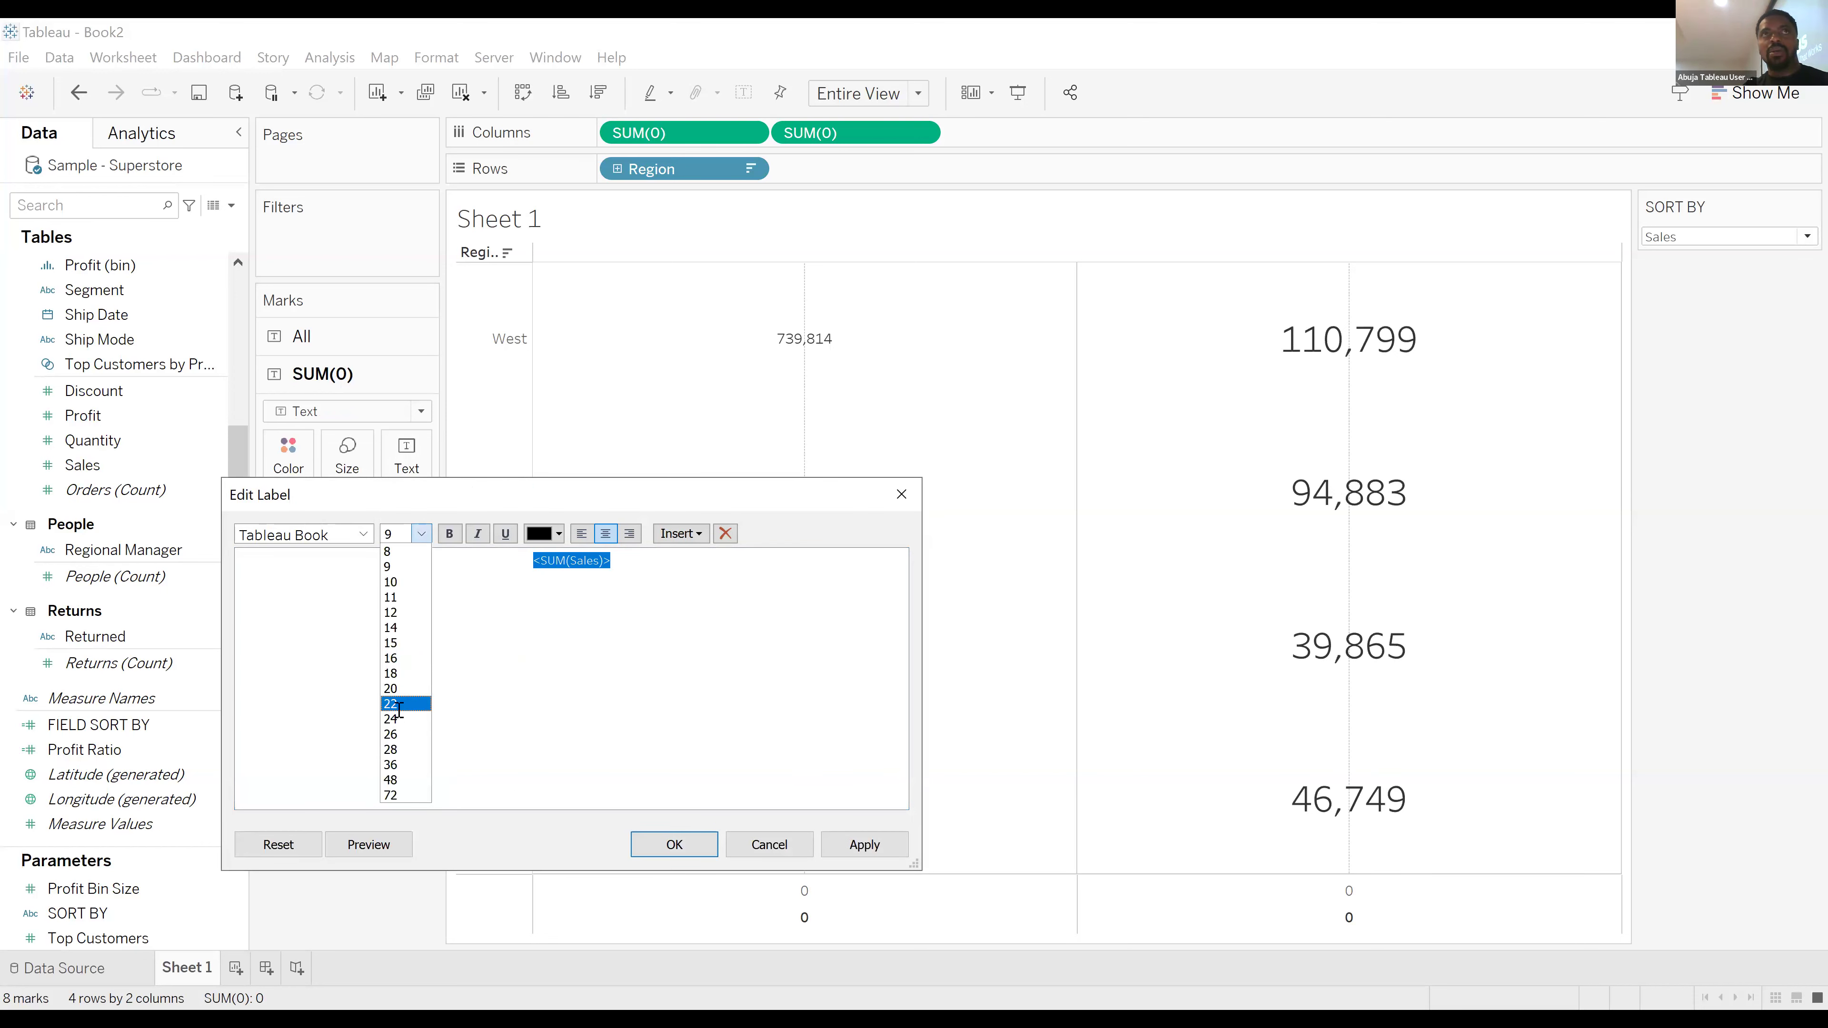
{"action": "left_click", "coordinate": [399, 704]}
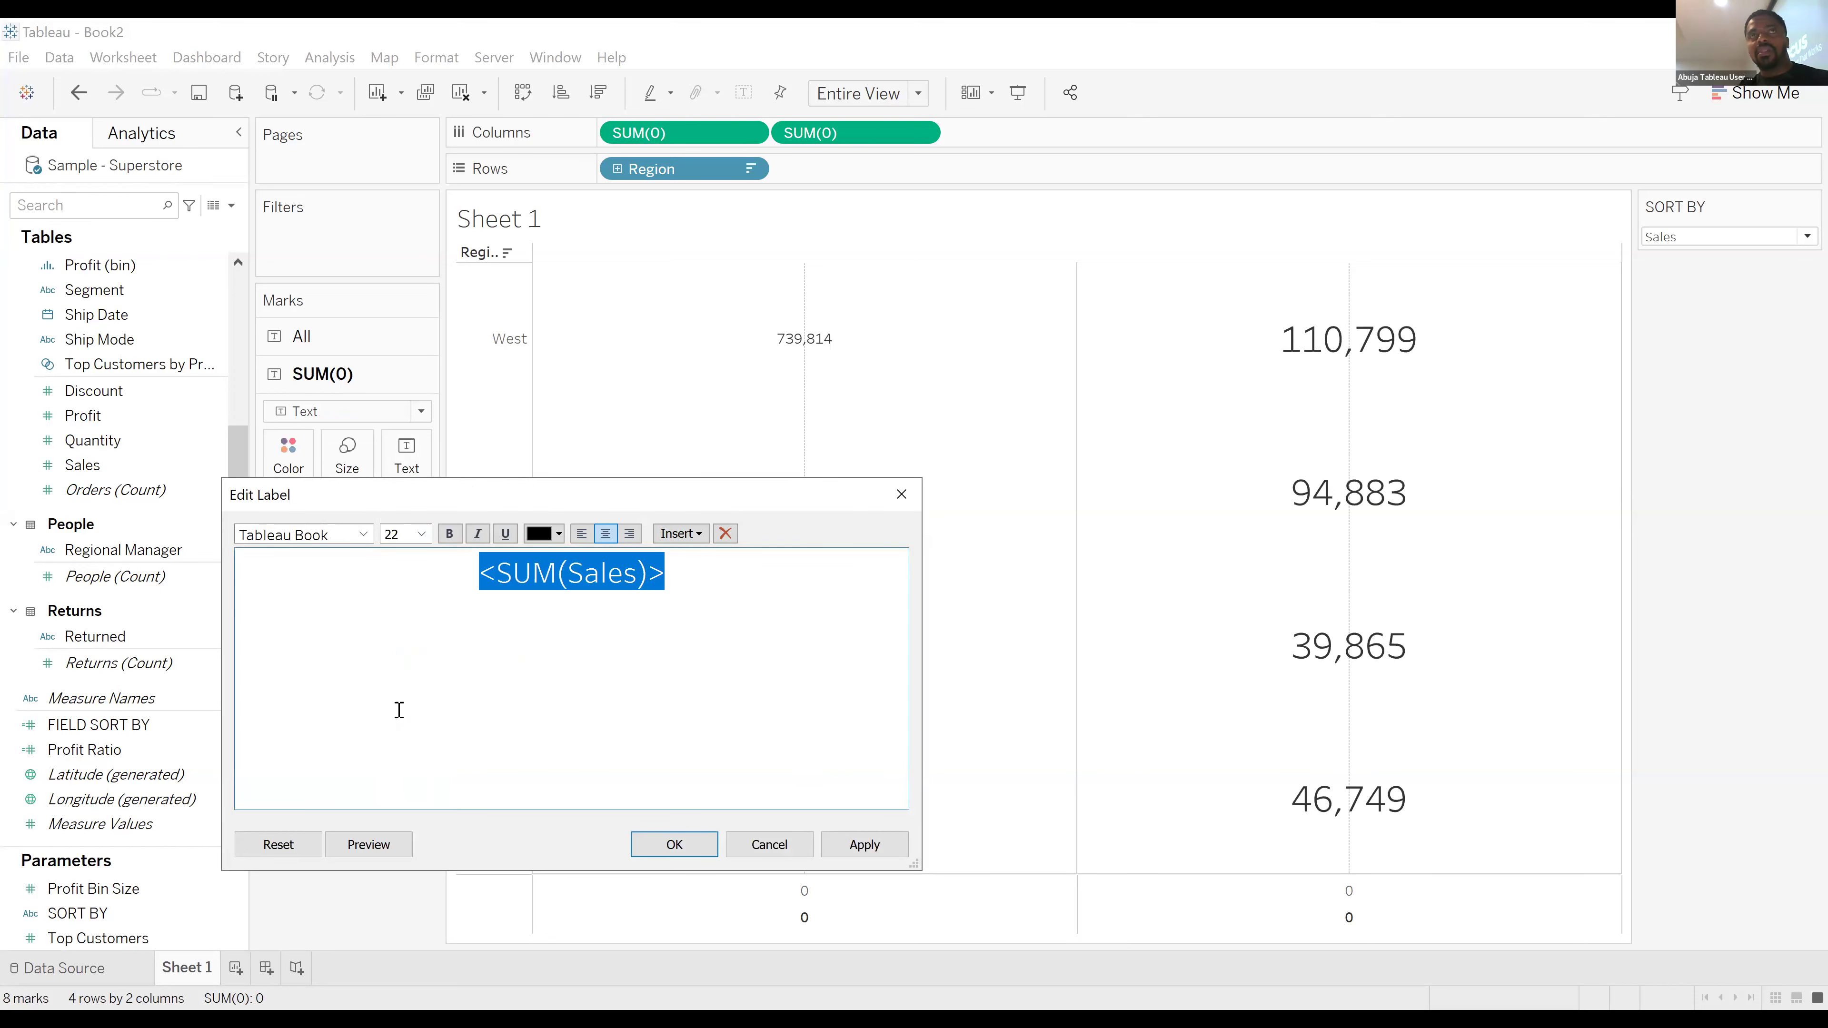
{"action": "left_click", "coordinate": [856, 846]}
{"action": "left_click", "coordinate": [674, 844]}
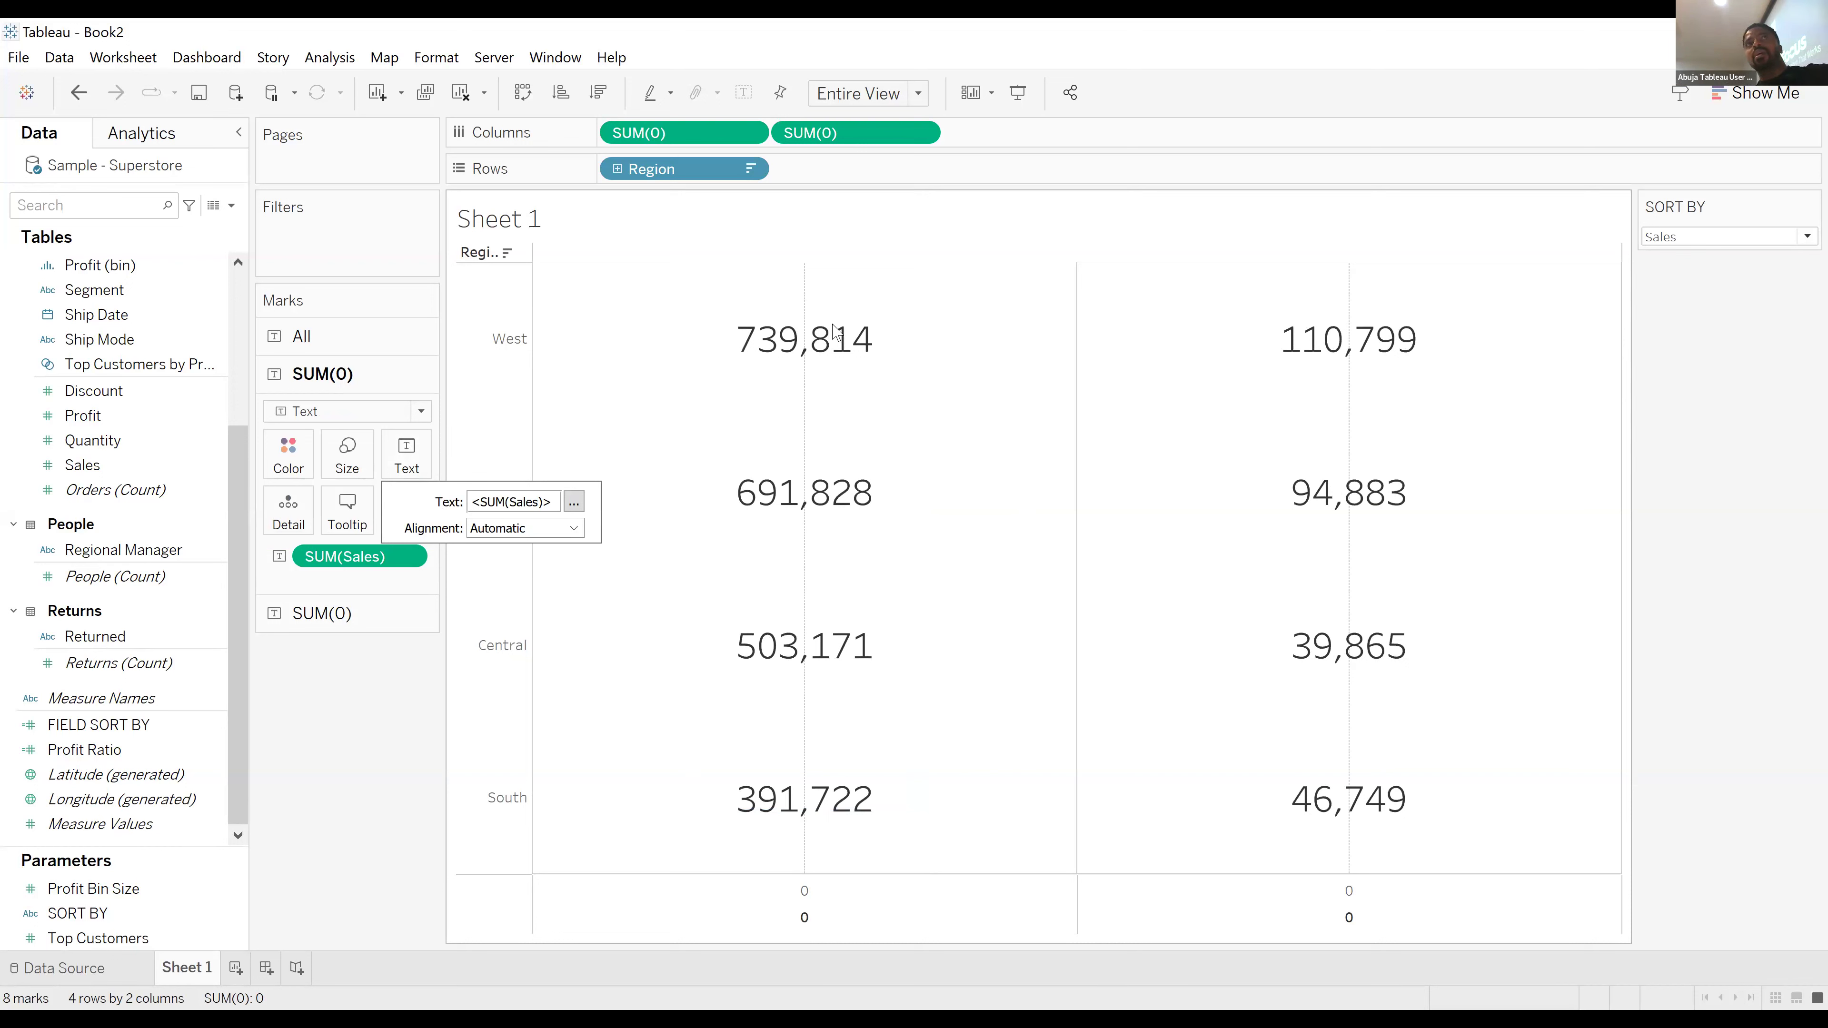
Set the SORT BY parameter to Profit to reorder the regions.
{"action": "mouse_move", "coordinate": [1365, 692]}
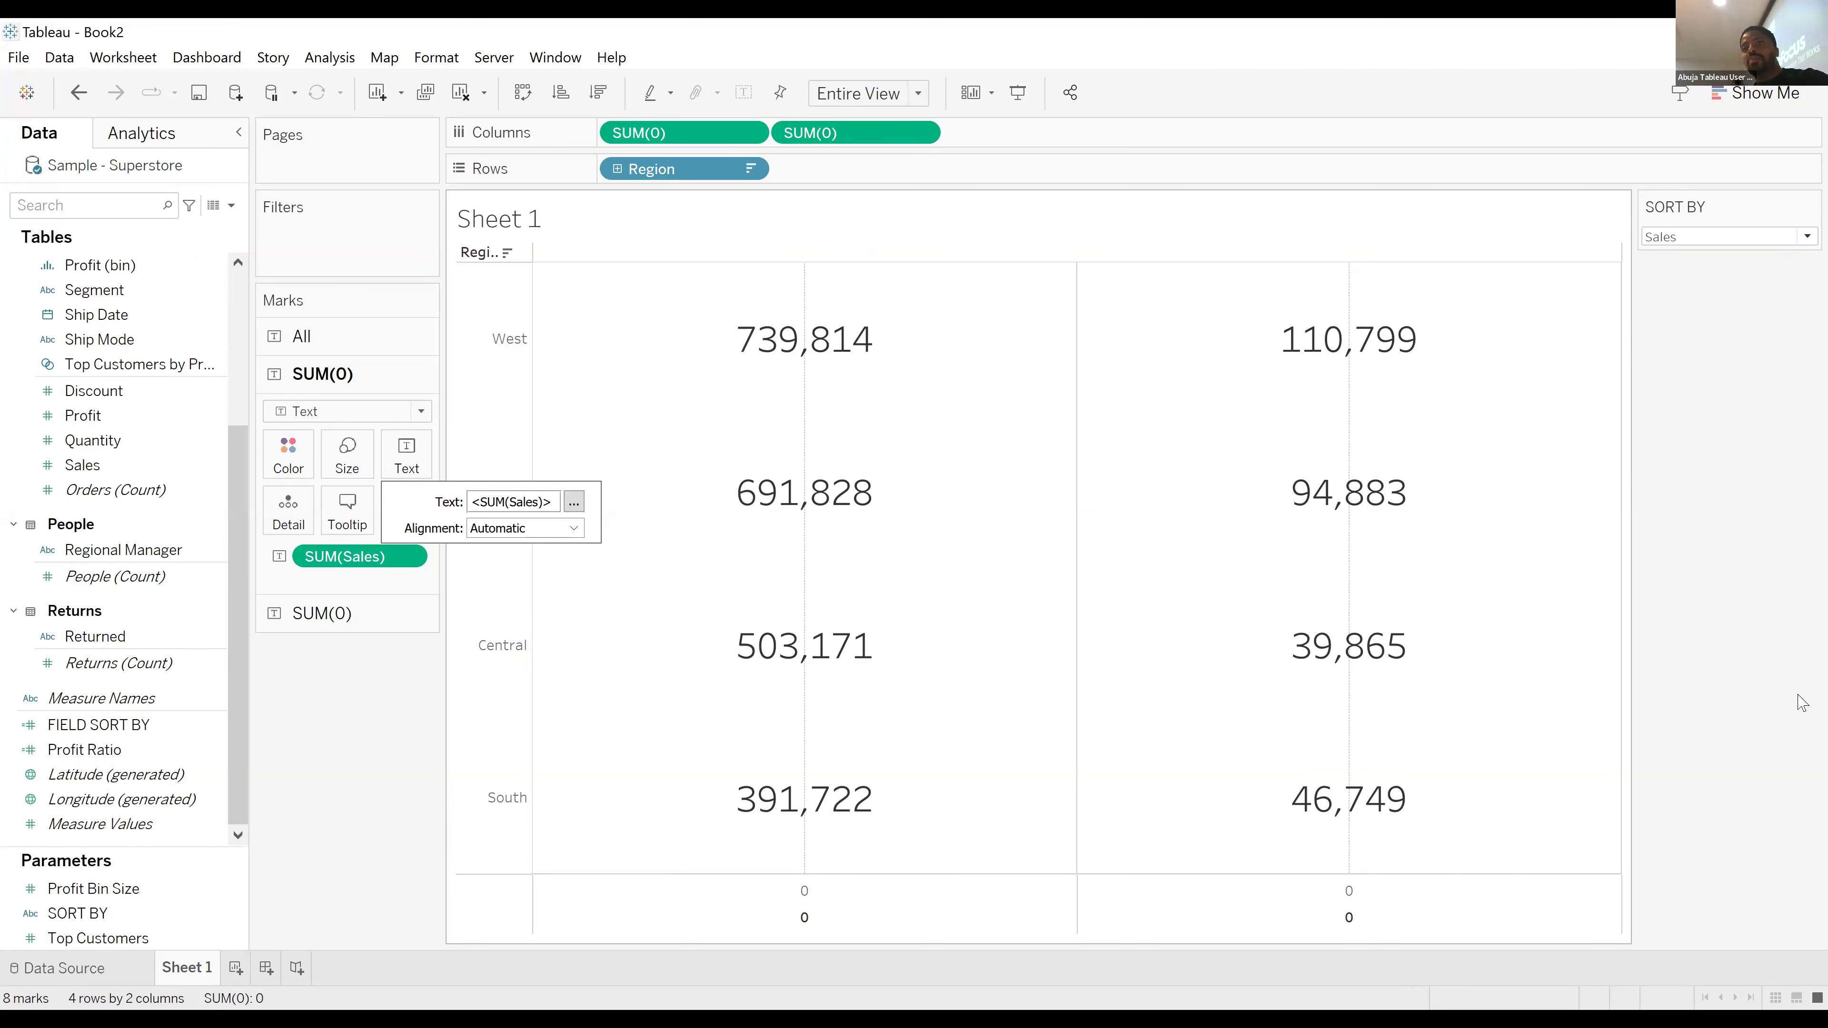
{"action": "left_click", "coordinate": [1695, 239]}
{"action": "left_click", "coordinate": [1682, 277]}
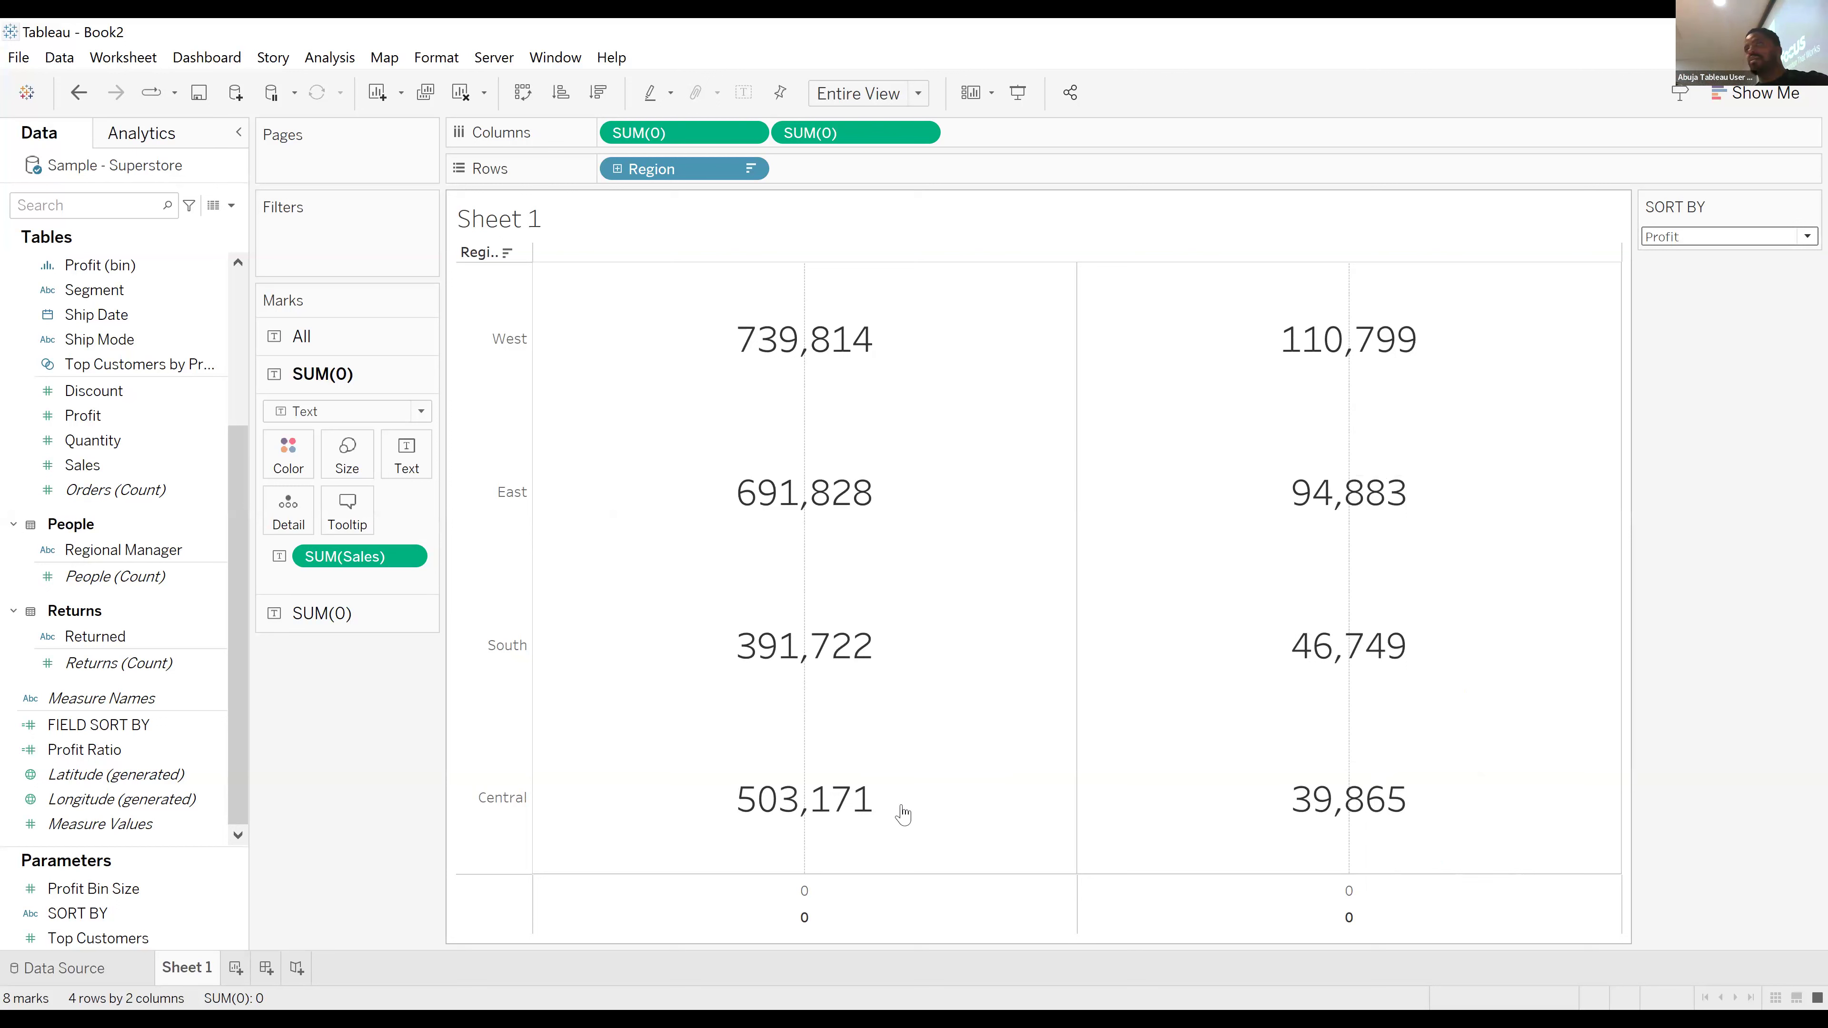
Set the SORT BY parameter to Sales and expand the marks card of the second column.
{"action": "left_click", "coordinate": [1669, 239]}
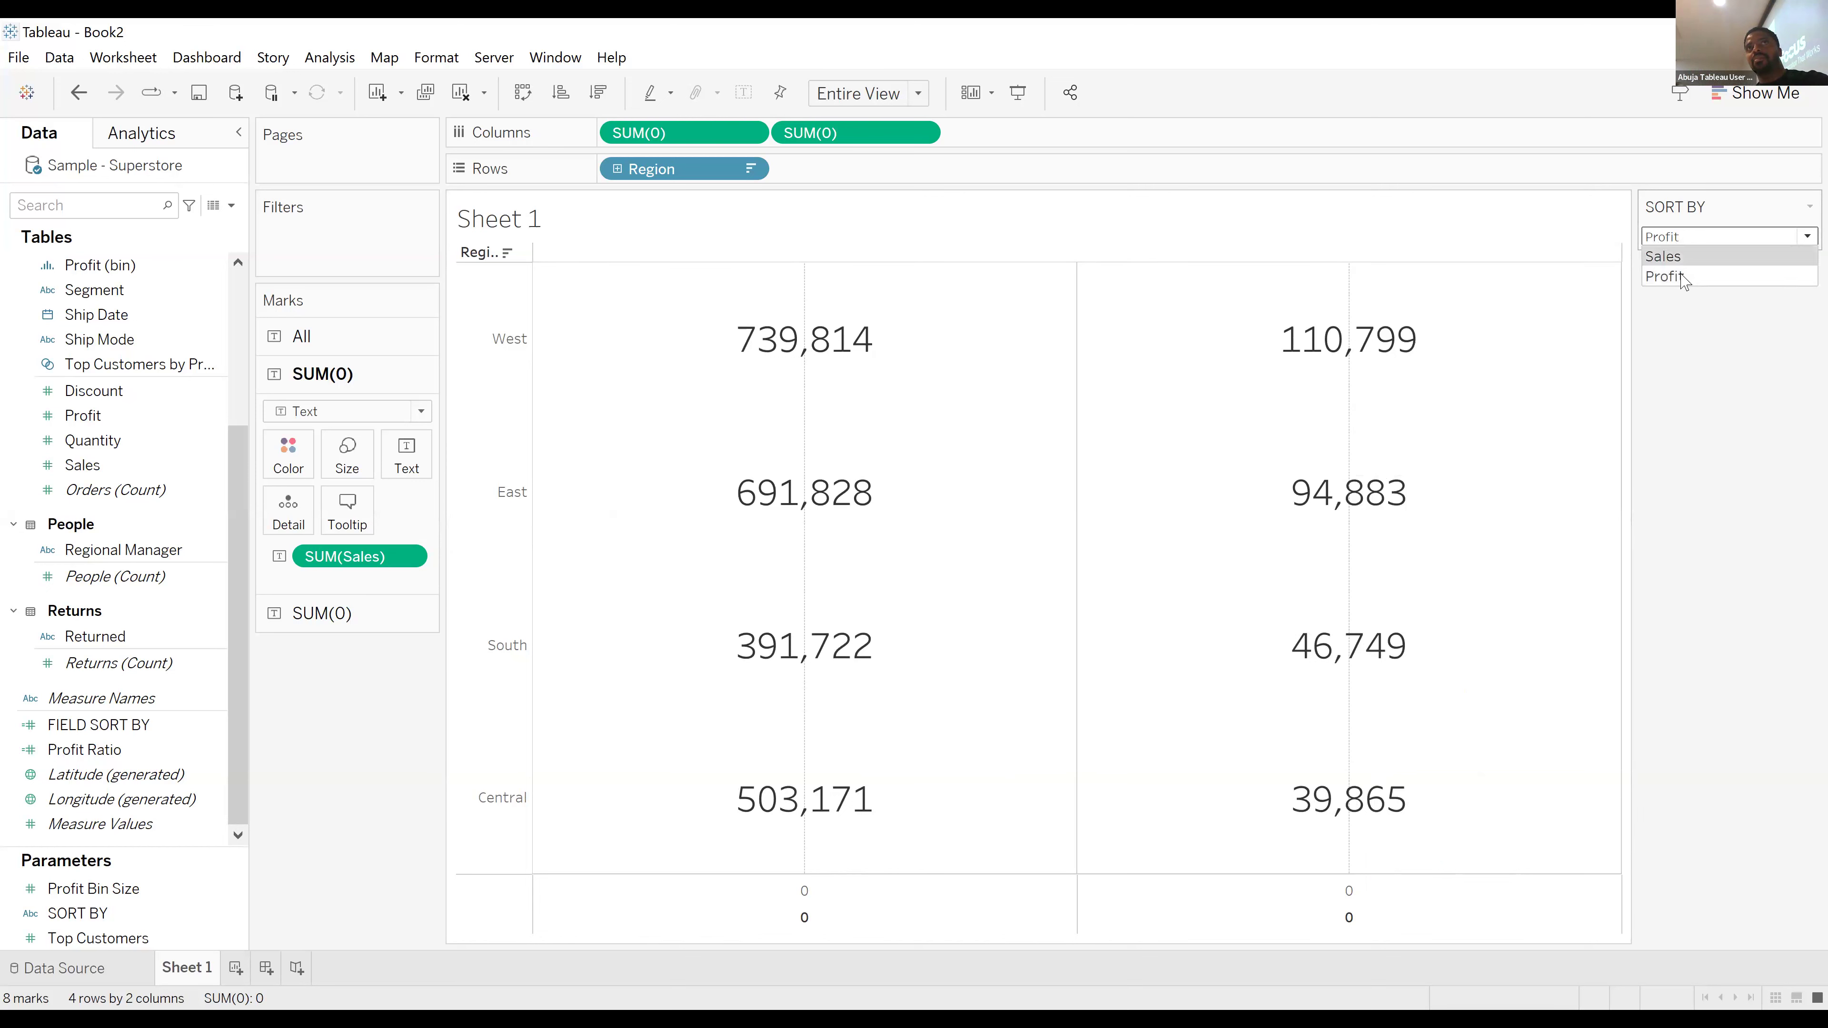
{"action": "left_click", "coordinate": [1683, 261]}
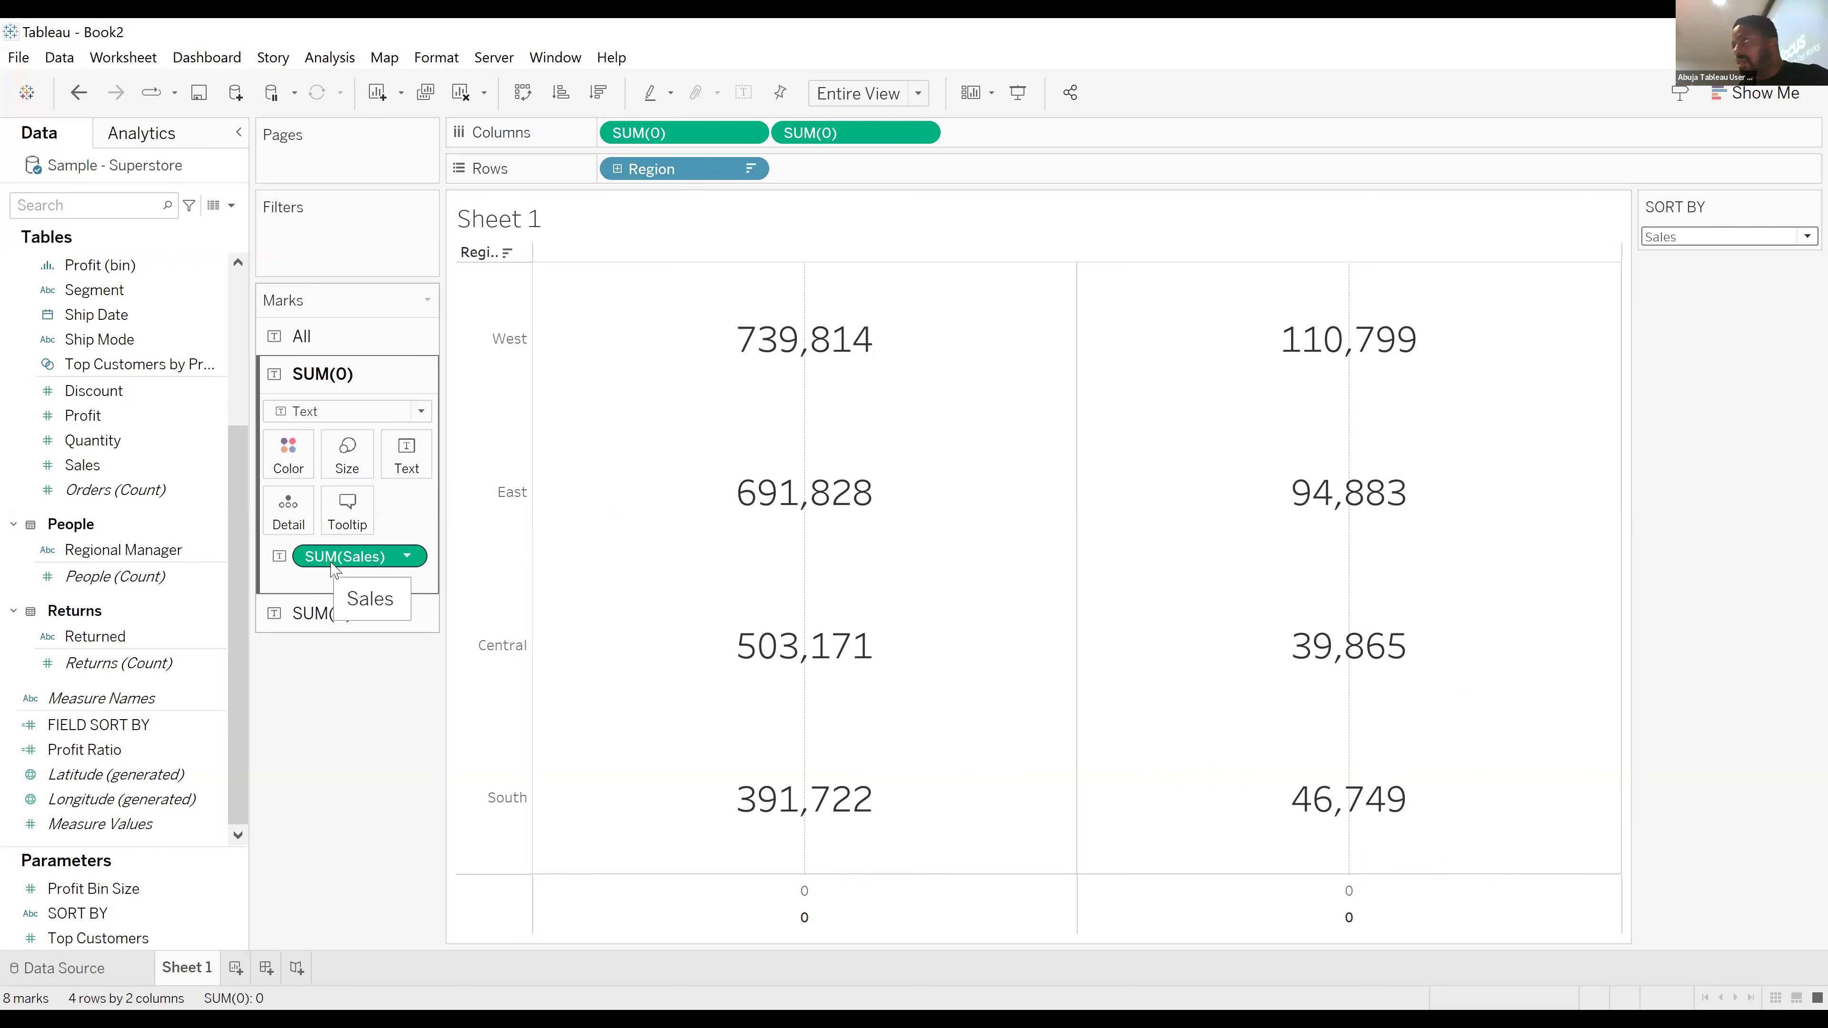
{"action": "left_click", "coordinate": [316, 612]}
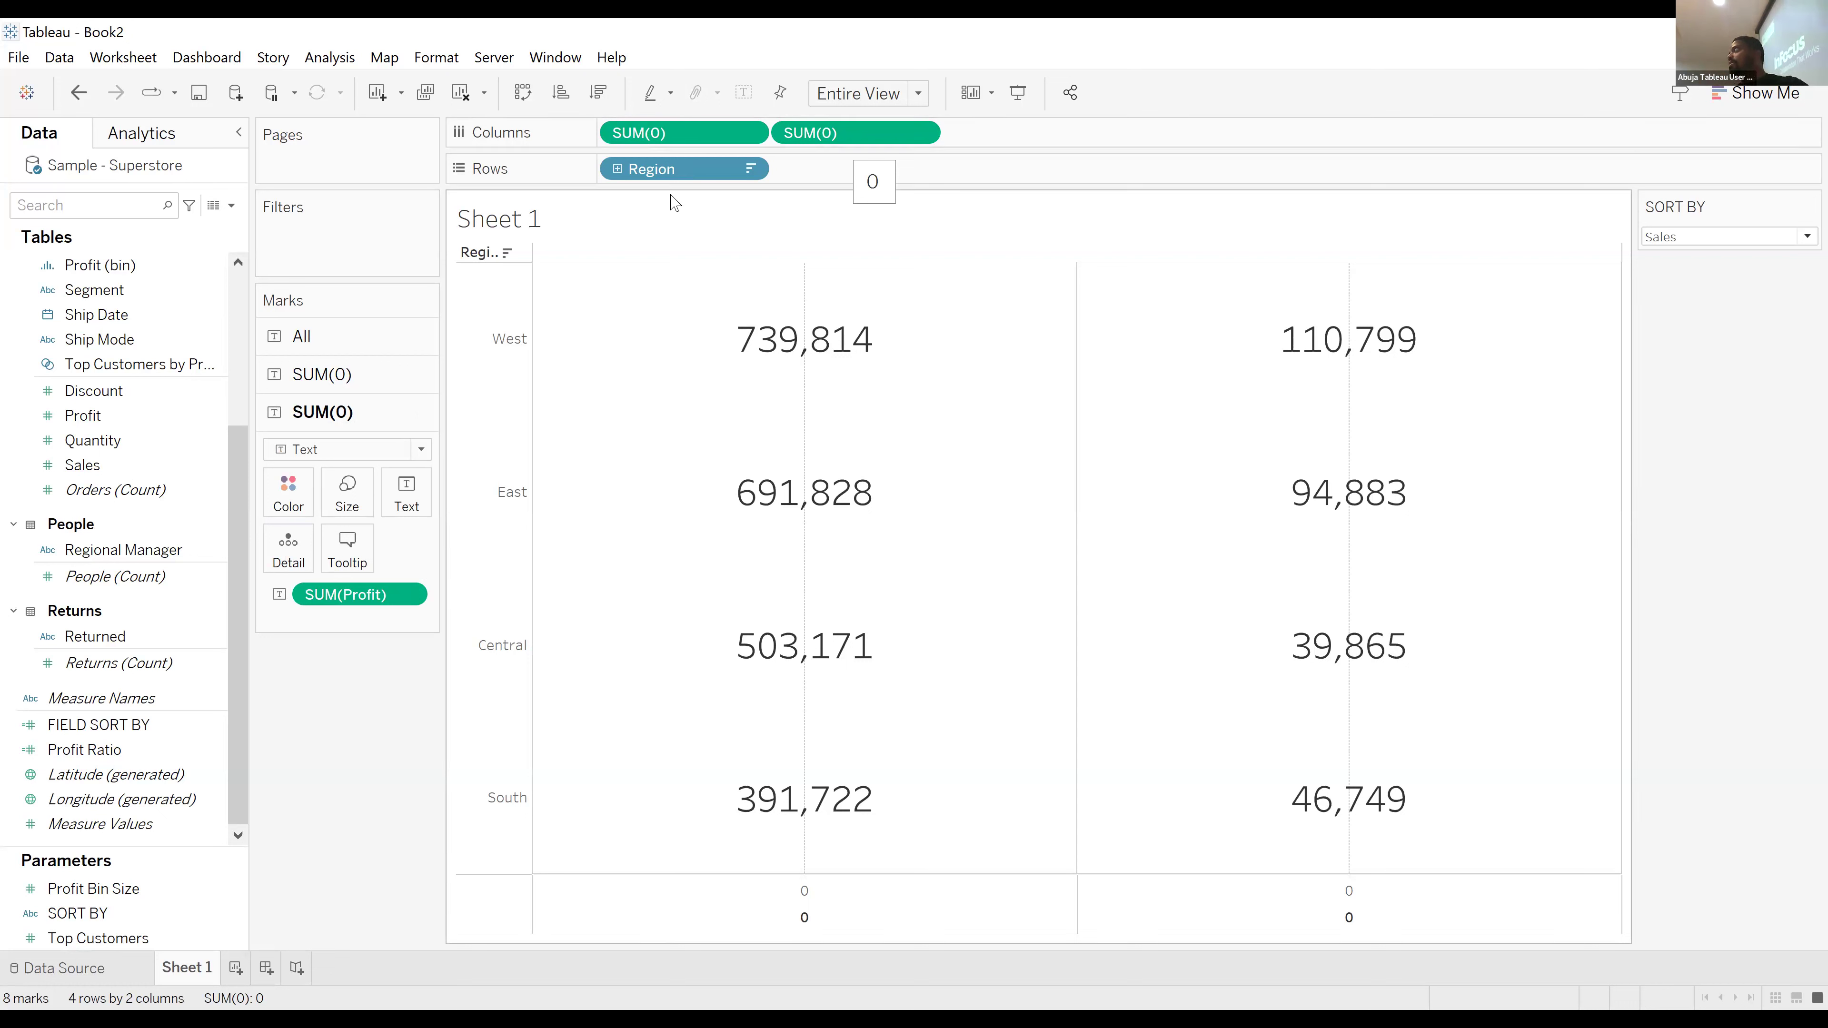
Open the SORT BY parameter's definition, examine its data type and list of allowable values, and close it.
{"action": "left_click", "coordinate": [116, 941]}
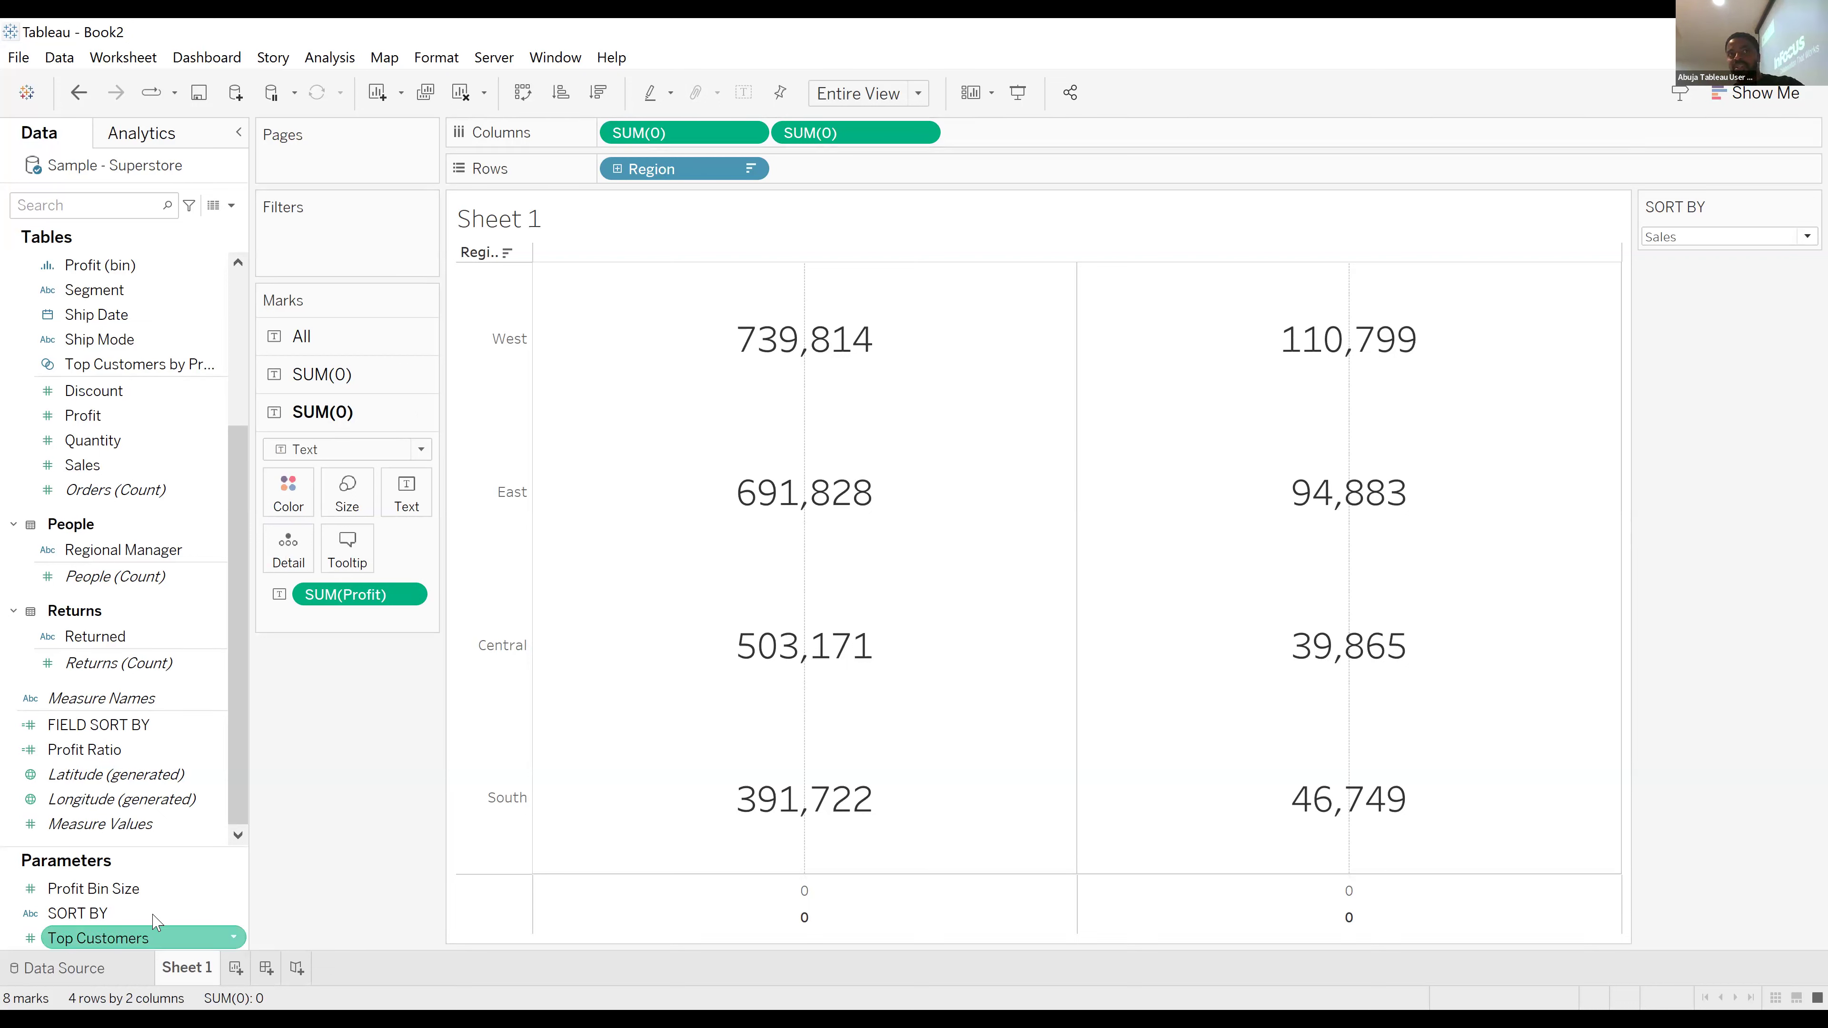
{"action": "left_click", "coordinate": [154, 915]}
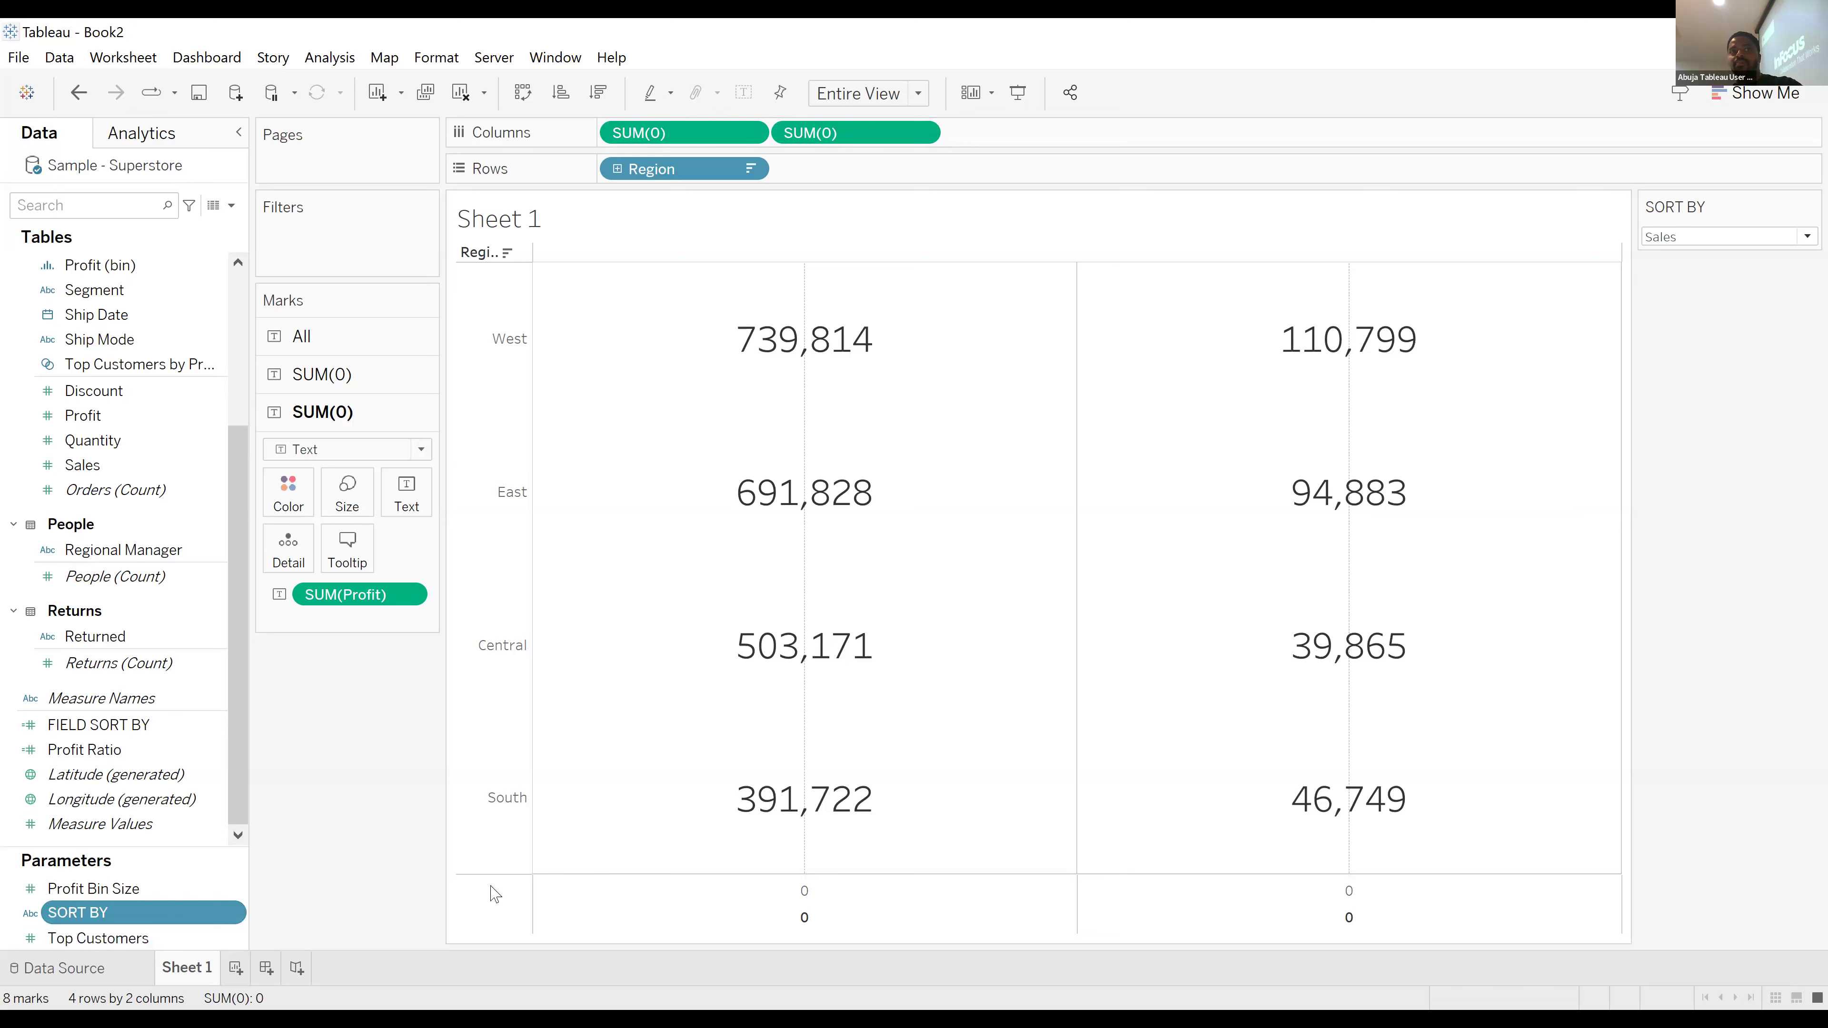
{"action": "left_click", "coordinate": [233, 914]}
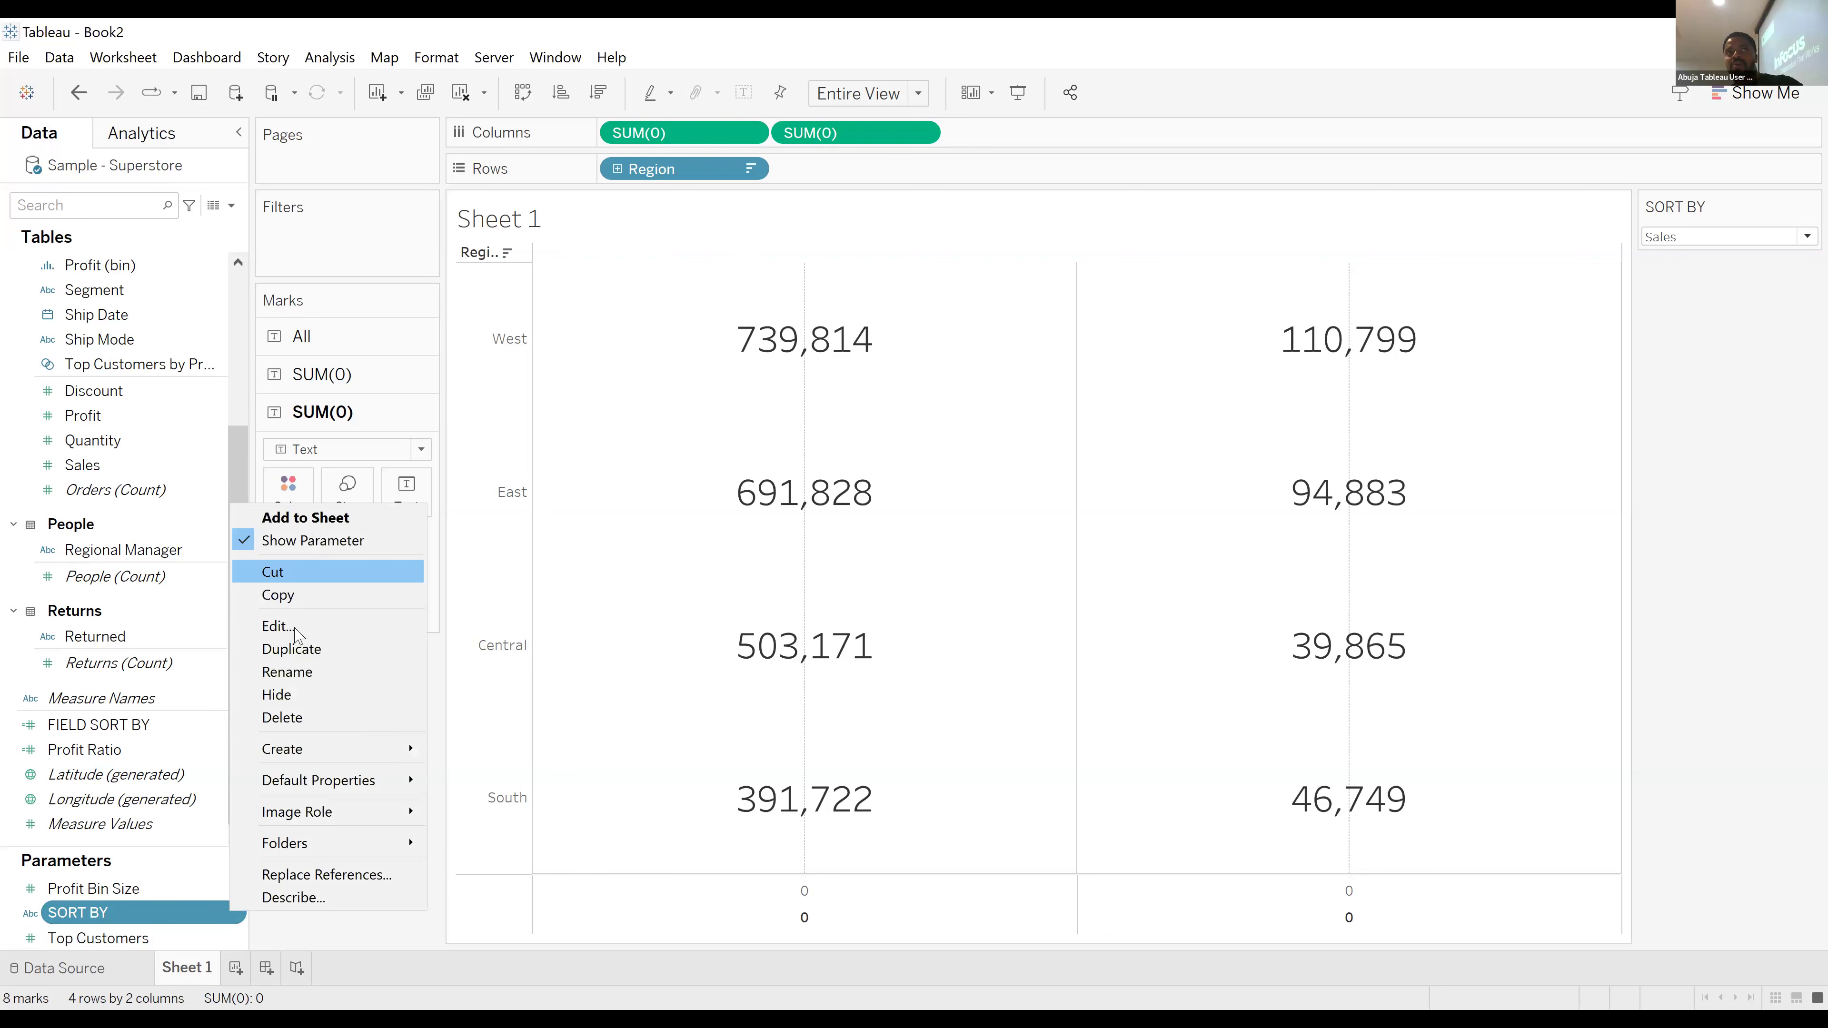
{"action": "left_click", "coordinate": [298, 630]}
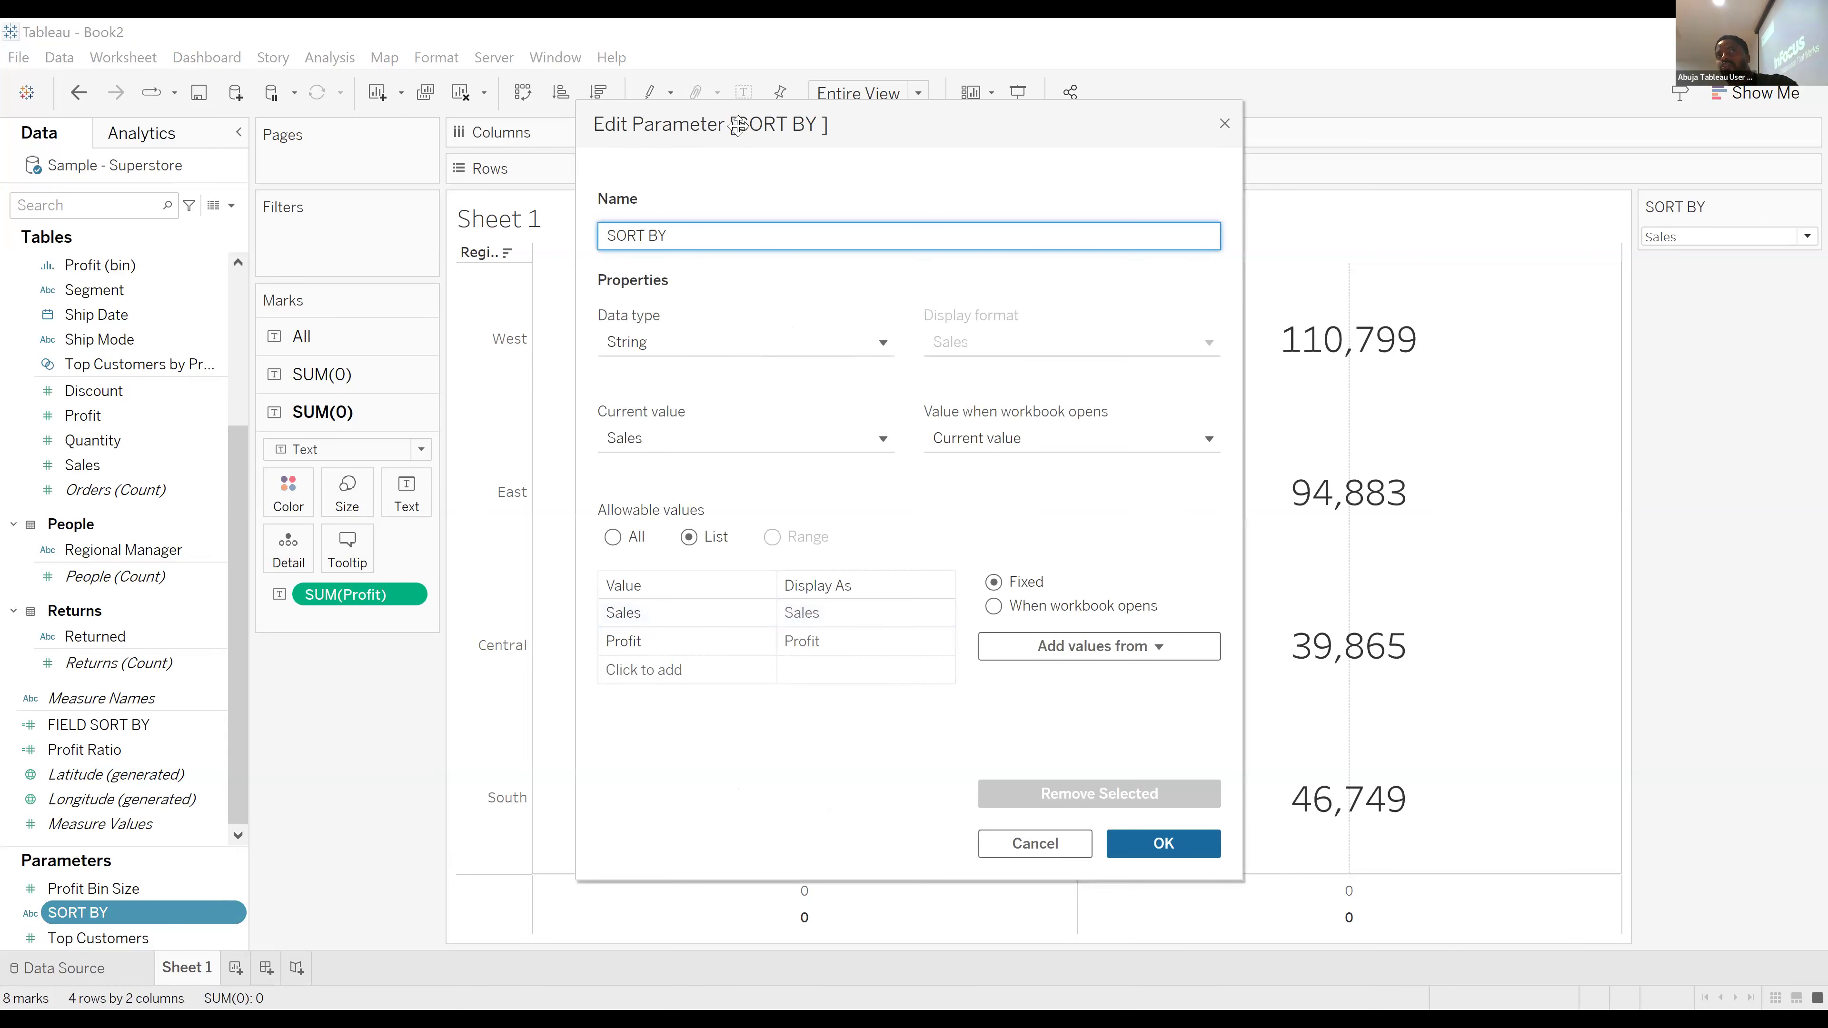
{"action": "left_click_drag", "start_coordinate": [737, 126], "coordinate": [612, 425]}
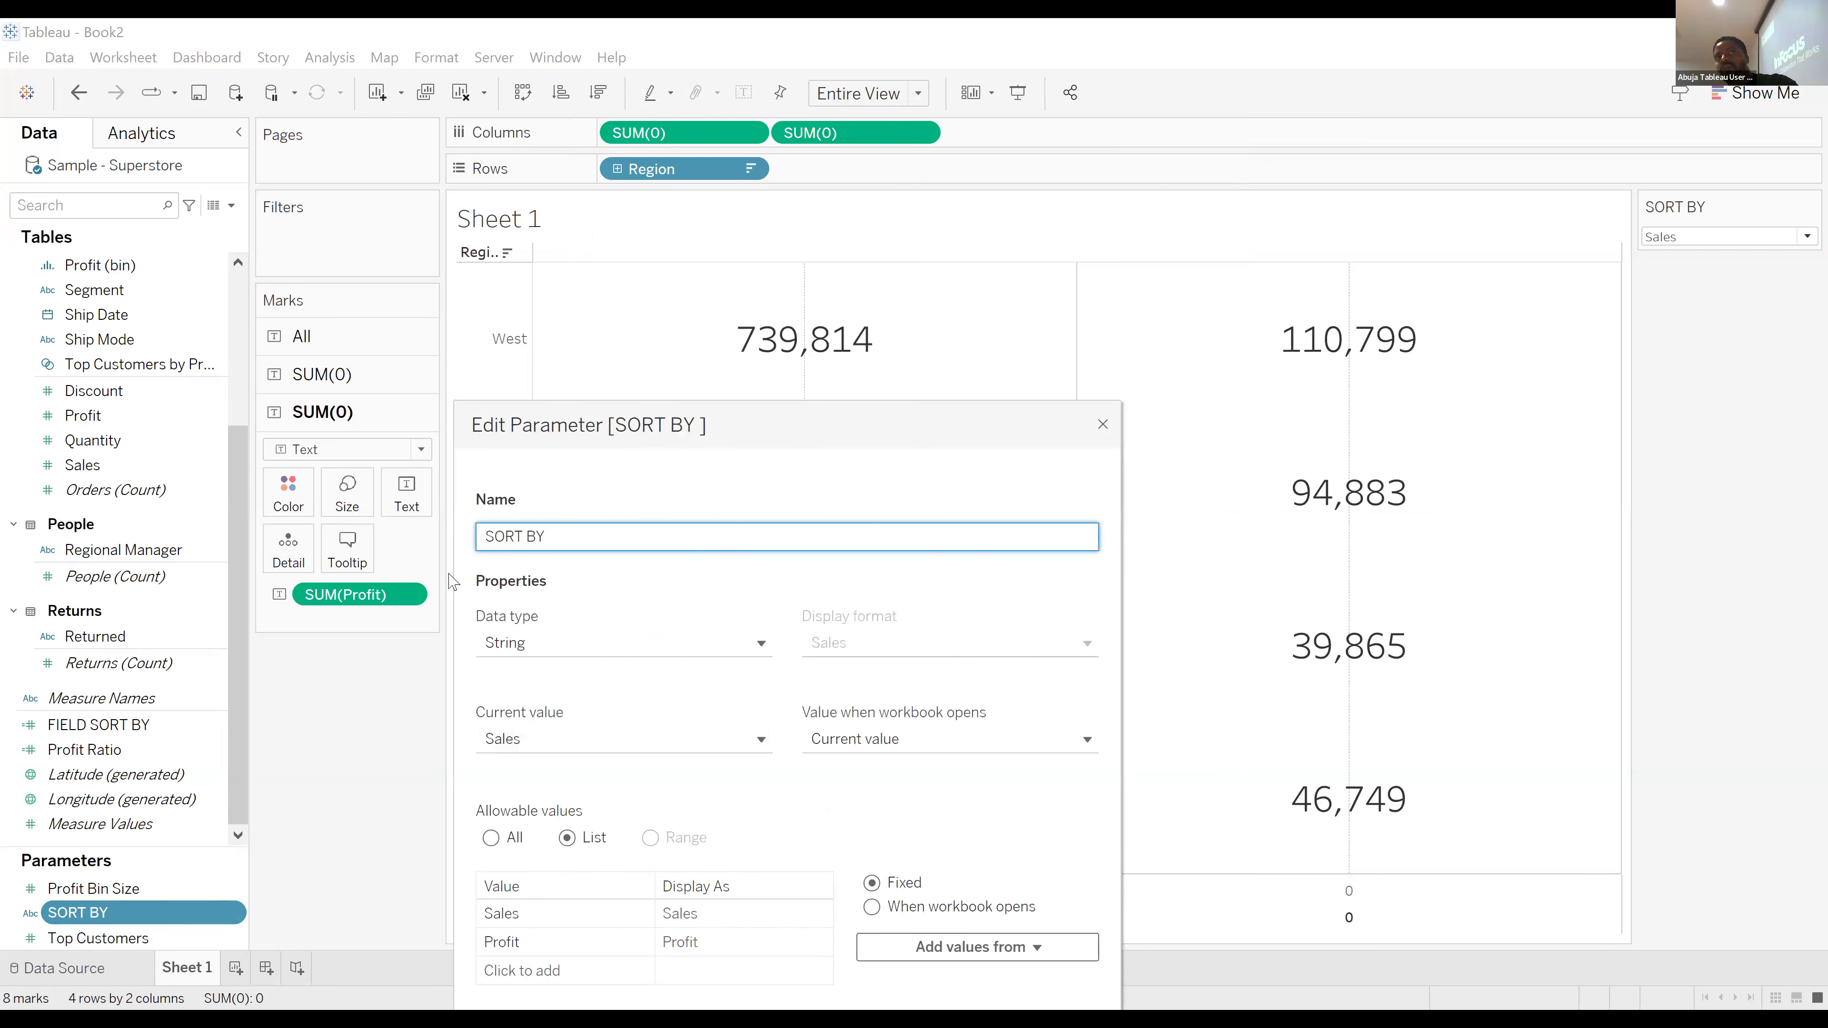
{"action": "left_click", "coordinate": [648, 618]}
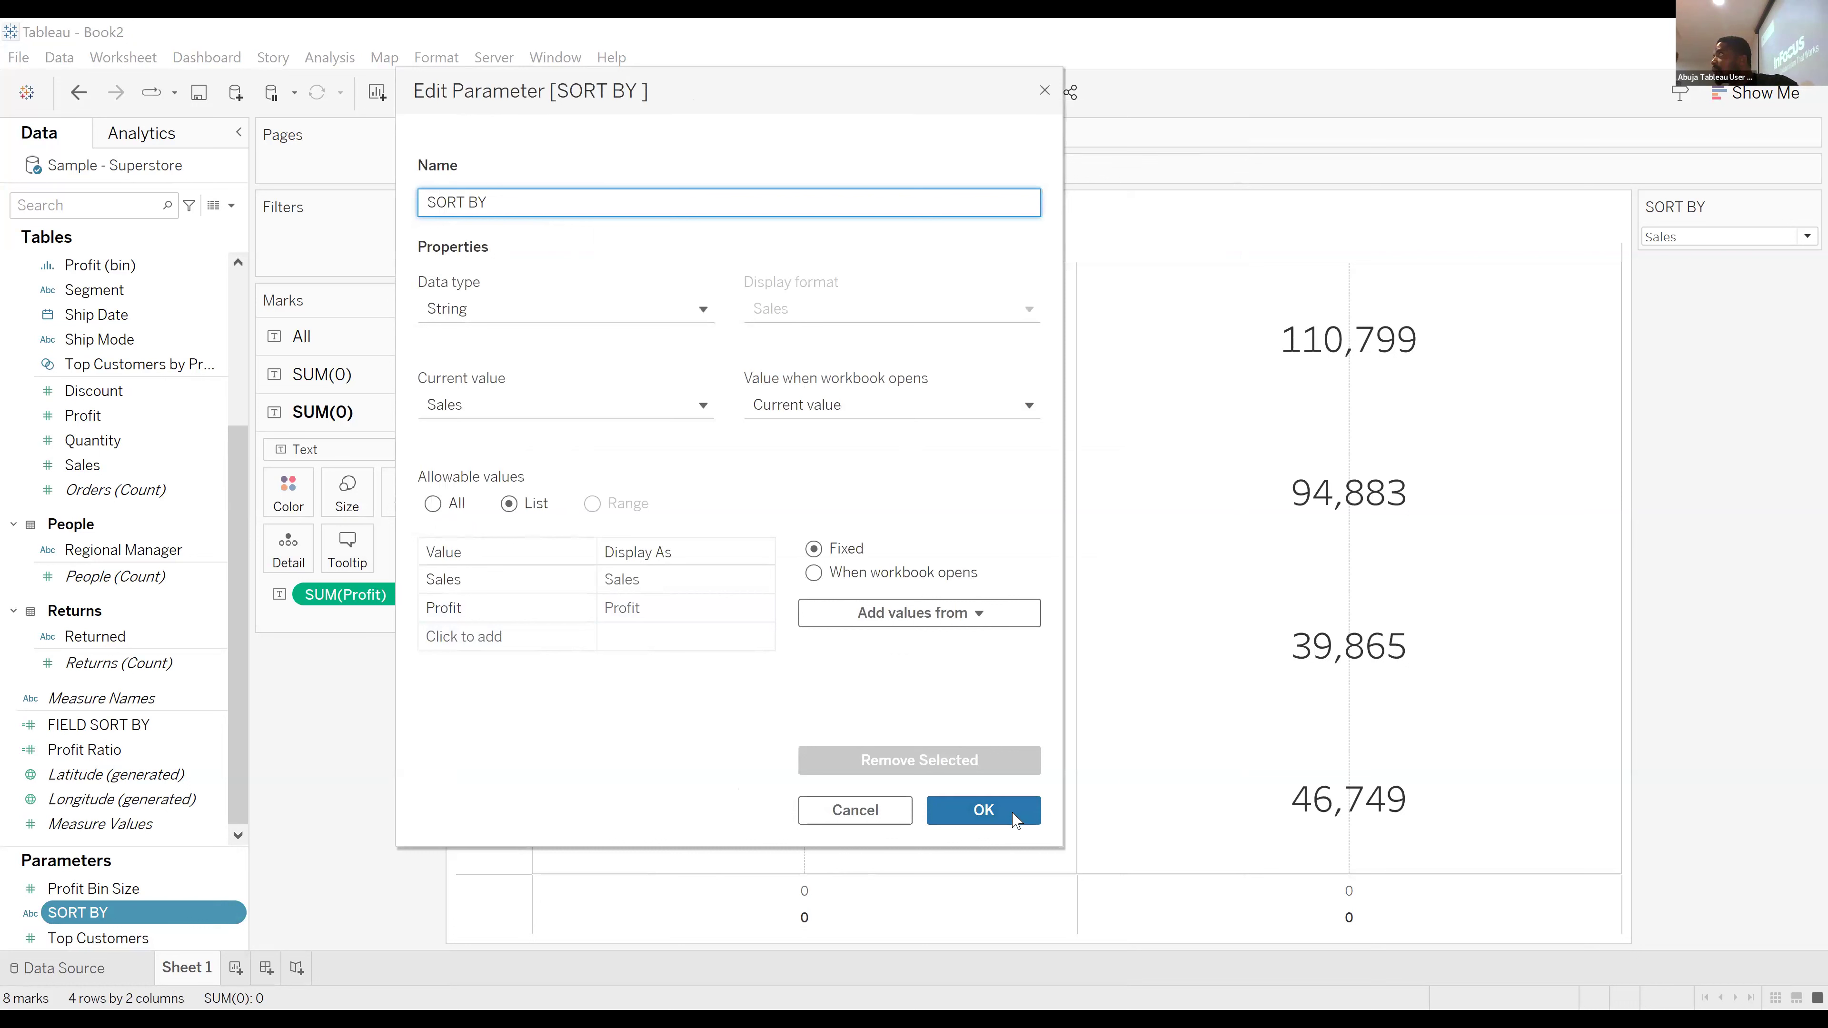
{"action": "left_click", "coordinate": [992, 809]}
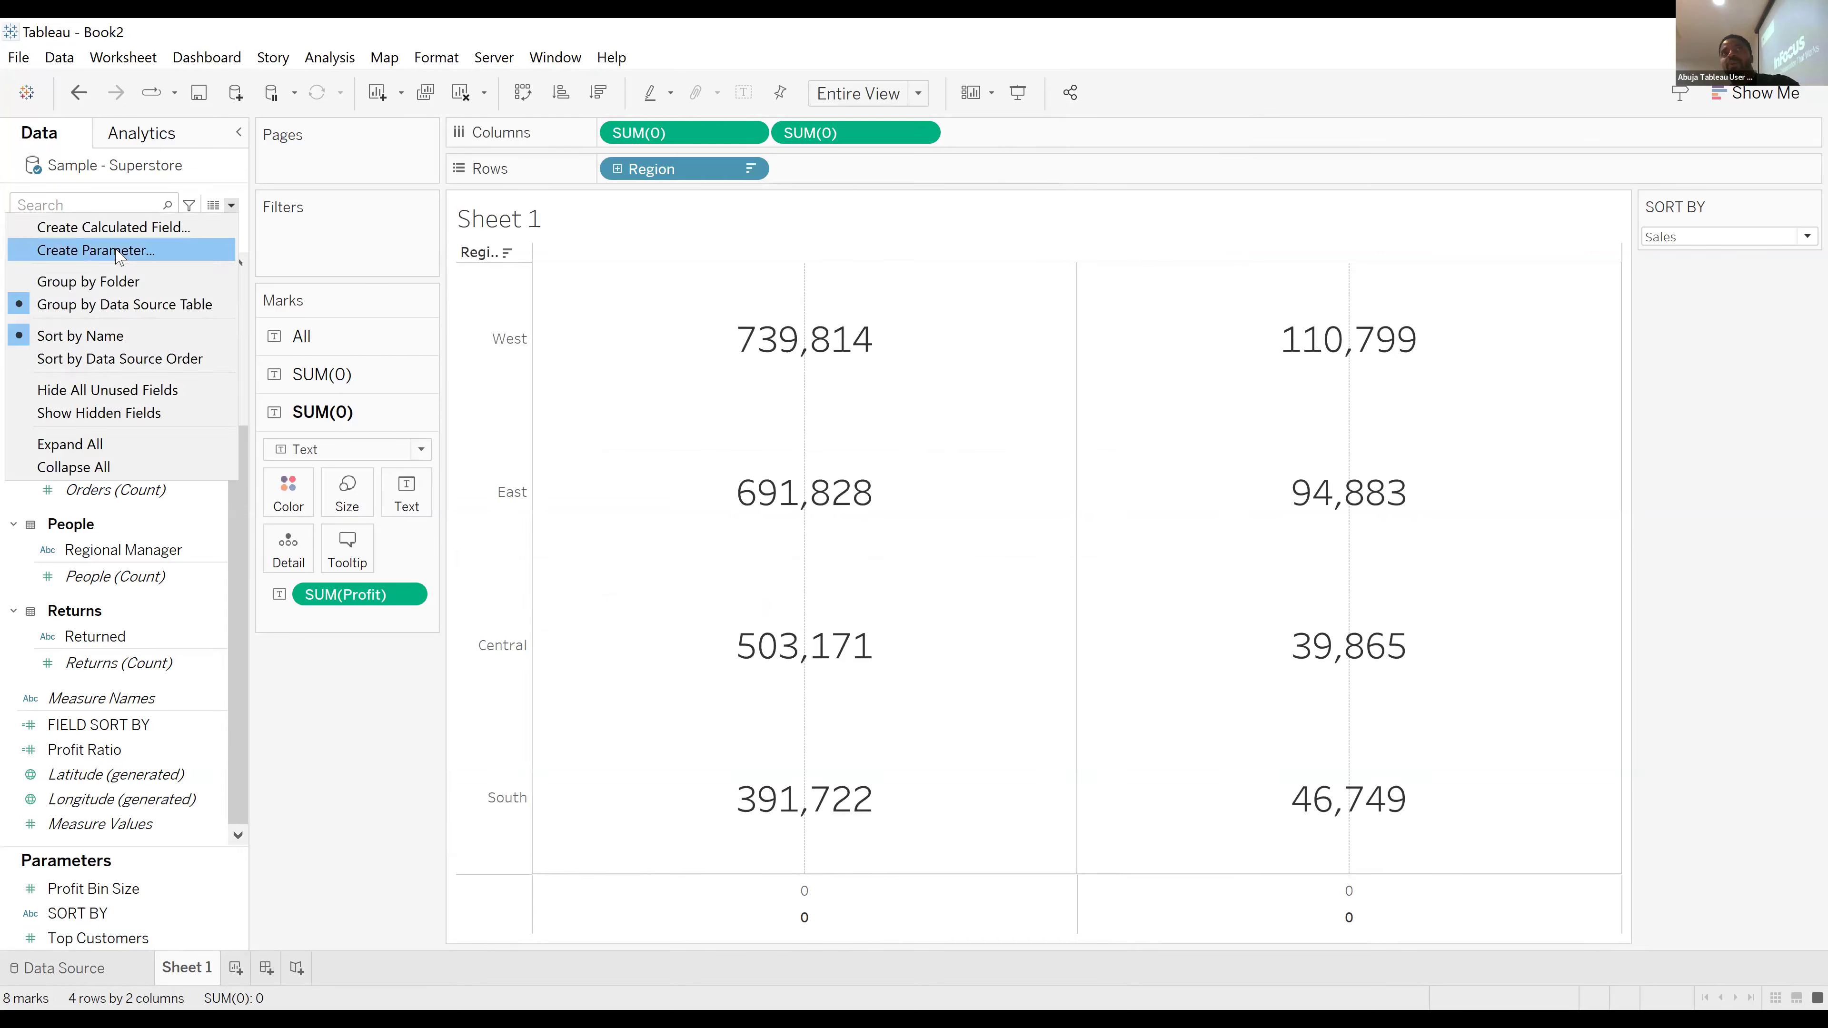
Start a new parameter with the String data type and allowable values restricted to a list.
{"action": "key", "text": "Escape"}
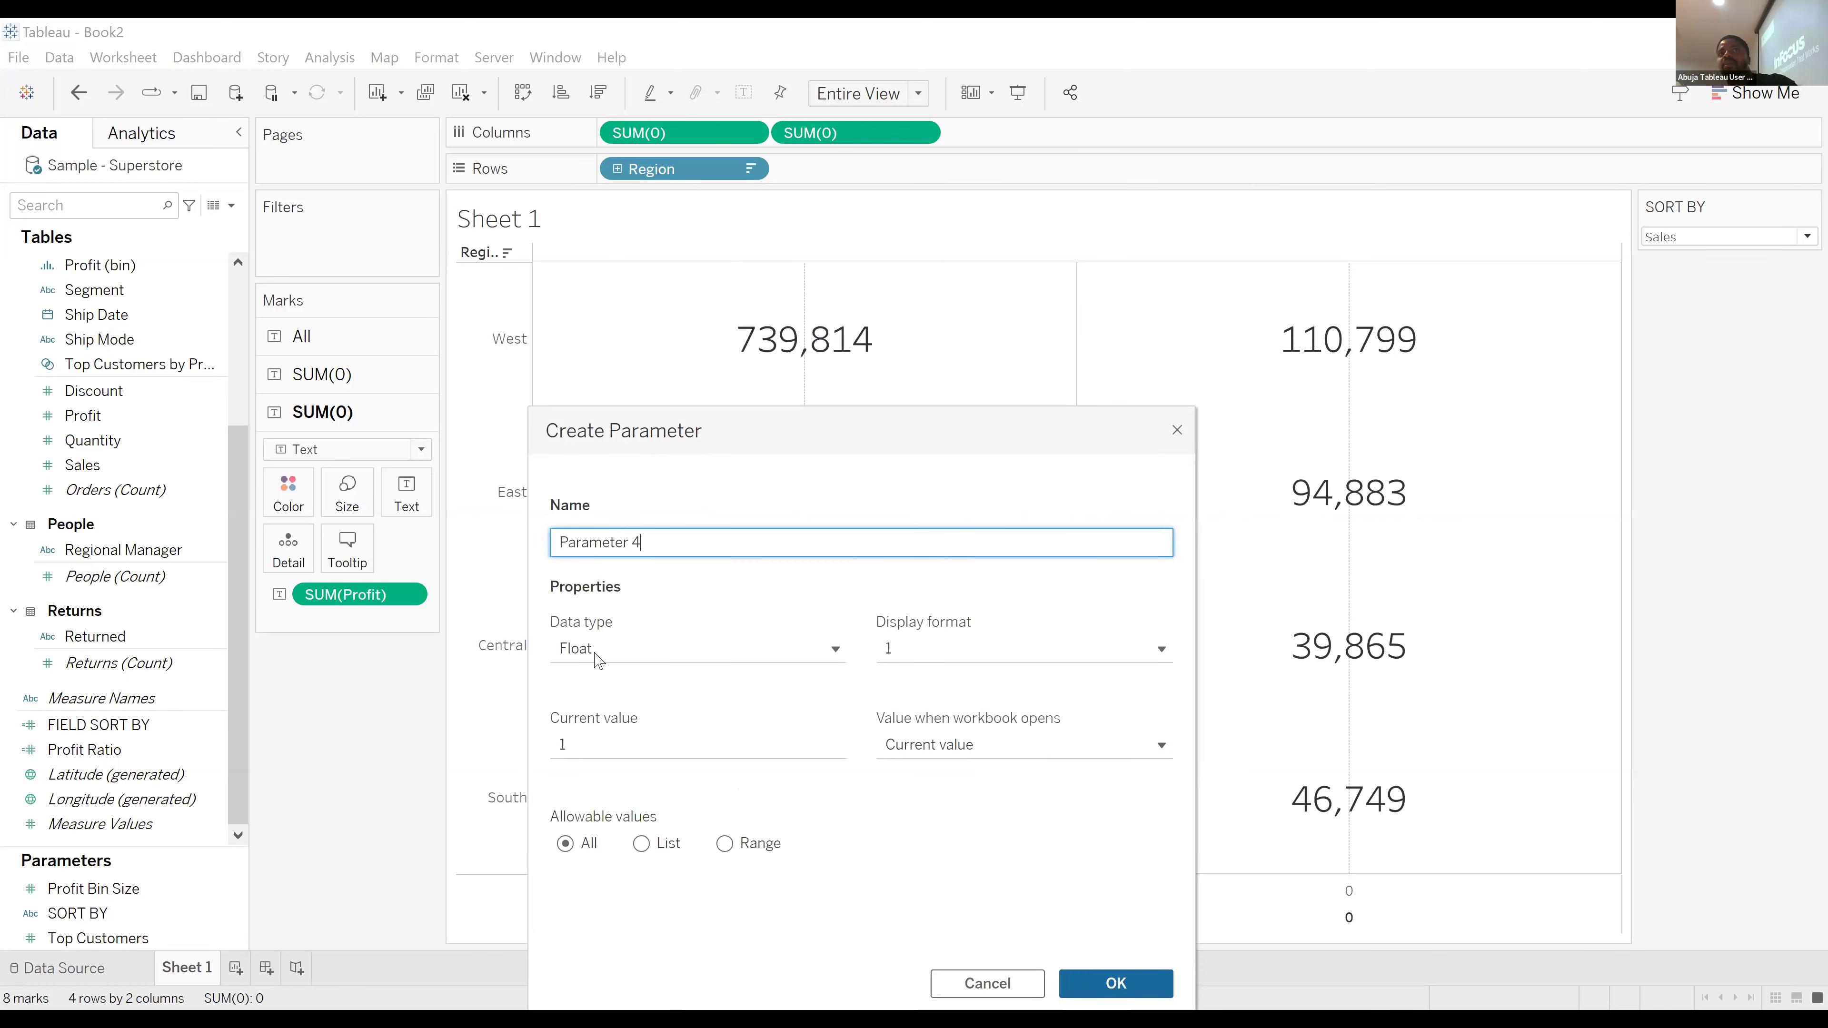
{"action": "left_click", "coordinate": [597, 658]}
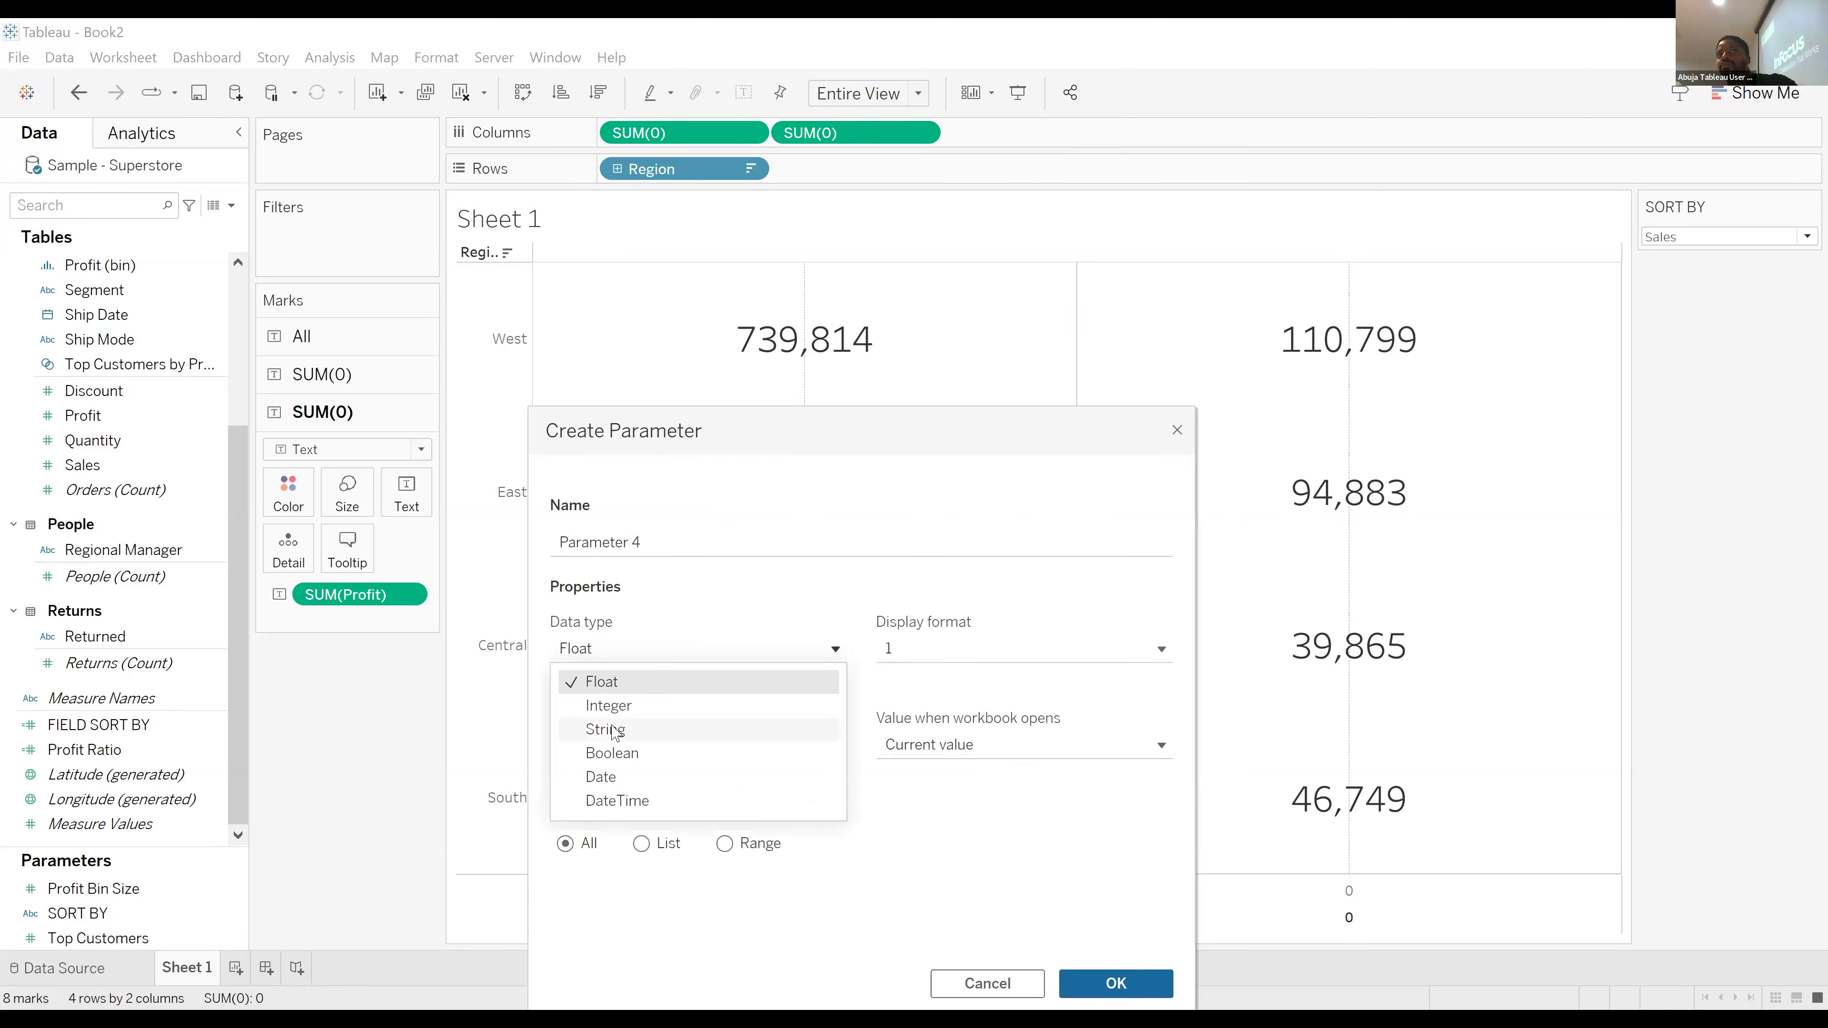
{"action": "left_click", "coordinate": [614, 733]}
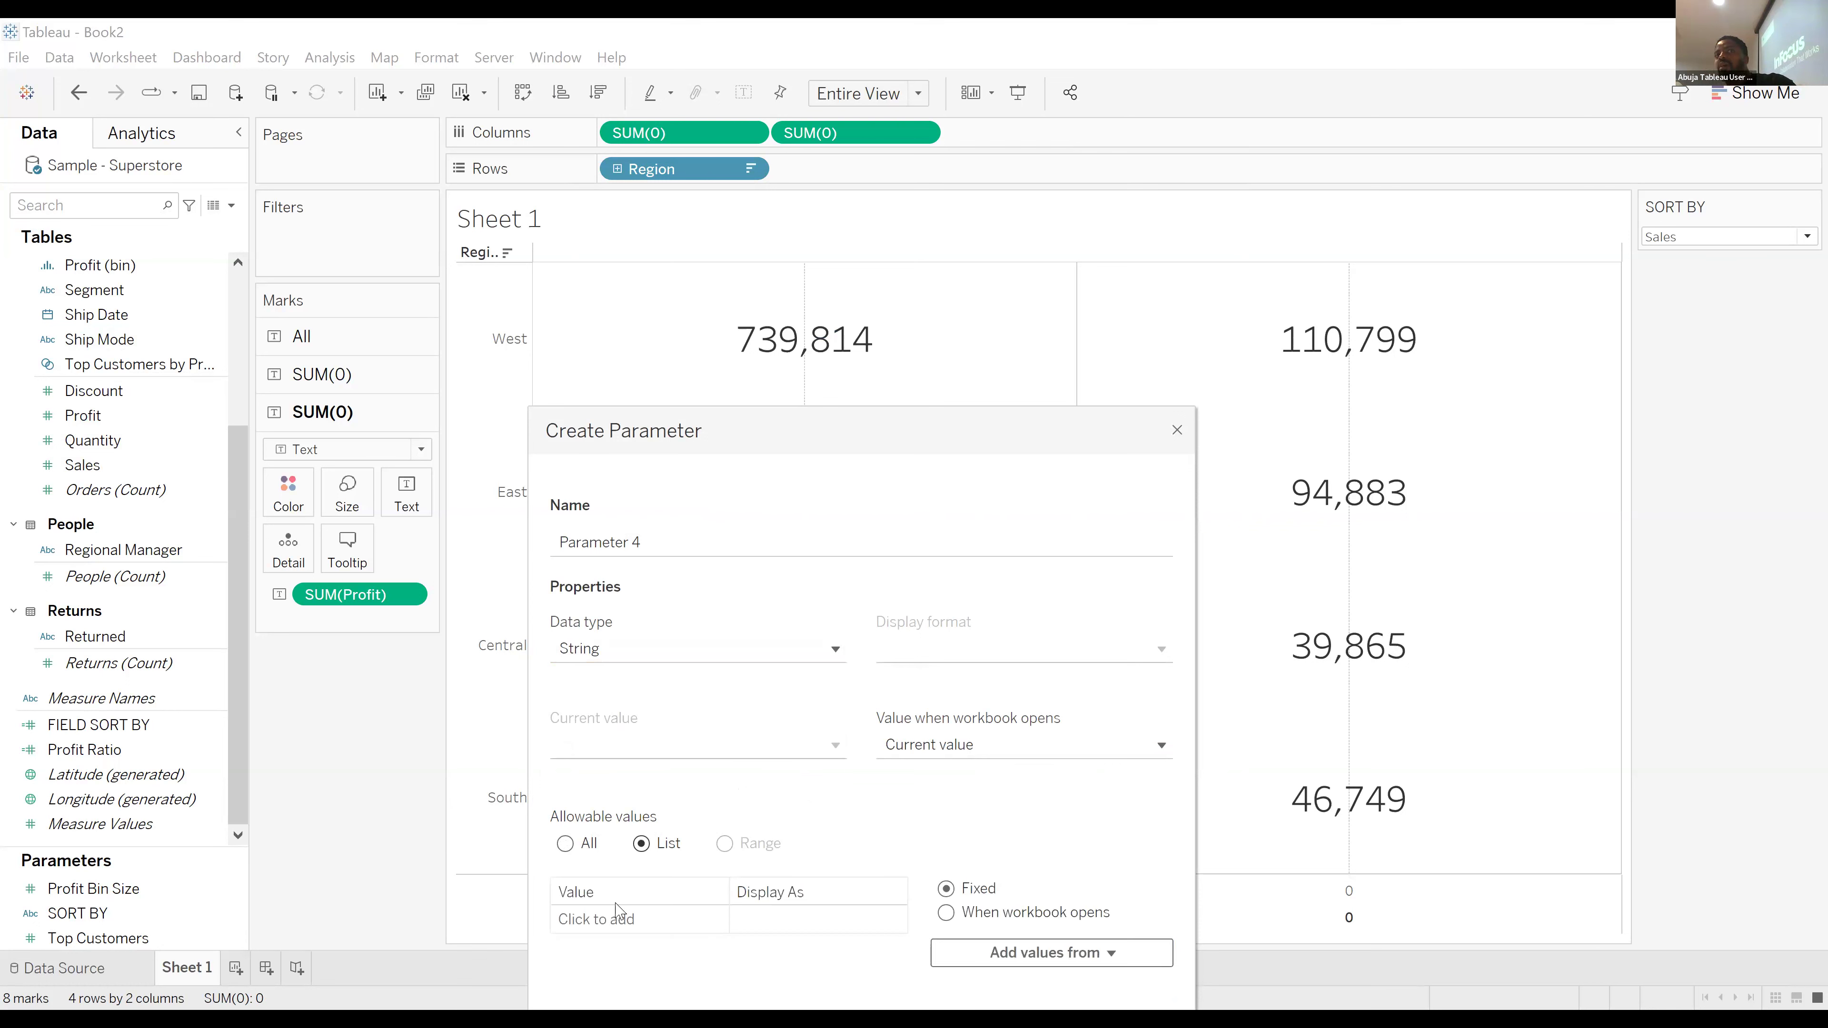
Add the values s, d and w to the new parameter's list and create the parameter.
{"action": "left_click", "coordinate": [617, 909]}
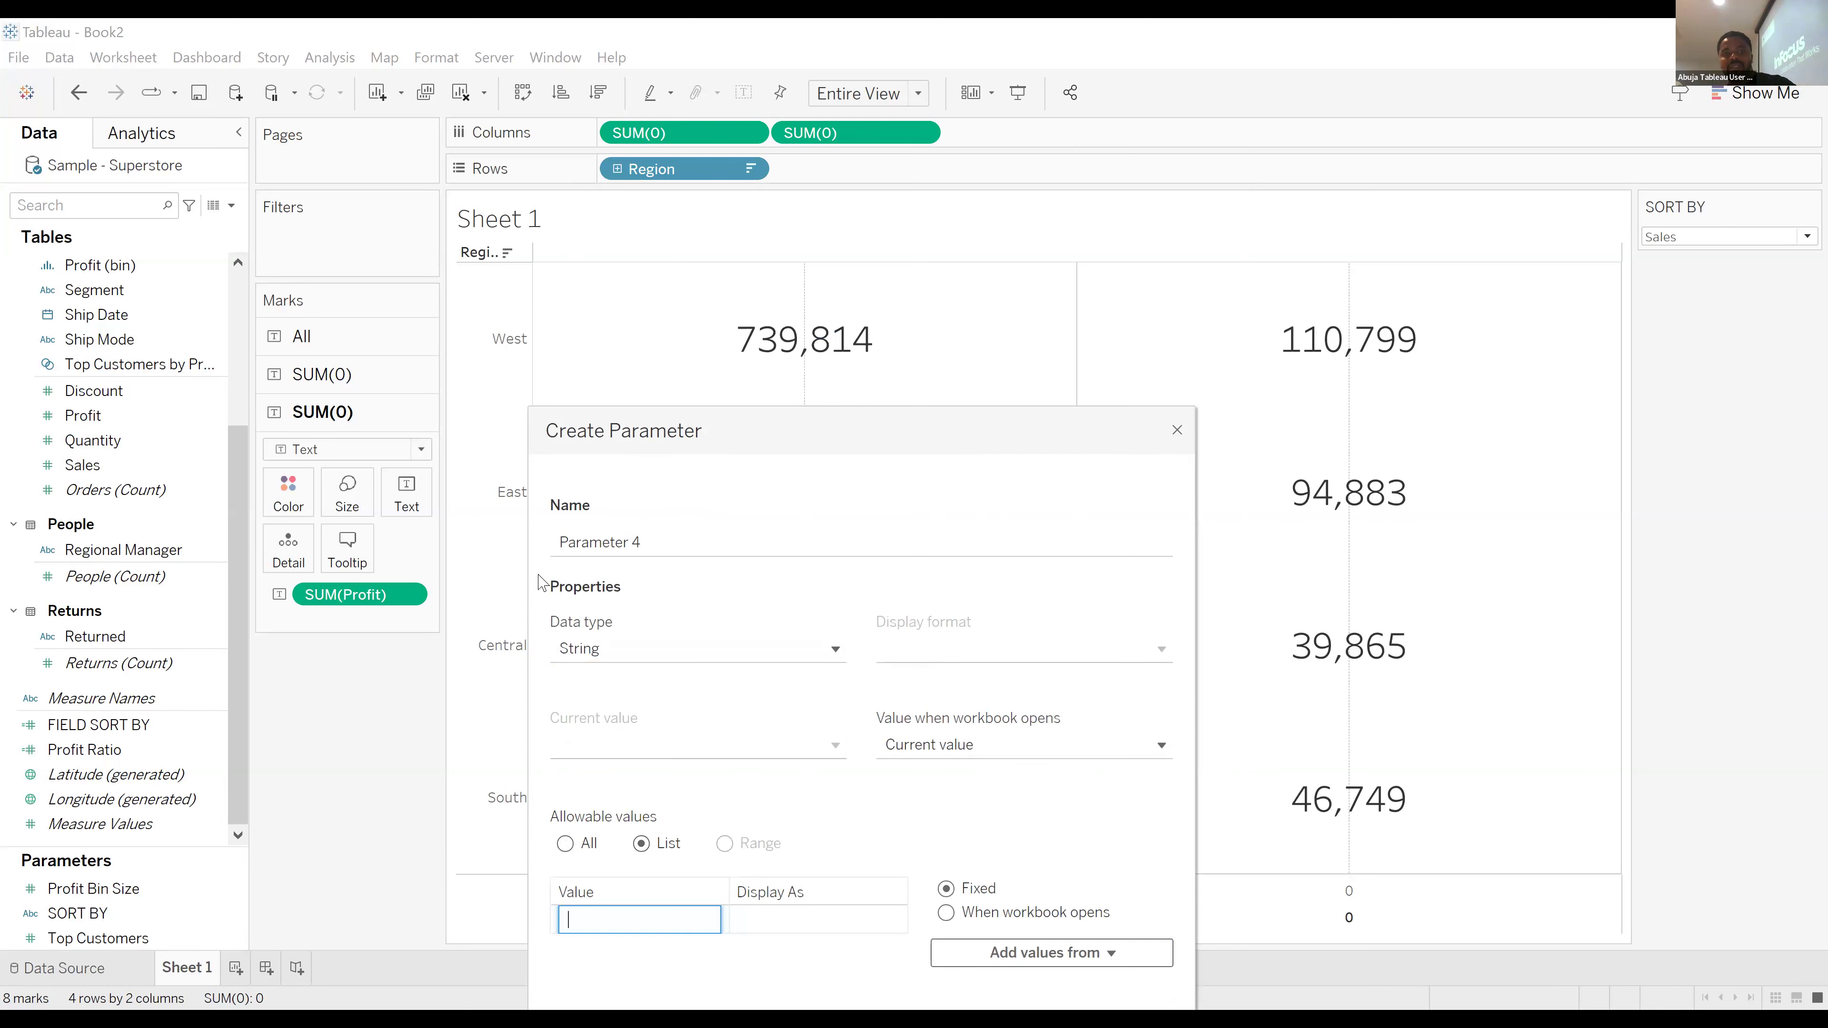
{"action": "type", "text": "s"}
{"action": "key", "text": "Return"}
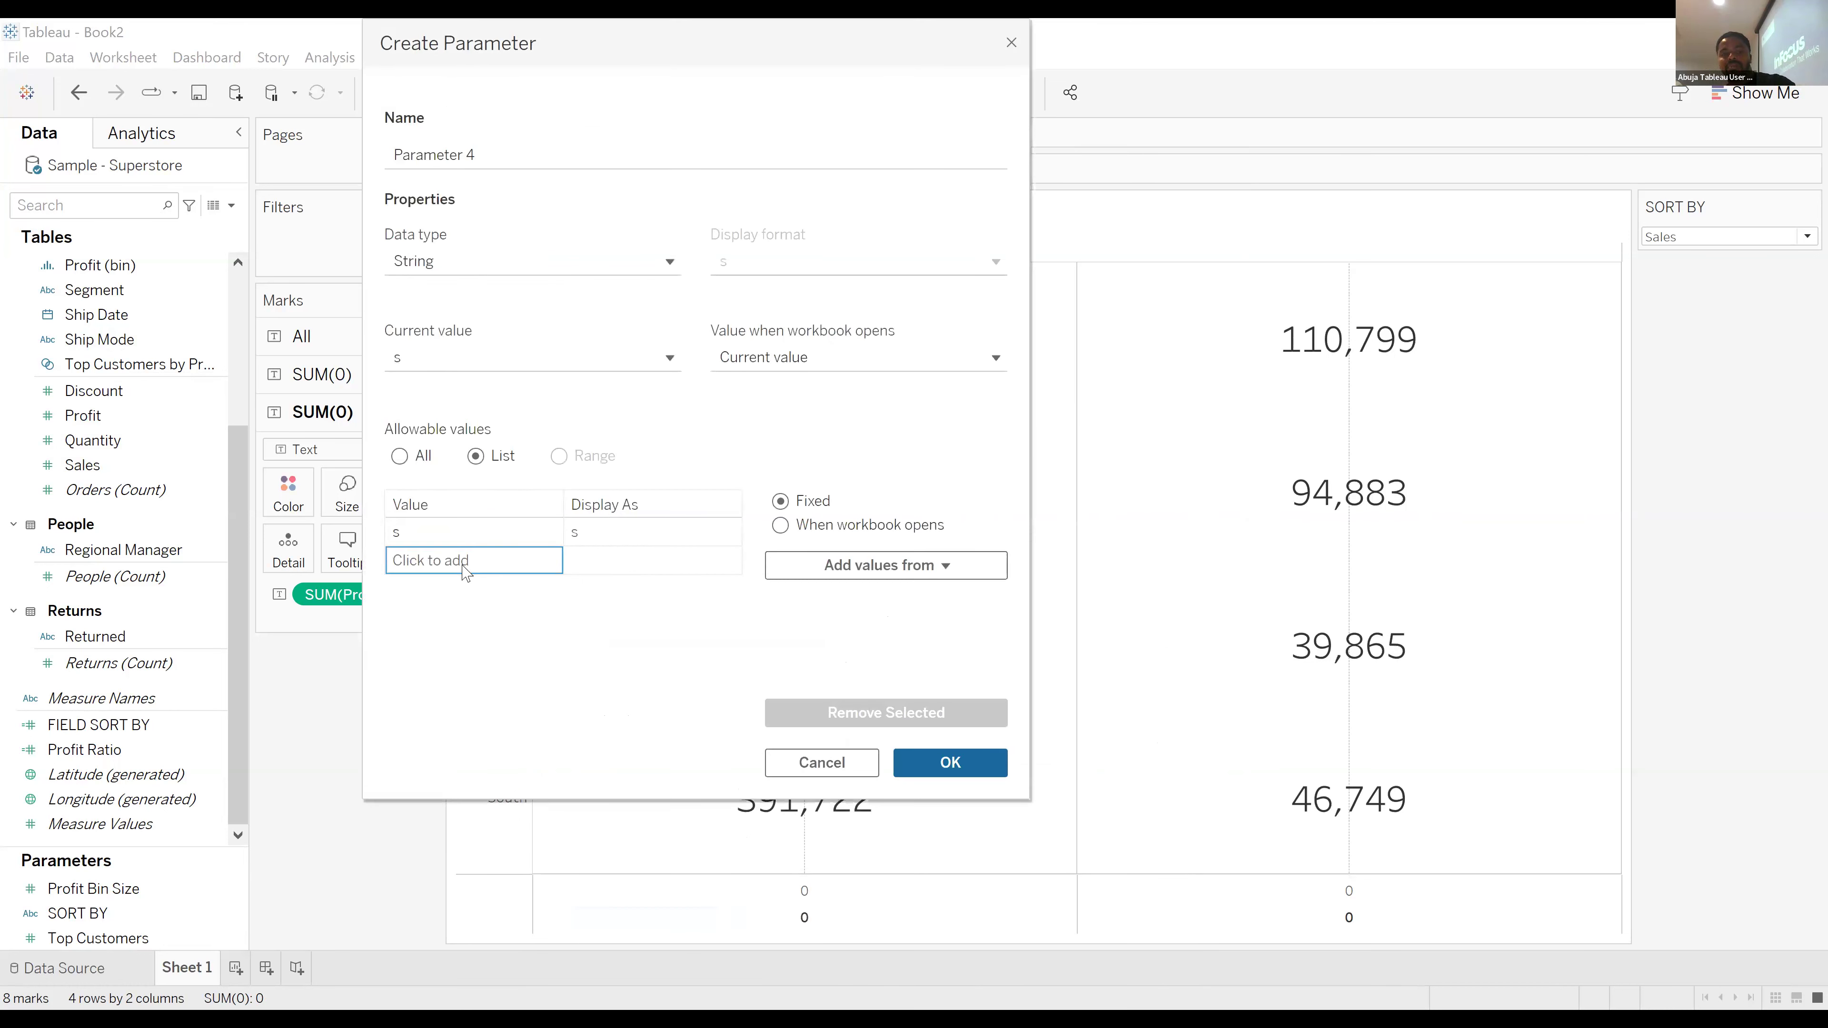
{"action": "left_click", "coordinate": [489, 562]}
{"action": "type", "text": "d"}
{"action": "key", "text": "Tab"}
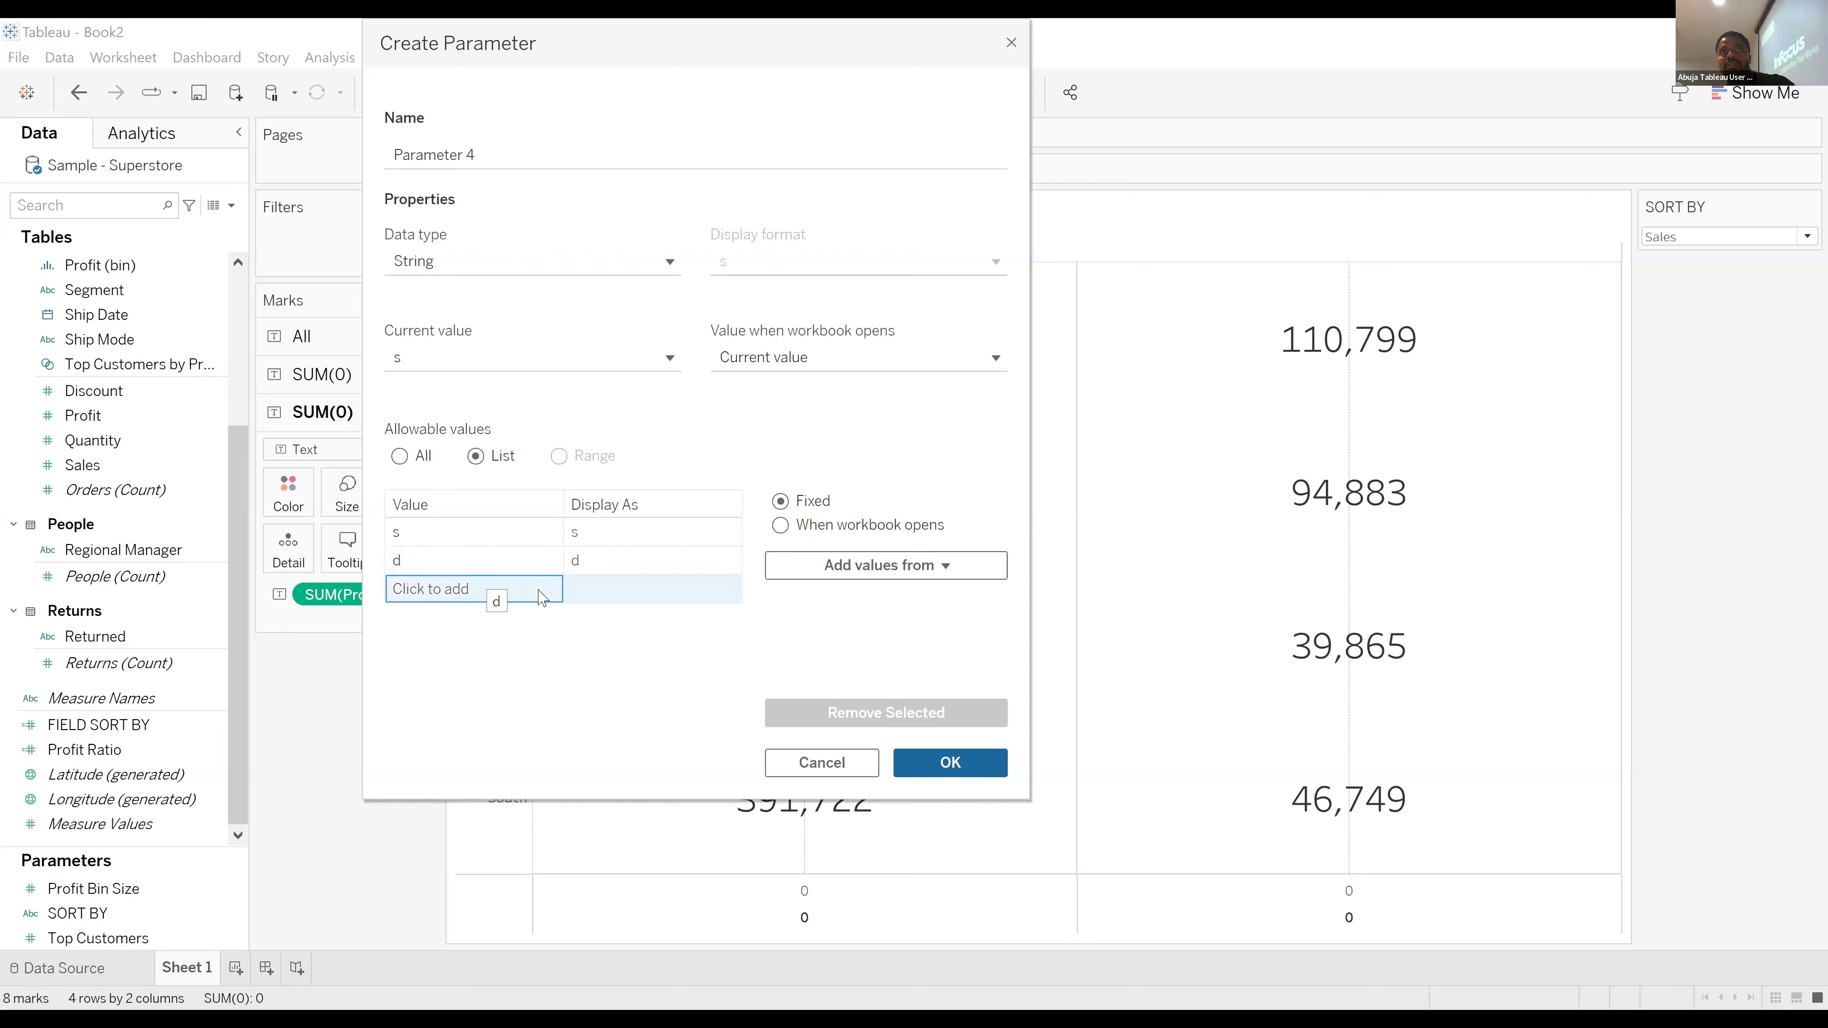
{"action": "left_click", "coordinate": [538, 590]}
{"action": "type", "text": "w"}
{"action": "key", "text": "Return"}
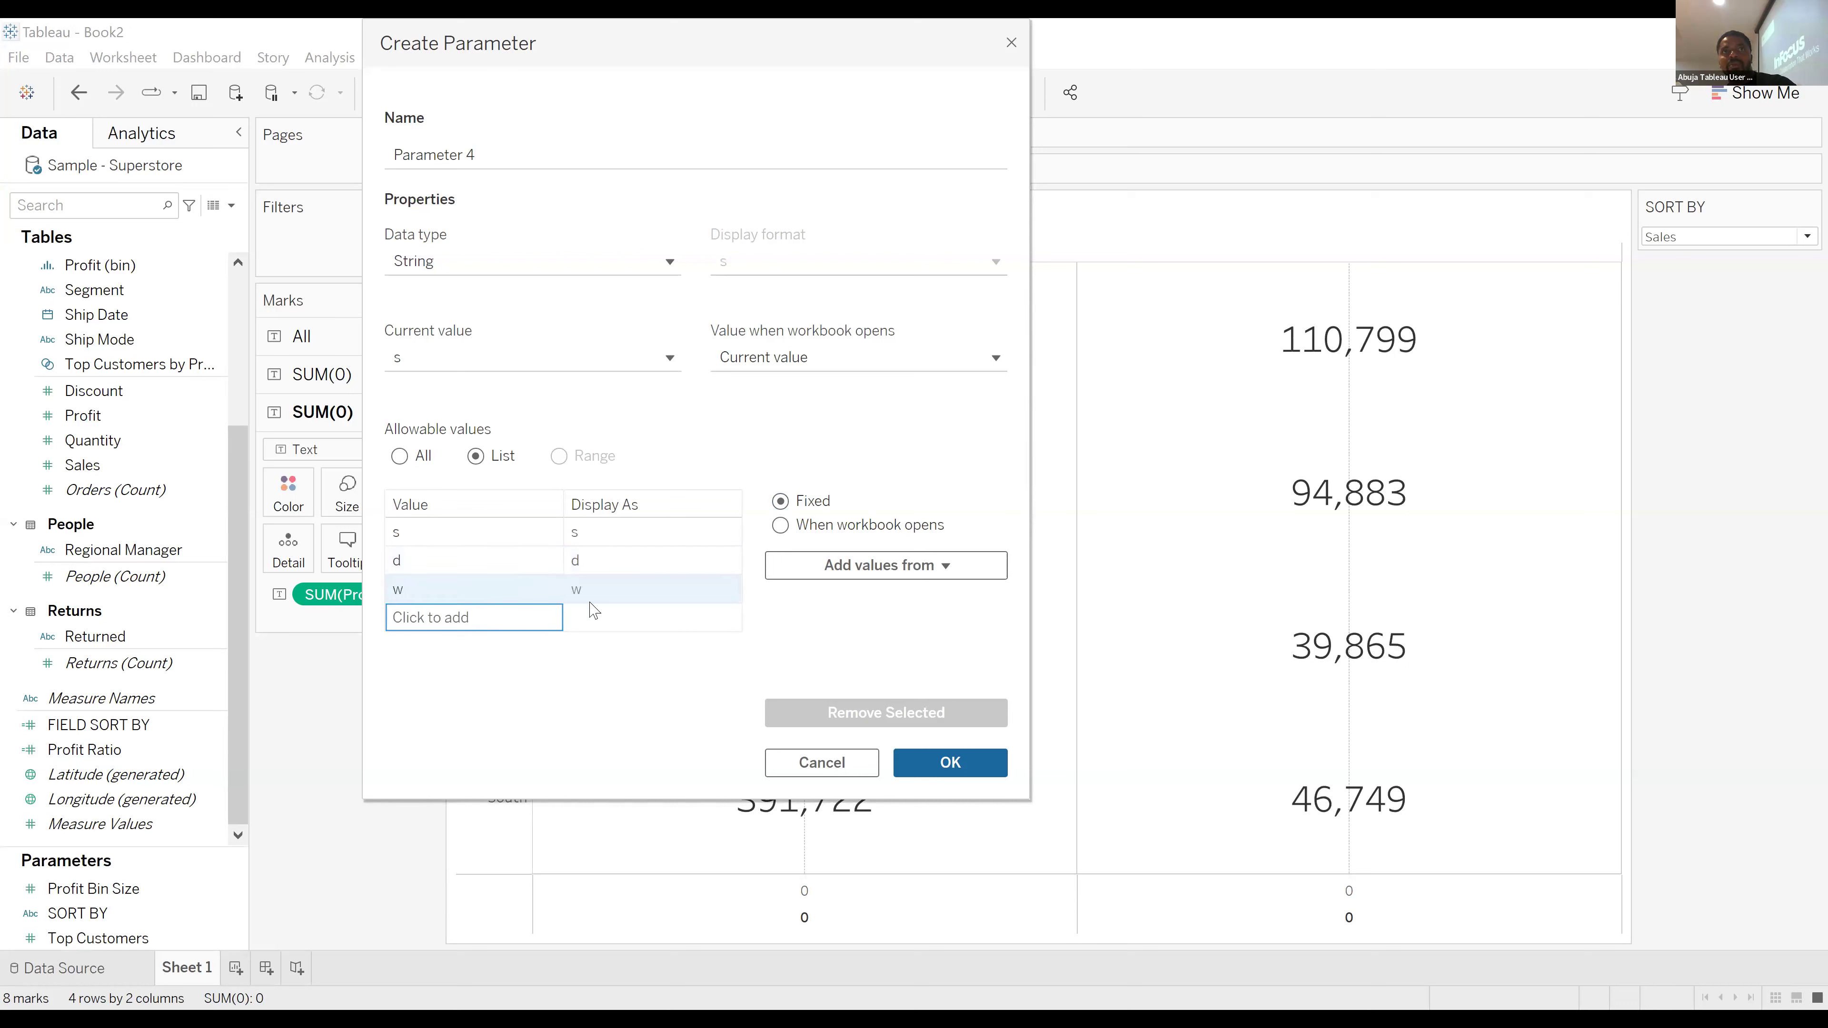
{"action": "left_click", "coordinate": [991, 763]}
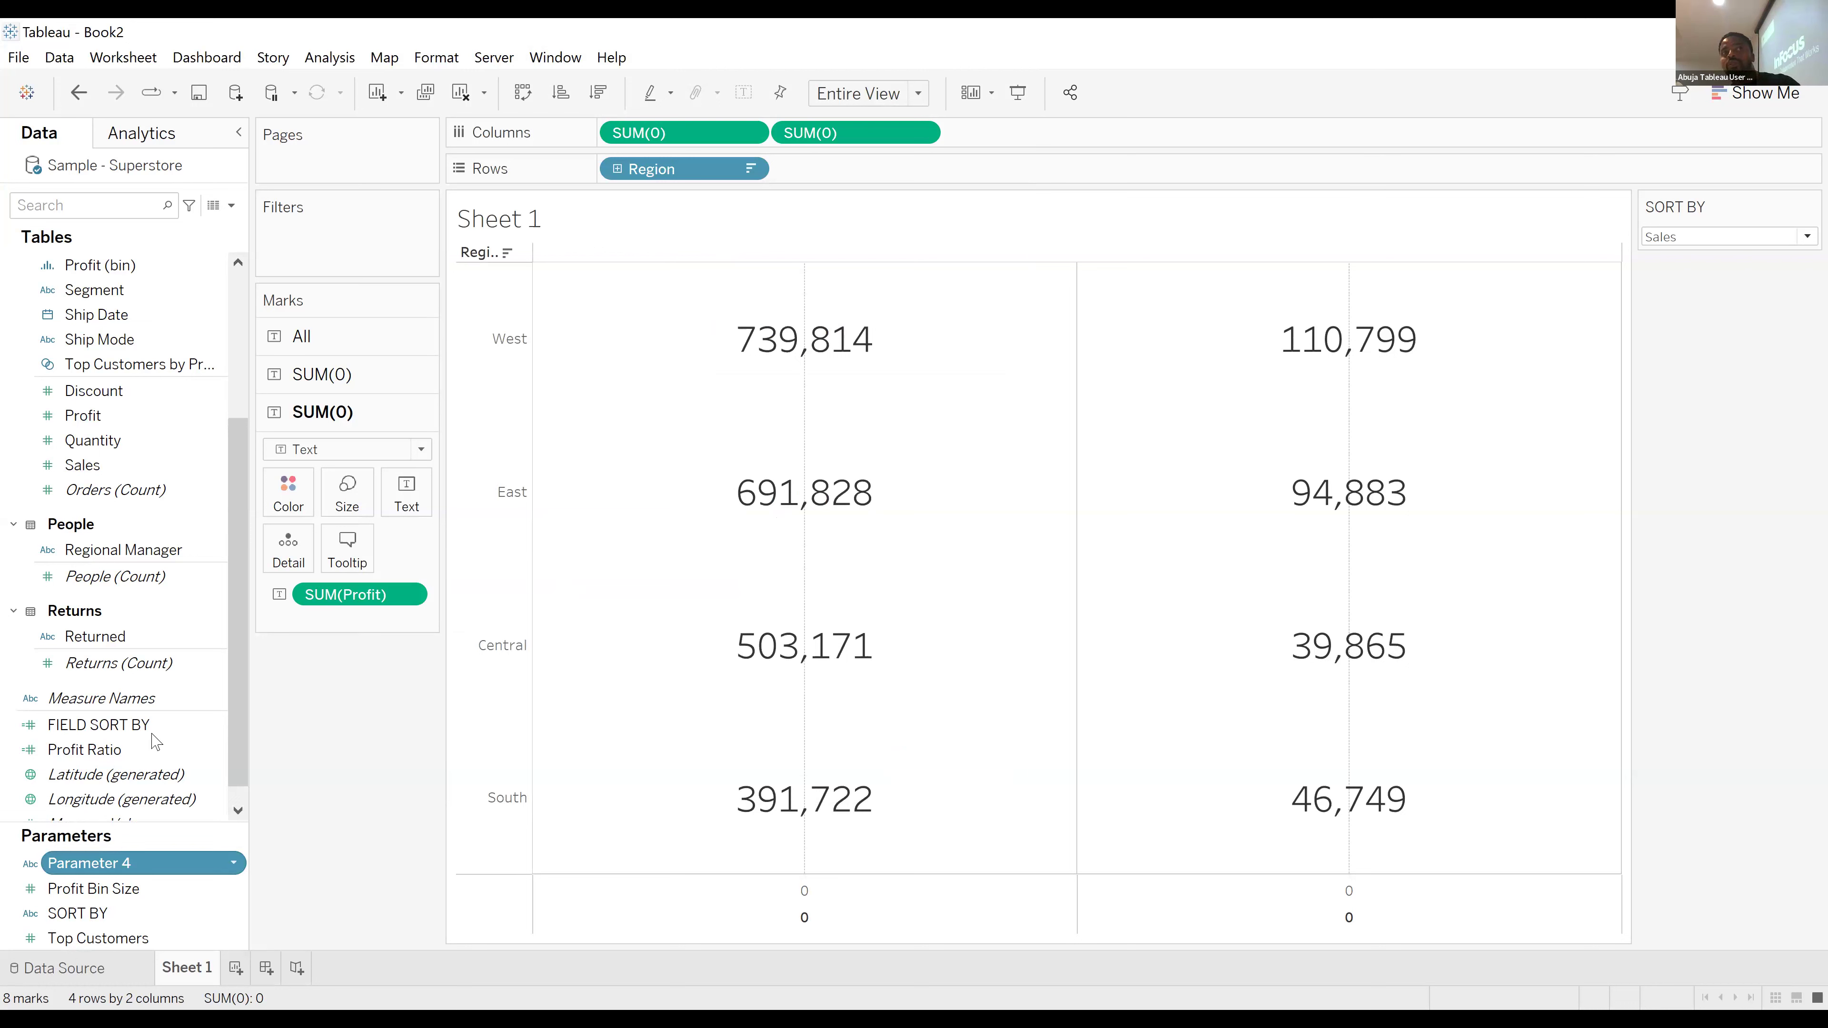
Open the FIELD SORT BY calculated field, enlarge its formula text to examine the CASE statement, and close the editor.
{"action": "left_click", "coordinate": [214, 725]}
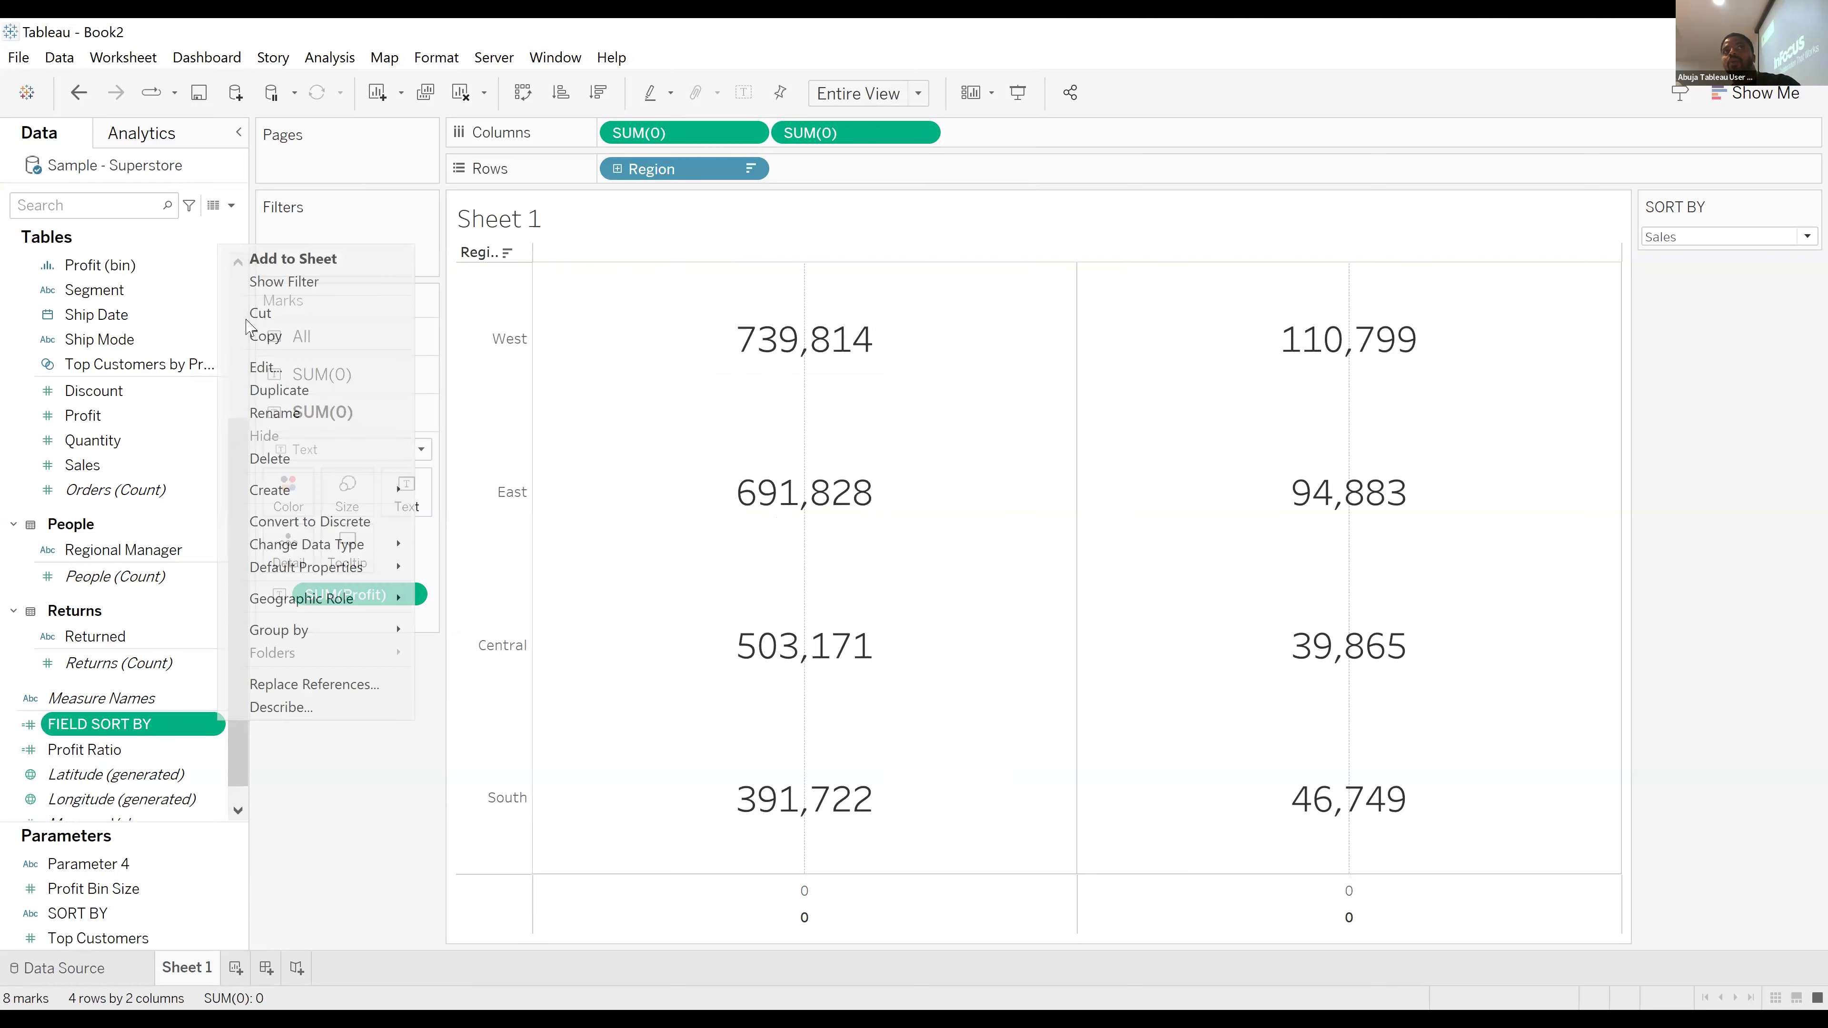
{"action": "left_click", "coordinate": [264, 367]}
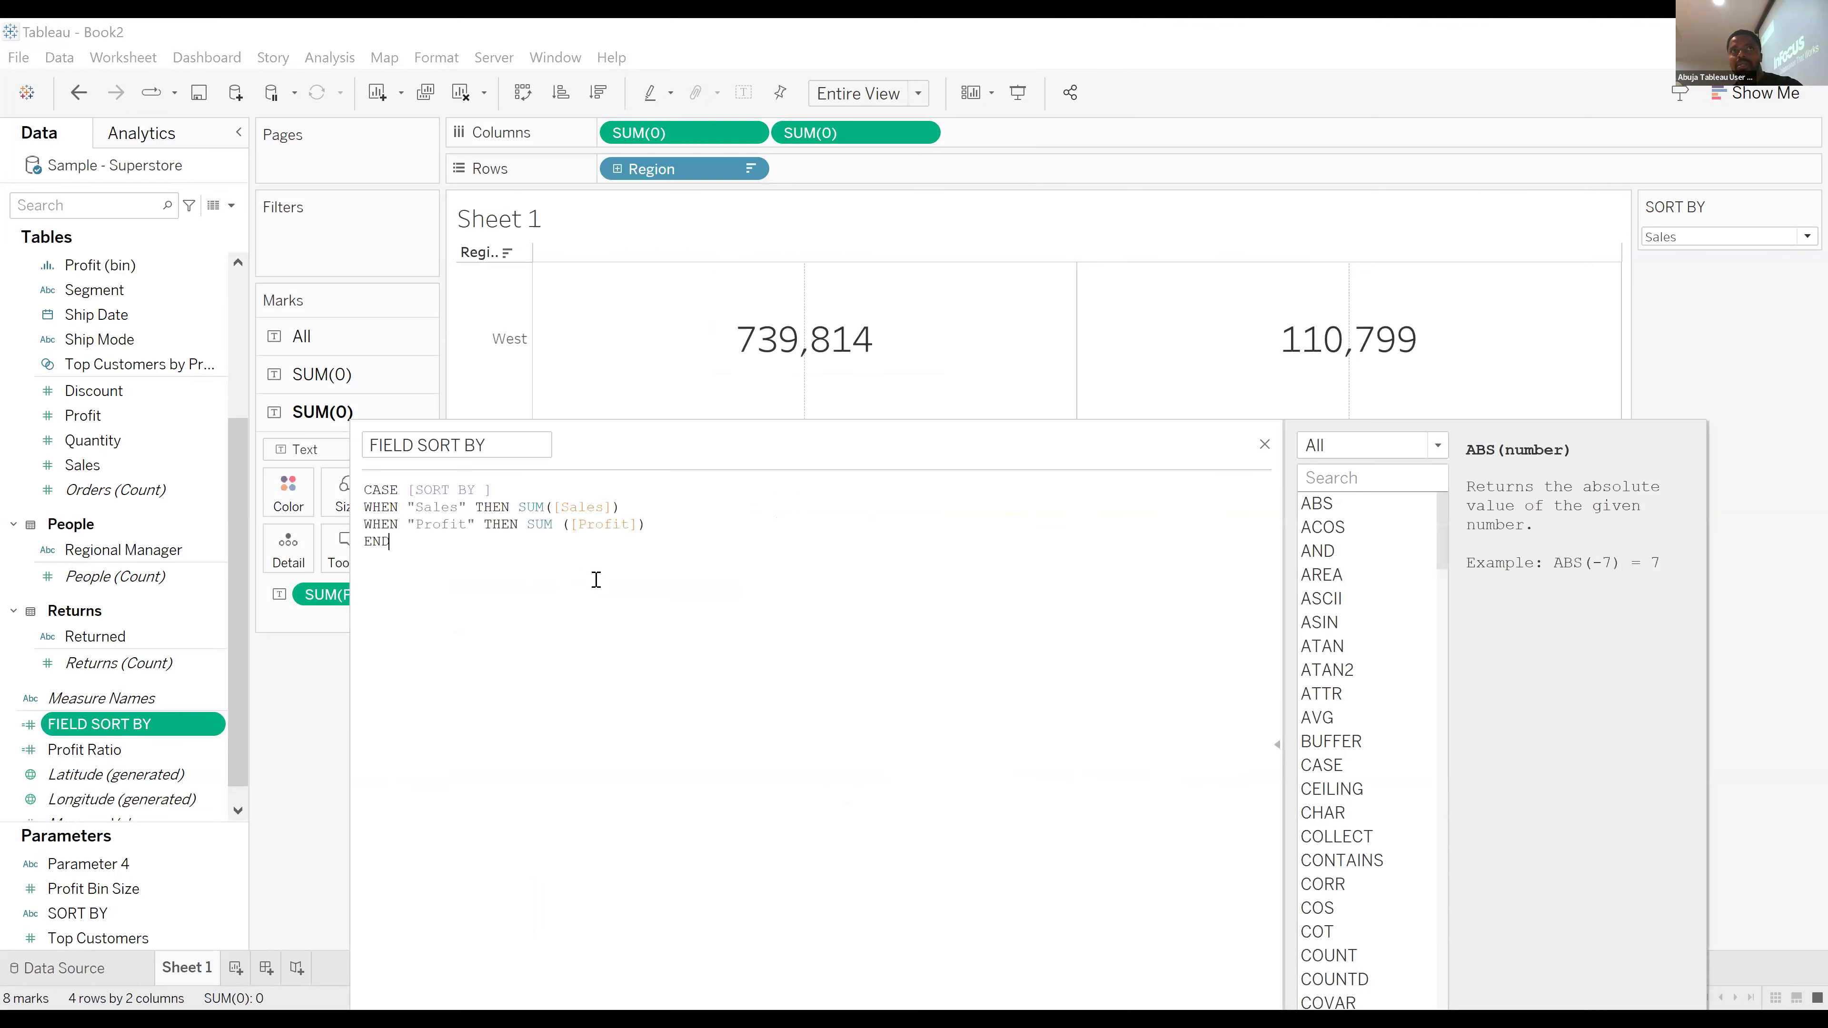
{"action": "scroll", "coordinate": [595, 579], "scroll_direction": "up", "scroll_amount": 2}
{"action": "scroll", "coordinate": [568, 580], "scroll_direction": "up", "scroll_amount": 4}
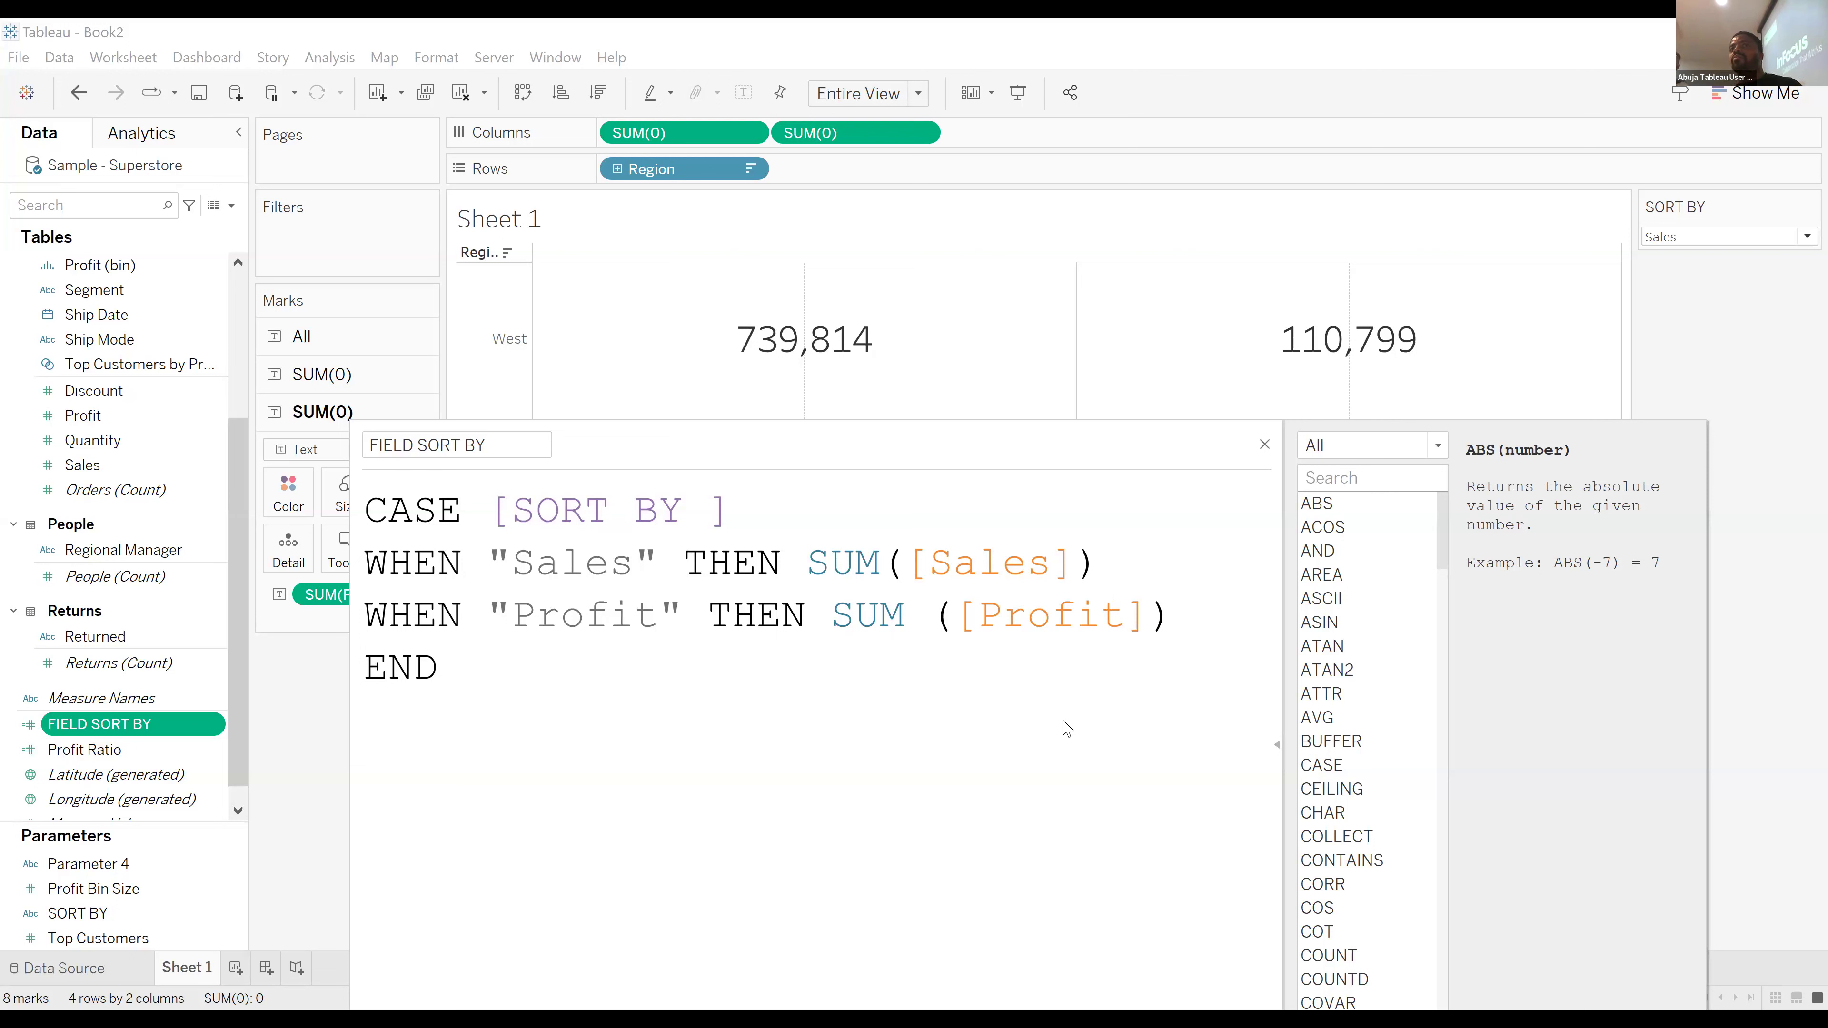
{"action": "left_click", "coordinate": [1296, 295]}
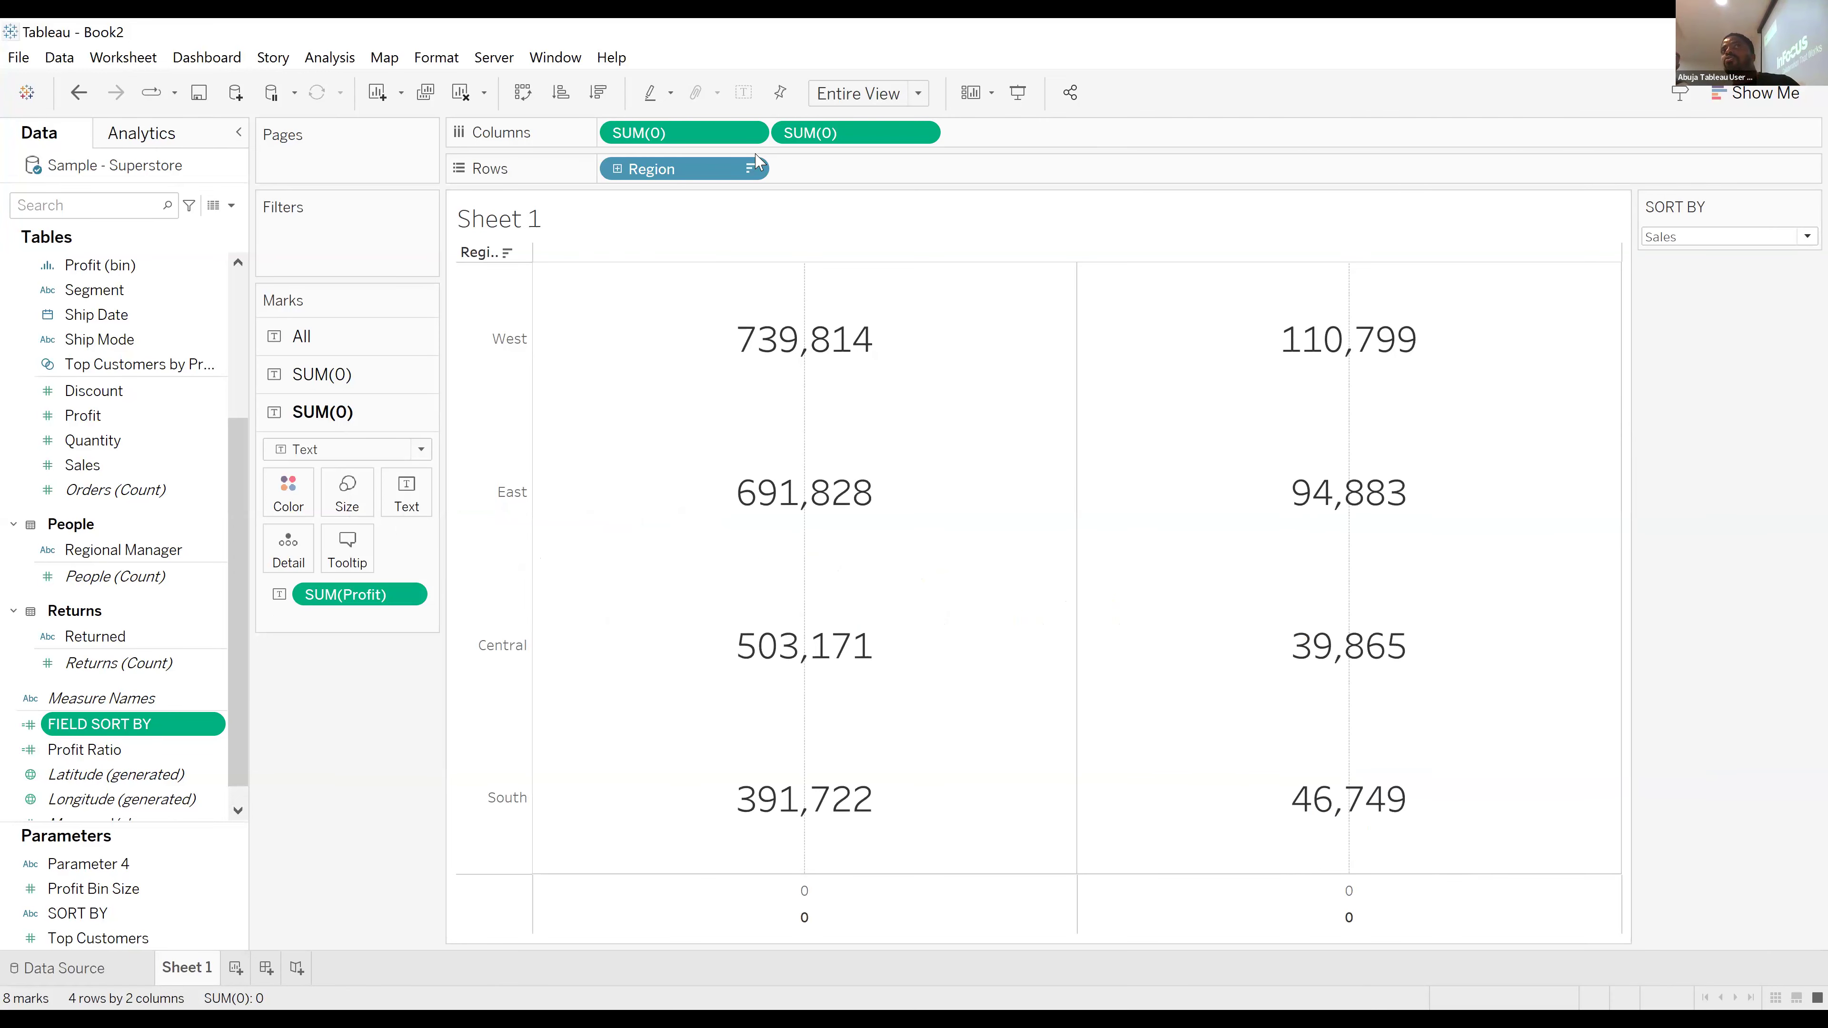
Open the sort settings of Region on Rows and examine the available sort methods and sort fields.
{"action": "left_click", "coordinate": [745, 170]}
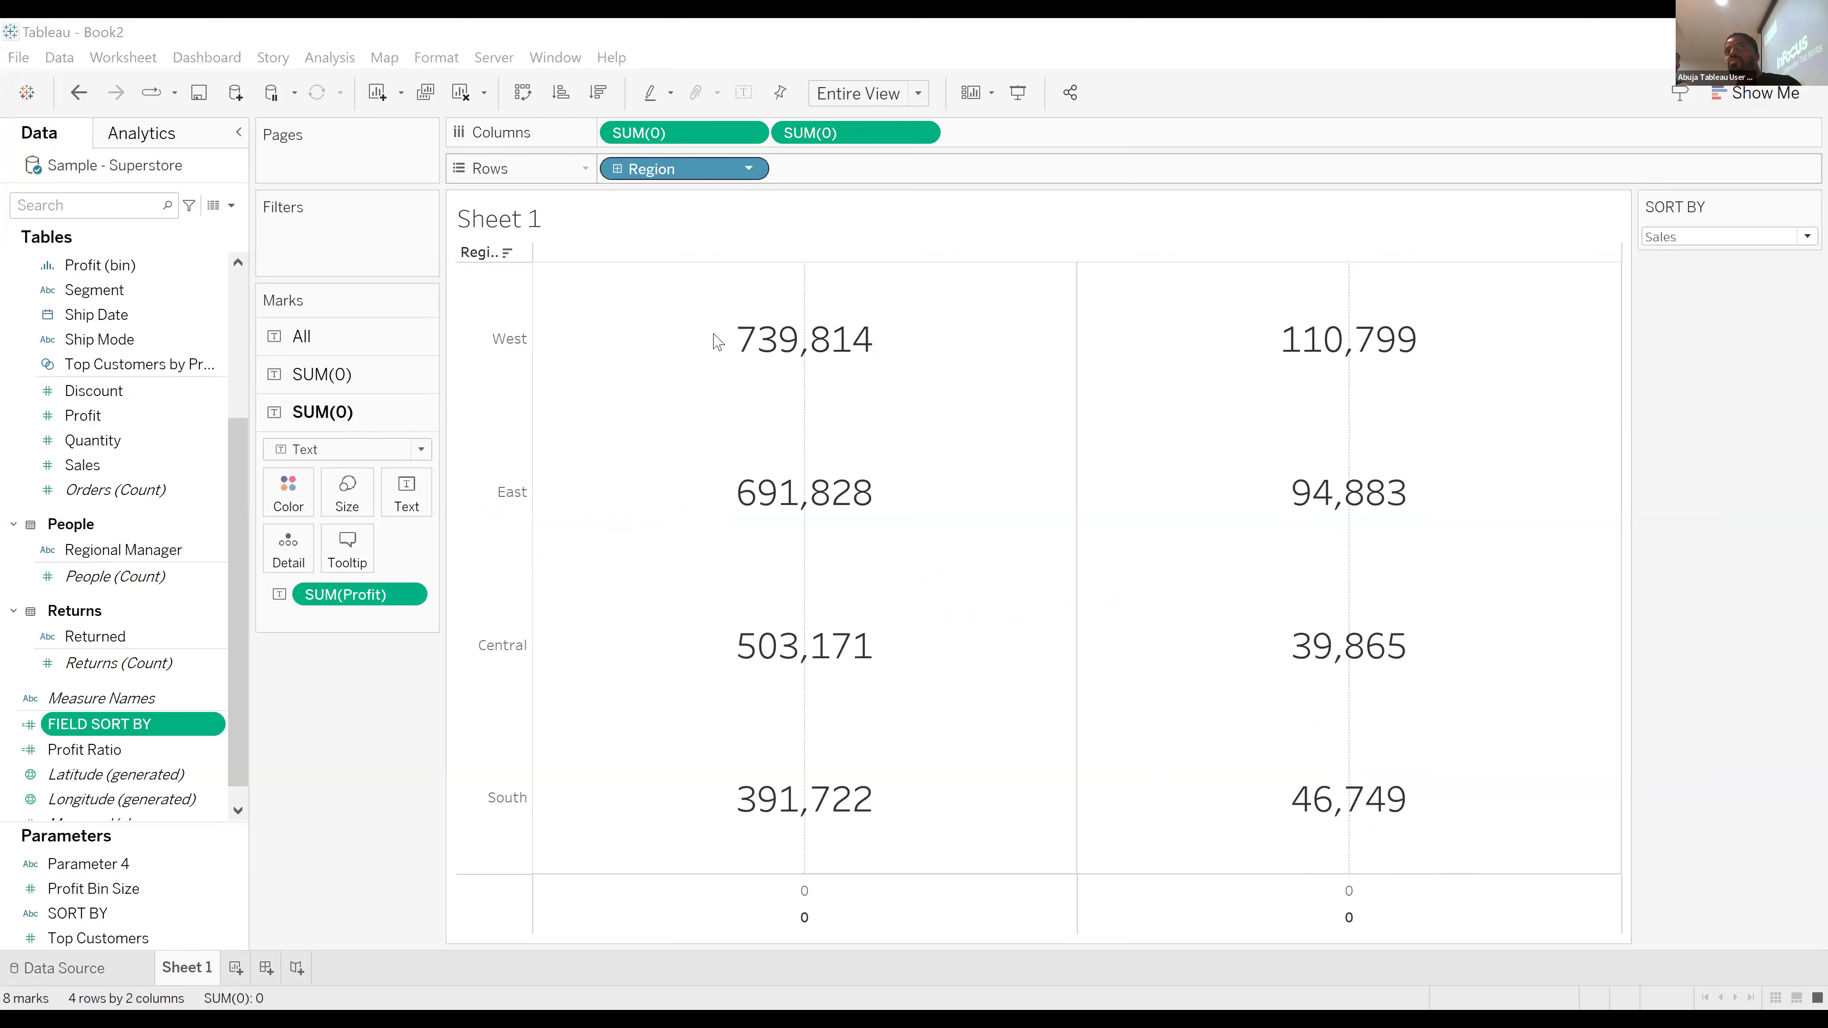
{"action": "key", "text": "shift+F10"}
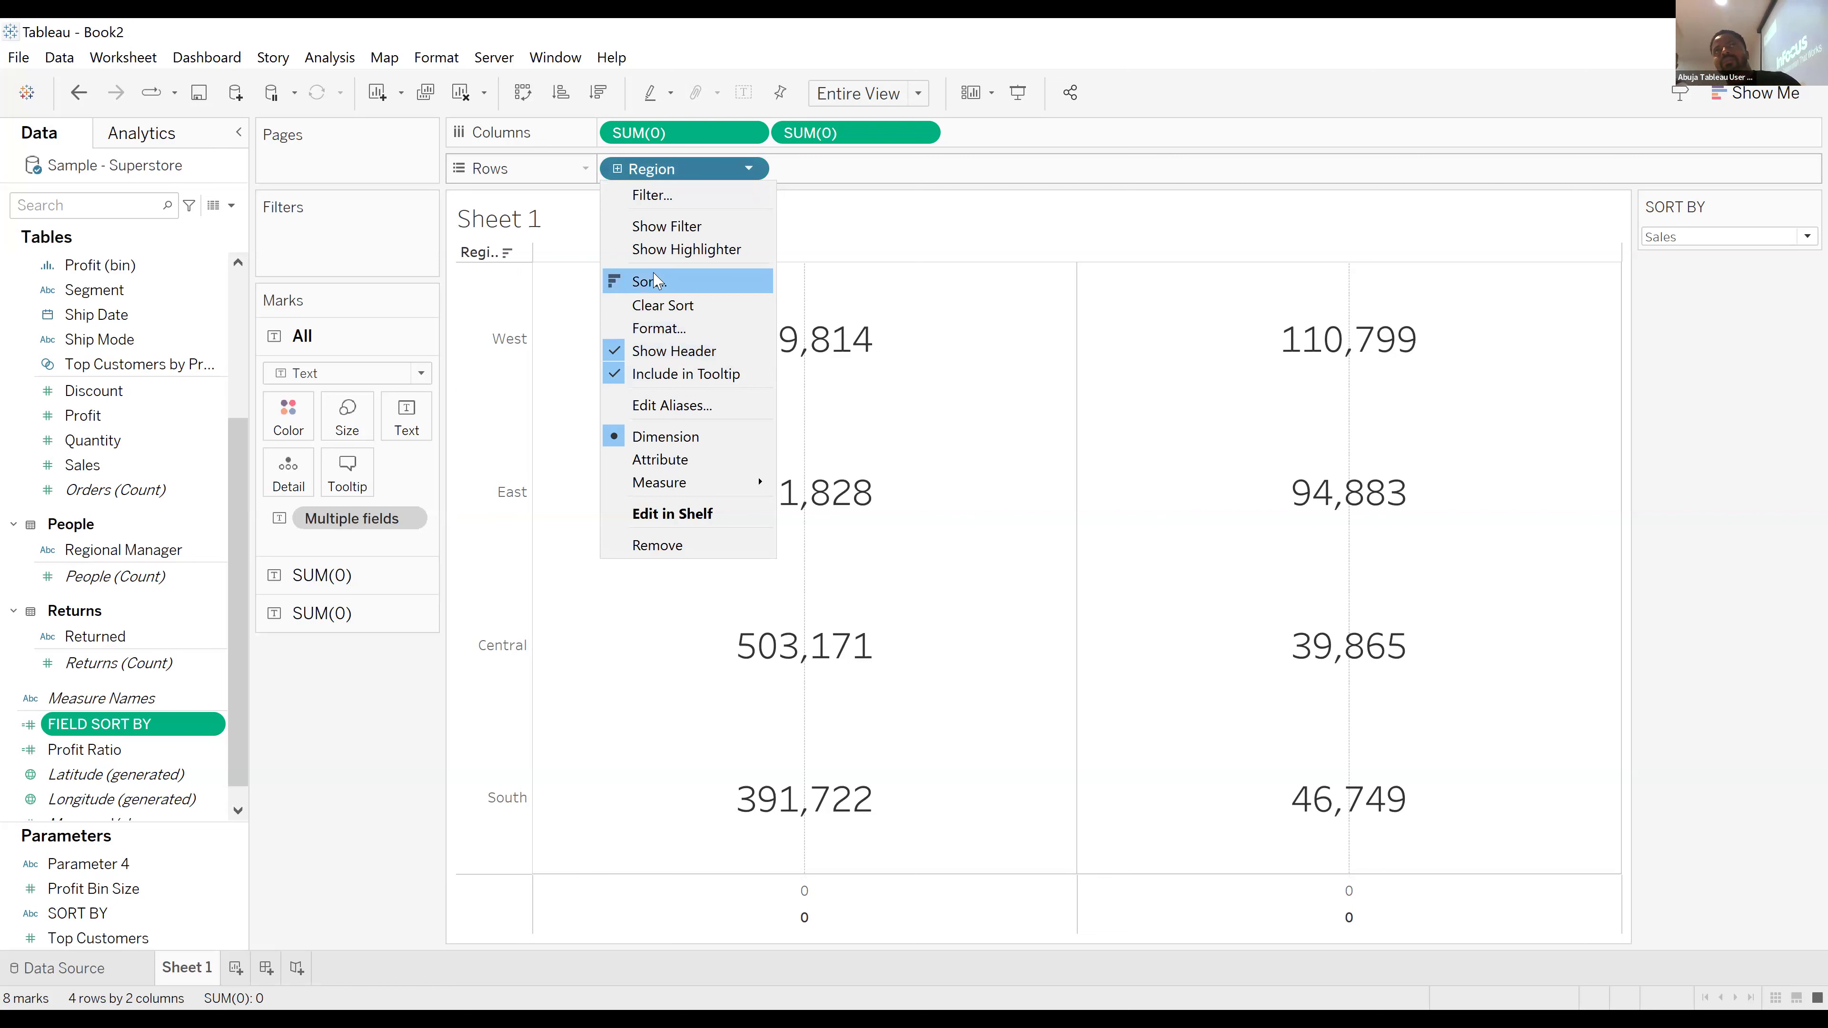
{"action": "key", "text": "Escape"}
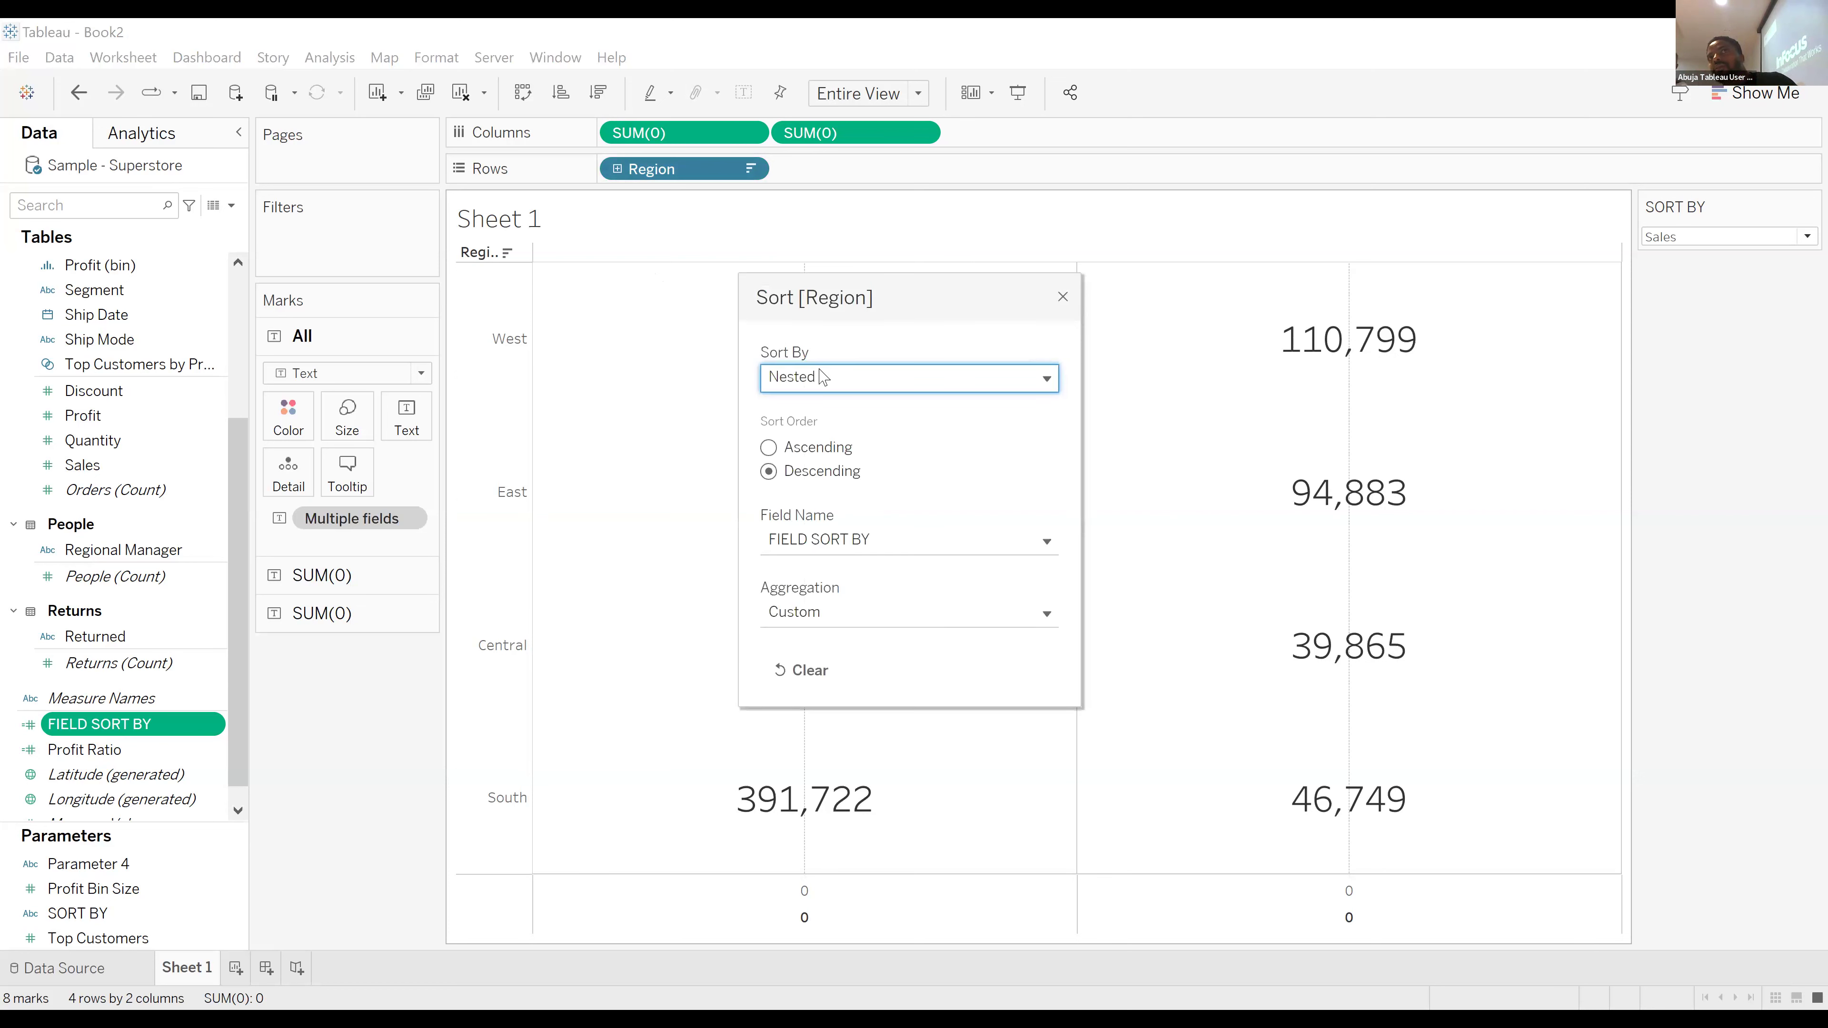
{"action": "left_click", "coordinate": [823, 376]}
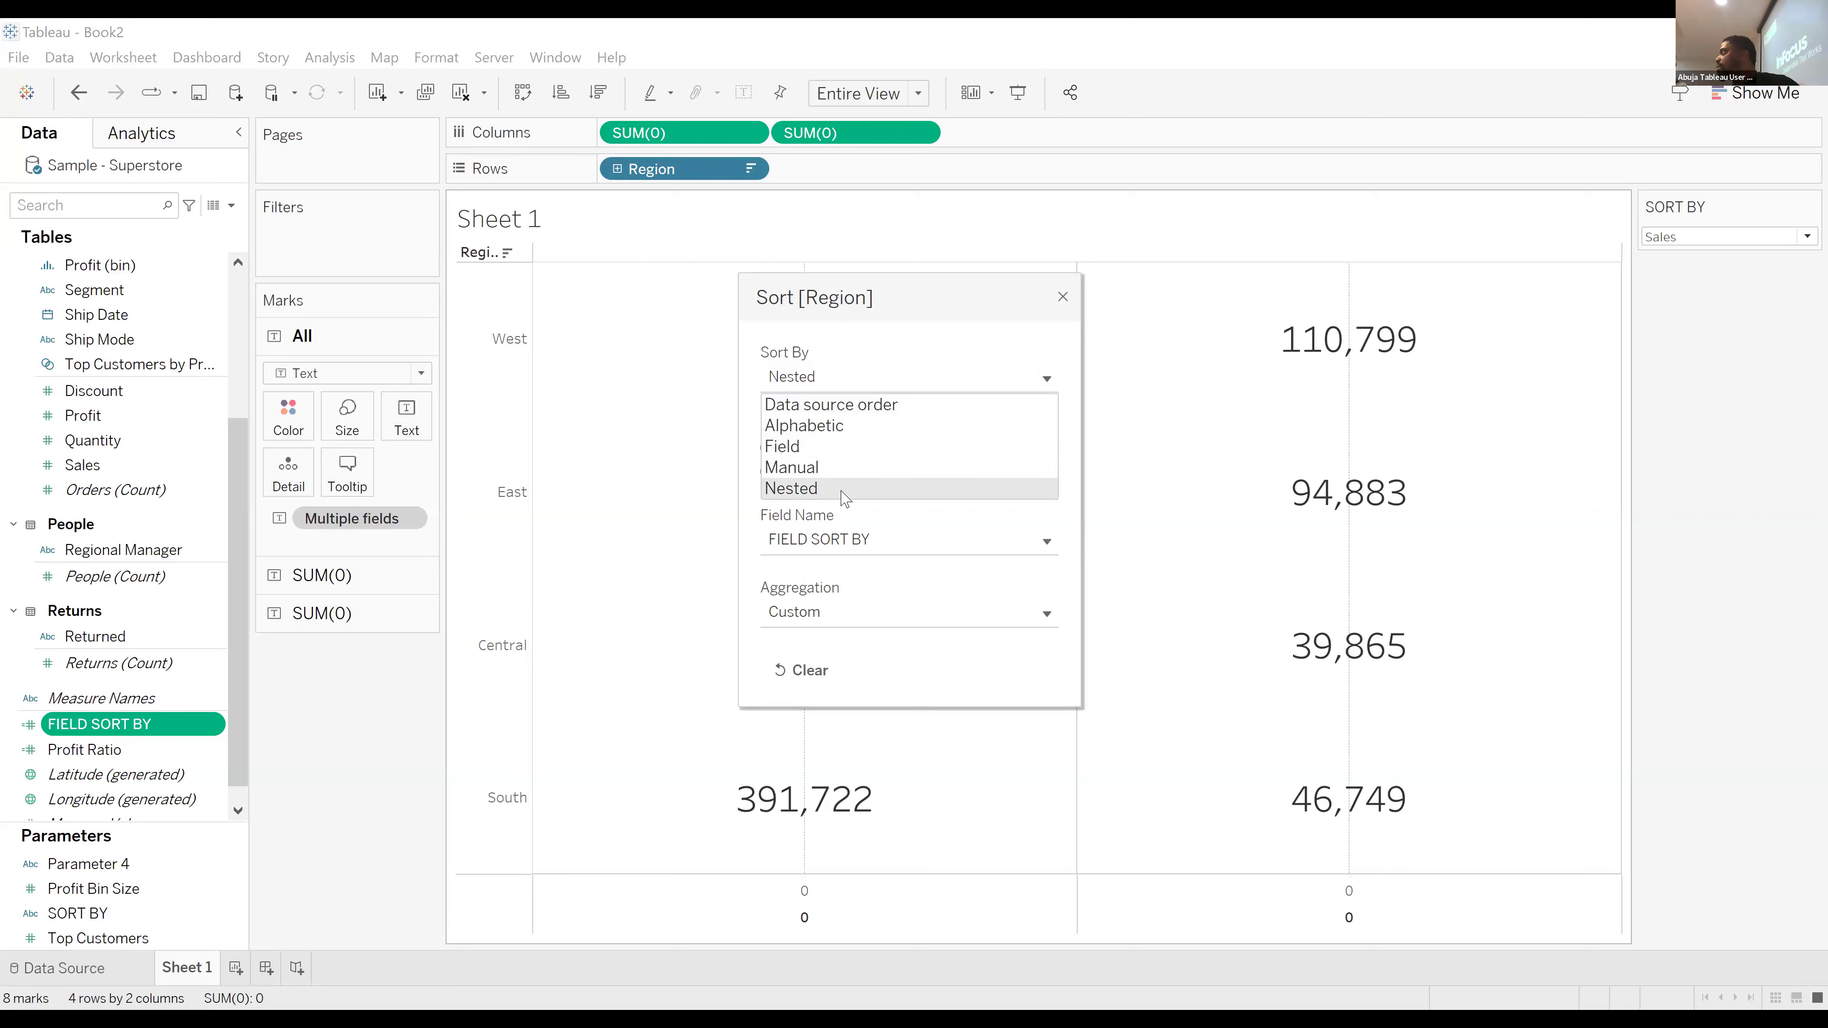
{"action": "left_click", "coordinate": [826, 387]}
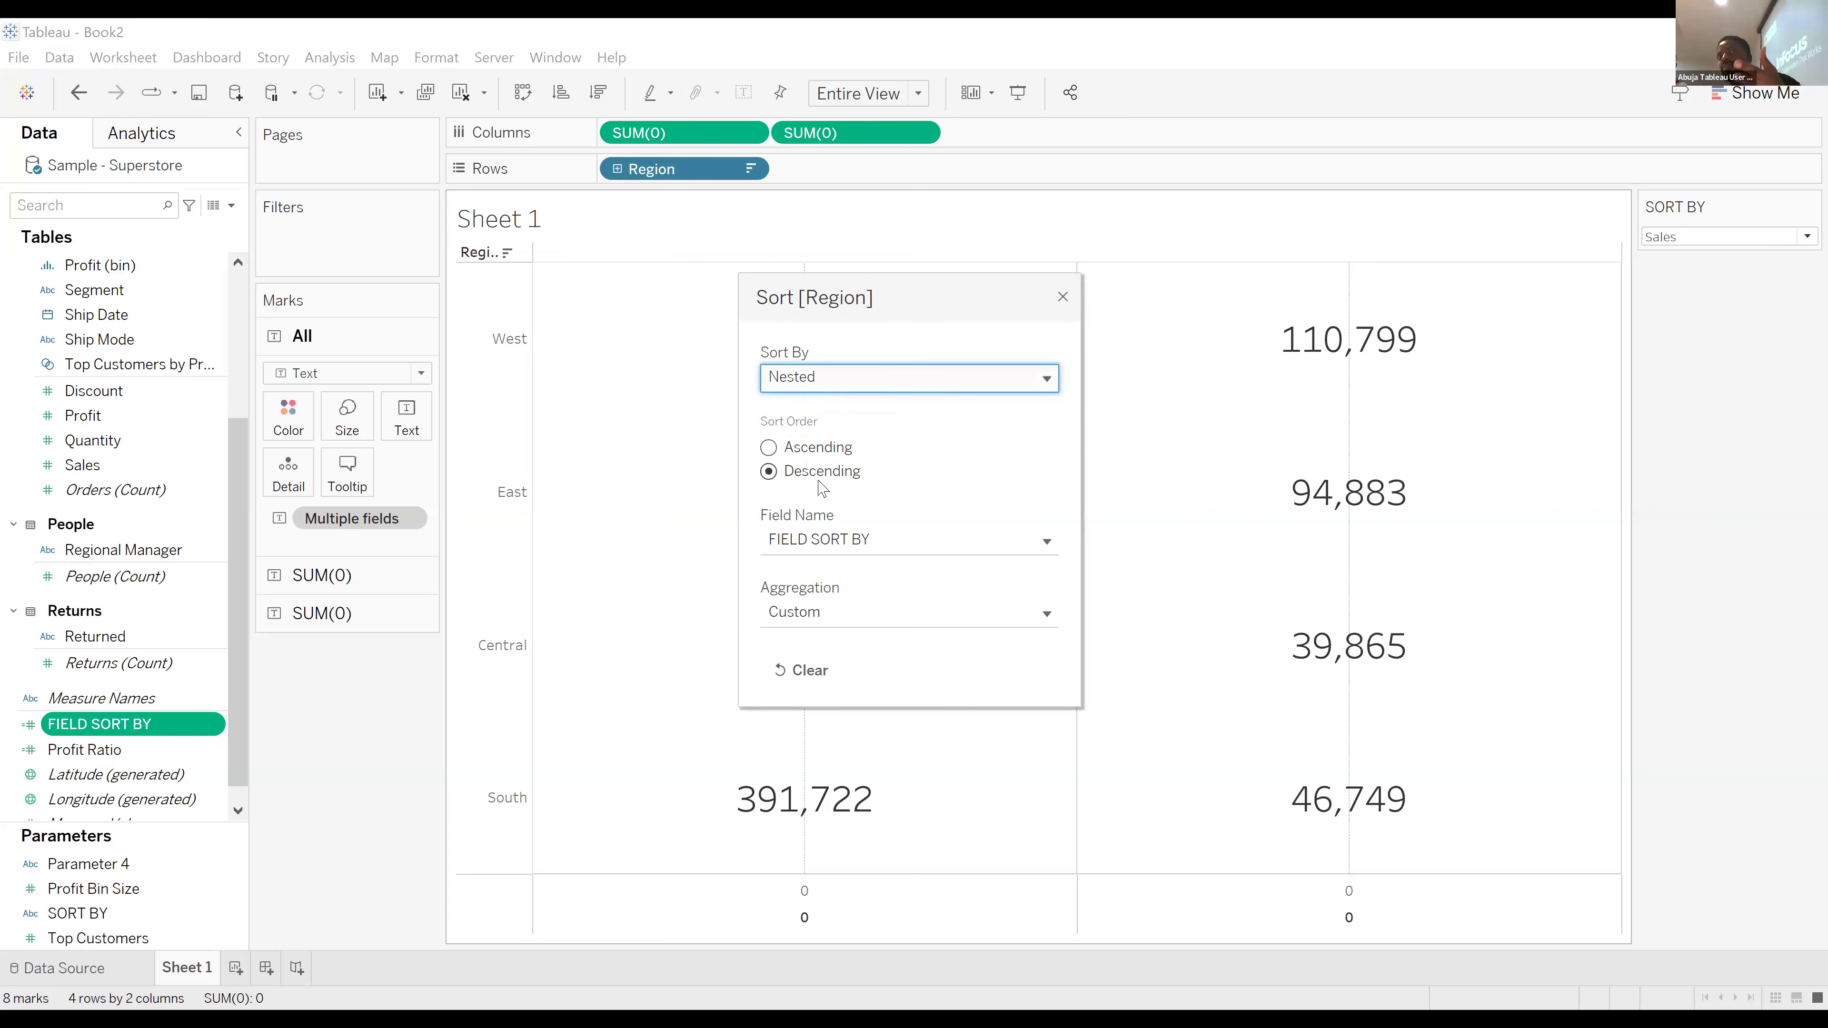
{"action": "left_click", "coordinate": [995, 552]}
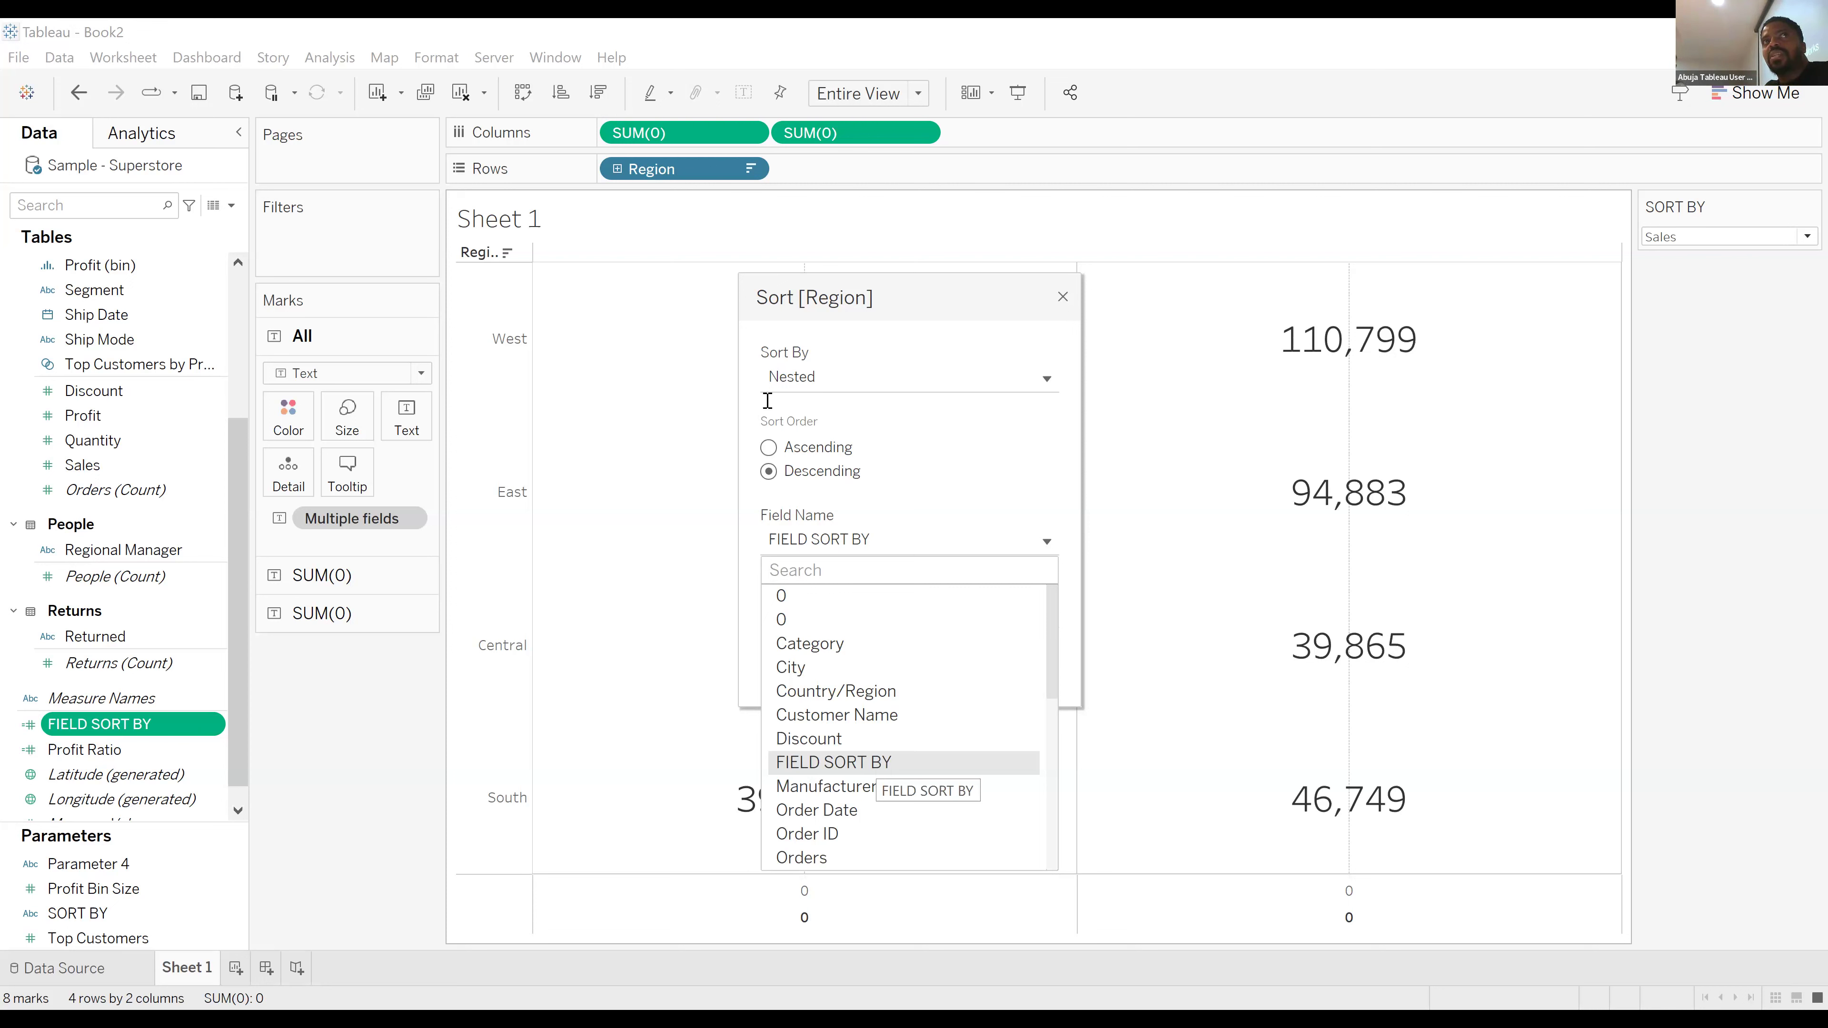
Set the Region sort to Field, using Profit as the field.
{"action": "left_click", "coordinate": [894, 378]}
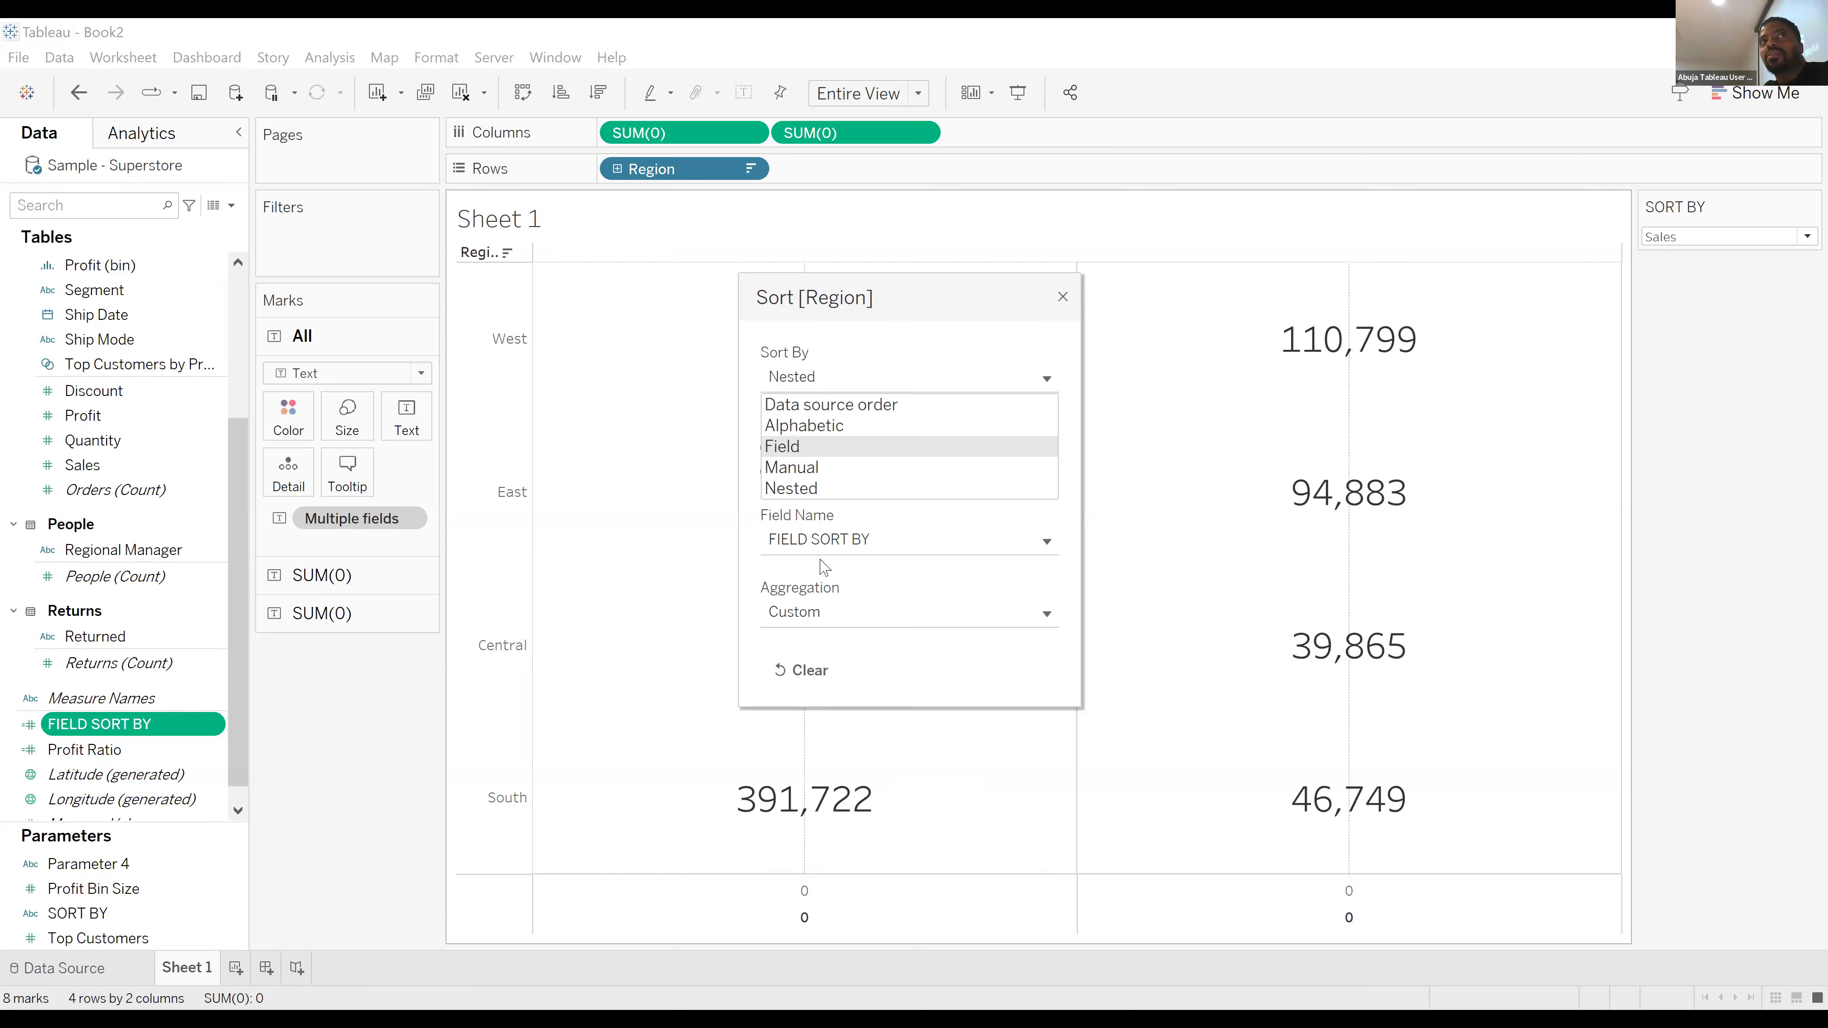
{"action": "left_click", "coordinate": [862, 448]}
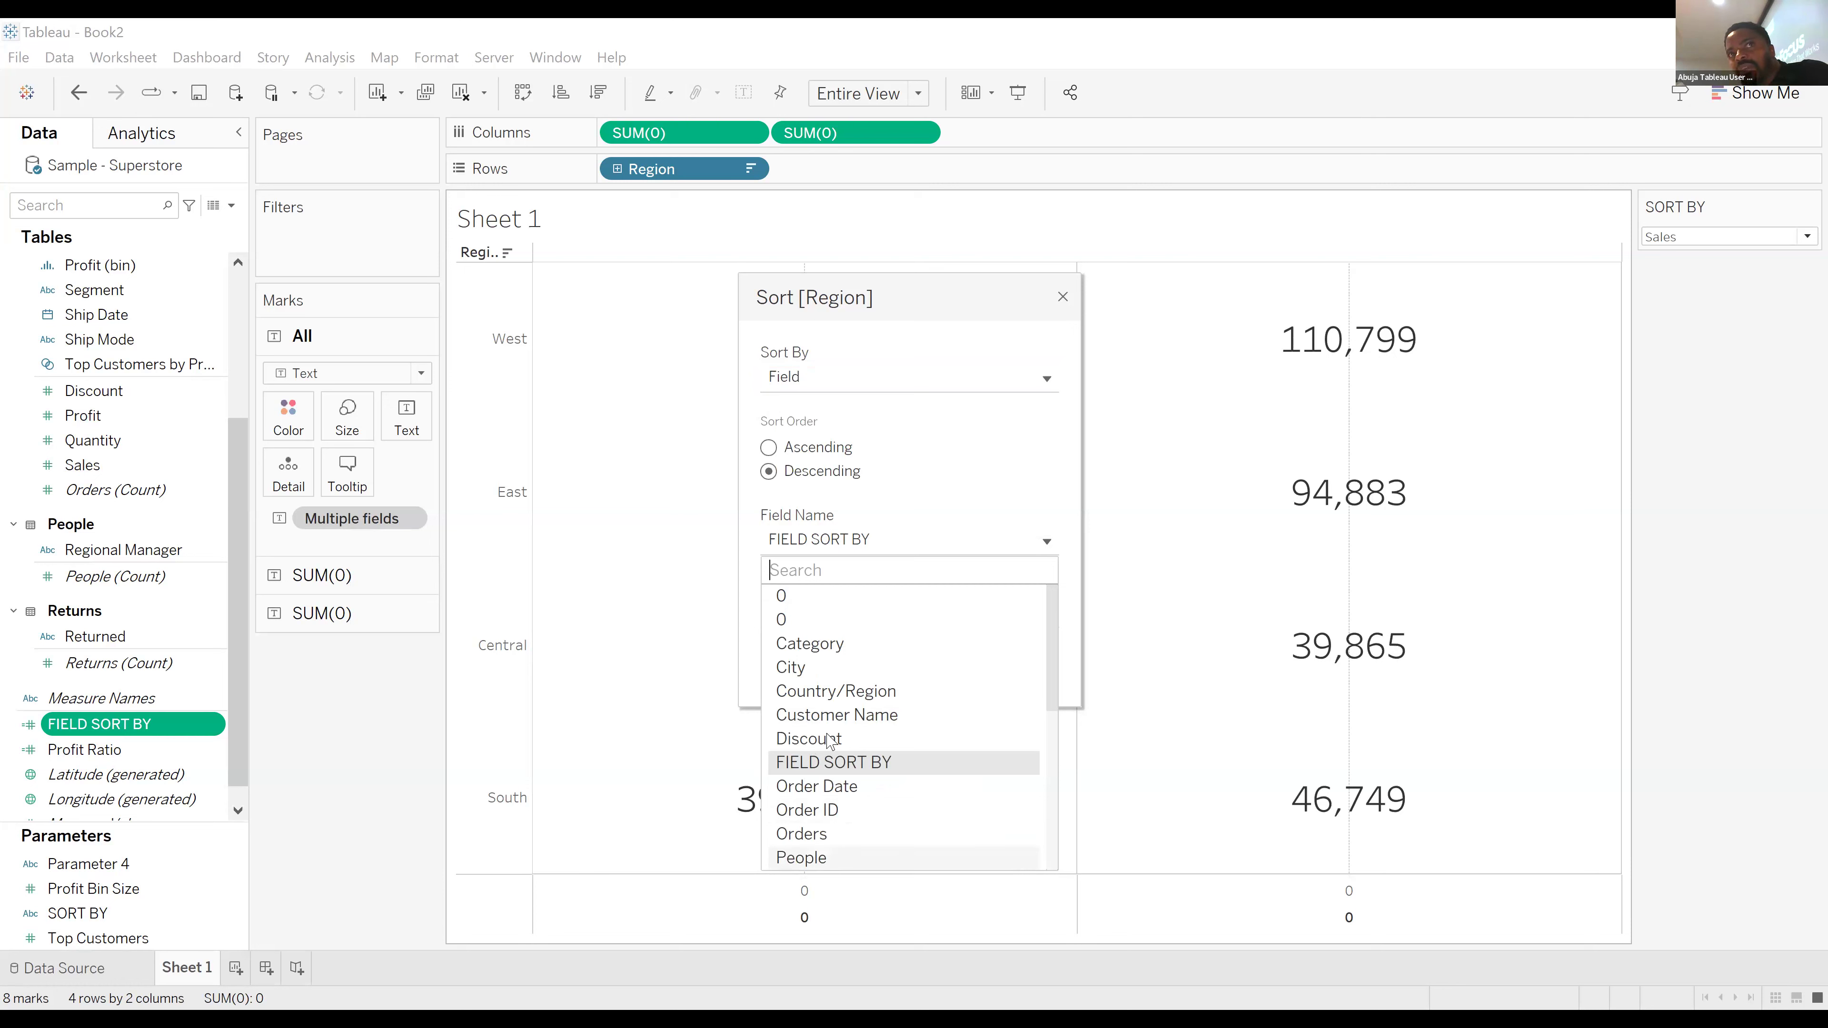
{"action": "scroll", "coordinate": [829, 745], "scroll_direction": "down", "scroll_amount": 3}
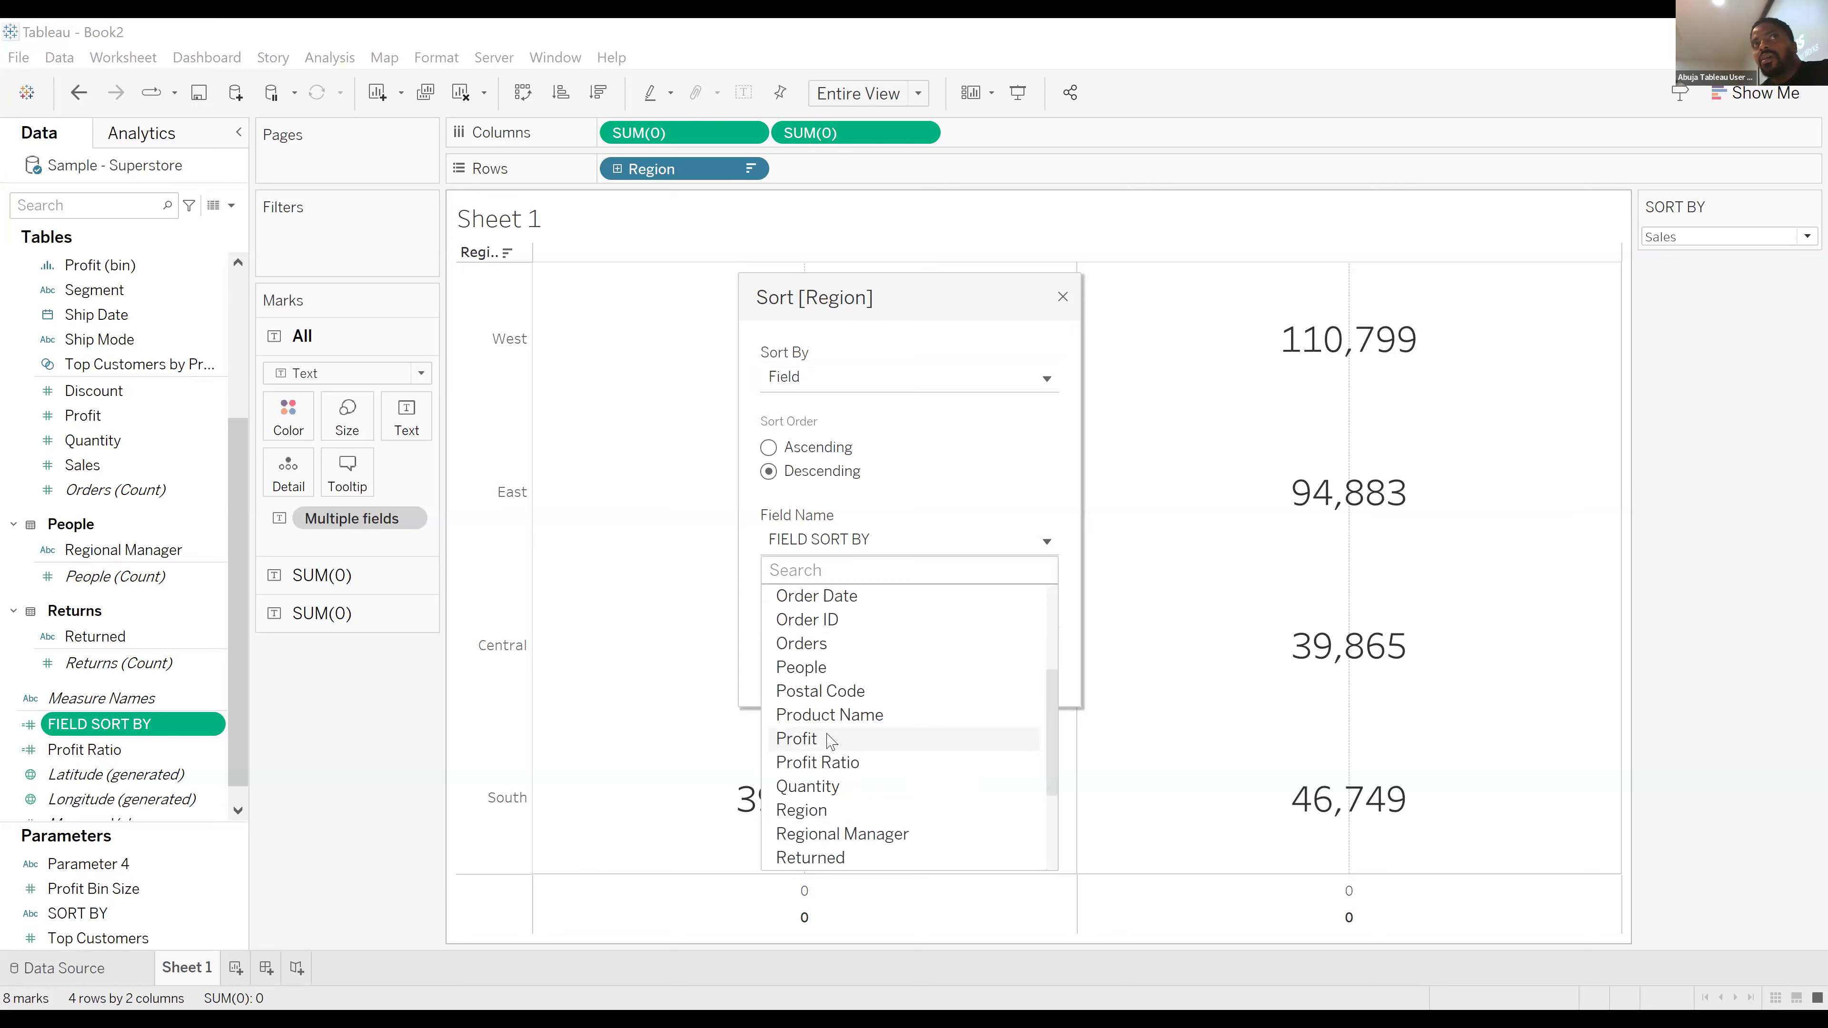
{"action": "left_click", "coordinate": [831, 742]}
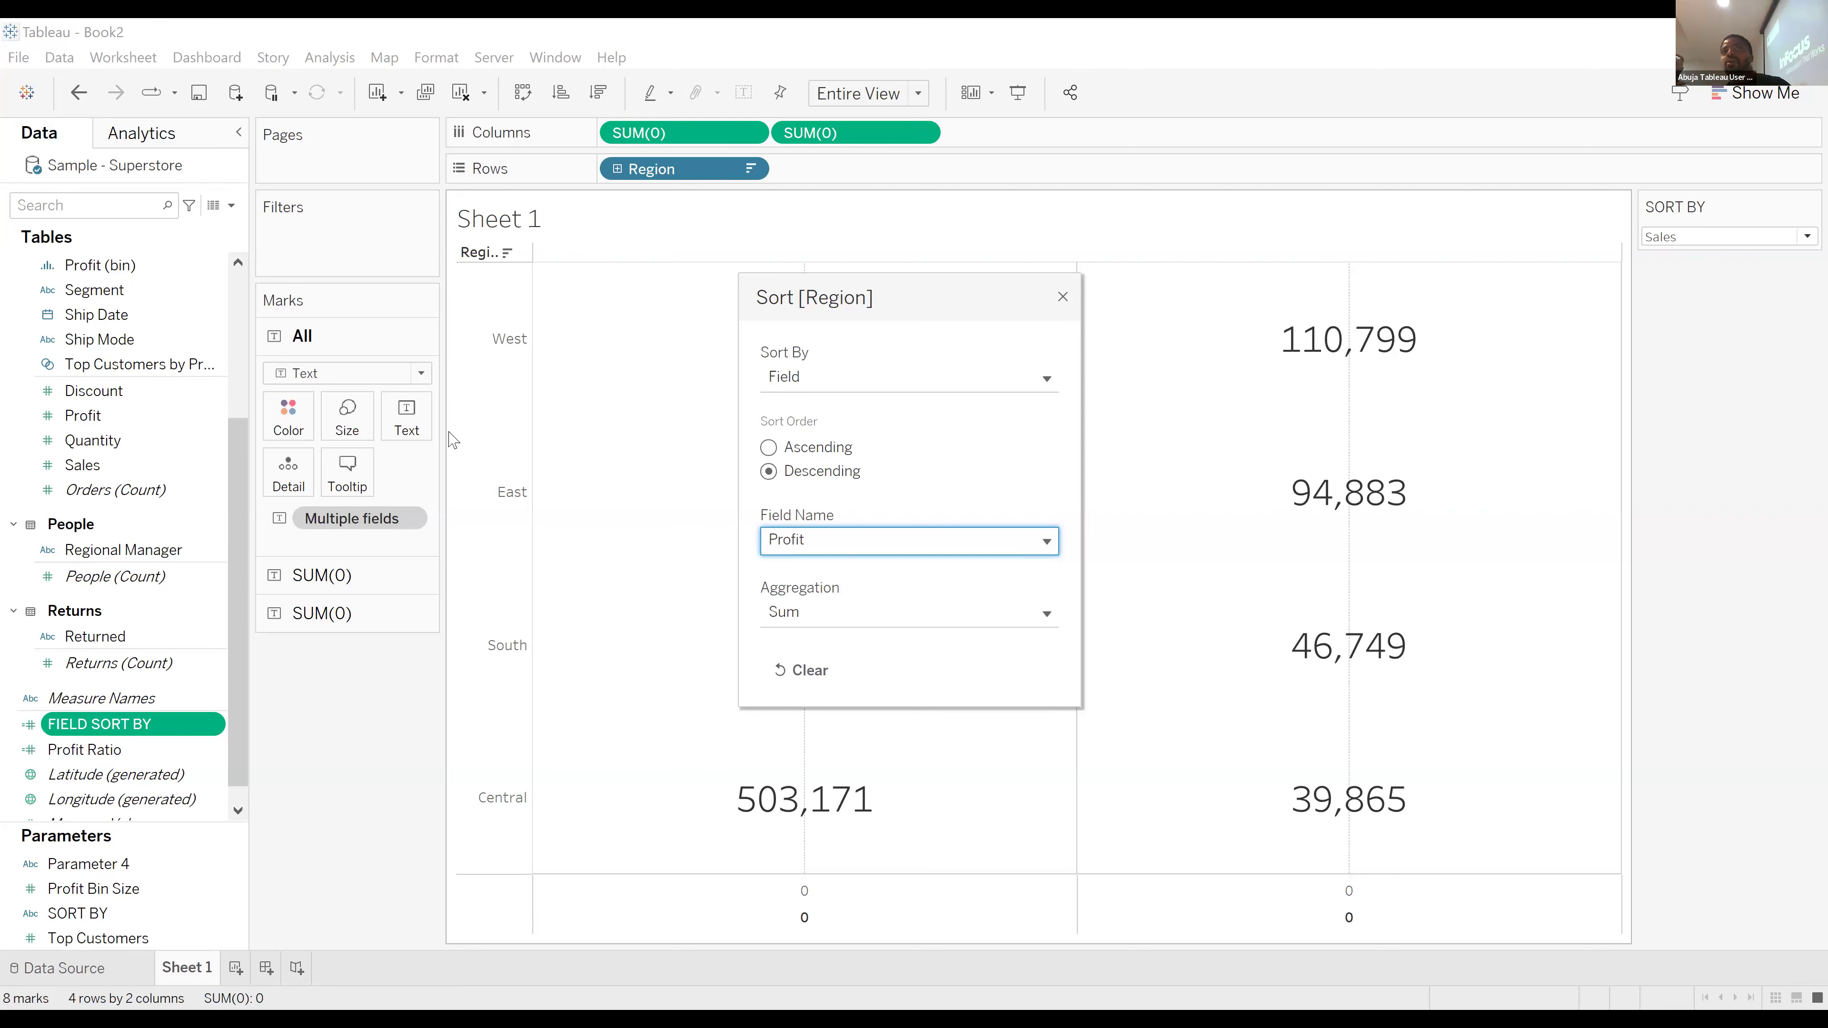
Set the Region sort to Nested with FIELD SORT BY as the field, and check its aggregation options.
{"action": "left_click", "coordinate": [811, 491]}
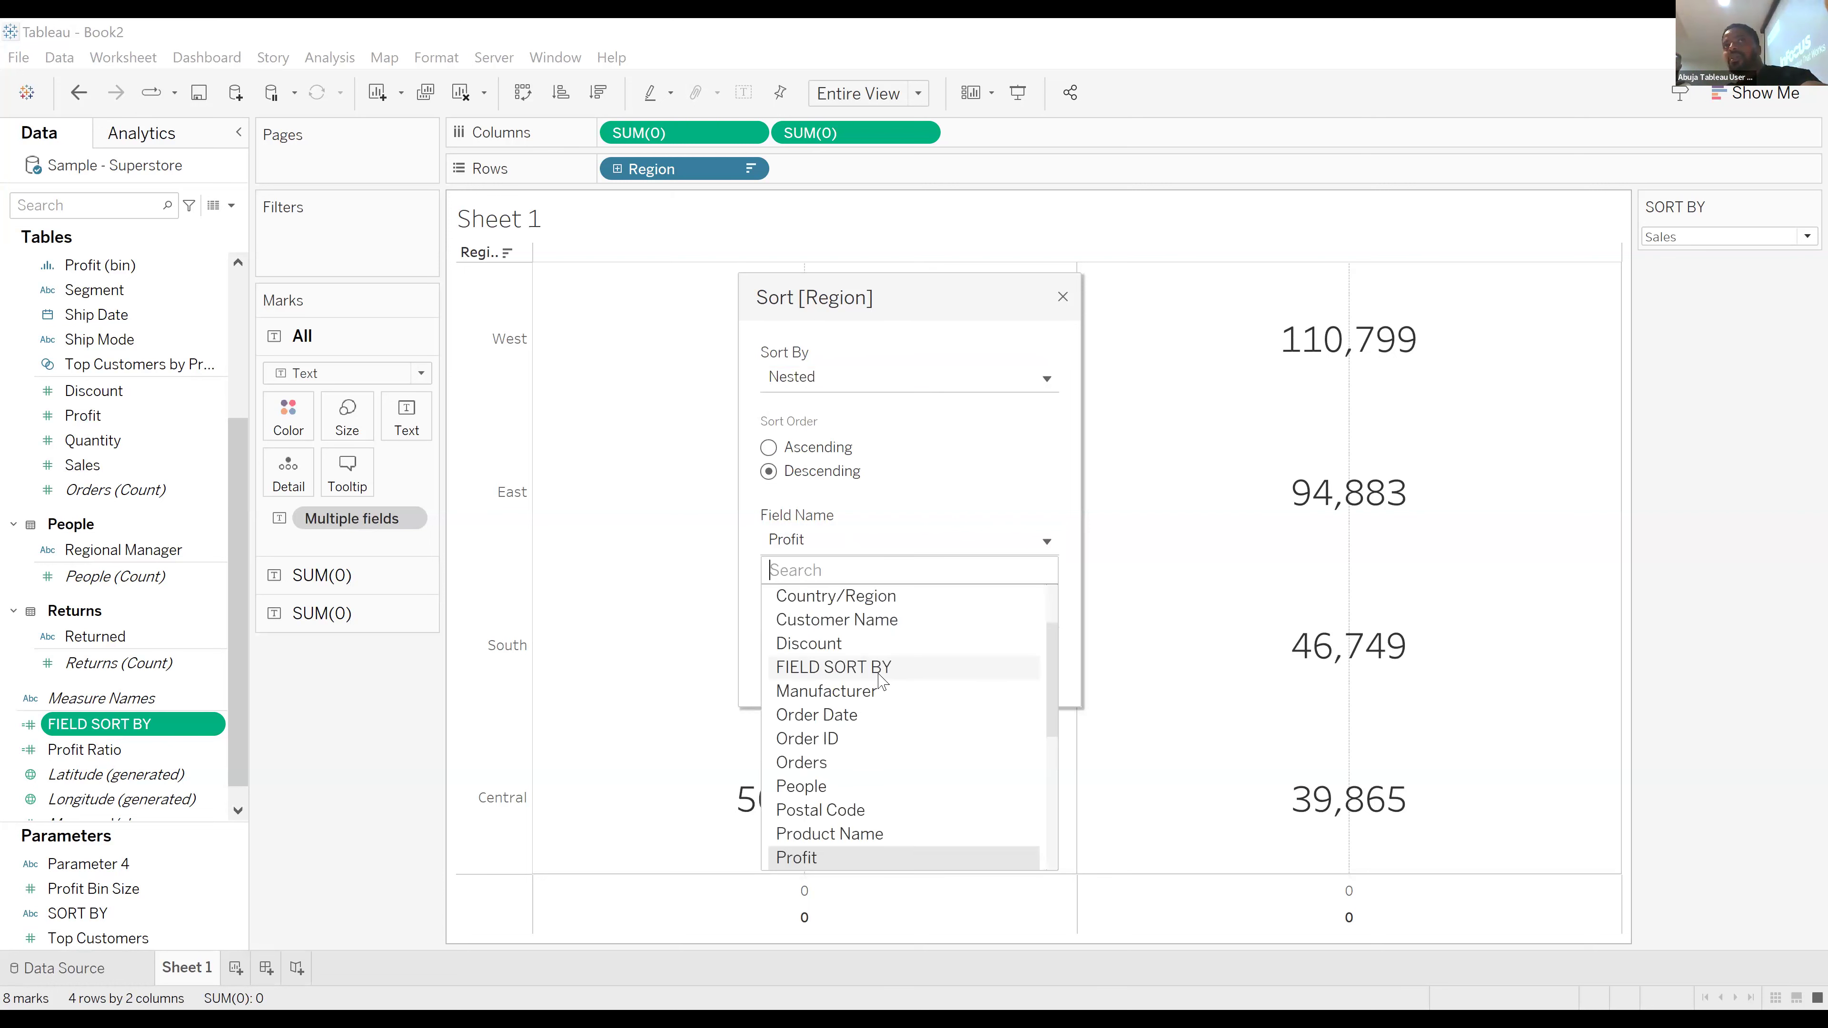
{"action": "left_click", "coordinate": [846, 652]}
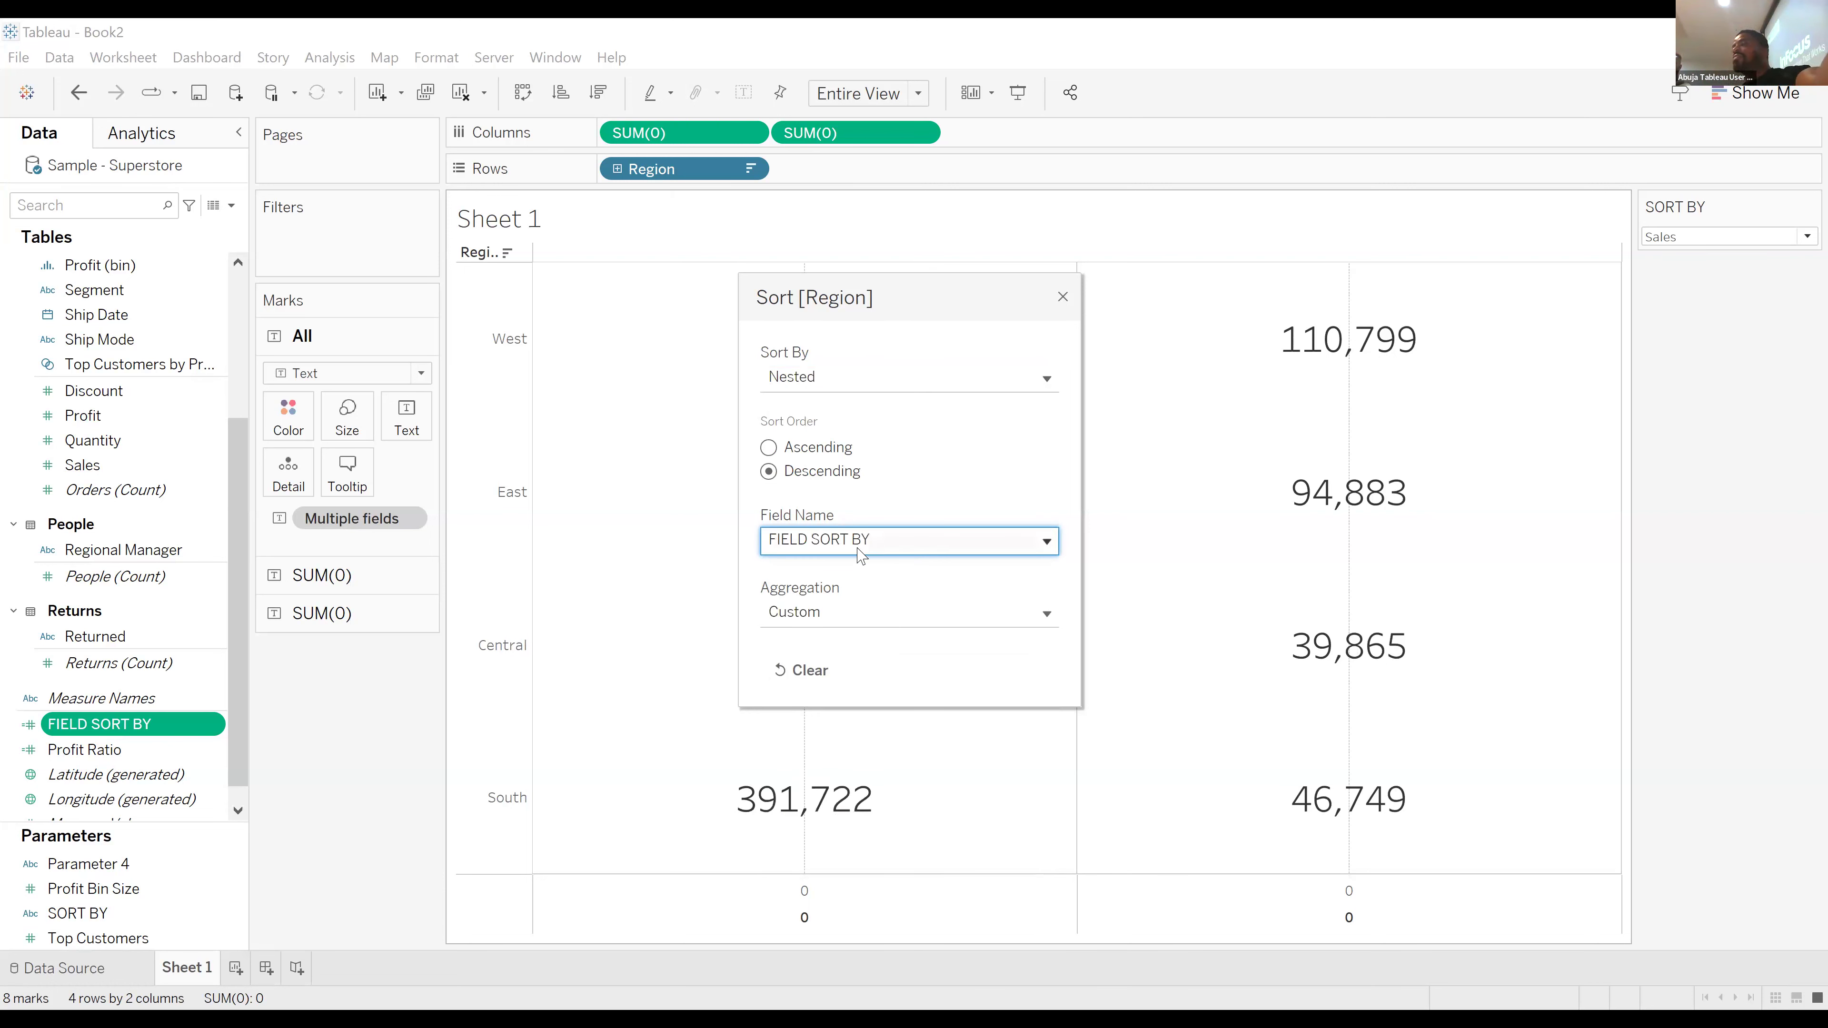
{"action": "left_click", "coordinate": [837, 622]}
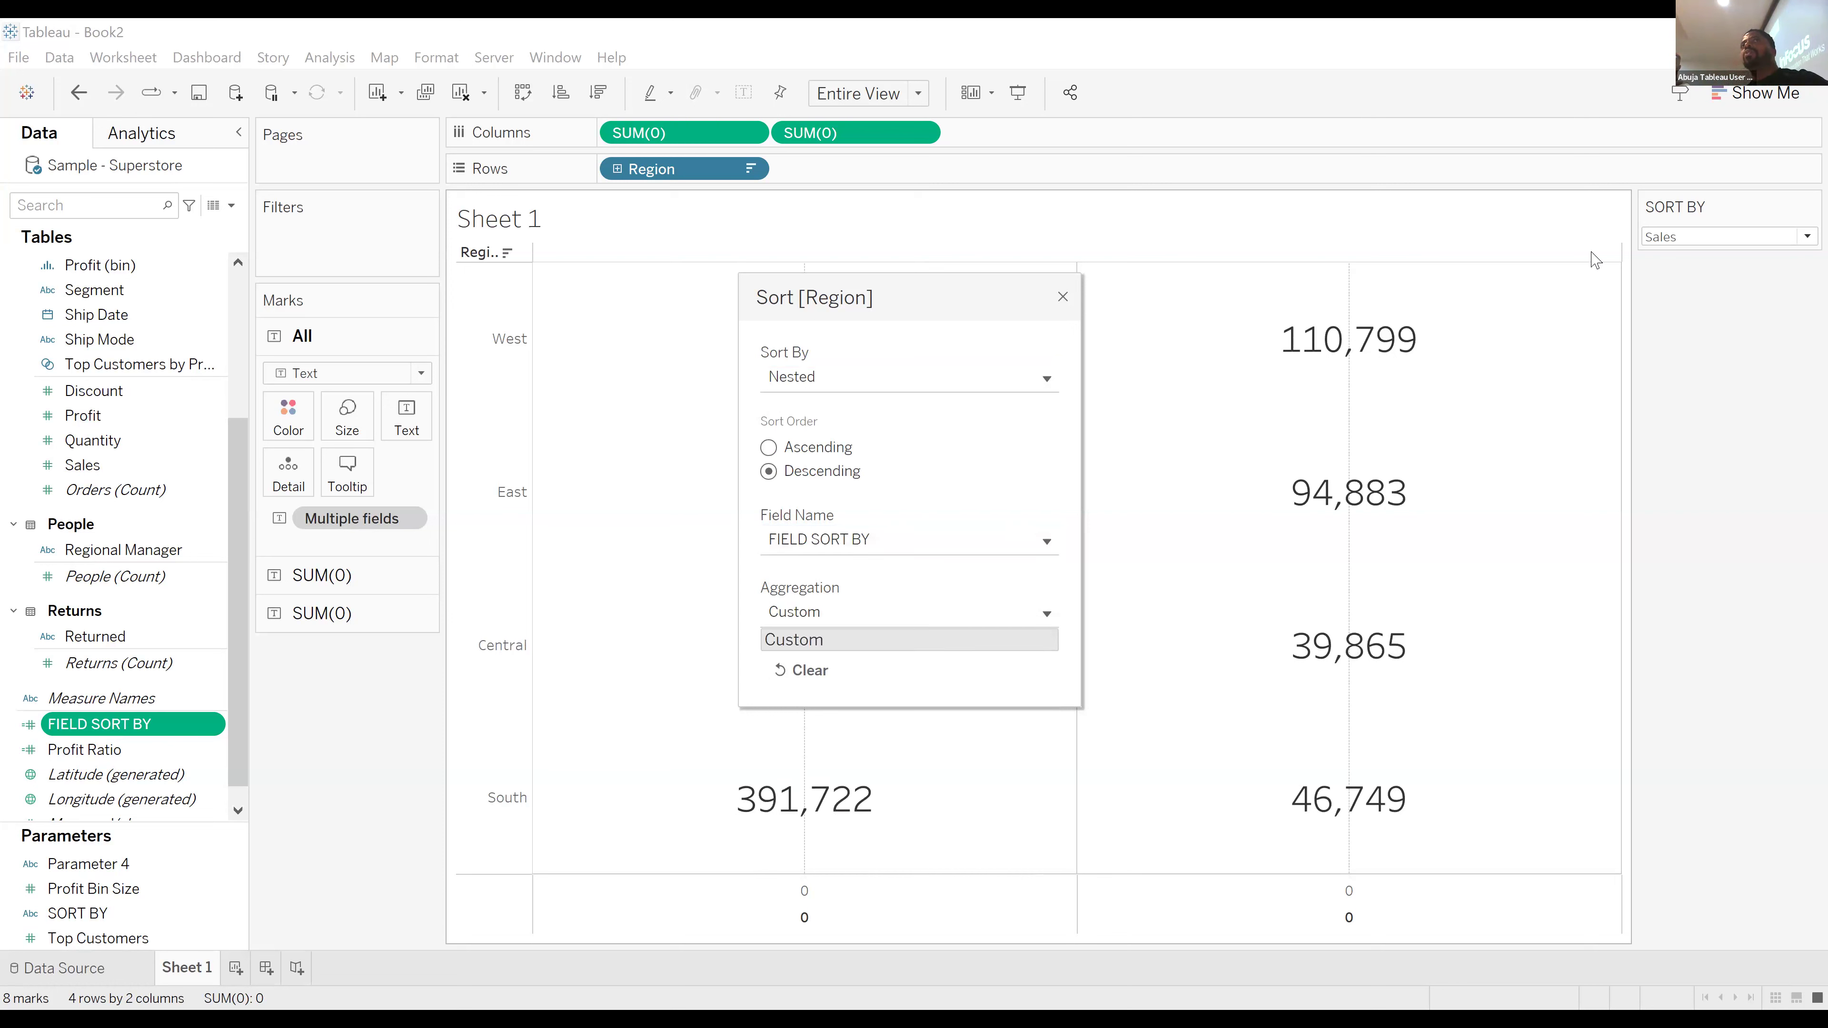
Close the Region sort settings and test the SORT BY parameter by switching it to Profit and back to Sales.
{"action": "left_click", "coordinate": [1658, 265]}
{"action": "left_click", "coordinate": [1681, 242]}
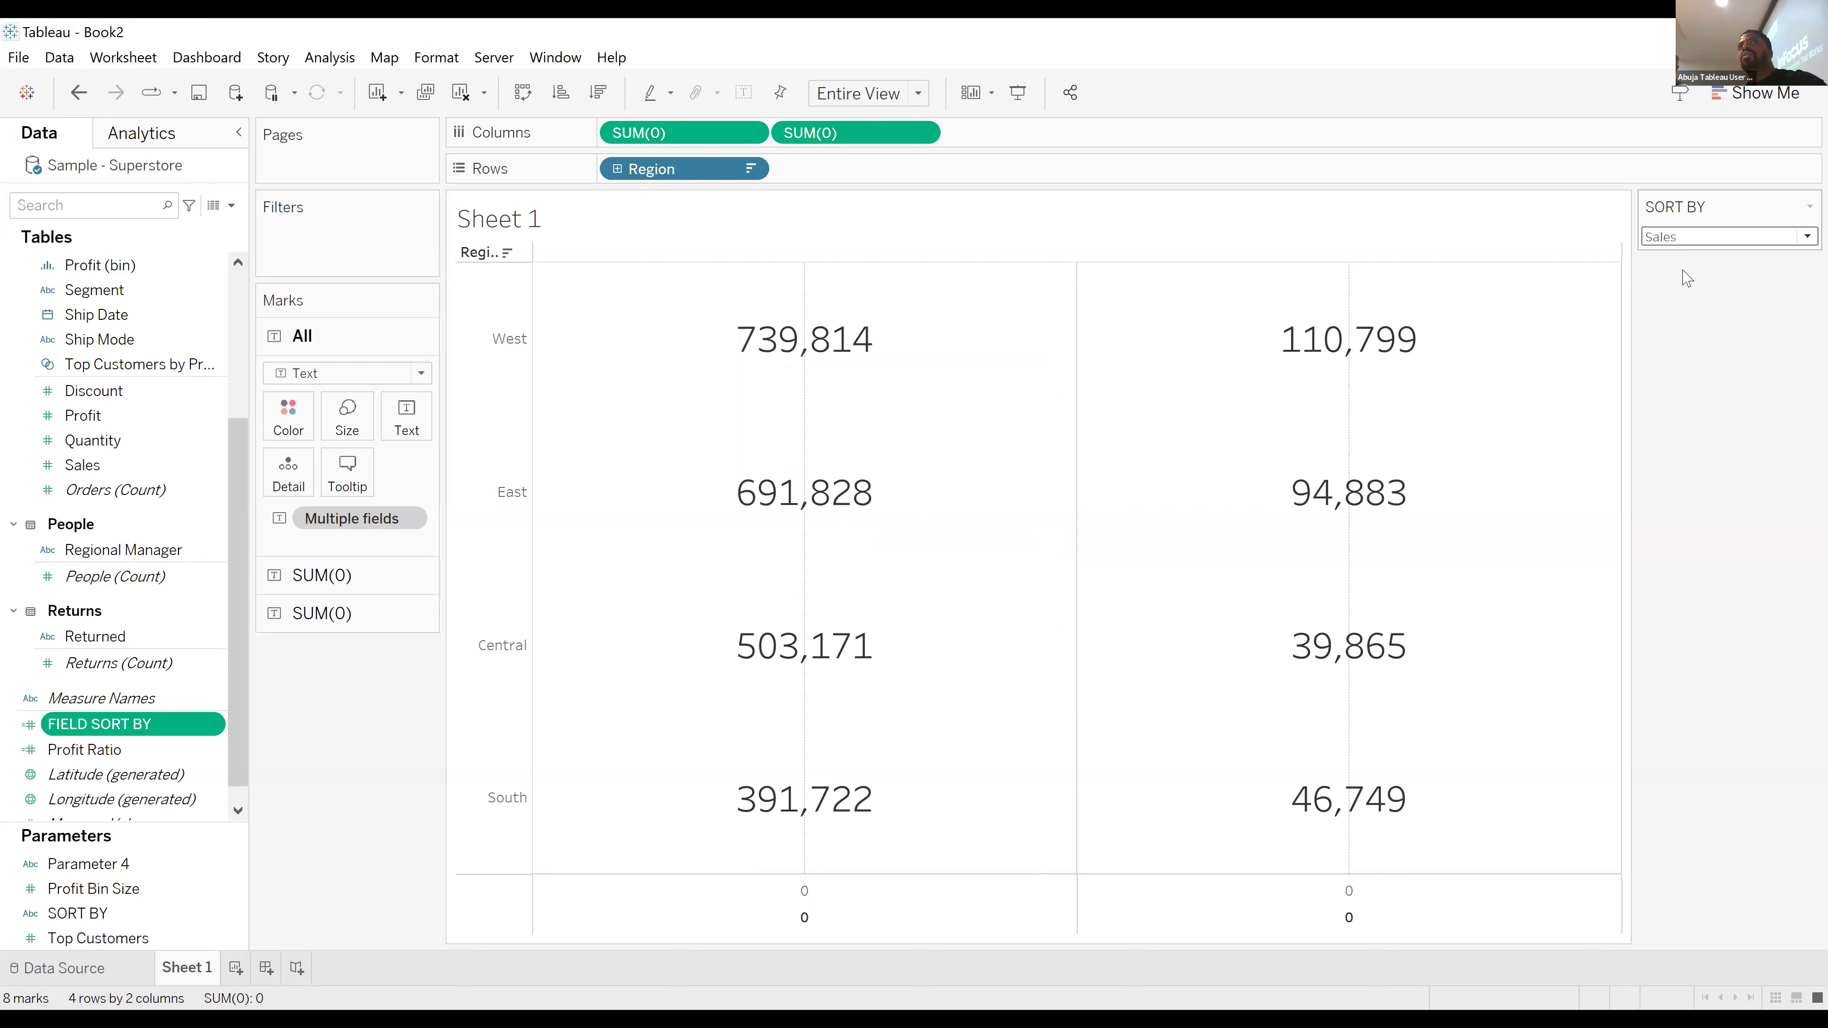
{"action": "left_click", "coordinate": [1686, 278]}
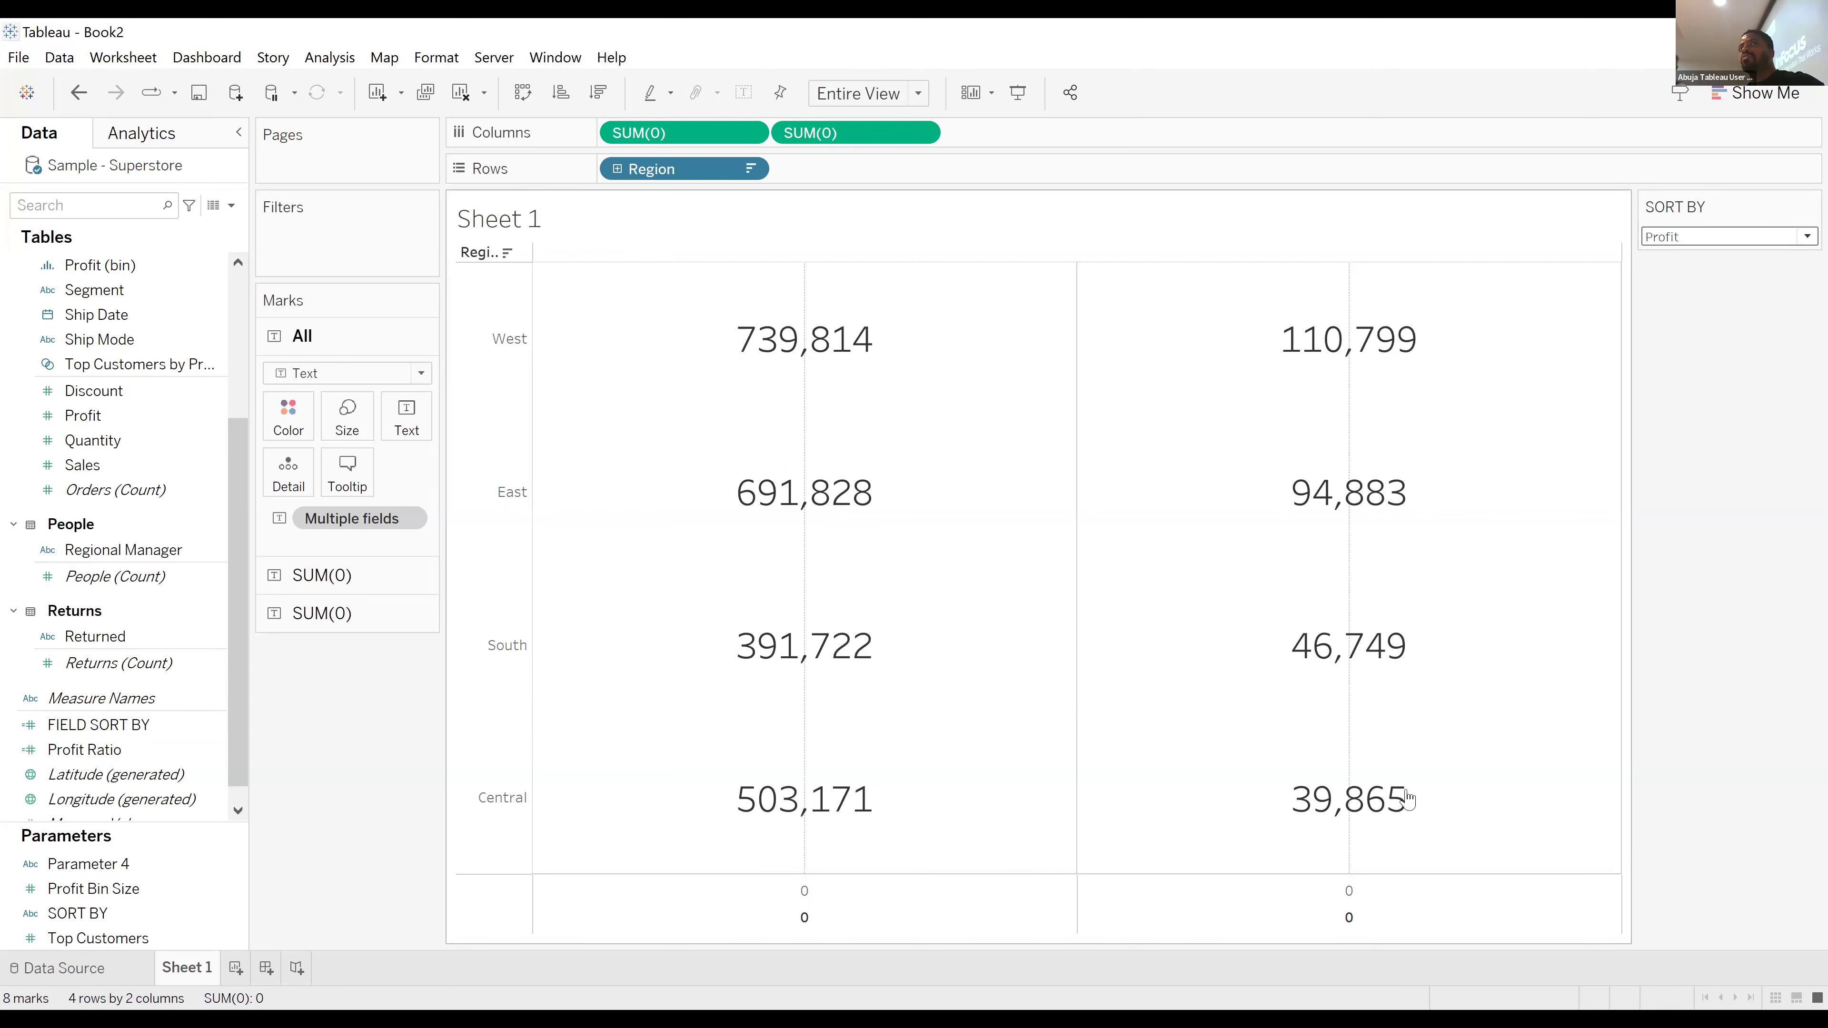
{"action": "mouse_move", "coordinate": [1414, 837]}
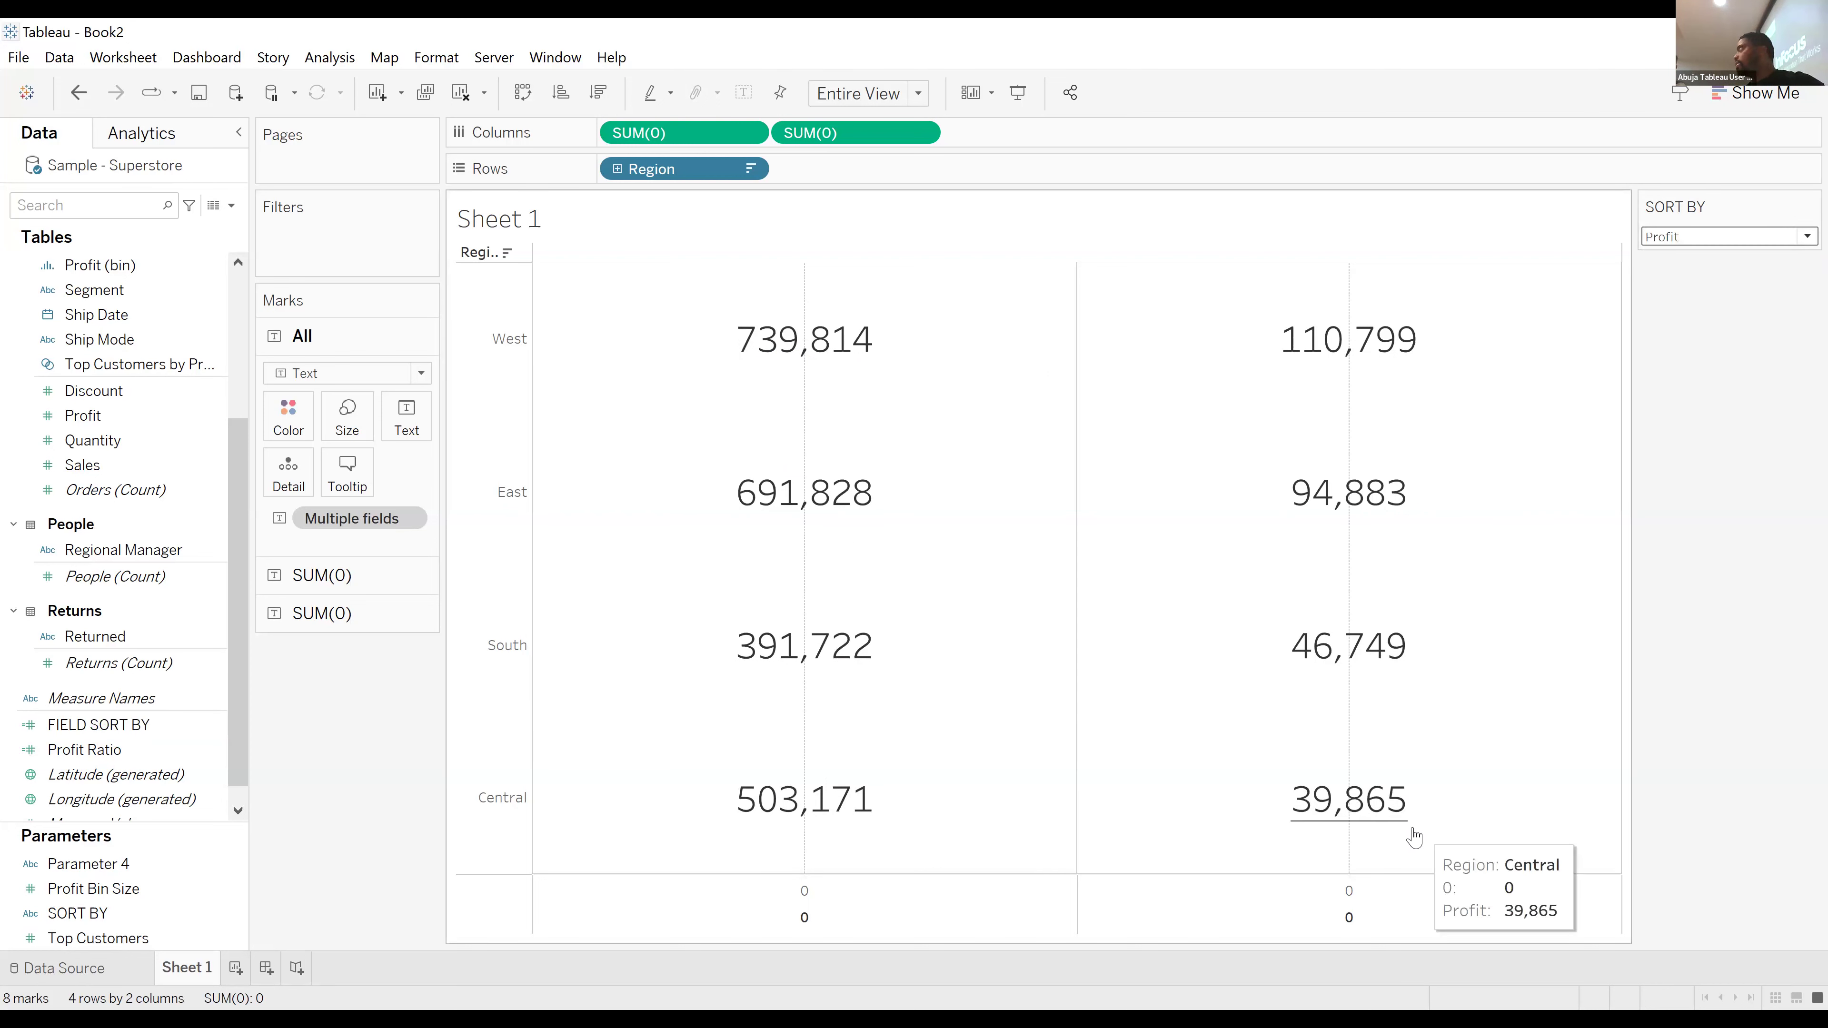
{"action": "left_click", "coordinate": [1687, 239]}
{"action": "left_click", "coordinate": [1687, 262]}
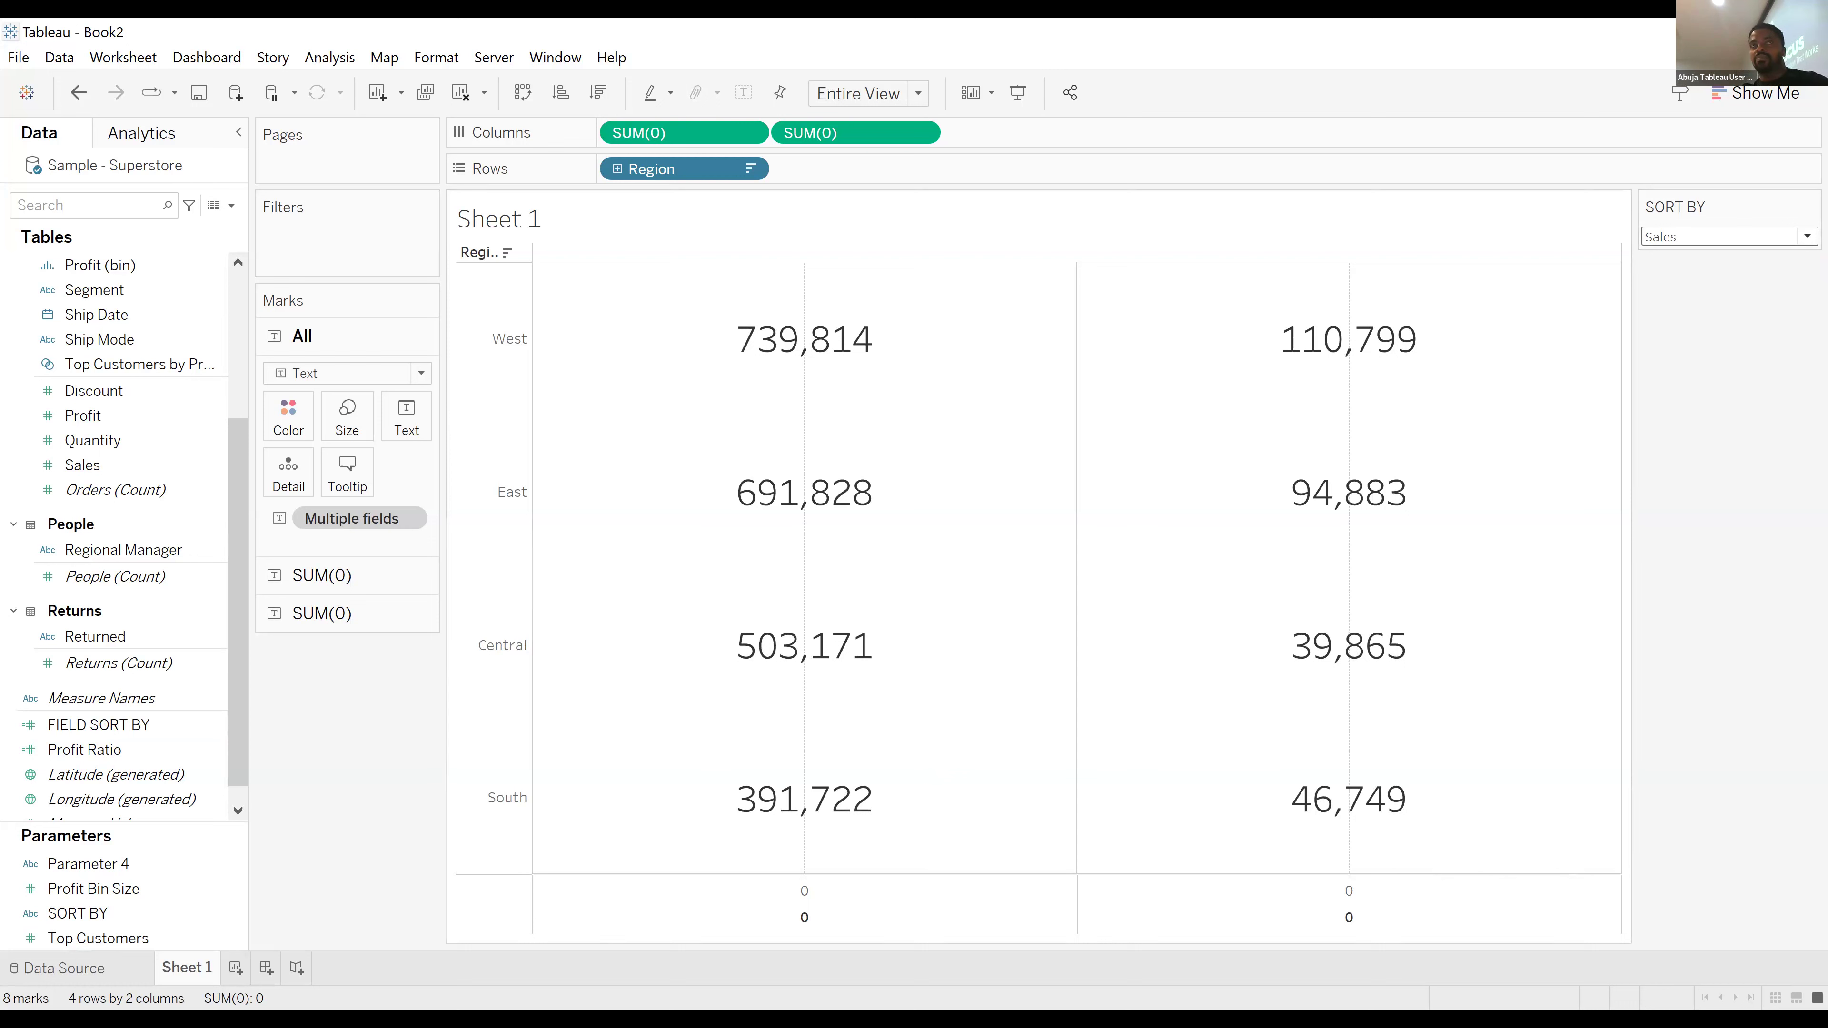
Add a new dashboard to the workbook.
{"action": "left_click", "coordinate": [265, 967]}
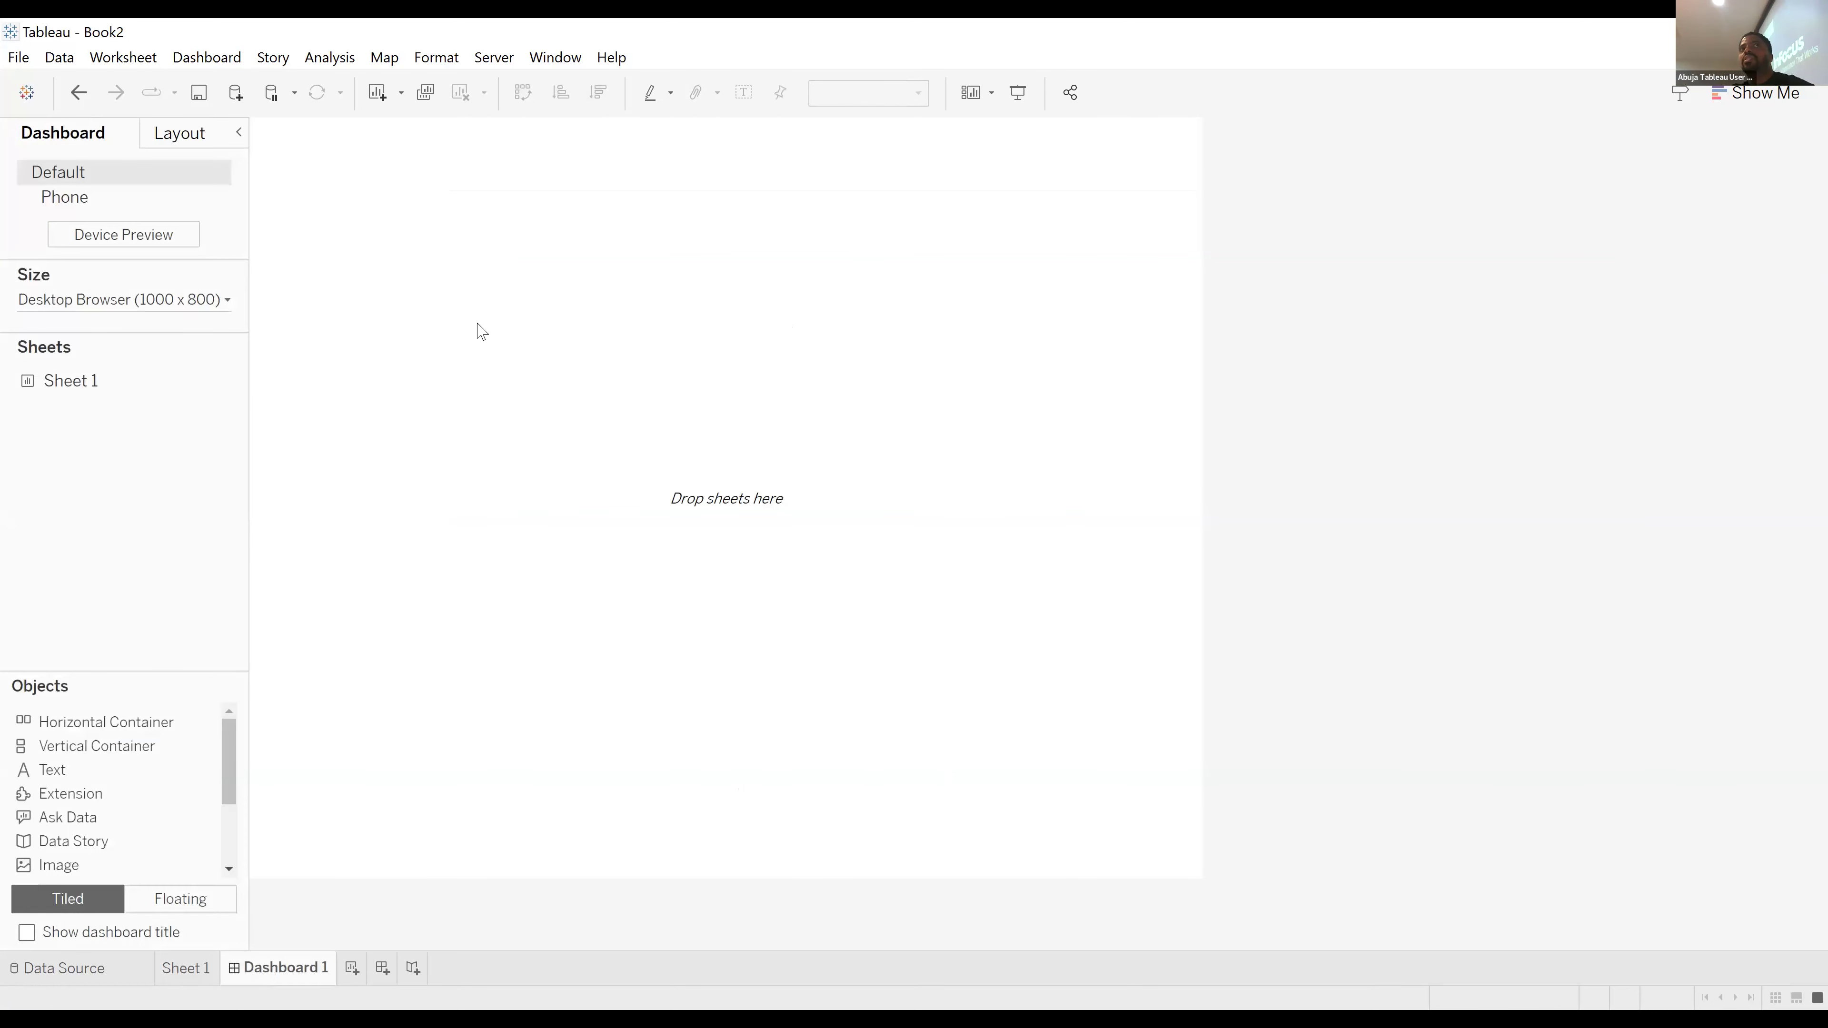
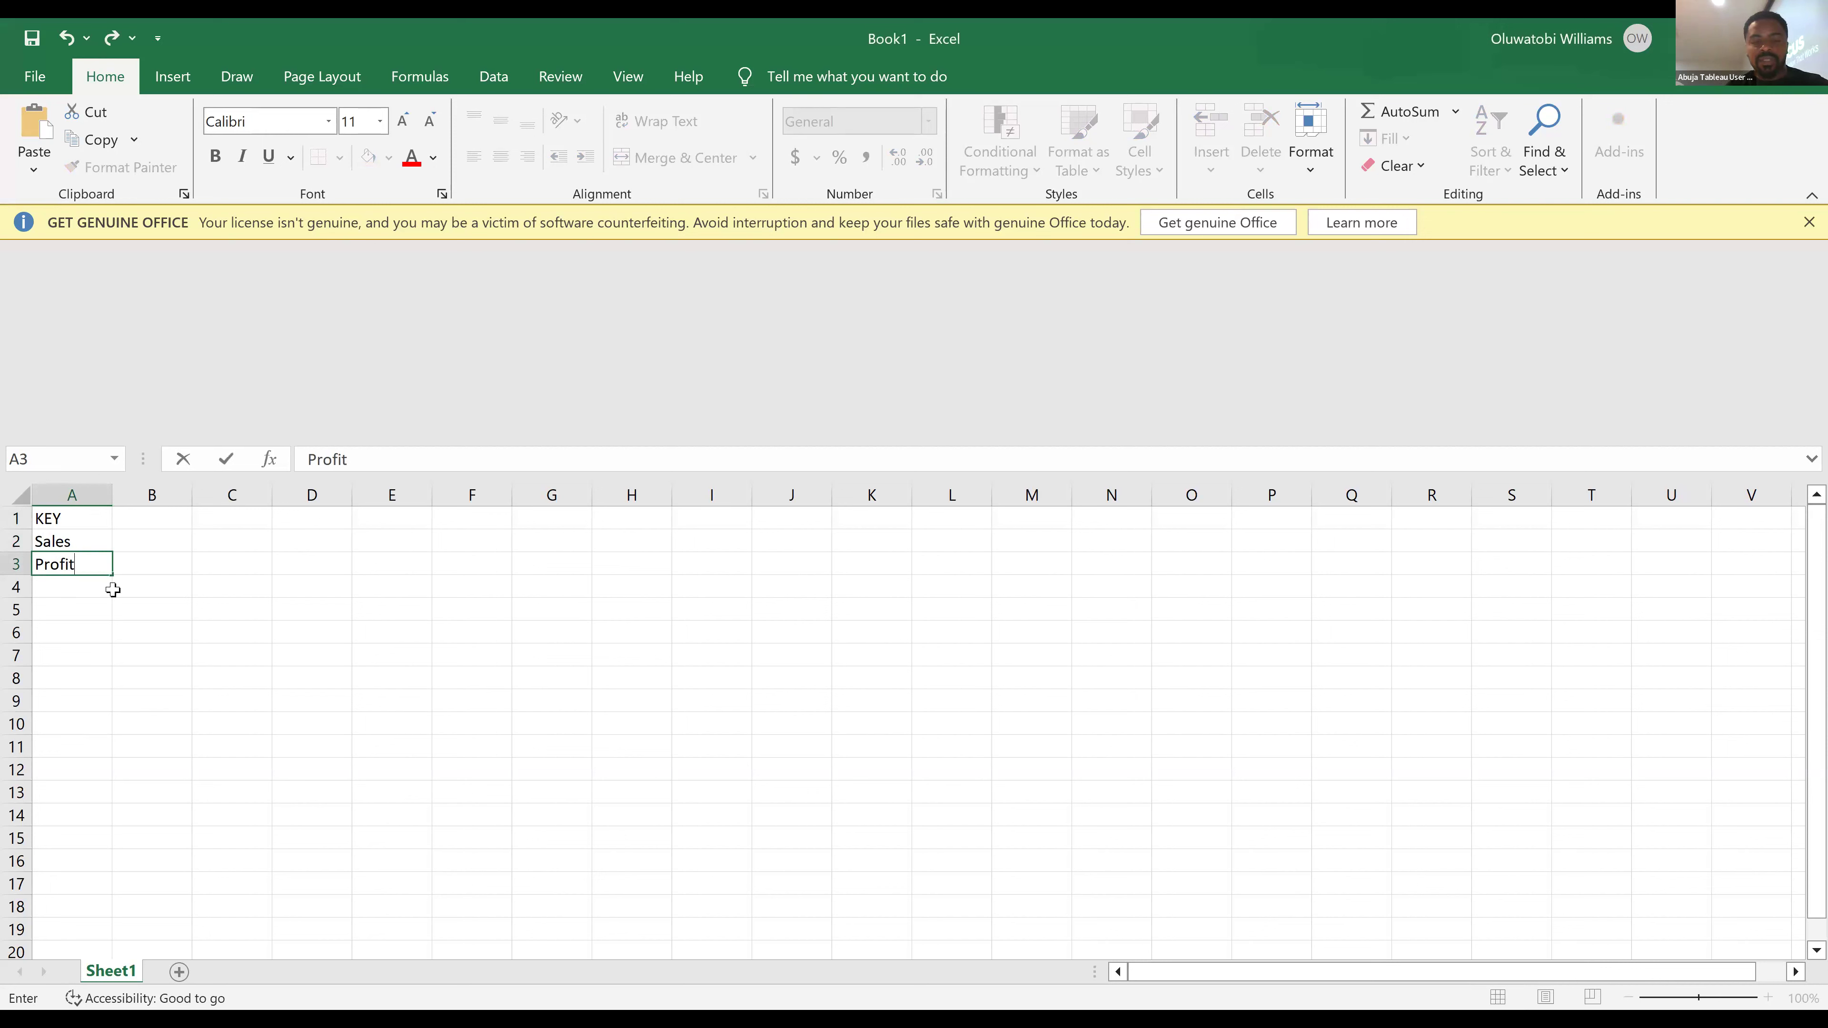
Switch to Excel, finish the KEY column with Sales and Profit, and save the workbook to the Desktop as Excel.
{"action": "left_click", "coordinate": [279, 608]}
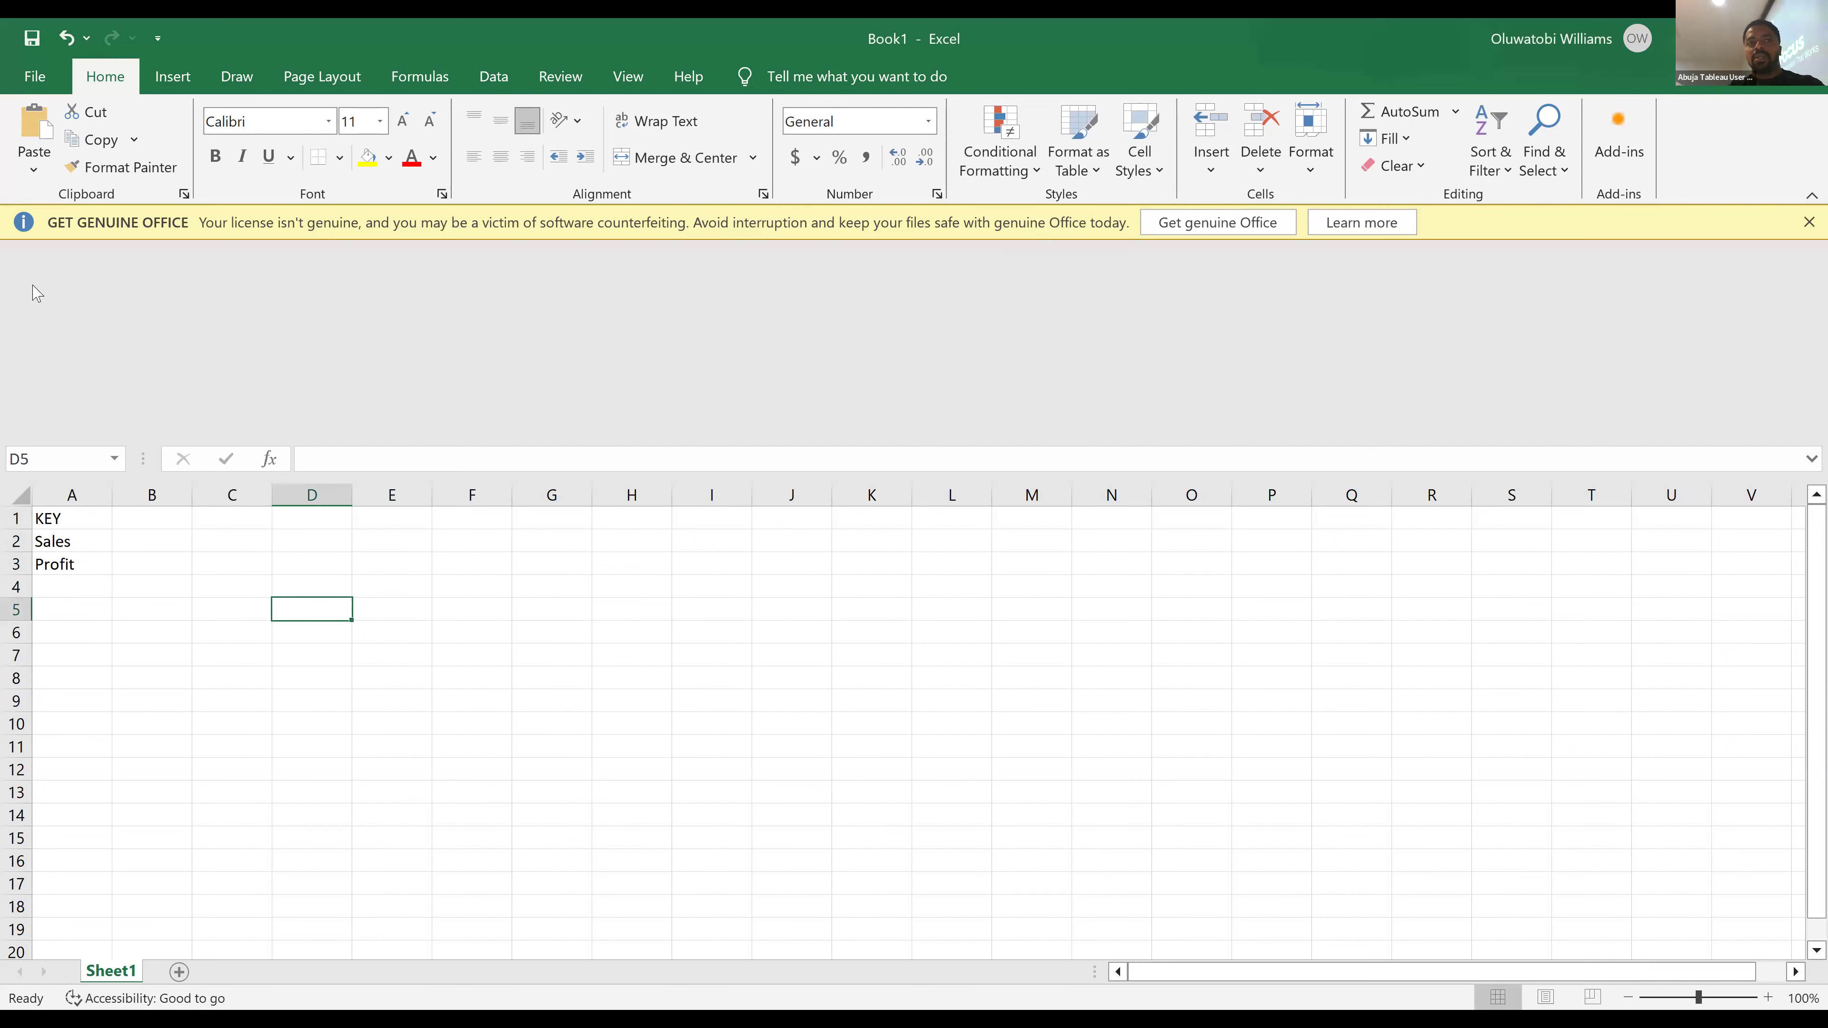
{"action": "left_click", "coordinate": [35, 77]}
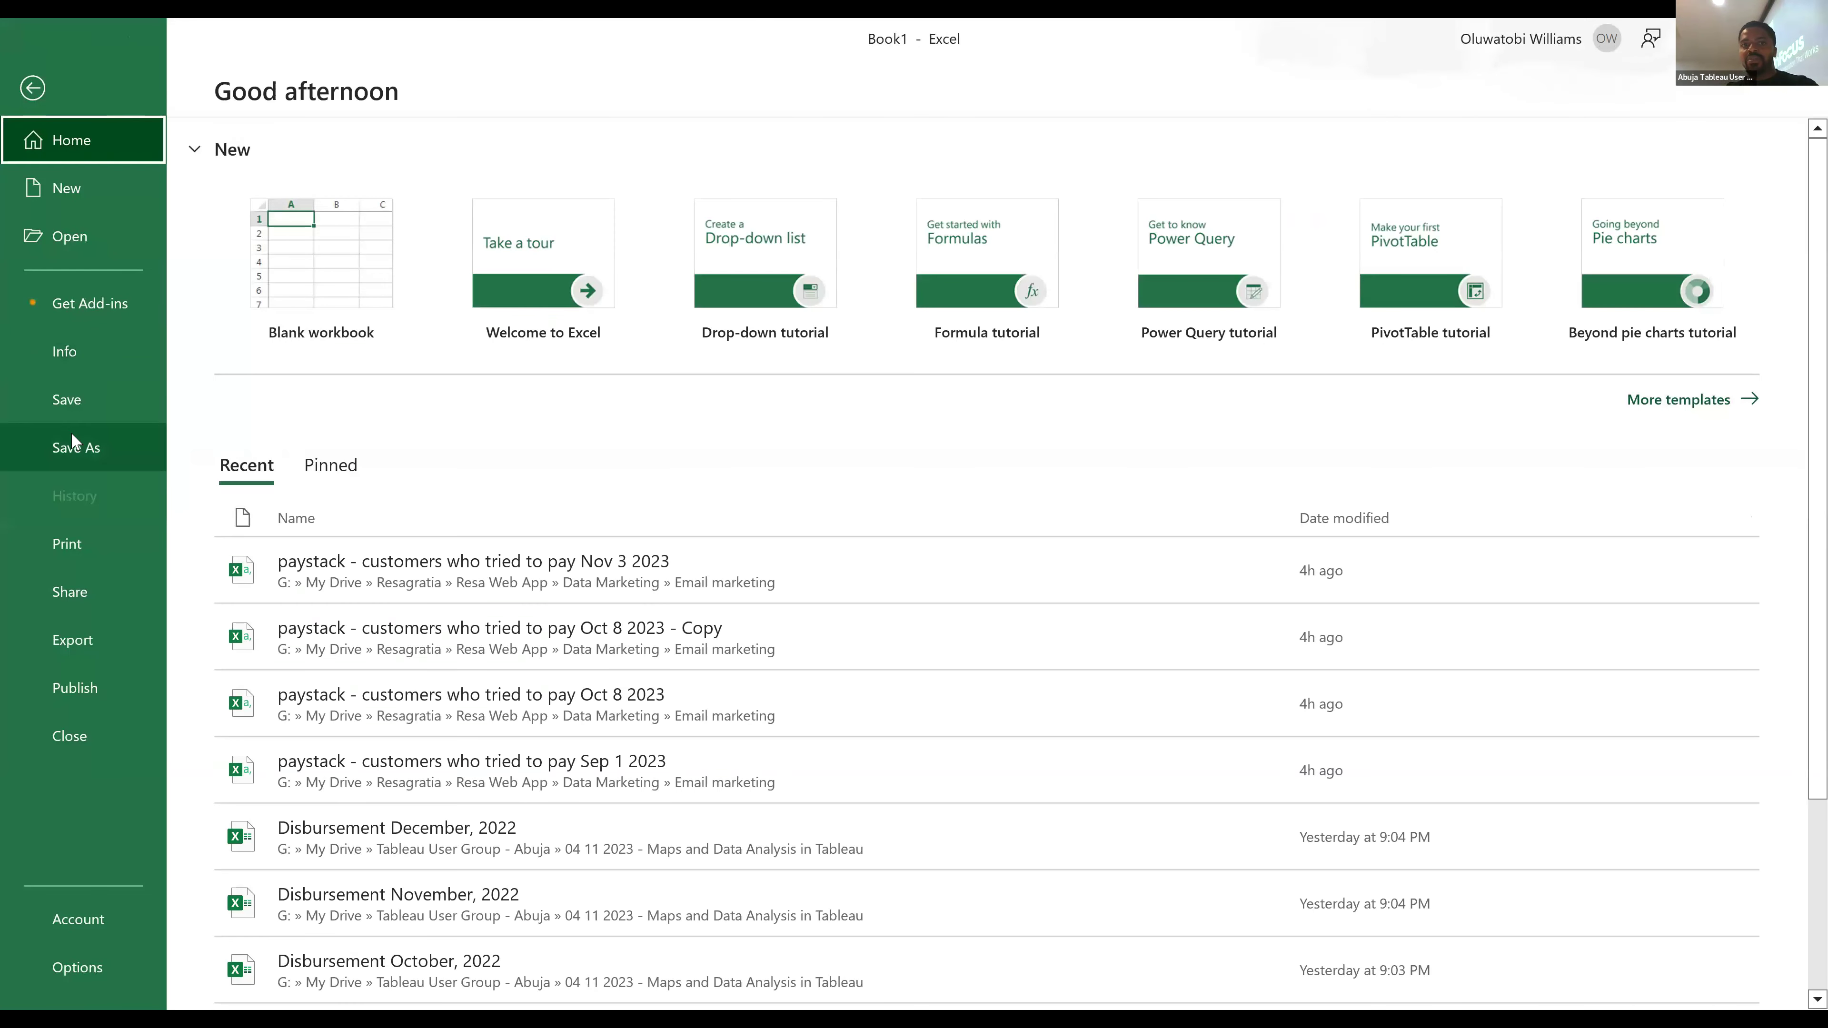
{"action": "left_click", "coordinate": [71, 431]}
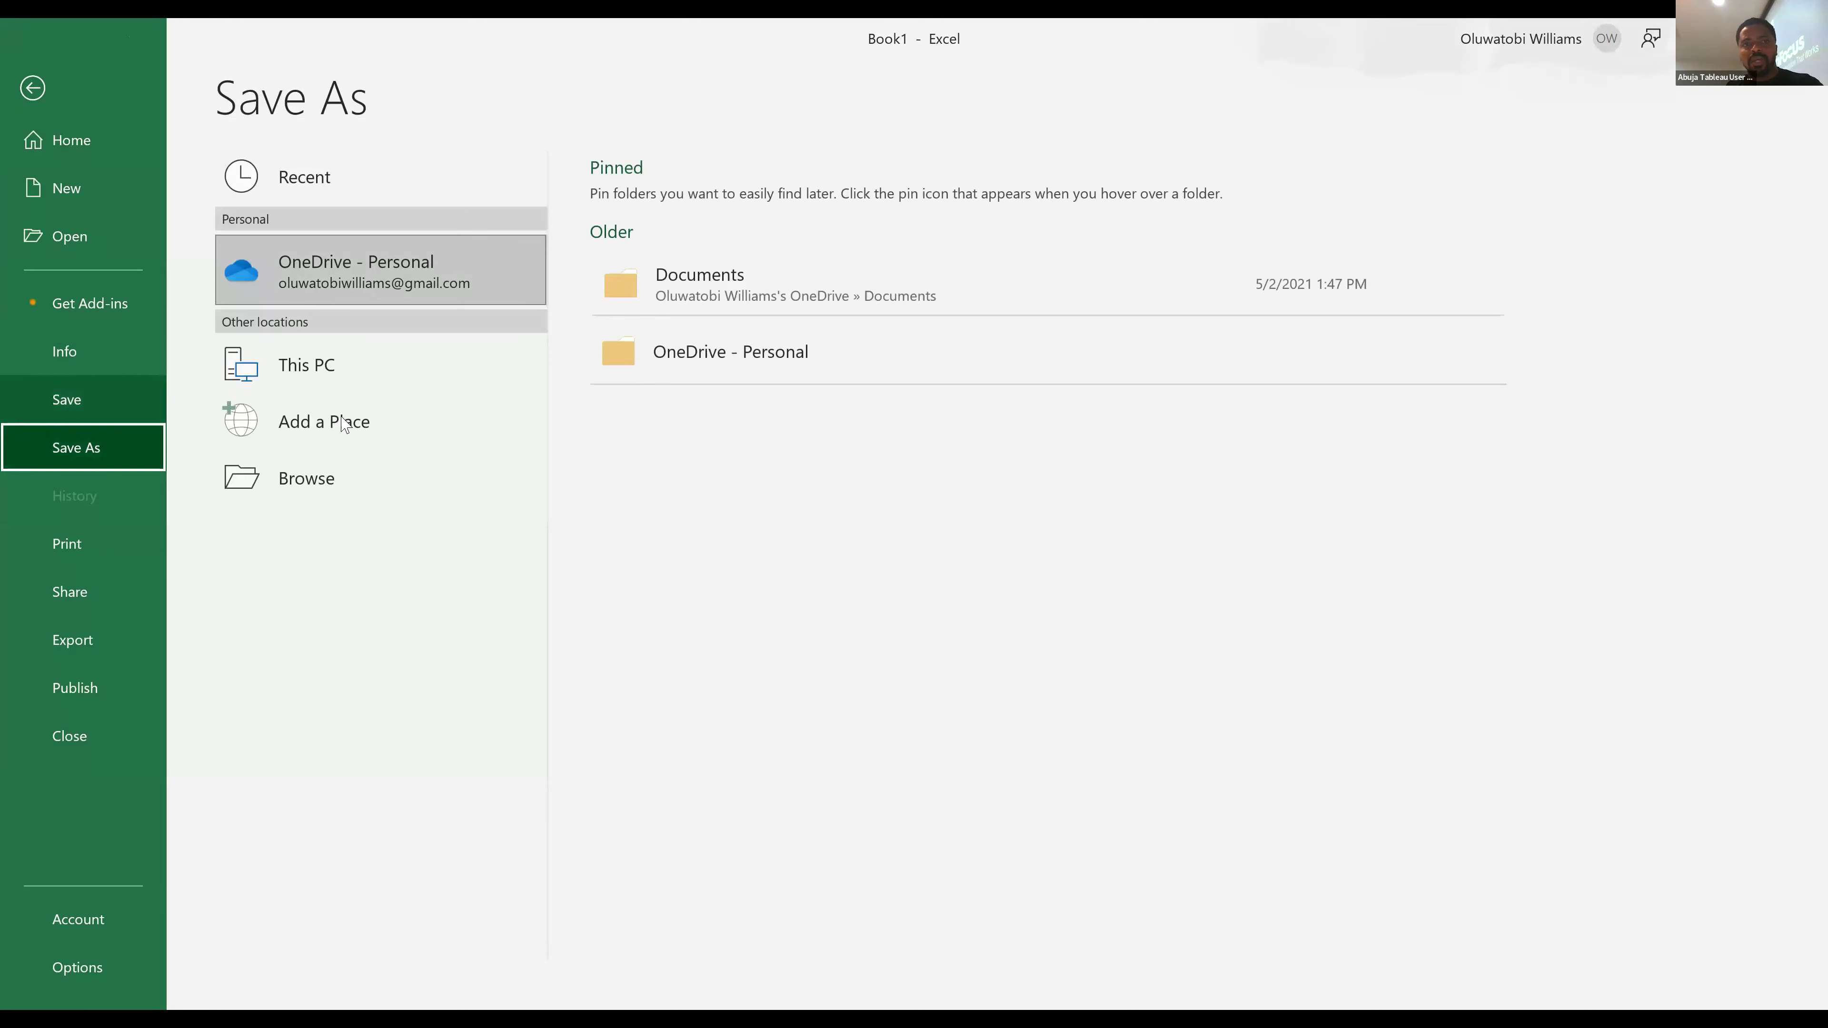
{"action": "left_click", "coordinate": [357, 383]}
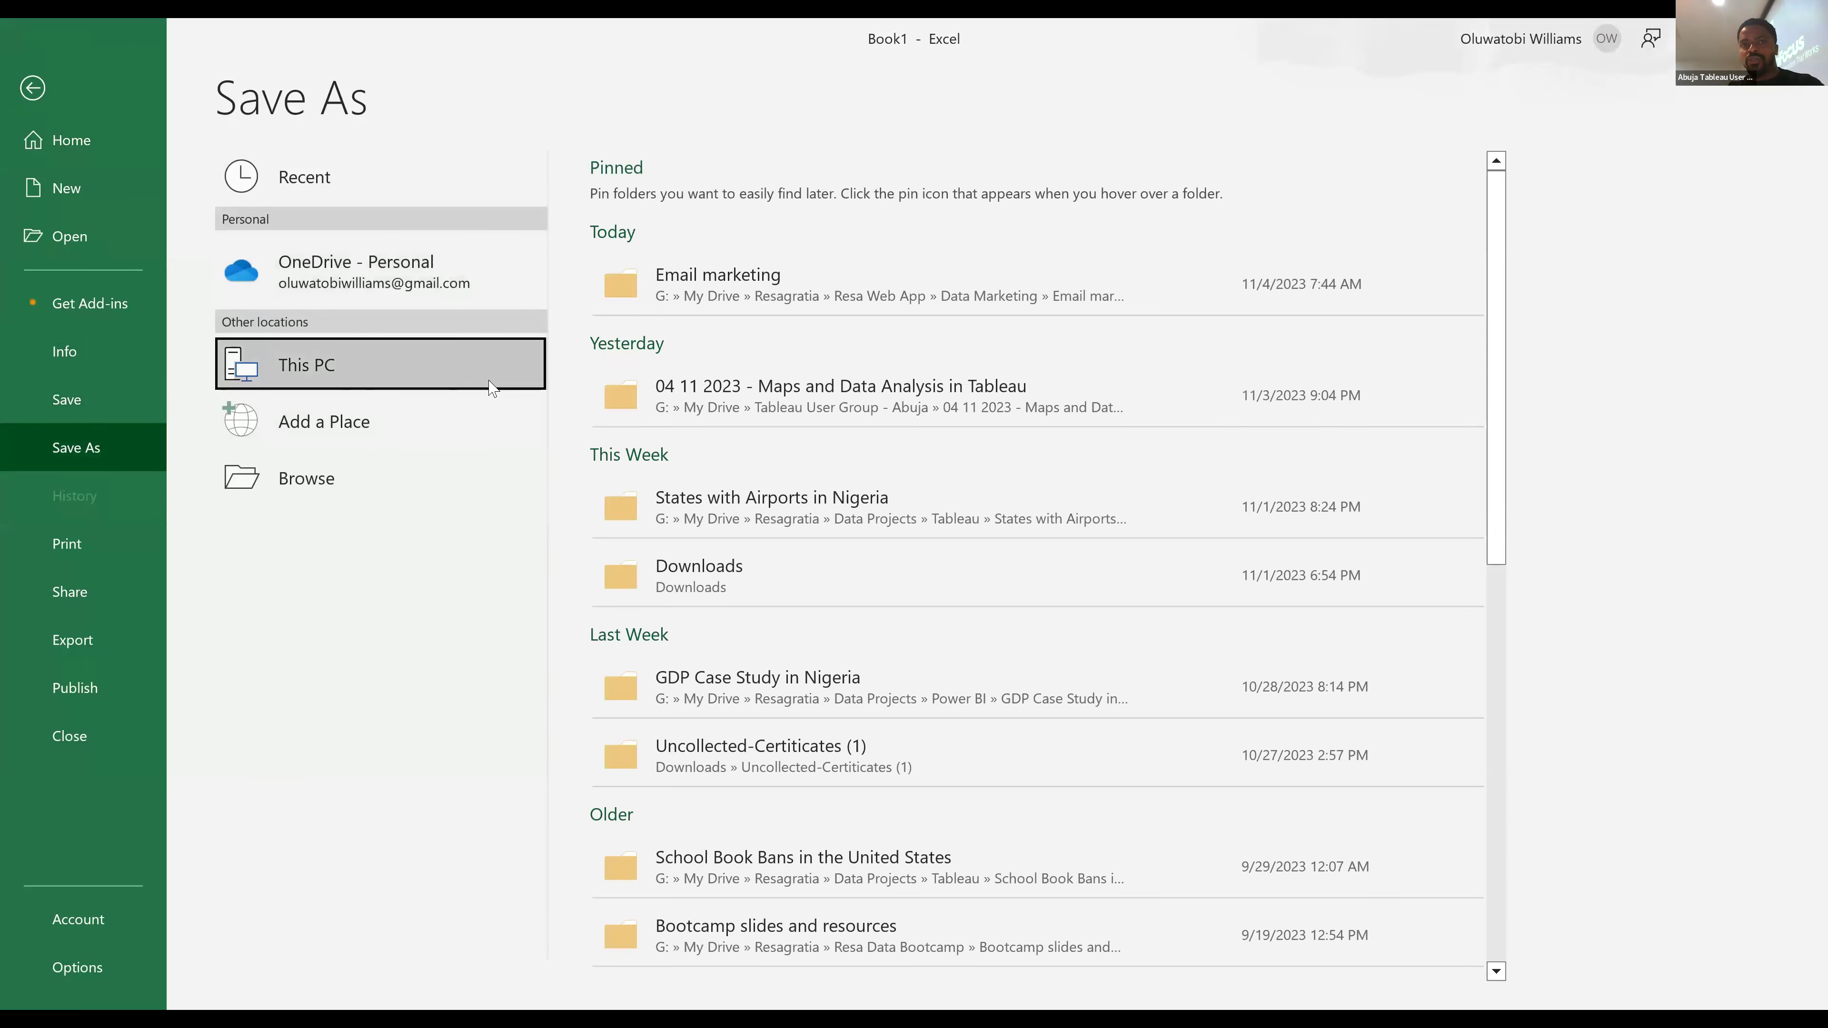
{"action": "scroll", "coordinate": [720, 576], "scroll_direction": "down", "scroll_amount": 3}
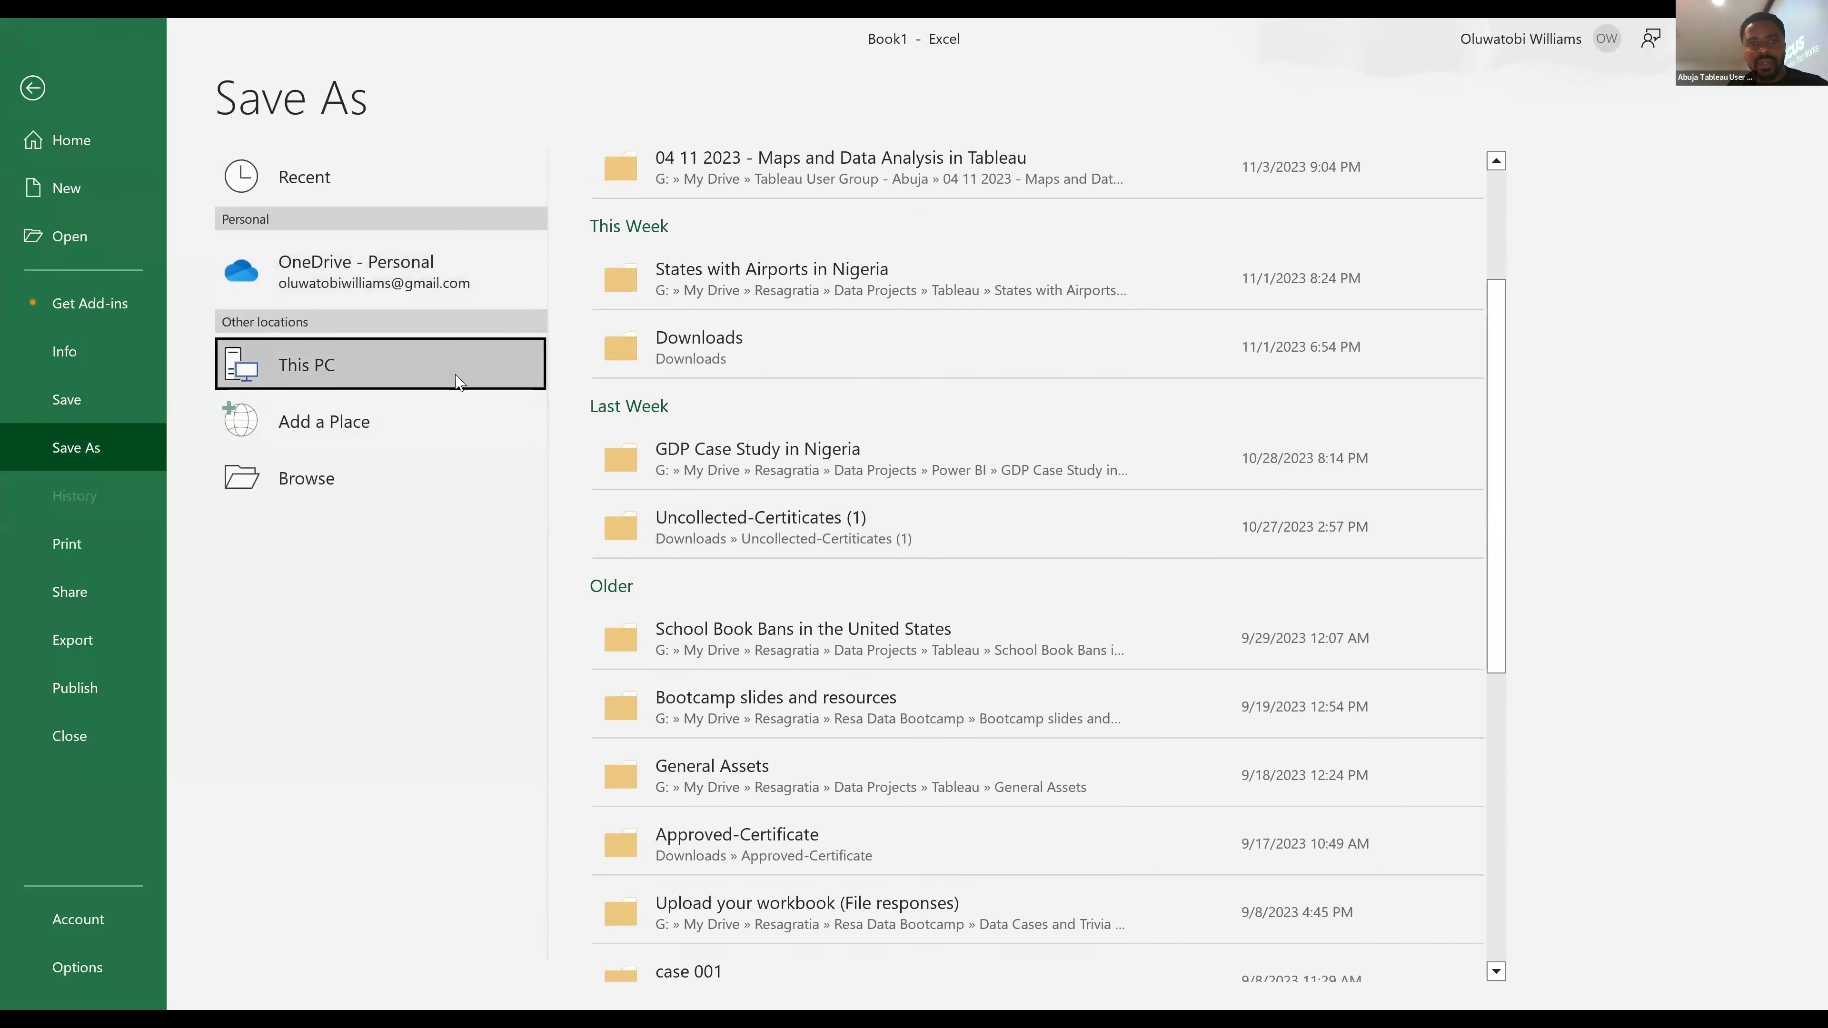
{"action": "double_click", "coordinate": [357, 376]}
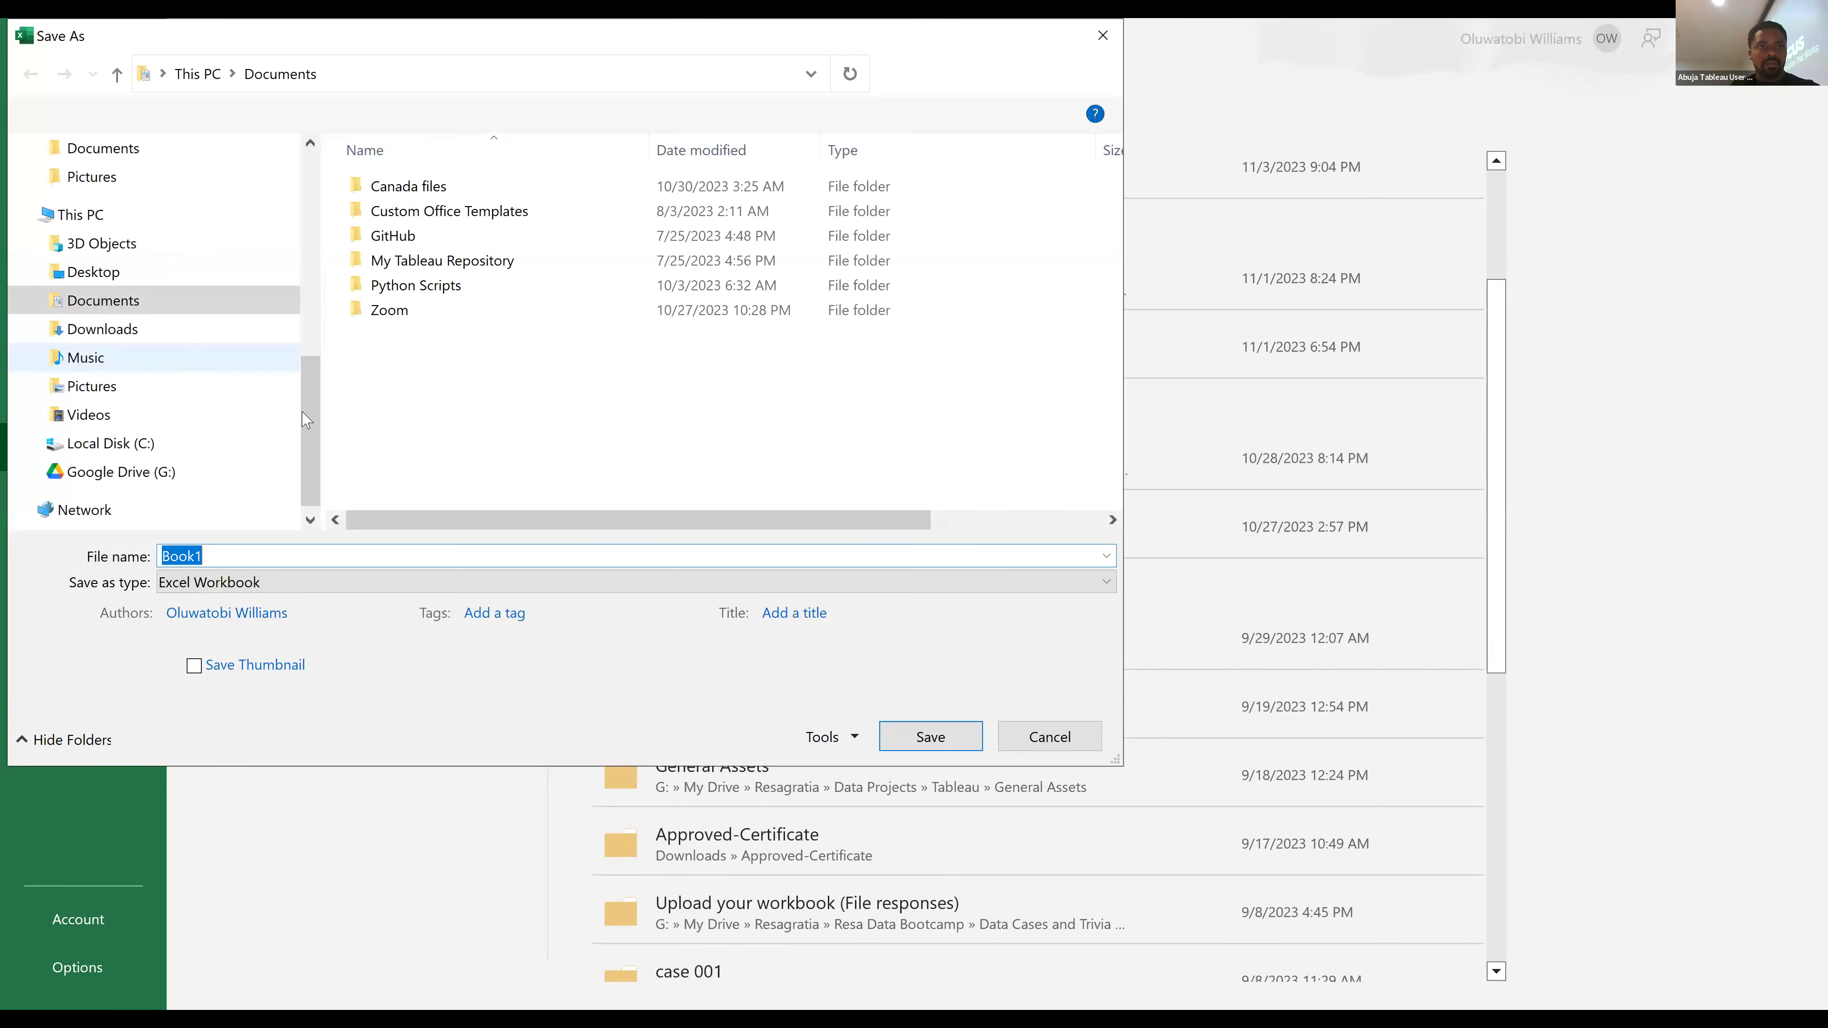
{"action": "left_click", "coordinate": [91, 277]}
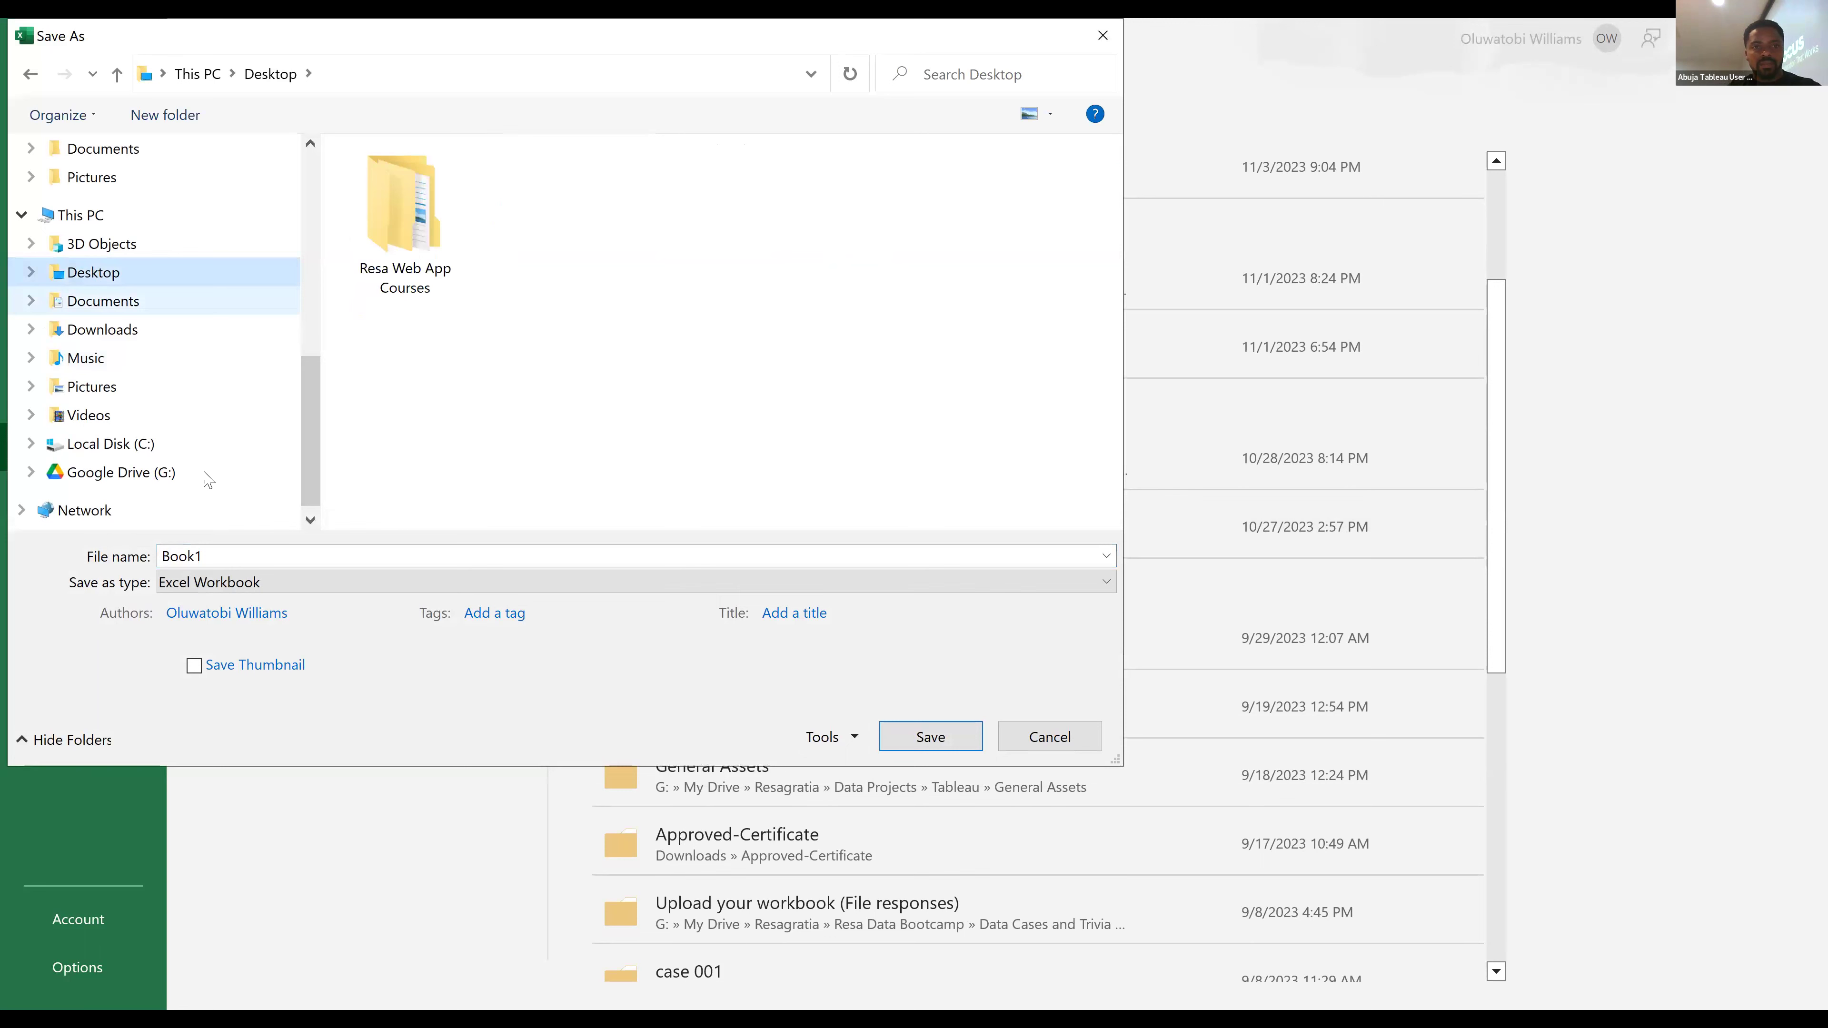
{"action": "double_click", "coordinate": [213, 552]}
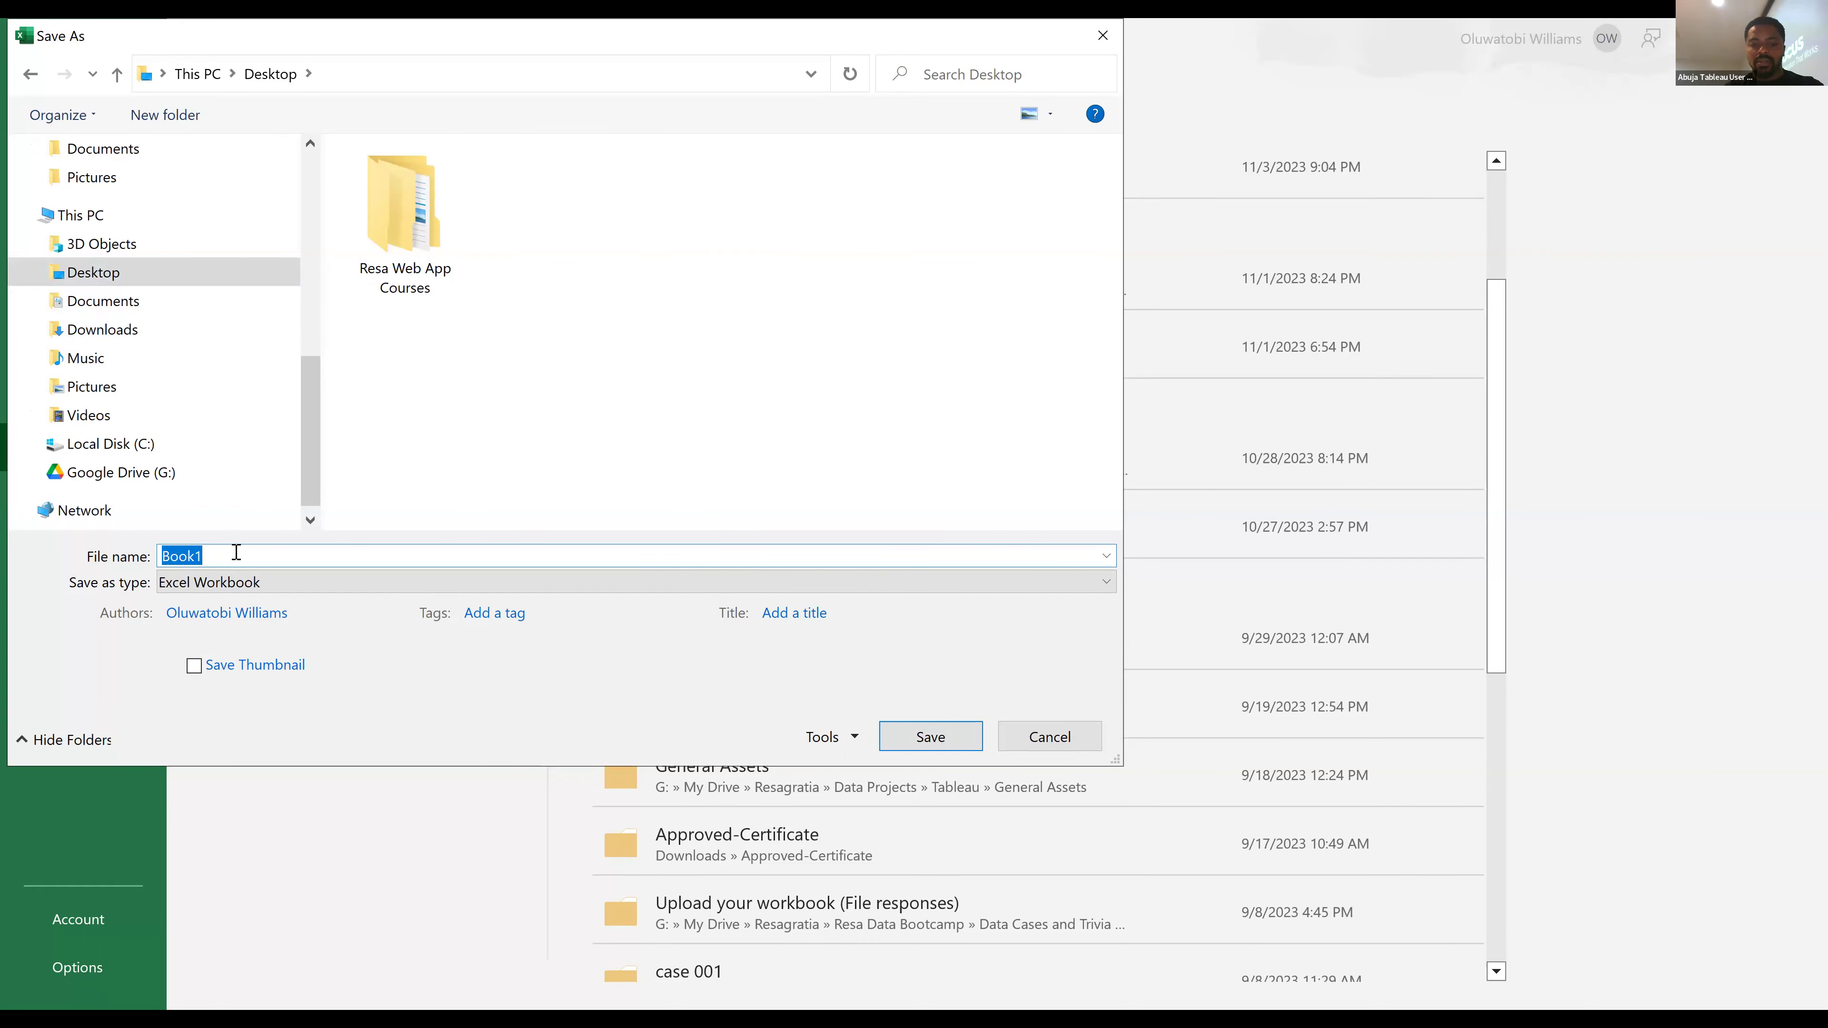
{"action": "type", "text": "E"}
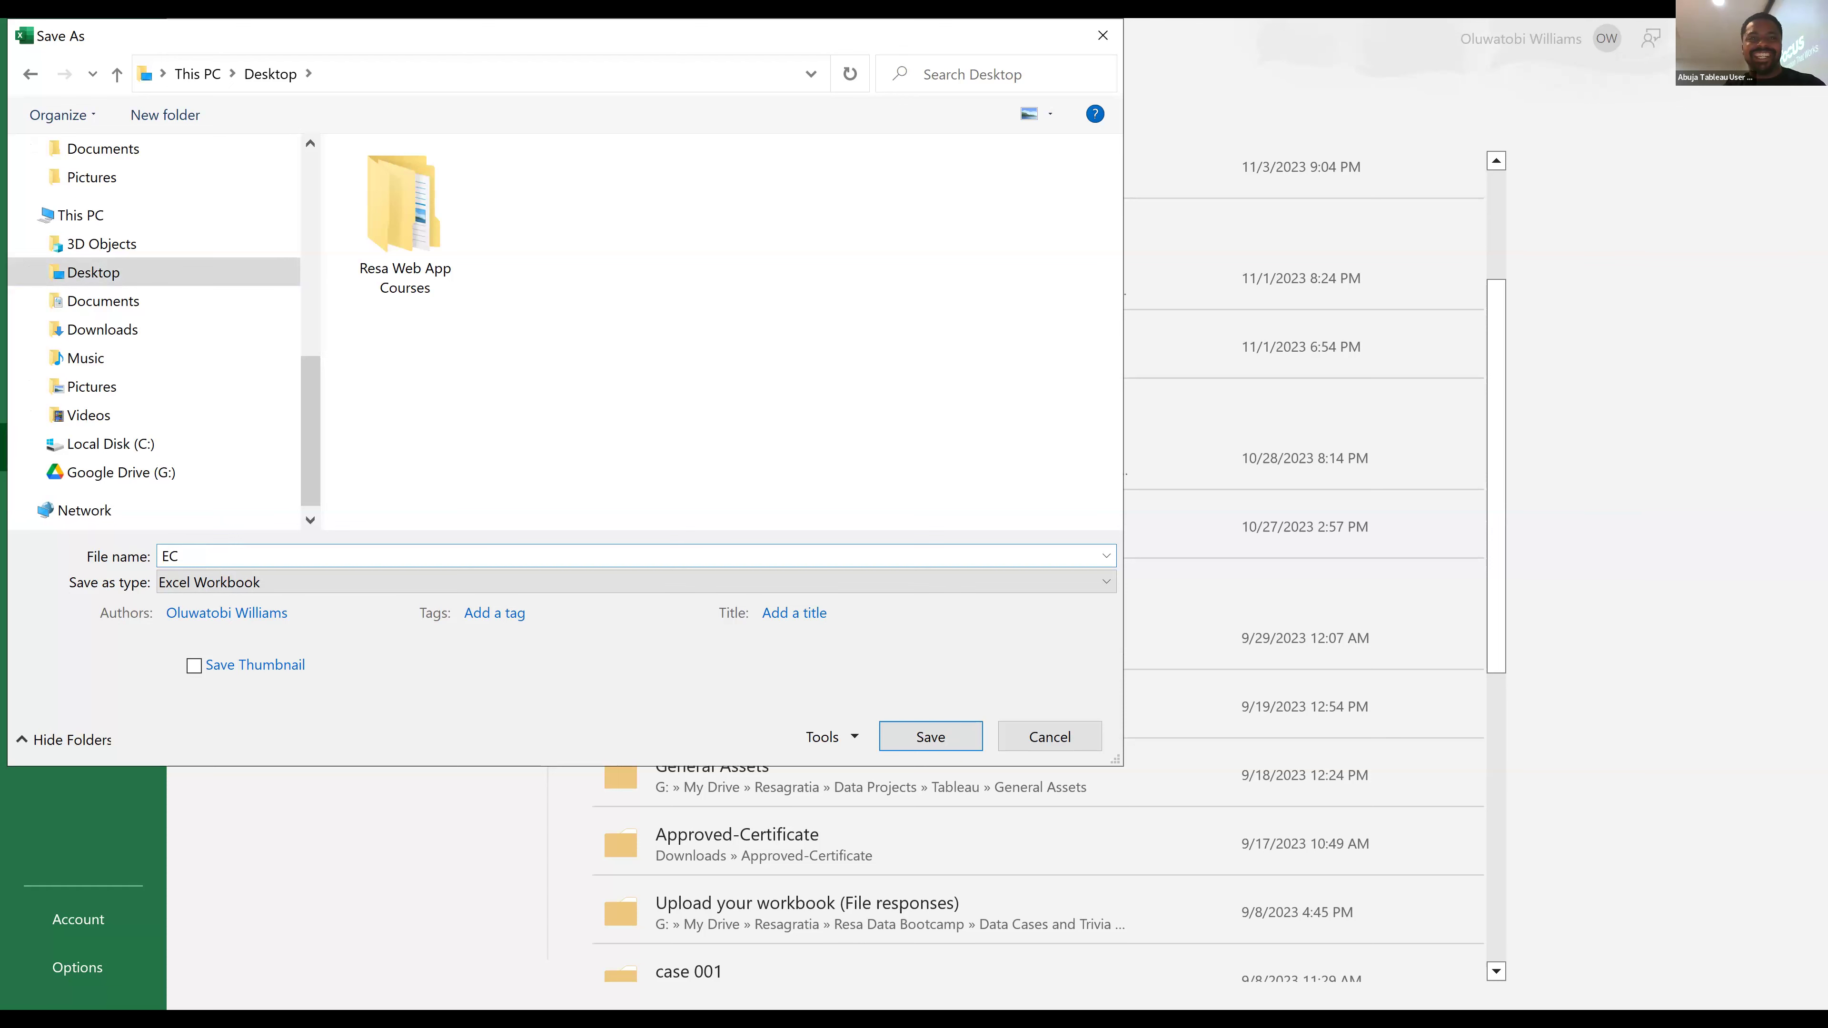
{"action": "type", "text": "xcel"}
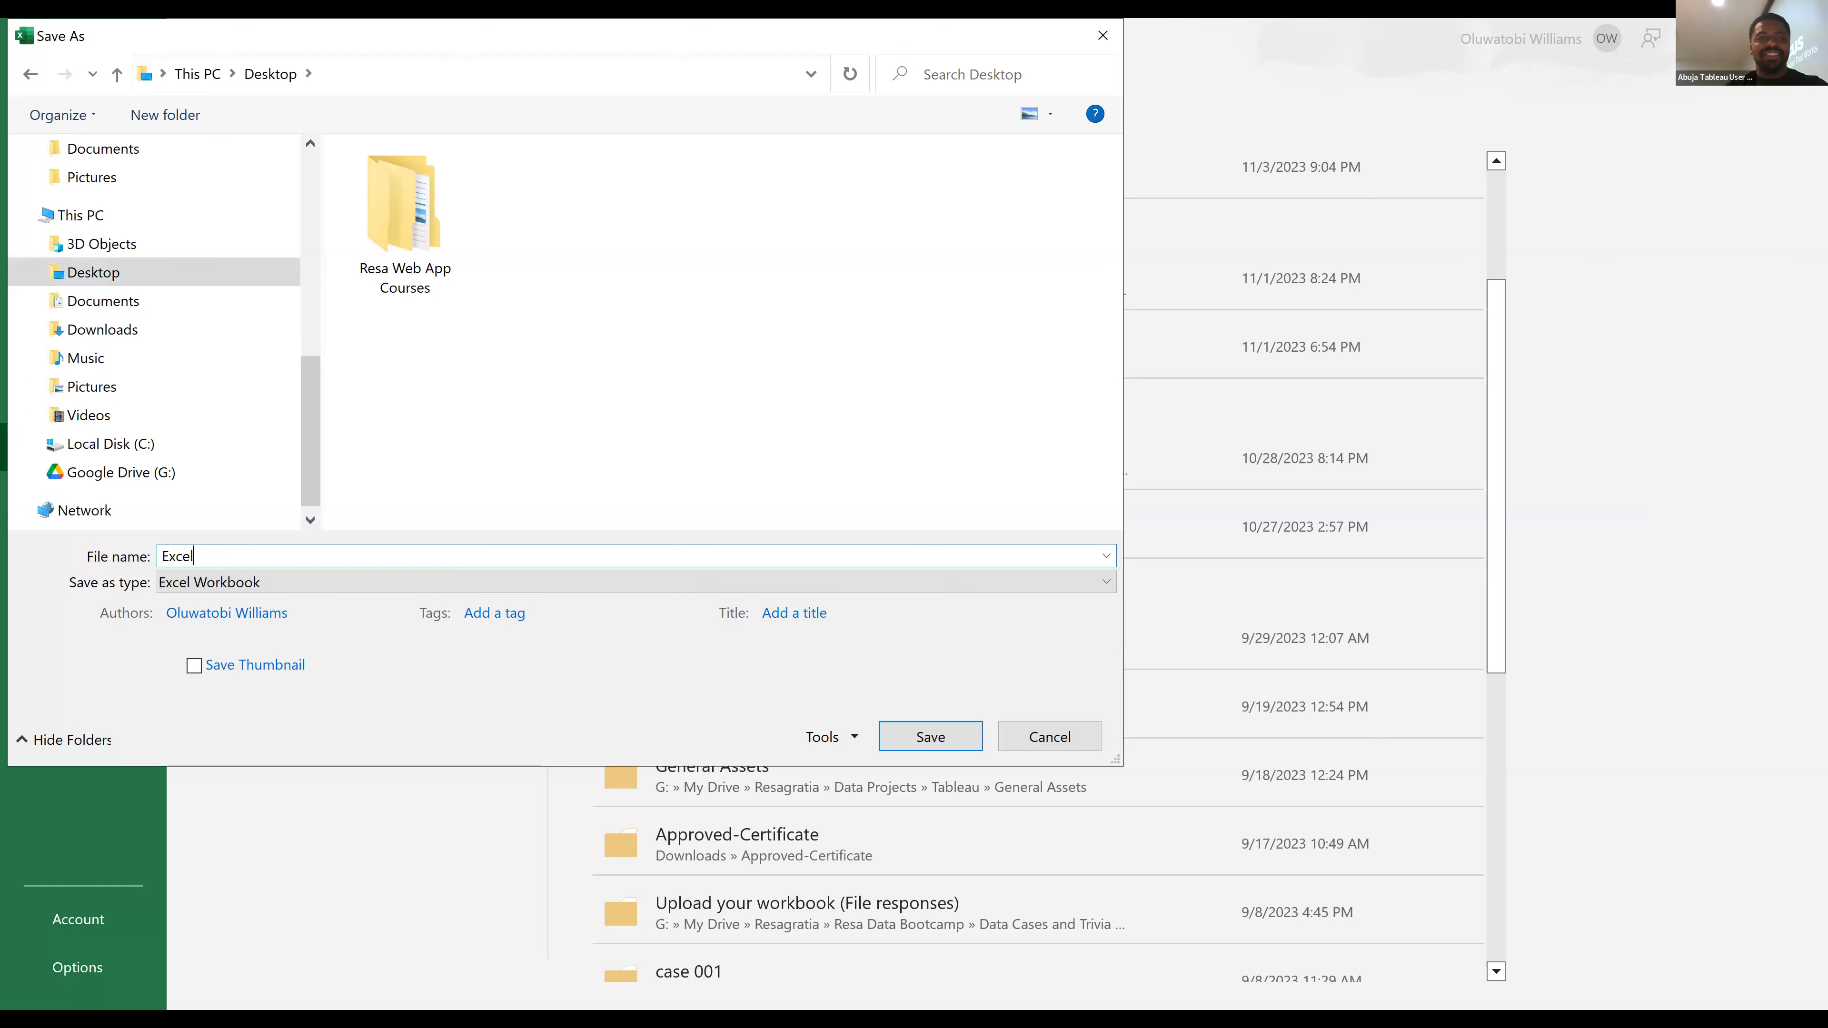
{"action": "left_click", "coordinate": [943, 739]}
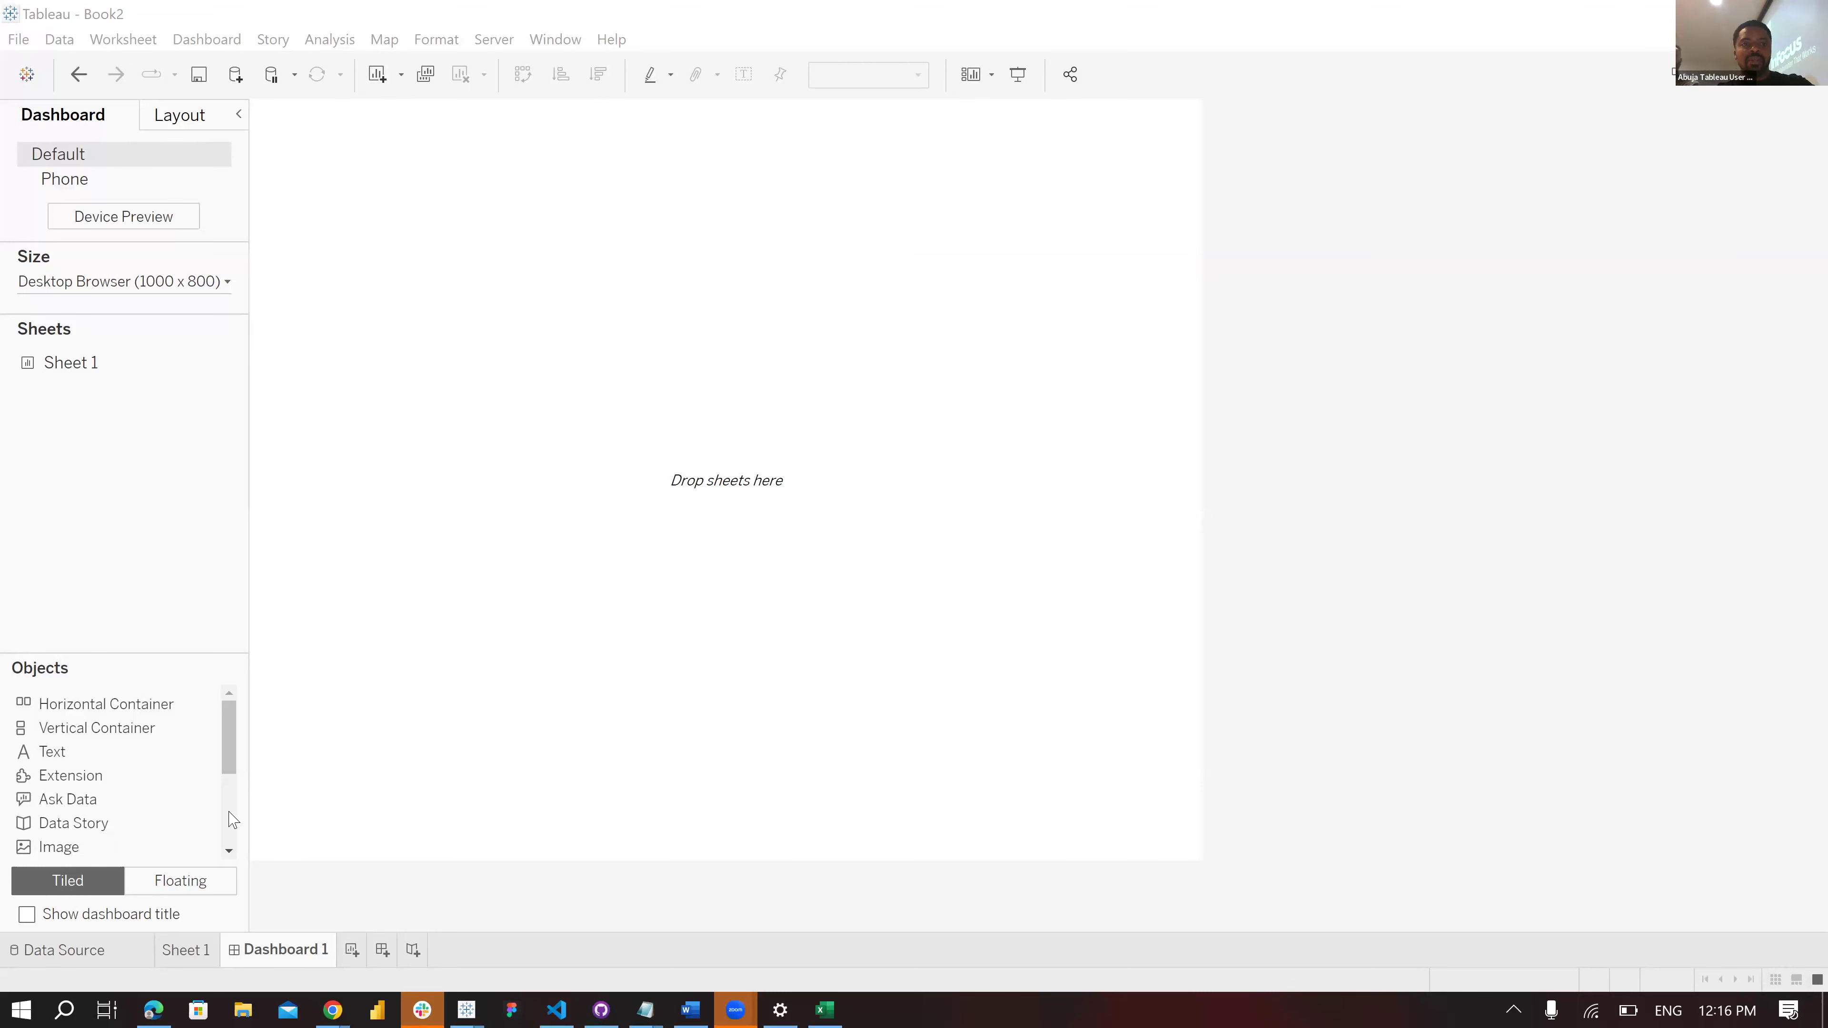
In Tableau, add a new worksheet and connect to the Excel workbook on the Desktop as a new data source.
{"action": "left_click", "coordinate": [353, 952]}
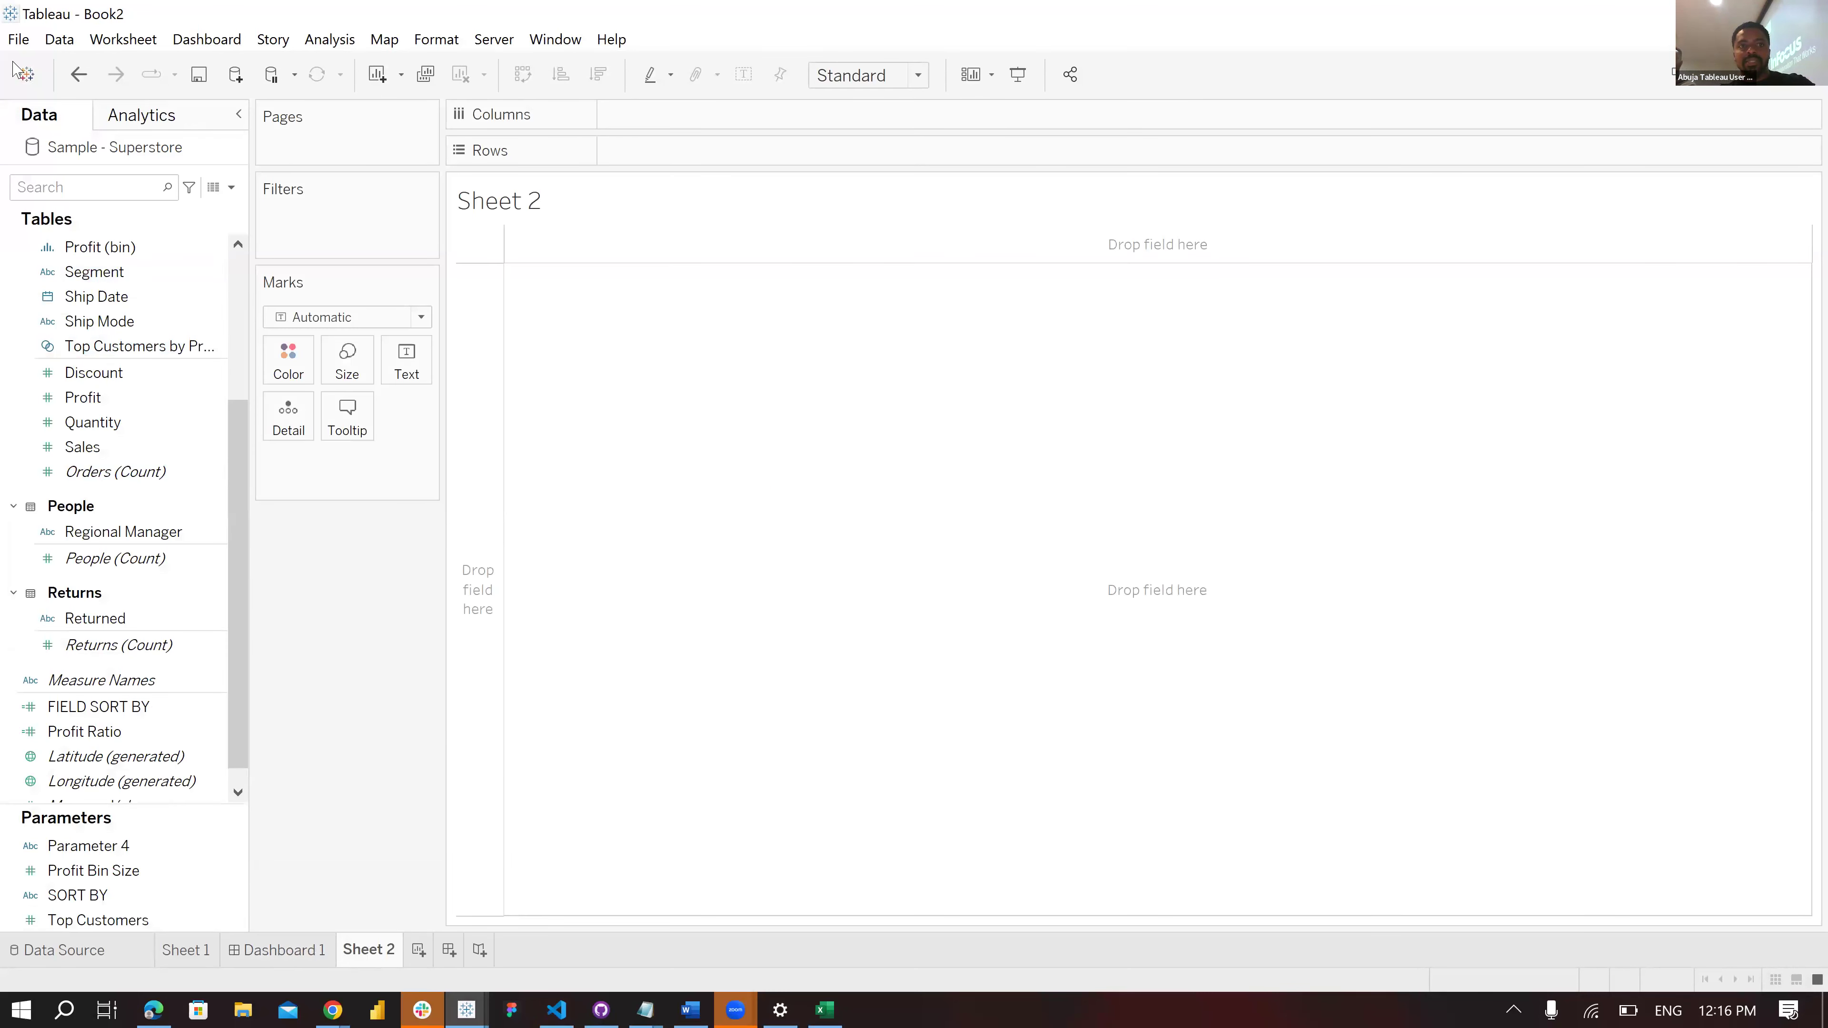
{"action": "left_click", "coordinate": [59, 39]}
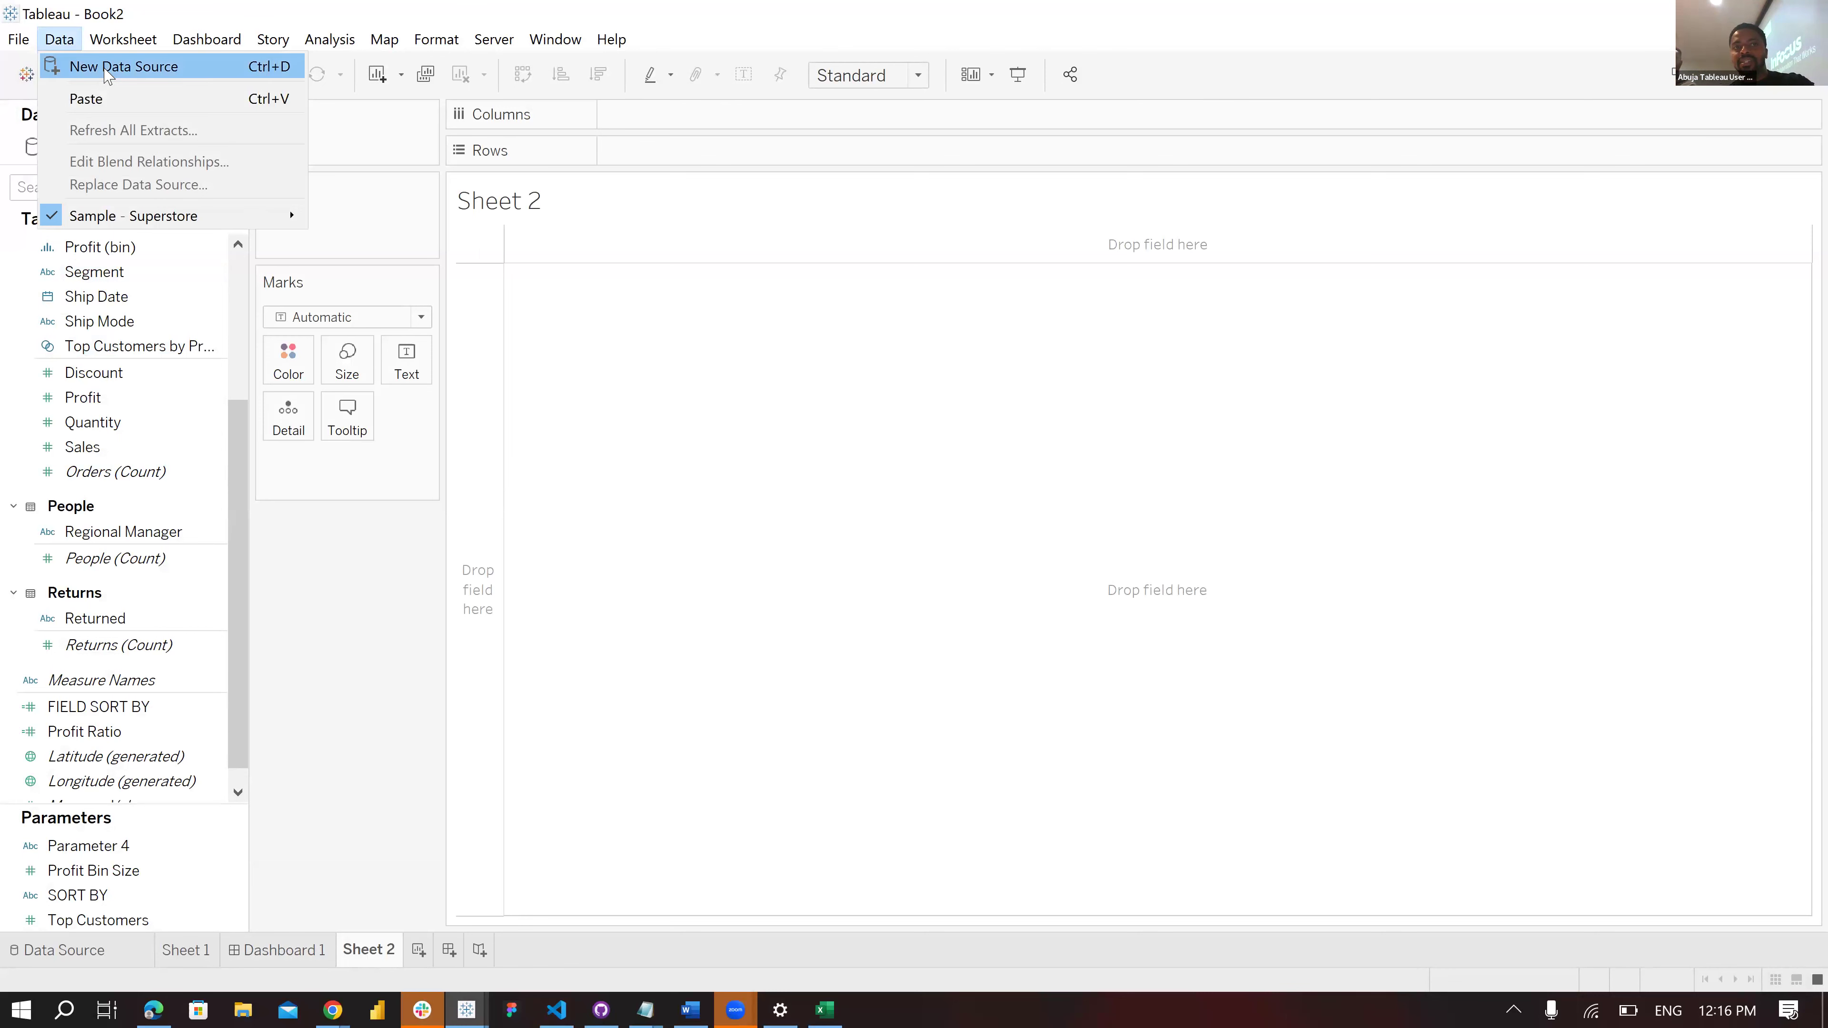
{"action": "left_click", "coordinate": [105, 69]}
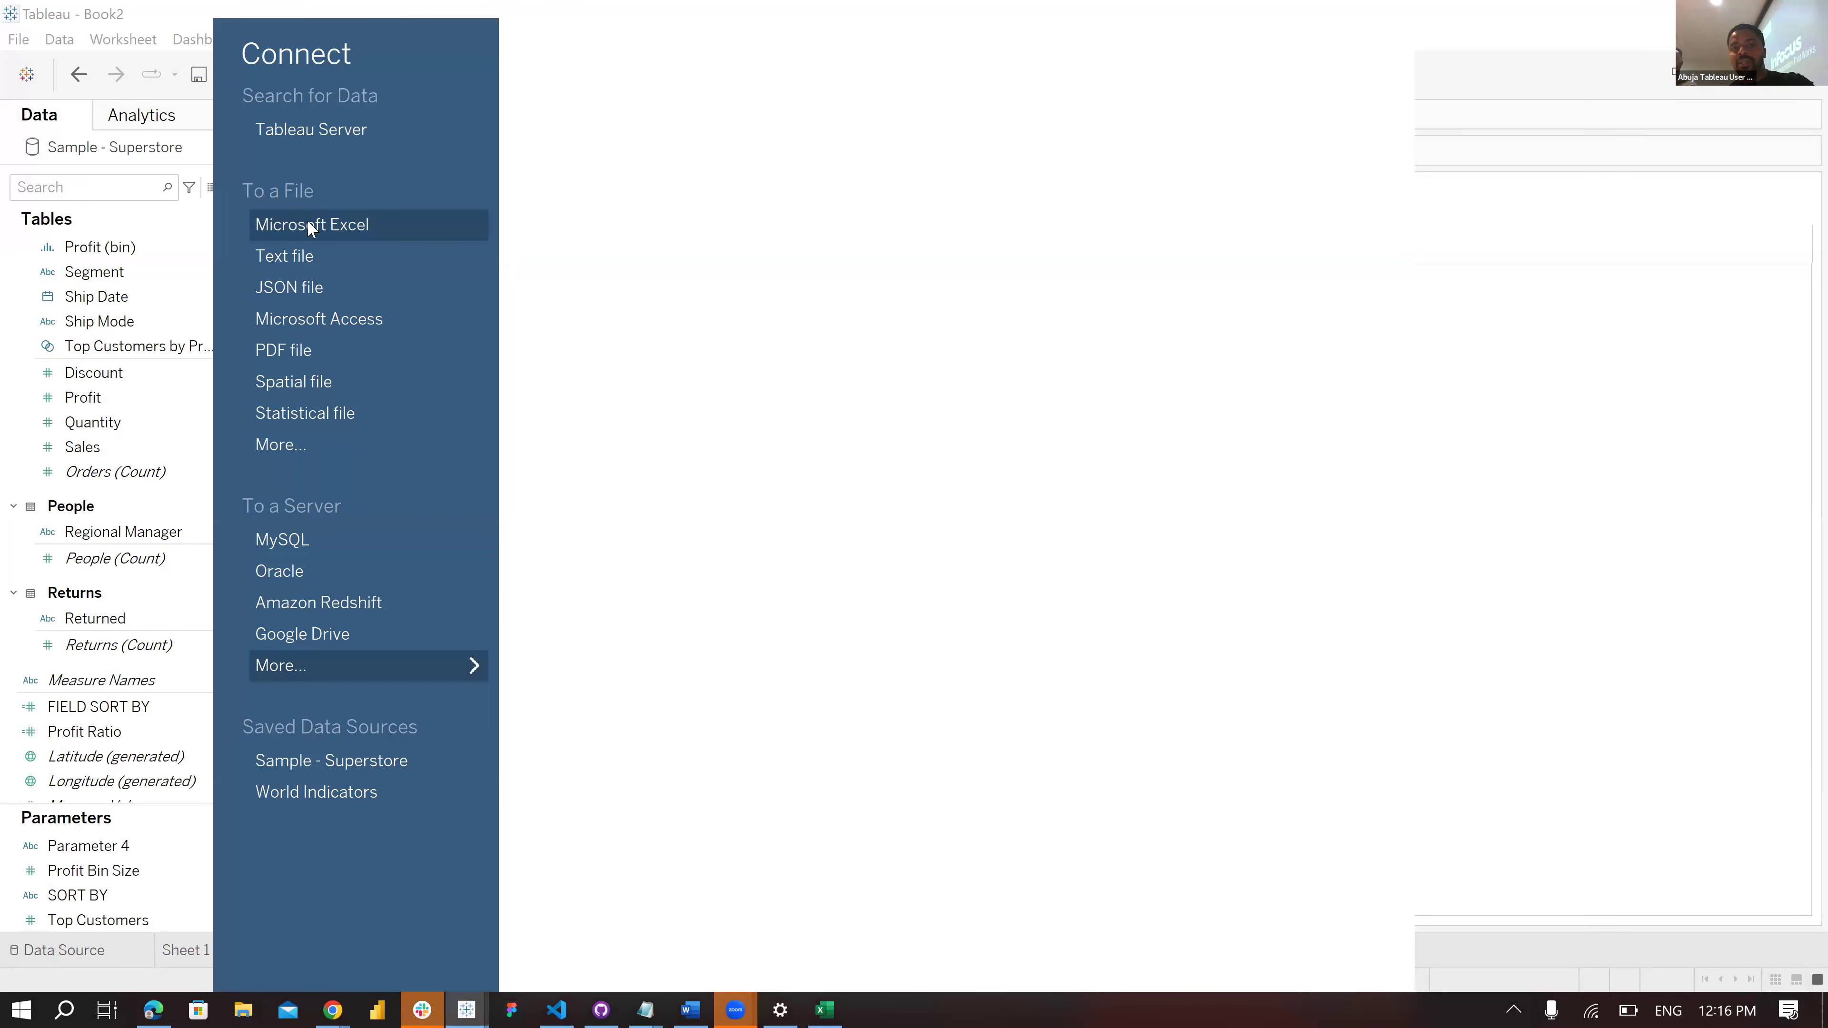
{"action": "left_click", "coordinate": [348, 228]}
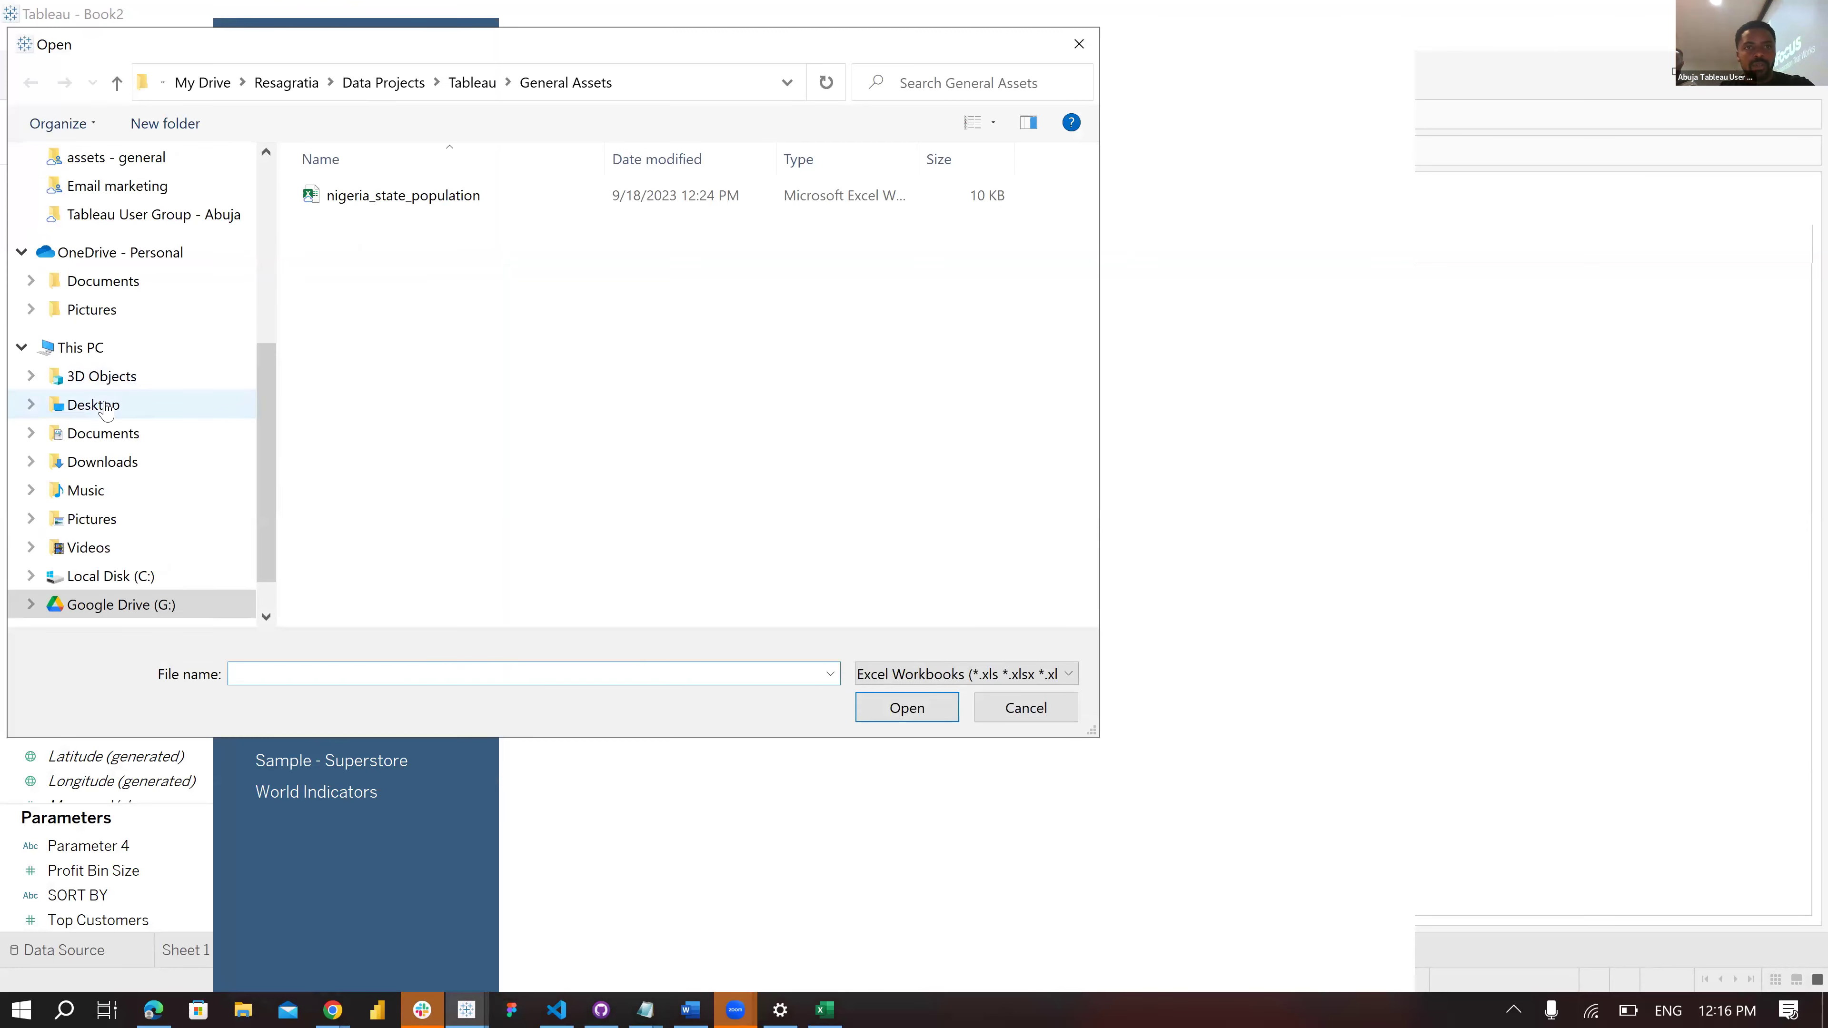
{"action": "left_click", "coordinate": [106, 408]}
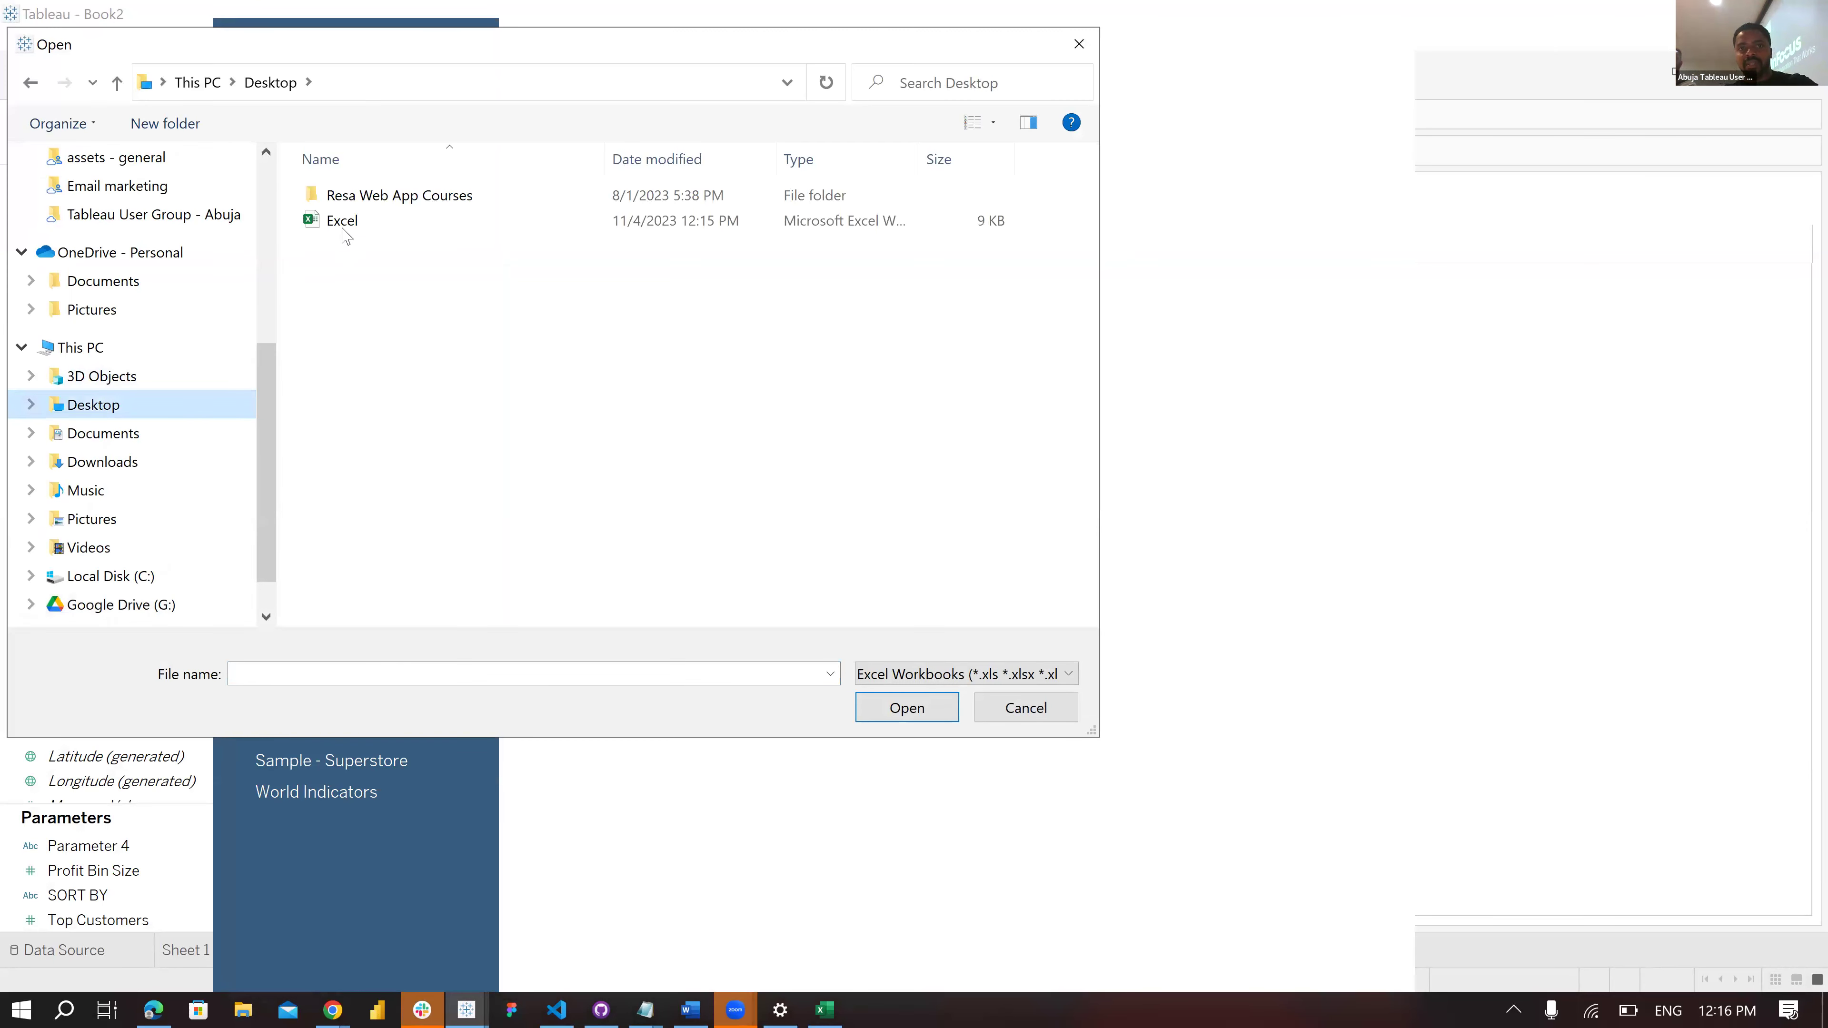
{"action": "left_click", "coordinate": [341, 220]}
{"action": "left_click", "coordinate": [910, 708]}
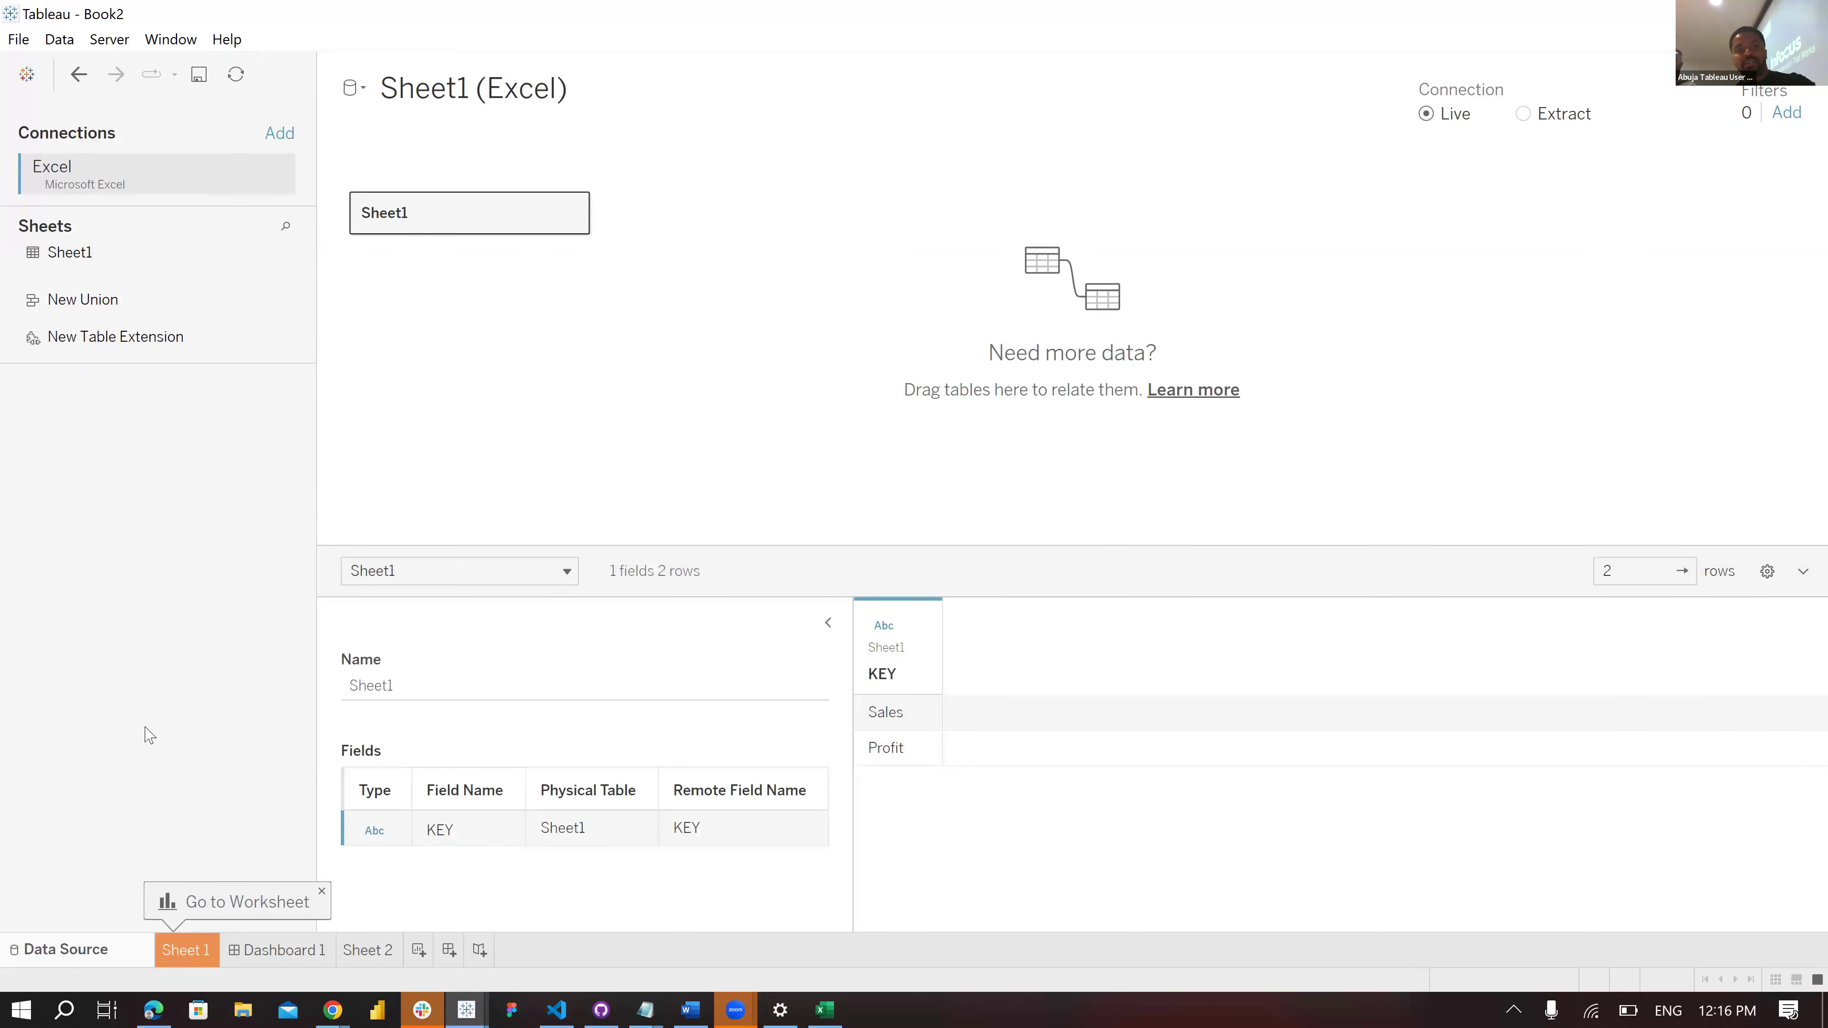
Place the KEY field from the Sheet1 (Excel) data source on Columns in Sheet 2.
{"action": "left_click", "coordinate": [368, 951]}
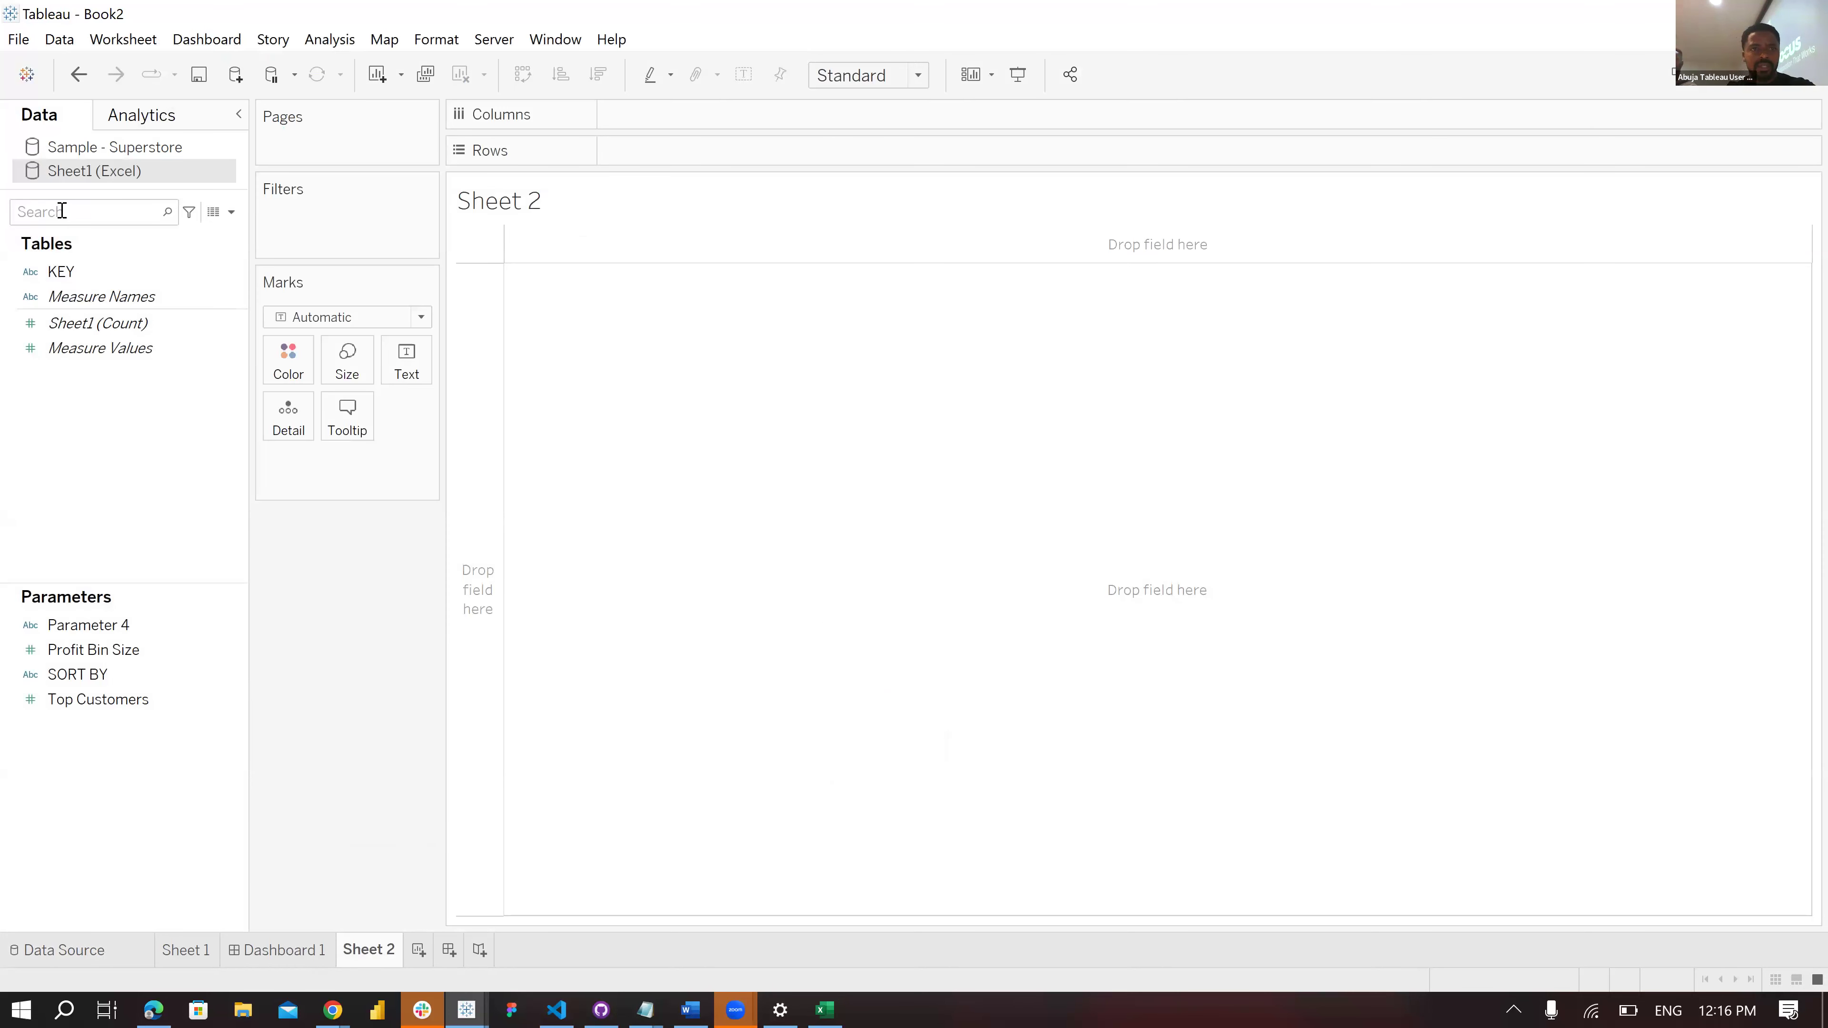
{"action": "left_click", "coordinate": [79, 272]}
{"action": "left_click_drag", "start_coordinate": [79, 277], "coordinate": [656, 120]}
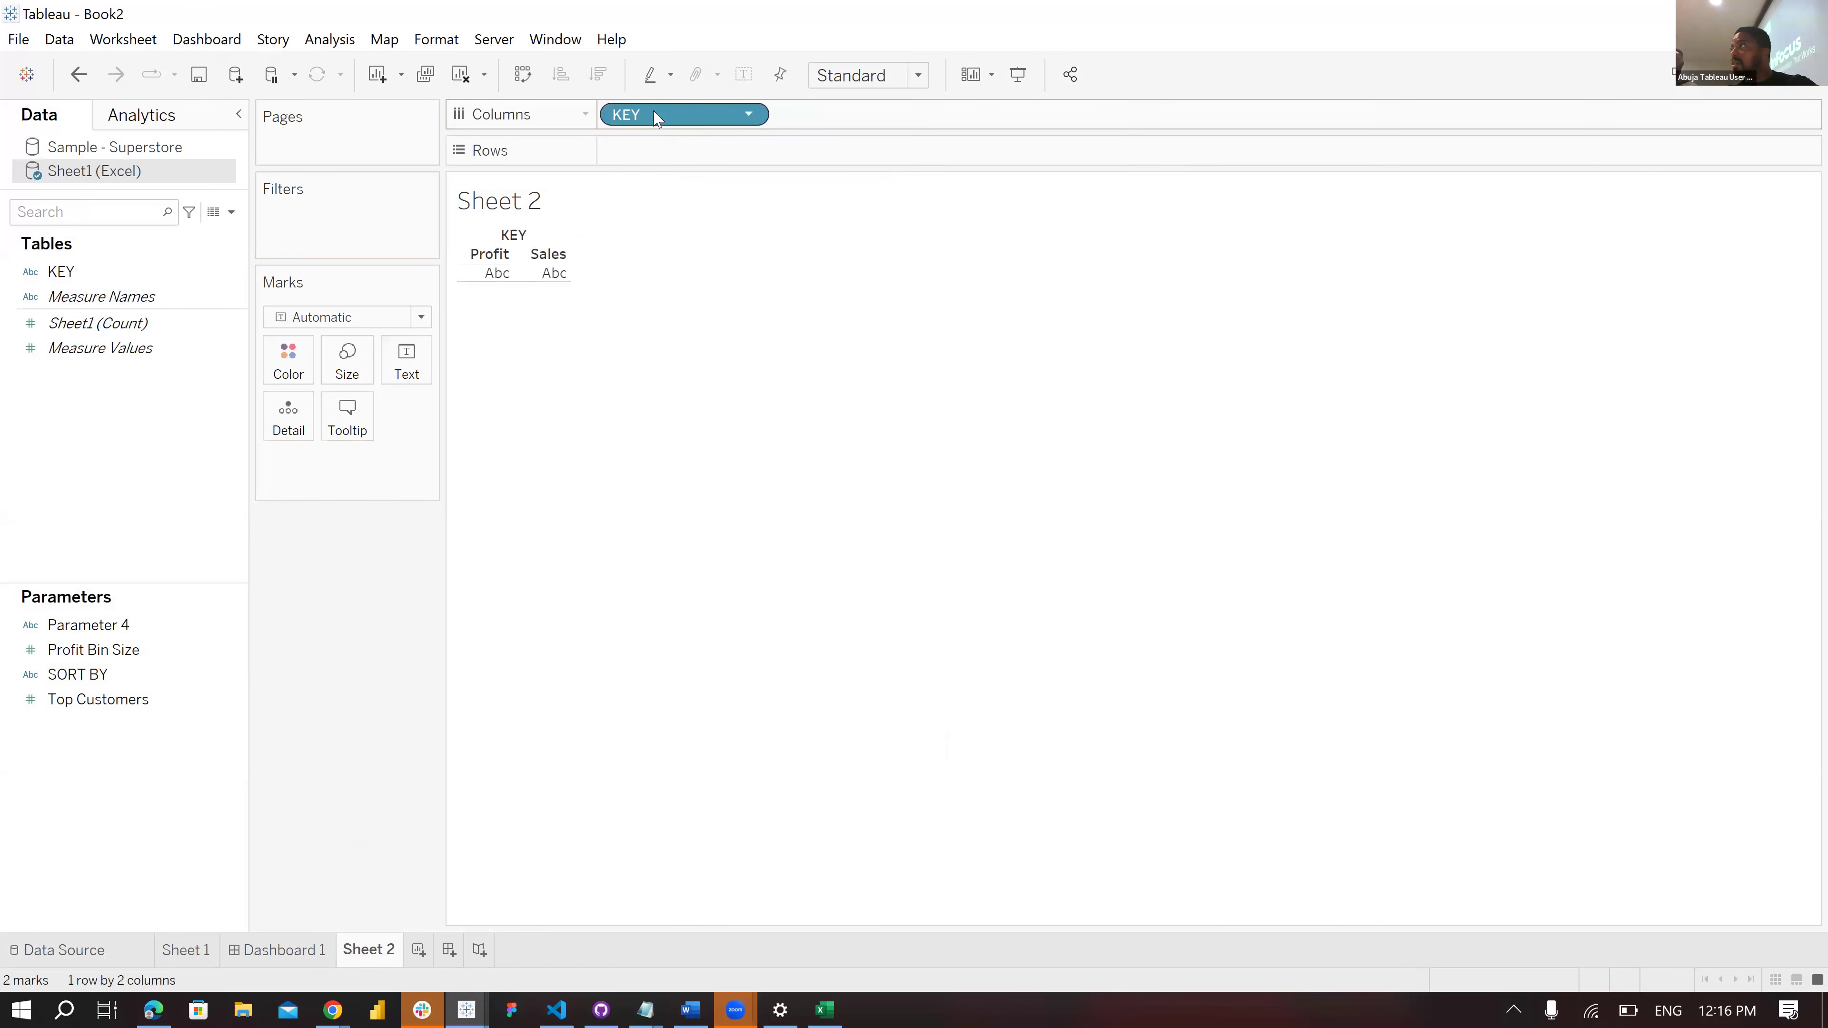
Fit Sheet 2 to Entire View and change its mark type to Circle.
{"action": "left_click", "coordinate": [867, 75]}
{"action": "left_click", "coordinate": [755, 209]}
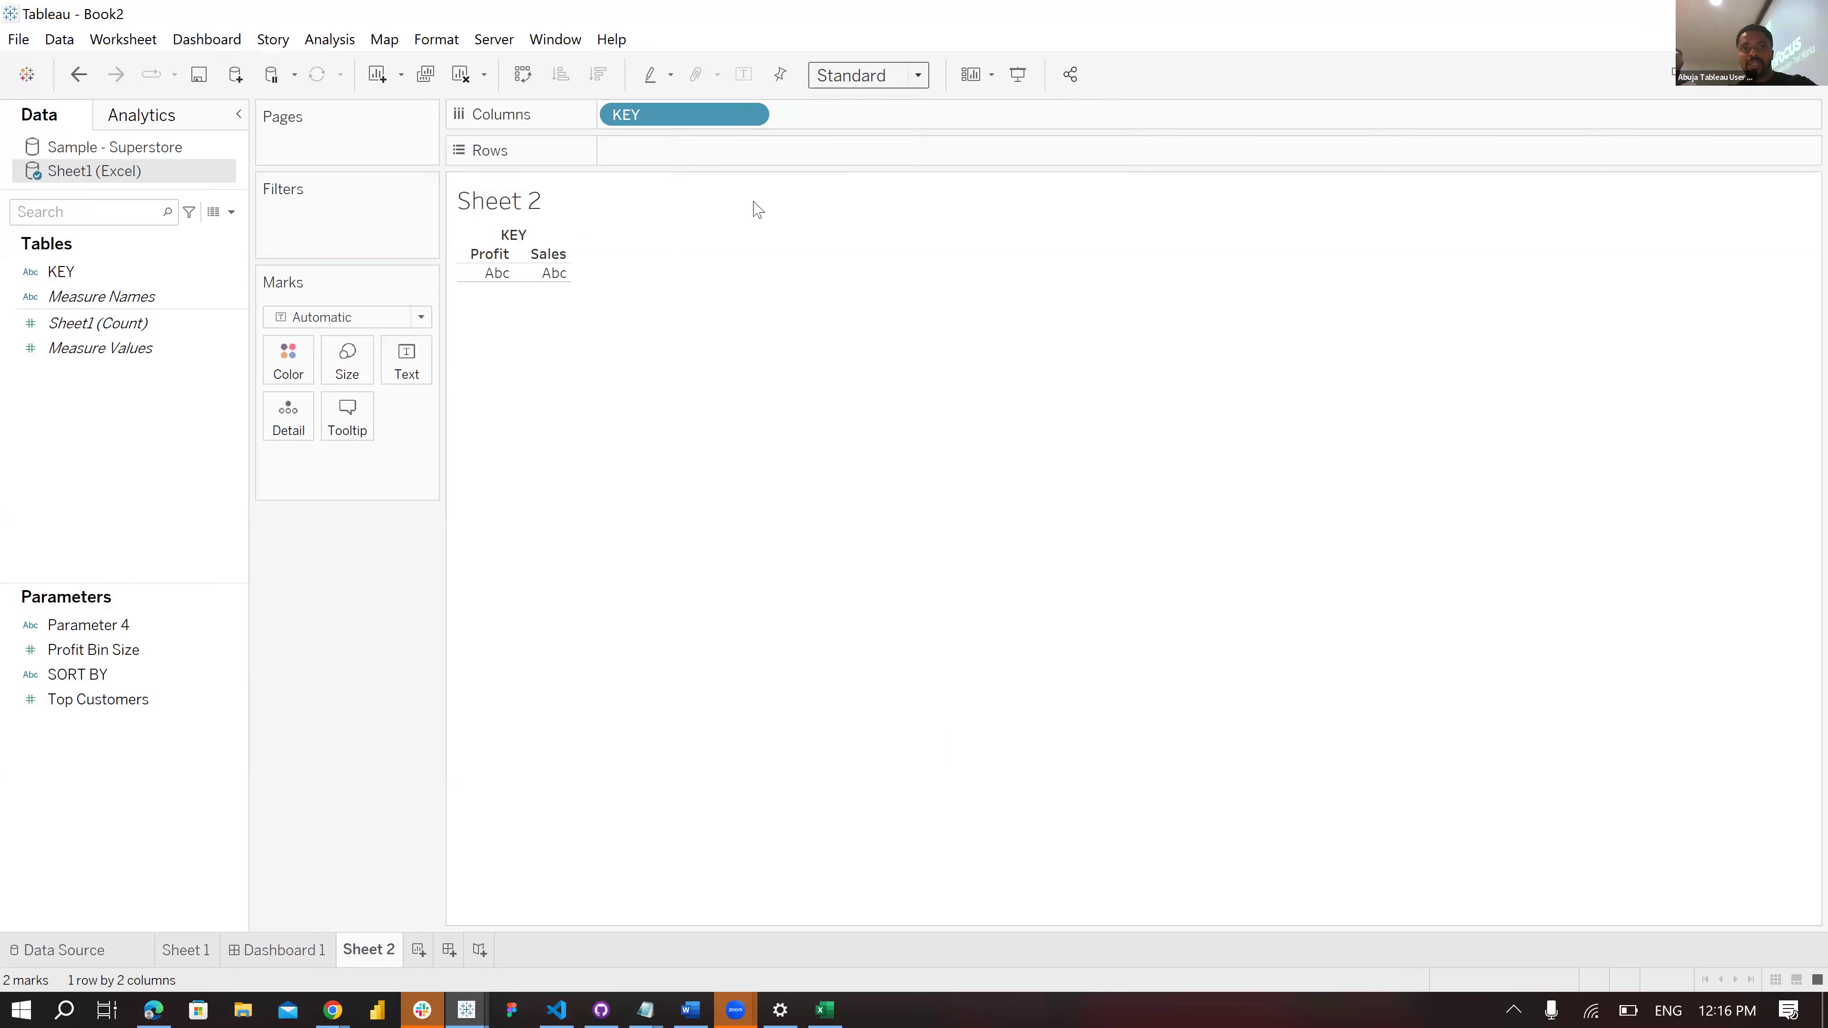
{"action": "left_click", "coordinate": [341, 317]}
{"action": "left_click", "coordinate": [335, 466]}
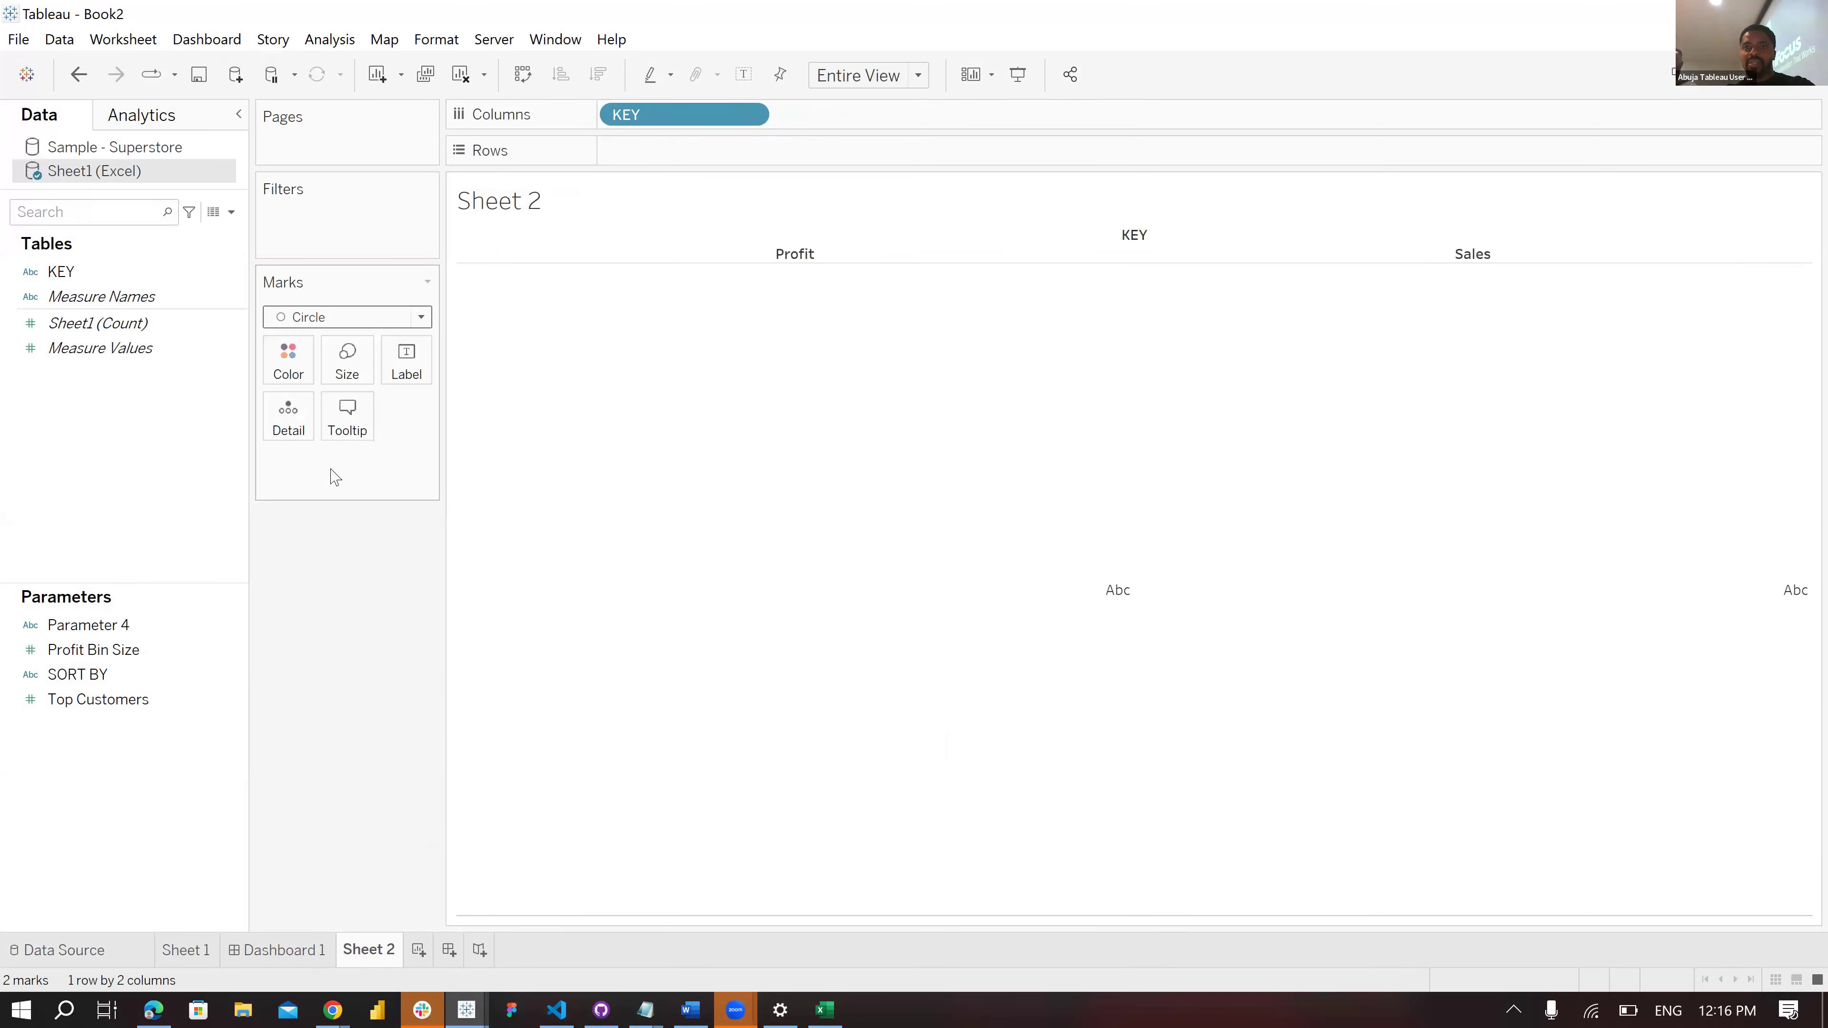
Label the circles with the KEY field and set the labels' horizontal alignment to Center.
{"action": "left_click_drag", "start_coordinate": [436, 317], "coordinate": [406, 360]}
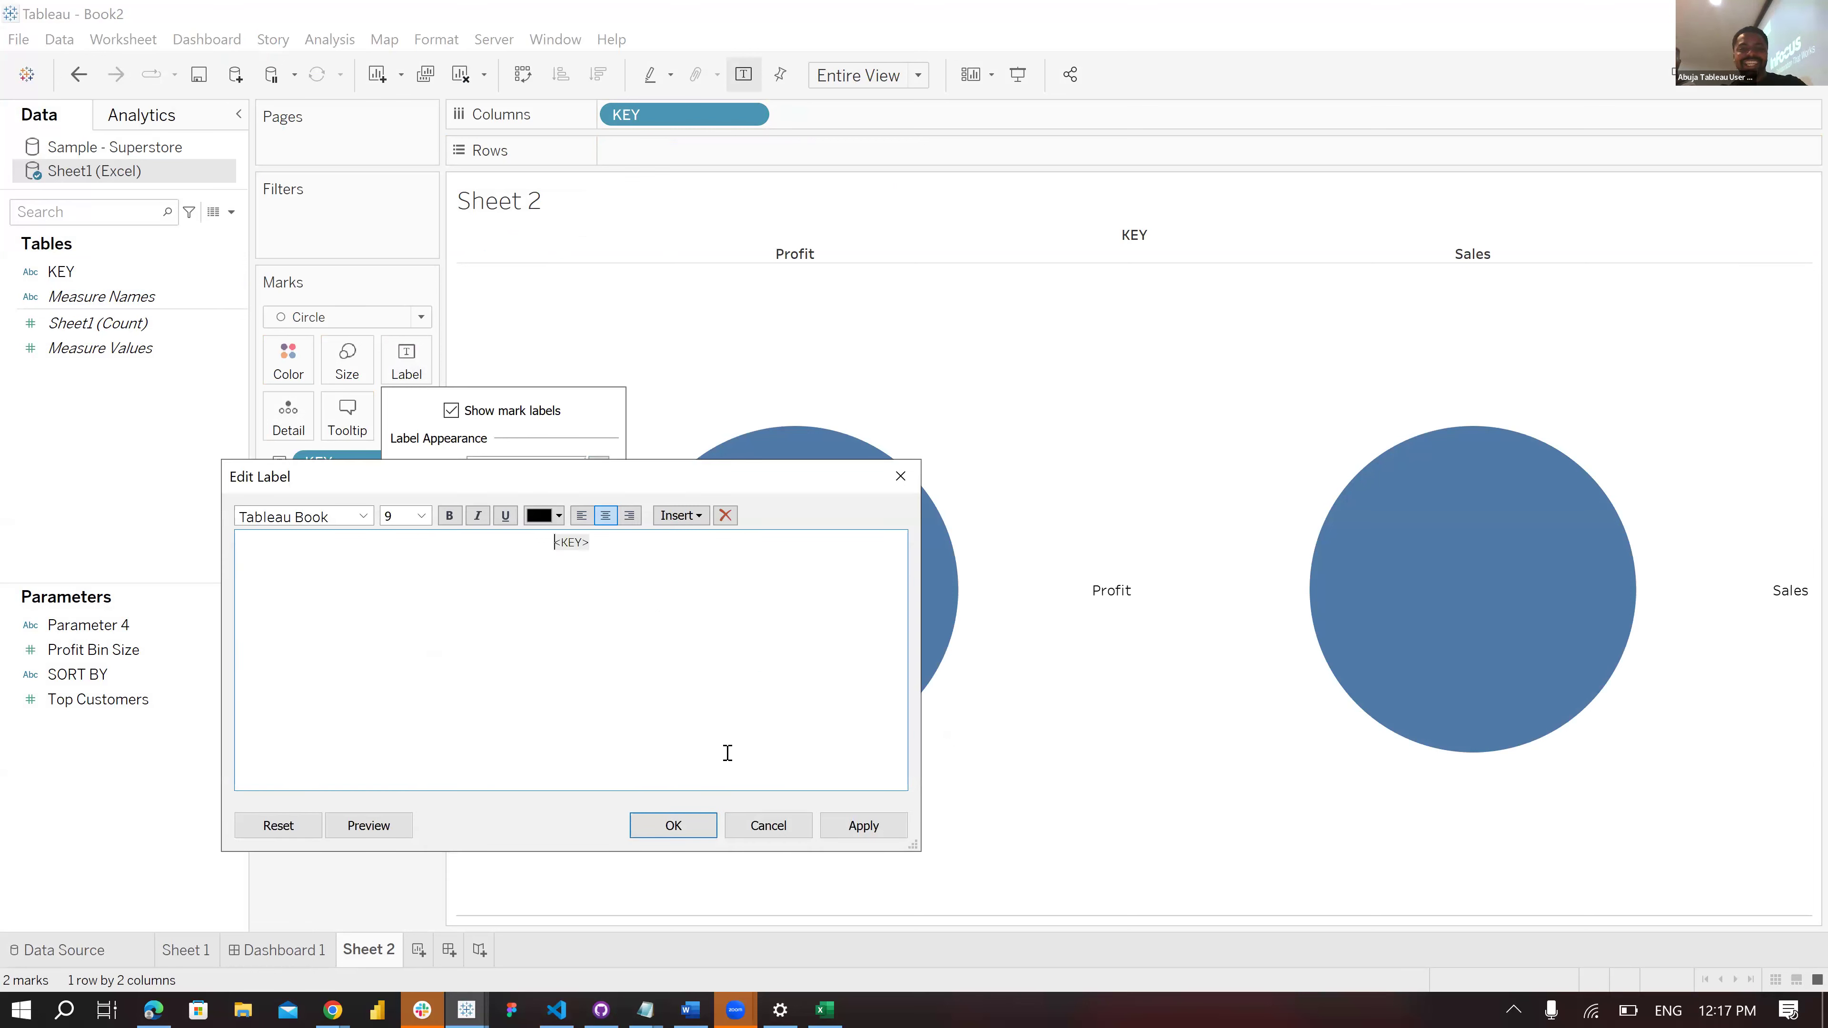
{"action": "key", "text": "Escape"}
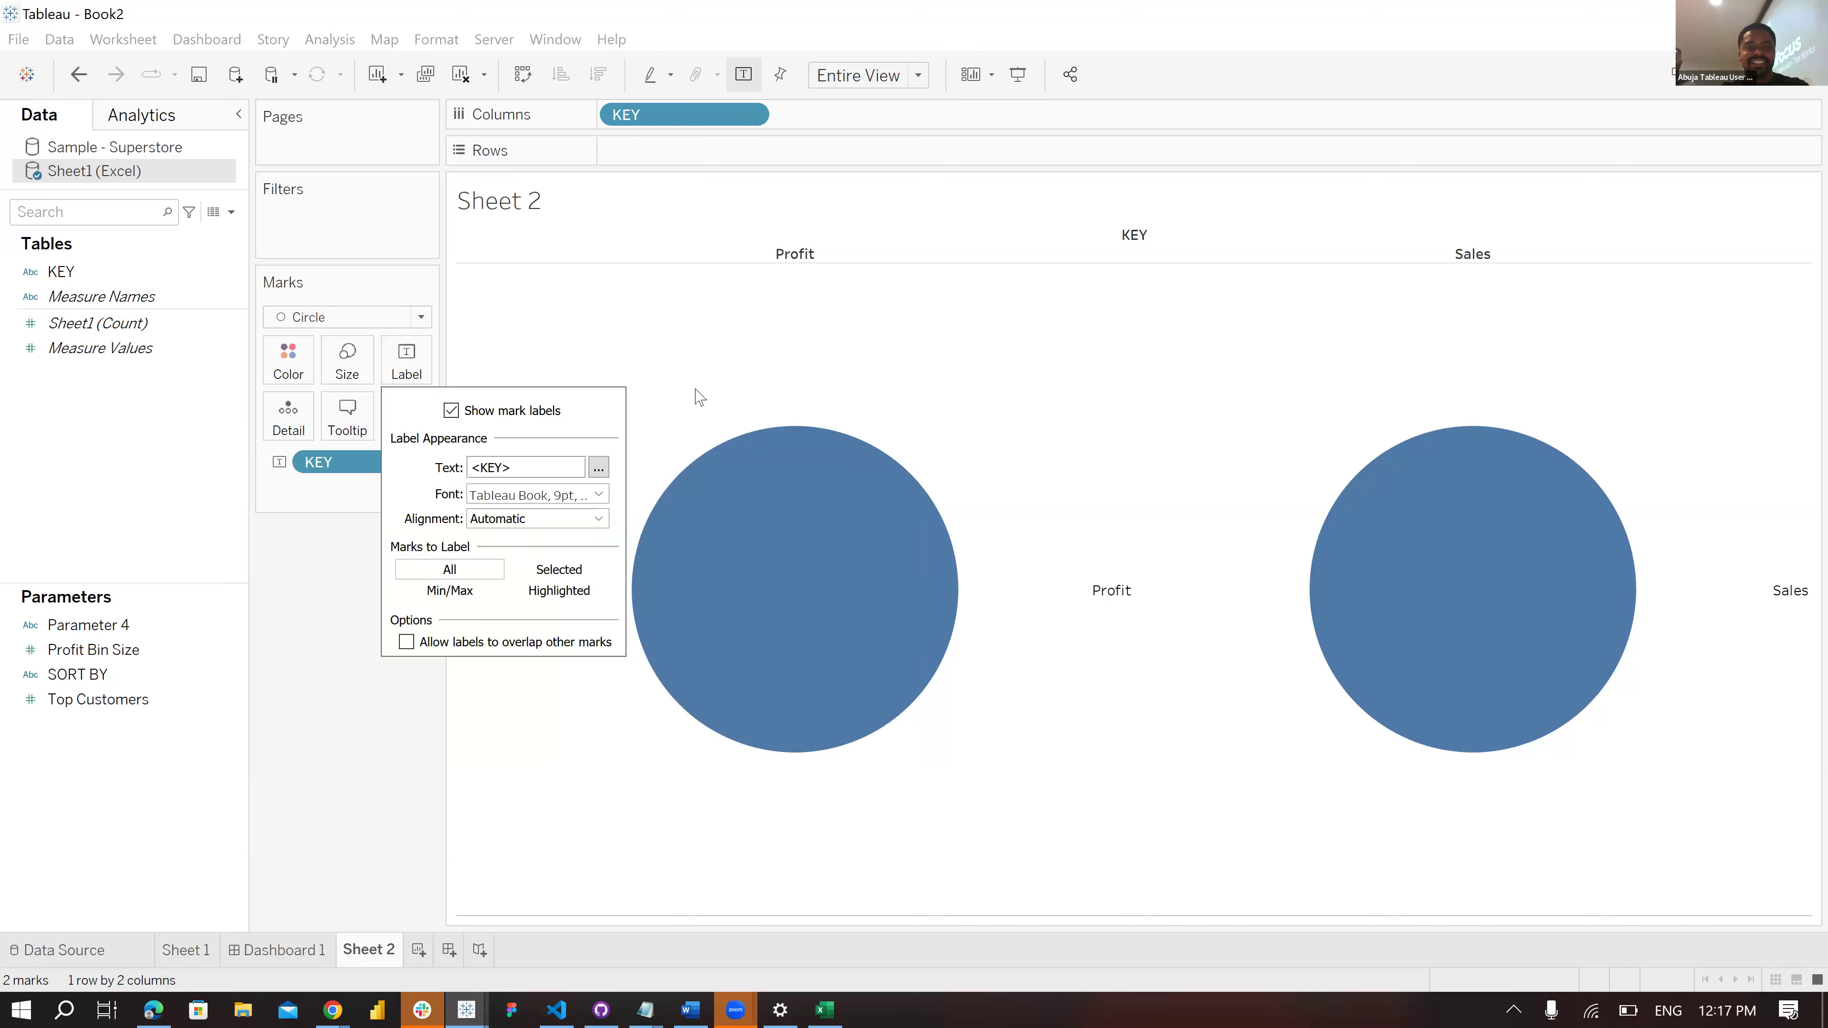
{"action": "key", "text": "Escape"}
{"action": "left_click", "coordinate": [407, 362]}
{"action": "left_click", "coordinate": [508, 517]}
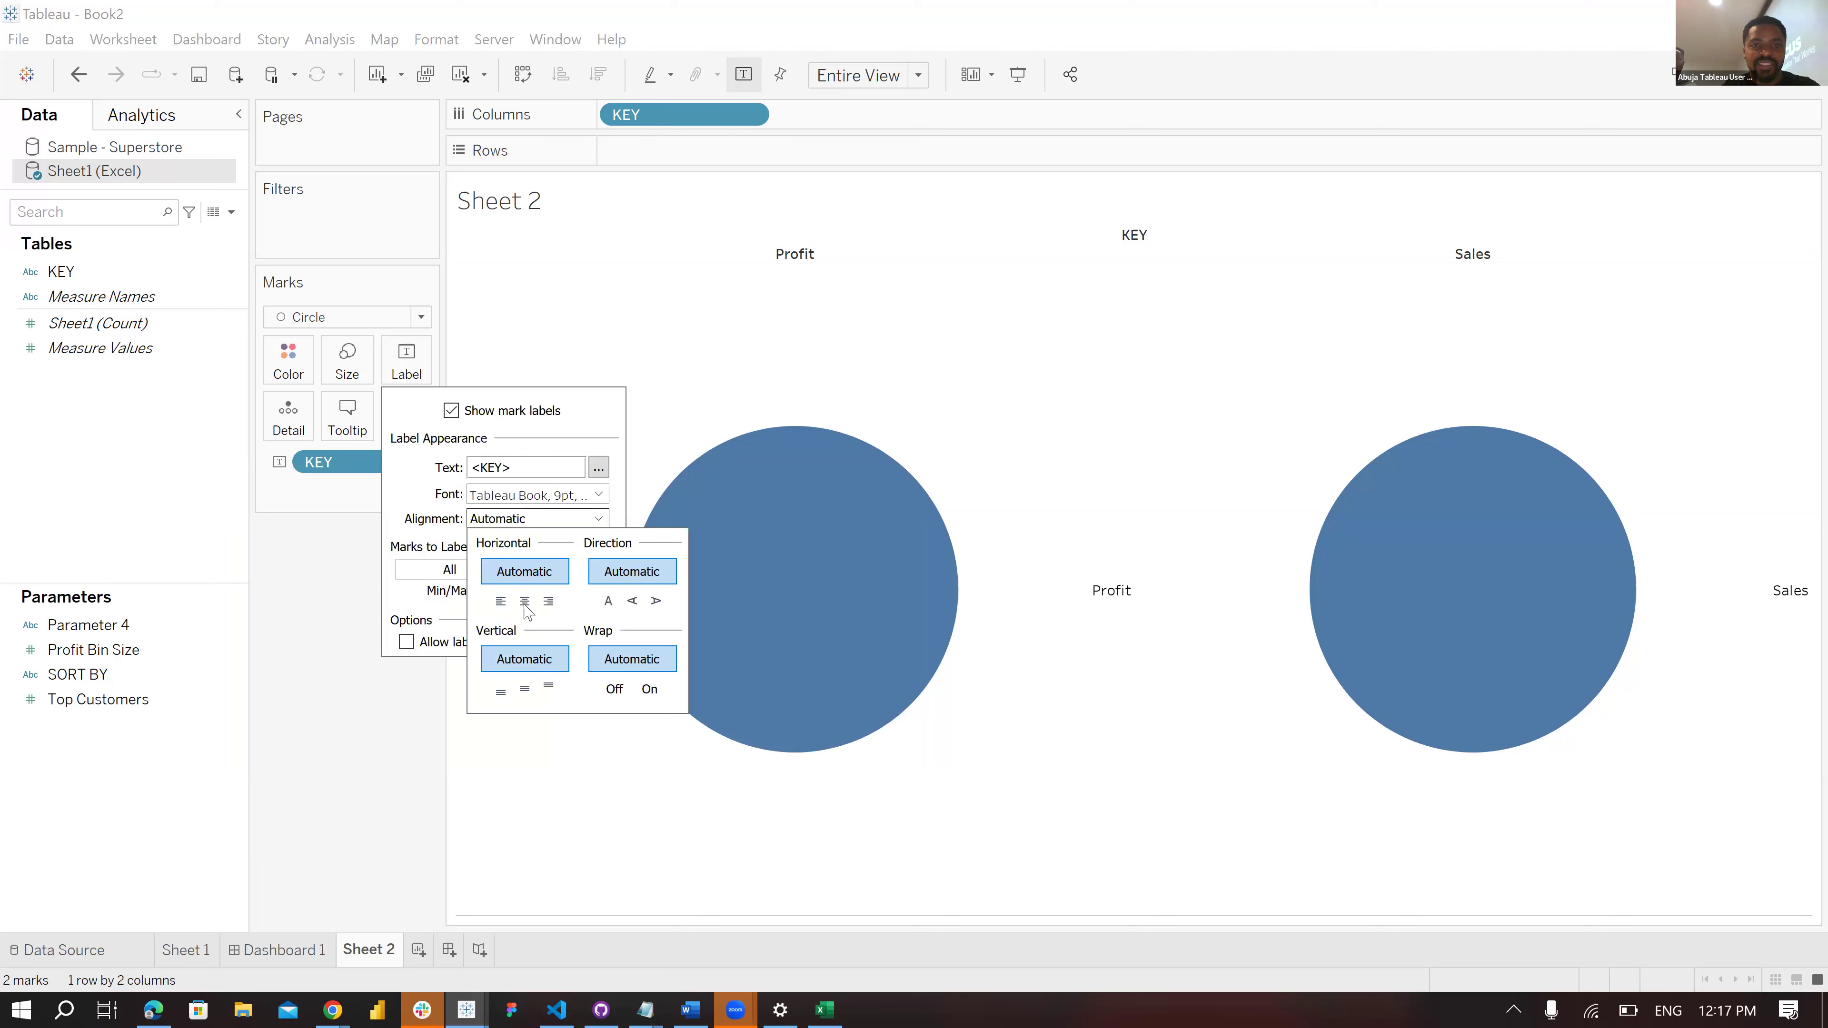
{"action": "left_click", "coordinate": [526, 605]}
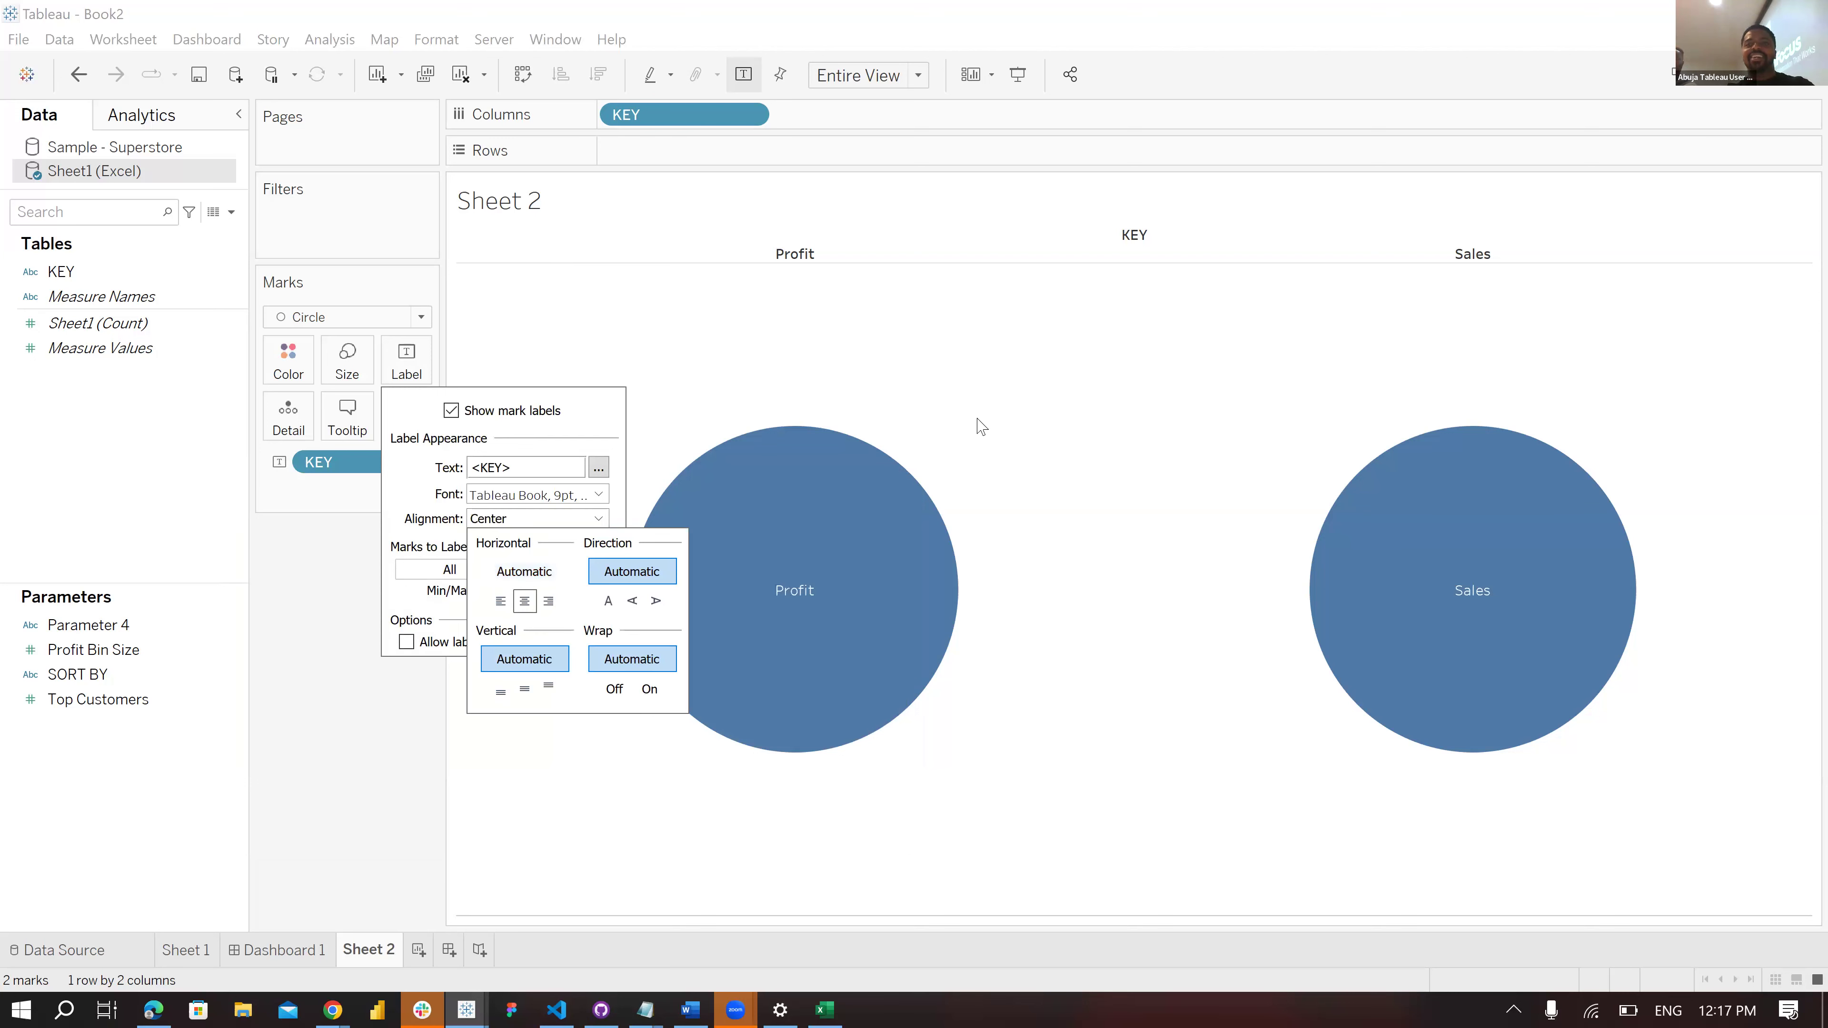
{"action": "left_click", "coordinate": [1056, 369]}
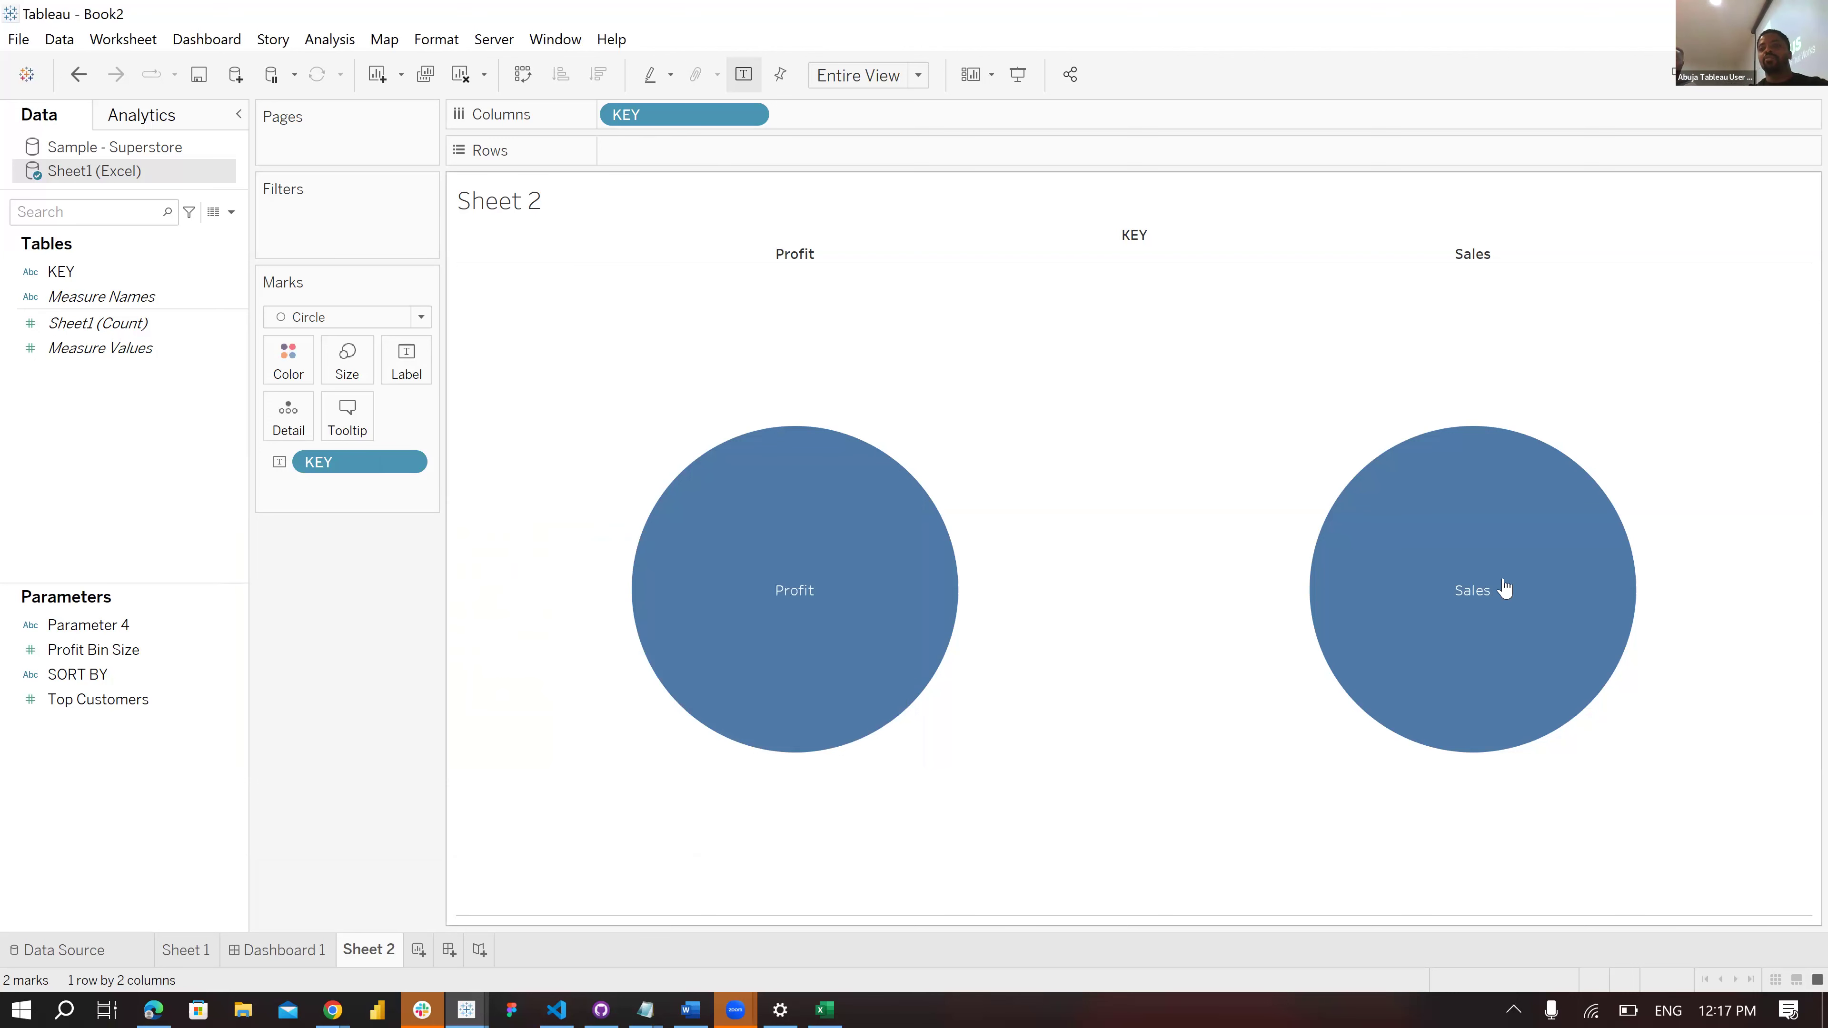
Hide the KEY column header above the circles in Sheet 2.
{"action": "right_click", "coordinate": [1473, 253]}
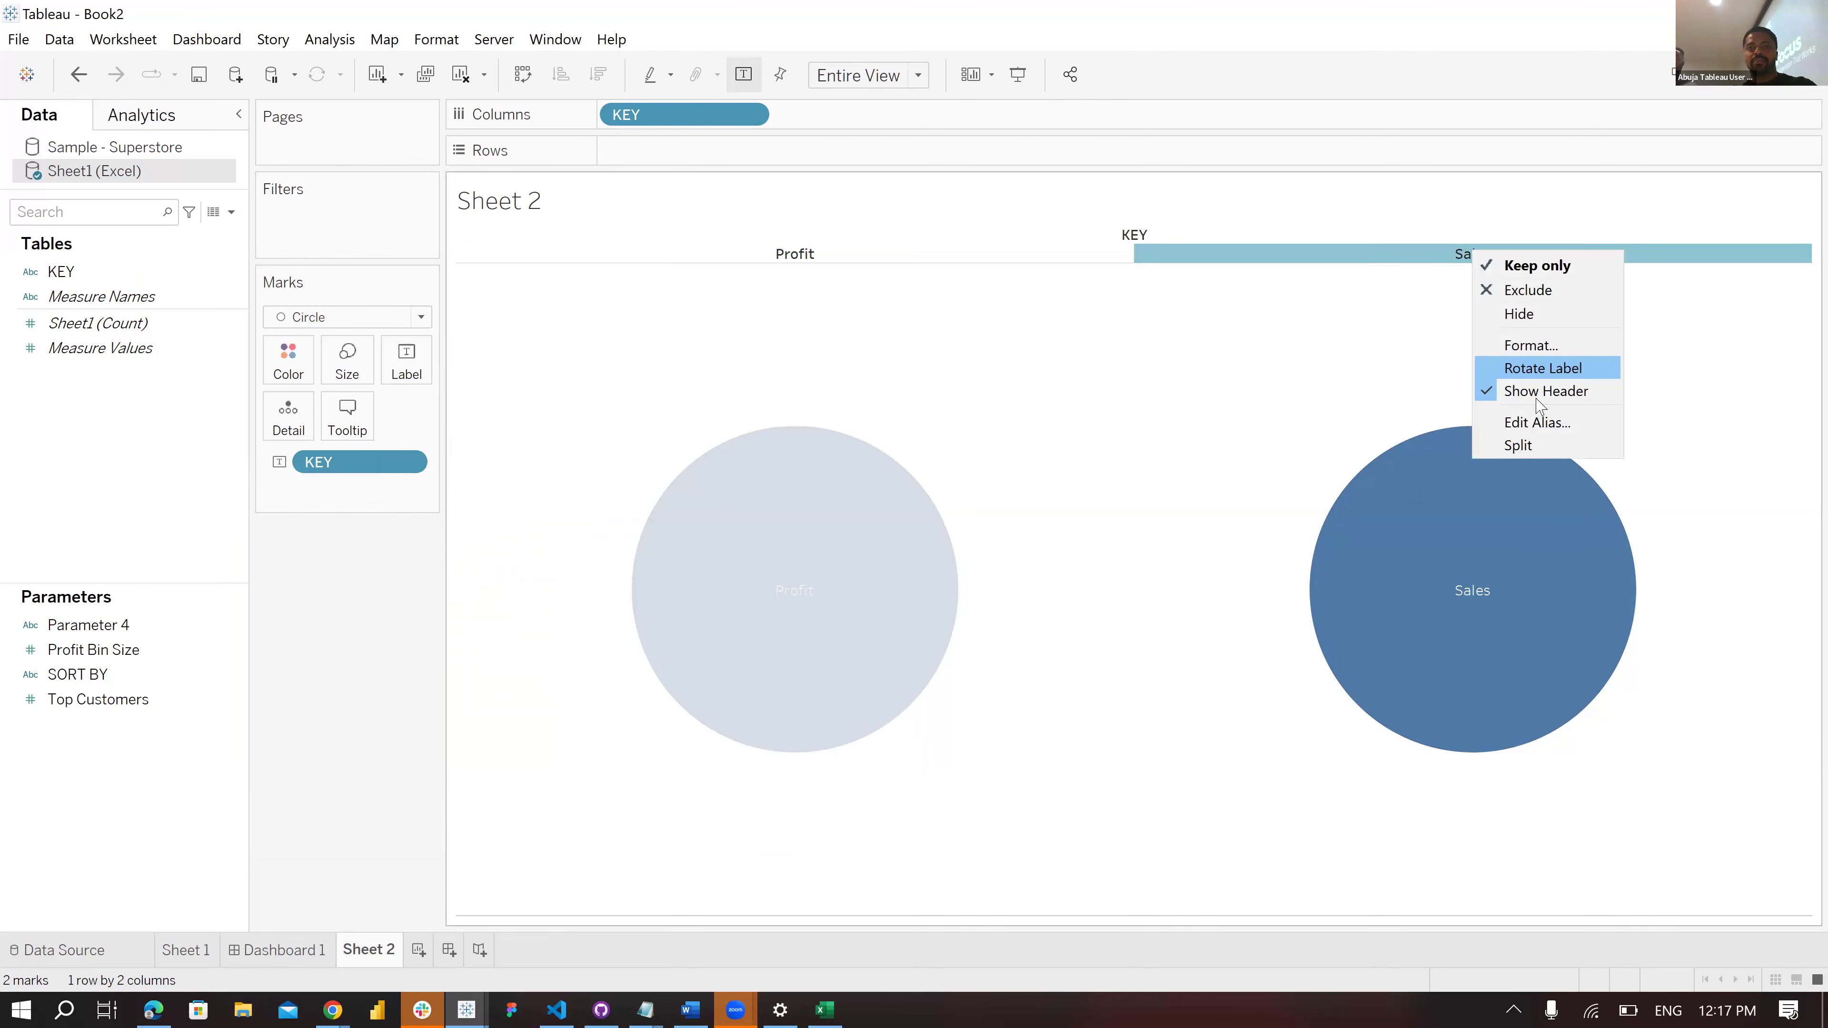
{"action": "left_click", "coordinate": [1535, 398]}
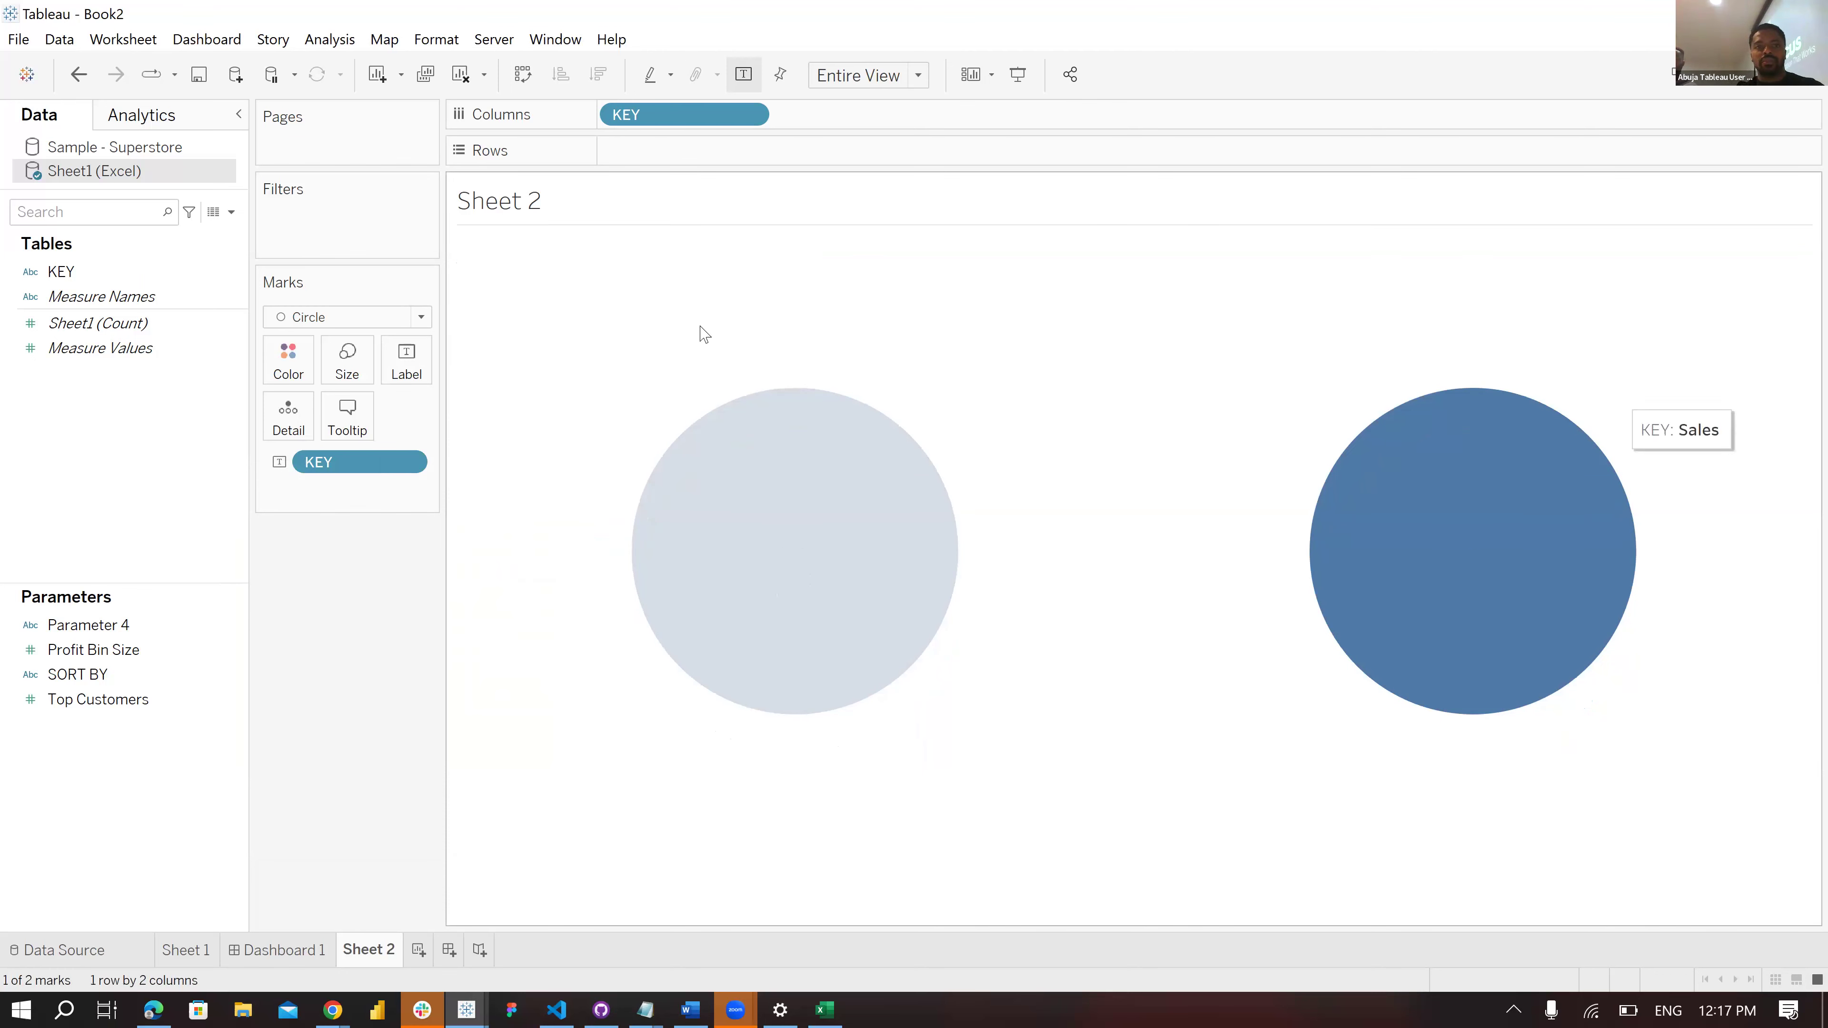
Format the KEY mark labels on the Sheet 2 circles as bold at font size 14.
{"action": "left_click", "coordinate": [406, 364]}
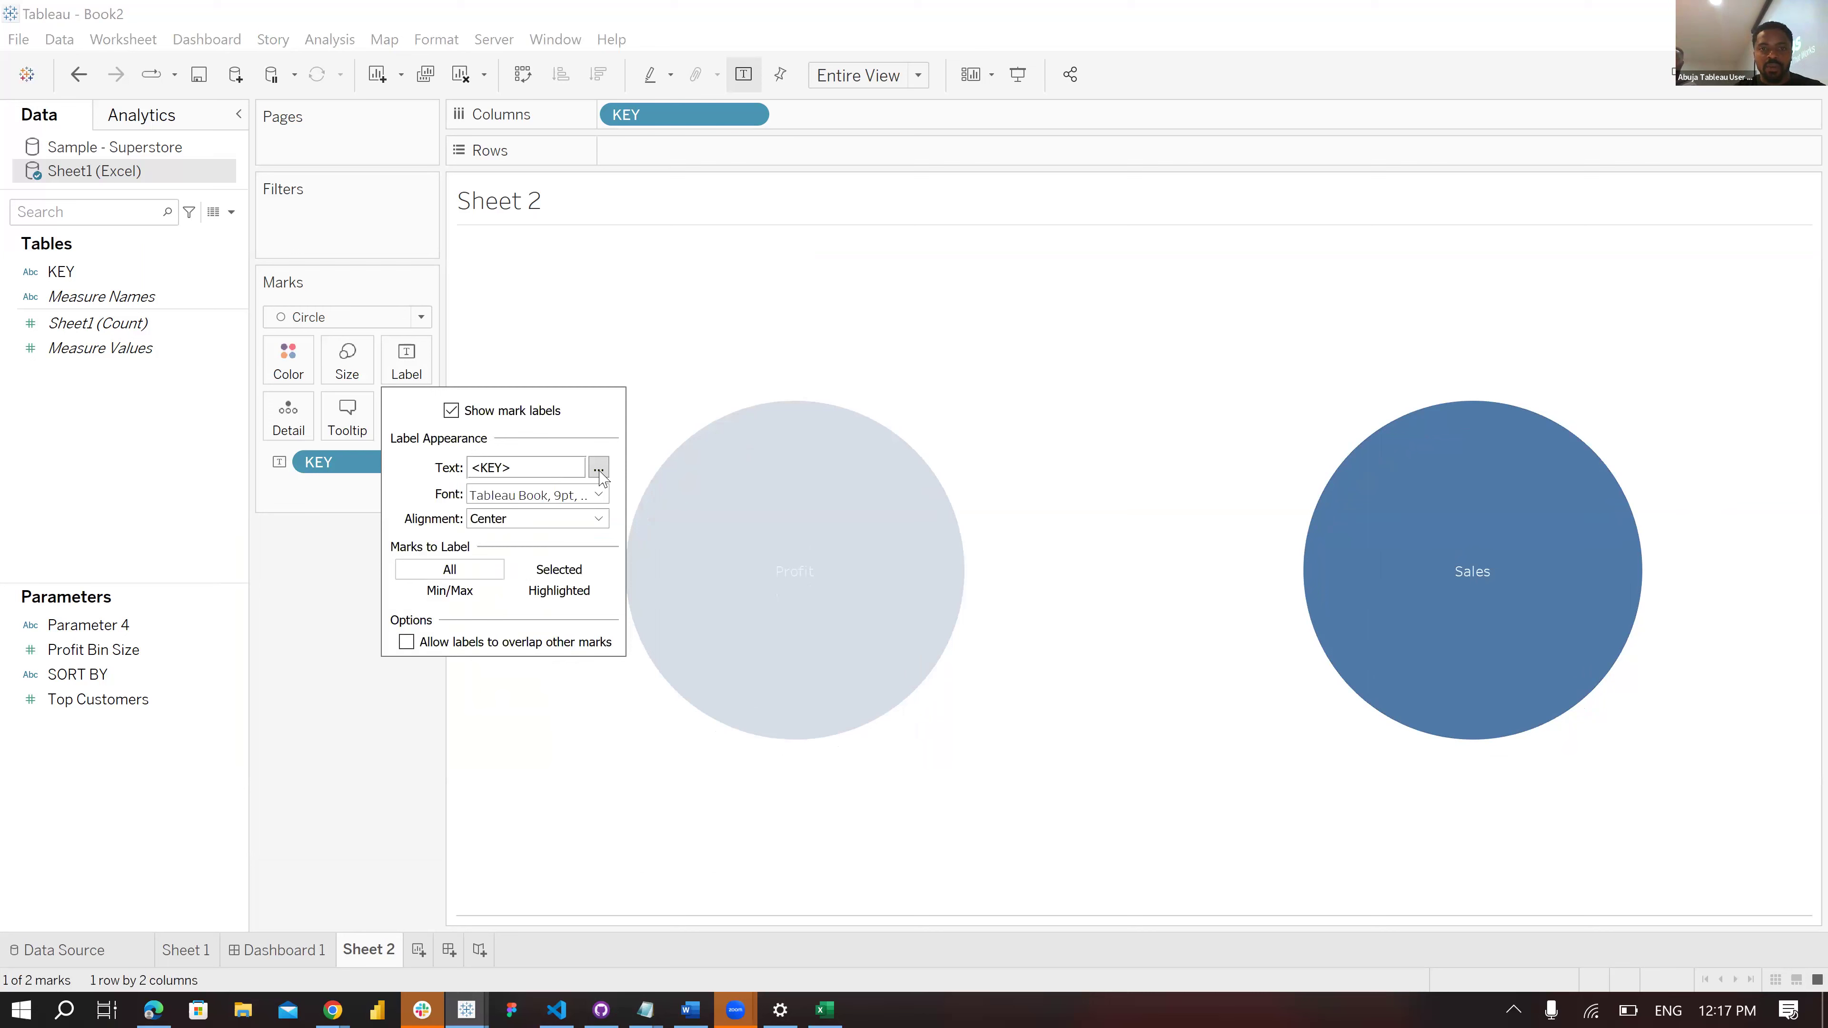
{"action": "key", "text": "ctrl+a"}
{"action": "left_click", "coordinate": [422, 516]}
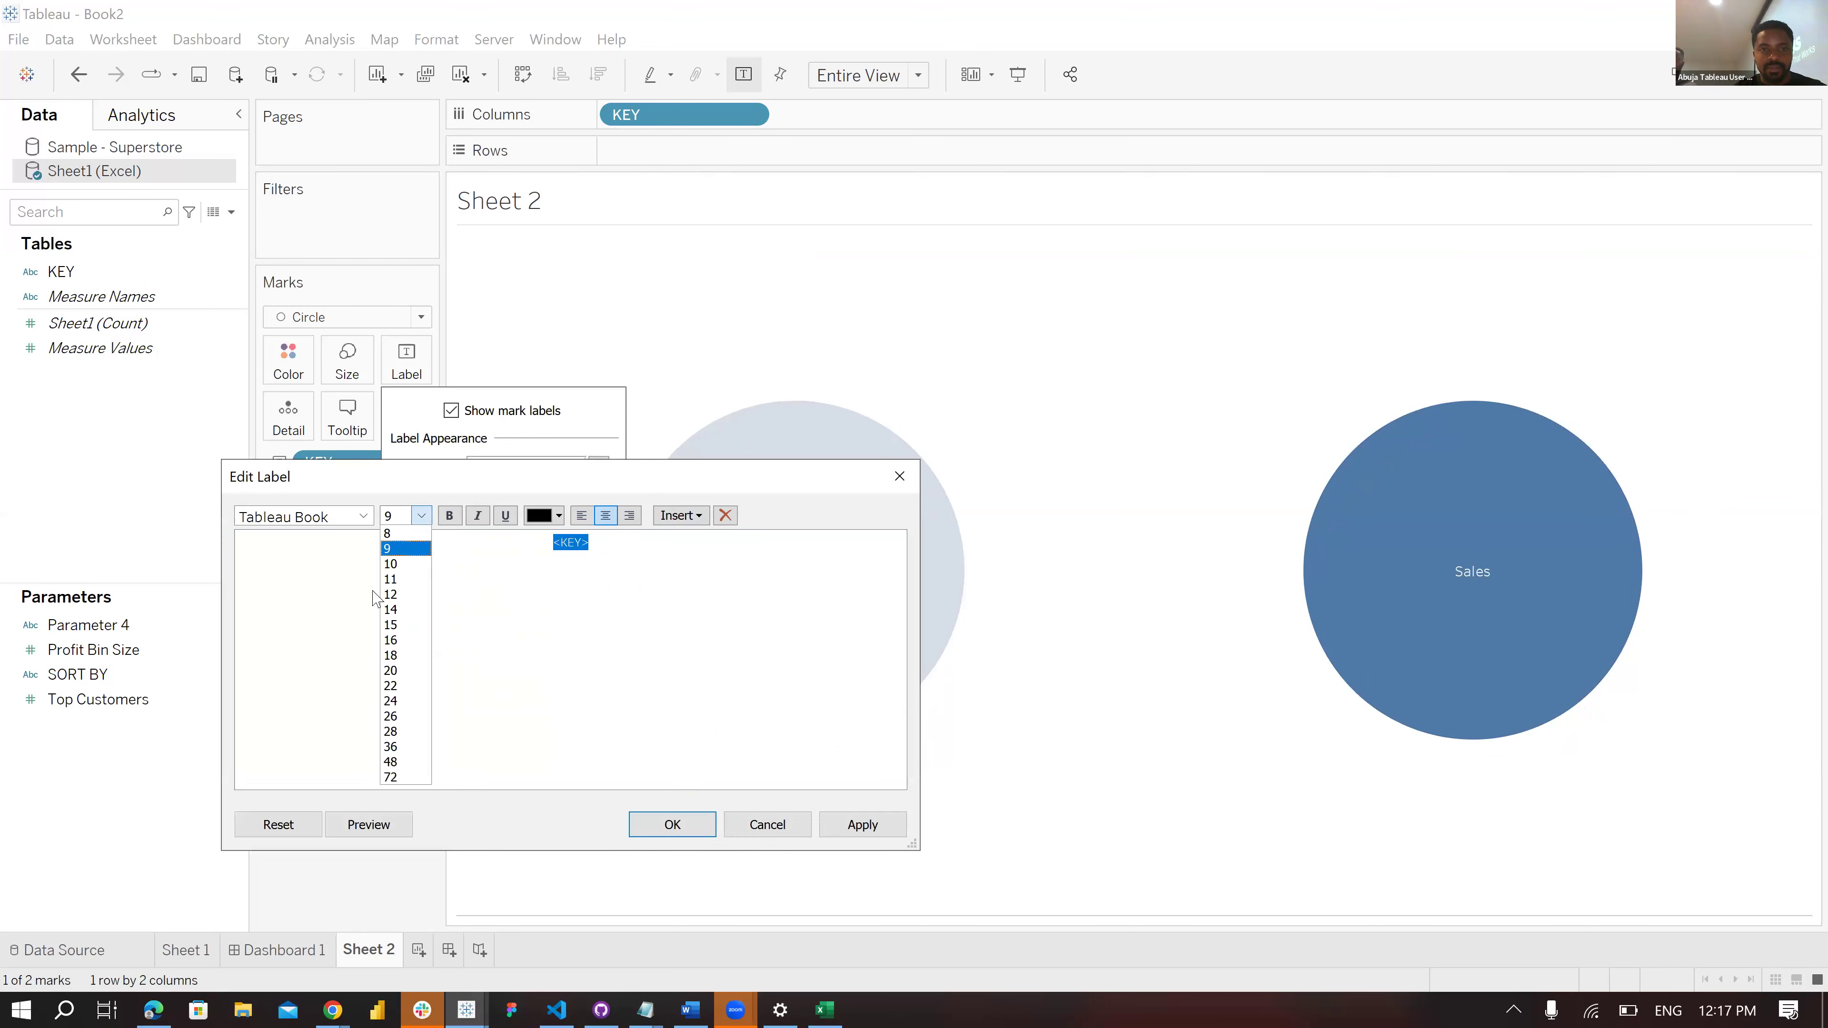
{"action": "left_click", "coordinate": [390, 609]}
{"action": "left_click", "coordinate": [449, 516]}
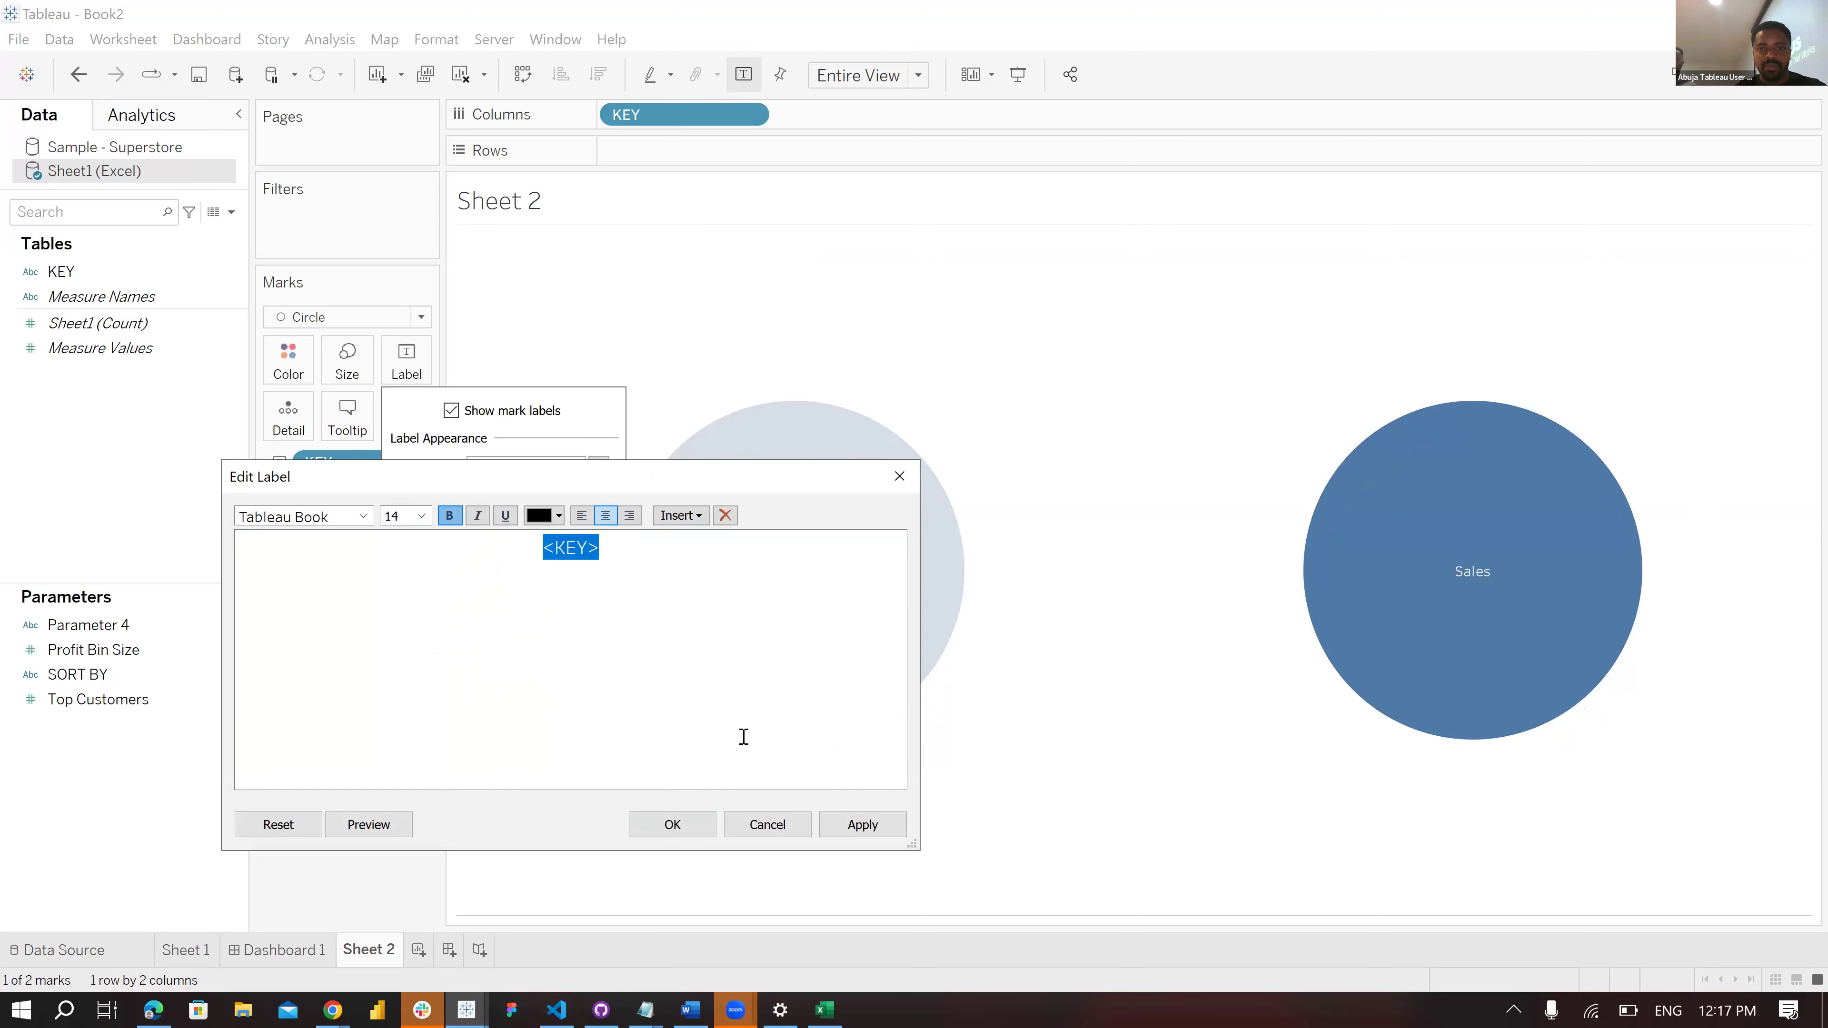
{"action": "left_click", "coordinate": [885, 826]}
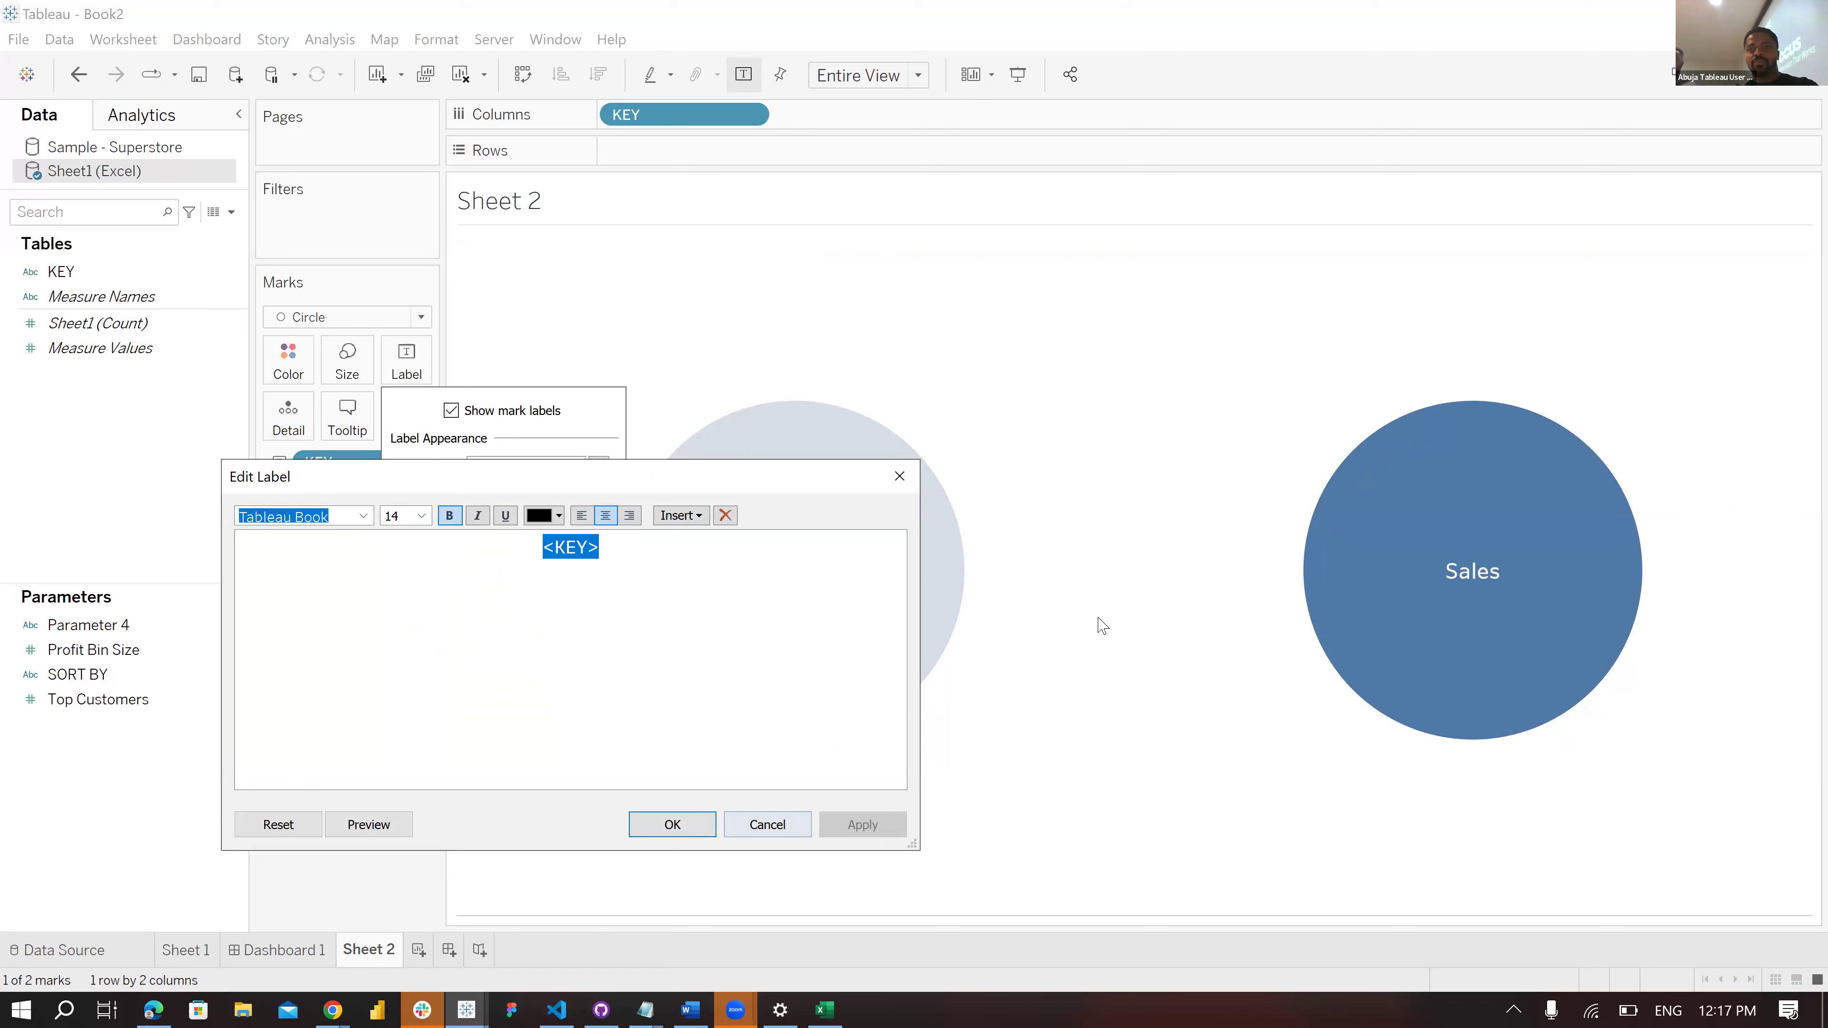
{"action": "key", "text": "Return"}
{"action": "left_click", "coordinate": [1000, 477]}
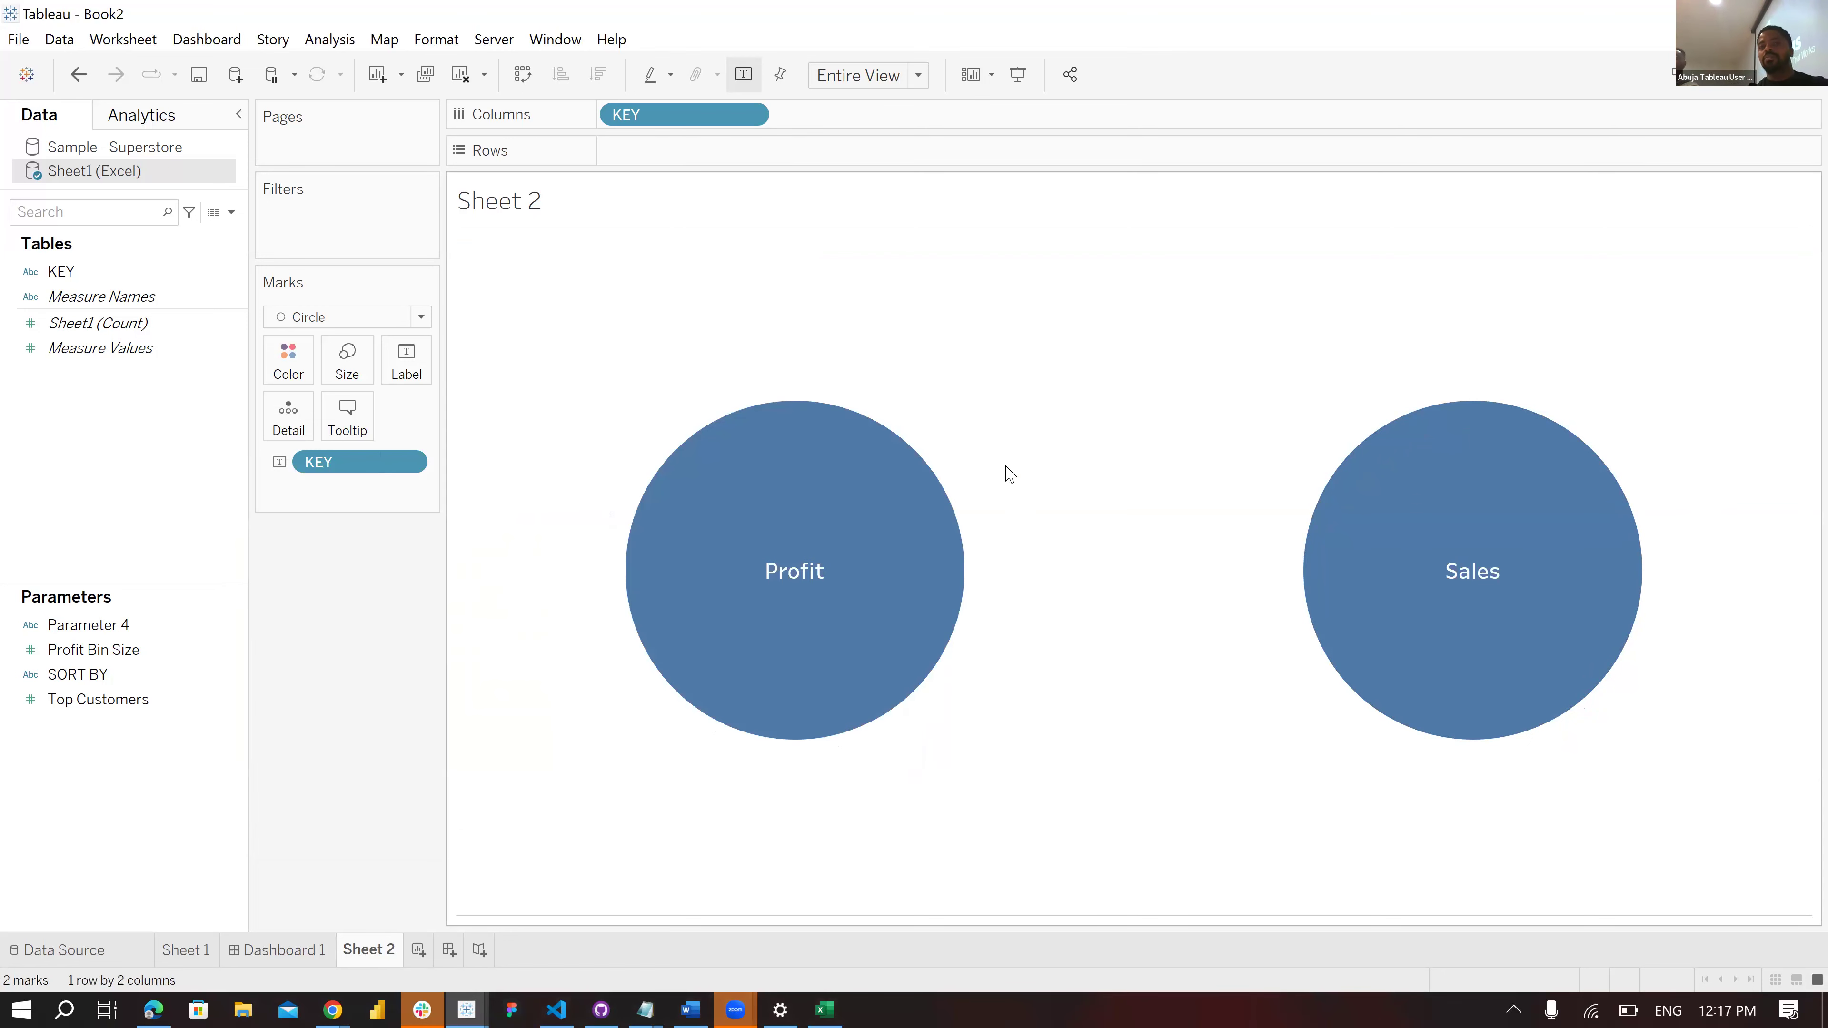
Lay out Dashboard 1 with the Sheet 2 circles above and the Sheet 1 region table below them.
{"action": "left_click", "coordinate": [308, 949]}
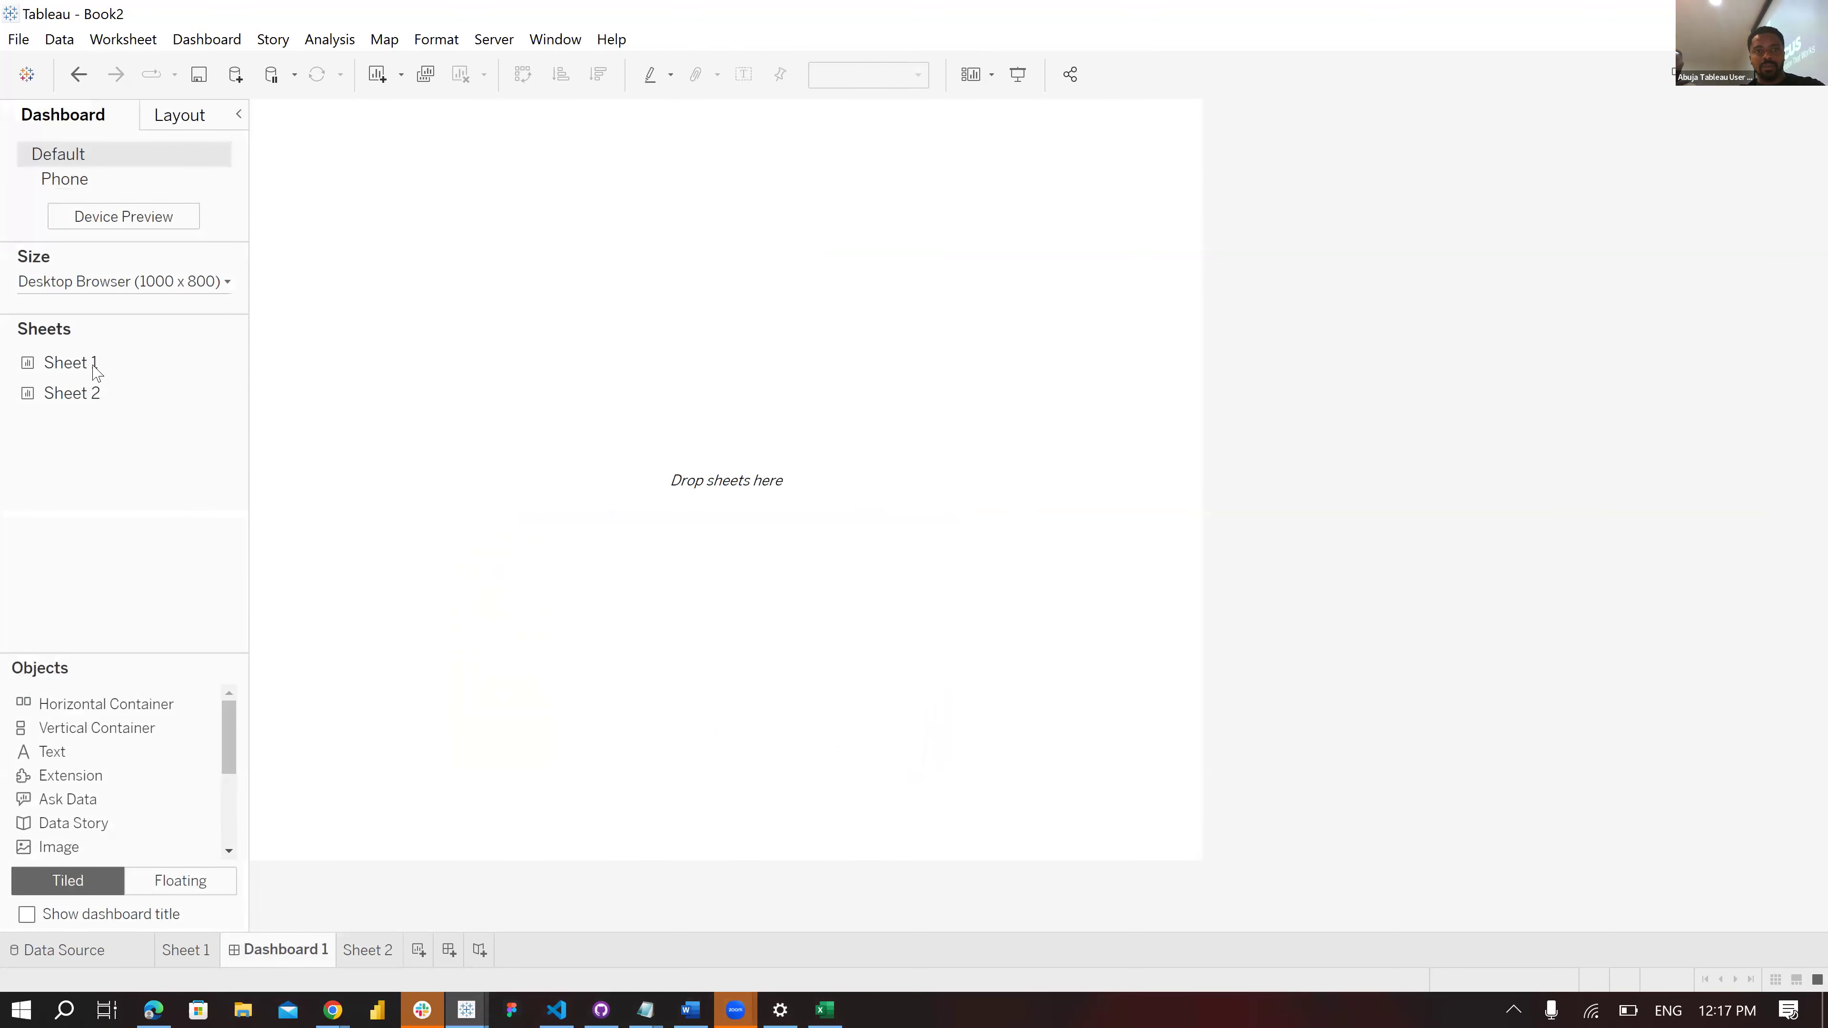
{"action": "mouse_move", "coordinate": [95, 371]}
{"action": "mouse_move", "coordinate": [88, 389]}
{"action": "left_mouse_down"}
{"action": "mouse_move", "coordinate": [424, 319]}
{"action": "mouse_move", "coordinate": [538, 234]}
{"action": "left_mouse_up"}
{"action": "mouse_move", "coordinate": [50, 363]}
{"action": "left_mouse_down"}
{"action": "mouse_move", "coordinate": [892, 659]}
{"action": "mouse_move", "coordinate": [994, 653]}
{"action": "mouse_move", "coordinate": [962, 620]}
{"action": "mouse_move", "coordinate": [1075, 442]}
{"action": "left_mouse_up"}
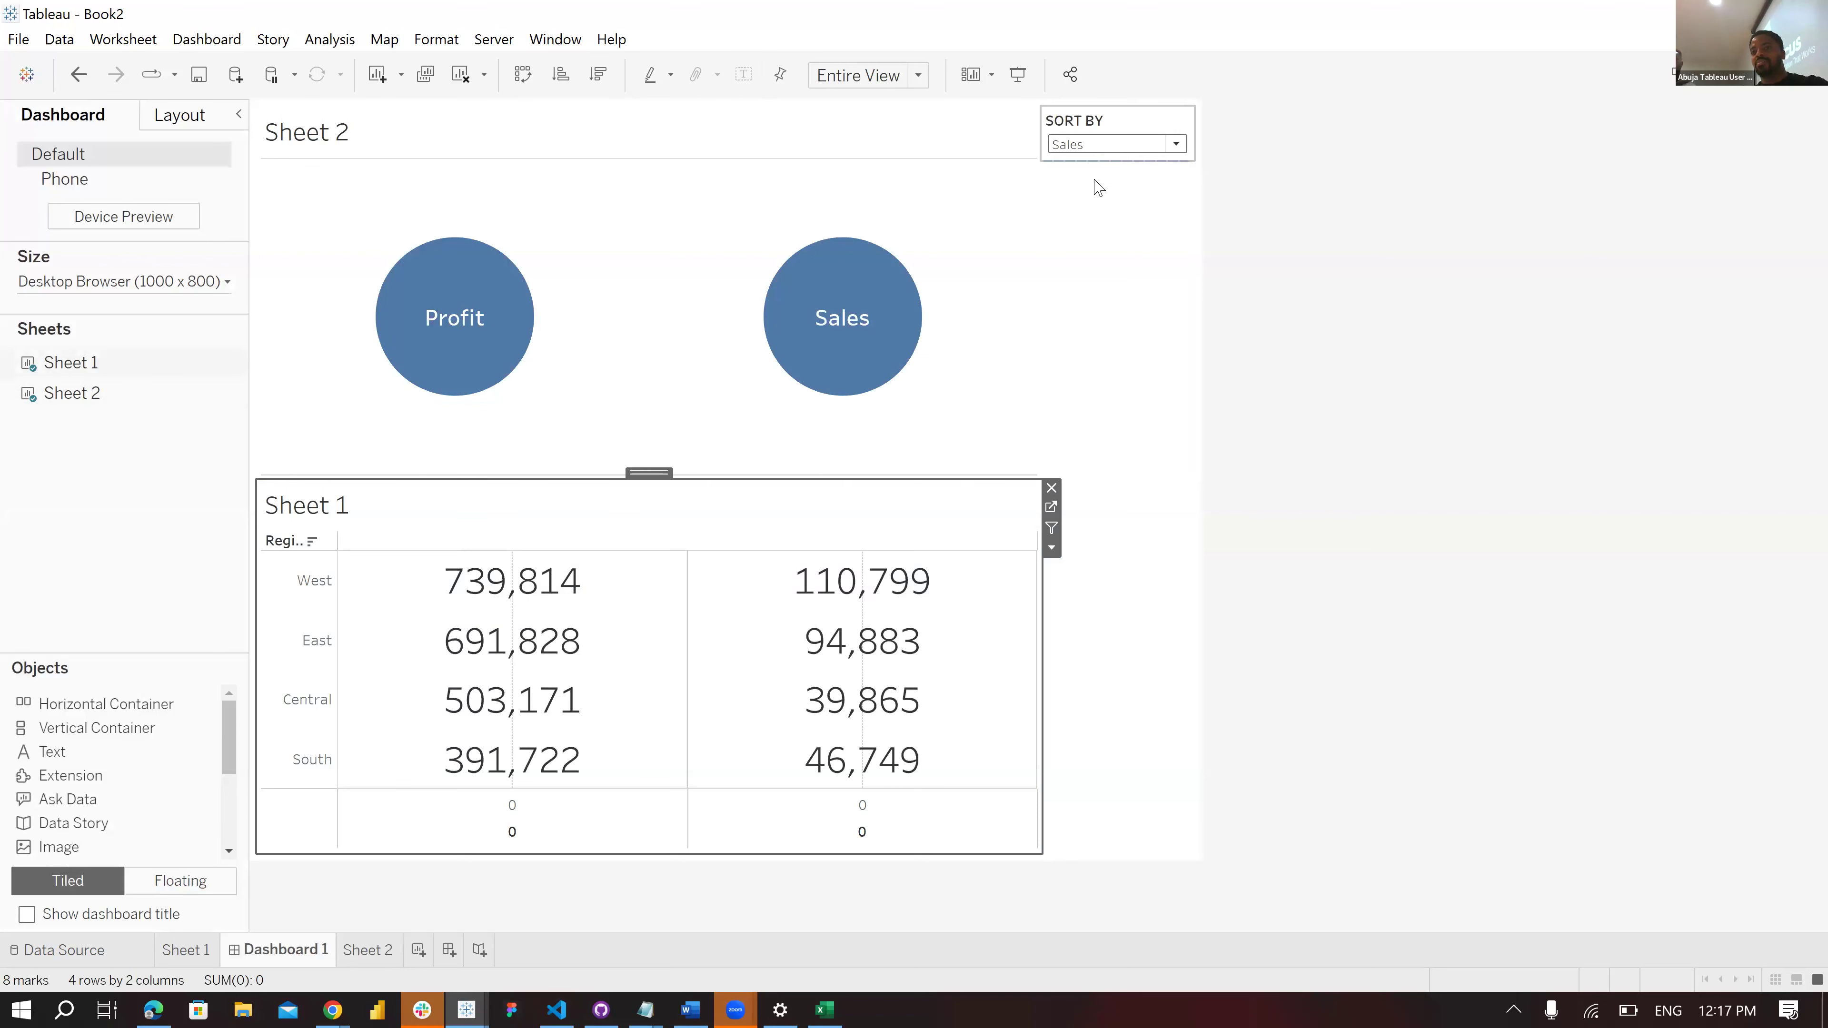
{"action": "left_click", "coordinate": [1101, 144]}
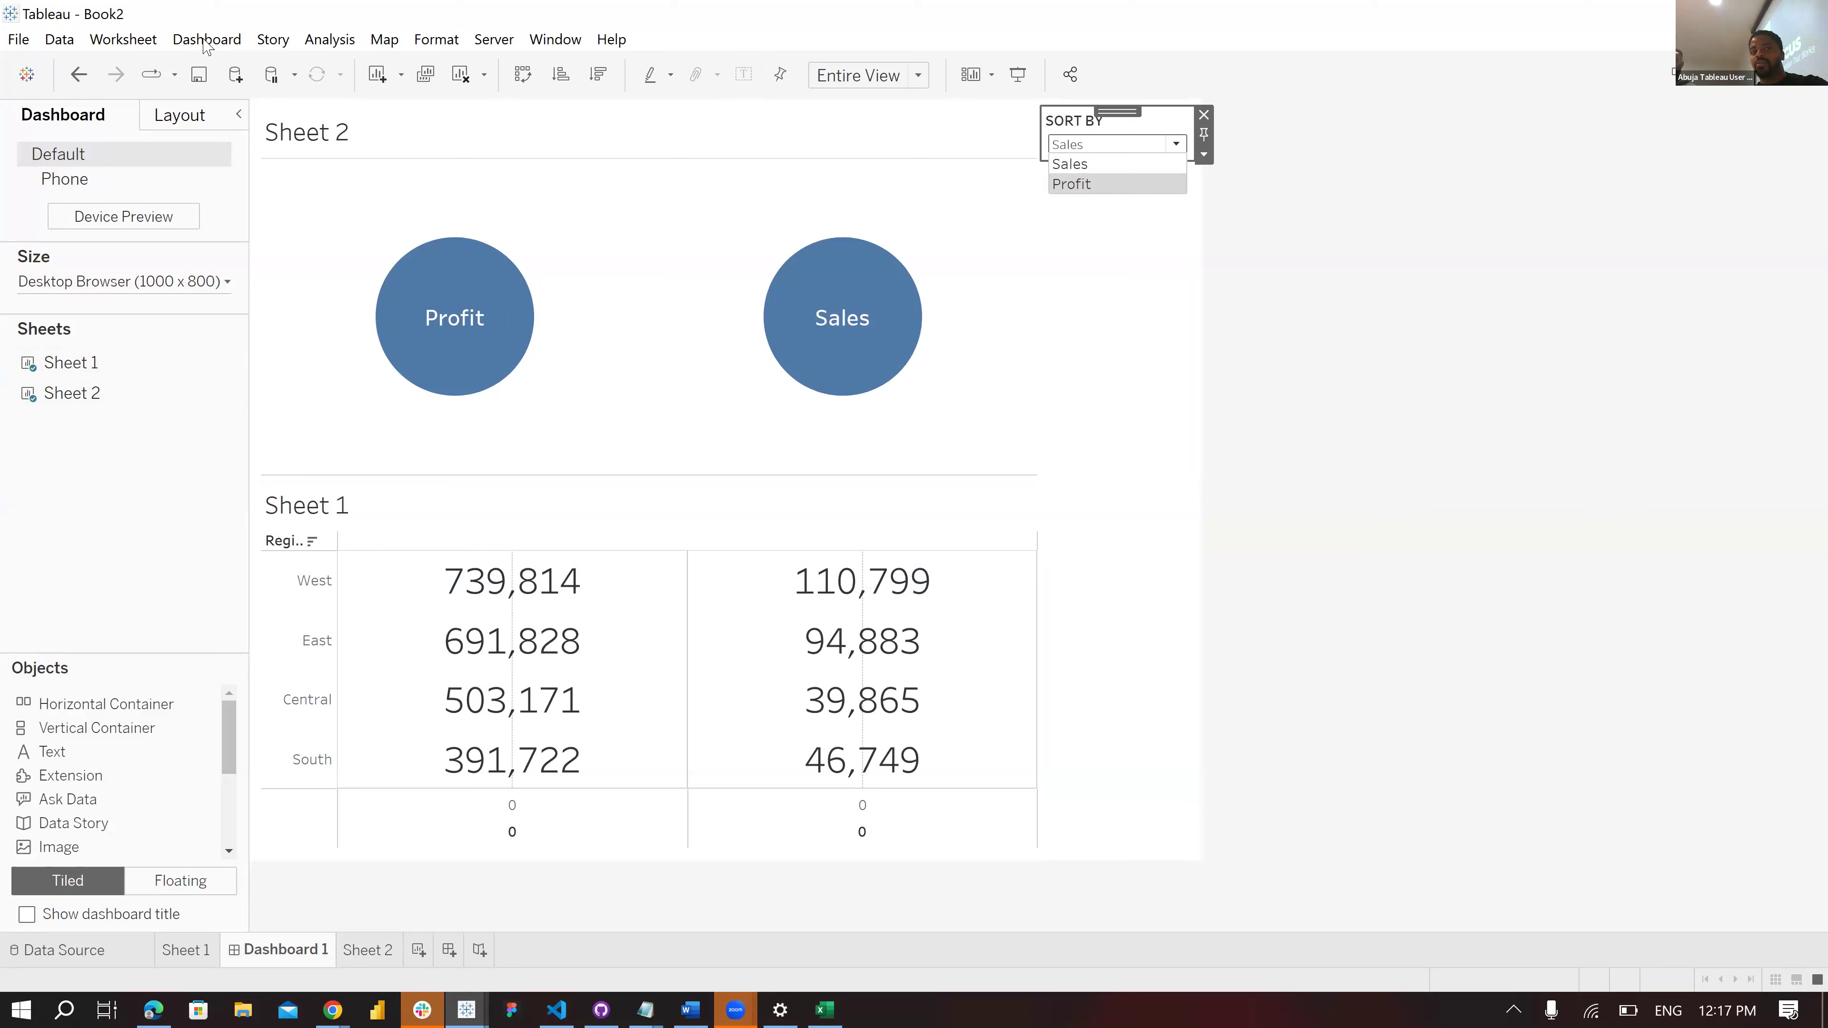
{"action": "left_click", "coordinate": [879, 117]}
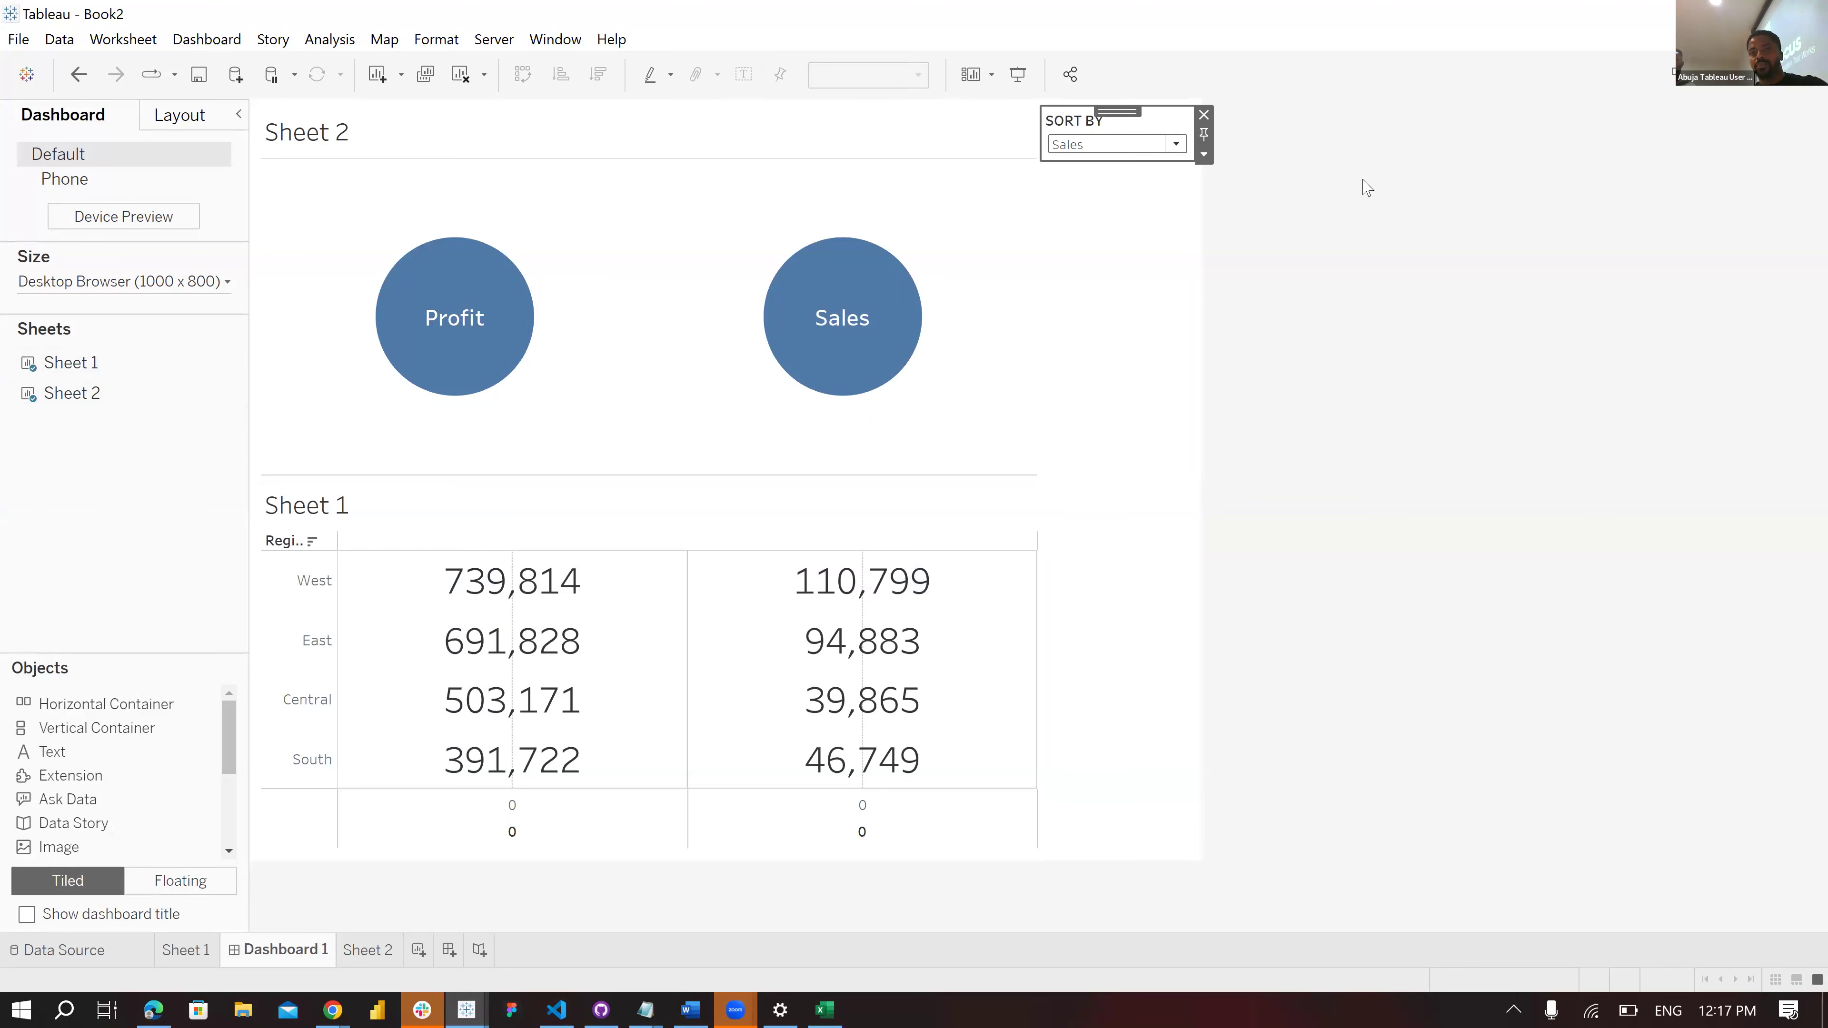
Start a parameter action for Dashboard 1 with only Sheet 2 as its source sheet.
{"action": "left_click", "coordinate": [211, 40]}
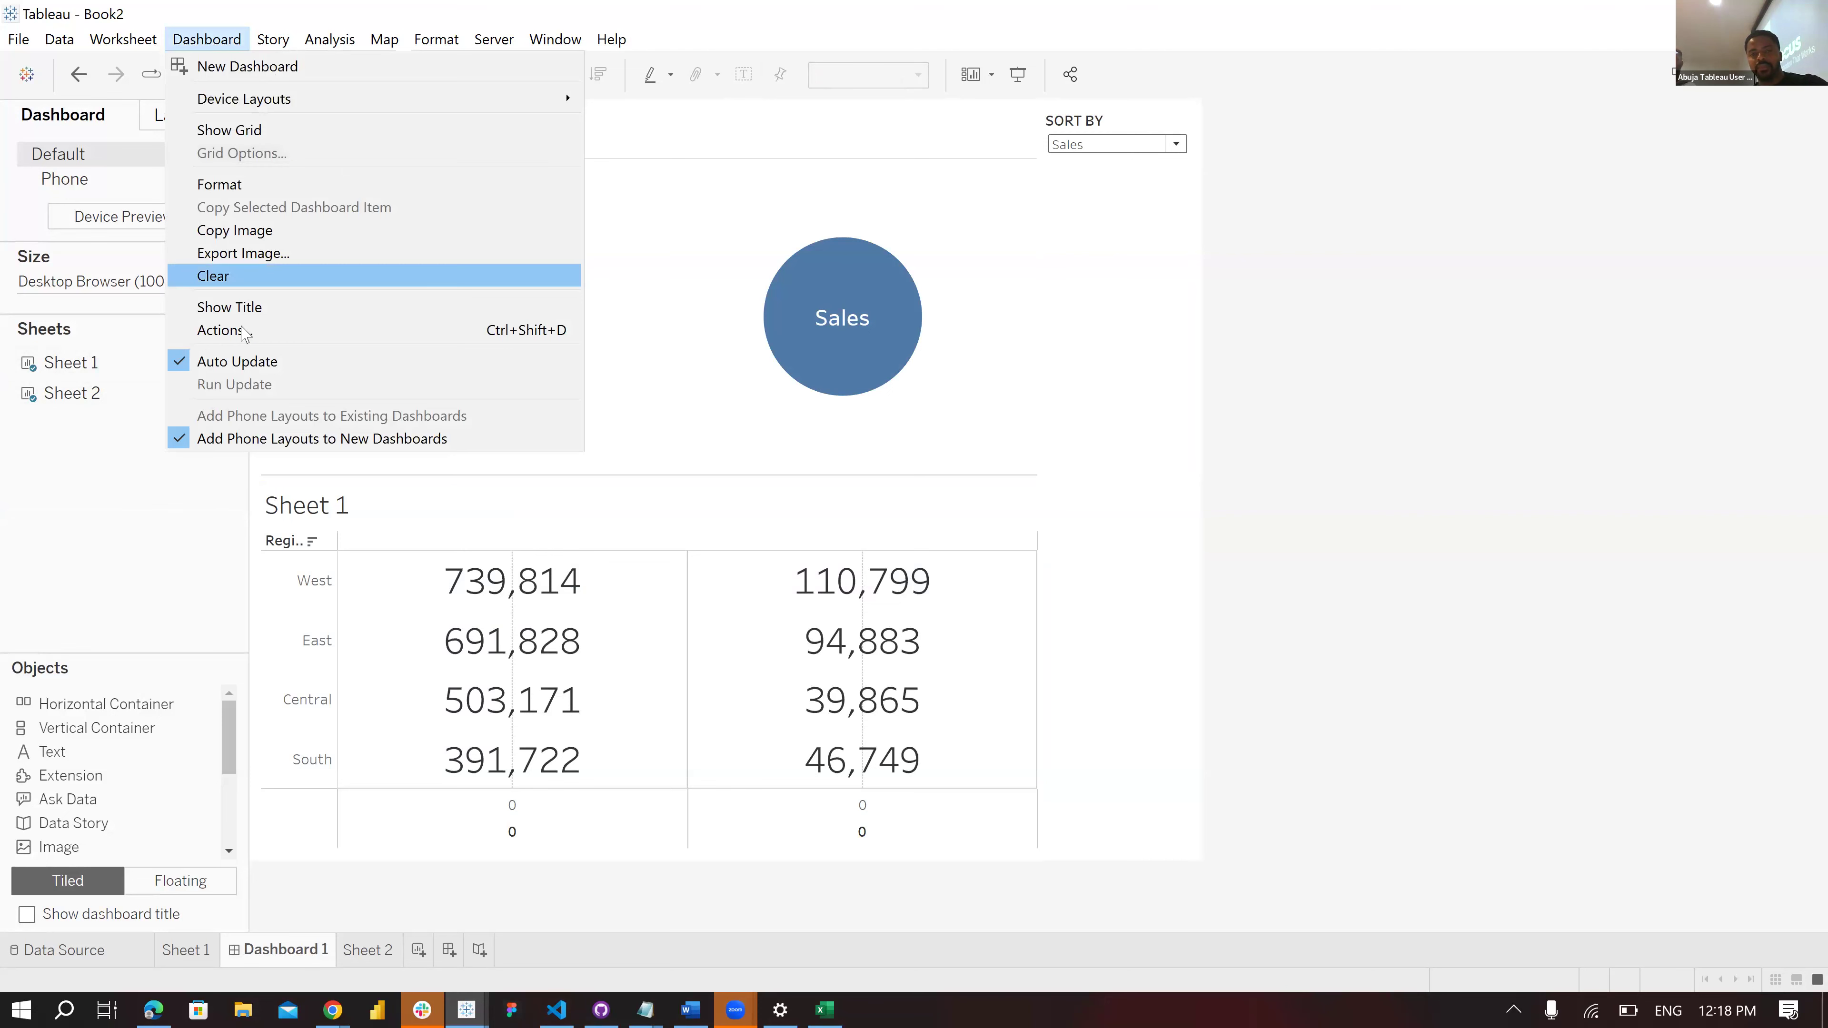
{"action": "left_click", "coordinate": [219, 330]}
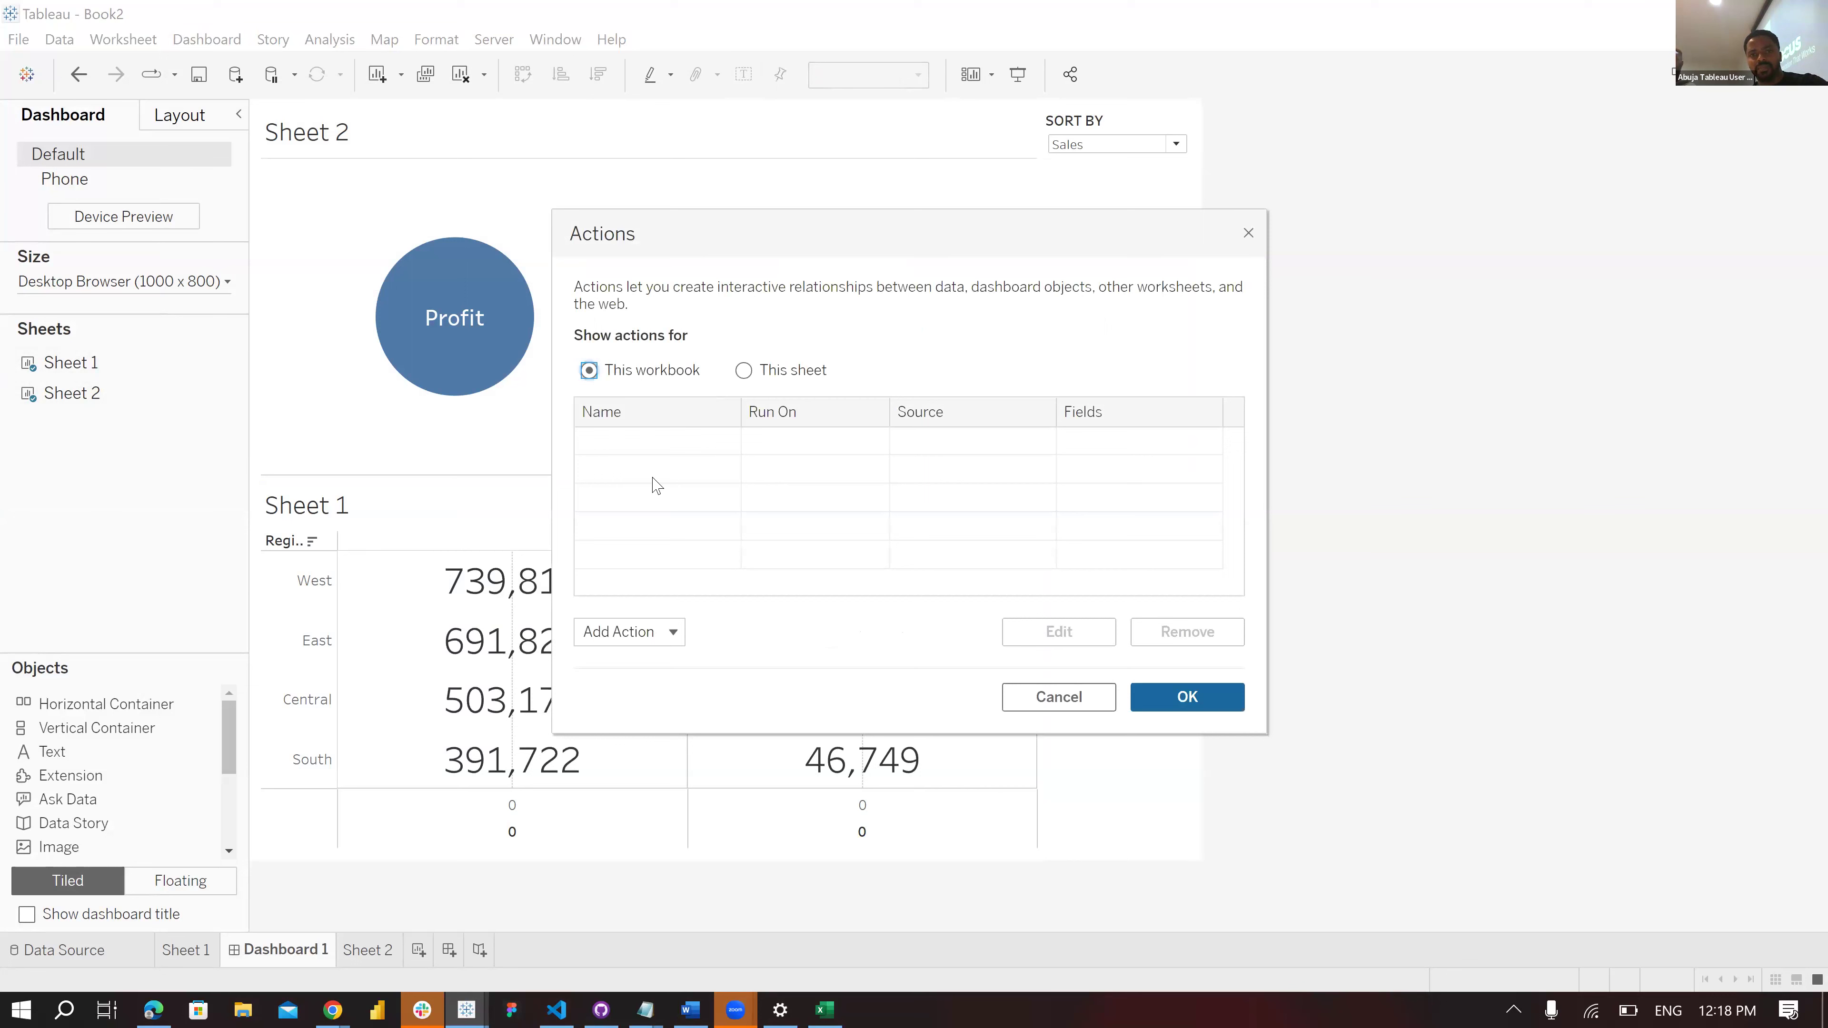
{"action": "left_click", "coordinate": [614, 643]}
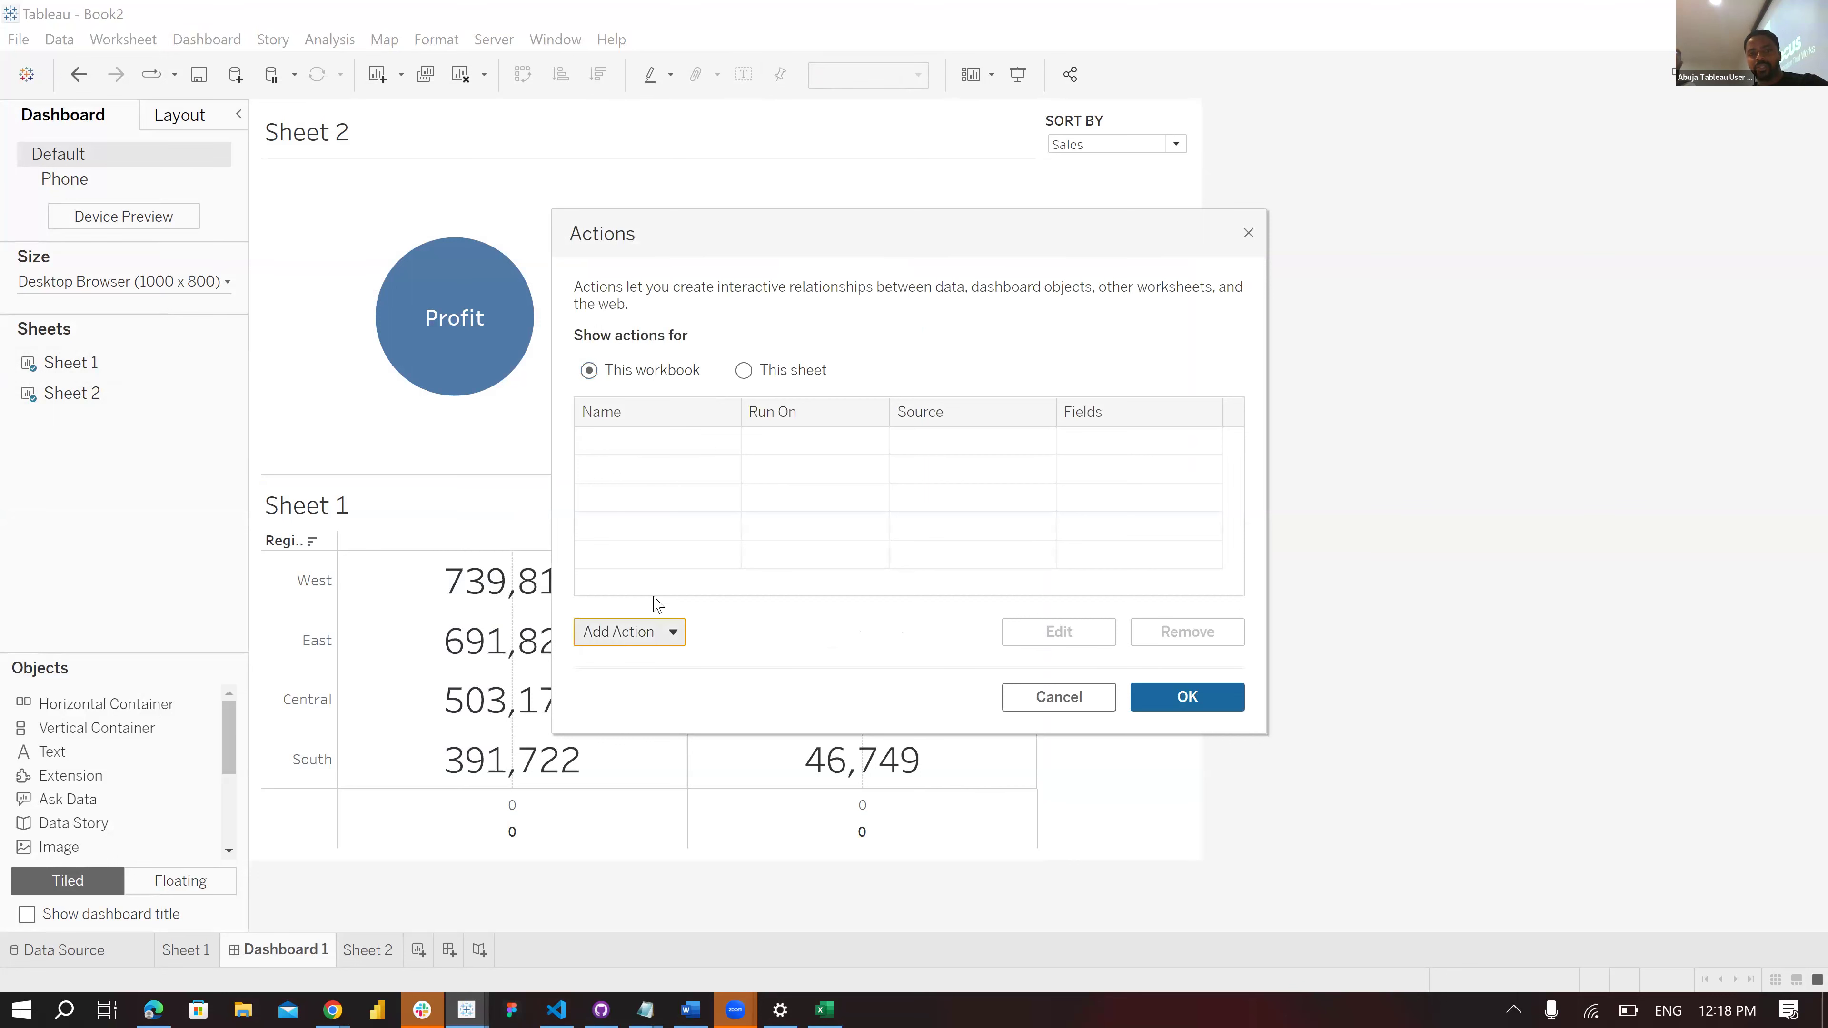
{"action": "left_click", "coordinate": [696, 585]}
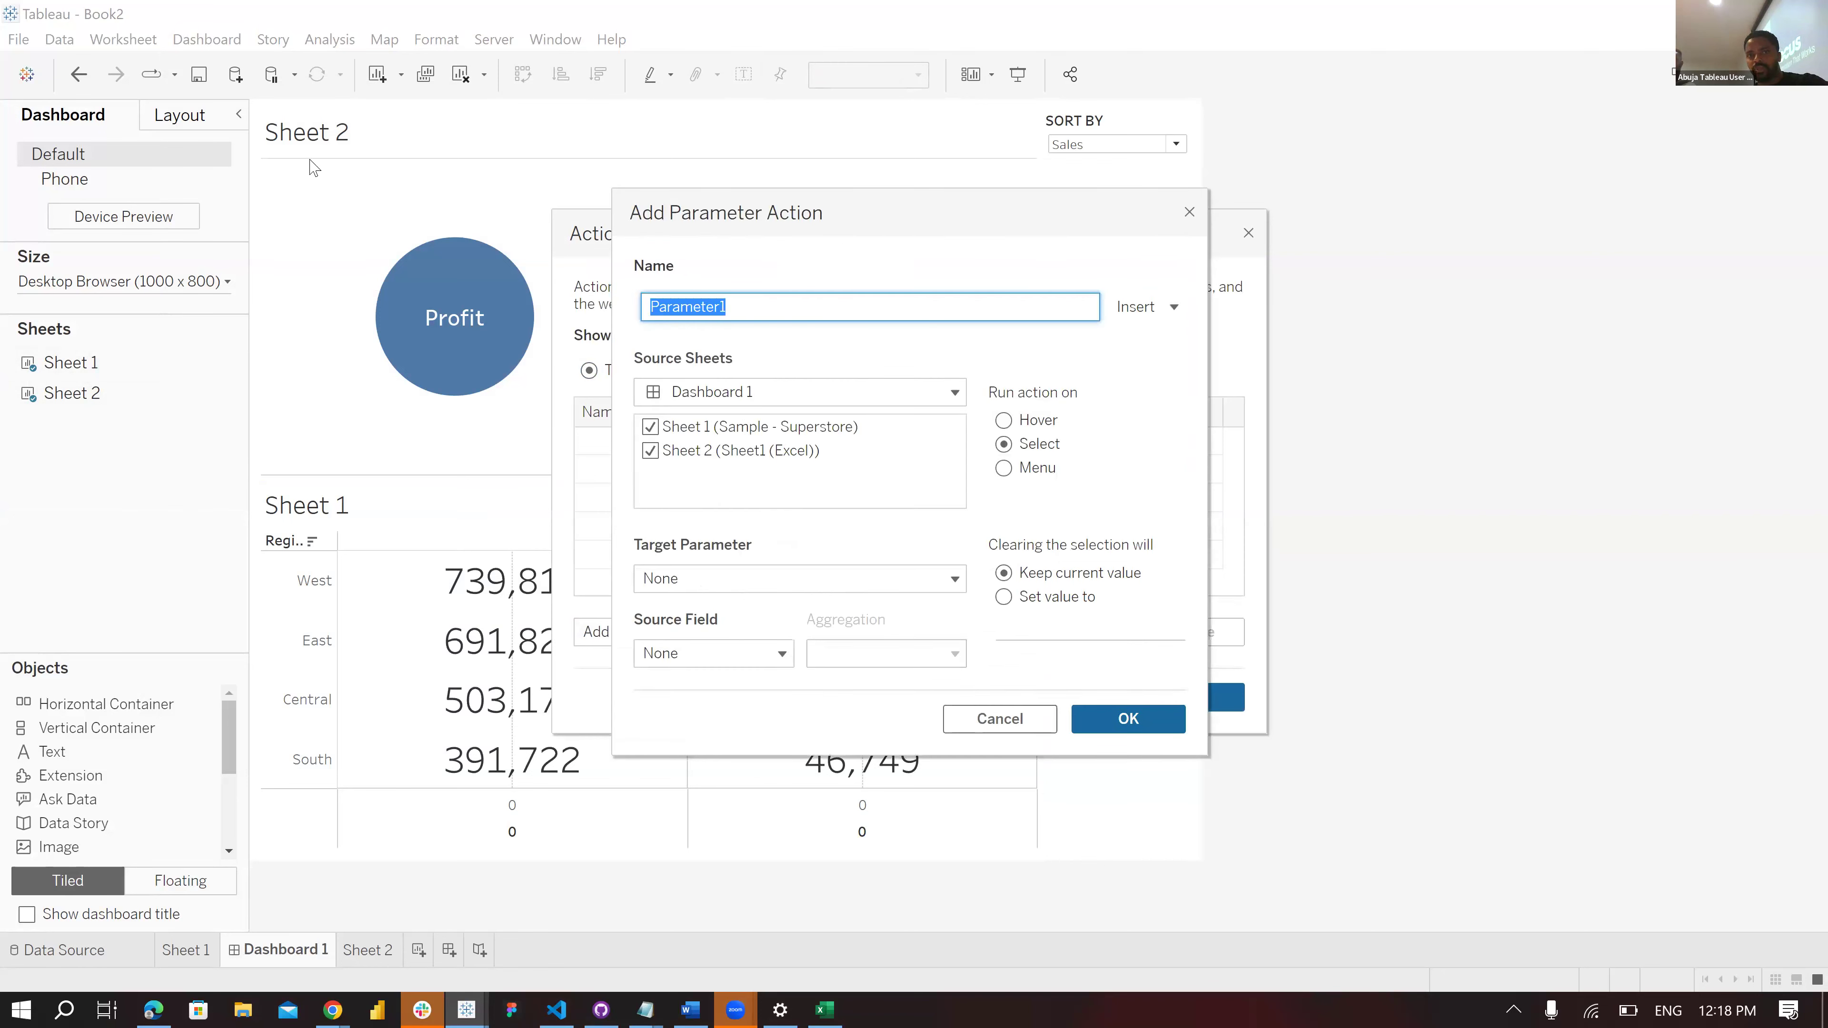
{"action": "left_click", "coordinate": [649, 430]}
{"action": "left_click", "coordinate": [716, 424]}
Set the action's target parameter to SORT BY and its source field to KEY, and save the action.
{"action": "left_click", "coordinate": [717, 576]}
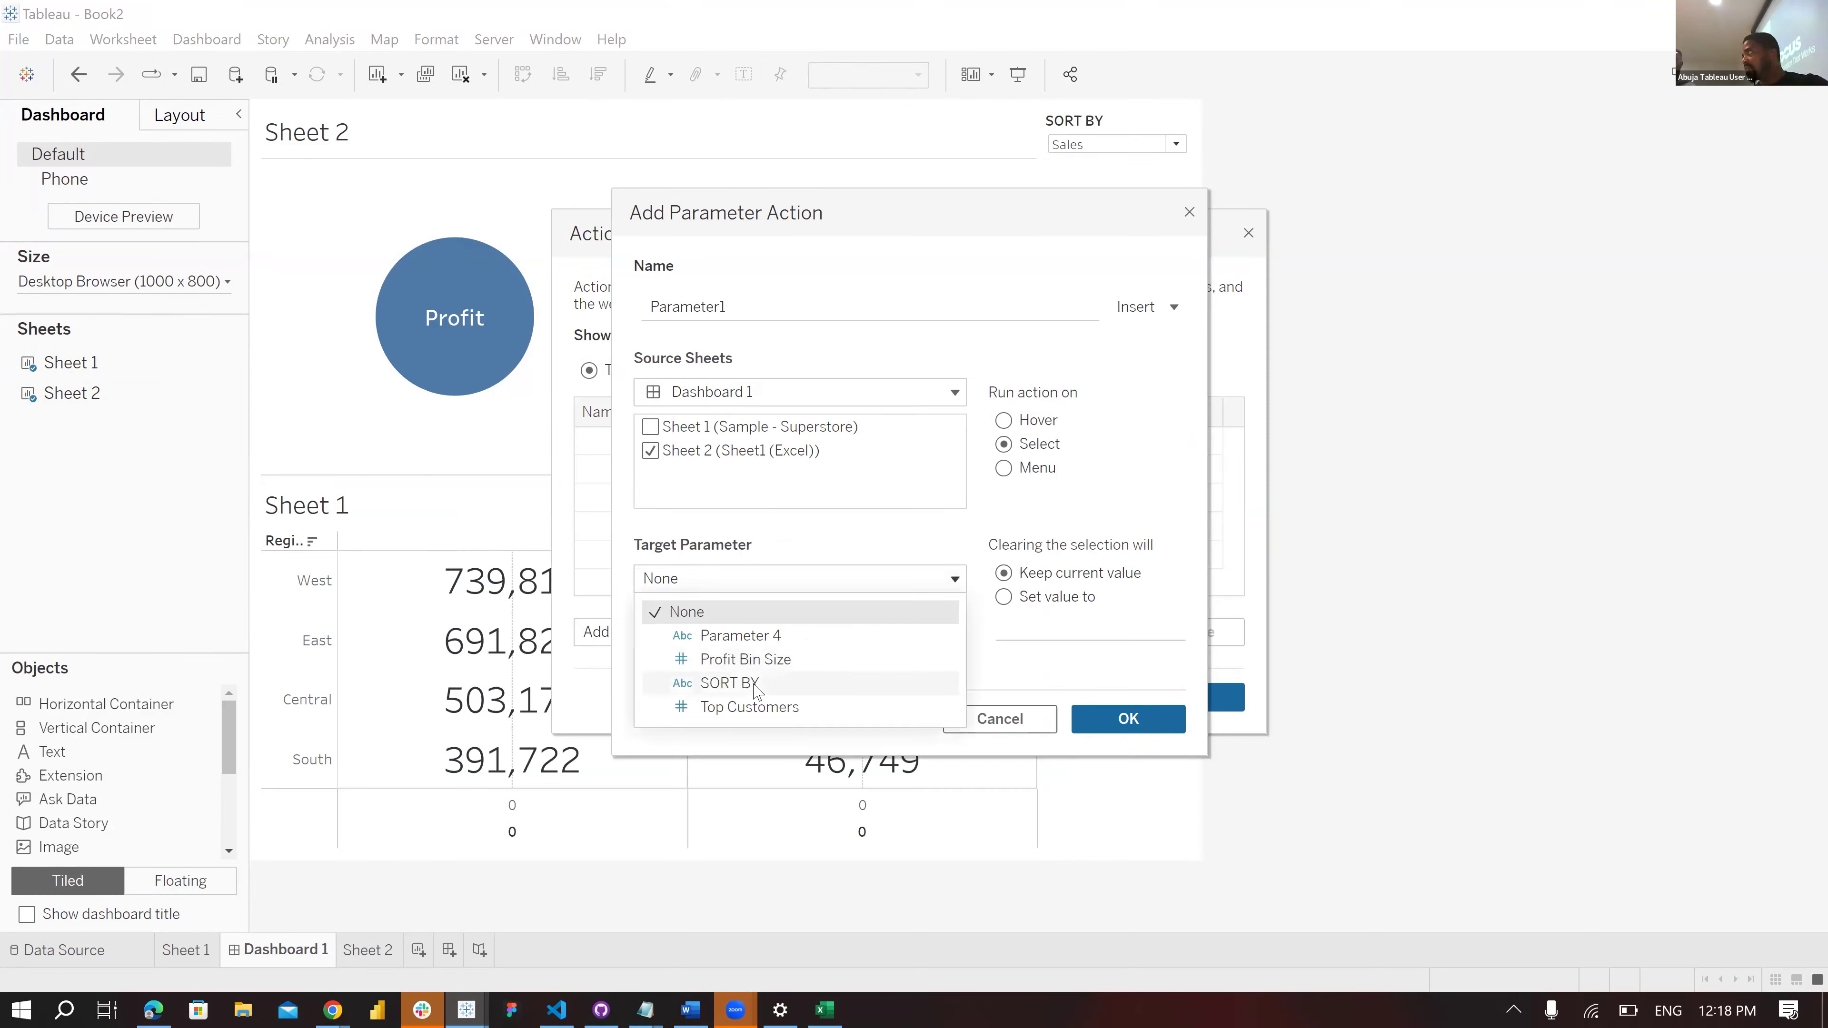
{"action": "left_click", "coordinate": [741, 655]}
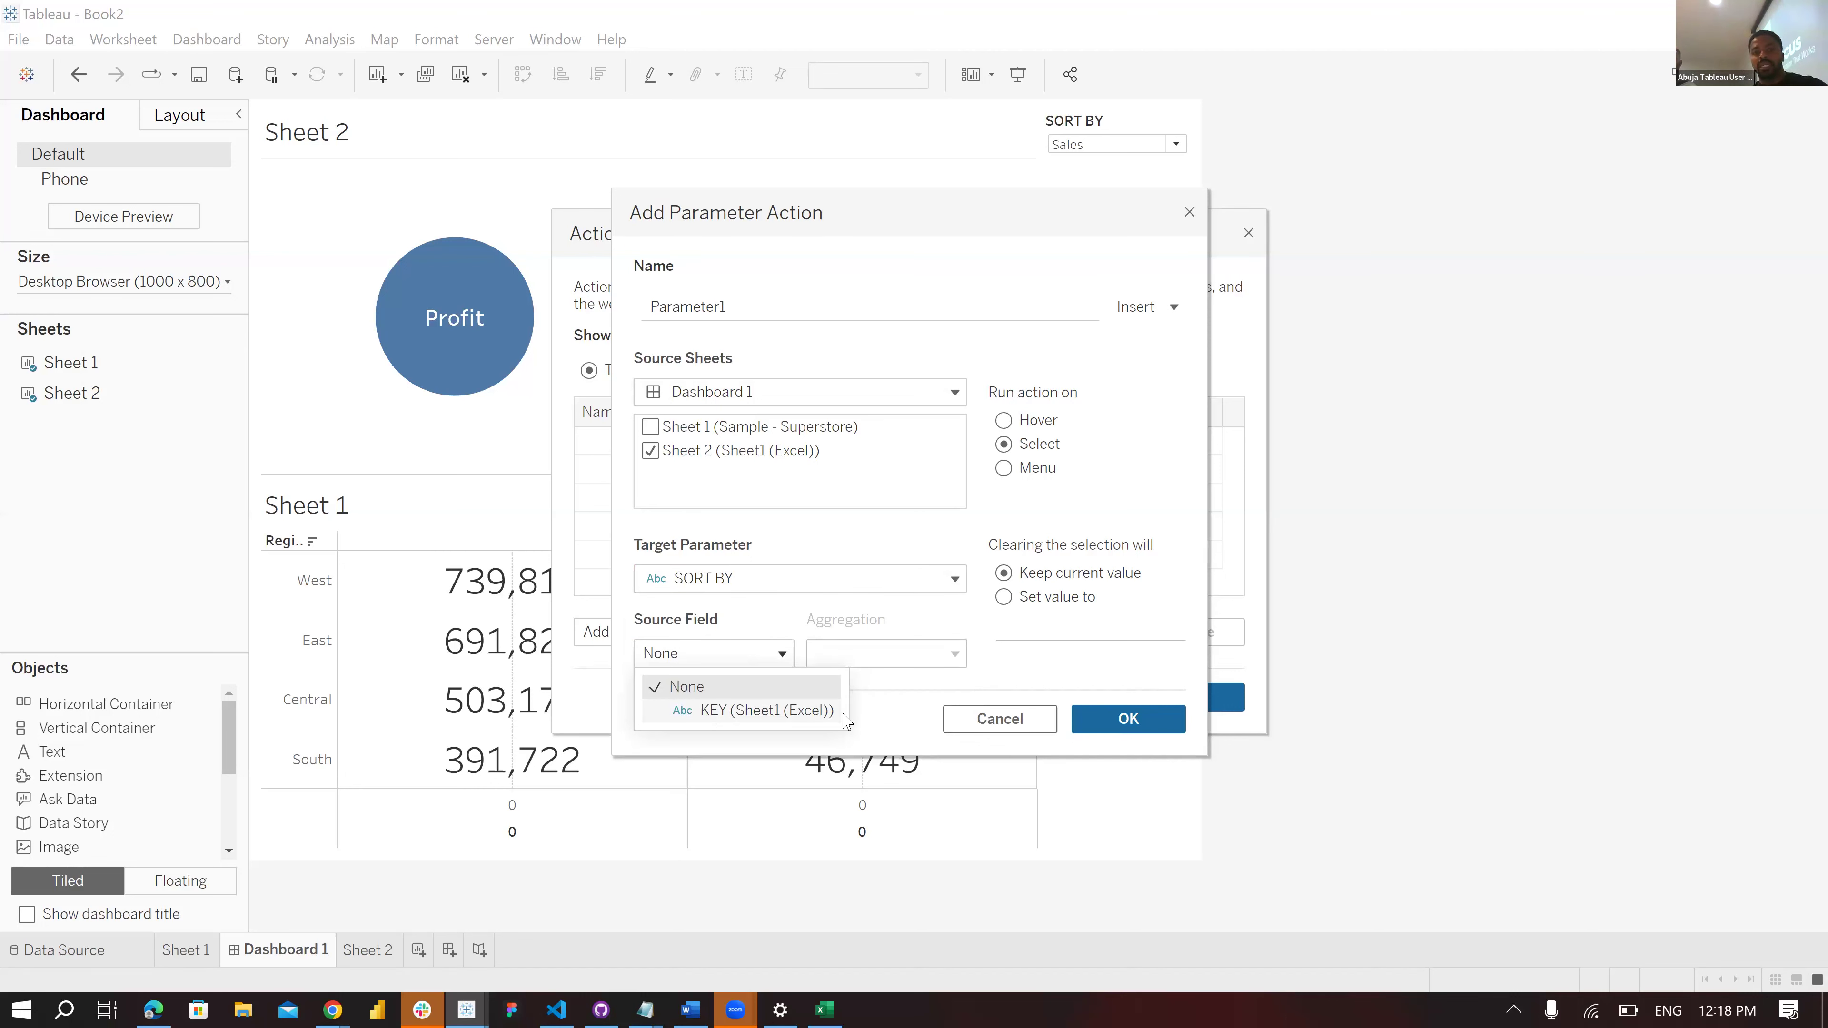
{"action": "left_click", "coordinate": [707, 713]}
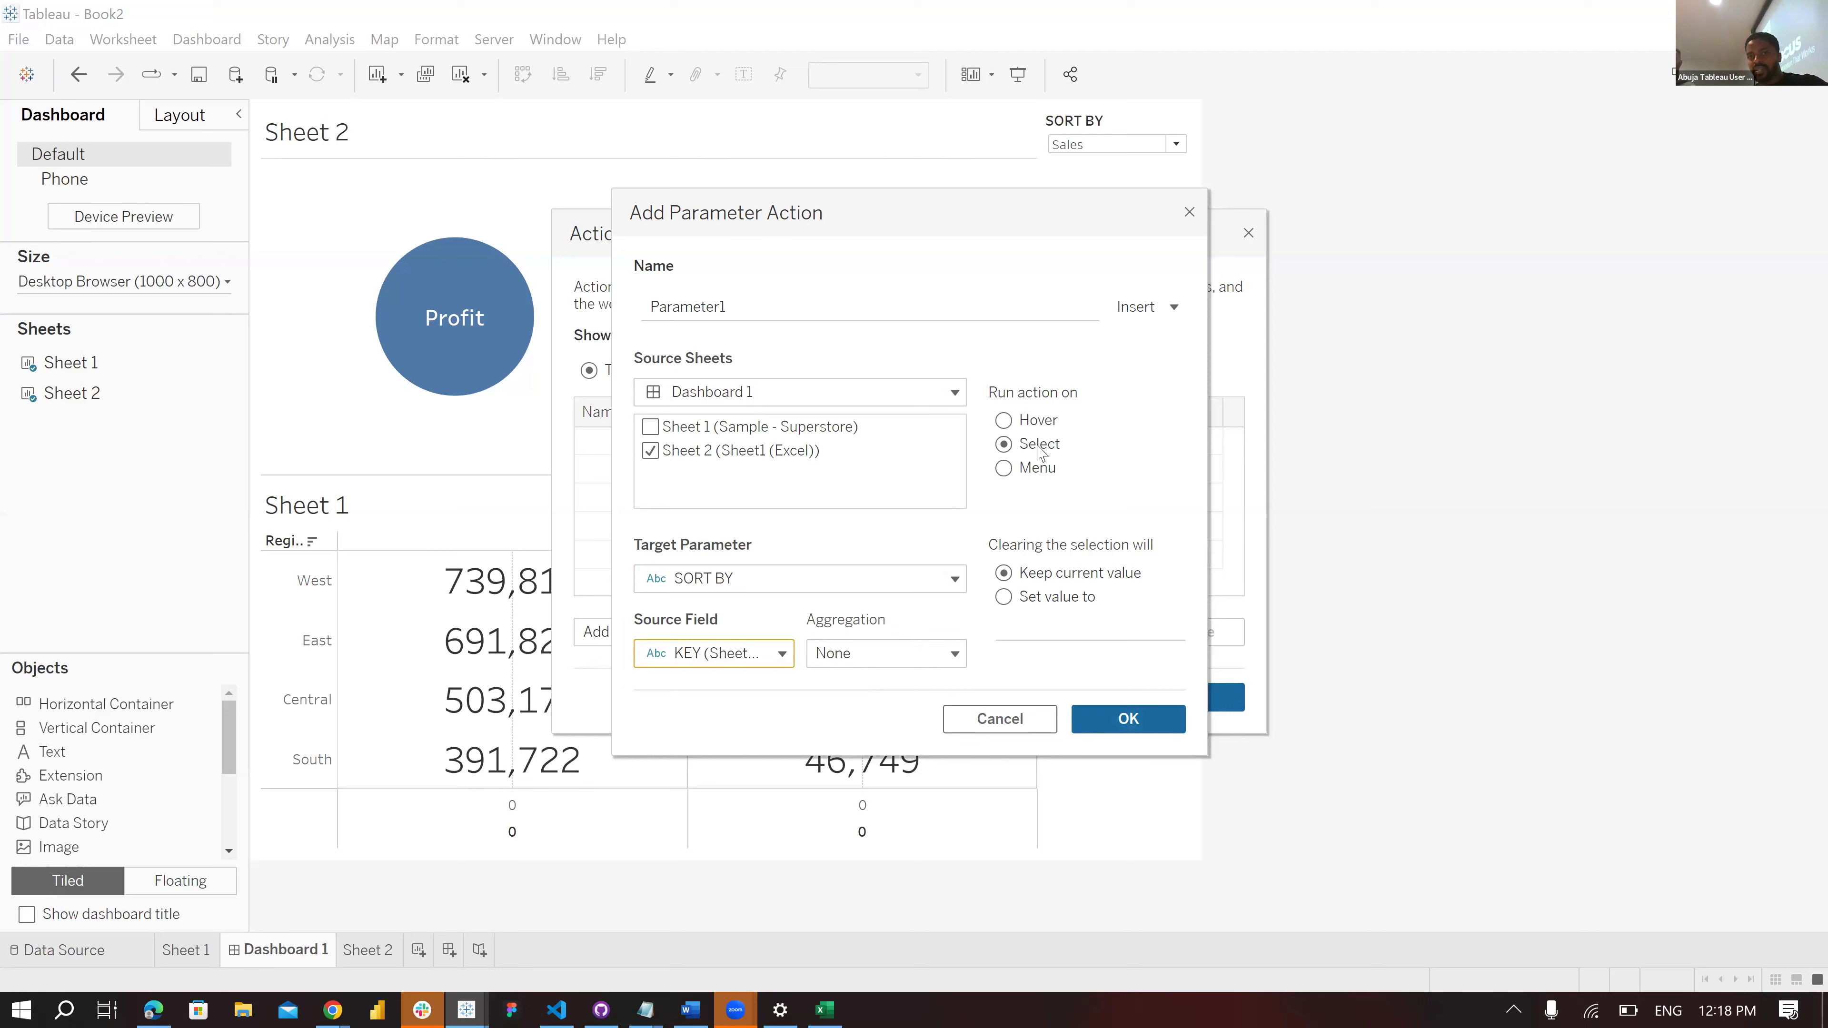
{"action": "left_click", "coordinate": [1146, 722]}
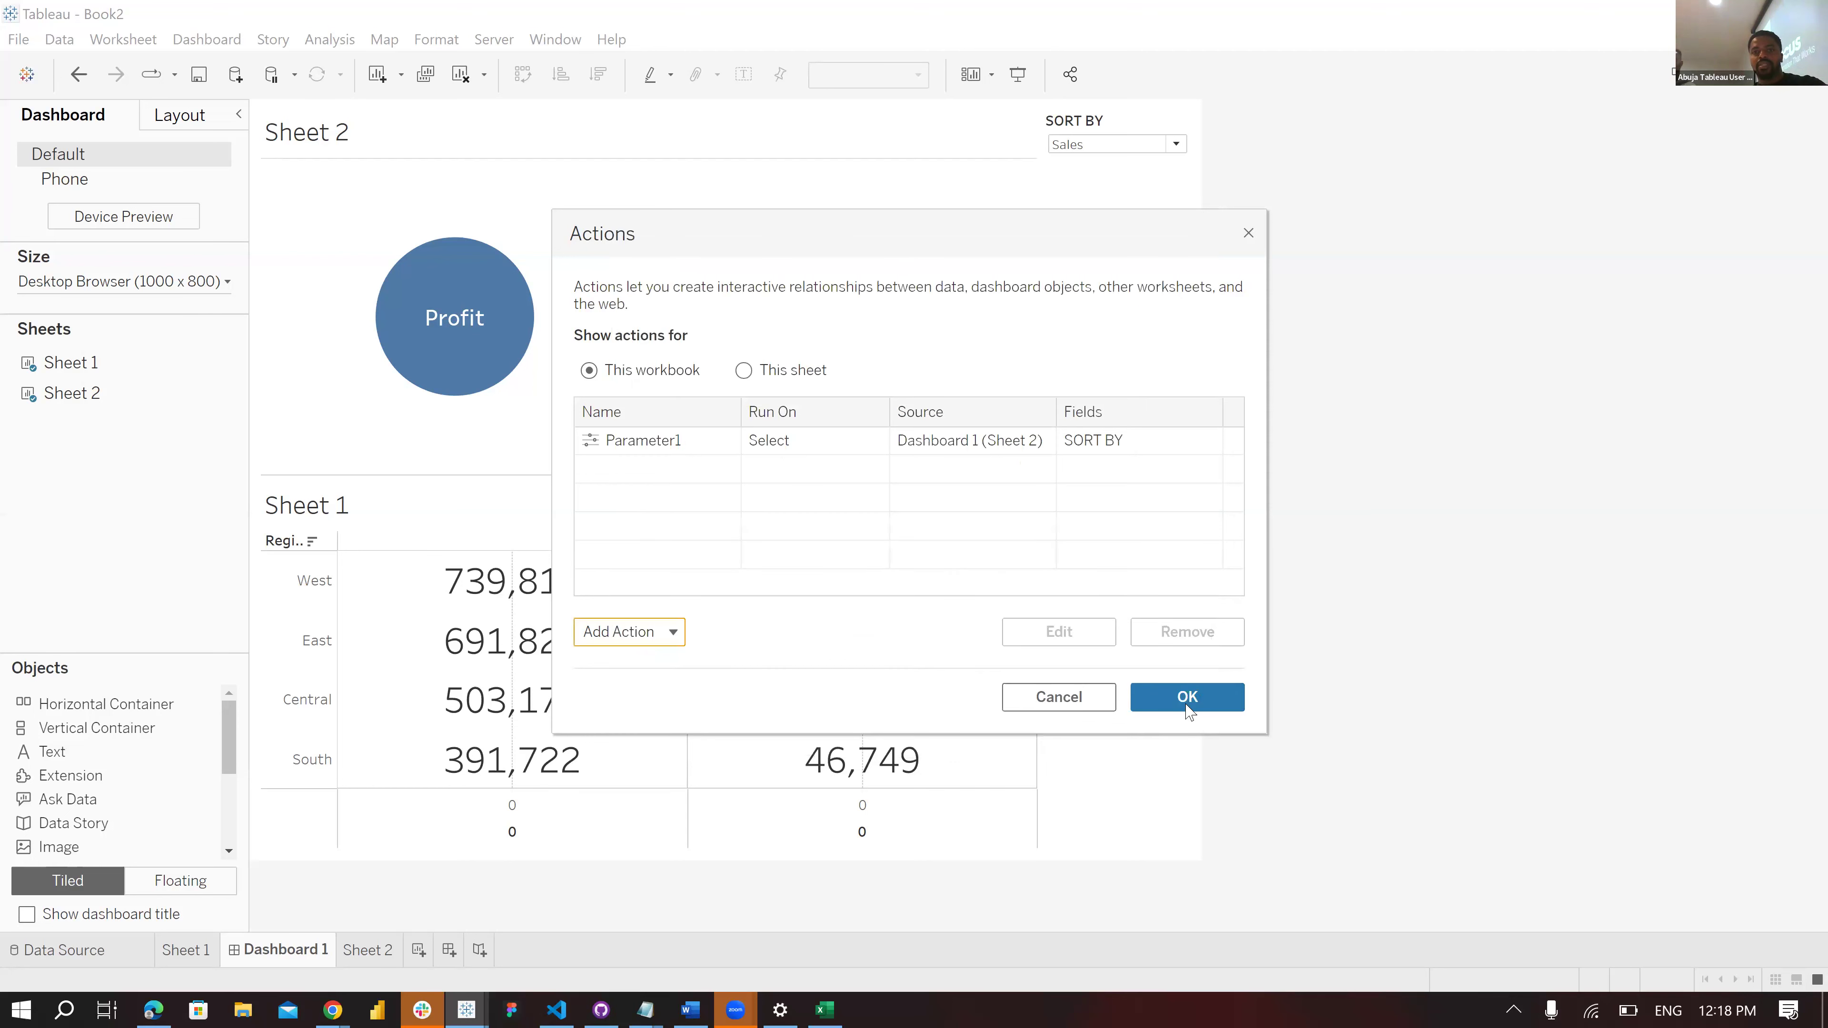
{"action": "left_click", "coordinate": [1191, 706]}
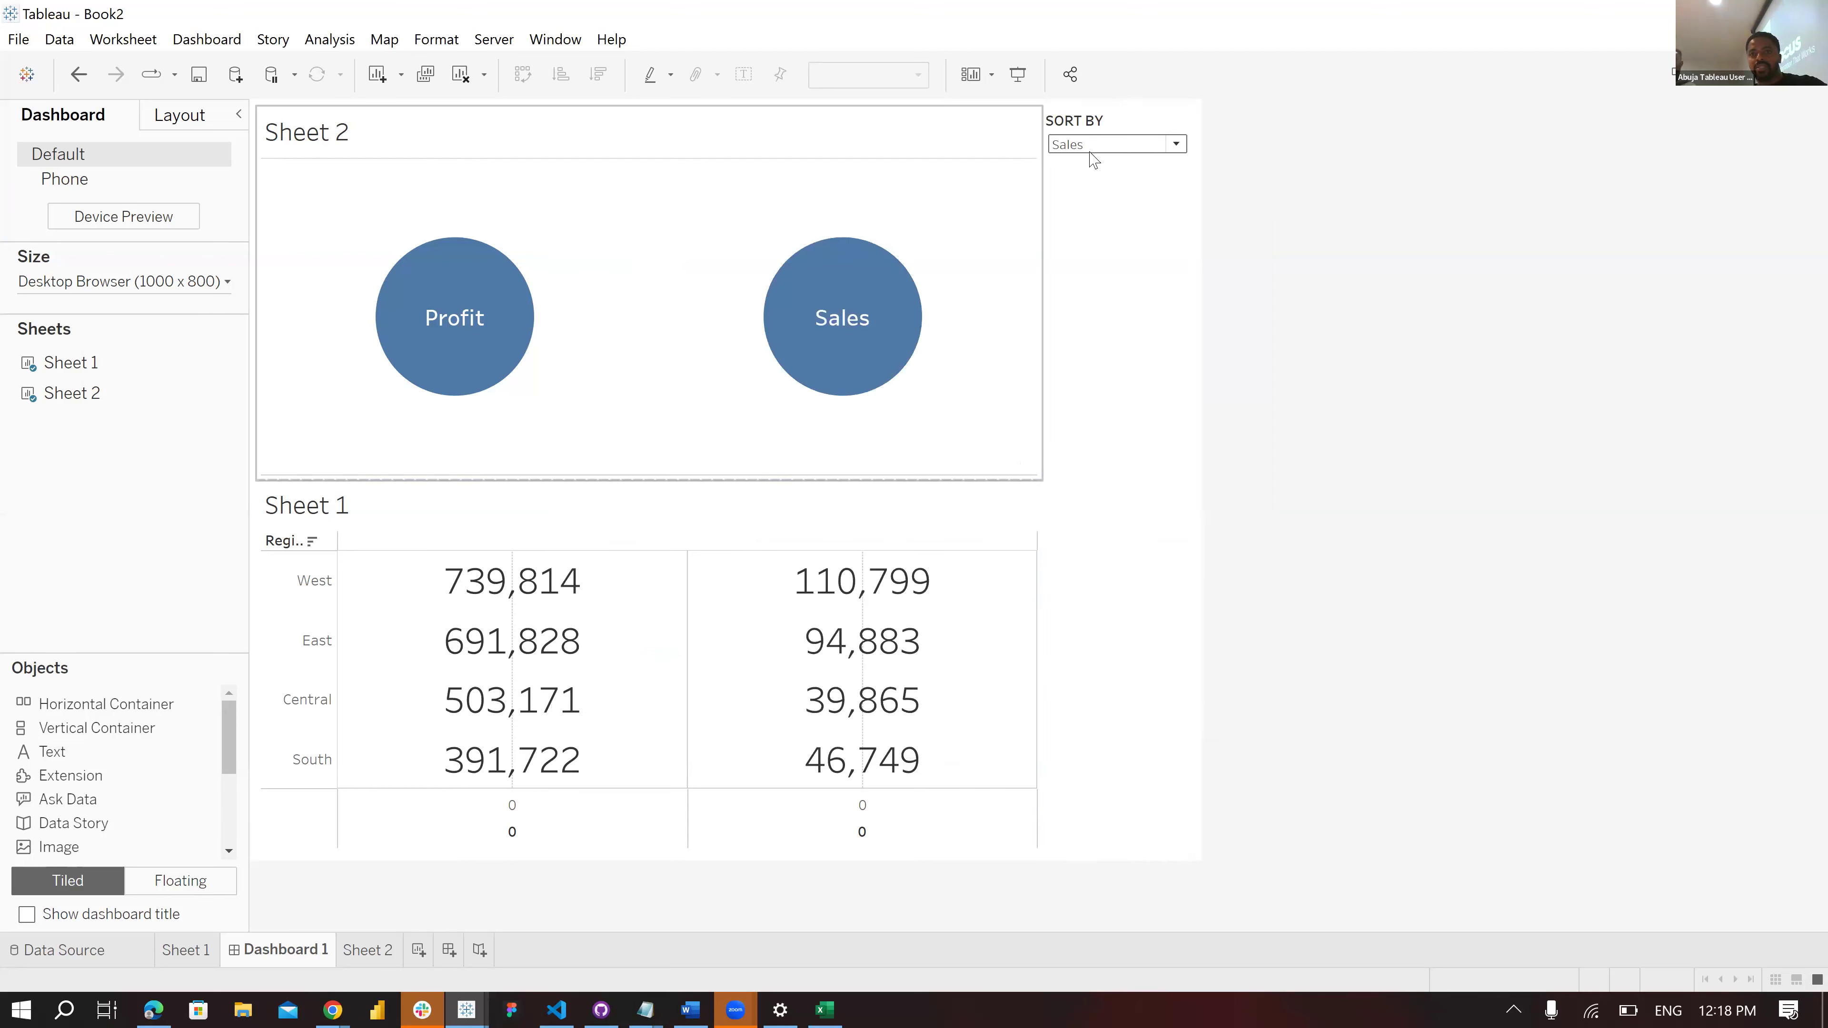
Test the parameter action by selecting the Profit circle, the Sales circle and the Profit circle again.
{"action": "left_click", "coordinate": [483, 310]}
{"action": "left_click", "coordinate": [484, 309]}
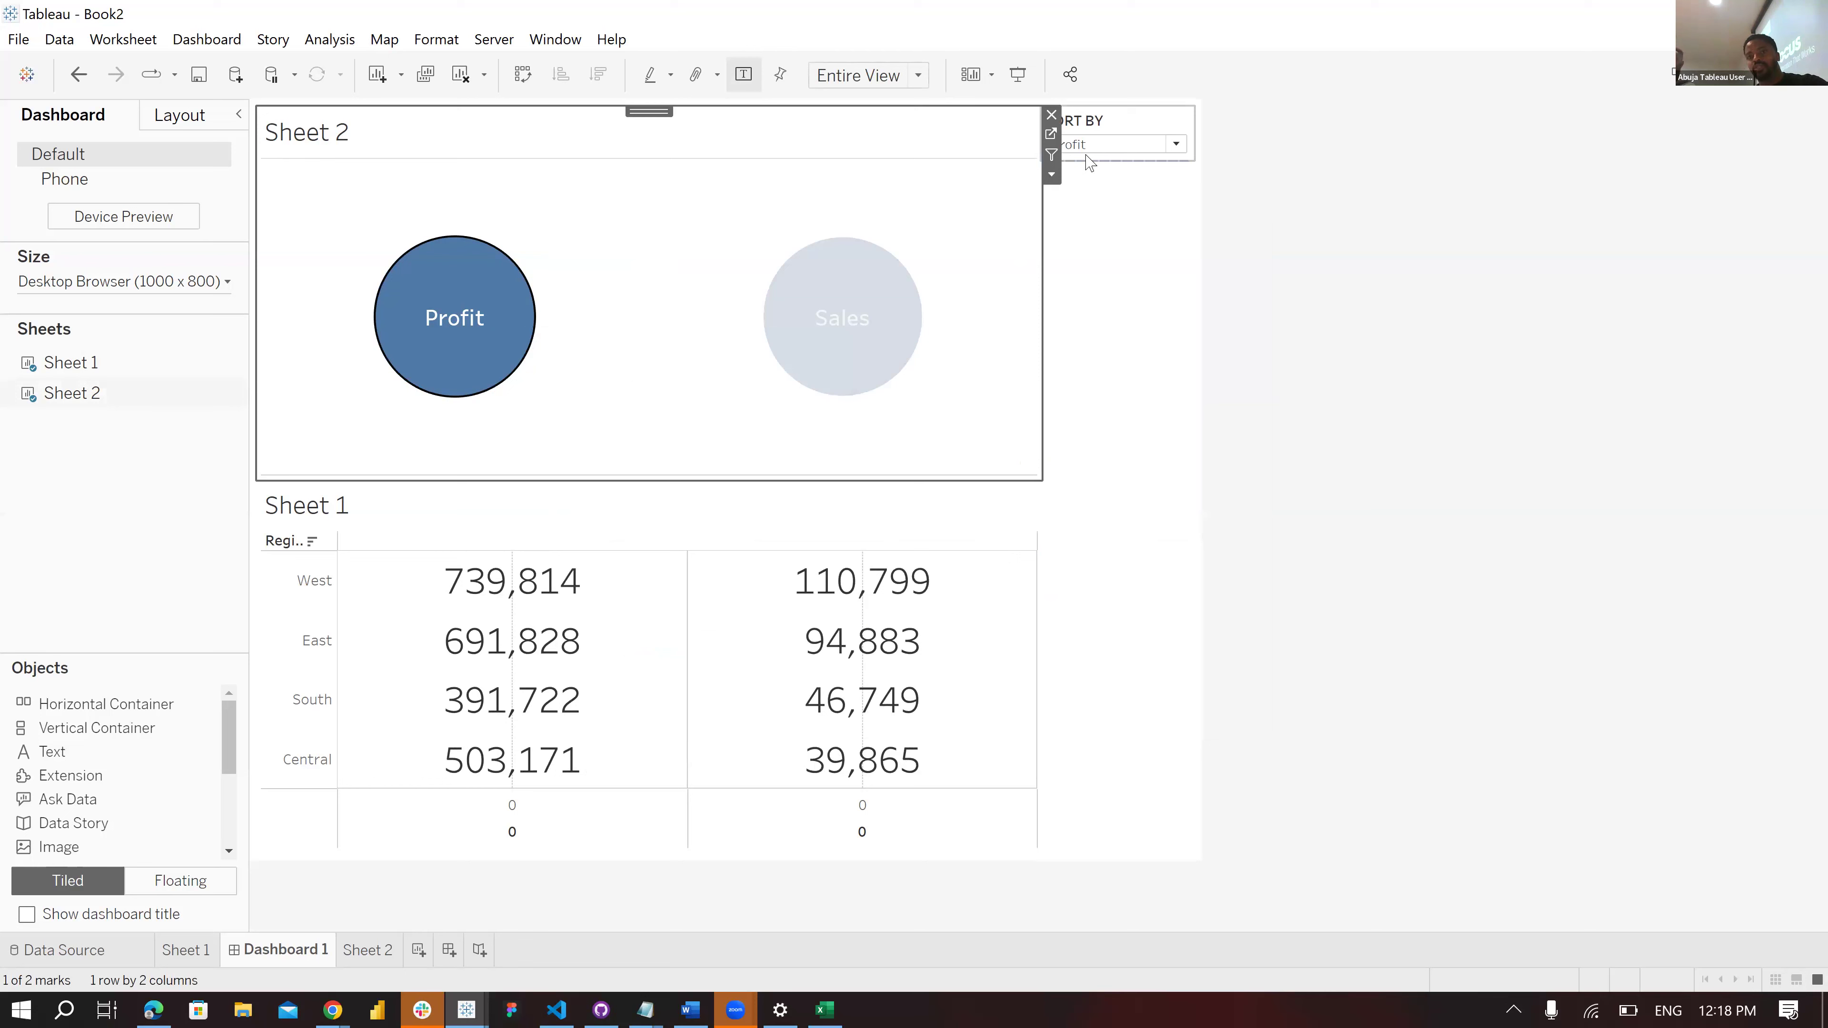
{"action": "left_click", "coordinate": [840, 313]}
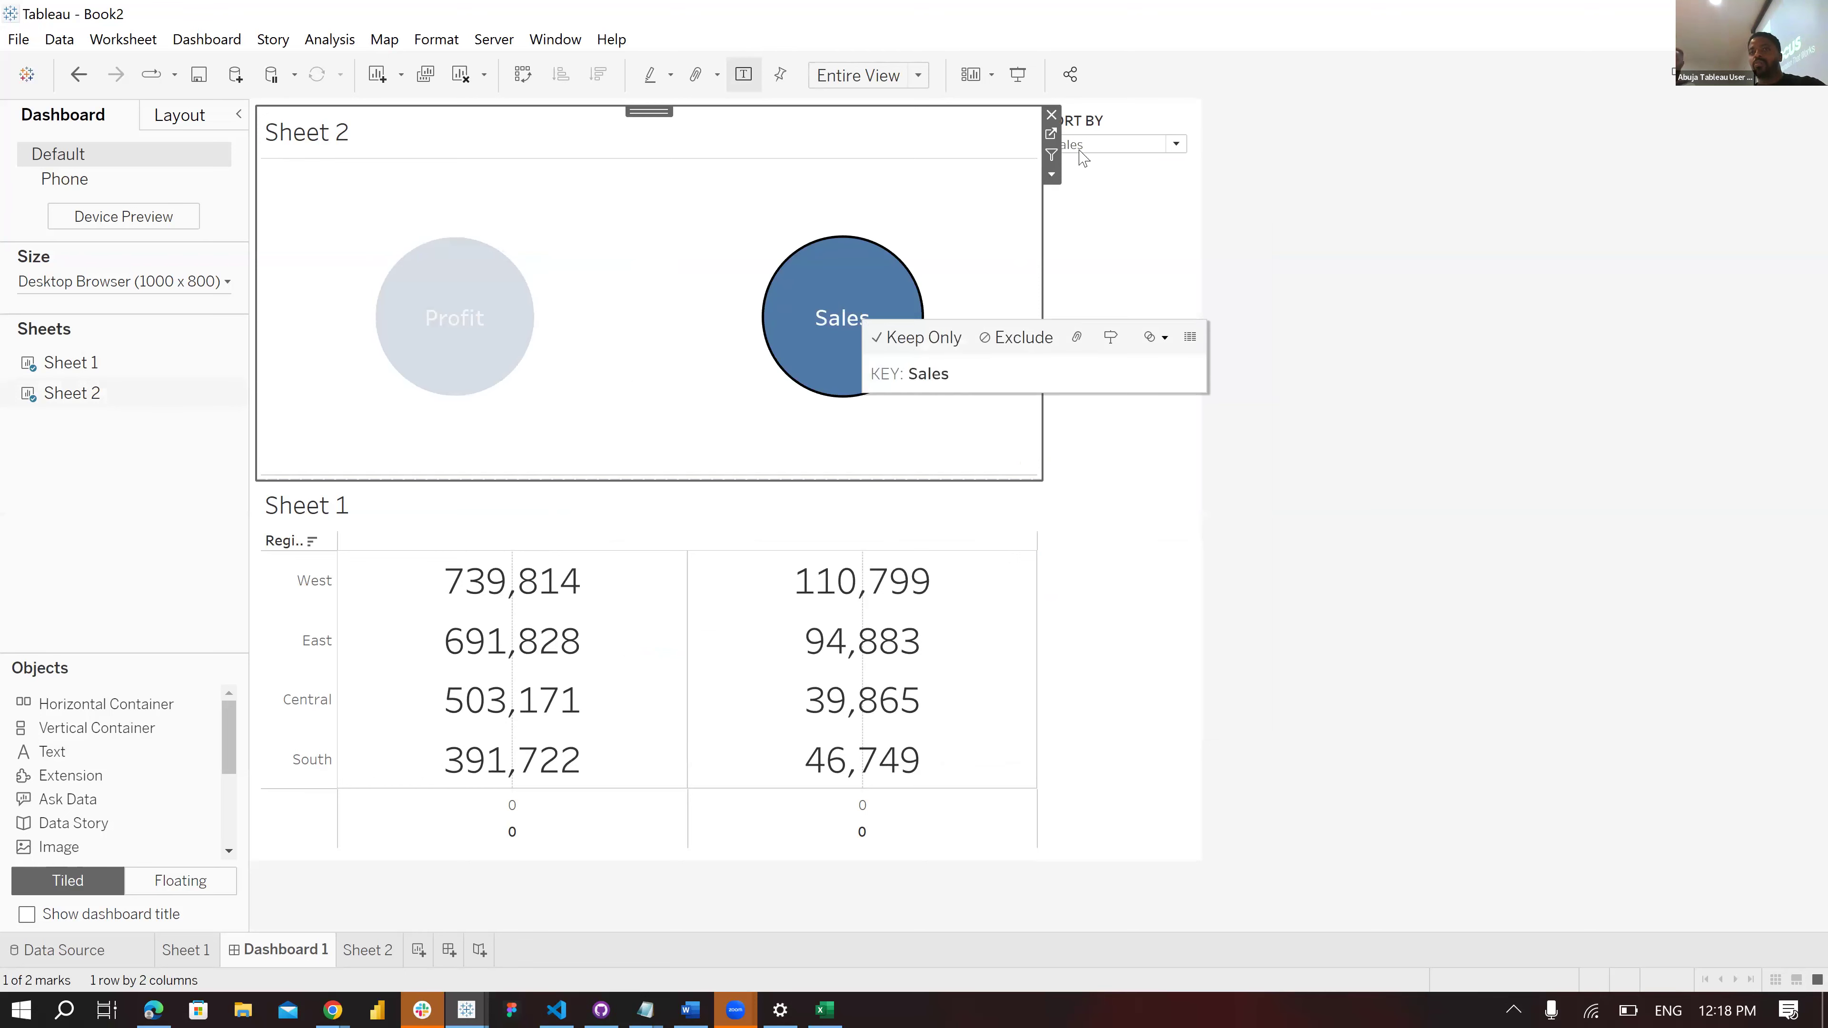
{"action": "left_click", "coordinate": [468, 302]}
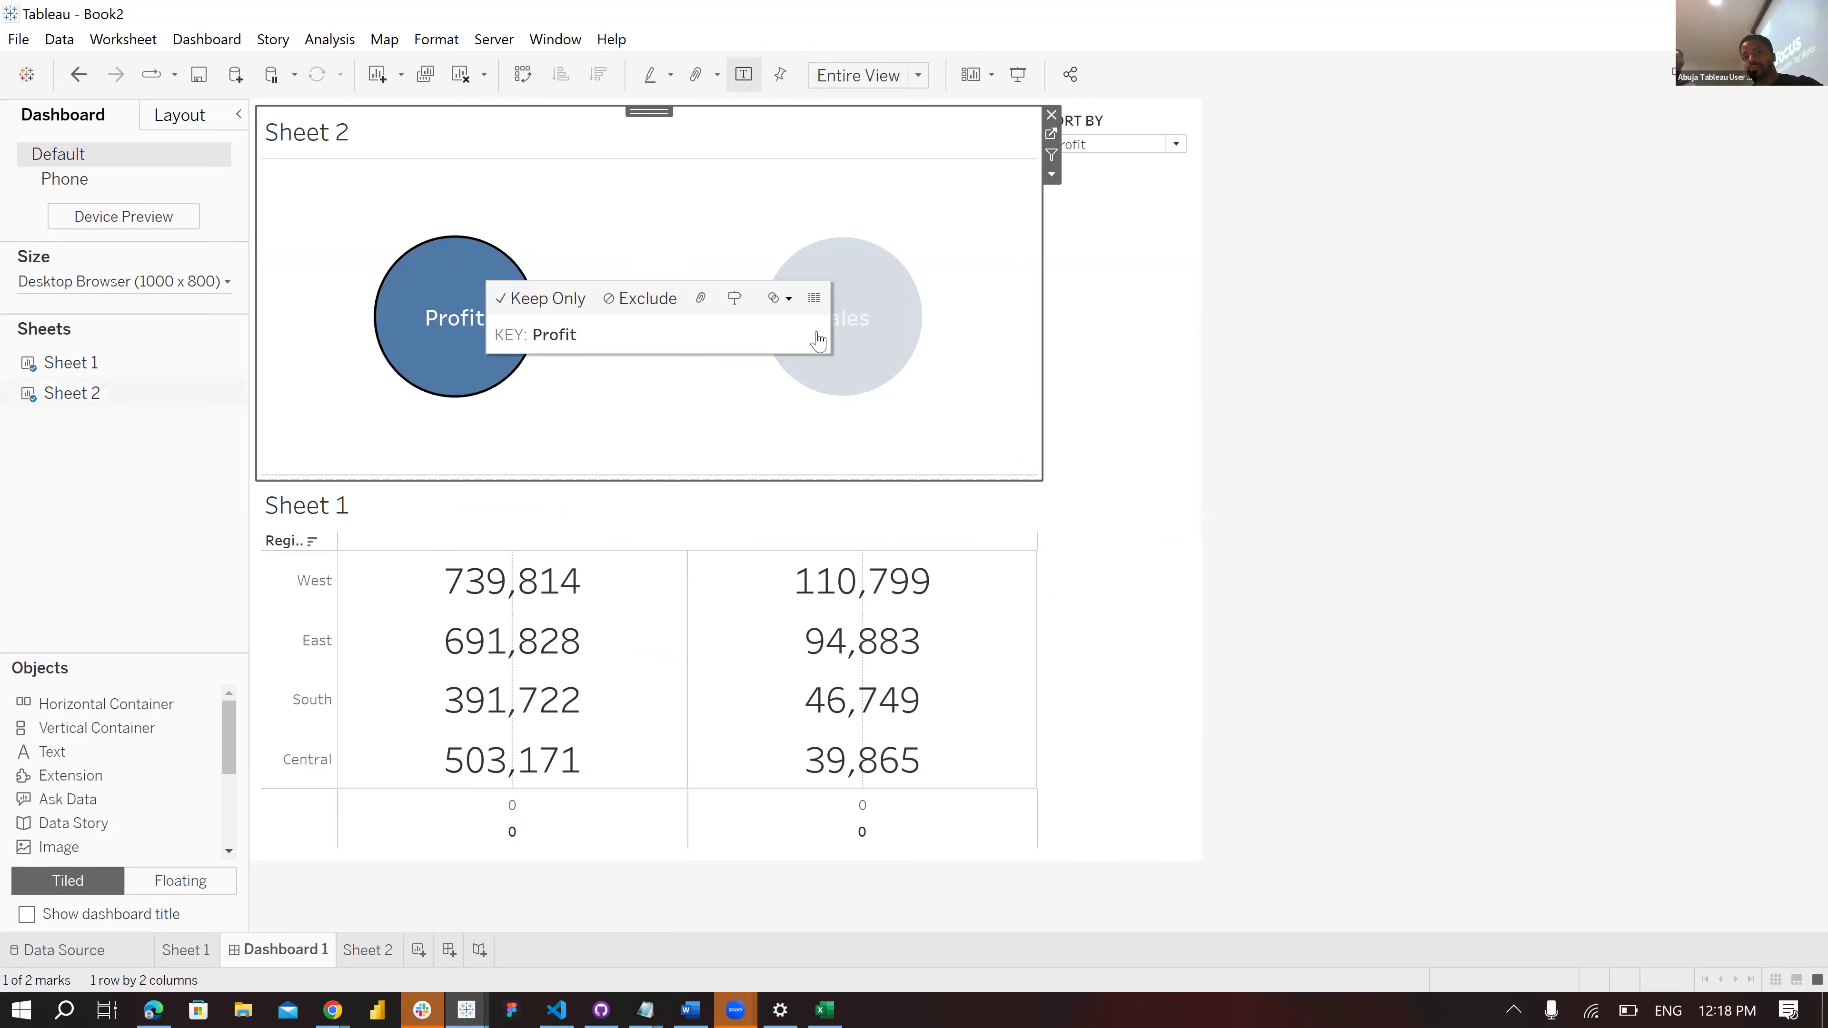
{"action": "mouse_move", "coordinate": [855, 329]}
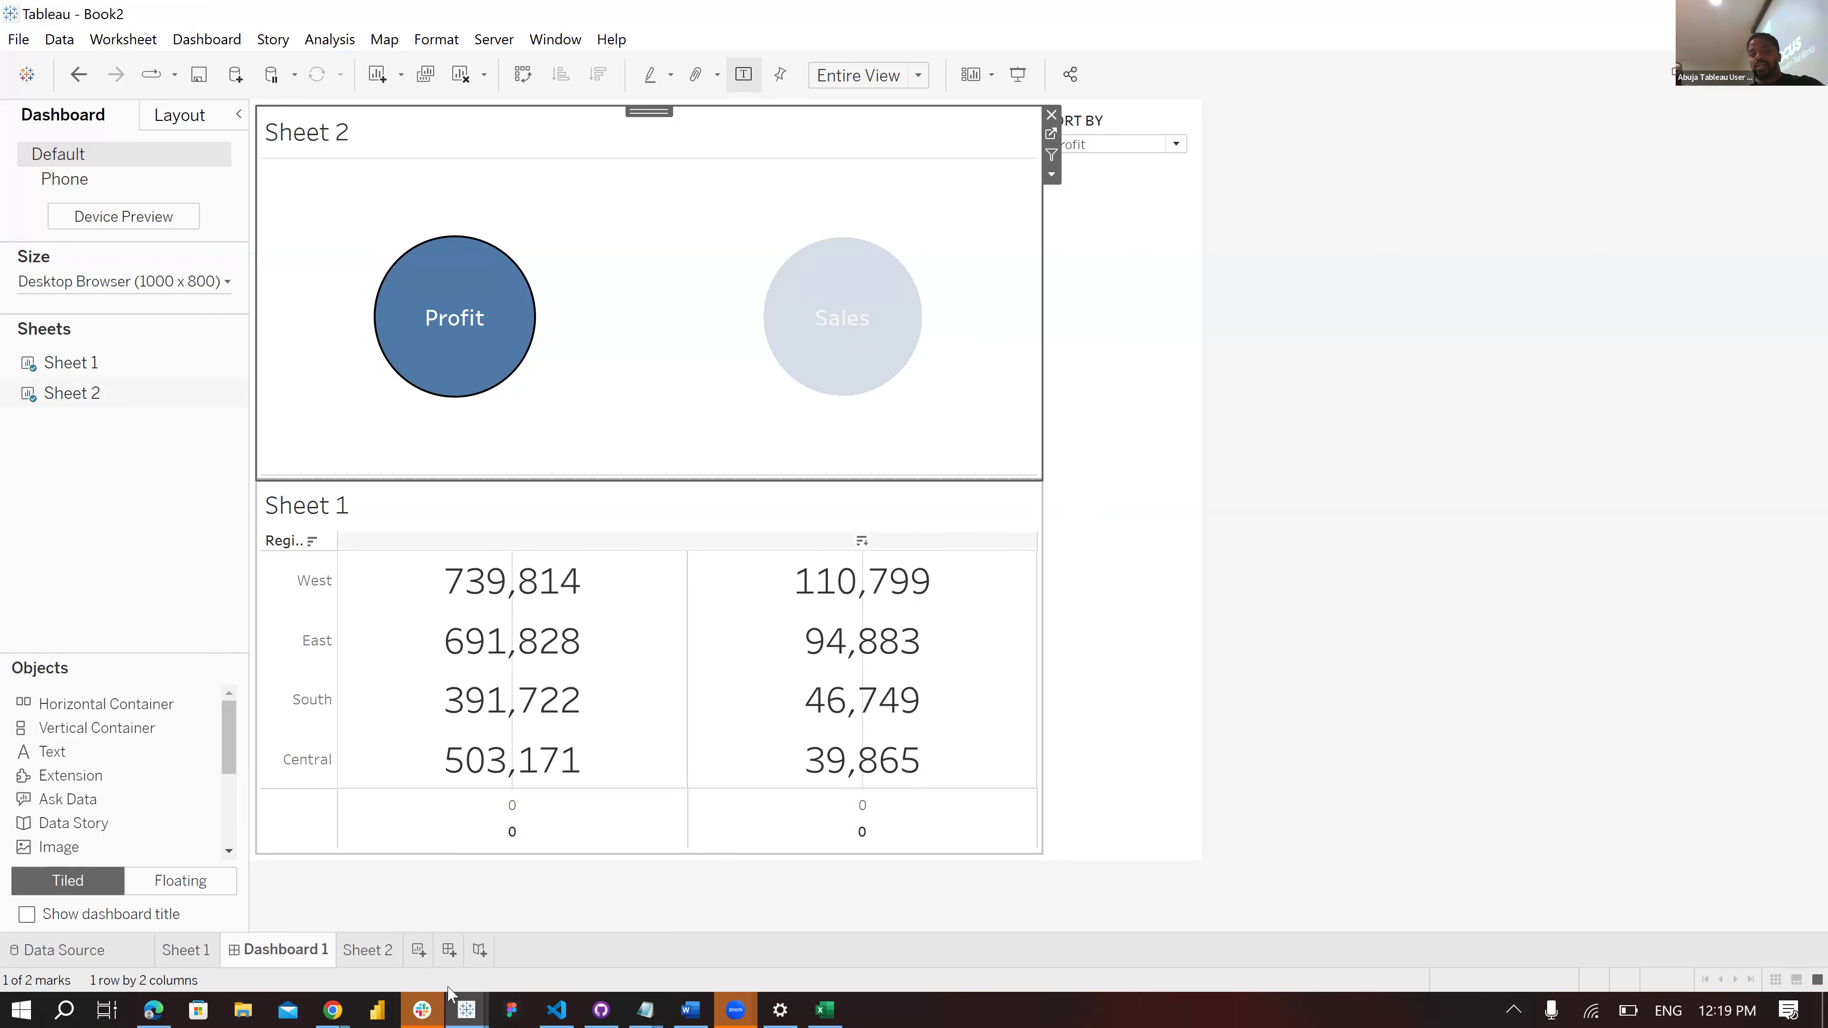
Switch to the browser and open the HCP Executive Dashboard from the hidden vizzes of the Tableau Public profile.
{"action": "left_click", "coordinate": [167, 1002]}
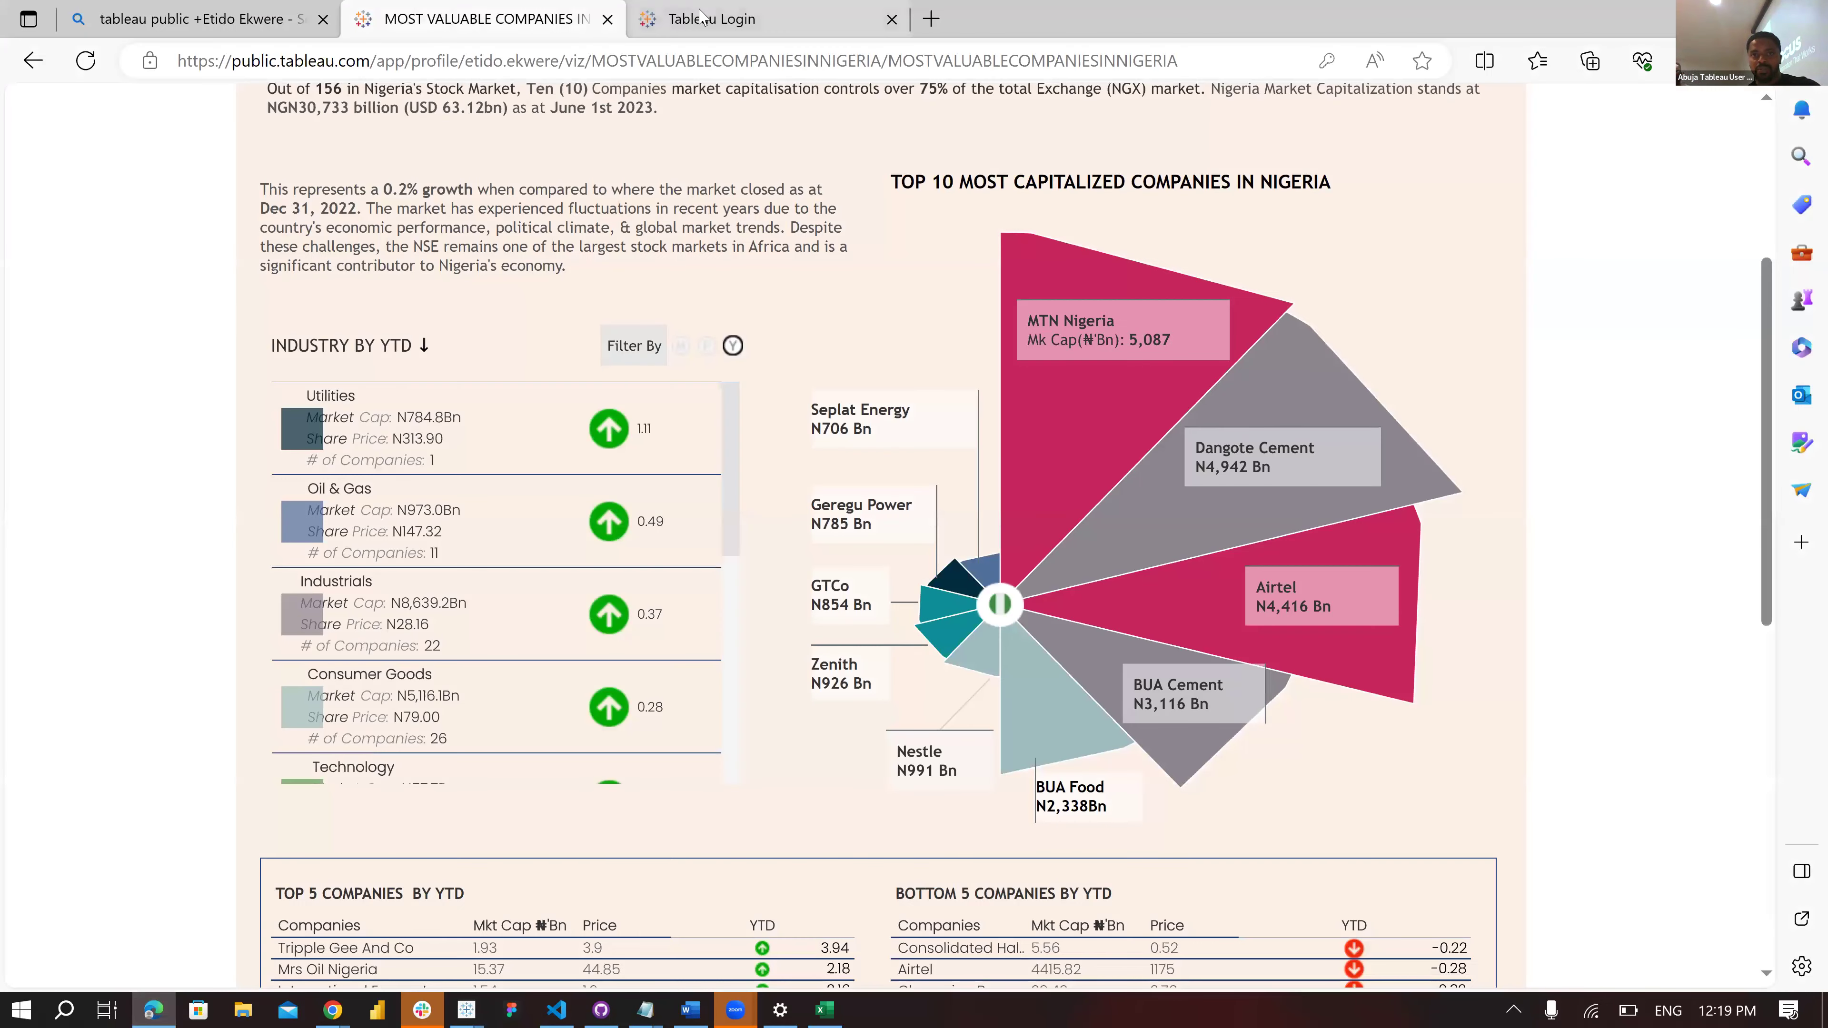
{"action": "left_click", "coordinate": [708, 19]}
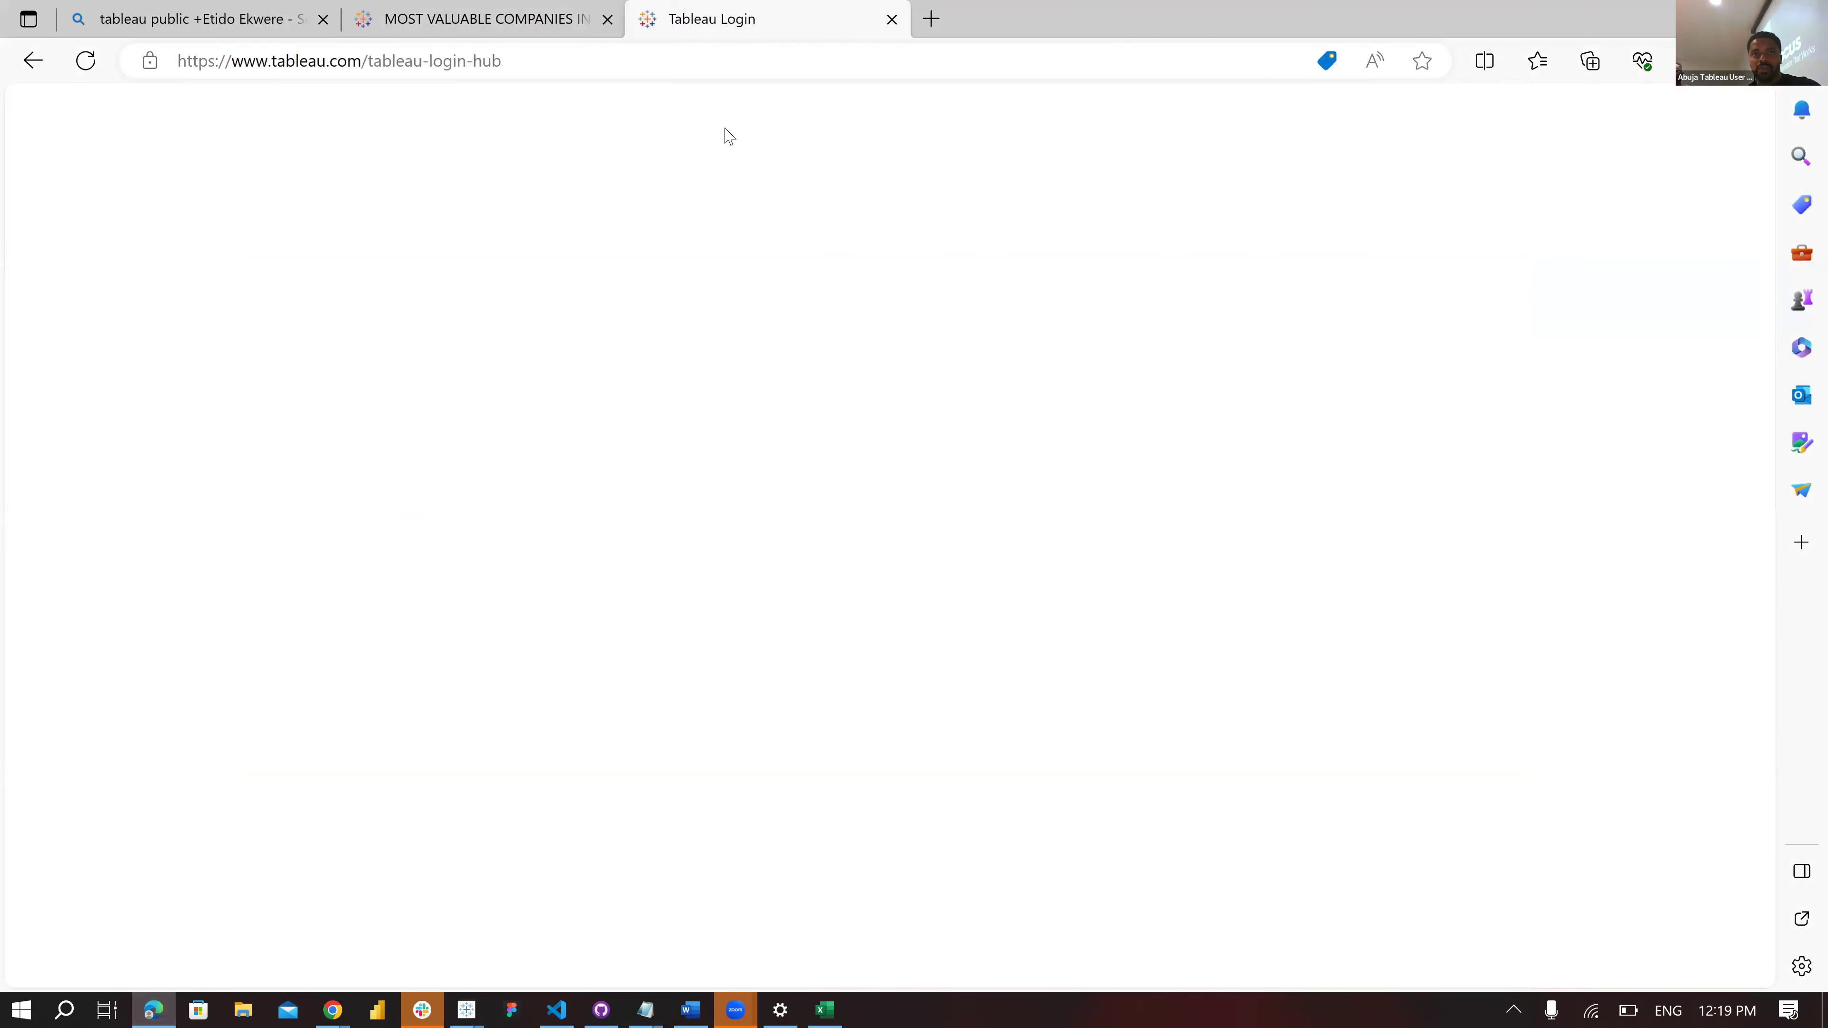
{"action": "left_click", "coordinate": [529, 21]}
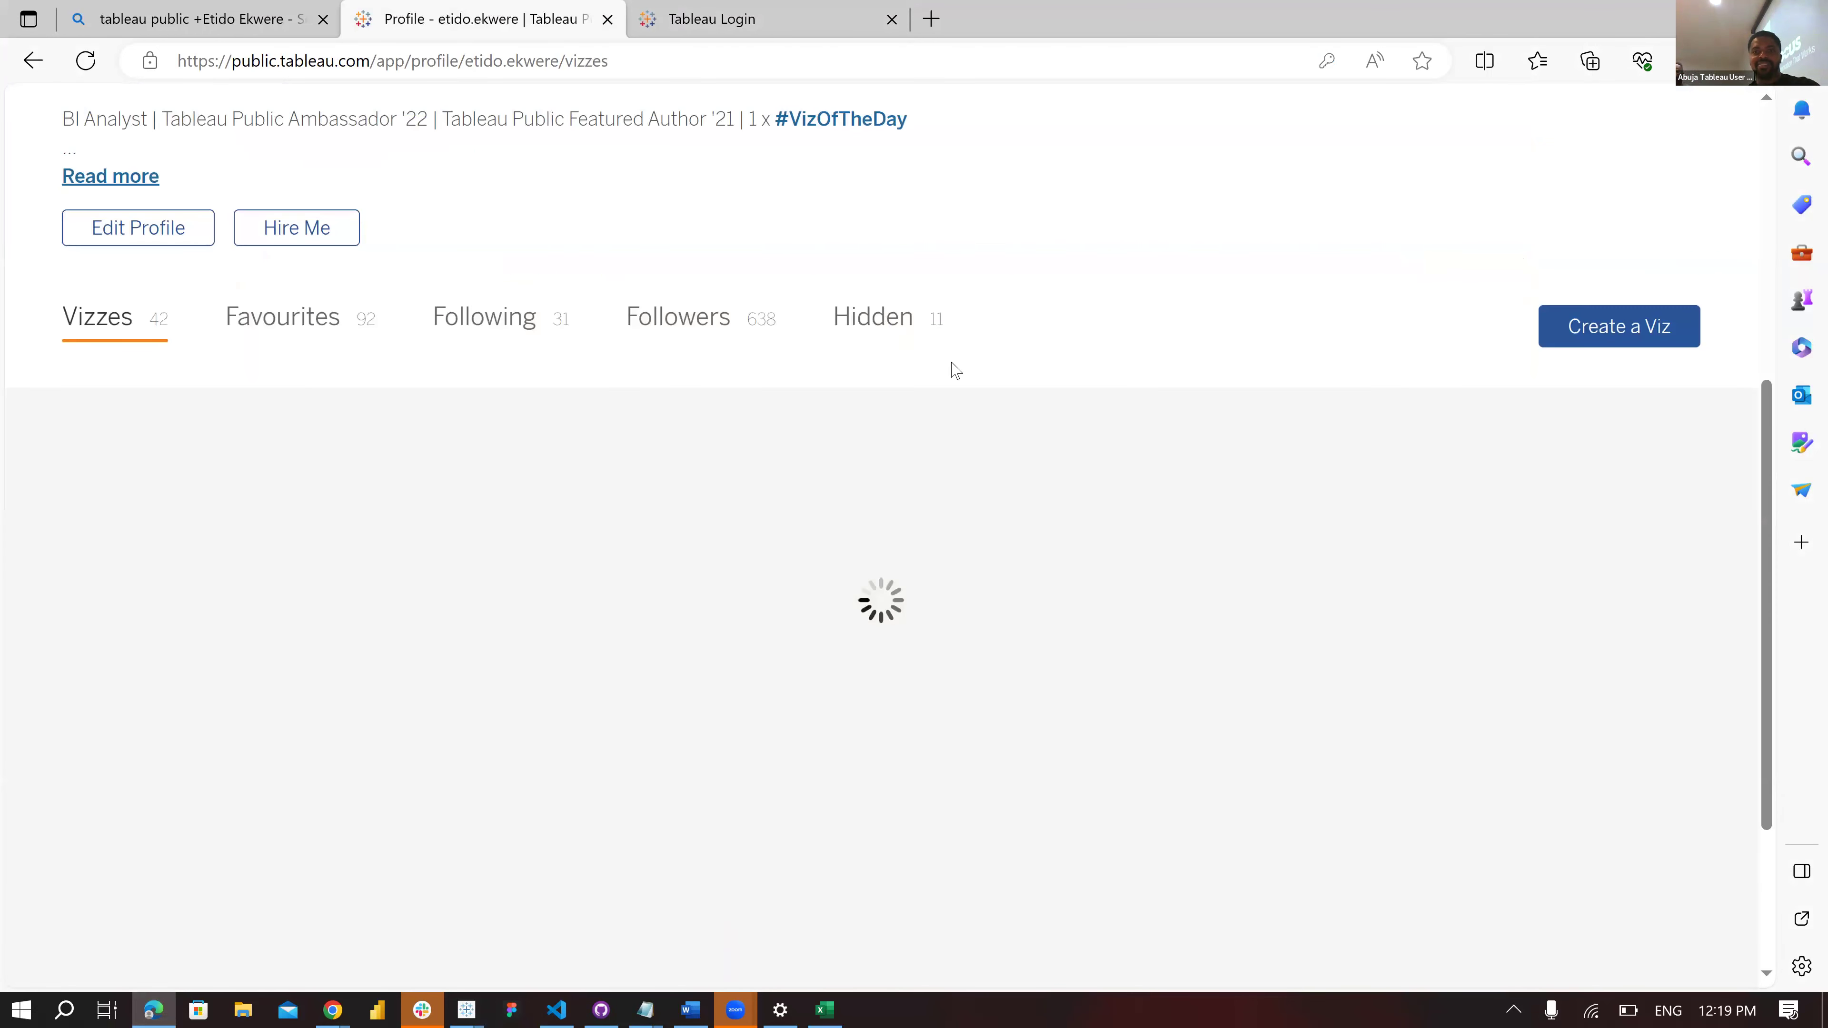
{"action": "left_click", "coordinate": [955, 371]}
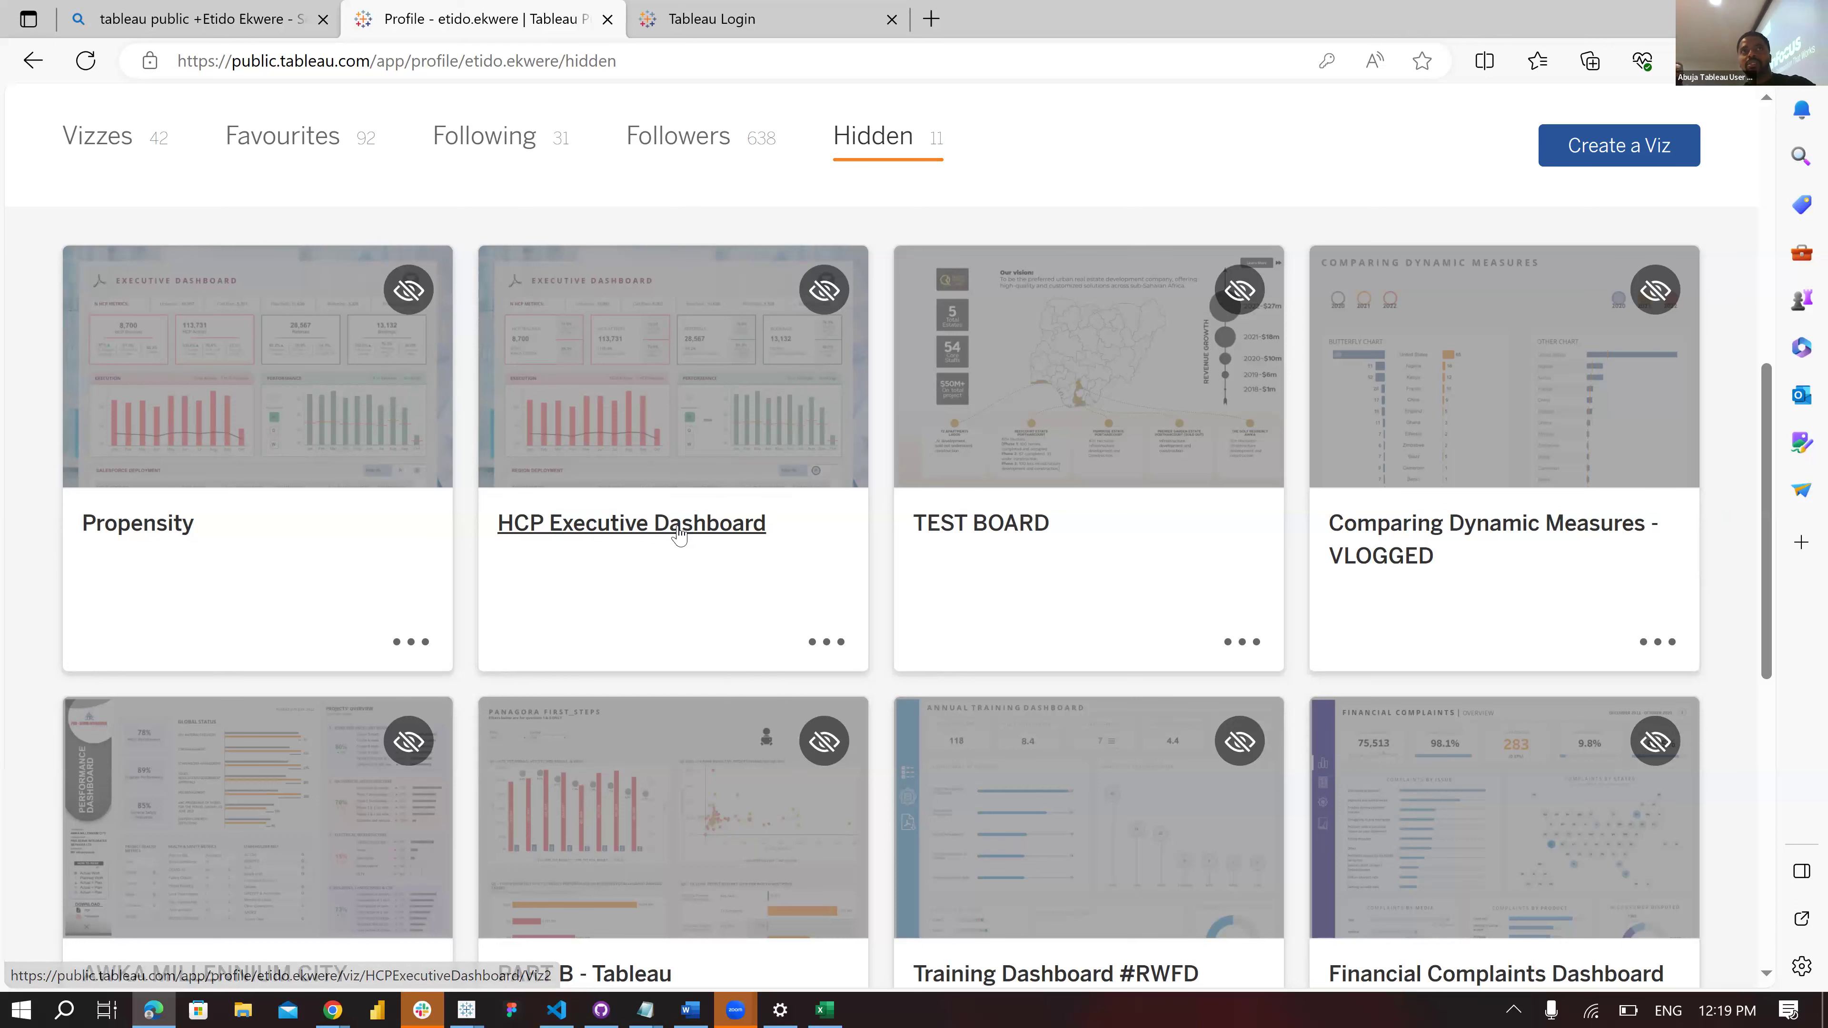
{"action": "left_click", "coordinate": [702, 534]}
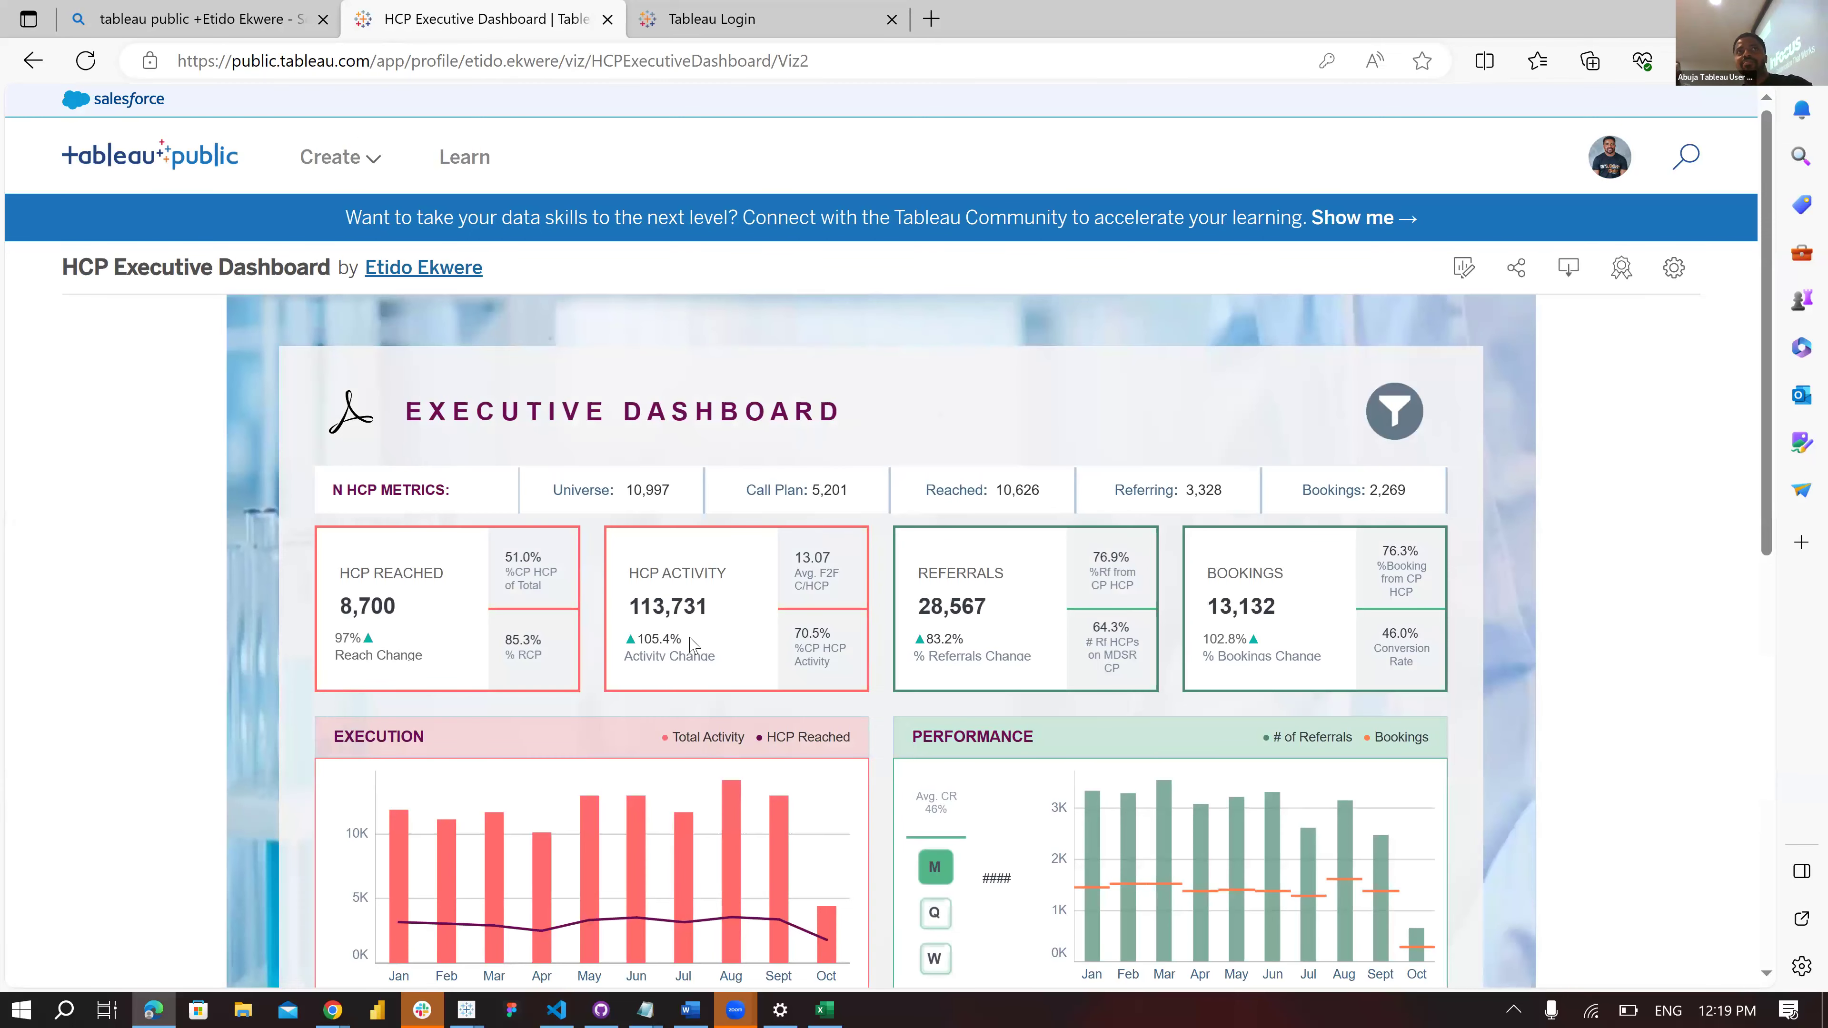
Switch the HCP Executive Dashboard's deployment table from the region view to the Salesforce view.
{"action": "scroll", "coordinate": [691, 643], "scroll_direction": "down", "scroll_amount": 3}
{"action": "scroll", "coordinate": [876, 601], "scroll_direction": "up", "scroll_amount": 1}
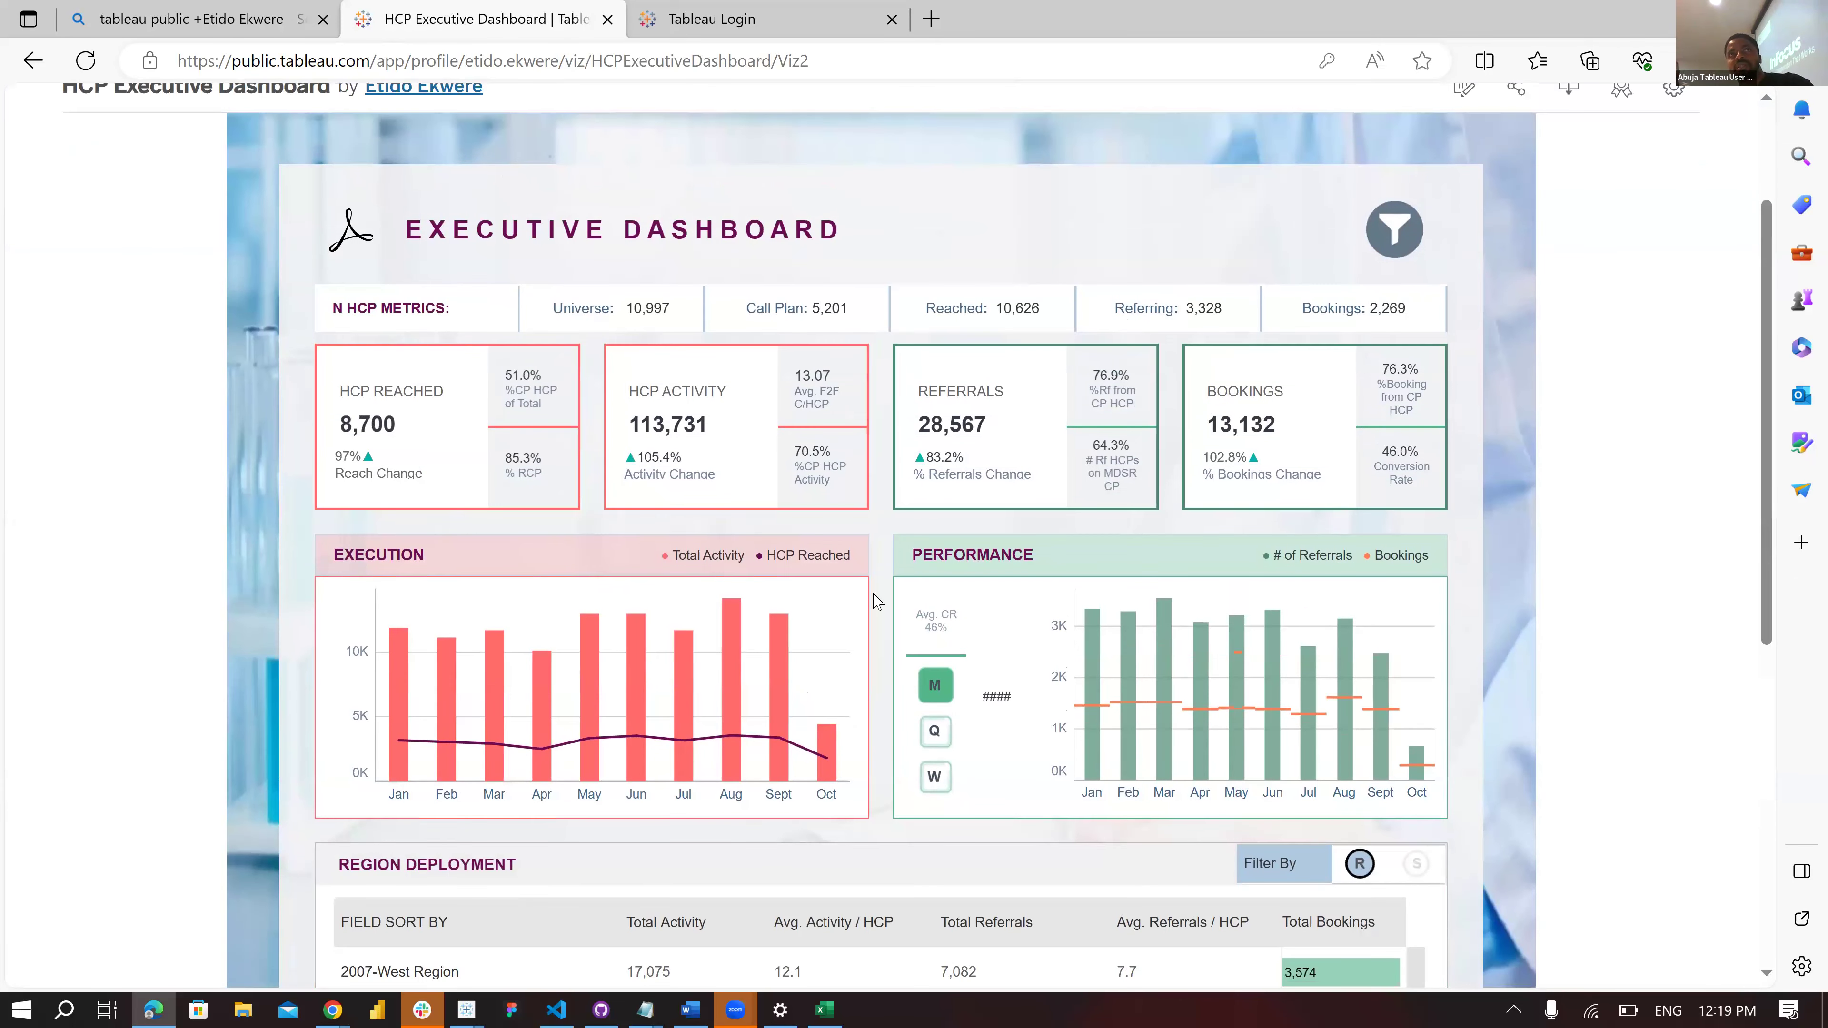
{"action": "scroll", "coordinate": [876, 601], "scroll_direction": "down", "scroll_amount": 5}
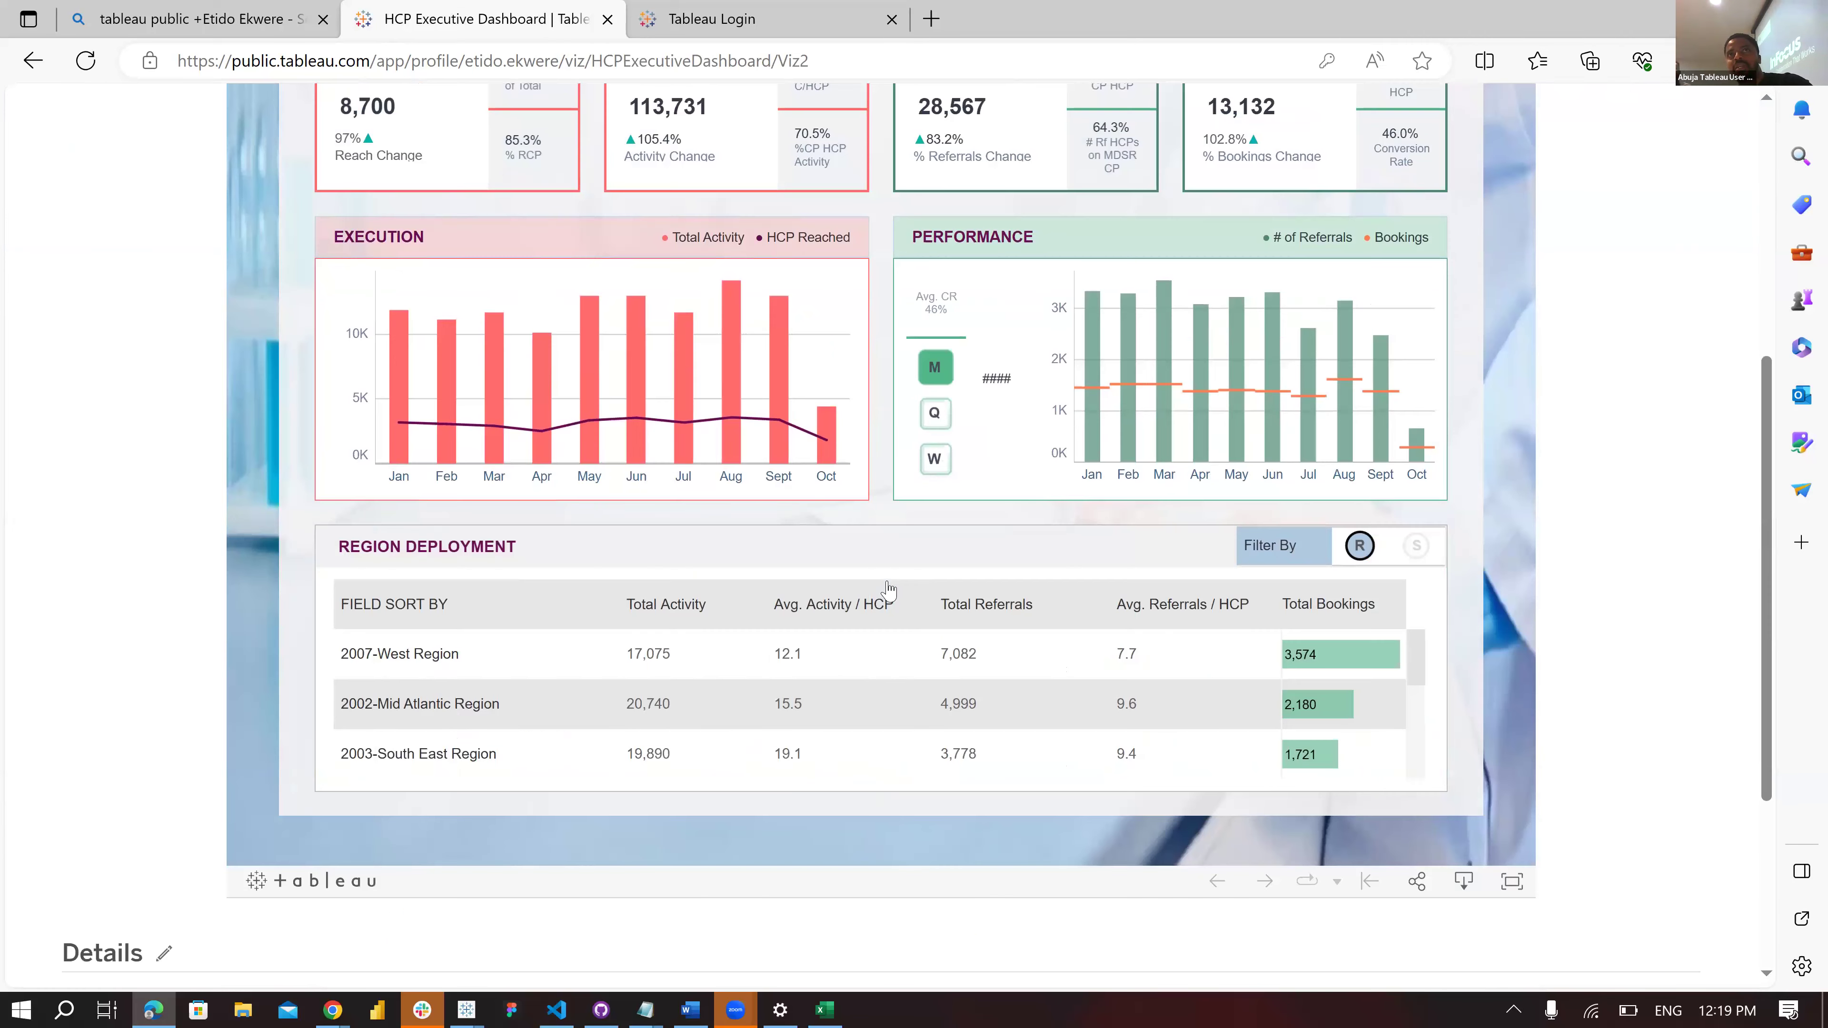
{"action": "scroll", "coordinate": [1362, 513], "scroll_direction": "down", "scroll_amount": 1}
{"action": "left_click", "coordinate": [1359, 504]}
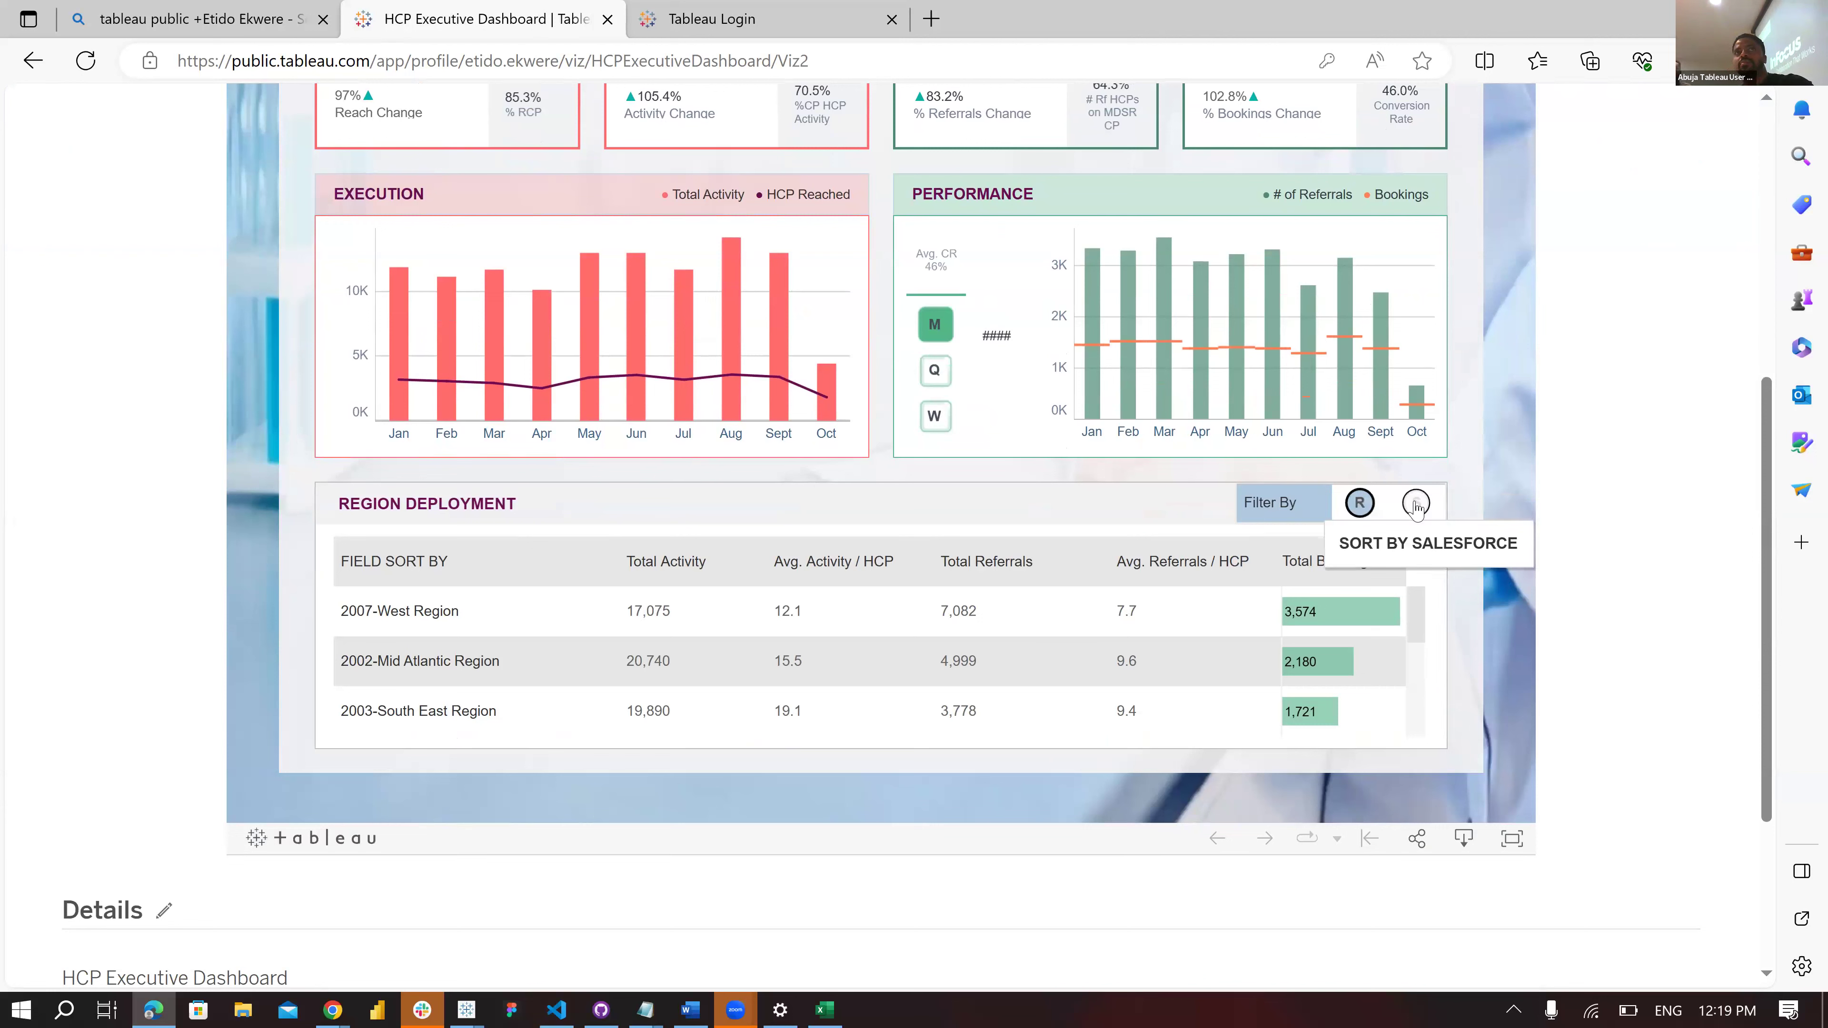
{"action": "left_click", "coordinate": [1416, 504]}
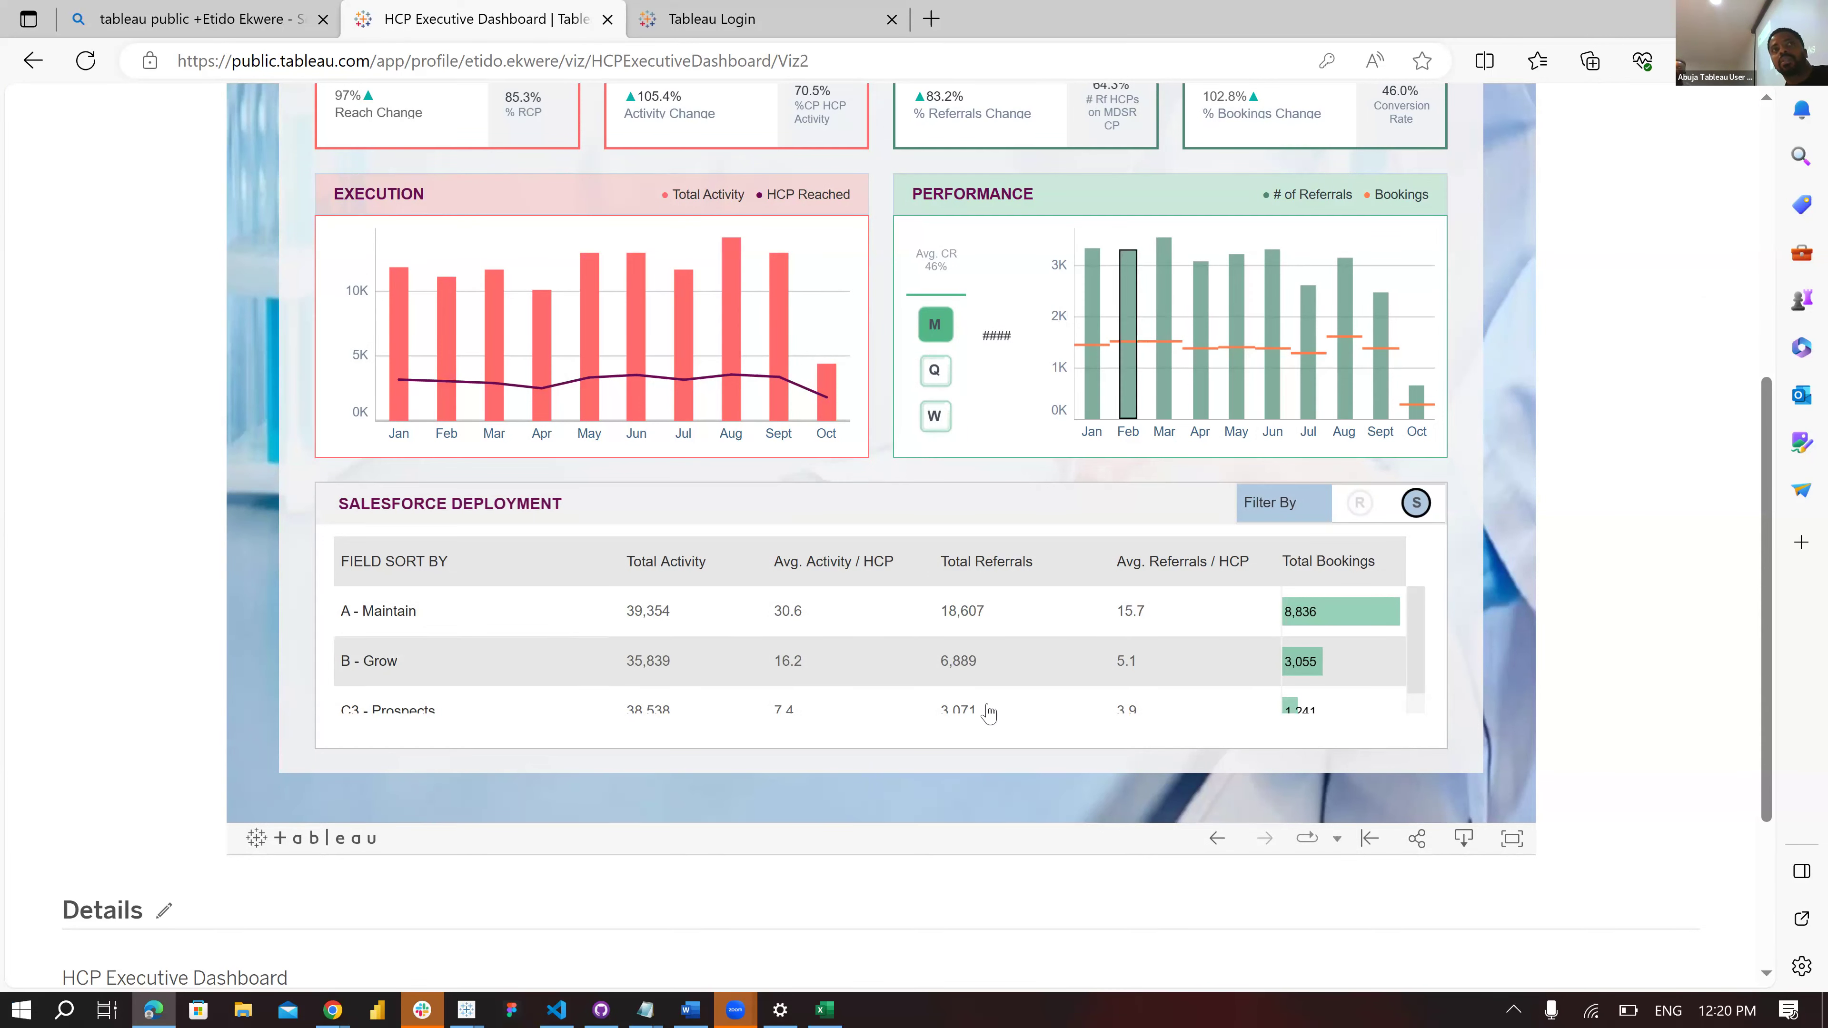
Examine the Salesforce deployment rows and return the table to the region view.
{"action": "scroll", "coordinate": [374, 395], "scroll_direction": "down", "scroll_amount": 2}
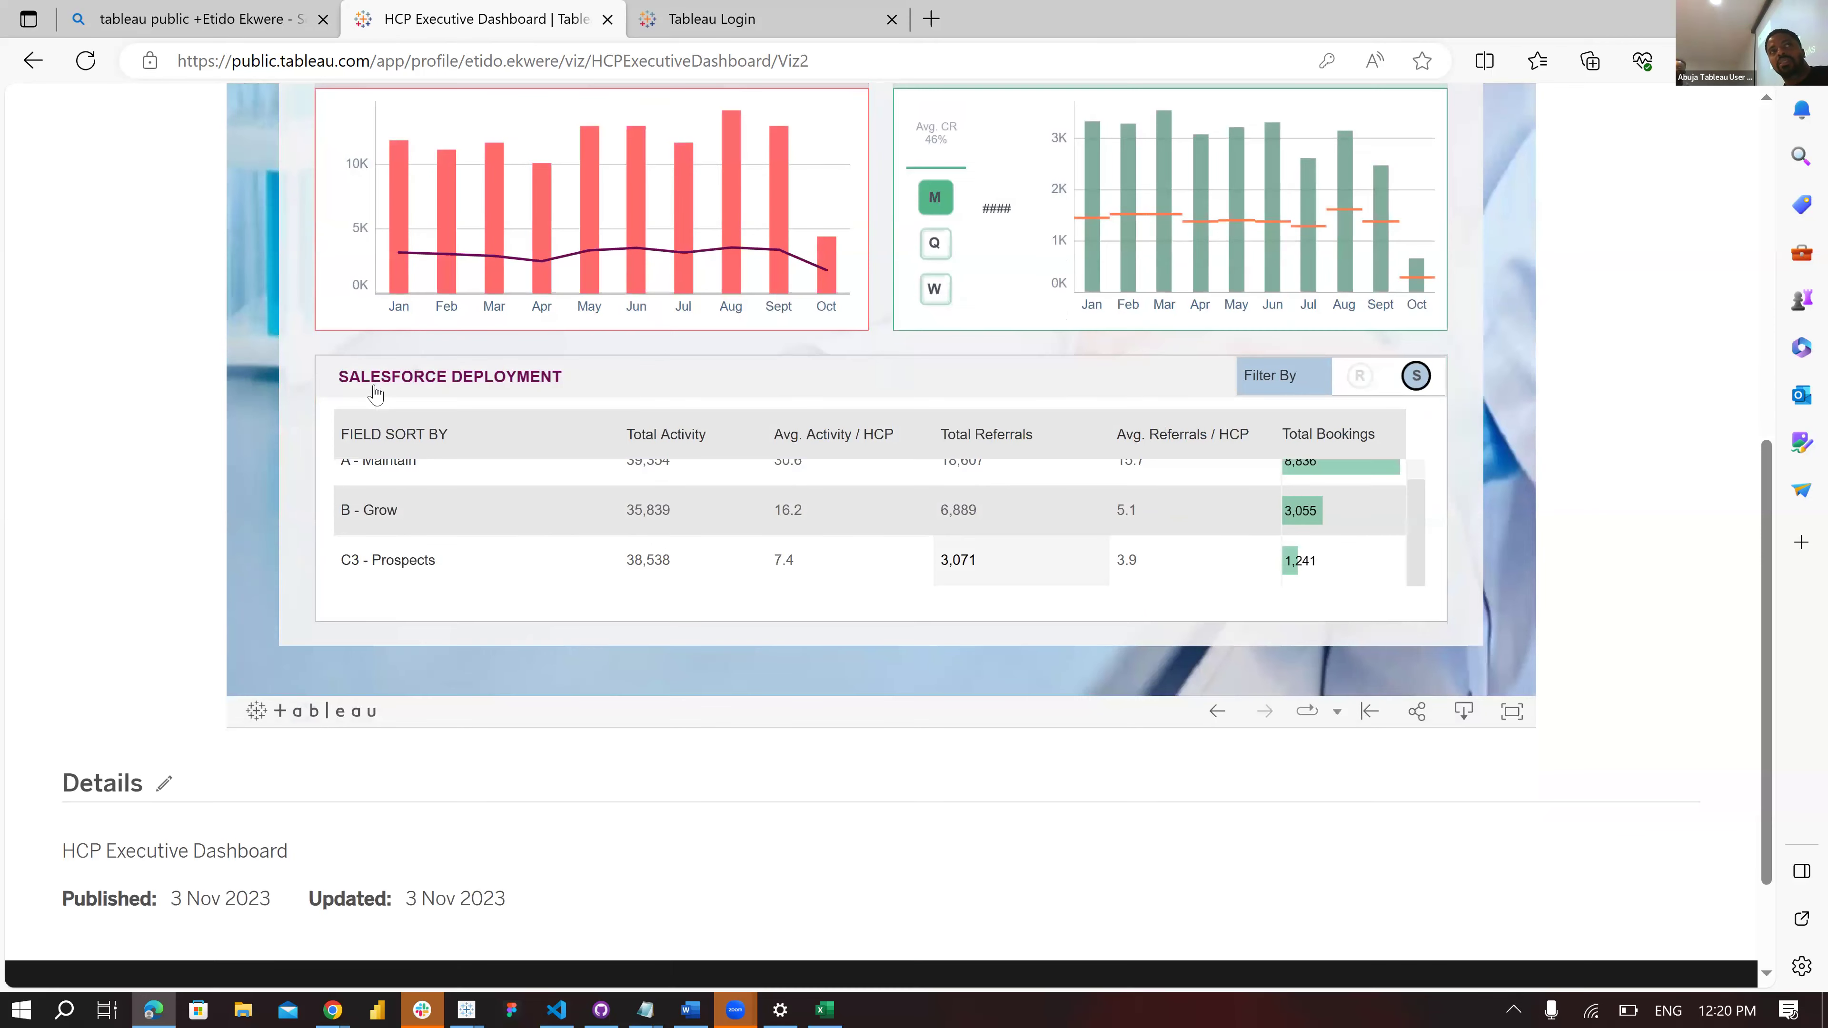
{"action": "scroll", "coordinate": [375, 395], "scroll_direction": "down", "scroll_amount": 2}
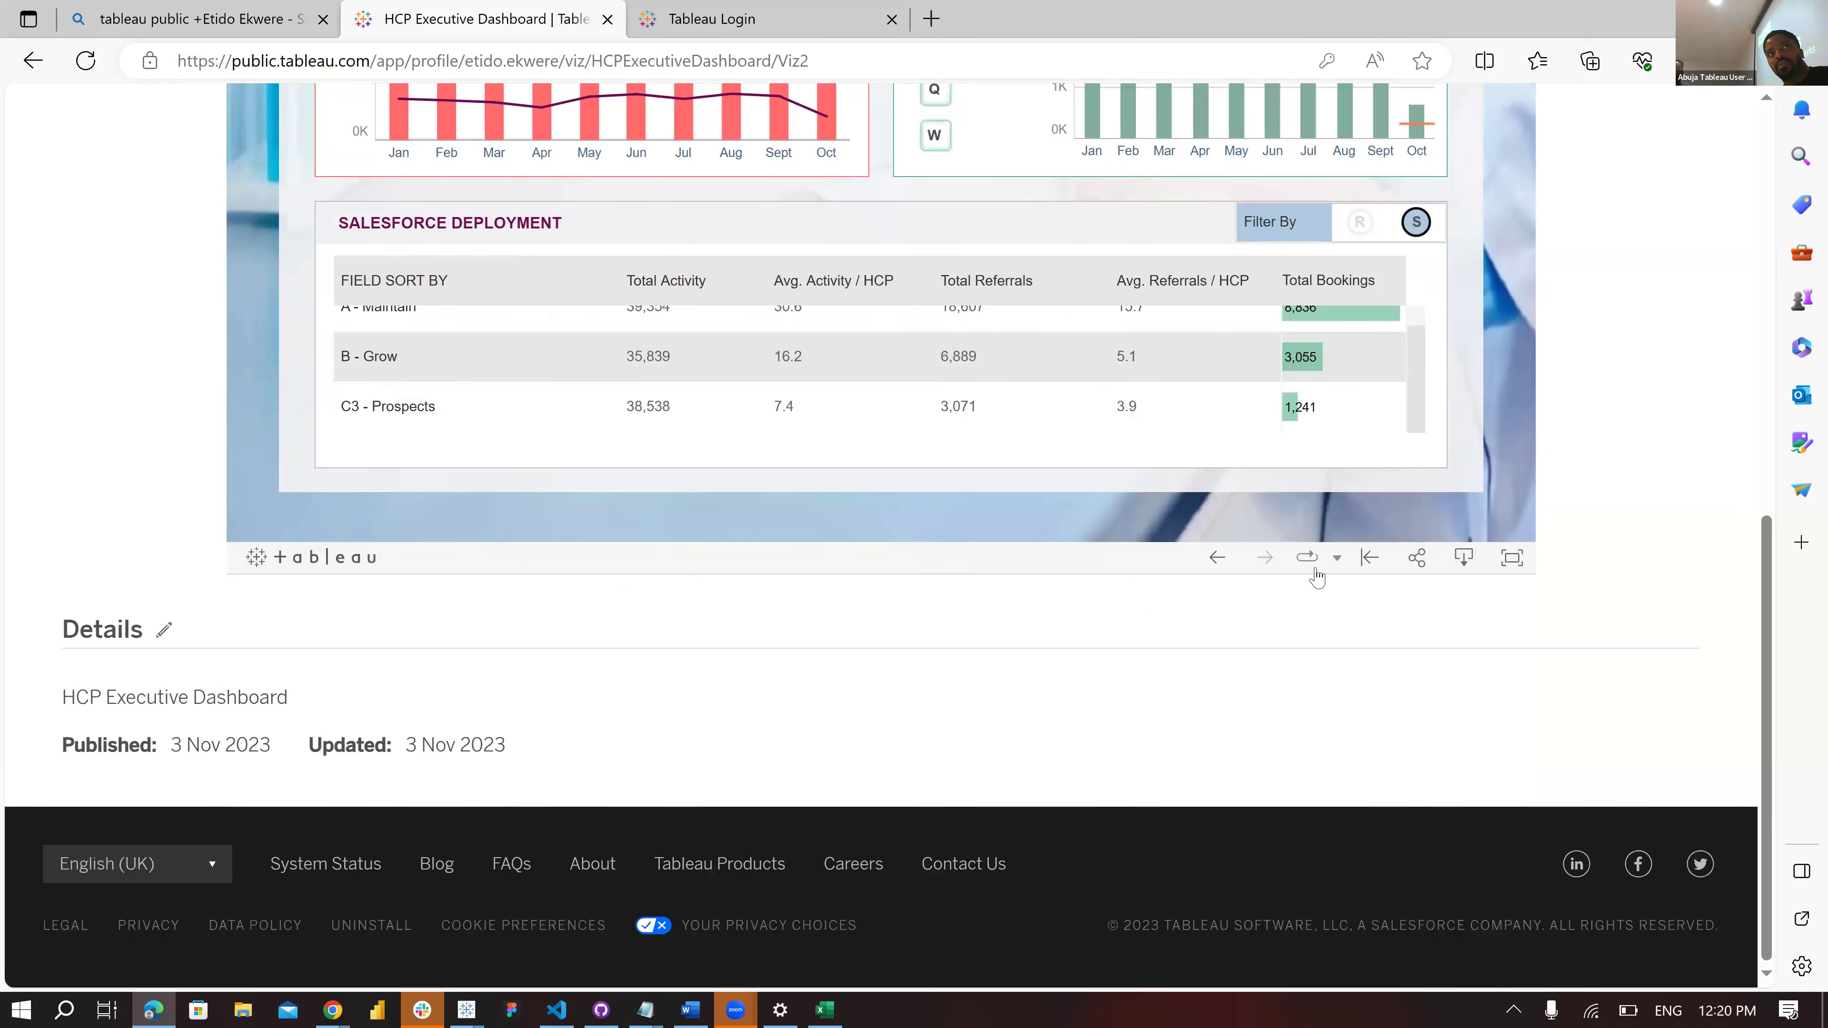
{"action": "scroll", "coordinate": [1351, 590], "scroll_direction": "up", "scroll_amount": 5}
{"action": "left_click", "coordinate": [1353, 589]}
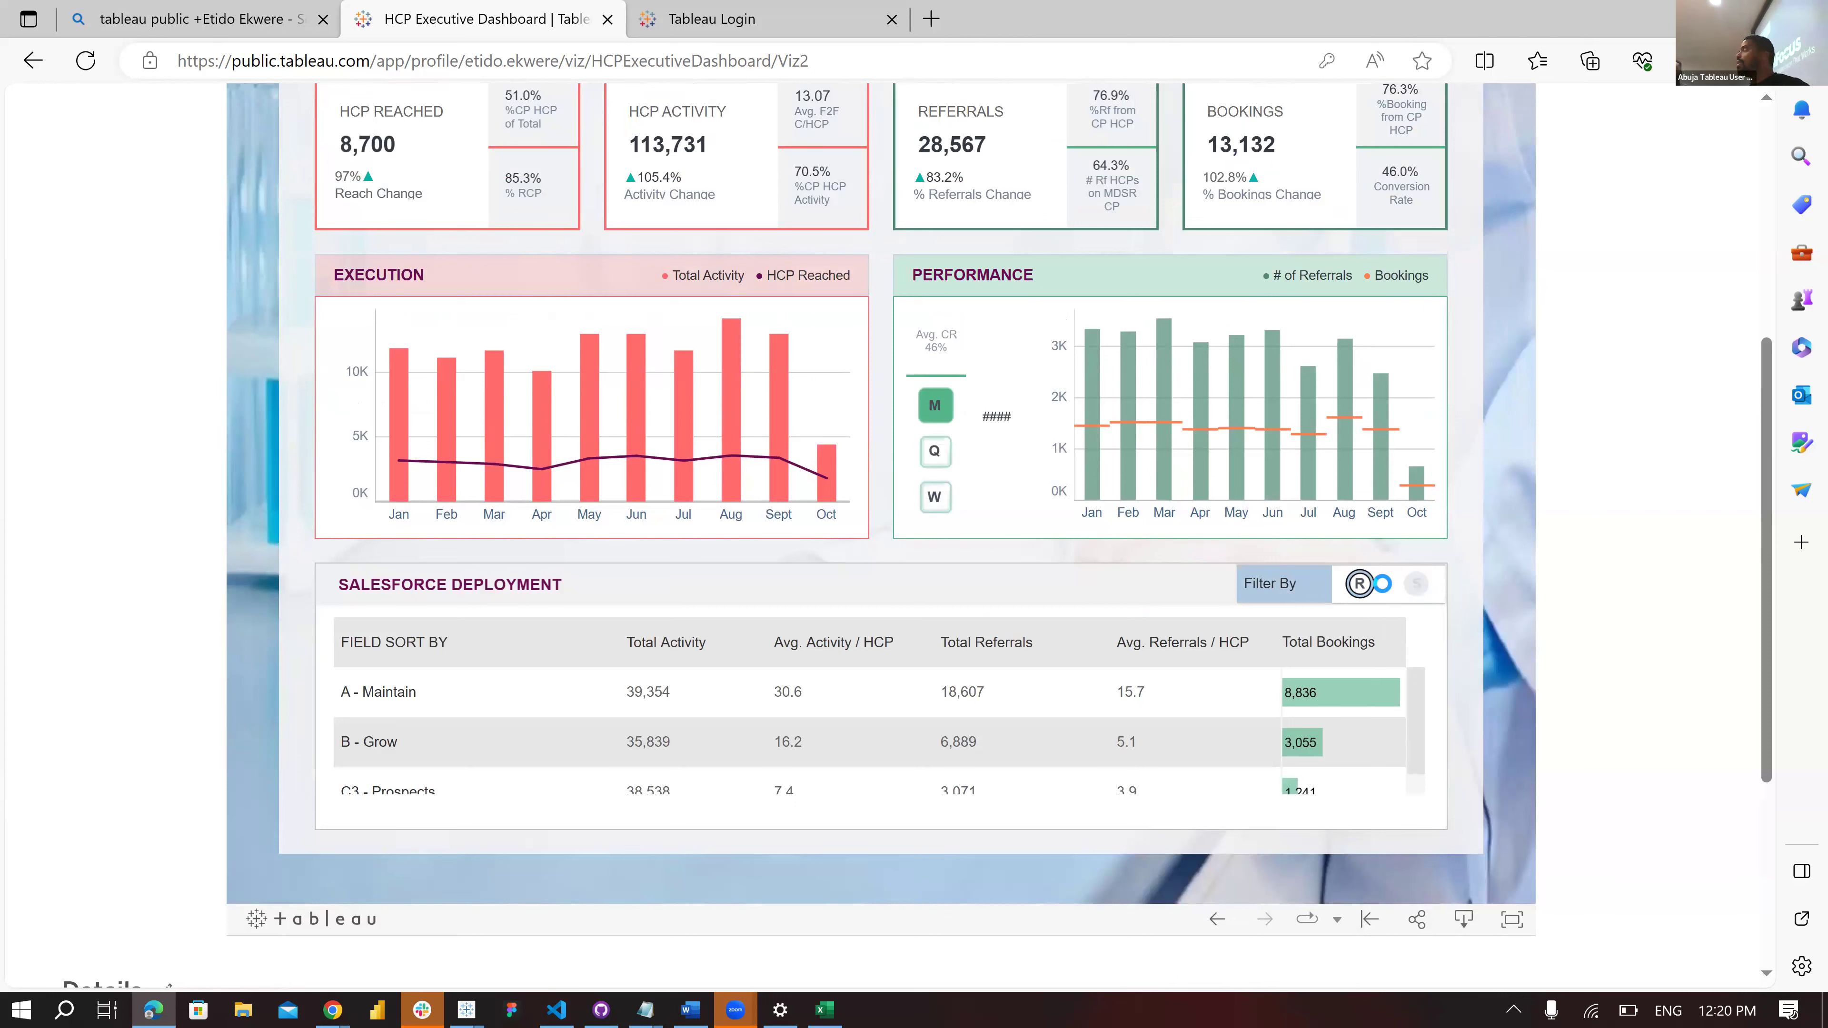
{"action": "mouse_move", "coordinate": [1382, 592]}
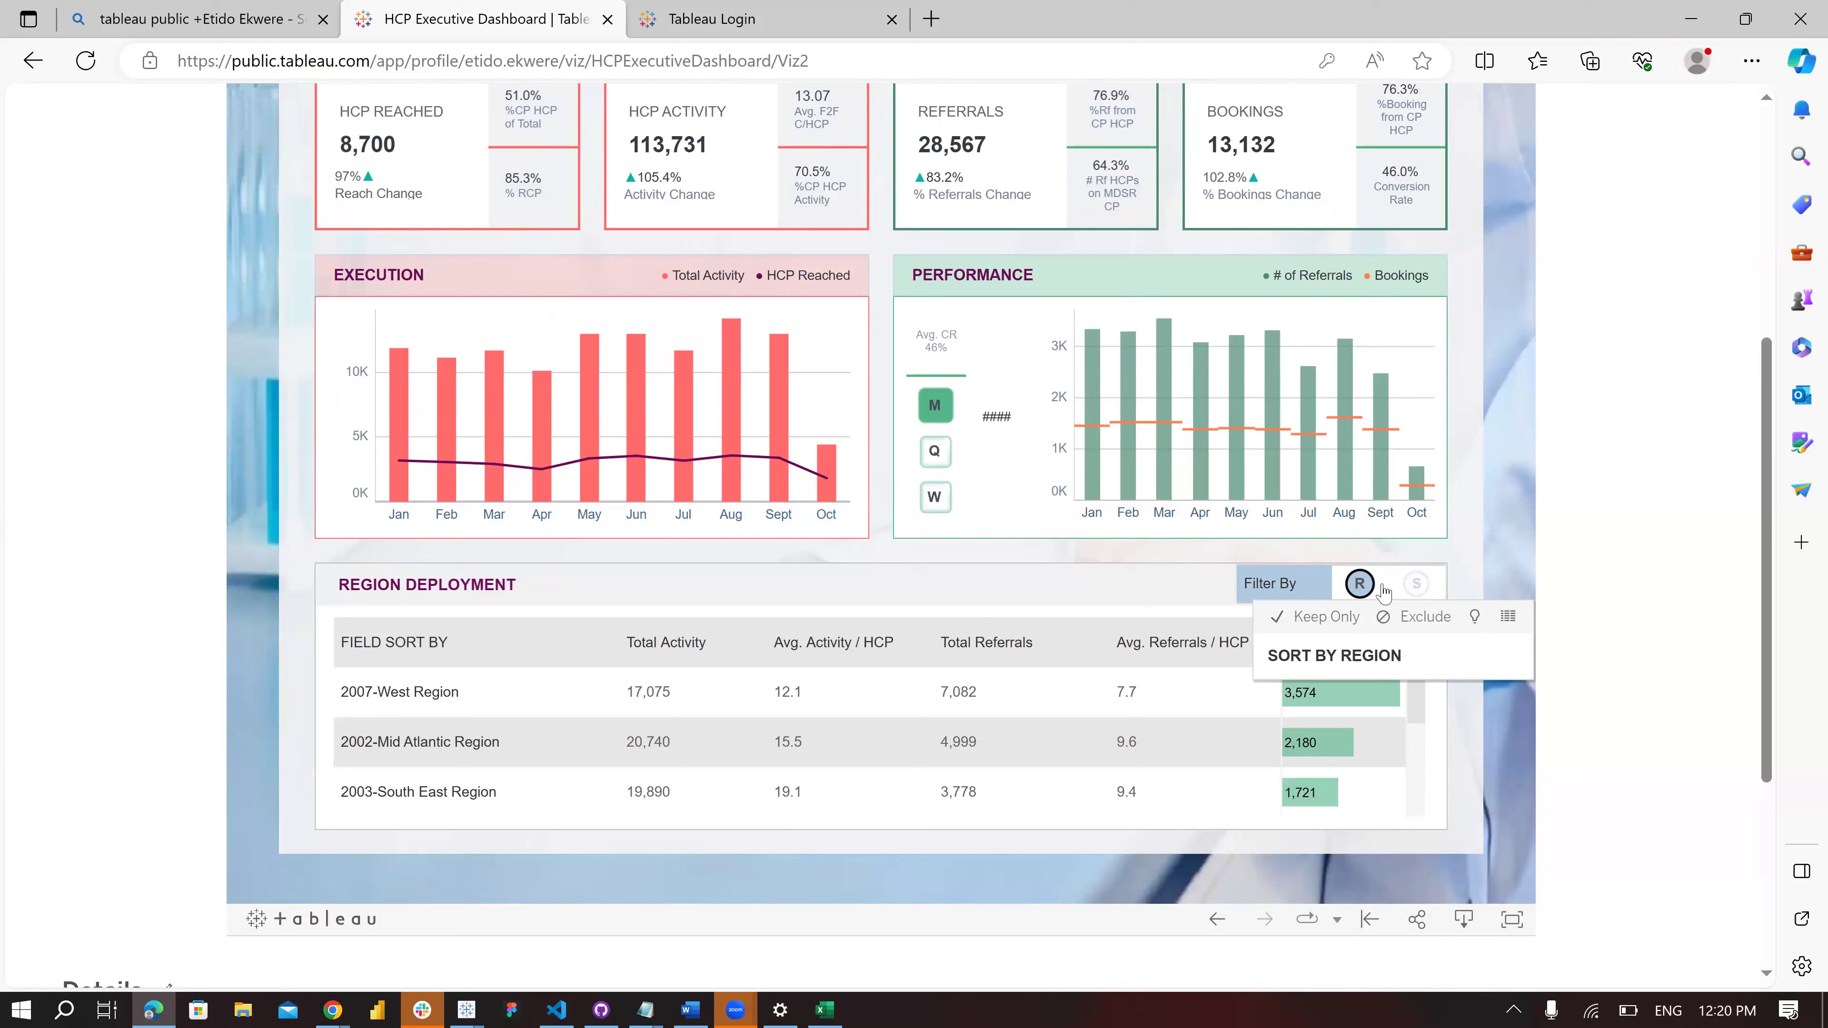
Switch the Performance chart of the HCP Executive Dashboard to the quarterly view, followed by the weekly view.
{"action": "left_click", "coordinate": [1383, 592]}
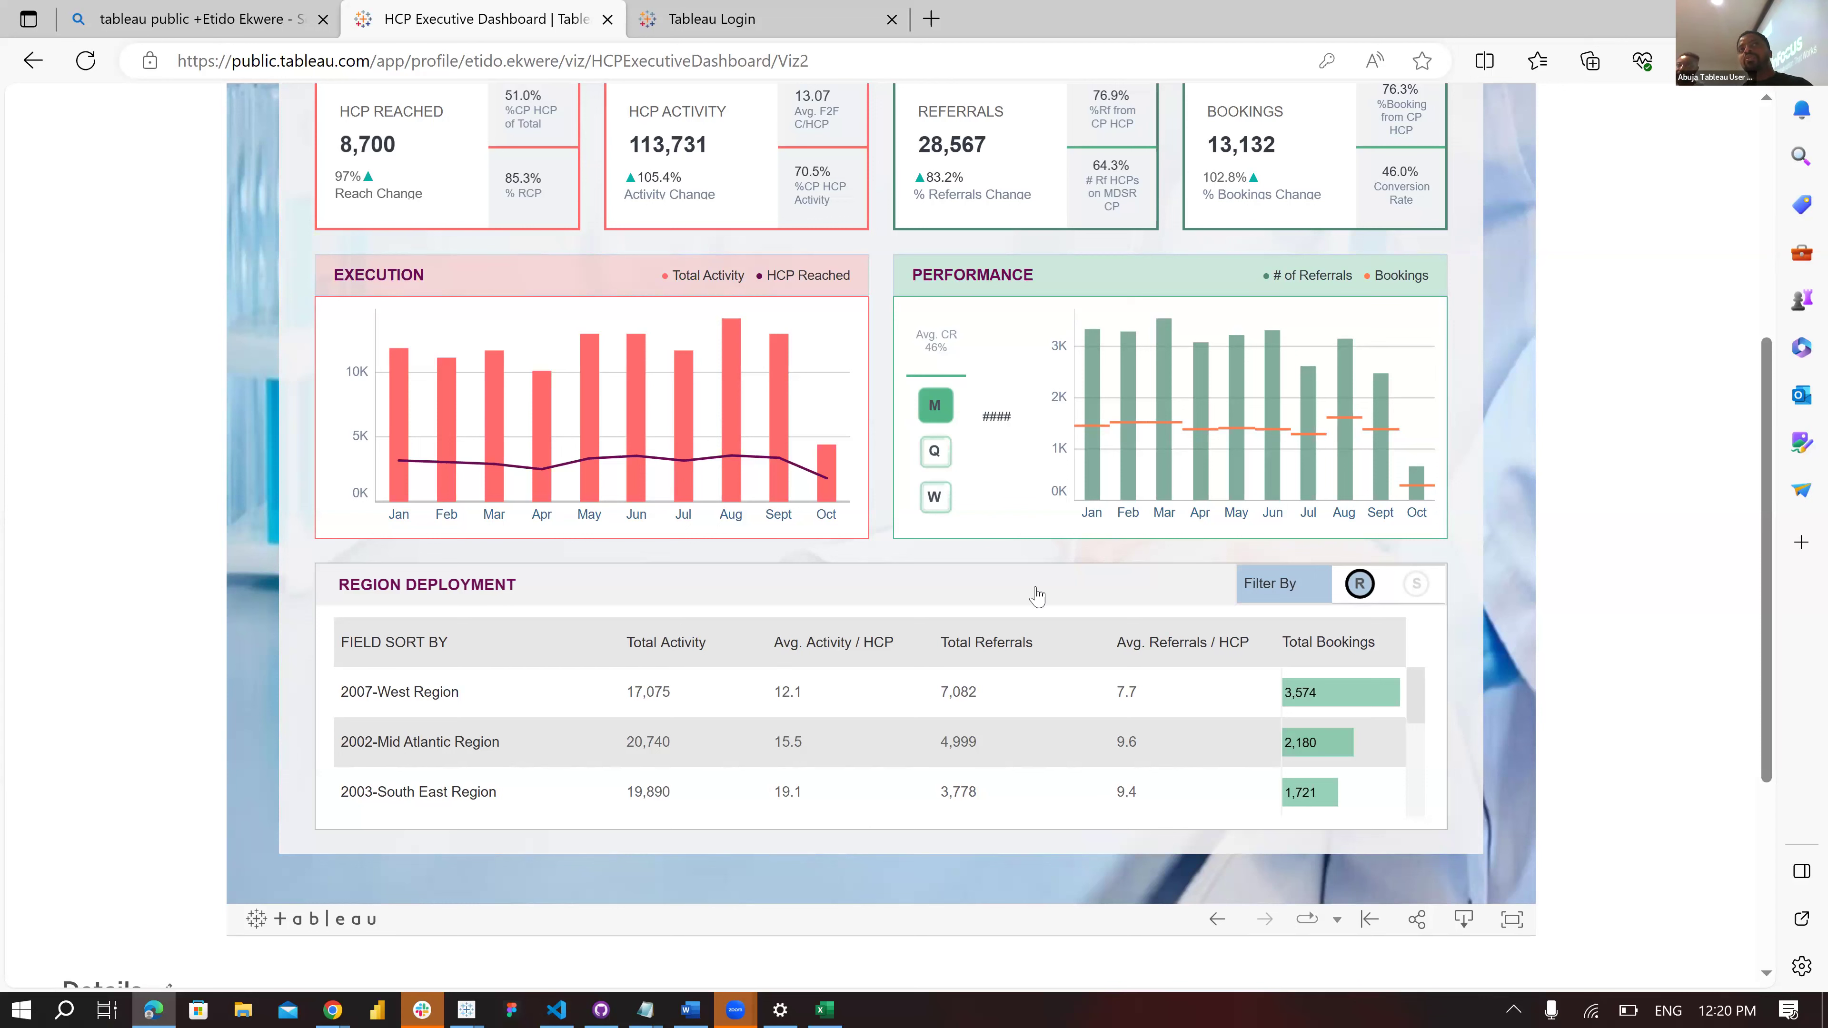
{"action": "left_click", "coordinate": [935, 411]}
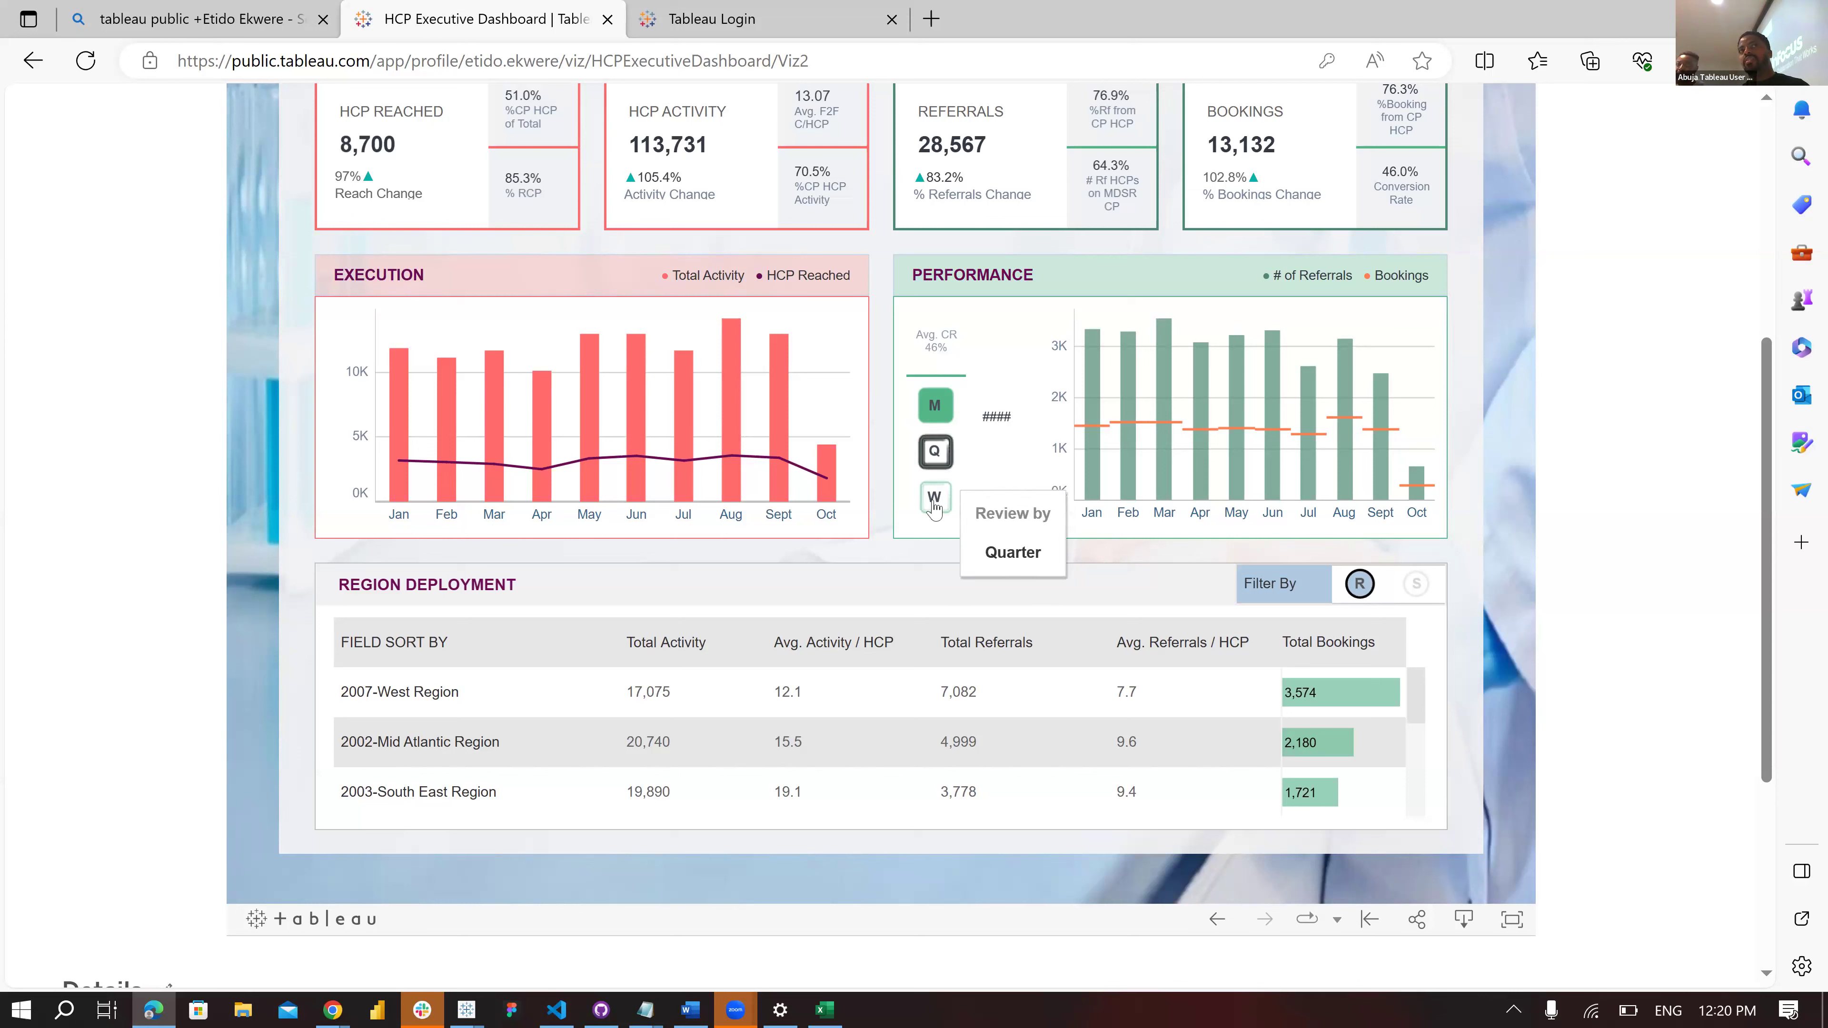
{"action": "left_click", "coordinate": [932, 452]}
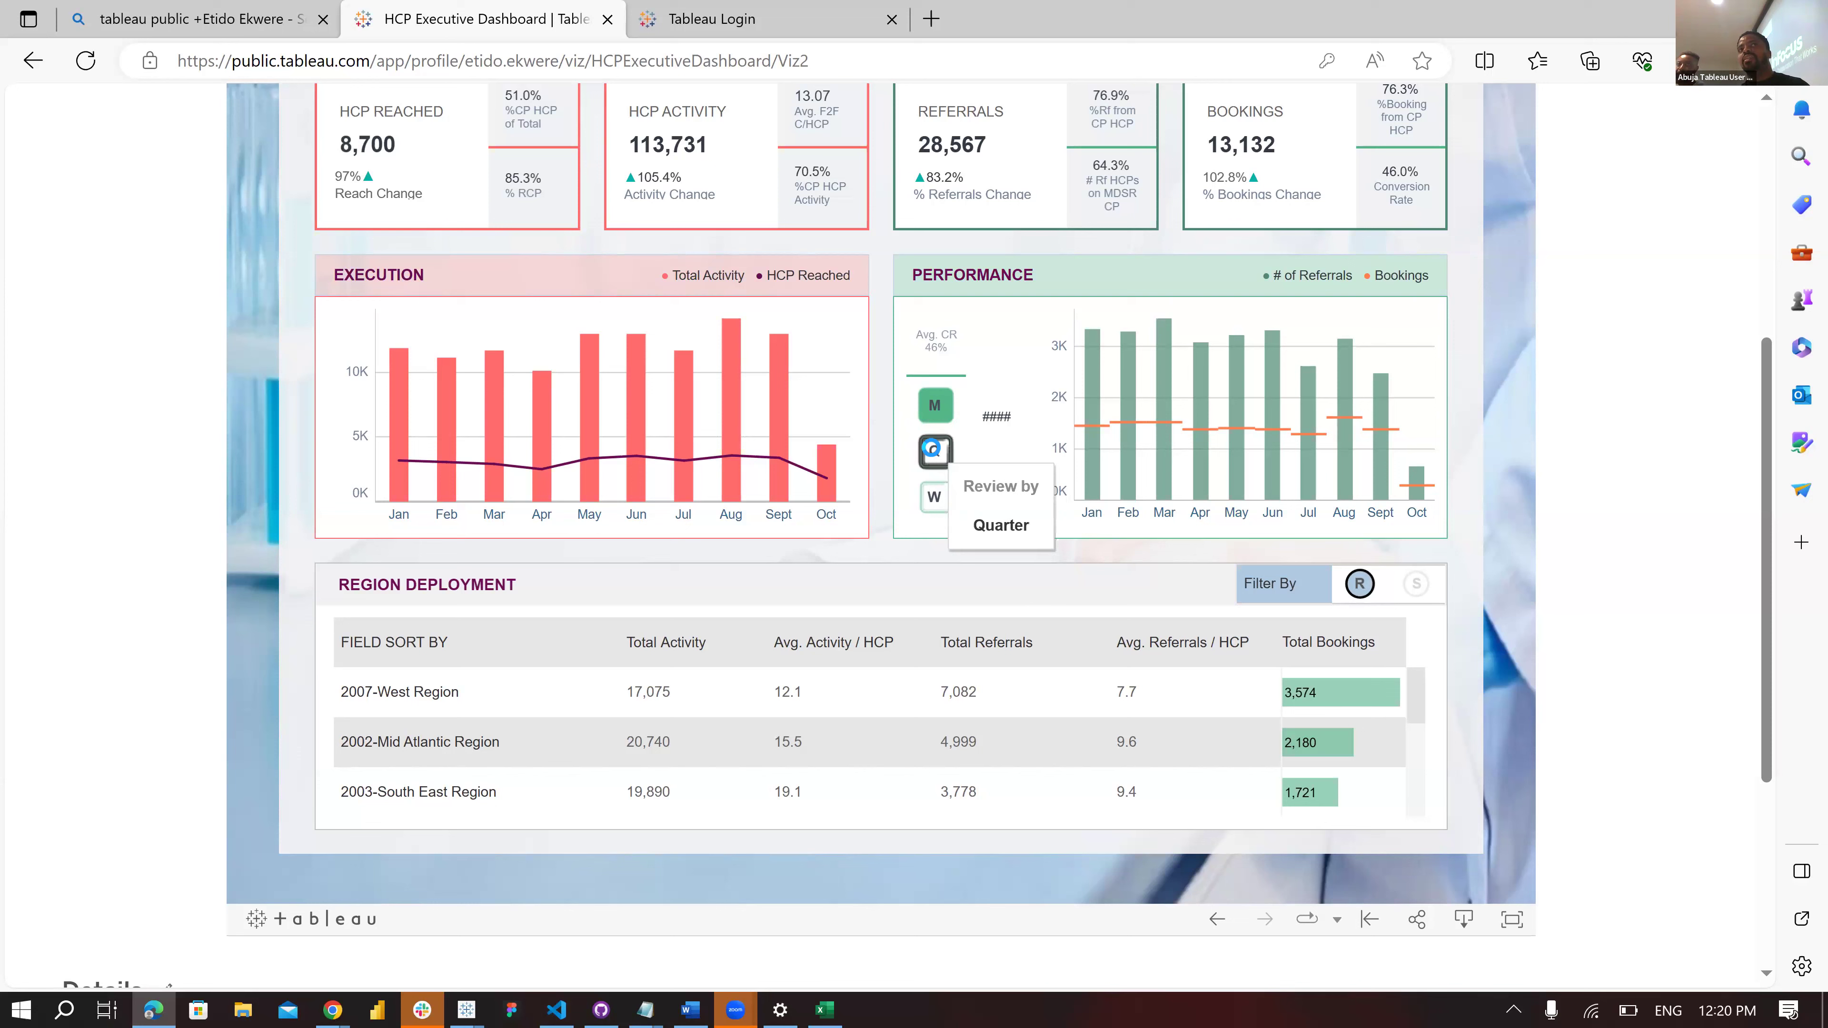
{"action": "left_click", "coordinate": [932, 452]}
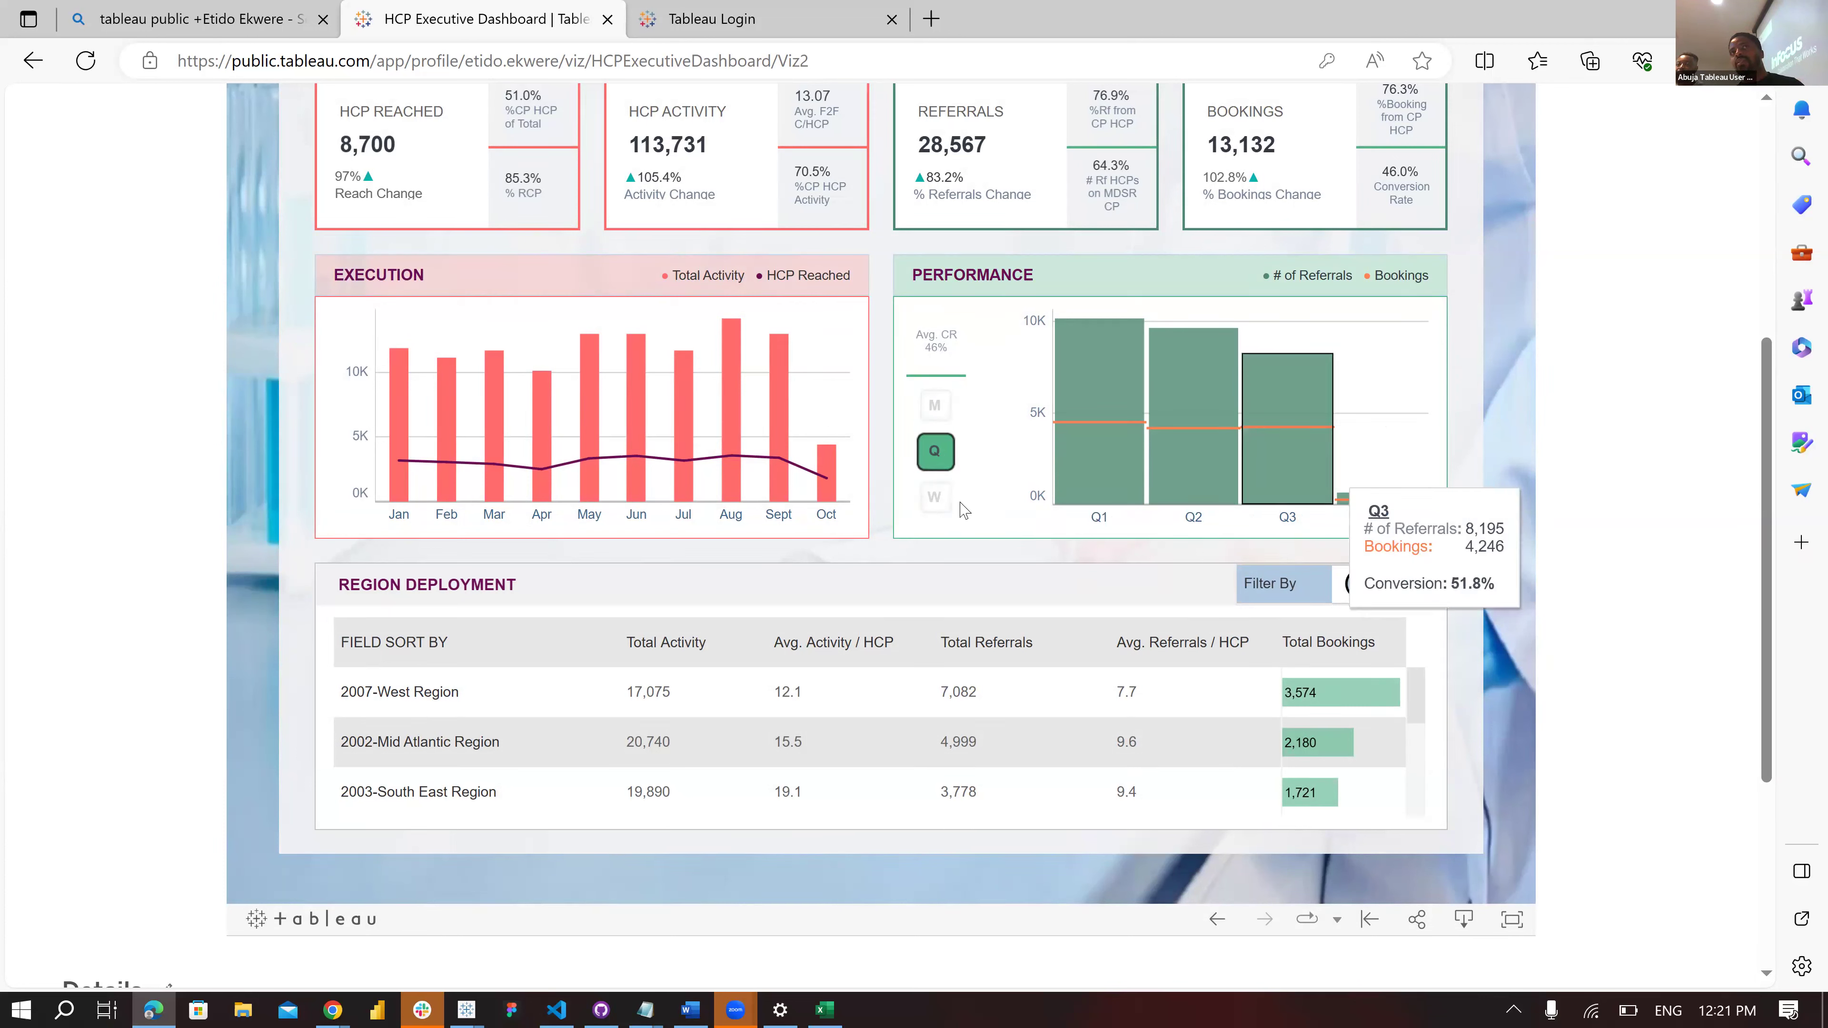
{"action": "left_click", "coordinate": [936, 499]}
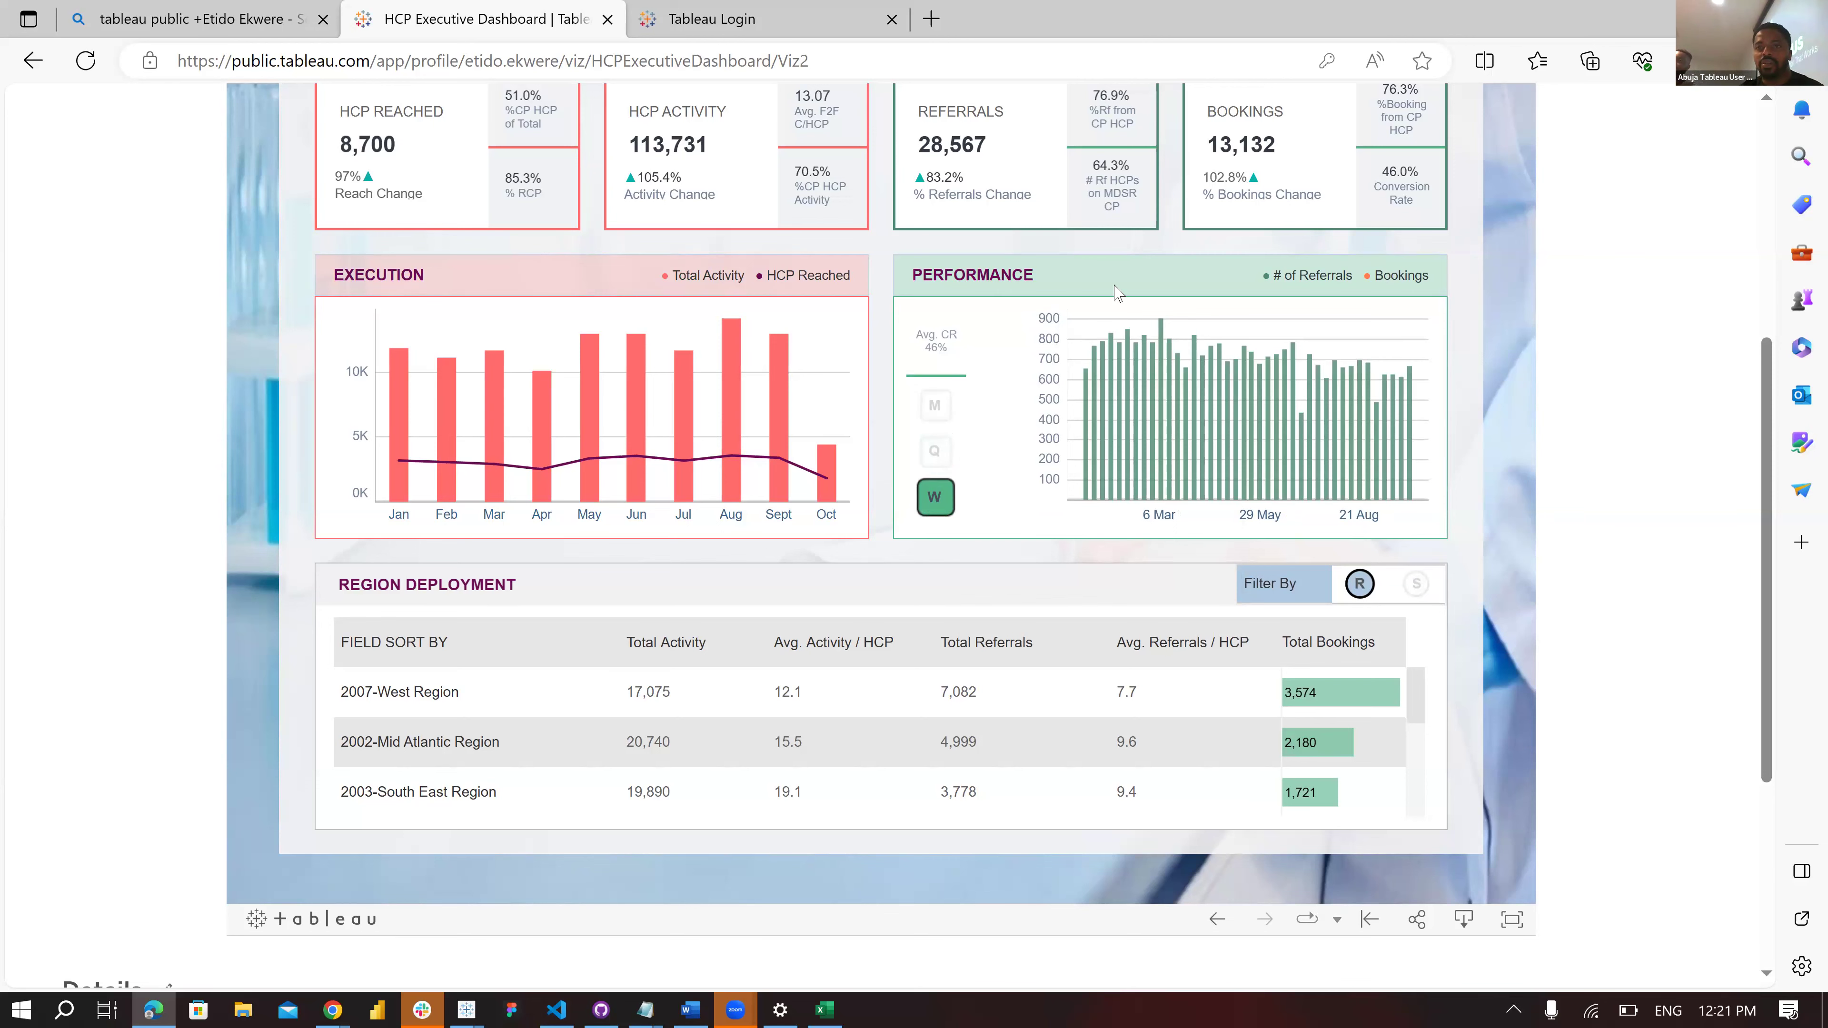
Review the HCP Executive Dashboard from its header to its details section and open the author's profile.
{"action": "scroll", "coordinate": [786, 202], "scroll_direction": "up", "scroll_amount": 5}
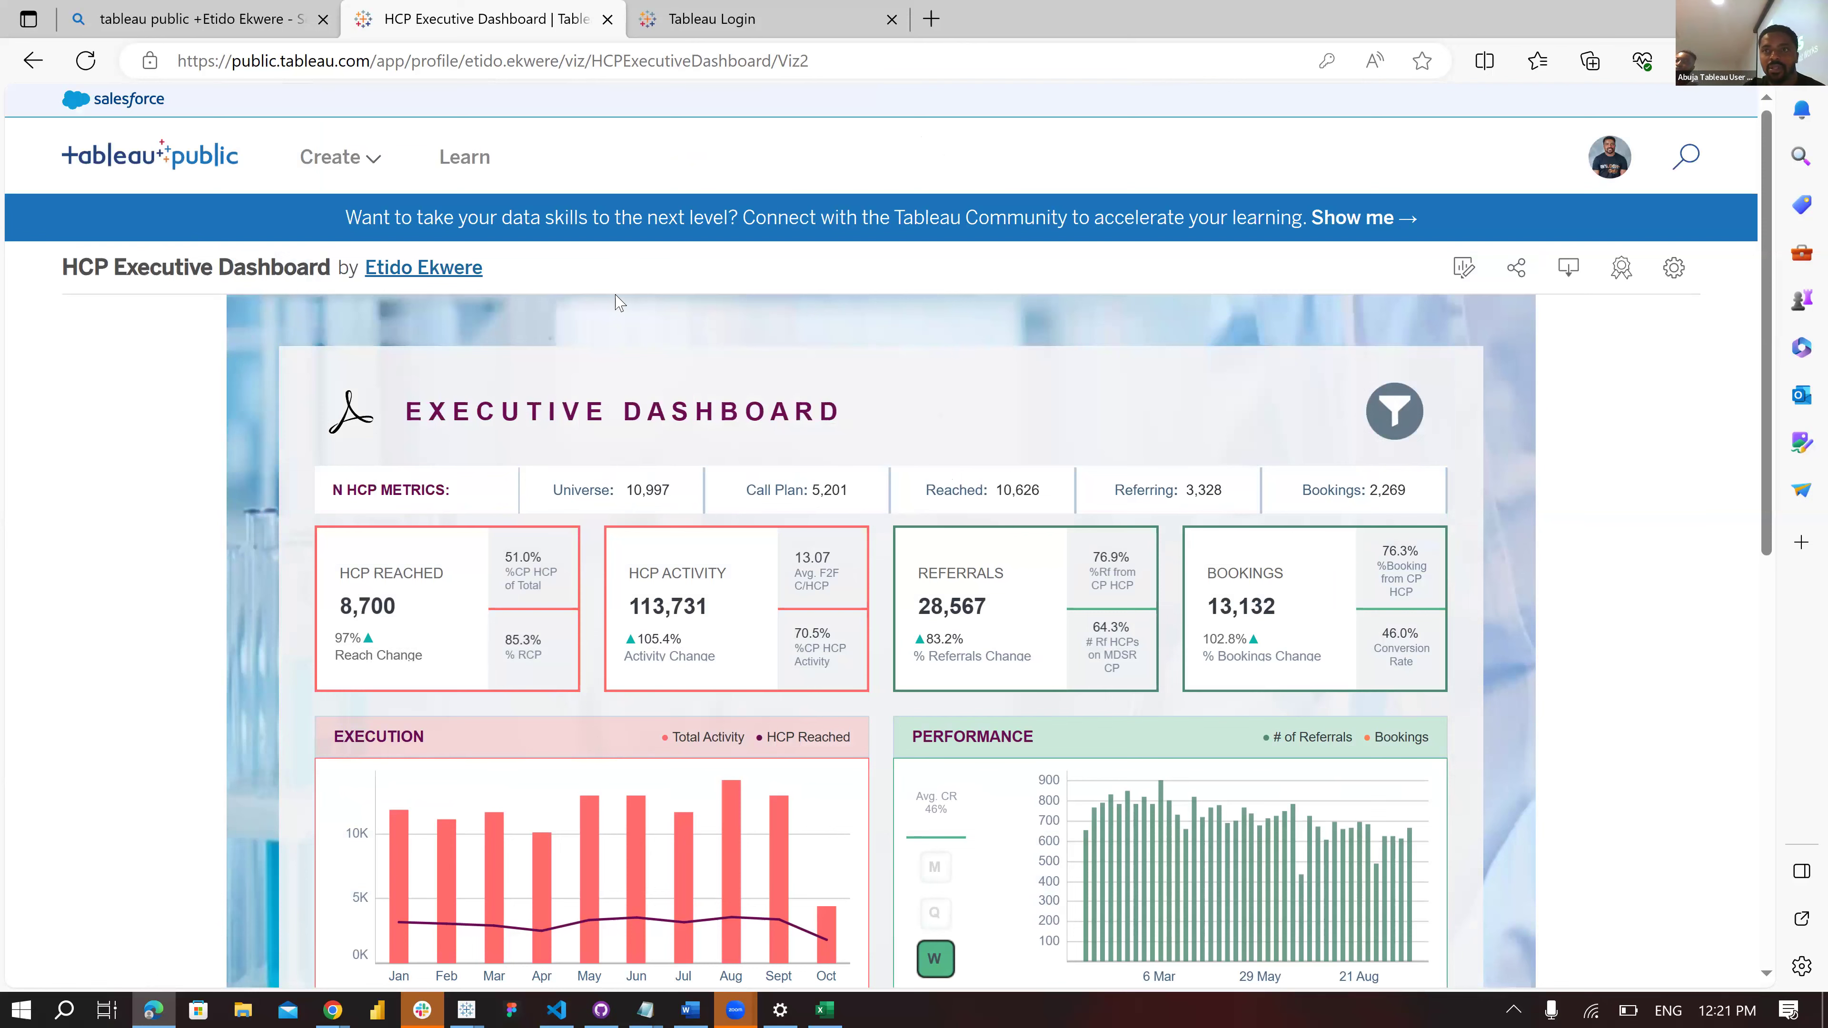
{"action": "scroll", "coordinate": [615, 302], "scroll_direction": "down", "scroll_amount": 3}
{"action": "scroll", "coordinate": [1559, 198], "scroll_direction": "down", "scroll_amount": 6}
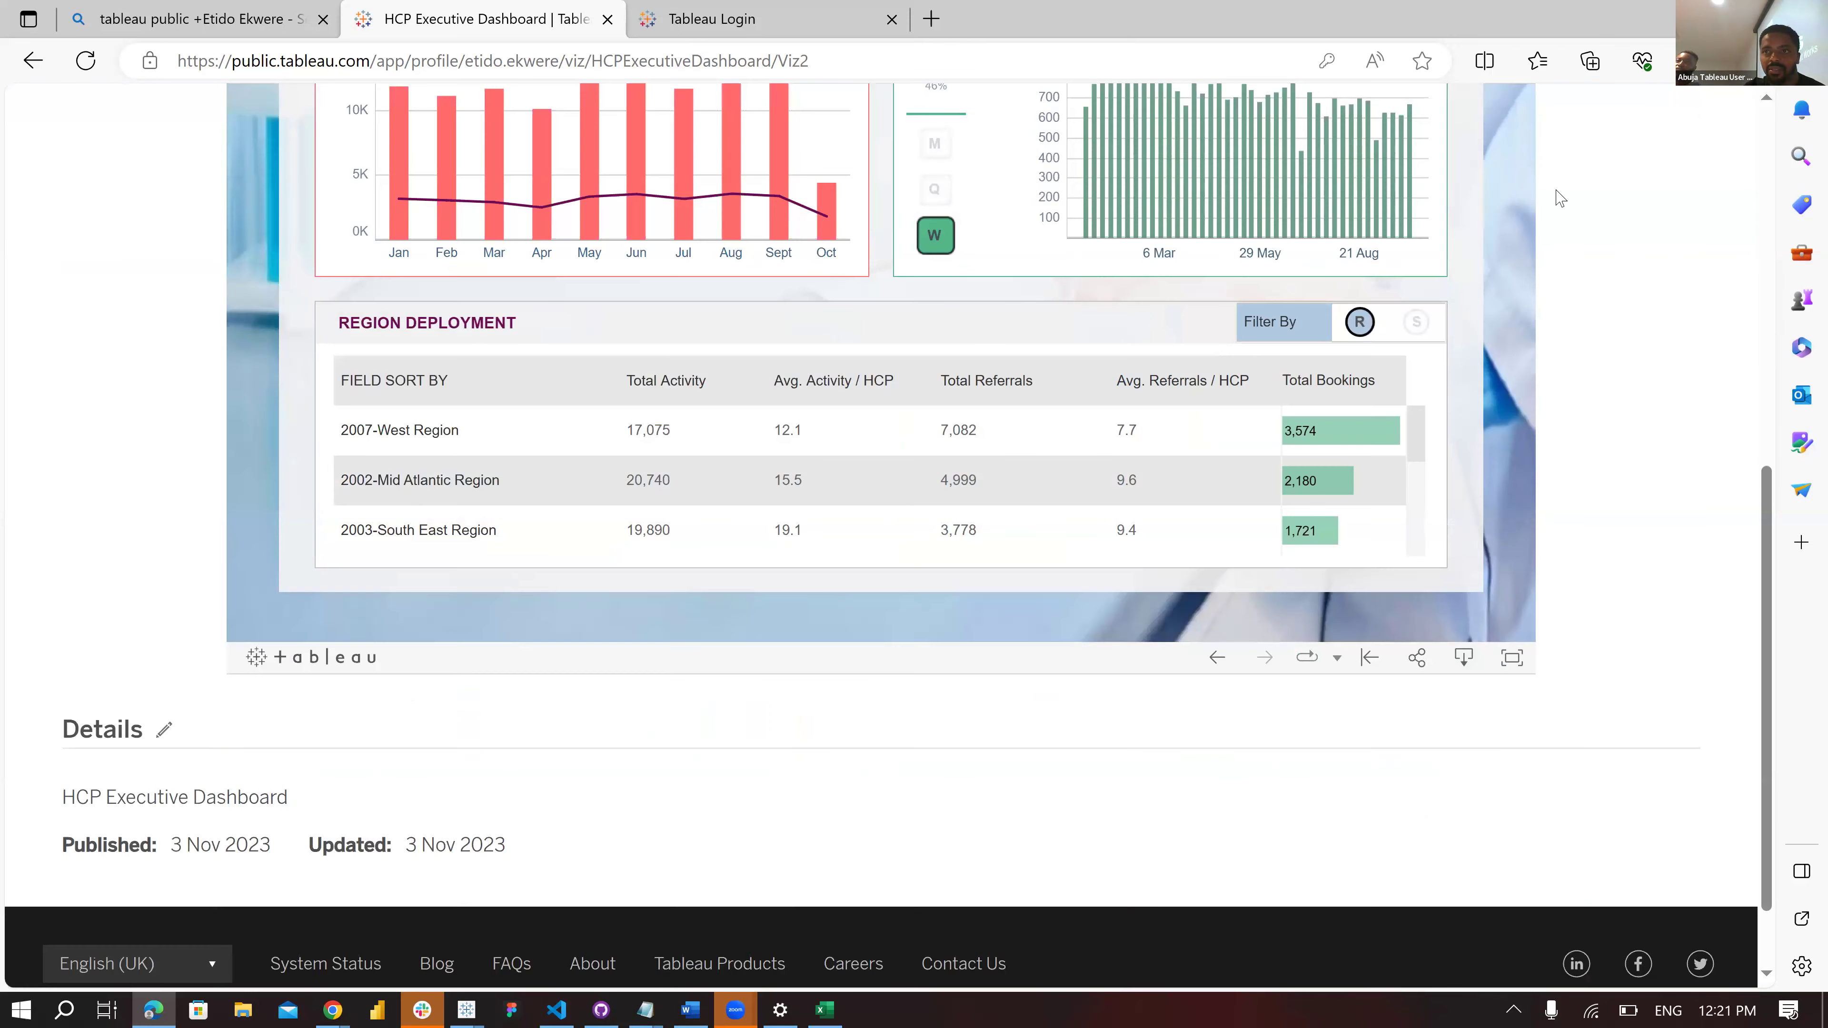
{"action": "scroll", "coordinate": [1579, 163], "scroll_direction": "up", "scroll_amount": 10}
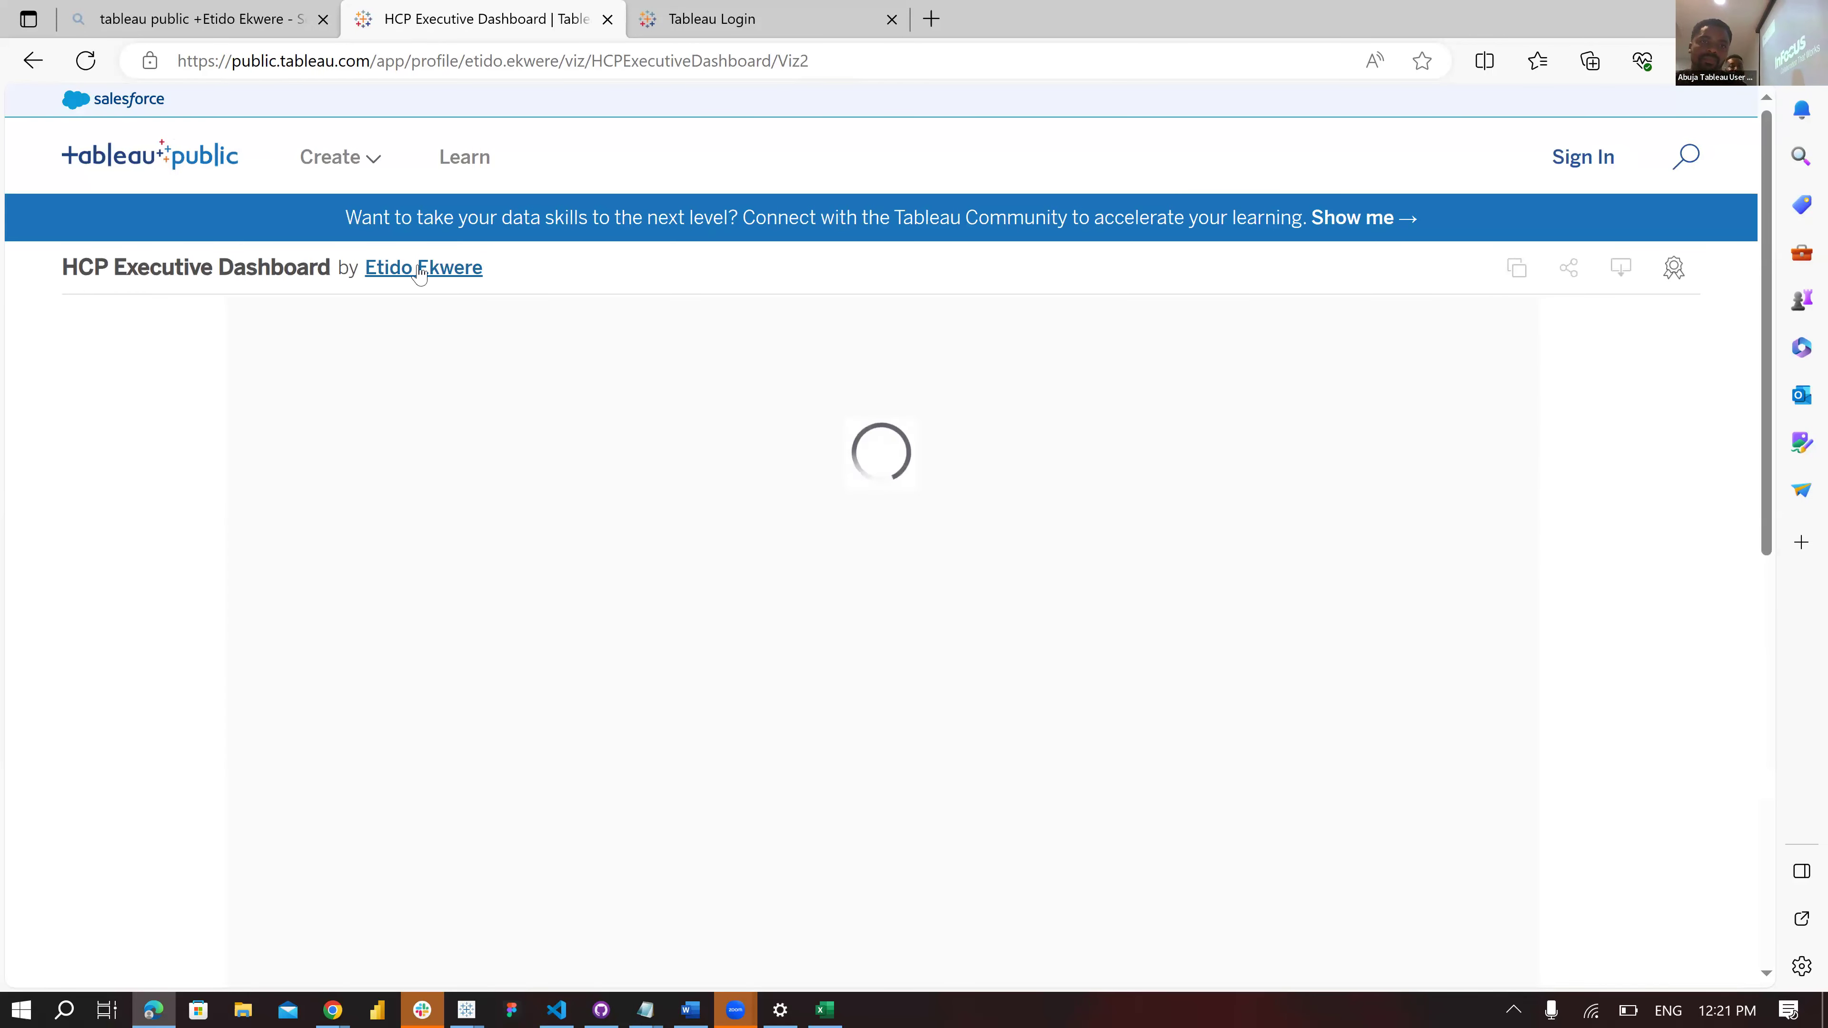
{"action": "left_click", "coordinate": [414, 273]}
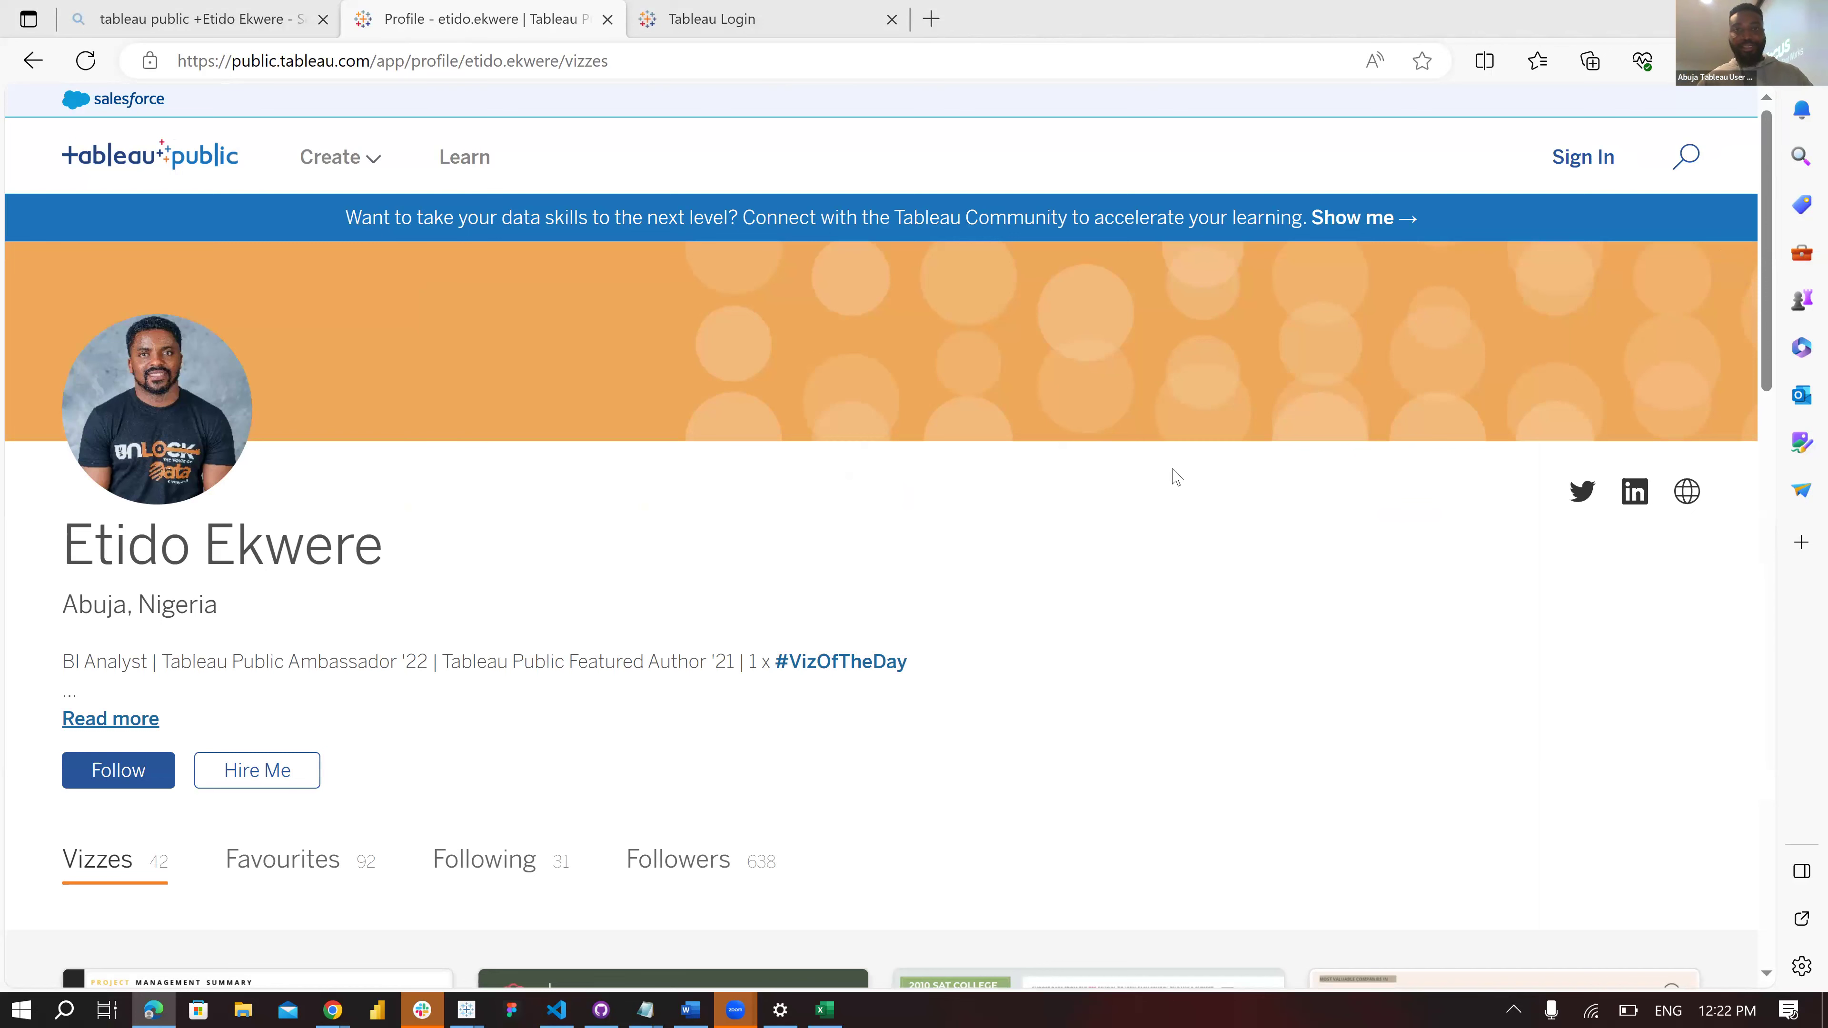
Switch away from the browser and close the Excel workbook and the empty Tableau Book1 window.
{"action": "key", "text": "alt+Tab"}
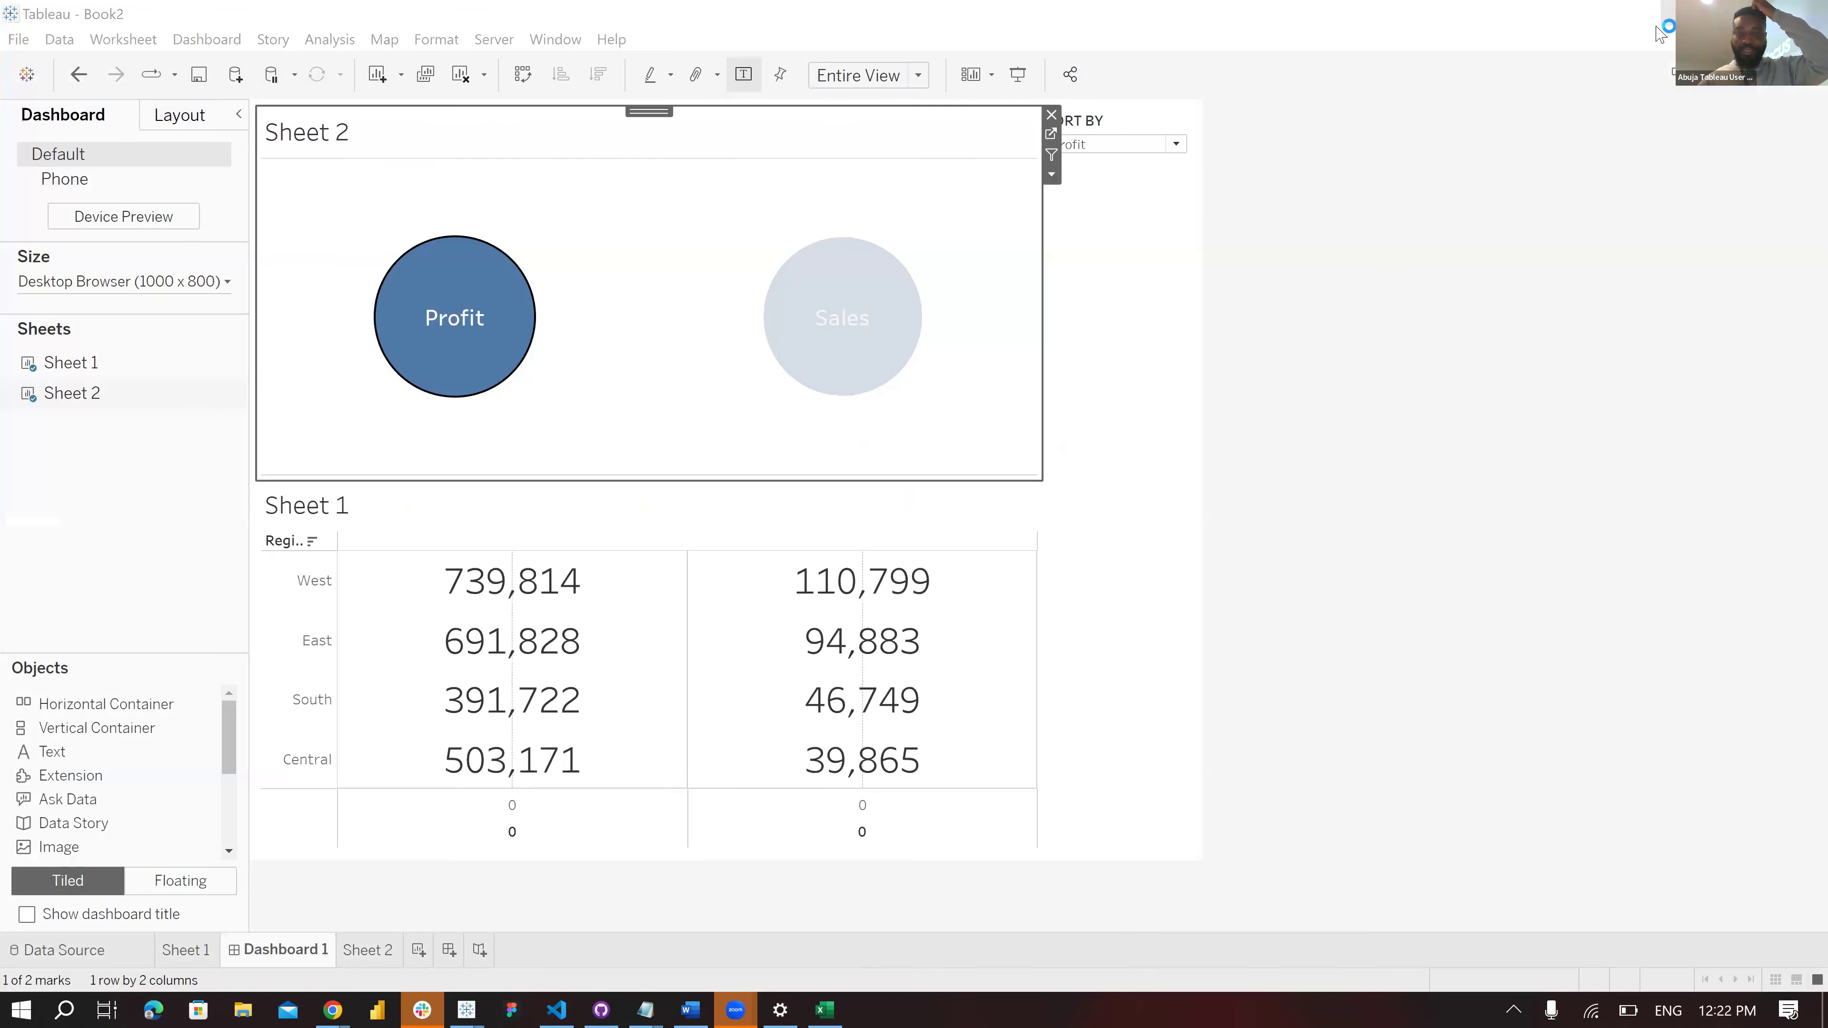
{"action": "key", "text": "alt+Tab"}
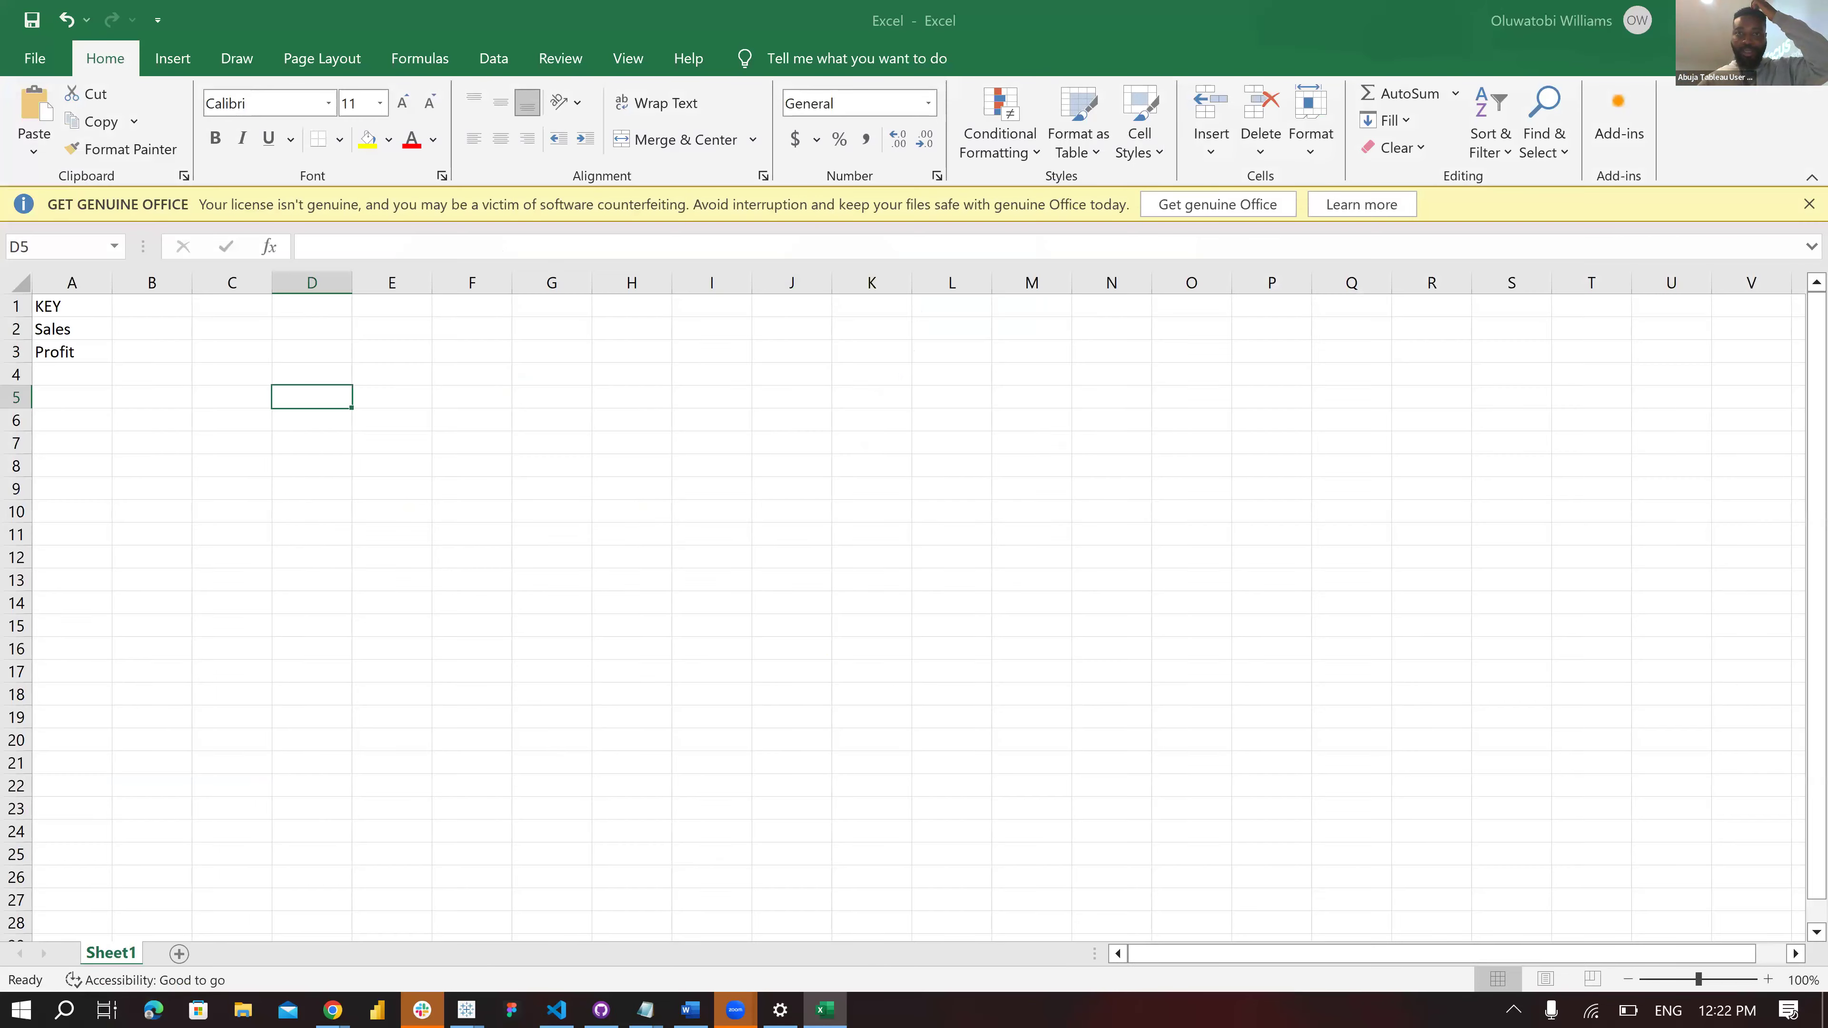
{"action": "key", "text": "alt+F4"}
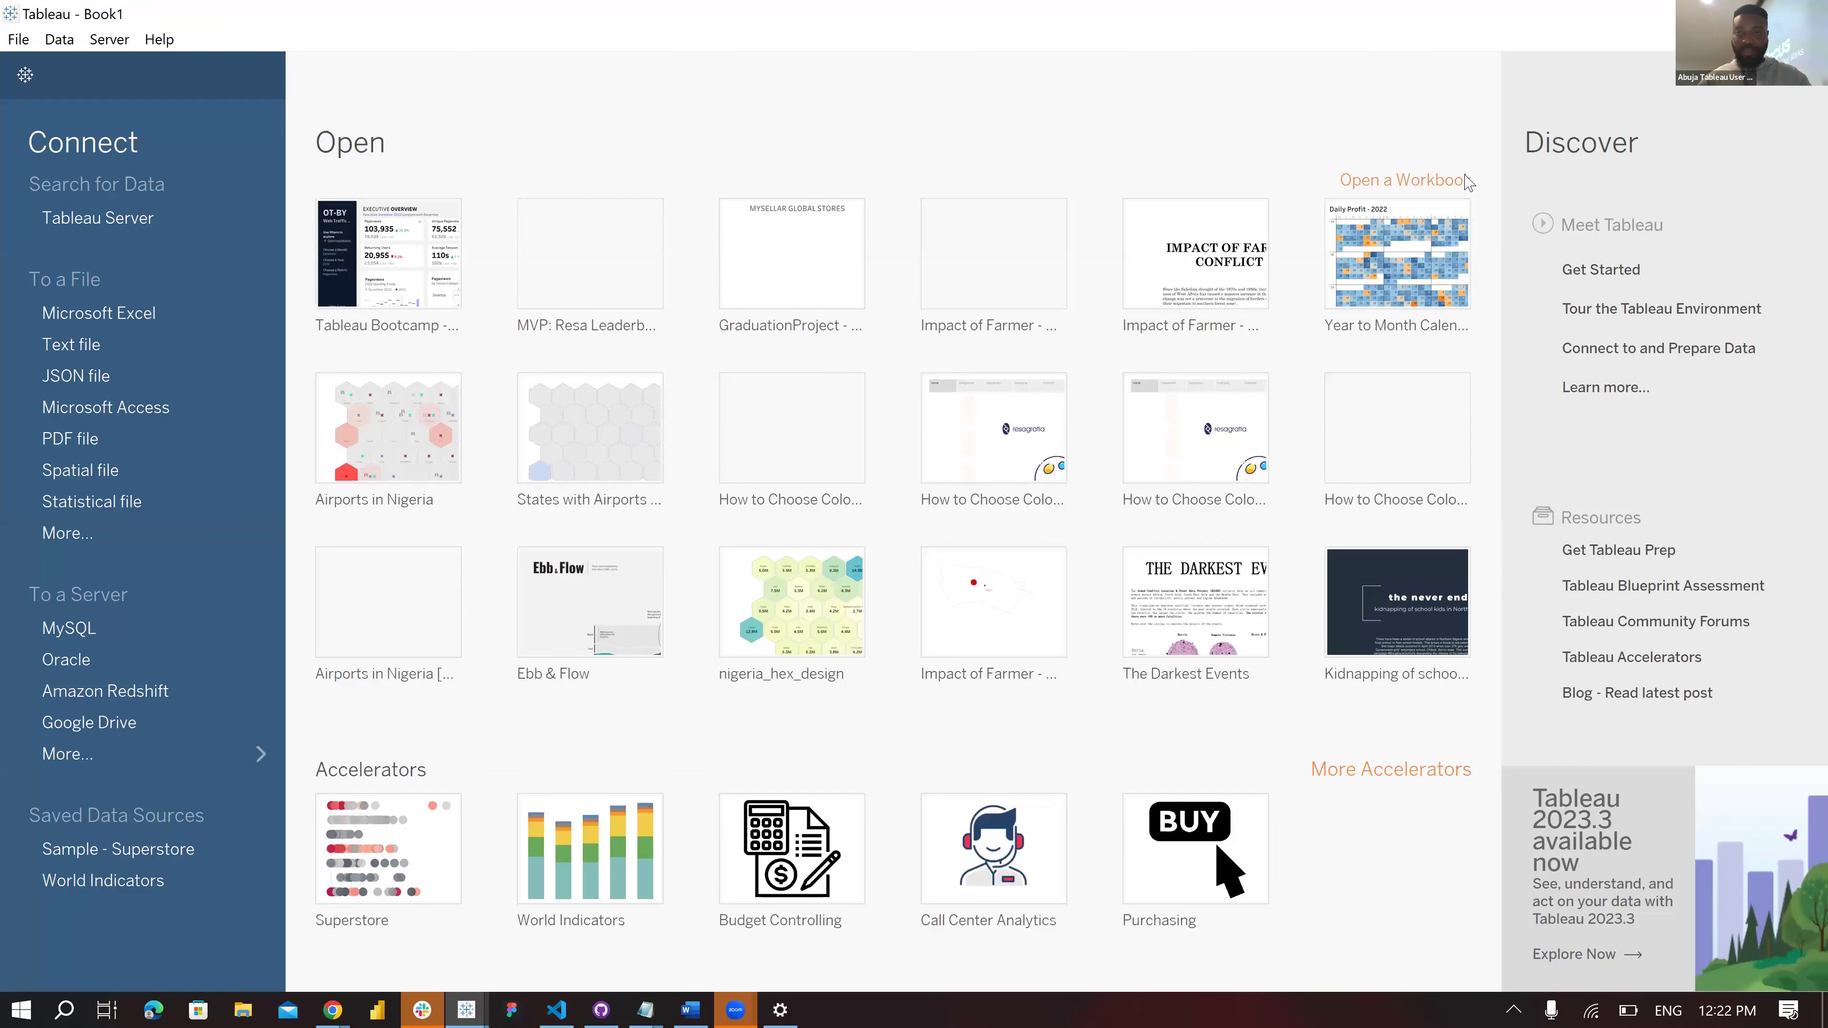
{"action": "key", "text": "alt+F4"}
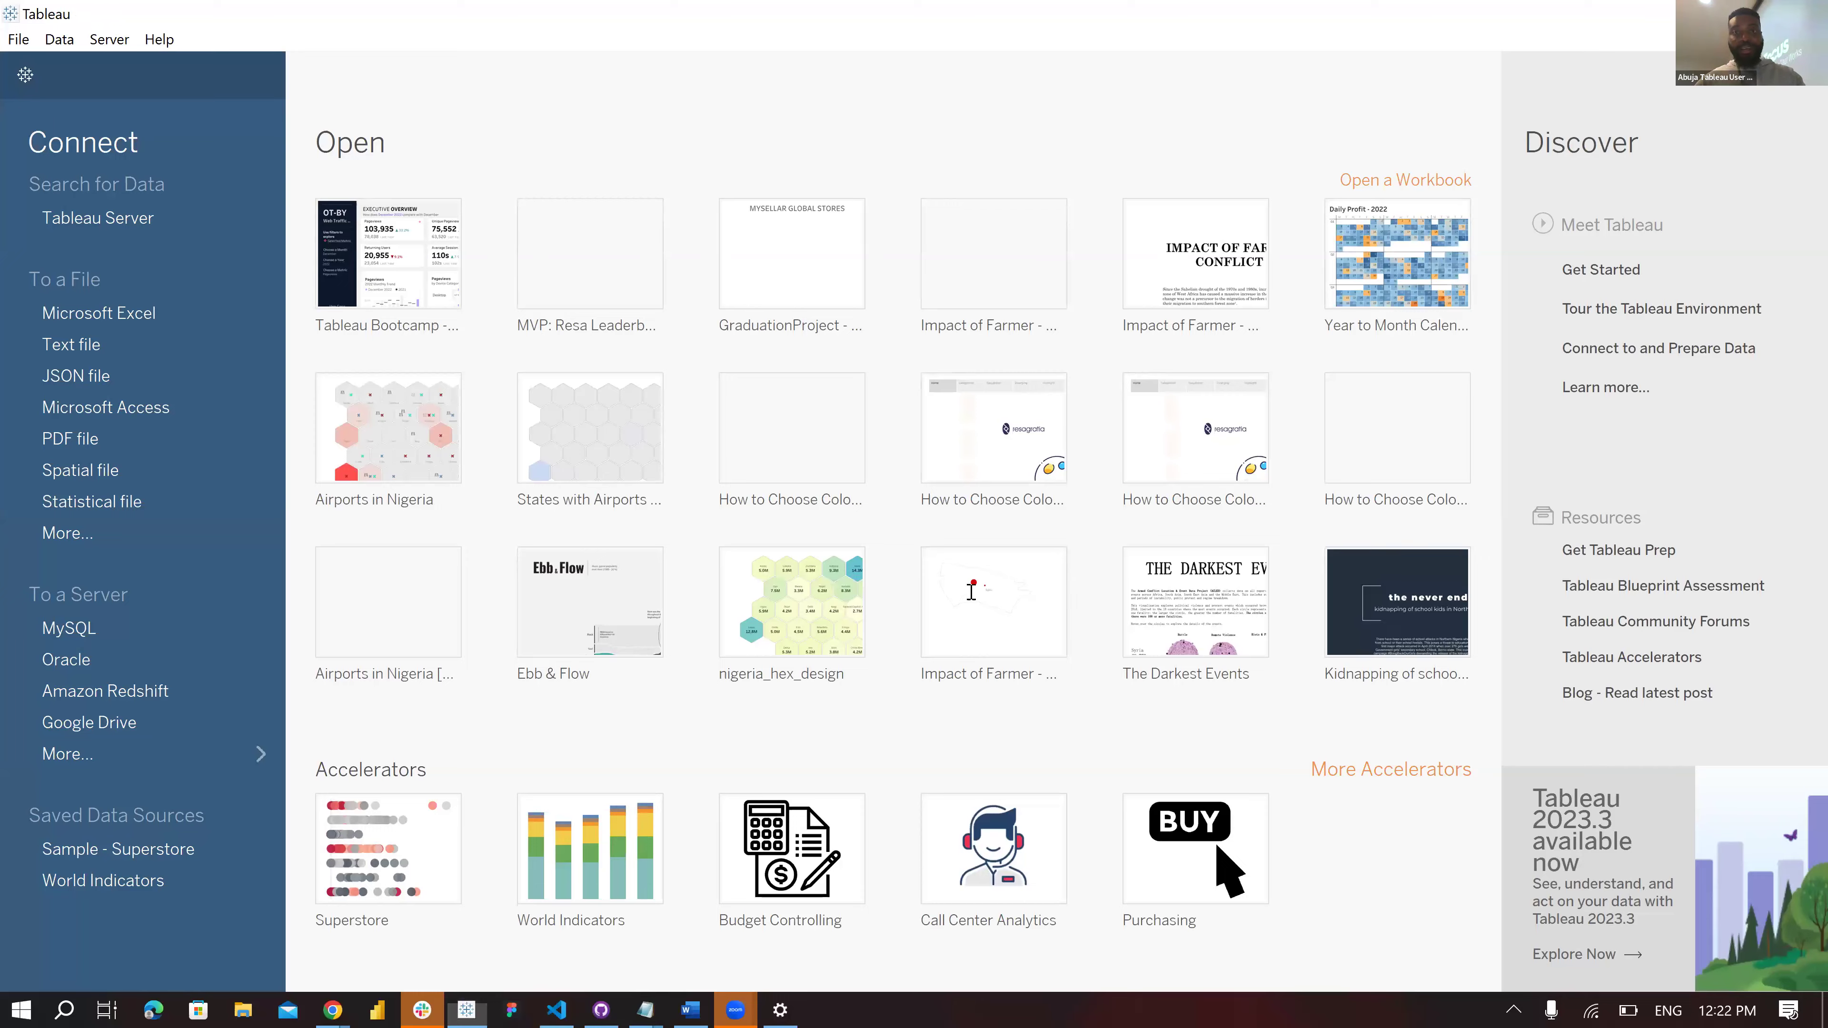
{"action": "key", "text": "alt+Tab"}
{"action": "scroll", "coordinate": [973, 594], "scroll_direction": "up", "scroll_amount": 2}
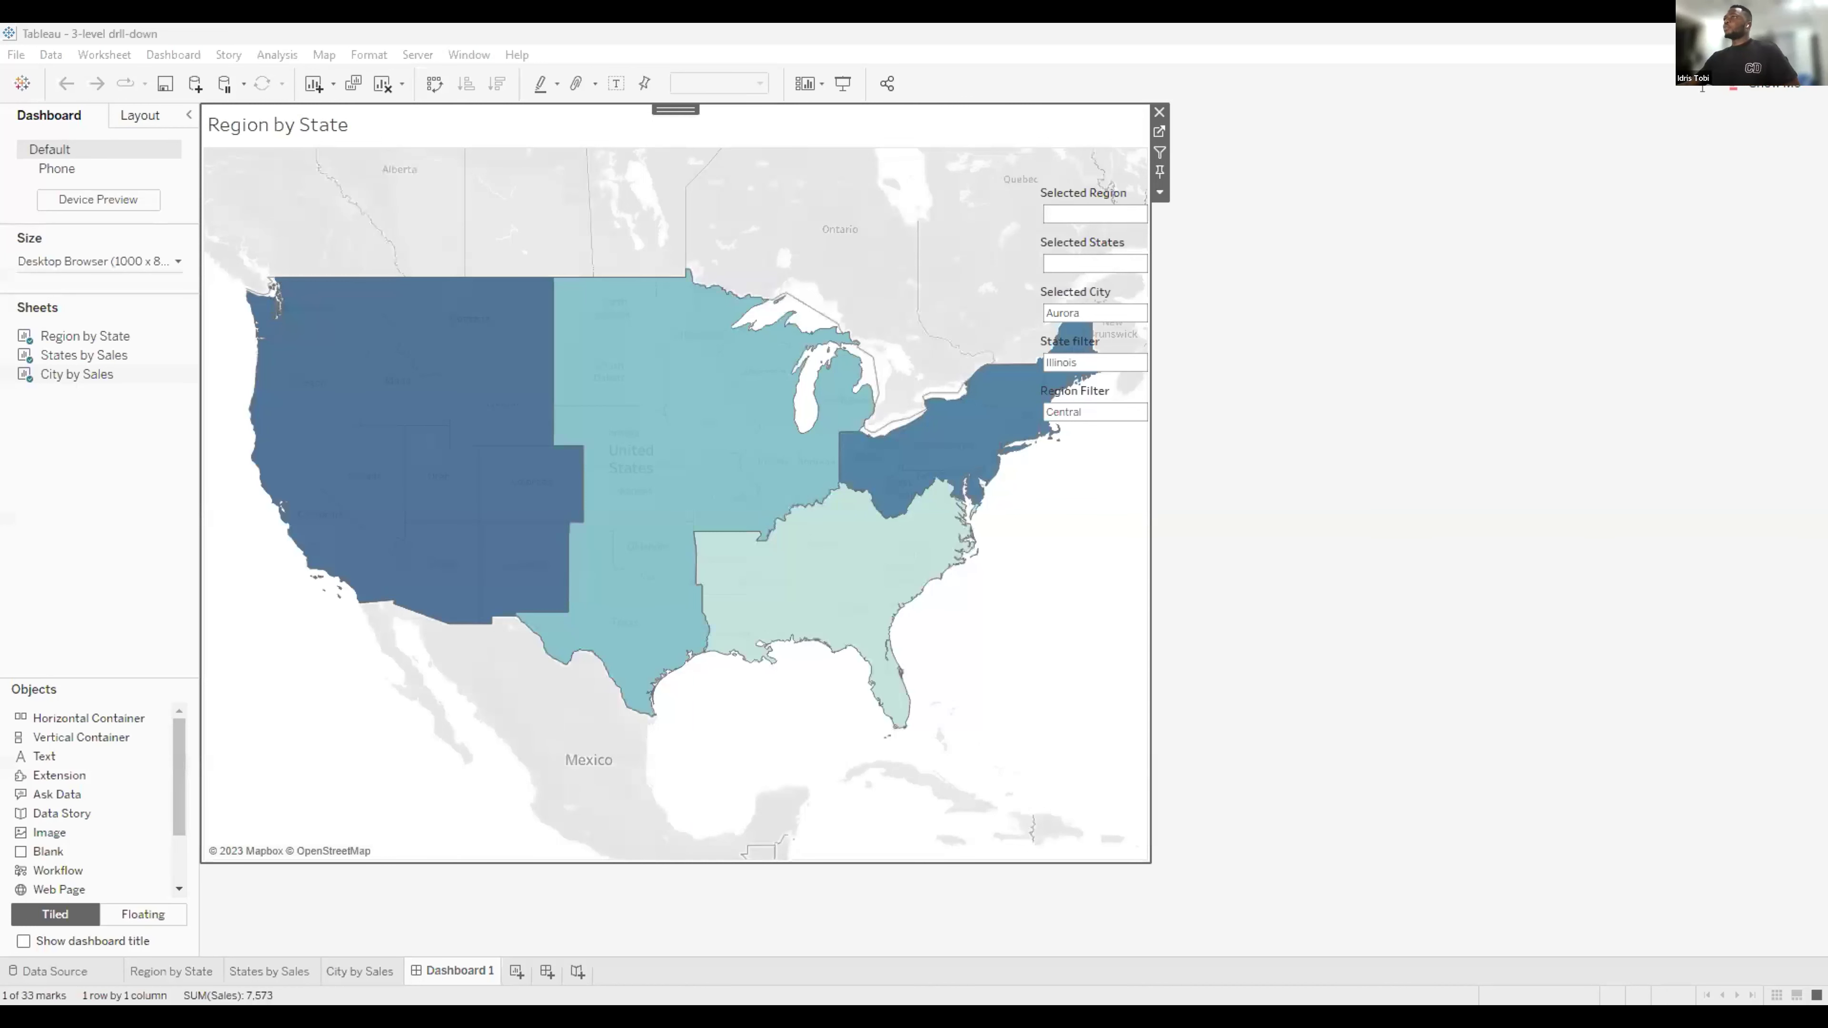
Drill down the 3-level drill-down dashboard's map from the West region to its states and into California's cities.
{"action": "left_click", "coordinate": [1039, 638]}
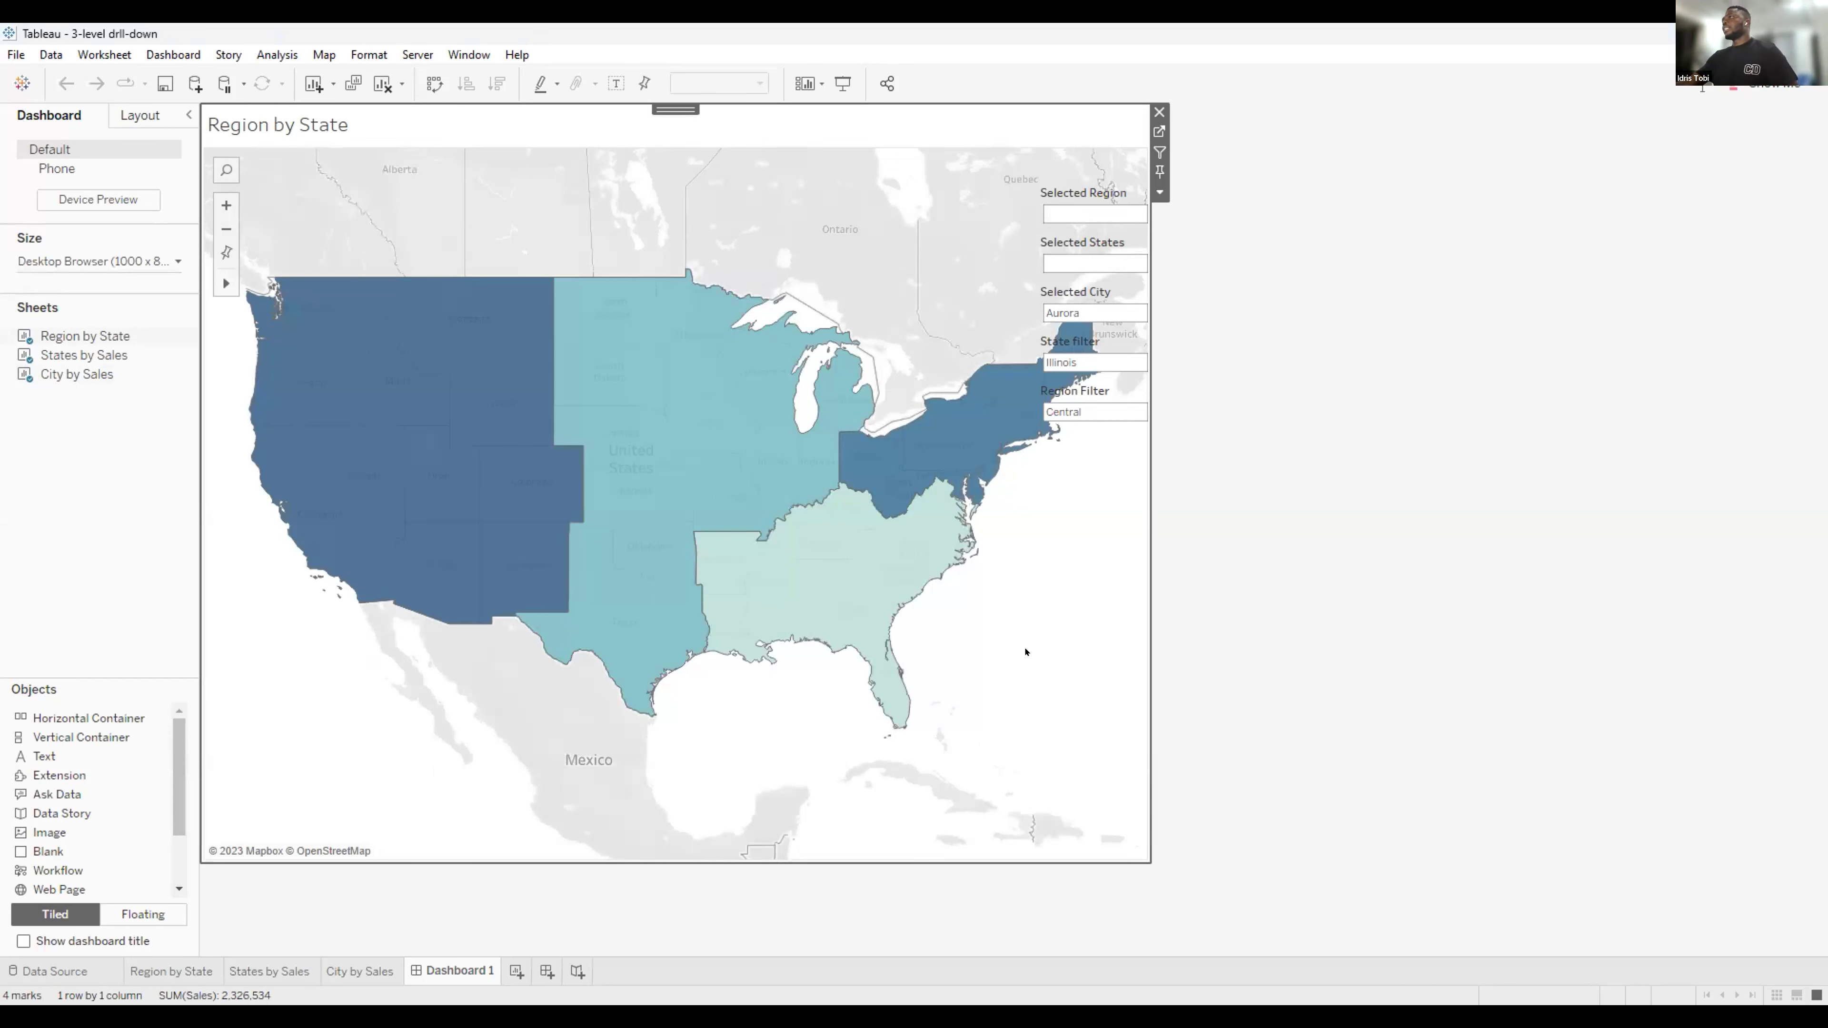
{"action": "mouse_move", "coordinate": [466, 335]}
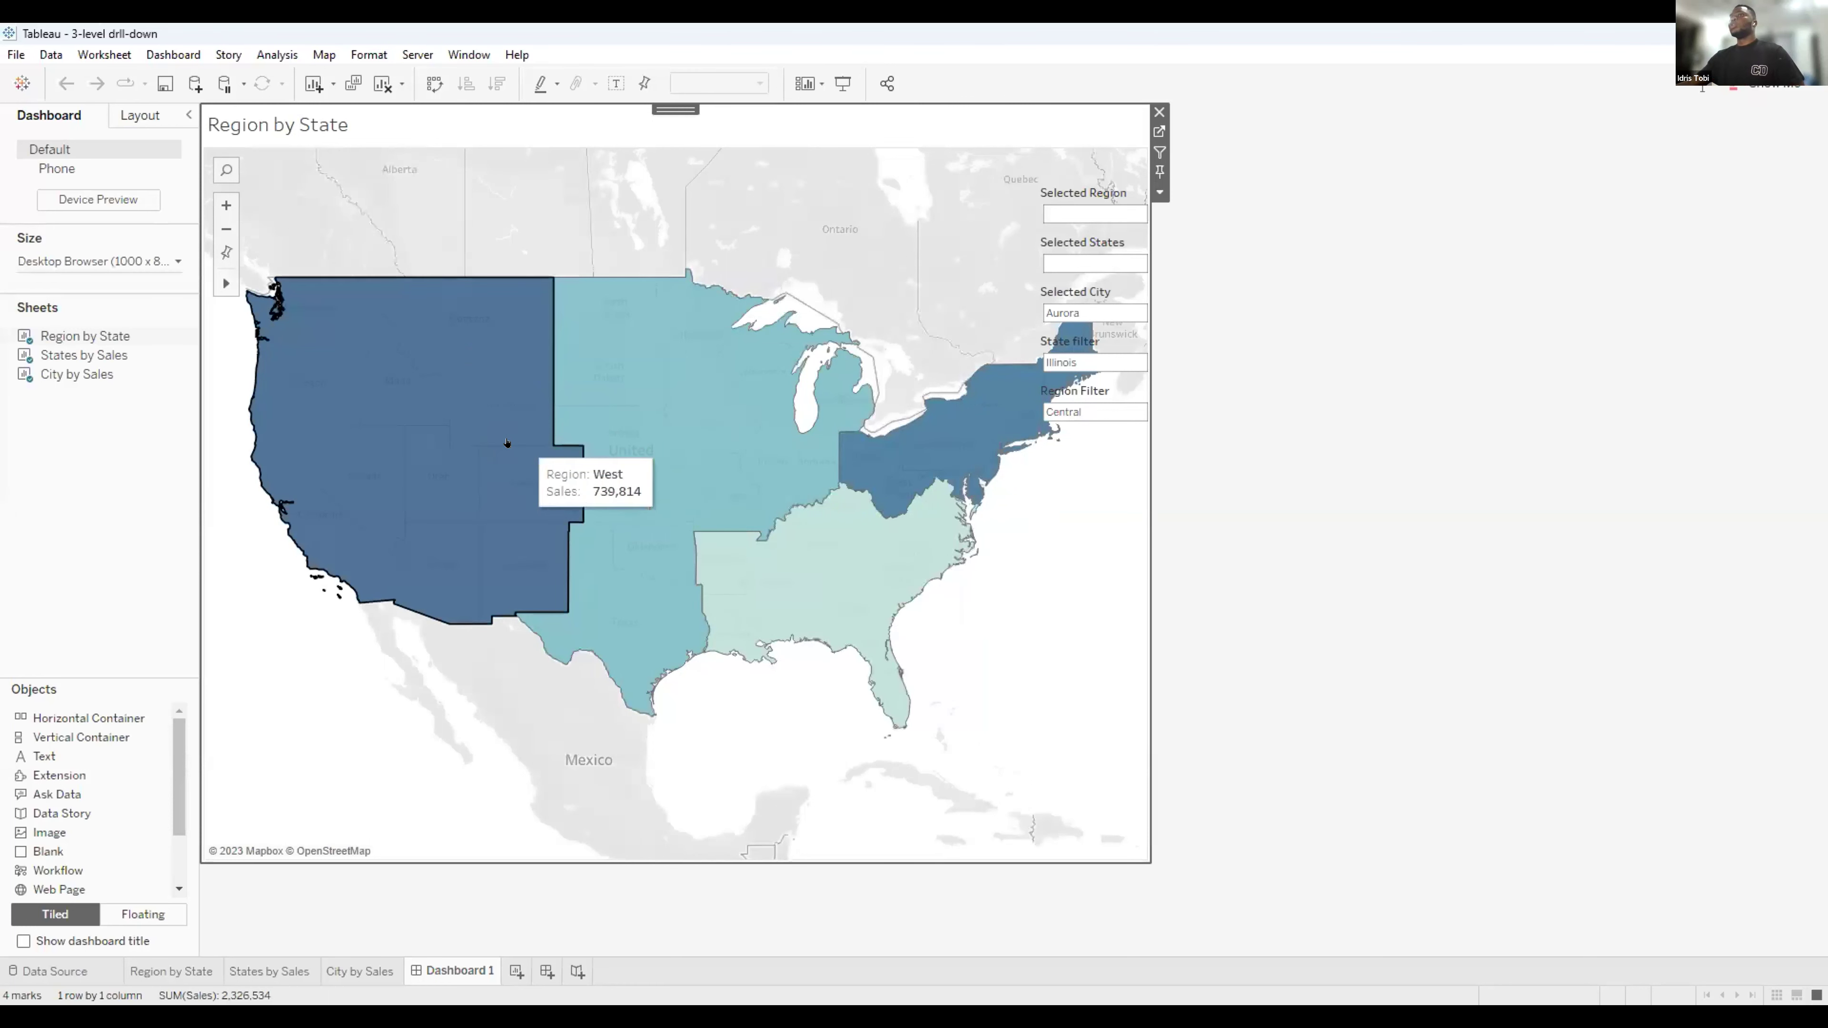
{"action": "left_click", "coordinate": [497, 416]}
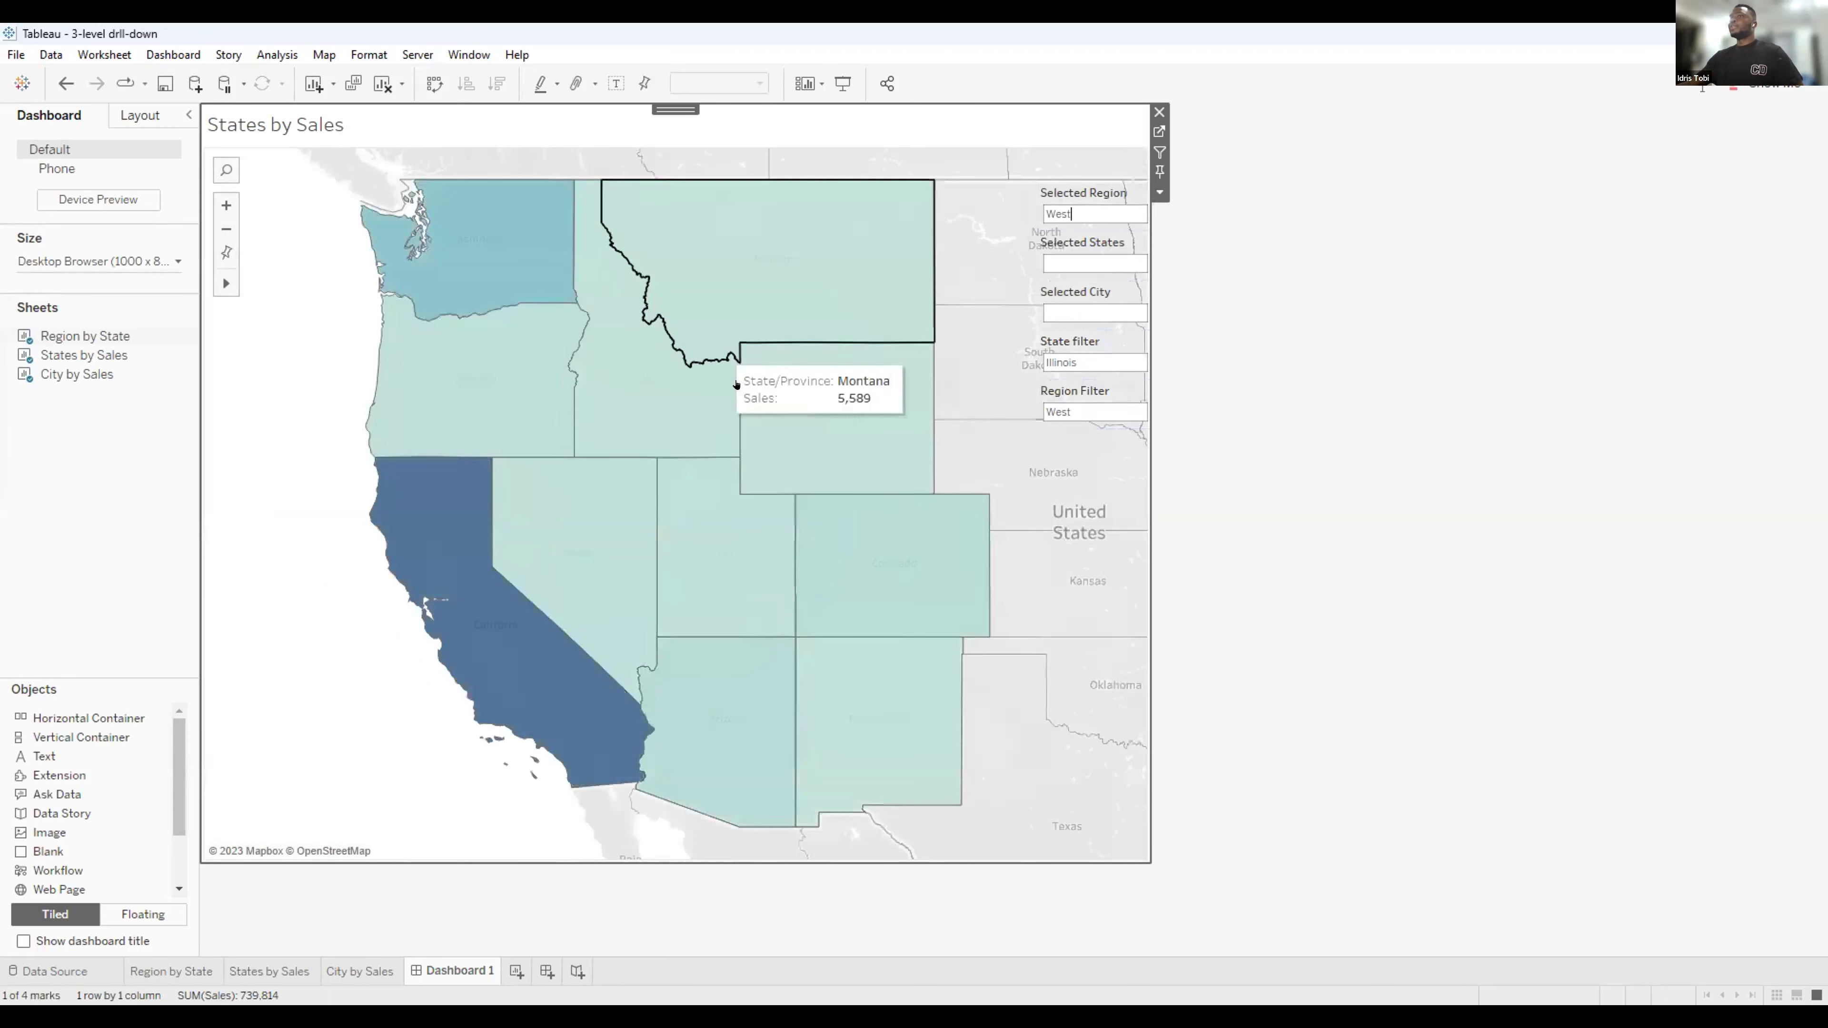
{"action": "left_click", "coordinate": [479, 594]}
{"action": "left_click", "coordinate": [478, 594]}
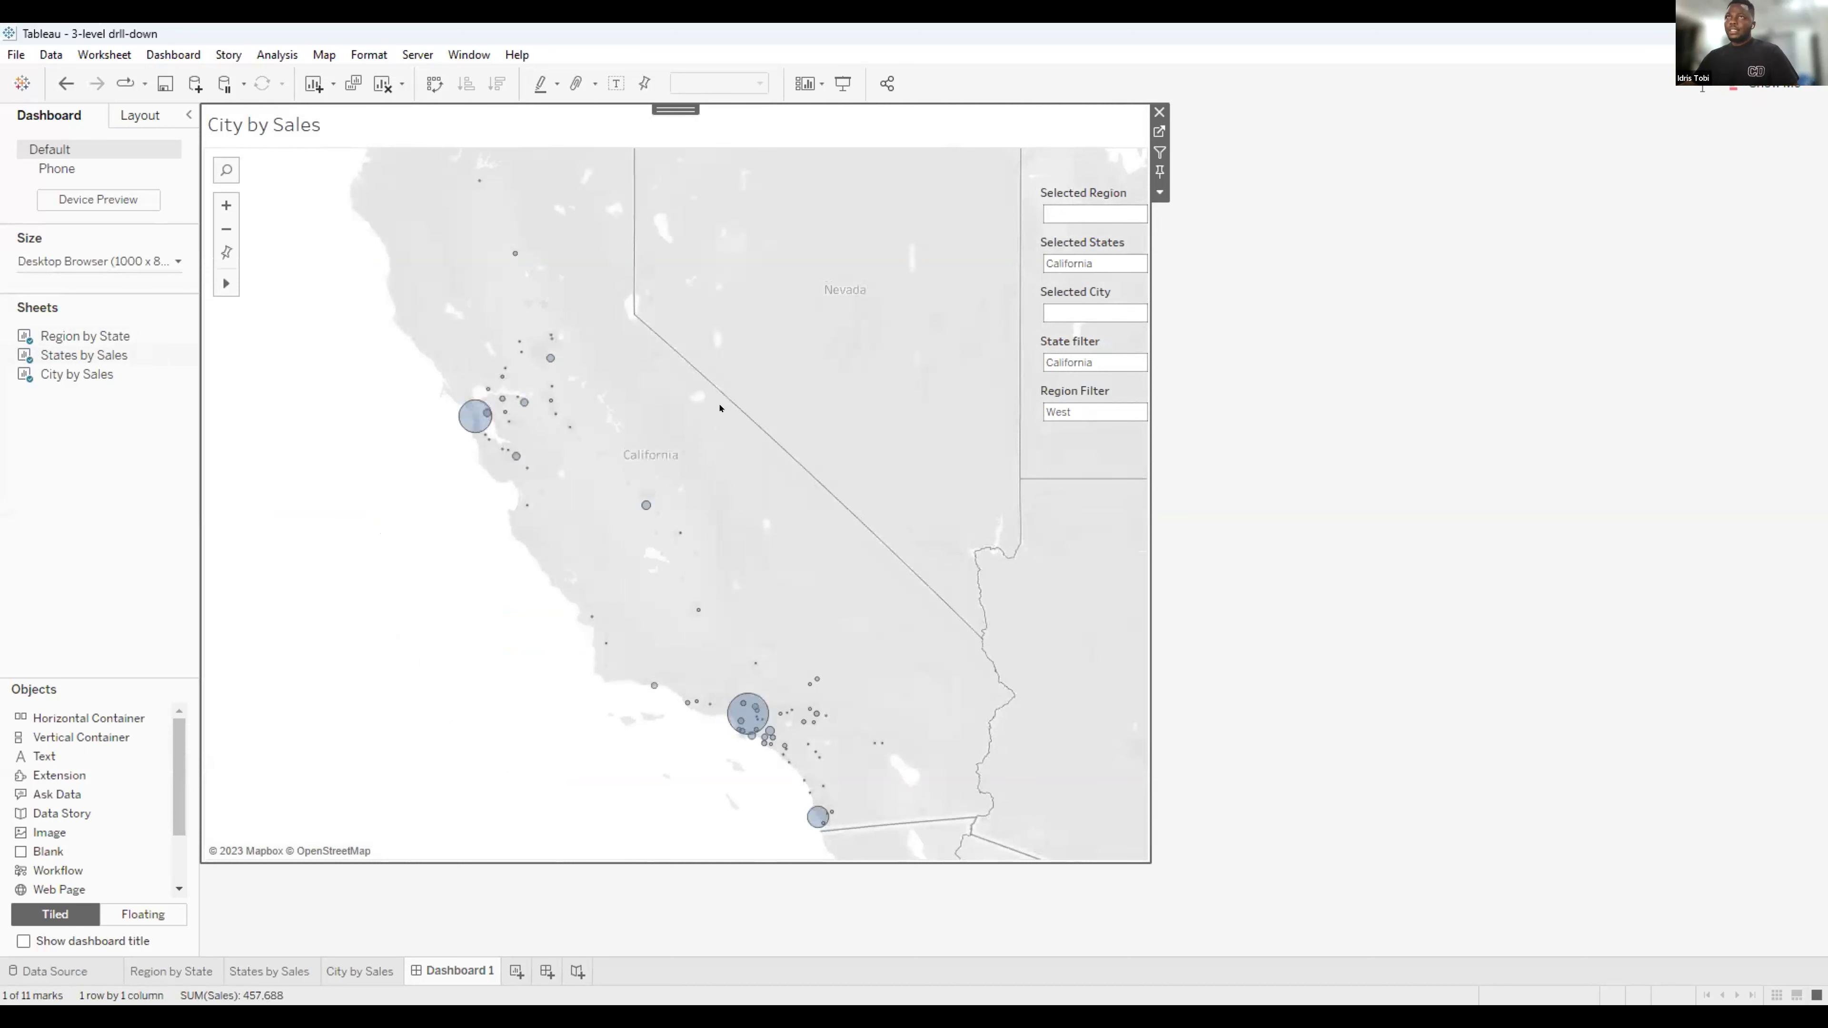
{"action": "left_click", "coordinate": [1047, 214]}
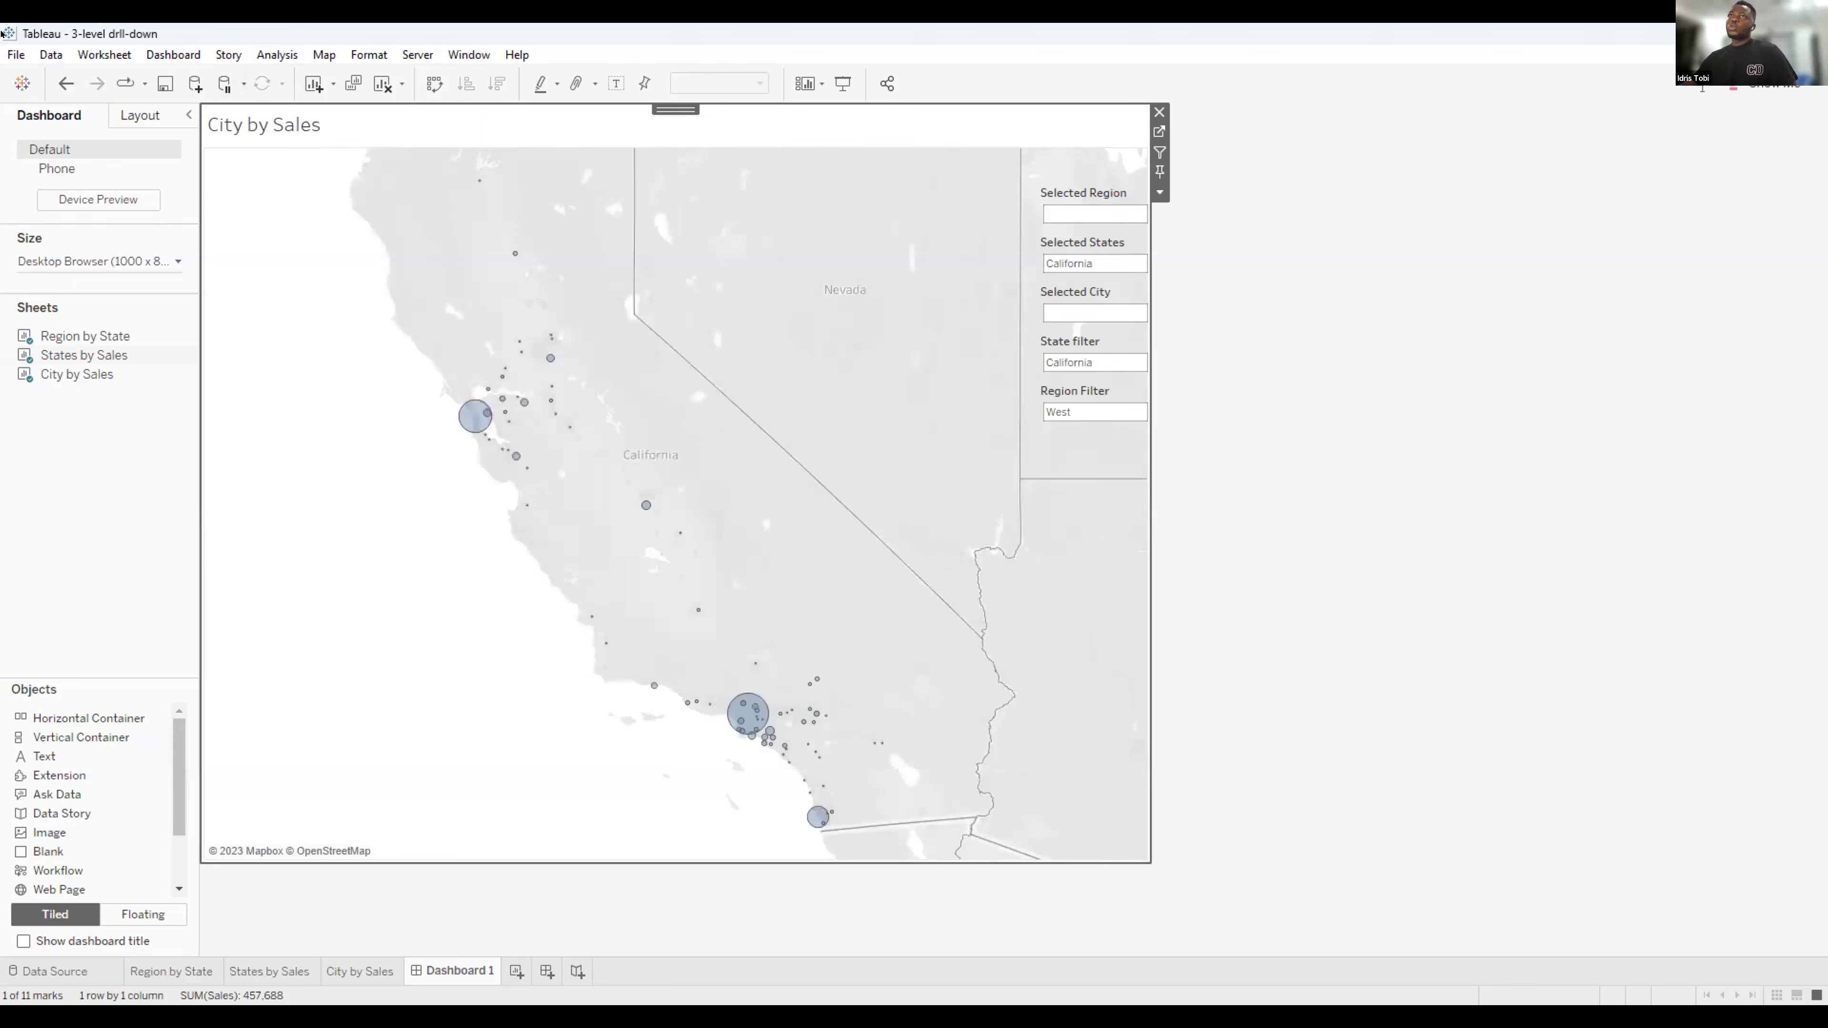
{"action": "left_click", "coordinate": [13, 53]}
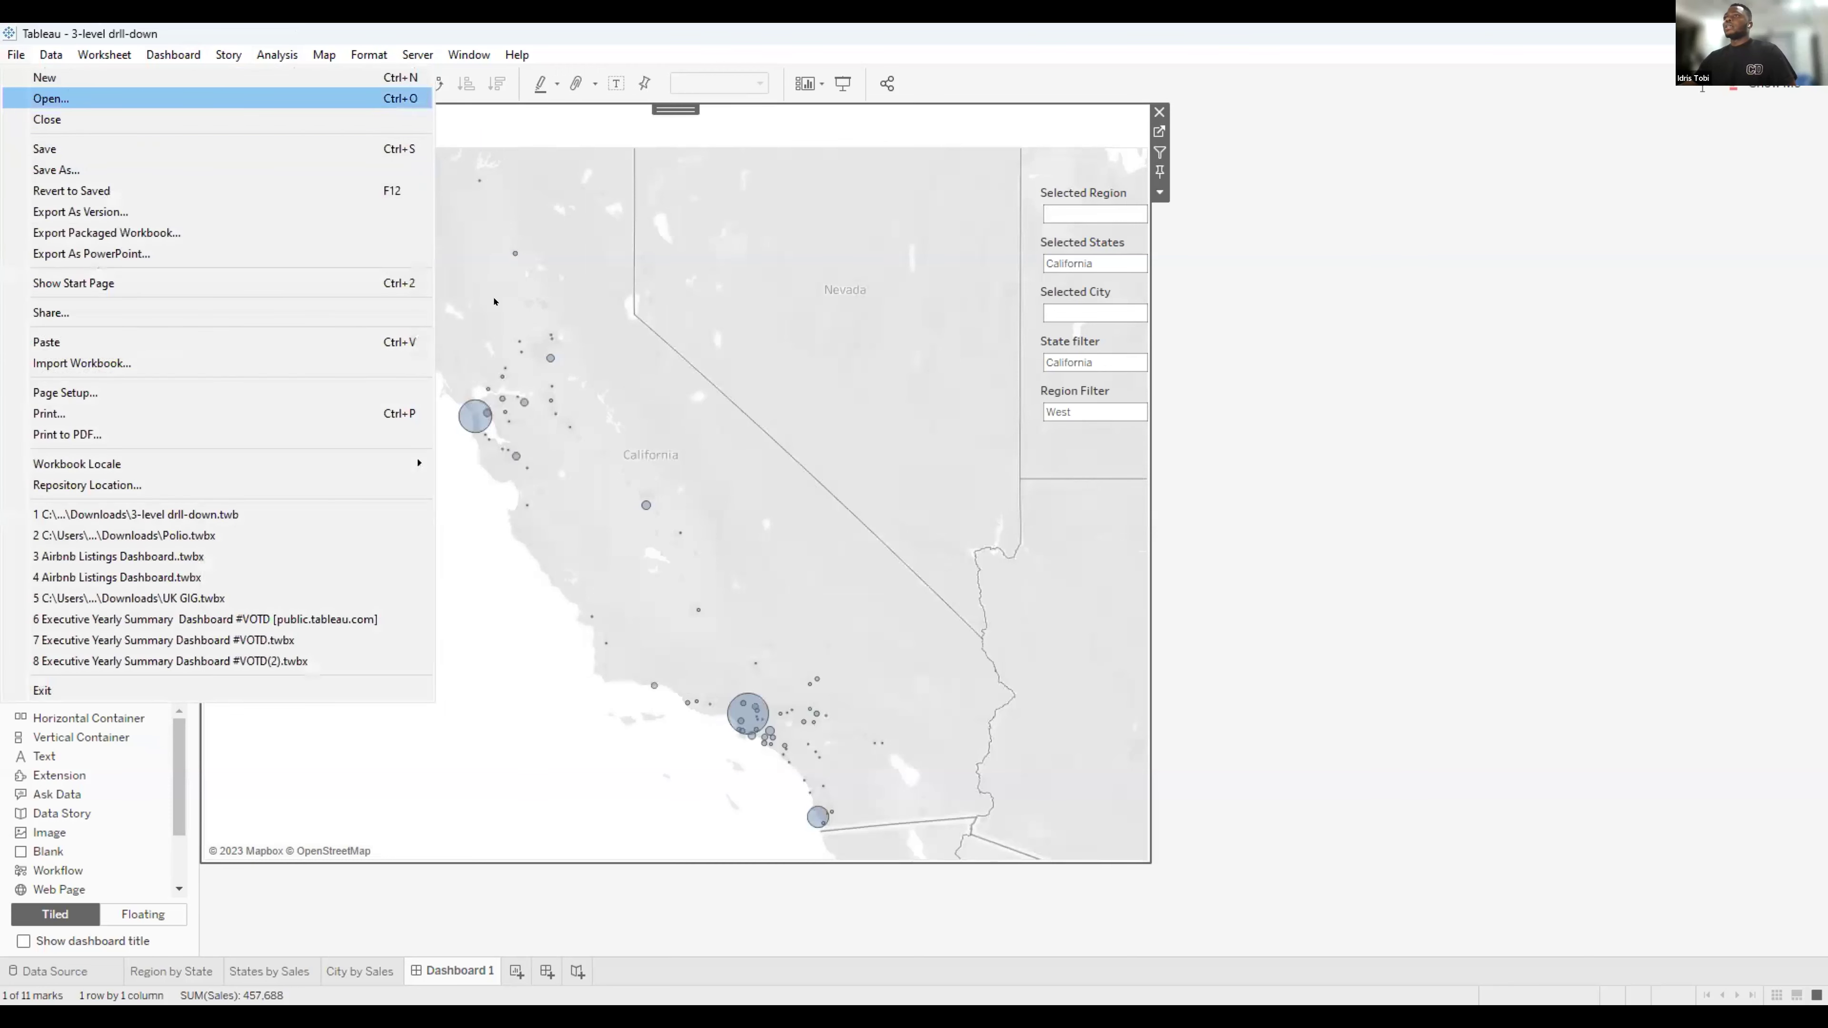
{"action": "key", "text": "Return"}
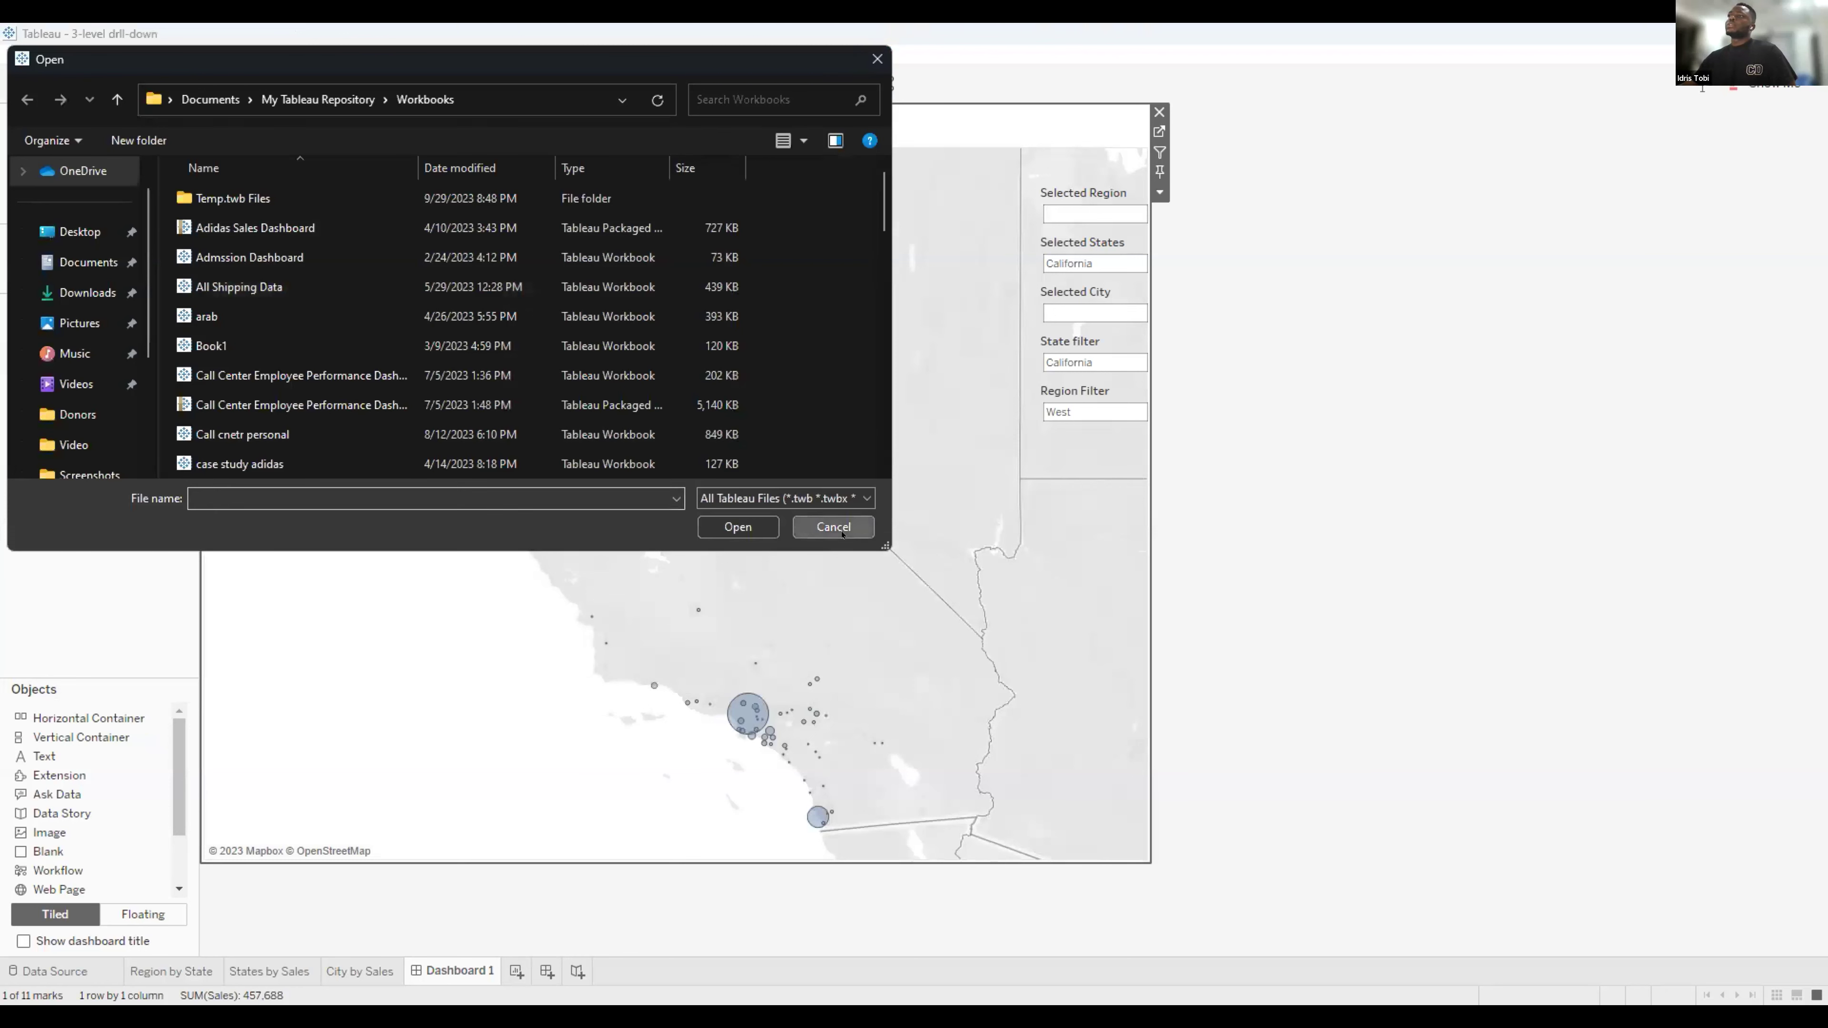
{"action": "key", "text": "Escape"}
{"action": "left_click", "coordinate": [15, 54]}
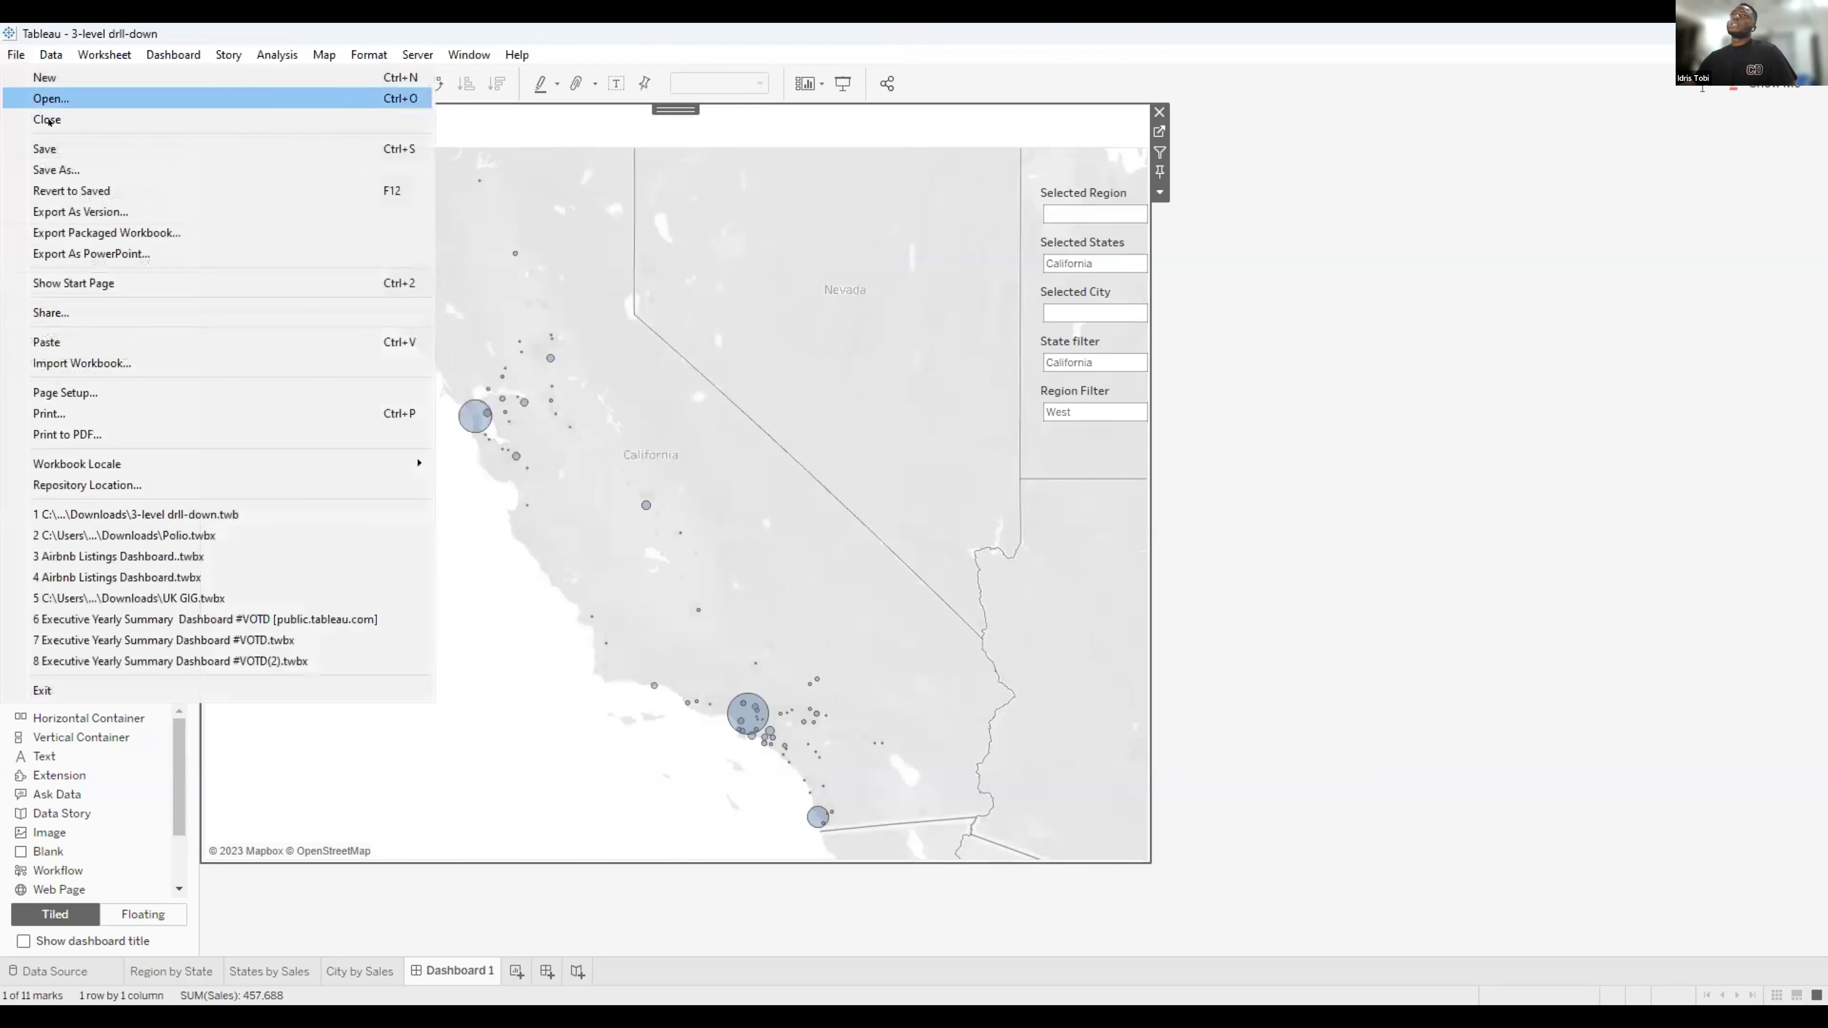
{"action": "key", "text": "Escape"}
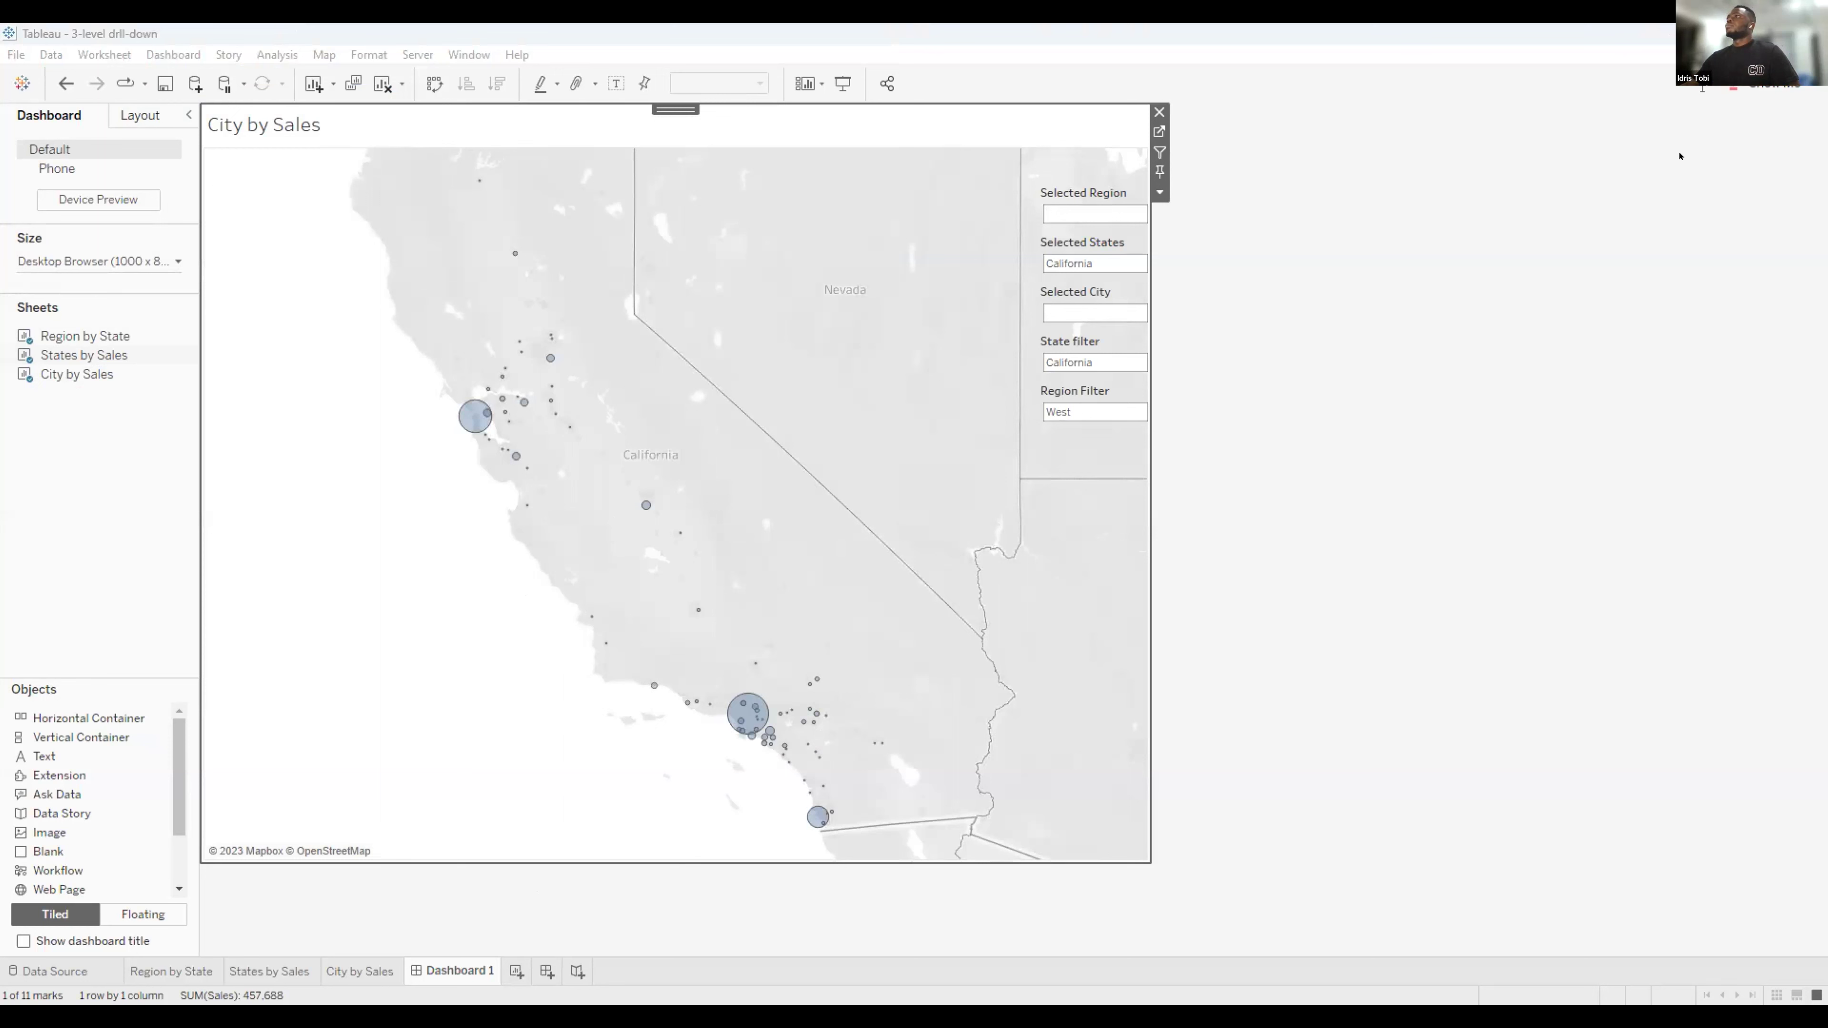
Dismiss the File Recovery list in the new workbook and go to the start page.
{"action": "left_click", "coordinate": [1697, 232]}
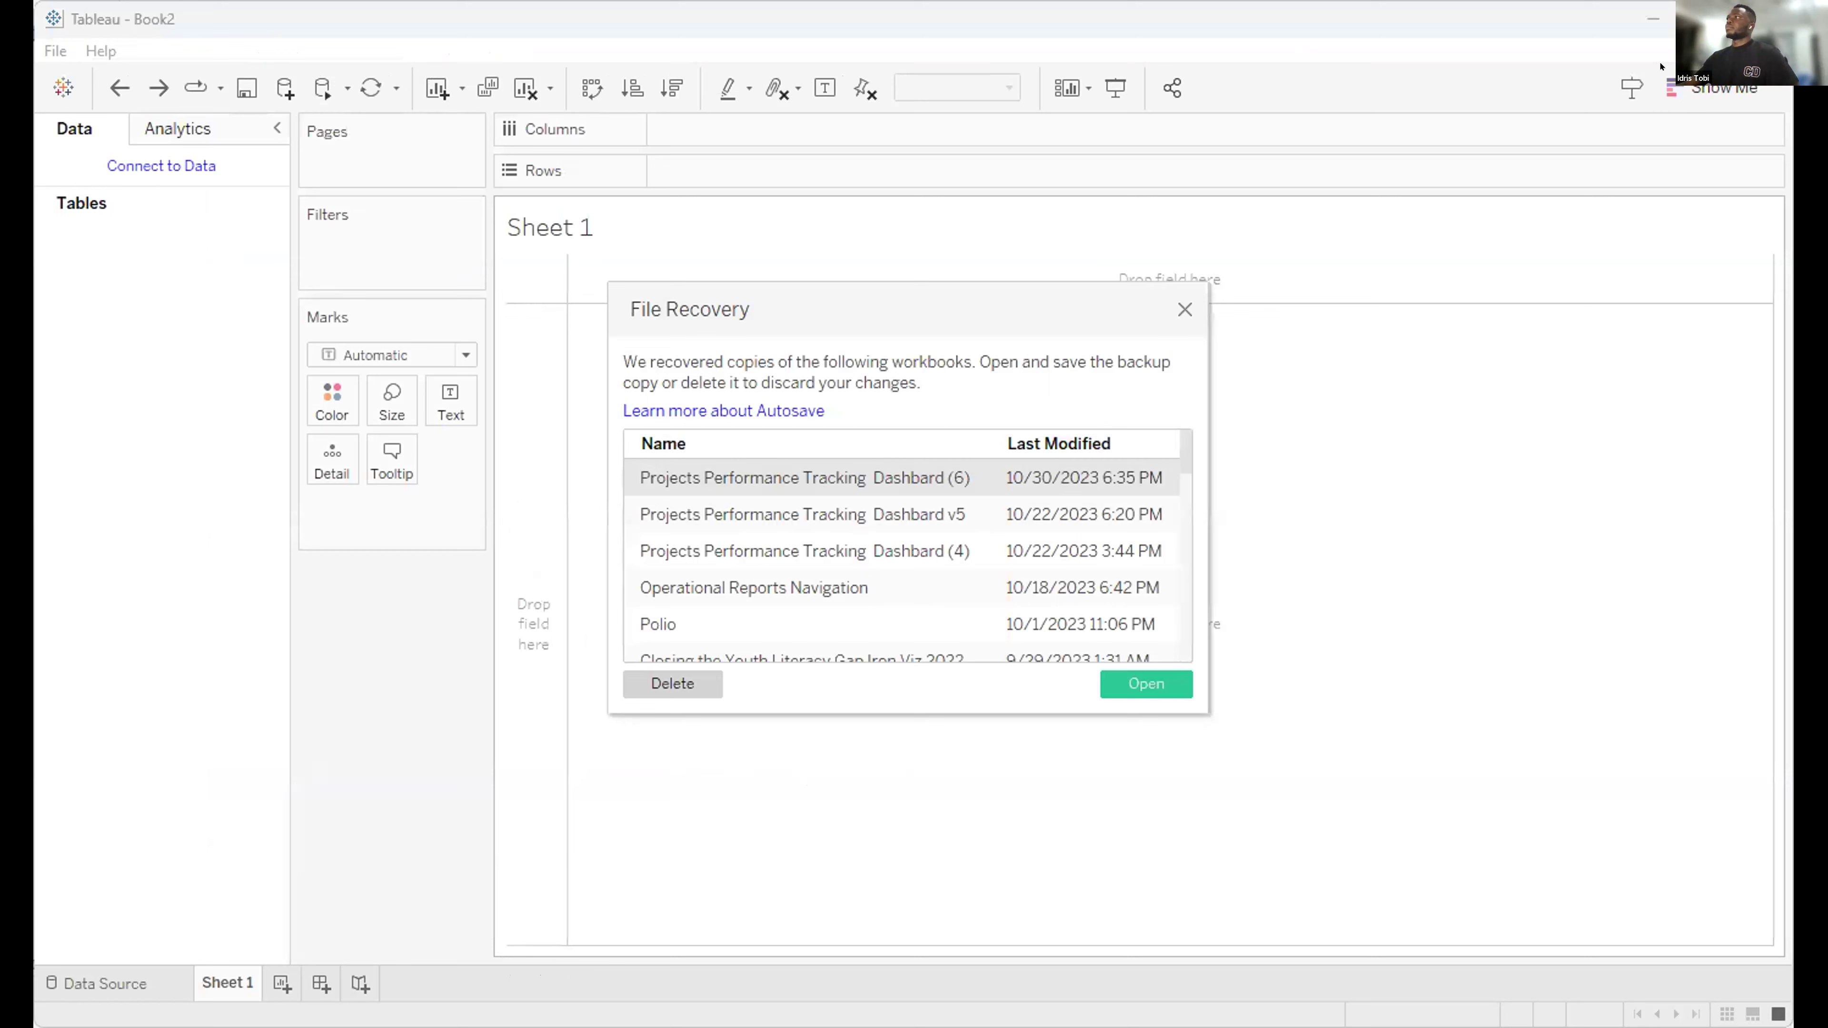
{"action": "left_click", "coordinate": [1184, 309]}
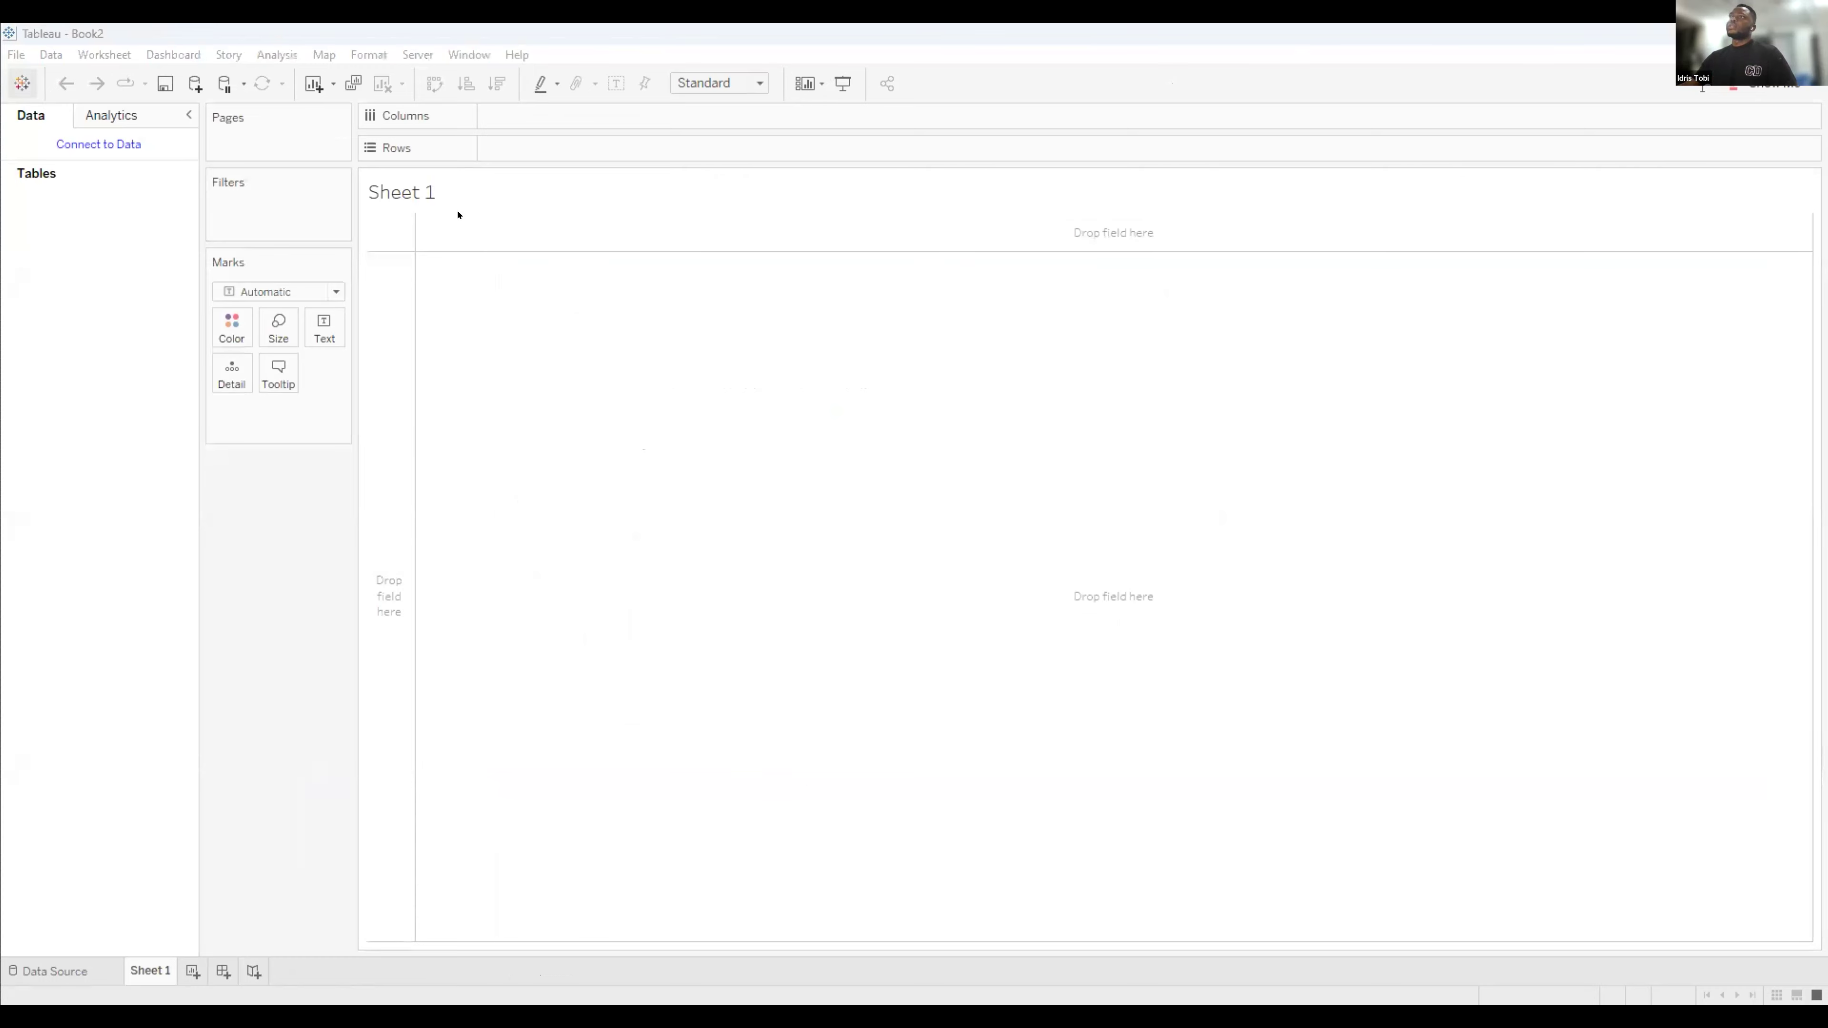
{"action": "left_click", "coordinate": [21, 82]}
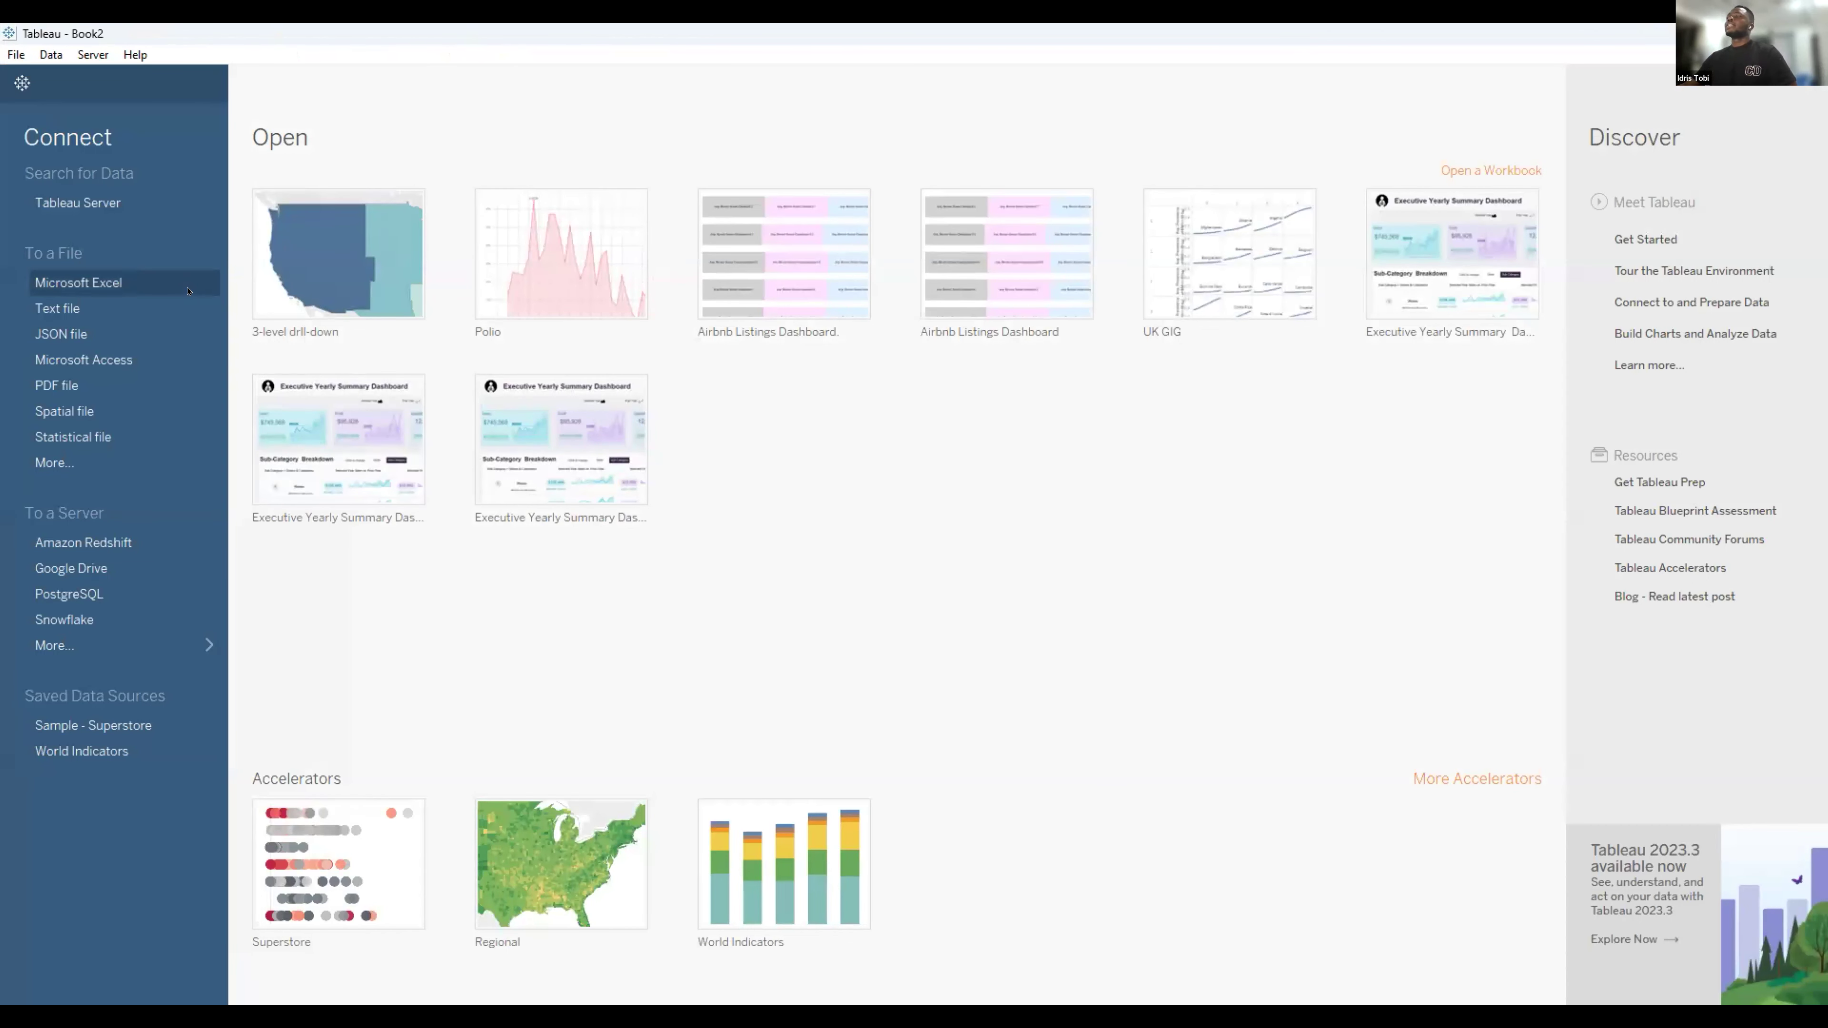
Connect to the Excel file Sample - Superstore in My Tableau Repository, under Datasources, 2023.1, en_US-US.
{"action": "left_click", "coordinate": [154, 287]}
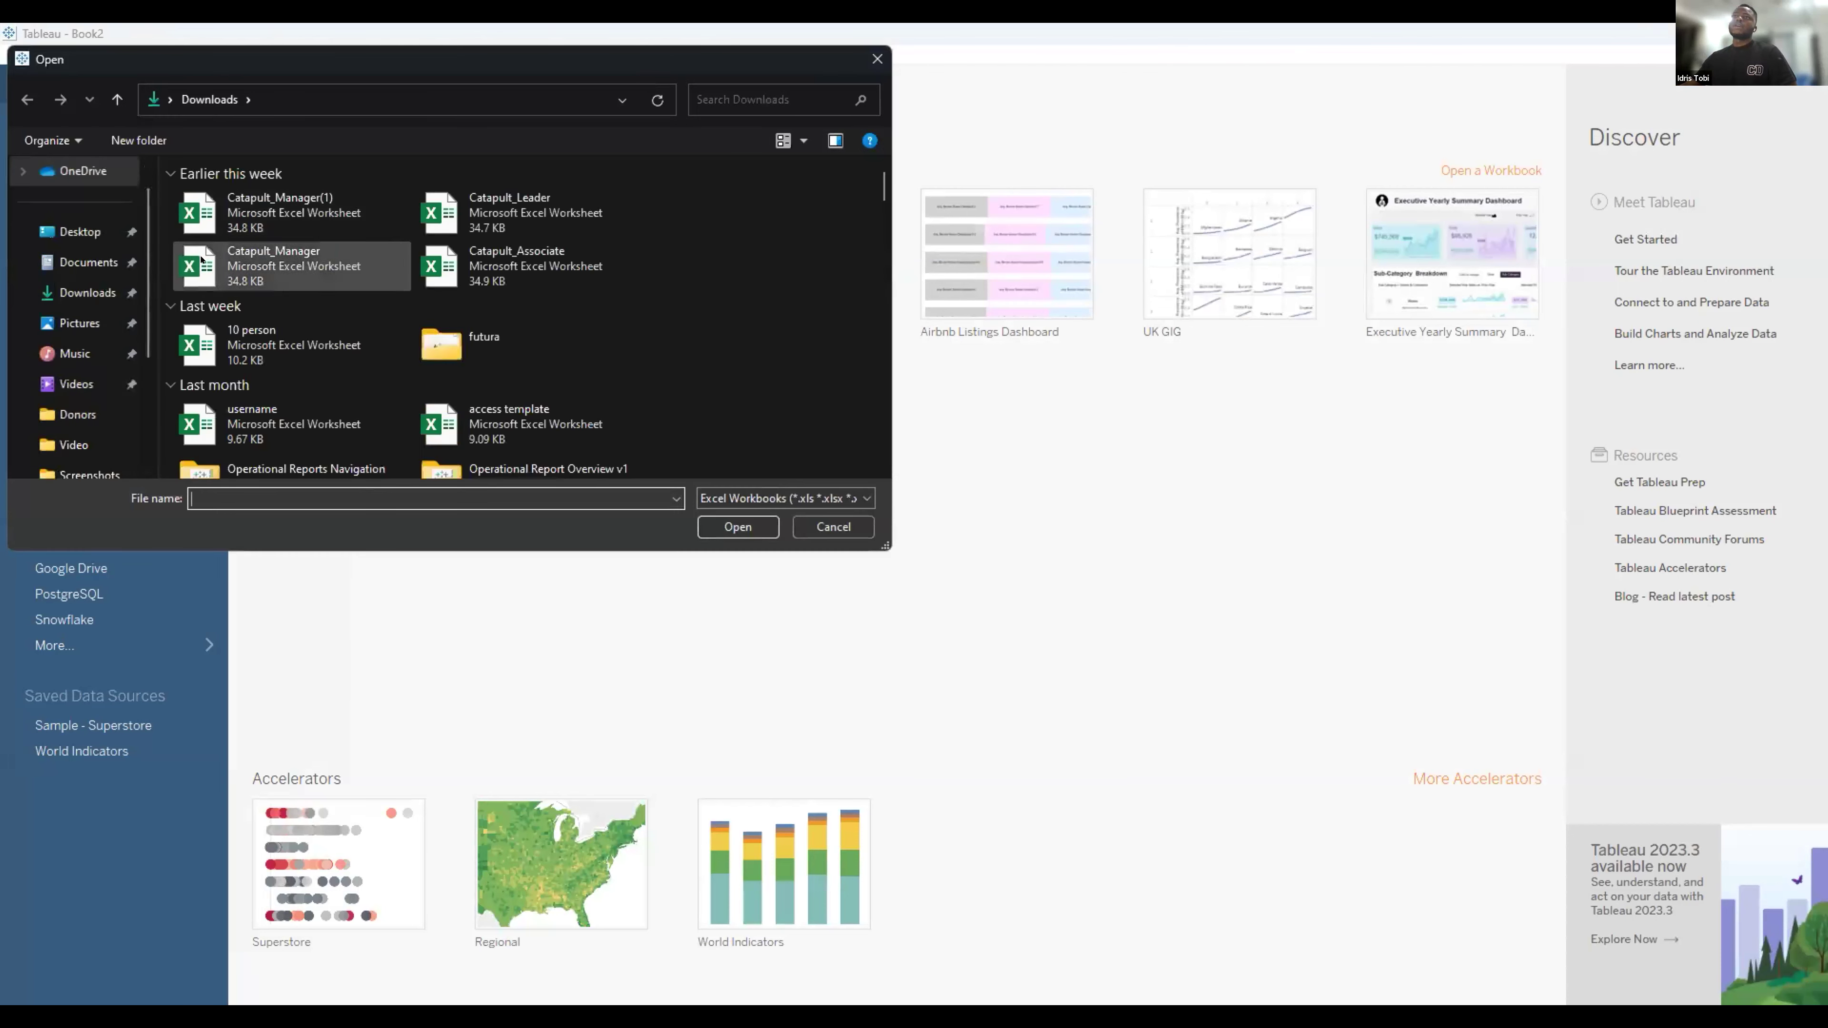
{"action": "left_click", "coordinate": [84, 271]}
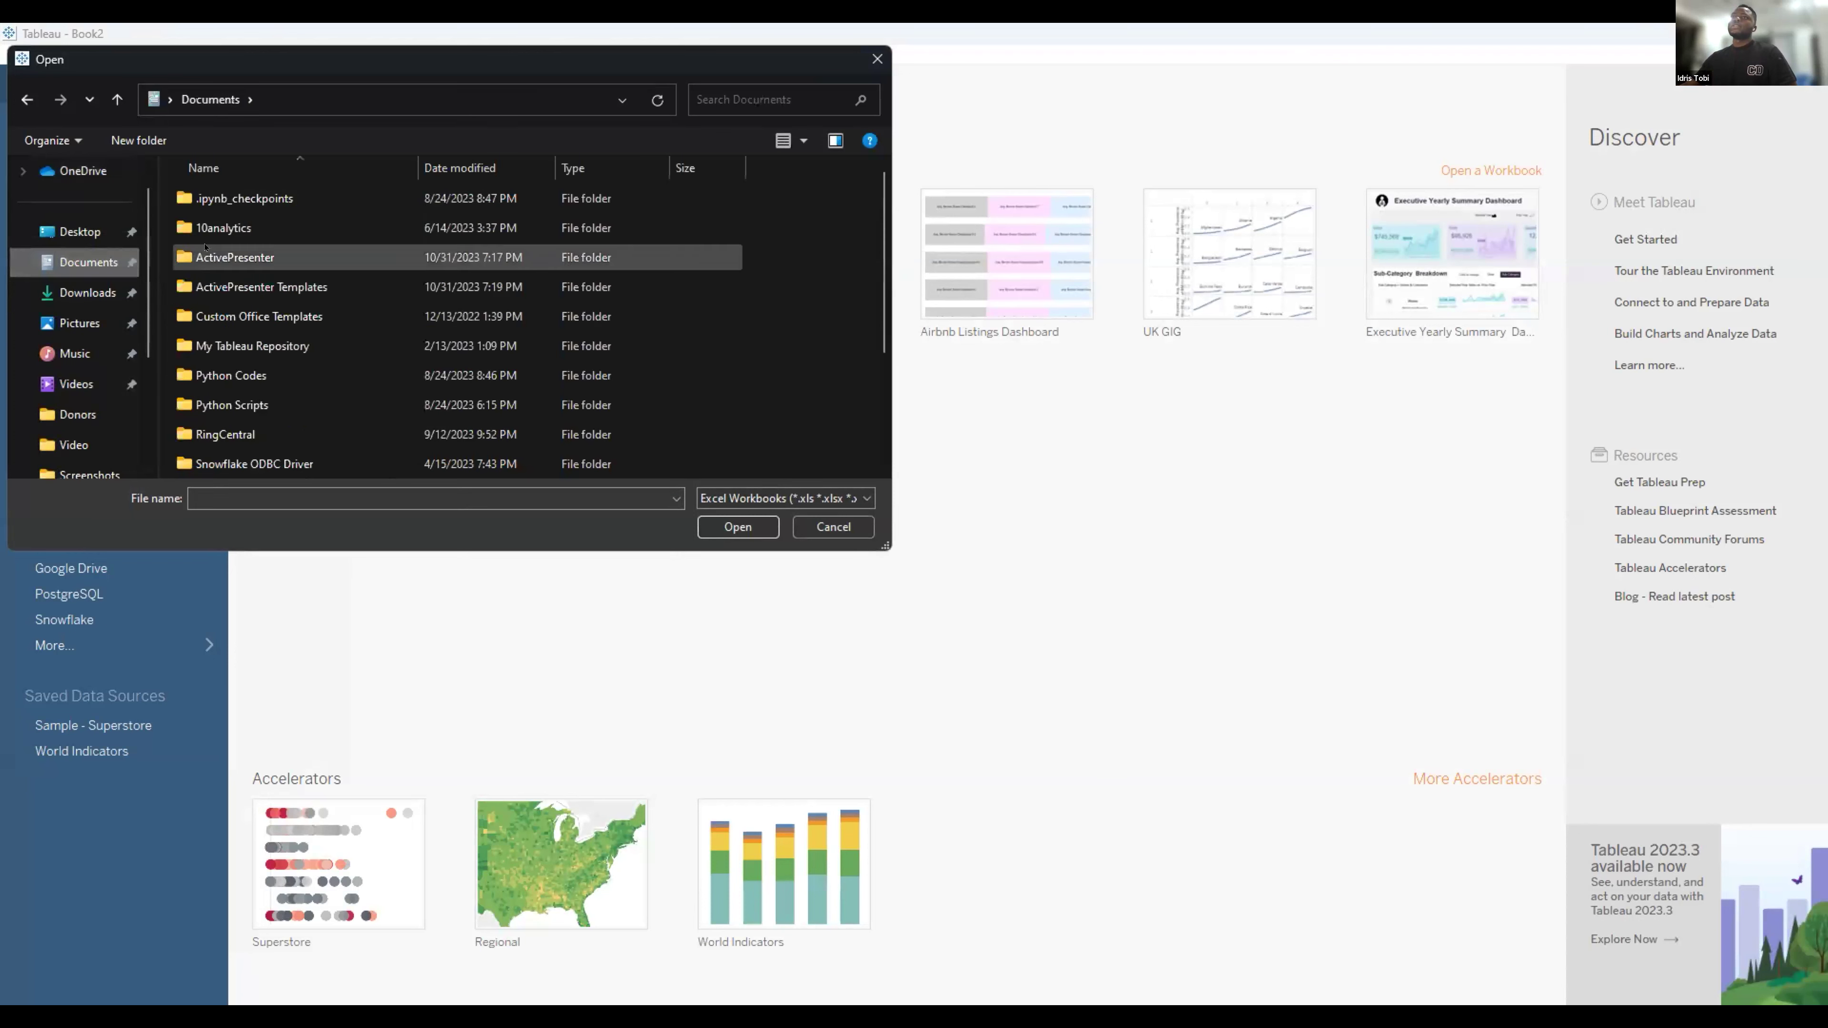
{"action": "double_click", "coordinate": [260, 347]}
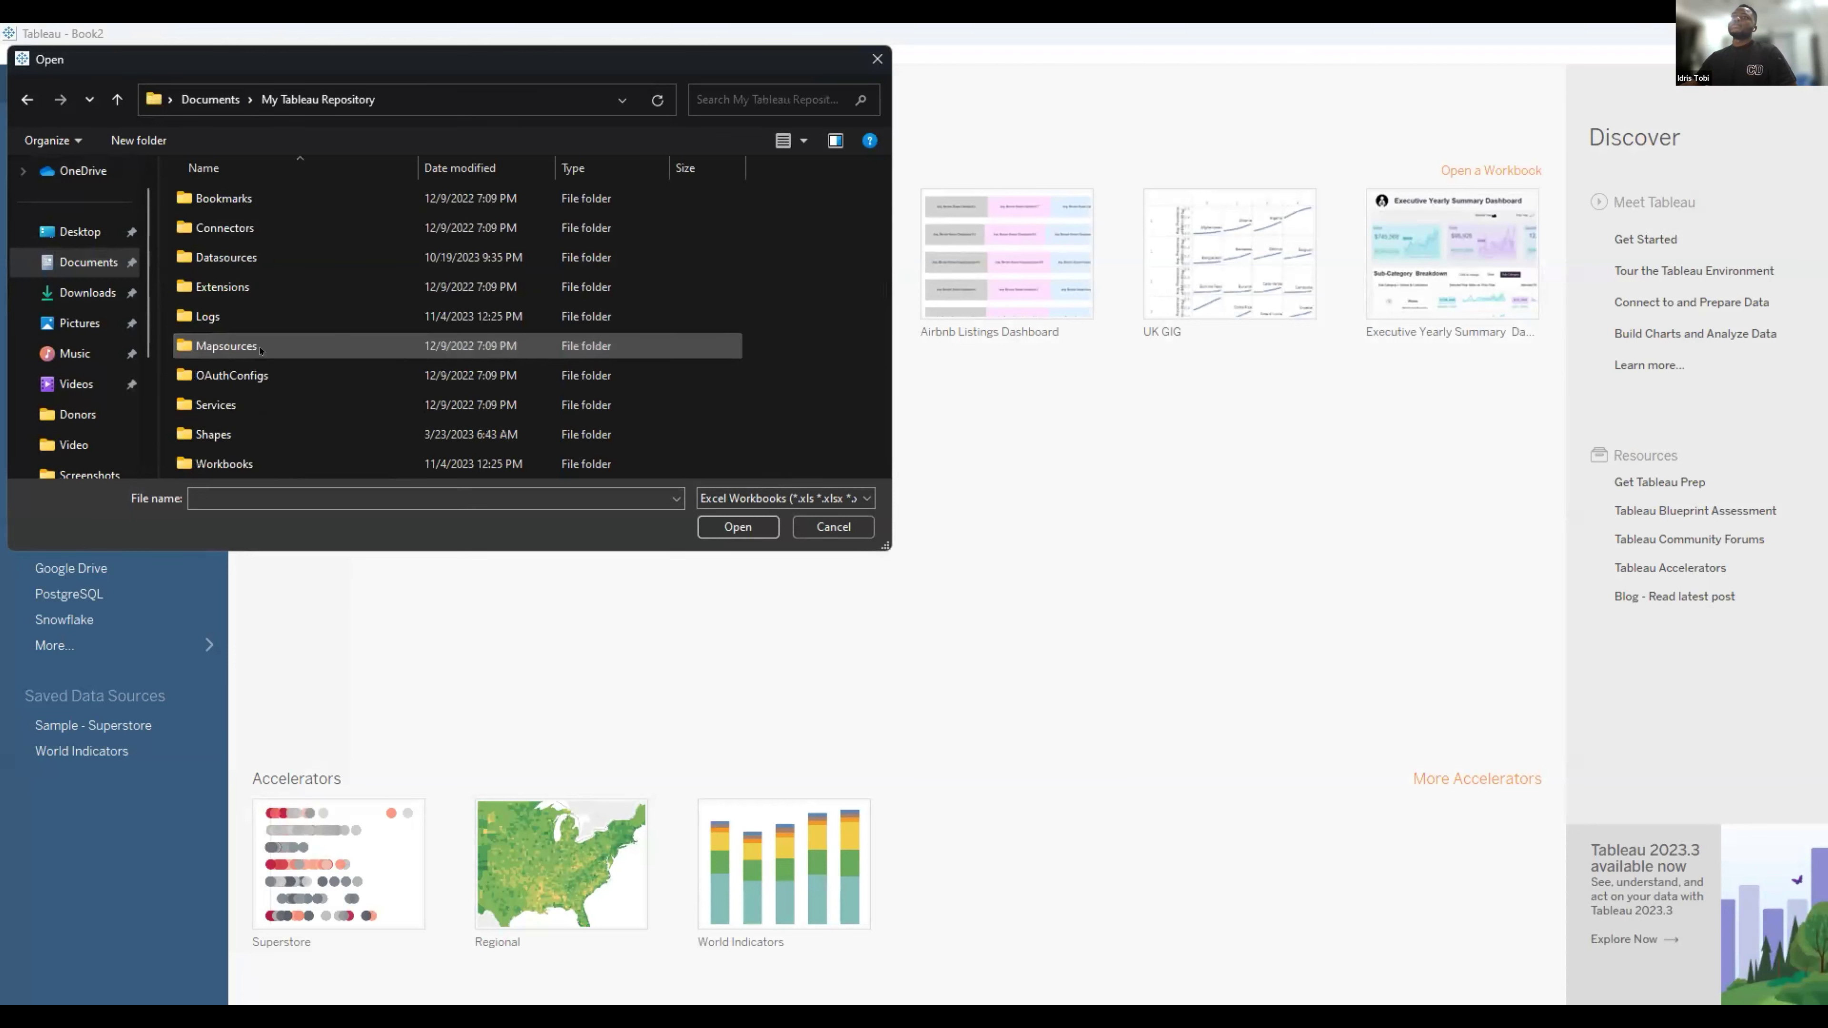
{"action": "double_click", "coordinate": [262, 257]}
{"action": "double_click", "coordinate": [263, 248]}
{"action": "double_click", "coordinate": [288, 200]}
{"action": "left_click", "coordinate": [320, 206]}
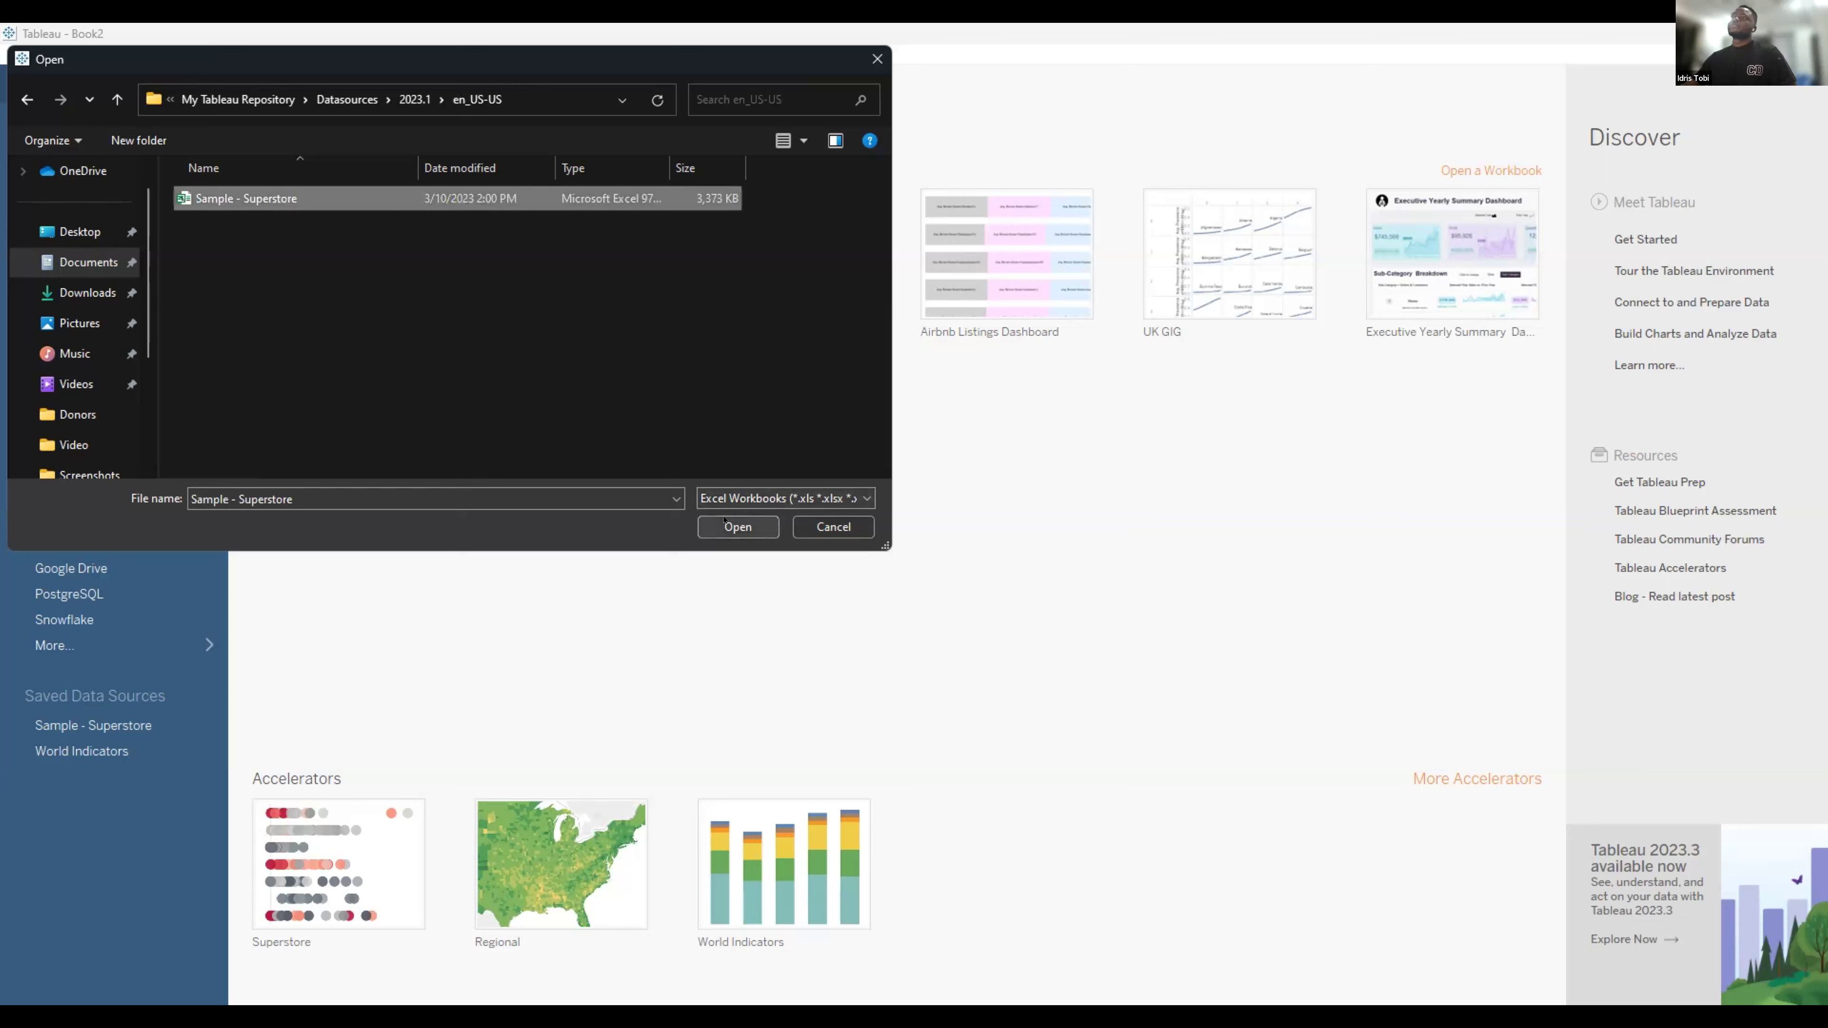
{"action": "left_click", "coordinate": [734, 527]}
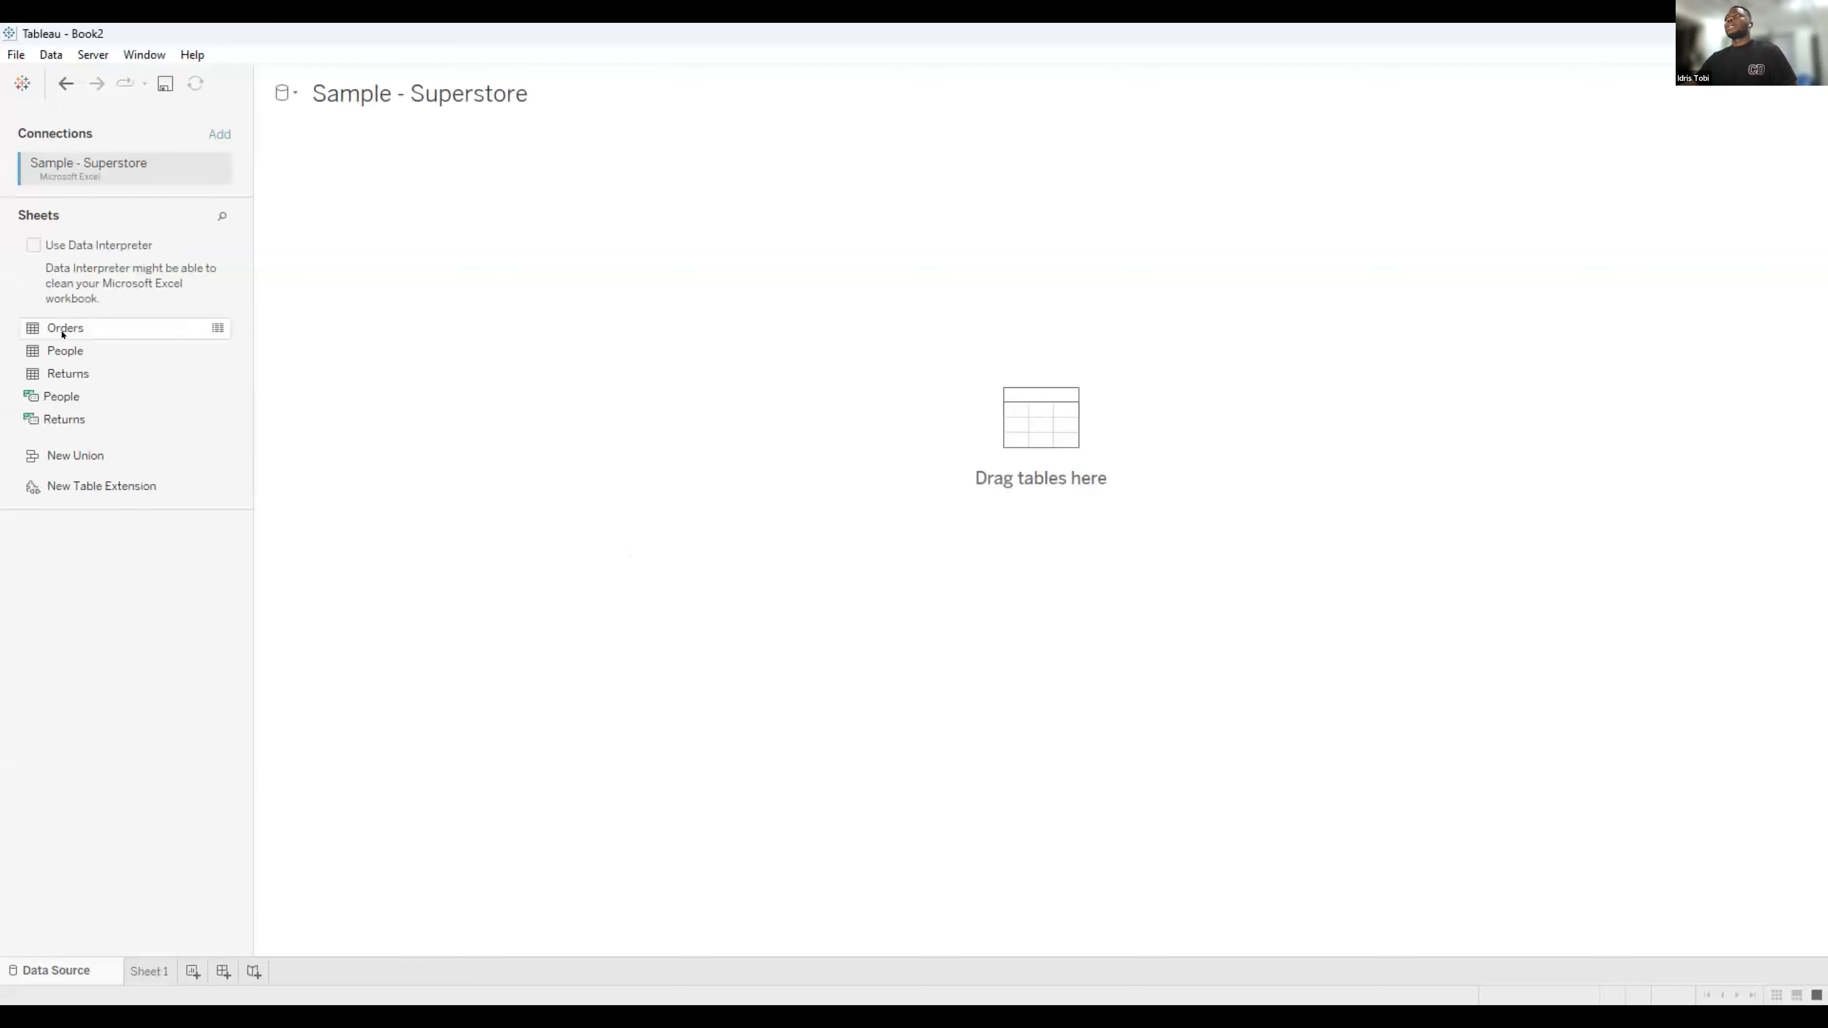
Add the Orders table to the data source and go to Sheet 1.
{"action": "left_click_drag", "start_coordinate": [68, 323], "coordinate": [505, 225]}
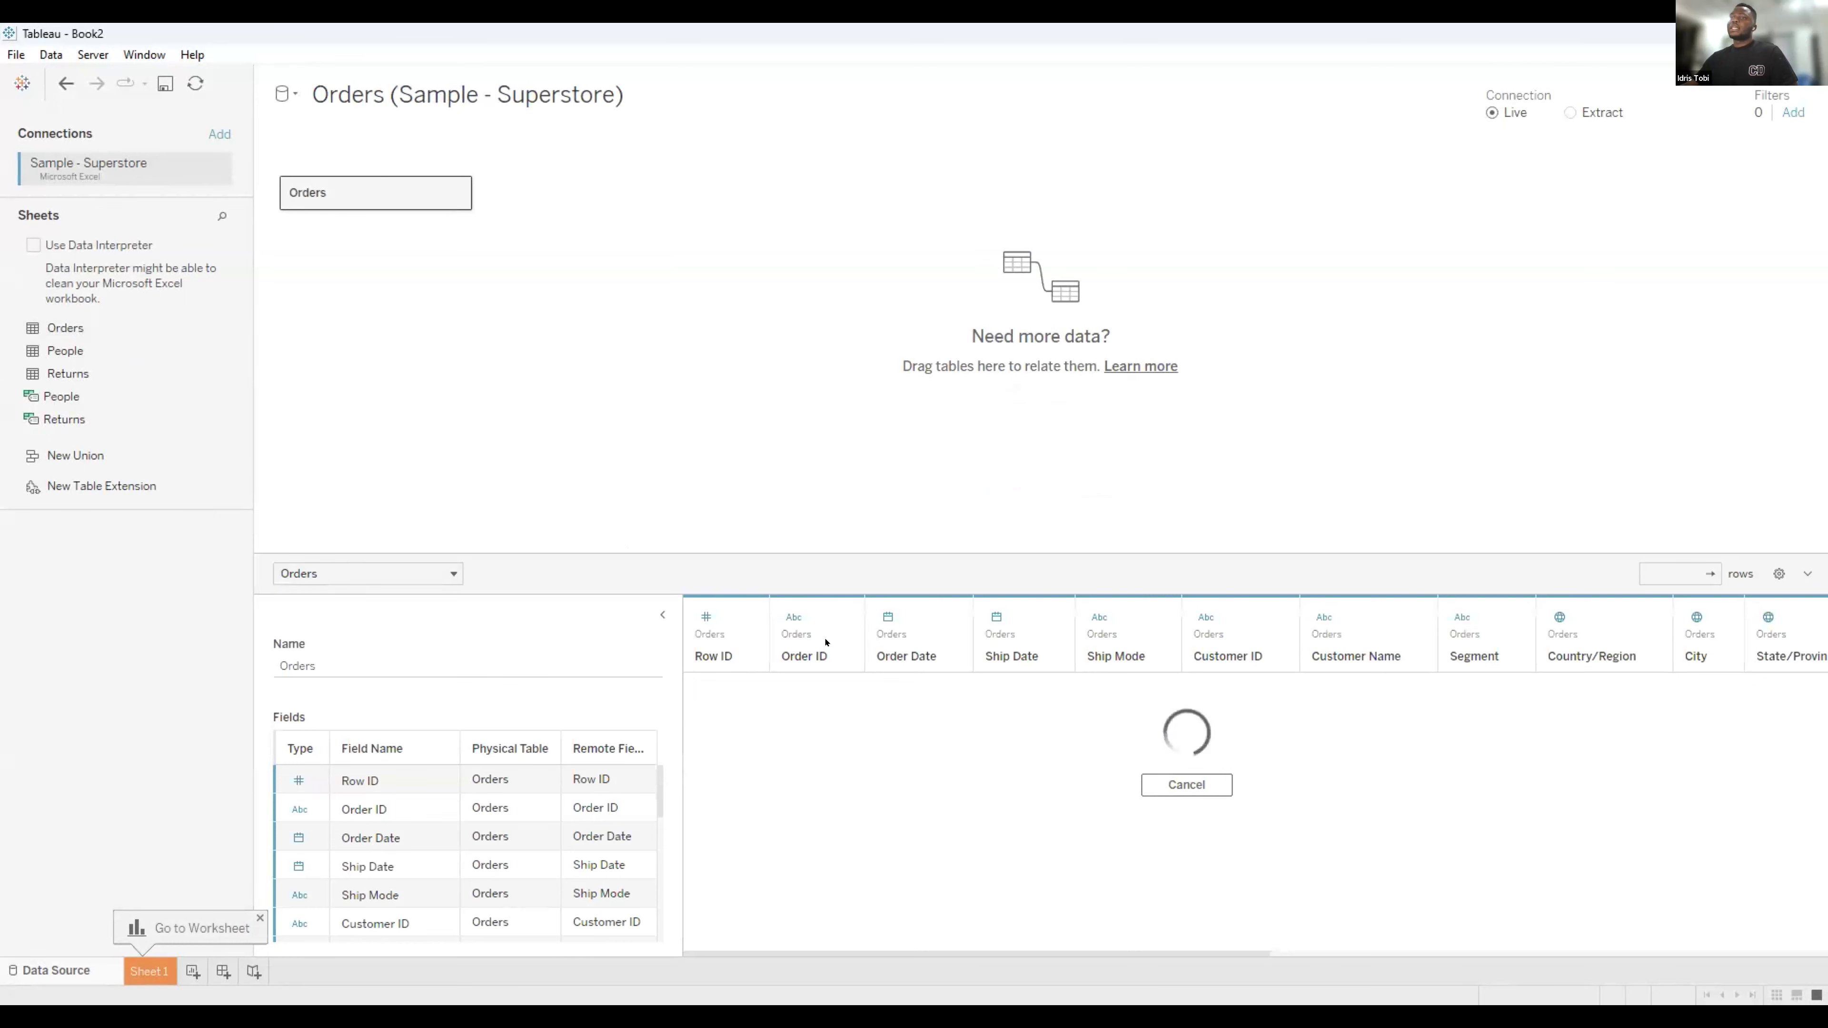
{"action": "left_click", "coordinate": [151, 971]}
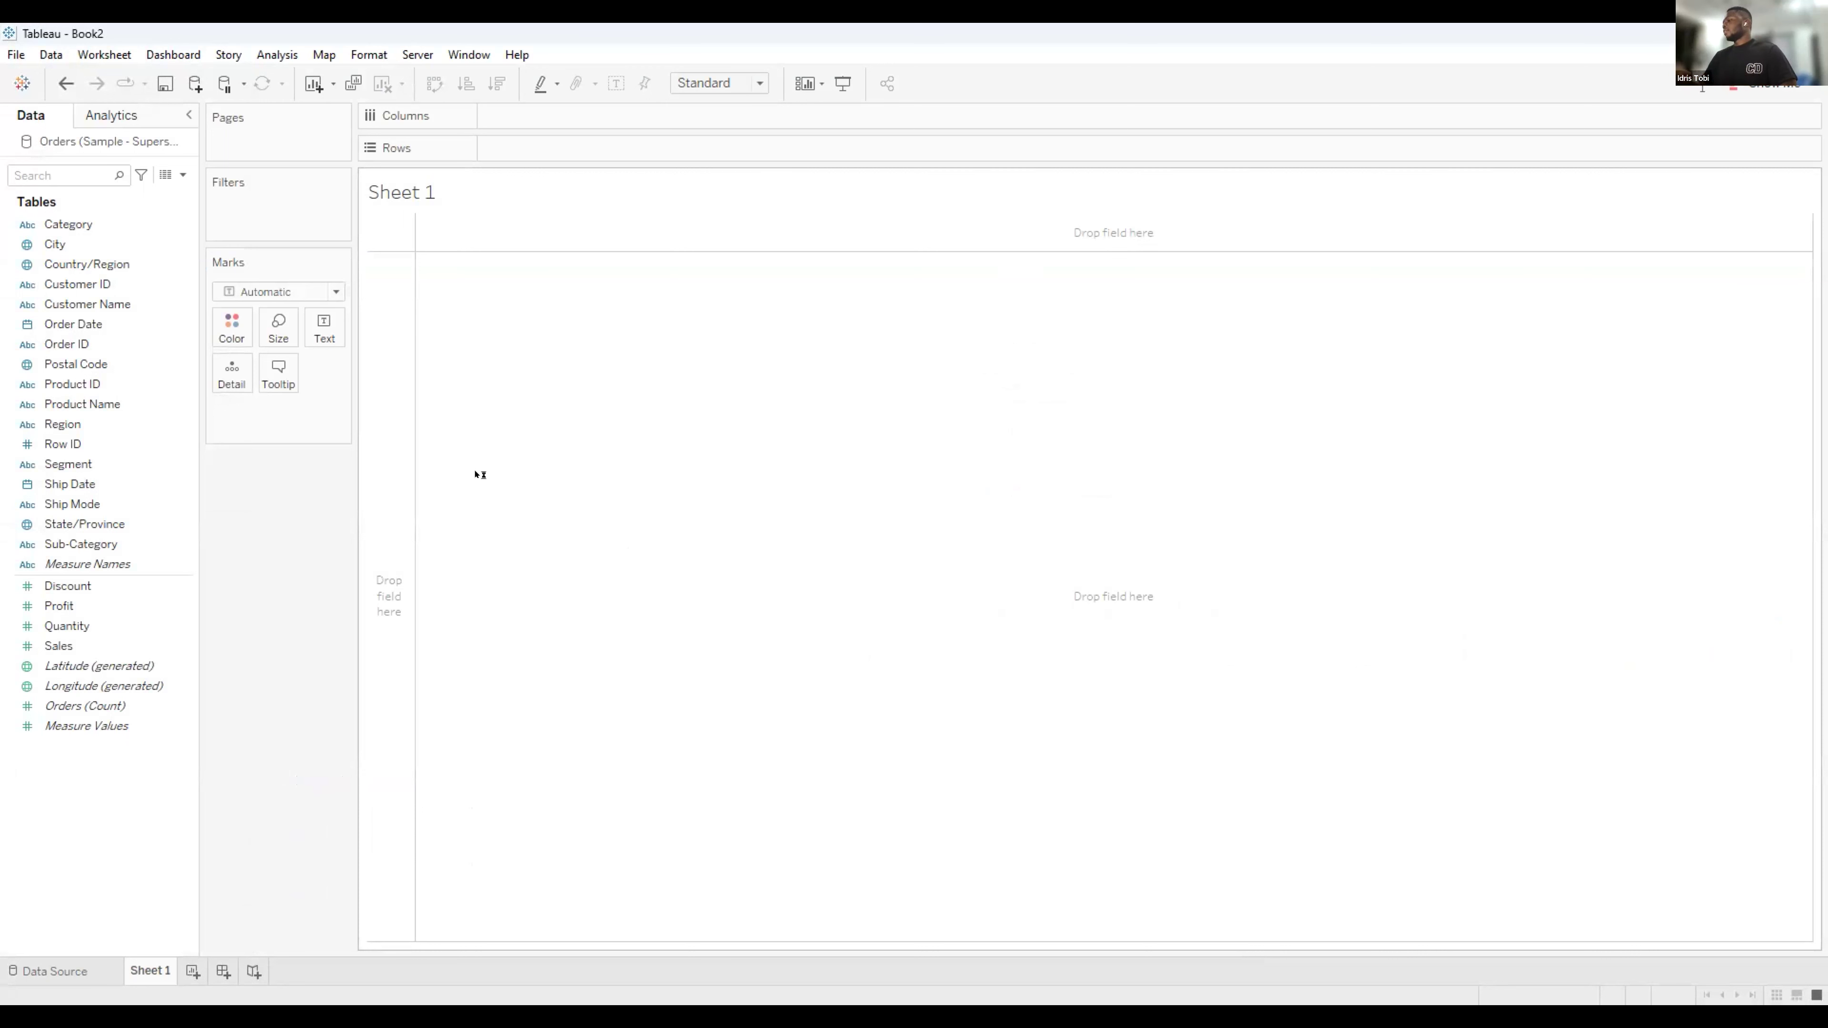
Assign the Region field a geographic role created from State/Province.
{"action": "left_click", "coordinate": [20, 426]}
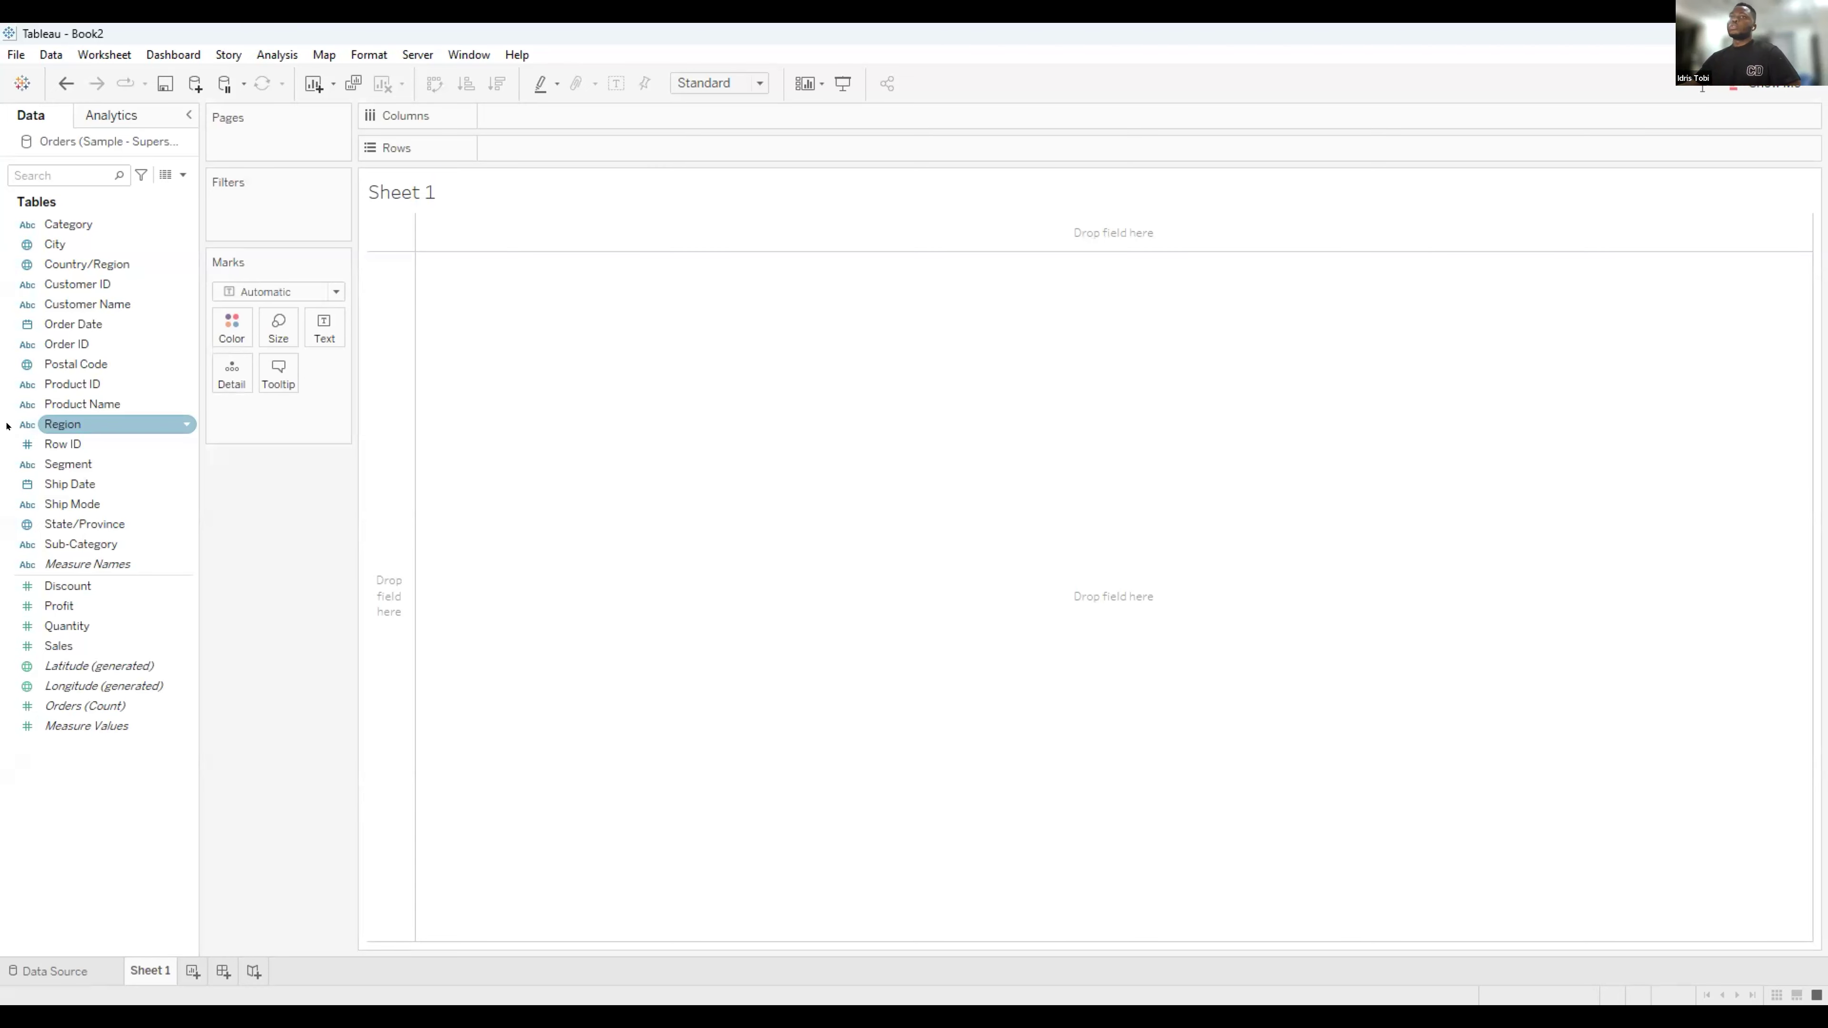
{"action": "right_click", "coordinate": [175, 428]}
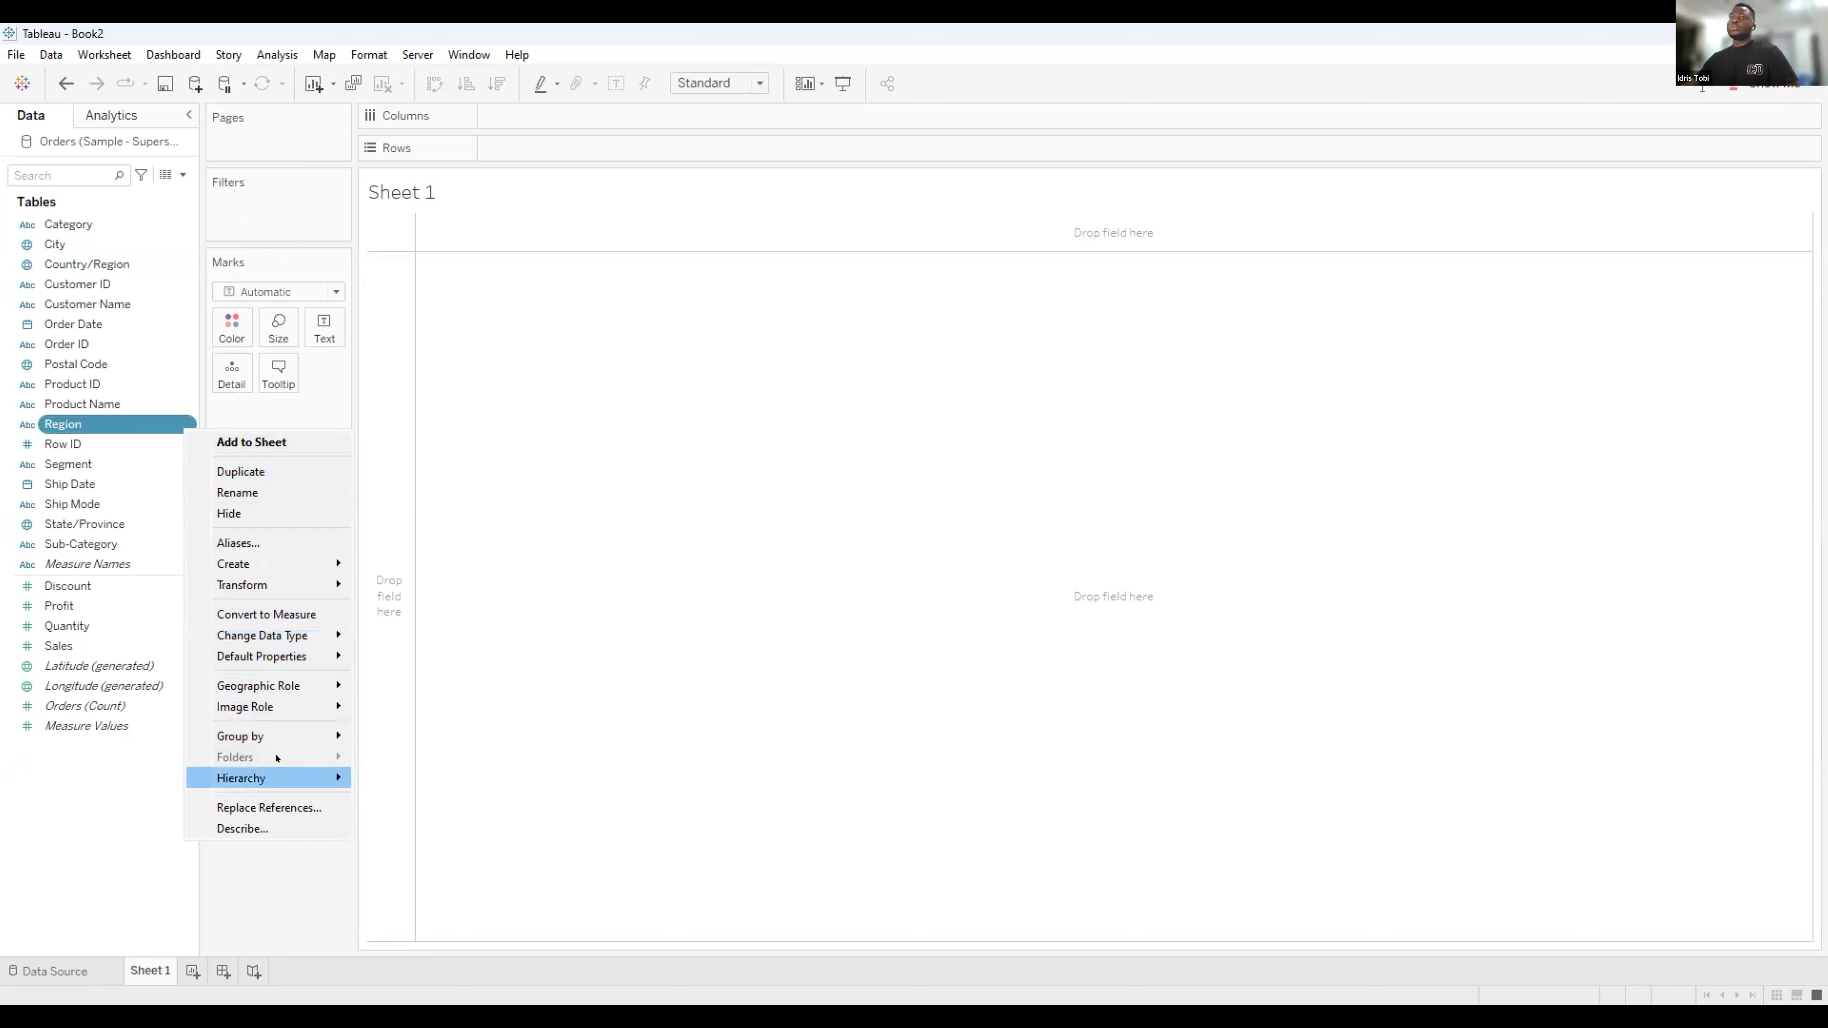
{"action": "mouse_move", "coordinate": [278, 638]}
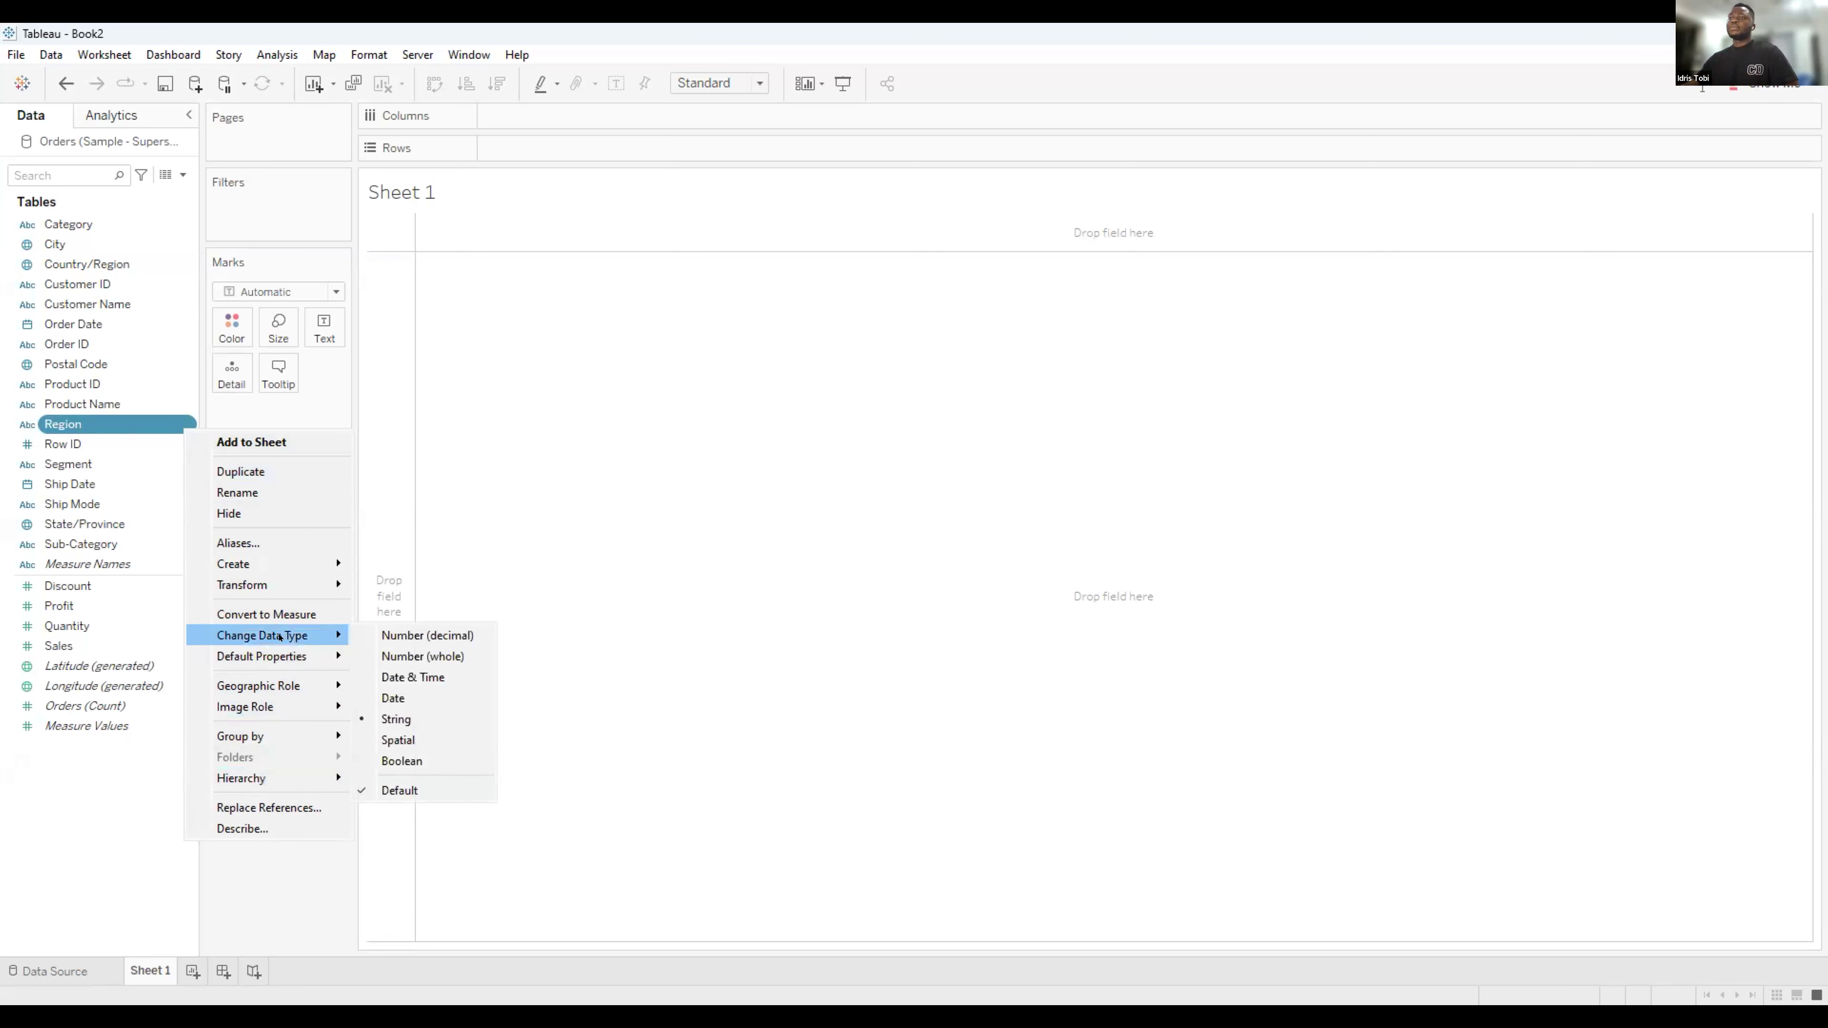
{"action": "left_click", "coordinate": [23, 424]}
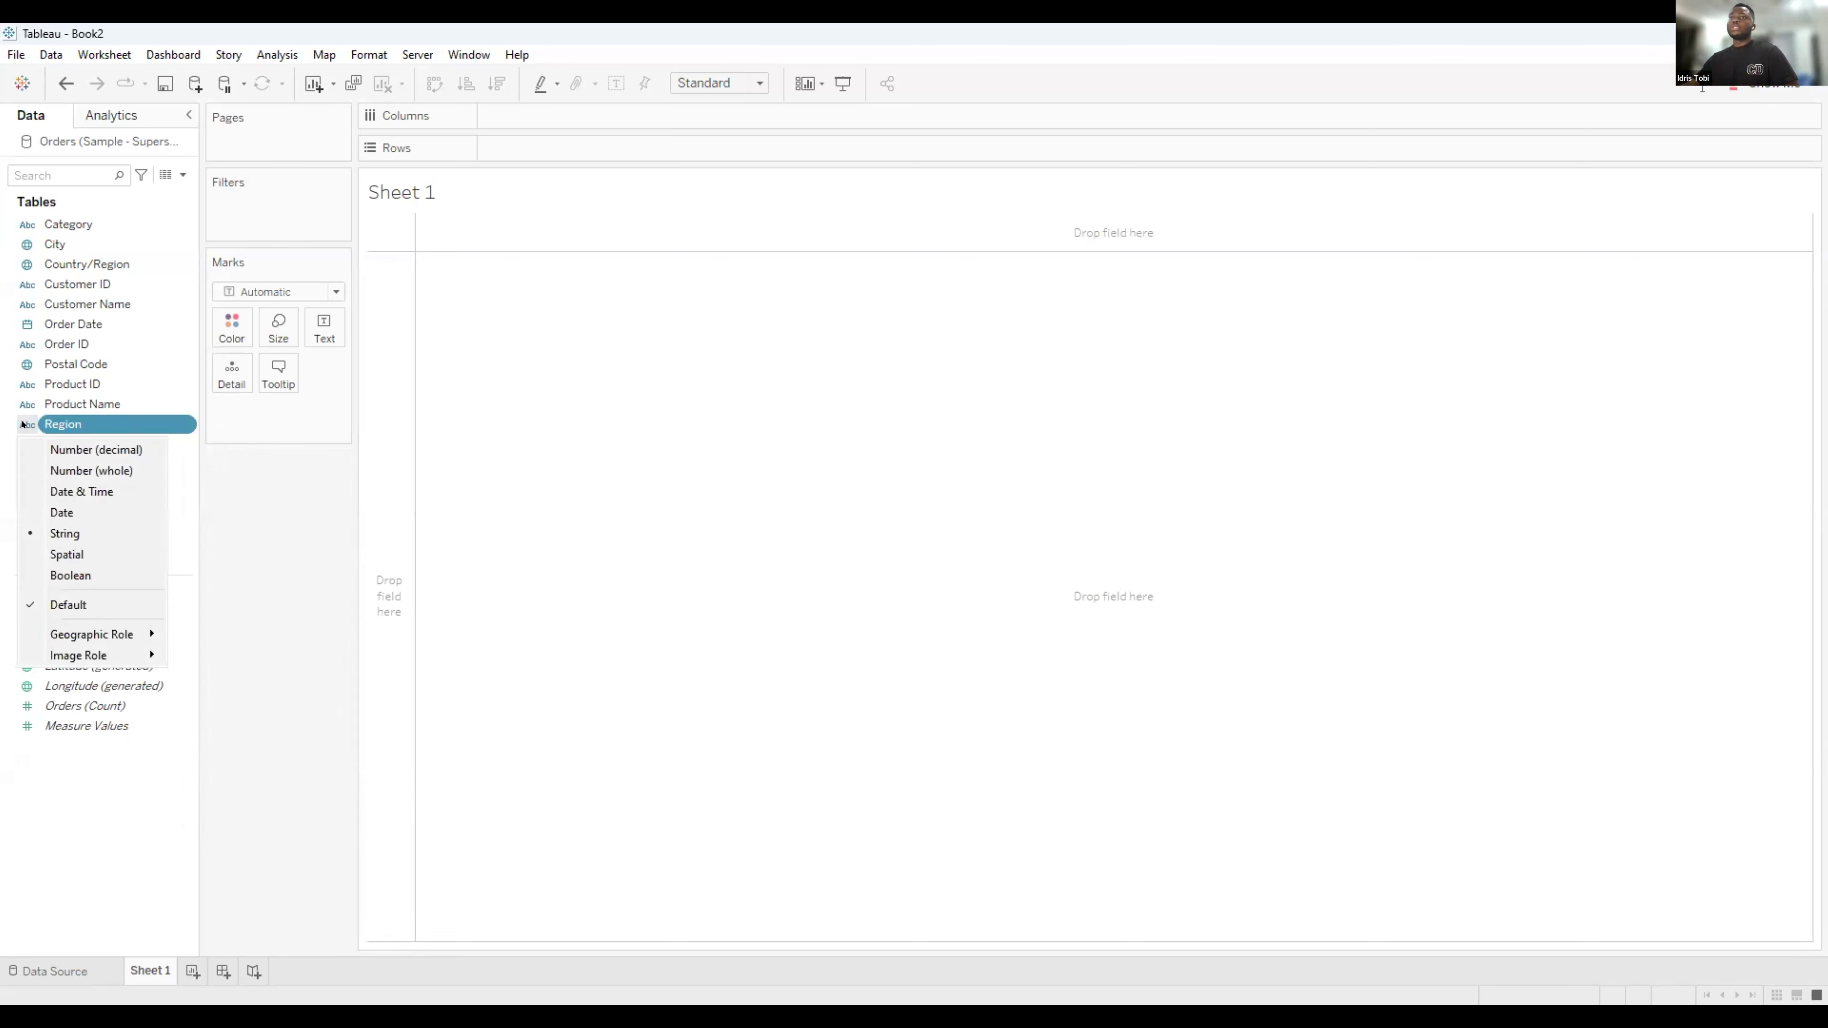
{"action": "mouse_move", "coordinate": [83, 637]}
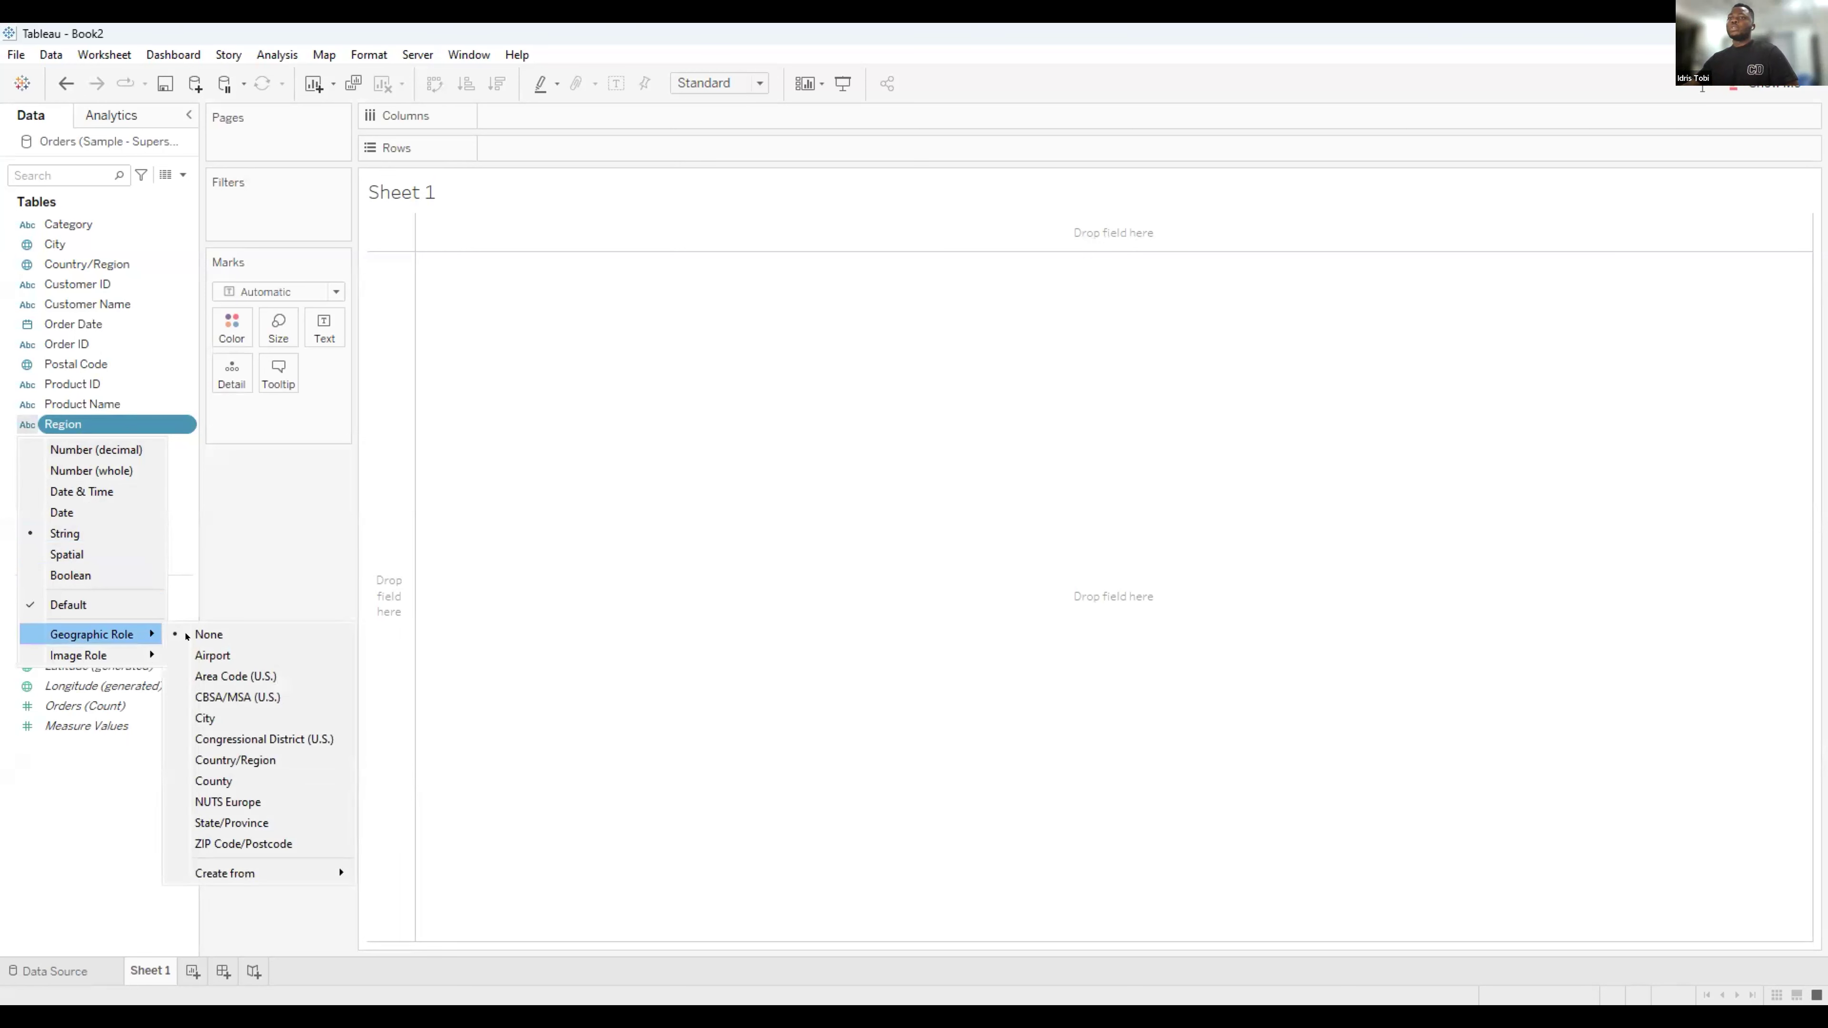
{"action": "mouse_move", "coordinate": [264, 870]}
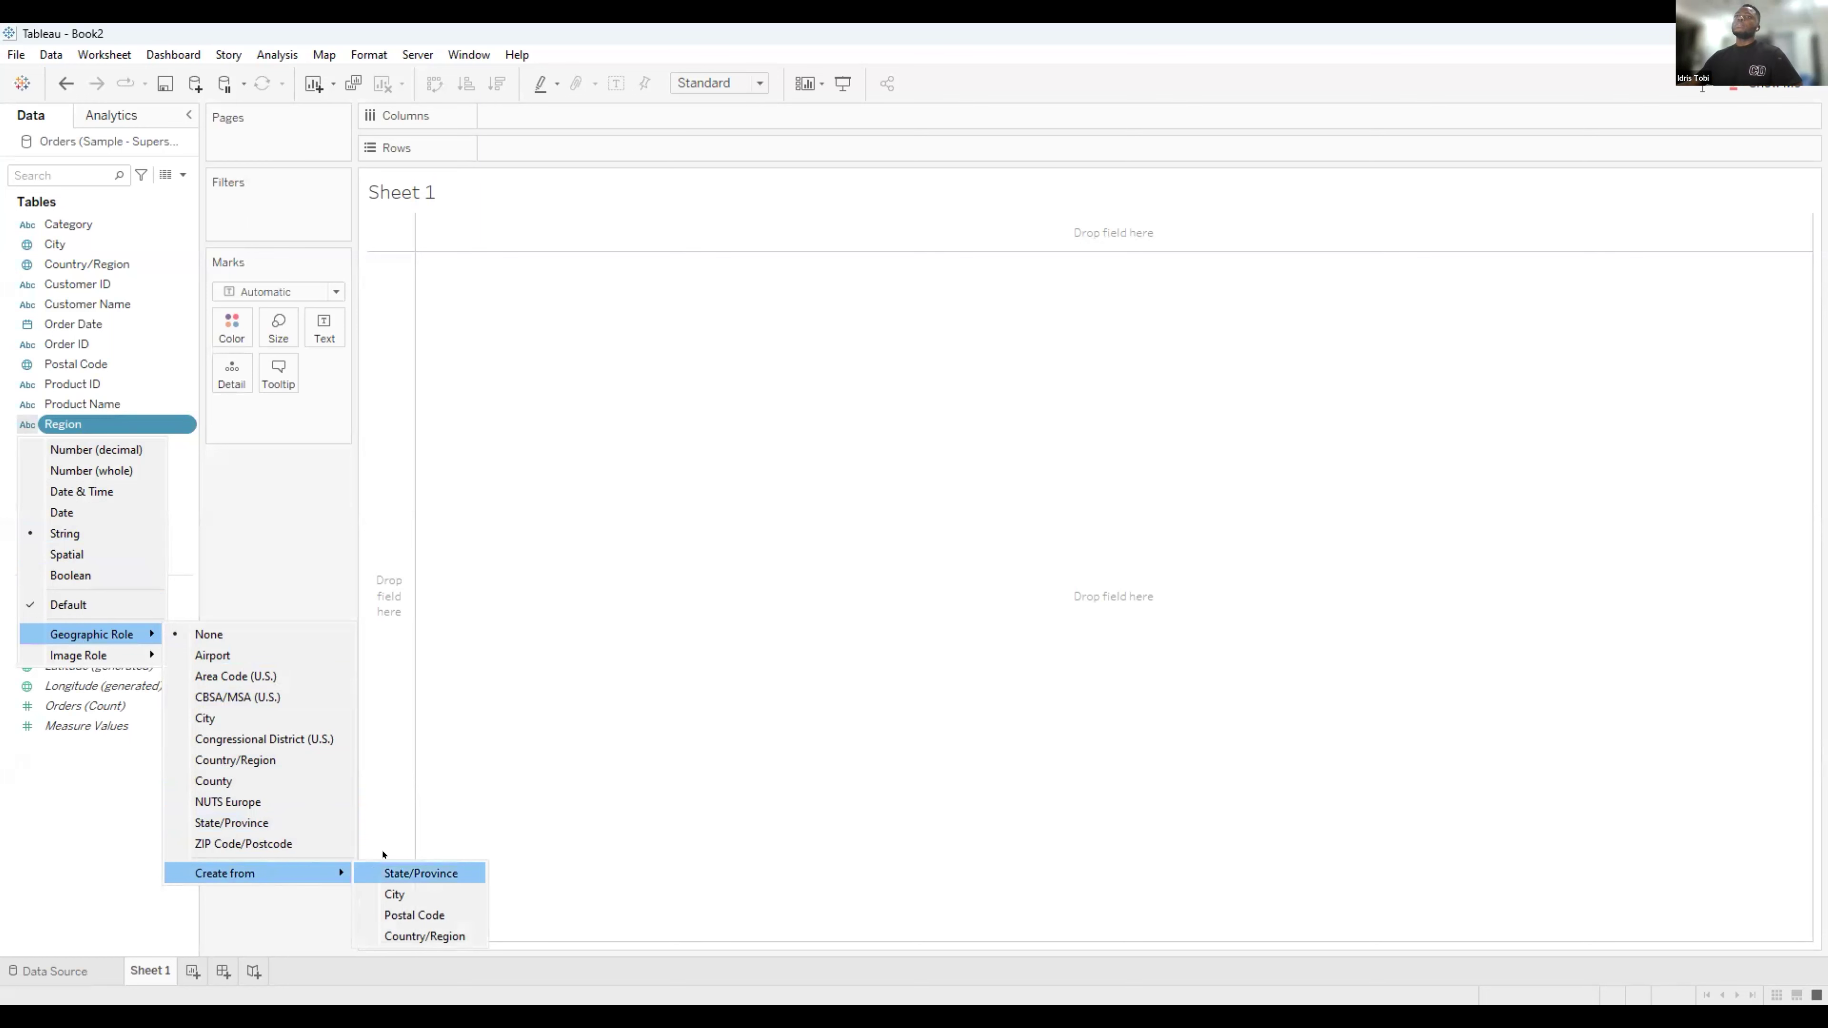
{"action": "left_click", "coordinate": [383, 872]}
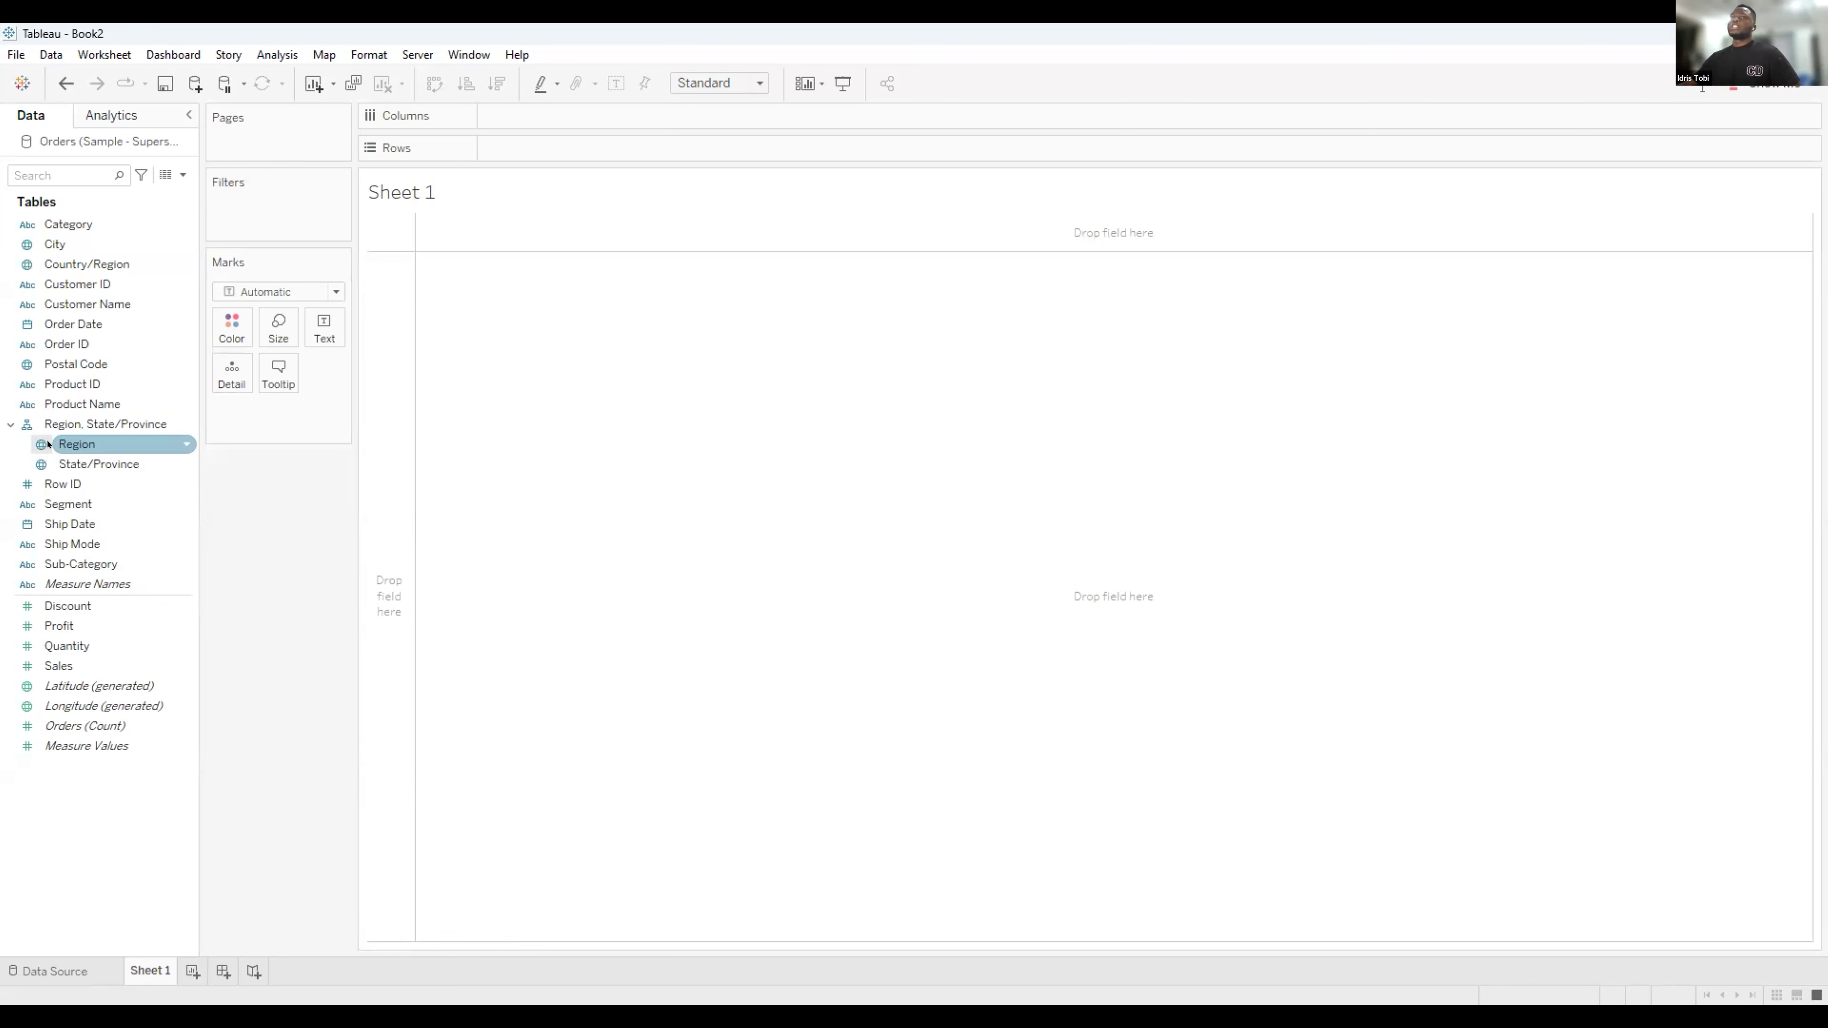
Plot Region on Sheet 1 as a geographic view and set the mark type to Map.
{"action": "left_click", "coordinate": [68, 443]}
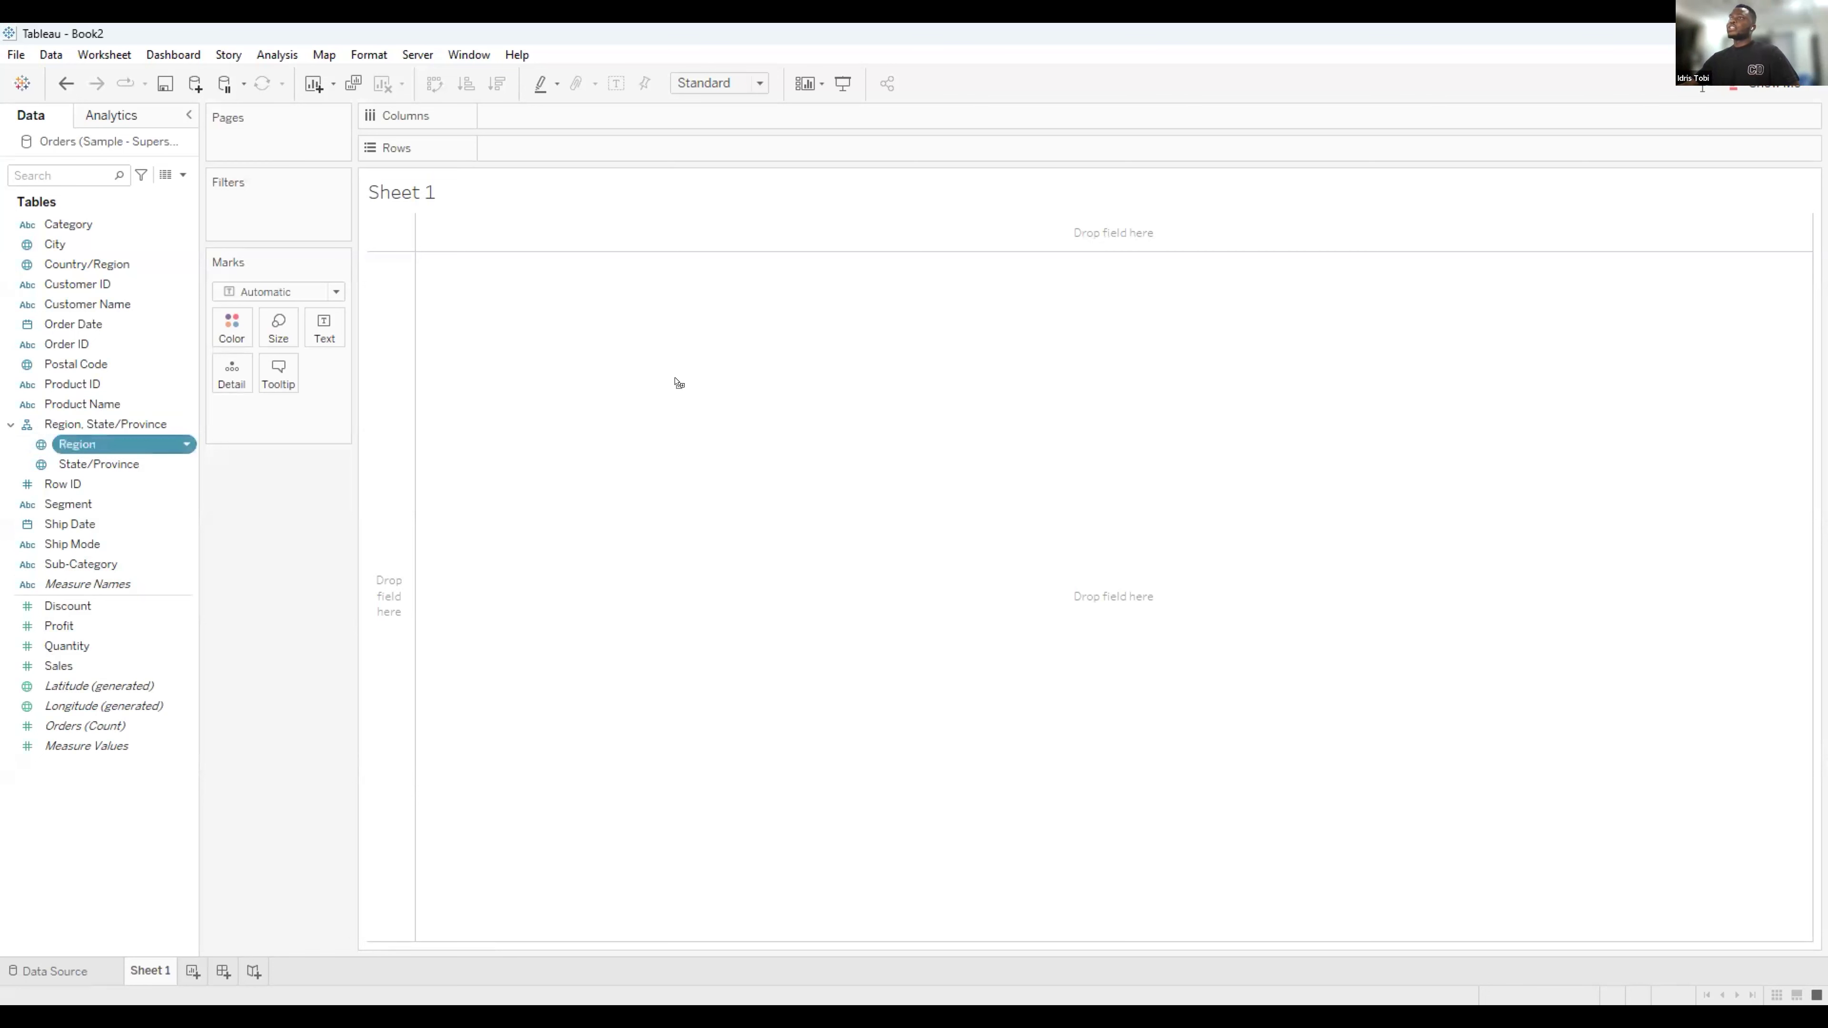
{"action": "left_click_drag", "start_coordinate": [693, 408], "coordinate": [693, 409]}
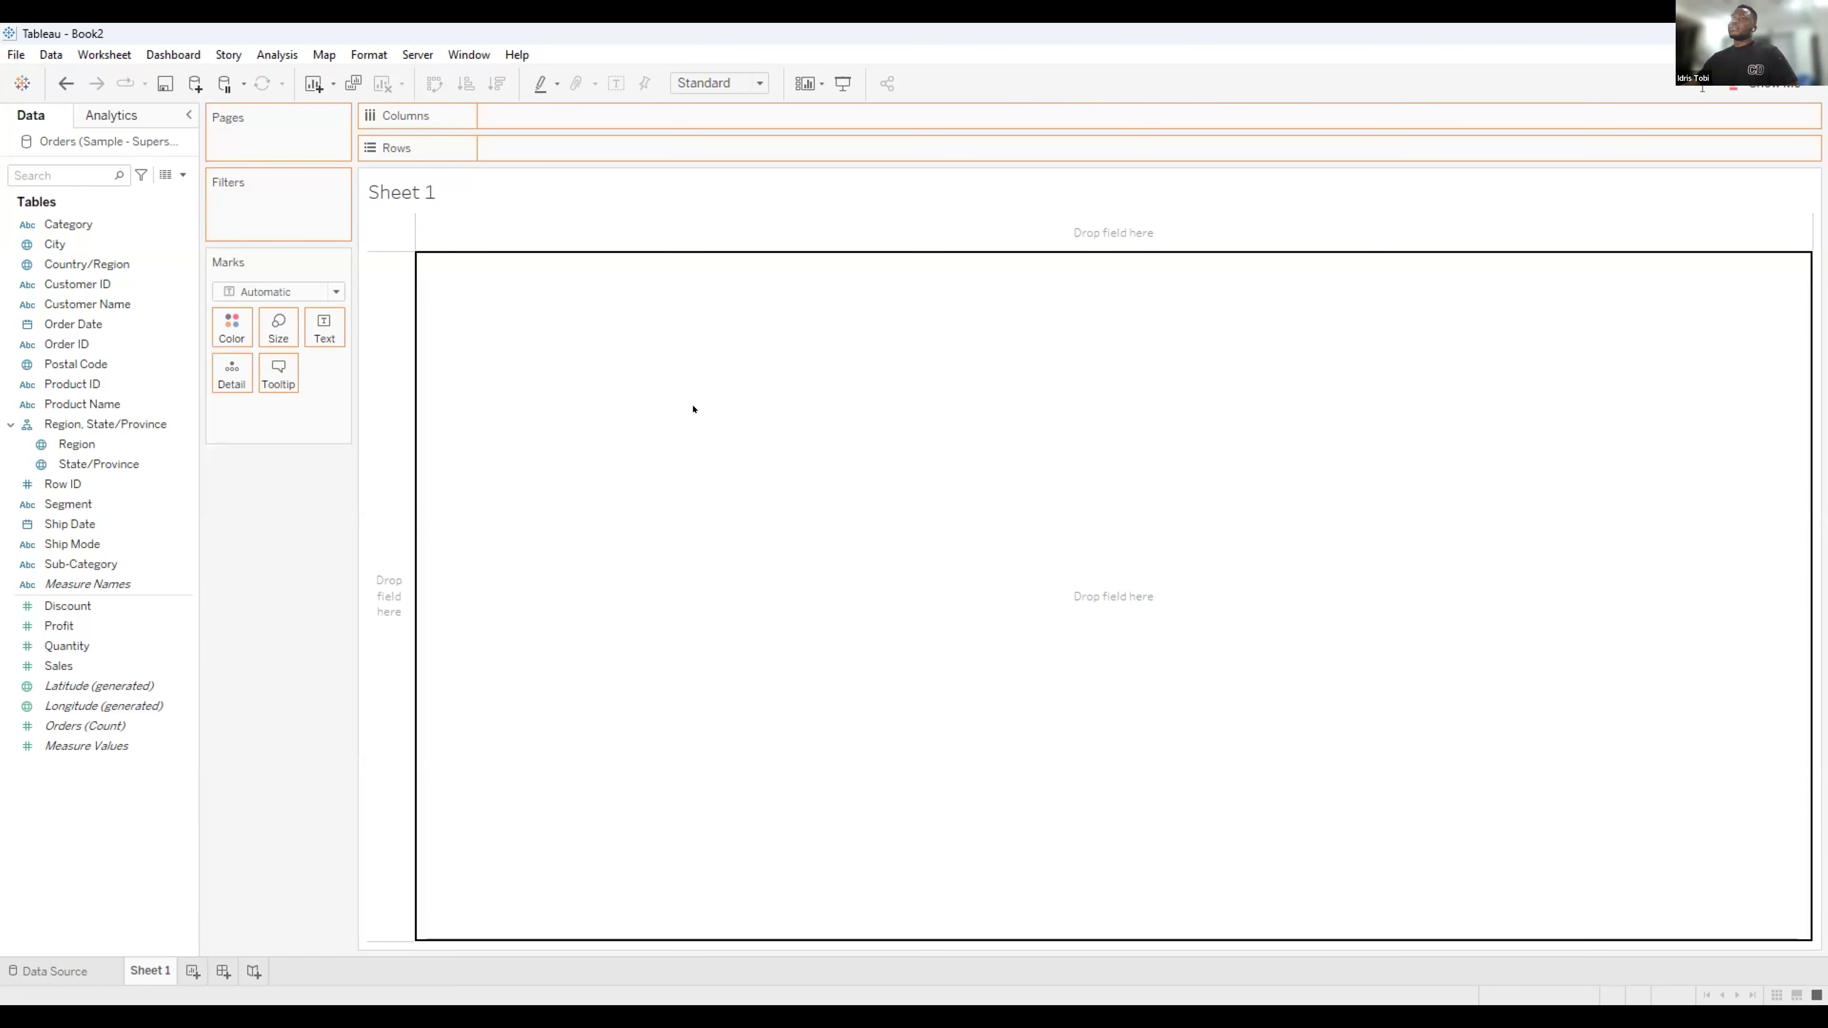
{"action": "left_click_drag", "start_coordinate": [693, 409], "coordinate": [688, 410]}
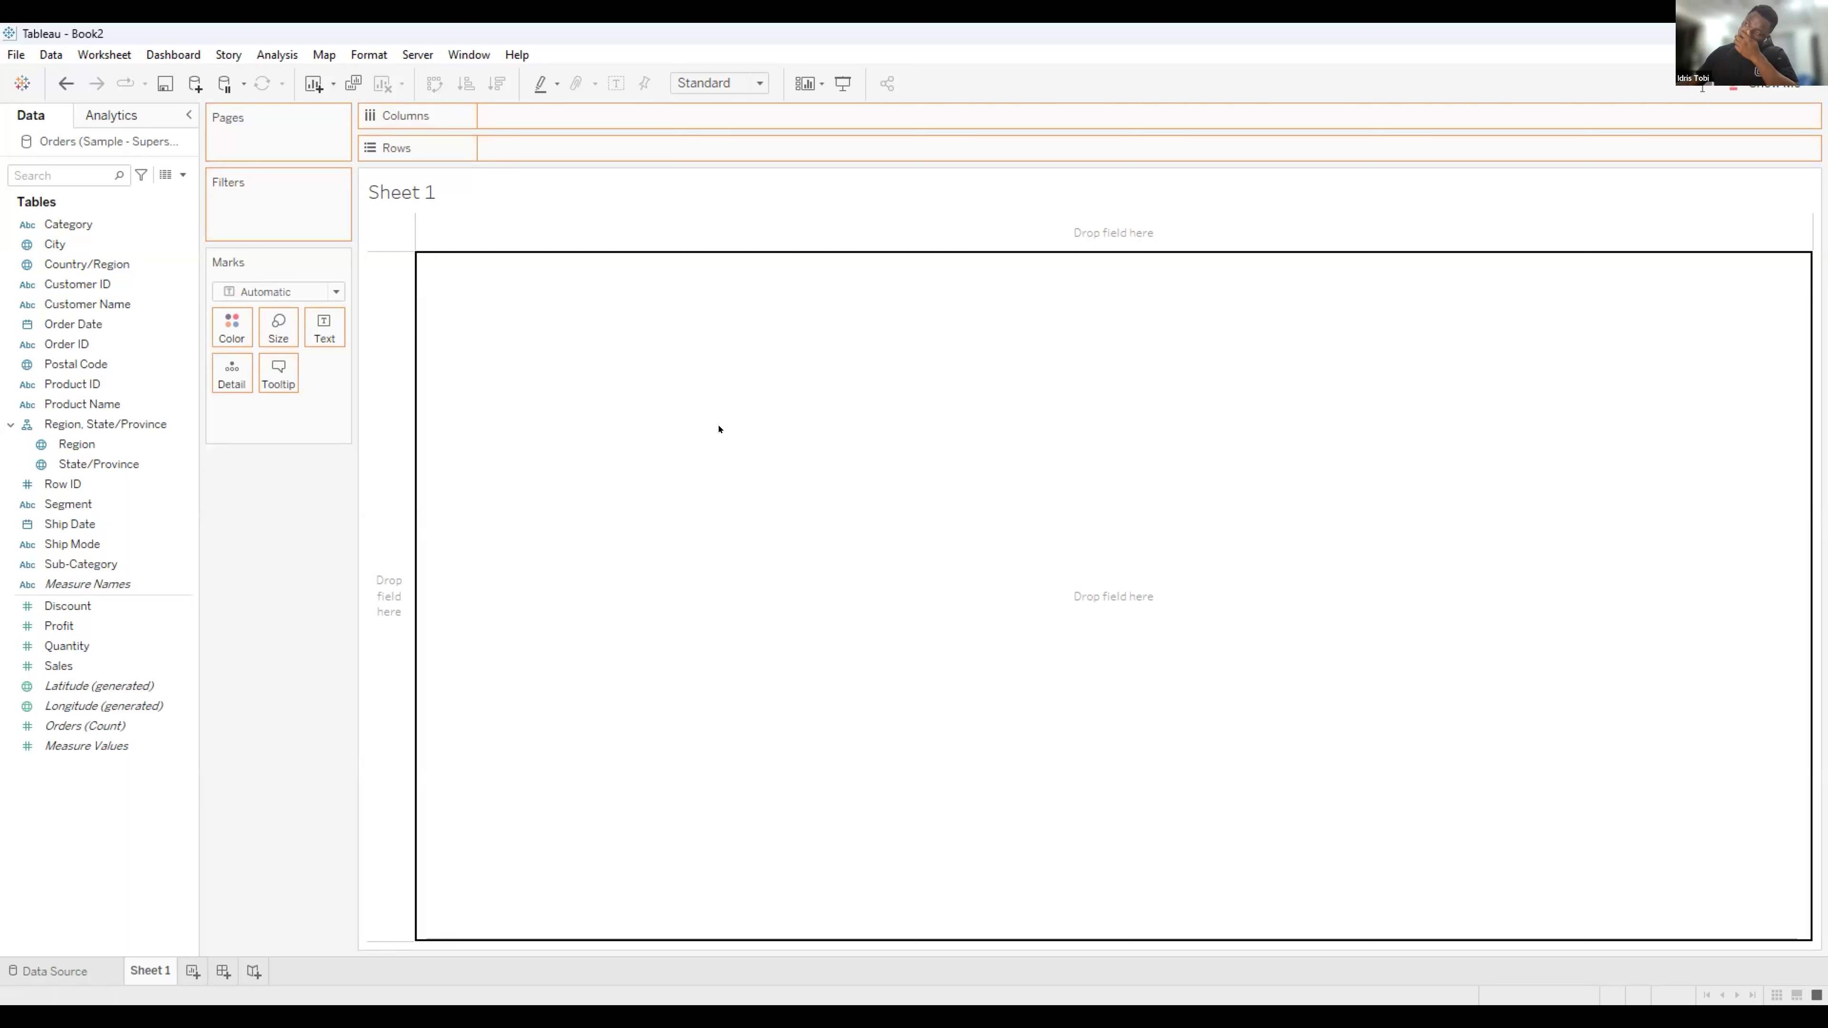
{"action": "left_click_drag", "start_coordinate": [719, 428], "coordinate": [799, 442]}
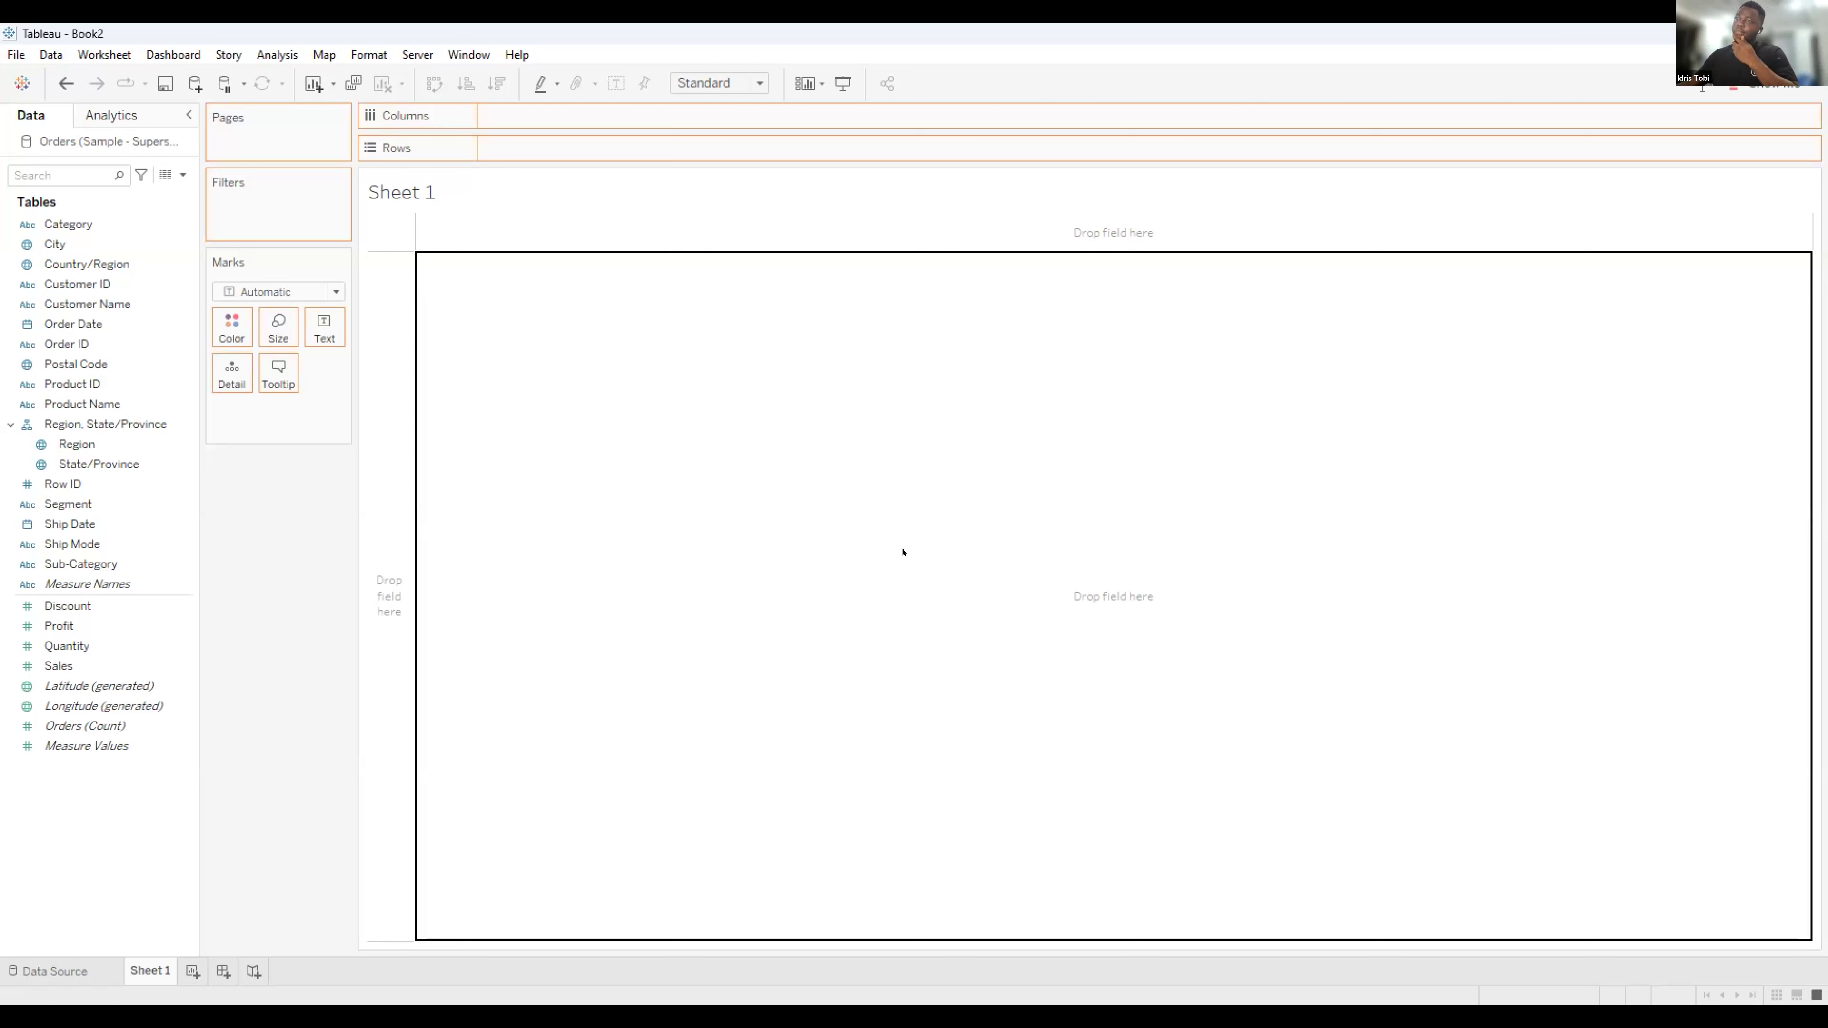
{"action": "left_click_drag", "start_coordinate": [870, 581], "coordinate": [637, 417]}
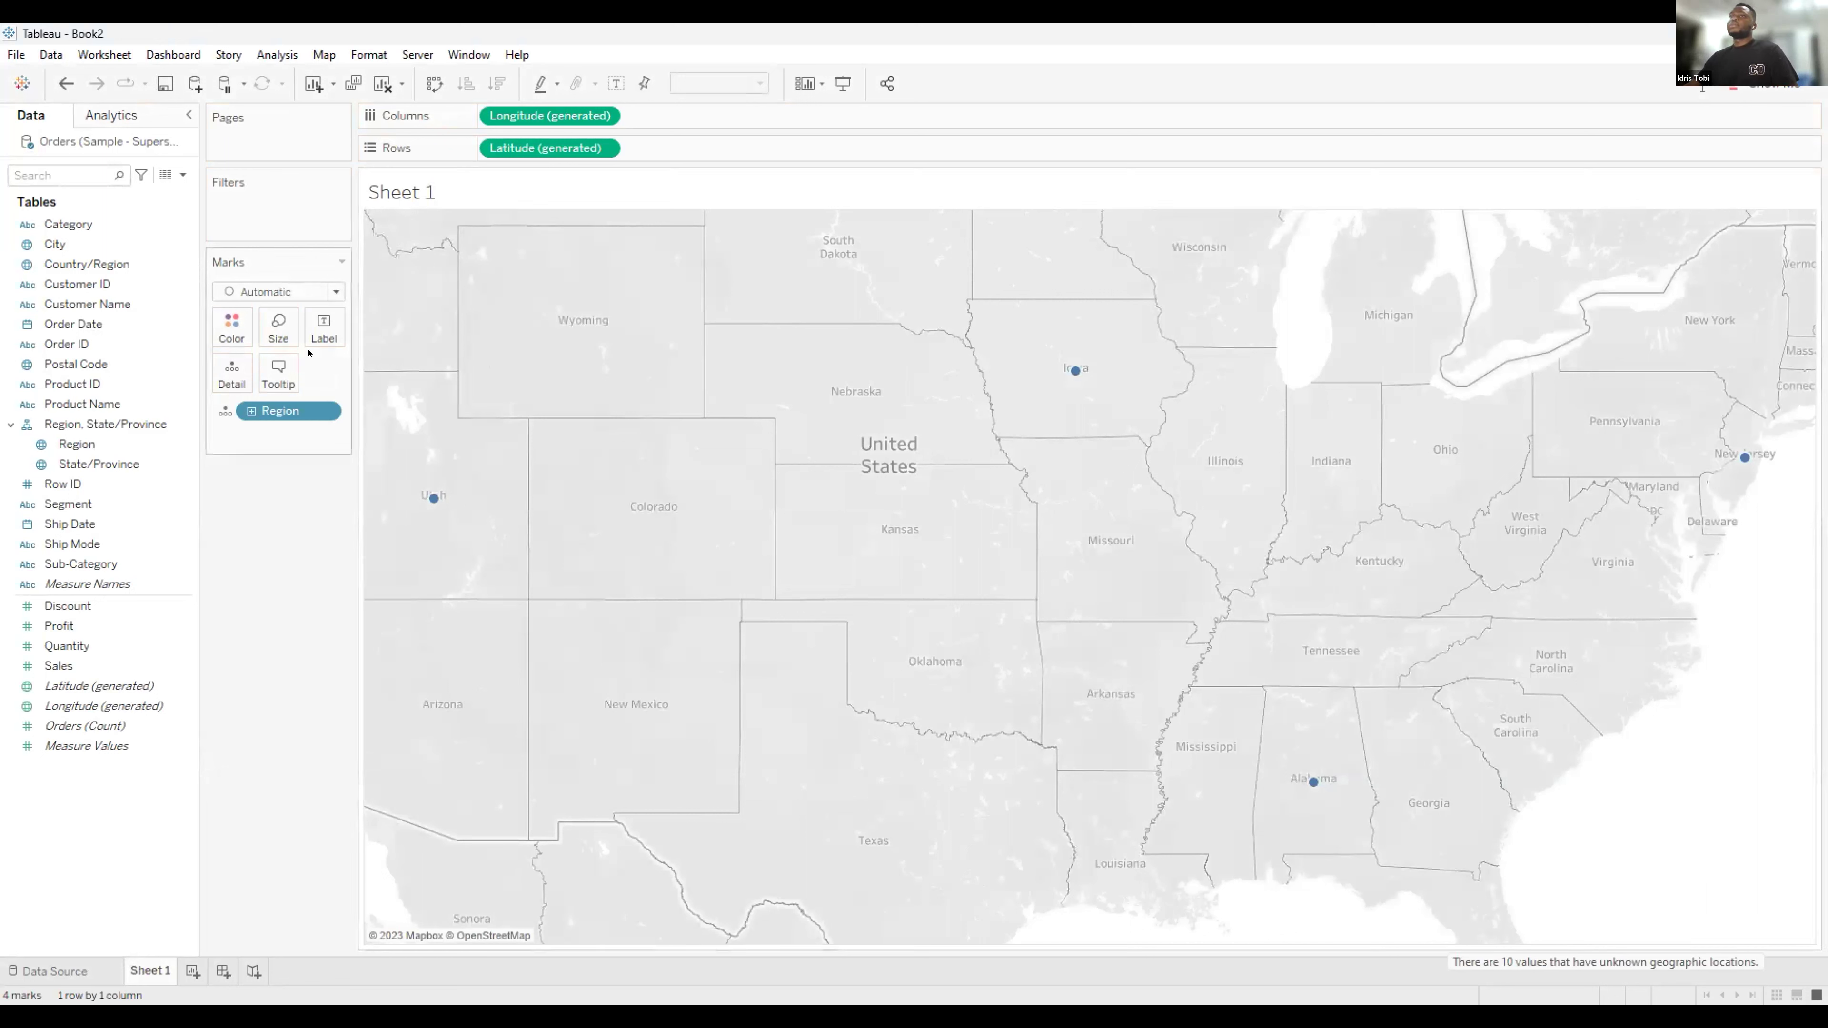
{"action": "left_click", "coordinate": [303, 292]}
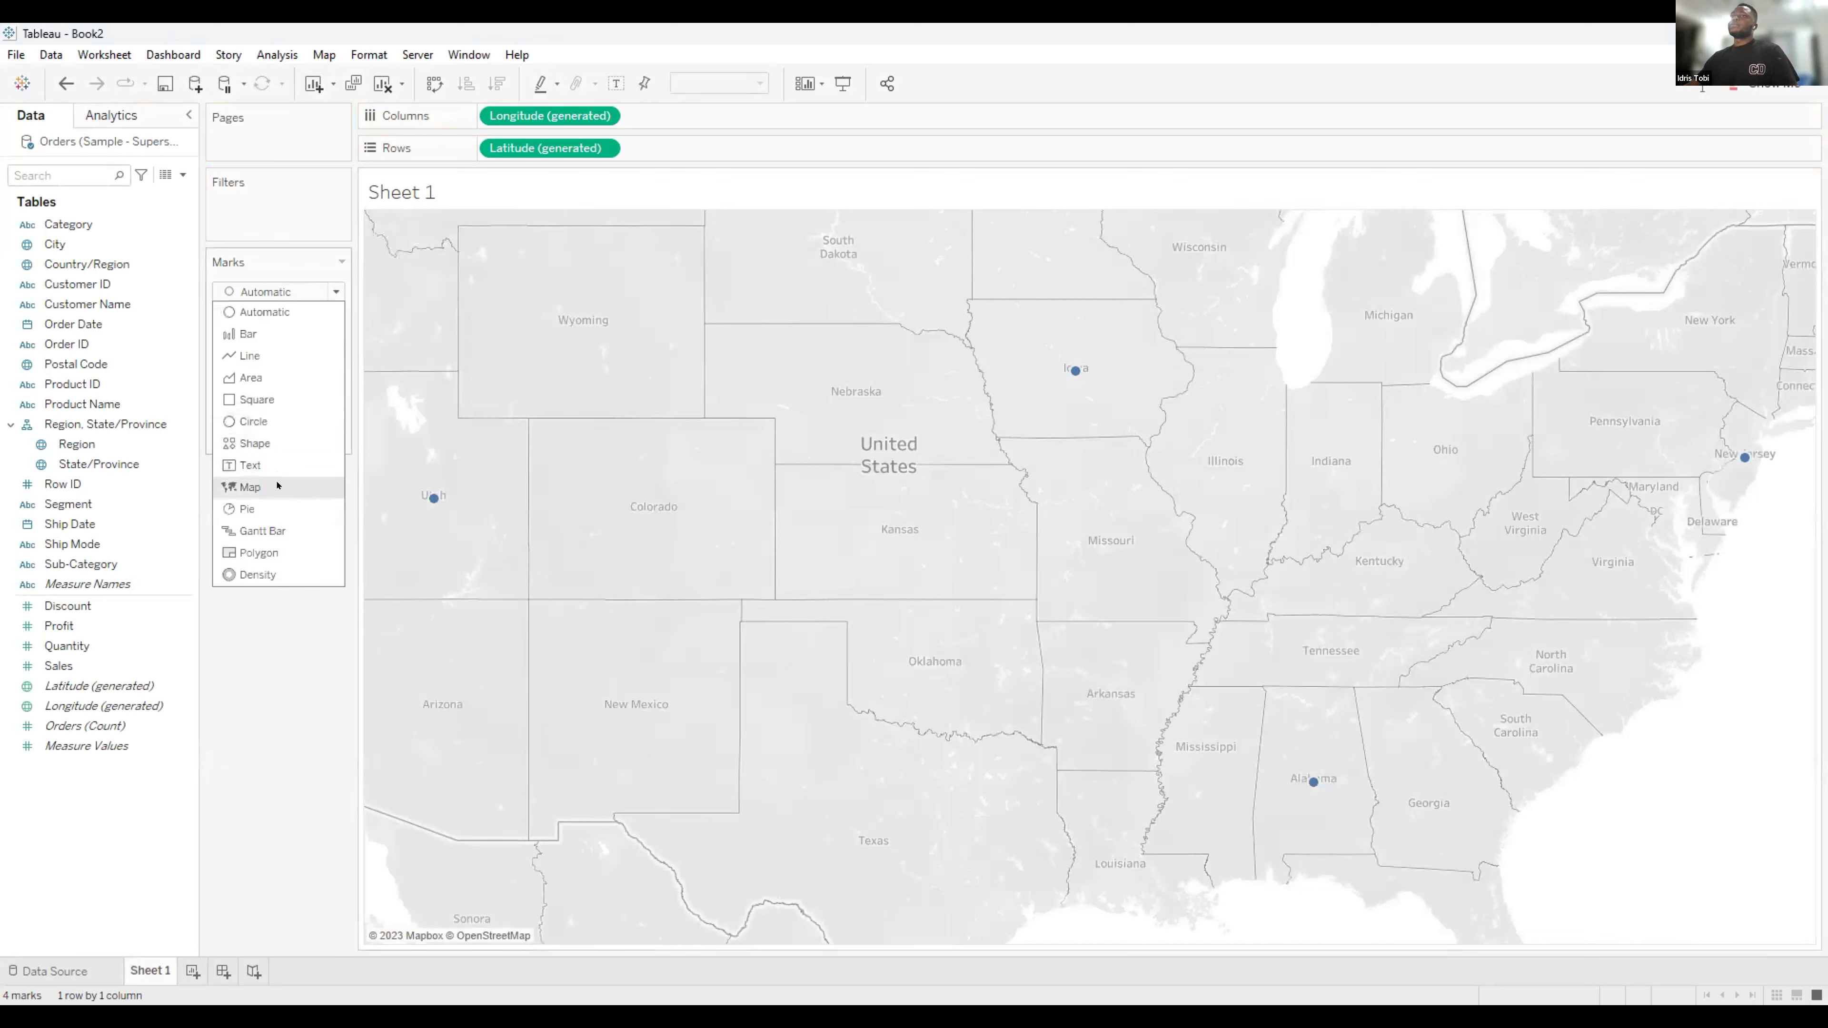
{"action": "left_click", "coordinate": [277, 487]}
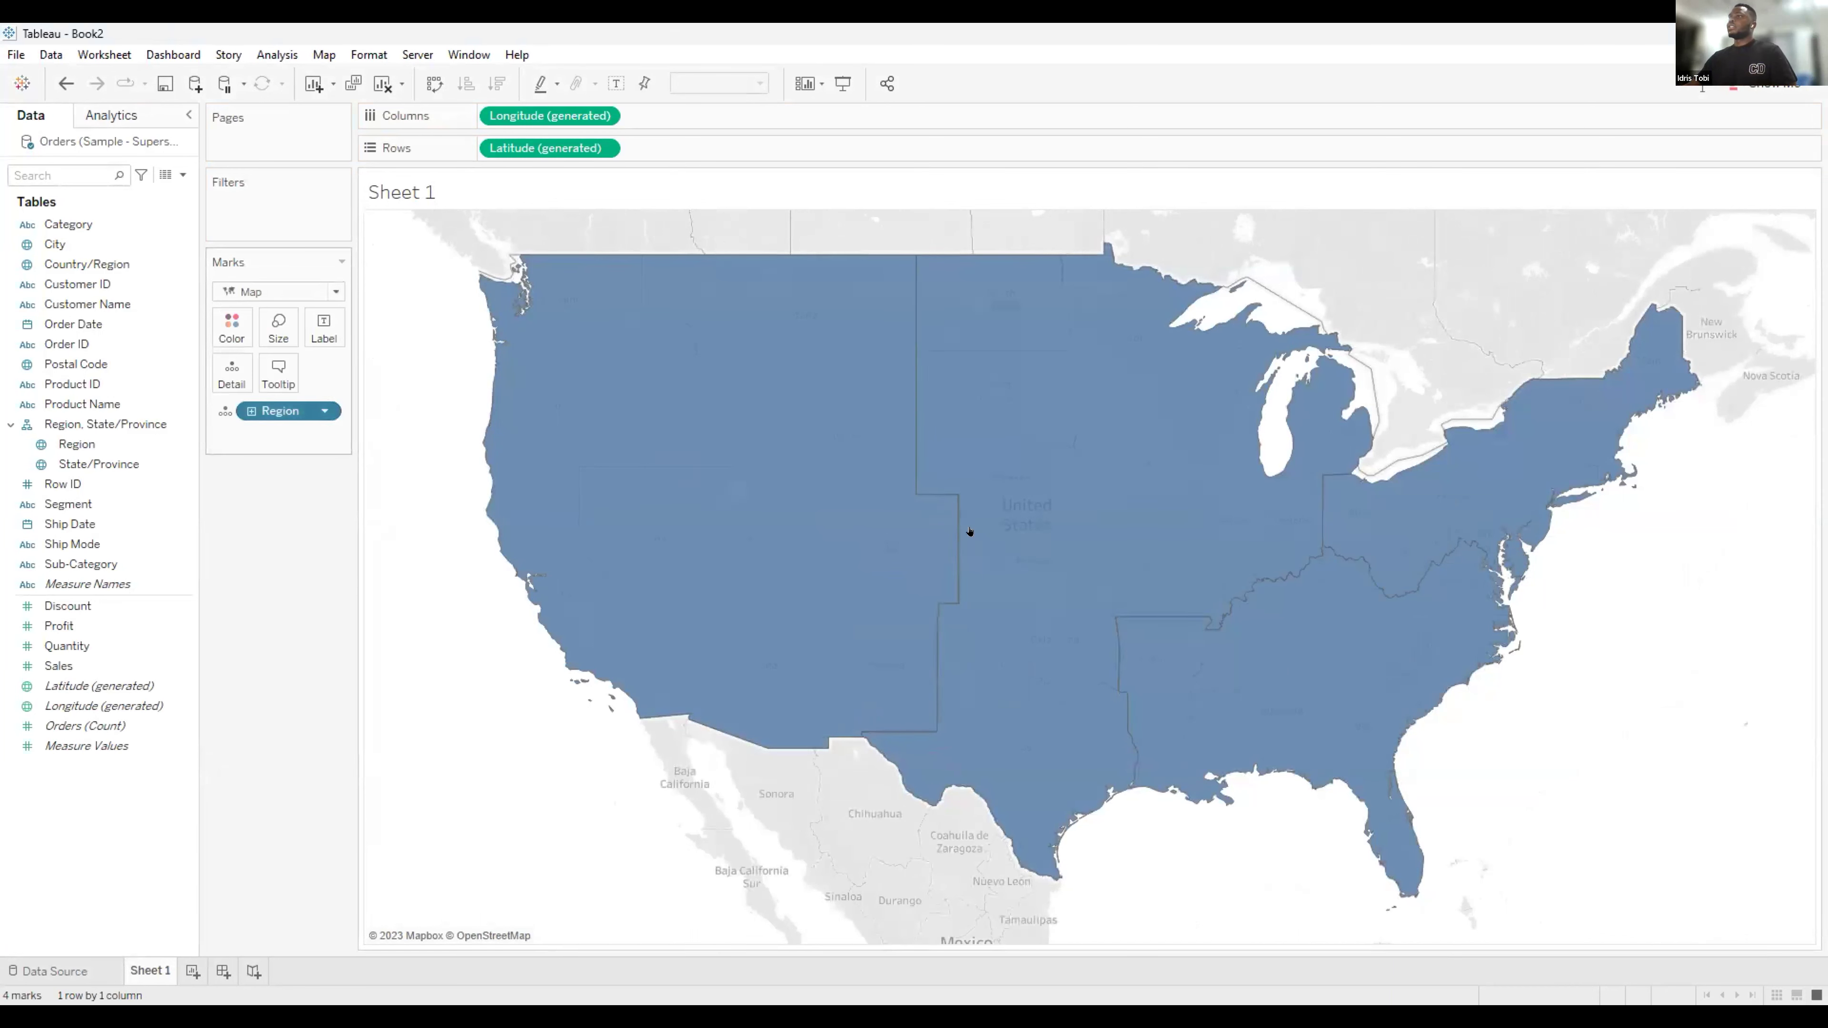
Label the map's areas with Region and color them by Sales.
{"action": "left_click_drag", "start_coordinate": [326, 338], "coordinate": [324, 336]}
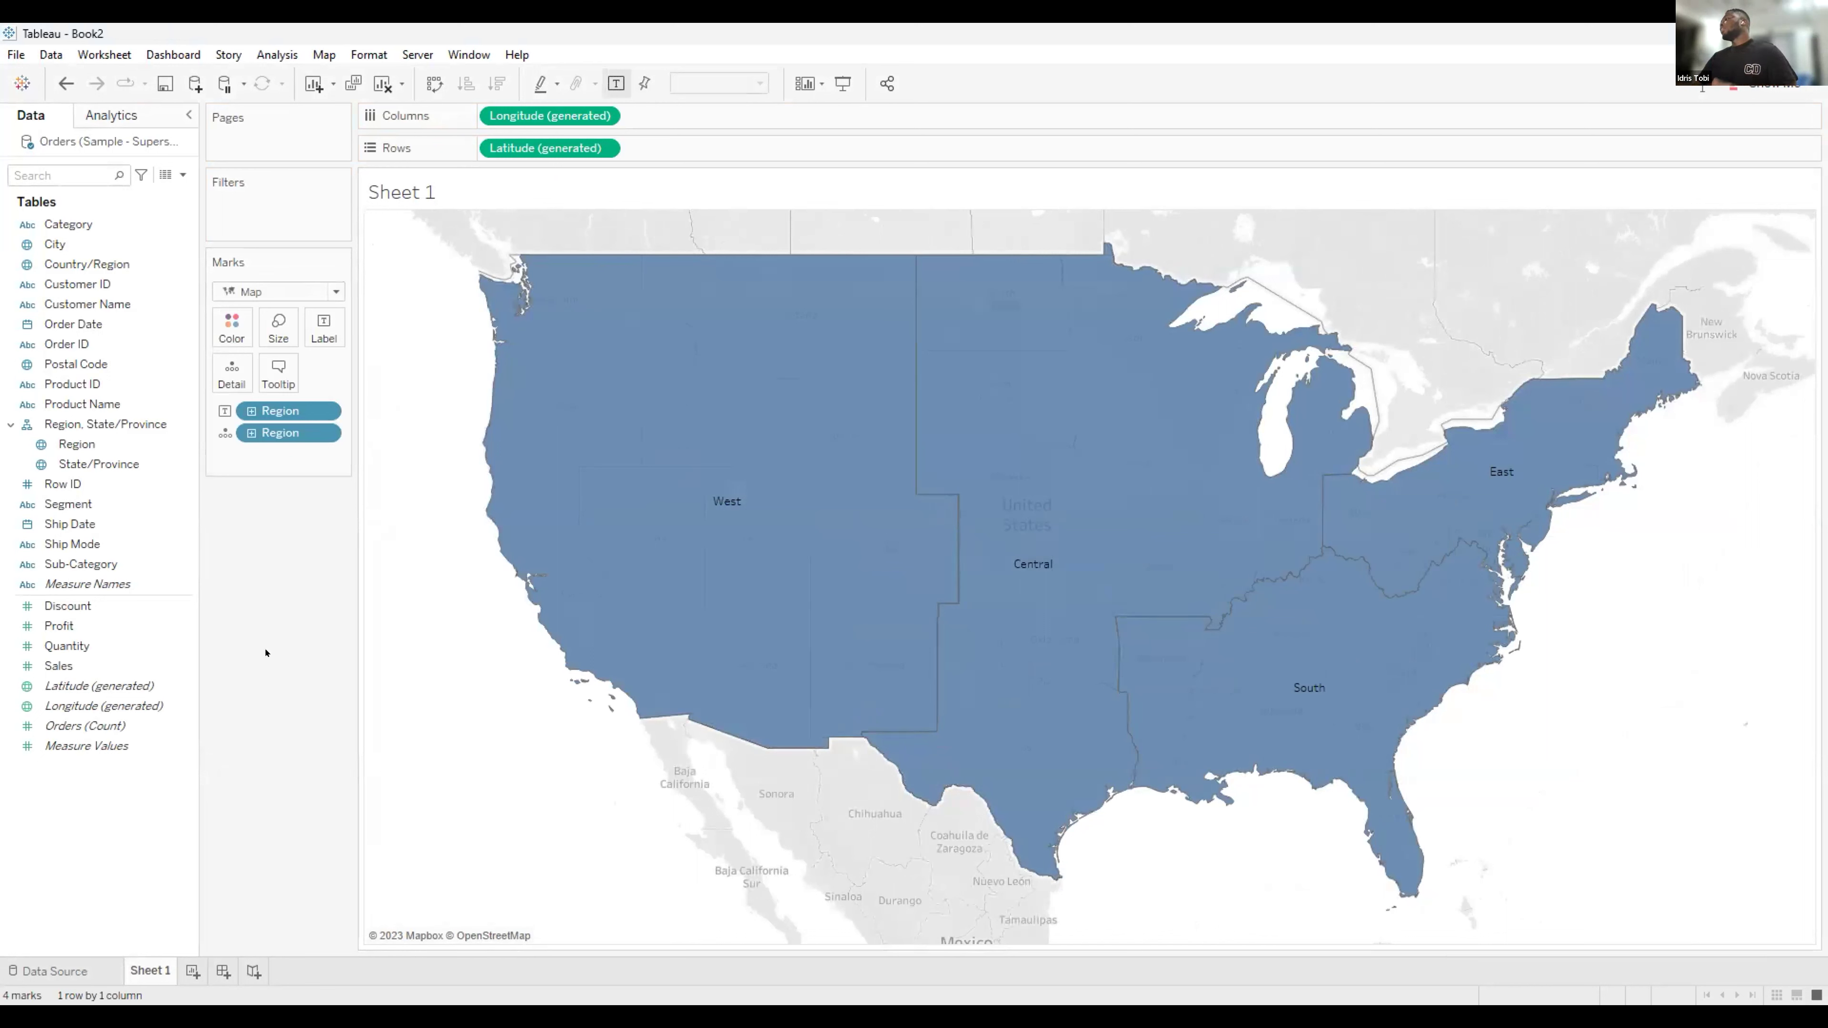
{"action": "left_click", "coordinate": [65, 665]}
{"action": "left_click_drag", "start_coordinate": [177, 308], "coordinate": [222, 338]}
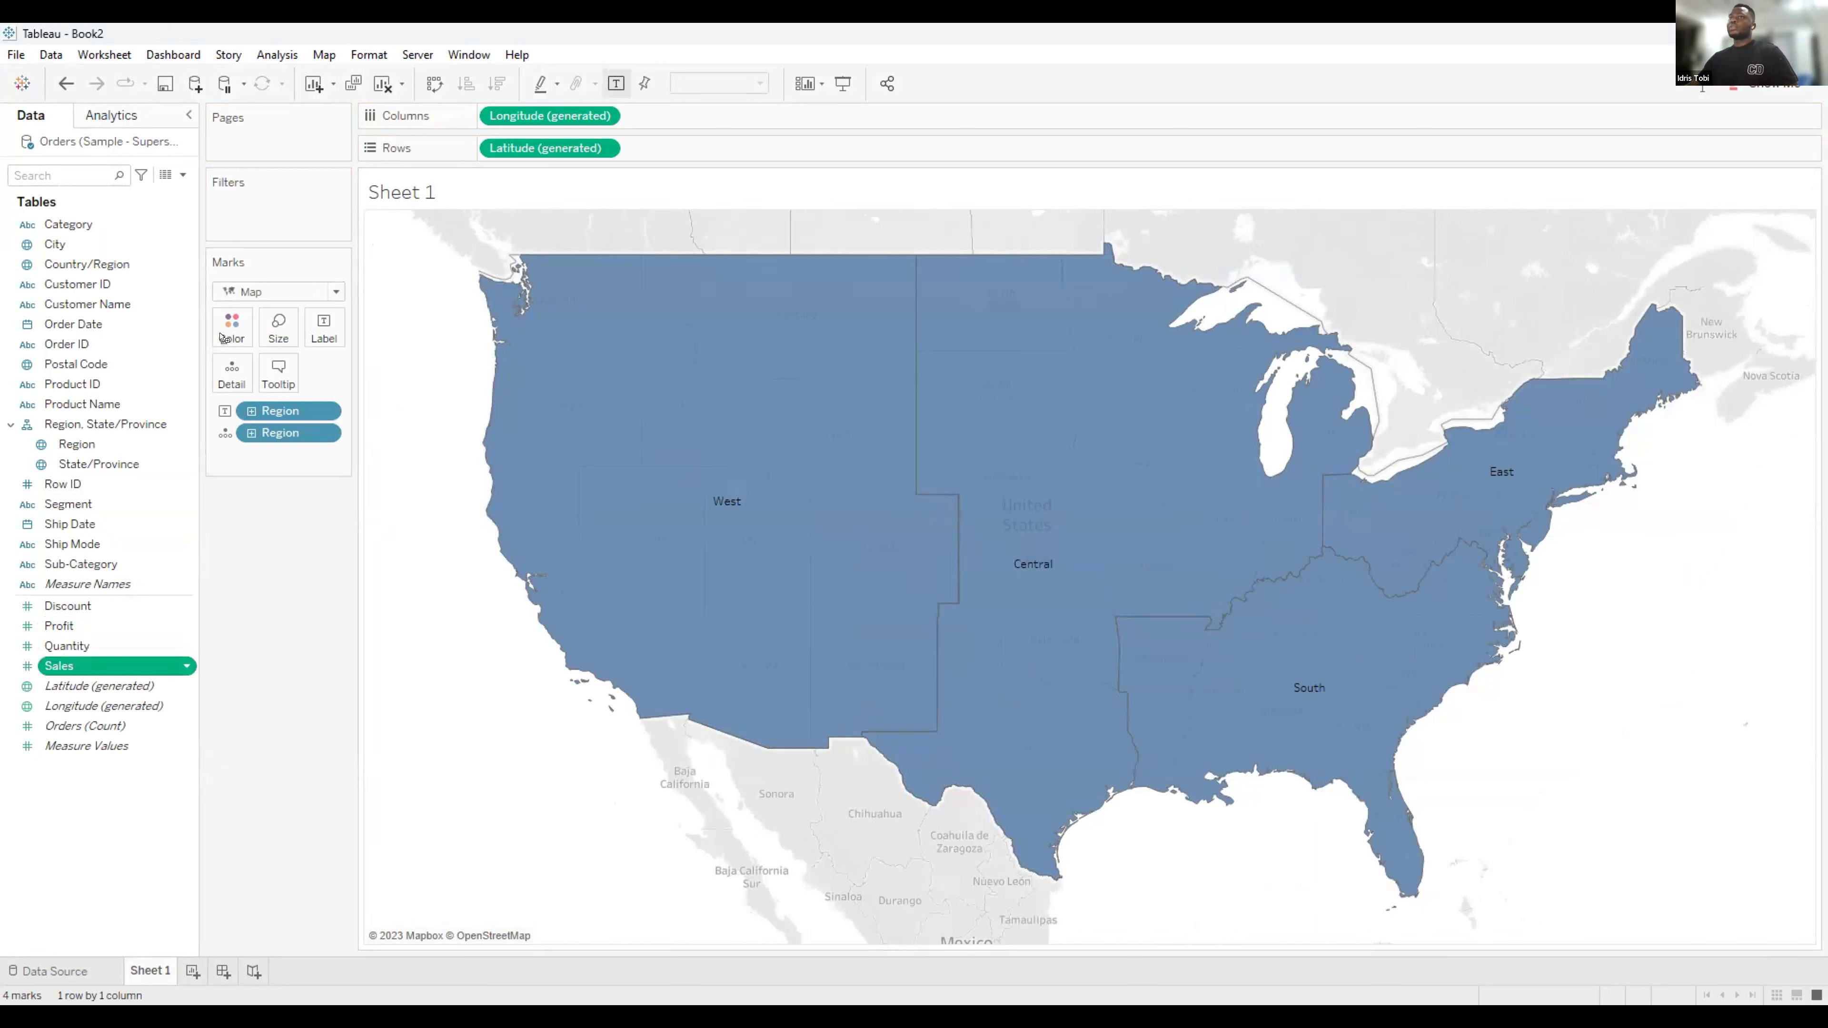
{"action": "left_click_drag", "start_coordinate": [262, 440], "coordinate": [232, 327]}
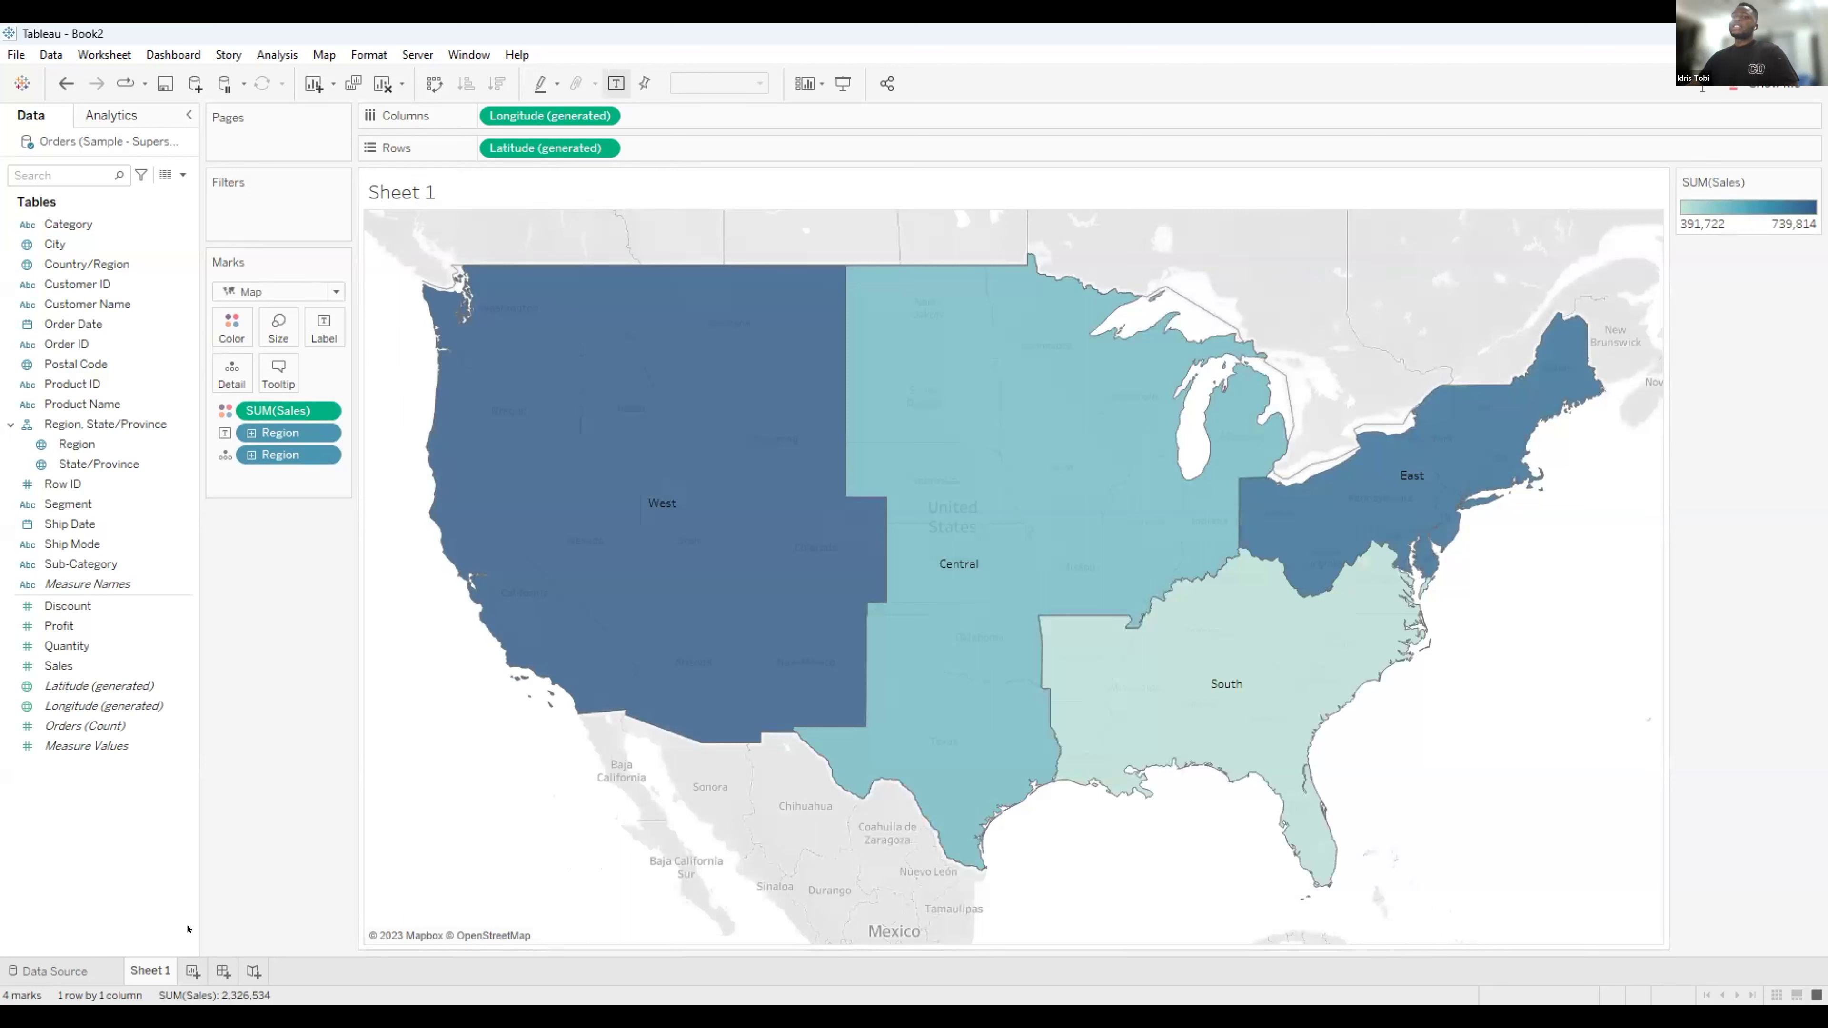
Rename Sheet 1 as Region by Sales.
{"action": "double_click", "coordinate": [156, 973]}
{"action": "type", "text": "R"}
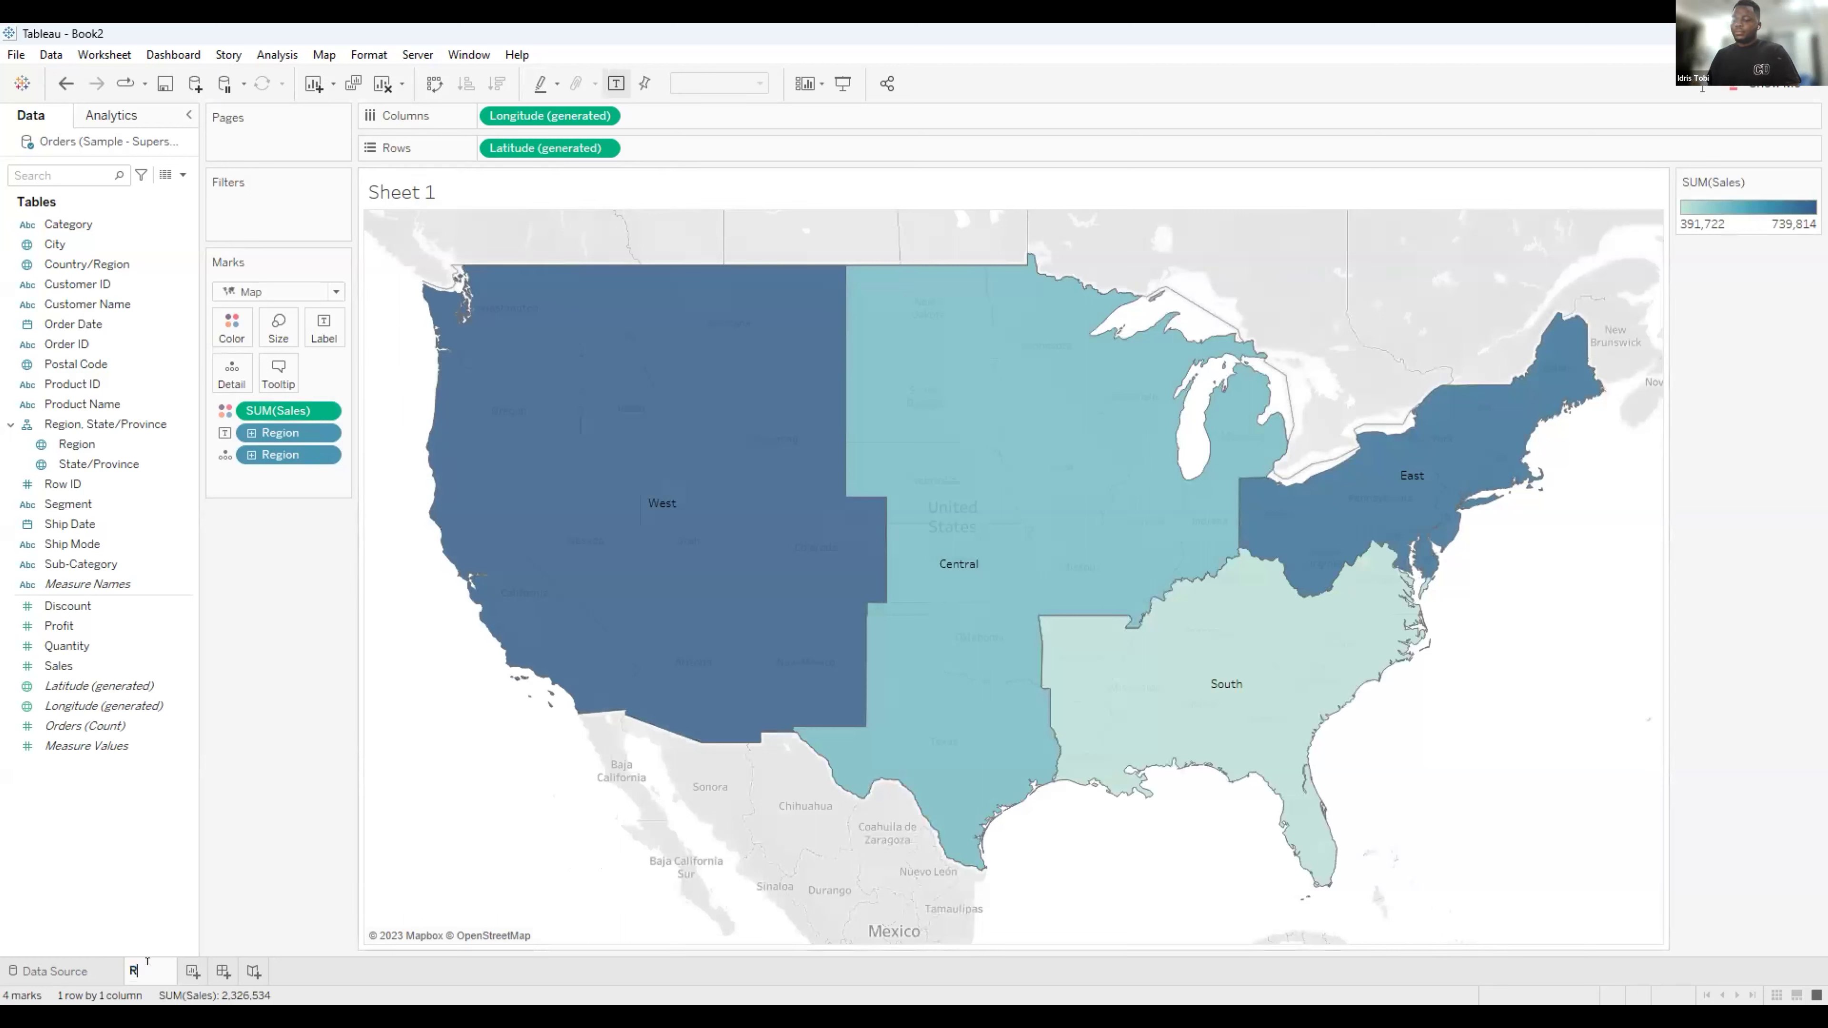
{"action": "type", "text": "egion by States"}
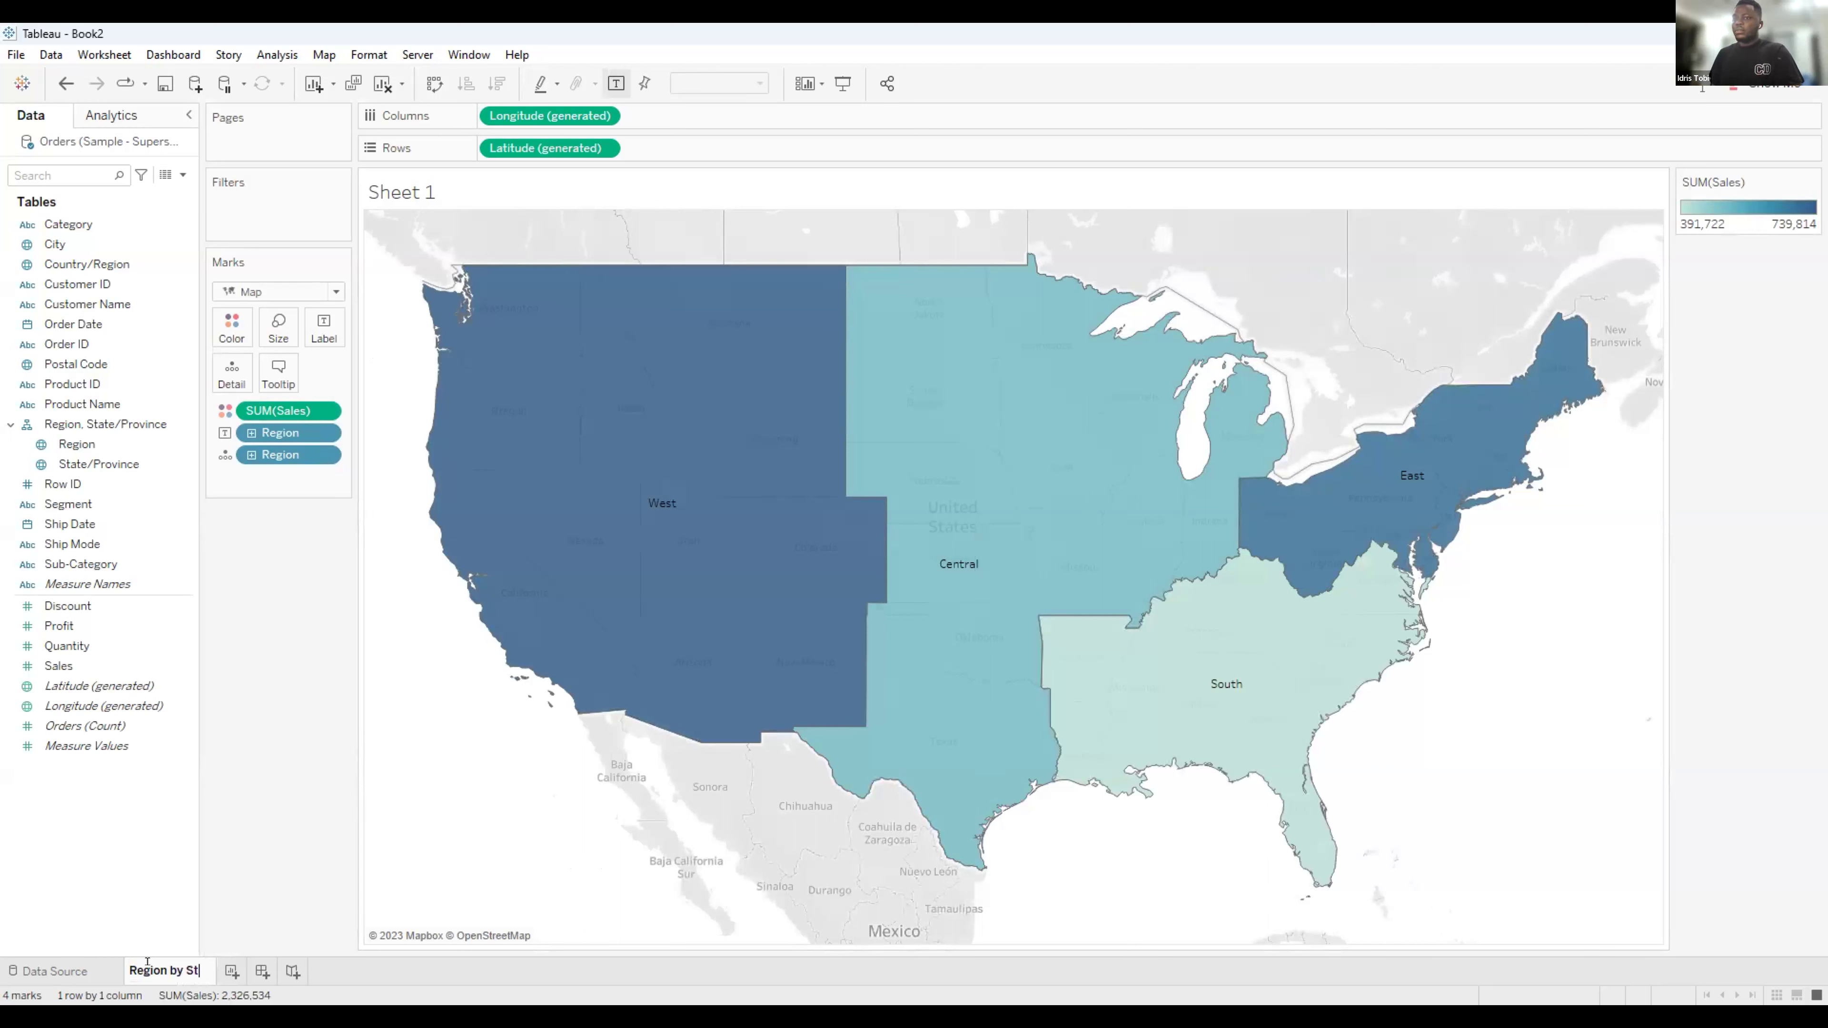
{"action": "key", "text": "BackSpace"}
{"action": "key", "text": "BackSpace"}
{"action": "key", "text": "BackSpace"}
{"action": "key", "text": "BackSpace"}
{"action": "key", "text": "BackSpace"}
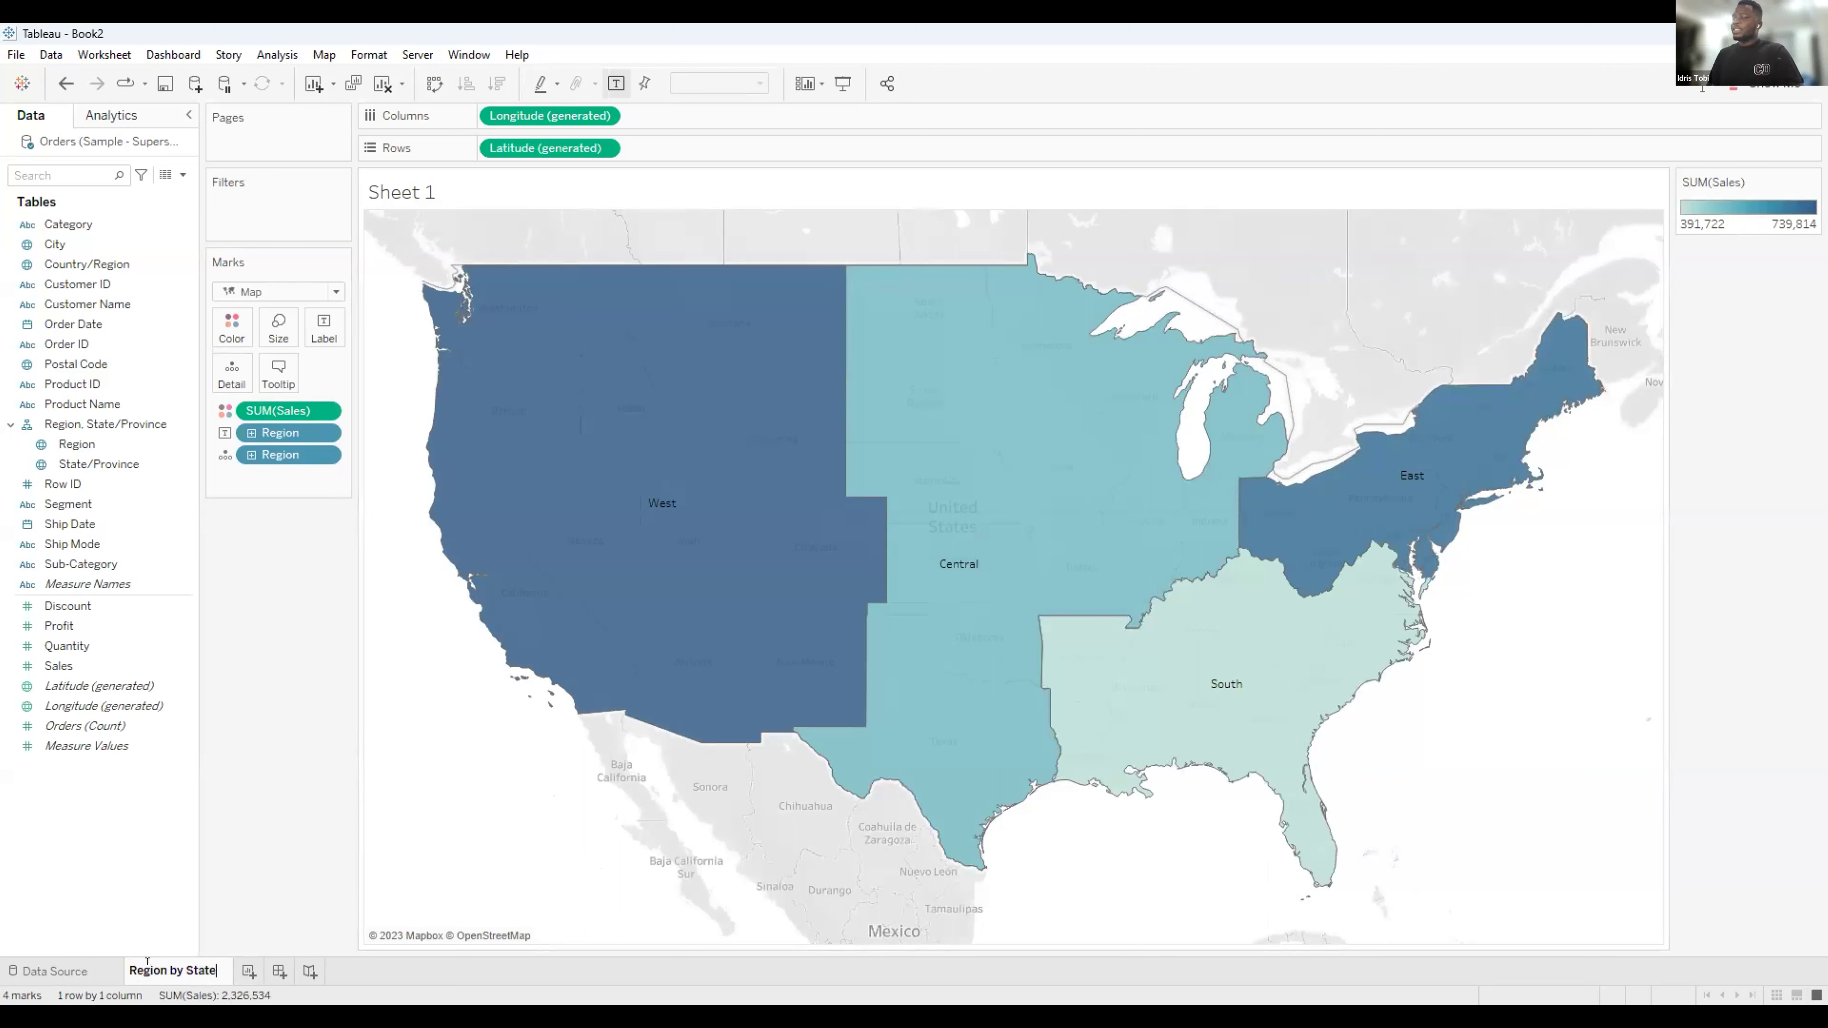
{"action": "type", "text": "ales"}
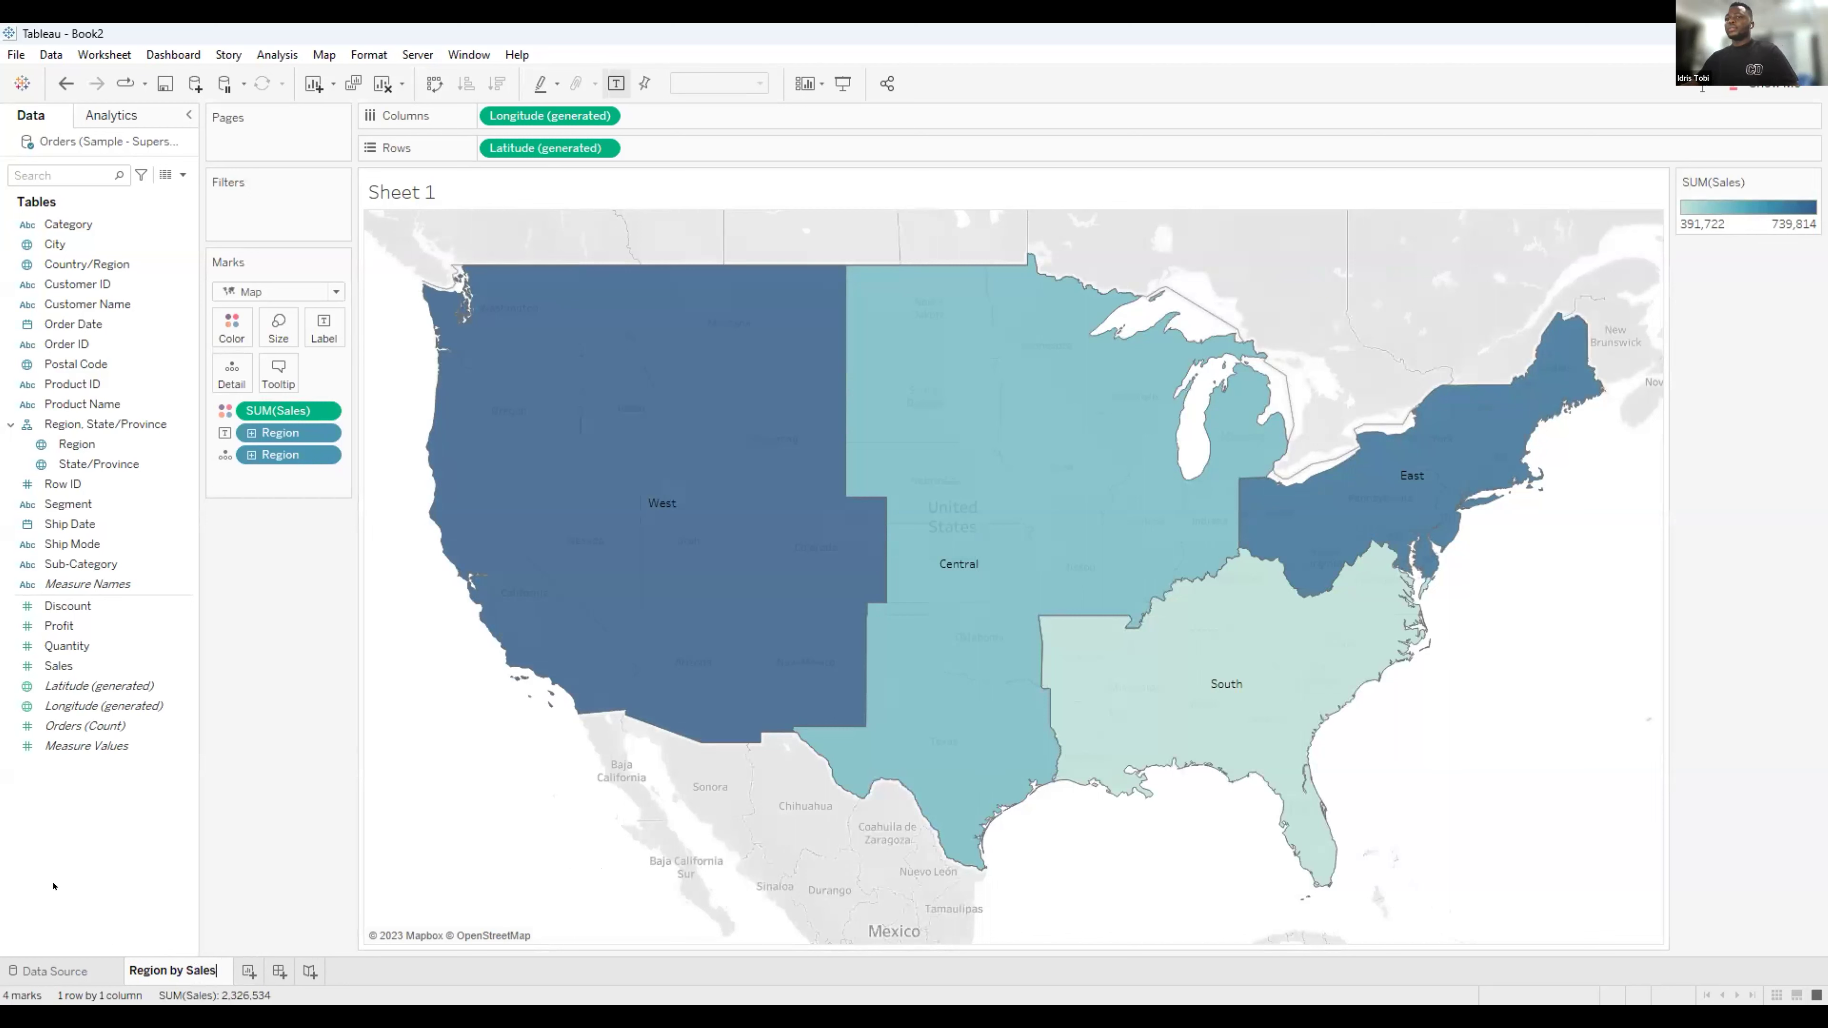
{"action": "key", "text": "Return"}
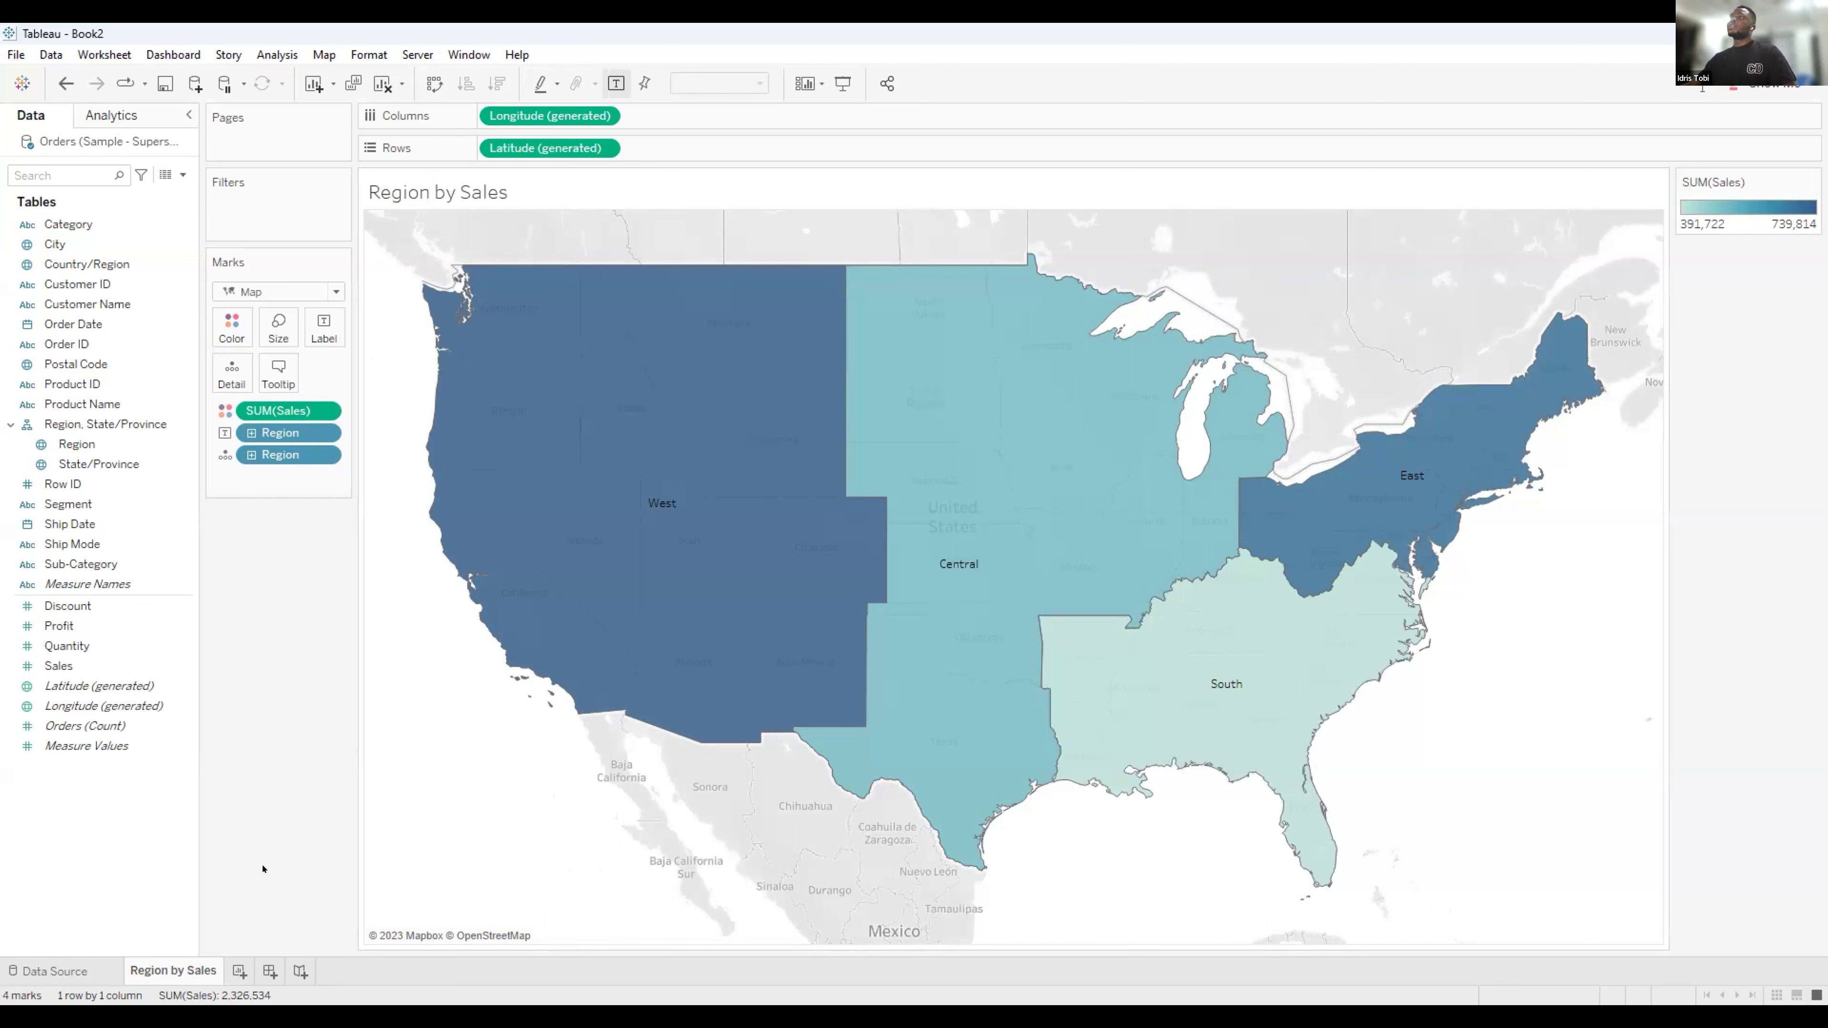
Duplicate the Region by Sales sheet and add State/Province as detail to the copy's map.
{"action": "right_click", "coordinate": [184, 973]}
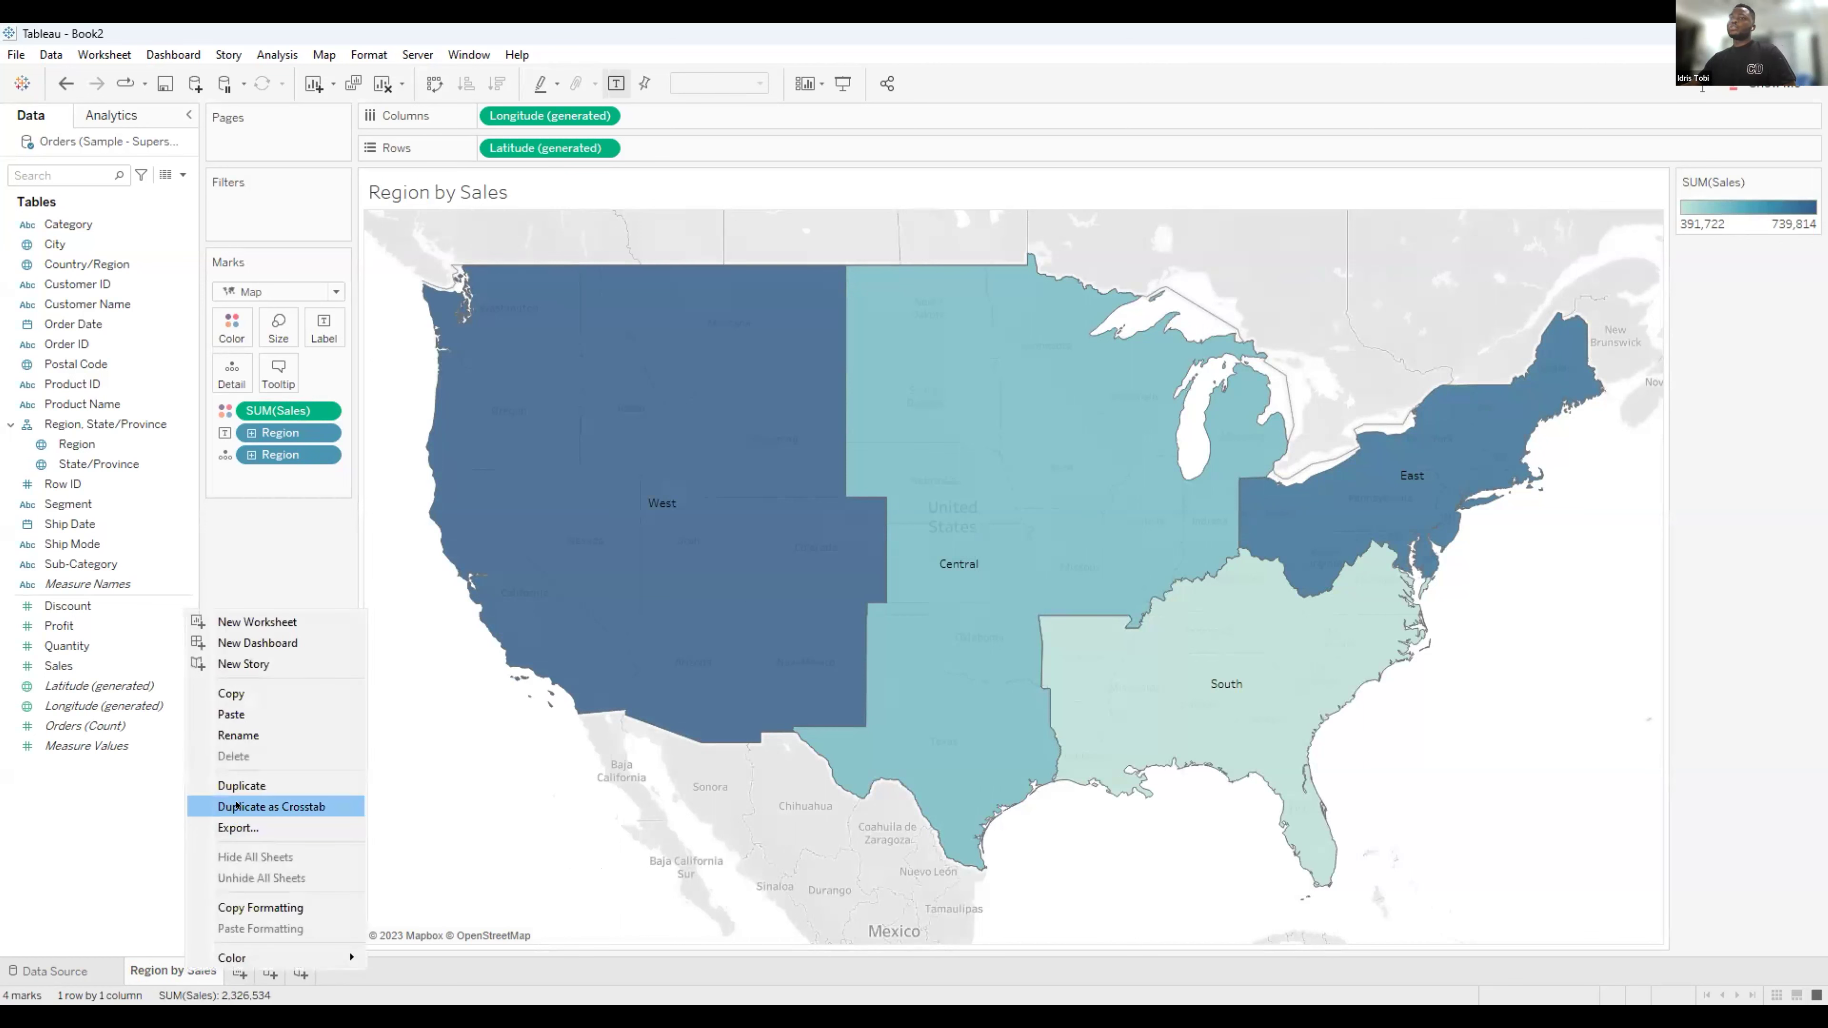
{"action": "left_click", "coordinate": [248, 788]}
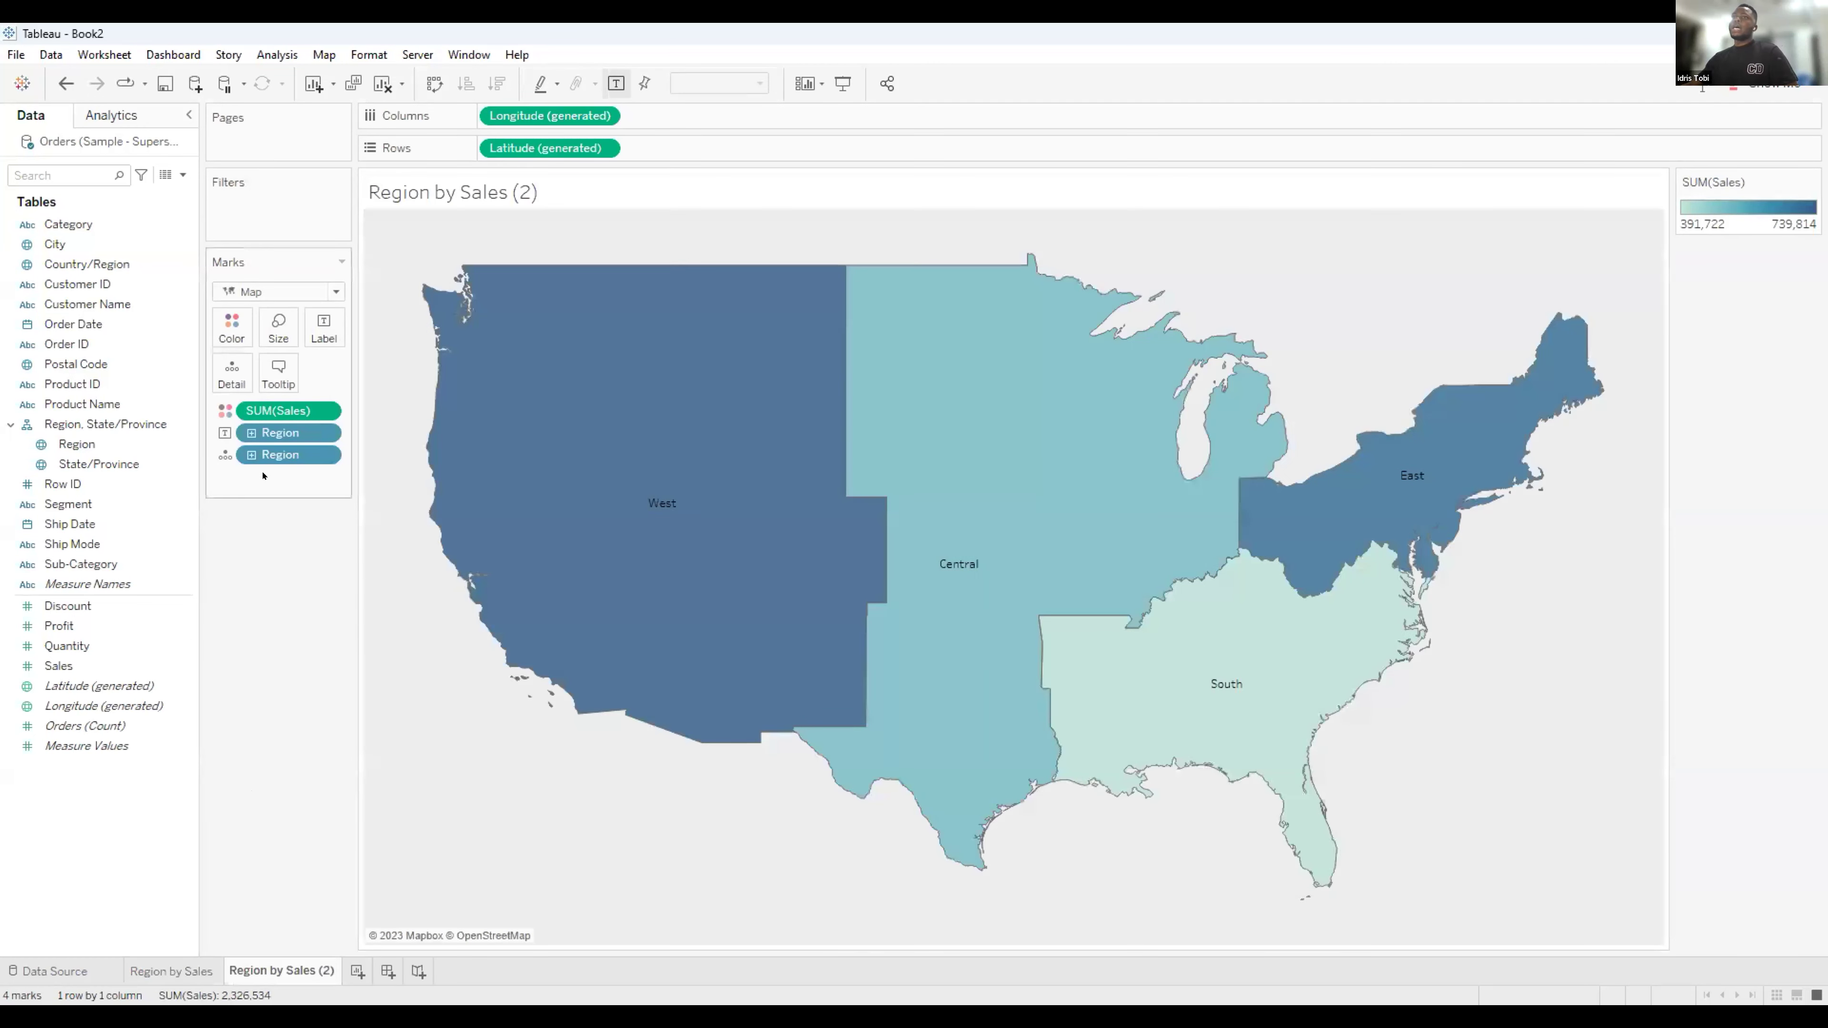
{"action": "left_click", "coordinate": [136, 463]}
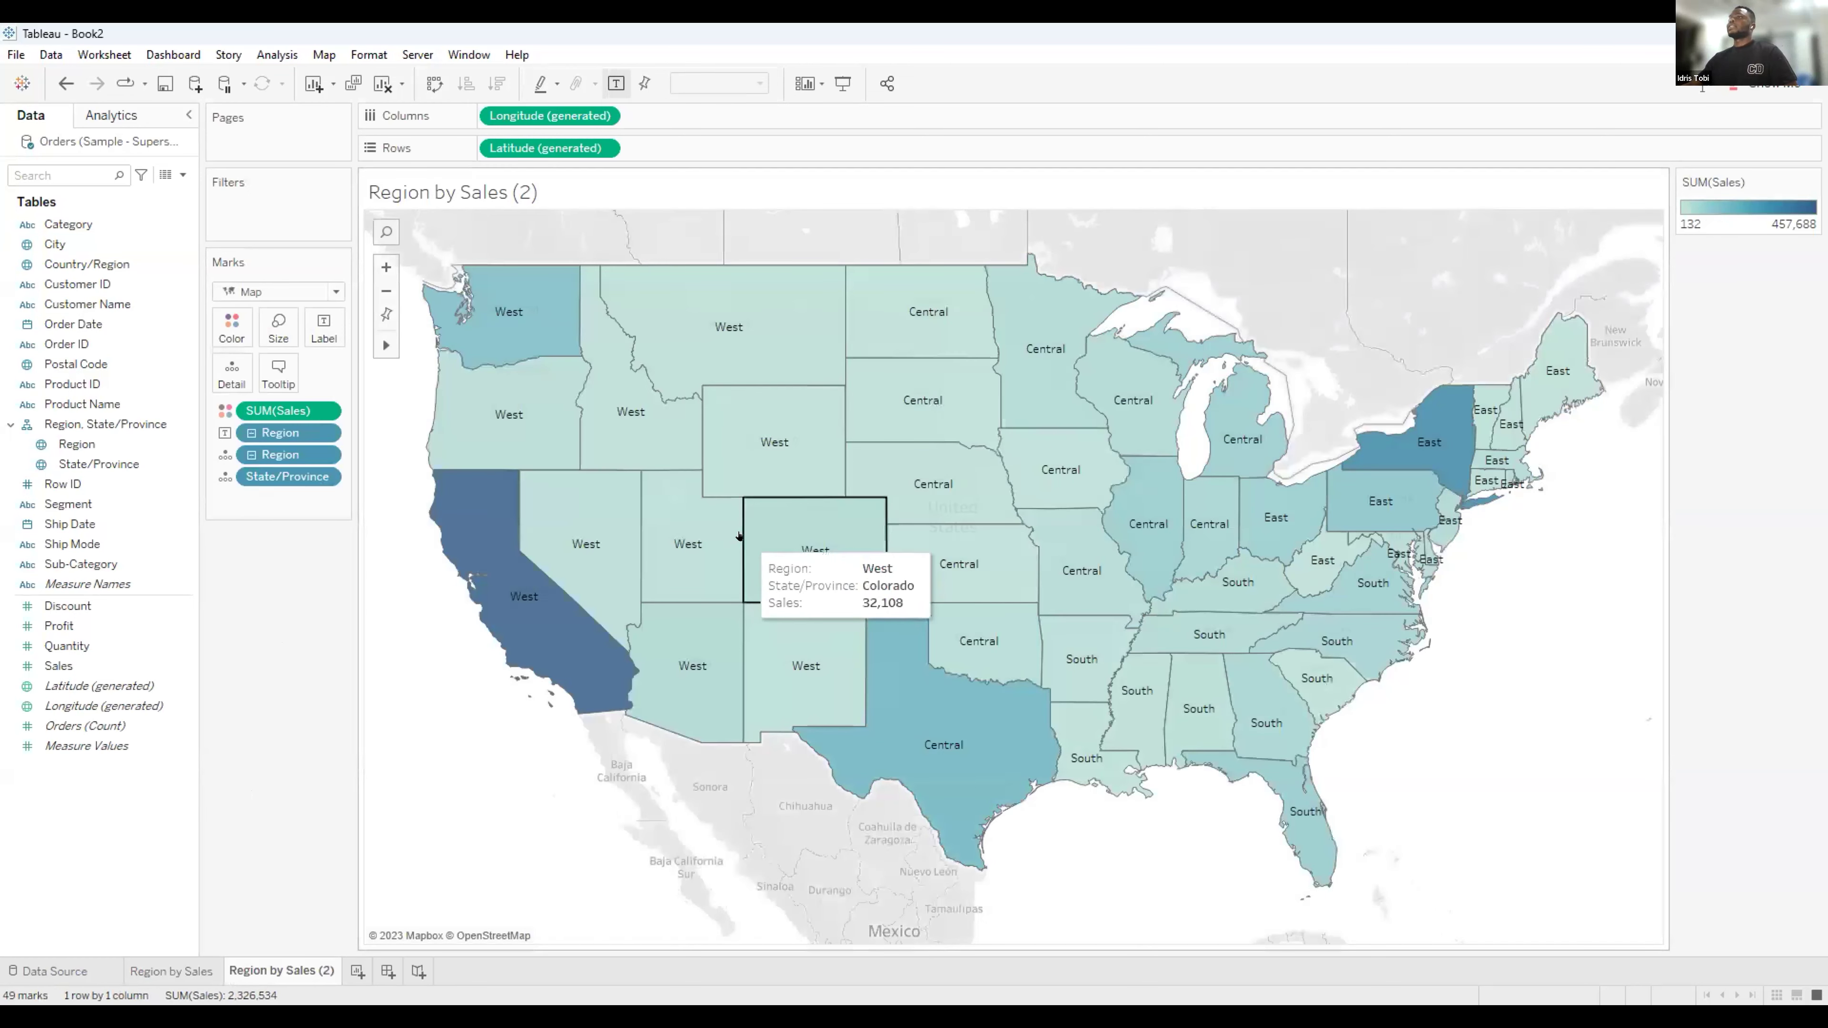
Label the map's states with State/Province in place of the Region label.
{"action": "left_click", "coordinate": [278, 454]}
{"action": "left_click", "coordinate": [280, 439]}
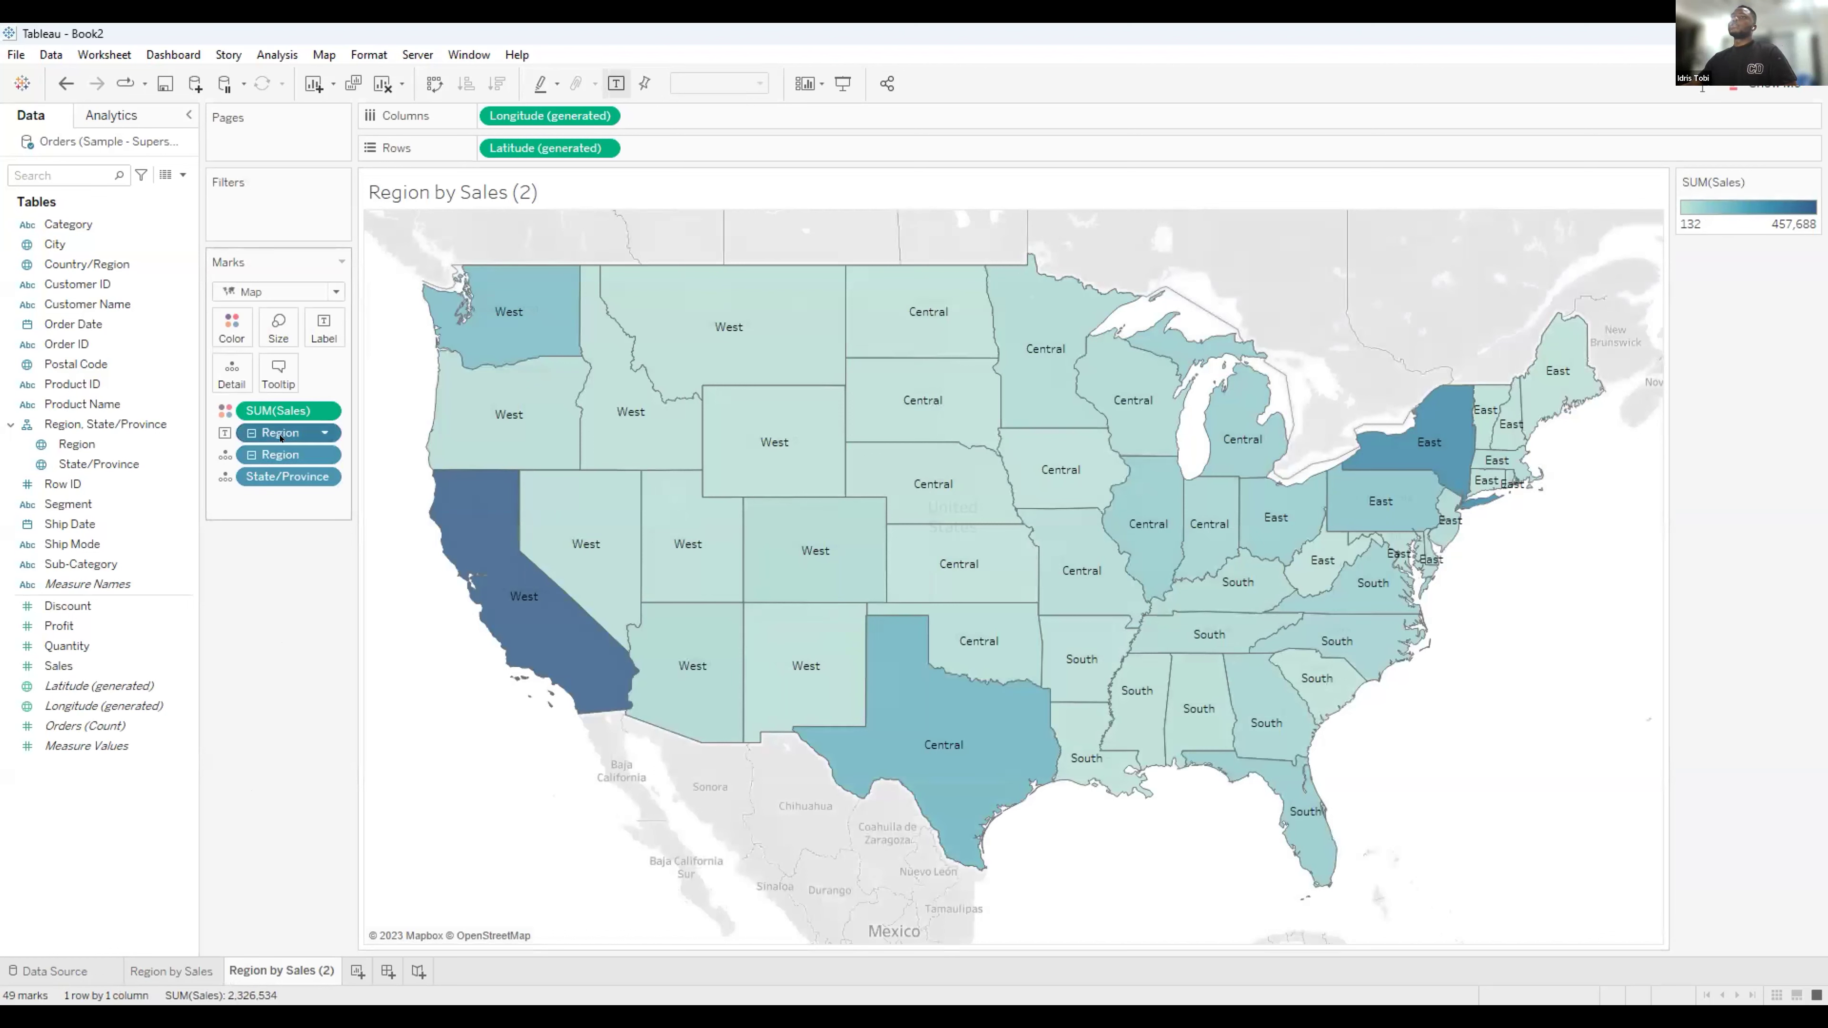
{"action": "key", "text": "Delete"}
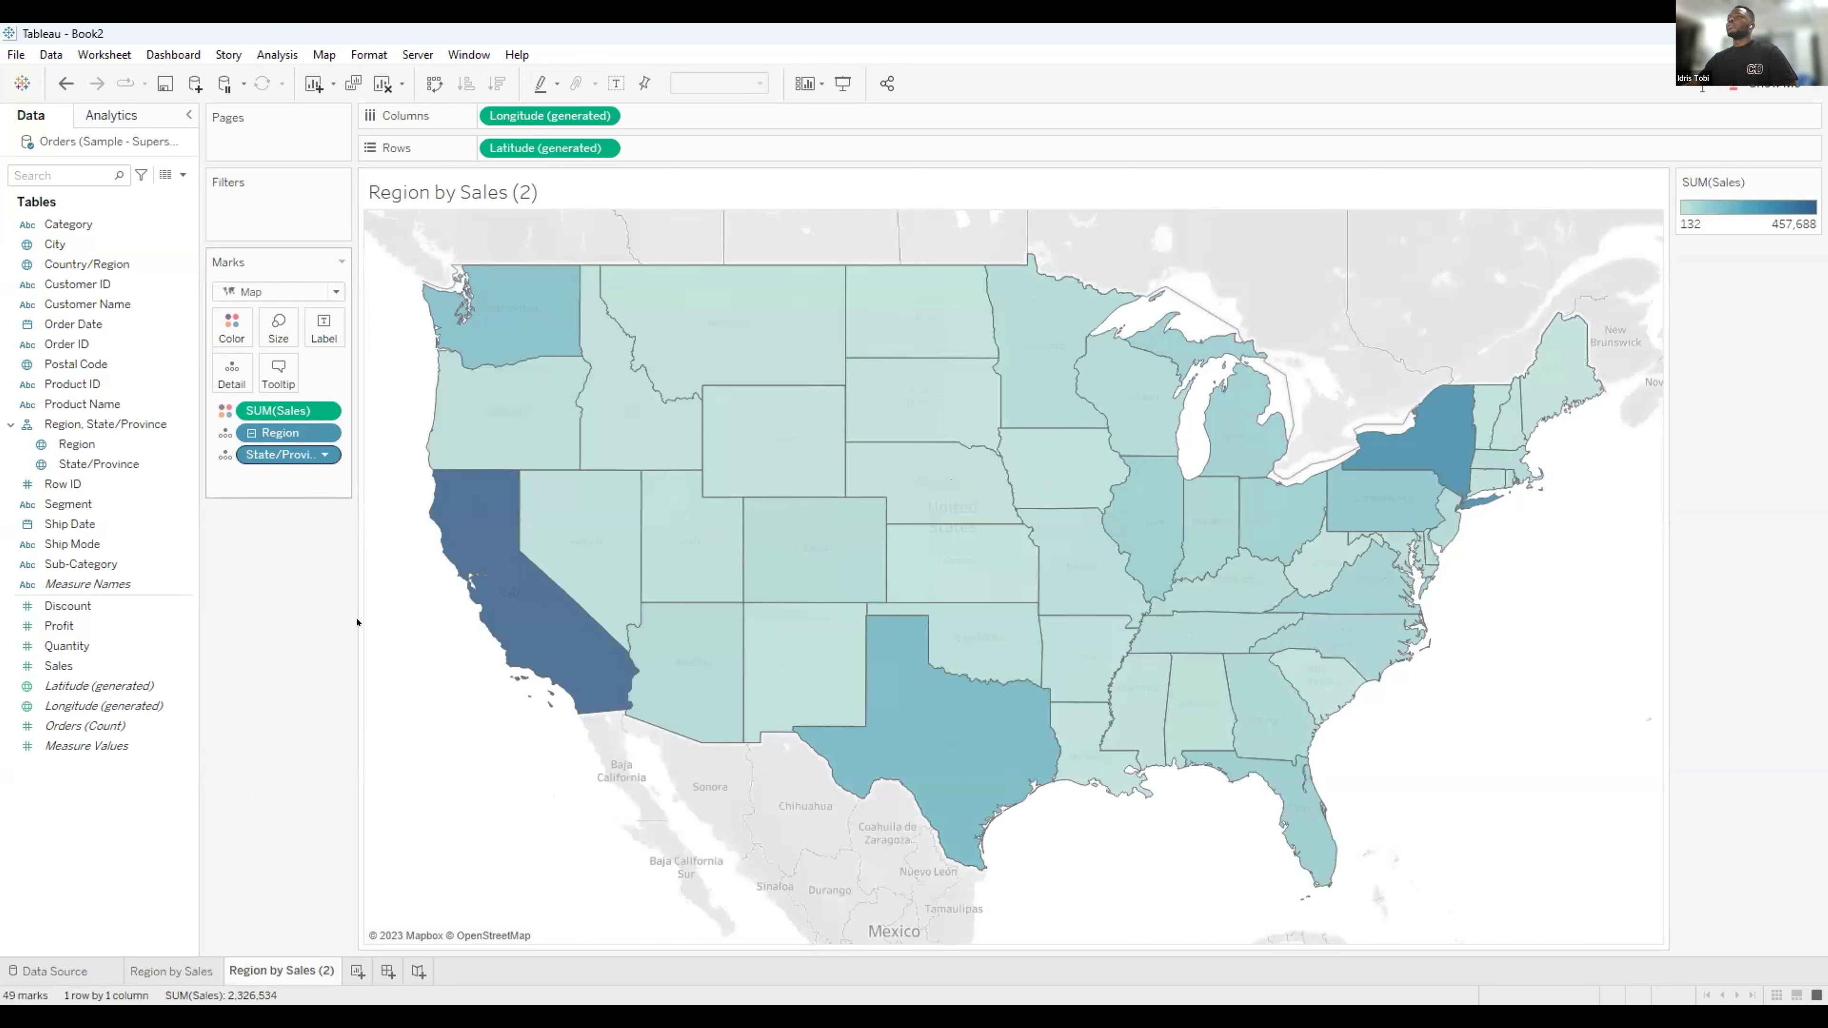
{"action": "left_click_drag", "start_coordinate": [288, 454], "coordinate": [326, 349]}
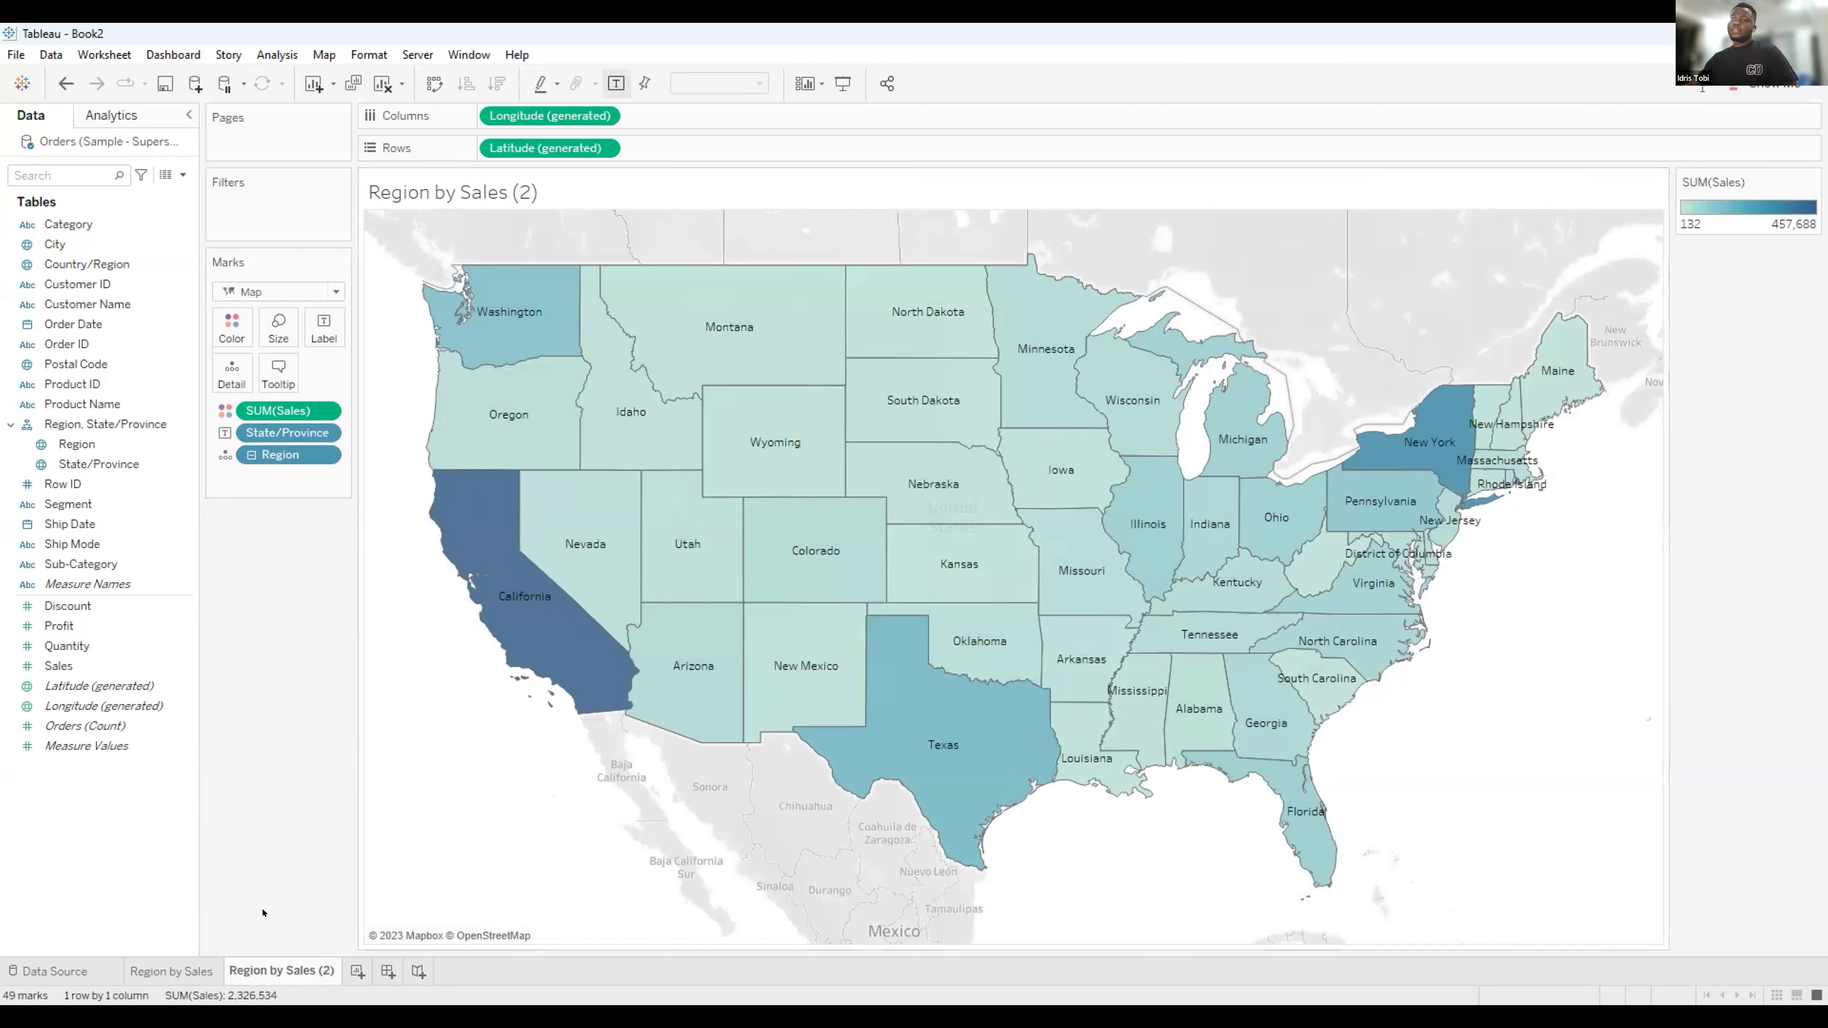
Rename the duplicated "Region by Sales (2)" sheet as "States by Sales".
{"action": "double_click", "coordinate": [248, 971]}
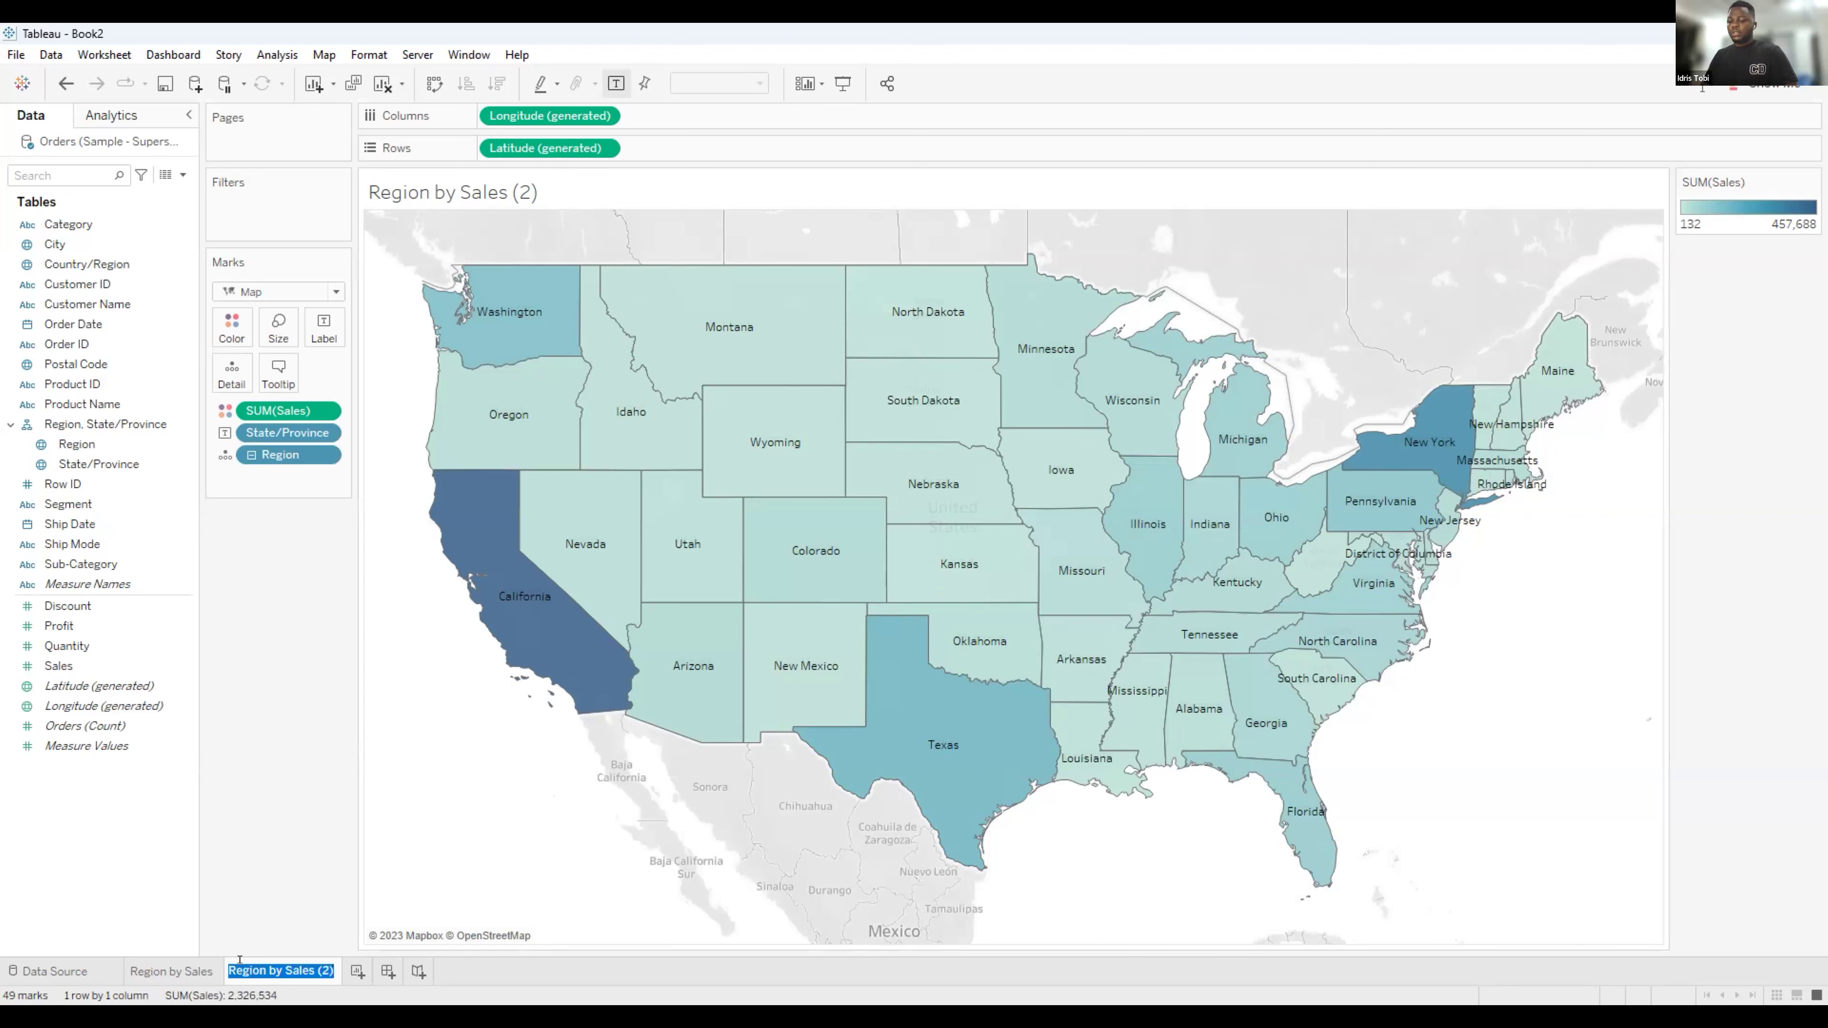
{"action": "type", "text": "State"}
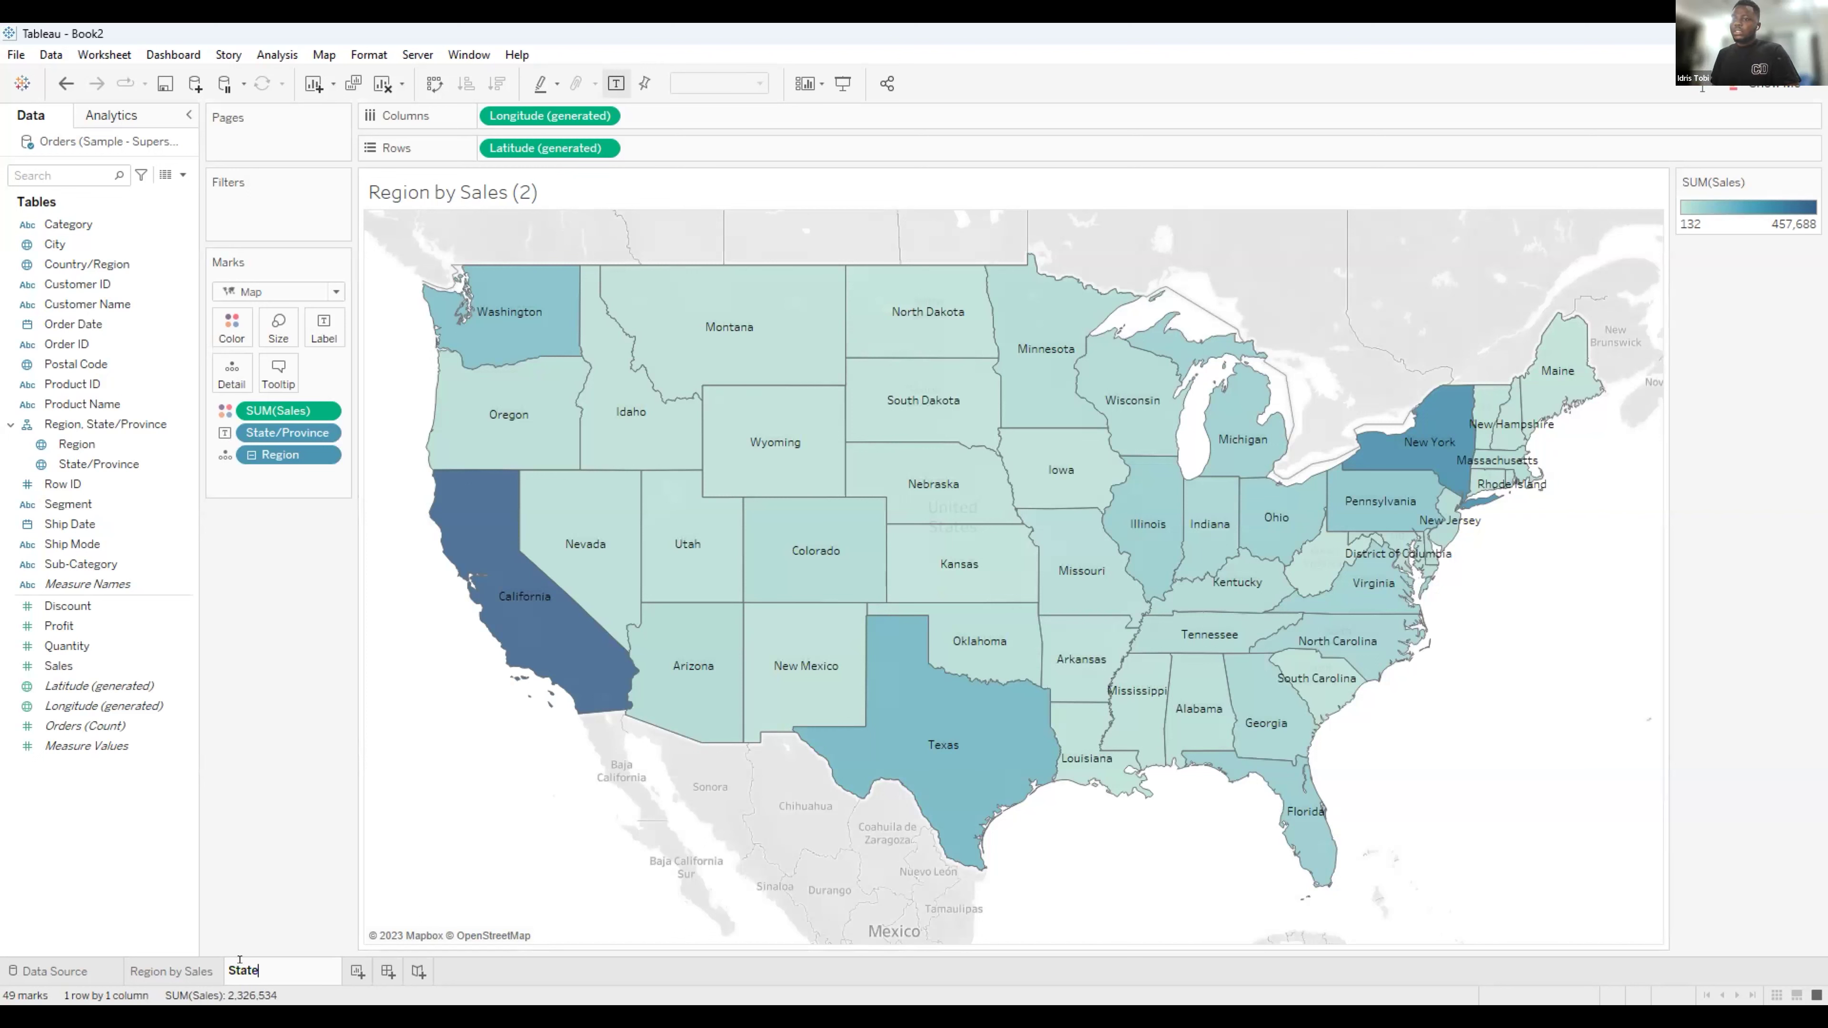
{"action": "type", "text": "s by Sales"}
{"action": "key", "text": "Return"}
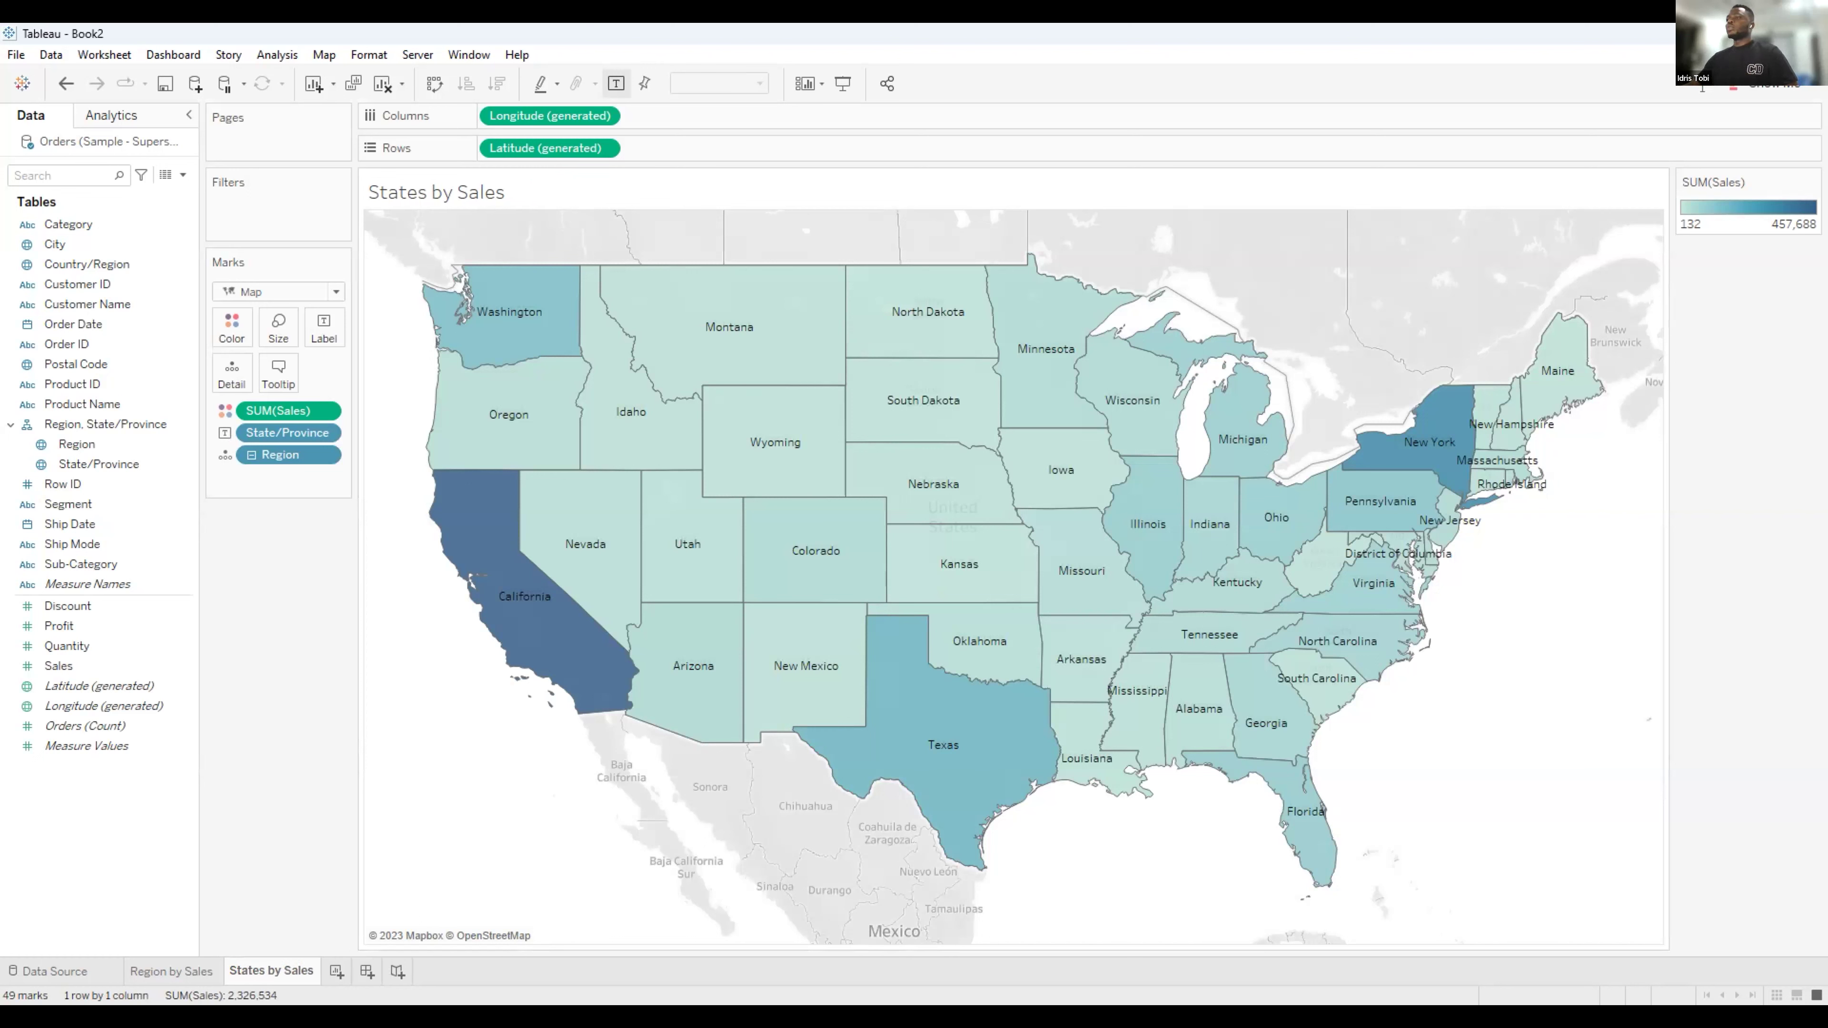
Duplicate the States by Sales sheet and replace State/Province with City in the copy's marks.
{"action": "right_click", "coordinate": [294, 976]}
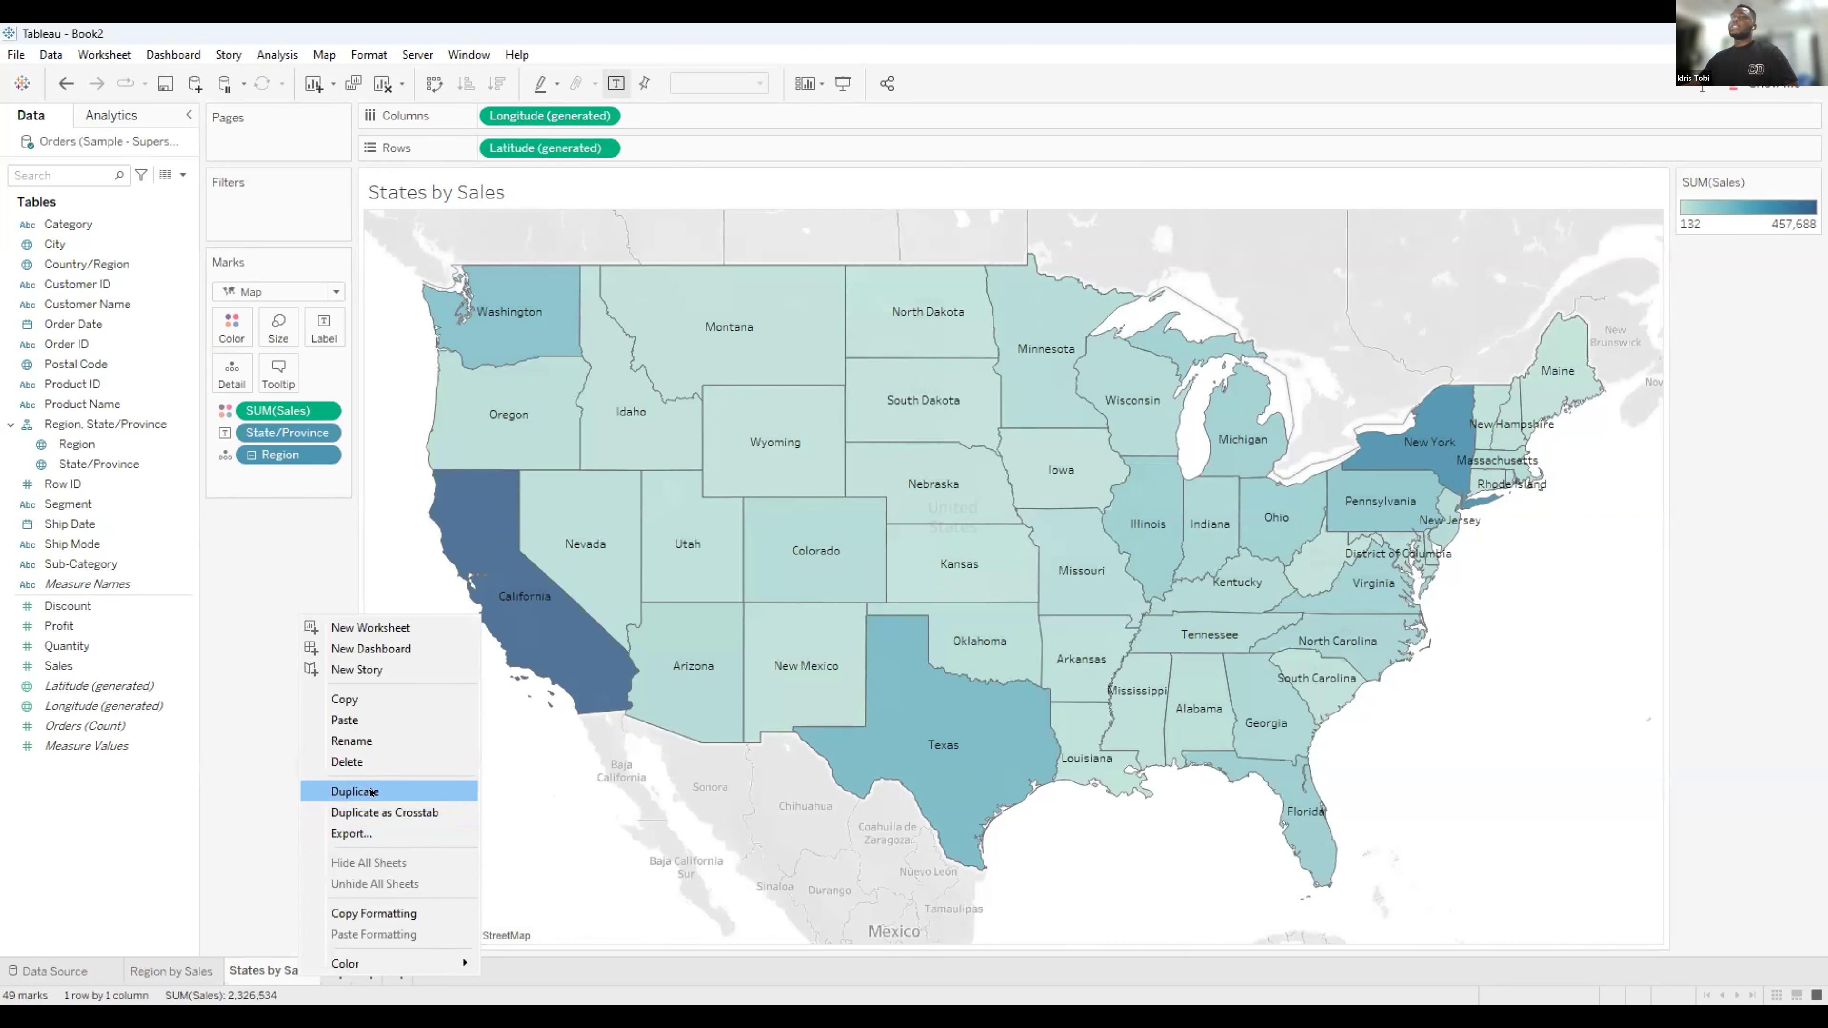
{"action": "left_click", "coordinate": [405, 791]}
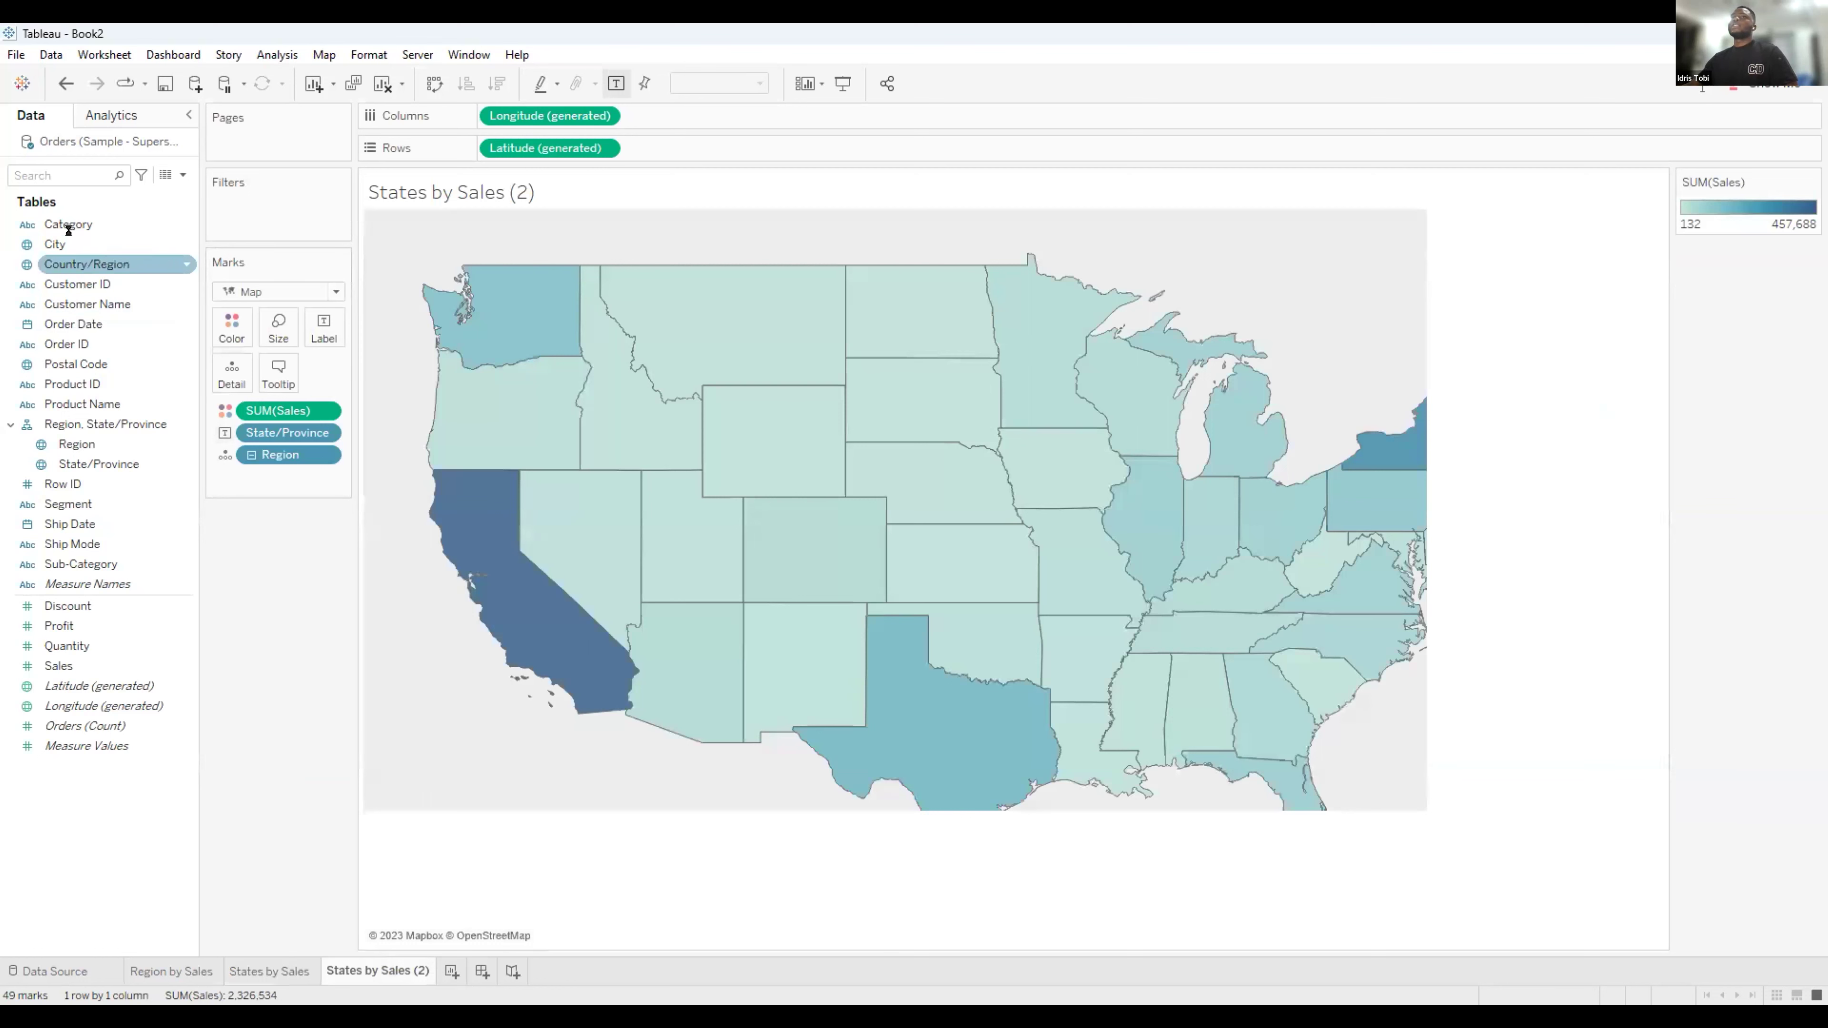
{"action": "left_click_drag", "start_coordinate": [207, 395], "coordinate": [239, 387]}
{"action": "left_click_drag", "start_coordinate": [266, 730], "coordinate": [288, 475]}
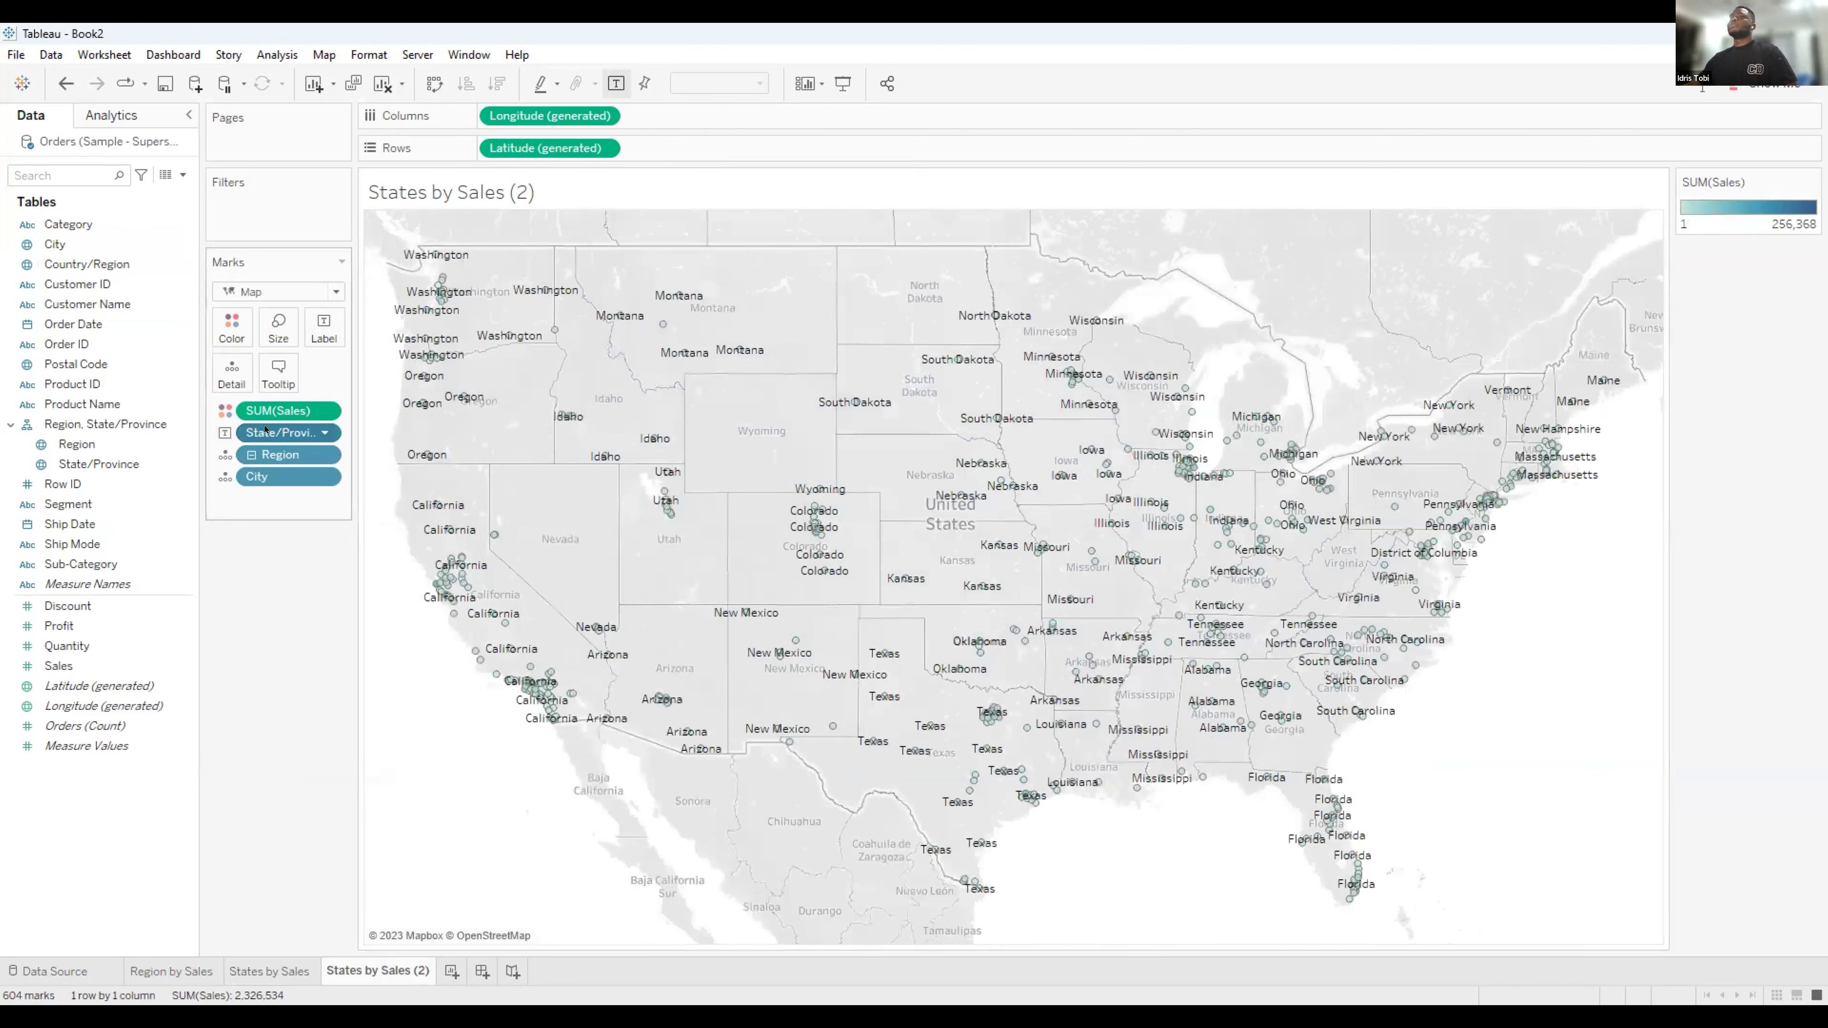
{"action": "left_click_drag", "start_coordinate": [264, 580], "coordinate": [339, 694]}
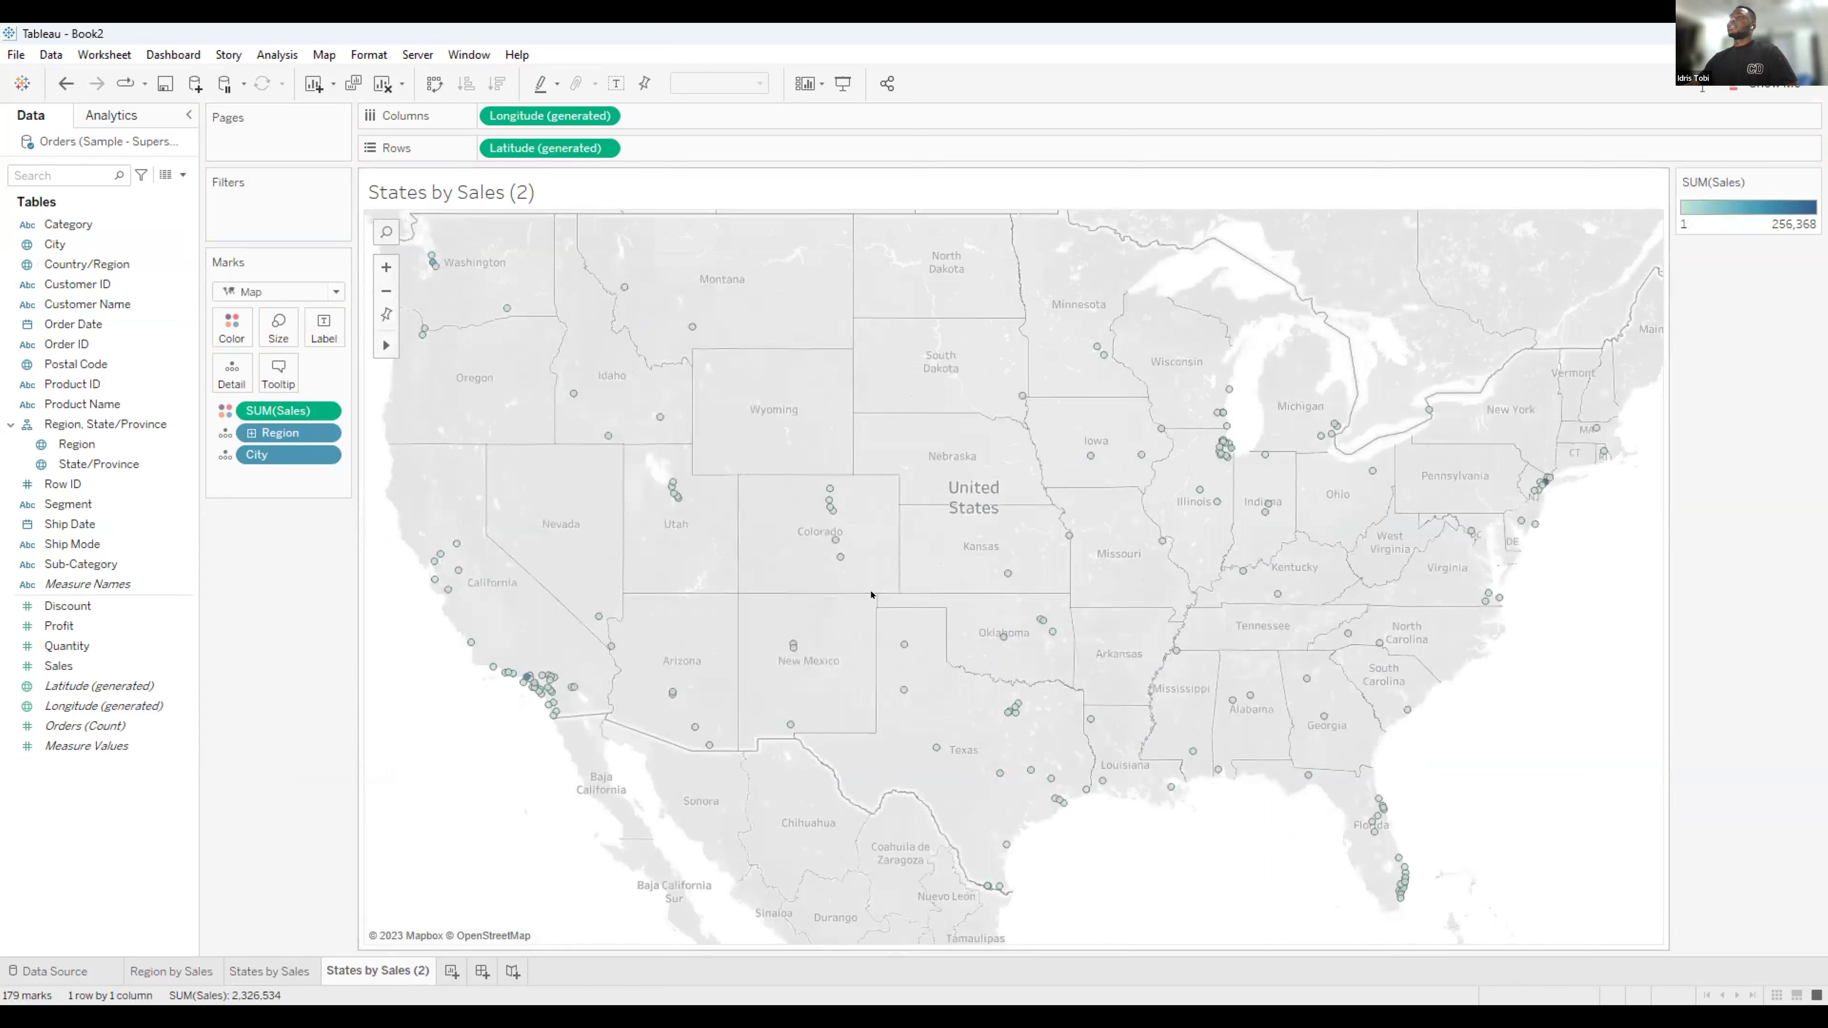
Try to size the city marks on the filled map by Sales and enlarge them.
{"action": "mouse_move", "coordinate": [831, 561]}
{"action": "left_click", "coordinate": [108, 666]}
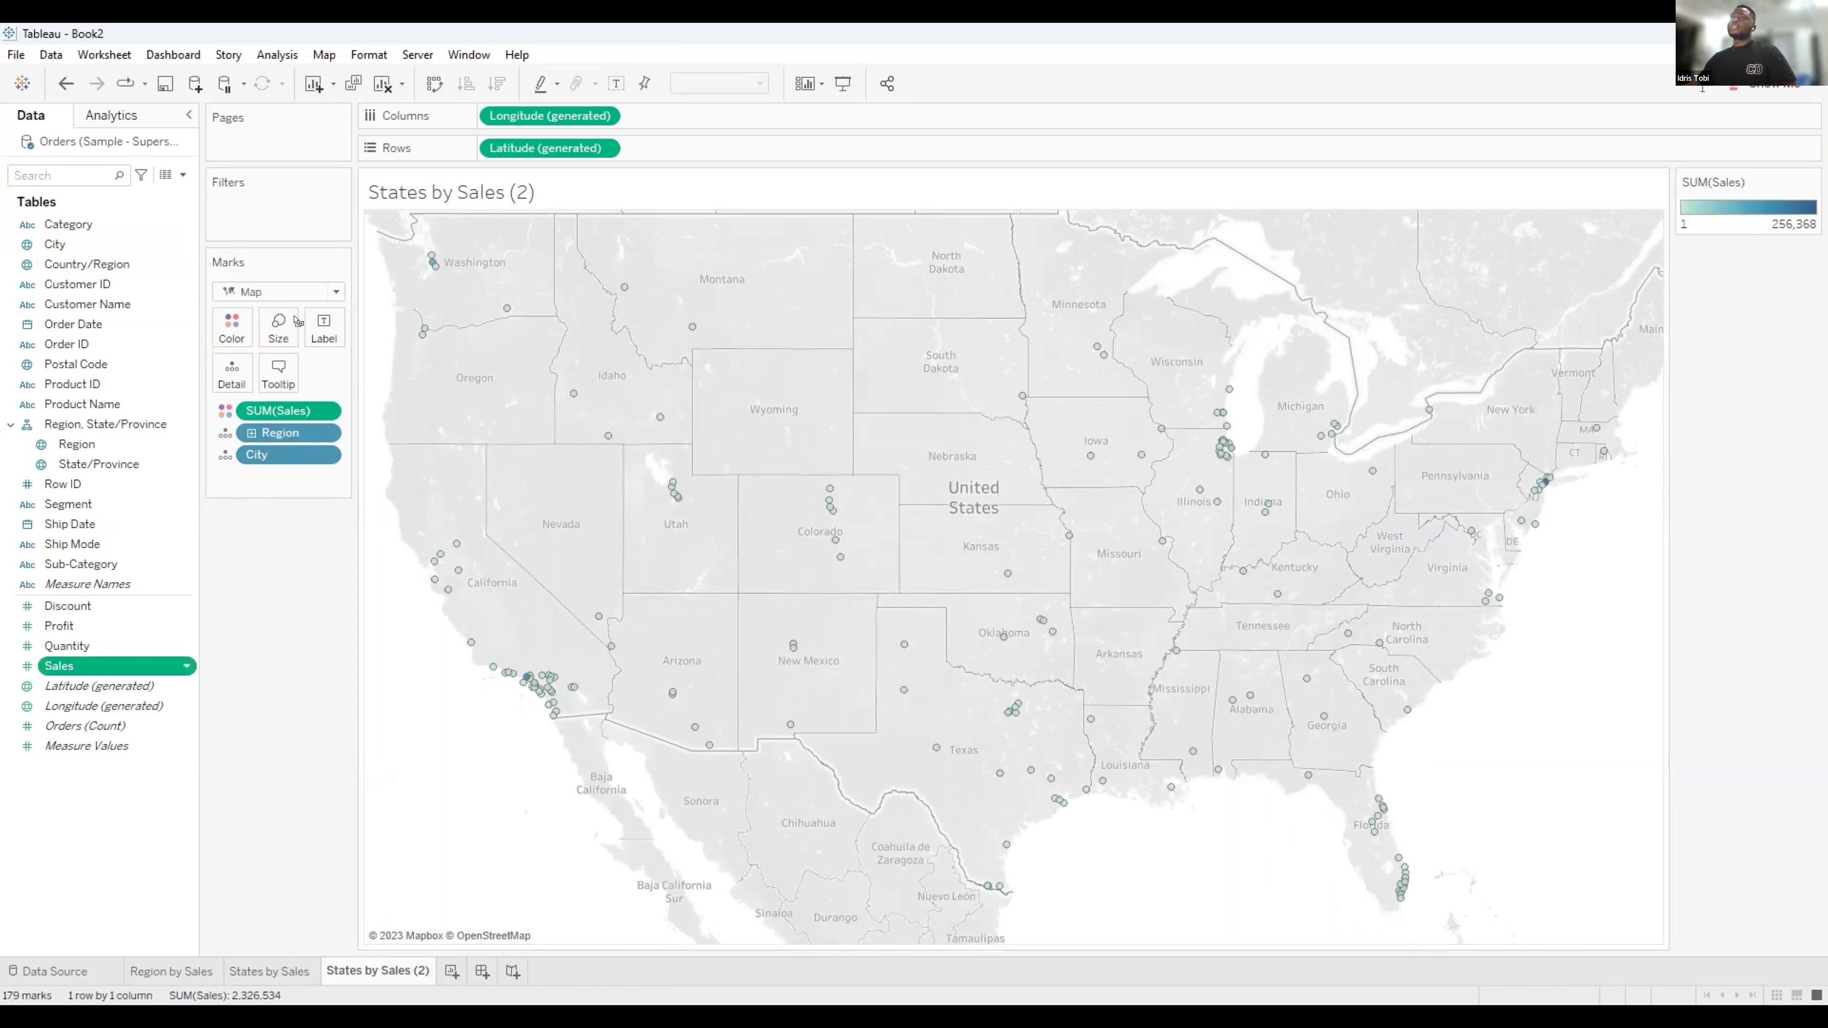
{"action": "left_click_drag", "start_coordinate": [275, 353], "coordinate": [277, 344]}
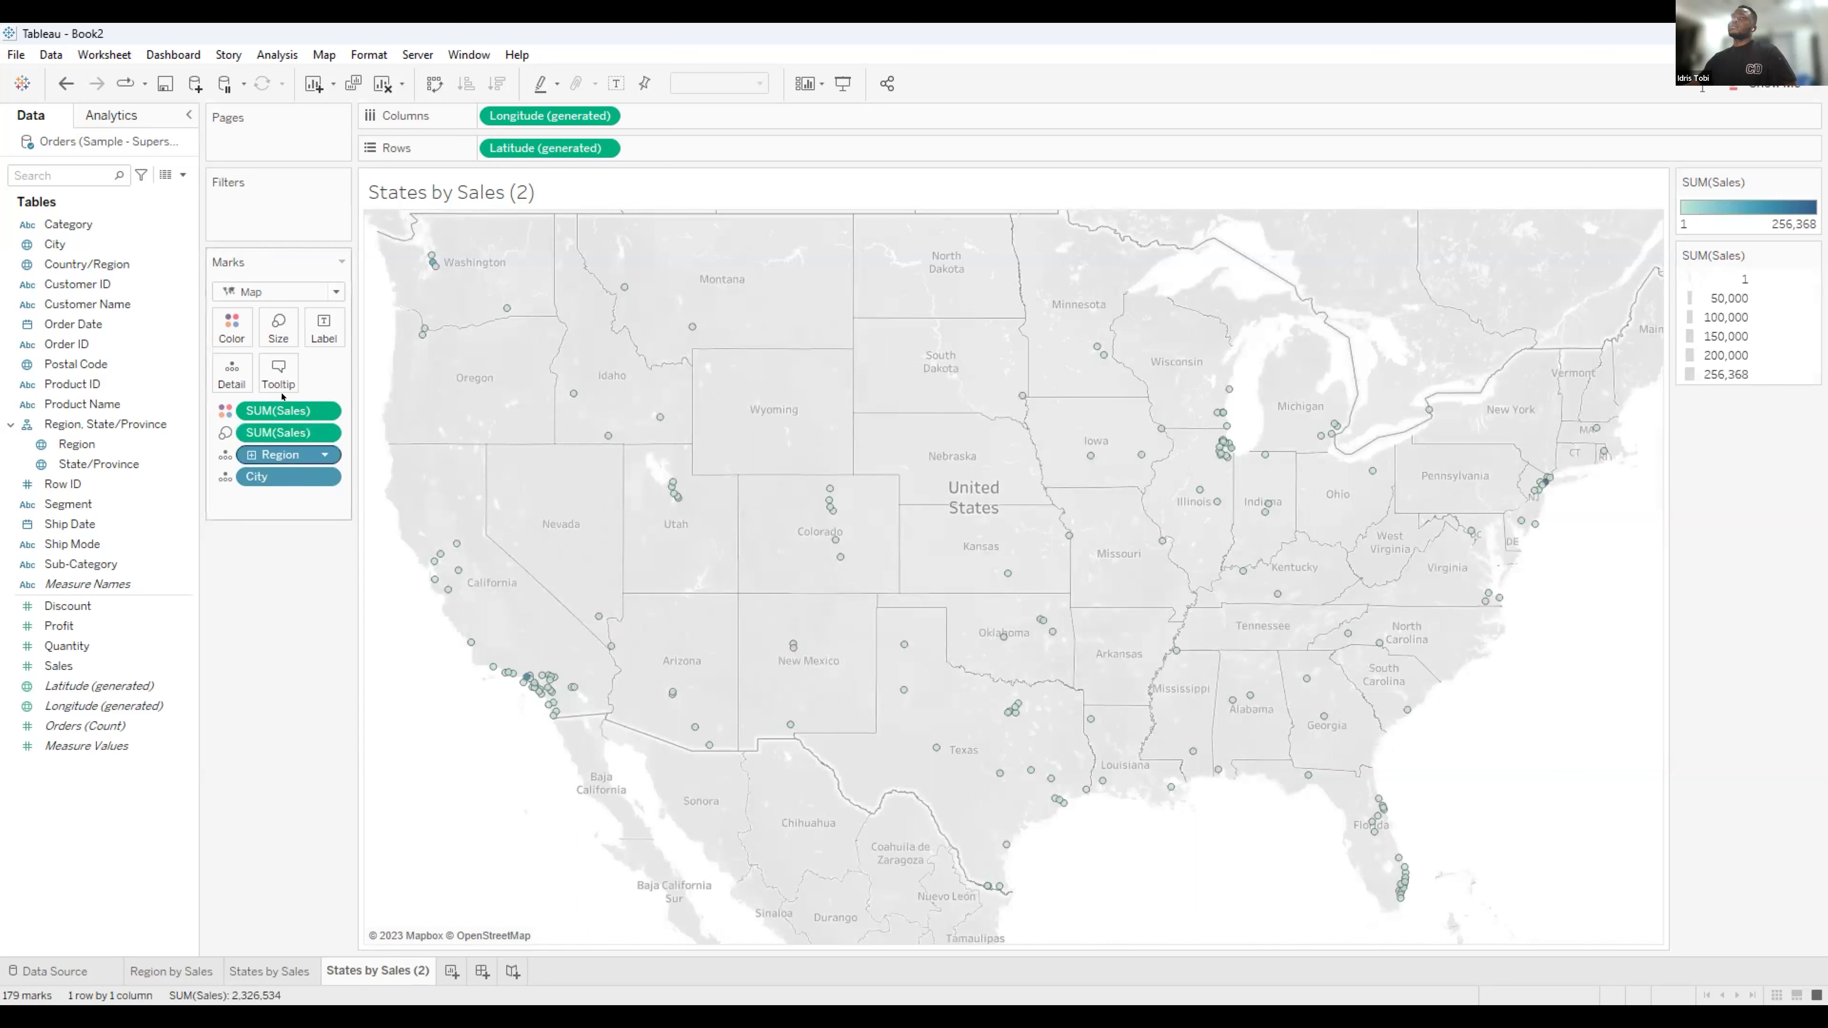
{"action": "left_click", "coordinate": [275, 333]}
{"action": "left_click", "coordinate": [382, 374]}
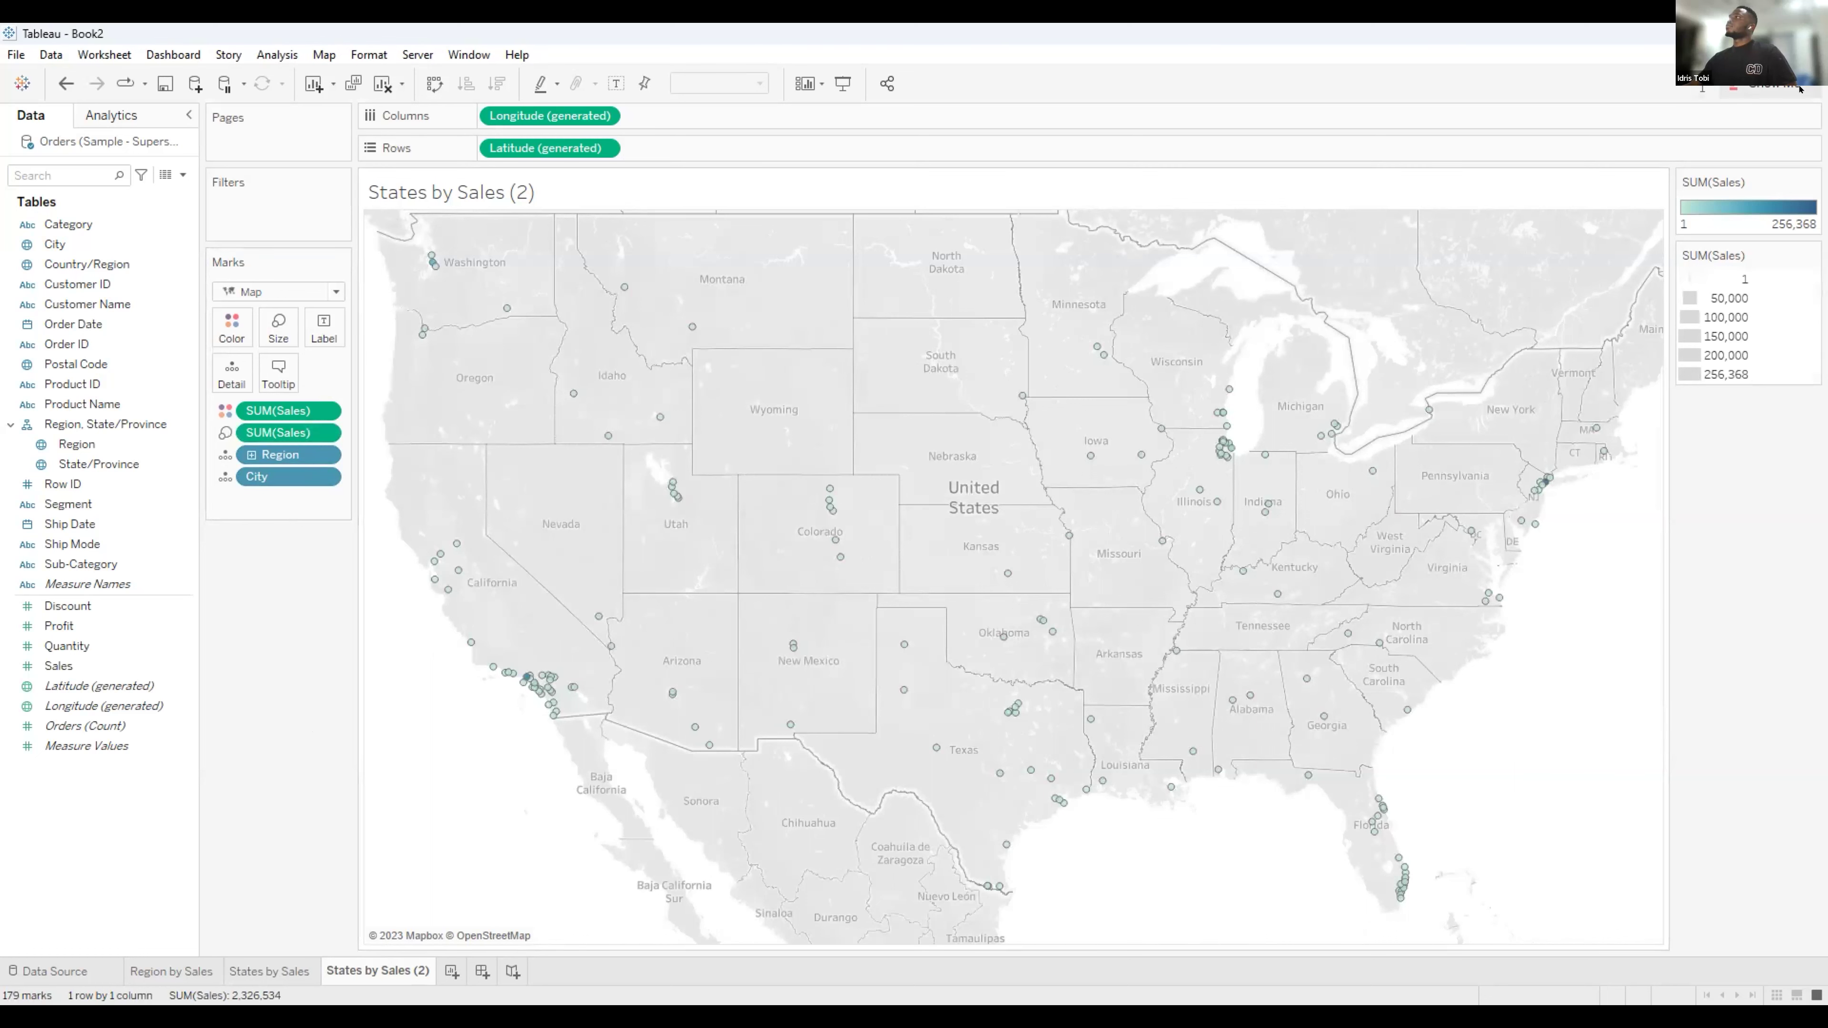
Convert the city view to a symbol map and size its circles by Sales.
{"action": "left_click", "coordinate": [1771, 87]}
{"action": "key", "text": "ctrl+z"}
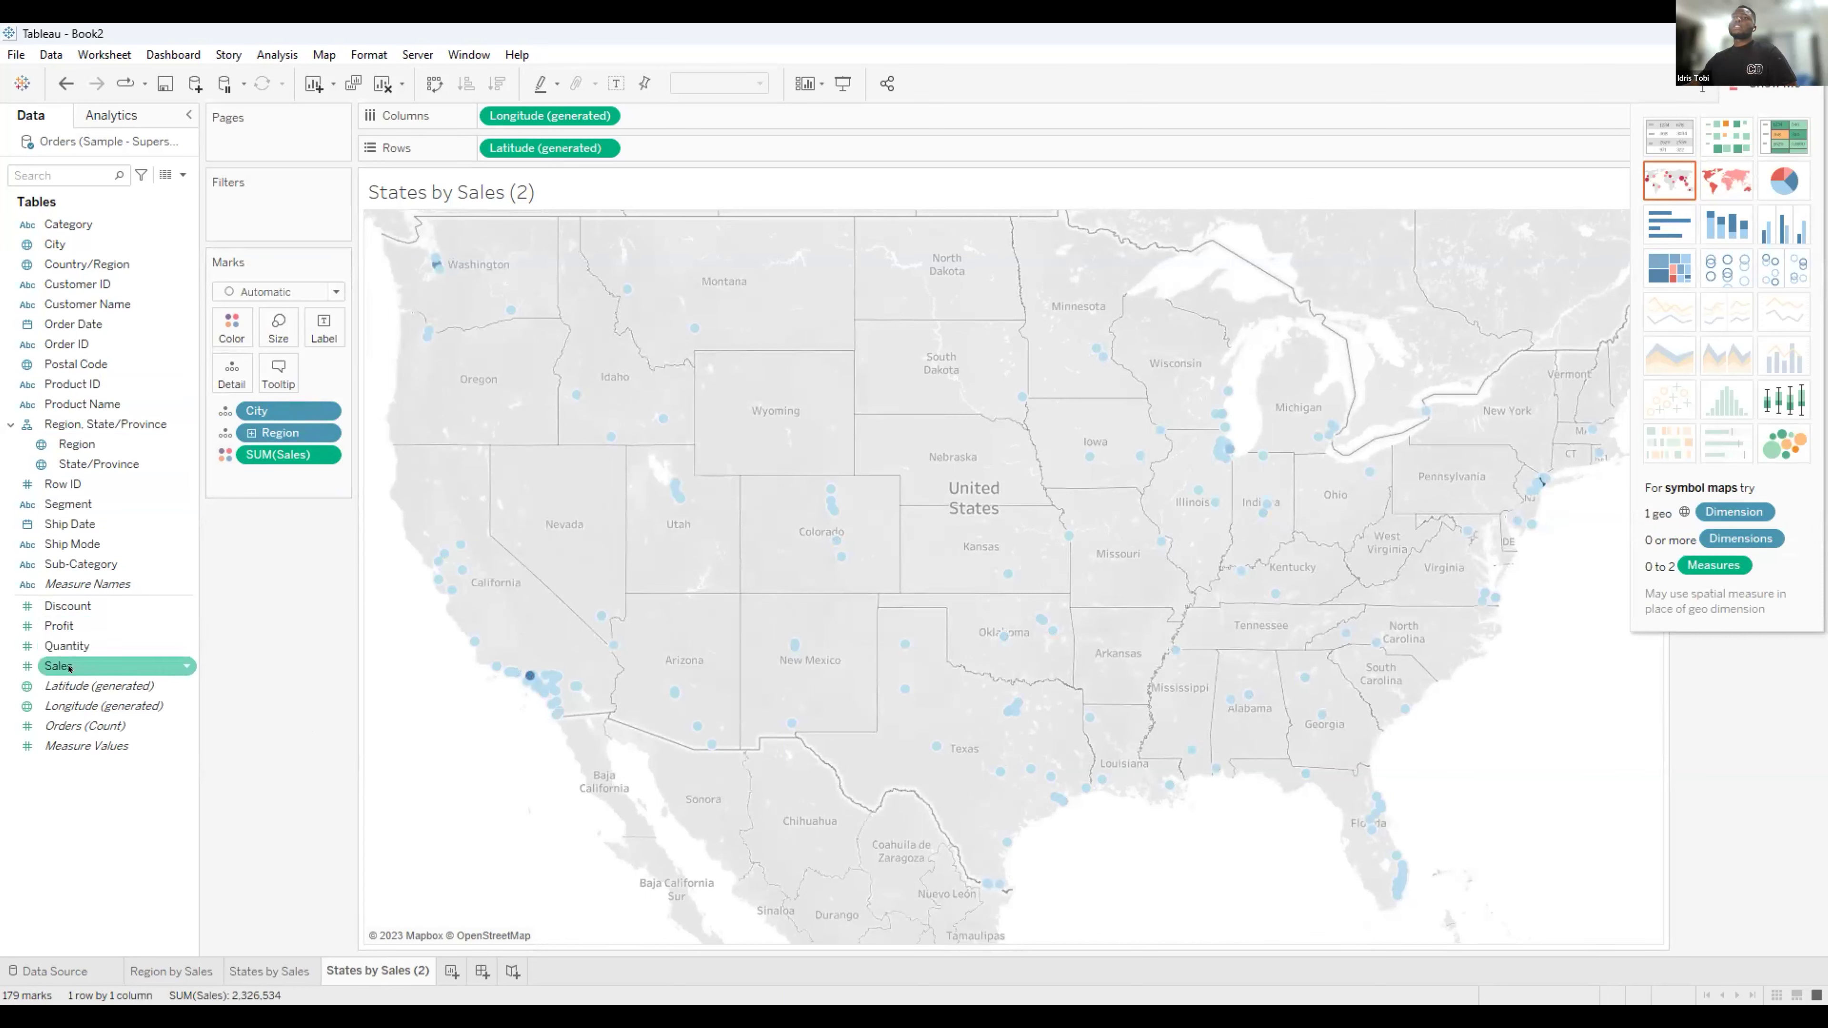
{"action": "left_click_drag", "start_coordinate": [70, 668], "coordinate": [190, 490]}
Enlarge the city circles to roughly three quarters of the mark size range.
{"action": "left_click_drag", "start_coordinate": [264, 323], "coordinate": [390, 375]}
{"action": "left_click", "coordinate": [276, 336]}
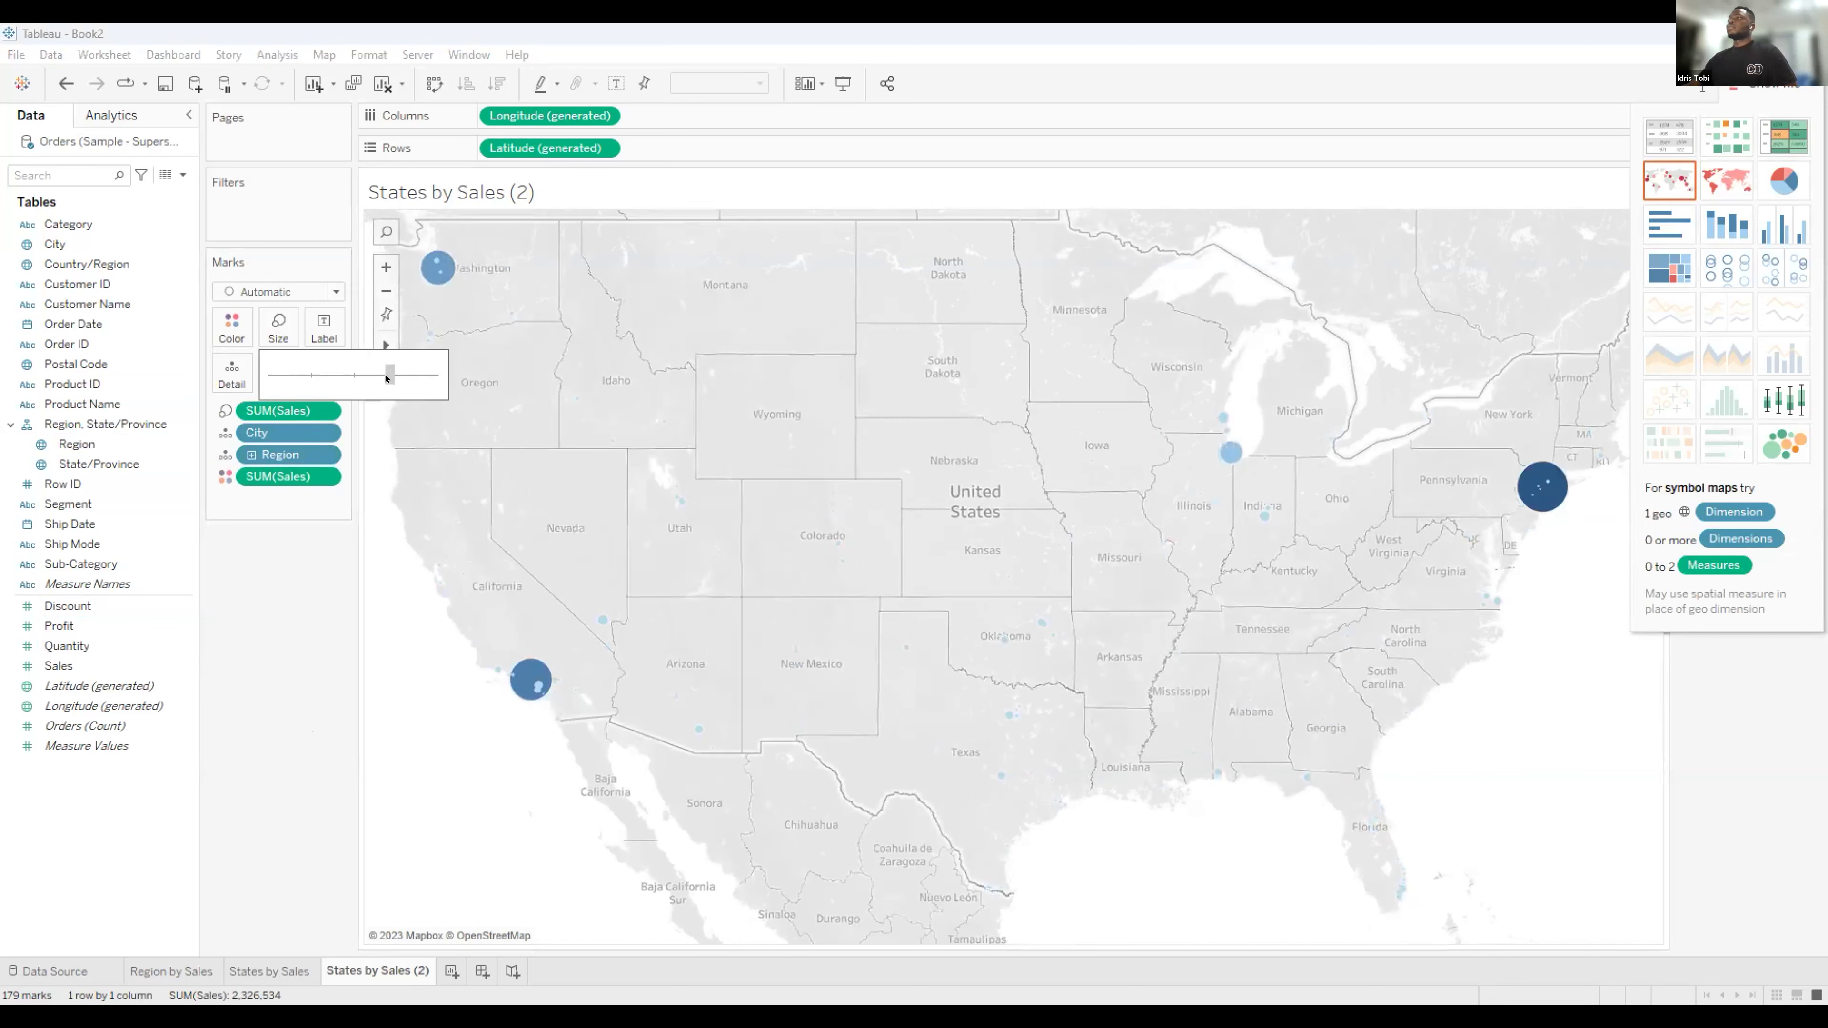
{"action": "left_click", "coordinate": [413, 380]}
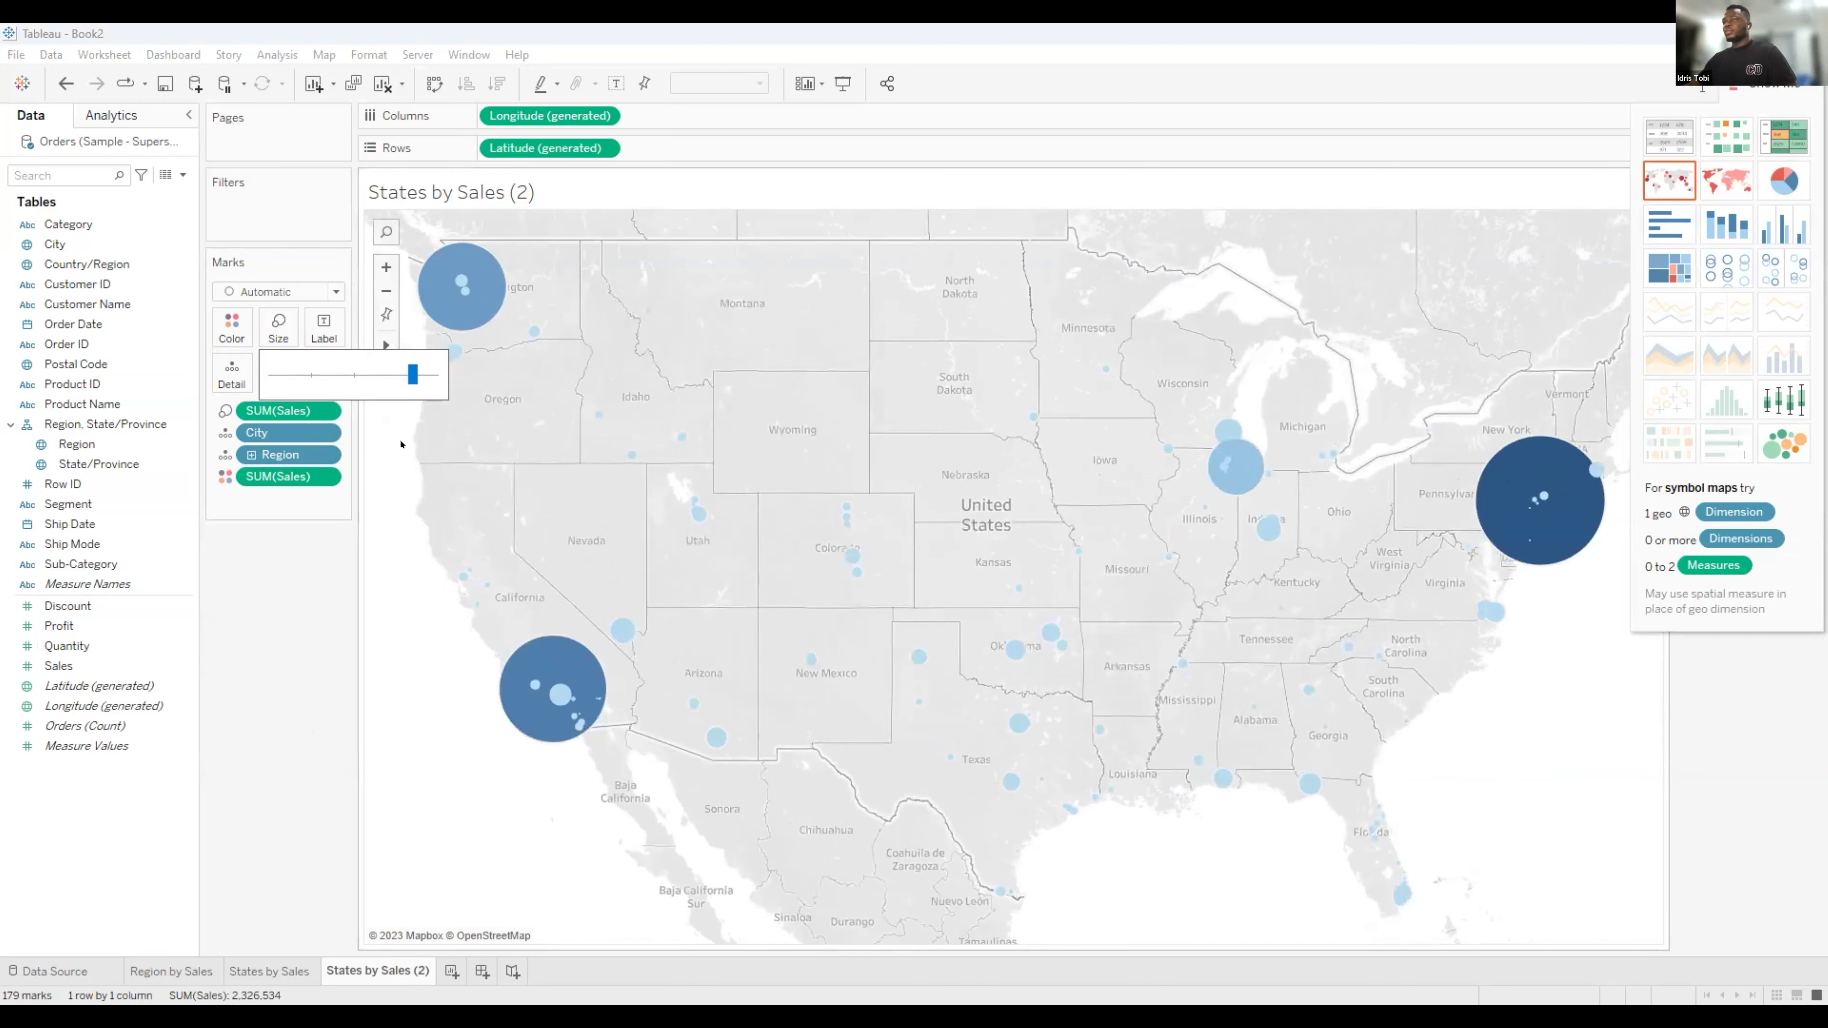
{"action": "left_click", "coordinate": [385, 380]}
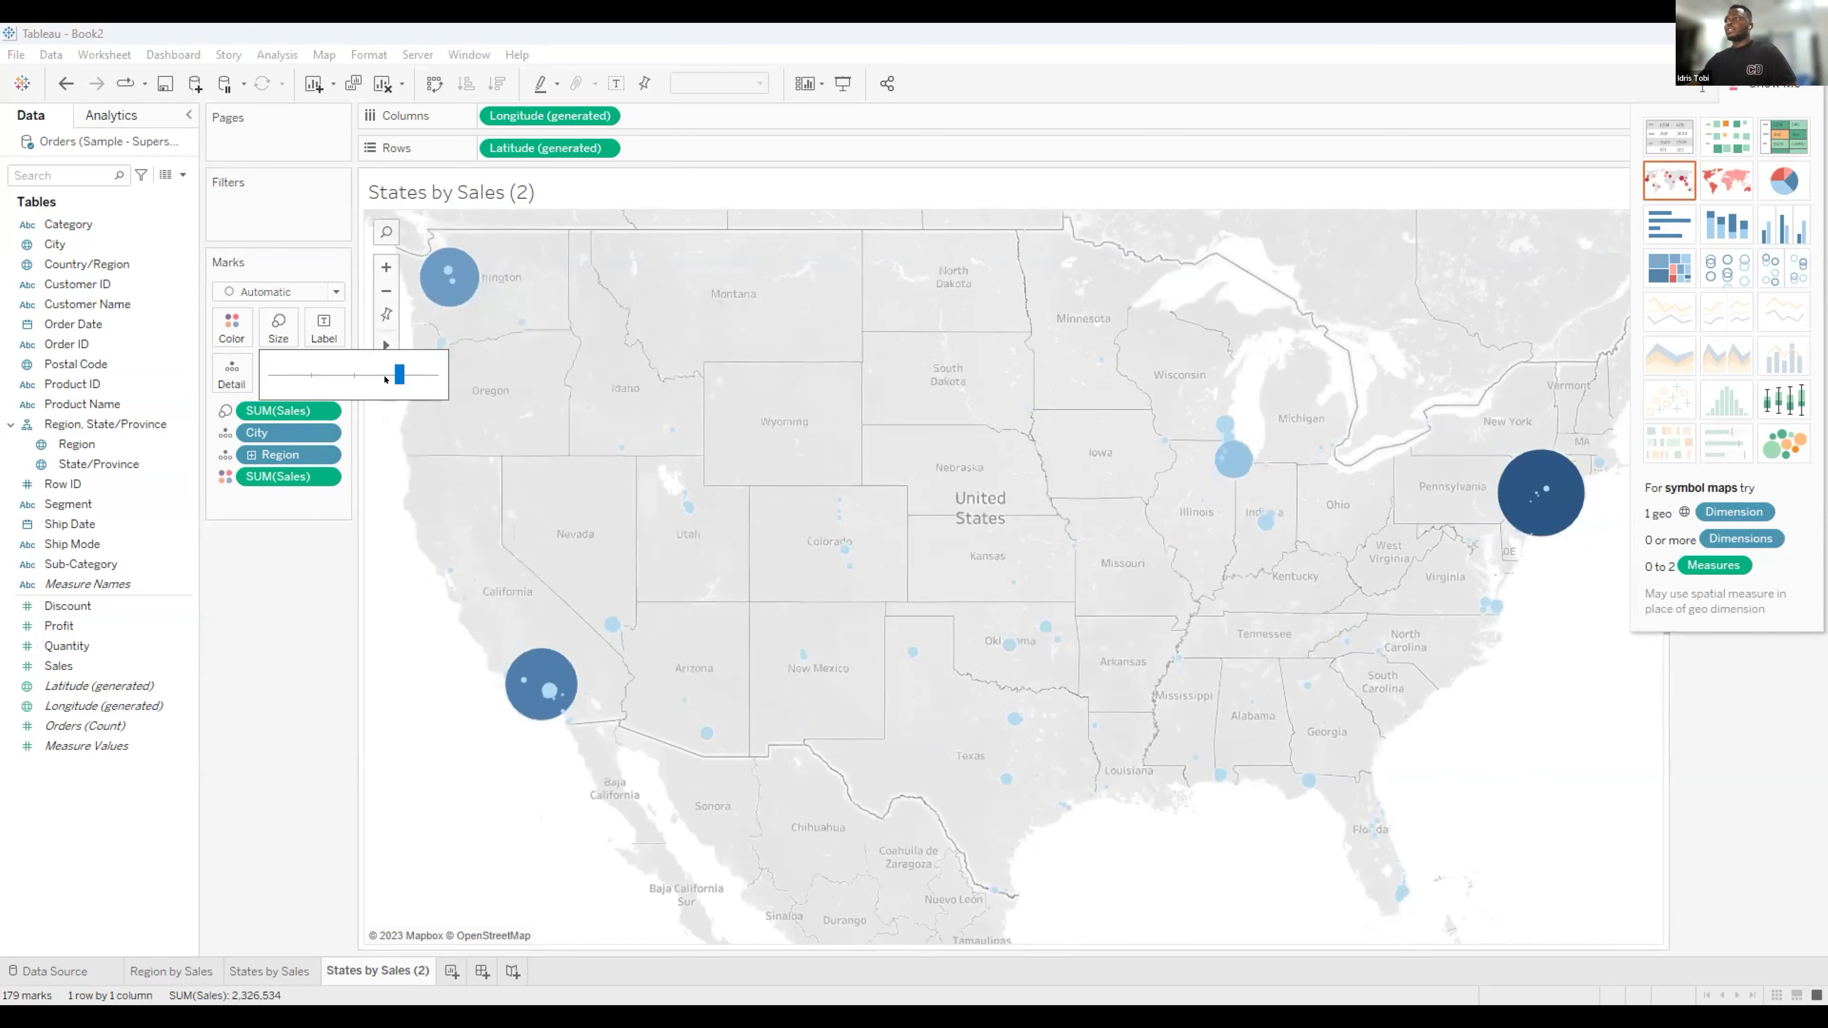
Give the city circles a black border and set their opacity to 52%.
{"action": "left_click", "coordinate": [232, 335]}
{"action": "left_click", "coordinate": [295, 502]}
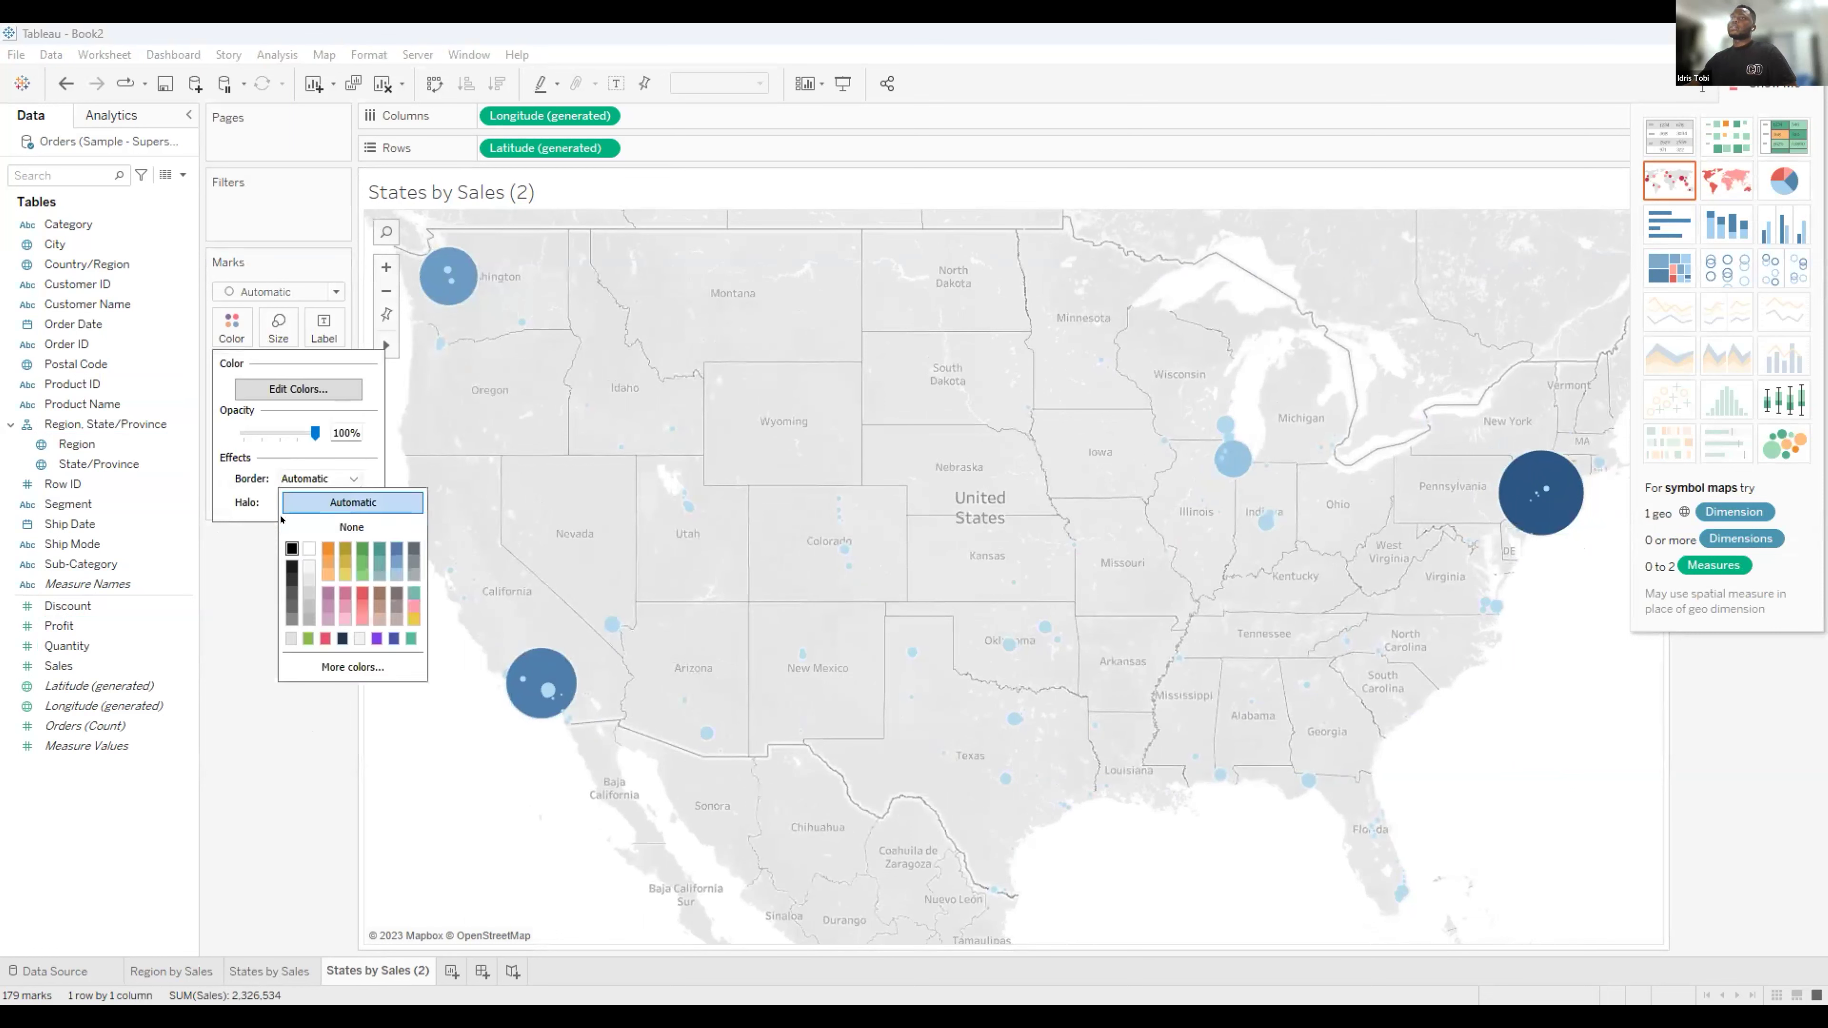
{"action": "left_click", "coordinate": [291, 548]}
{"action": "left_click", "coordinate": [279, 430]}
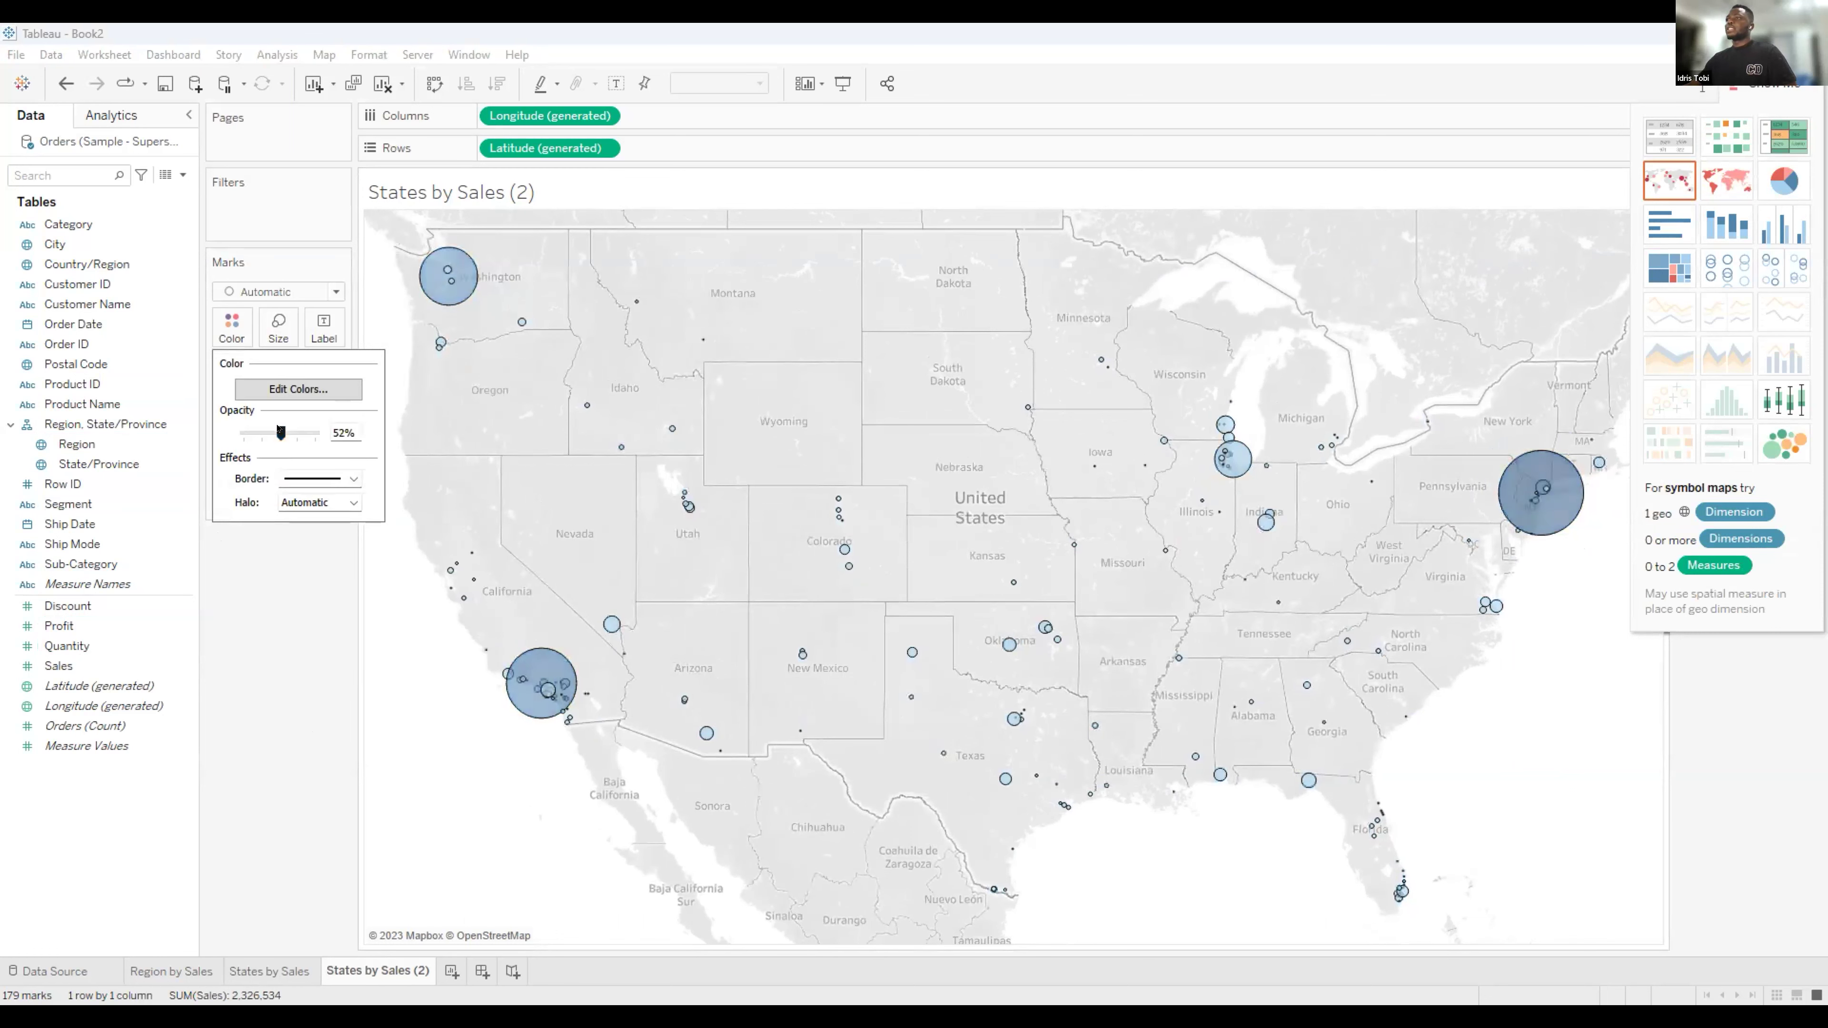
{"action": "left_click", "coordinate": [386, 730]}
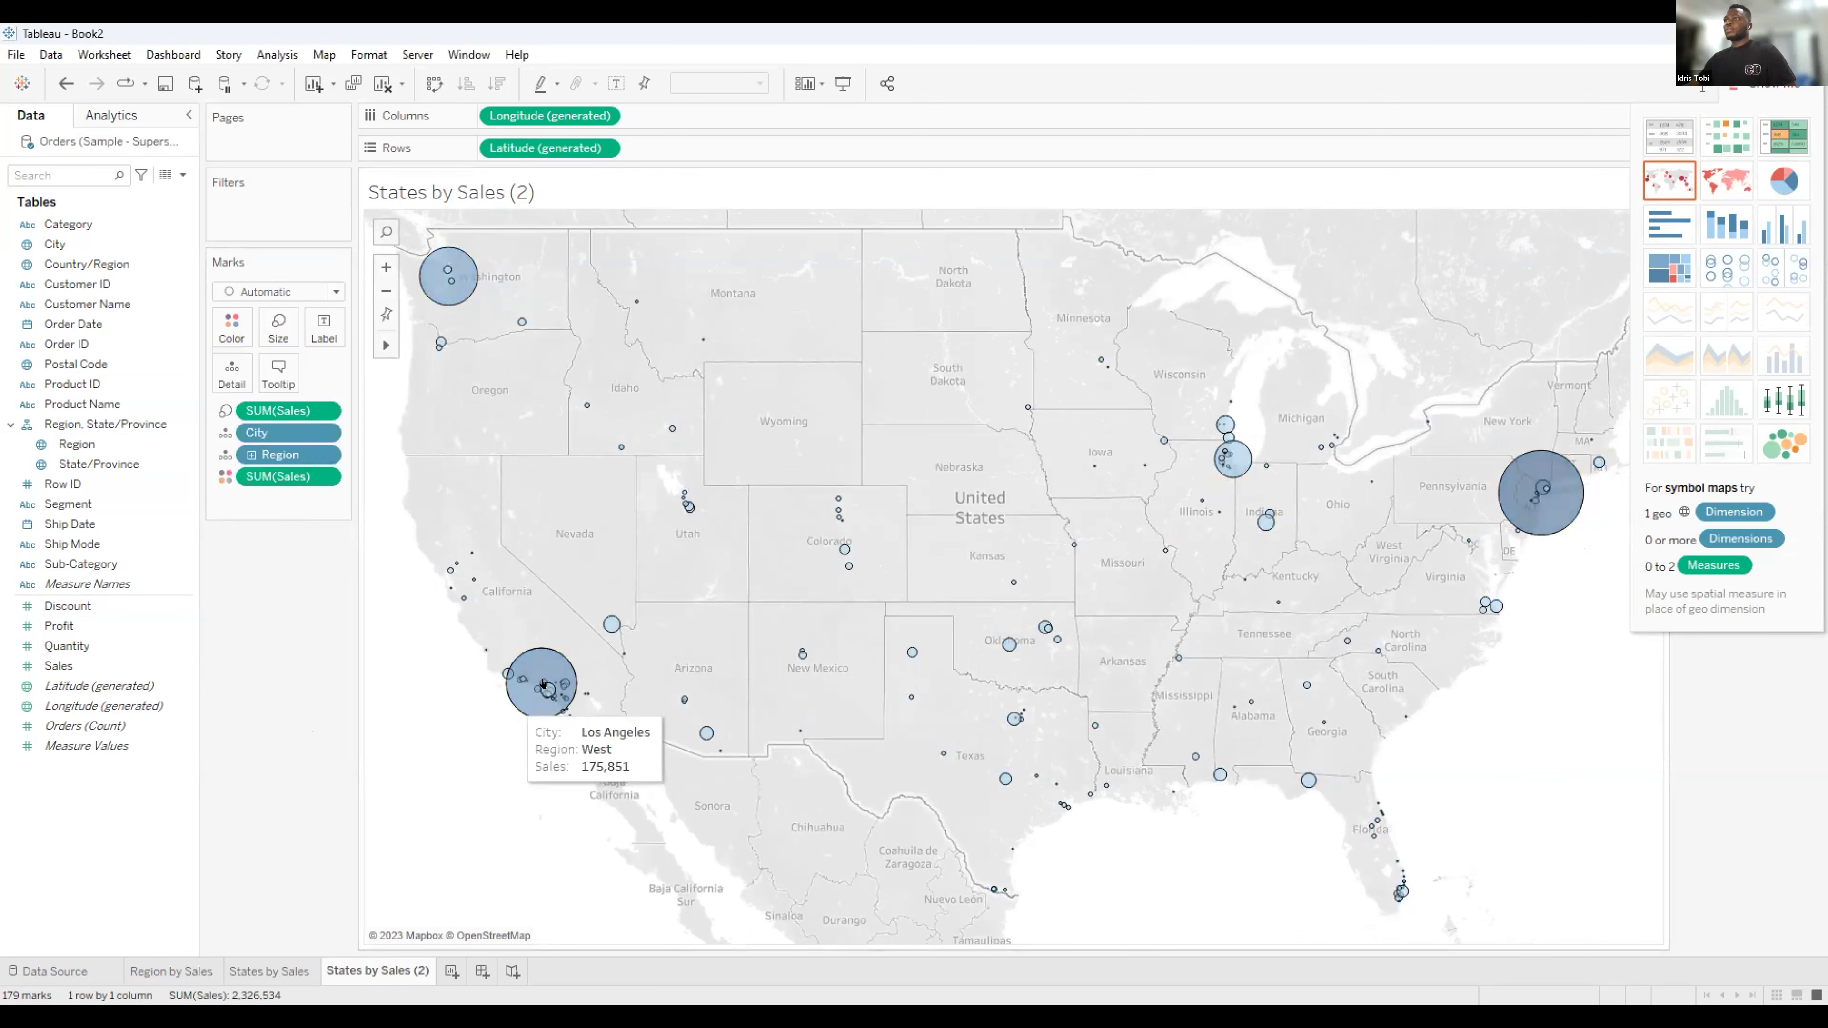
Rename the "States by Sales (2)" sheet as "City by Sales".
{"action": "double_click", "coordinate": [371, 970]}
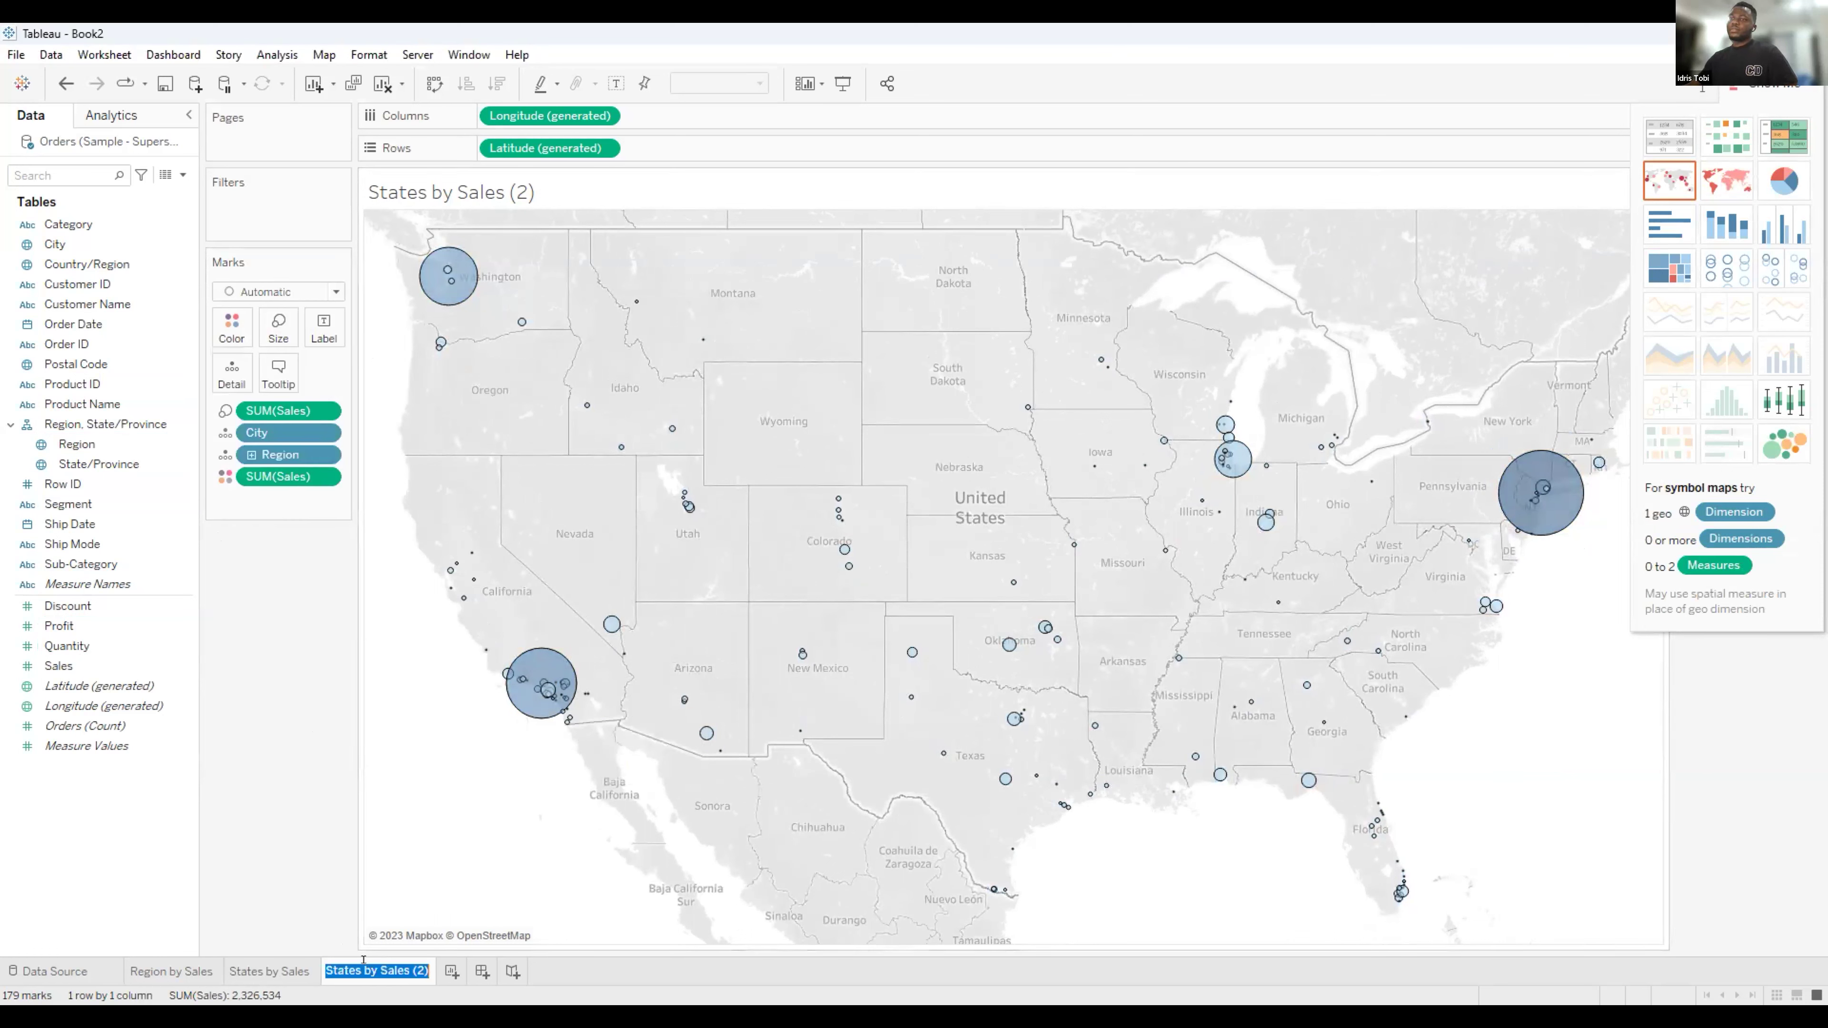
{"action": "type", "text": "City"}
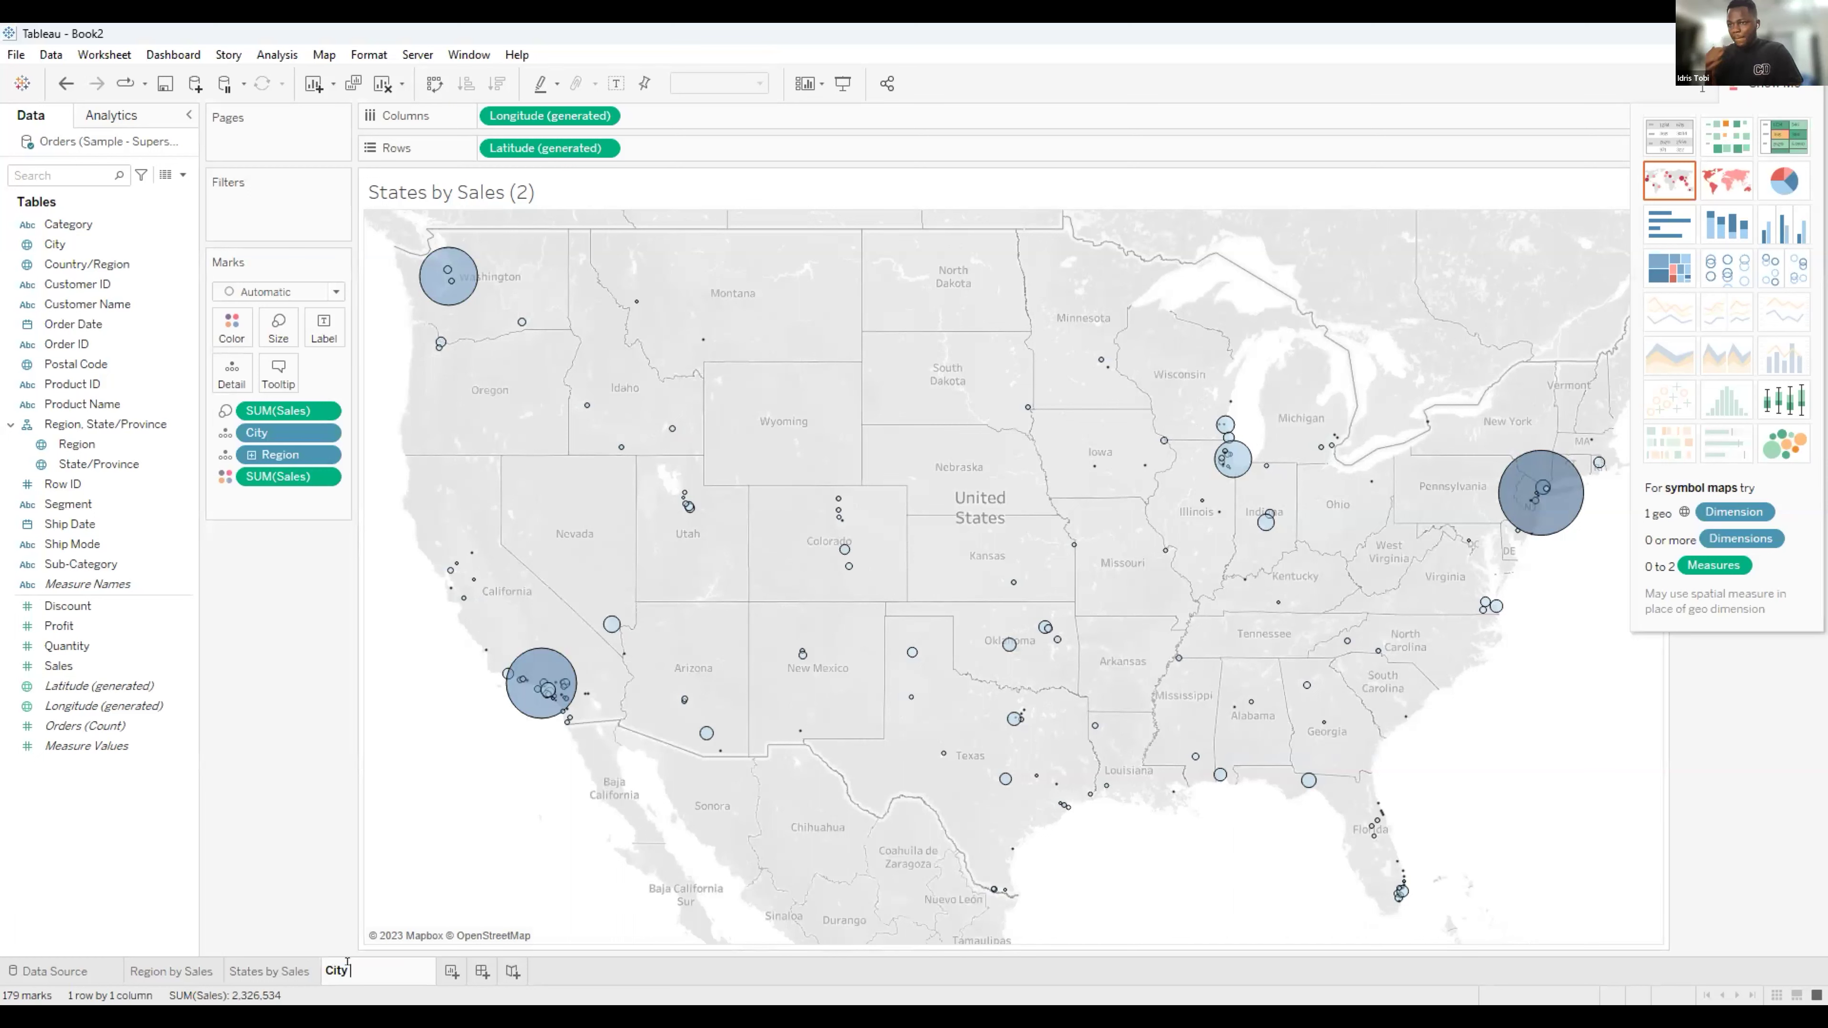
{"action": "type", "text": " by Sales"}
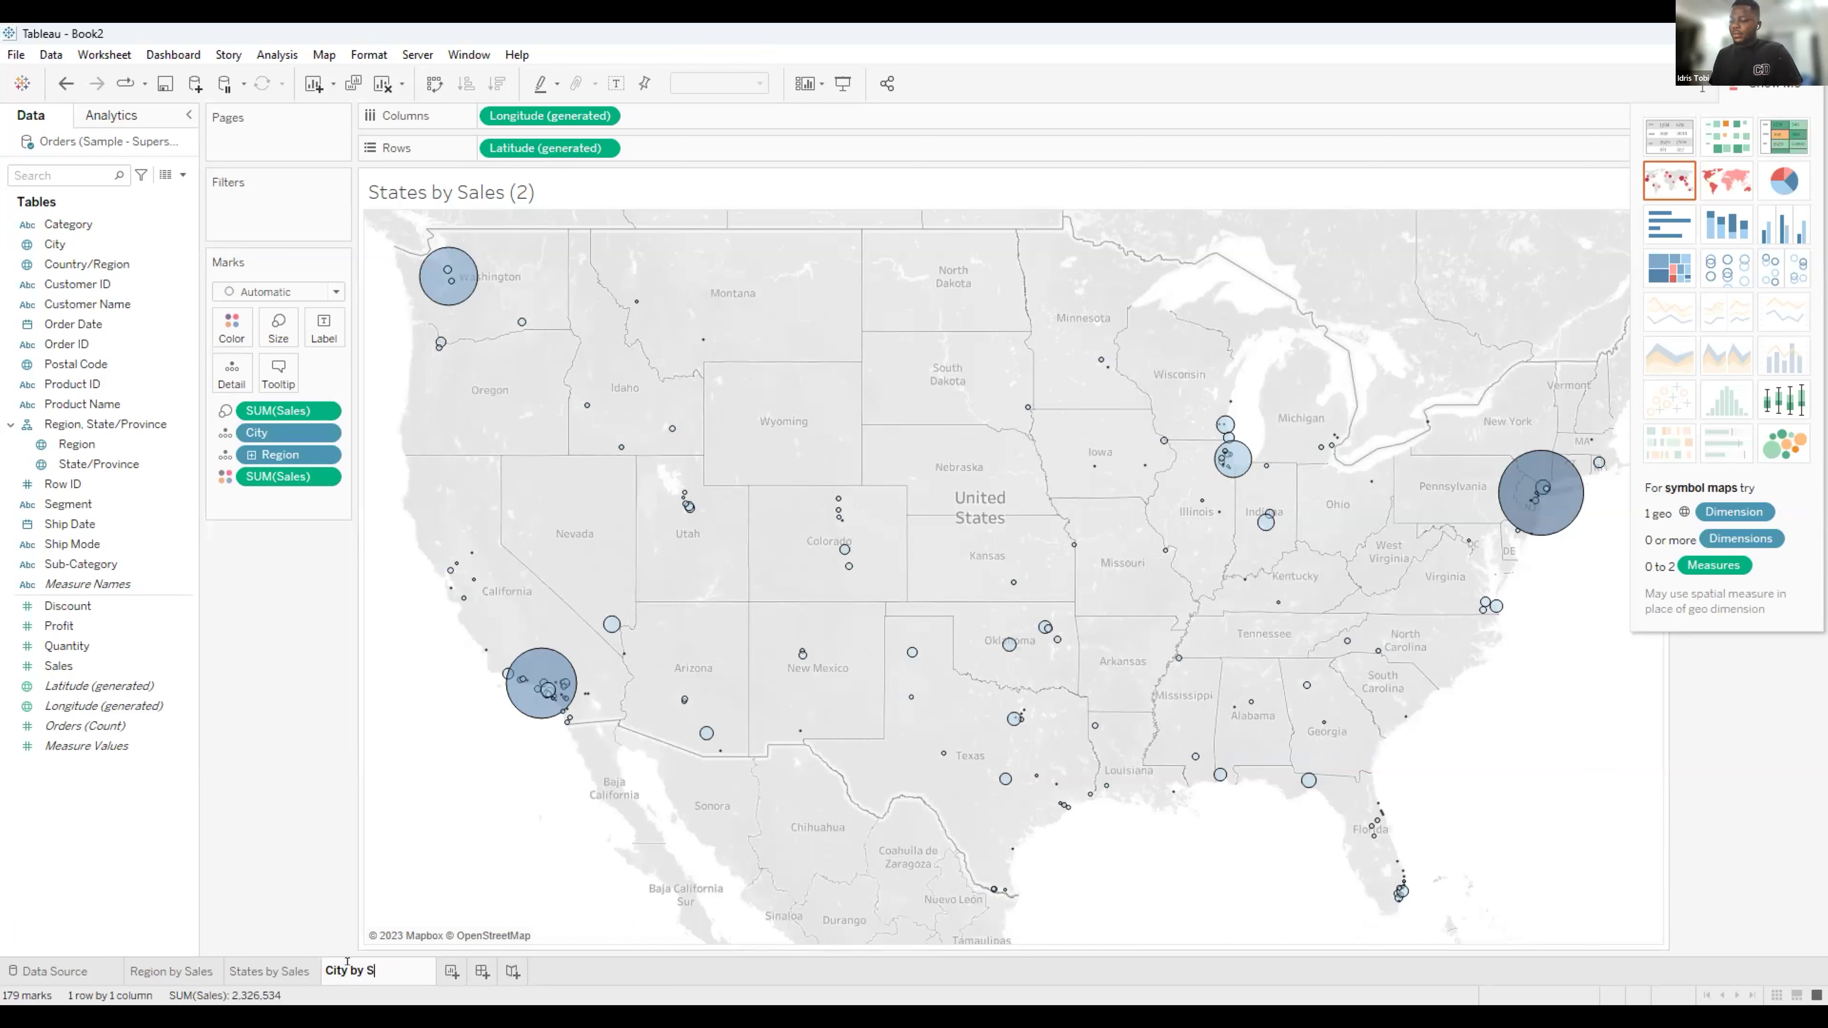
{"action": "key", "text": "BackSpace"}
{"action": "key", "text": "BackSpace"}
{"action": "key", "text": "BackSpace"}
{"action": "type", "text": "le"}
{"action": "key", "text": "Return"}
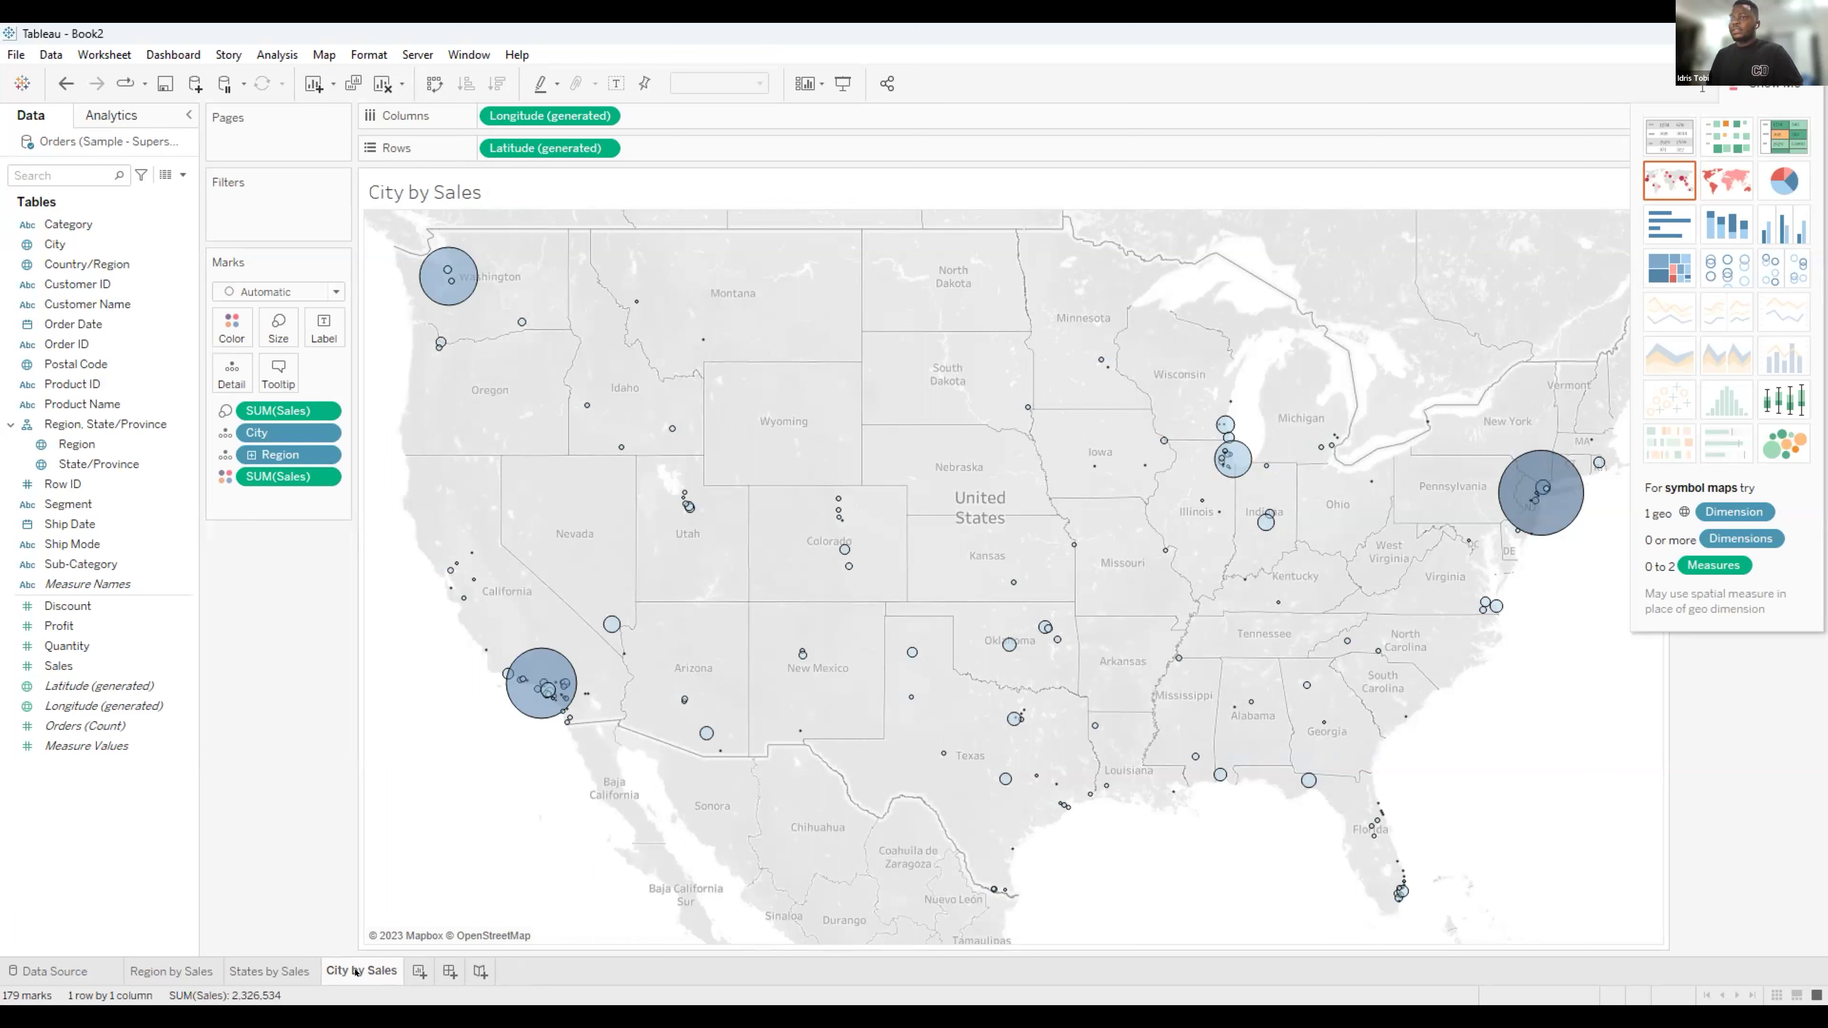
Review the Region by Sales, States by Sales and City by Sales maps in turn.
{"action": "left_click", "coordinate": [158, 974]}
{"action": "left_click", "coordinate": [268, 972]}
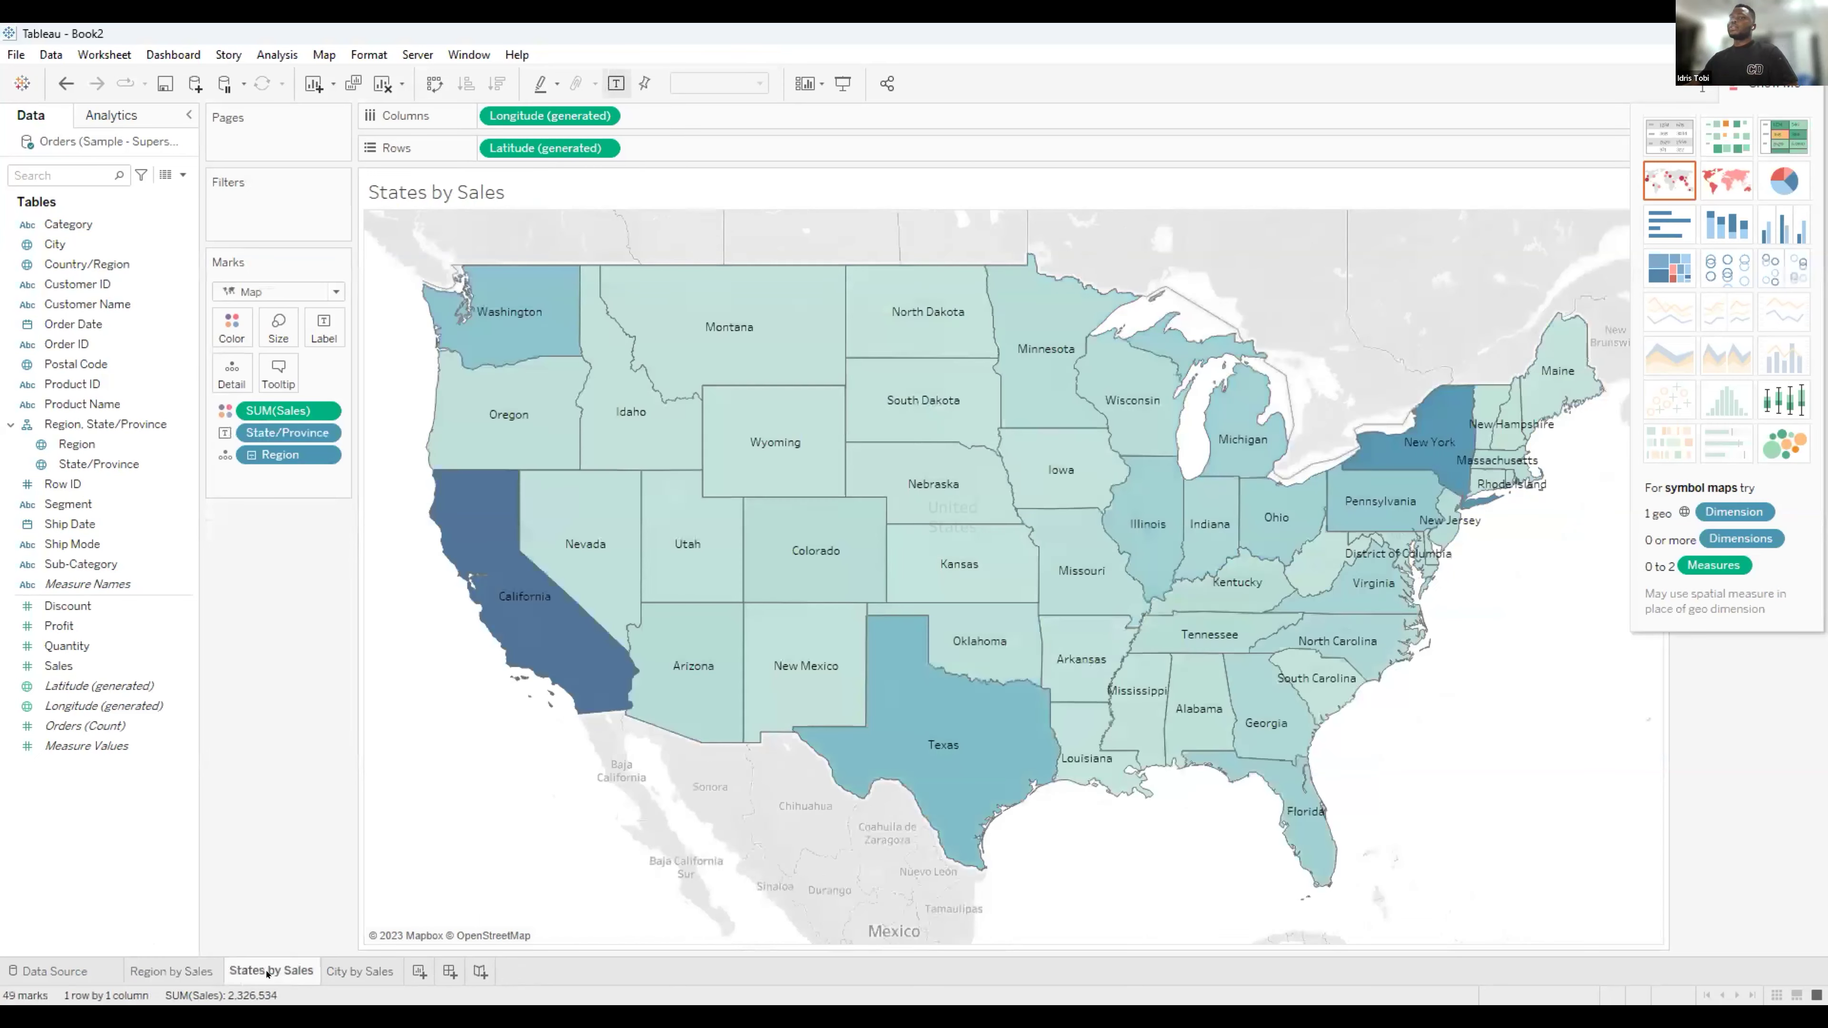
{"action": "left_click", "coordinate": [338, 972]}
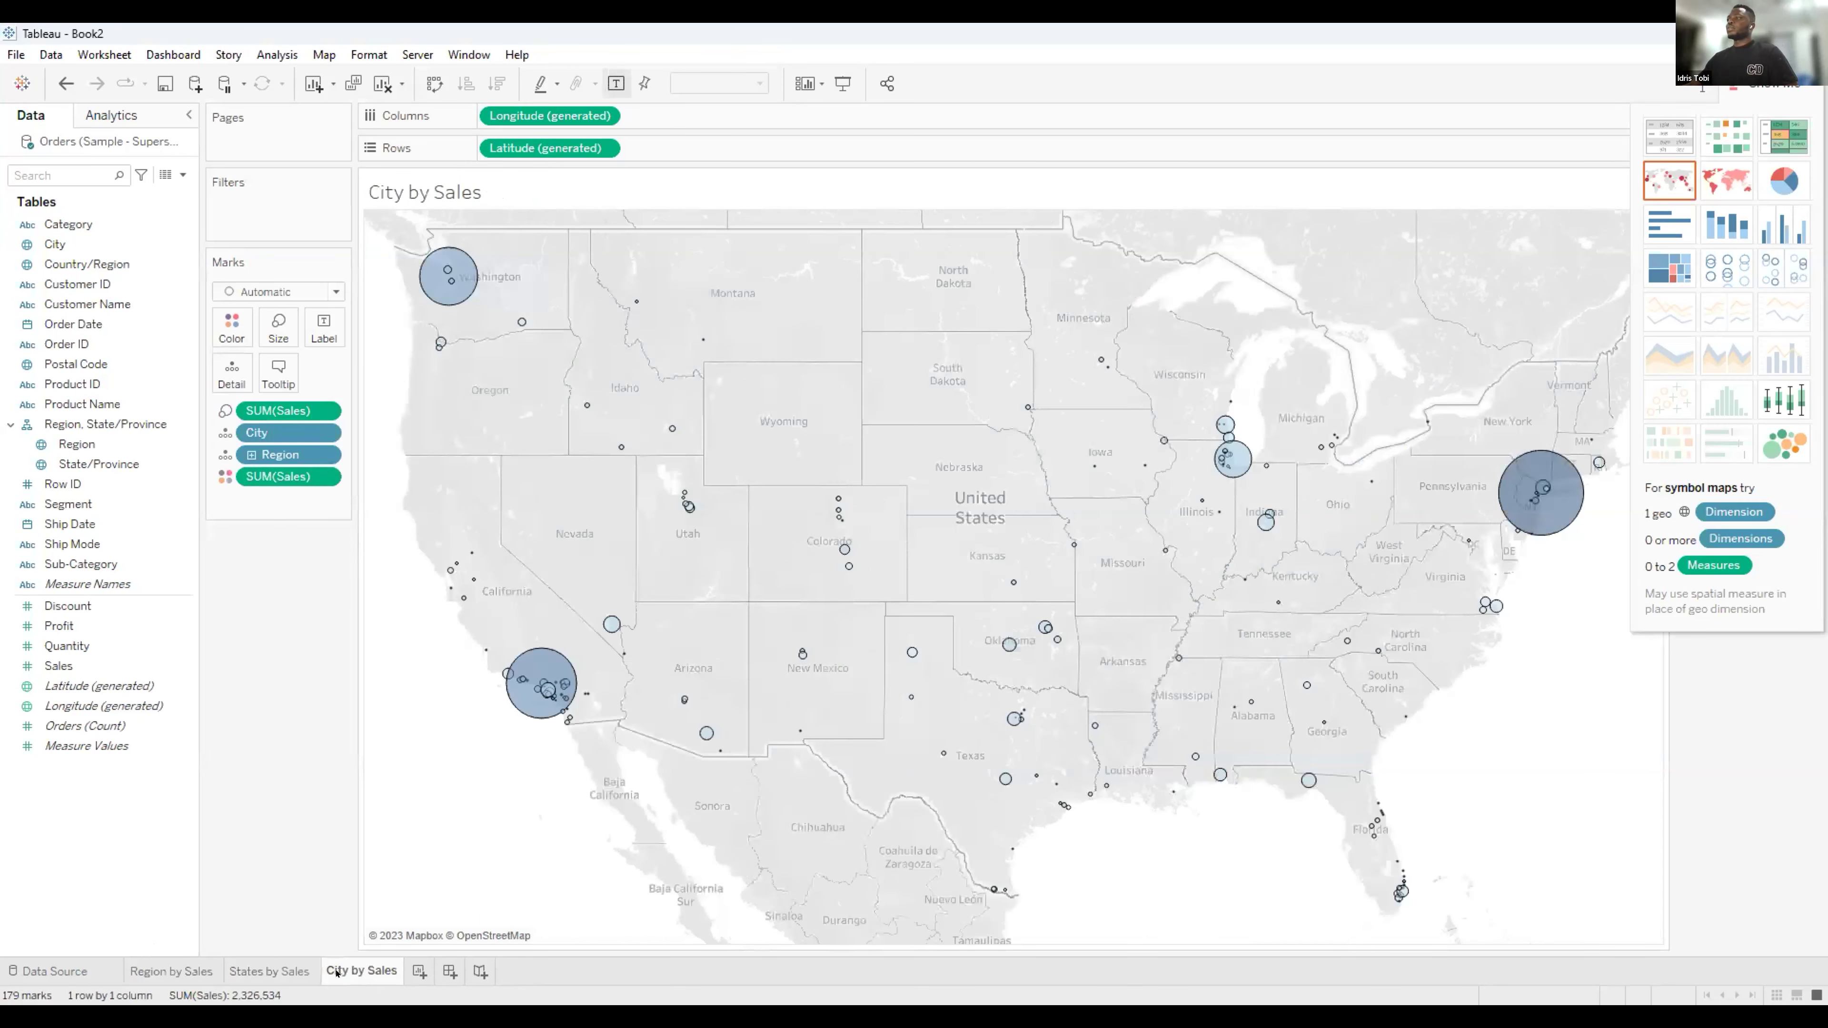
{"action": "double_click", "coordinate": [173, 972]}
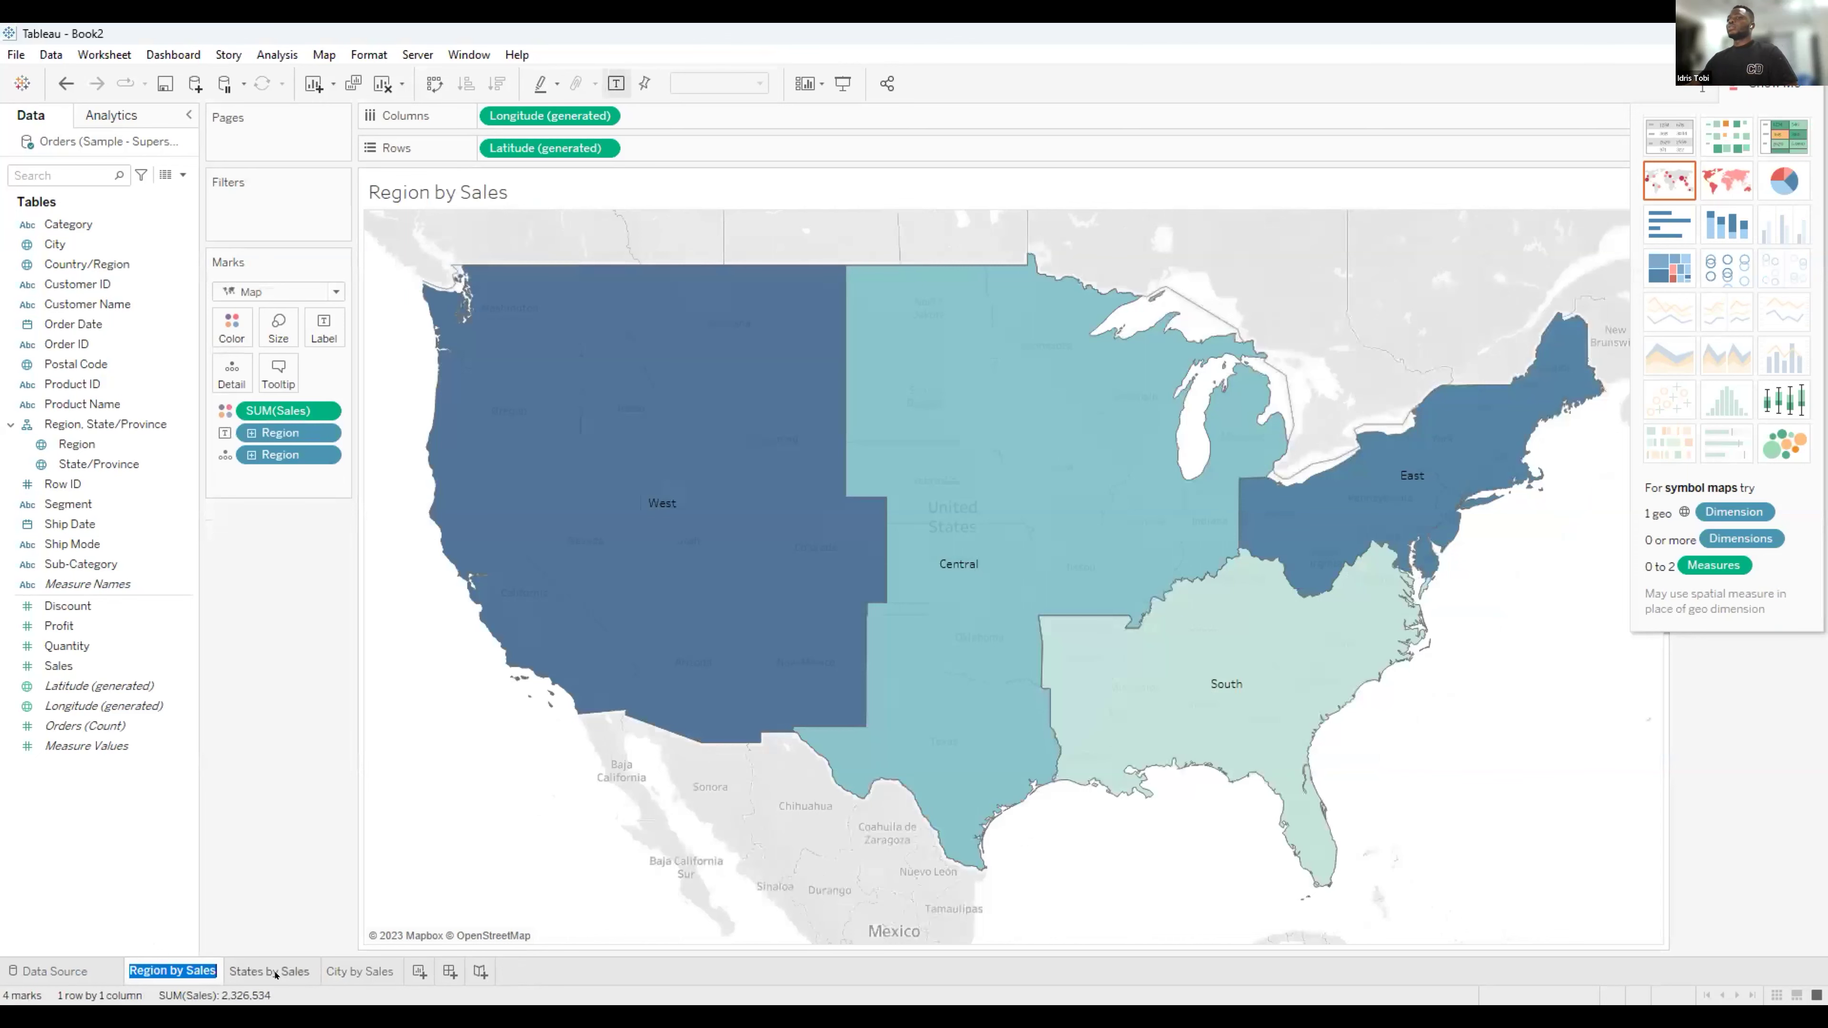
{"action": "left_click", "coordinate": [276, 975]}
{"action": "left_click", "coordinate": [353, 977]}
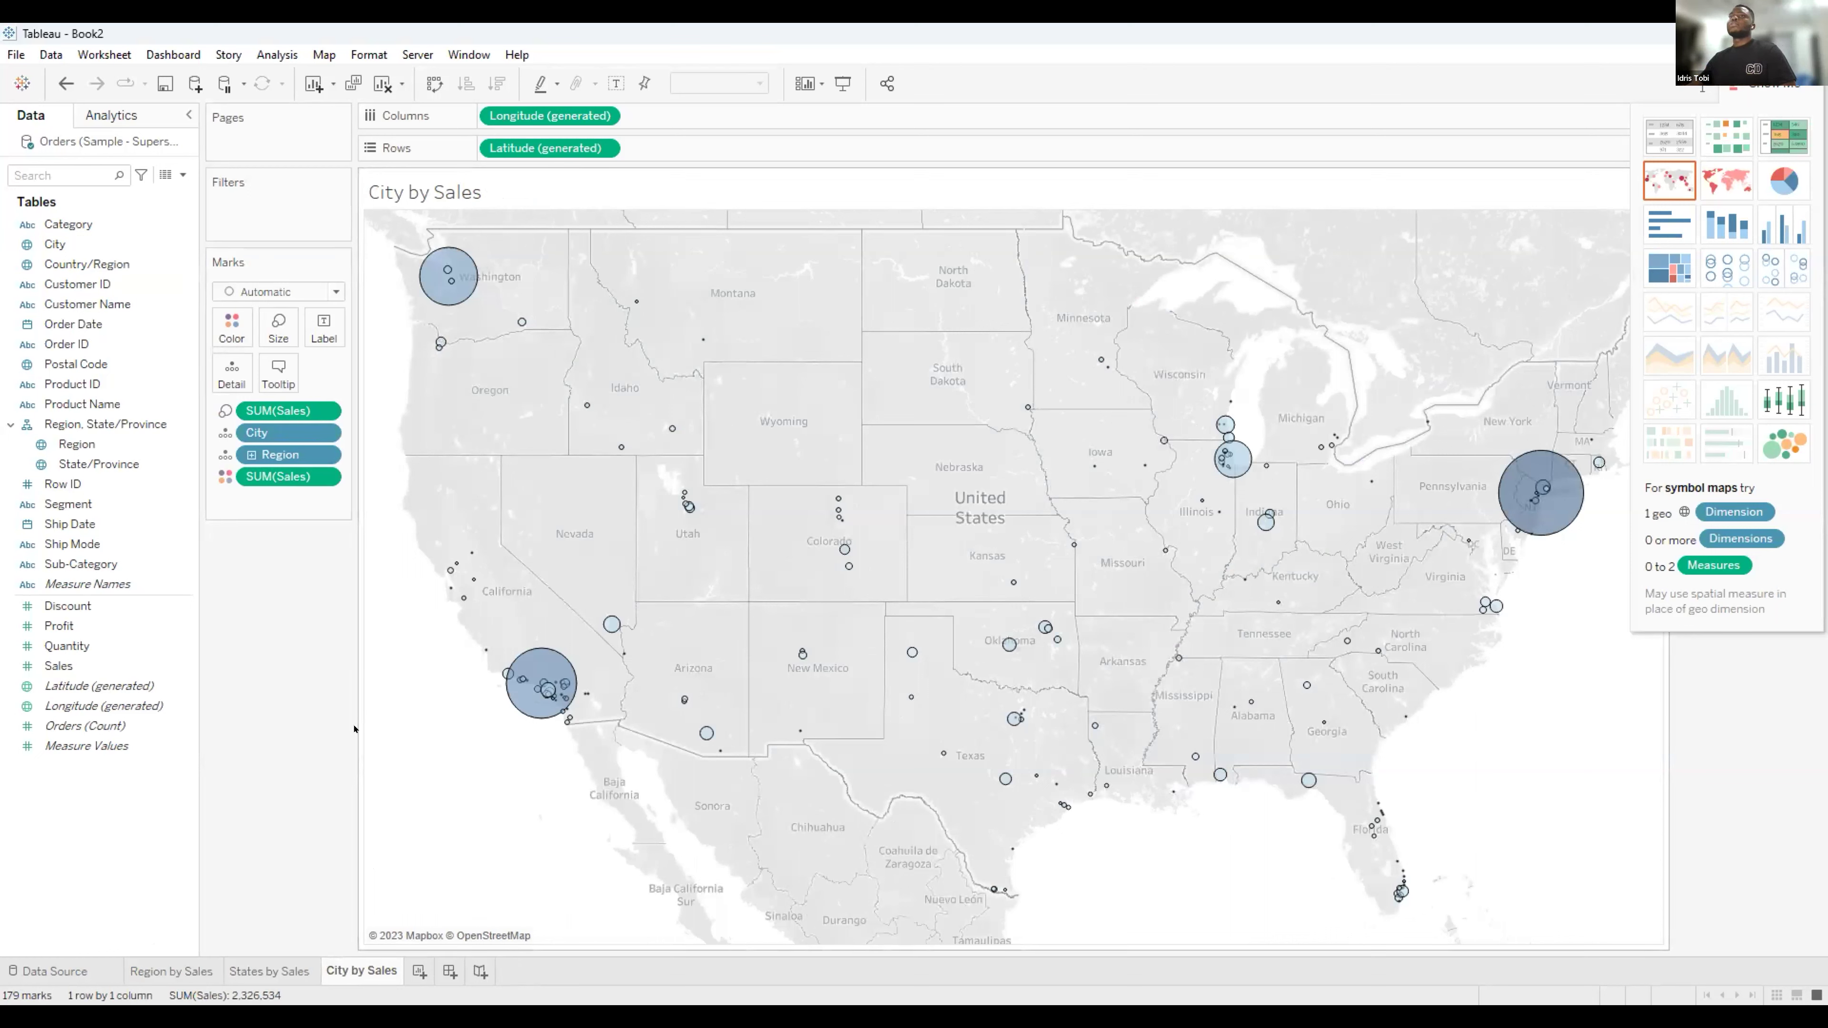
Start a new parameter from the City by Sales sheet and name it "Region Parameter".
{"action": "left_click", "coordinate": [184, 173]}
{"action": "left_click", "coordinate": [153, 214]}
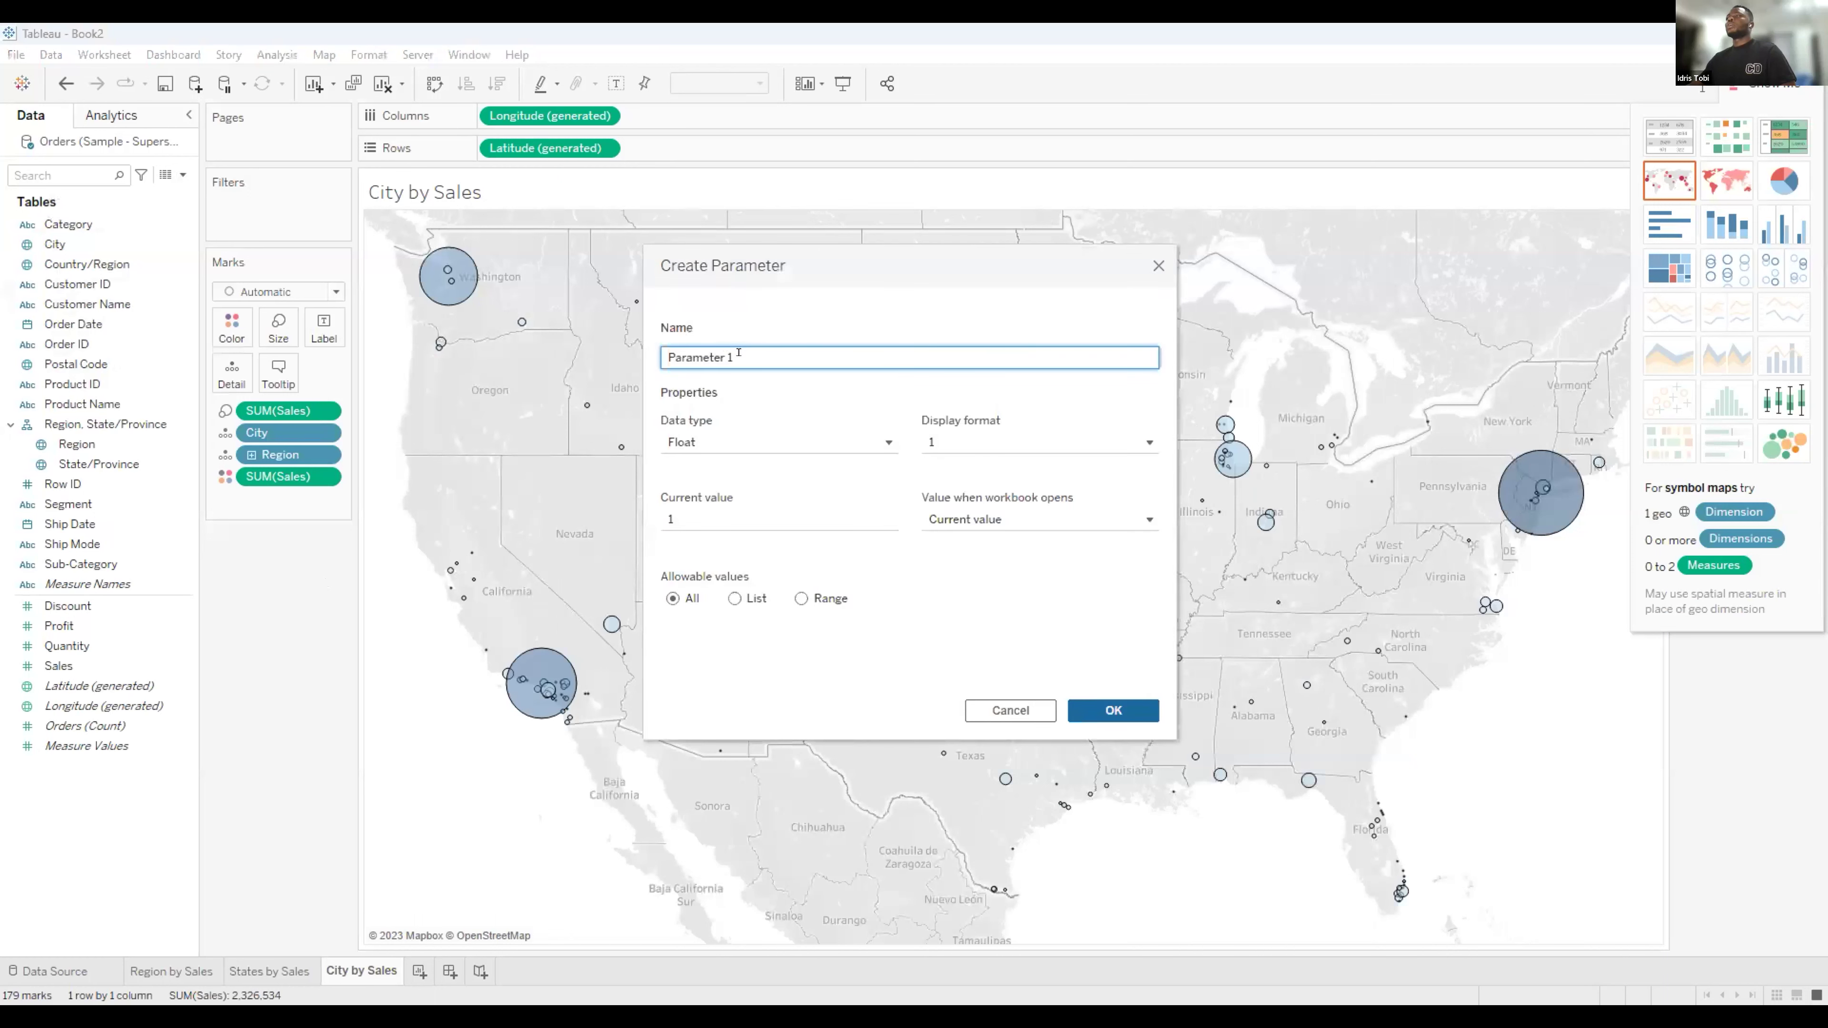
{"action": "key", "text": "BackSpace"}
{"action": "key", "text": "BackSpace"}
{"action": "key", "text": "BackSpace"}
{"action": "key", "text": "BackSpace"}
{"action": "key", "text": "BackSpace"}
{"action": "key", "text": "BackSpace"}
{"action": "key", "text": "BackSpace"}
{"action": "key", "text": "BackSpace"}
{"action": "key", "text": "BackSpace"}
{"action": "key", "text": "BackSpace"}
{"action": "type", "text": "Re"}
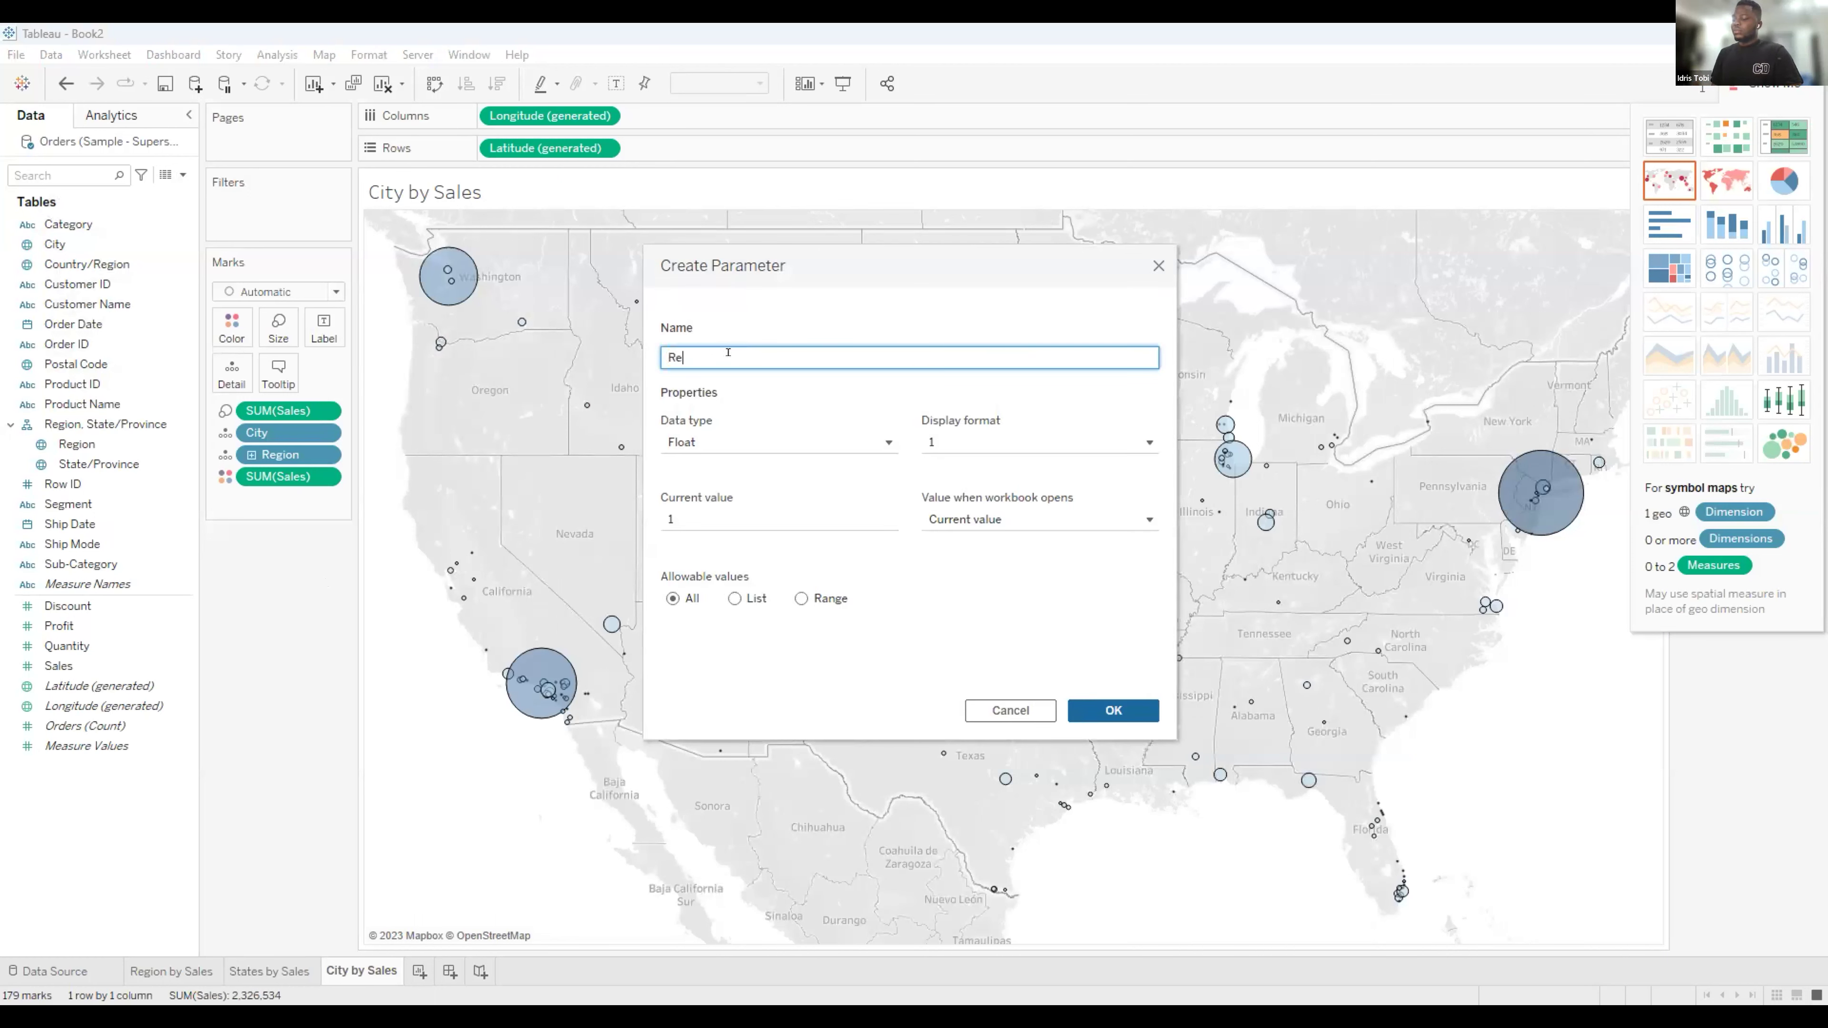
{"action": "type", "text": "gion Parameter"}
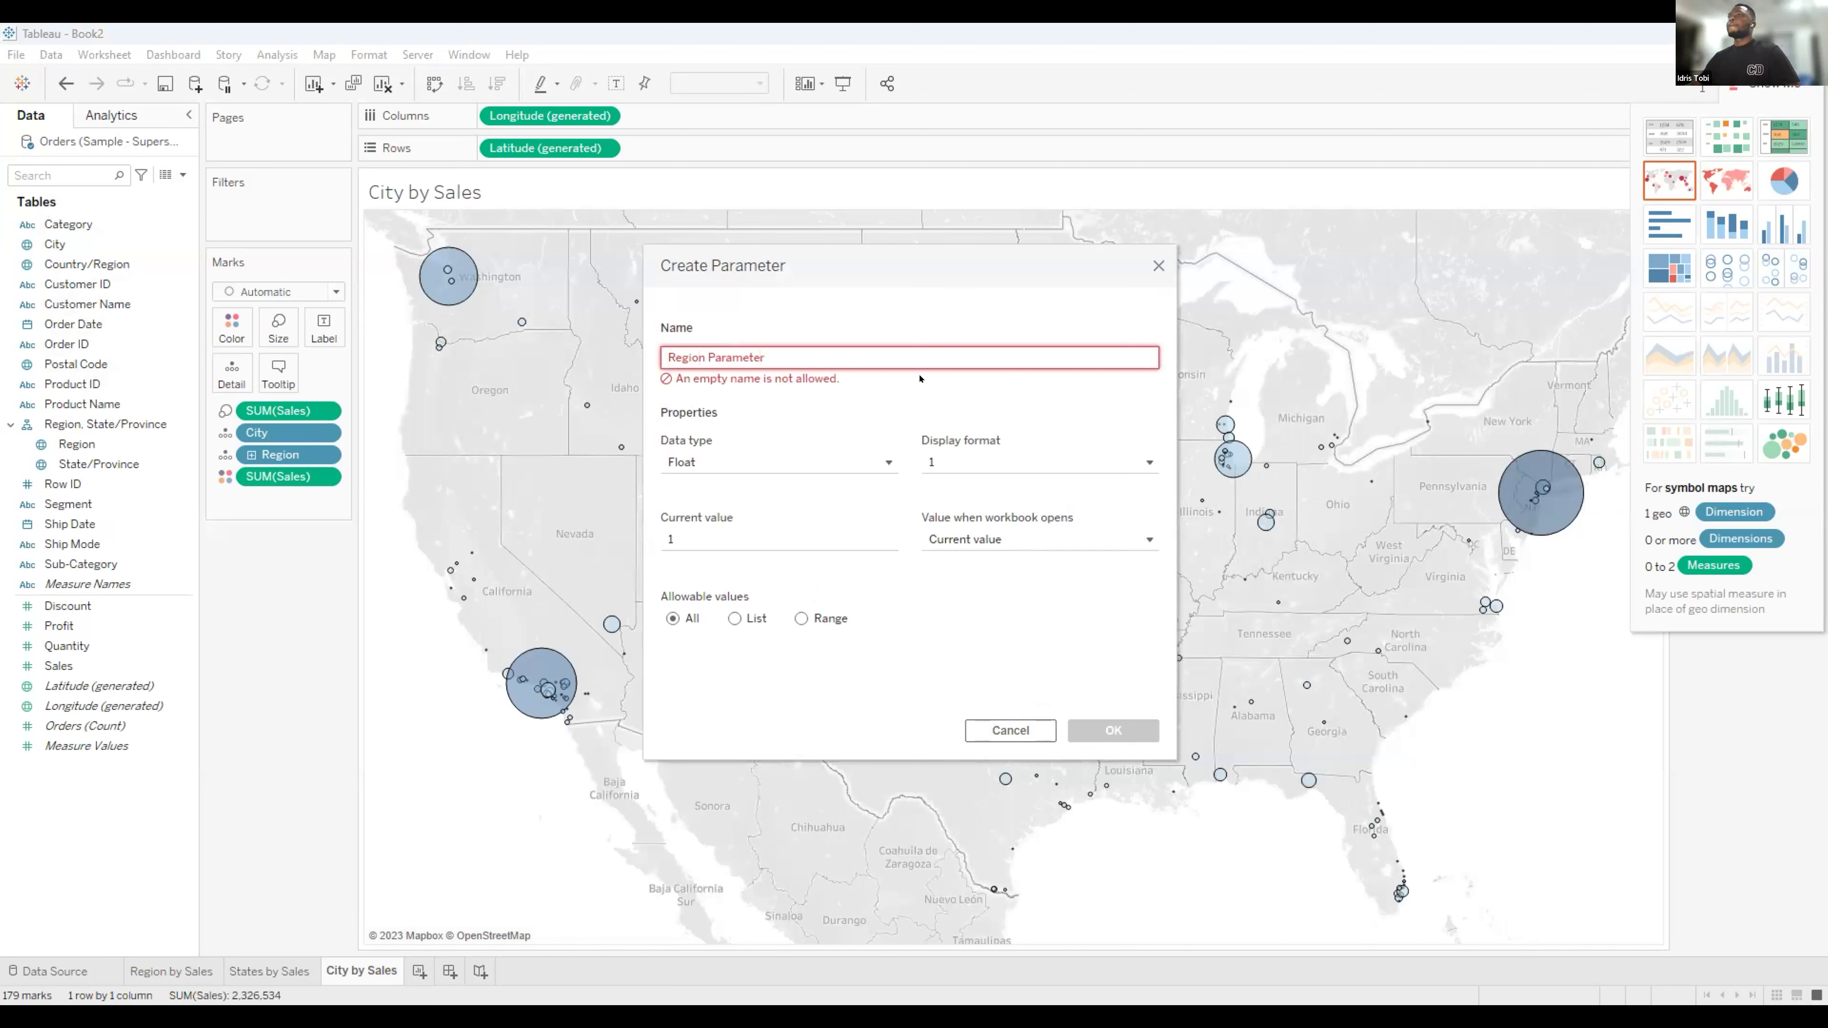
Set the parameter's data type to String and clear its current value.
{"action": "left_click", "coordinate": [734, 459]}
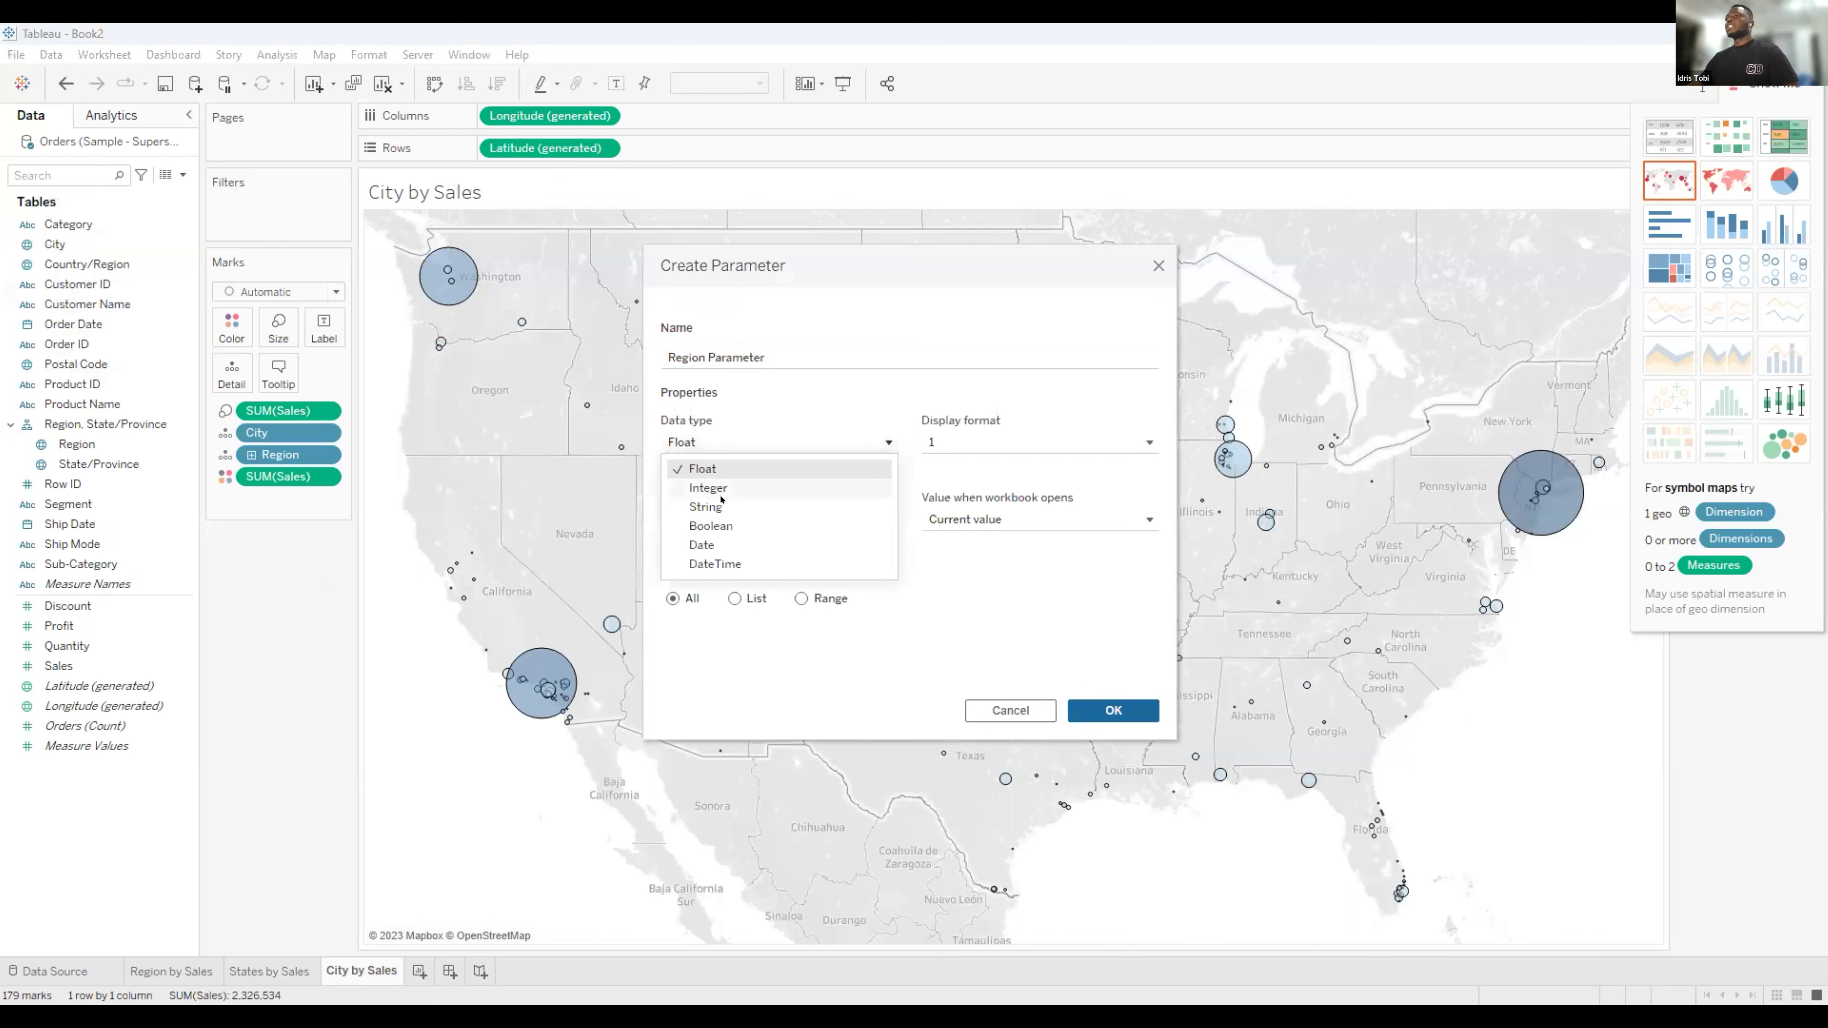
{"action": "left_click", "coordinate": [738, 504]}
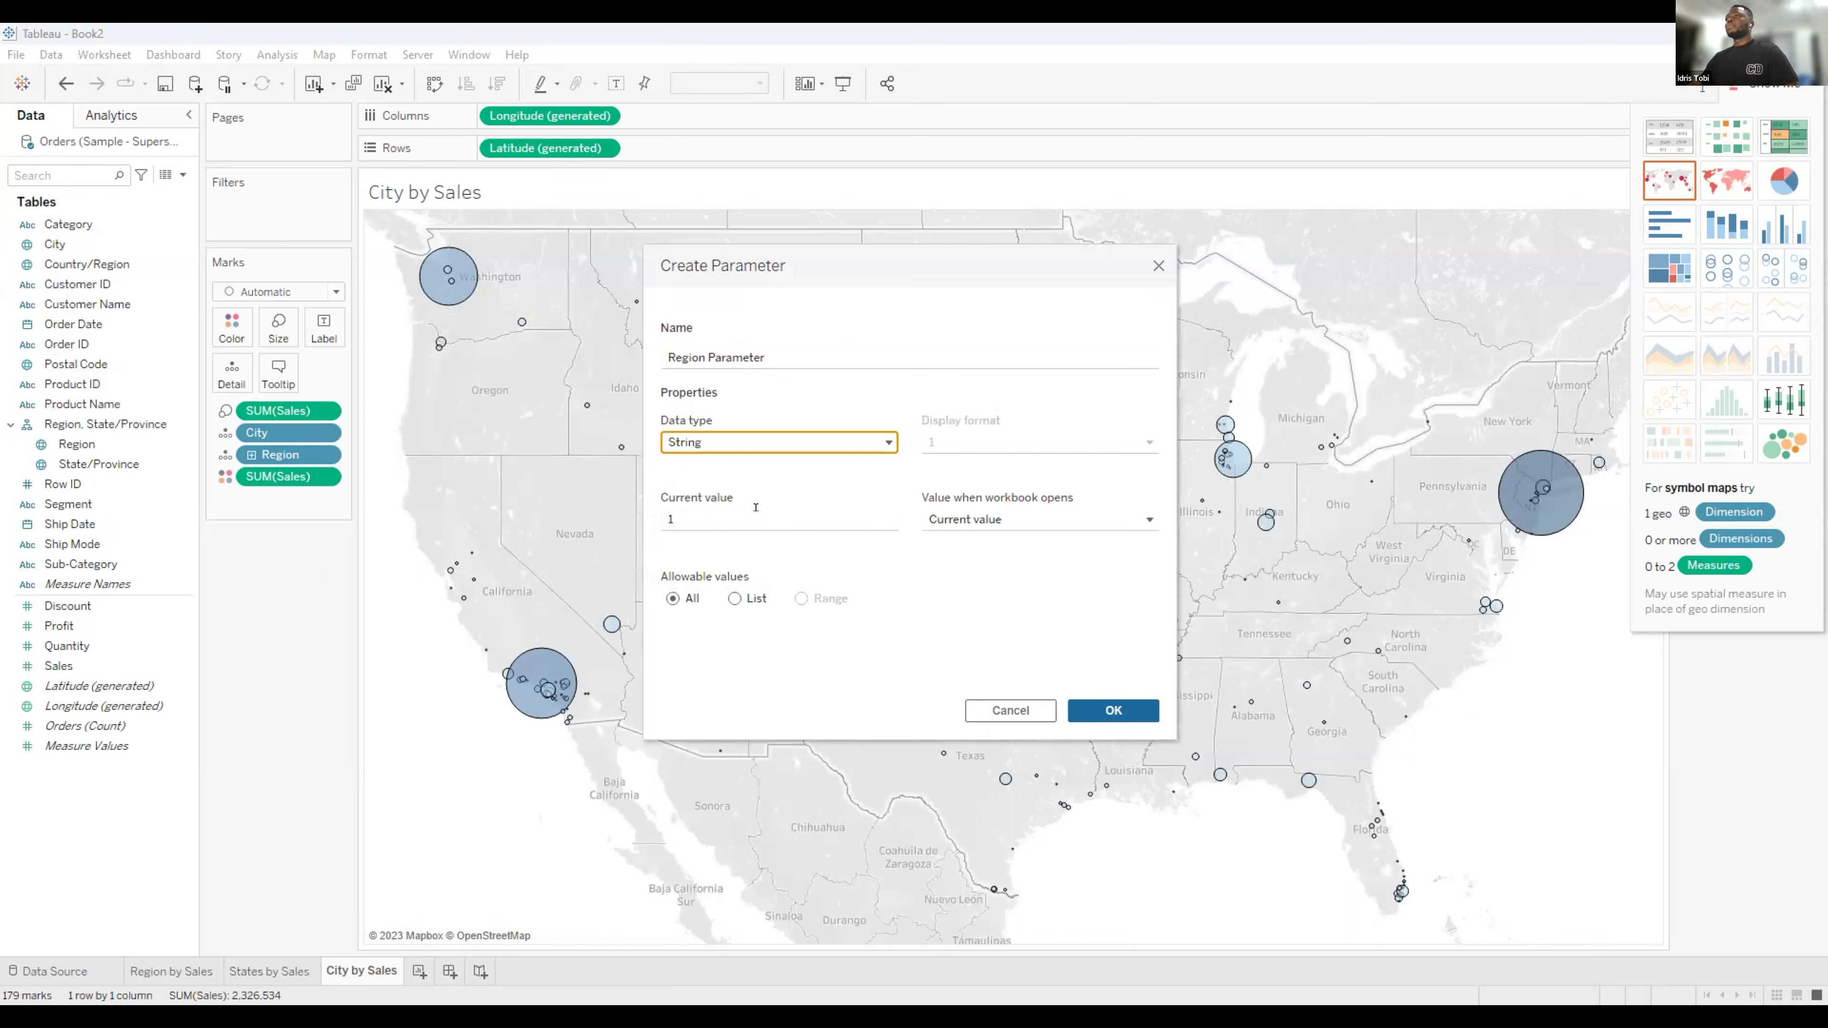
{"action": "left_click", "coordinate": [726, 510]}
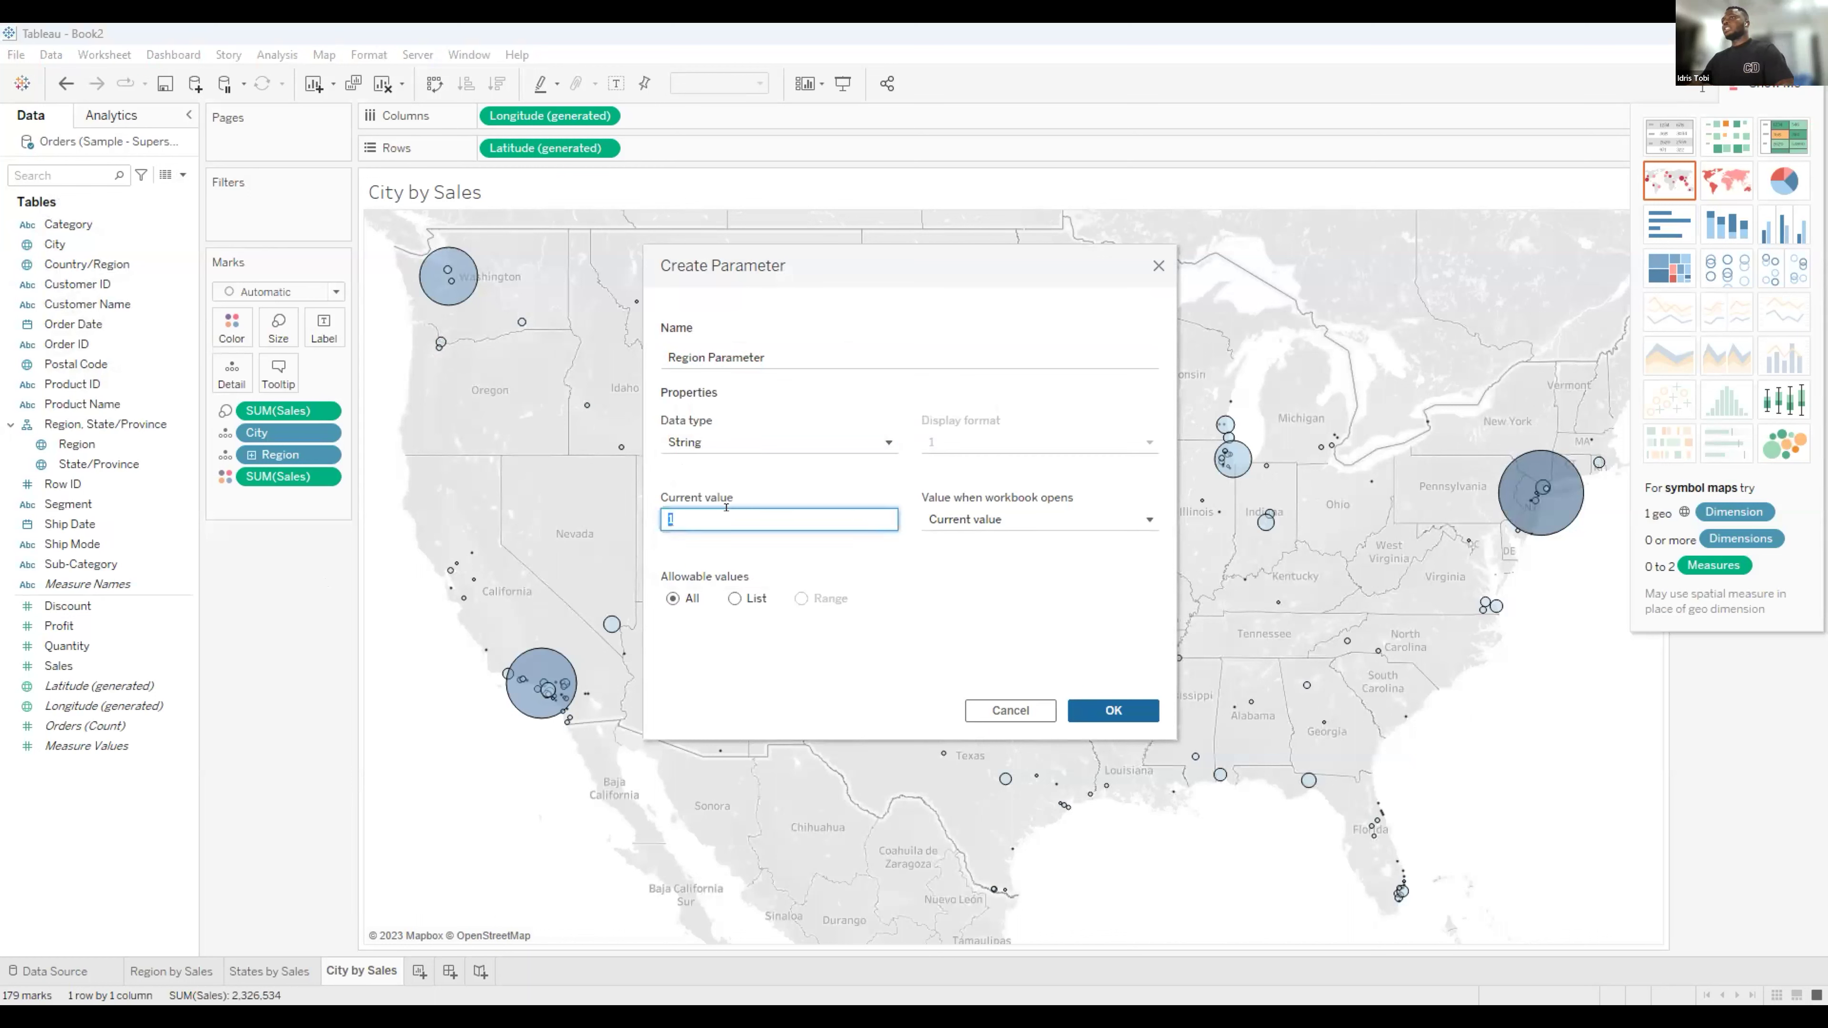
{"action": "key", "text": "BackSpace"}
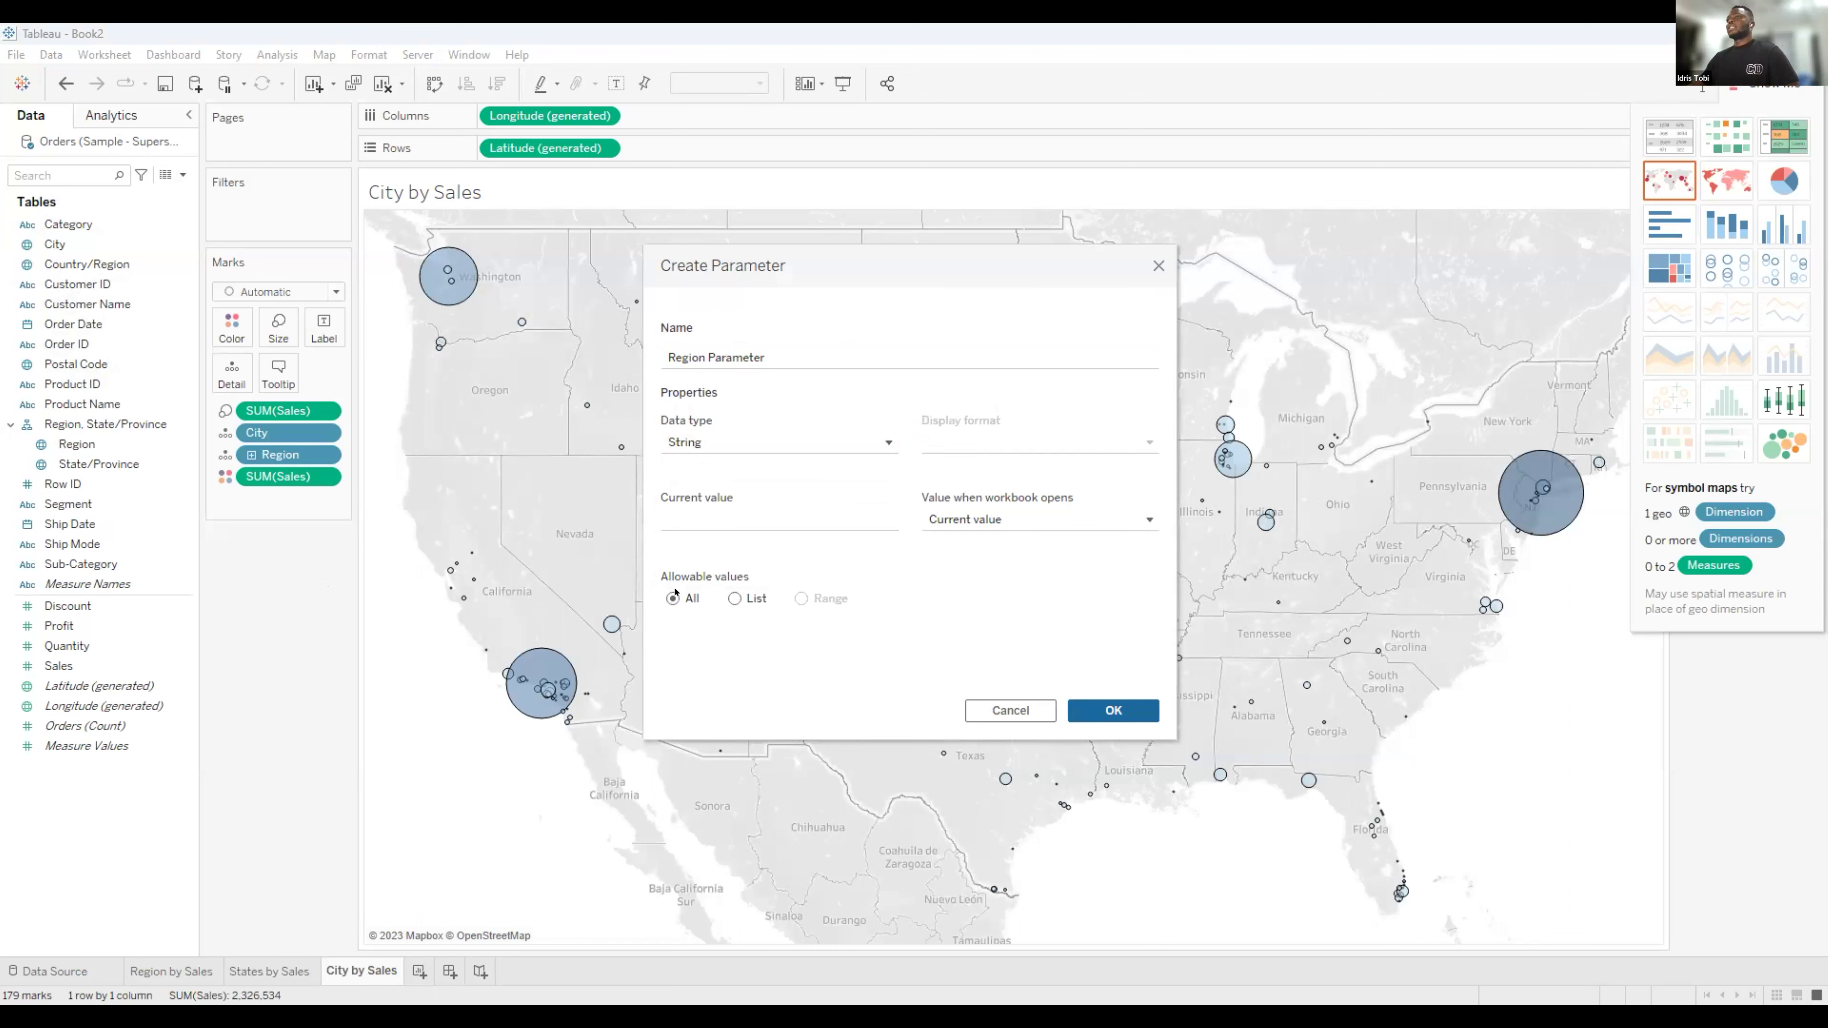
Finish creating the Region Parameter, then duplicate it and name the copy "States parameter".
{"action": "left_click", "coordinate": [1102, 711]}
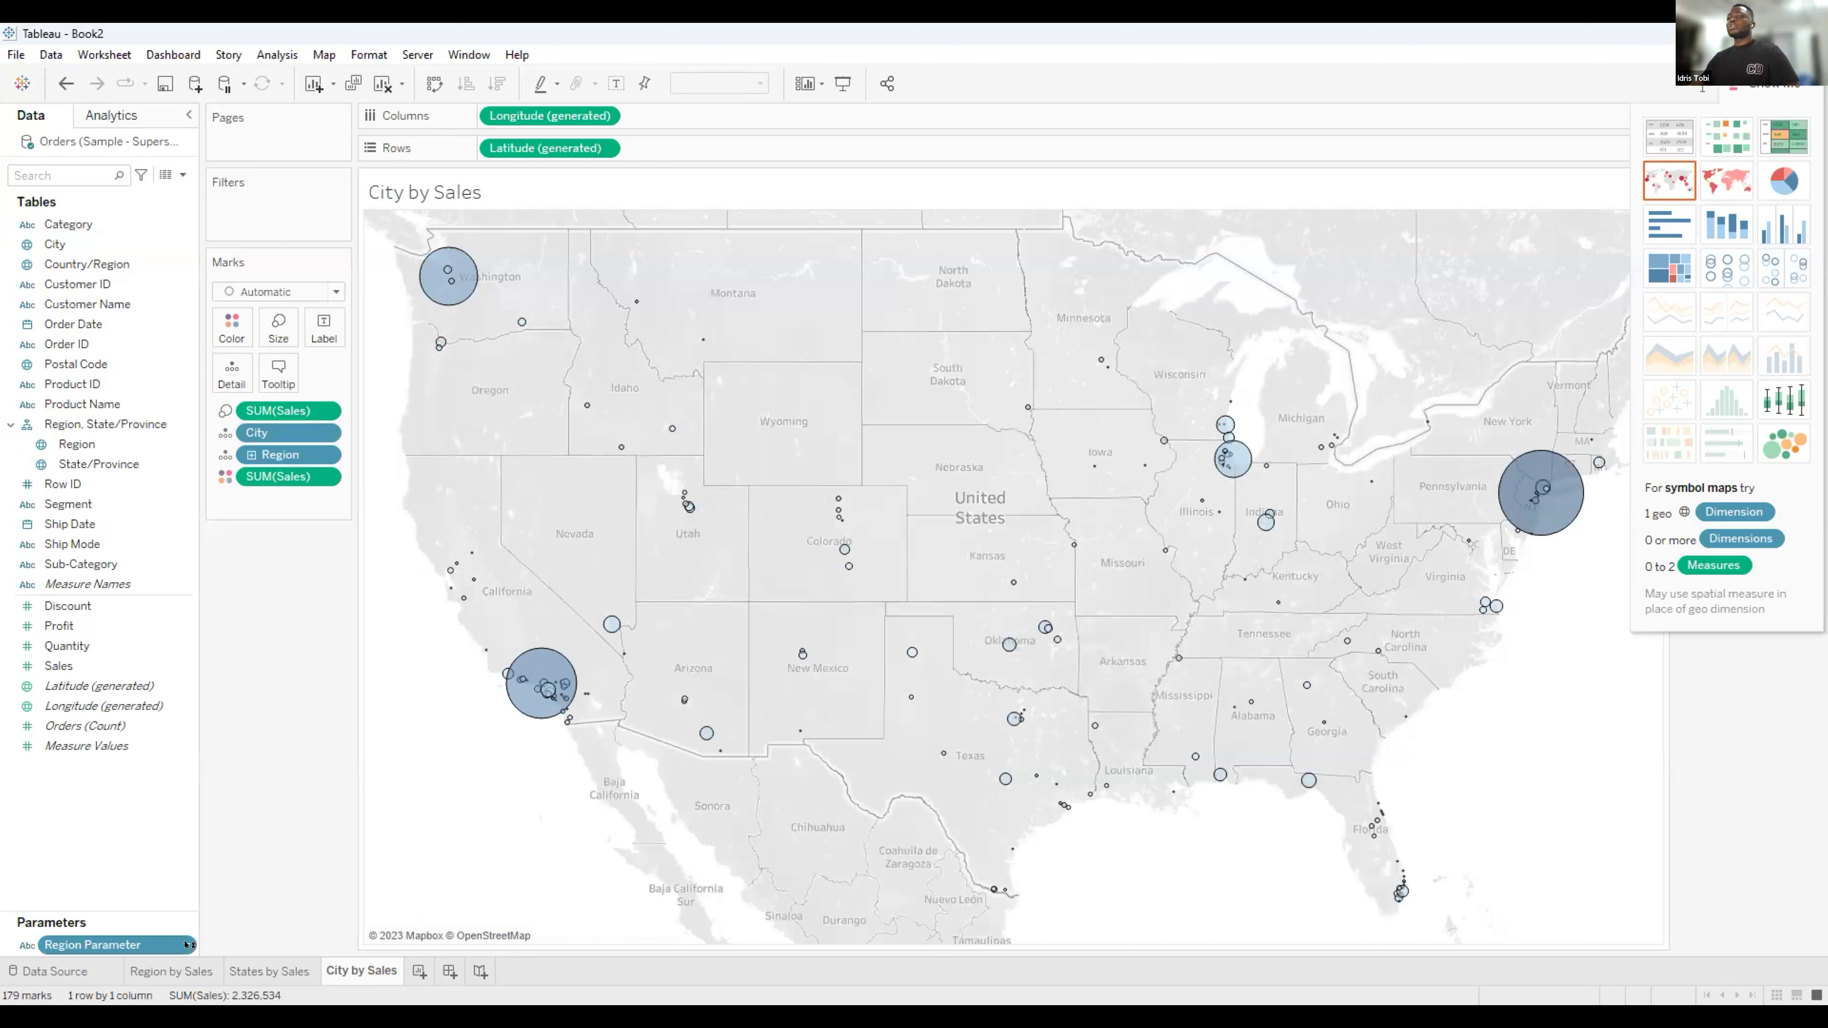
{"action": "right_click", "coordinate": [185, 945]}
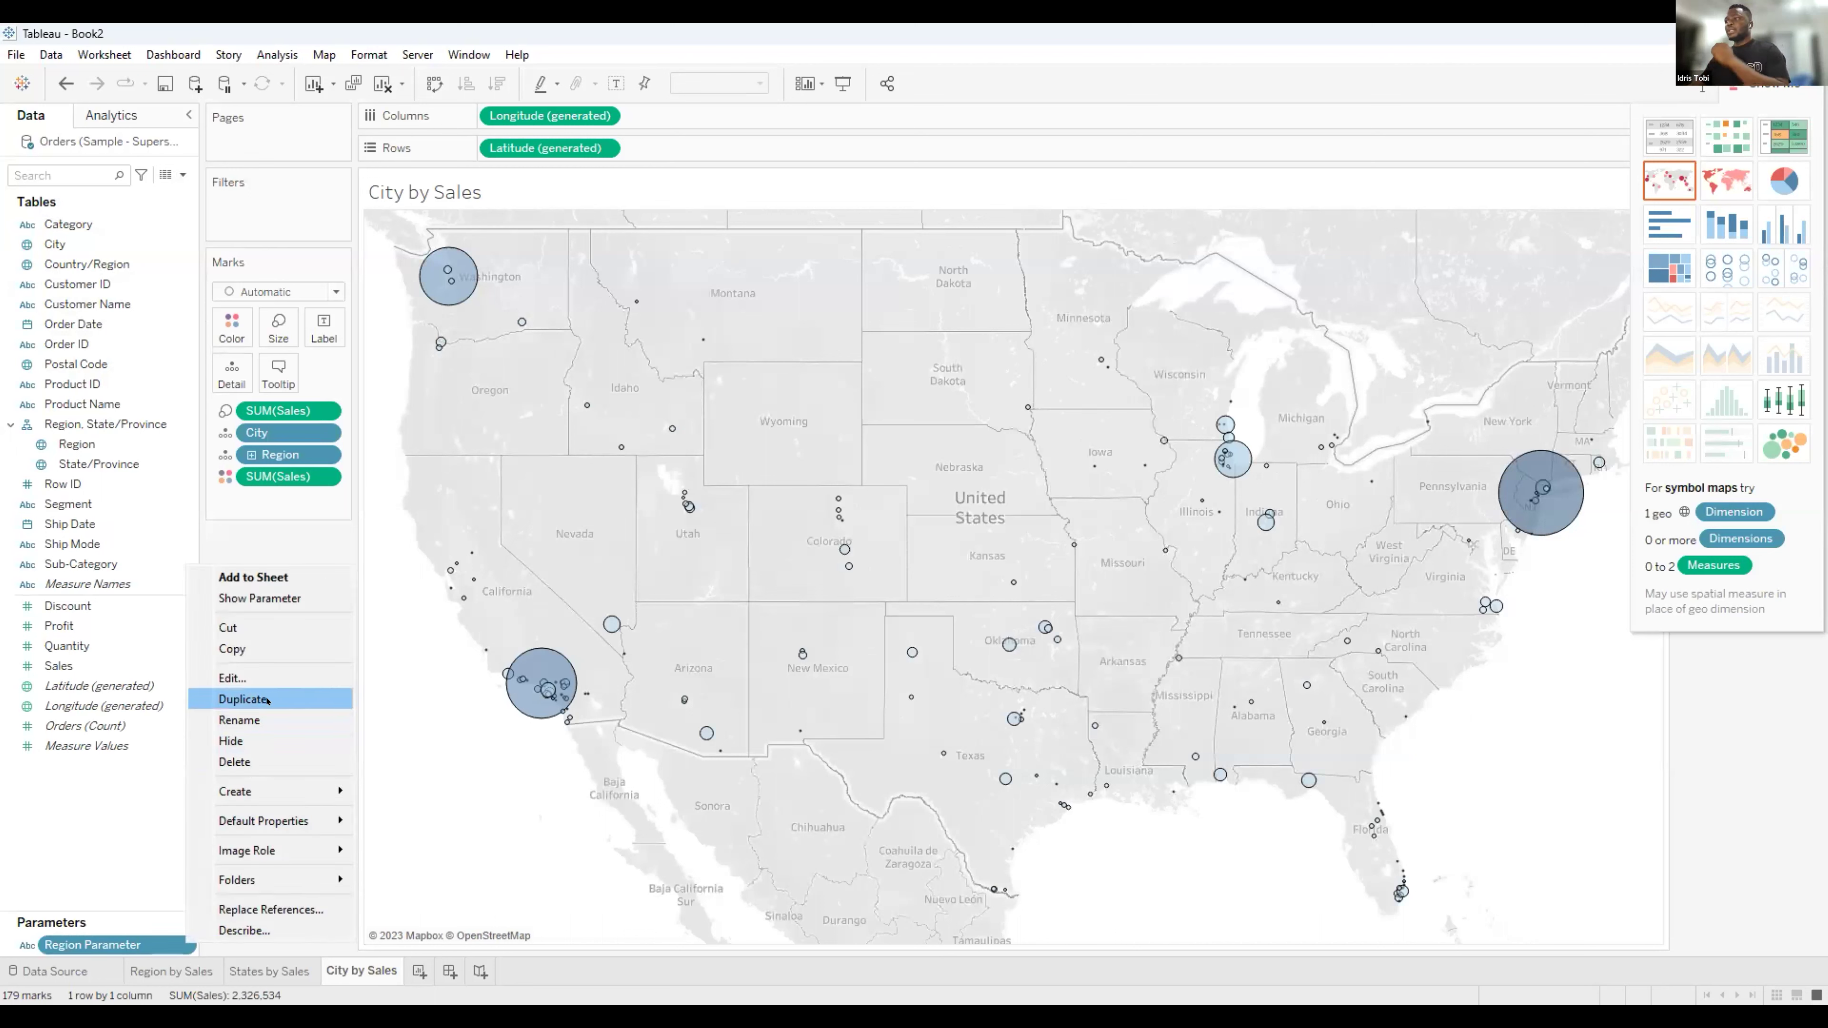
{"action": "left_click", "coordinate": [245, 699]}
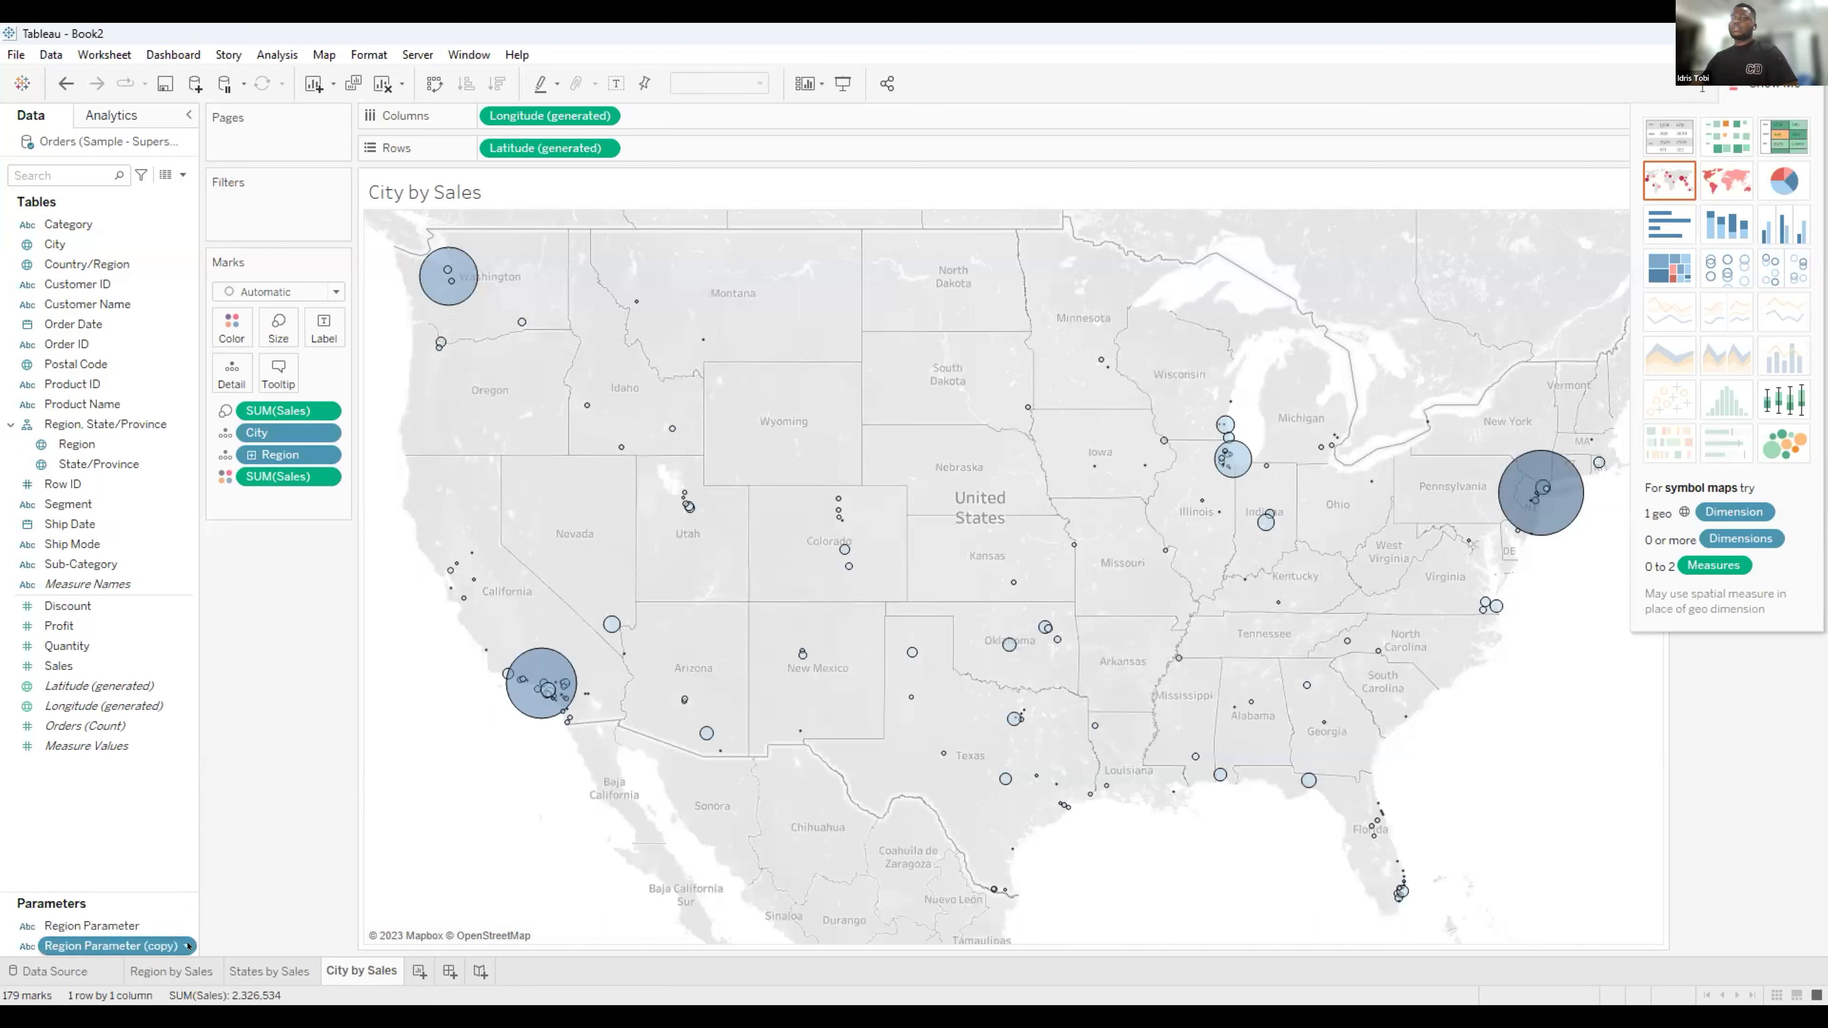
{"action": "right_click", "coordinate": [187, 946]}
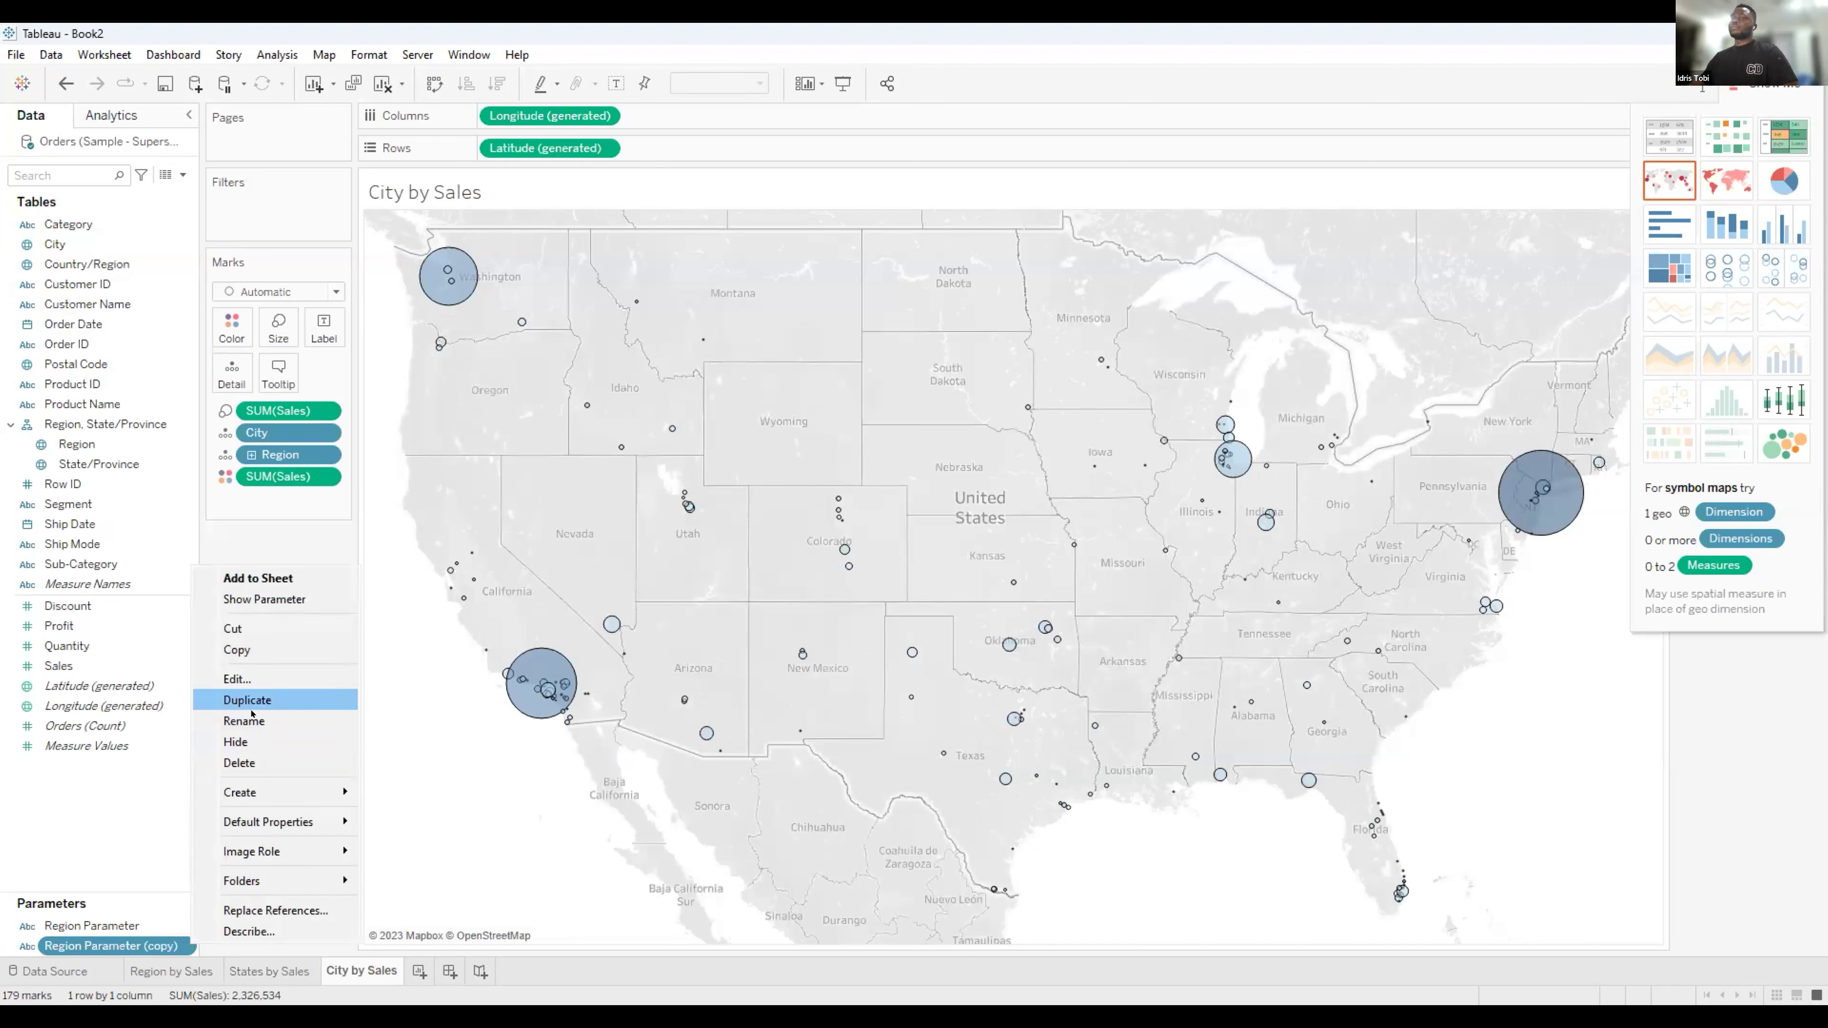
{"action": "key", "text": "Return"}
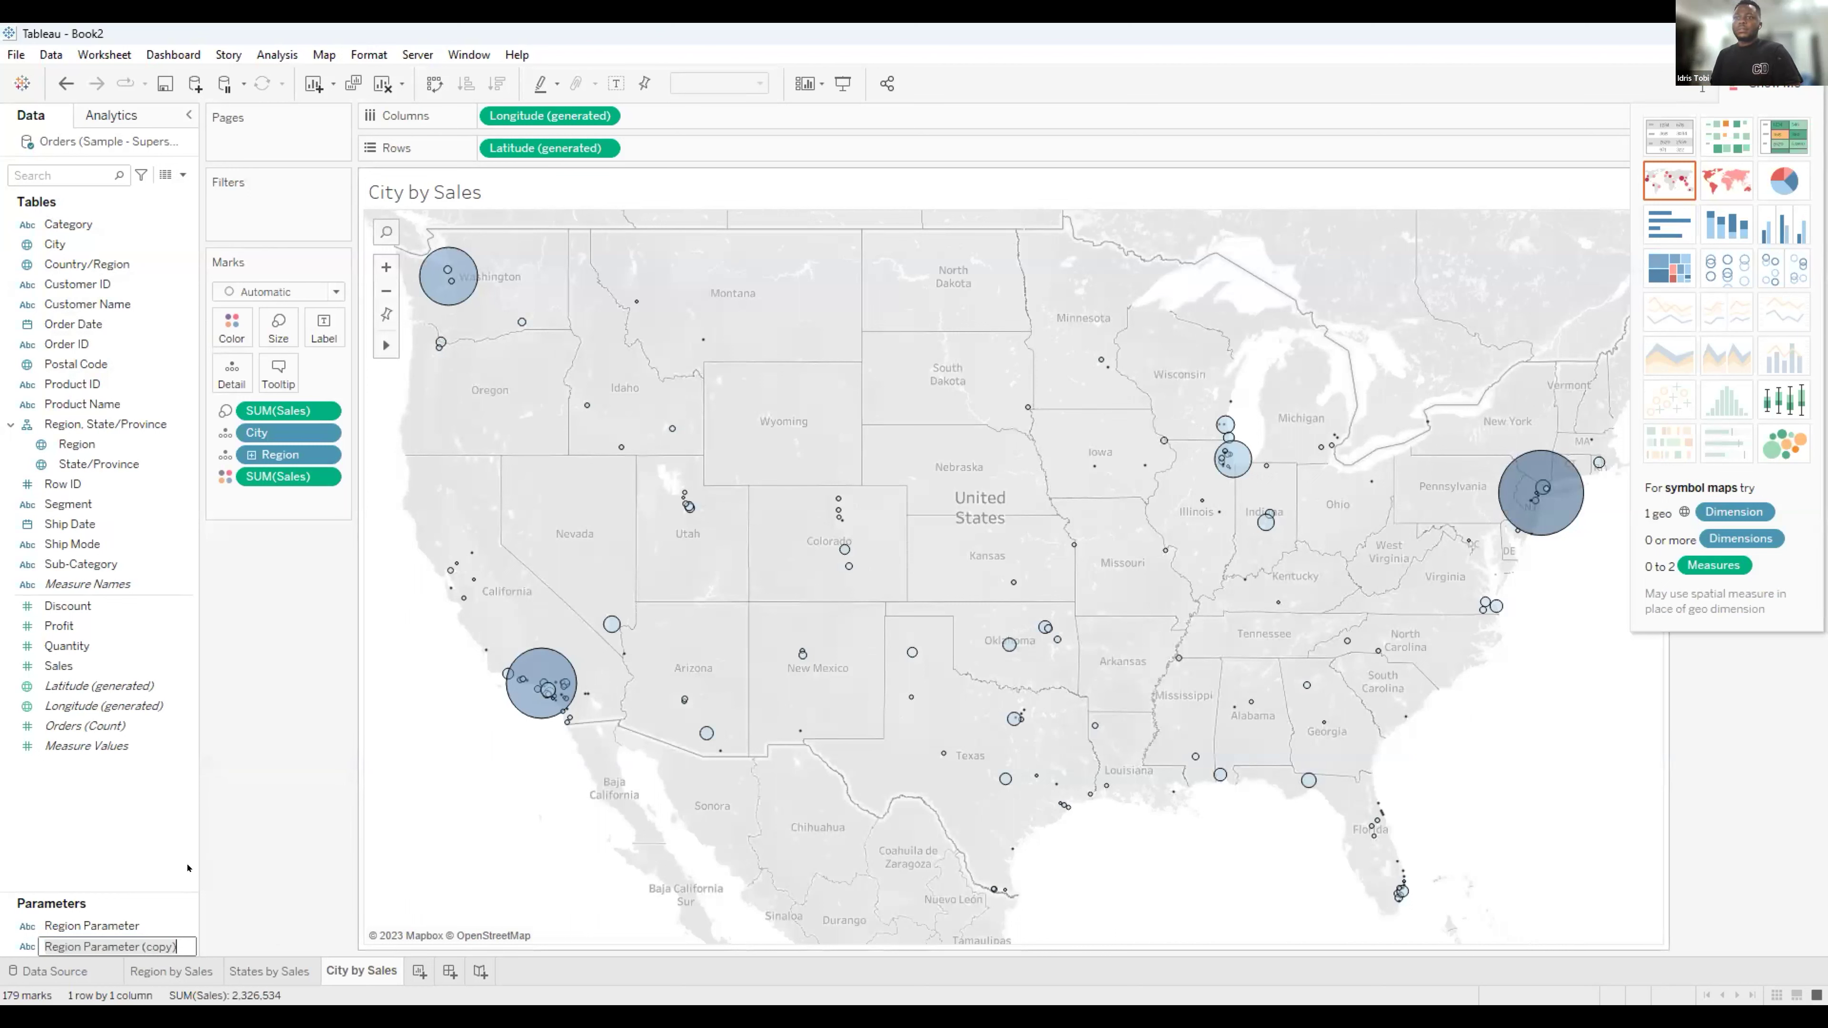
{"action": "type", "text": "States parameter"}
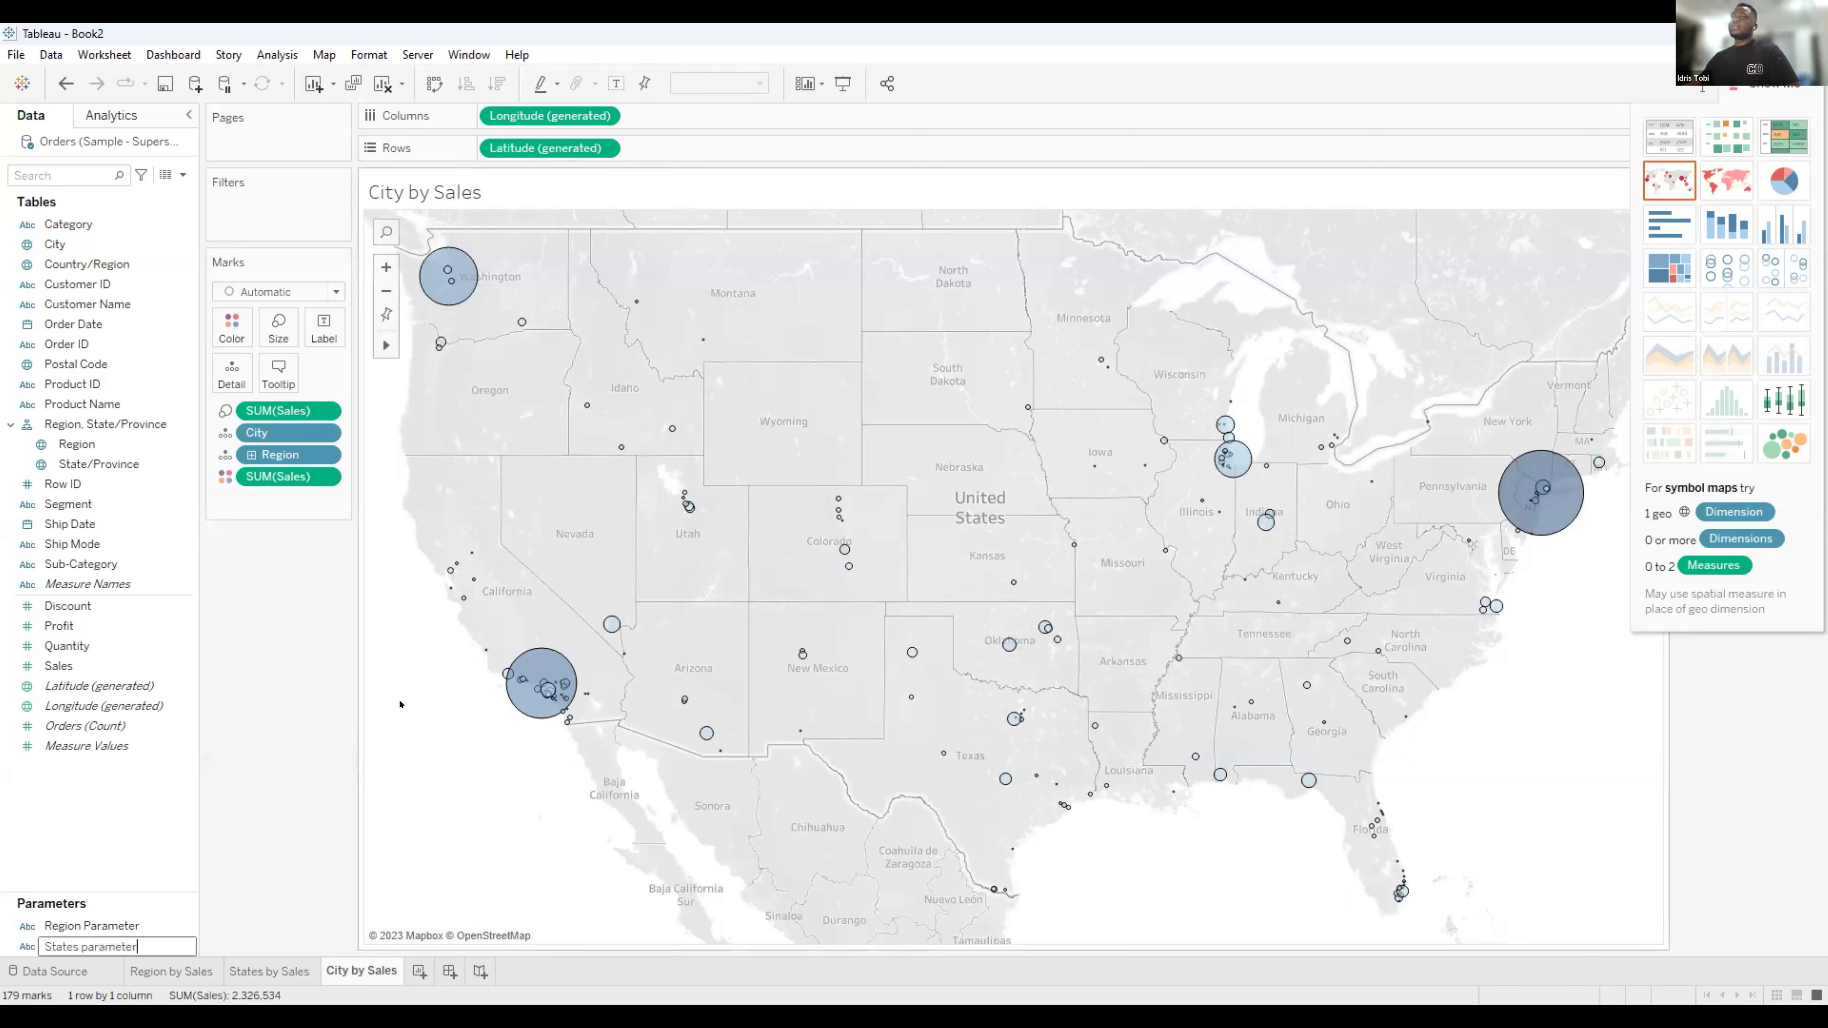
{"action": "key", "text": "Return"}
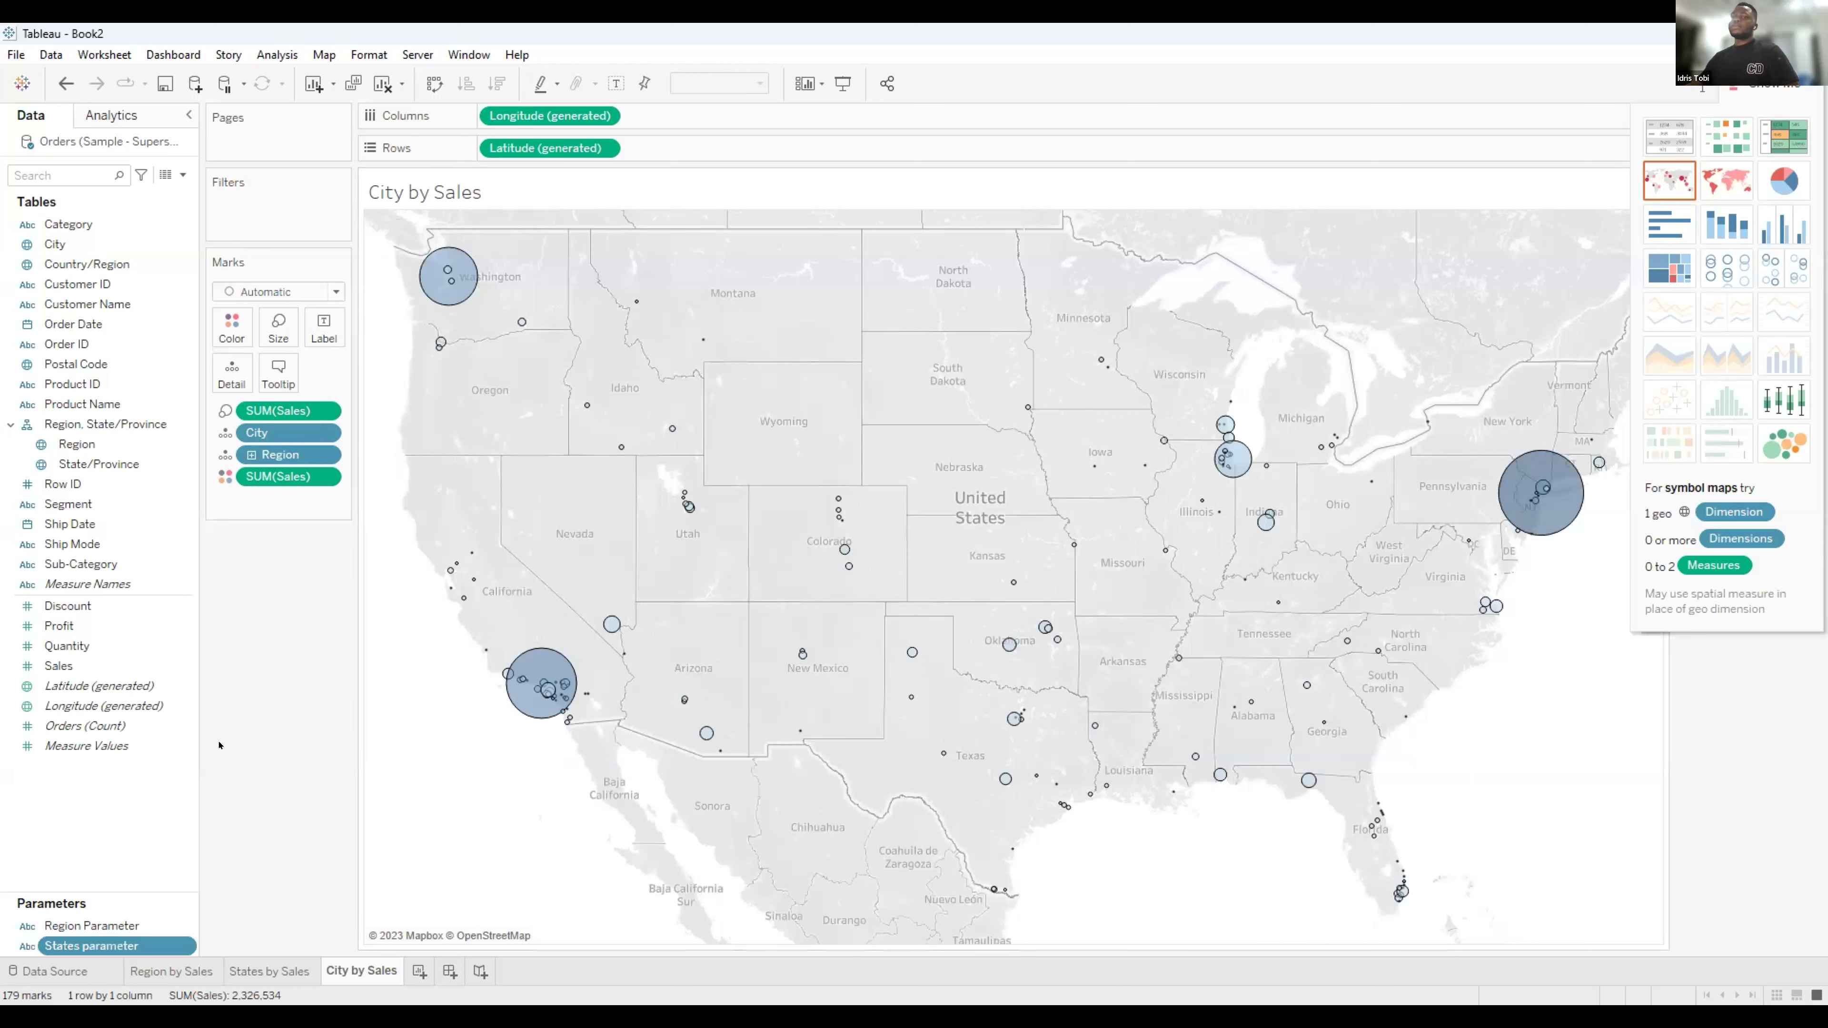
Duplicate the States parameter and rename the copy "city parameter".
{"action": "right_click", "coordinate": [188, 945]}
{"action": "left_click", "coordinate": [262, 711]}
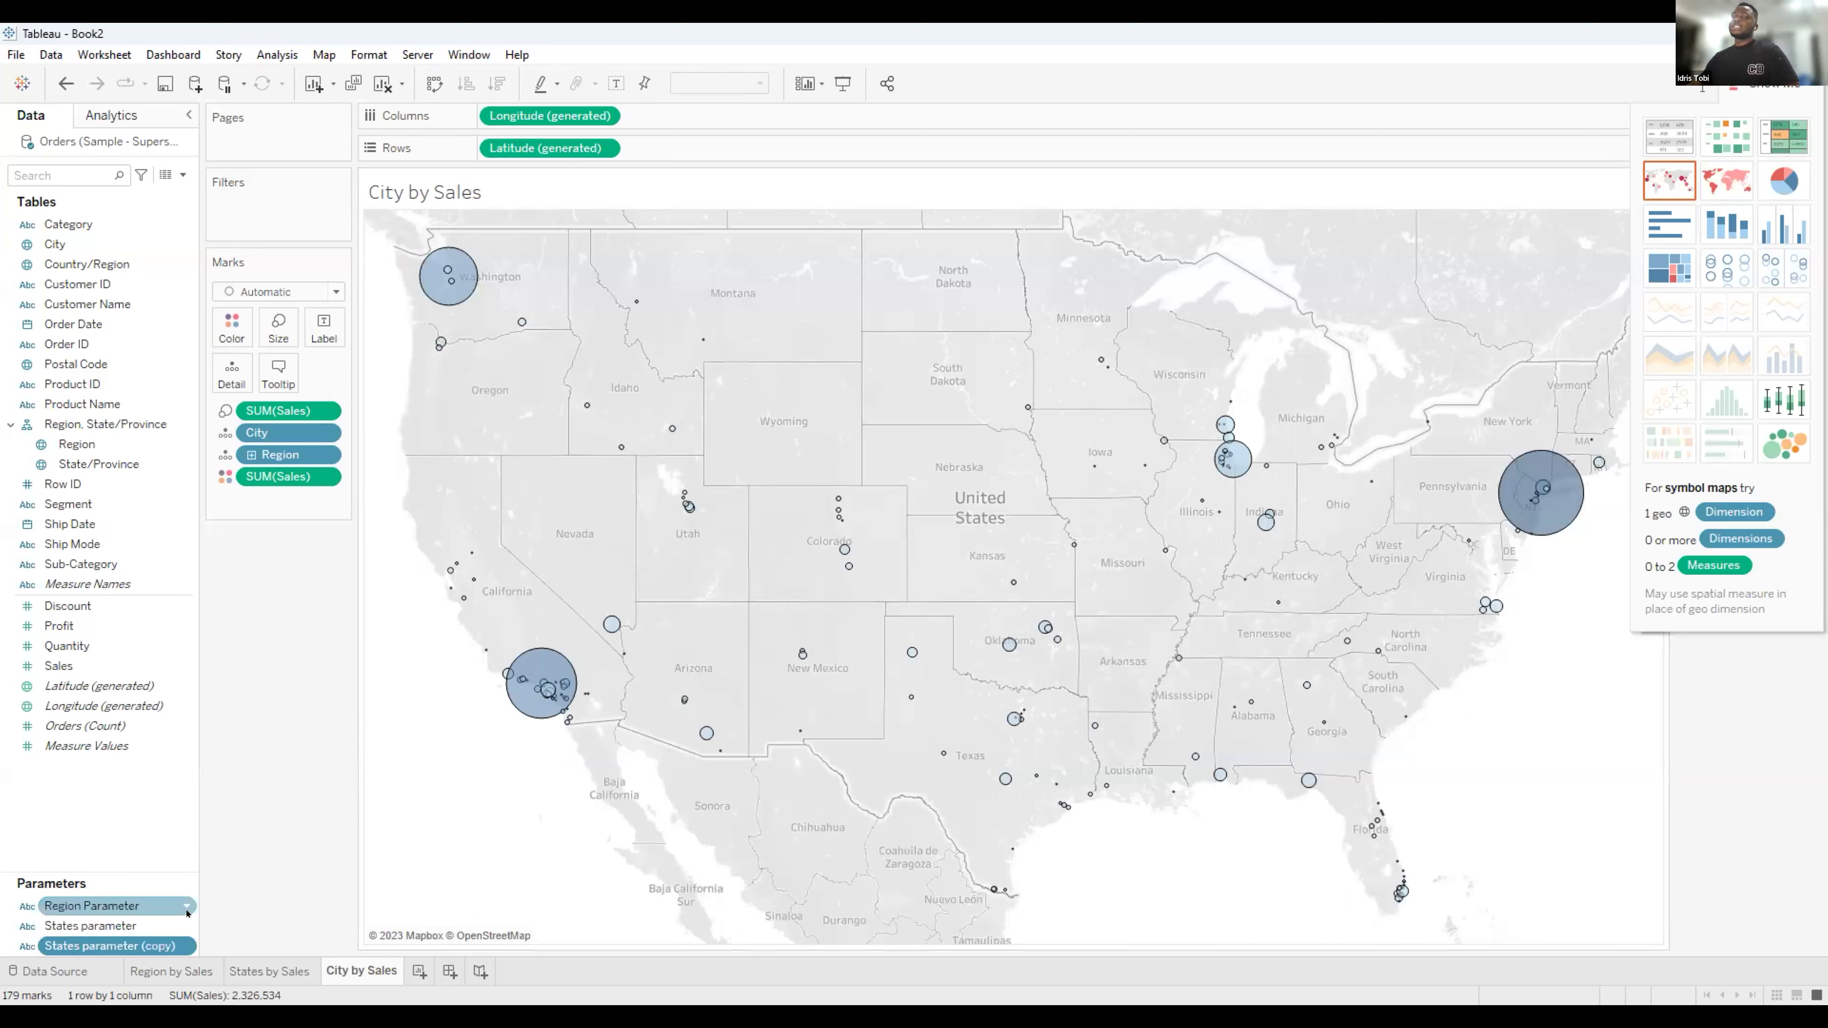
{"action": "right_click", "coordinate": [187, 945]}
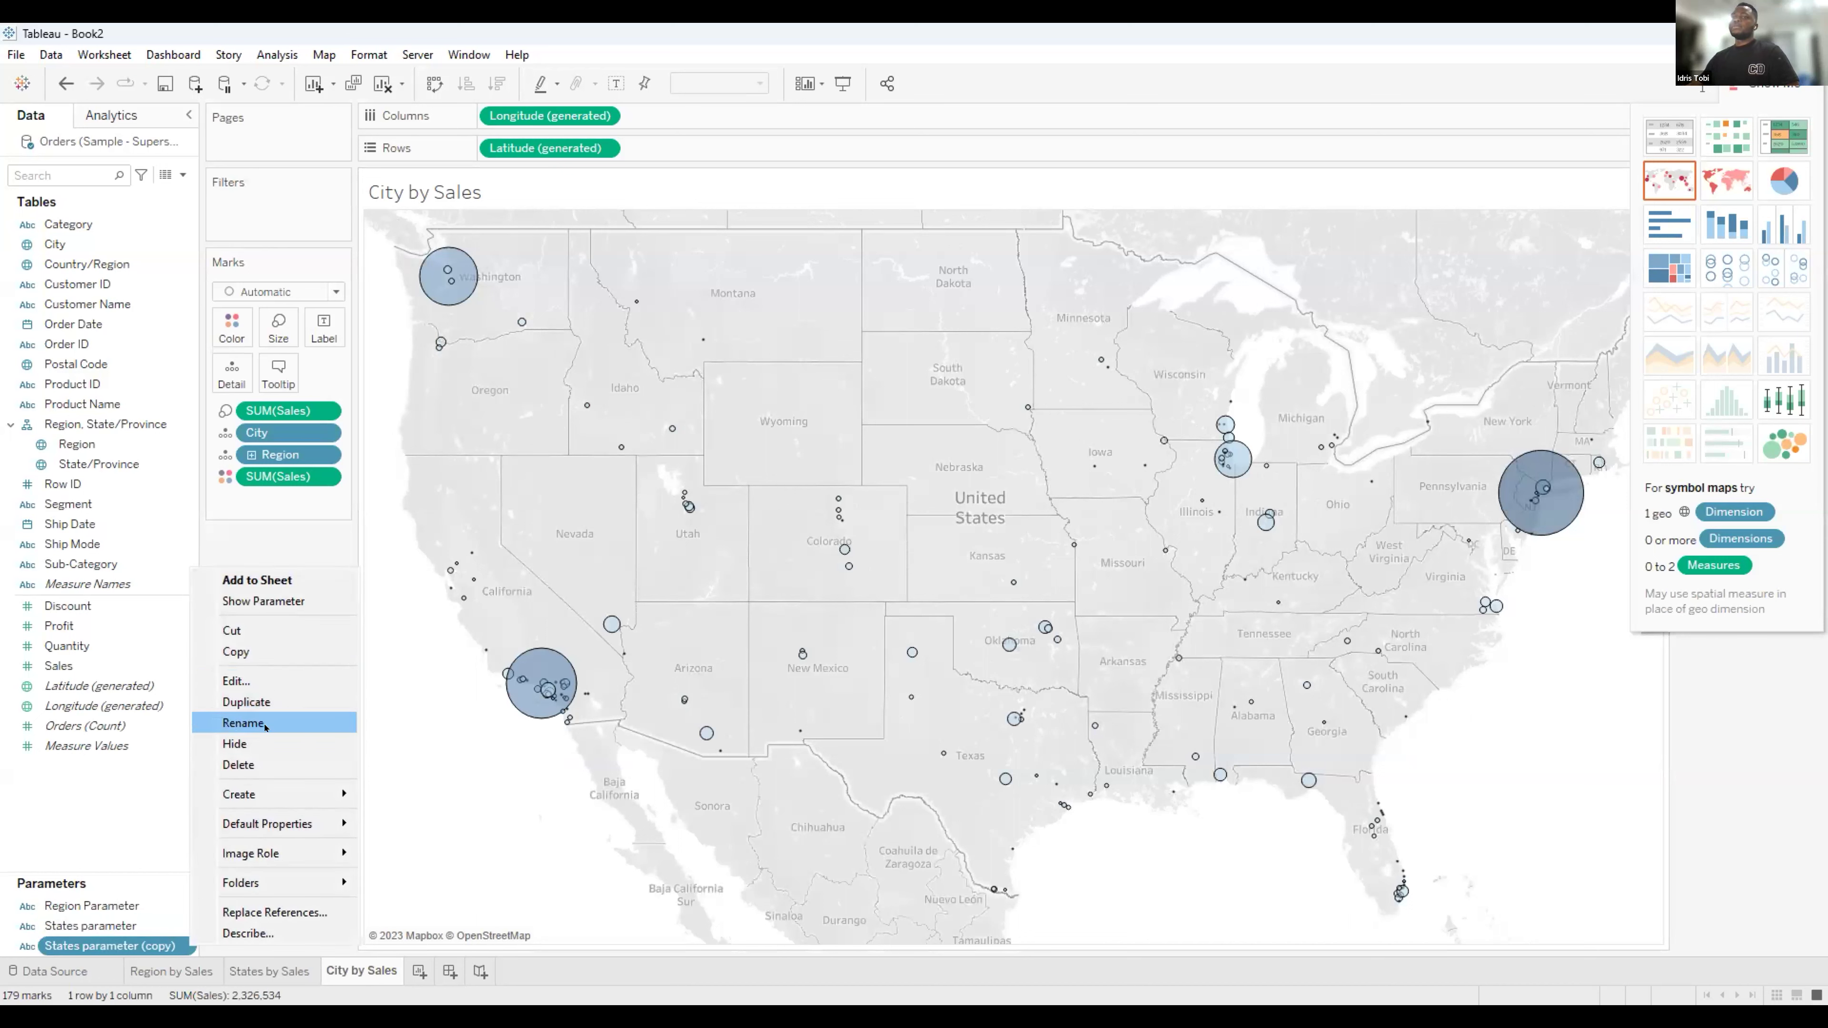
{"action": "left_click", "coordinate": [243, 723]}
{"action": "key", "text": "BackSpace"}
{"action": "type", "text": "c"}
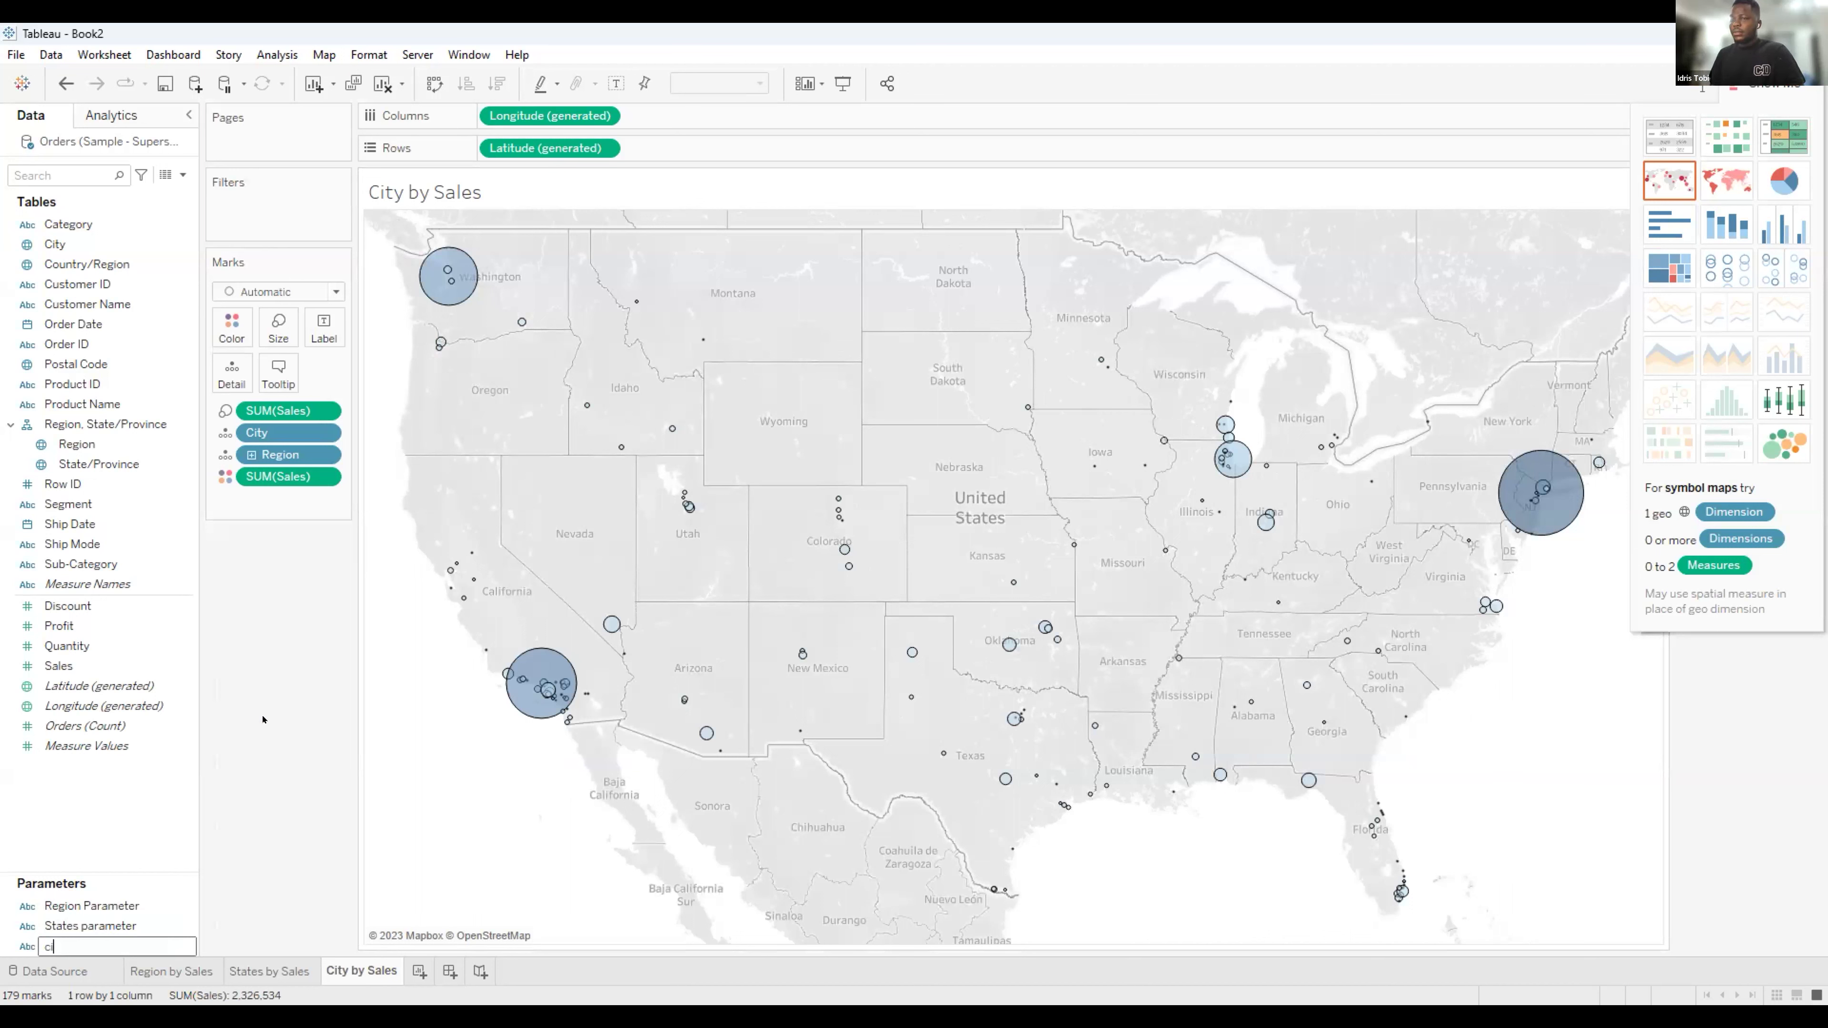
{"action": "type", "text": "ity parameter"}
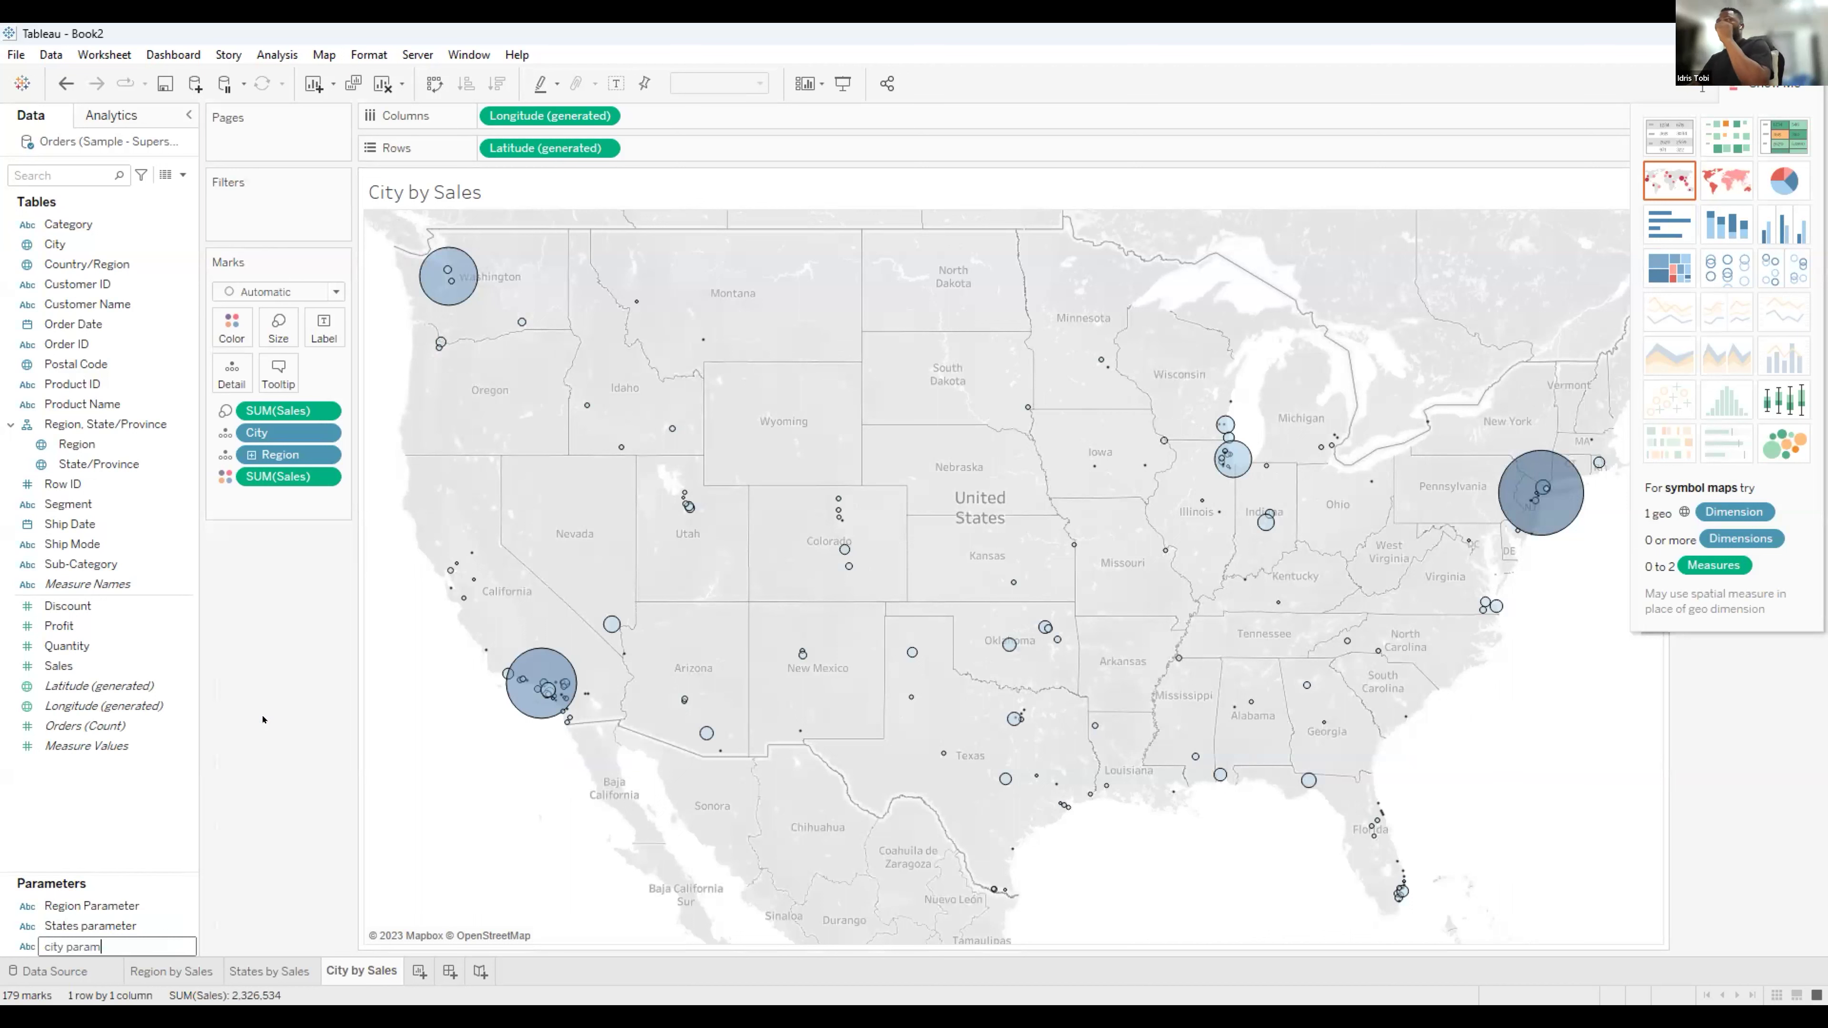
{"action": "key", "text": "Return"}
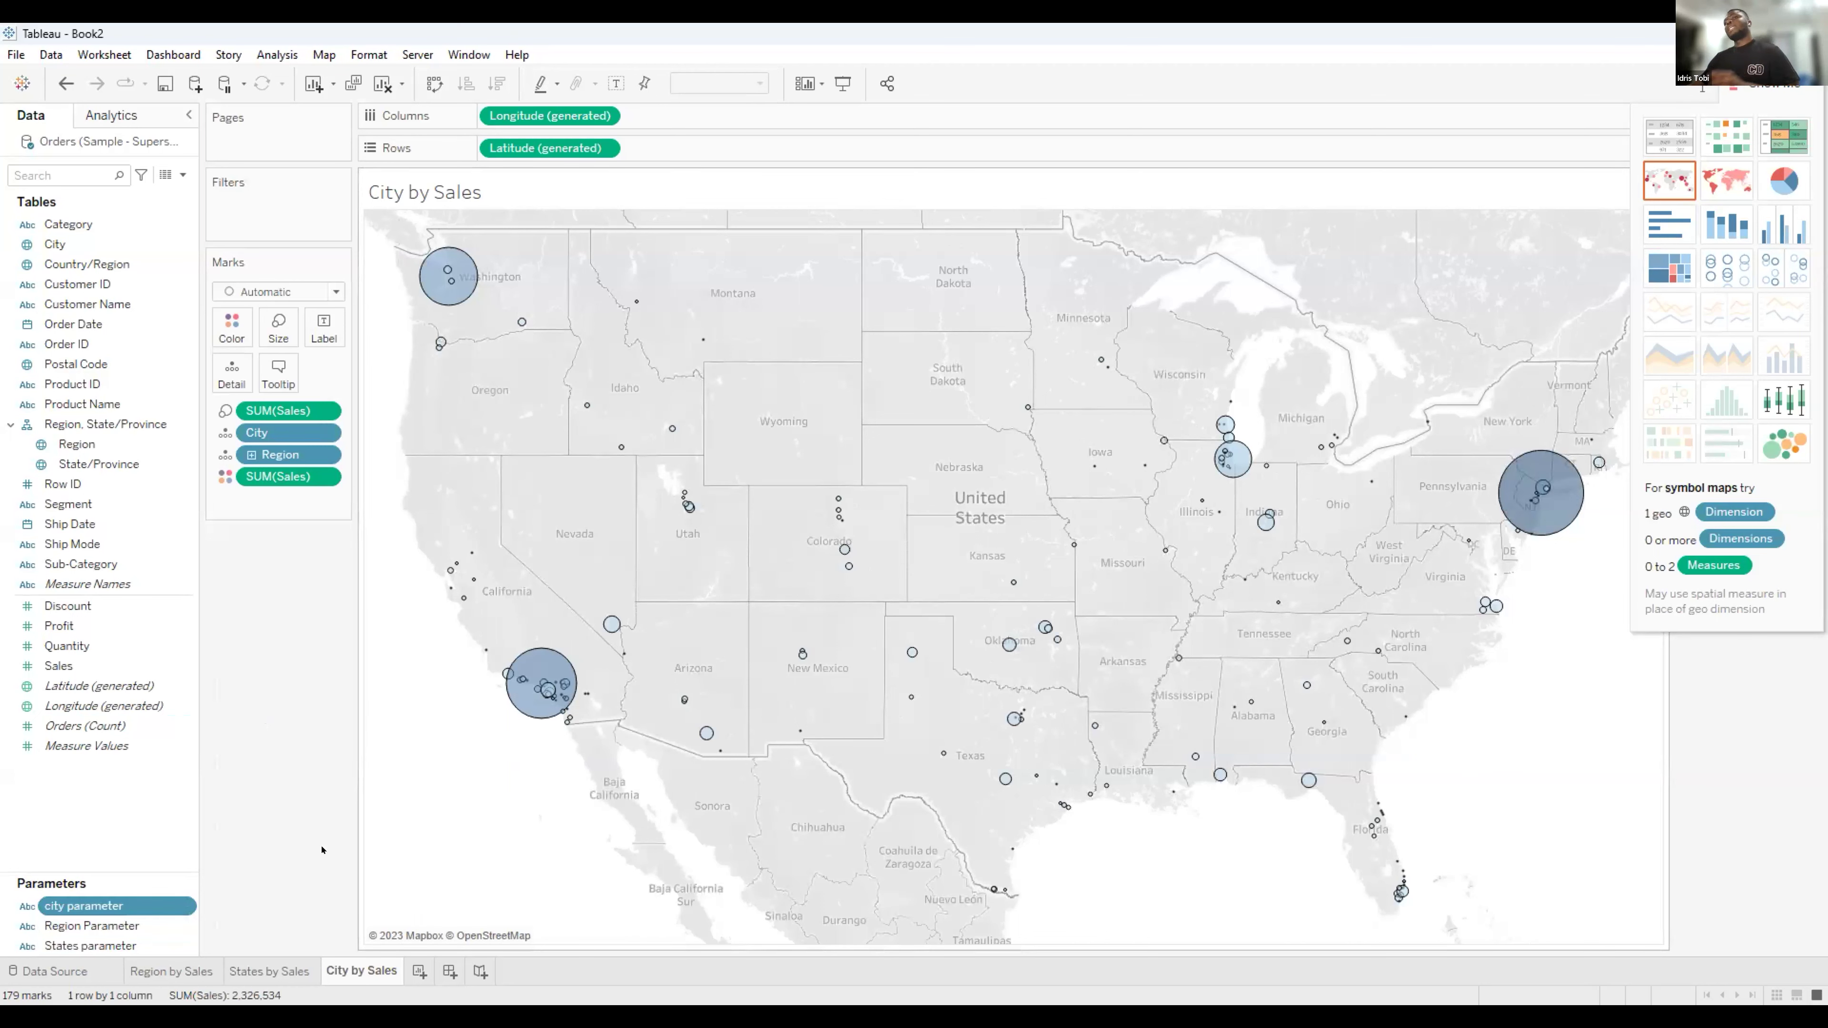
Create a new dashboard and stack the Region by Sales, States by Sales and City by Sales maps on it.
{"action": "left_click", "coordinate": [185, 971]}
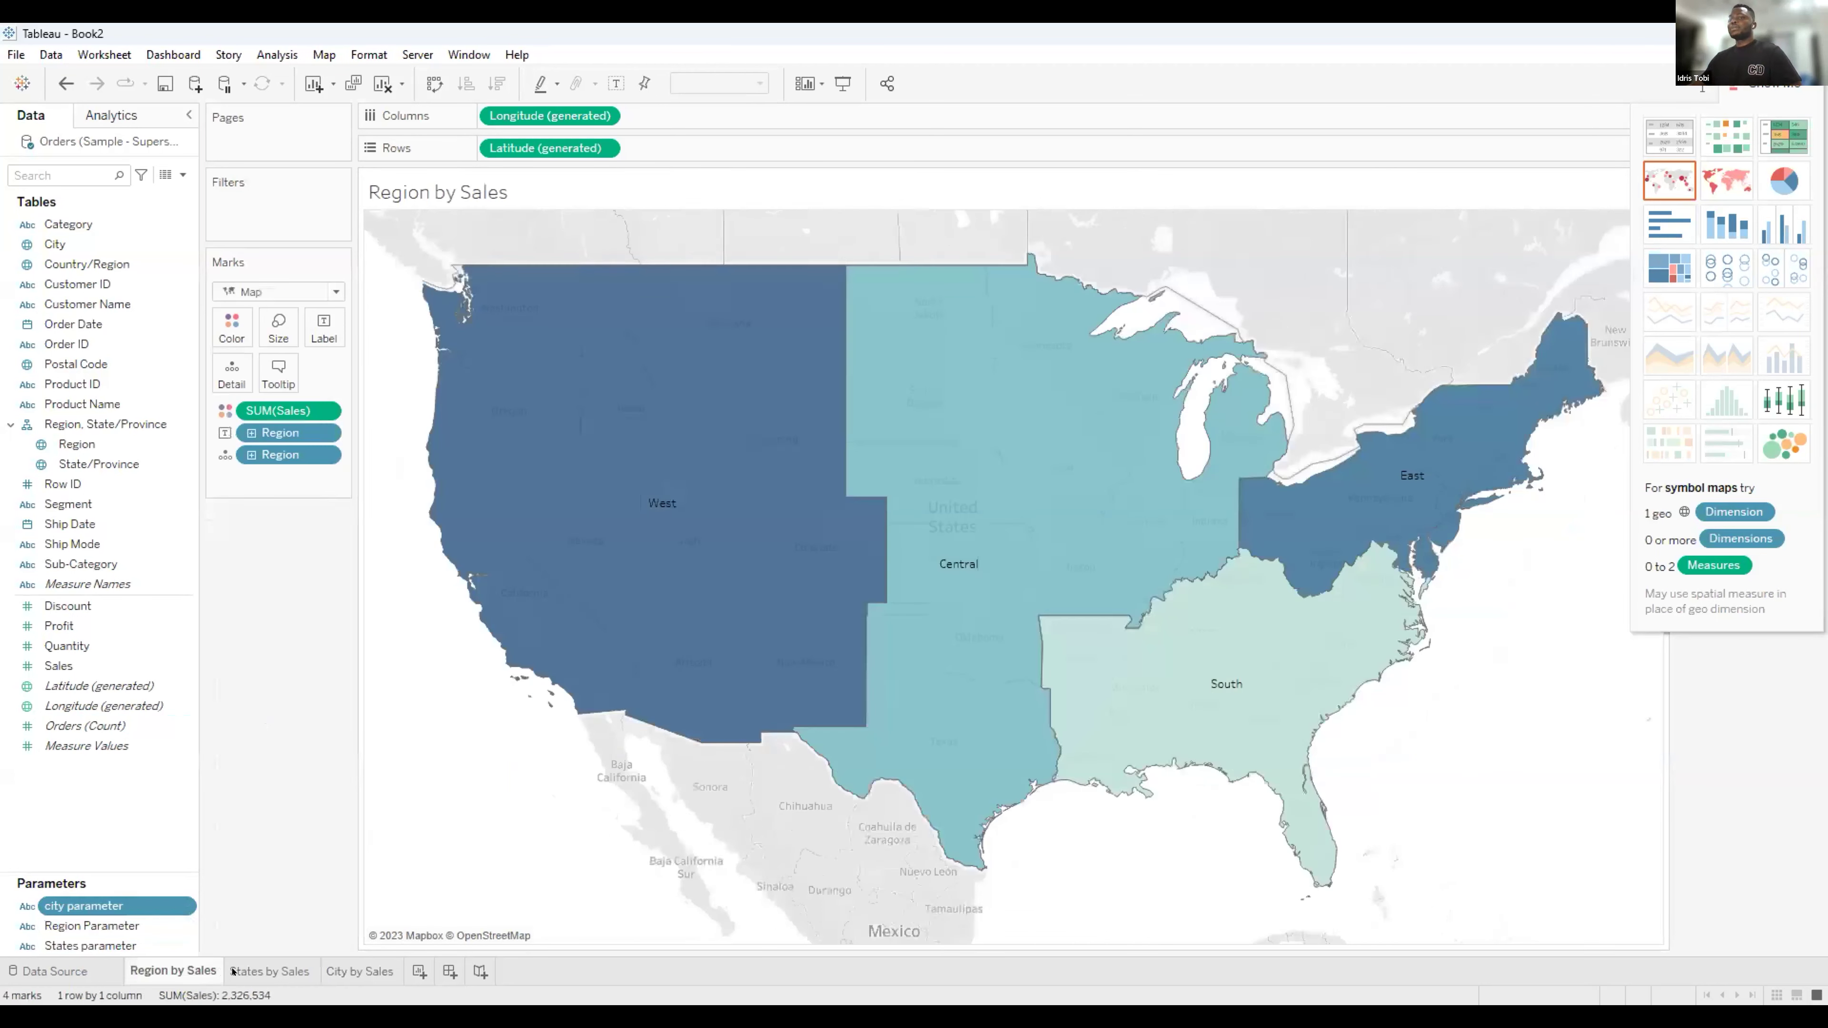
{"action": "key", "text": "ctrl+Tab"}
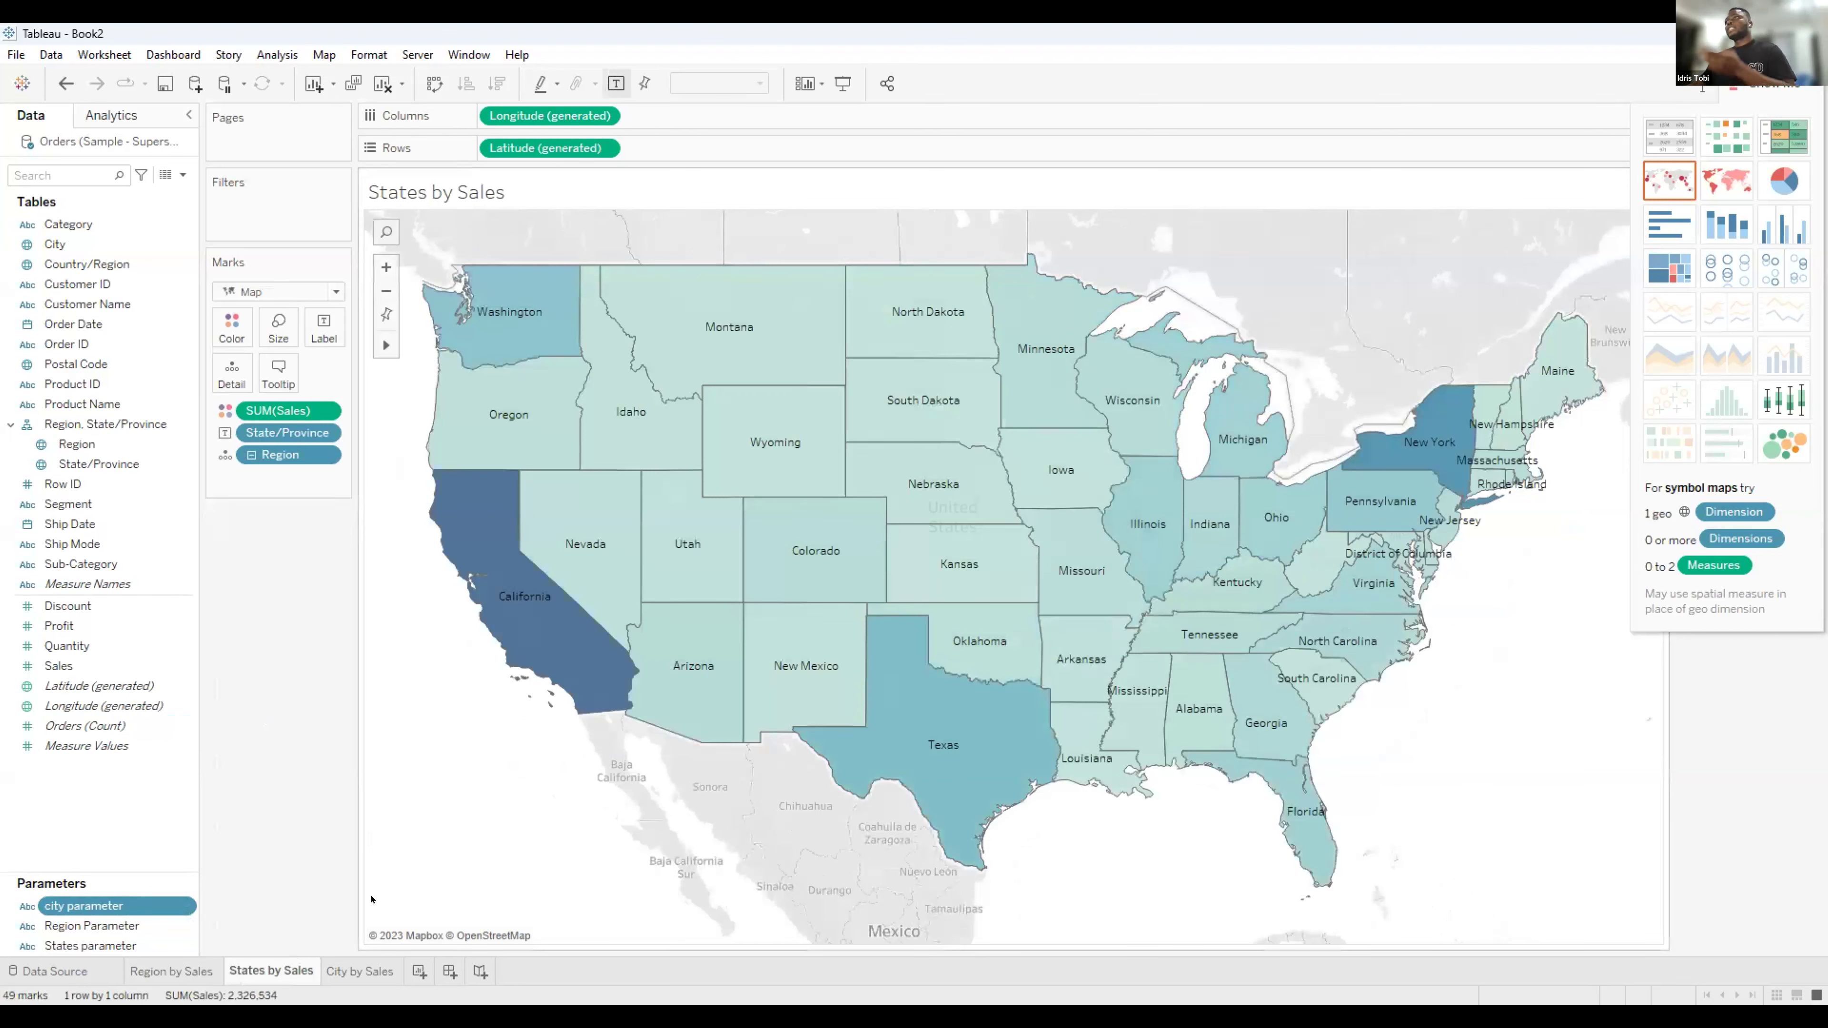
{"action": "left_click", "coordinate": [449, 972]}
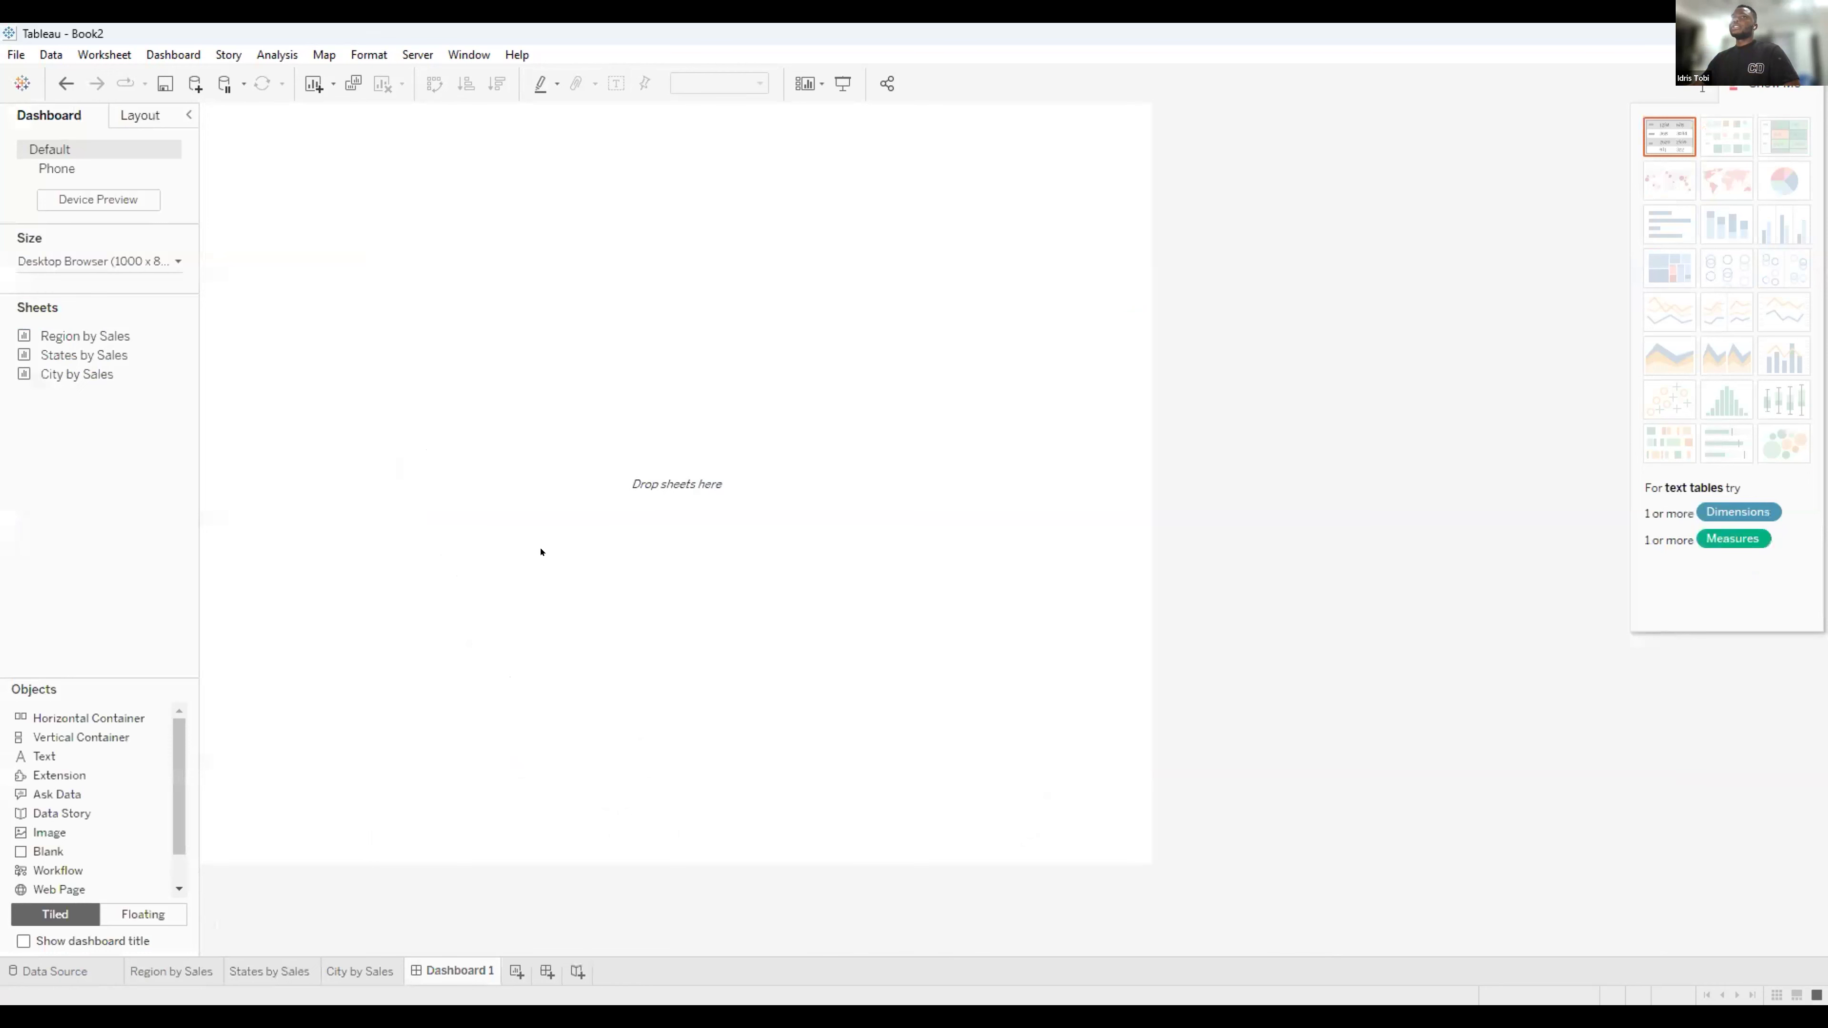
{"action": "left_click_drag", "start_coordinate": [62, 337], "coordinate": [449, 367]}
{"action": "mouse_move", "coordinate": [73, 339]}
{"action": "mouse_move", "coordinate": [79, 355]}
{"action": "left_mouse_down"}
{"action": "mouse_move", "coordinate": [473, 691]}
{"action": "mouse_move", "coordinate": [431, 691]}
{"action": "mouse_move", "coordinate": [575, 792]}
{"action": "mouse_move", "coordinate": [571, 776]}
{"action": "left_mouse_up"}
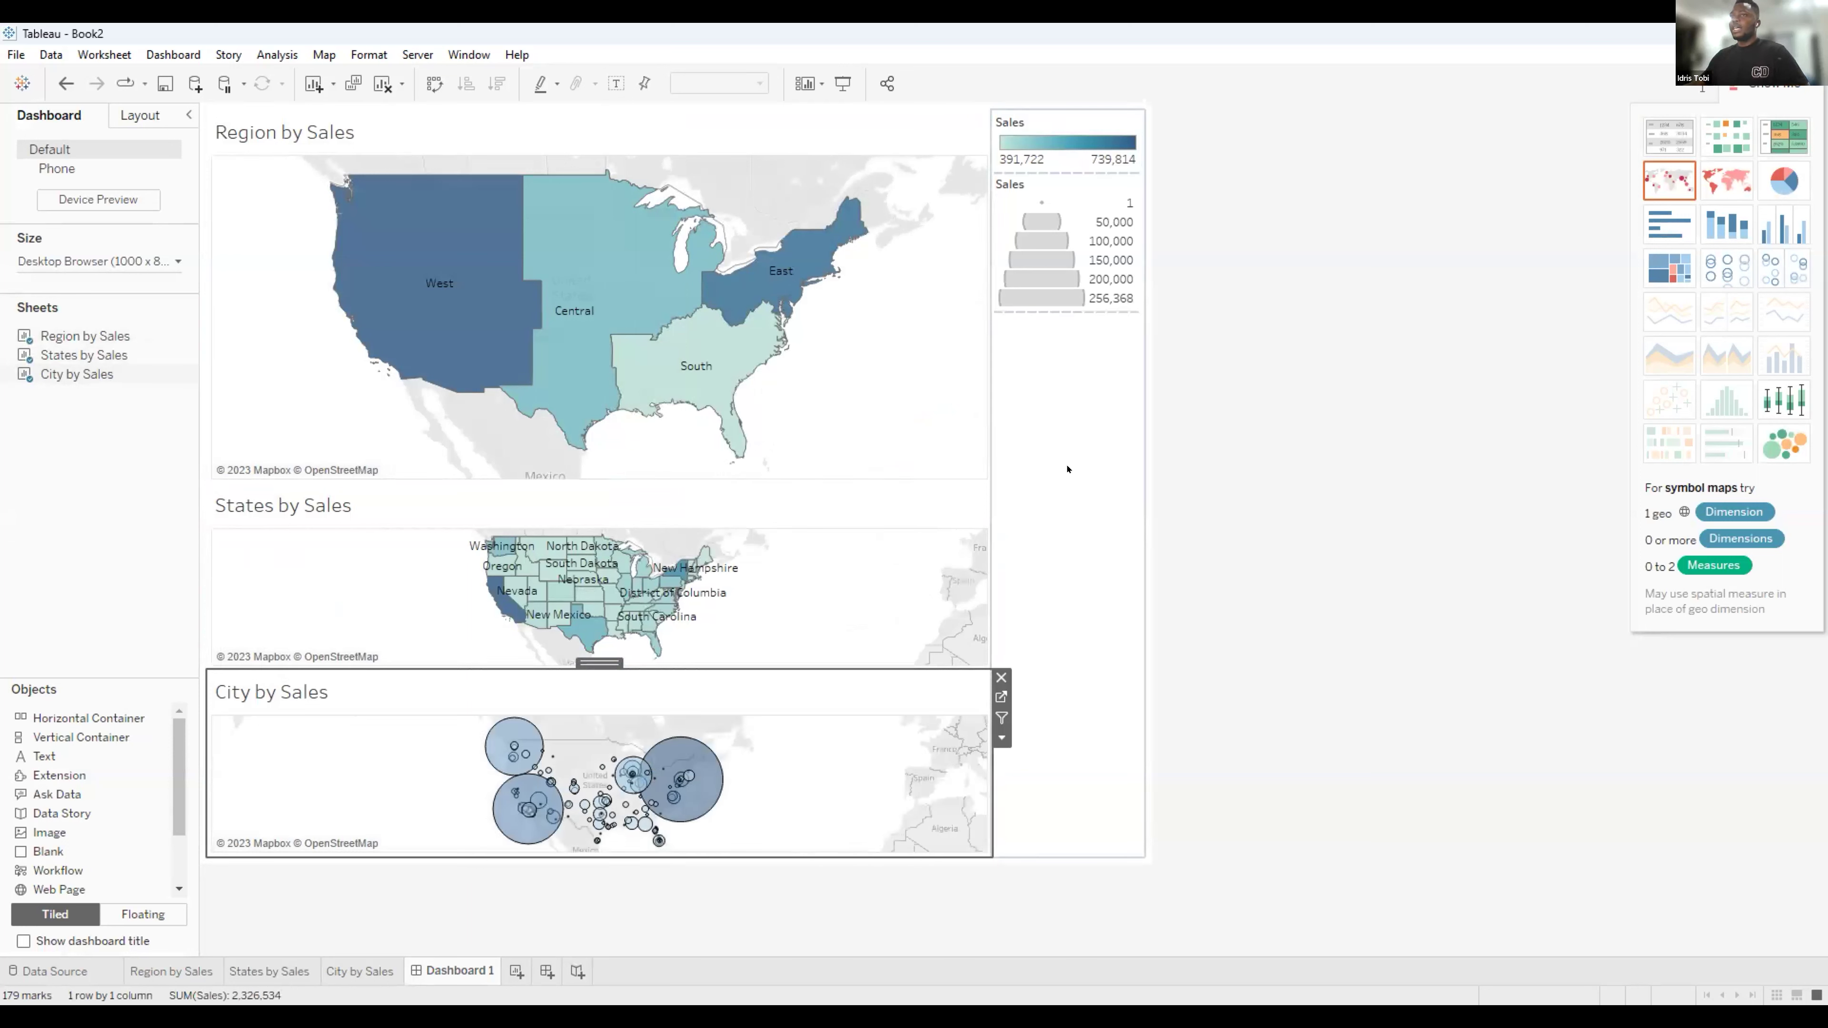
Show the Region Parameter control on the dashboard using the Region by Sales map's options.
{"action": "left_click", "coordinate": [1067, 469]}
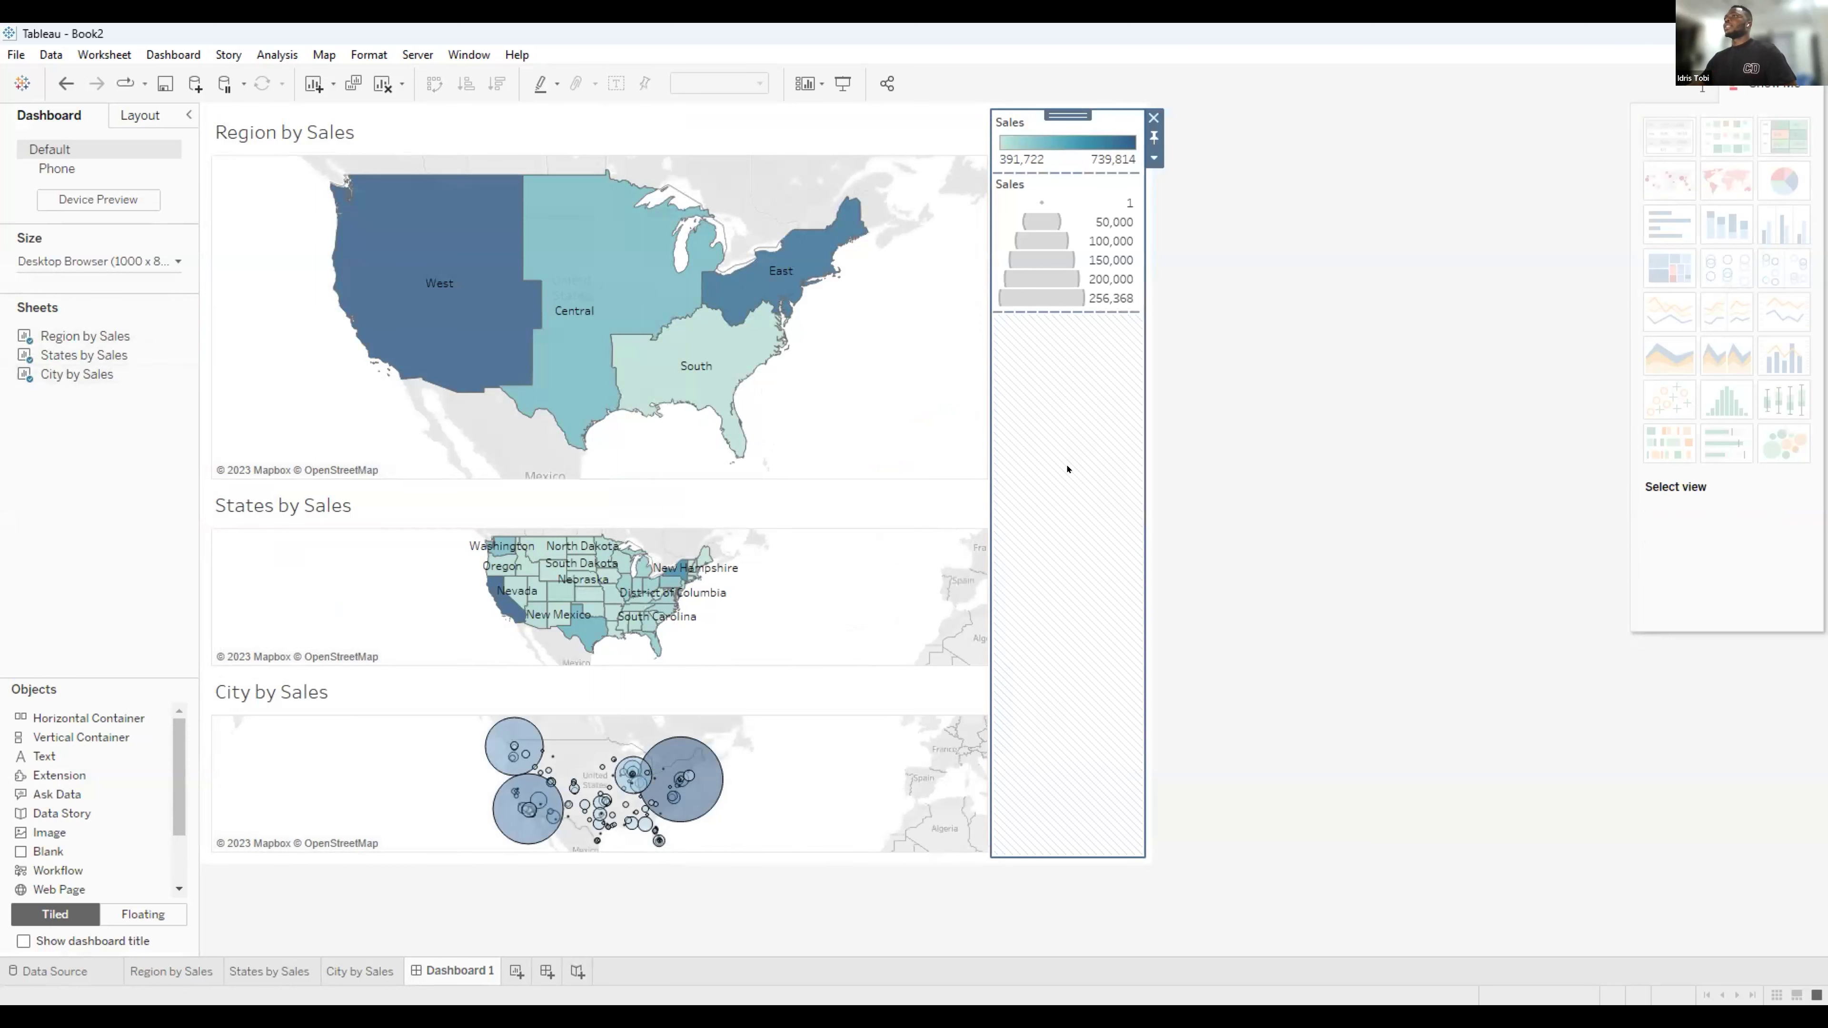
{"action": "left_click", "coordinate": [857, 397]}
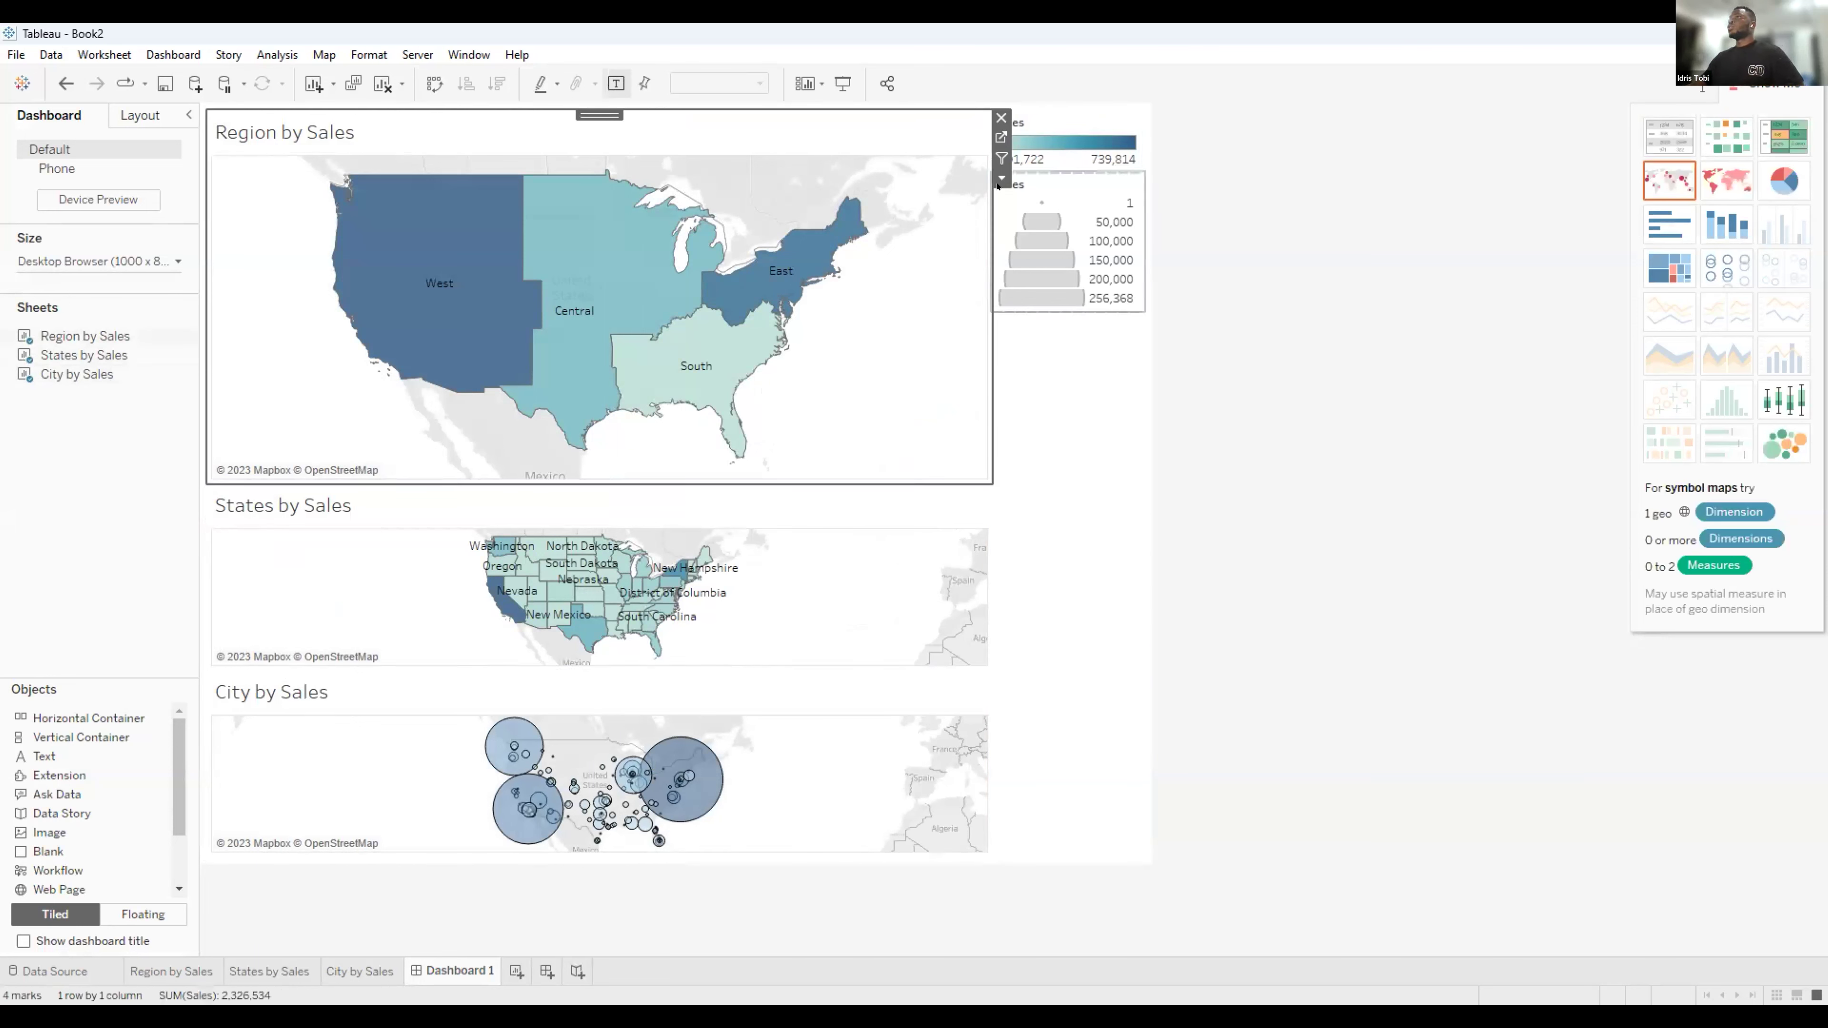
{"action": "left_click", "coordinate": [846, 531]}
{"action": "left_click", "coordinate": [873, 347]}
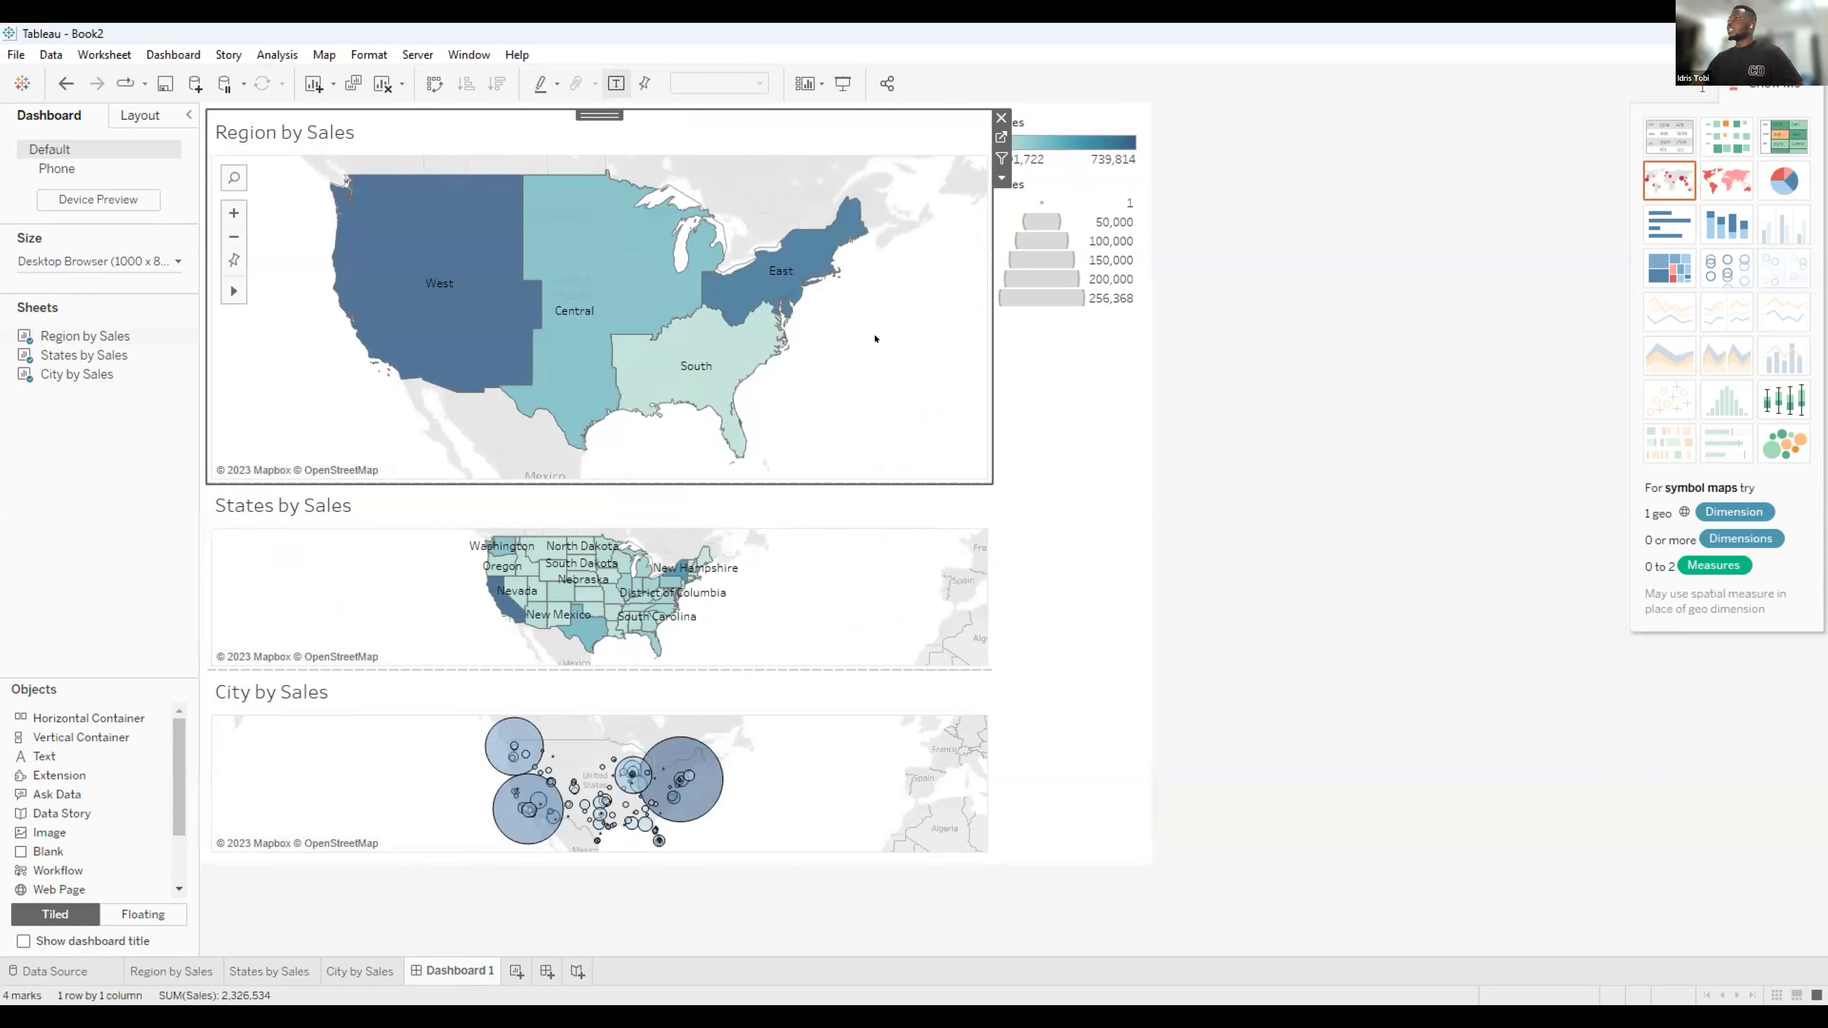
{"action": "left_click", "coordinate": [1000, 178]}
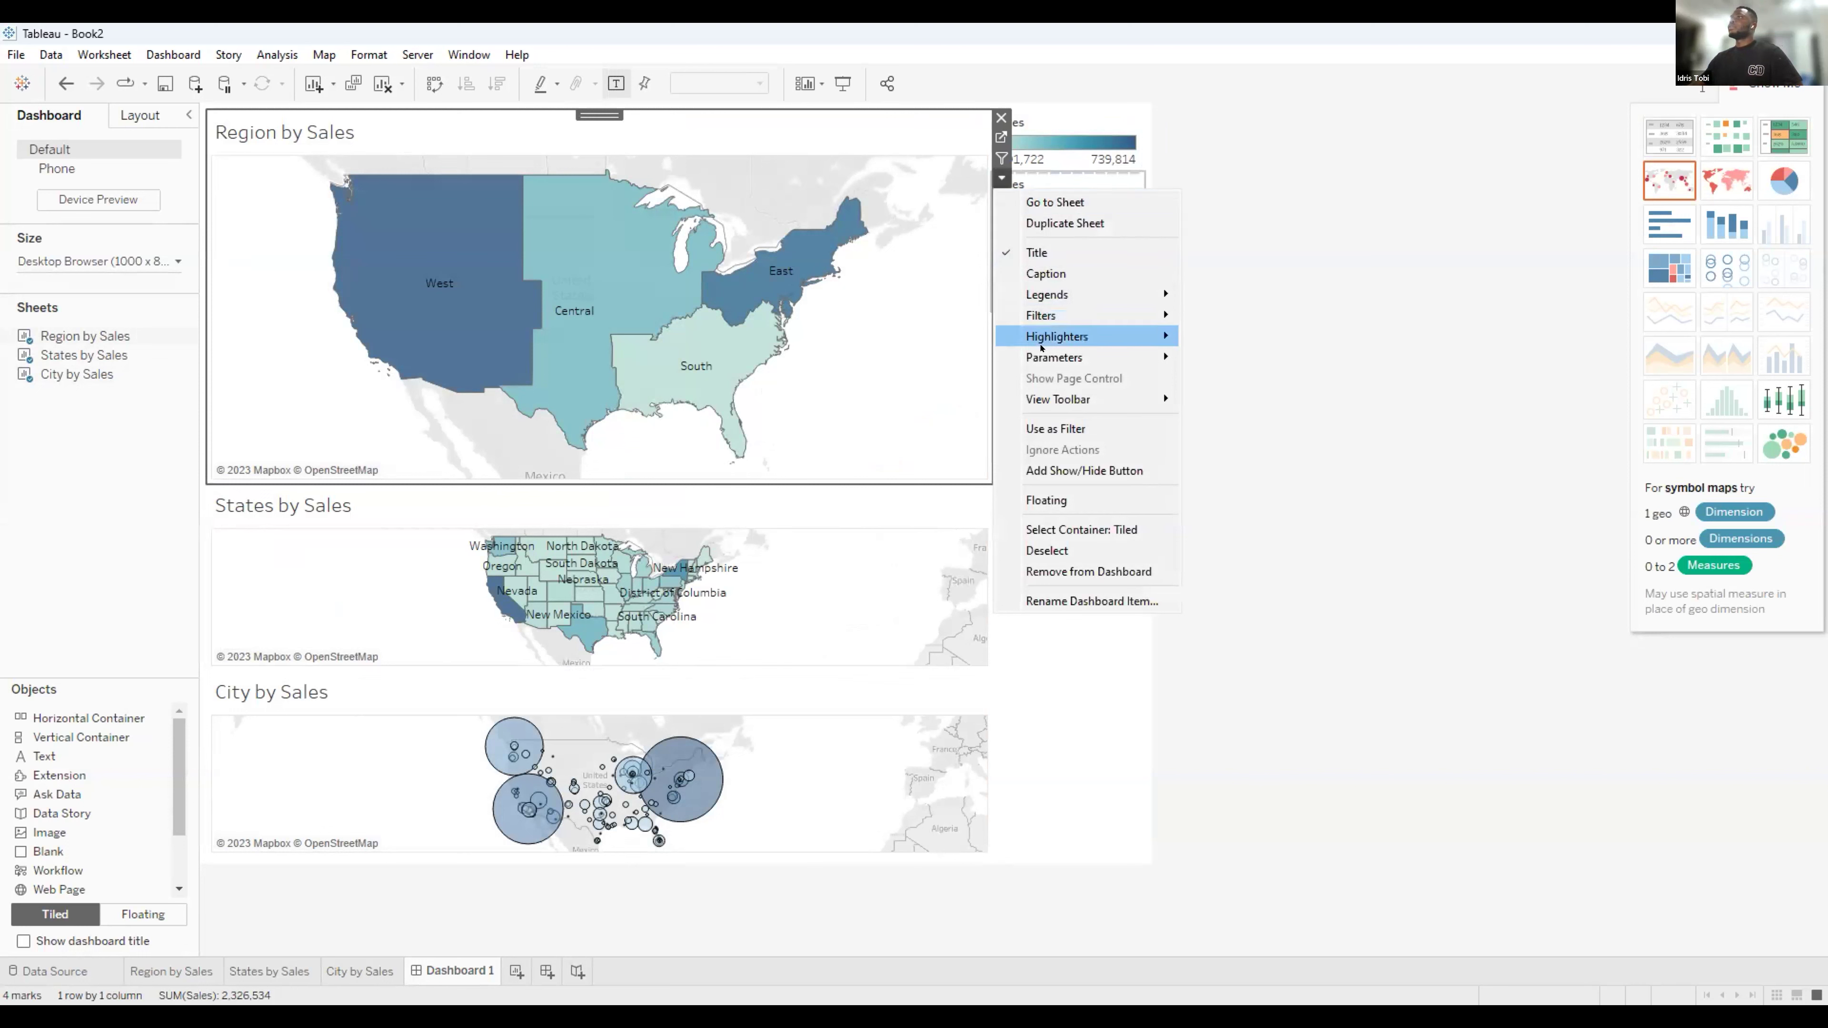
{"action": "mouse_move", "coordinate": [1043, 351]}
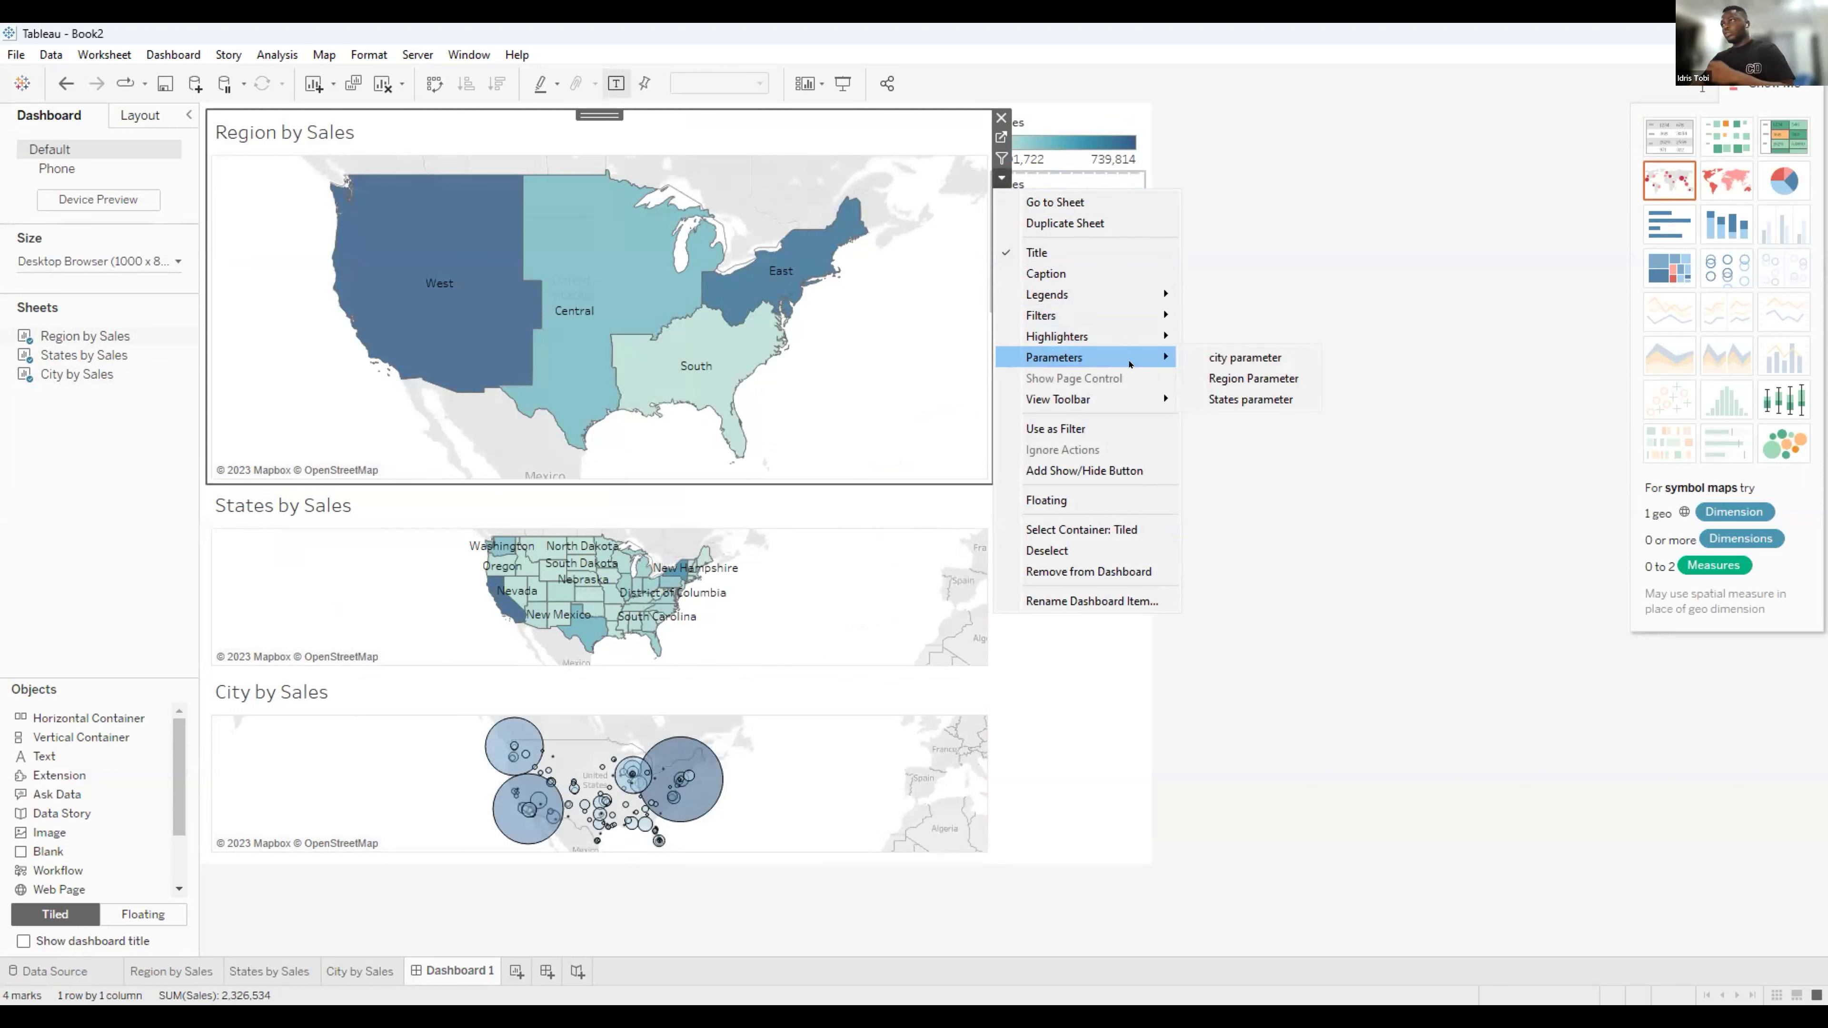
{"action": "left_click", "coordinate": [1253, 378]}
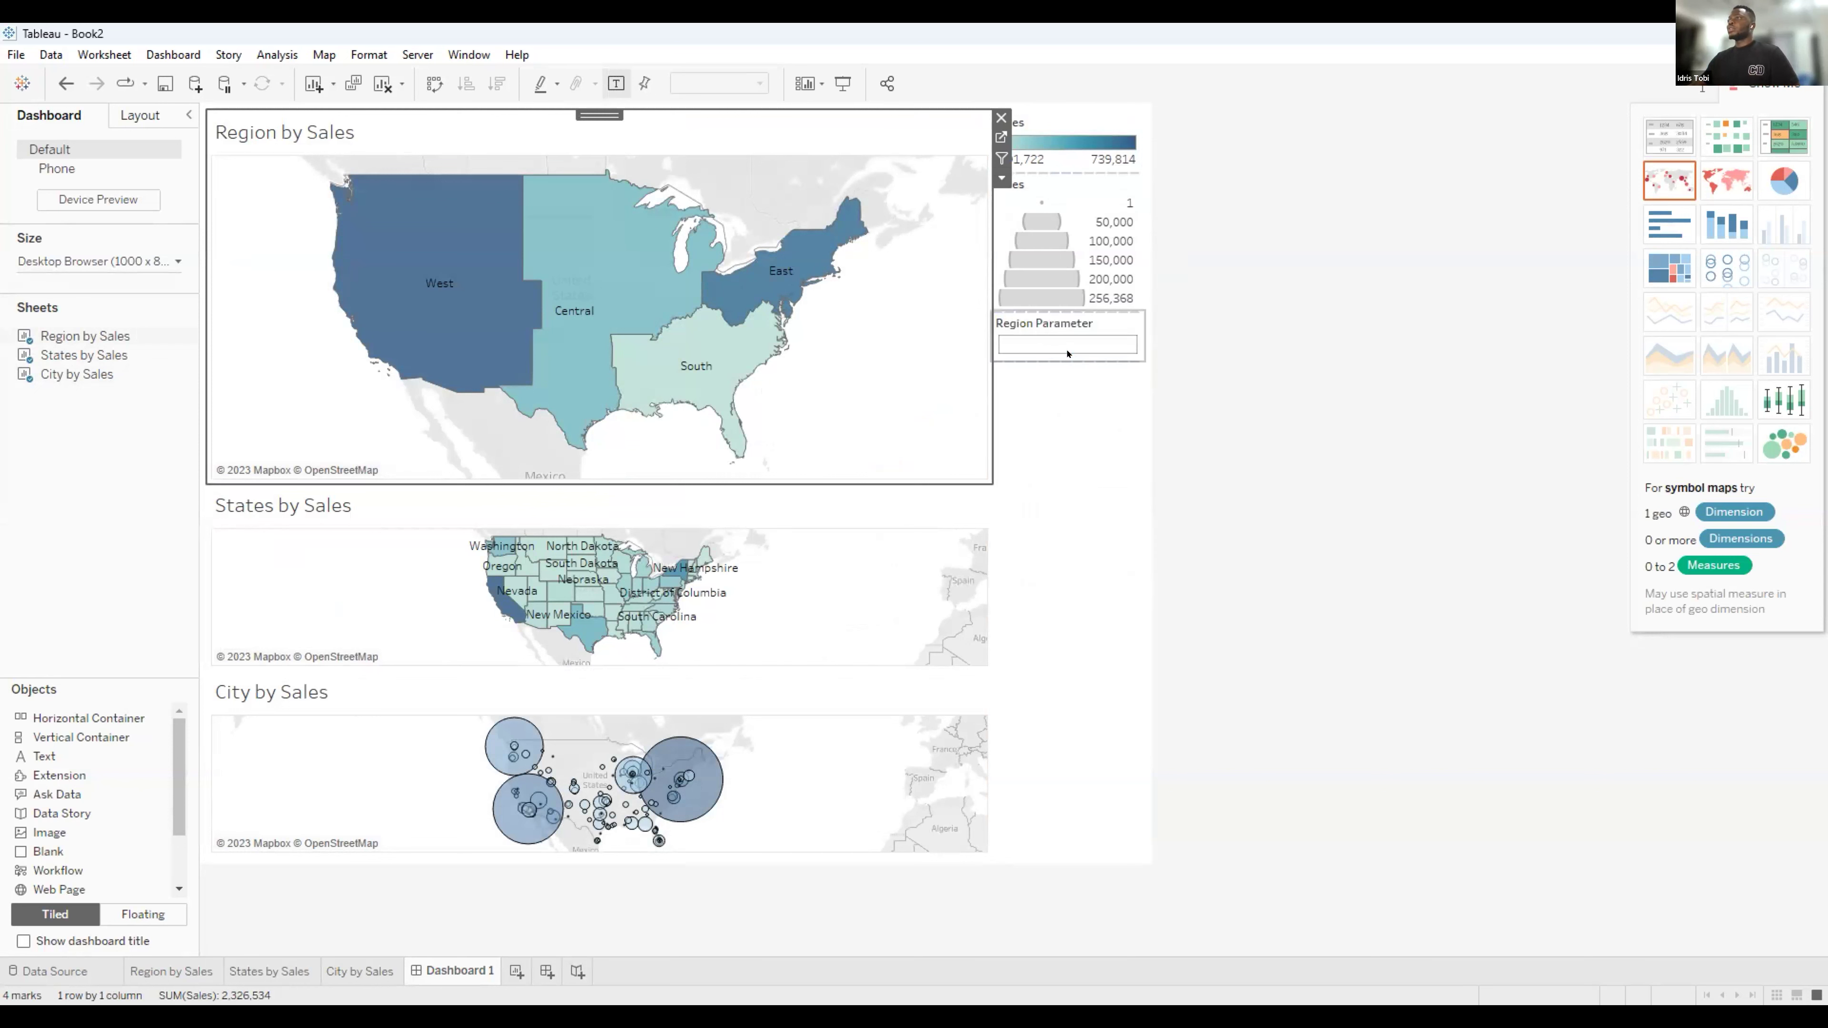
Add the States parameter and city parameter controls to the dashboard beneath the Region Parameter control.
{"action": "left_click", "coordinate": [1001, 177]}
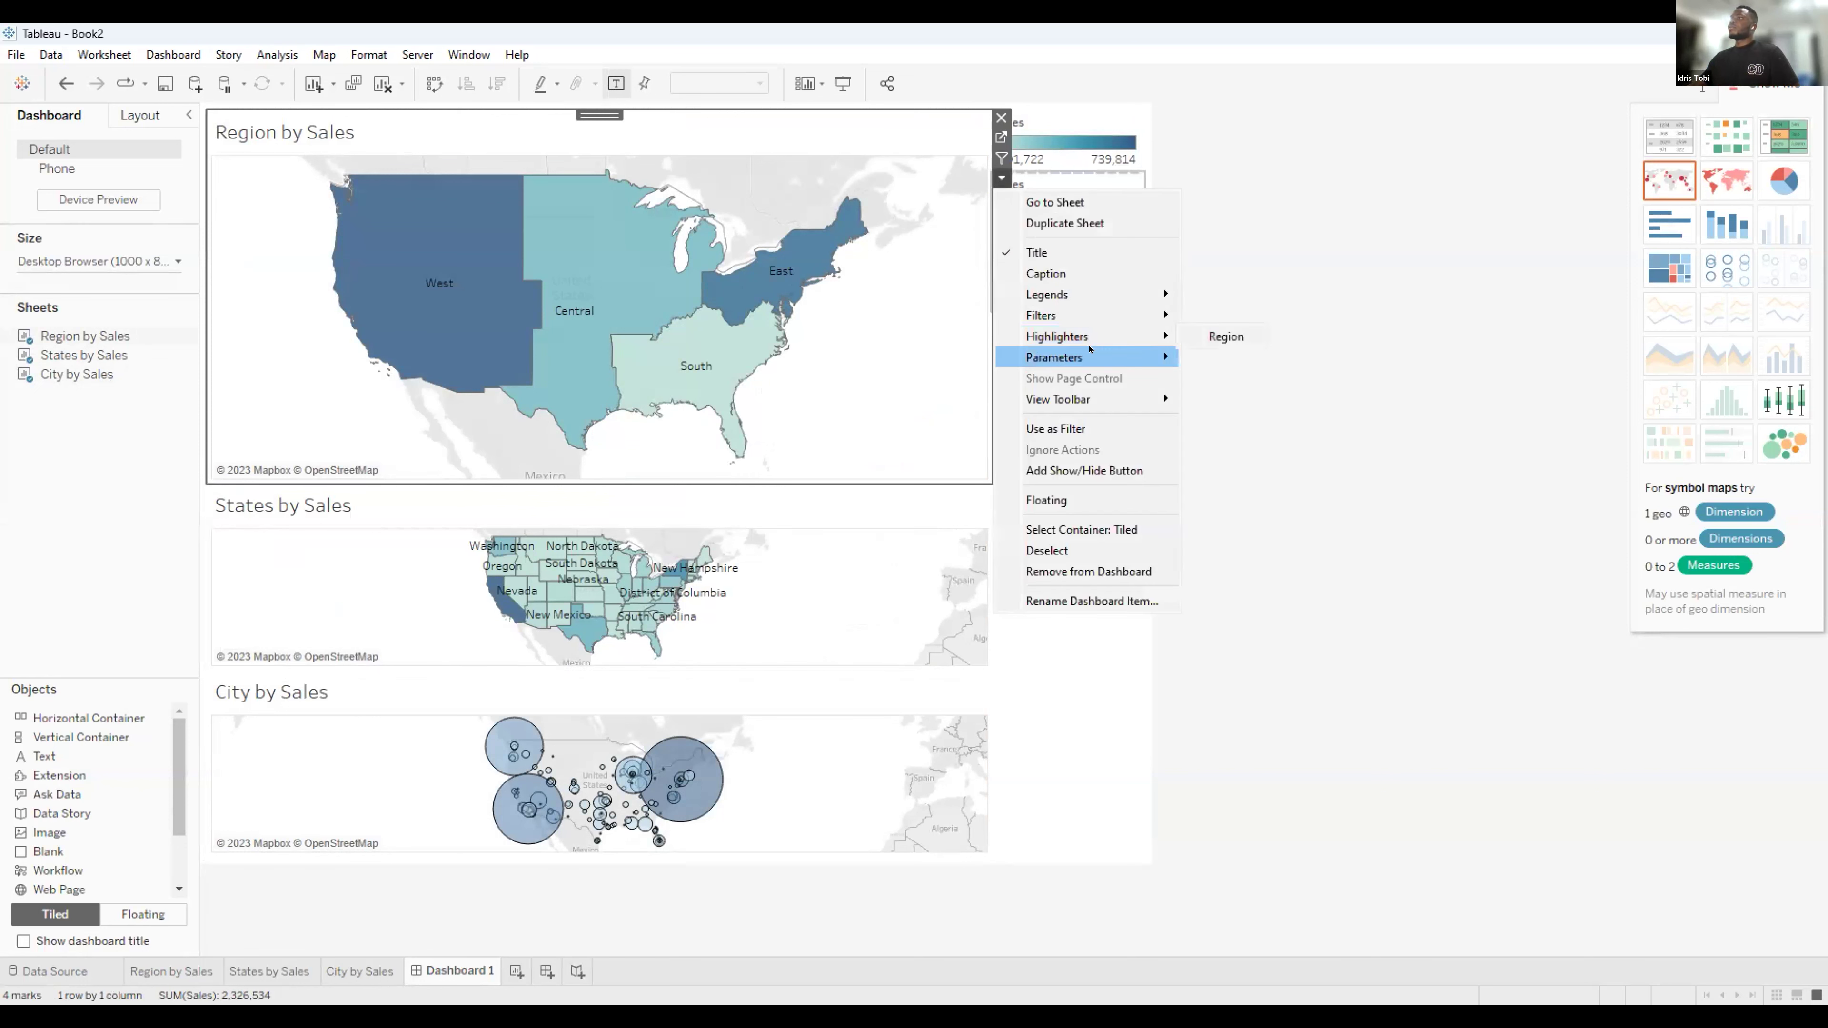
{"action": "mouse_move", "coordinate": [1090, 353]}
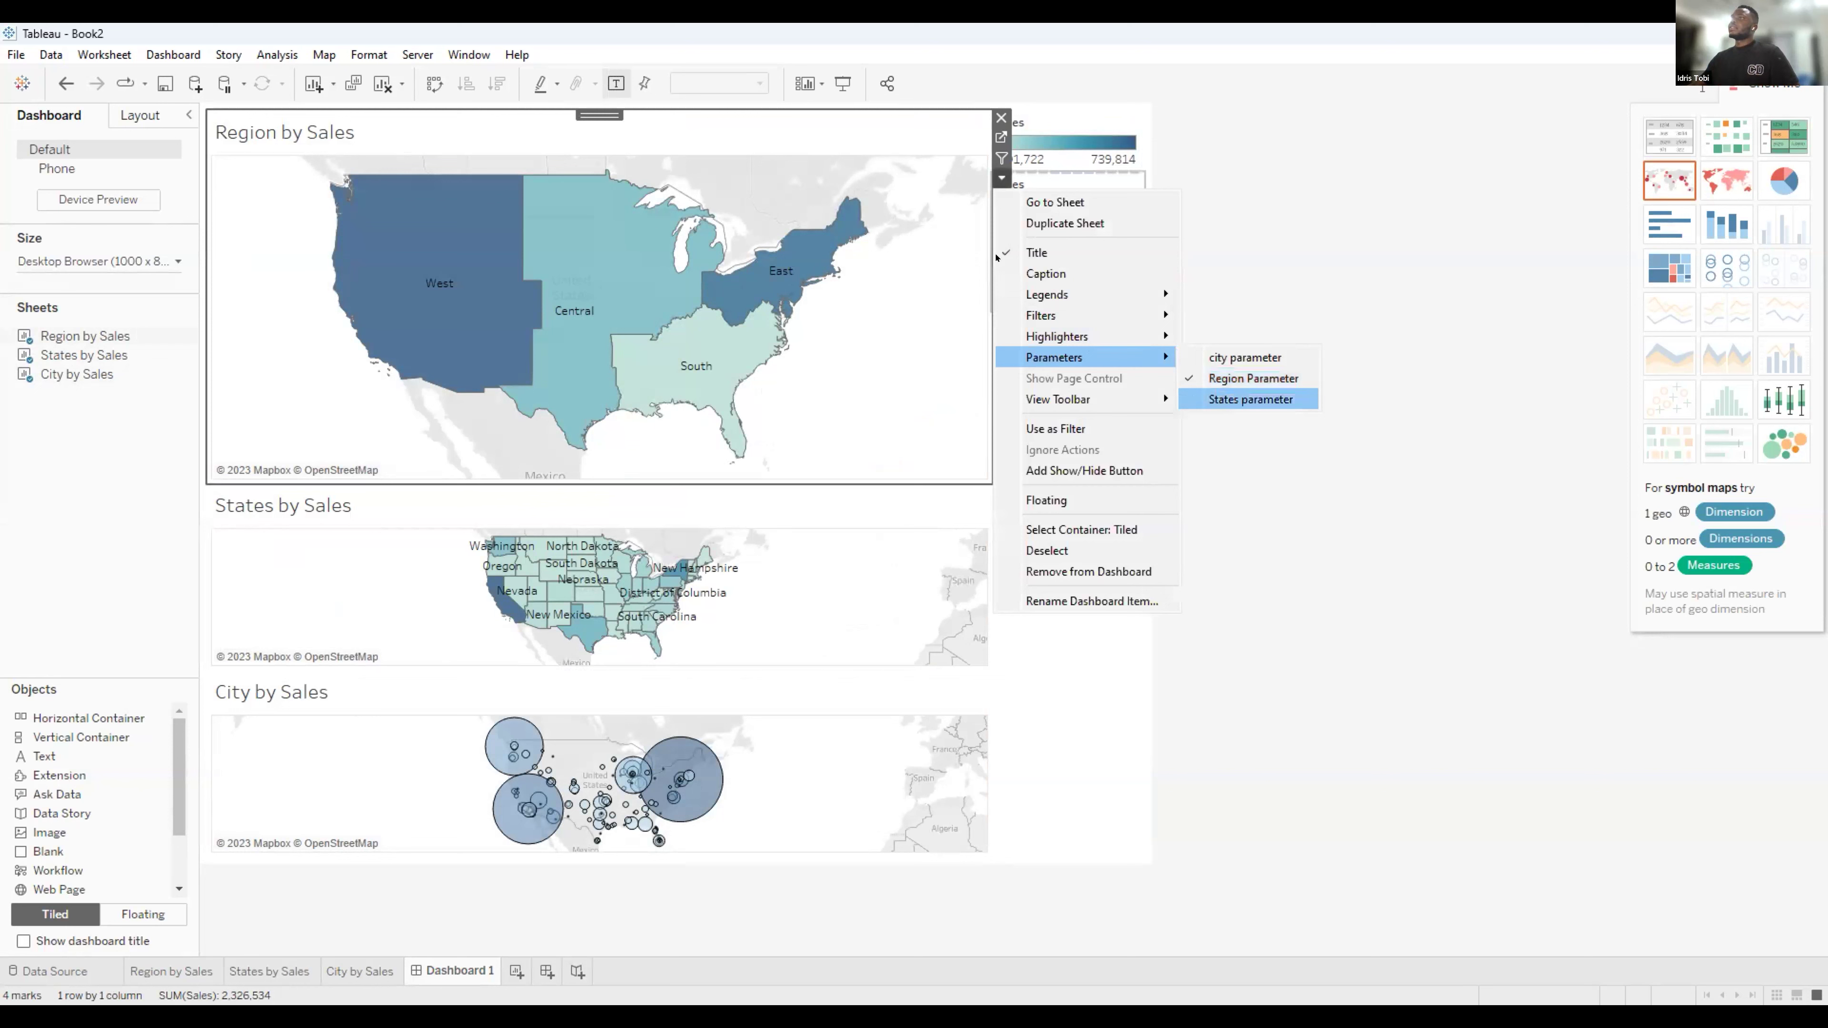
{"action": "left_click", "coordinate": [1002, 177]}
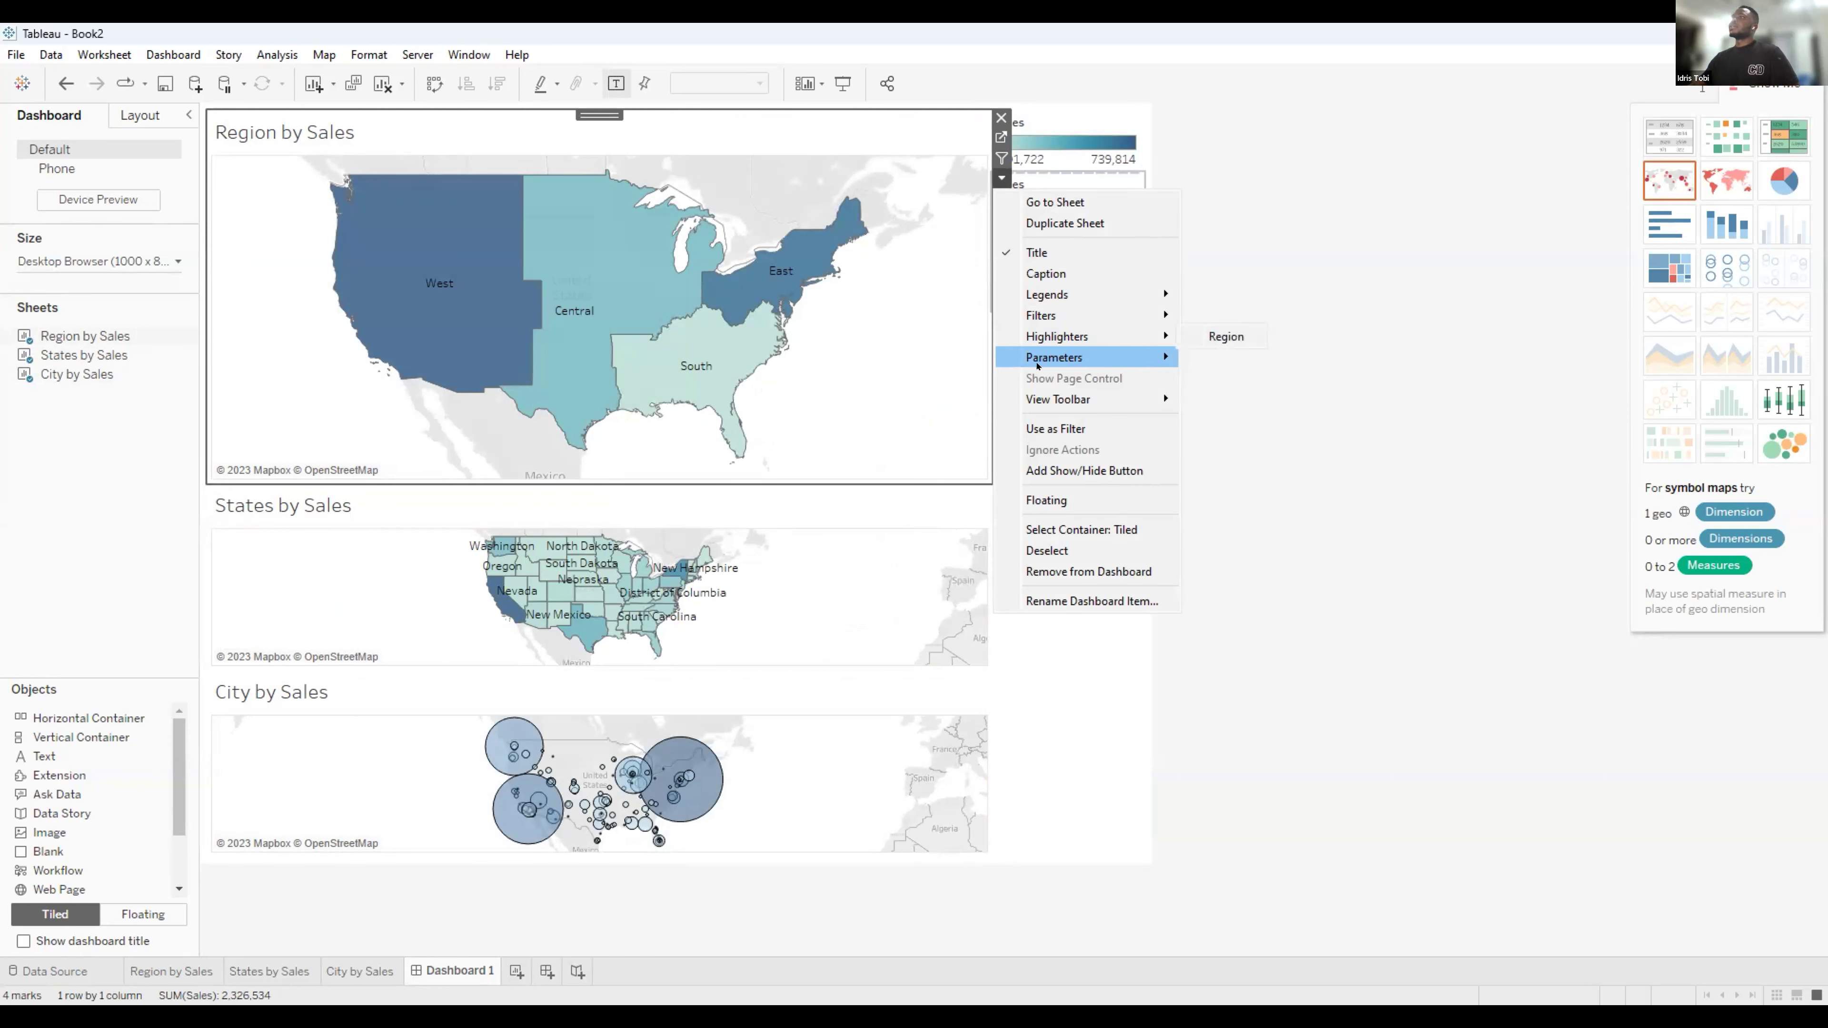
{"action": "left_click", "coordinate": [1220, 358]}
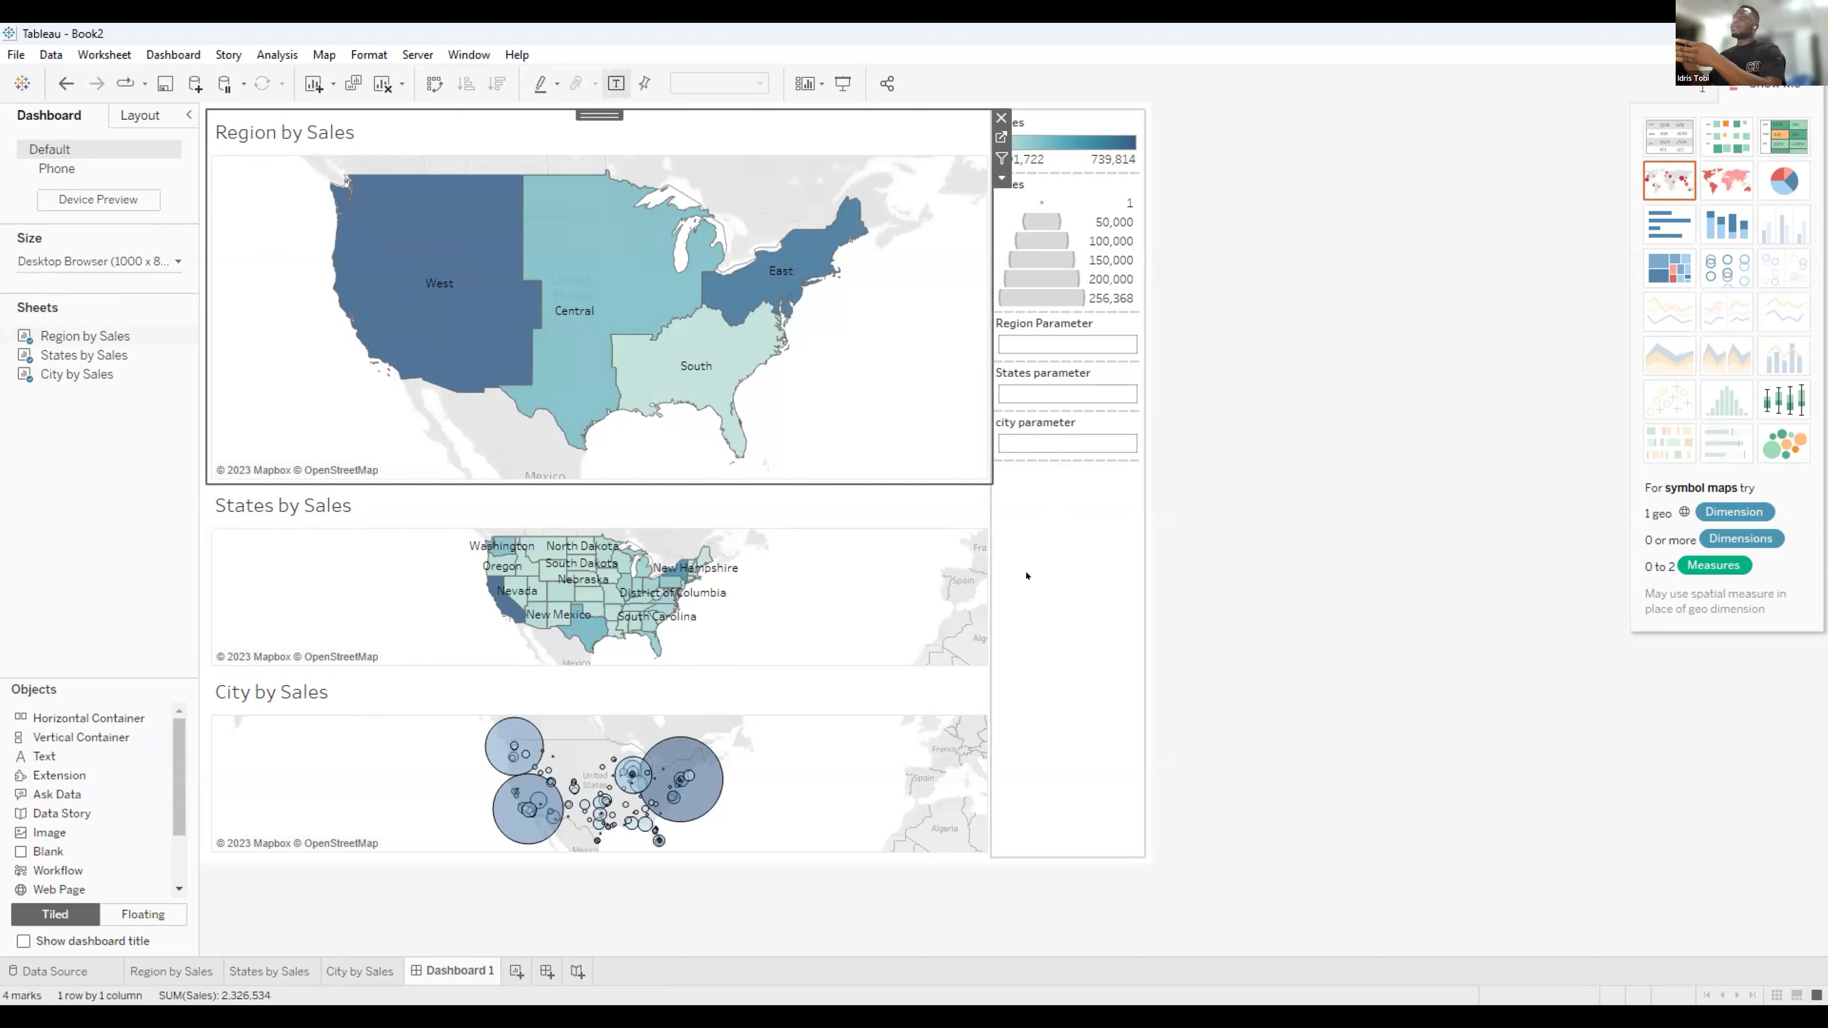
Check the maps' selection behaviour with the West region, Texas and the large northeastern city circle, then clear the selection.
{"action": "left_click", "coordinate": [468, 348]}
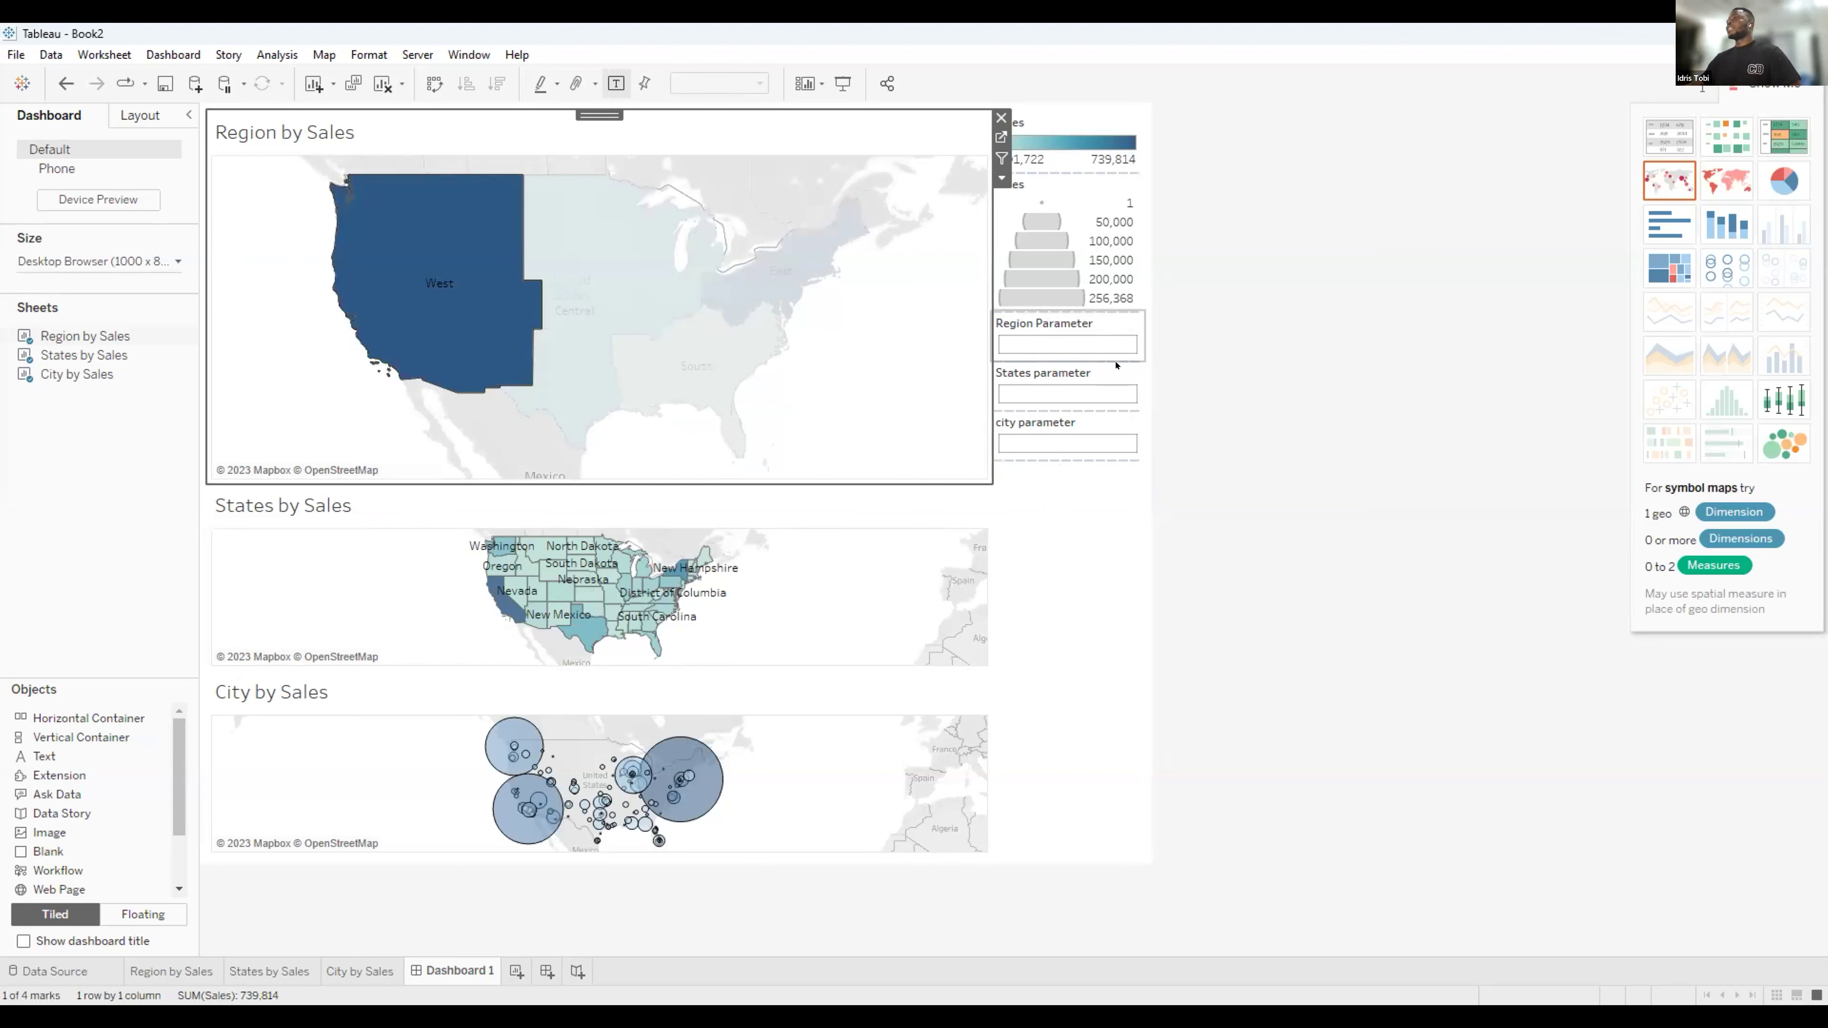
{"action": "left_click", "coordinate": [585, 625]}
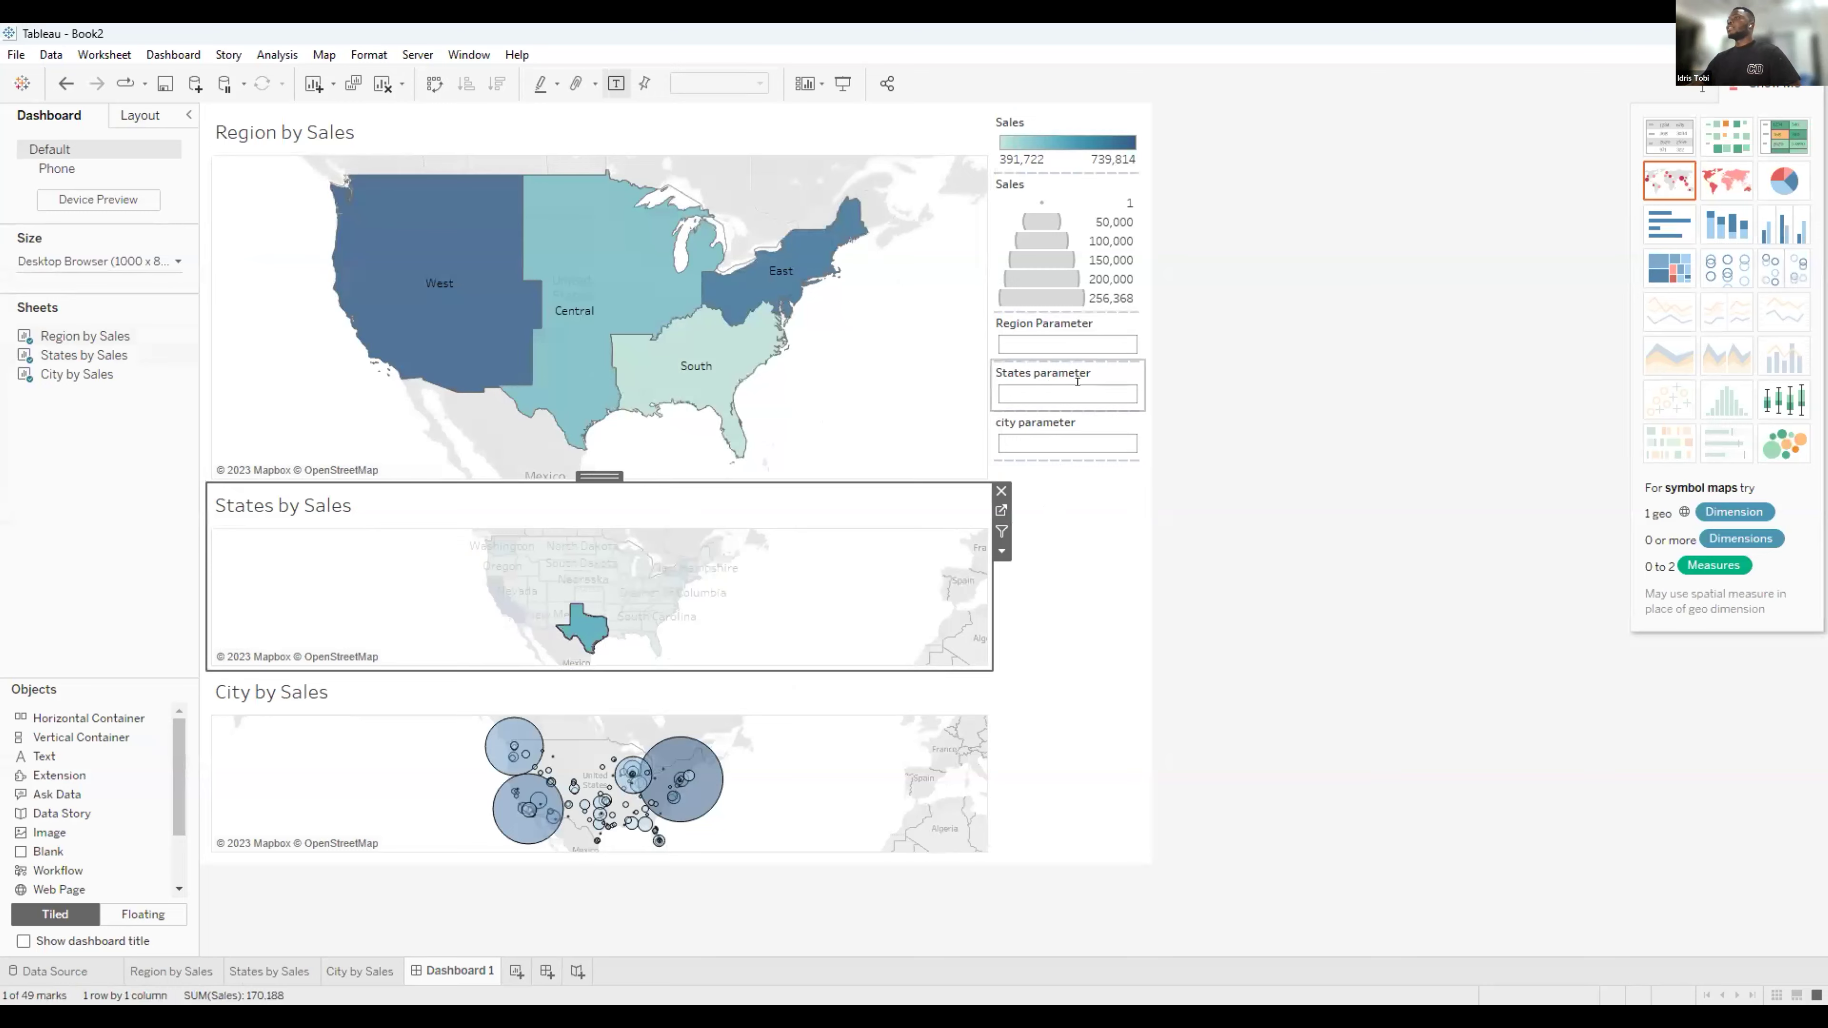
{"action": "left_click", "coordinate": [680, 774]}
{"action": "left_click", "coordinate": [680, 774]}
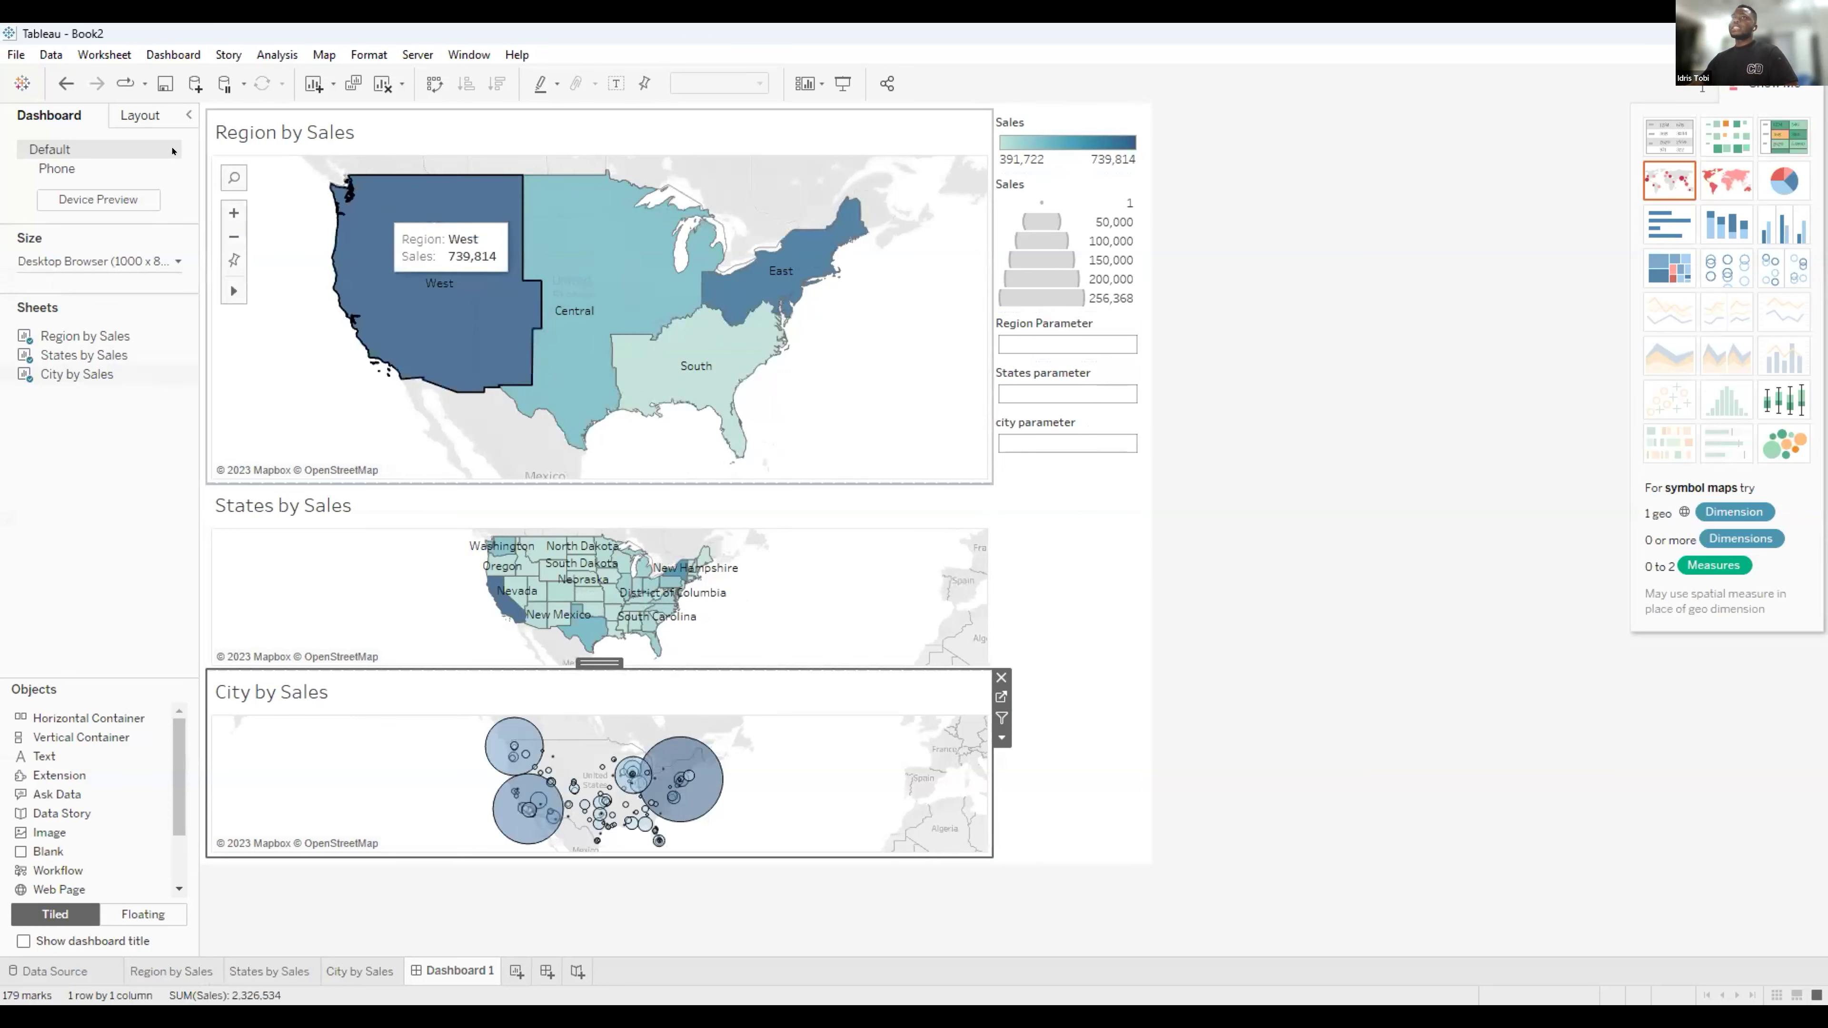
Add a change-parameter dashboard action named "region parameter" with Region by Sales as its only source sheet.
{"action": "left_click", "coordinate": [171, 56]}
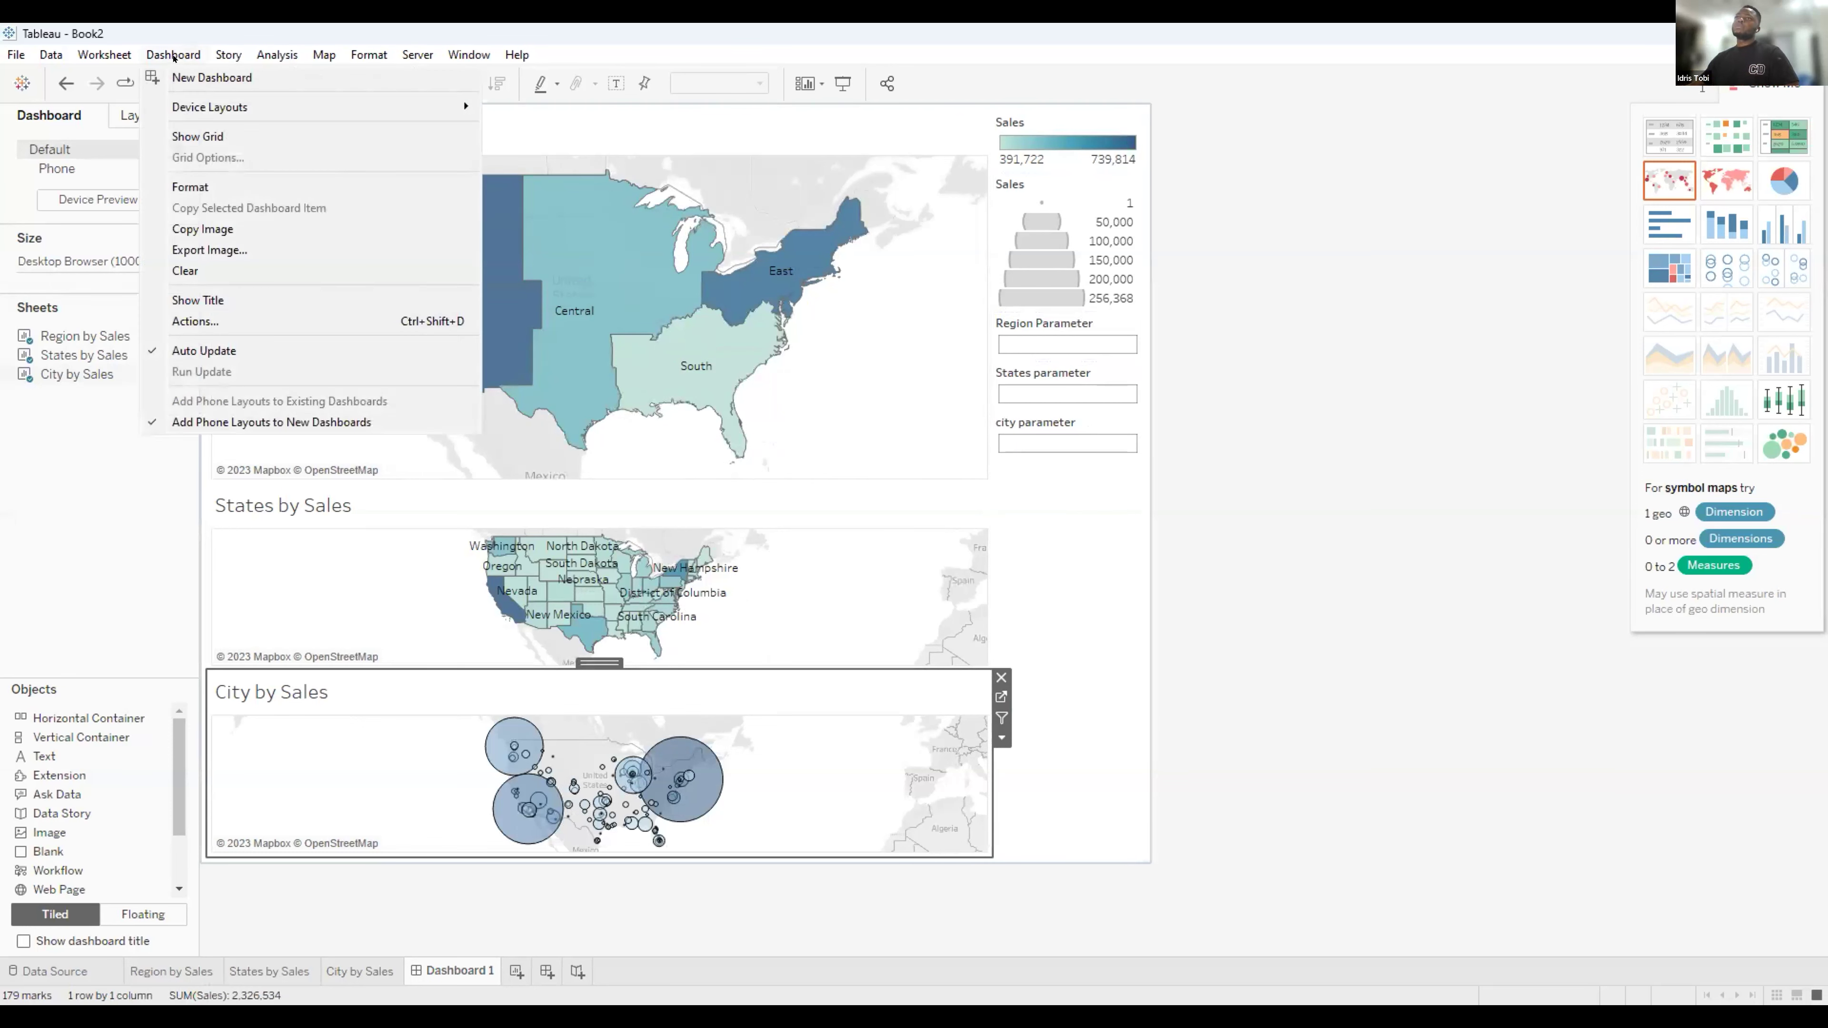
{"action": "left_click", "coordinate": [218, 318]}
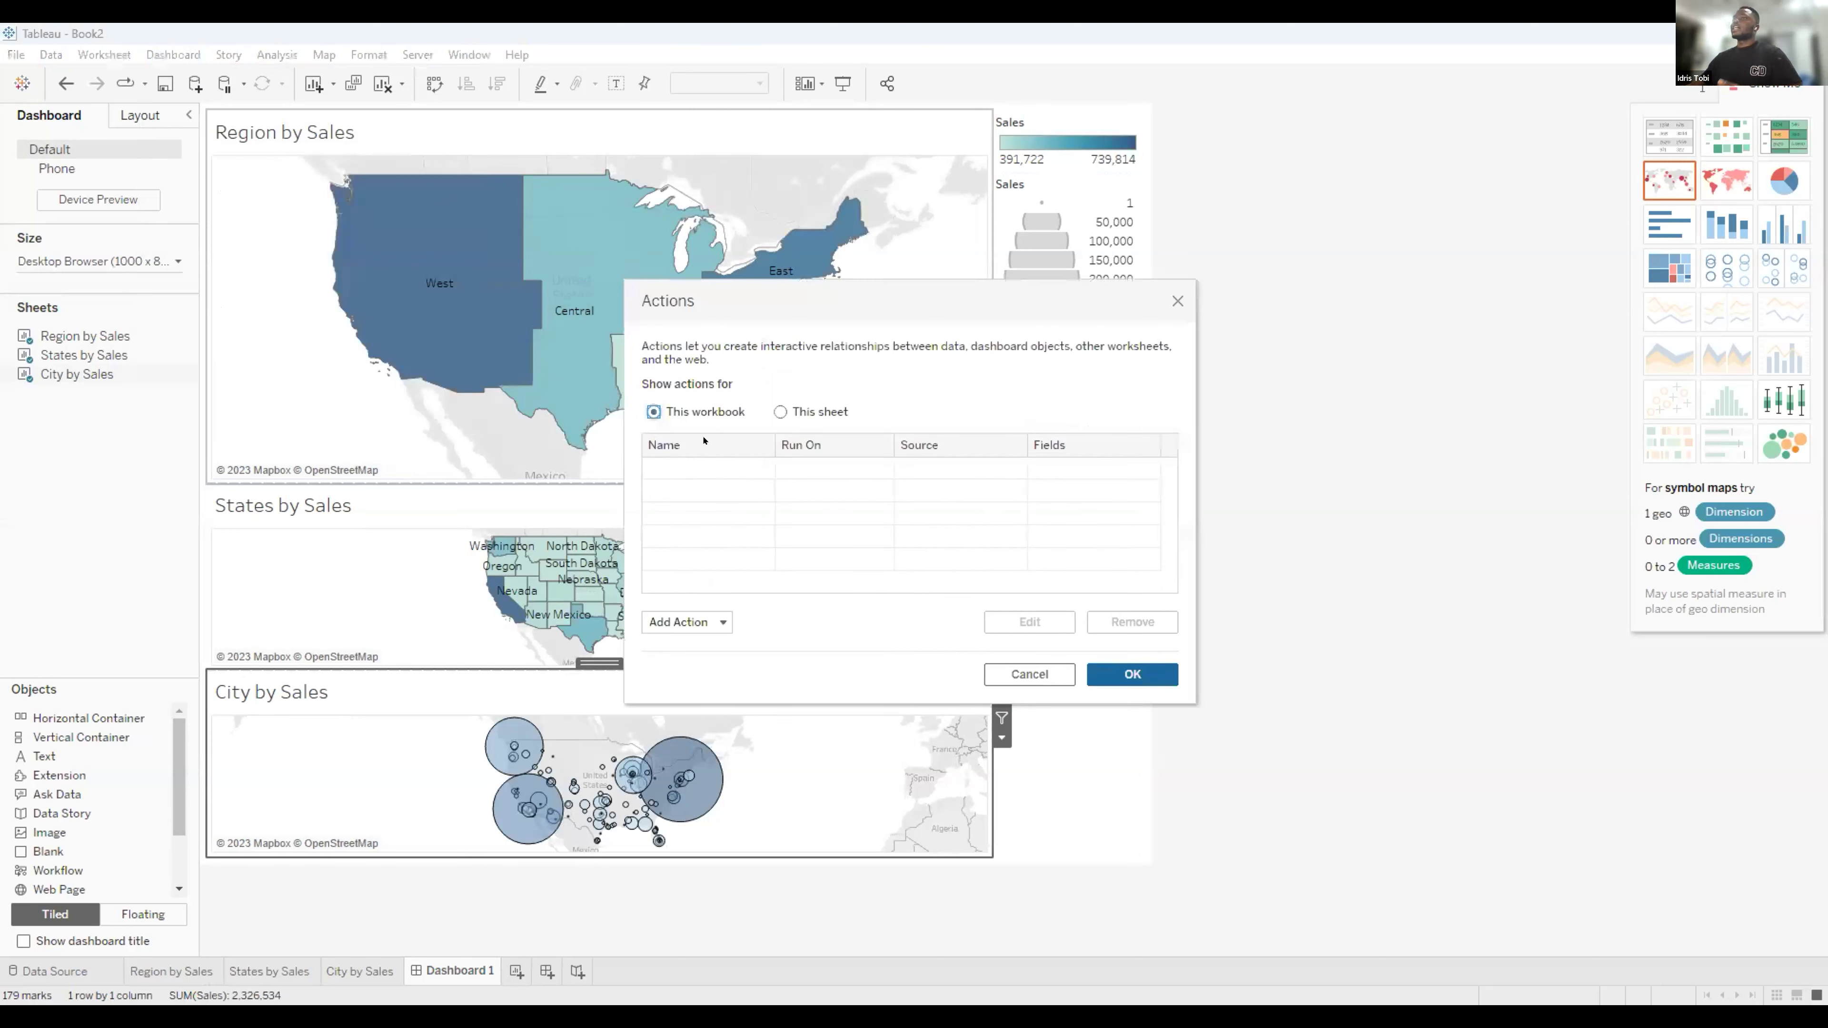
{"action": "left_click", "coordinate": [706, 623]}
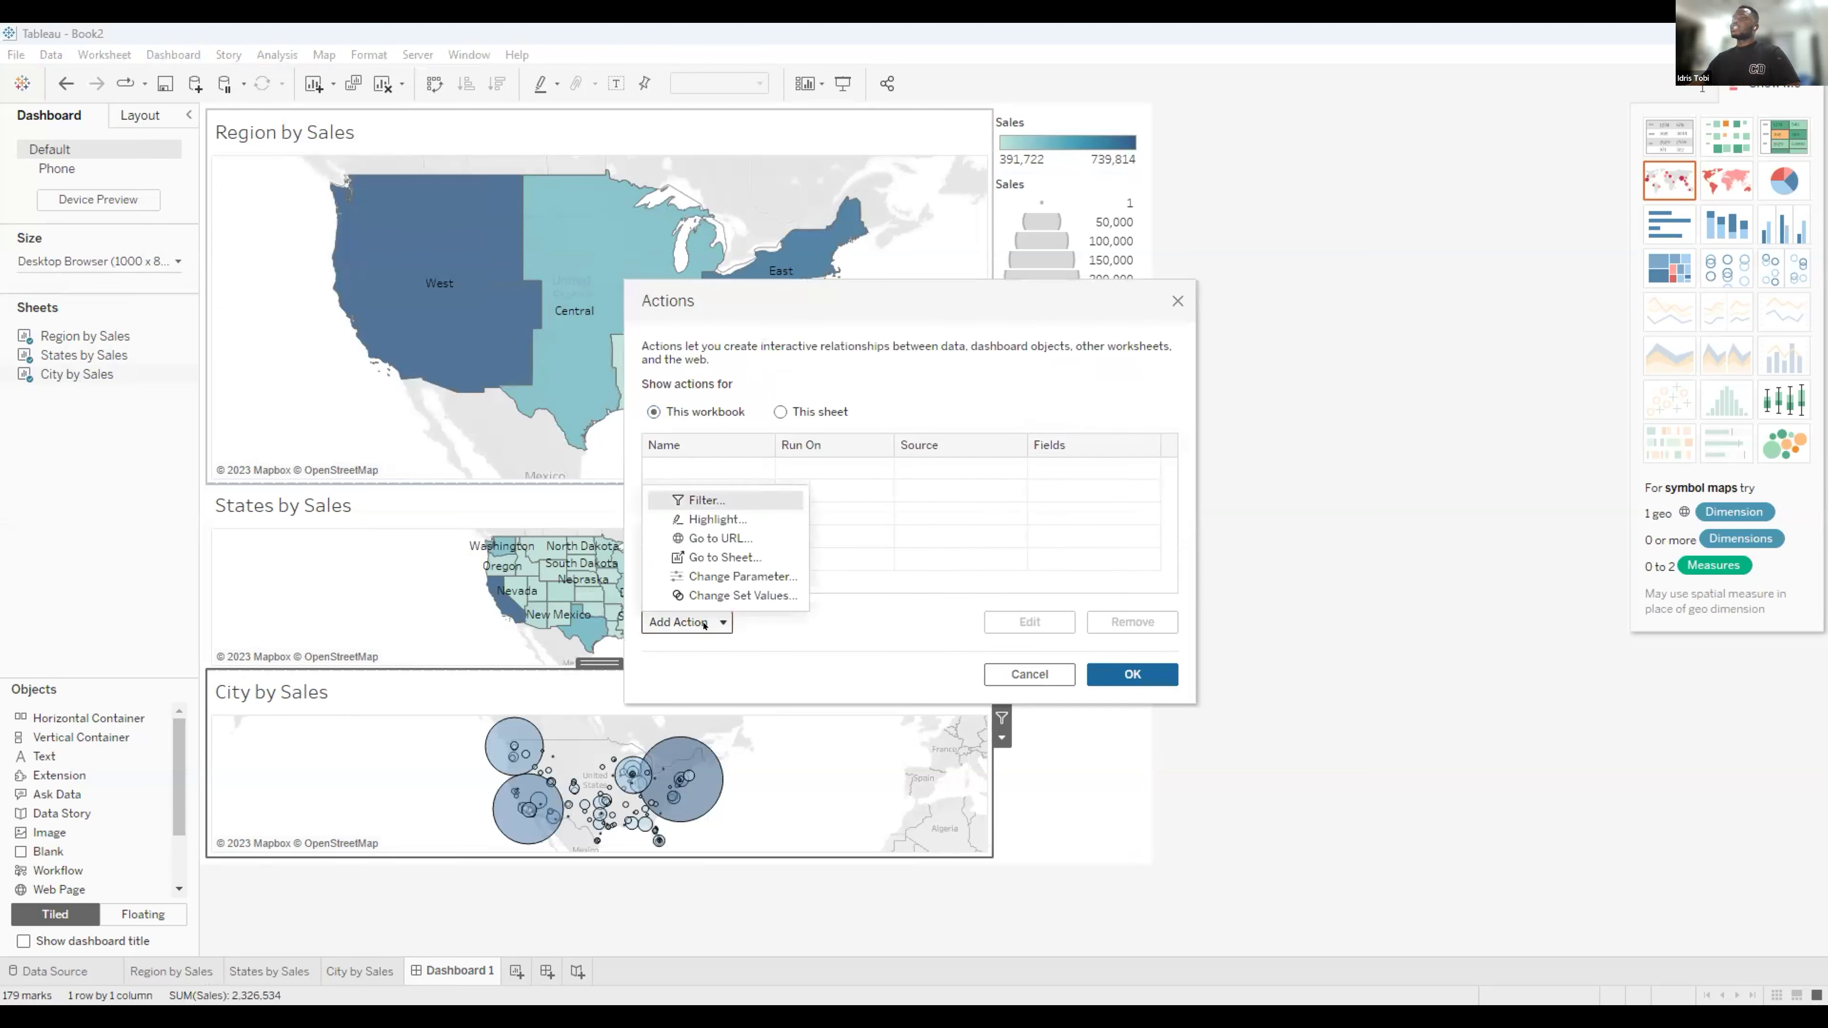
{"action": "left_click", "coordinate": [765, 565]}
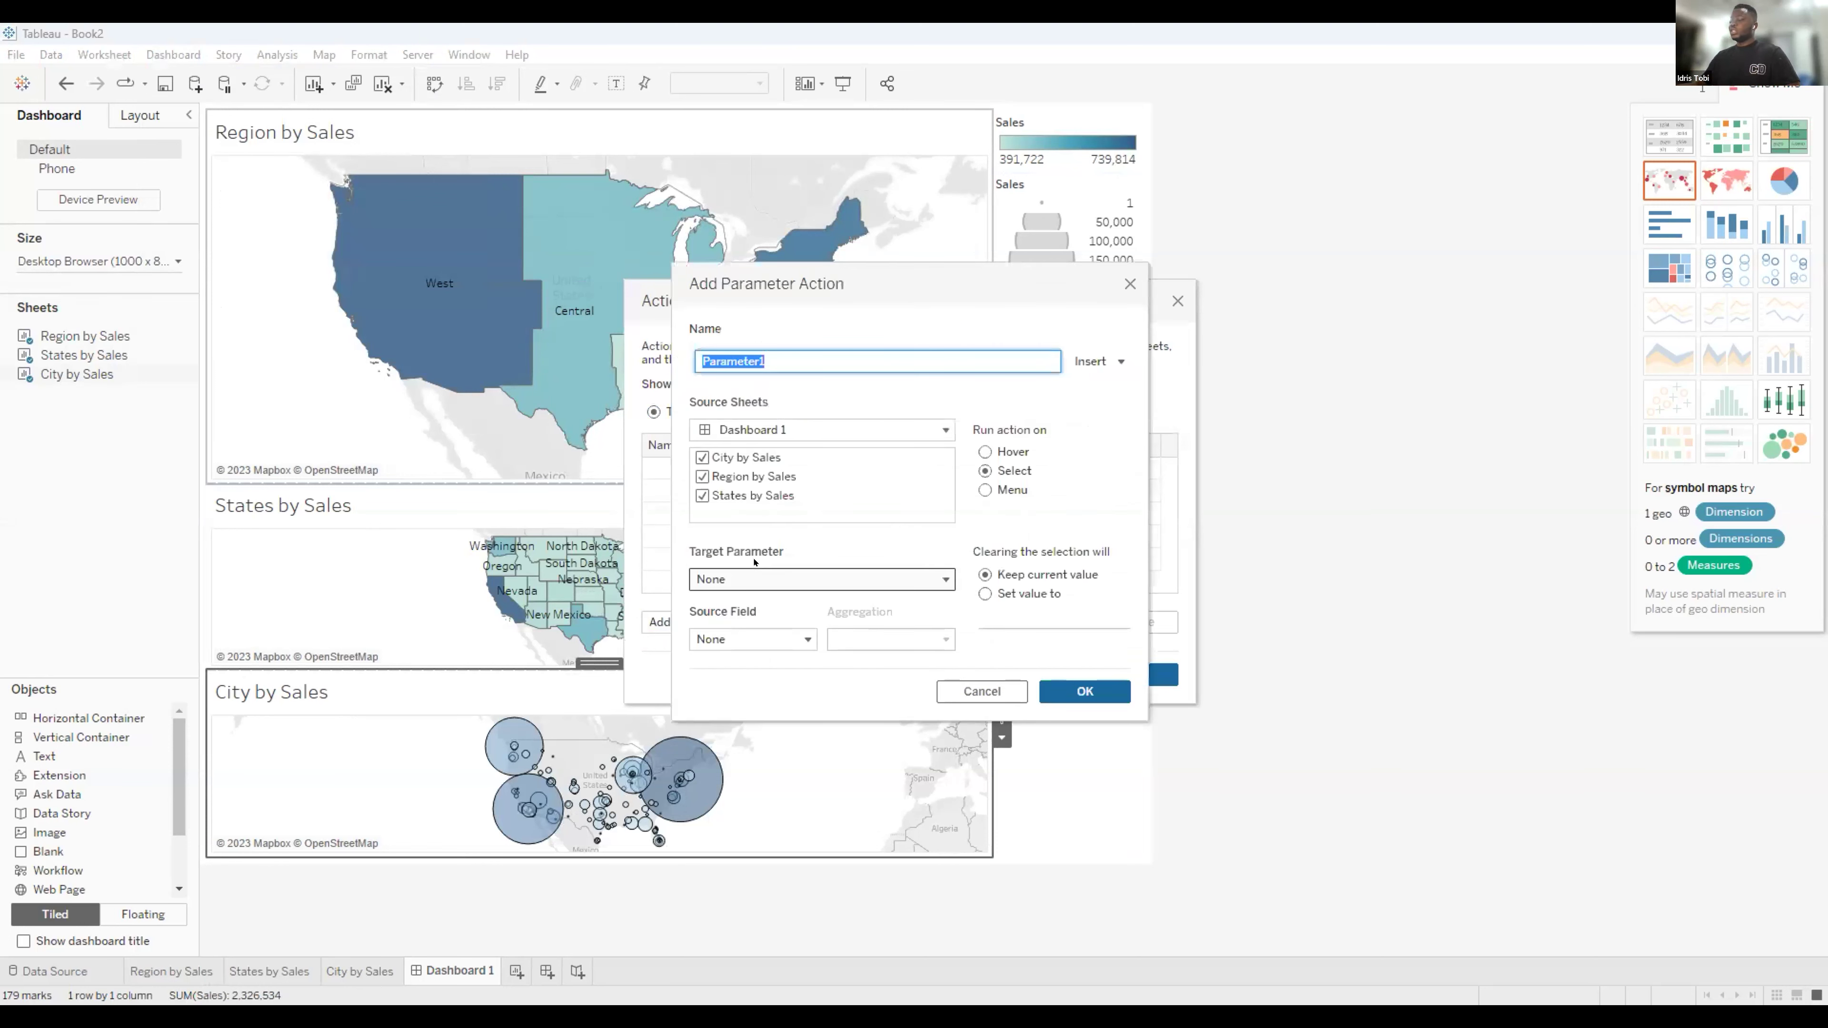
{"action": "key", "text": "BackSpace"}
{"action": "type", "text": "re"}
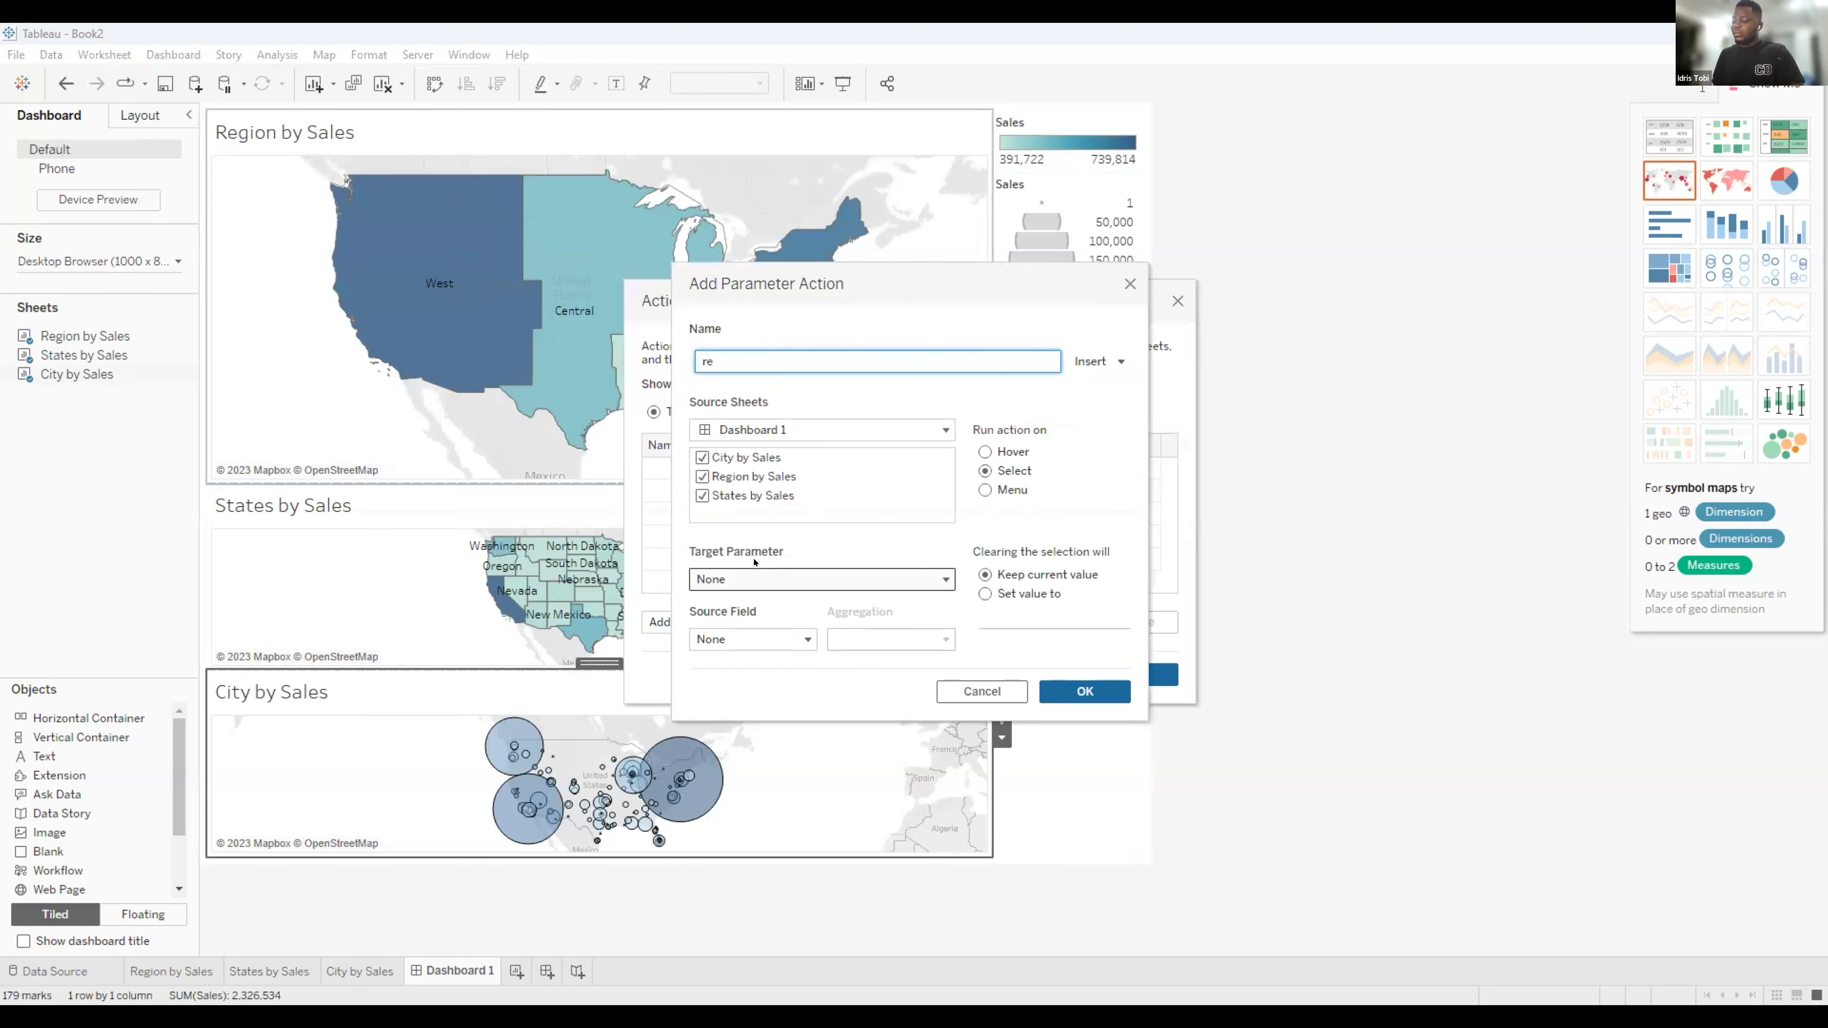
{"action": "type", "text": "gion paramte"}
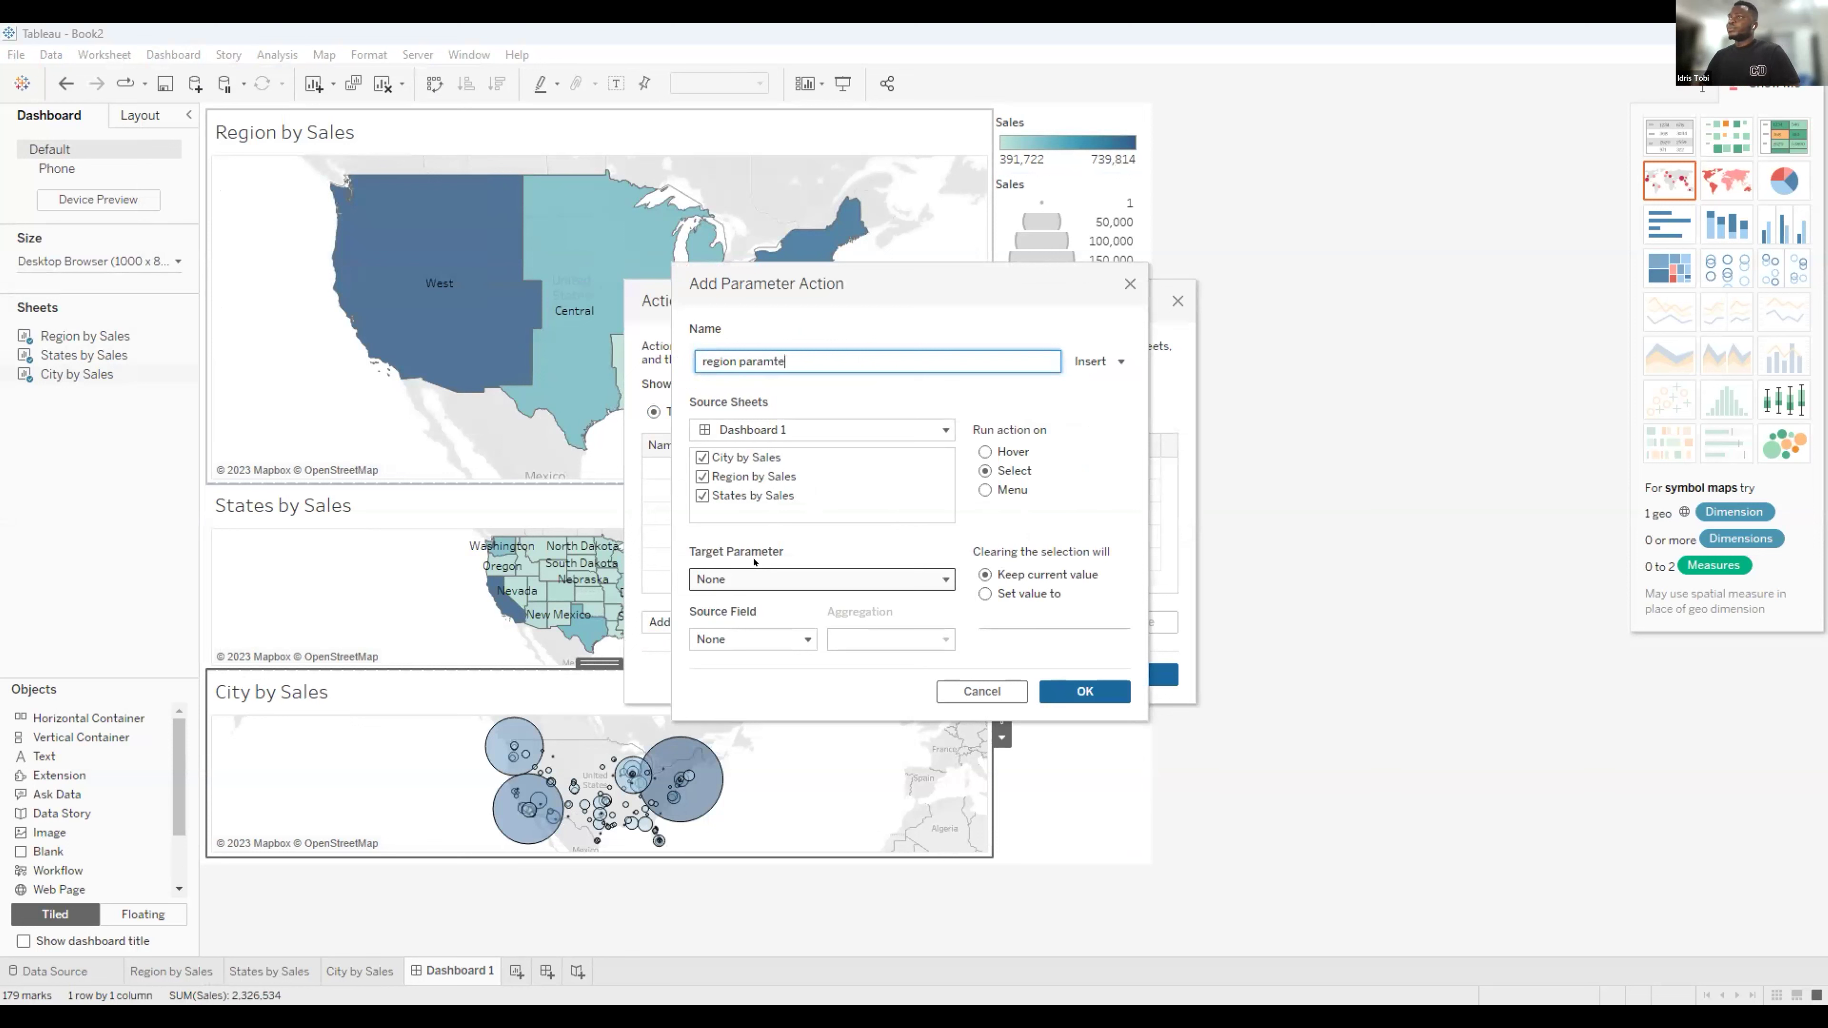
{"action": "key", "text": "BackSpace"}
{"action": "key", "text": "BackSpace"}
{"action": "type", "text": "eter"}
{"action": "left_click", "coordinate": [701, 458]}
{"action": "left_click", "coordinate": [701, 496]}
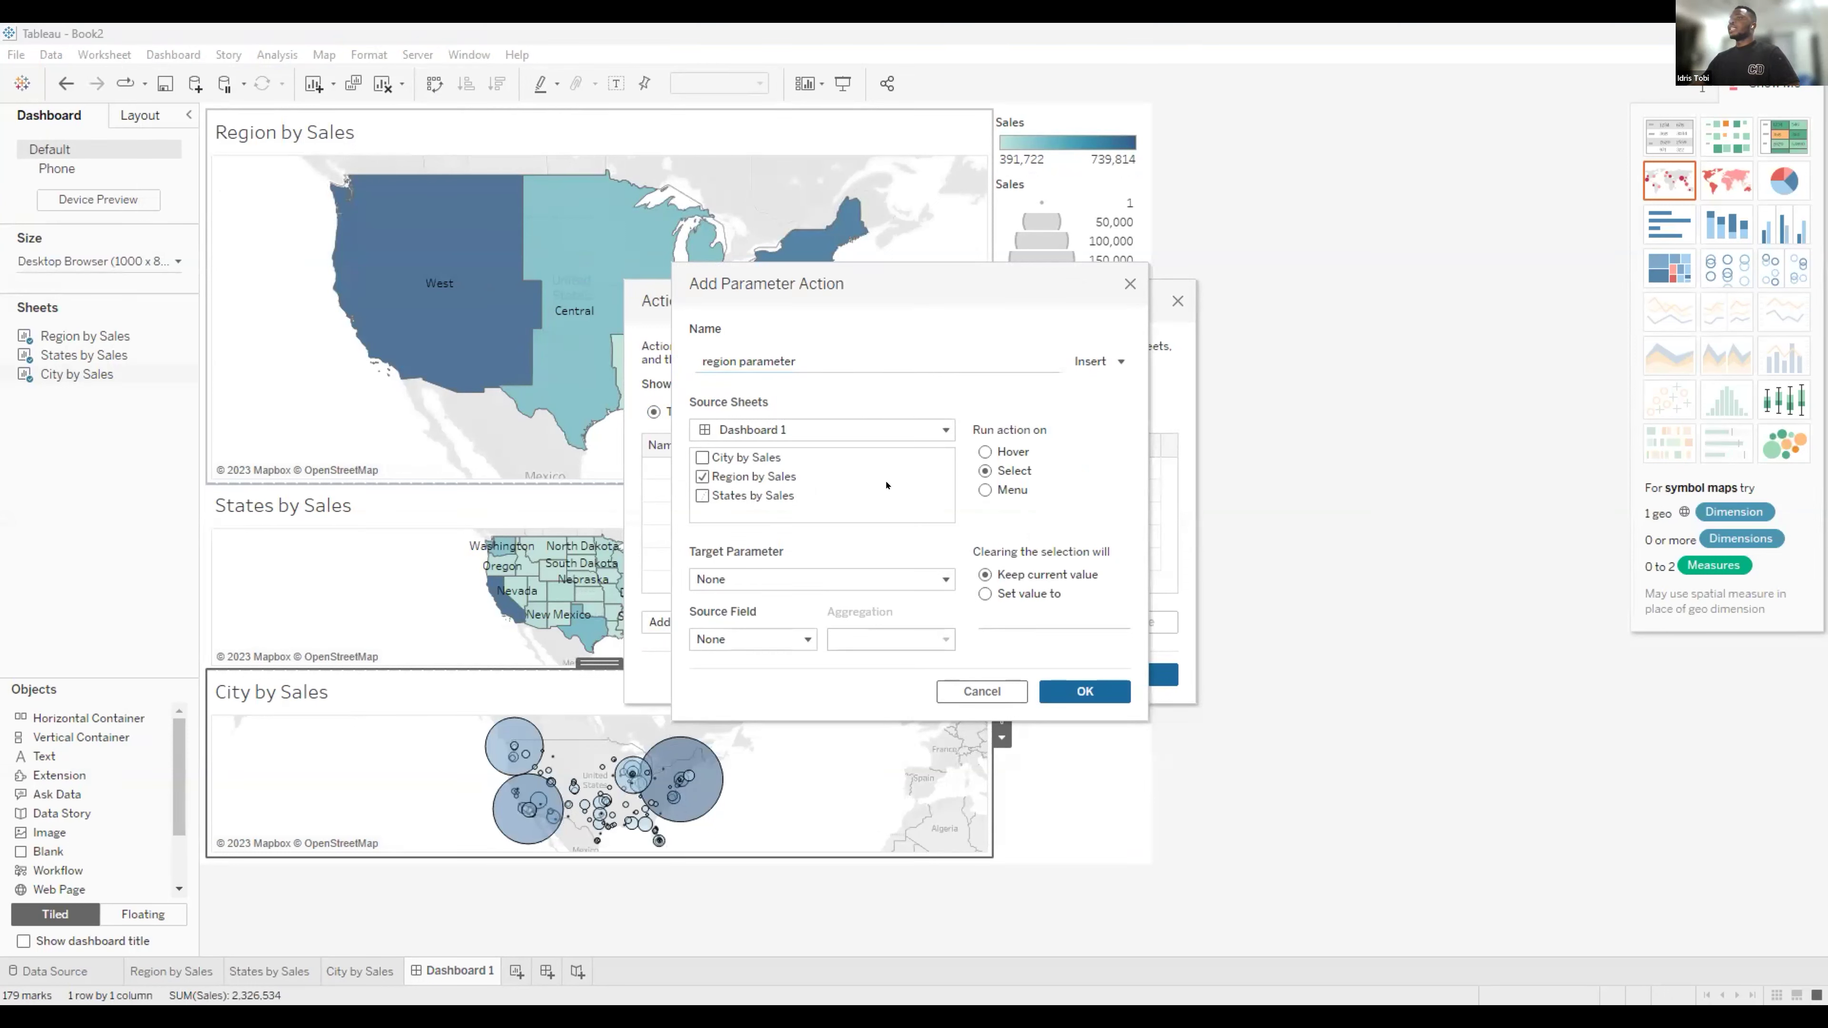
Target Region Parameter with the Region field, set clearing the selection to an empty value, and save the action.
{"action": "left_click", "coordinate": [739, 577]}
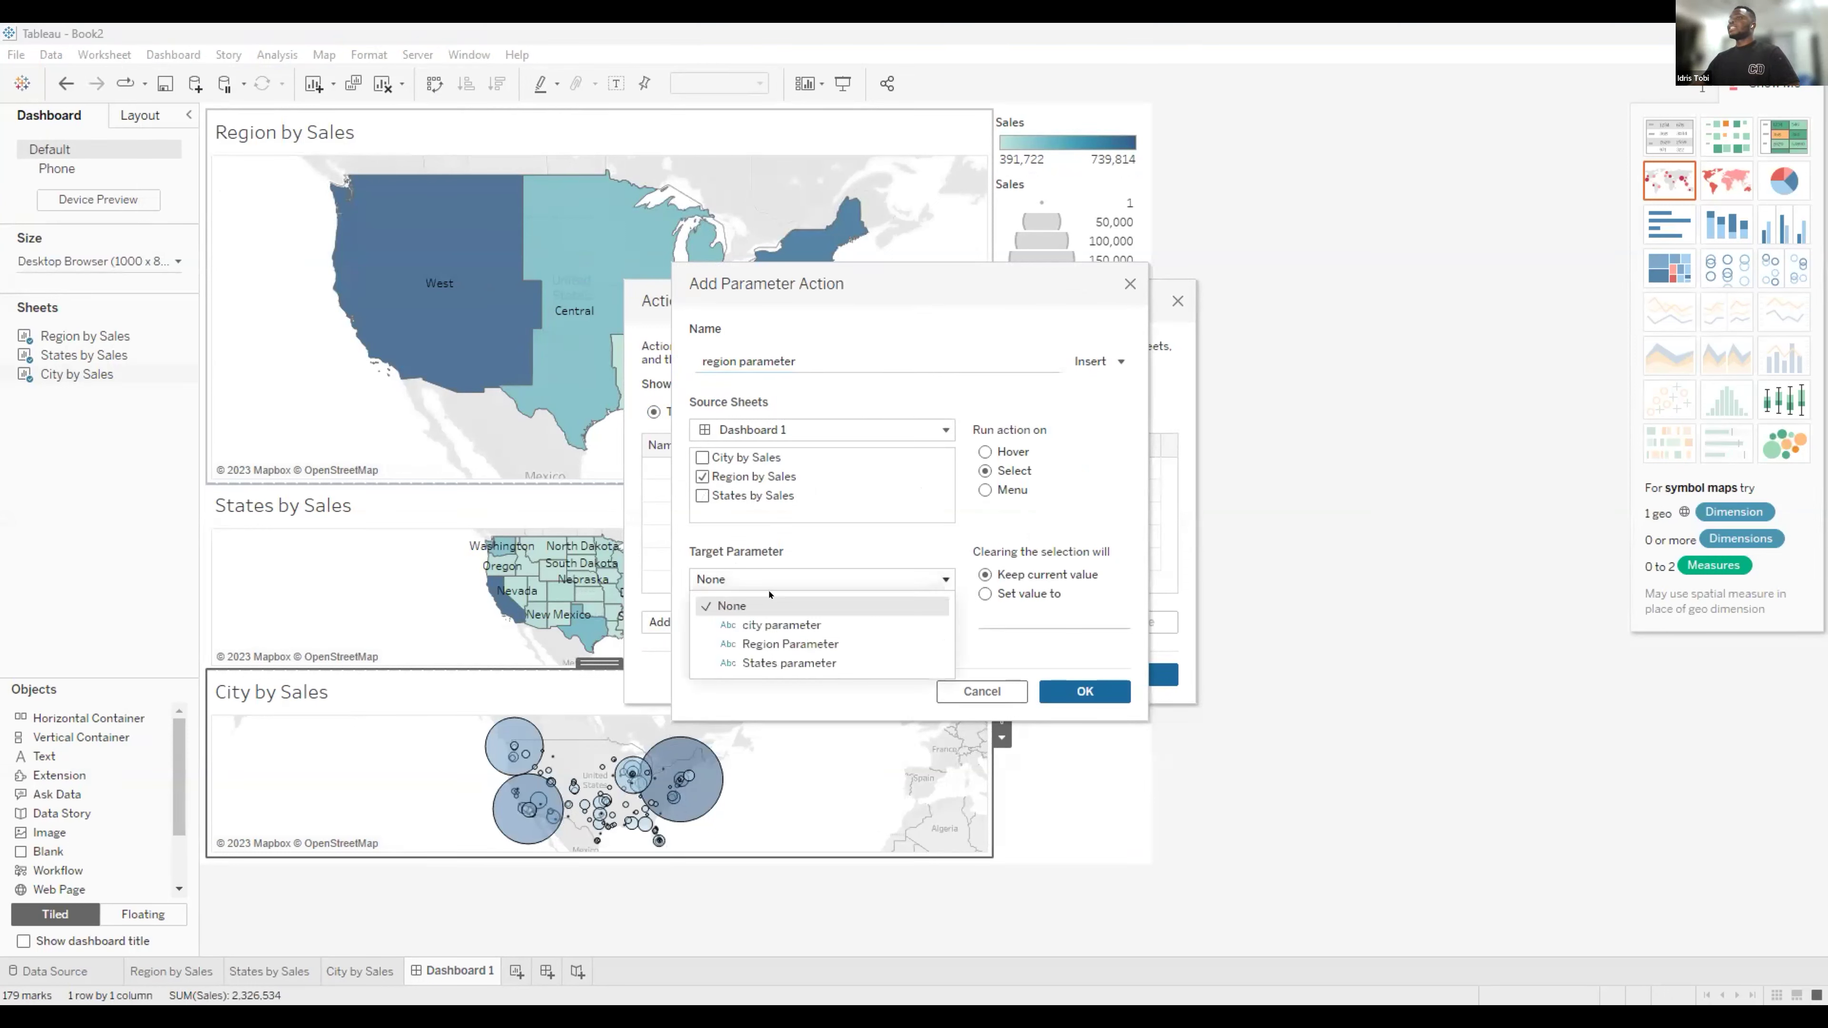
{"action": "left_click", "coordinate": [797, 642]}
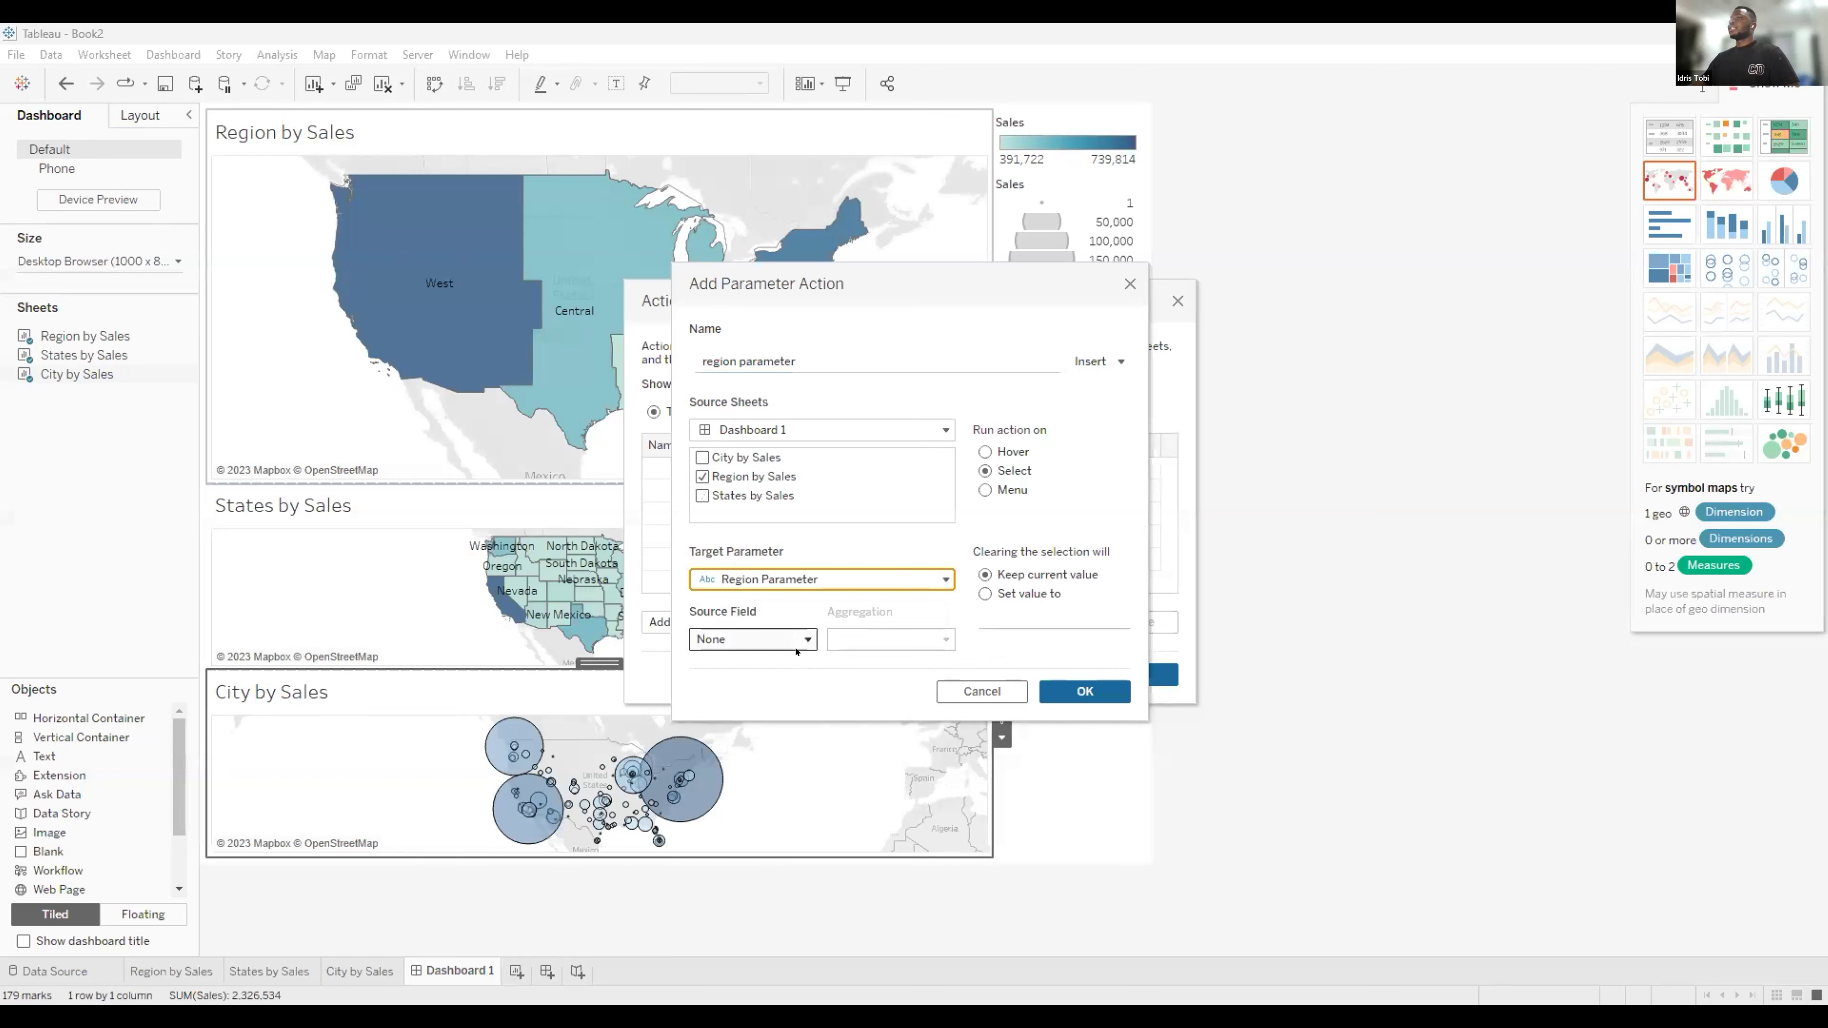
{"action": "left_click", "coordinate": [783, 636]}
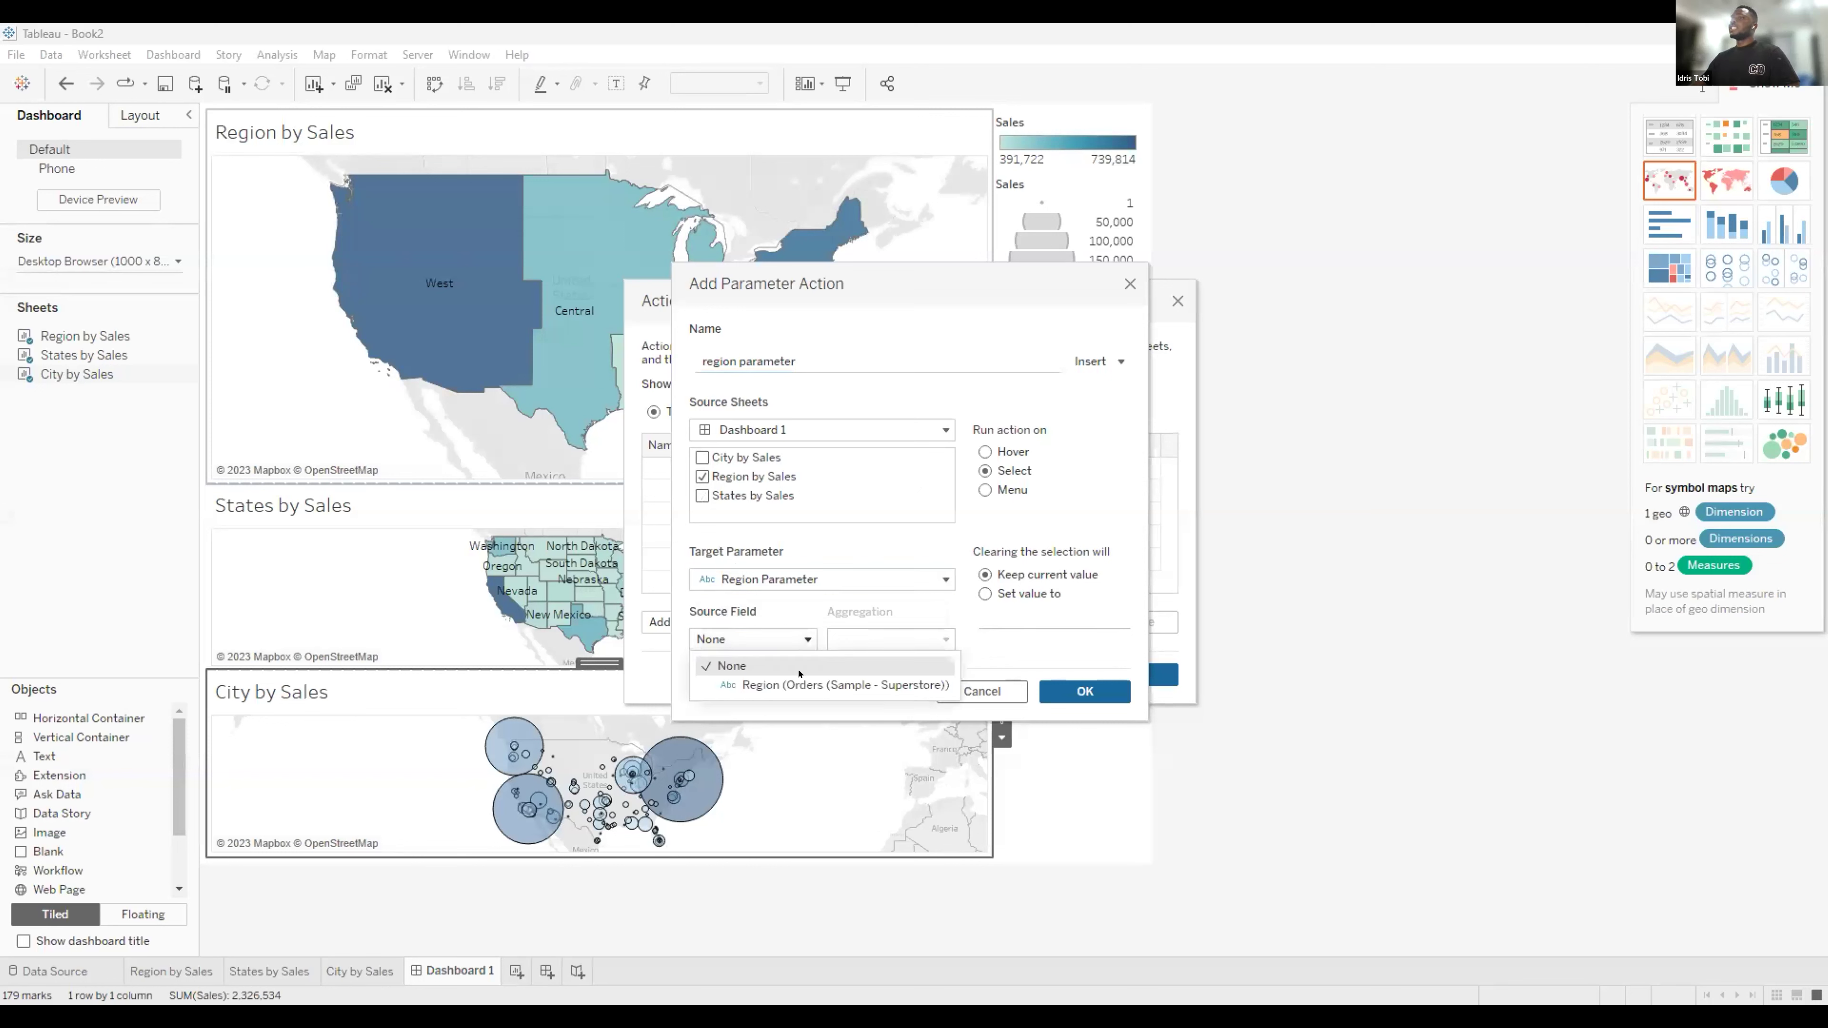
{"action": "left_click", "coordinate": [799, 673]}
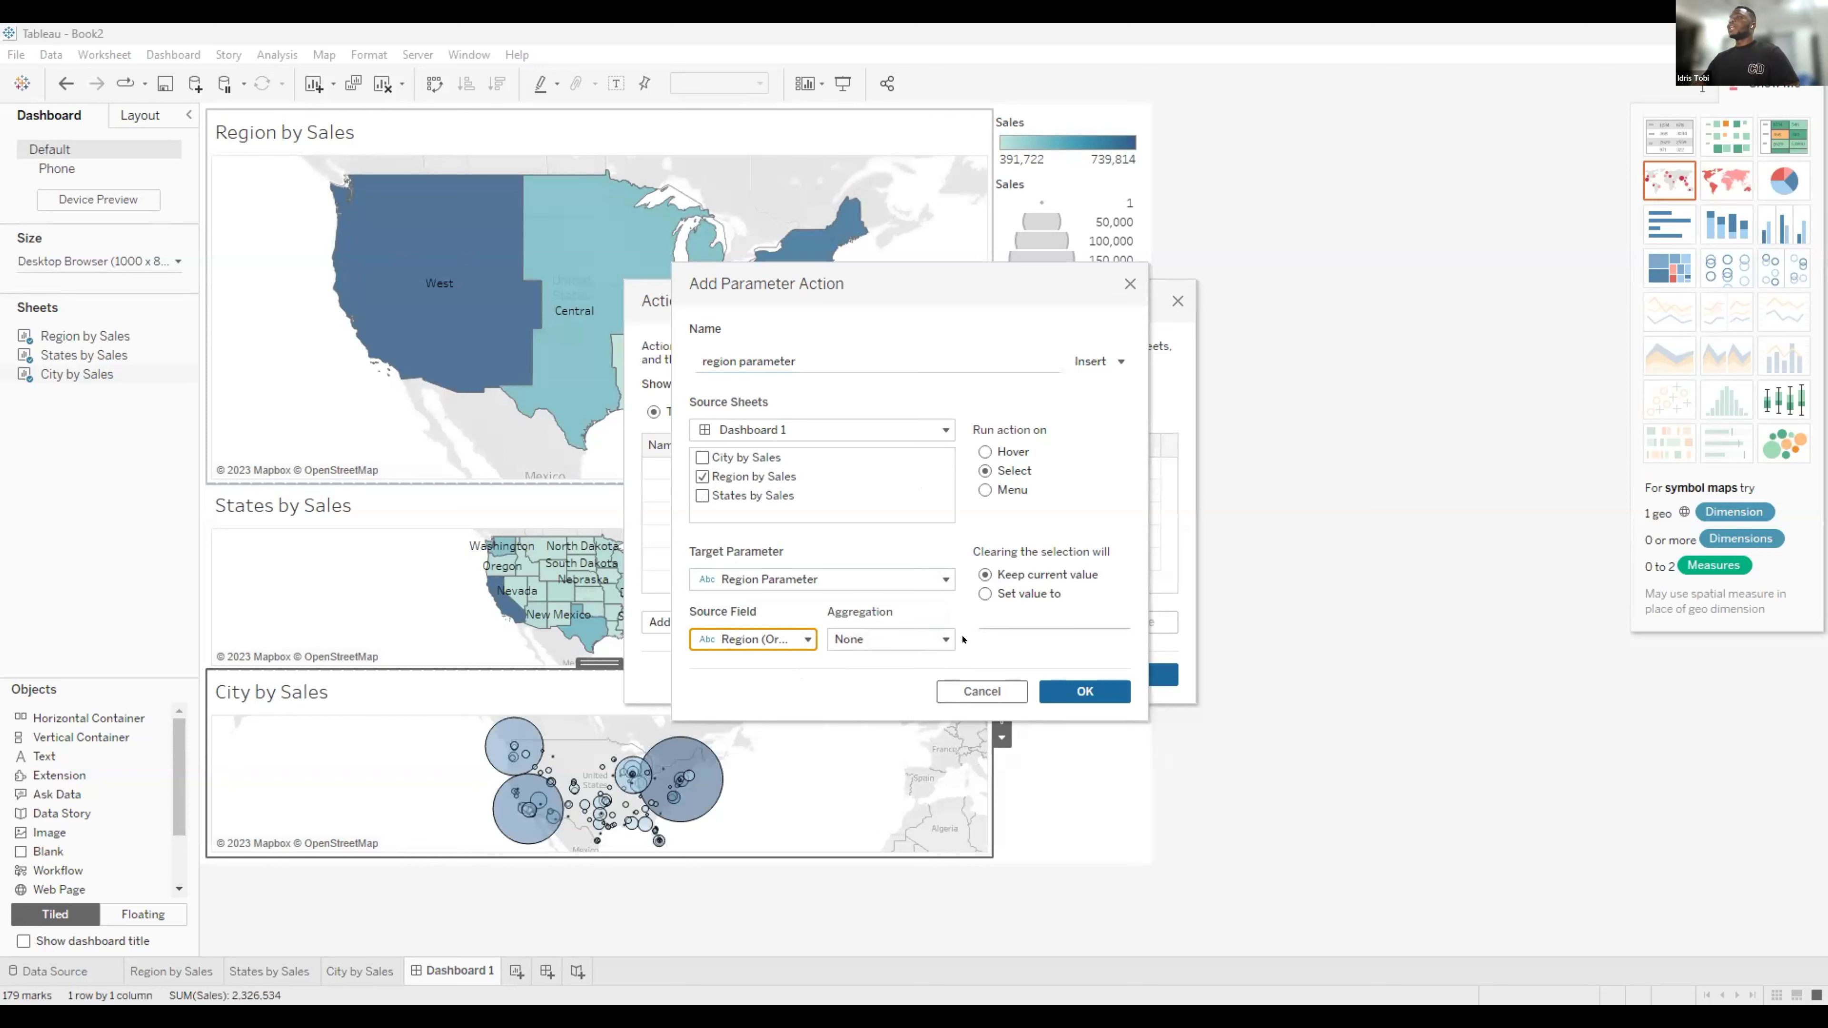
{"action": "left_click", "coordinate": [984, 593]}
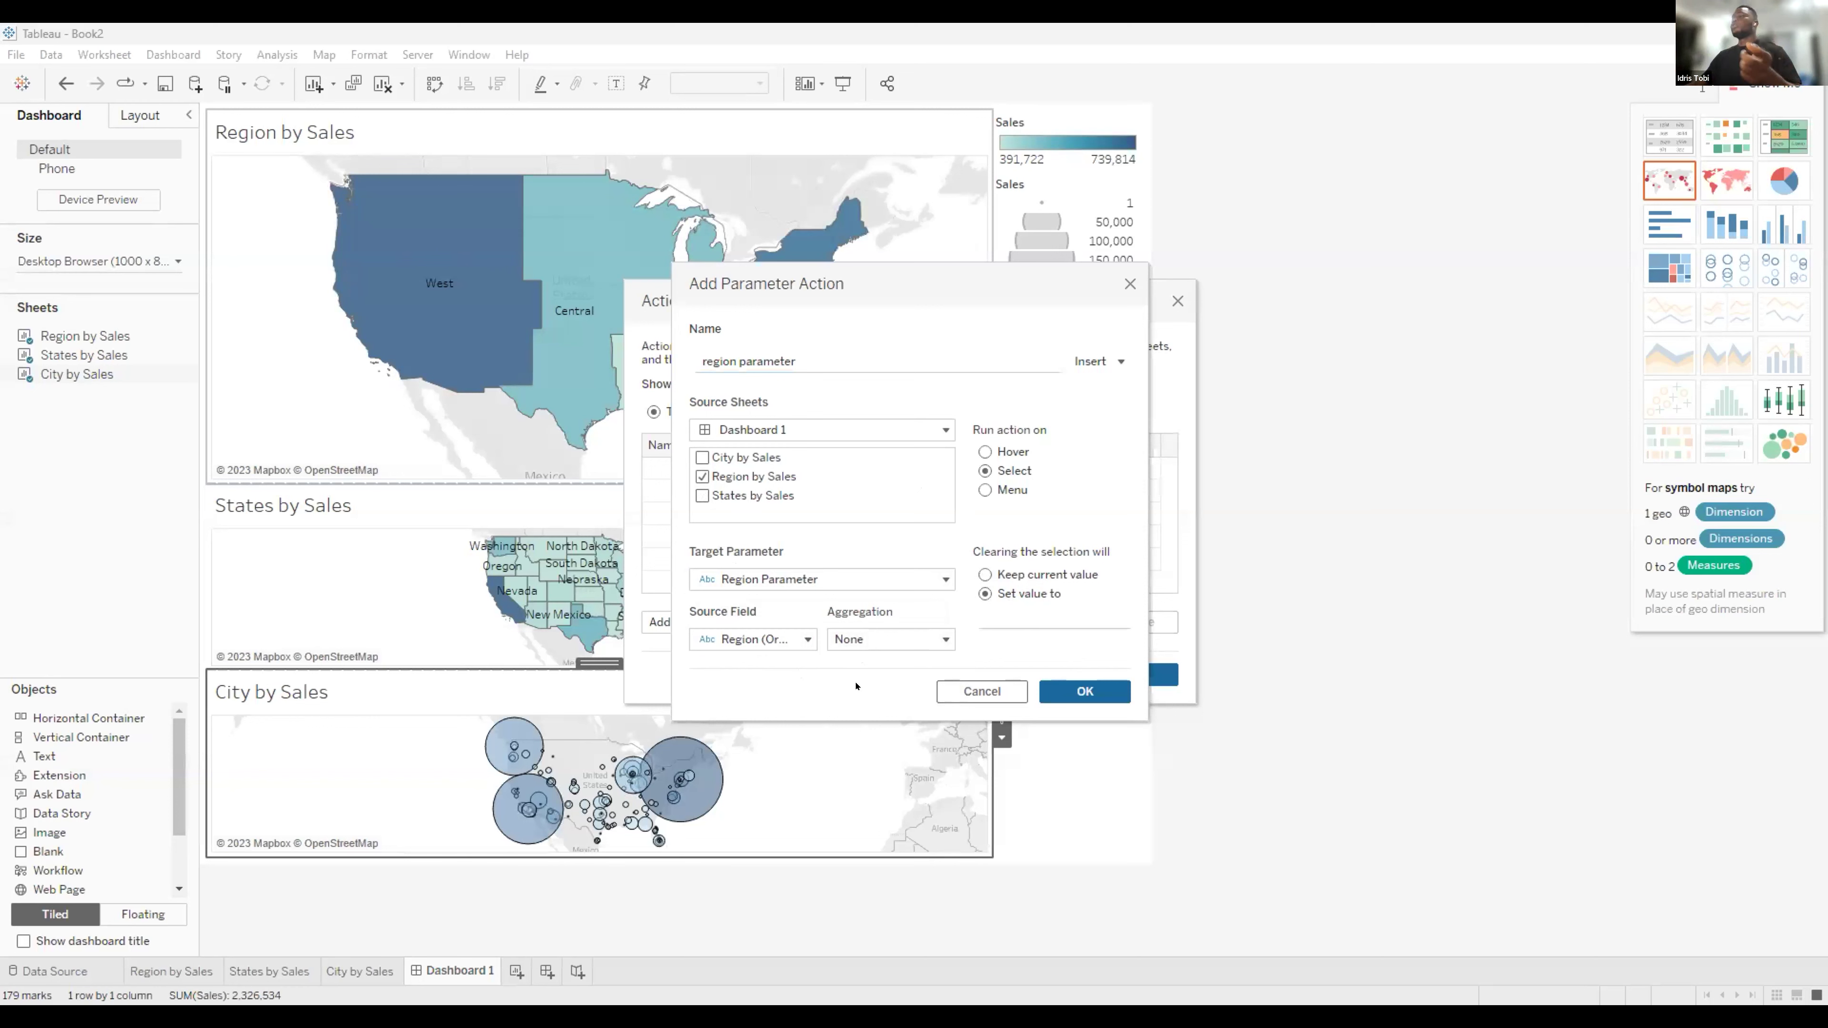
{"action": "left_click", "coordinate": [1053, 688]}
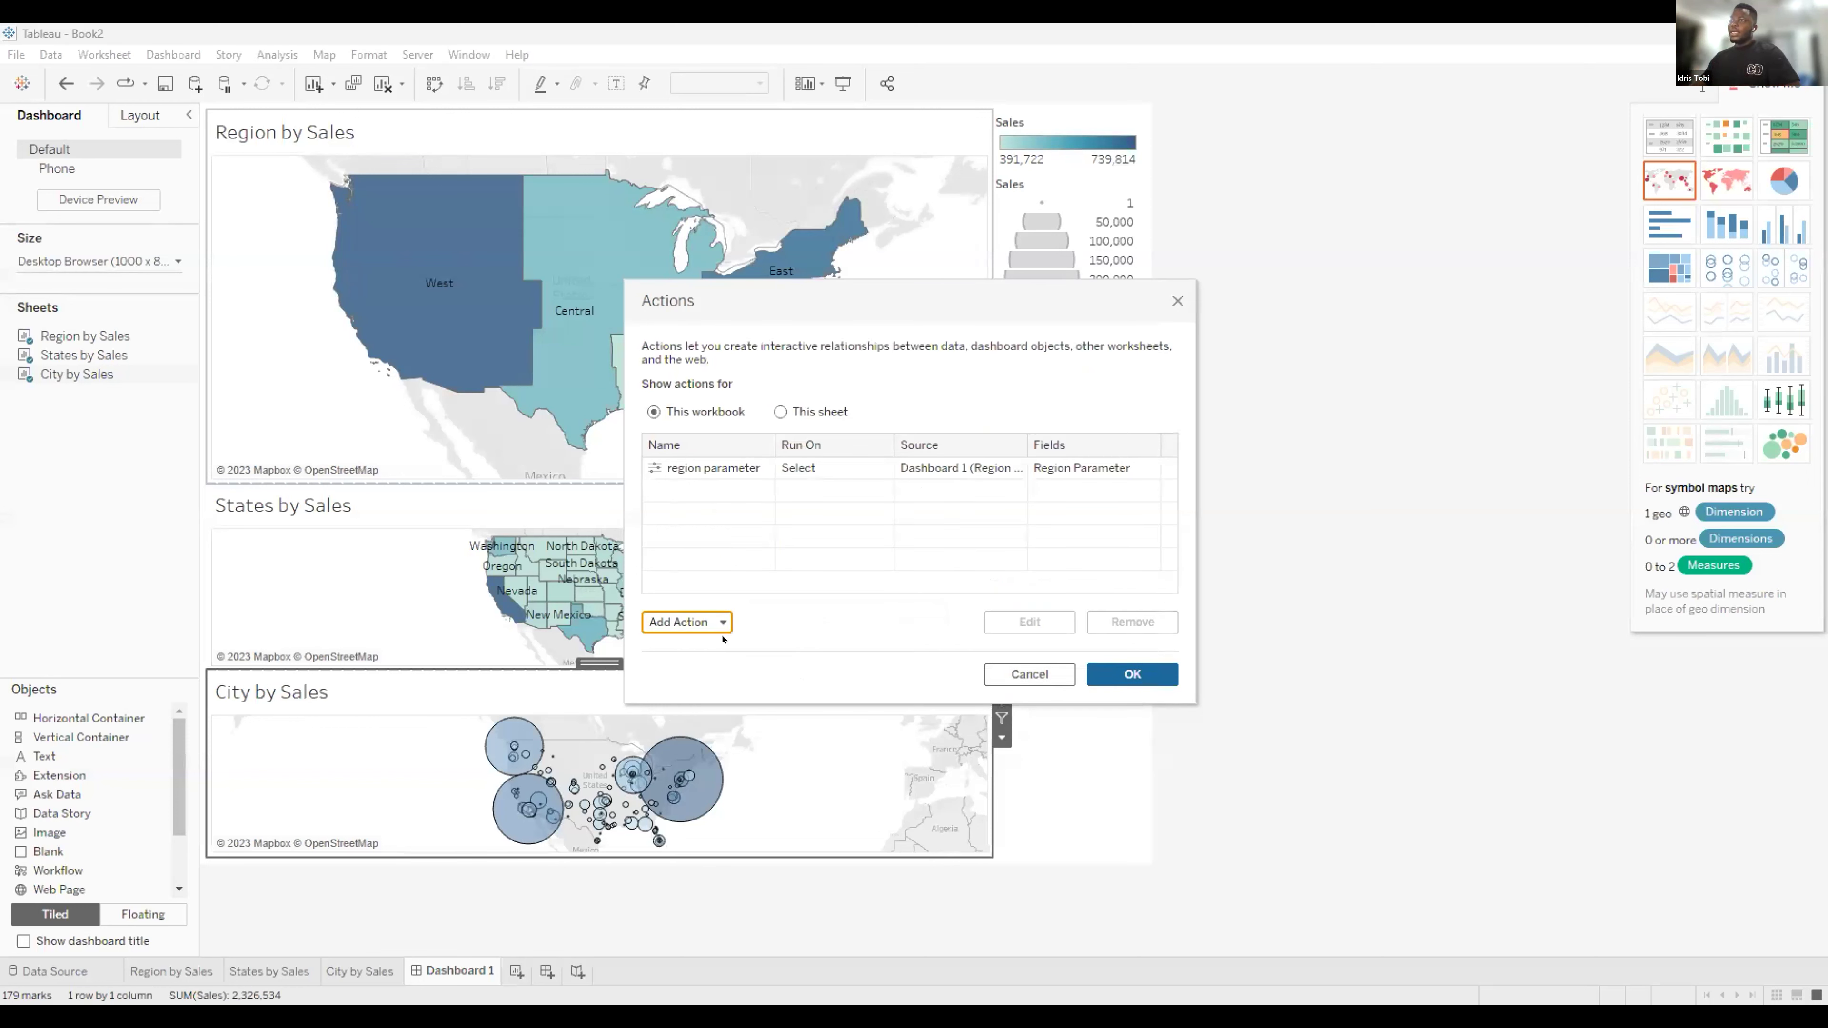
Add a second change-parameter action named "States Parameter" with only States by Sales as its source sheet.
{"action": "left_click", "coordinate": [705, 624]}
{"action": "left_click", "coordinate": [733, 576]}
{"action": "key", "text": "BackSpace"}
{"action": "type", "text": "Stat"}
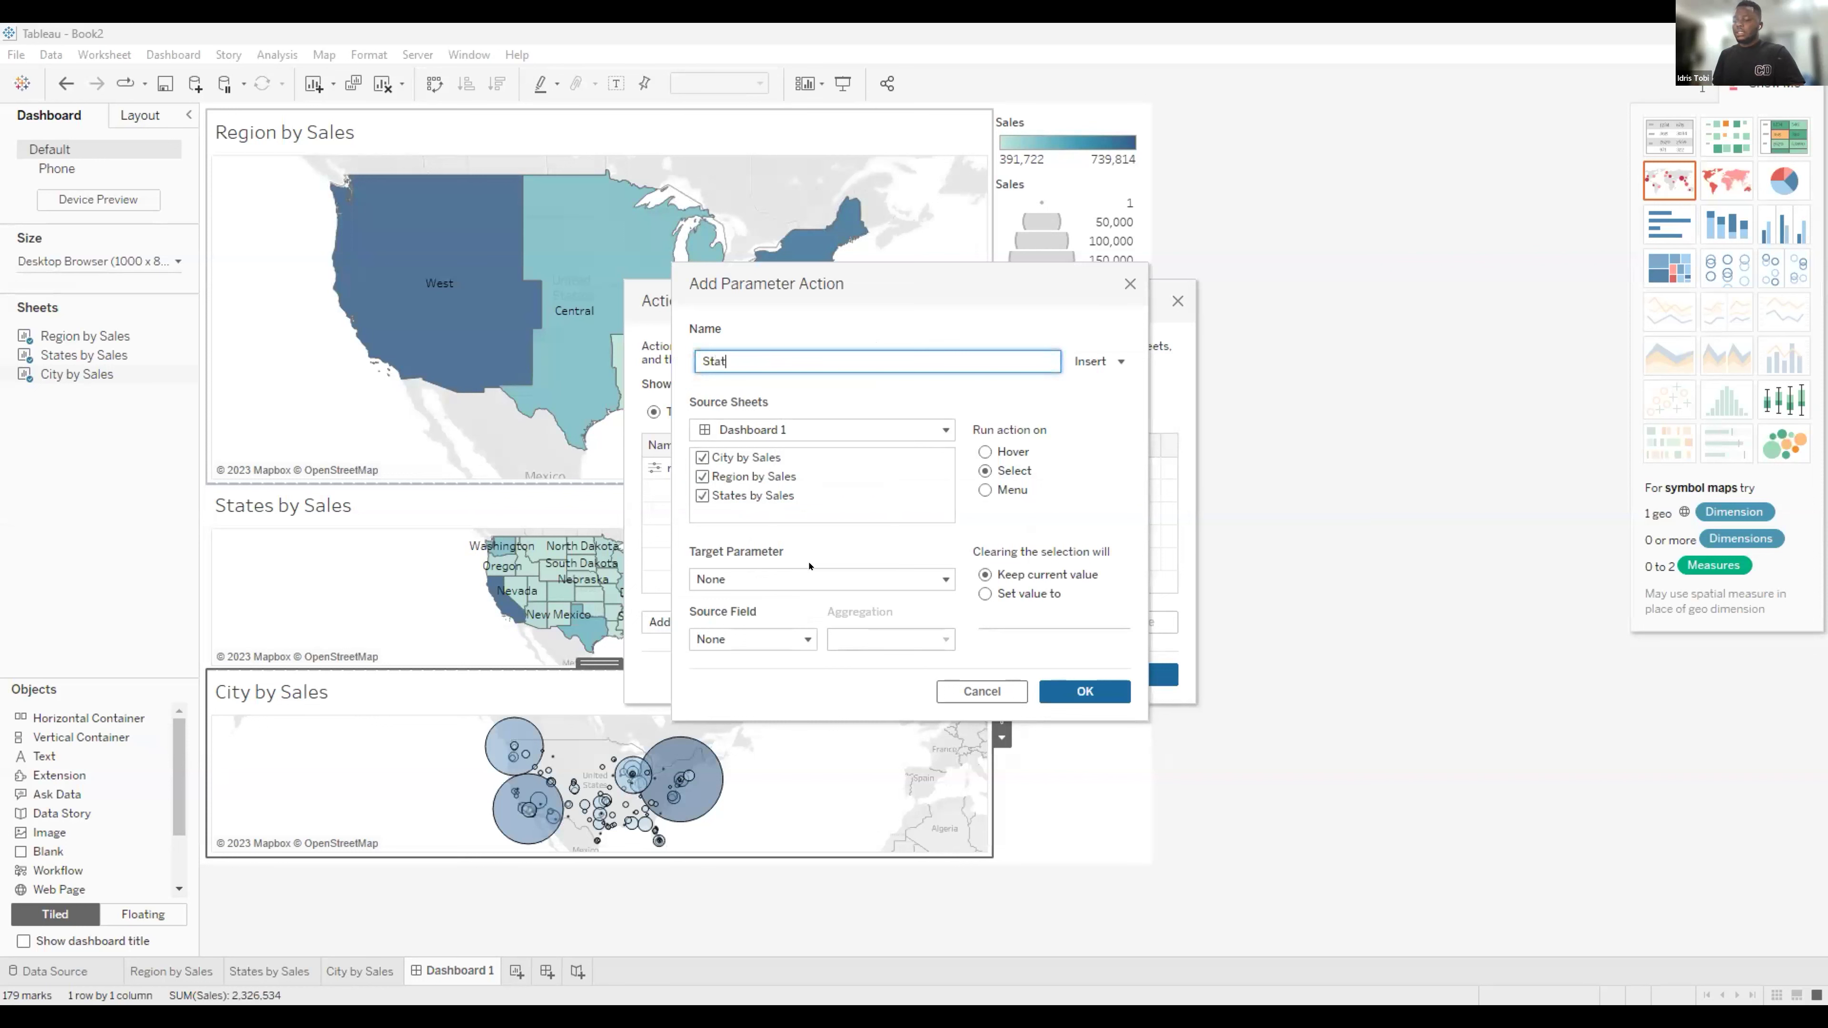
{"action": "type", "text": "aramter"}
{"action": "key", "text": "BackSpace"}
{"action": "key", "text": "BackSpace"}
{"action": "key", "text": "BackSpace"}
{"action": "type", "text": "eter"}
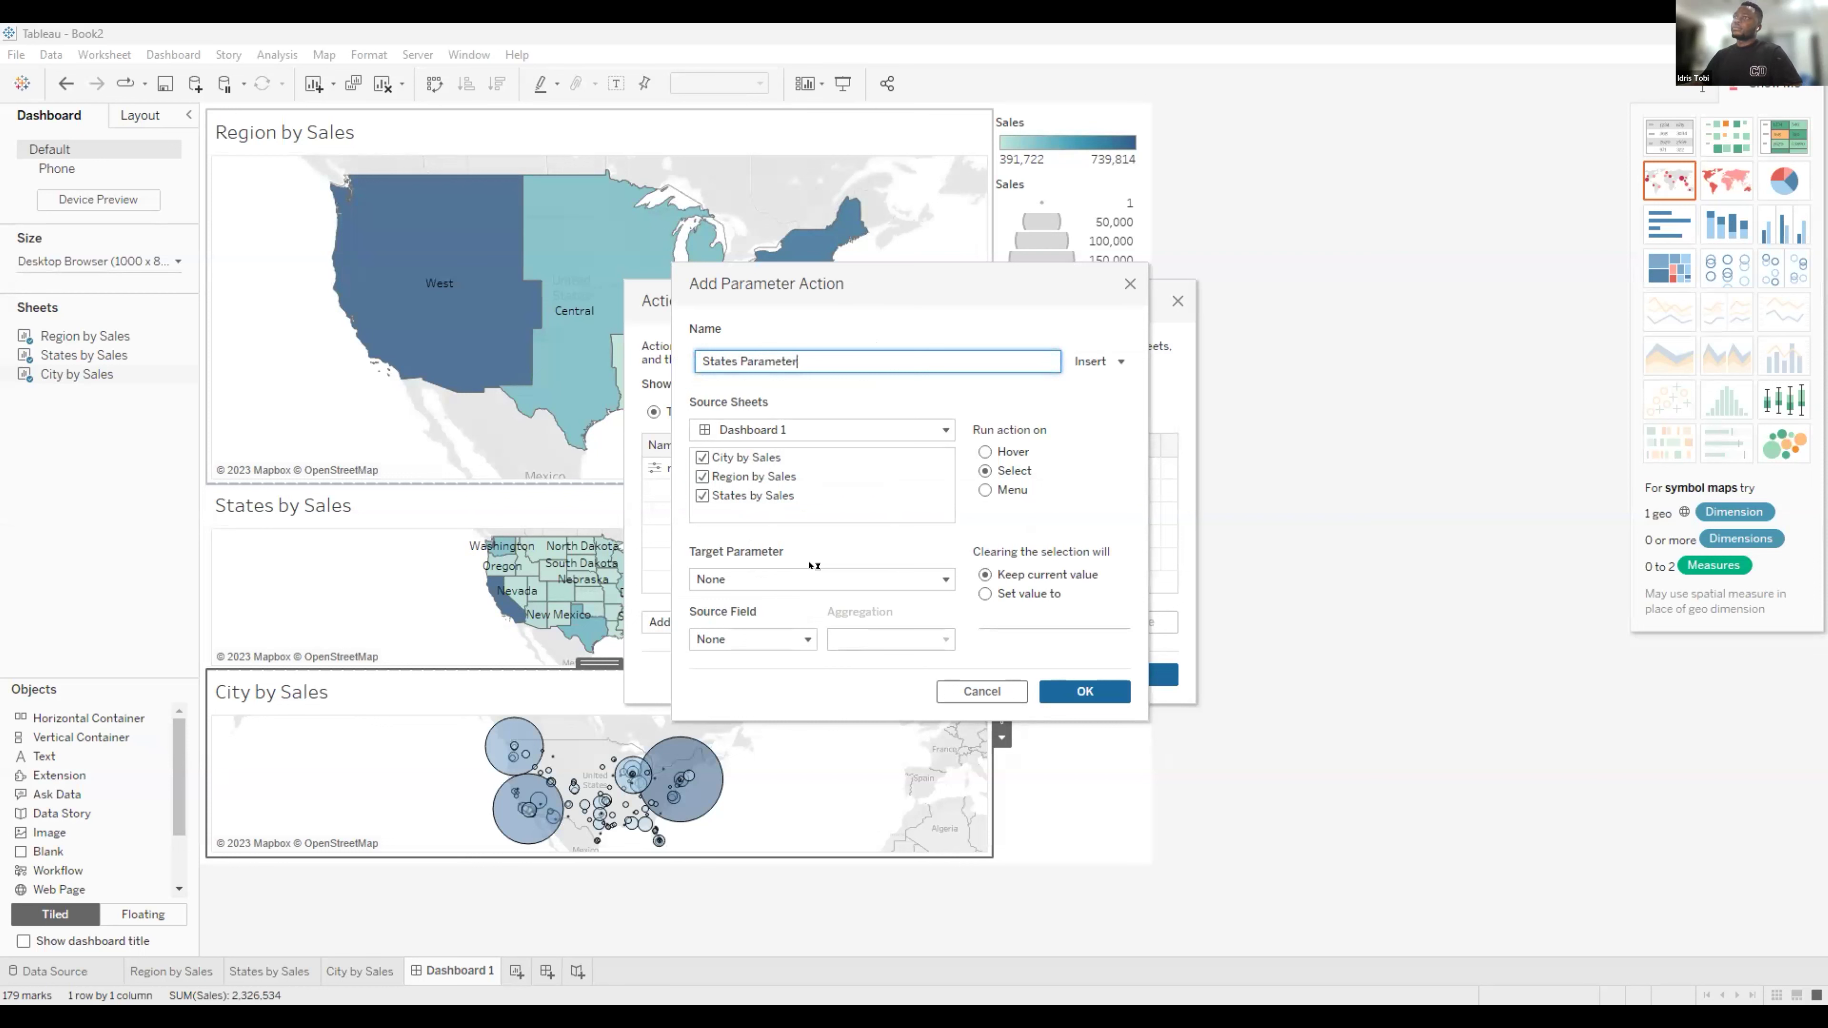
{"action": "left_click", "coordinate": [702, 476]}
{"action": "left_click", "coordinate": [702, 458]}
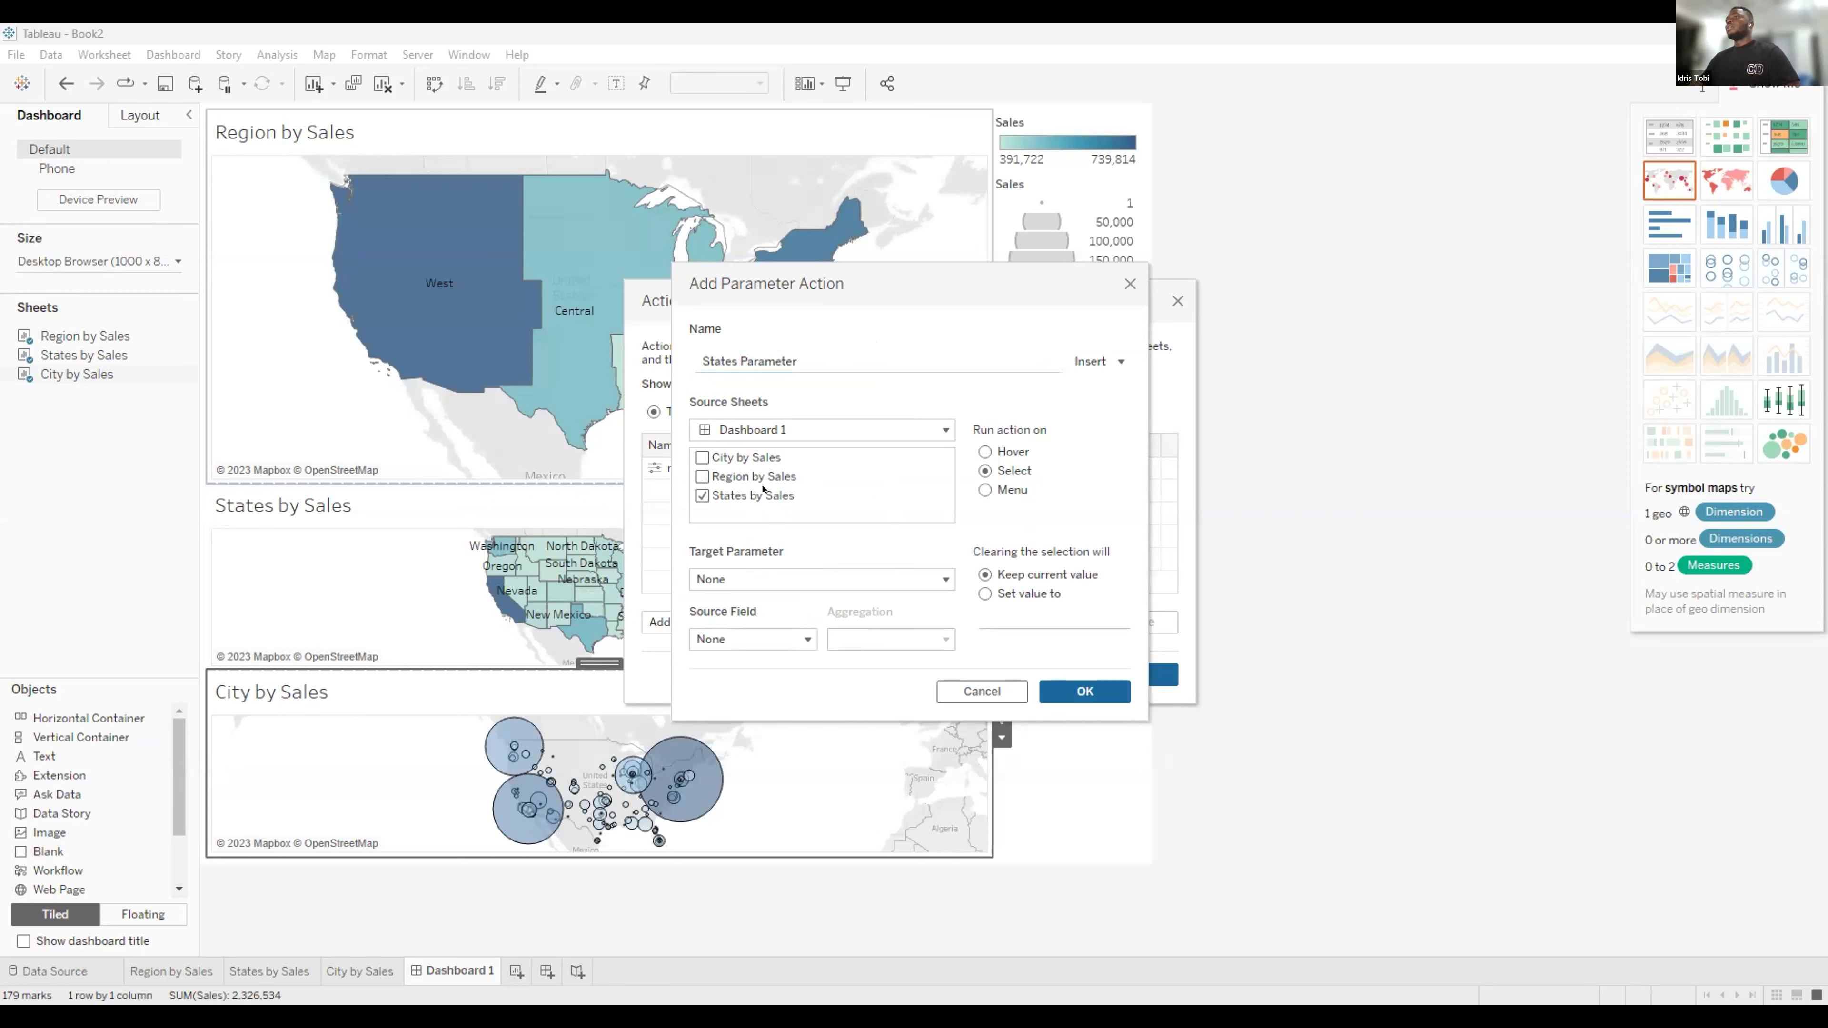
Target States parameter with the State/Province field, set clearing the selection to an empty value, and save the action.
{"action": "left_click", "coordinate": [755, 579]}
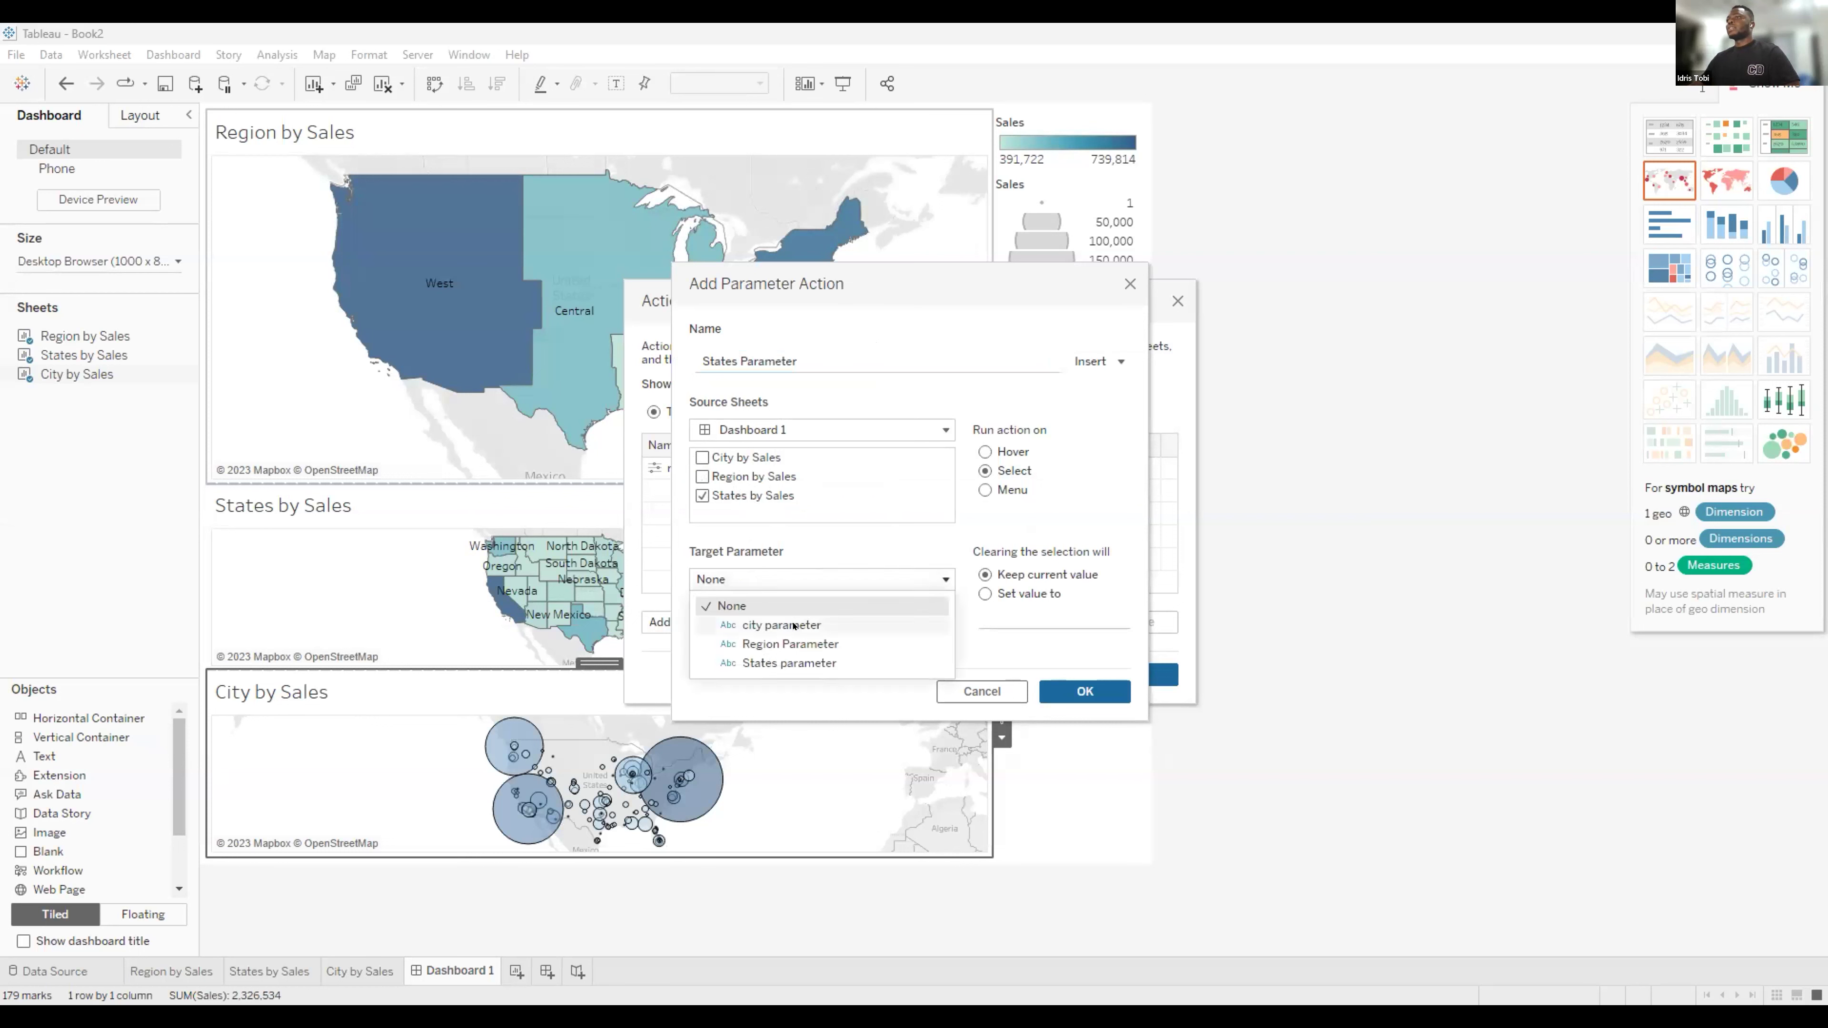
{"action": "left_click", "coordinate": [797, 662]}
{"action": "left_click", "coordinate": [756, 639]}
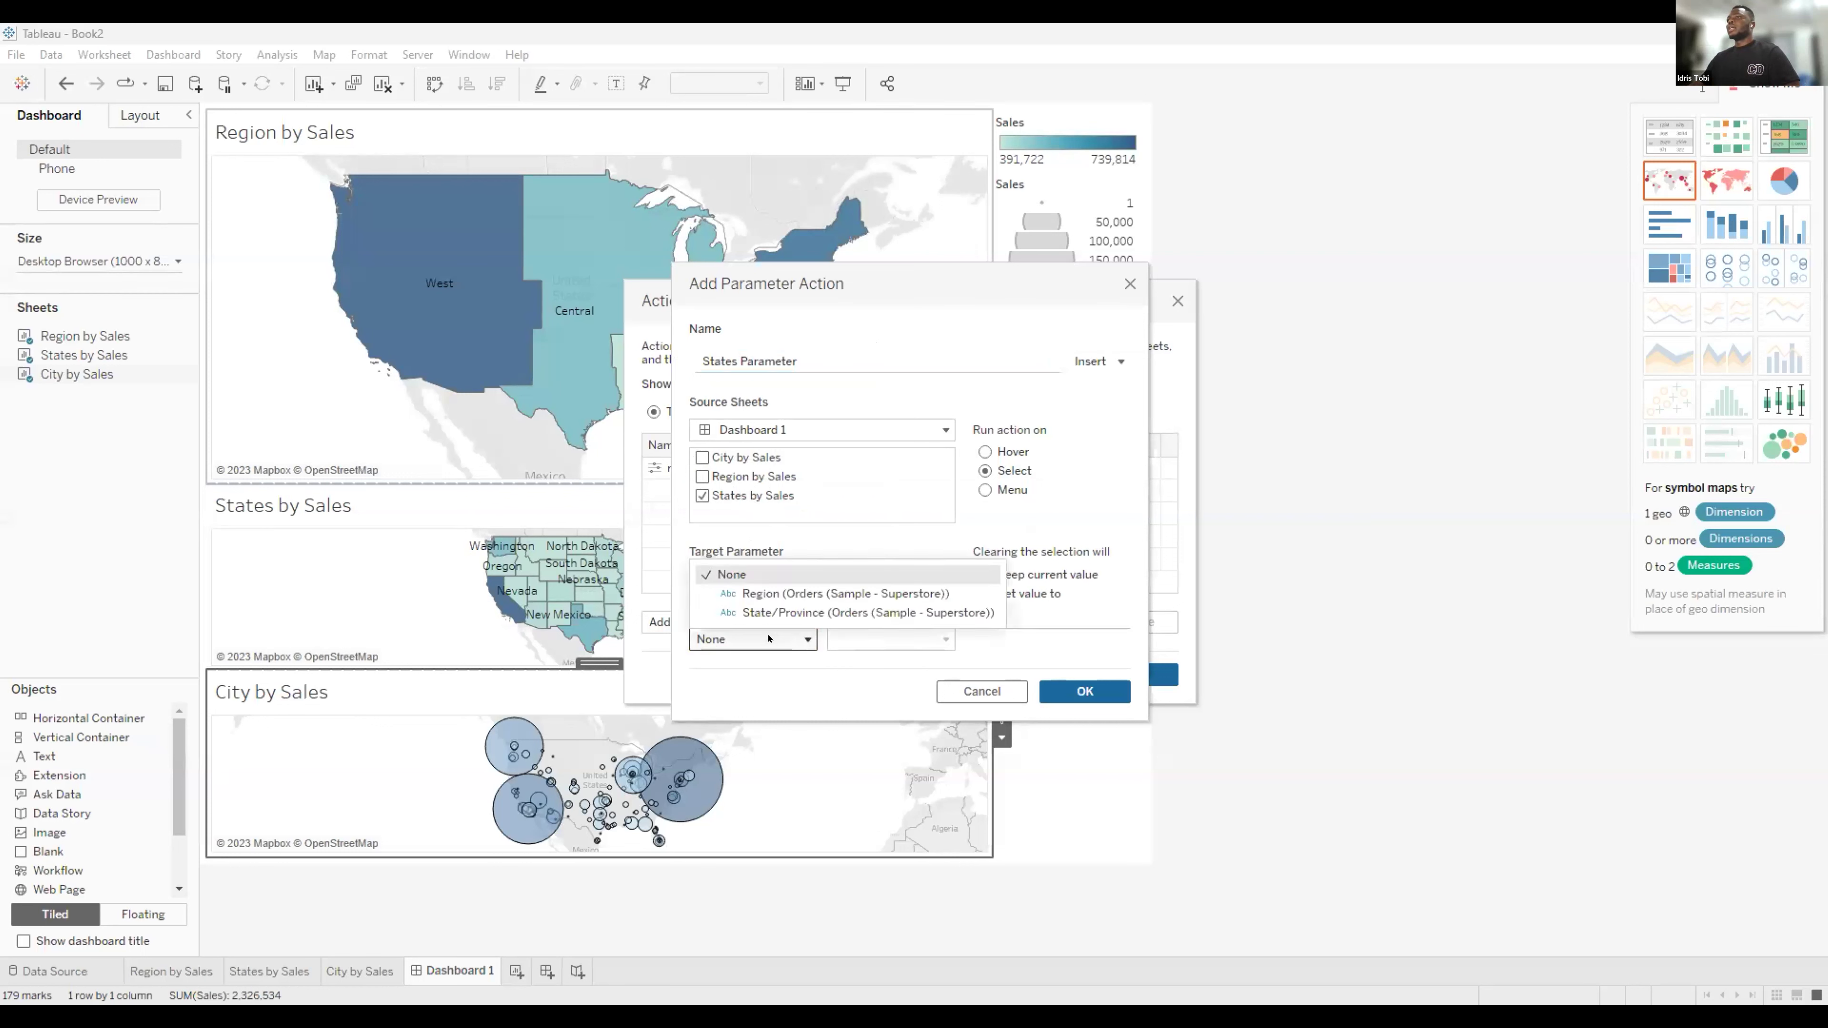
{"action": "left_click", "coordinate": [781, 611]}
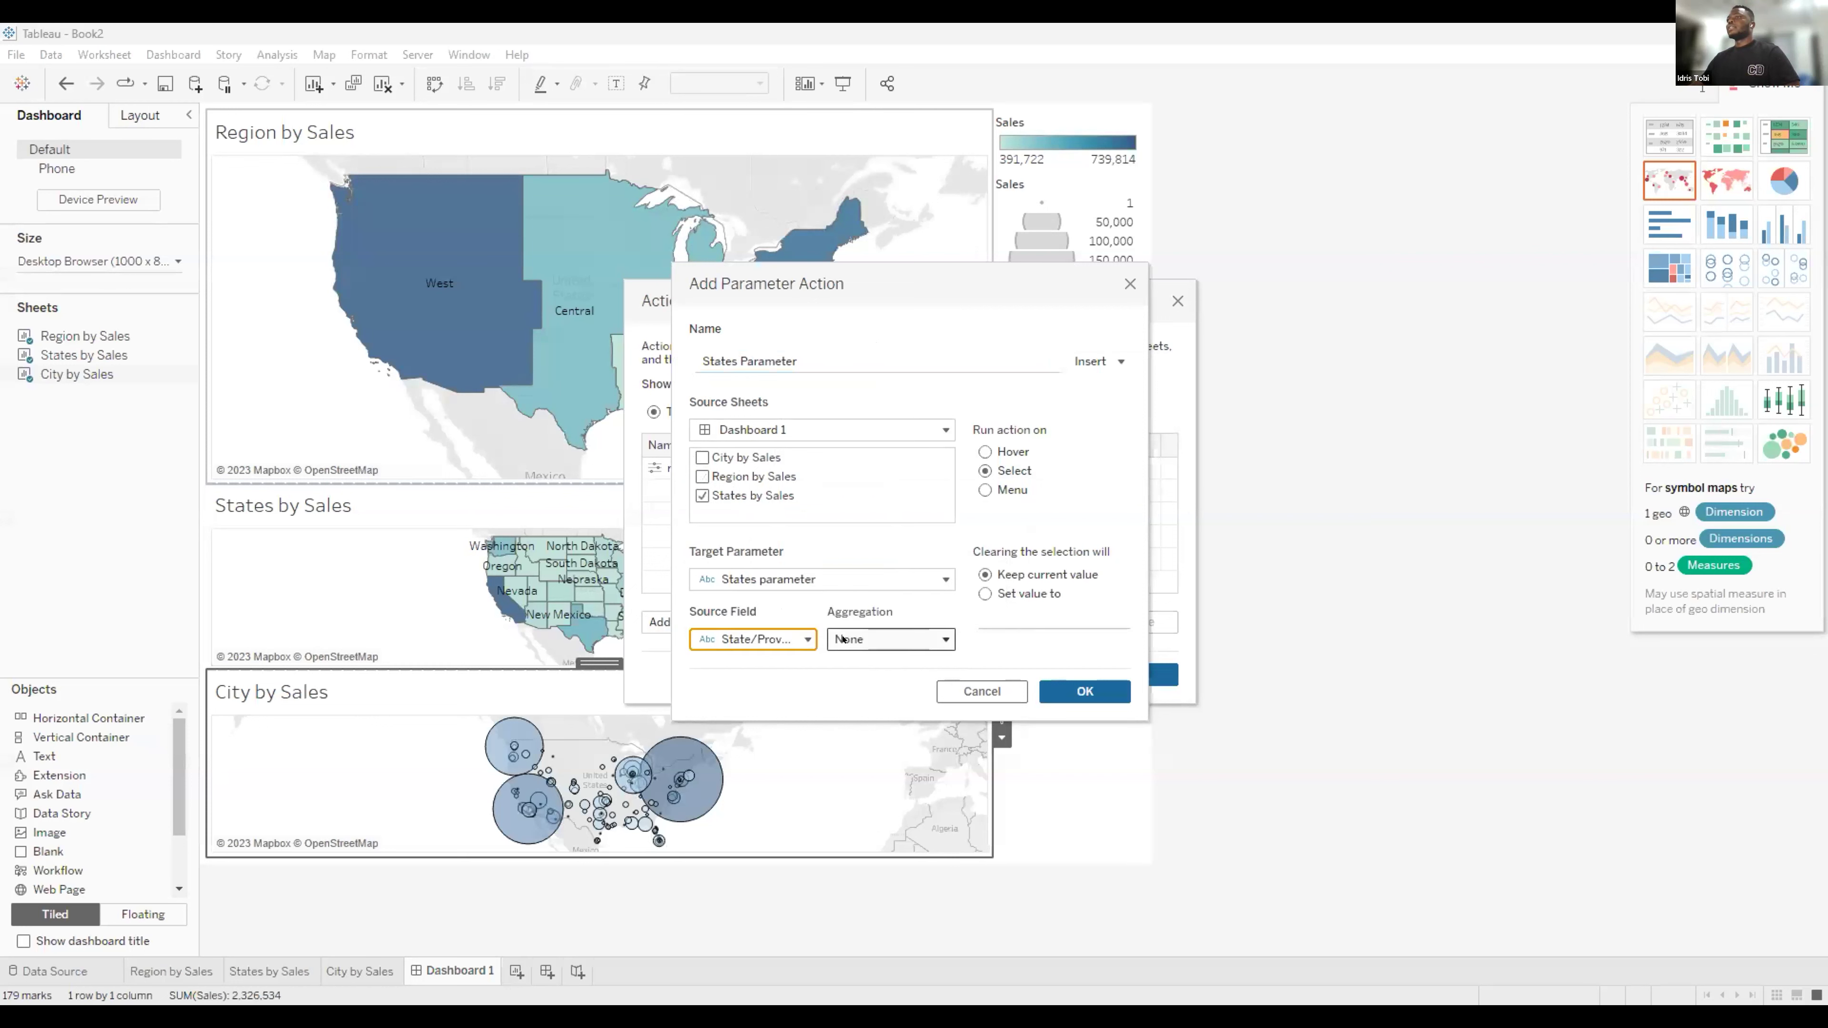
{"action": "left_click", "coordinate": [984, 593]}
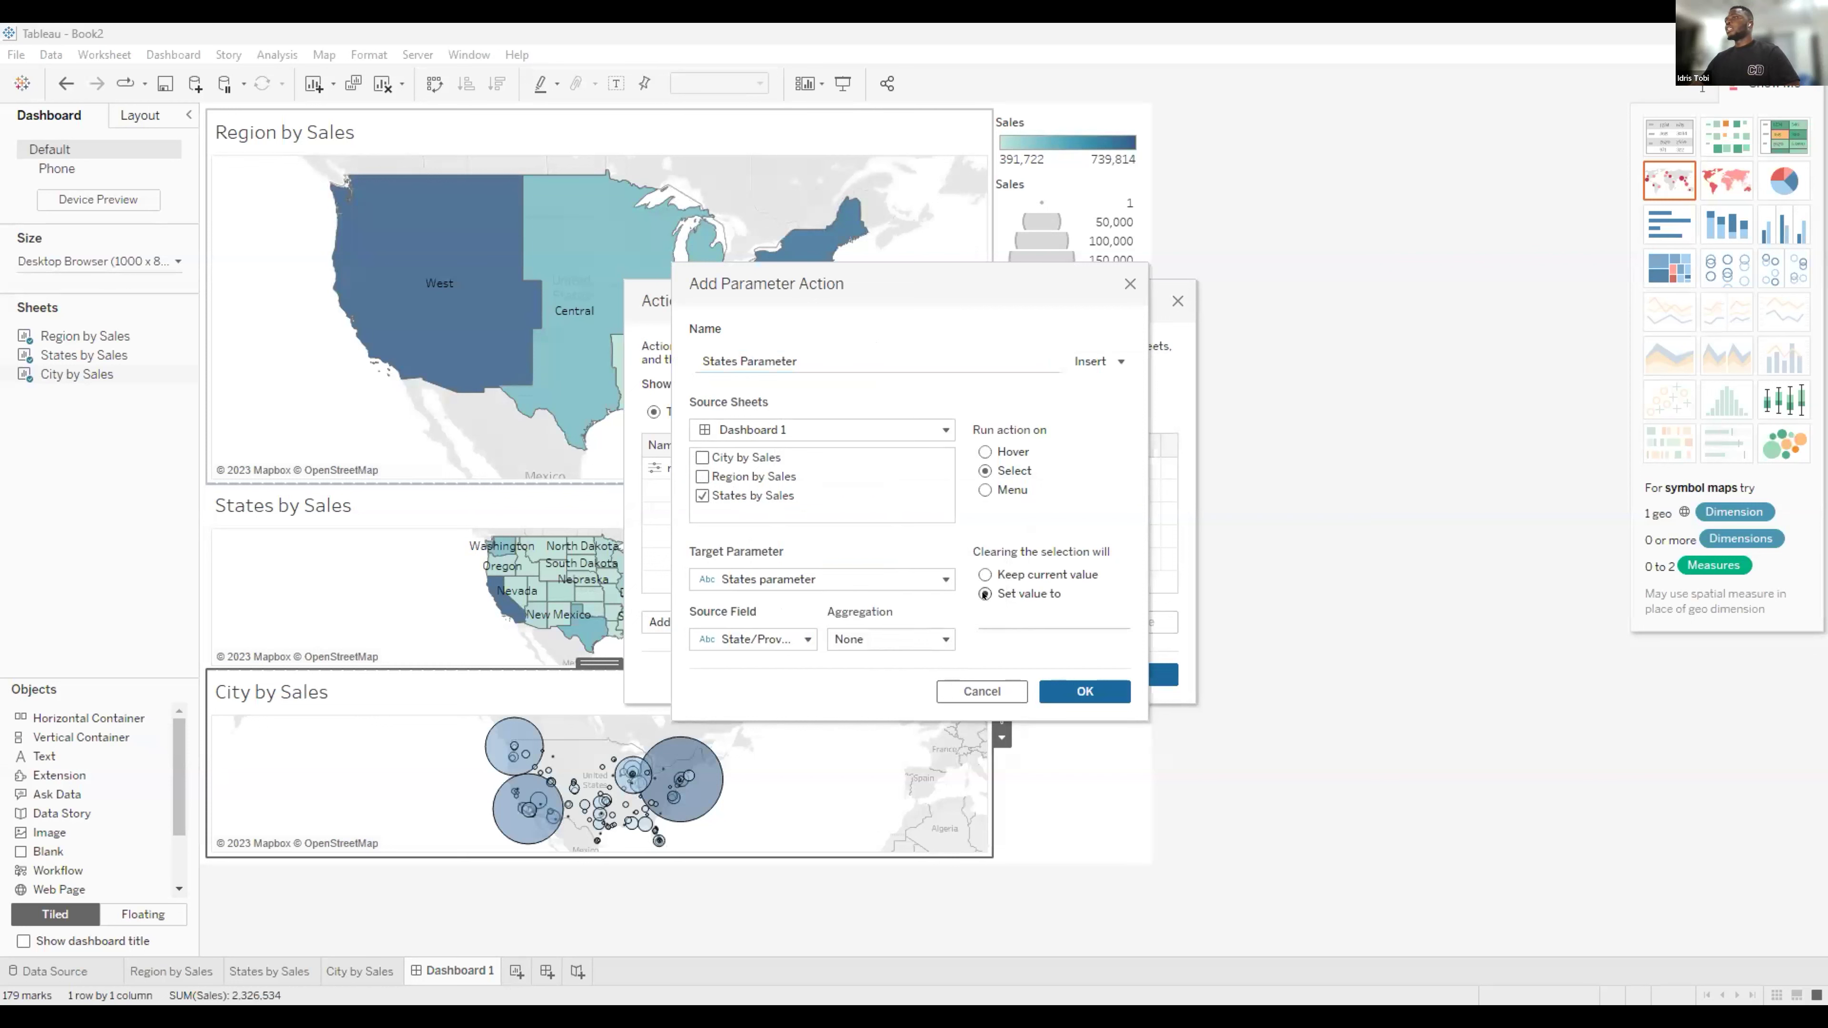
{"action": "left_click", "coordinate": [1071, 686]}
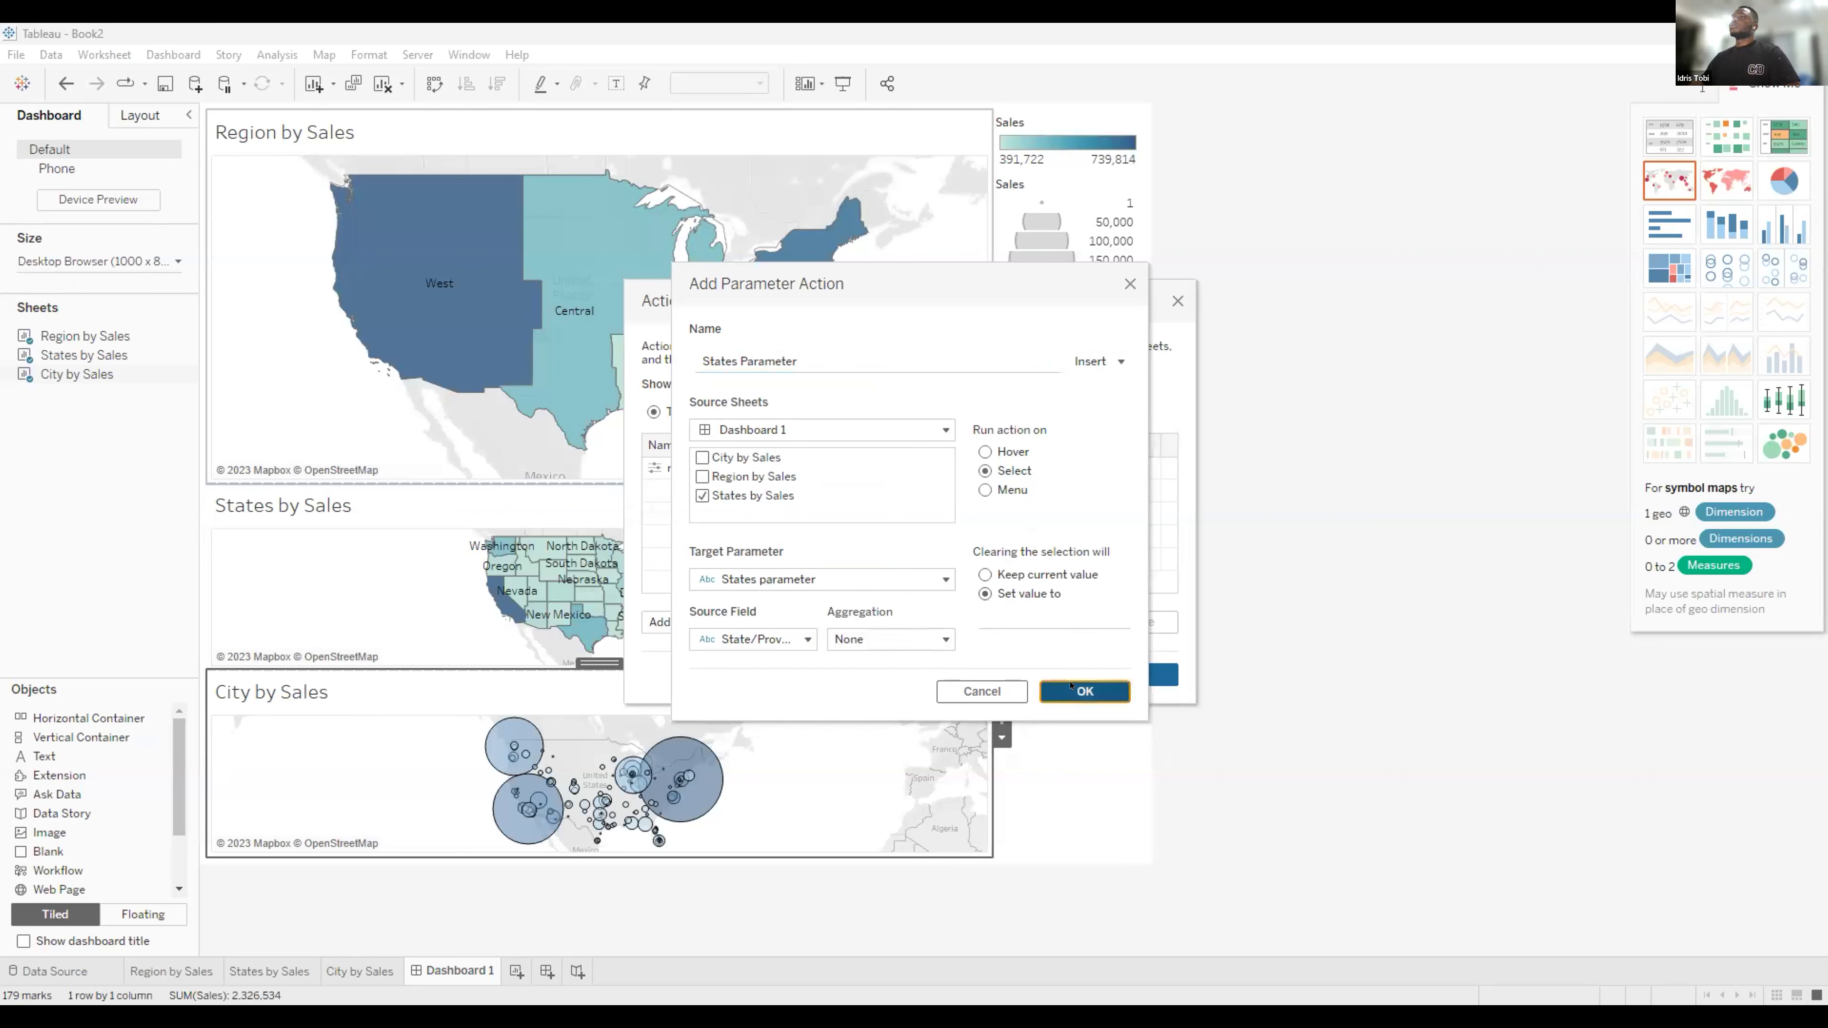
Add a third change-parameter action named "City Parameter" with only City by Sales as its source sheet.
{"action": "left_click", "coordinate": [705, 623]}
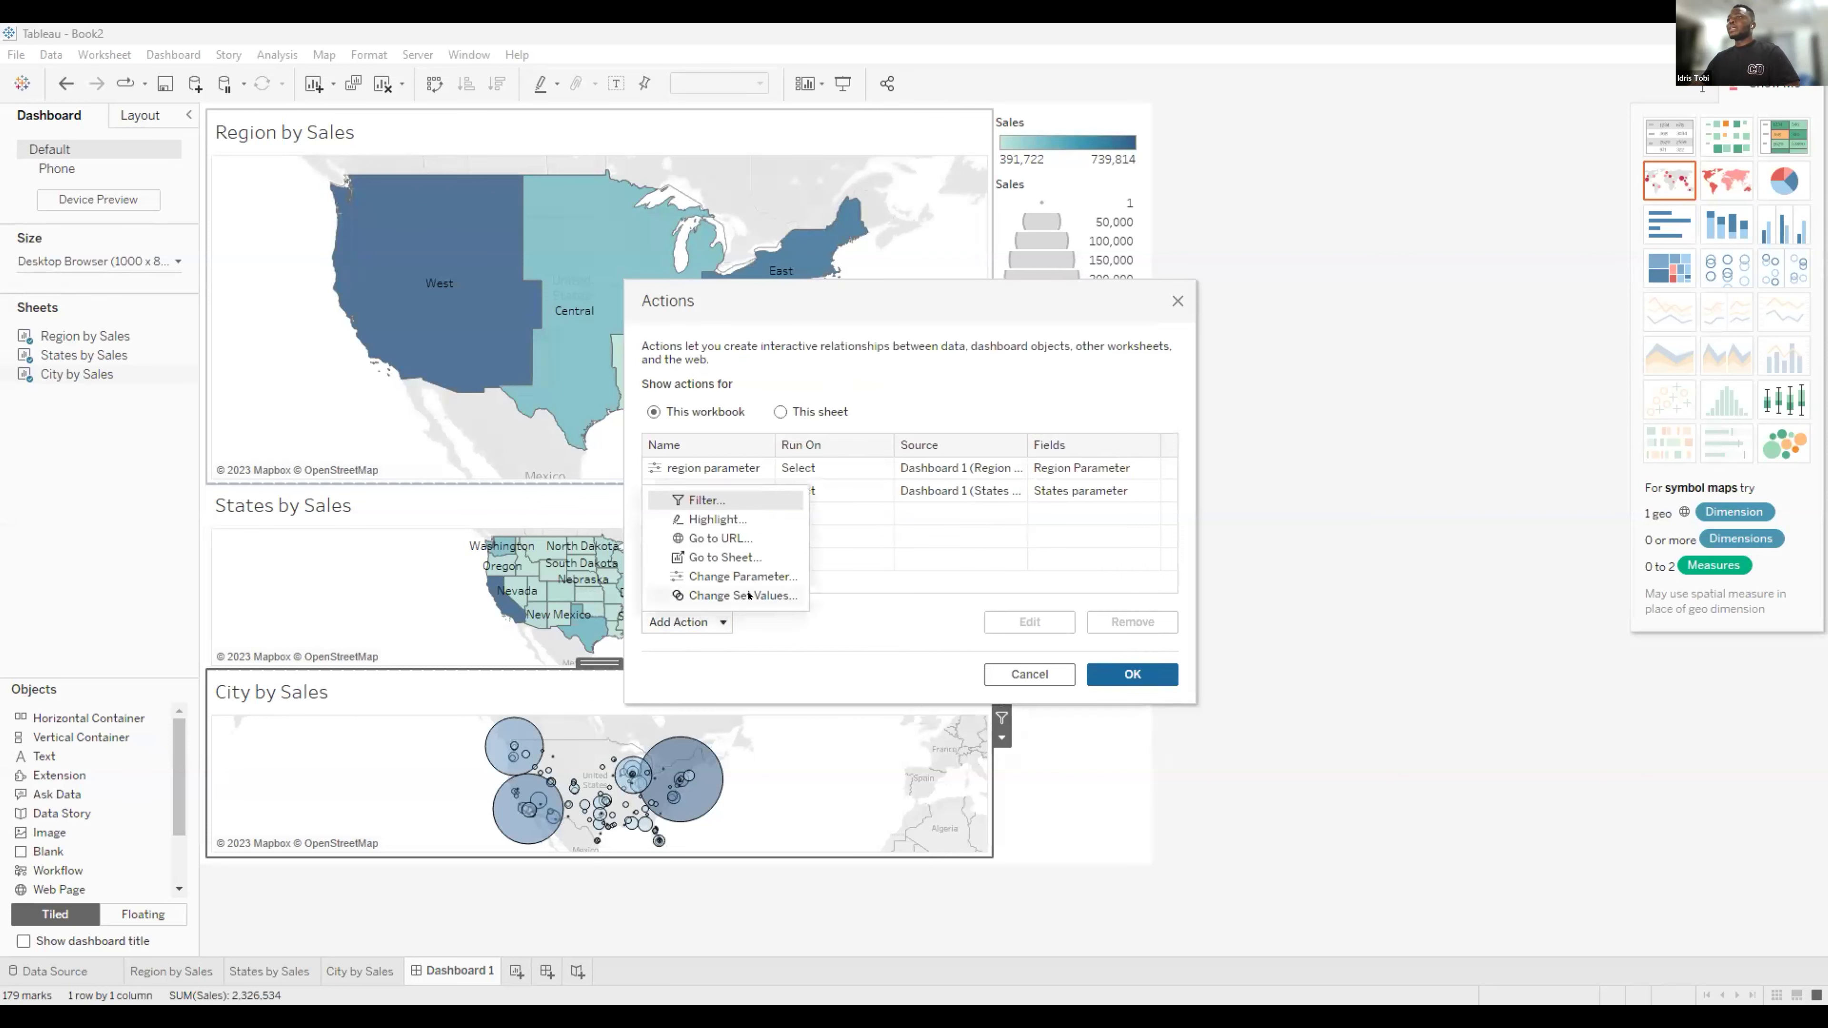
{"action": "left_click", "coordinate": [753, 580]}
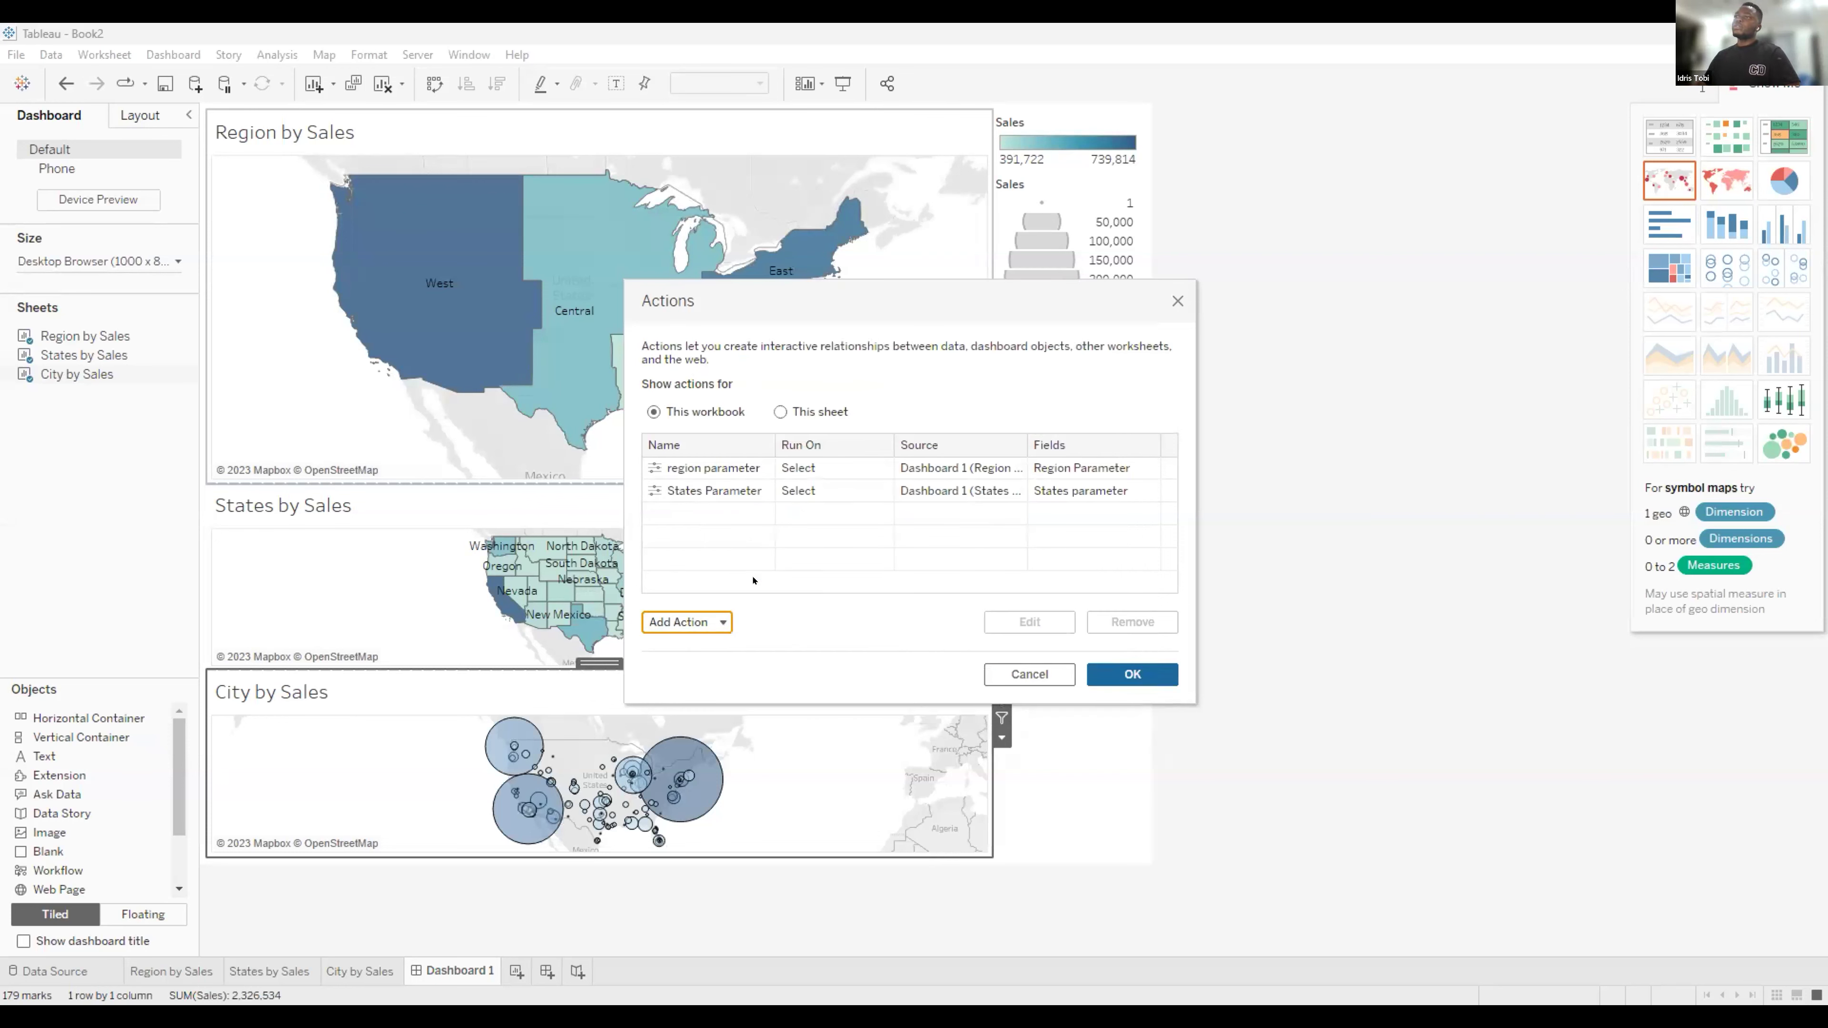
{"action": "key", "text": "BackSpace"}
{"action": "type", "text": "City Para"}
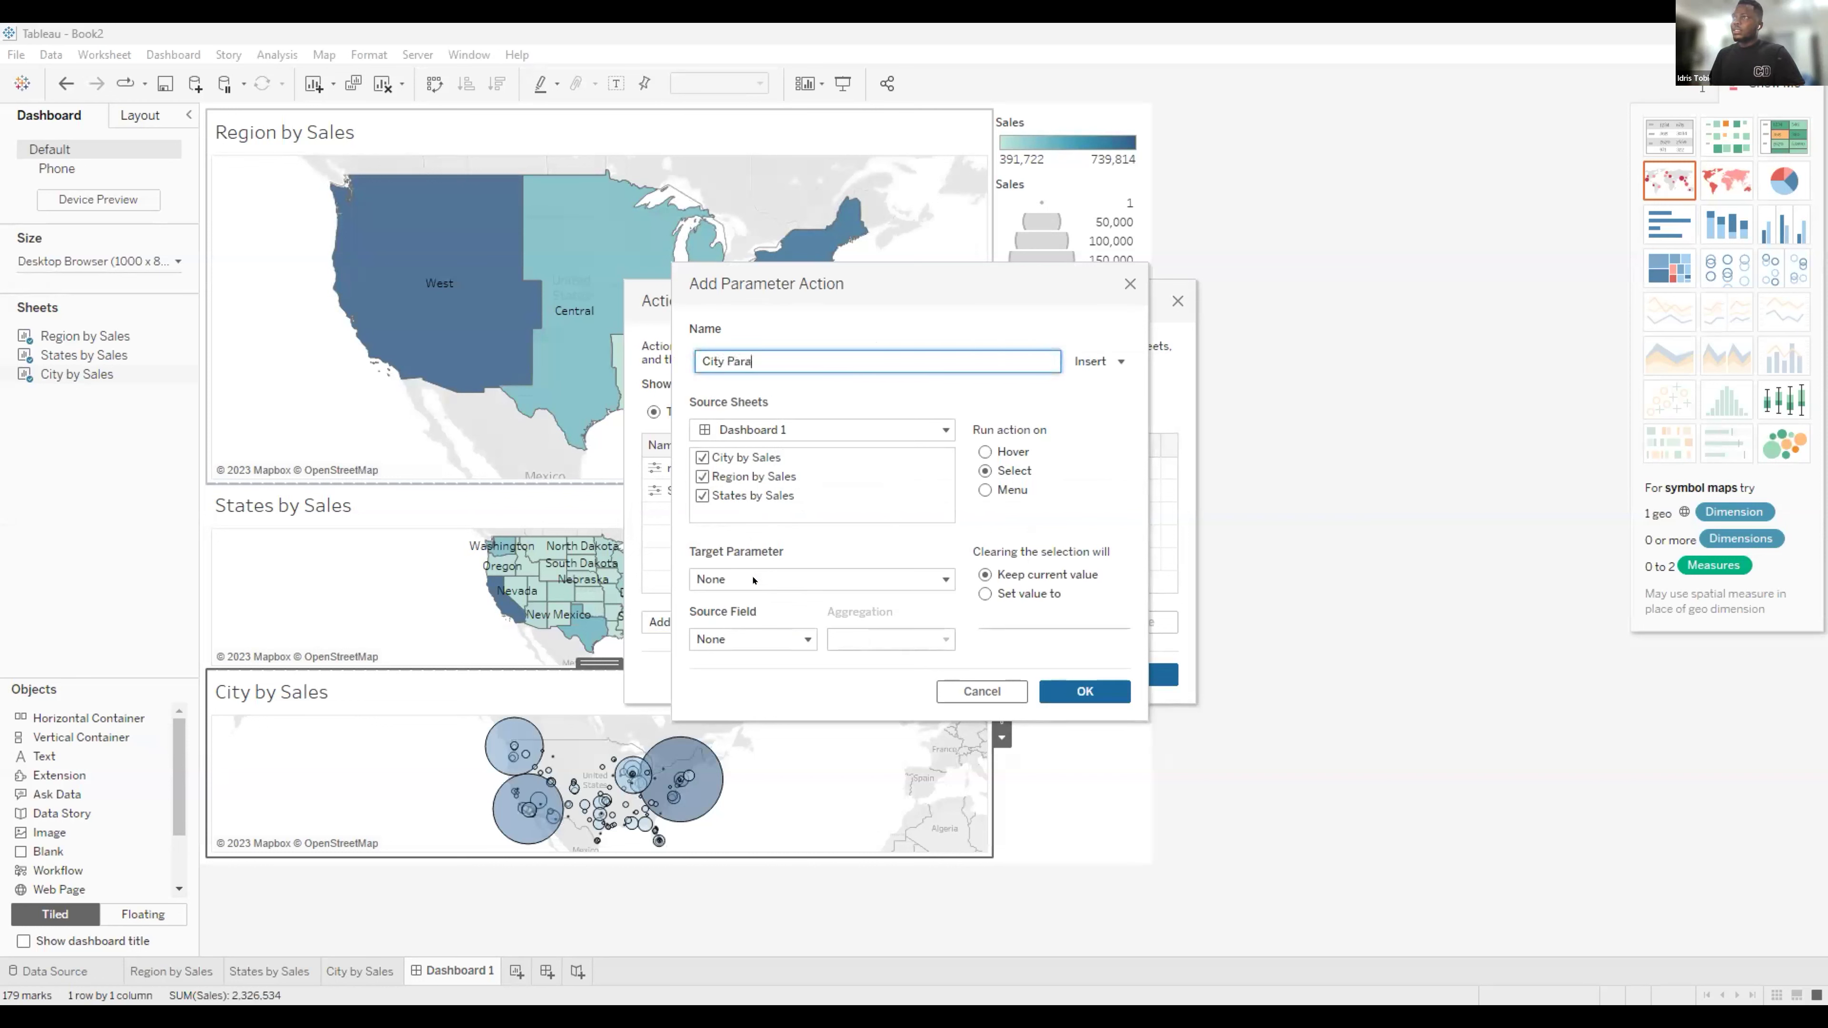
{"action": "type", "text": "meter"}
{"action": "left_click", "coordinate": [702, 476]}
{"action": "left_click", "coordinate": [702, 494]}
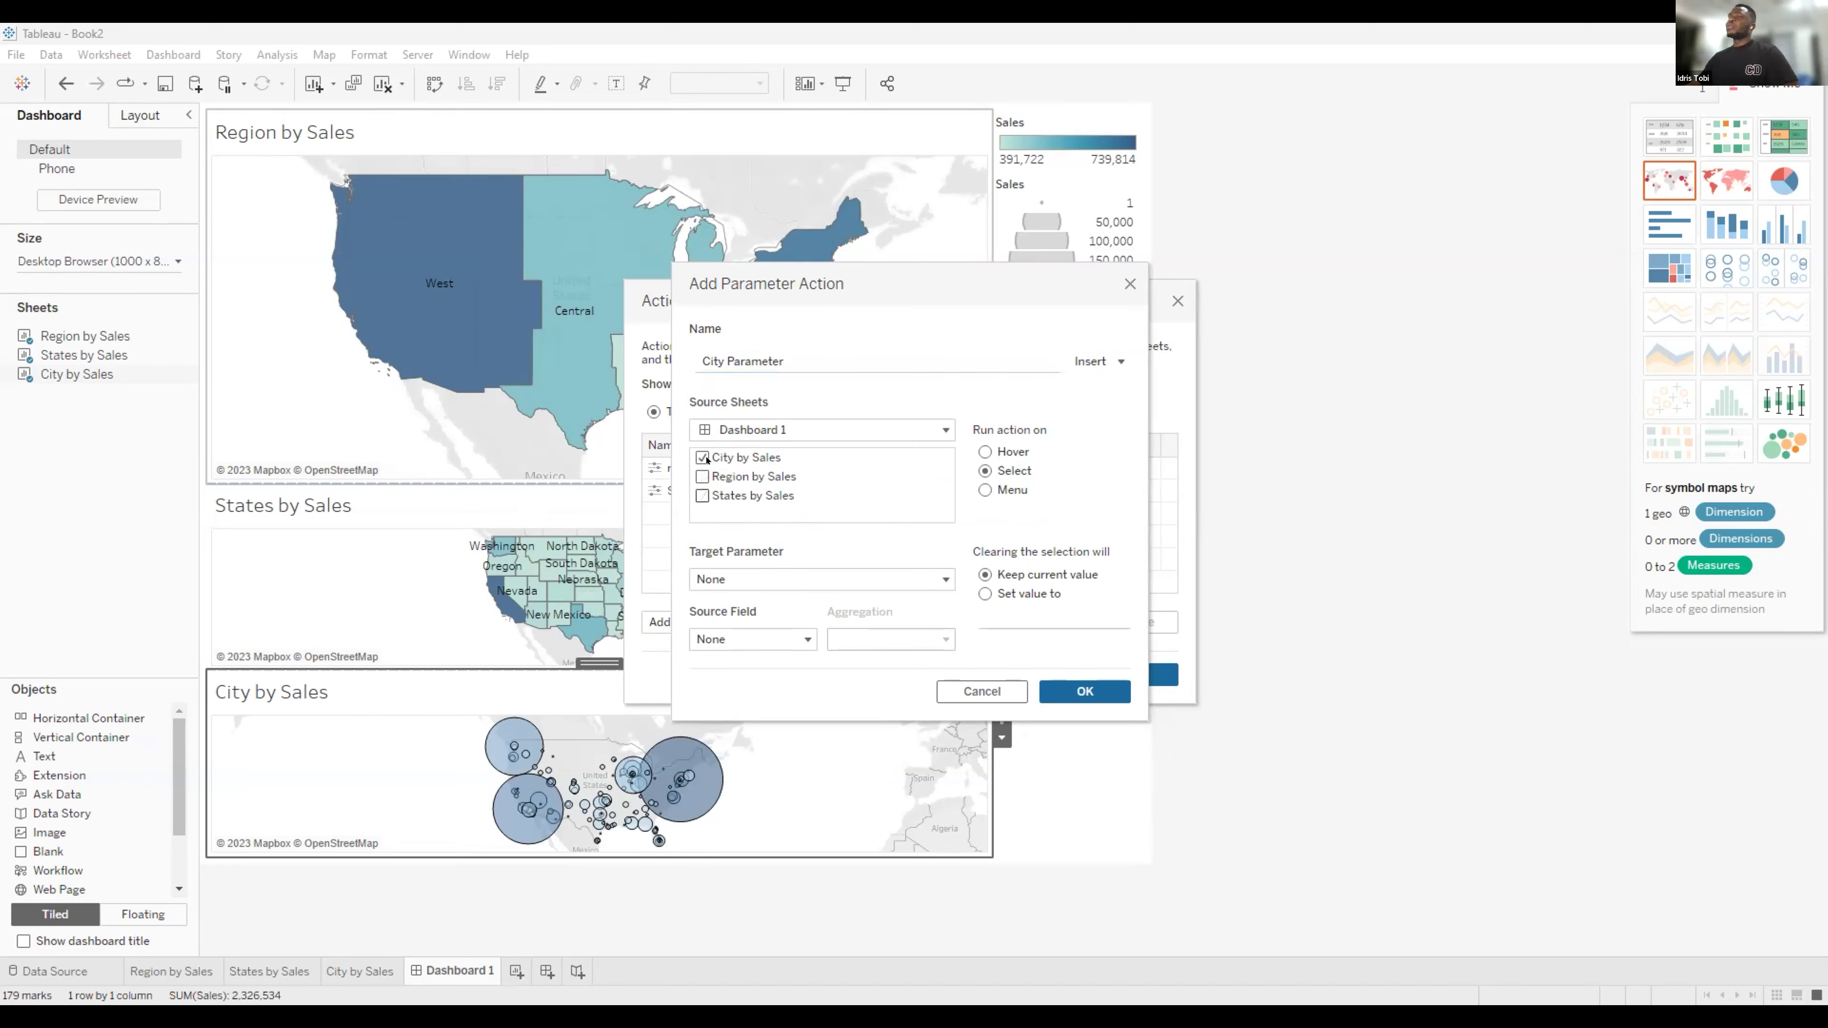
Target city parameter with the City field, save the action, and apply the dashboard's list of actions.
{"action": "left_click", "coordinate": [756, 580]}
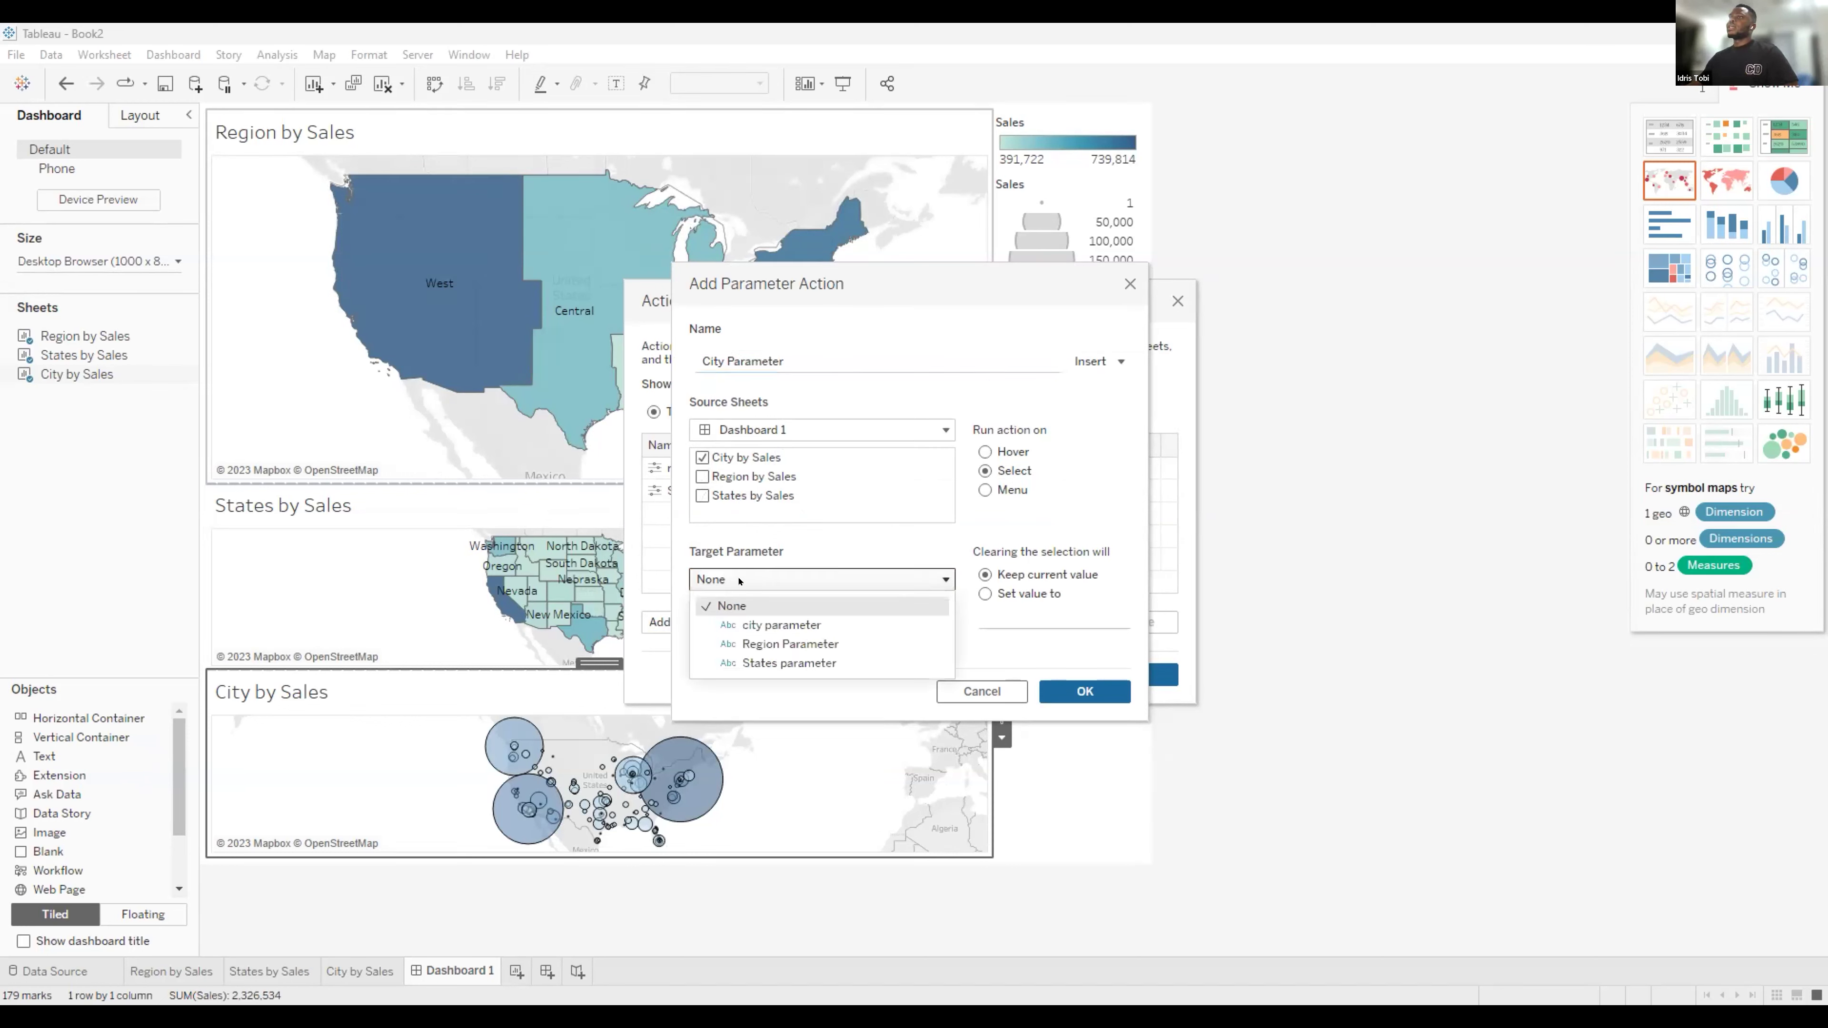
{"action": "left_click", "coordinate": [765, 626]}
{"action": "left_click", "coordinate": [752, 639]}
{"action": "left_click", "coordinate": [767, 593]}
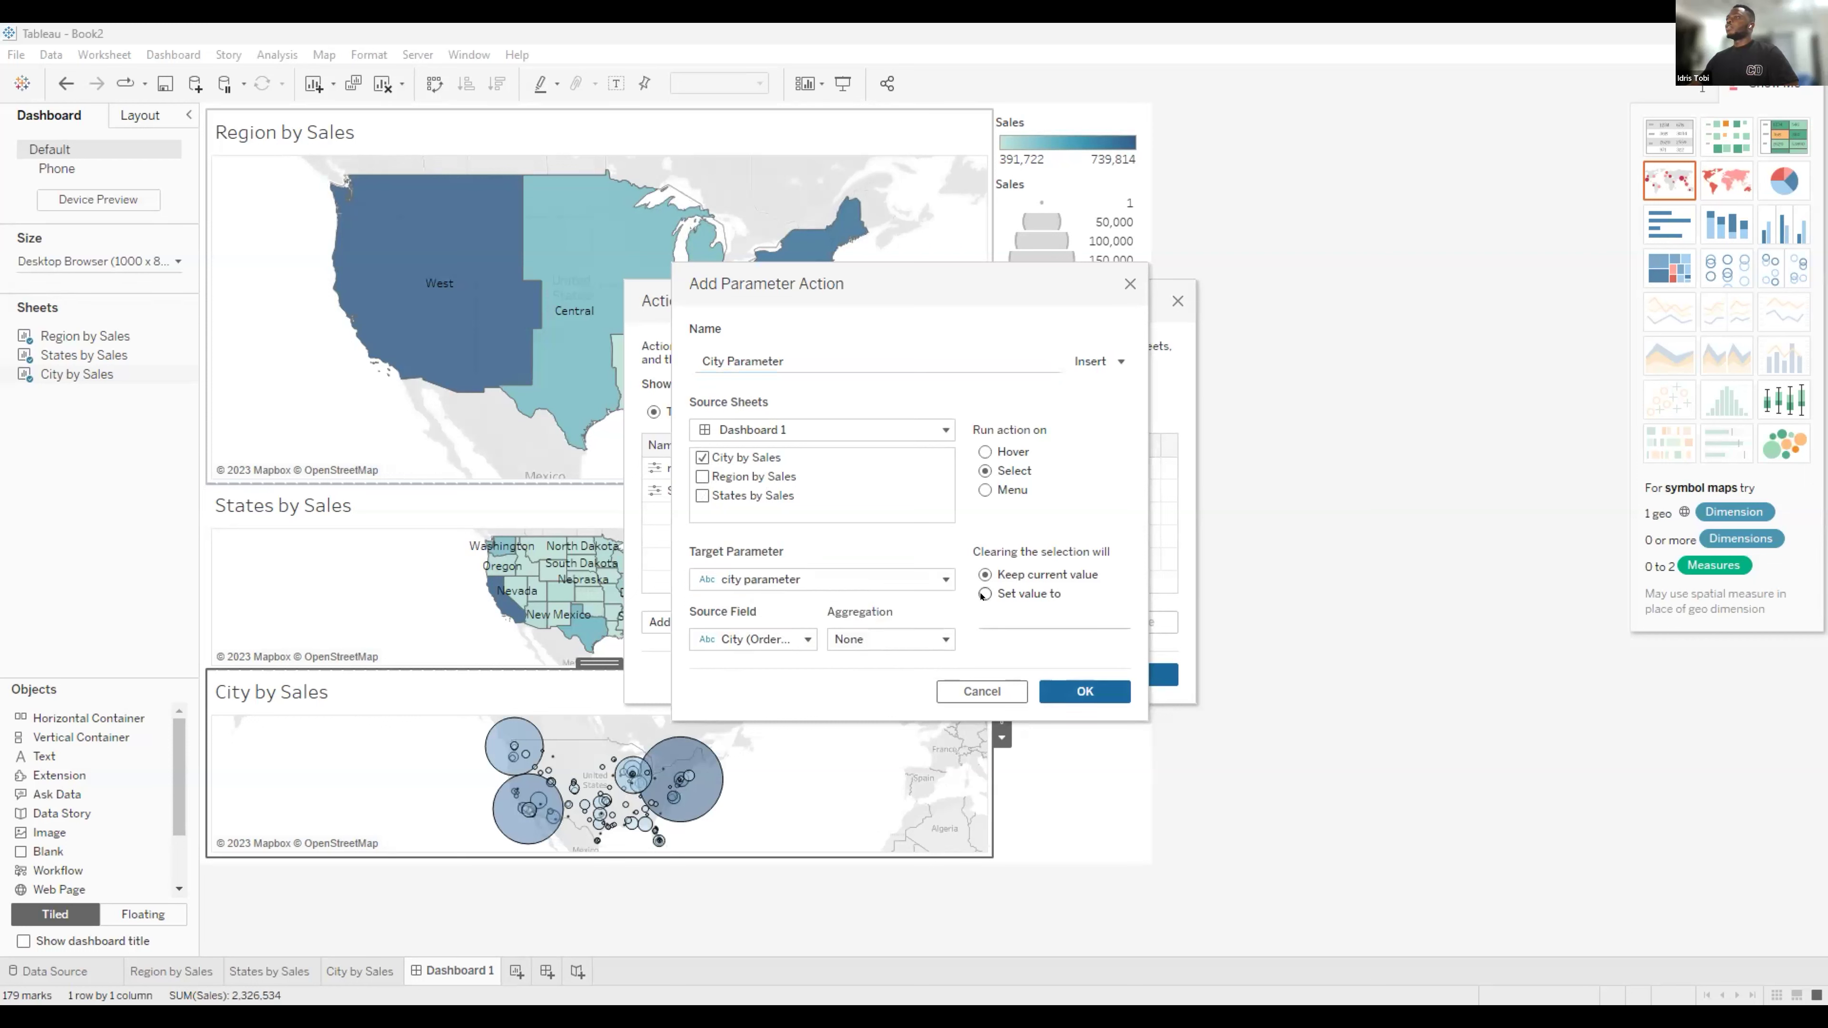
{"action": "left_click", "coordinate": [1085, 691]}
{"action": "left_click", "coordinate": [1115, 673]}
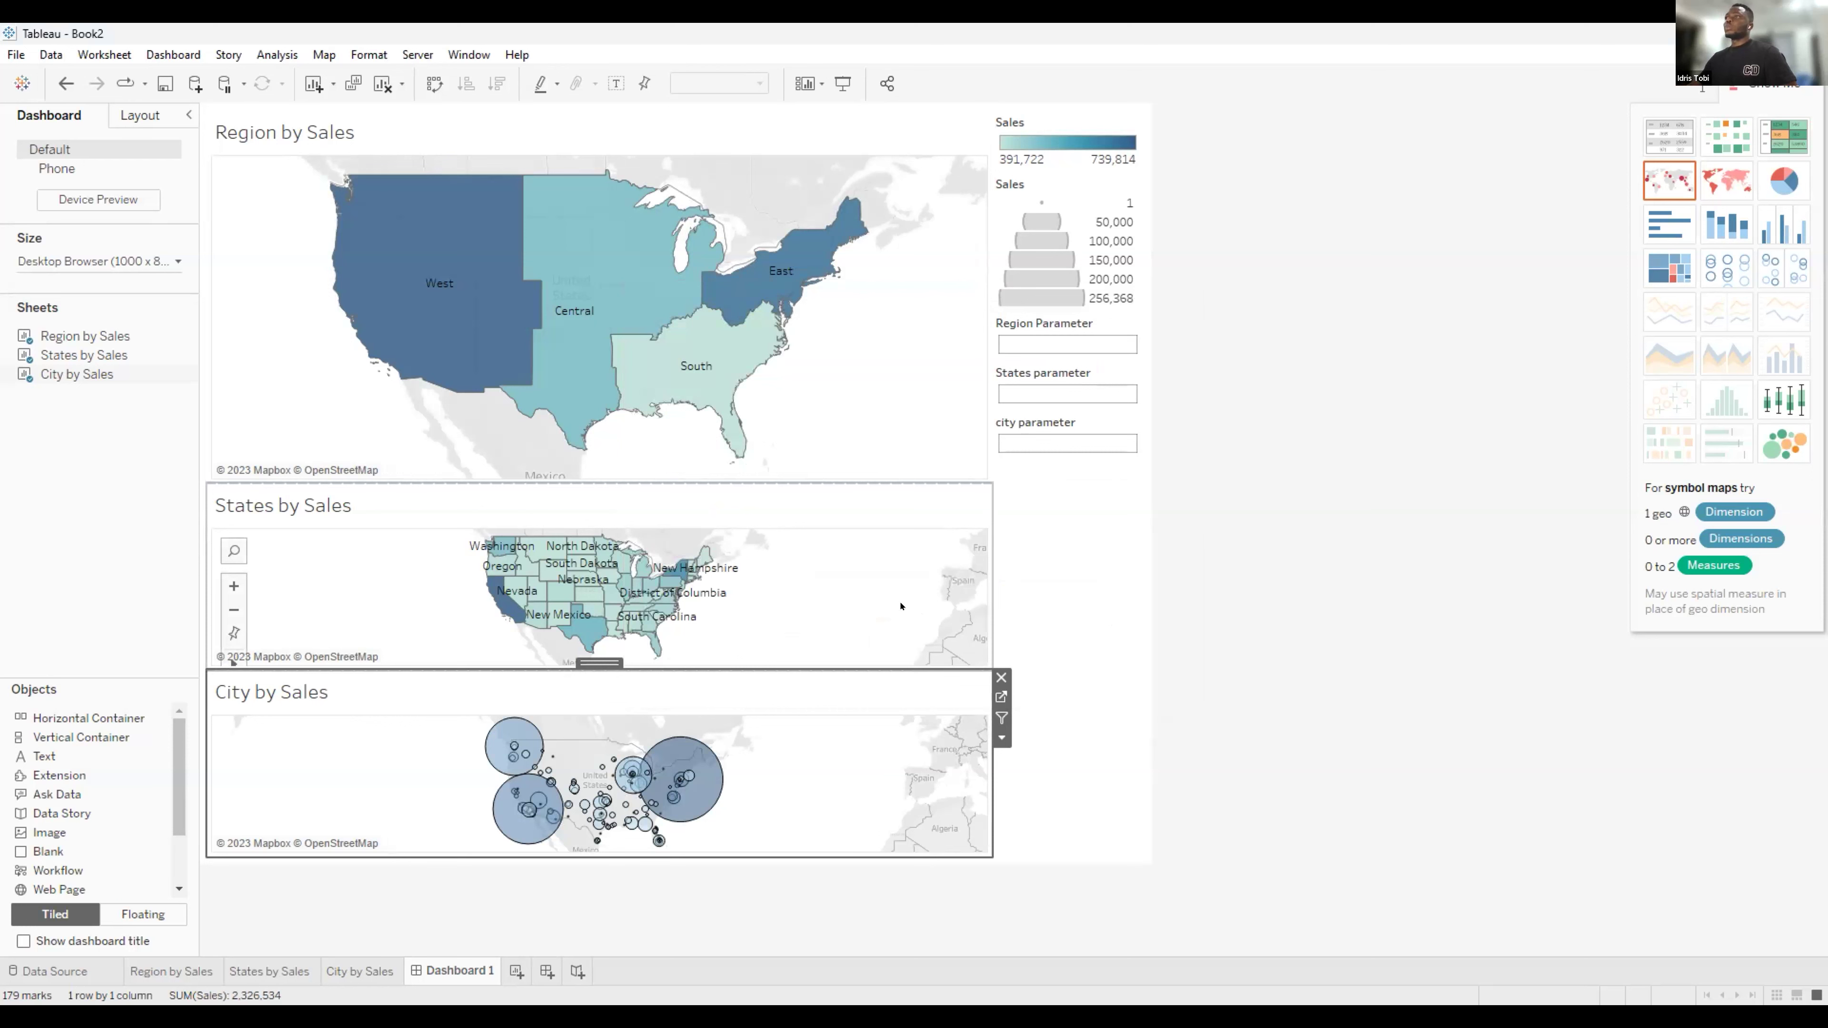
Test the parameter actions by selecting the West and Central regions, the states Texas, Nebraska and California, and the Seattle circle.
{"action": "left_click", "coordinate": [450, 348]}
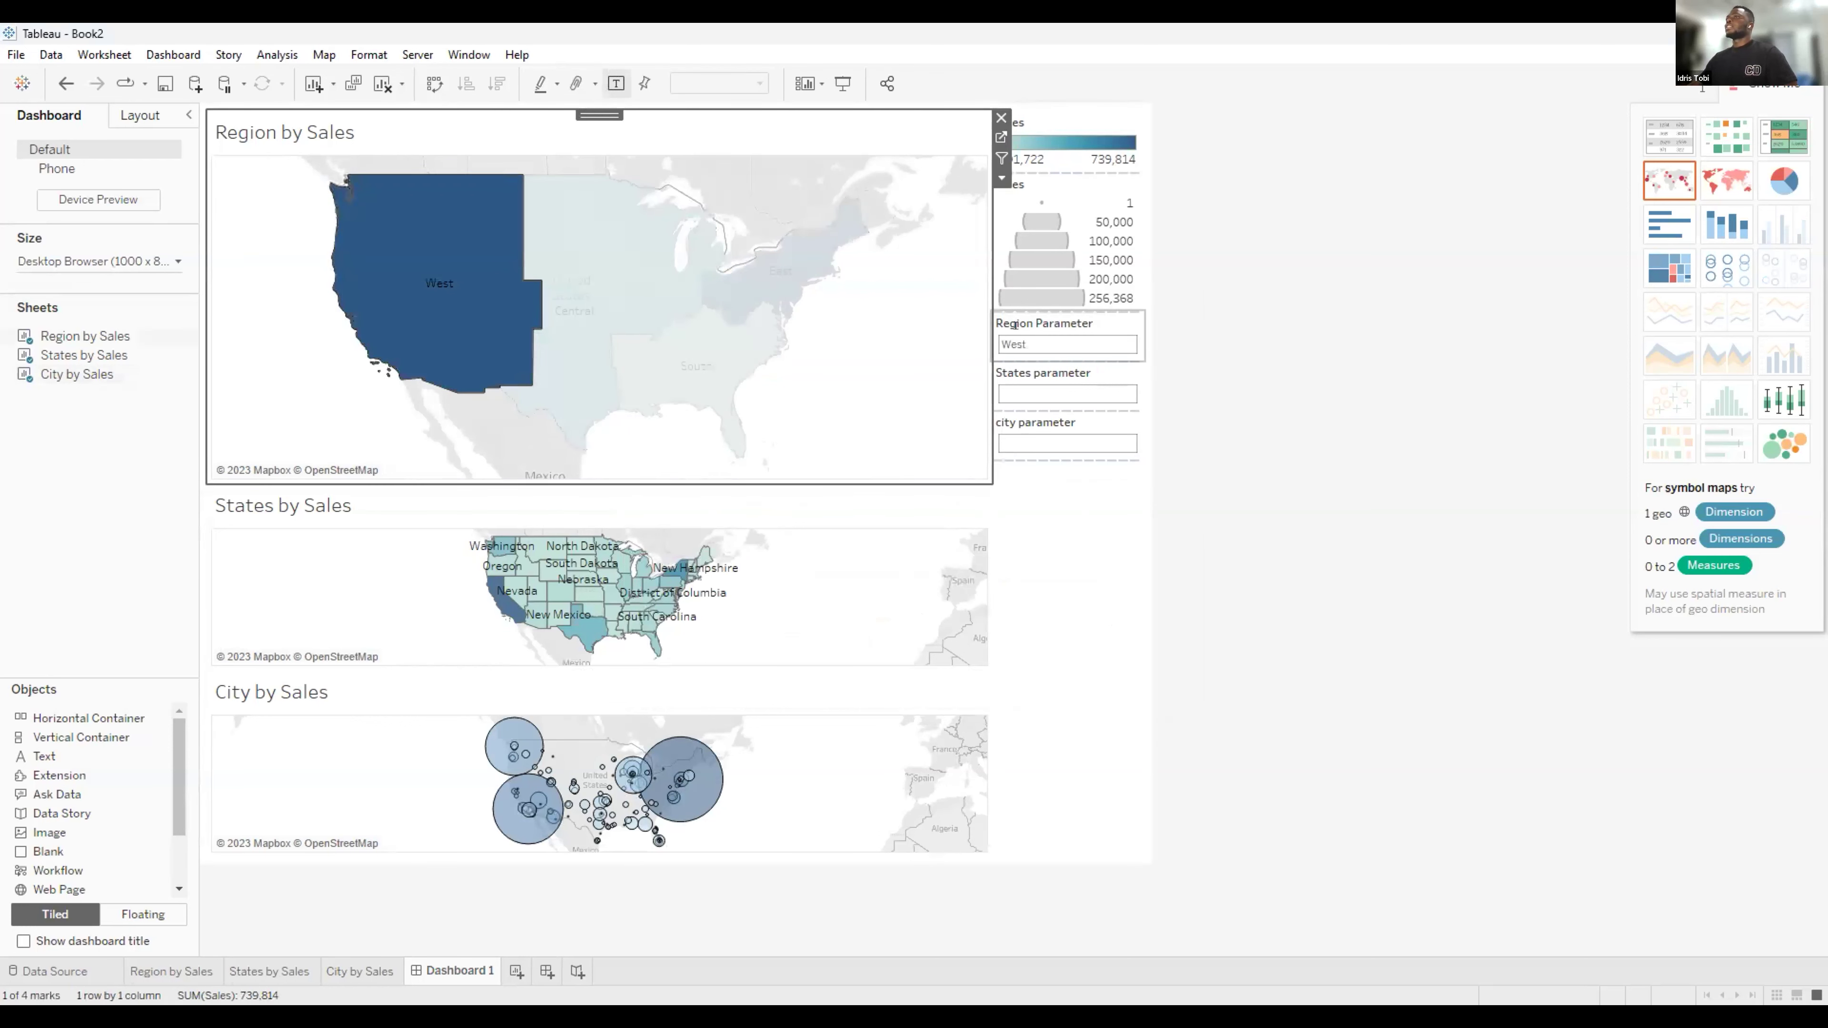
{"action": "left_click", "coordinate": [572, 284]}
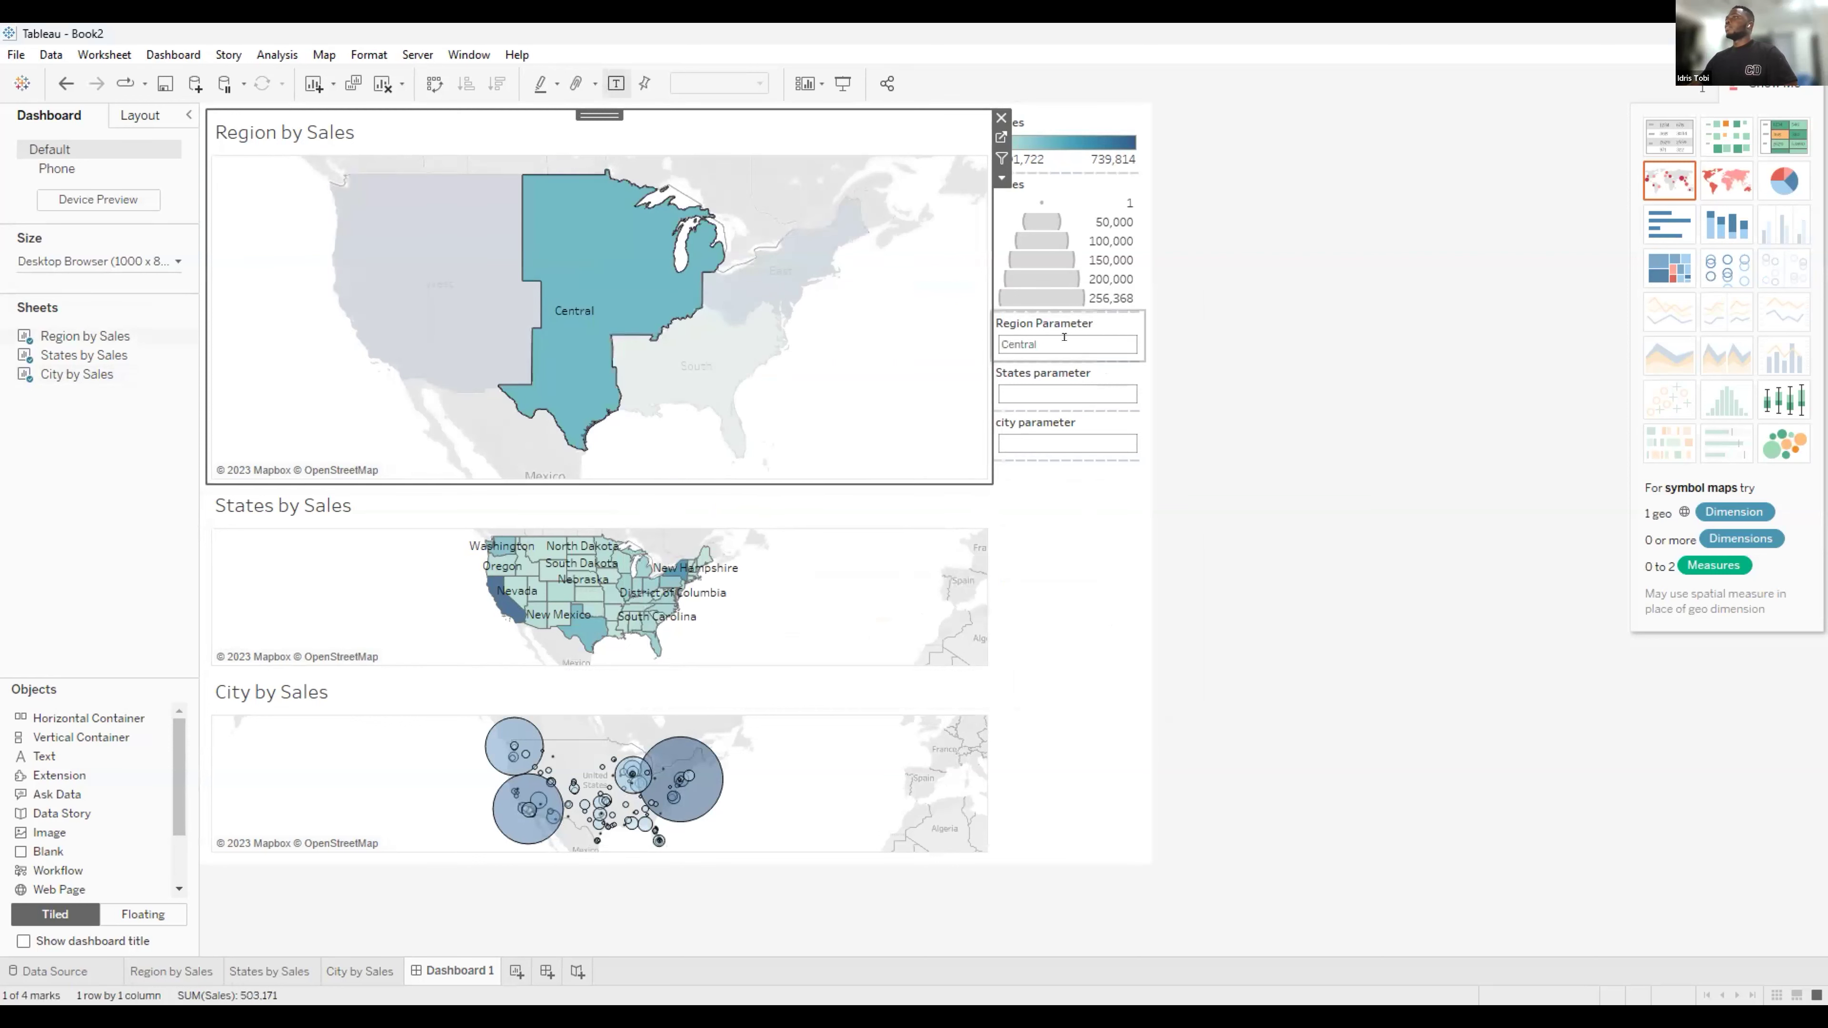
{"action": "mouse_move", "coordinate": [574, 624]}
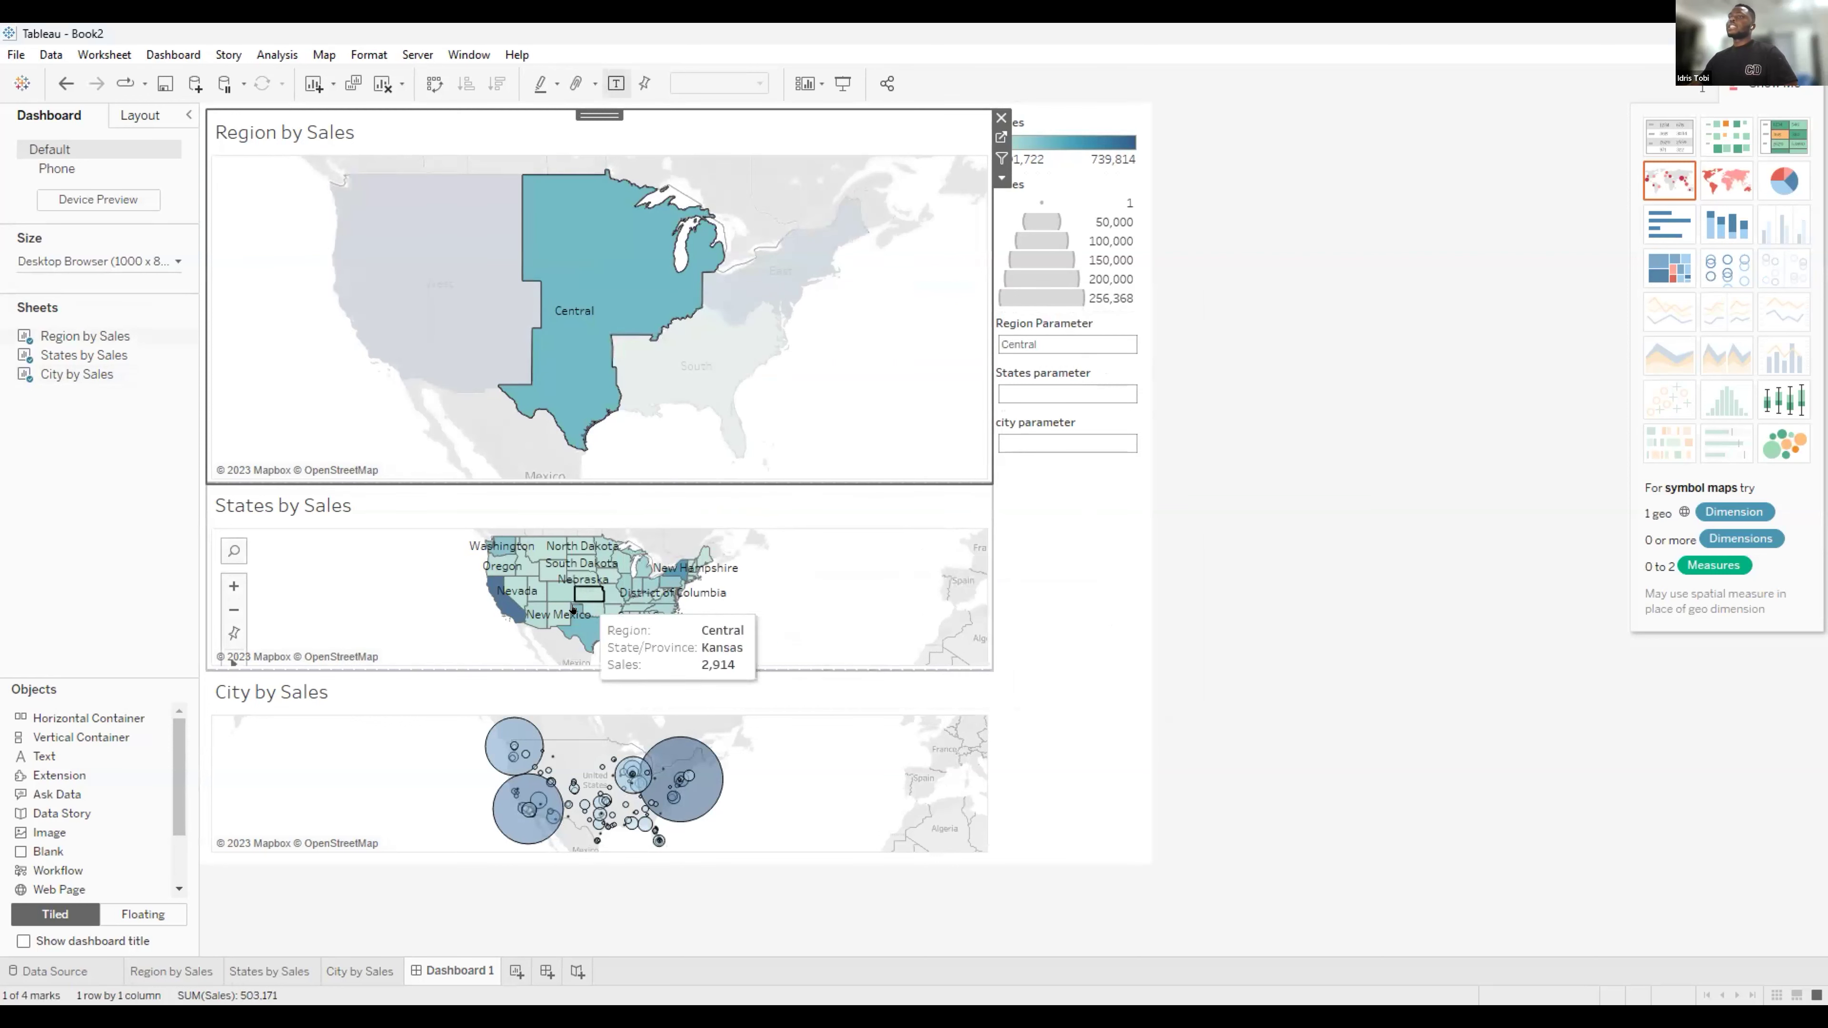
{"action": "left_click", "coordinate": [573, 624]}
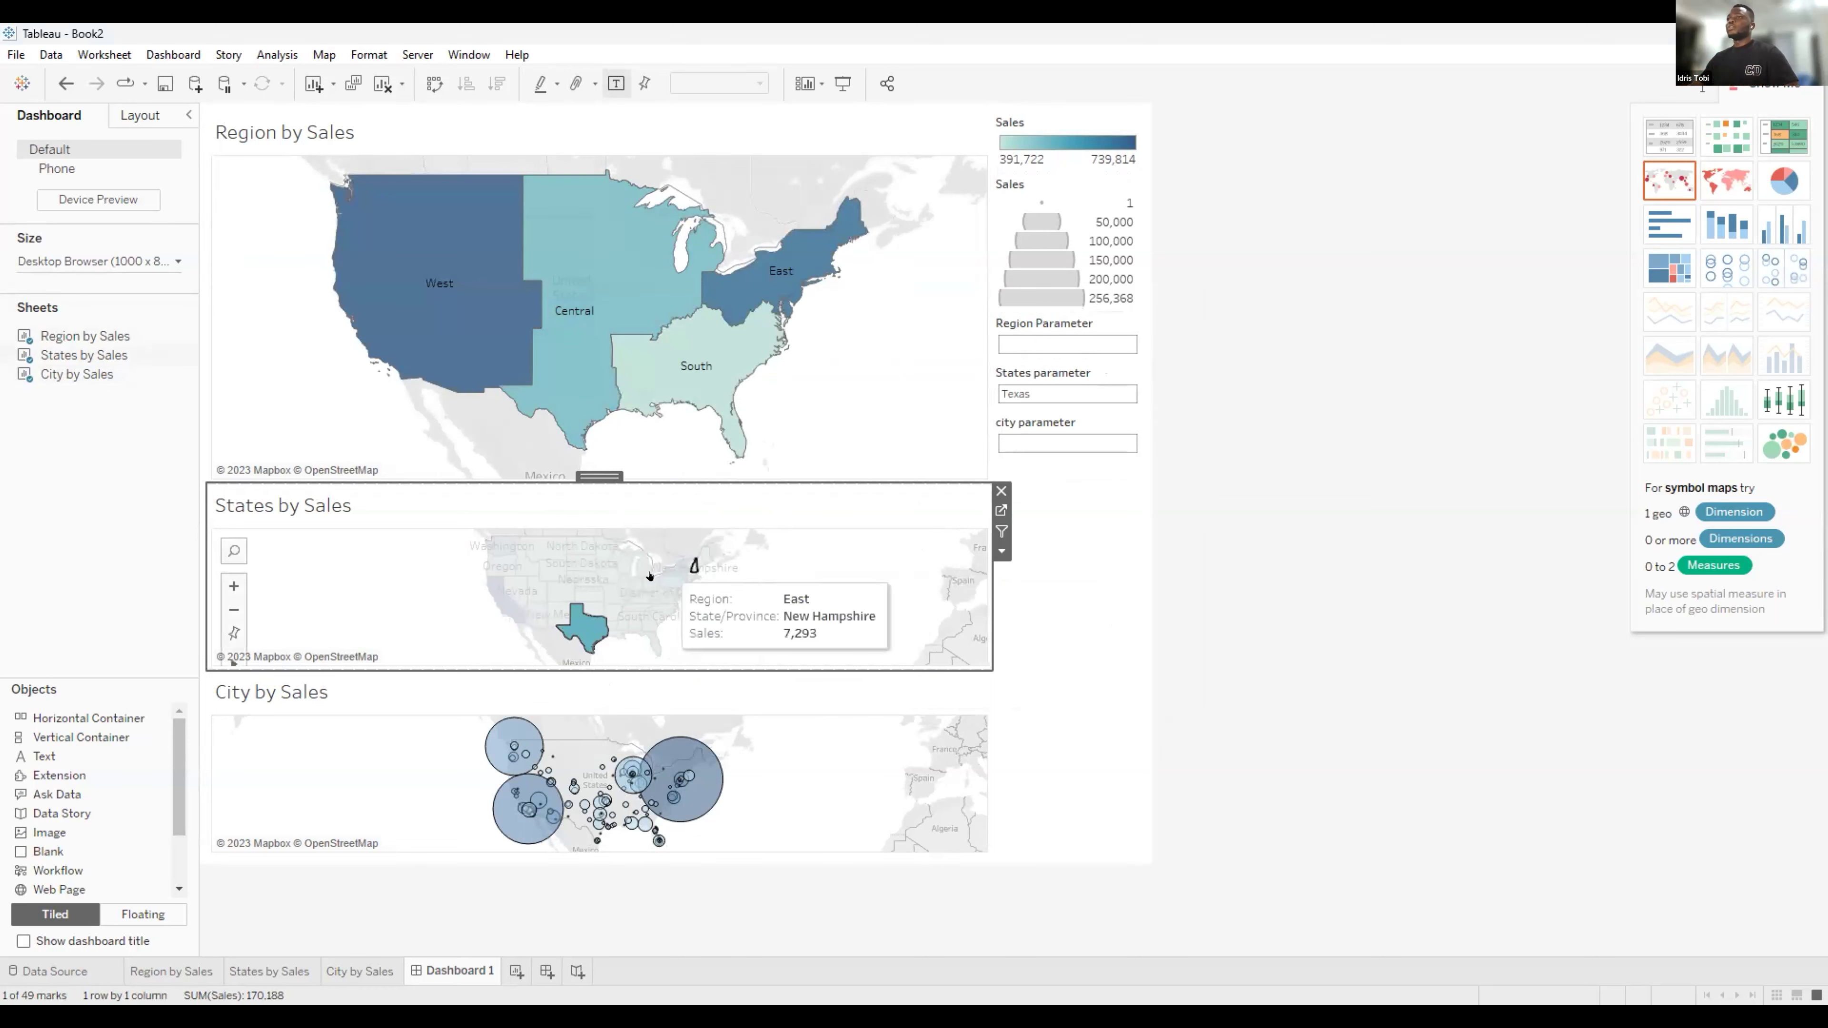
{"action": "left_click", "coordinate": [599, 579]}
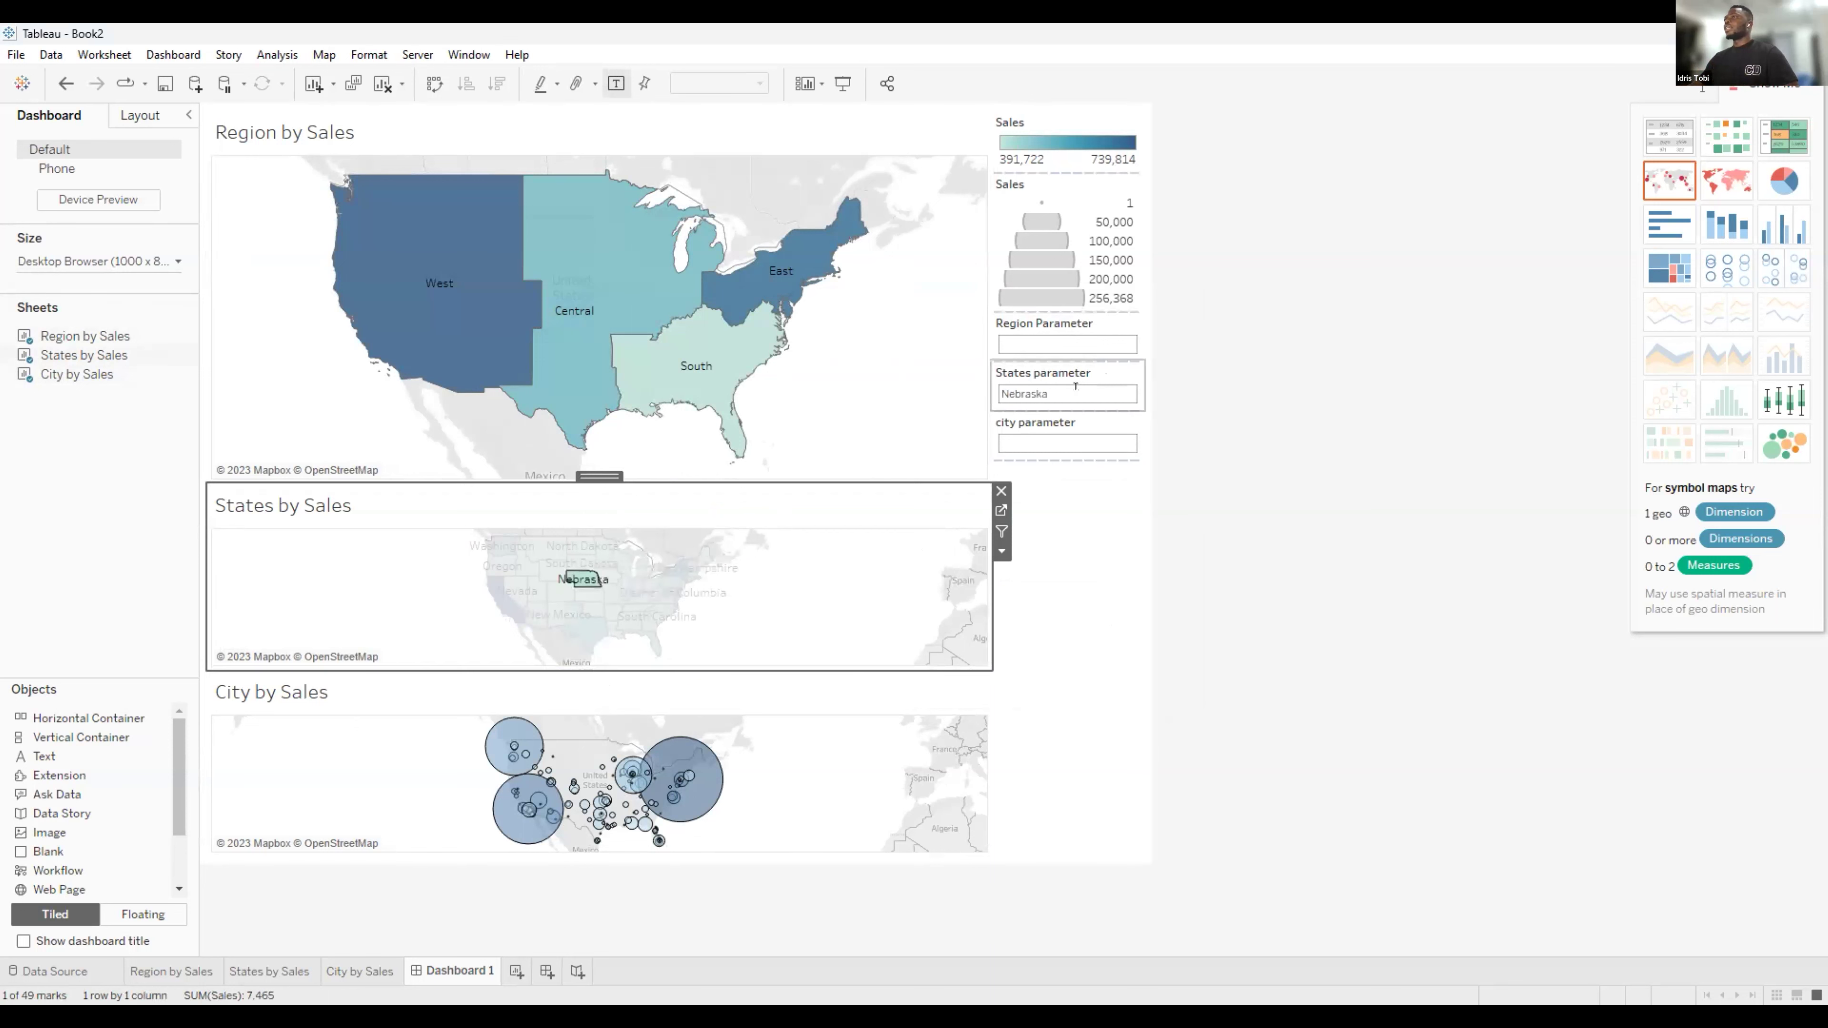
{"action": "left_click", "coordinate": [506, 596]}
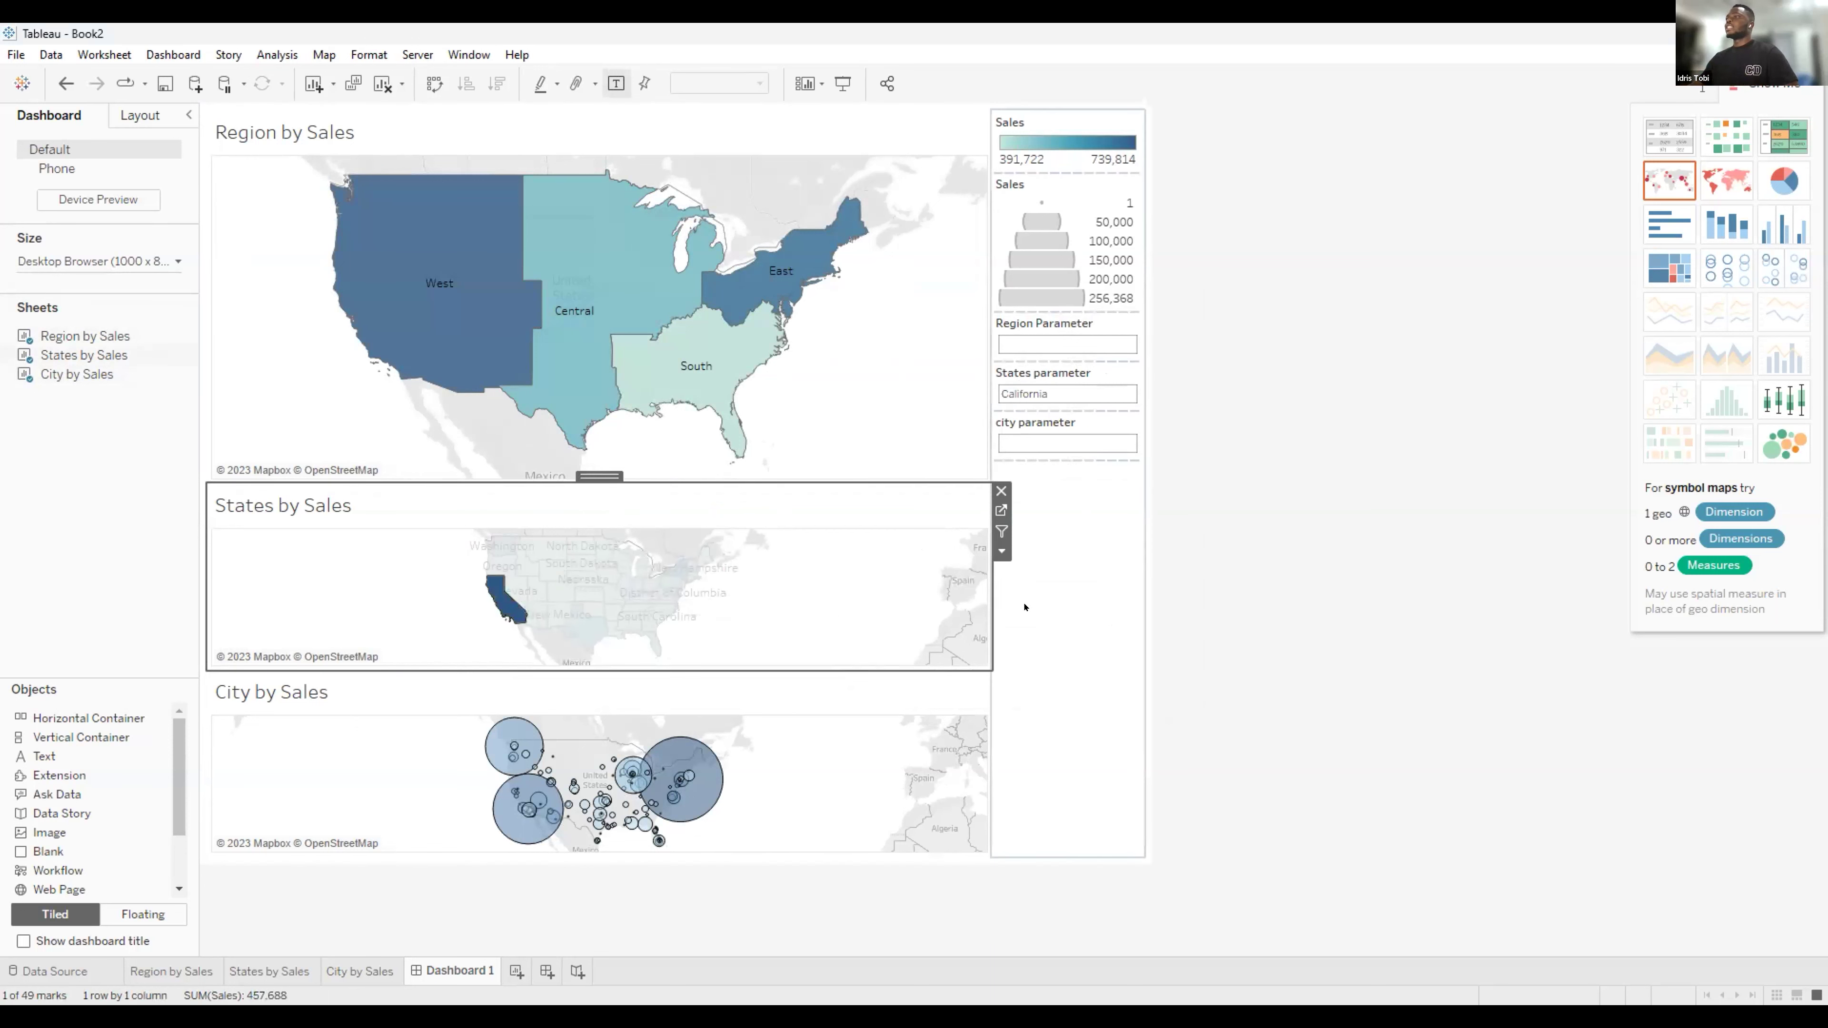
{"action": "left_click", "coordinate": [524, 765]}
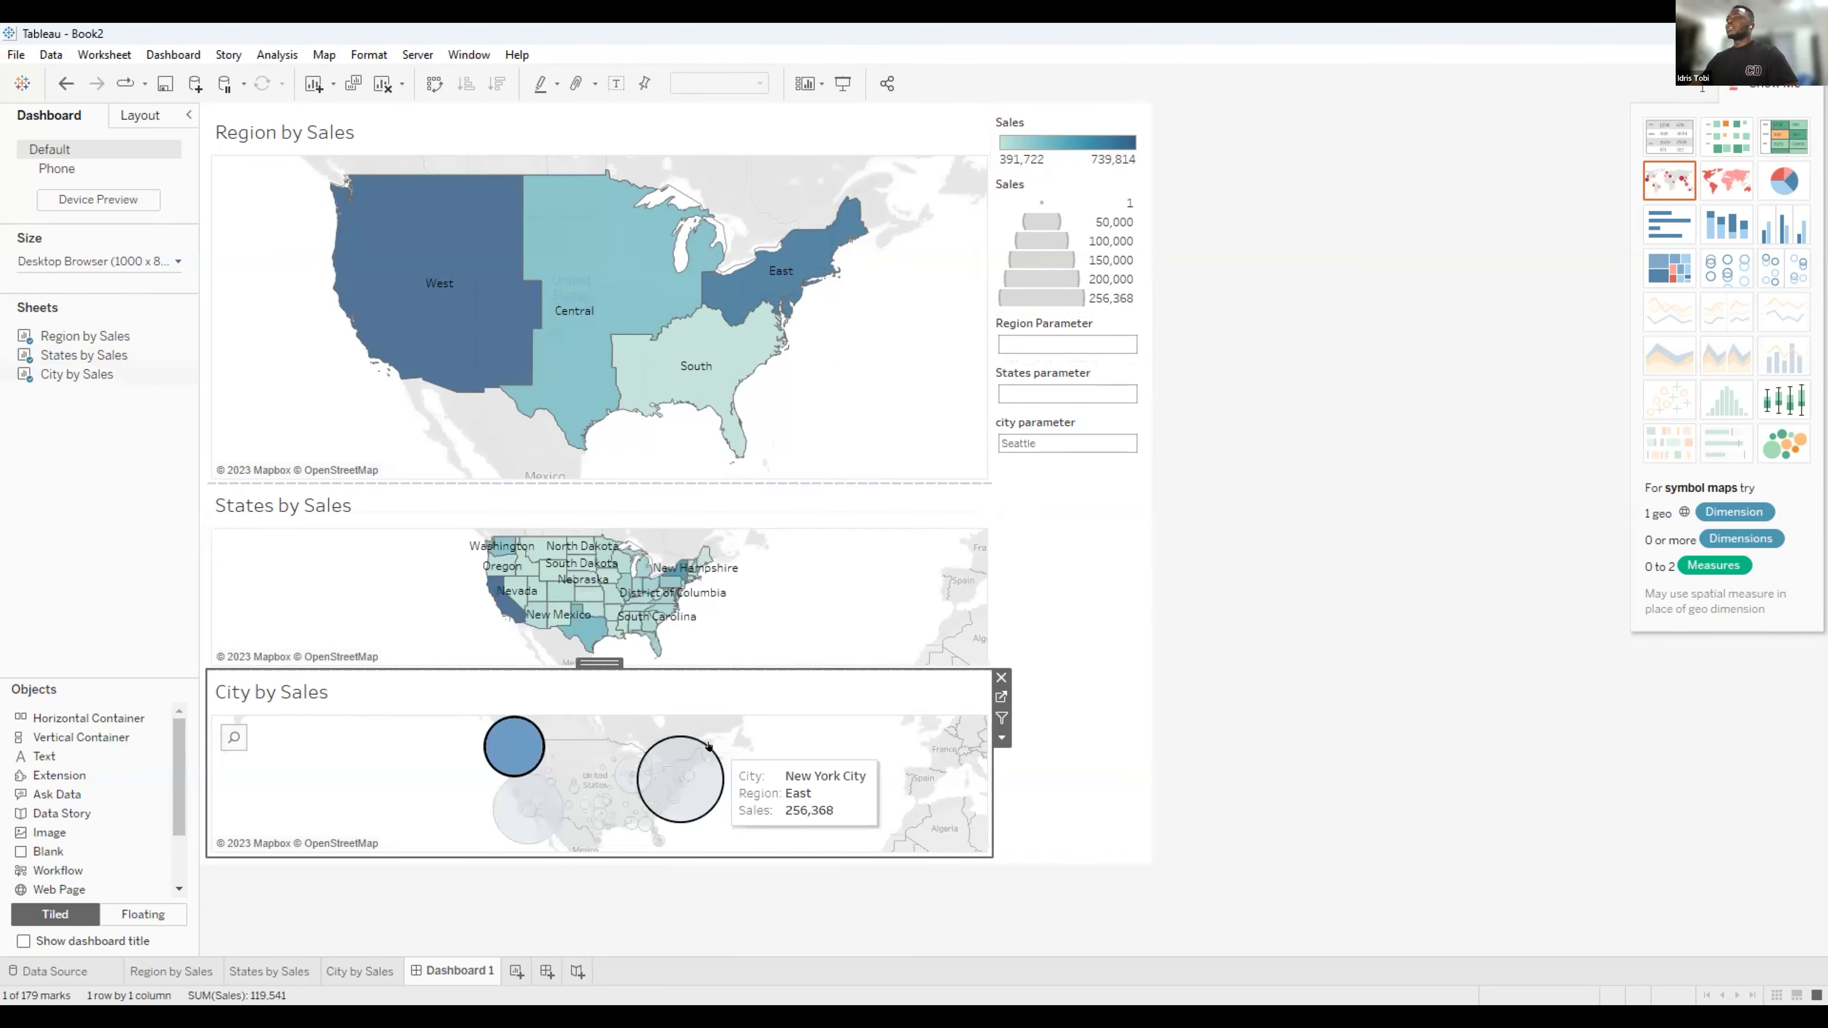
Test the city parameter action by selecting and clearing the Chicago circle on the City by Sales map.
{"action": "left_click", "coordinate": [636, 774]}
{"action": "left_click", "coordinate": [632, 775]}
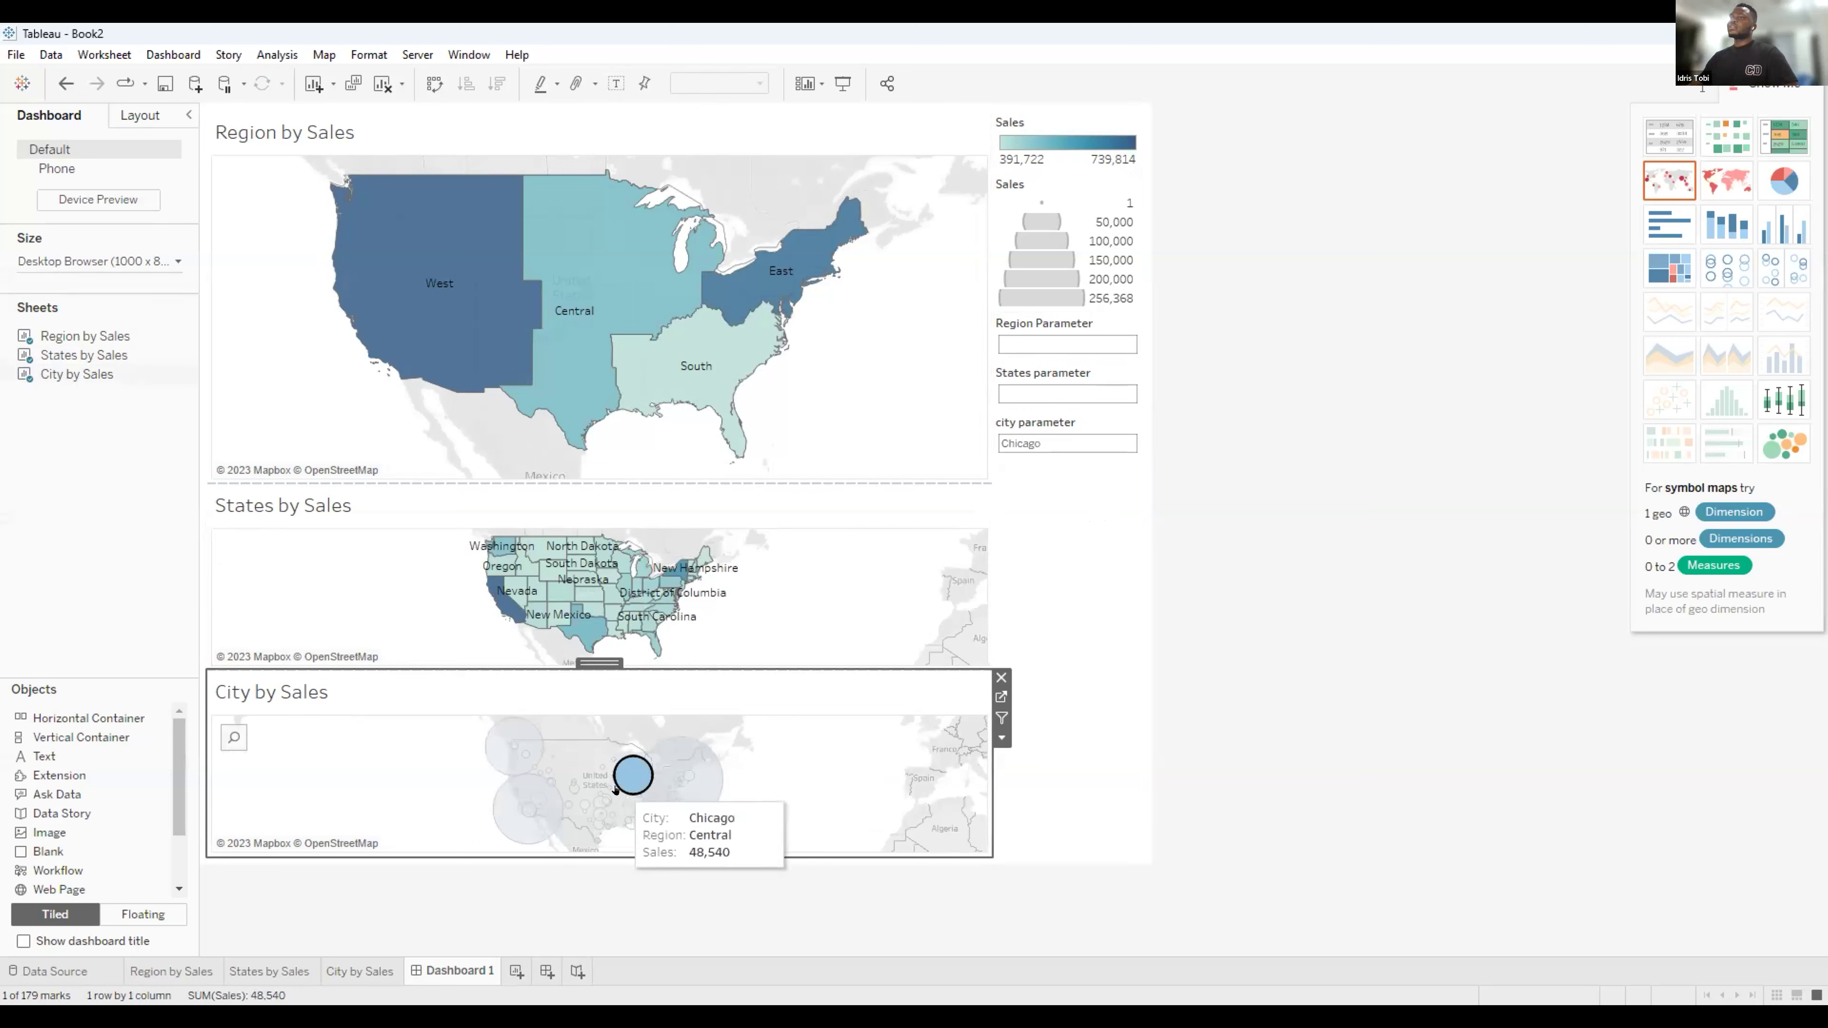
{"action": "left_click", "coordinate": [633, 775]}
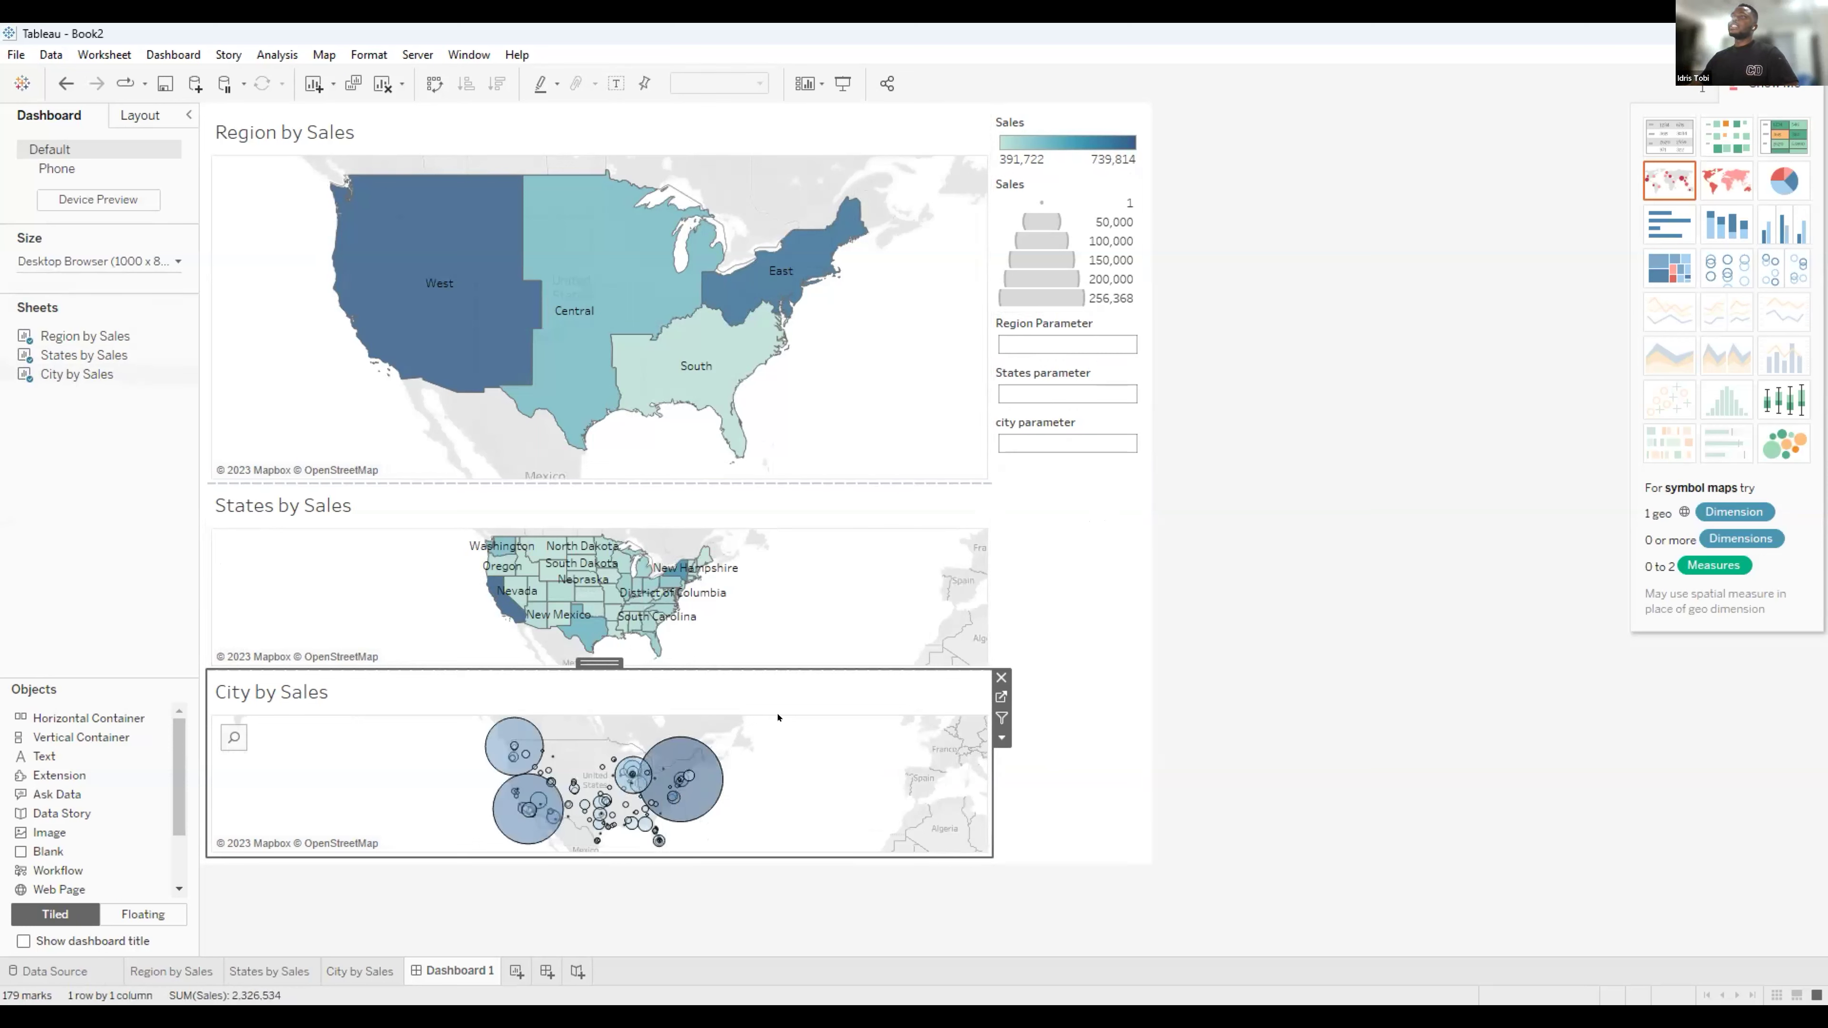
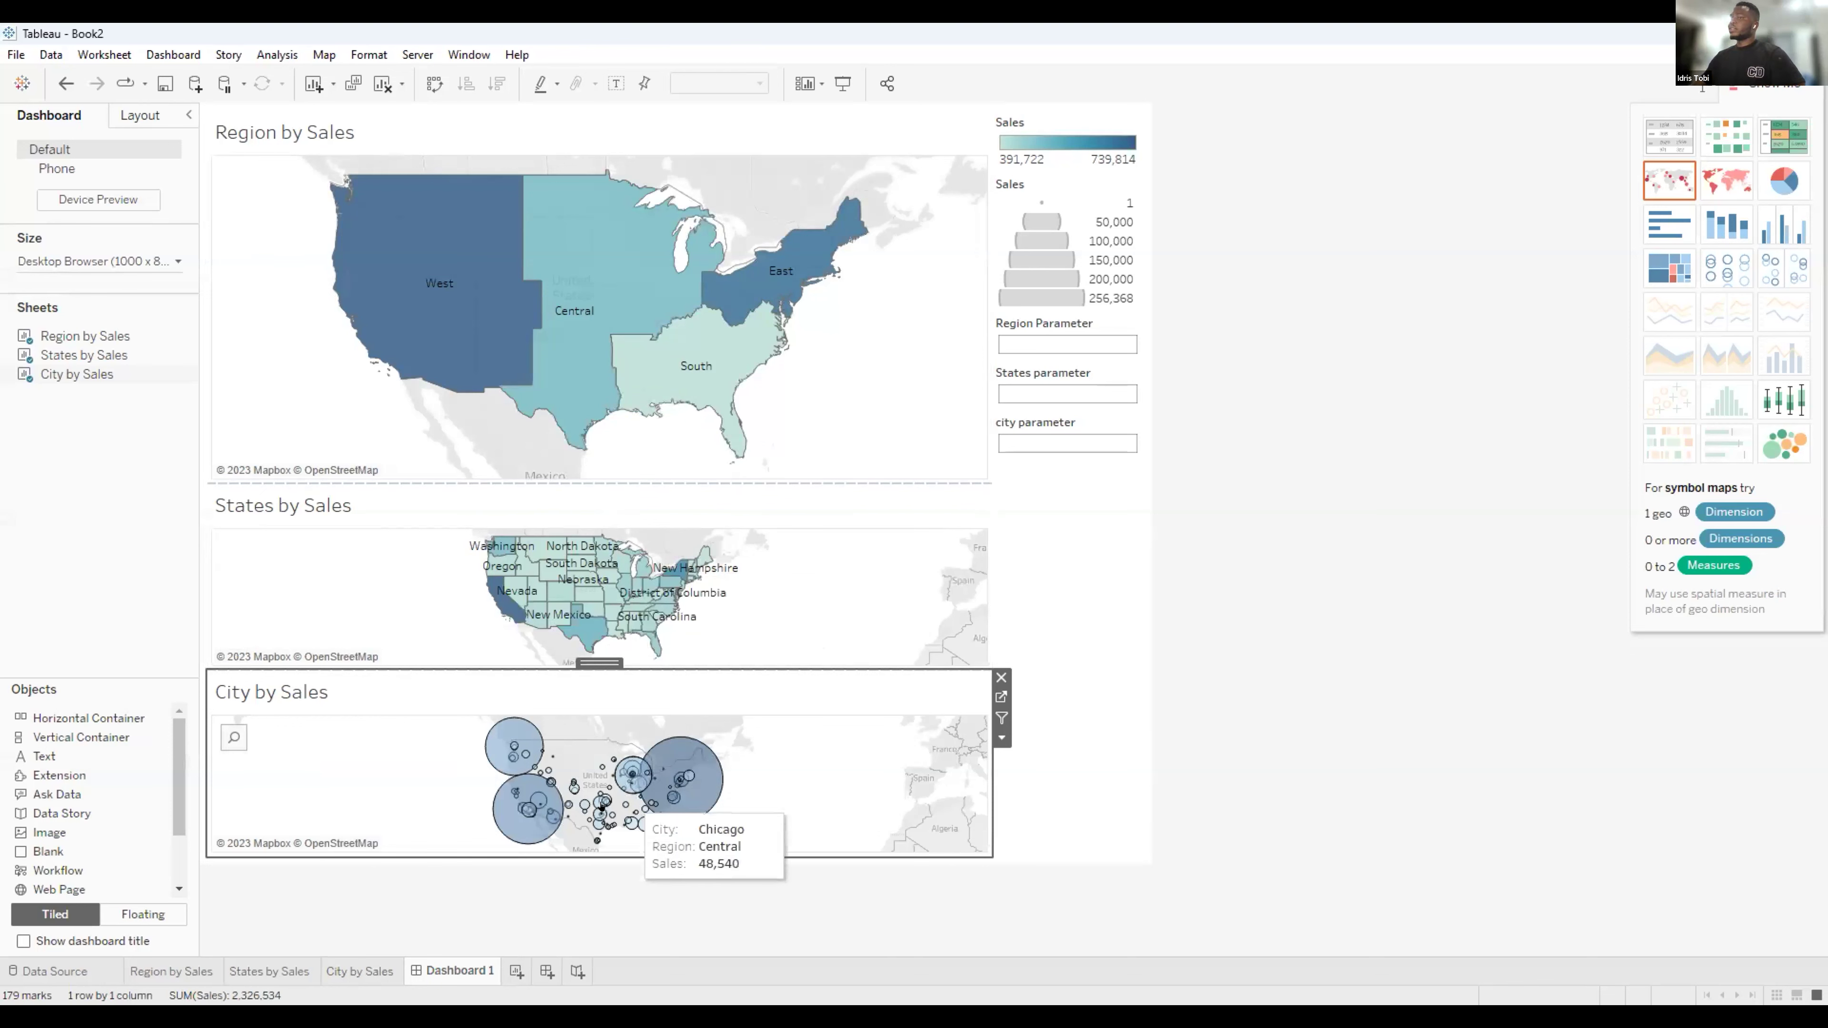
Create a calculated field named "DZV Region" from the Region by Sales sheet, with the first condition [Region Parameter] = ''.
{"action": "left_click", "coordinate": [200, 972]}
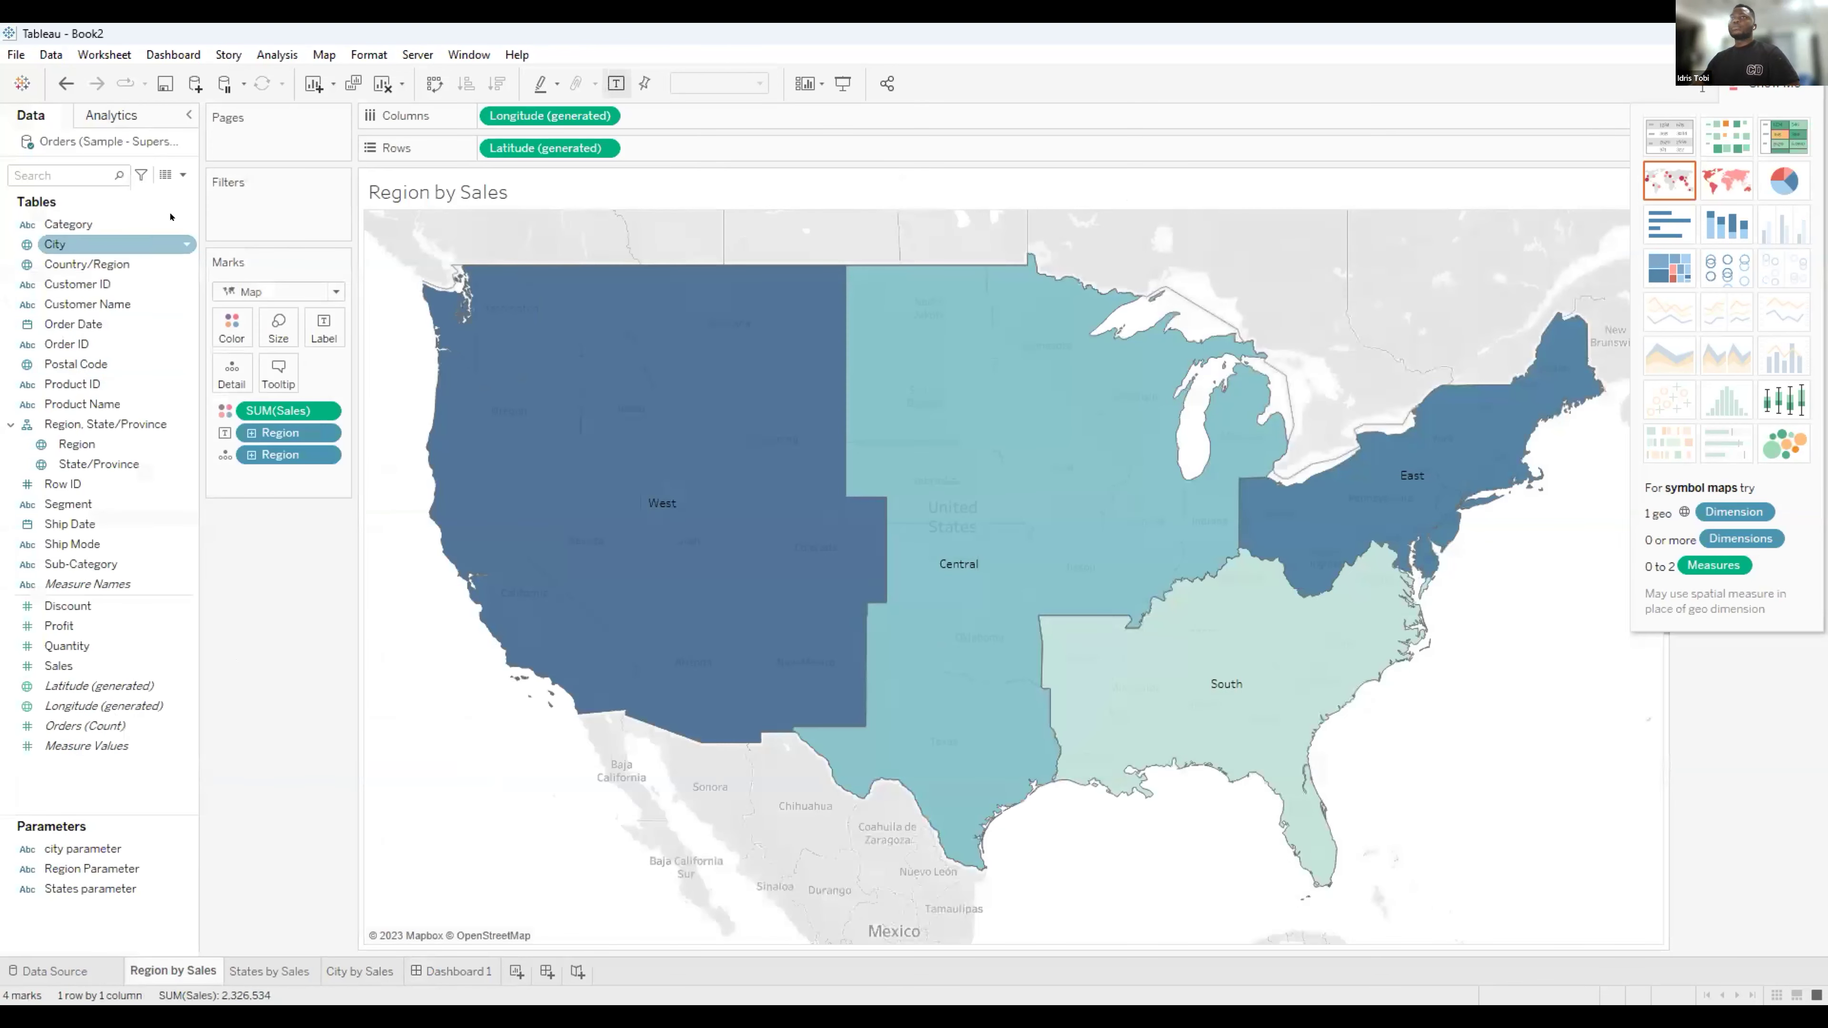
{"action": "left_click", "coordinate": [180, 174]}
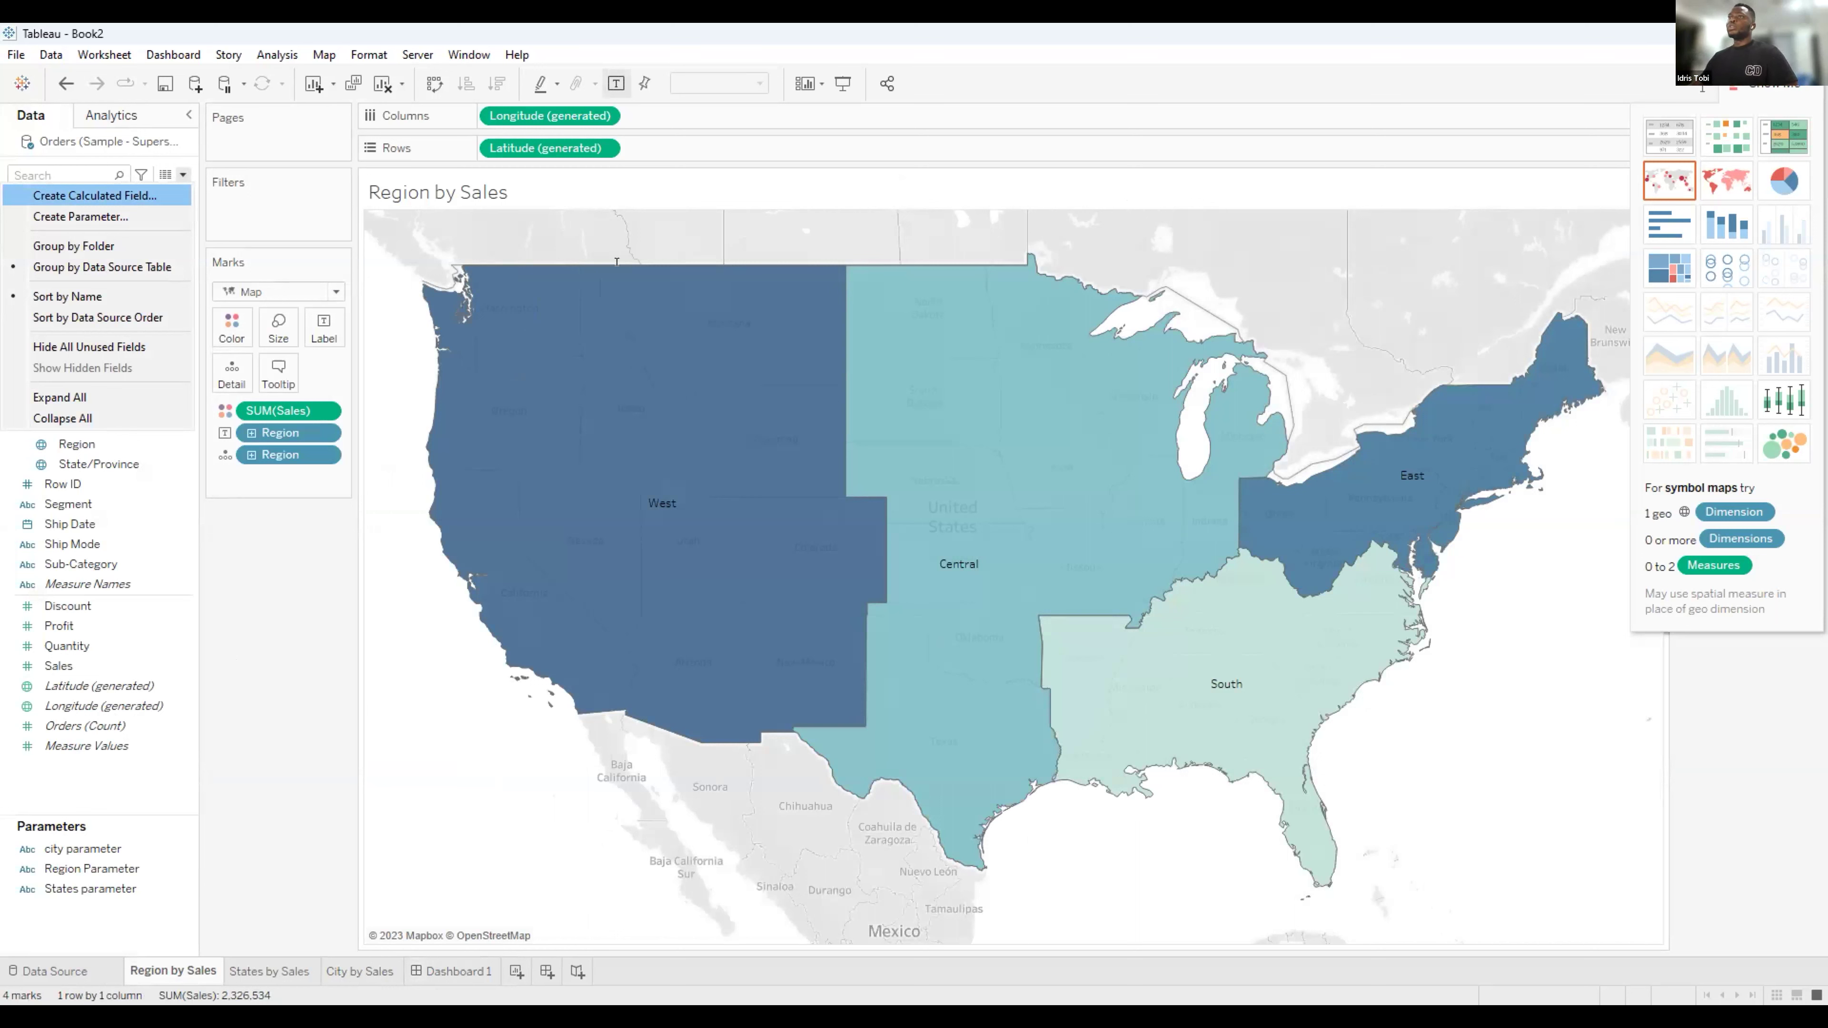
{"action": "key", "text": "Return"}
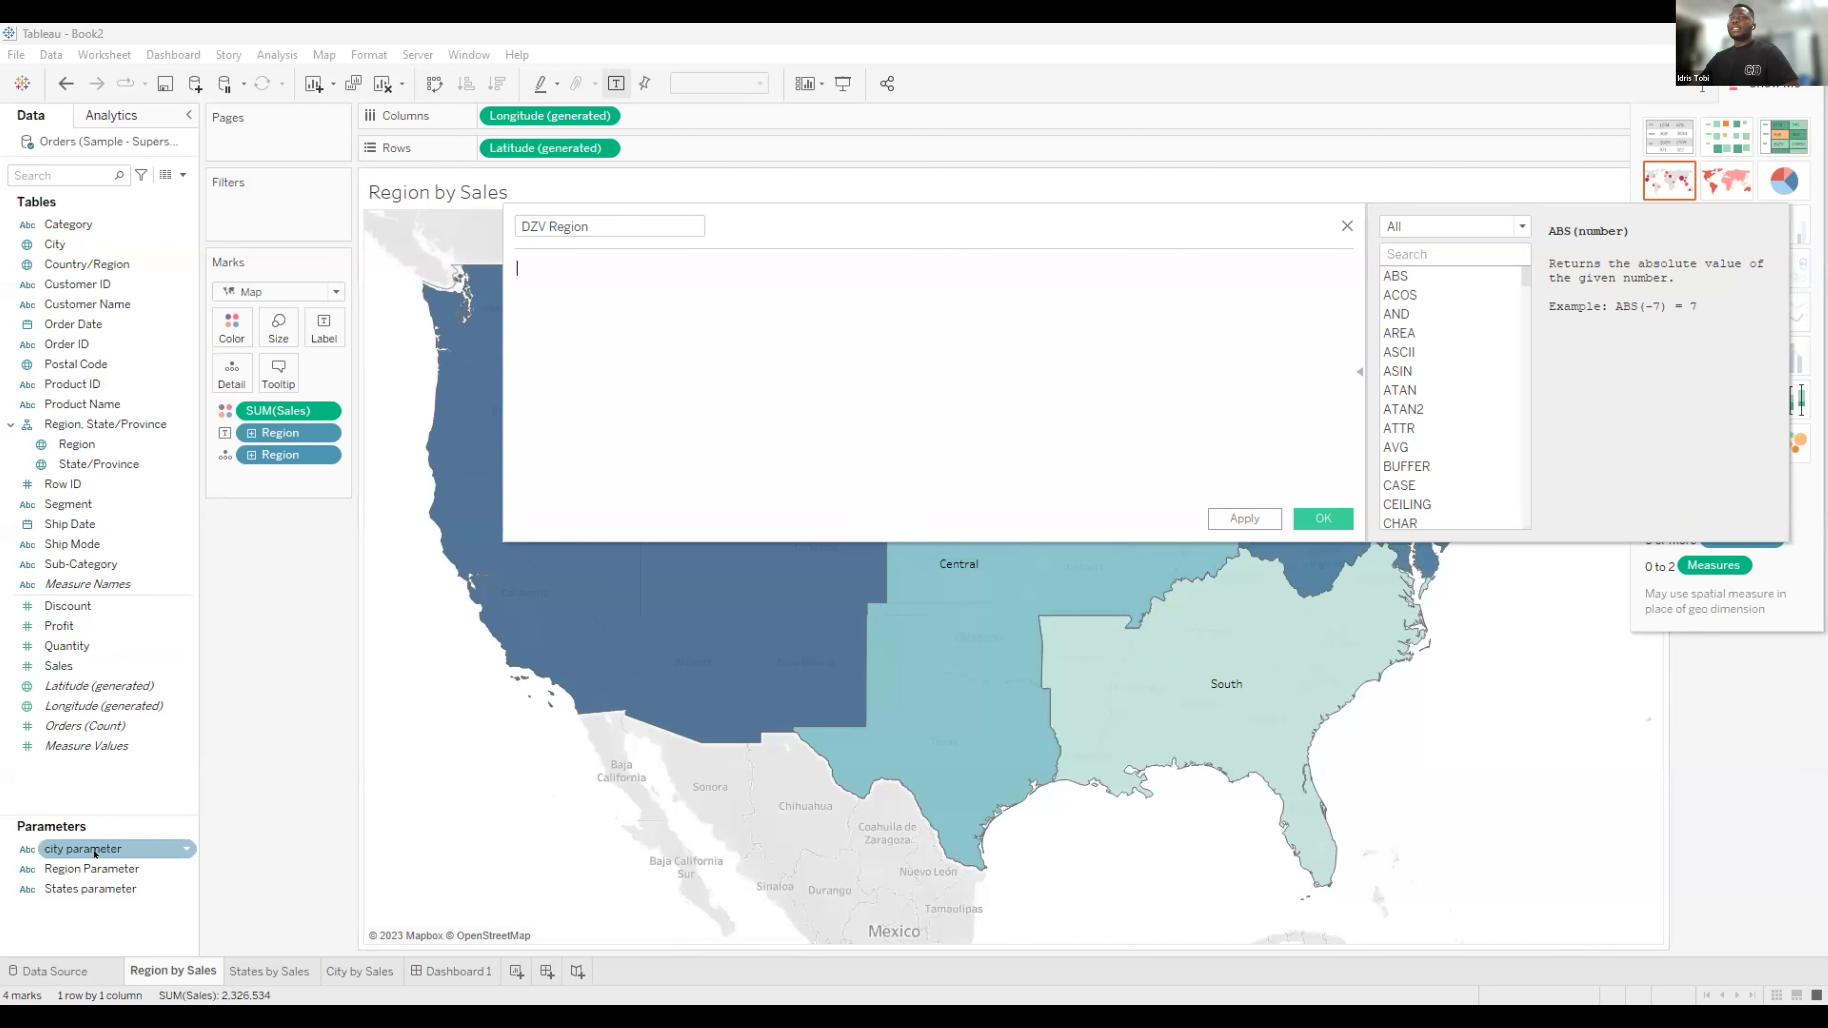
{"action": "left_click_drag", "start_coordinate": [94, 867], "coordinate": [602, 326]}
{"action": "type", "text": "= ''"}
{"action": "key", "text": "Return"}
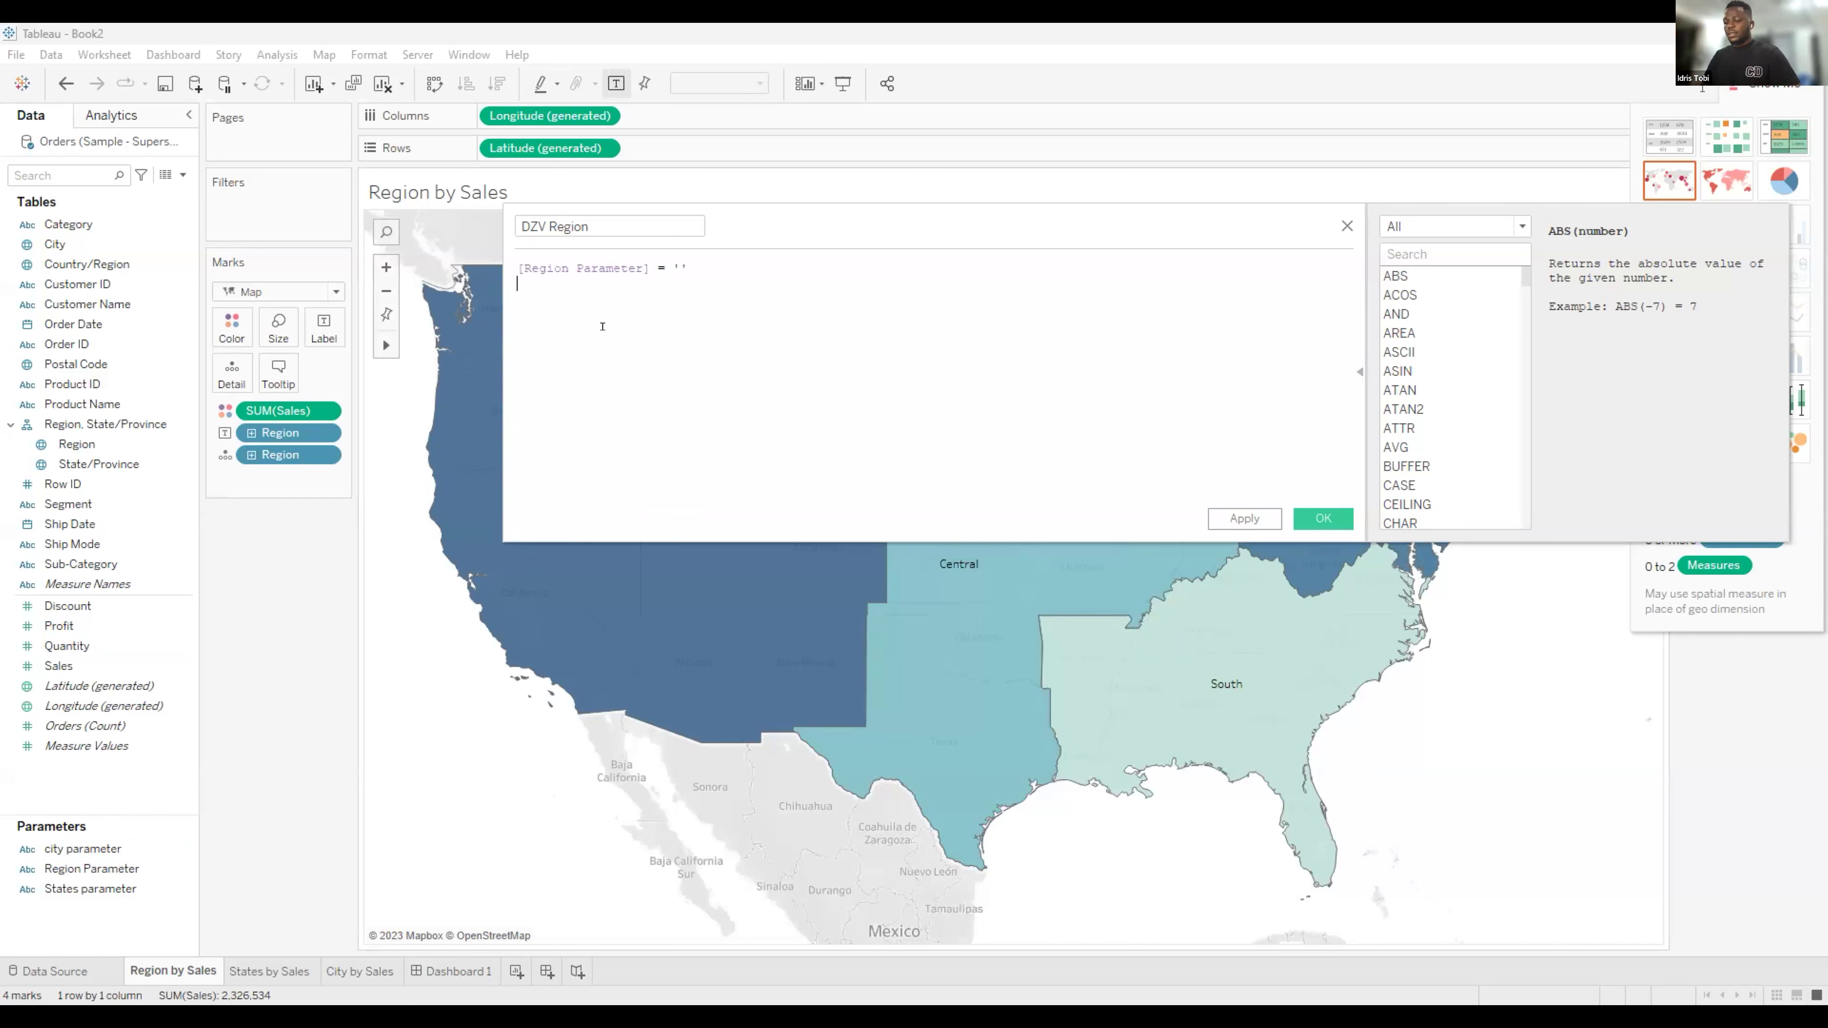
Extend the DZV Region formula with AND [States parameter]=''.
{"action": "type", "text": "AND "}
{"action": "type", "text": "St"}
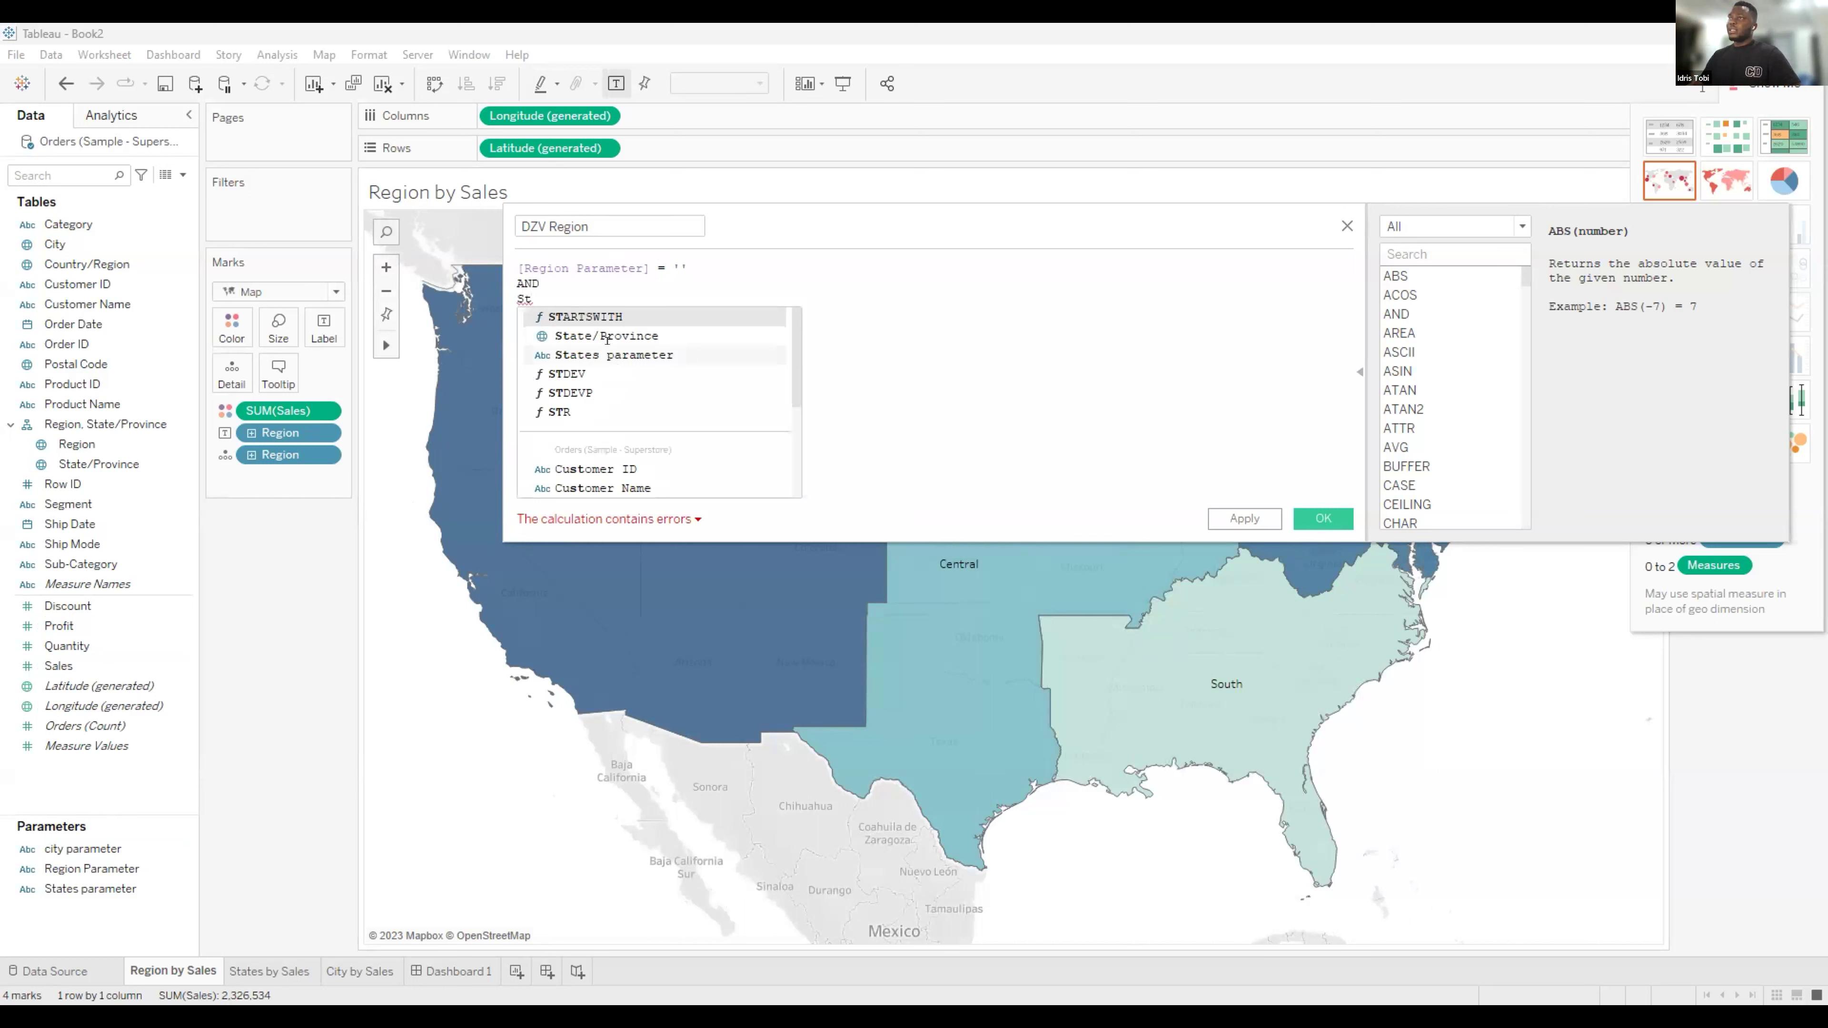
{"action": "left_click", "coordinate": [607, 340]}
{"action": "type", "text": "=''"}
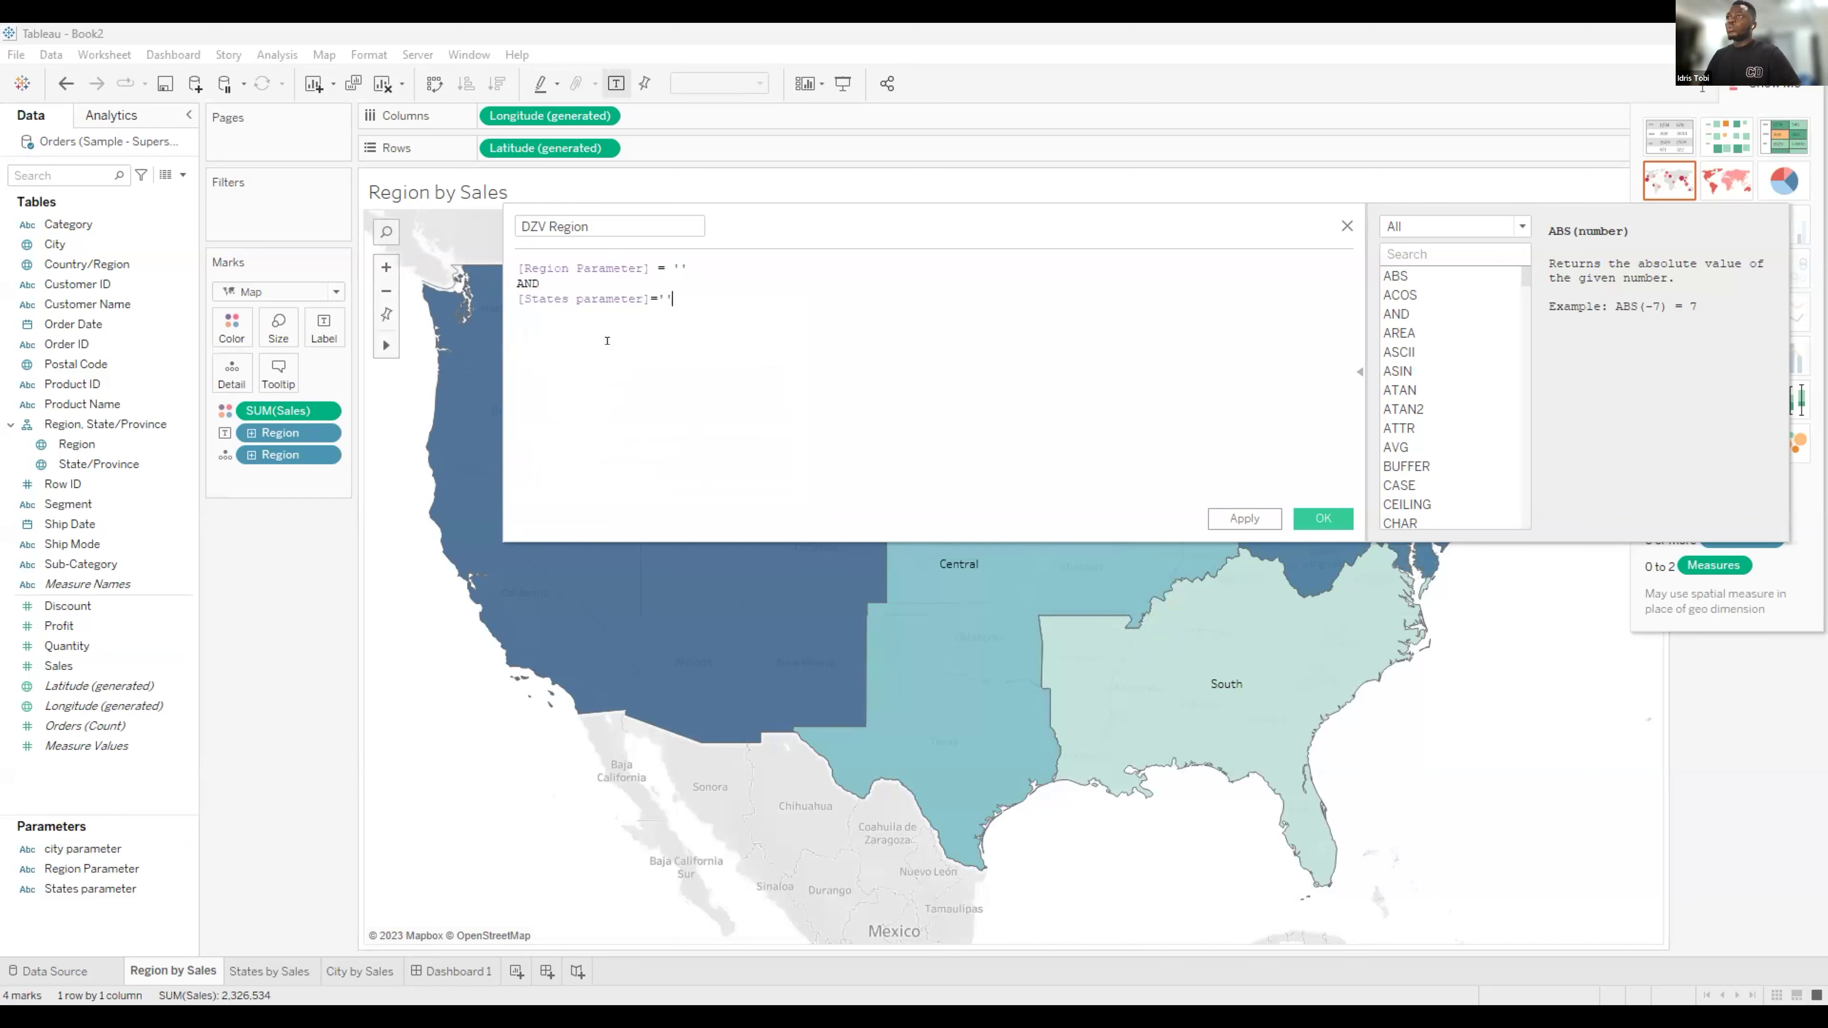
Complete the DZV Region formula with AND [city parameter]!='' and save the calculated field.
{"action": "key", "text": "Return"}
{"action": "type", "text": "AND "}
{"action": "type", "text": "c"}
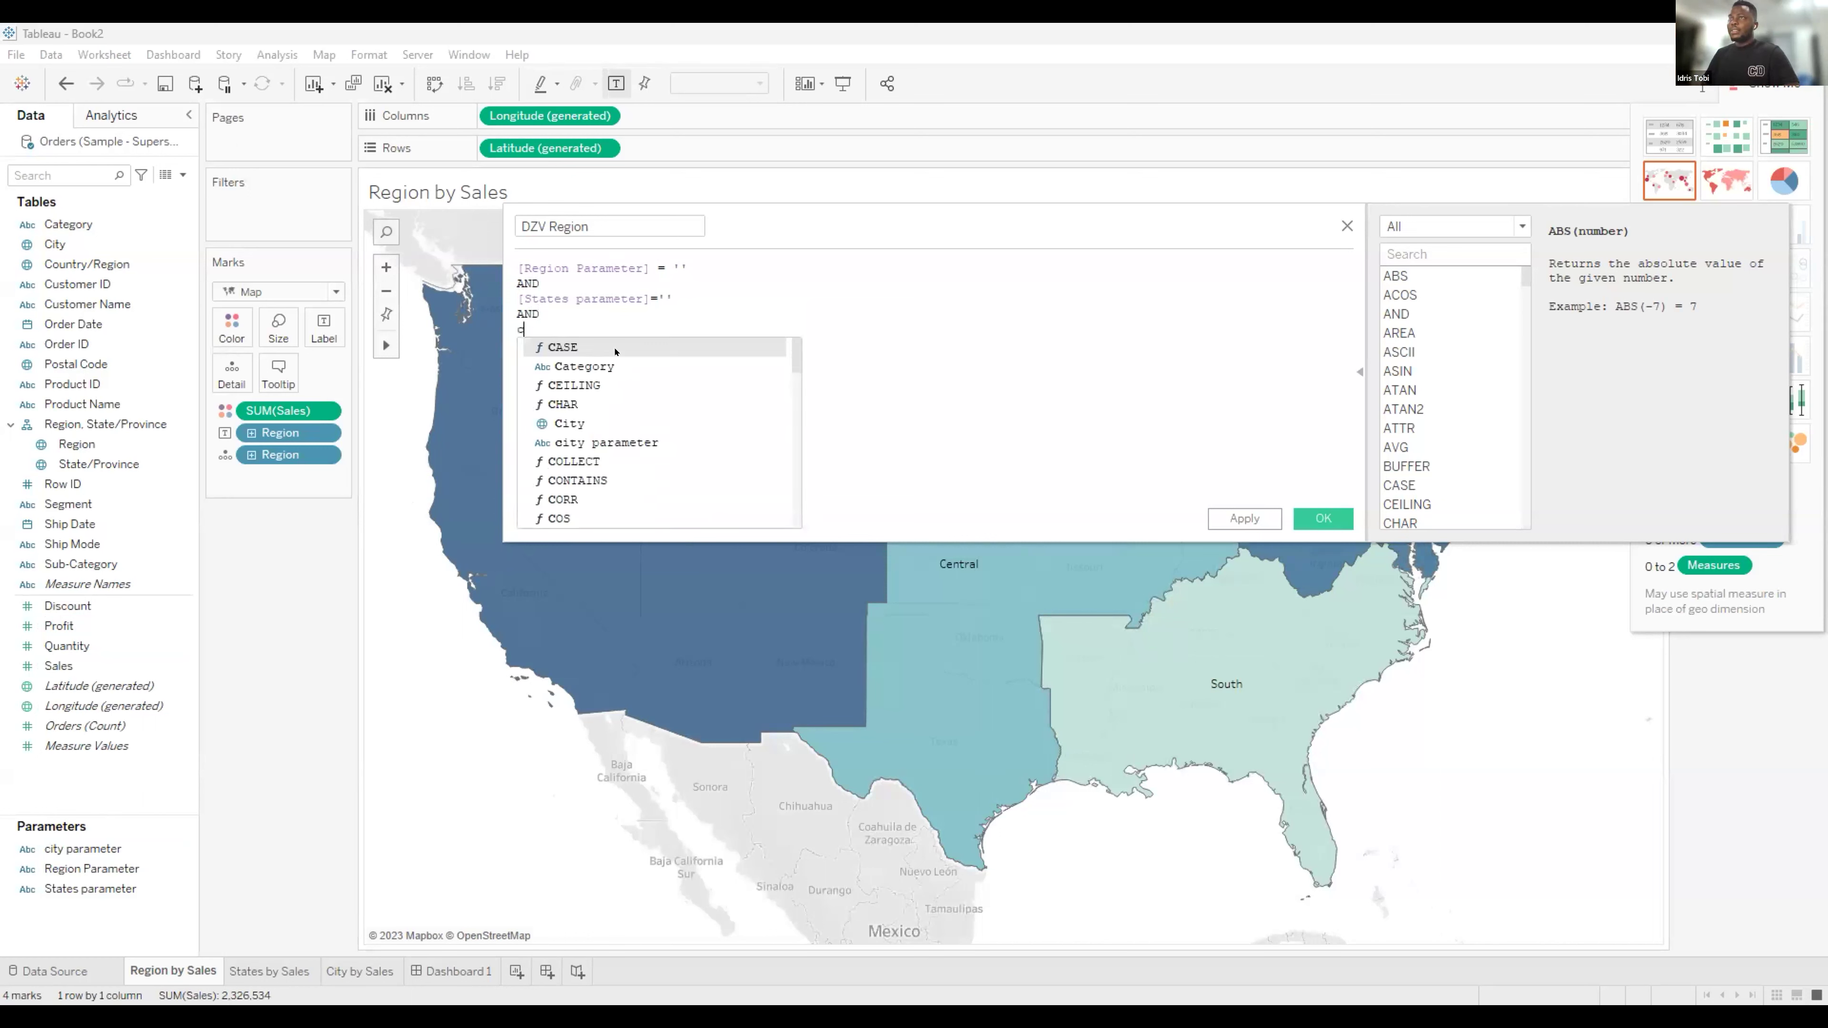
{"action": "type", "text": "it"}
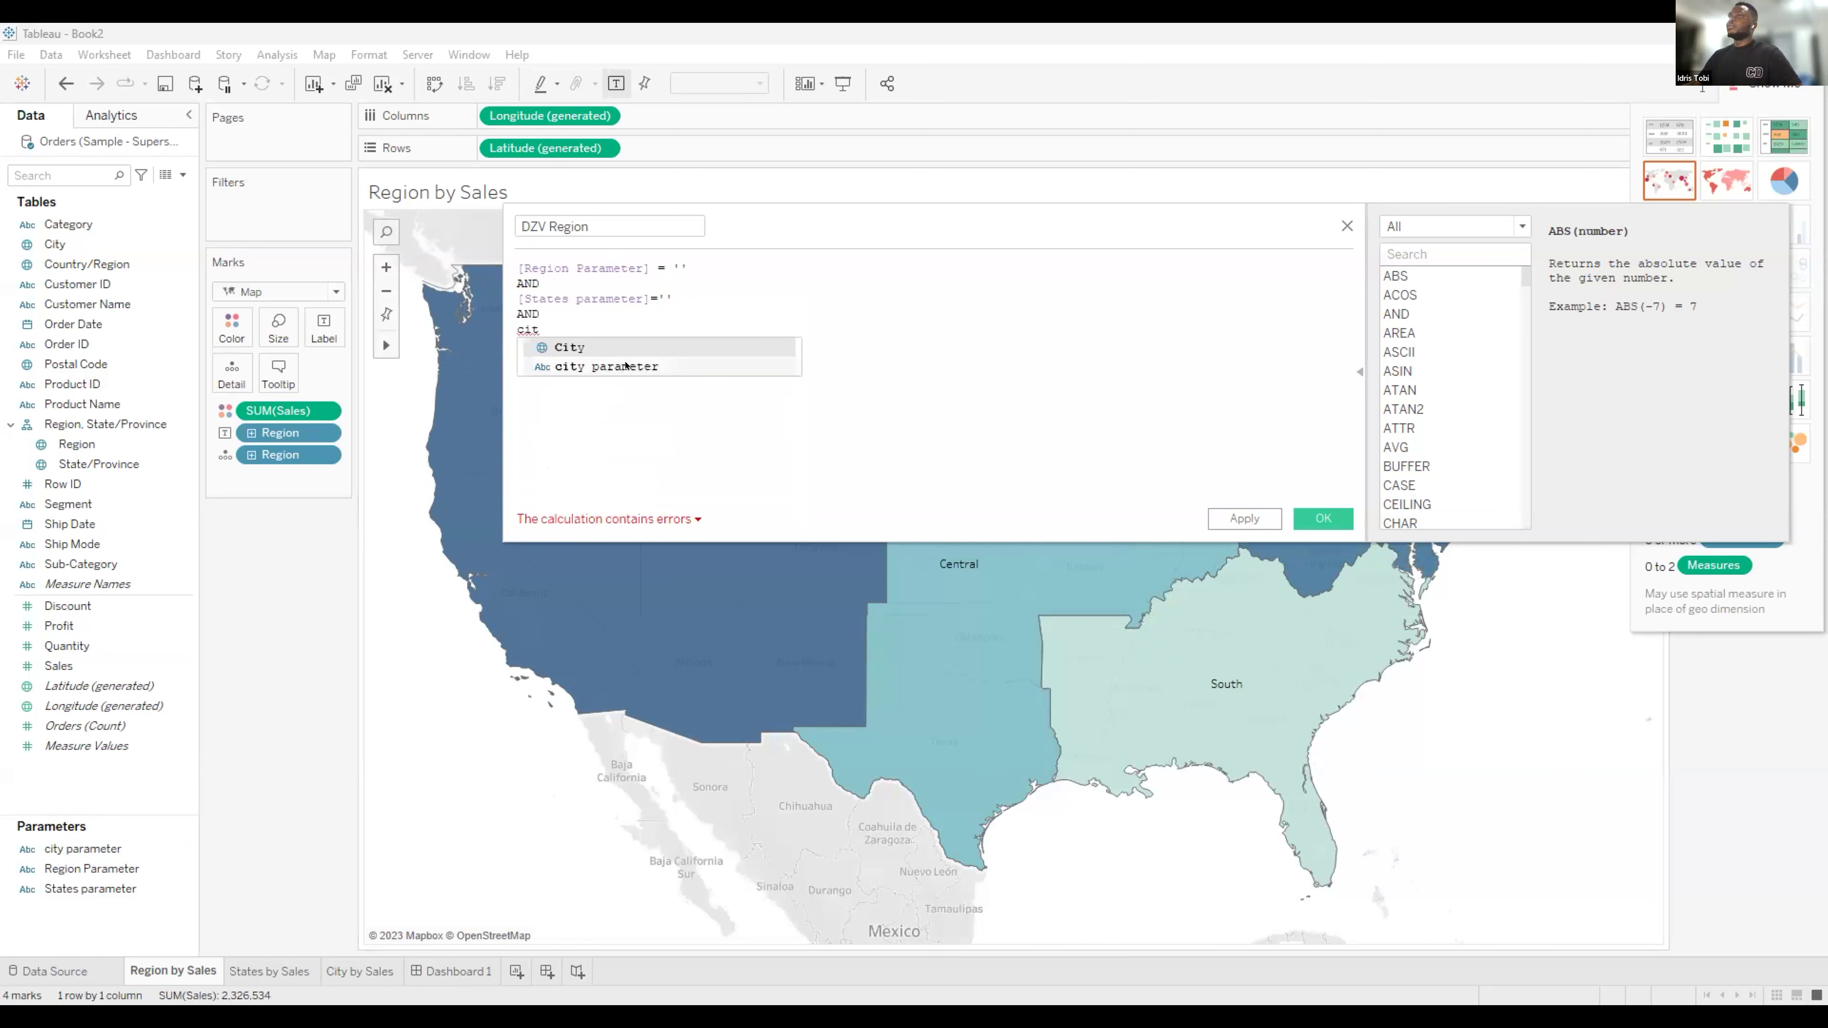
{"action": "key", "text": "Down"}
{"action": "key", "text": "Return"}
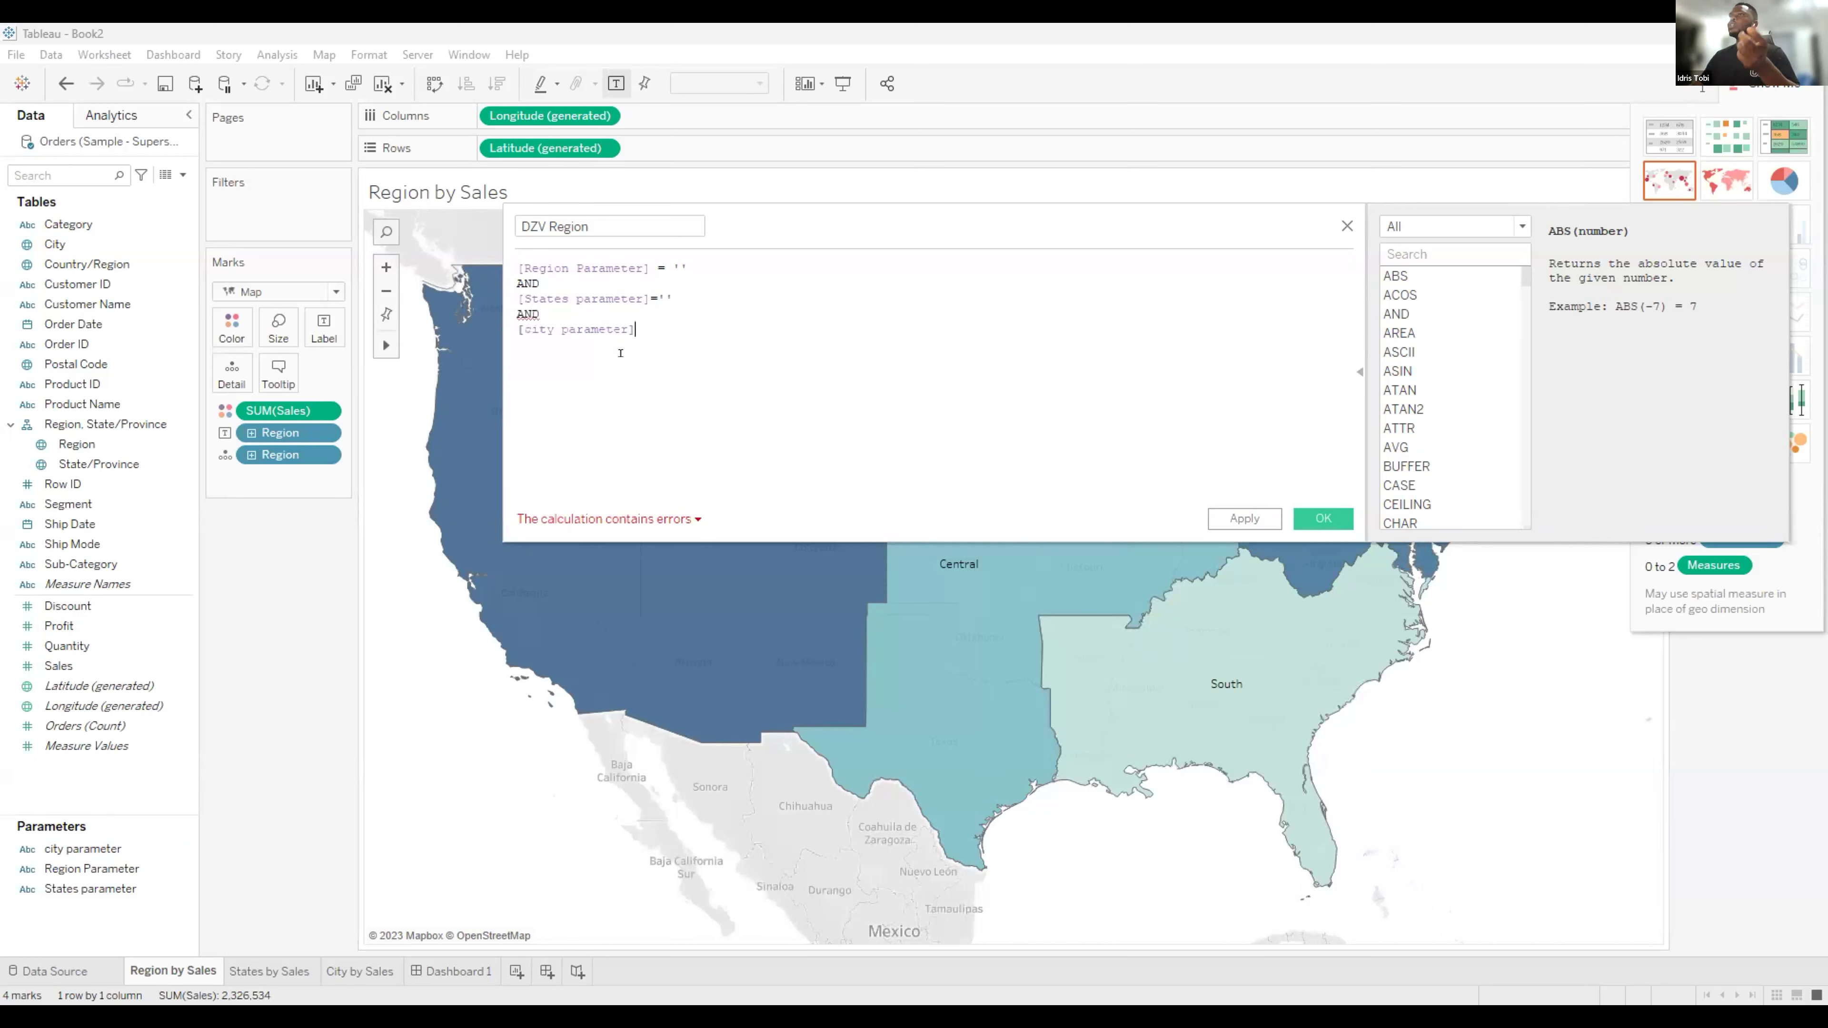
{"action": "type", "text": "!="}
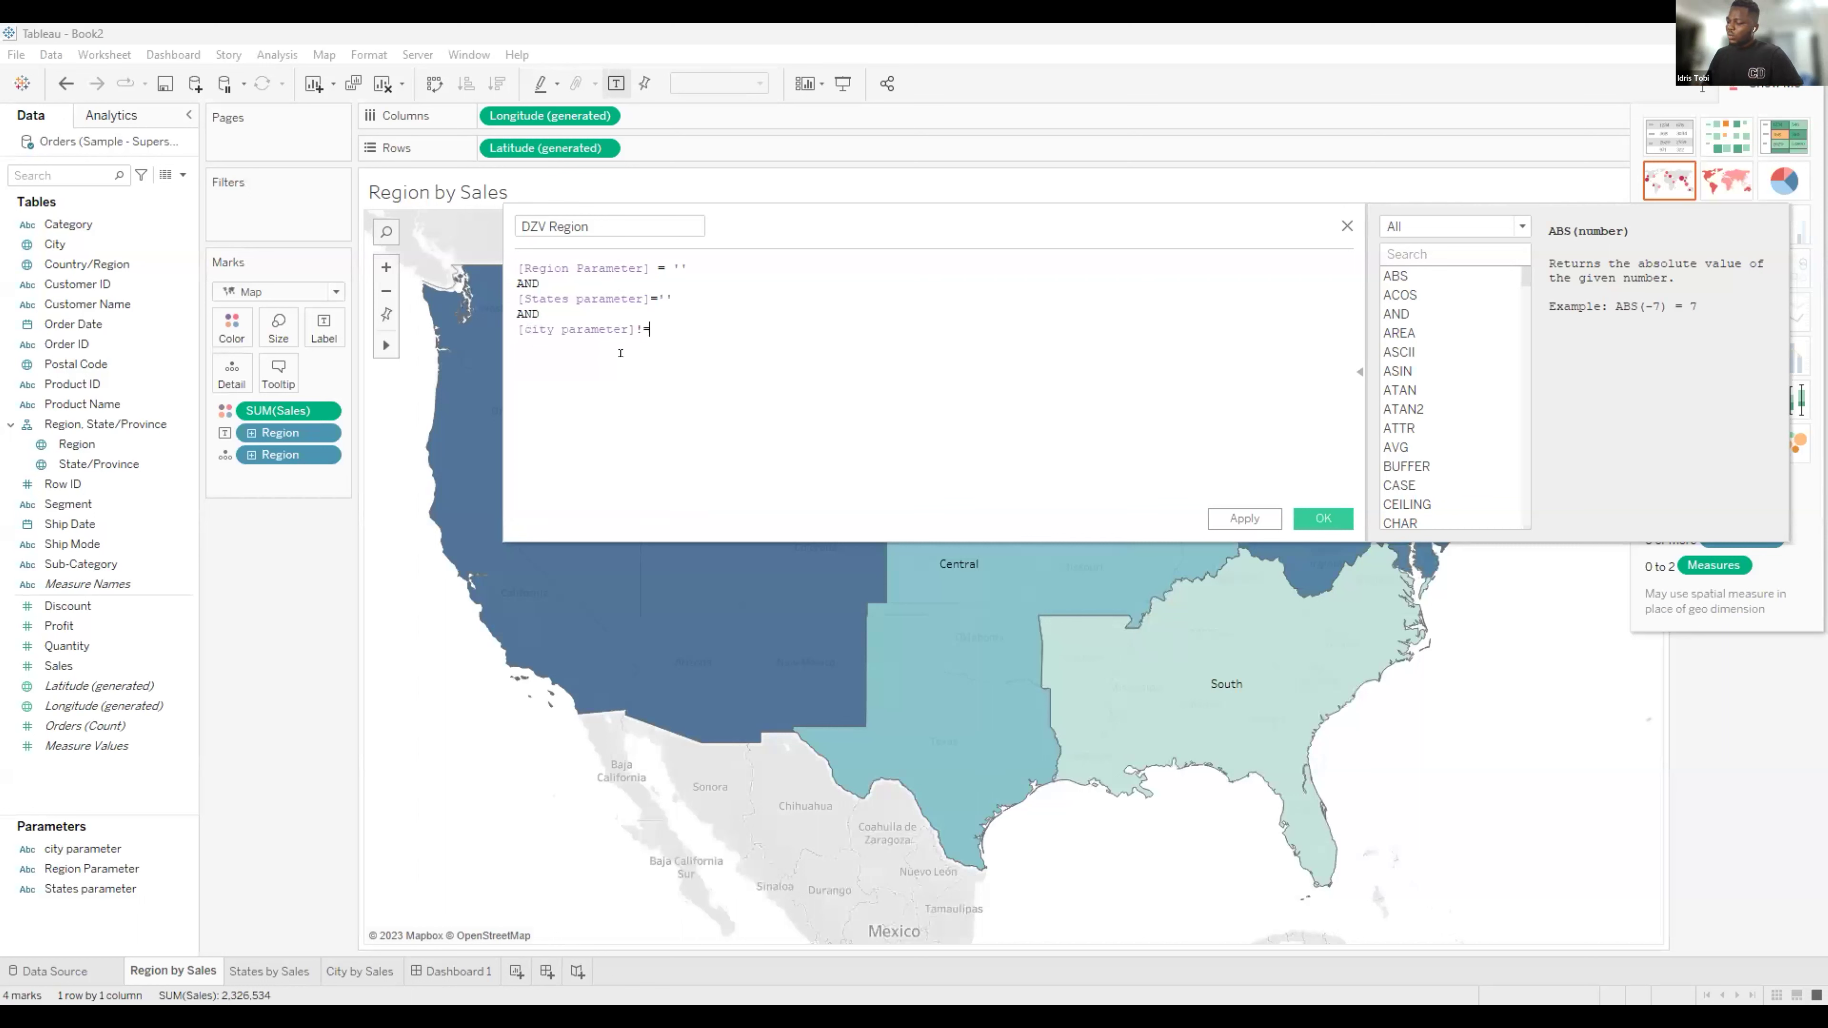
{"action": "type", "text": "''"}
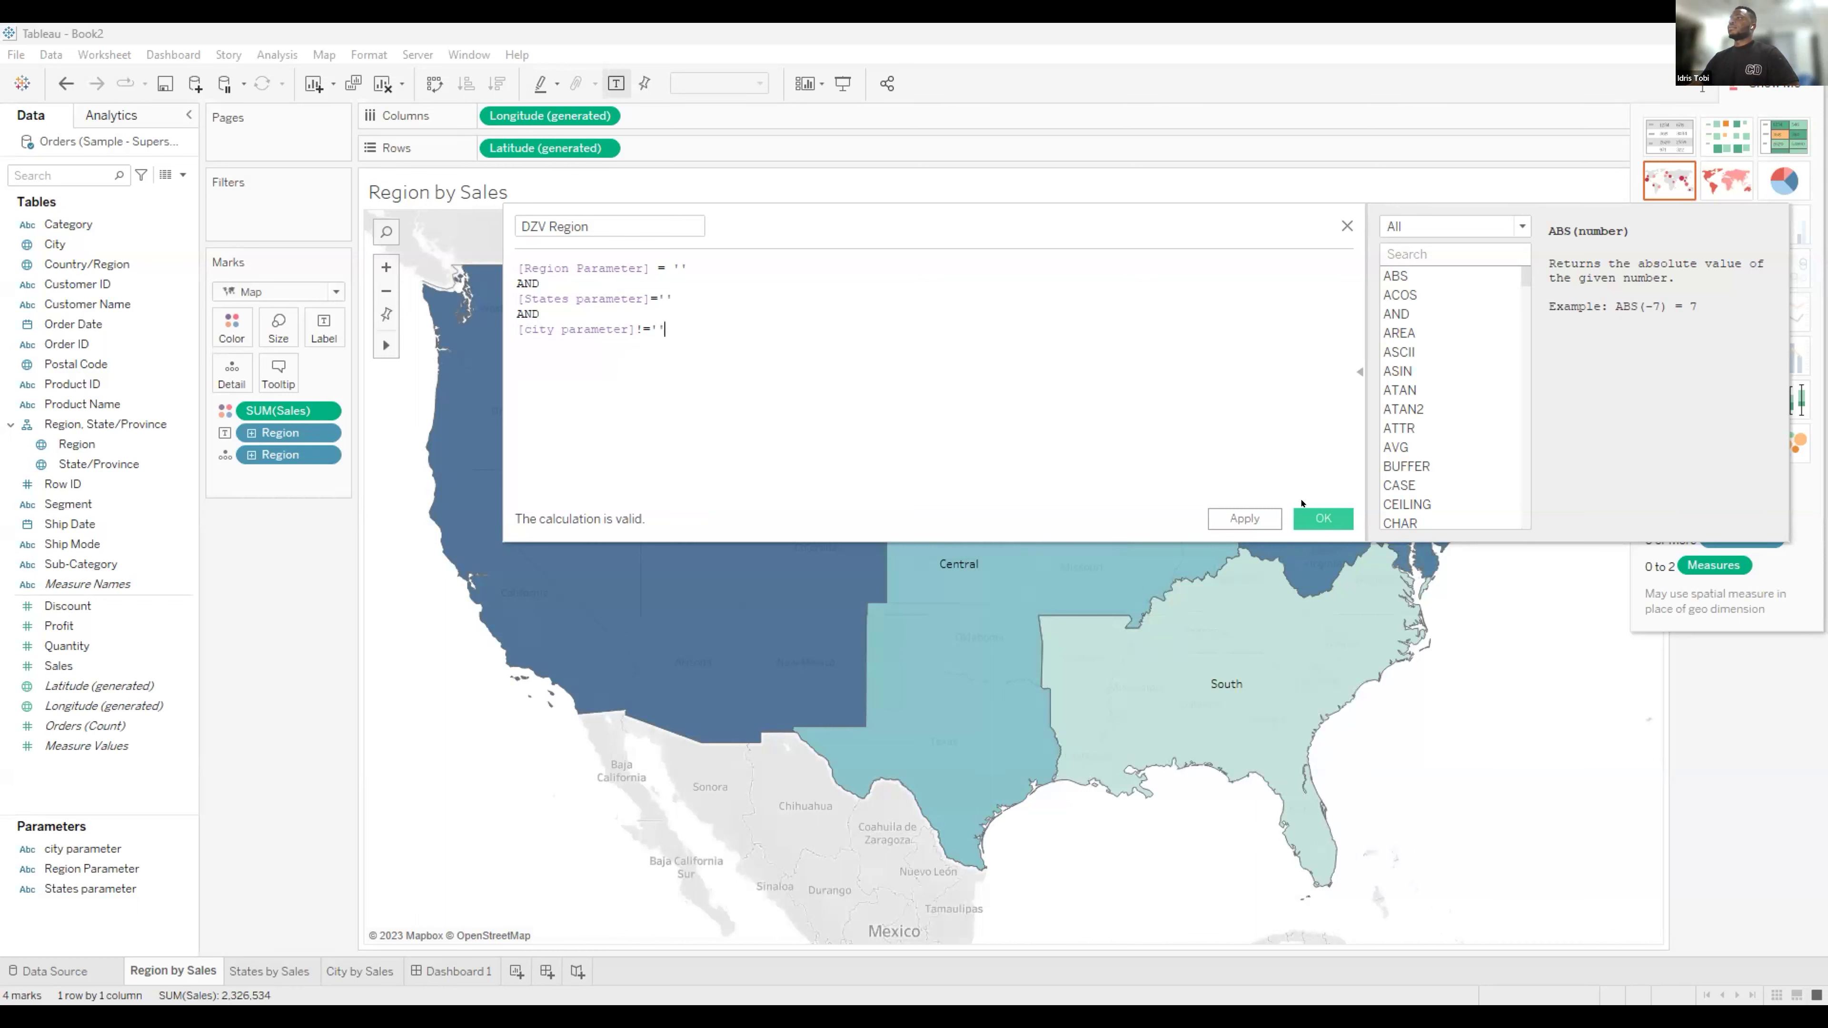
{"action": "left_click", "coordinate": [1322, 518]}
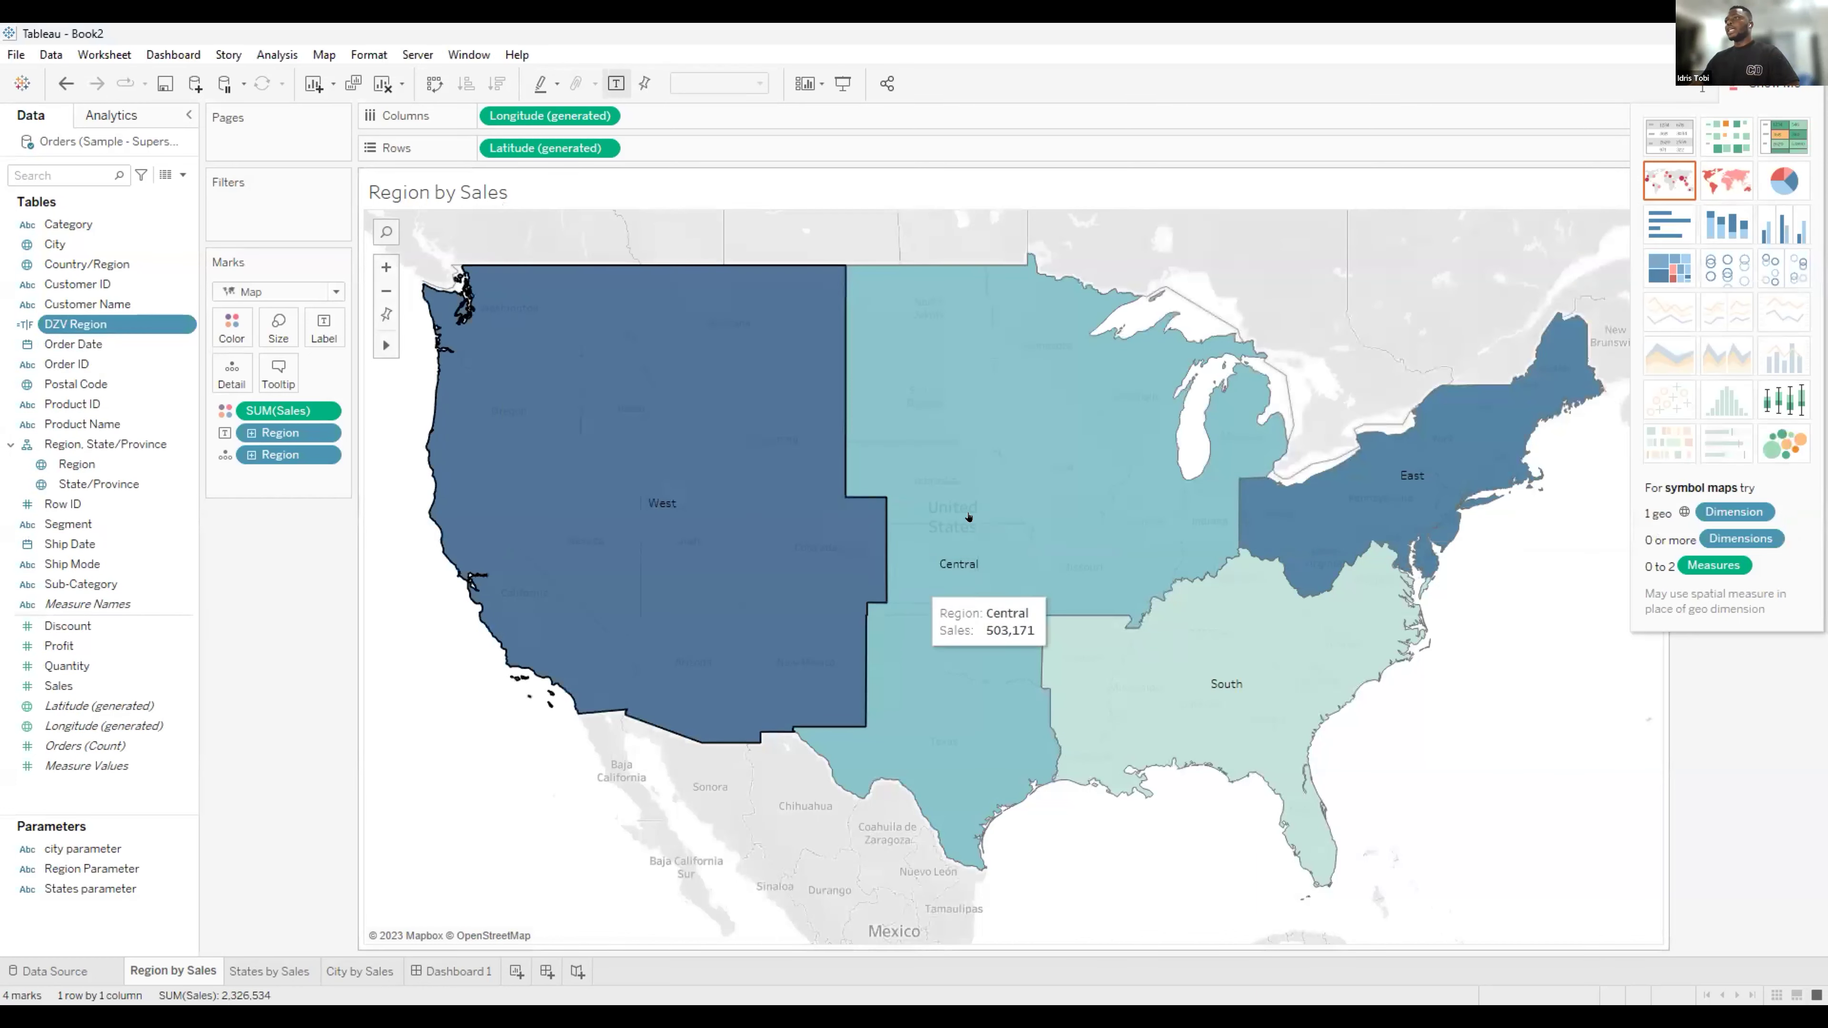
Duplicate the DZV Region calculated field and rename the copy "DZV States".
{"action": "right_click", "coordinate": [176, 323]}
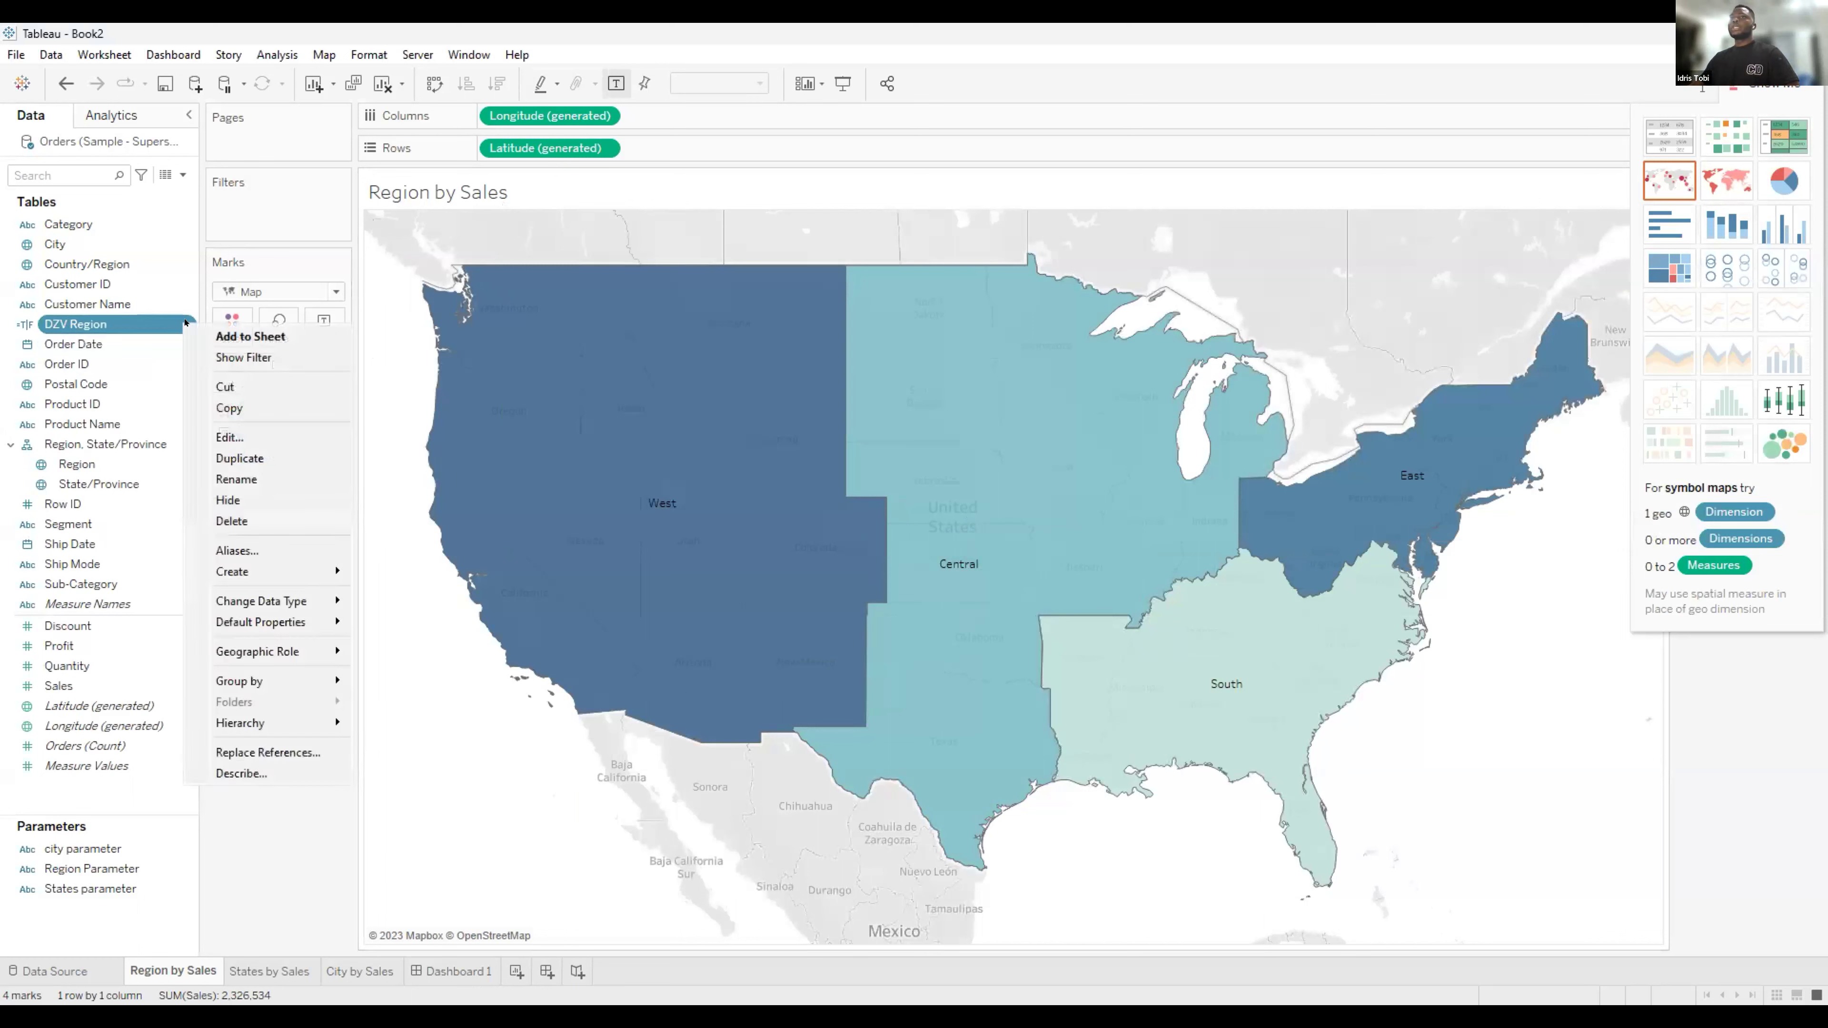
{"action": "left_click", "coordinate": [237, 457]}
{"action": "left_click", "coordinate": [186, 348]}
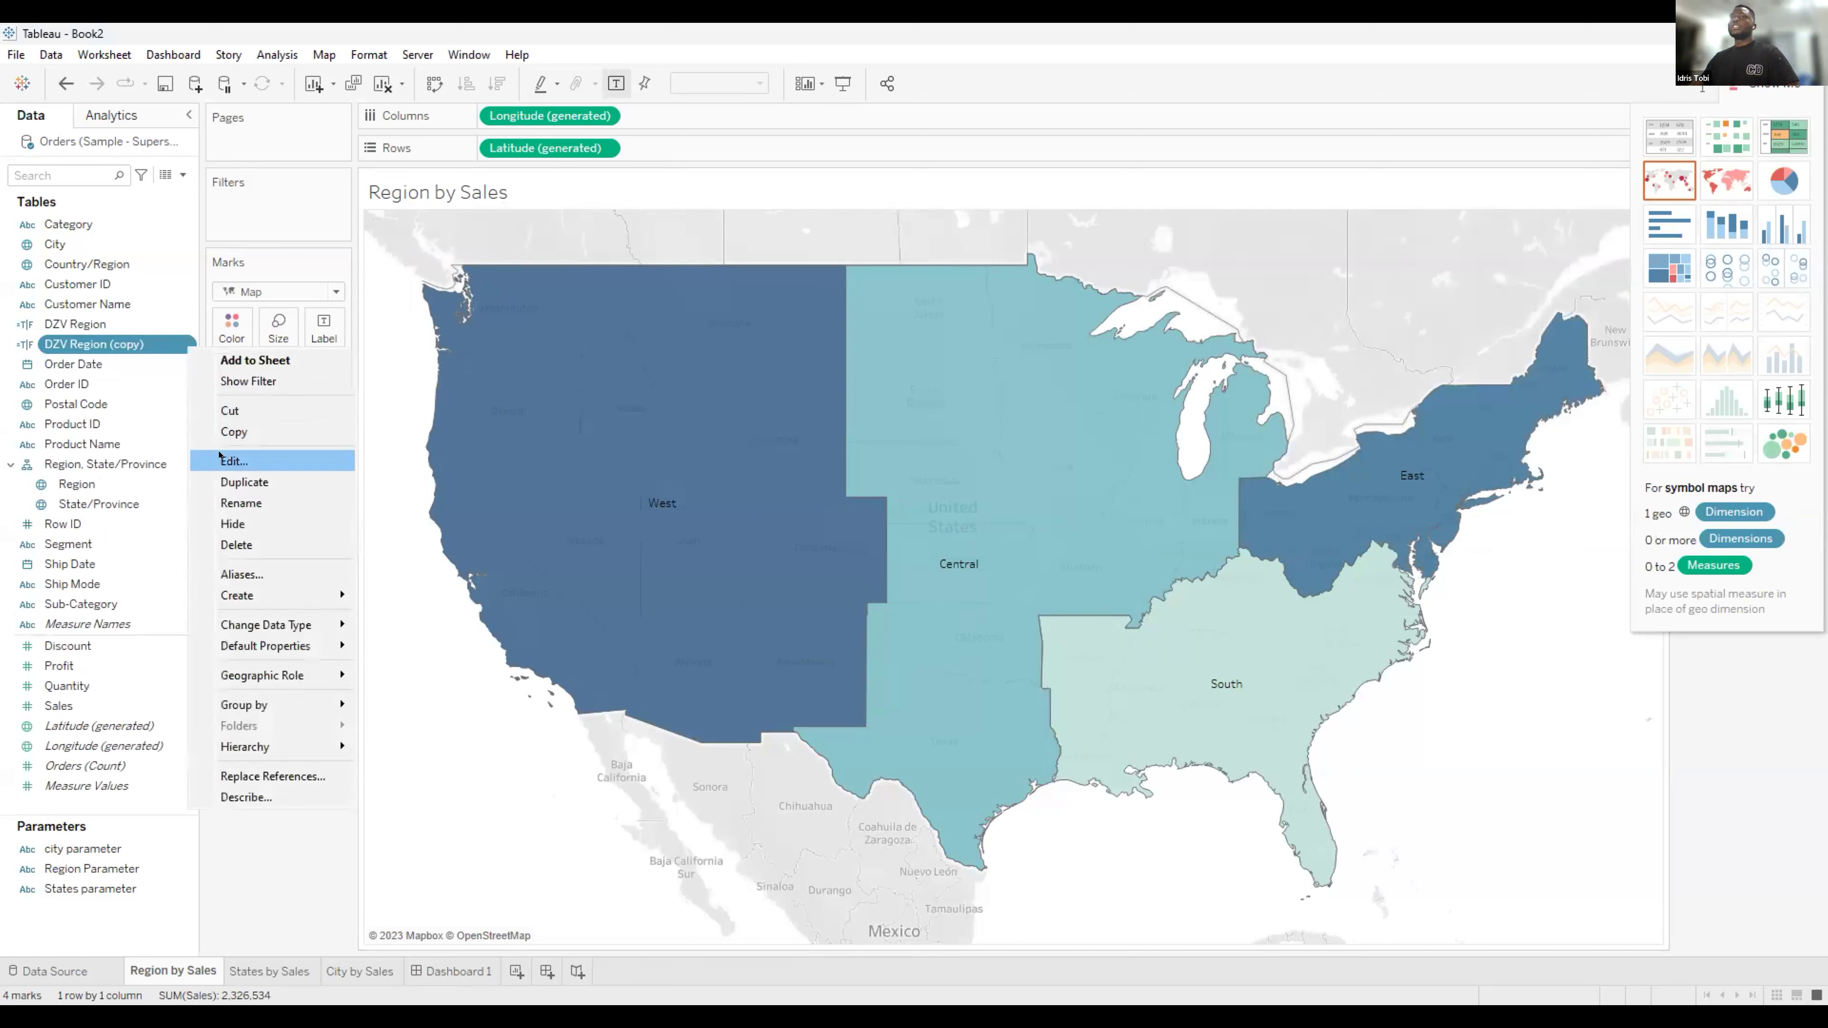
{"action": "key", "text": "Return"}
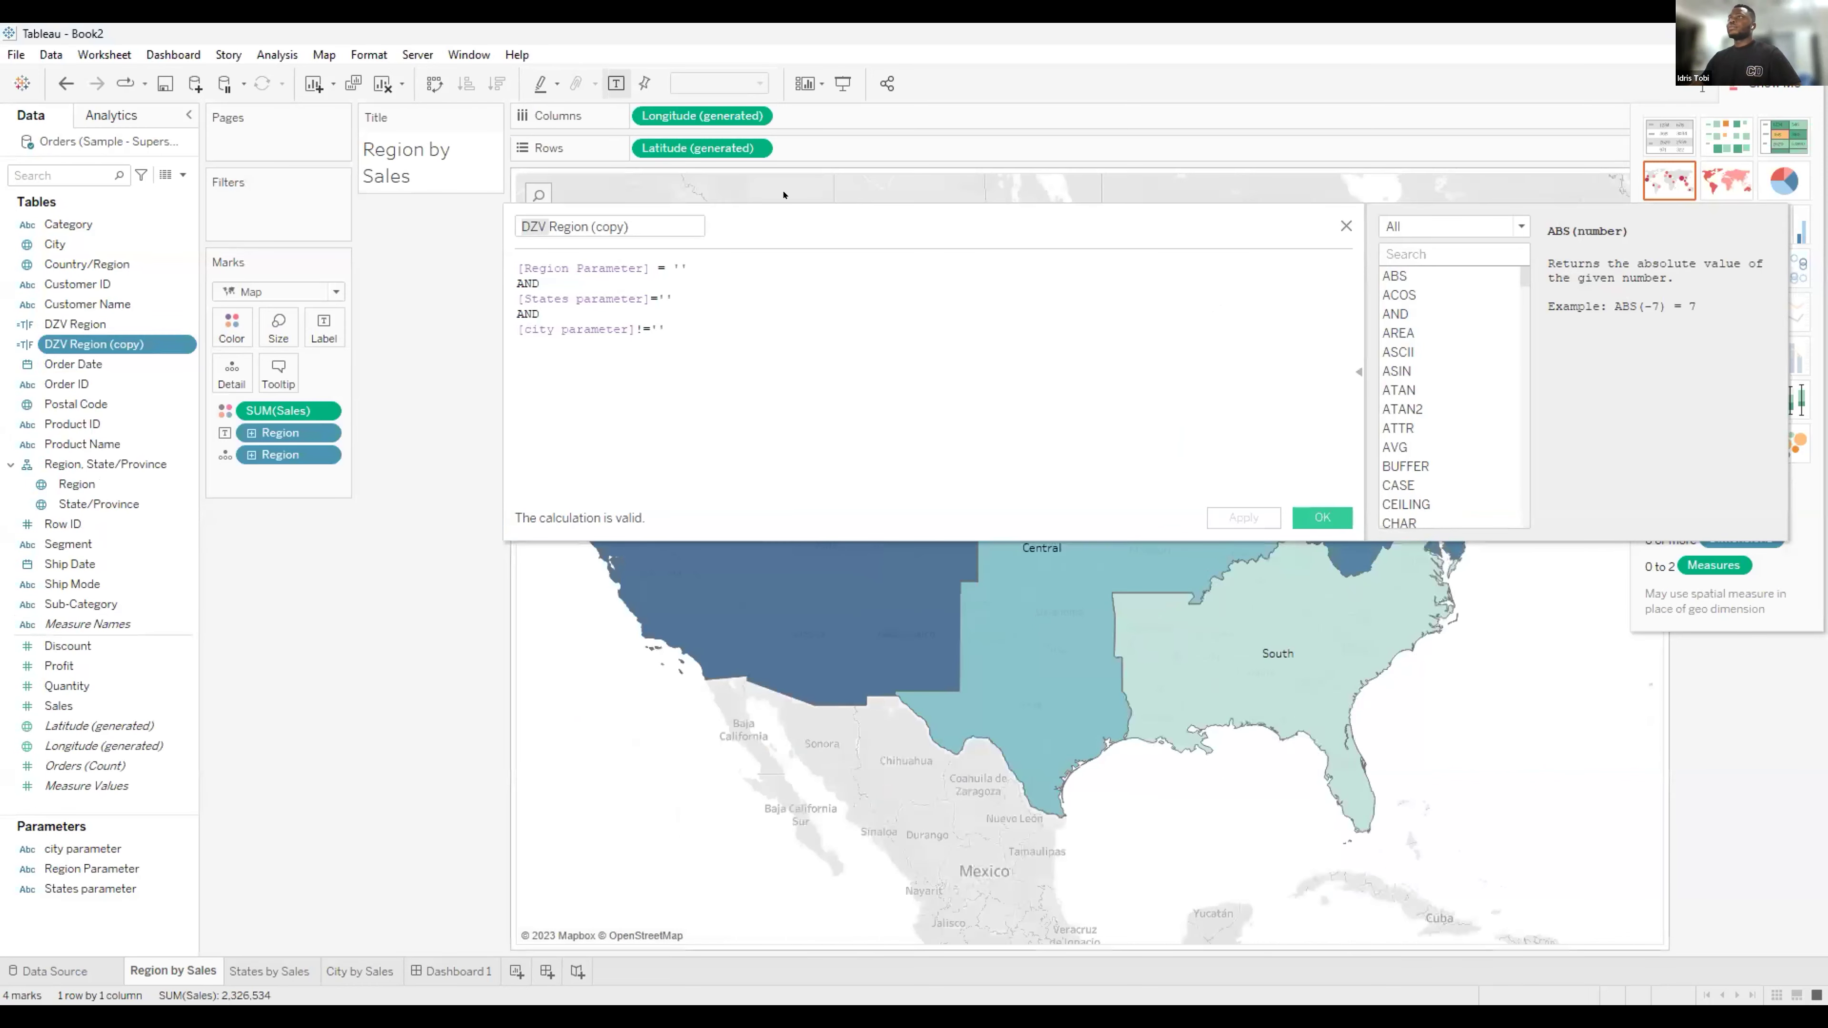
{"action": "left_click", "coordinate": [606, 228]}
{"action": "left_click", "coordinate": [623, 216]}
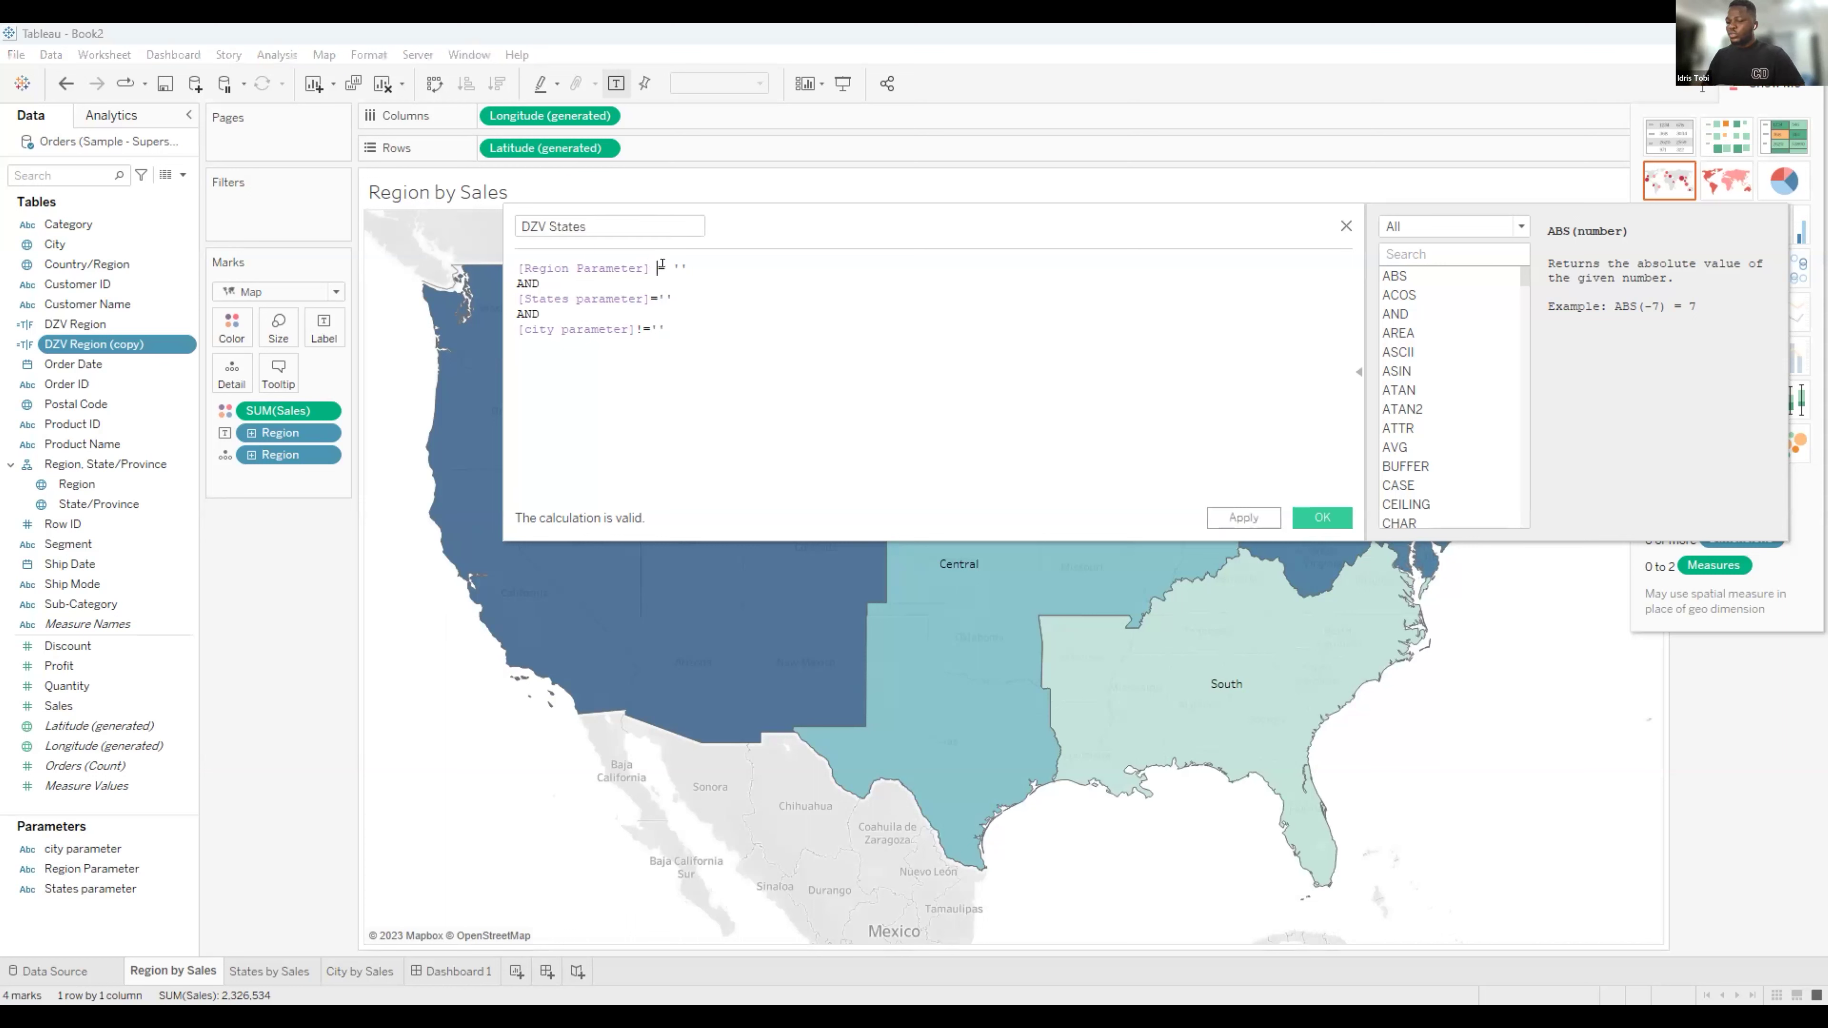
Change the DZV States conditions to [Region Parameter] != '' and [city parameter]='', keeping [States parameter]=''.
{"action": "left_click", "coordinate": [661, 267]}
{"action": "type", "text": "!"}
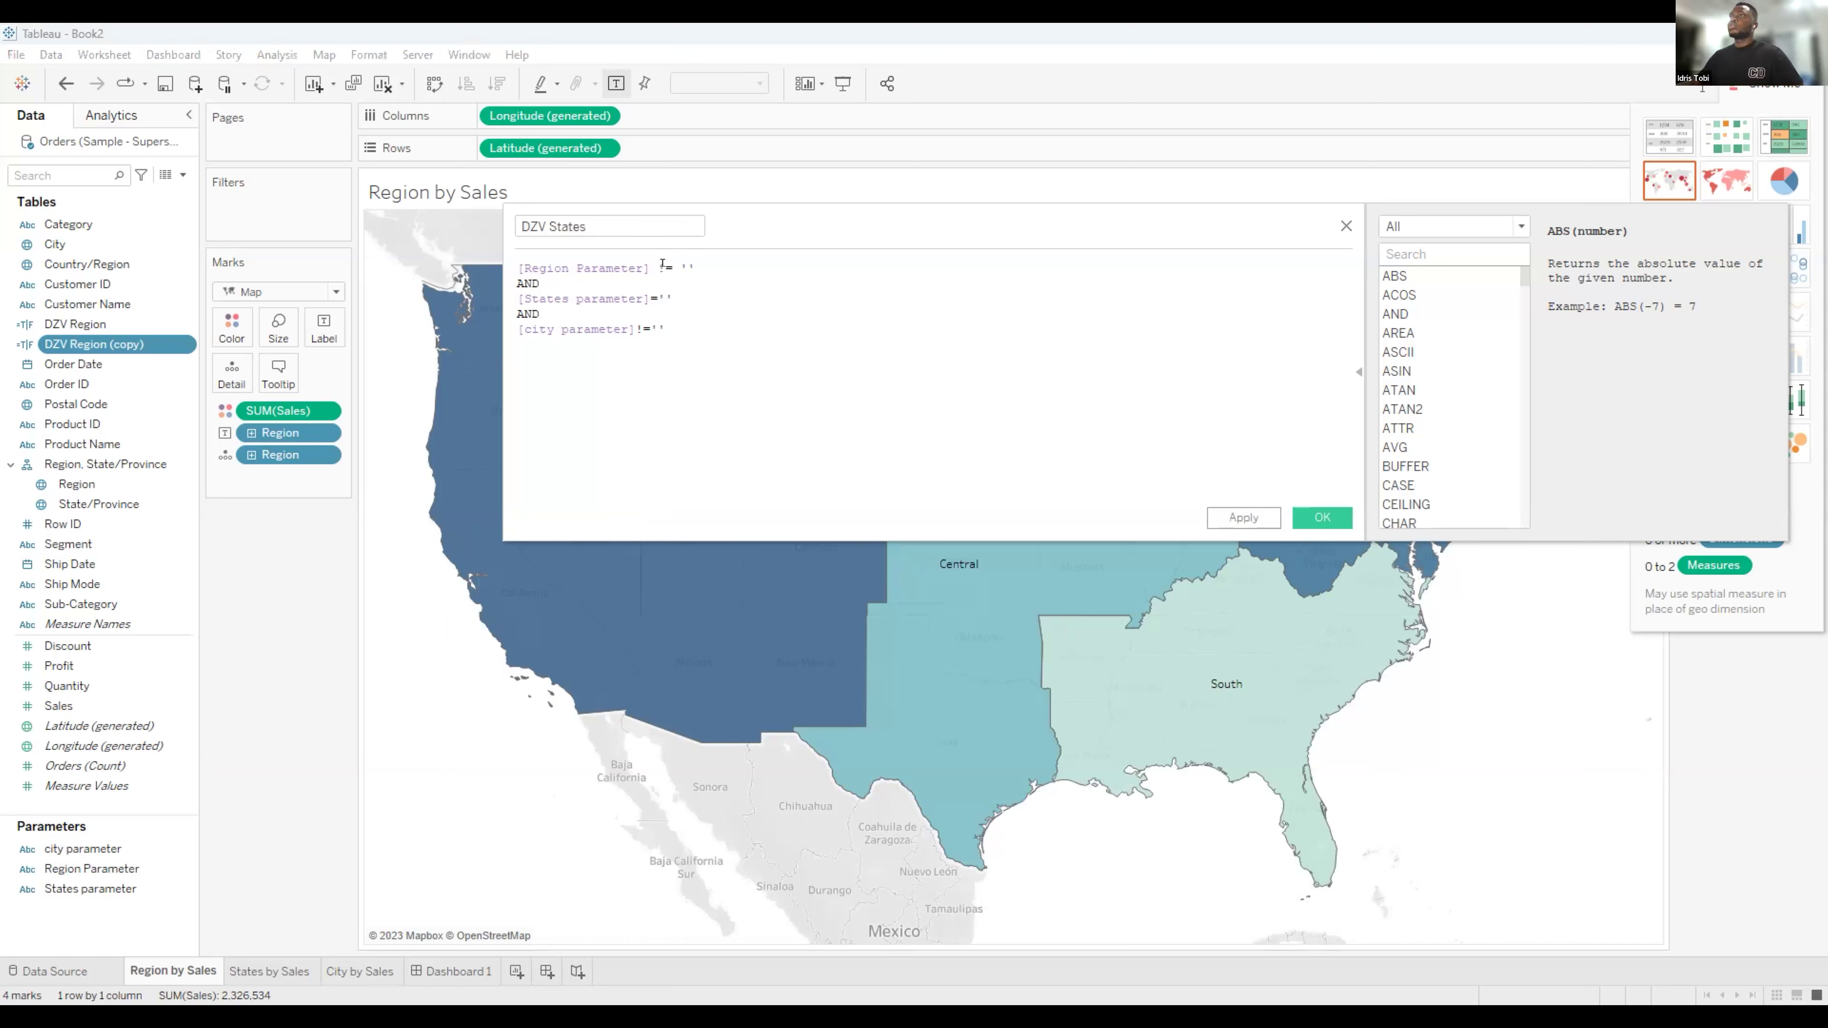
{"action": "key", "text": "BackSpace"}
{"action": "scroll", "coordinate": [631, 310], "scroll_direction": "up", "scroll_amount": 3}
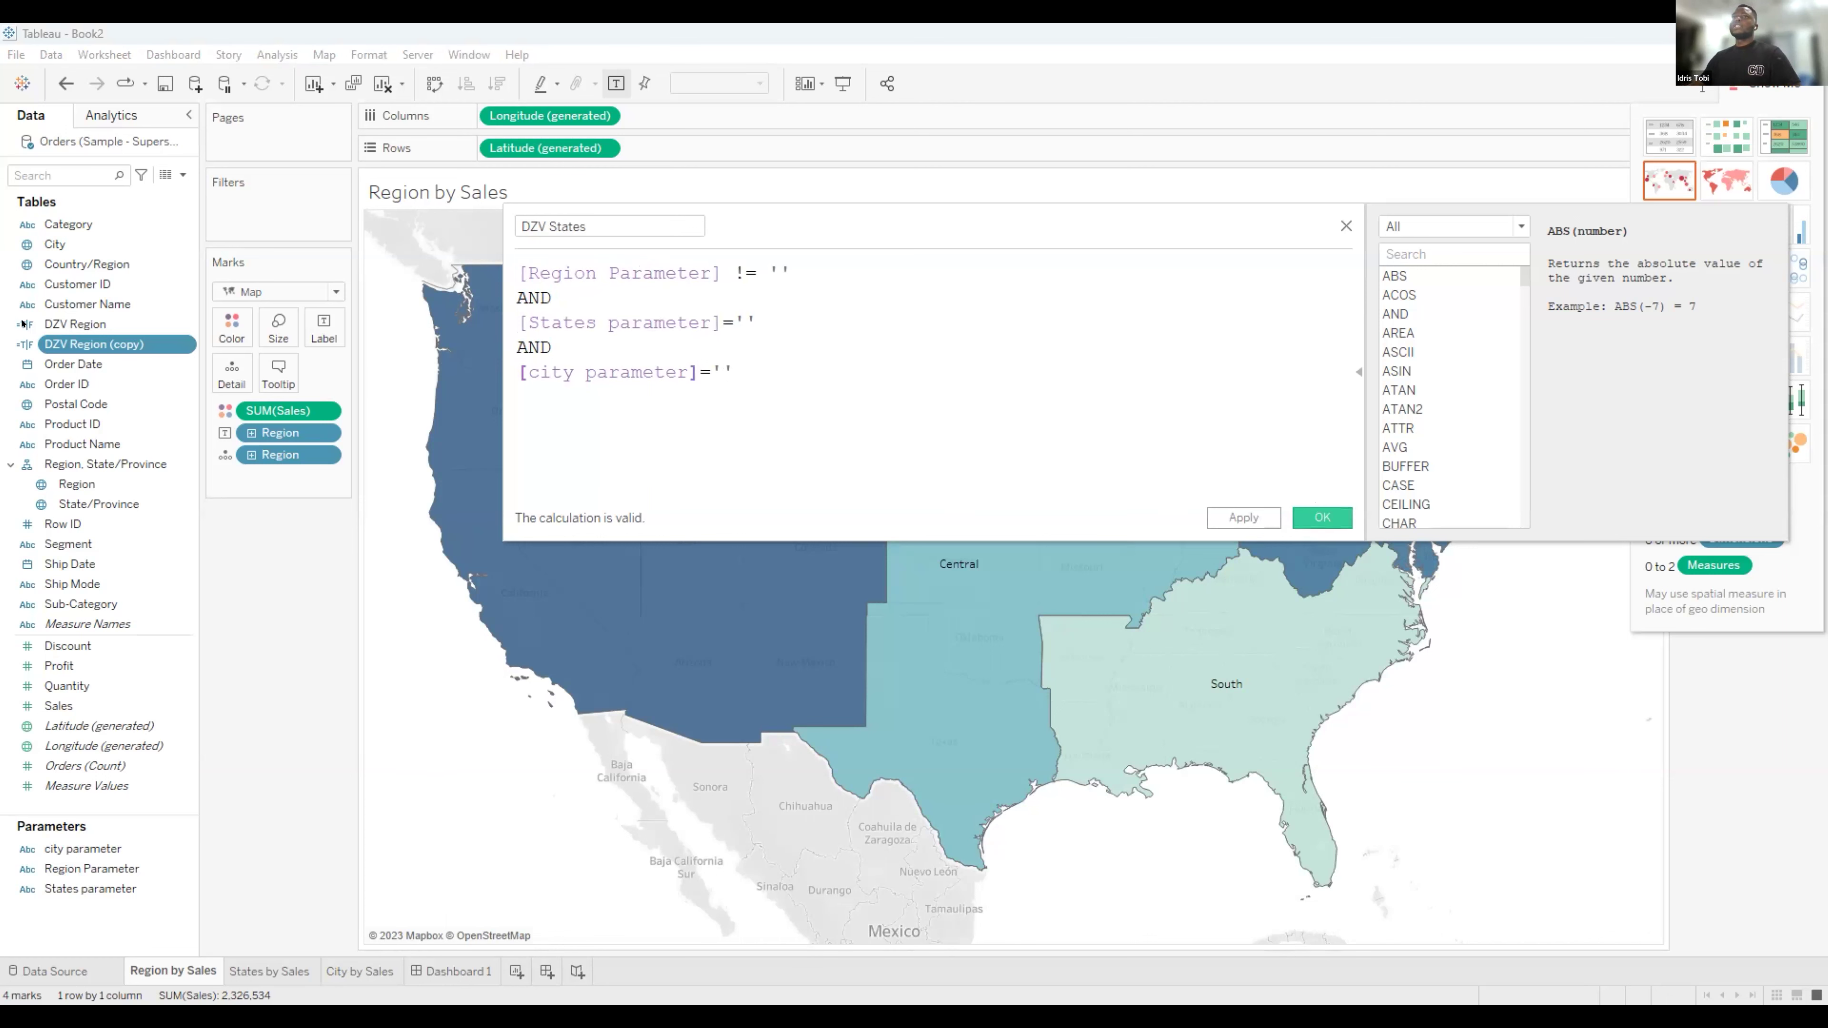
Duplicate the DZV States calculated field and rename the copy "DZV City".
{"action": "right_click", "coordinate": [184, 337]}
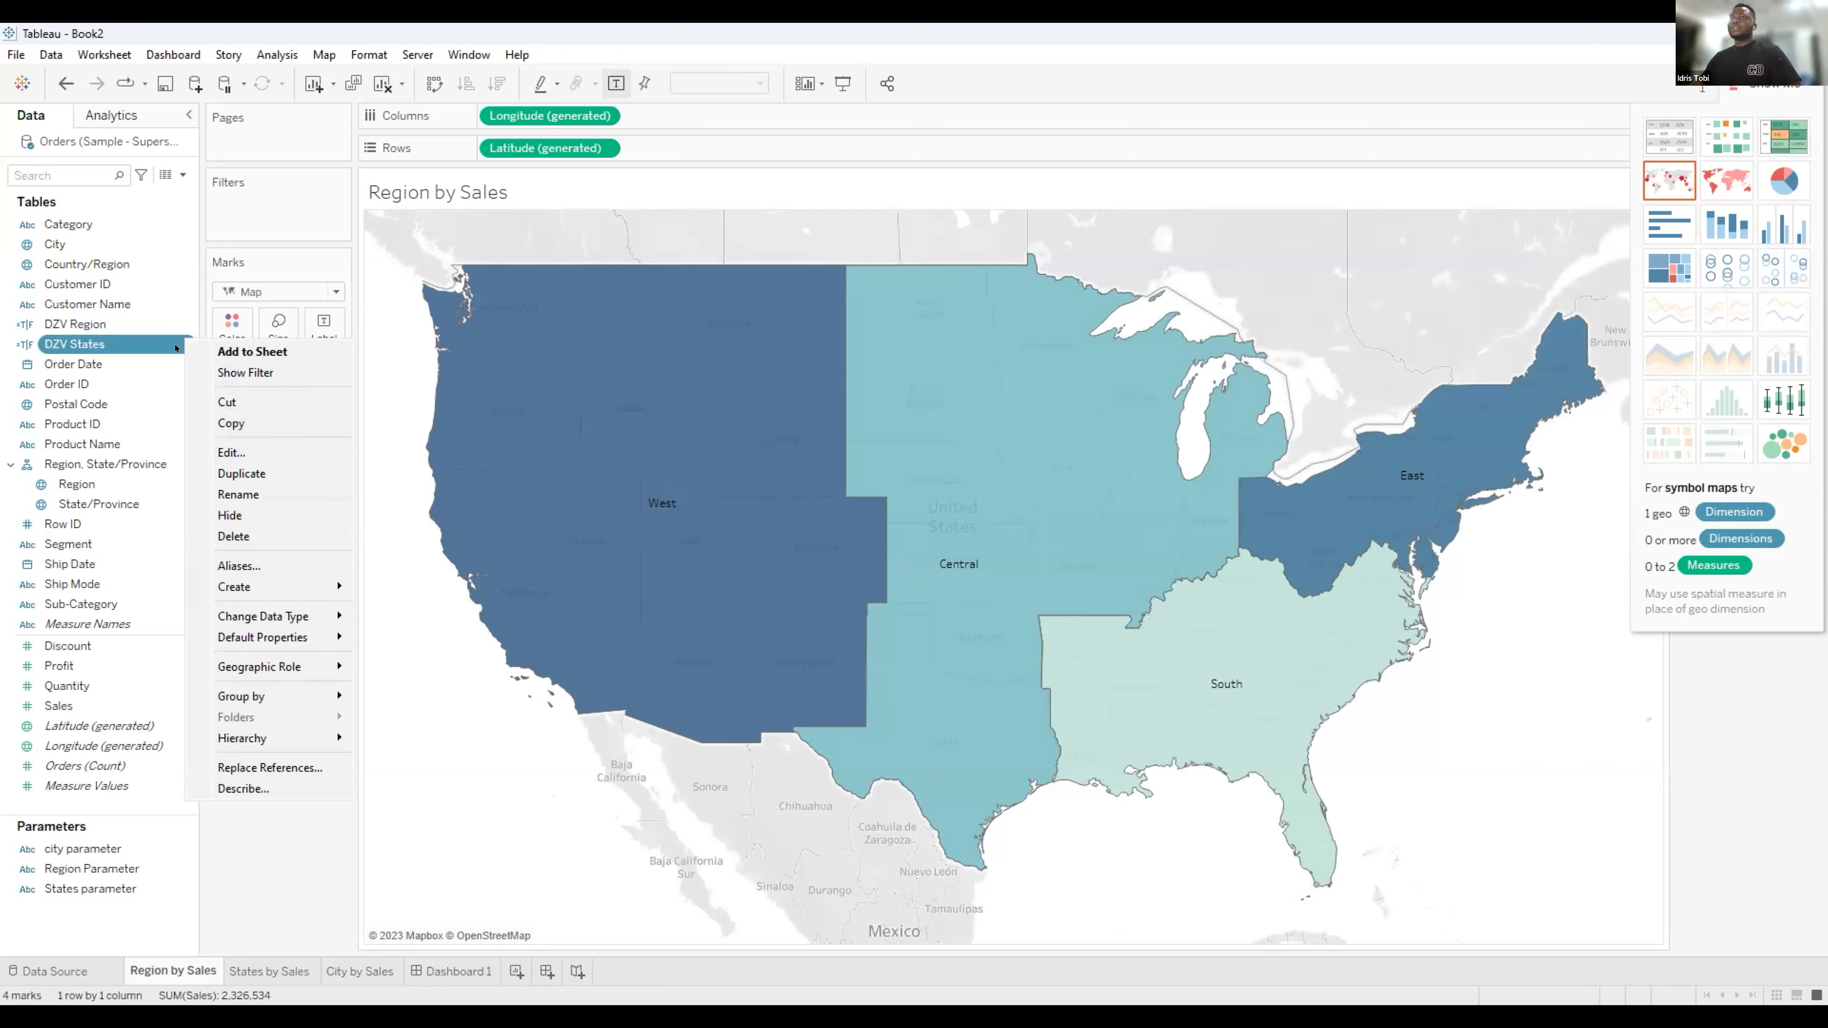
{"action": "left_click", "coordinate": [251, 472]}
{"action": "left_click", "coordinate": [185, 365]}
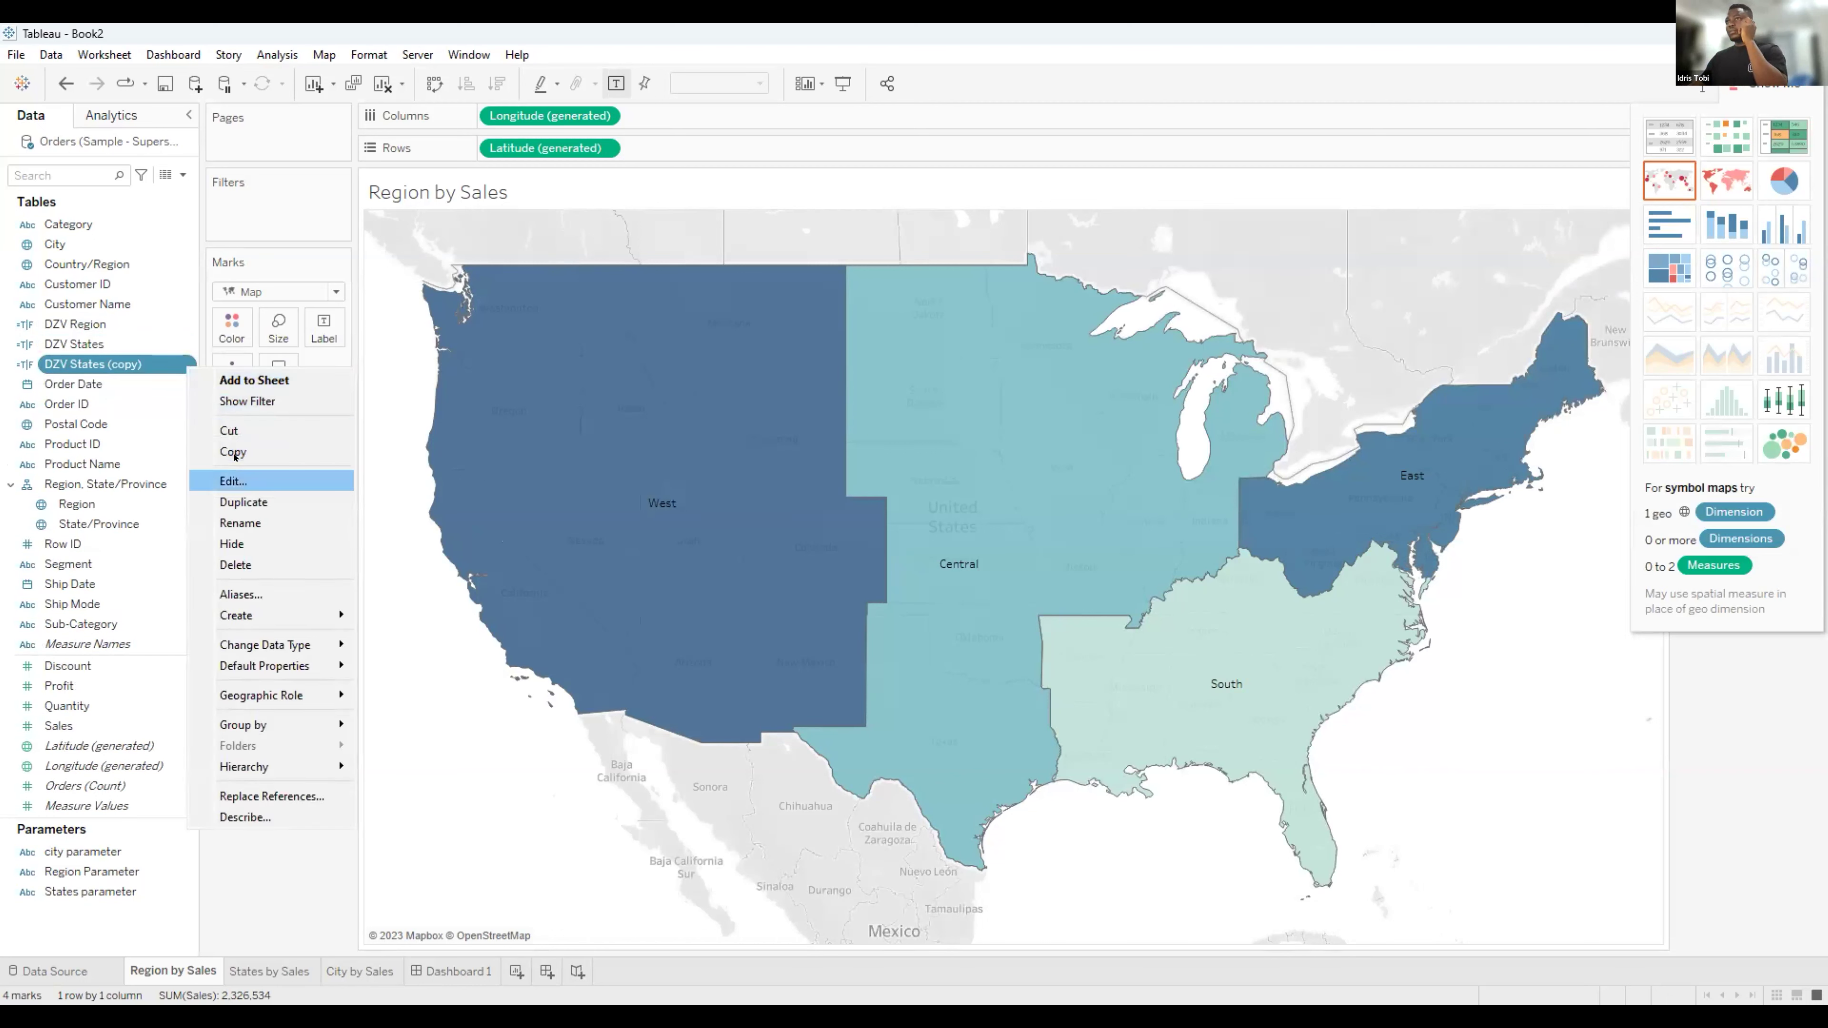
{"action": "left_click", "coordinate": [232, 477]}
{"action": "left_click_drag", "start_coordinate": [560, 218], "coordinate": [572, 218]}
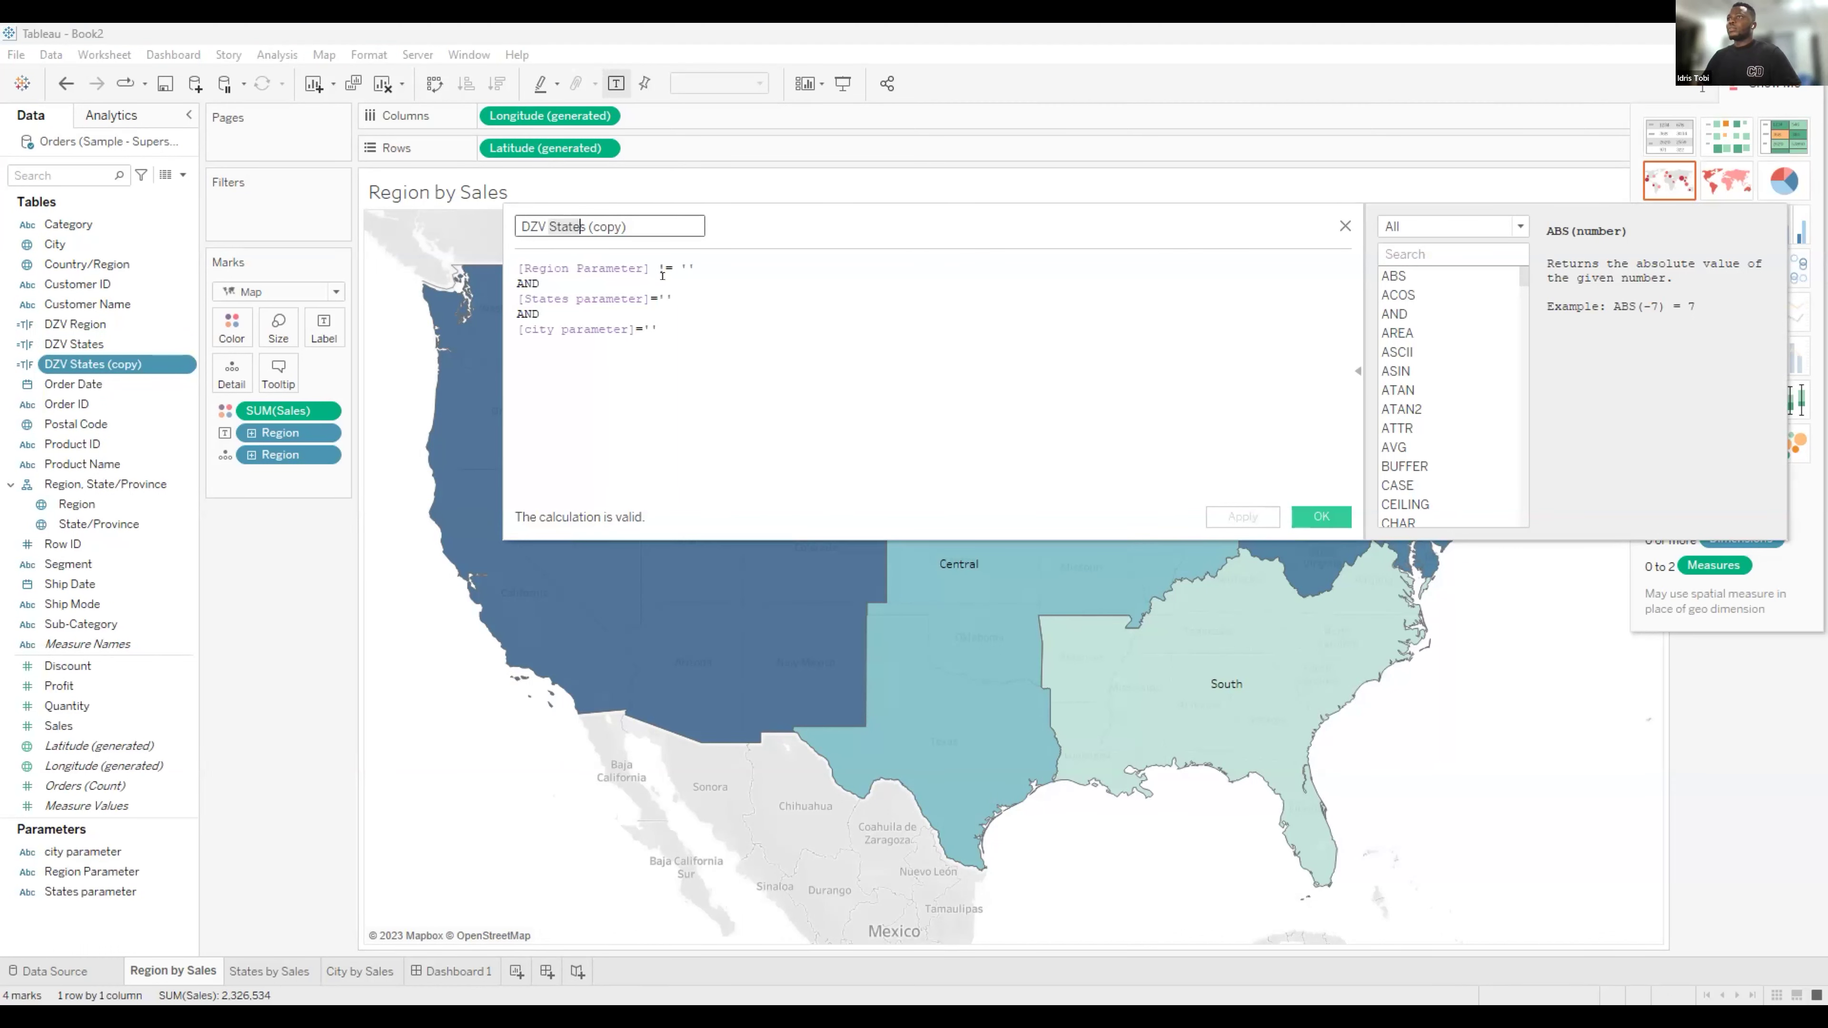
{"action": "type", "text": "City"}
Change the DZV City conditions to [Region Parameter] = '' and [States parameter]!='', and save the calculated field.
{"action": "left_click", "coordinate": [695, 326]}
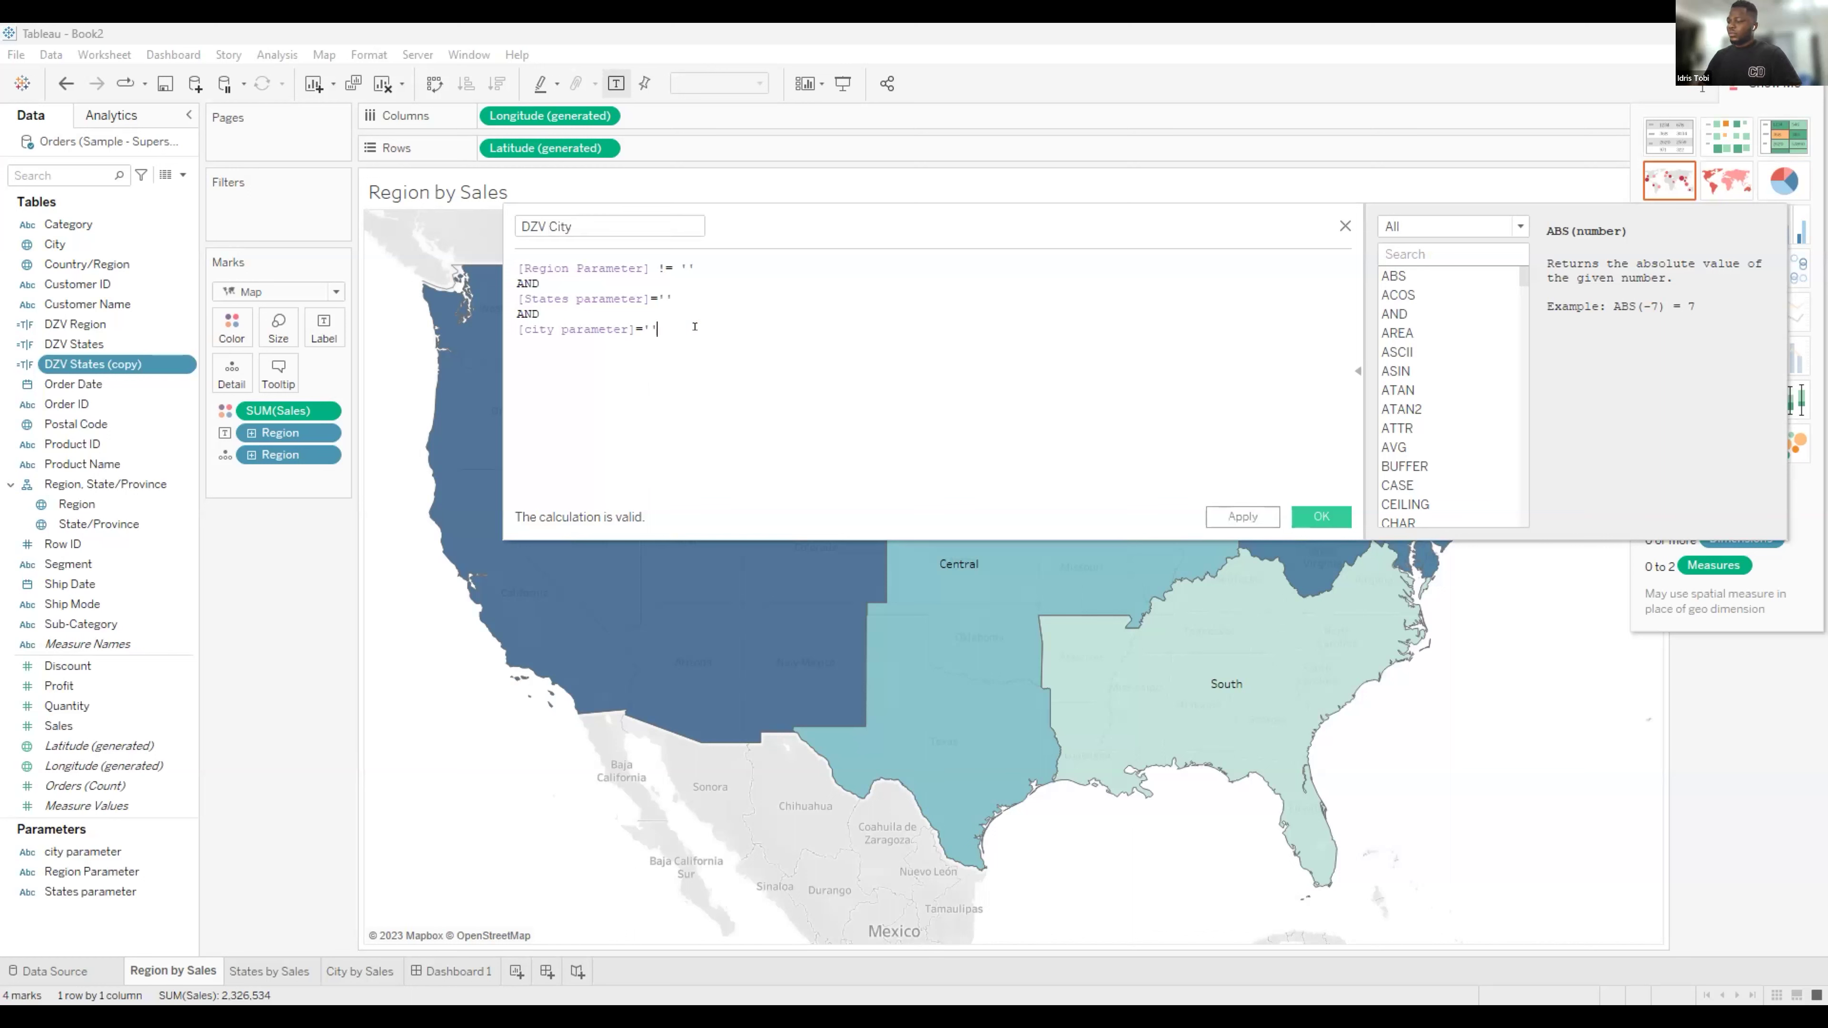
{"action": "scroll", "coordinate": [694, 326], "scroll_direction": "up", "scroll_amount": 5}
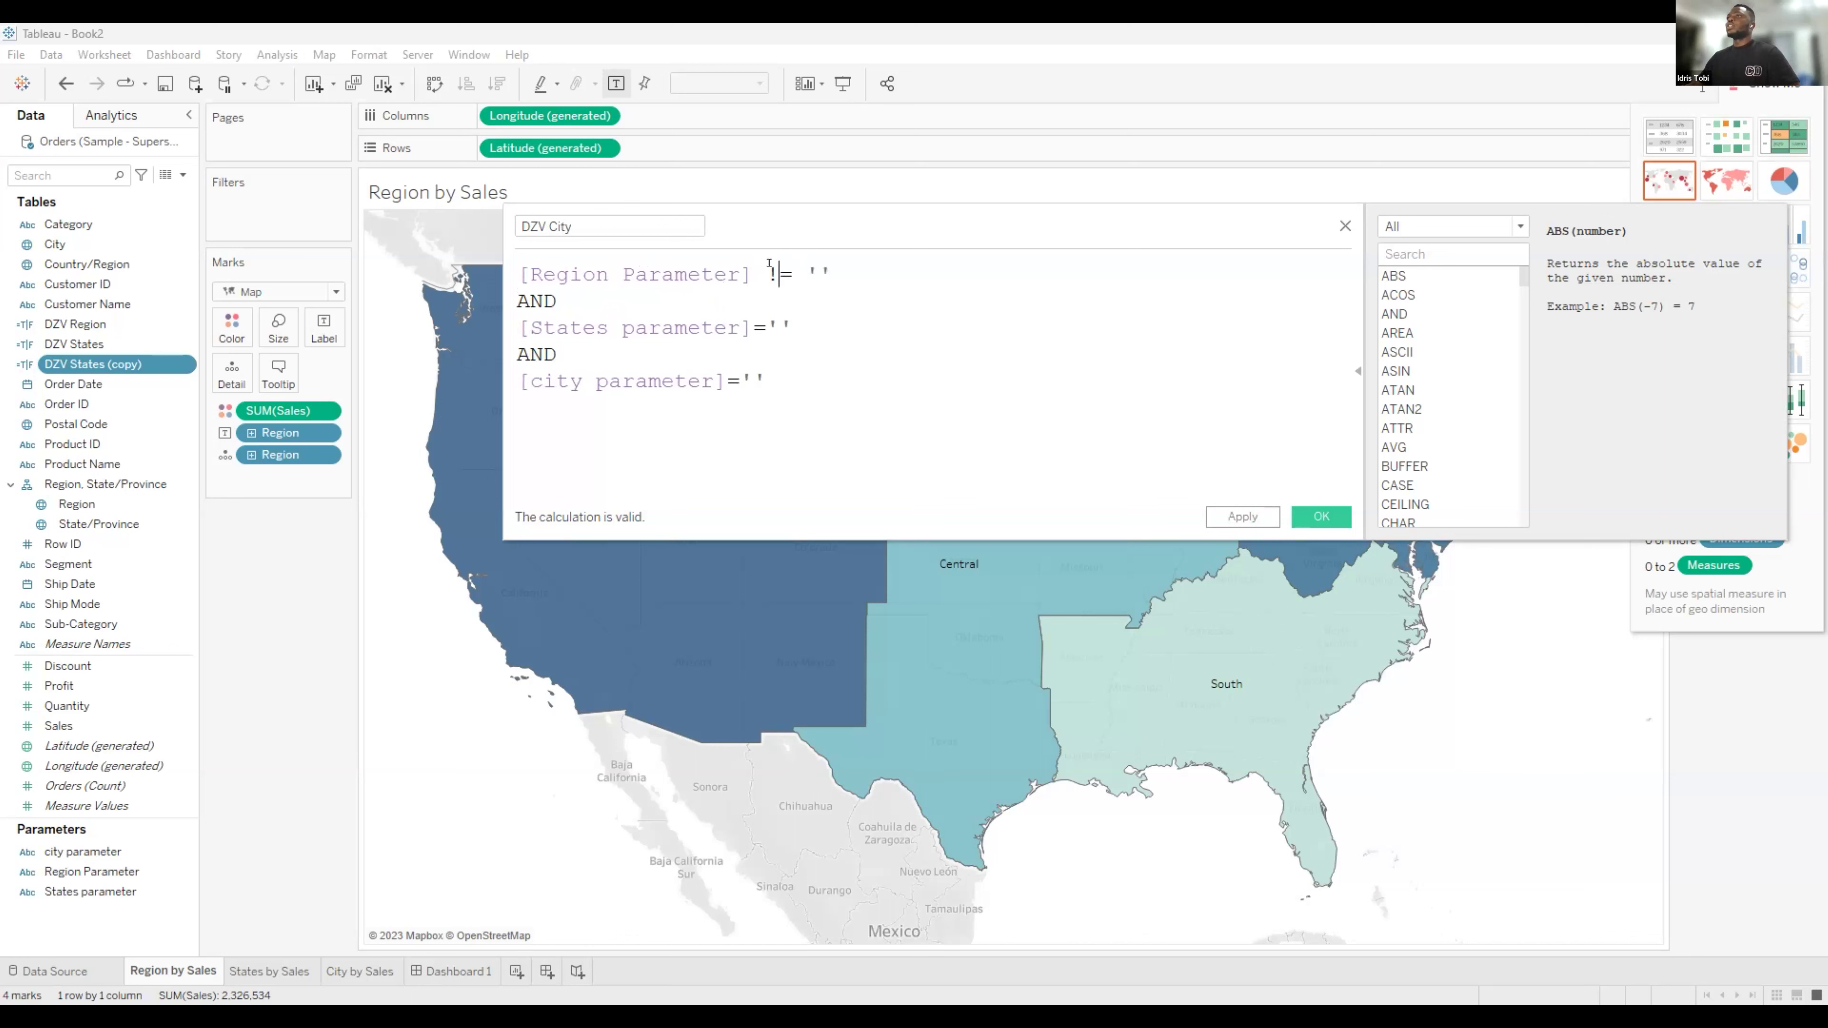
{"action": "key", "text": "BackSpace"}
{"action": "left_click", "coordinate": [744, 326]}
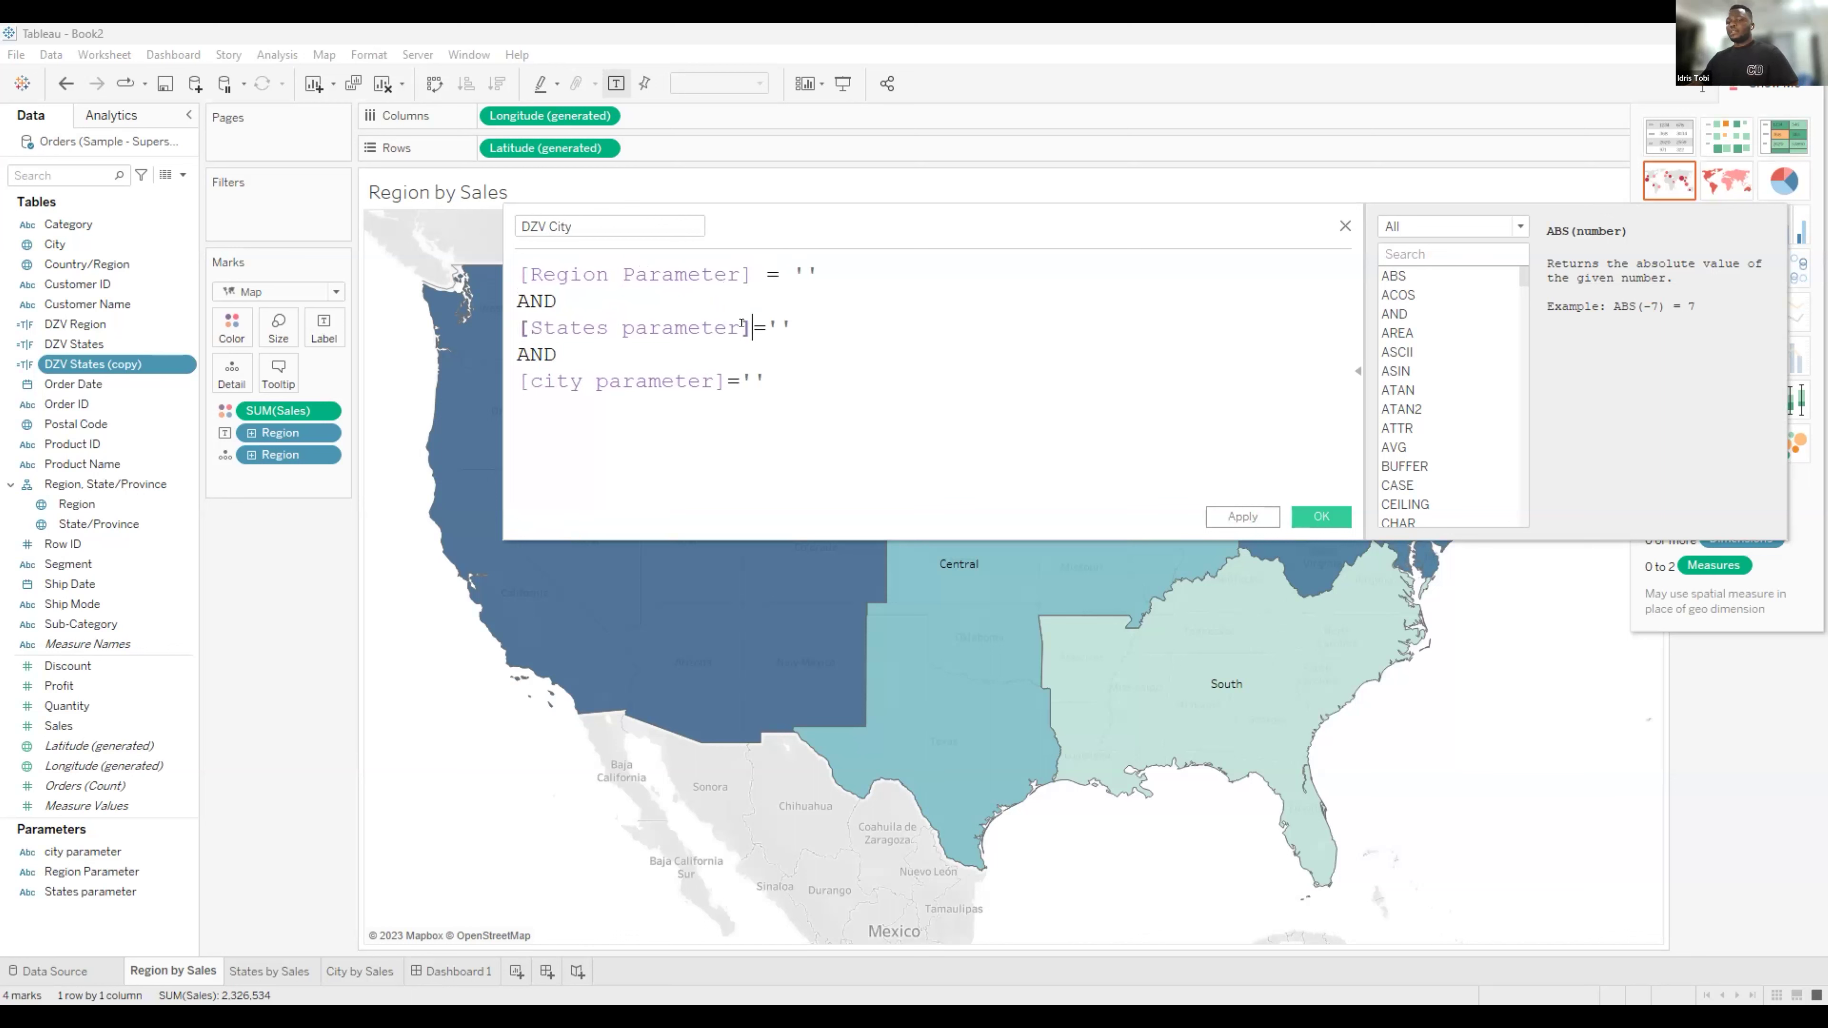
{"action": "type", "text": "!"}
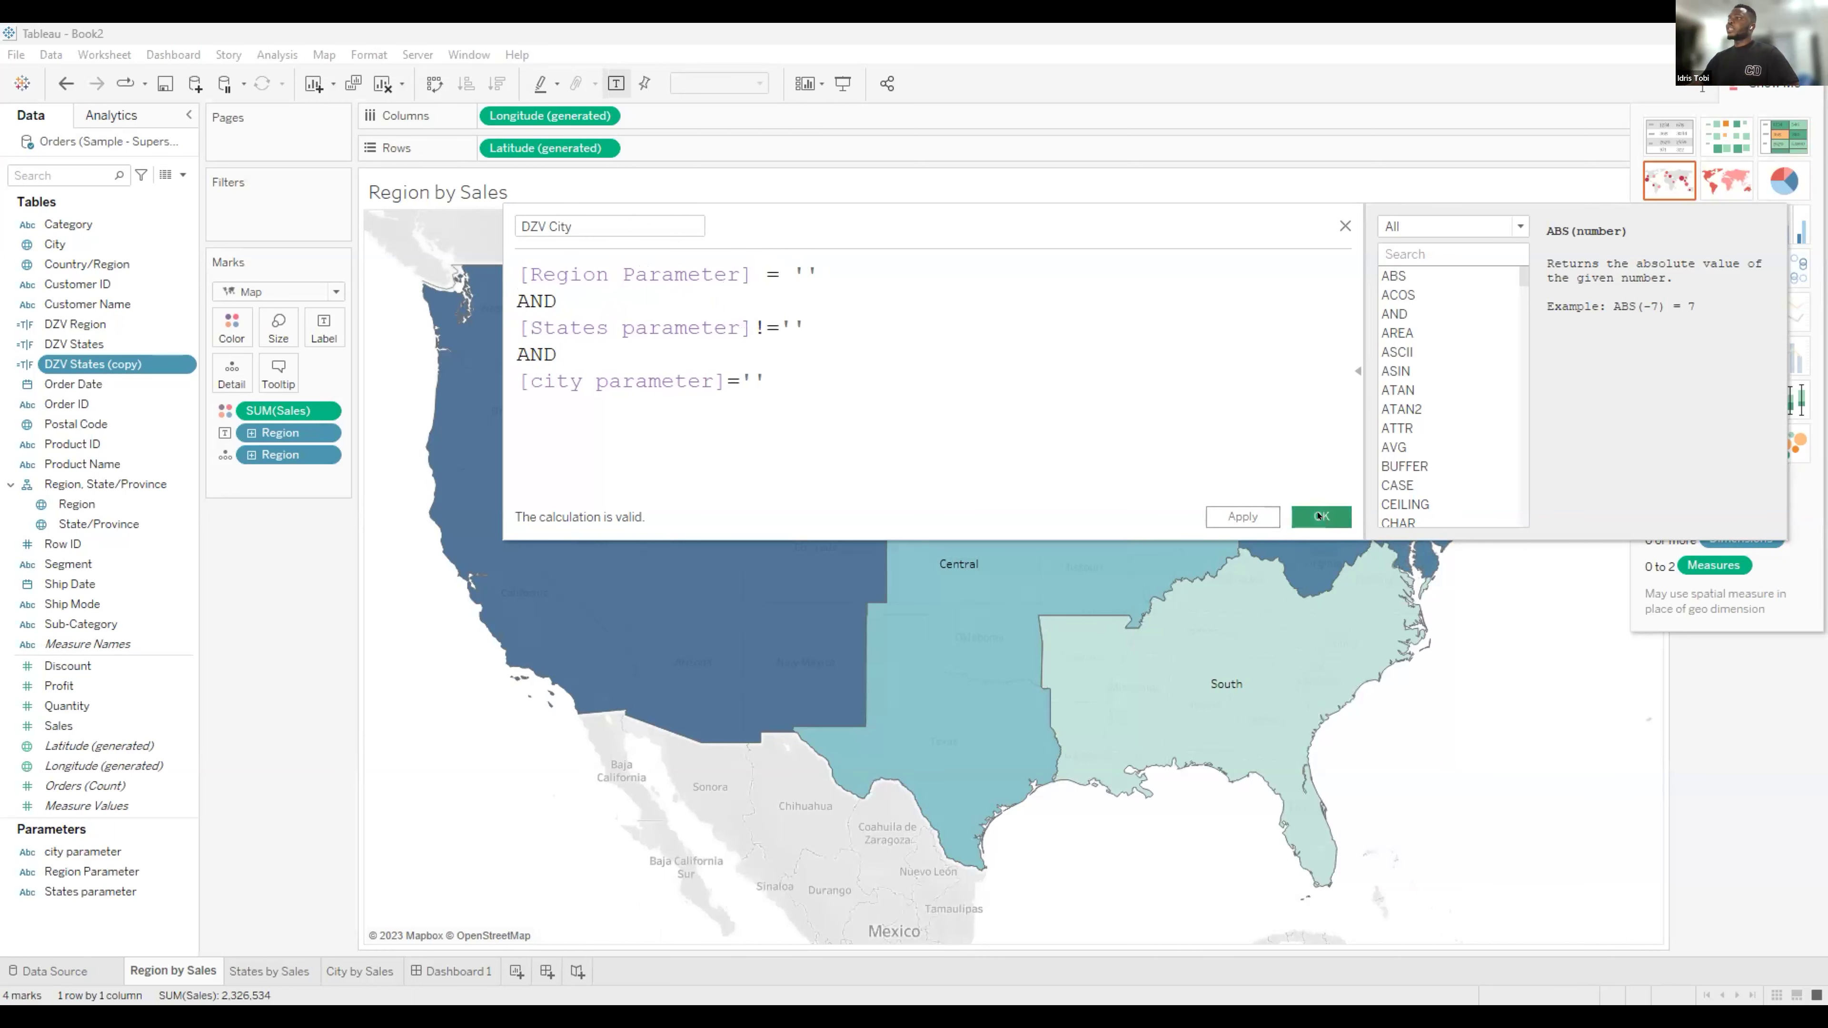
{"action": "key", "text": "Return"}
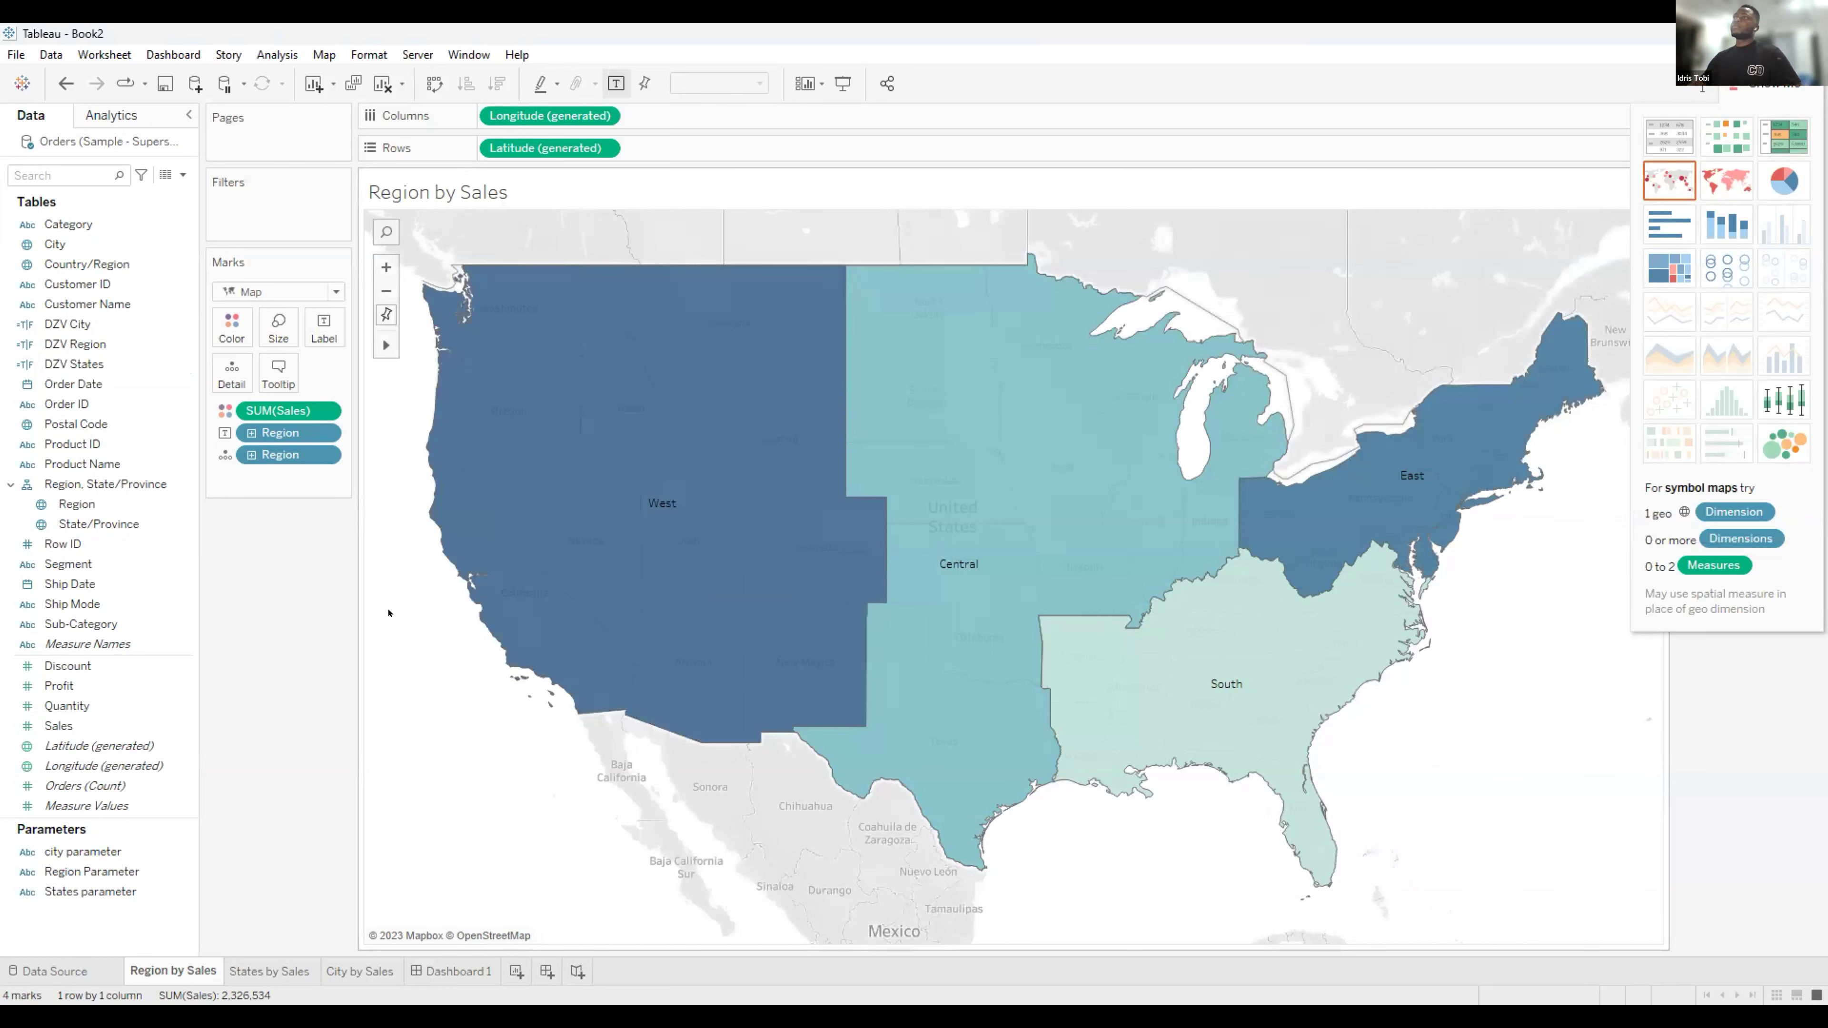
Control the visibility of the Region by Sales map on Dashboard 1 with the DZV Region value.
{"action": "left_click", "coordinate": [452, 970]}
{"action": "left_click", "coordinate": [277, 287]}
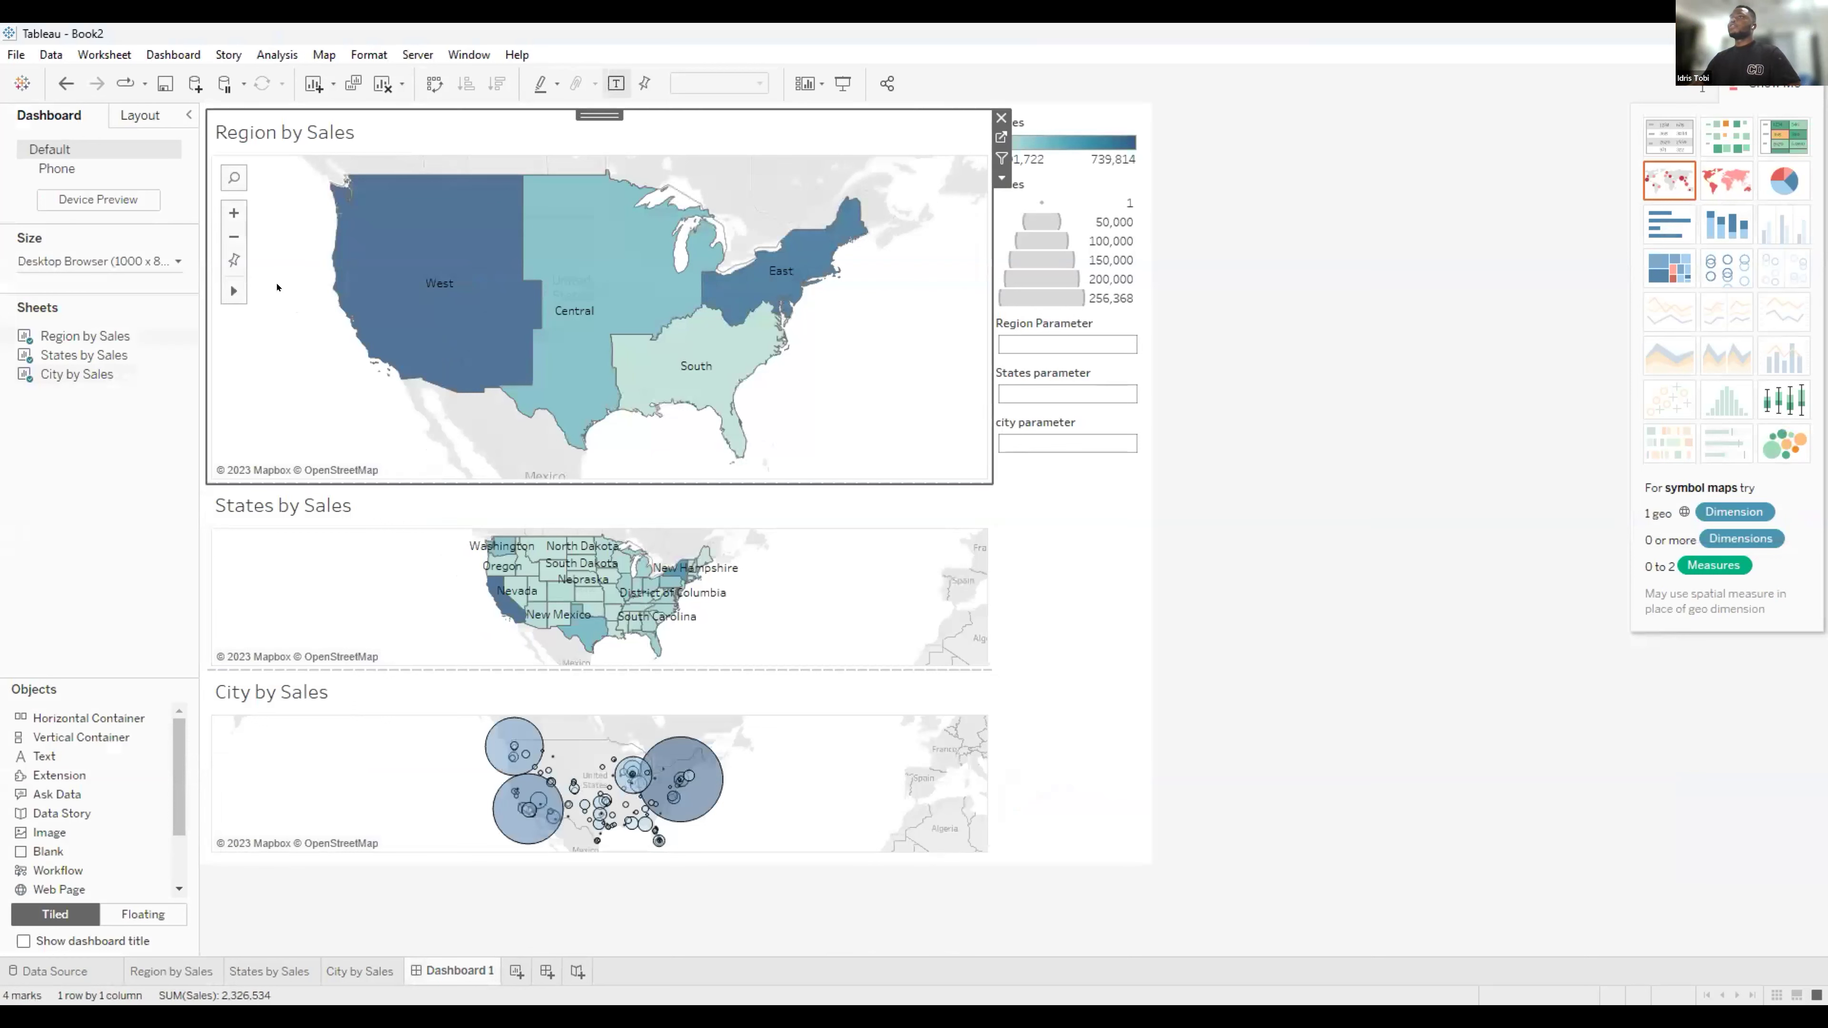
{"action": "left_click", "coordinate": [142, 122]}
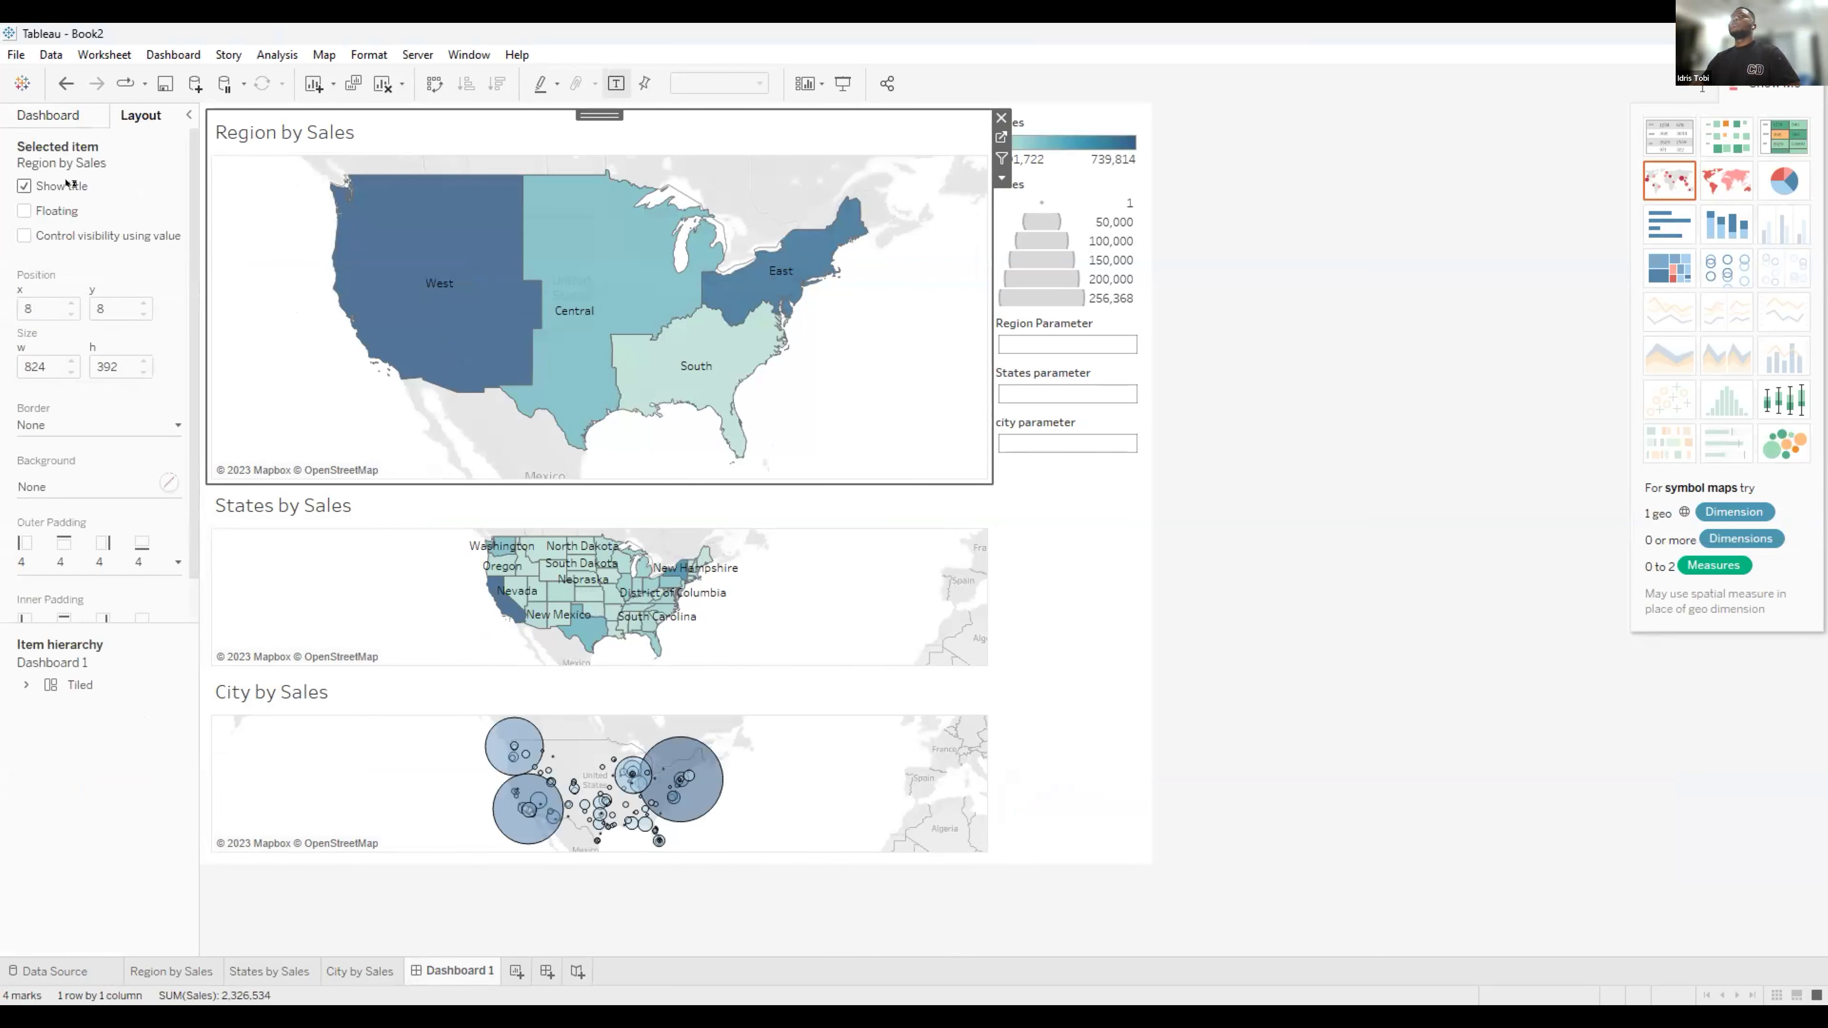
{"action": "left_click", "coordinate": [24, 236]}
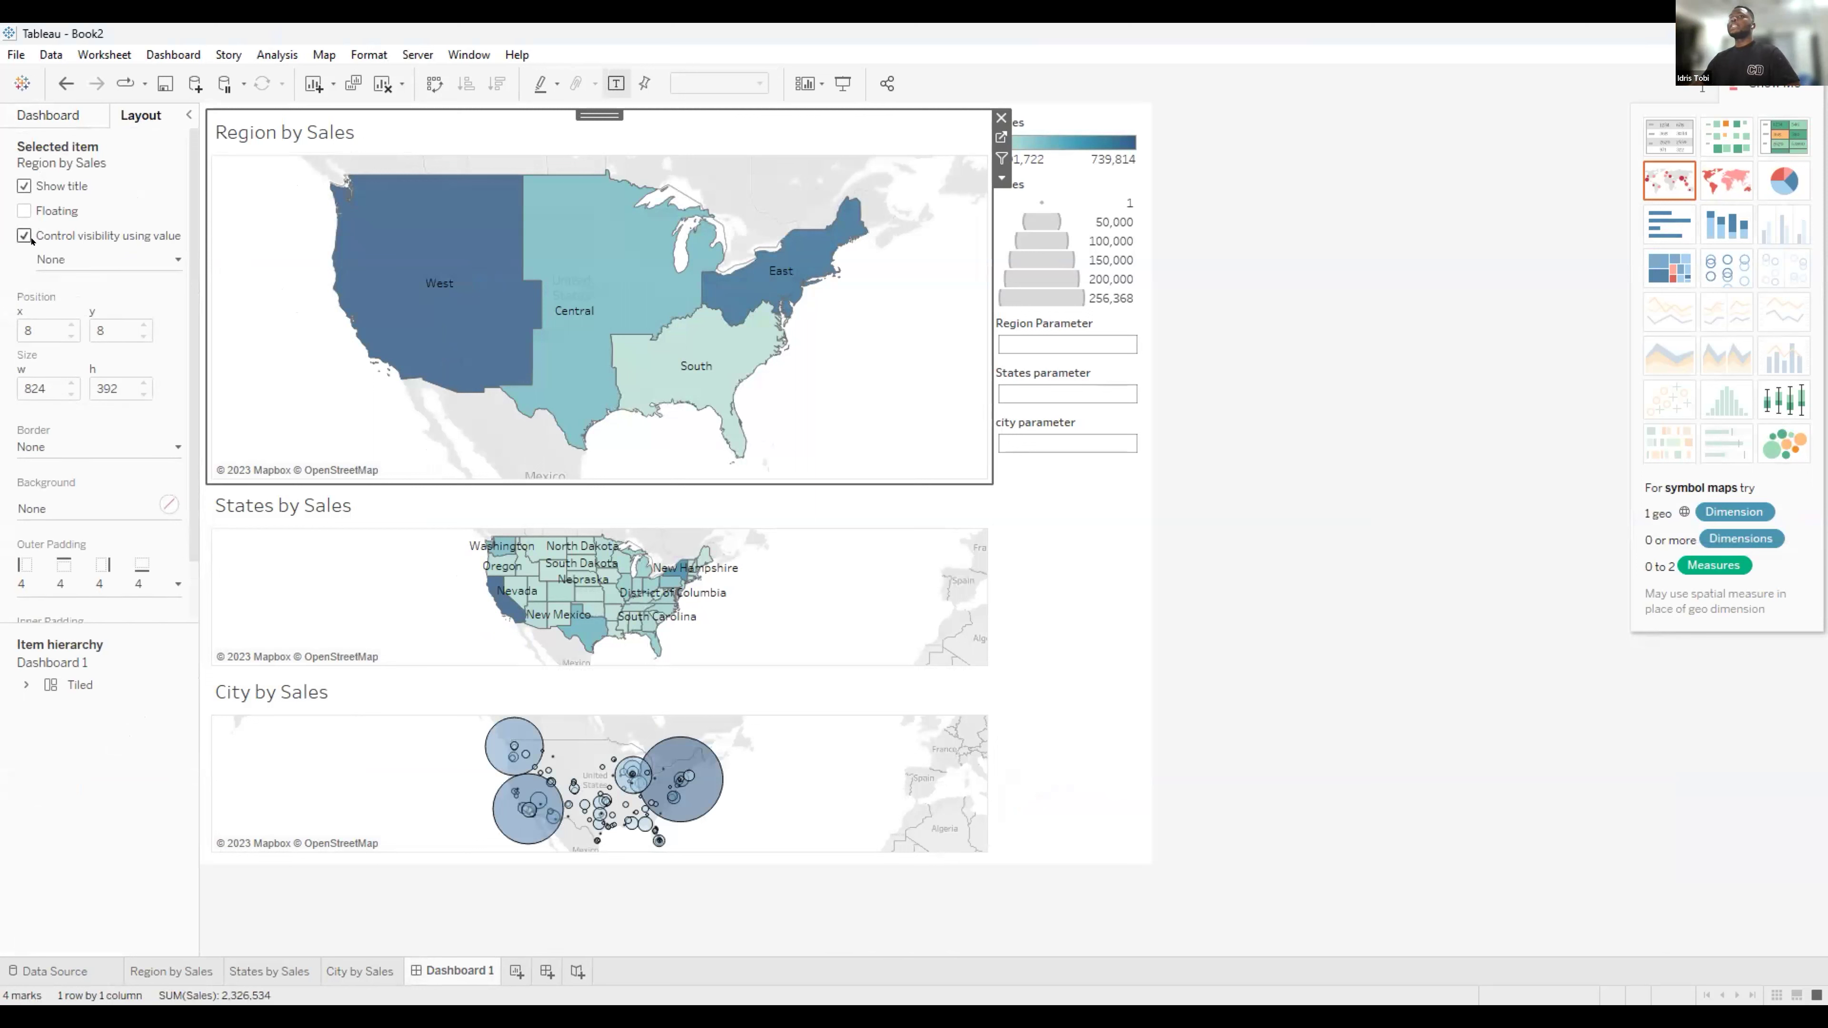
{"action": "left_click", "coordinate": [79, 258]}
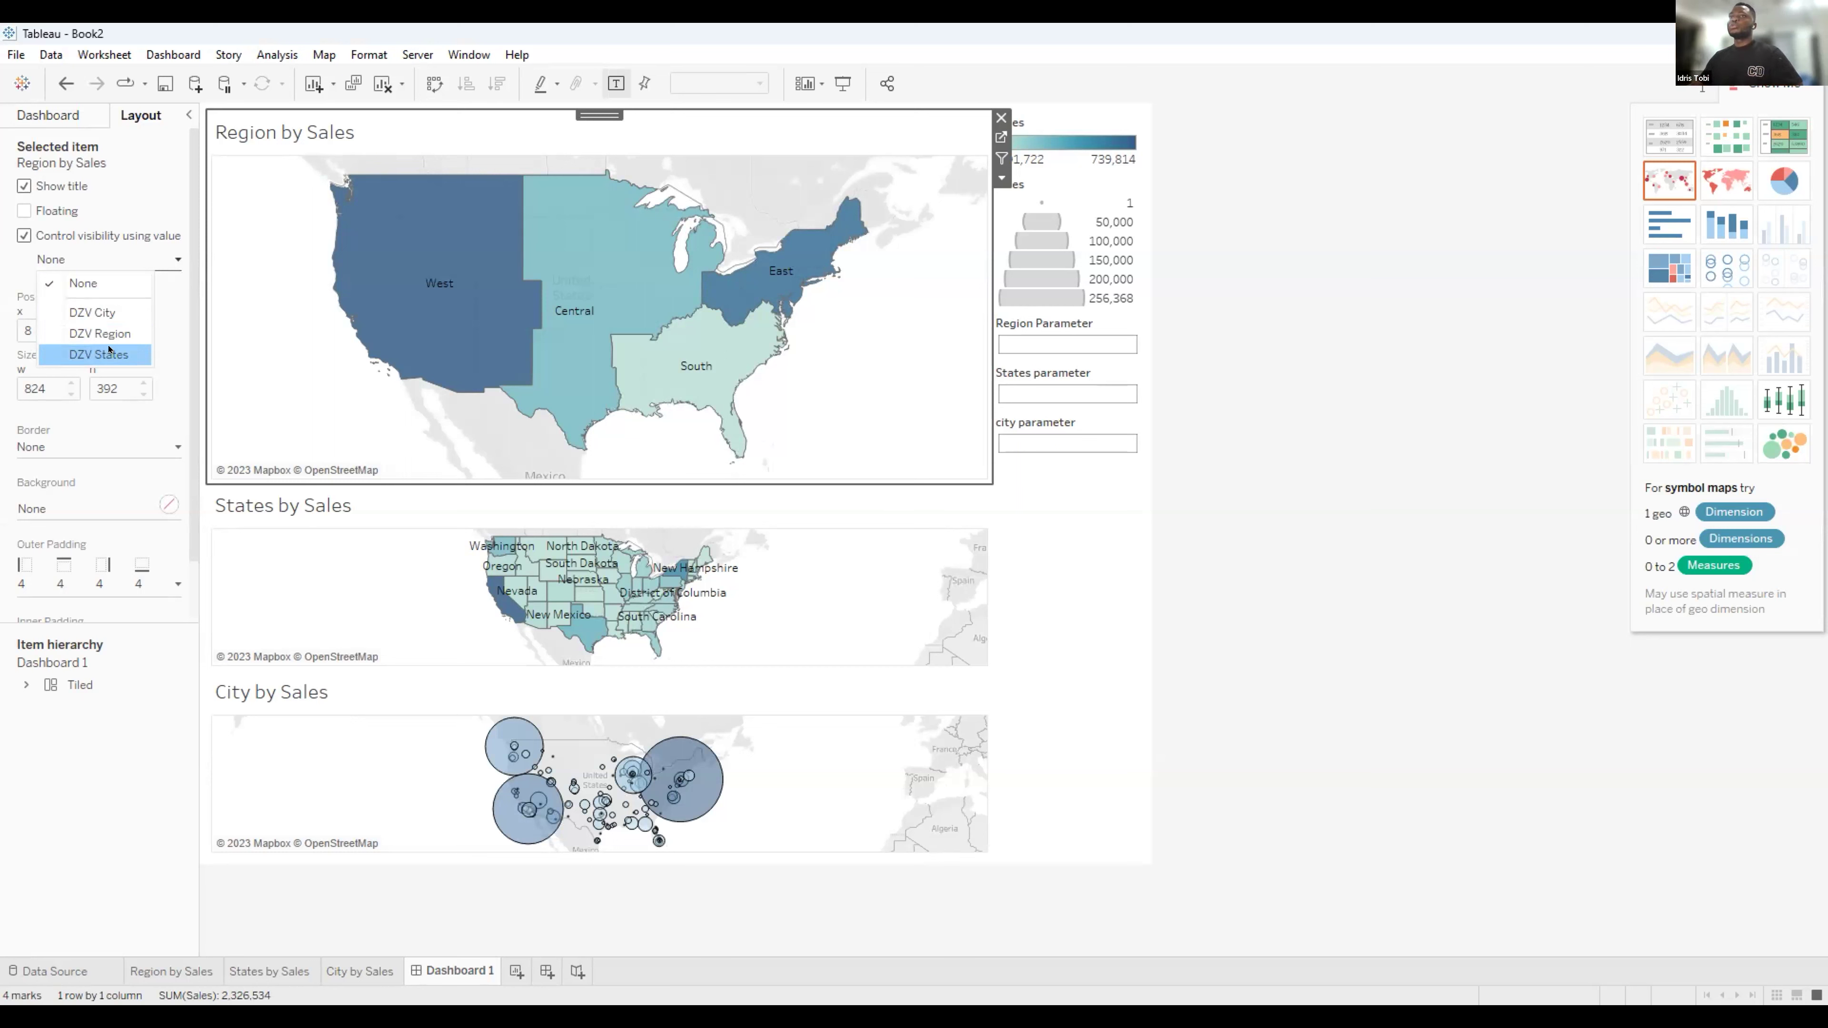
{"action": "left_click", "coordinate": [108, 335]}
Control the visibility of the States by Sales map with the DZV States value.
{"action": "left_click", "coordinate": [327, 543]}
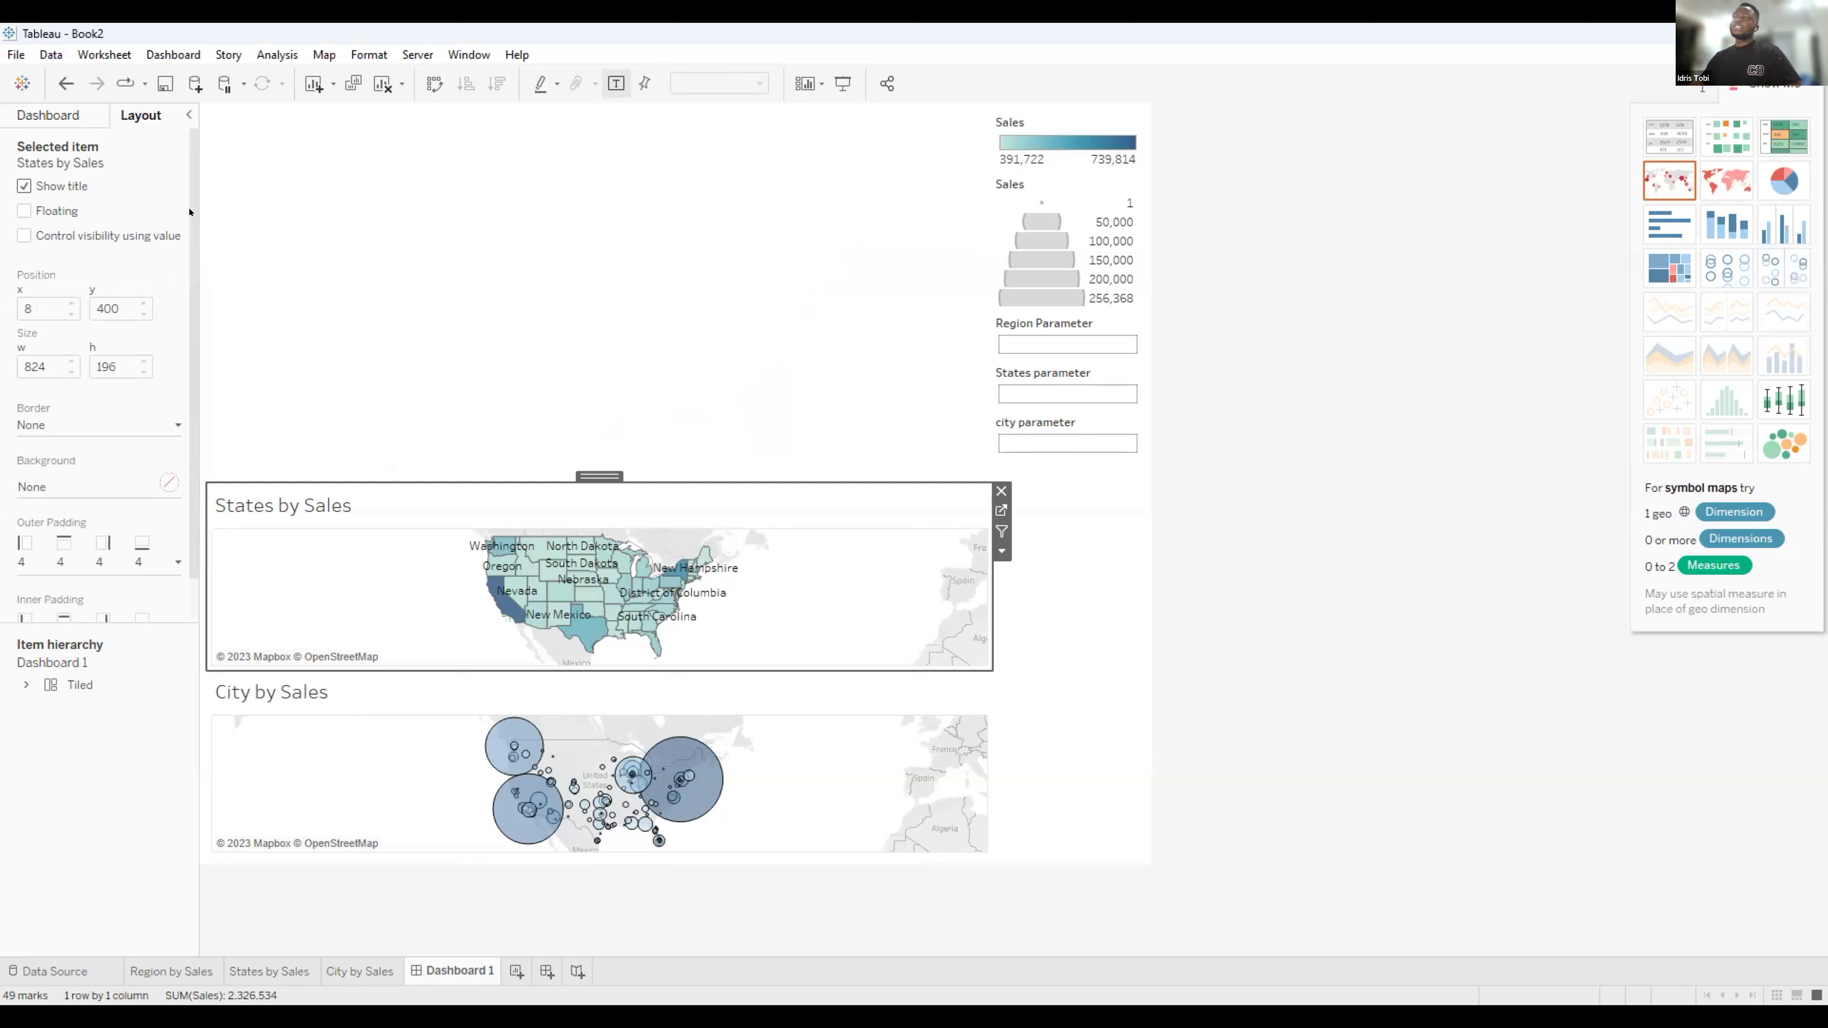
{"action": "left_click", "coordinate": [24, 236]}
{"action": "left_click", "coordinate": [97, 259]}
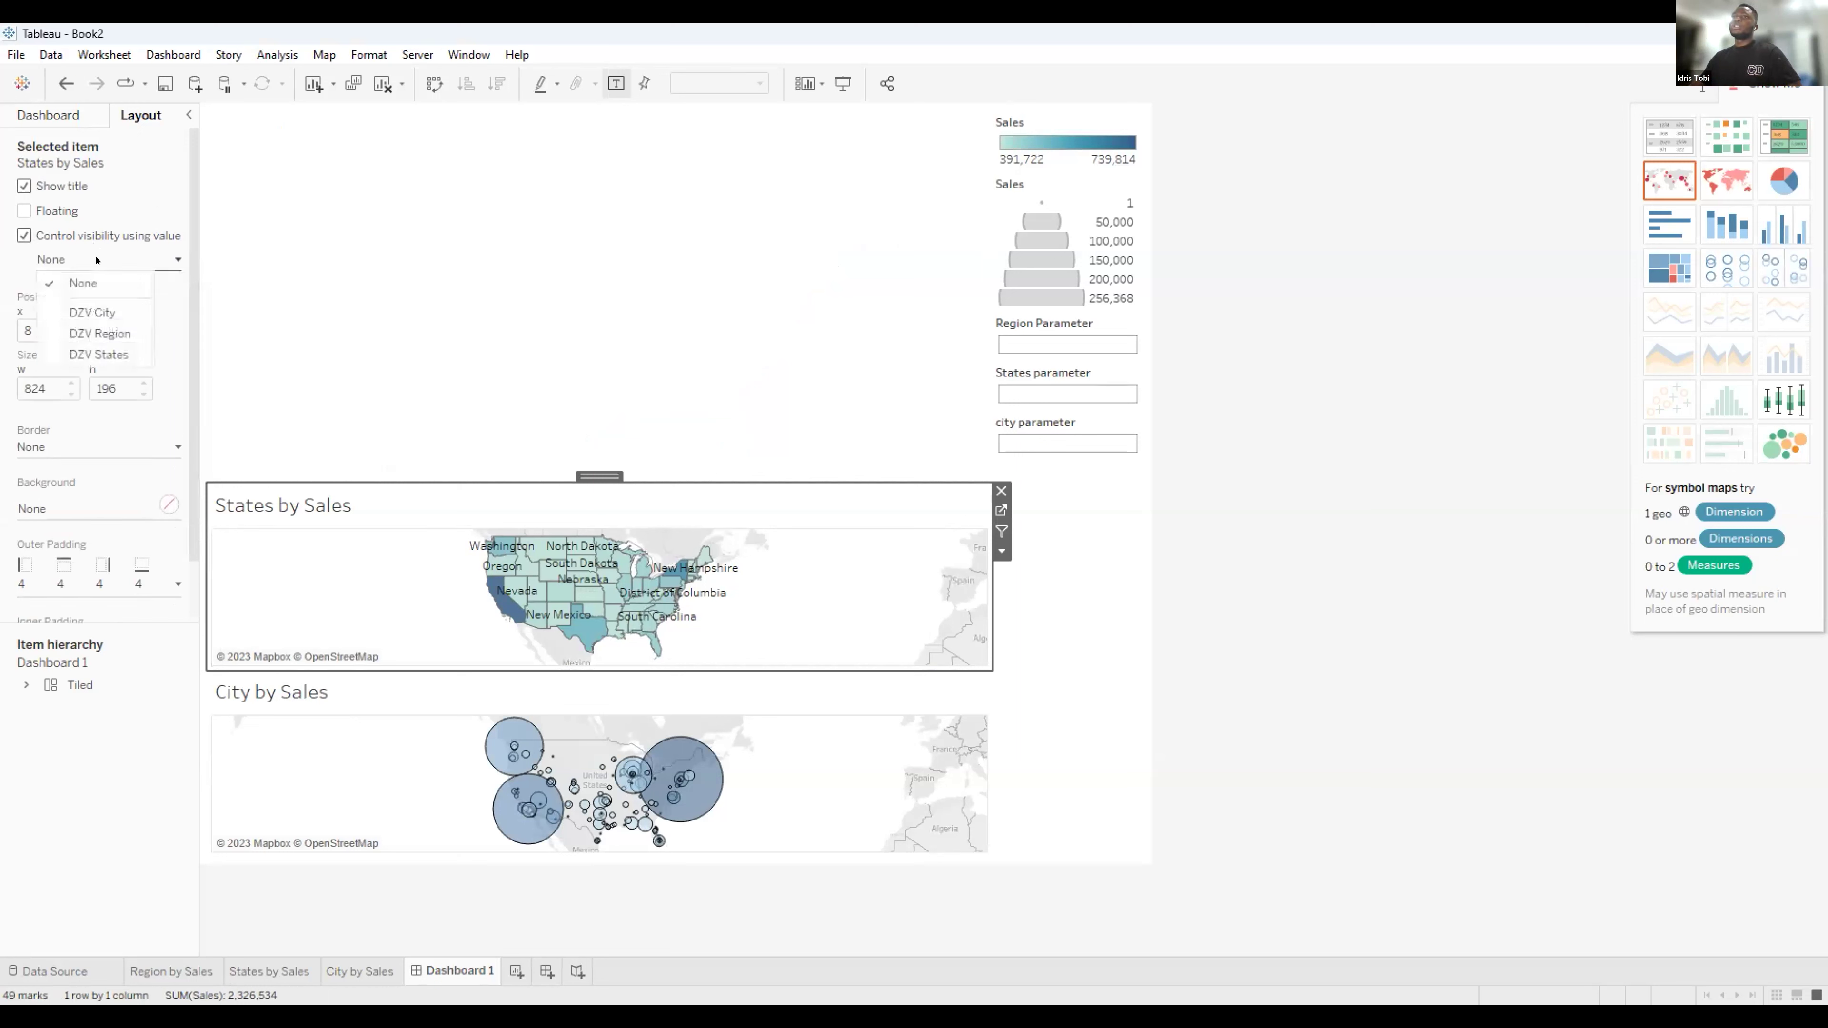
{"action": "left_click", "coordinate": [101, 354]}
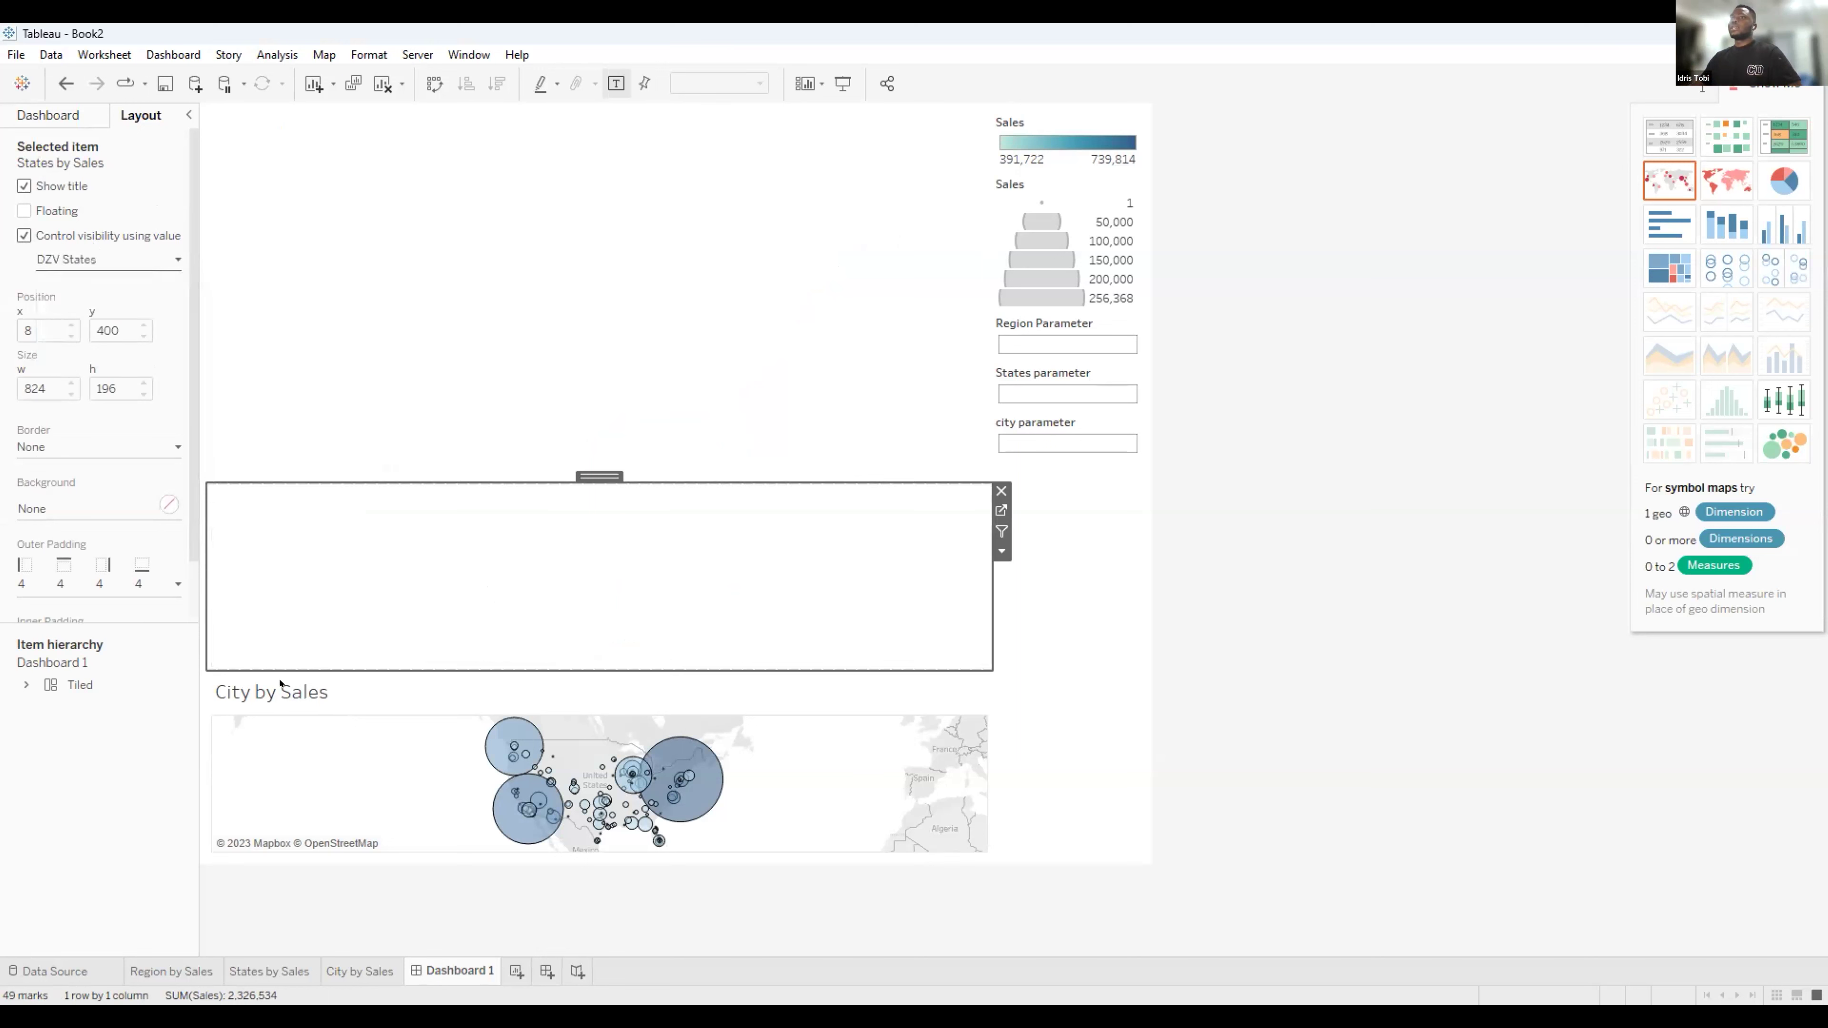
Control the visibility of the City by Sales map with the DZV City value.
{"action": "left_click", "coordinate": [283, 687]}
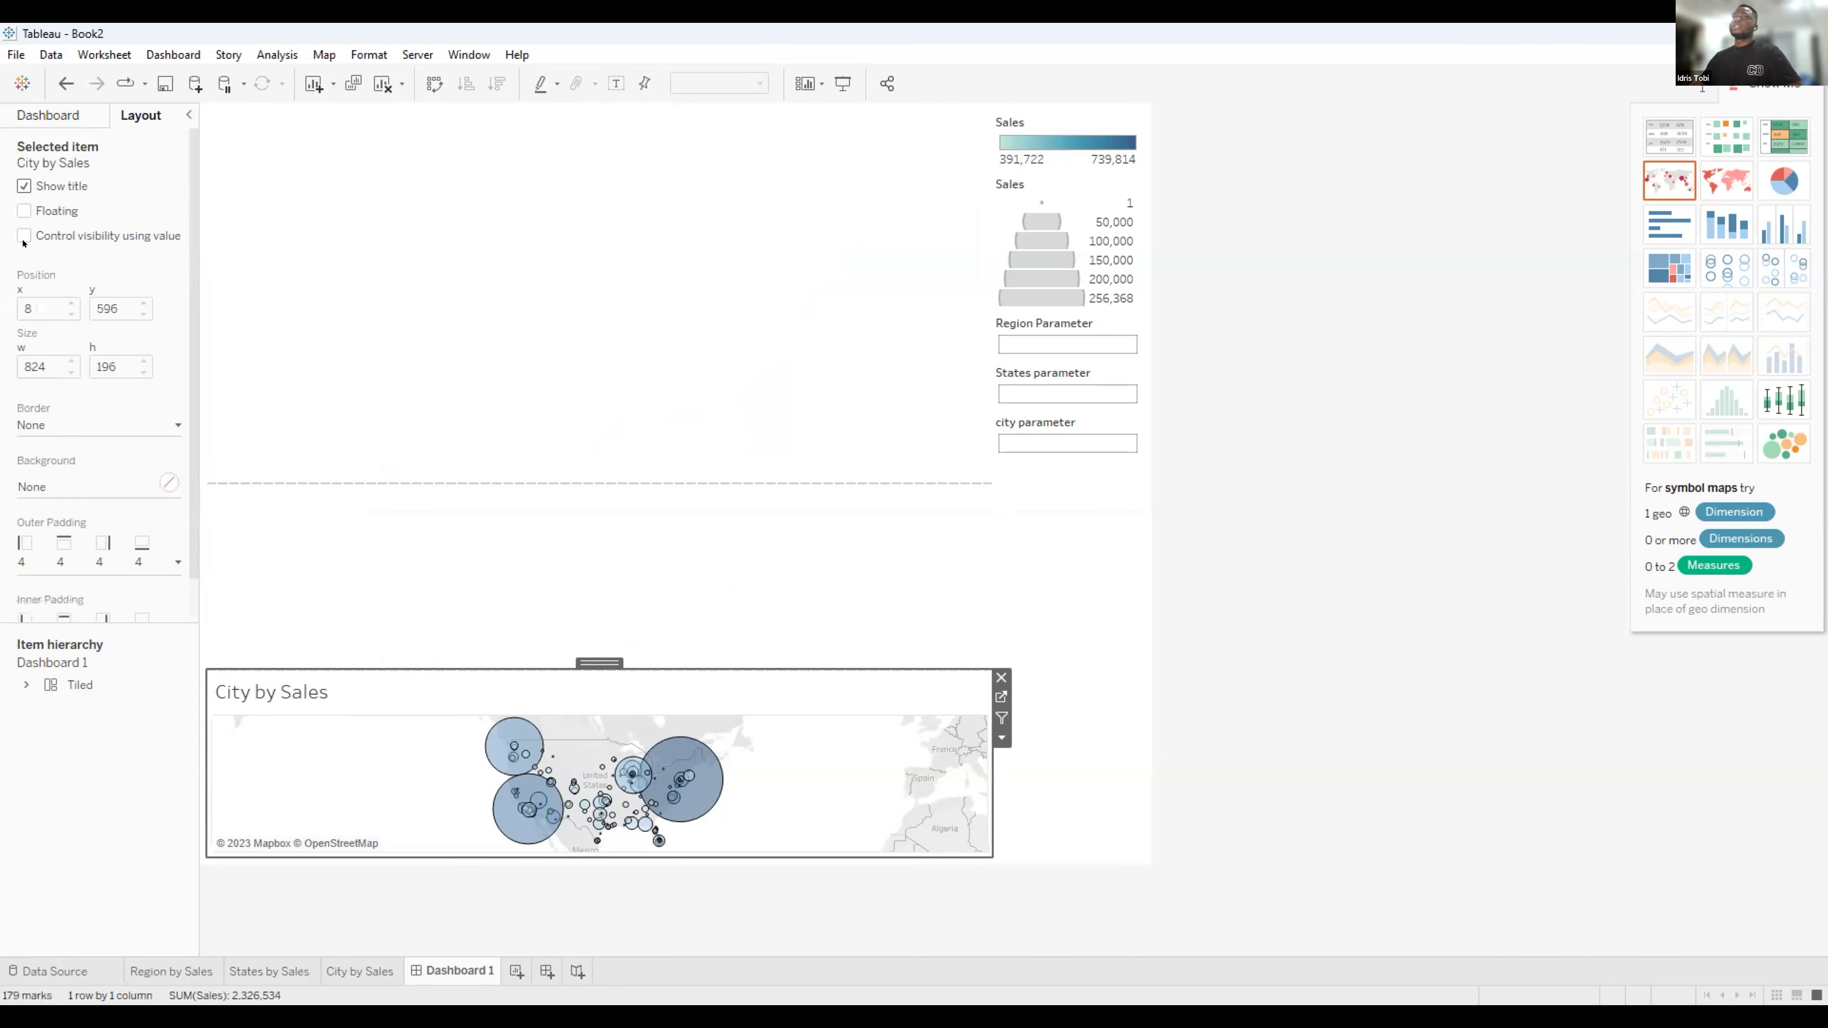
{"action": "left_click", "coordinate": [108, 236]}
{"action": "left_click", "coordinate": [111, 259]}
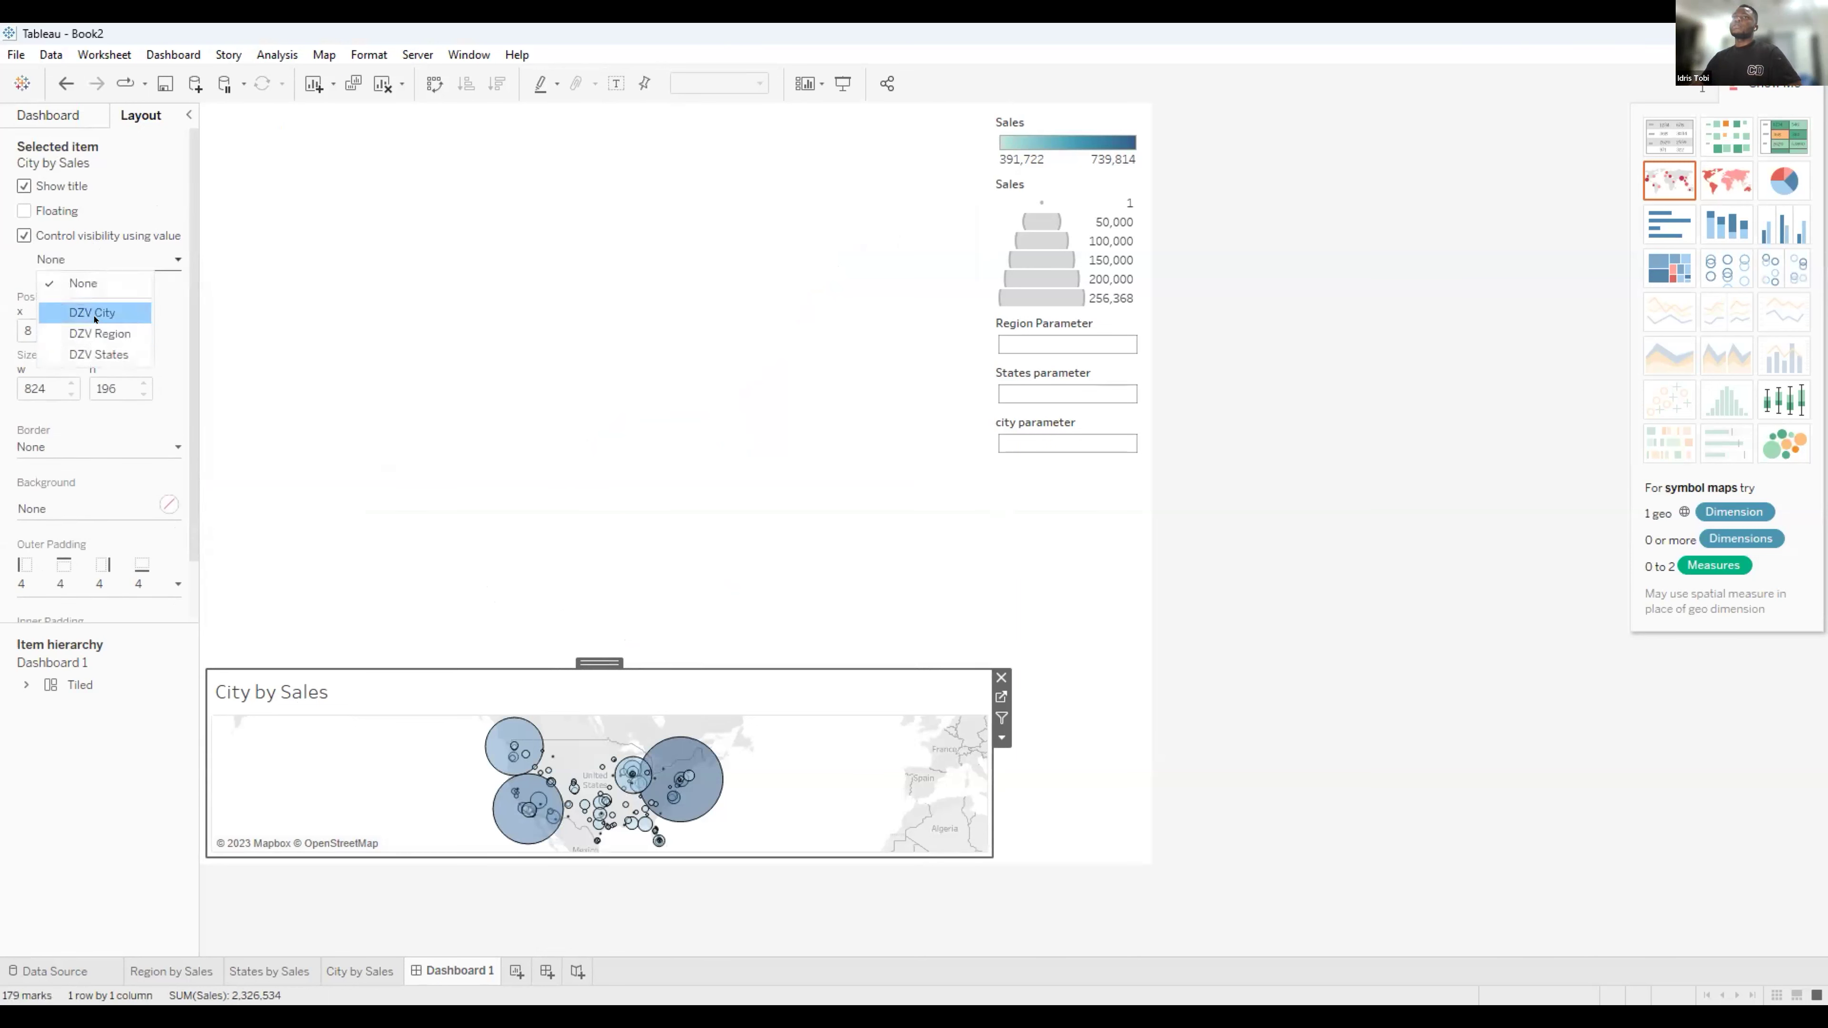
{"action": "left_click", "coordinate": [94, 316]}
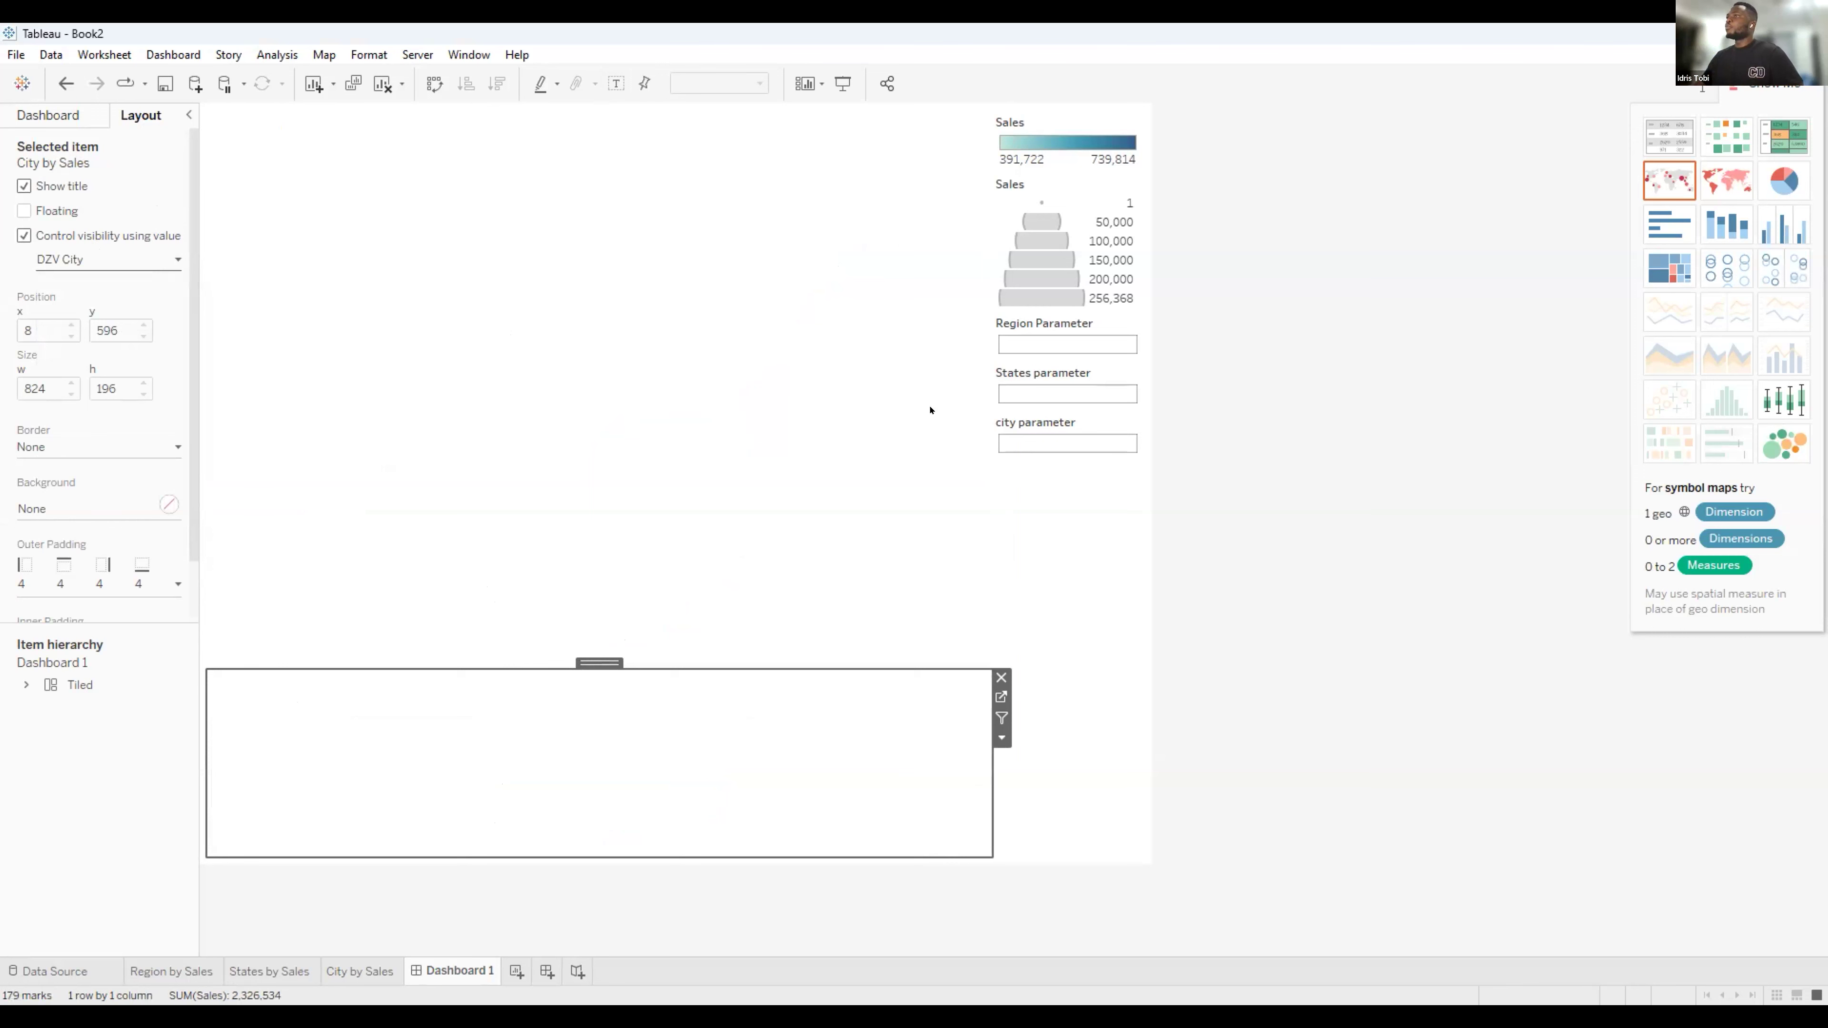
Set the city parameter to Atlanta on the dashboard.
{"action": "left_click", "coordinate": [1016, 430]}
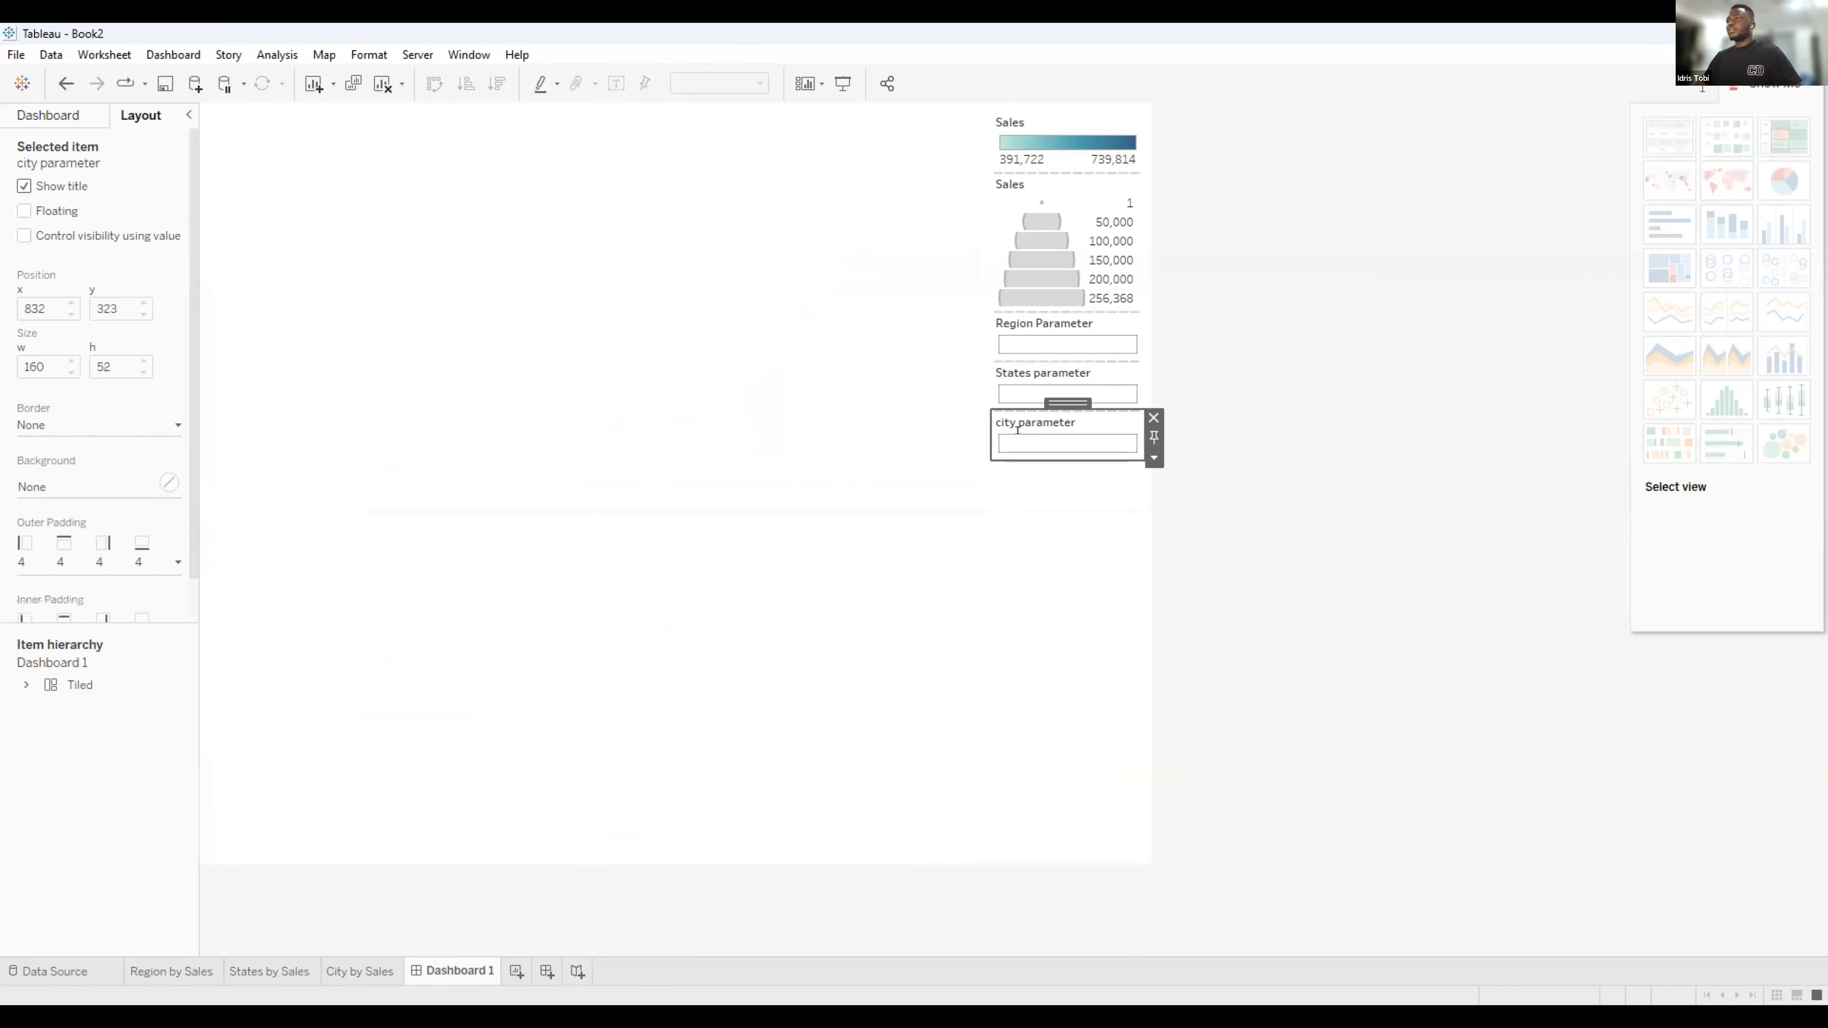
{"action": "type", "text": "A"}
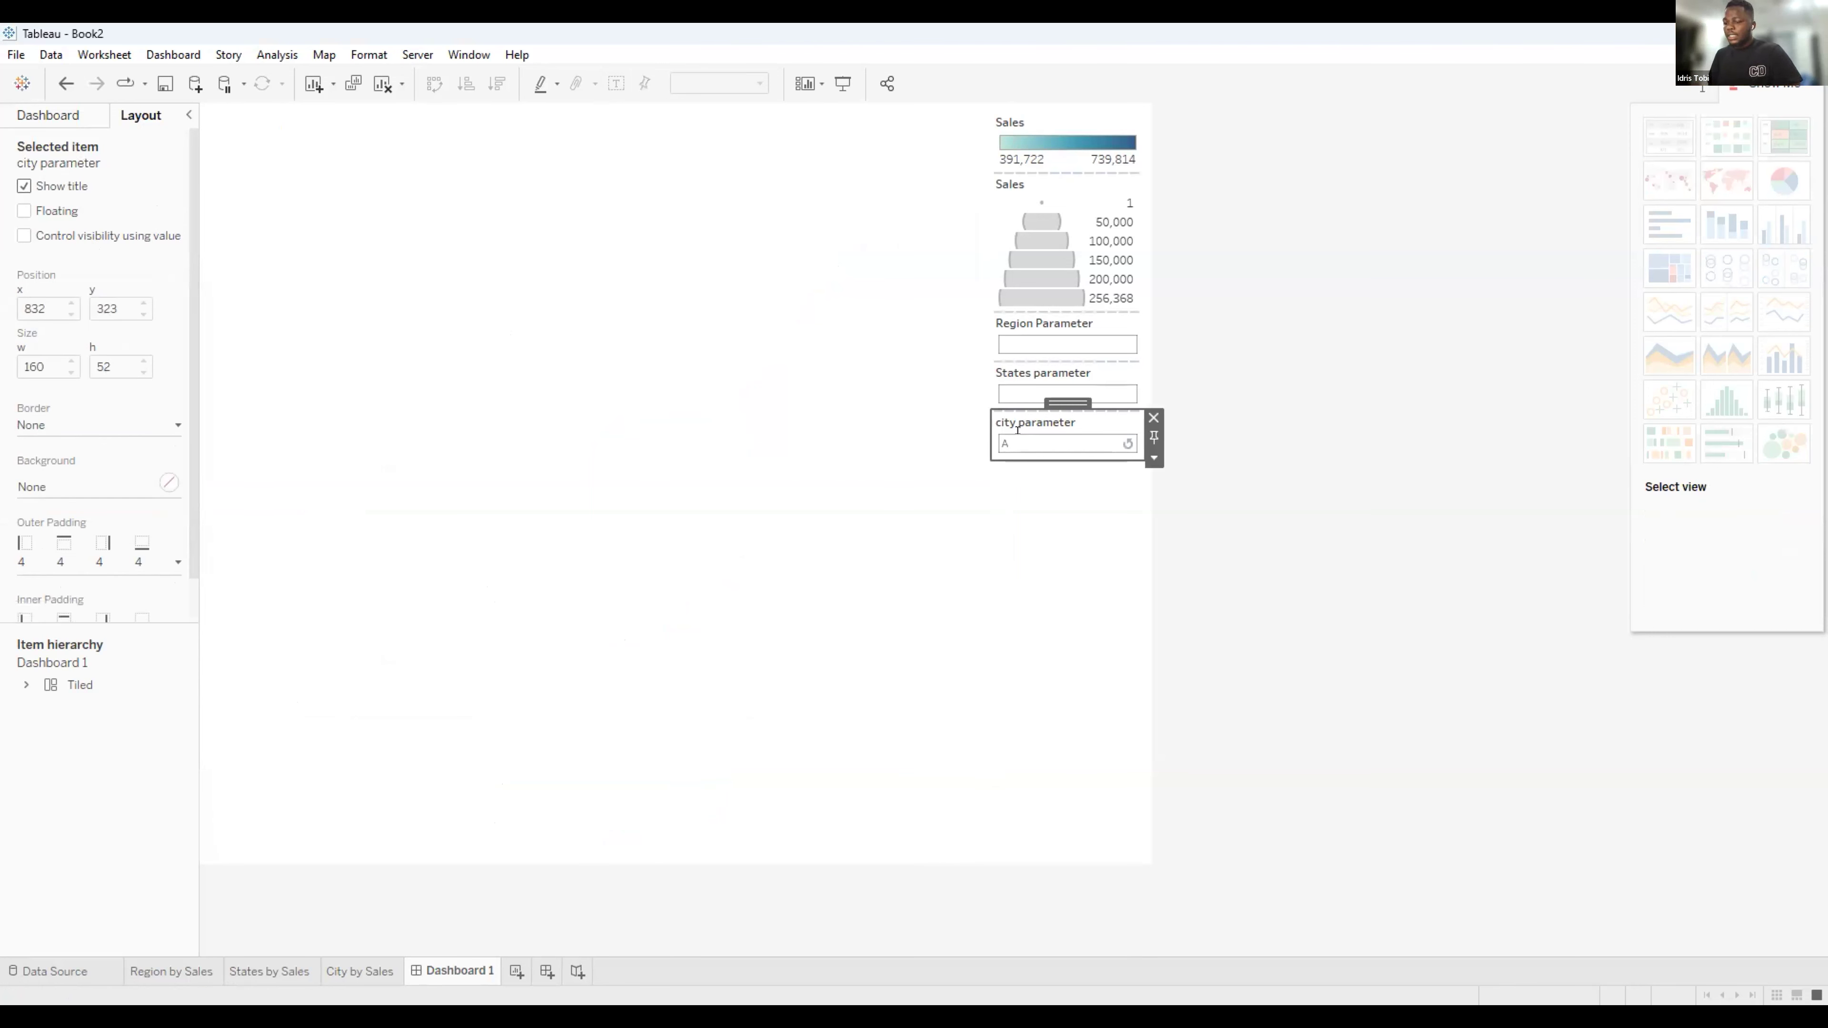
{"action": "type", "text": "tlanta"}
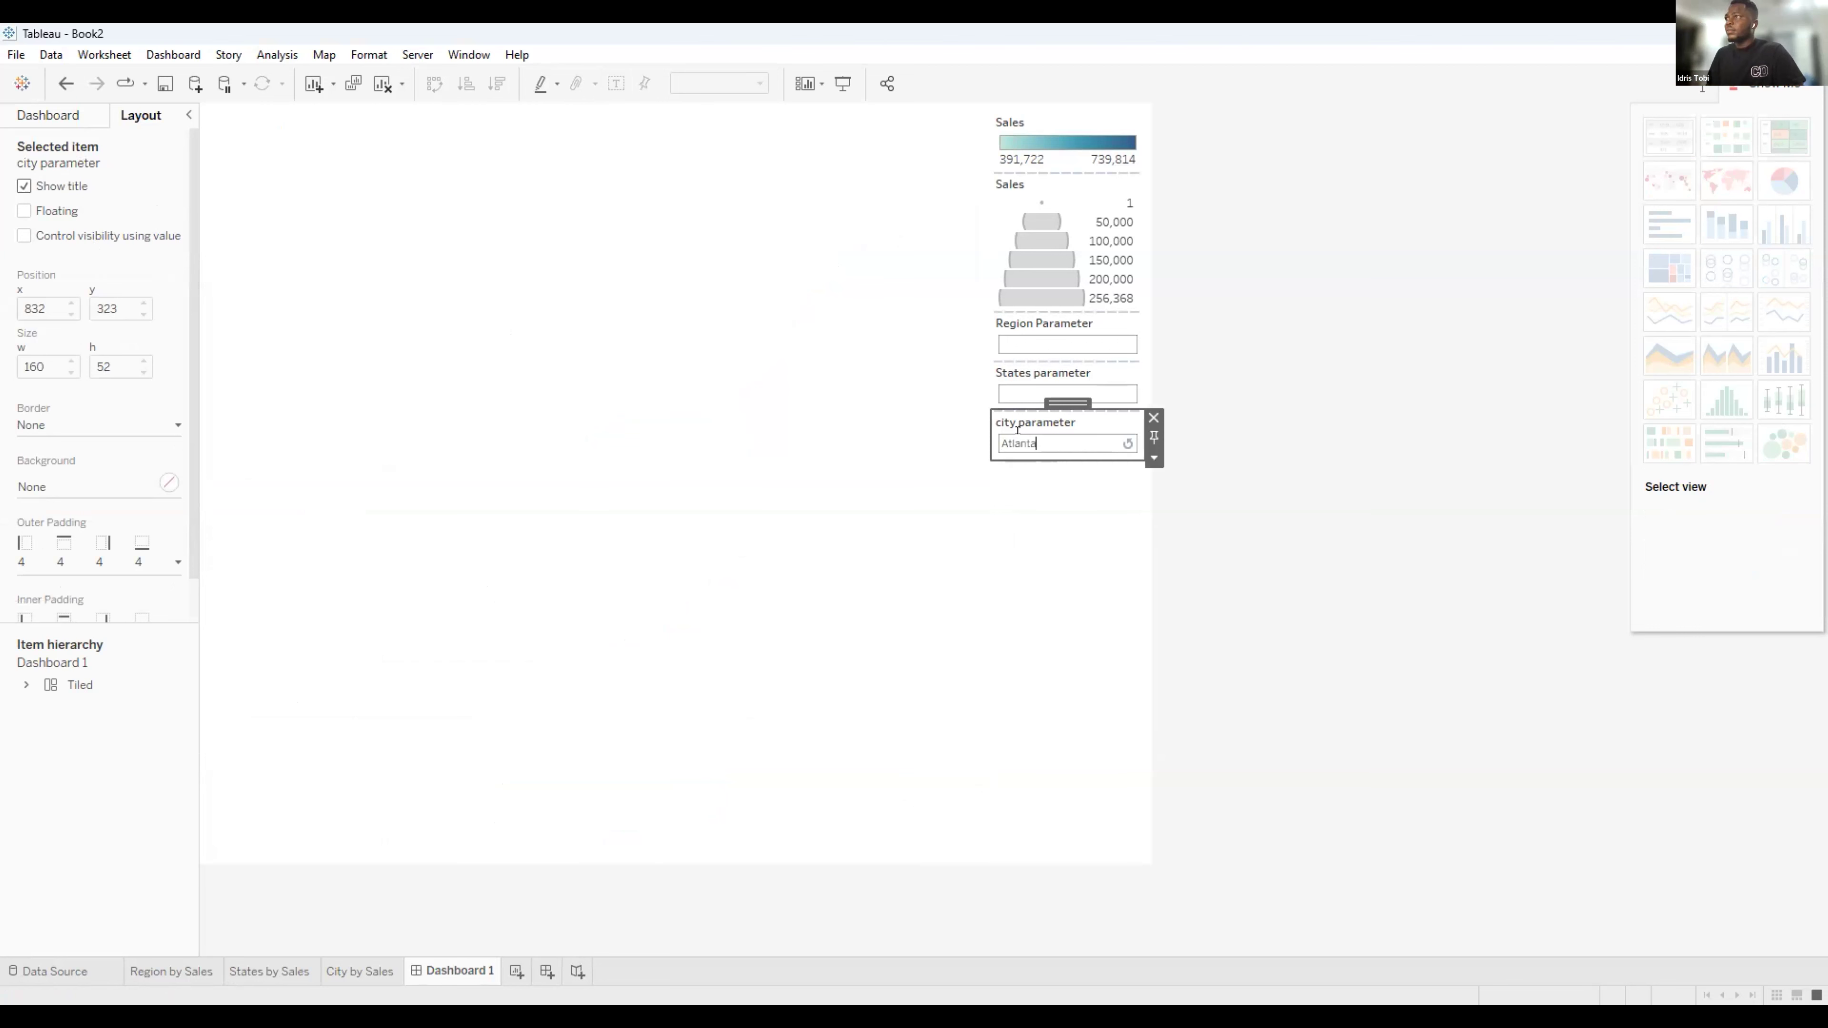
{"action": "key", "text": "Return"}
{"action": "left_click", "coordinate": [869, 408]}
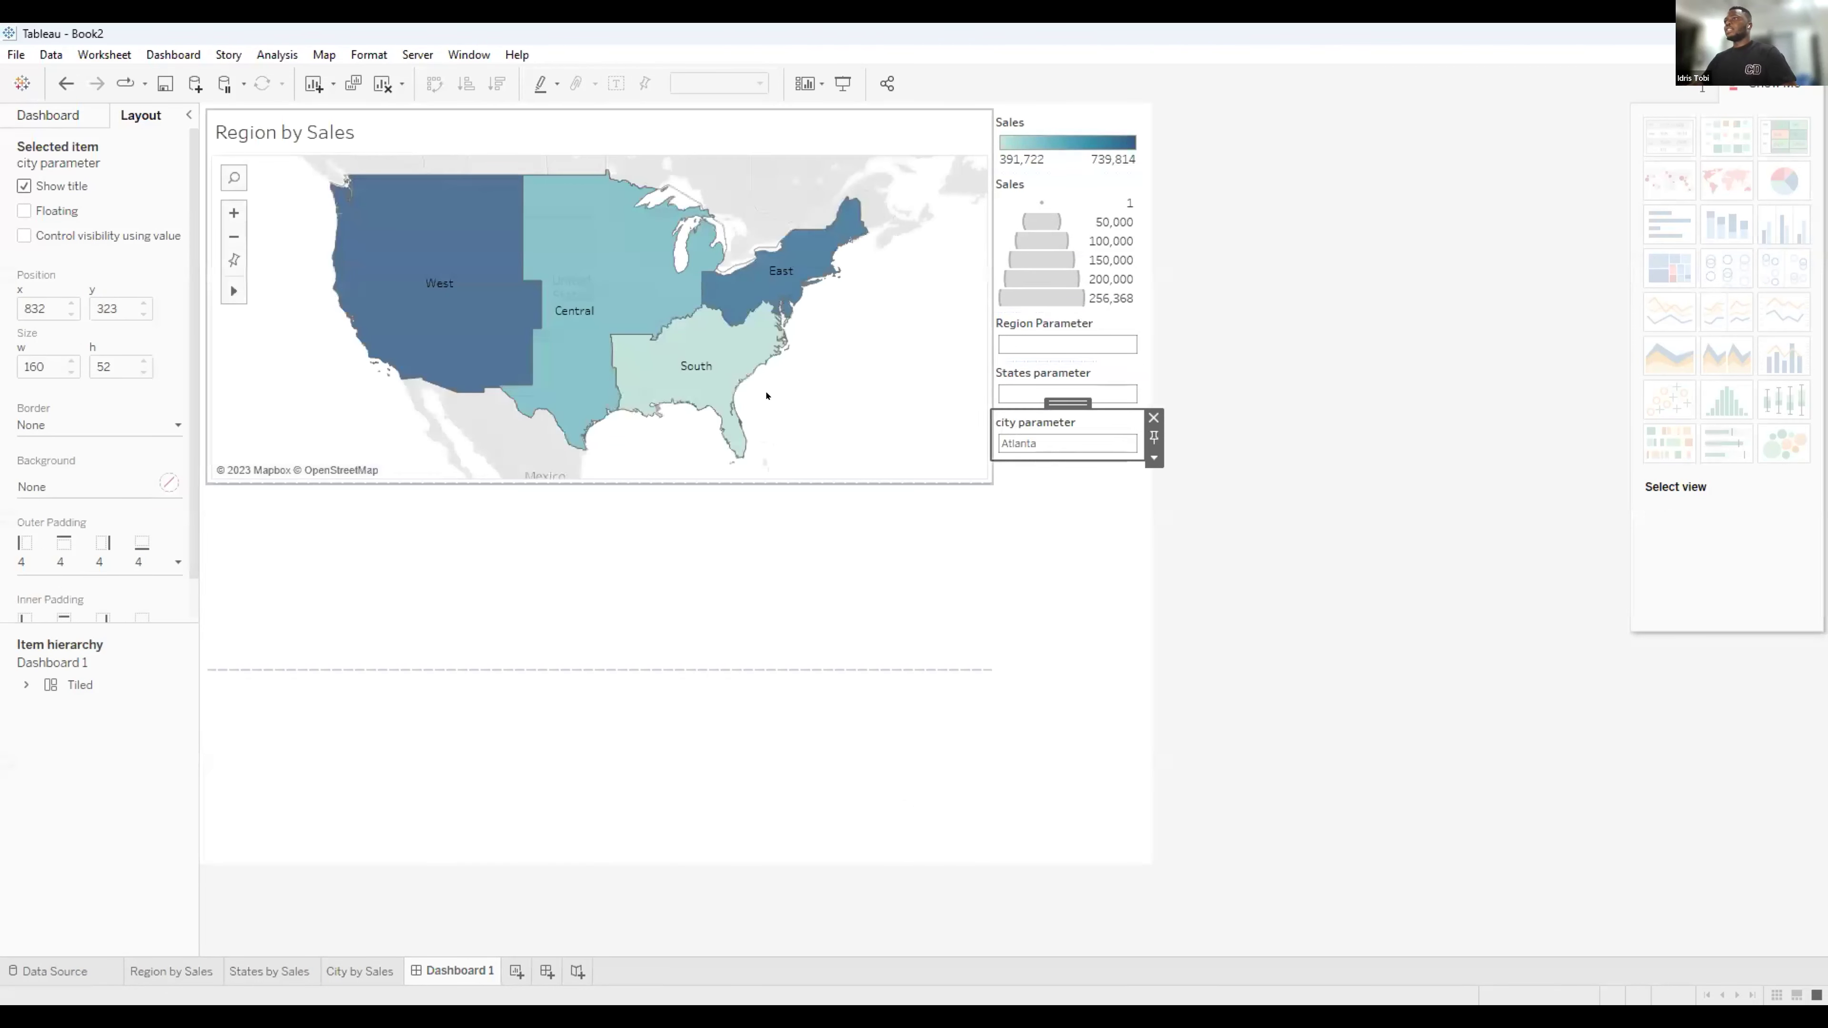
Select the South region on the Region by Sales map and clear the Region Parameter value.
{"action": "left_click", "coordinate": [647, 362]}
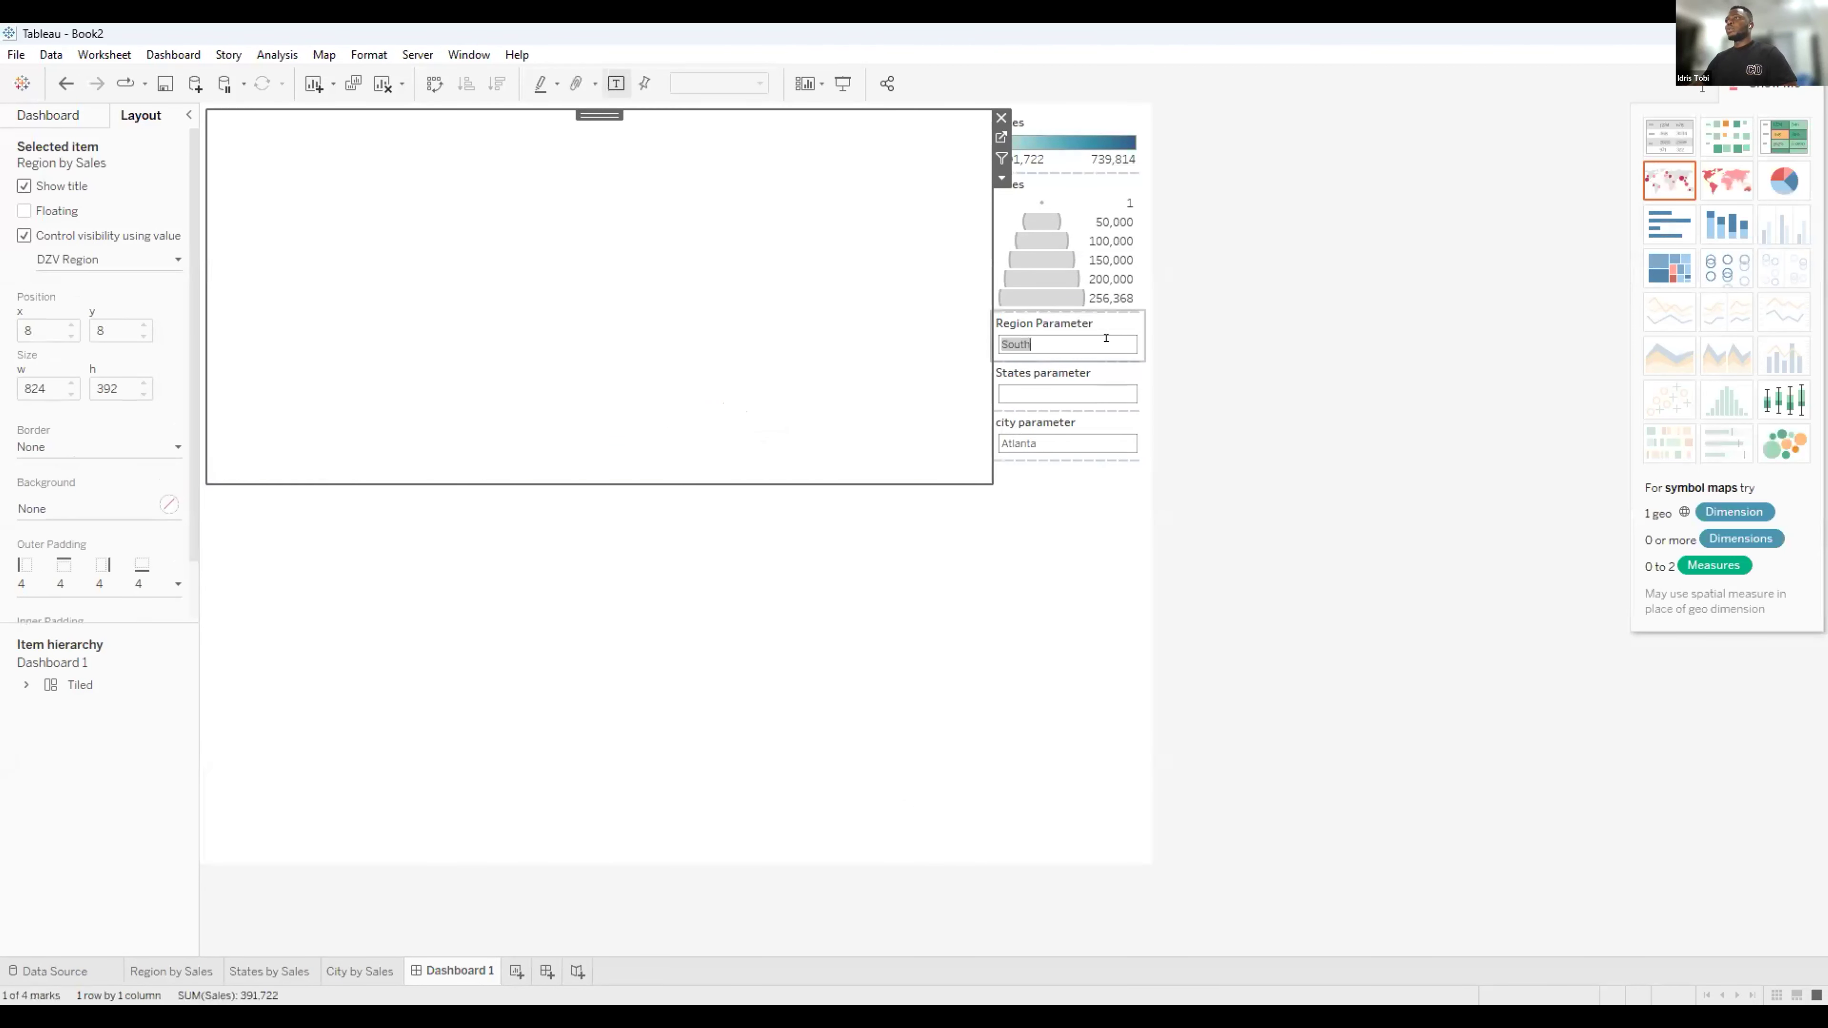
{"action": "left_click", "coordinate": [1080, 339]}
{"action": "key", "text": "BackSpace"}
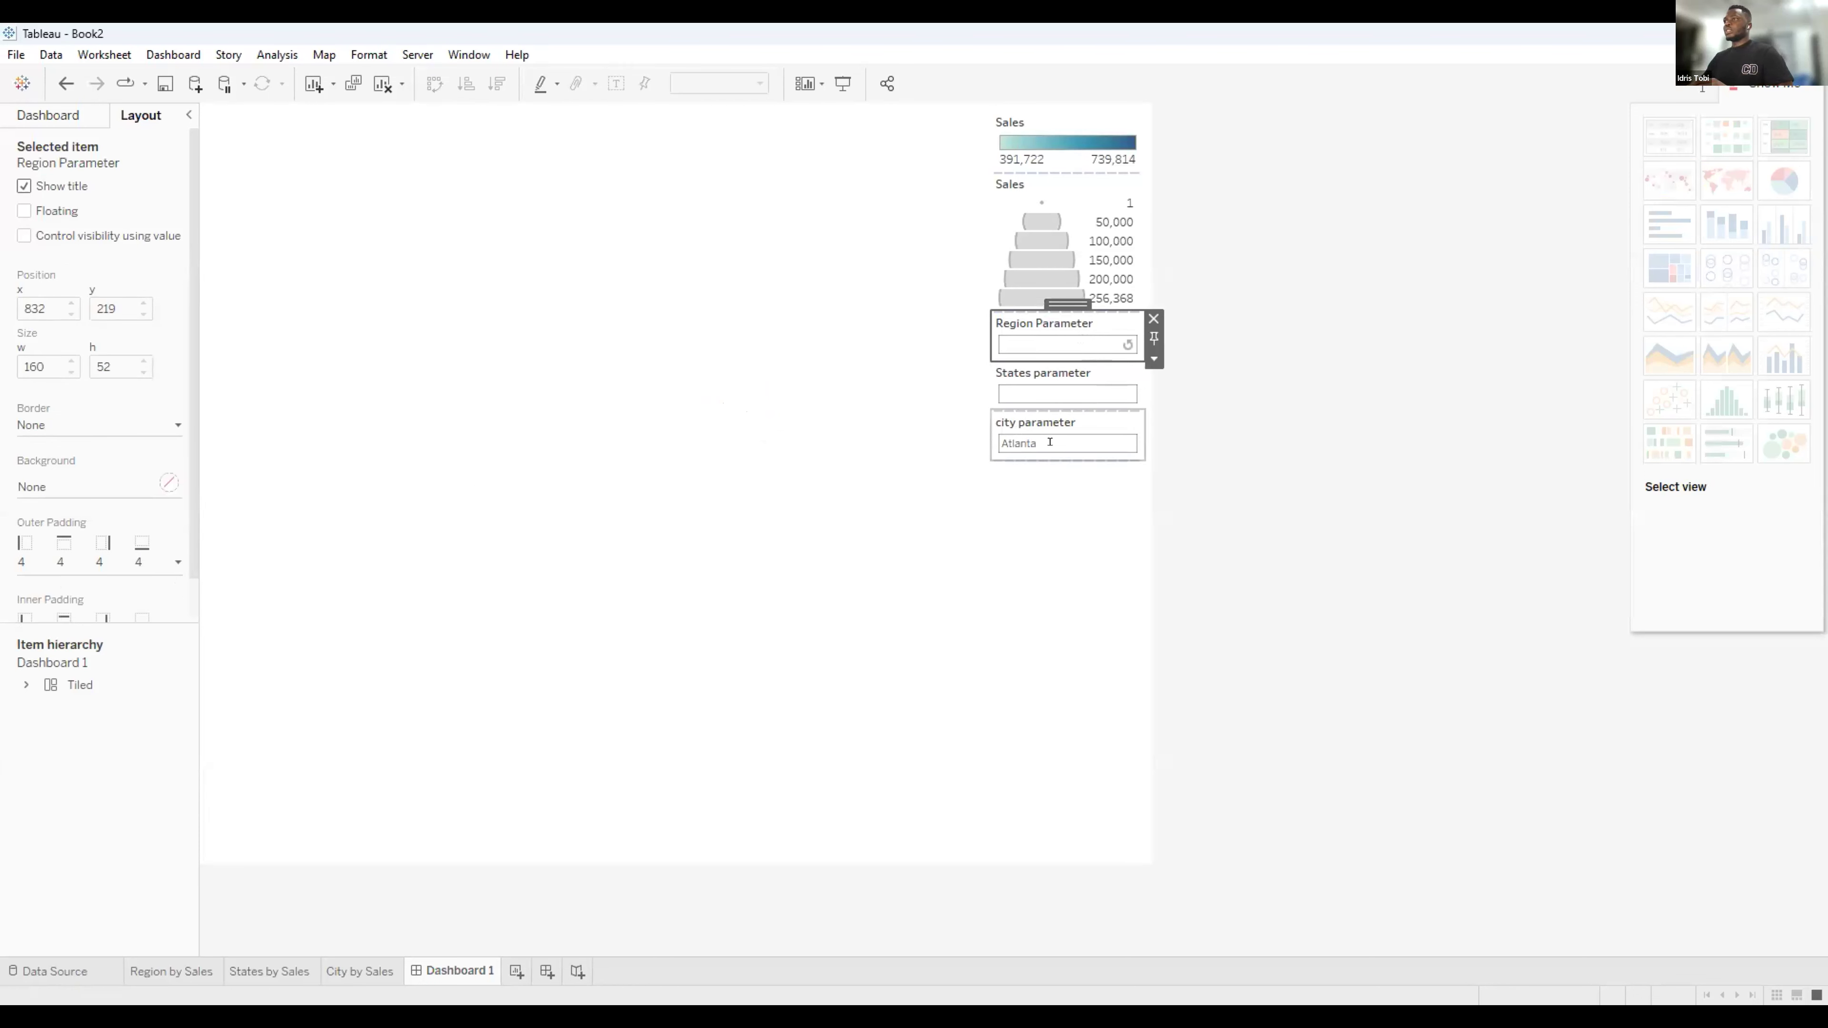
{"action": "left_click", "coordinate": [1049, 441]}
Select the South region on the Region by Sales map and clear the city parameter value.
{"action": "left_click", "coordinate": [735, 352]}
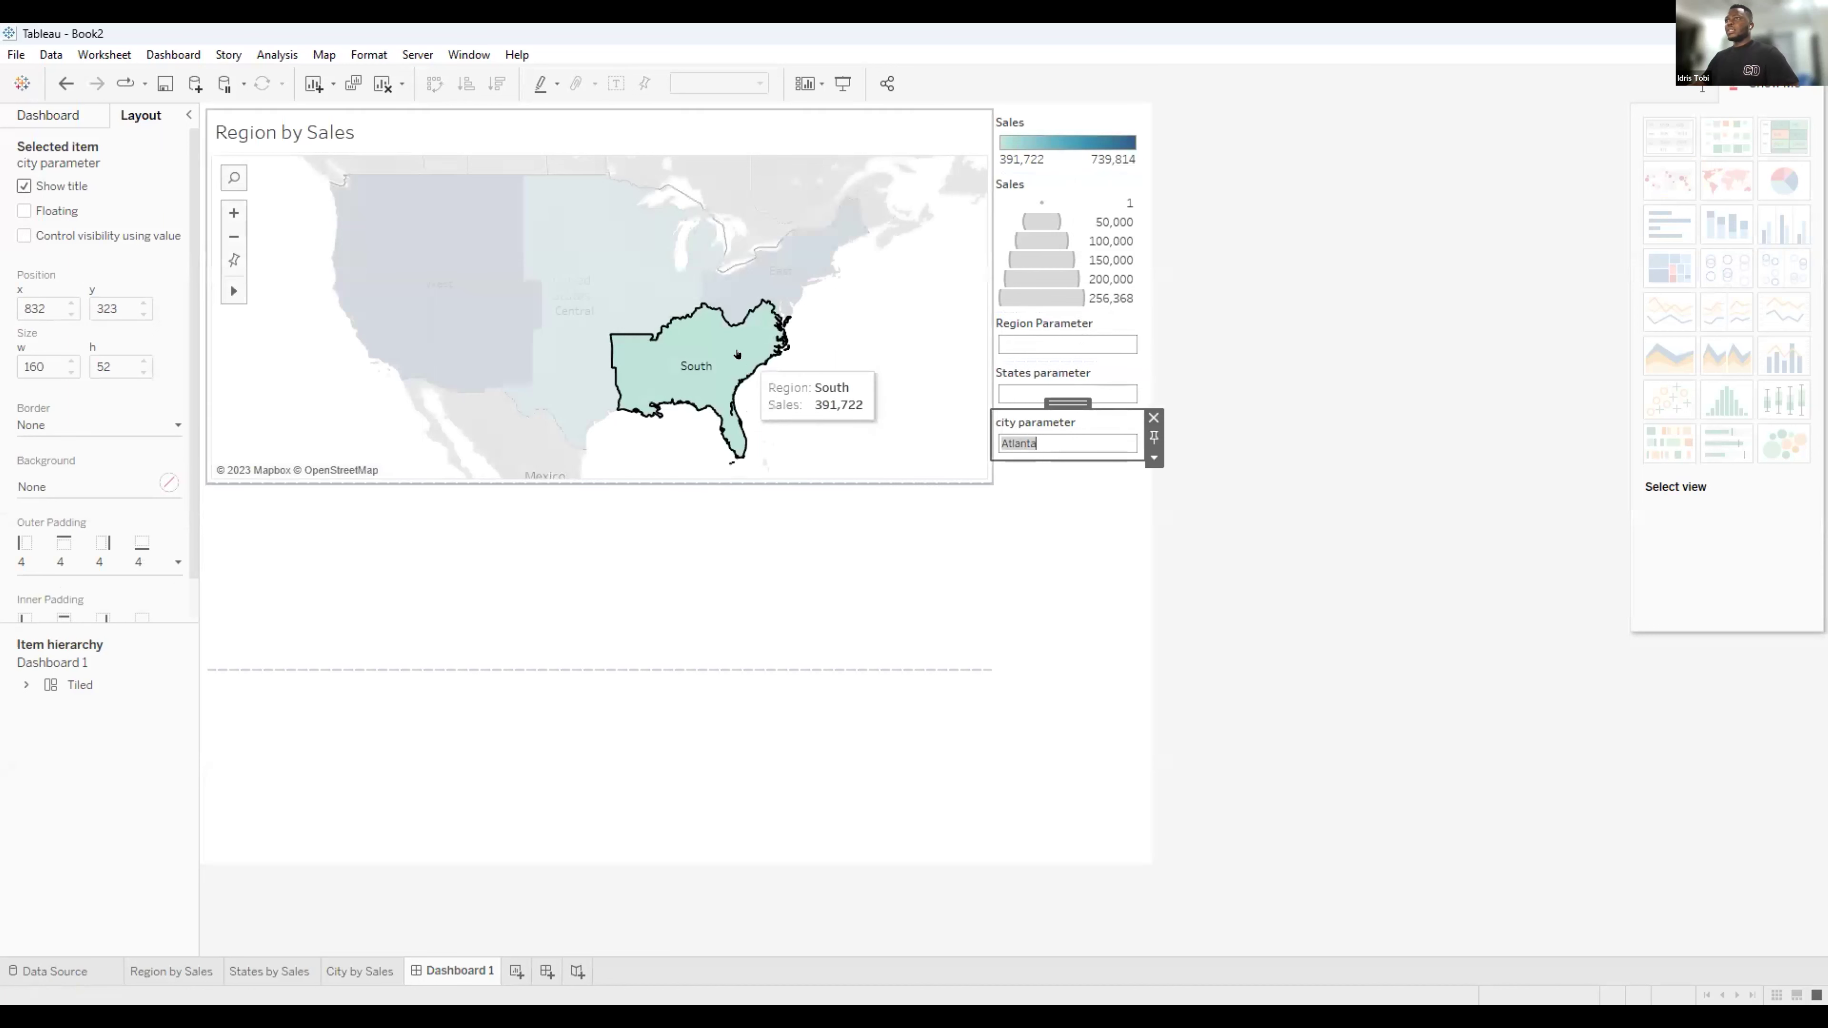
{"action": "left_click", "coordinate": [735, 352]}
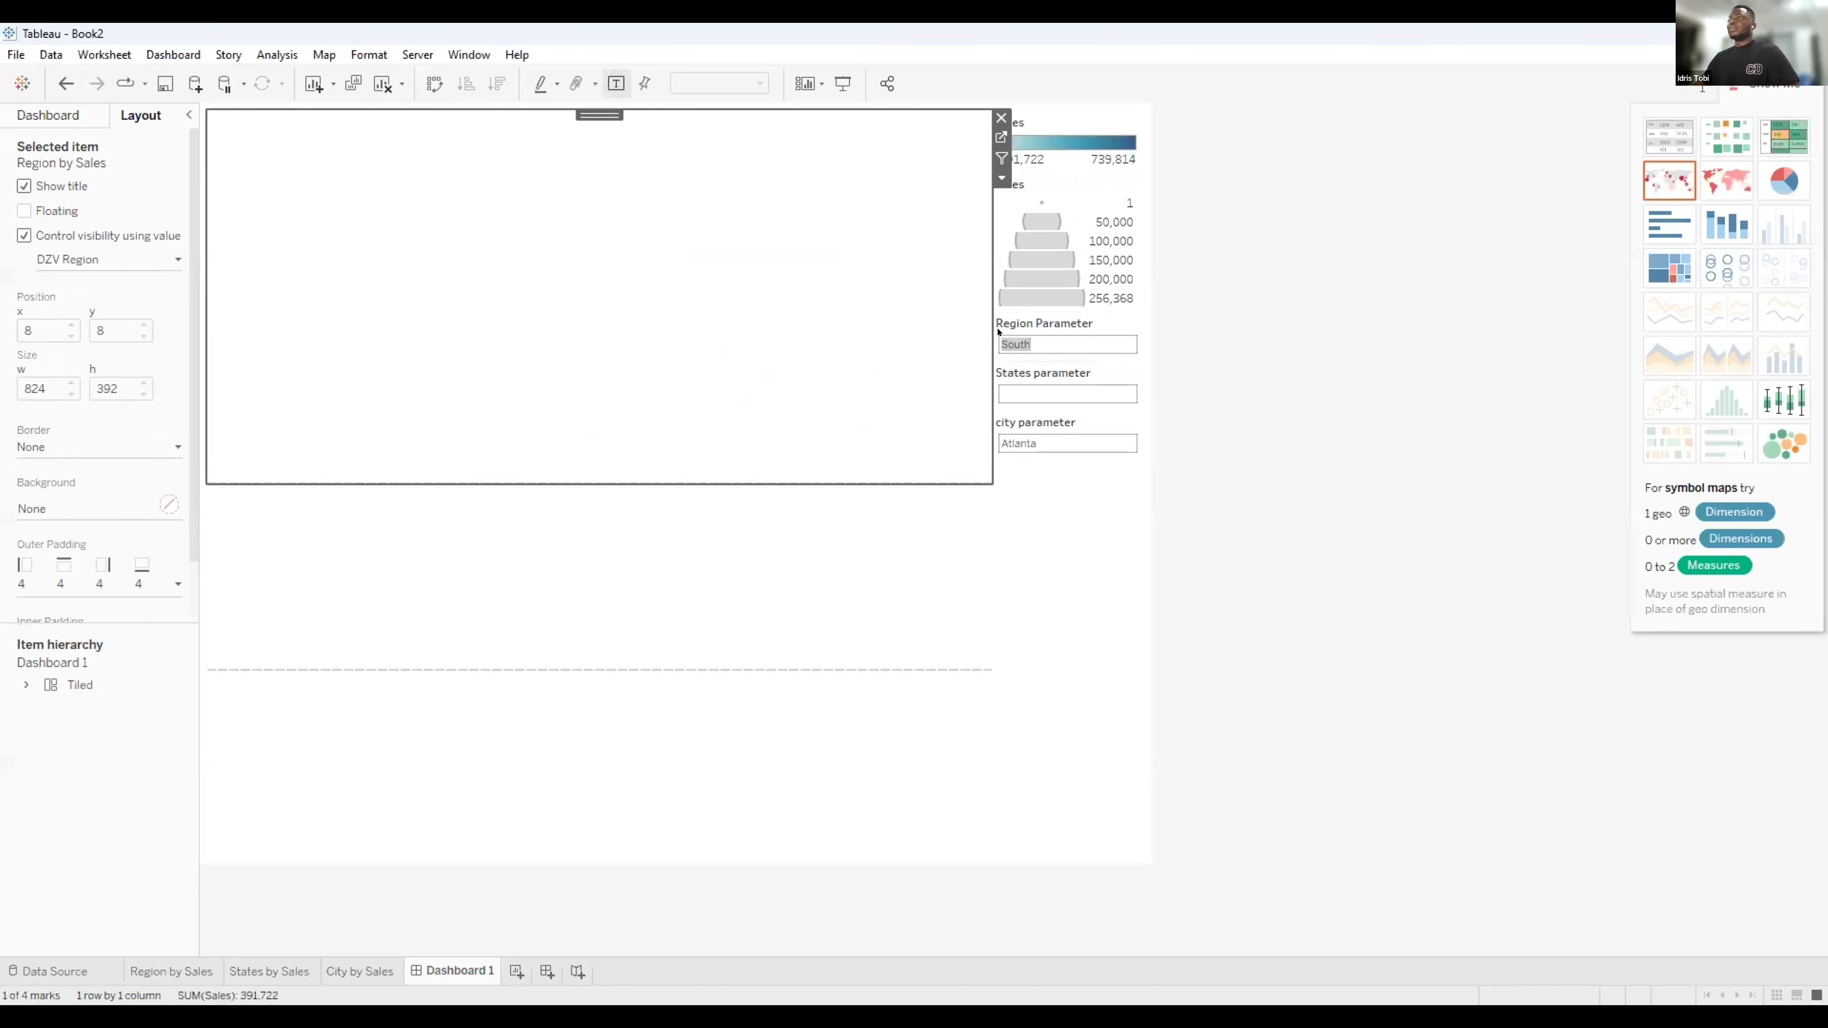
{"action": "left_click", "coordinate": [1044, 425]}
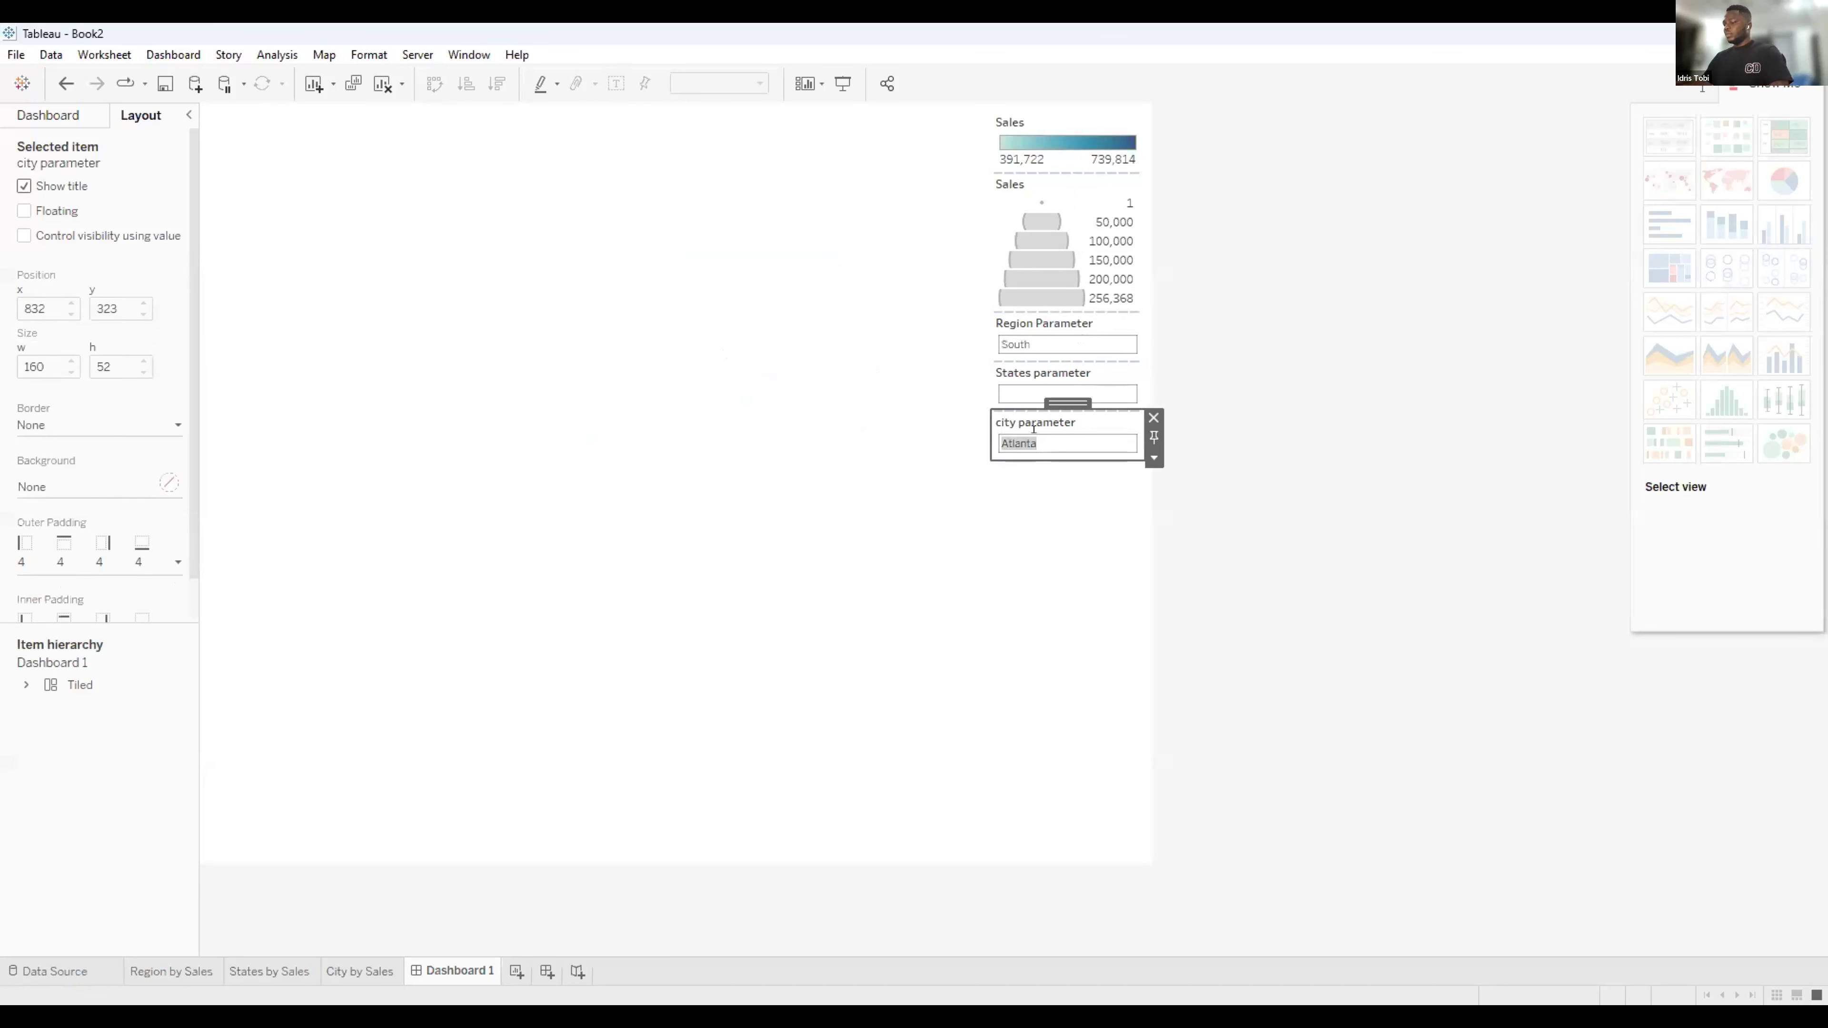
{"action": "left_click", "coordinate": [1057, 344]}
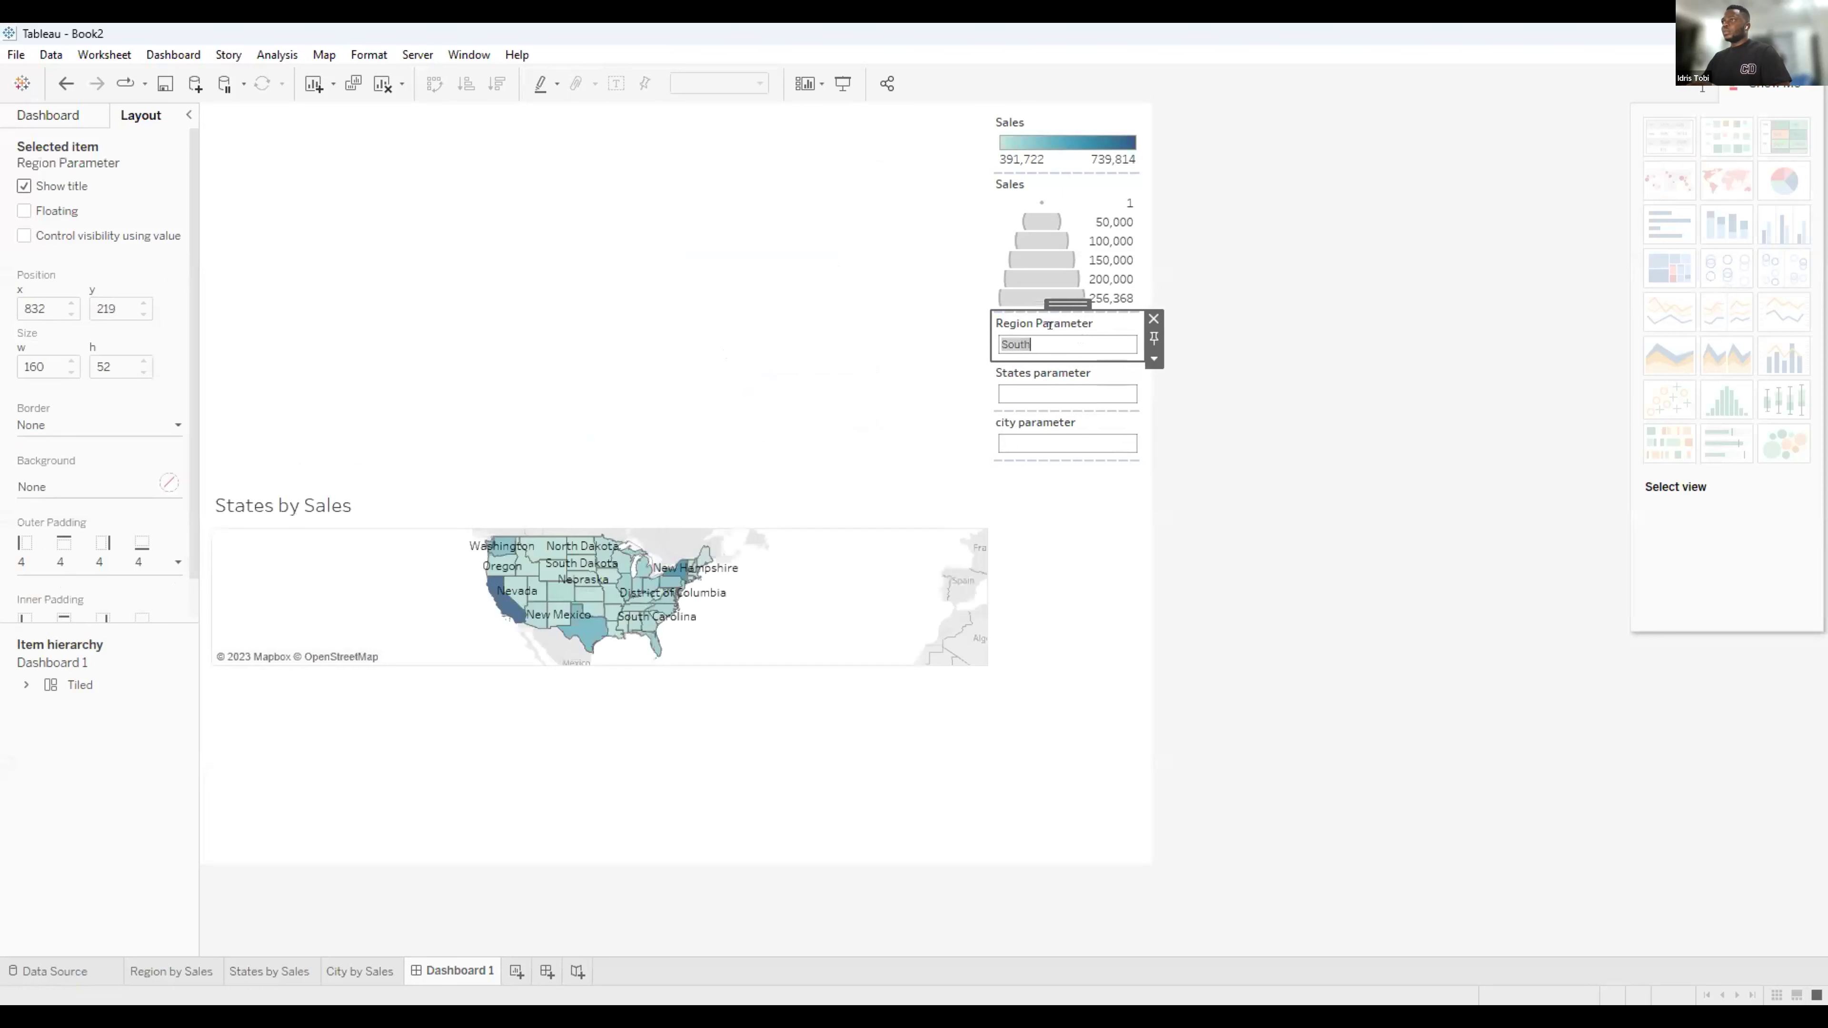
Test the map switching by selecting Pennsylvania, New York City, the South region and District of Columbia, and clear the selection in City by Sales.
{"action": "left_click", "coordinate": [660, 580]}
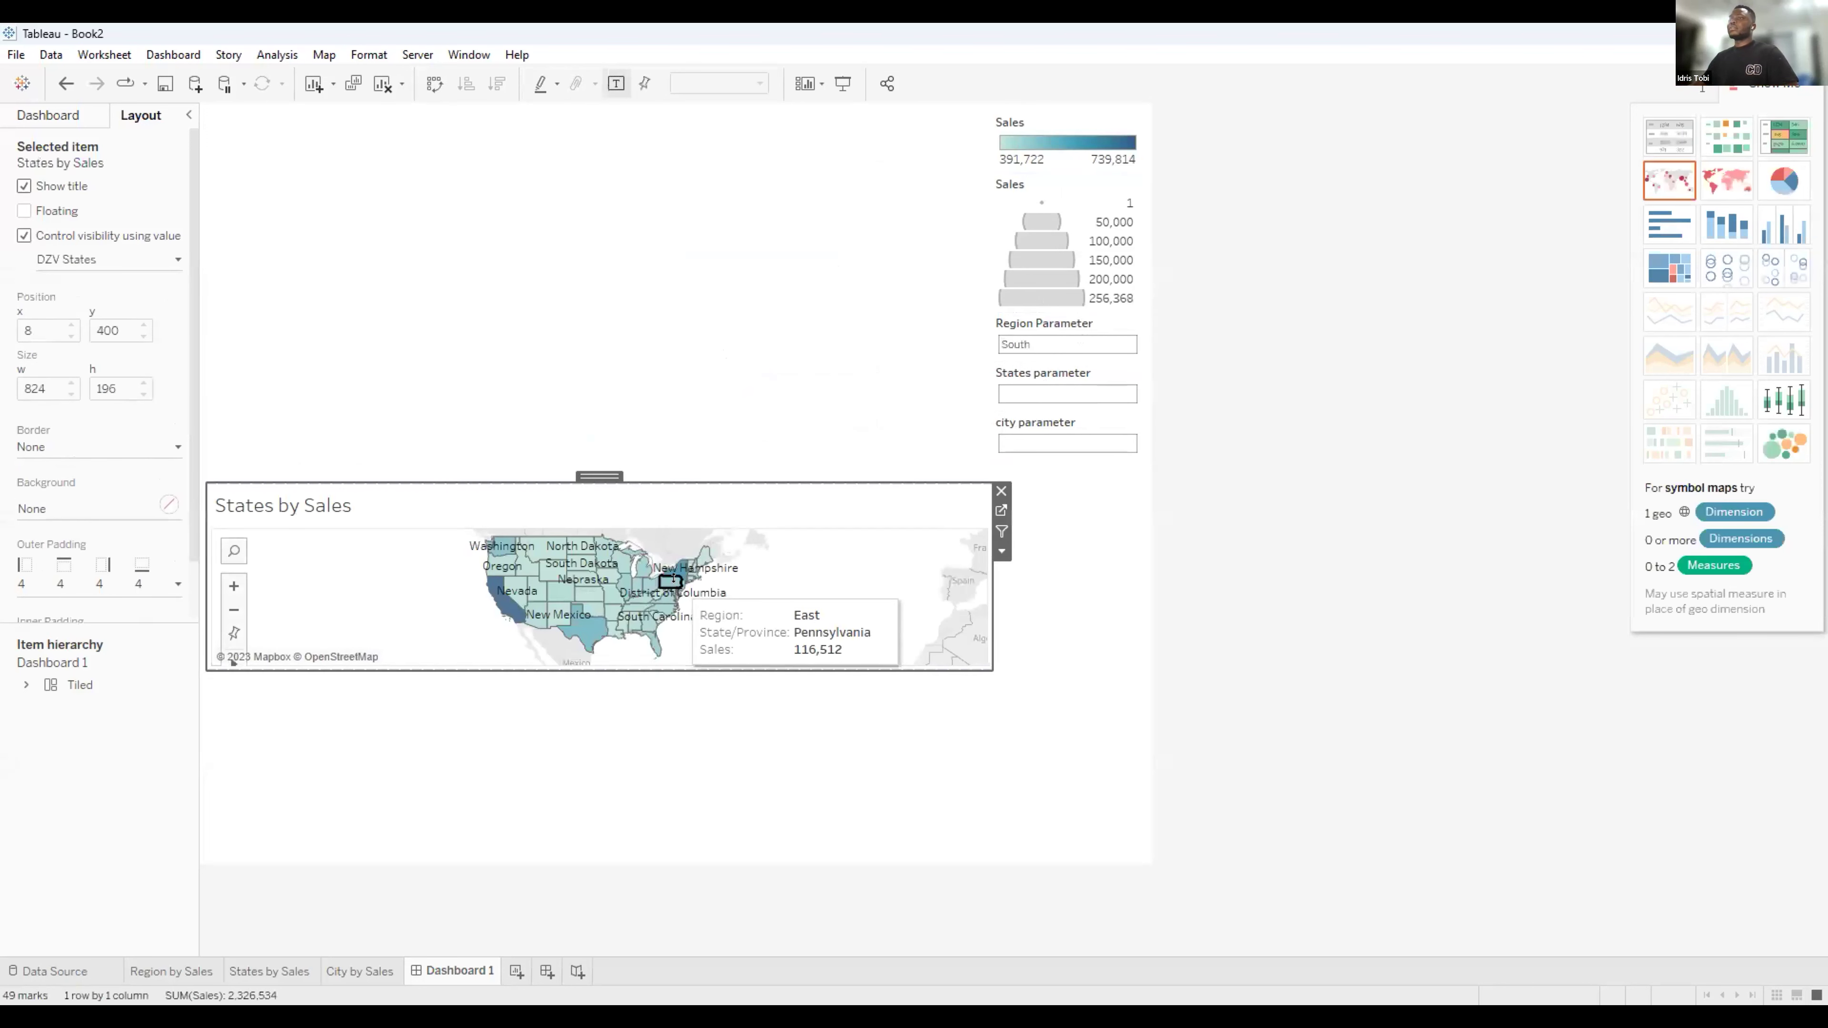
{"action": "left_click", "coordinate": [655, 763]}
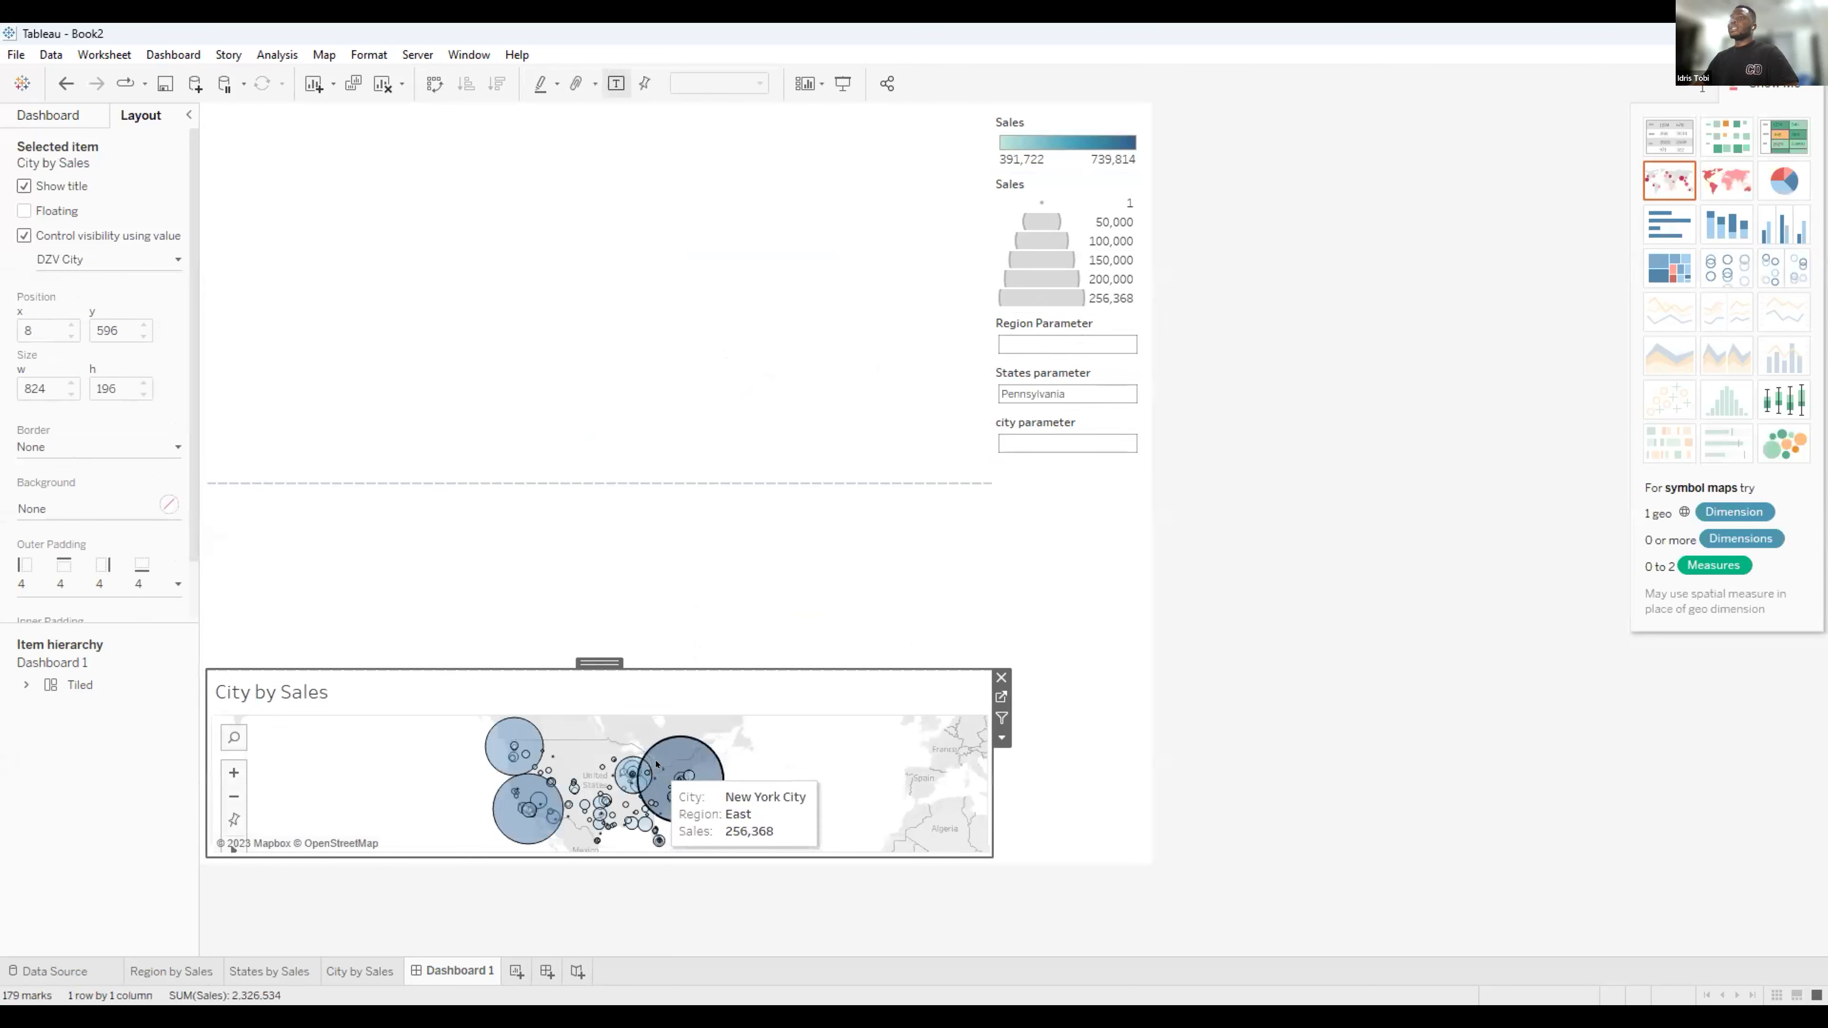
{"action": "left_click", "coordinate": [695, 384]}
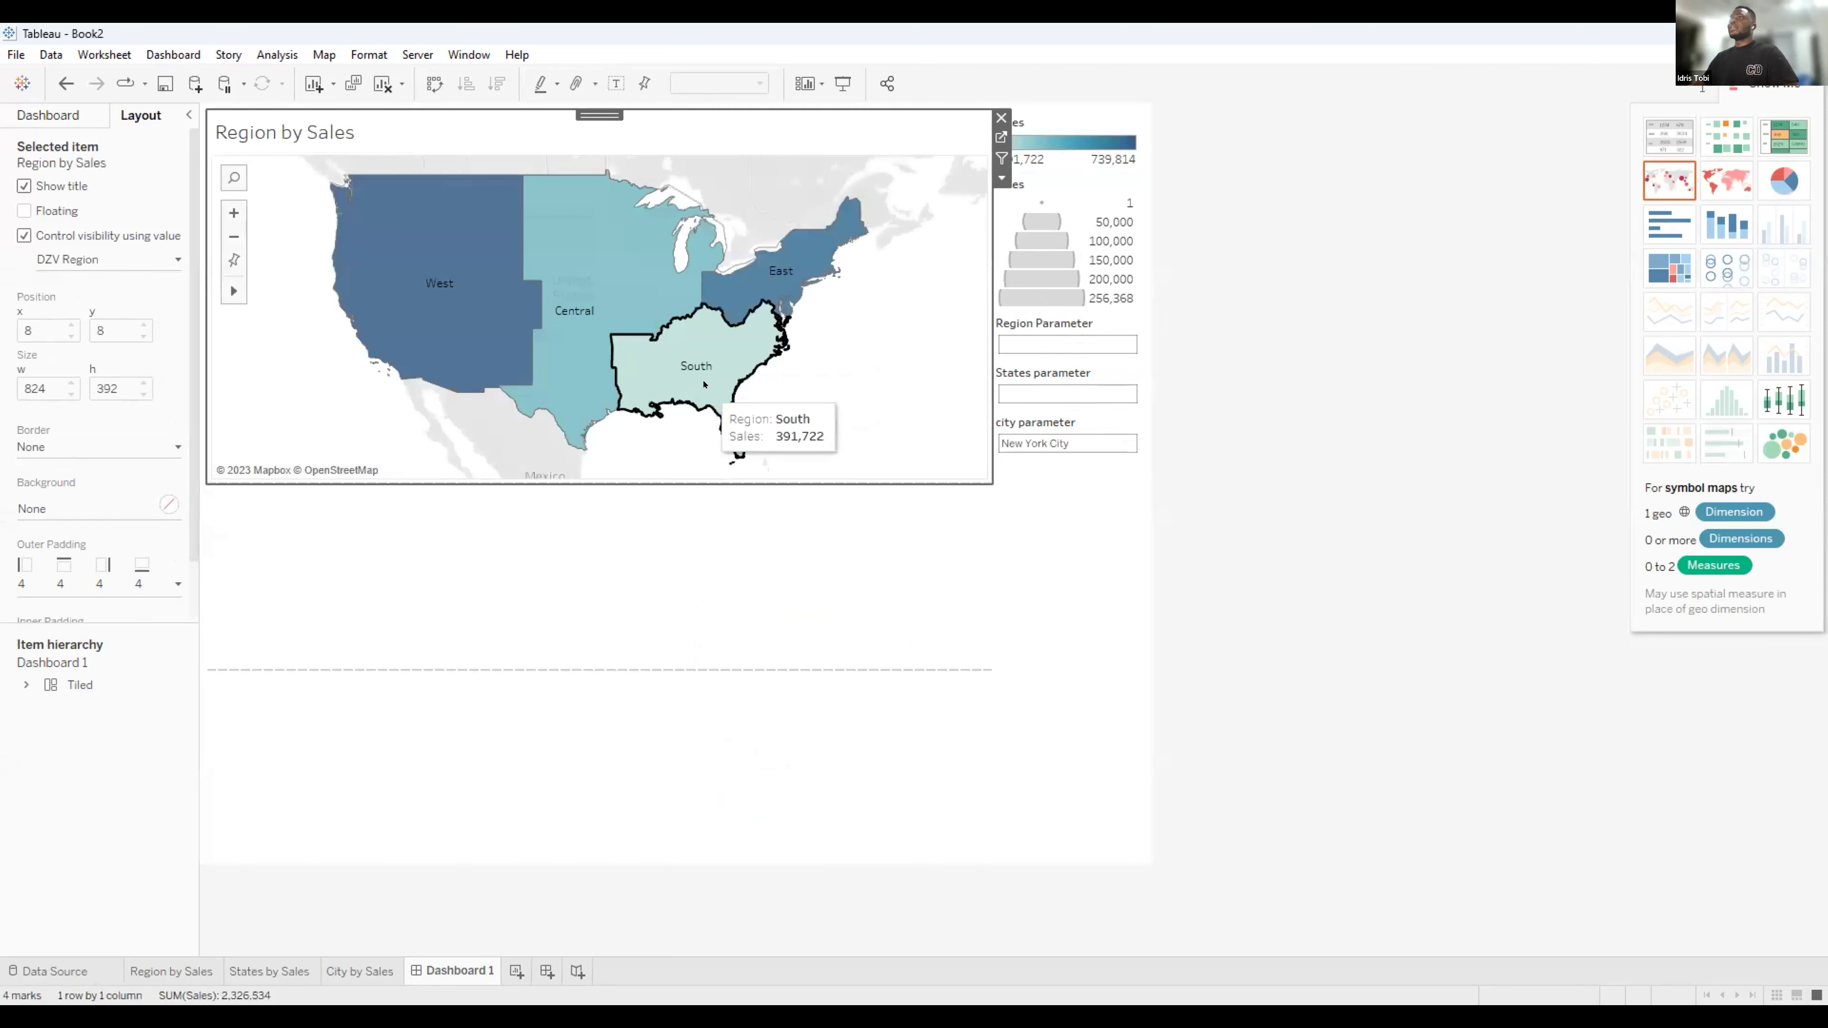
{"action": "left_click", "coordinate": [704, 384]}
{"action": "left_click", "coordinate": [665, 598]}
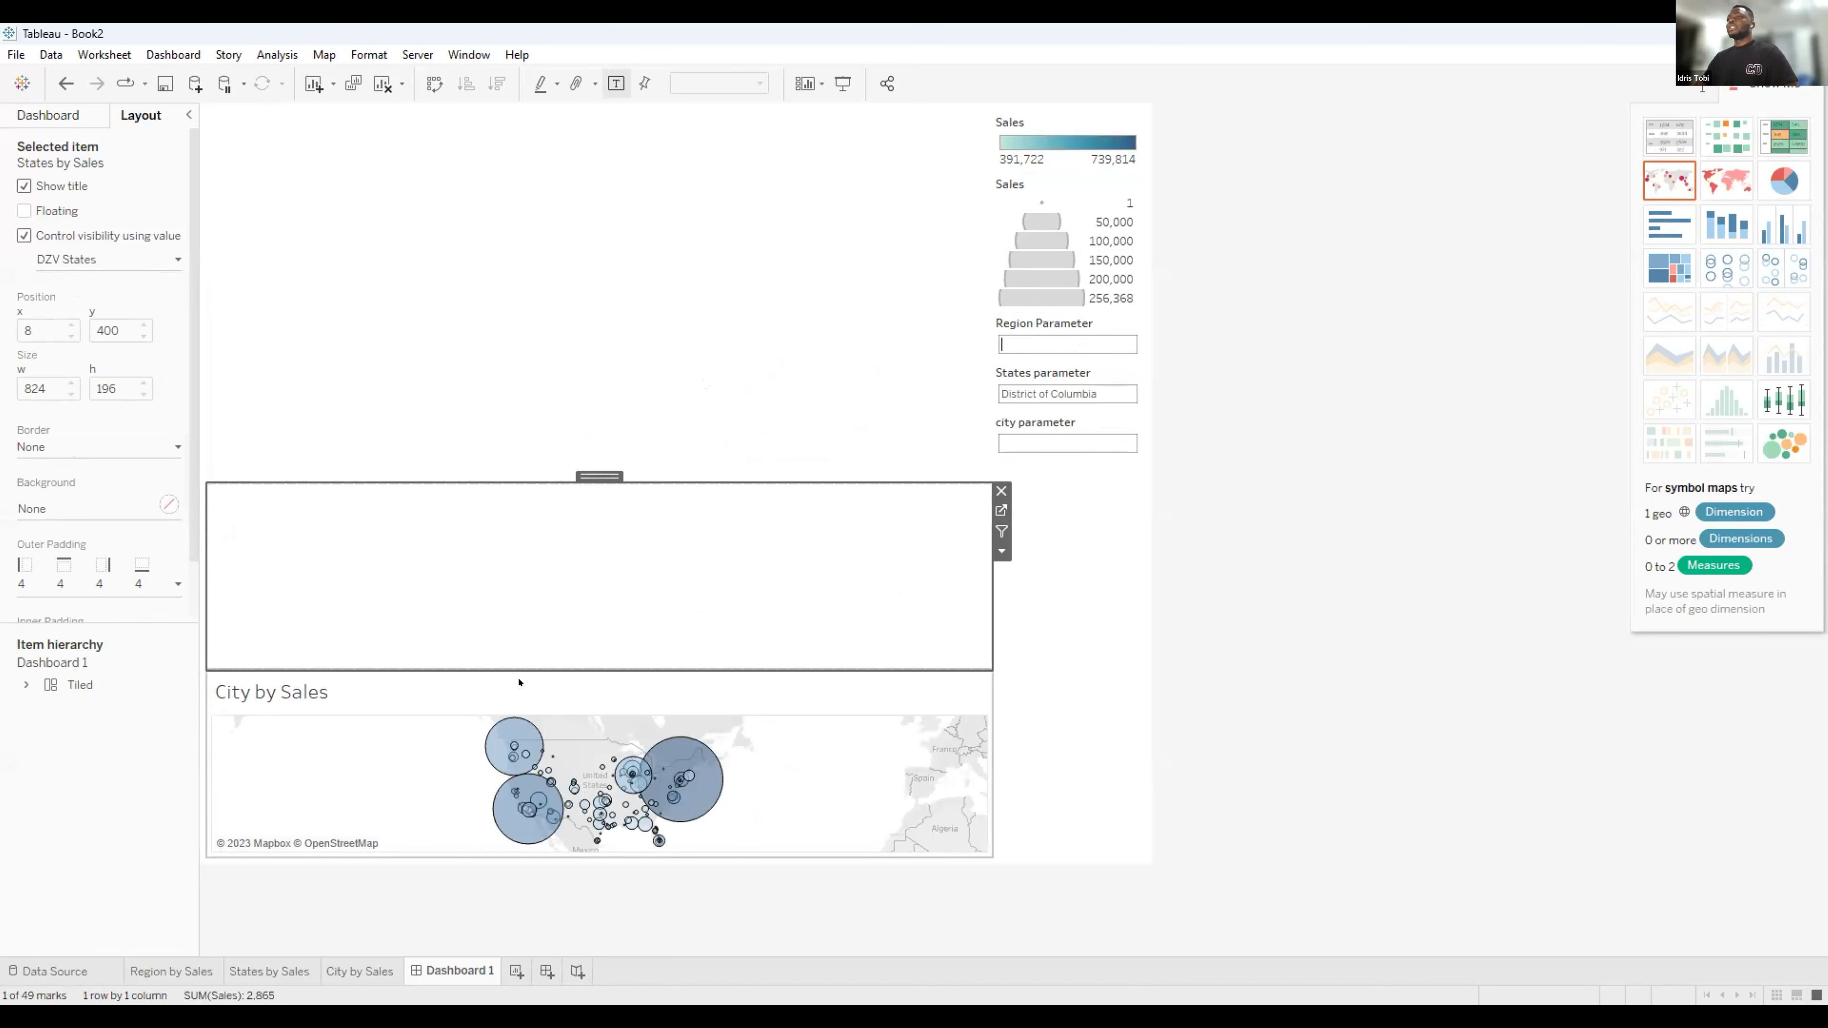
{"action": "left_click", "coordinate": [521, 699]}
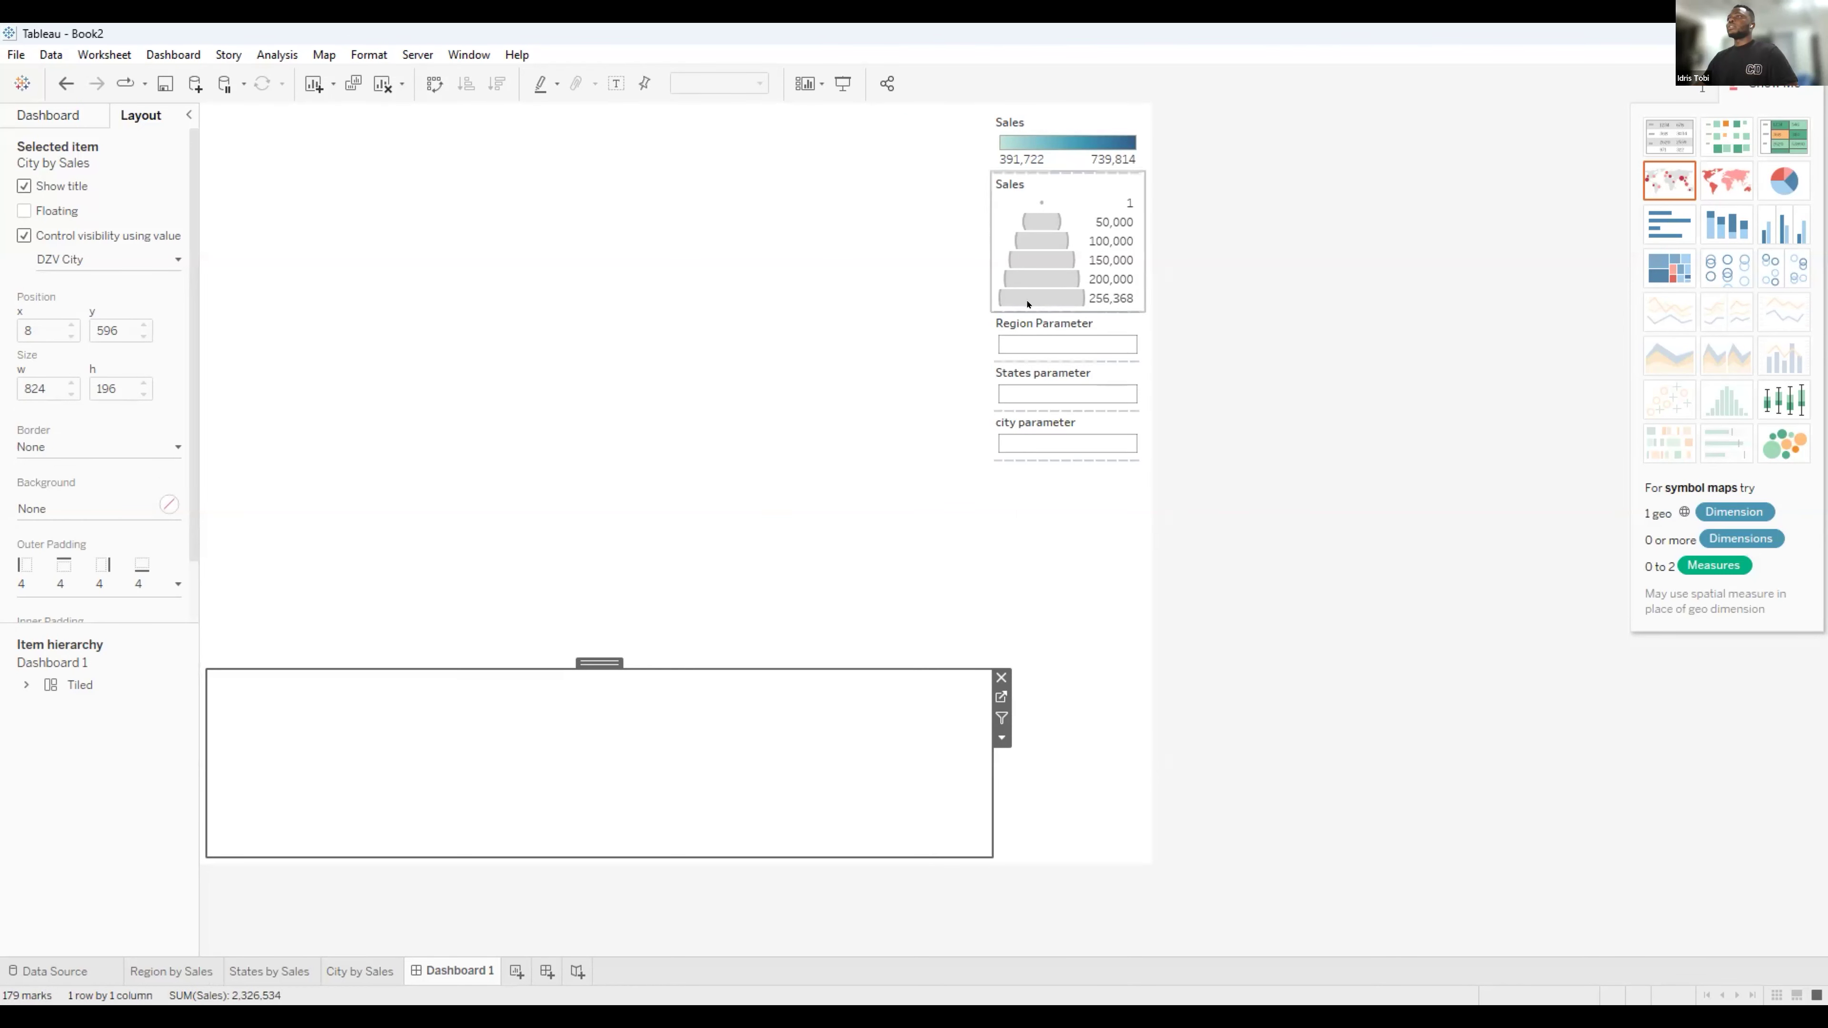
Set the Region Parameter to South and select the States by Sales map.
{"action": "left_click", "coordinate": [1007, 335]}
{"action": "type", "text": "South"}
{"action": "key", "text": "Return"}
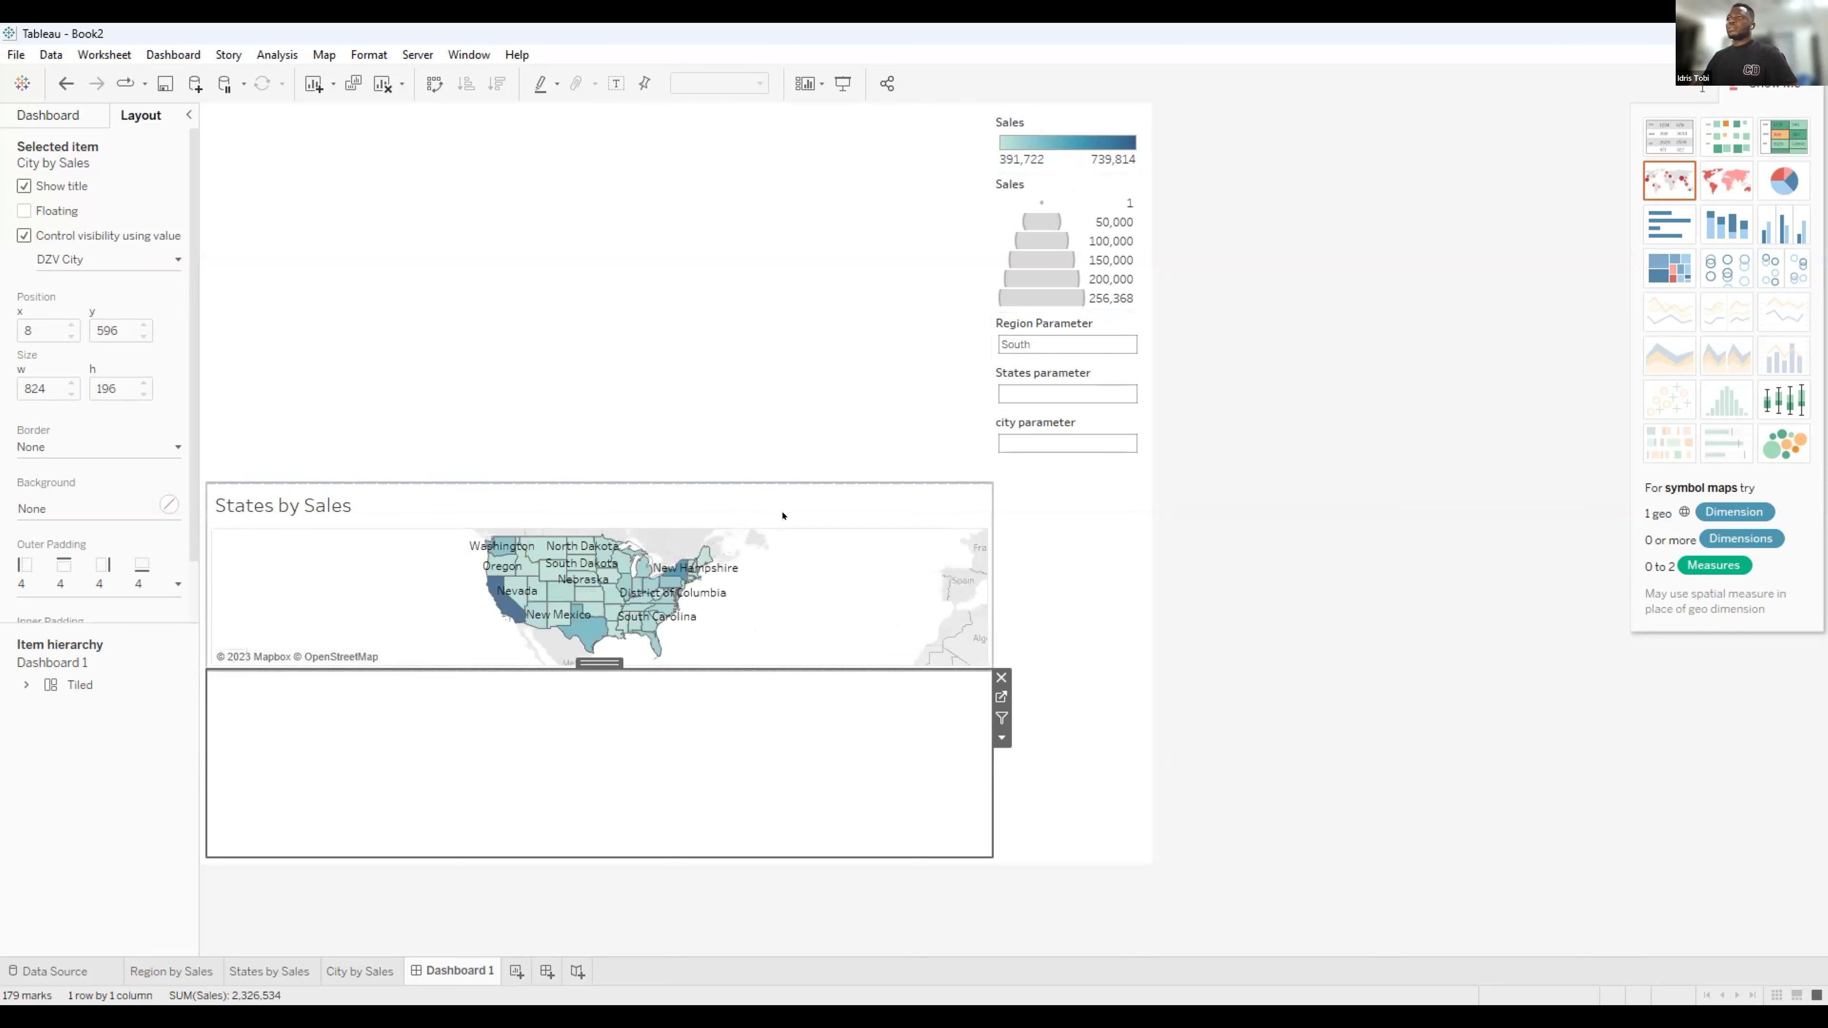
{"action": "left_click", "coordinate": [808, 517]}
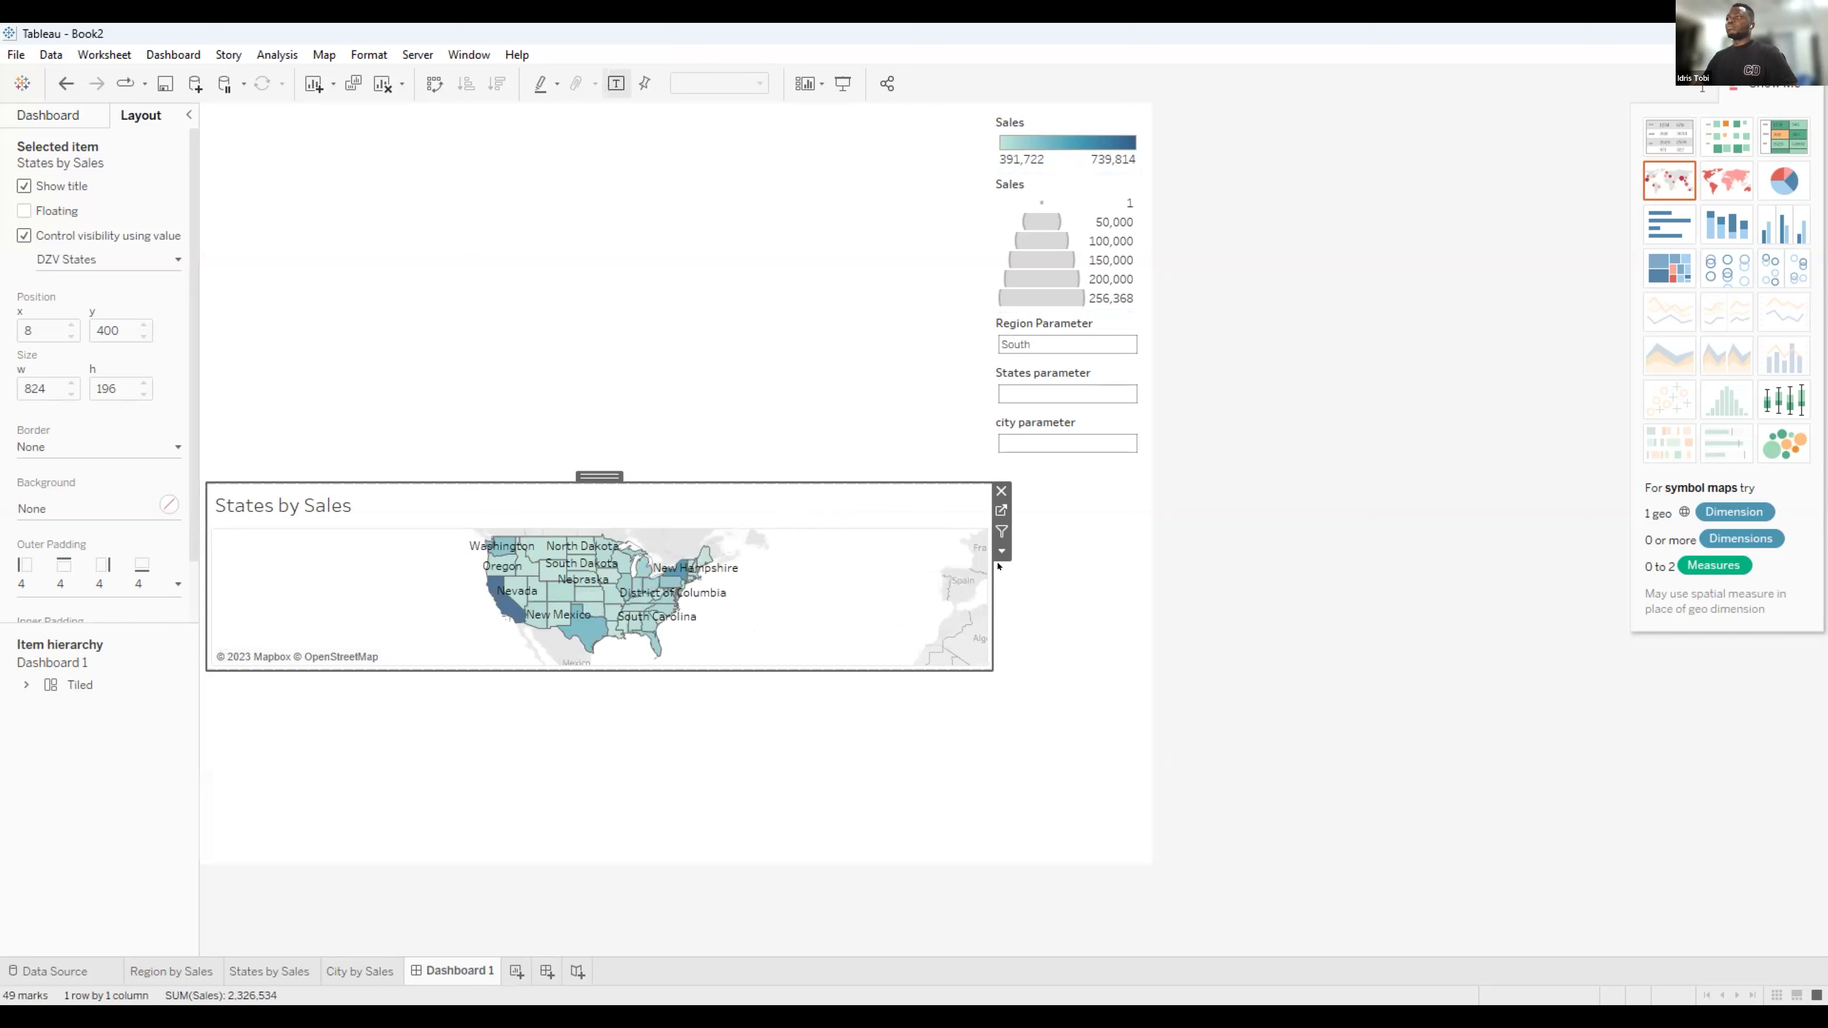
Select Wisconsin on the States by Sales map and clear the Region Parameter value.
{"action": "left_click", "coordinate": [621, 565]}
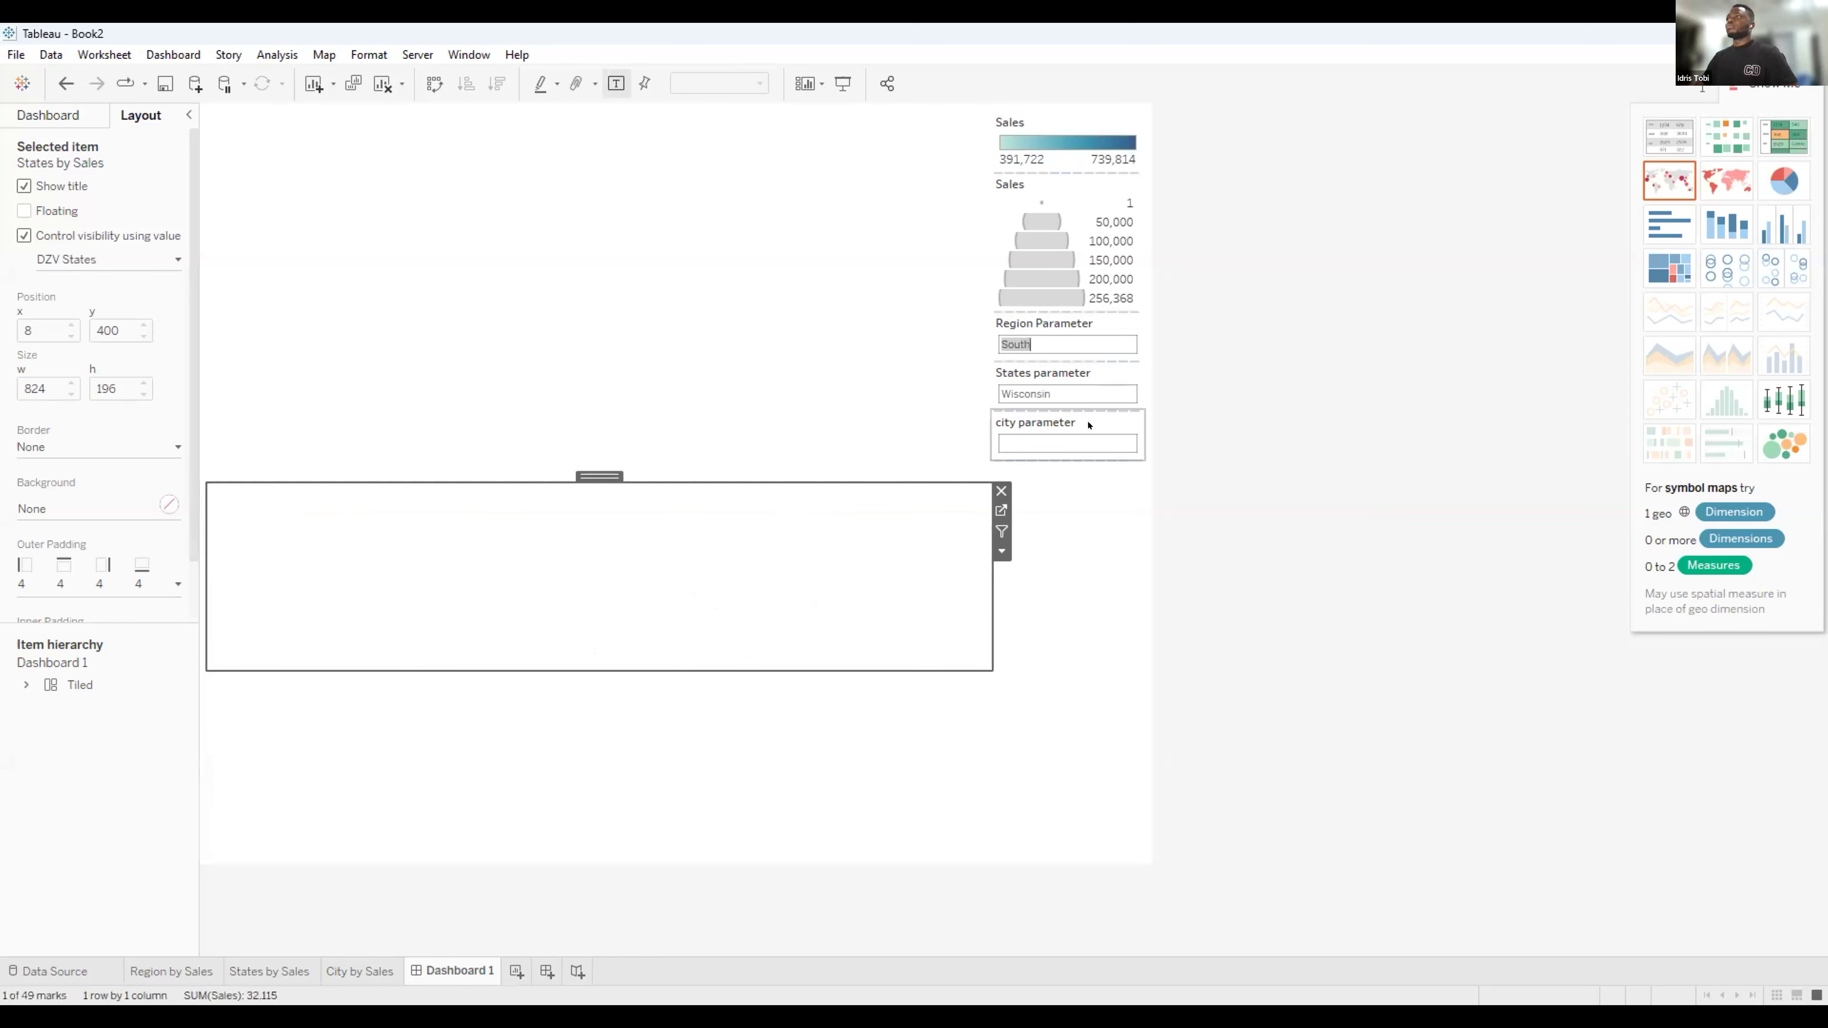
{"action": "left_click", "coordinate": [1043, 339]}
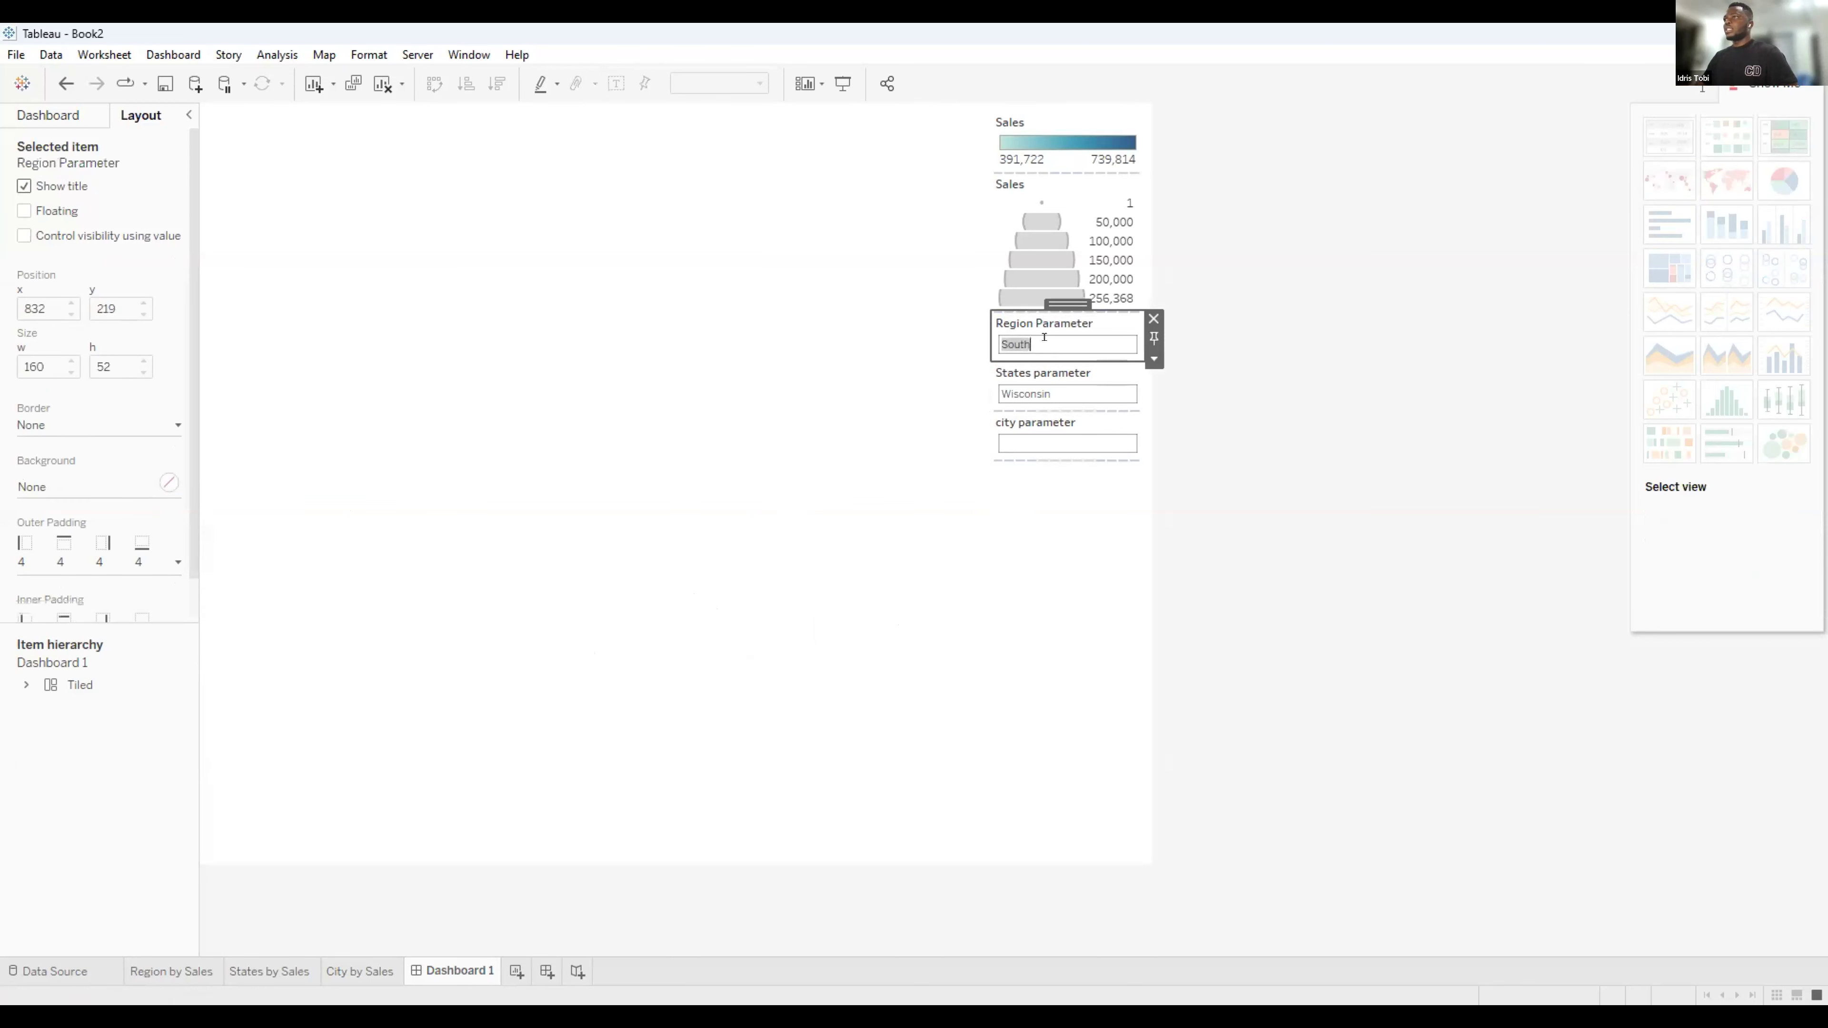
{"action": "key", "text": "BackSpace"}
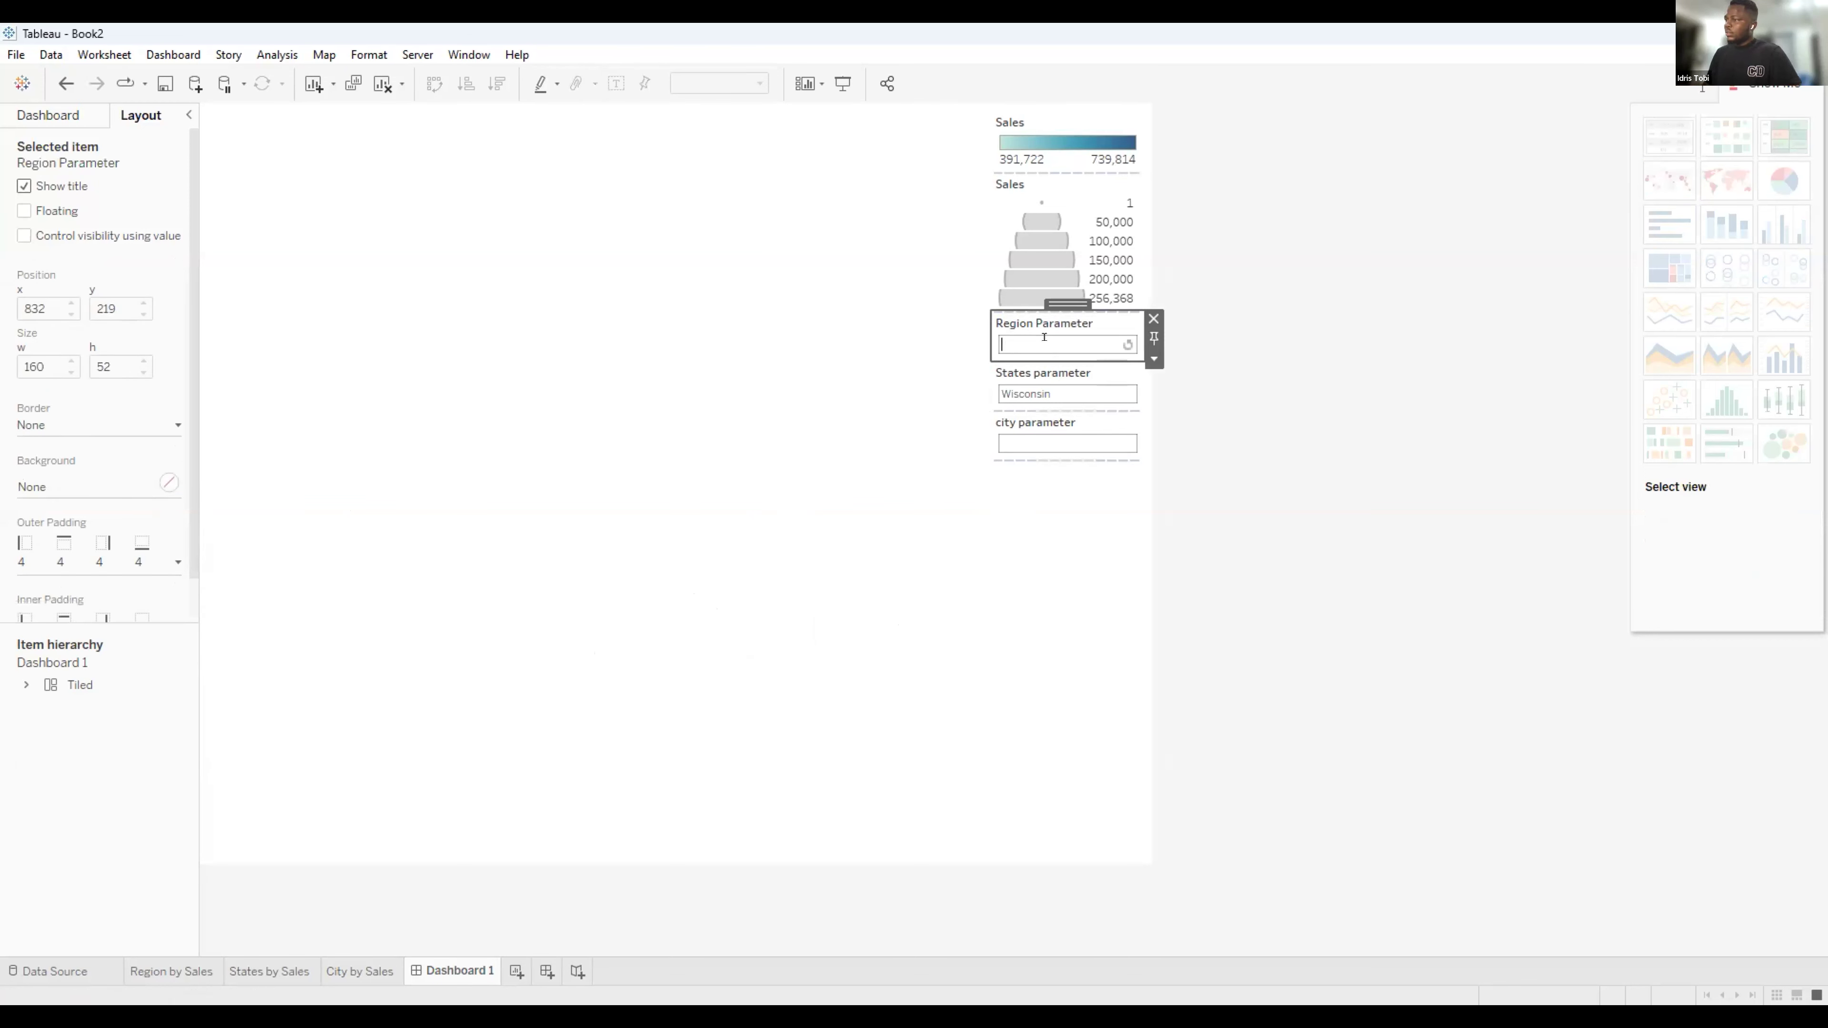
{"action": "left_click", "coordinate": [1060, 392]}
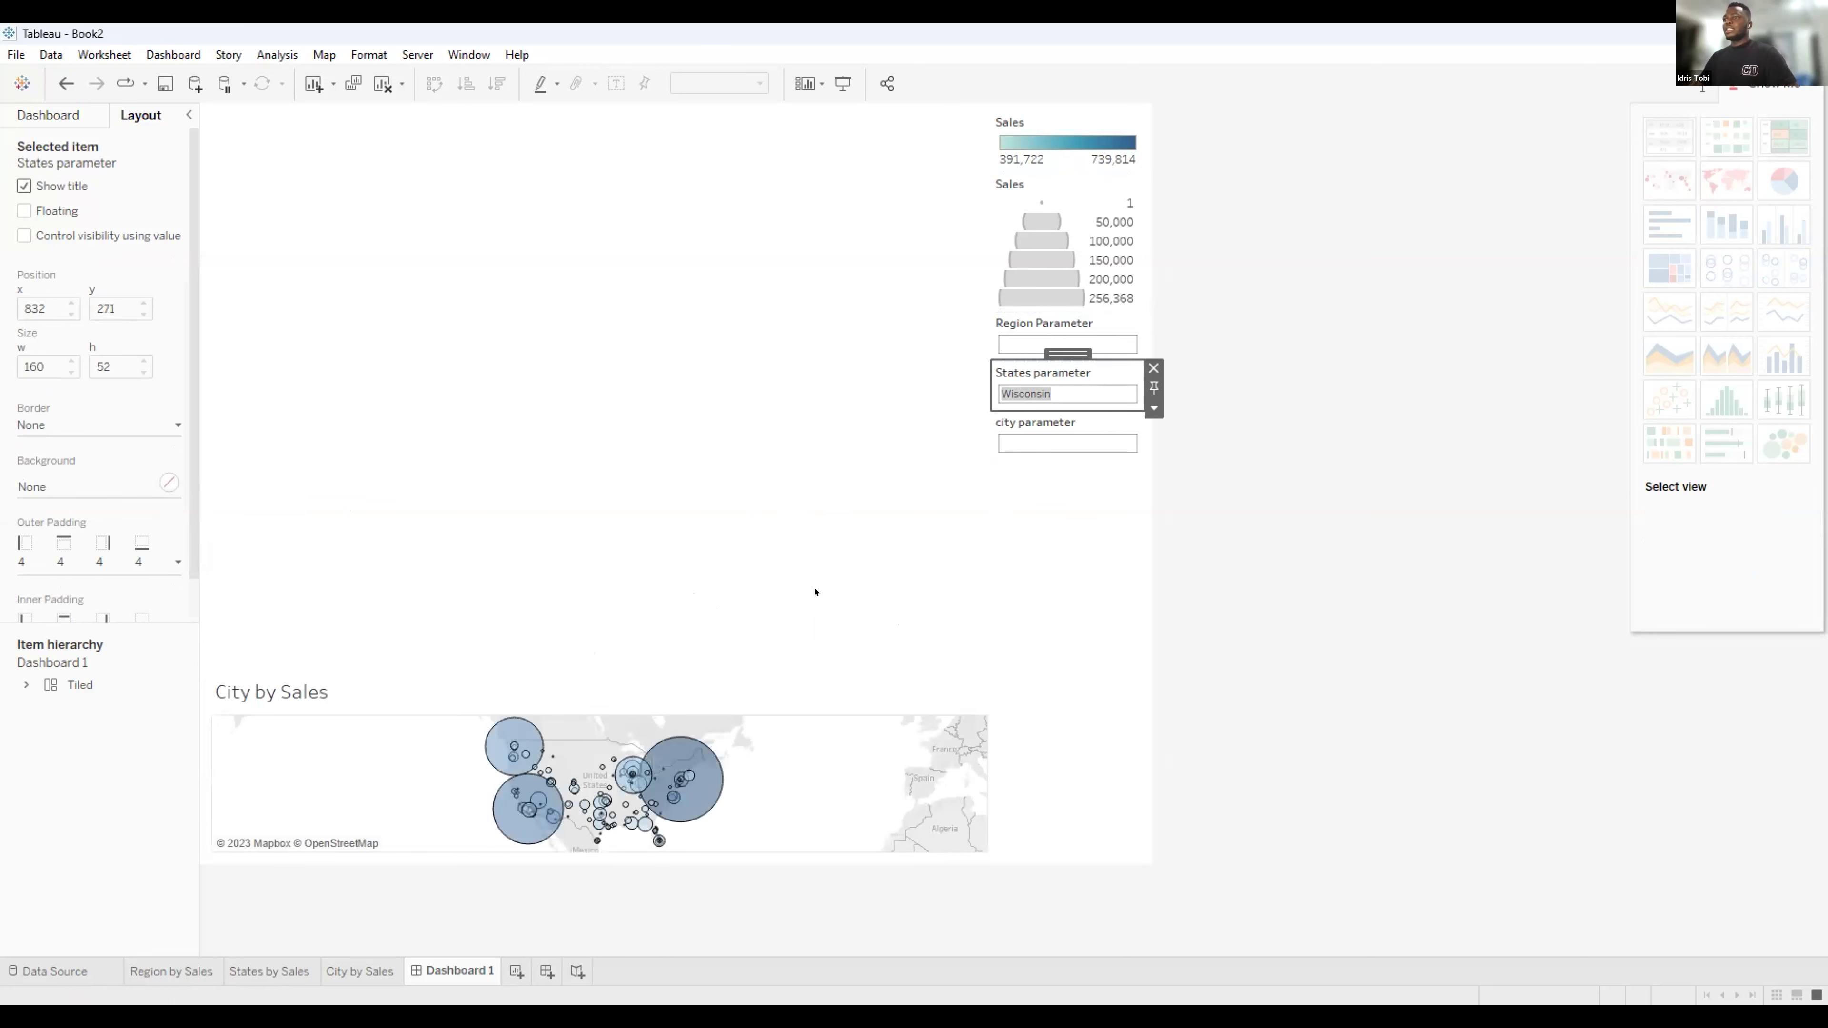
Test the full map cycle by selecting New York City, the South region, North Dakota and East Orange, and deselect the region.
{"action": "left_click", "coordinate": [659, 806]}
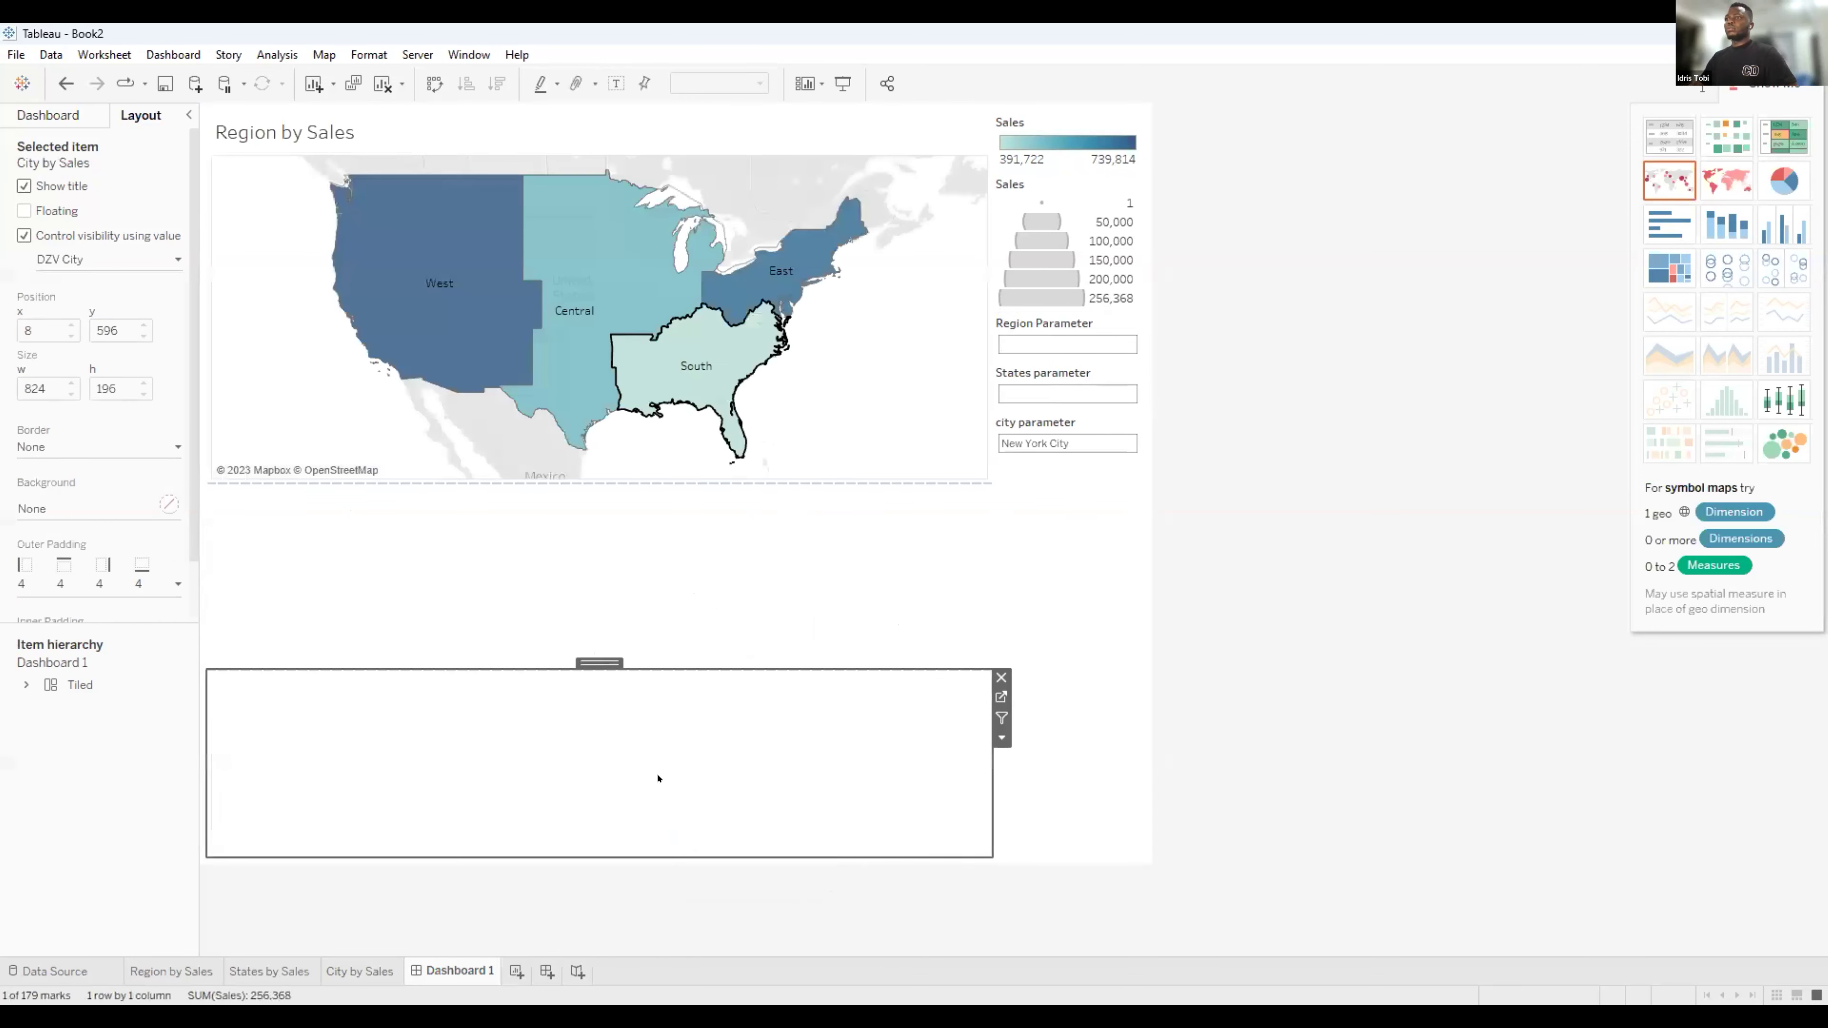
{"action": "left_click", "coordinate": [734, 441]}
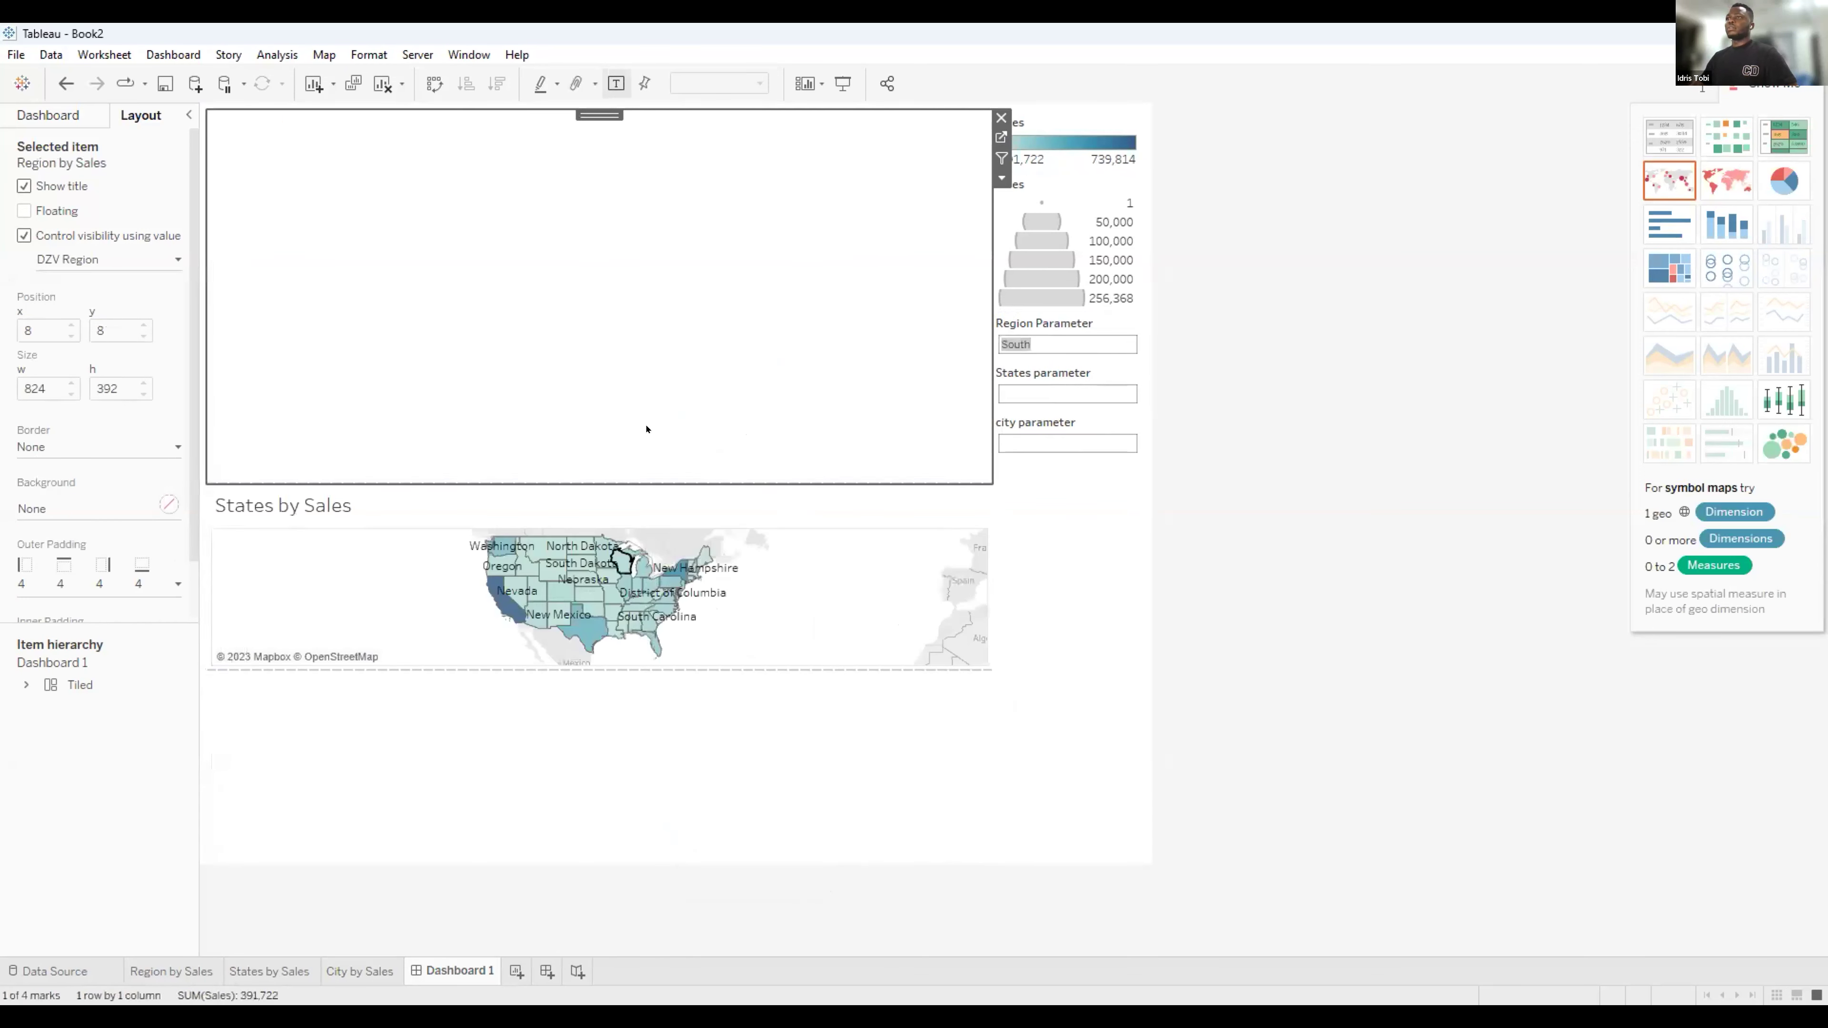
{"action": "left_click", "coordinate": [614, 551]}
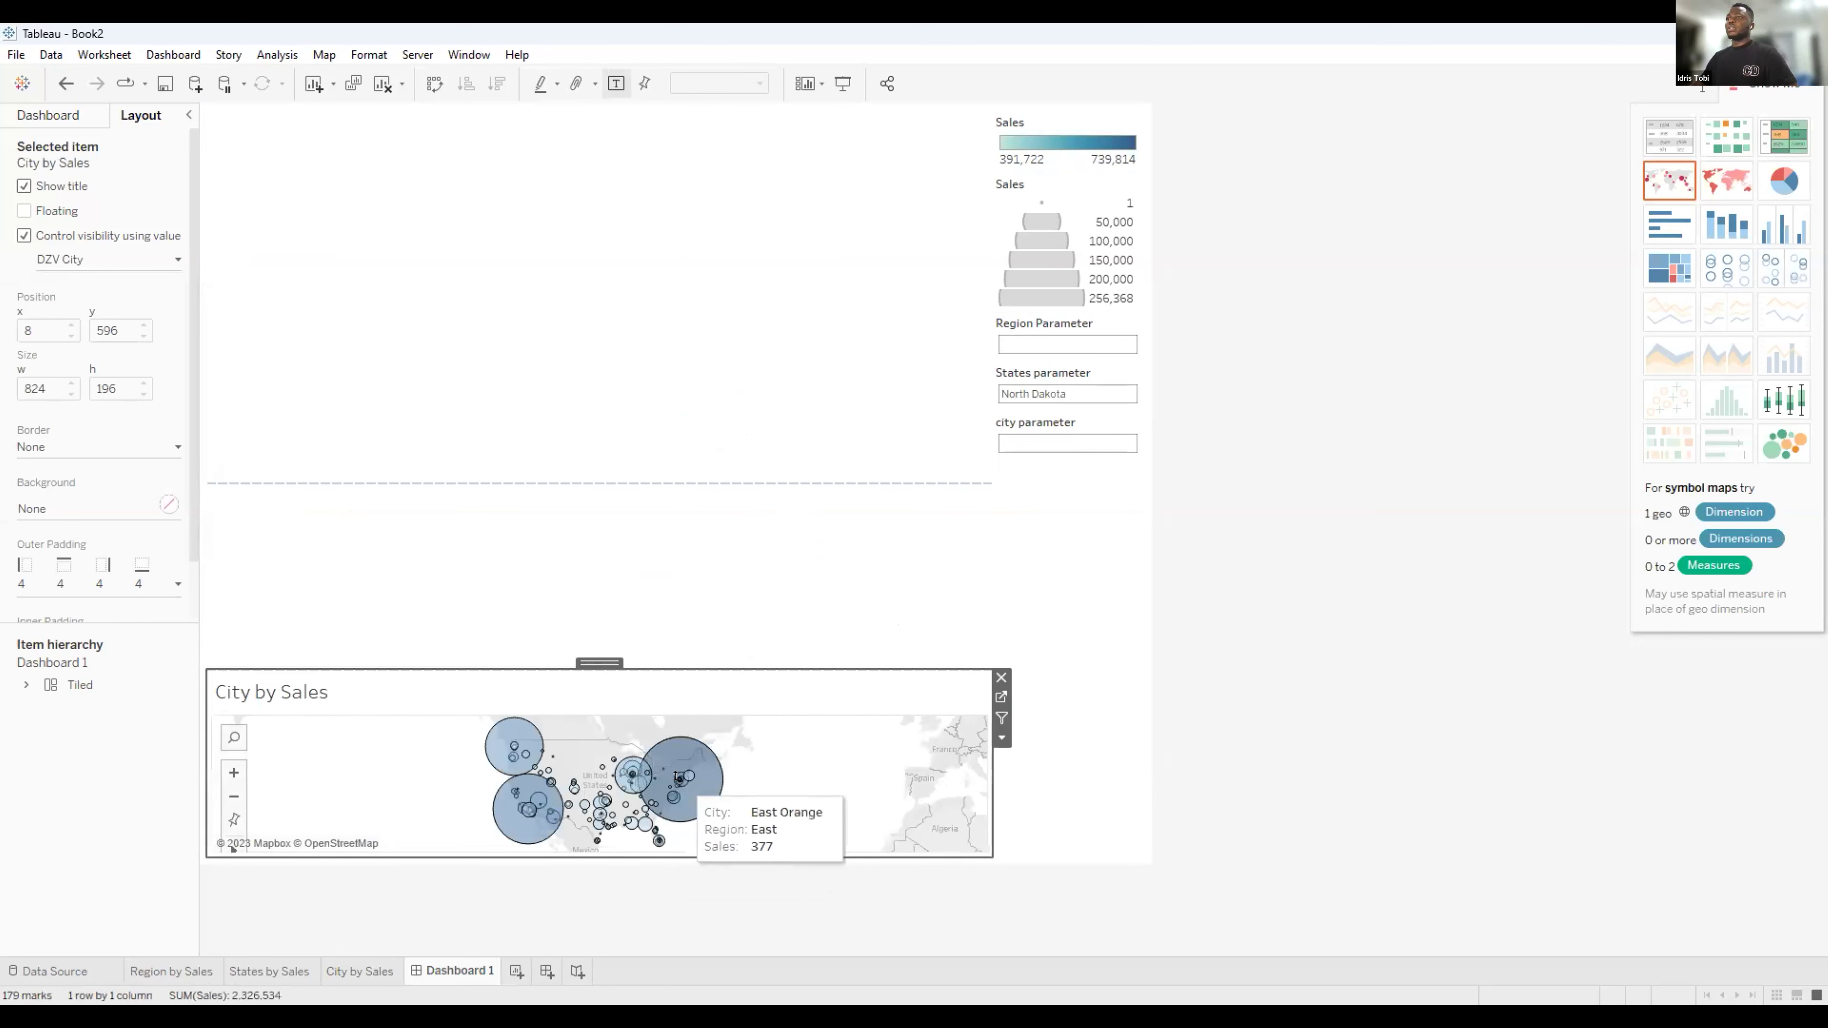
{"action": "left_click", "coordinate": [679, 778]}
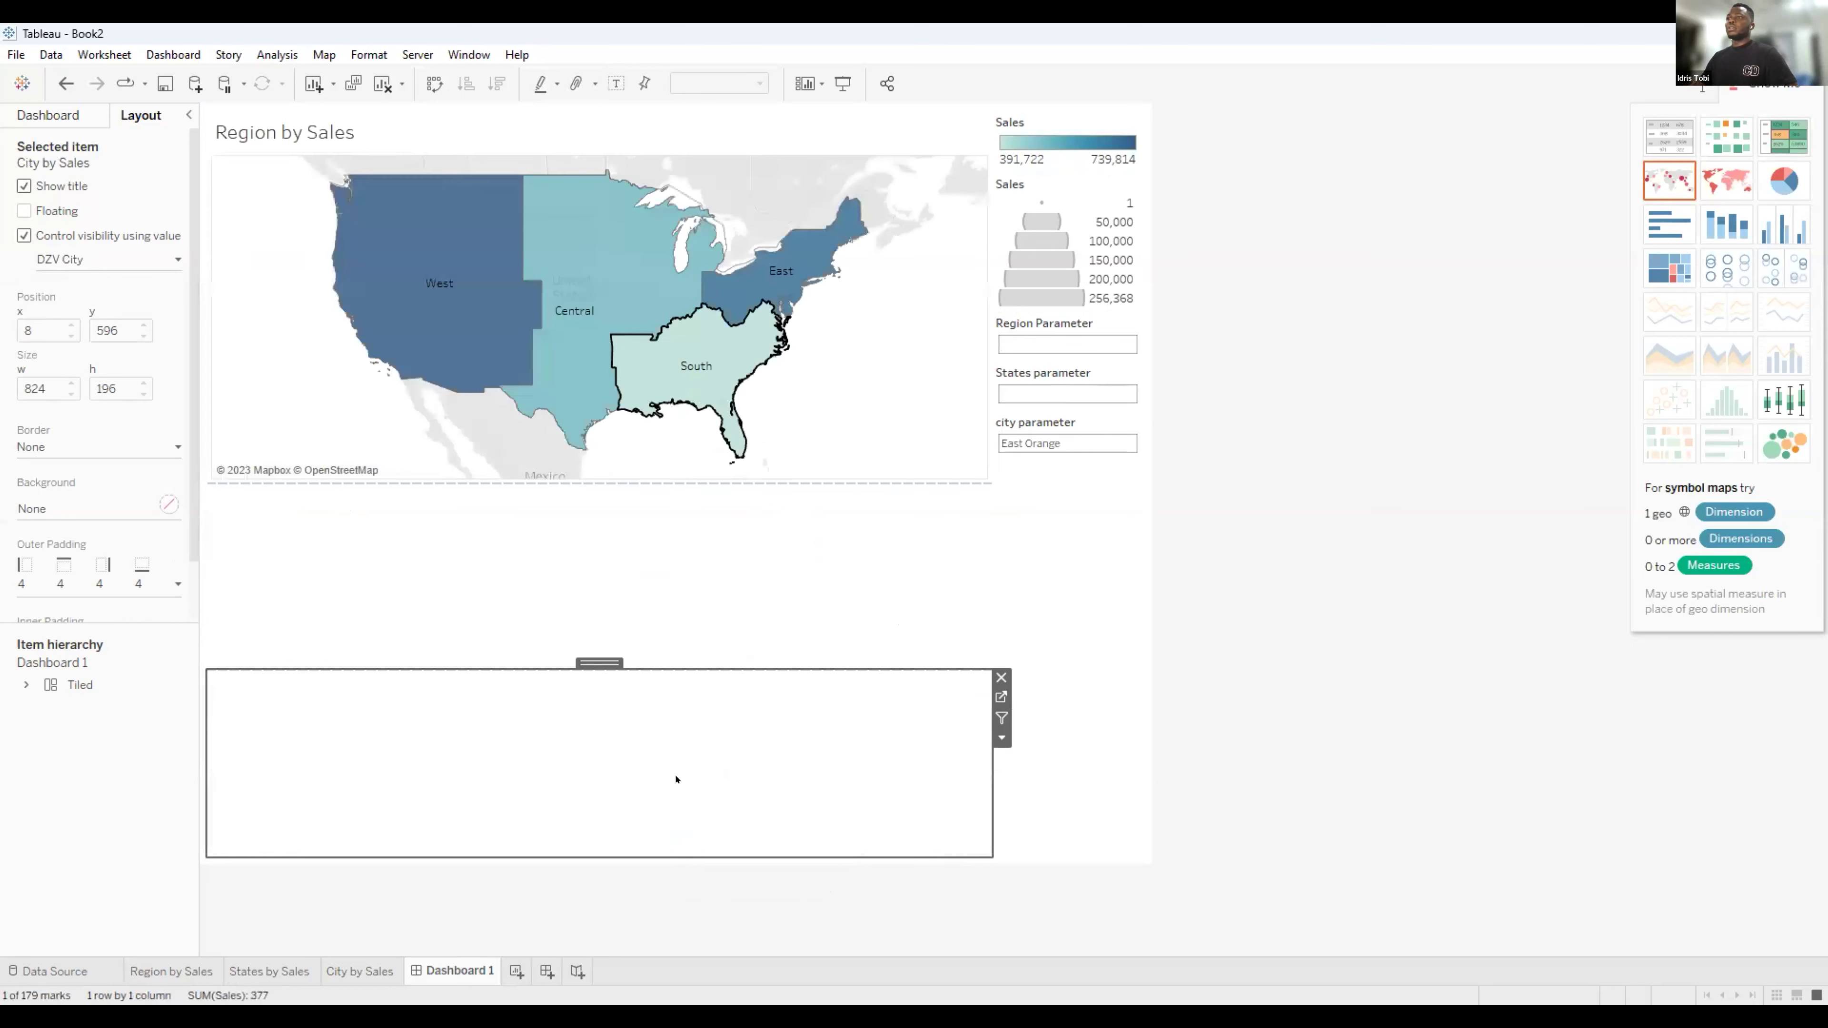
{"action": "left_click", "coordinate": [235, 336]}
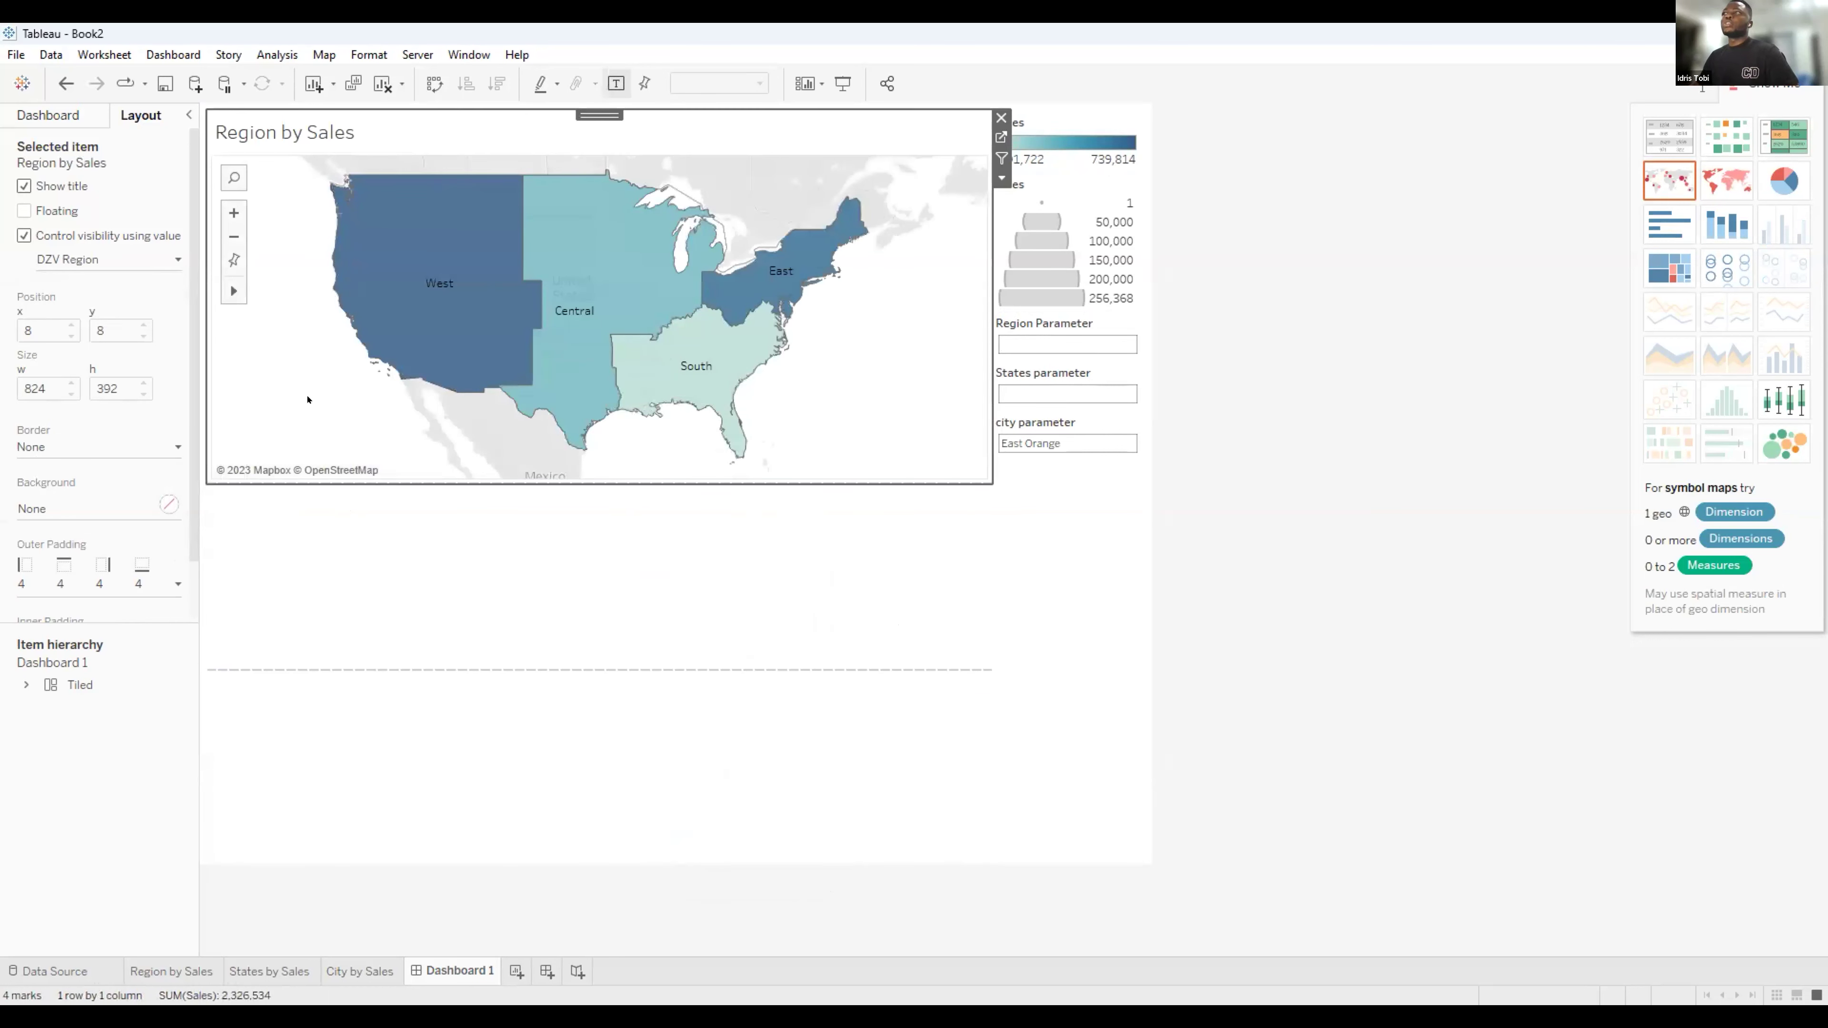
{"action": "left_click", "coordinate": [662, 140]}
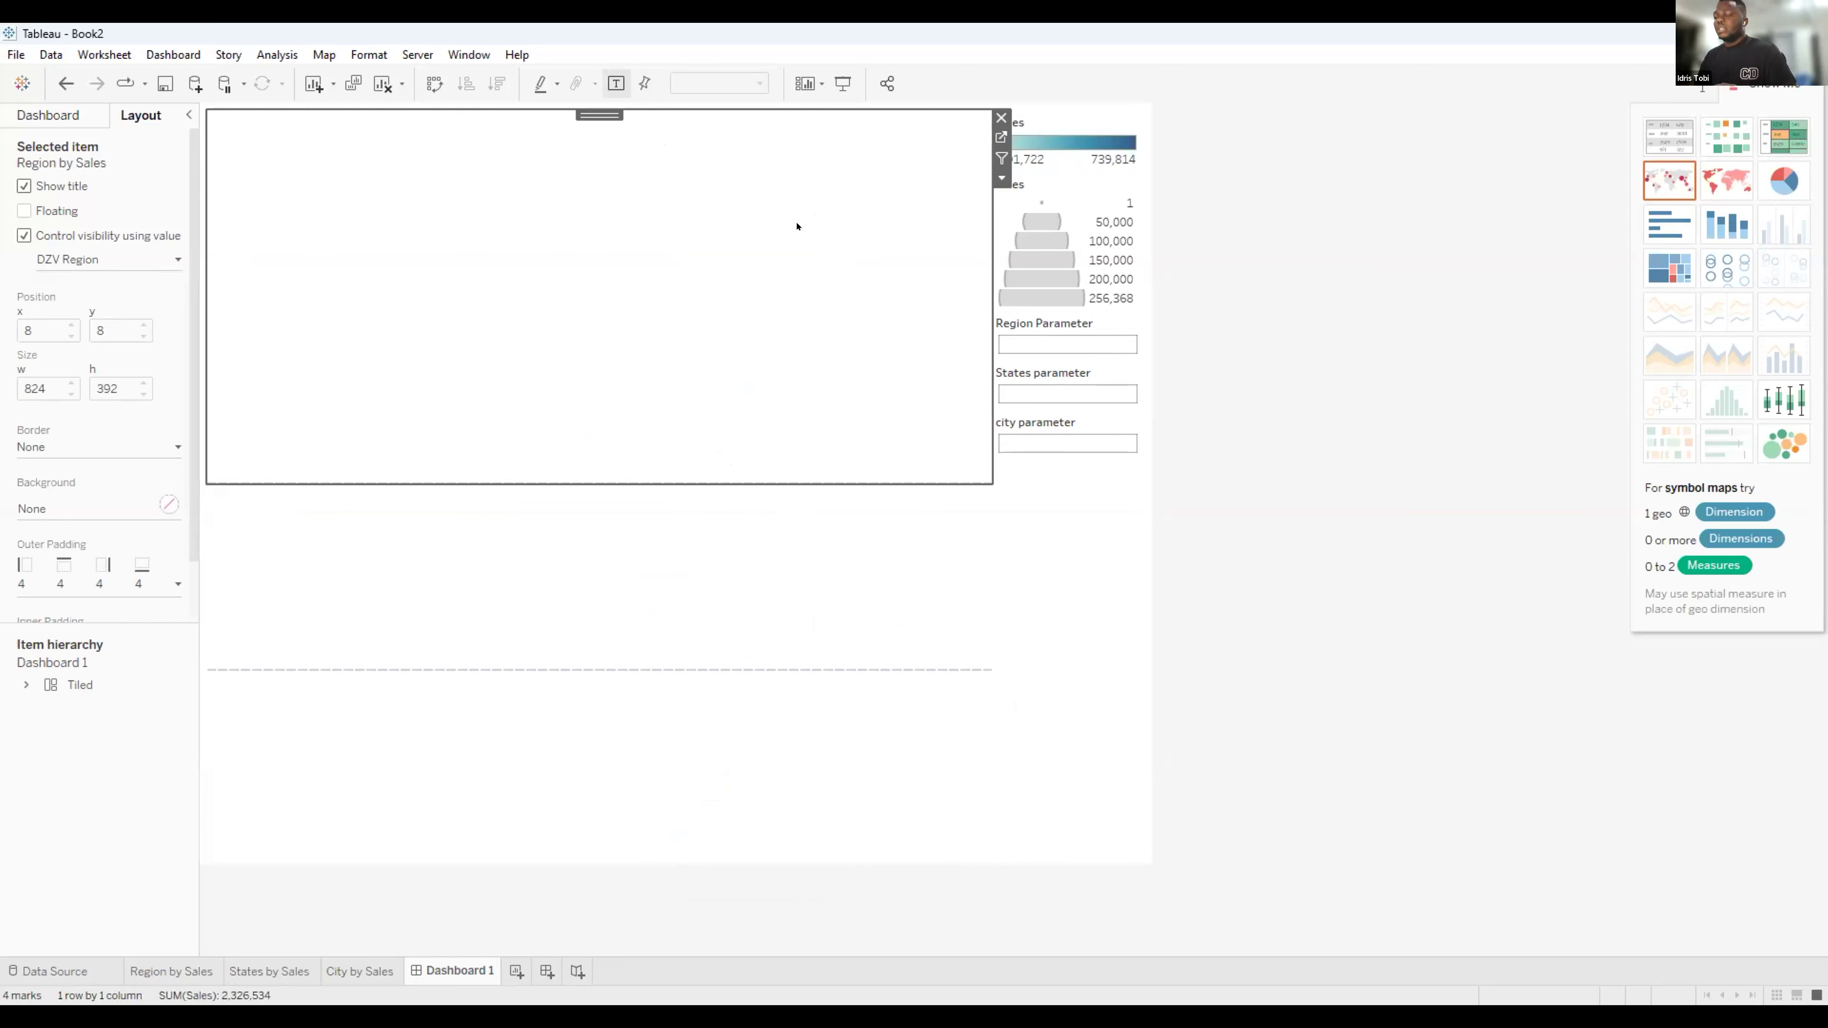
Set the Region Parameter to South and select South Dakota on the States by Sales map.
{"action": "left_click", "coordinate": [1014, 338]}
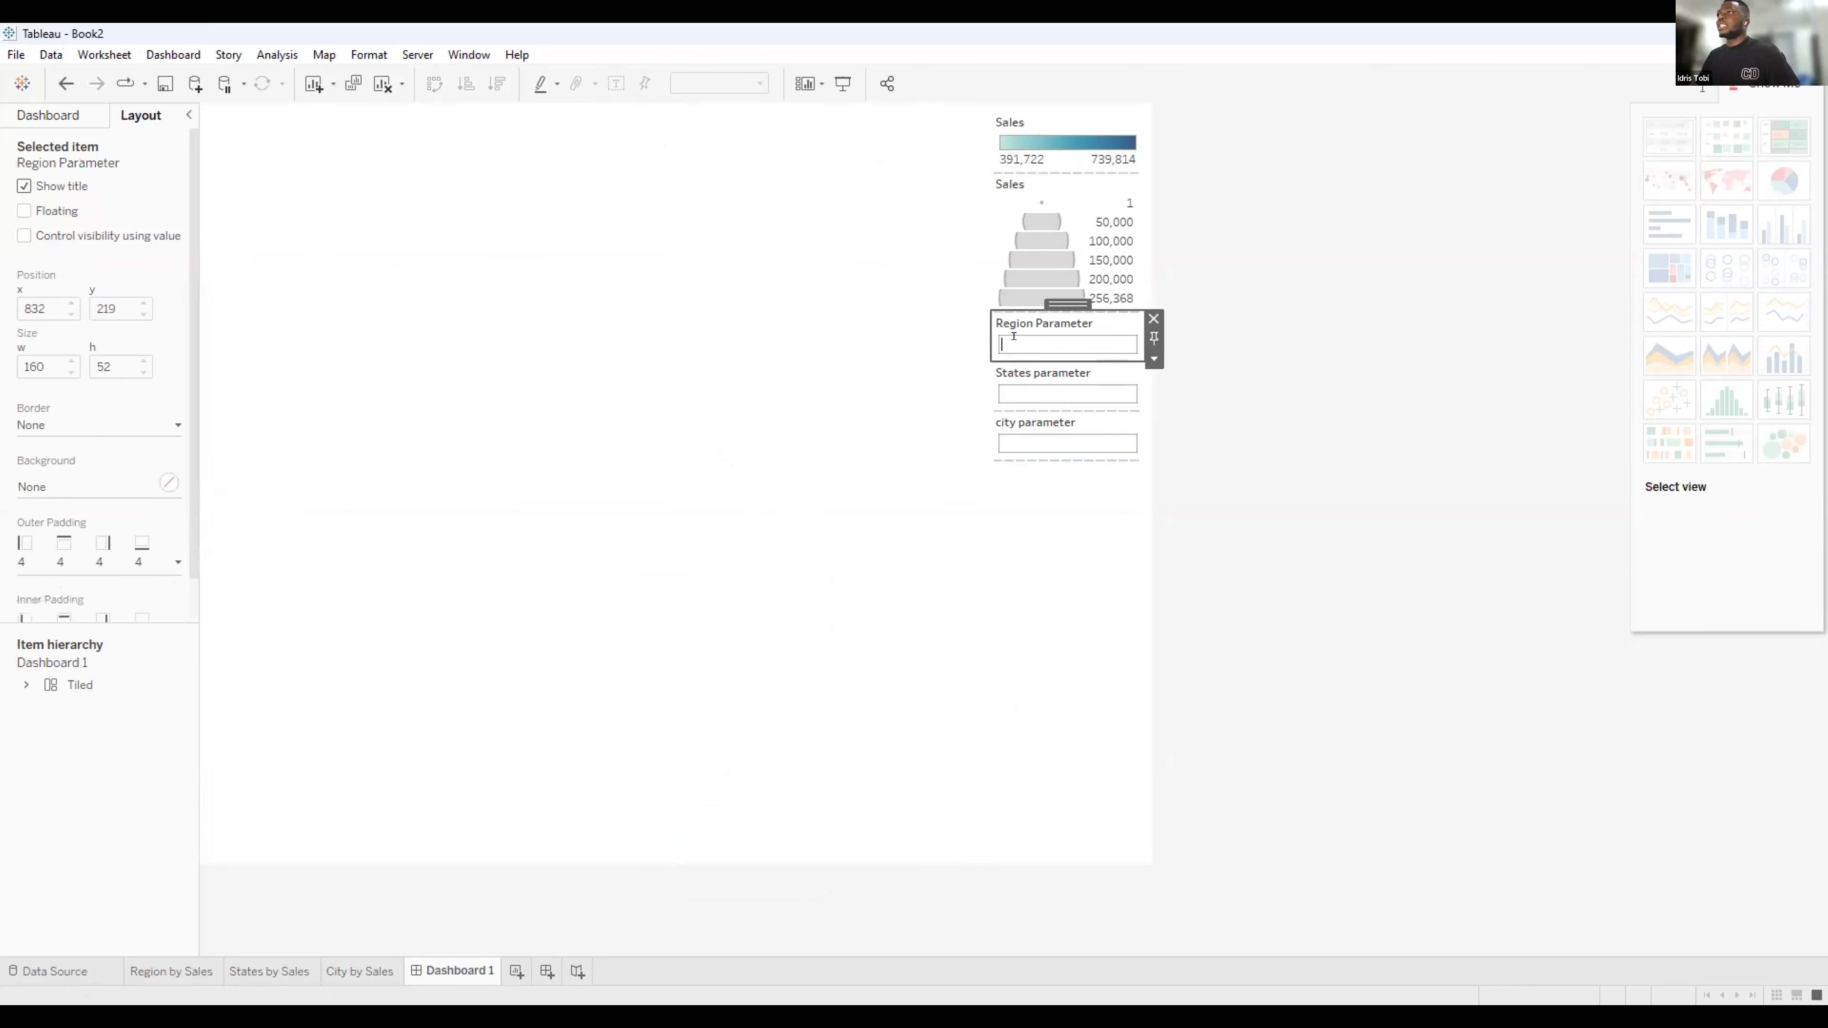
{"action": "type", "text": "South"}
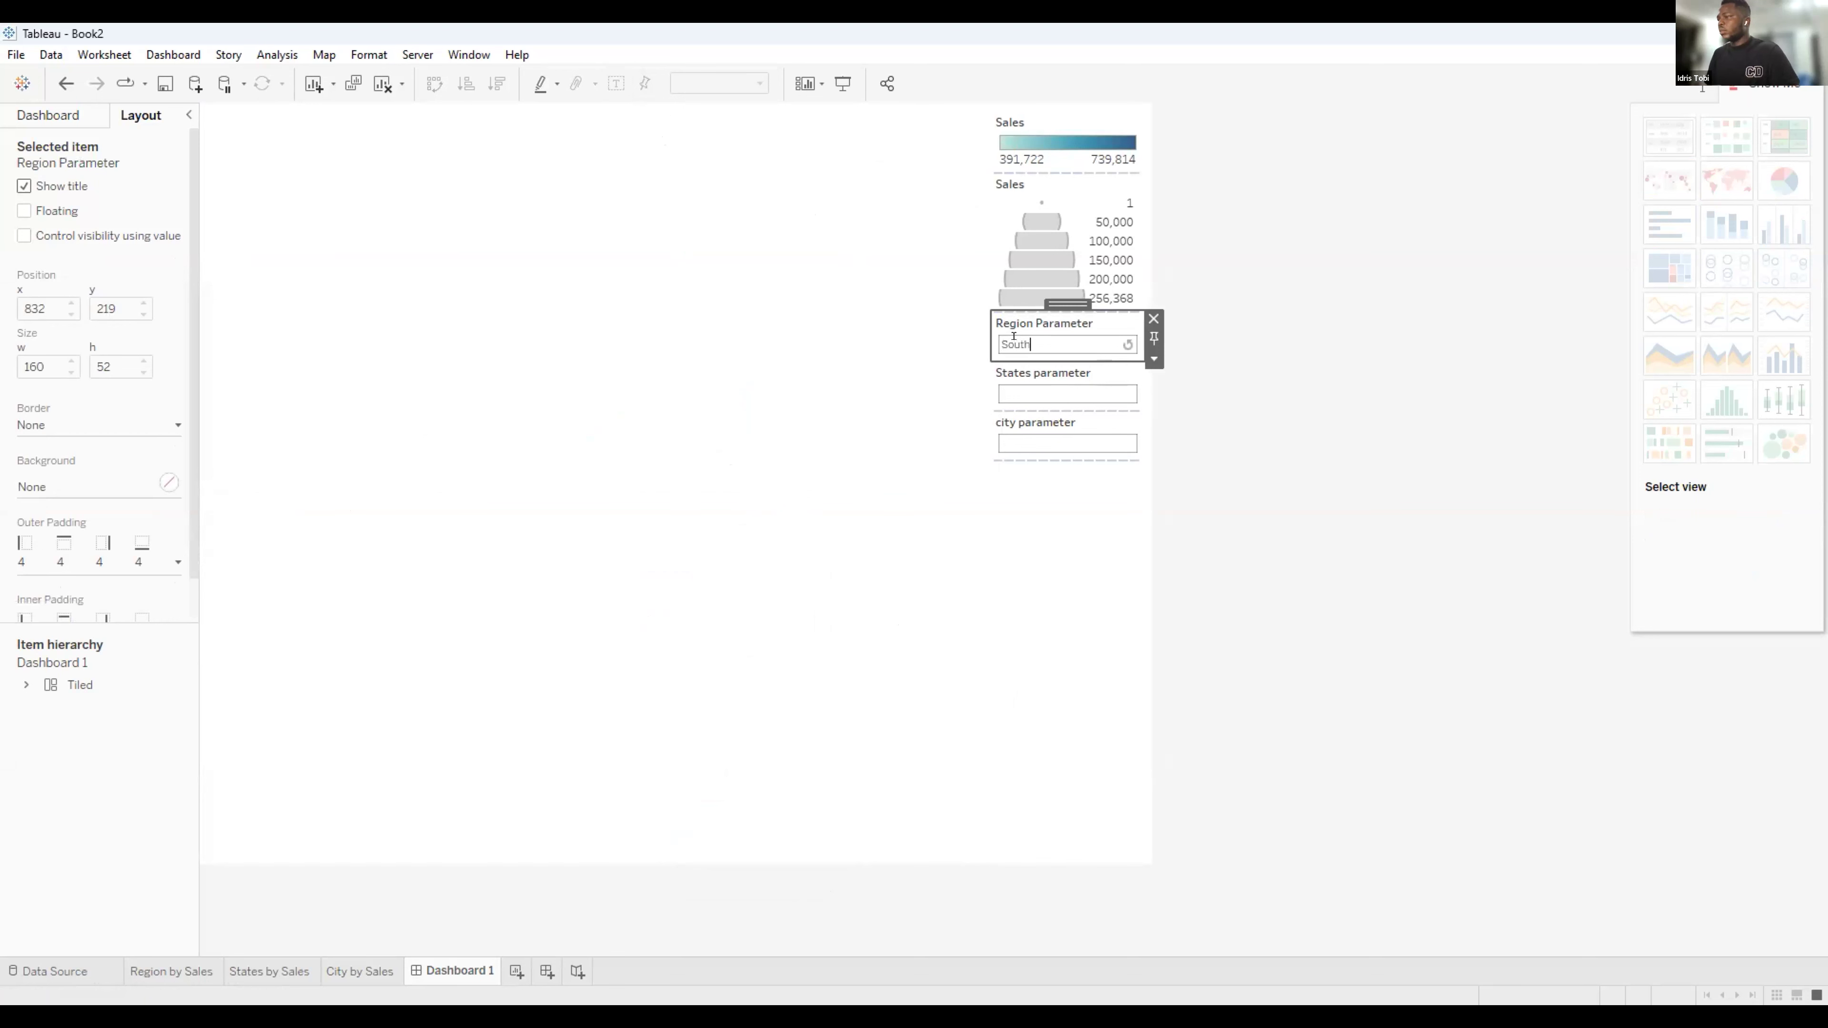
{"action": "key", "text": "Return"}
{"action": "left_click", "coordinate": [603, 565]}
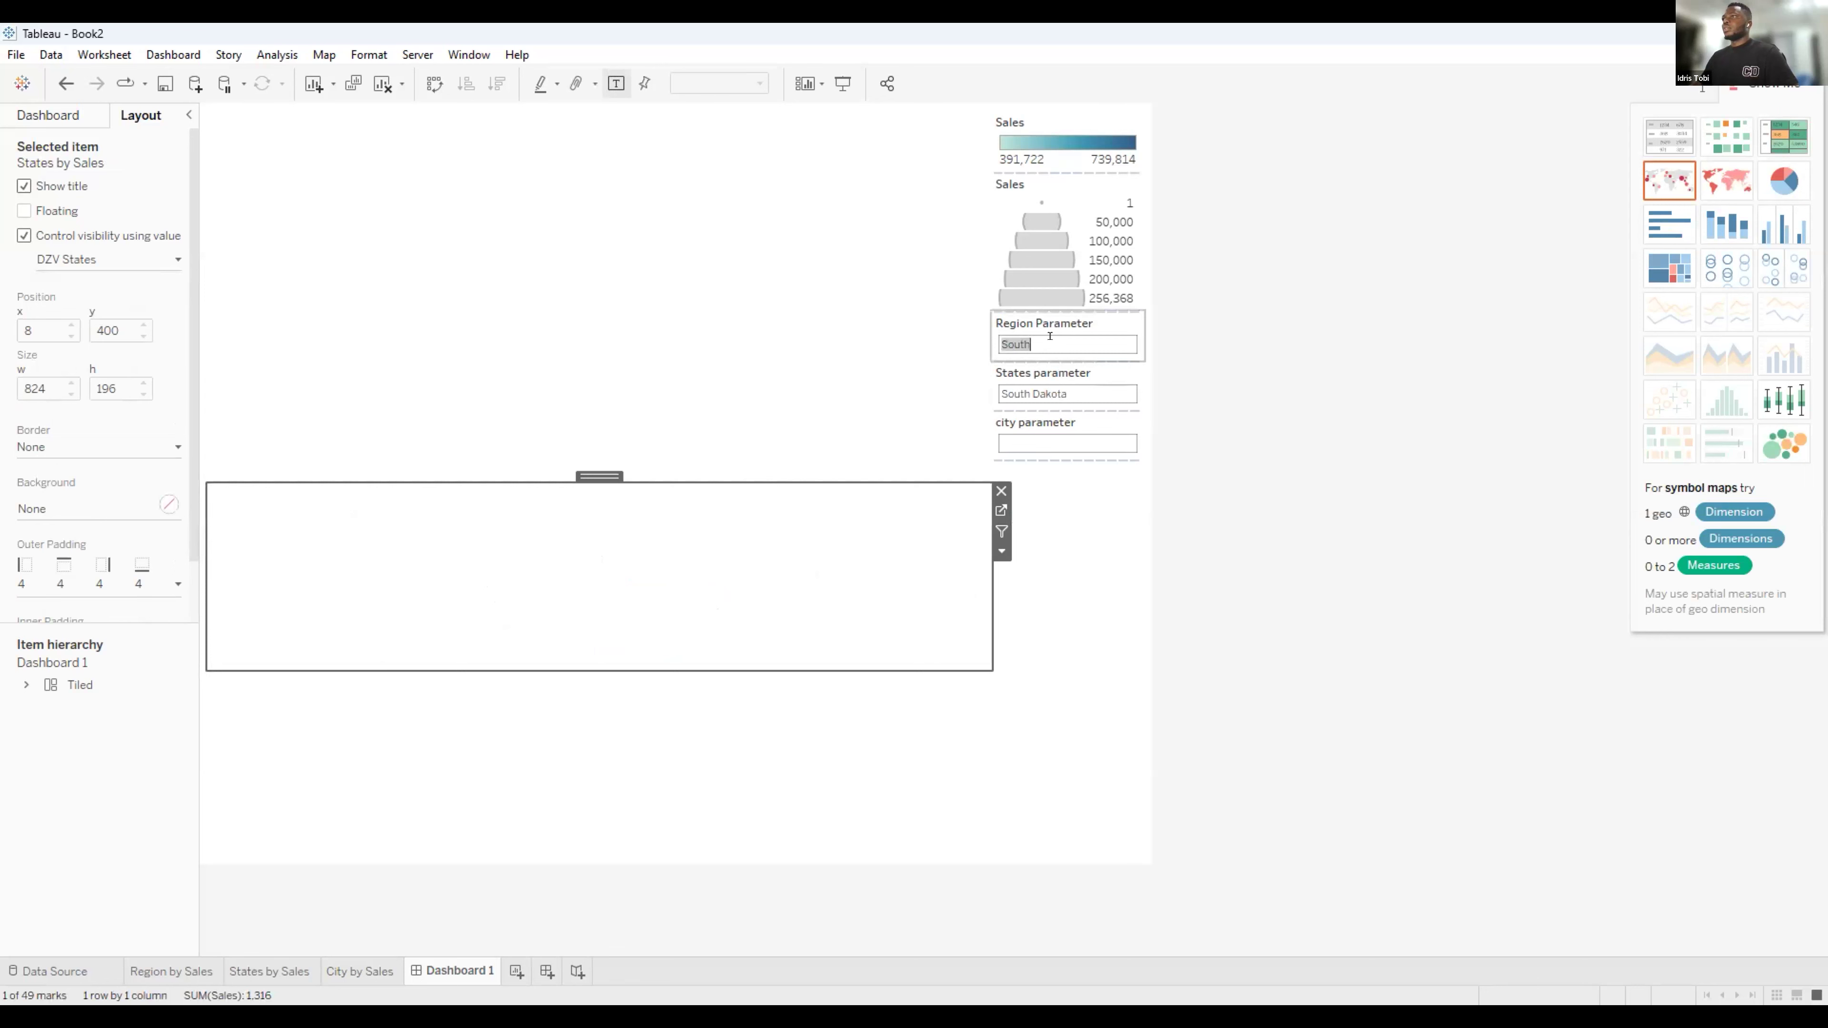
Clear the Region Parameter value, and test the map switching by selecting New York City and the Central region.
{"action": "left_click", "coordinate": [1064, 344]}
{"action": "key", "text": "BackSpace"}
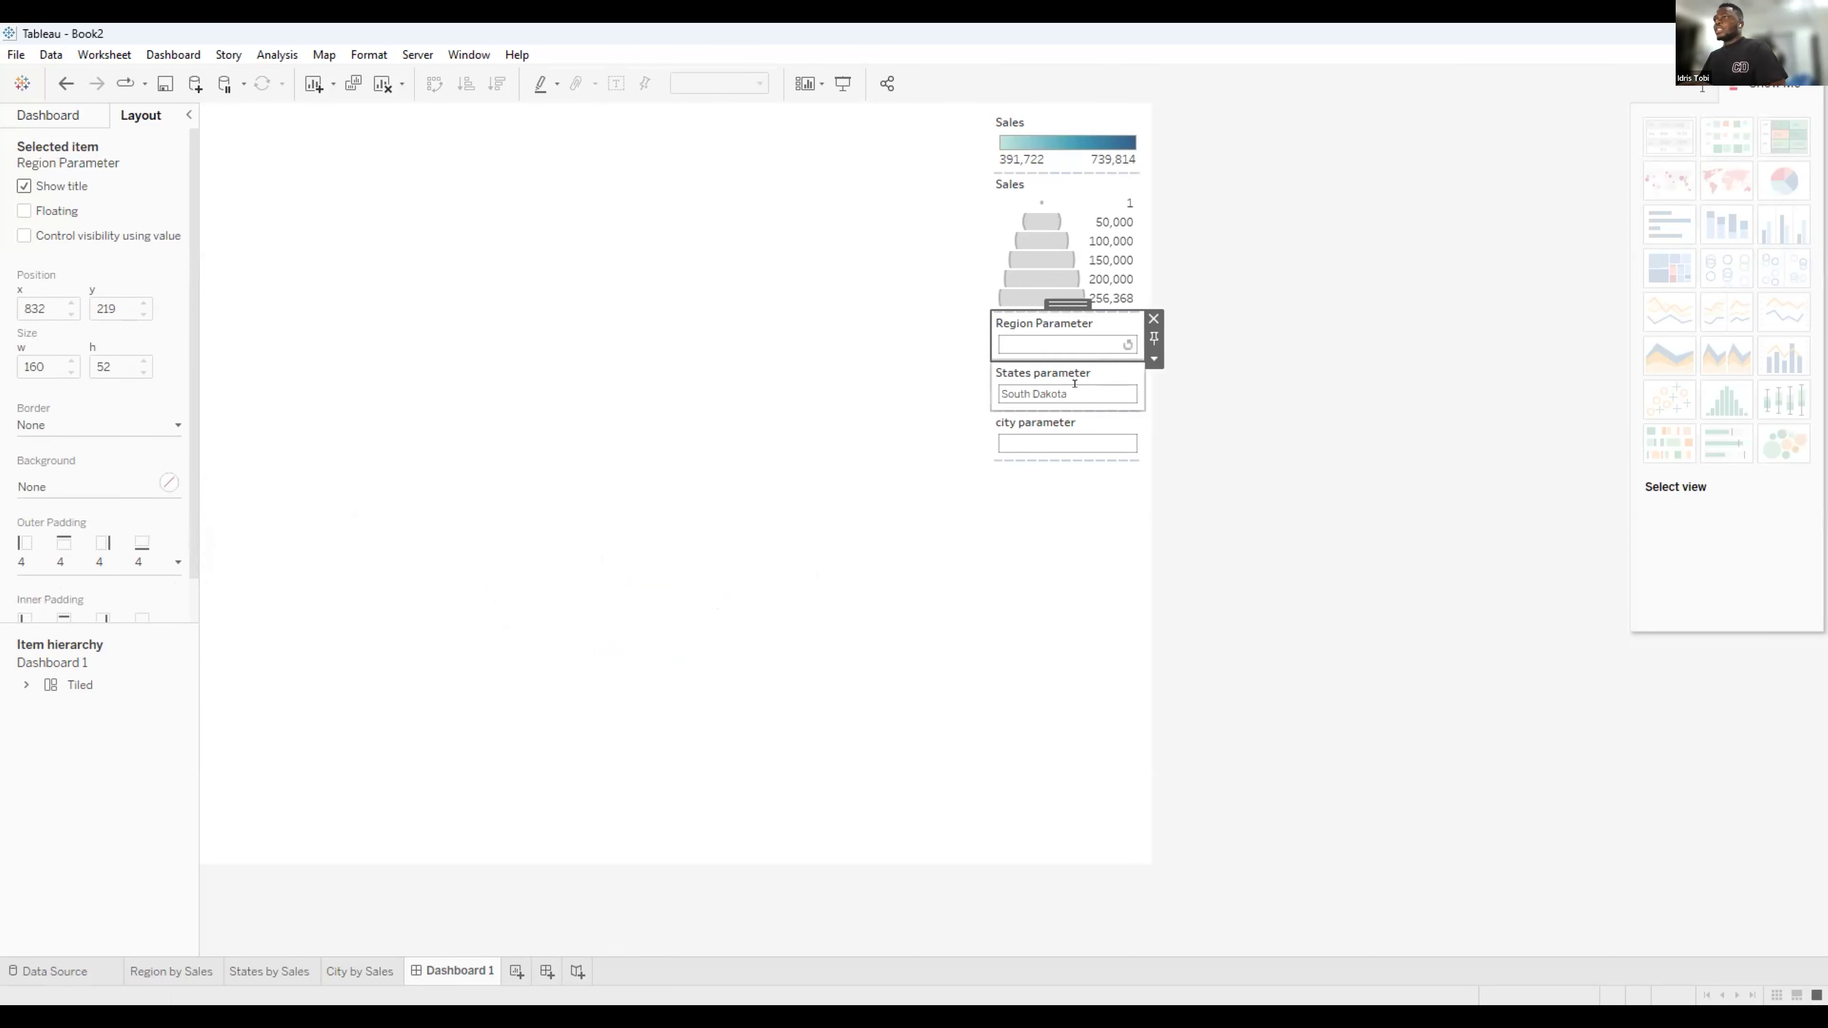
{"action": "left_click", "coordinate": [1074, 389]}
{"action": "left_click", "coordinate": [662, 746]}
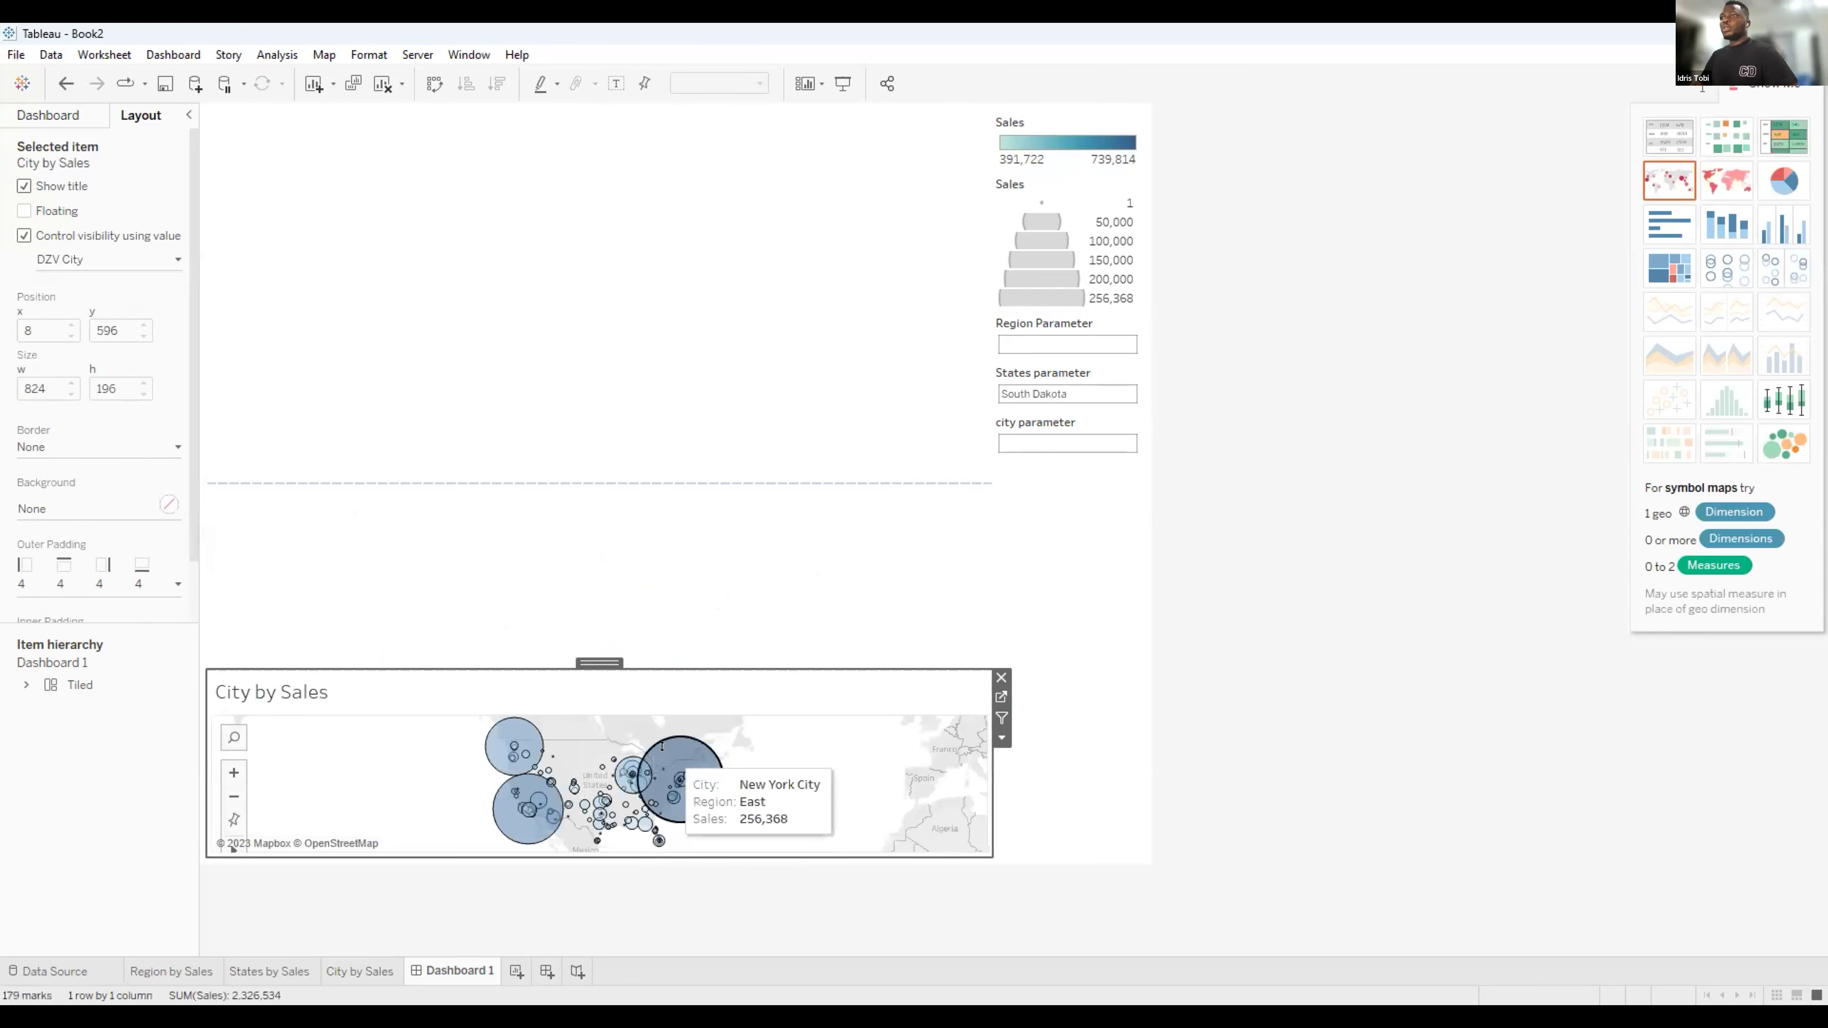
{"action": "left_click", "coordinate": [585, 409]}
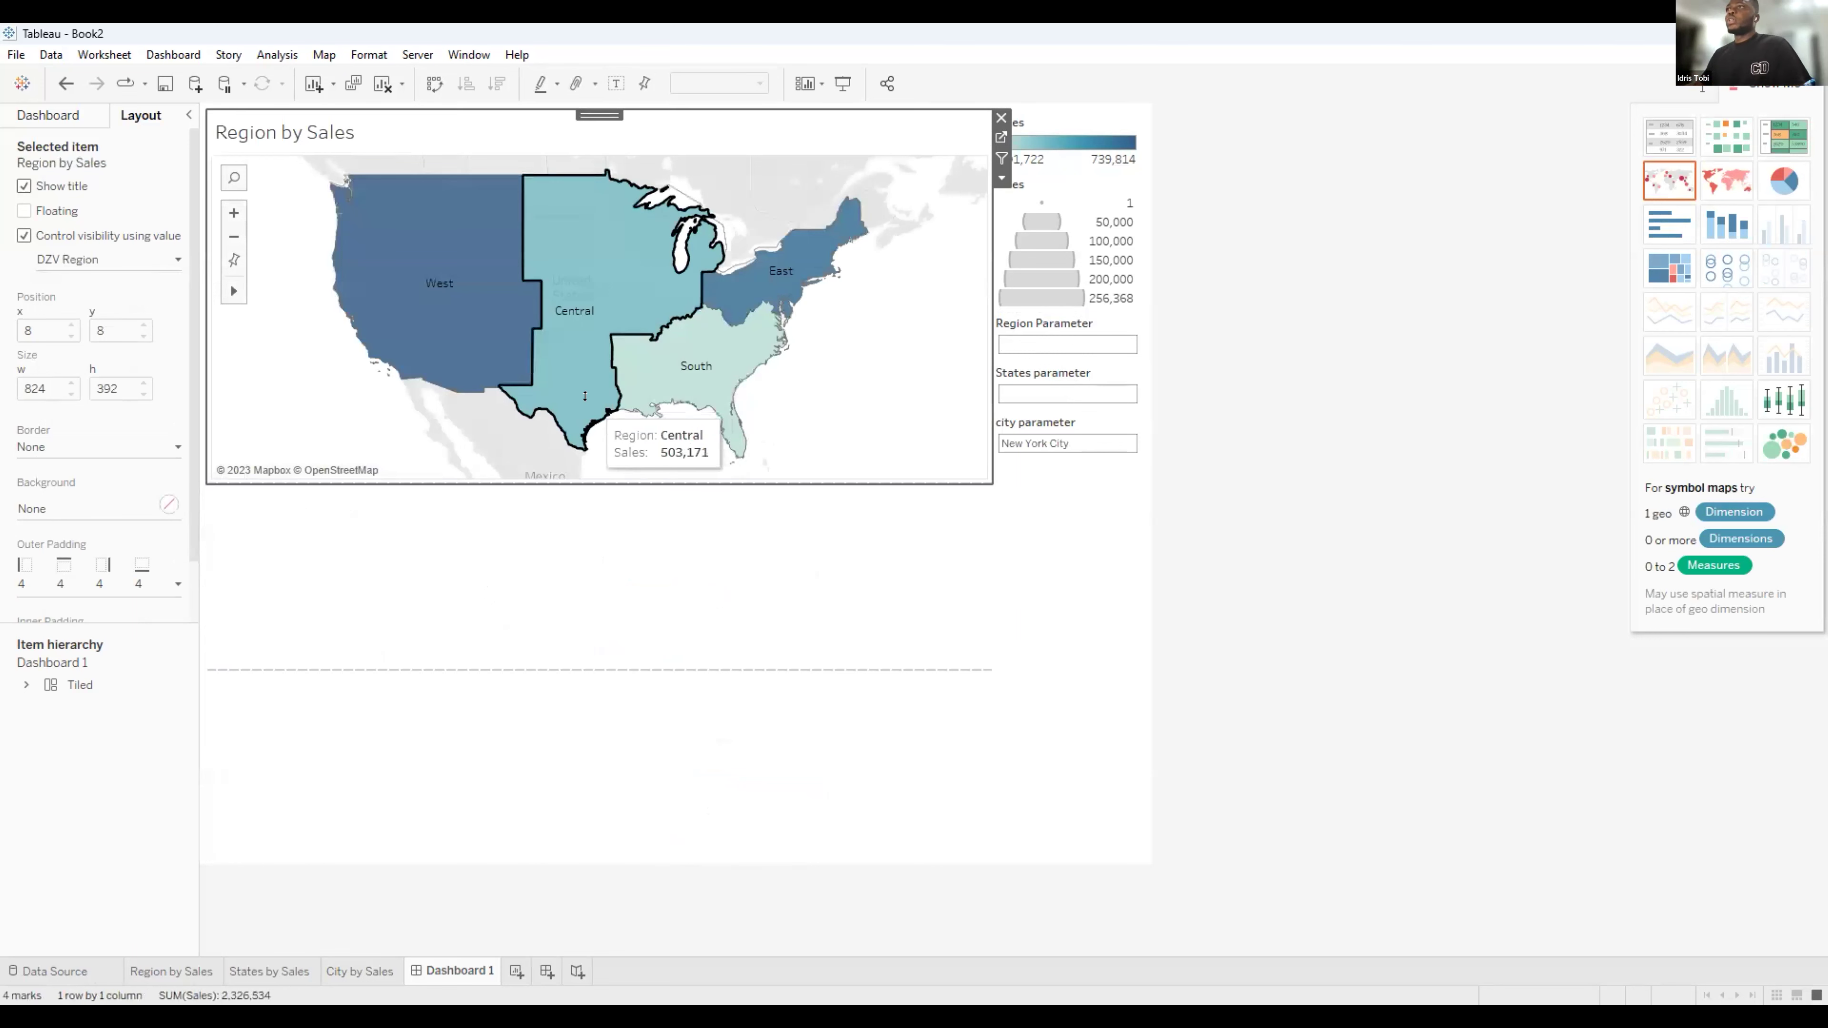
{"action": "left_click", "coordinate": [859, 504]}
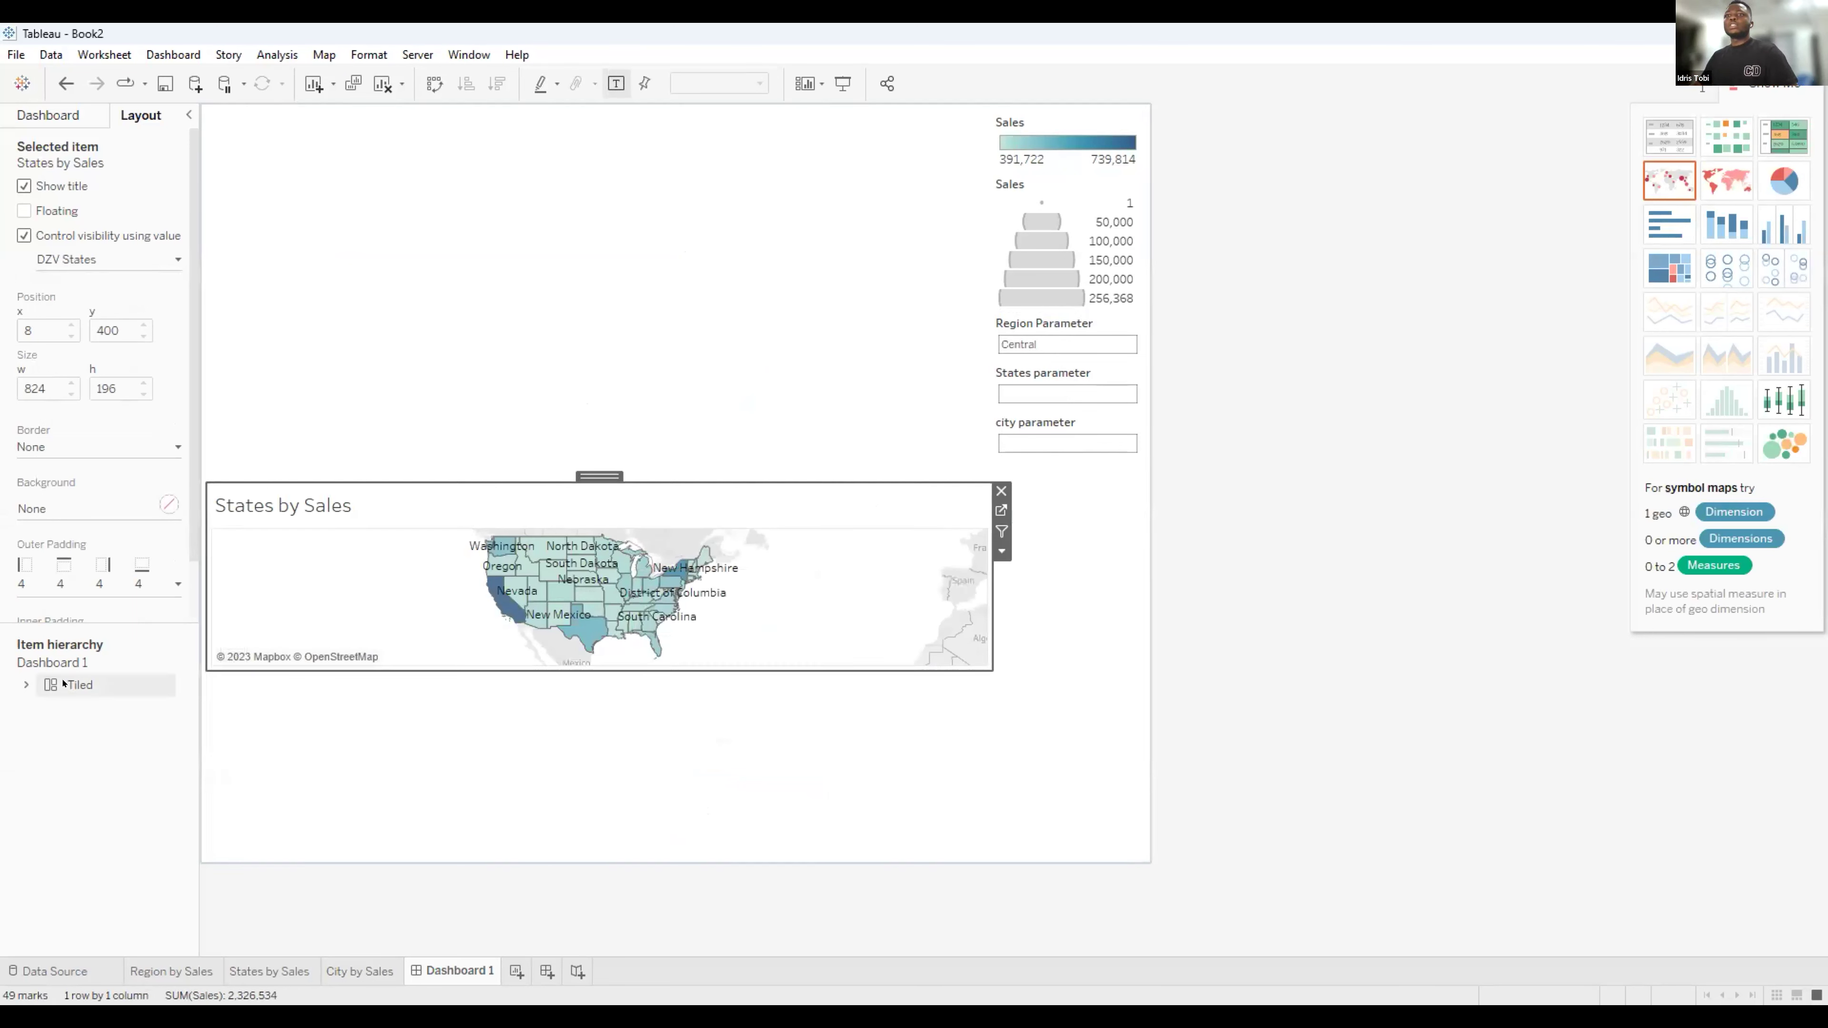
Expand the dashboard's item hierarchy and stretch the States by Sales map vertically to fill the dashboard's height.
{"action": "left_click", "coordinate": [23, 685]}
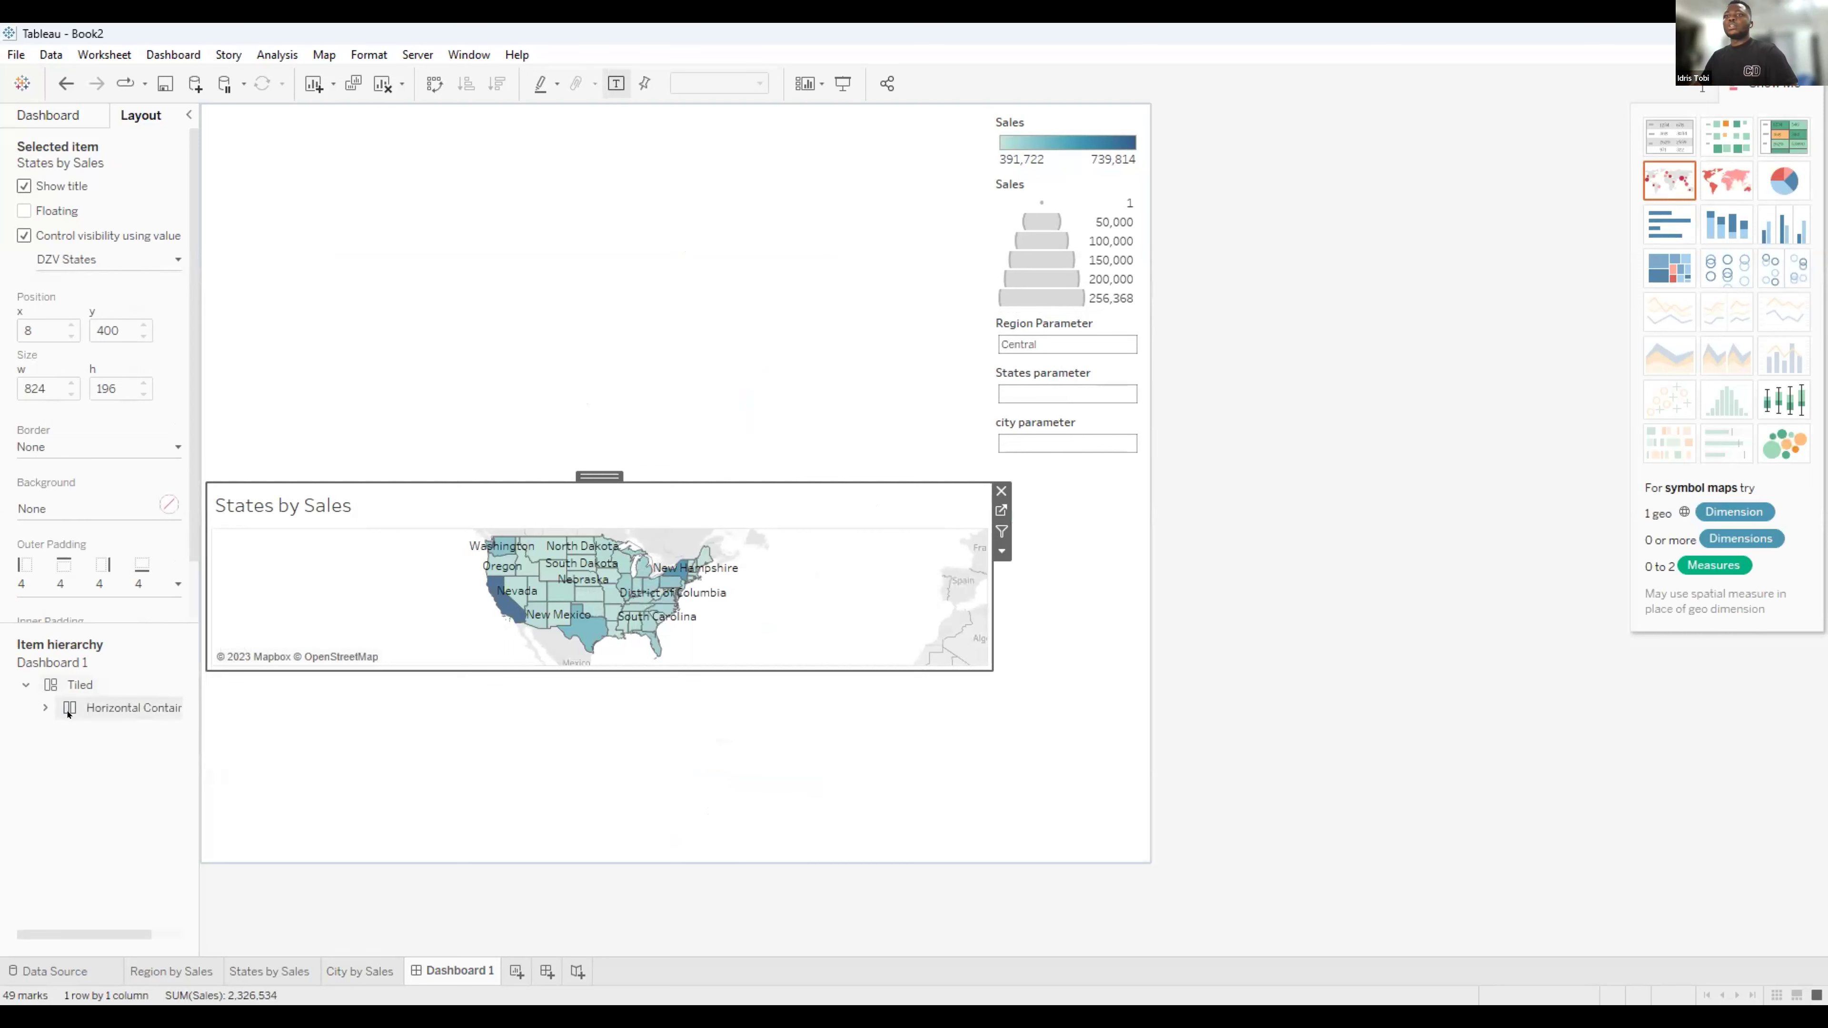
{"action": "left_click", "coordinate": [101, 708]}
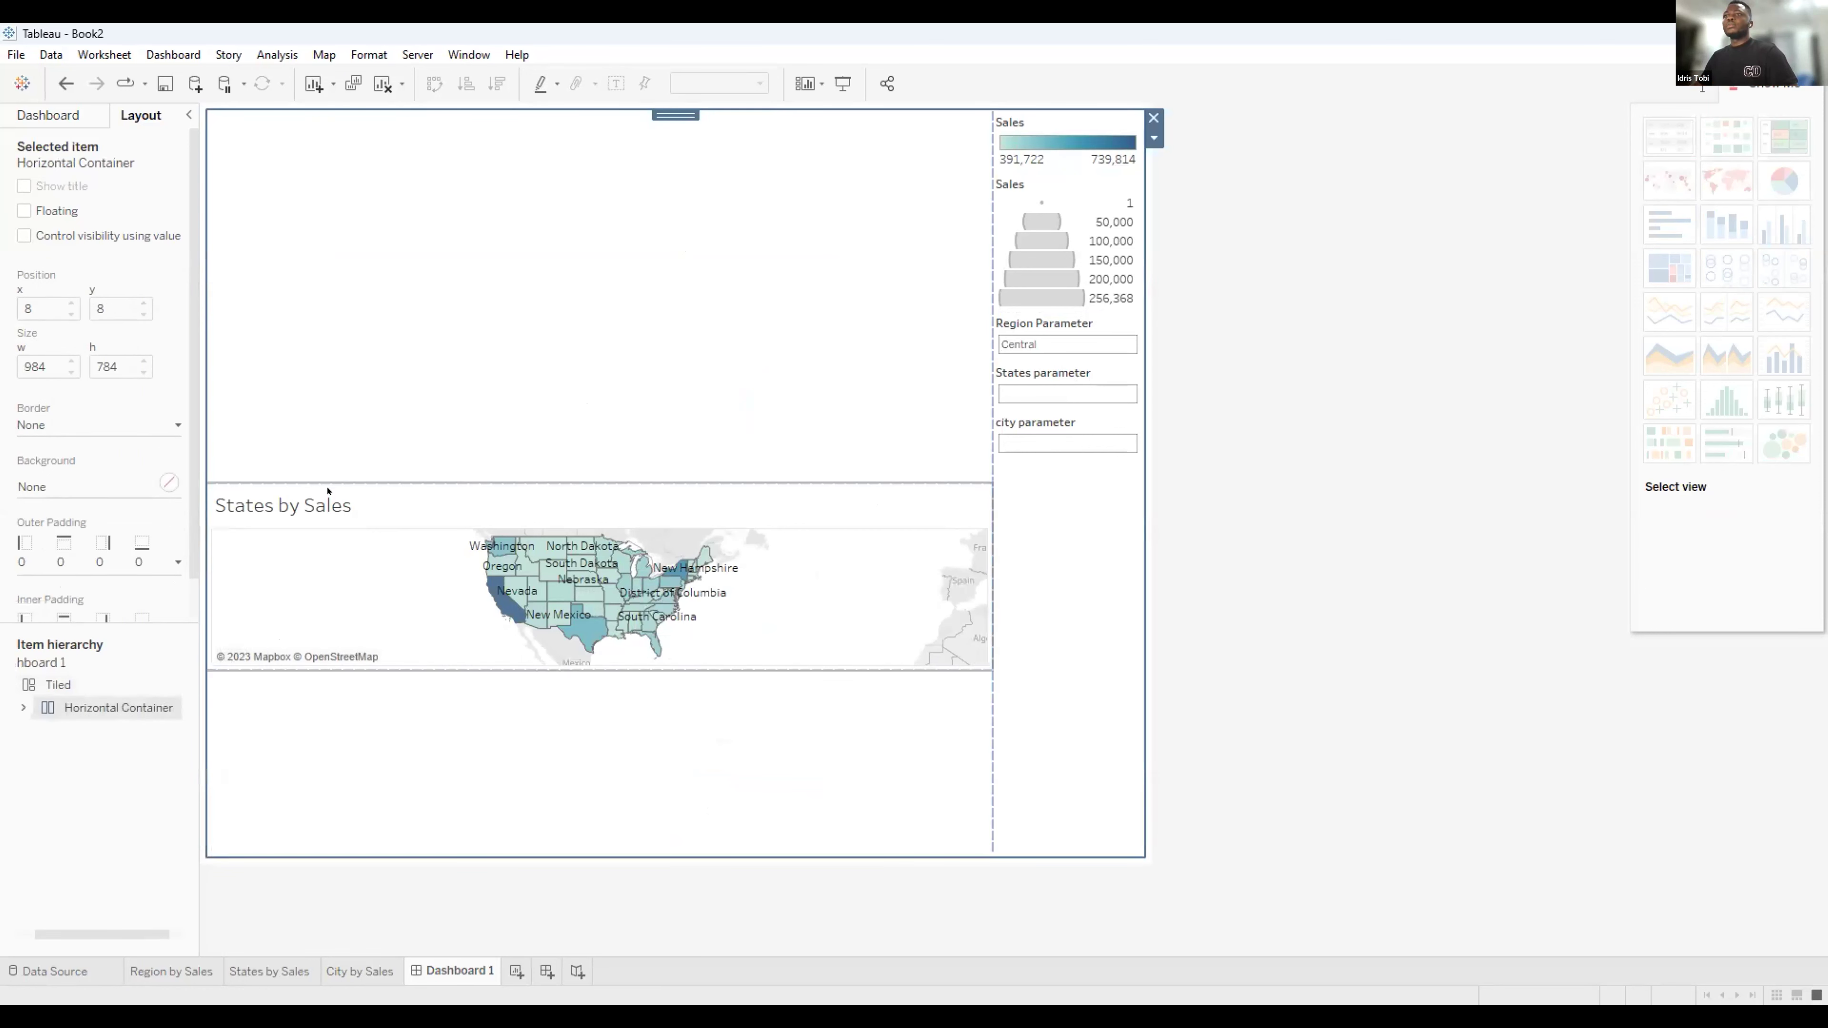
{"action": "left_click", "coordinate": [404, 549]}
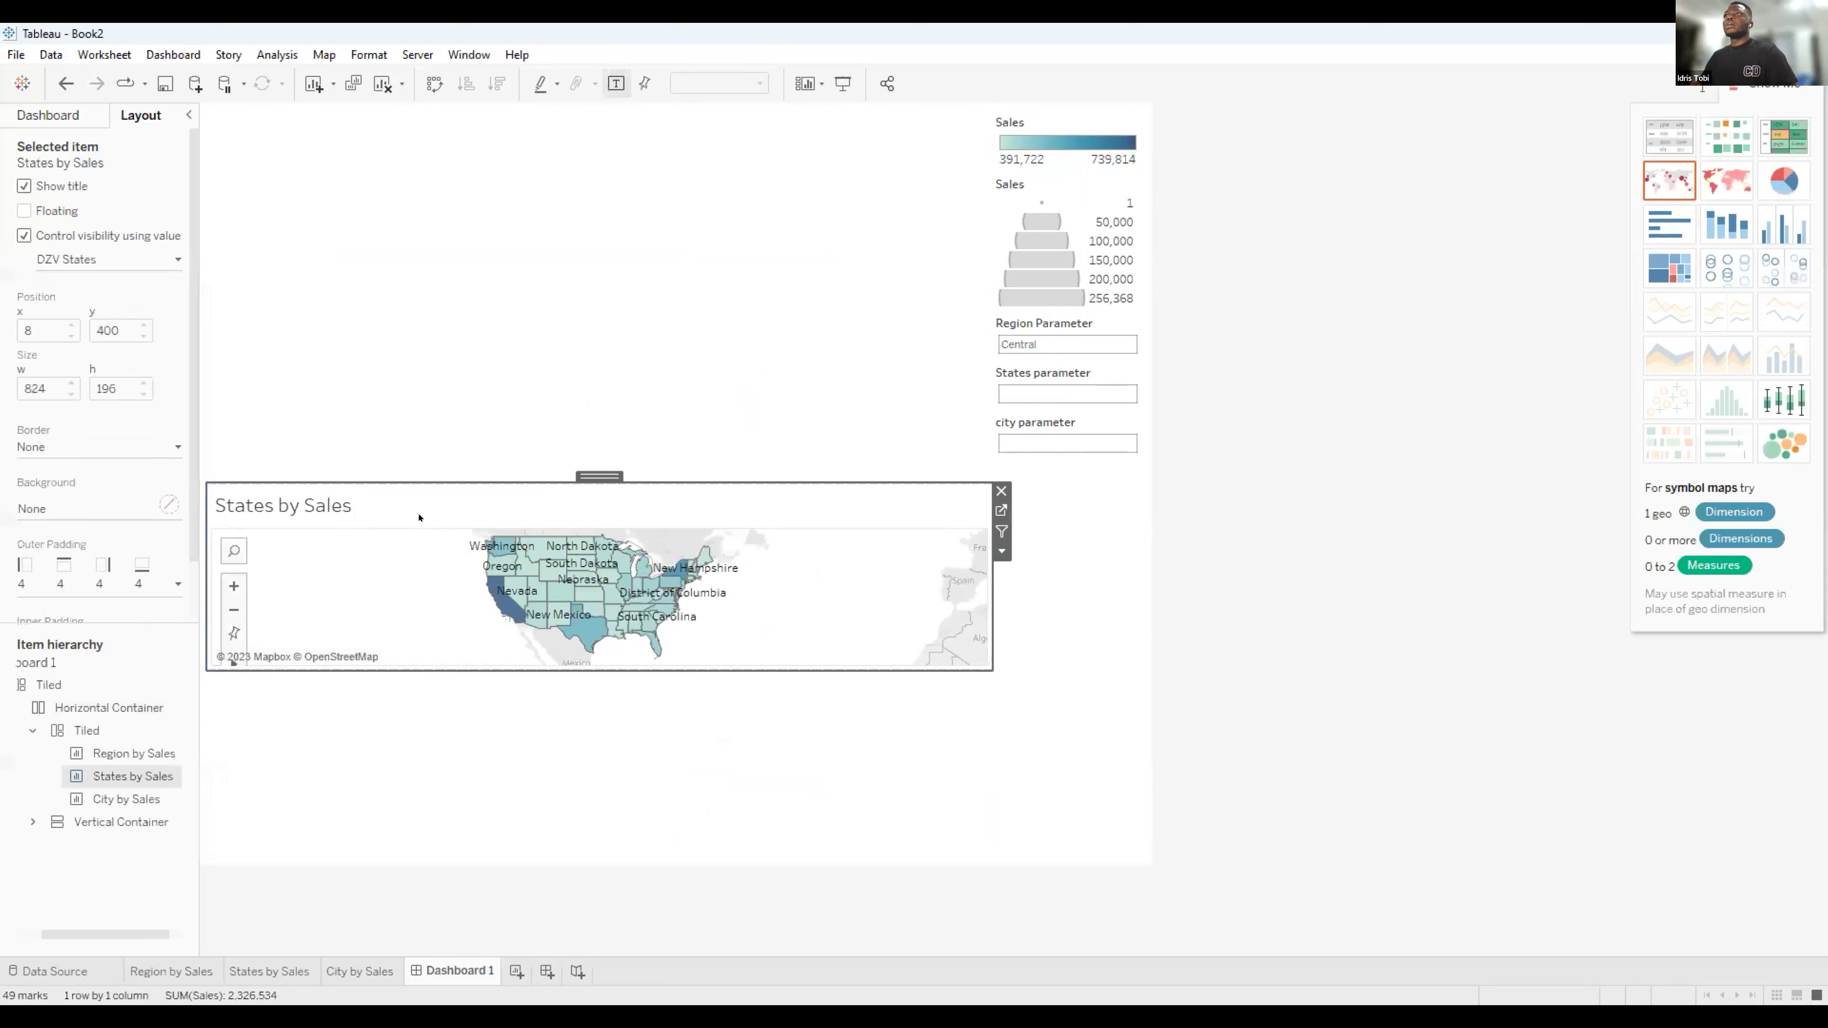
{"action": "left_click_drag", "start_coordinate": [779, 475], "coordinate": [780, 131]}
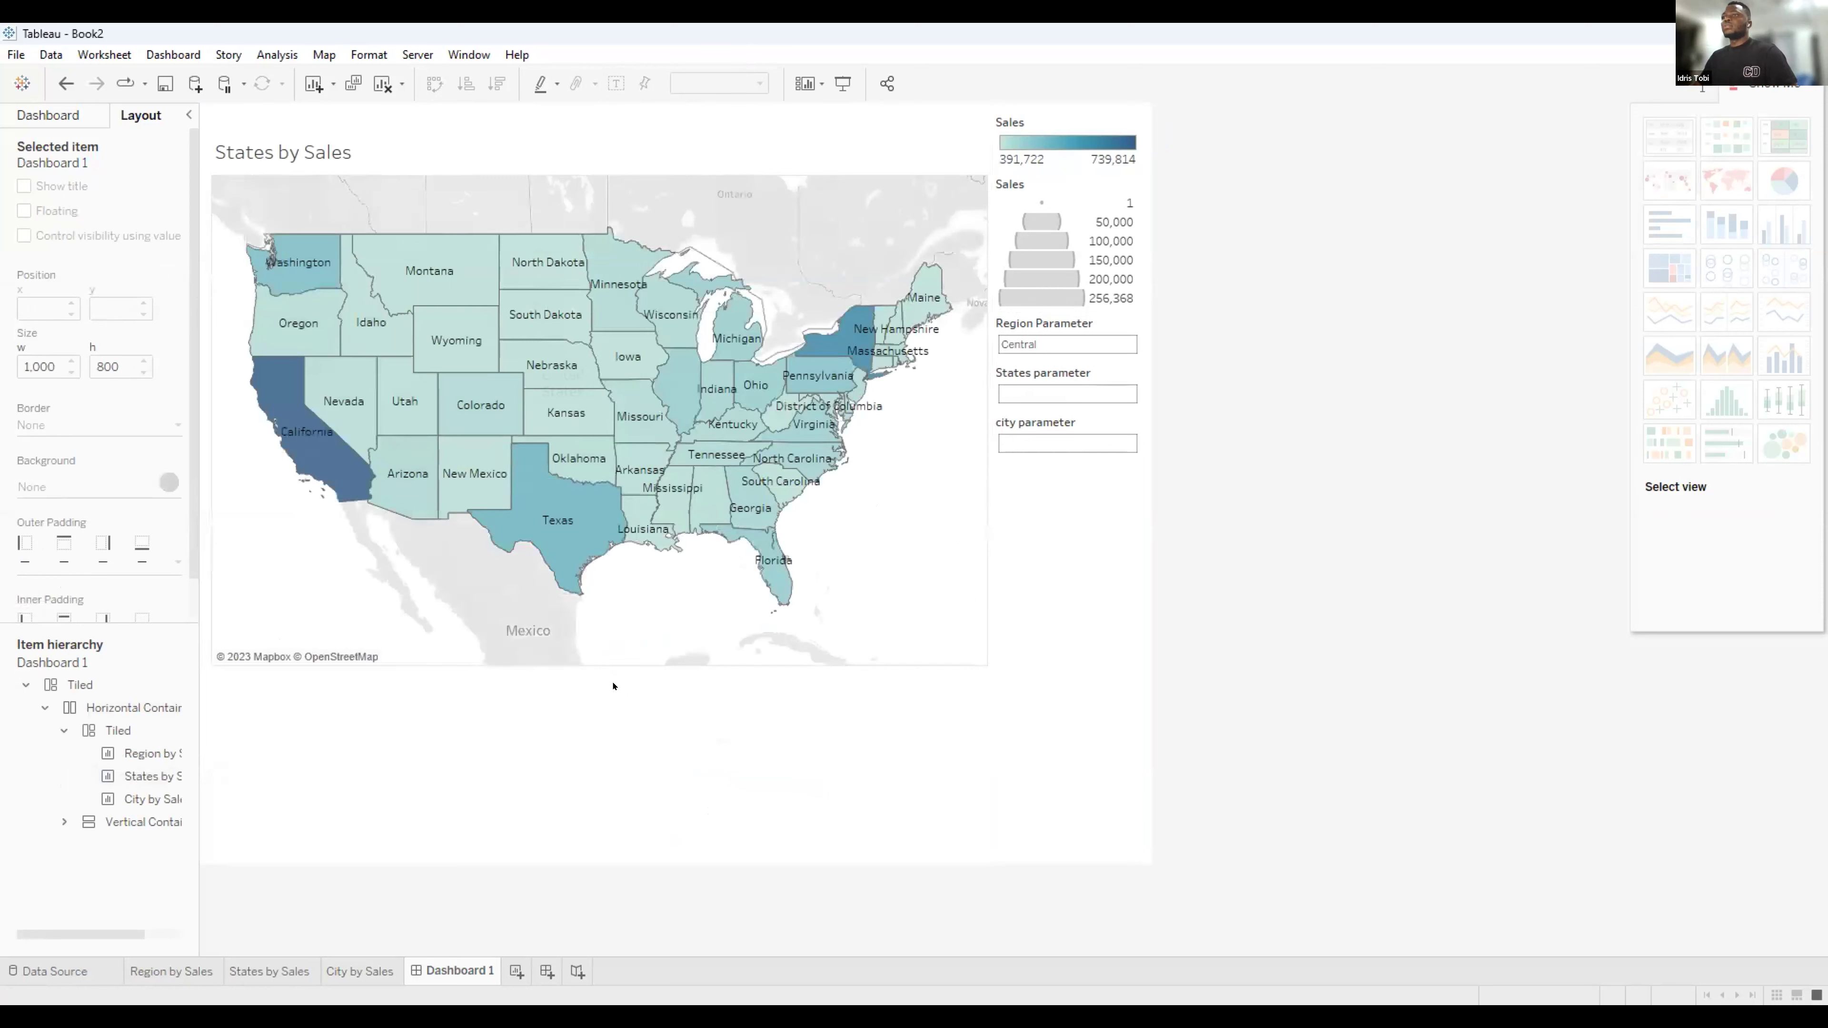
{"action": "left_click_drag", "start_coordinate": [630, 659], "coordinate": [627, 854]}
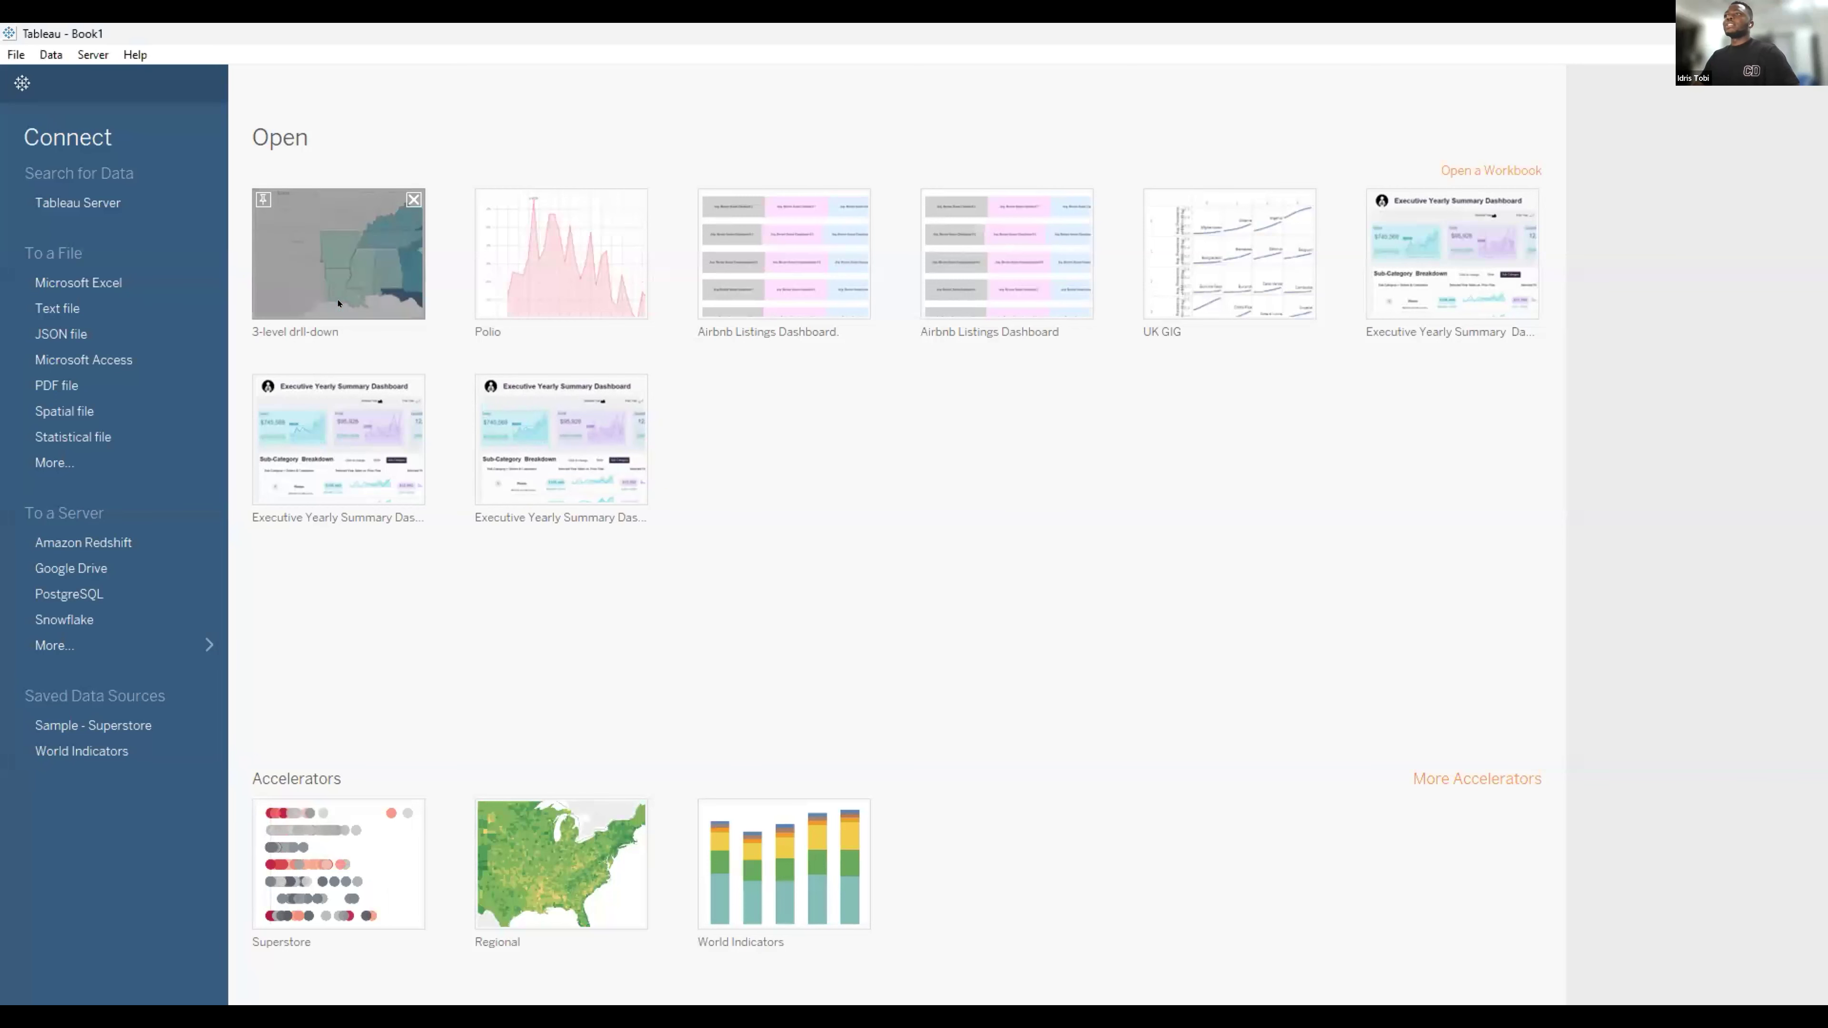
Try to open the recent 3-level drill-down workbook and cancel its processing request.
{"action": "key", "text": "ctrl+1"}
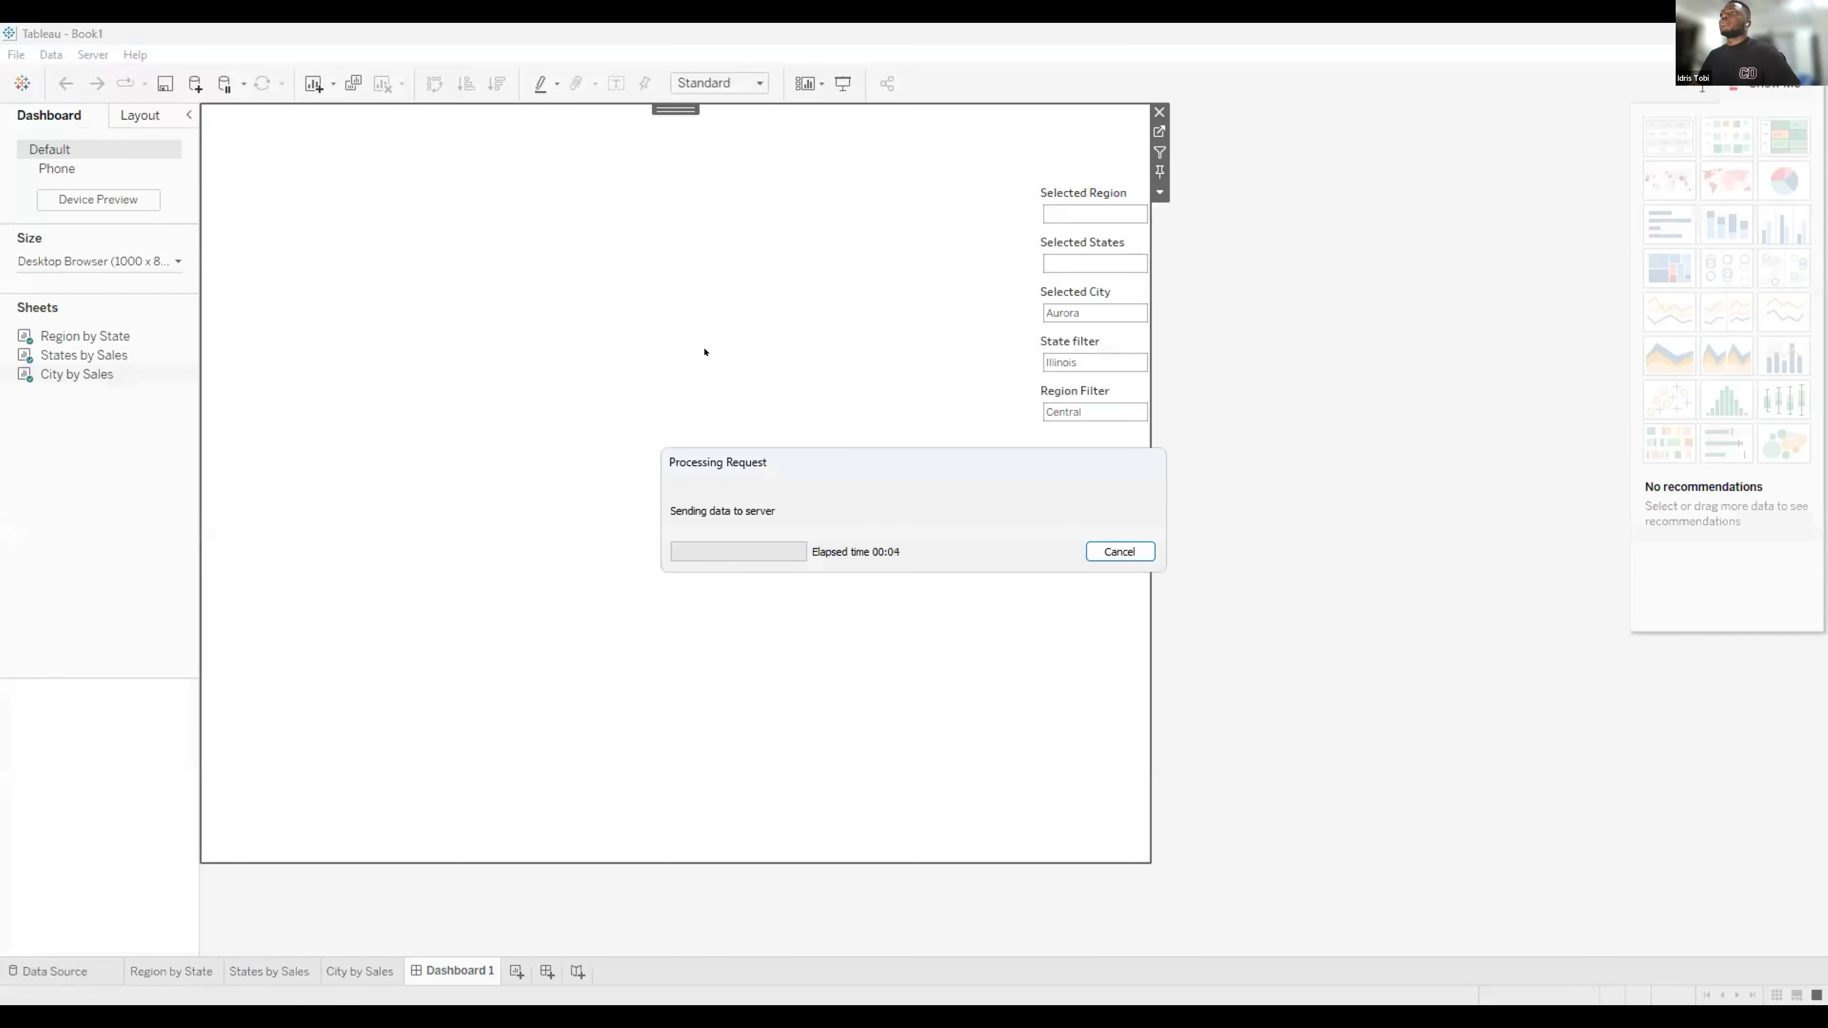
{"action": "left_click", "coordinate": [1106, 551]}
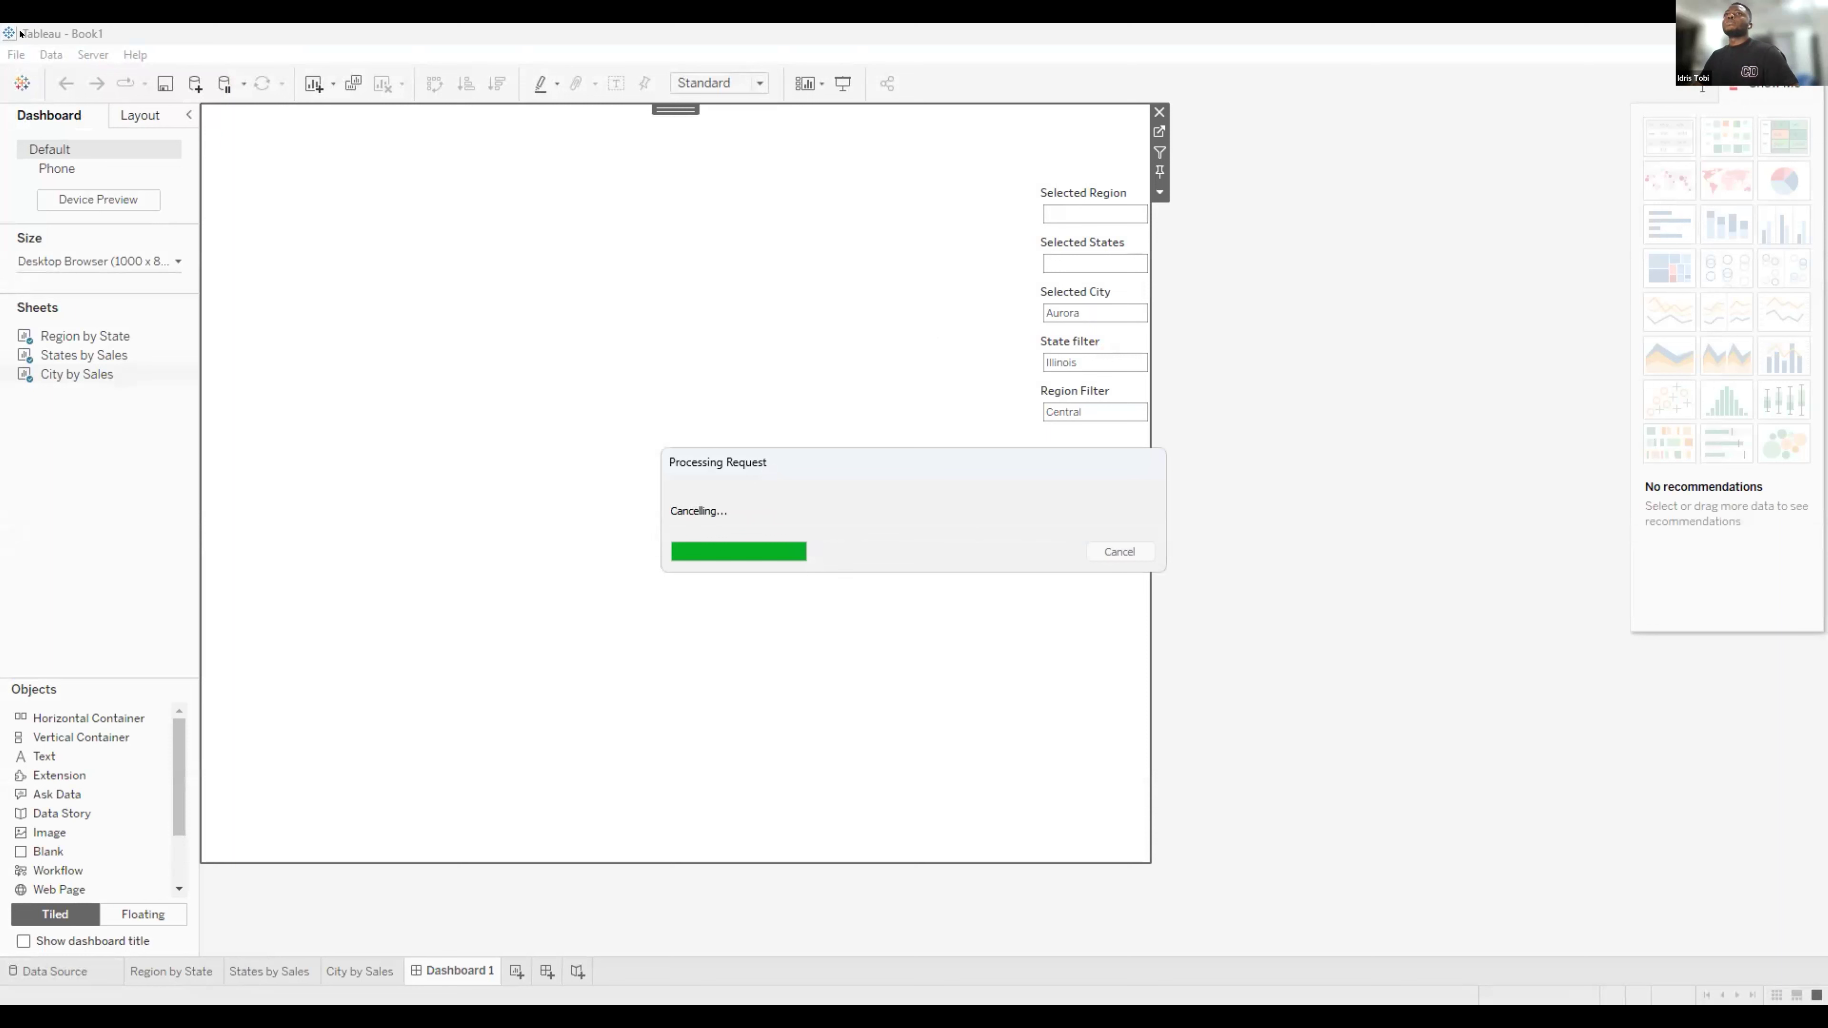
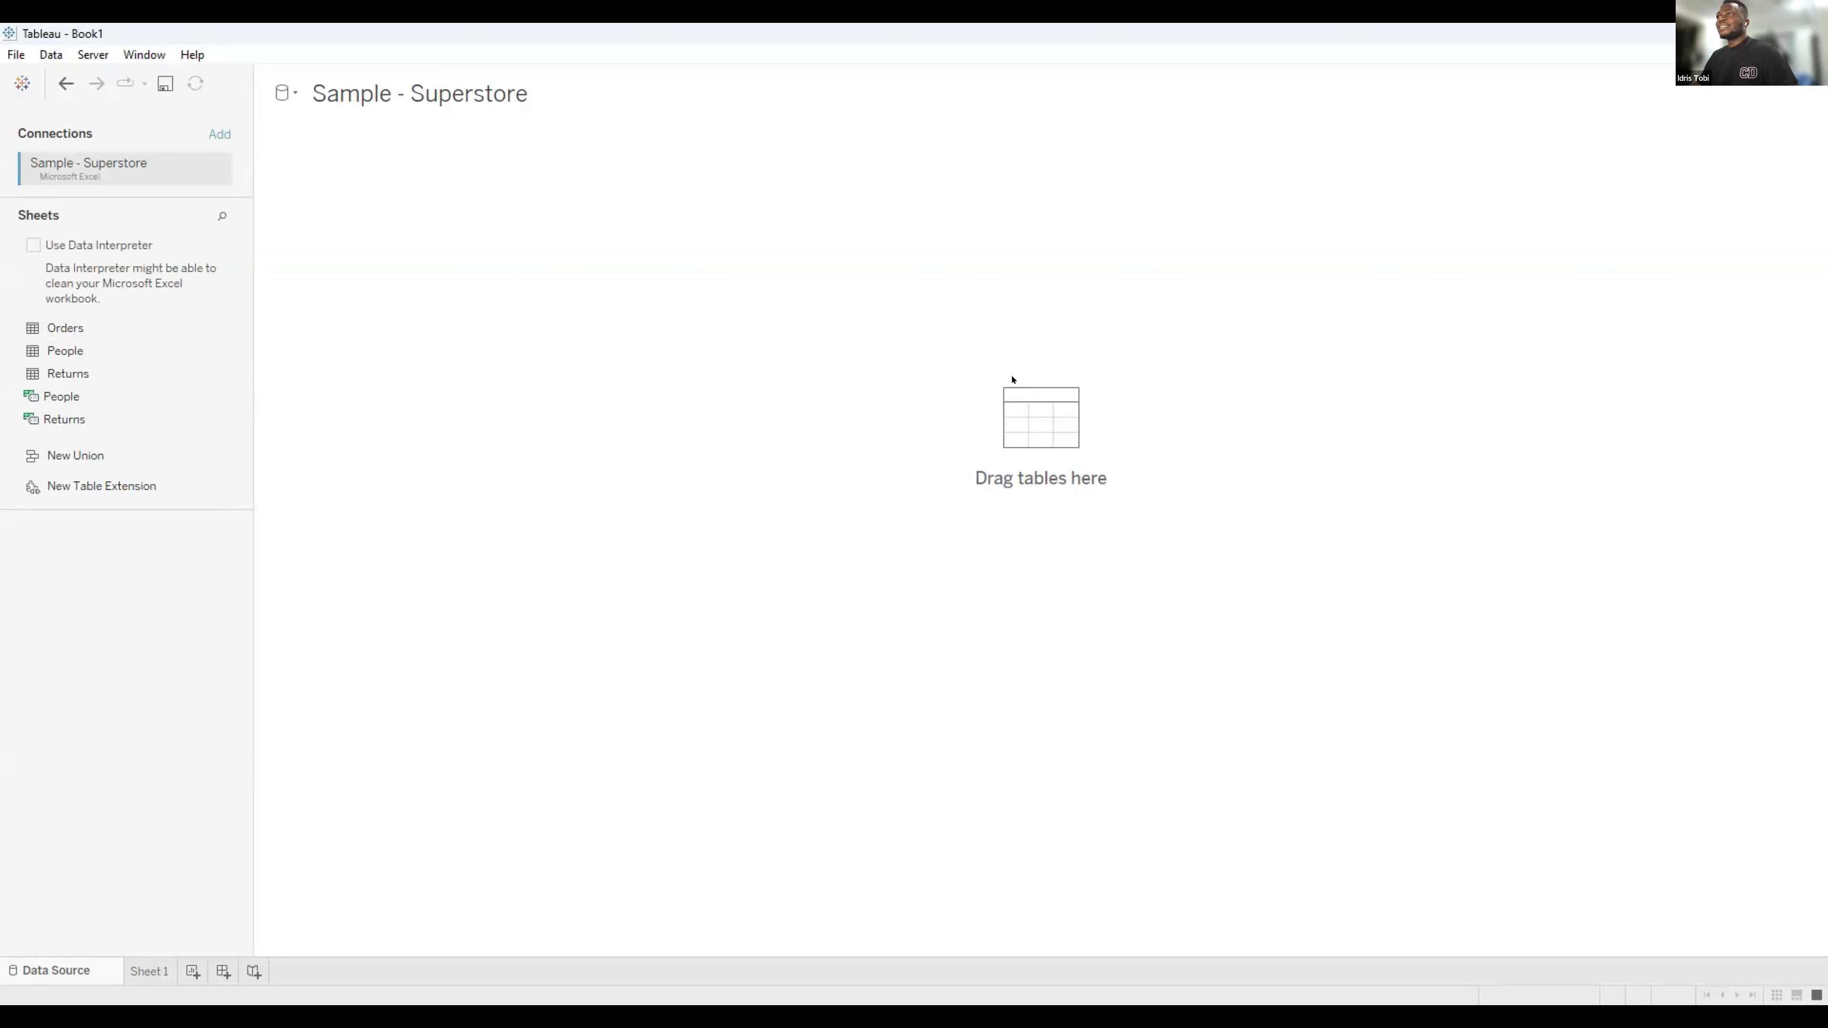
Add the Orders table to the Sample - Superstore data source and open Sheet 1.
{"action": "left_click_drag", "start_coordinate": [80, 322], "coordinate": [568, 321]}
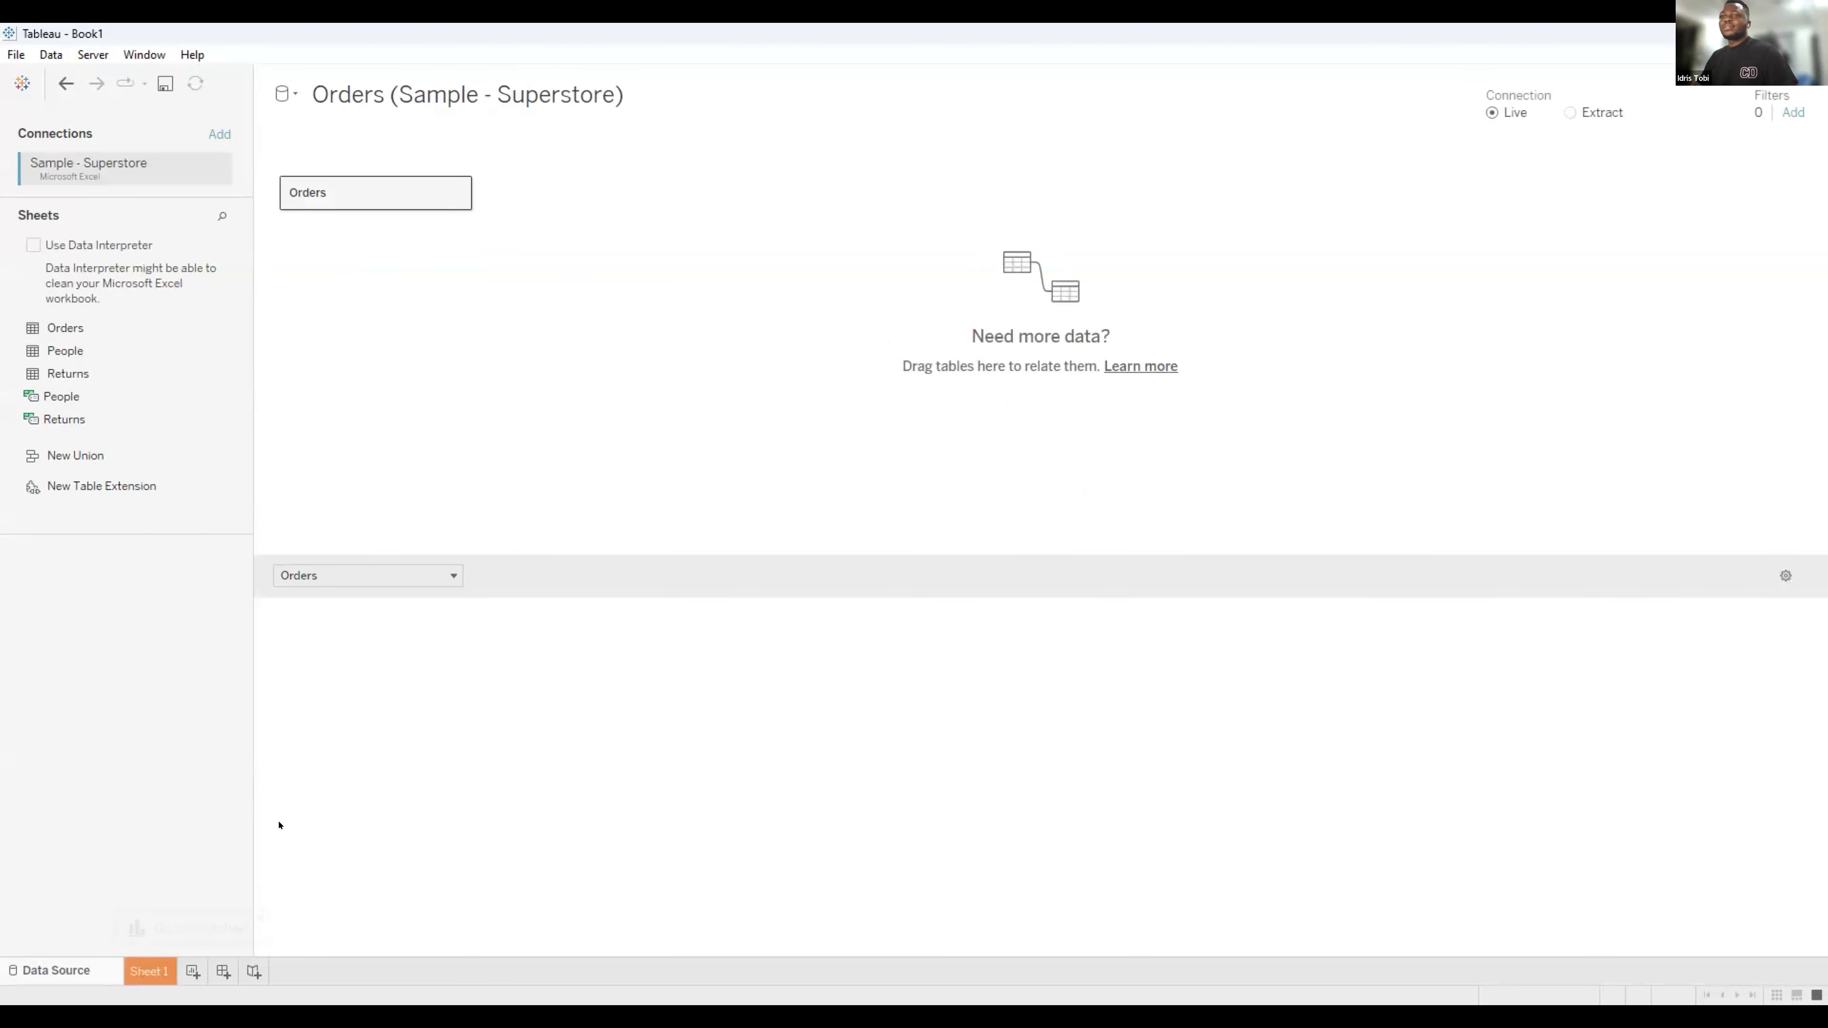
{"action": "left_click", "coordinate": [144, 971]}
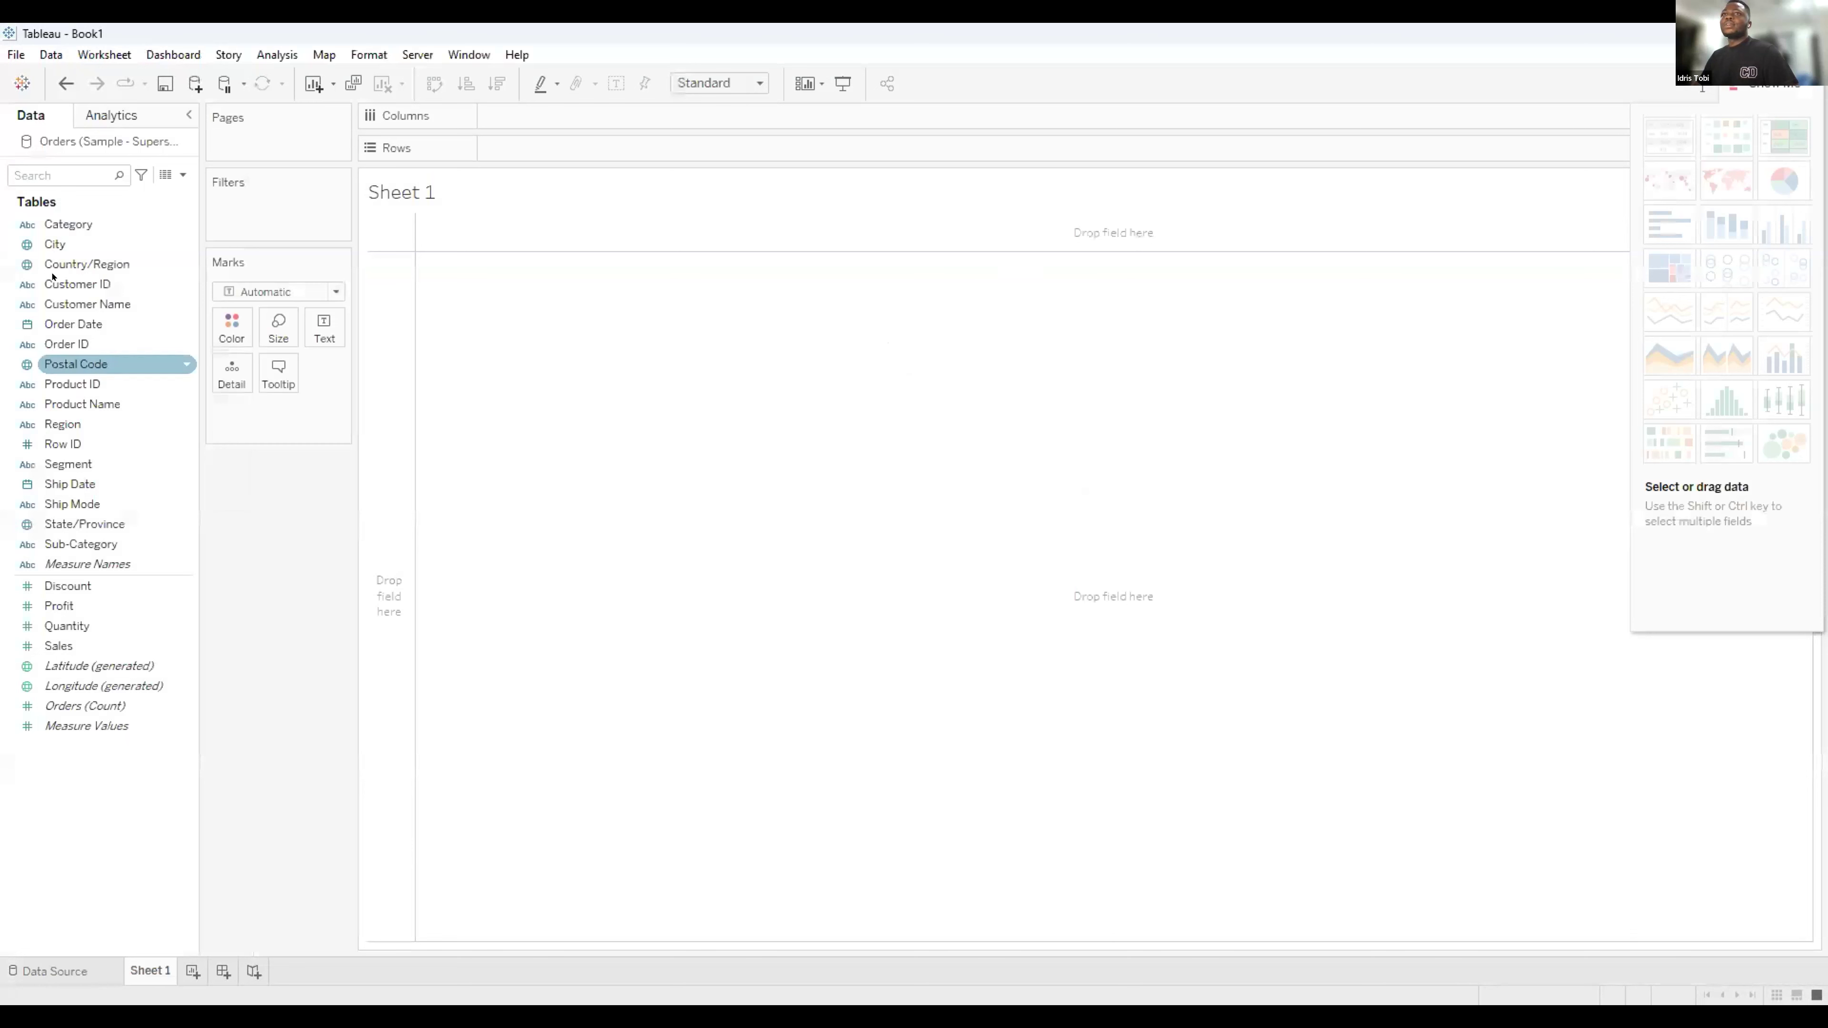
{"action": "left_click", "coordinate": [72, 424]}
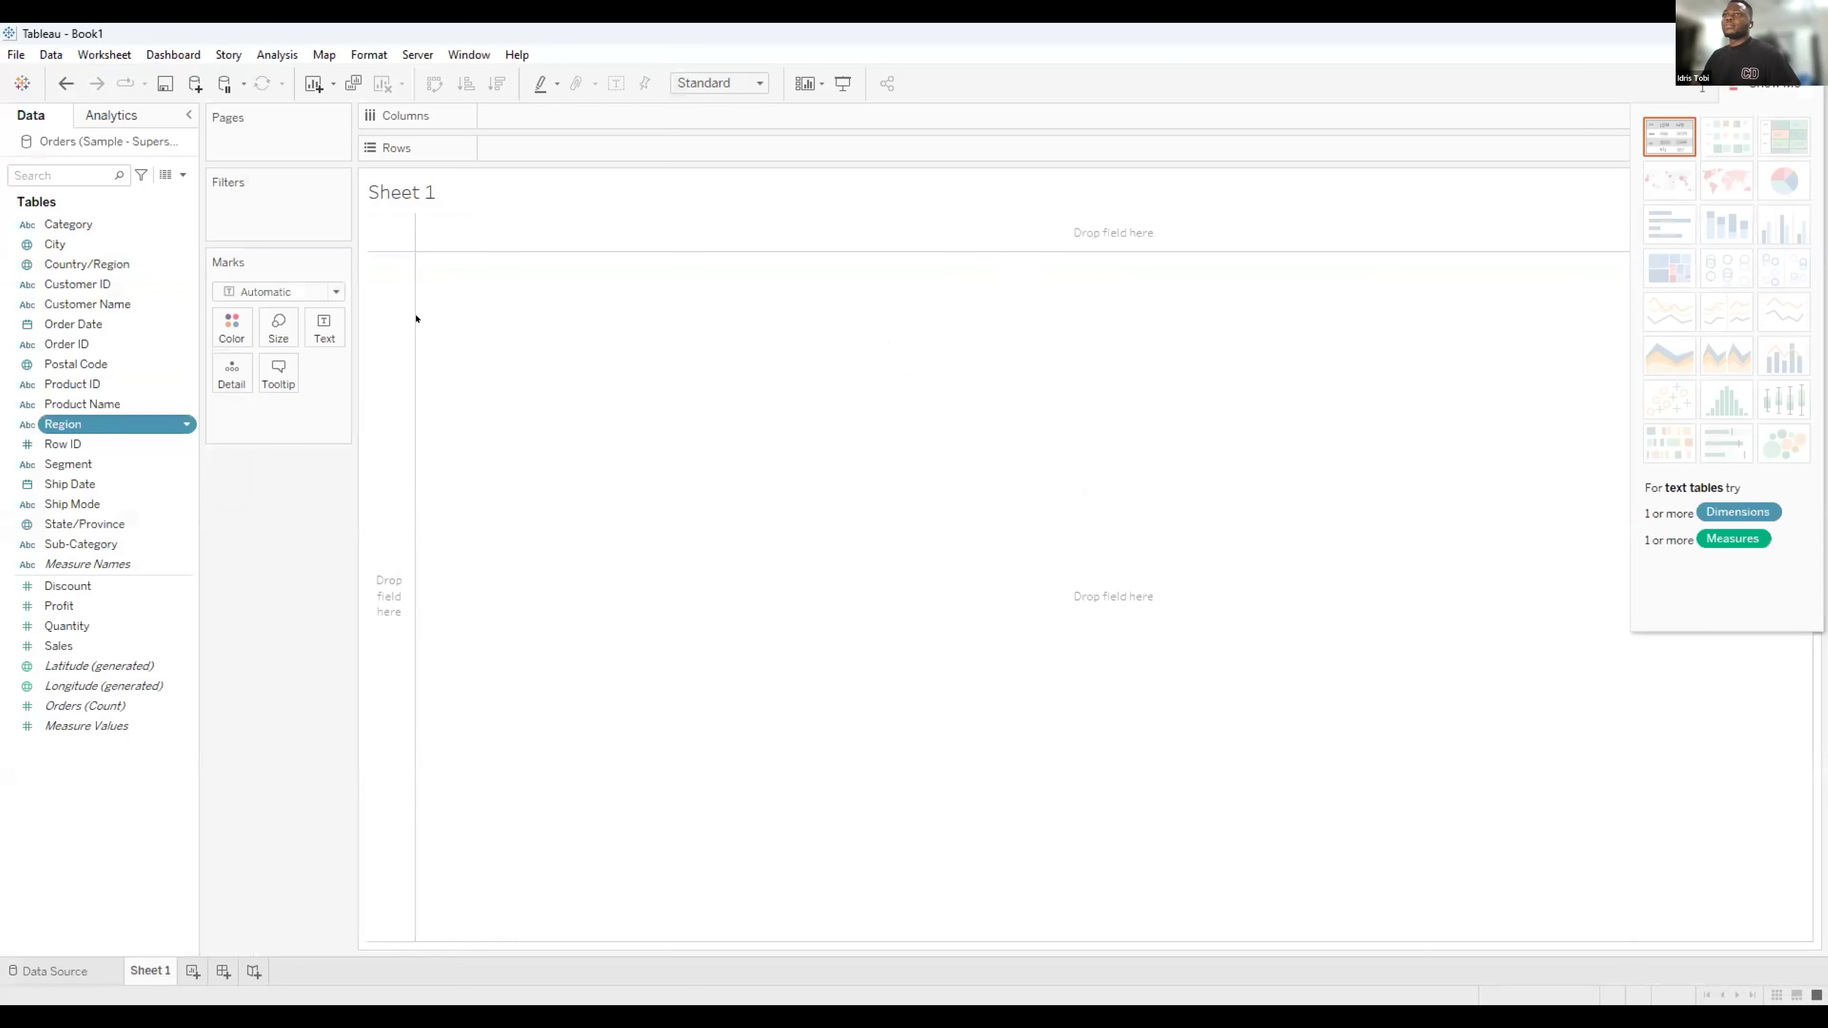
{"action": "left_click_drag", "start_coordinate": [708, 444], "coordinate": [709, 446]}
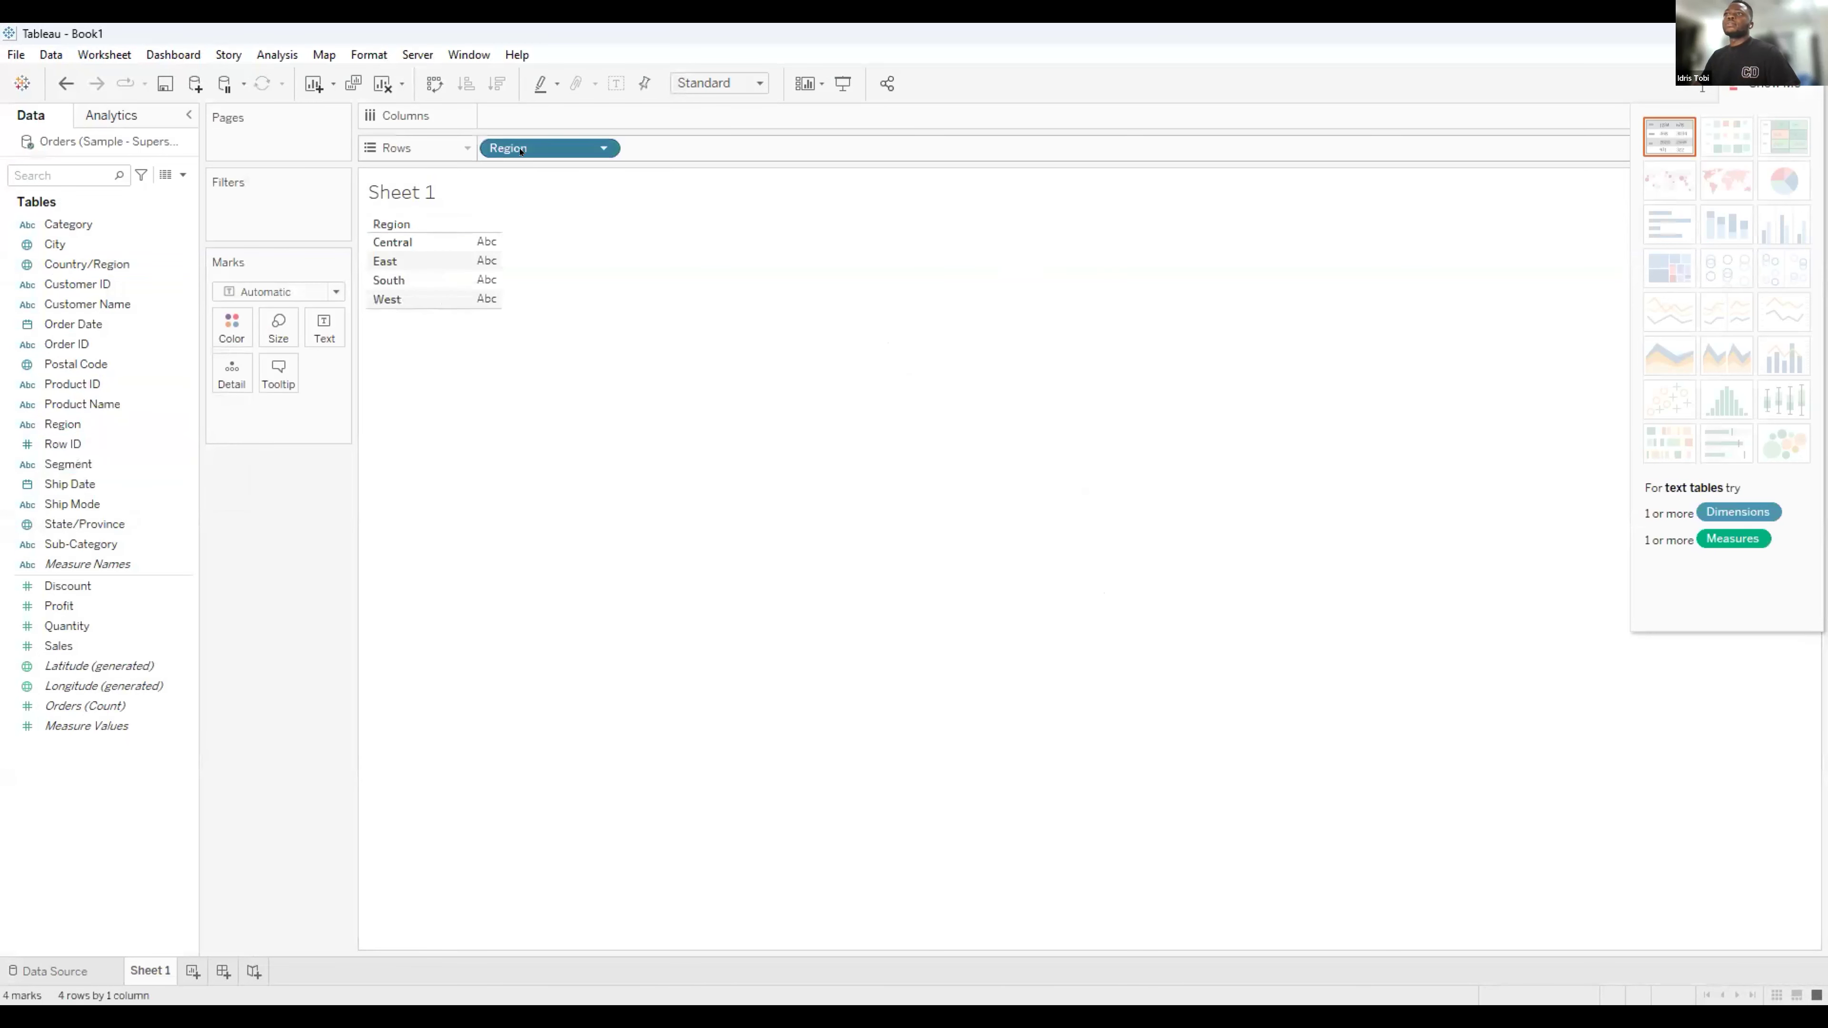
{"action": "key", "text": "ctrl+z"}
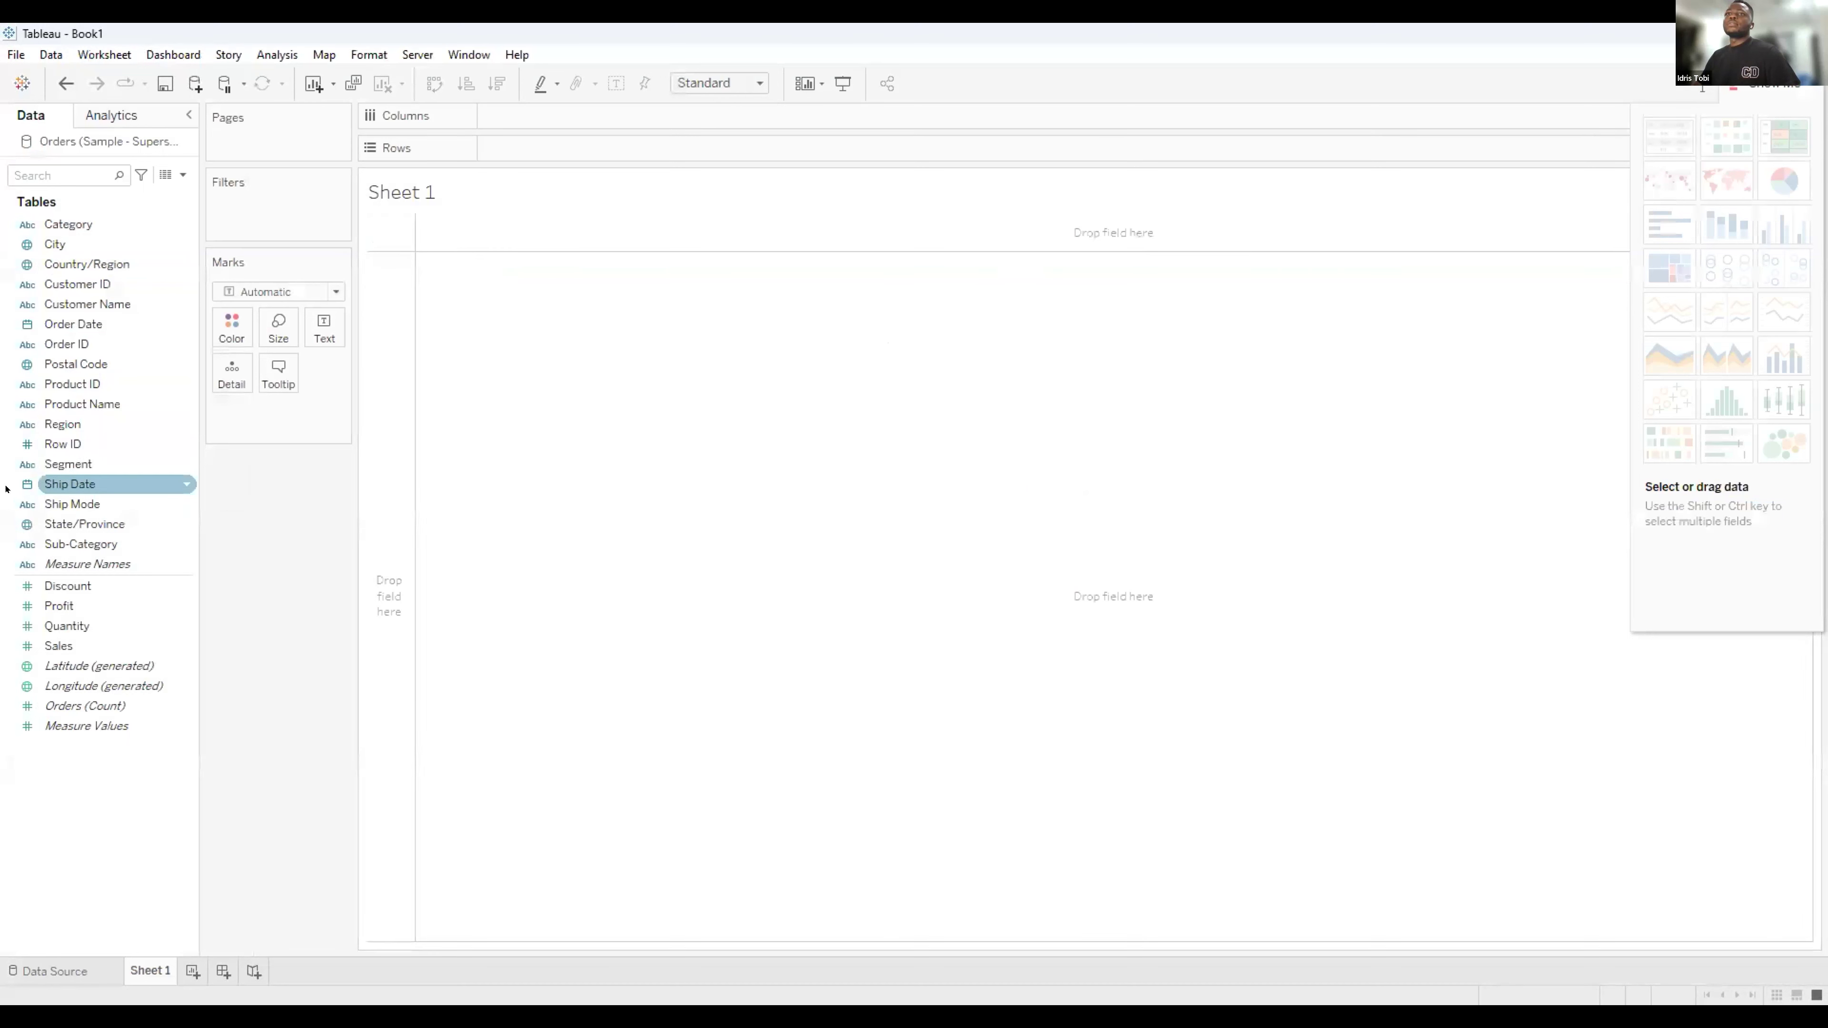
Assign the Region field a geographic role created from State/Province.
{"action": "left_click", "coordinate": [27, 424]}
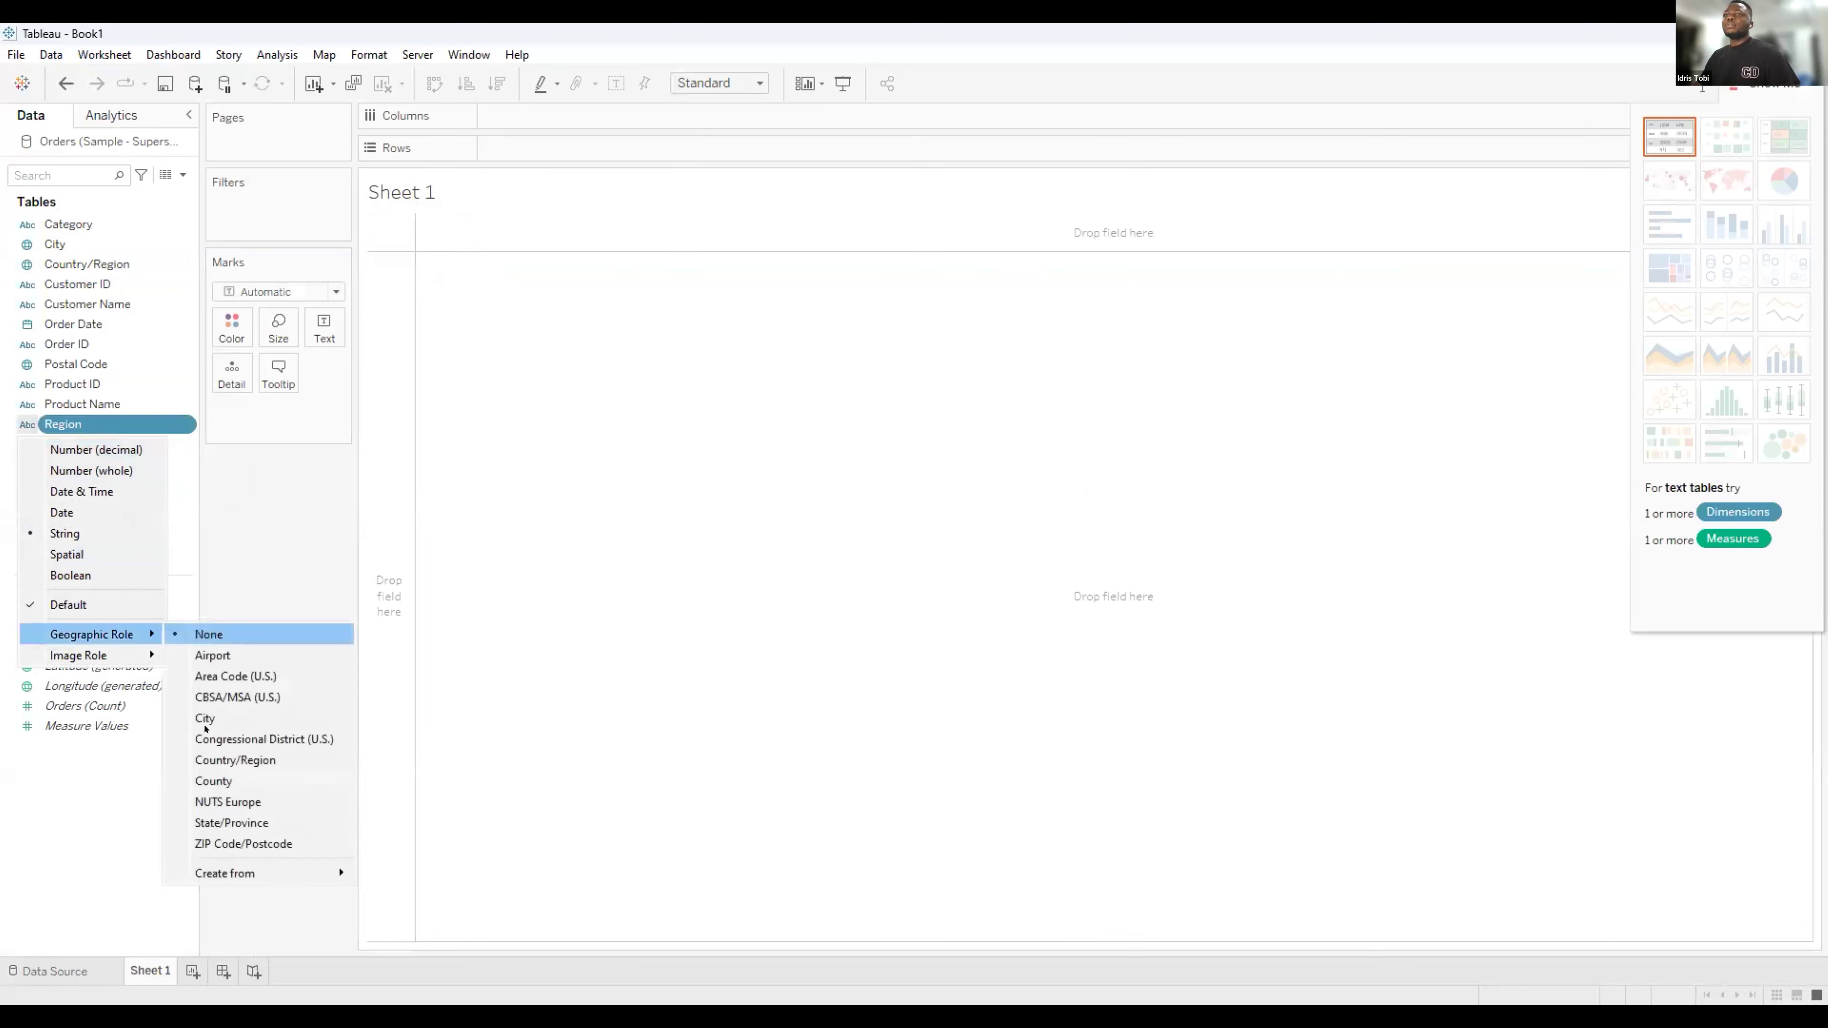
{"action": "mouse_move", "coordinate": [245, 873]}
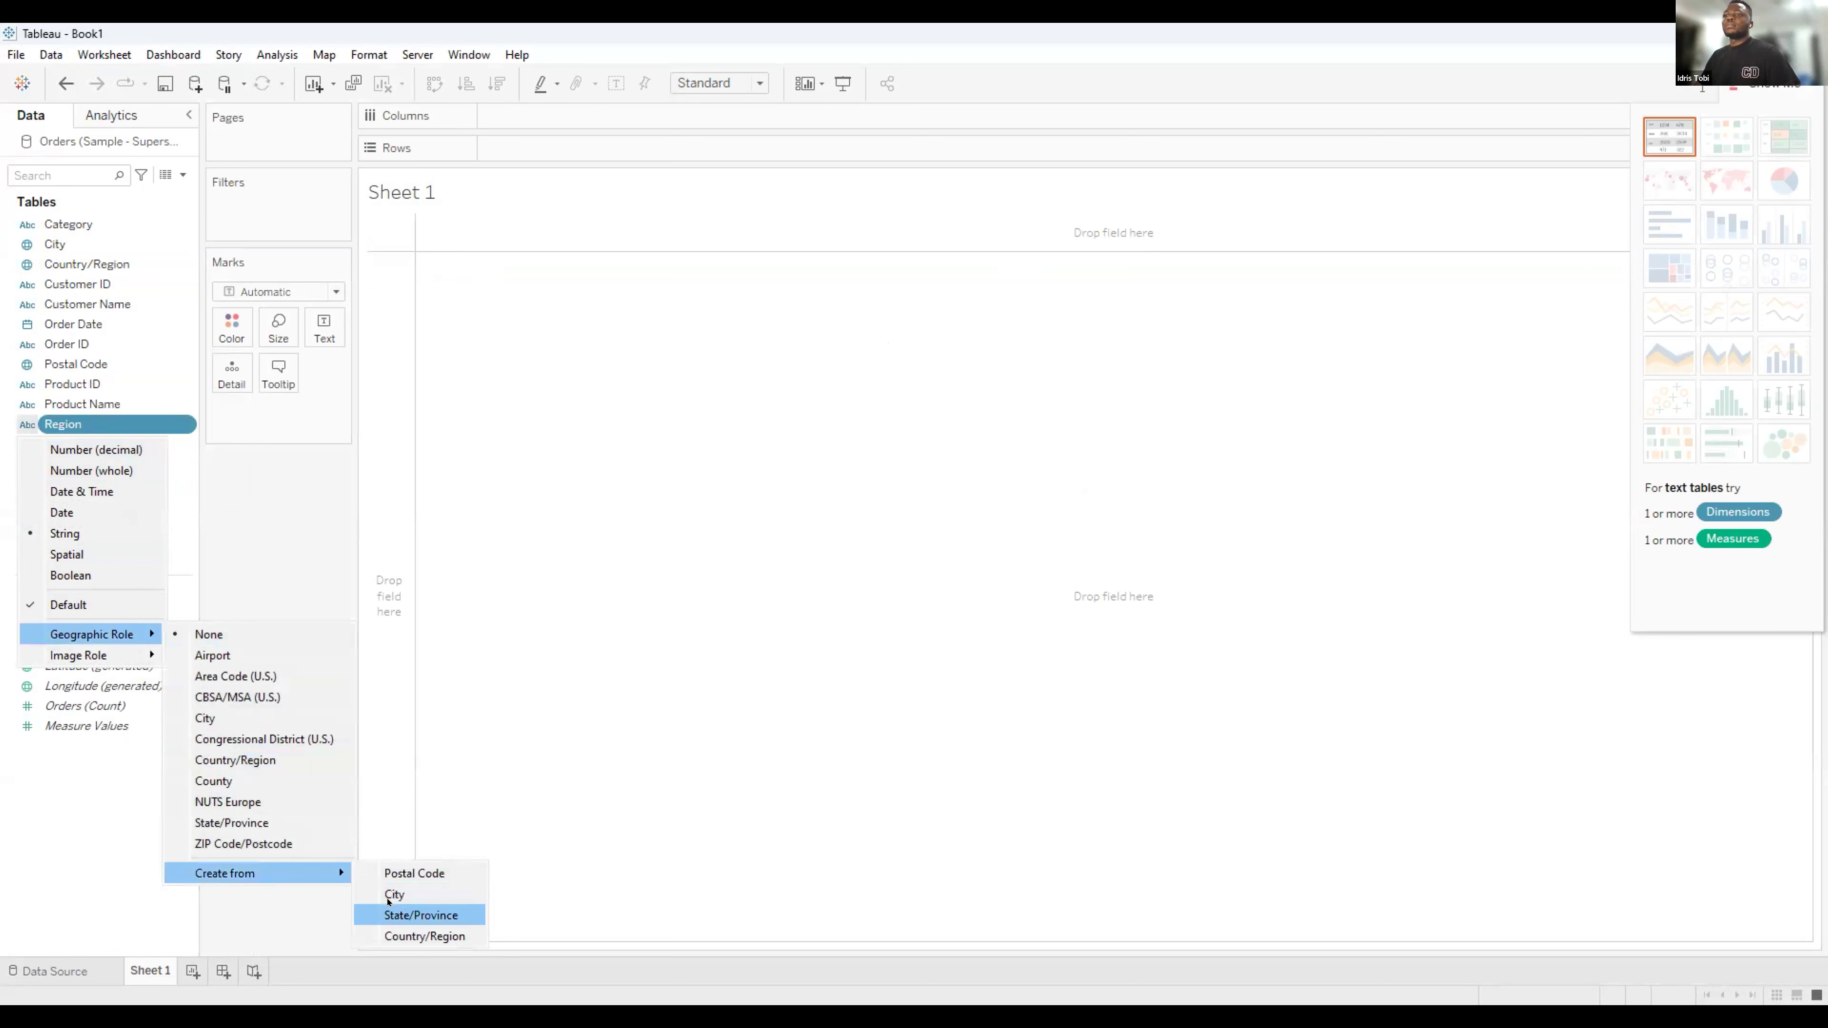
{"action": "left_click", "coordinate": [420, 915]}
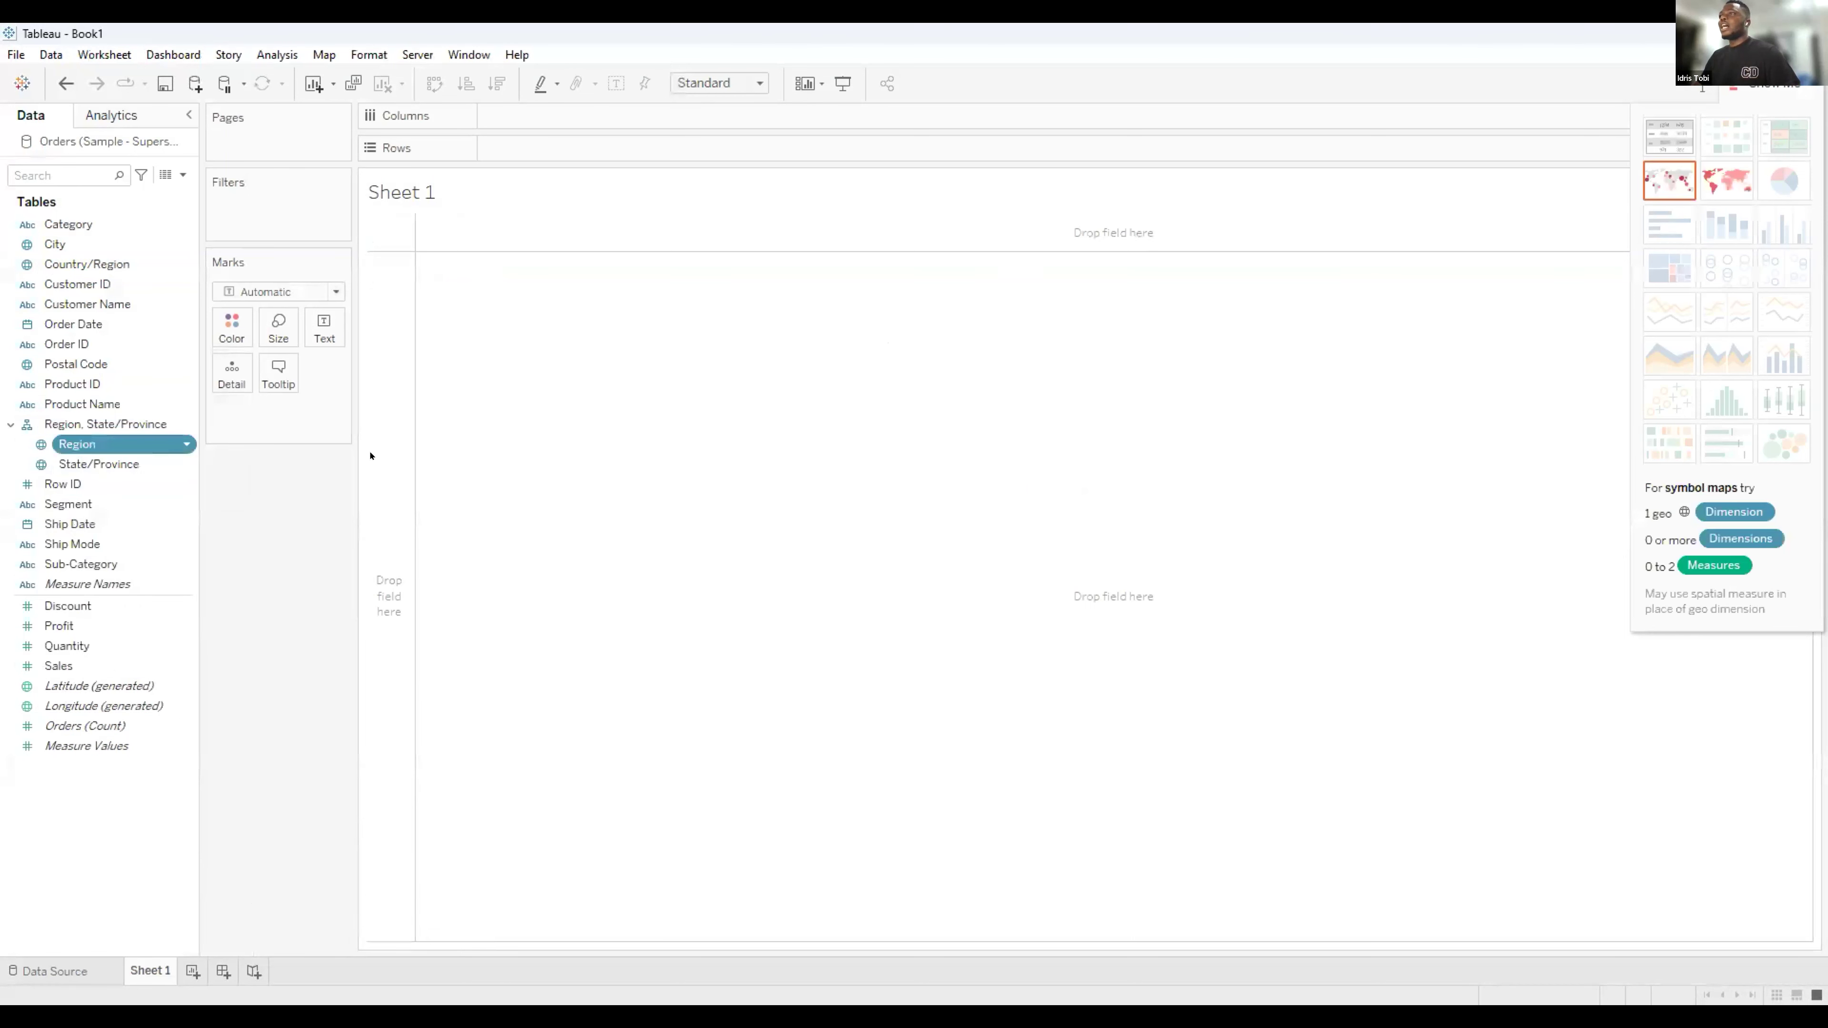
Build a filled map of Region on Sheet 1 and colour it by Sales.
{"action": "left_click", "coordinate": [932, 488]}
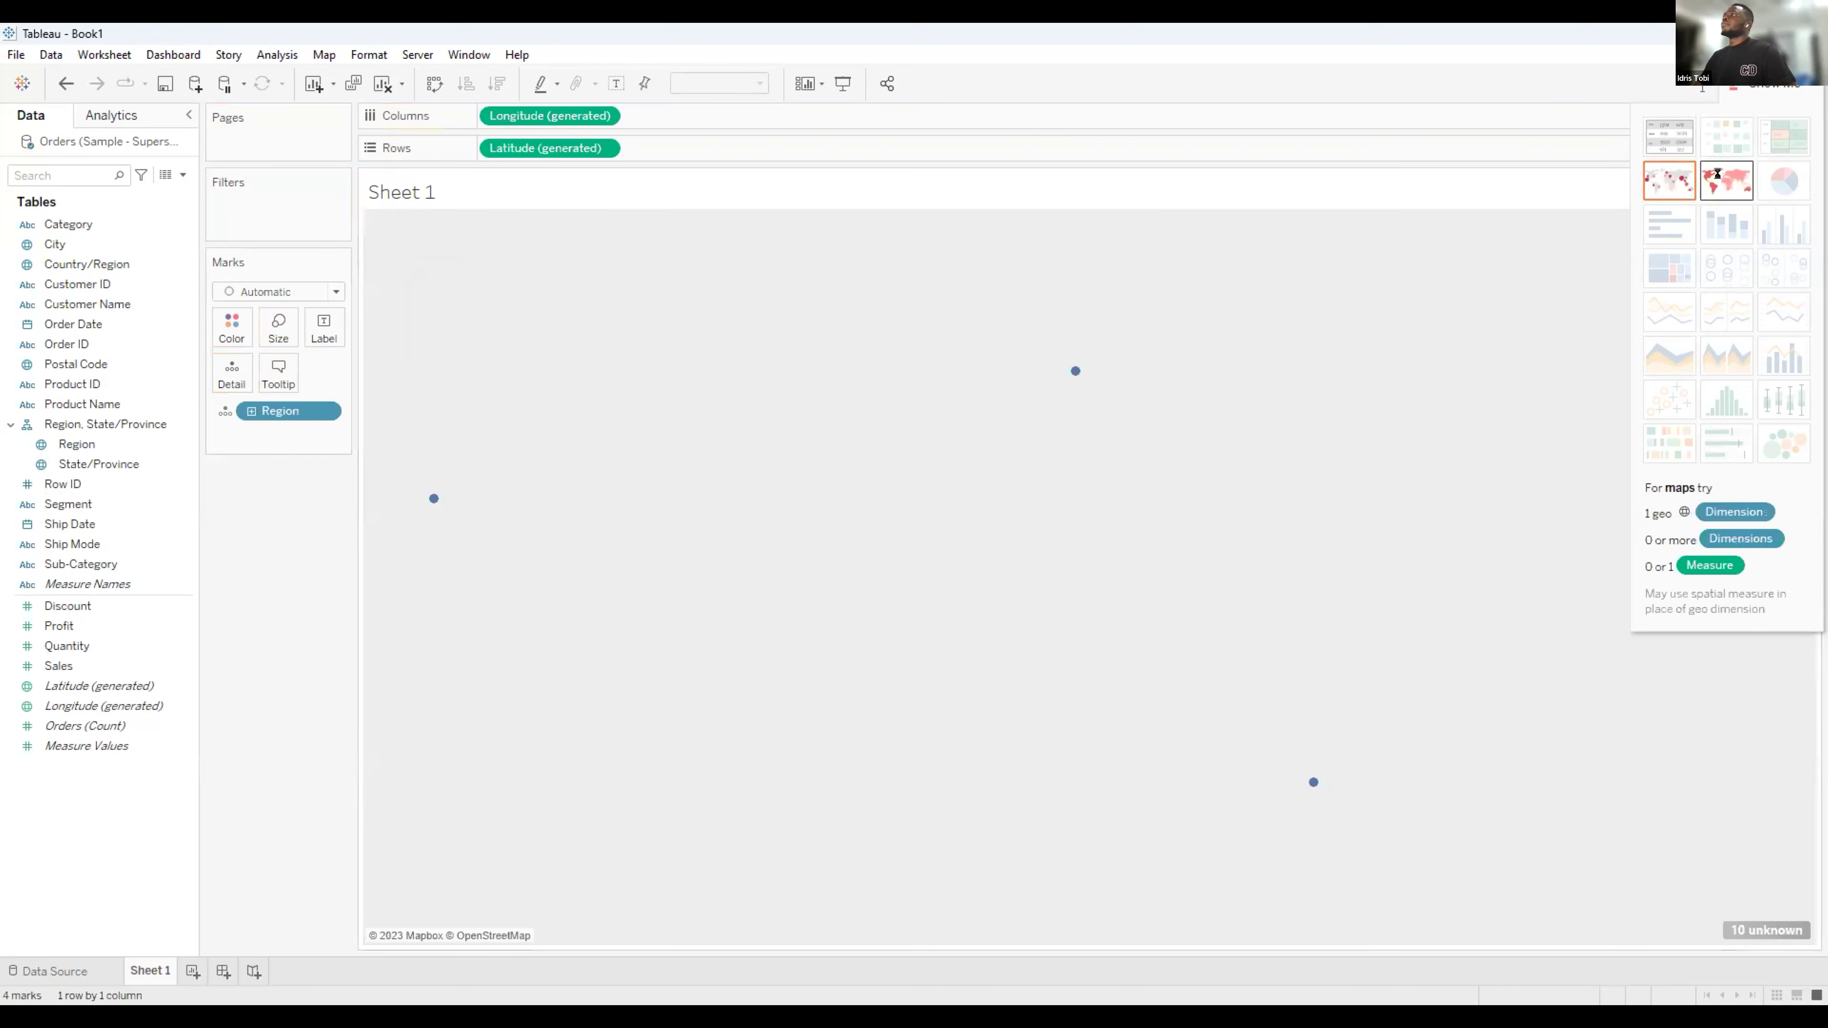
{"action": "left_click", "coordinate": [1717, 174]}
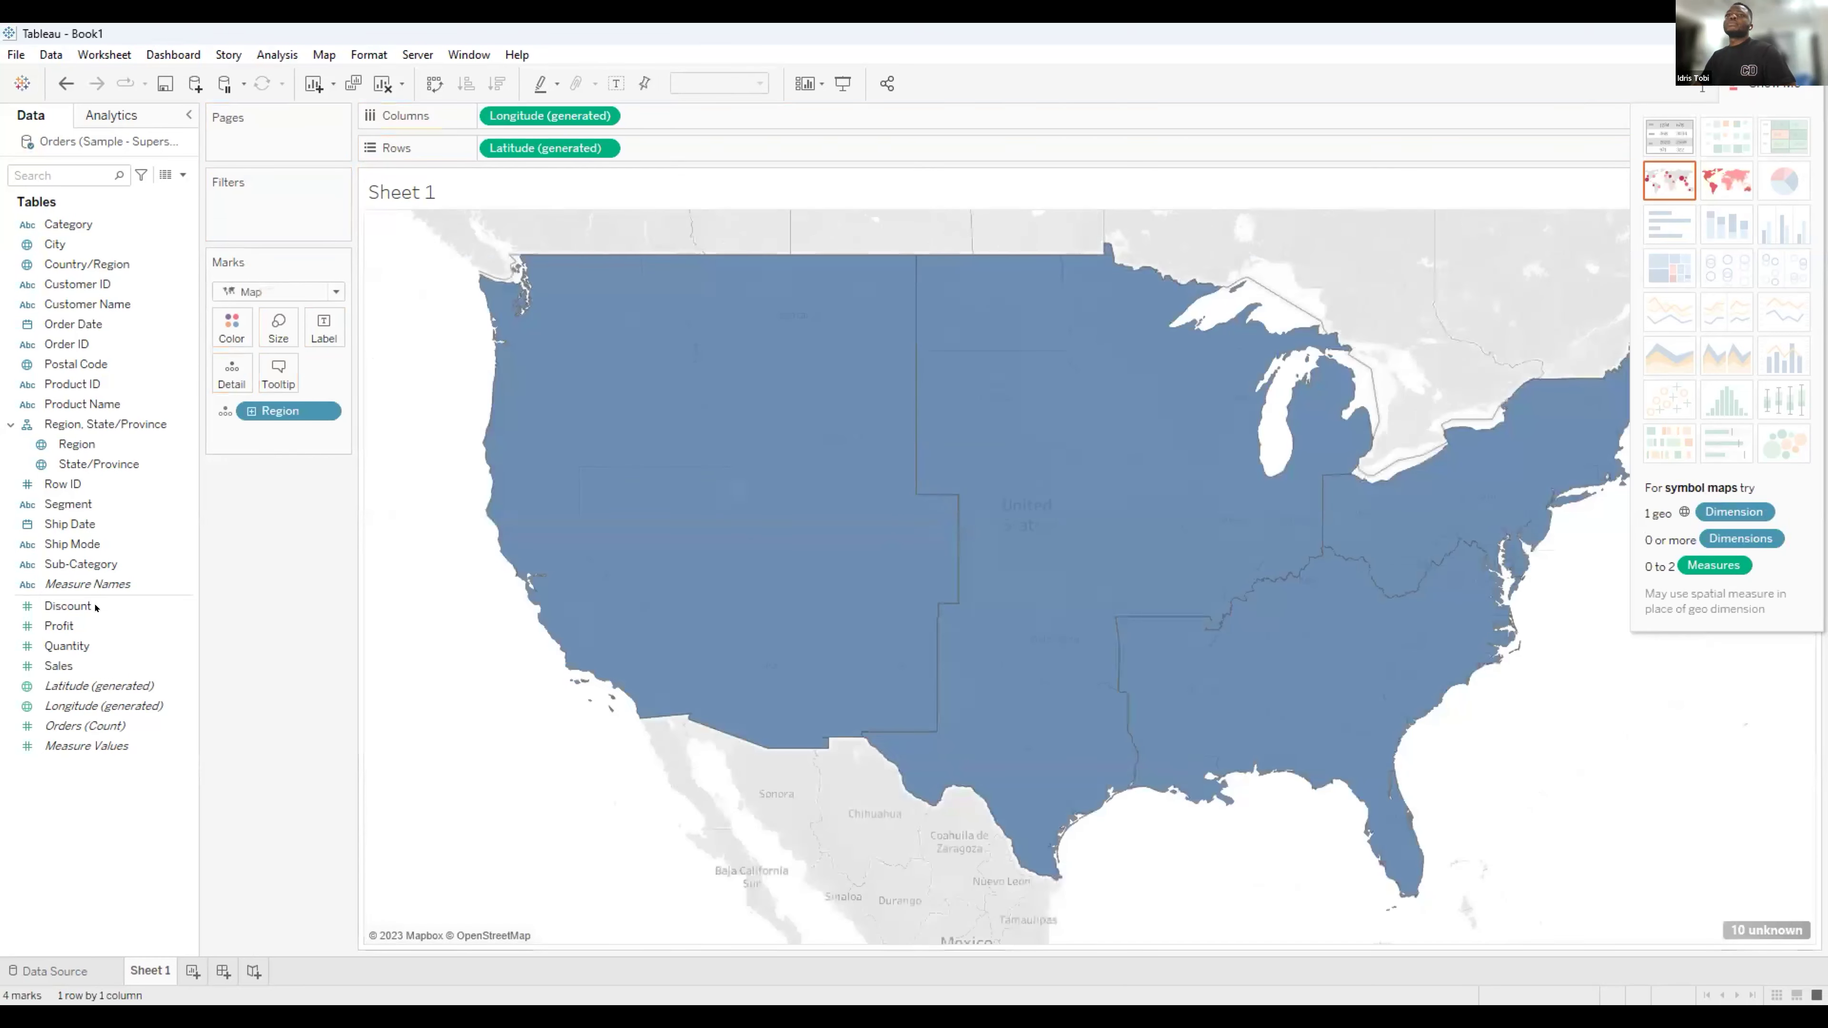
{"action": "left_click_drag", "start_coordinate": [284, 340], "coordinate": [232, 328]}
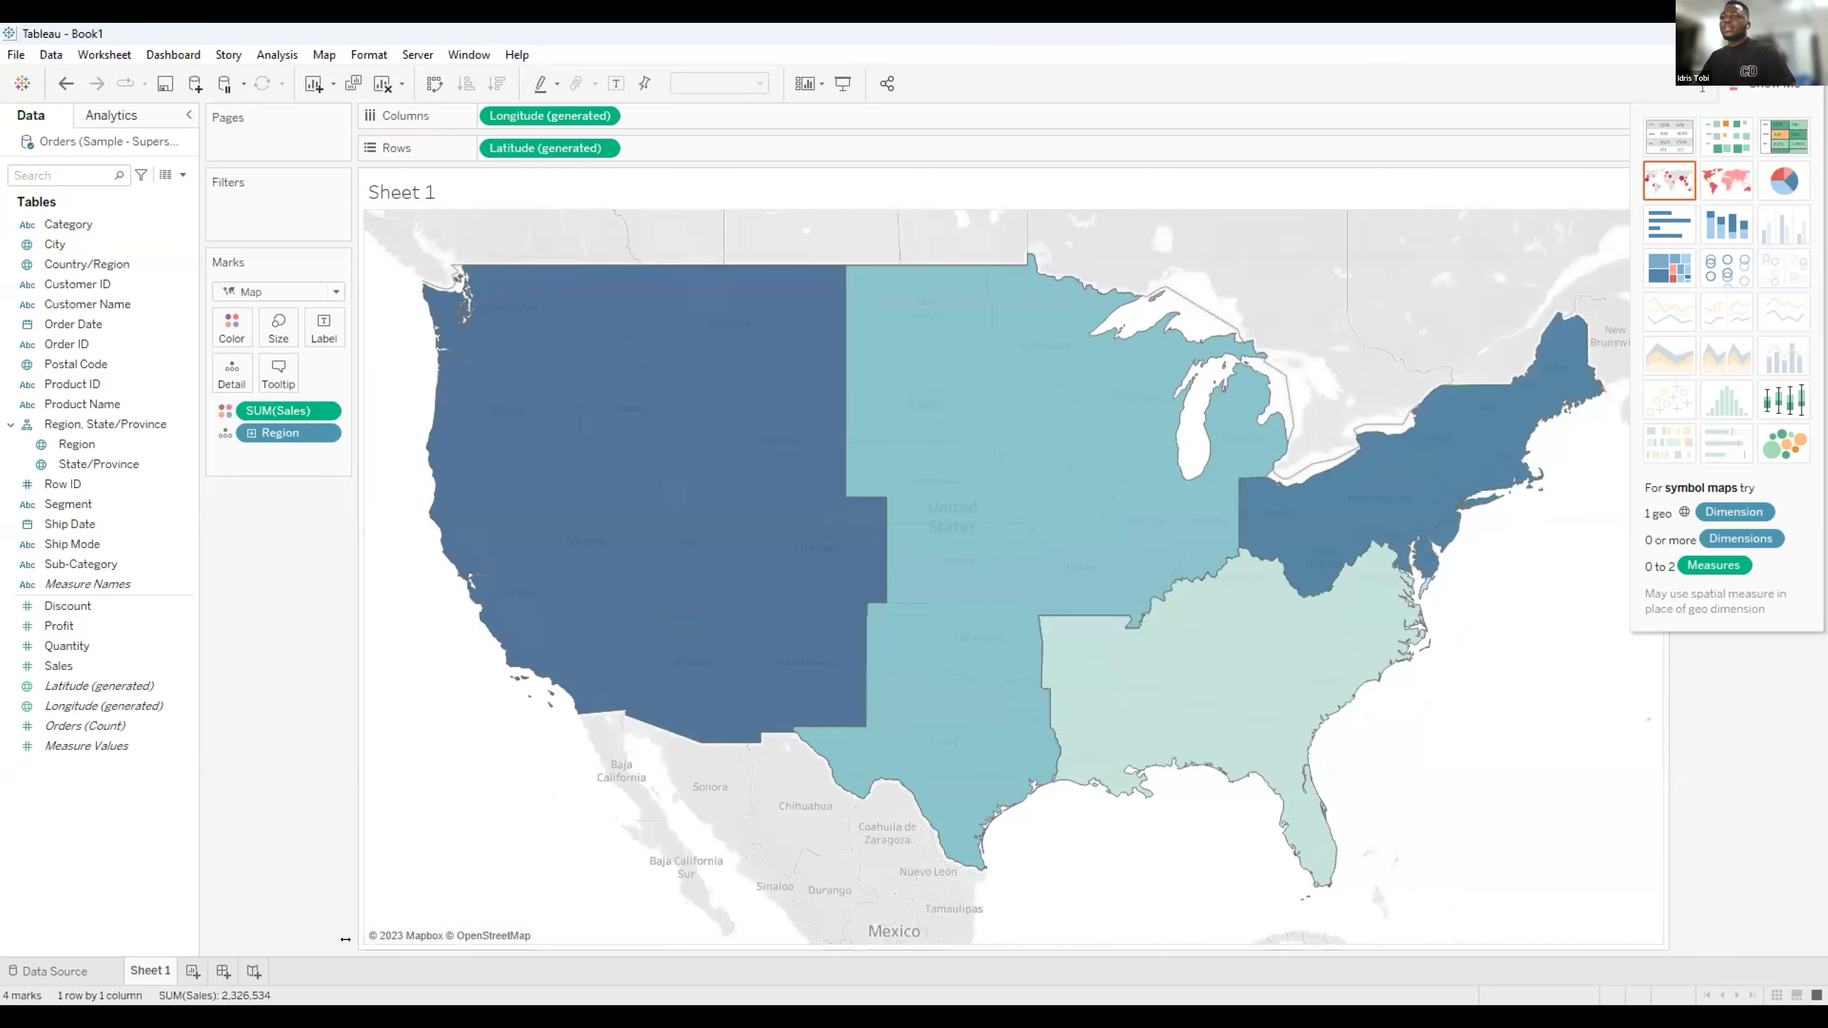
Rename Sheet 1 as "Region by sales".
{"action": "right_click", "coordinate": [141, 972]}
{"action": "left_click", "coordinate": [173, 778]}
{"action": "type", "text": "REGION"}
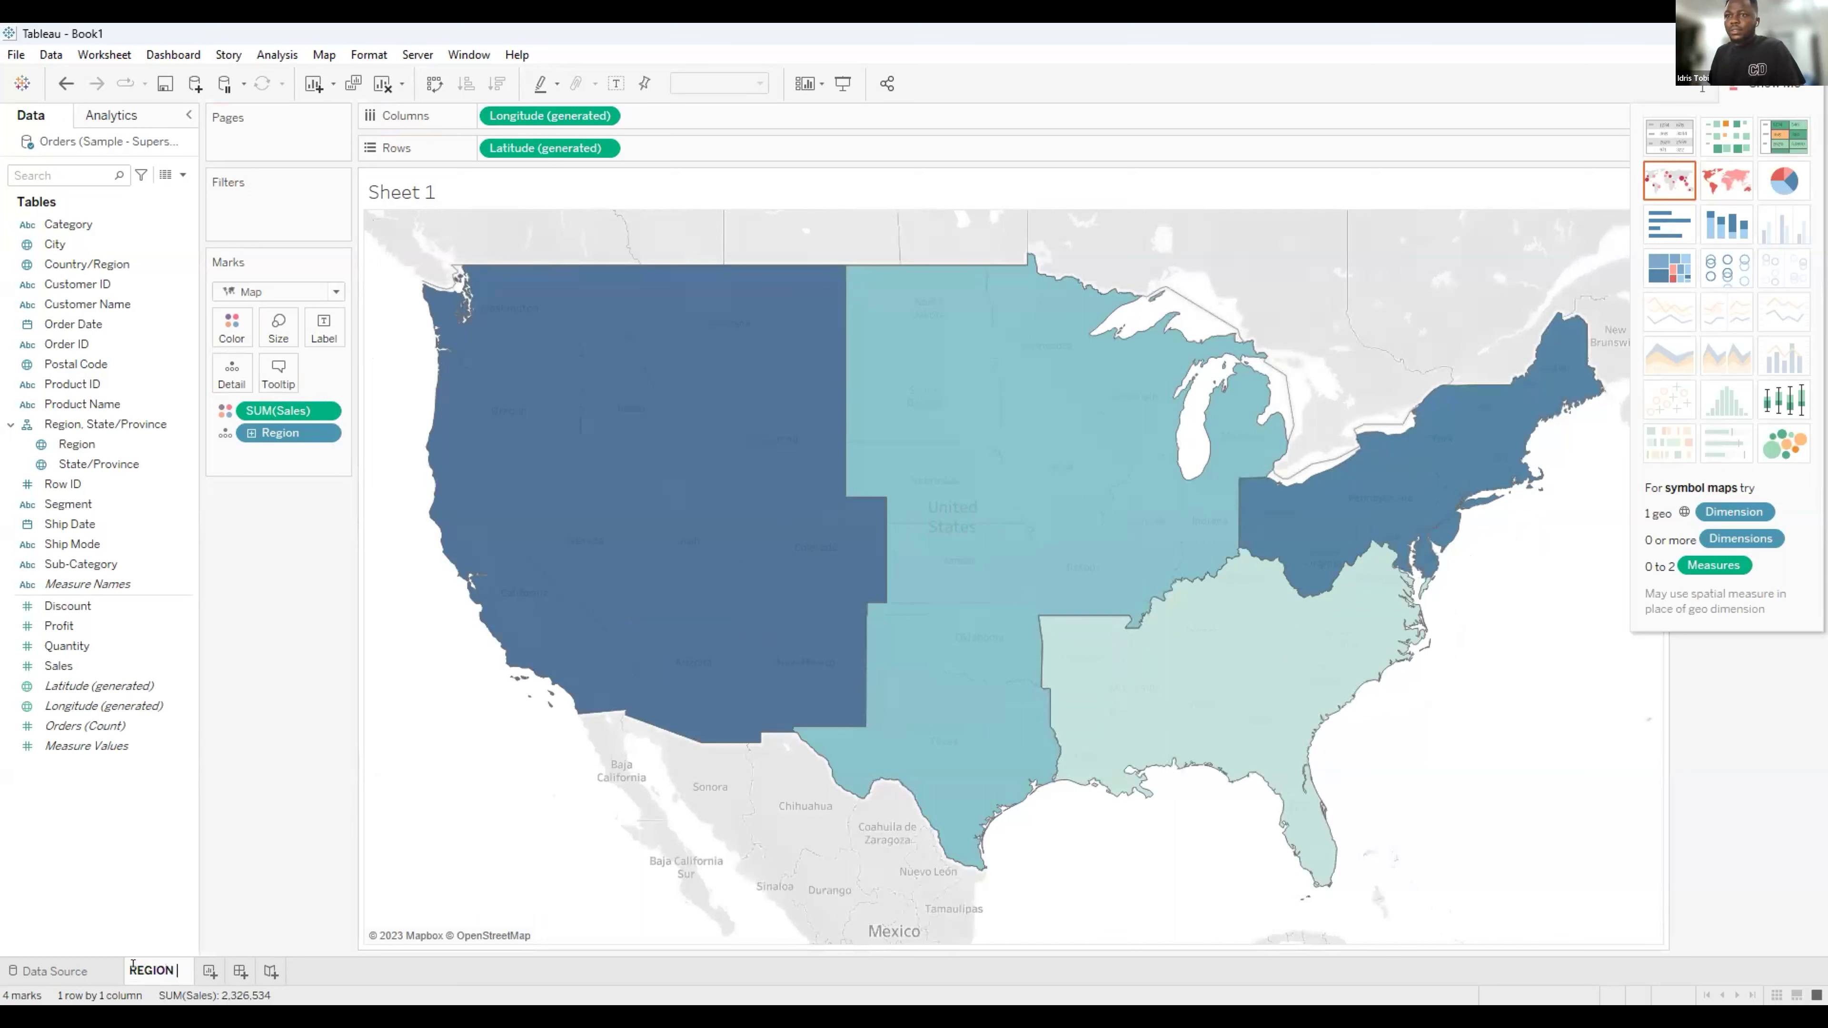
{"action": "key", "text": "BackSpace"}
{"action": "key", "text": "BackSpace"}
{"action": "key", "text": "BackSpace"}
{"action": "key", "text": "BackSpace"}
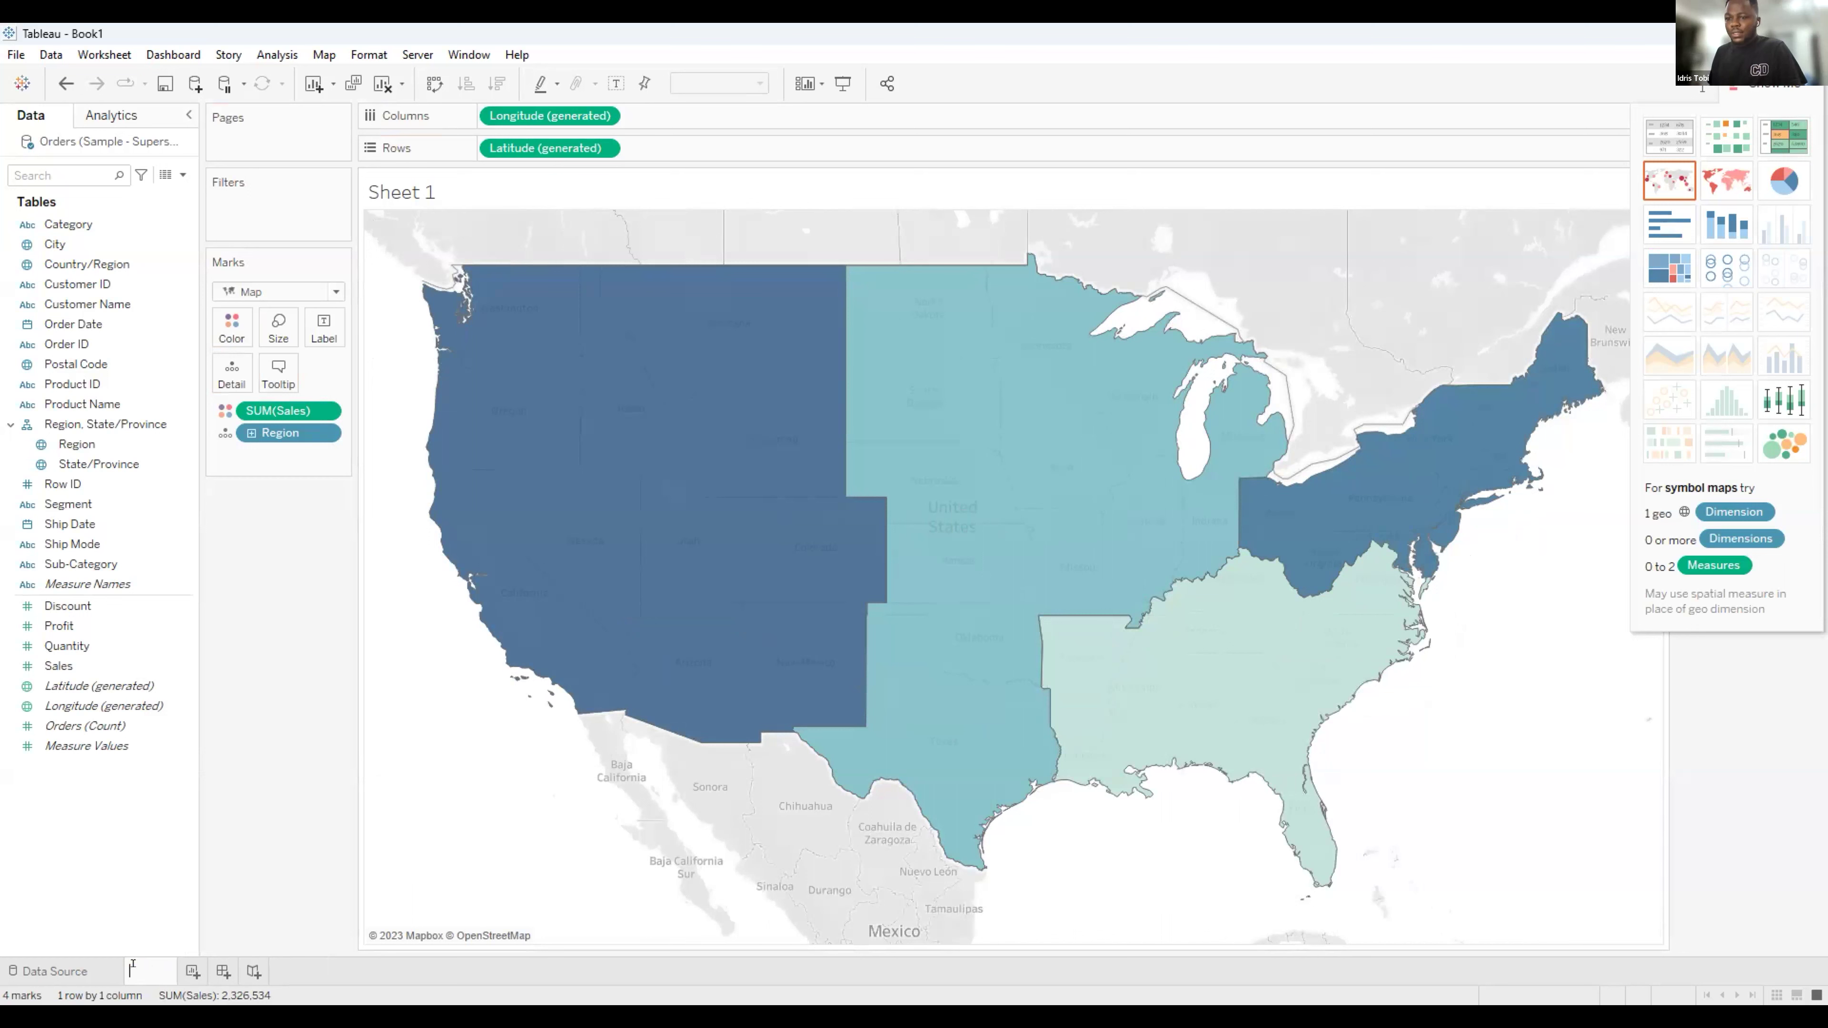
{"action": "type", "text": "Region by sales"}
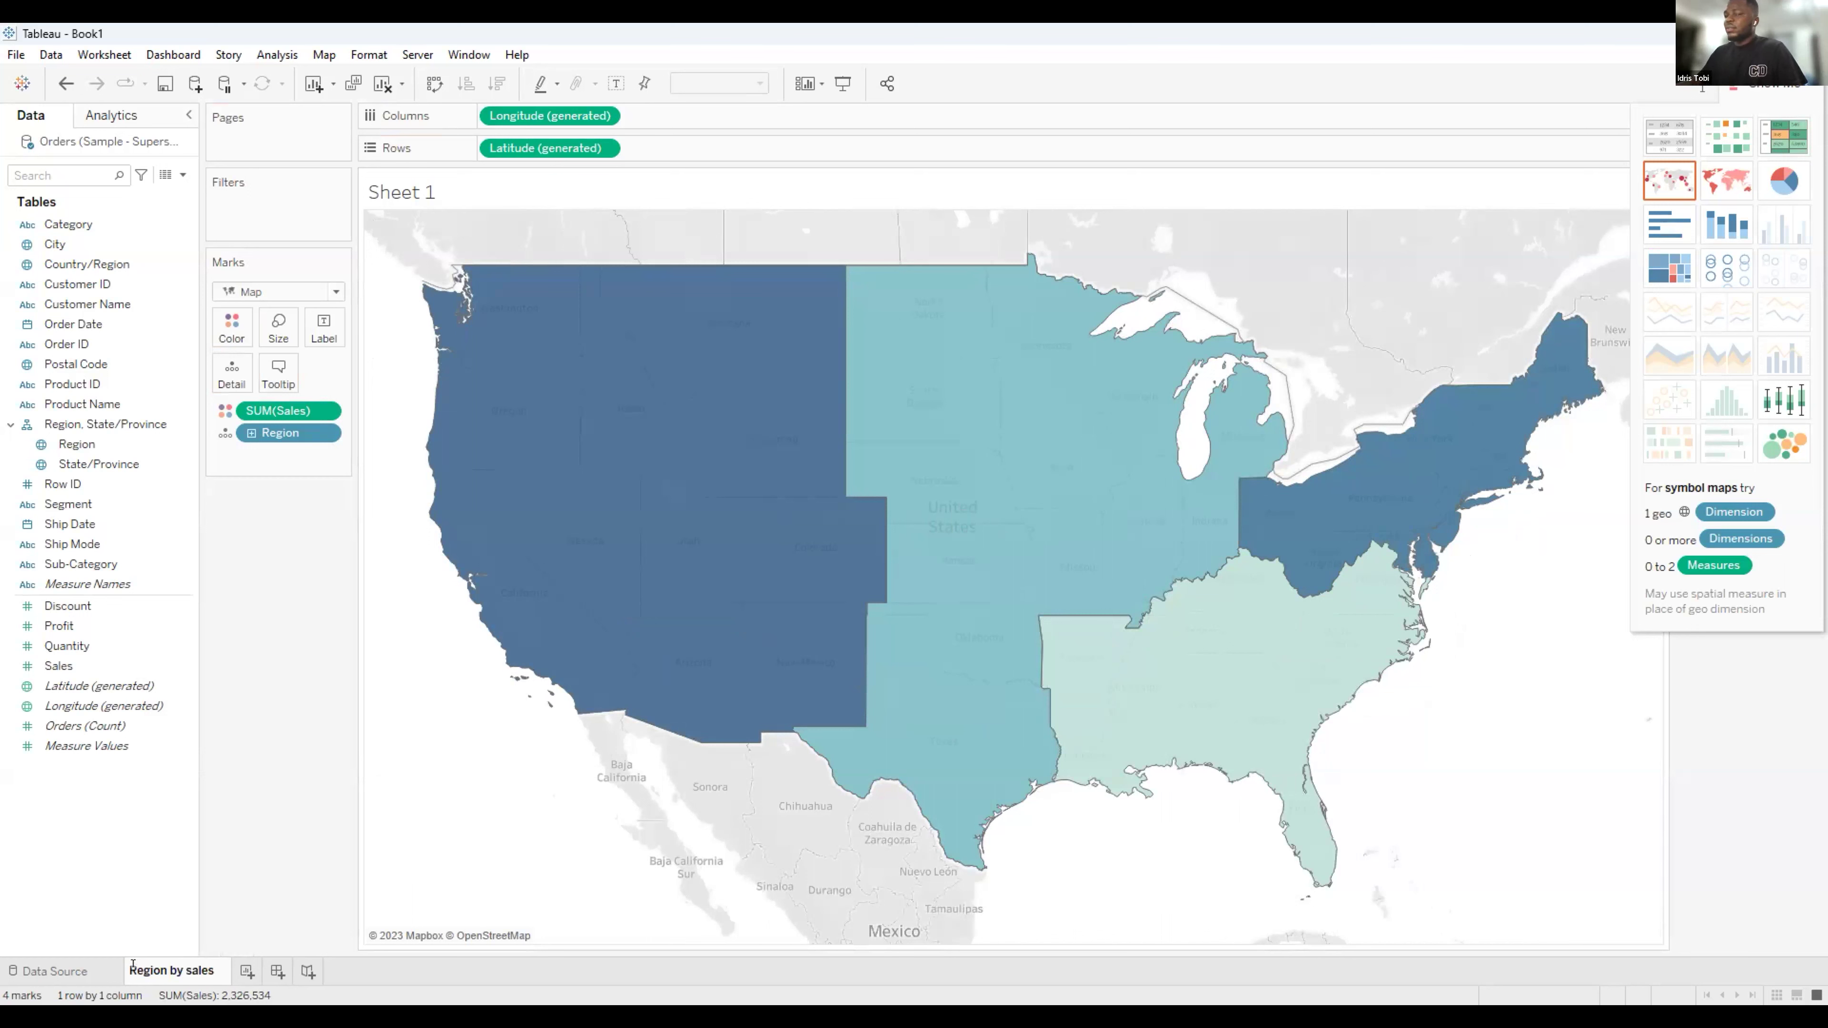
{"action": "key", "text": "Return"}
{"action": "right_click", "coordinate": [156, 974]}
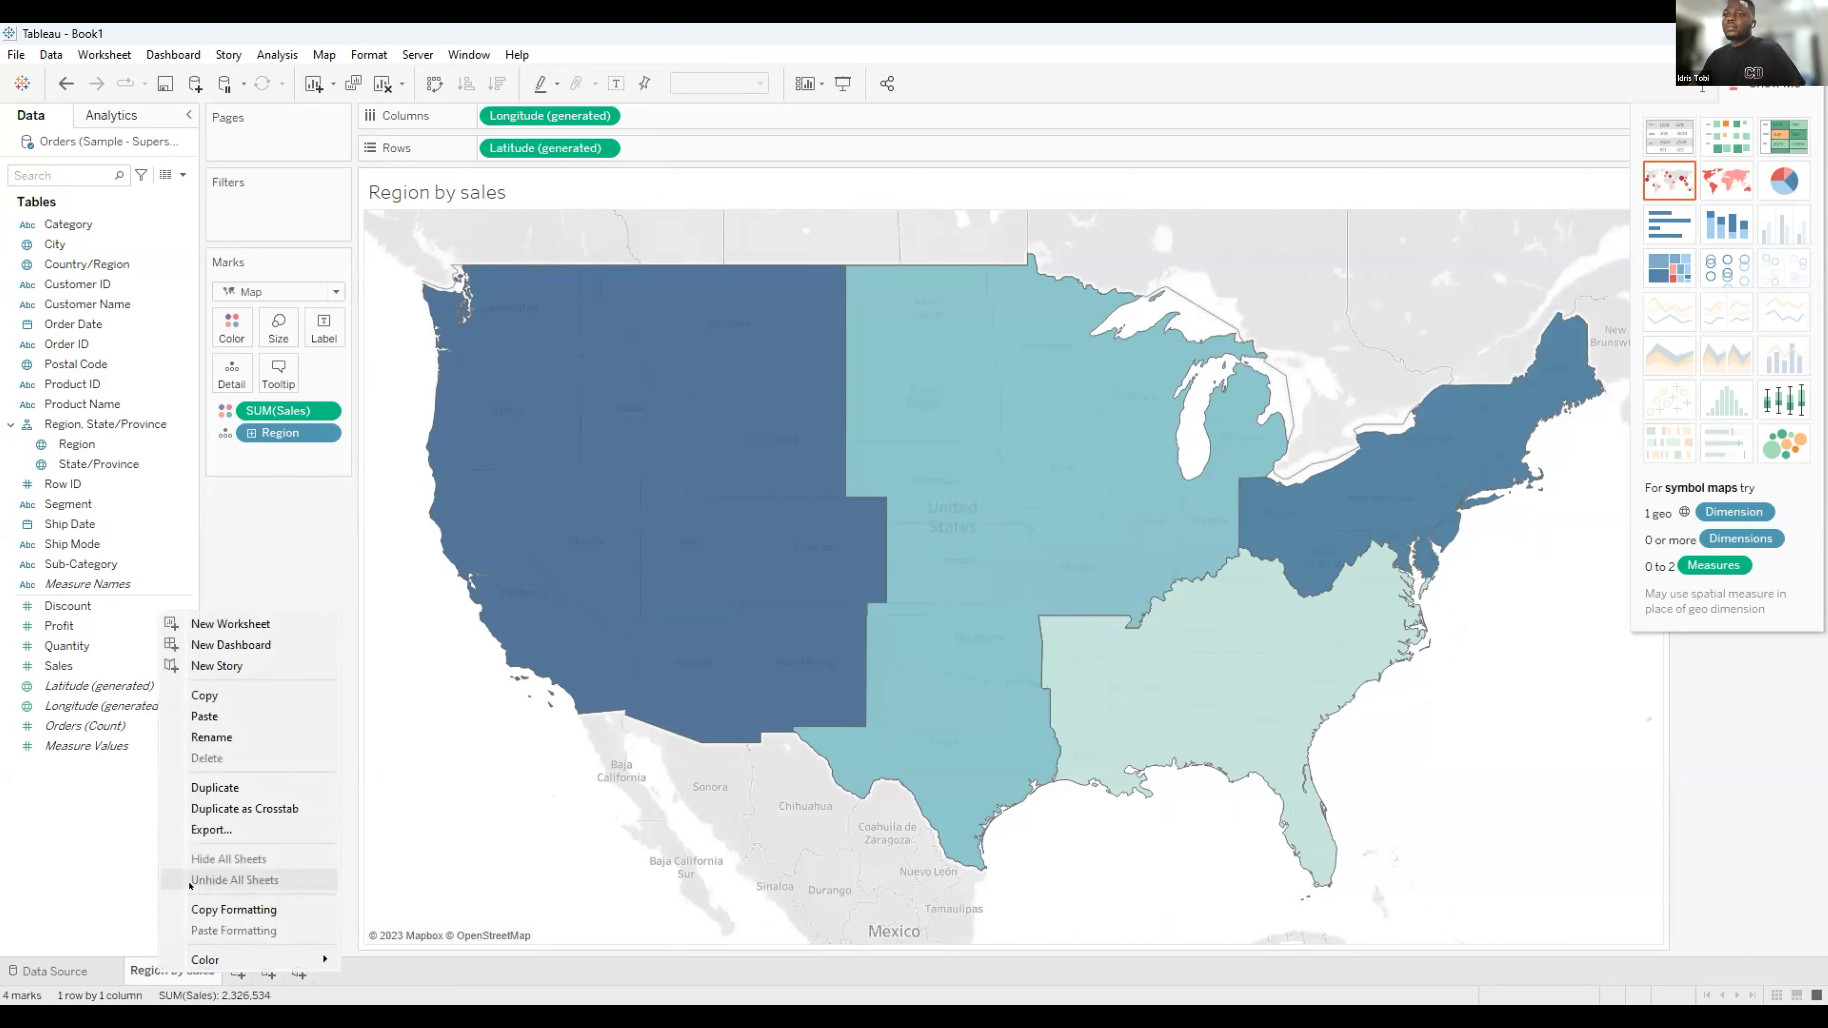
{"action": "left_click", "coordinate": [201, 808]}
{"action": "key", "text": "ctrl+z"}
Duplicate the Region by sales sheet and expand Region to State/Province on the copy's map.
{"action": "right_click", "coordinate": [175, 974]}
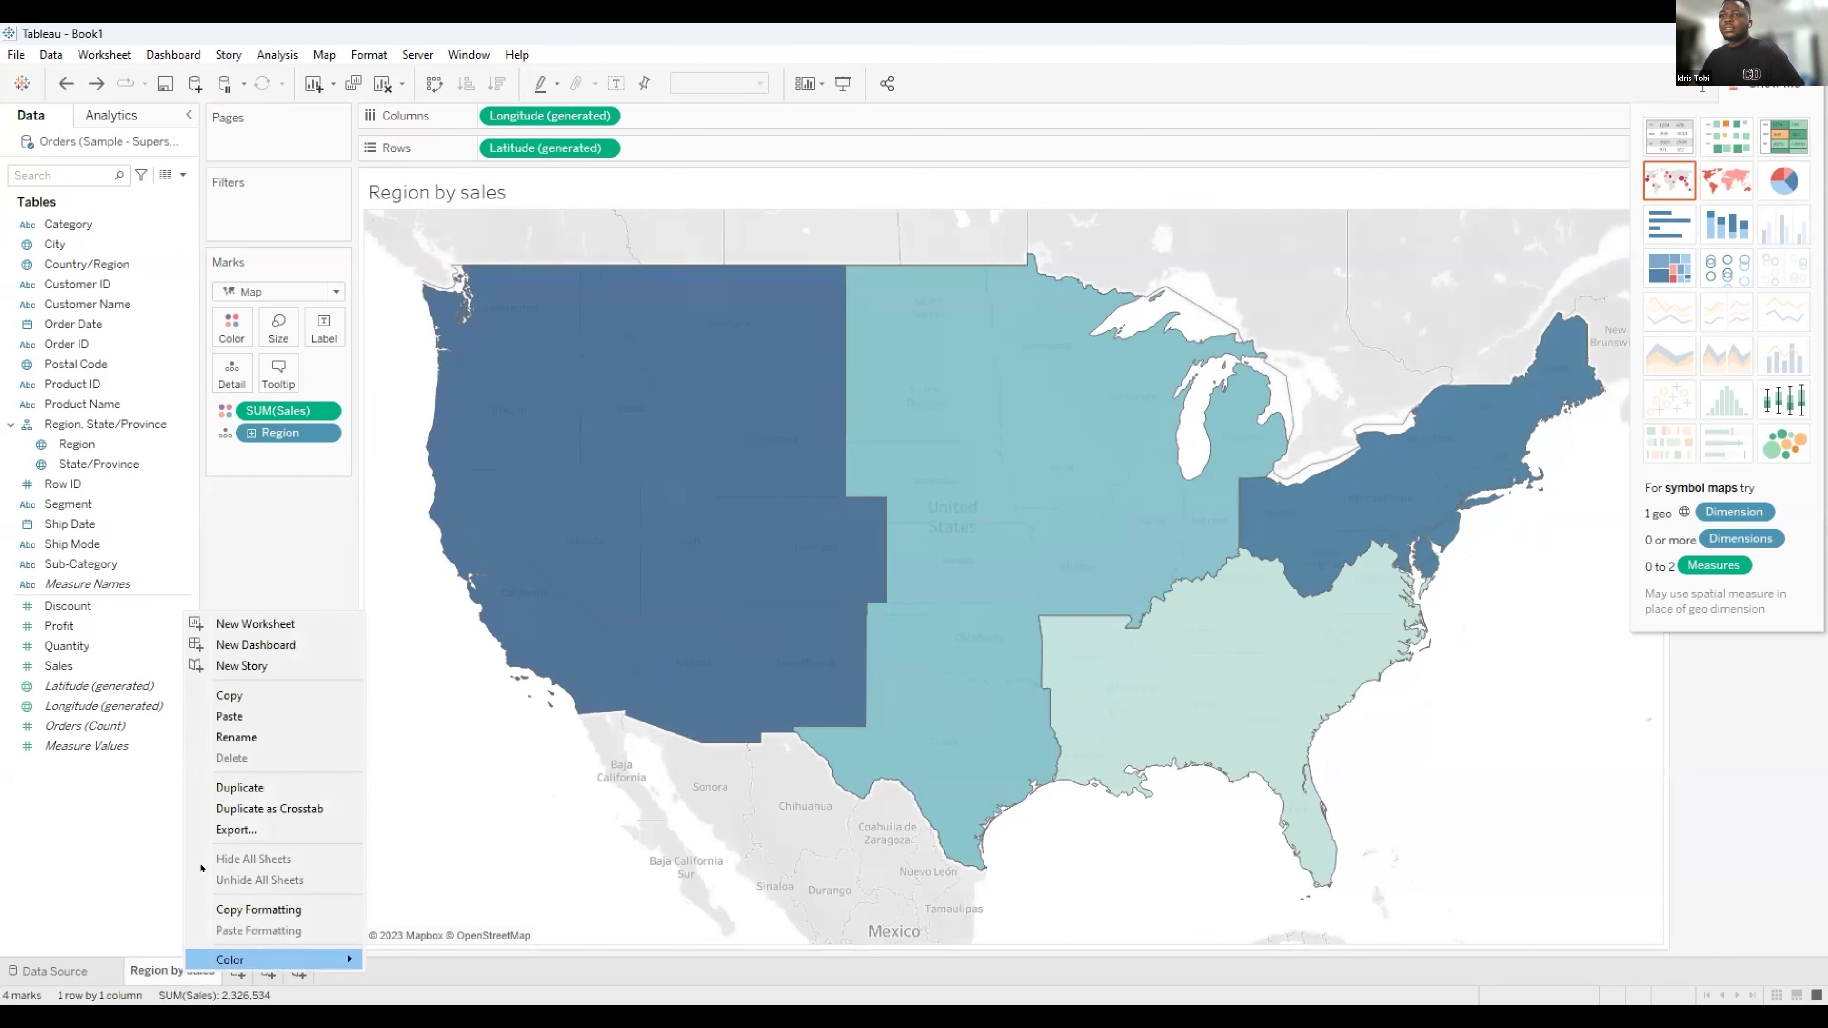
{"action": "left_click", "coordinate": [240, 787]}
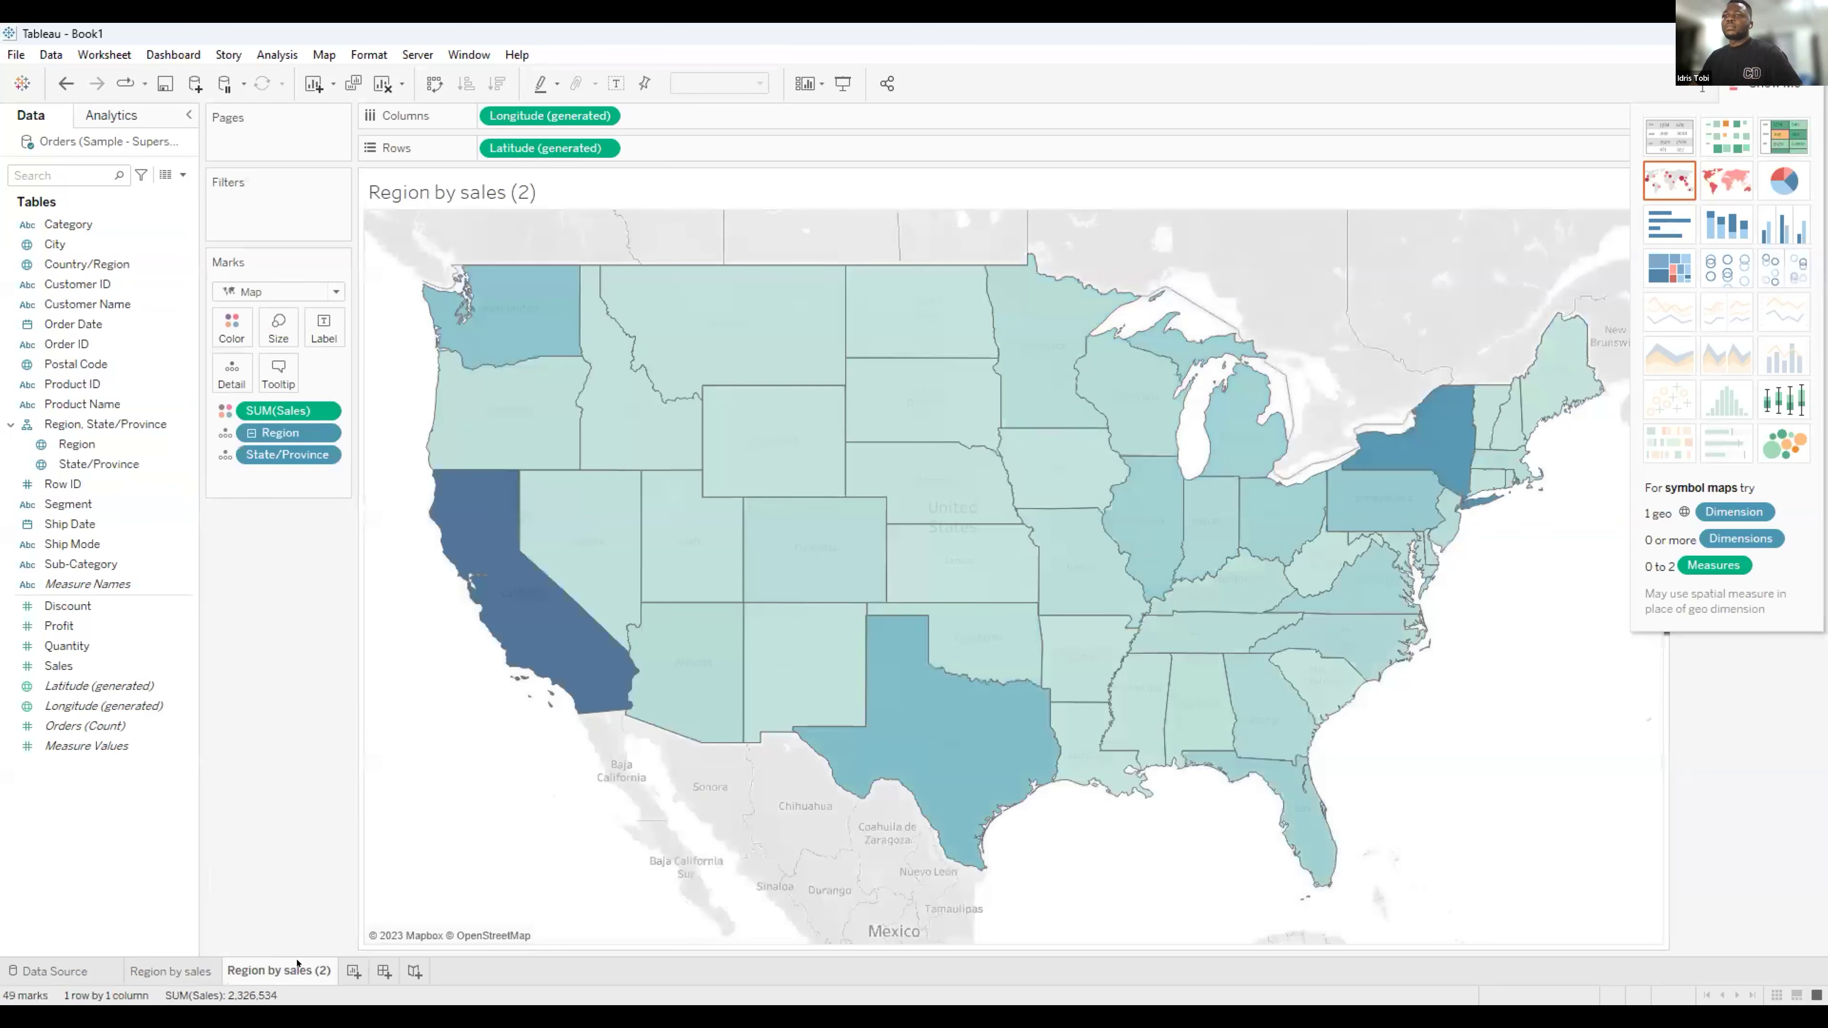
Rename the duplicated sheet as "States by Sales".
{"action": "double_click", "coordinate": [297, 963]}
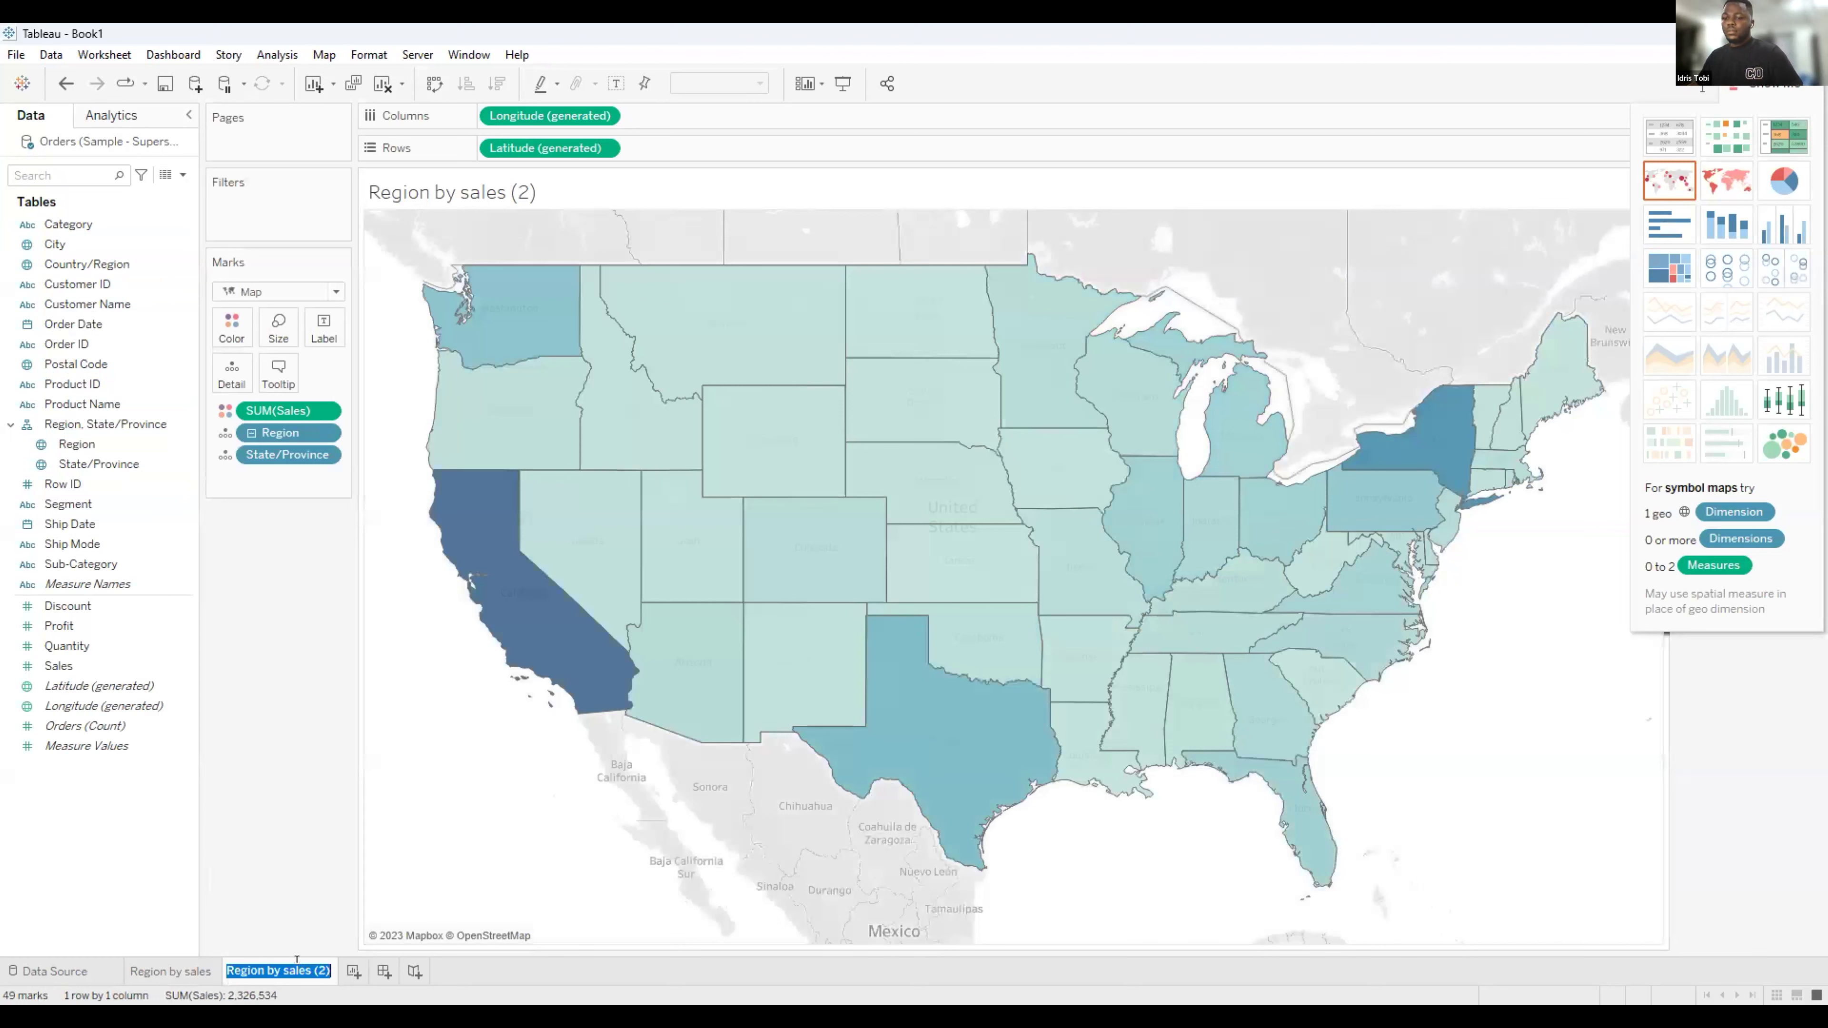
{"action": "type", "text": "States"}
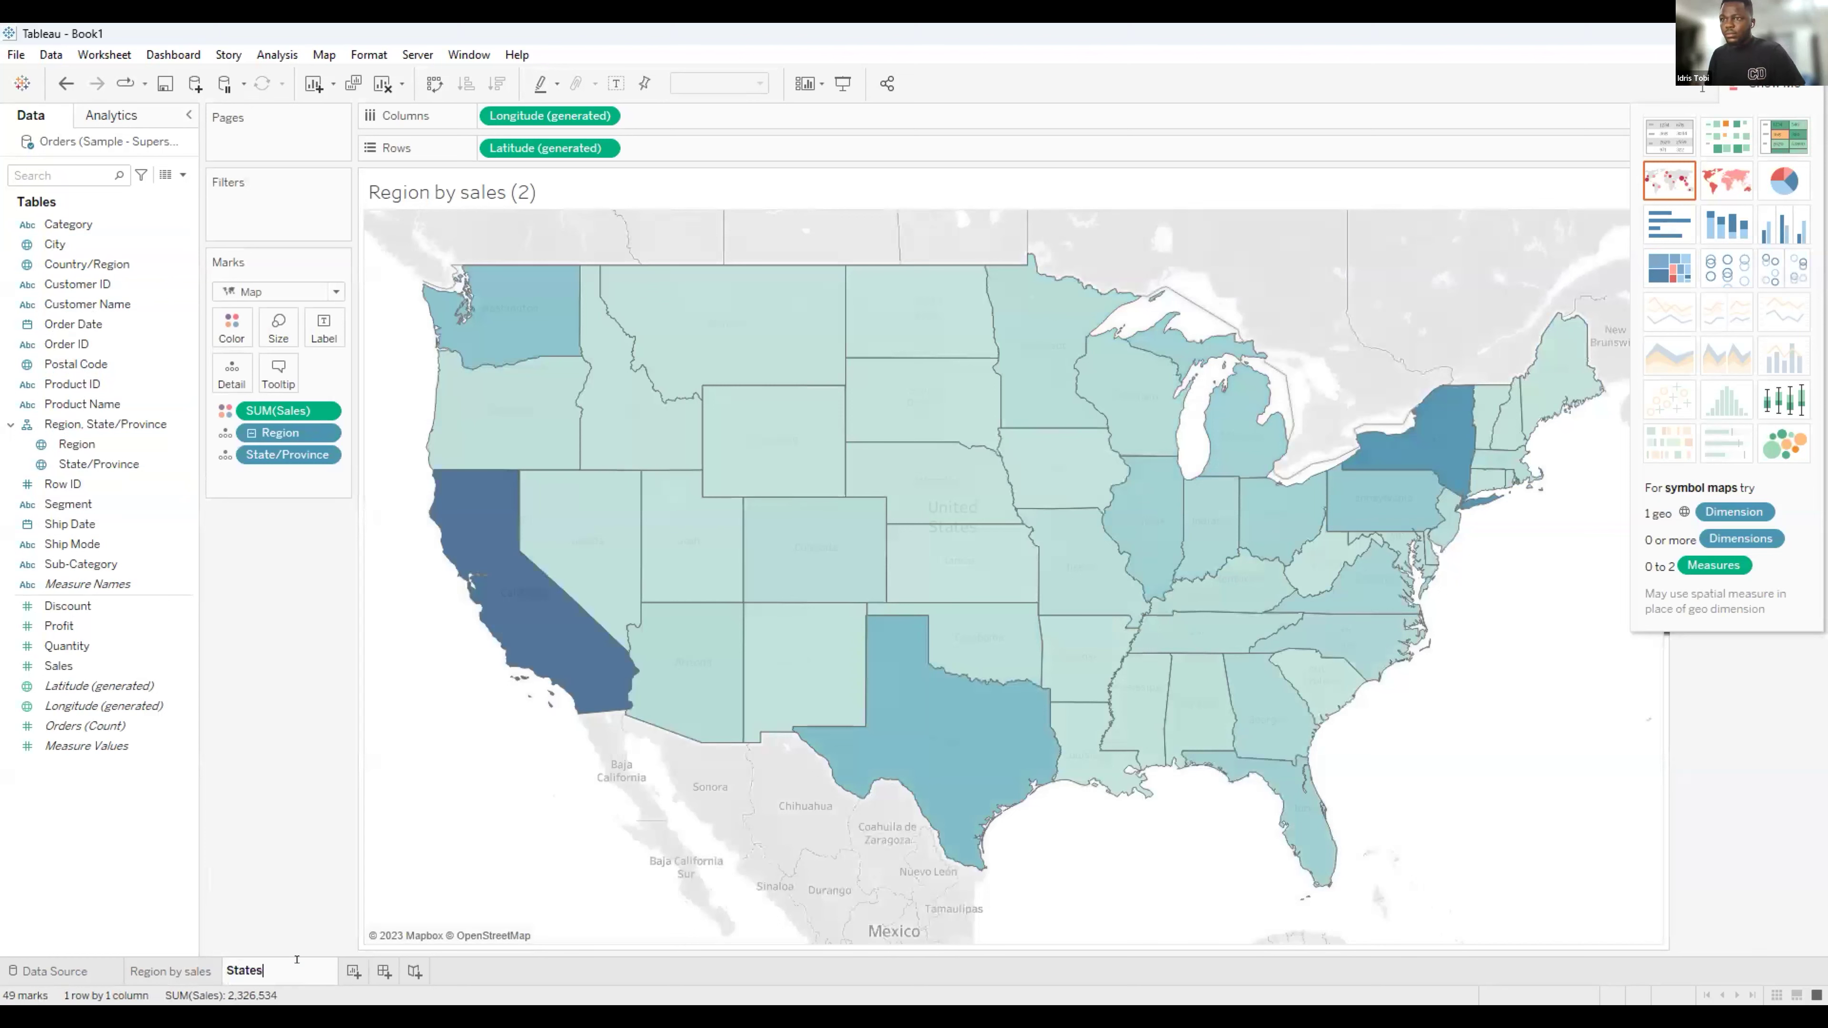
{"action": "type", "text": " by Sales"}
{"action": "key", "text": "Return"}
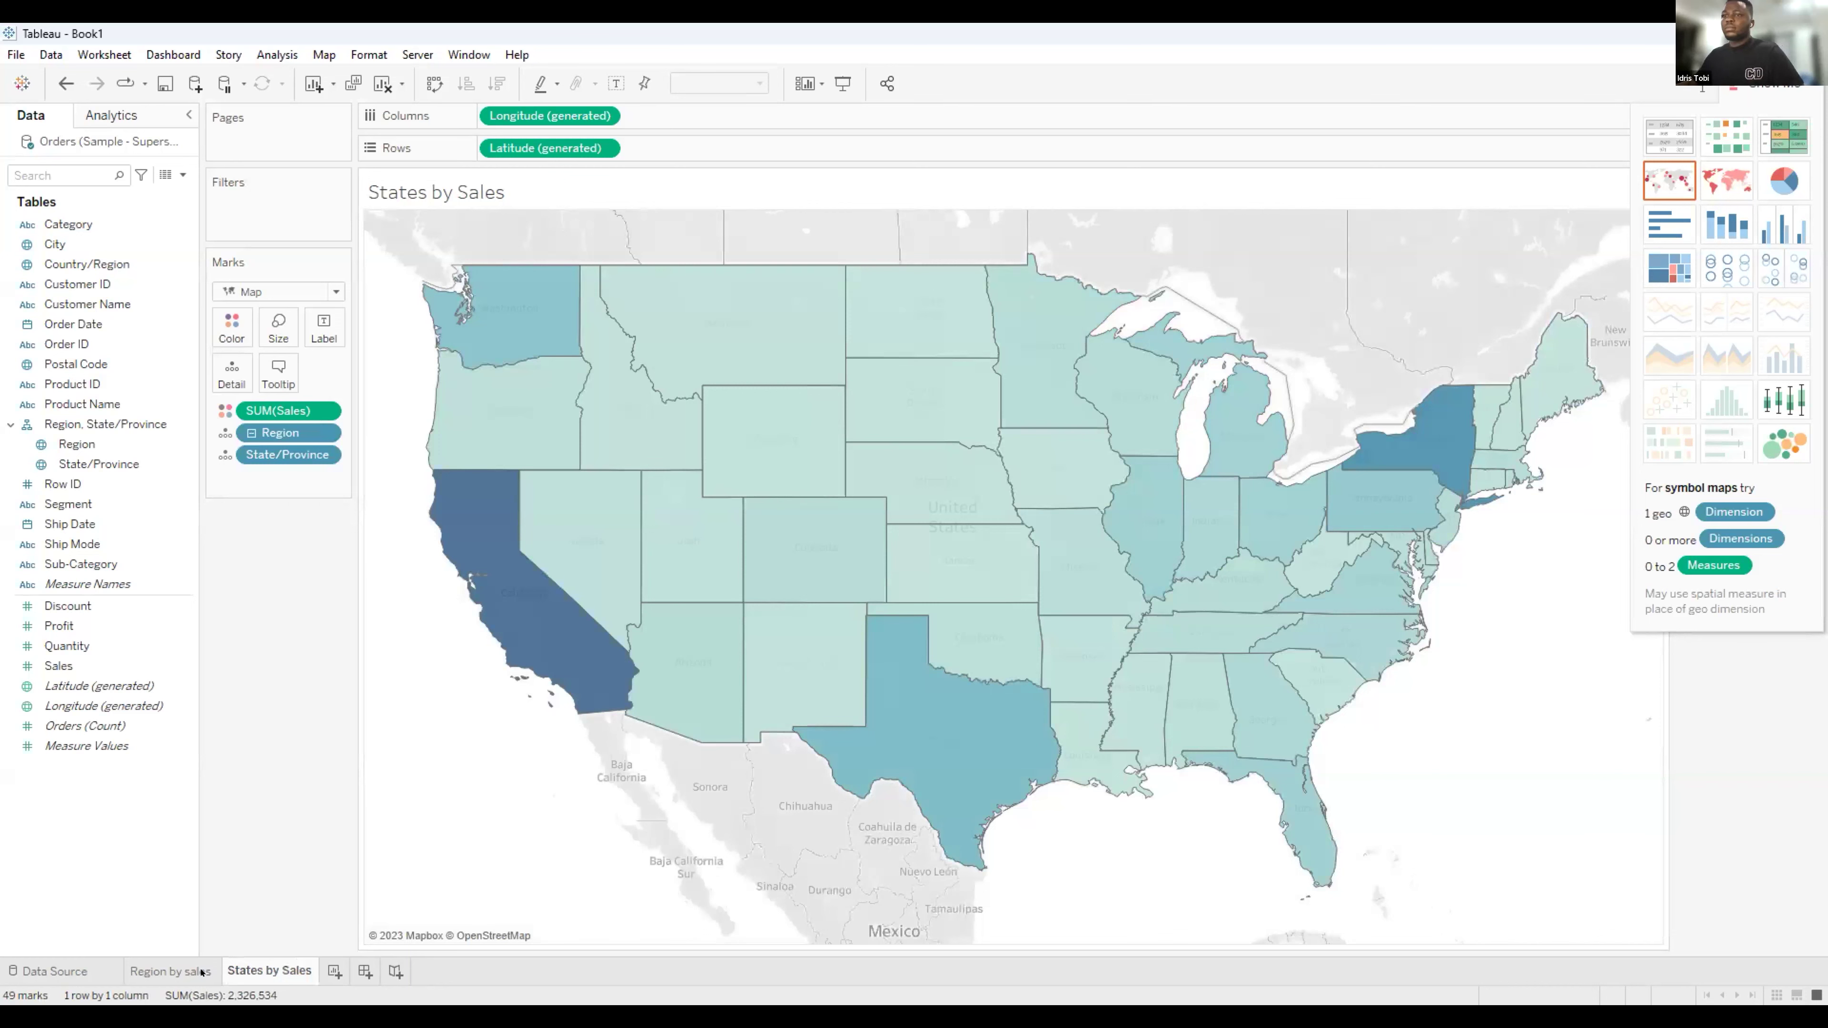
Duplicate the States by Sales sheet and add City to the detail of the copy's map.
{"action": "right_click", "coordinate": [266, 970]}
{"action": "left_click", "coordinate": [310, 788]}
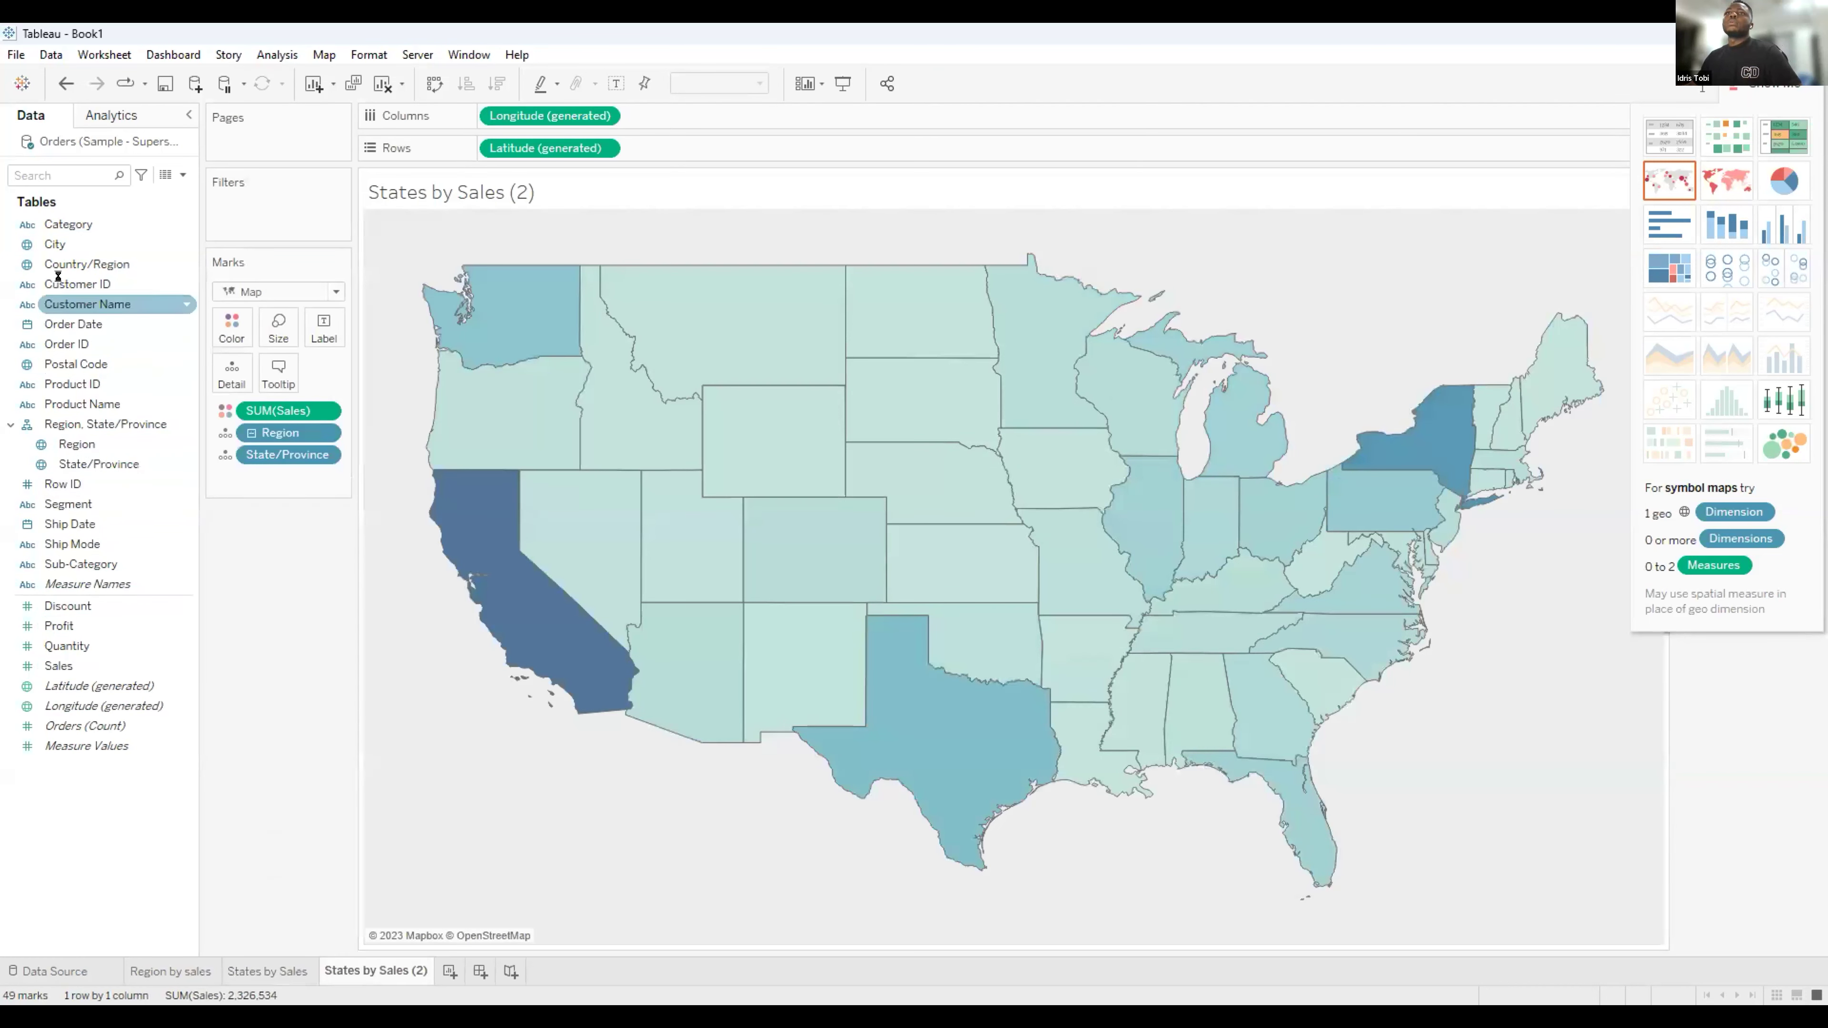
{"action": "left_click", "coordinate": [83, 246]}
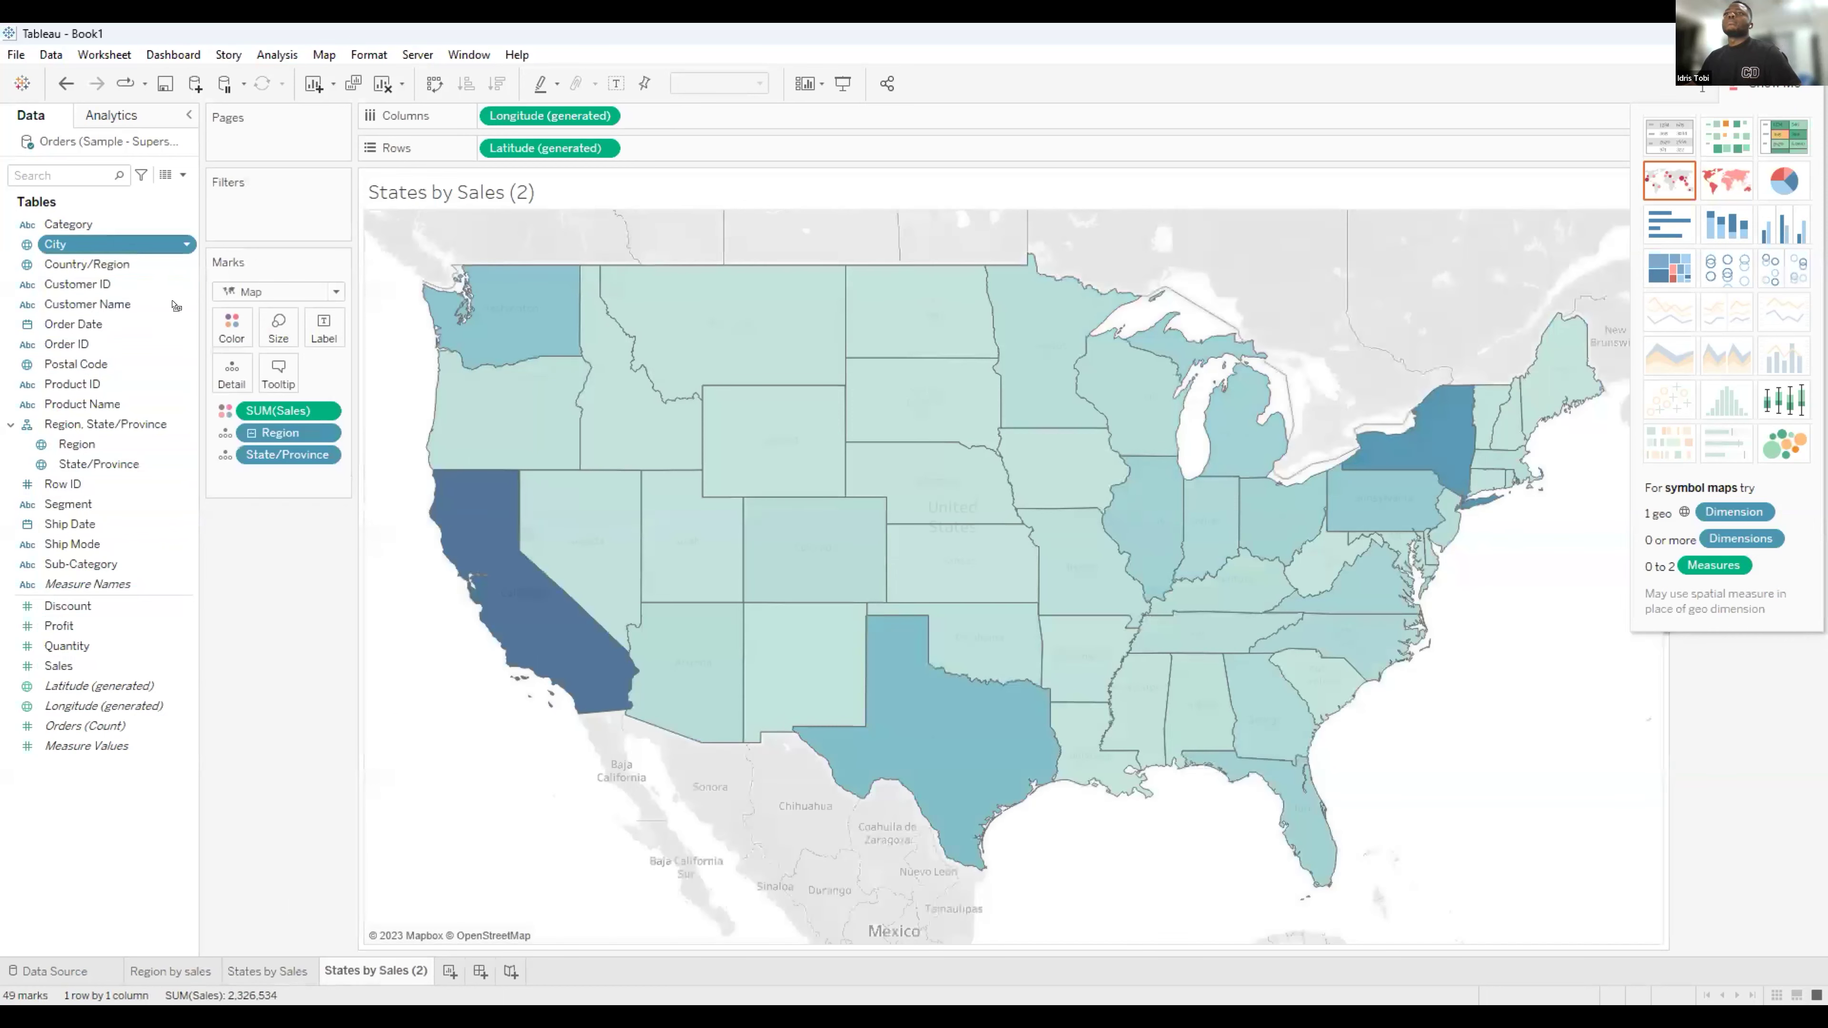
{"action": "left_click_drag", "start_coordinate": [237, 439], "coordinate": [239, 465]}
Rename the duplicated sheet as "City by Sales".
{"action": "double_click", "coordinate": [369, 970]}
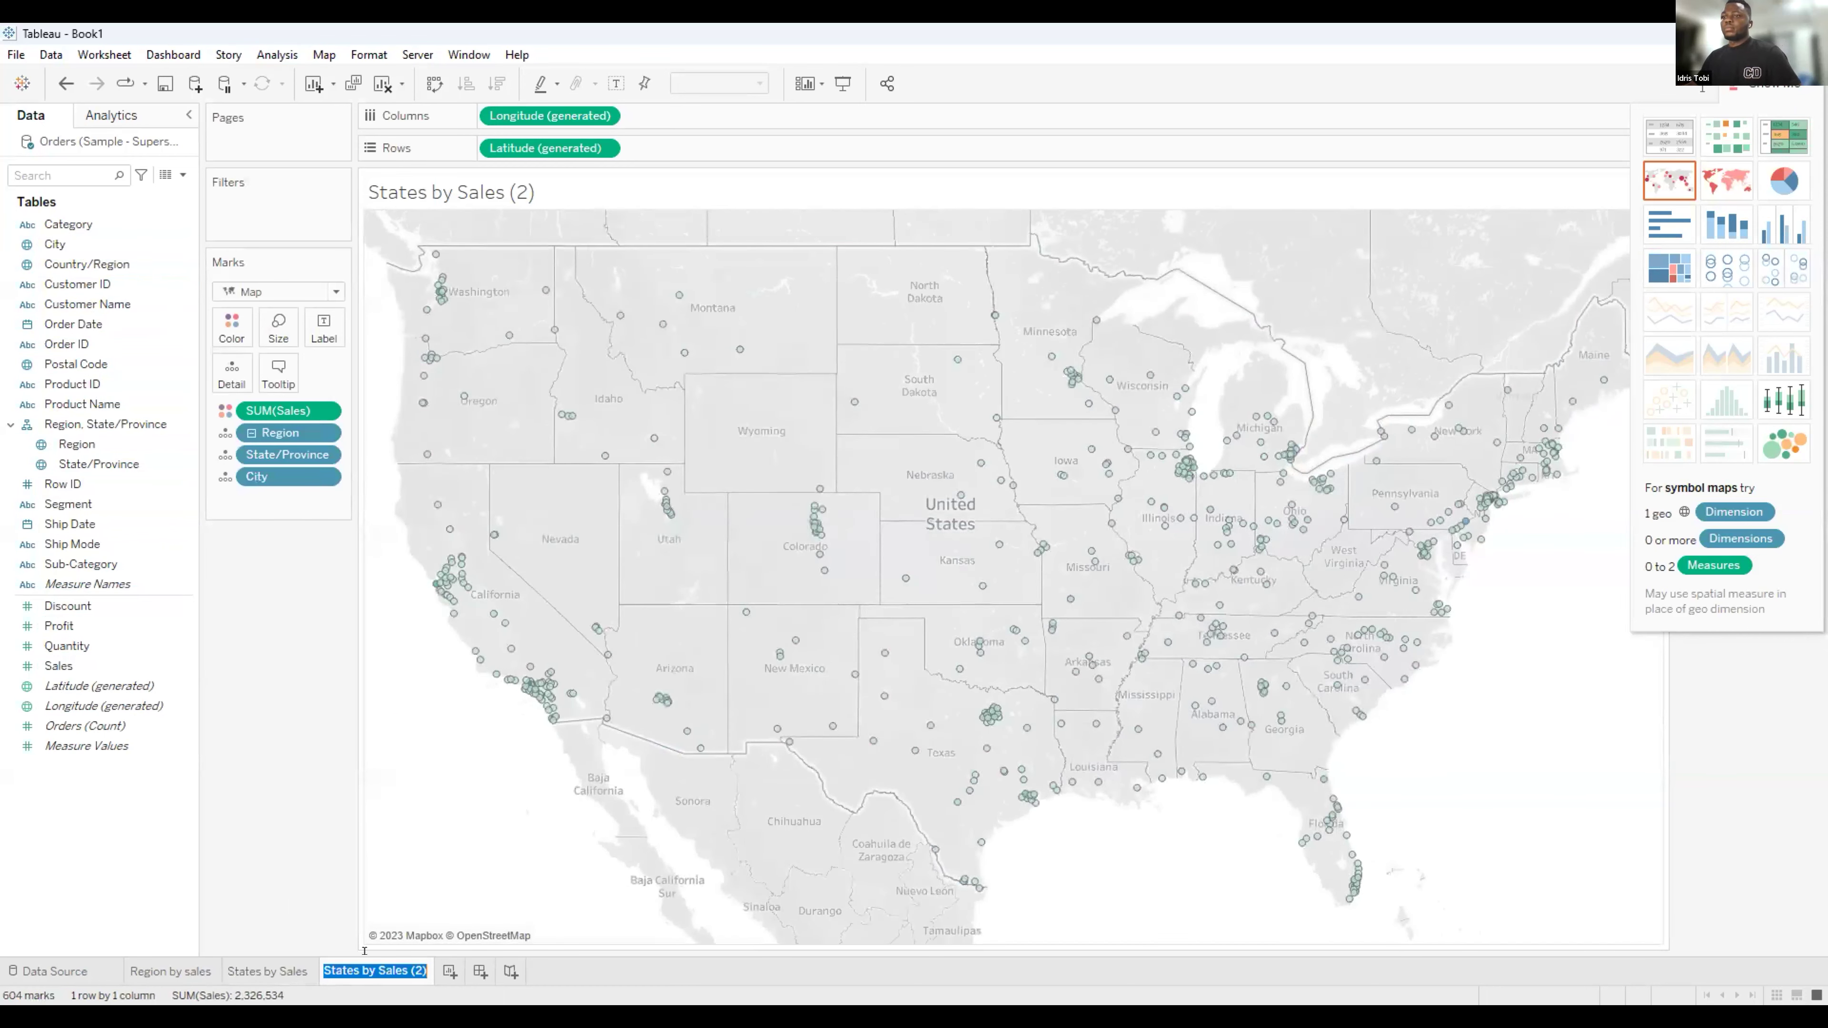
{"action": "type", "text": "City"}
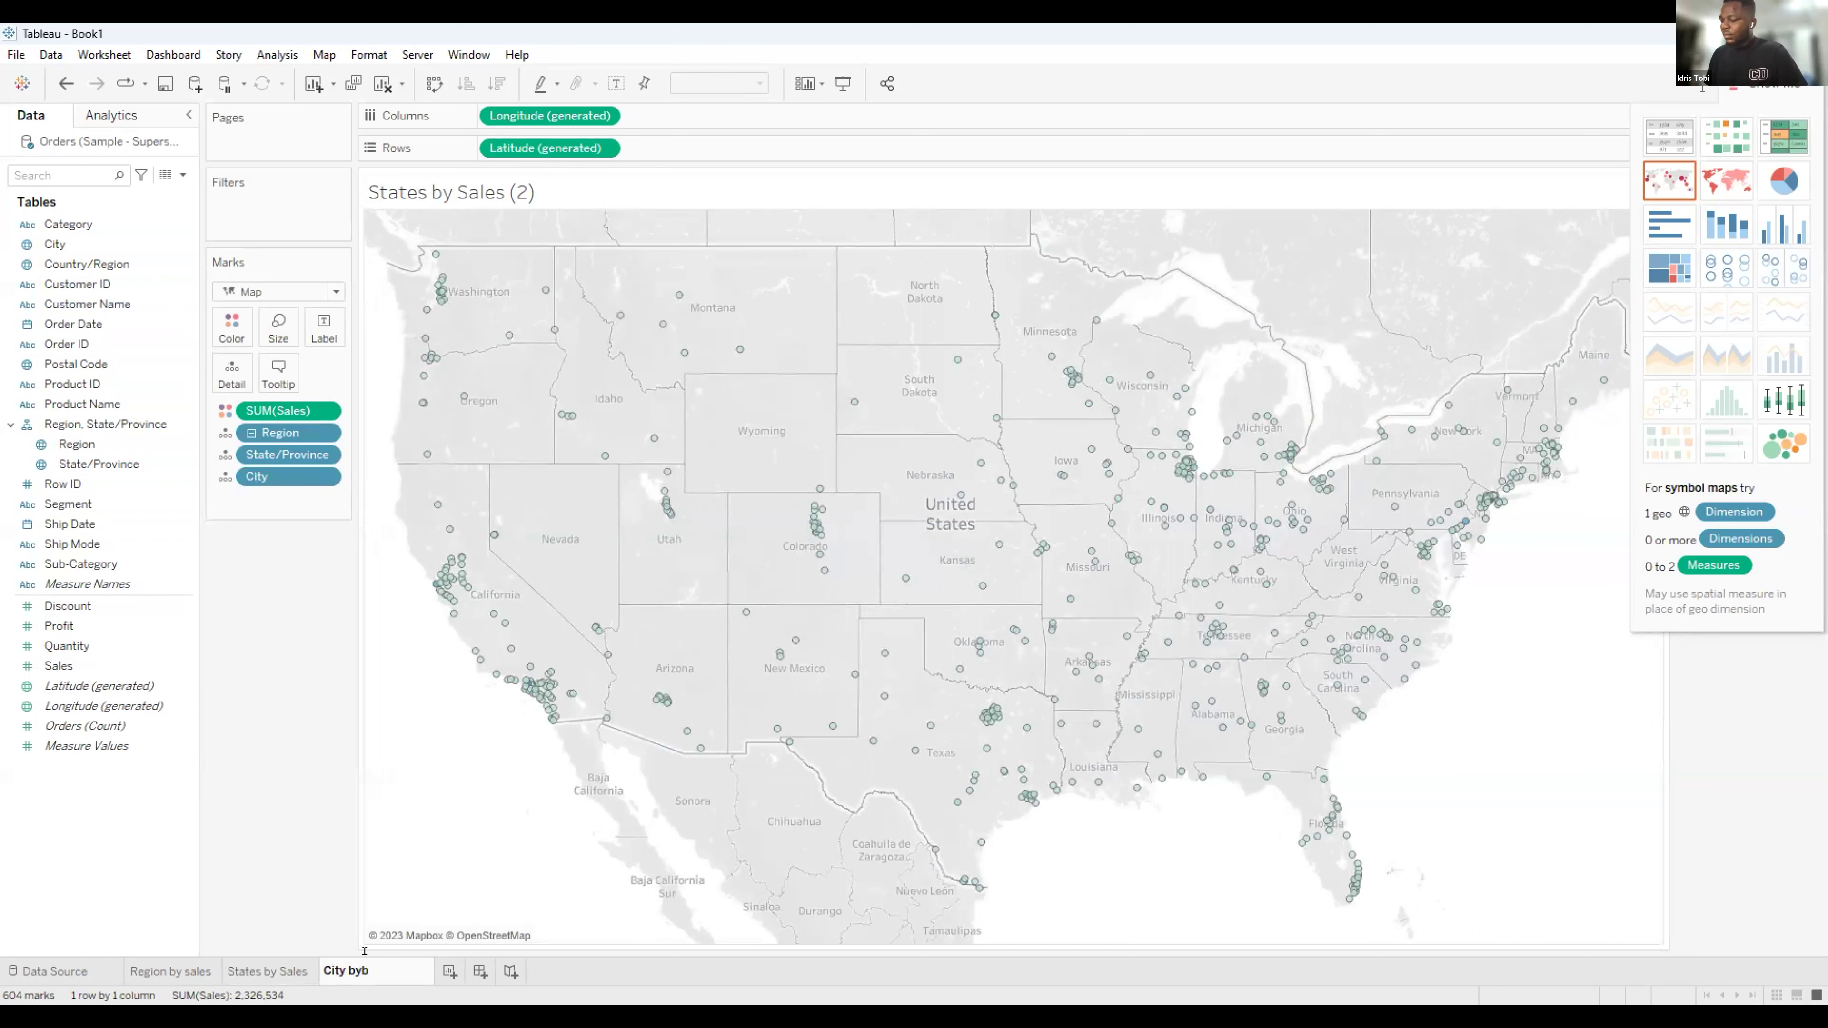
{"action": "type", "text": " by Sales"}
{"action": "key", "text": "Return"}
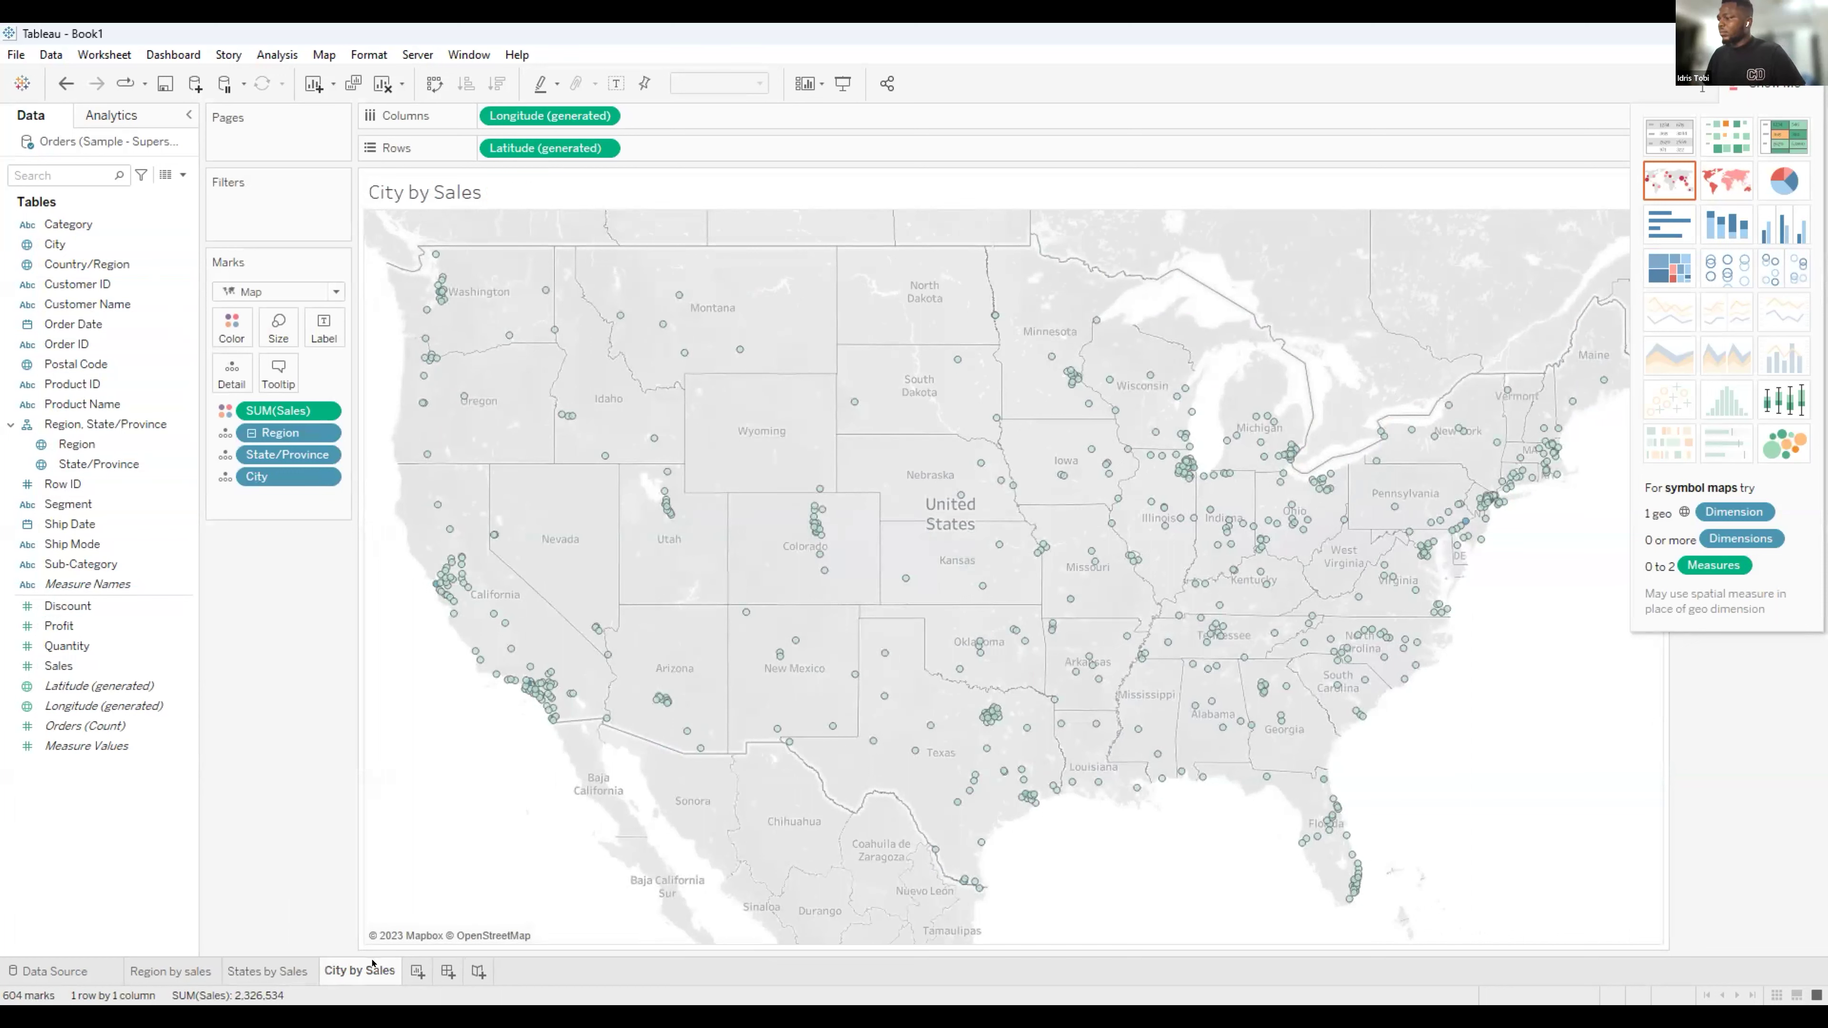
Create a parameter named "region parameter" with the String data type and an empty current value.
{"action": "left_click", "coordinate": [171, 173]}
{"action": "left_click", "coordinate": [749, 383]}
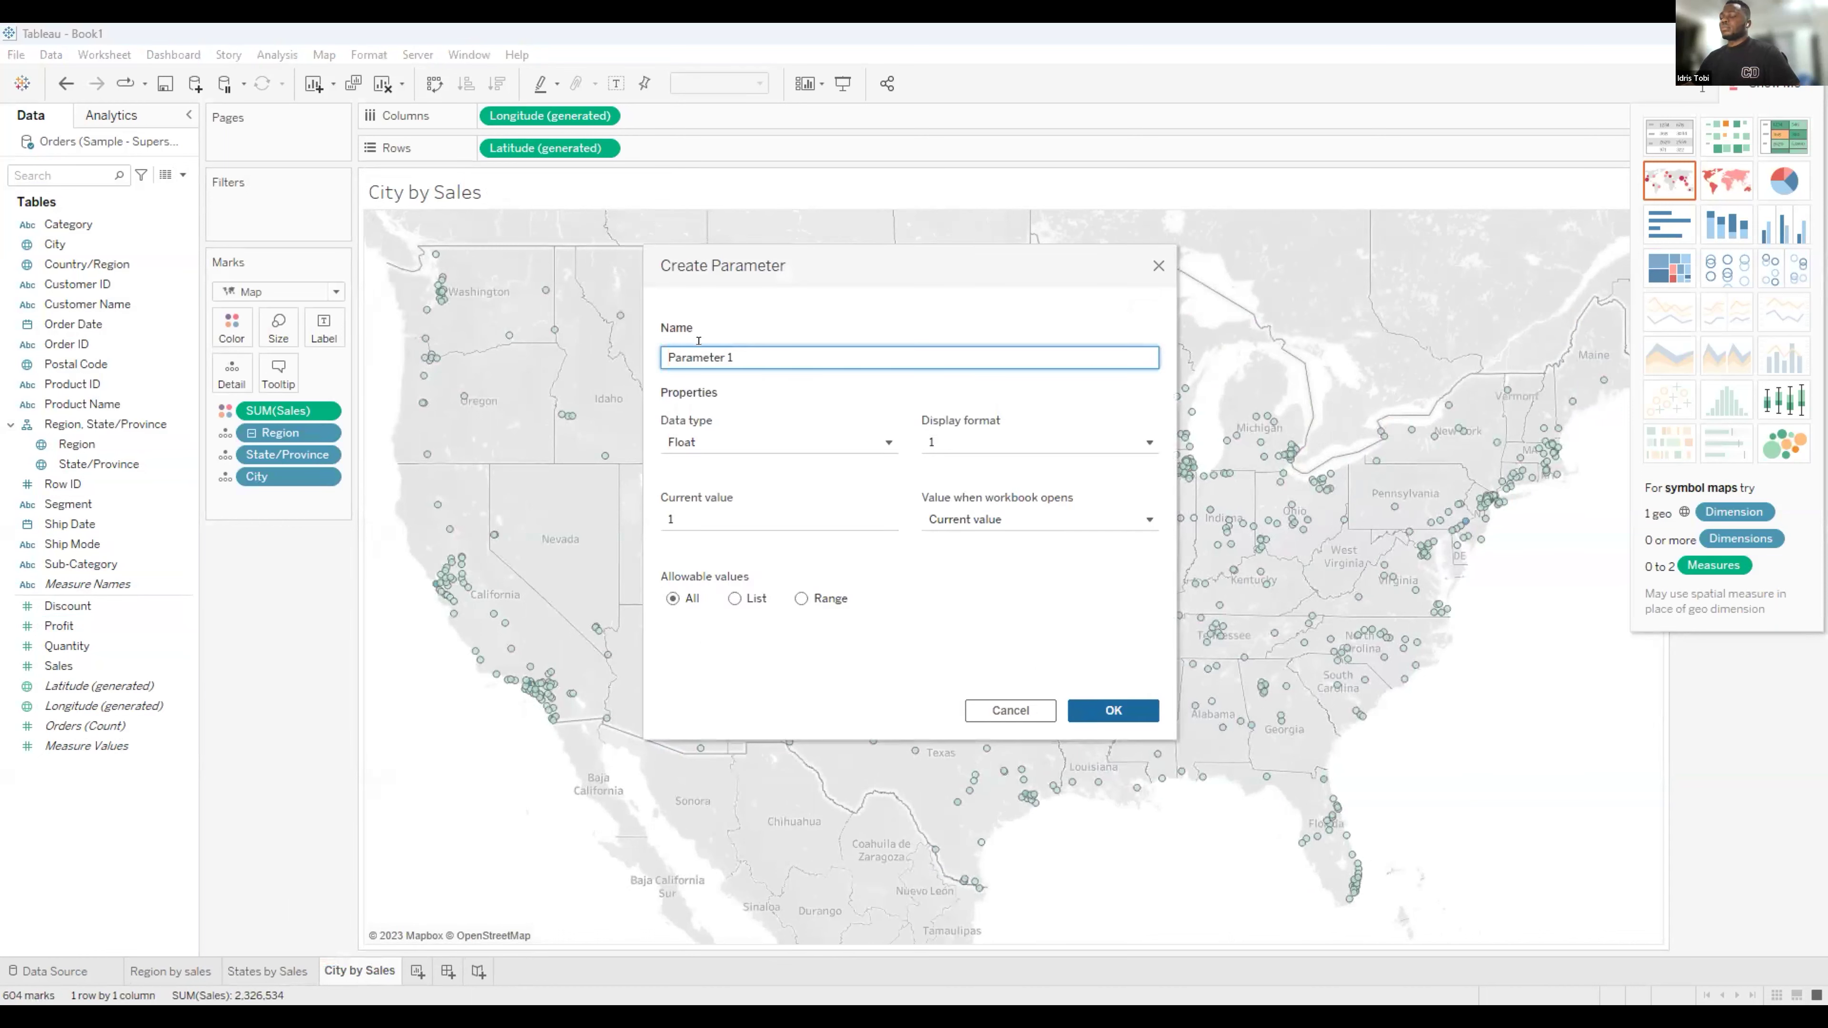
{"action": "key", "text": "ctrl+a"}
{"action": "key", "text": "BackSpace"}
{"action": "type", "text": "reg"}
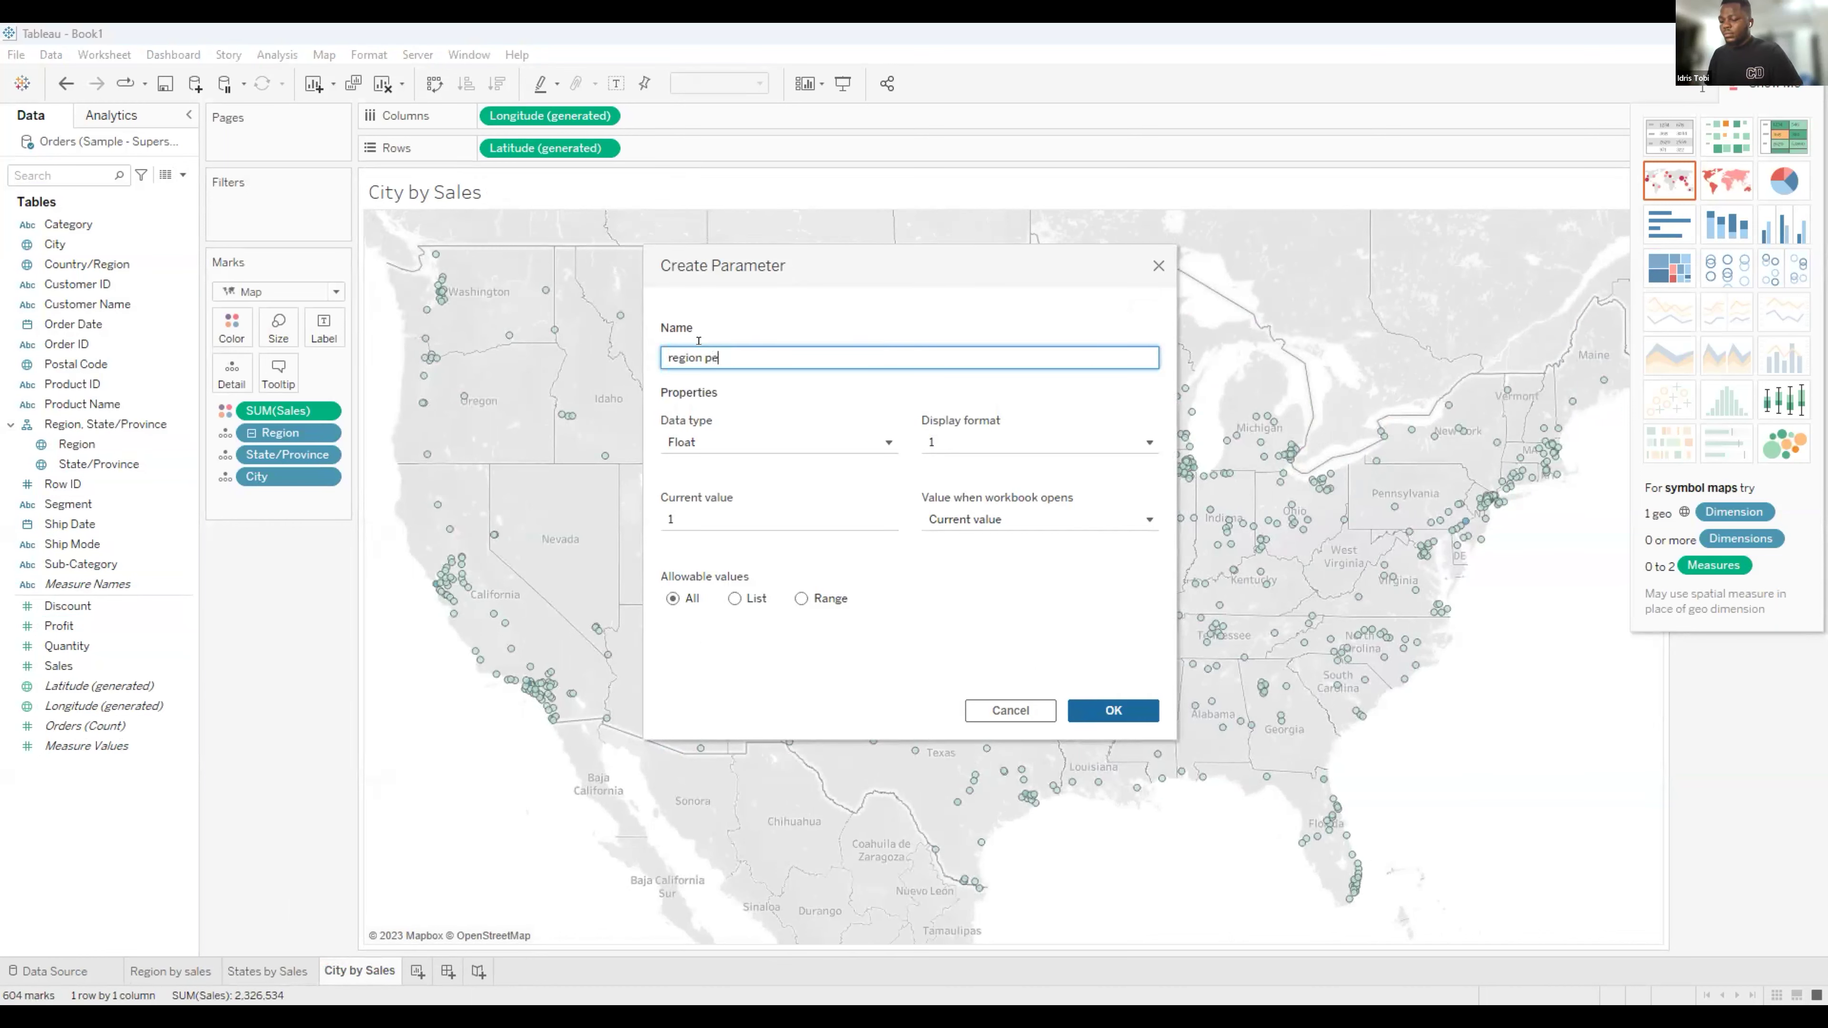
{"action": "type", "text": "ion parameter"}
{"action": "left_click", "coordinate": [781, 441]}
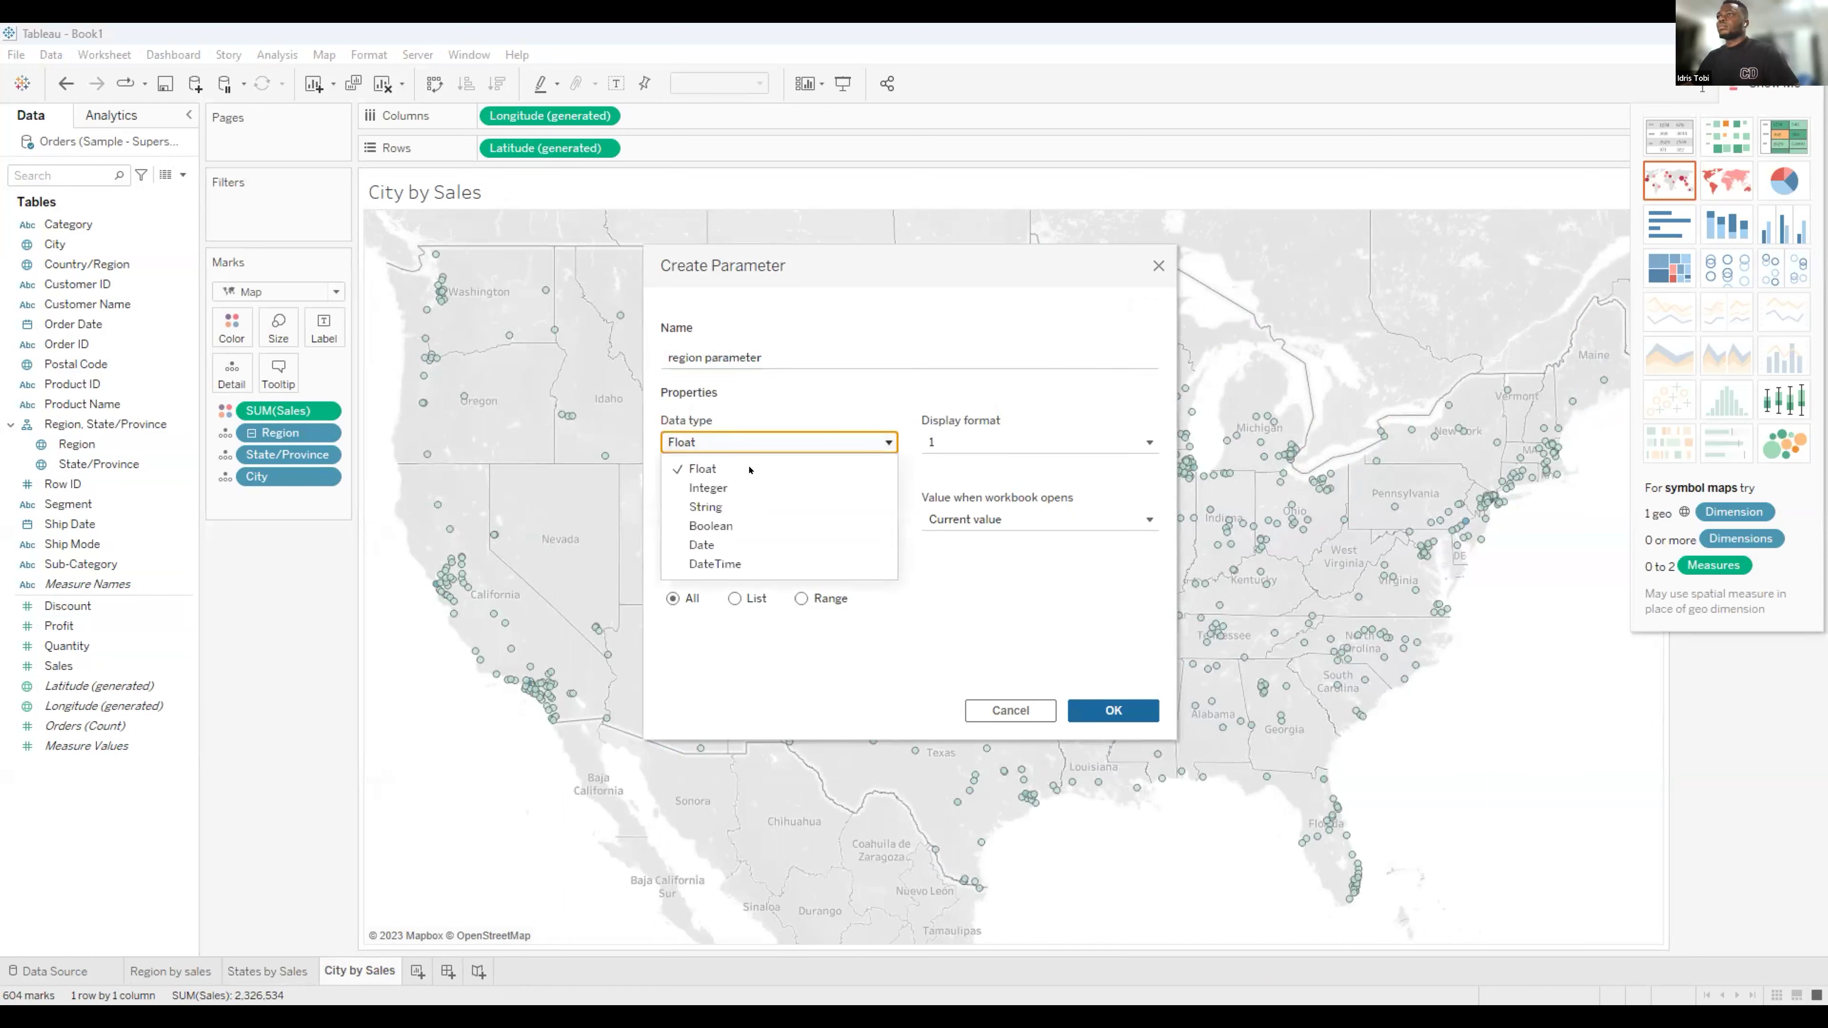
{"action": "left_click", "coordinate": [742, 507]}
{"action": "left_click", "coordinate": [725, 508]}
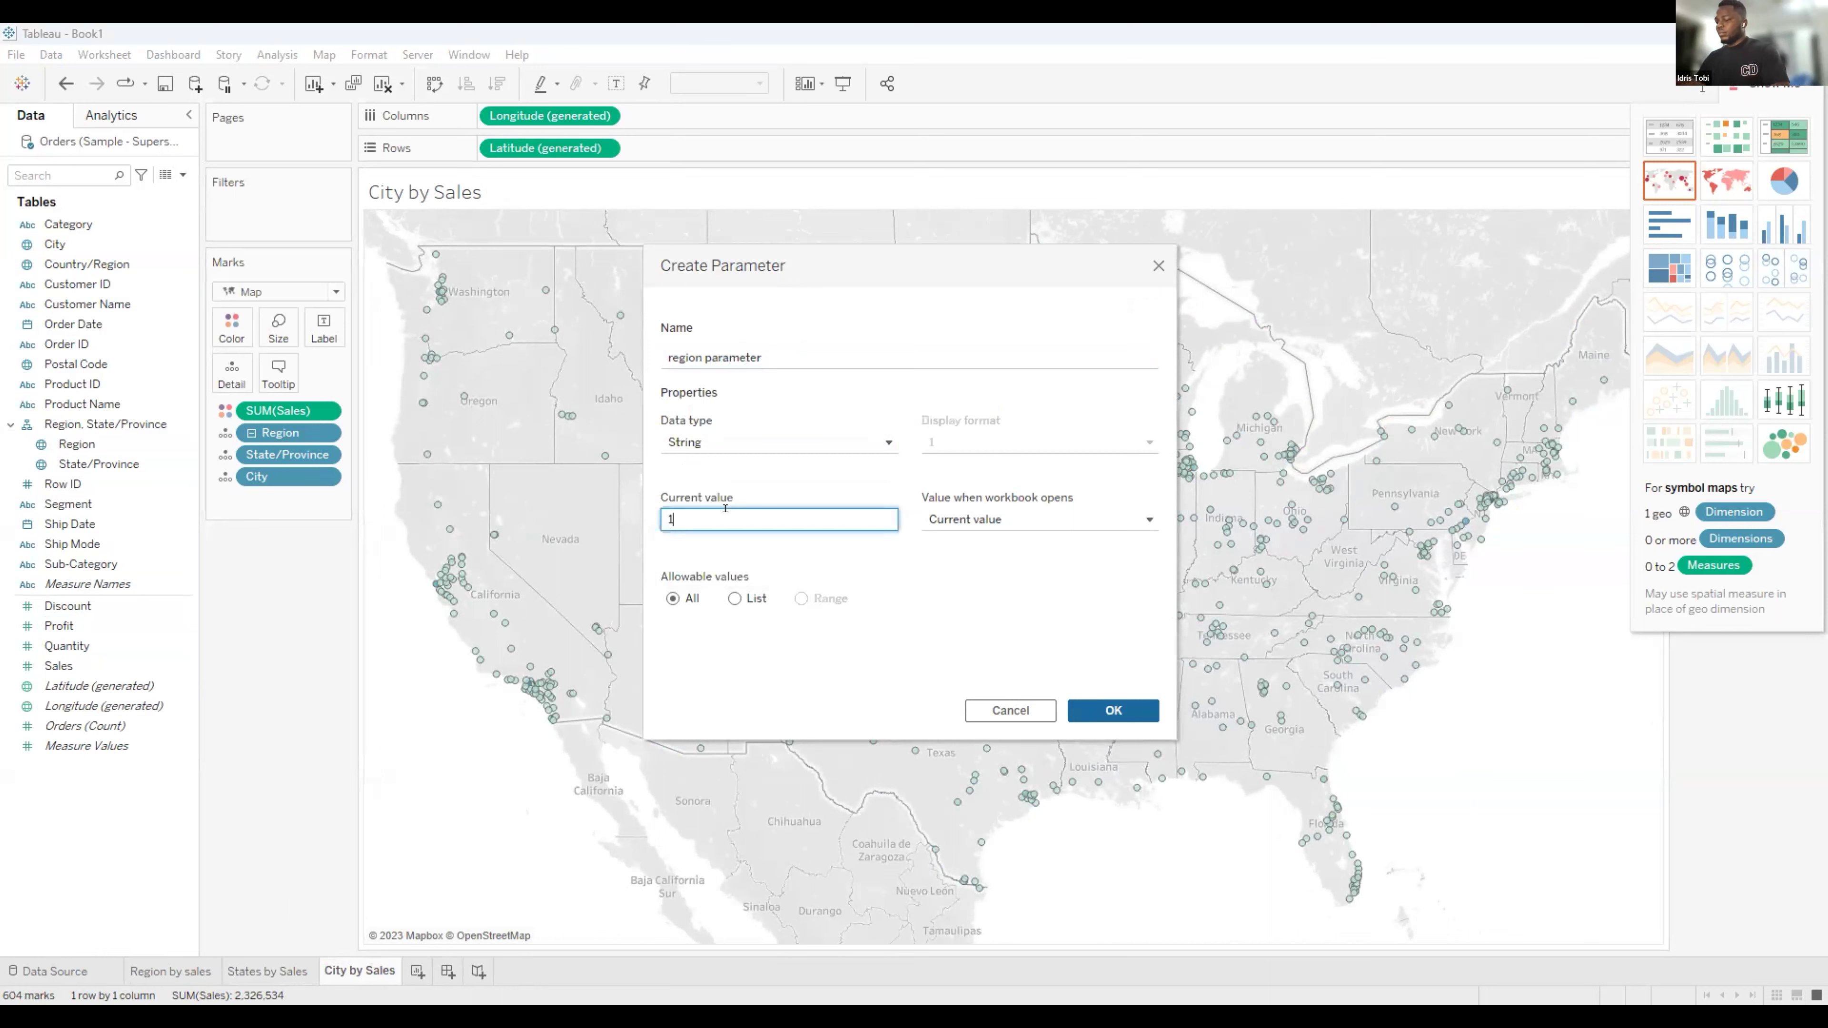
{"action": "key", "text": "BackSpace"}
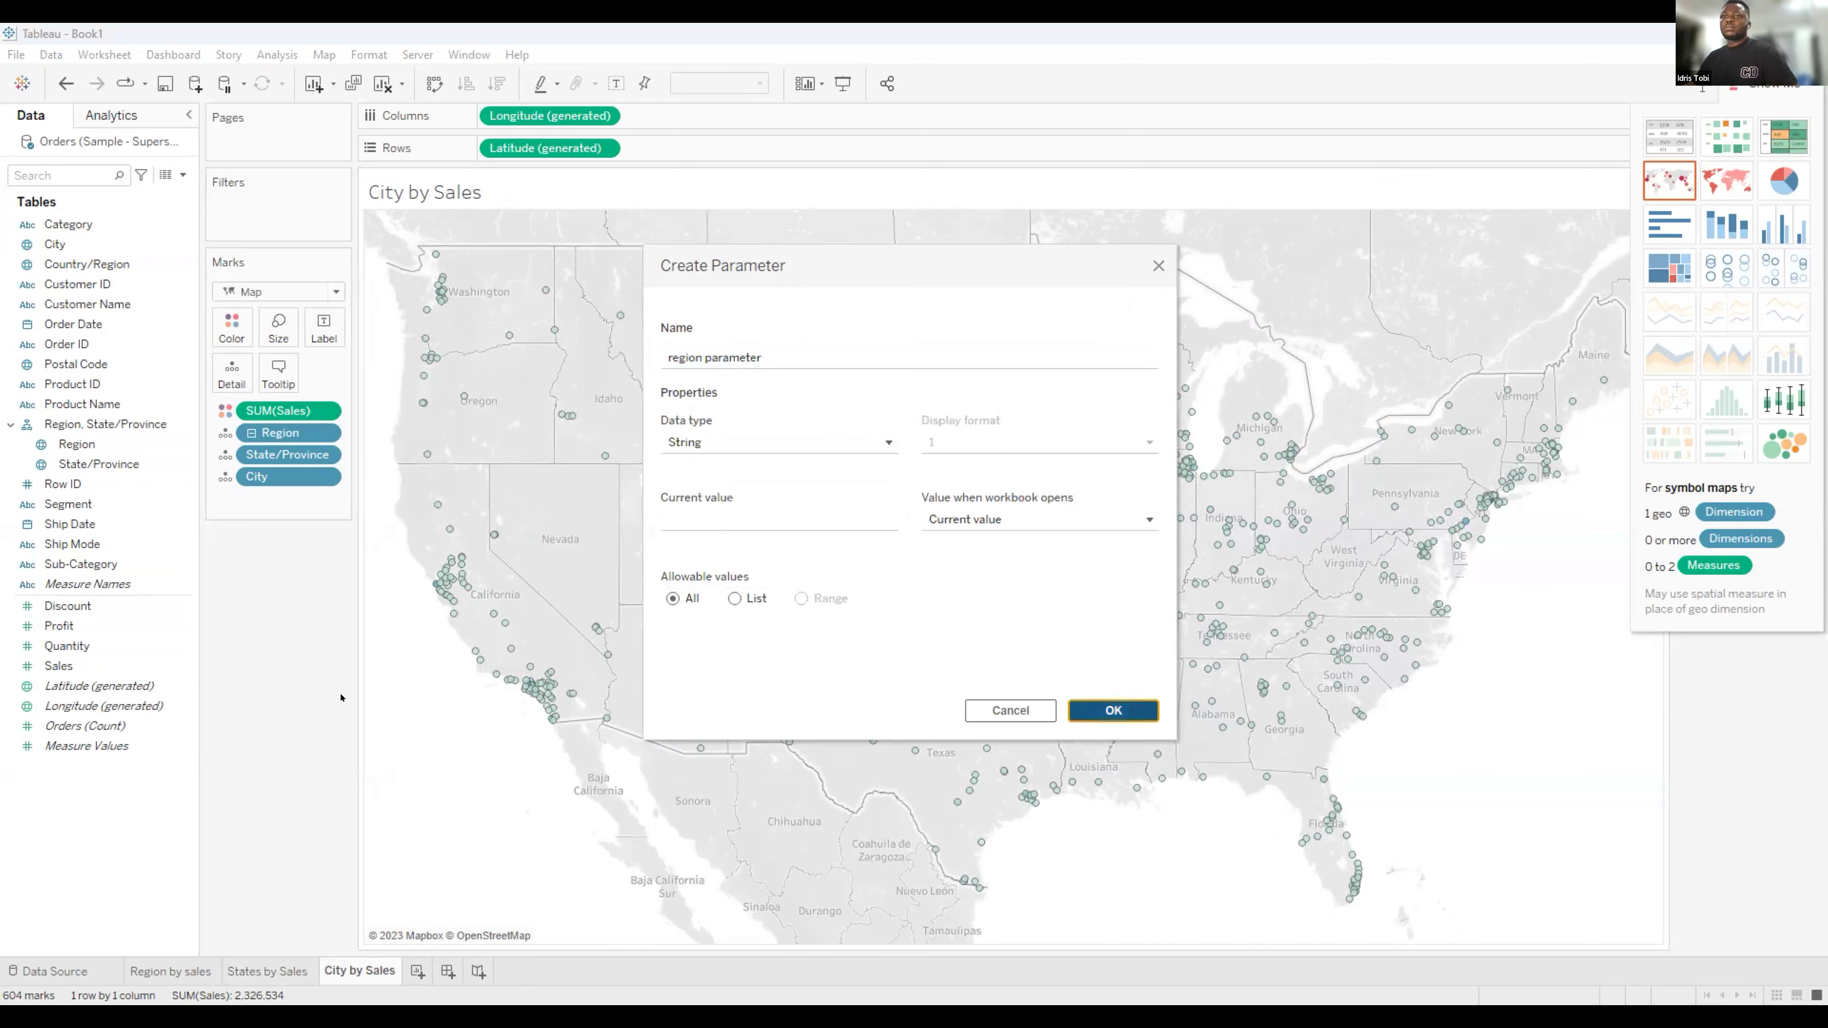
{"action": "key", "text": "Return"}
Duplicate the region parameter and rename the copy as "states parameter".
{"action": "right_click", "coordinate": [168, 946]}
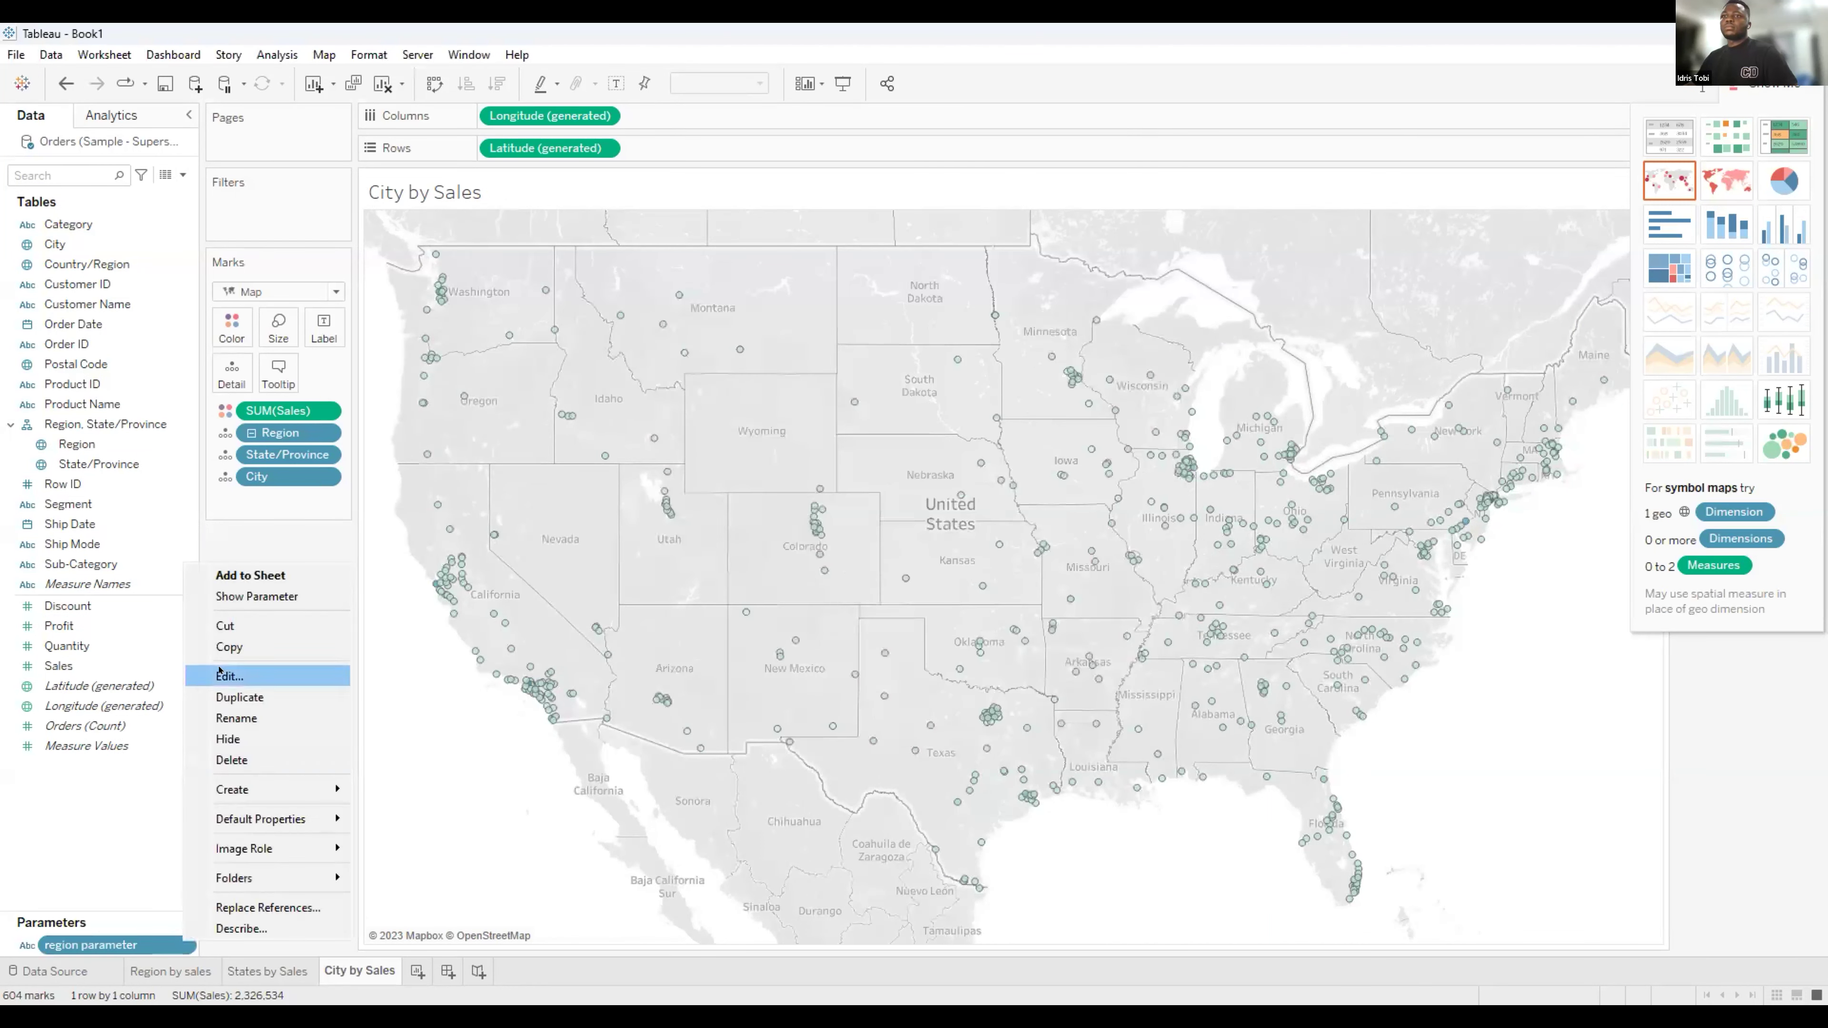
{"action": "key", "text": "Return"}
{"action": "right_click", "coordinate": [173, 946]}
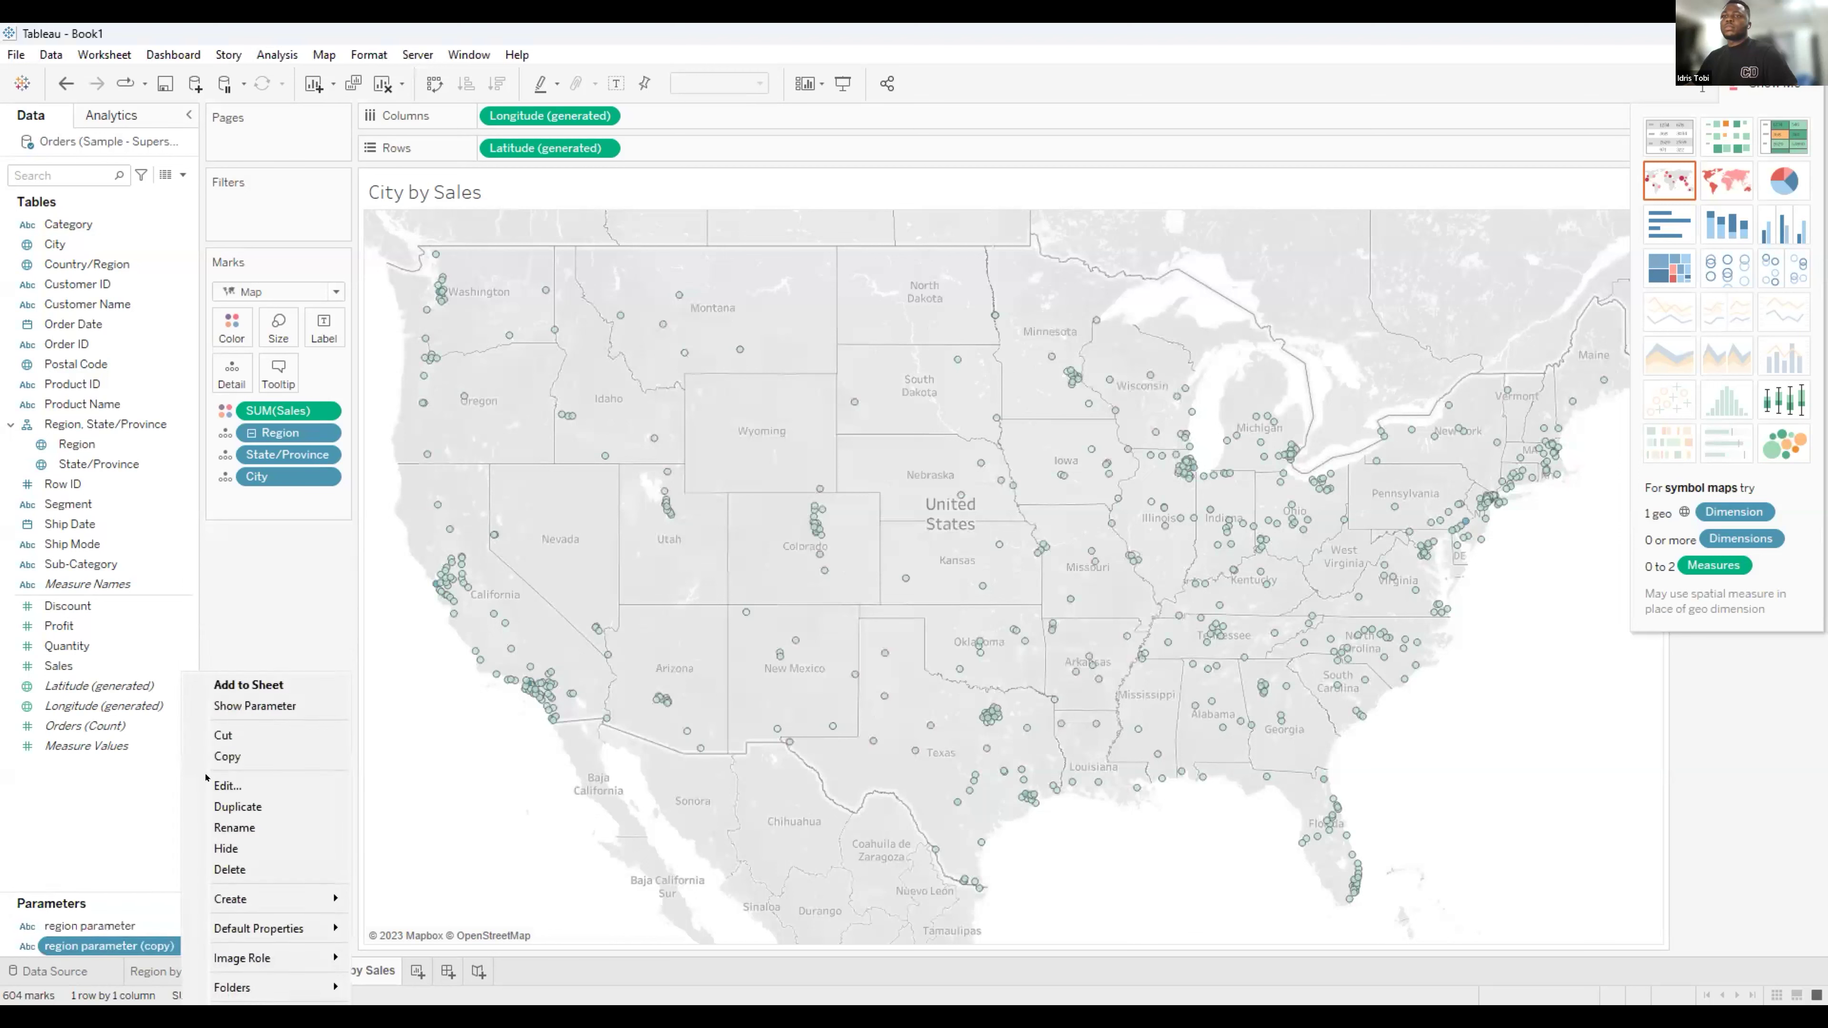
{"action": "left_click", "coordinate": [224, 786]}
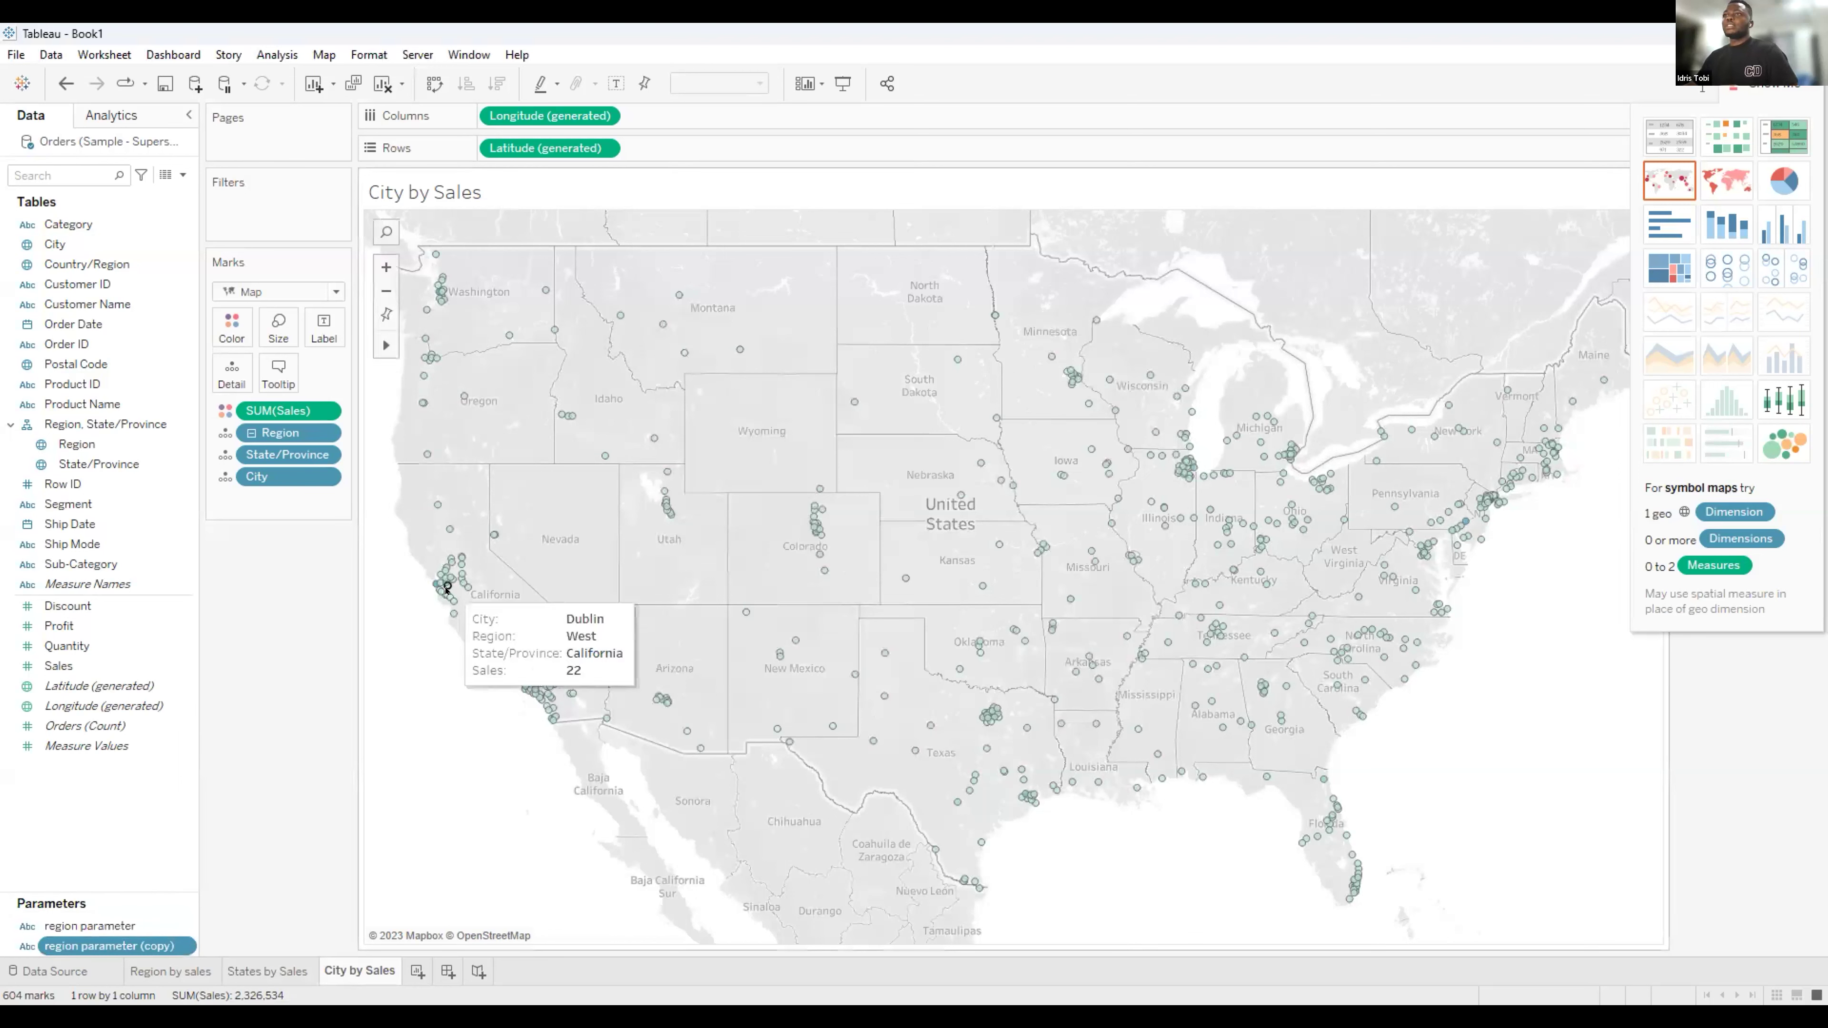
{"action": "key", "text": "ctrl+a"}
{"action": "key", "text": "BackSpace"}
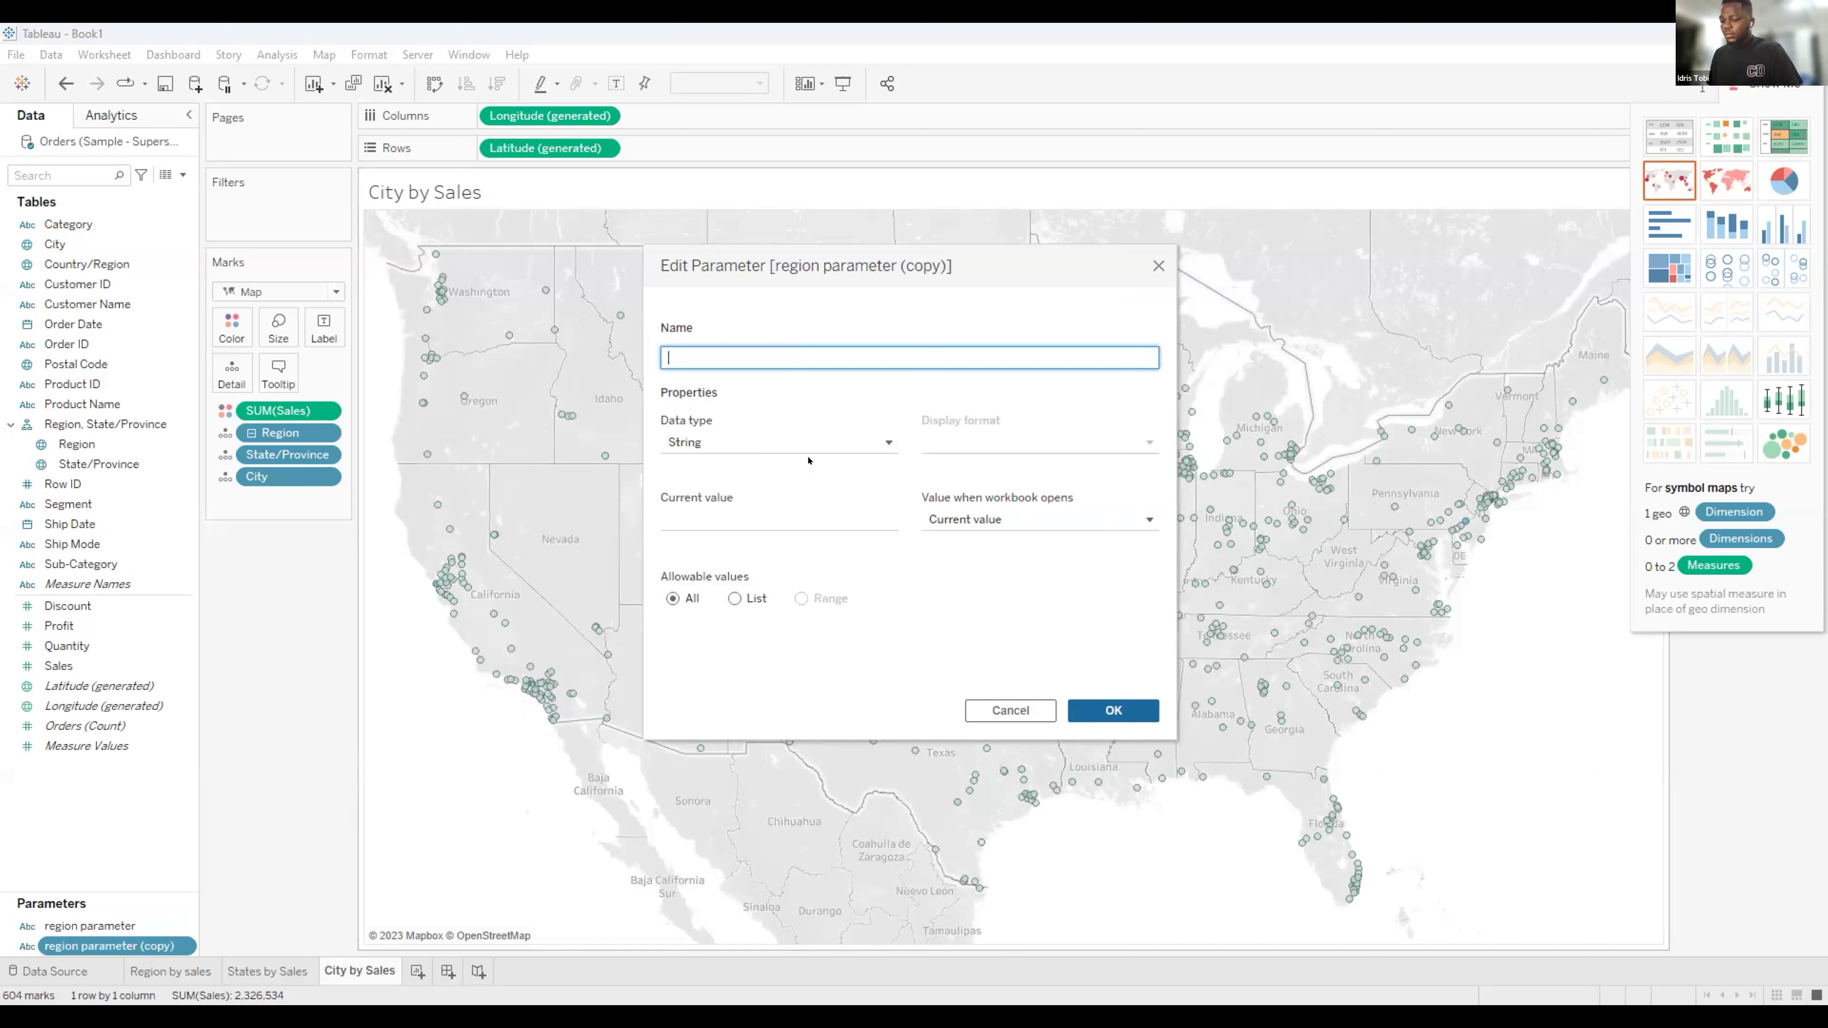
{"action": "type", "text": "states"}
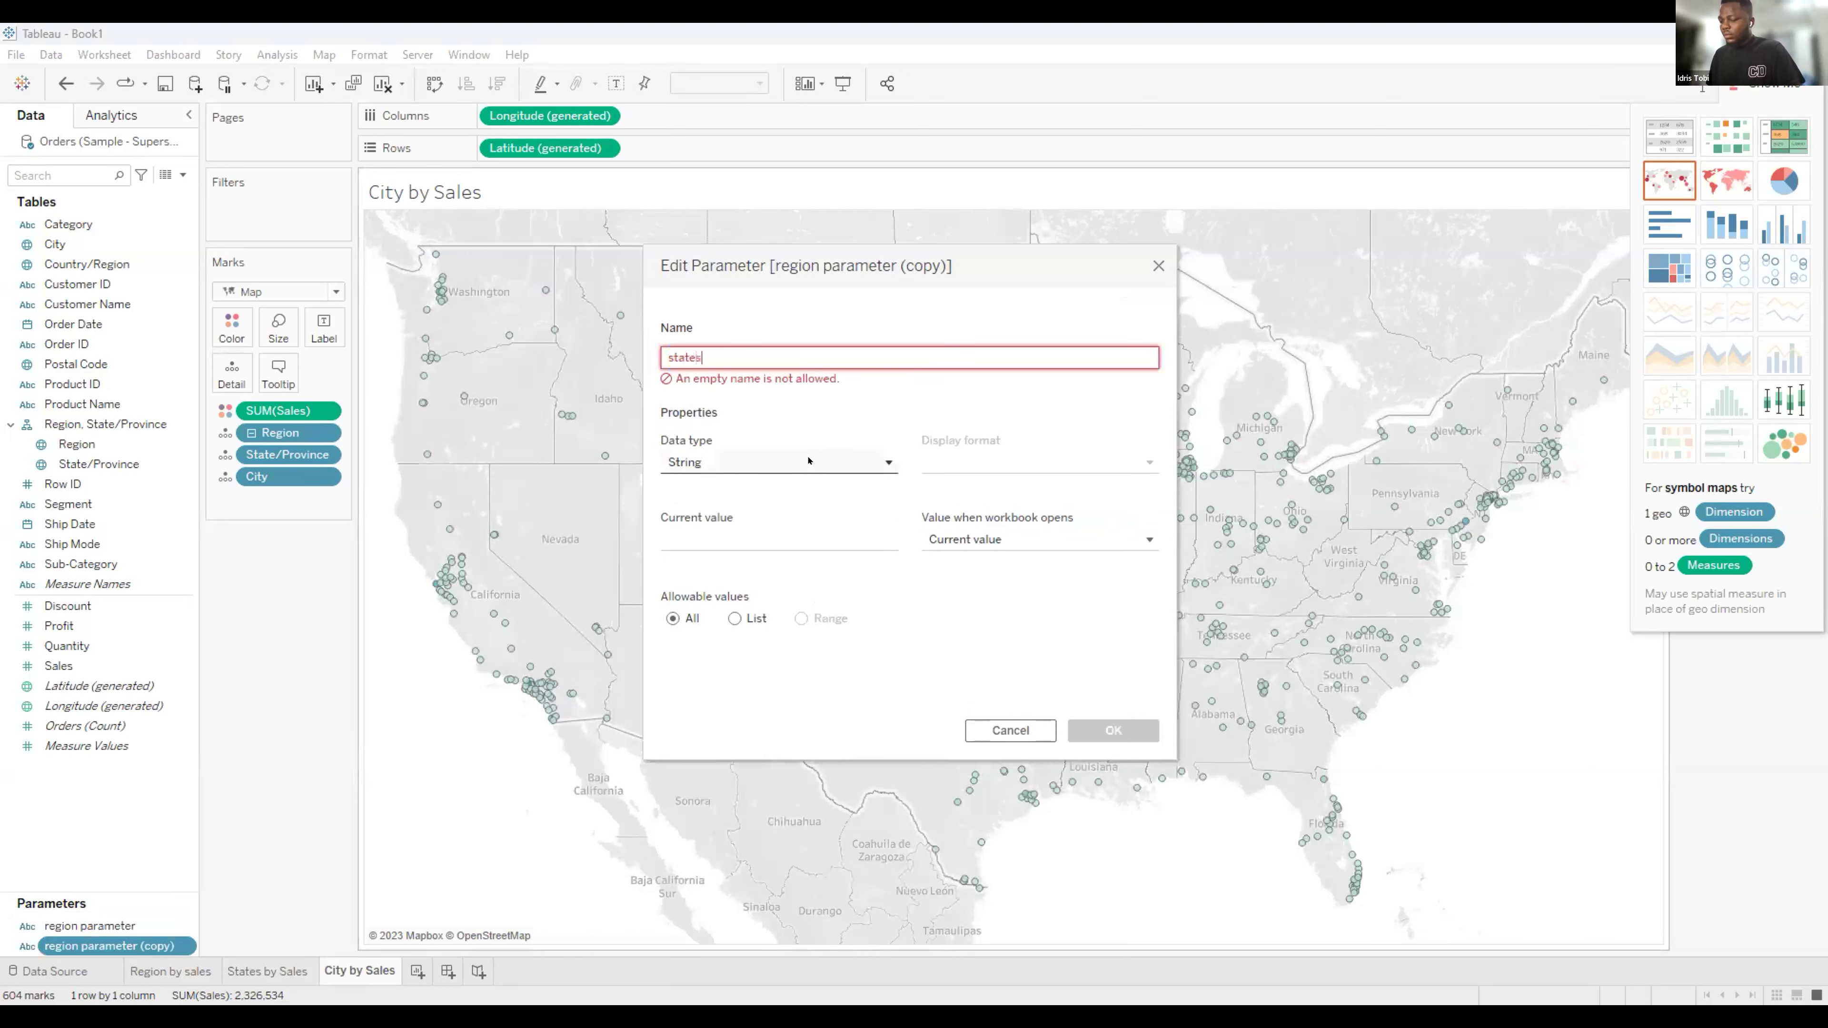
{"action": "type", "text": " parameter"}
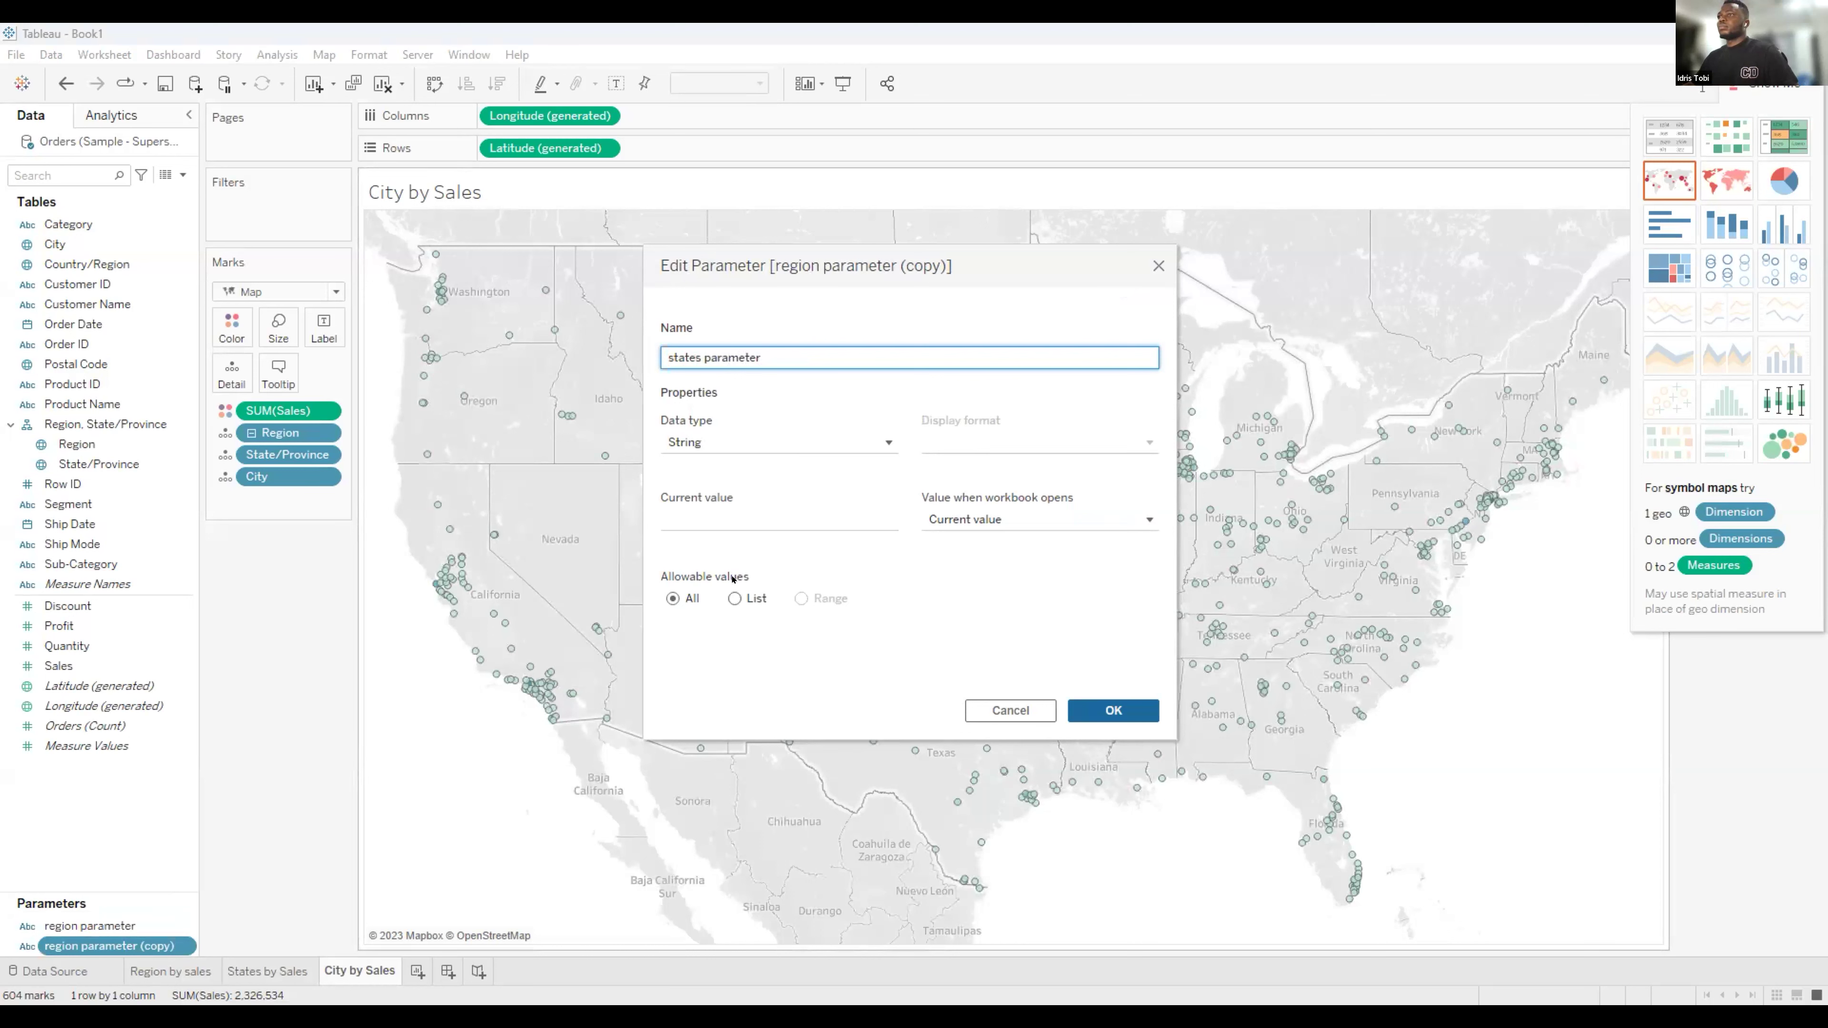
{"action": "left_click", "coordinate": [1130, 705]}
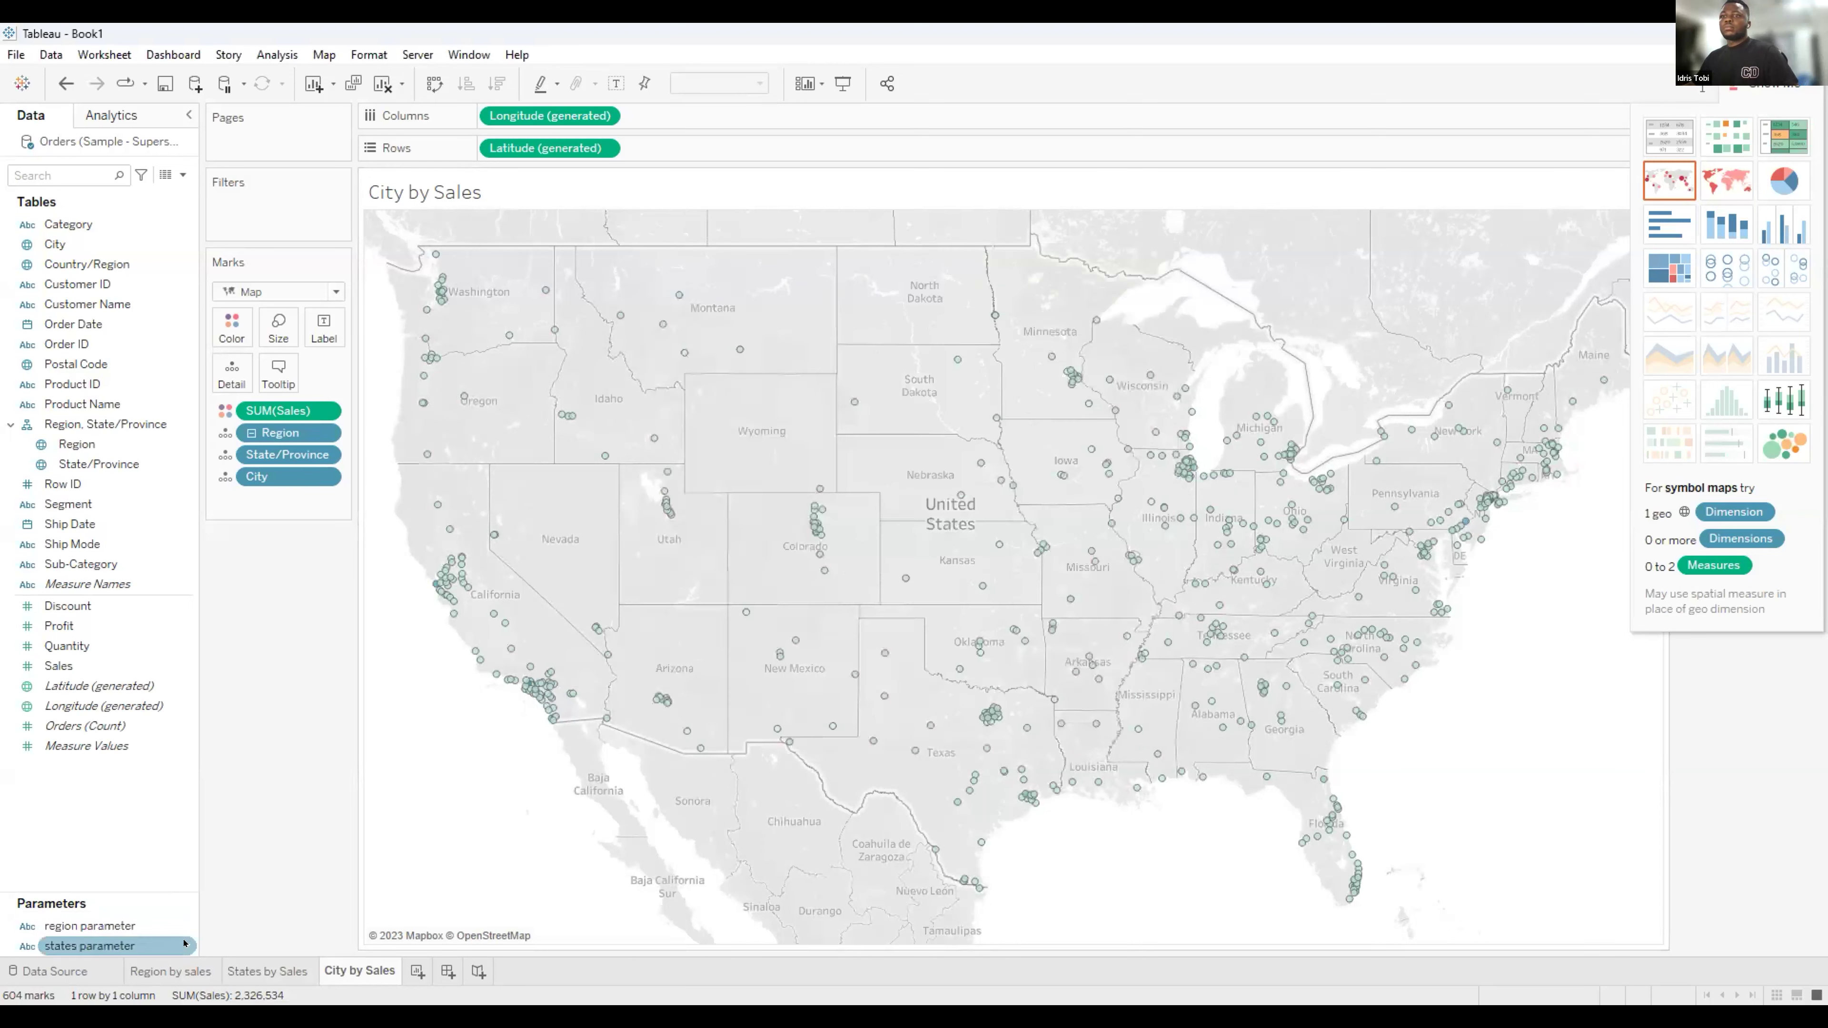
Duplicate the states parameter and rename the copy as "city parameter".
{"action": "left_click", "coordinate": [175, 948]}
{"action": "left_click", "coordinate": [238, 703]}
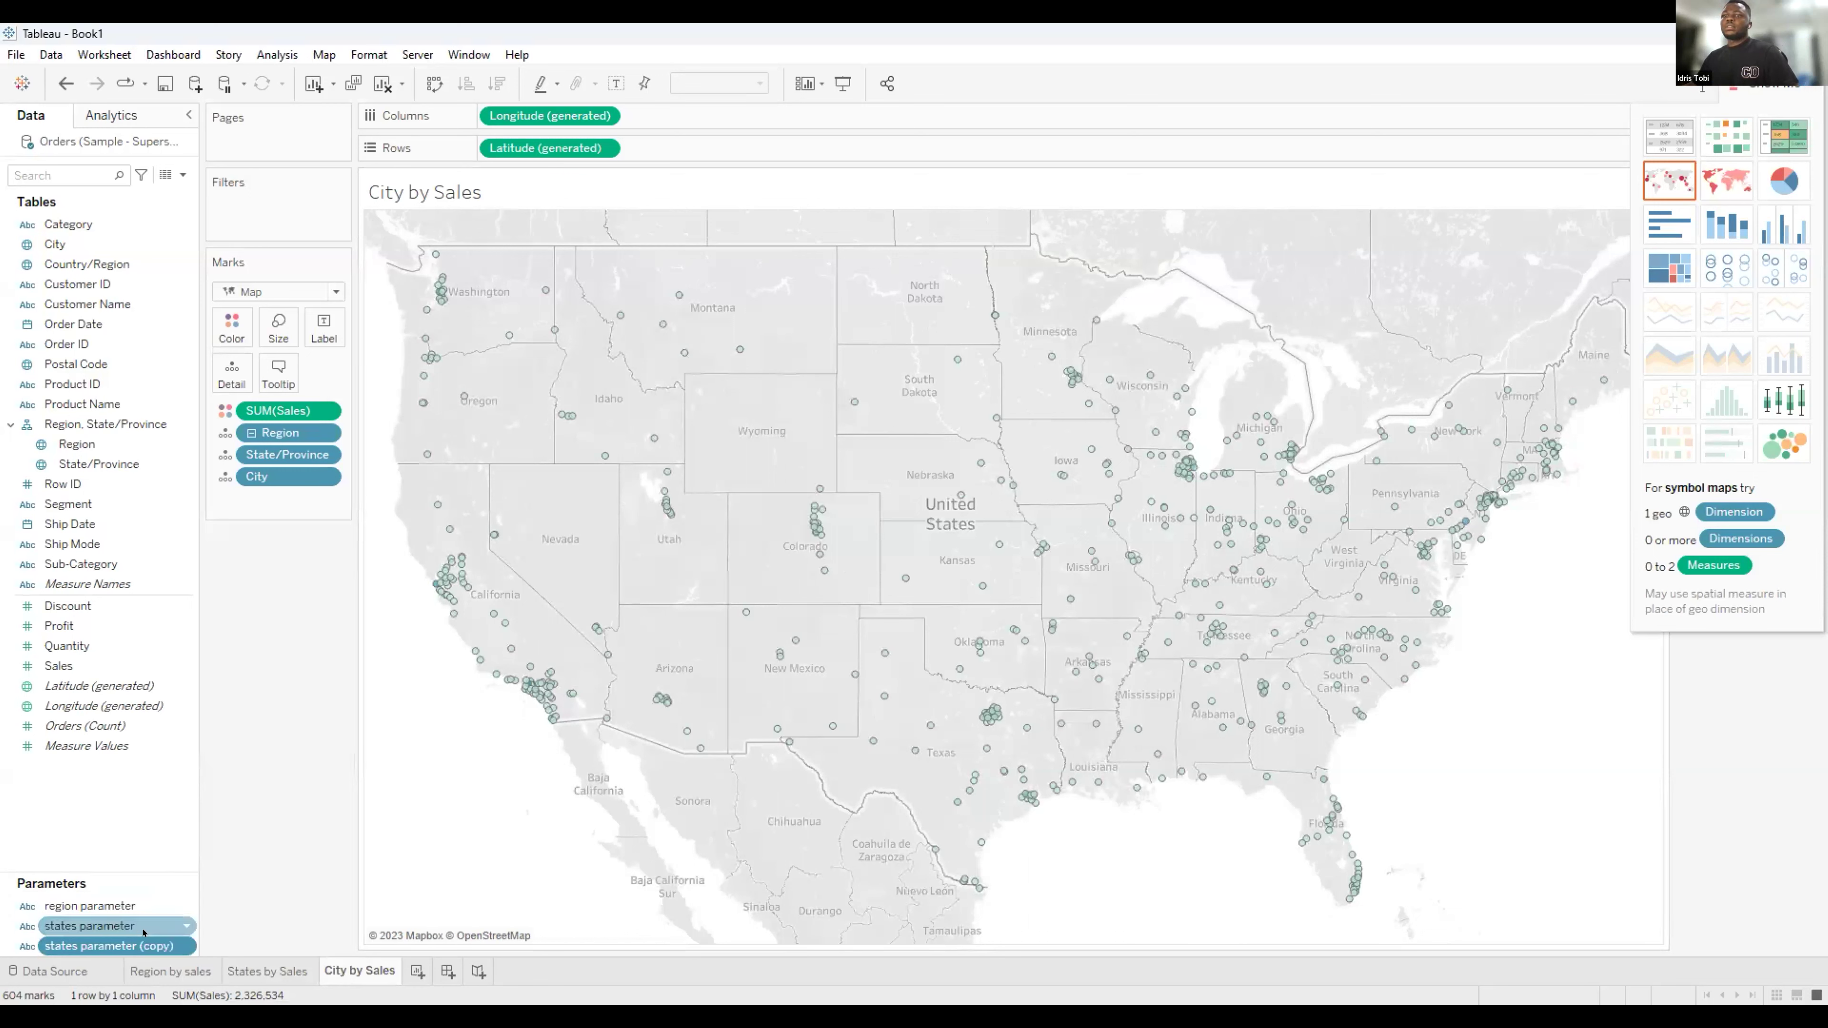
{"action": "left_click", "coordinate": [185, 947]}
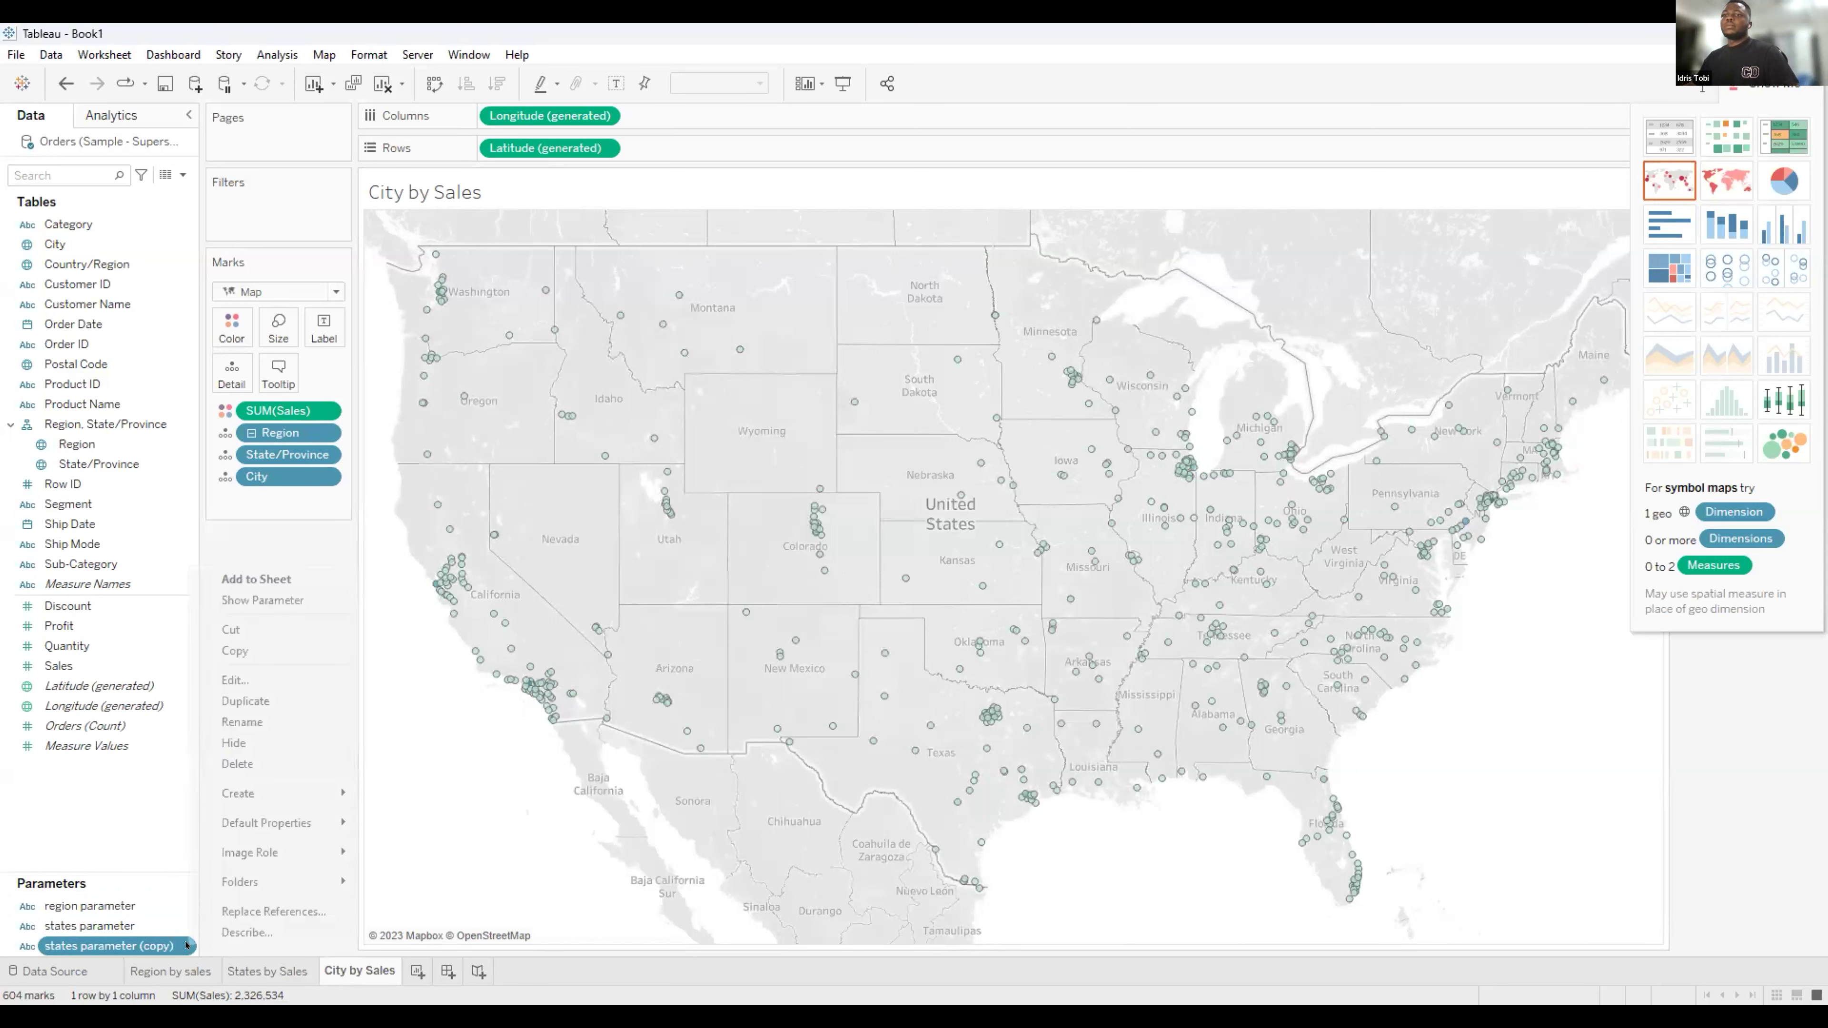
{"action": "left_click", "coordinate": [263, 722]}
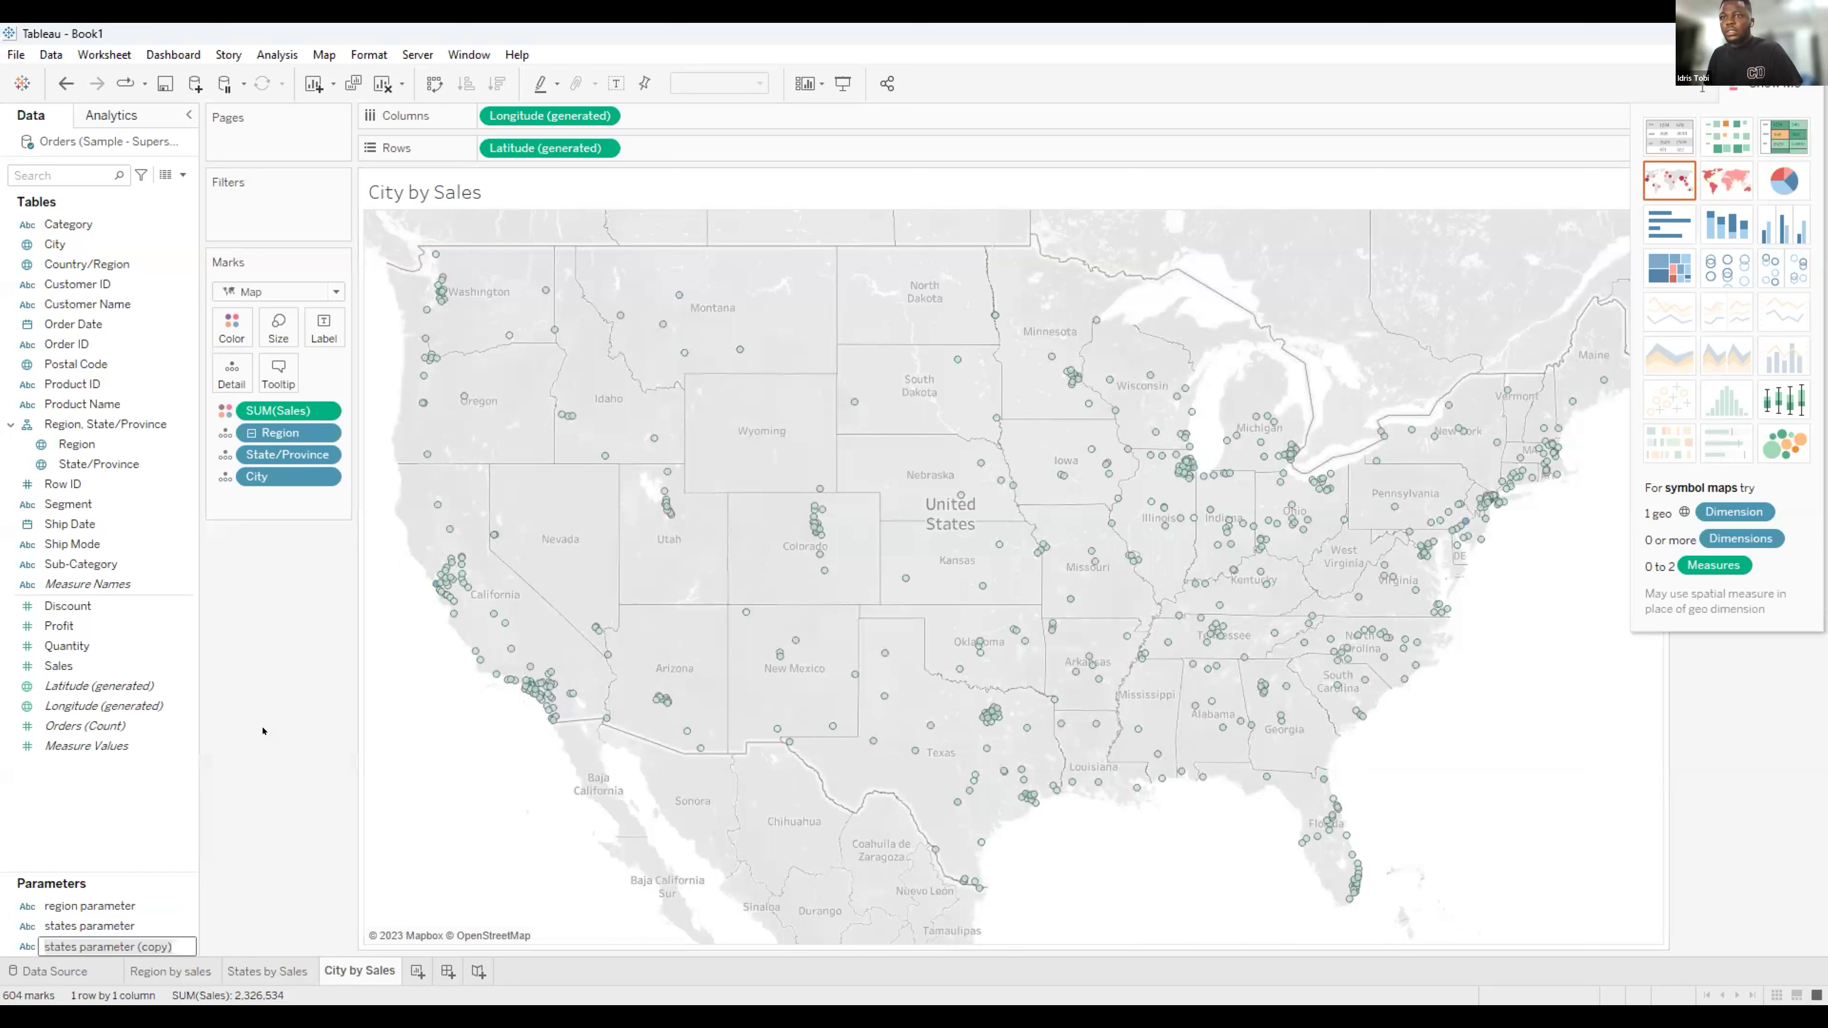
{"action": "type", "text": "city parameter"}
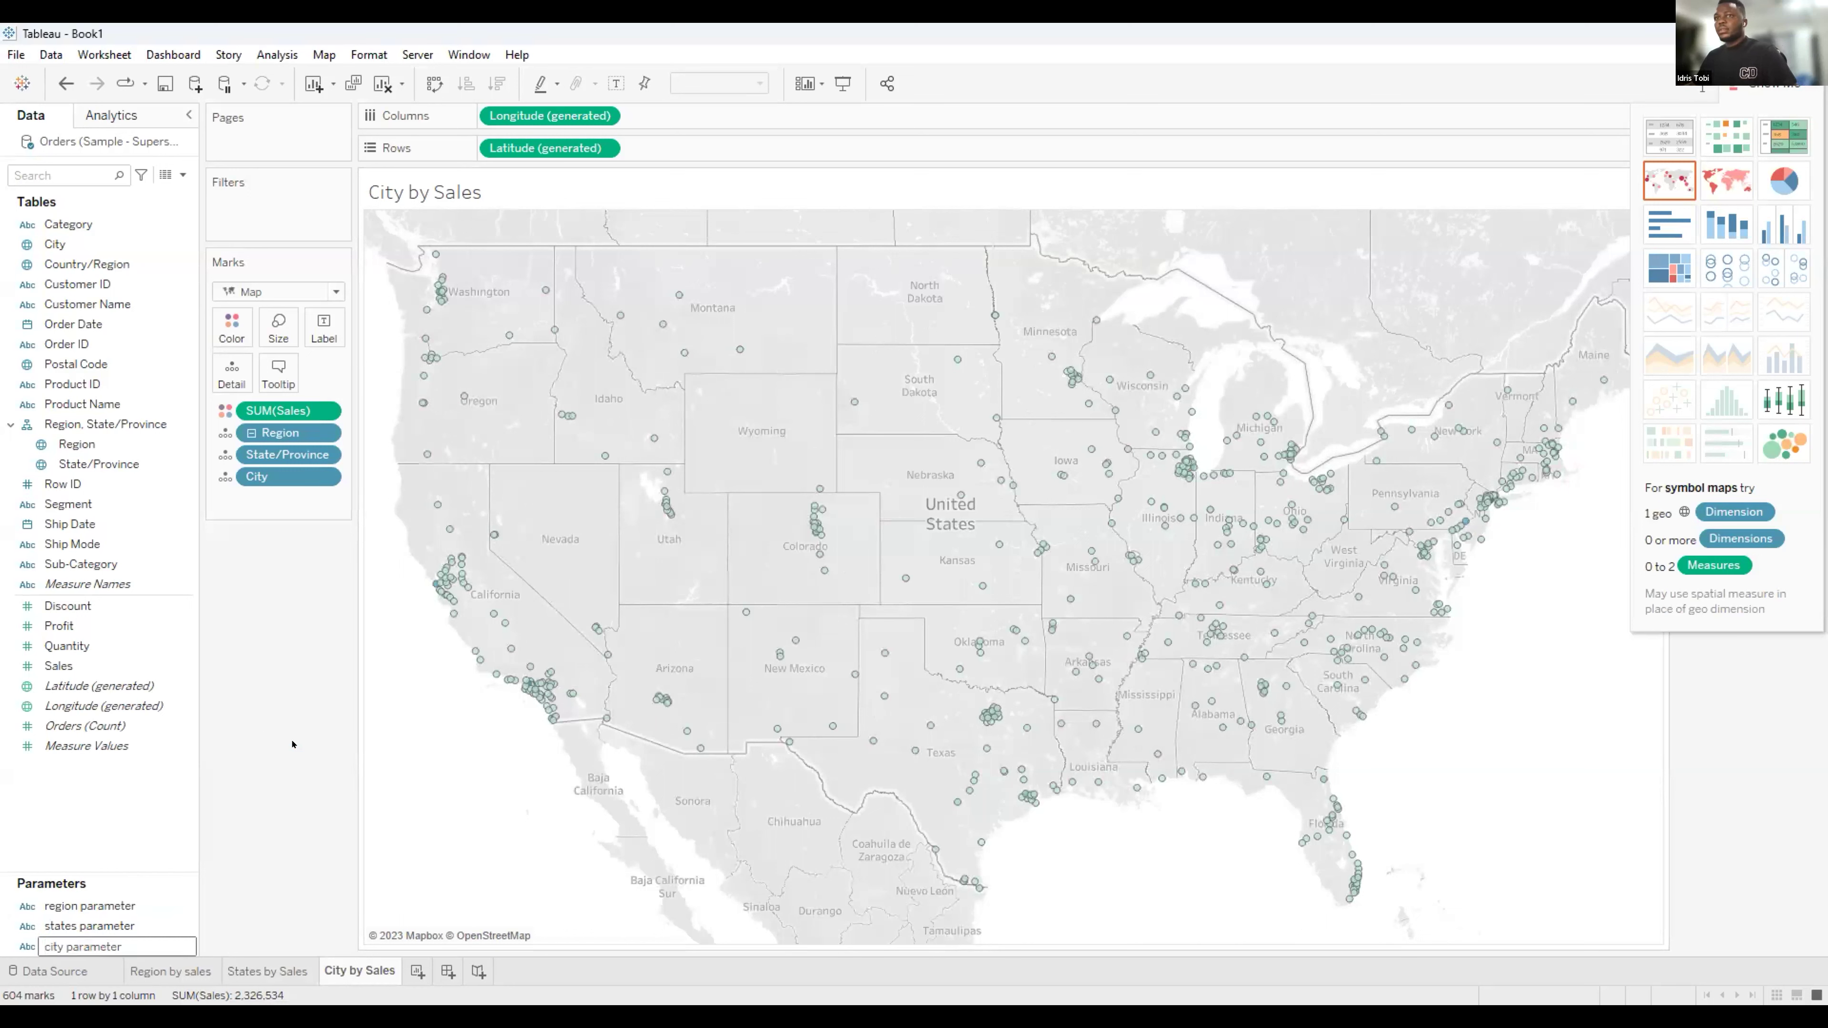
{"action": "key", "text": "Return"}
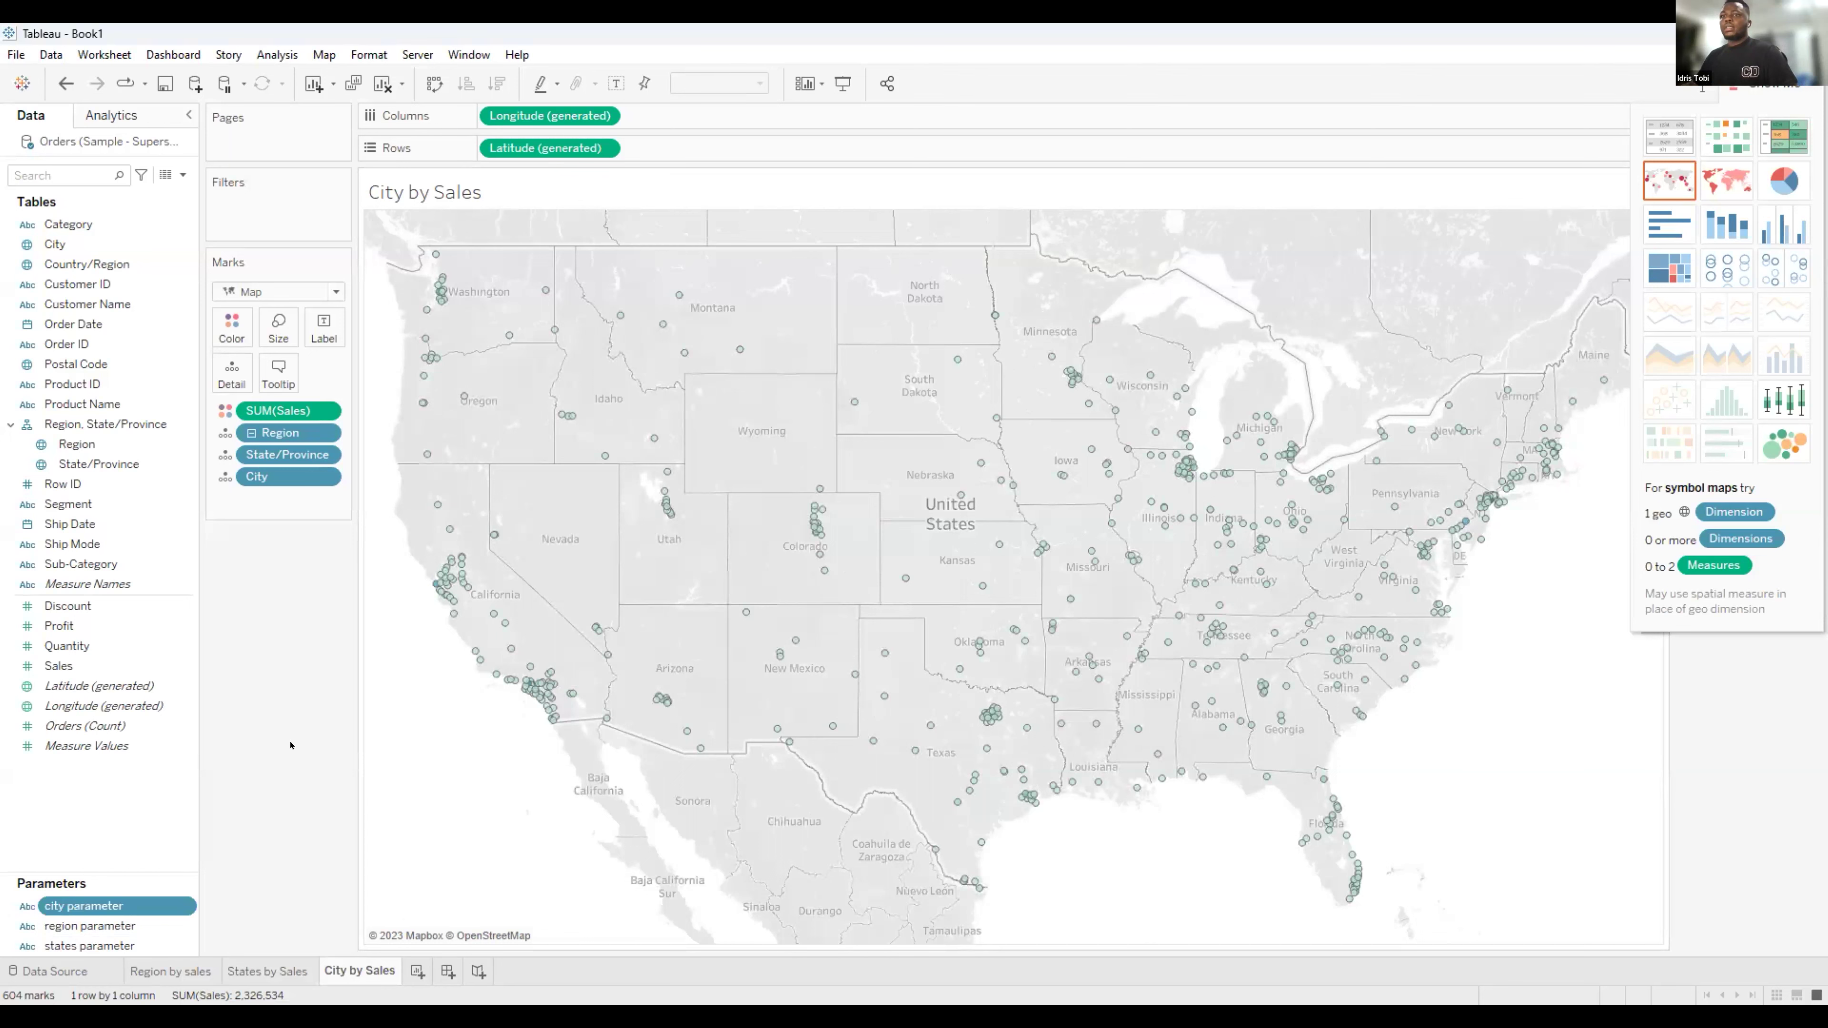
Create a new dashboard and stack the Region by sales, States by Sales and City by Sales maps vertically on it.
{"action": "left_click", "coordinate": [447, 972]}
{"action": "left_click_drag", "start_coordinate": [81, 336], "coordinate": [635, 153]}
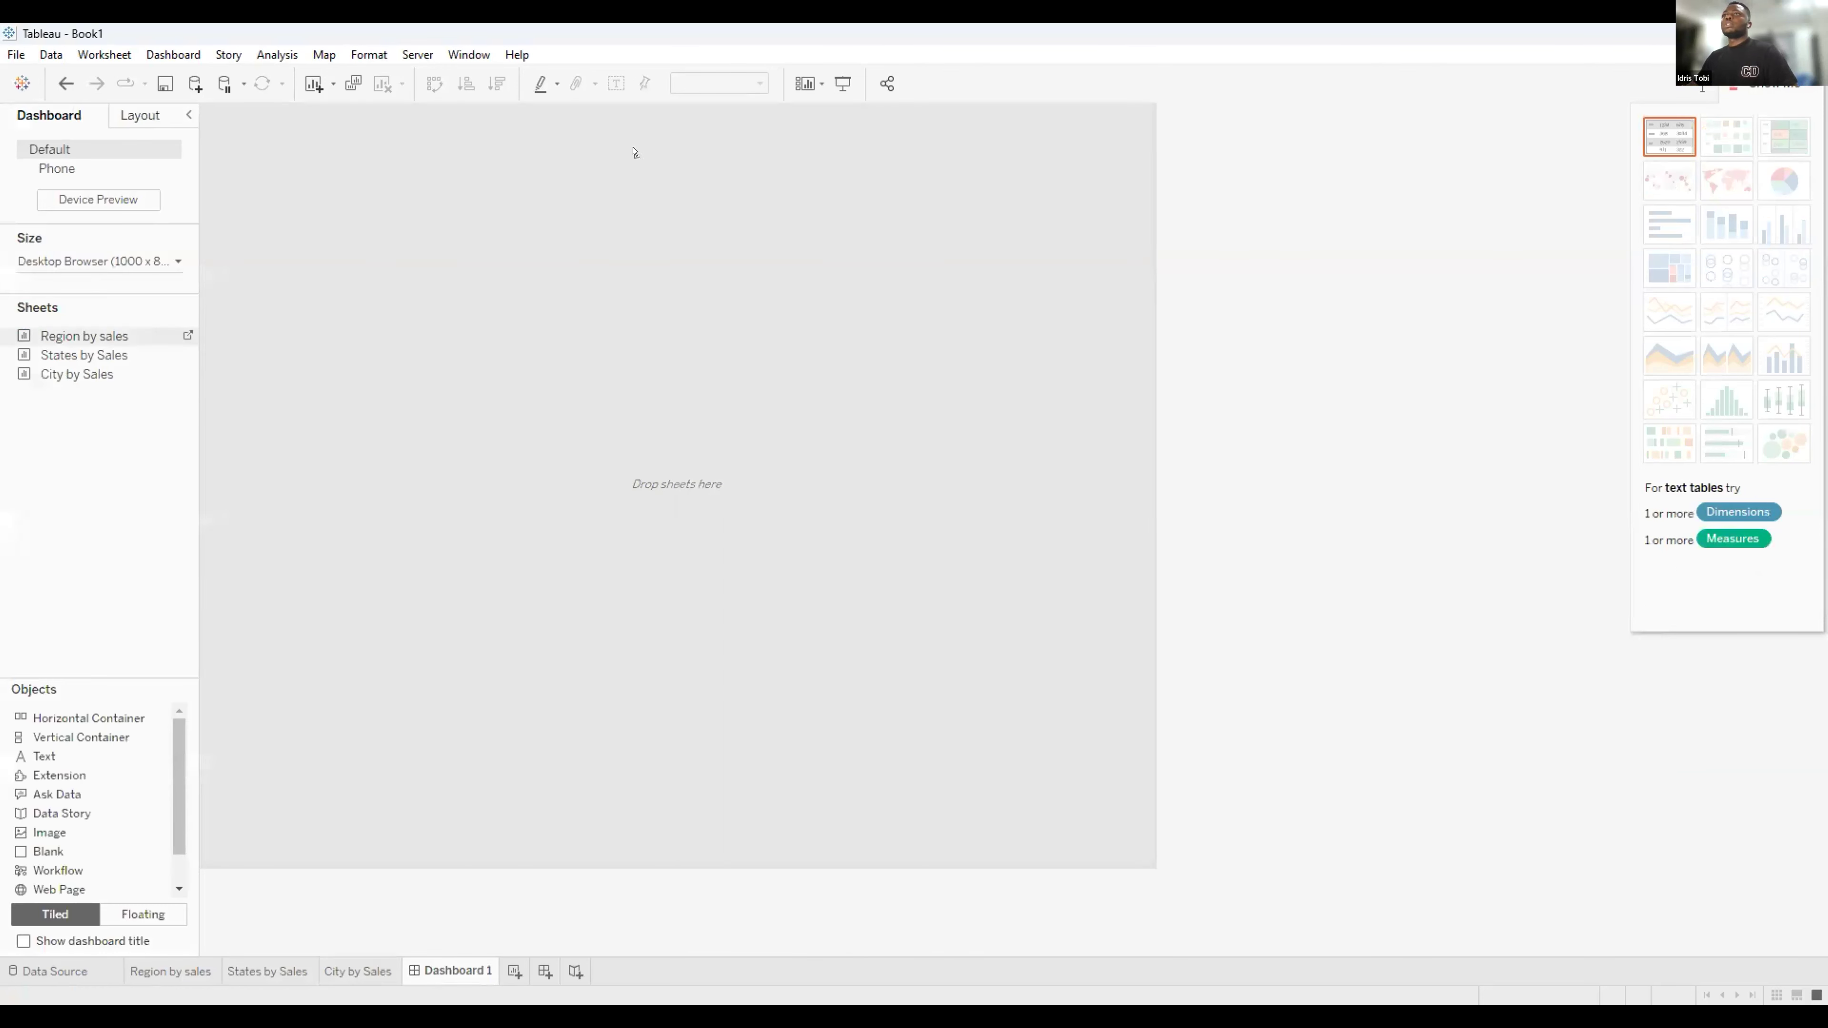
{"action": "left_click_drag", "start_coordinate": [434, 599], "coordinate": [551, 691]}
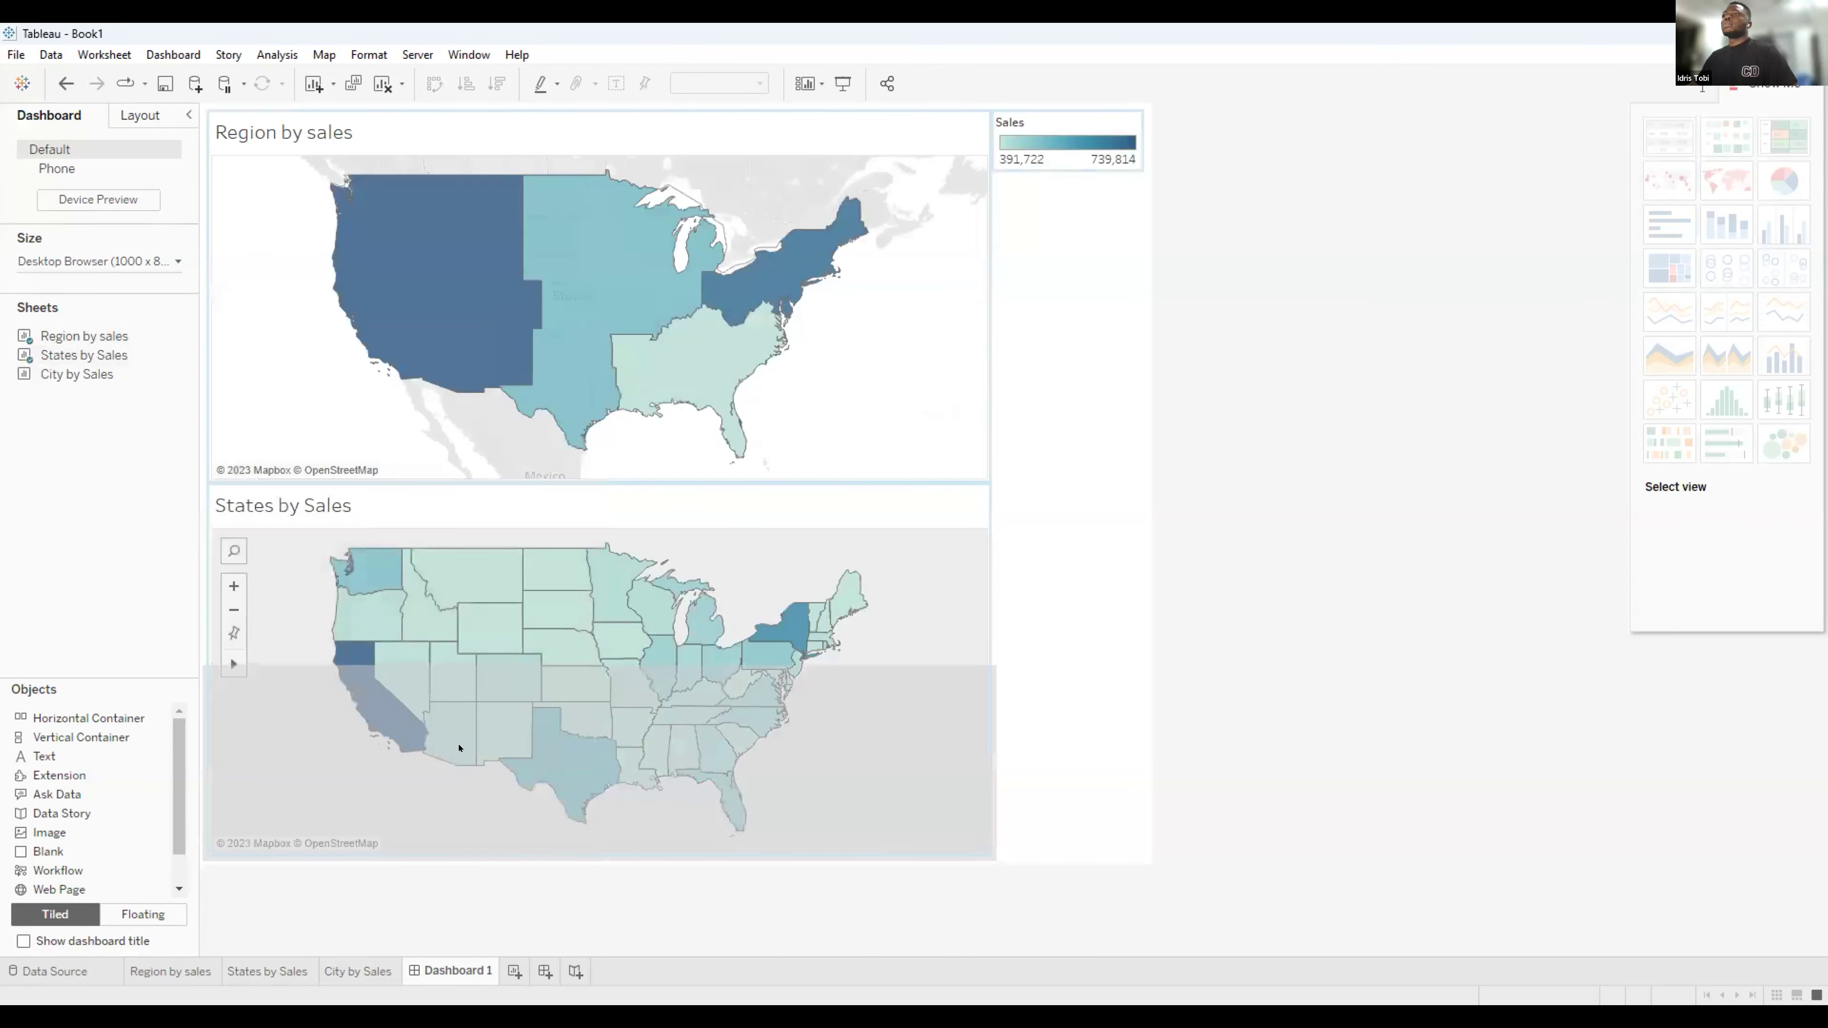
{"action": "left_click_drag", "start_coordinate": [459, 748], "coordinate": [460, 750]}
Show the controls for the city parameter, region parameter and states parameter on the dashboard.
{"action": "left_click", "coordinate": [865, 318]}
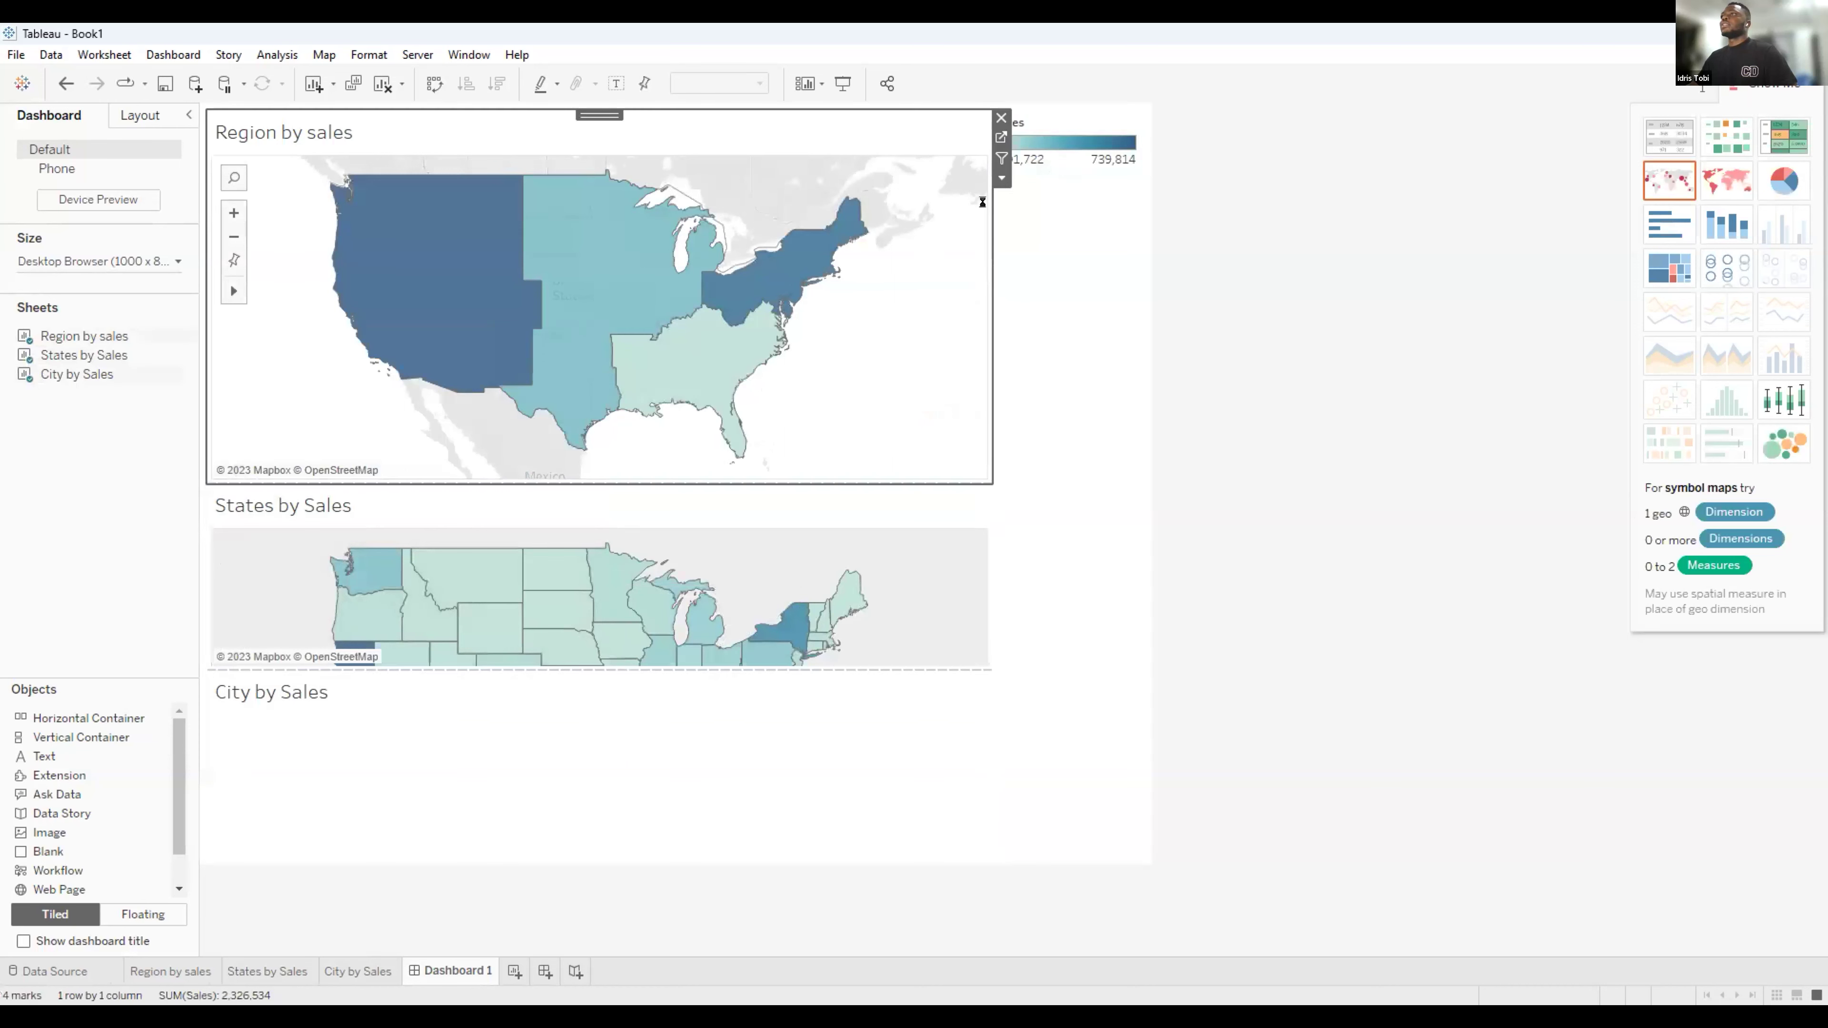
{"action": "left_click", "coordinate": [999, 180]}
{"action": "mouse_move", "coordinate": [1152, 357]}
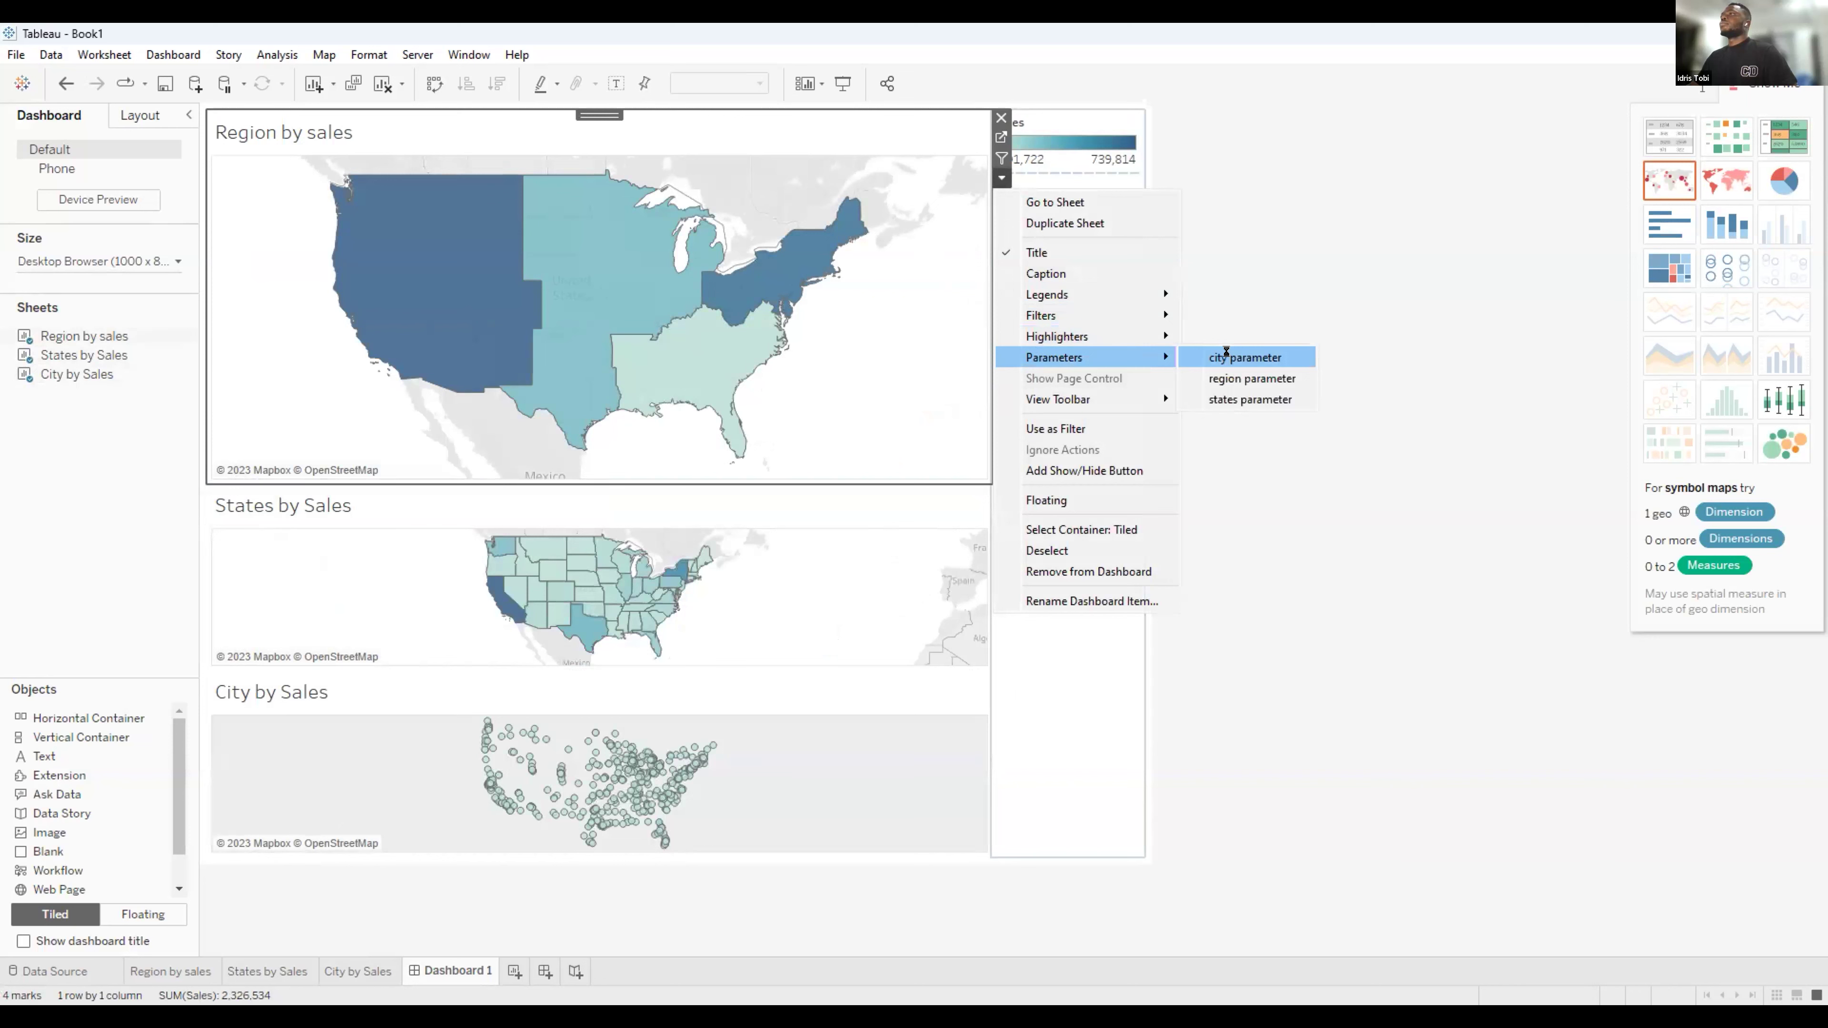
{"action": "key", "text": "Return"}
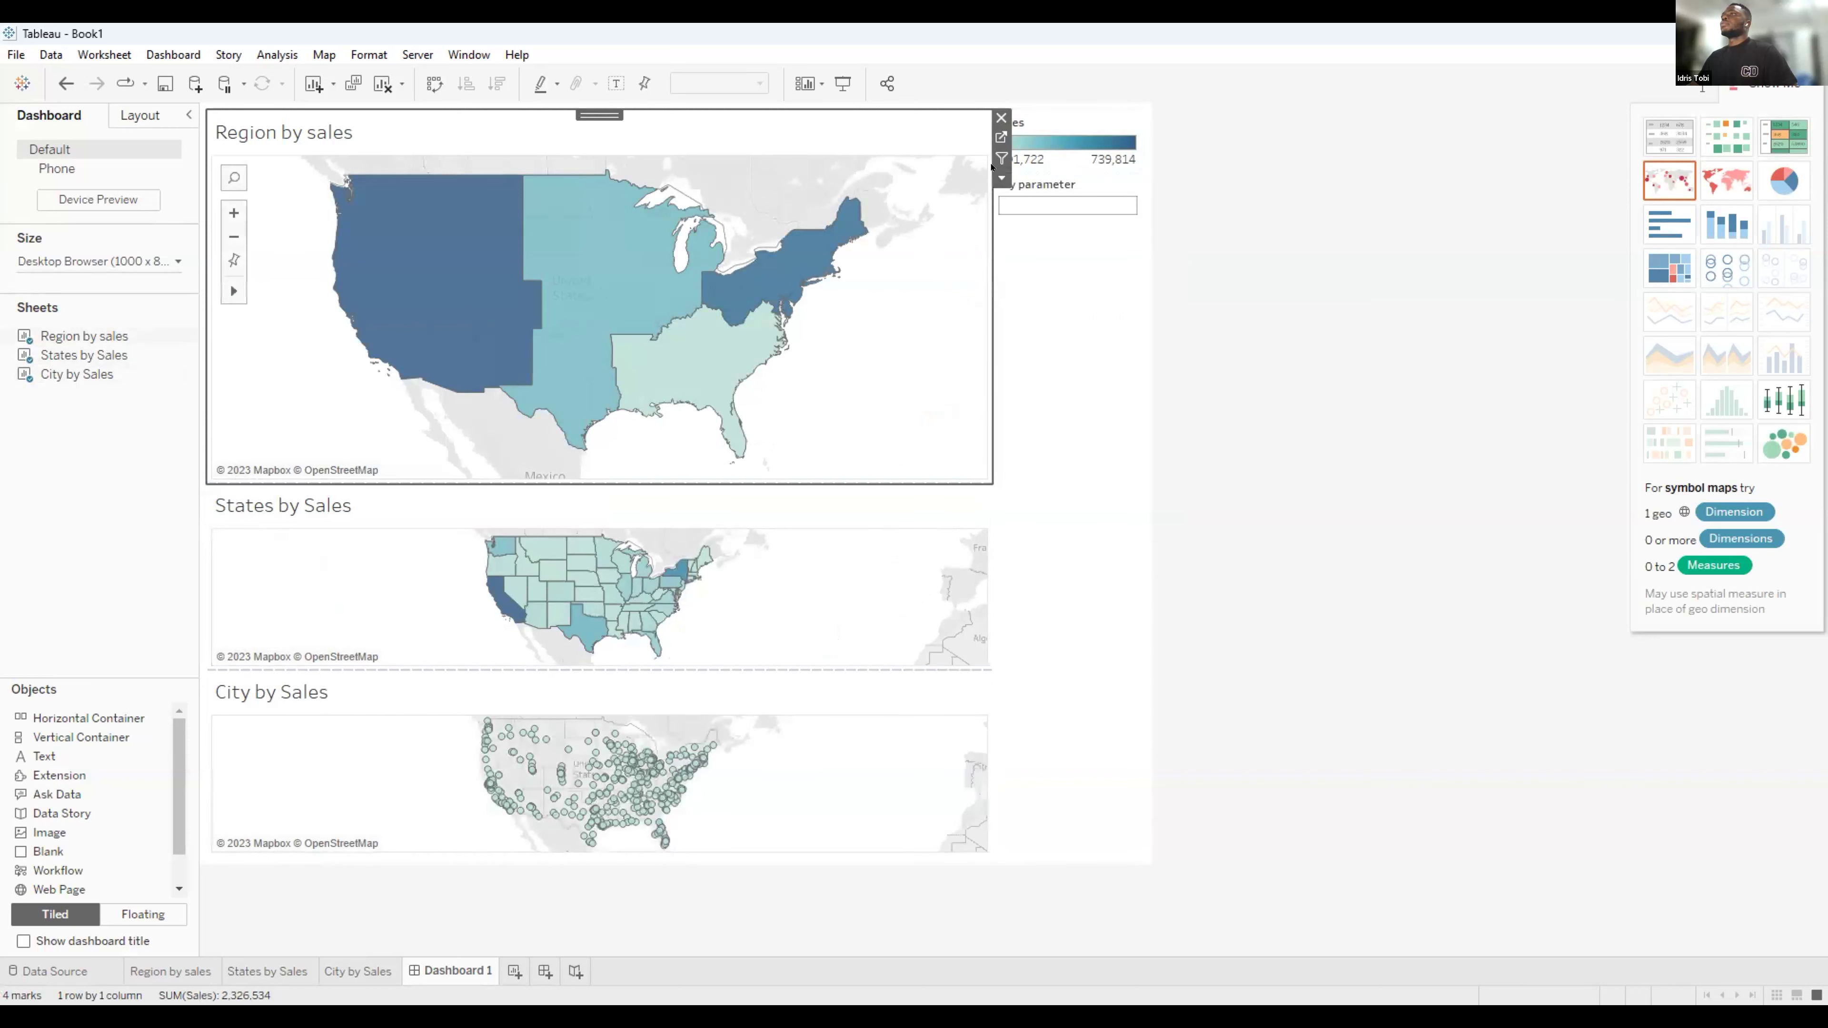
{"action": "double_click", "coordinate": [1035, 185]}
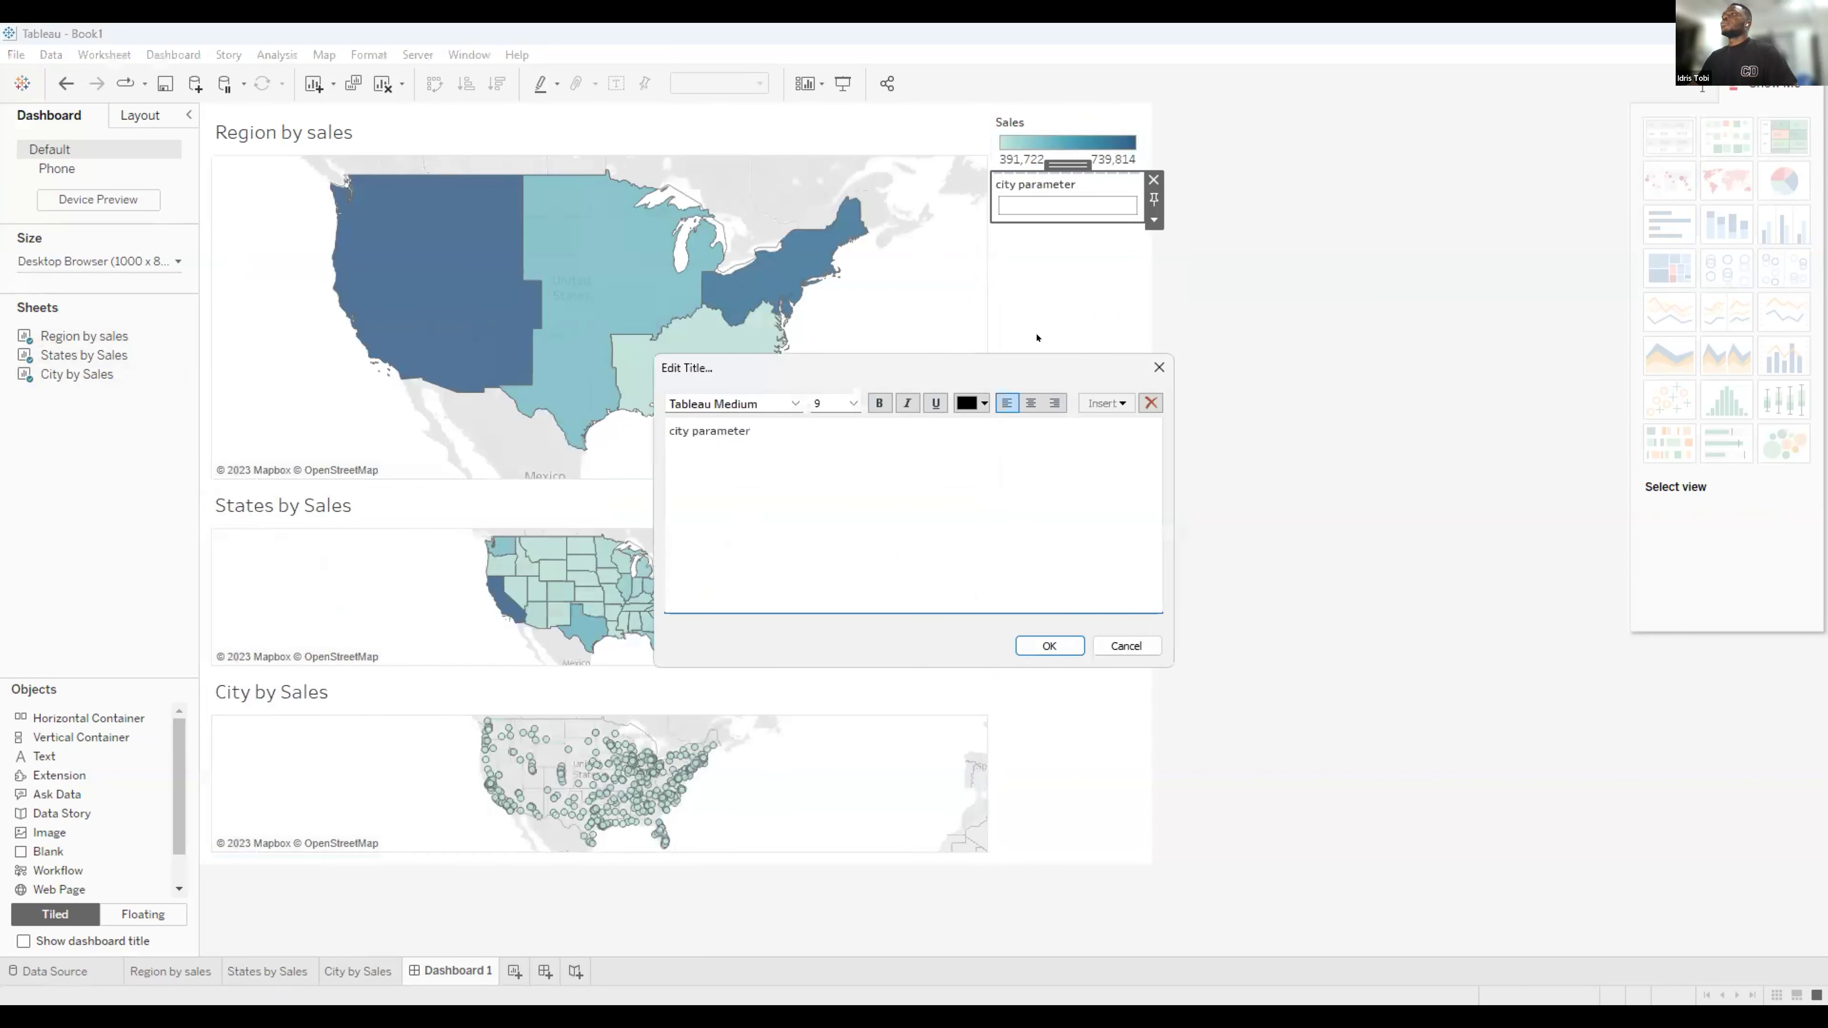
{"action": "key", "text": "Escape"}
{"action": "left_click", "coordinate": [983, 163]}
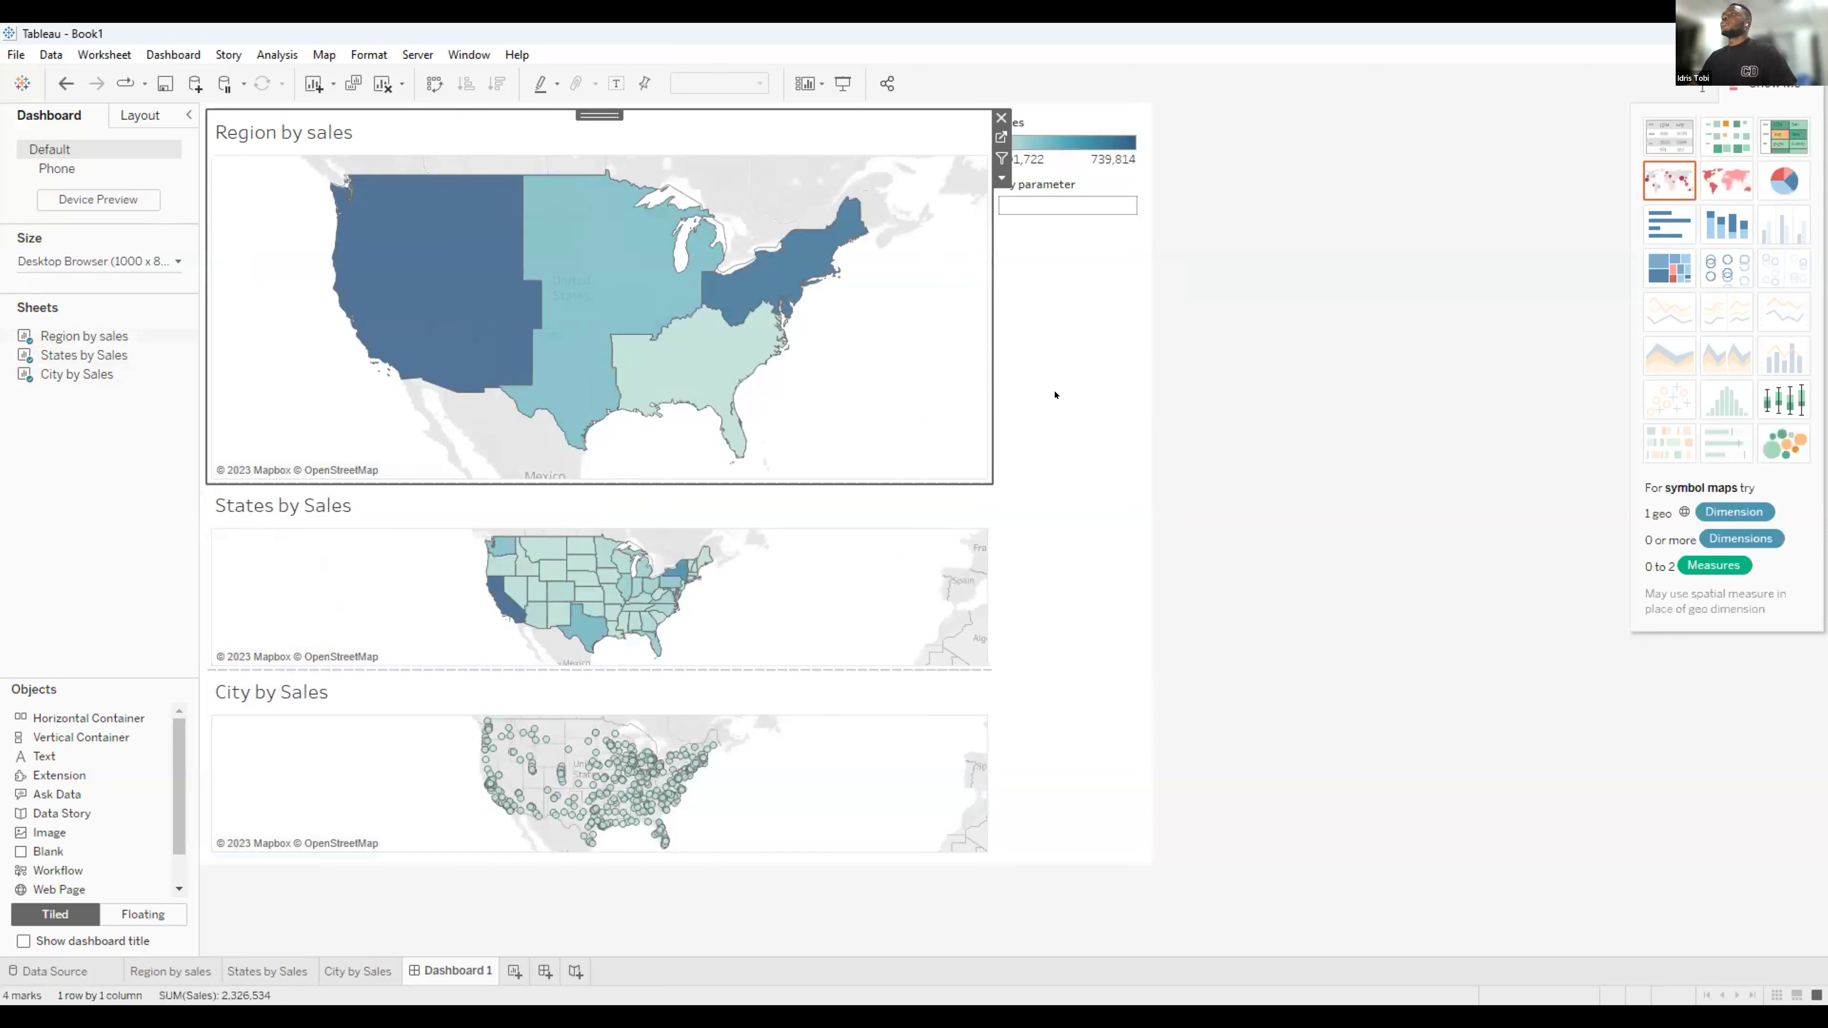
{"action": "left_click", "coordinate": [1001, 177]}
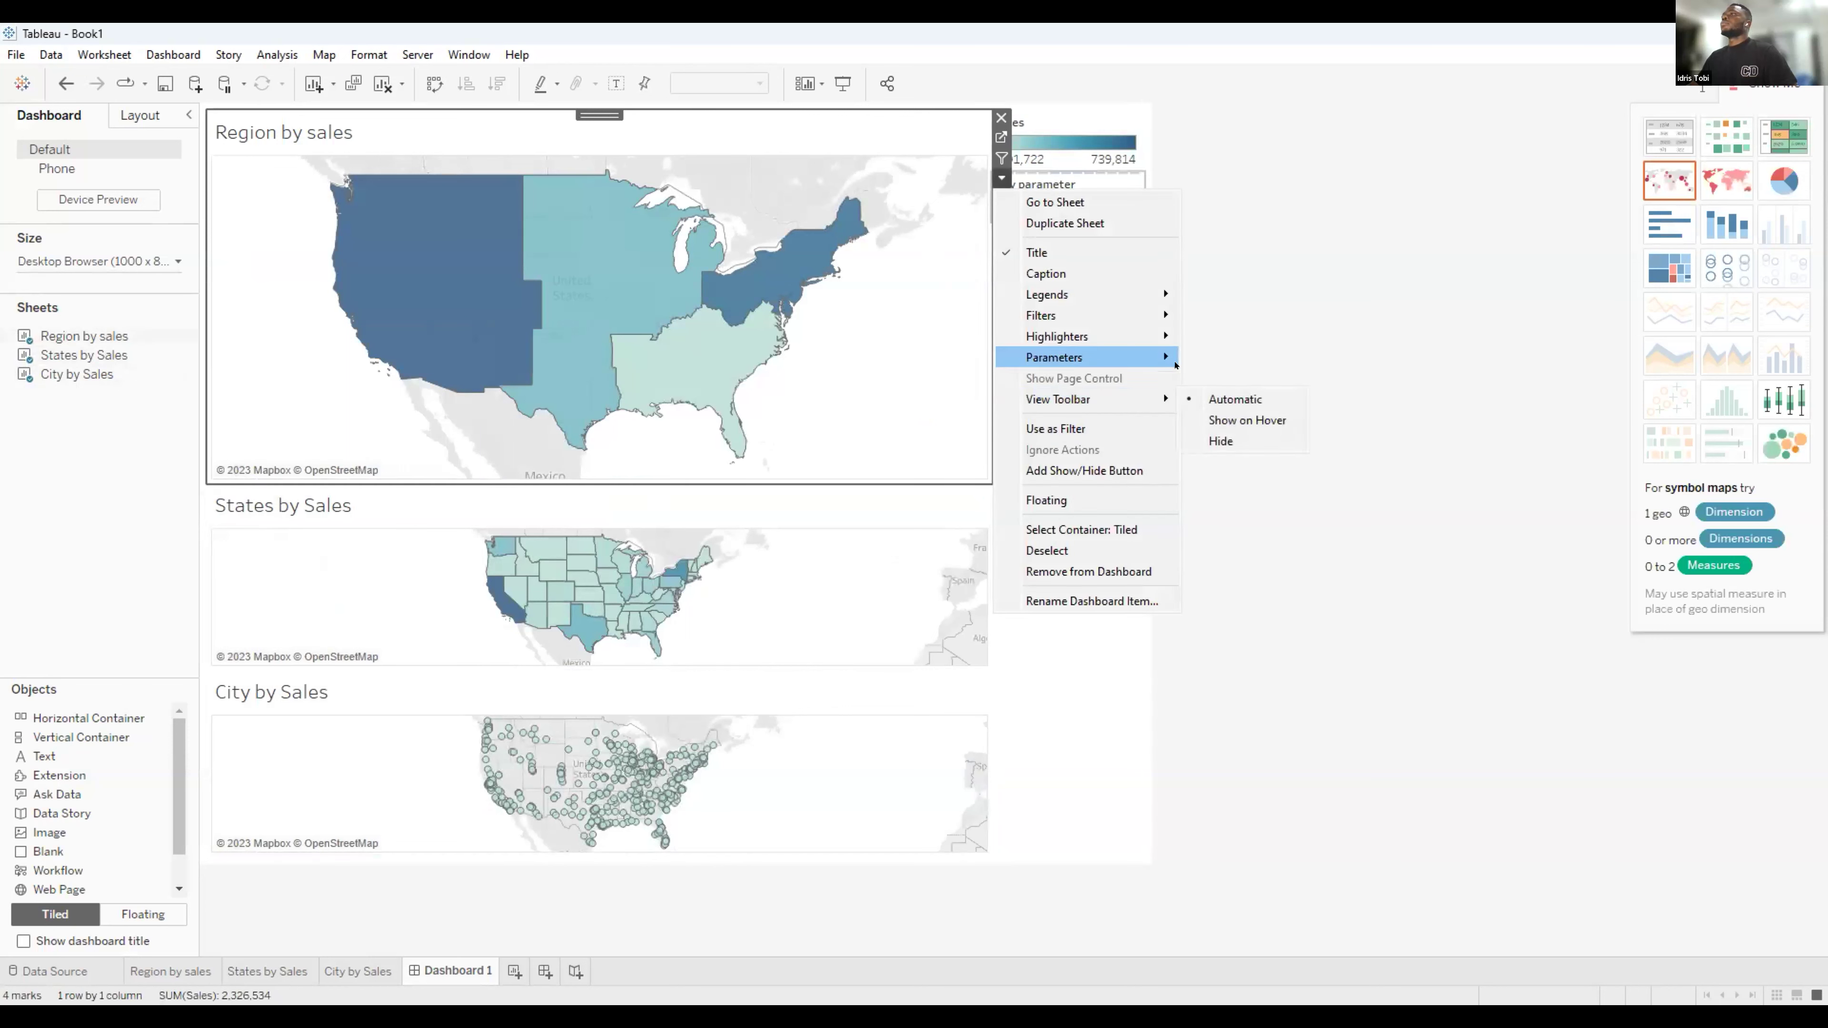
{"action": "left_click", "coordinate": [996, 185]}
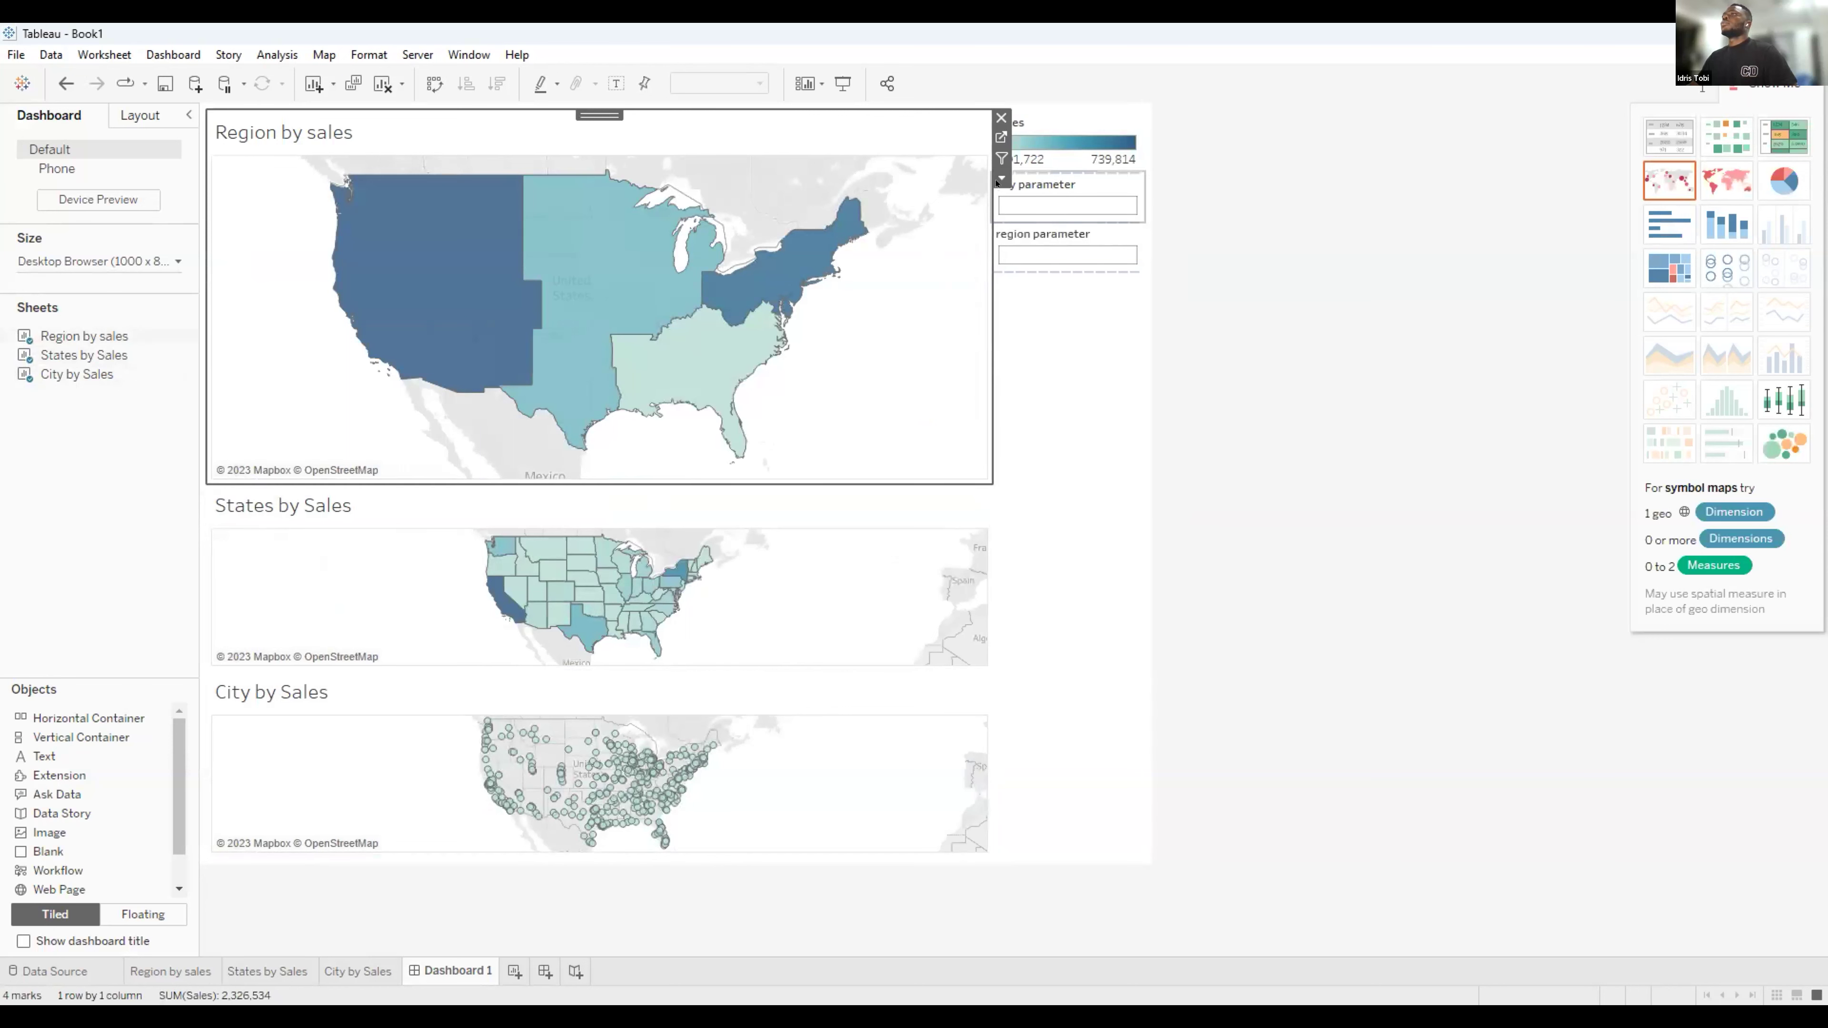
{"action": "left_click", "coordinate": [1000, 179]}
{"action": "mouse_move", "coordinate": [1123, 357]}
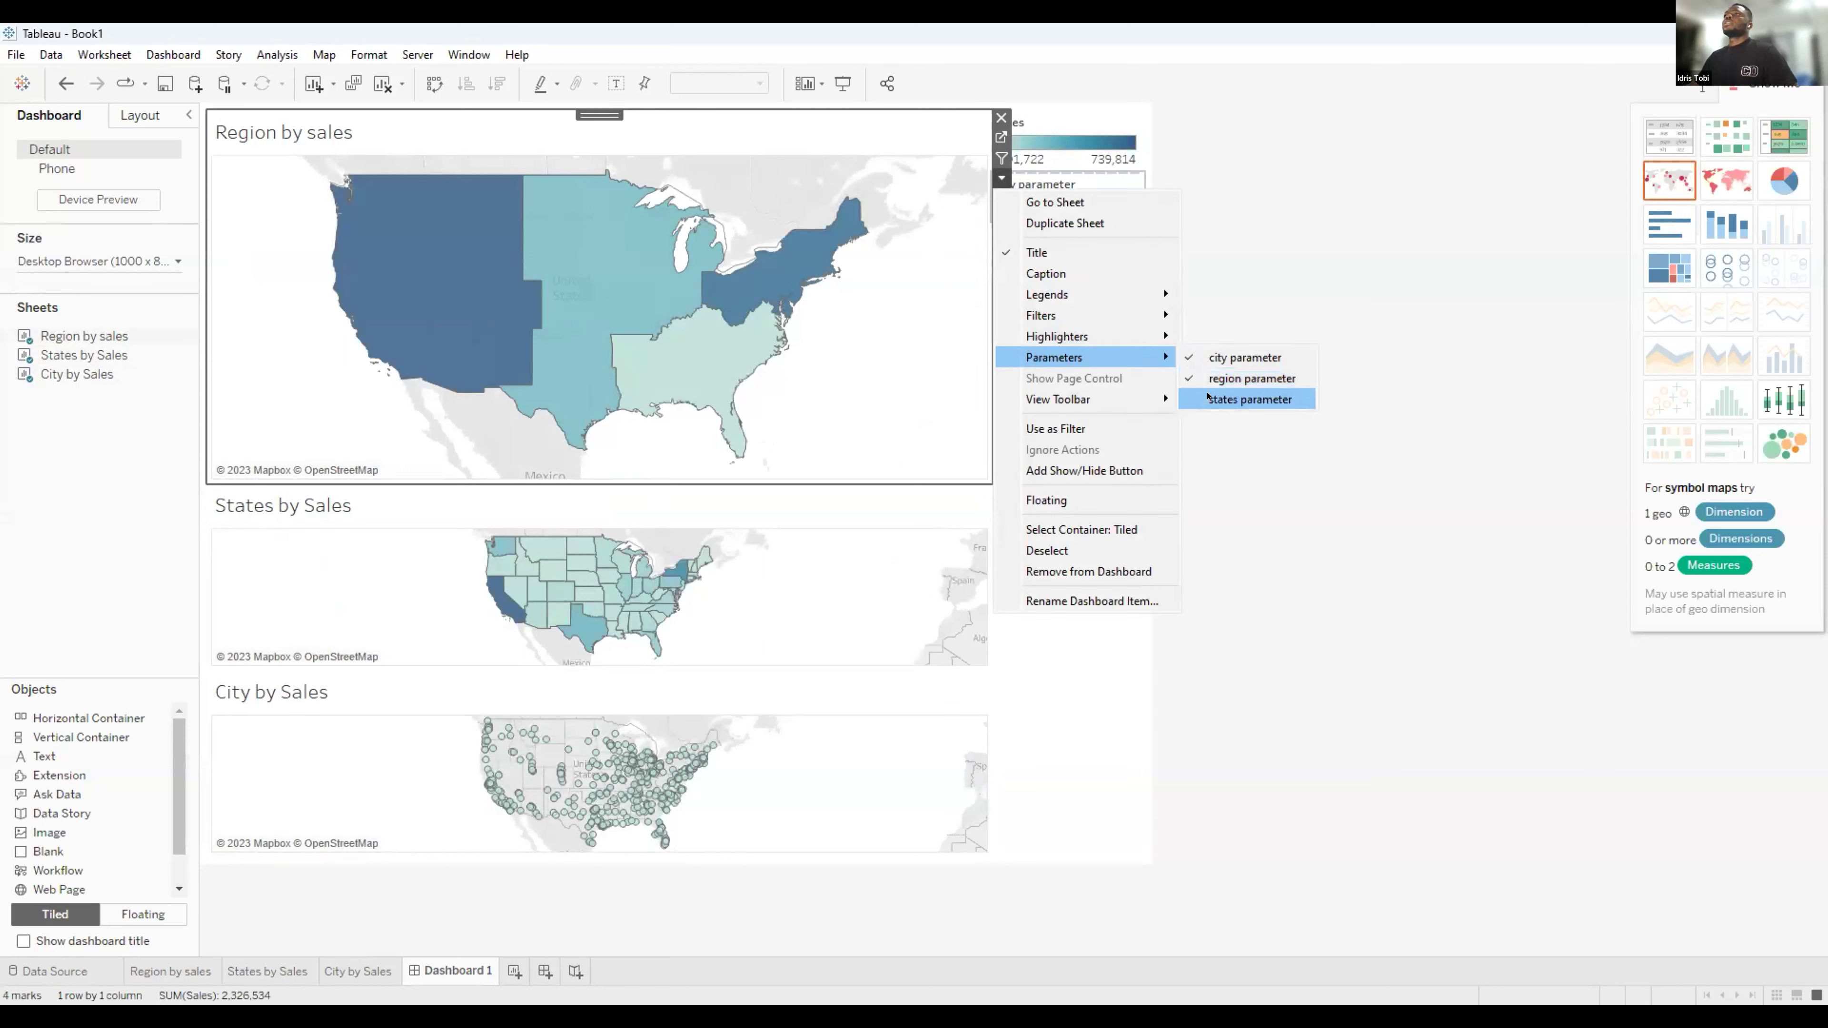
{"action": "left_click", "coordinate": [1209, 399]}
Add a change-parameter action named "region parameter" to the dashboard.
{"action": "left_click", "coordinate": [188, 58]}
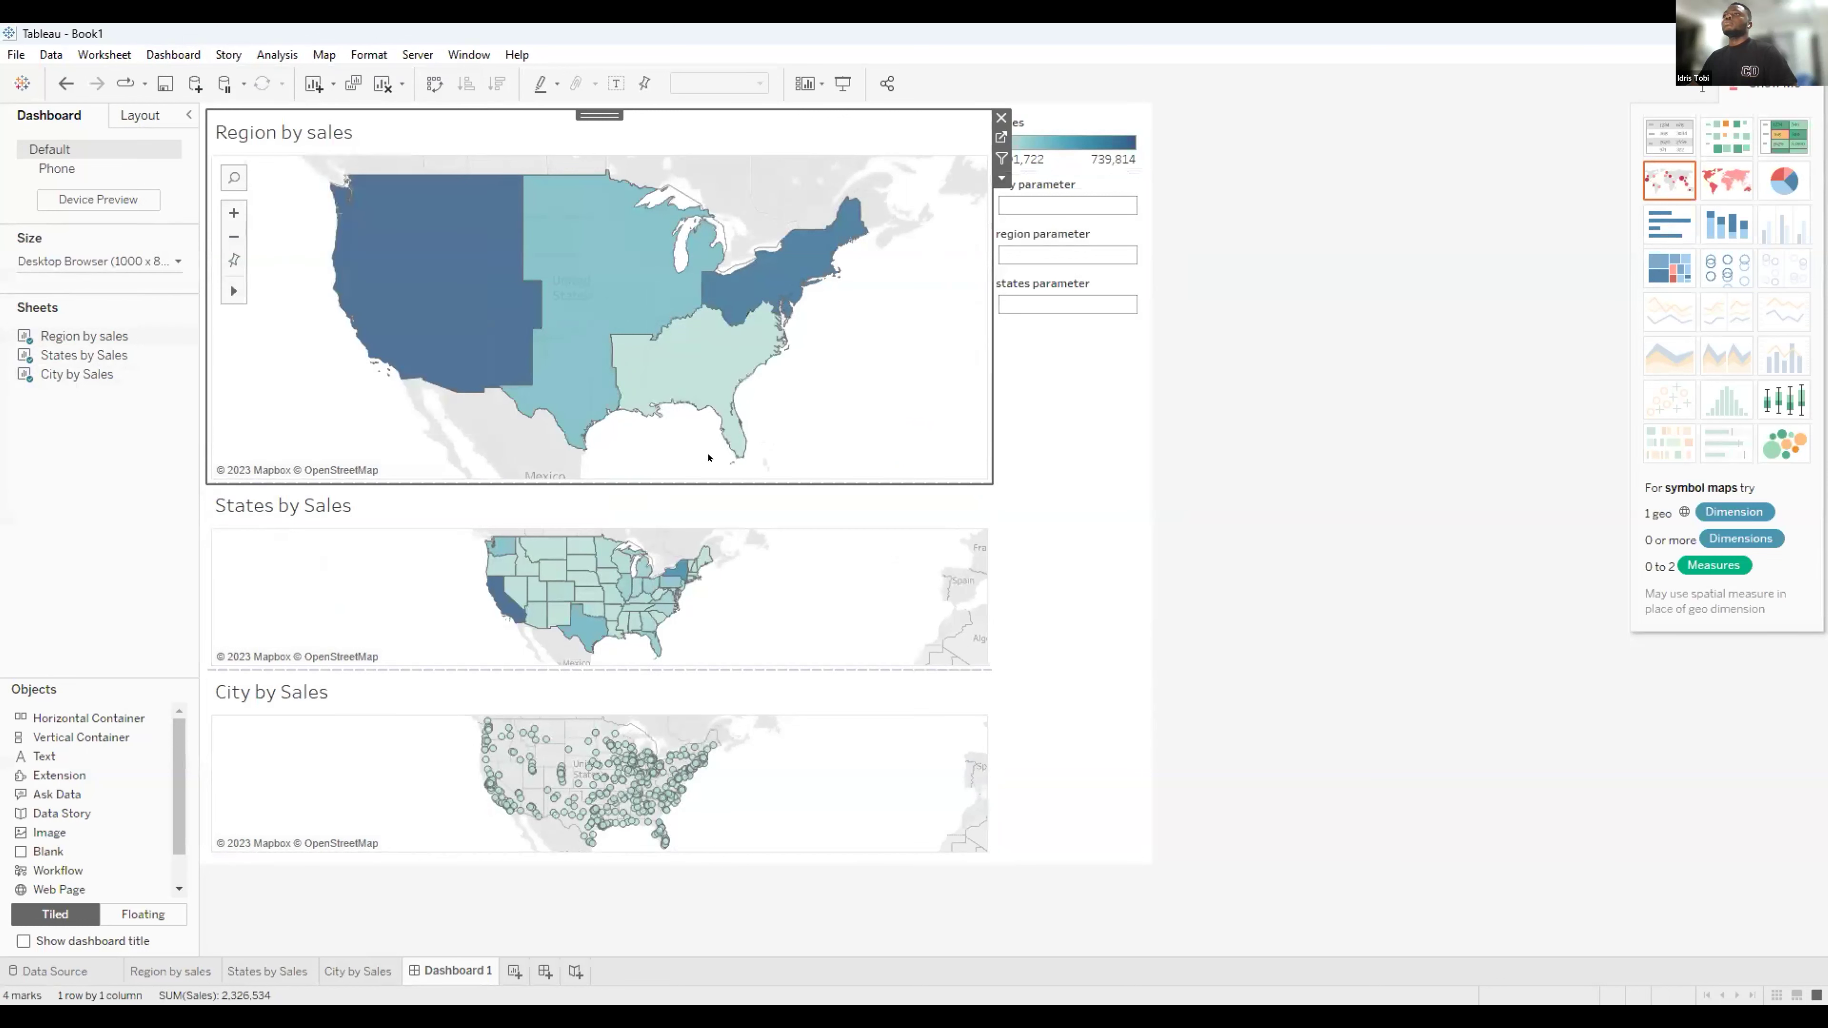
{"action": "key", "text": "ctrl+shift+d"}
{"action": "left_click", "coordinate": [684, 621]}
{"action": "left_click", "coordinate": [704, 439]}
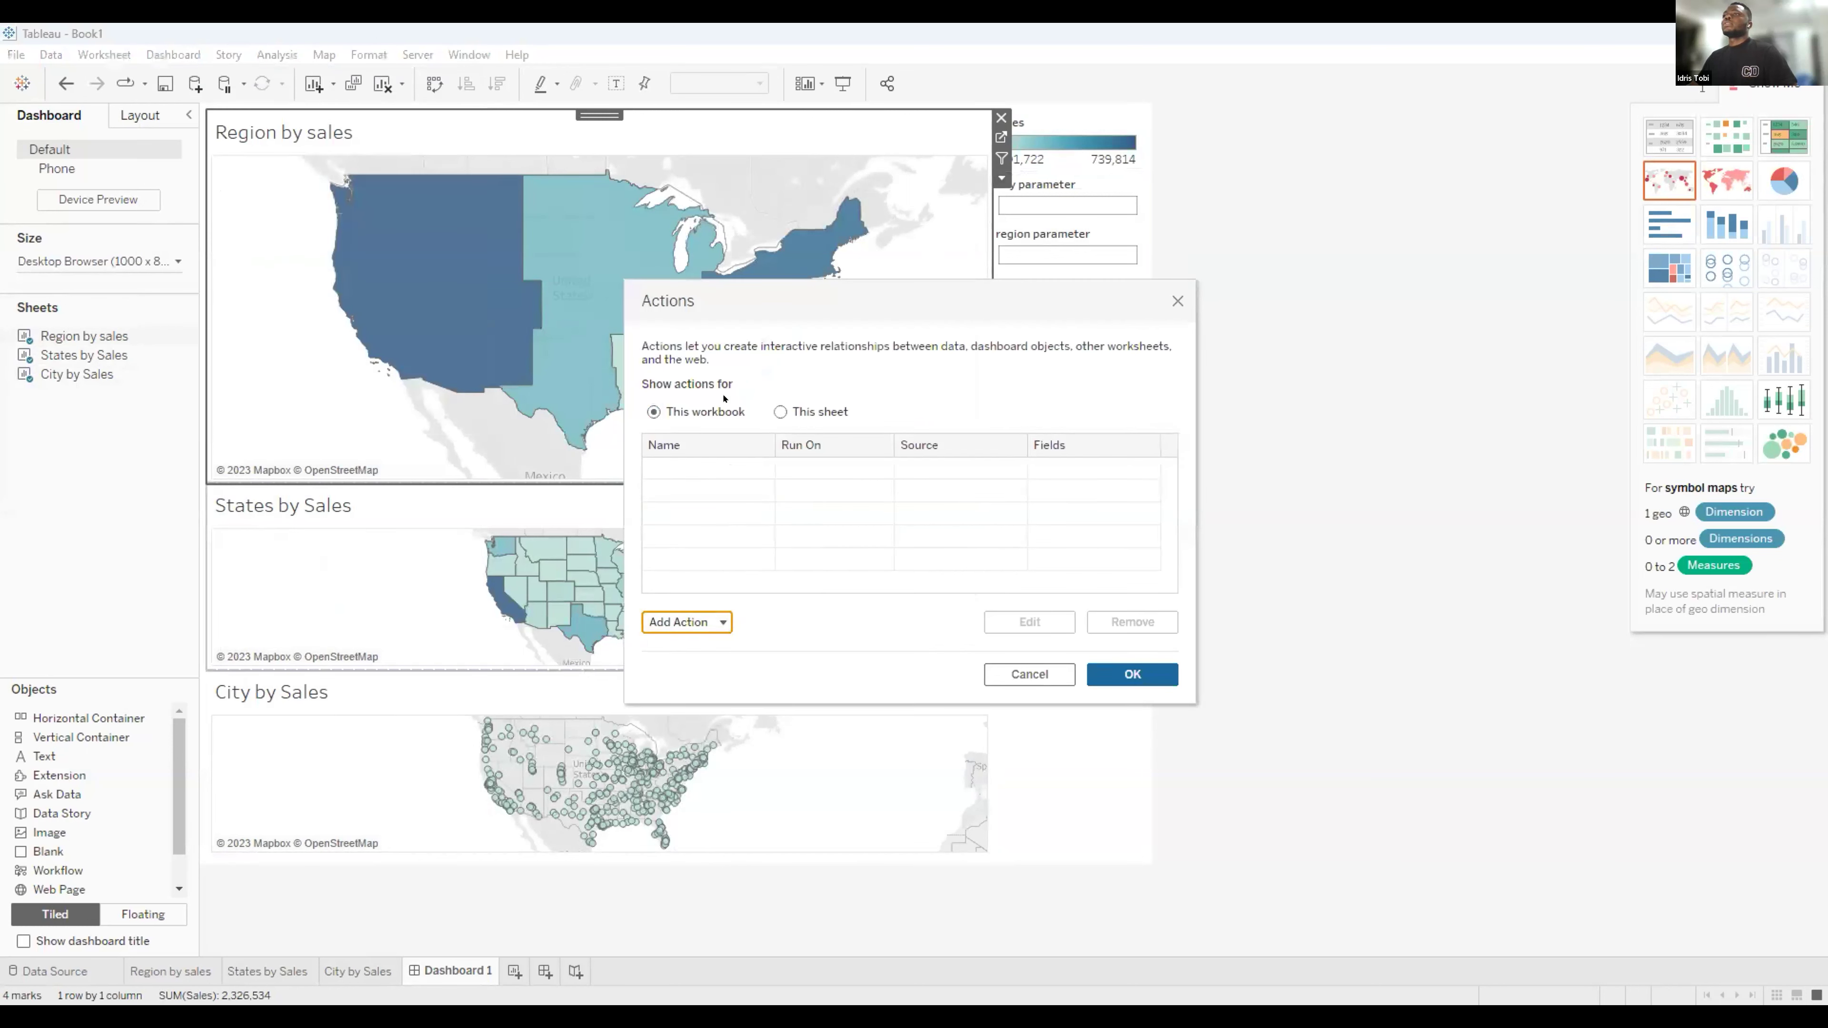
{"action": "key", "text": "BackSpace"}
{"action": "type", "text": "region para"}
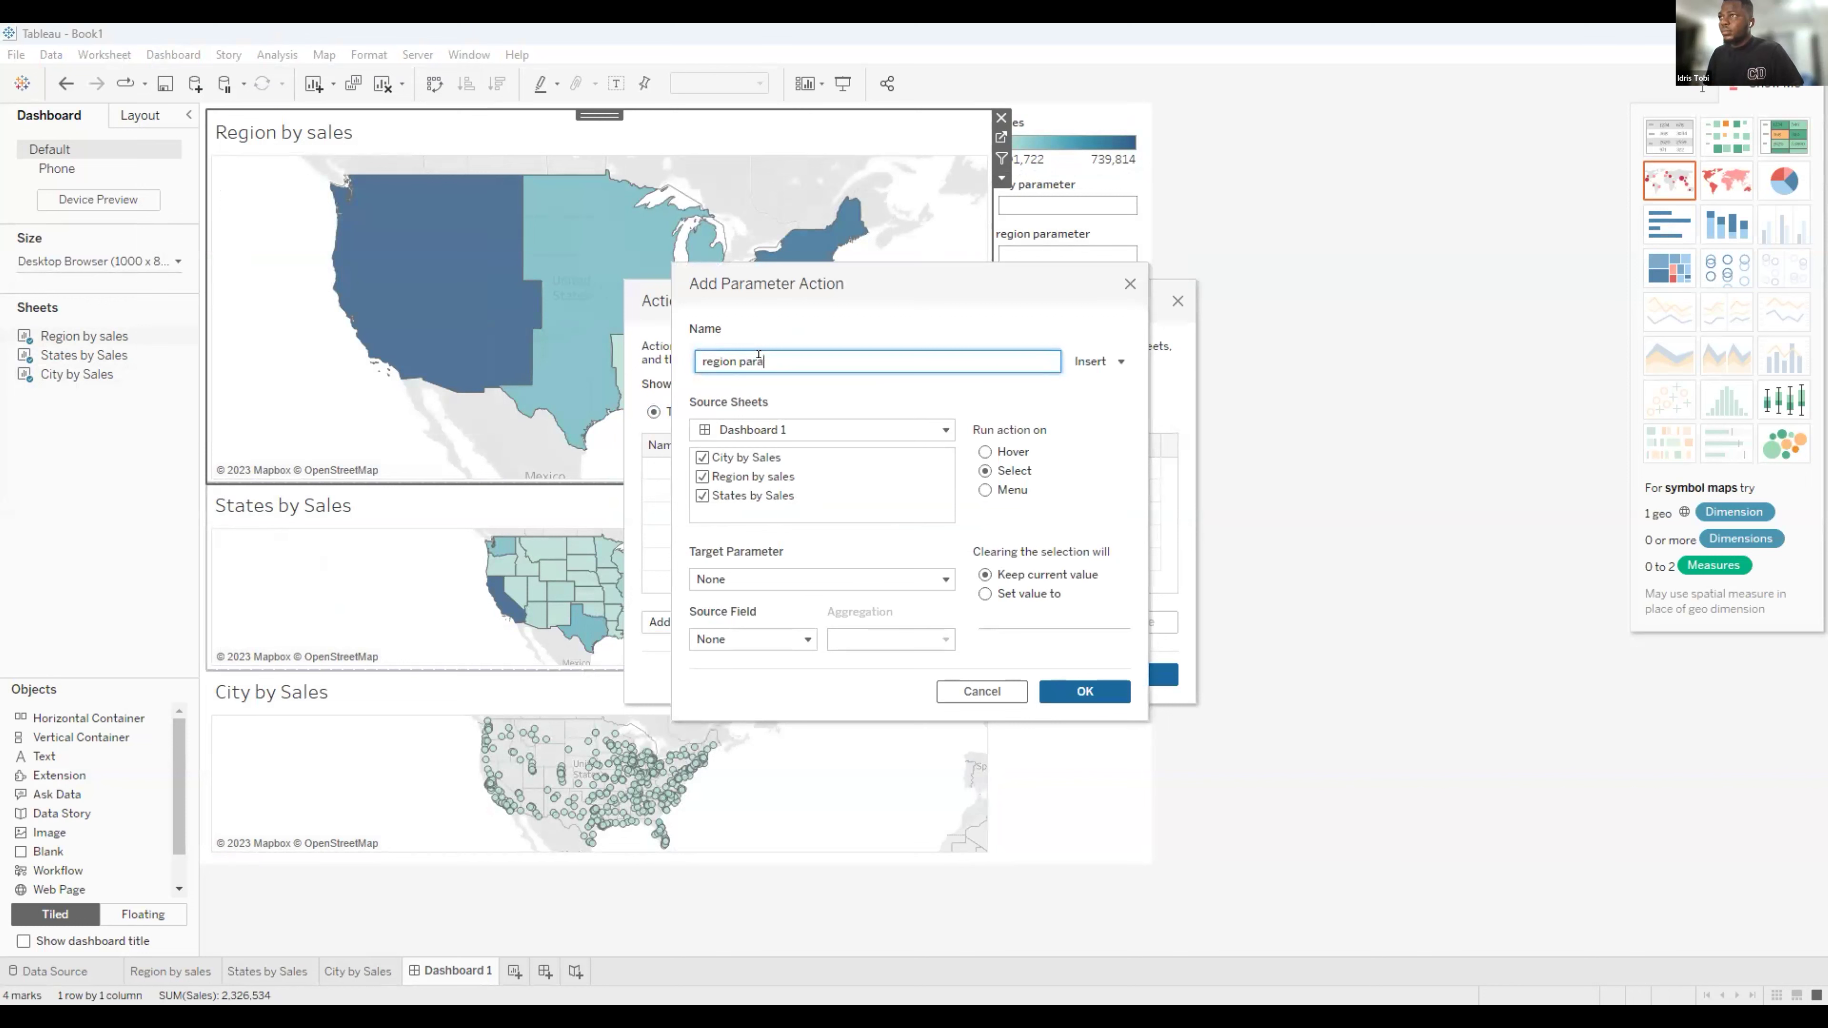
{"action": "type", "text": "meter"}
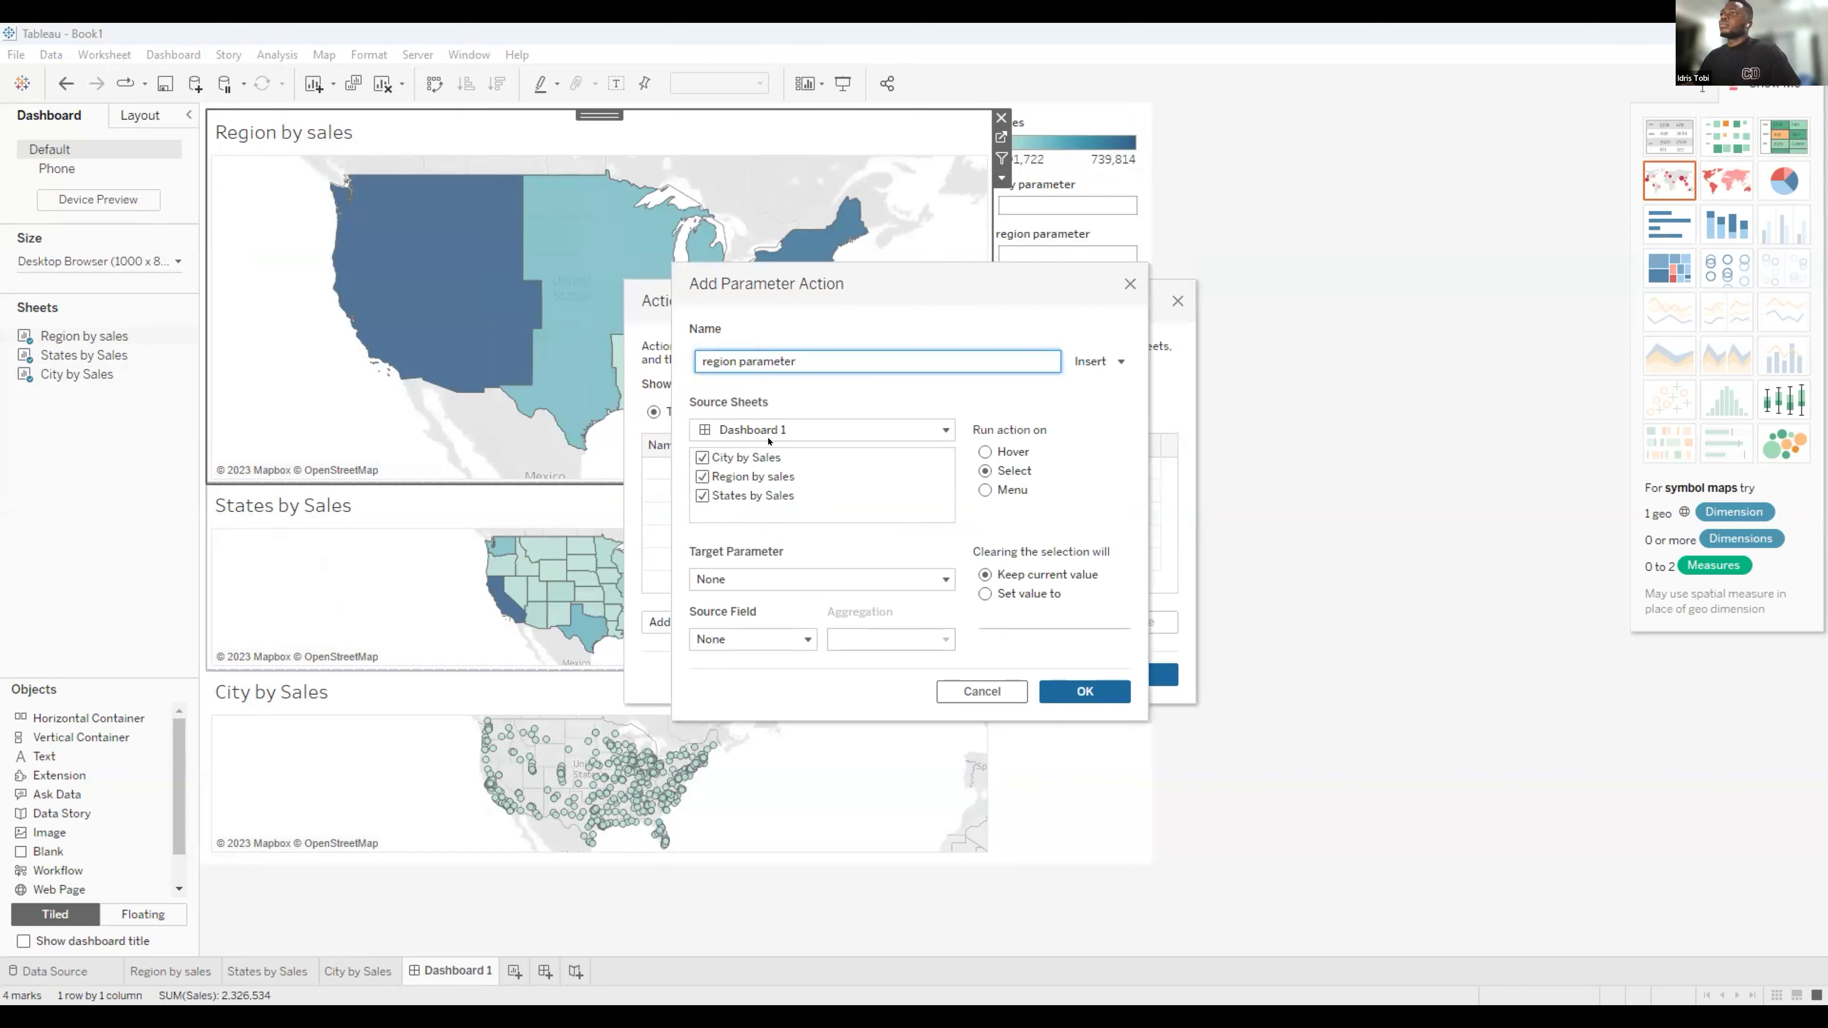
Run the region action only from Region by sales, passing Region to the region parameter and setting an empty value when the selection is cleared.
{"action": "left_click", "coordinate": [691, 456]}
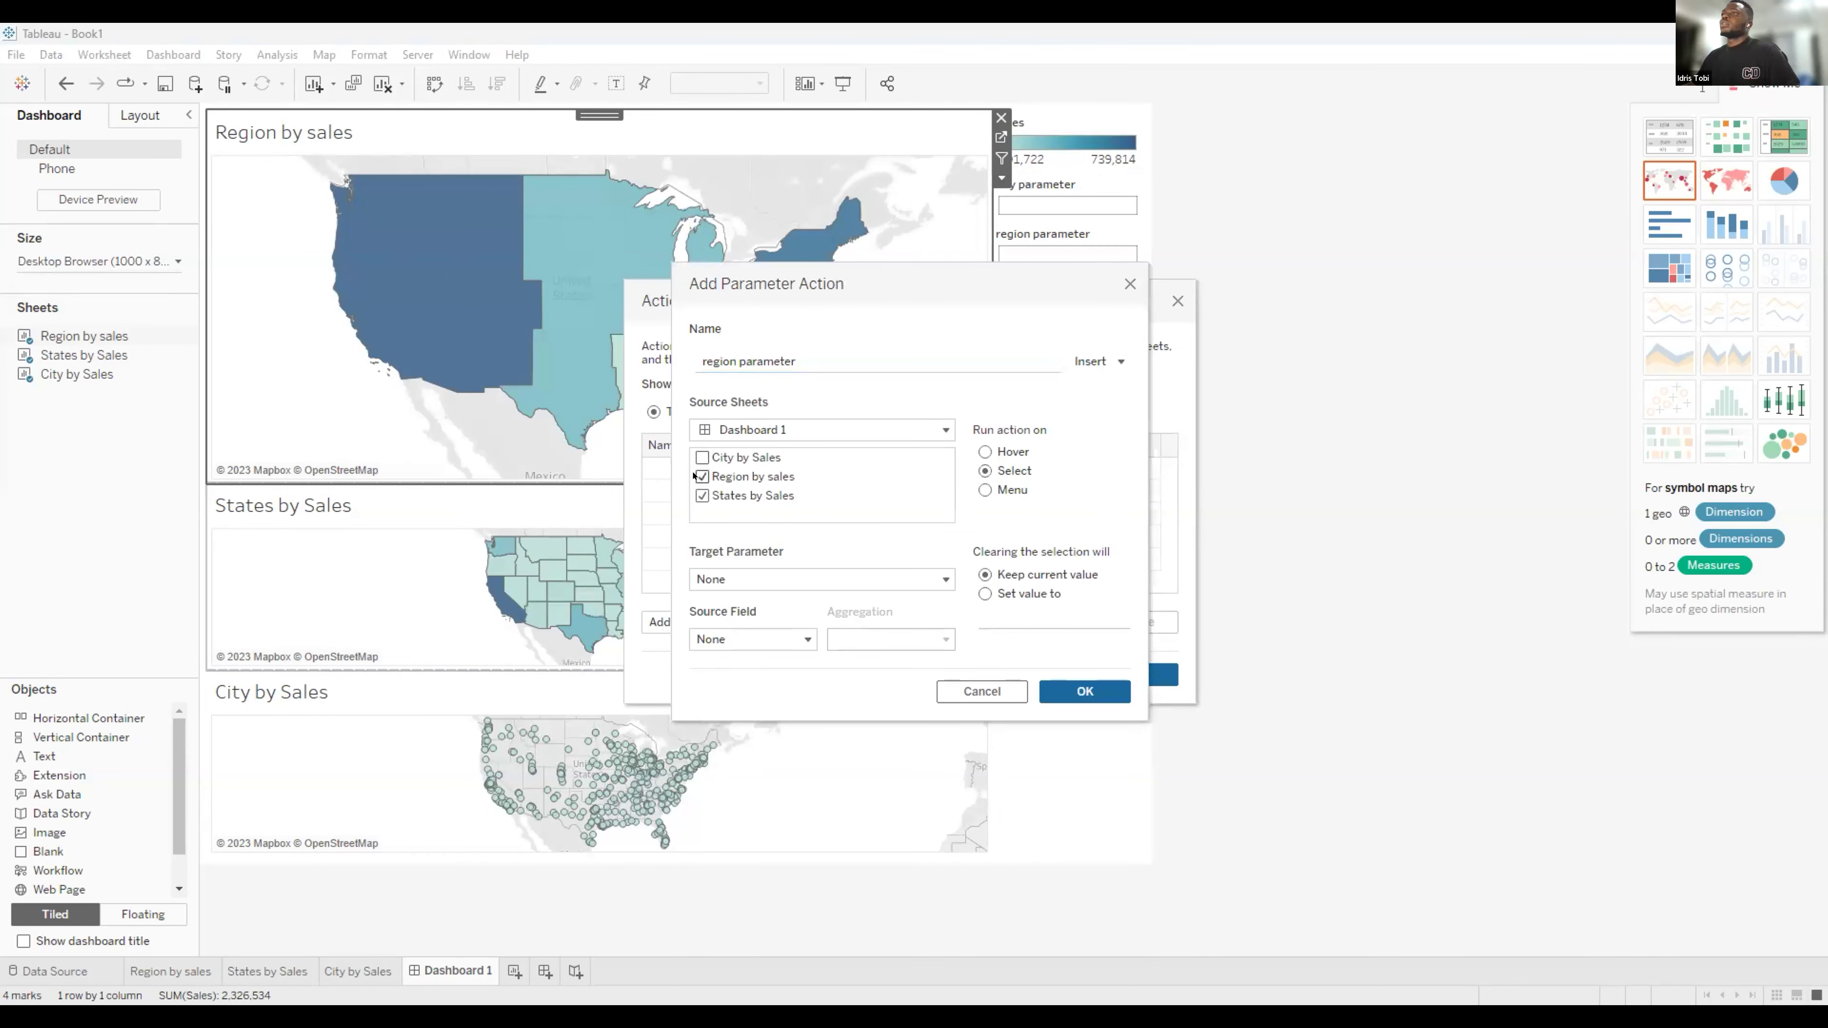
{"action": "left_click", "coordinate": [702, 495]}
{"action": "left_click", "coordinate": [752, 579]}
{"action": "left_click", "coordinate": [765, 639]}
{"action": "left_click", "coordinate": [754, 637]}
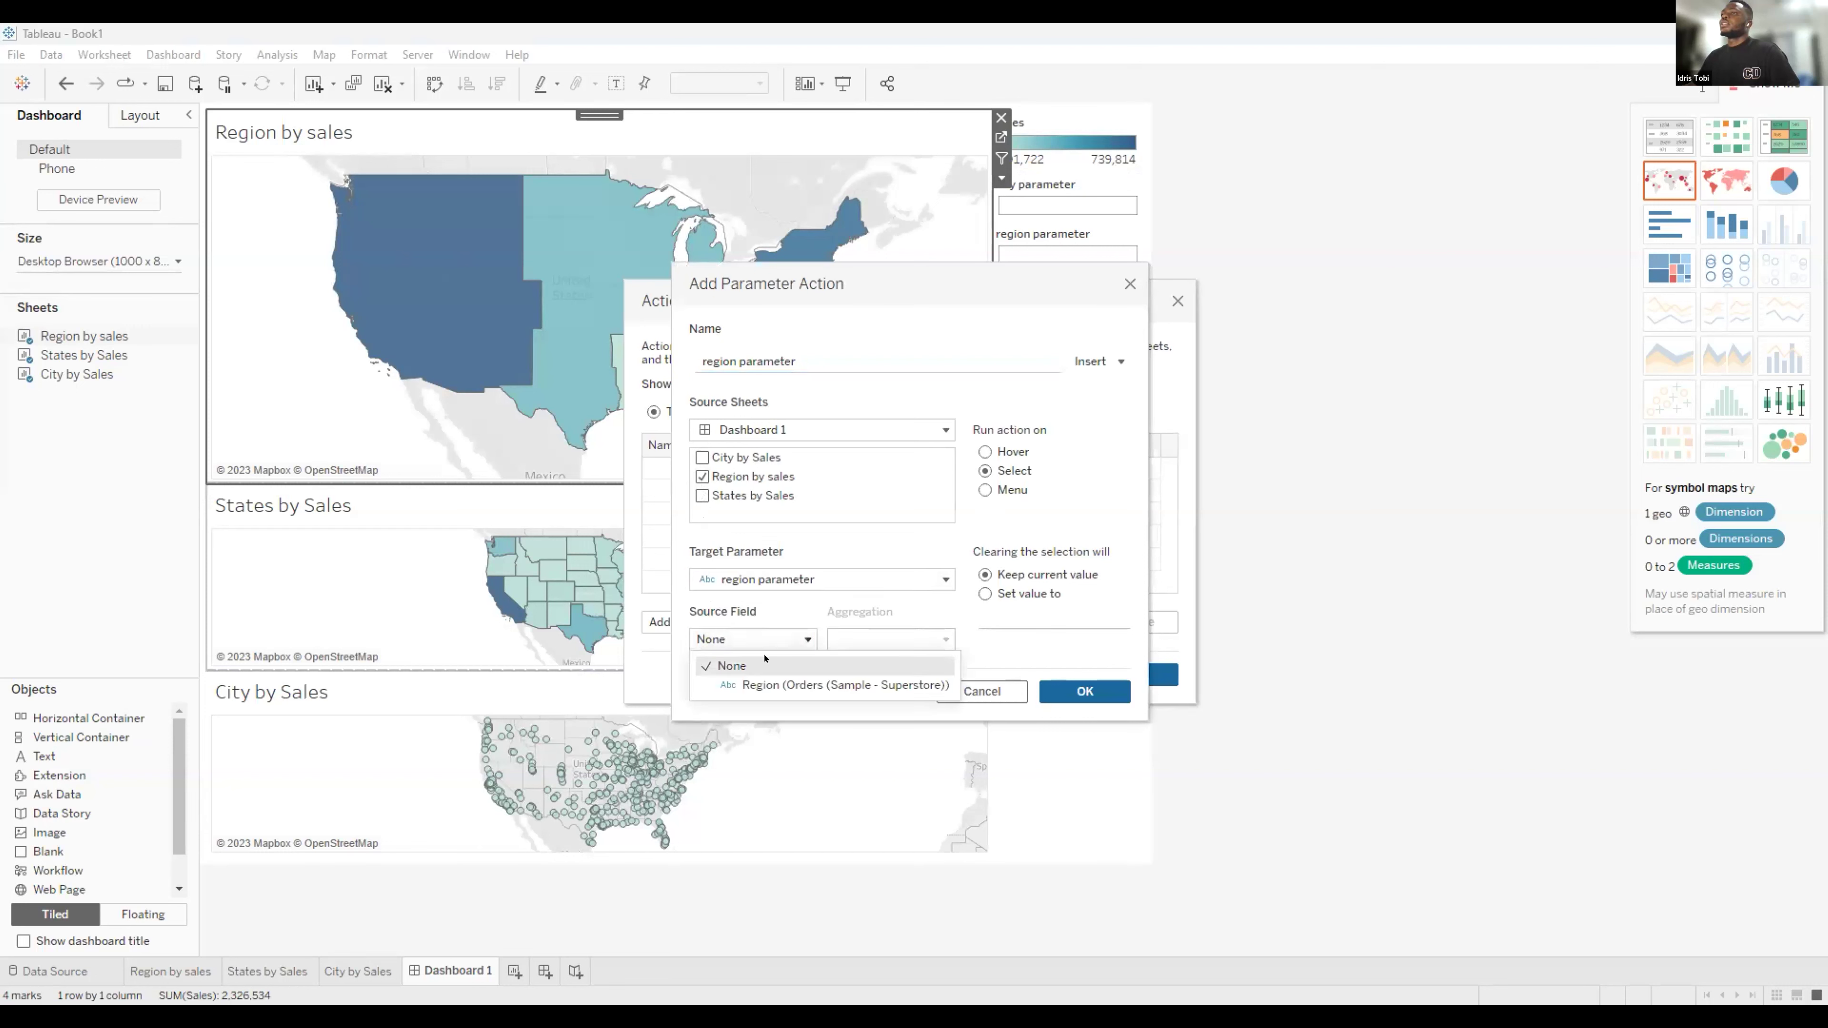
{"action": "left_click", "coordinate": [755, 679]}
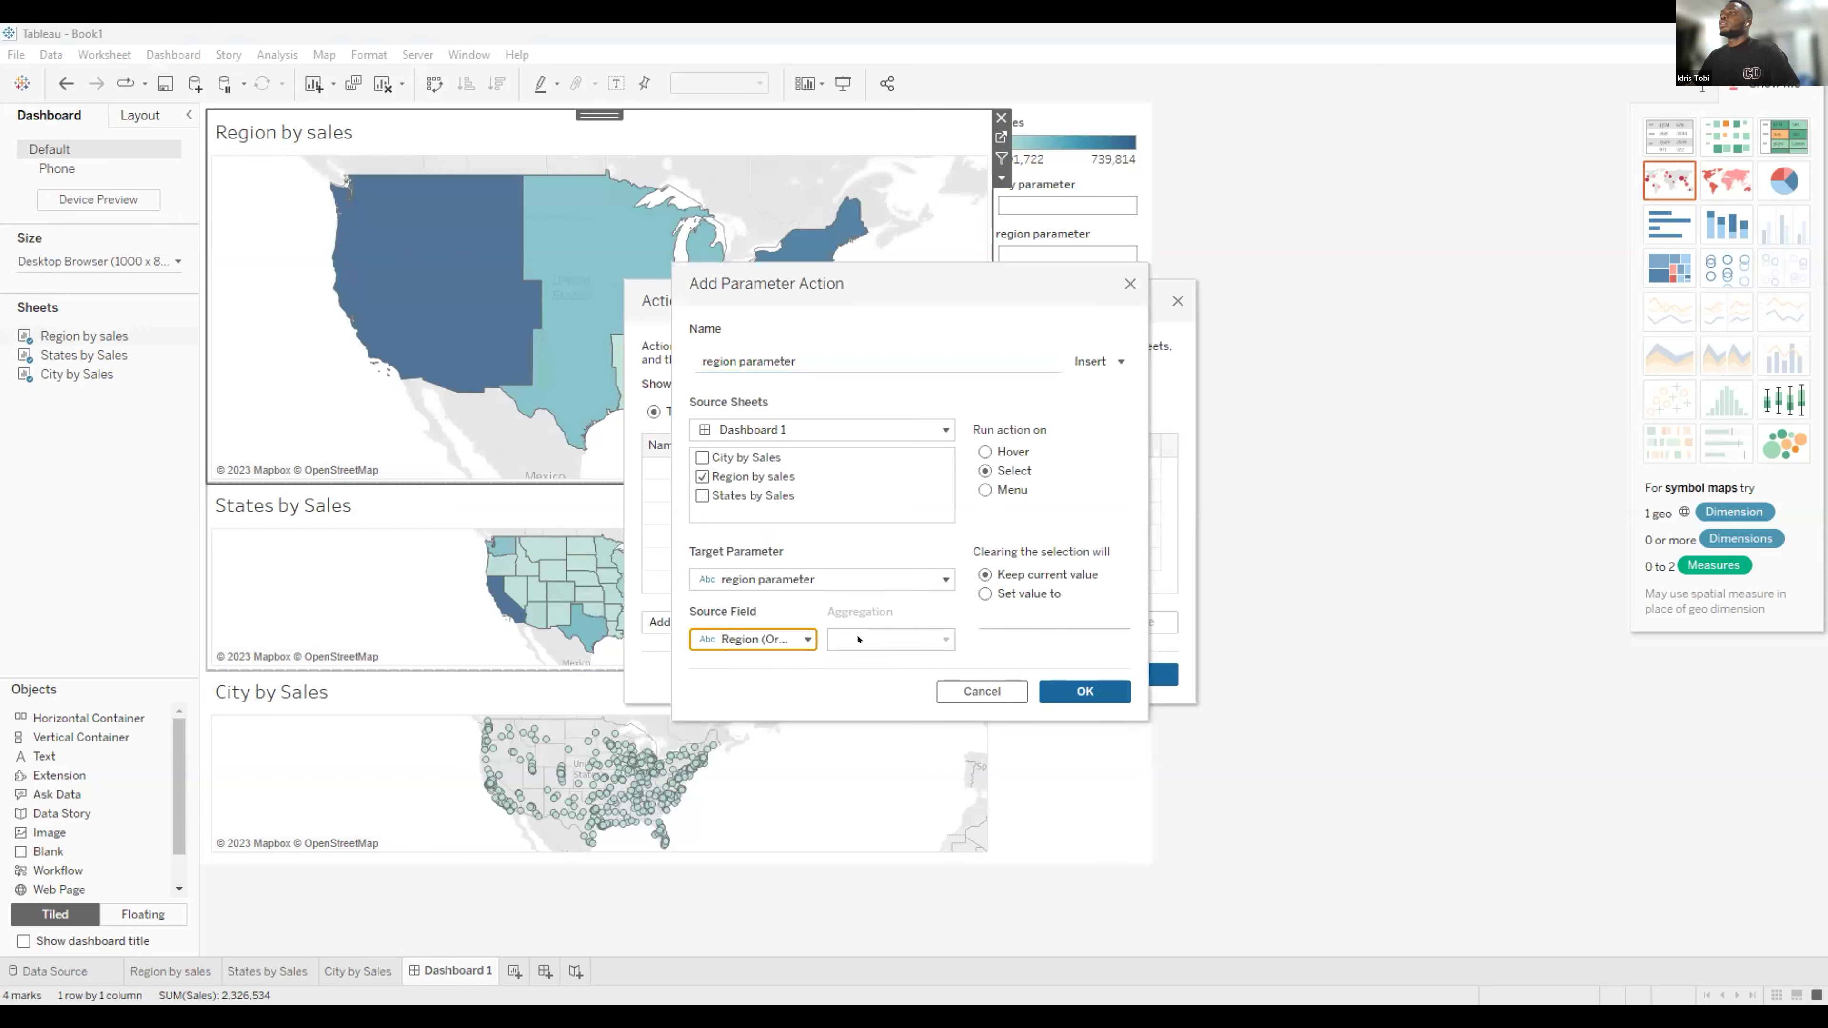
{"action": "left_click", "coordinate": [984, 593]}
{"action": "left_click", "coordinate": [1084, 691]}
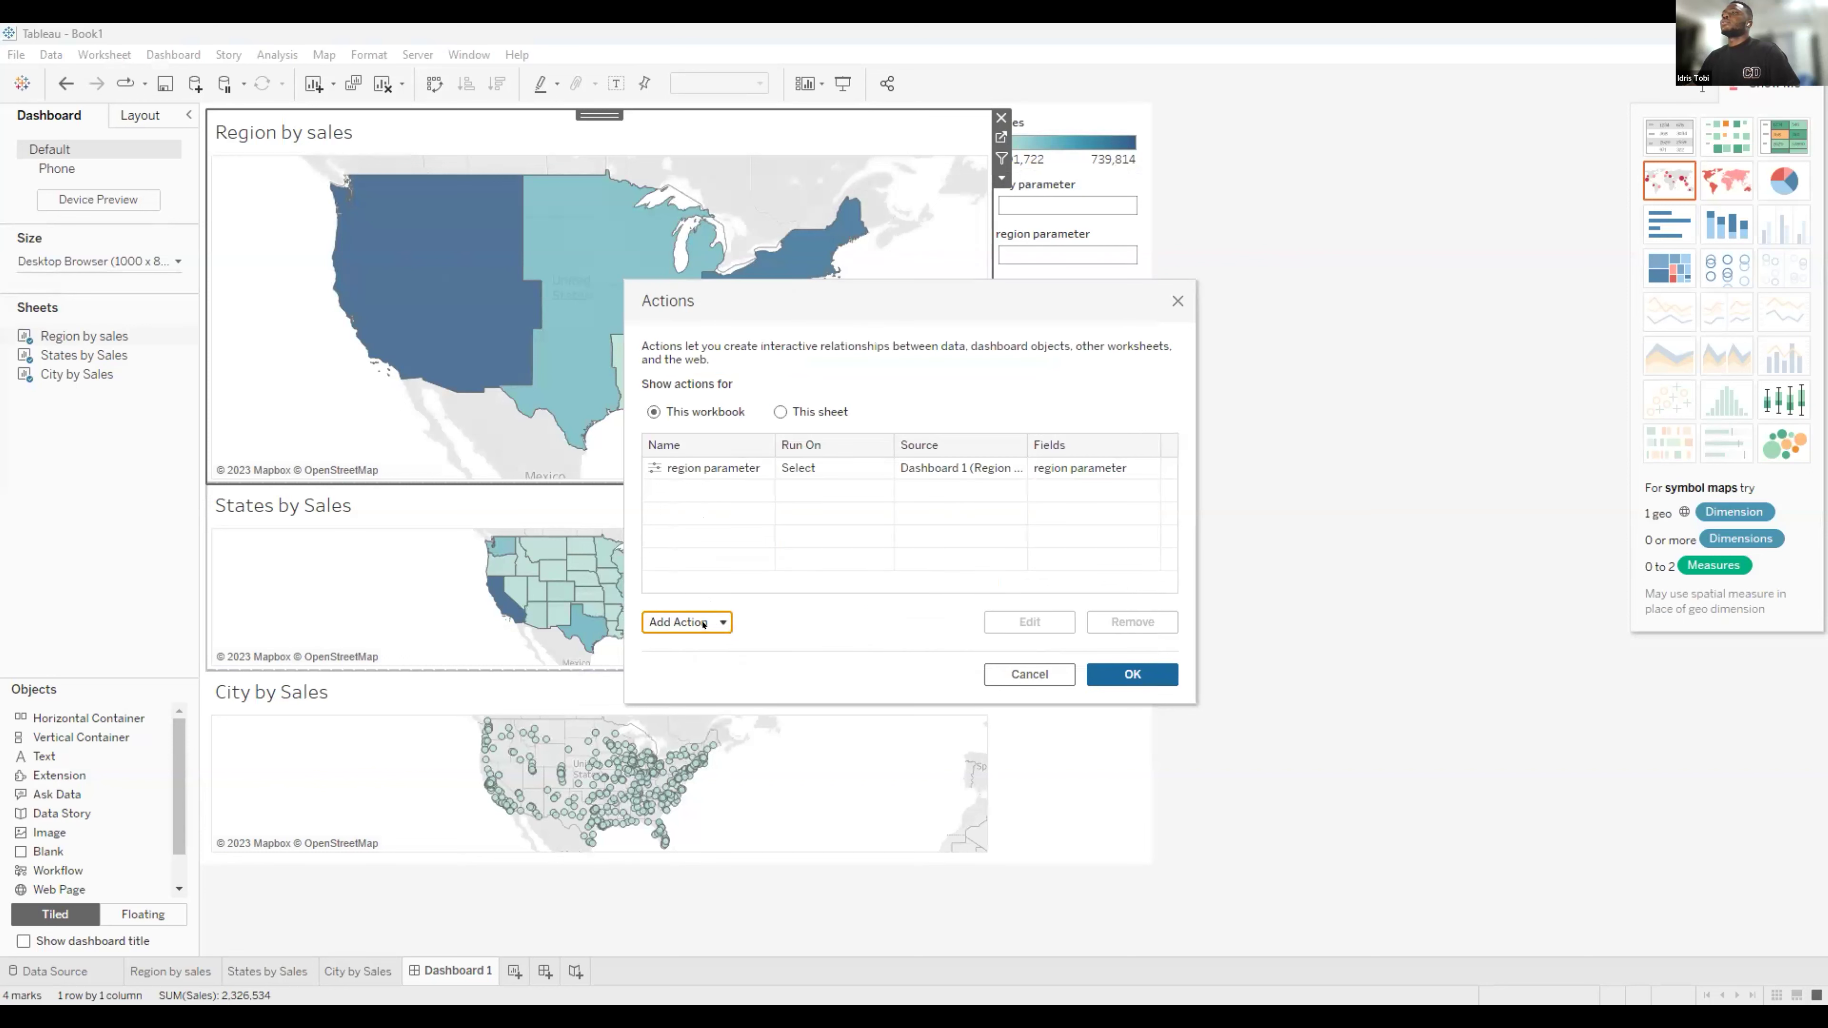
Add a second change-parameter action named "state parameter".
{"action": "left_click", "coordinate": [704, 624]}
{"action": "left_click", "coordinate": [875, 582]}
{"action": "key", "text": "BackSpace"}
{"action": "type", "text": "state para"}
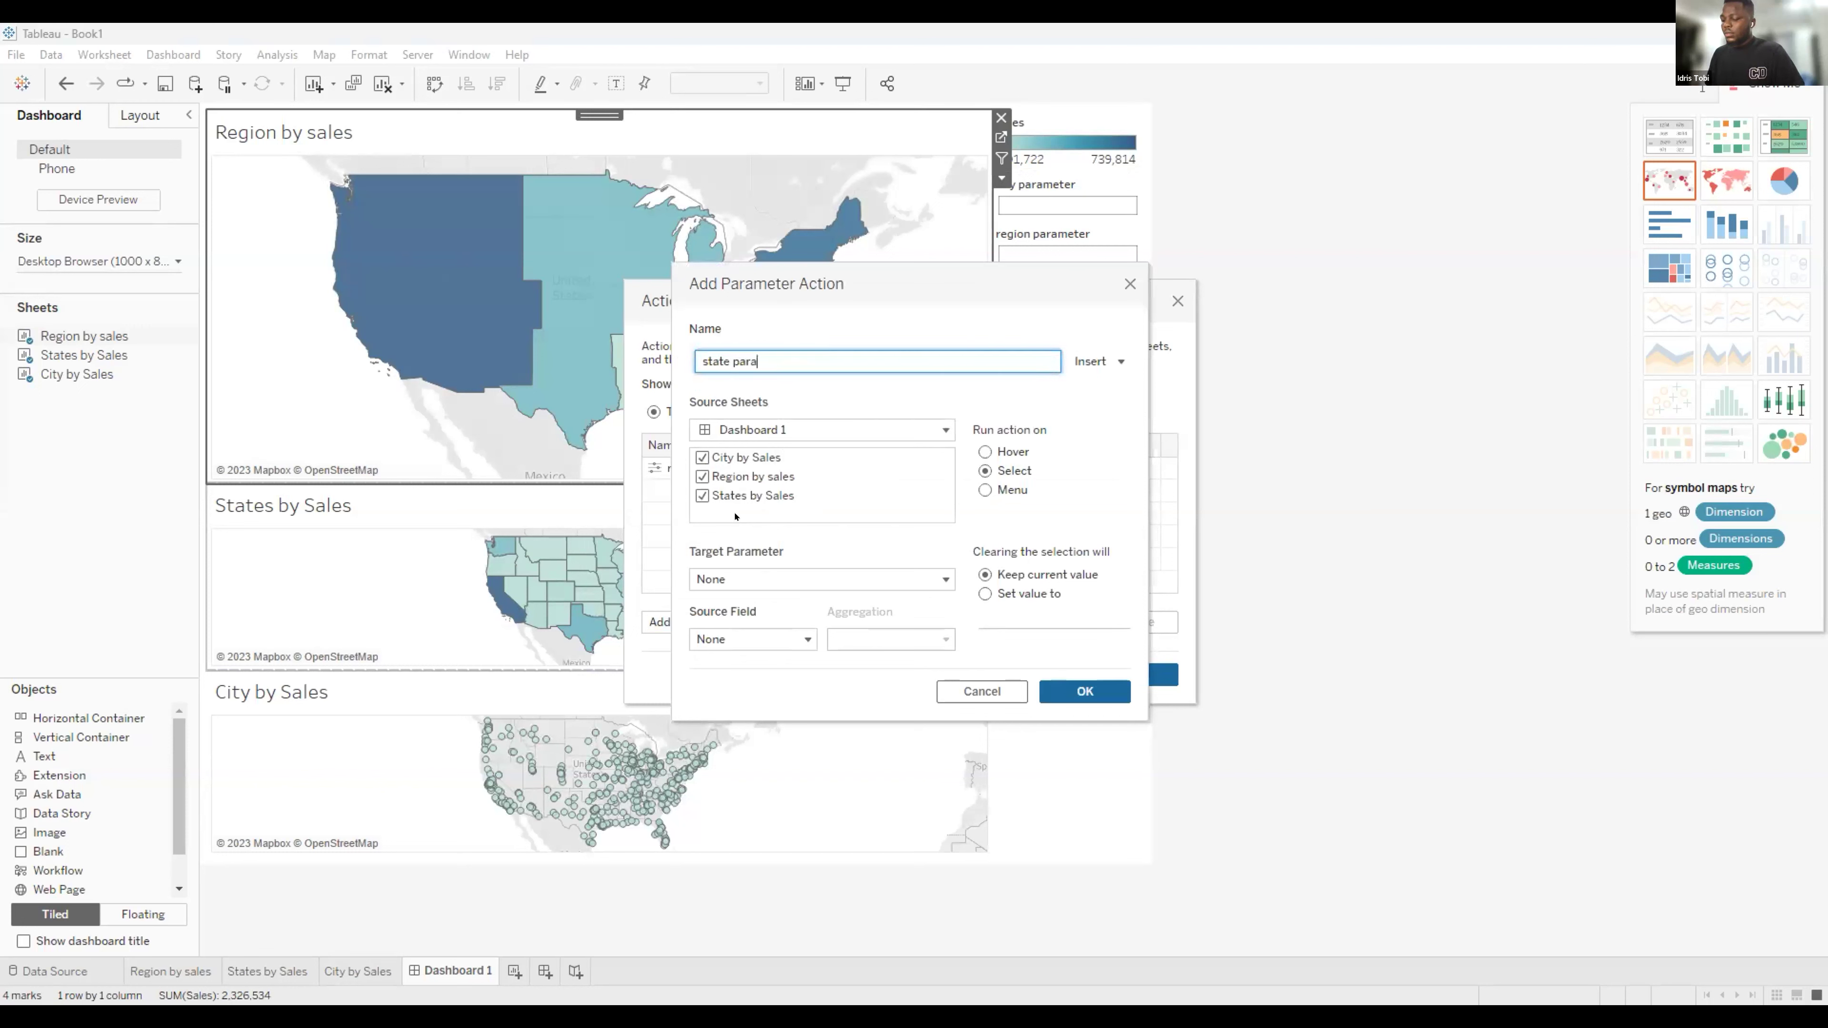
{"action": "type", "text": "meter"}
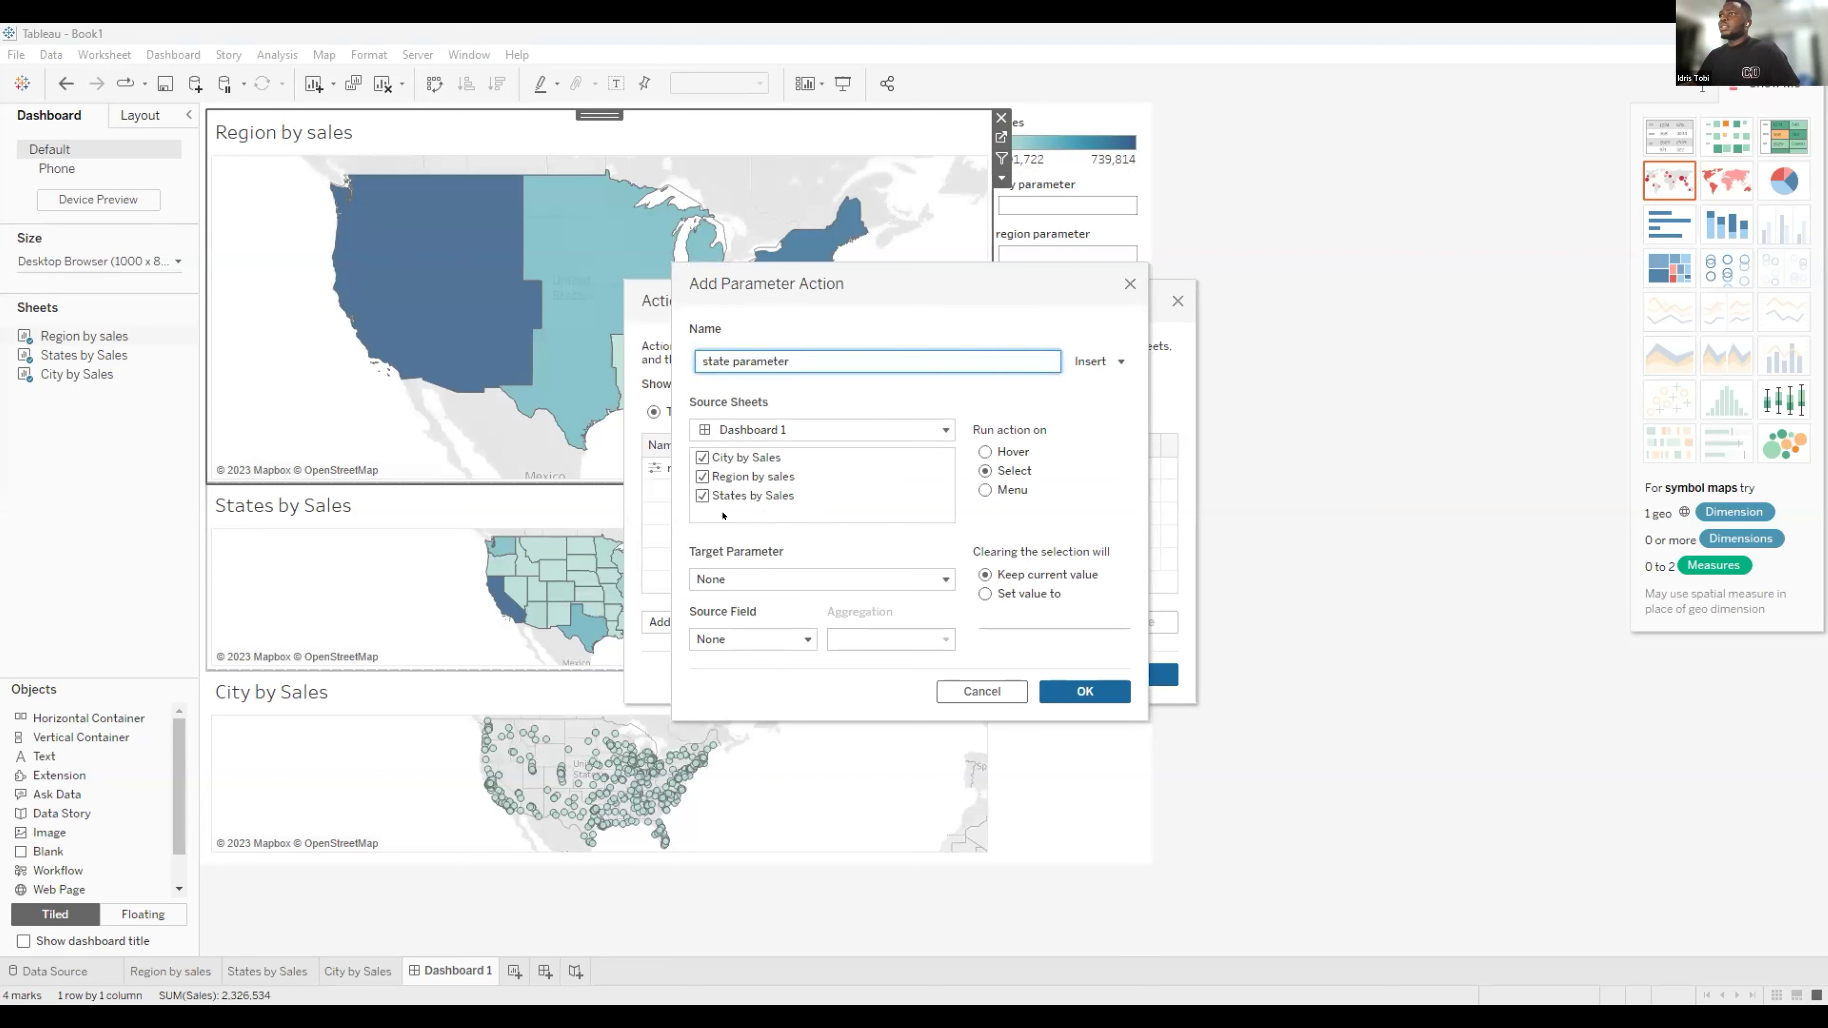
Run the state action only from States by Sales, passing State/Province to the states parameter and setting an empty value when the selection is cleared.
{"action": "left_click", "coordinate": [703, 476]}
{"action": "left_click", "coordinate": [702, 457]}
{"action": "left_click", "coordinate": [750, 576]}
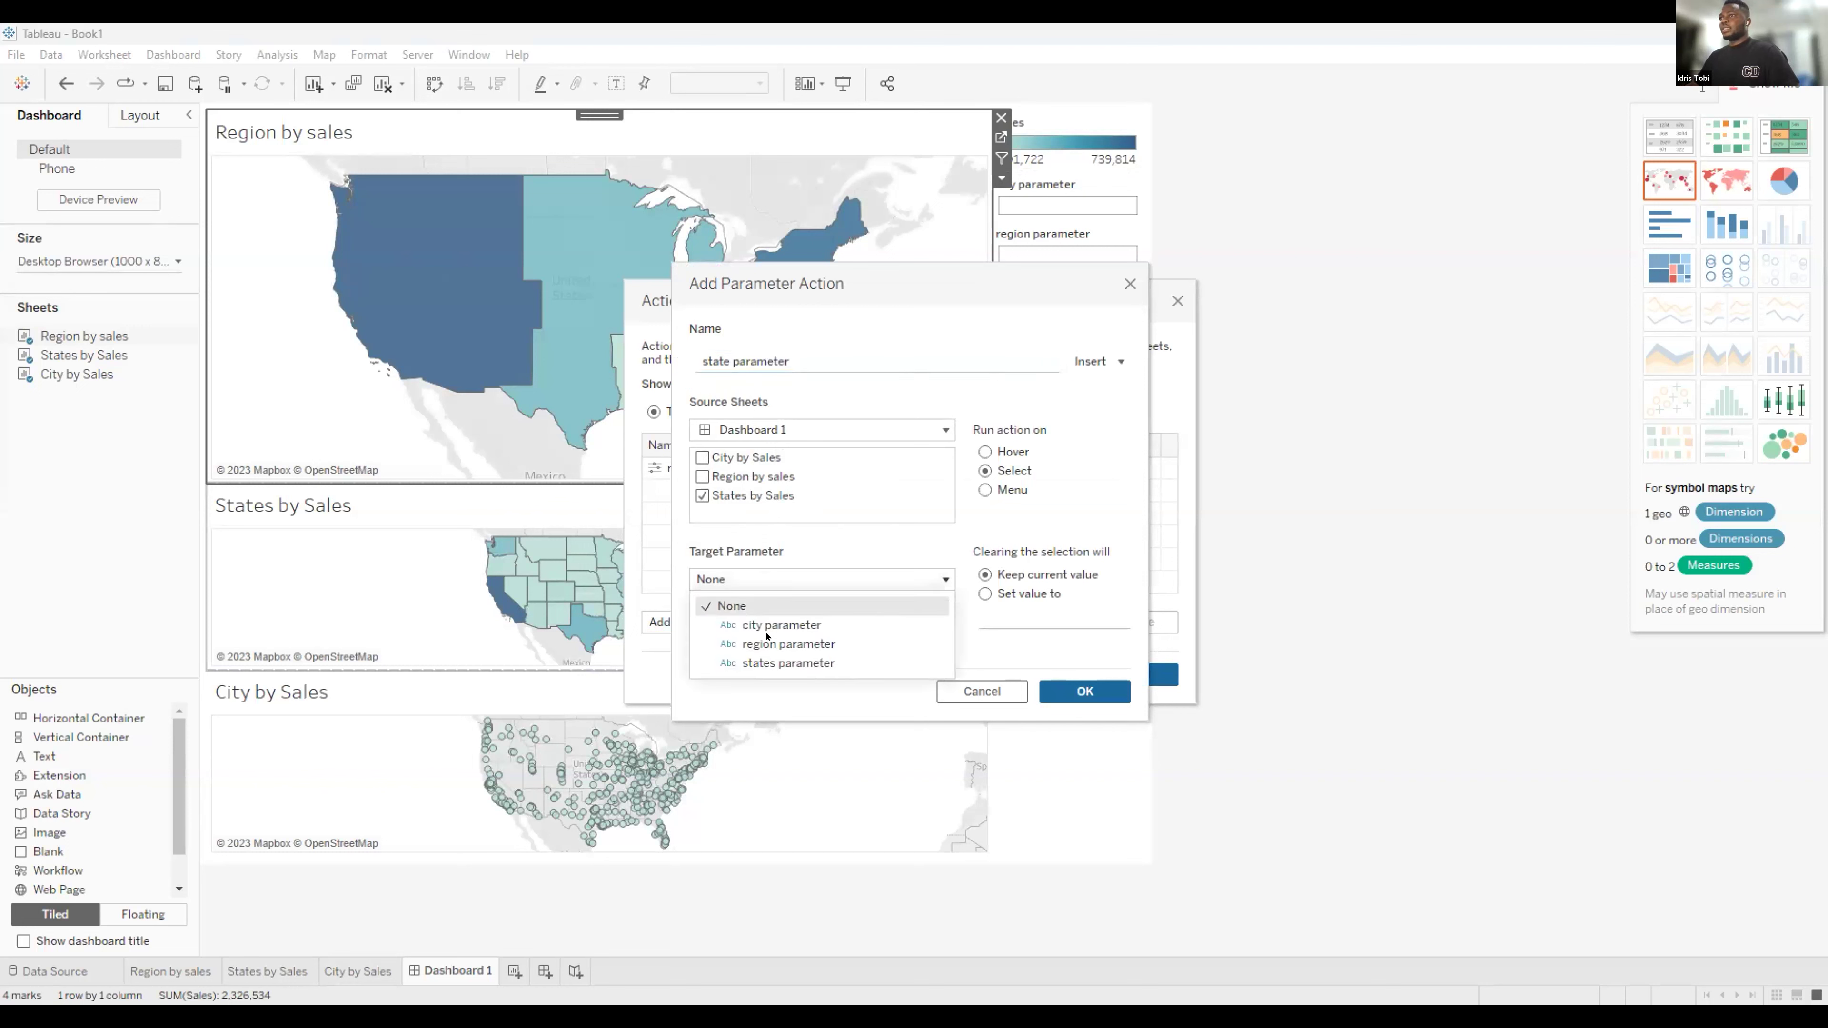
{"action": "left_click", "coordinate": [772, 664]}
{"action": "left_click", "coordinate": [778, 650]}
{"action": "left_click", "coordinate": [801, 619]}
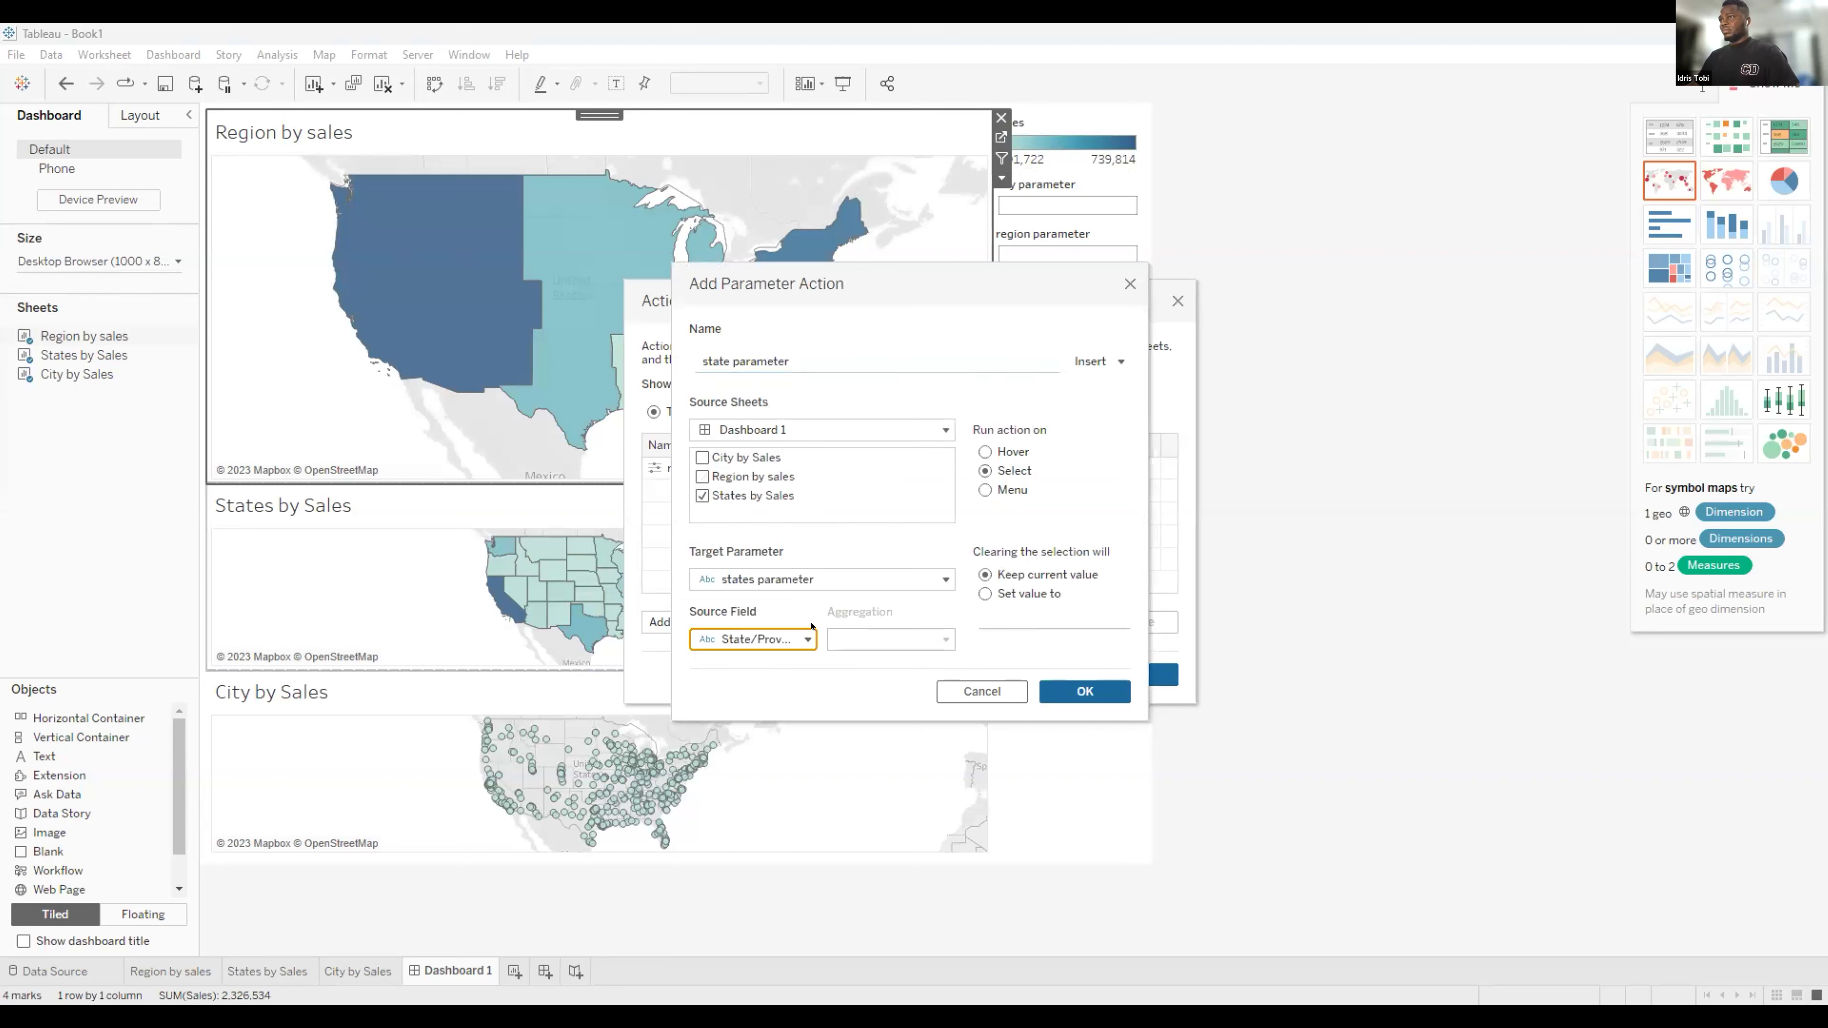
{"action": "left_click", "coordinate": [984, 593]}
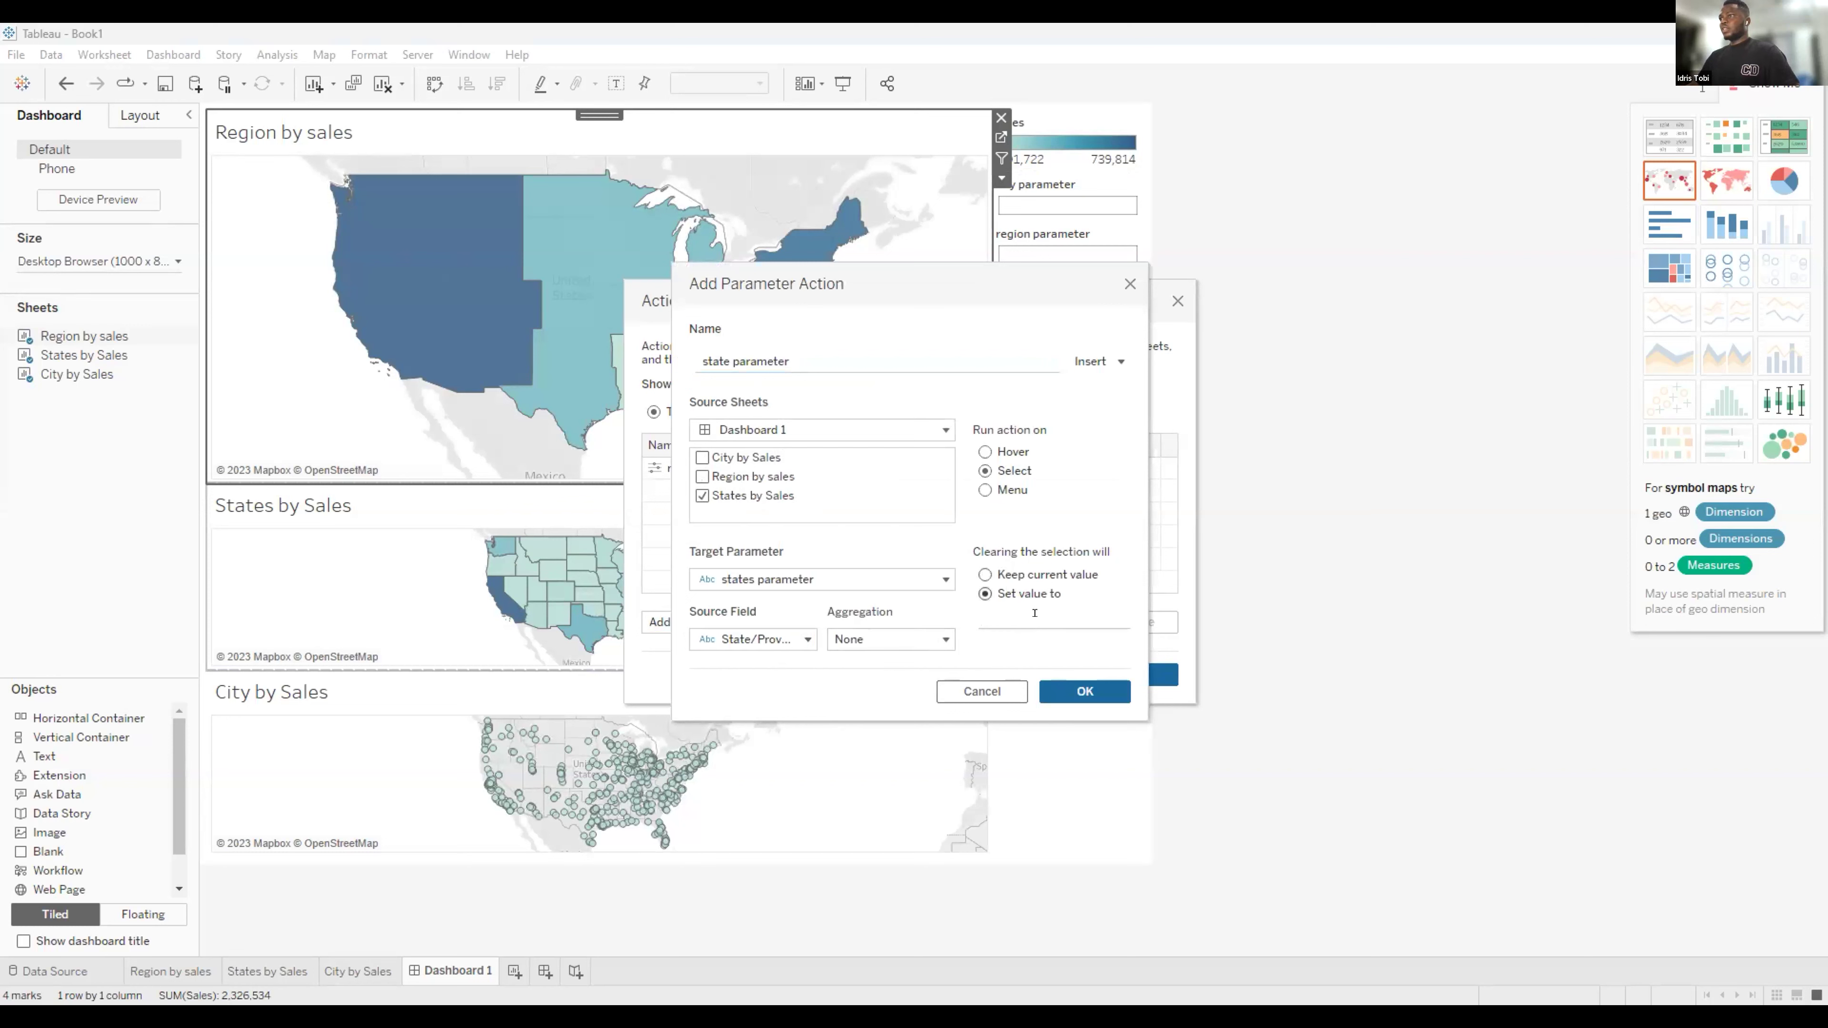
{"action": "left_click", "coordinate": [1098, 690]}
Add a third change-parameter action named "city parameter".
{"action": "left_click", "coordinate": [686, 621]}
{"action": "left_click", "coordinate": [713, 576]}
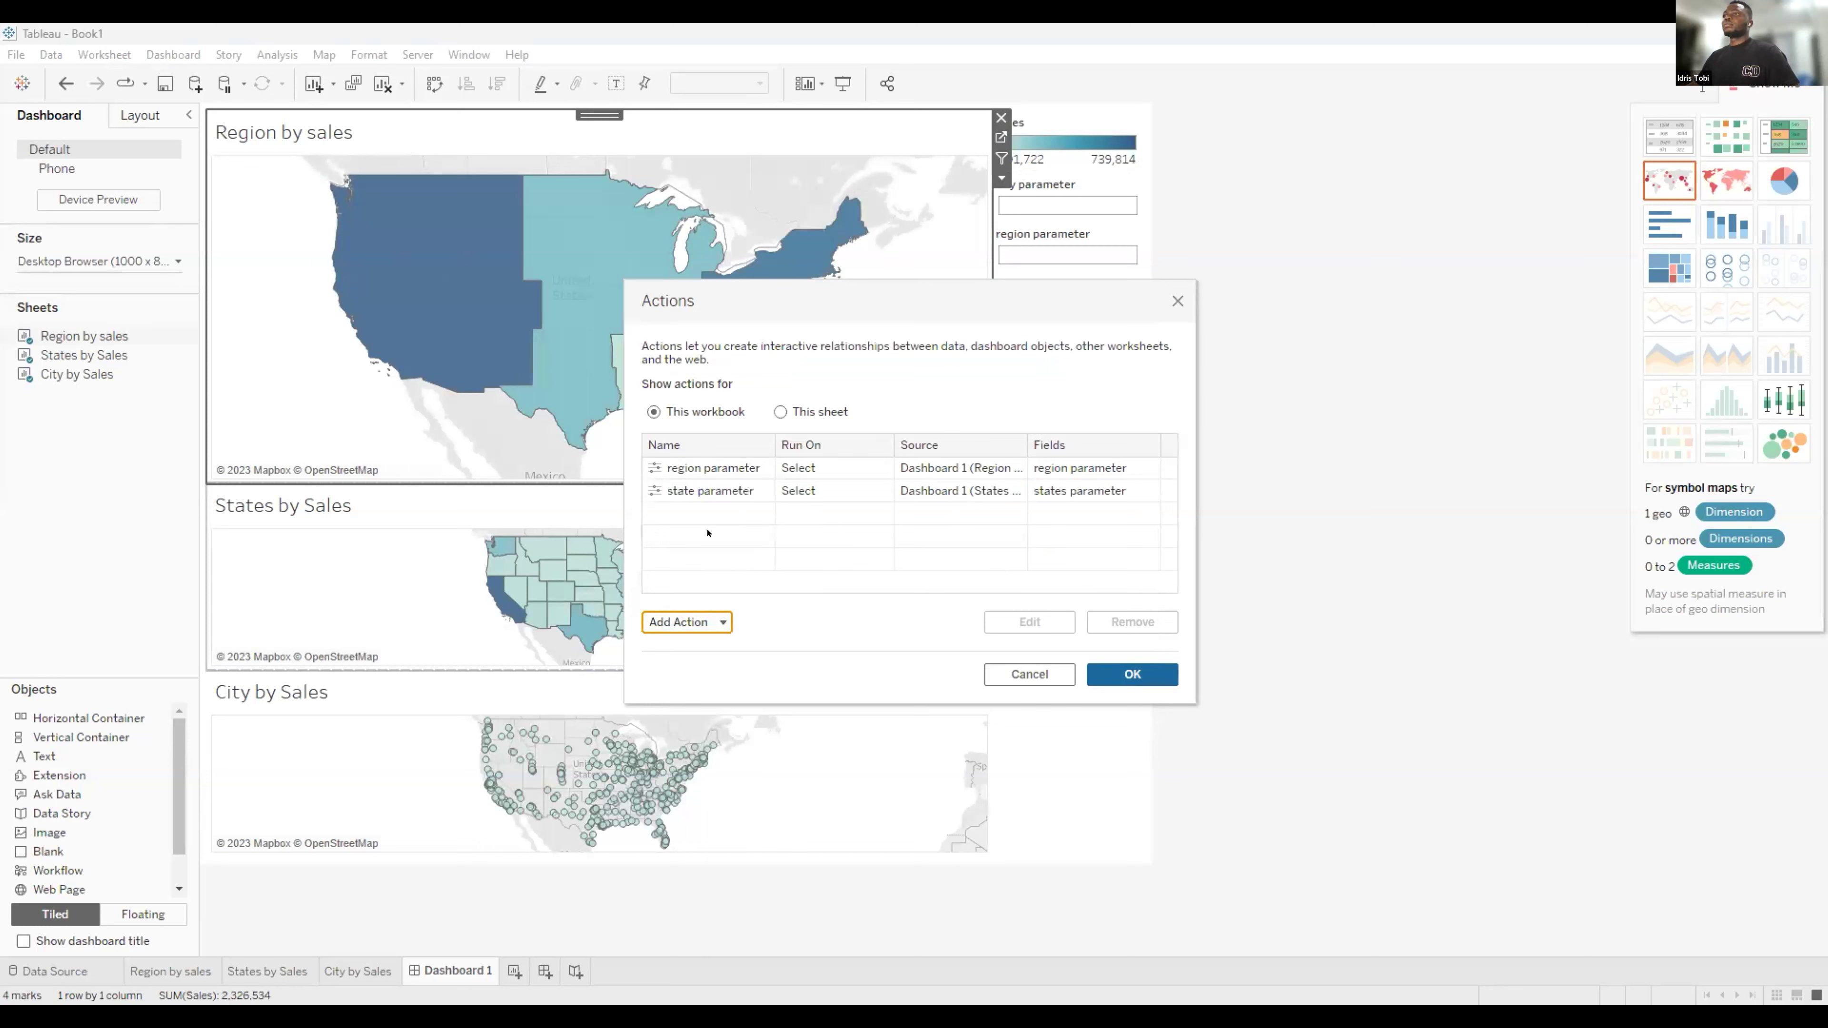
{"action": "key", "text": "BackSpace"}
{"action": "type", "text": "city p"}
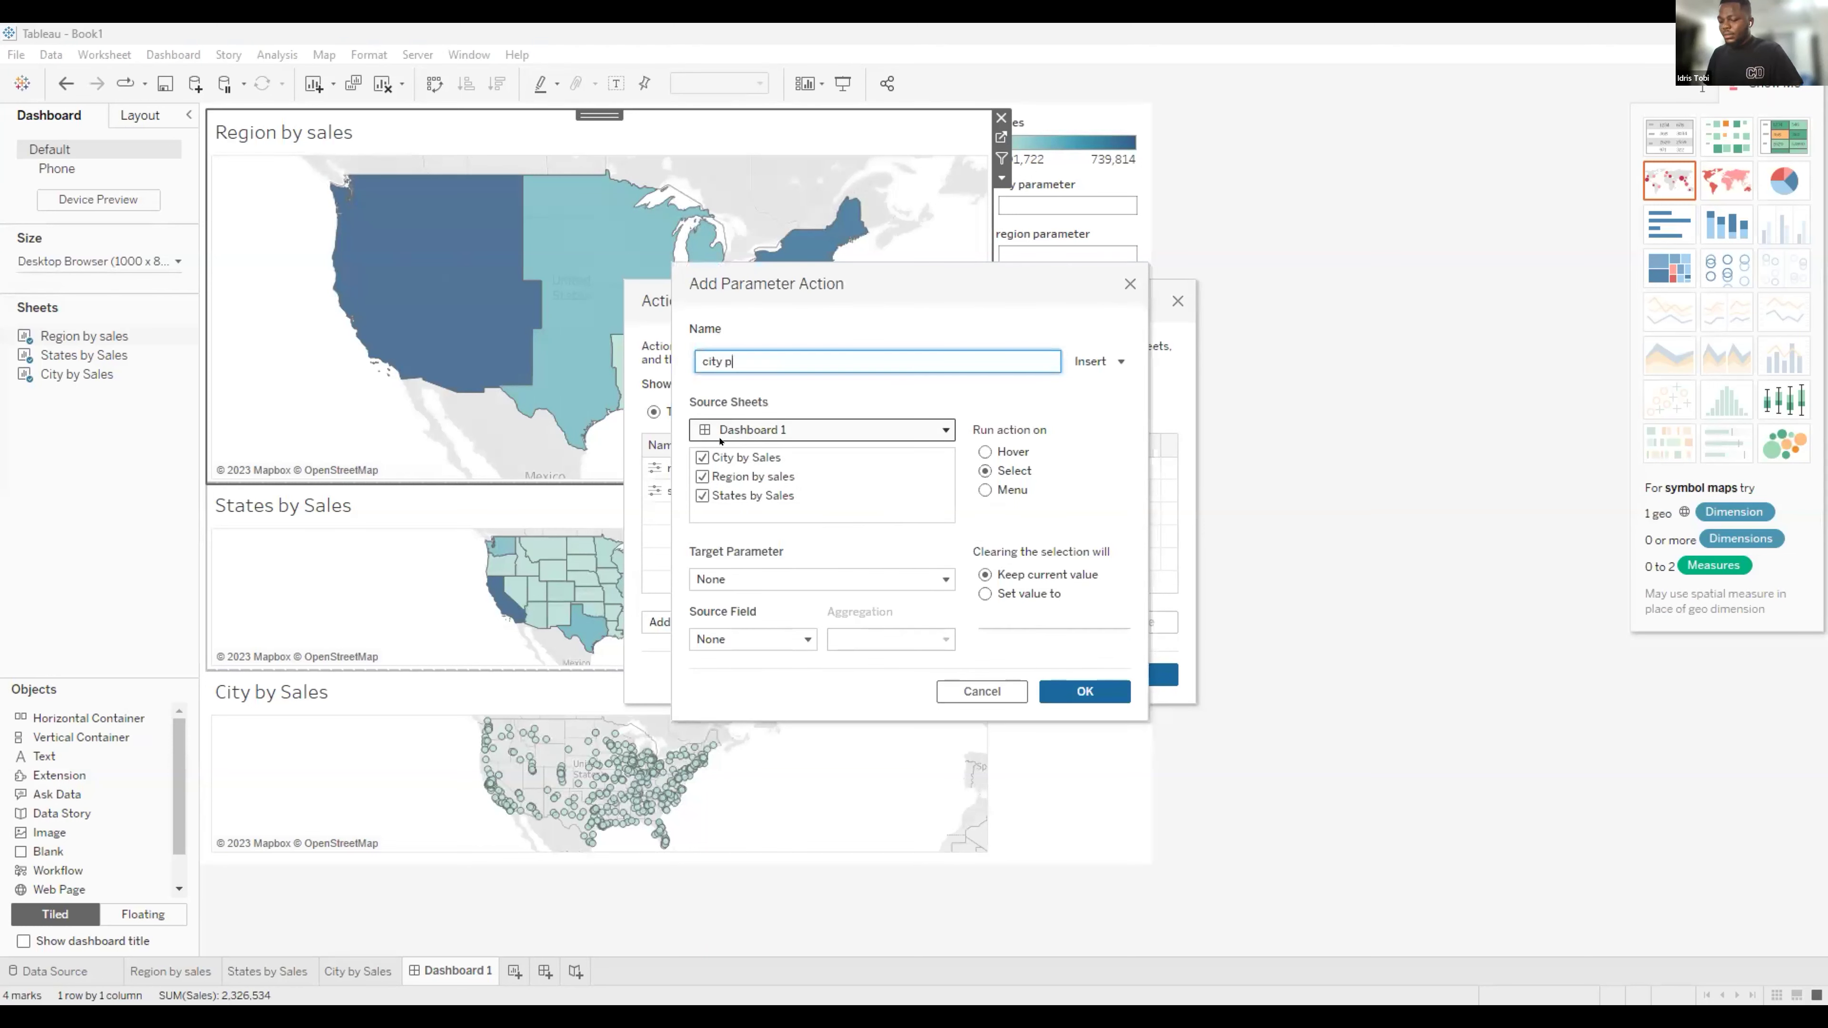
{"action": "type", "text": "arameter"}
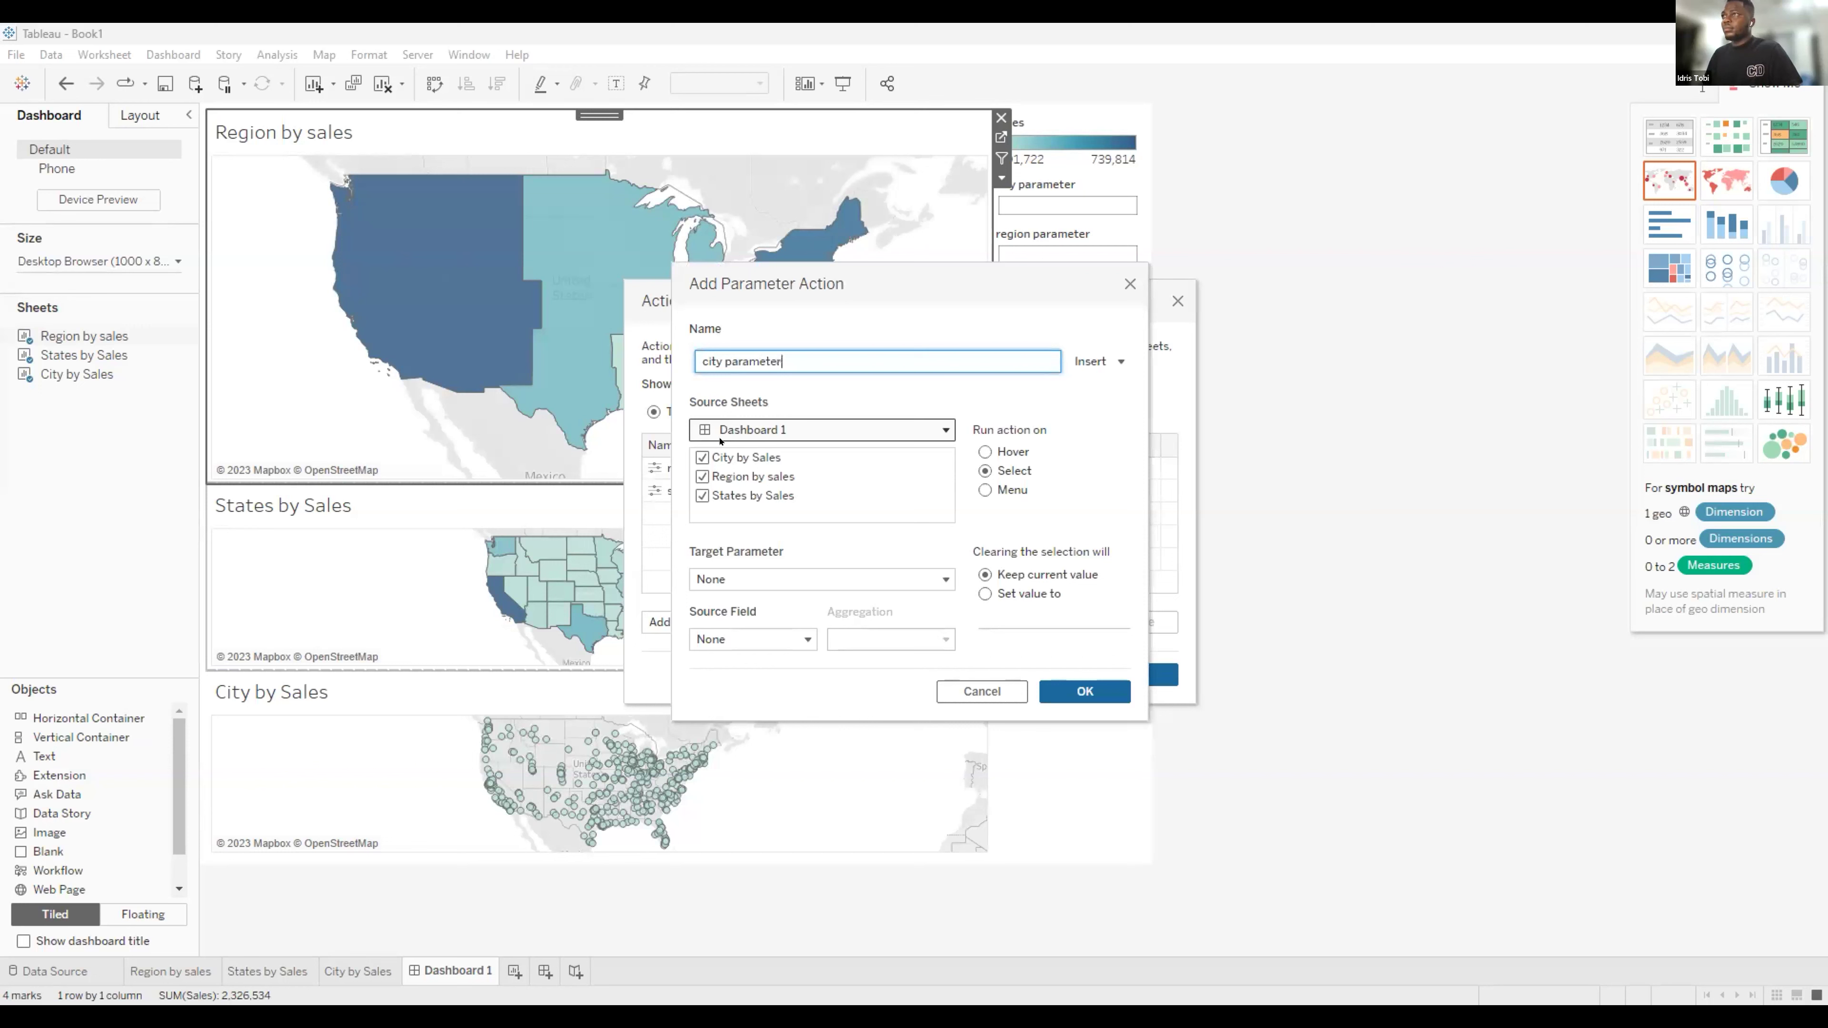
Run the city action only from City by Sales, passing City to the city parameter with an empty value on clearing, and save all actions.
{"action": "left_click", "coordinate": [702, 476]}
{"action": "left_click", "coordinate": [701, 495]}
{"action": "left_click", "coordinate": [717, 578]}
{"action": "left_click", "coordinate": [752, 617]}
{"action": "left_click", "coordinate": [753, 639]}
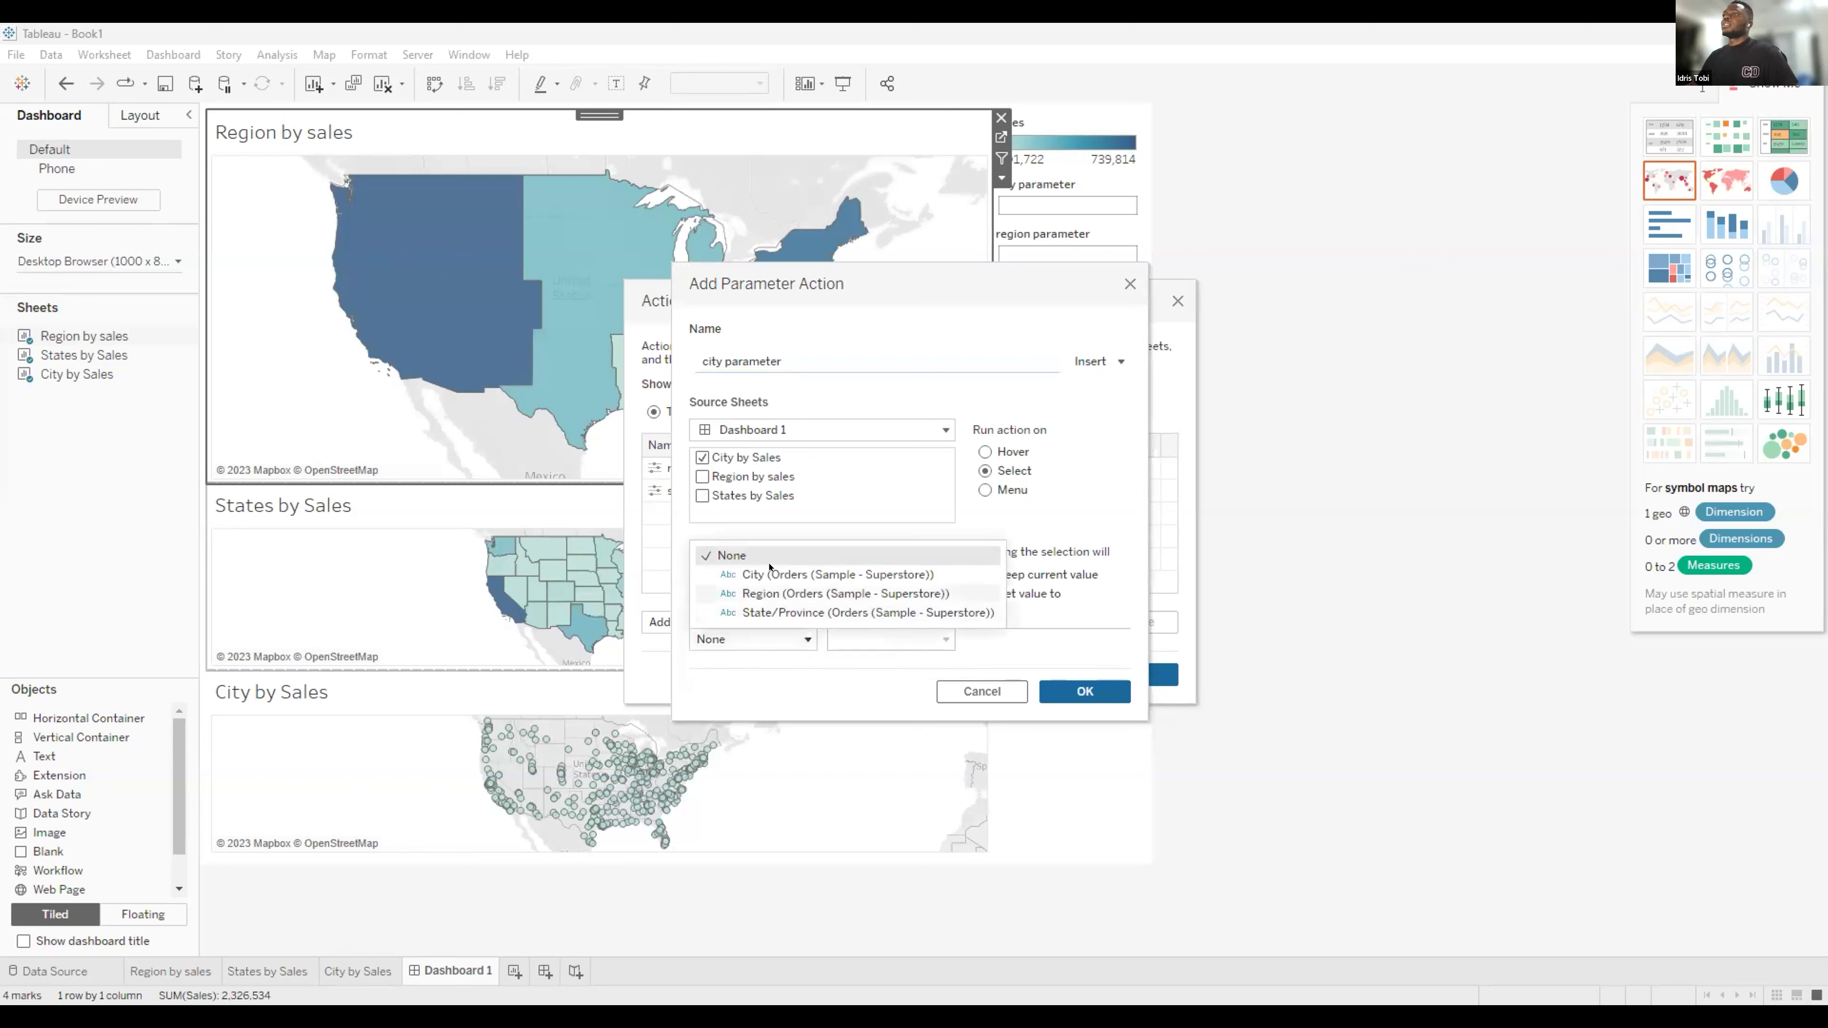
{"action": "left_click", "coordinate": [834, 574]}
{"action": "left_click", "coordinate": [984, 593]}
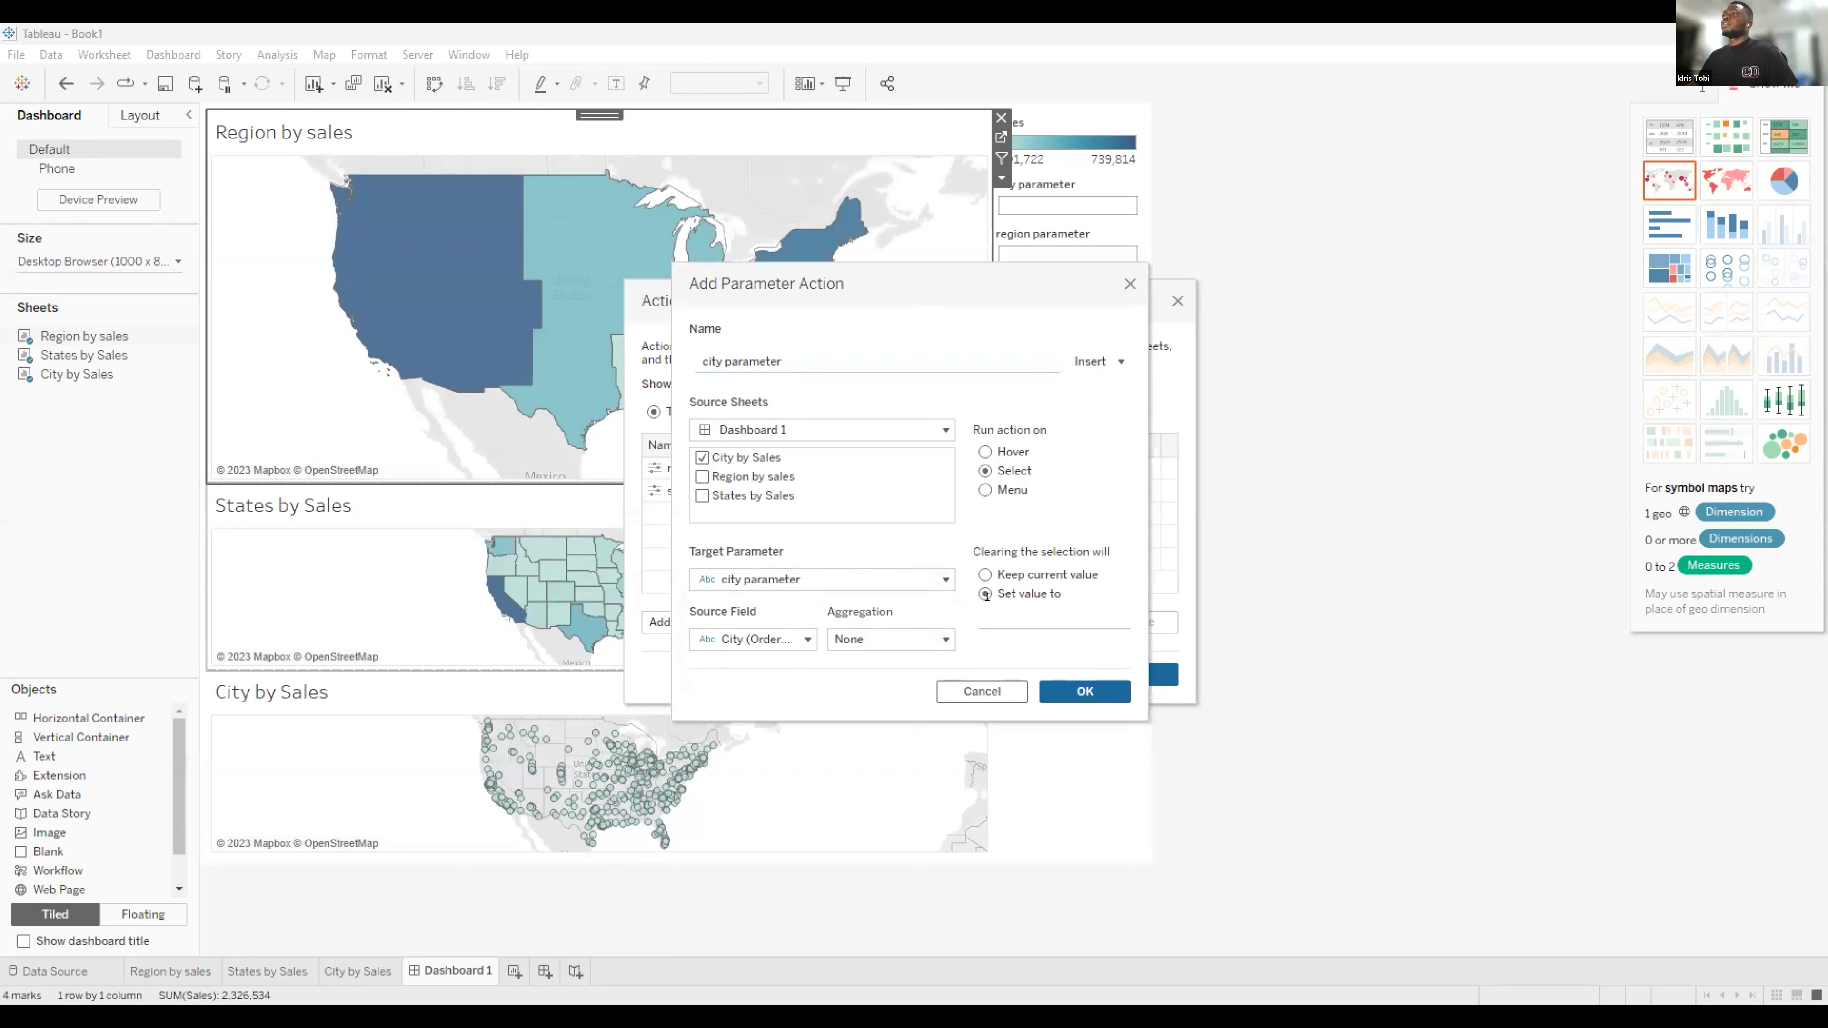
{"action": "left_click", "coordinate": [1084, 691]}
{"action": "left_click", "coordinate": [1162, 674]}
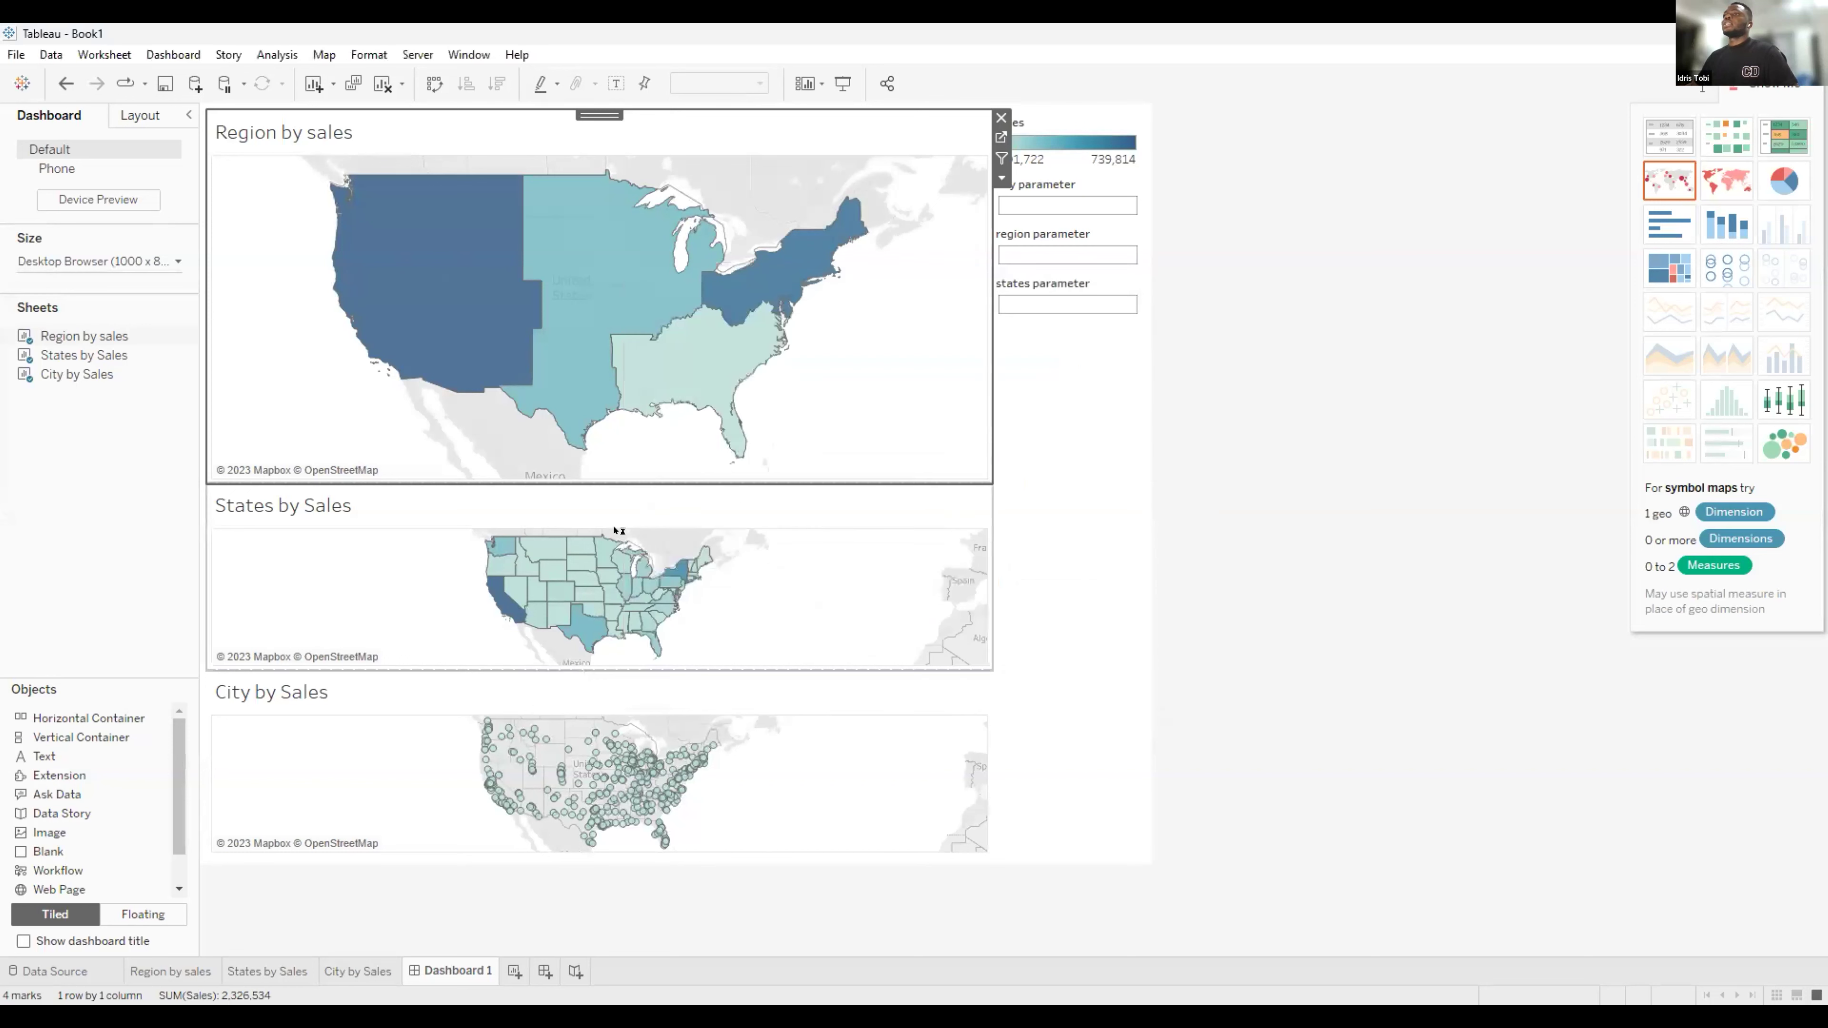
Test the parameter actions by selecting North Dakota, the Central region and a city mark, and clear the selection.
{"action": "left_click", "coordinate": [572, 548]}
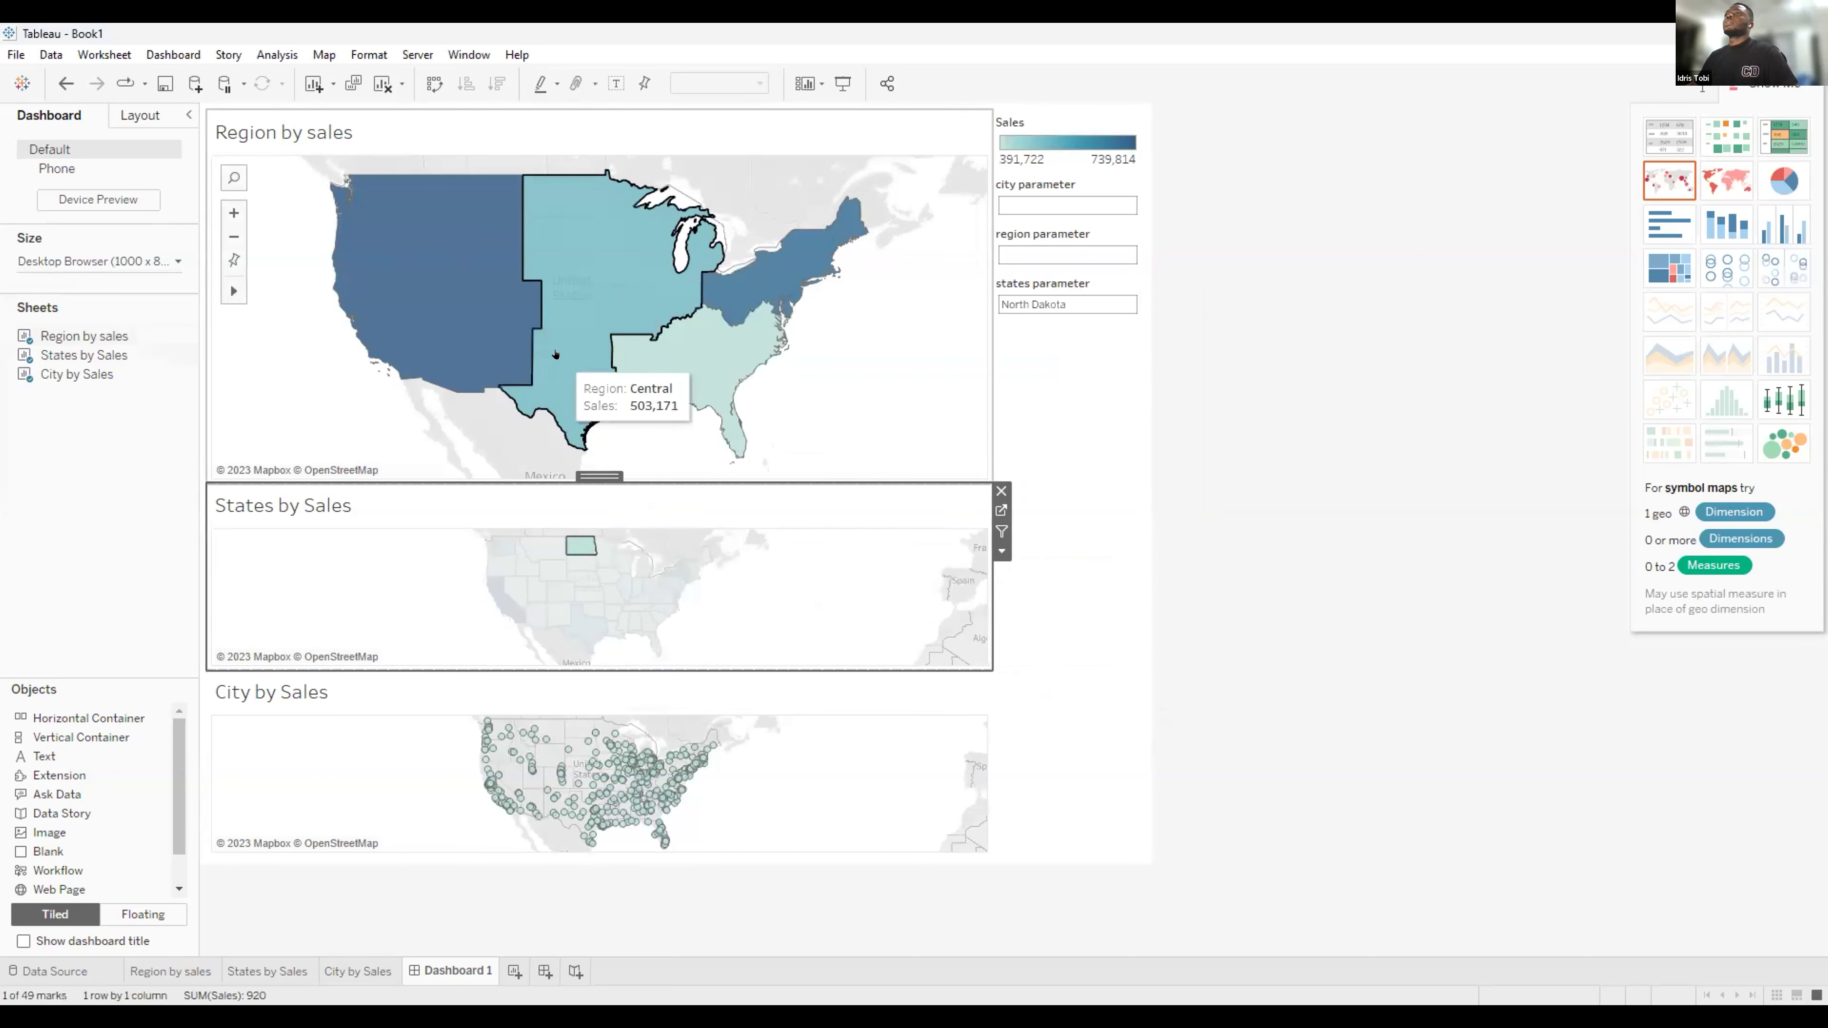
{"action": "left_click", "coordinate": [557, 381]}
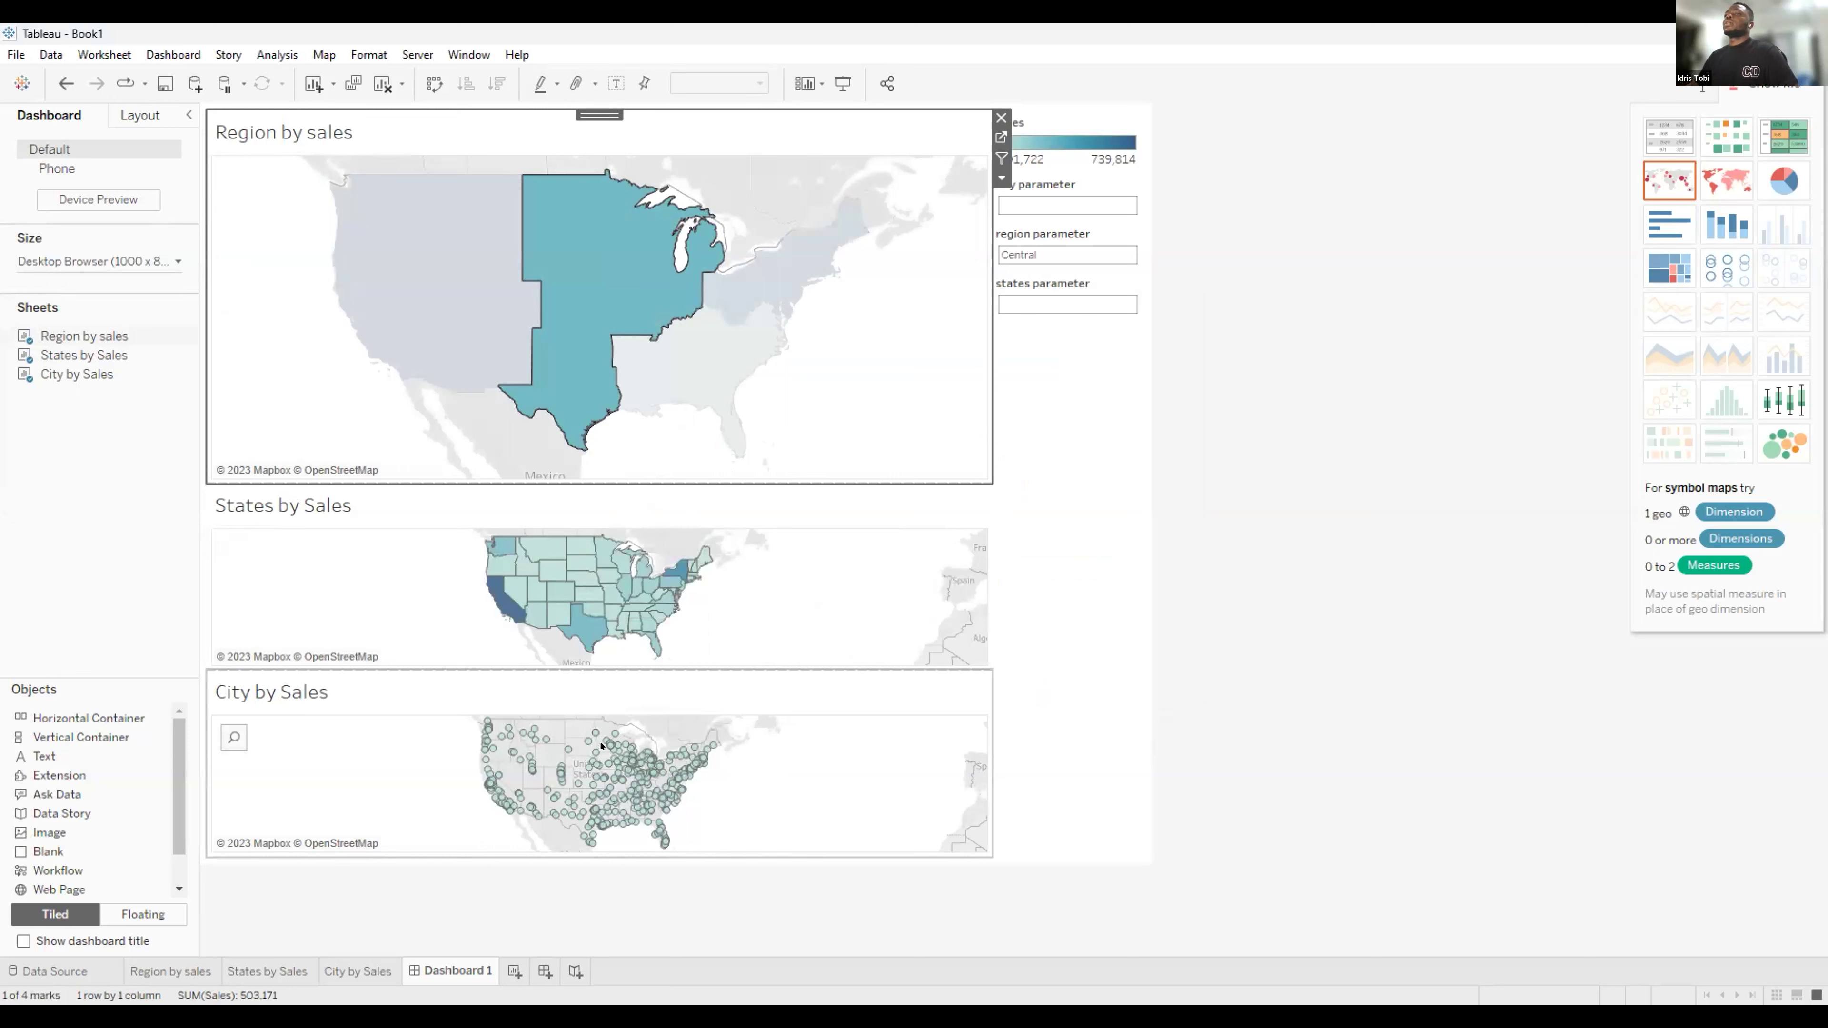
{"action": "left_click", "coordinate": [601, 746]}
{"action": "left_click", "coordinate": [617, 750]}
{"action": "left_click", "coordinate": [371, 778]}
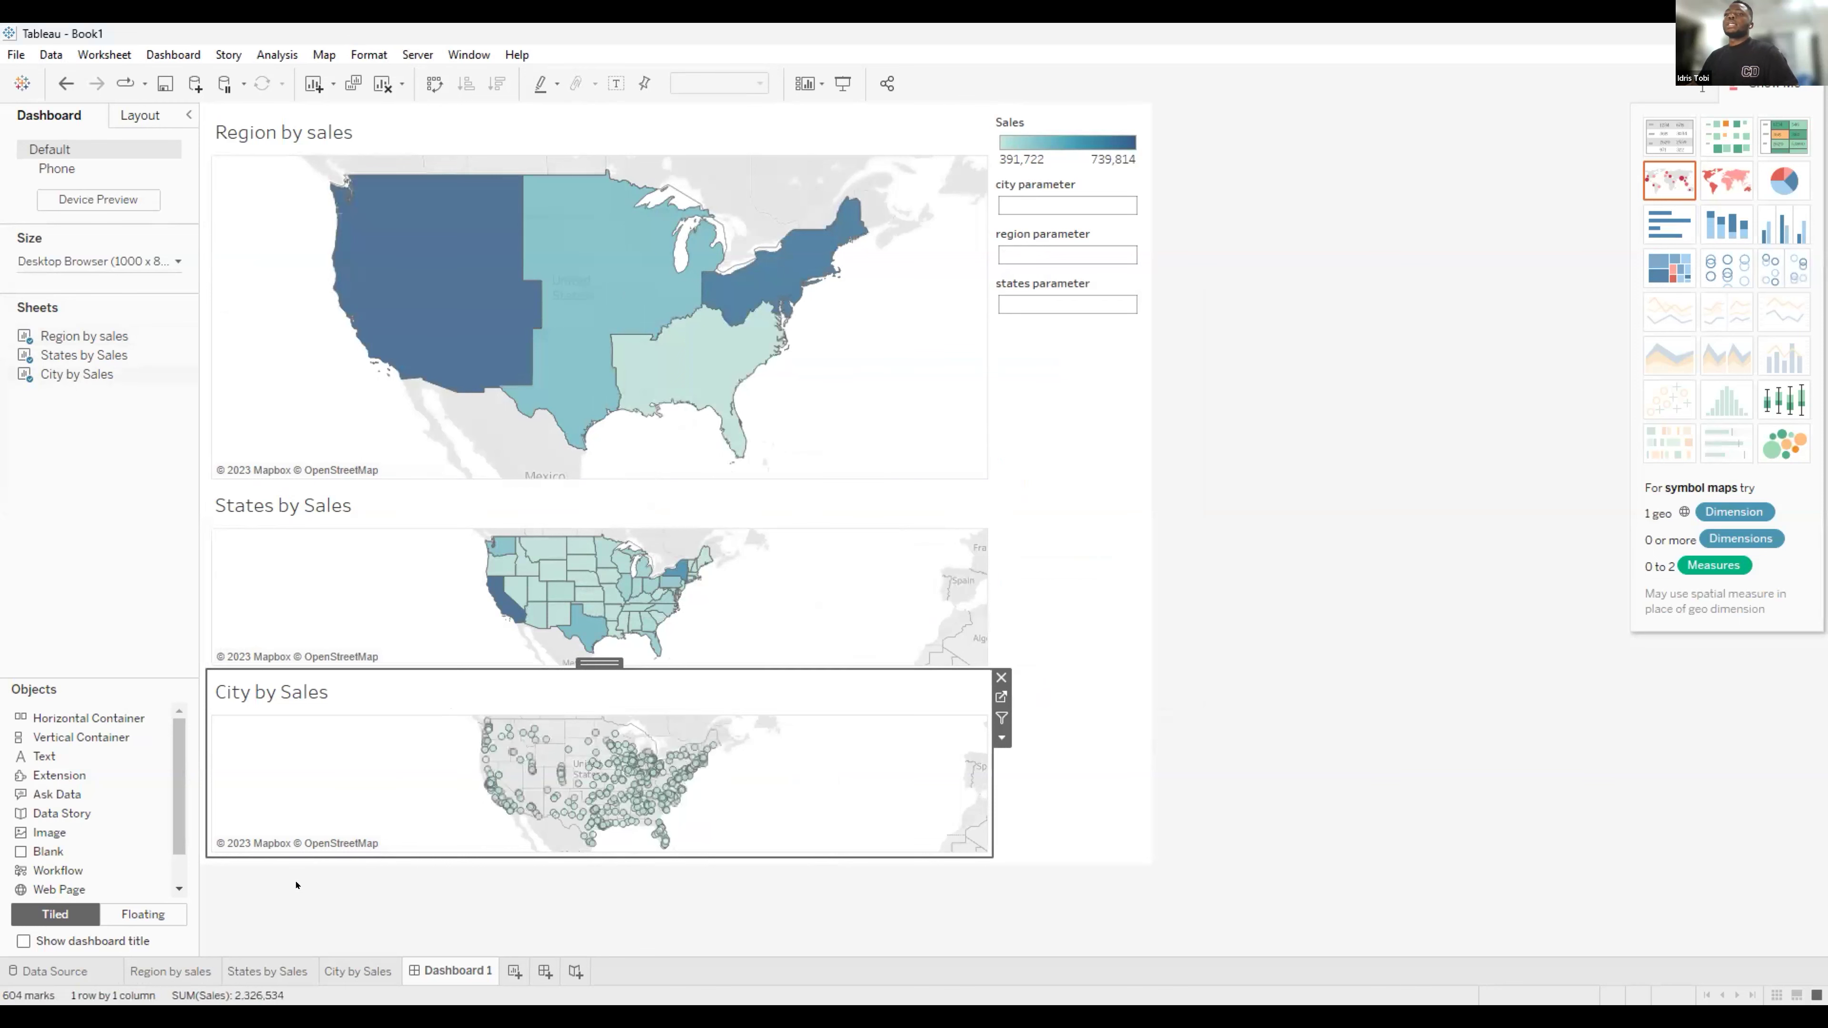
On the Region by sales sheet, create a calculated field named "DZV region" with the condition [region parameter] =''.
{"action": "left_click", "coordinate": [187, 971]}
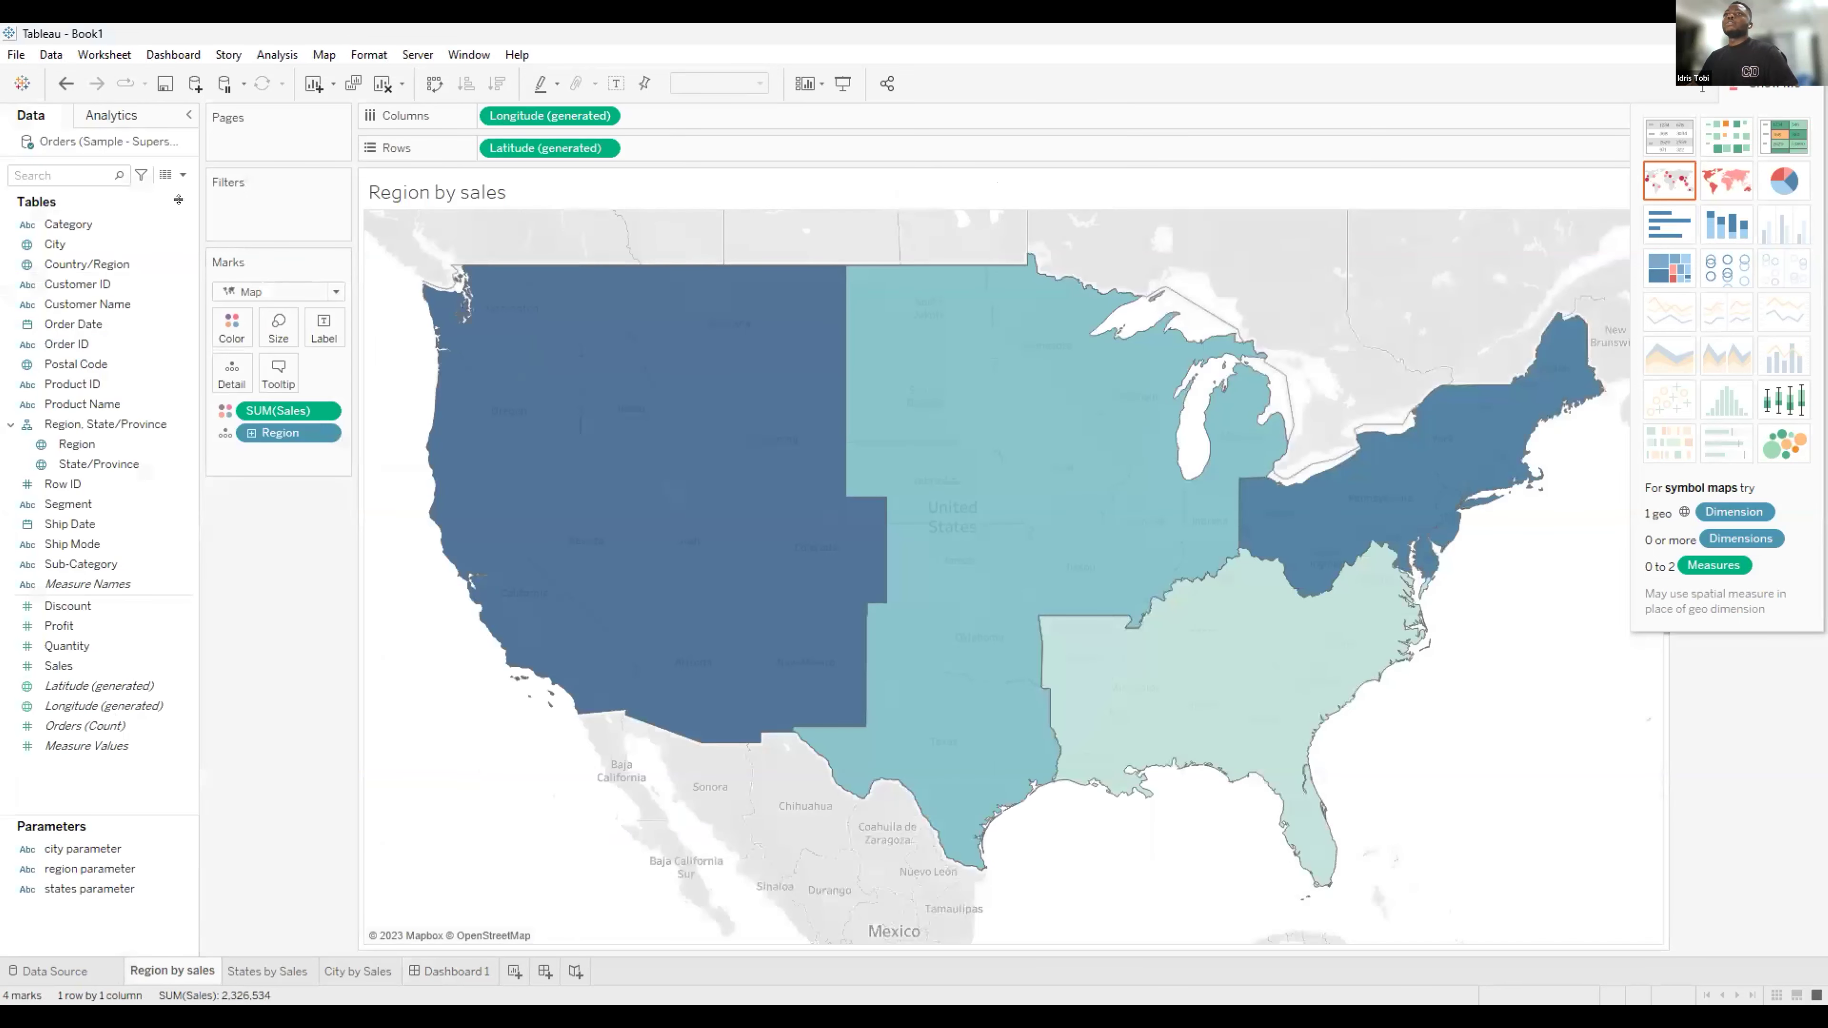
{"action": "left_click", "coordinate": [183, 174]}
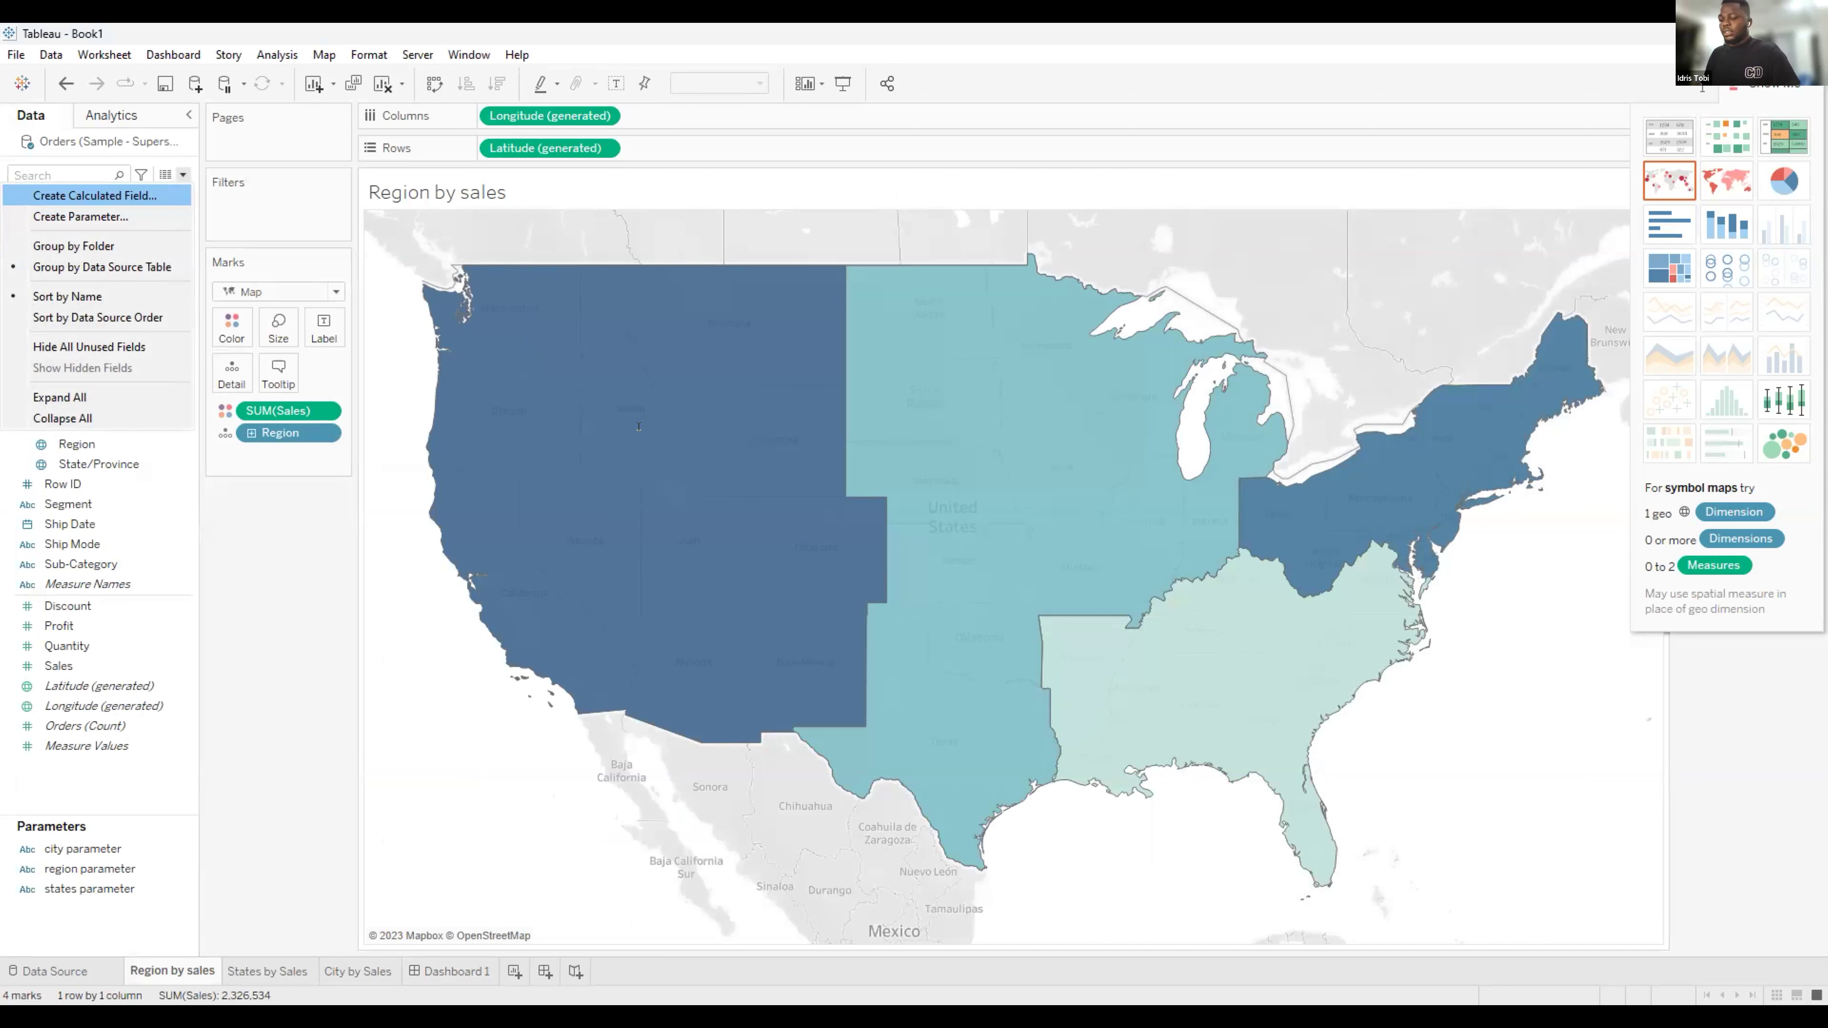
{"action": "key", "text": "Return"}
{"action": "type", "text": "re"}
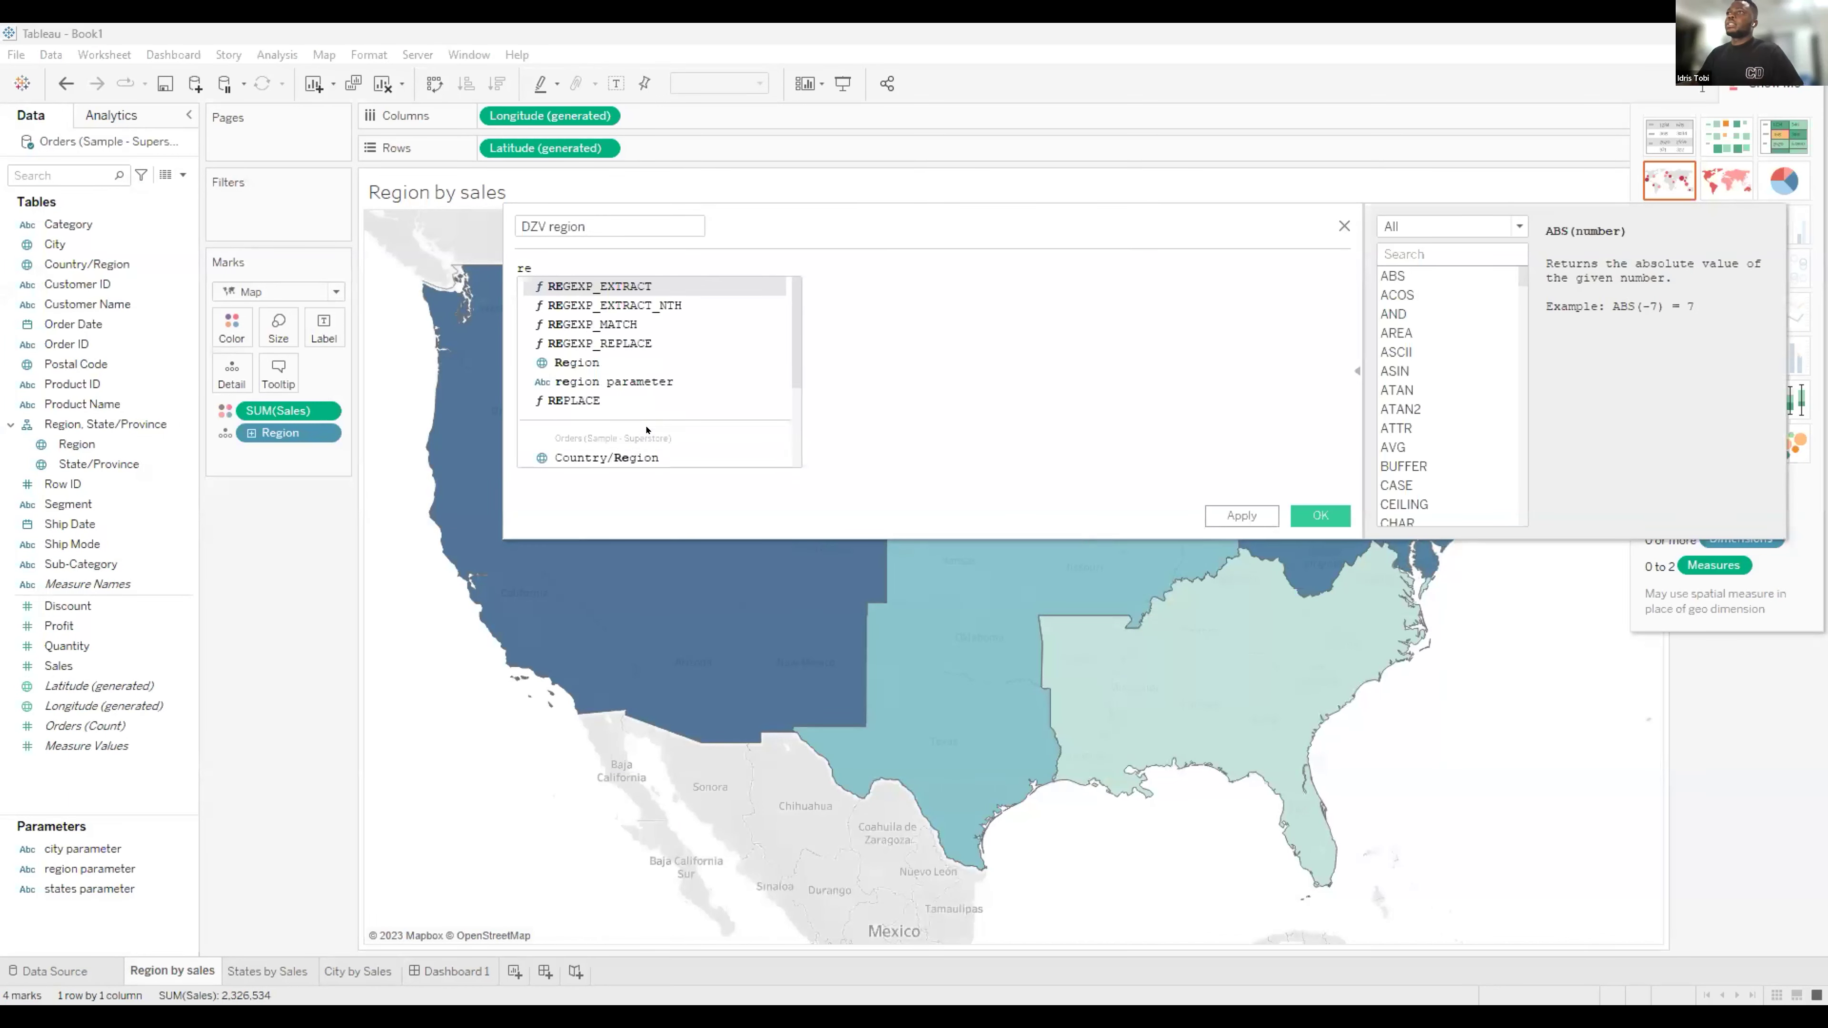
{"action": "left_click", "coordinate": [662, 368]}
{"action": "type", "text": "='' "}
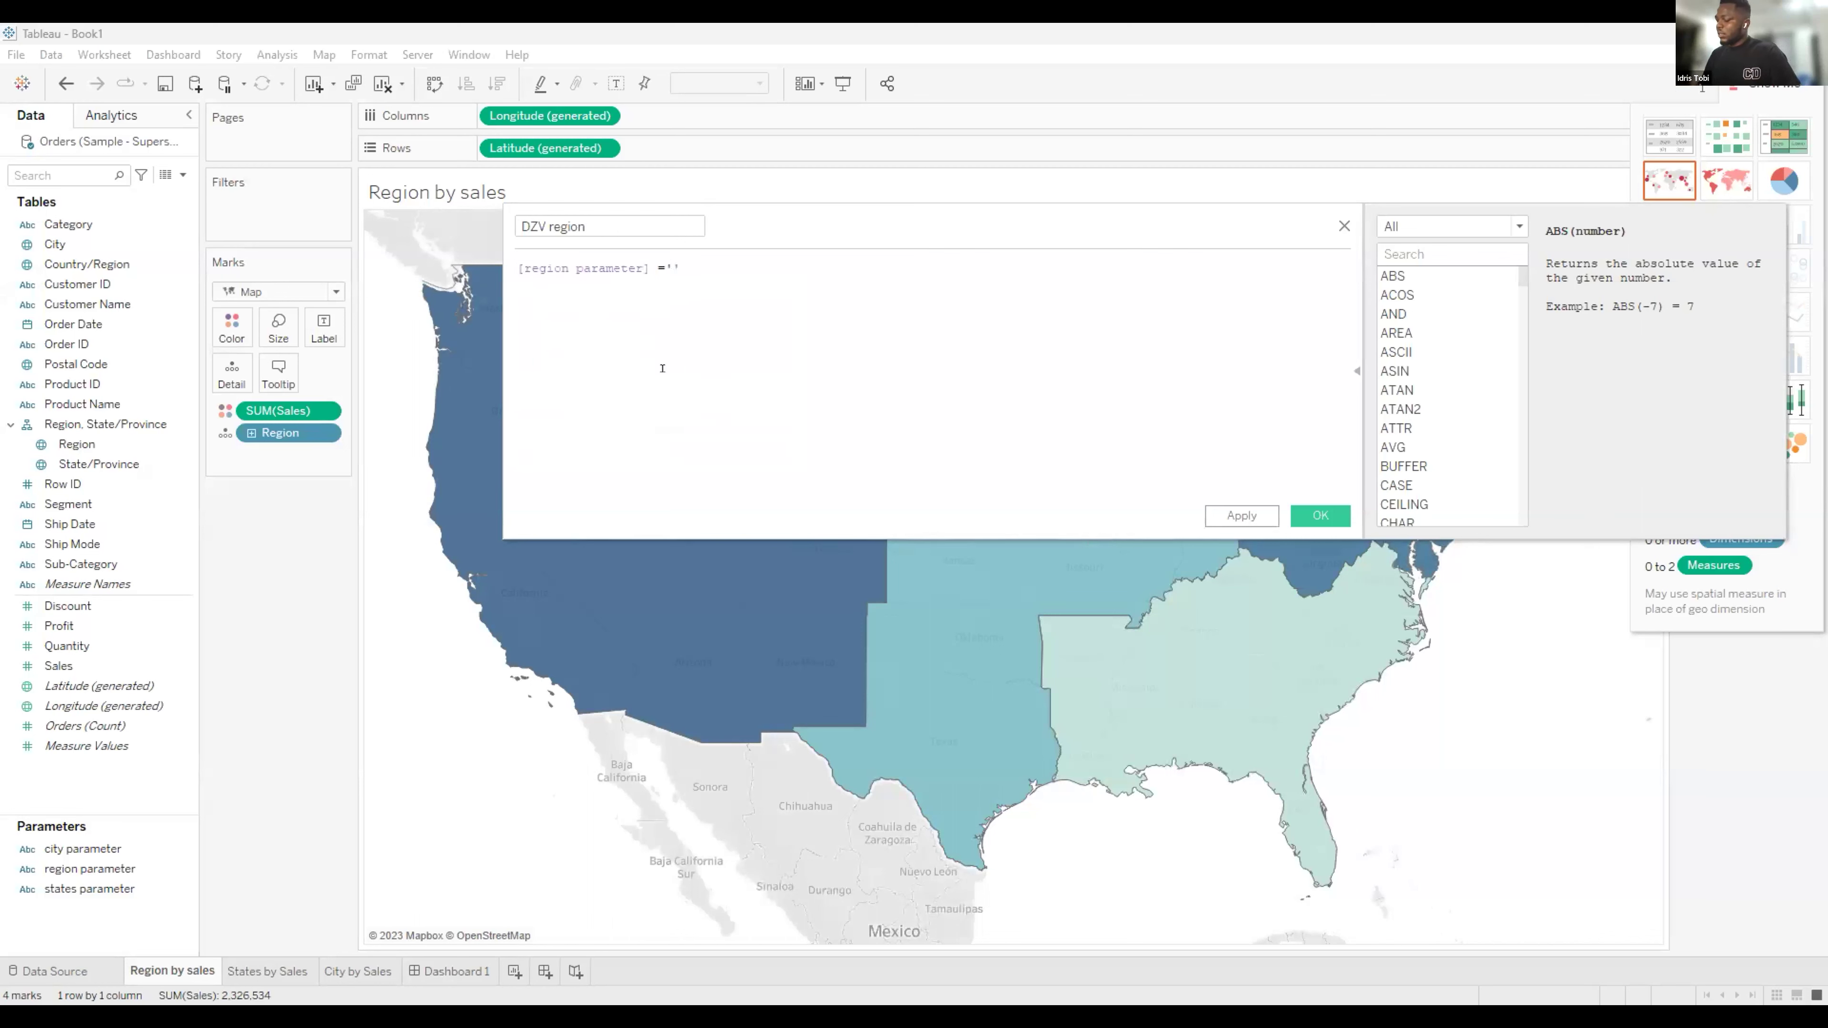
Extend the DZV region formula with AND [states parameter]='' and an AND condition on [city parameter], and save the field.
{"action": "type", "text": "AND "}
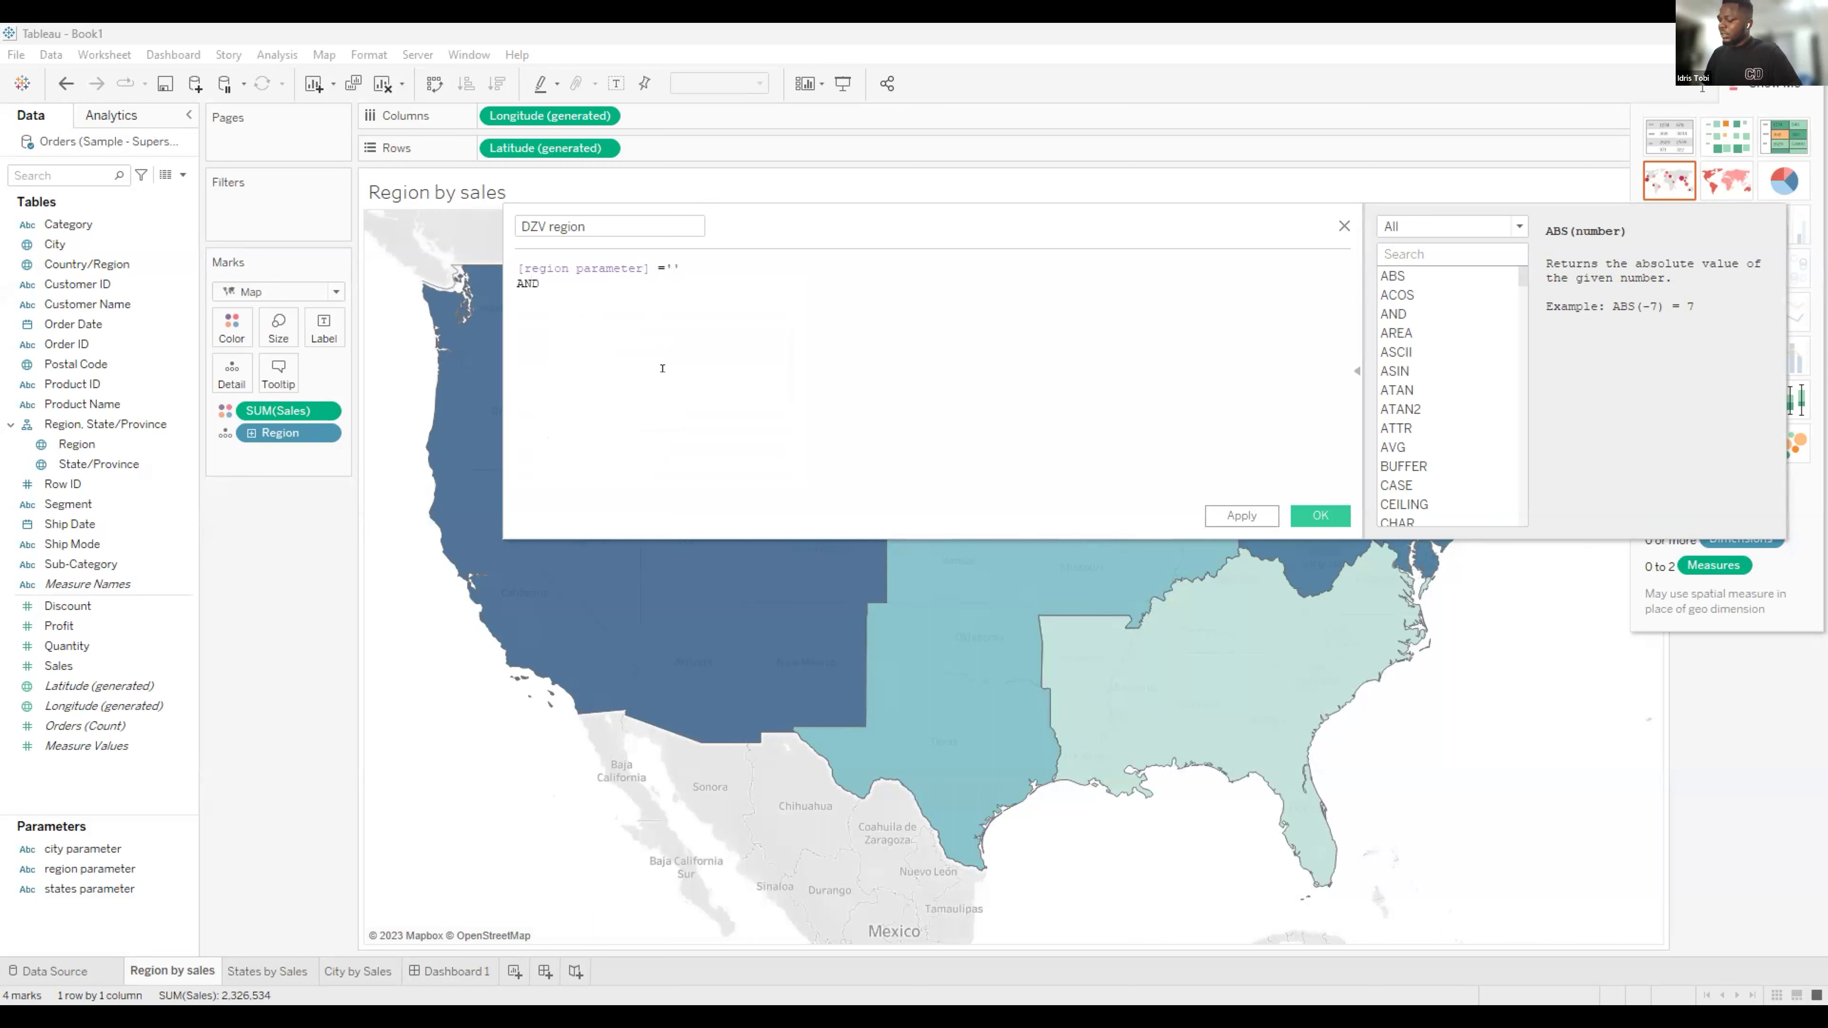
{"action": "type", "text": "sta"}
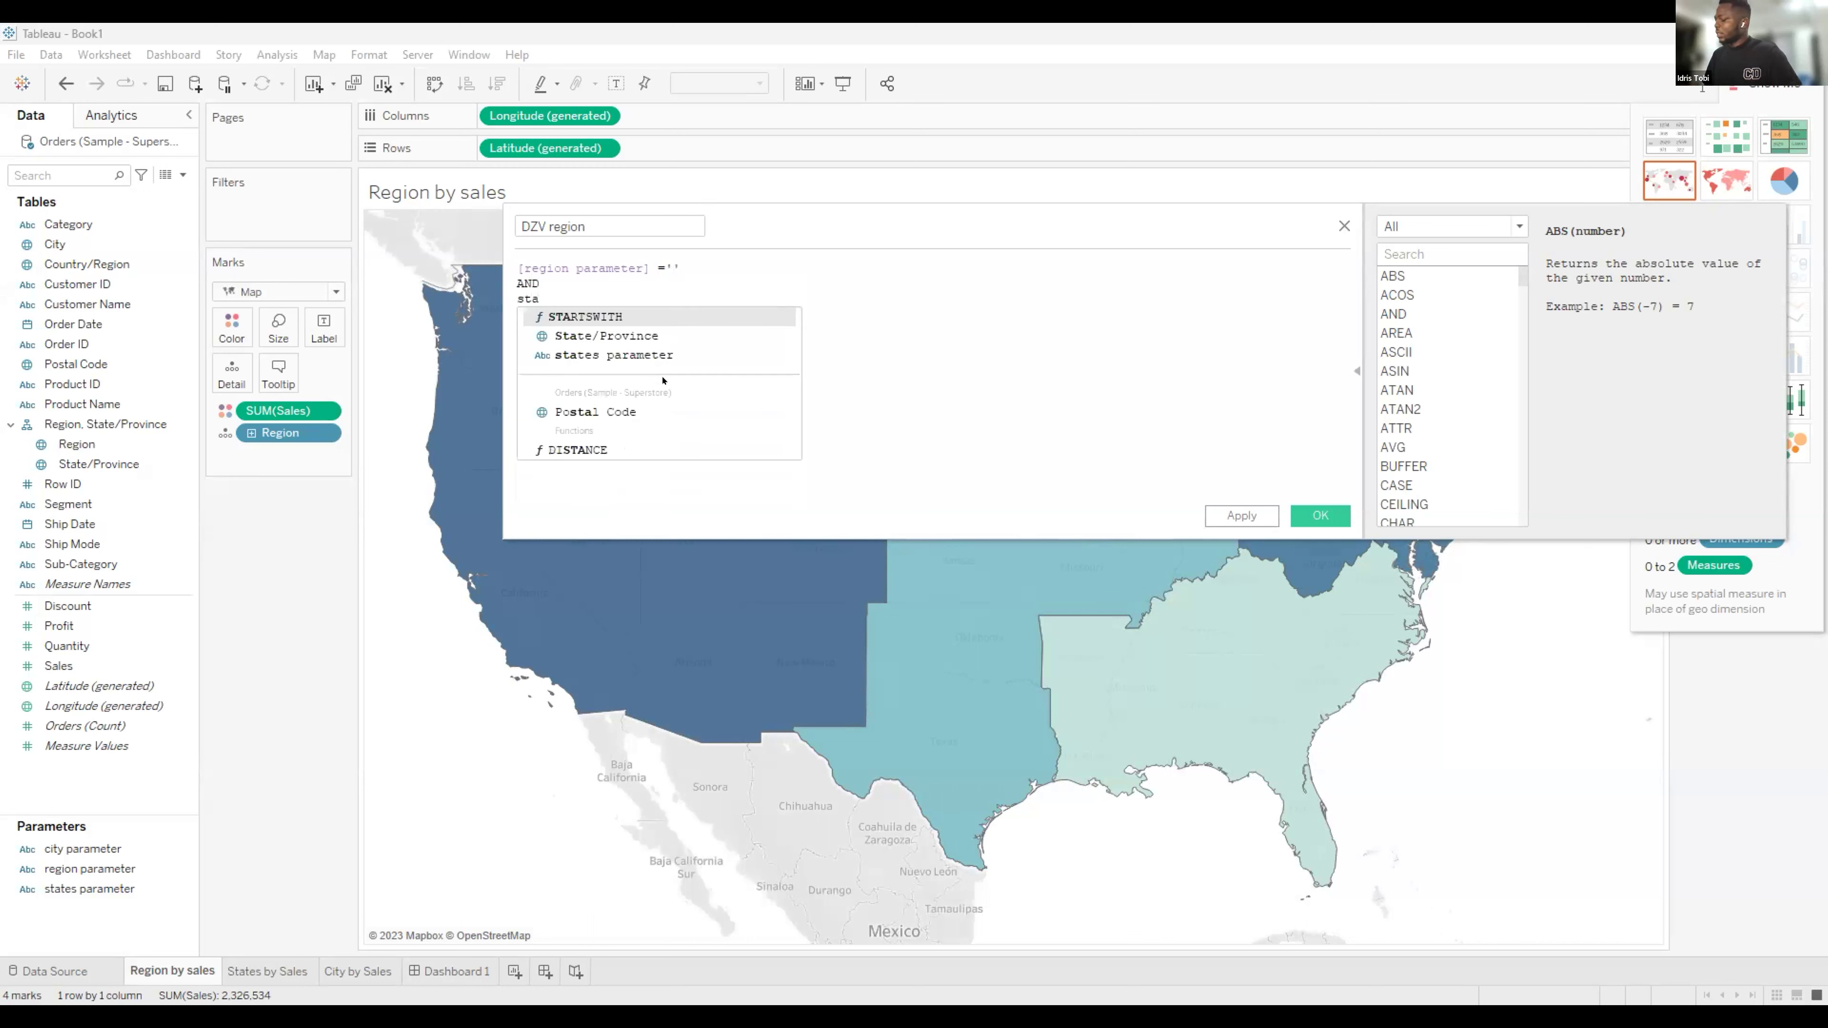
{"action": "left_click", "coordinate": [662, 363]}
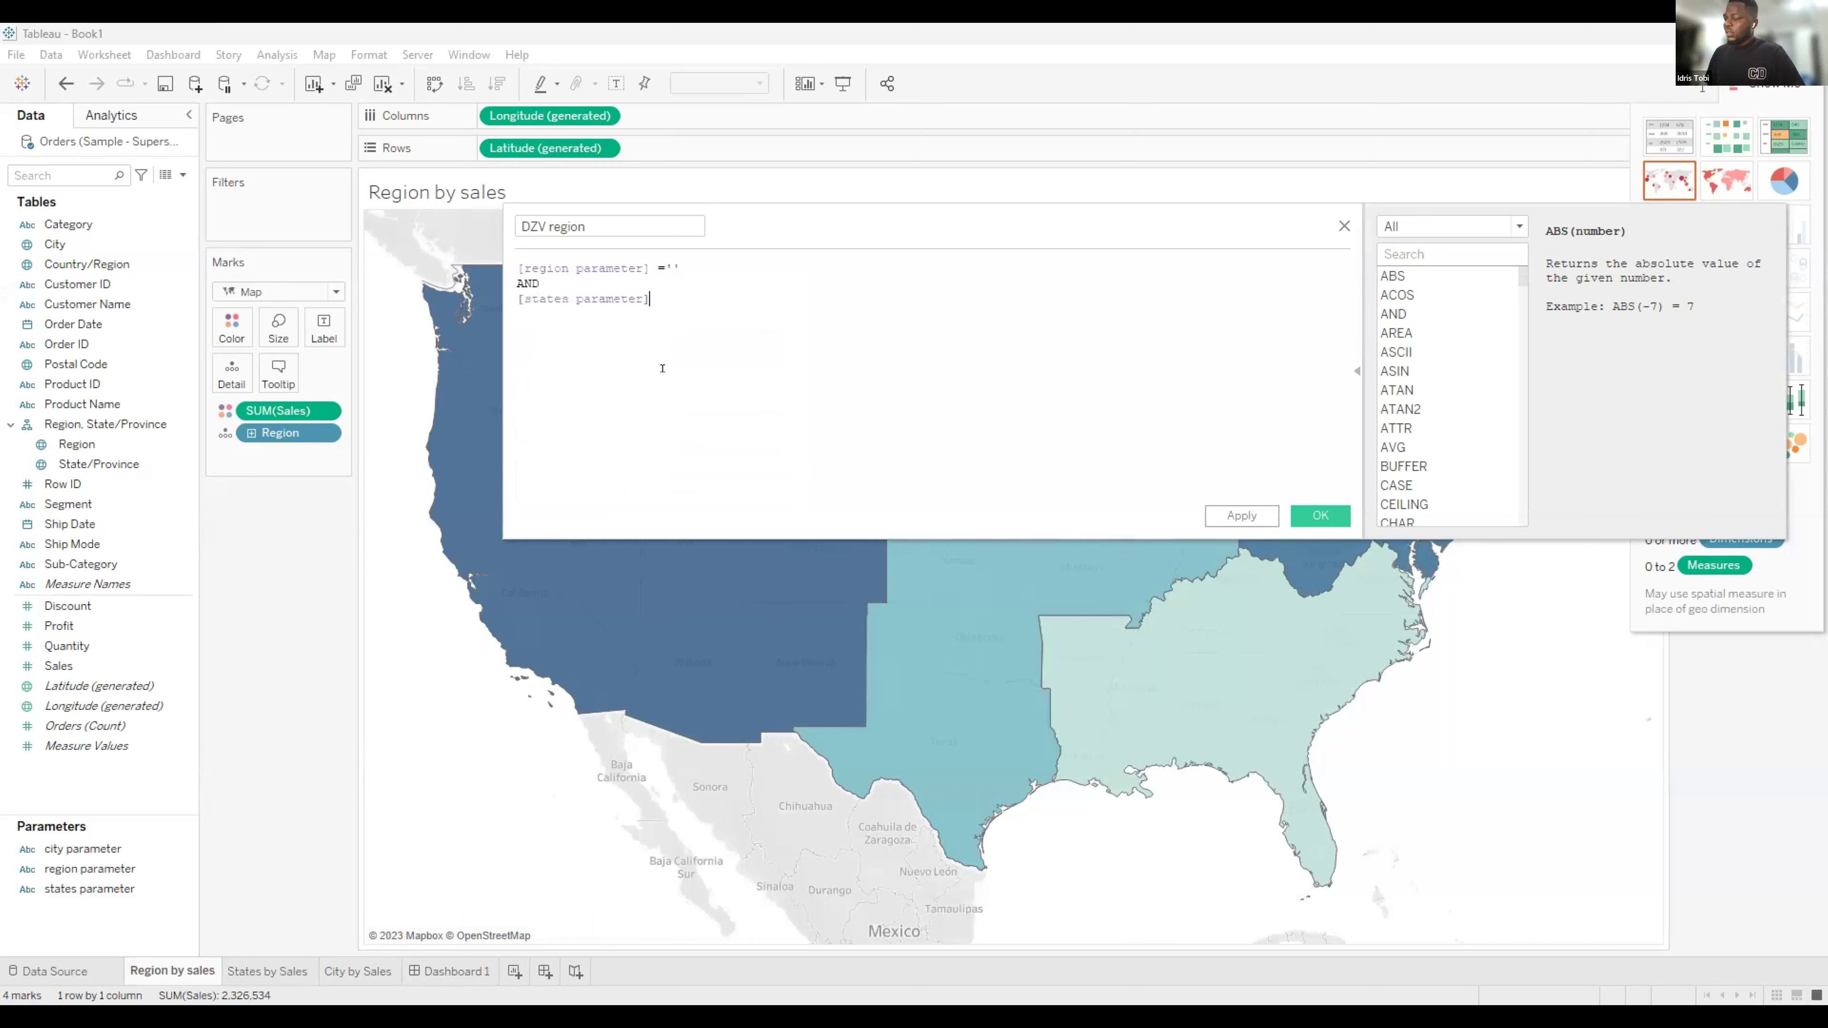
{"action": "type", "text": "="}
{"action": "key", "text": "Return"}
{"action": "type", "text": "AND "}
{"action": "type", "text": "c"}
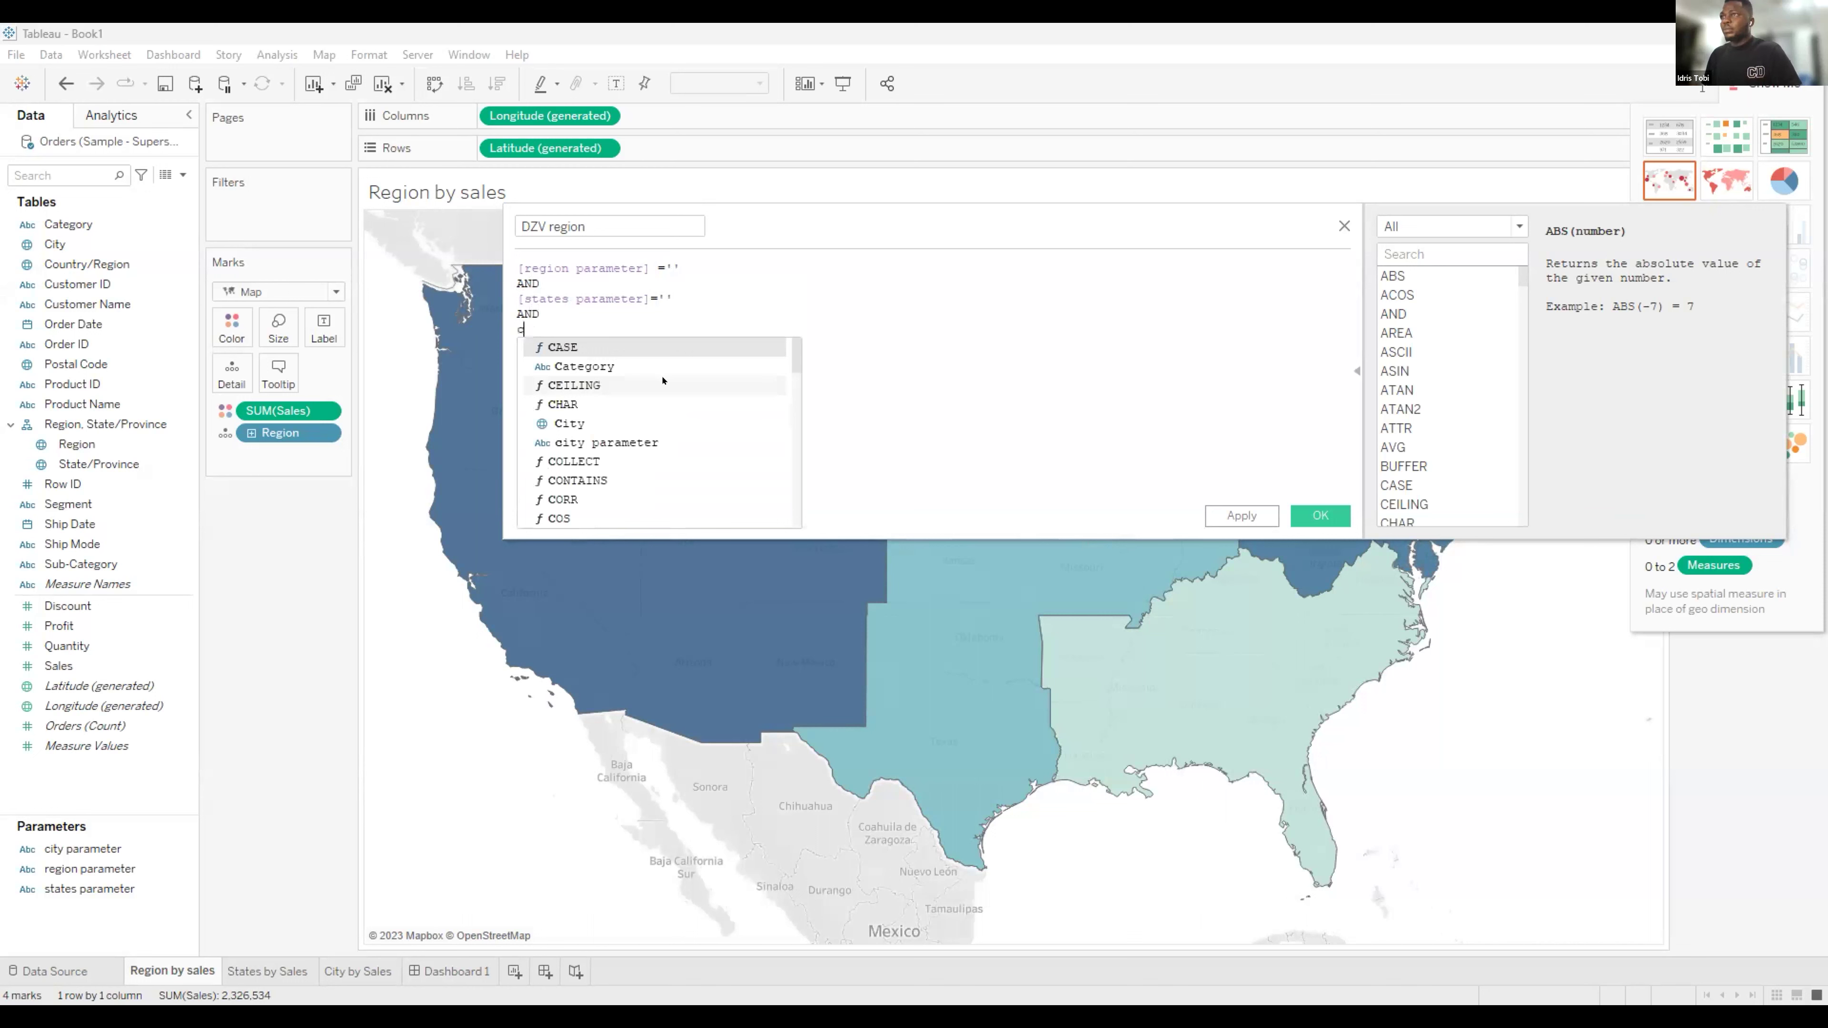
{"action": "type", "text": "ity"}
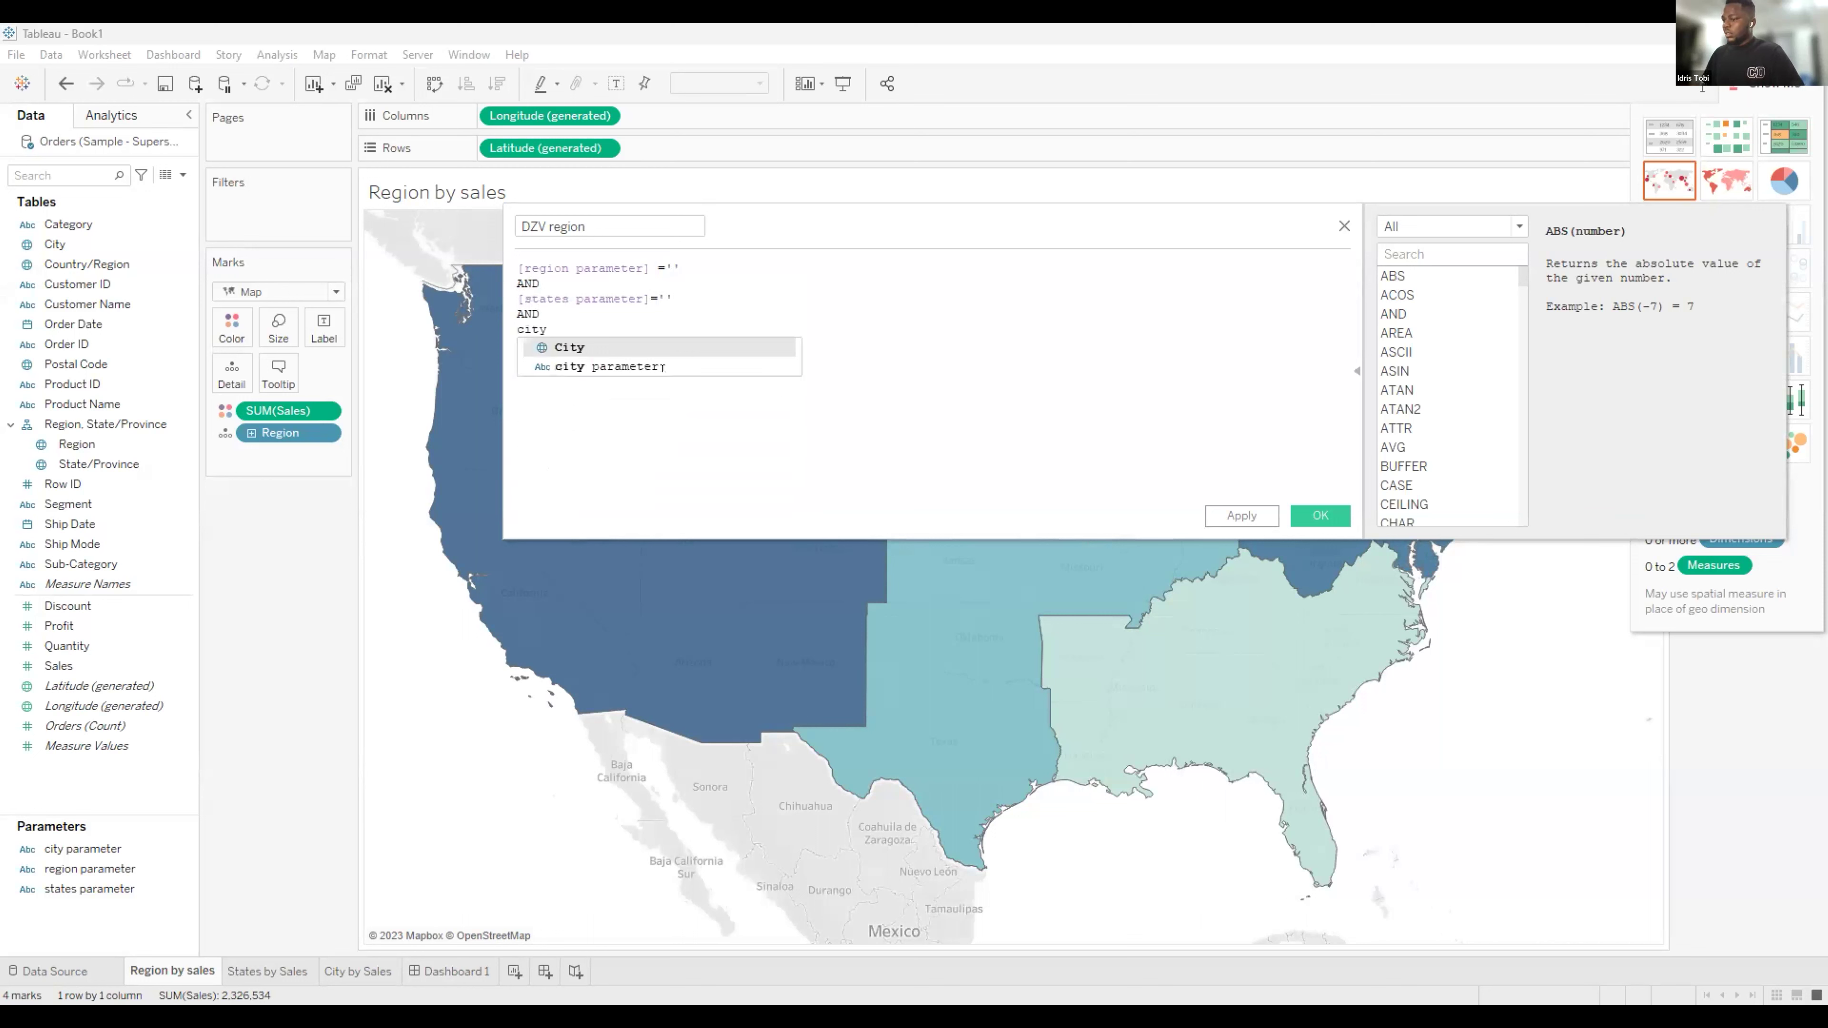
{"action": "left_click", "coordinate": [662, 367]}
{"action": "type", "text": "!"}
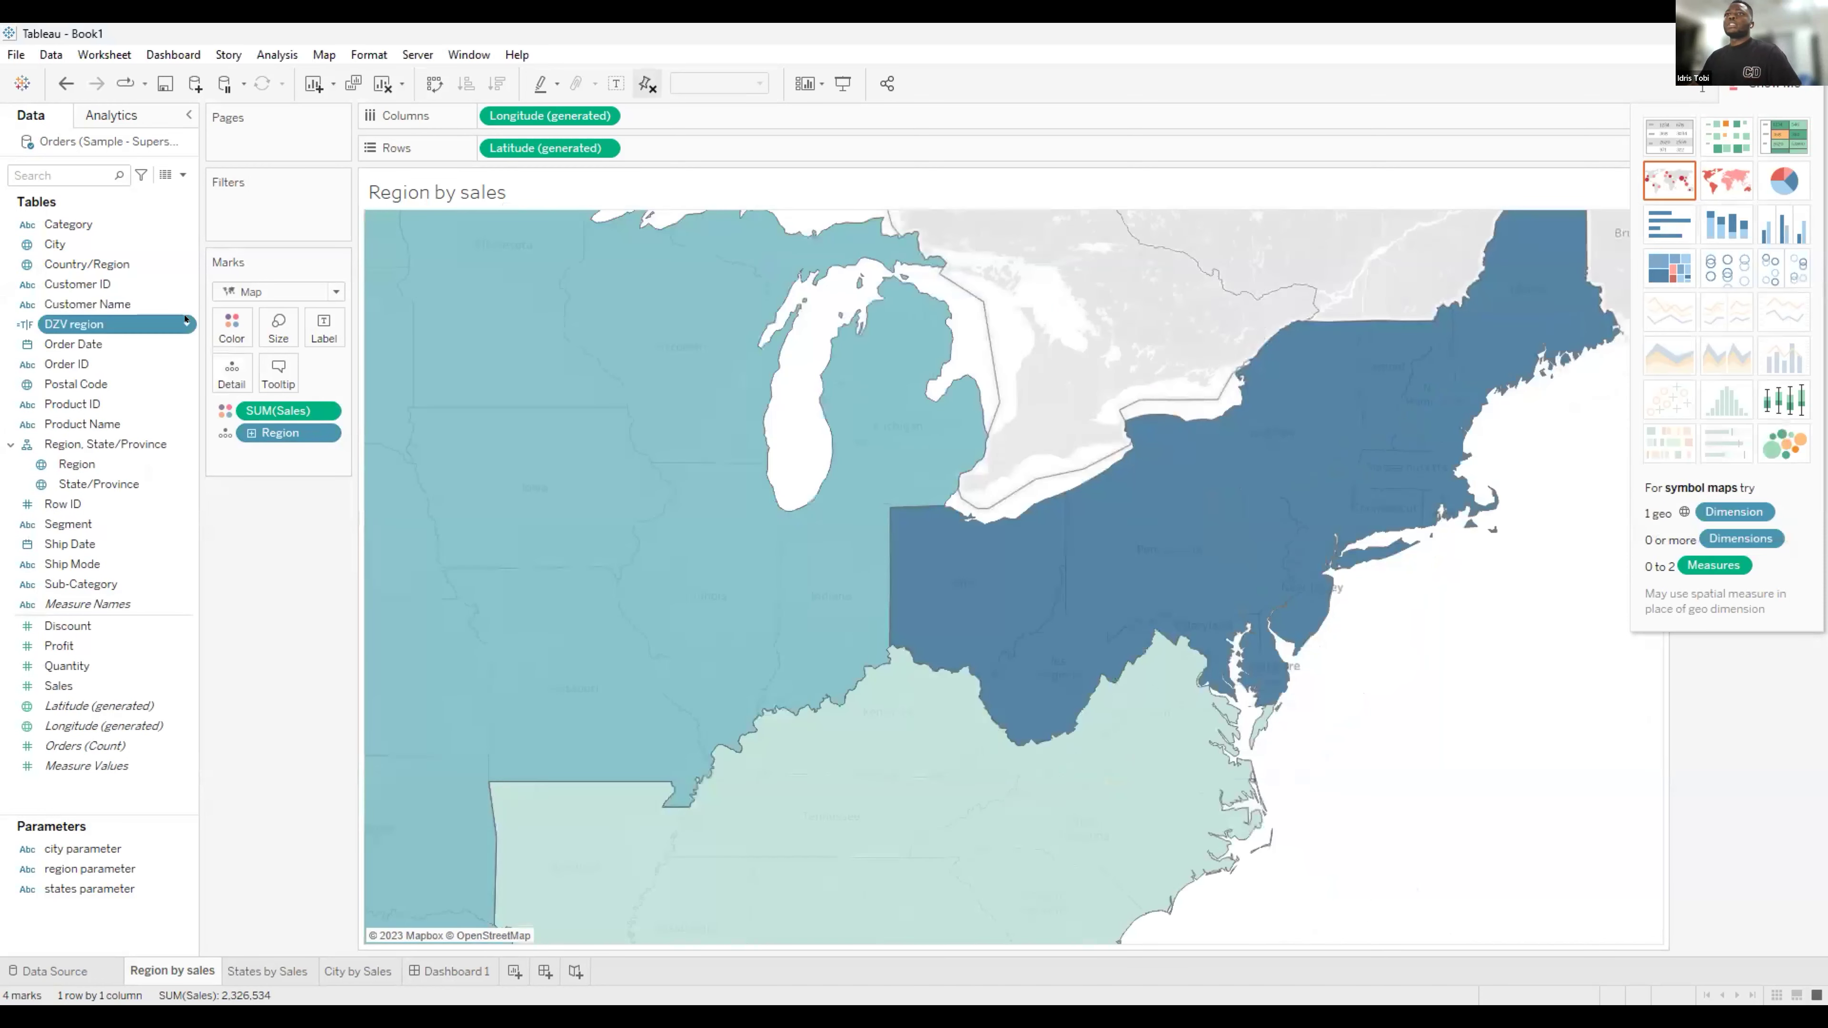
Zoom out and pan the Region by sales map until all four regions are in view, and clear the mark selection.
{"action": "mouse_move", "coordinate": [385, 291]}
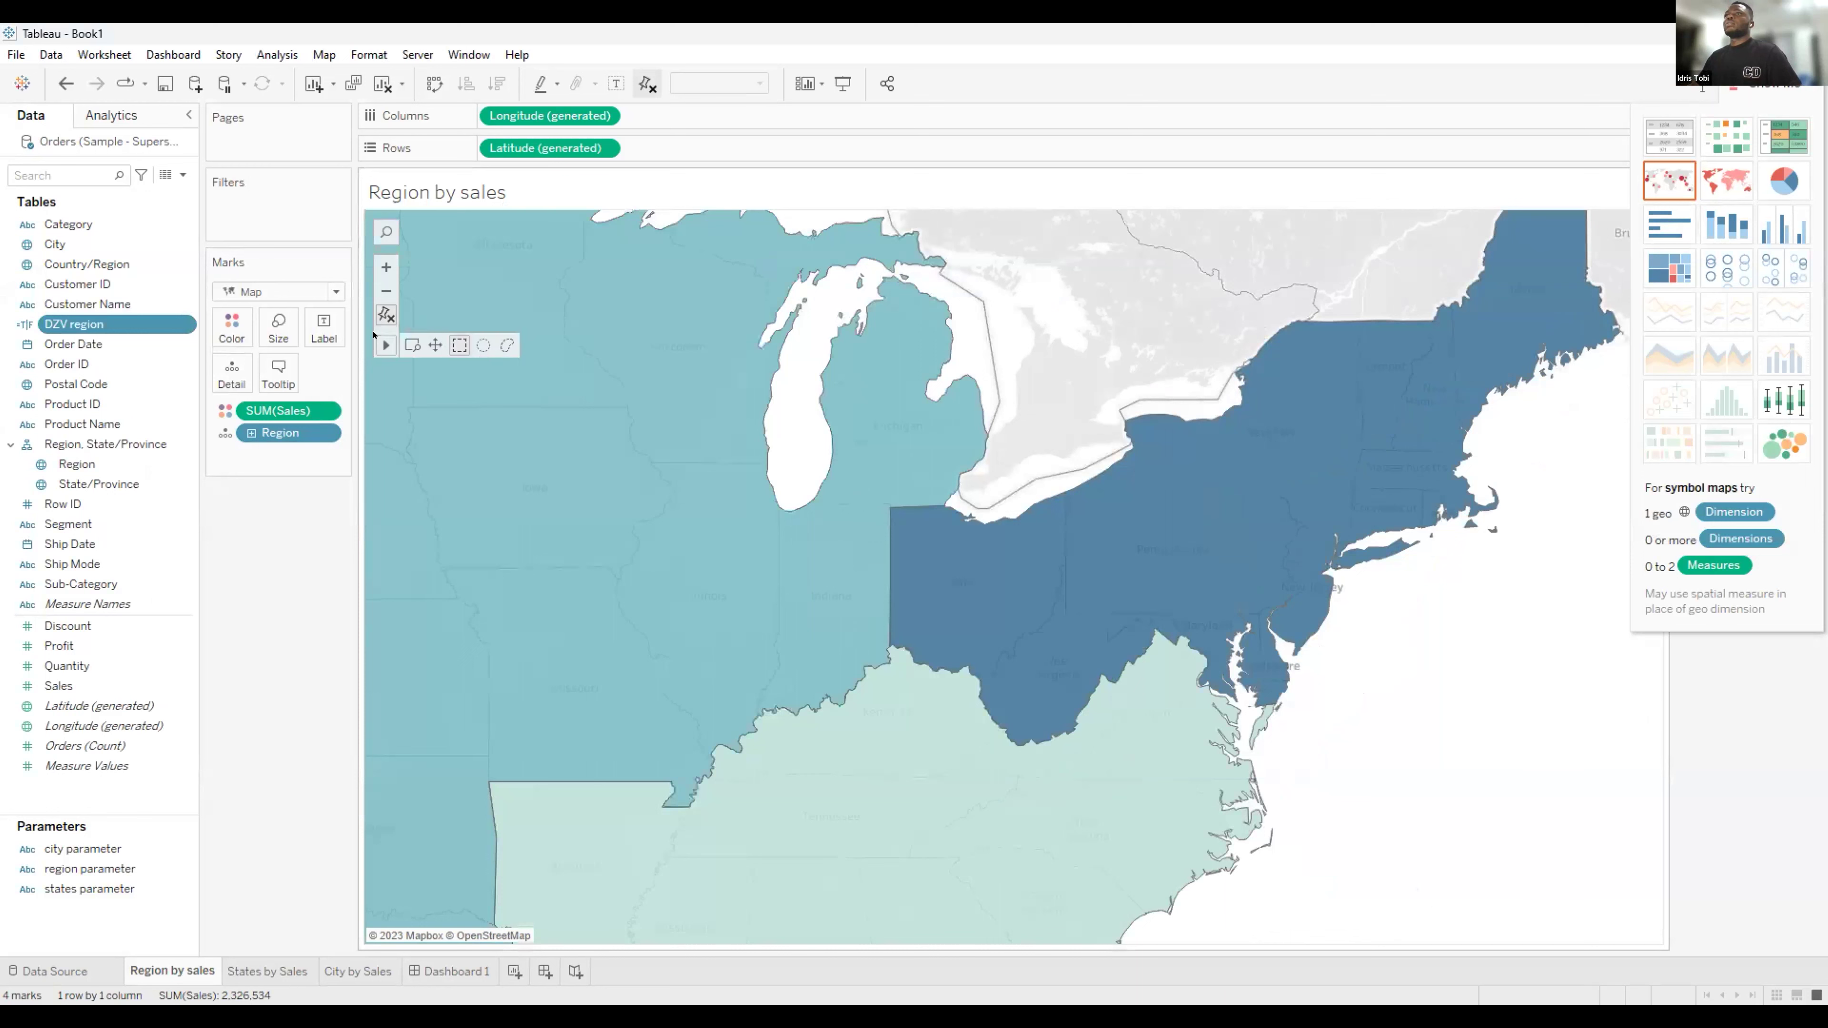
{"action": "left_click", "coordinate": [386, 291]}
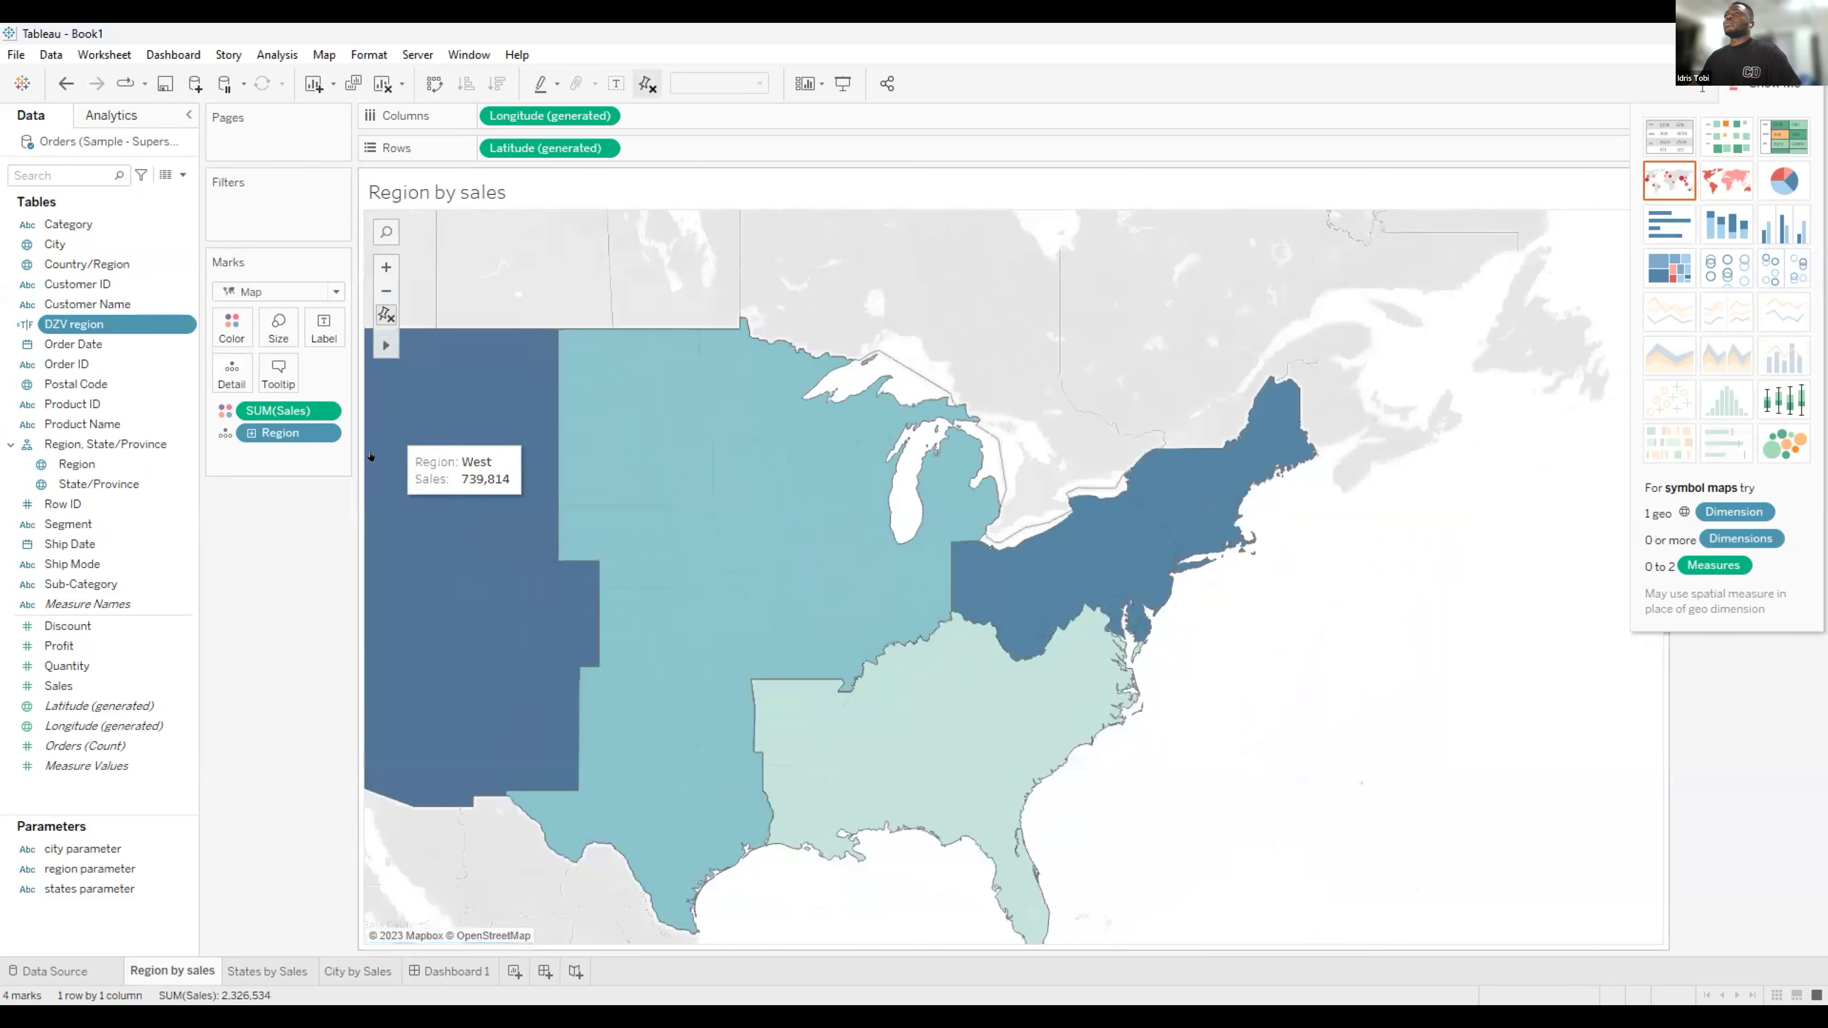
{"action": "left_click", "coordinate": [647, 425]}
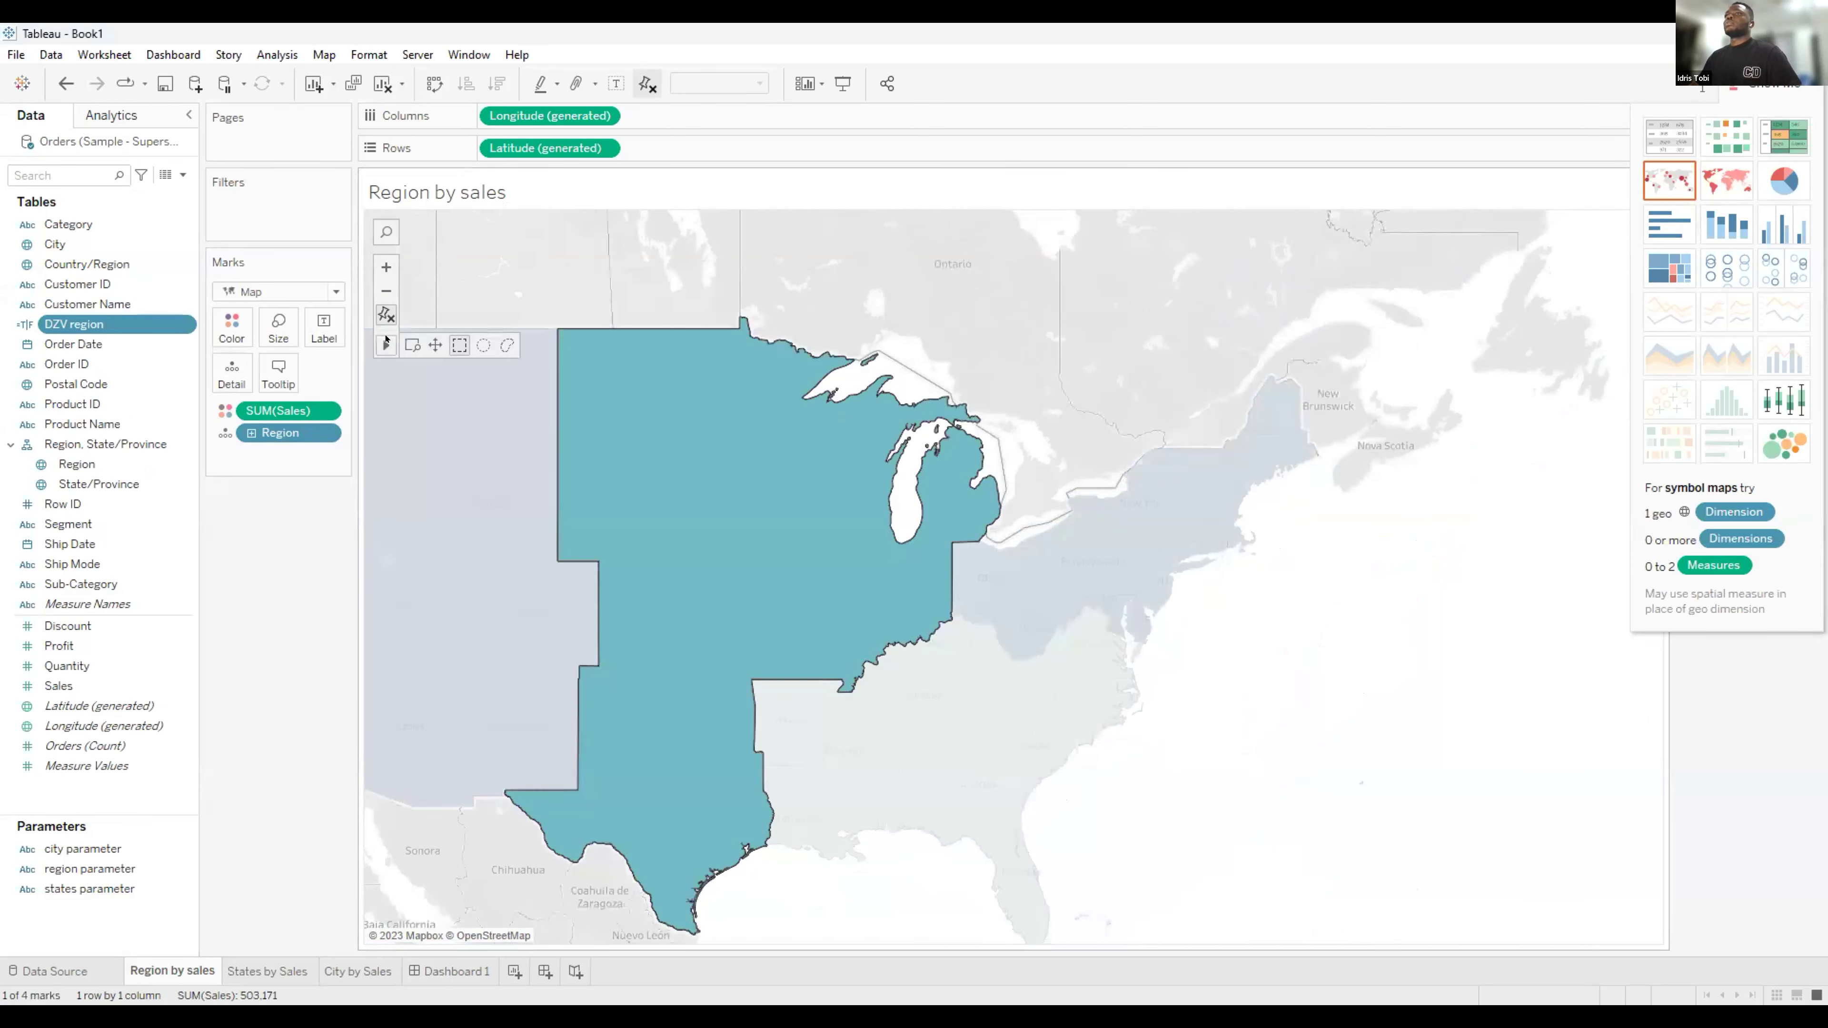
{"action": "left_click", "coordinate": [435, 345]}
{"action": "left_click_drag", "start_coordinate": [546, 358], "coordinate": [906, 302]}
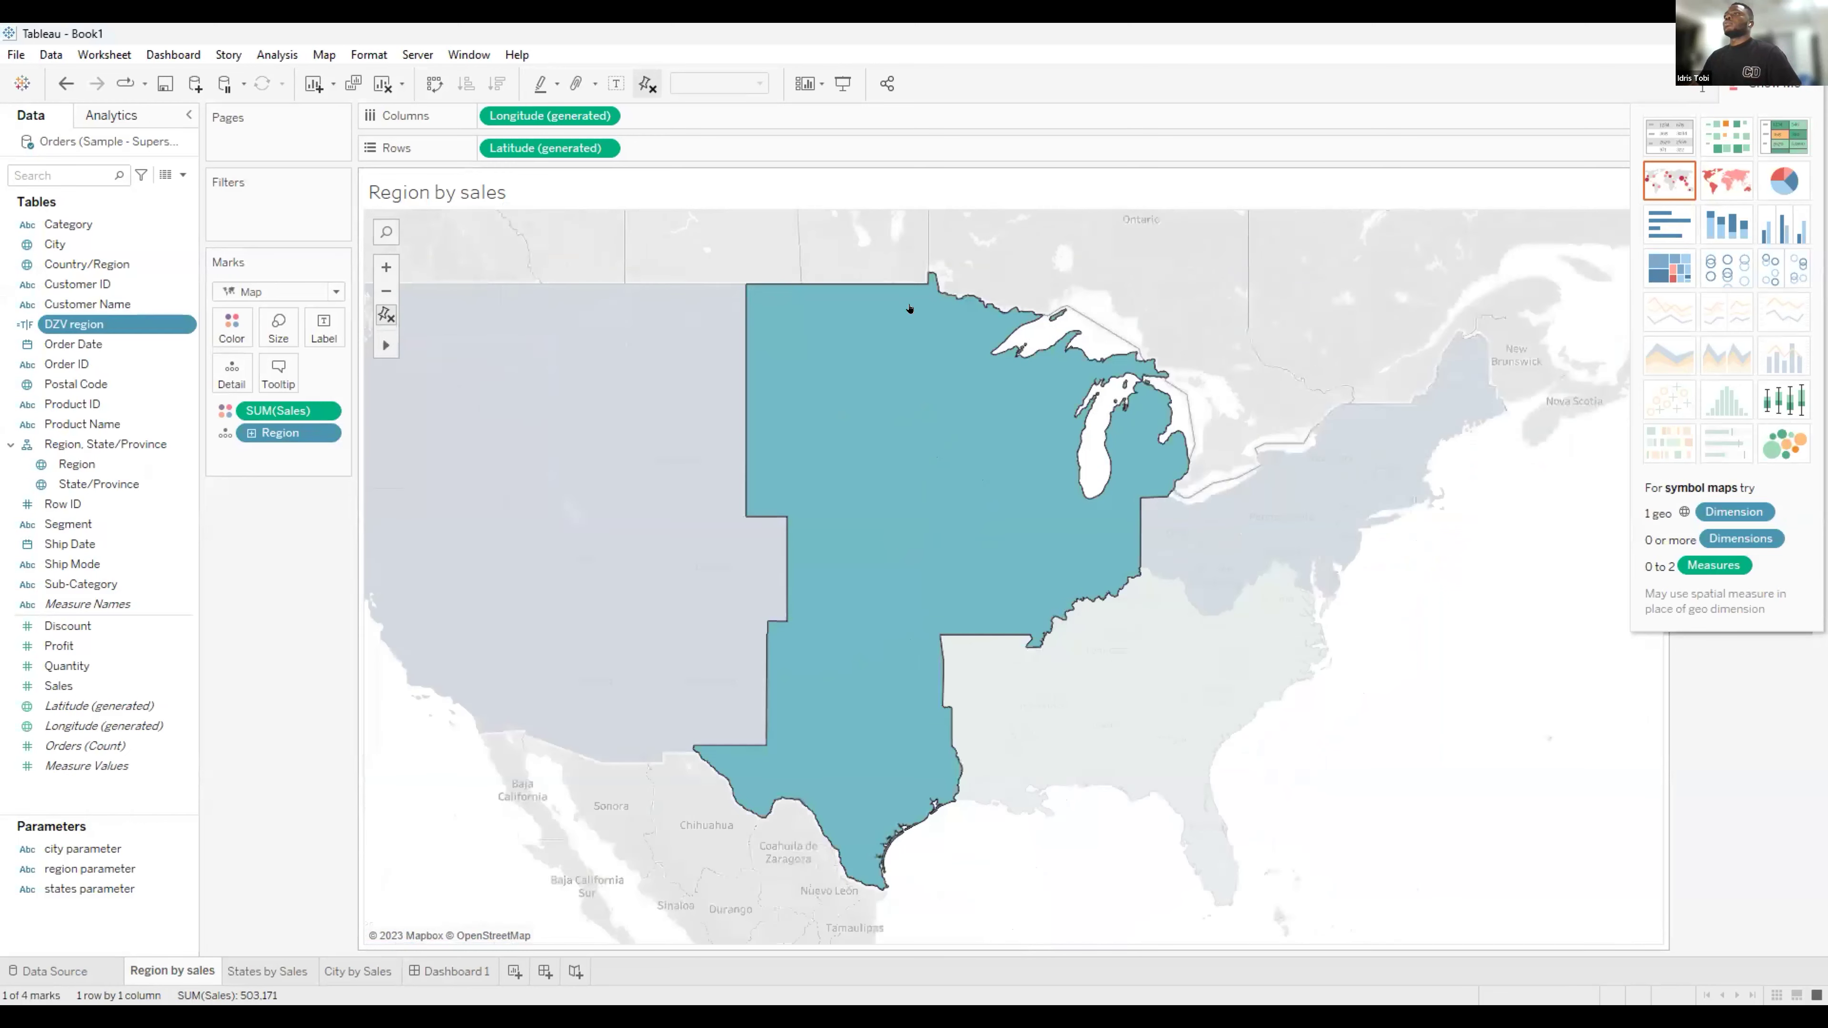
{"action": "key", "text": "Escape"}
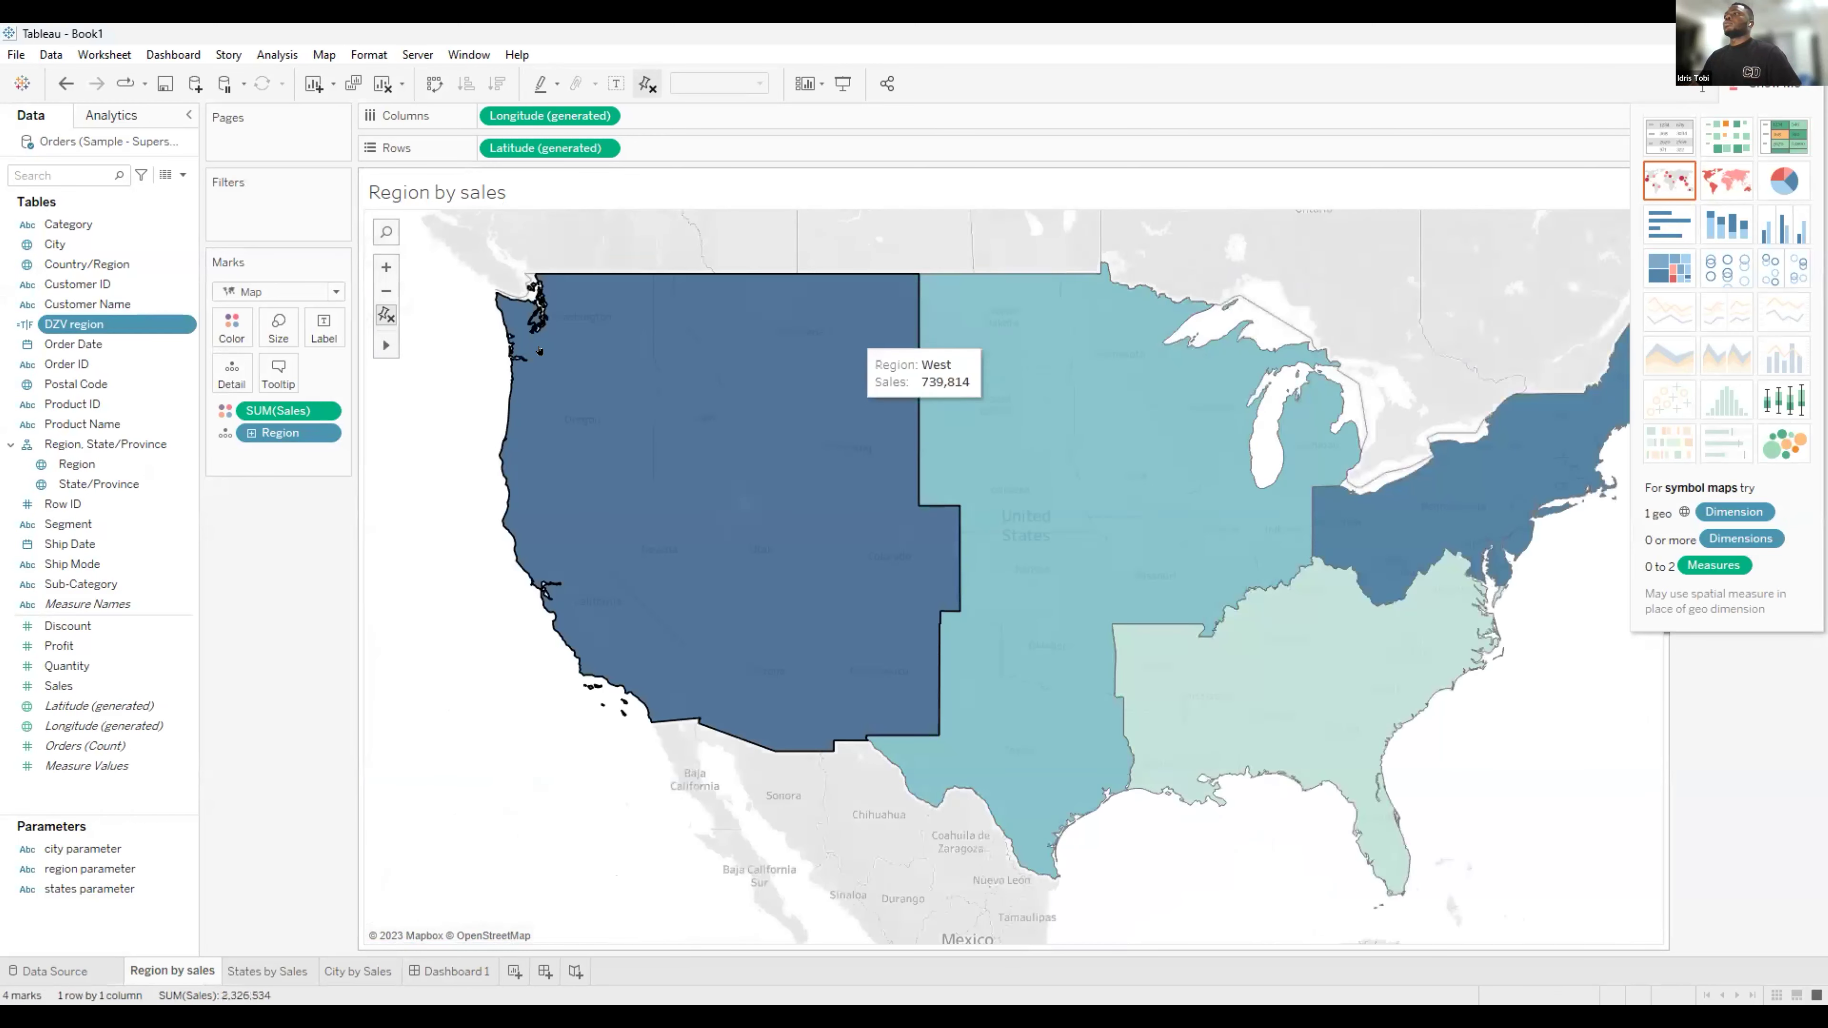
Duplicate the DZV region calculated field, open the copy for editing and rename it "DZV States".
{"action": "right_click", "coordinate": [187, 323]}
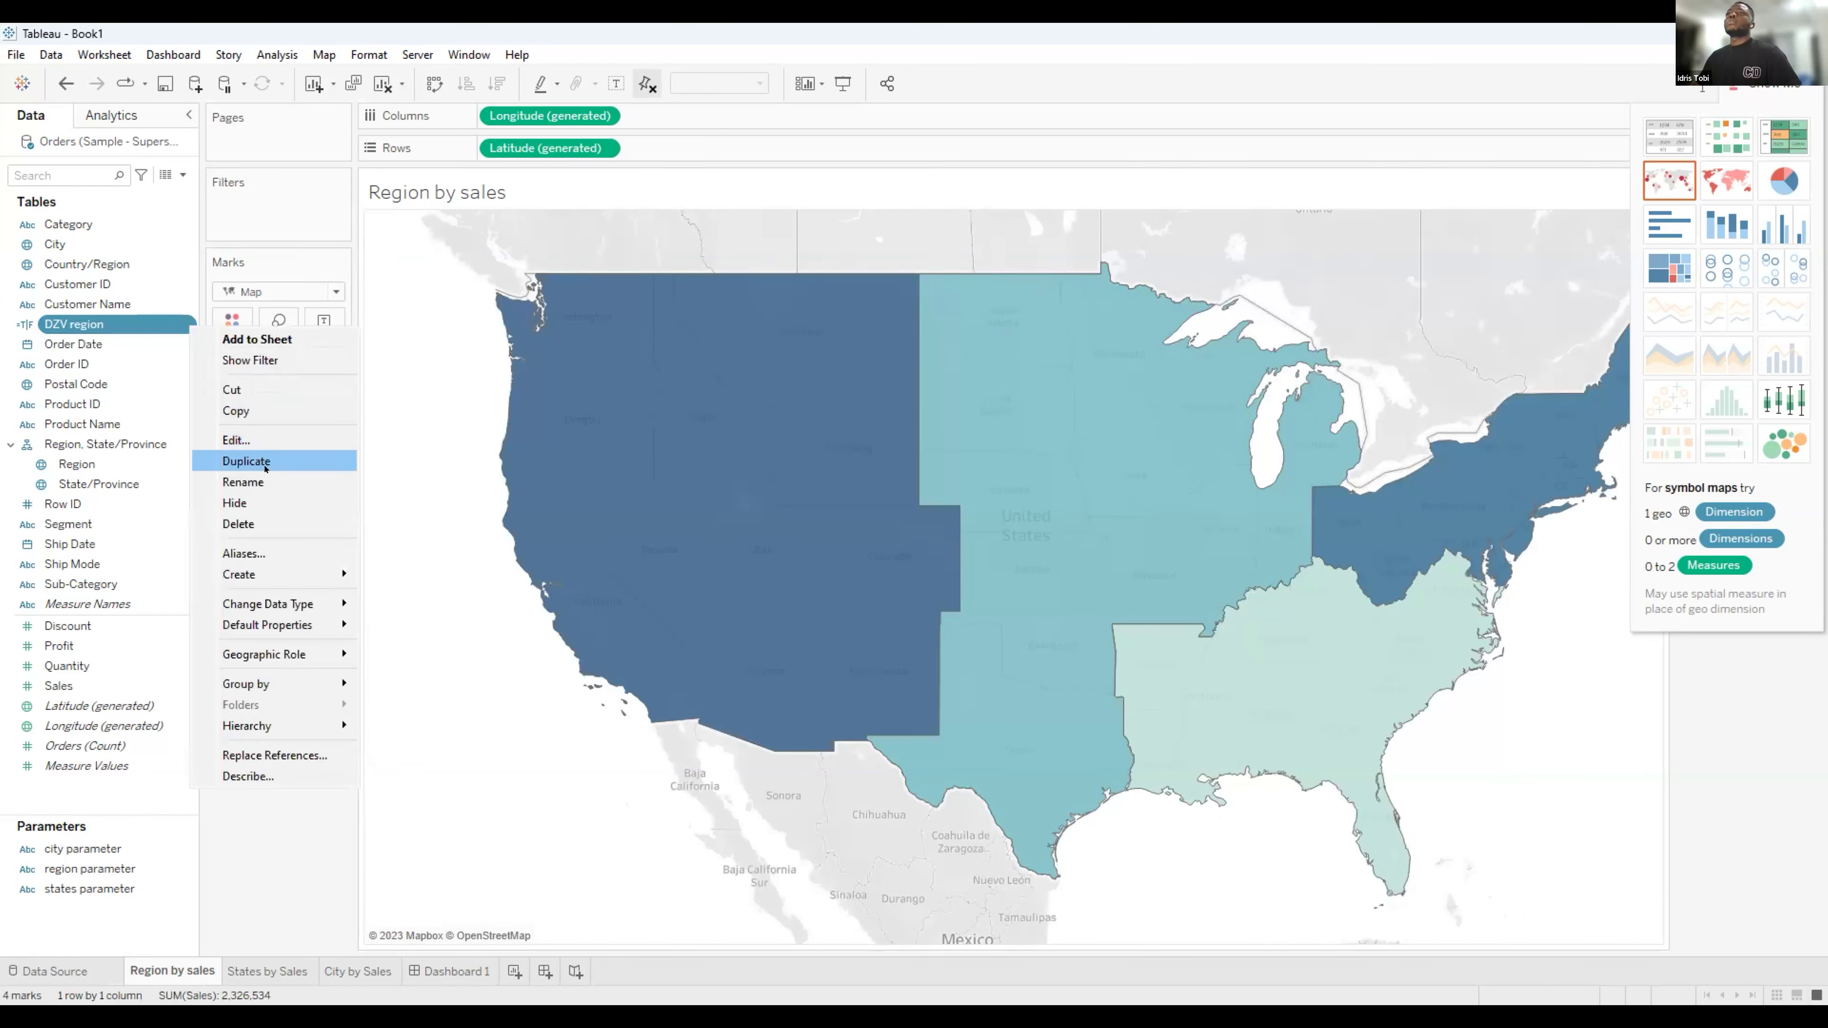
{"action": "left_click", "coordinate": [246, 462]}
{"action": "left_click", "coordinate": [186, 347]}
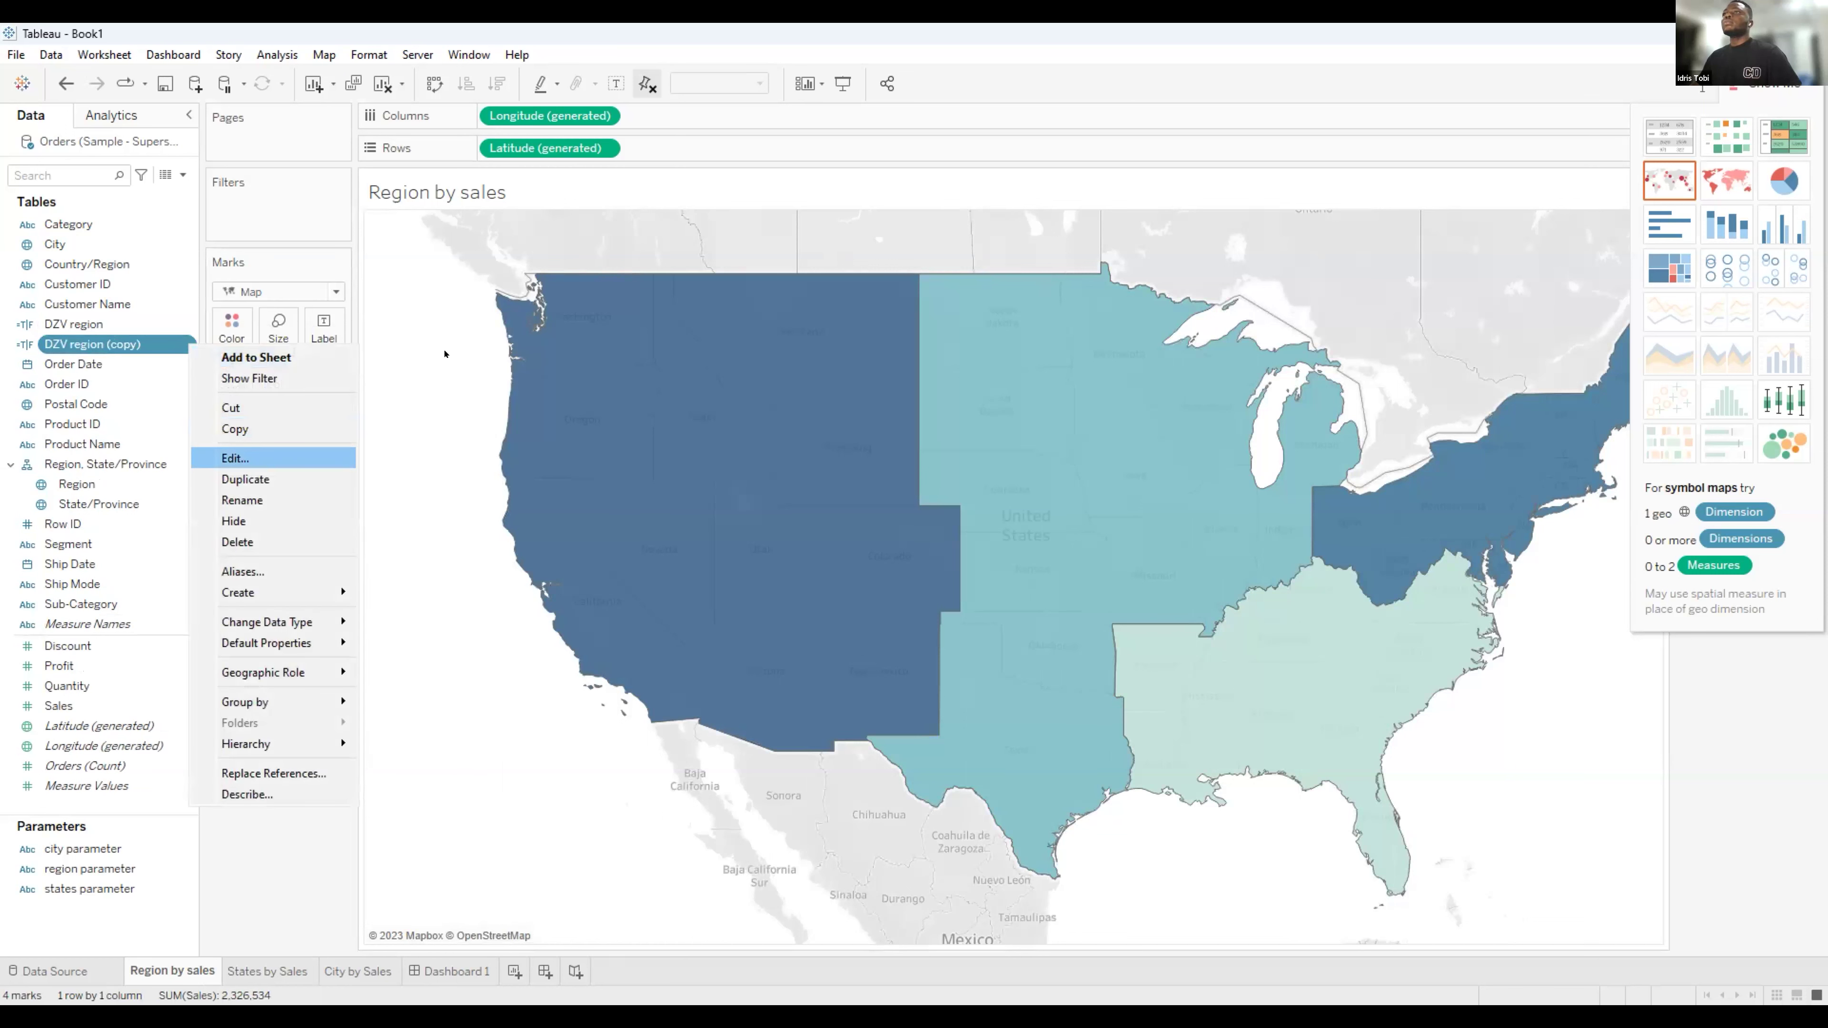
{"action": "left_click", "coordinate": [235, 458]}
{"action": "left_click_drag", "start_coordinate": [553, 226], "coordinate": [648, 214]}
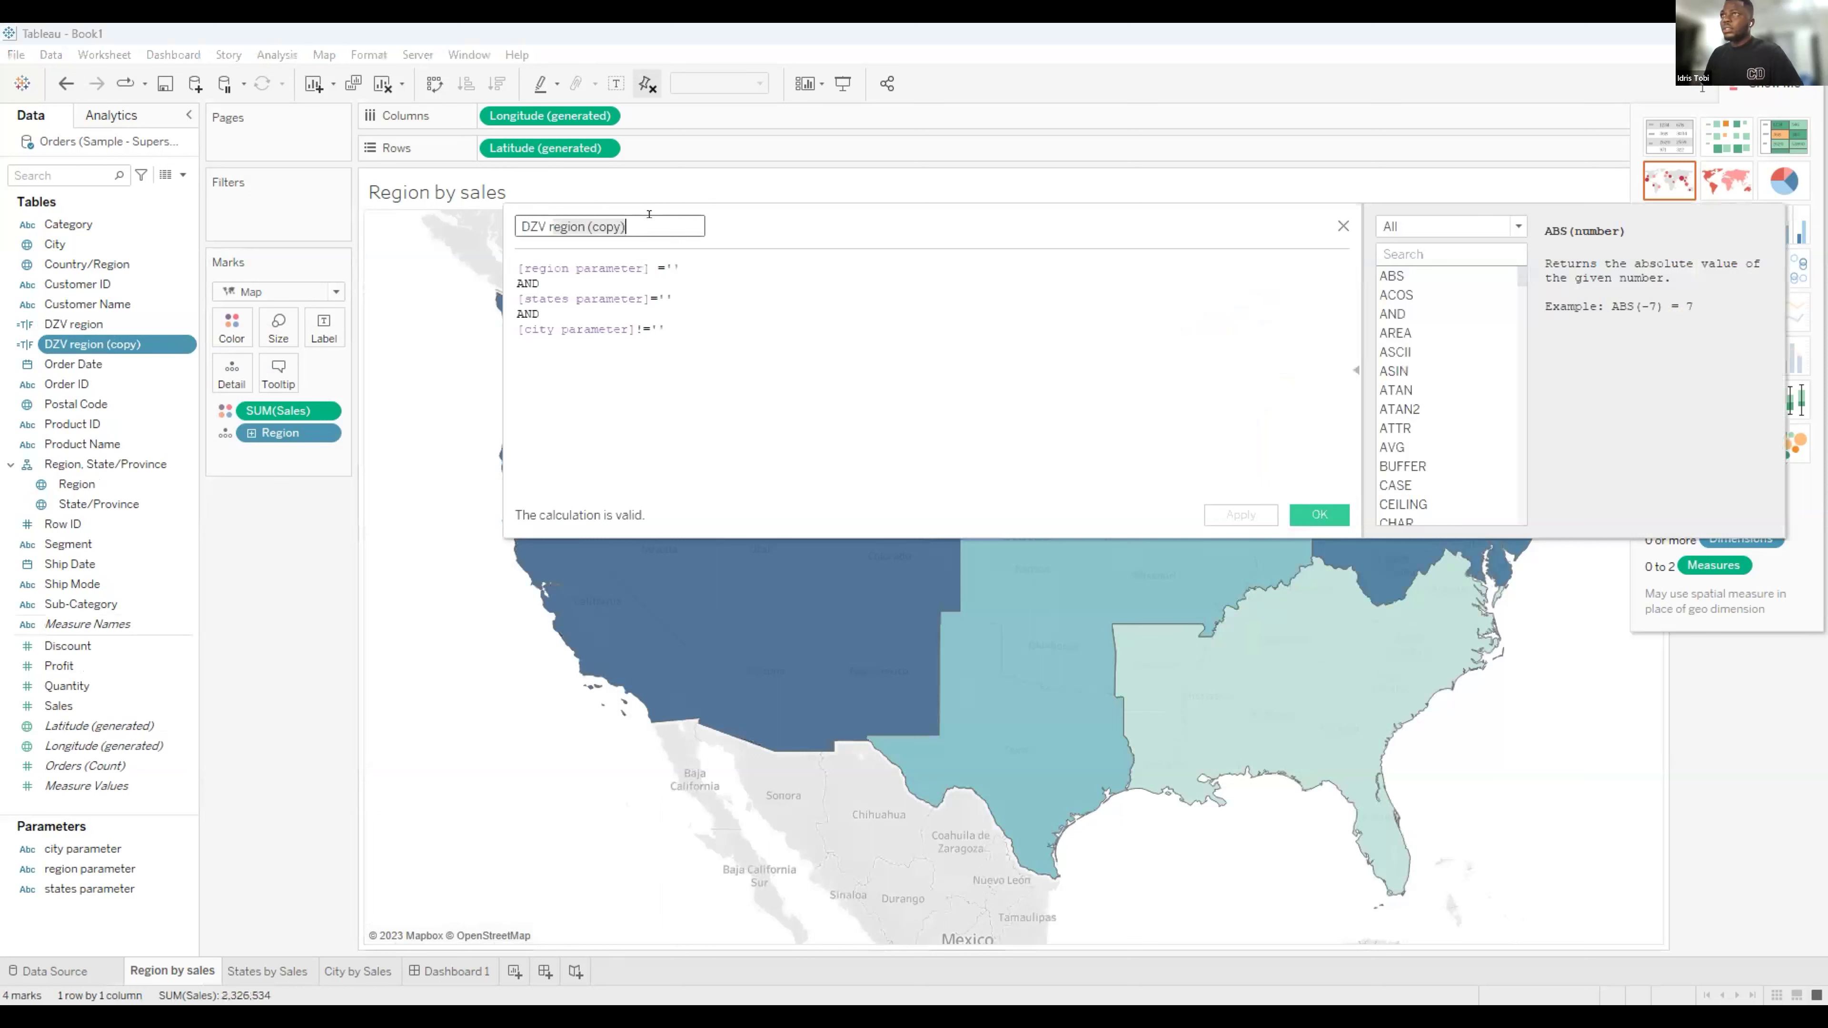
{"action": "type", "text": "States"}
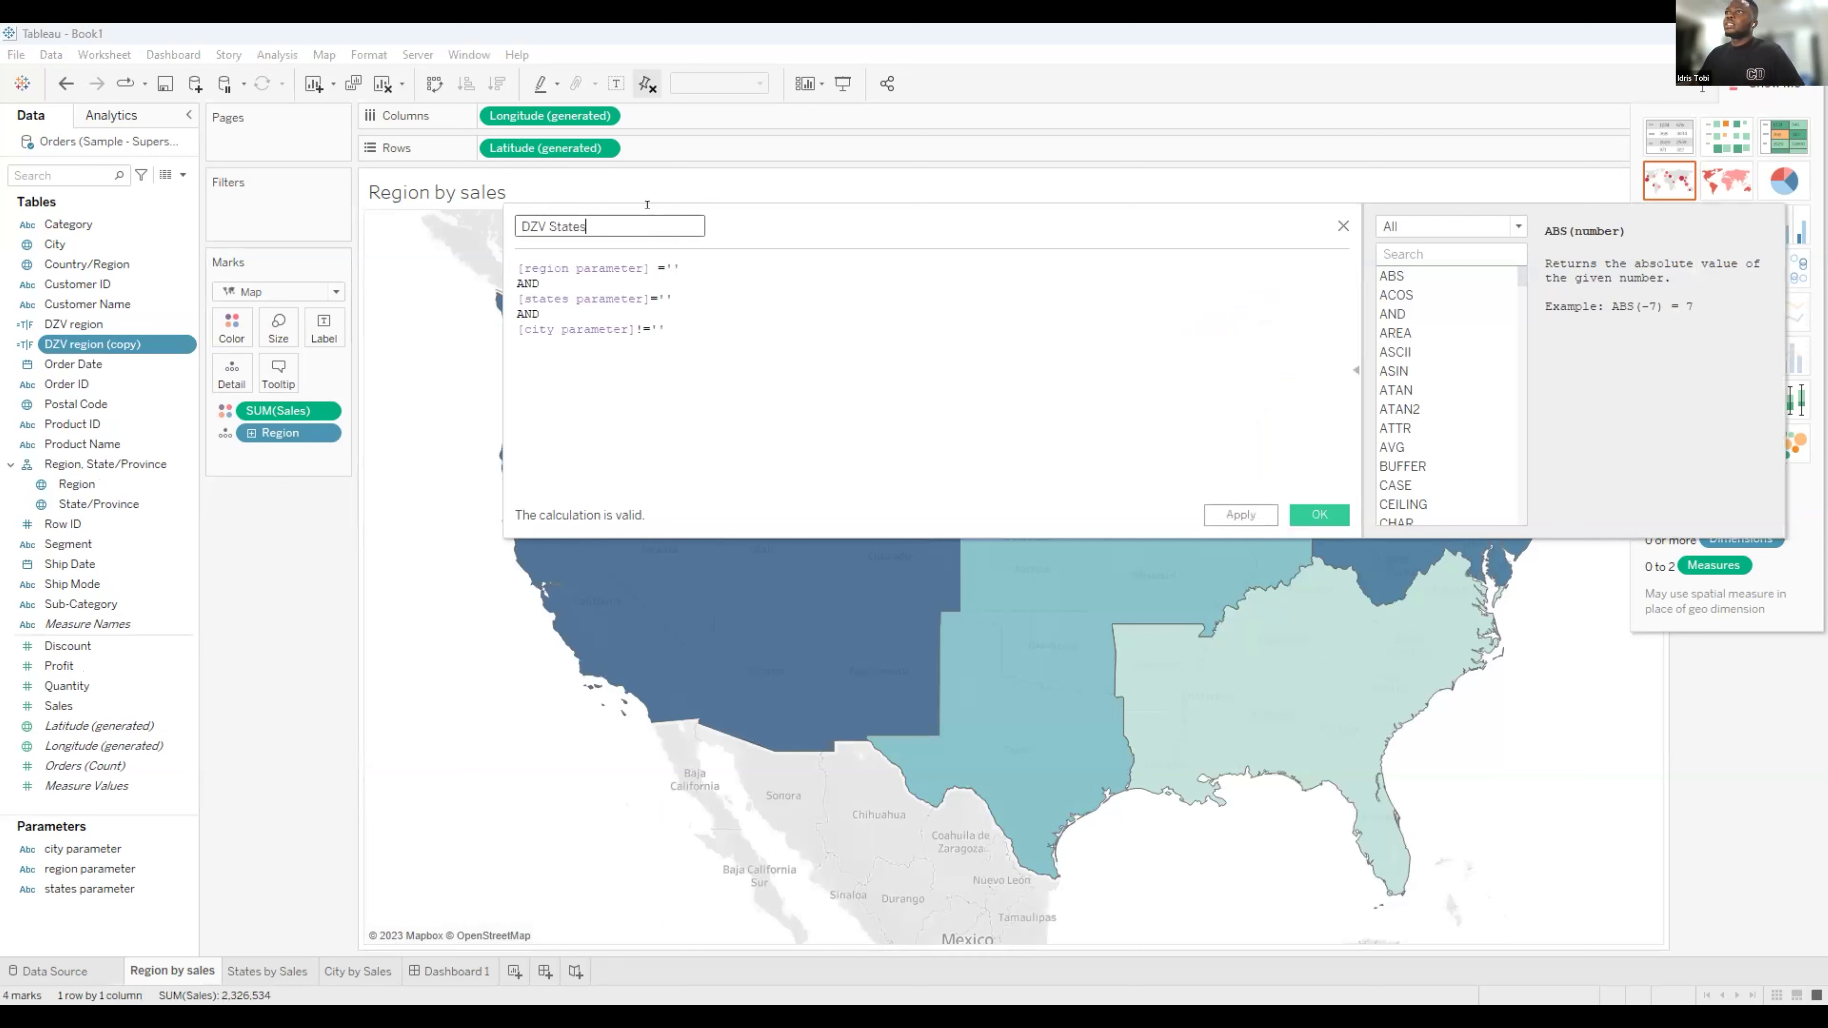
Change the DZV States formula to [region parameter] !='' AND [states parameter]='' AND [city parameter]='', and save the field.
{"action": "left_click", "coordinate": [648, 265]}
{"action": "type", "text": "!"}
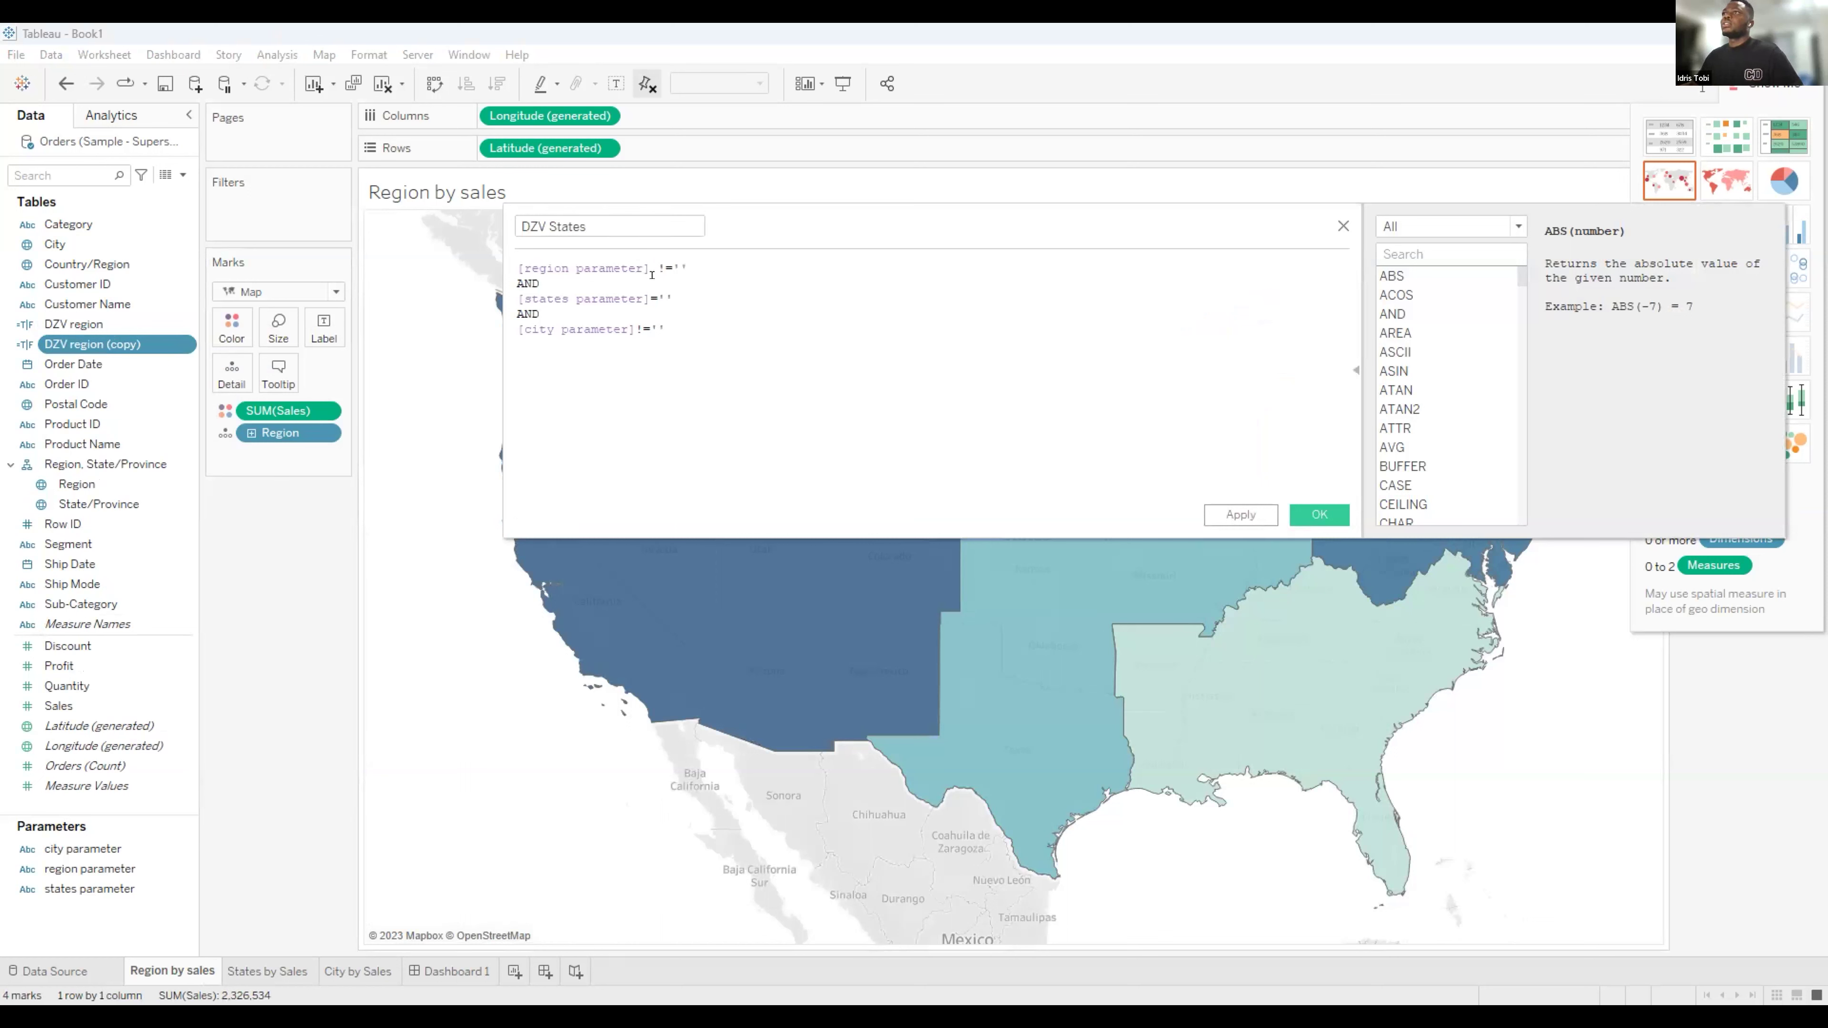
{"action": "key", "text": "BackSpace"}
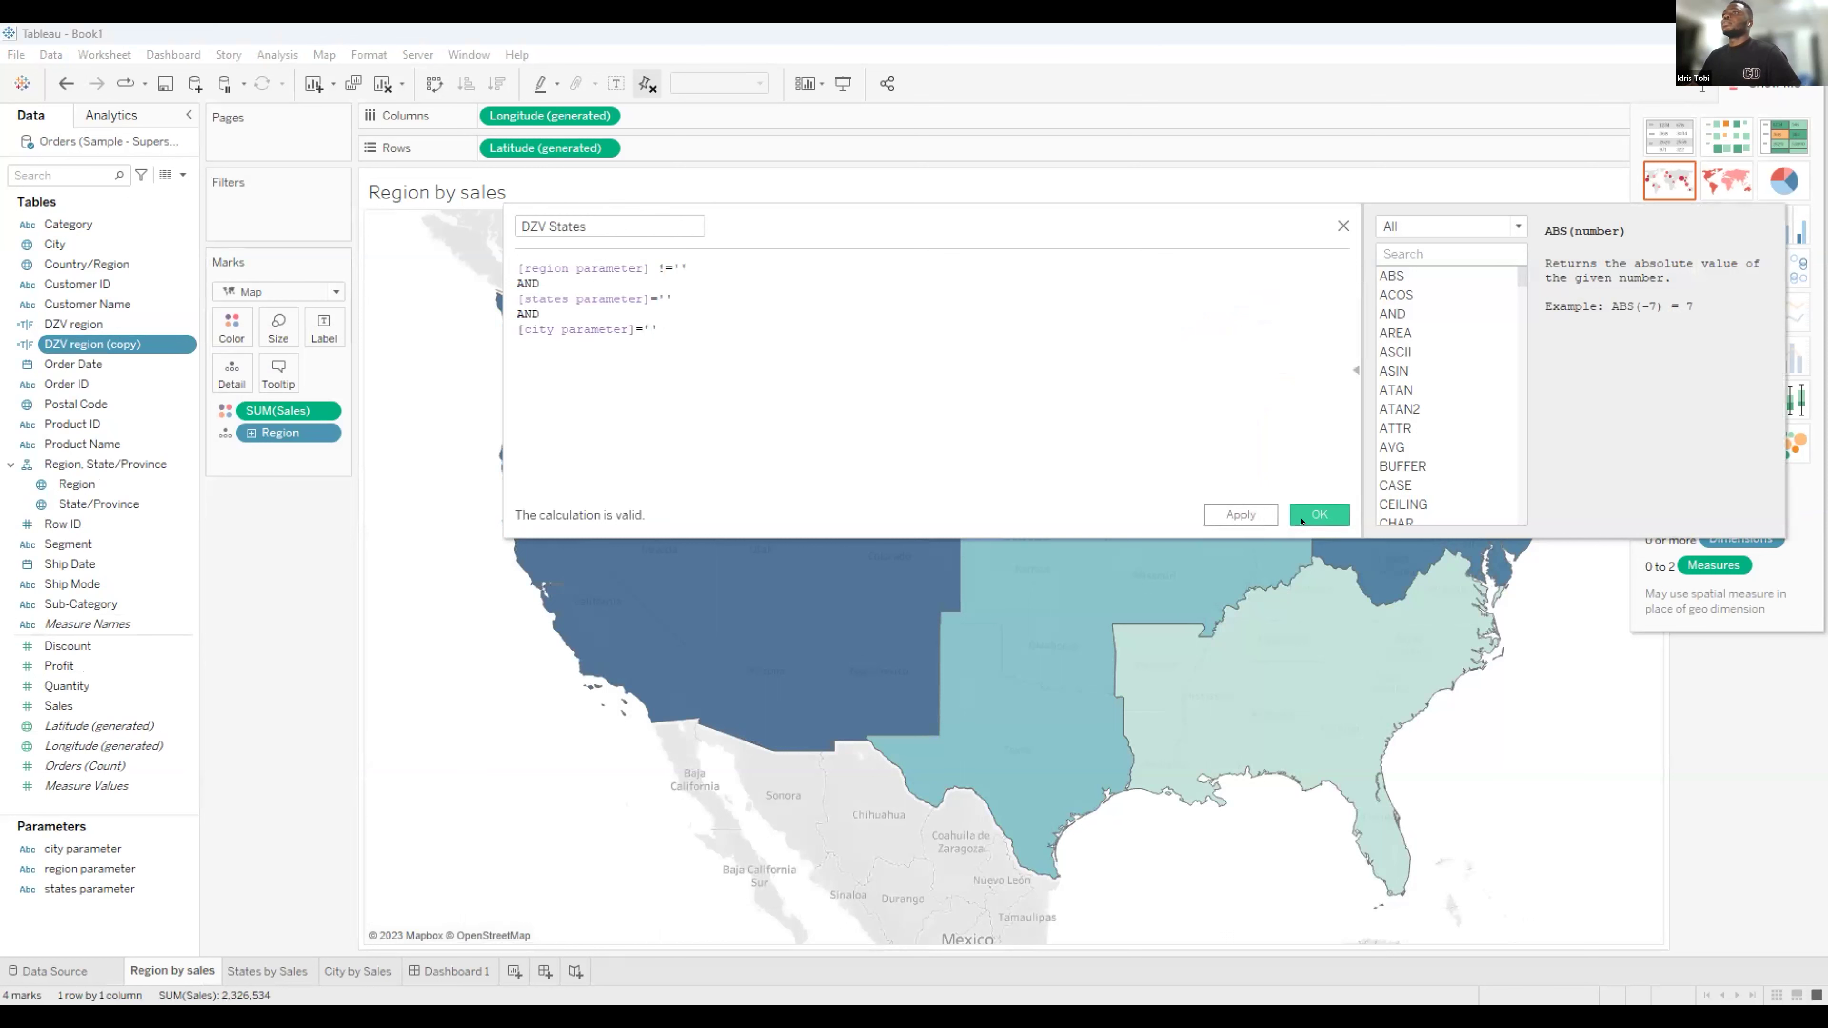
{"action": "left_click", "coordinate": [1317, 514]}
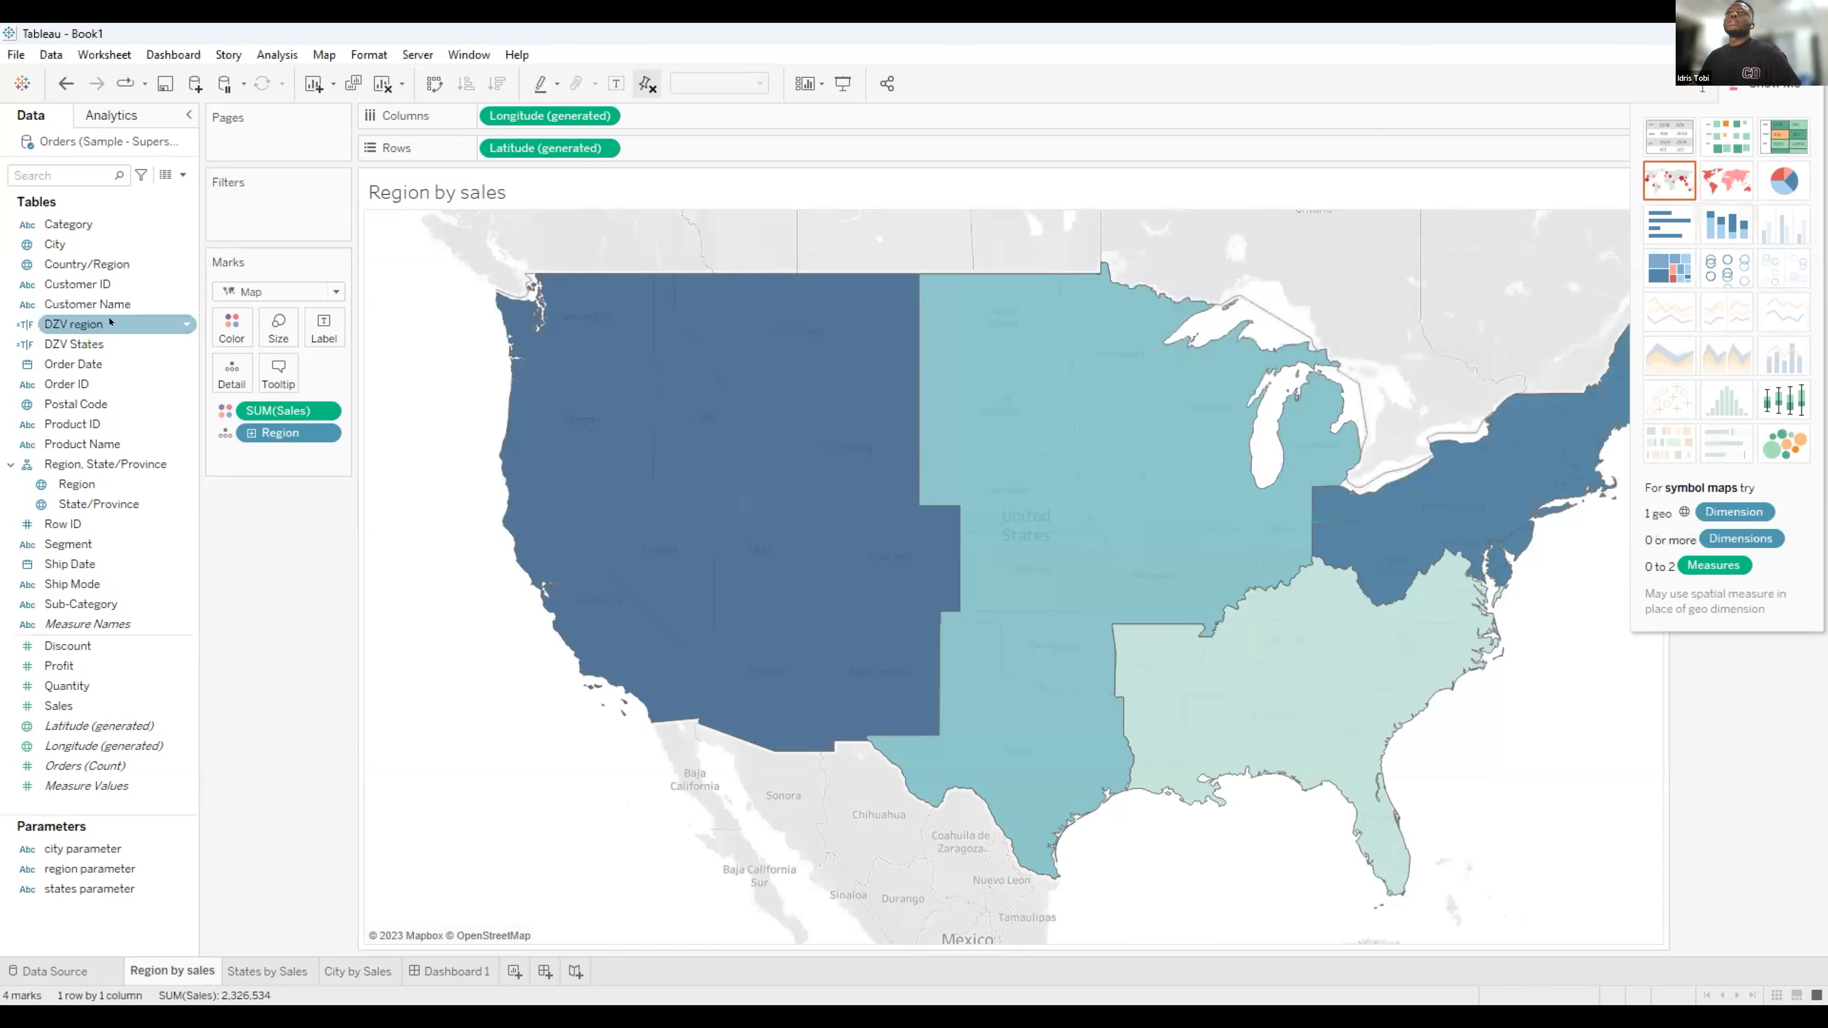
Duplicate DZV States as a field named "DZV City" and change its region condition to [region parameter] =''.
{"action": "right_click", "coordinate": [186, 344]}
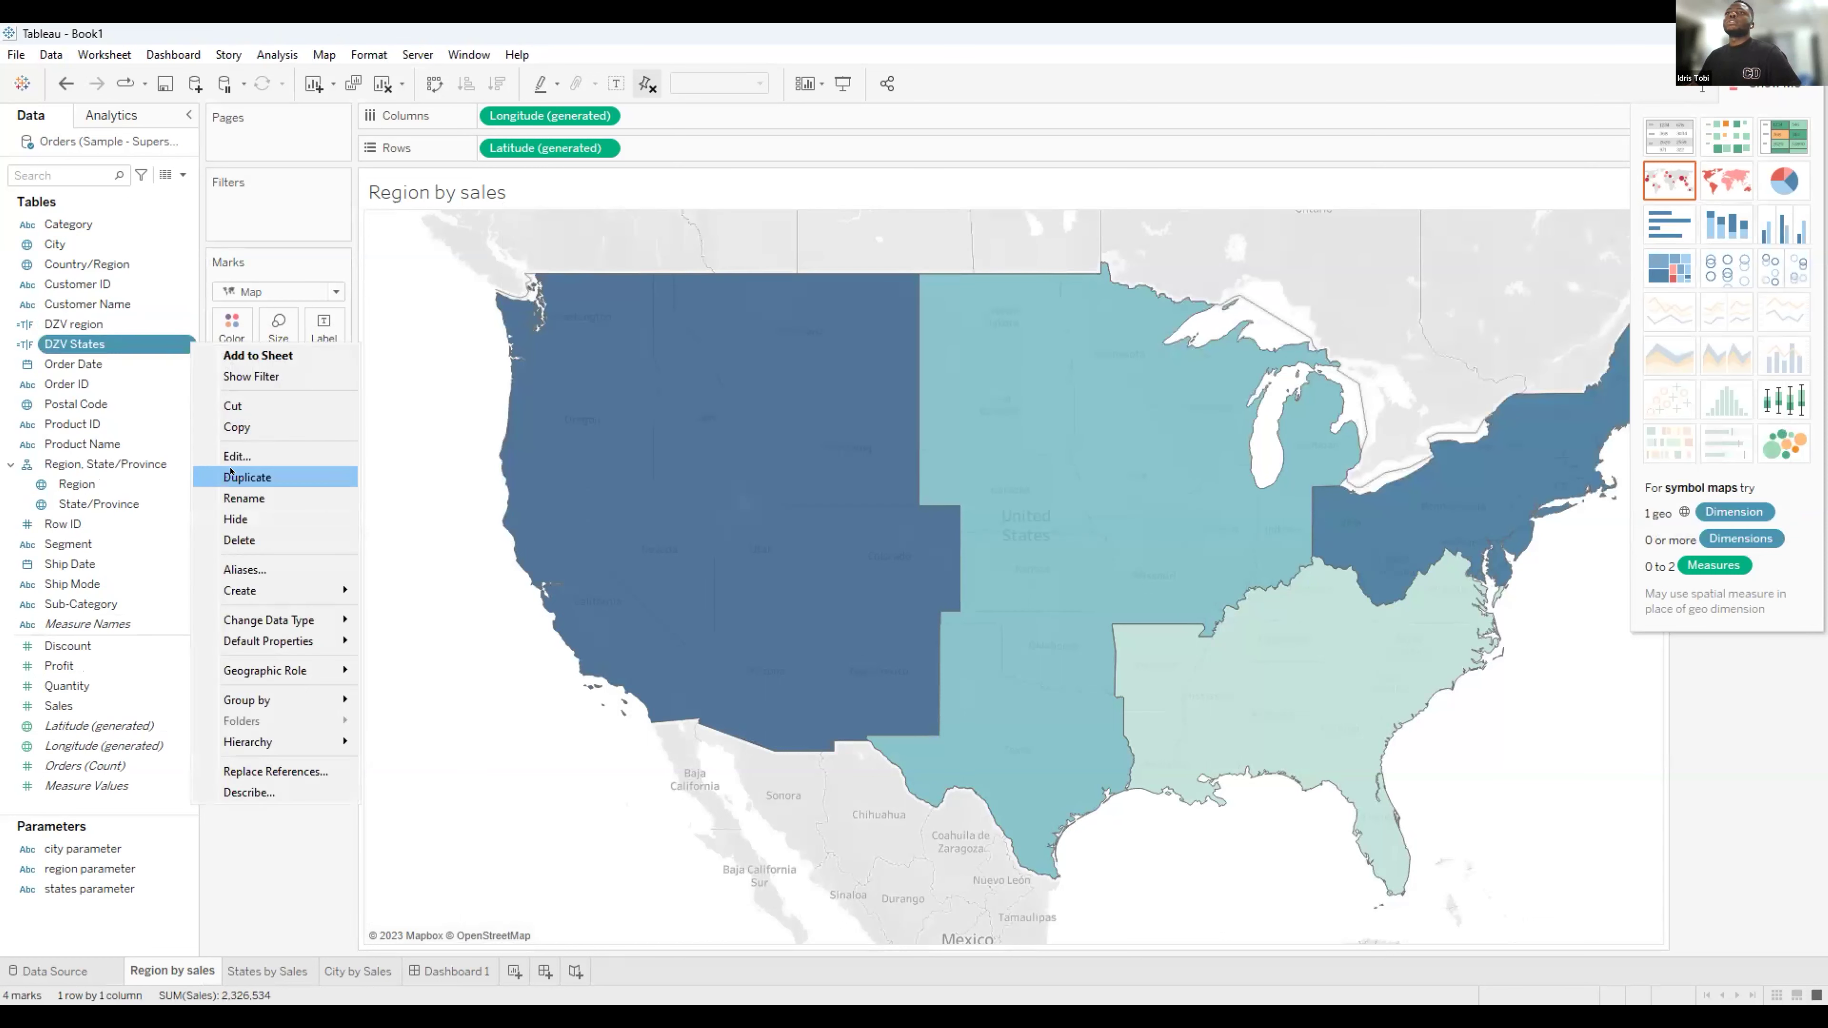
{"action": "left_click", "coordinate": [247, 477]}
{"action": "right_click", "coordinate": [186, 364]}
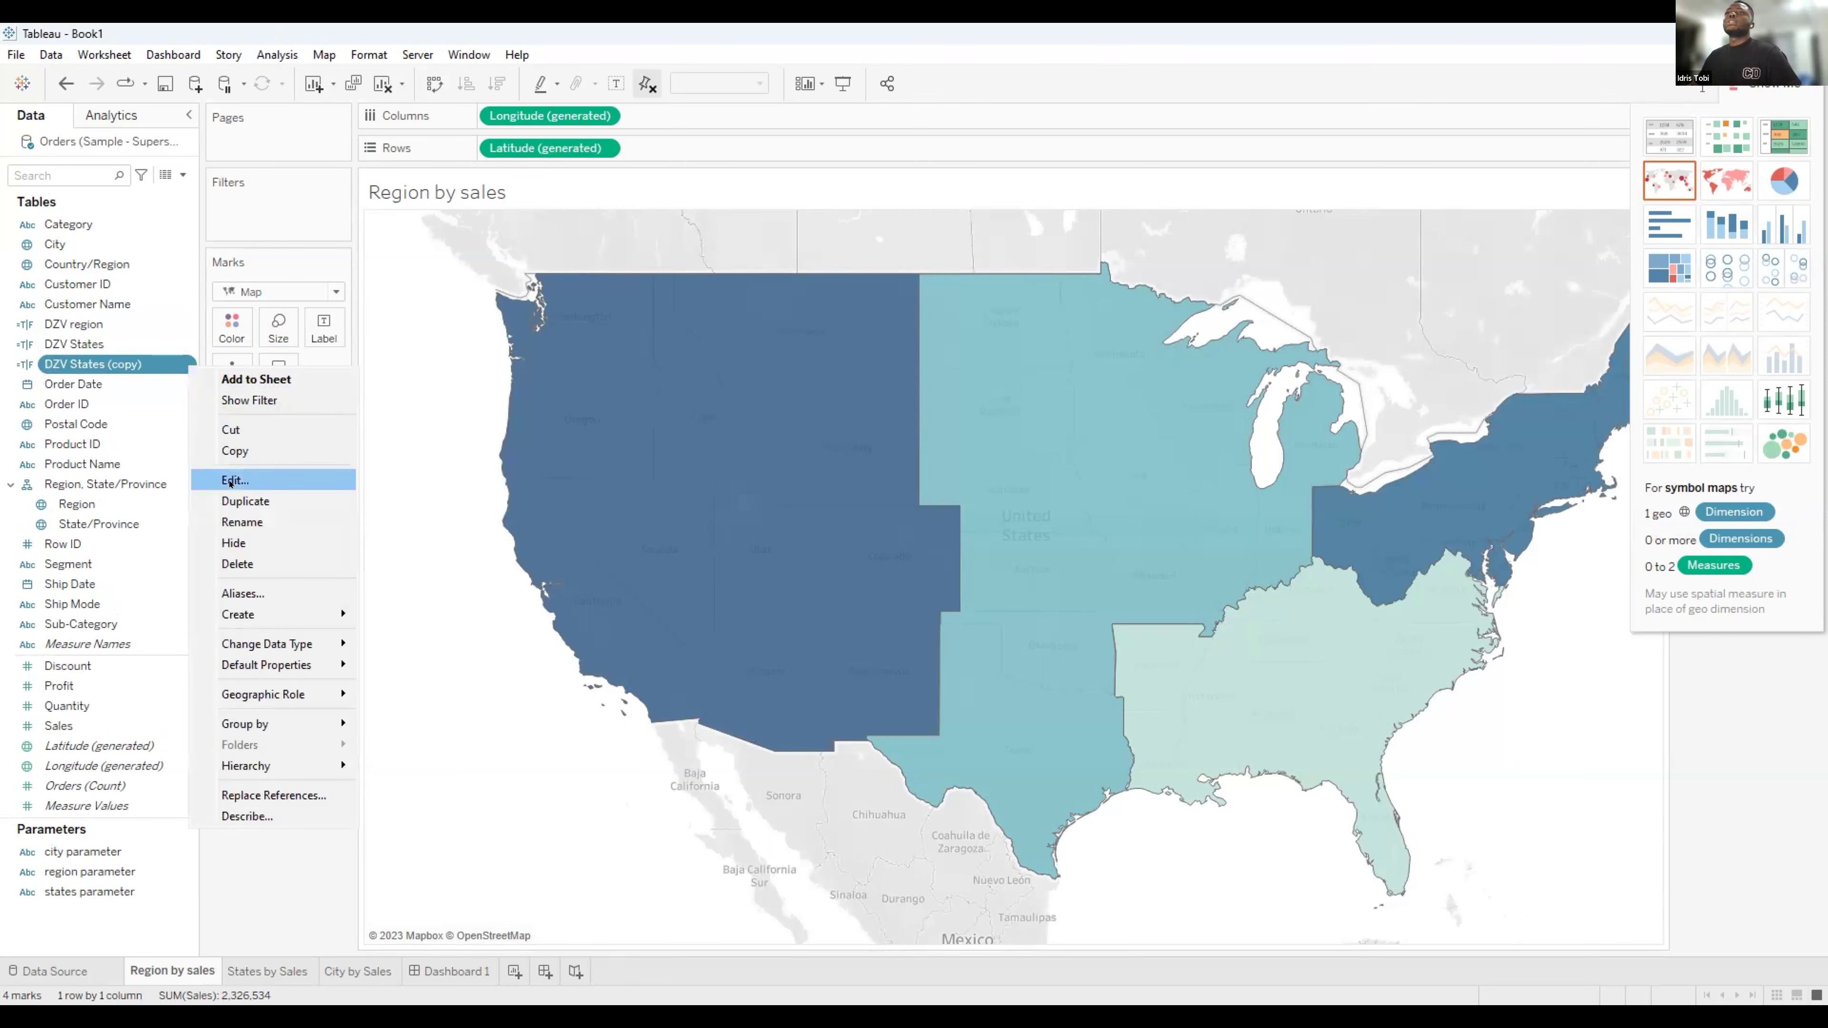
{"action": "left_click", "coordinate": [235, 479]}
{"action": "left_click_drag", "start_coordinate": [548, 226], "coordinate": [635, 215]}
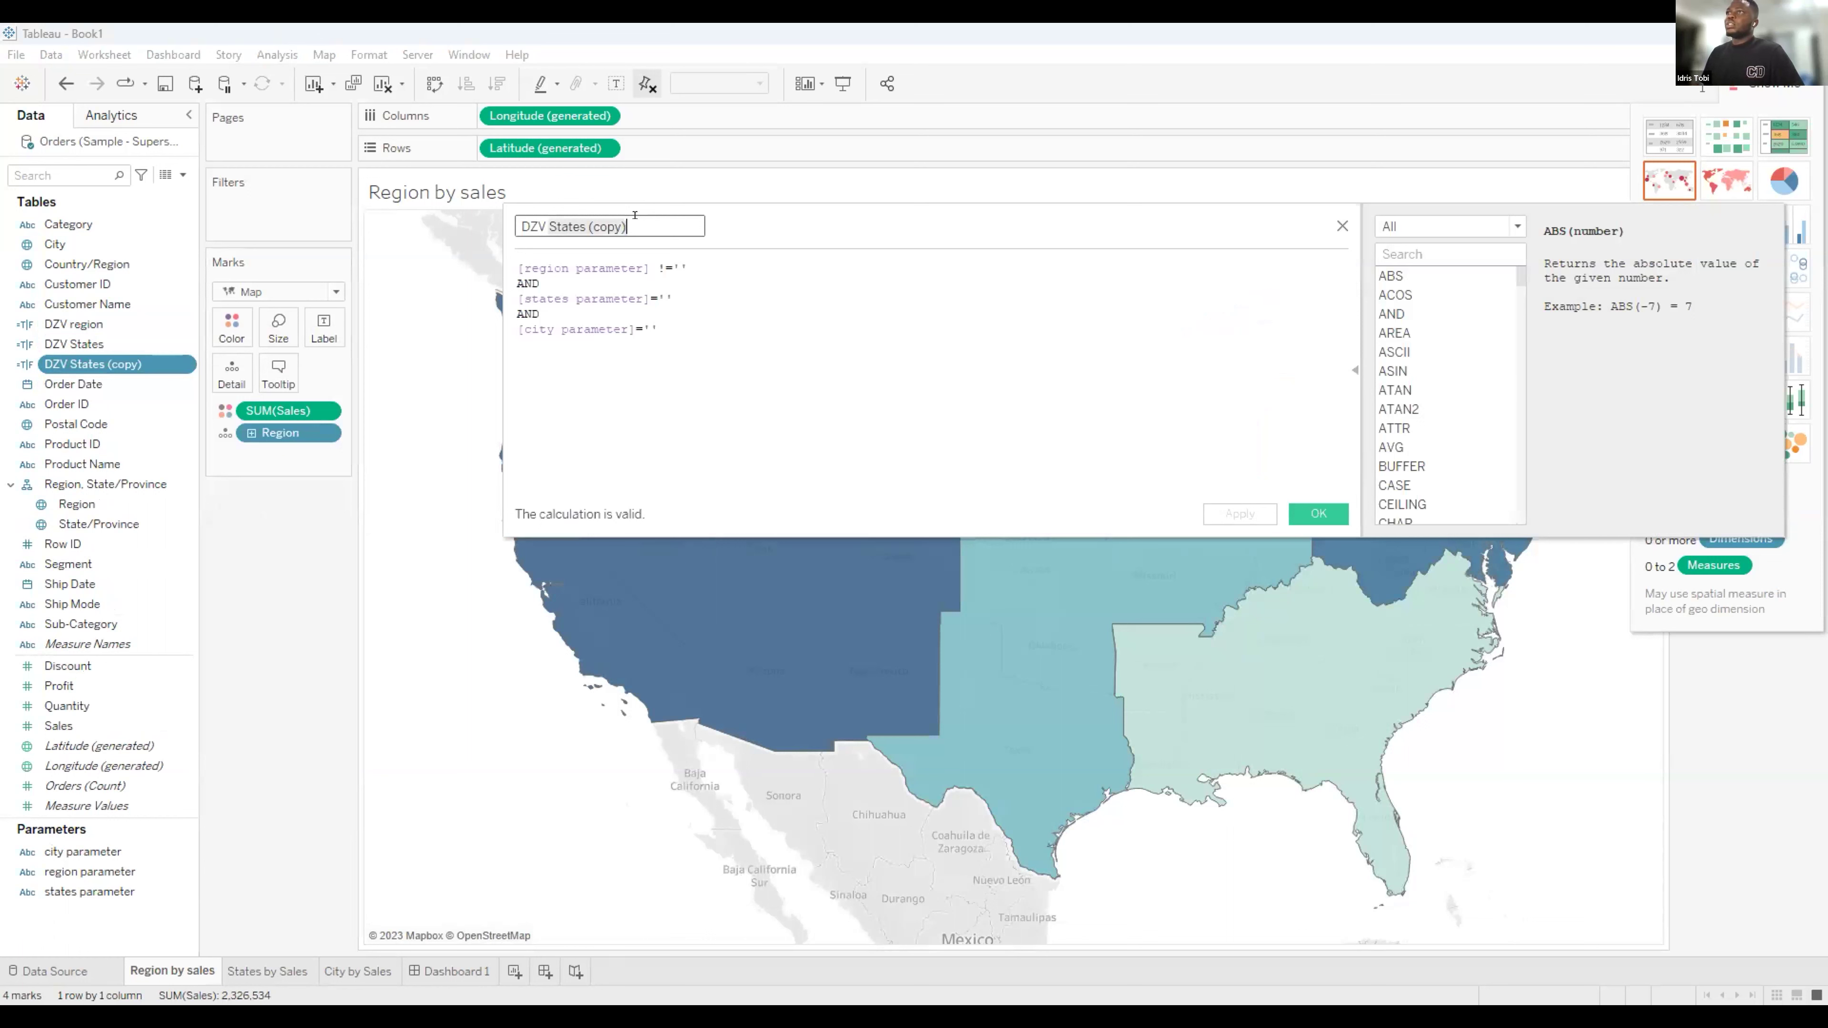
{"action": "key", "text": "BackSpace"}
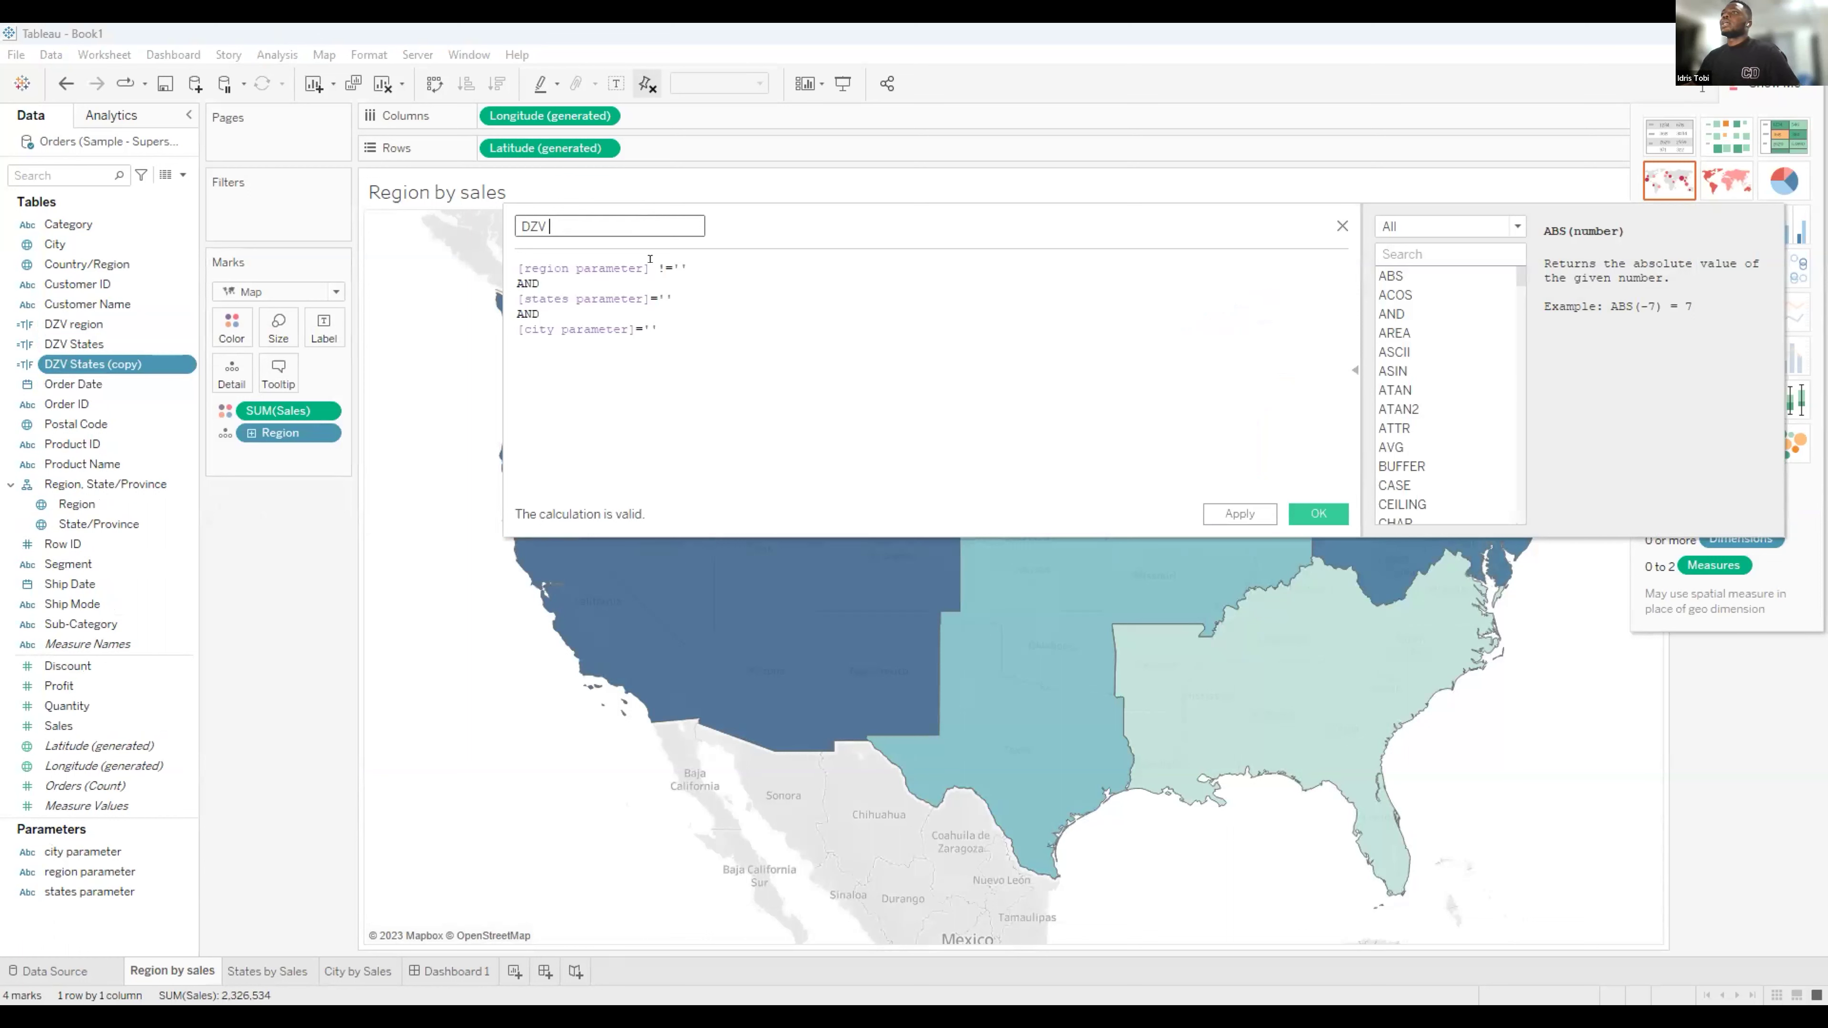
{"action": "type", "text": "City"}
{"action": "left_click", "coordinate": [663, 268]}
{"action": "key", "text": "BackSpace"}
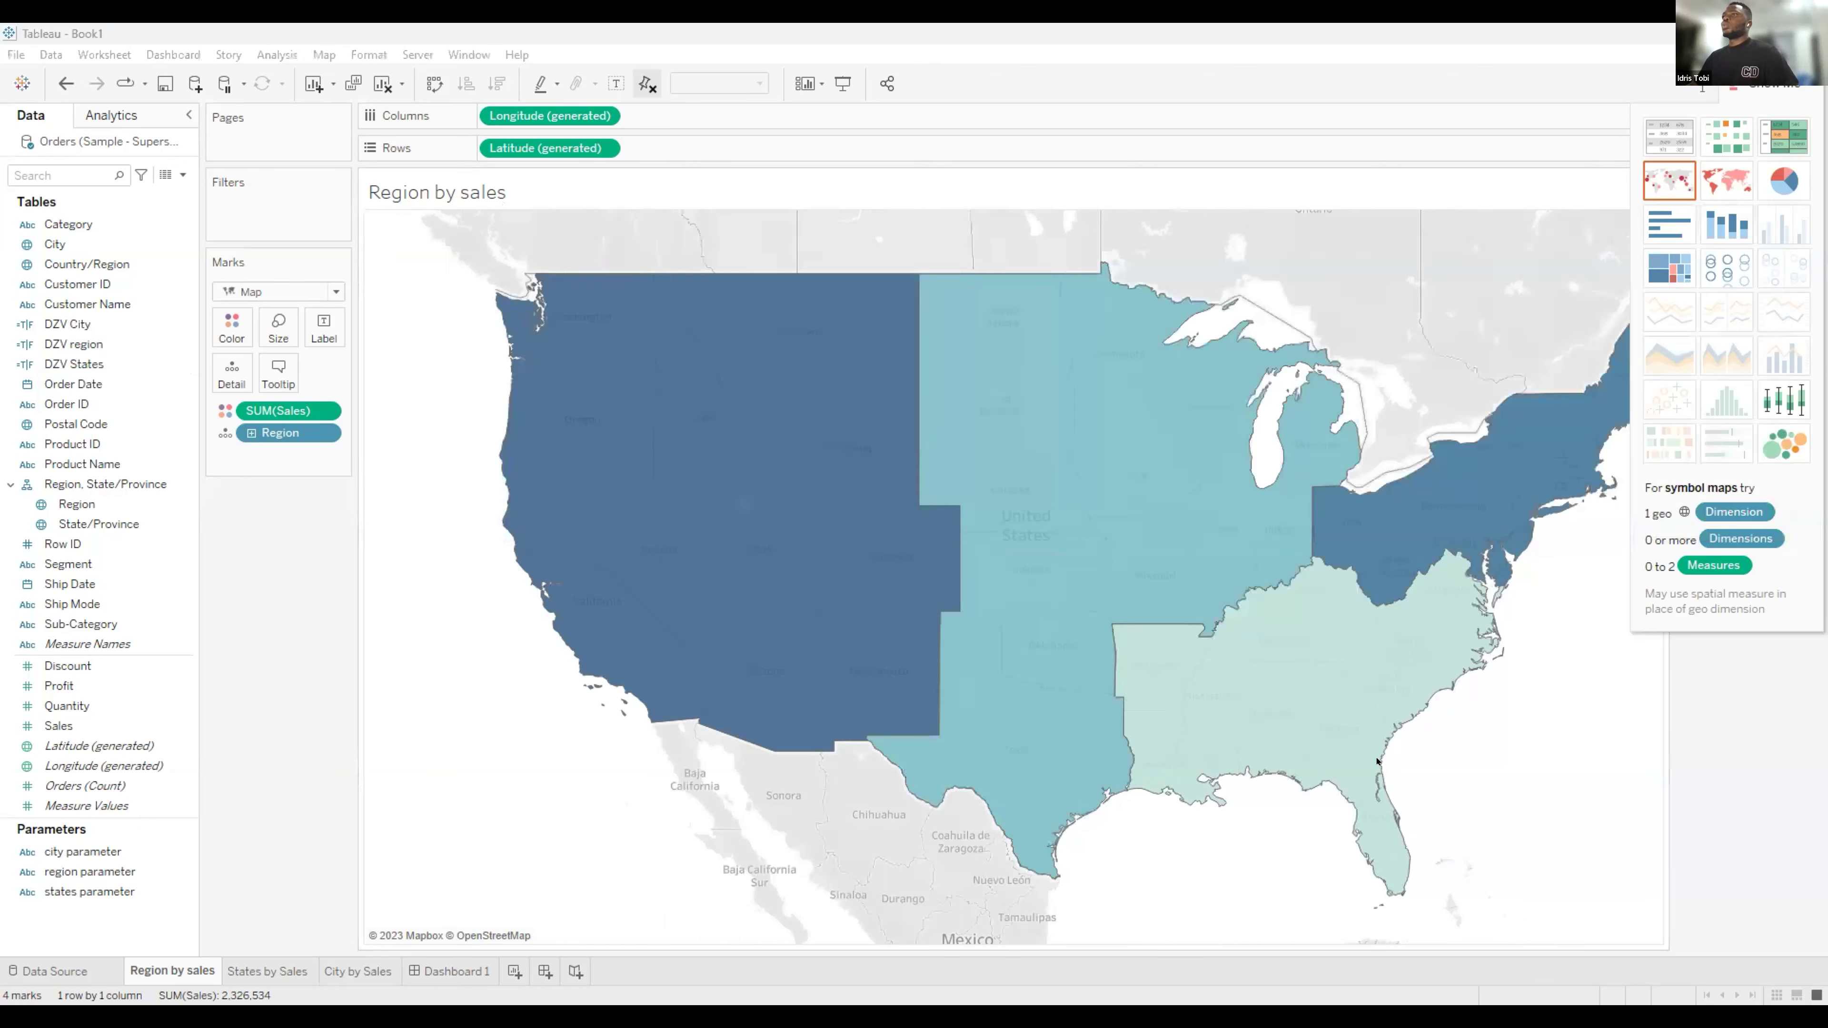
On Dashboard 1, control the visibility of the Region by sales map using the DZV region field.
{"action": "left_click", "coordinate": [461, 973]}
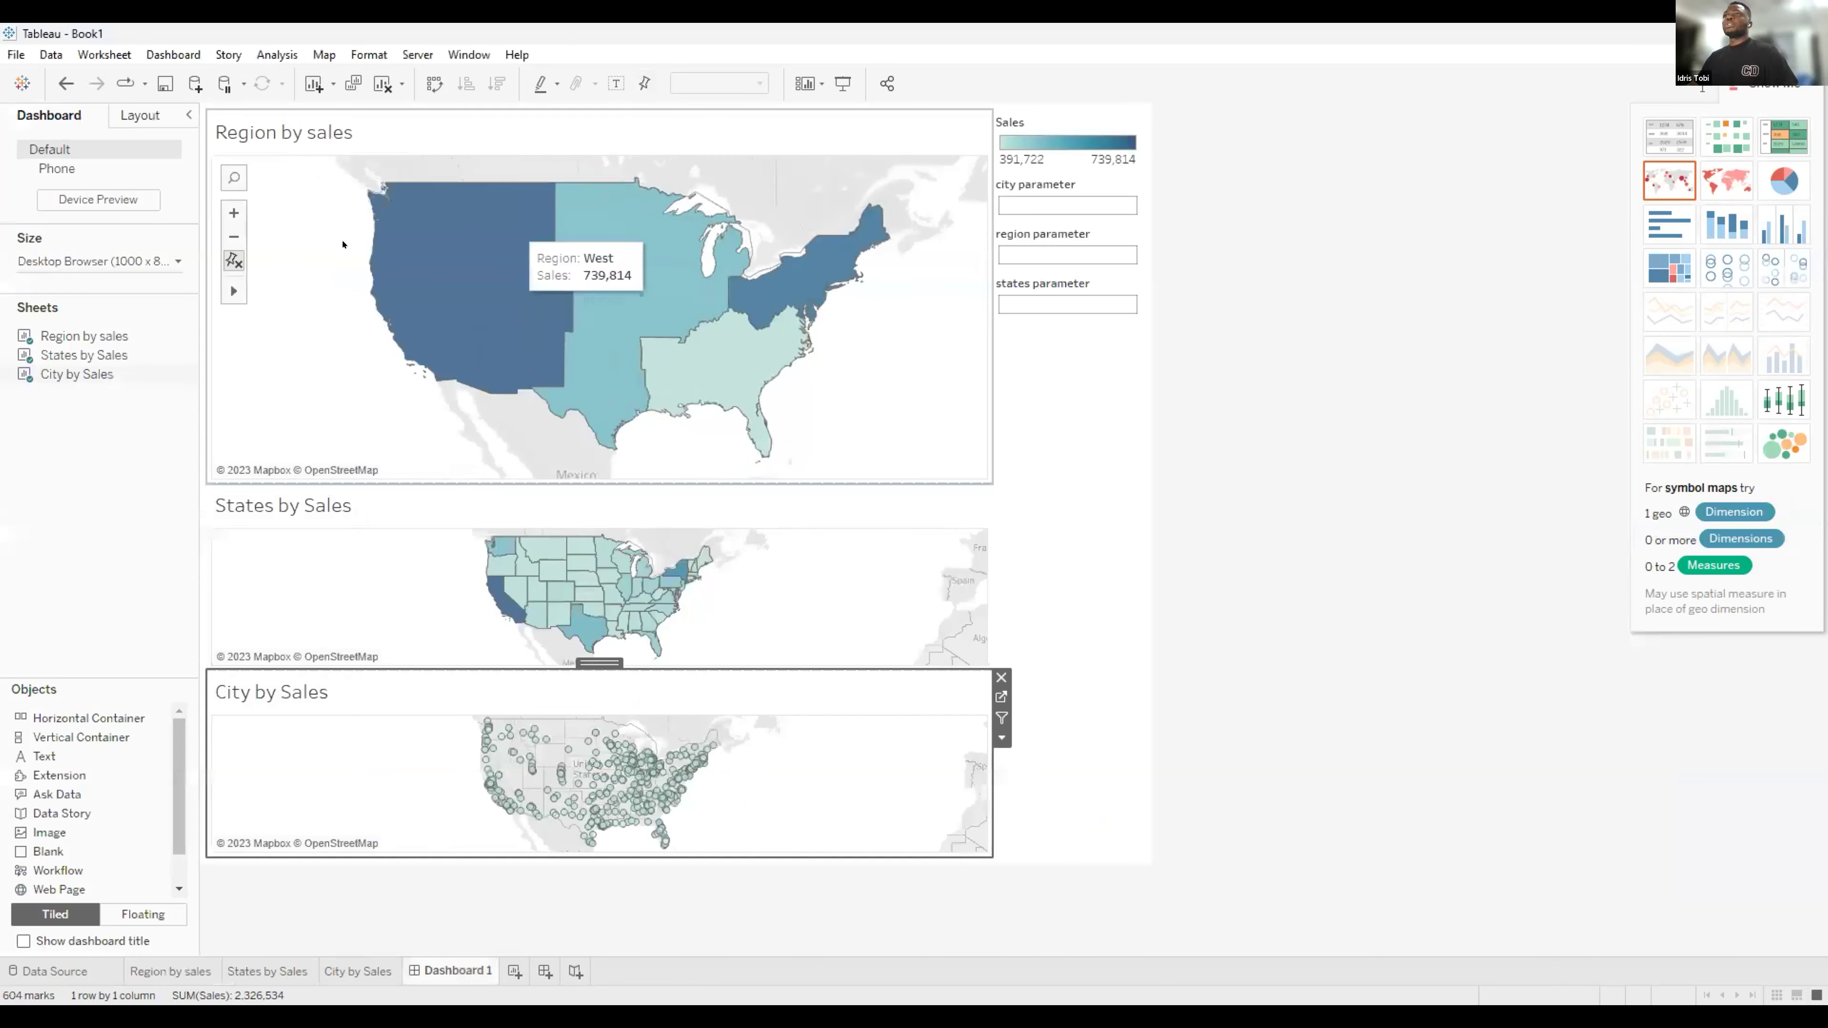
{"action": "left_click", "coordinate": [141, 118]}
{"action": "left_click", "coordinate": [24, 236]}
{"action": "left_click", "coordinate": [104, 260]}
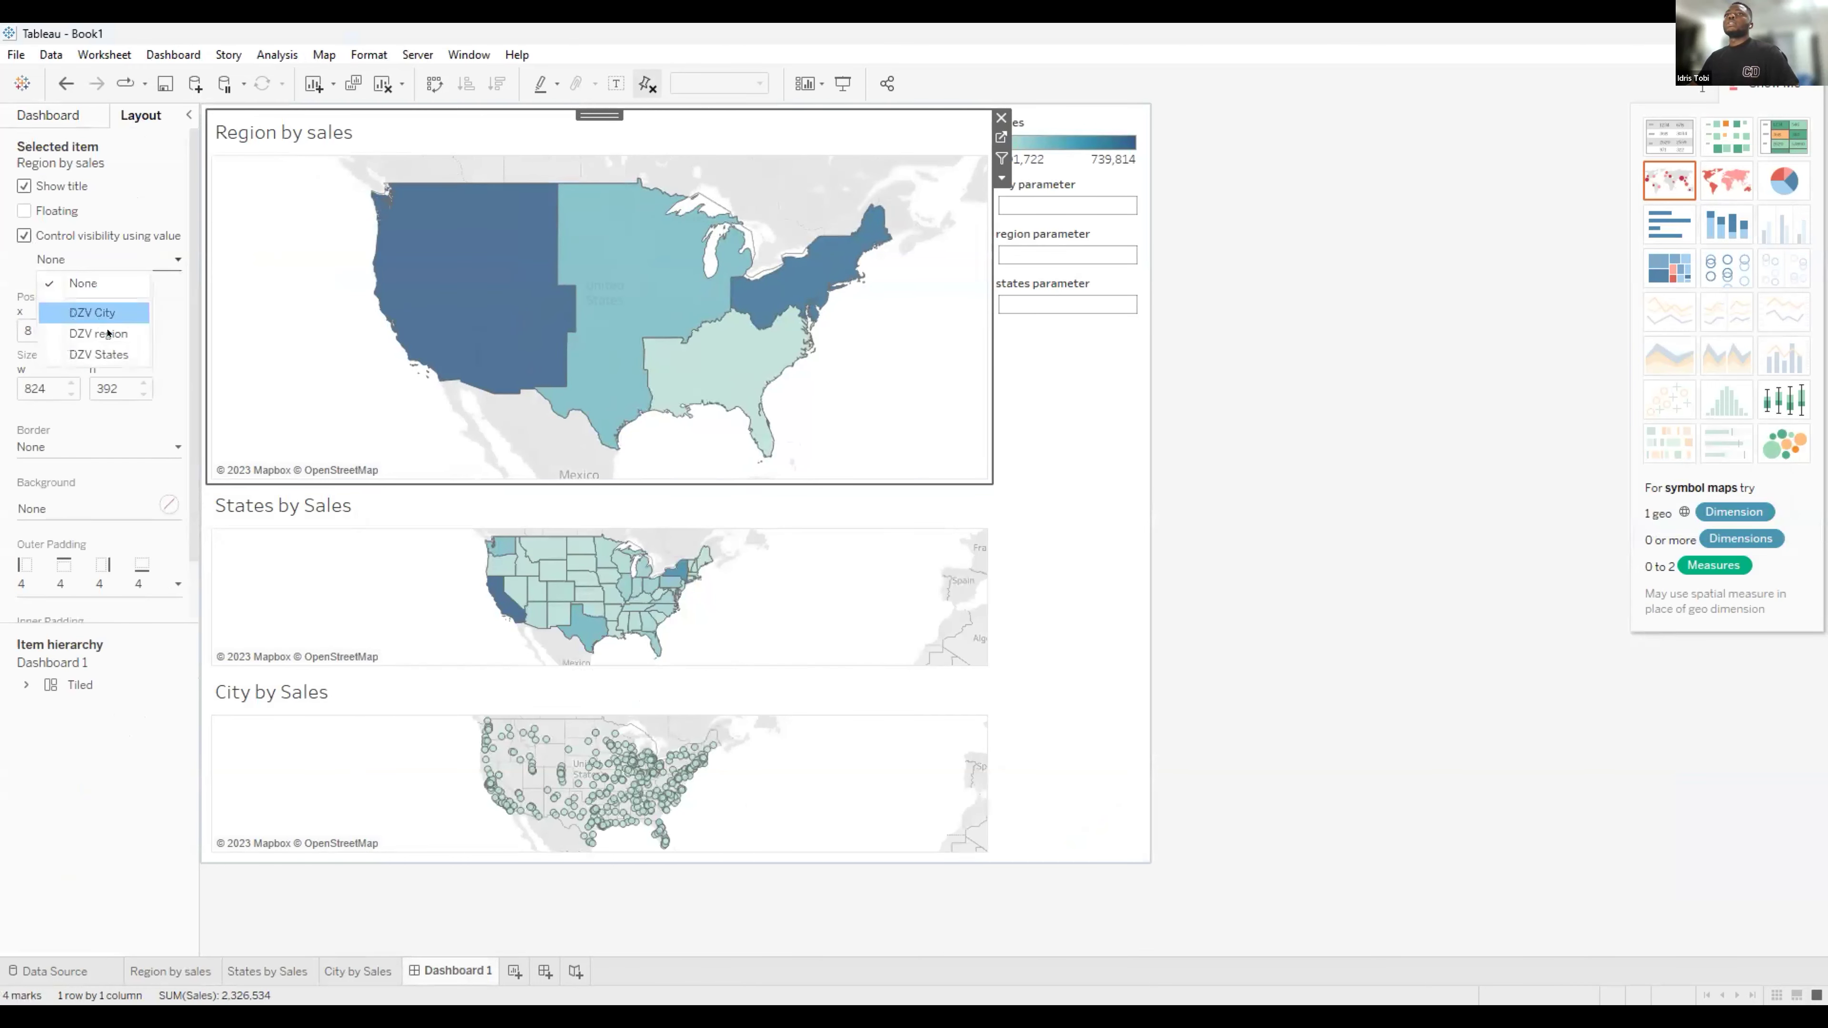
Control the visibility of the States by Sales map using the DZV States field.
{"action": "left_click", "coordinate": [369, 624]}
{"action": "left_click", "coordinate": [24, 235]}
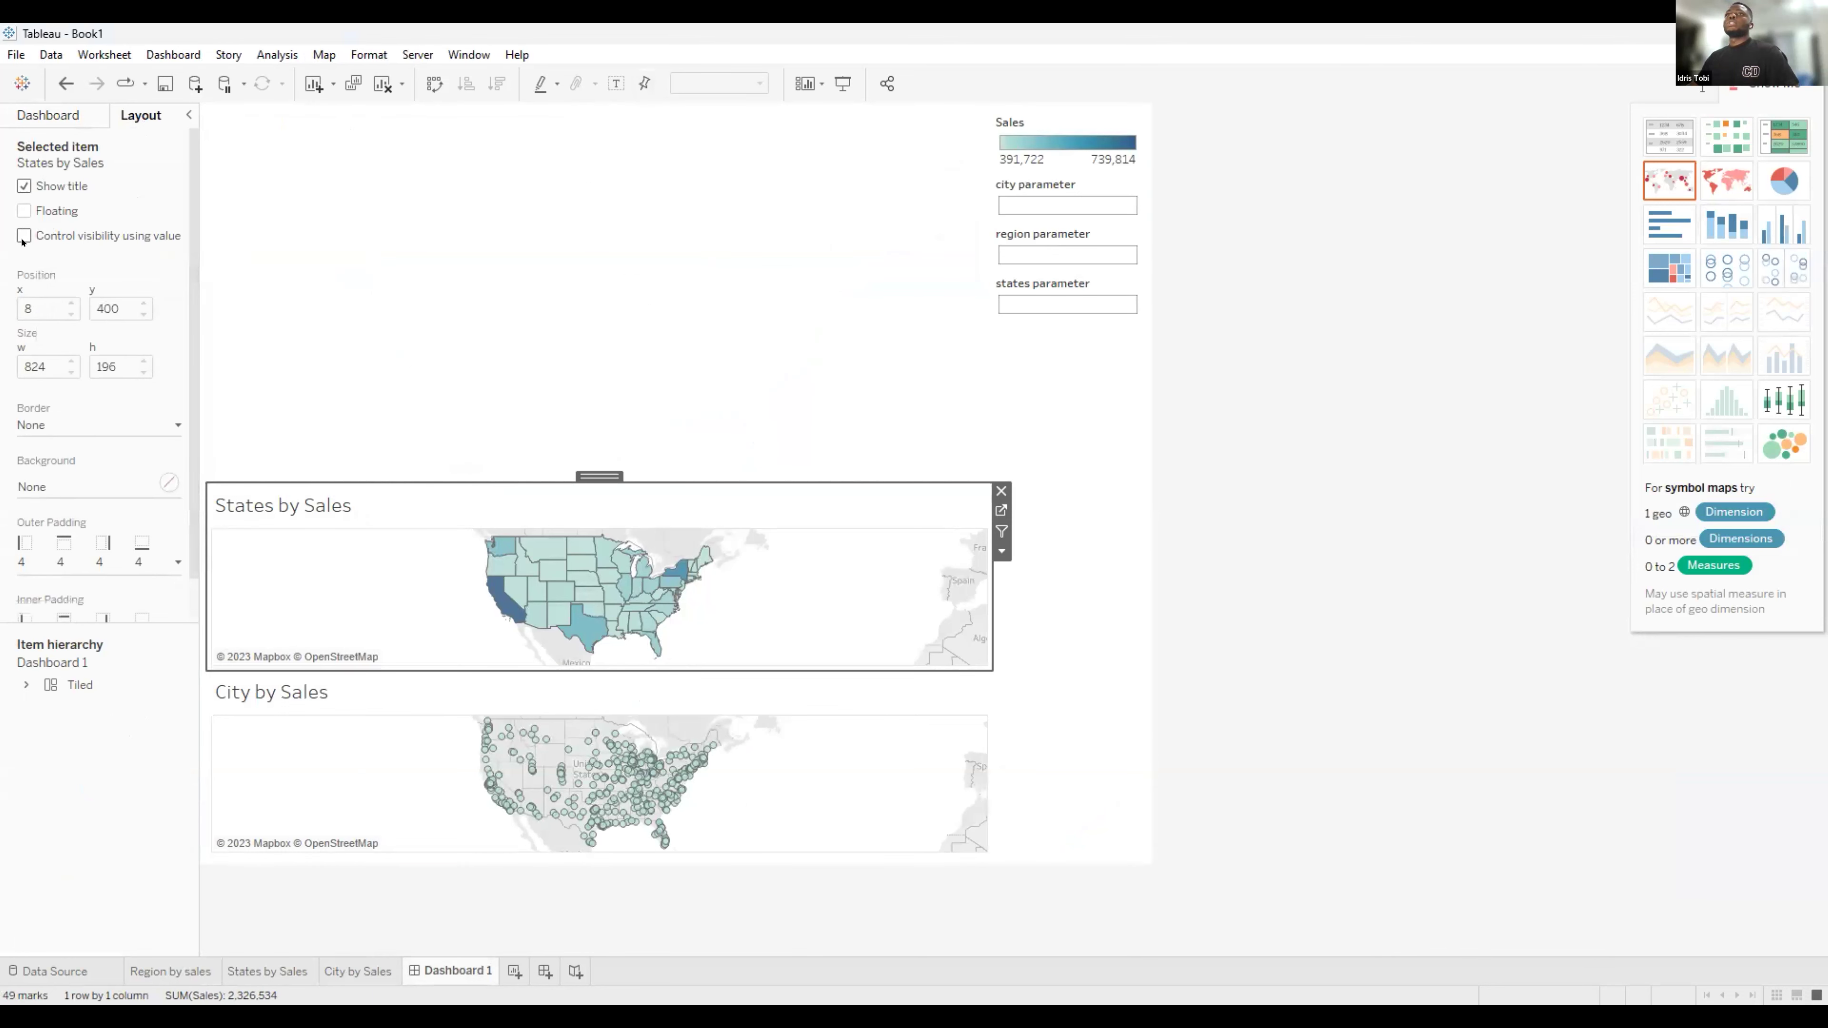
{"action": "left_click", "coordinate": [98, 261]}
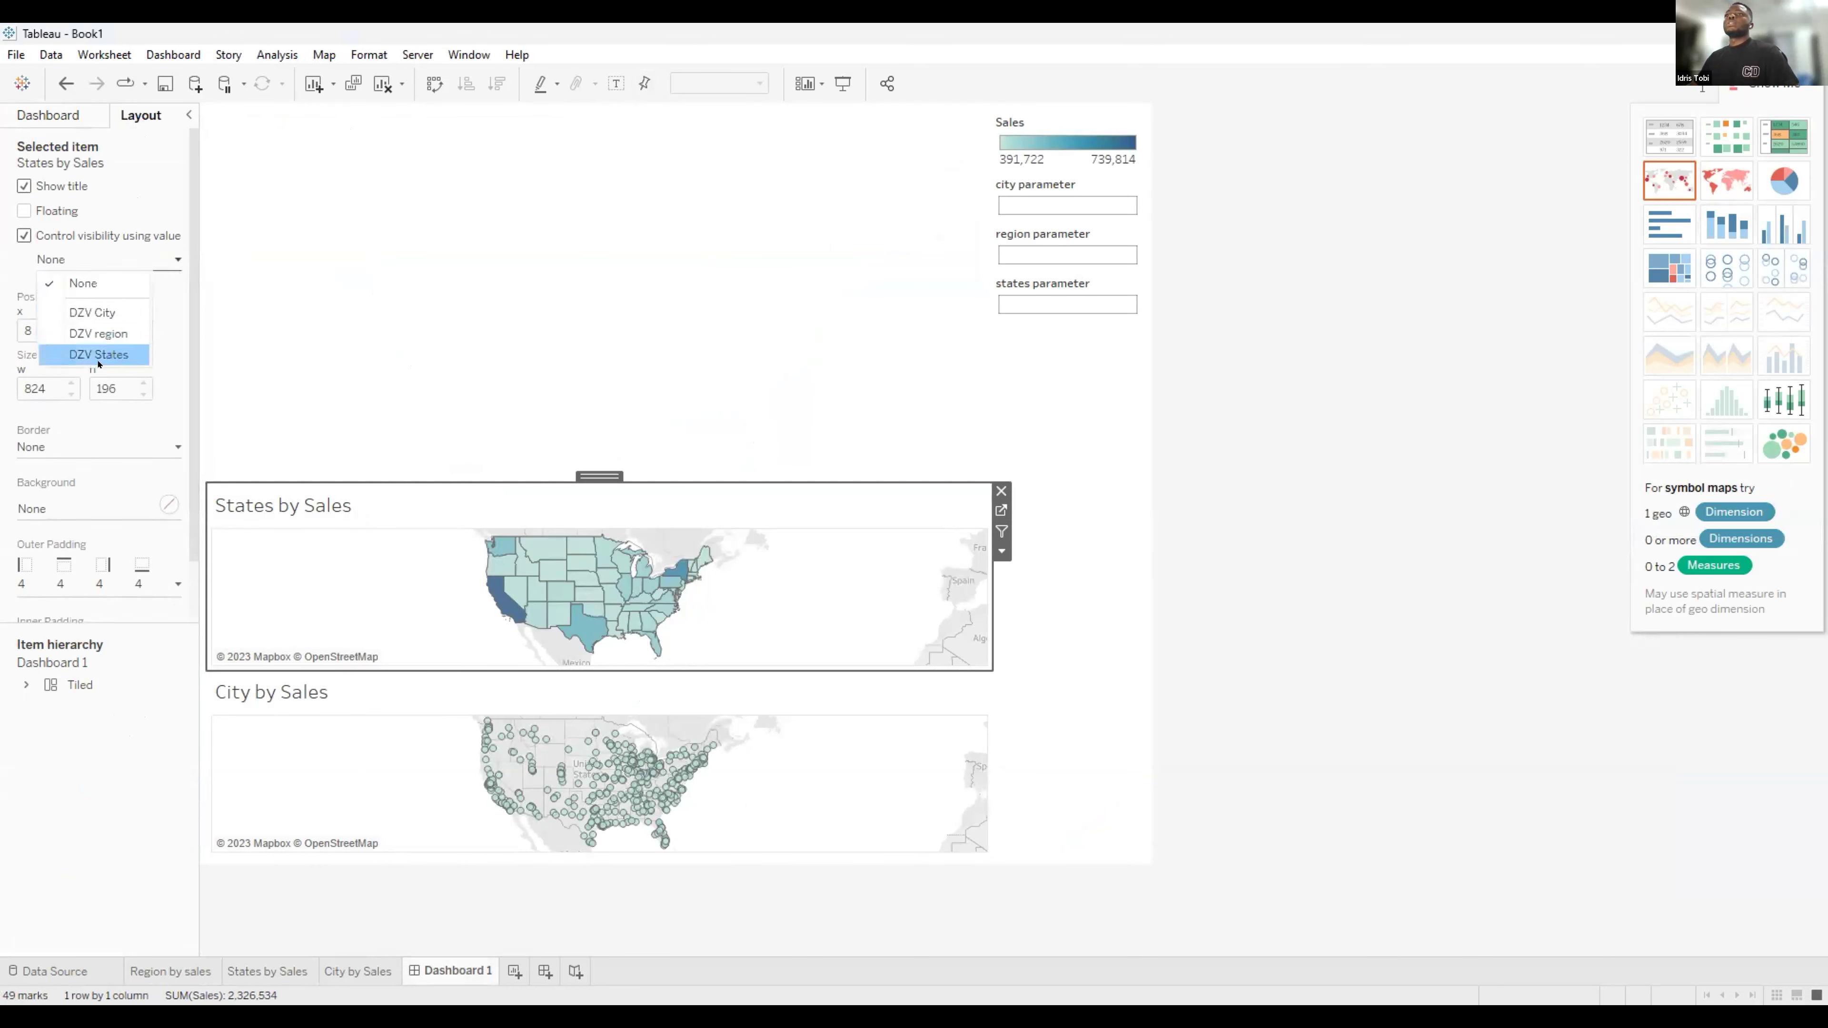
{"action": "left_click", "coordinate": [112, 353]}
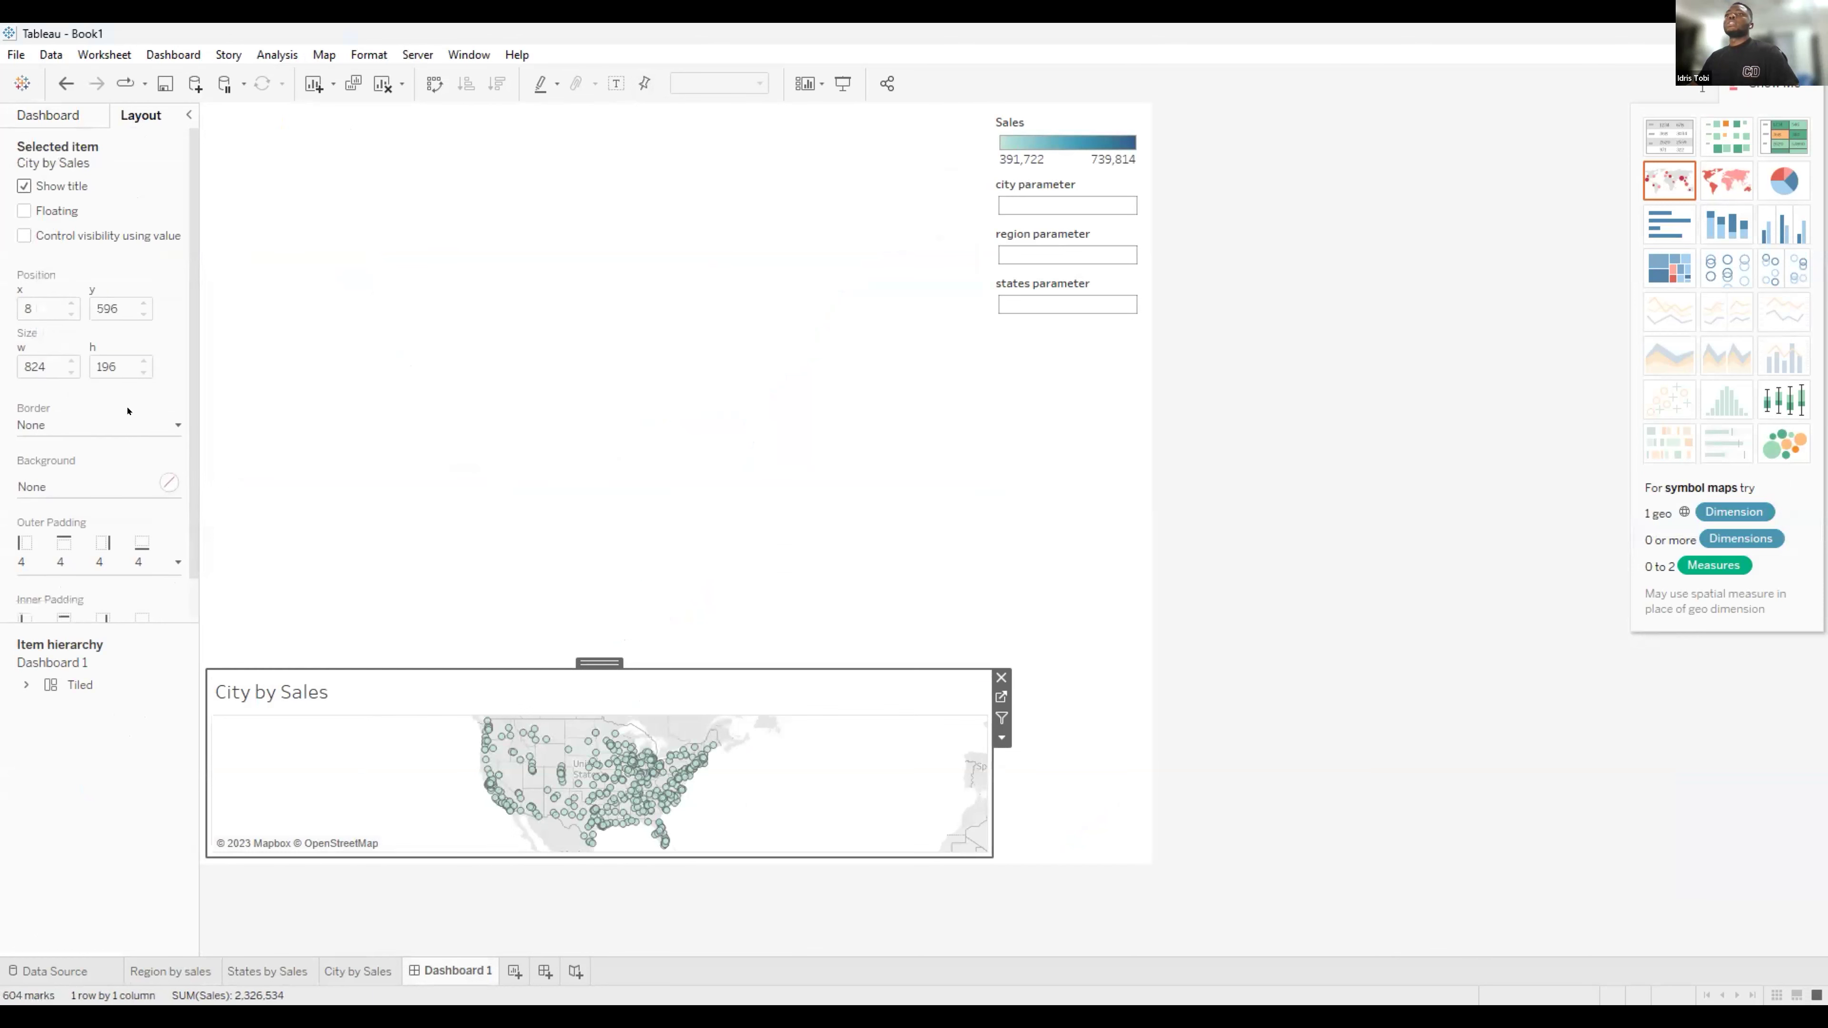
Control the visibility of the City by Sales map using the DZV City field.
{"action": "left_click", "coordinate": [50, 238]}
{"action": "left_click", "coordinate": [98, 260]}
{"action": "left_click", "coordinate": [123, 307]}
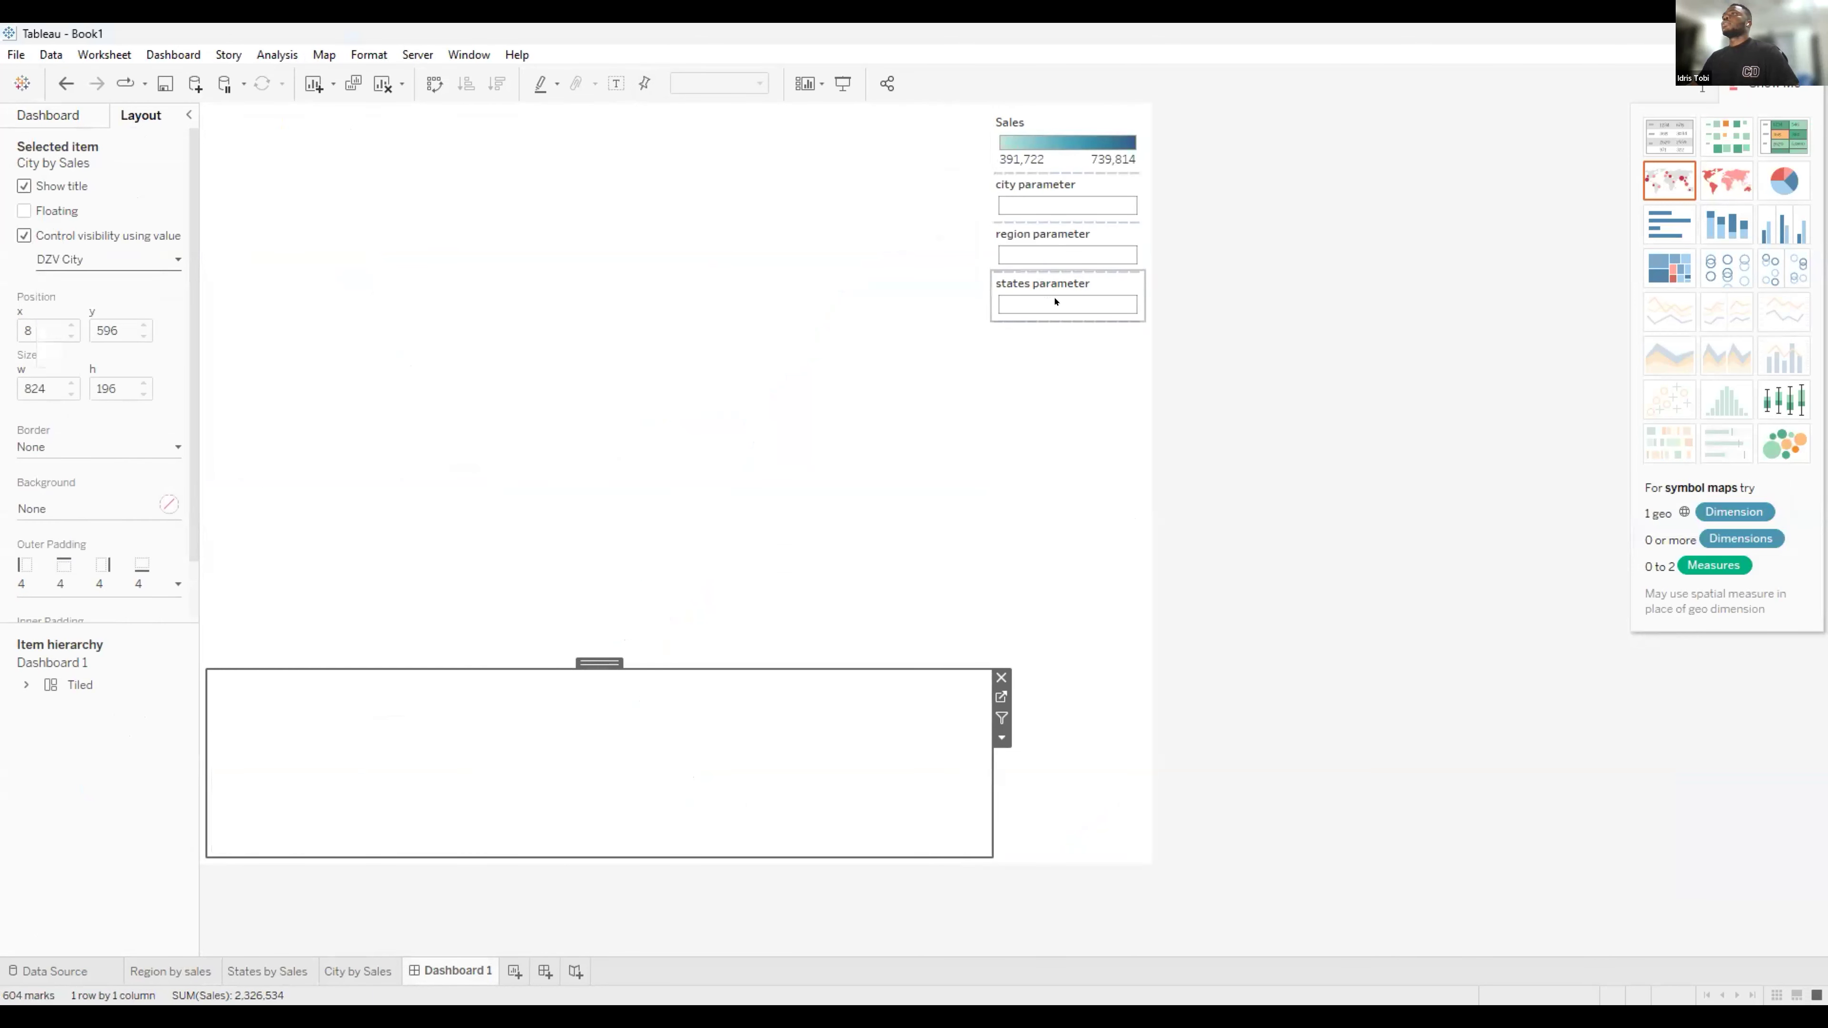
Test the drill-down by setting the city parameter to "Altanta", selecting the Central region and emptying the city parameter.
{"action": "left_click", "coordinate": [1058, 205]}
{"action": "type", "text": "Altanta"}
{"action": "key", "text": "Return"}
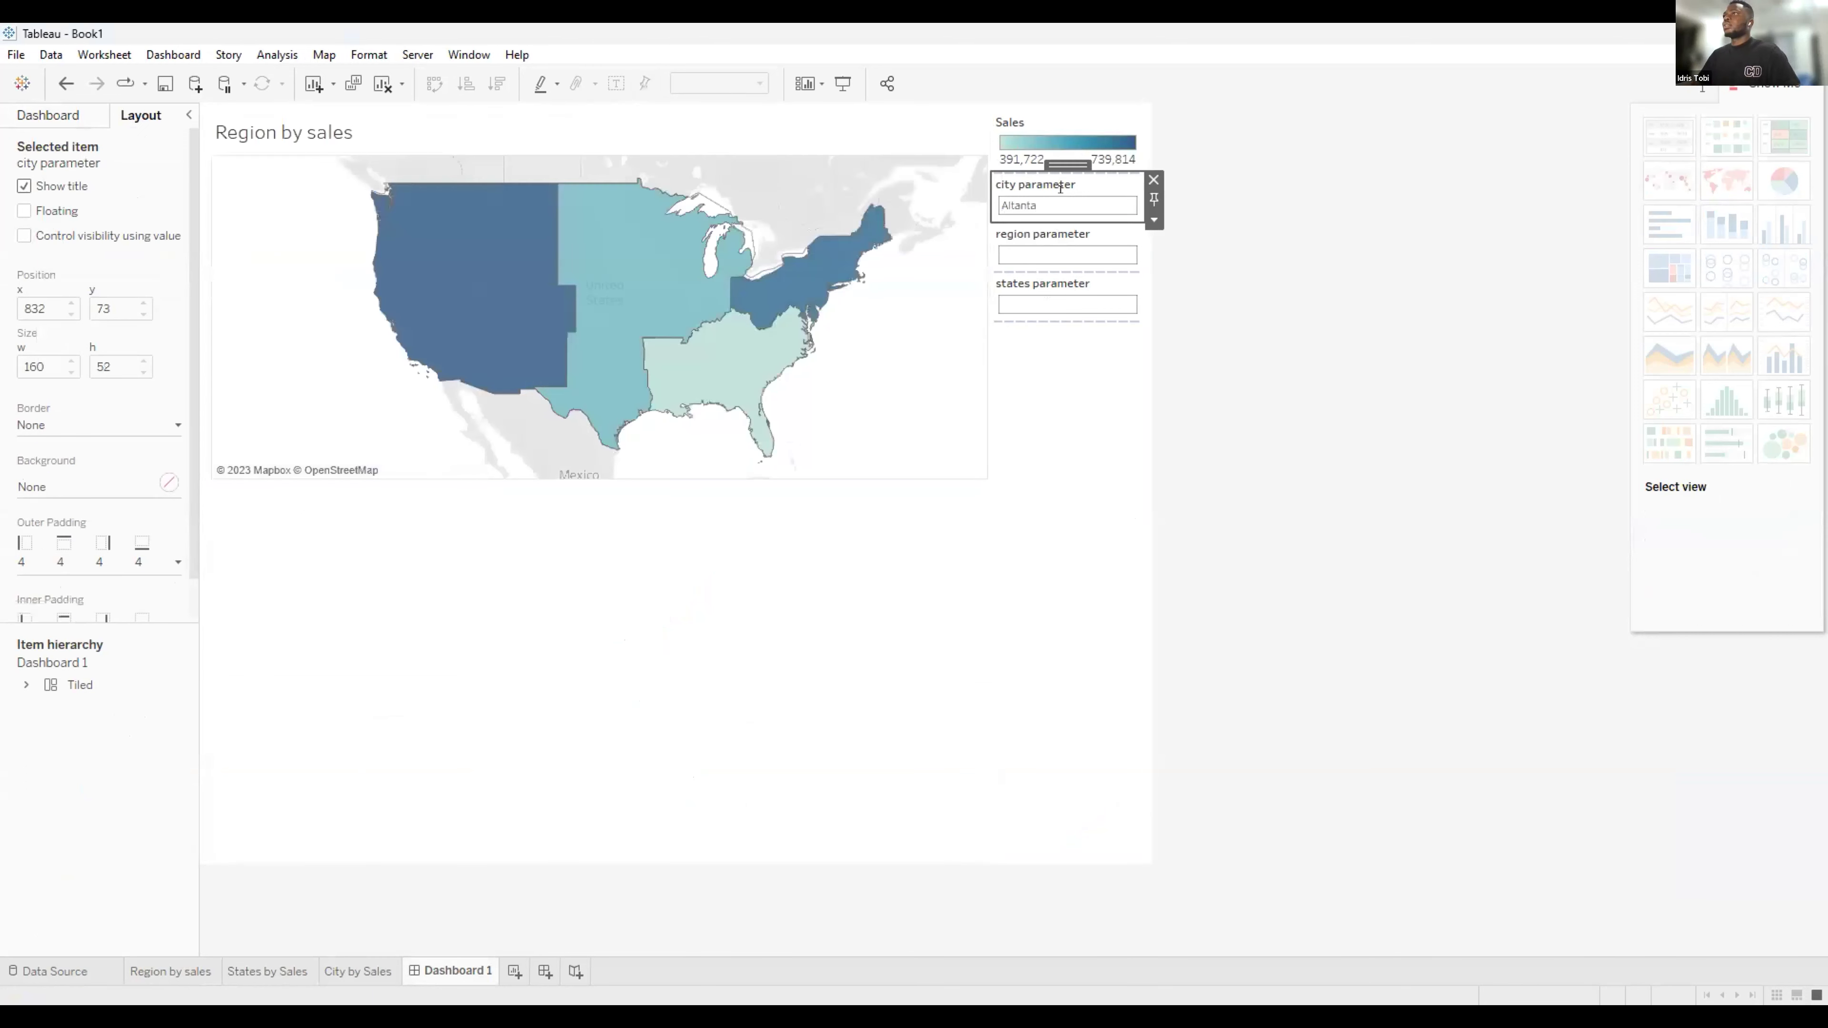
{"action": "left_click", "coordinate": [654, 288]}
{"action": "left_click", "coordinate": [1050, 187]}
{"action": "double_click", "coordinate": [1018, 205]}
{"action": "key", "text": "BackSpace"}
Empty the region parameter and test the lower levels by selecting Wisconsin and the Saint Cloud city mark.
{"action": "left_click", "coordinate": [1050, 247]}
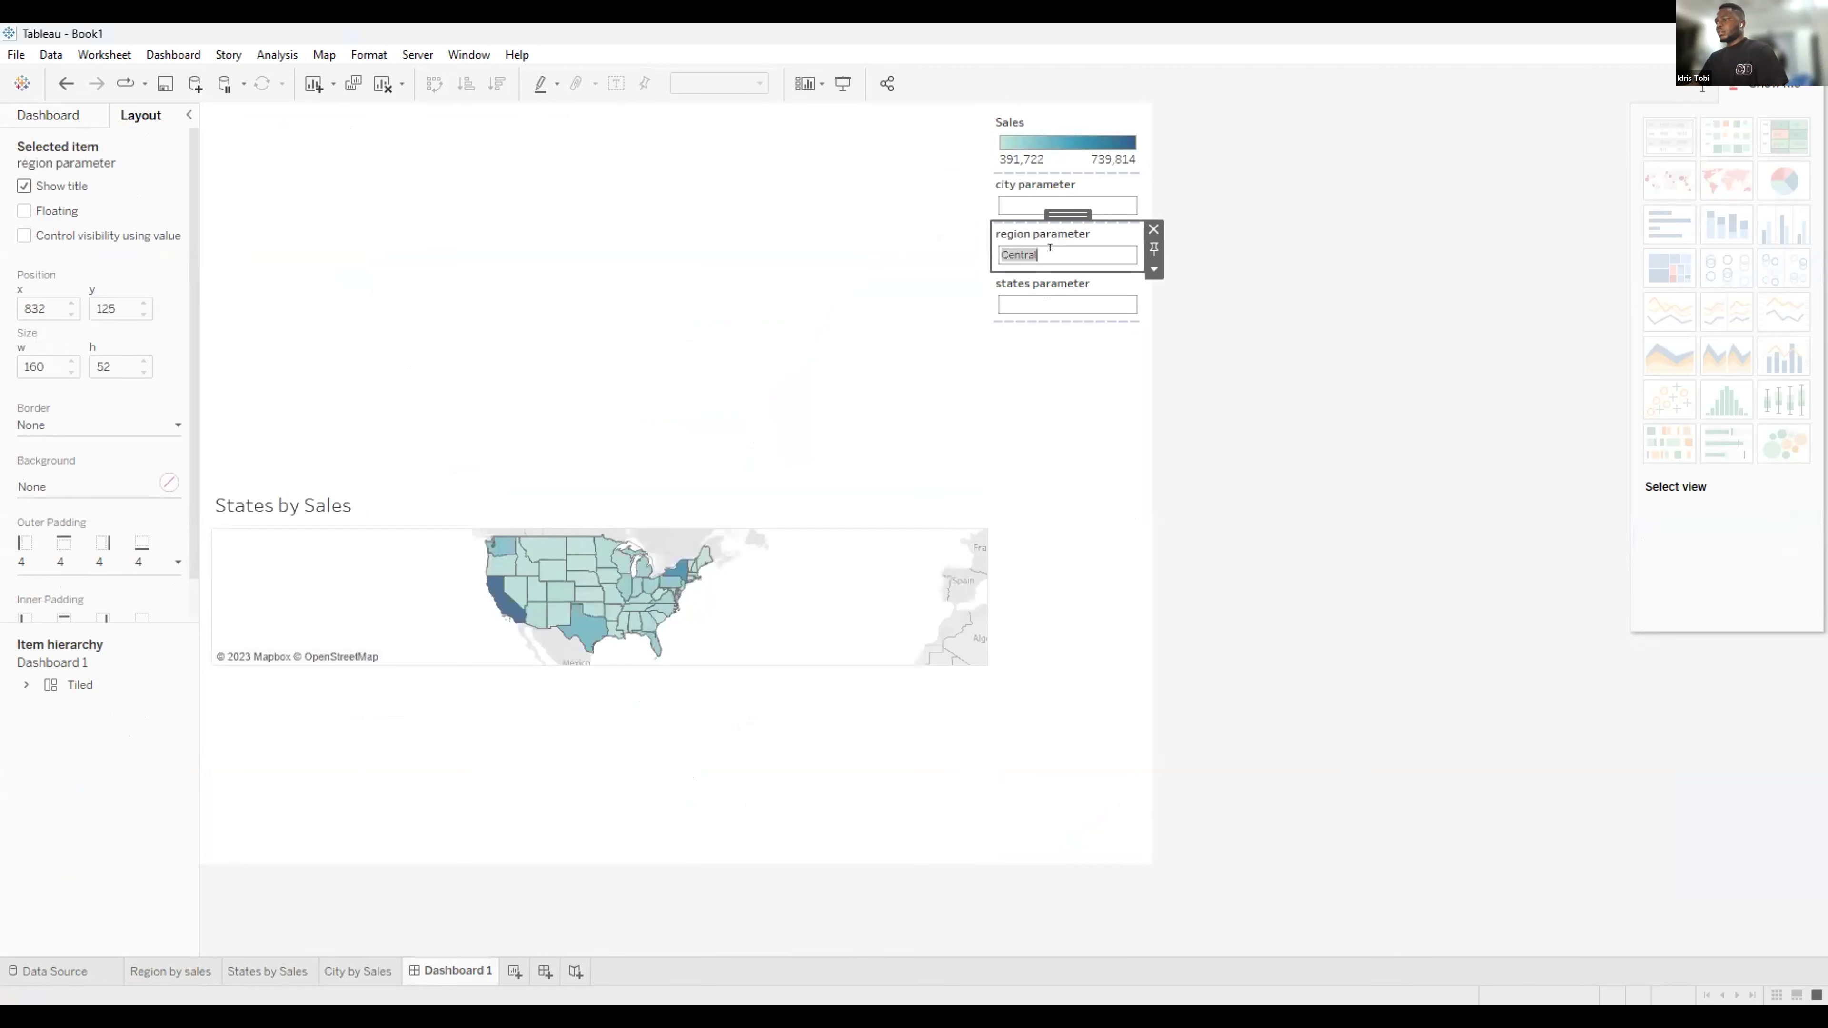
{"action": "key", "text": "BackSpace"}
{"action": "left_click", "coordinate": [648, 569]}
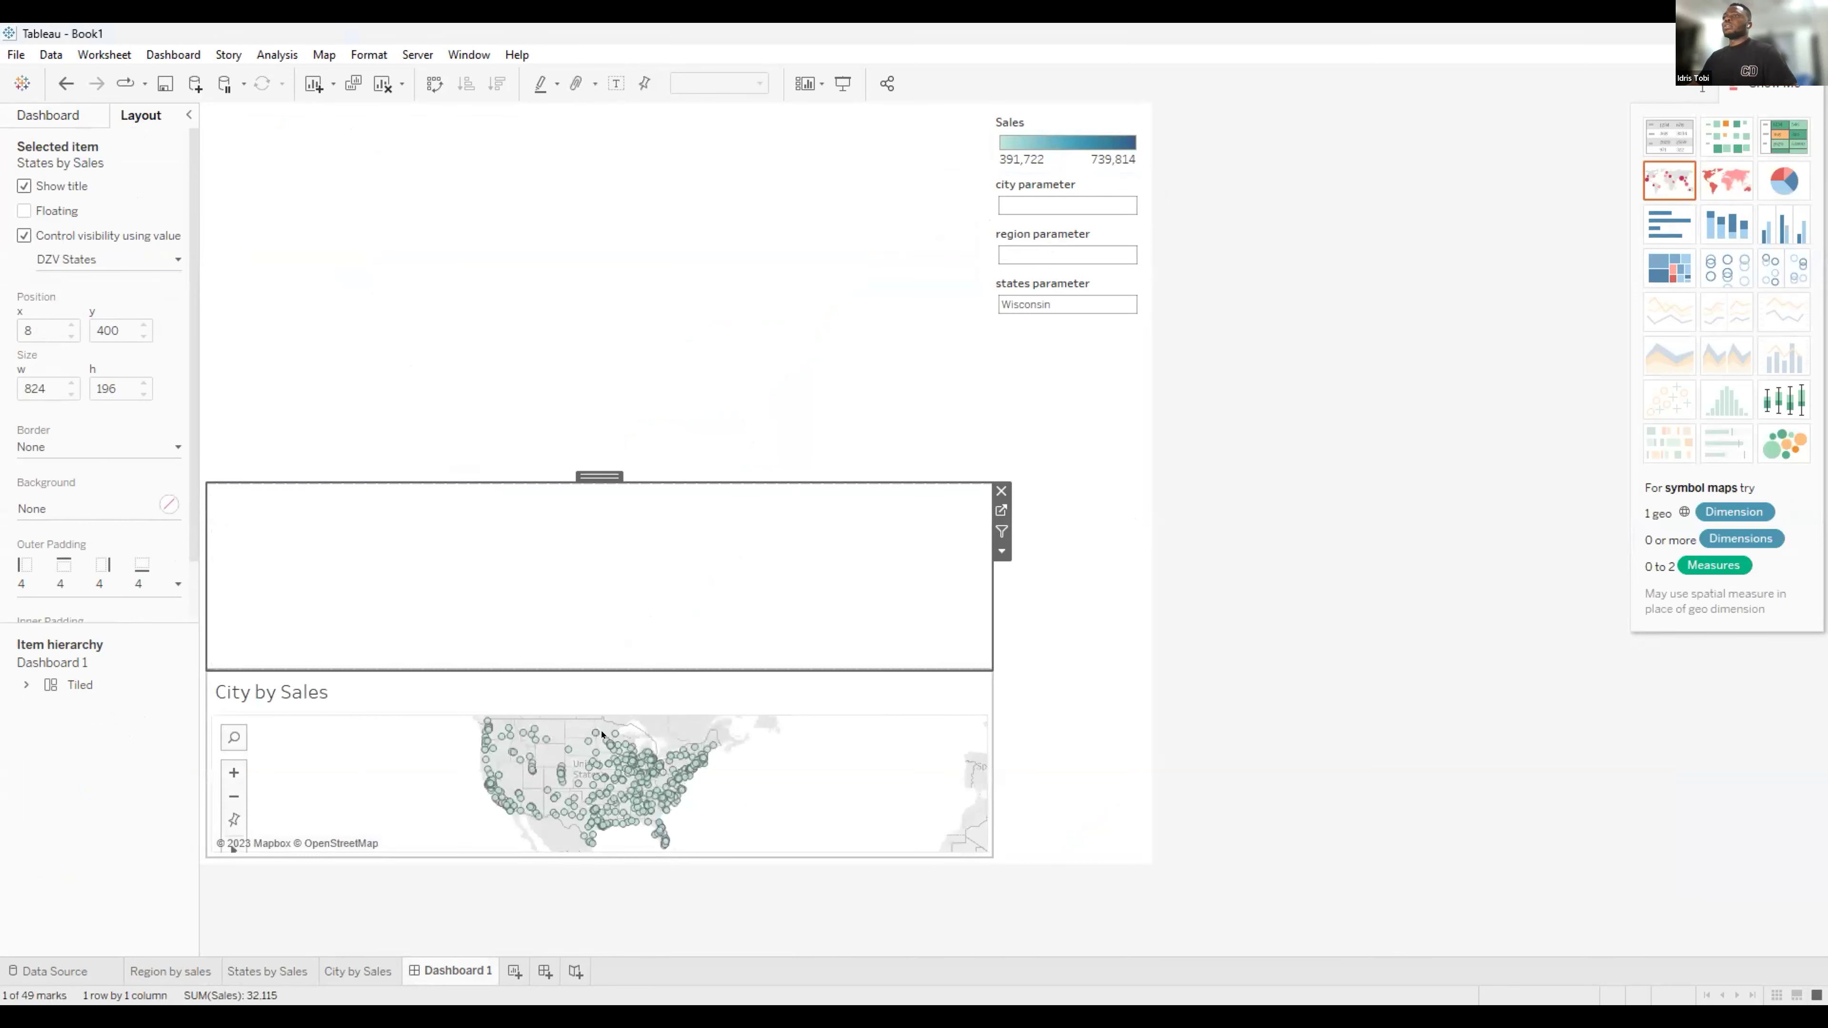
{"action": "left_click", "coordinate": [603, 736]}
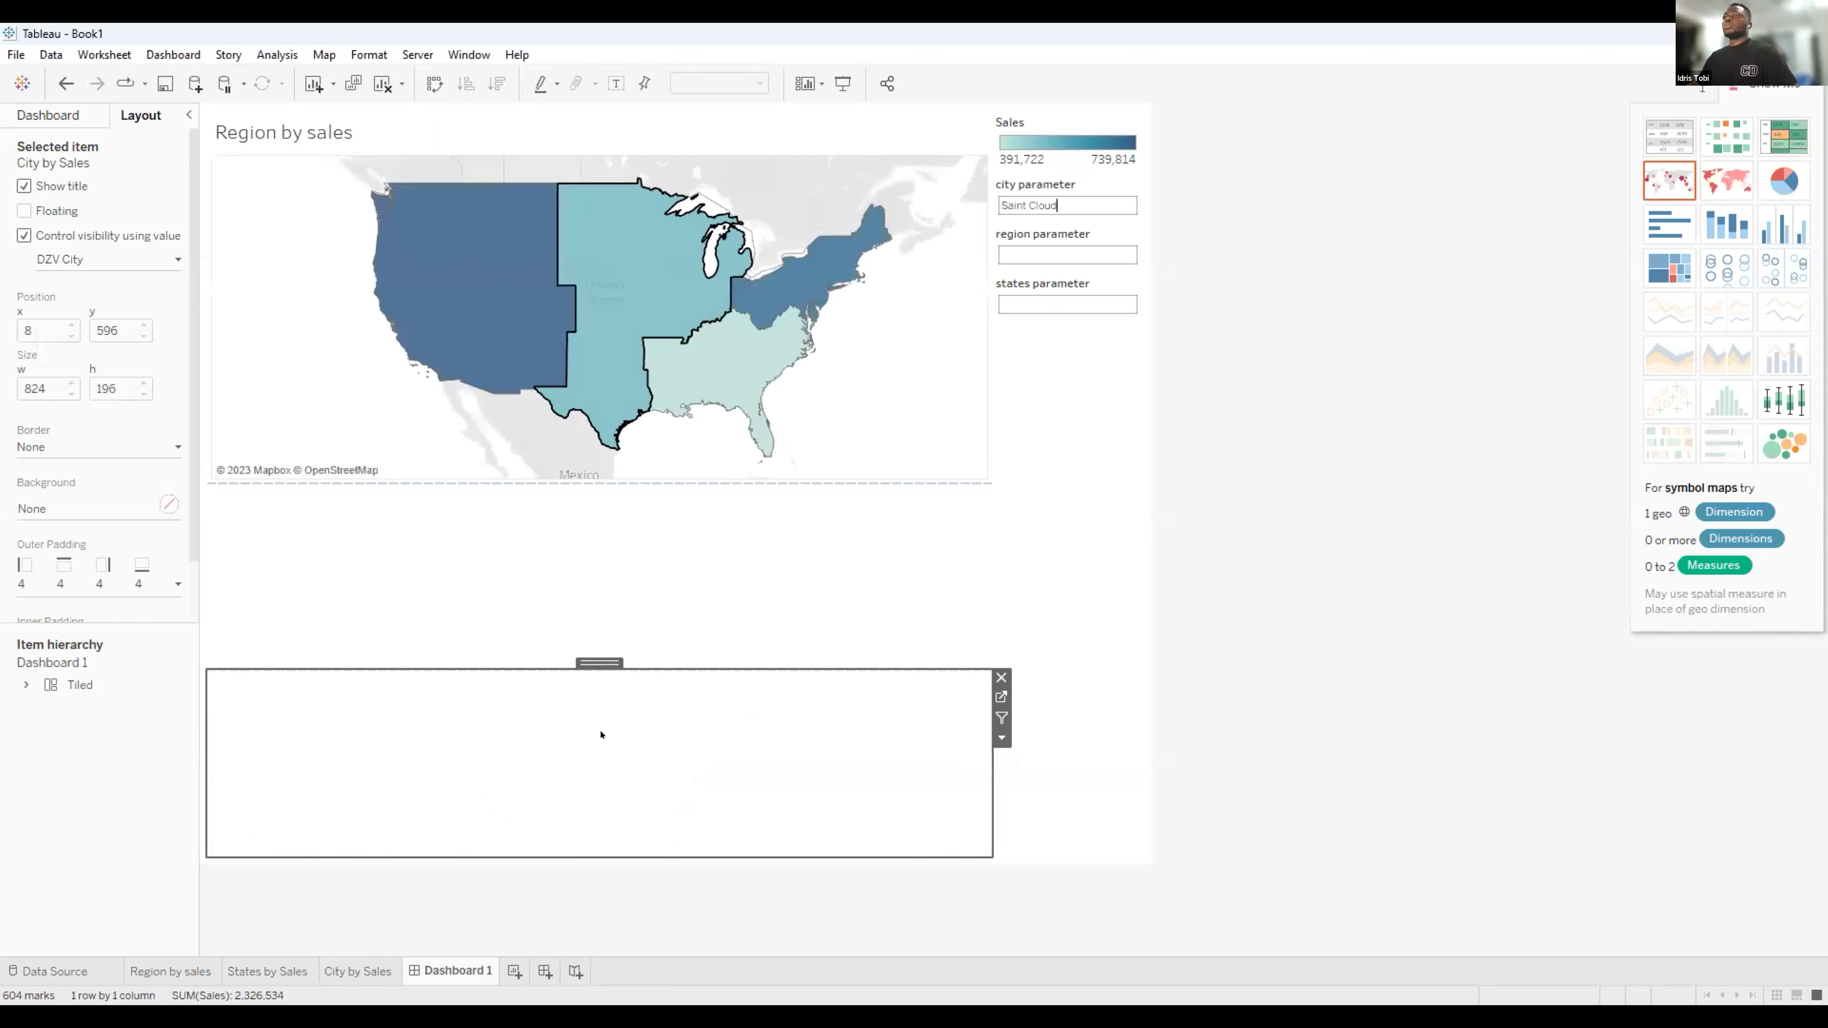
Test the full drill-down by selecting the Central region, North Dakota and the Arvada city mark.
{"action": "left_click", "coordinate": [613, 229]}
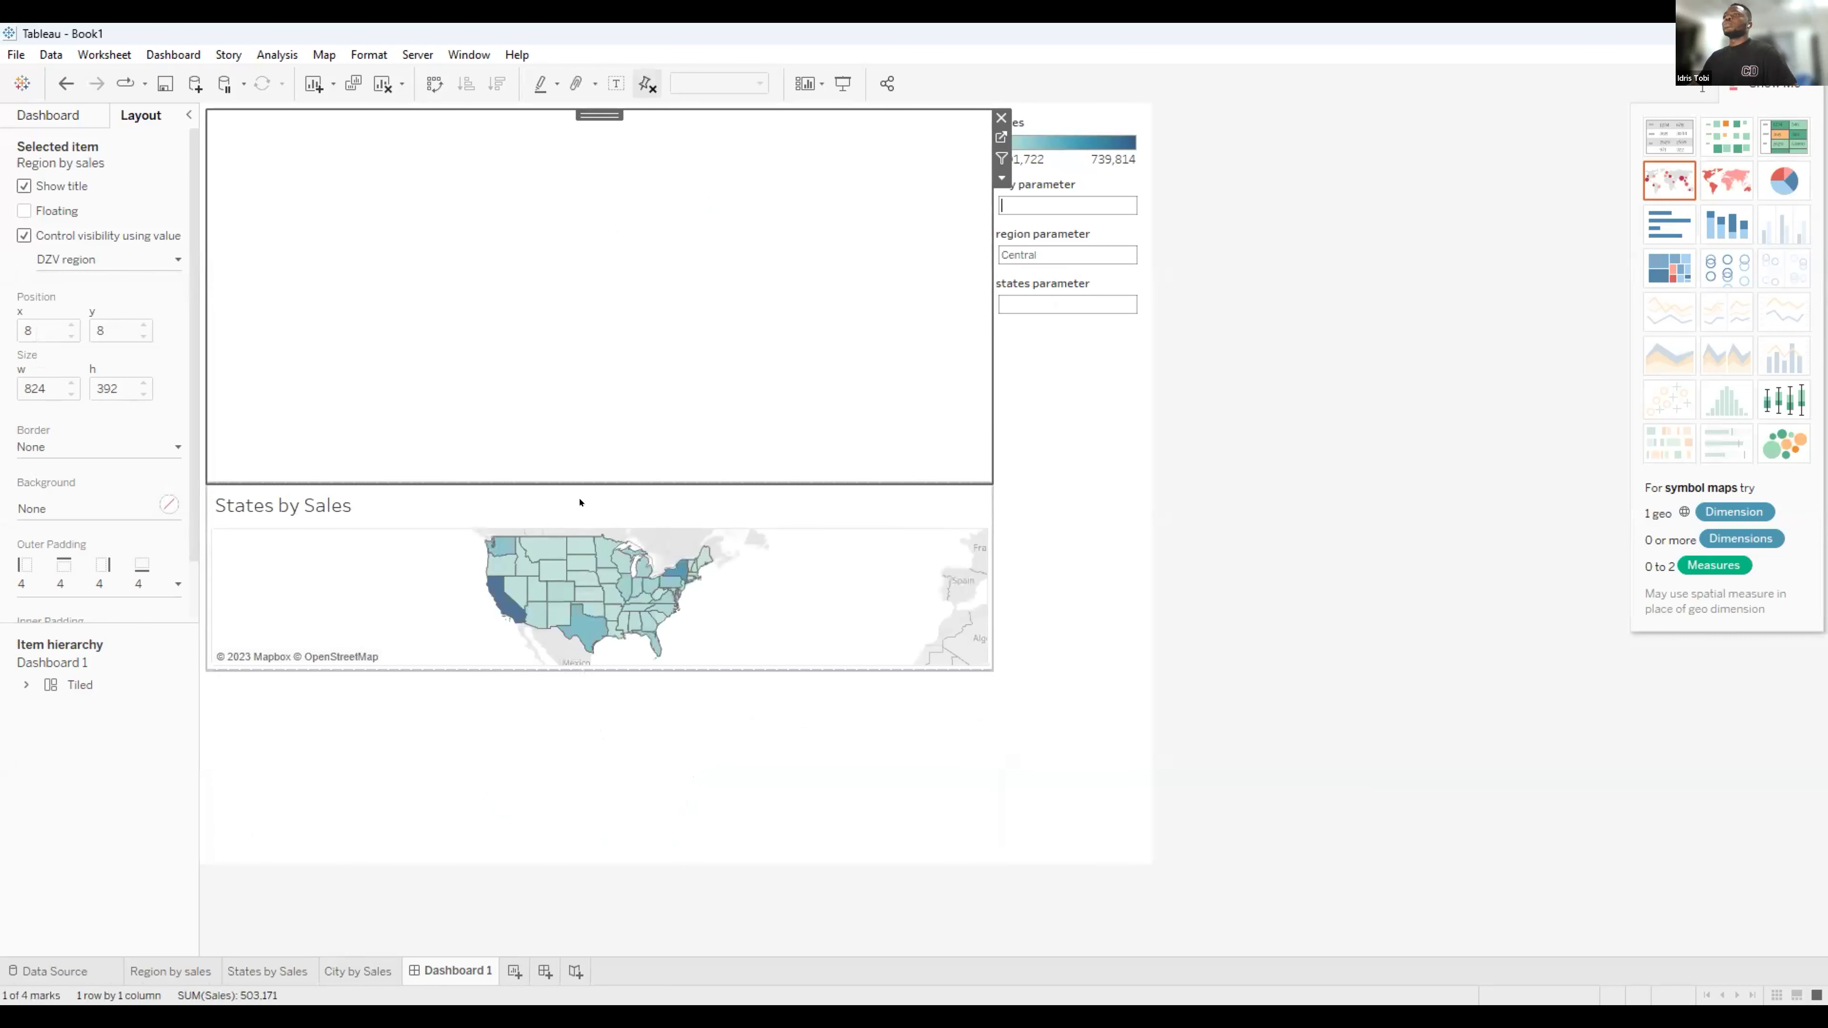
{"action": "left_click", "coordinate": [580, 502]}
{"action": "left_click", "coordinate": [567, 550]}
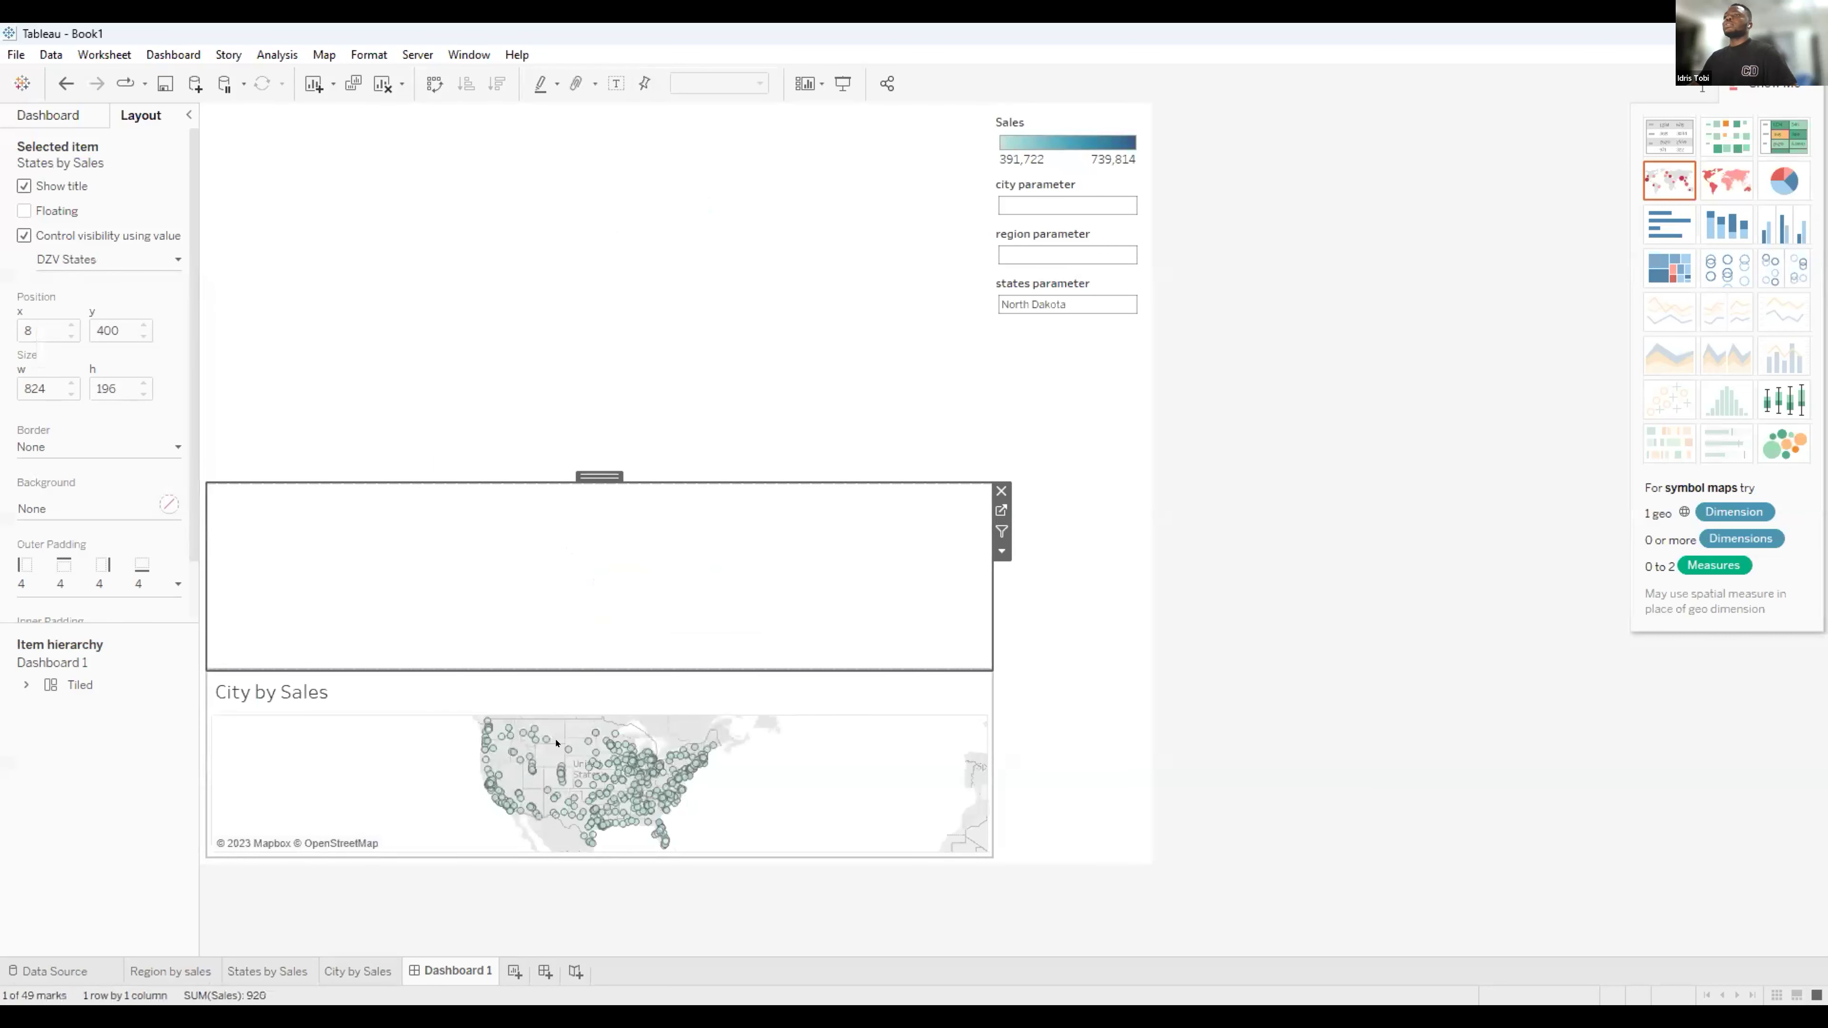
{"action": "left_click", "coordinate": [555, 764]}
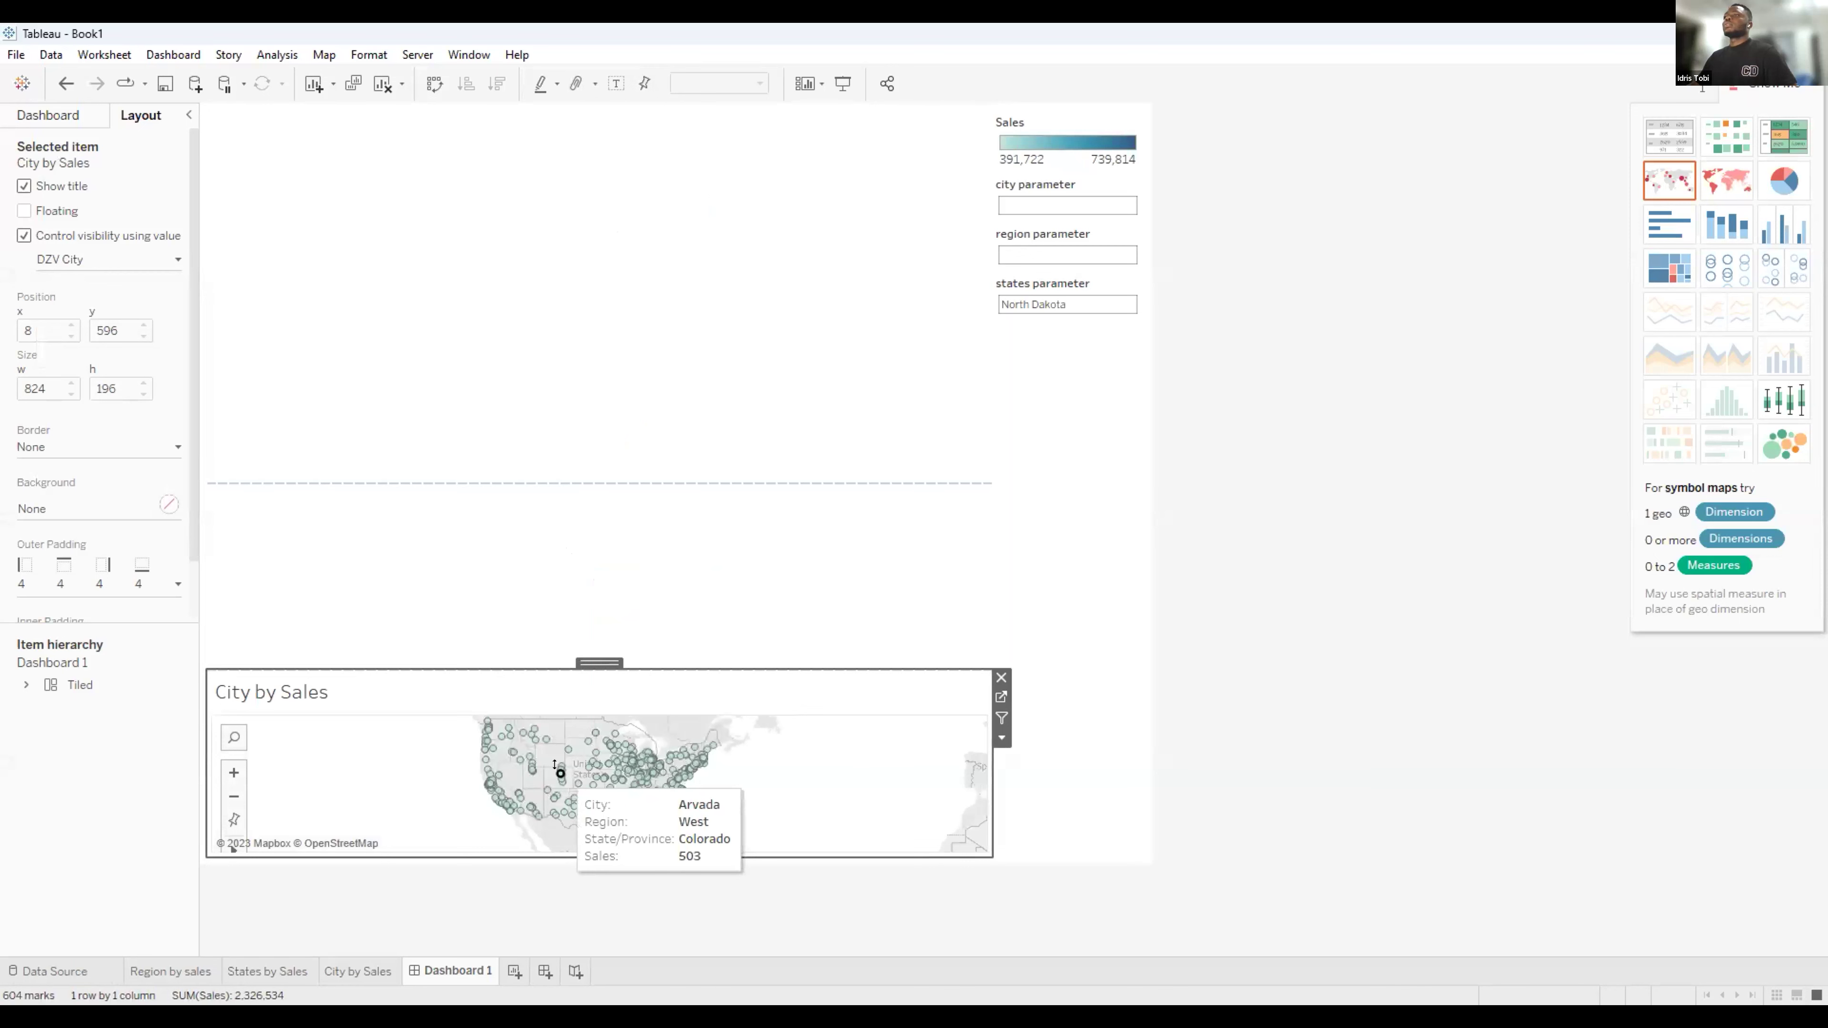
Clear the current selection and enter "Altanta" as the city parameter value.
{"action": "left_click", "coordinate": [747, 134]}
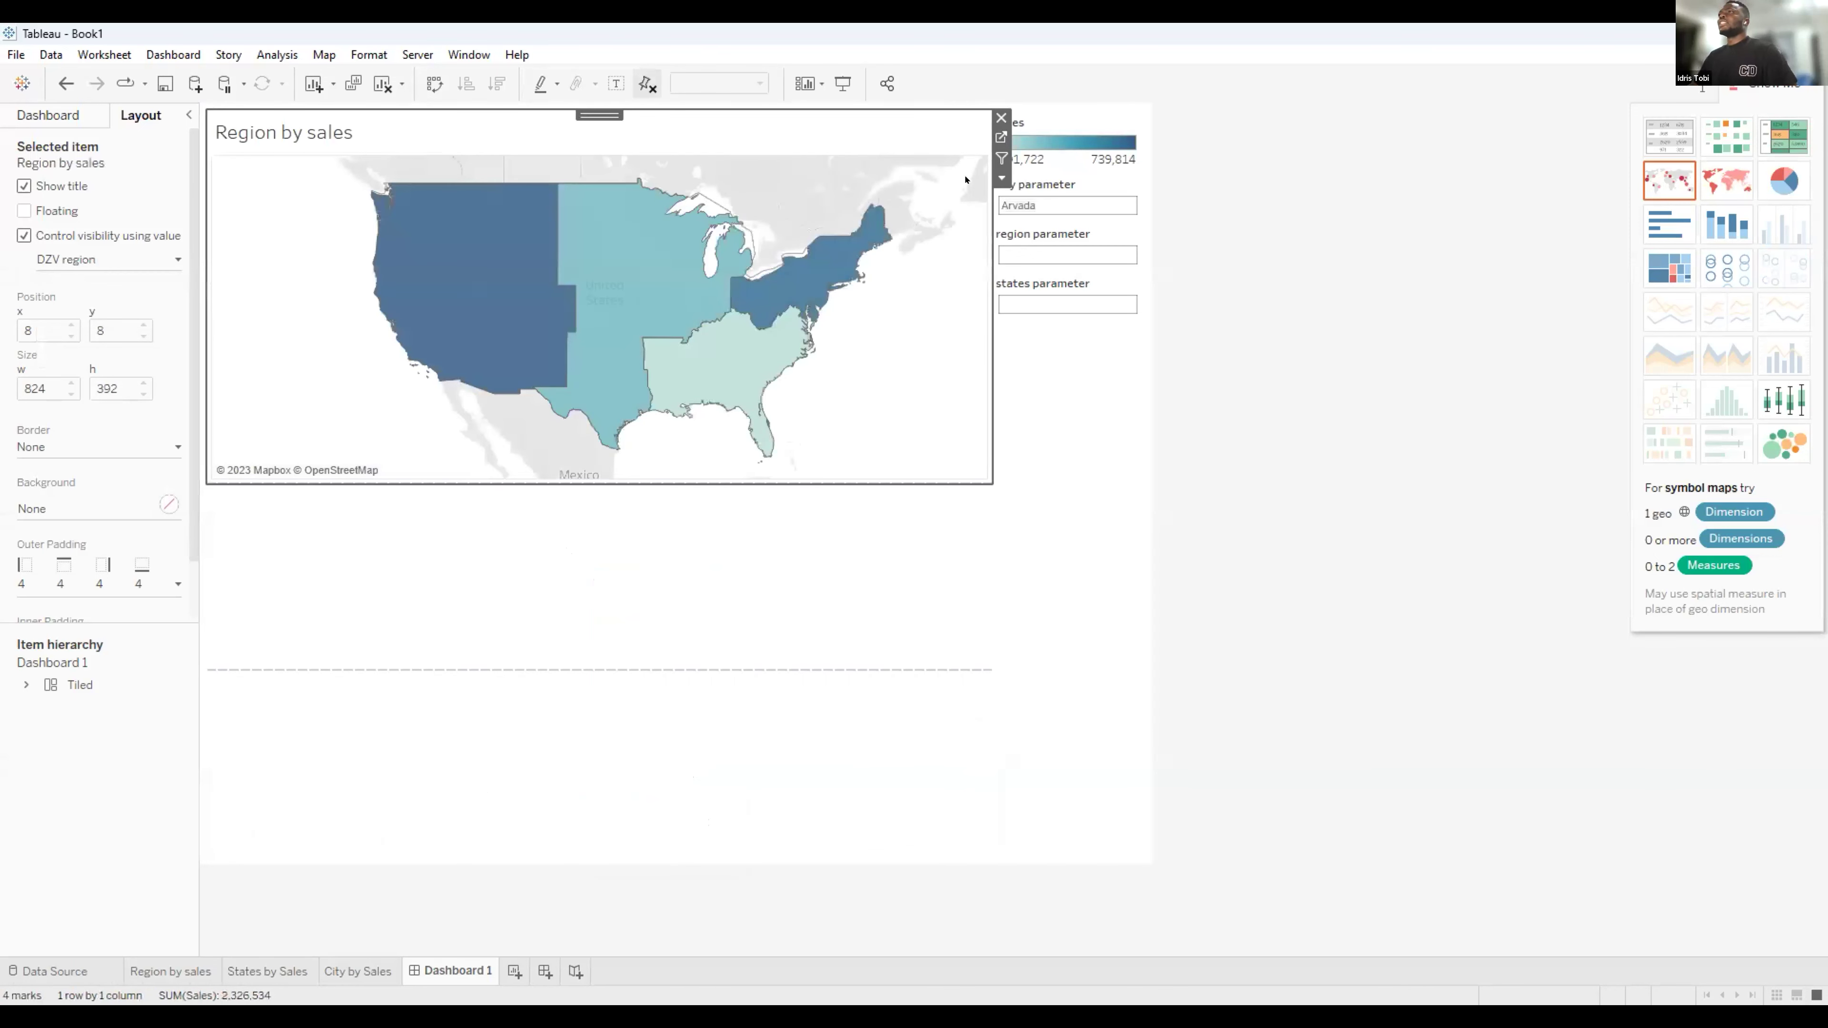
{"action": "key", "text": "BackSpace"}
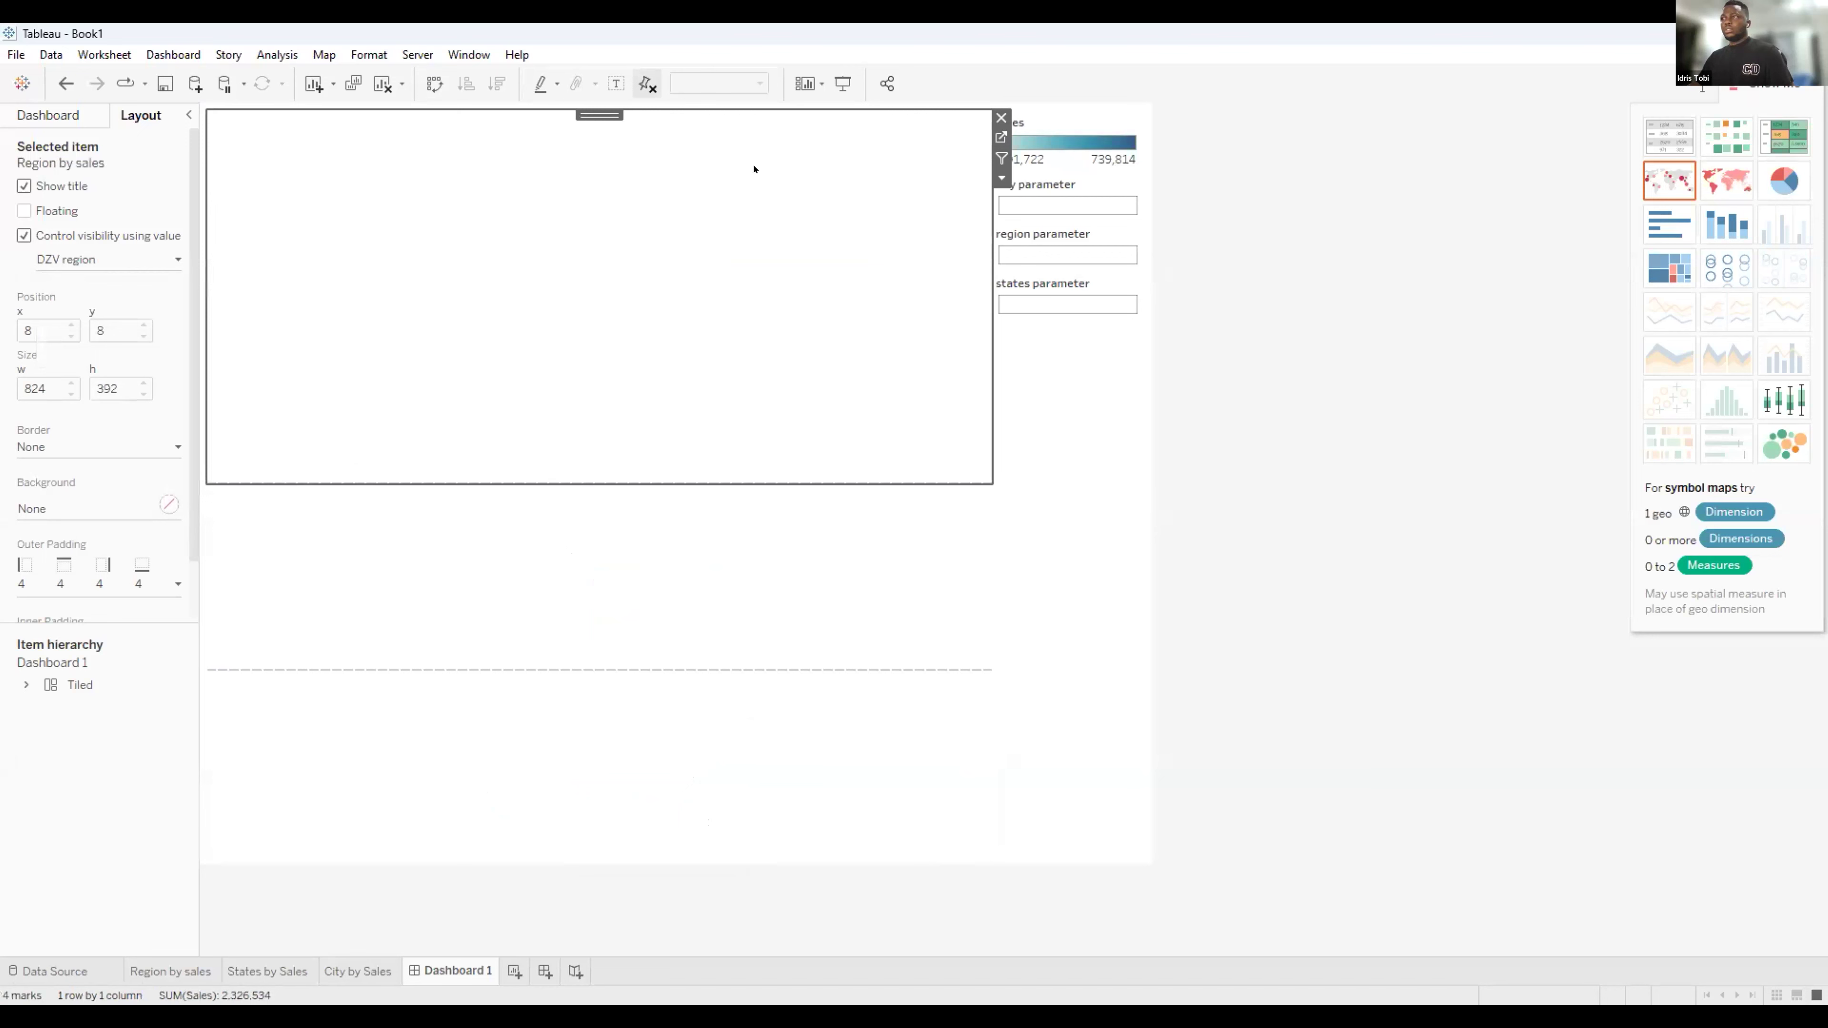
{"action": "left_click", "coordinate": [1028, 186]}
{"action": "type", "text": "Atlan"}
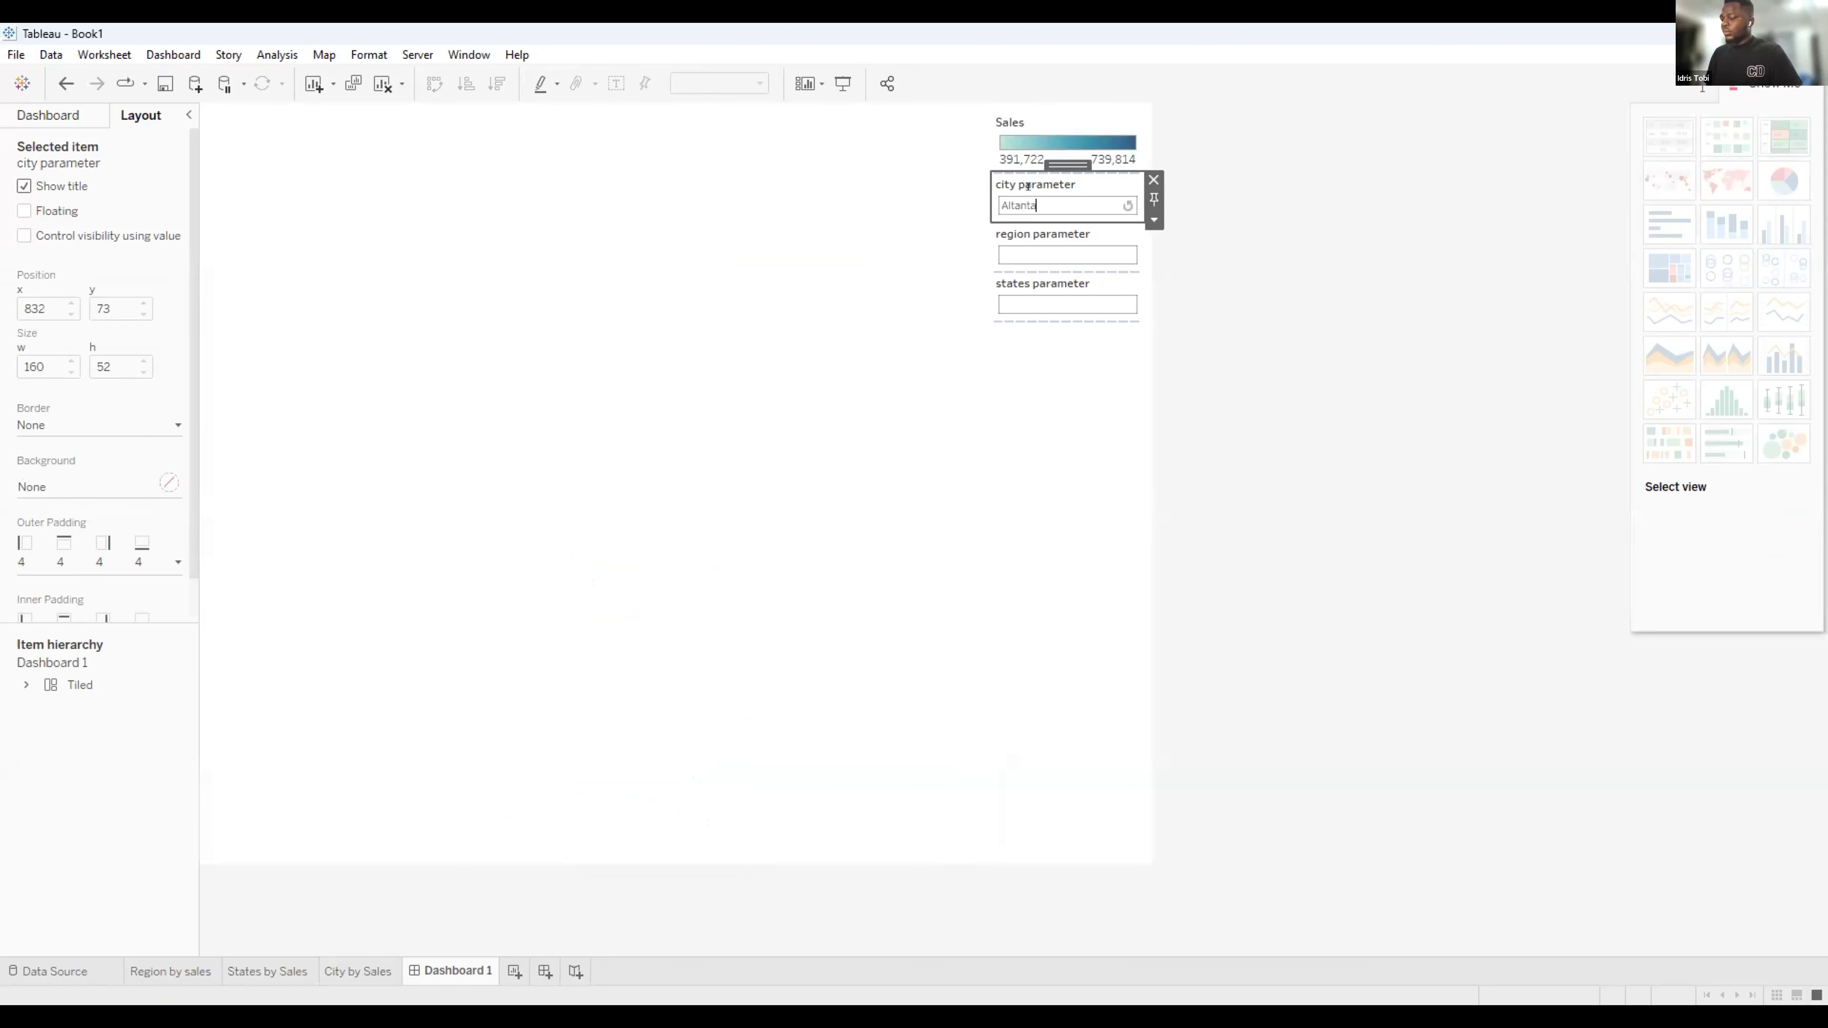
{"action": "key", "text": "Return"}
Test the region action by selecting Central, emptying the region parameter and selecting Central again.
{"action": "left_click", "coordinate": [657, 287]}
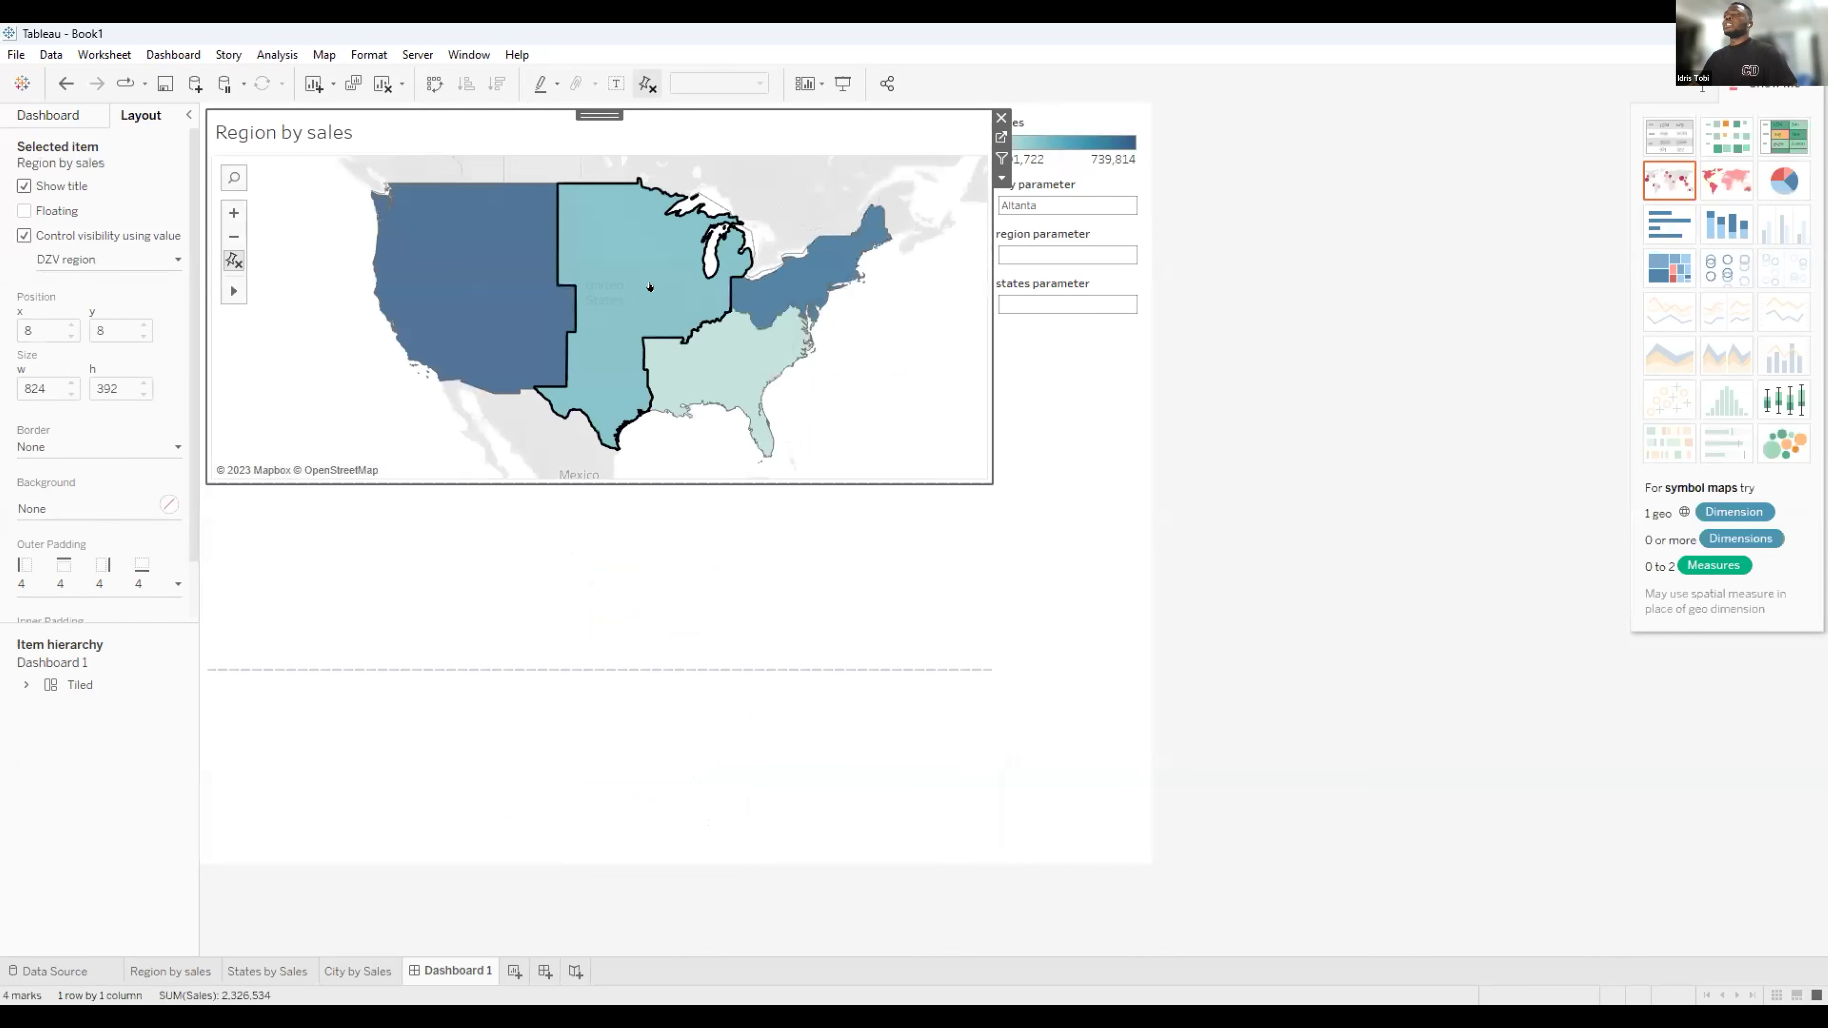
{"action": "left_click", "coordinate": [1048, 235]}
{"action": "key", "text": "BackSpace"}
{"action": "left_click", "coordinate": [1063, 186]}
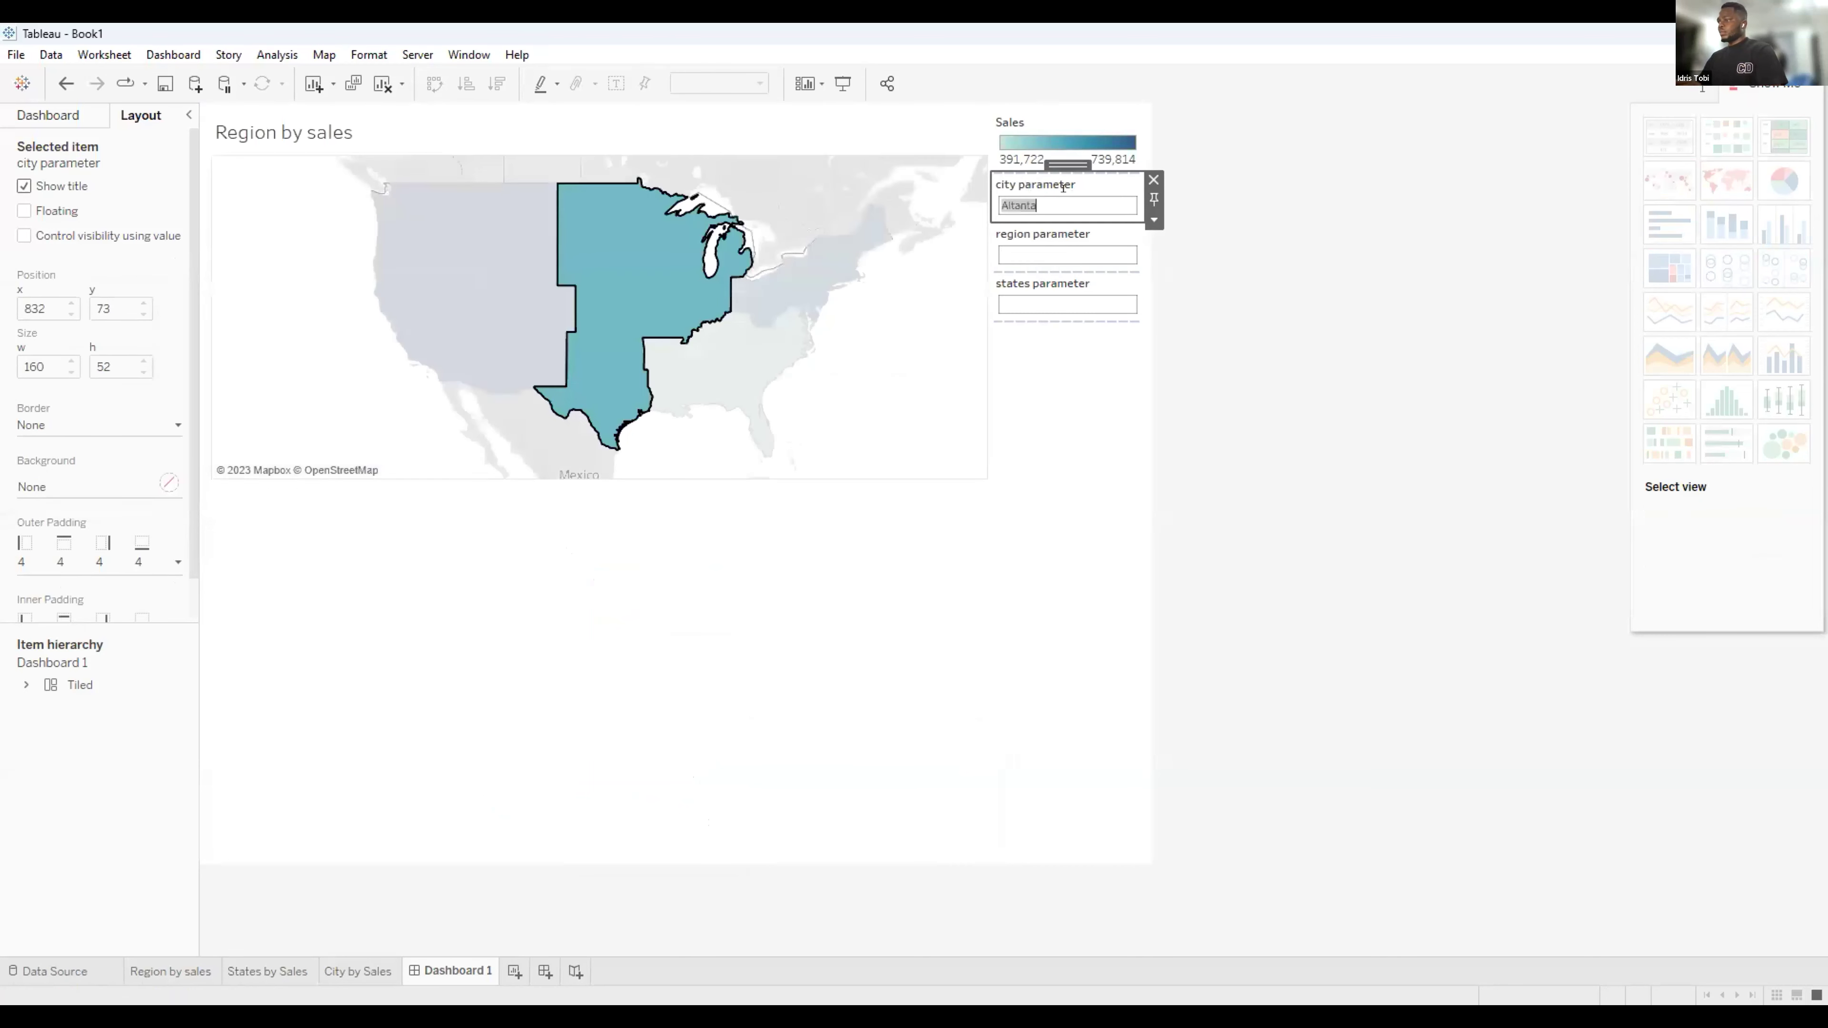
{"action": "left_click", "coordinate": [687, 287]}
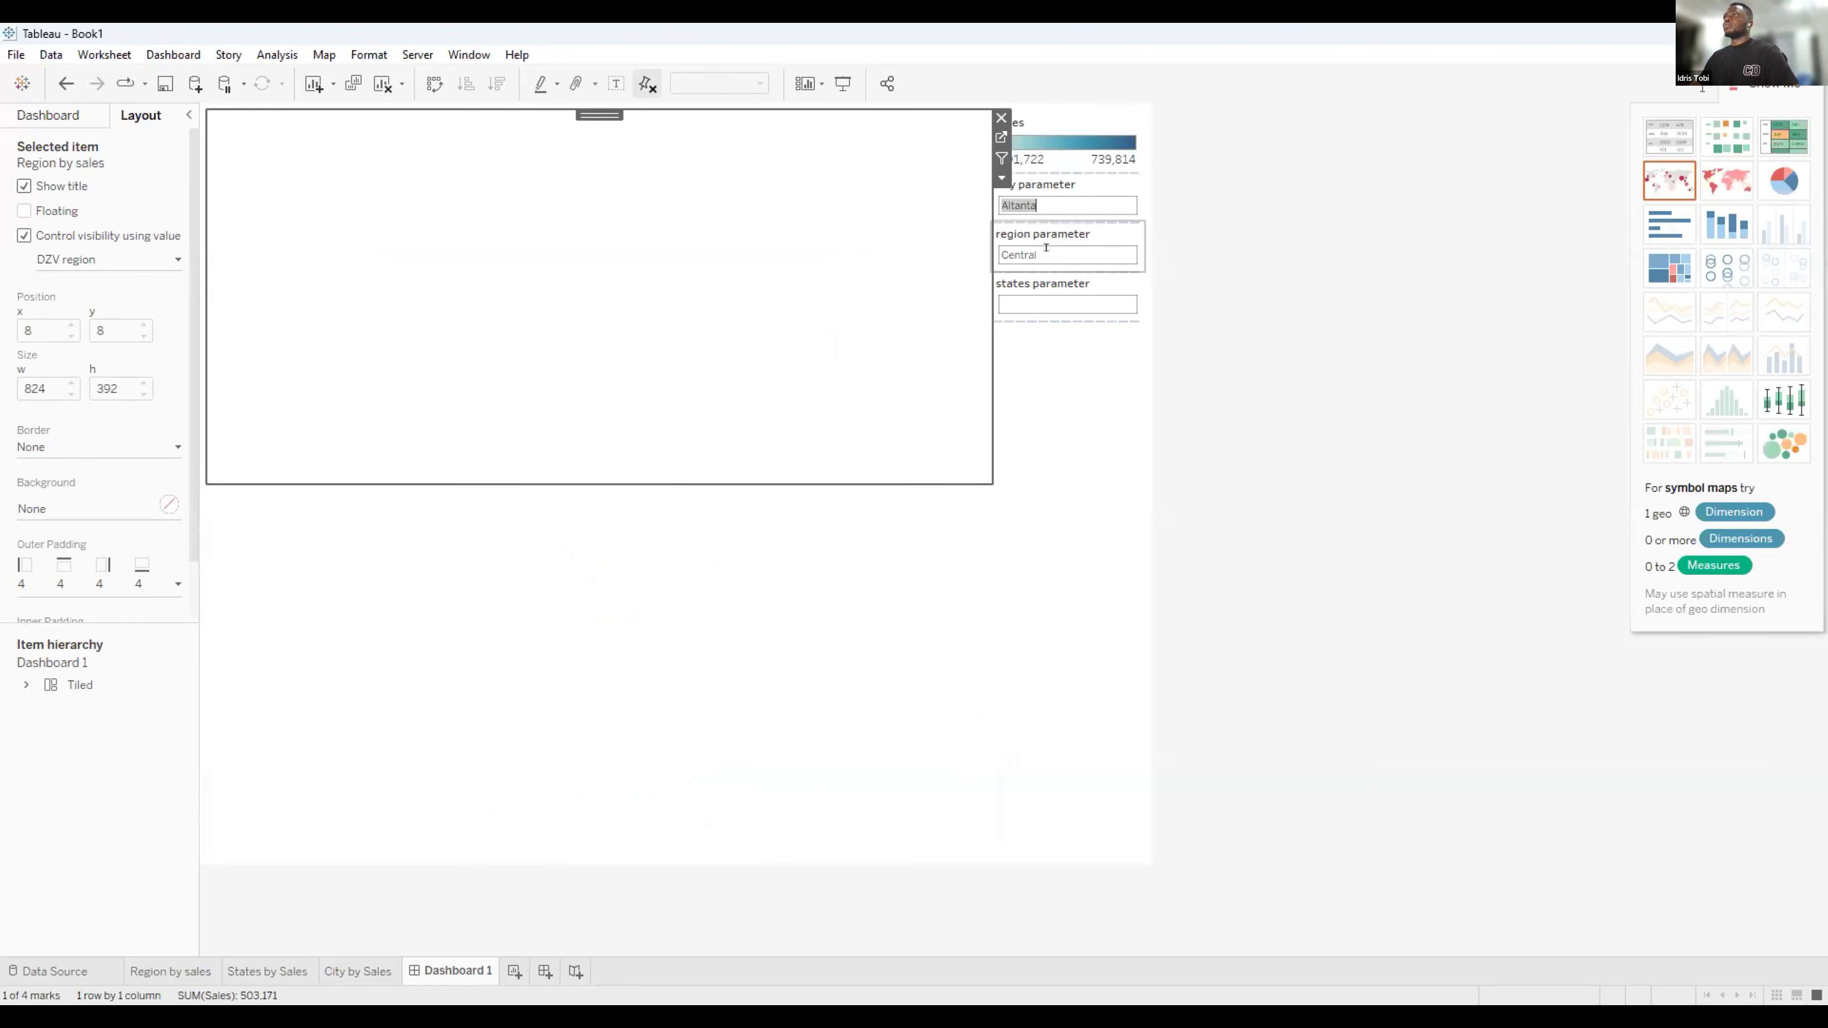
Empty the city parameter and continue the drill-down test by selecting Colorado and the Lafayette city mark.
{"action": "left_click", "coordinate": [1046, 187]}
{"action": "key", "text": "BackSpace"}
{"action": "key", "text": "Return"}
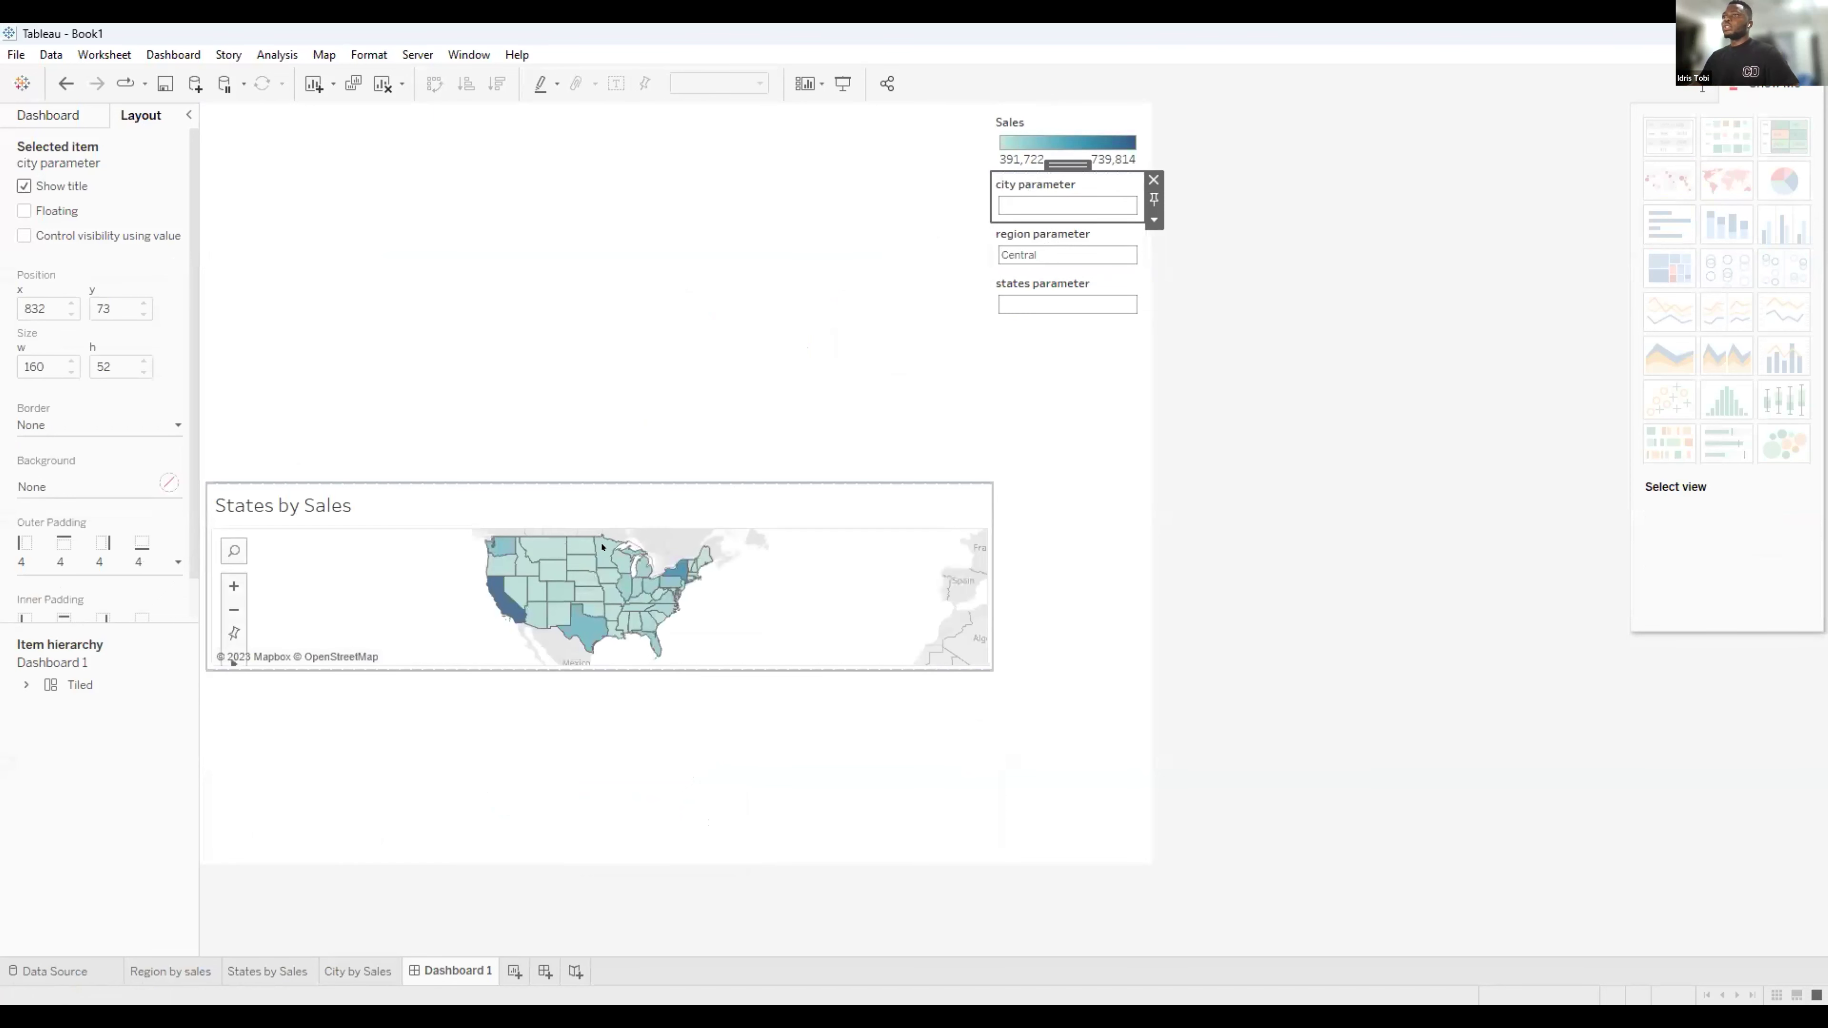
{"action": "left_click", "coordinate": [564, 589]}
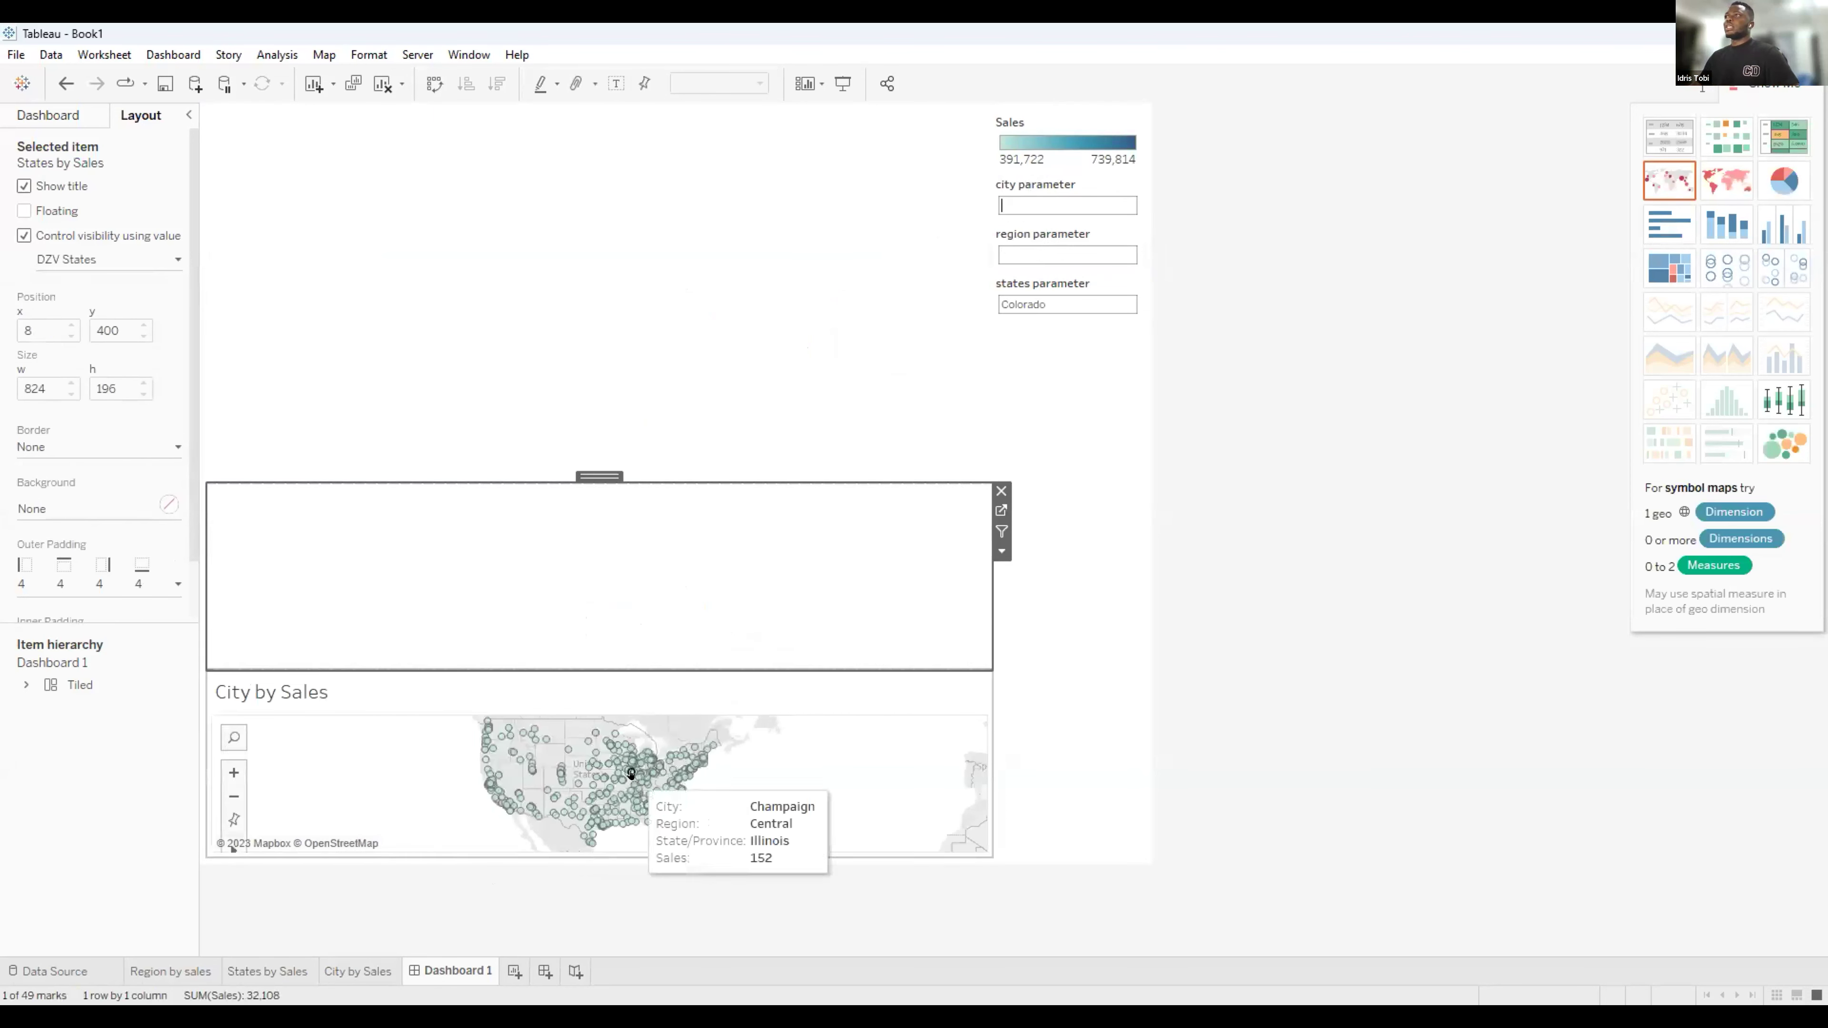
{"action": "left_click", "coordinate": [647, 785]}
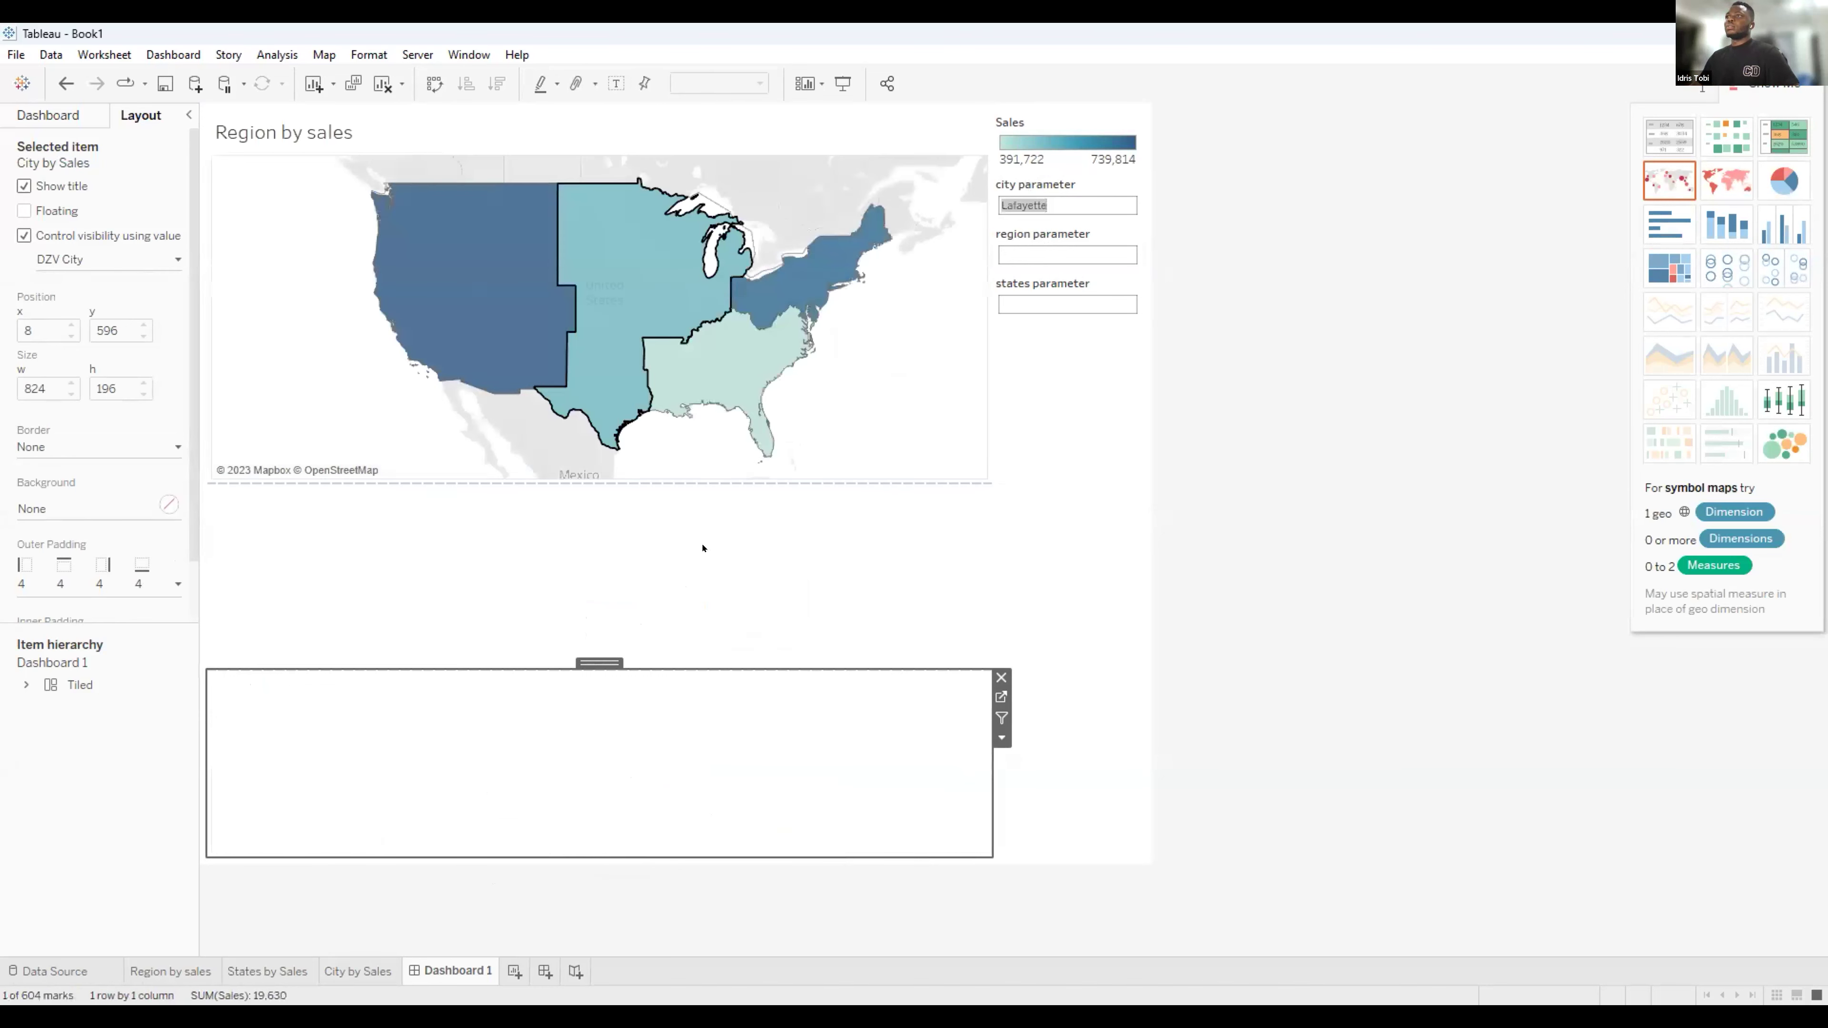
Review the Region by sales, States by Sales and City by Sales sheets, and return to Dashboard 1.
{"action": "left_click", "coordinate": [980, 210]}
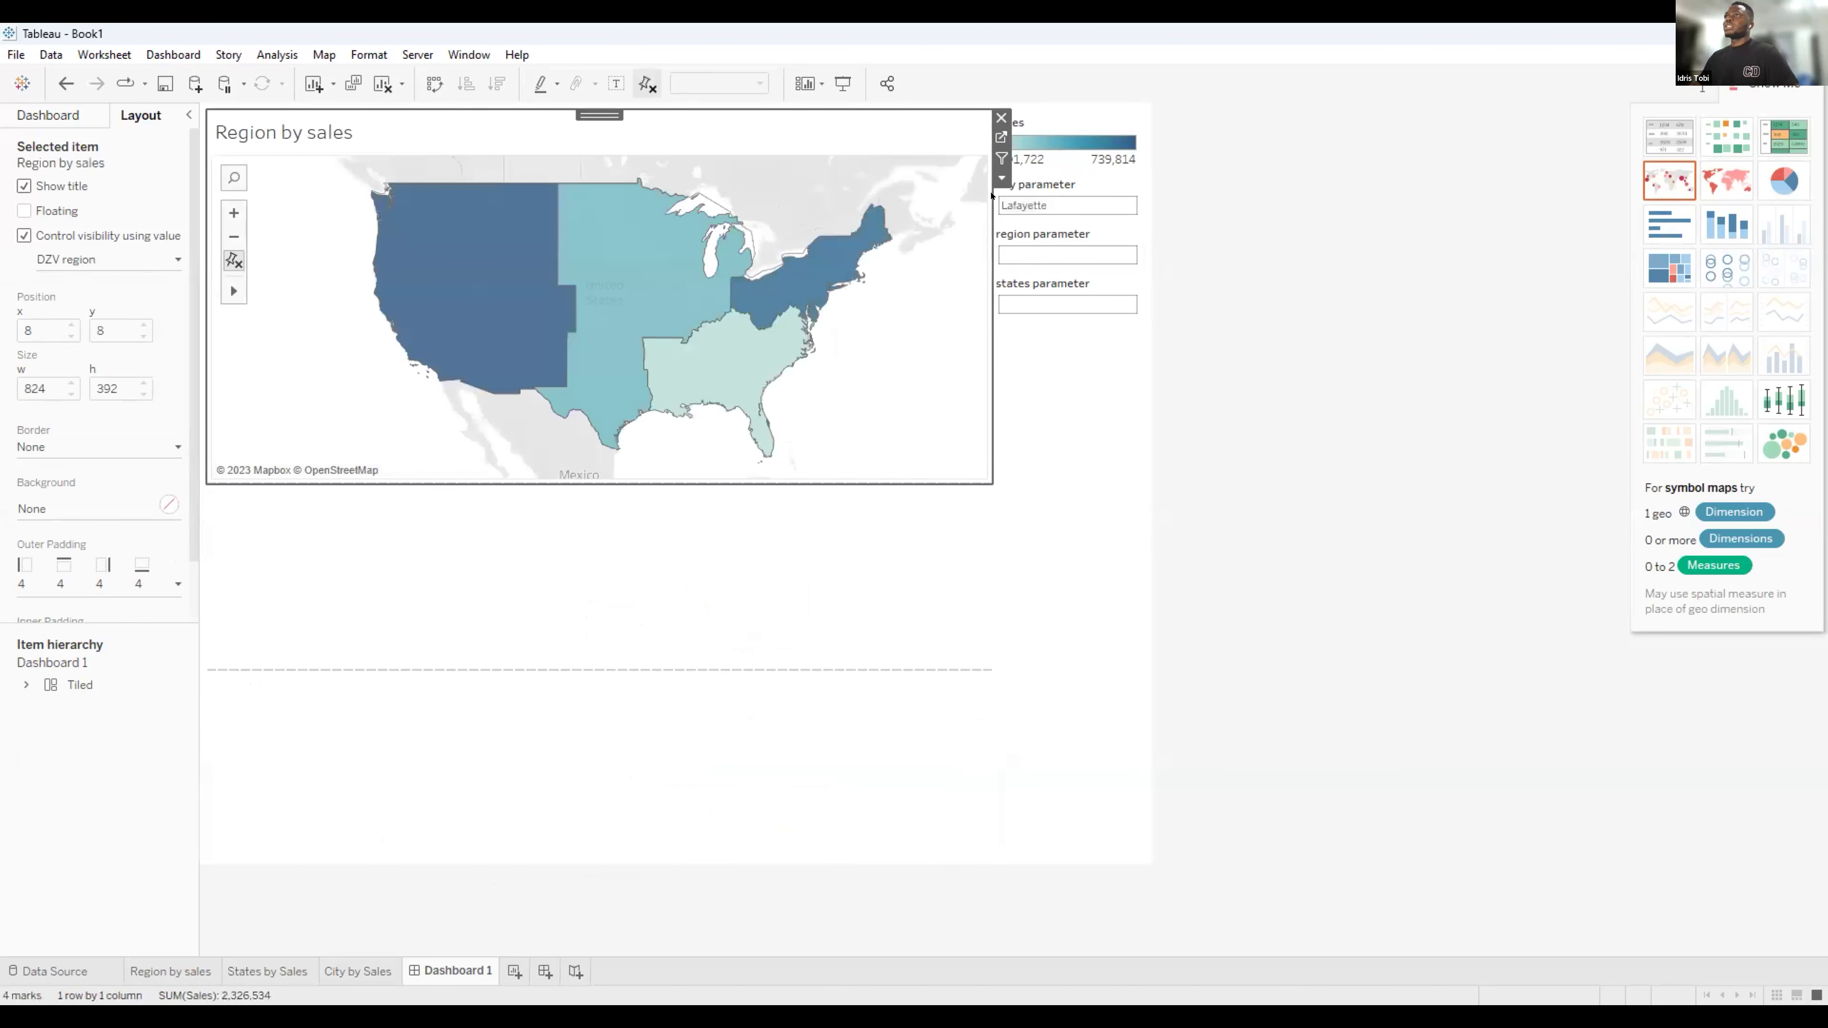
{"action": "left_click", "coordinate": [1001, 137]}
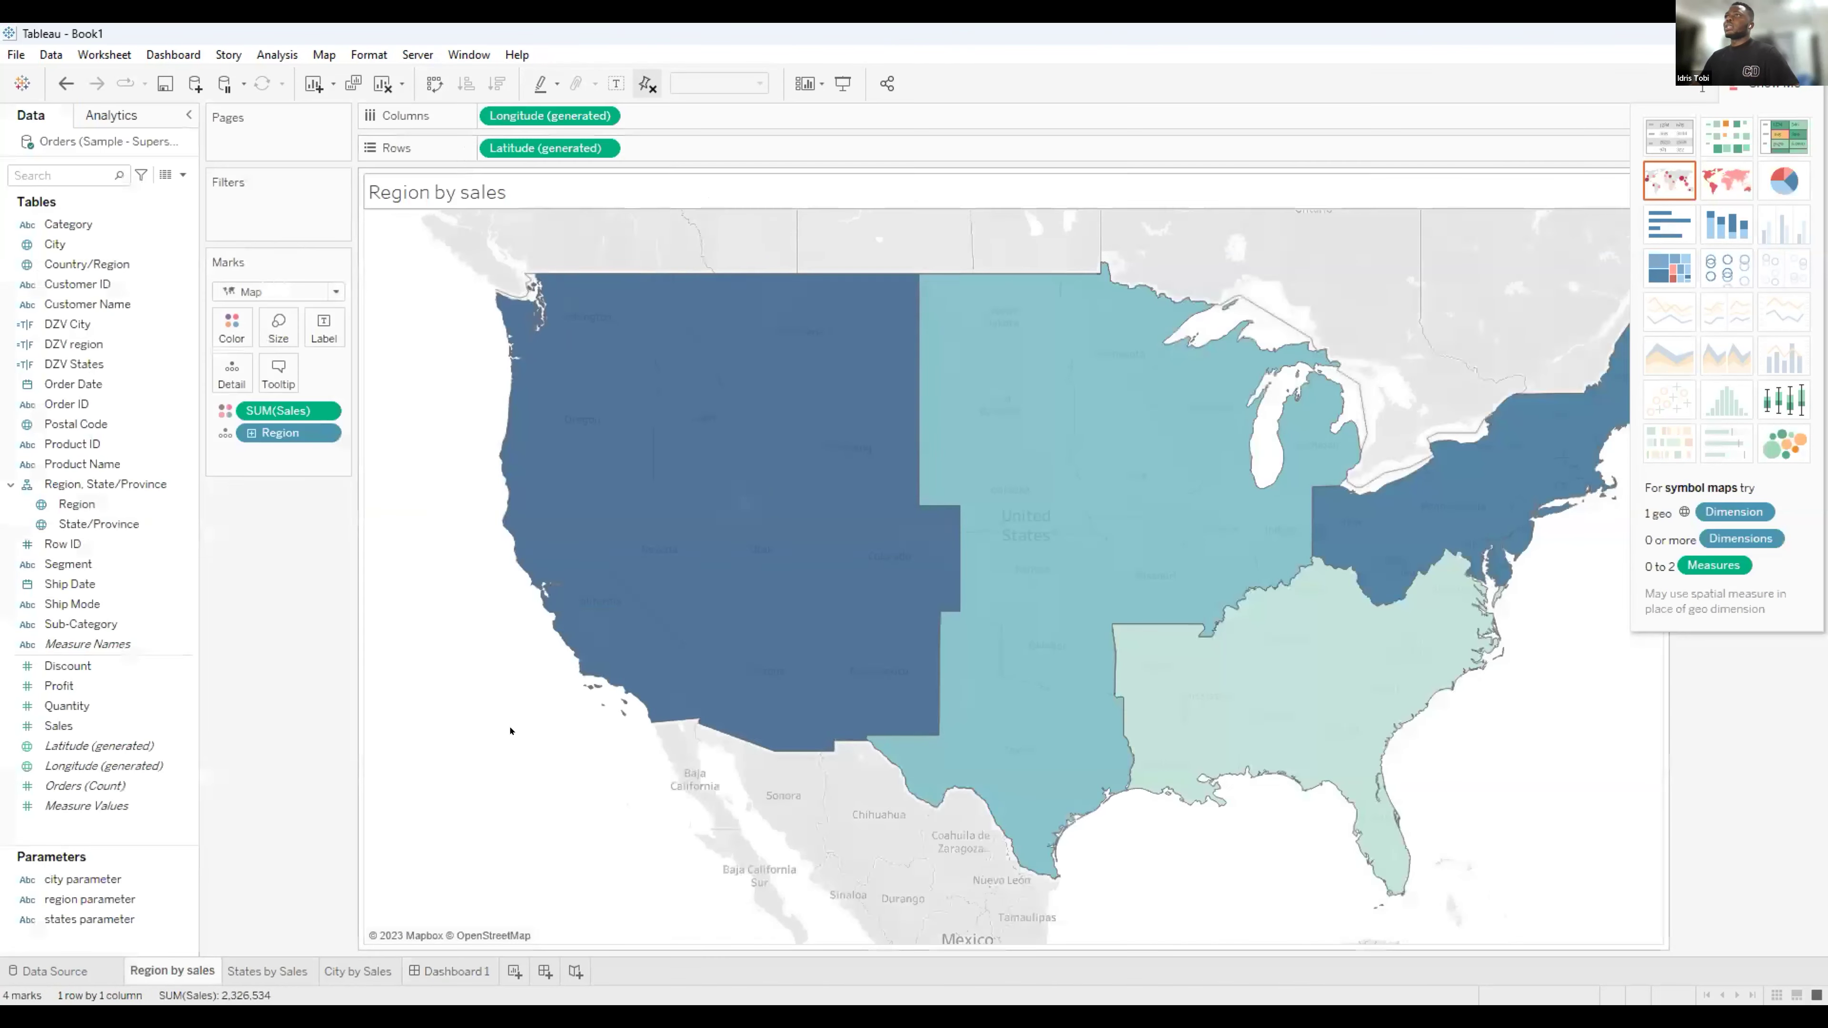
{"action": "left_click", "coordinate": [267, 972]}
{"action": "left_click", "coordinate": [358, 971]}
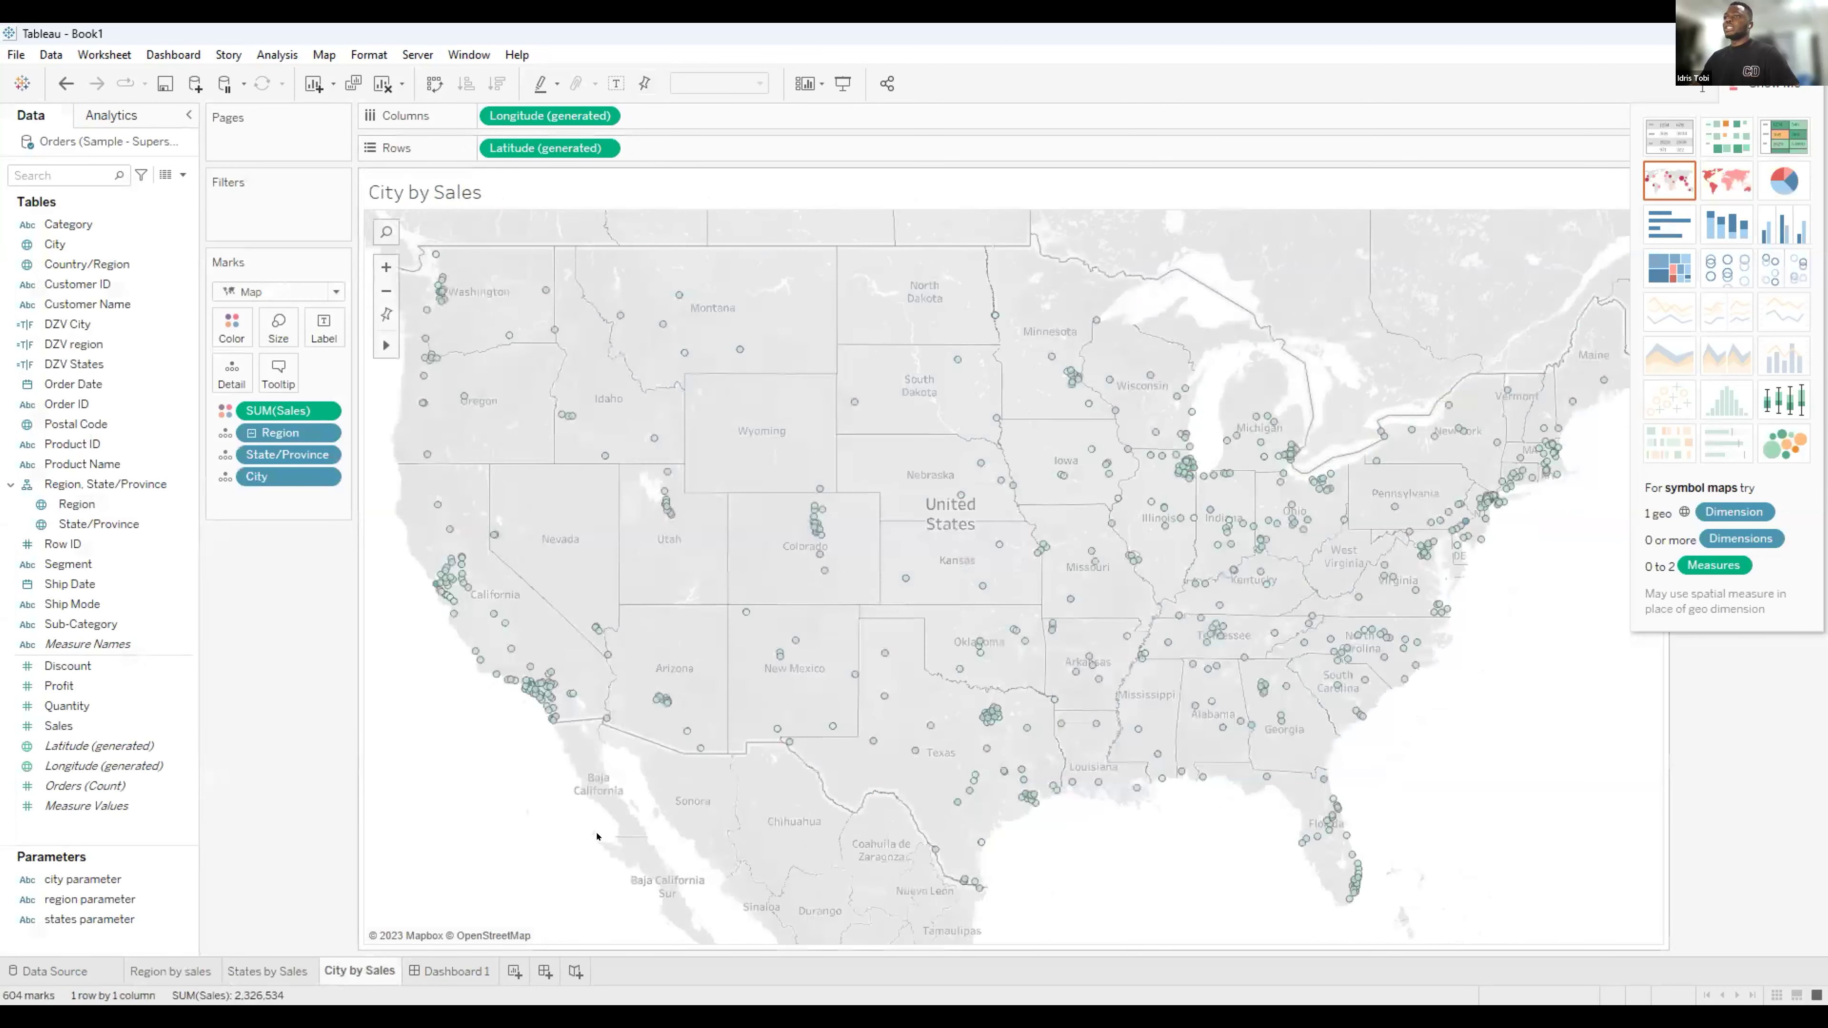
{"action": "left_click", "coordinate": [451, 970]}
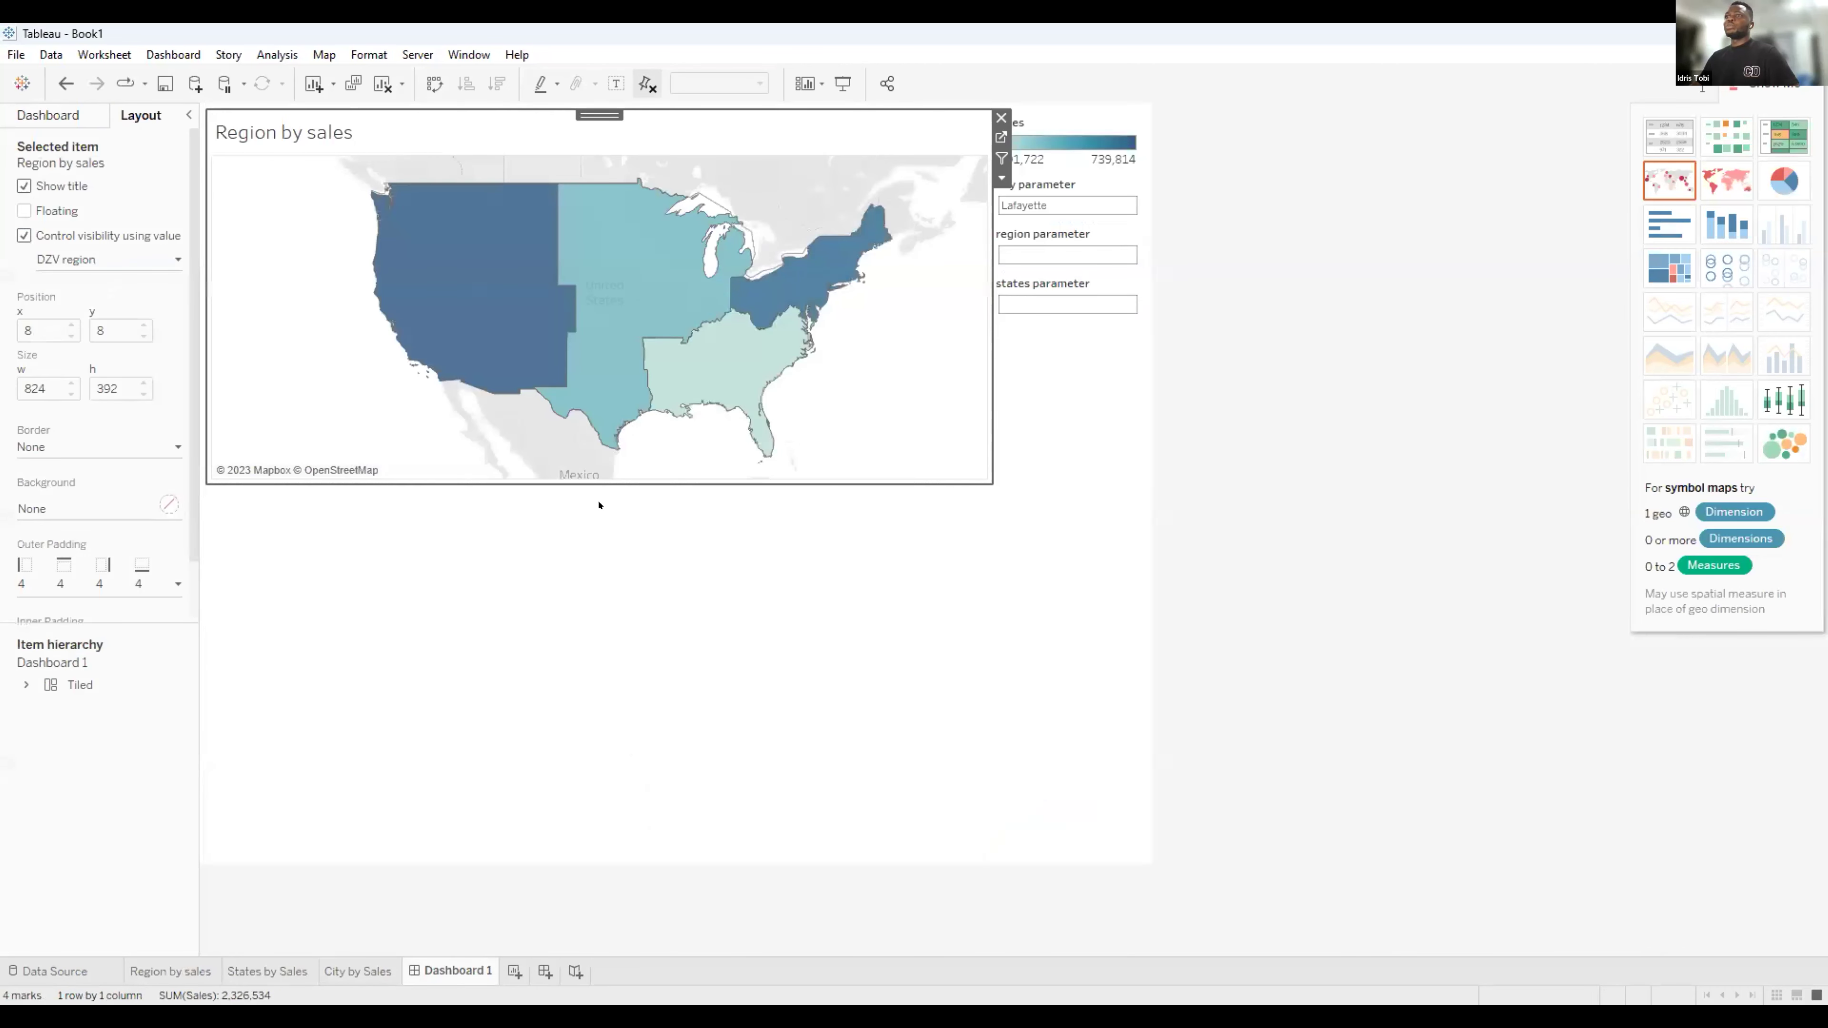
Clear the city parameter and select Missouri on the States by Sales map.
{"action": "double_click", "coordinate": [1053, 205]}
{"action": "key", "text": "BackSpace"}
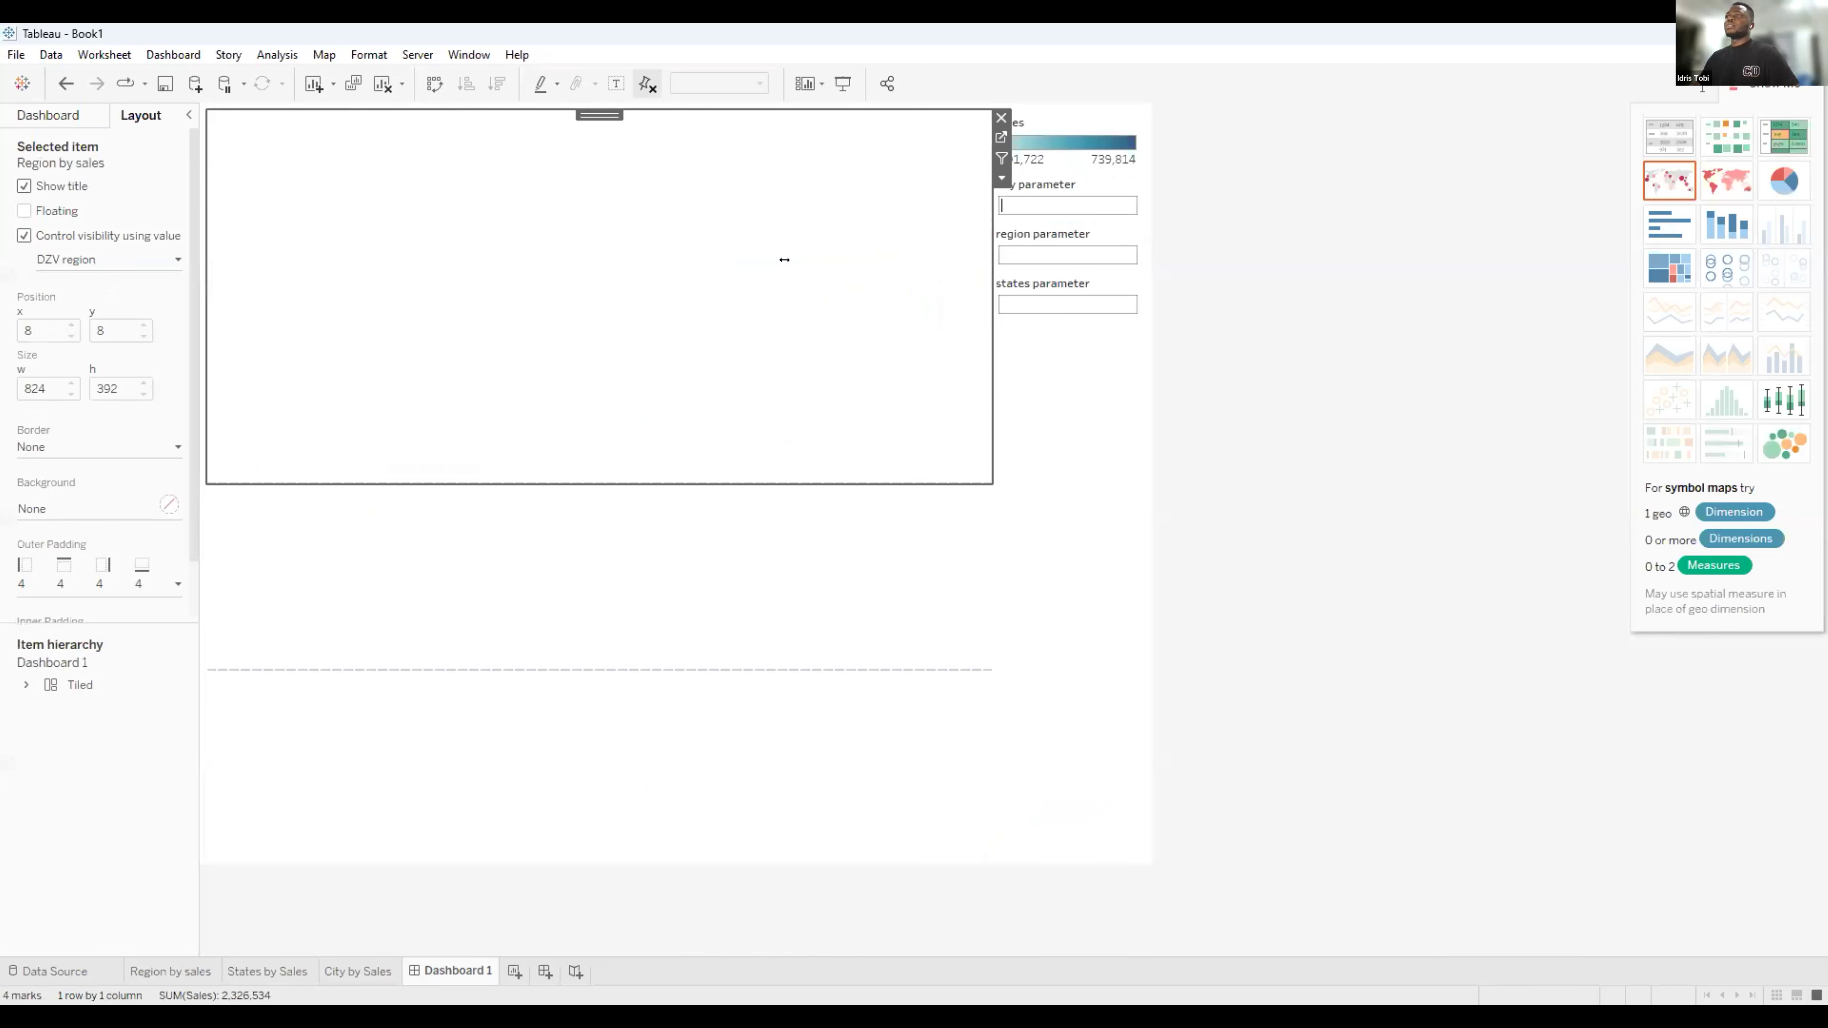
{"action": "left_click", "coordinate": [604, 606]}
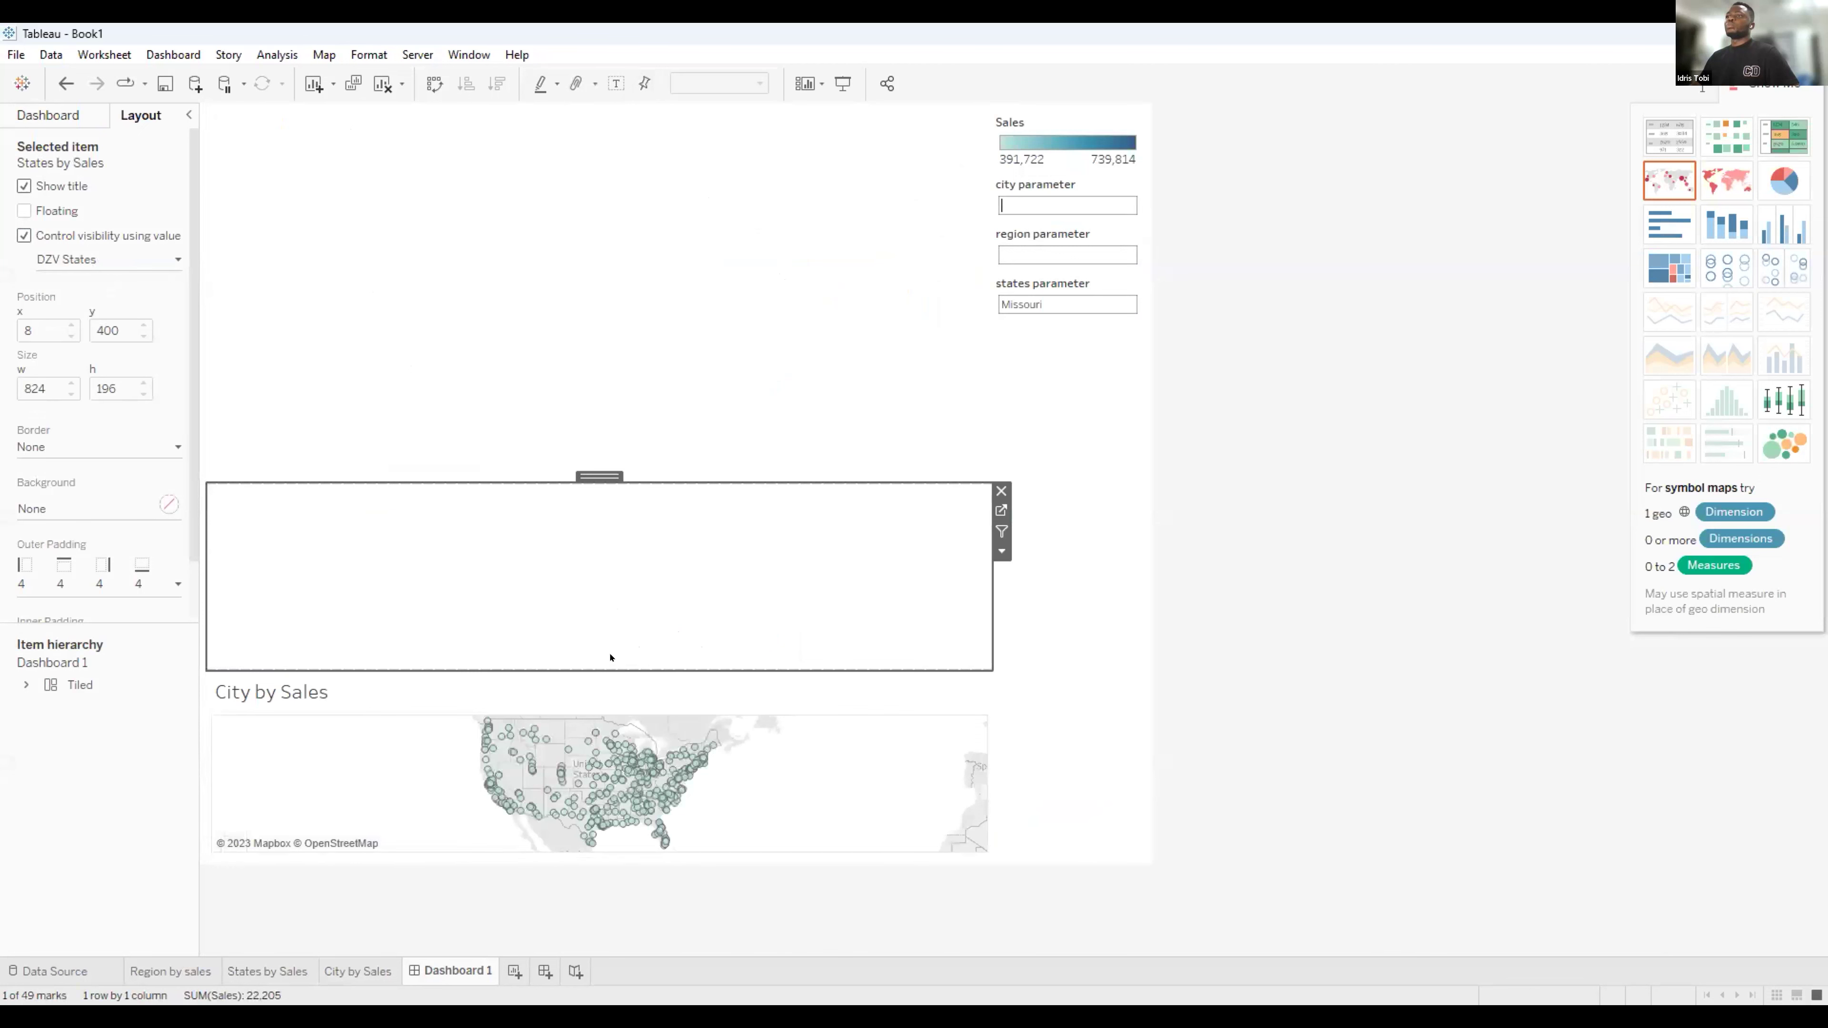
Enlarge the City by Sales view upward so it fills most of the dashboard's height.
{"action": "left_click", "coordinate": [617, 673]}
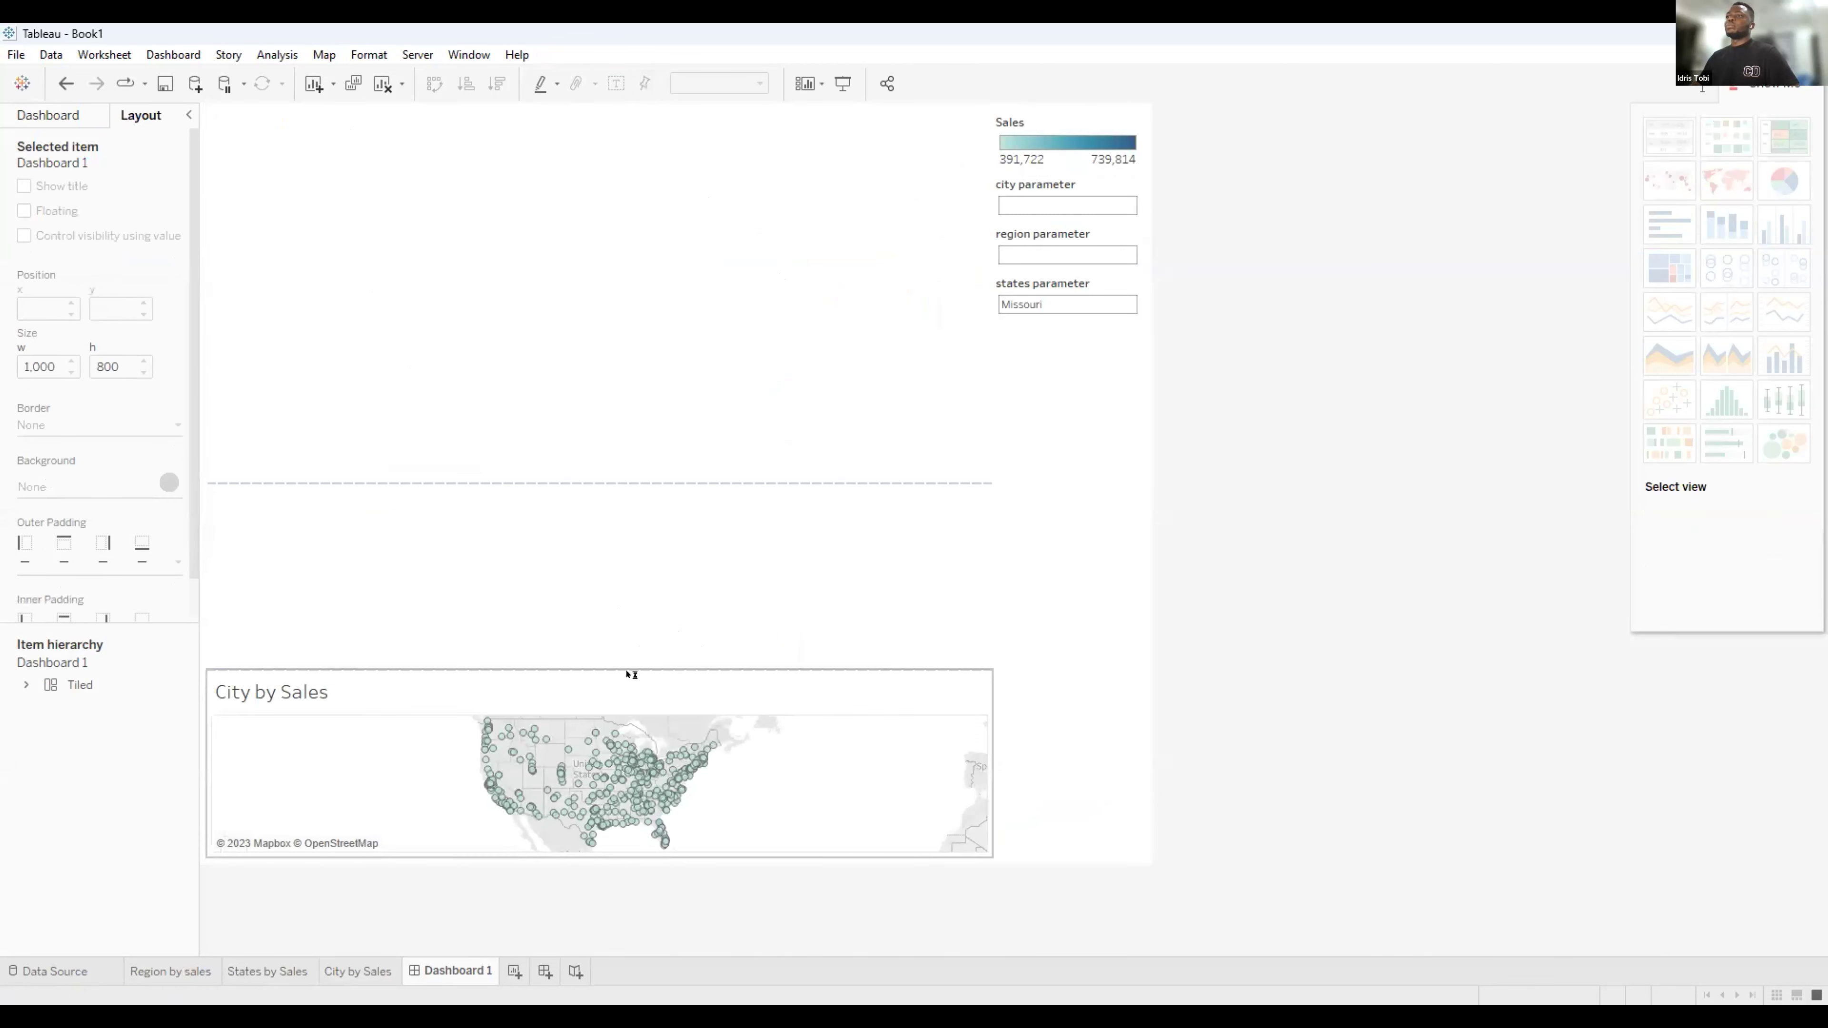
{"action": "left_click", "coordinate": [629, 673]}
{"action": "left_click_drag", "start_coordinate": [633, 670], "coordinate": [690, 133]}
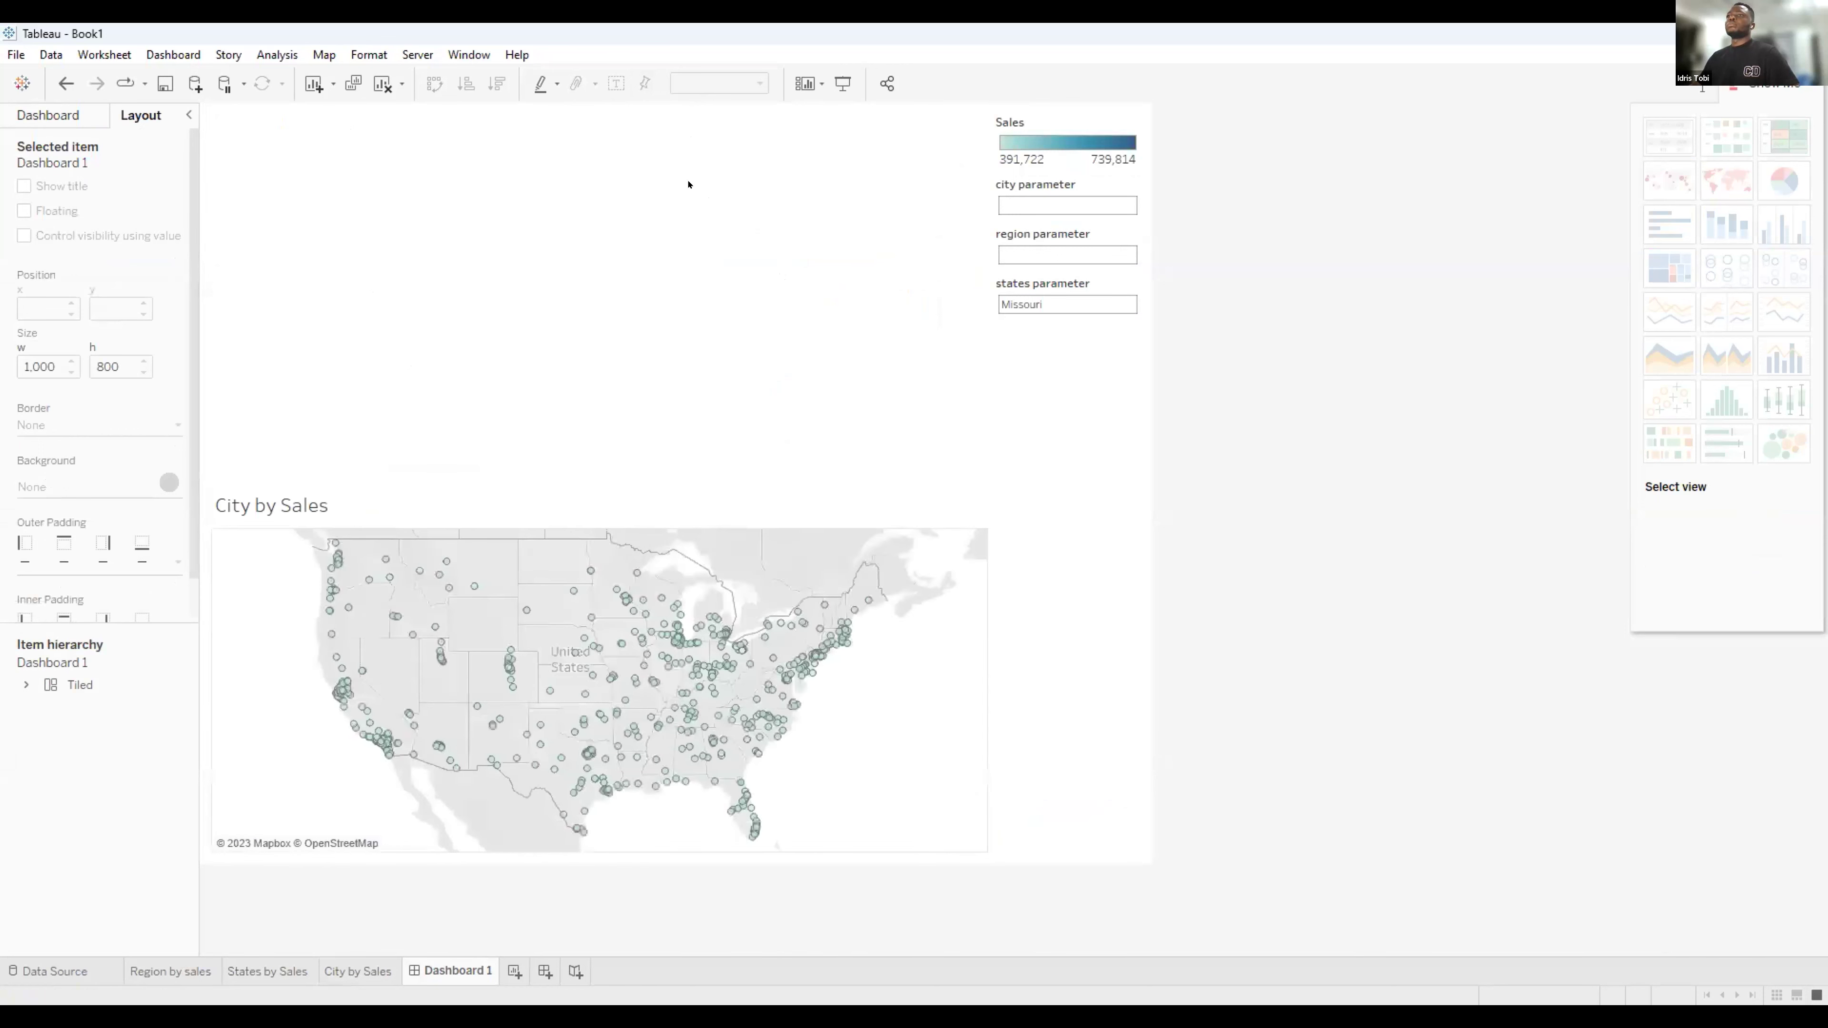
{"action": "left_click_drag", "start_coordinate": [630, 473], "coordinate": [686, 163]}
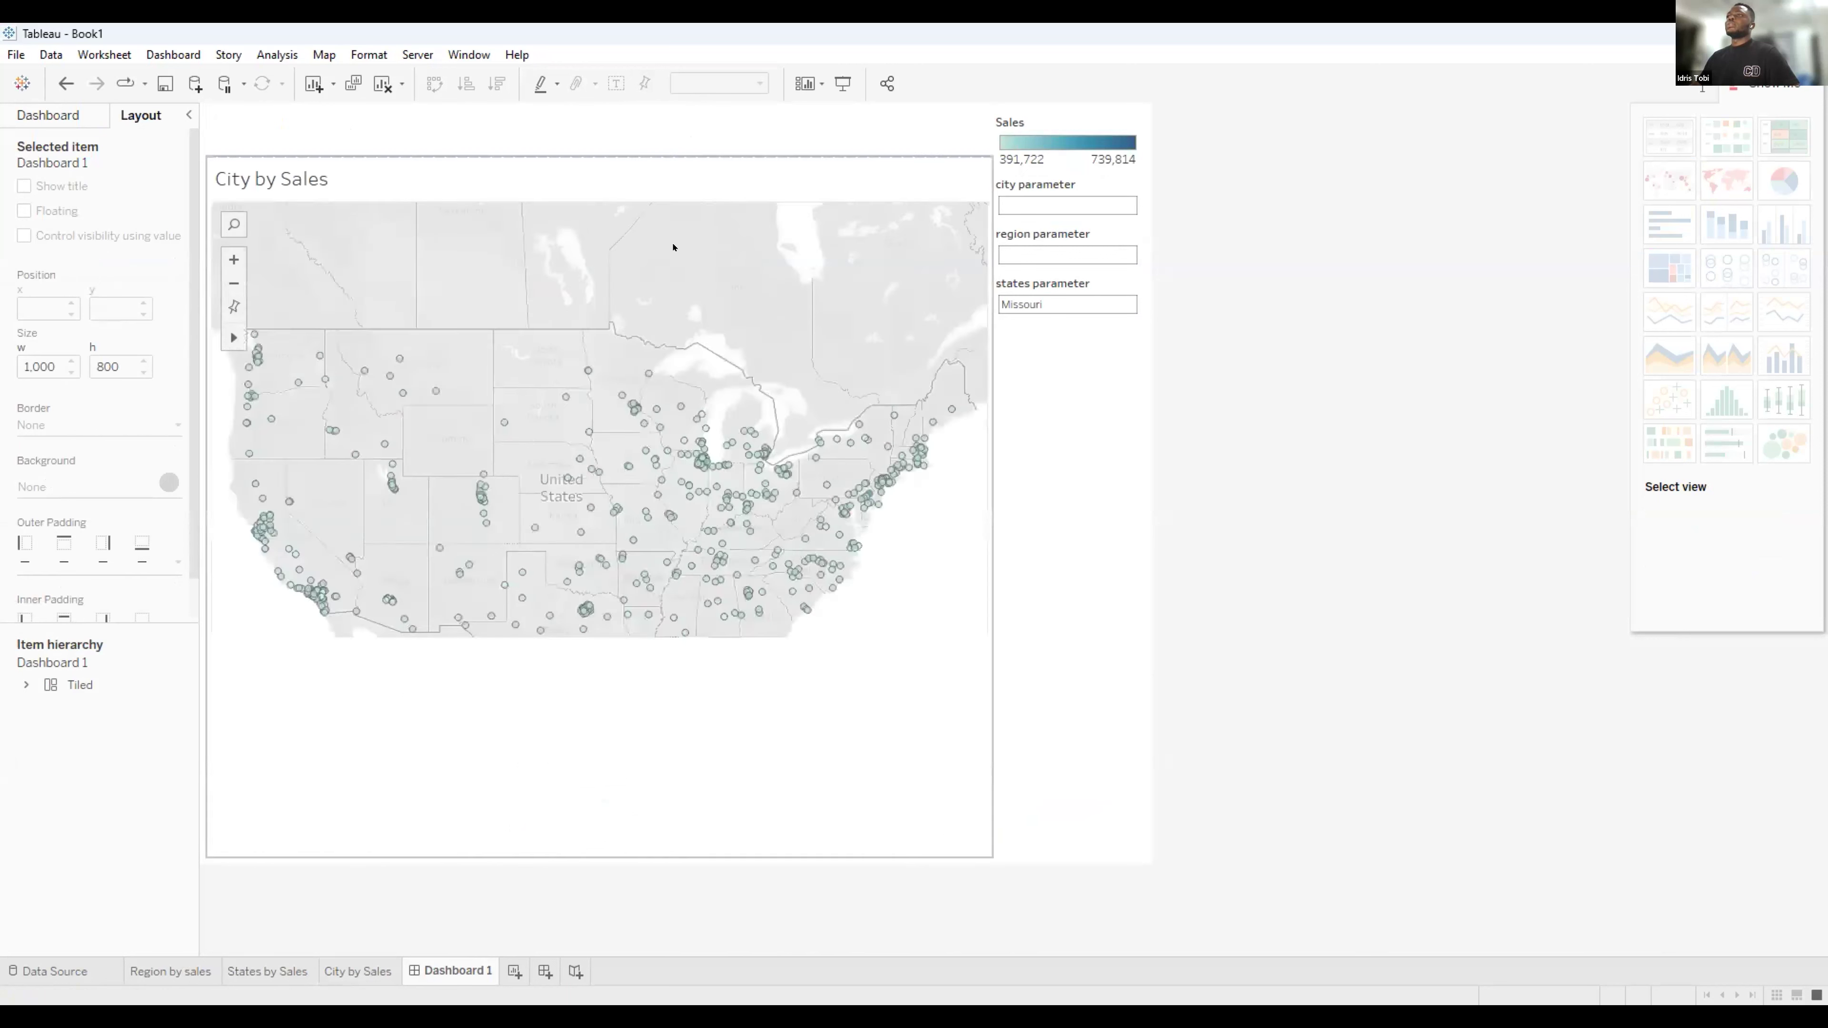
Select Norfolk on the City by Sales map and clear the states parameter.
{"action": "left_click", "coordinate": [572, 459]}
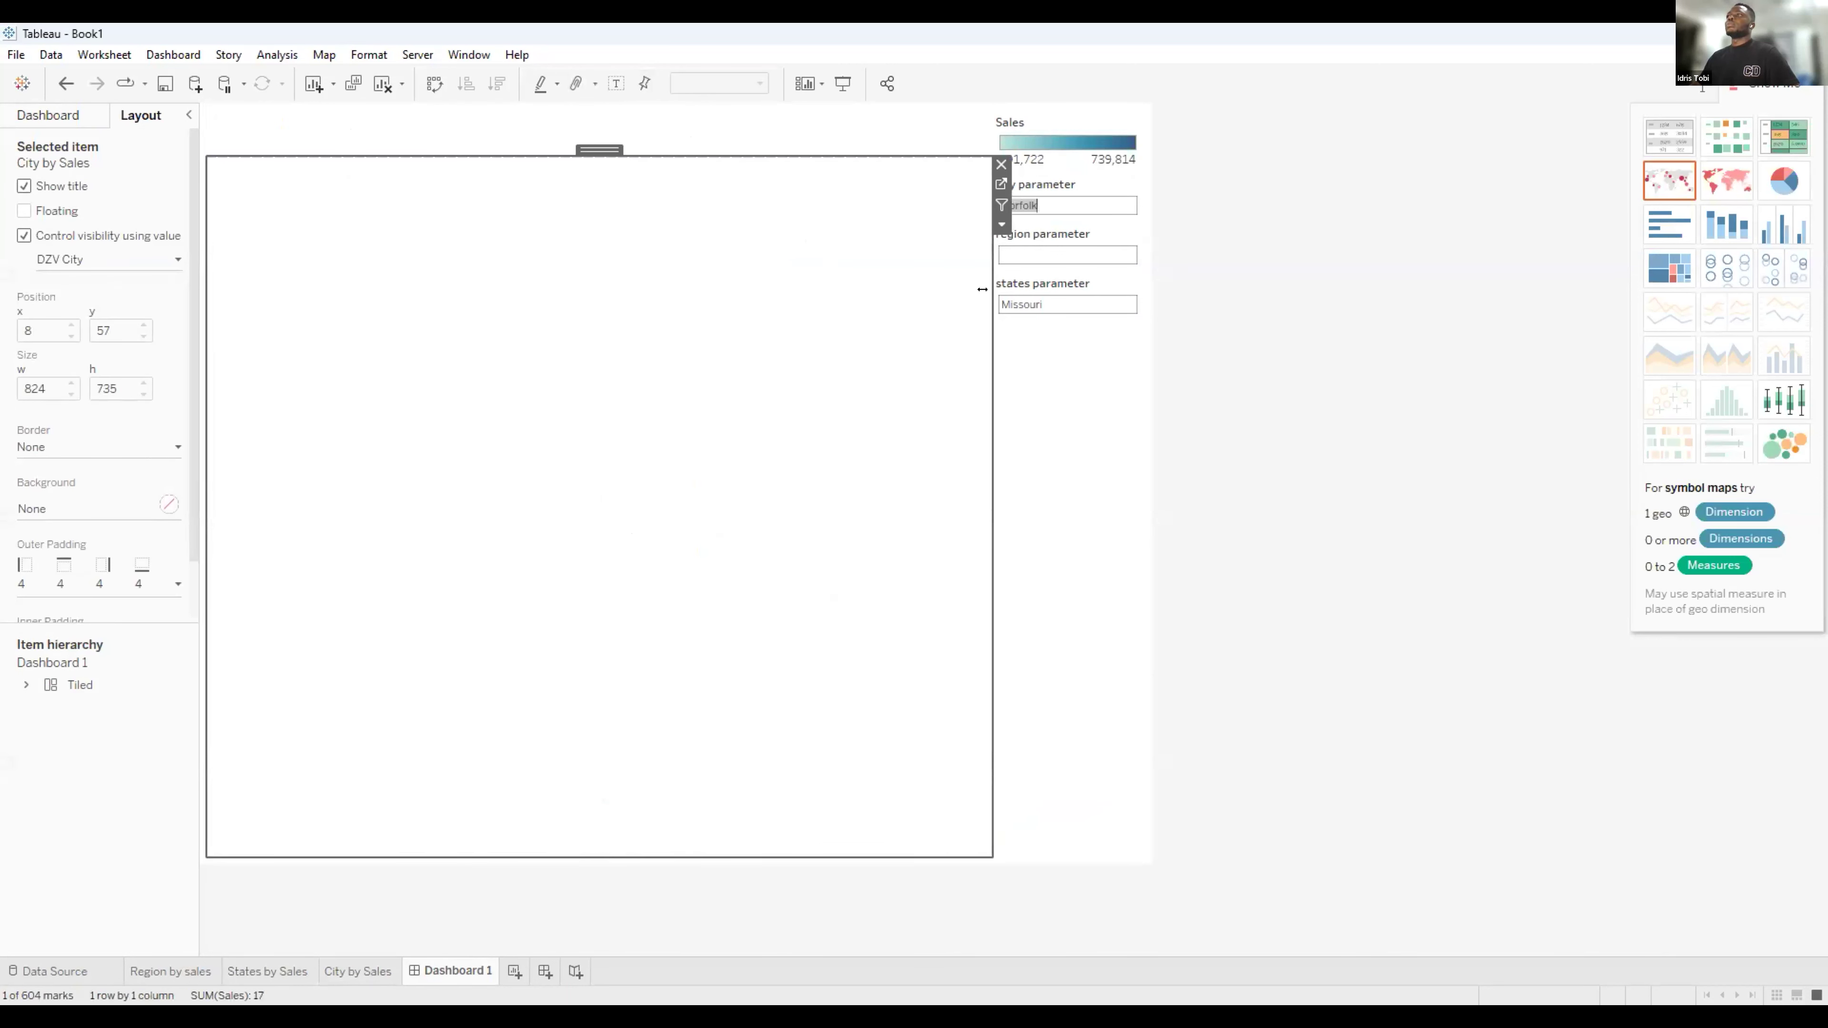
{"action": "left_click", "coordinate": [1042, 288]}
{"action": "key", "text": "BackSpace"}
Replace the city parameter's value with Al.
{"action": "left_click", "coordinate": [1059, 199]}
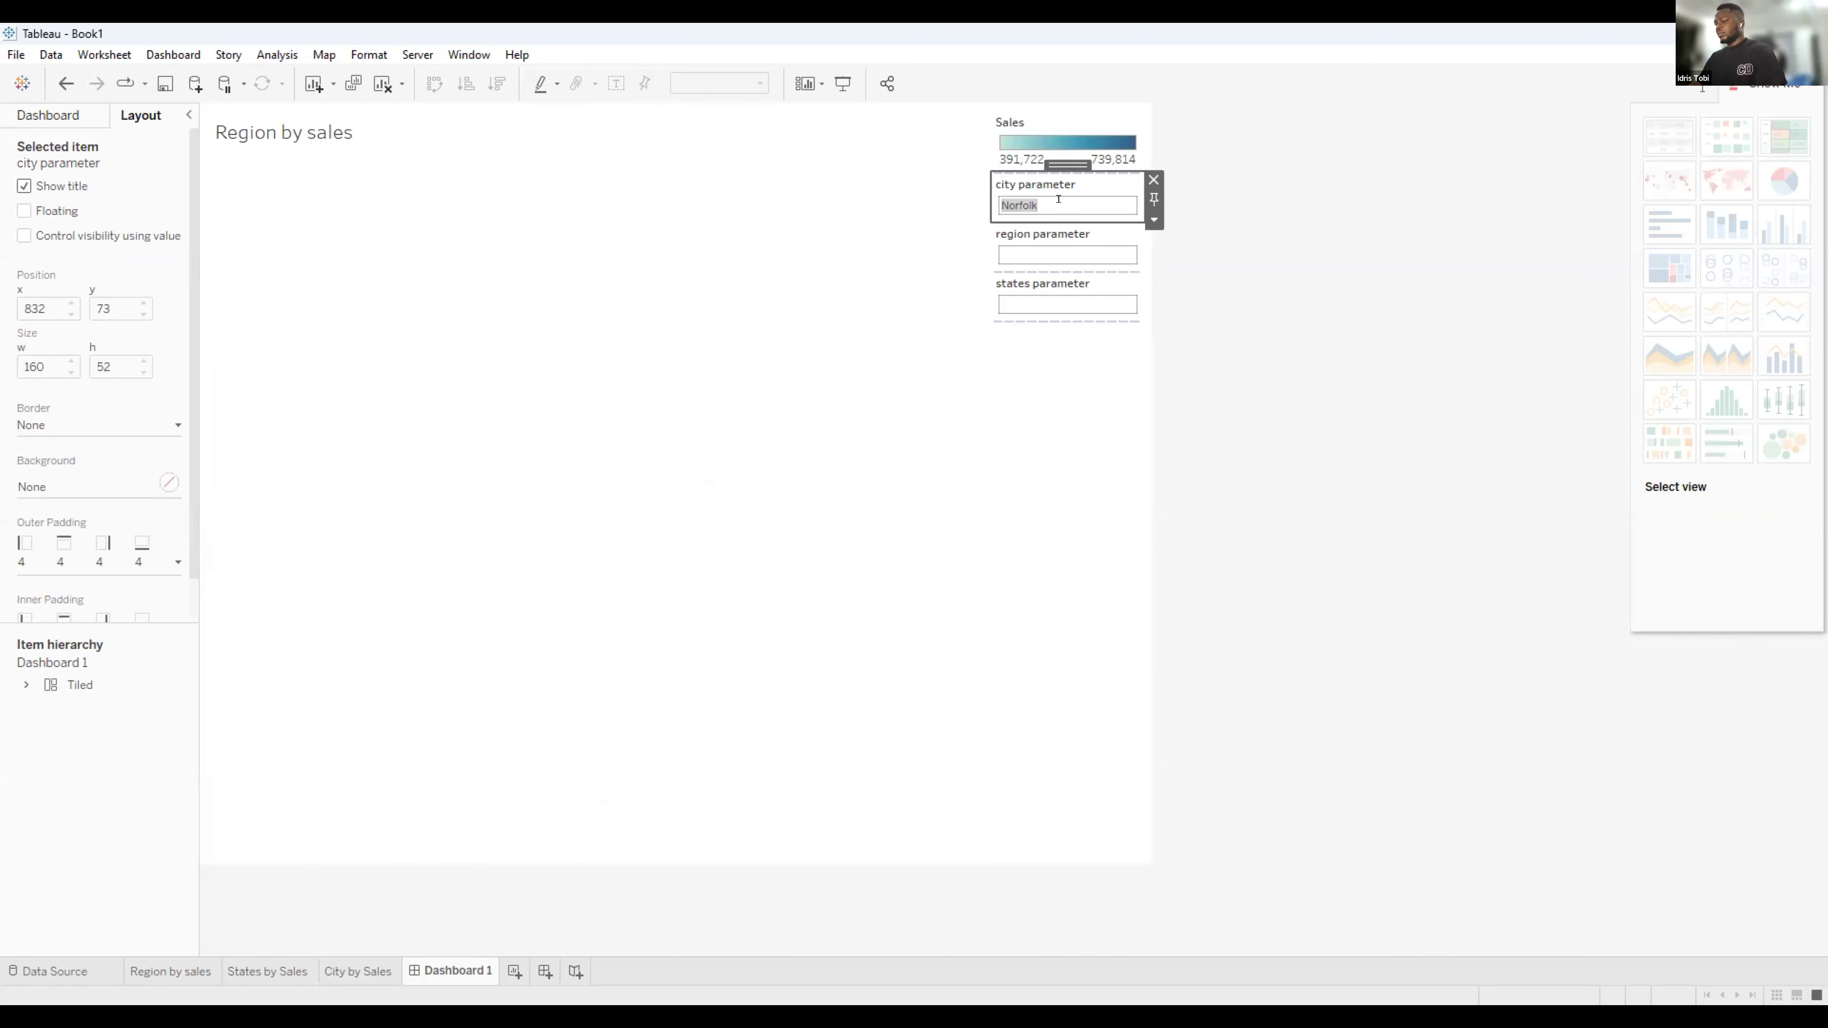
{"action": "left_click", "coordinate": [1060, 198]}
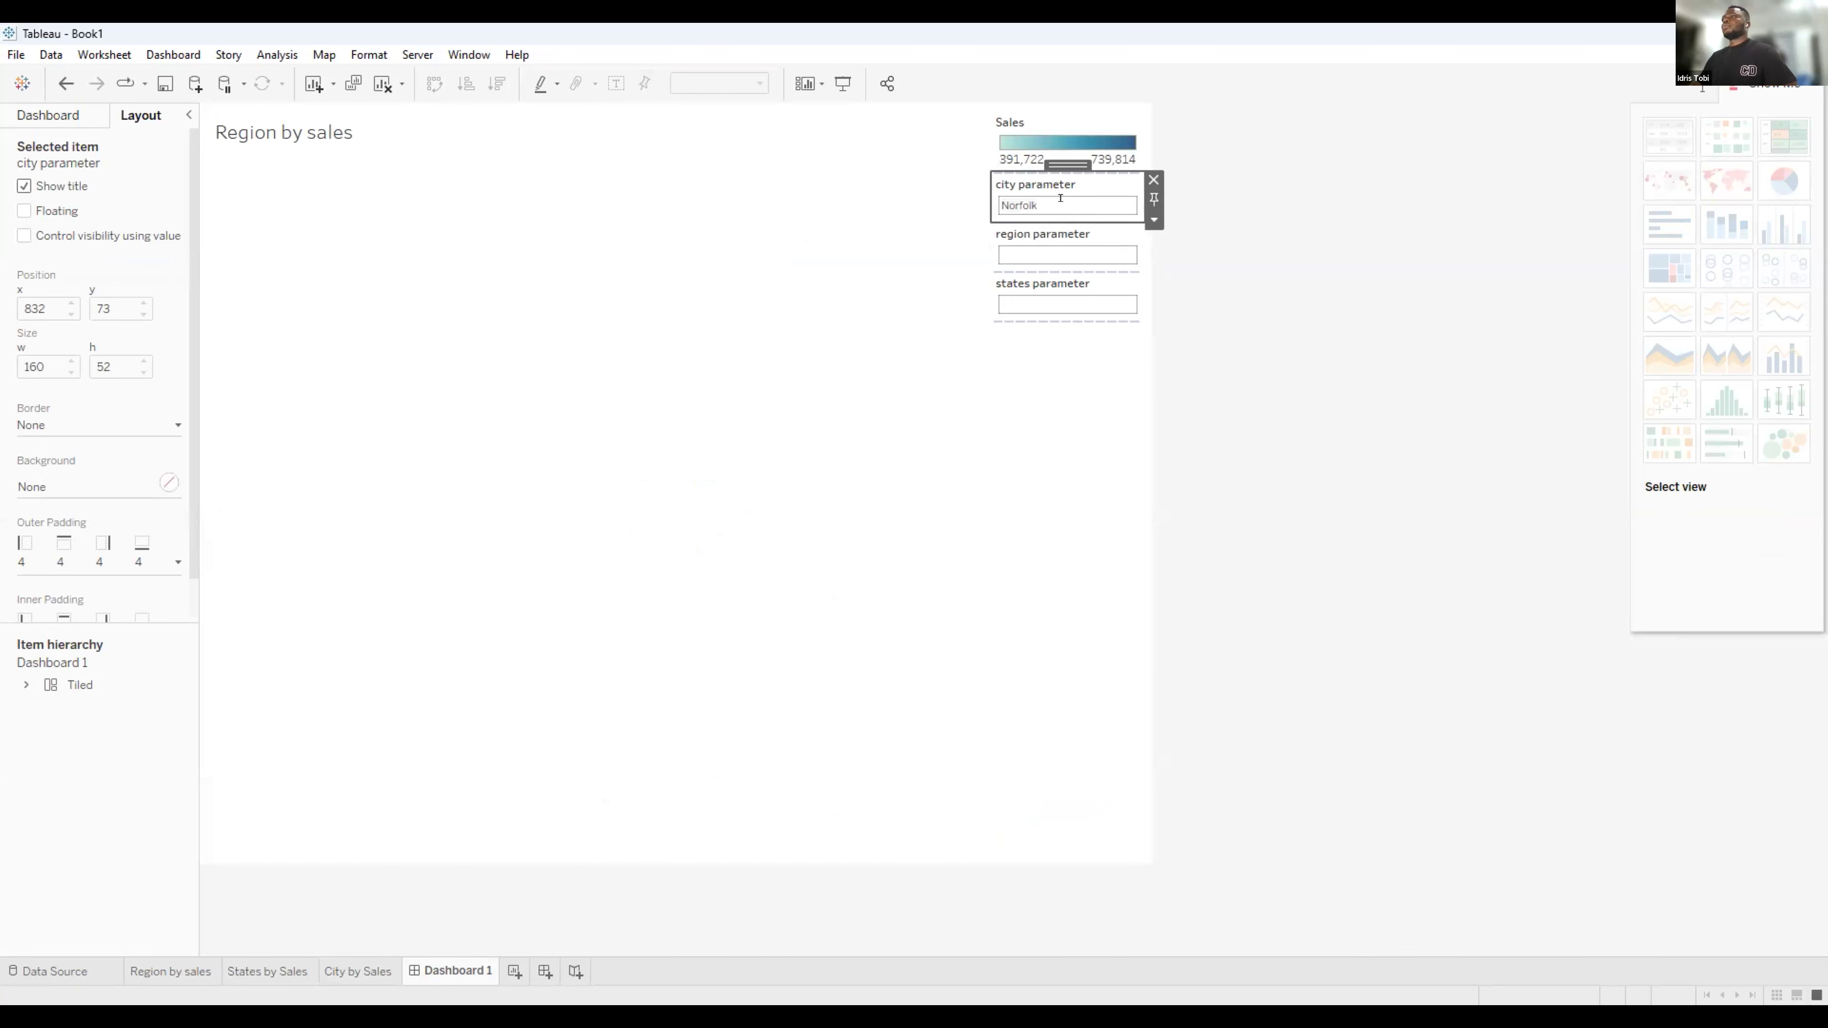
{"action": "left_click", "coordinate": [1049, 189]}
{"action": "key", "text": "BackSpace"}
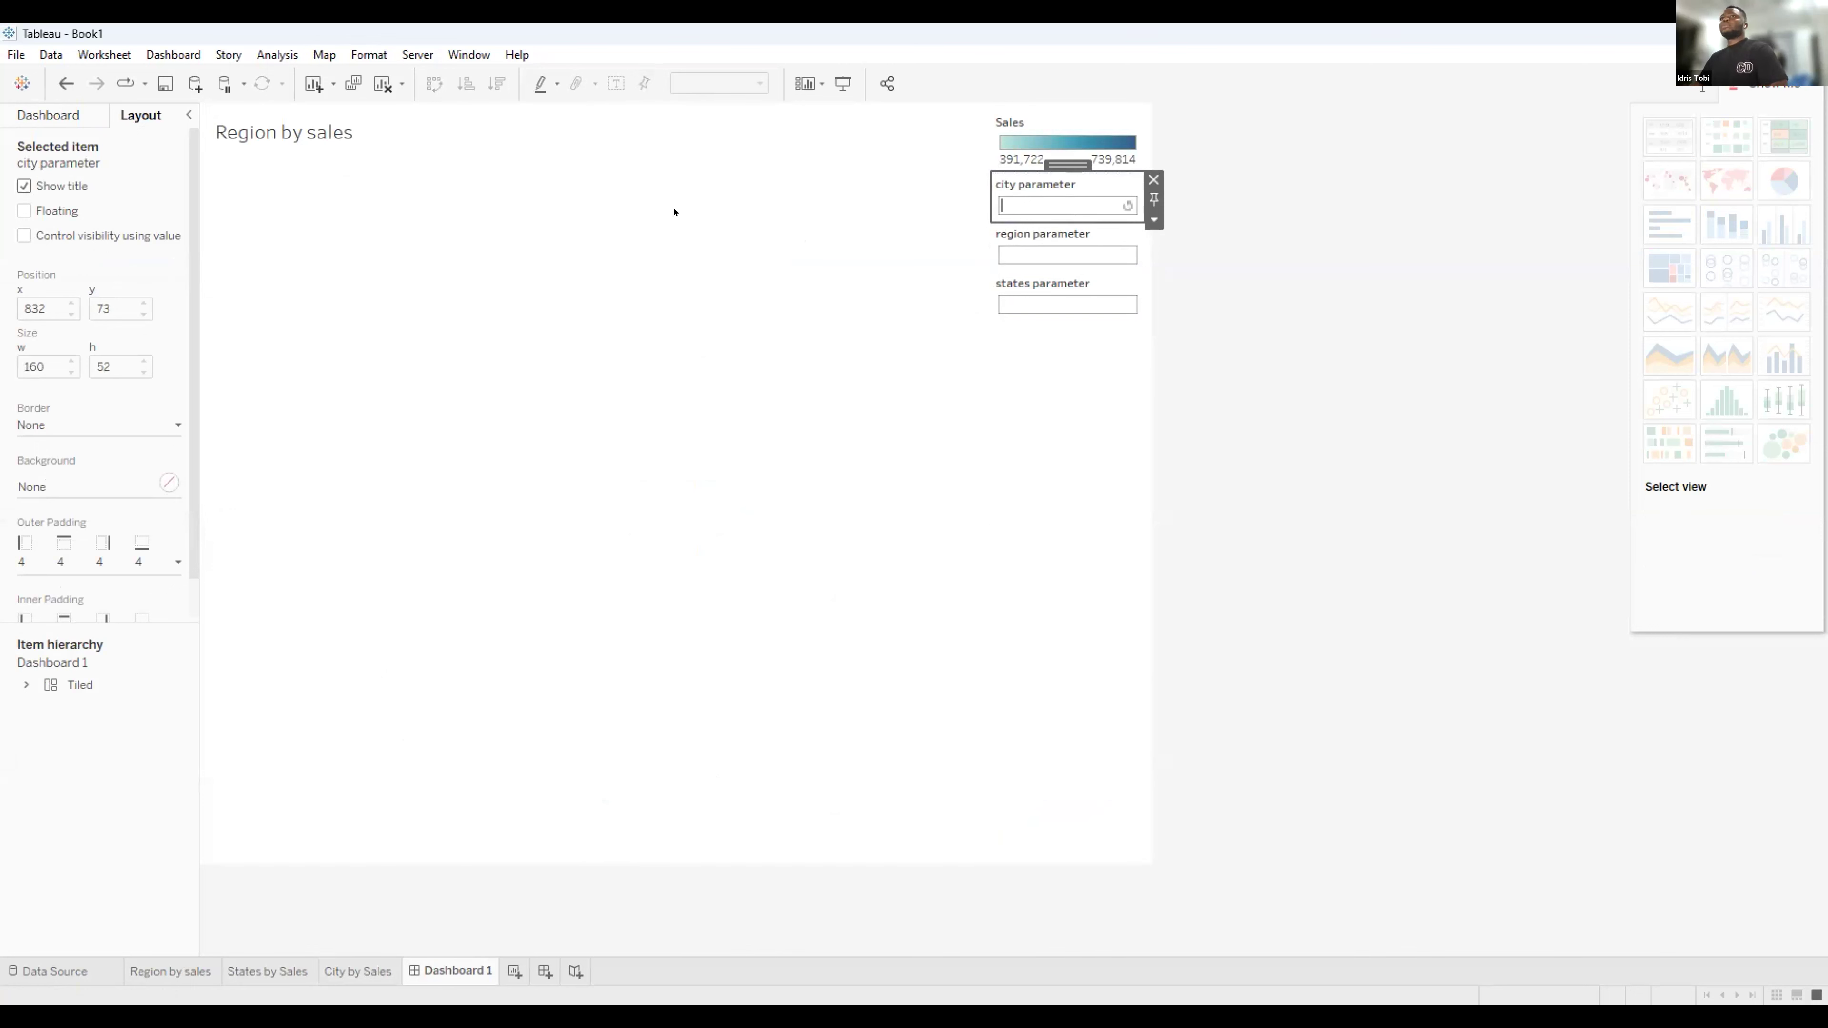
{"action": "key", "text": "ctrl+z"}
{"action": "type", "text": "Al"}
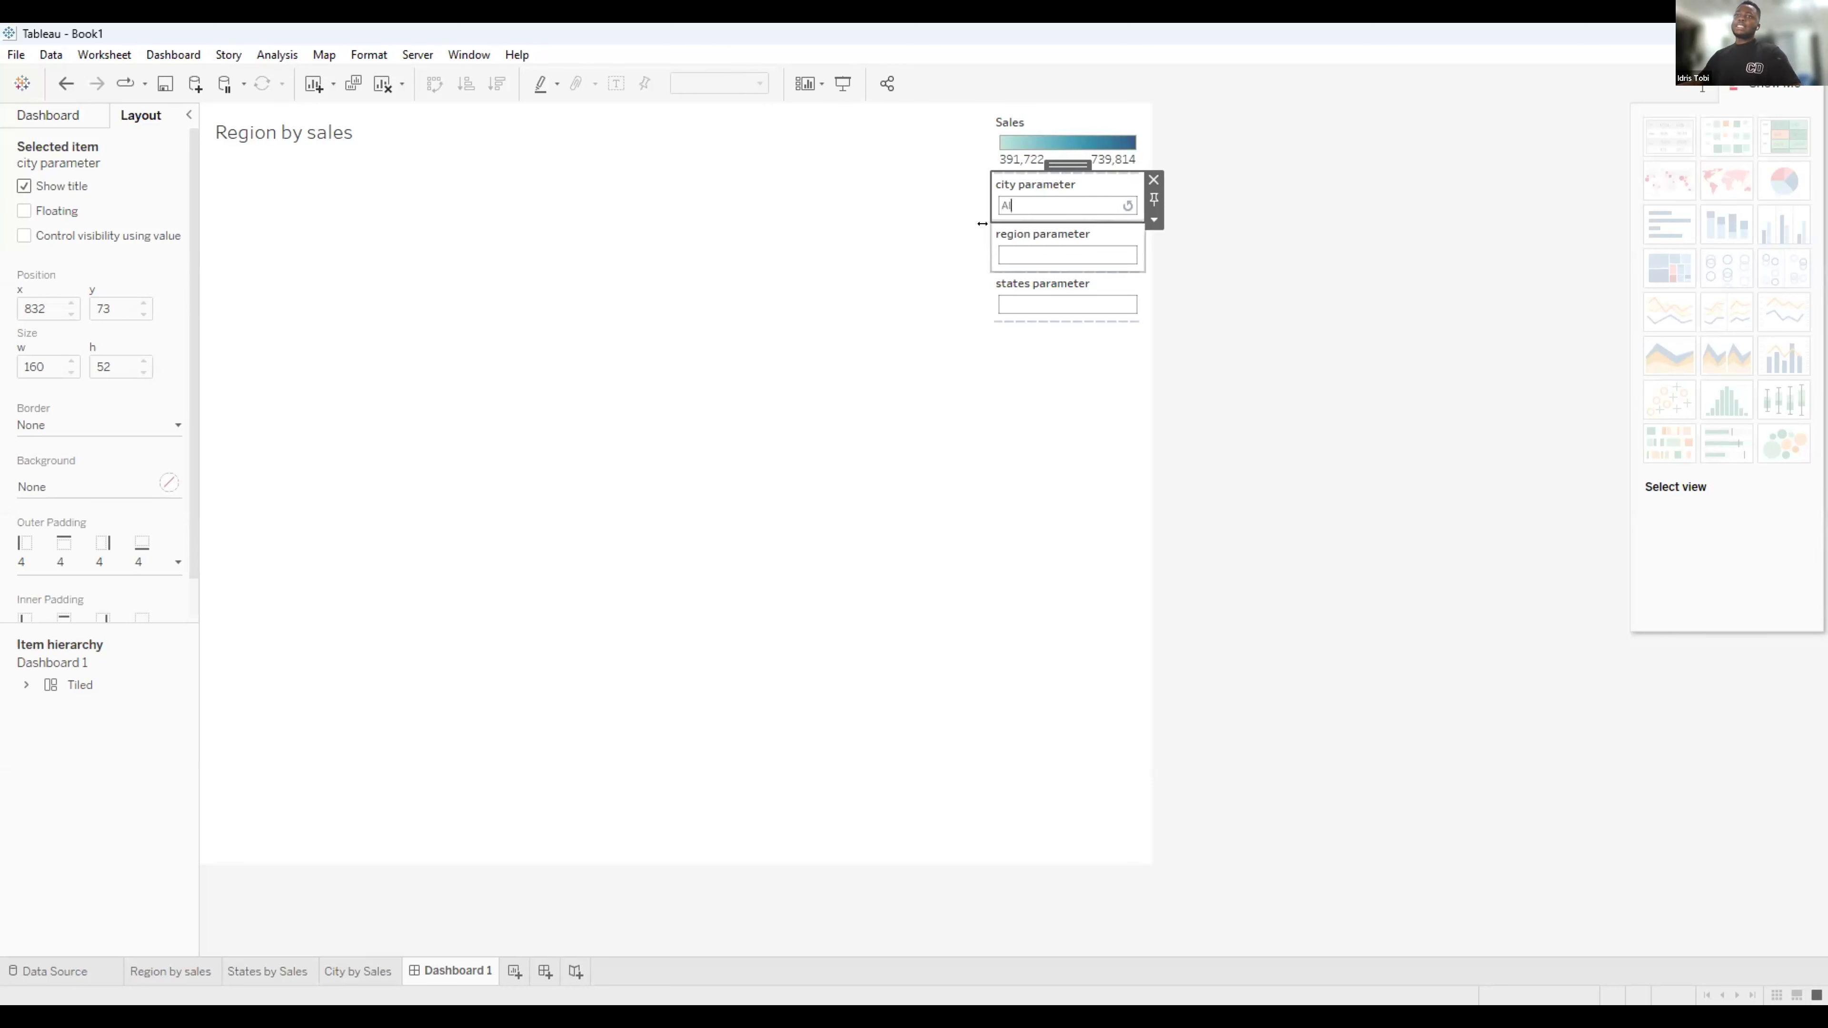
Expand the dashboard's item hierarchy and examine the Sales legend and its vertical container.
{"action": "left_click", "coordinate": [26, 684]}
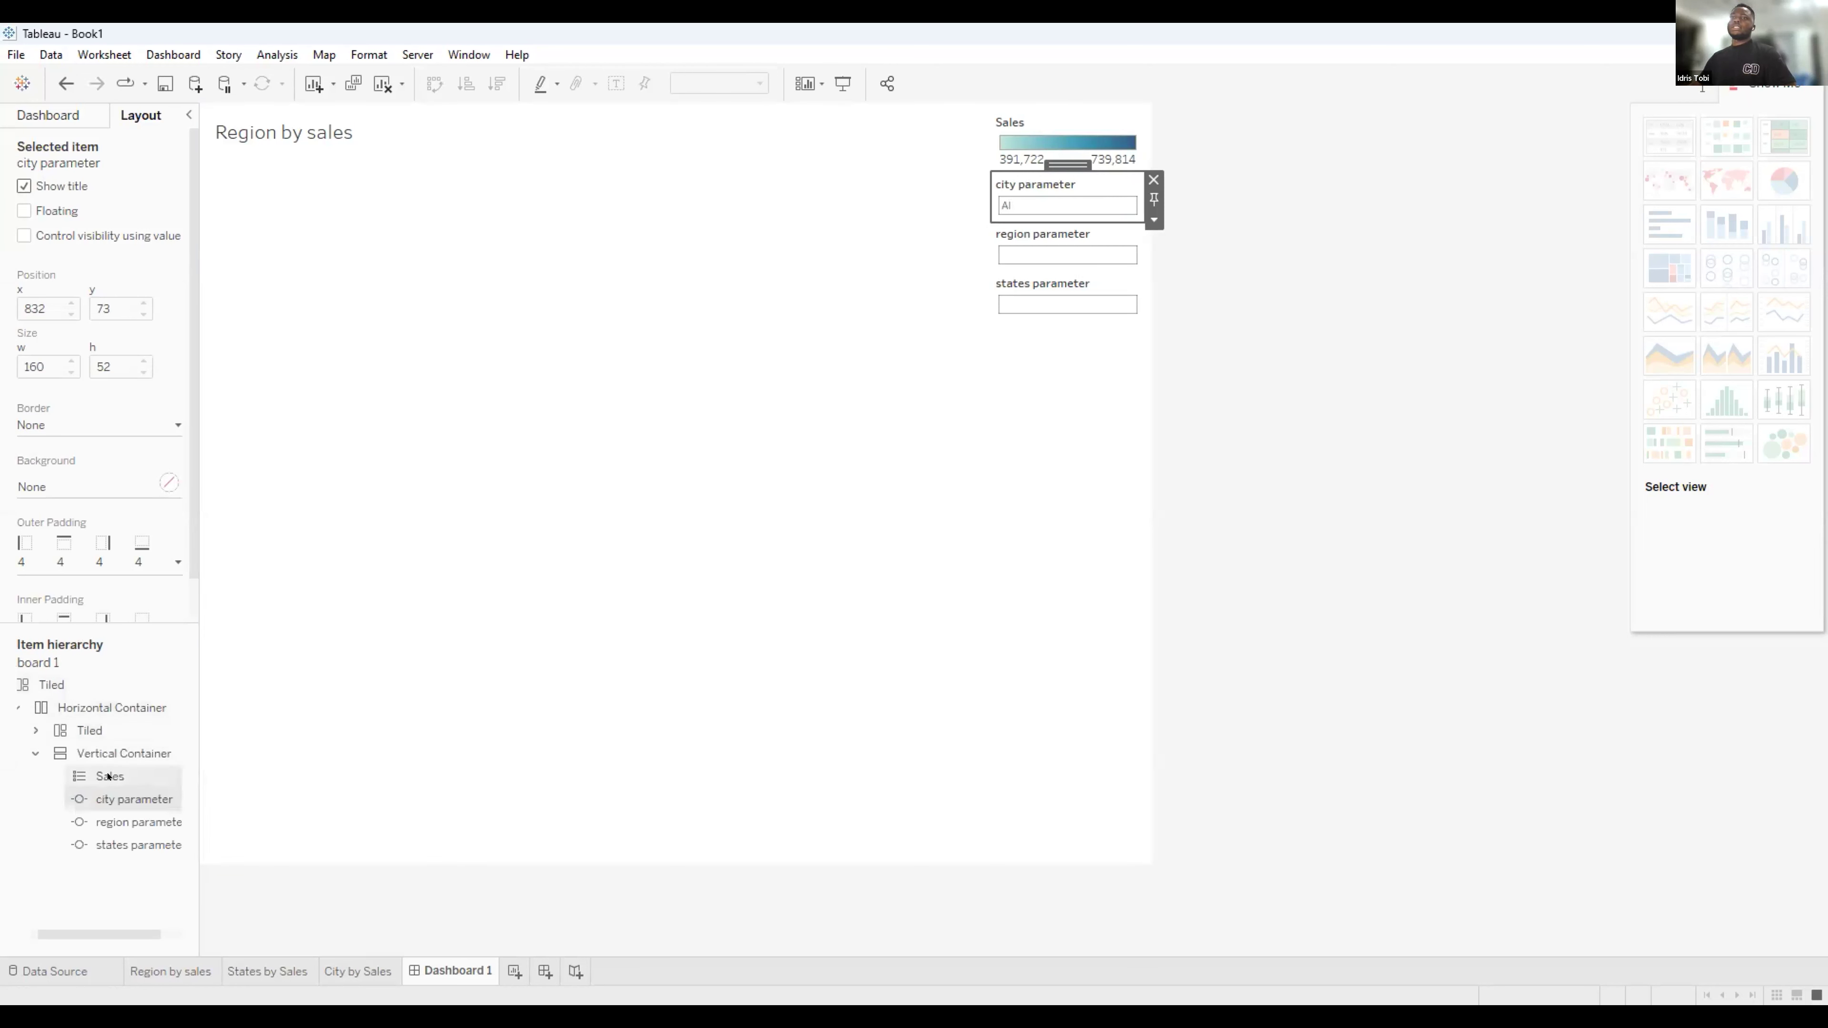
{"action": "left_click", "coordinate": [110, 776]}
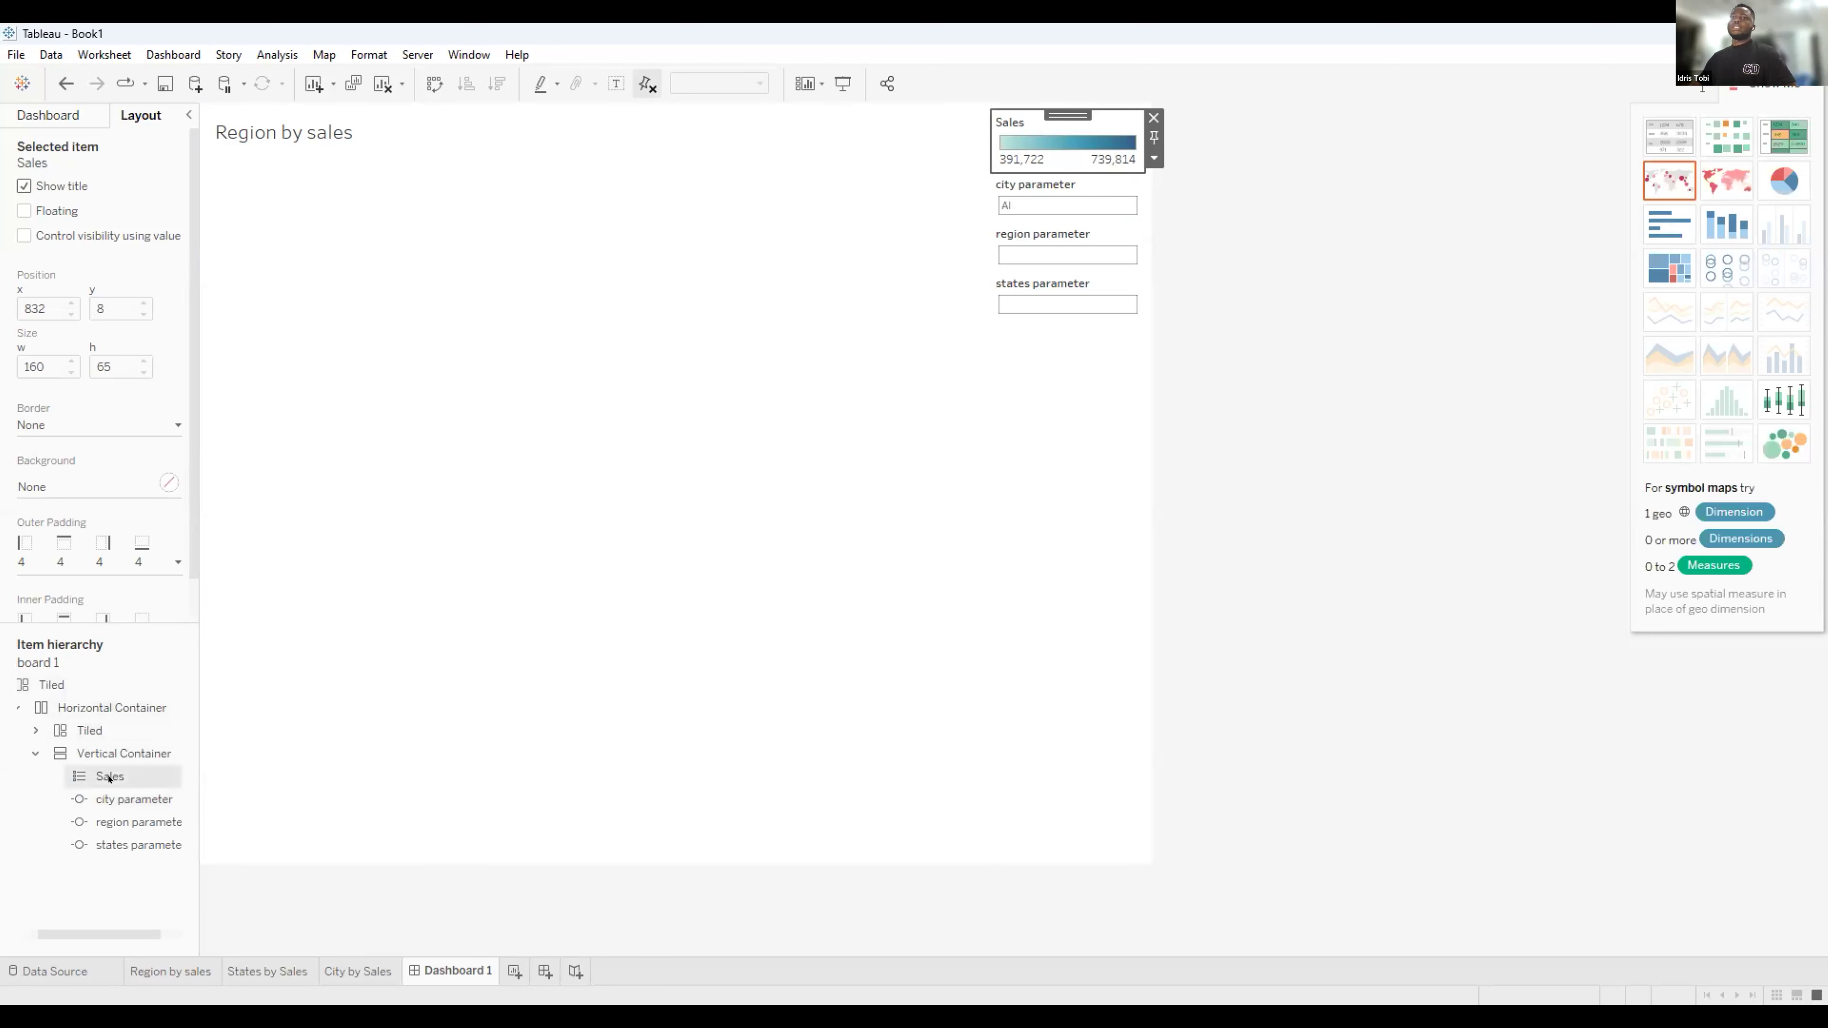
{"action": "left_click", "coordinate": [140, 753]}
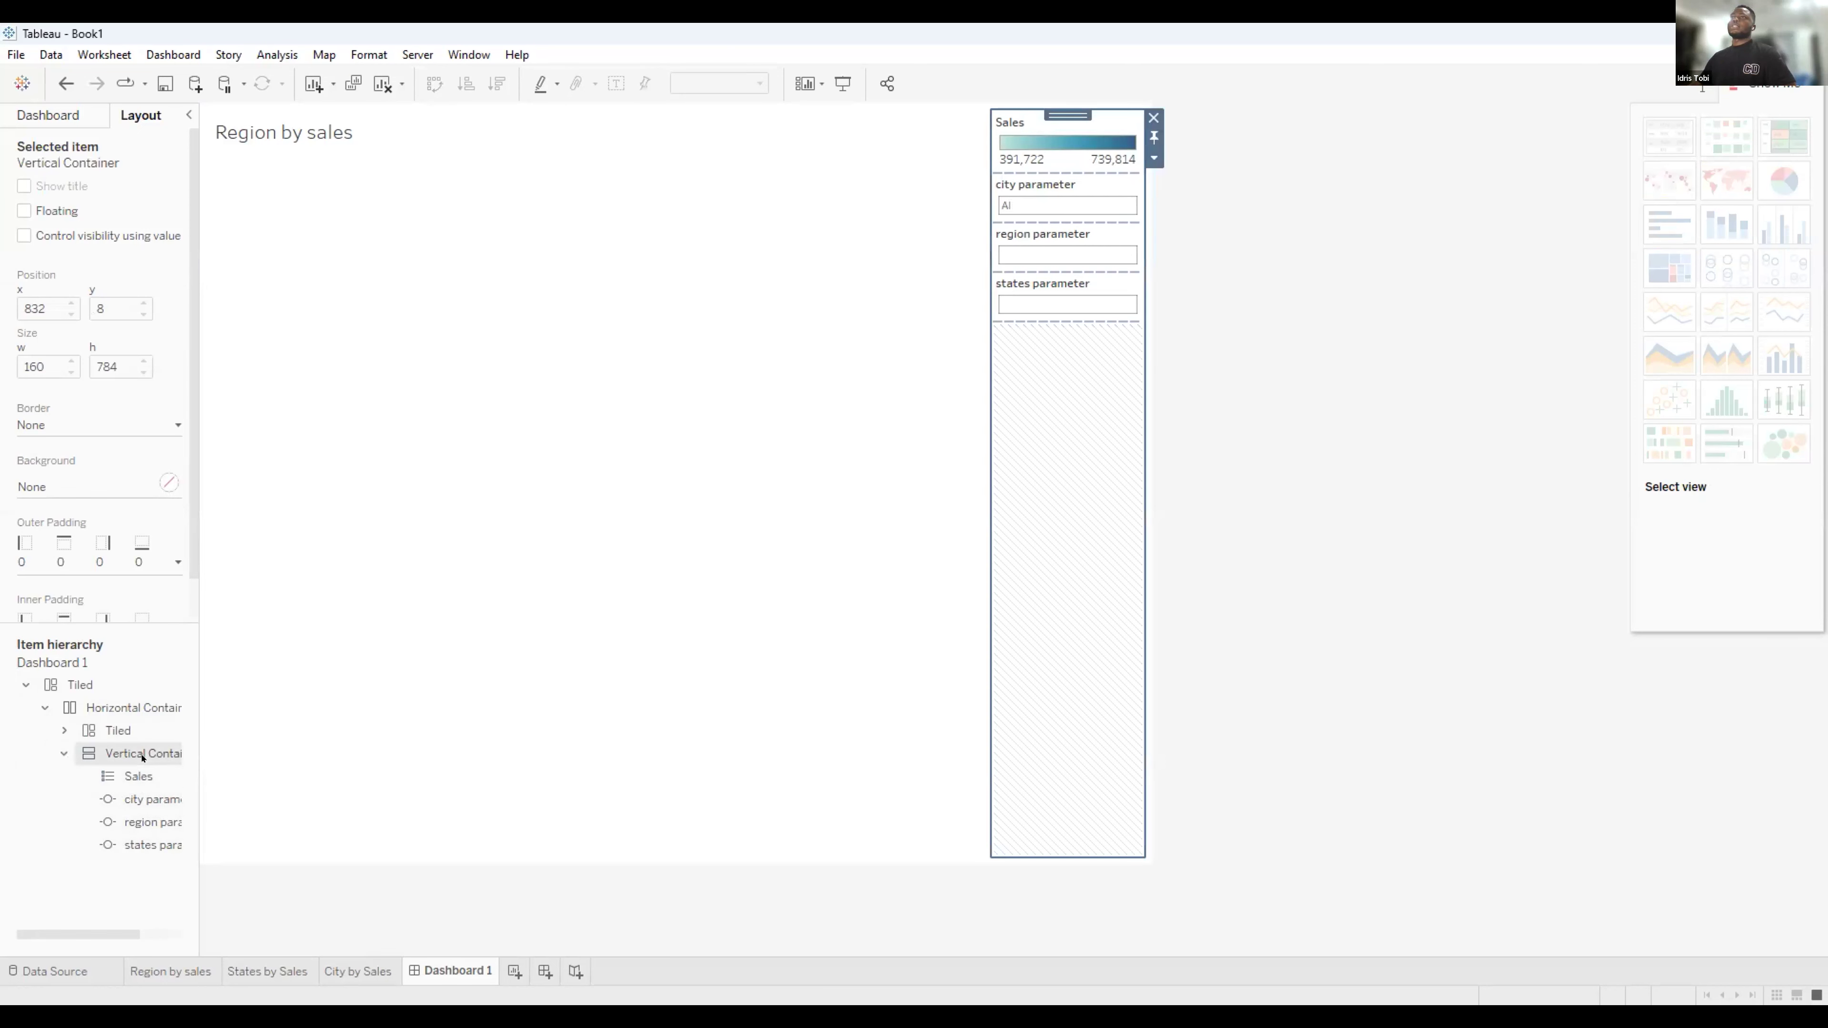
{"action": "right_click", "coordinate": [138, 776]}
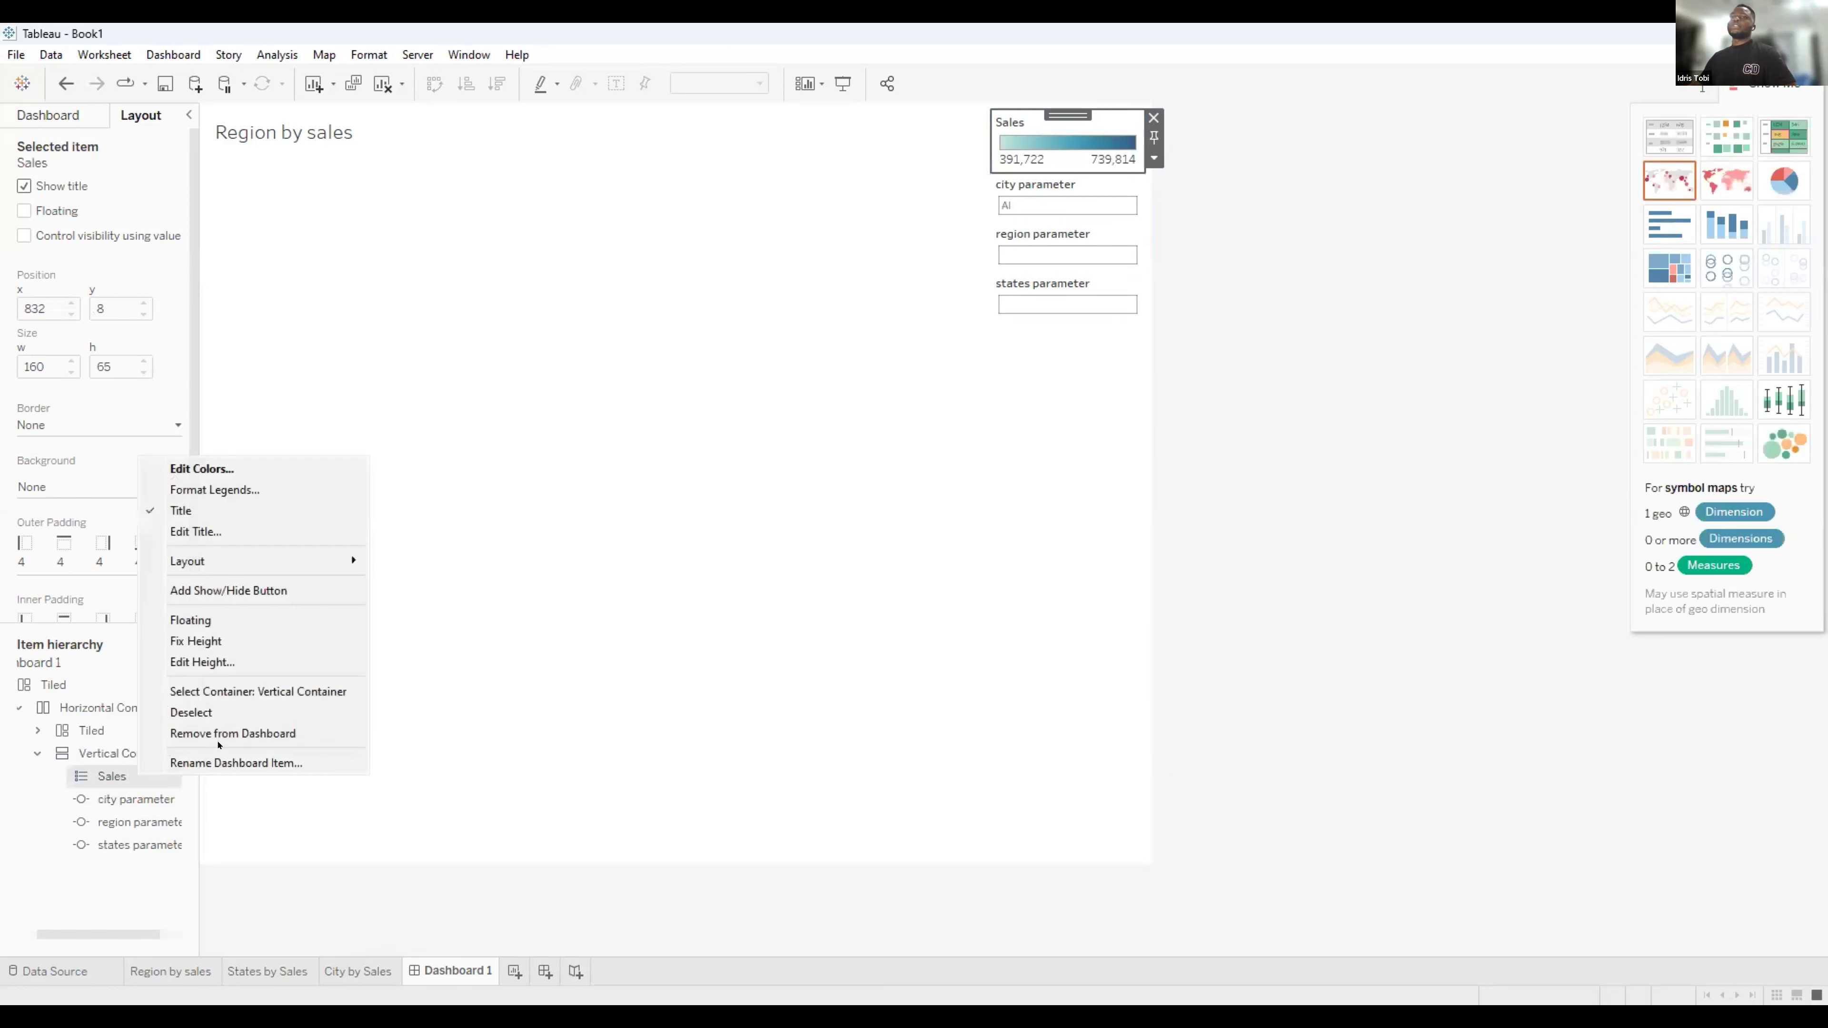
{"action": "left_click", "coordinate": [126, 775]}
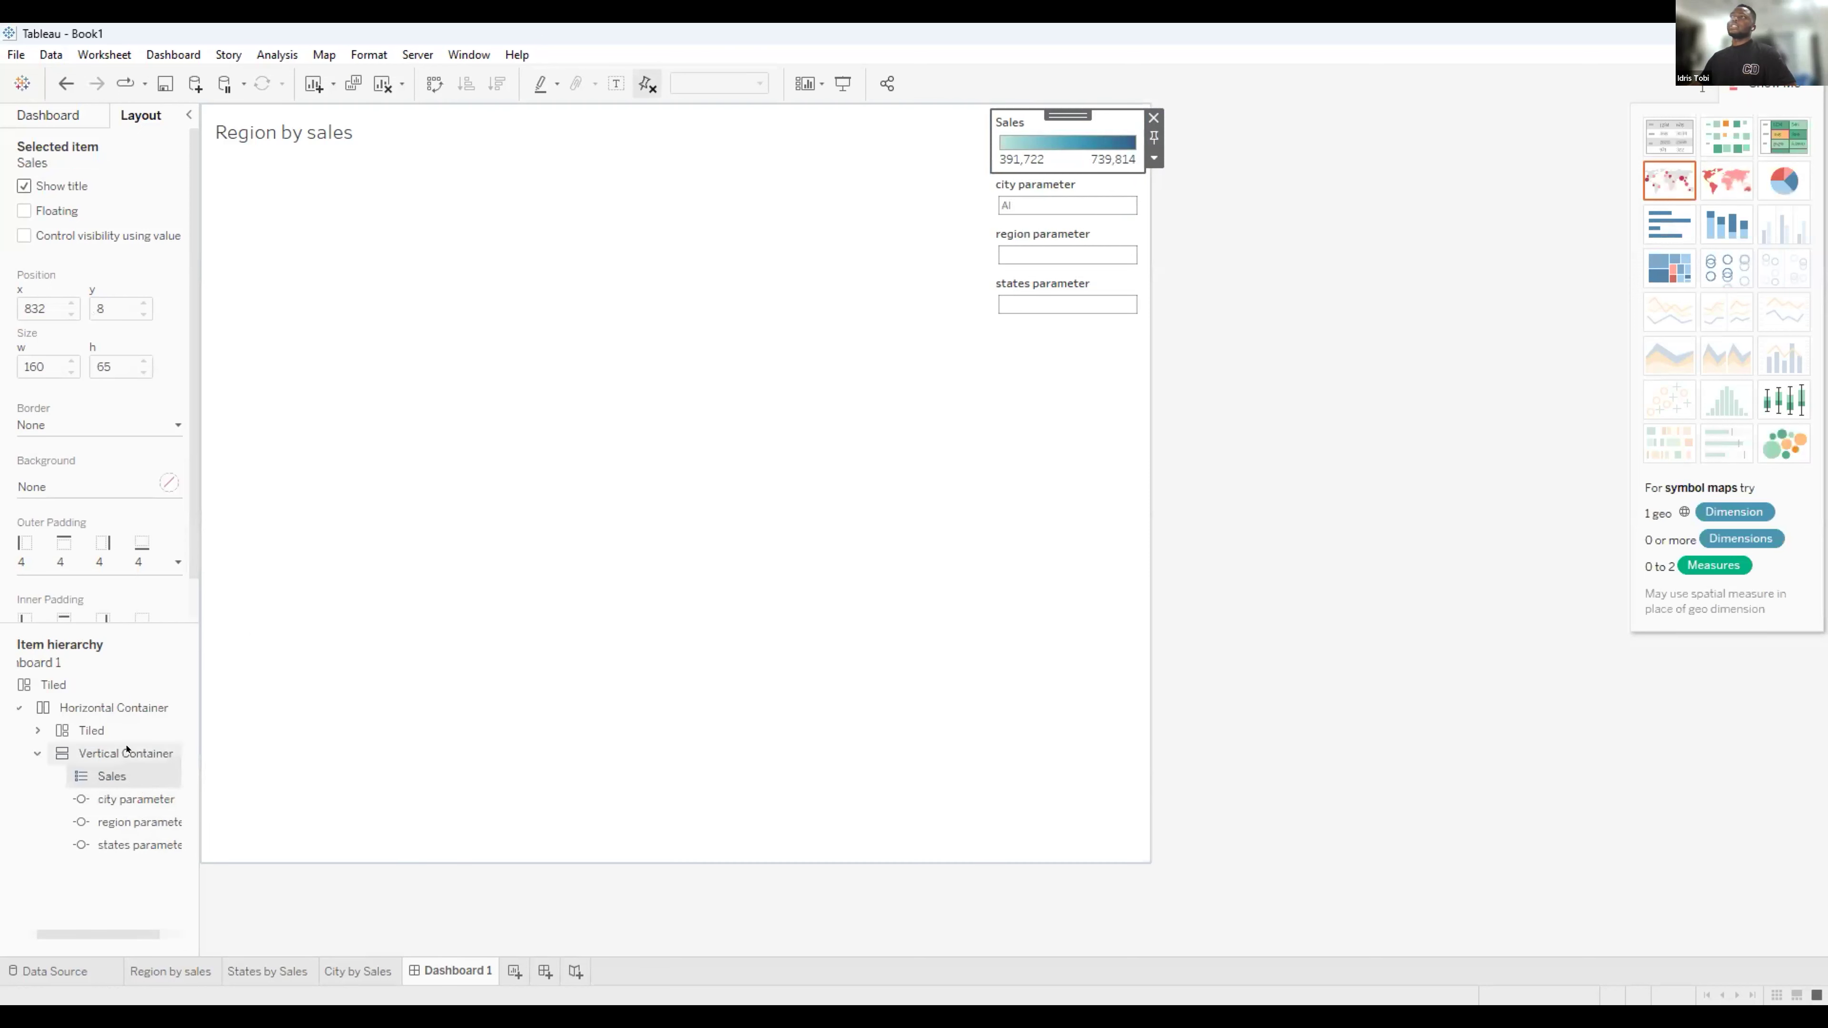
Remove the inner Tiled container and the sheets within it from the dashboard.
{"action": "left_click", "coordinate": [101, 731]}
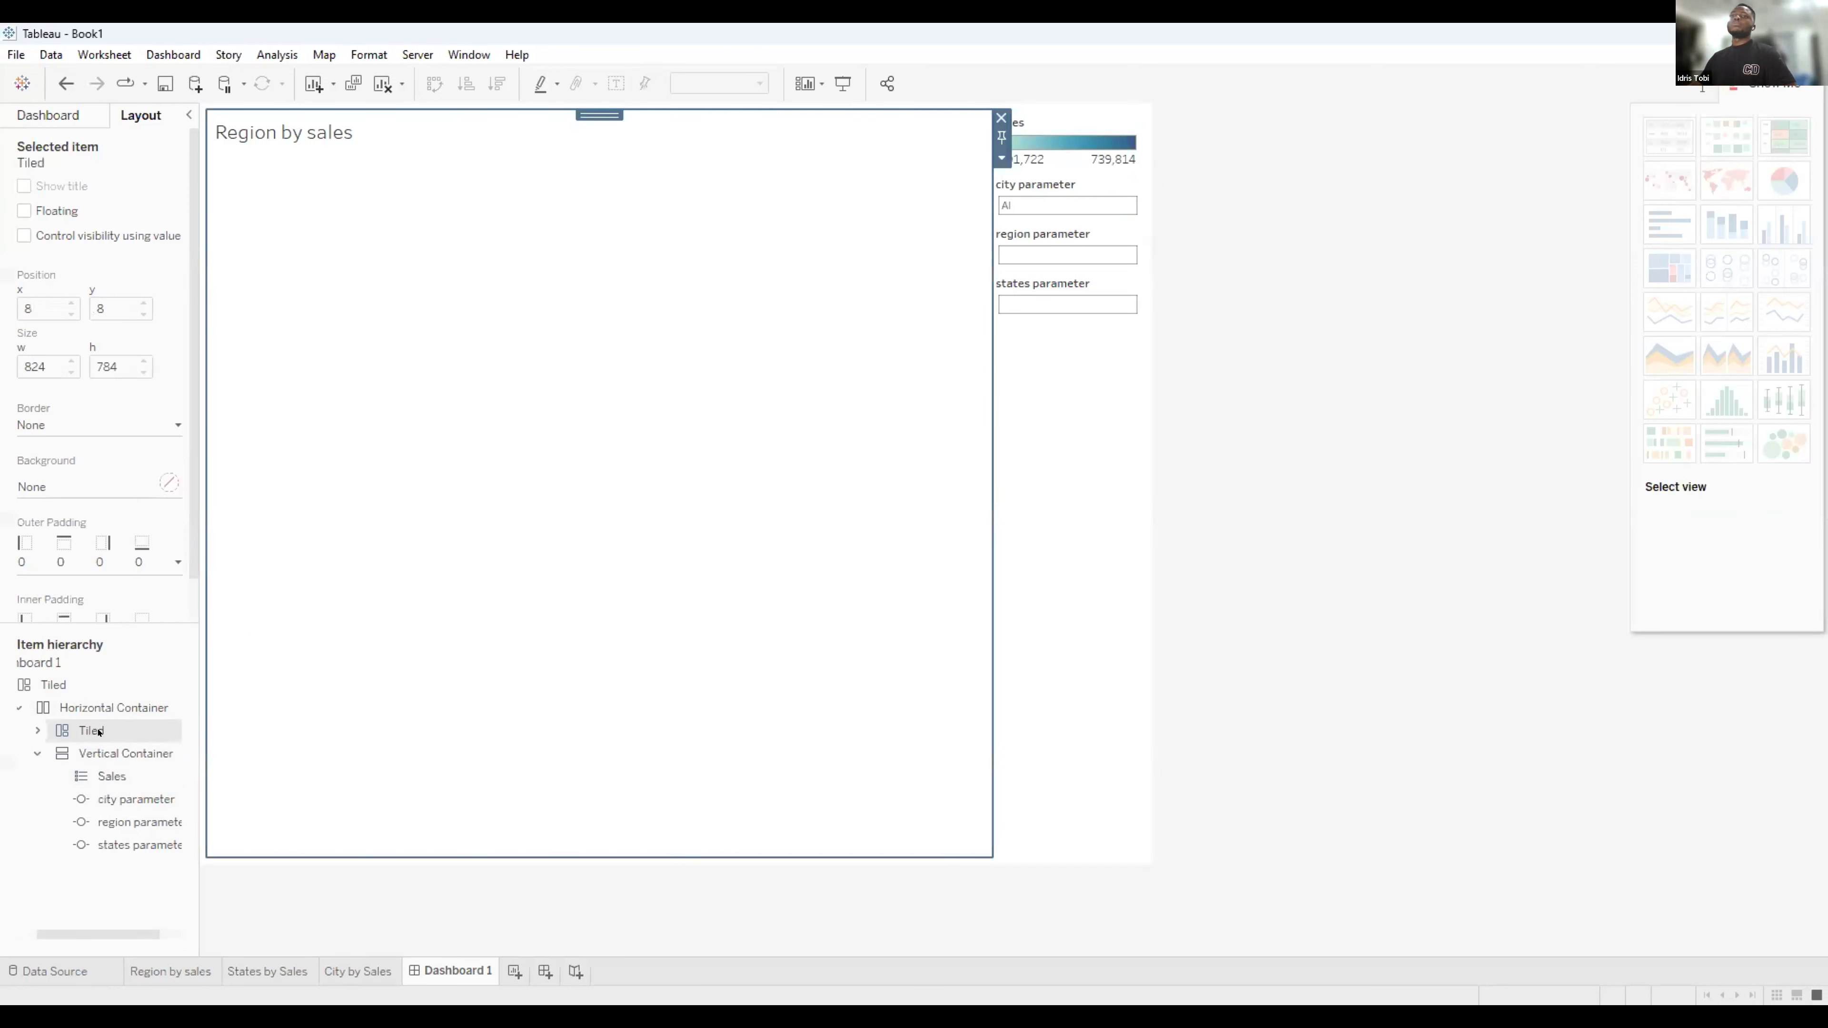
{"action": "right_click", "coordinate": [104, 731]}
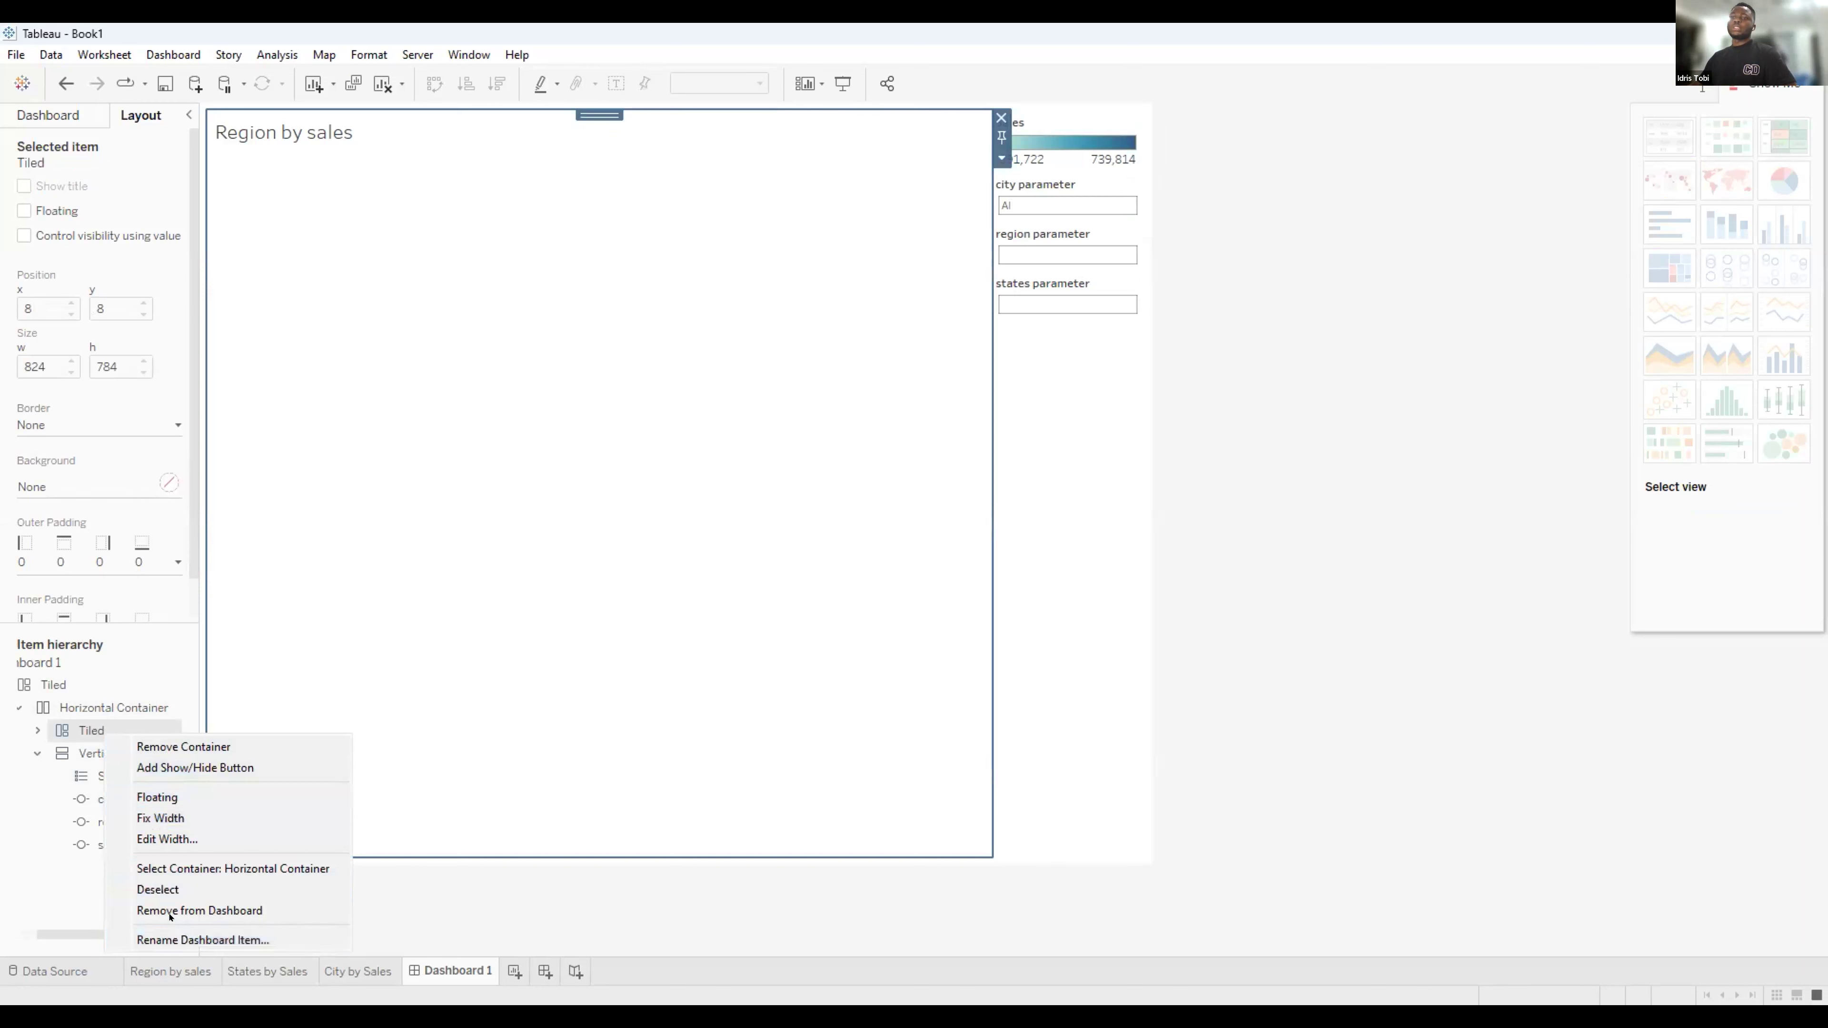
{"action": "left_click", "coordinate": [216, 910]}
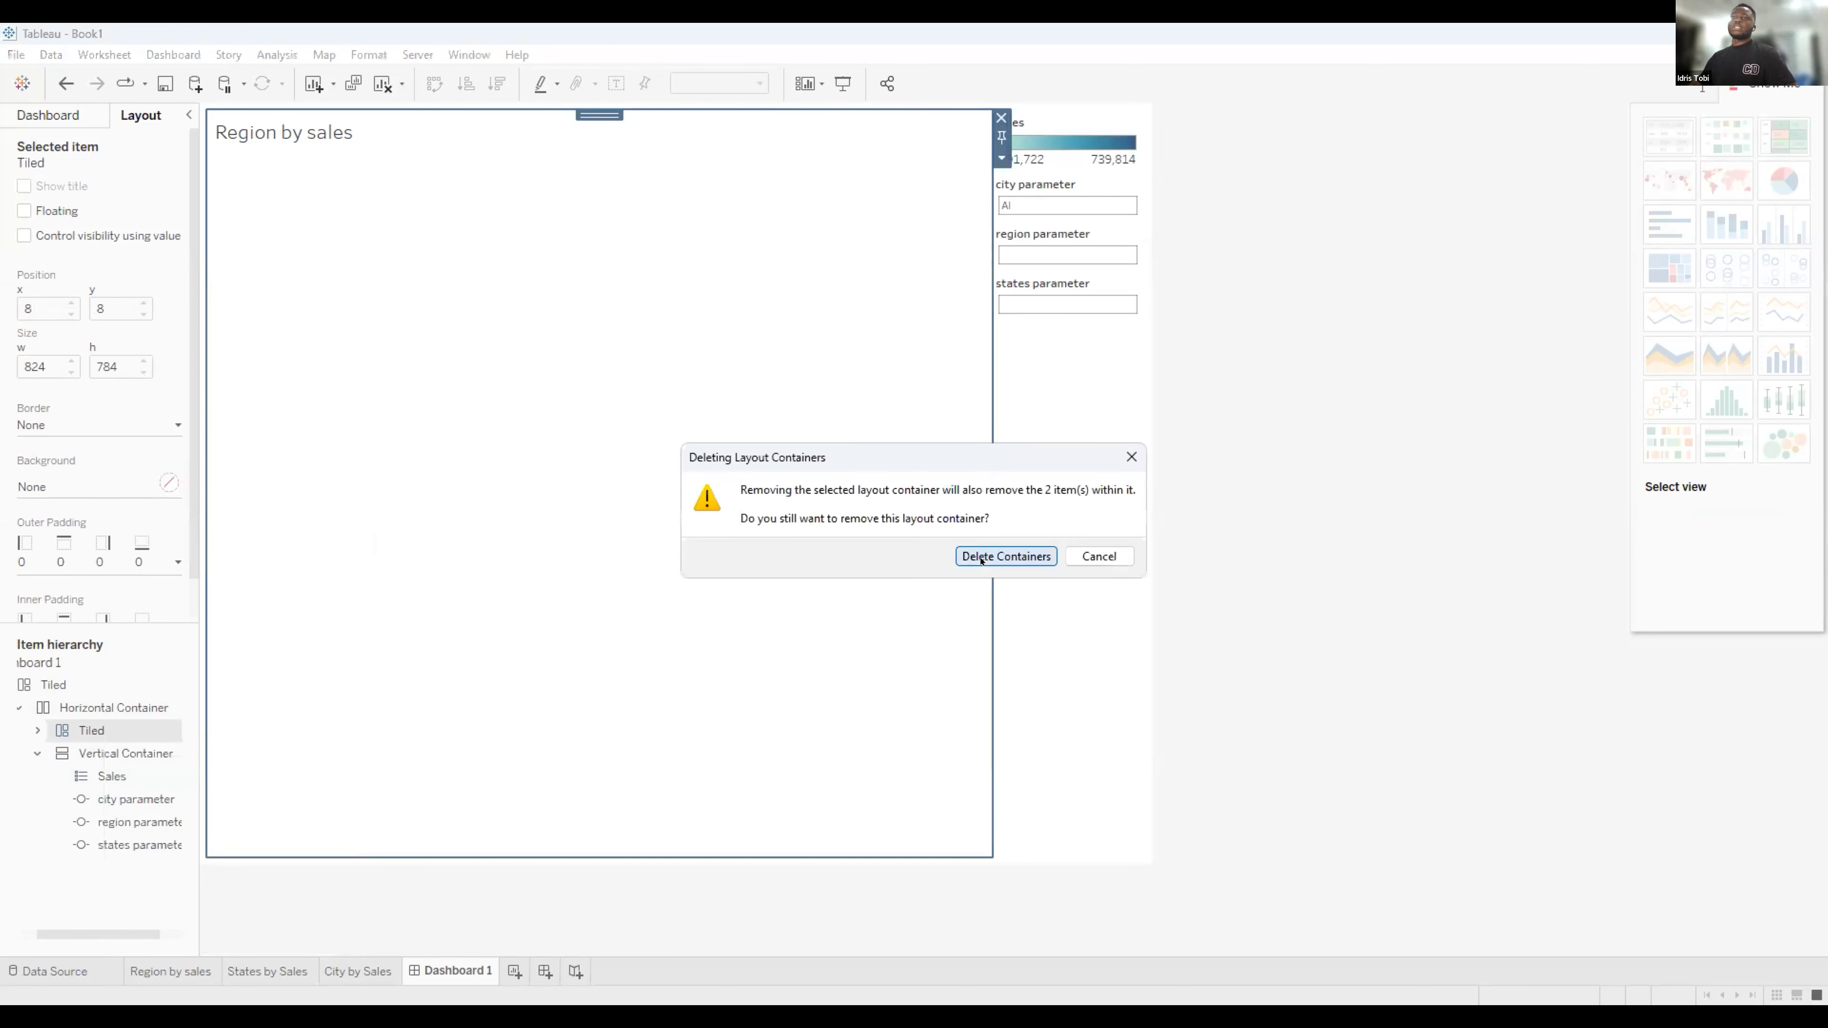
{"action": "left_click", "coordinate": [1006, 556]}
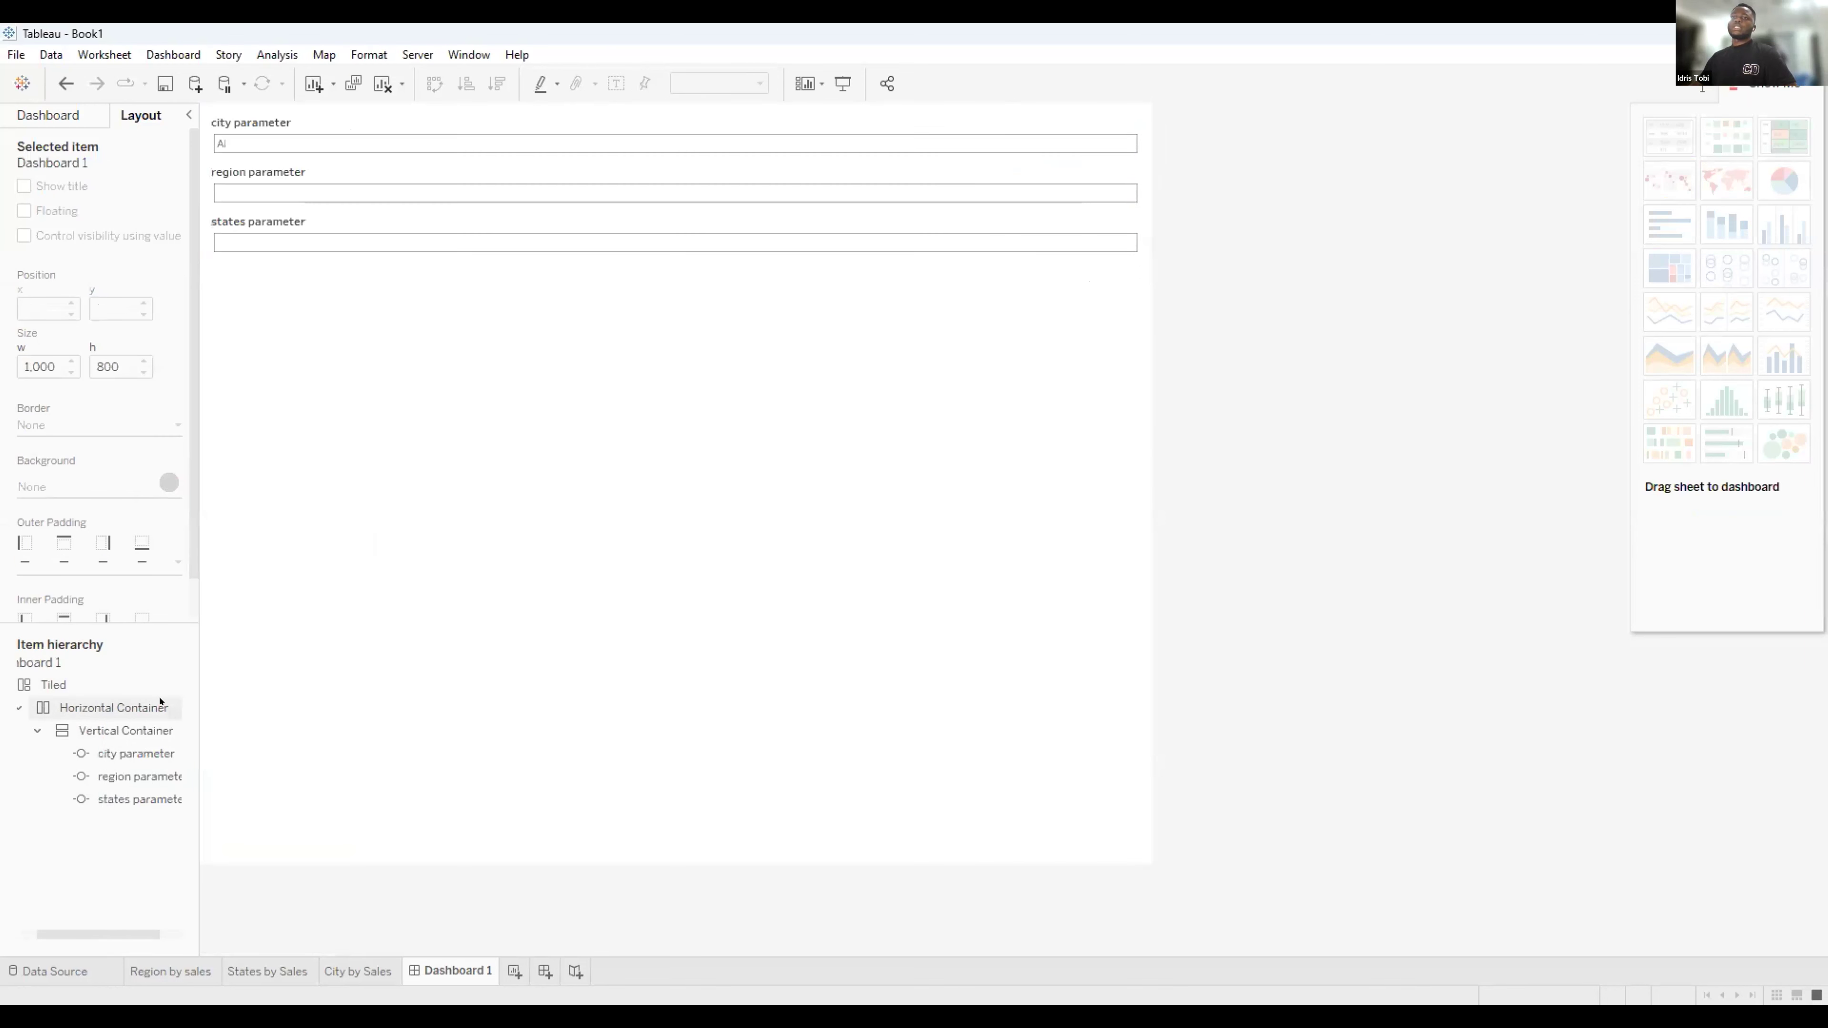
Remove the outer Tiled container with all its remaining parameter controls from the dashboard.
{"action": "left_click", "coordinate": [64, 685]}
{"action": "right_click", "coordinate": [65, 687]}
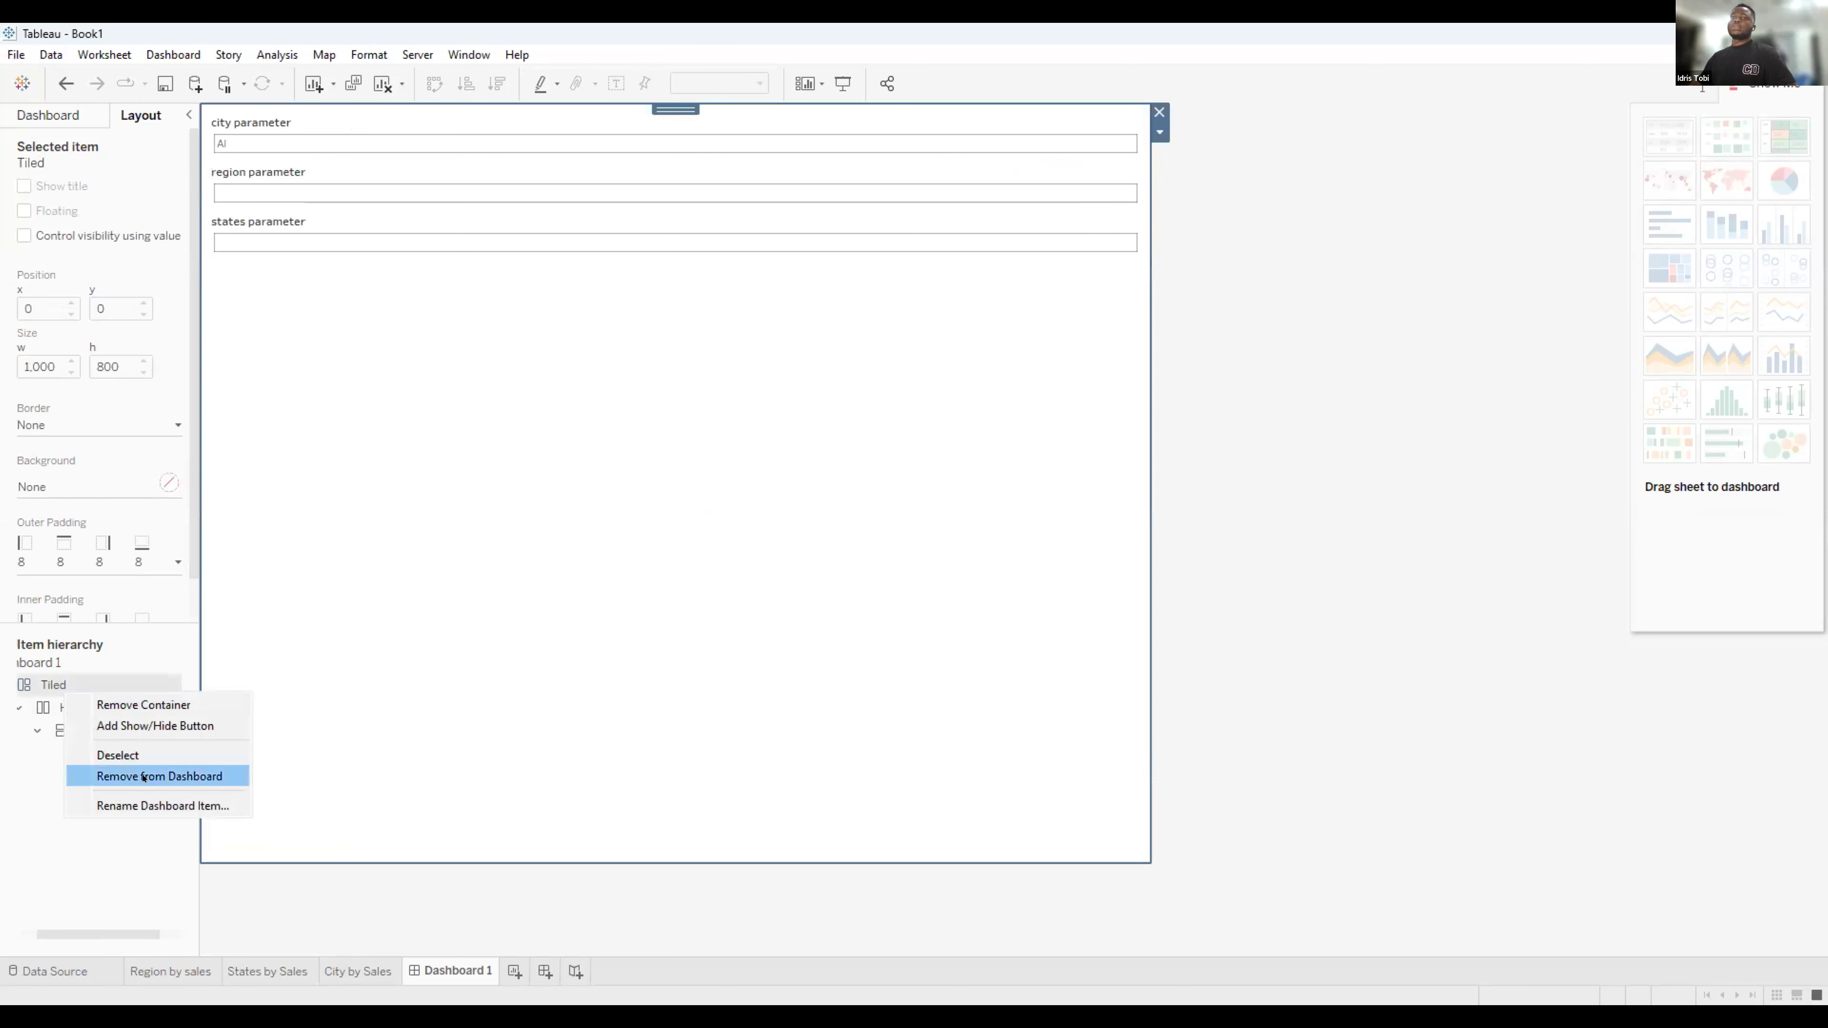
{"action": "left_click", "coordinate": [159, 777]}
{"action": "left_click", "coordinate": [1006, 556]}
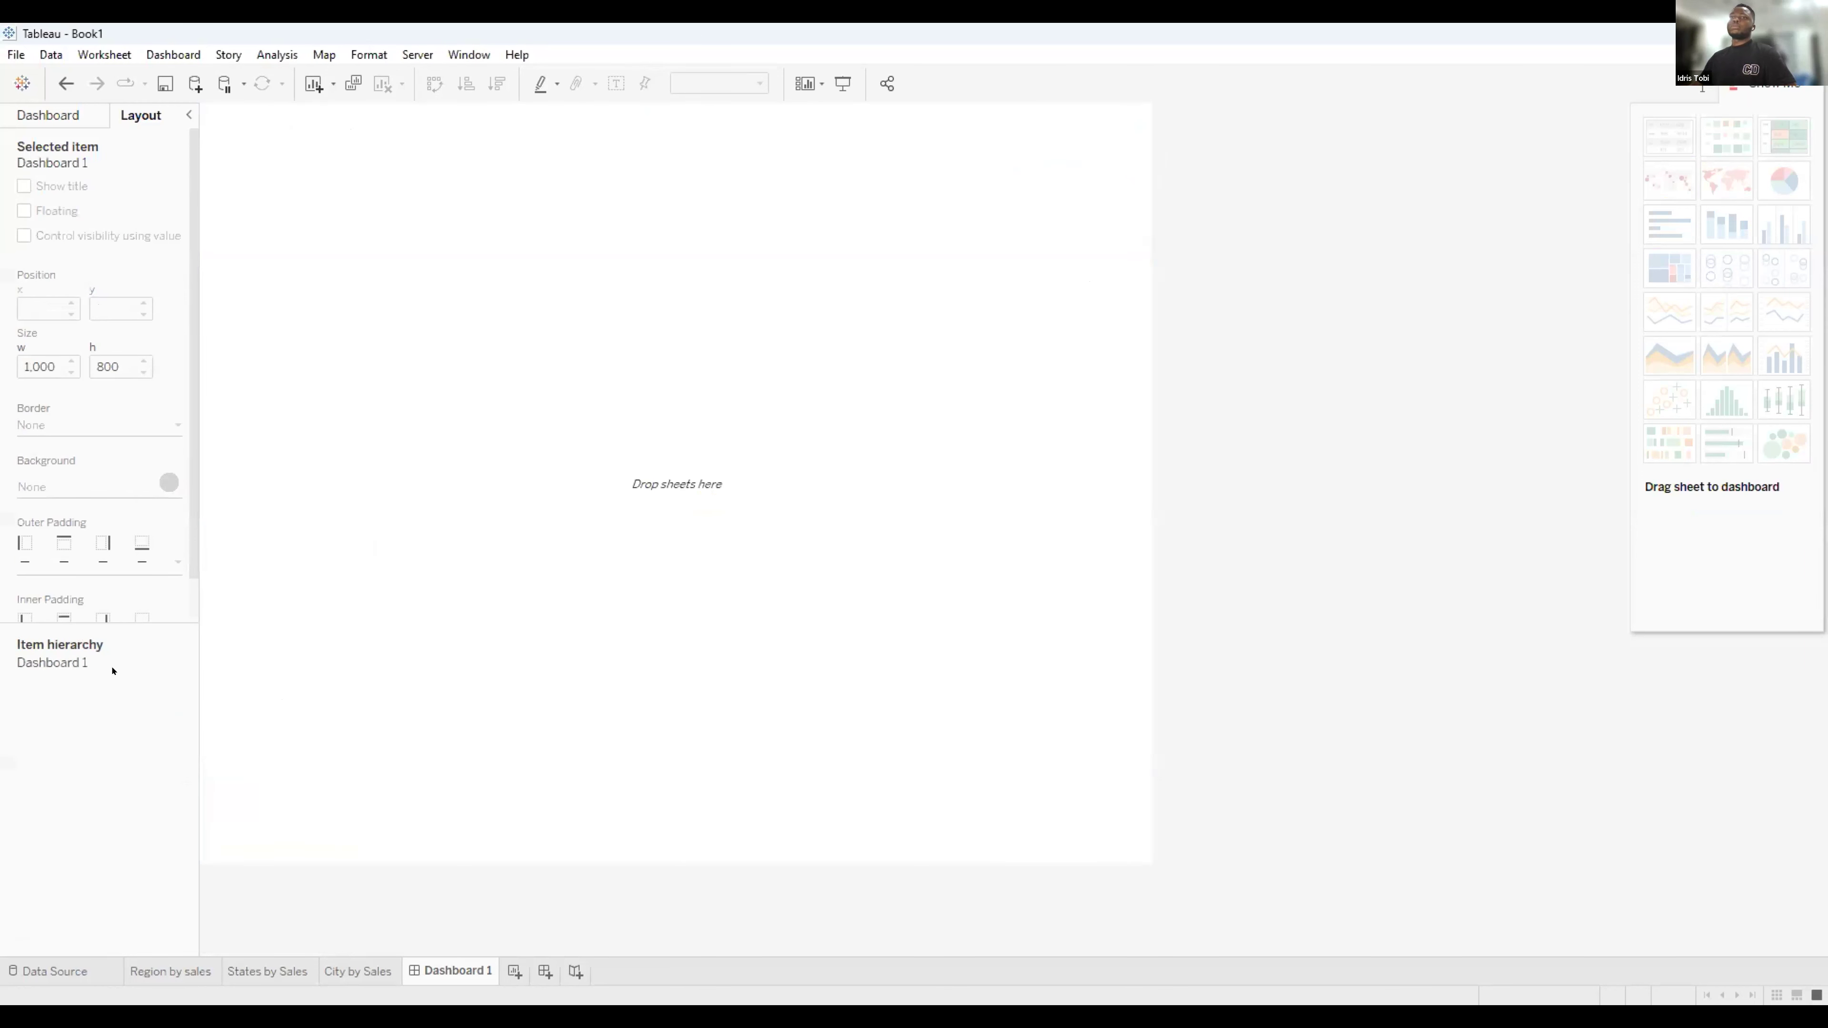
Undo both container removals to restore the dashboard's sheets and parameter controls.
{"action": "key", "text": "ctrl+z"}
{"action": "left_click", "coordinate": [110, 709]}
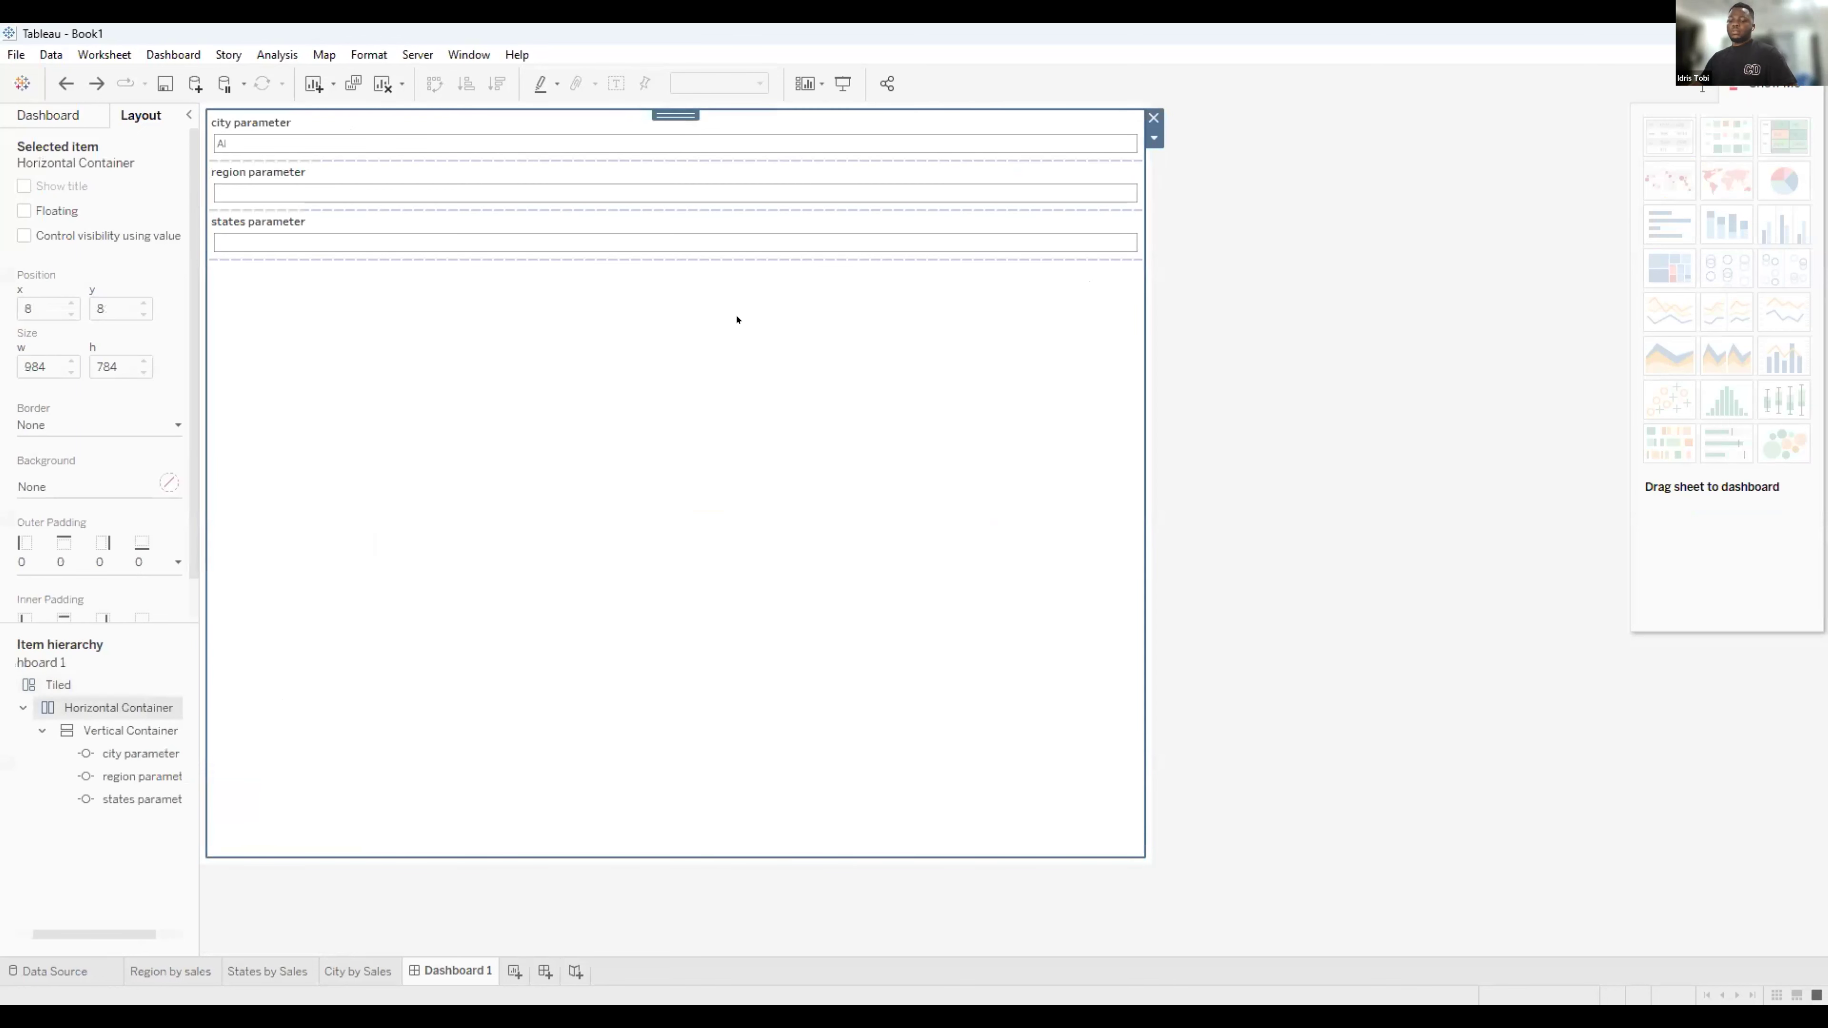
{"action": "key", "text": "ctrl+y"}
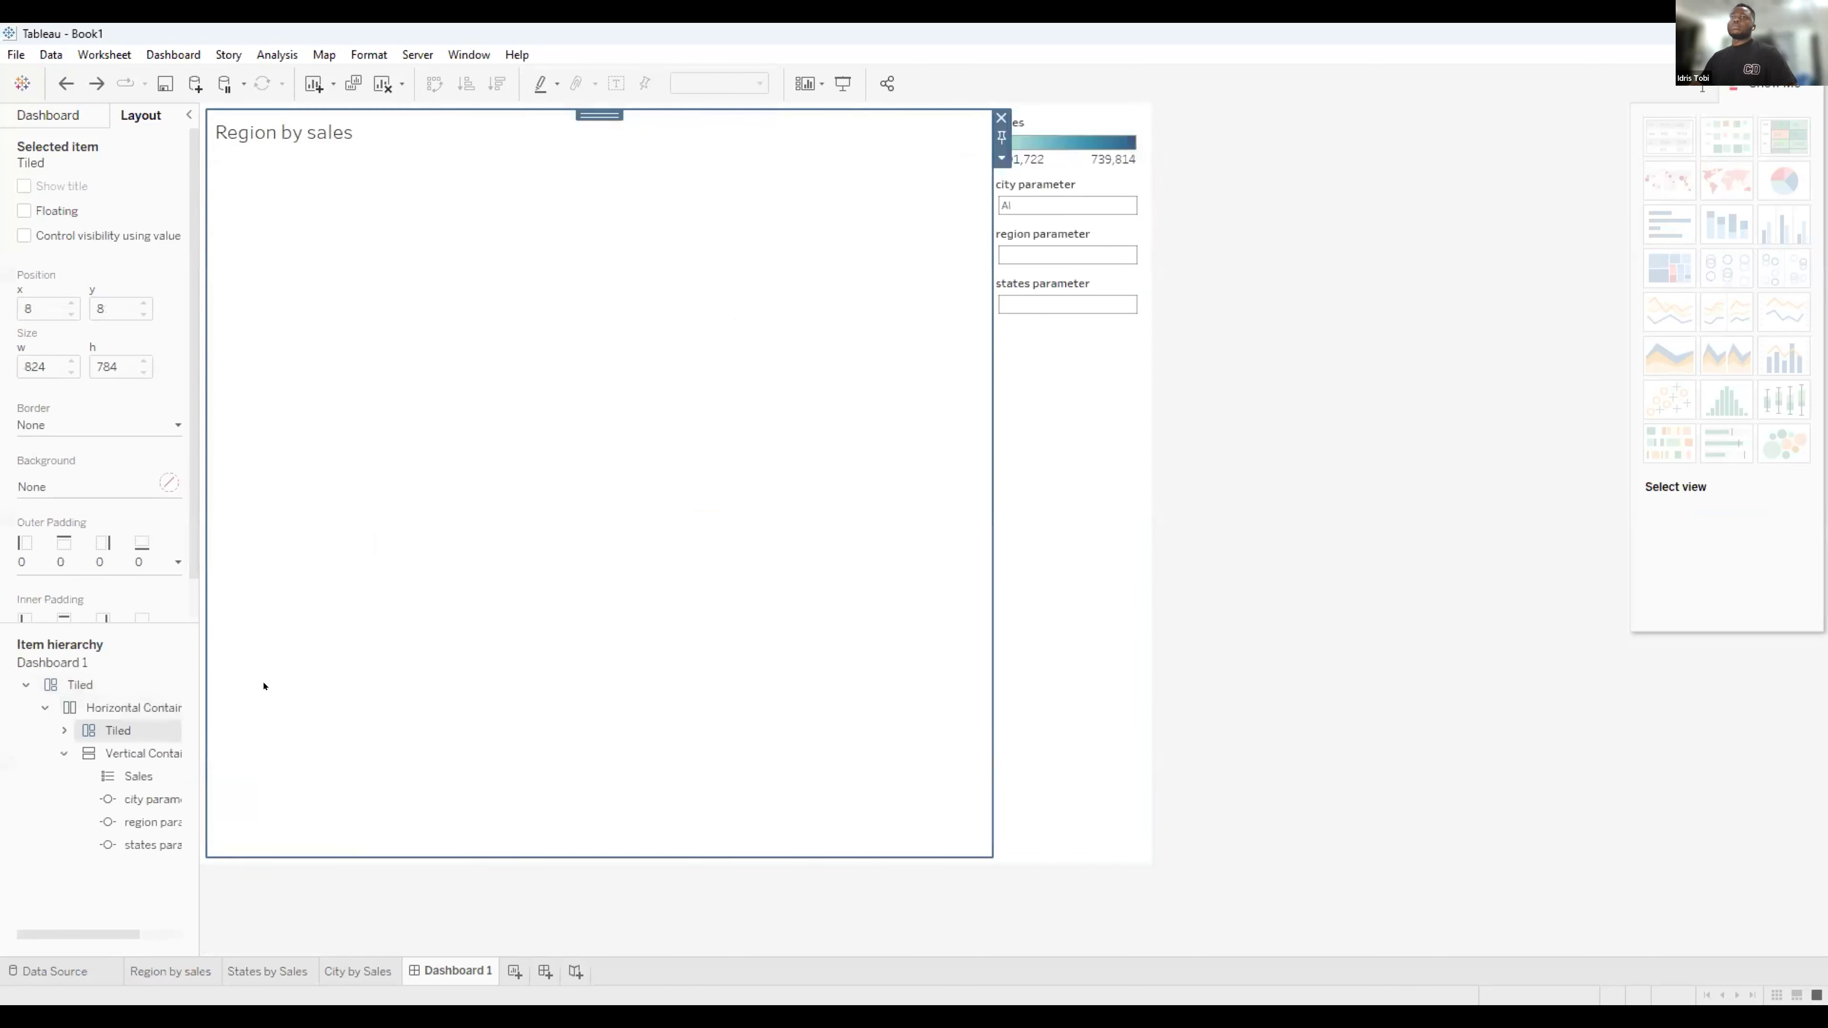
Set the city parameter to Atlanta.
{"action": "left_click", "coordinate": [998, 199]}
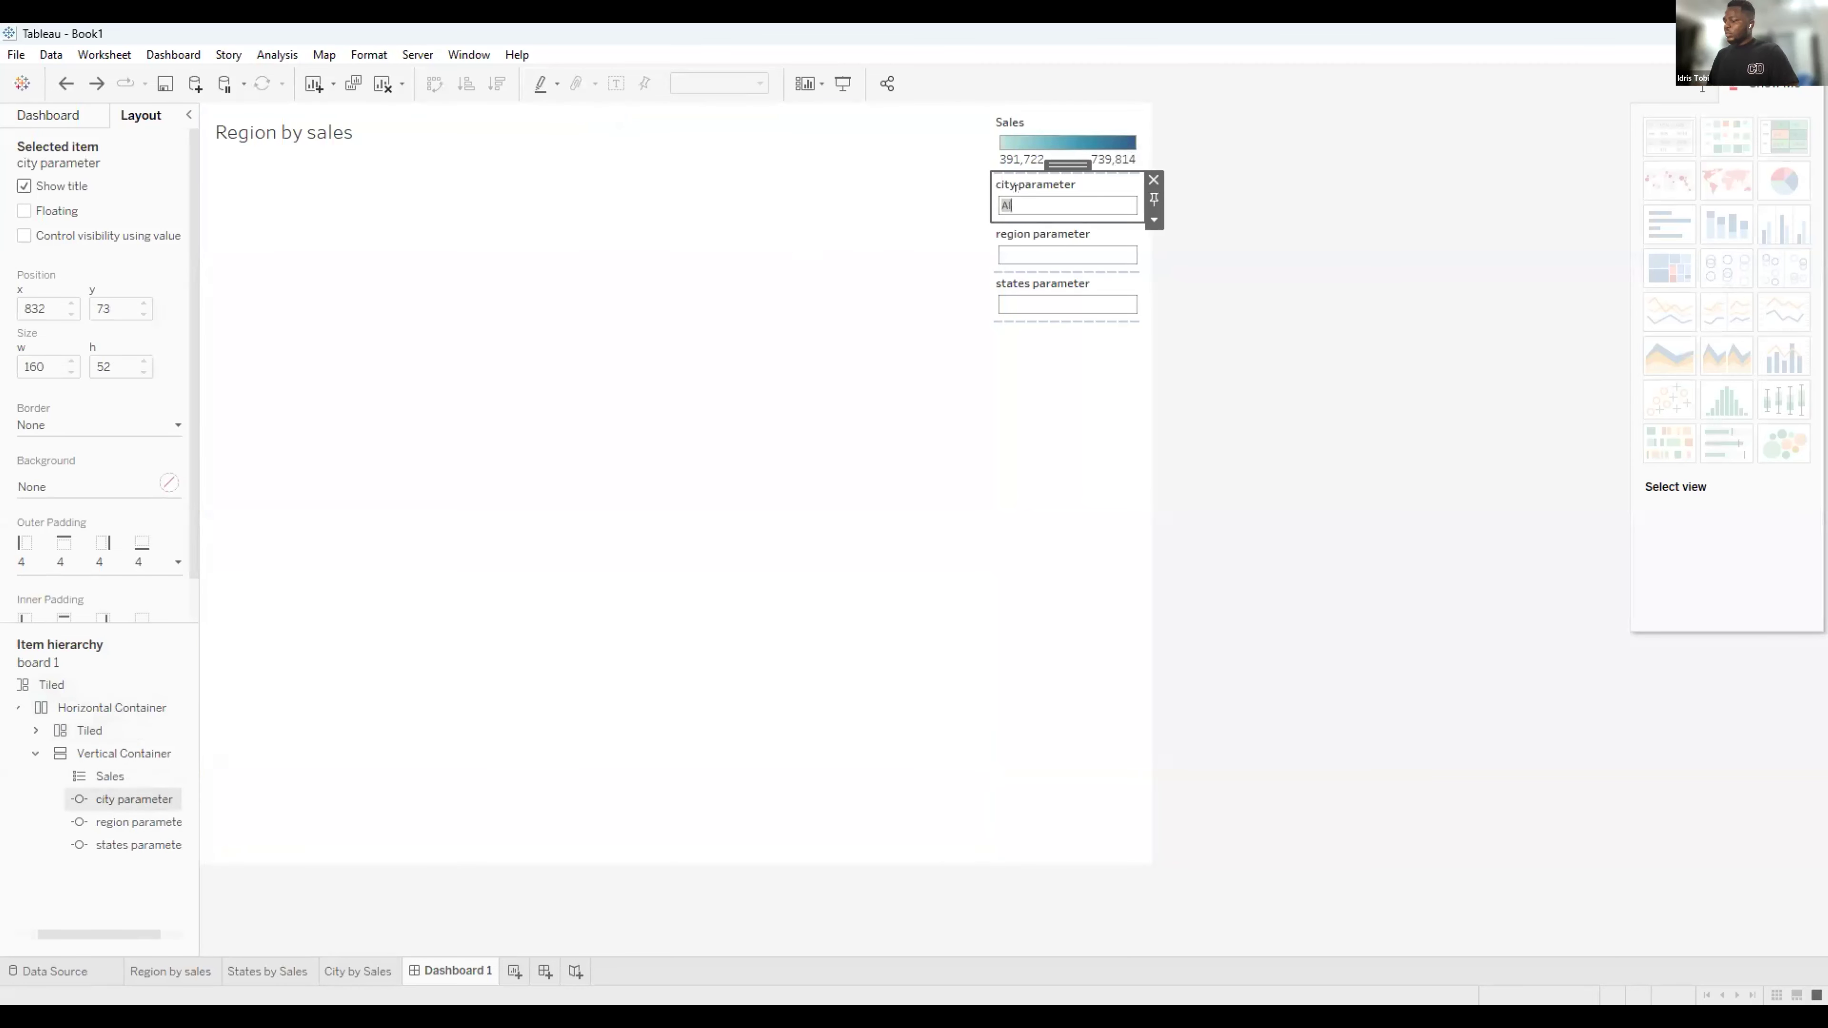
{"action": "type", "text": "Atlanta"}
{"action": "key", "text": "Return"}
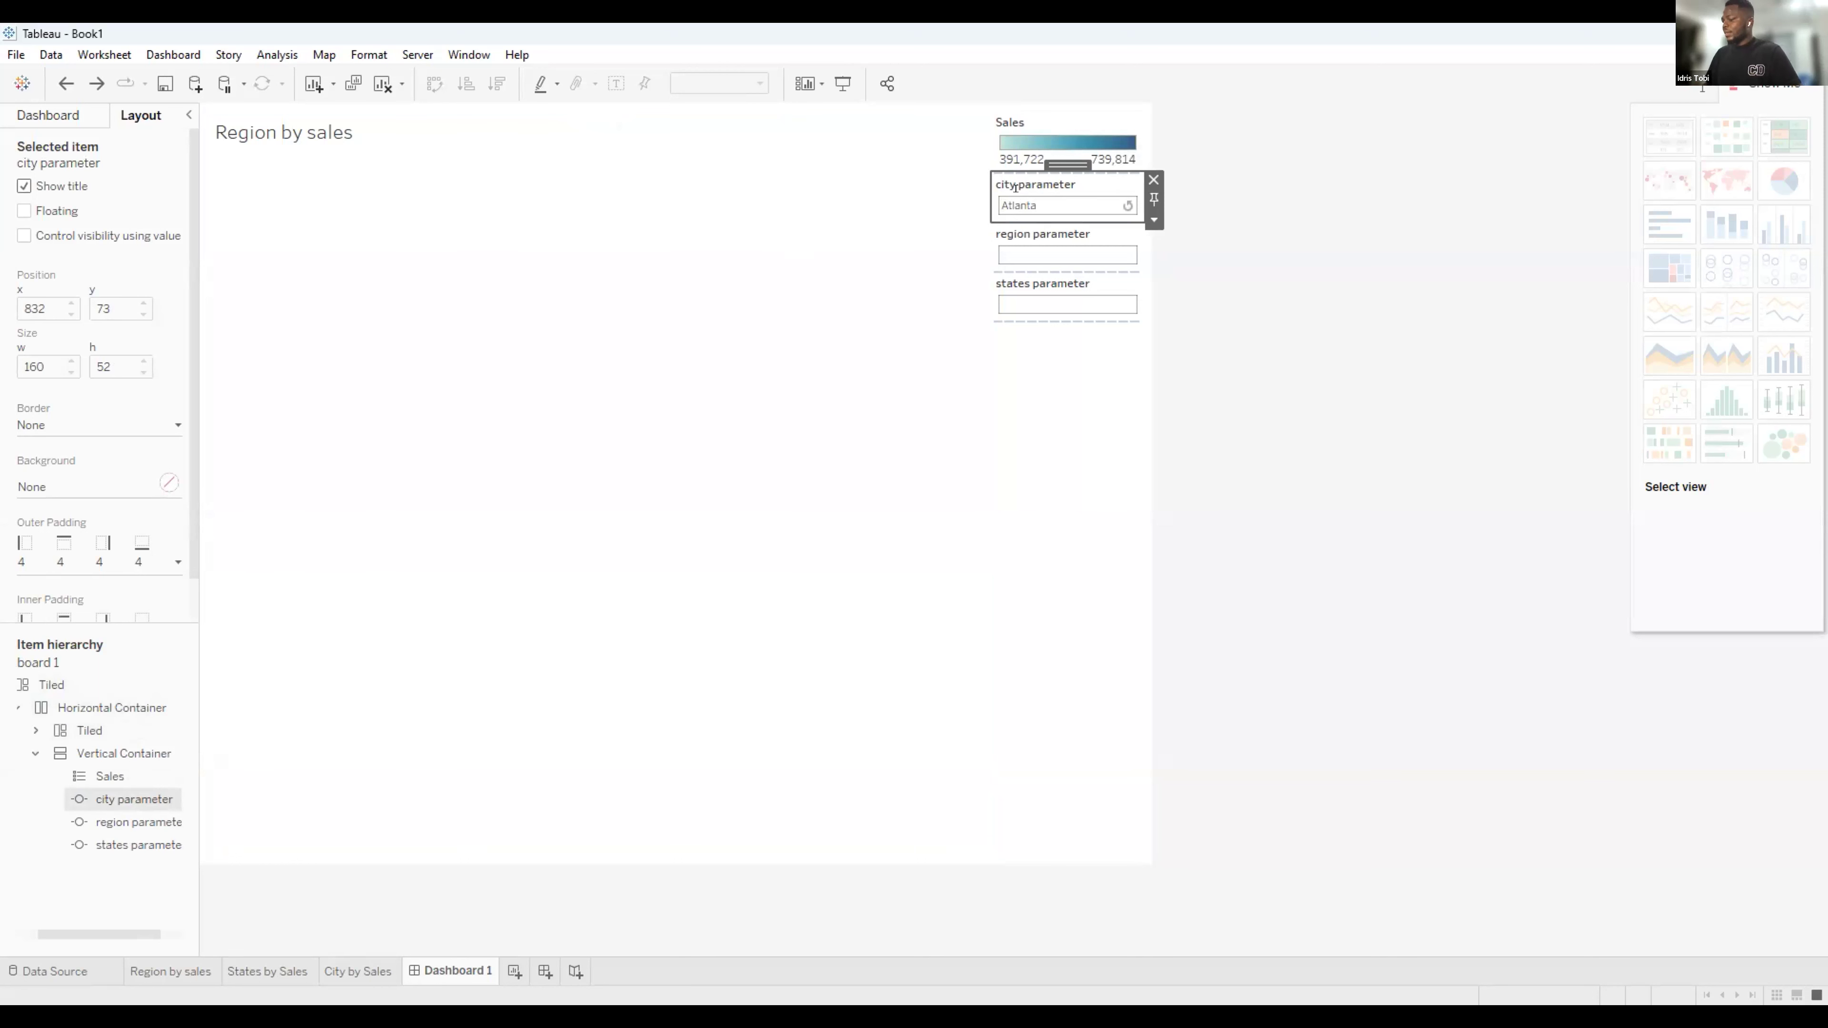
Clear the city parameter and select the East region on the resized Region by sales map.
{"action": "left_click", "coordinate": [1031, 204]}
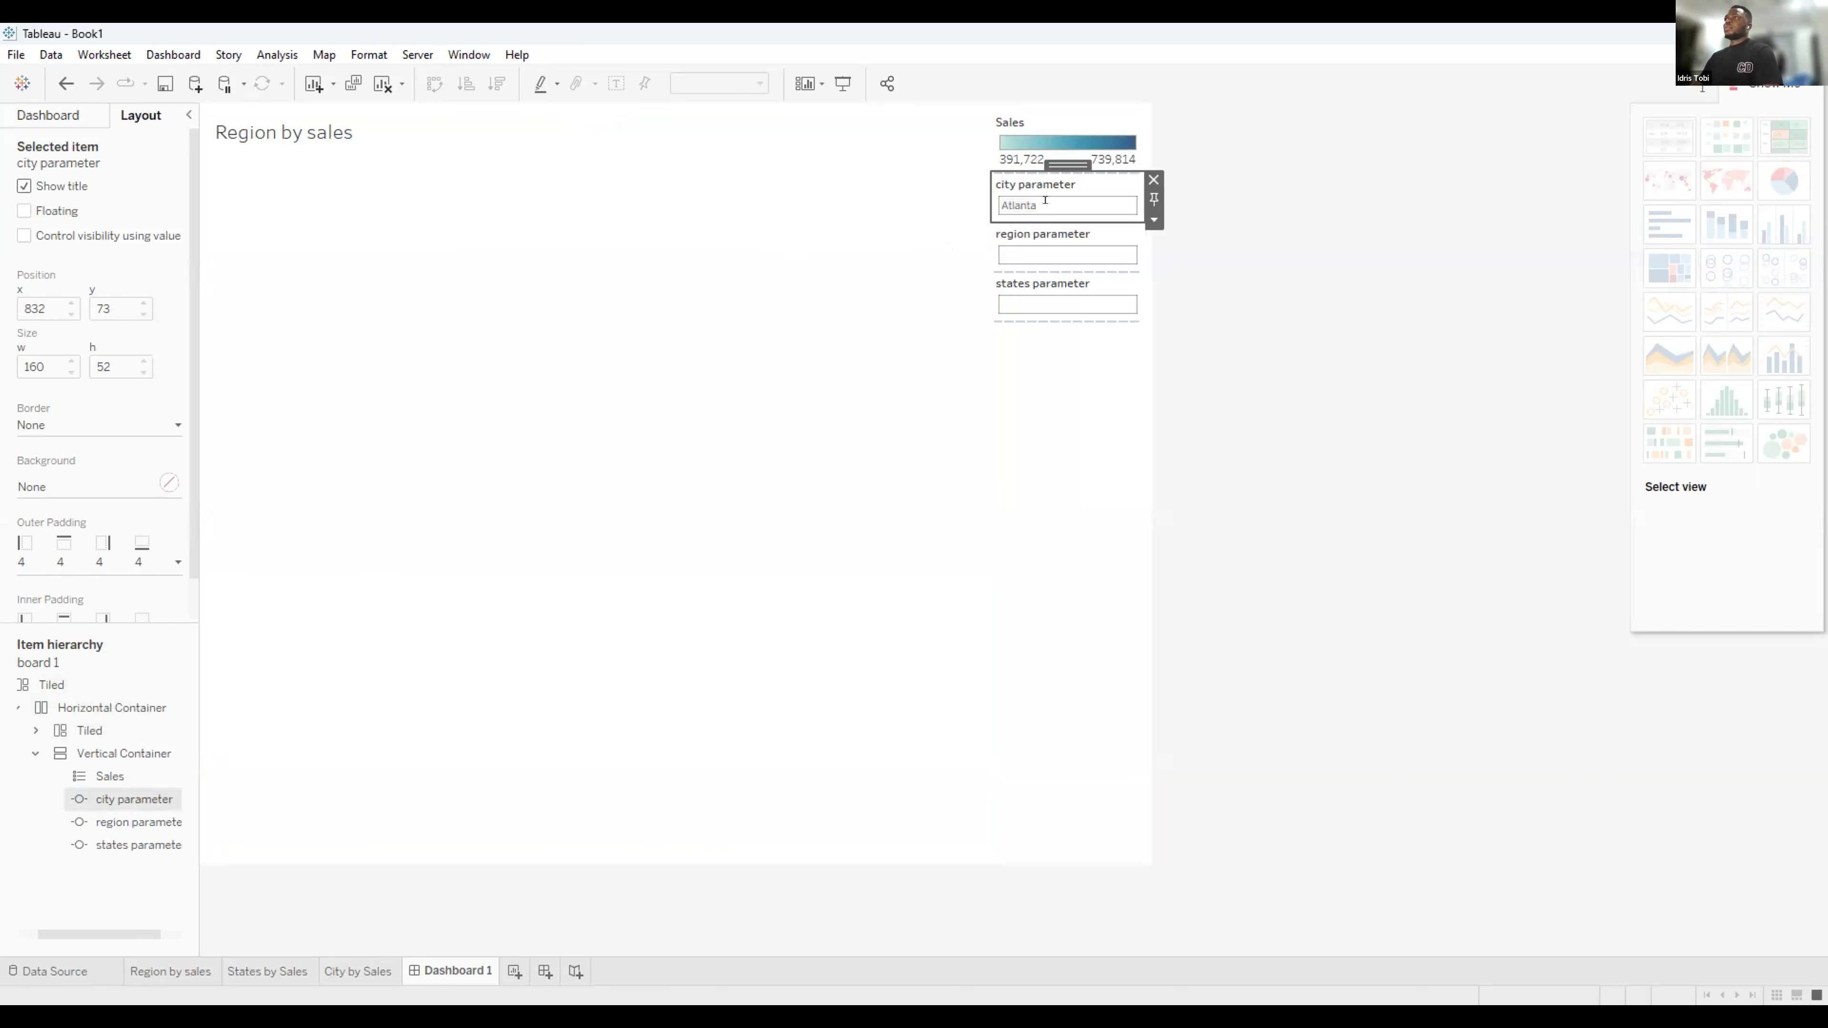
{"action": "left_click", "coordinate": [614, 151]}
{"action": "left_click", "coordinate": [614, 151]}
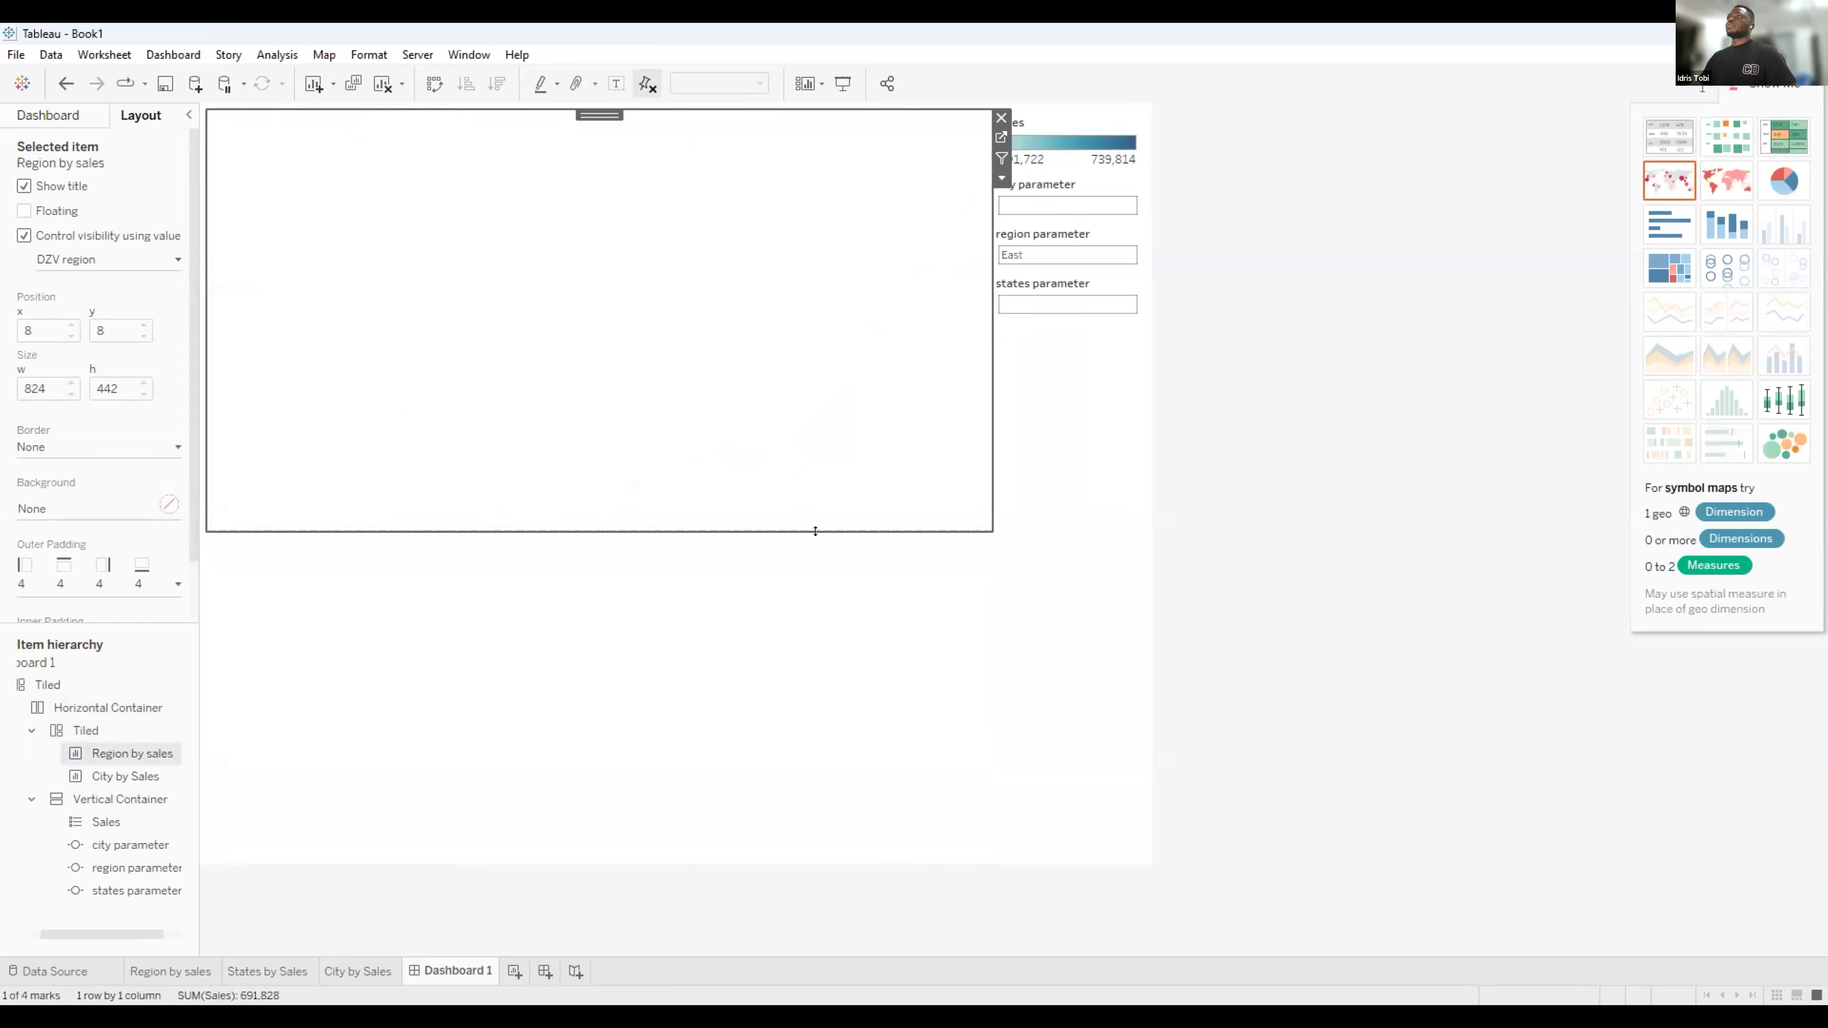
{"action": "left_click", "coordinate": [806, 550]}
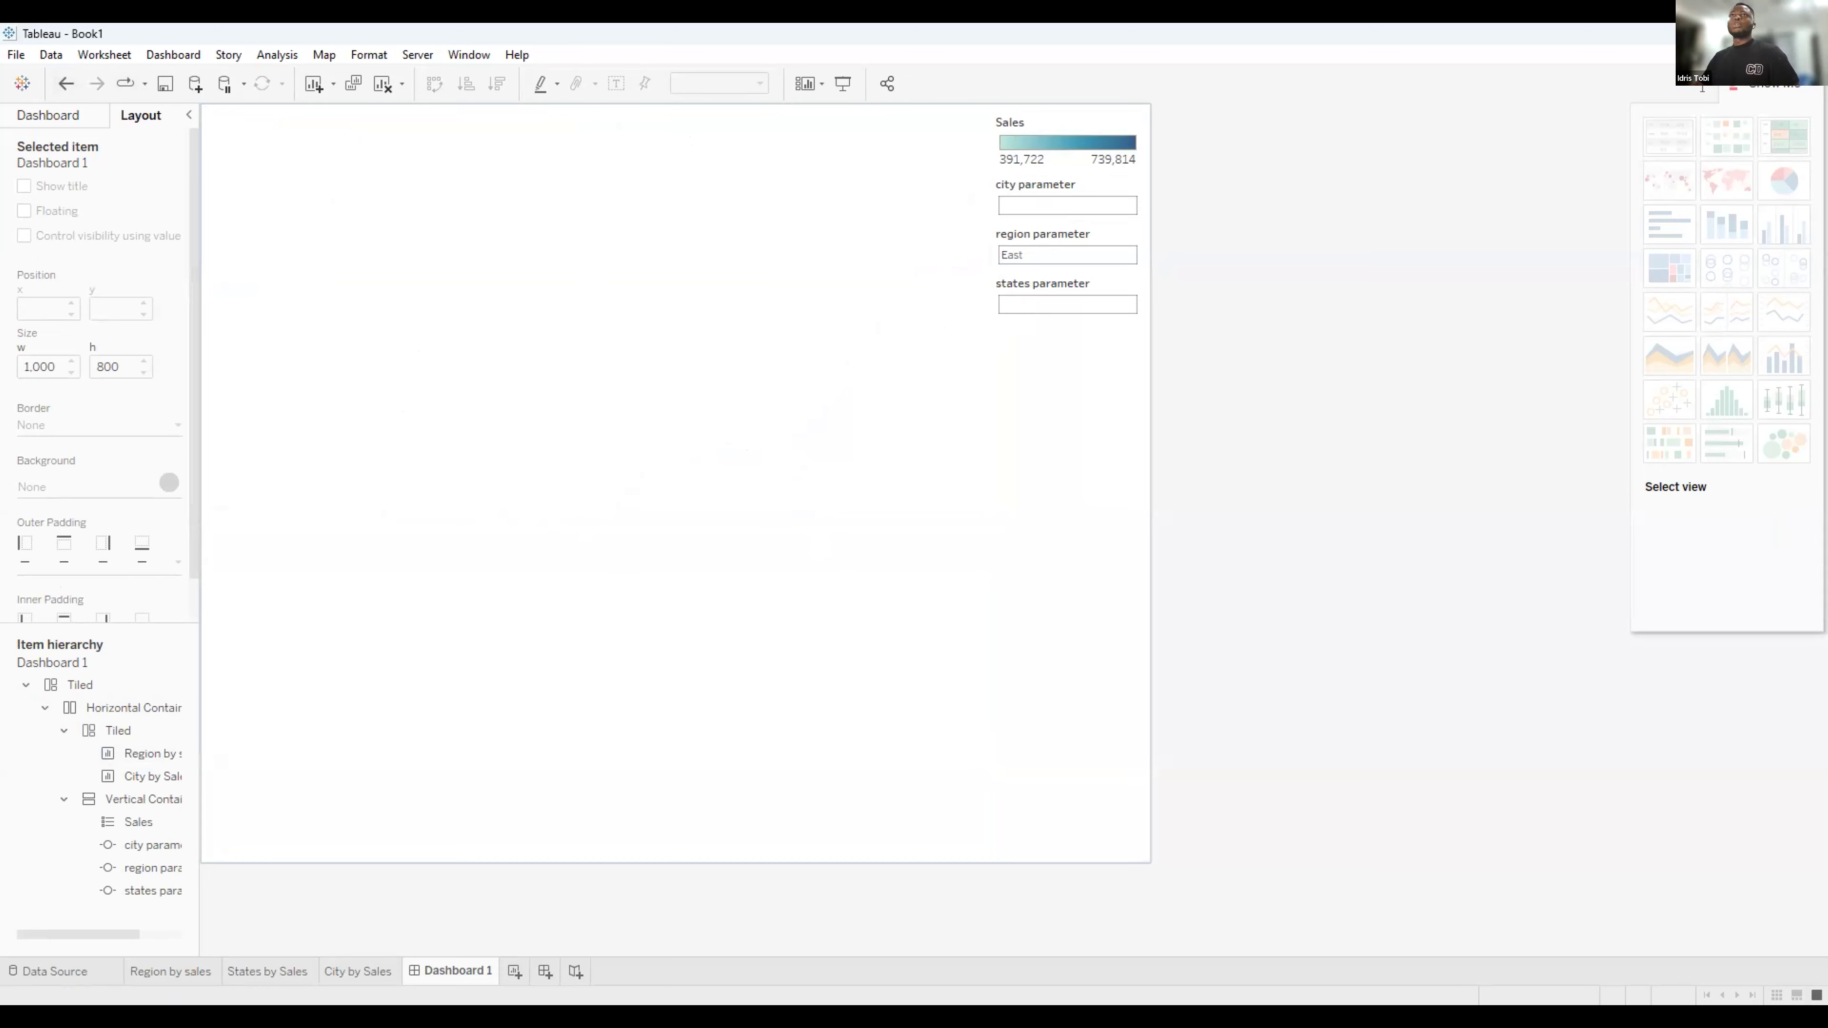
{"action": "key", "text": "alt+d"}
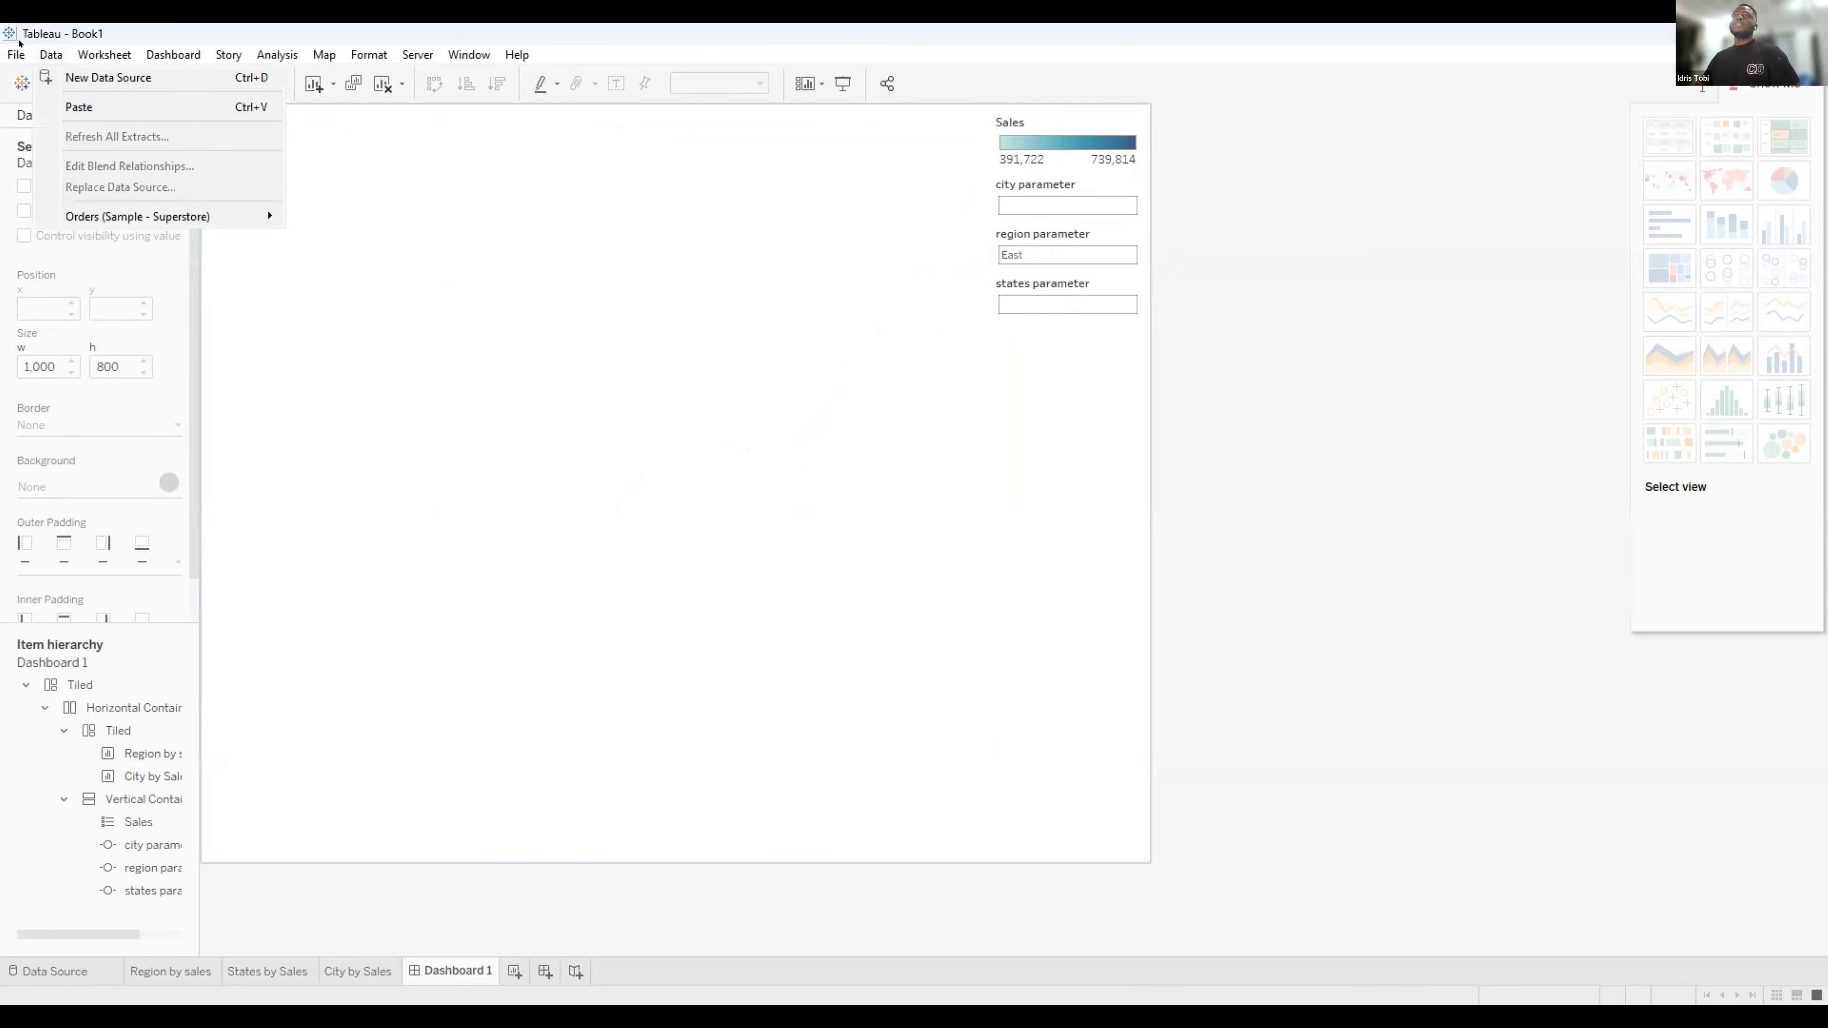
{"action": "left_click", "coordinate": [16, 56]}
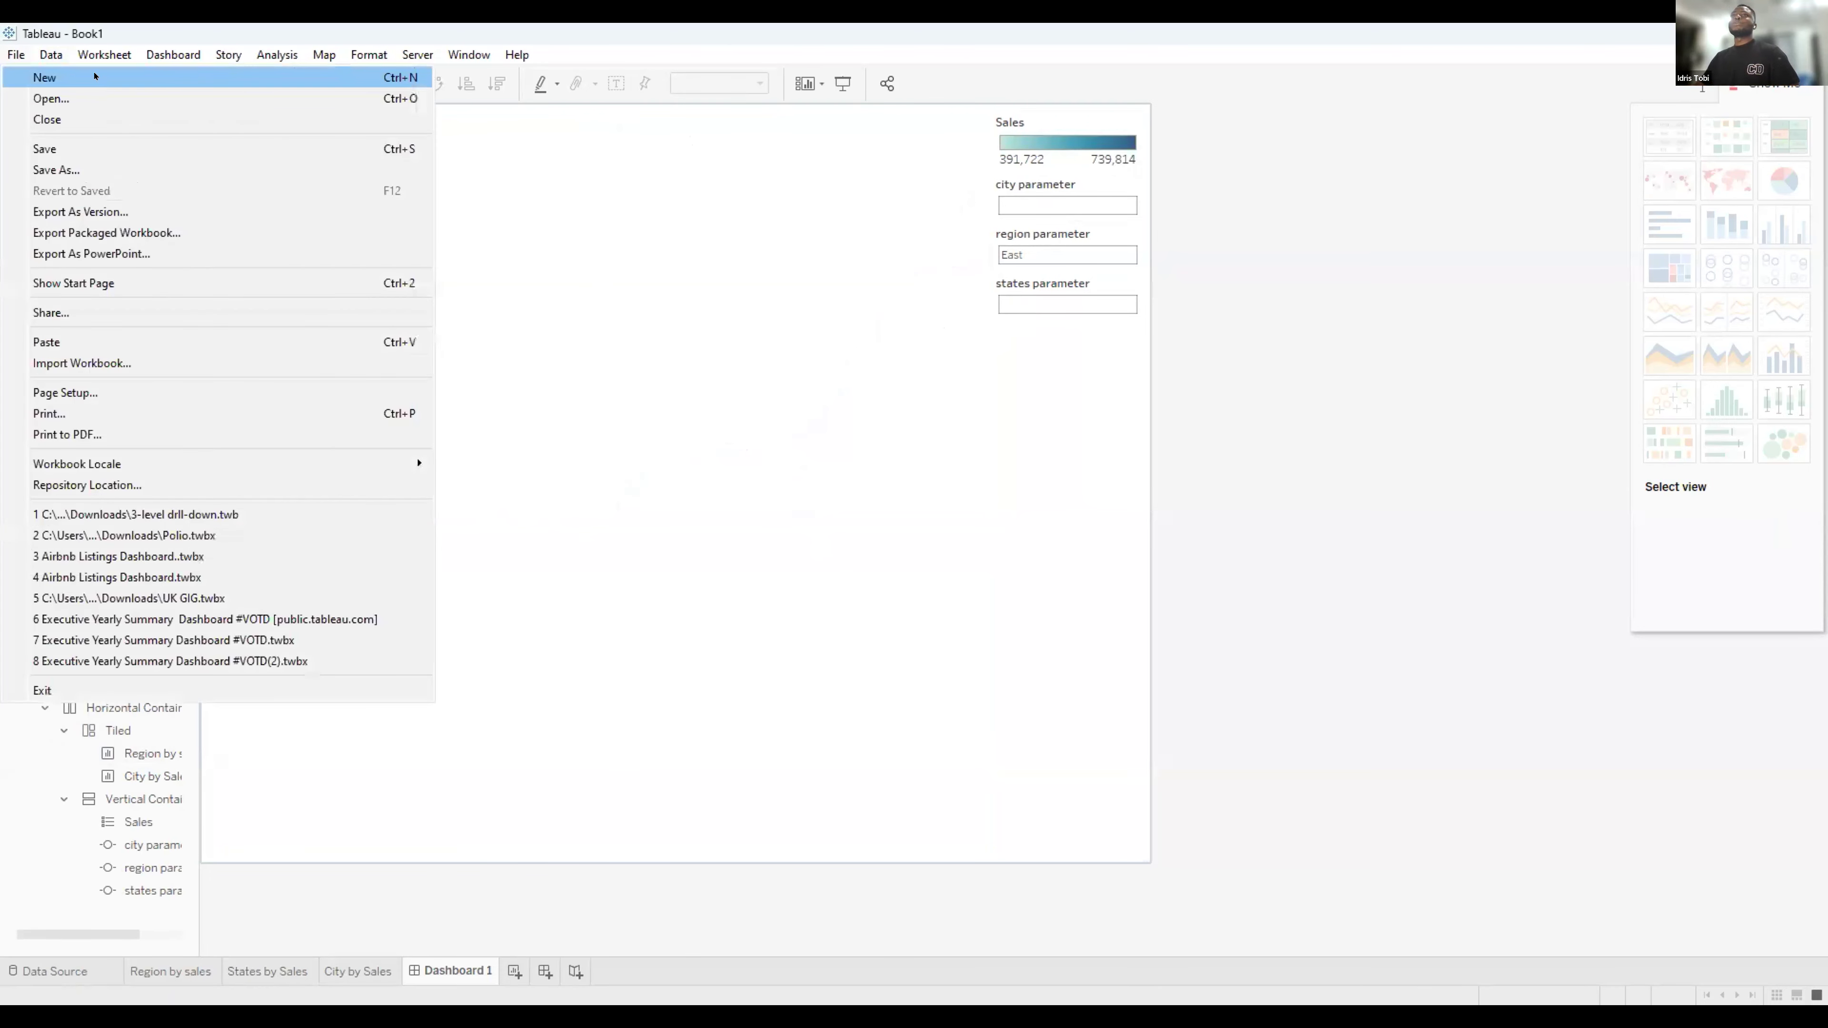
{"action": "left_click", "coordinate": [643, 399]}
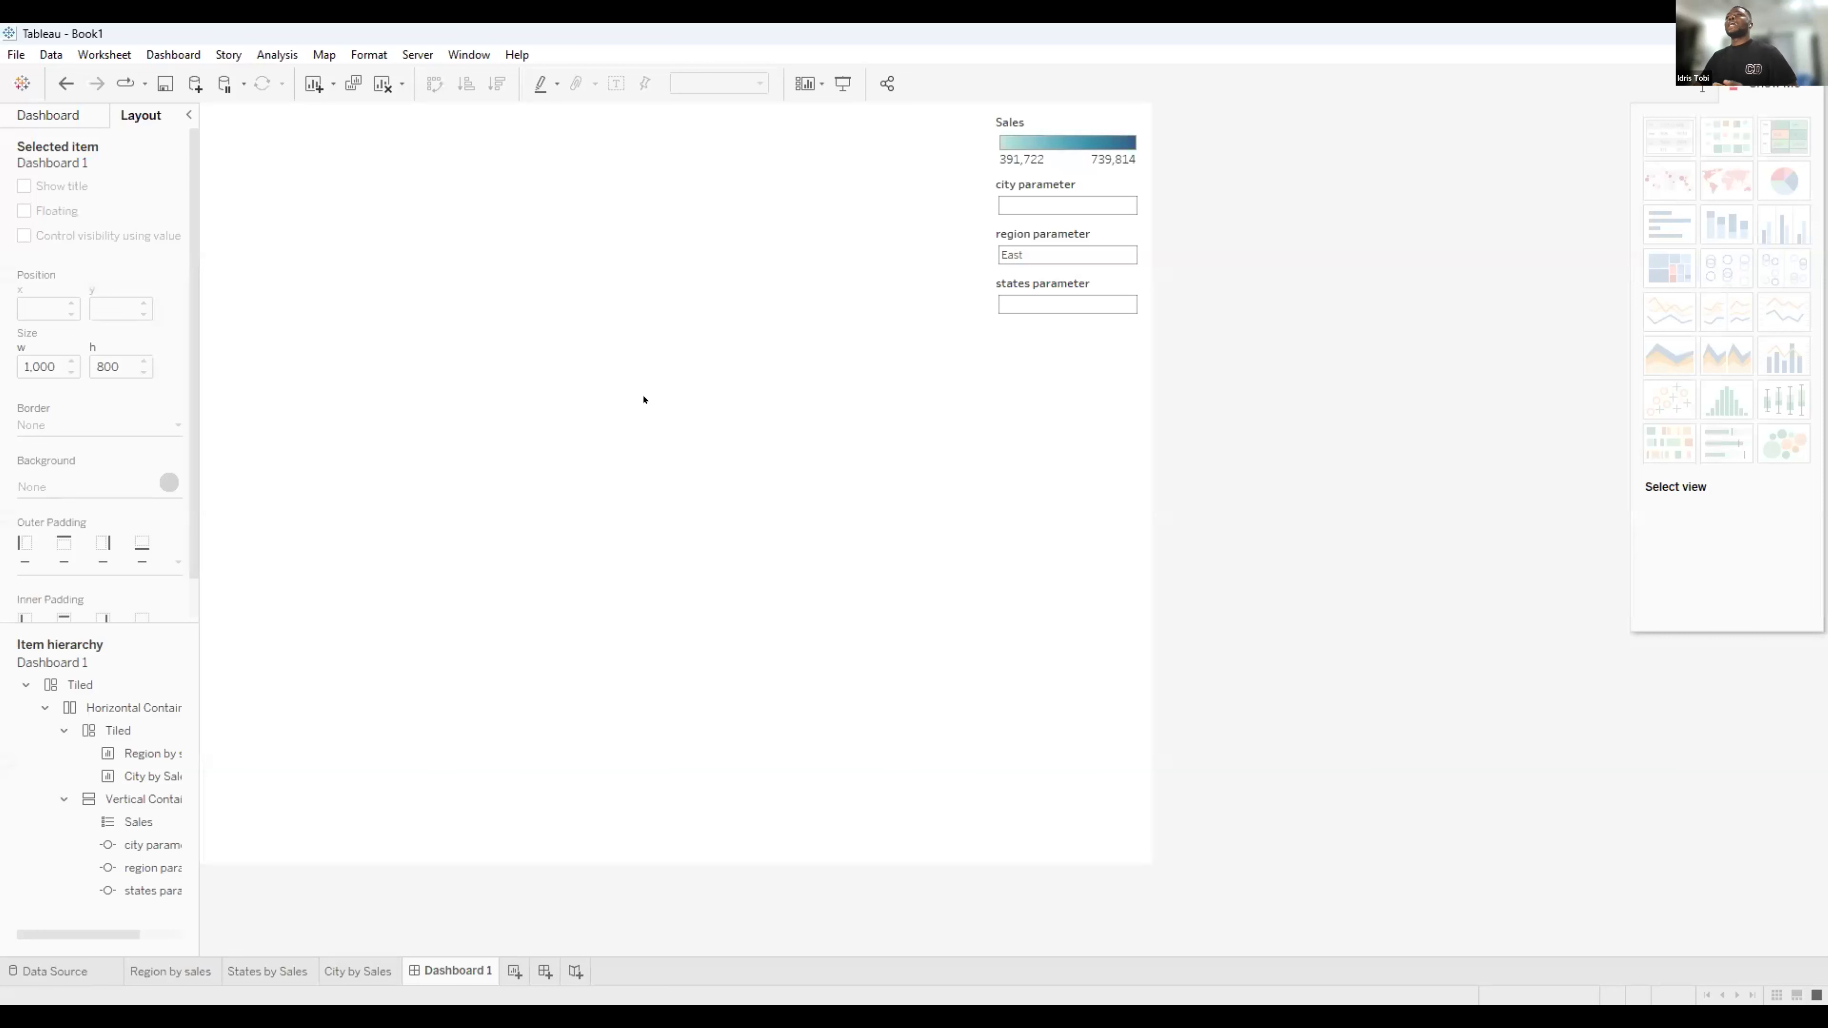
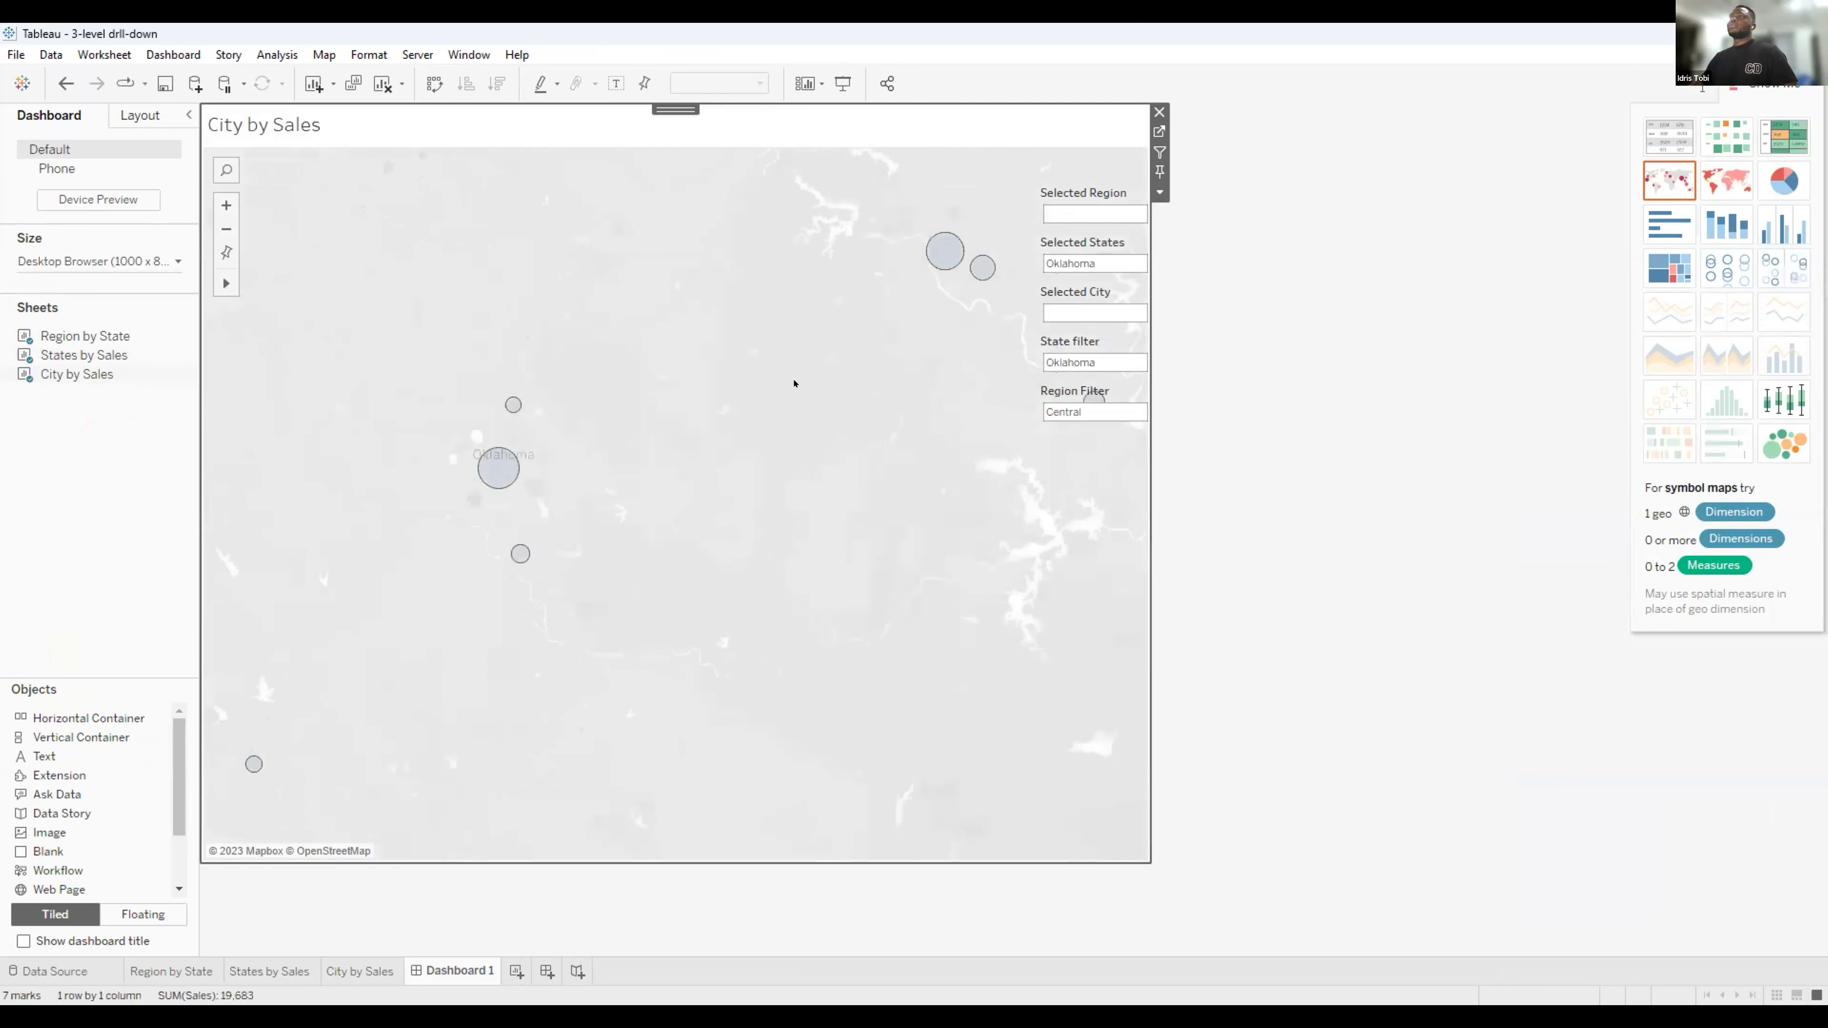
Select Tulsa on the City by Sales map and inspect the layout settings of that sheet and its vertical container.
{"action": "left_click", "coordinate": [923, 258]}
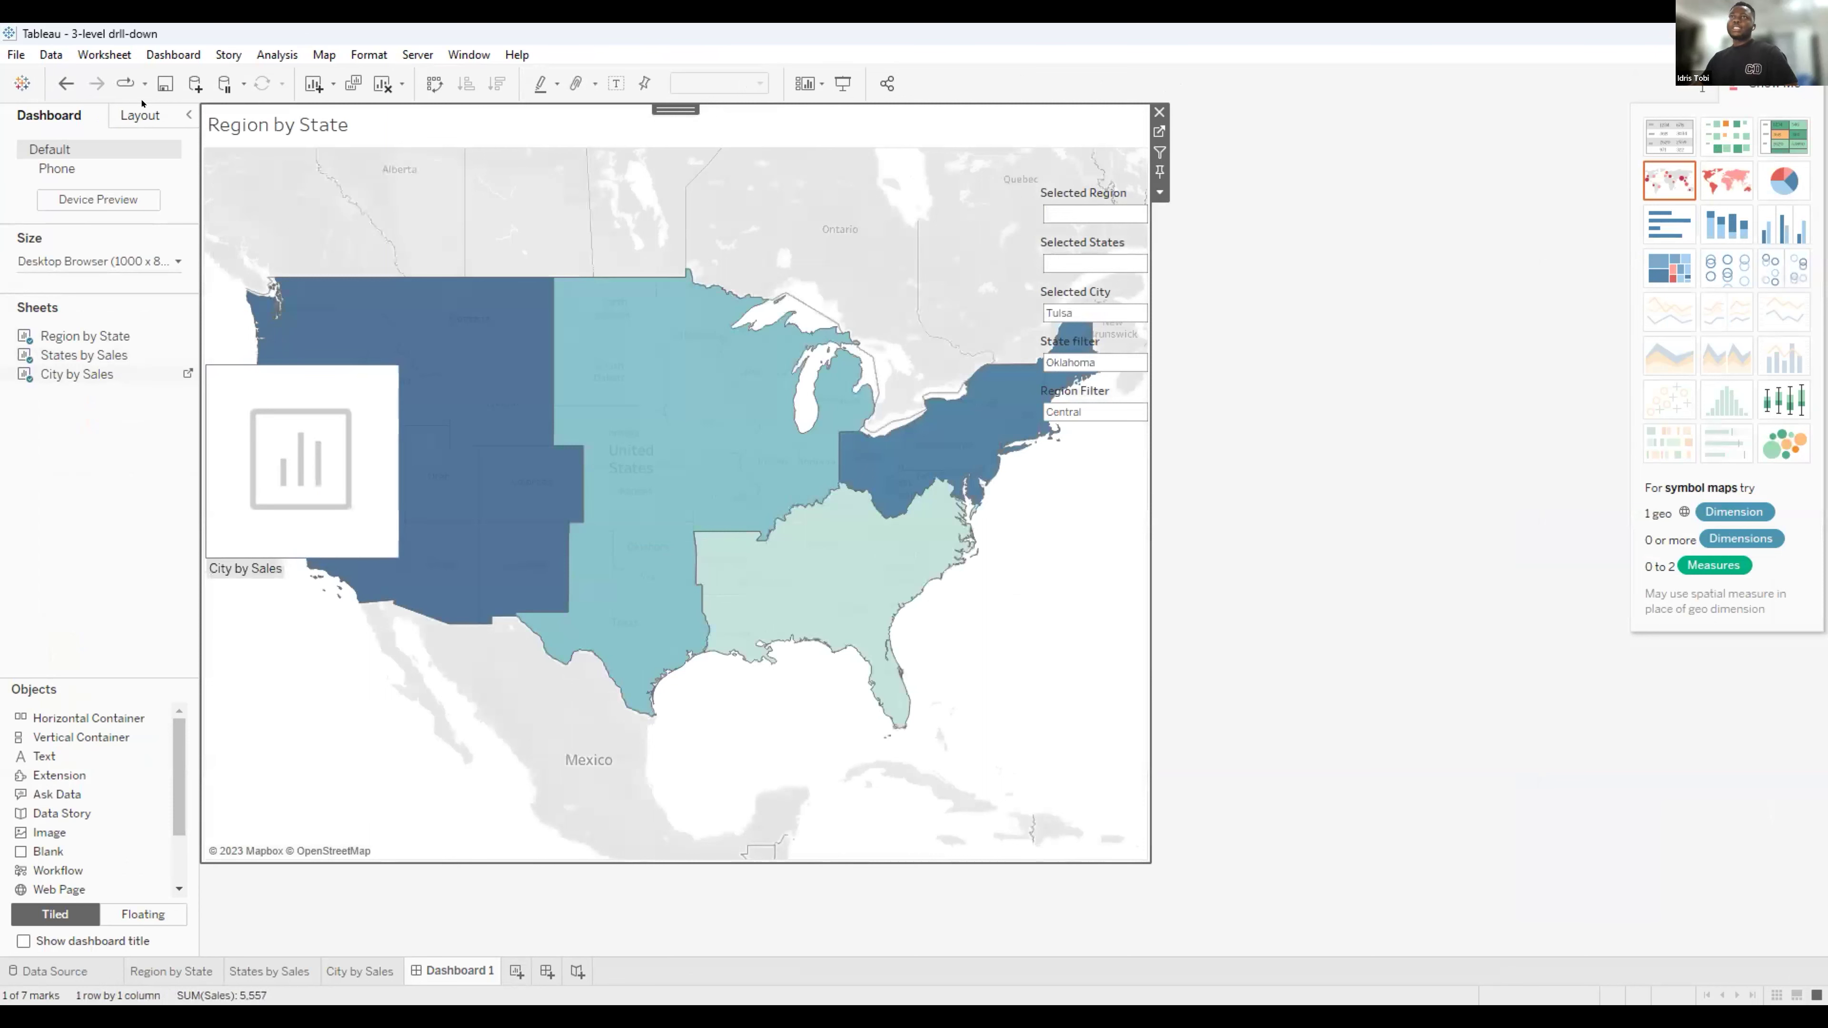
{"action": "left_click", "coordinate": [140, 115]}
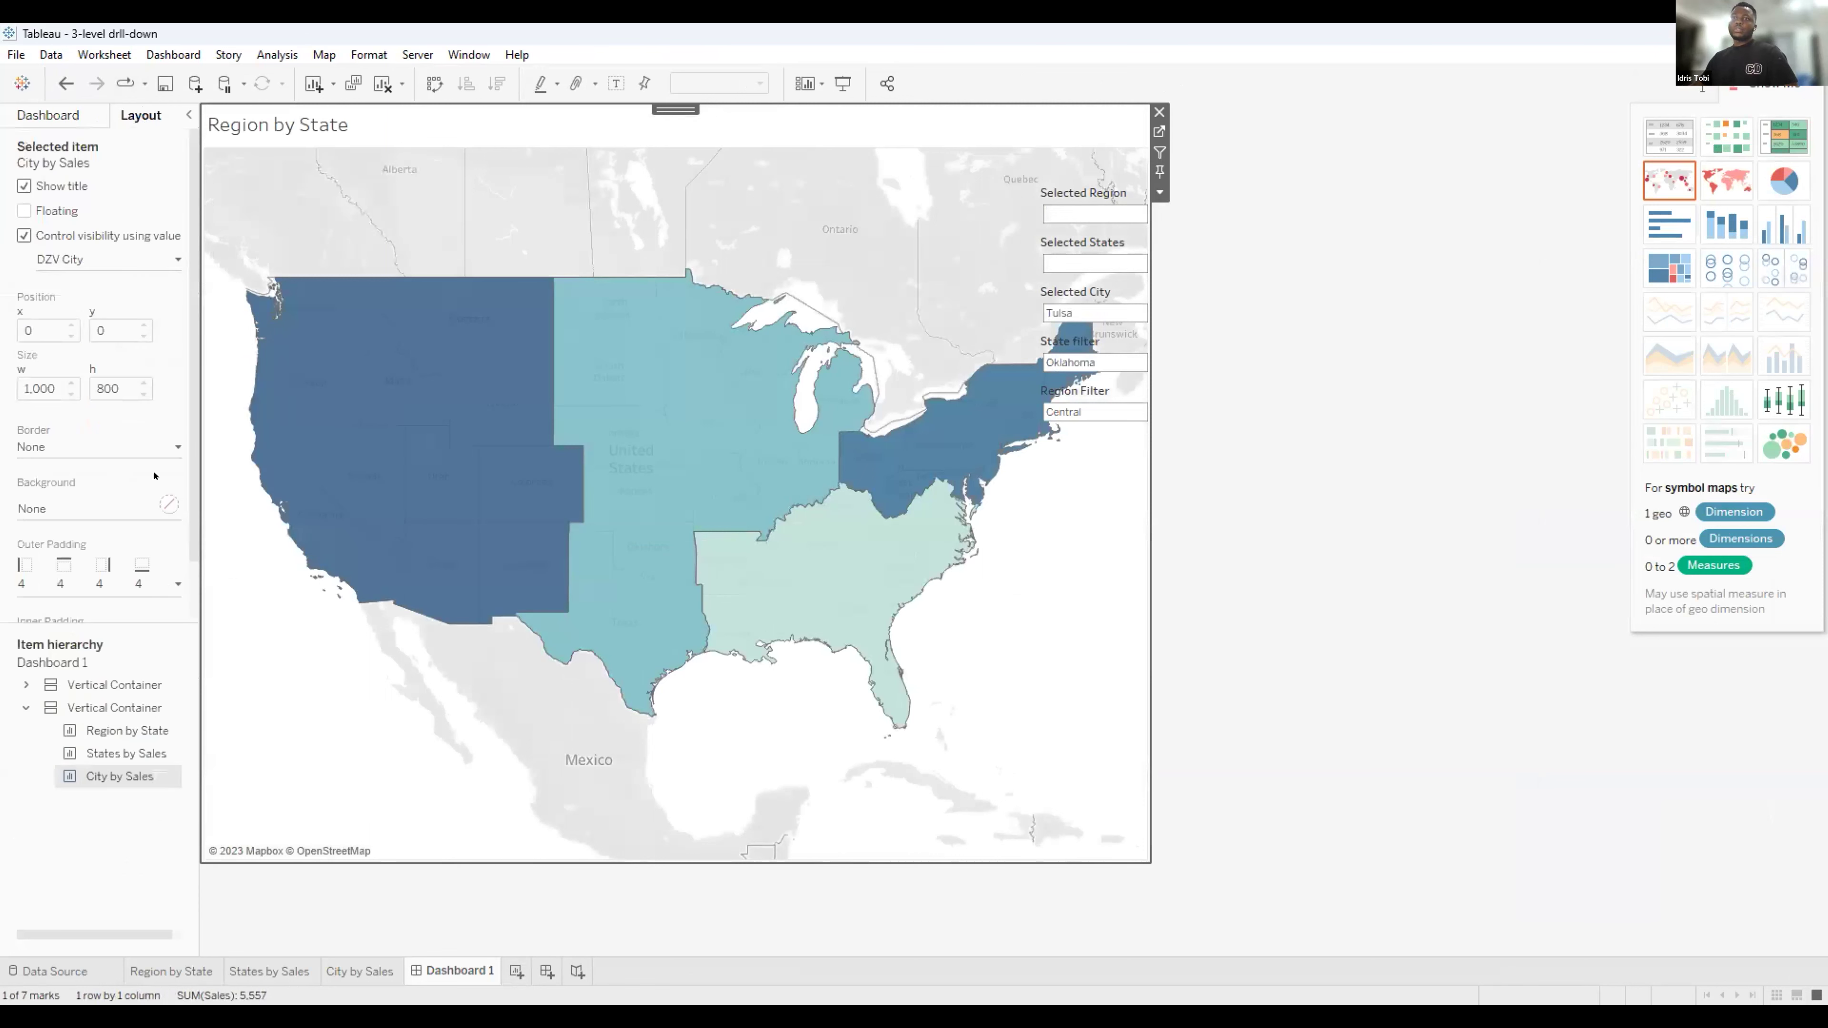
{"action": "left_click", "coordinate": [81, 704]}
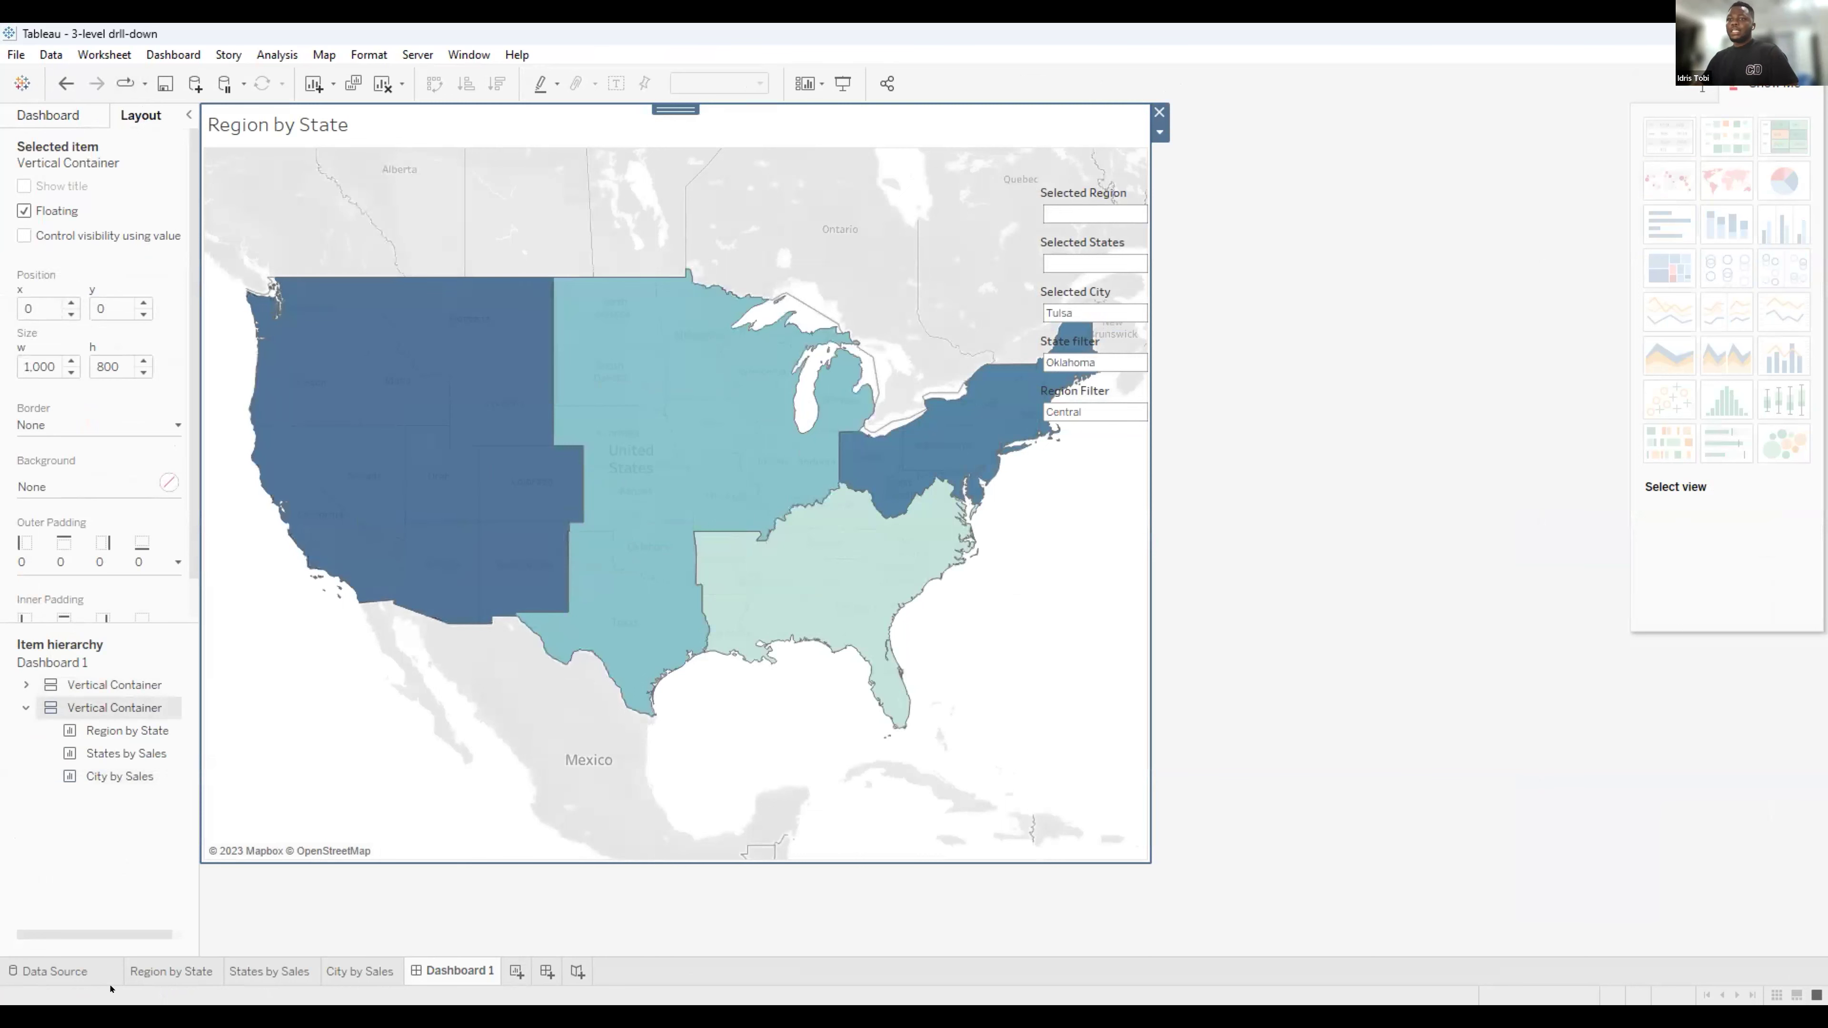
Review the settings of the Region Filter parameter from the Region by State sheet without changing them.
{"action": "left_click", "coordinate": [188, 972]}
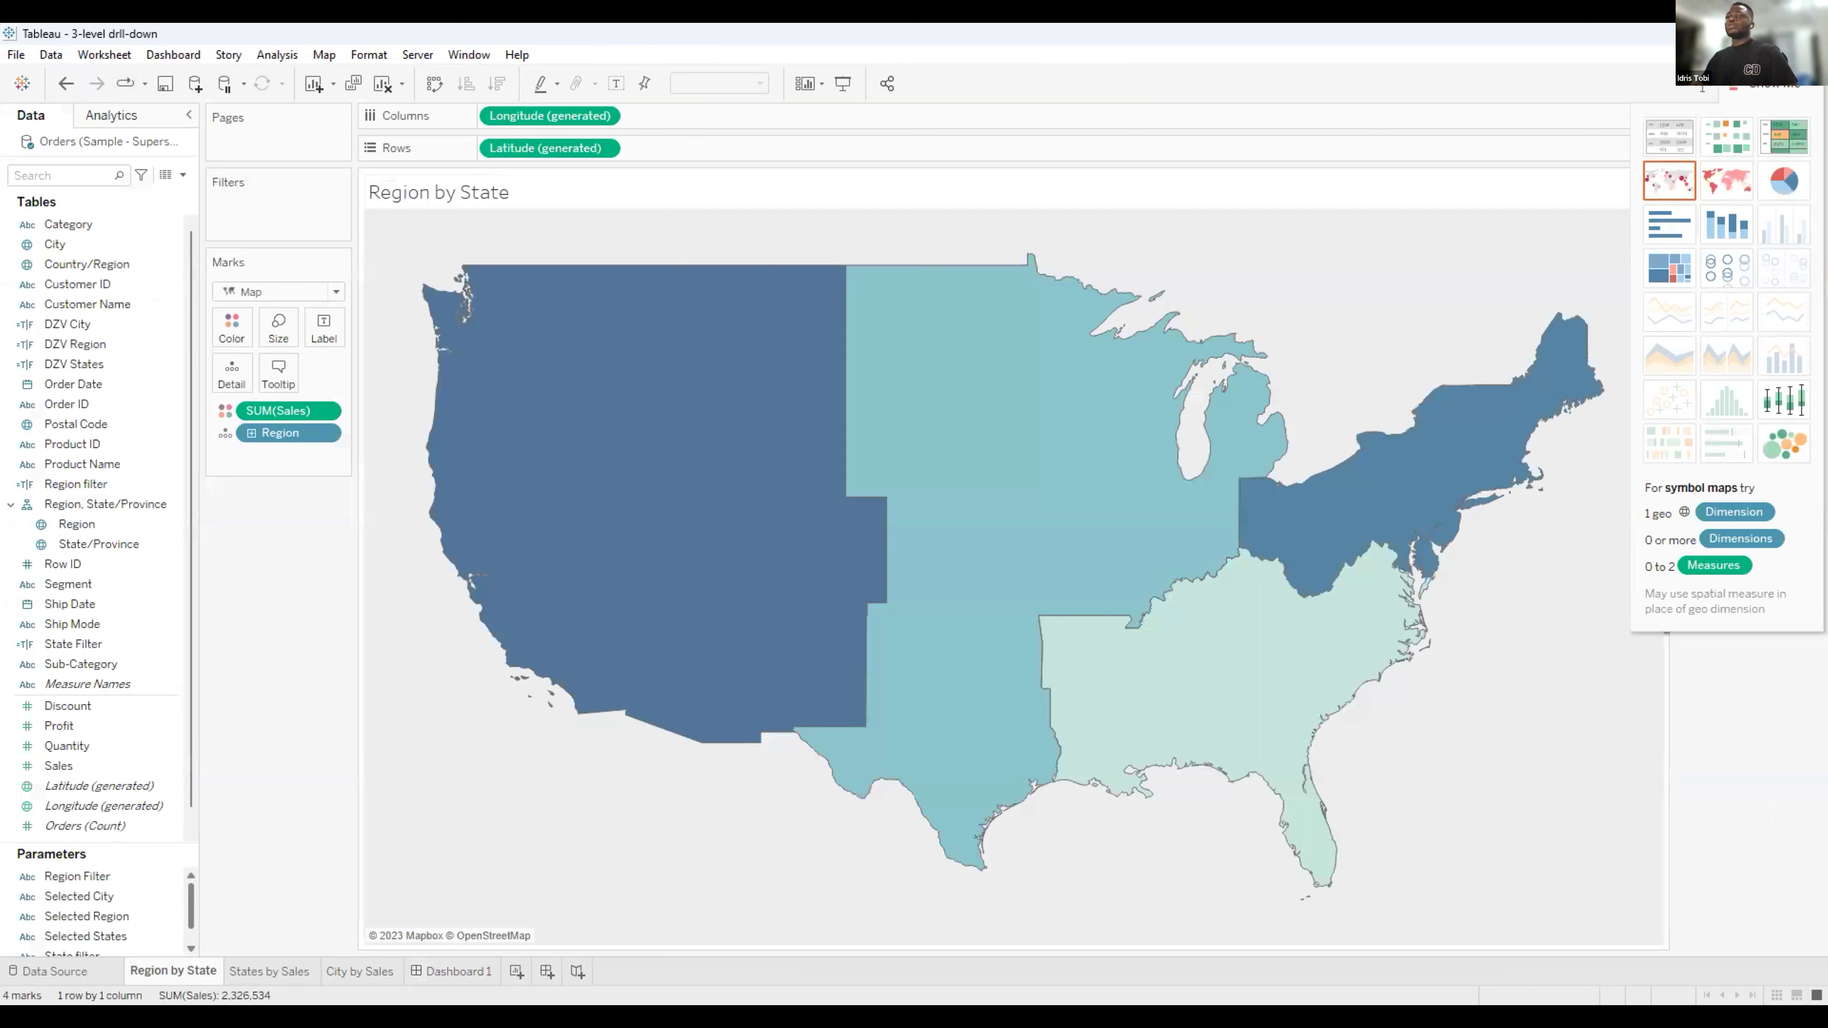
{"action": "left_click_drag", "start_coordinate": [188, 912], "coordinate": [190, 945]}
{"action": "scroll", "coordinate": [166, 914], "scroll_direction": "up", "scroll_amount": 1}
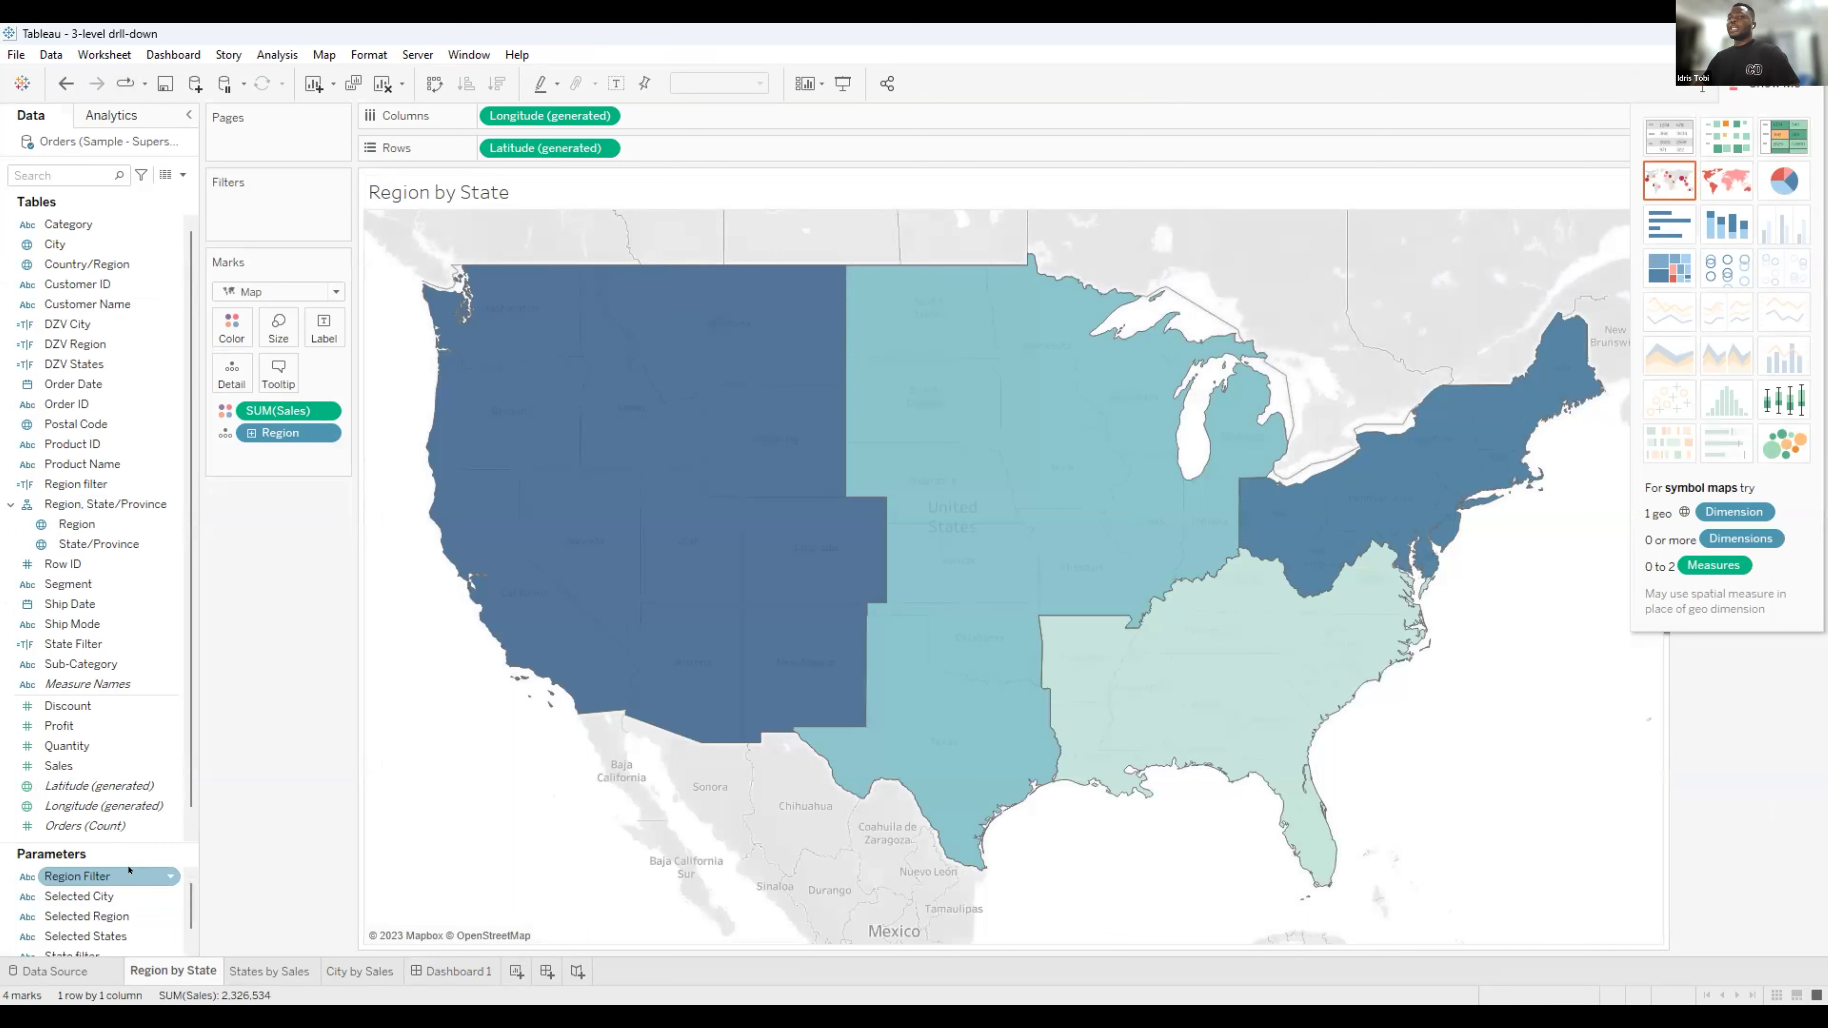
{"action": "left_click", "coordinate": [171, 877]}
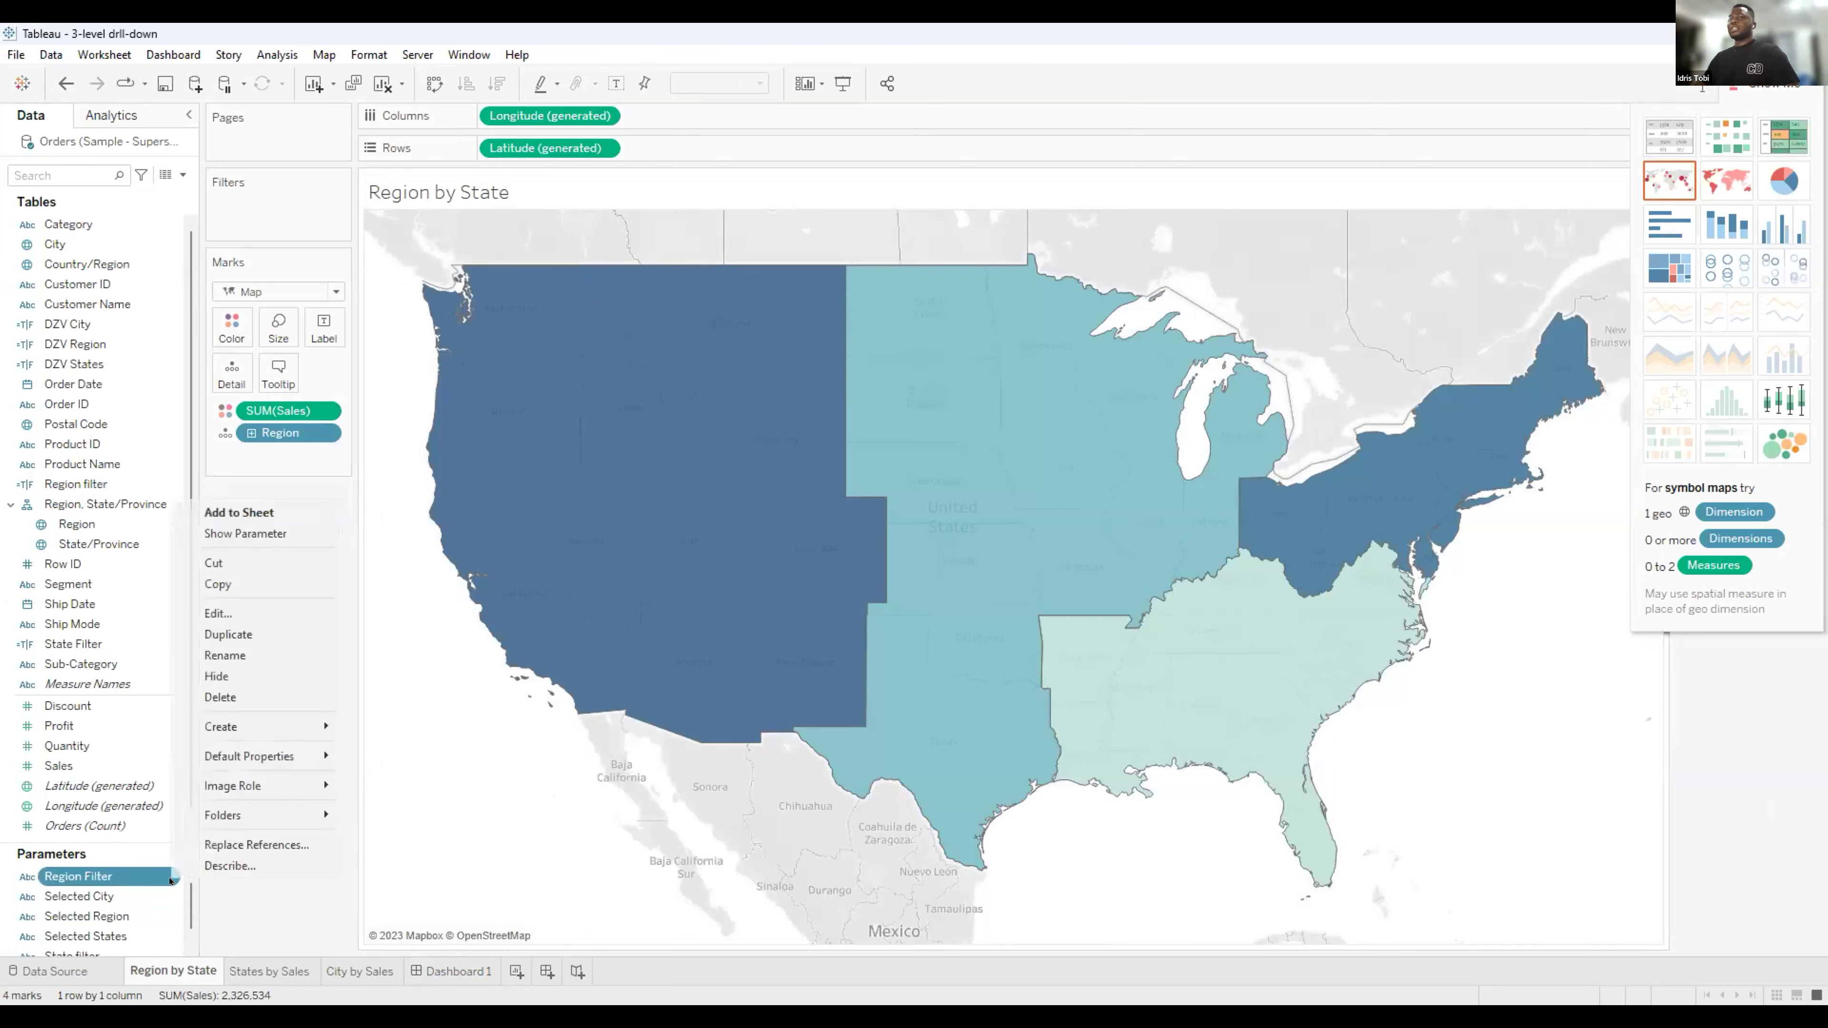
{"action": "left_click", "coordinate": [280, 612]}
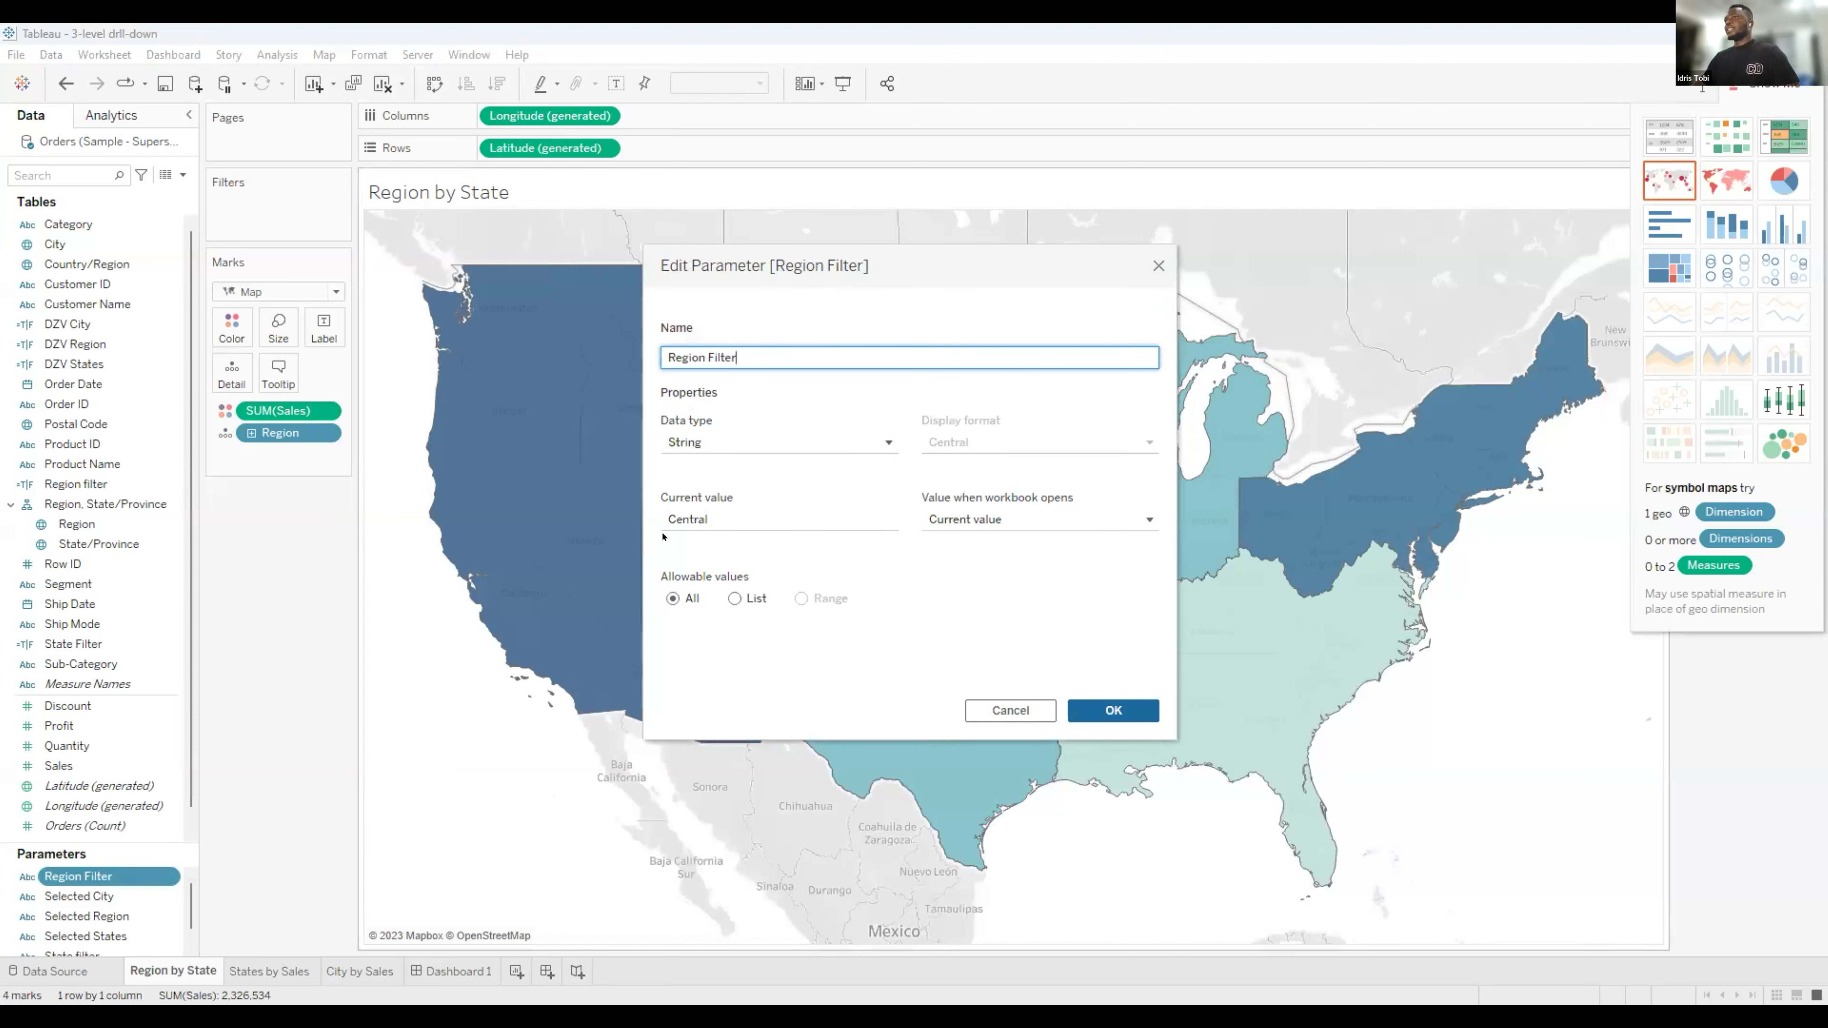
{"action": "left_click", "coordinate": [1158, 264]}
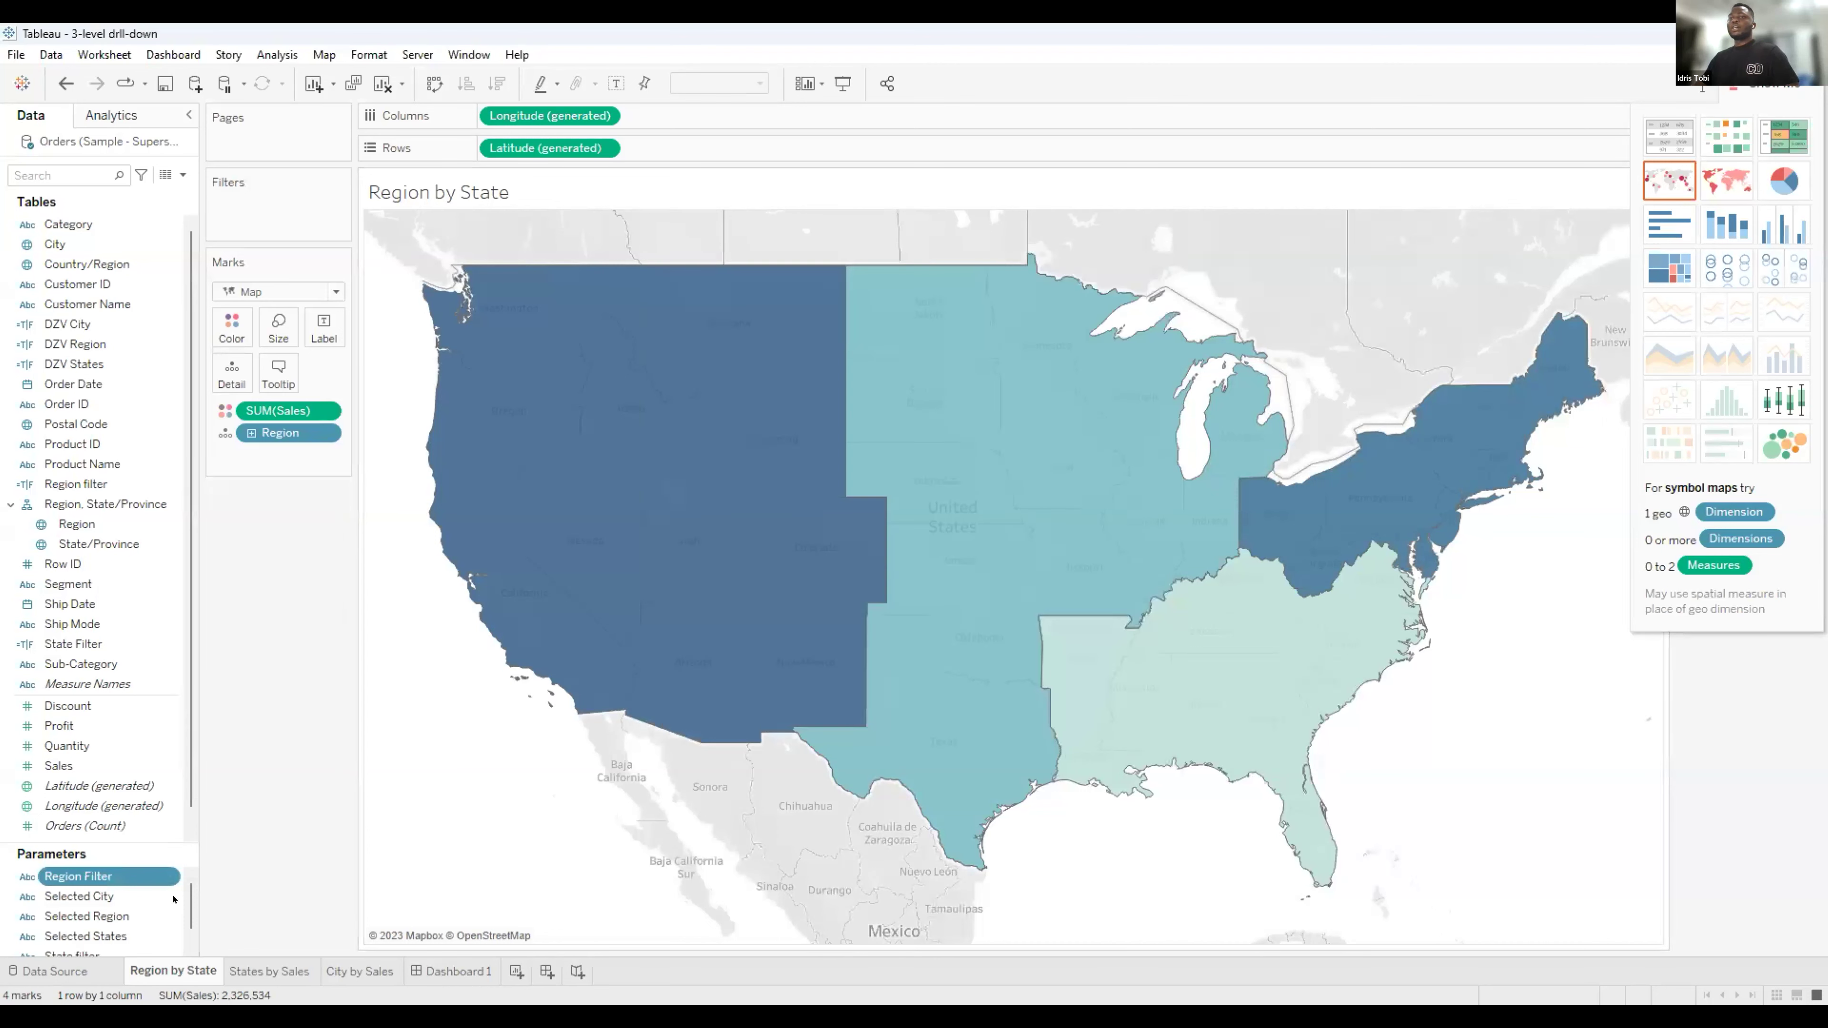
Review the settings of the State filter parameter without changing them.
{"action": "right_click", "coordinate": [170, 948]}
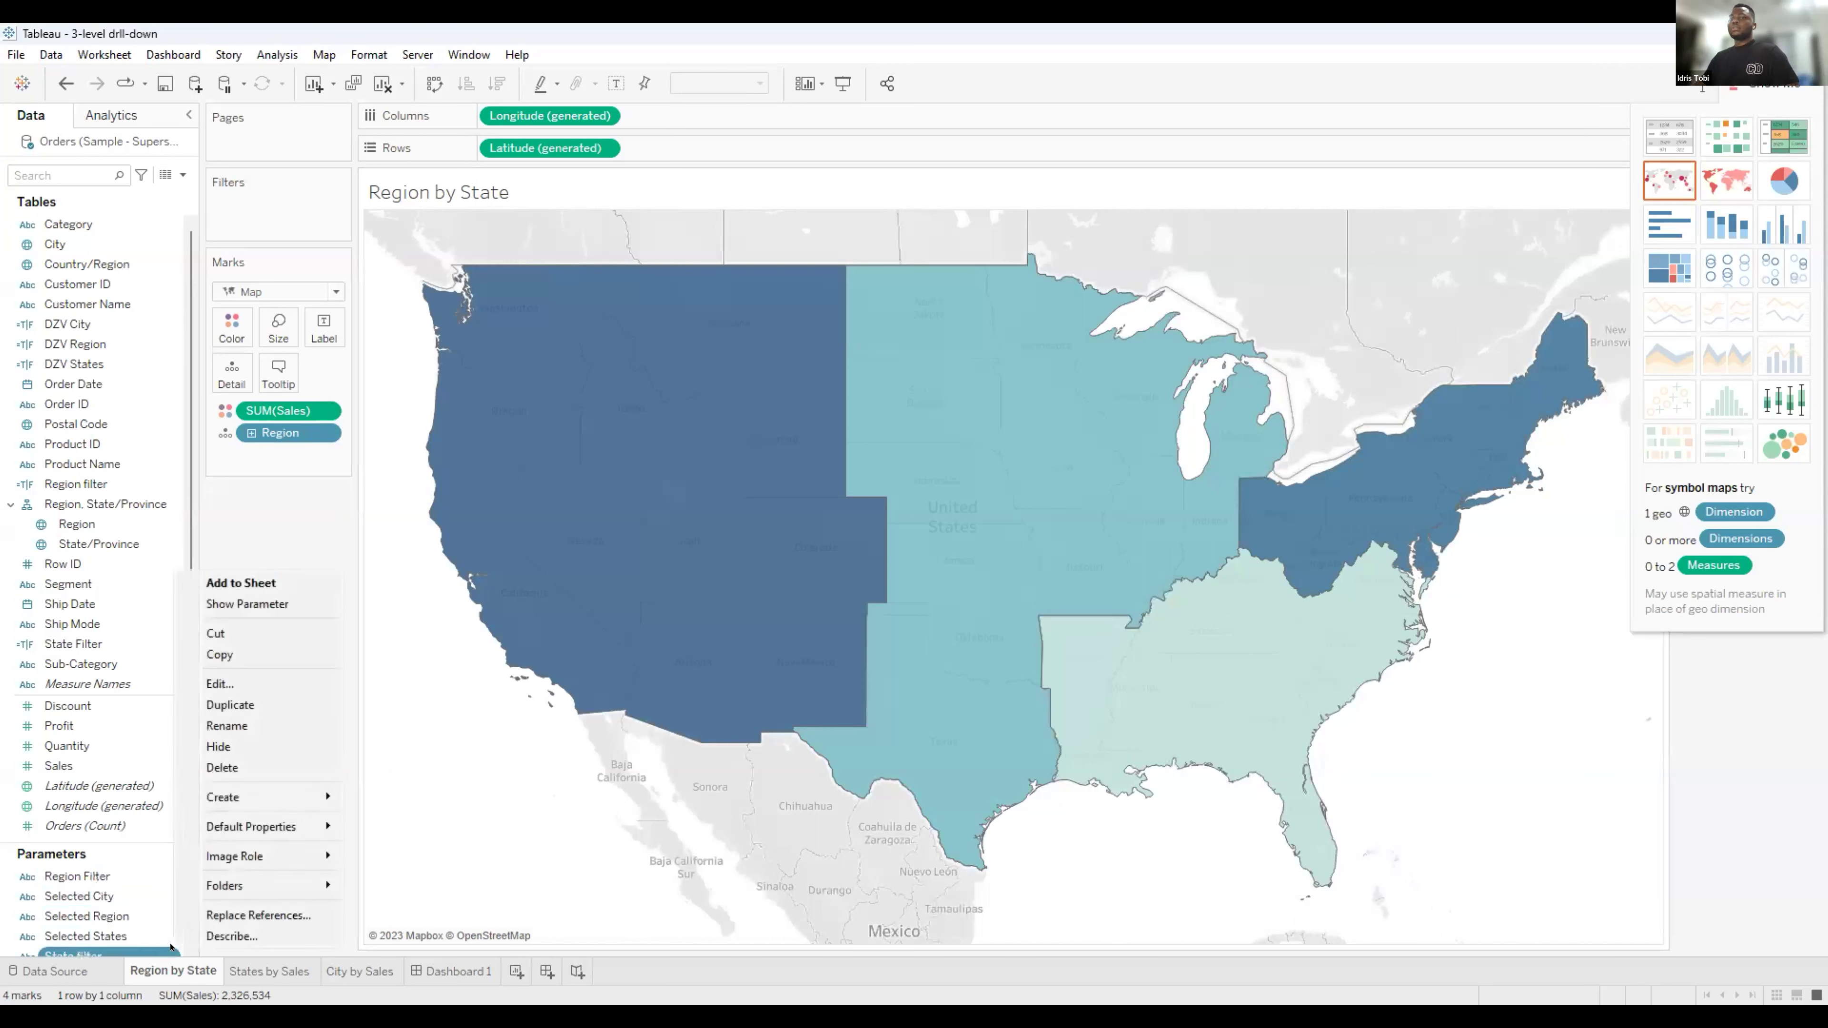
{"action": "left_click", "coordinate": [262, 675]}
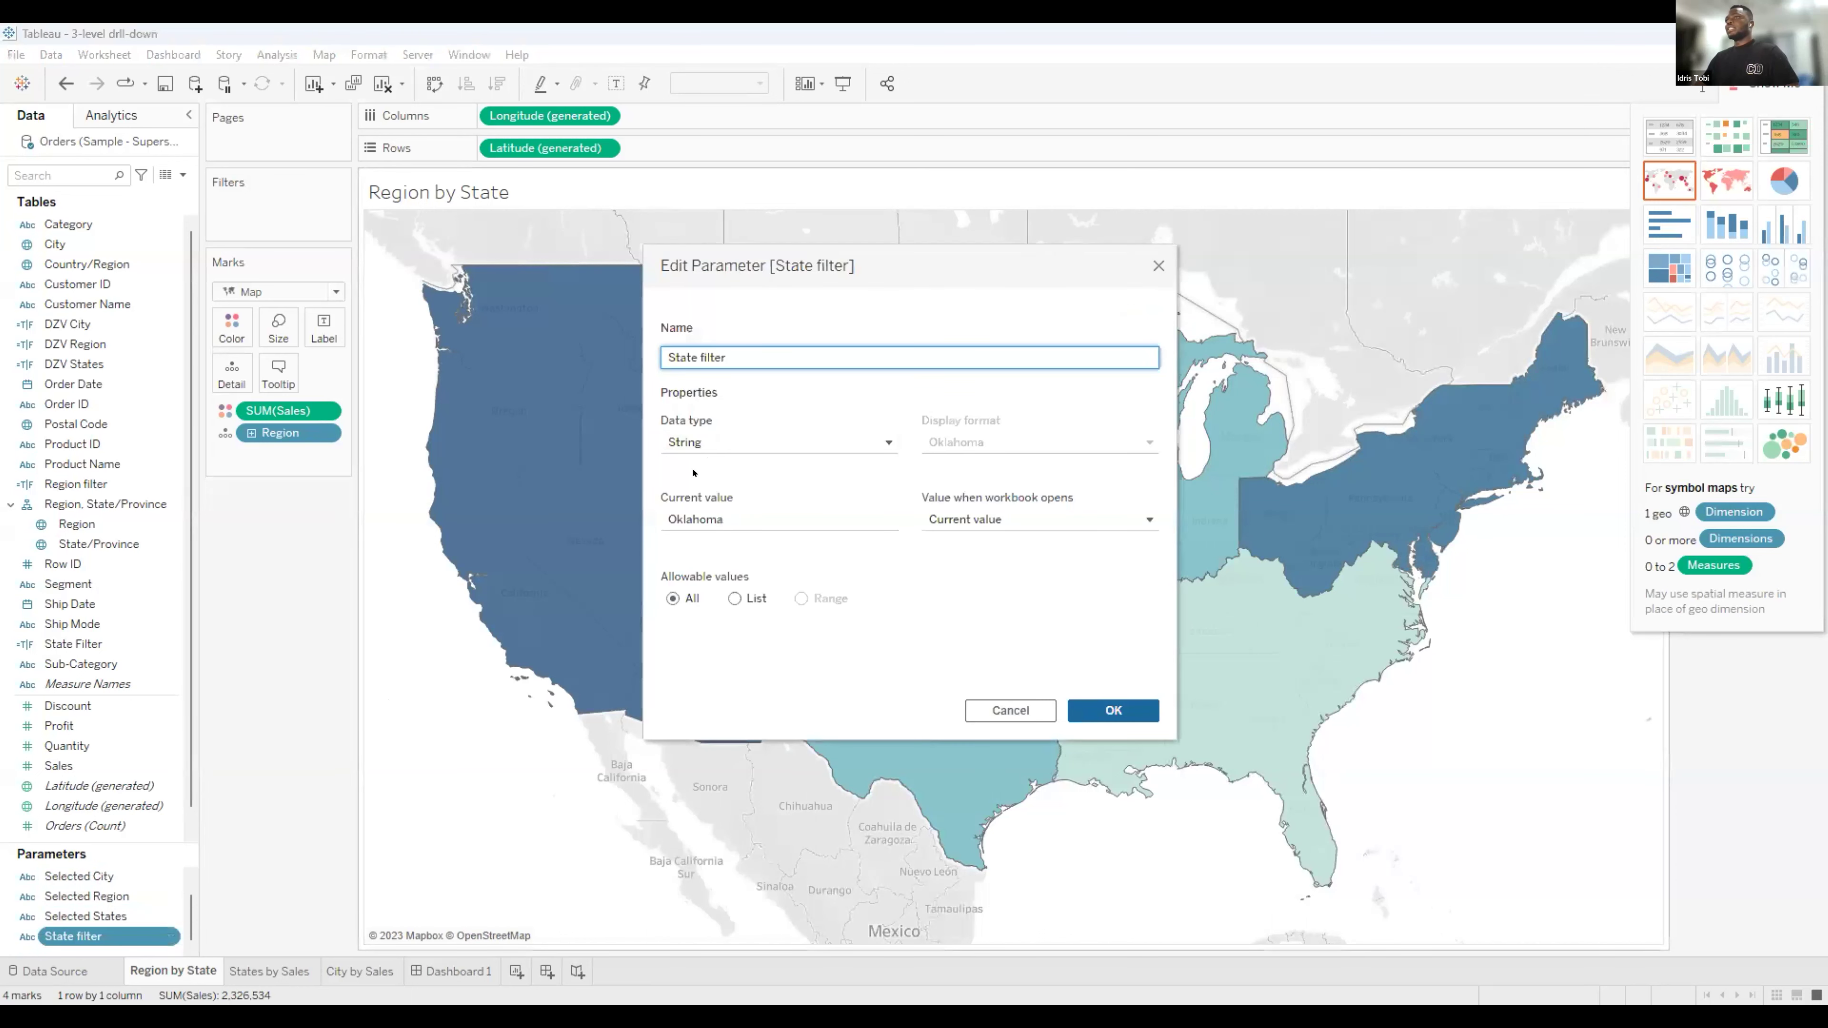
{"action": "left_click", "coordinate": [1158, 267]}
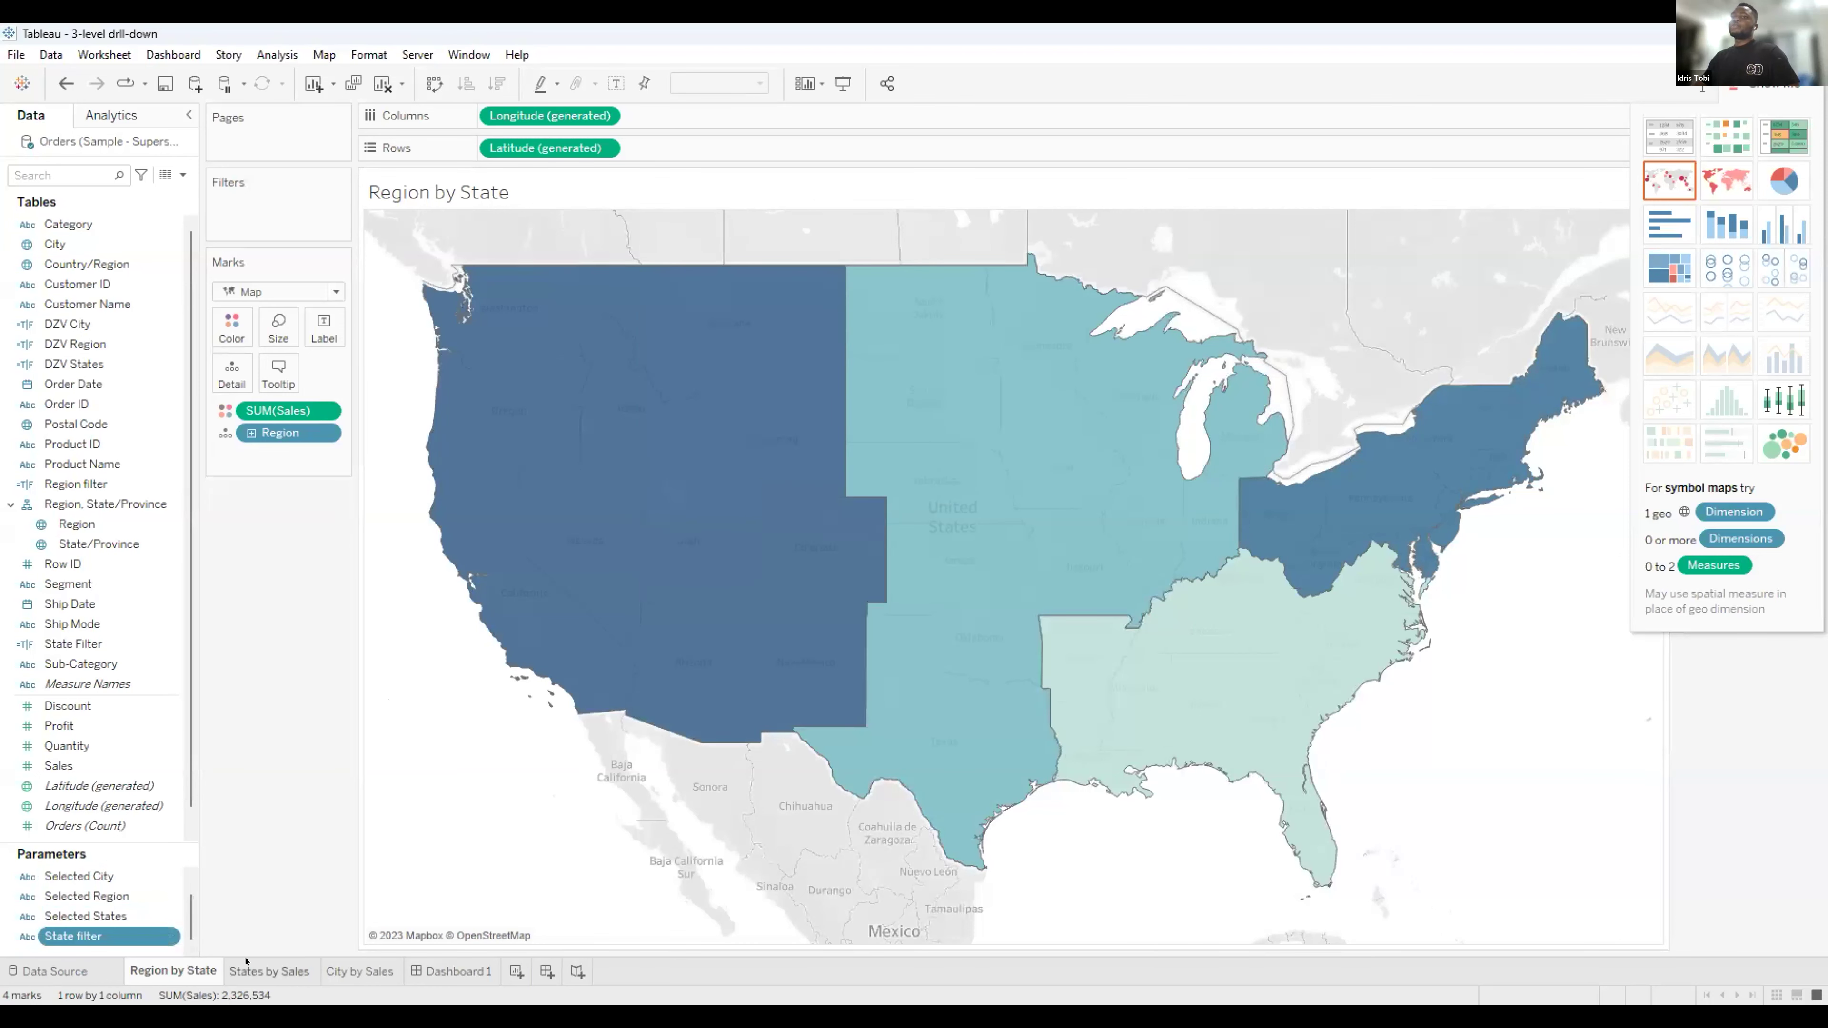
Review the Region Filter parameter action of Dashboard 1, including its source sheet, target parameter and source field.
{"action": "left_click", "coordinate": [459, 972]}
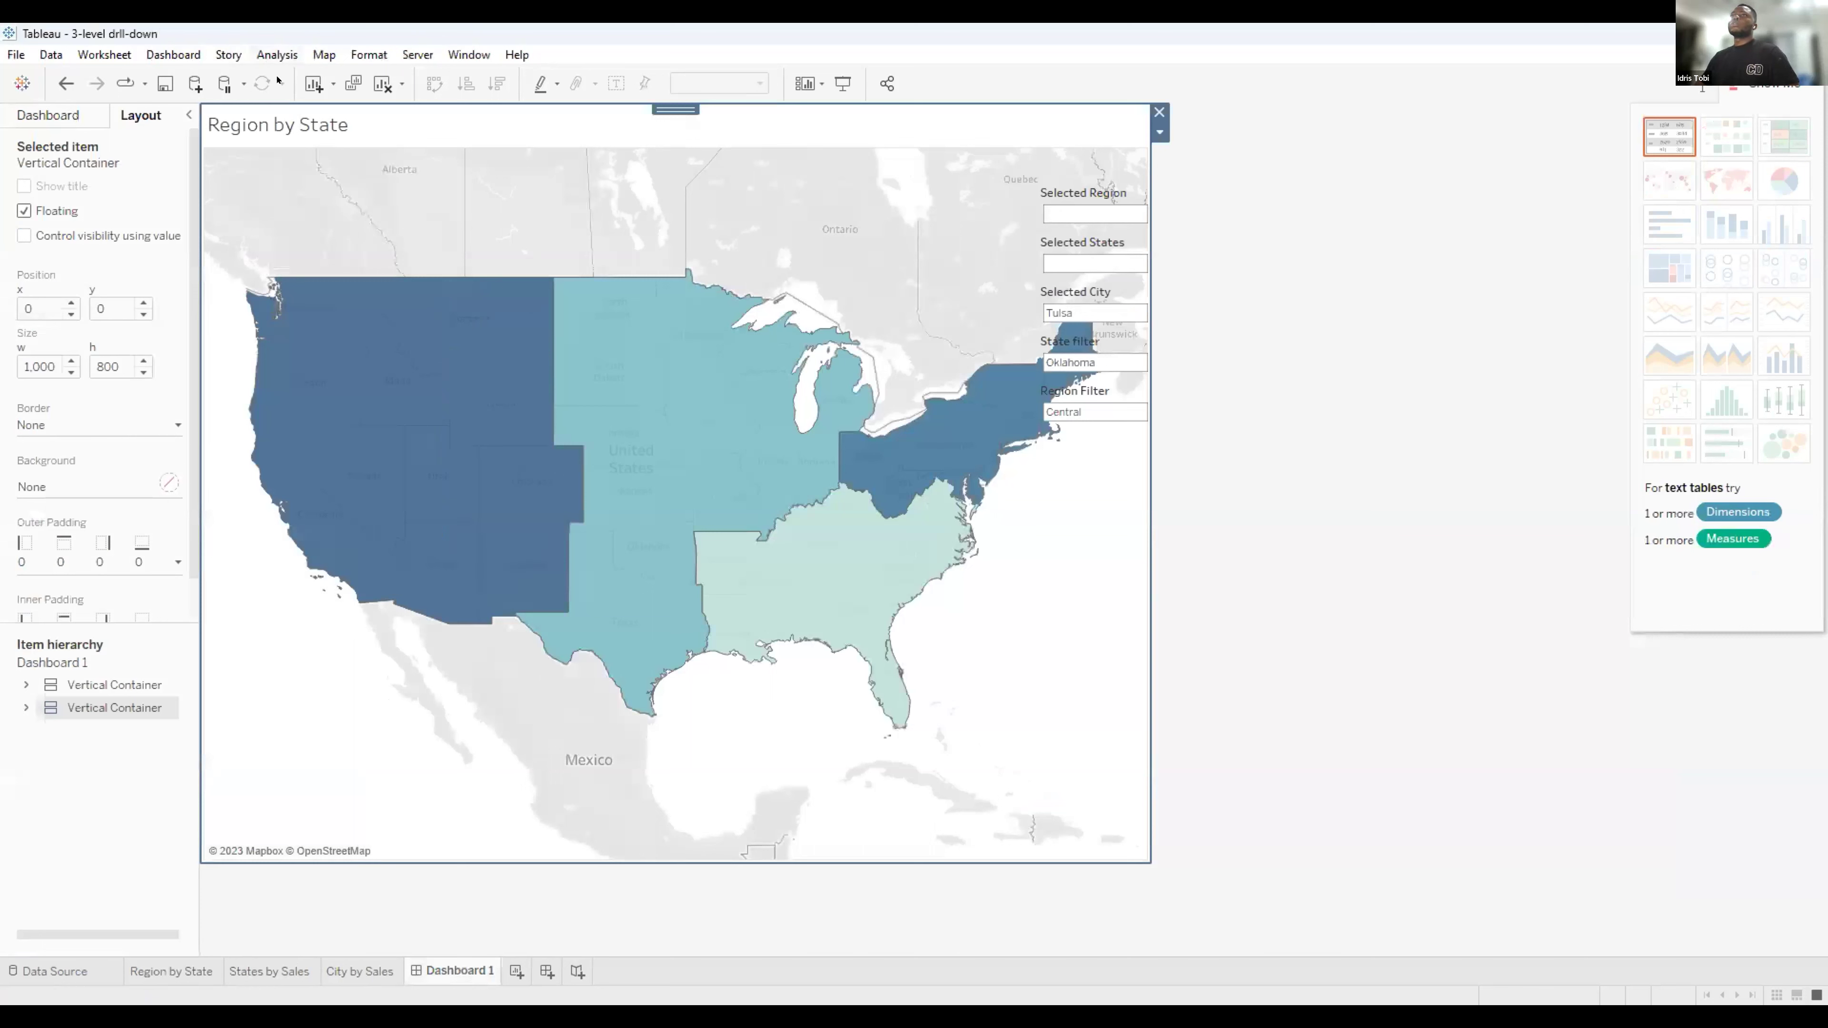
{"action": "left_click", "coordinate": [175, 55]}
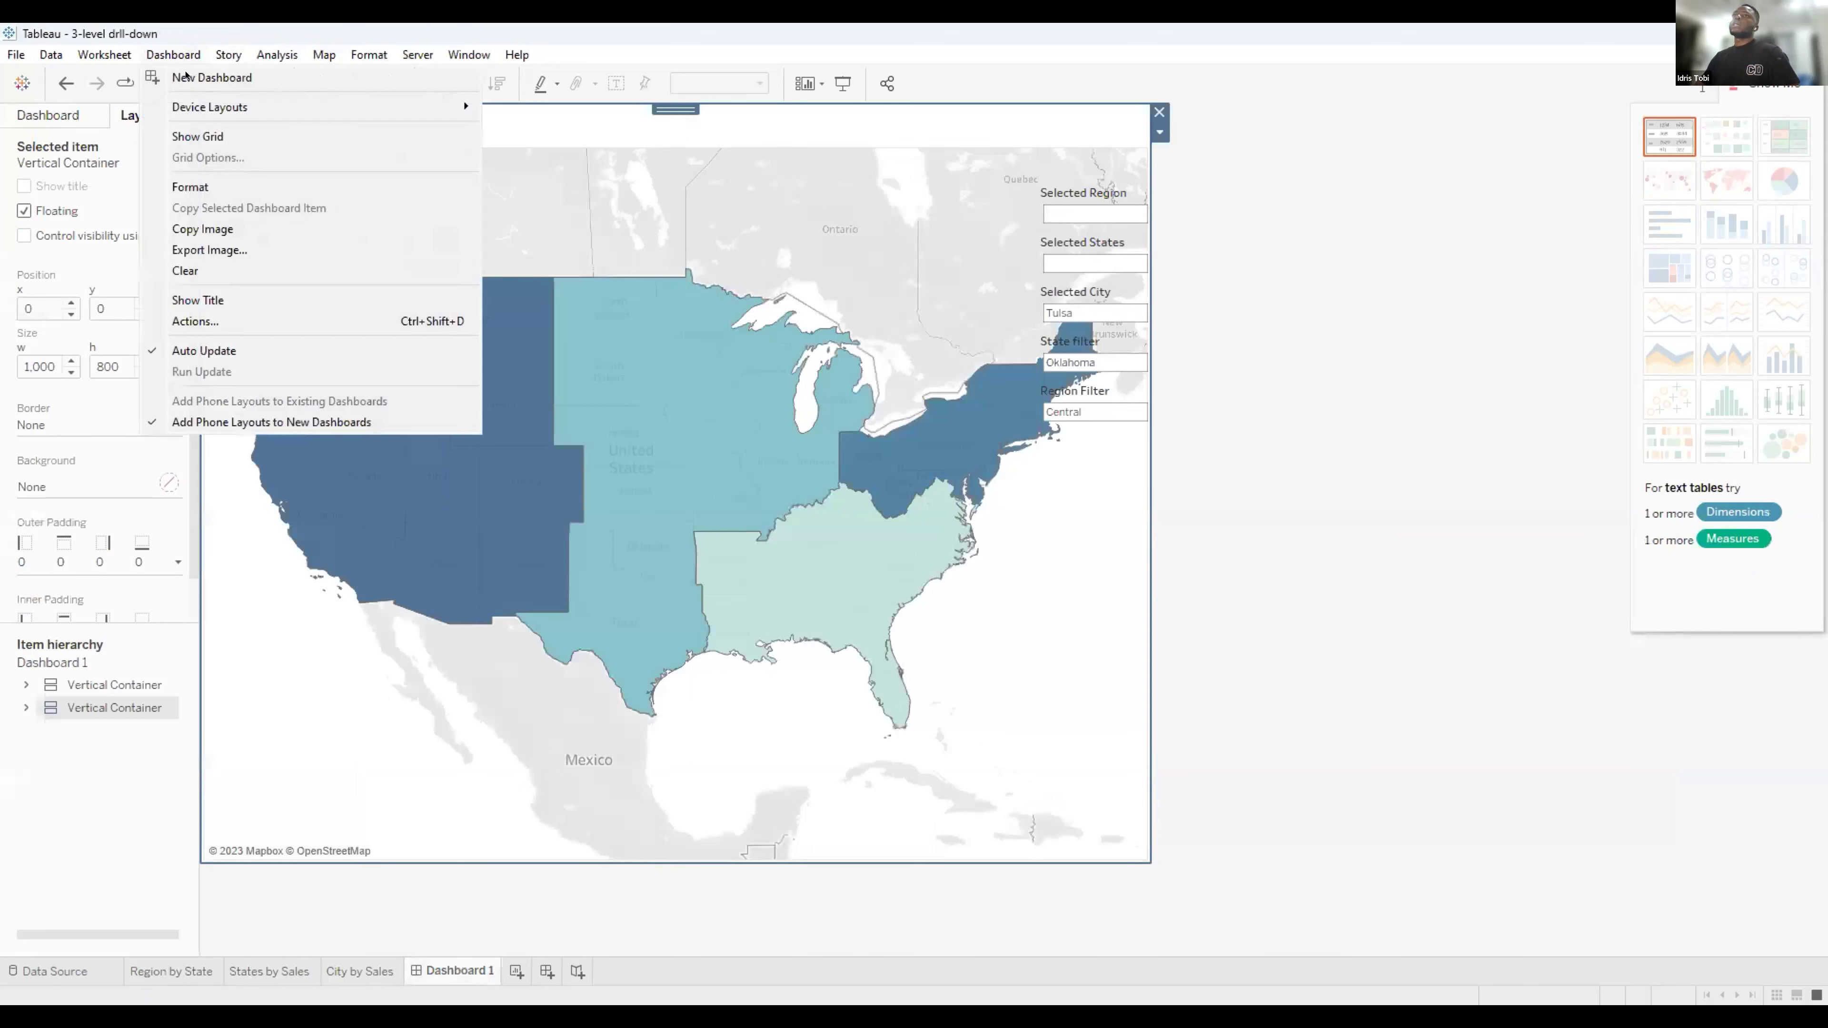
{"action": "left_click", "coordinate": [218, 321]}
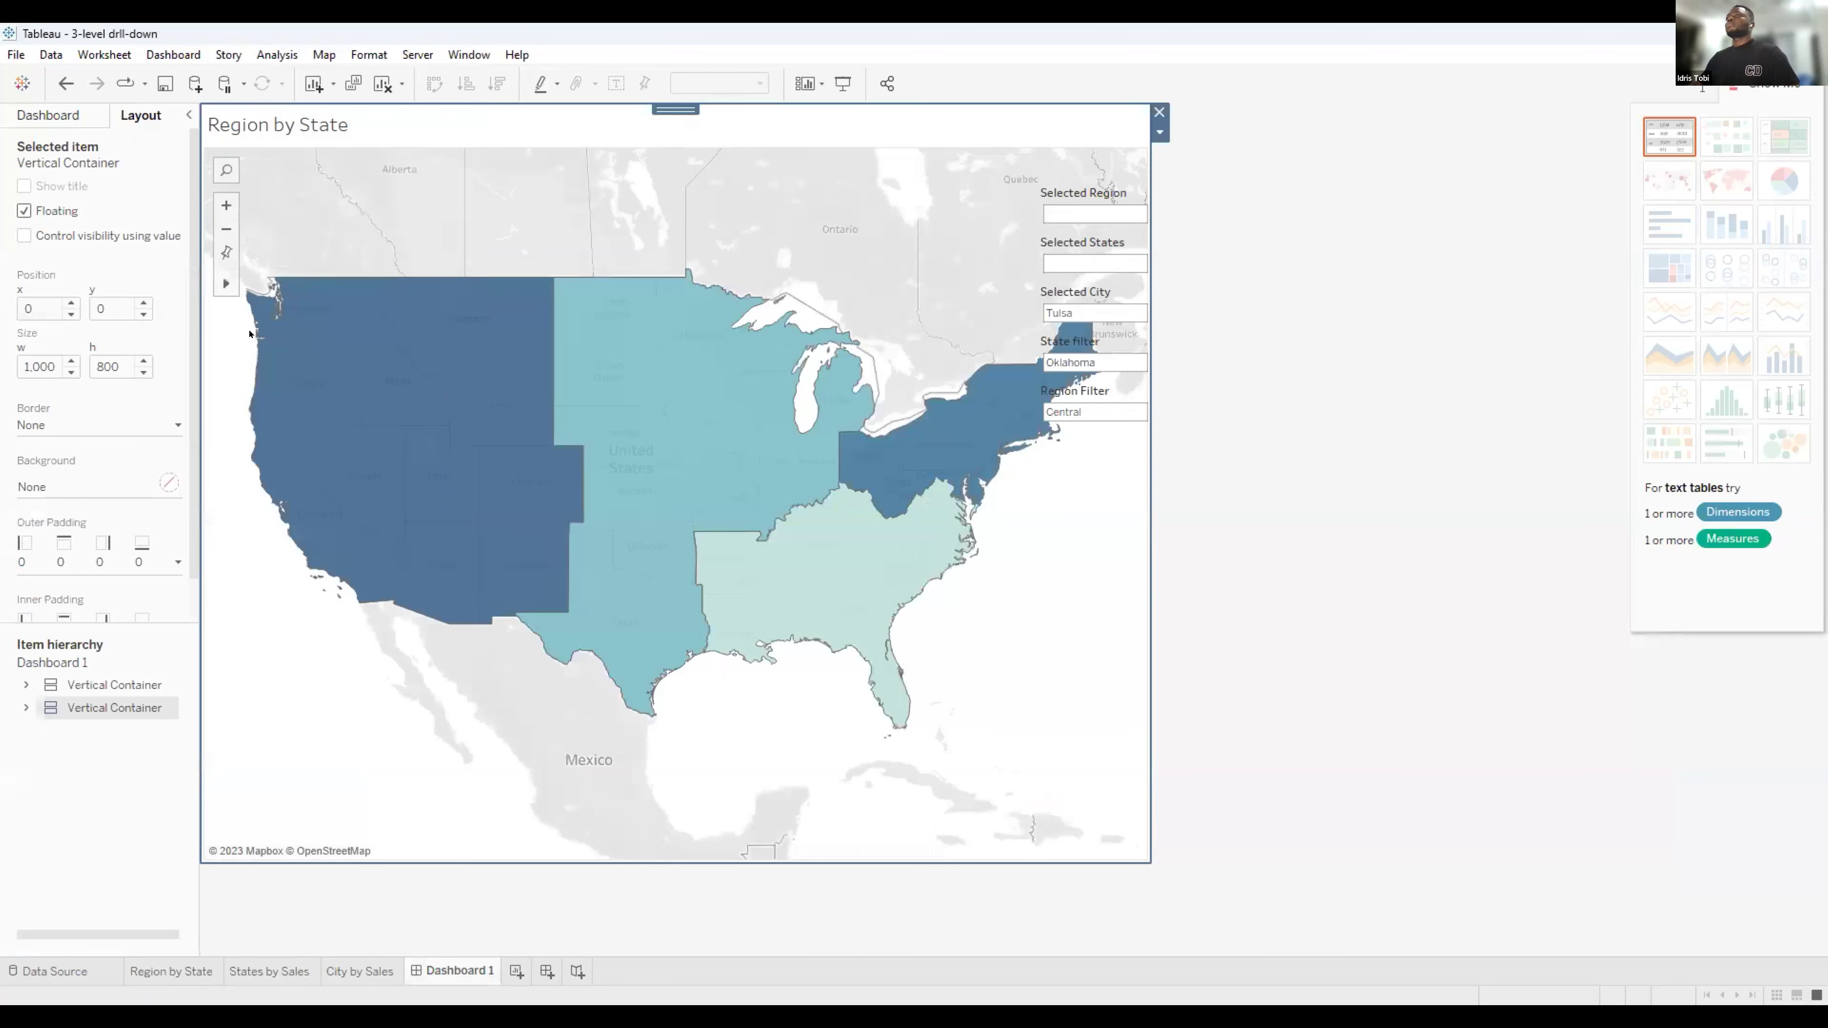
{"action": "left_click", "coordinate": [673, 537]}
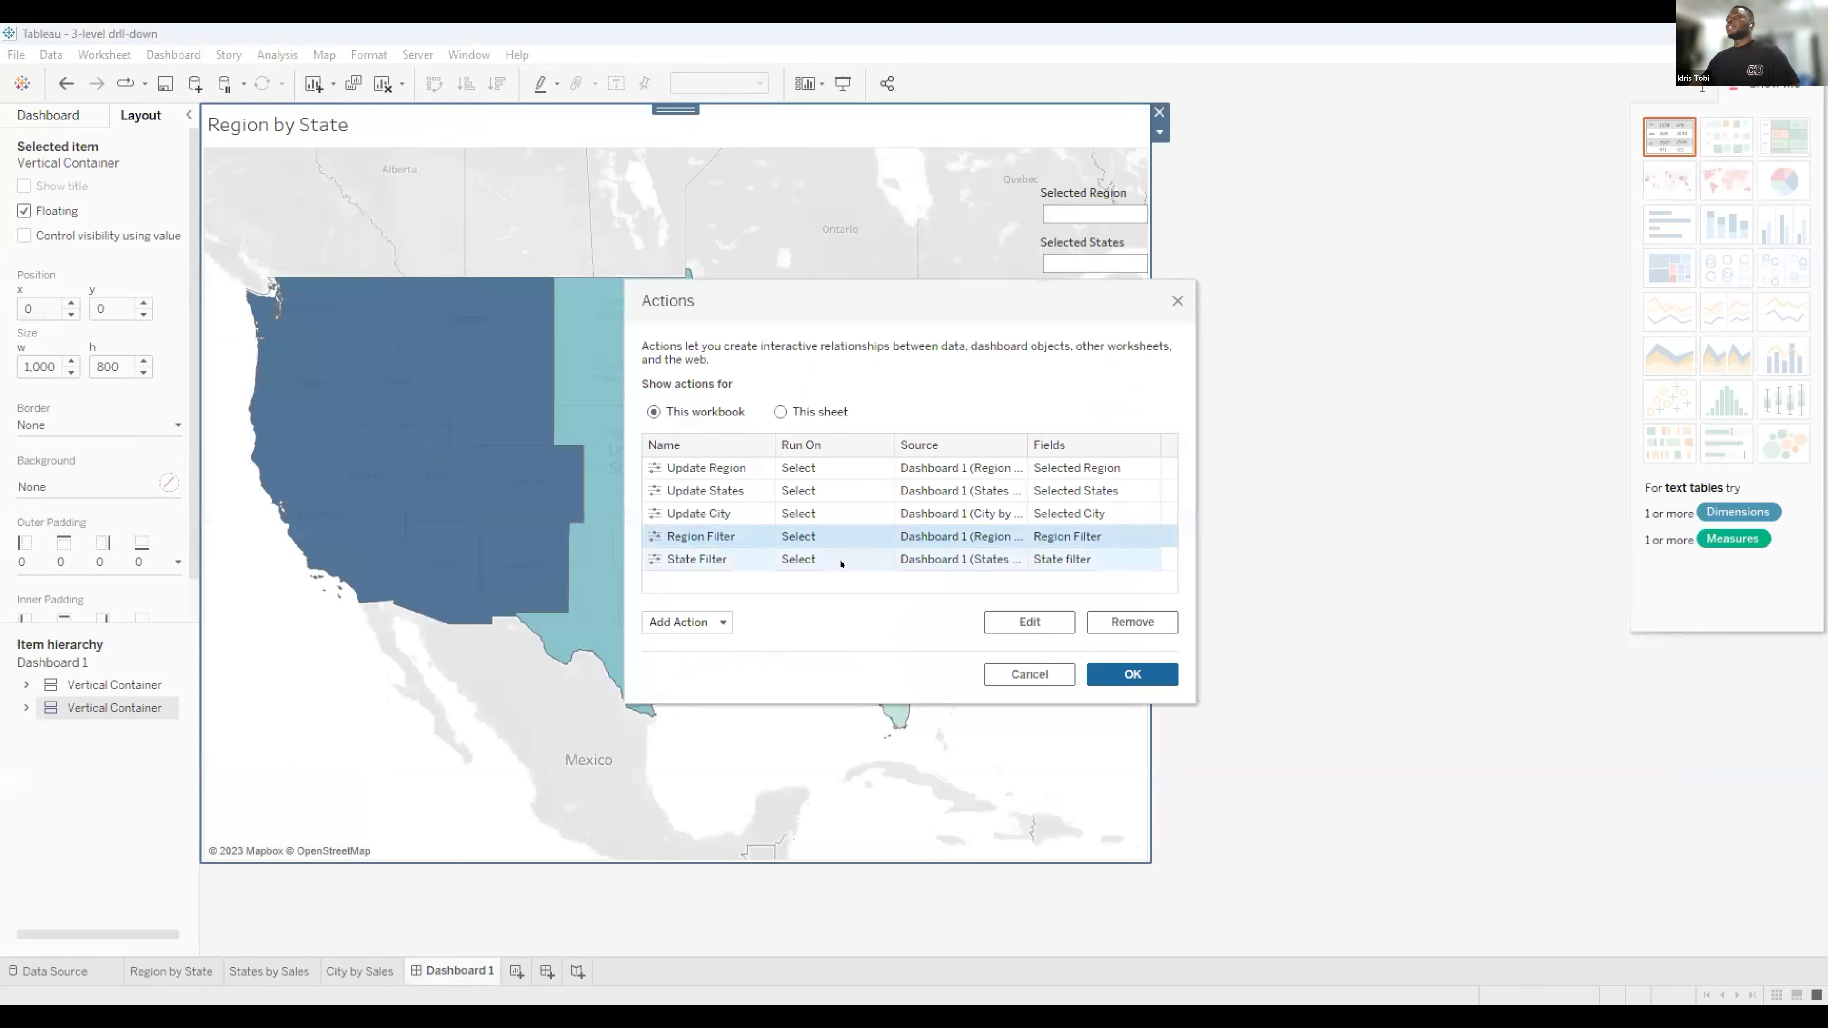
{"action": "left_click", "coordinate": [993, 612]}
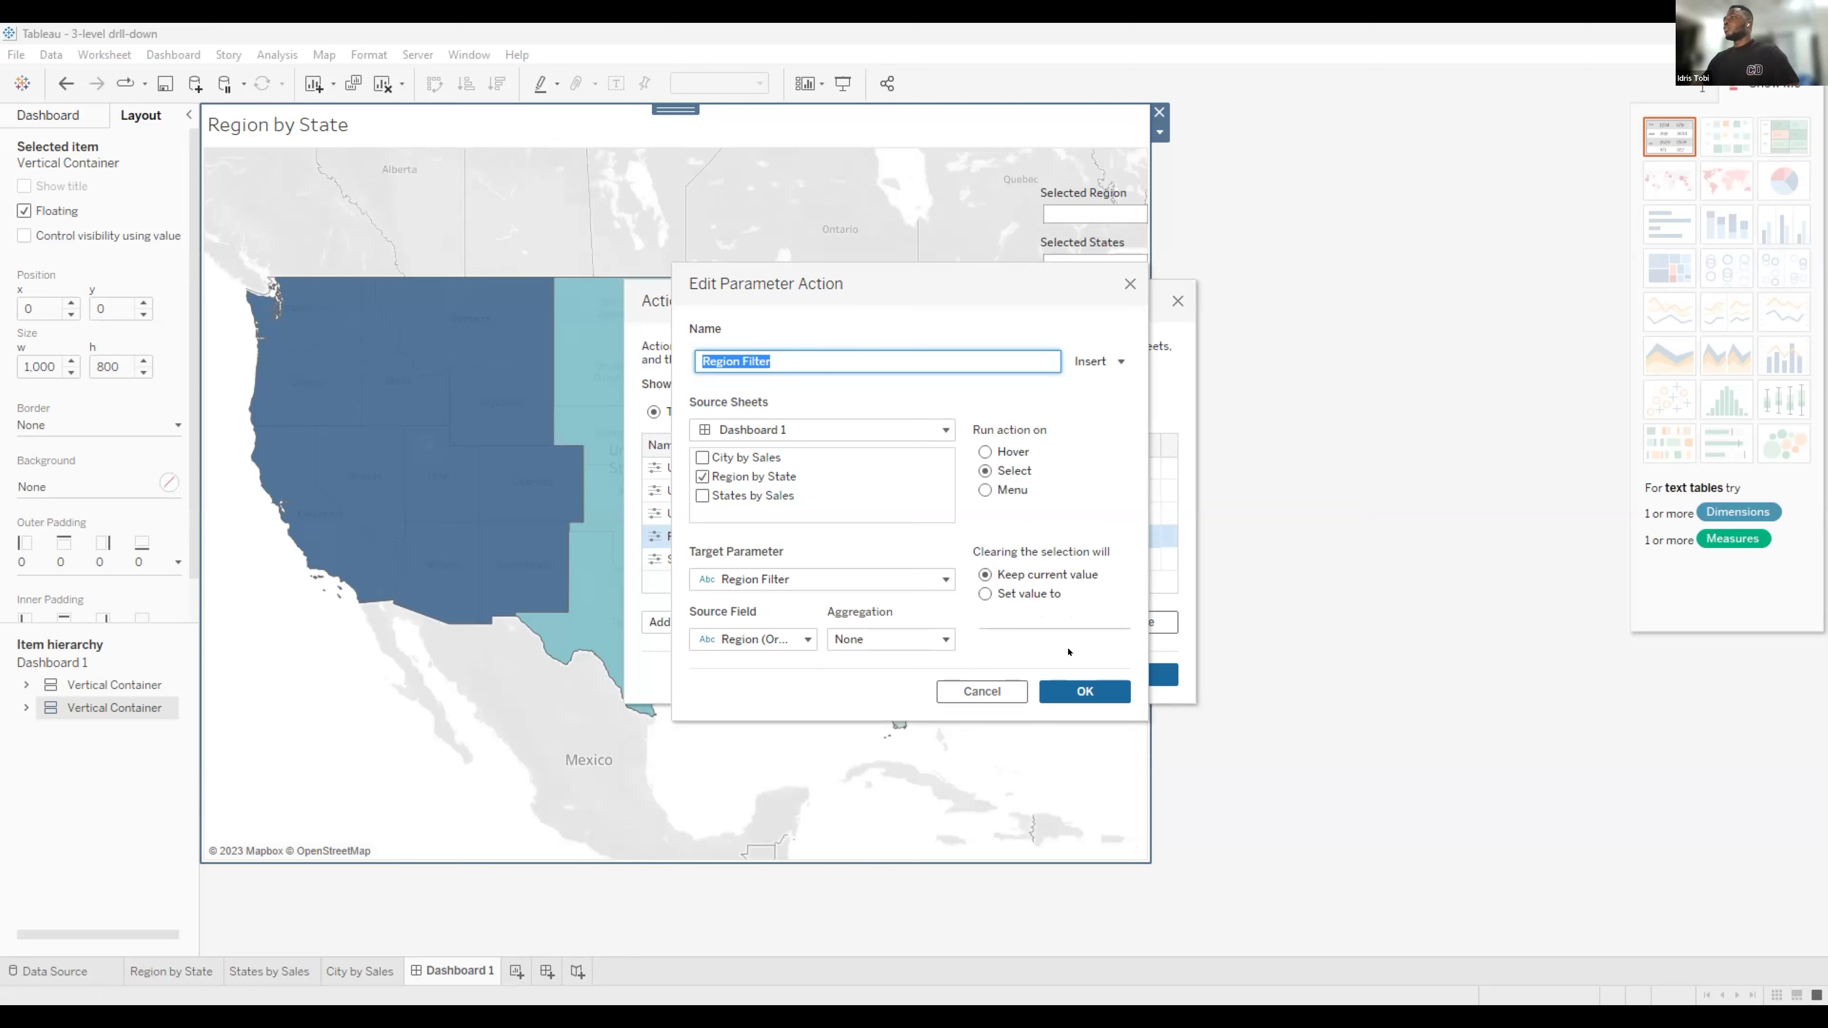
{"action": "left_click", "coordinate": [1072, 687]}
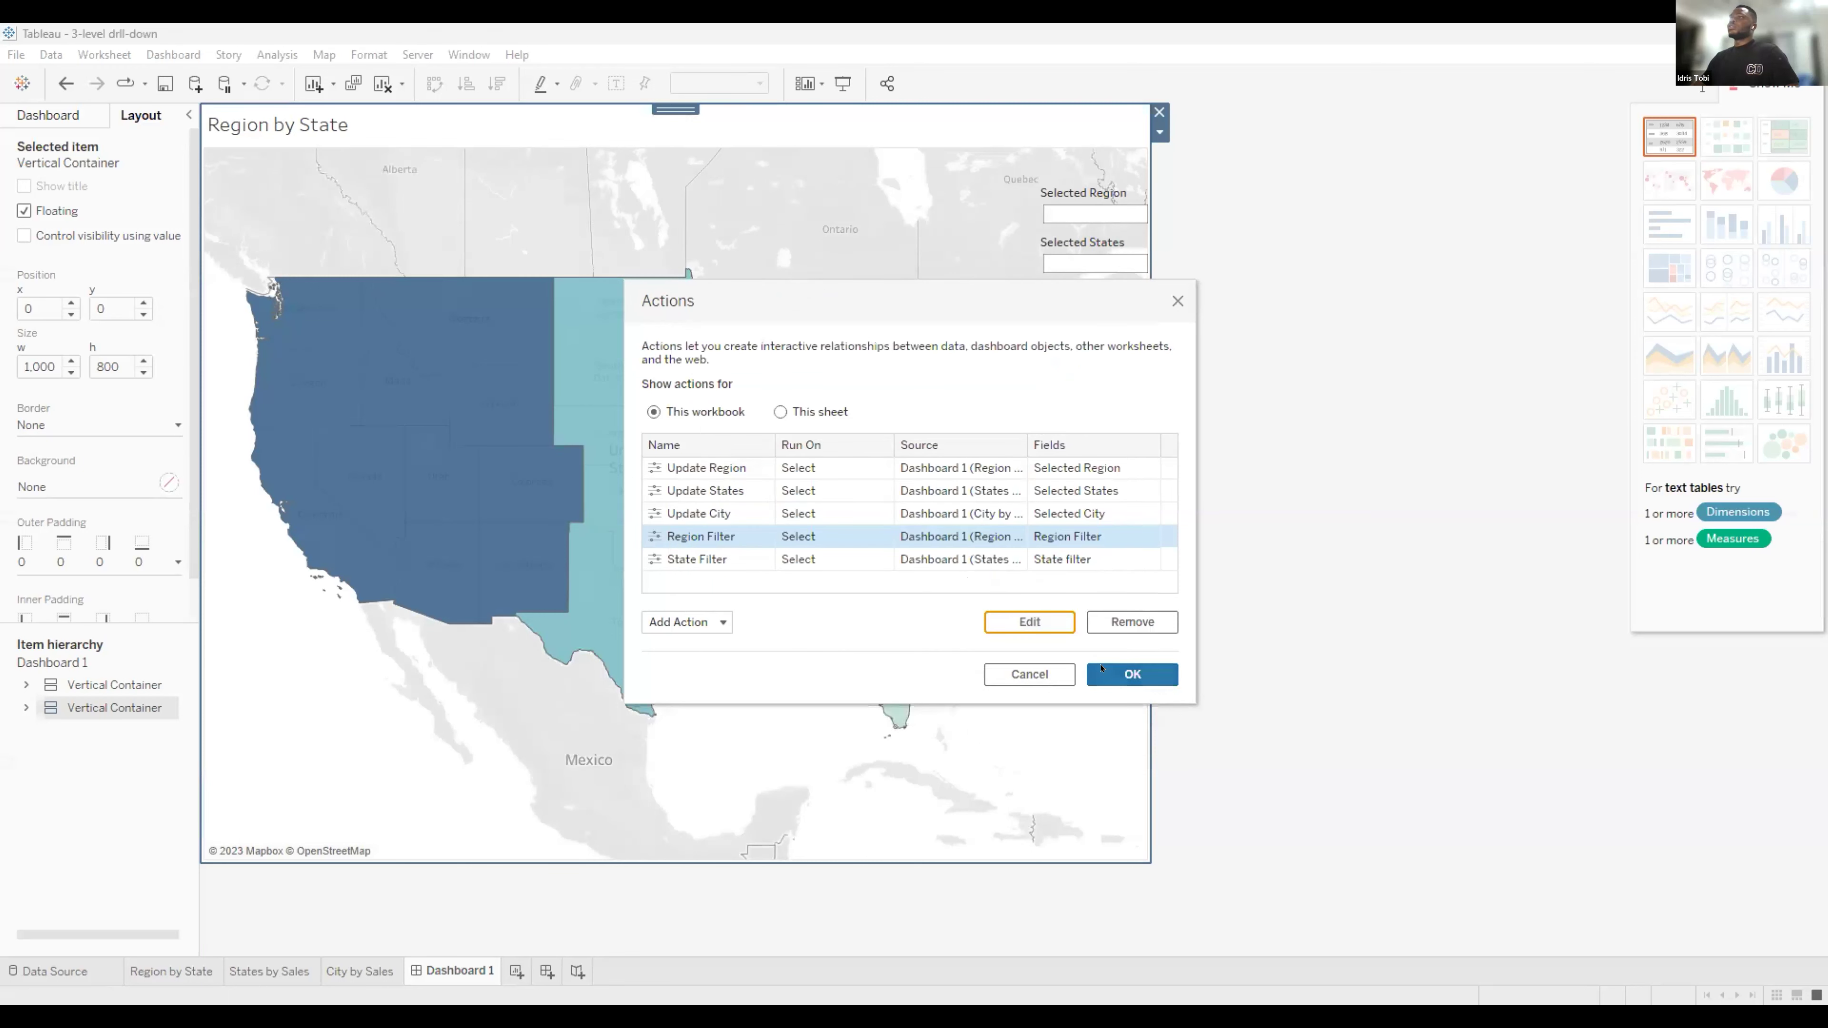
{"action": "left_click", "coordinate": [1101, 671]}
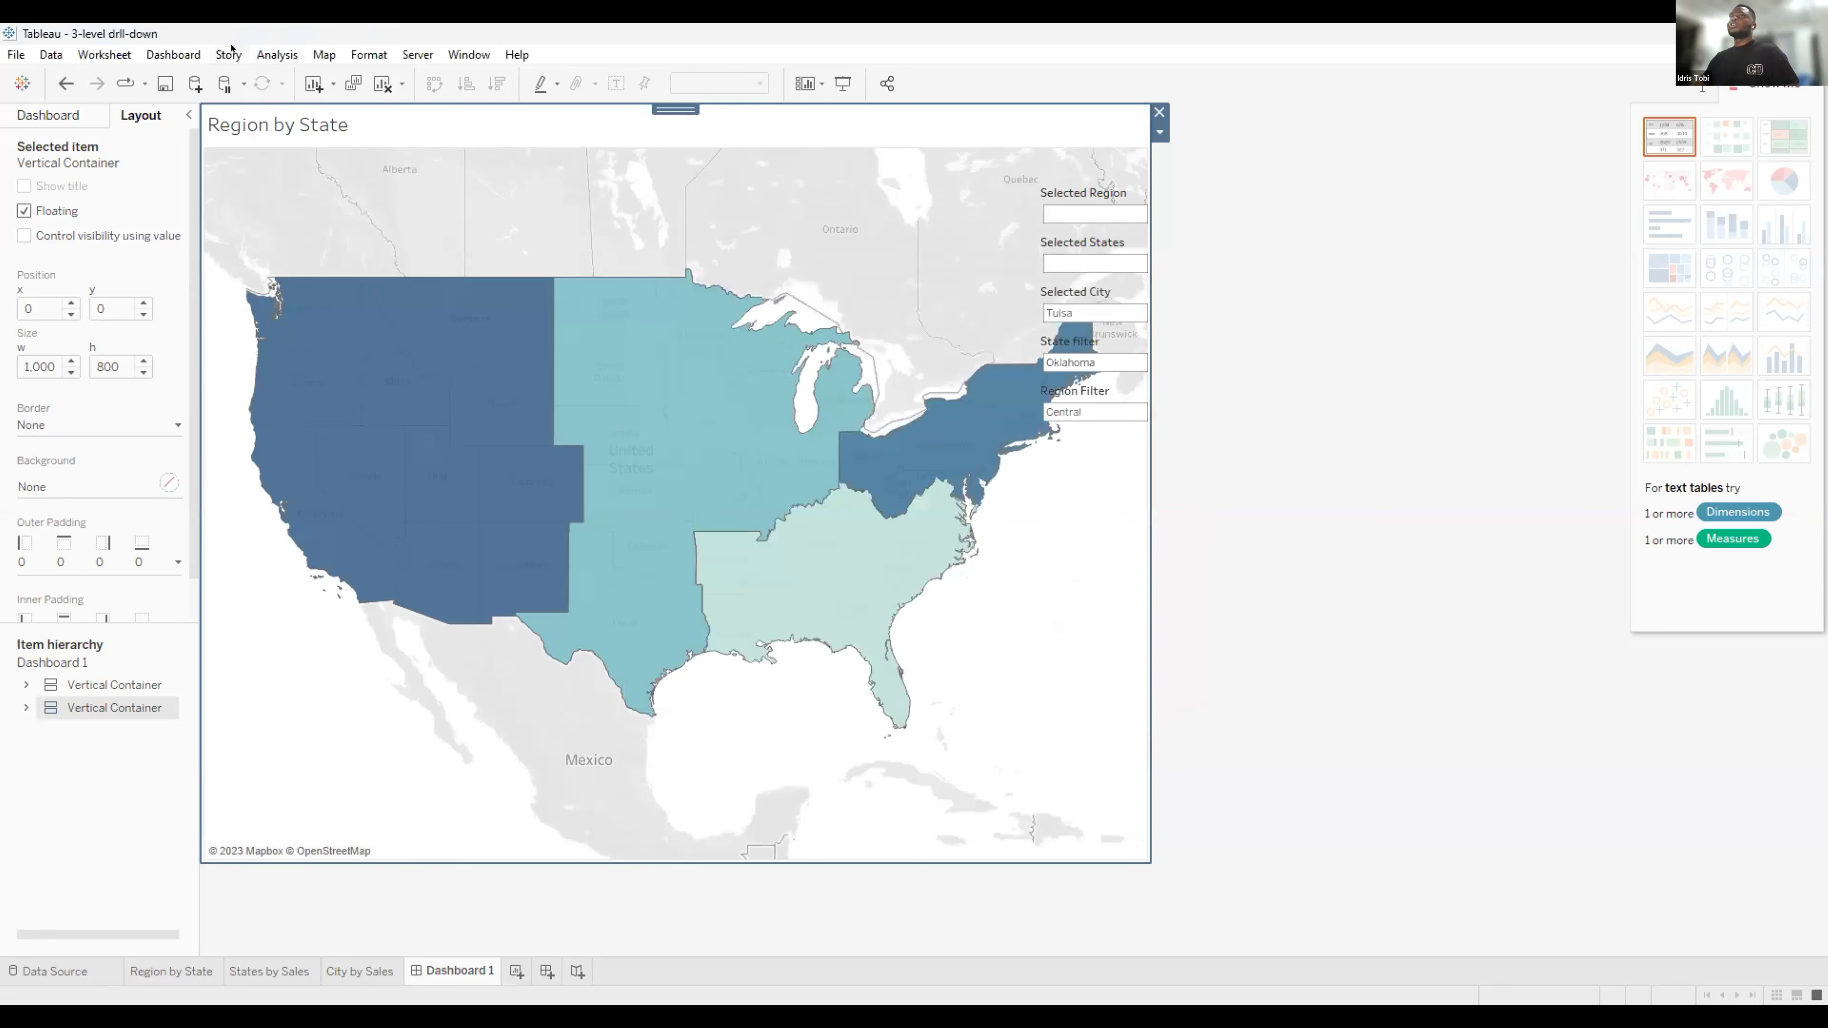
Review the State Filter parameter action of Dashboard 1, including its source sheet, target parameter and source field.
{"action": "left_click", "coordinate": [189, 55]}
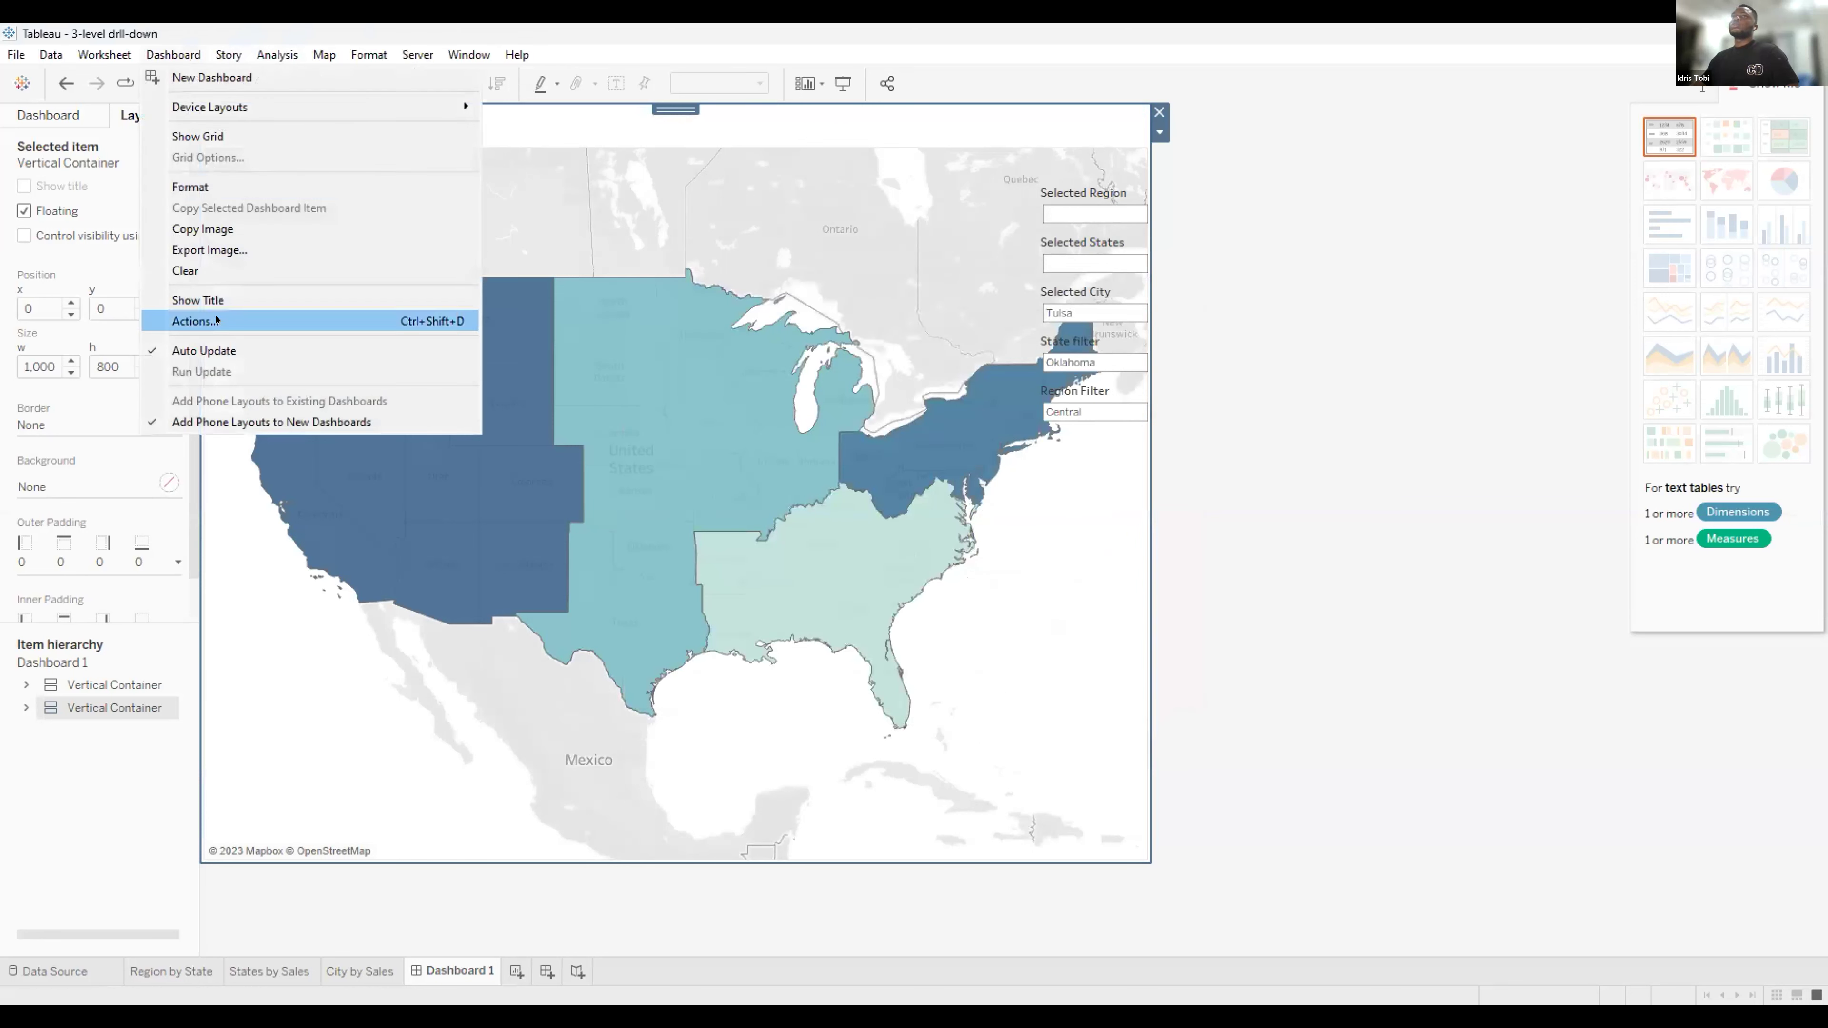
{"action": "key", "text": "Escape"}
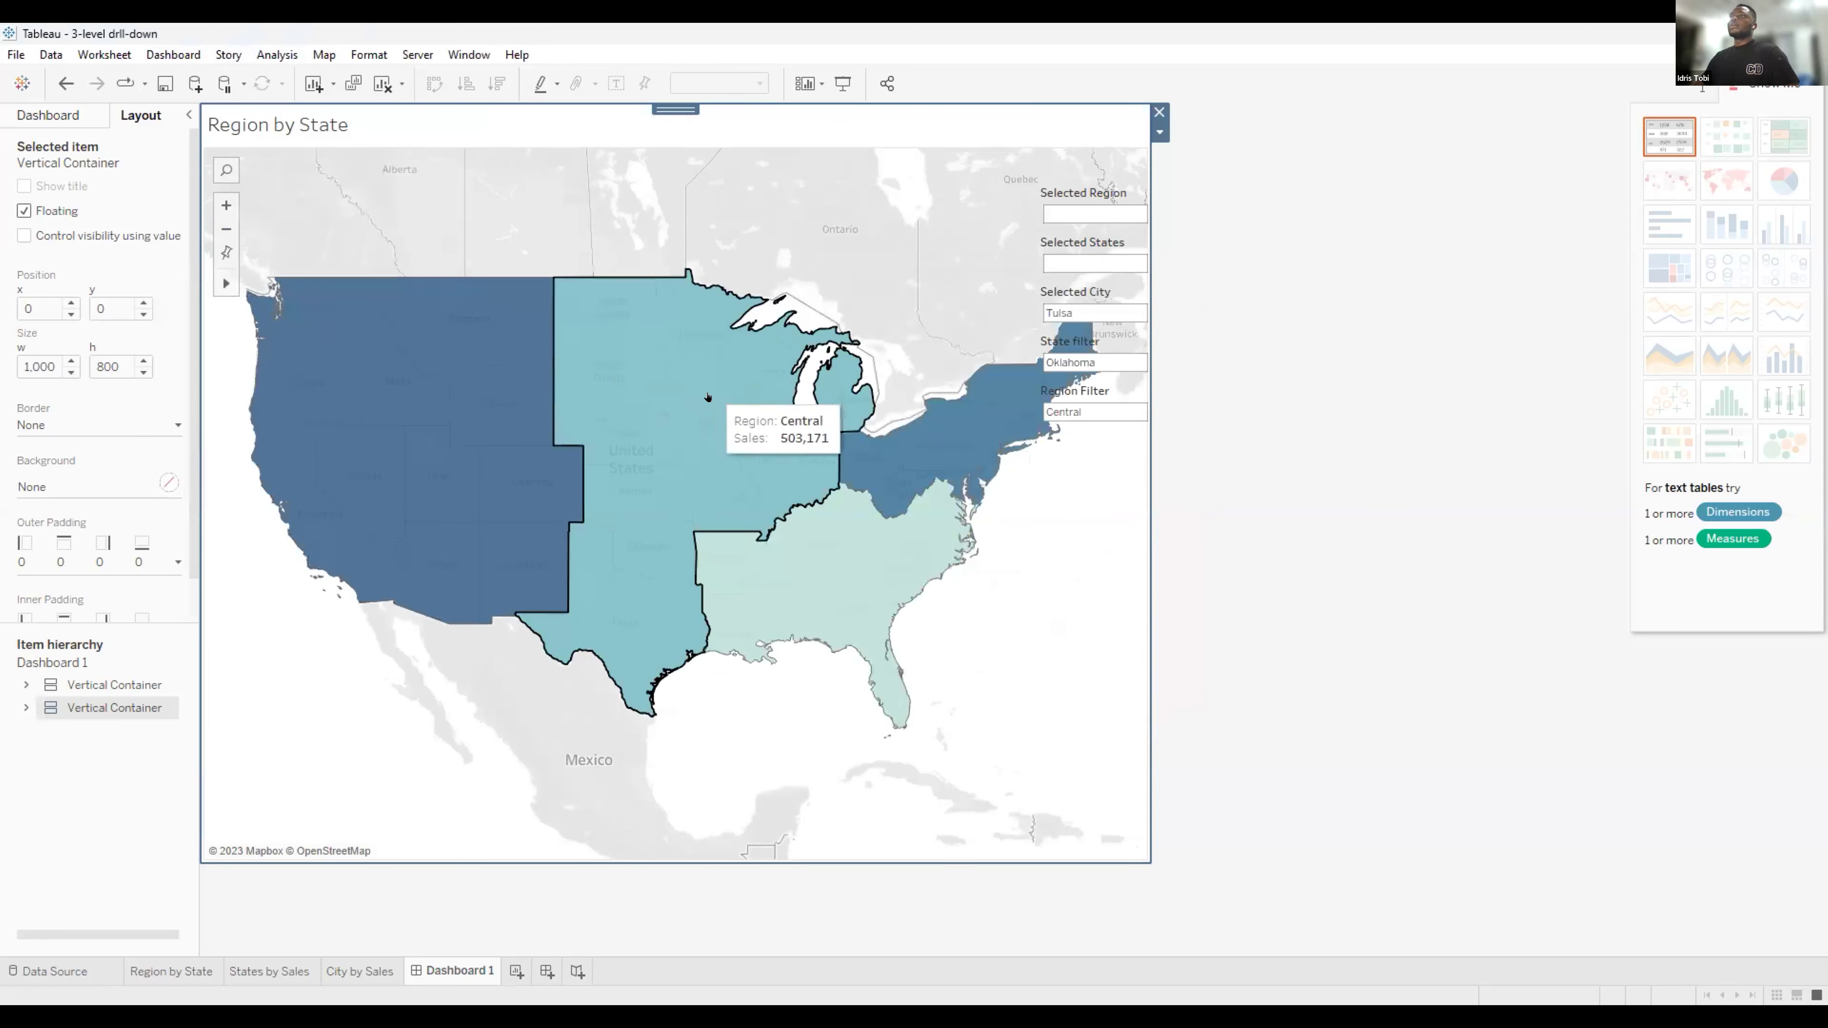
{"action": "key", "text": "ctrl+shift+d"}
{"action": "left_click", "coordinate": [720, 559]}
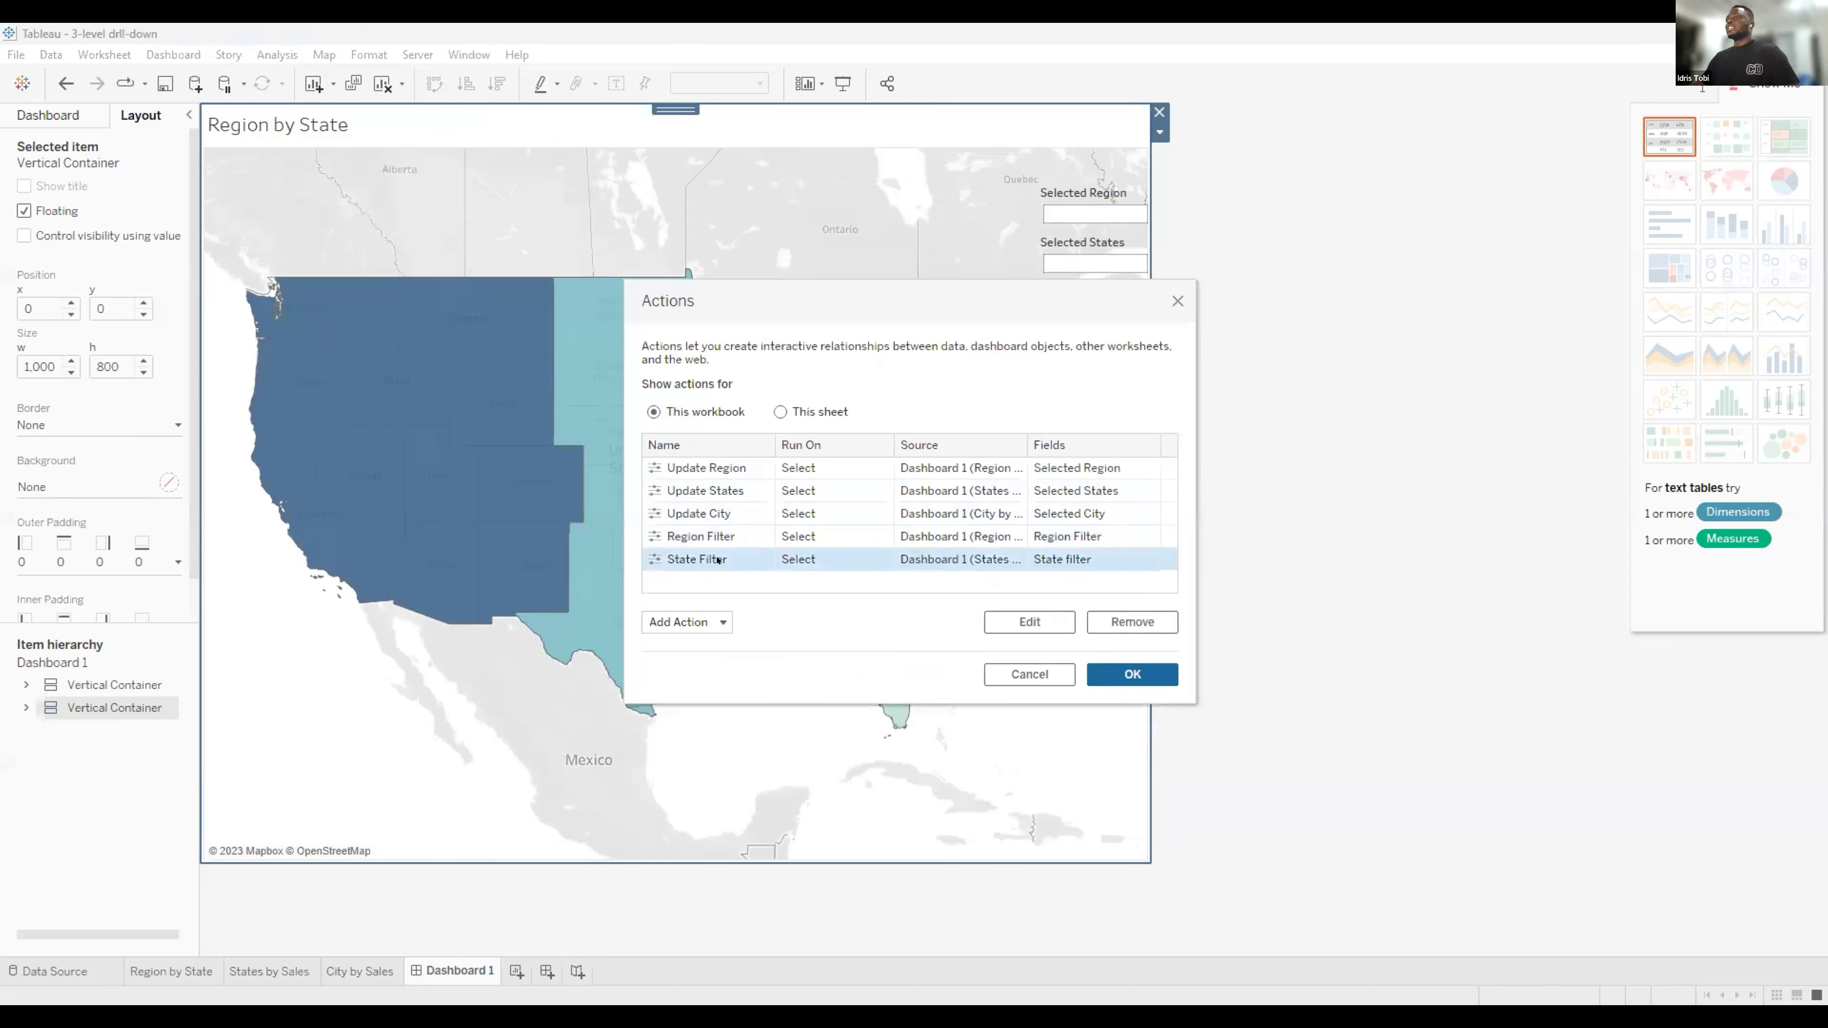
{"action": "left_click", "coordinate": [1010, 621]}
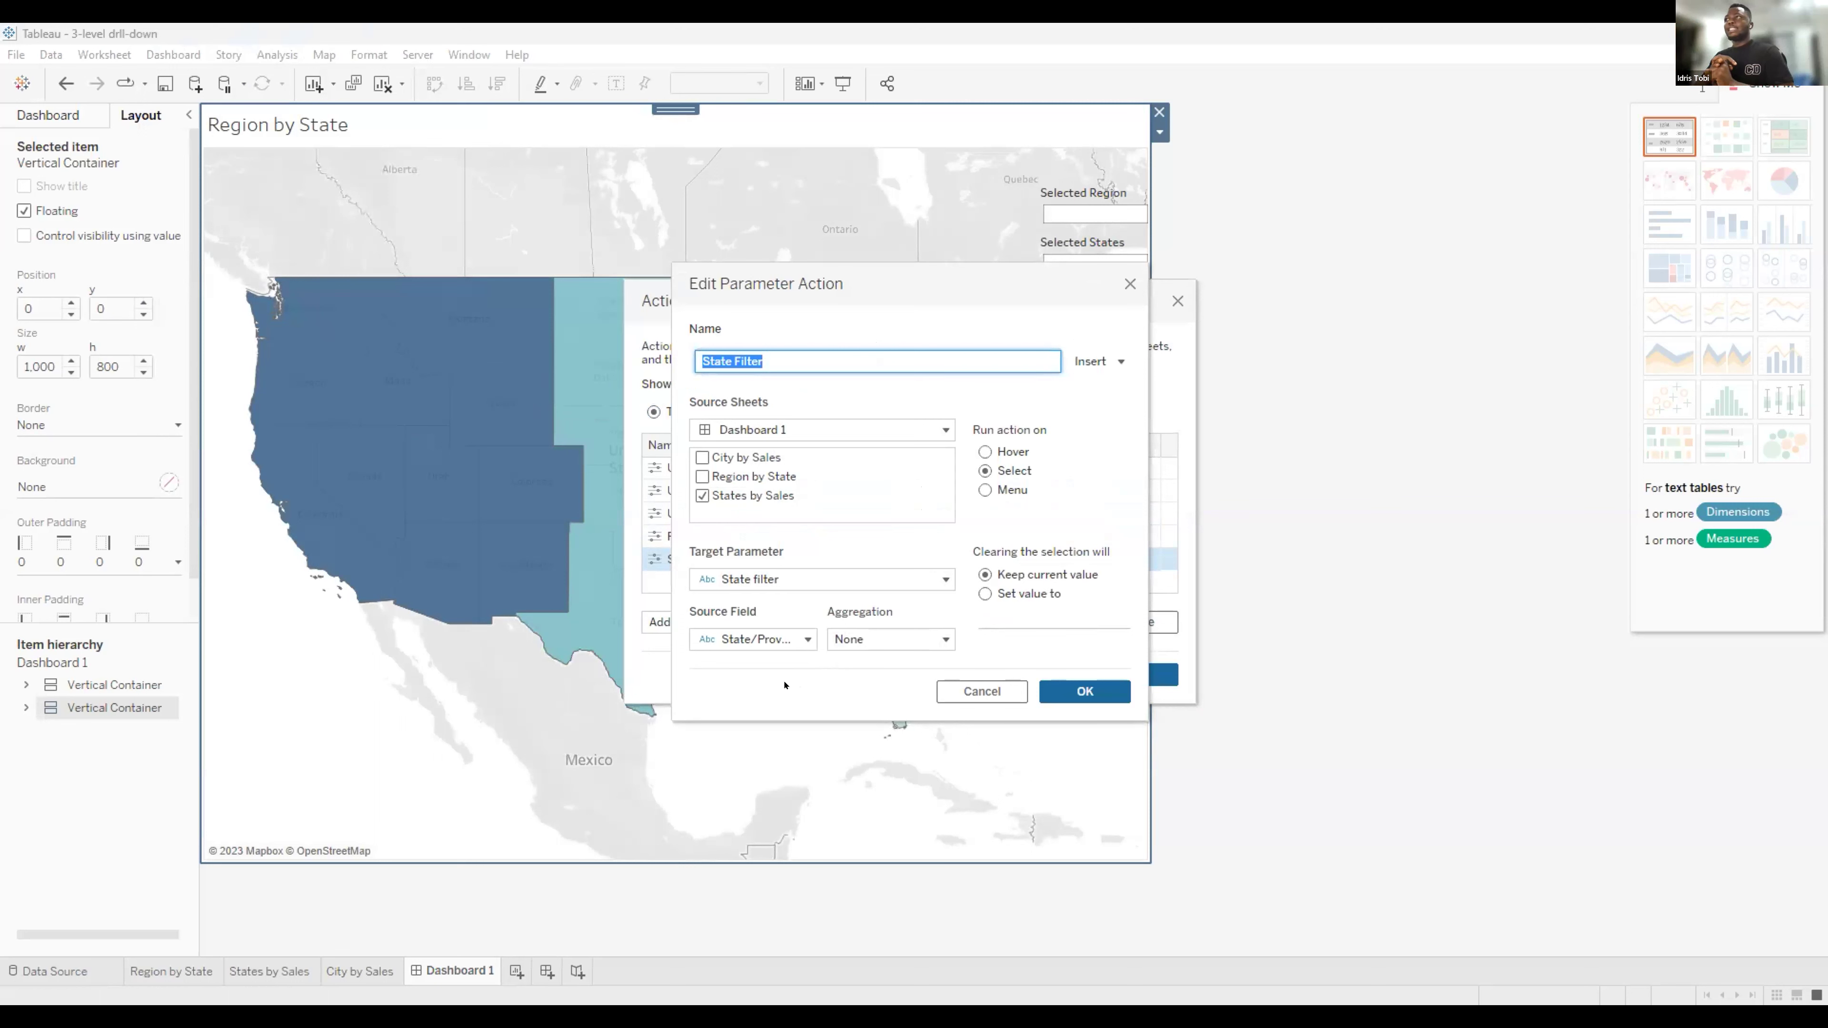
{"action": "left_click", "coordinate": [1098, 686]}
{"action": "left_click", "coordinate": [1104, 674]}
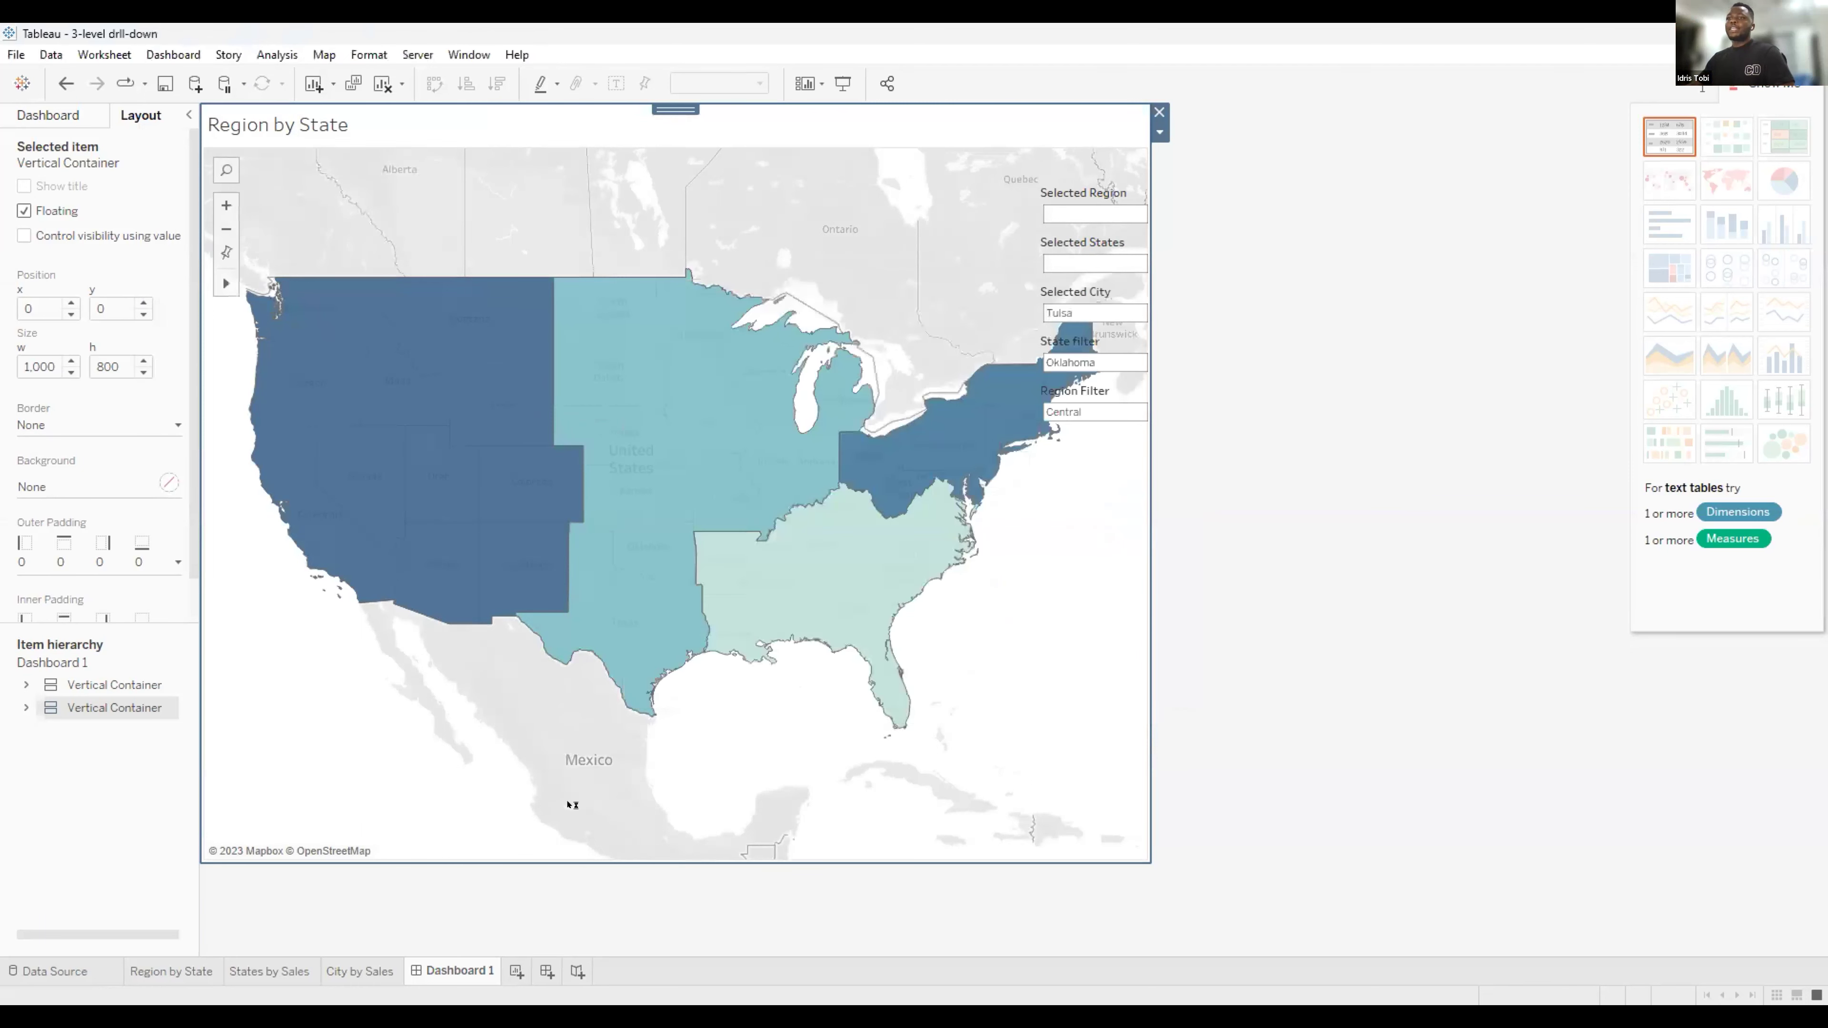
Review the formula of the Region filter calculated field from the States by Sales sheet.
{"action": "left_click", "coordinate": [271, 971]}
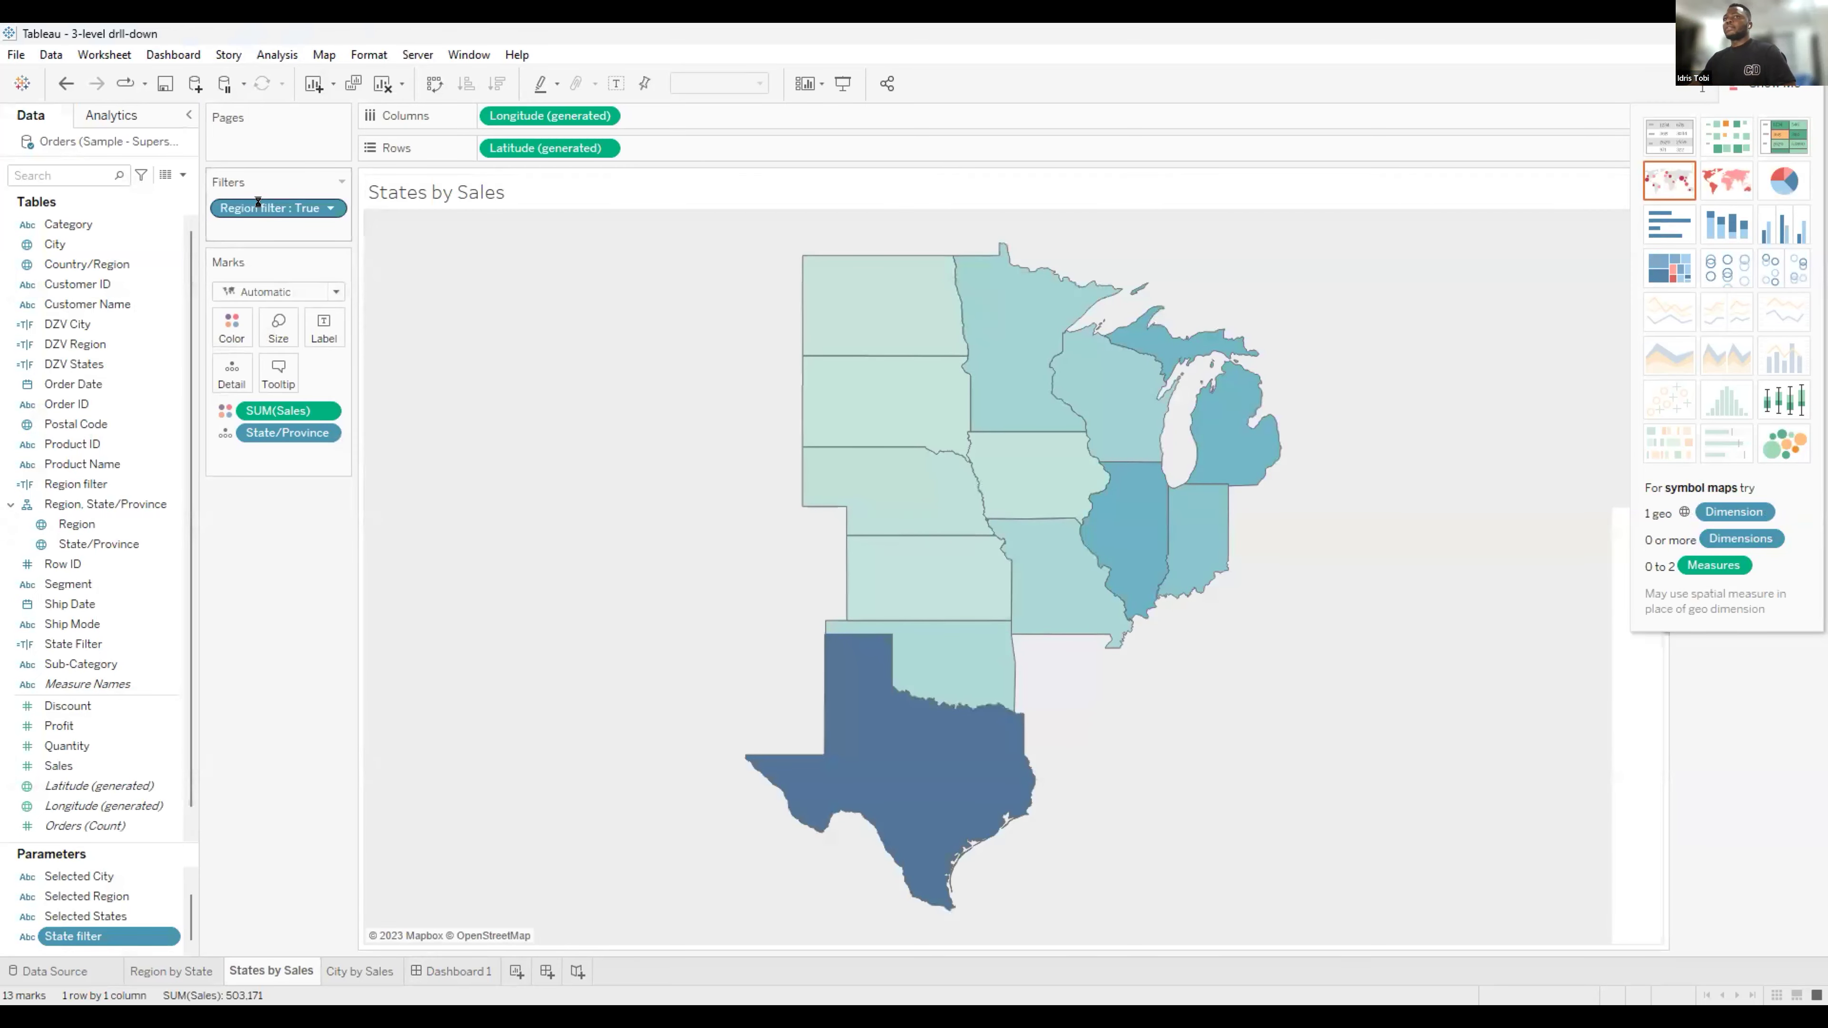
{"action": "left_click", "coordinate": [170, 487]}
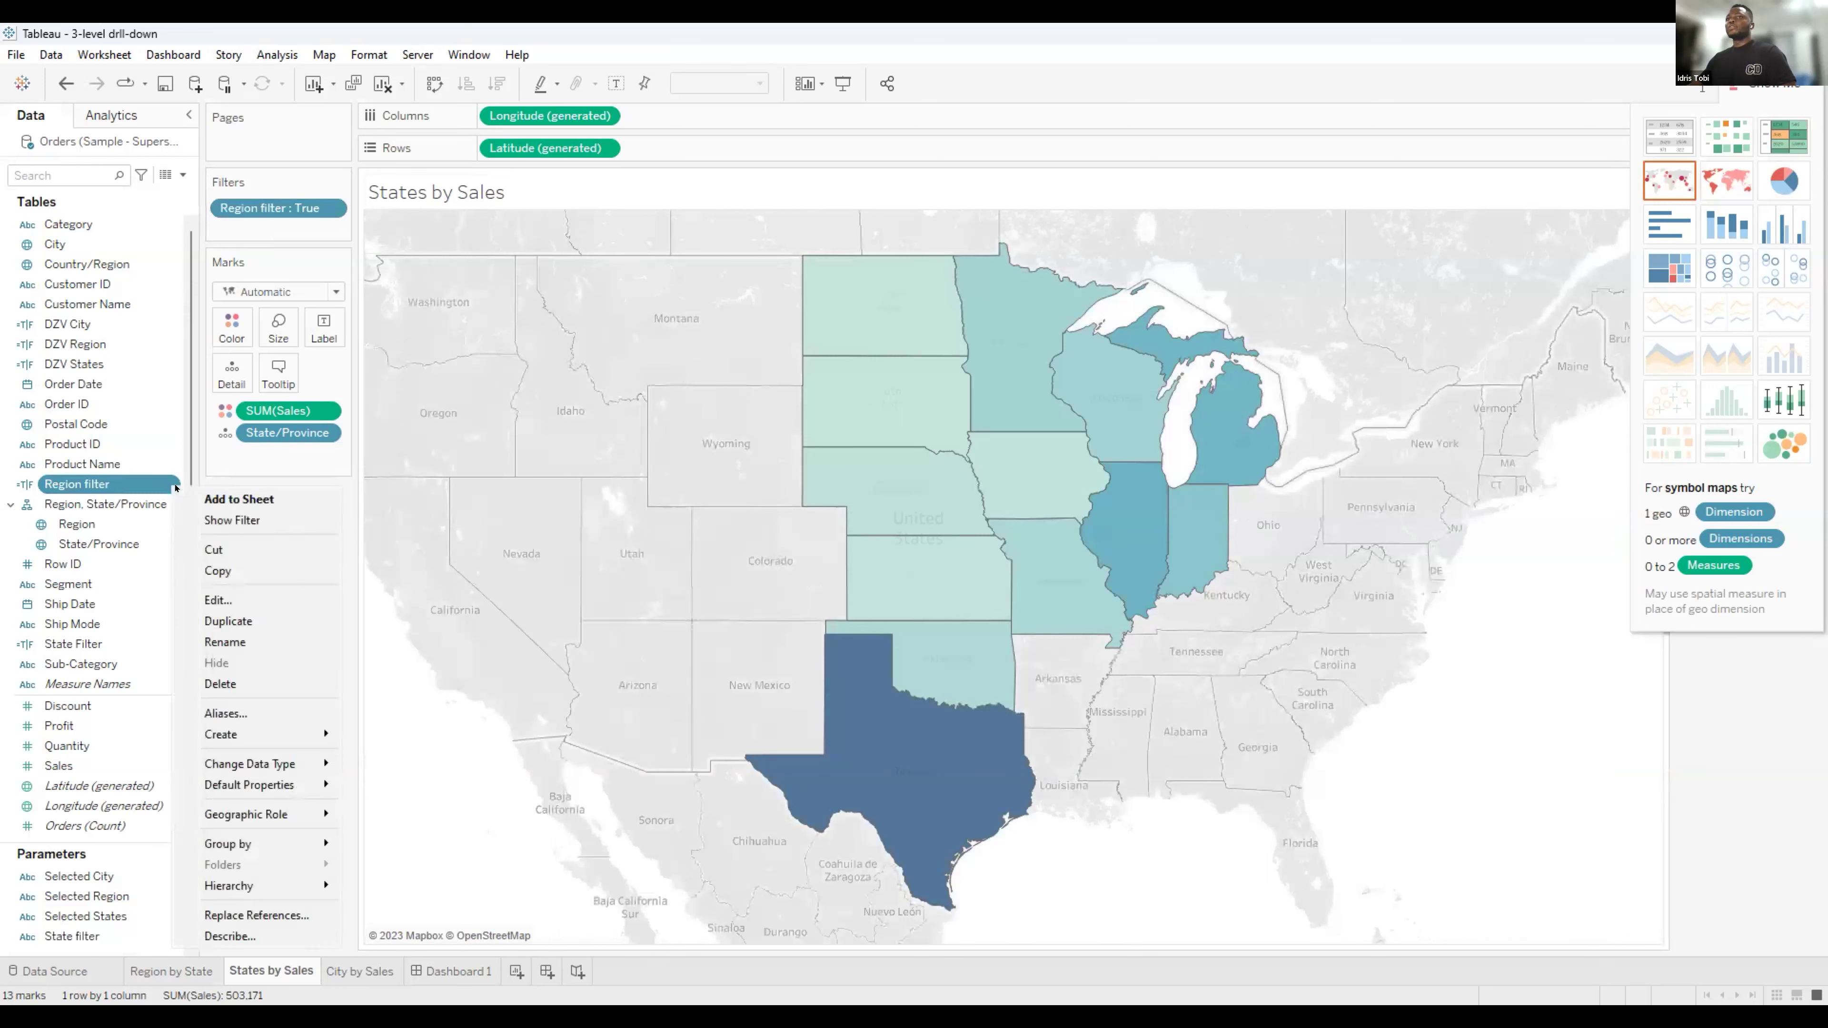
{"action": "left_click", "coordinate": [233, 598]}
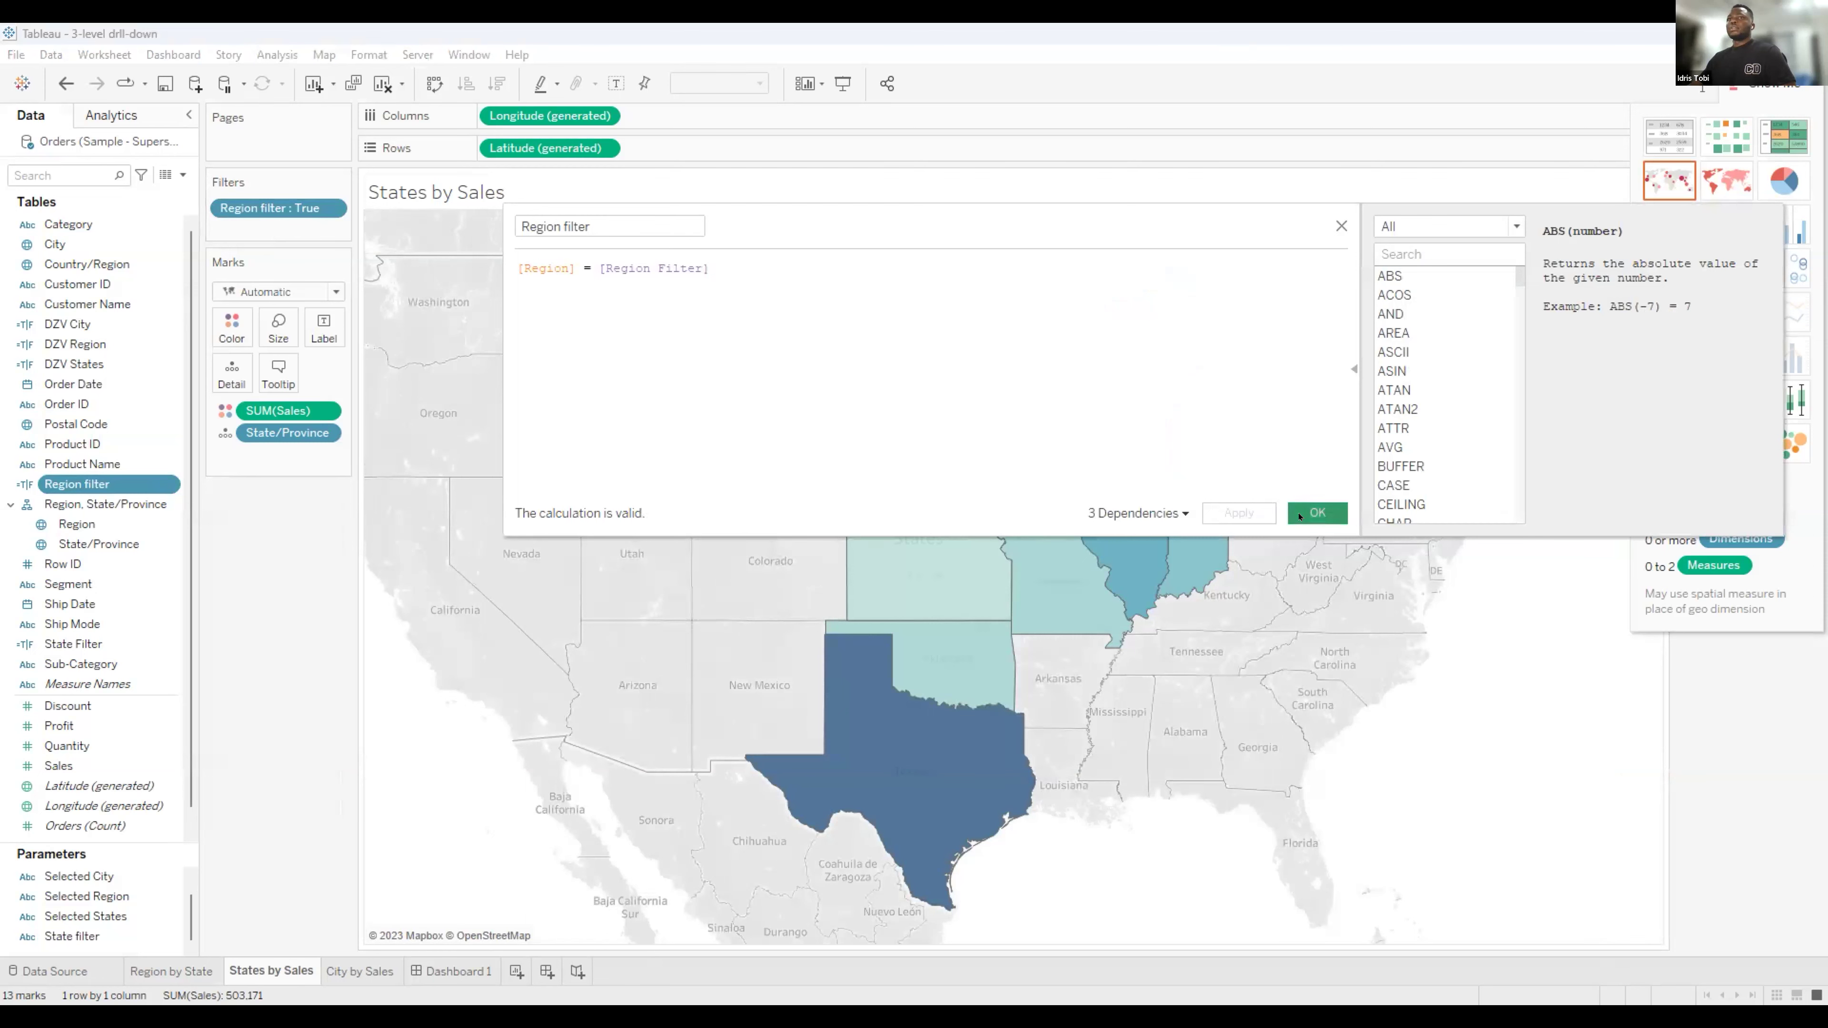
{"action": "left_click", "coordinate": [1316, 513]}
Review the formula of the State Filter calculated field without changing it.
{"action": "left_click", "coordinate": [170, 642]}
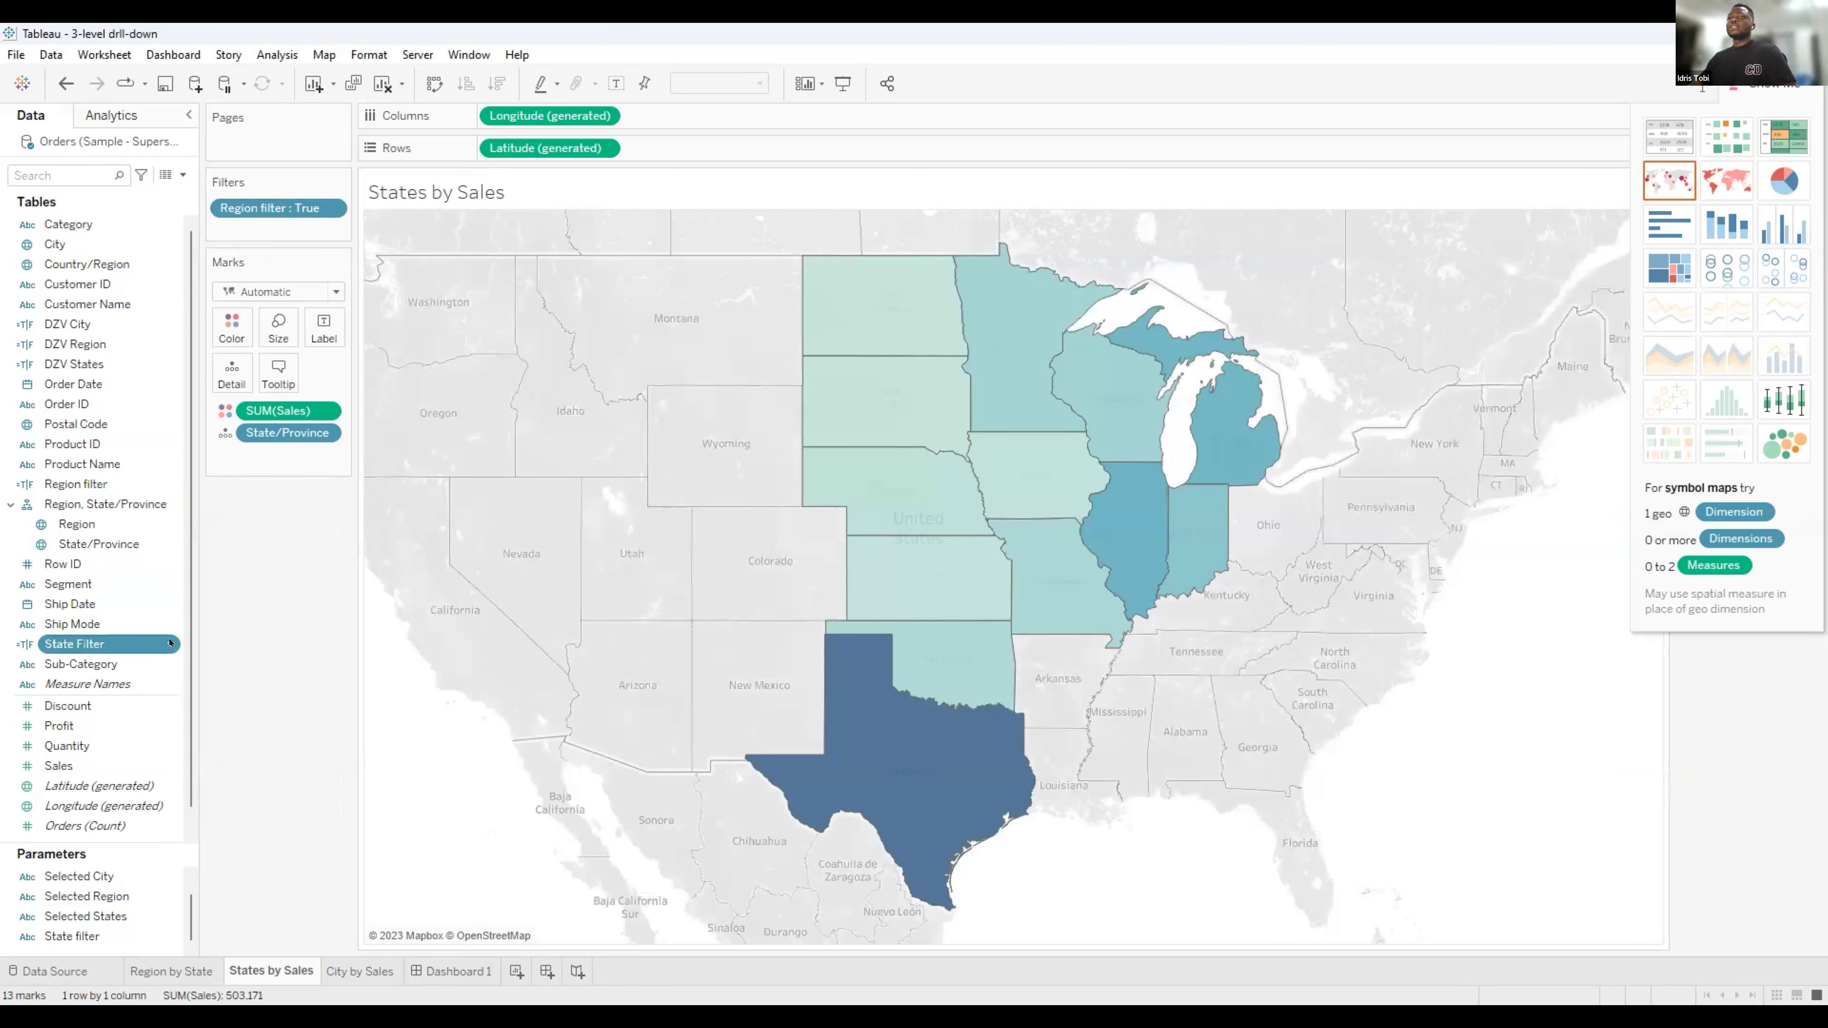
{"action": "right_click", "coordinate": [170, 642]}
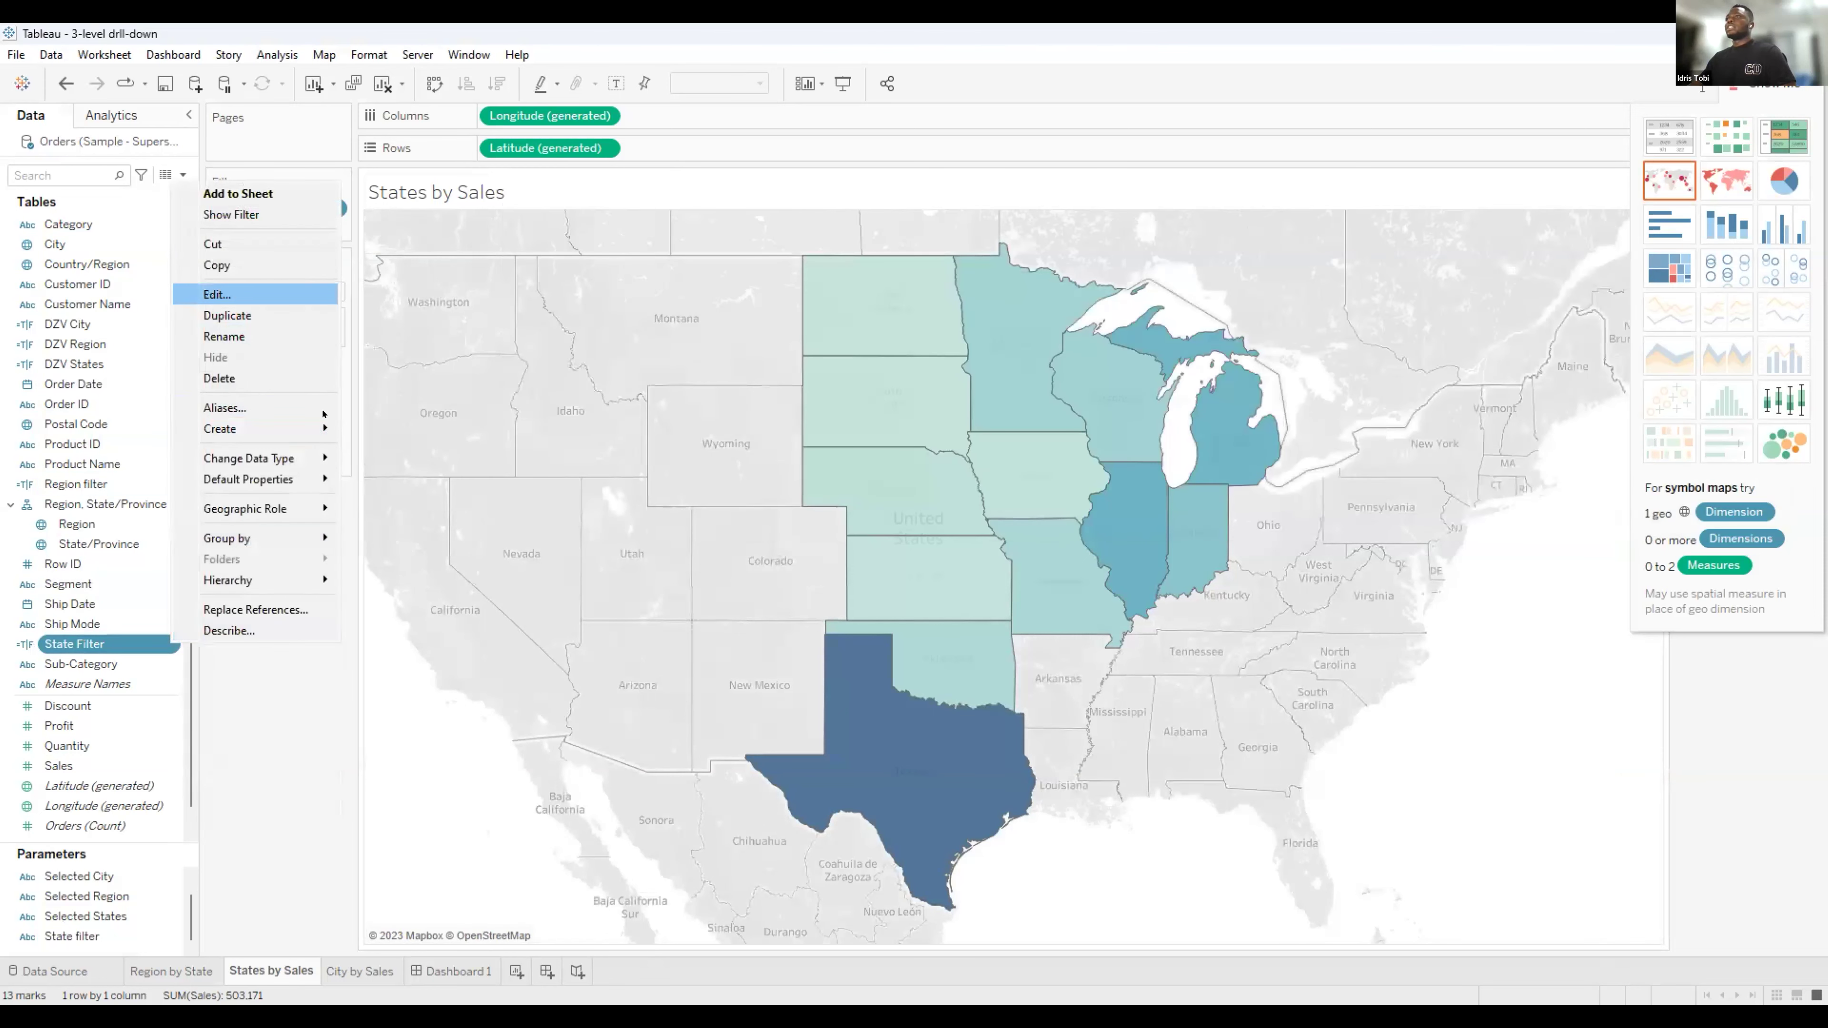
{"action": "left_click", "coordinate": [309, 294]}
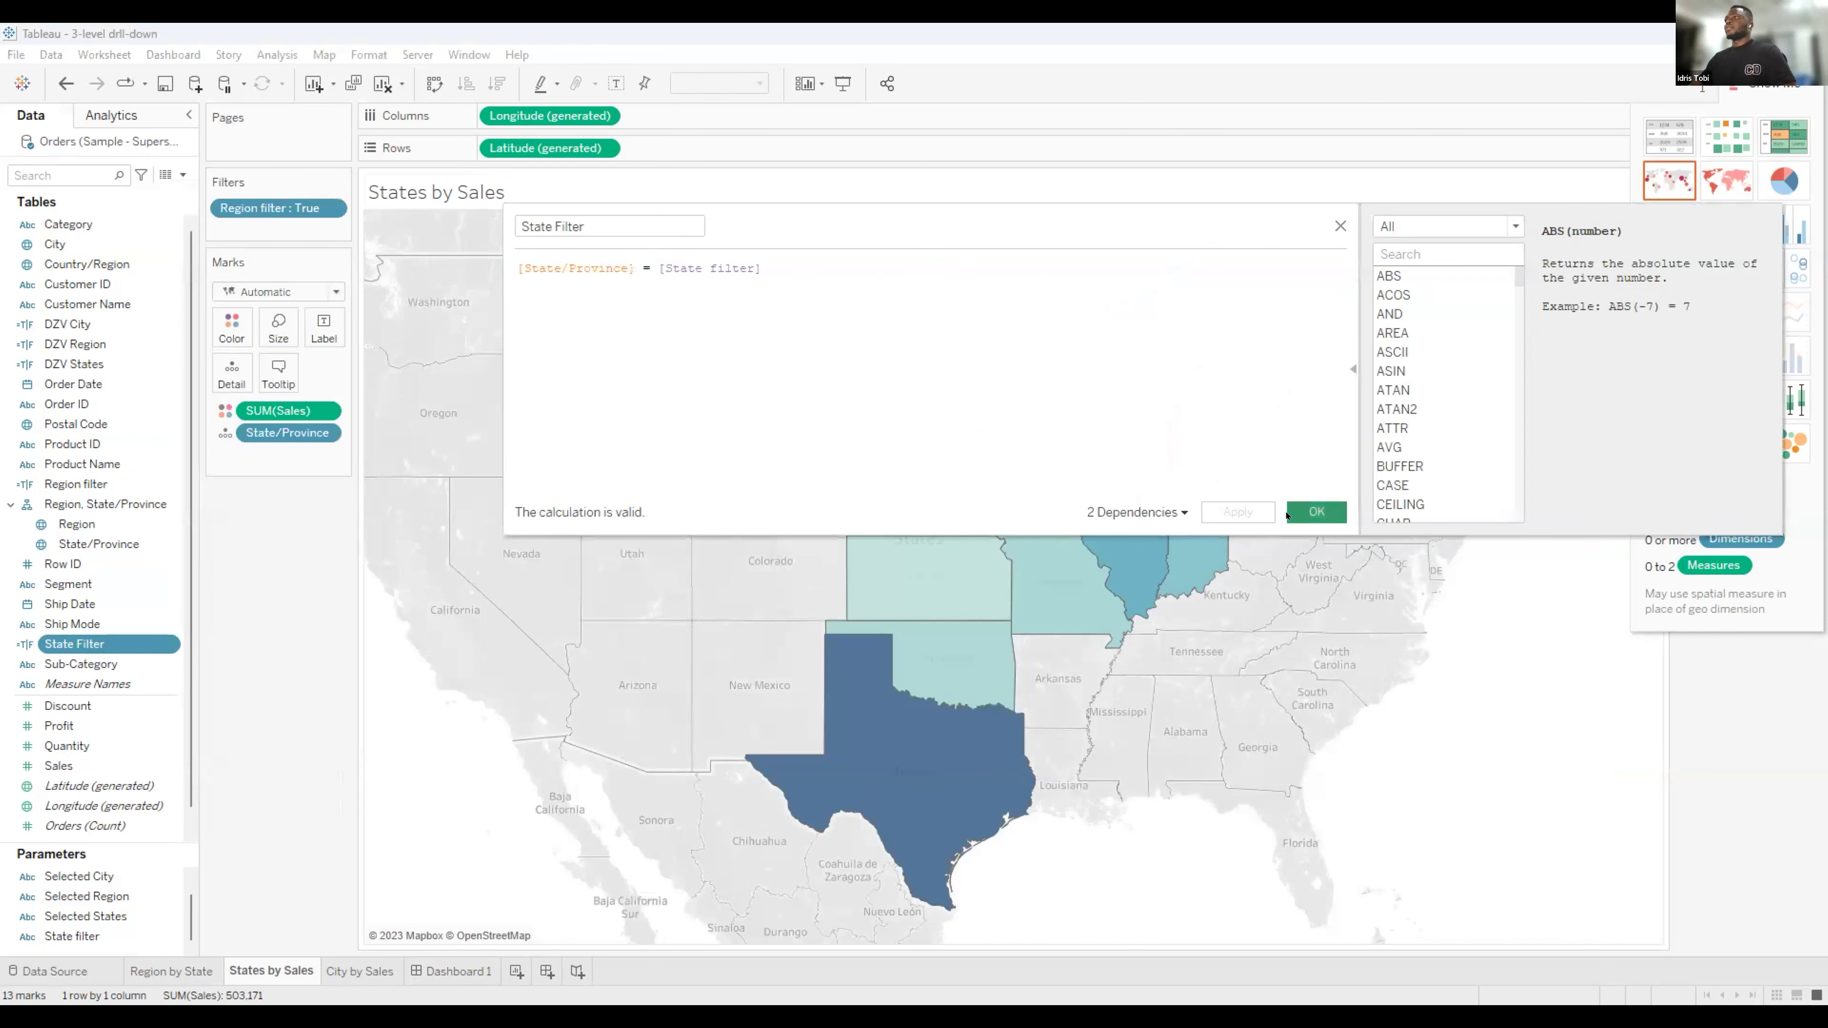
{"action": "left_click", "coordinate": [1306, 512]}
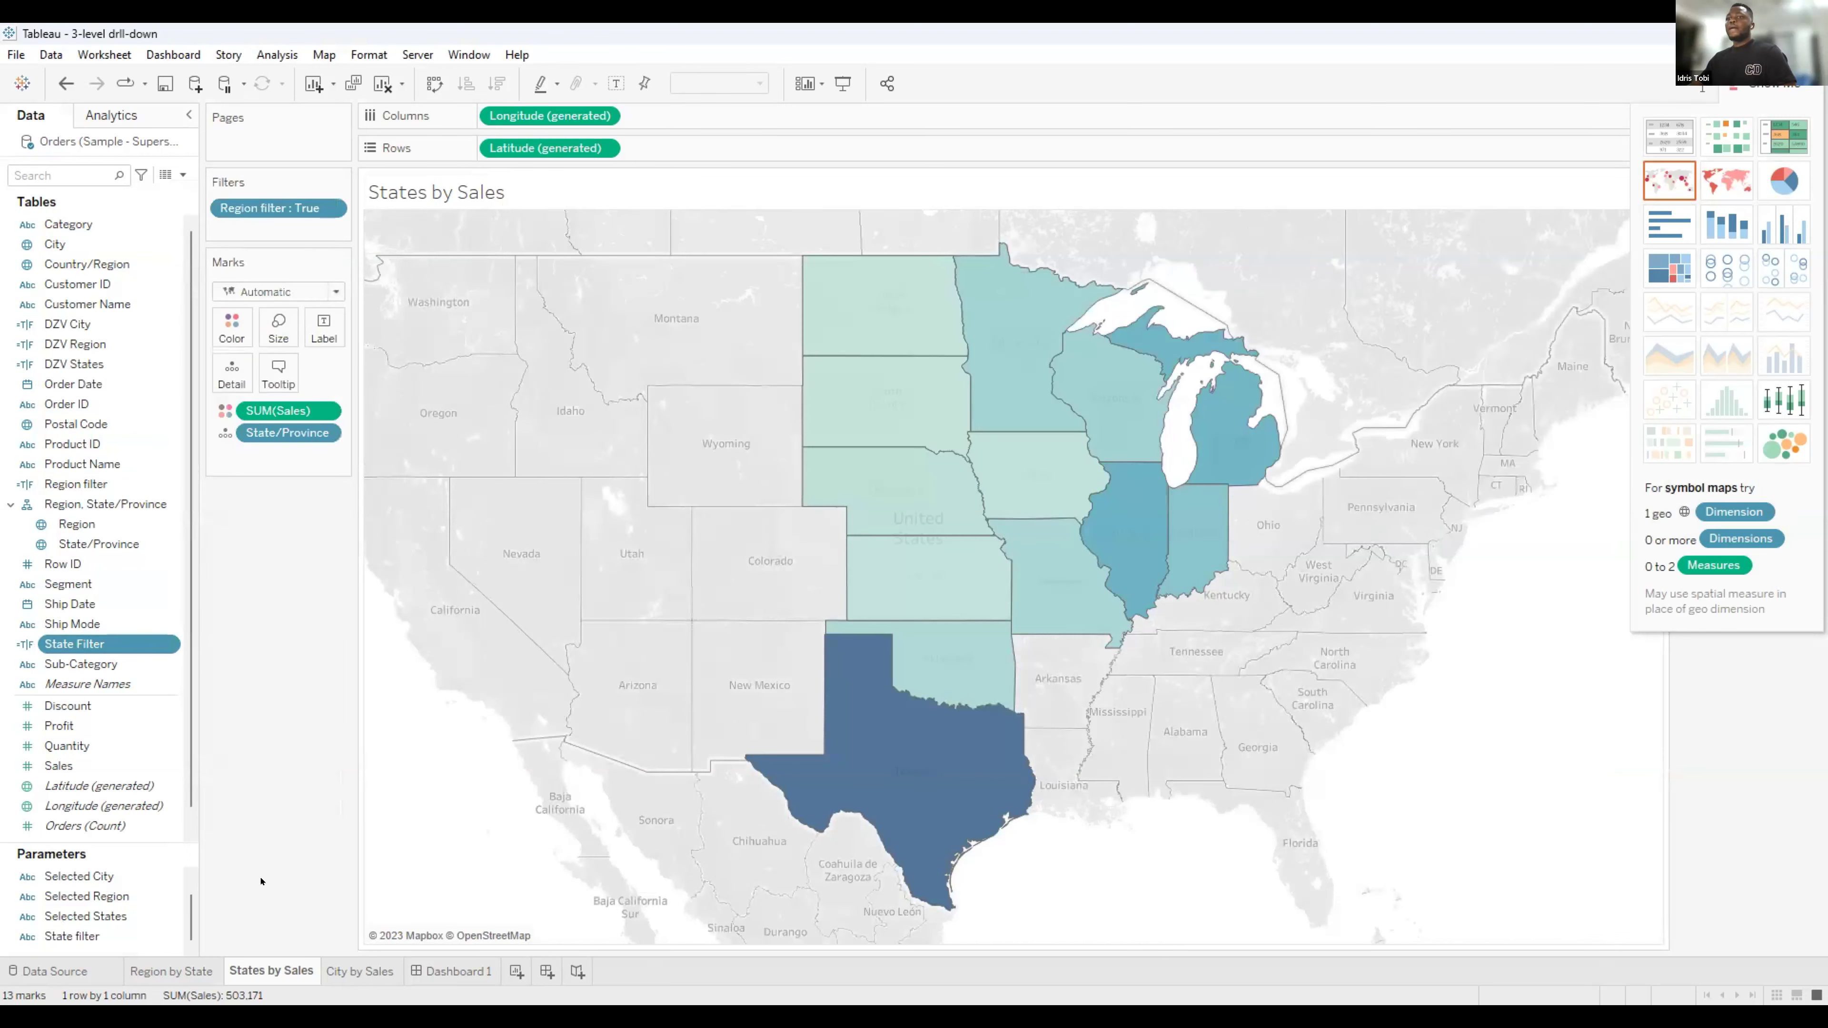
Compare the Region by State sheet with the States by Sales sheet and its applied region filter.
{"action": "left_click", "coordinate": [189, 974]}
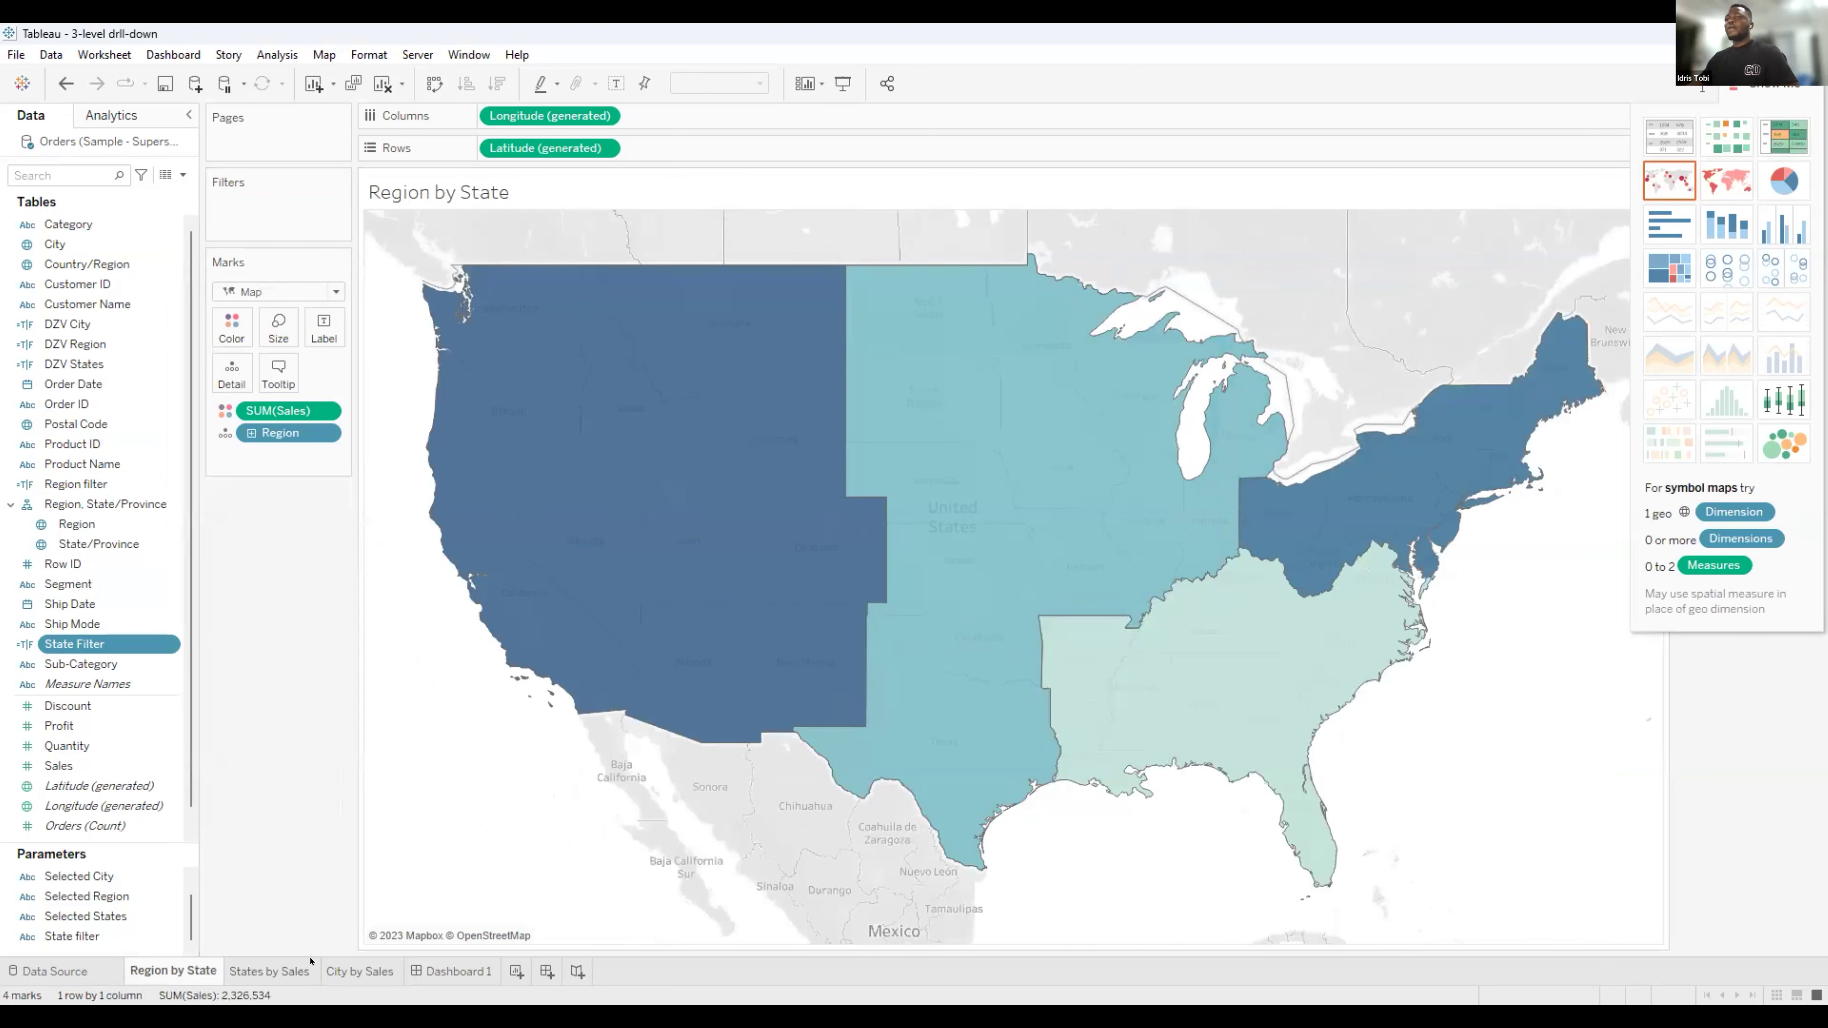
{"action": "left_click", "coordinate": [291, 973]}
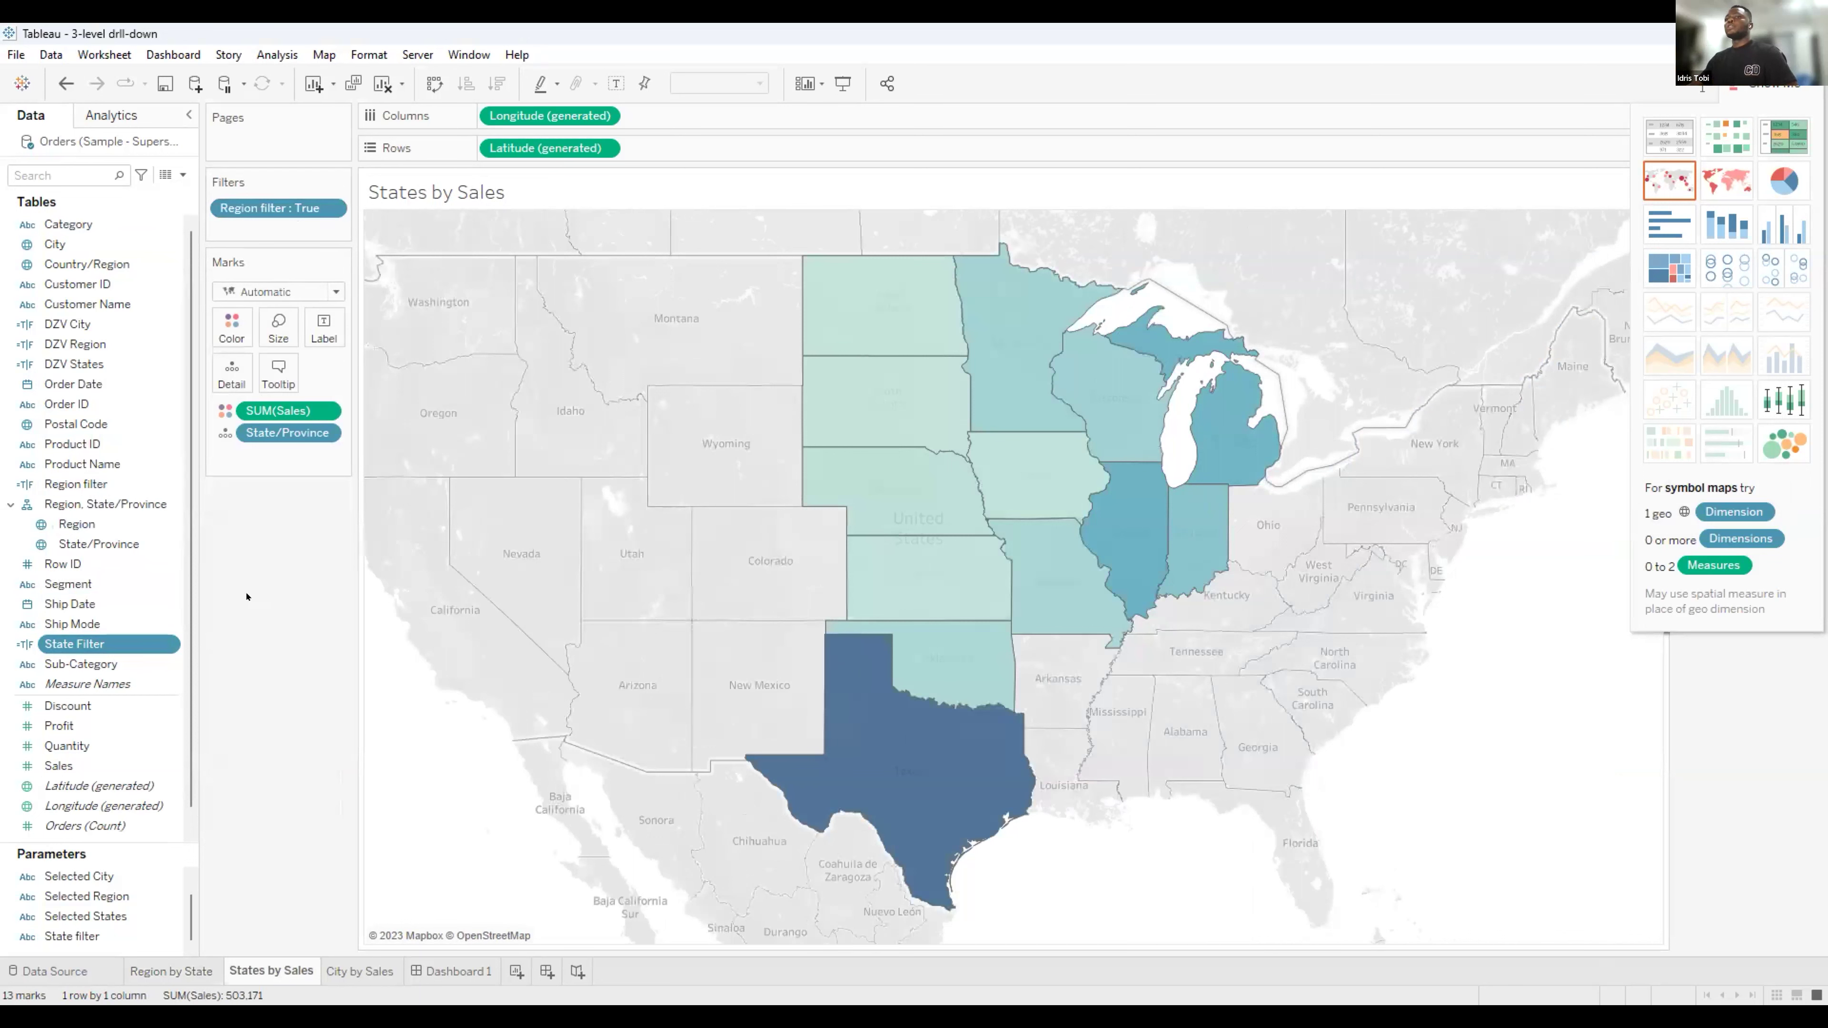
{"action": "left_click", "coordinate": [200, 967]}
{"action": "mouse_move", "coordinate": [779, 515]}
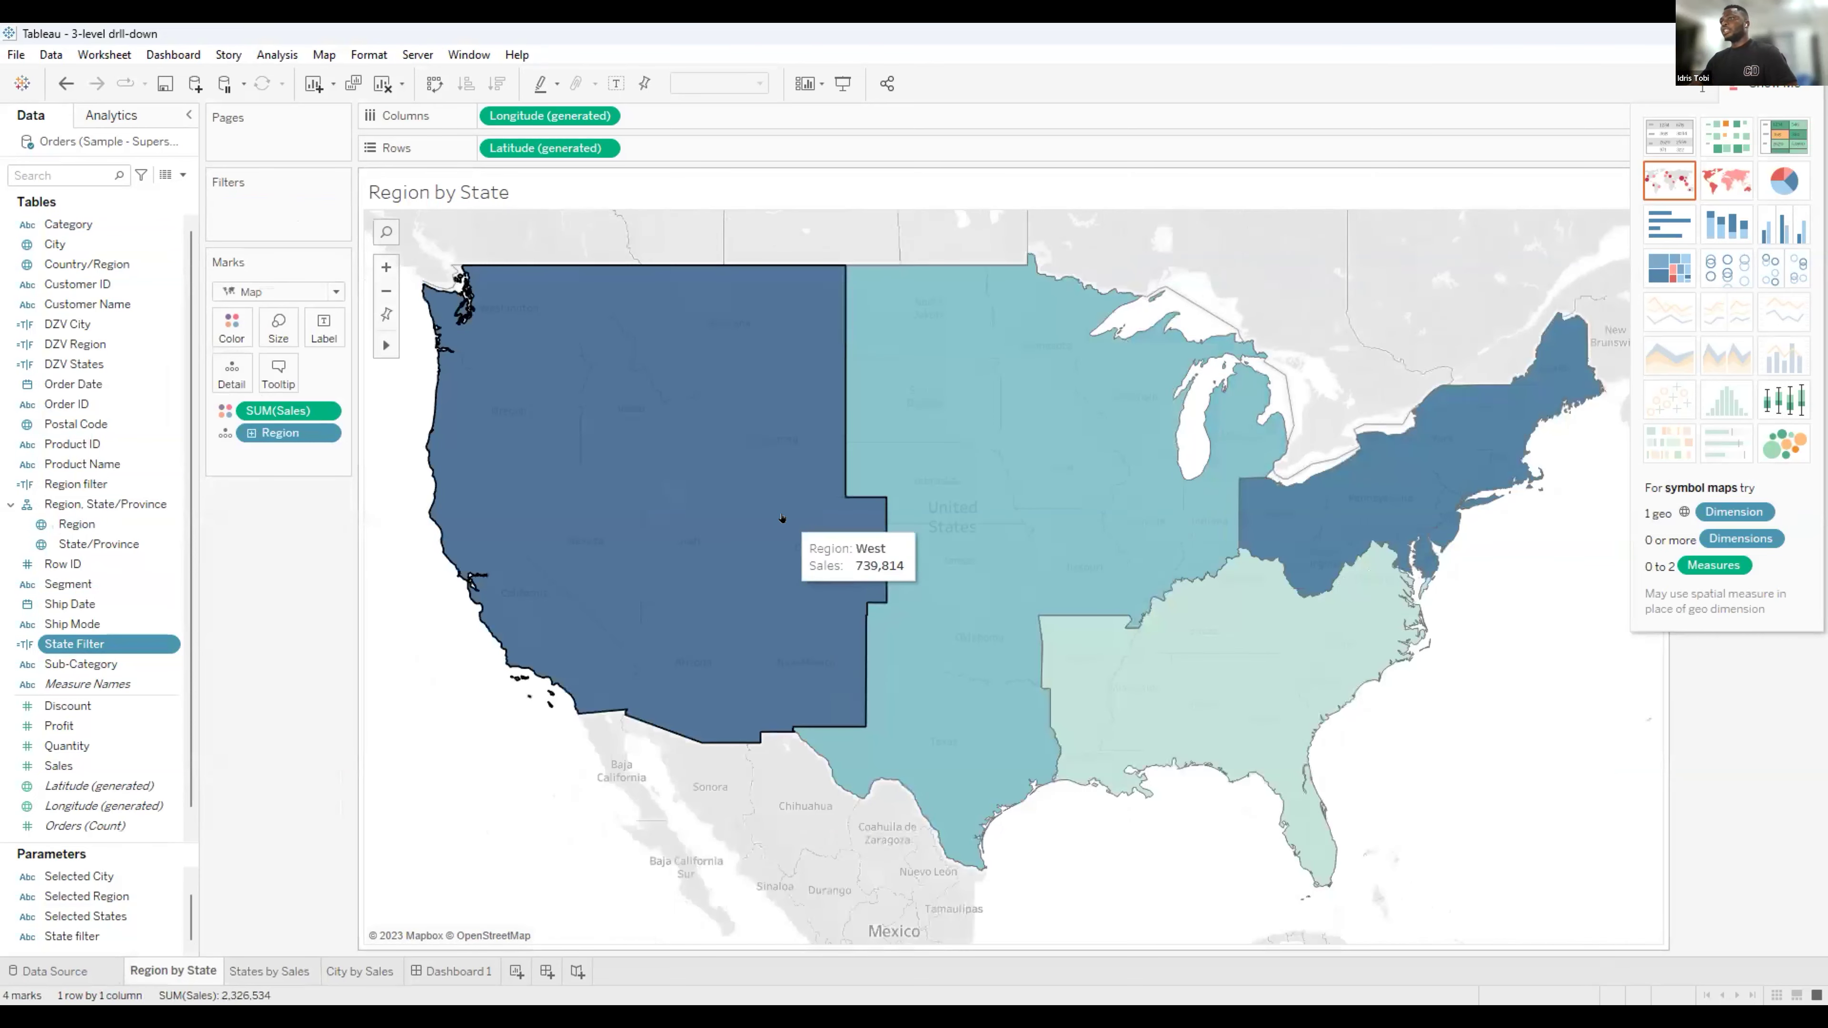
{"action": "left_click", "coordinate": [275, 972]}
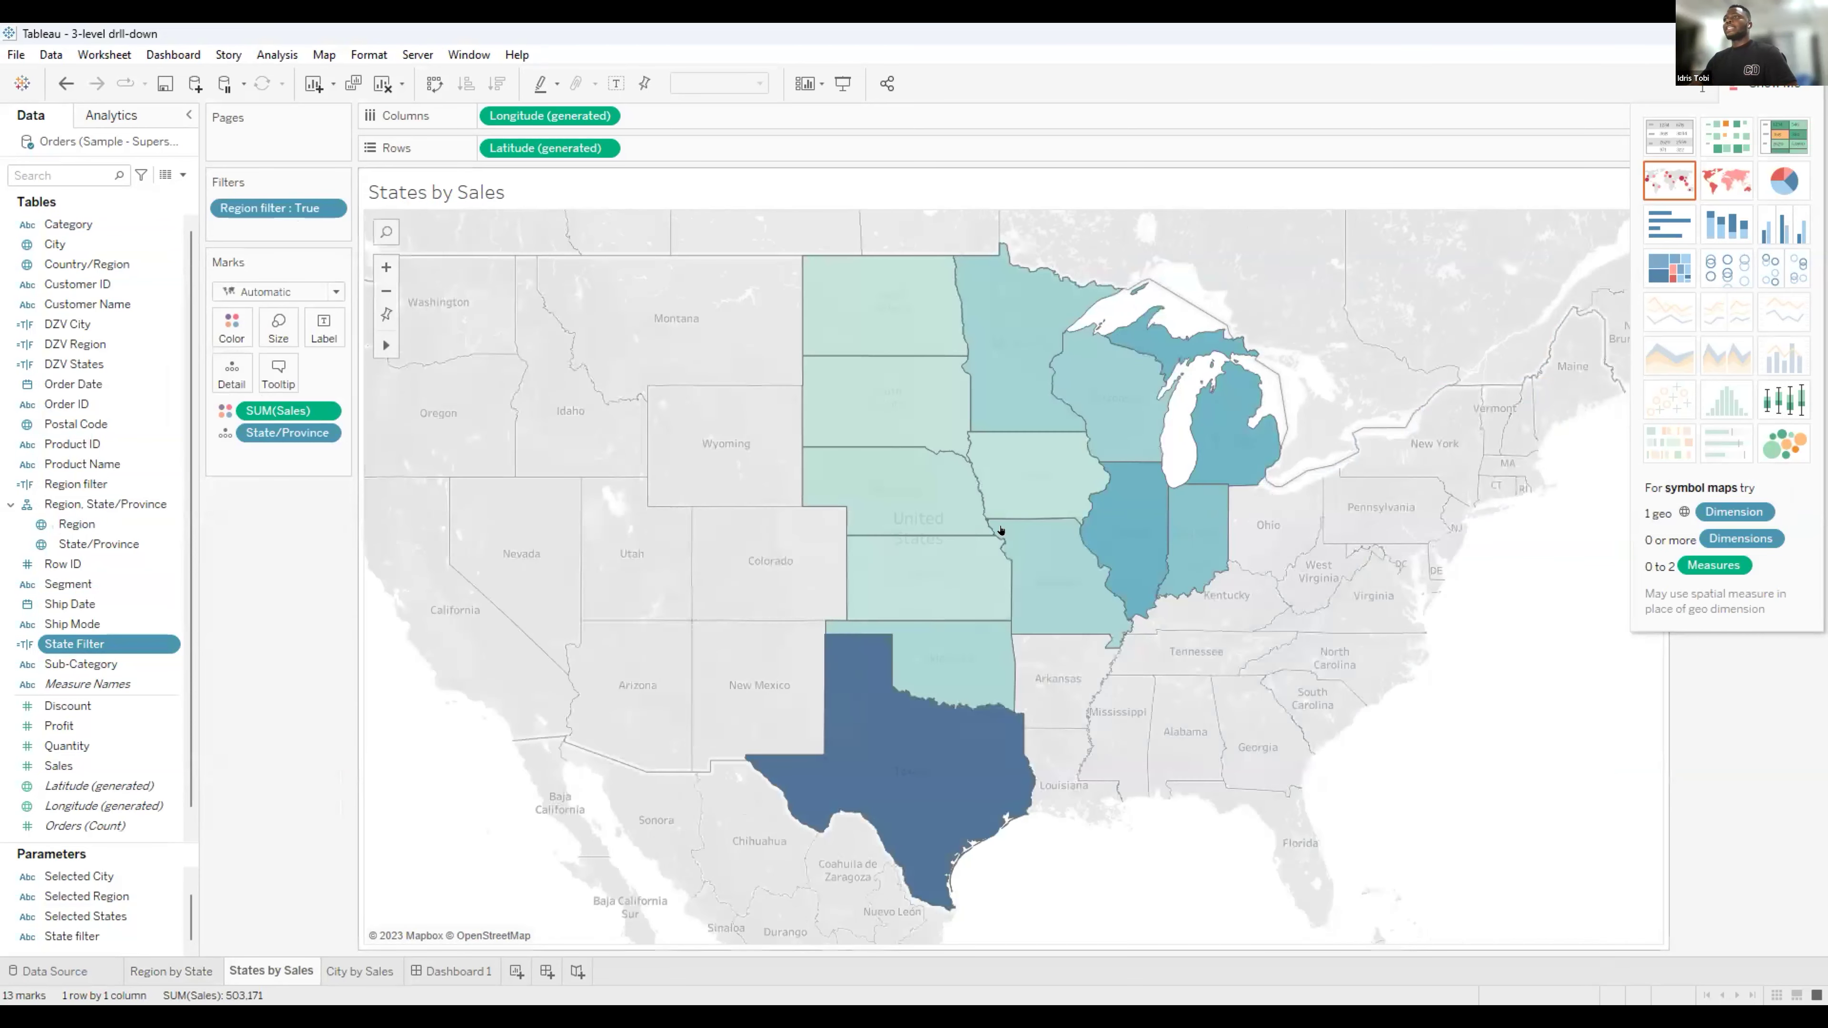
Check the City by Sales sheet's filters and test Dashboard 1's drill-down through the Central region, South Dakota and its Sioux Falls city mark.
{"action": "mouse_move", "coordinate": [967, 551]}
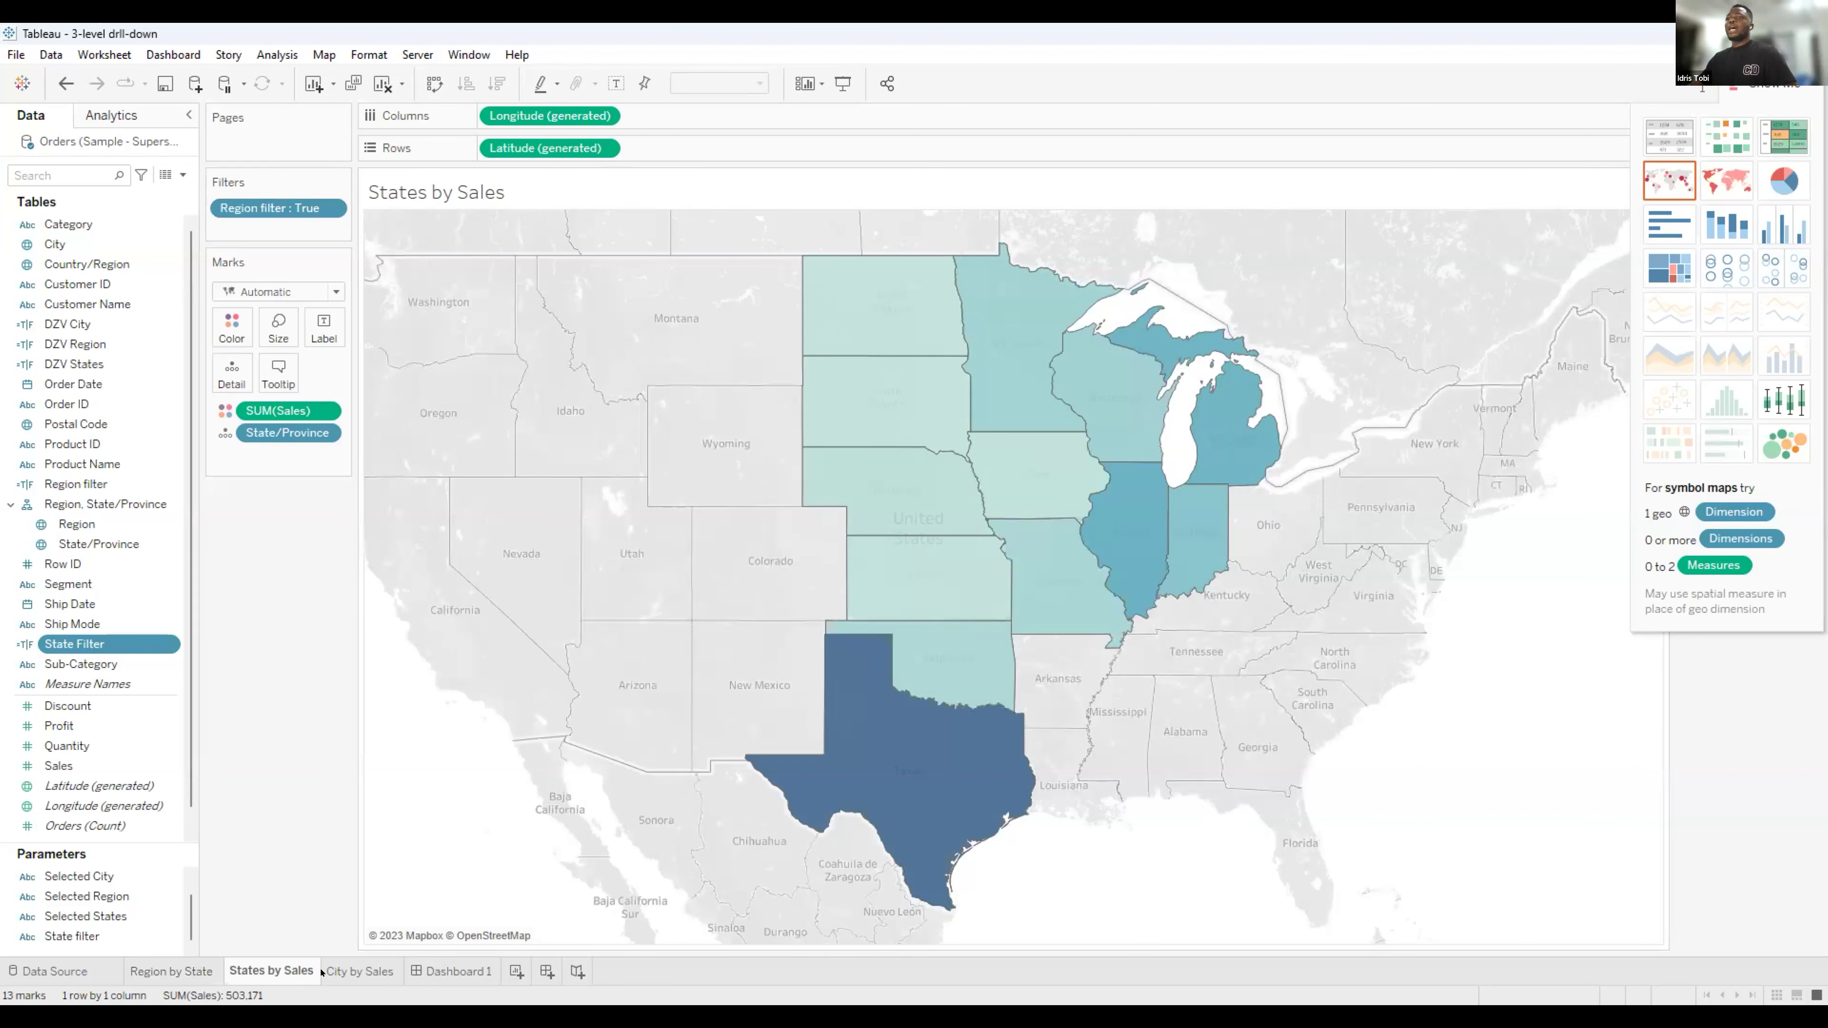
{"action": "left_click", "coordinate": [340, 973]}
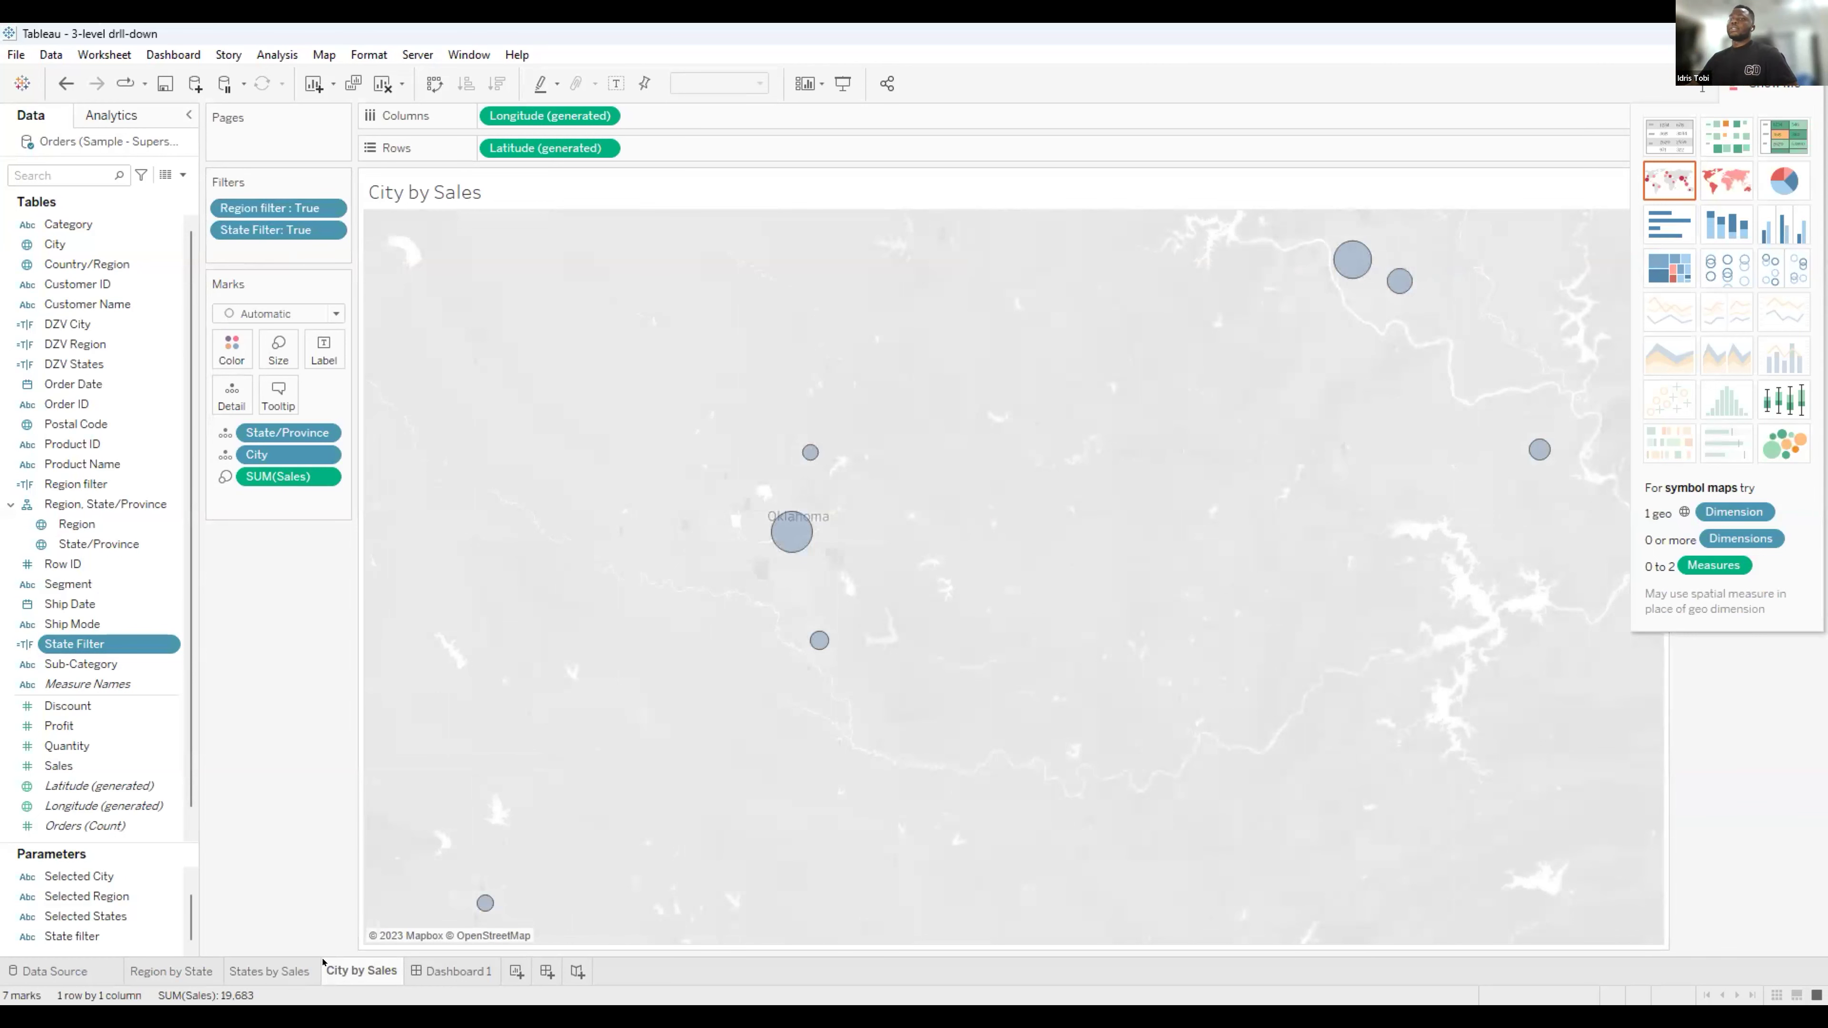
{"action": "left_click", "coordinate": [434, 964]}
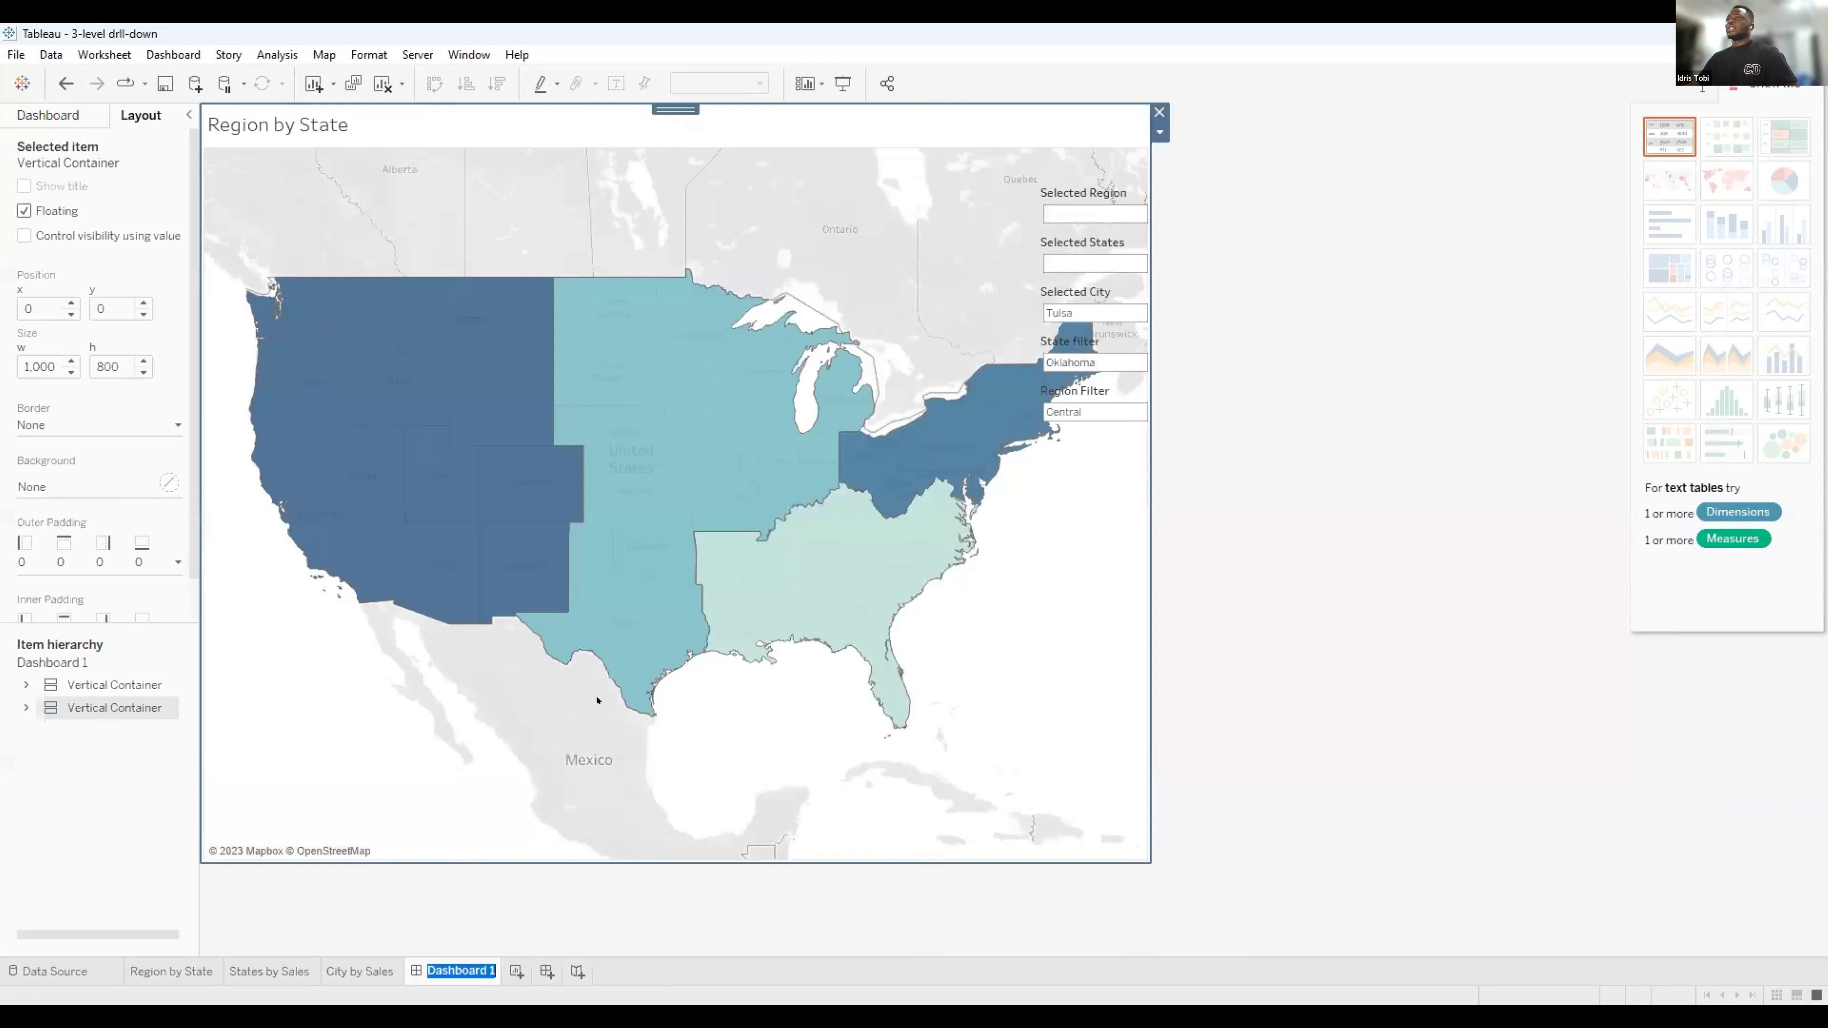
{"action": "left_click", "coordinate": [597, 545]}
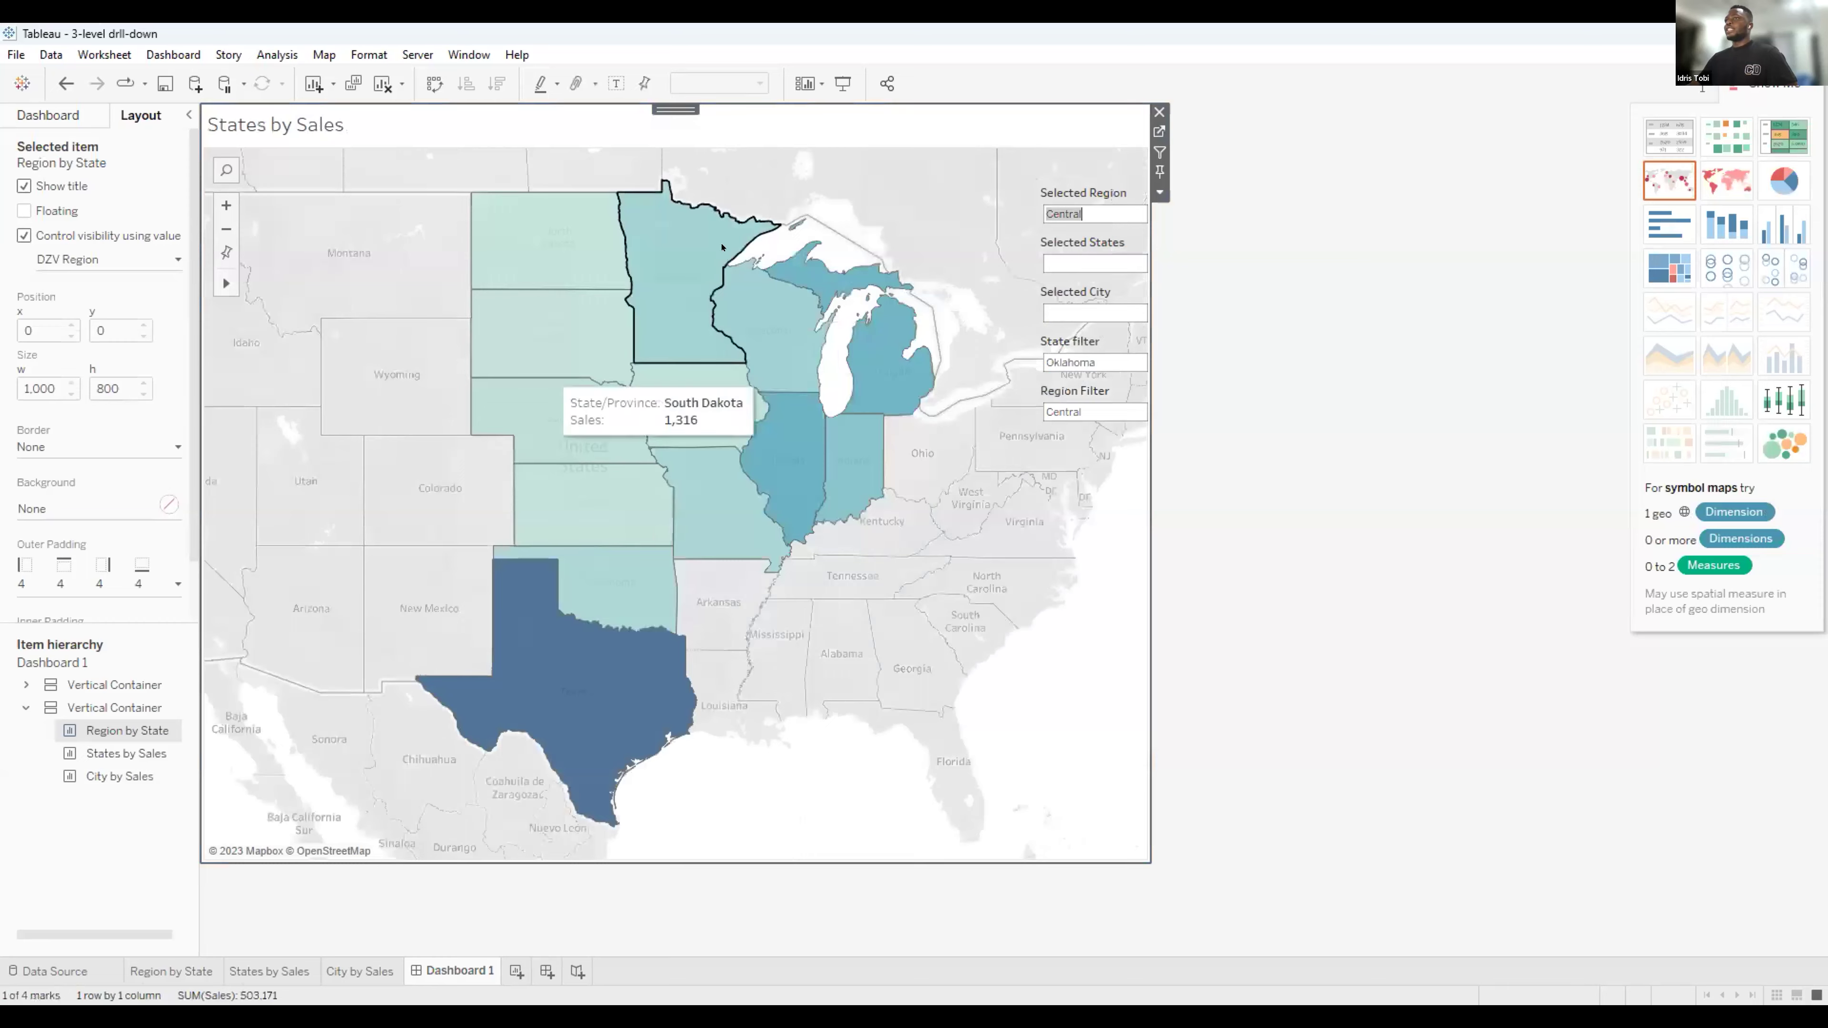
{"action": "left_click", "coordinate": [612, 382]}
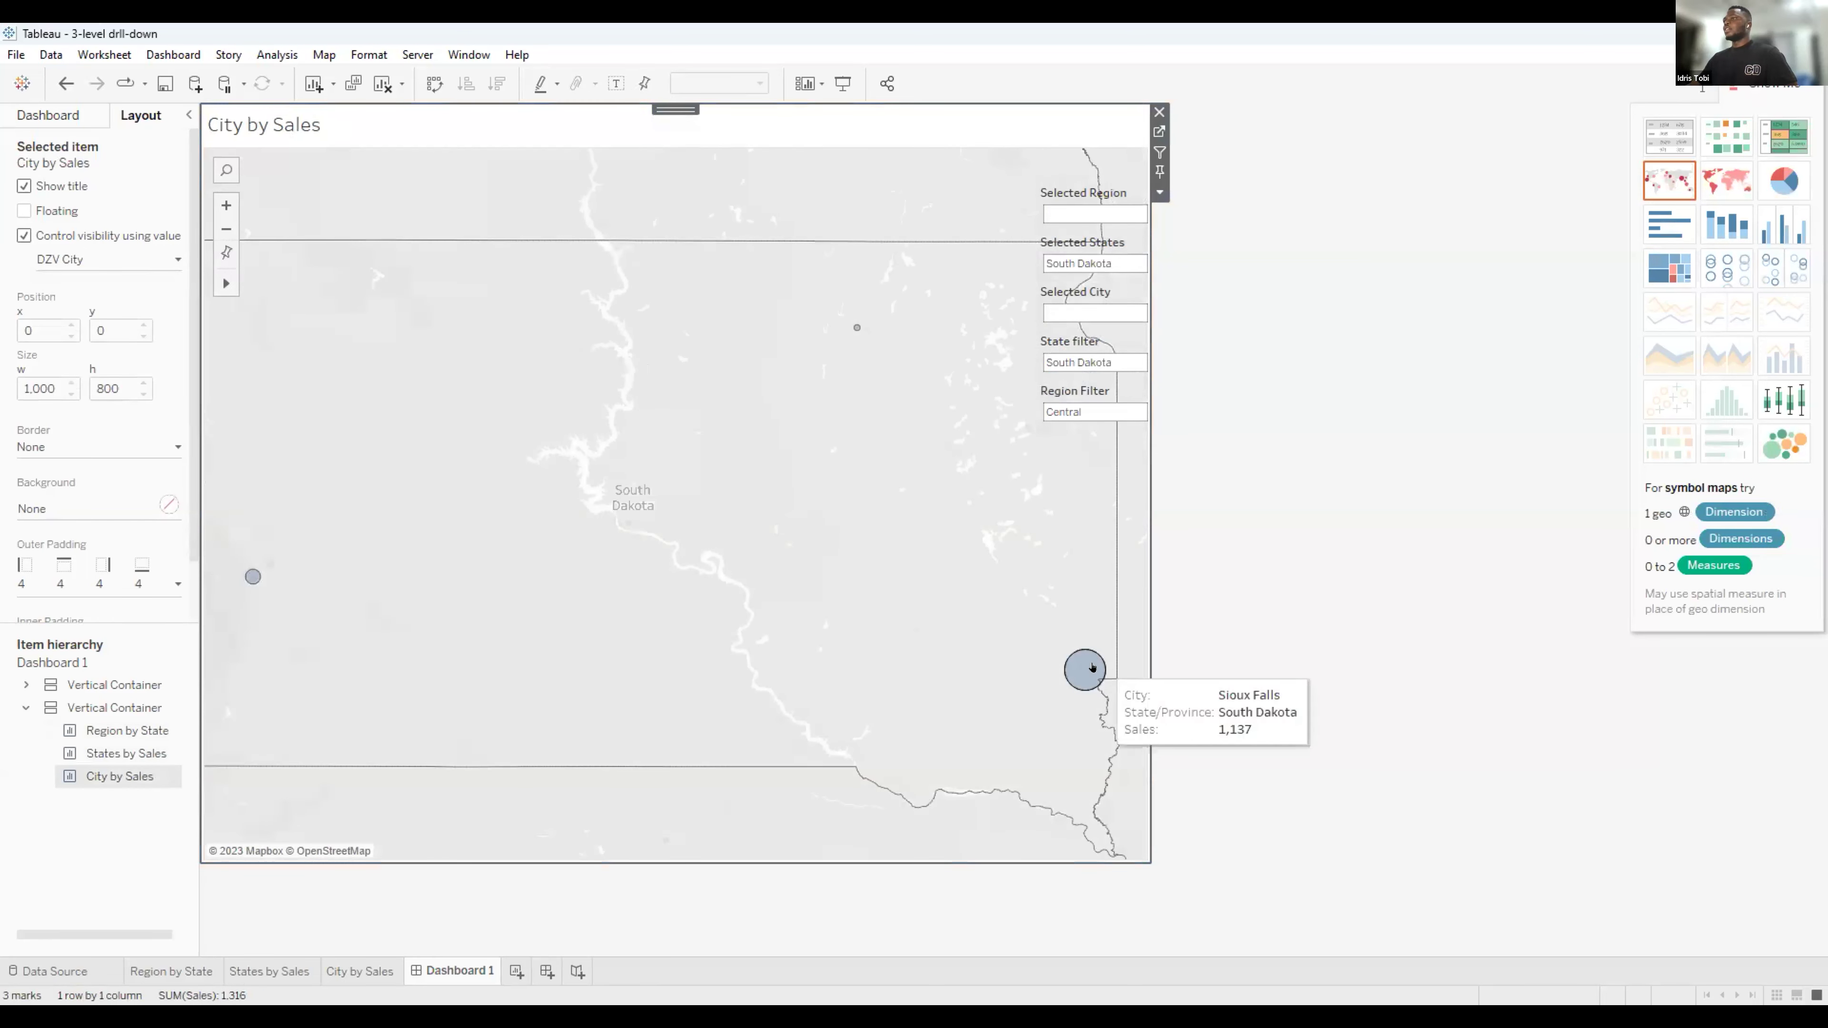
{"action": "left_click", "coordinate": [950, 520]}
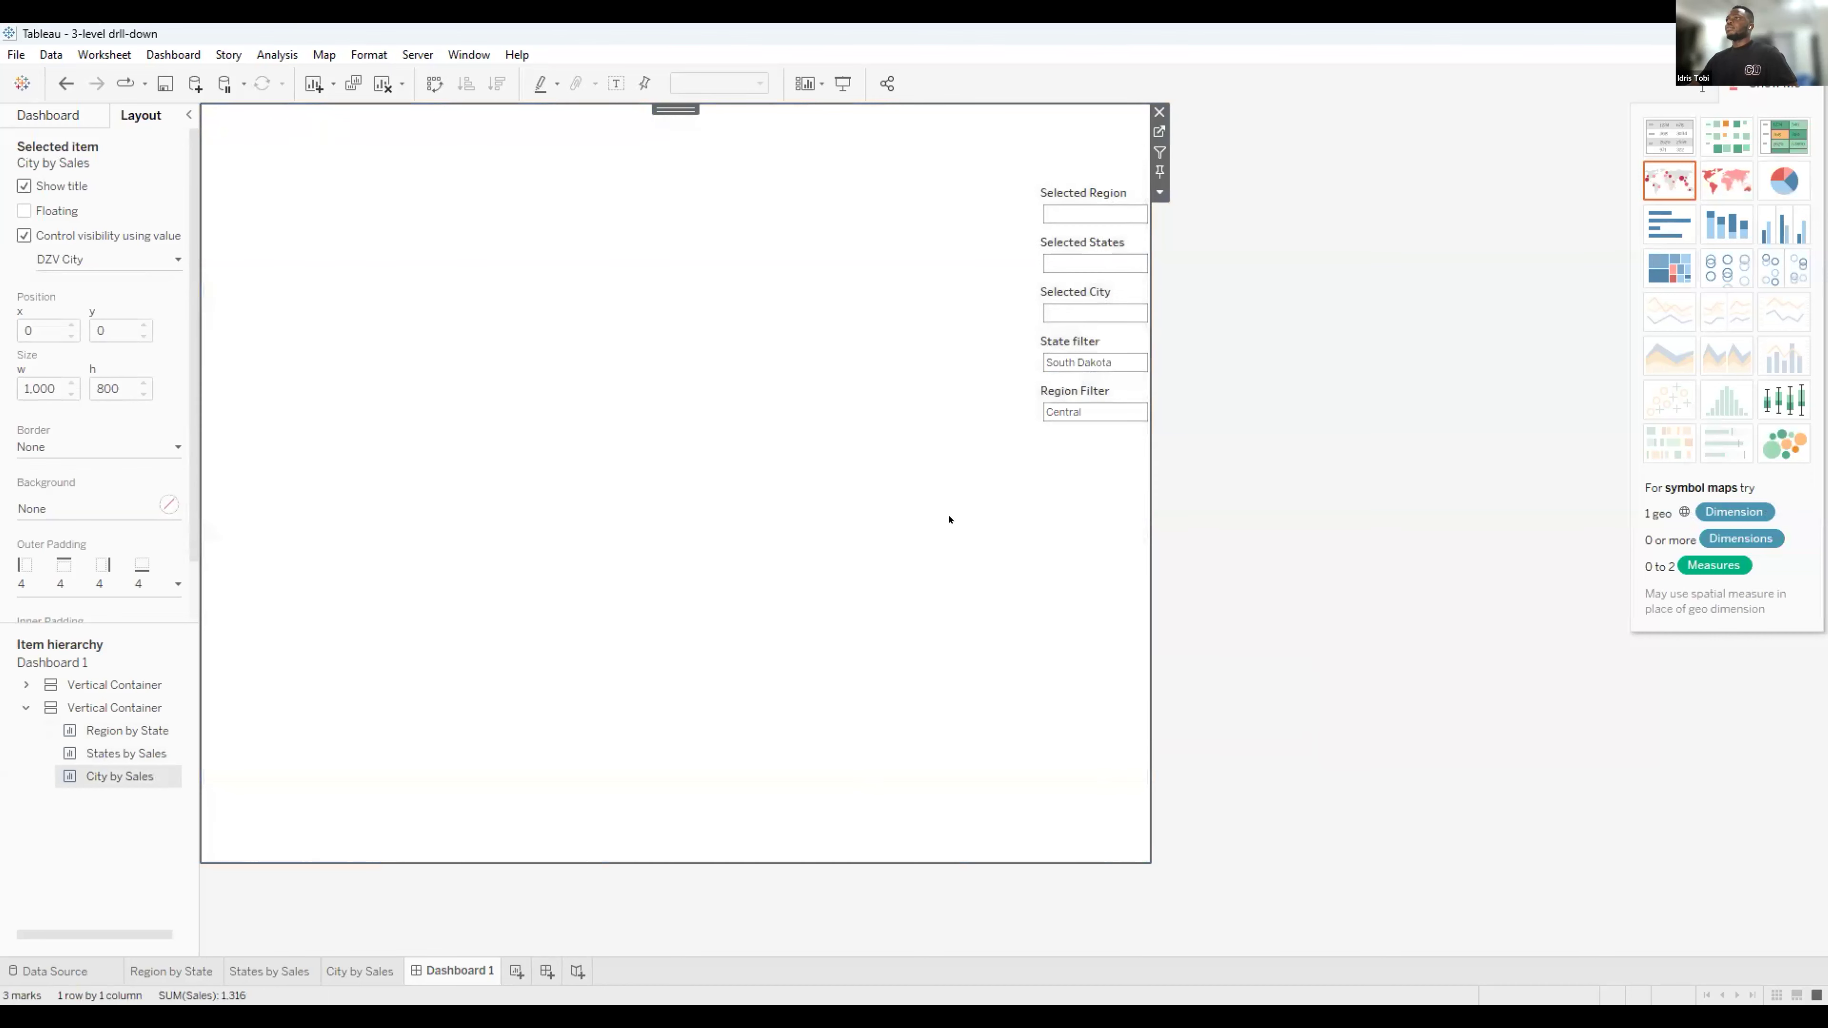
{"action": "left_click", "coordinate": [885, 502]}
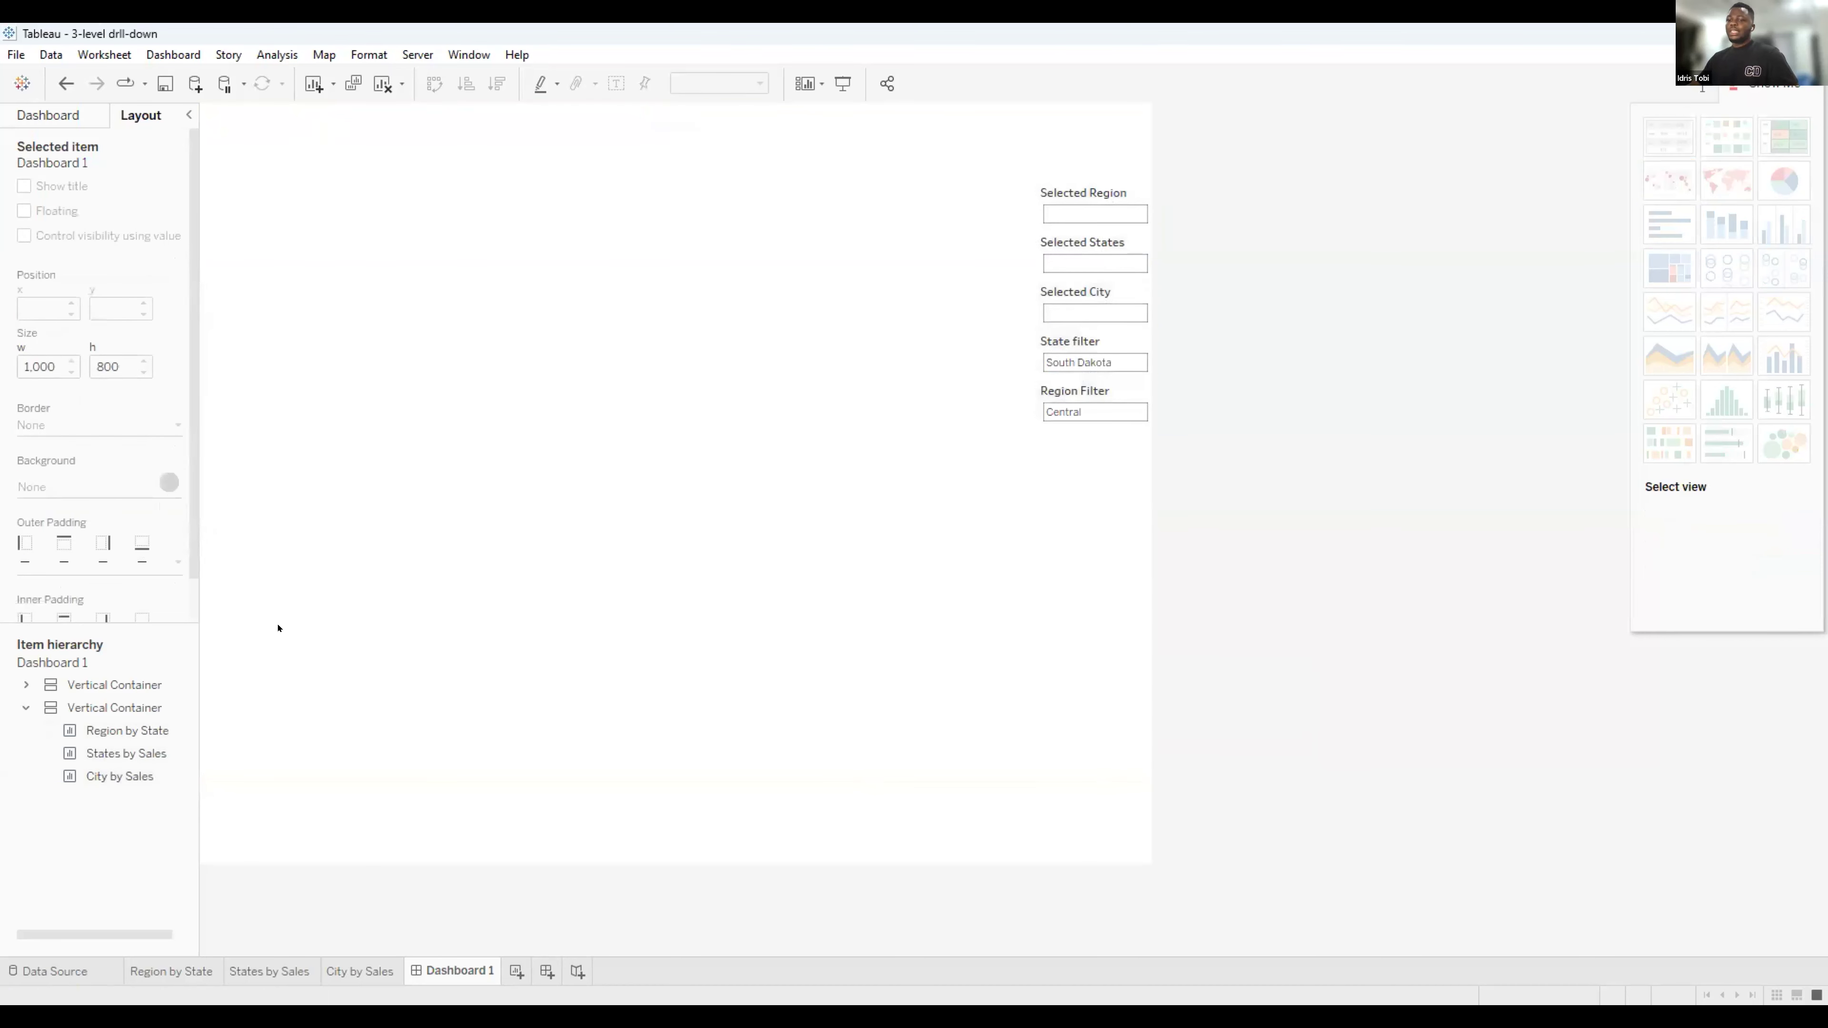
Open the Region by State sheet and hide the Show Me chart suggestions.
{"action": "left_click", "coordinate": [171, 970]}
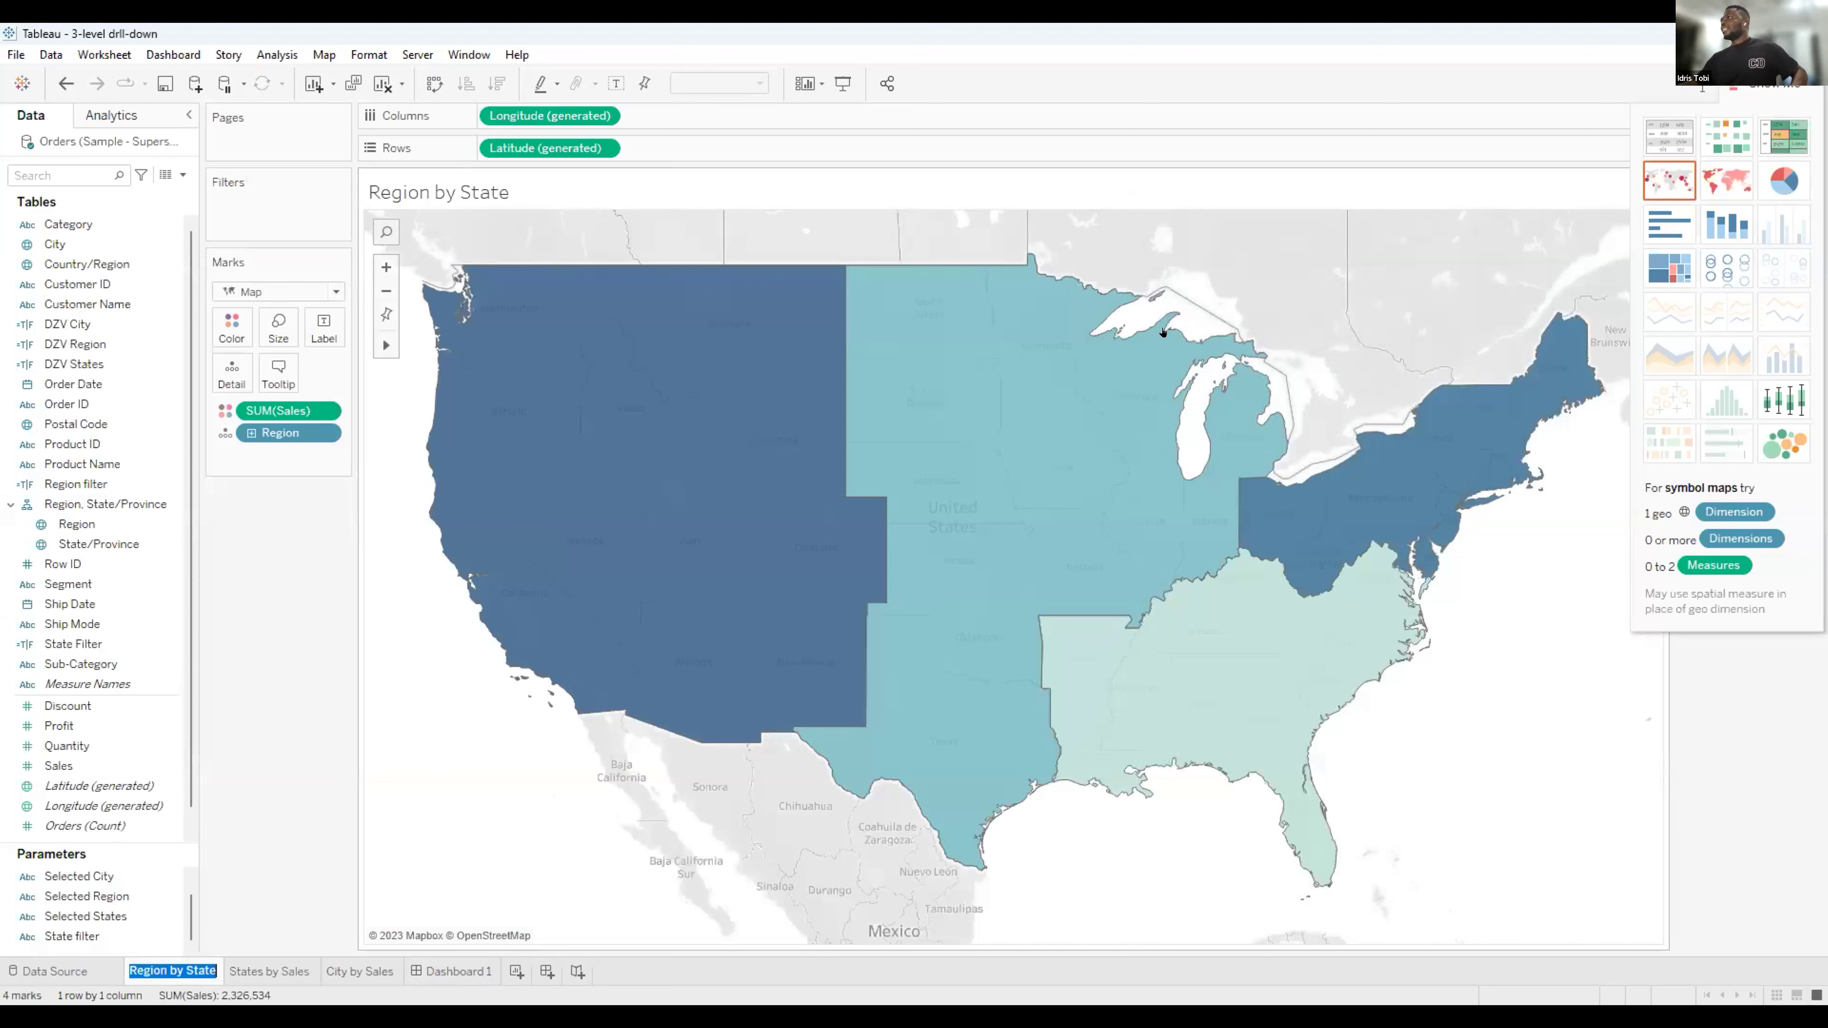
{"action": "left_click", "coordinate": [1756, 88]}
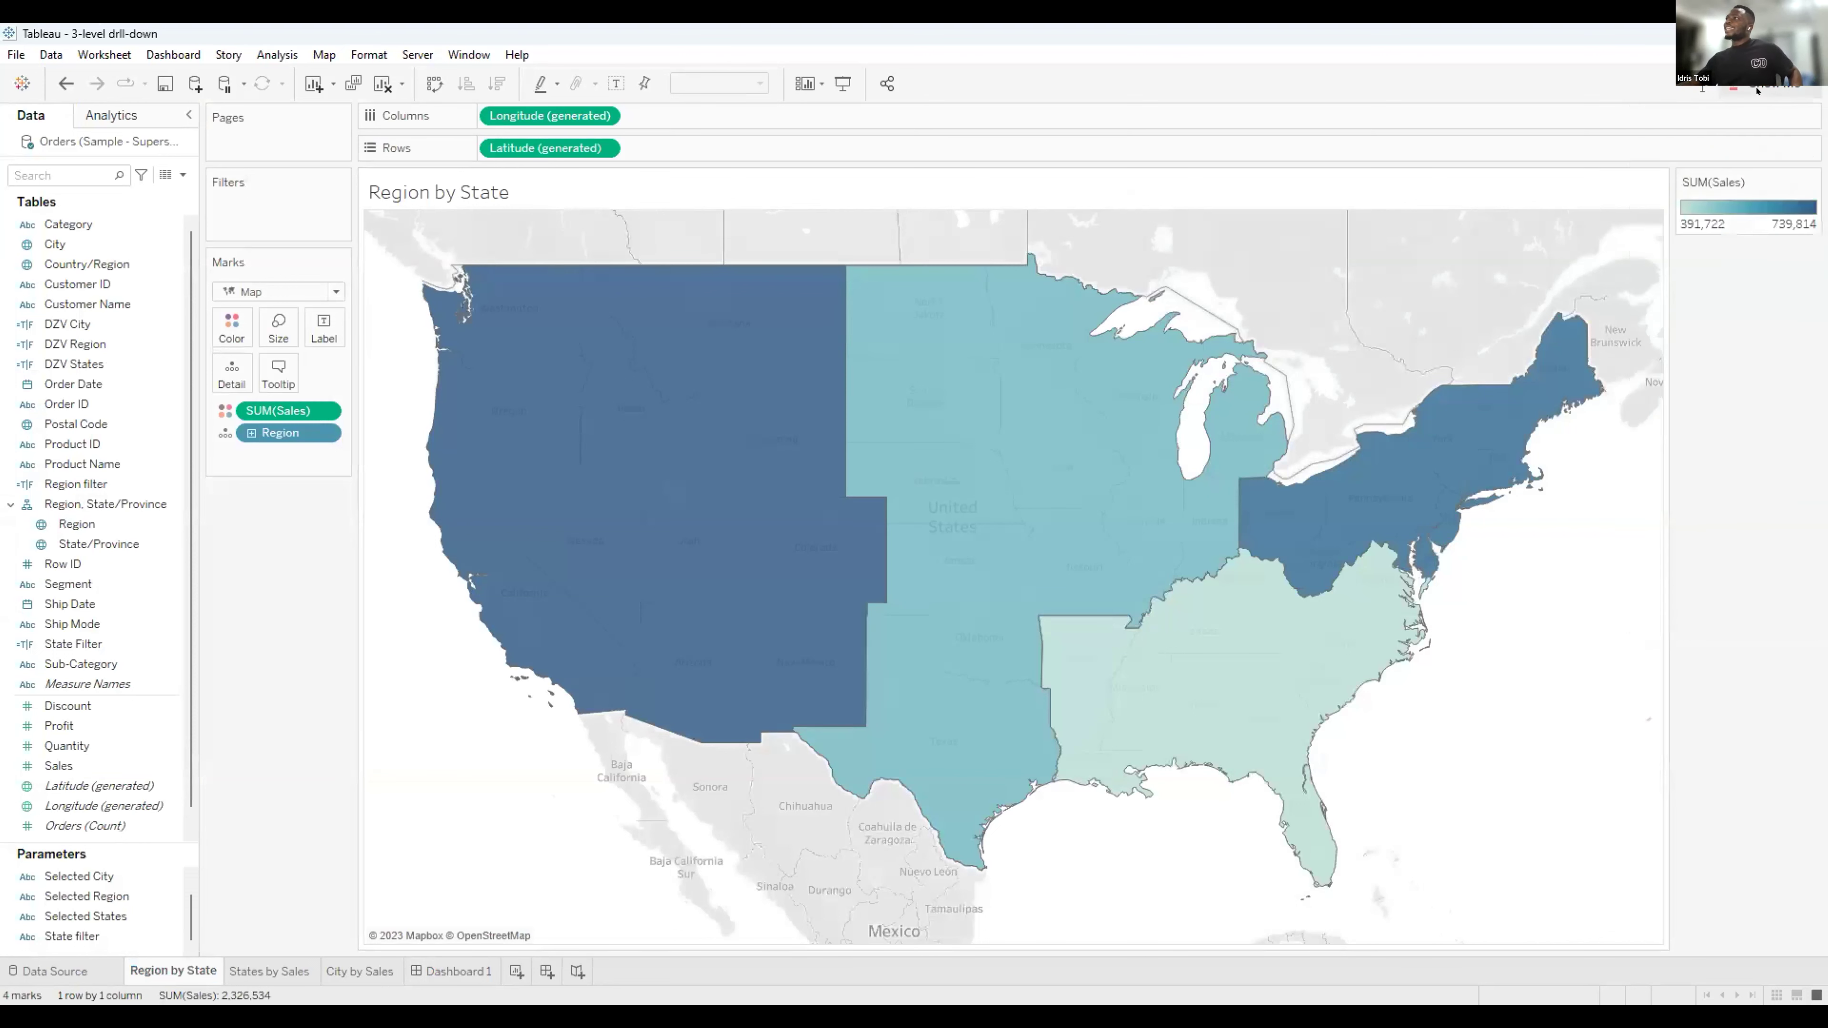
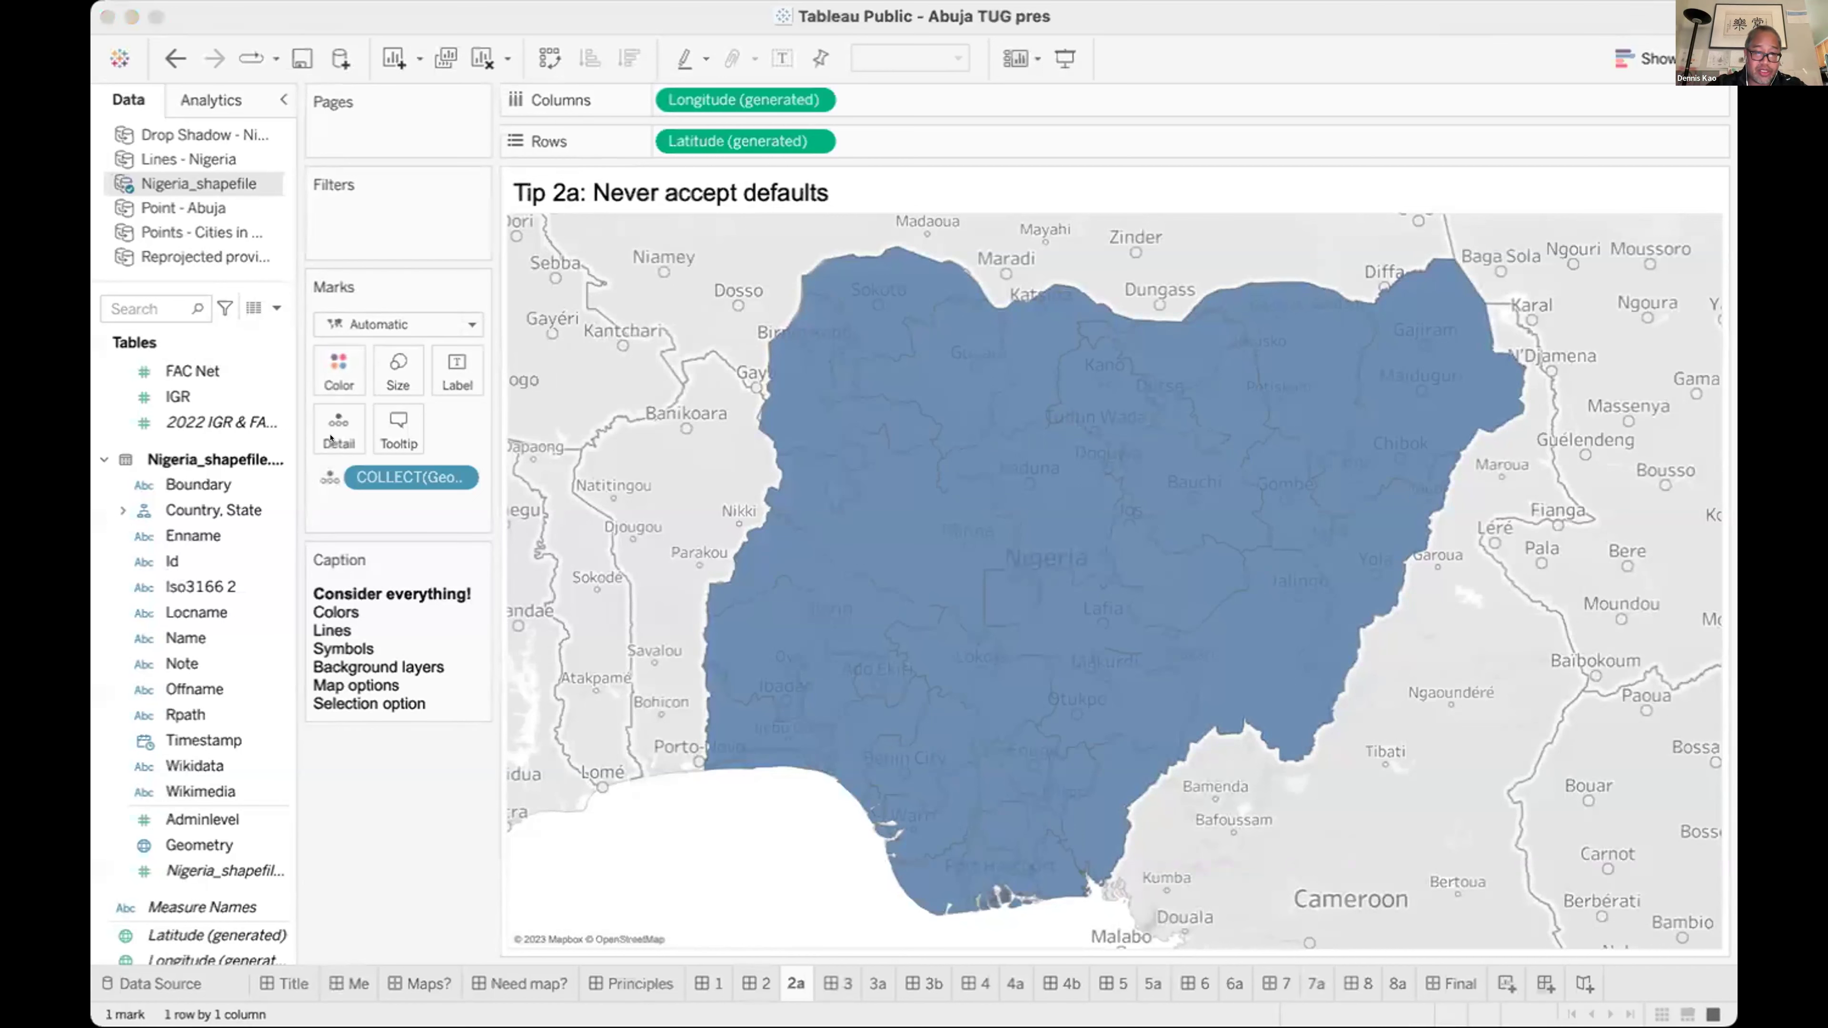
Review the mark color, opacity and effects options and the available background maps for the Nigeria map on sheet 2a.
{"action": "left_click", "coordinate": [338, 368]}
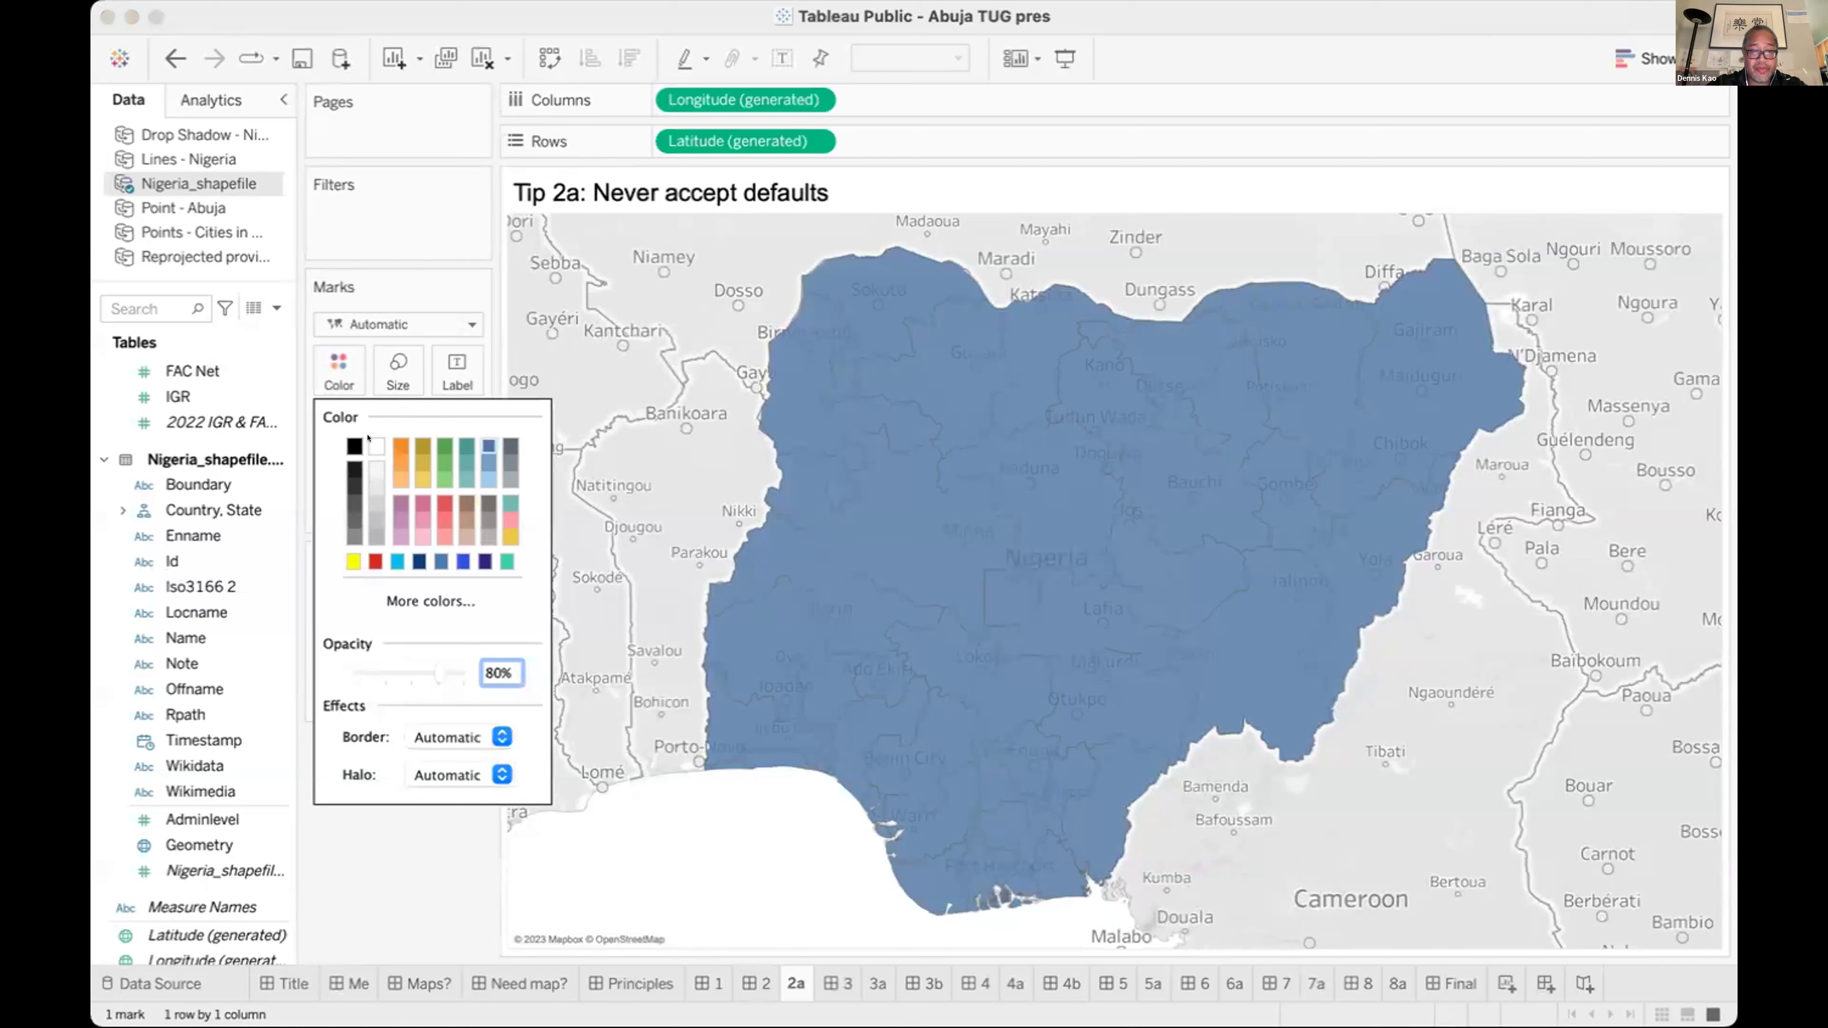
{"action": "left_click", "coordinate": [366, 881]}
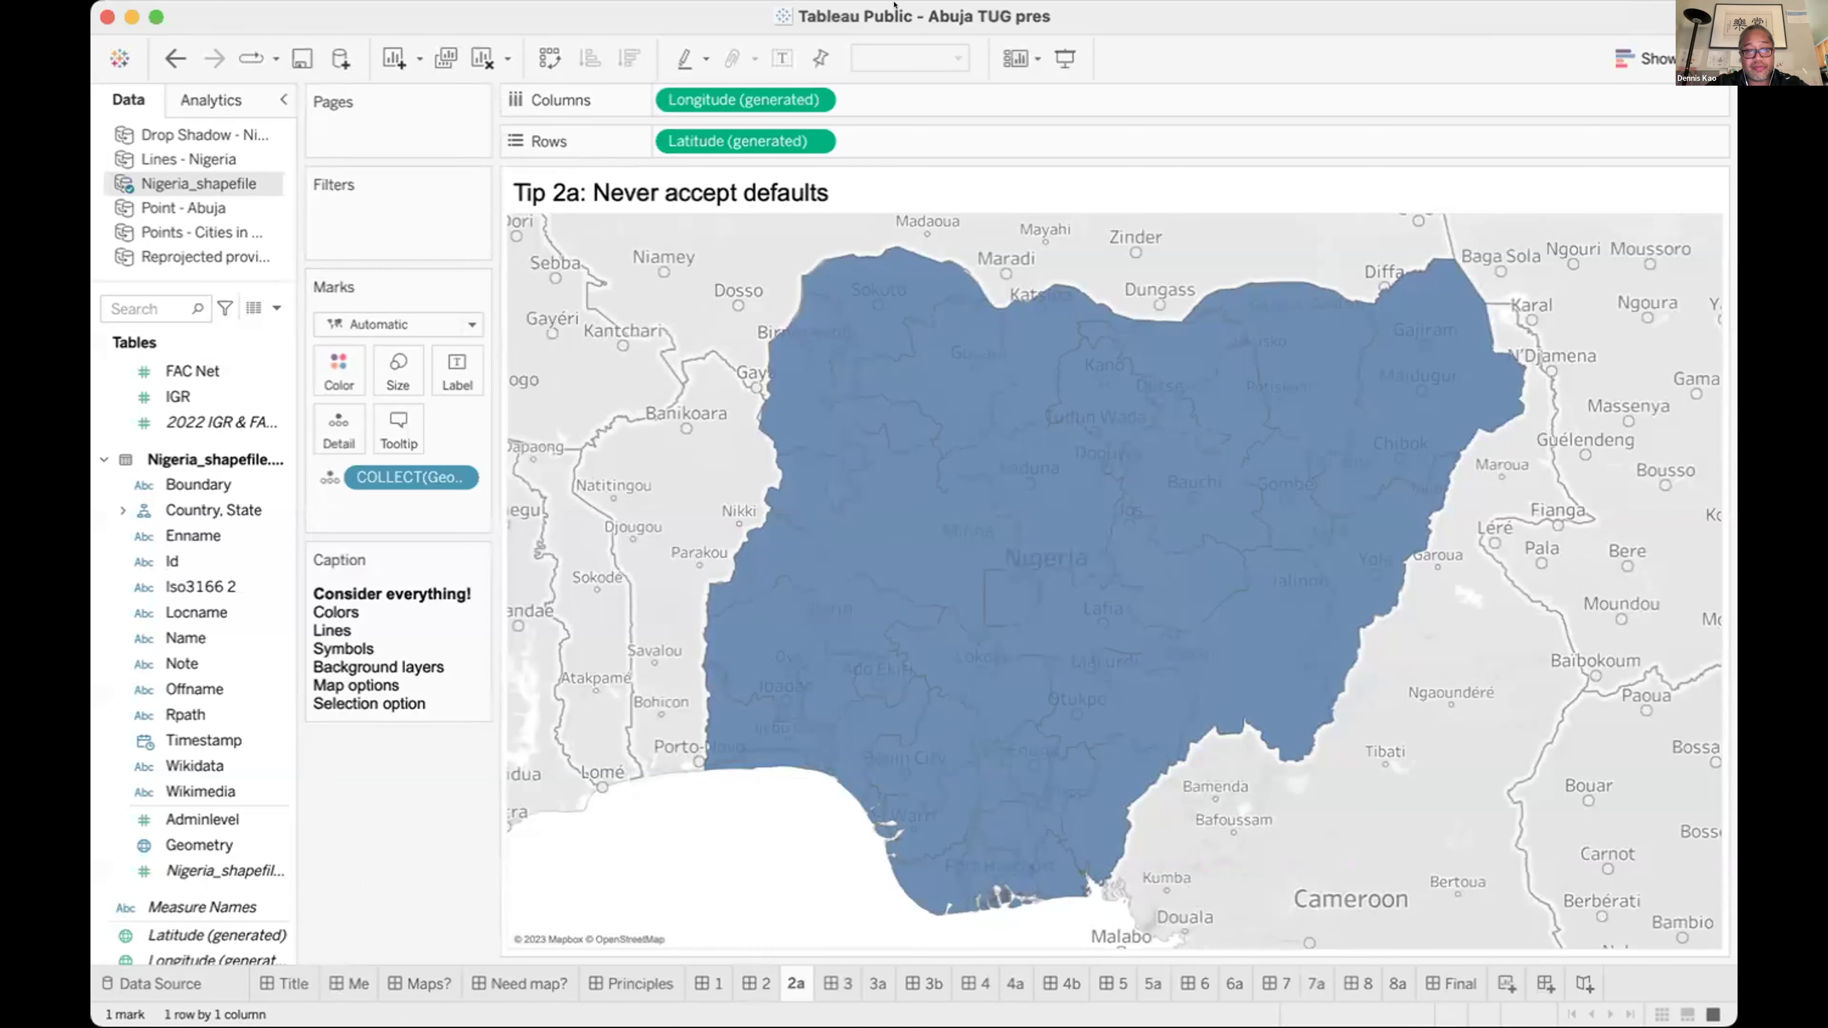
{"action": "left_click", "coordinate": [1050, 1]}
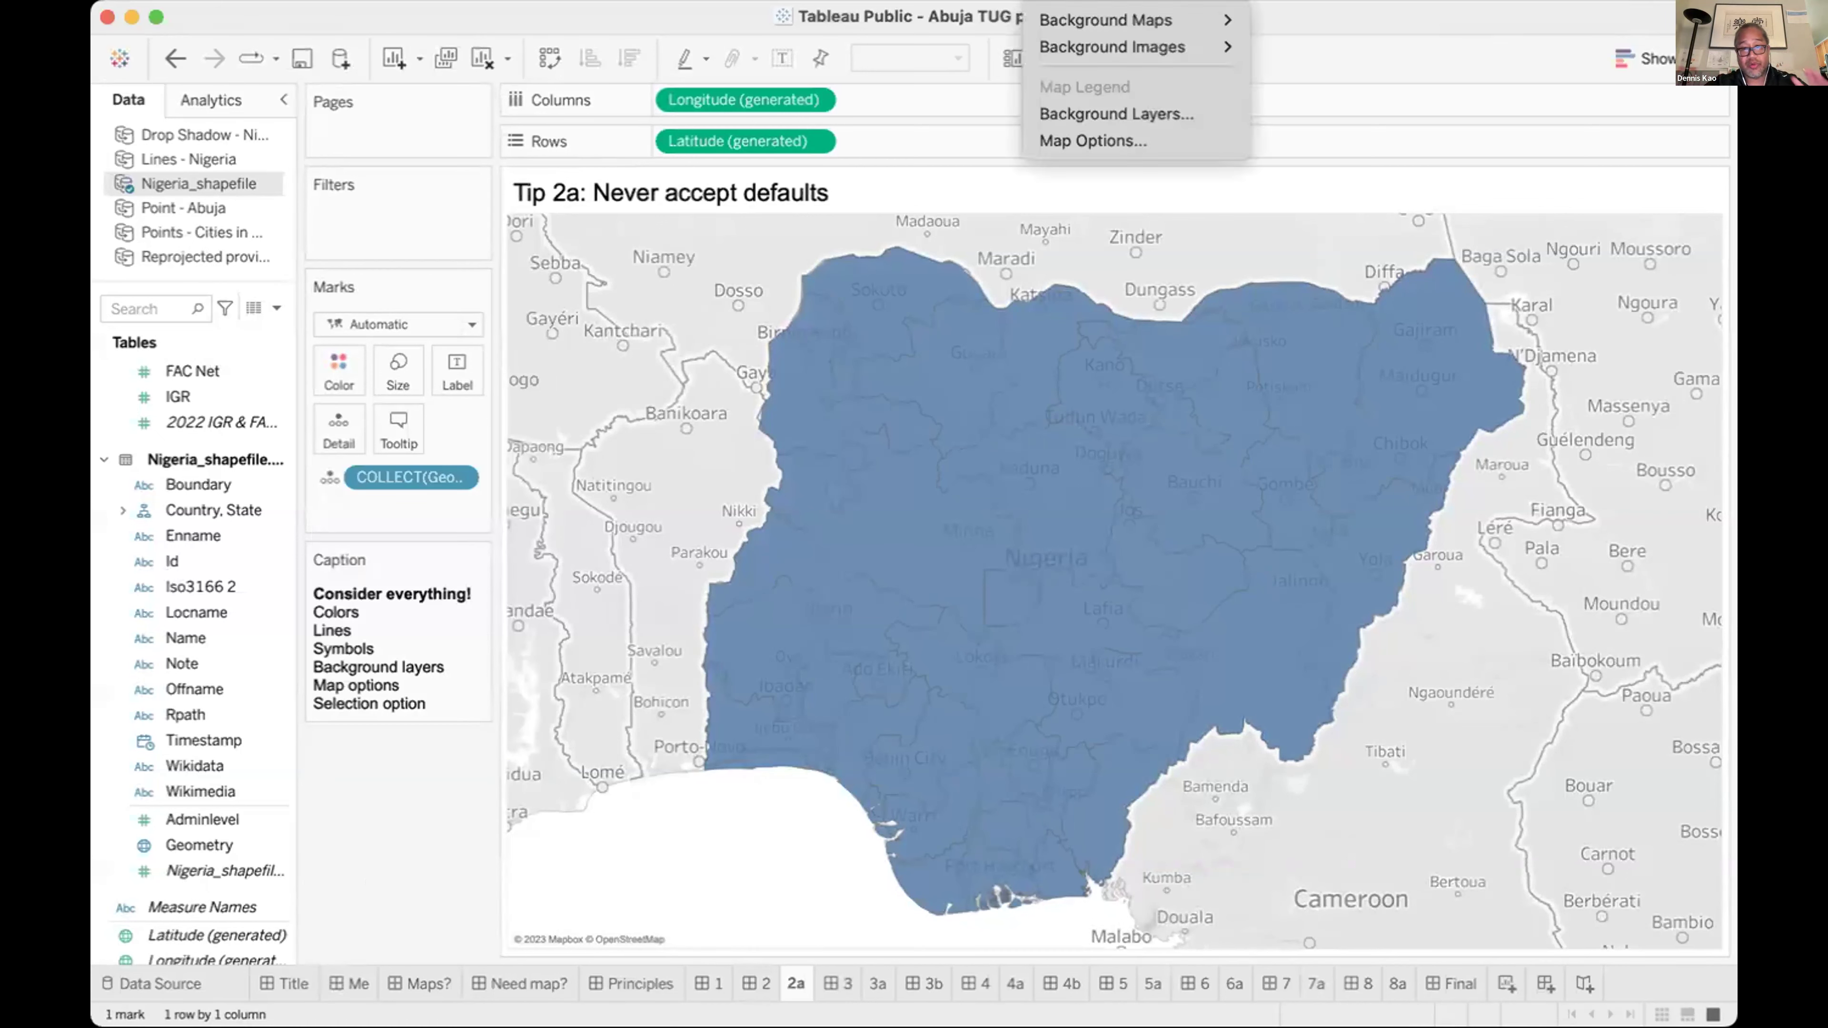
{"action": "mouse_move", "coordinate": [1052, 25]}
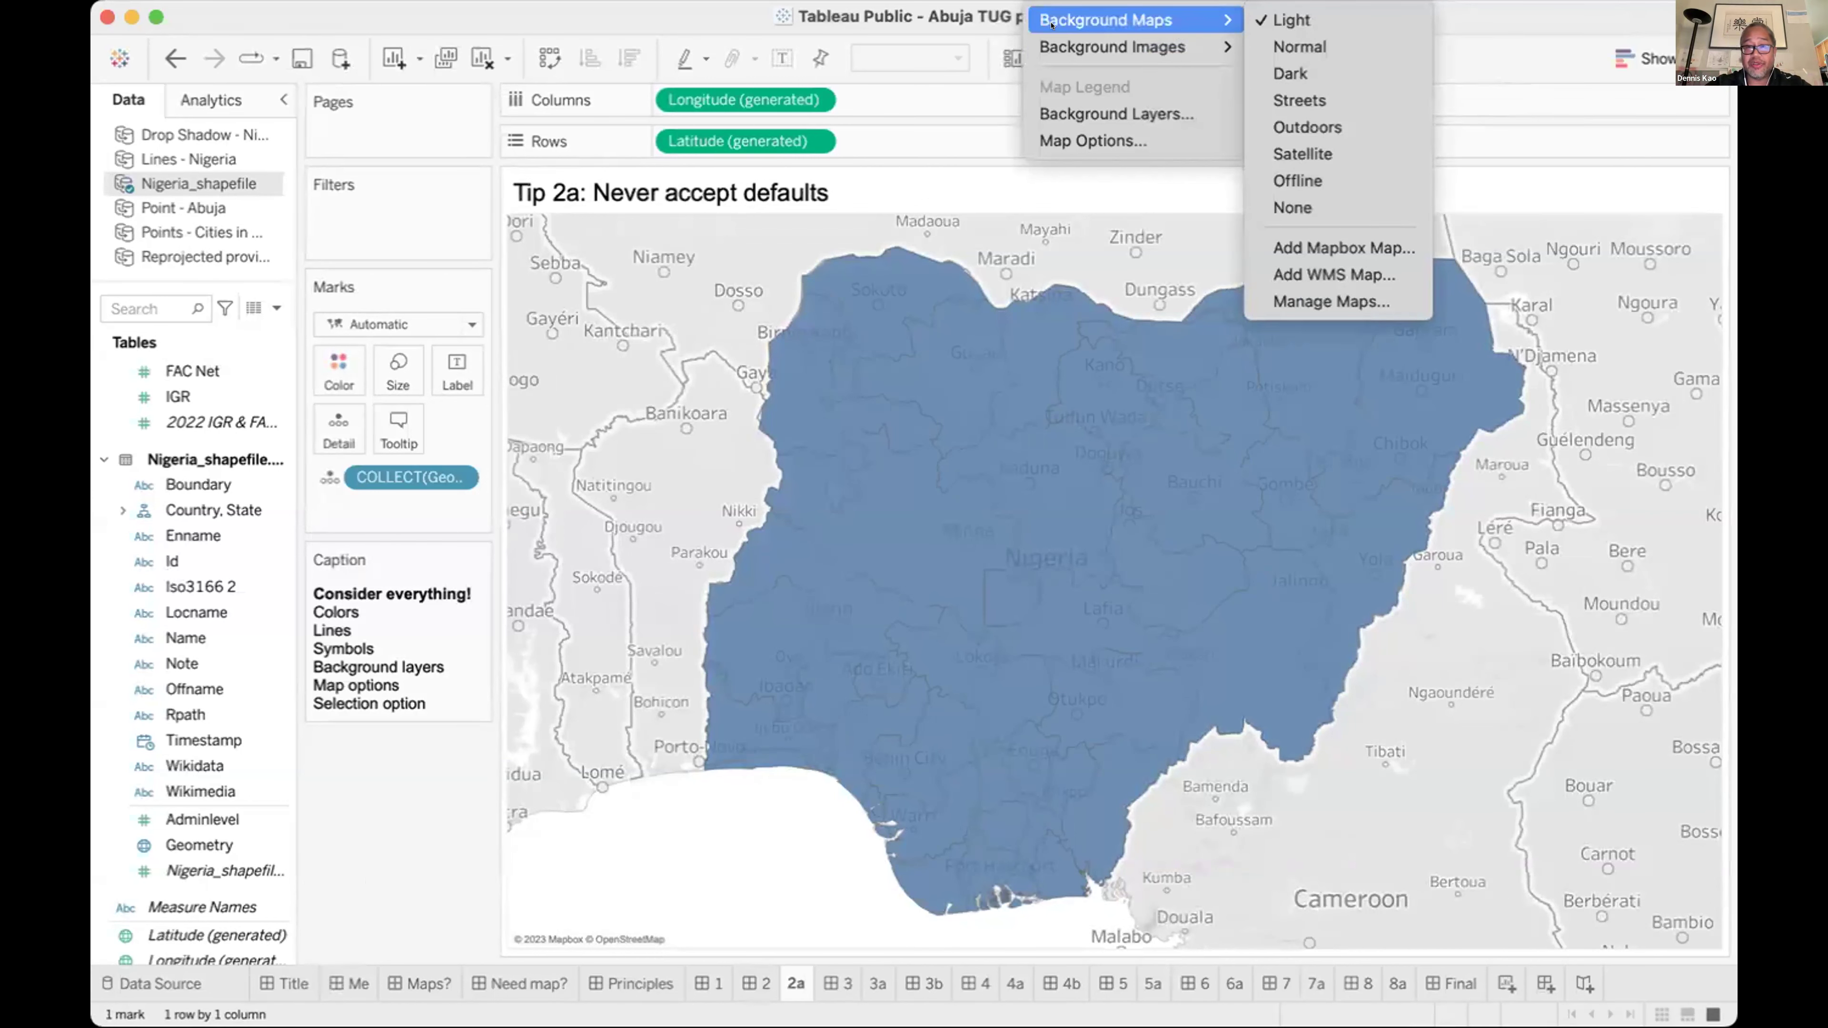
Turn off the country/region borders and names, including their light versions, and the Cities layer in the map's background layers.
{"action": "left_click", "coordinate": [1080, 114]}
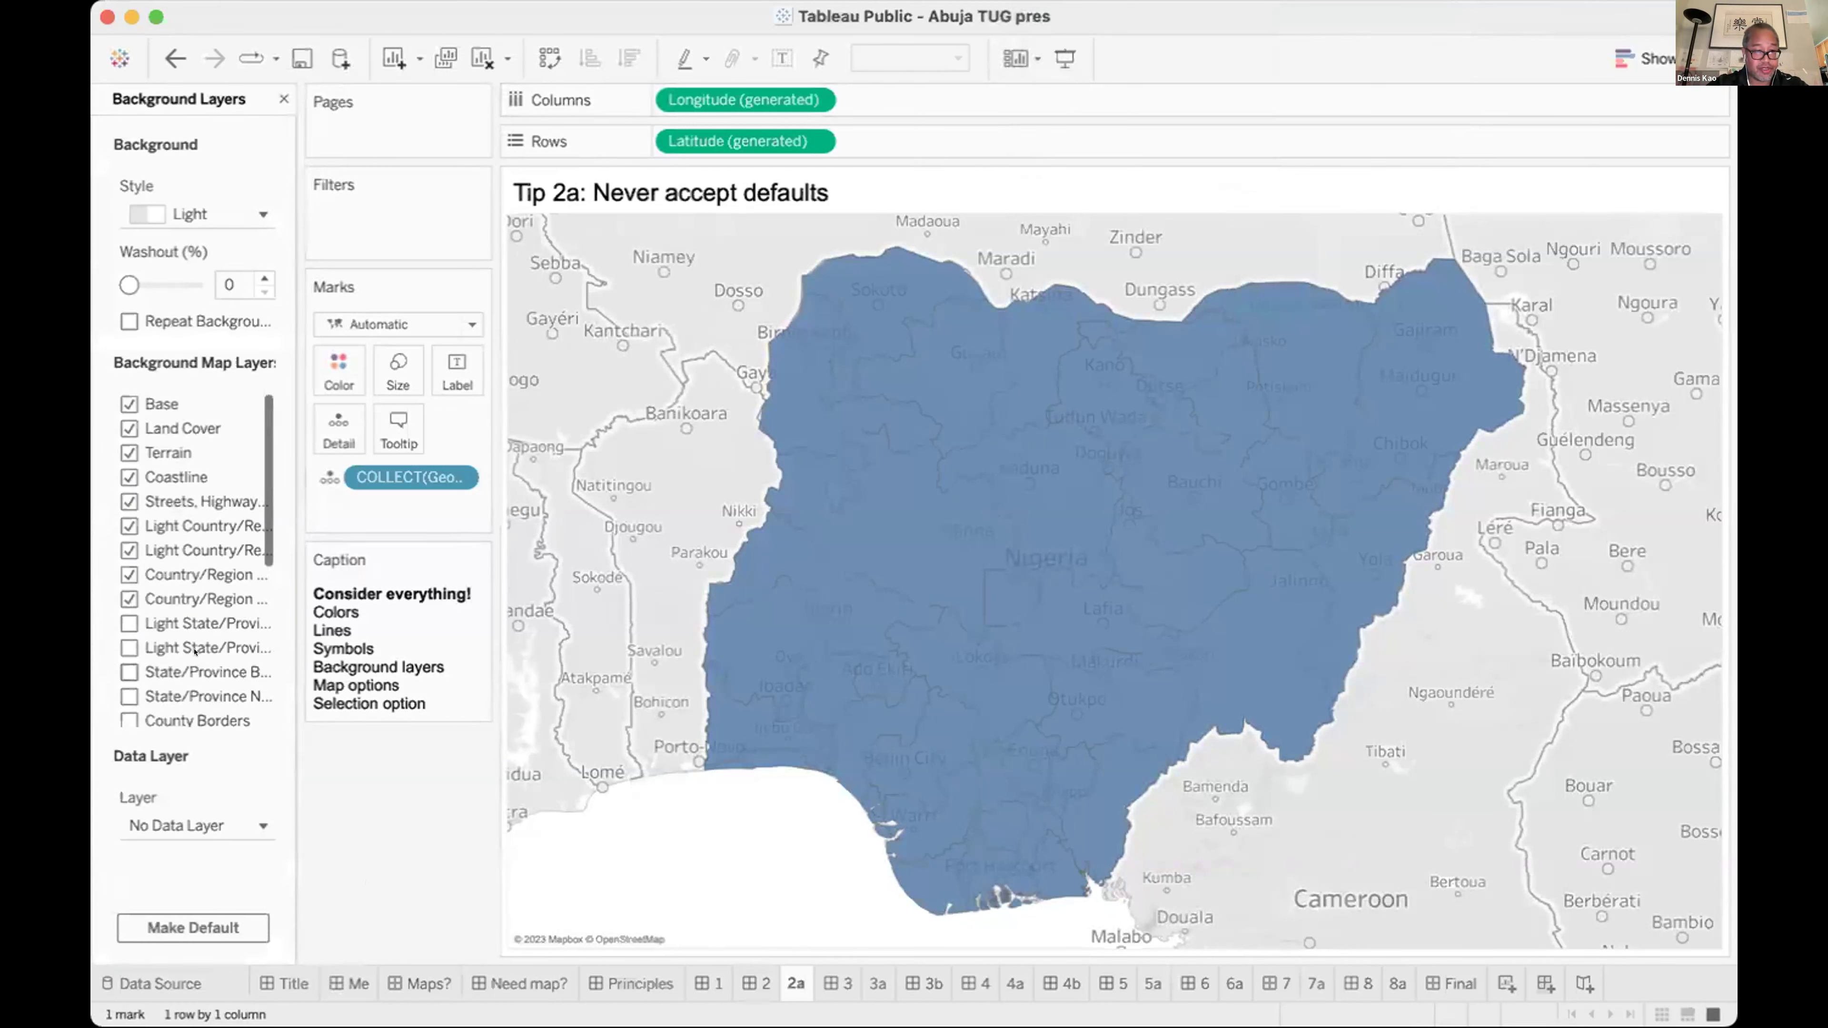
{"action": "left_click", "coordinate": [129, 599]}
{"action": "left_click", "coordinate": [176, 574]}
{"action": "left_click", "coordinate": [184, 551]}
{"action": "left_click", "coordinate": [191, 519]}
{"action": "scroll", "coordinate": [192, 576], "scroll_direction": "down", "scroll_amount": 6}
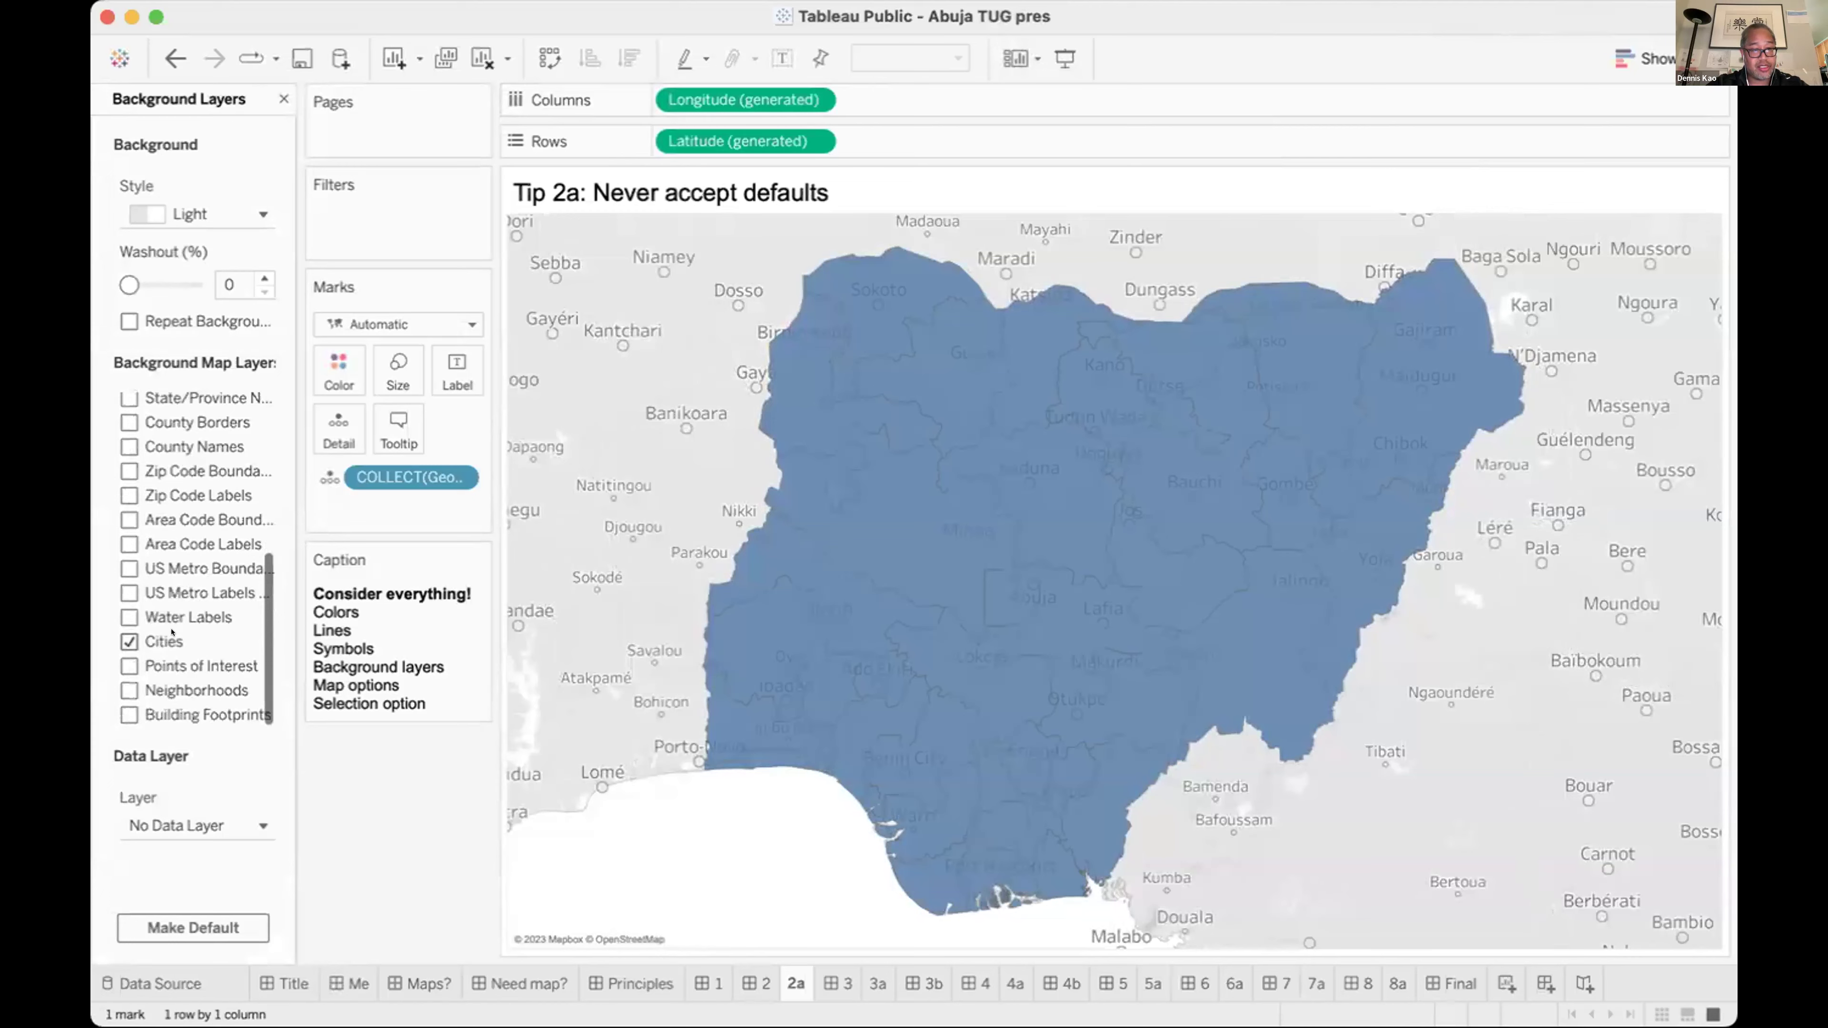
{"action": "left_click", "coordinate": [171, 638]}
{"action": "scroll", "coordinate": [171, 568], "scroll_direction": "up", "scroll_amount": 10}
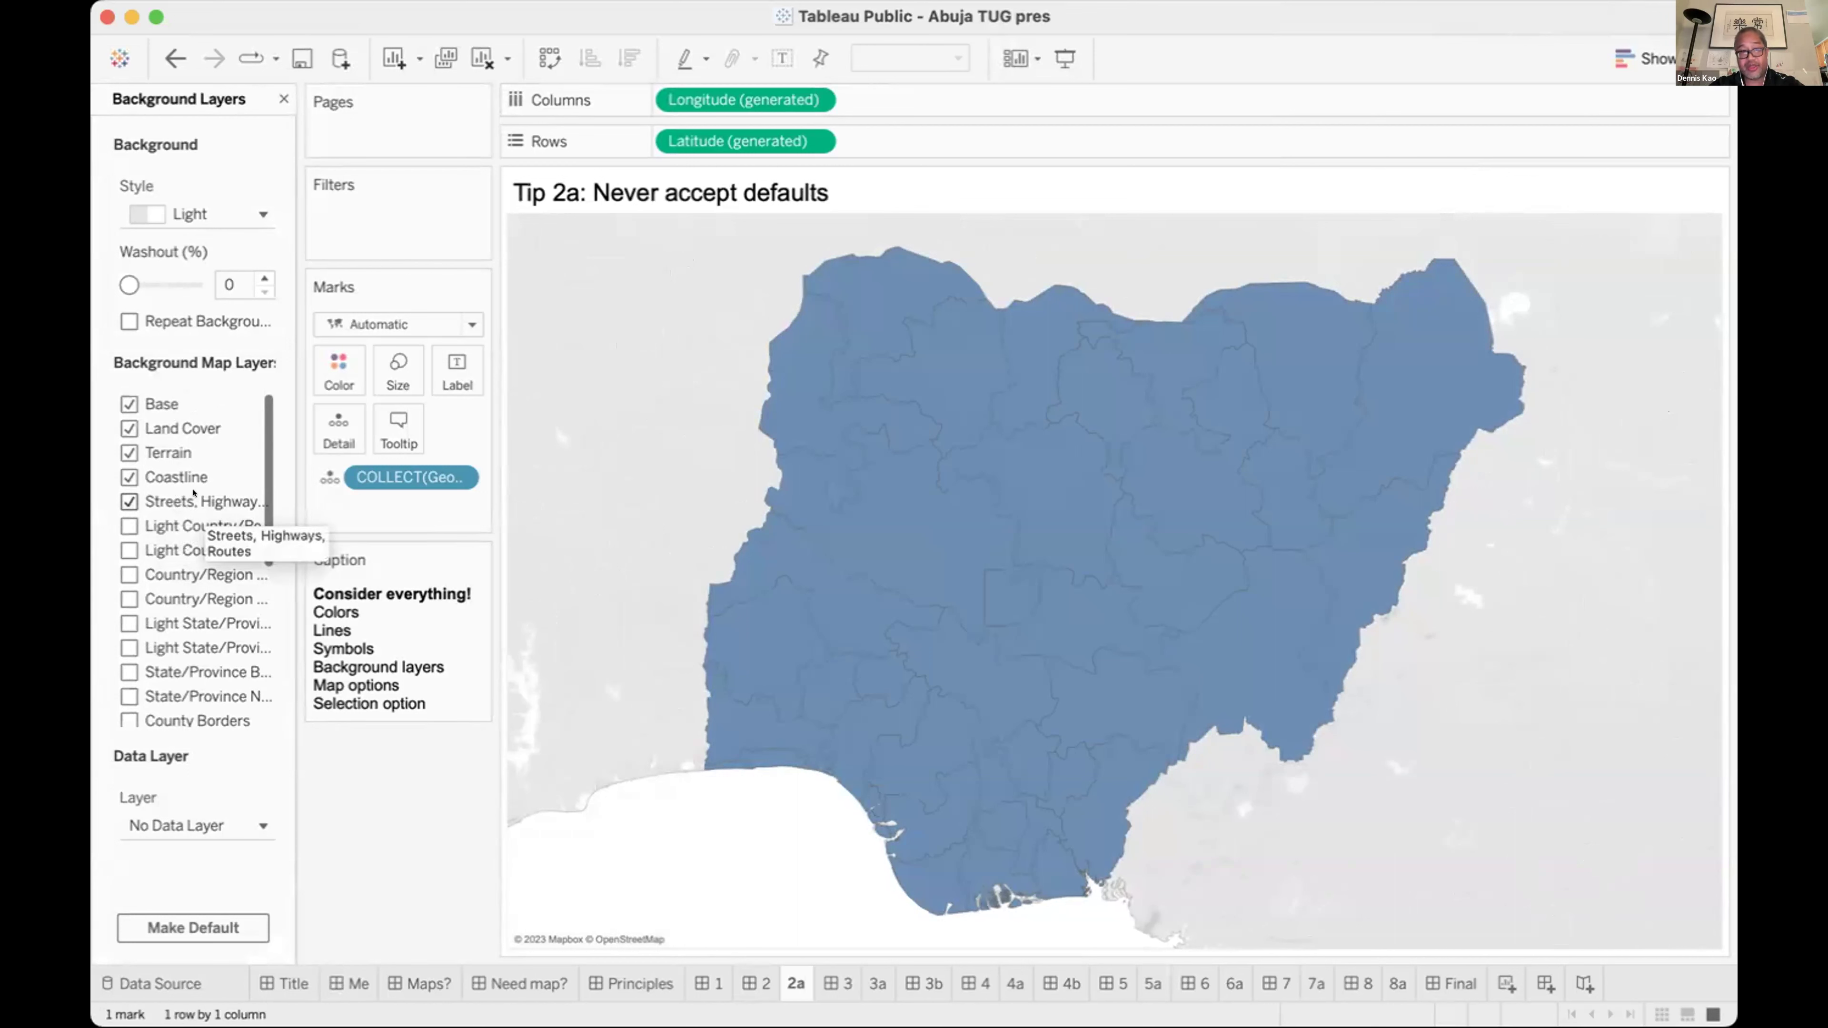
{"action": "left_click", "coordinate": [129, 404]}
{"action": "left_click", "coordinate": [154, 415]}
{"action": "left_click", "coordinate": [153, 423]}
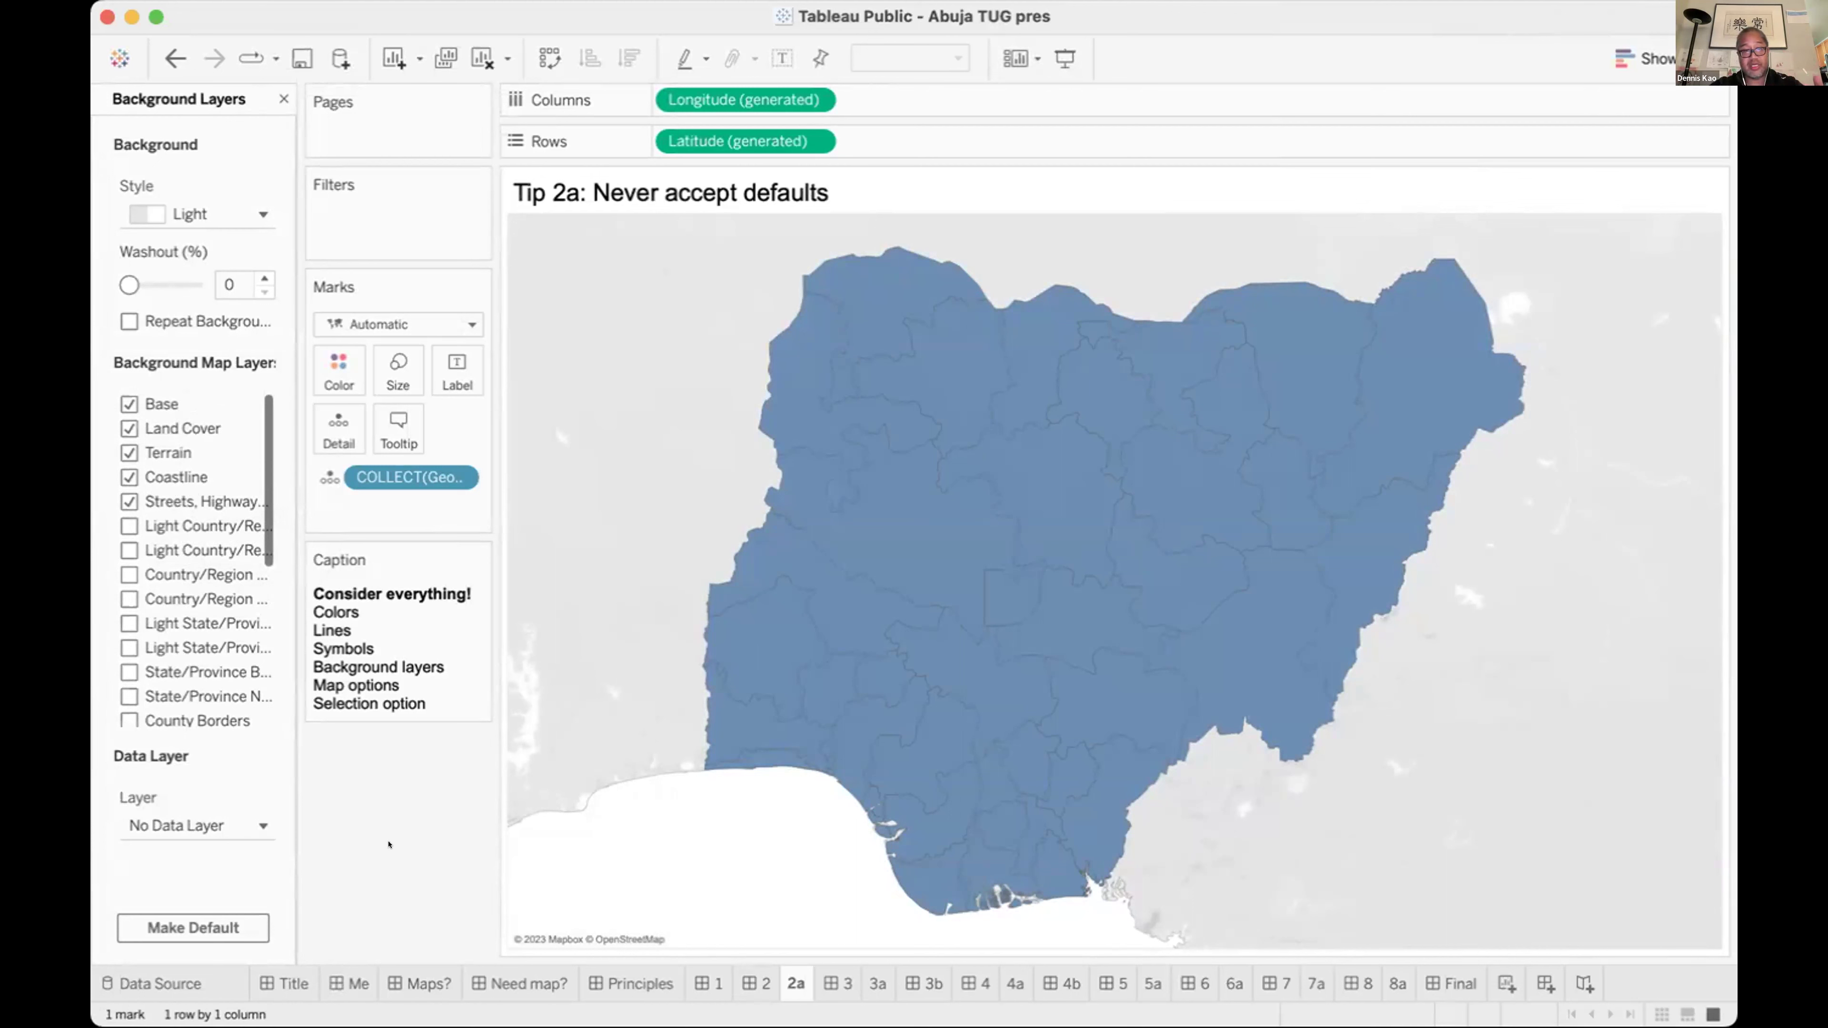
Try the Normal, Dark, Streets and Outdoors background map styles on the Nigeria map.
{"action": "left_click", "coordinate": [1051, 4]}
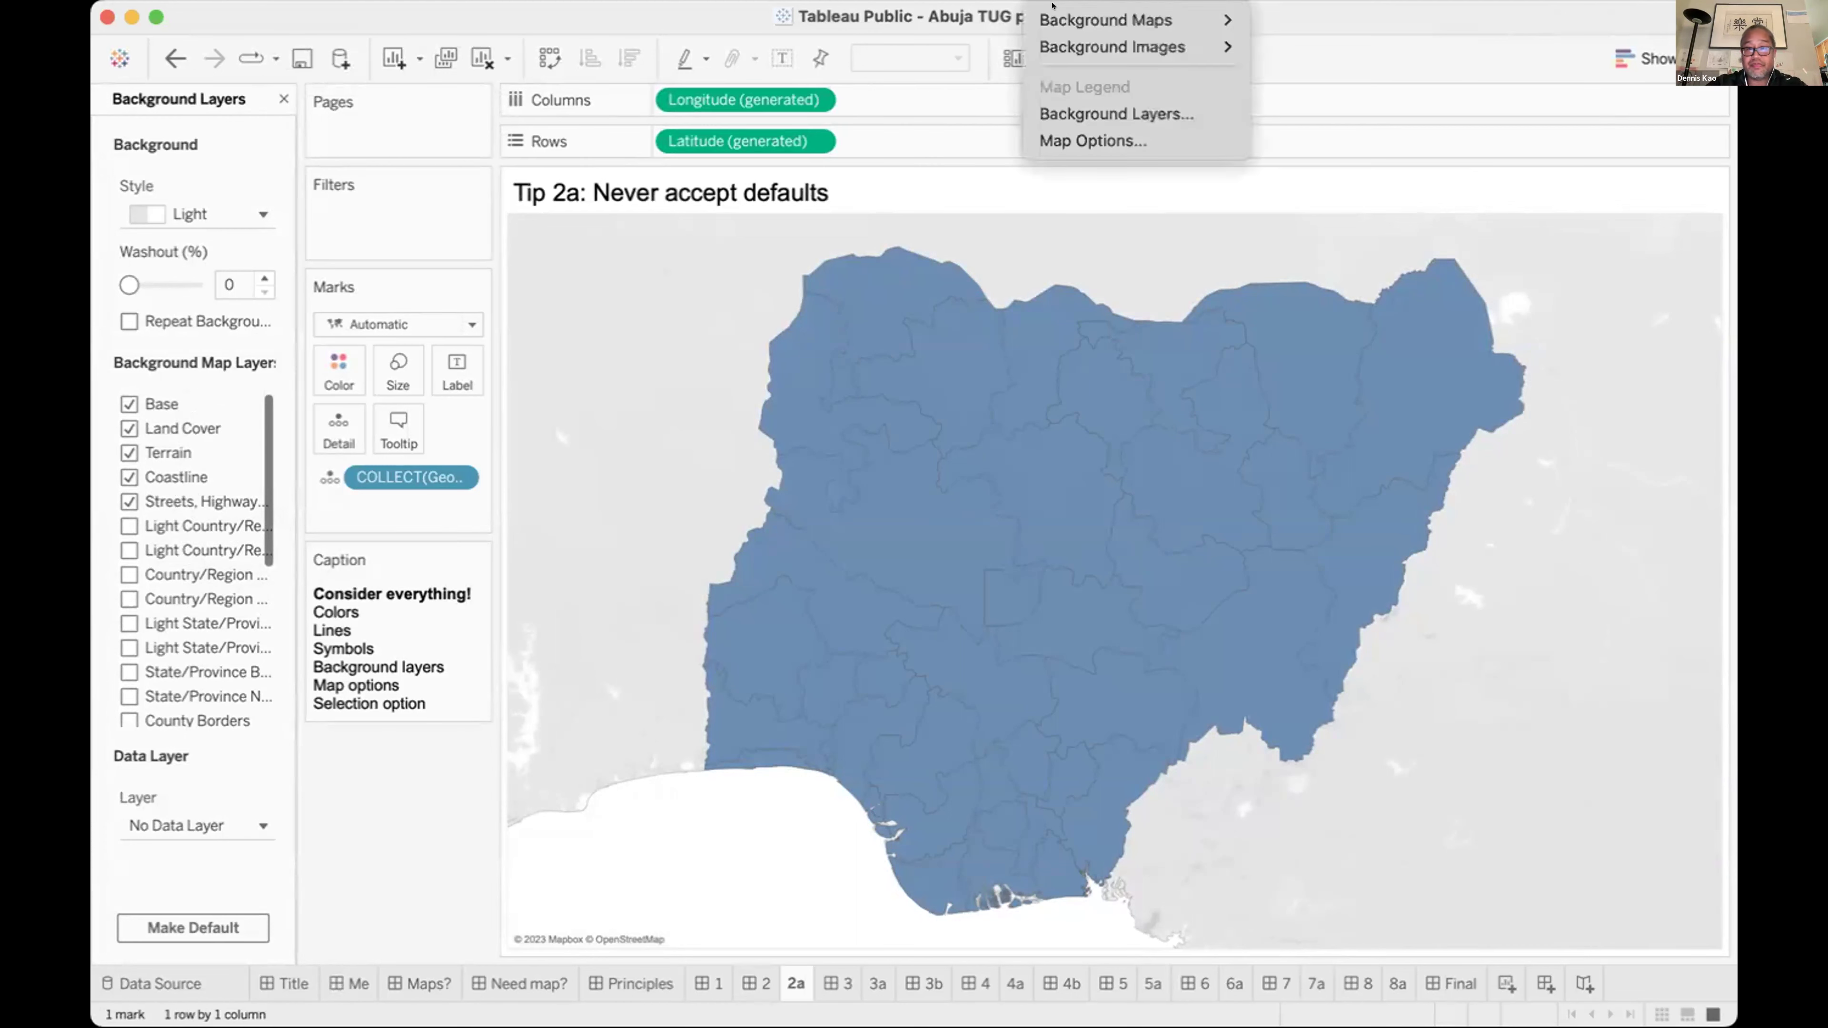
{"action": "mouse_move", "coordinate": [1051, 8]}
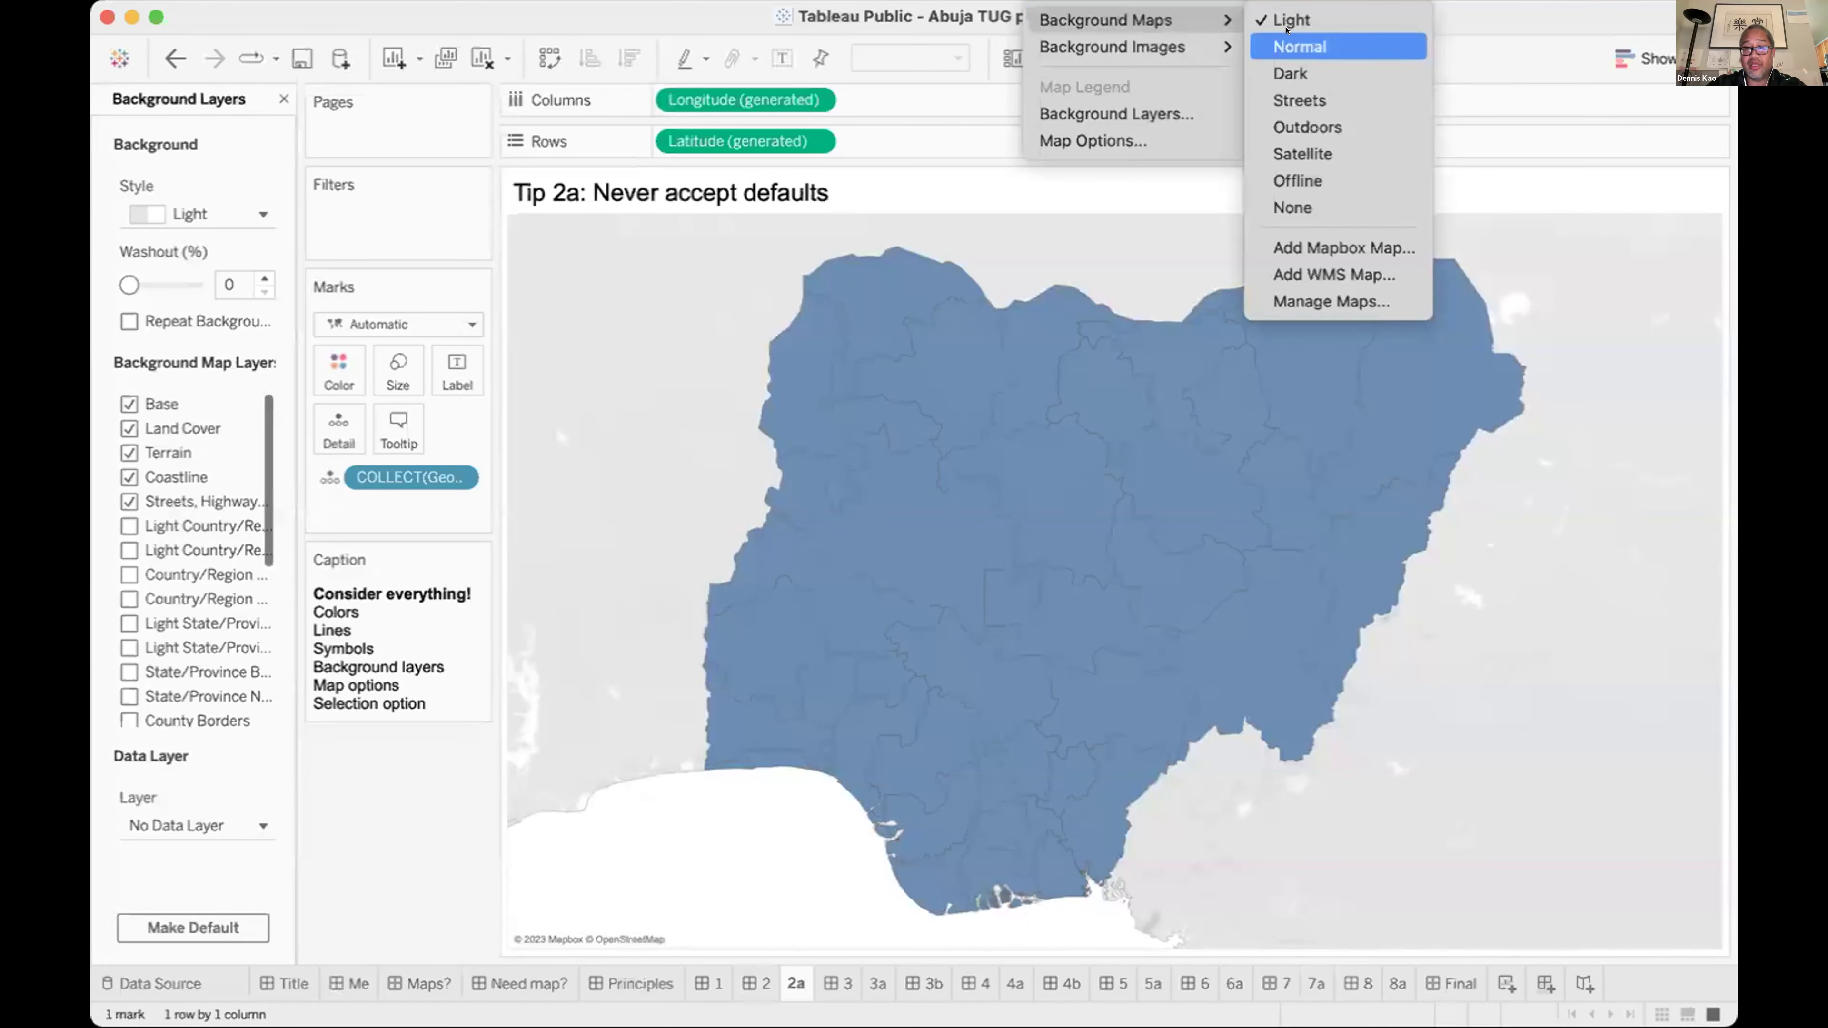
{"action": "left_click", "coordinate": [1299, 46]}
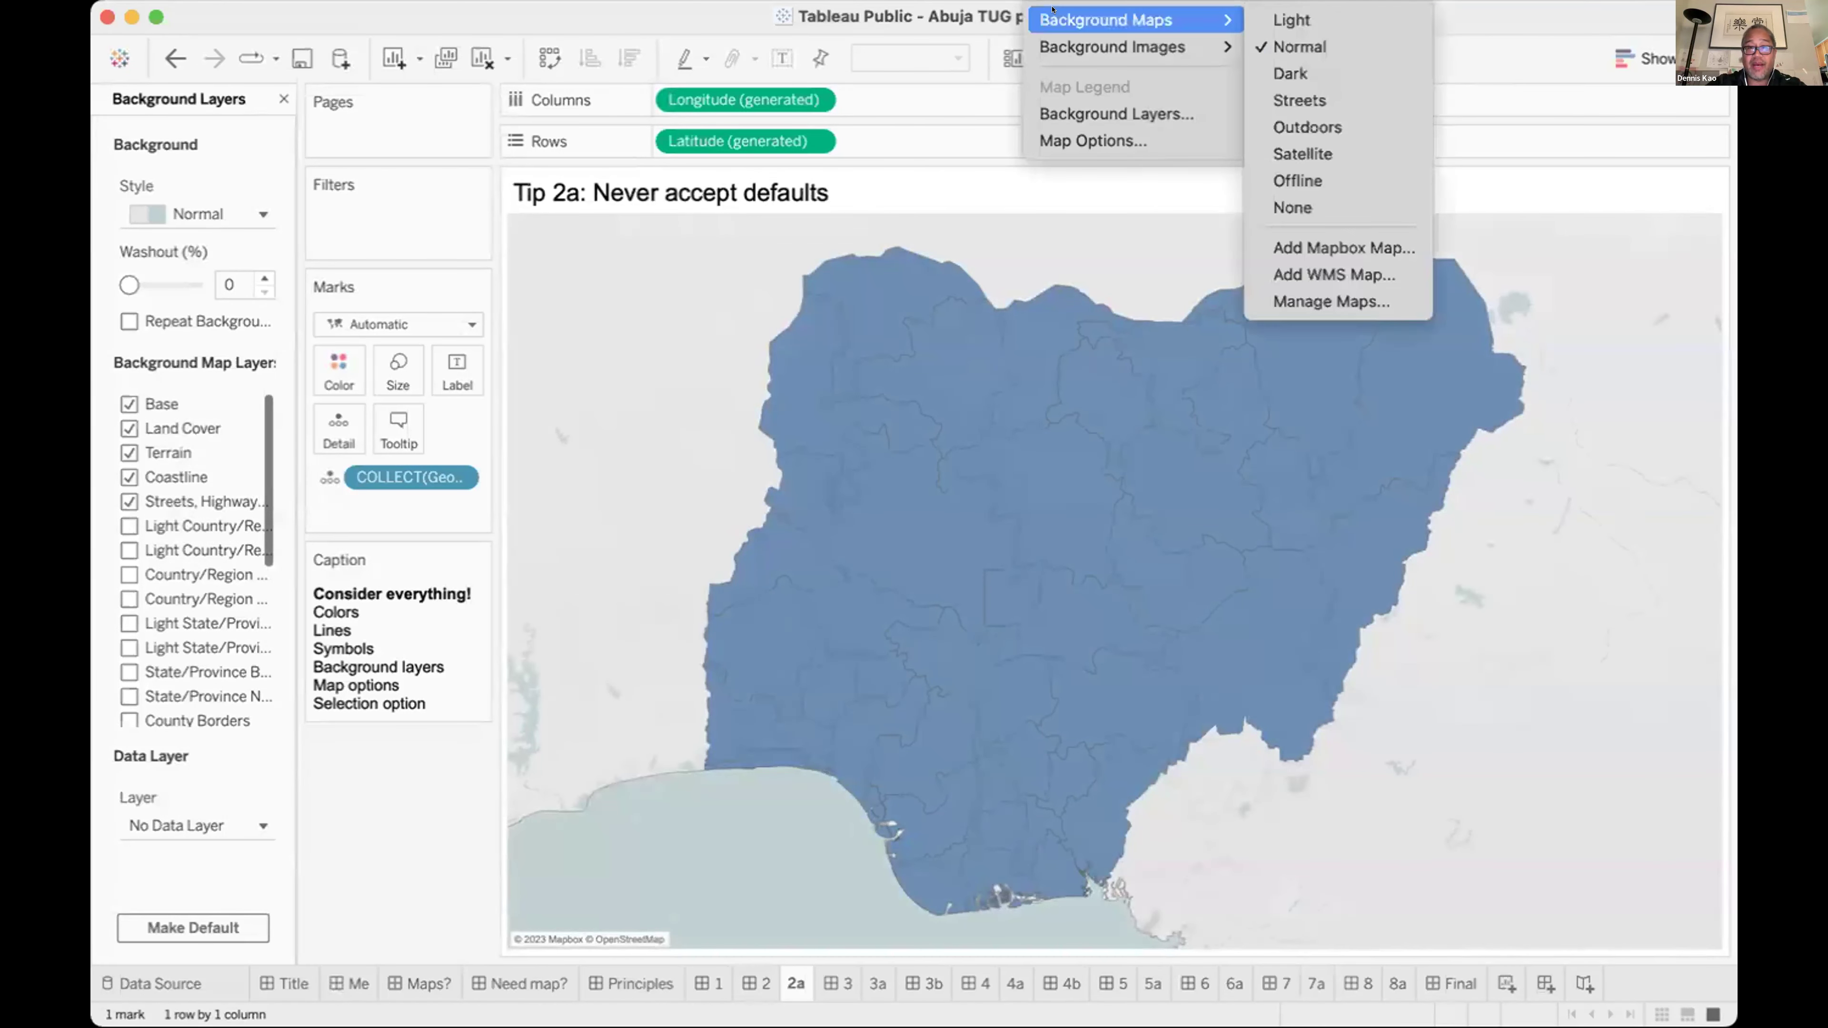
{"action": "left_click", "coordinate": [1227, 63]}
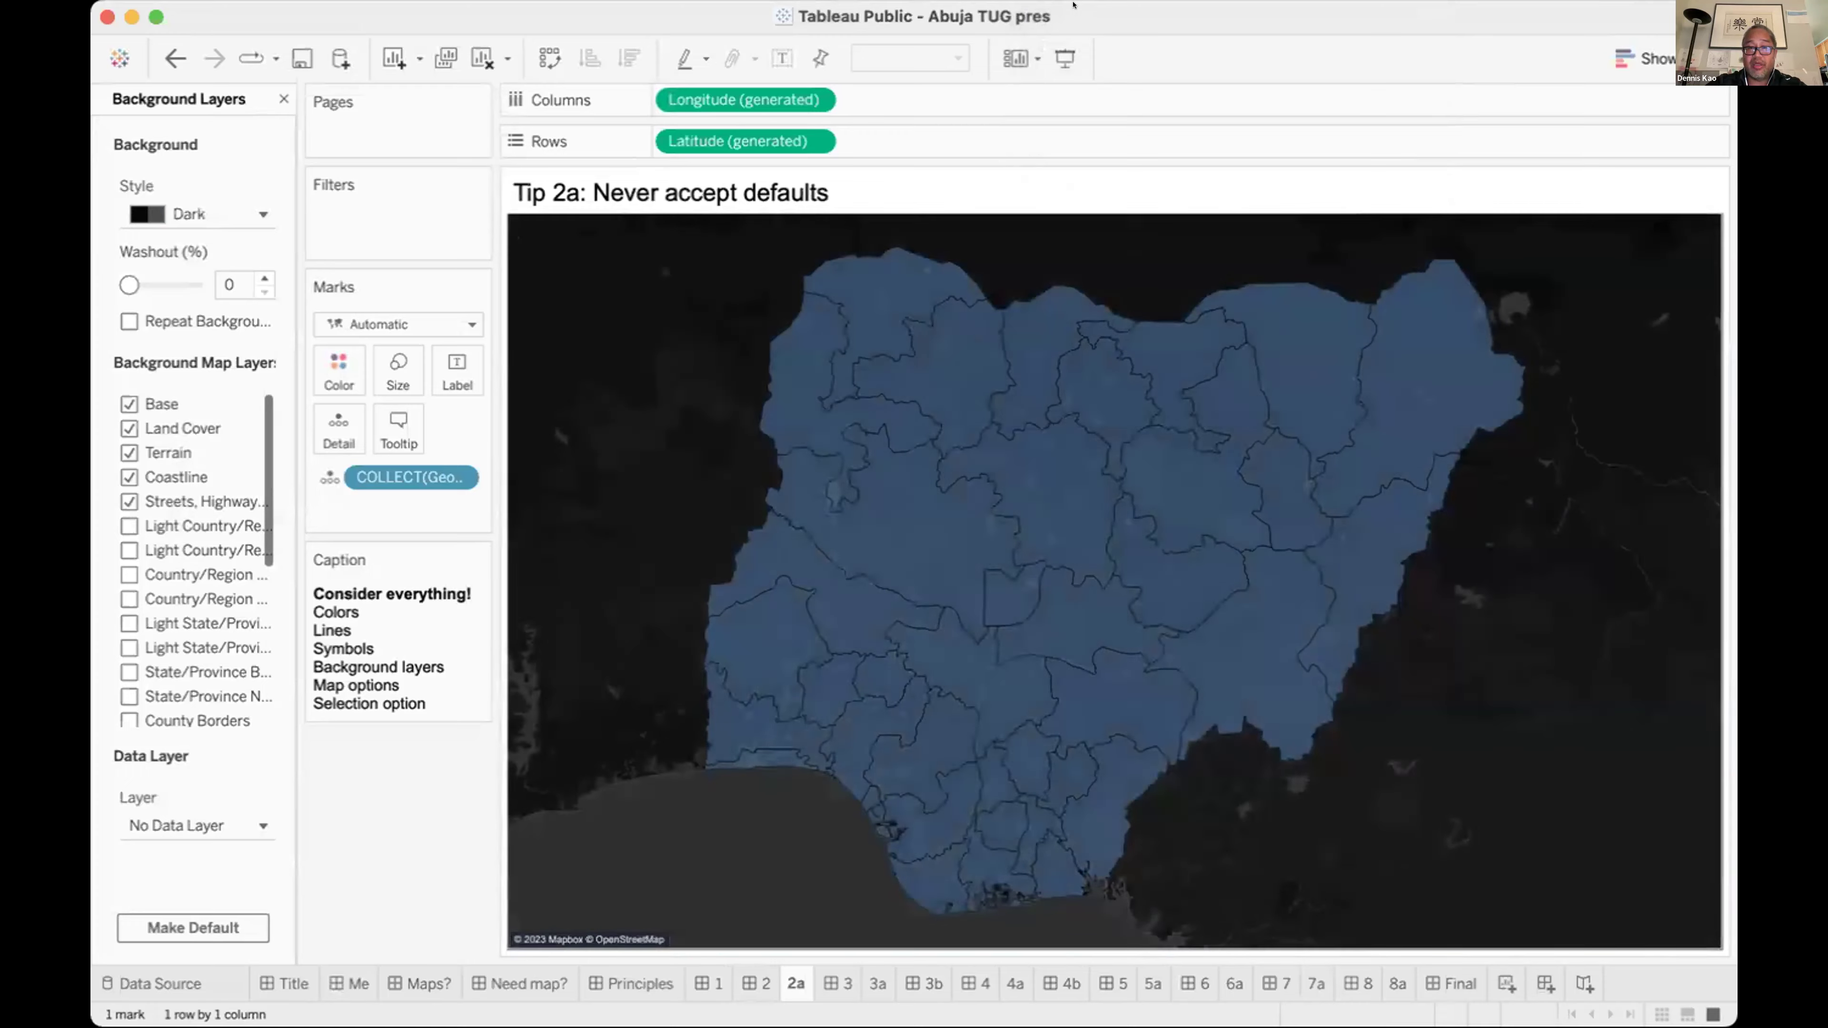
{"action": "left_click", "coordinate": [1043, 0]}
{"action": "mouse_move", "coordinate": [1151, 20]}
{"action": "left_click", "coordinate": [1299, 101]}
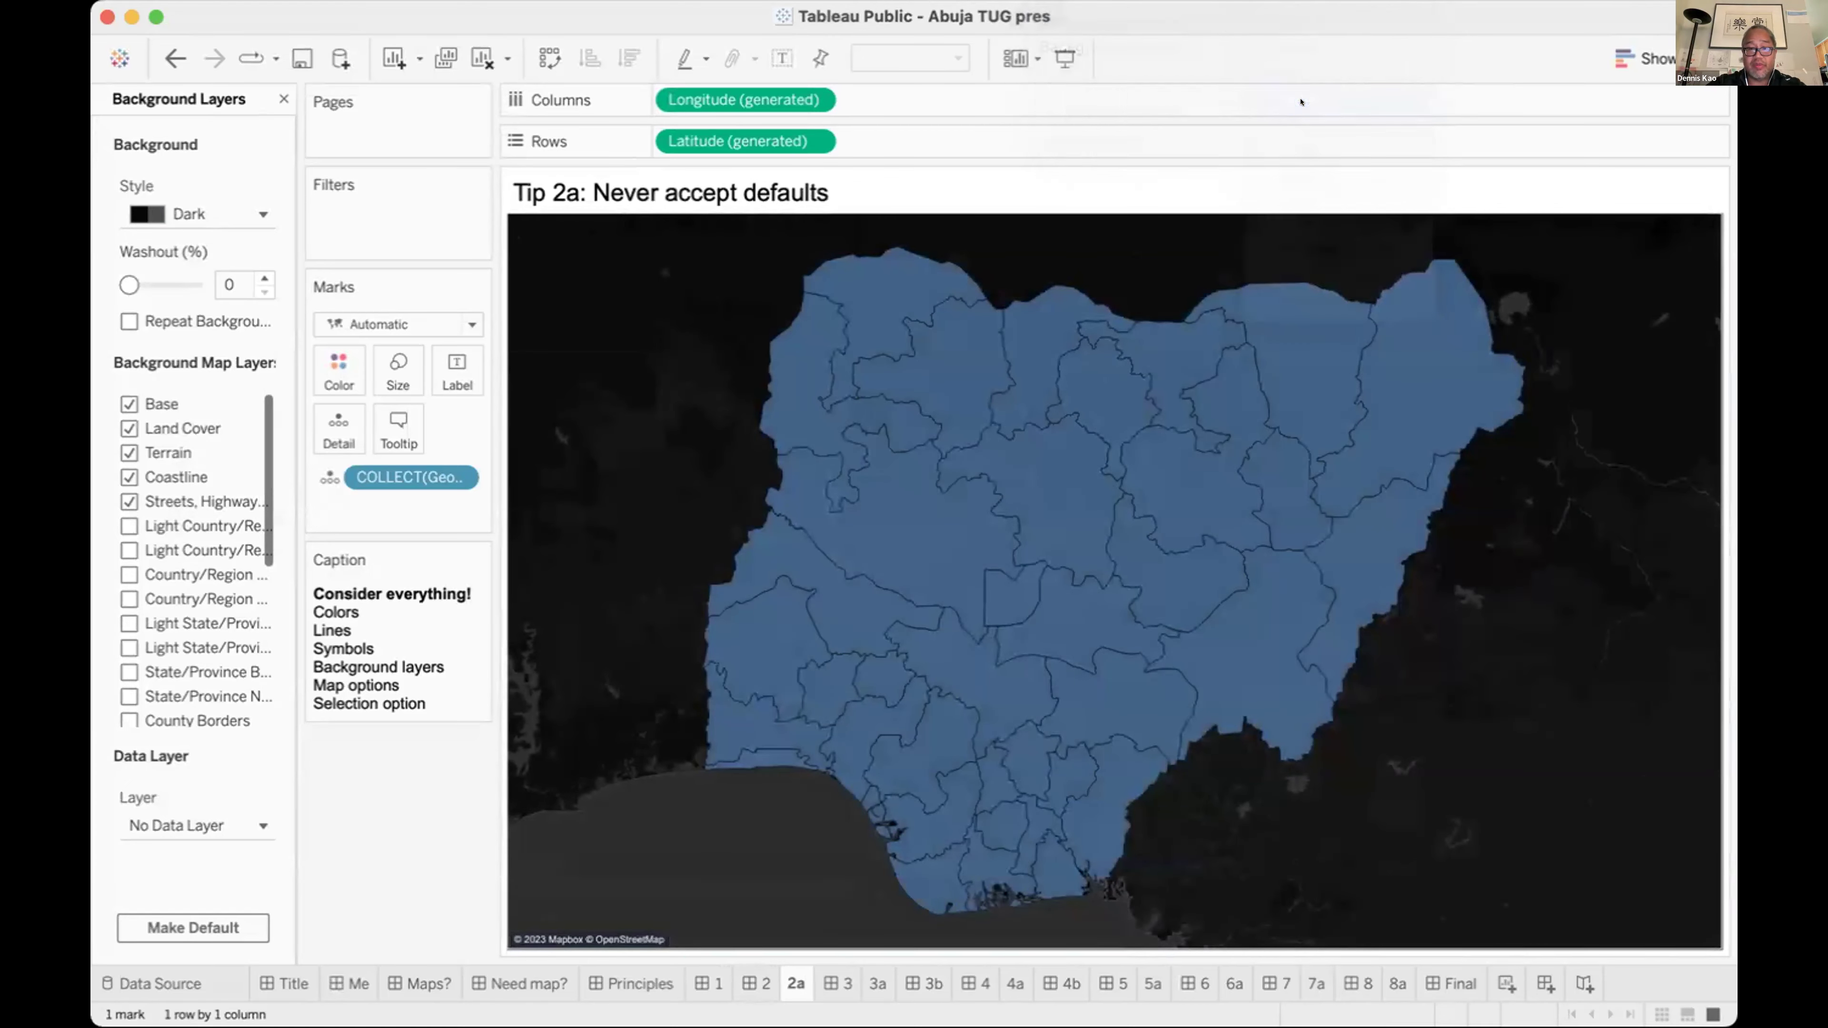
{"action": "left_click", "coordinate": [1044, 0]}
{"action": "mouse_move", "coordinate": [1051, 21]}
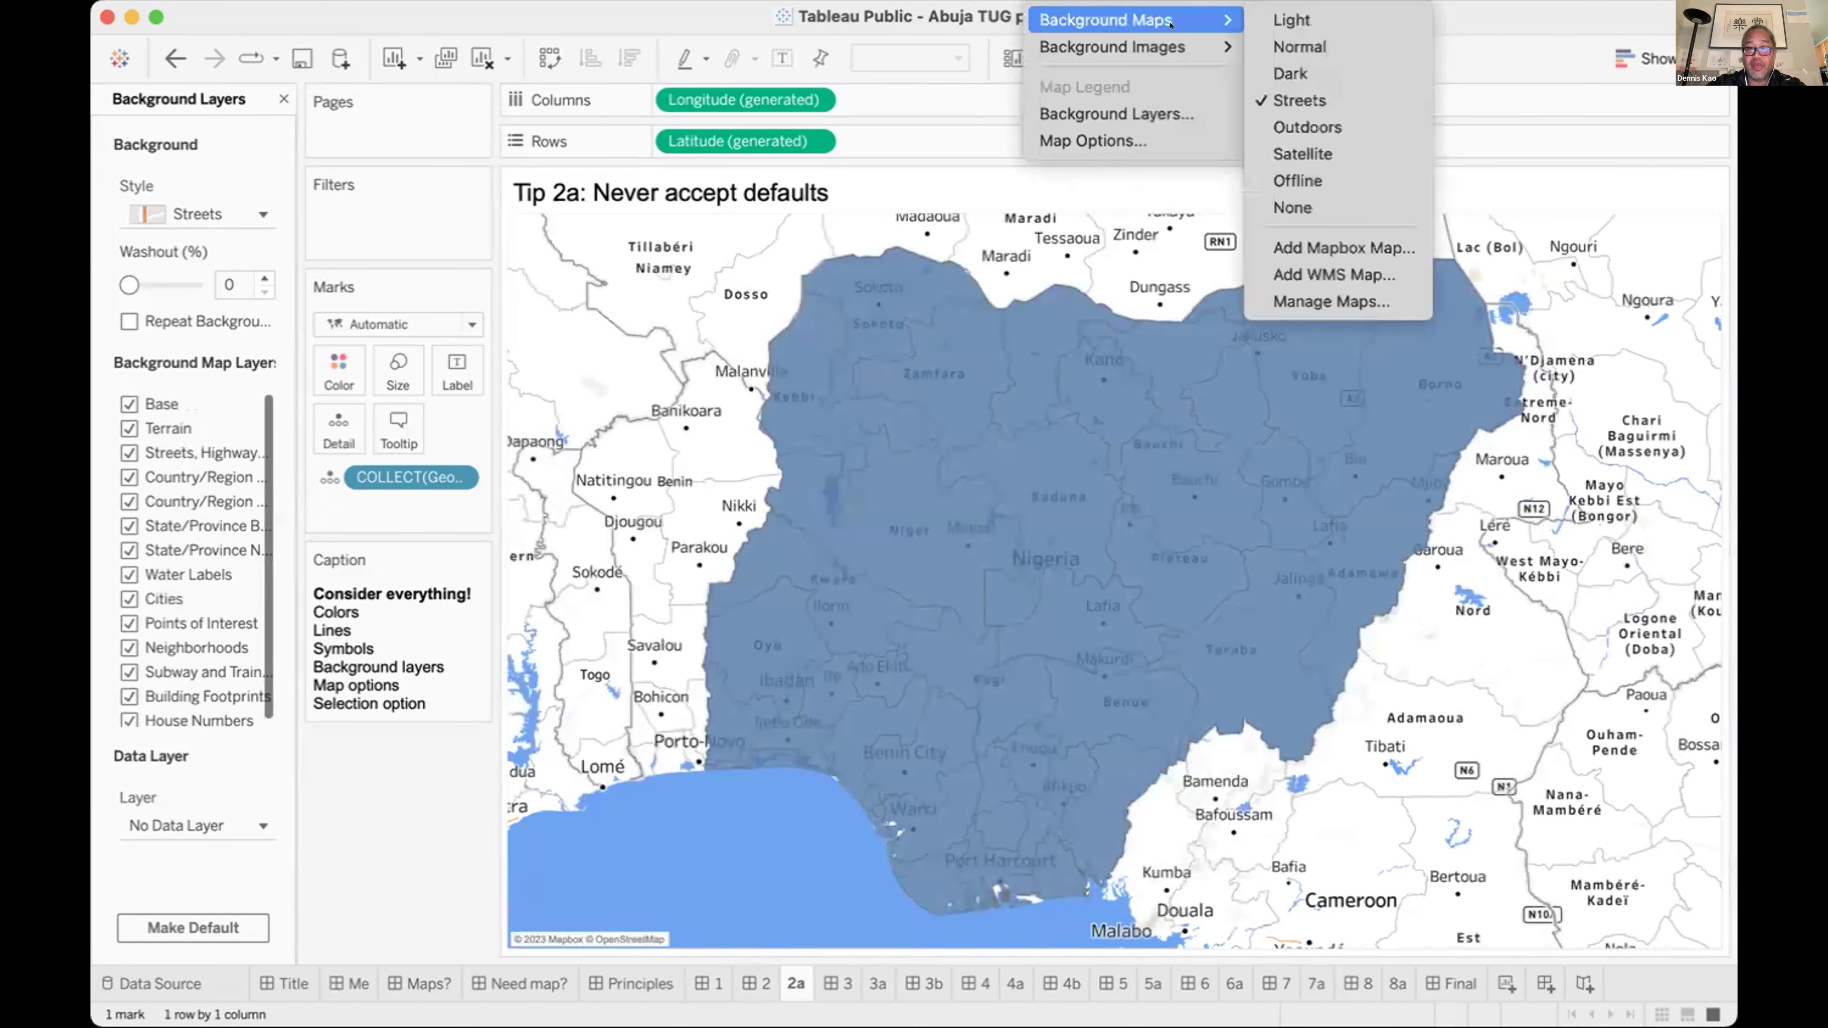
{"action": "left_click", "coordinate": [1307, 127]}
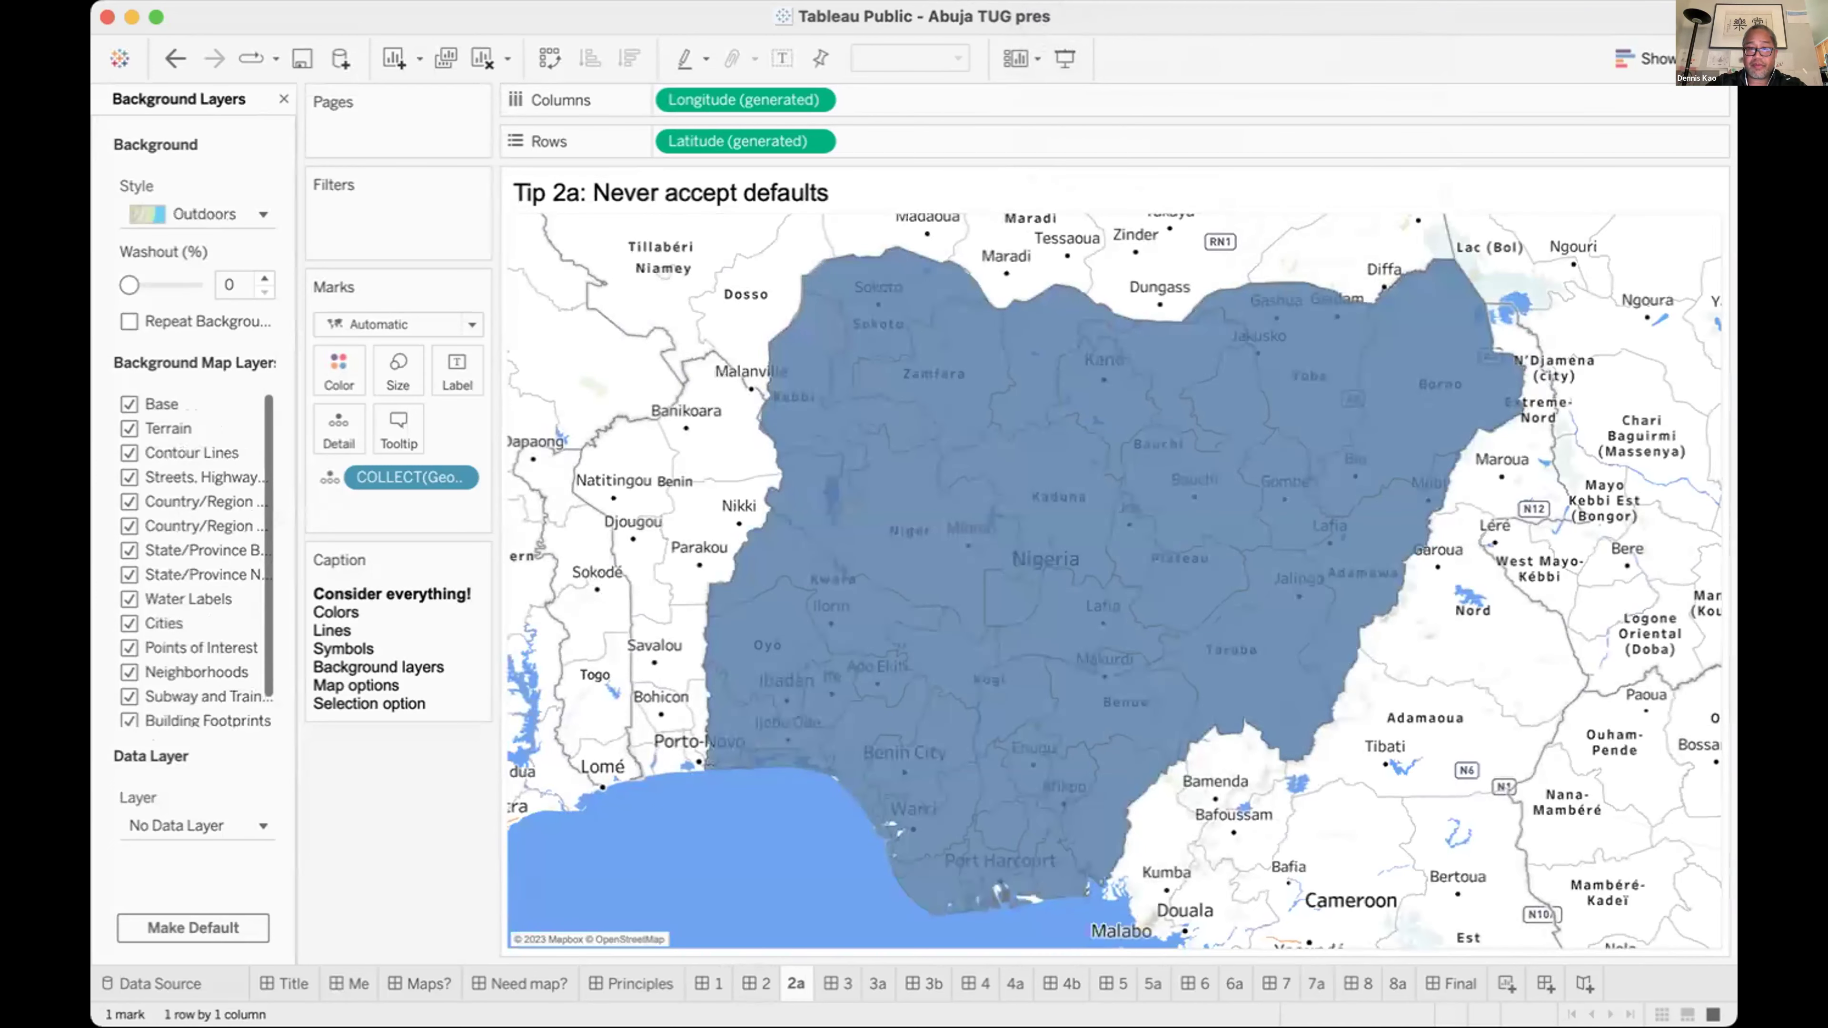
Set the background map style to Light and close the background layer settings.
{"action": "left_click", "coordinate": [1044, 0]}
{"action": "mouse_move", "coordinate": [1051, 9]}
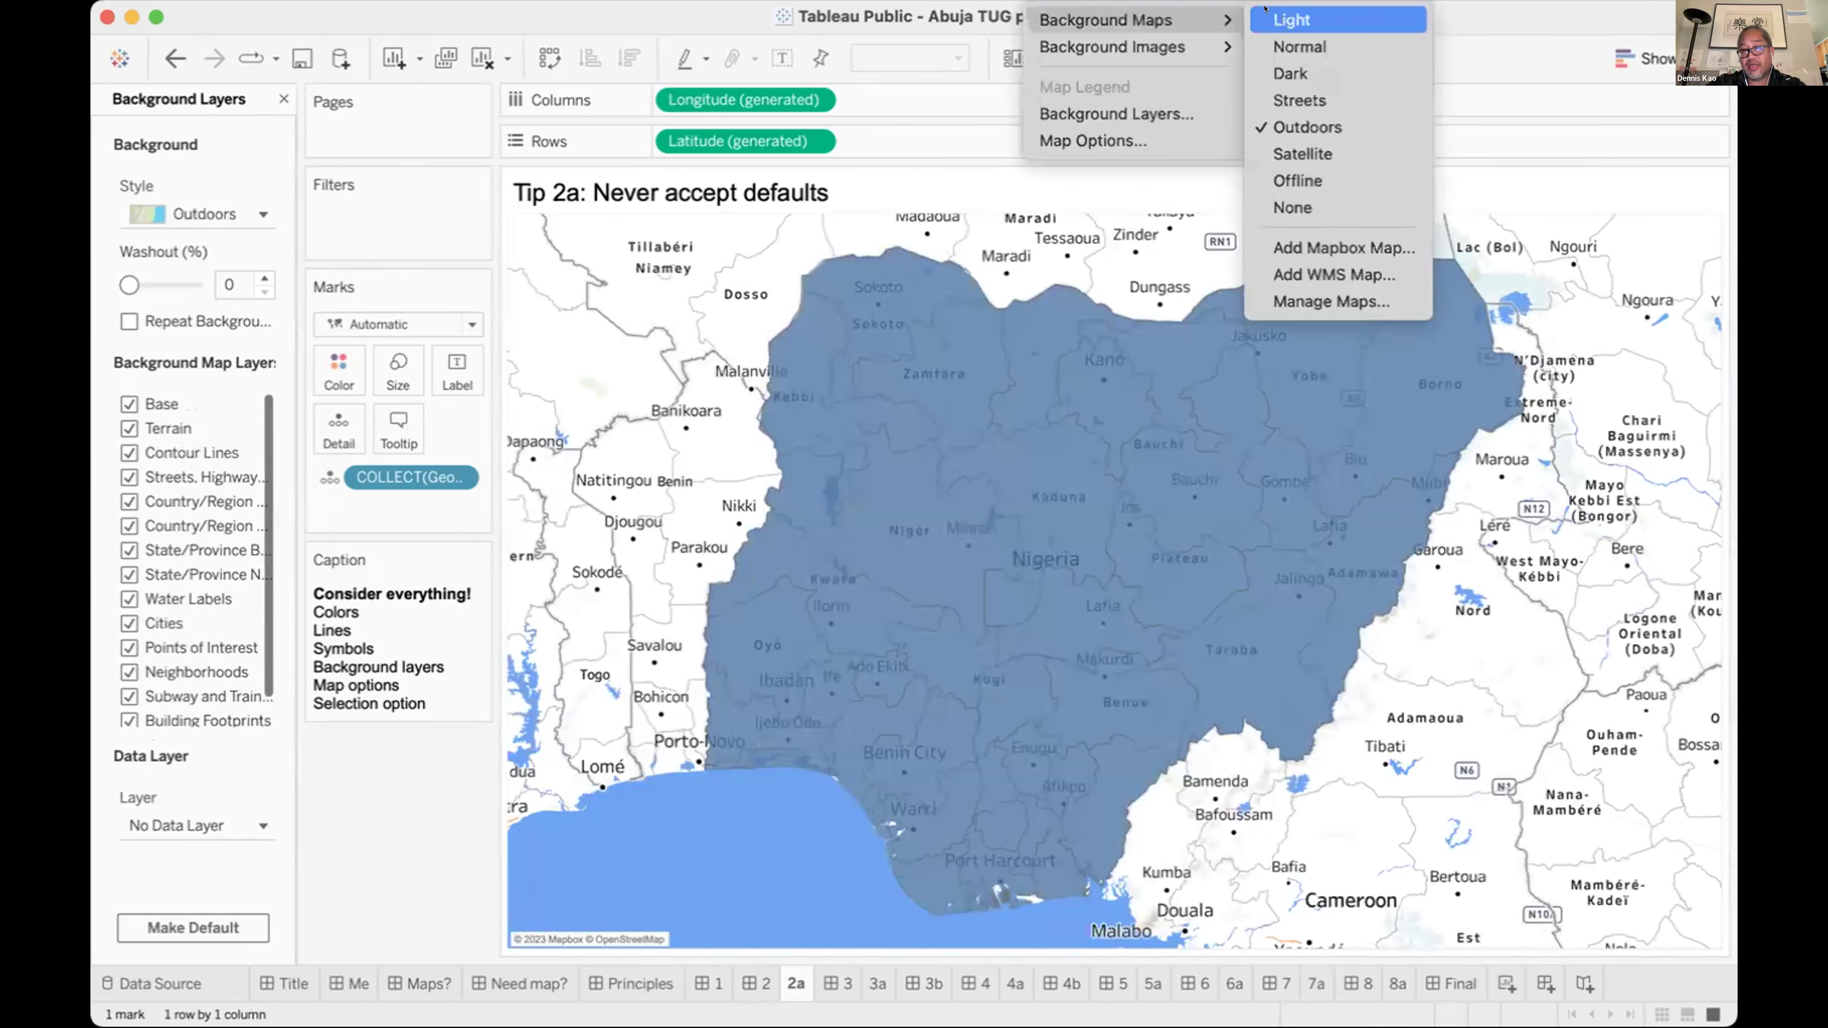
{"action": "left_click", "coordinate": [1291, 19]}
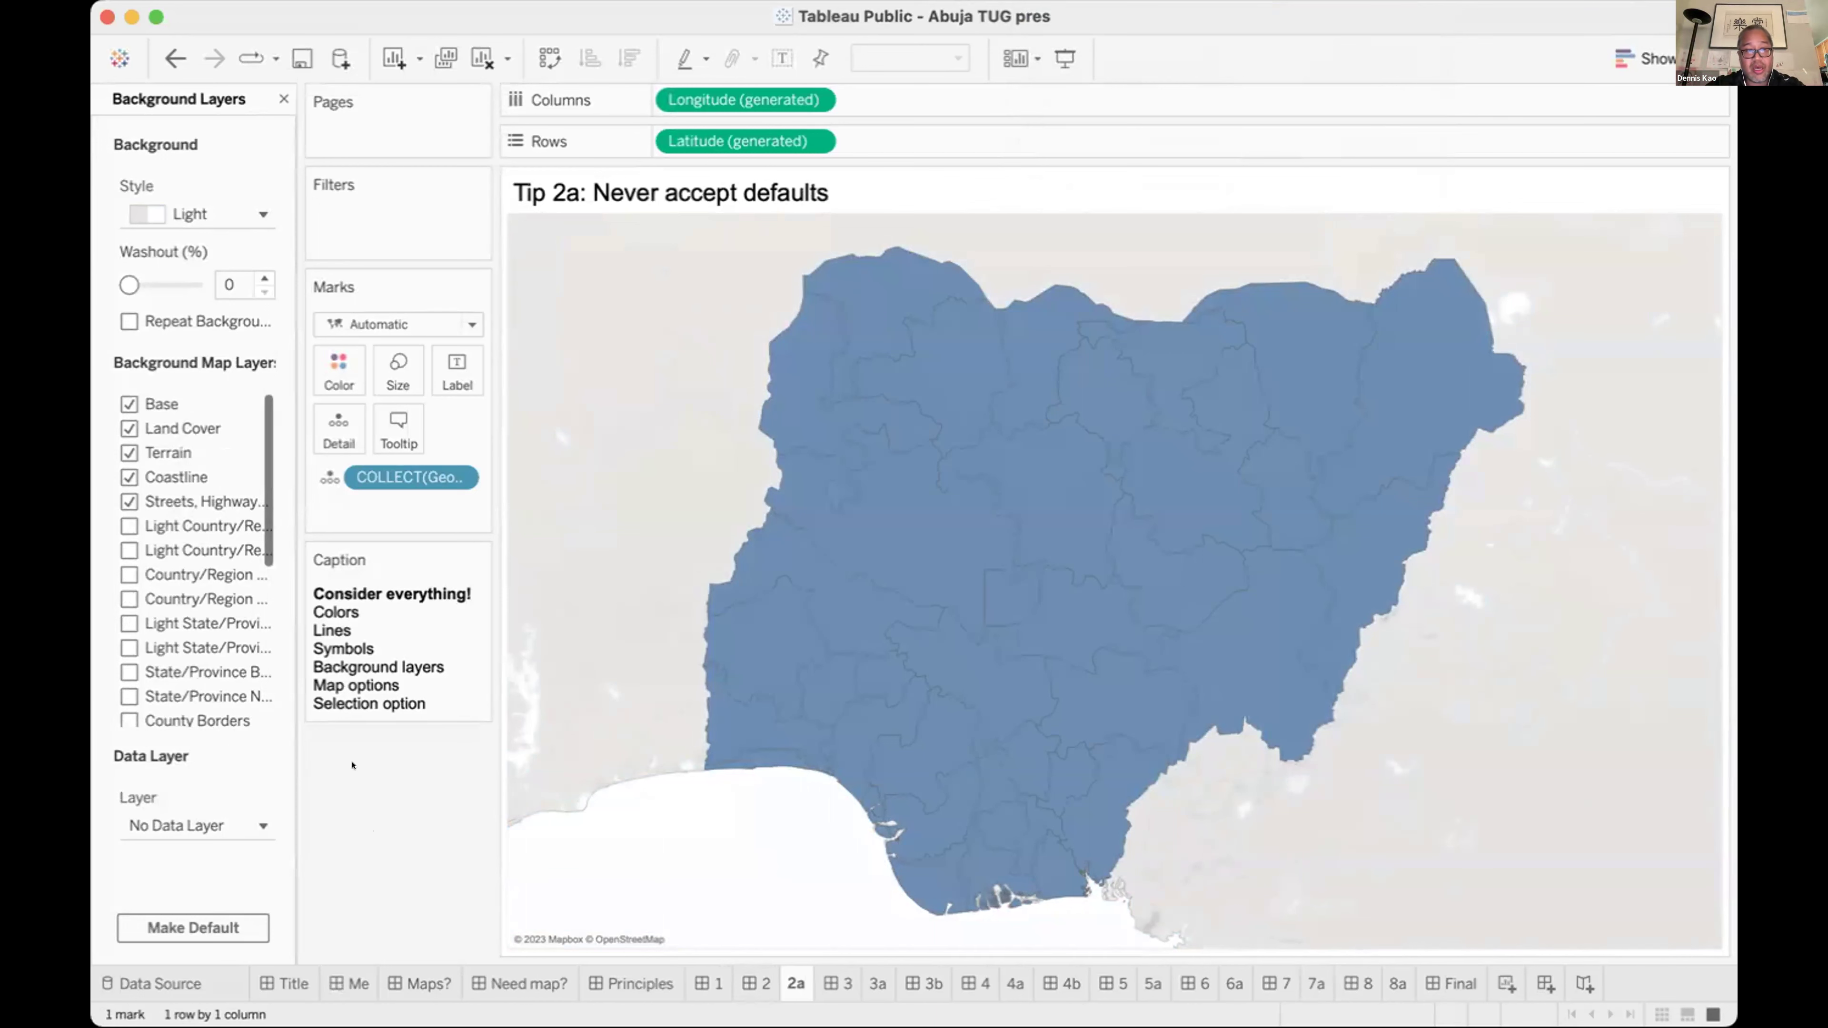
{"action": "left_click", "coordinate": [284, 99]}
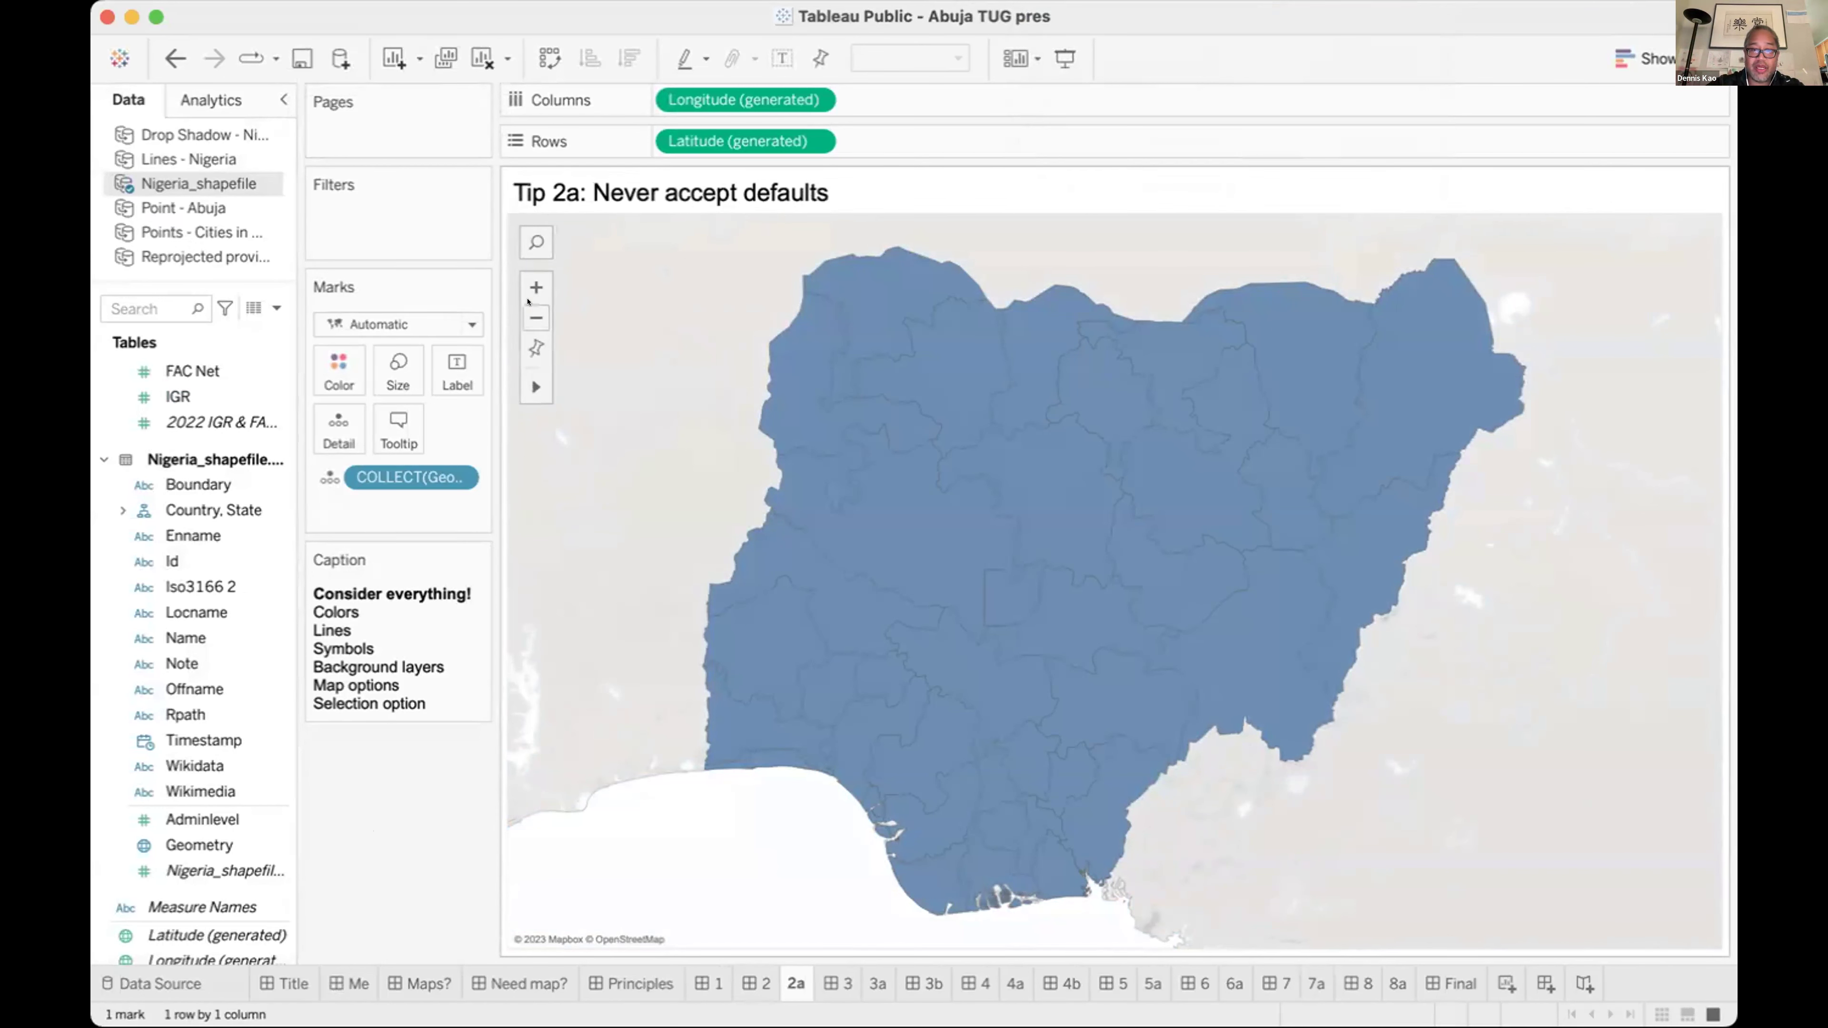
Search the map for Ottawa, Ontario, and reset the view to the whole Nigeria map.
{"action": "left_click", "coordinate": [526, 297]}
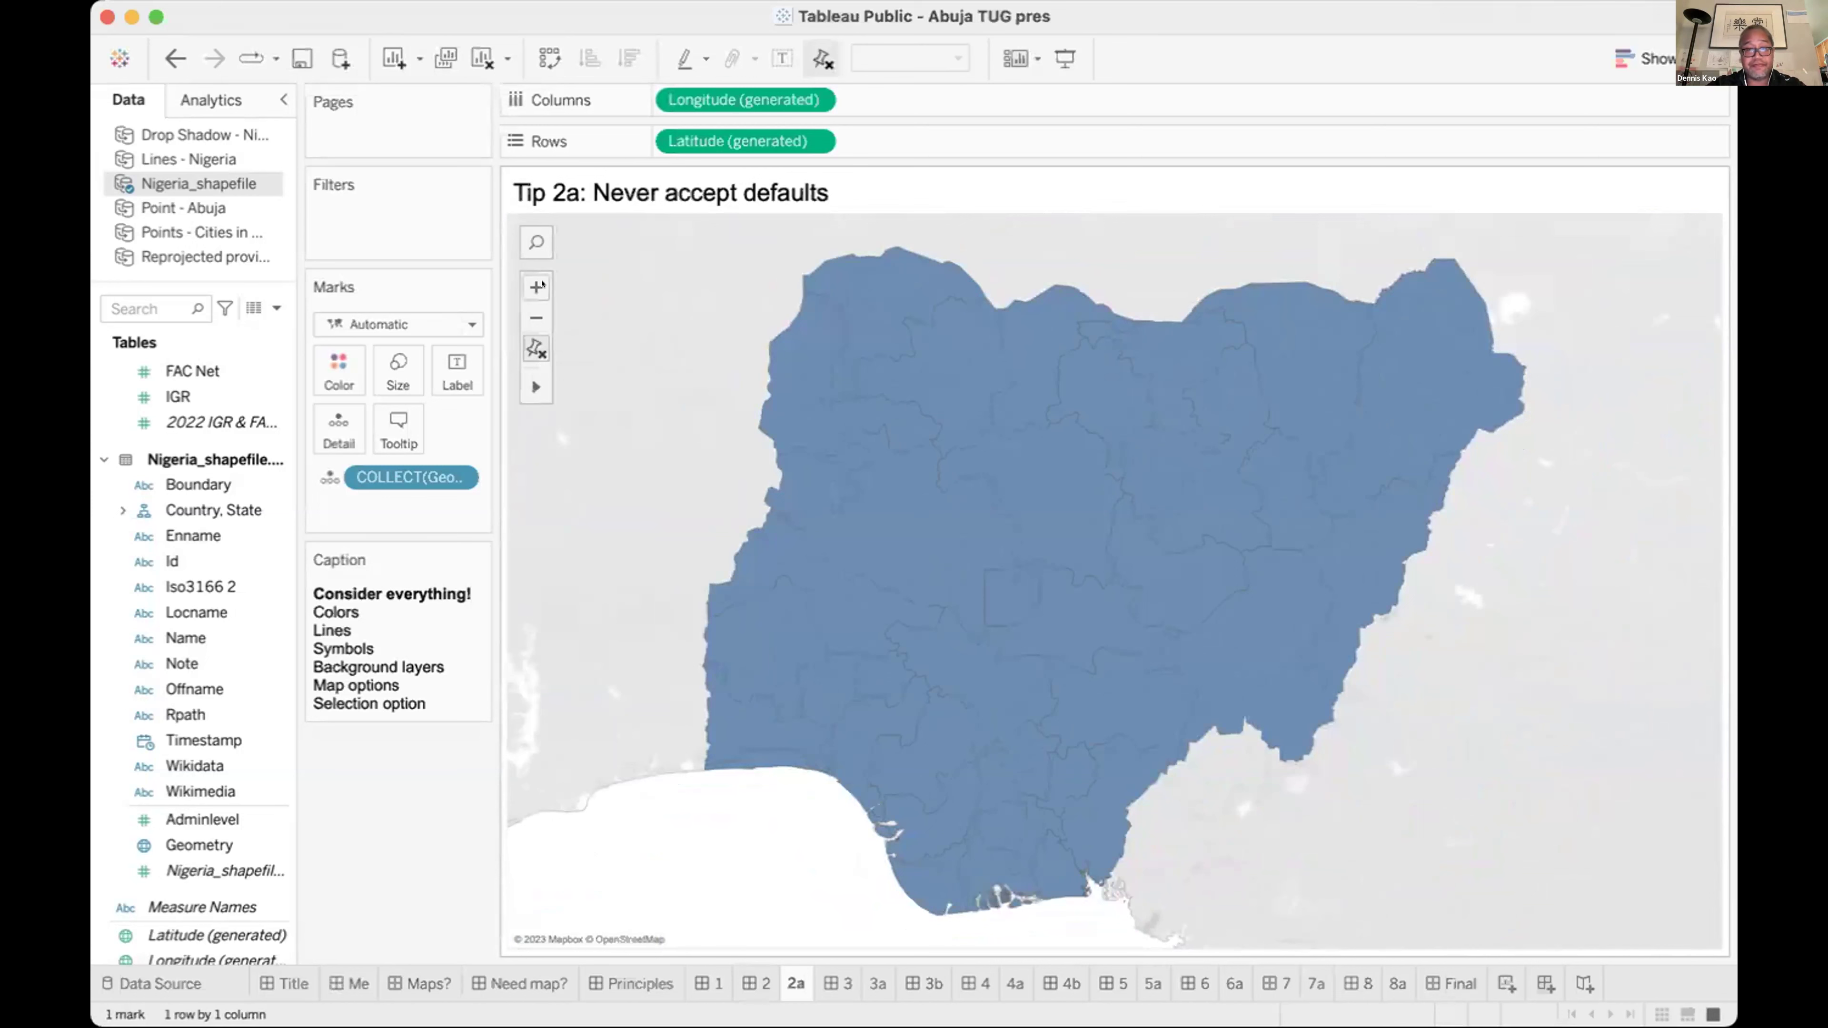
{"action": "left_click", "coordinate": [526, 240]}
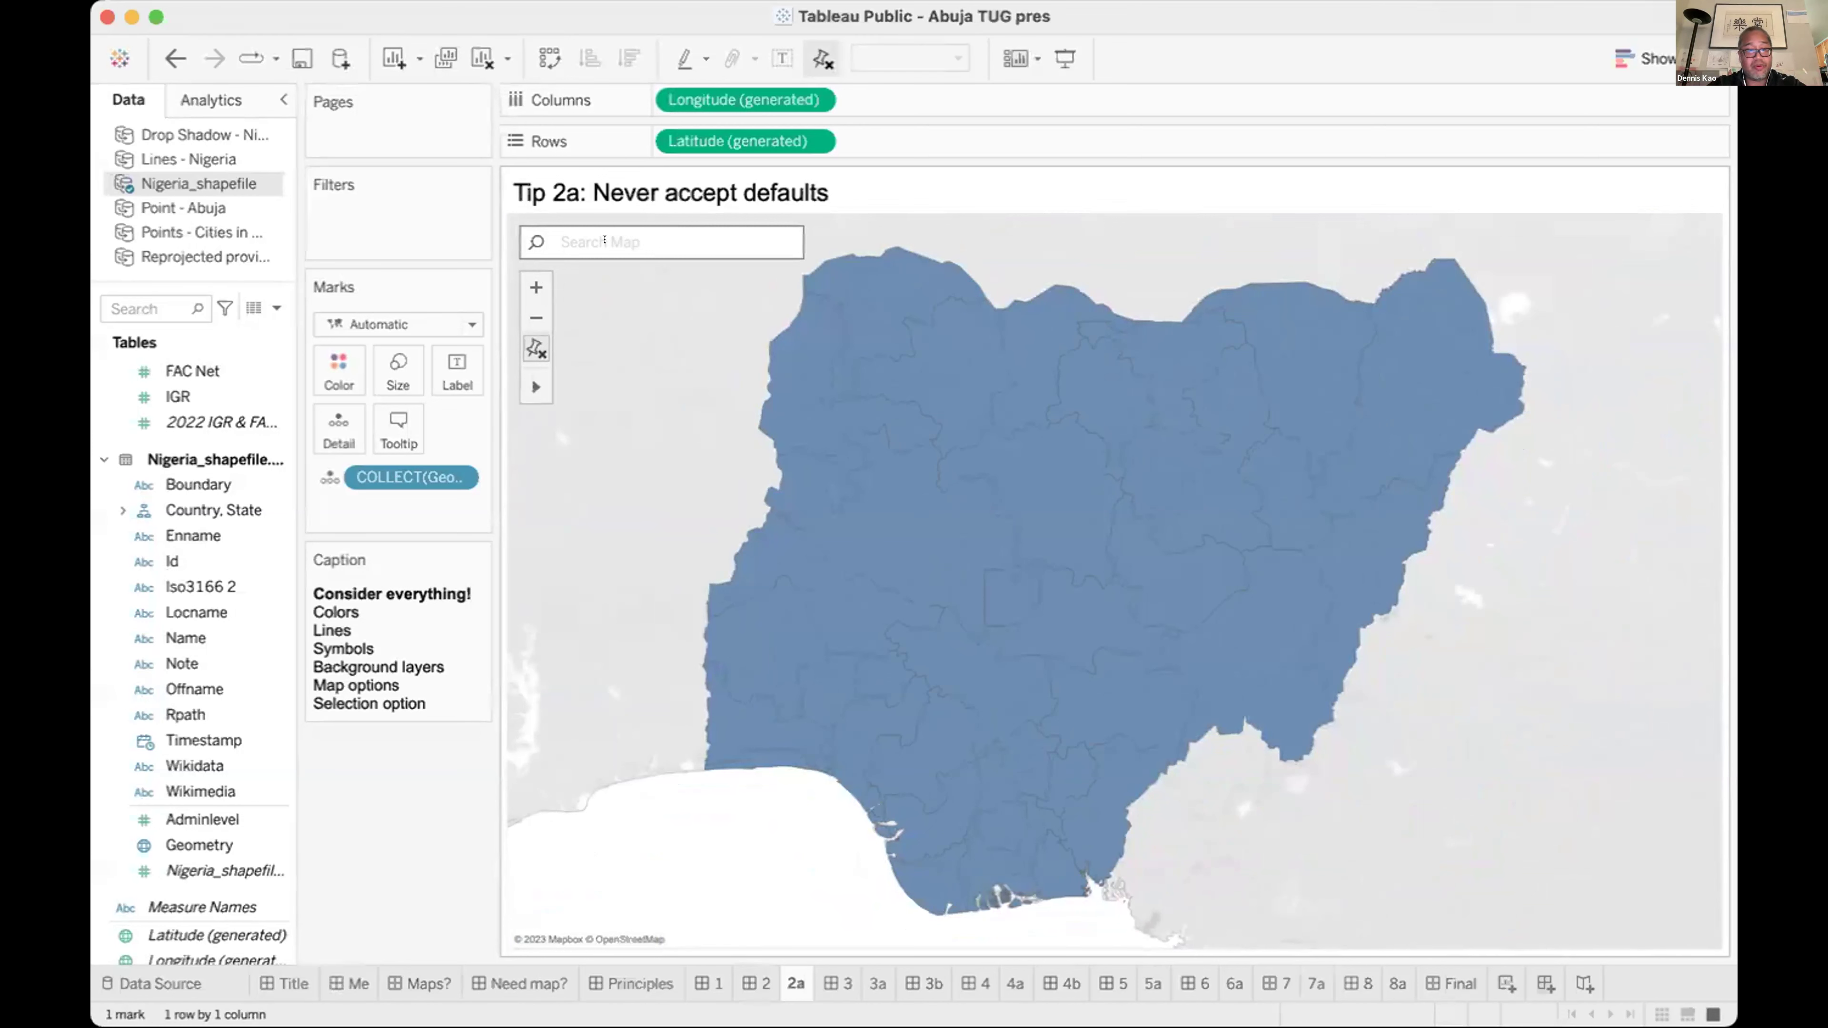
{"action": "type", "text": "ottawa"}
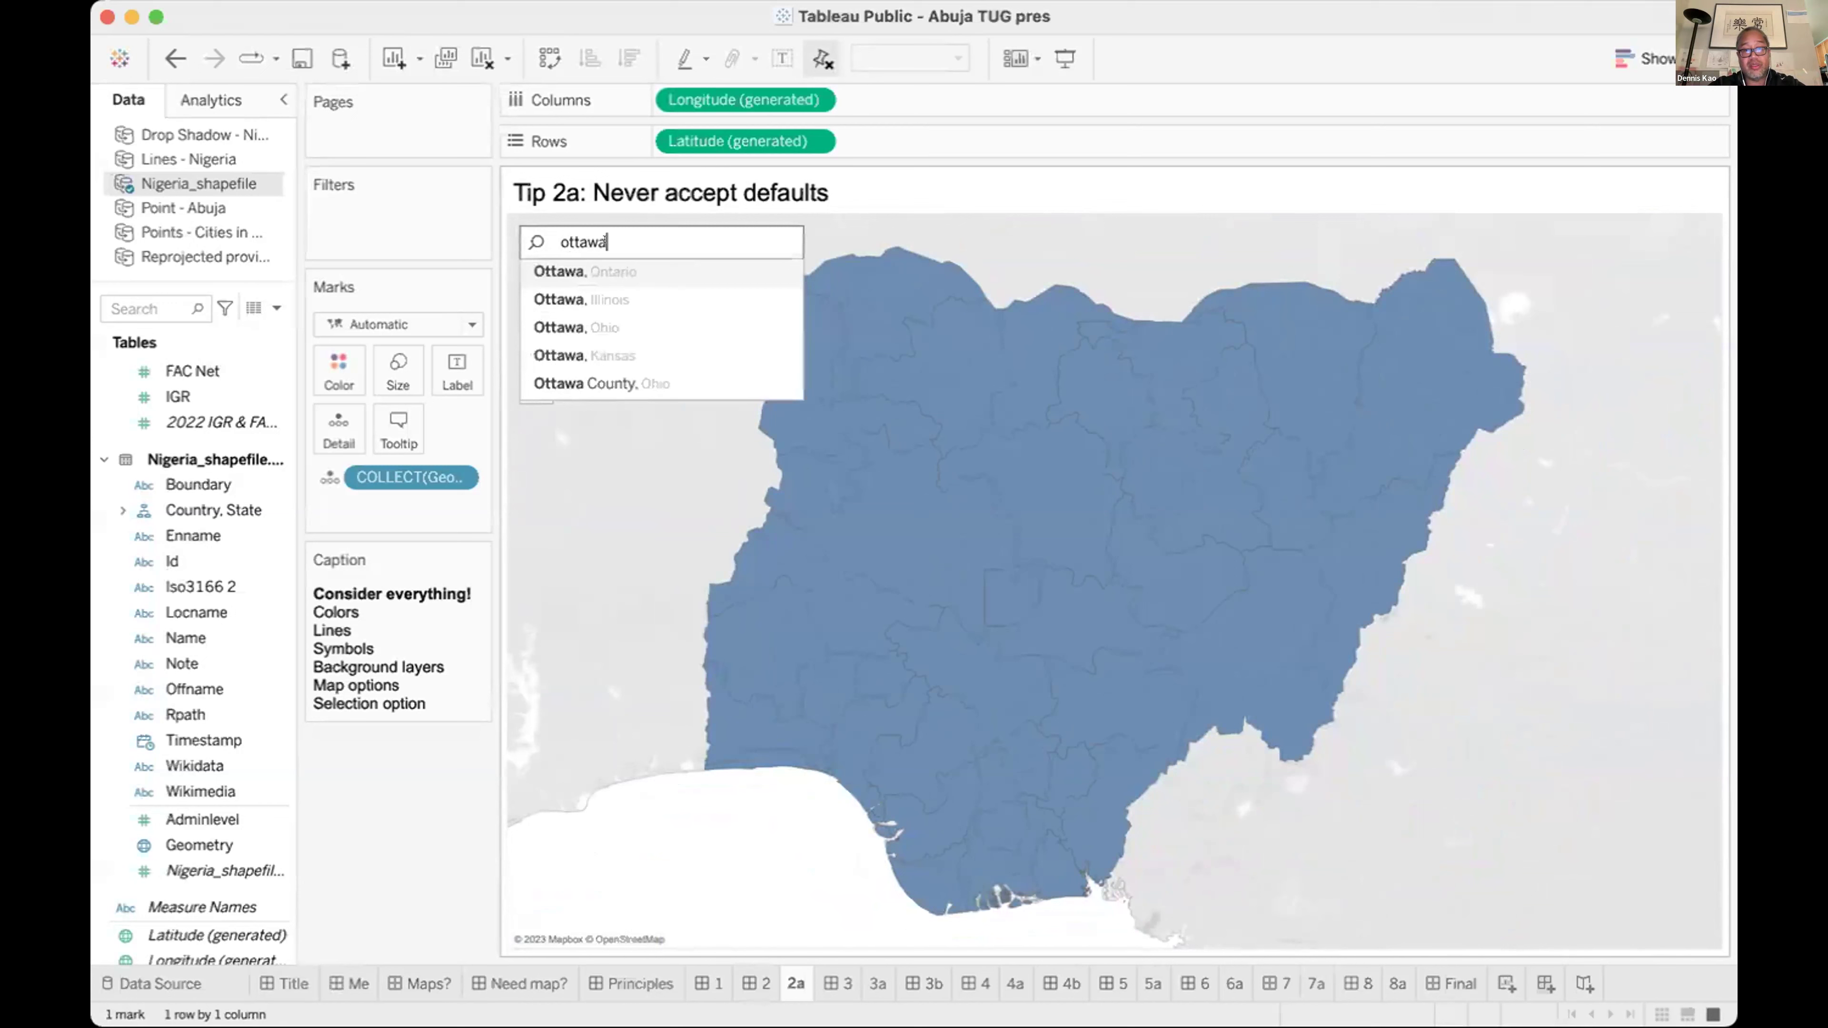
{"action": "left_click", "coordinate": [618, 271]}
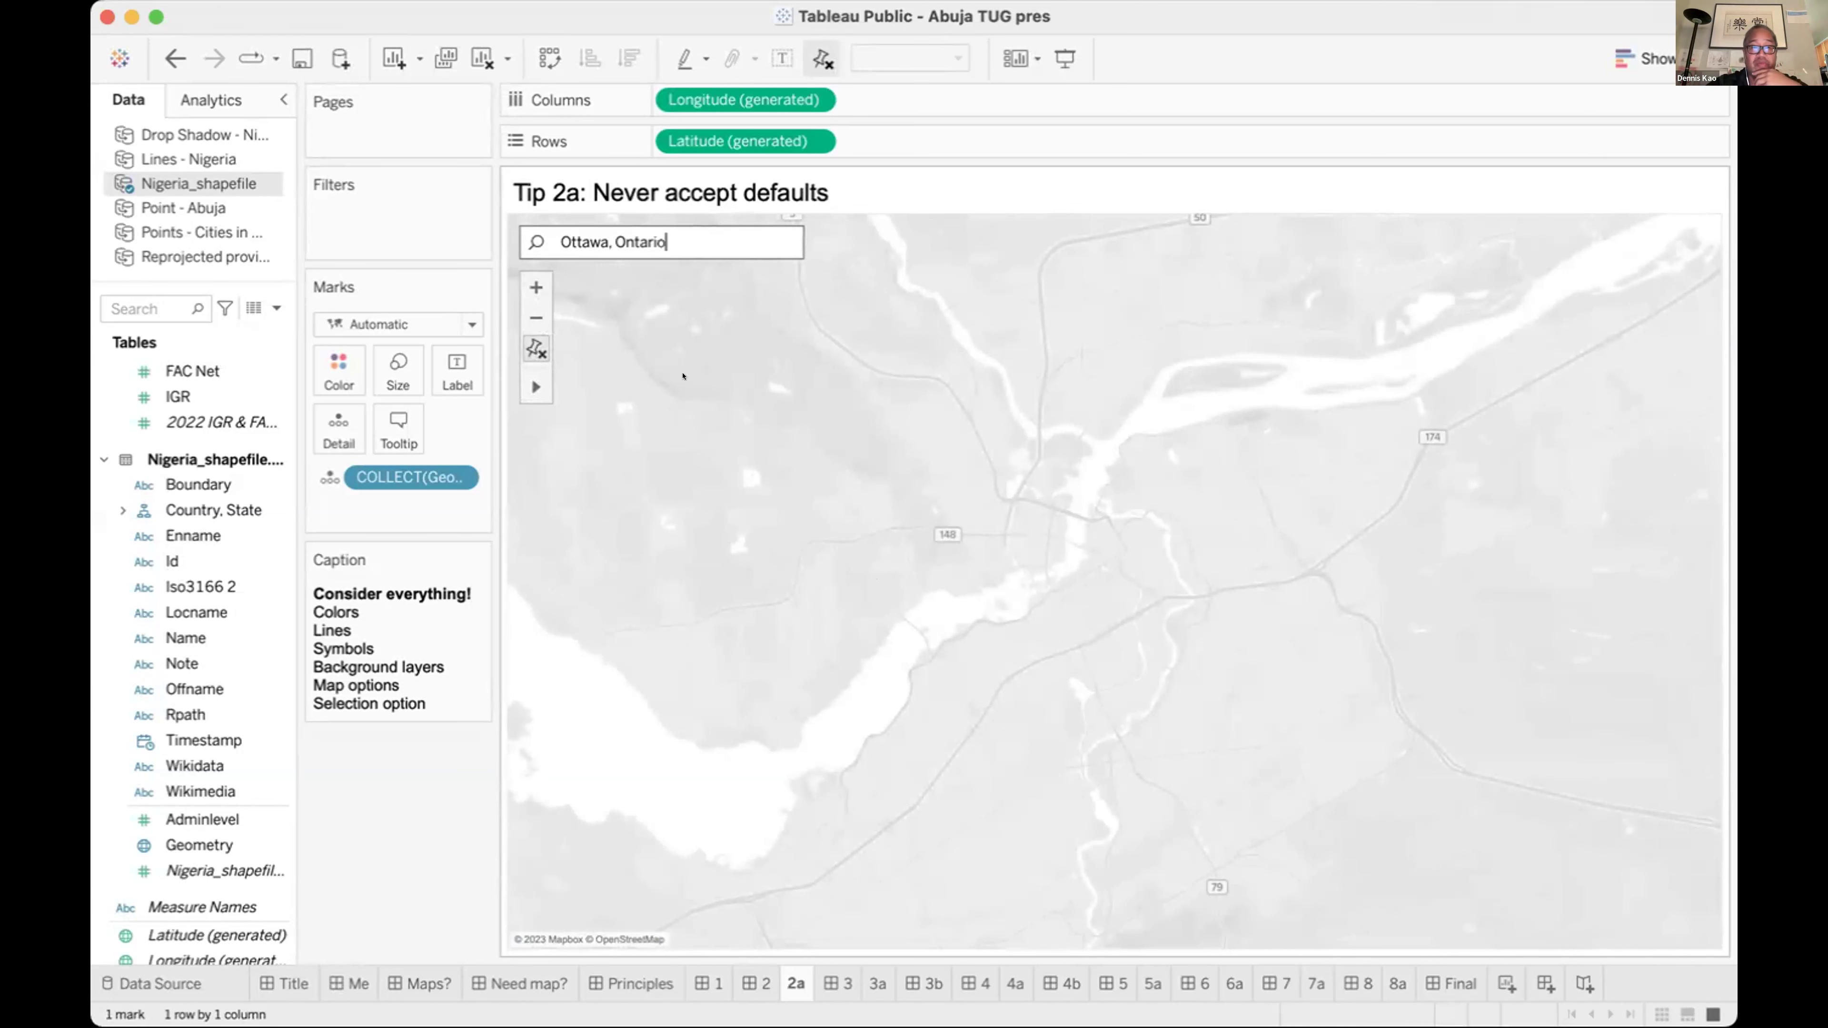
{"action": "left_click", "coordinate": [526, 339]}
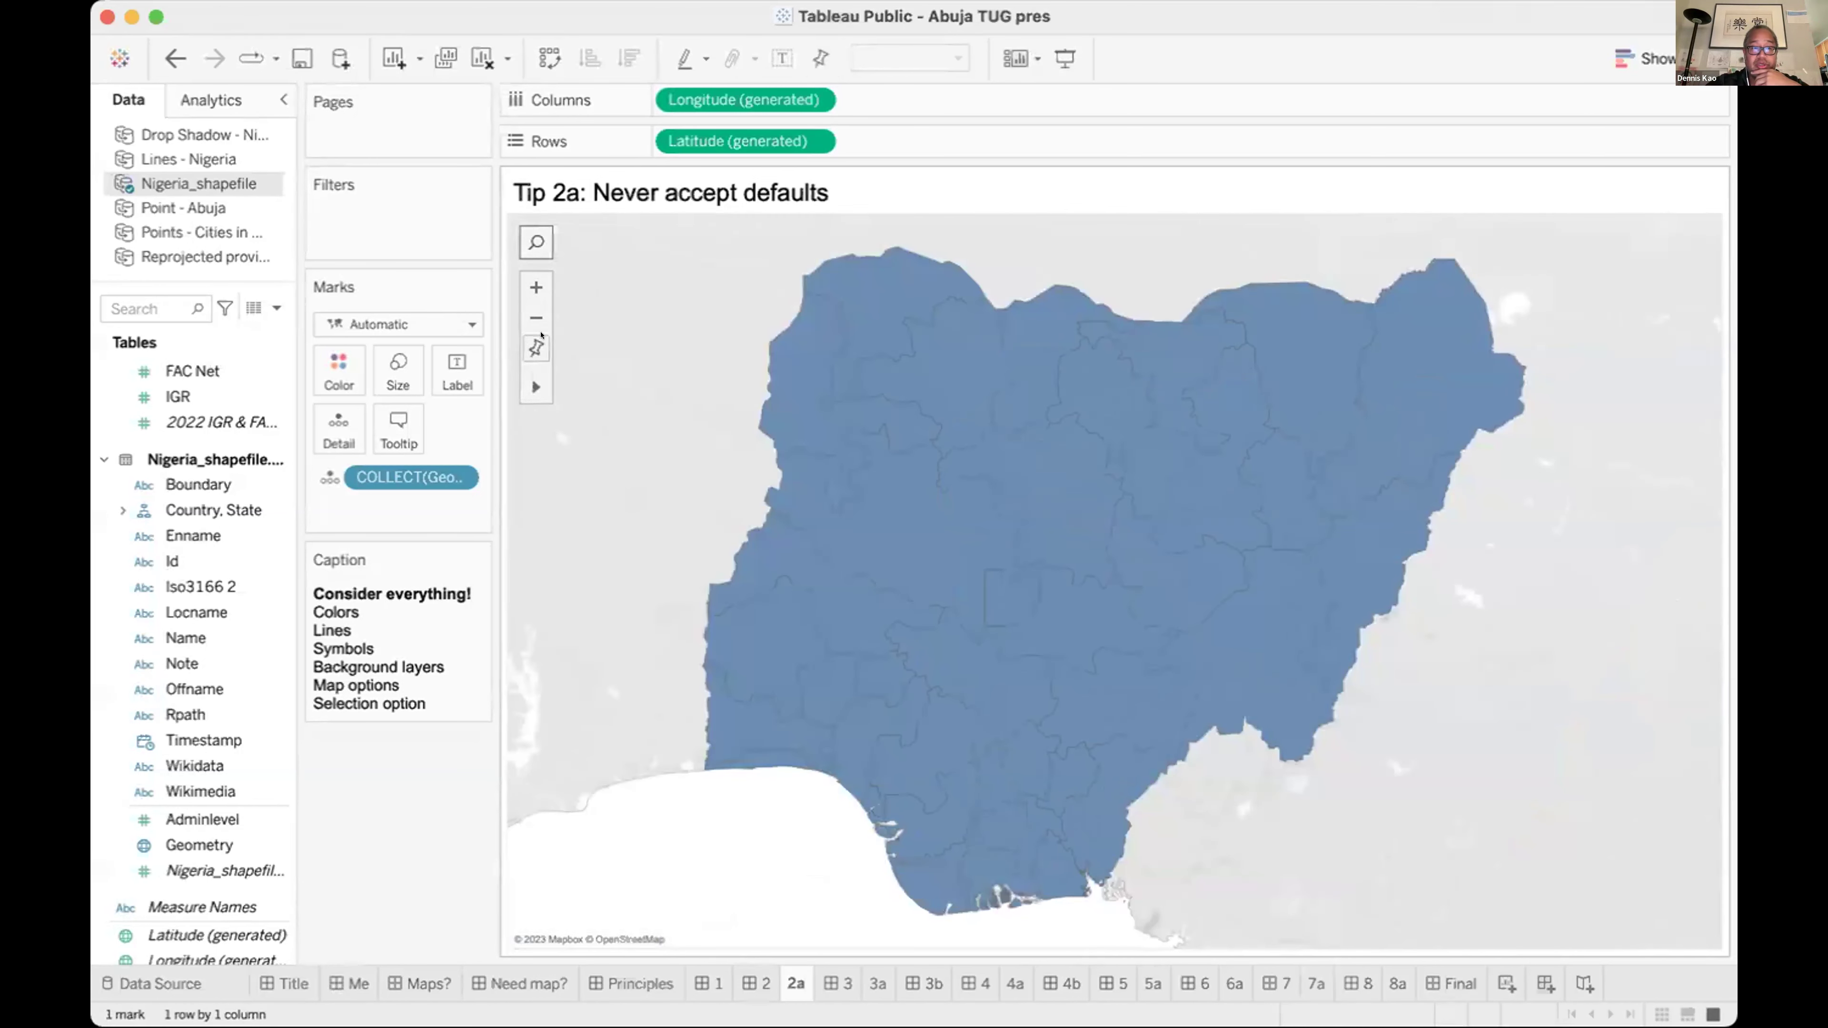
Turn off map search, layer control, view toolbar, and pan and zoom in the map options of the Nigeria map on sheet 2a.
{"action": "mouse_move", "coordinate": [527, 240]}
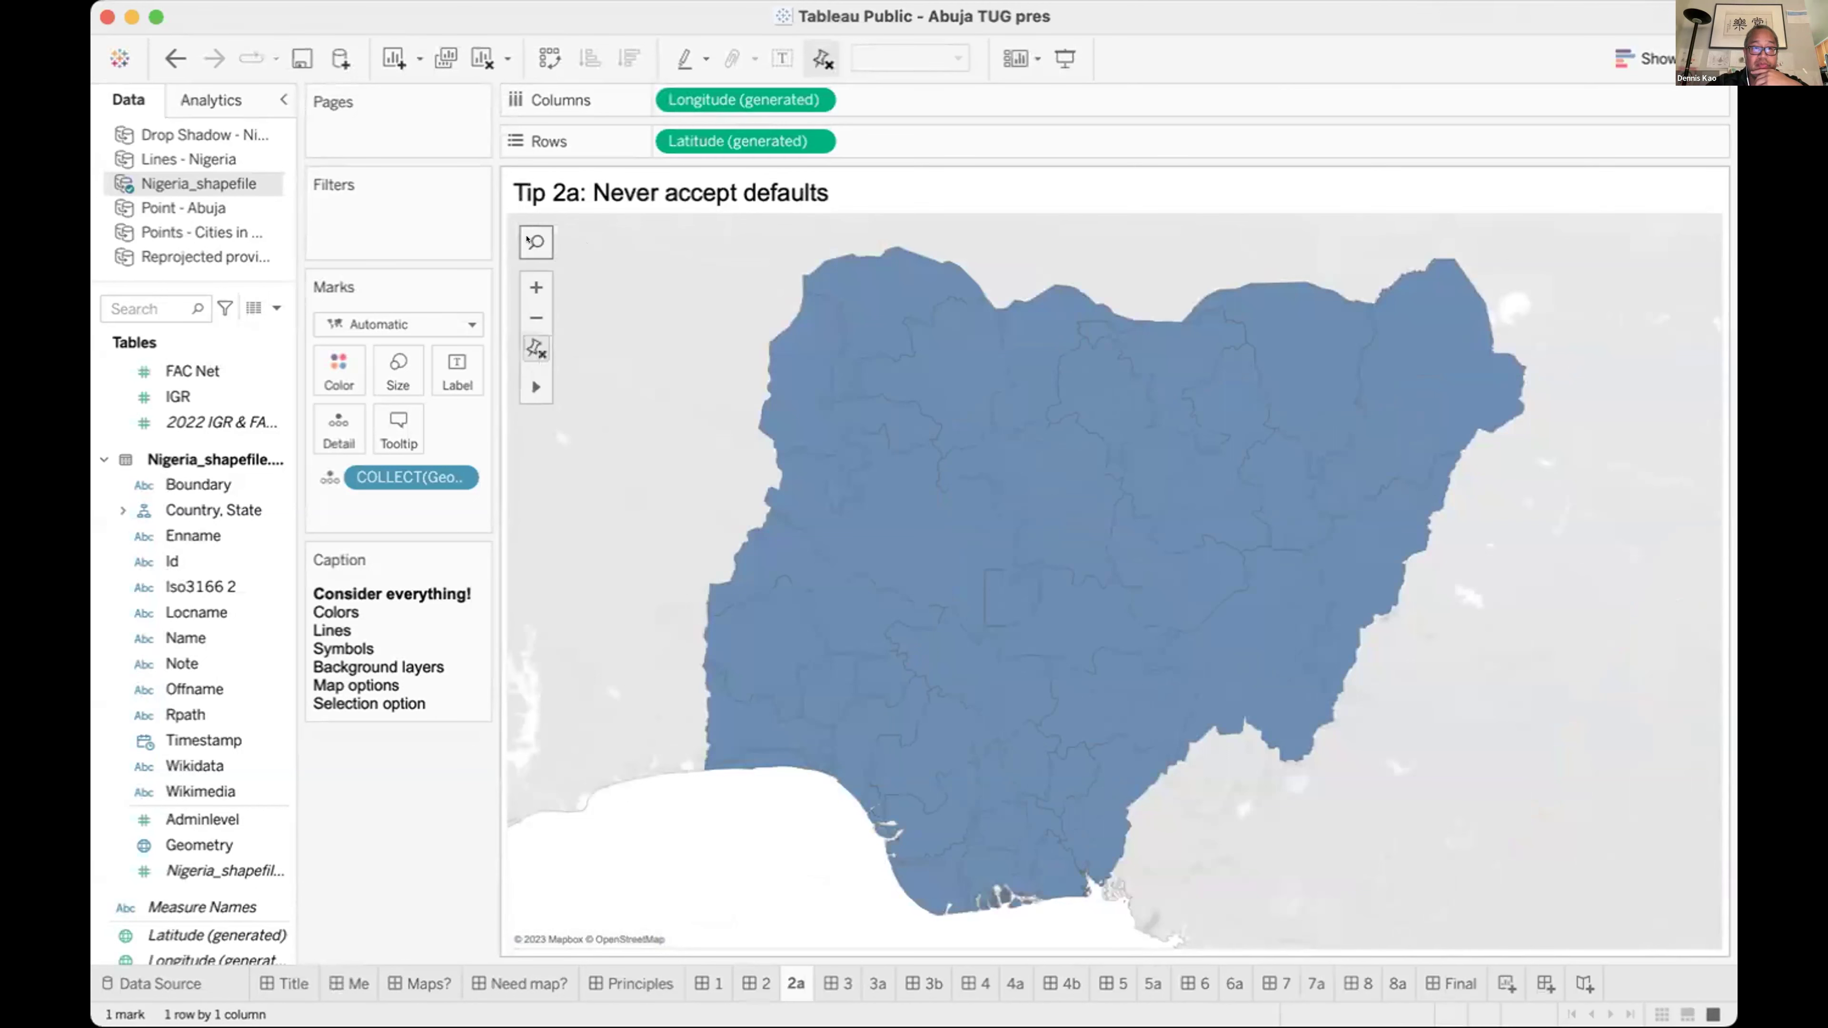
{"action": "right_click", "coordinate": [604, 590]}
{"action": "left_click", "coordinate": [656, 848]}
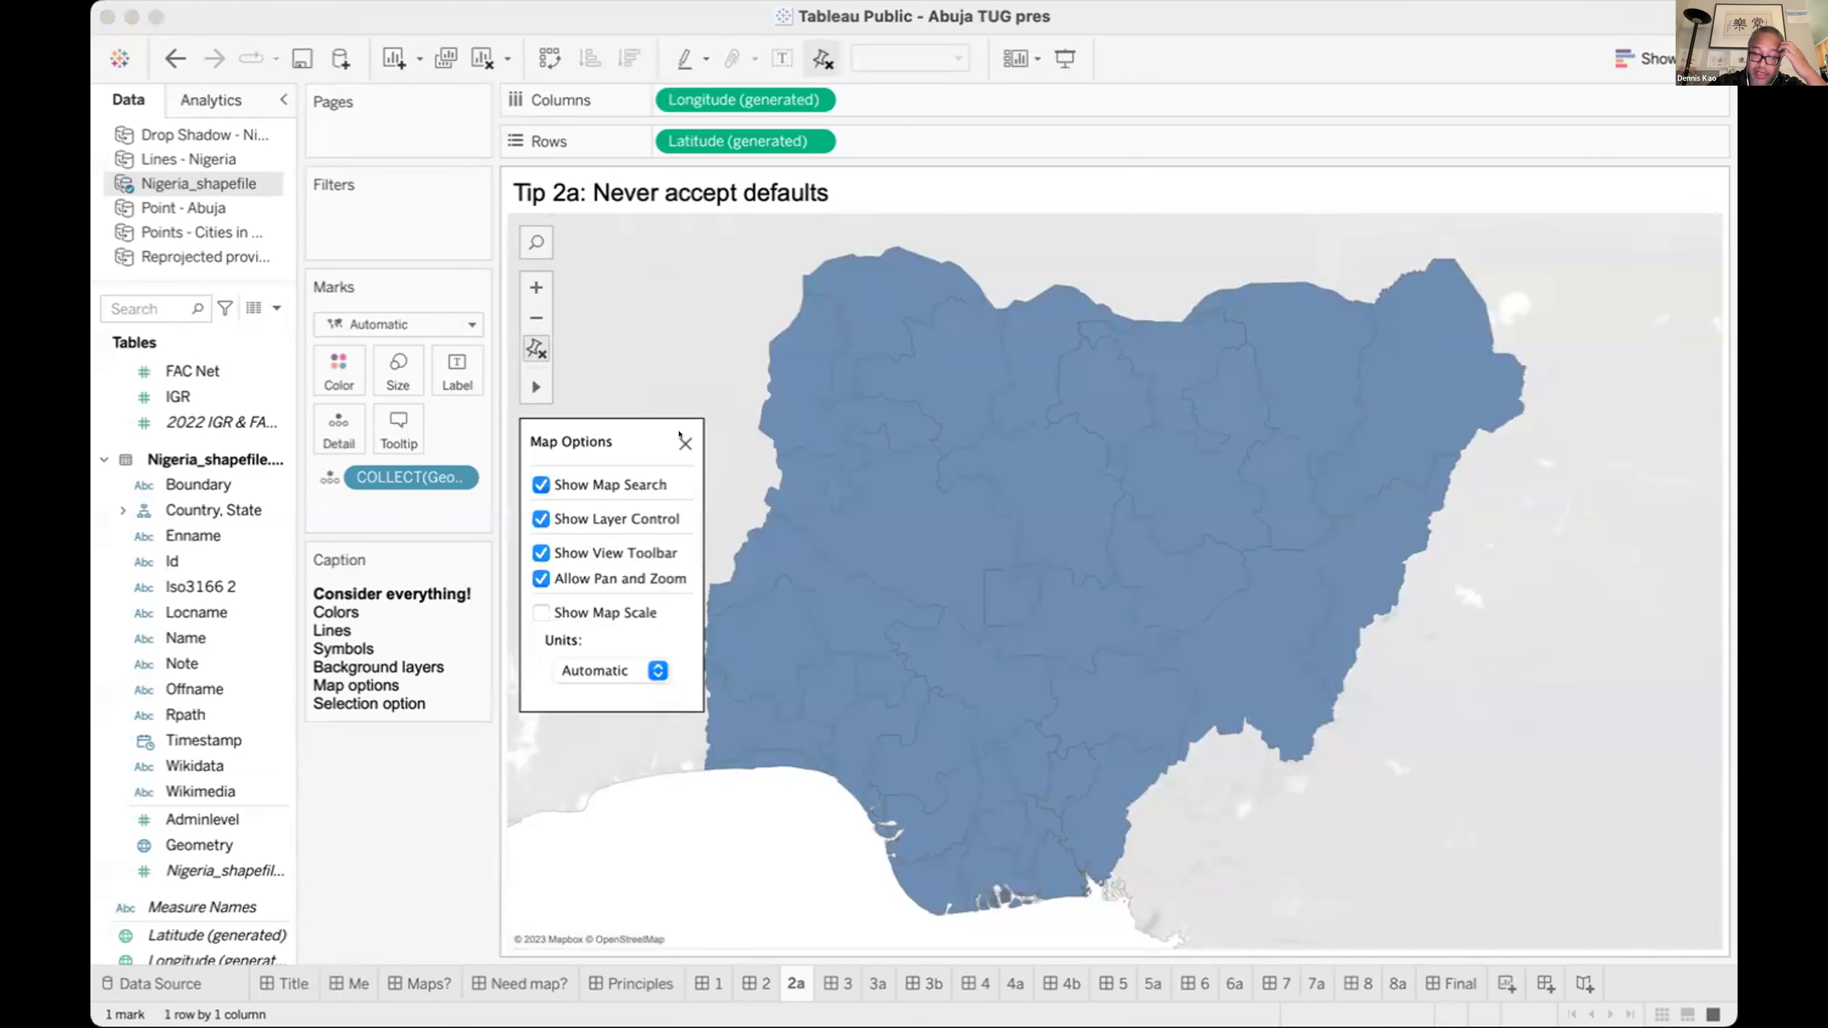
{"action": "left_click", "coordinate": [685, 444]}
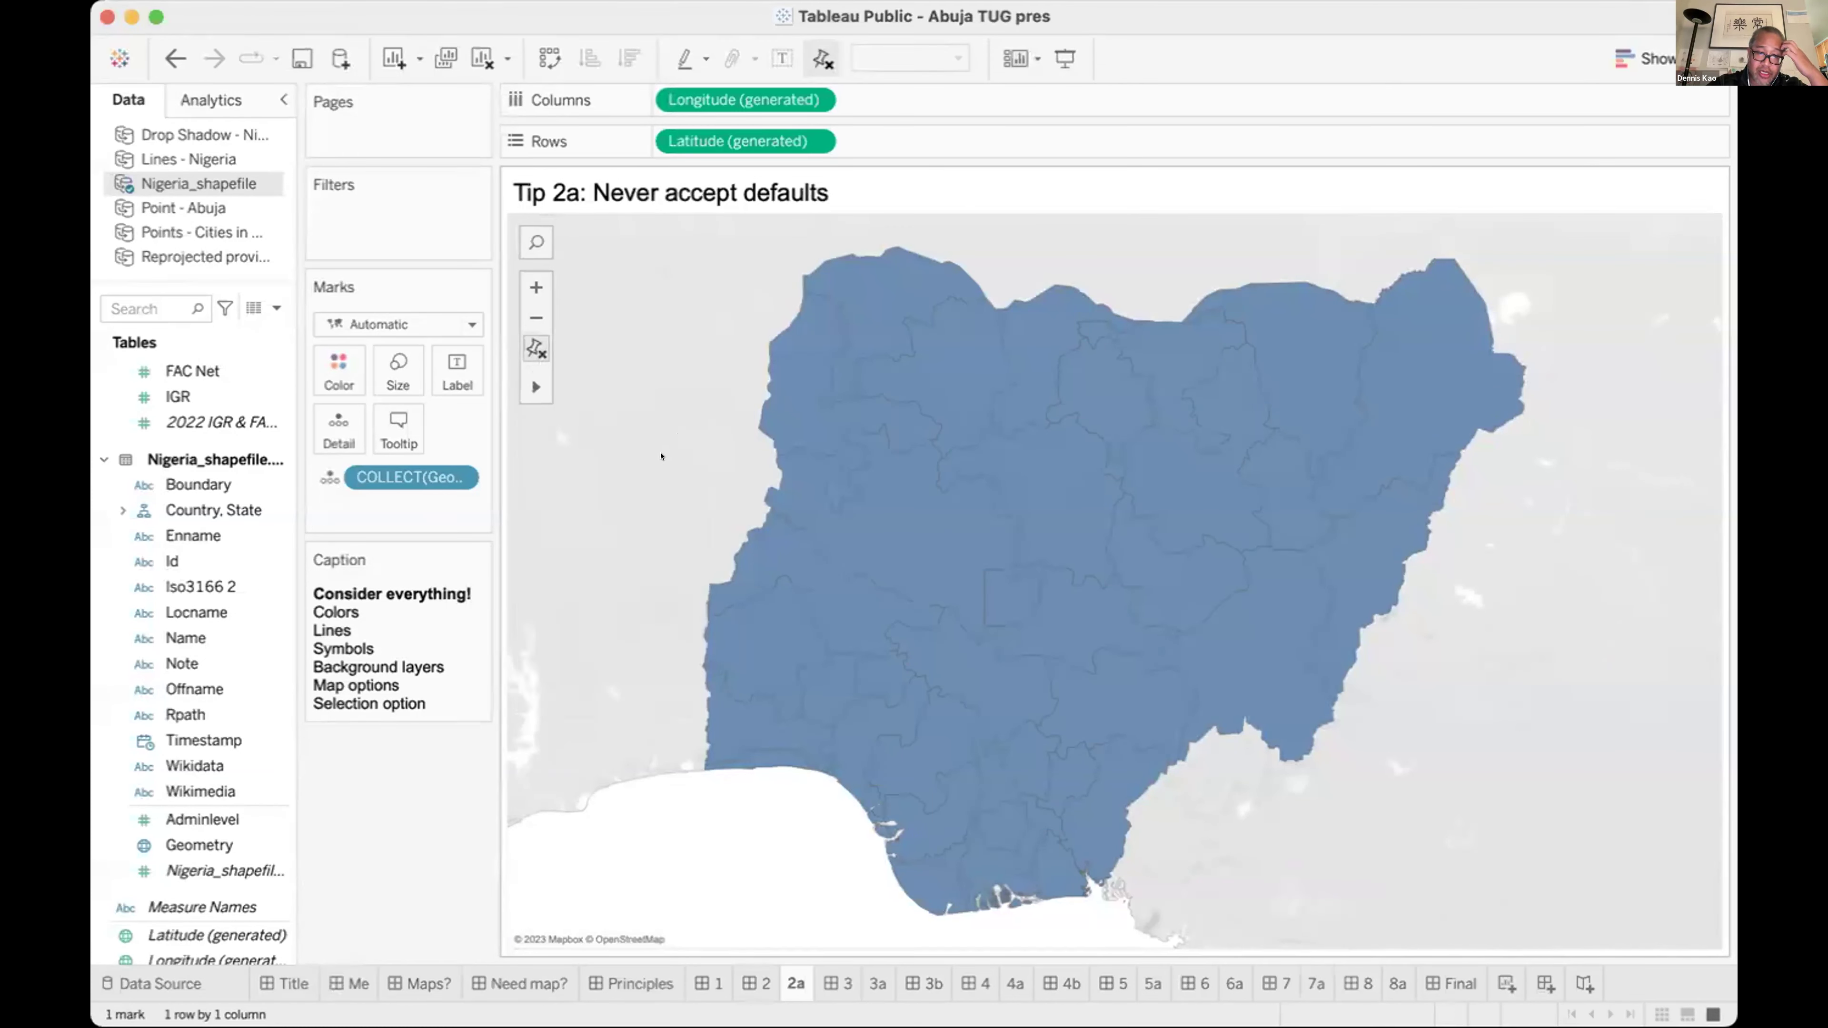
{"action": "right_click", "coordinate": [621, 551]}
{"action": "left_click", "coordinate": [670, 804]}
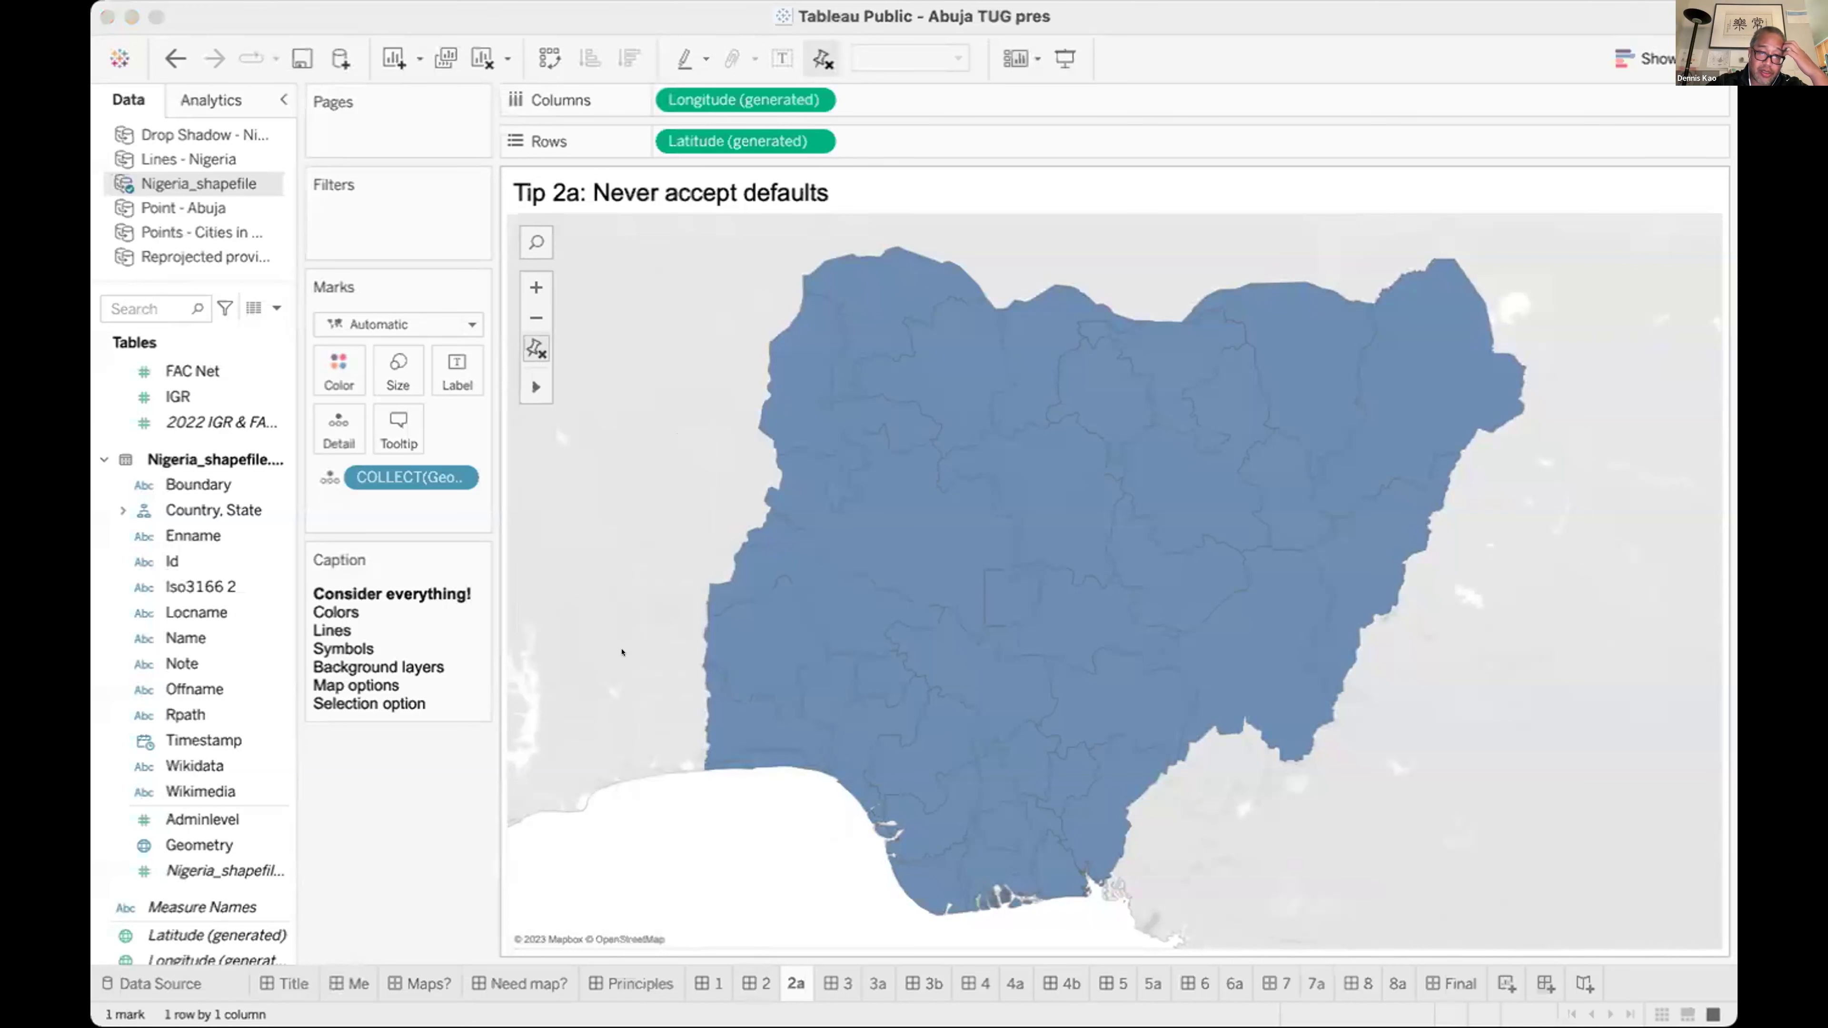
{"action": "left_click", "coordinate": [616, 552]}
{"action": "left_click", "coordinate": [618, 512]}
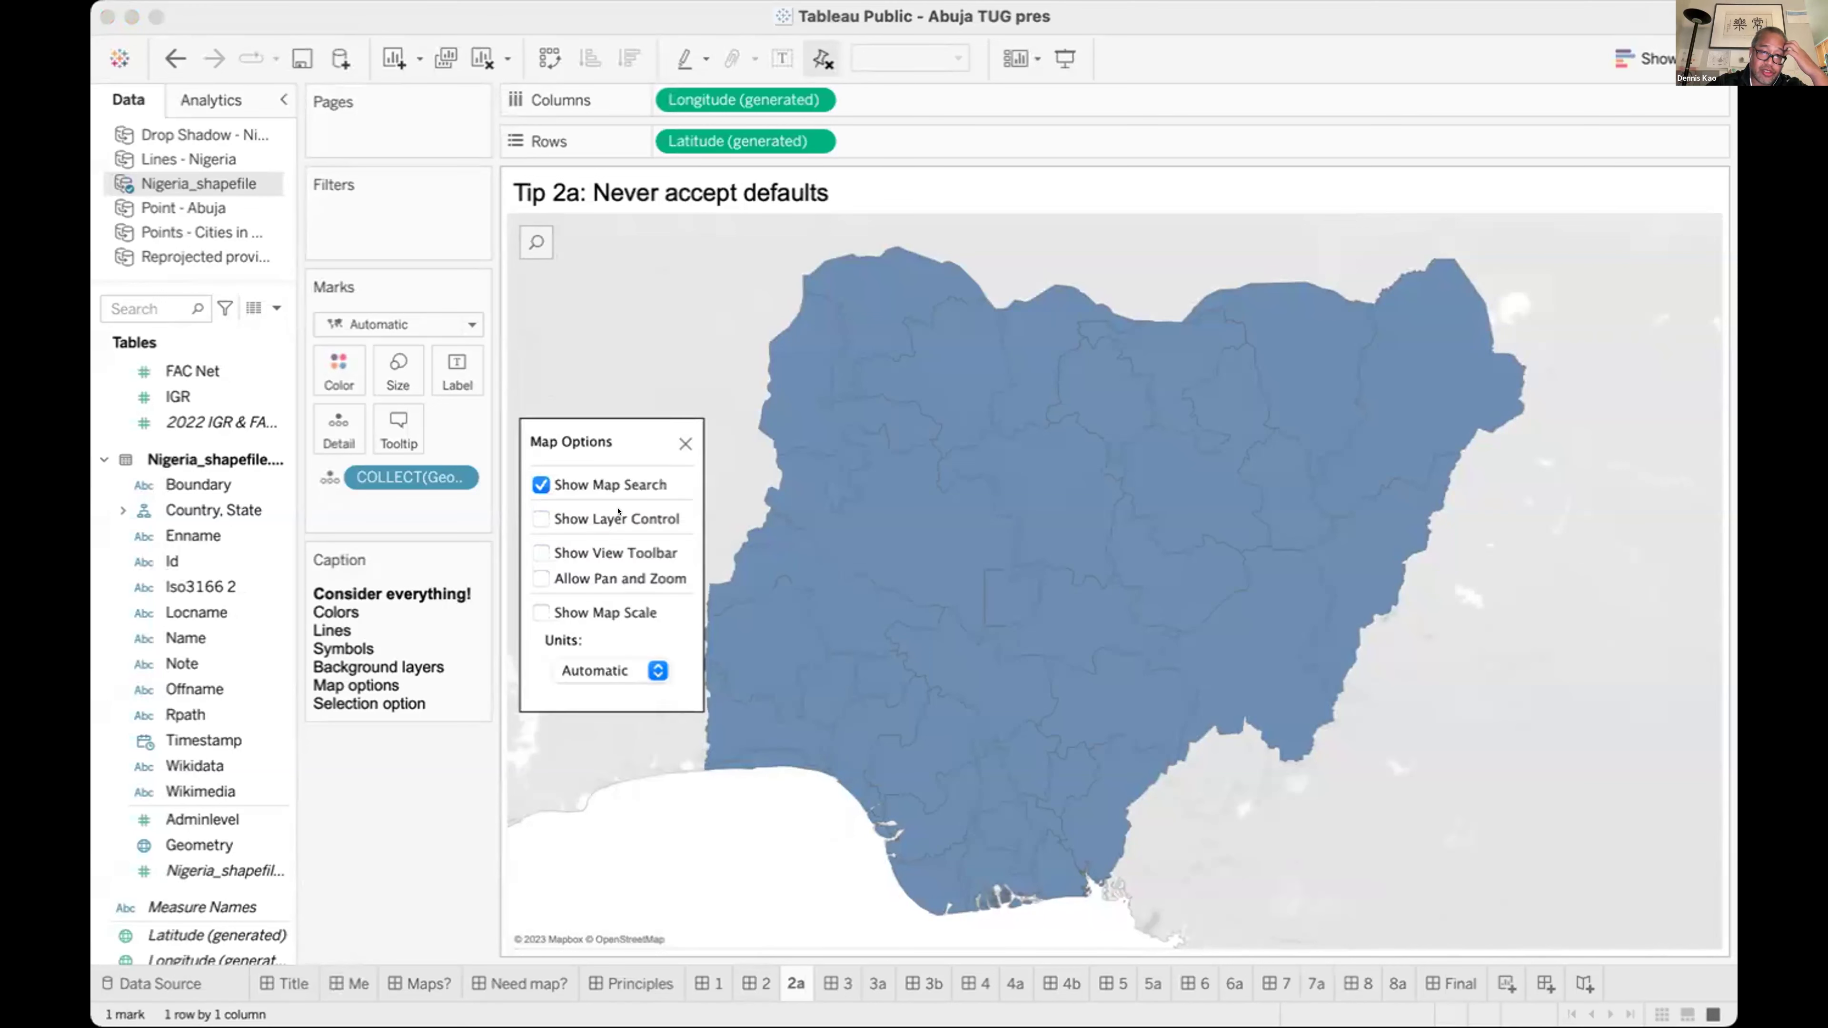
{"action": "left_click", "coordinate": [619, 481]}
{"action": "left_click", "coordinate": [684, 443]}
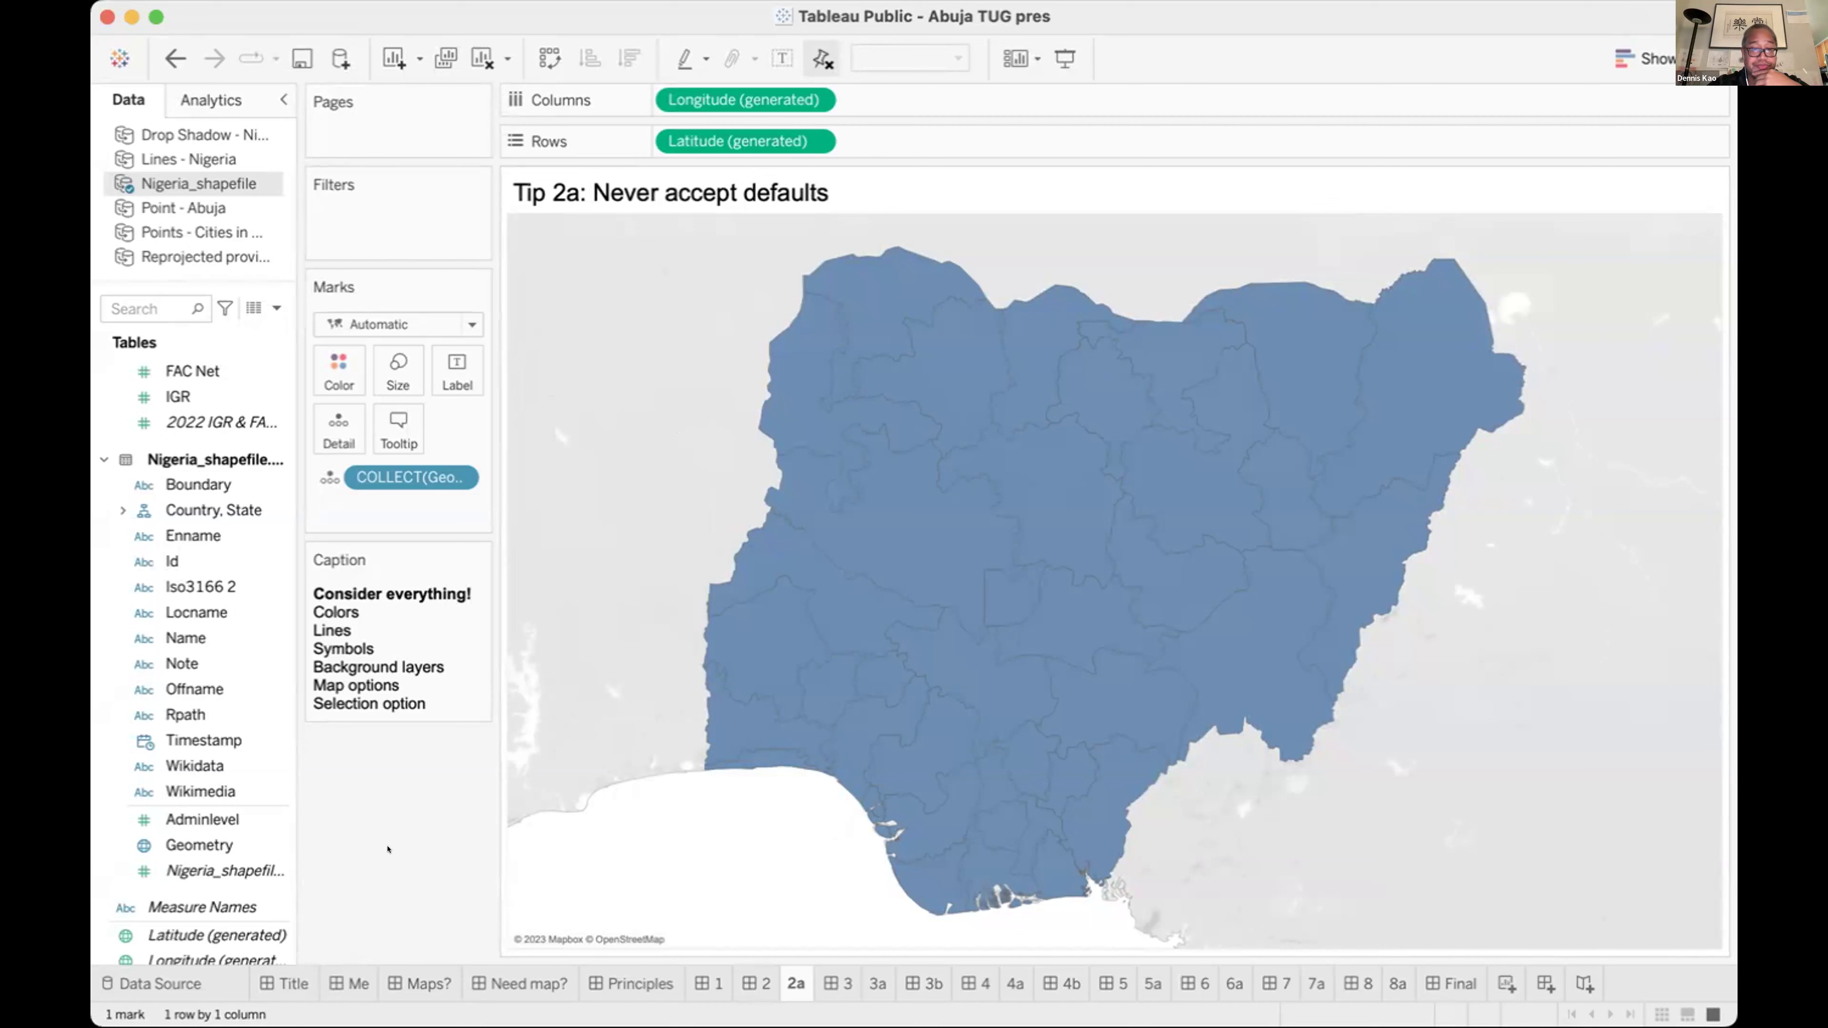
{"action": "right_click", "coordinate": [601, 453]}
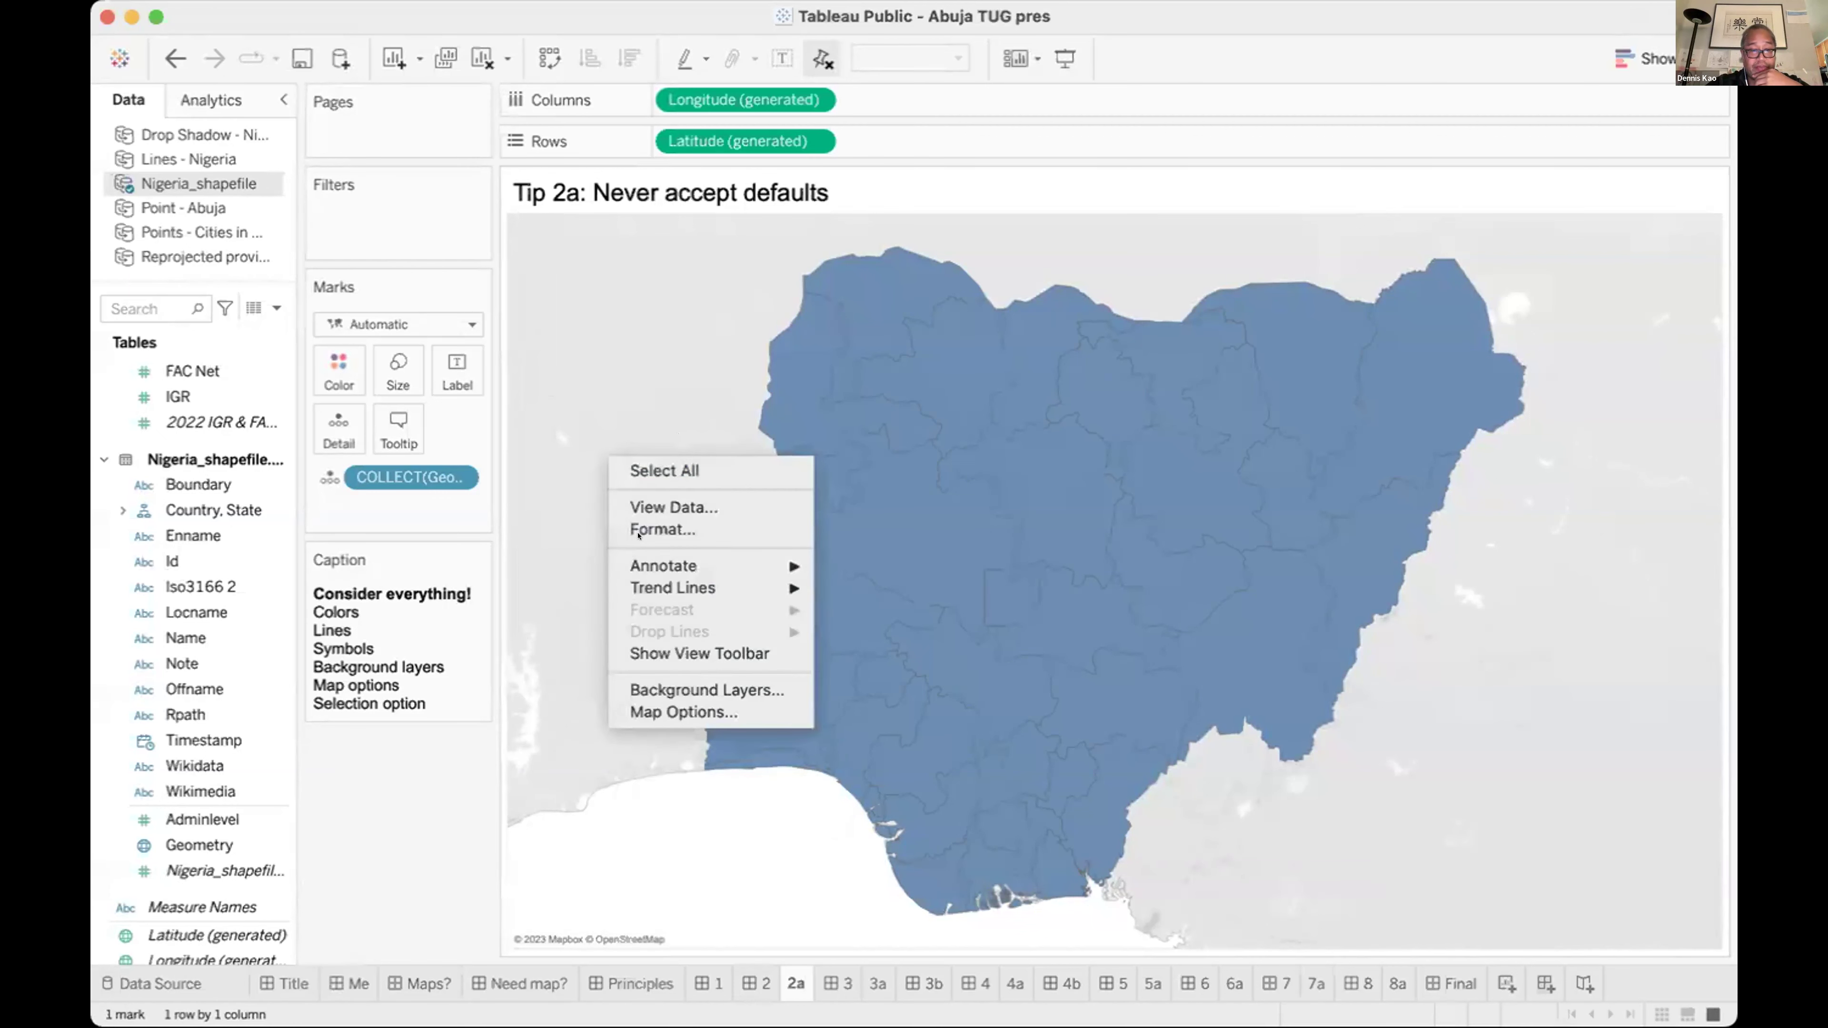
{"action": "left_click", "coordinate": [445, 822]}
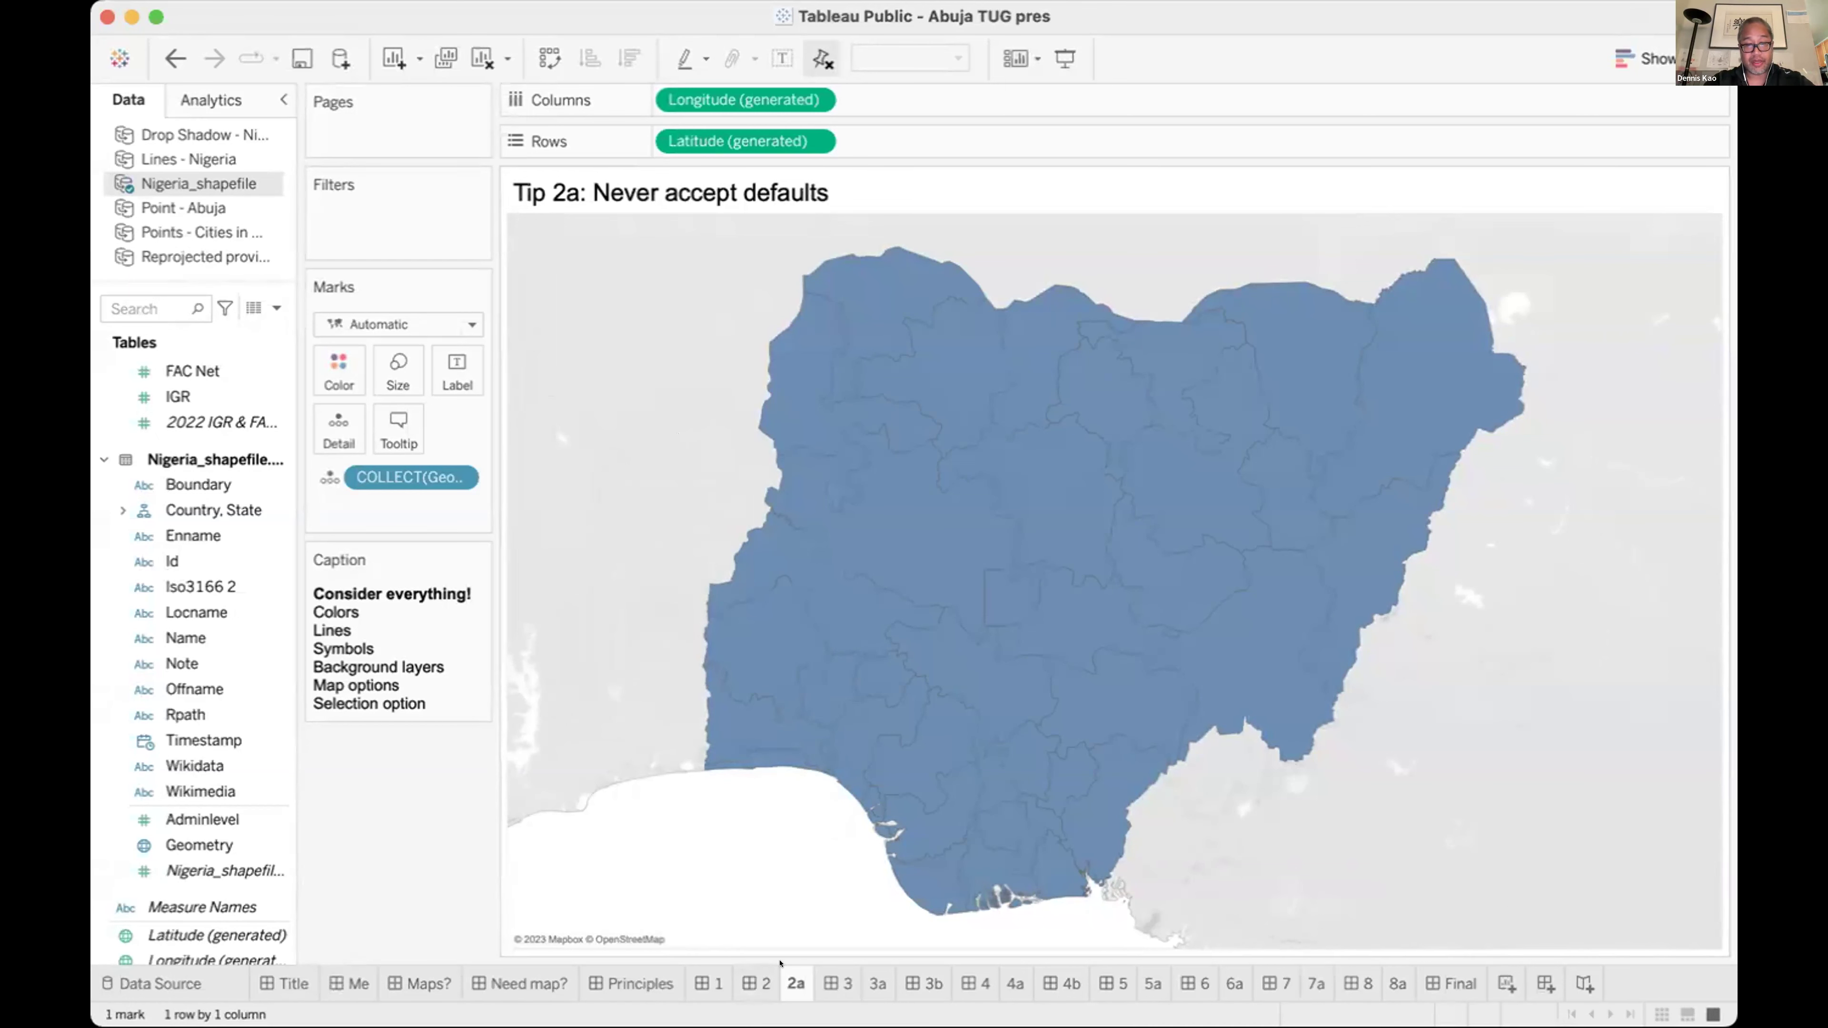
Go past the Tip 3 dashboard to sheet 3a and build a Nigeria map from the Geometry field of Nigeria_shapefile.
{"action": "key", "text": "ctrl+Tab"}
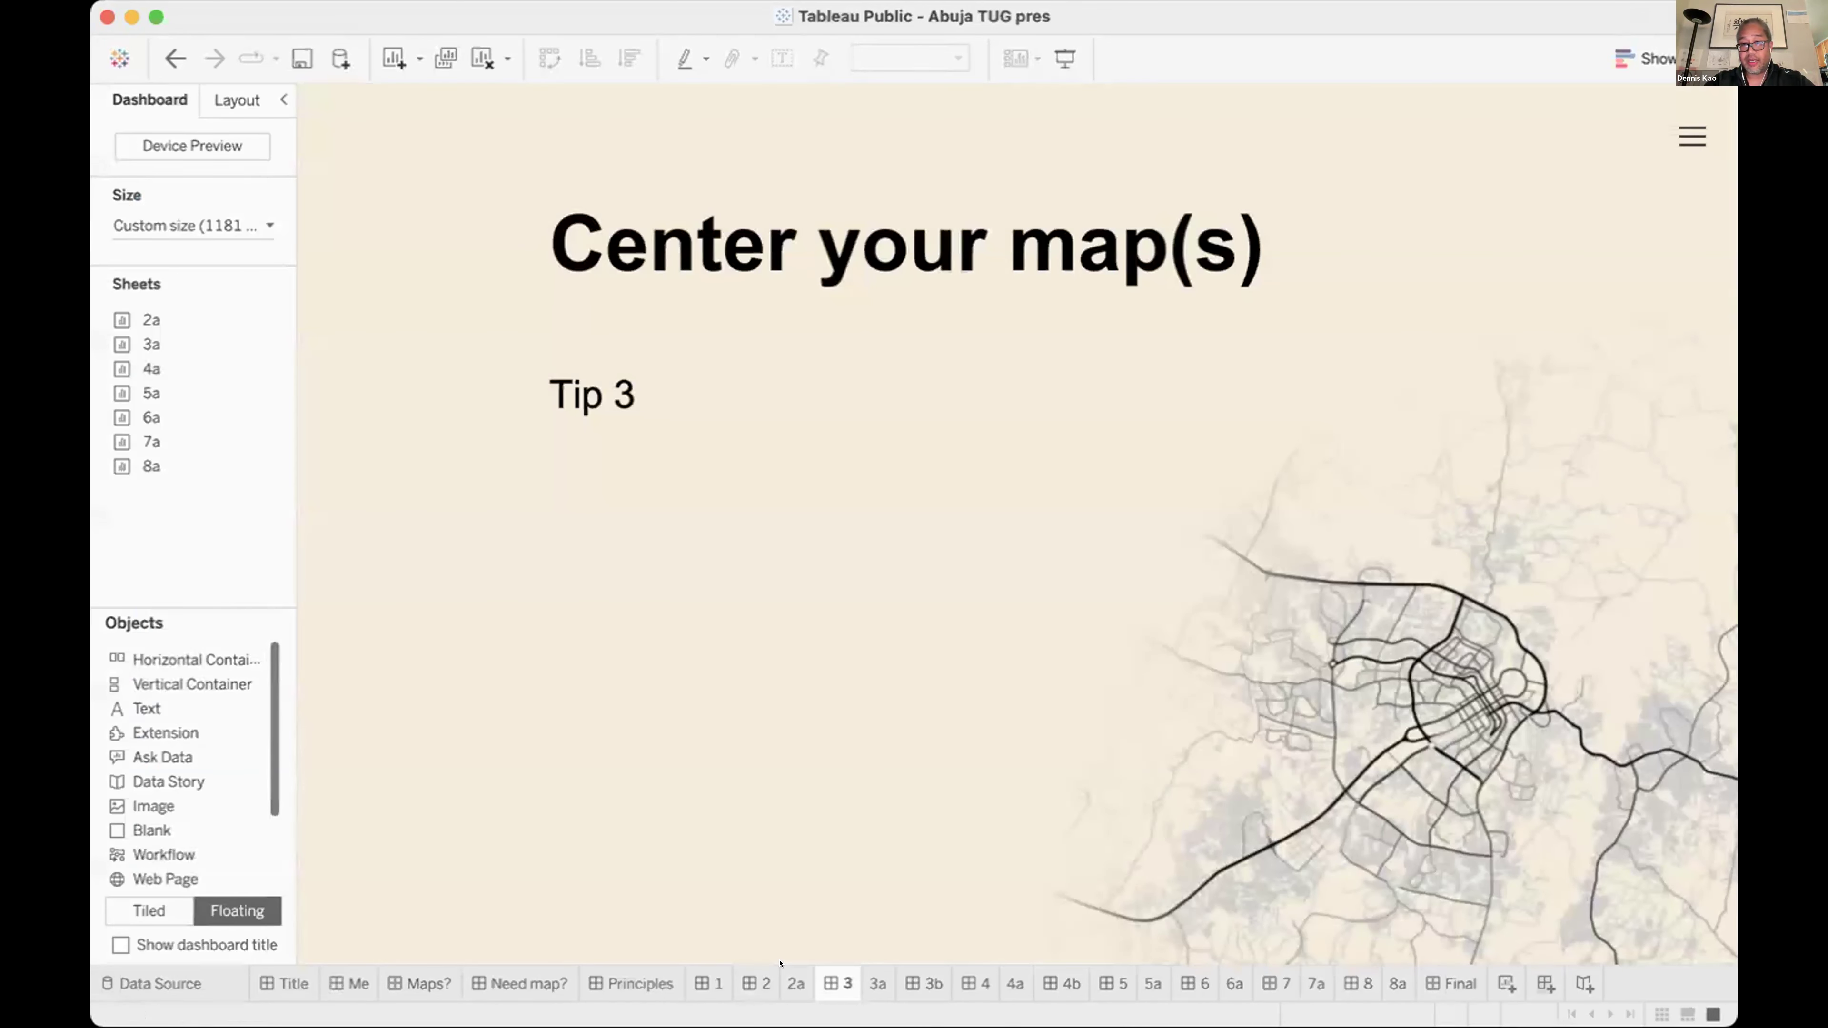
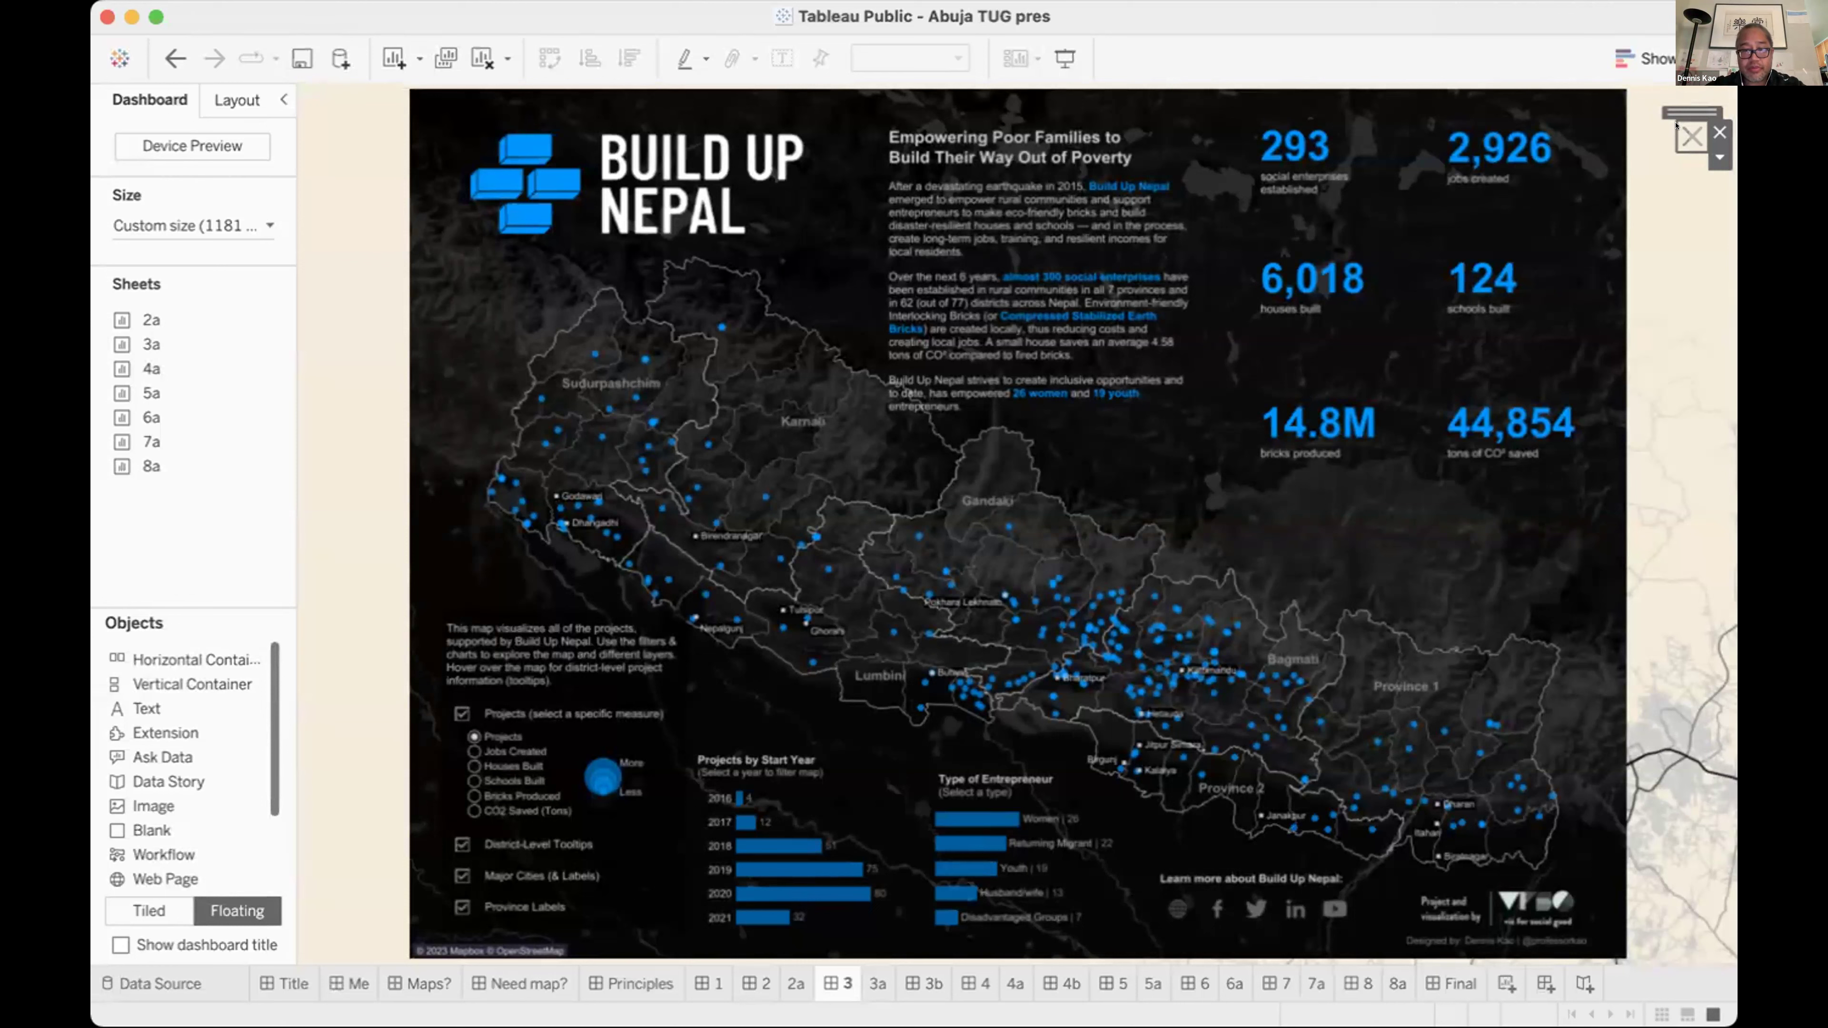
{"action": "left_click", "coordinate": [876, 983]}
{"action": "left_click", "coordinate": [232, 645]}
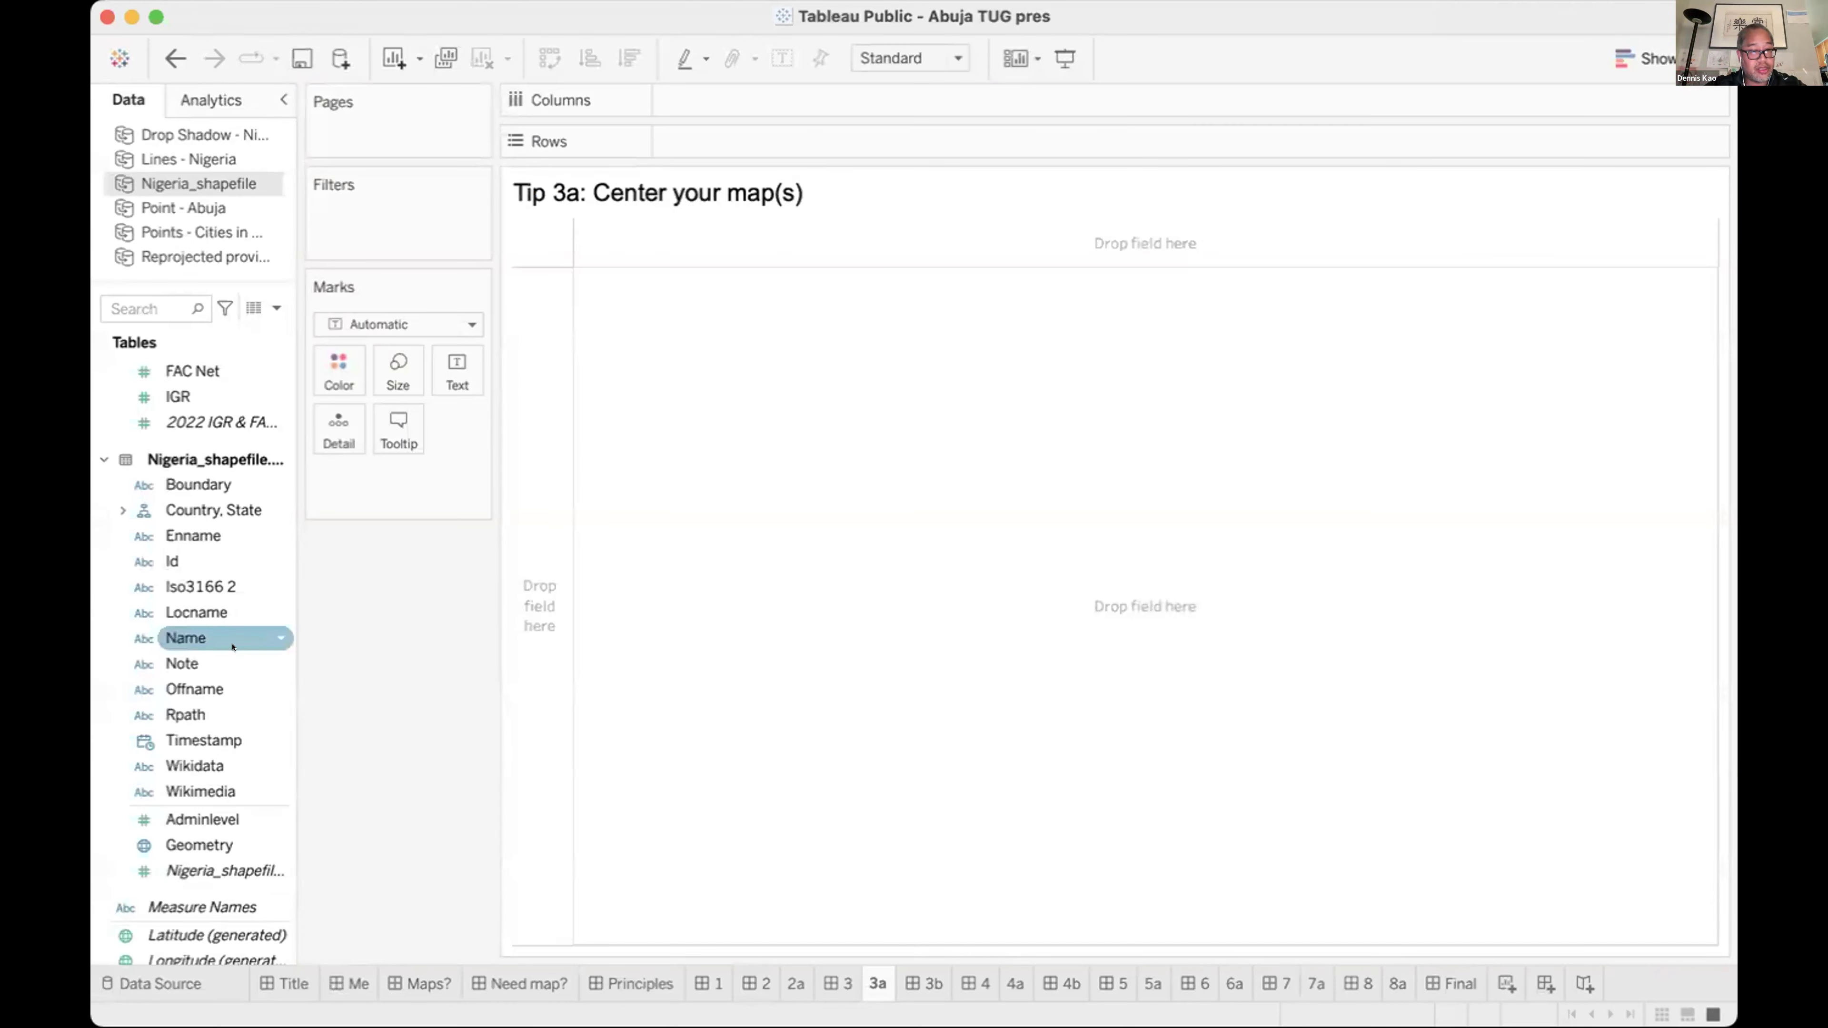
{"action": "left_click_drag", "start_coordinate": [188, 846], "coordinate": [722, 436]}
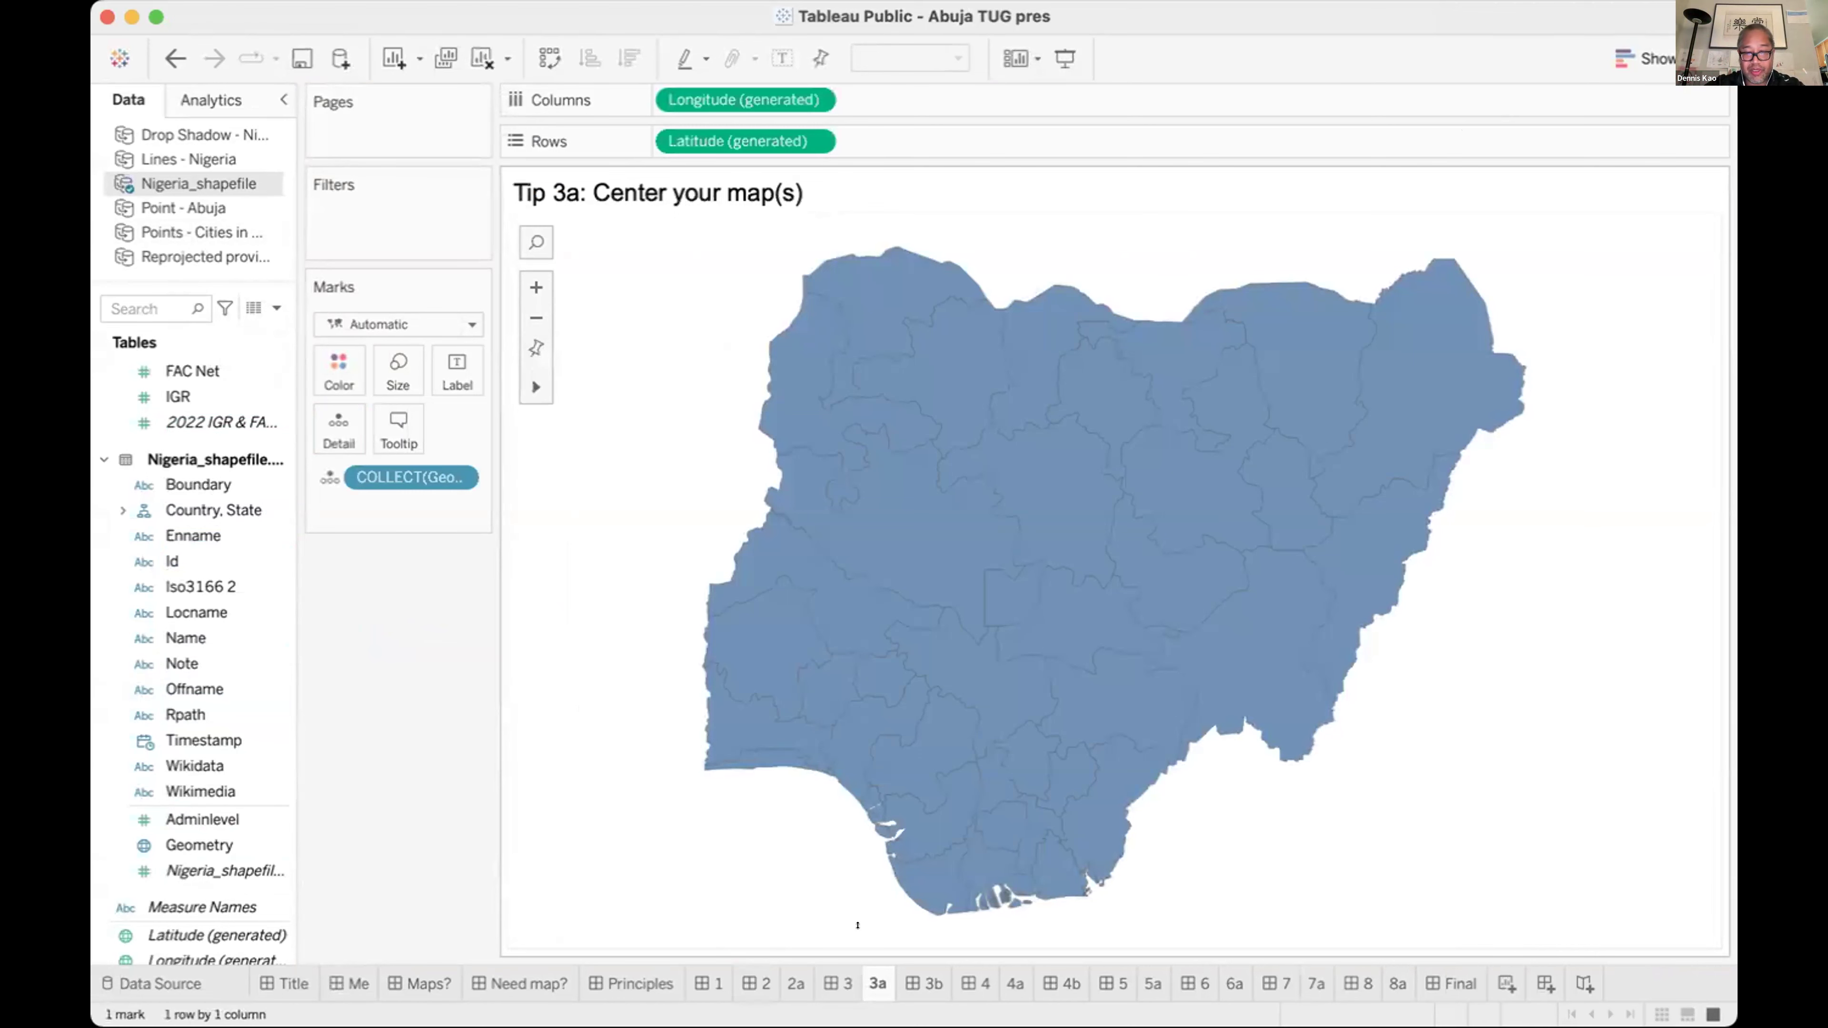
On dashboard 3b, resize the floating Nigeria map through several proportions, ending with a larger, nearly square frame.
{"action": "left_click", "coordinate": [925, 984]}
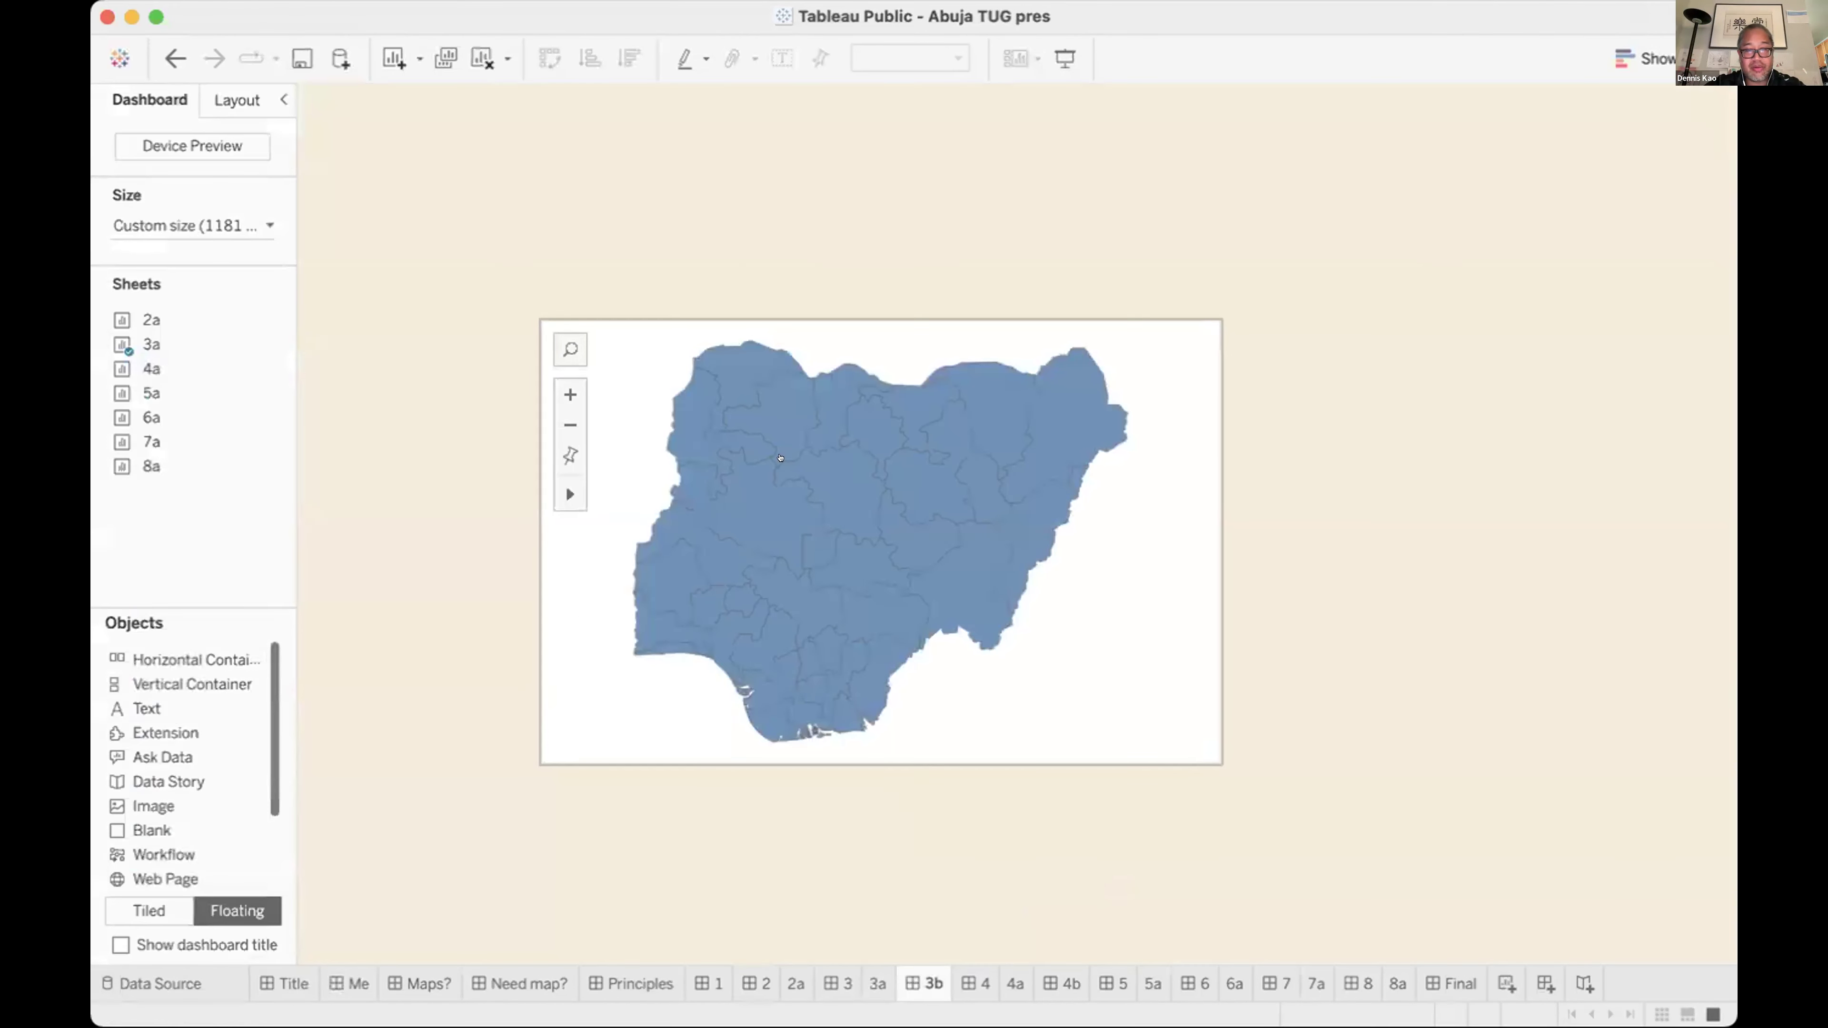
{"action": "left_click_drag", "start_coordinate": [1203, 315], "coordinate": [1052, 183]}
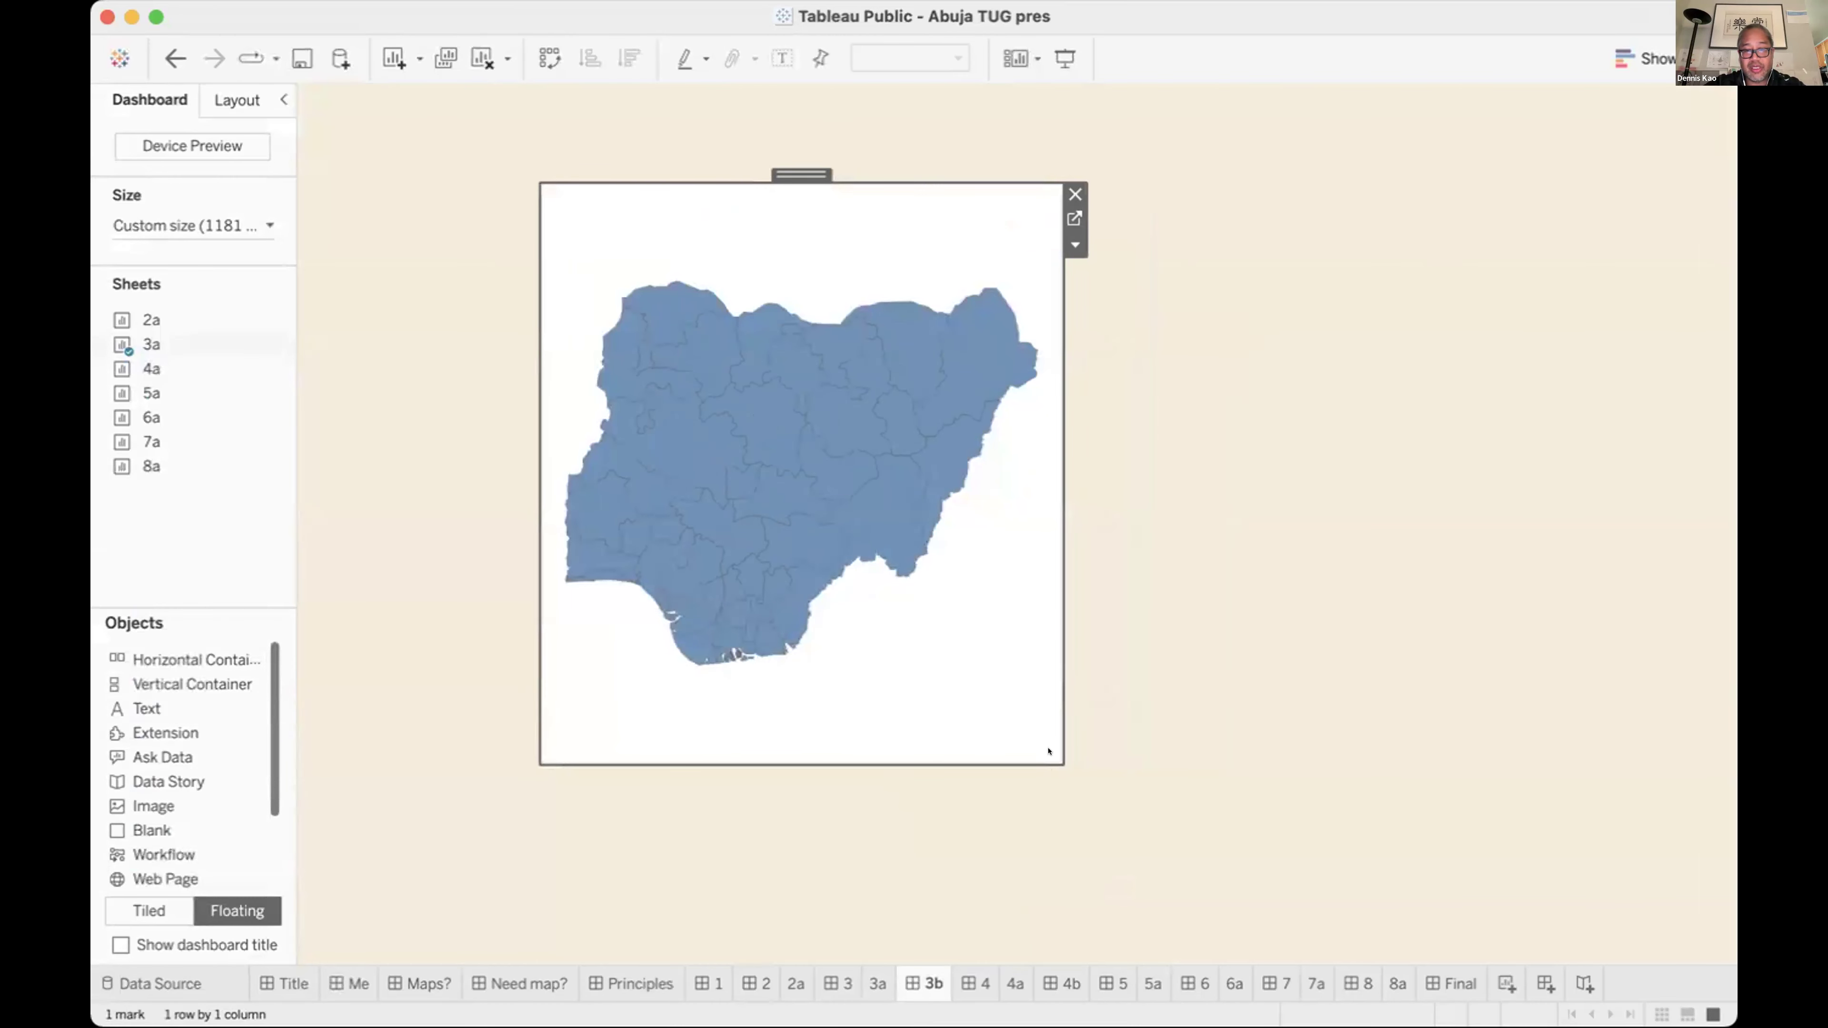
{"action": "left_click_drag", "start_coordinate": [1069, 761], "coordinate": [1352, 909]}
{"action": "left_click_drag", "start_coordinate": [1342, 166], "coordinate": [1243, 241]}
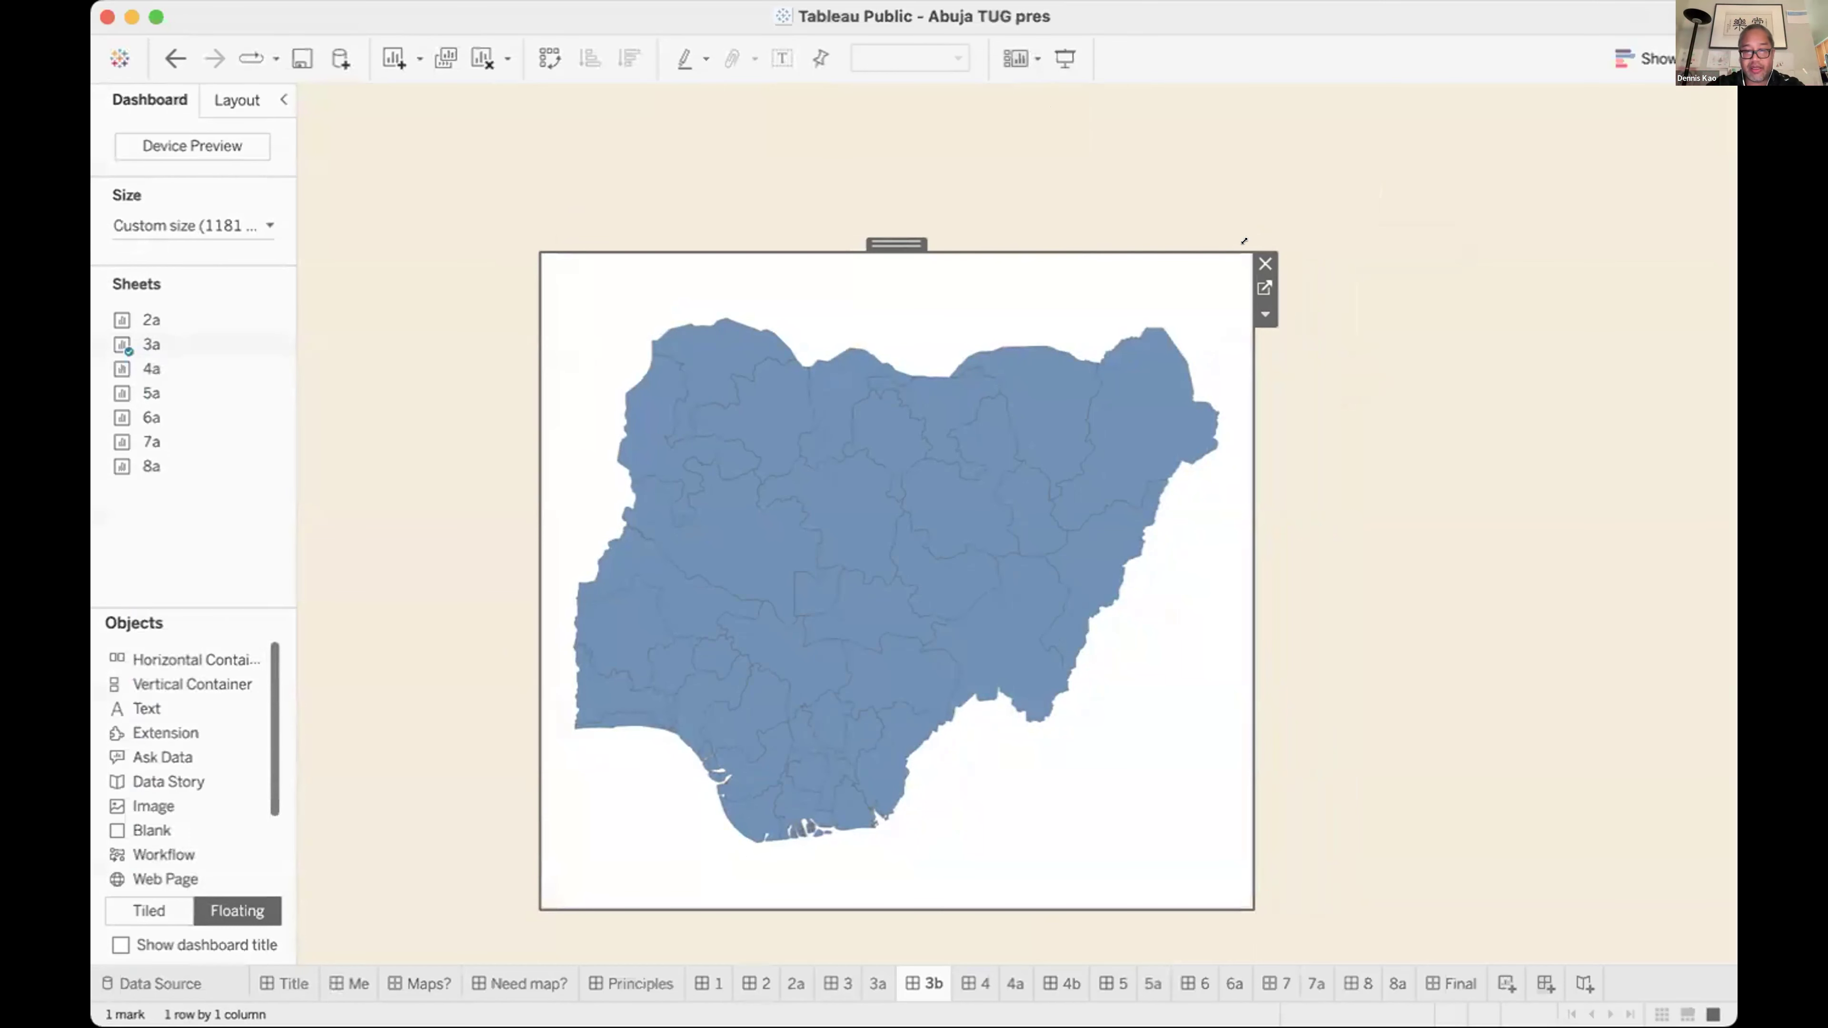
{"action": "left_click_drag", "start_coordinate": [1243, 241], "coordinate": [1383, 143]}
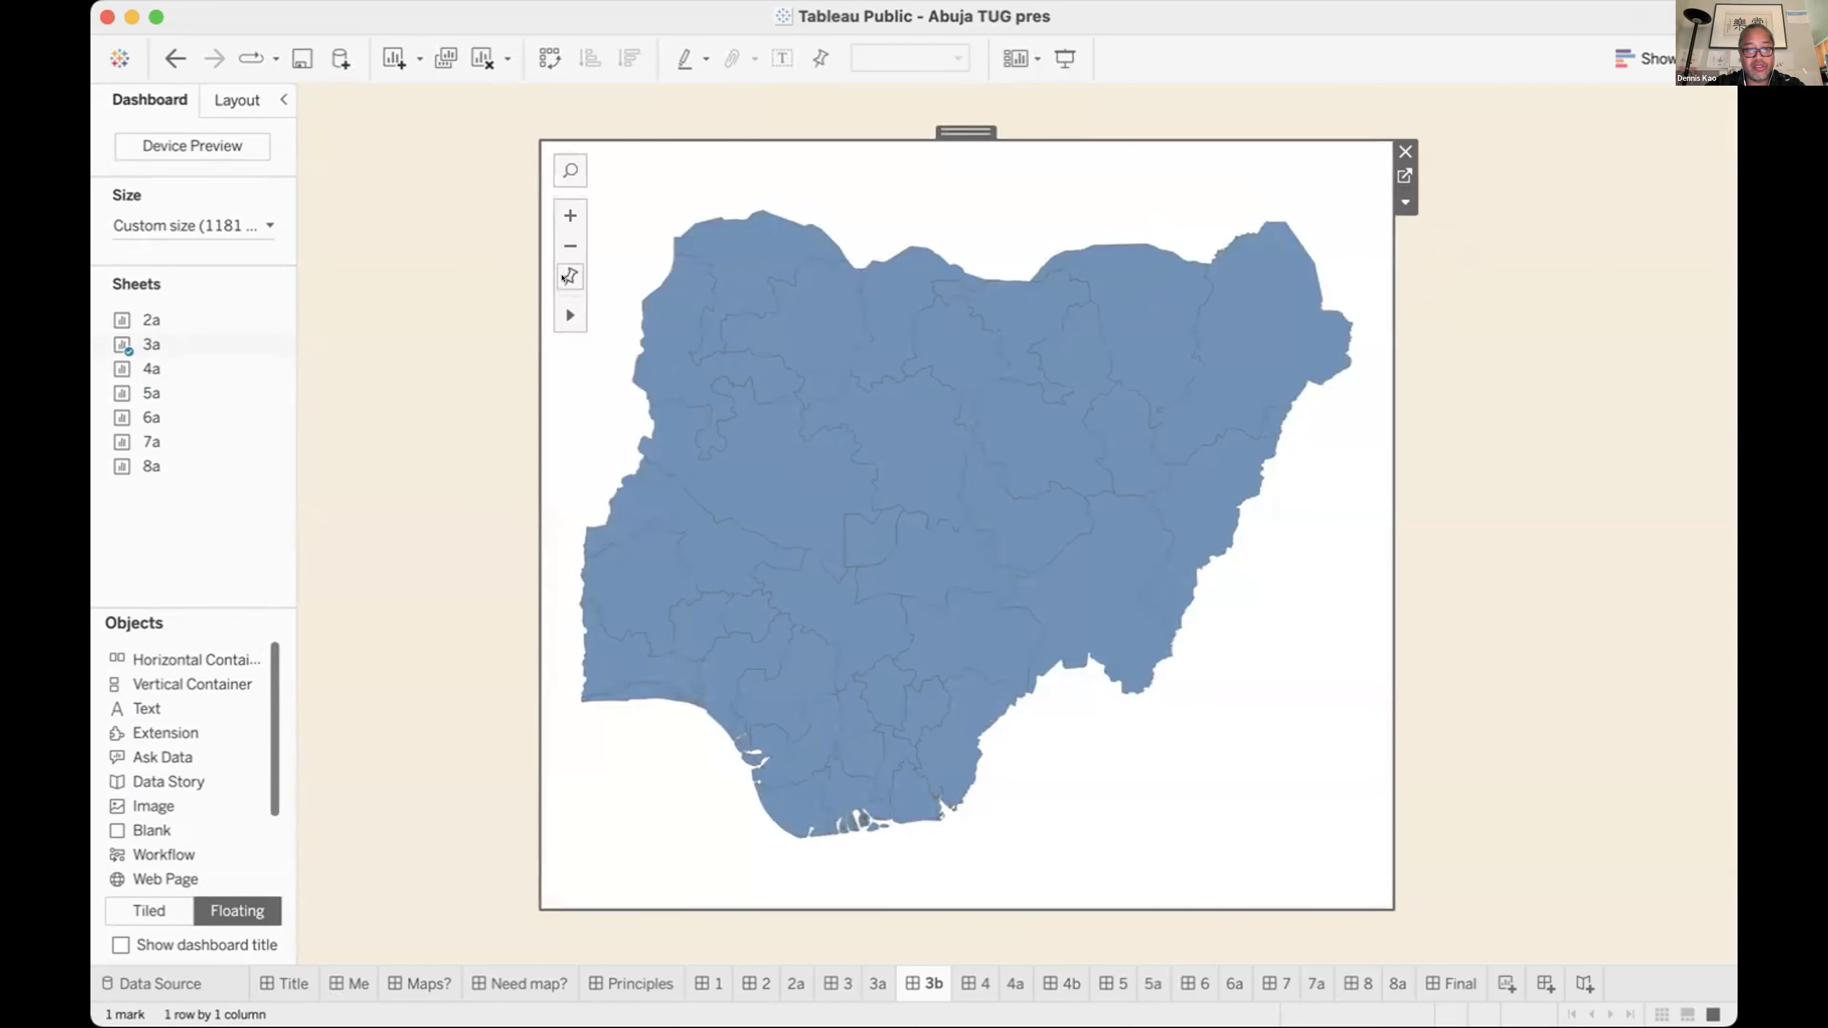
Zoom the dashboard map out, and fit Nigeria tightly in the frame with the Zoom Area tool.
{"action": "left_click", "coordinate": [568, 245]}
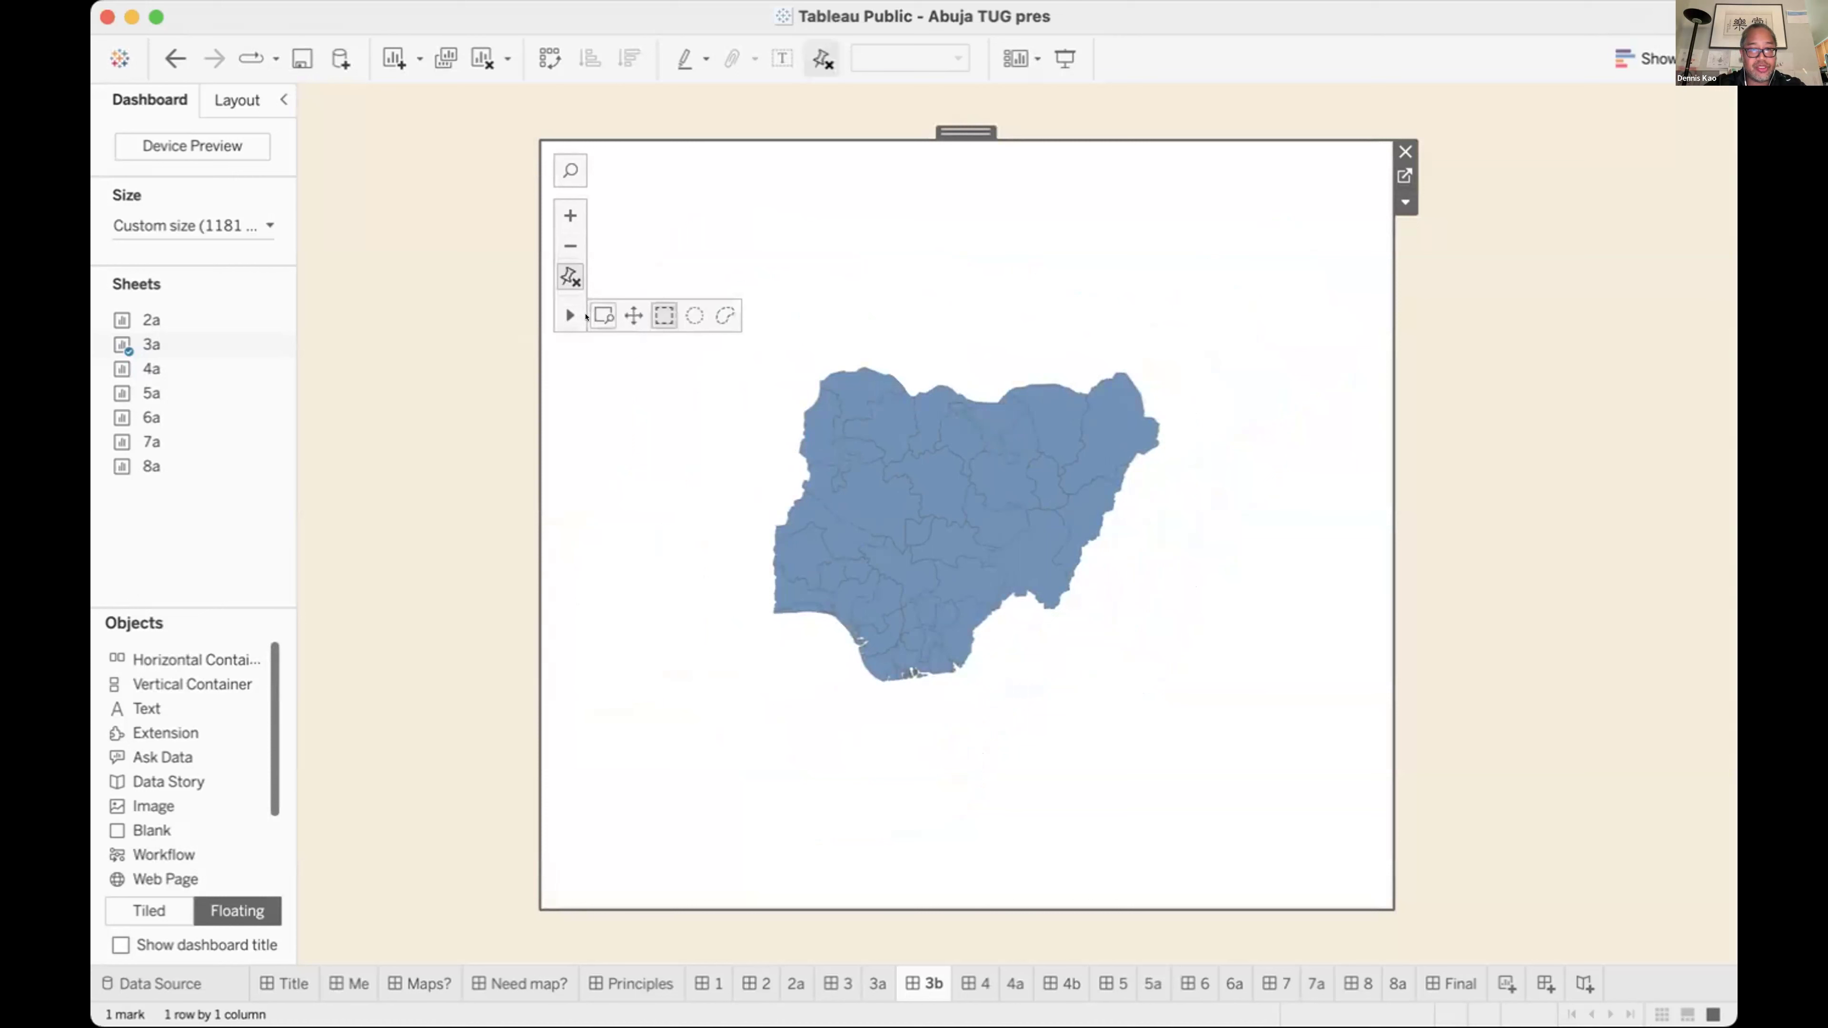
{"action": "left_click", "coordinate": [601, 317]}
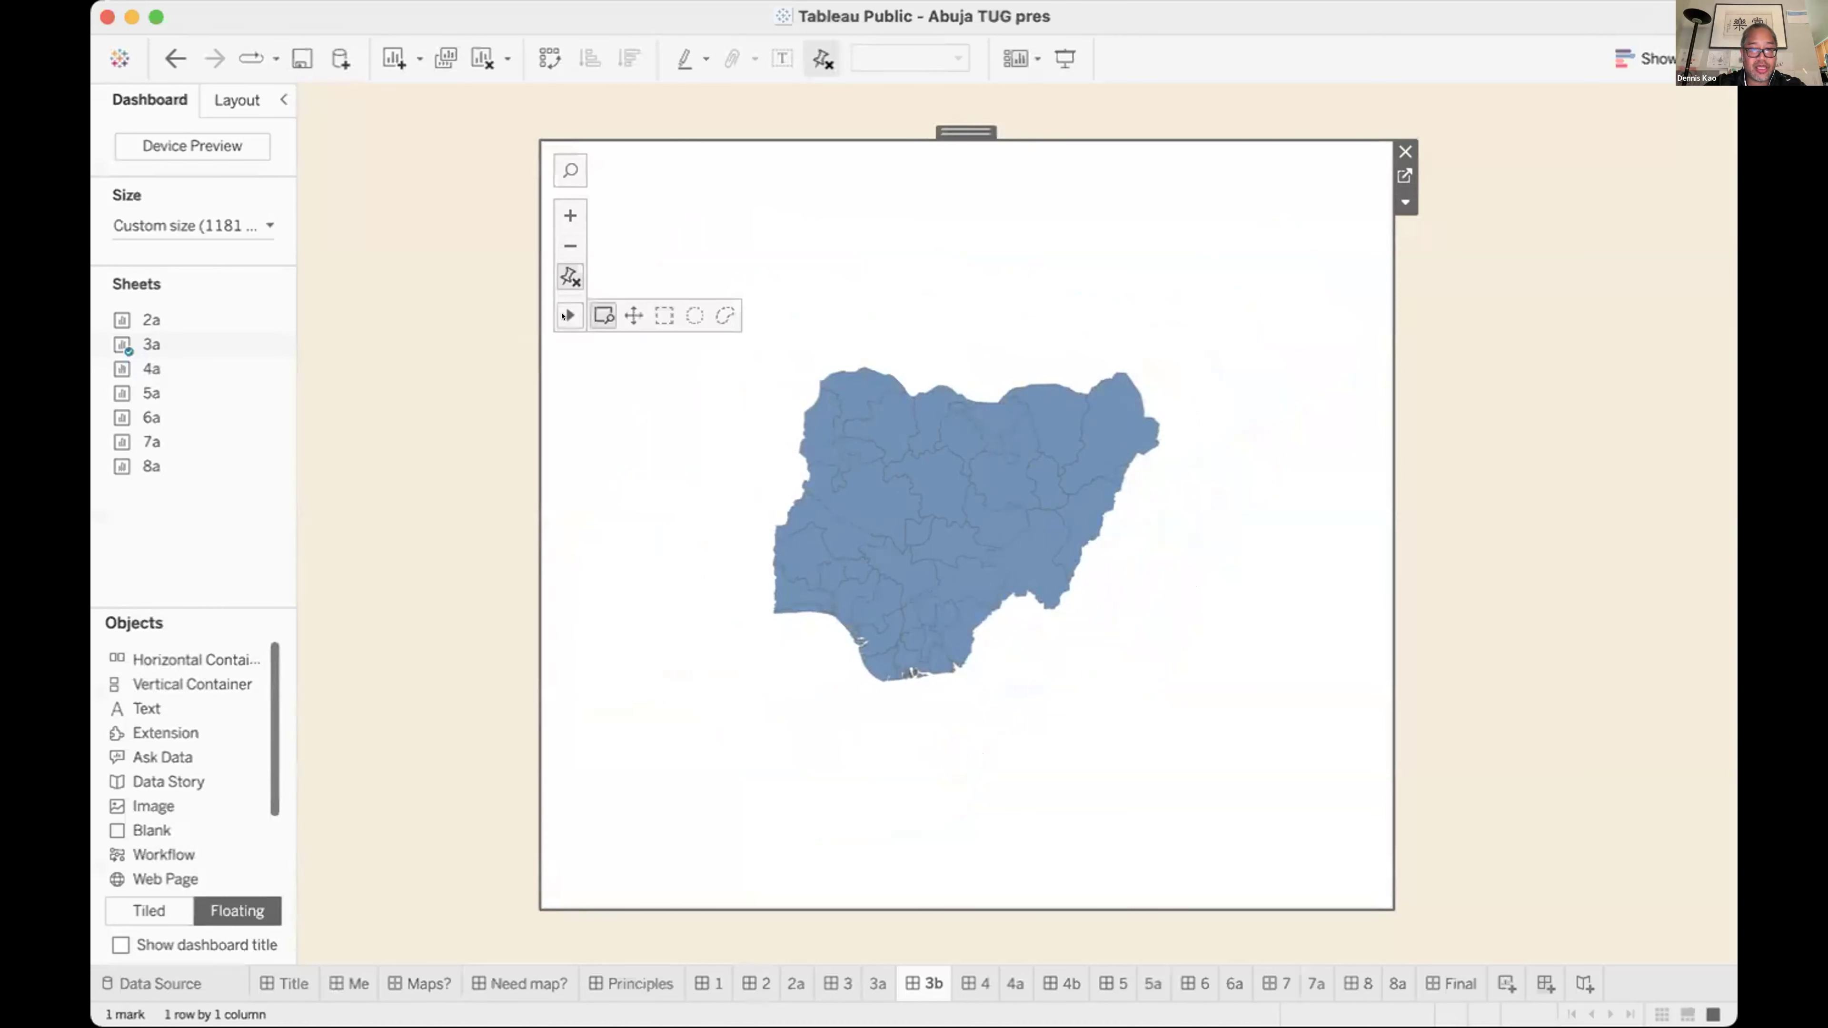
{"action": "left_click", "coordinate": [601, 309]}
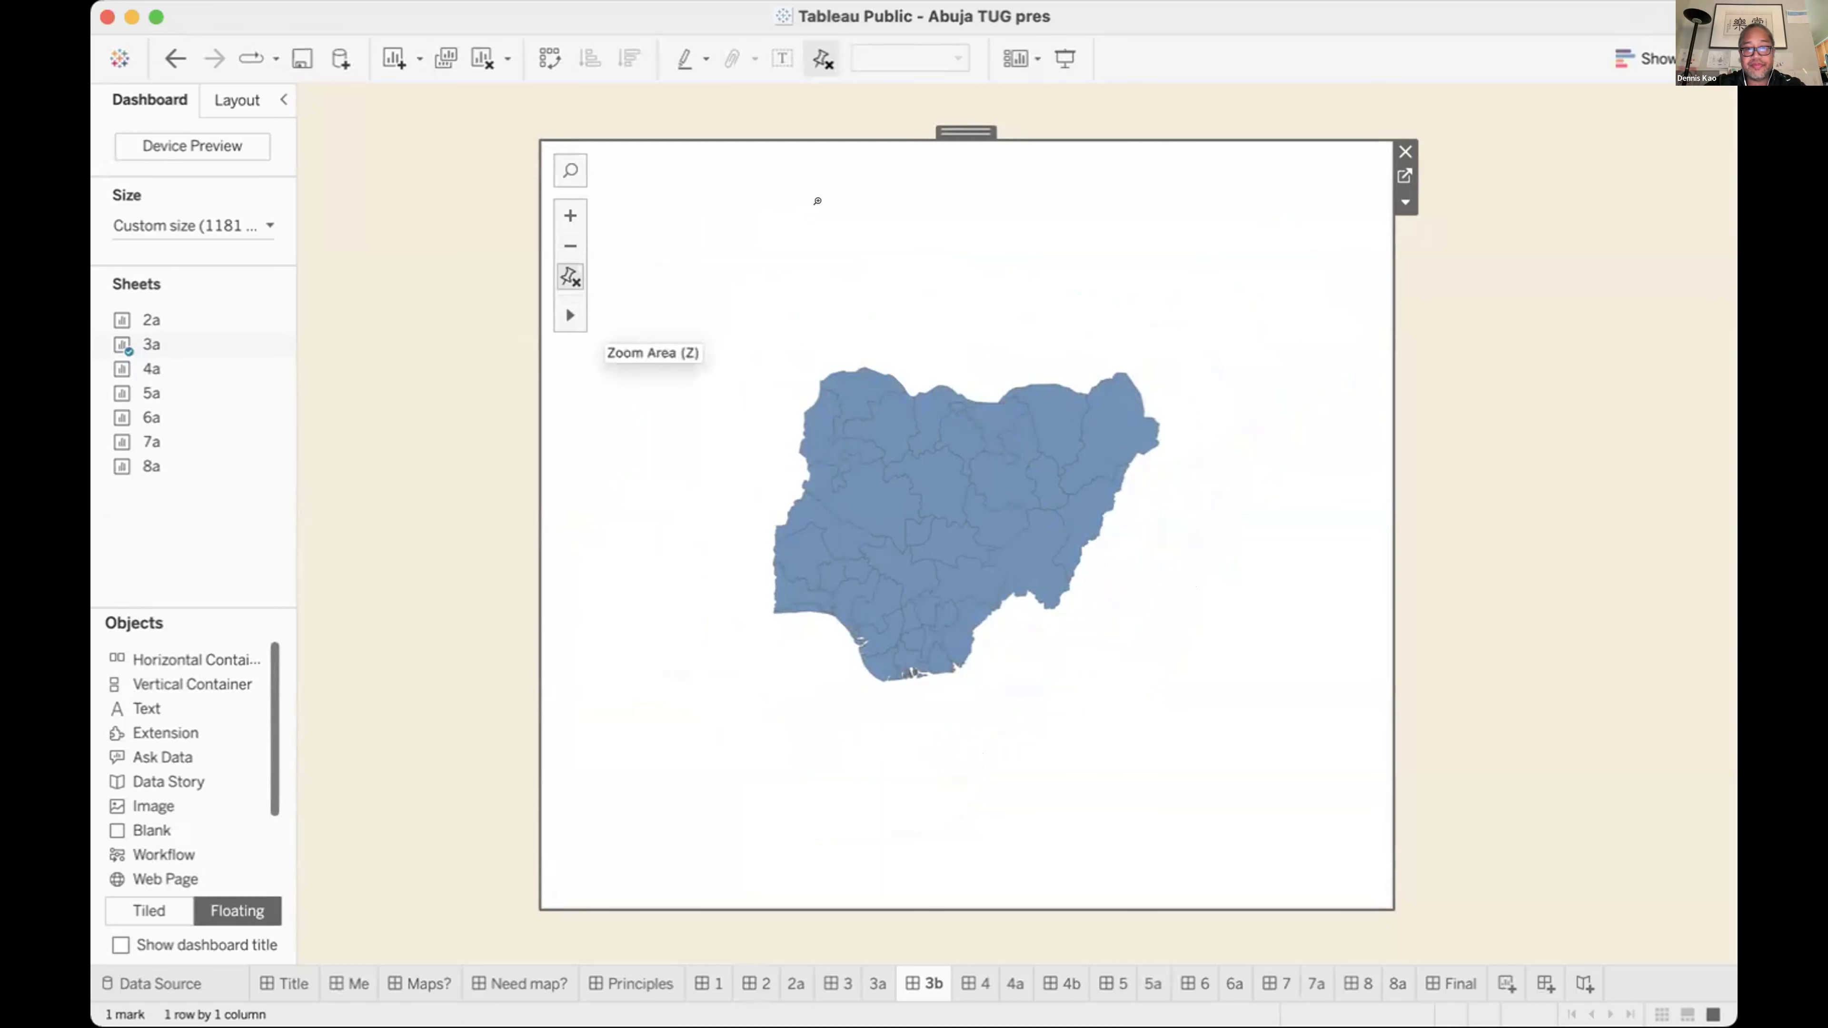
{"action": "left_click_drag", "start_coordinate": [767, 363], "coordinate": [1150, 671]}
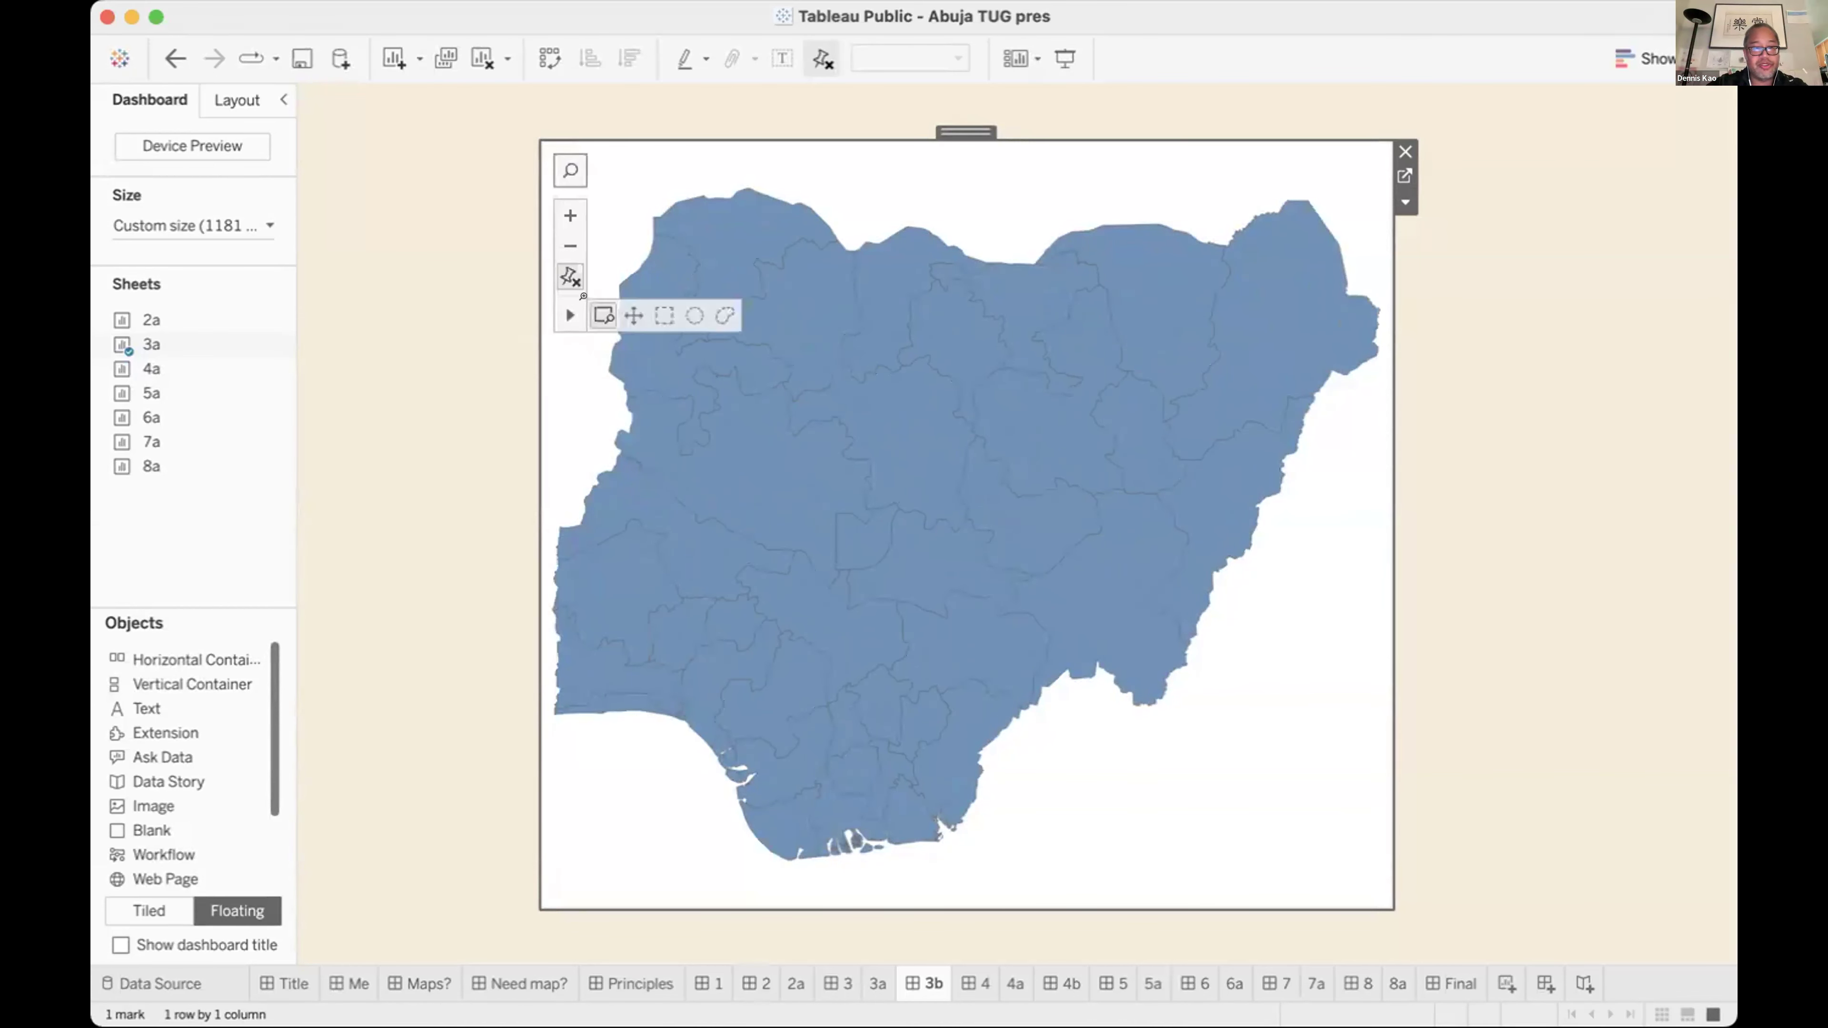
Reset the dashboard map to its automatic extent, undo the reset, and select the Zoom Area tool again.
{"action": "left_click", "coordinate": [569, 276]}
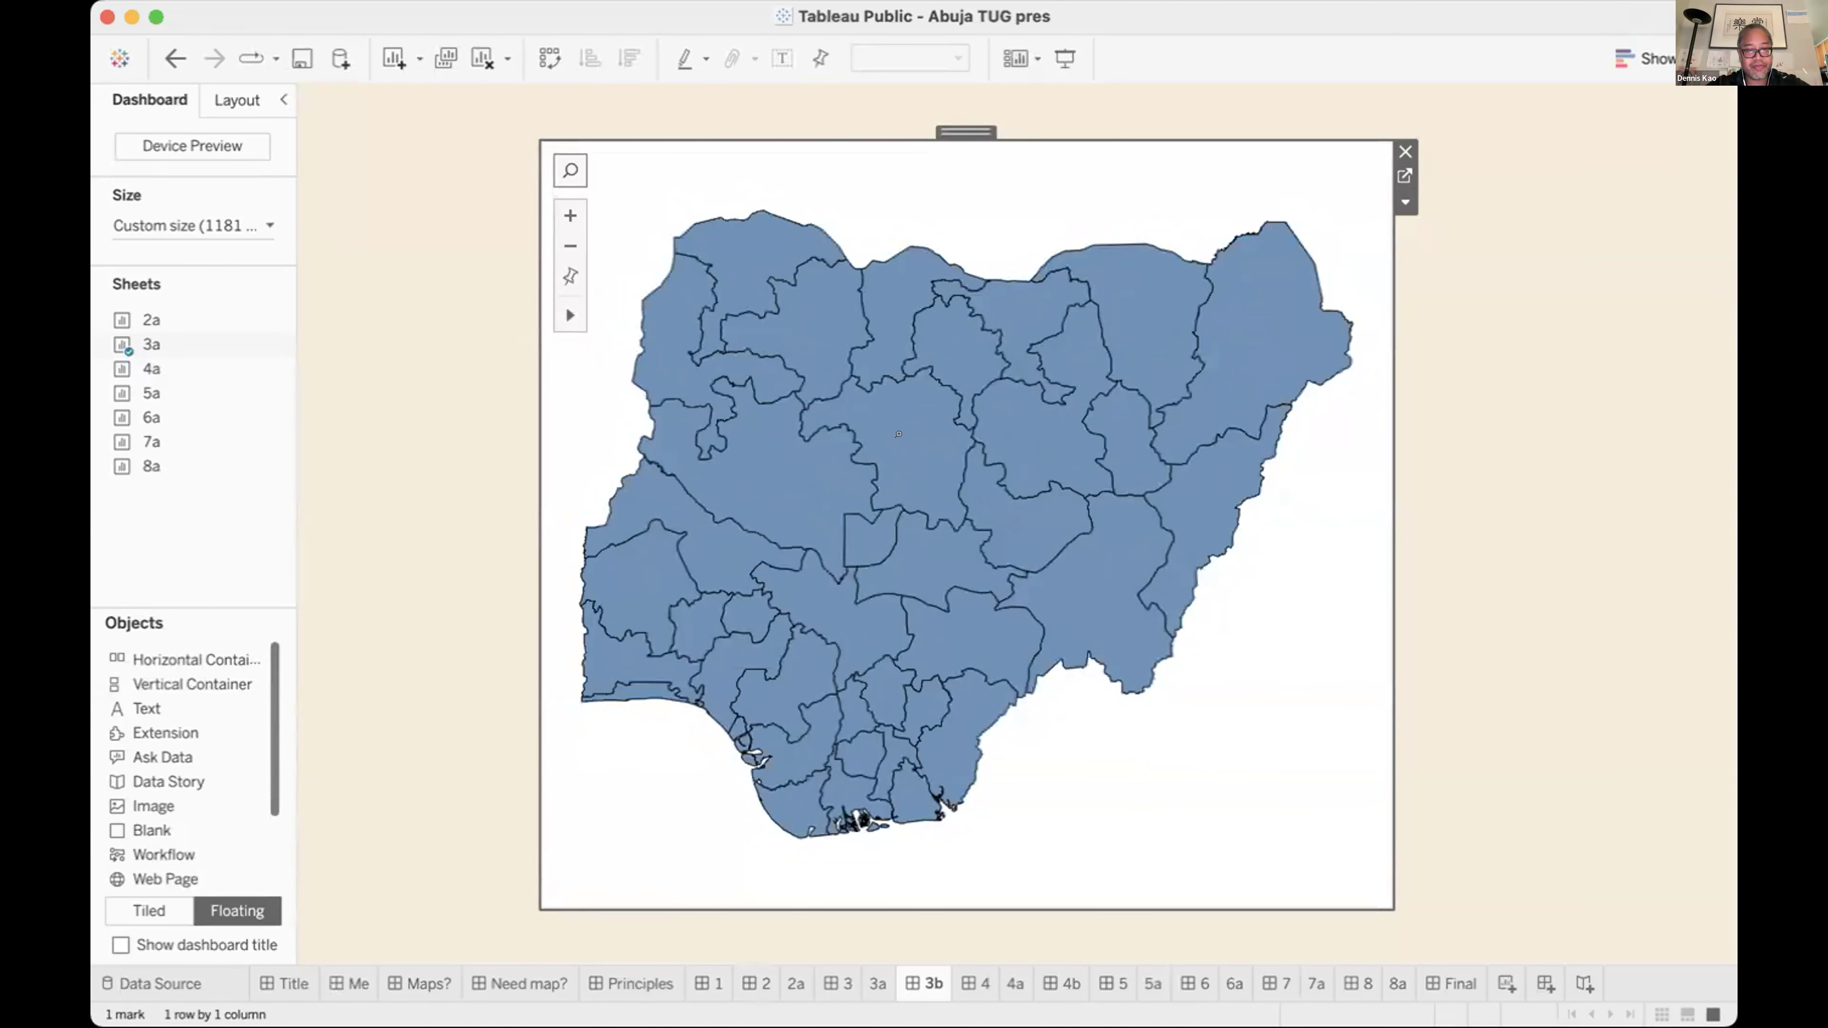
{"action": "scroll", "coordinate": [959, 475], "scroll_direction": "up", "scroll_amount": 2}
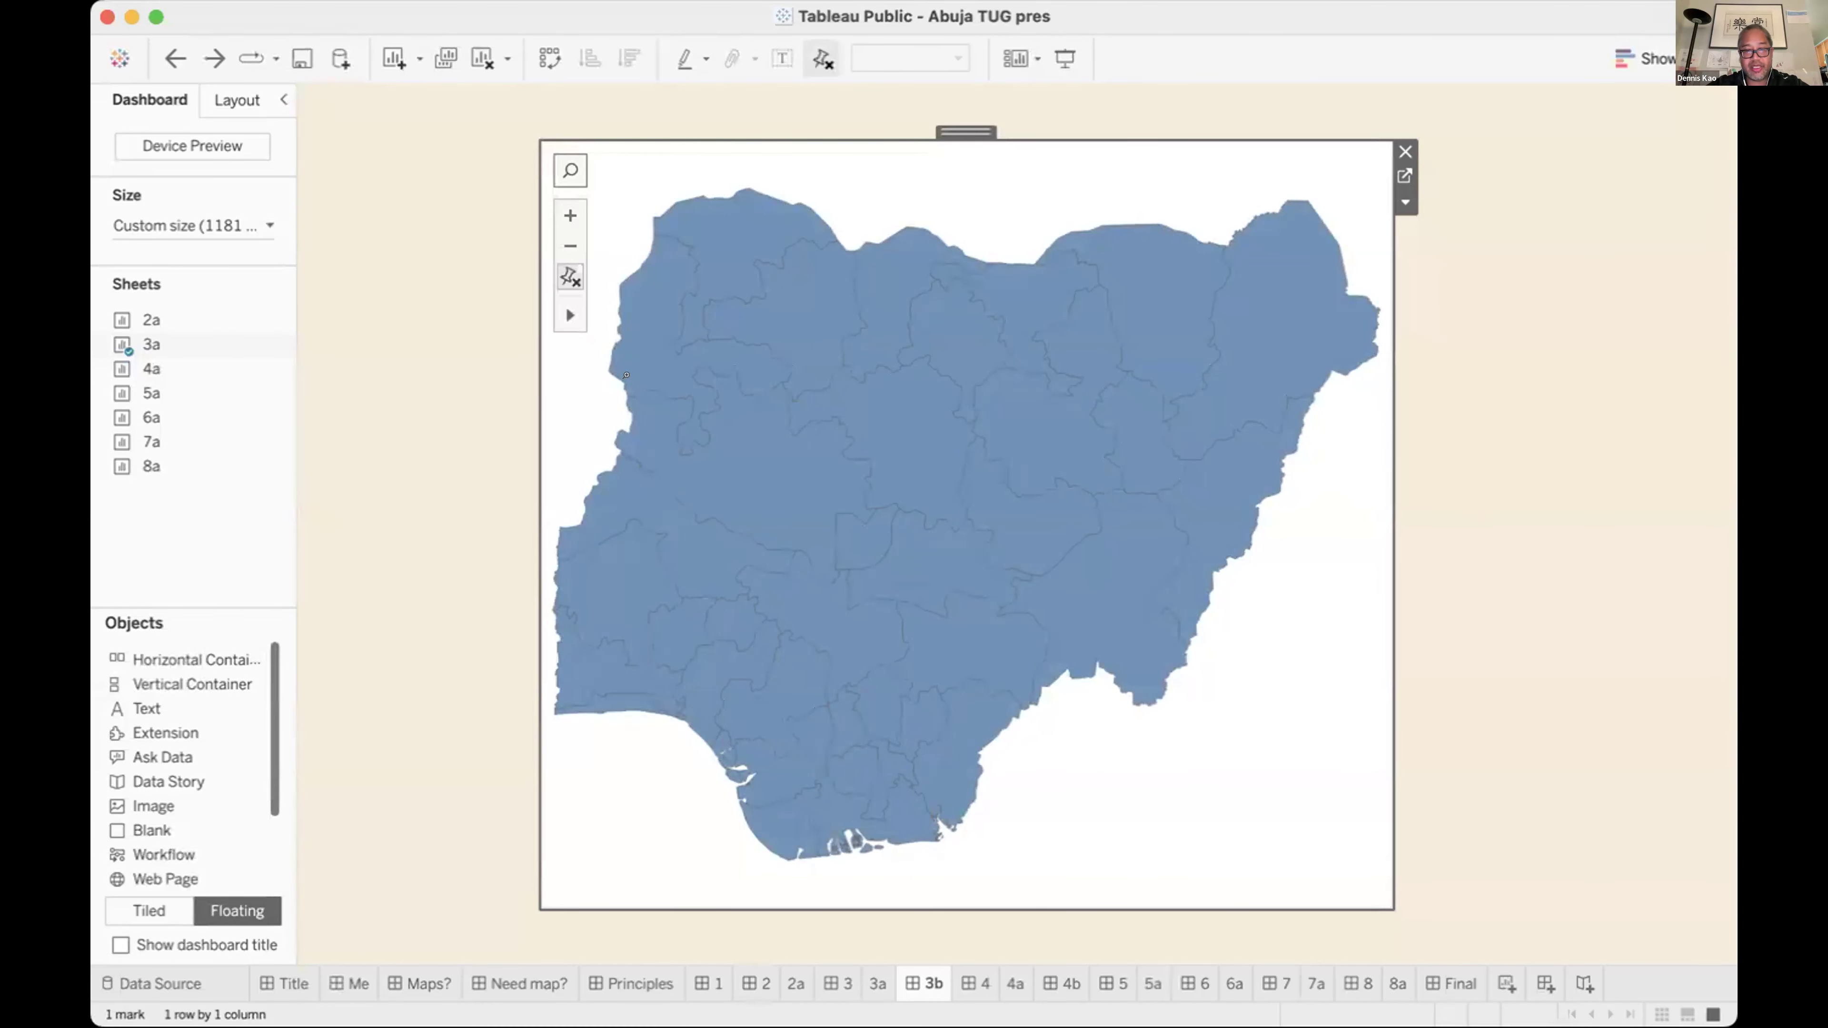
{"action": "mouse_move", "coordinate": [565, 318]}
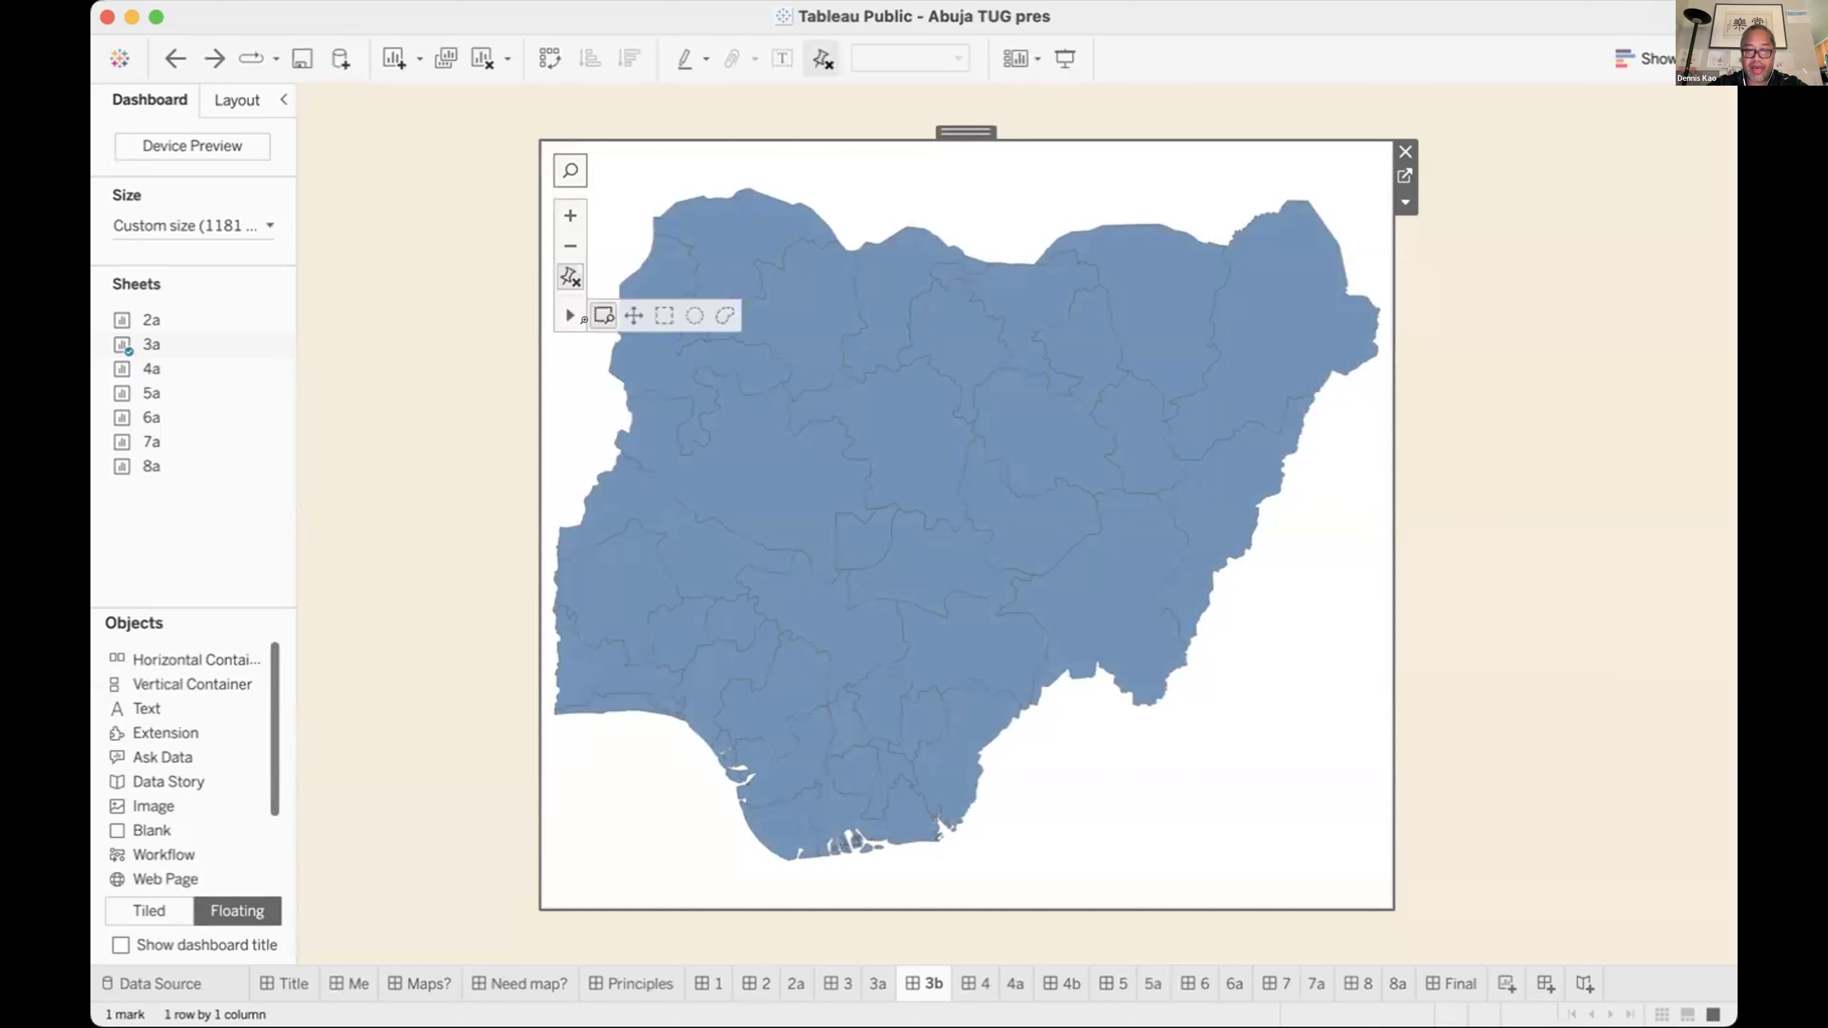
{"action": "left_click", "coordinate": [603, 315]}
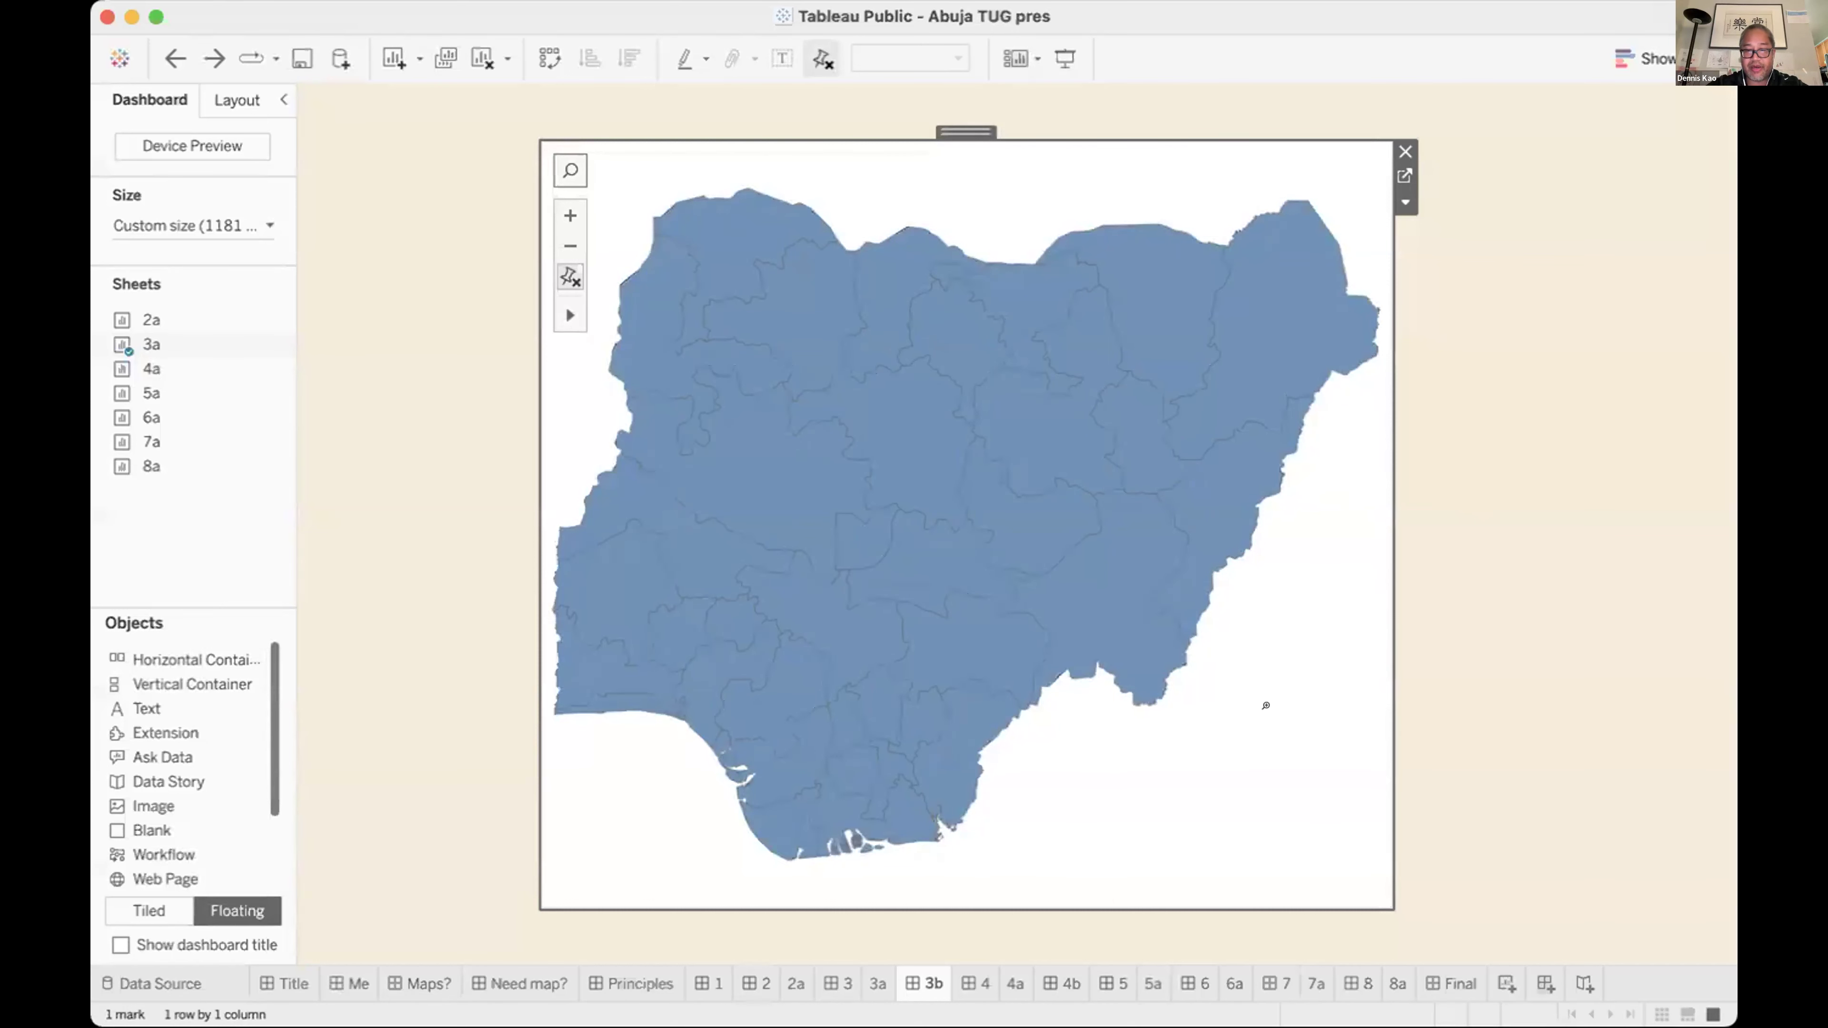
Turn off map search, layer control, view toolbar, and pan and zoom in the dashboard map's options.
{"action": "right_click", "coordinate": [1256, 744]}
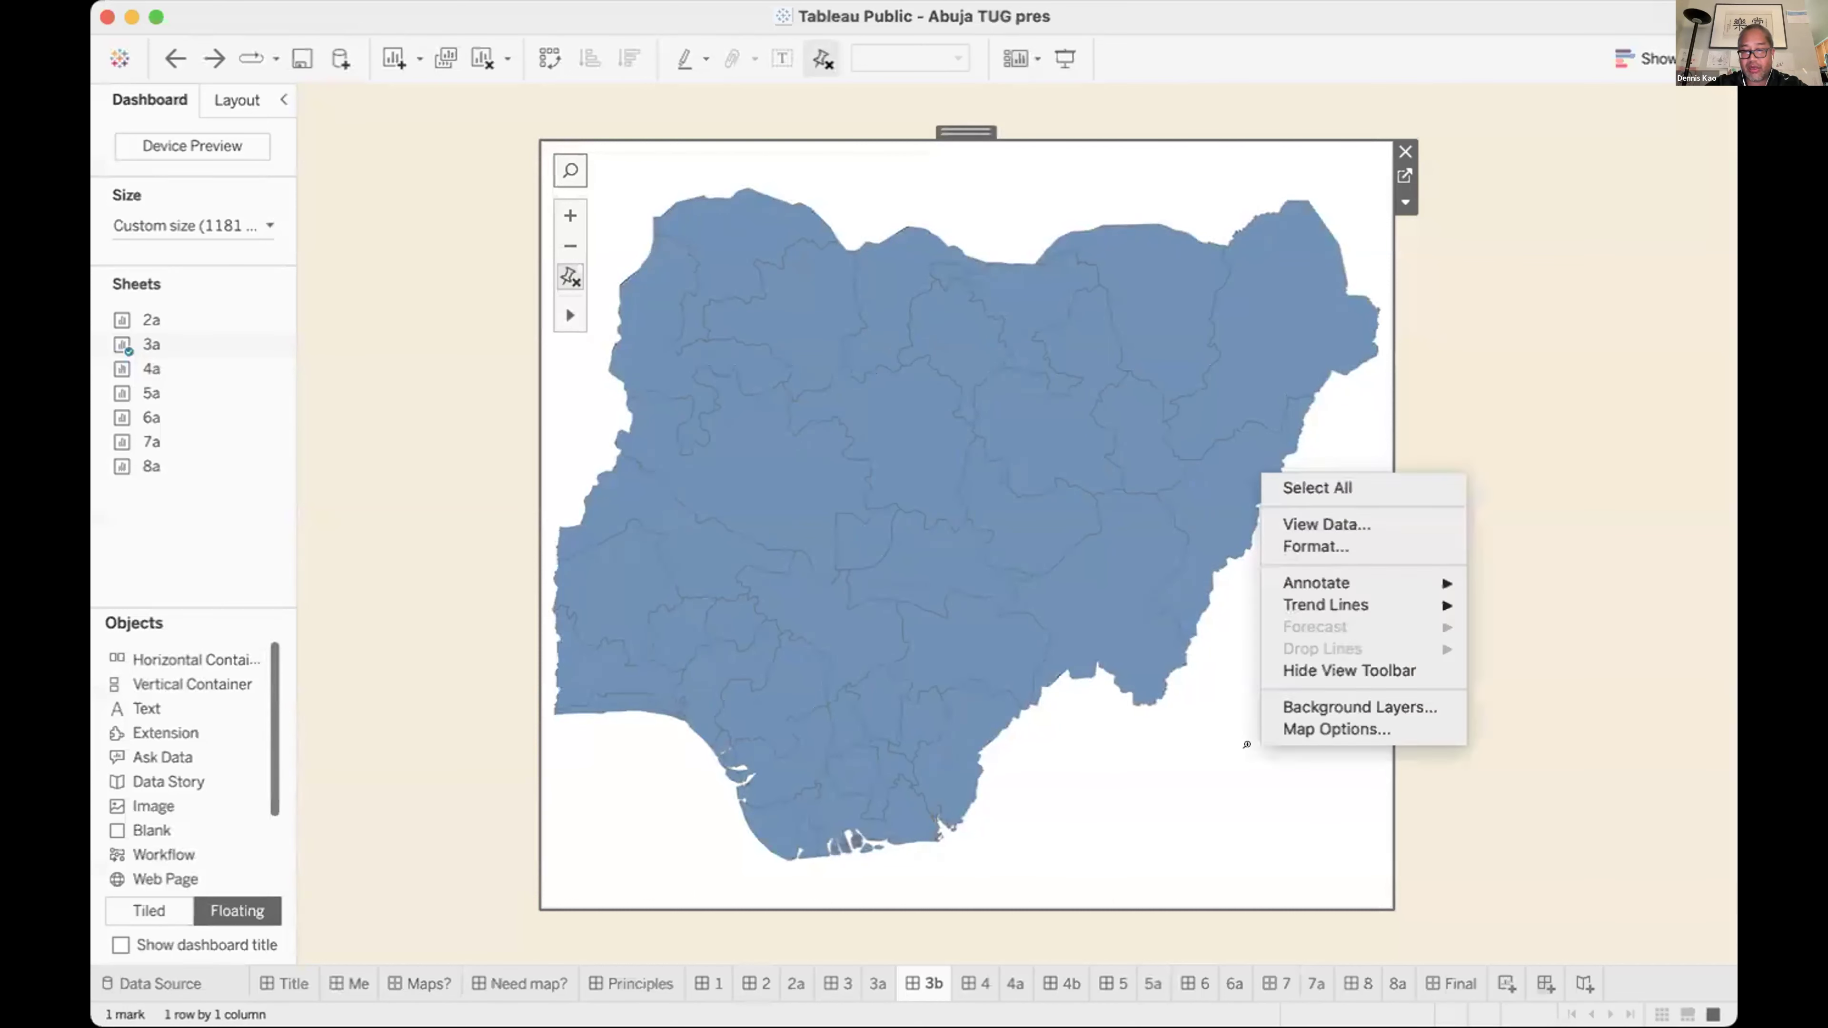
{"action": "left_click", "coordinate": [1285, 729]}
{"action": "left_click", "coordinate": [622, 476]}
{"action": "left_click", "coordinate": [642, 443]}
{"action": "left_click", "coordinate": [644, 411]}
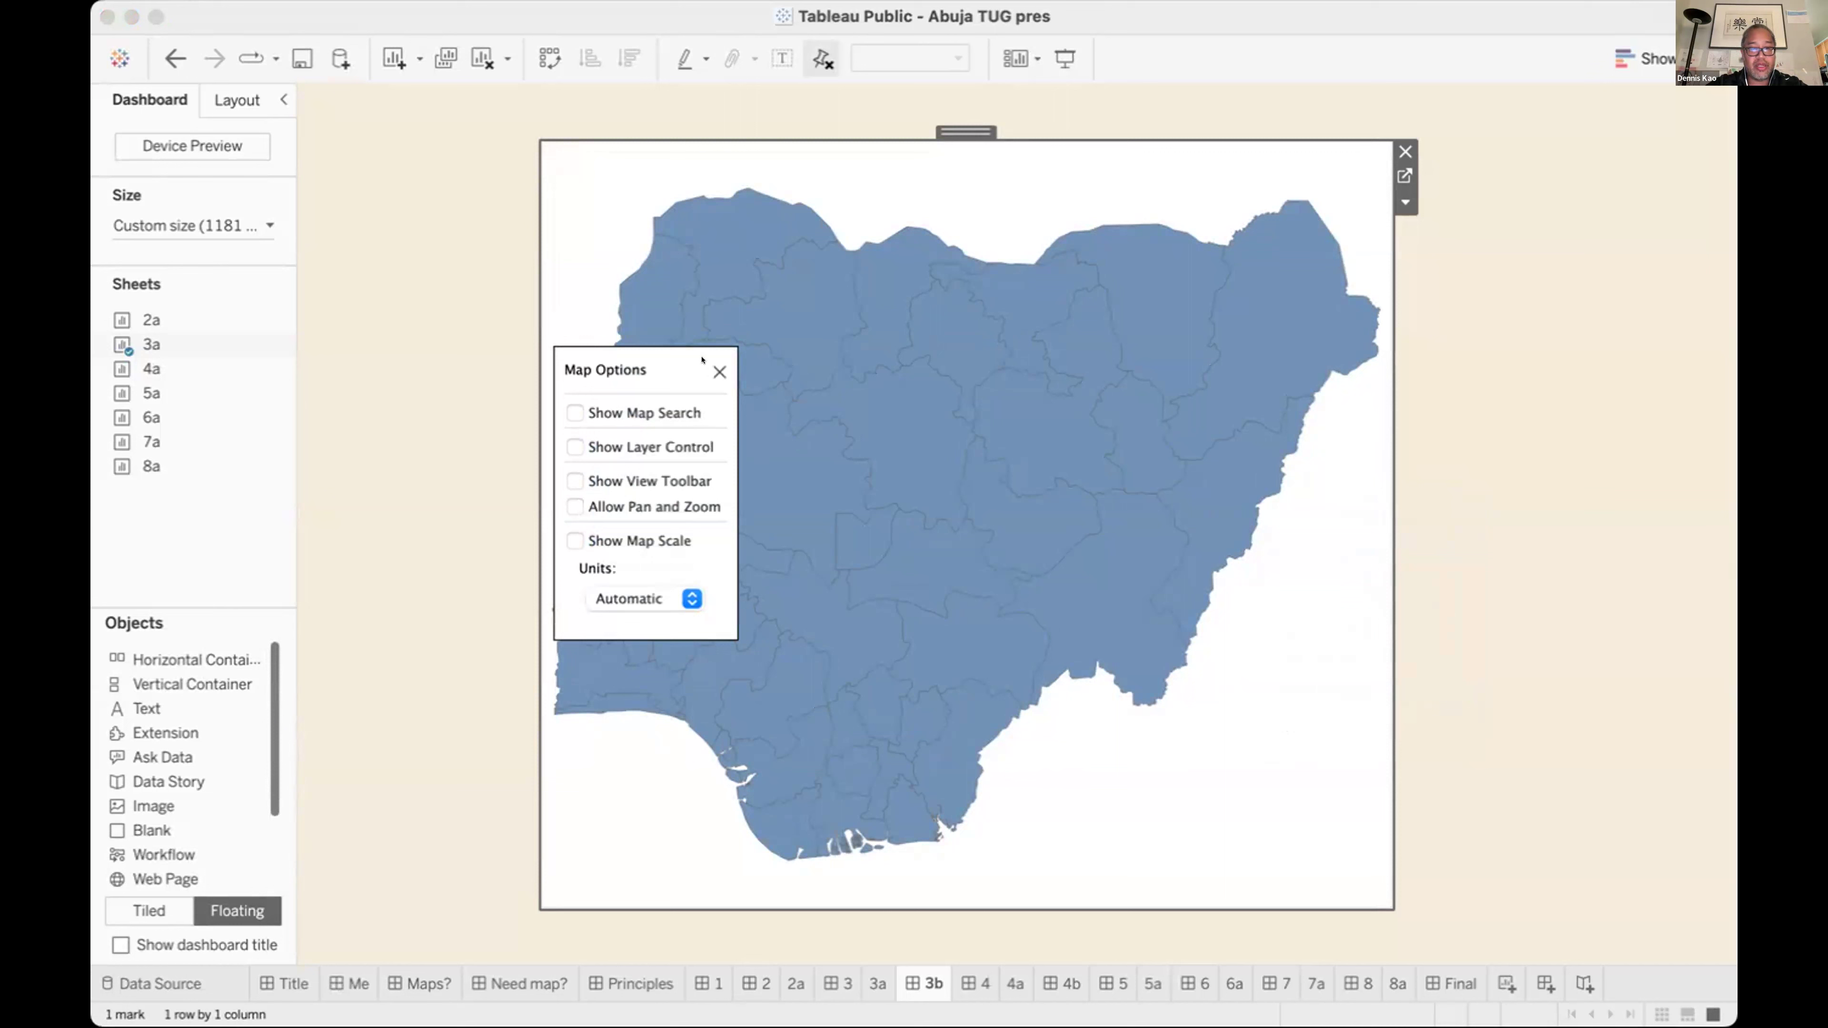
{"action": "left_click", "coordinate": [719, 370]}
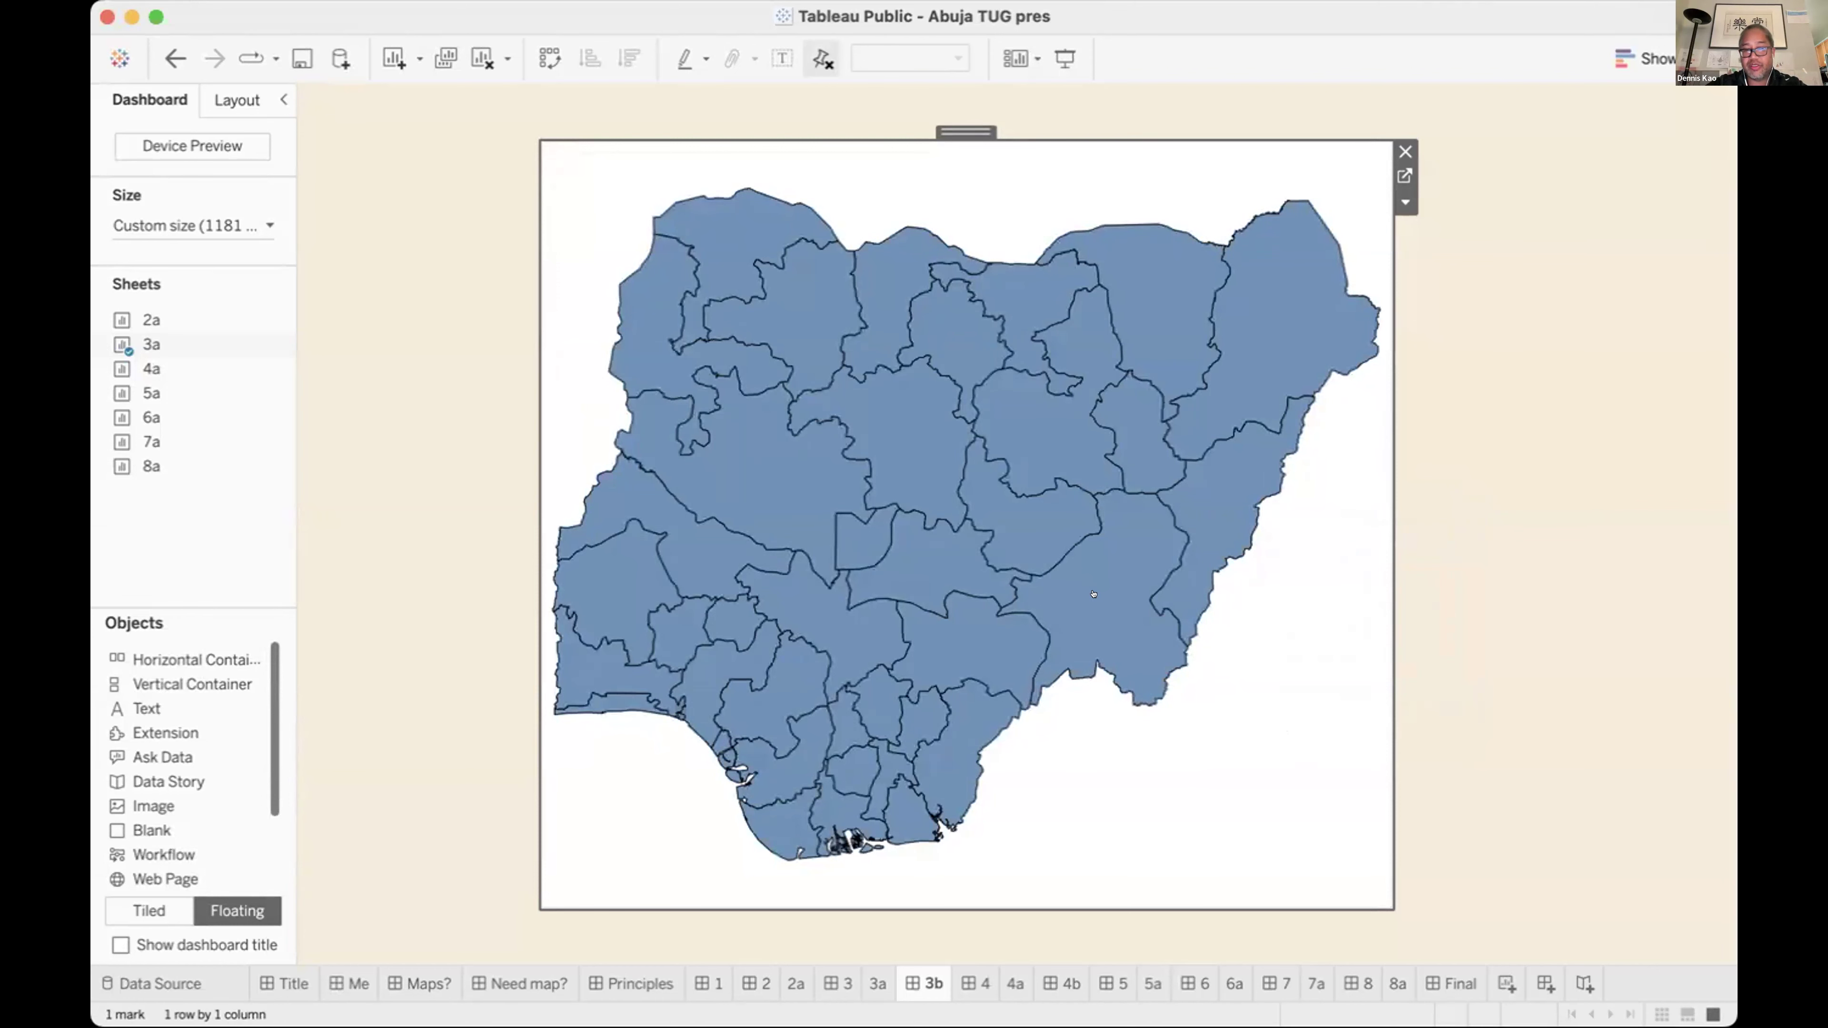
Shrink the floating Nigeria map on dashboard 3b from its lower corner in two stages.
{"action": "left_click_drag", "start_coordinate": [1381, 887], "coordinate": [1265, 782]}
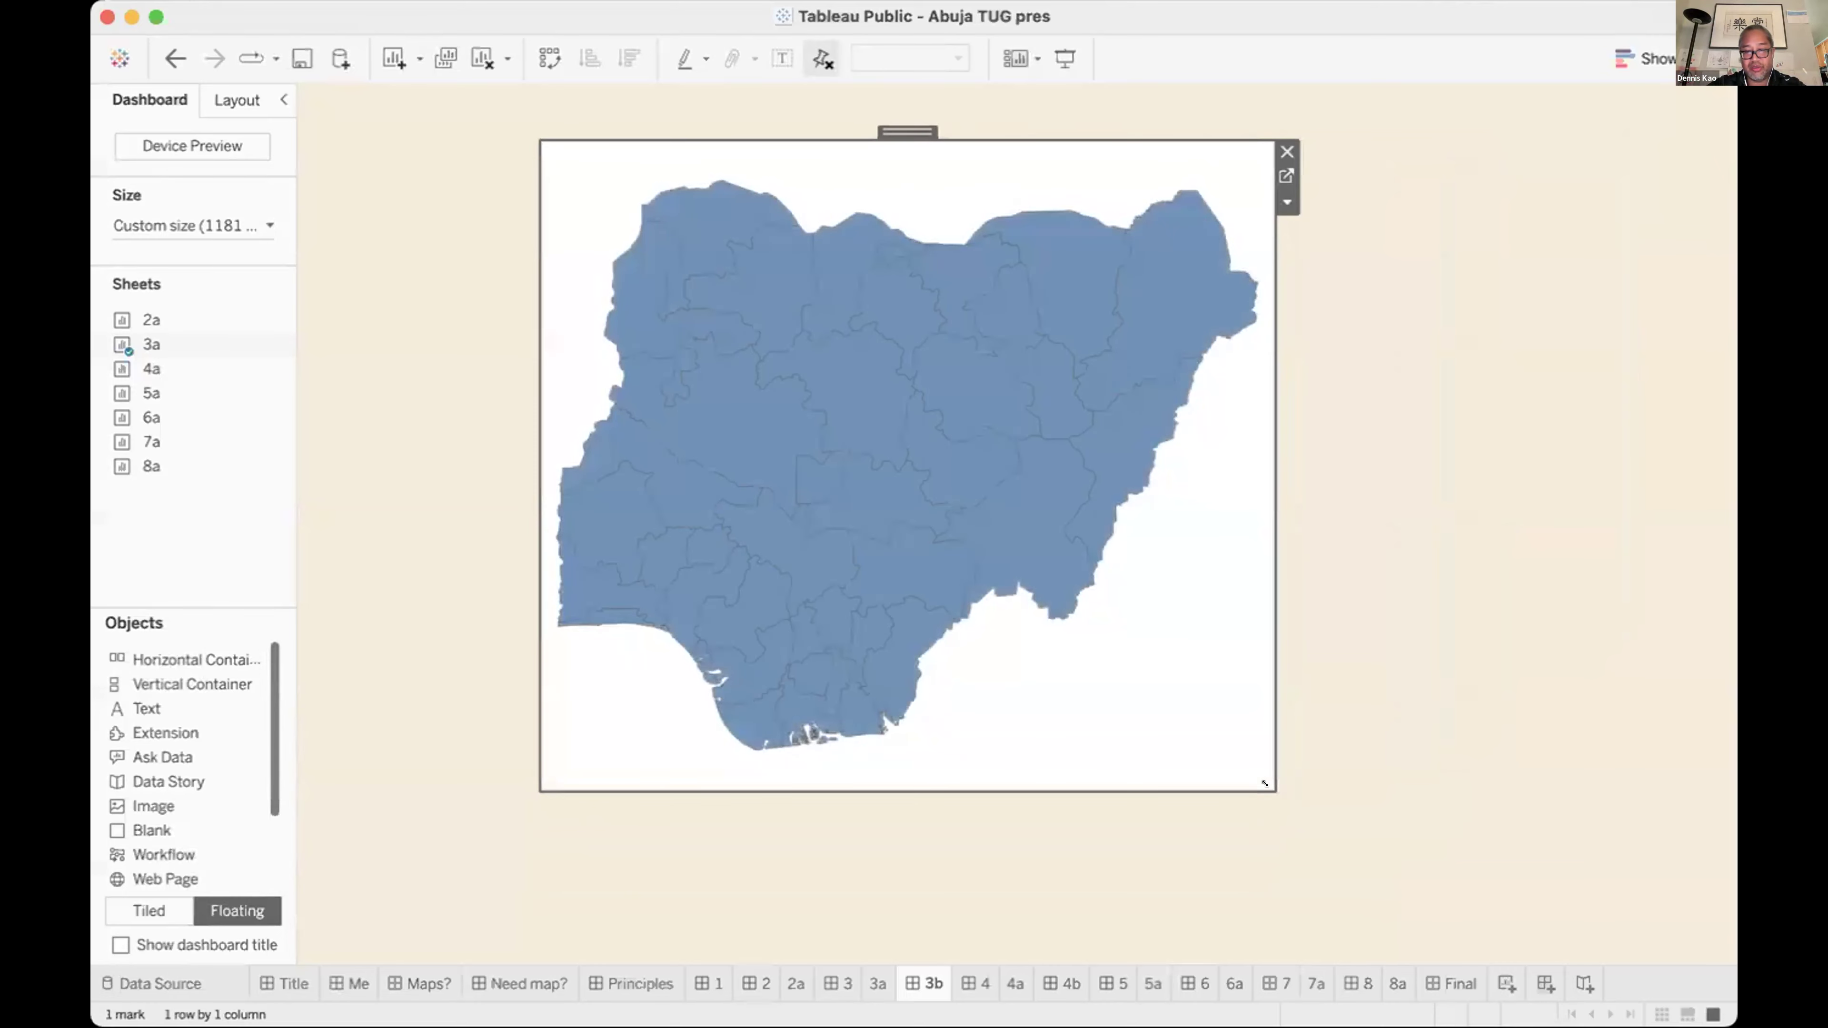
{"action": "left_click_drag", "start_coordinate": [1265, 783], "coordinate": [1191, 692]}
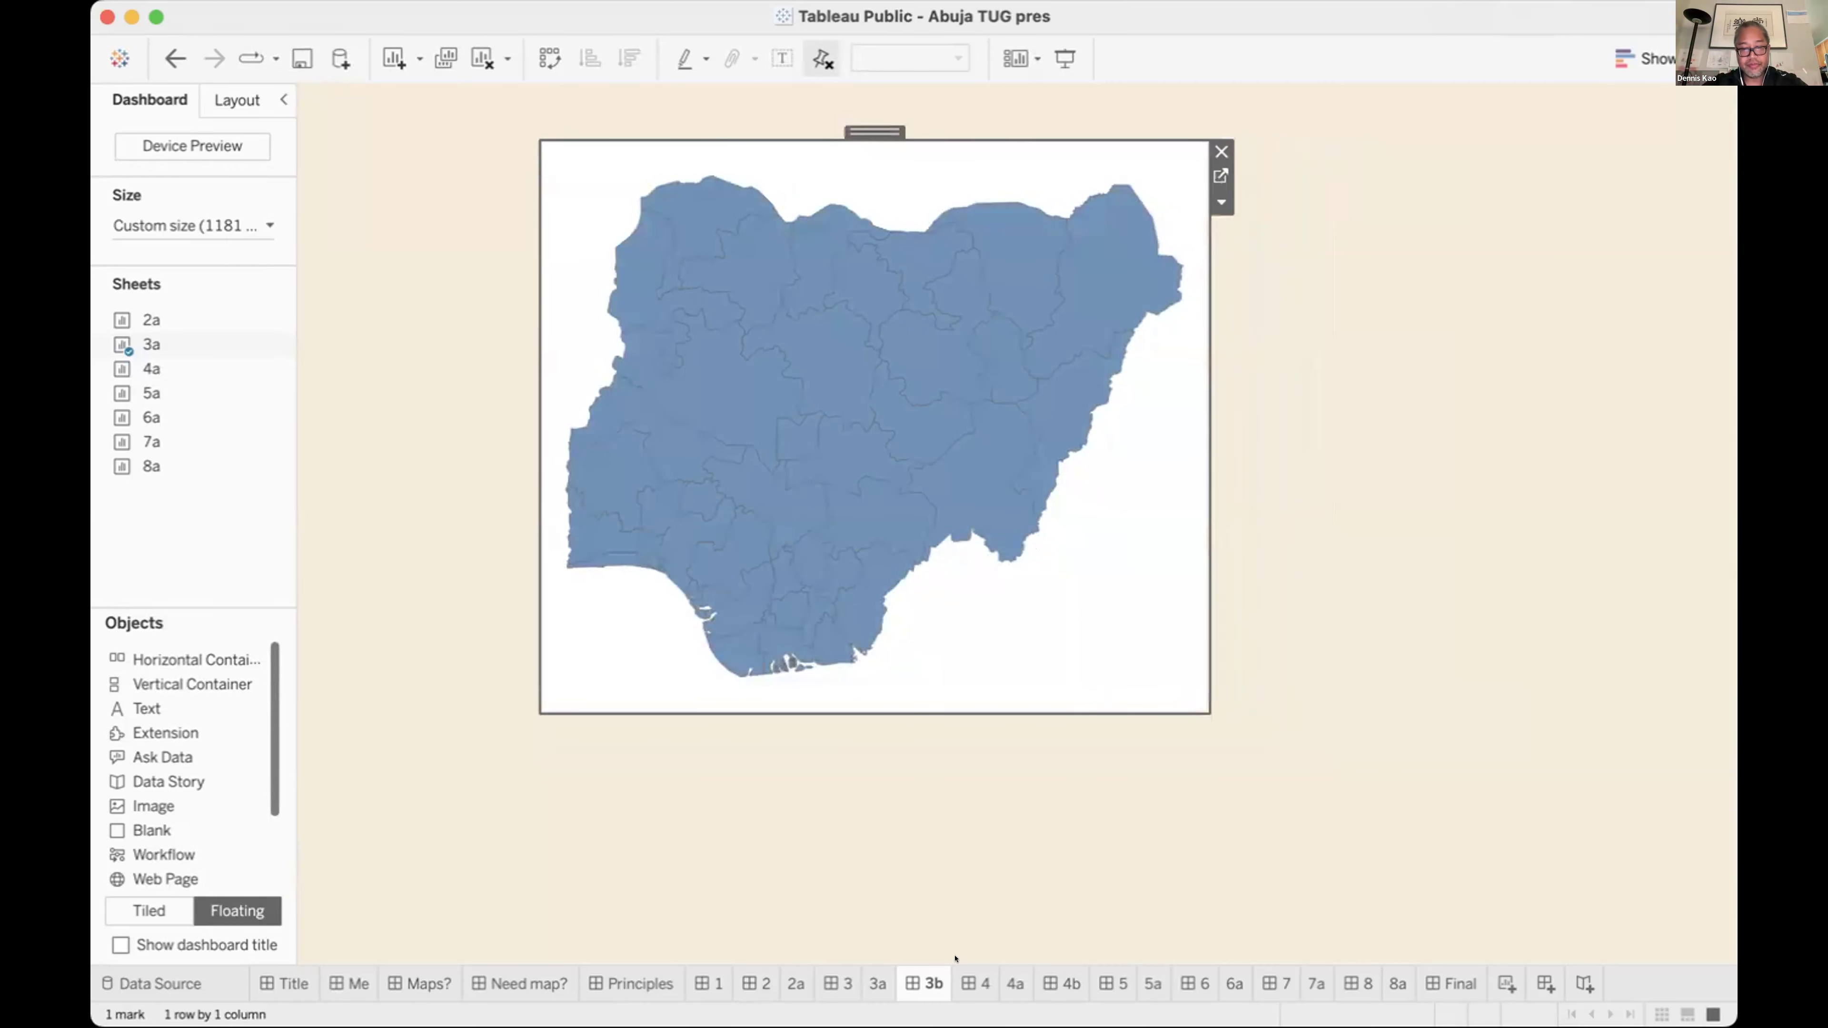
{"action": "mouse_move", "coordinate": [969, 979]}
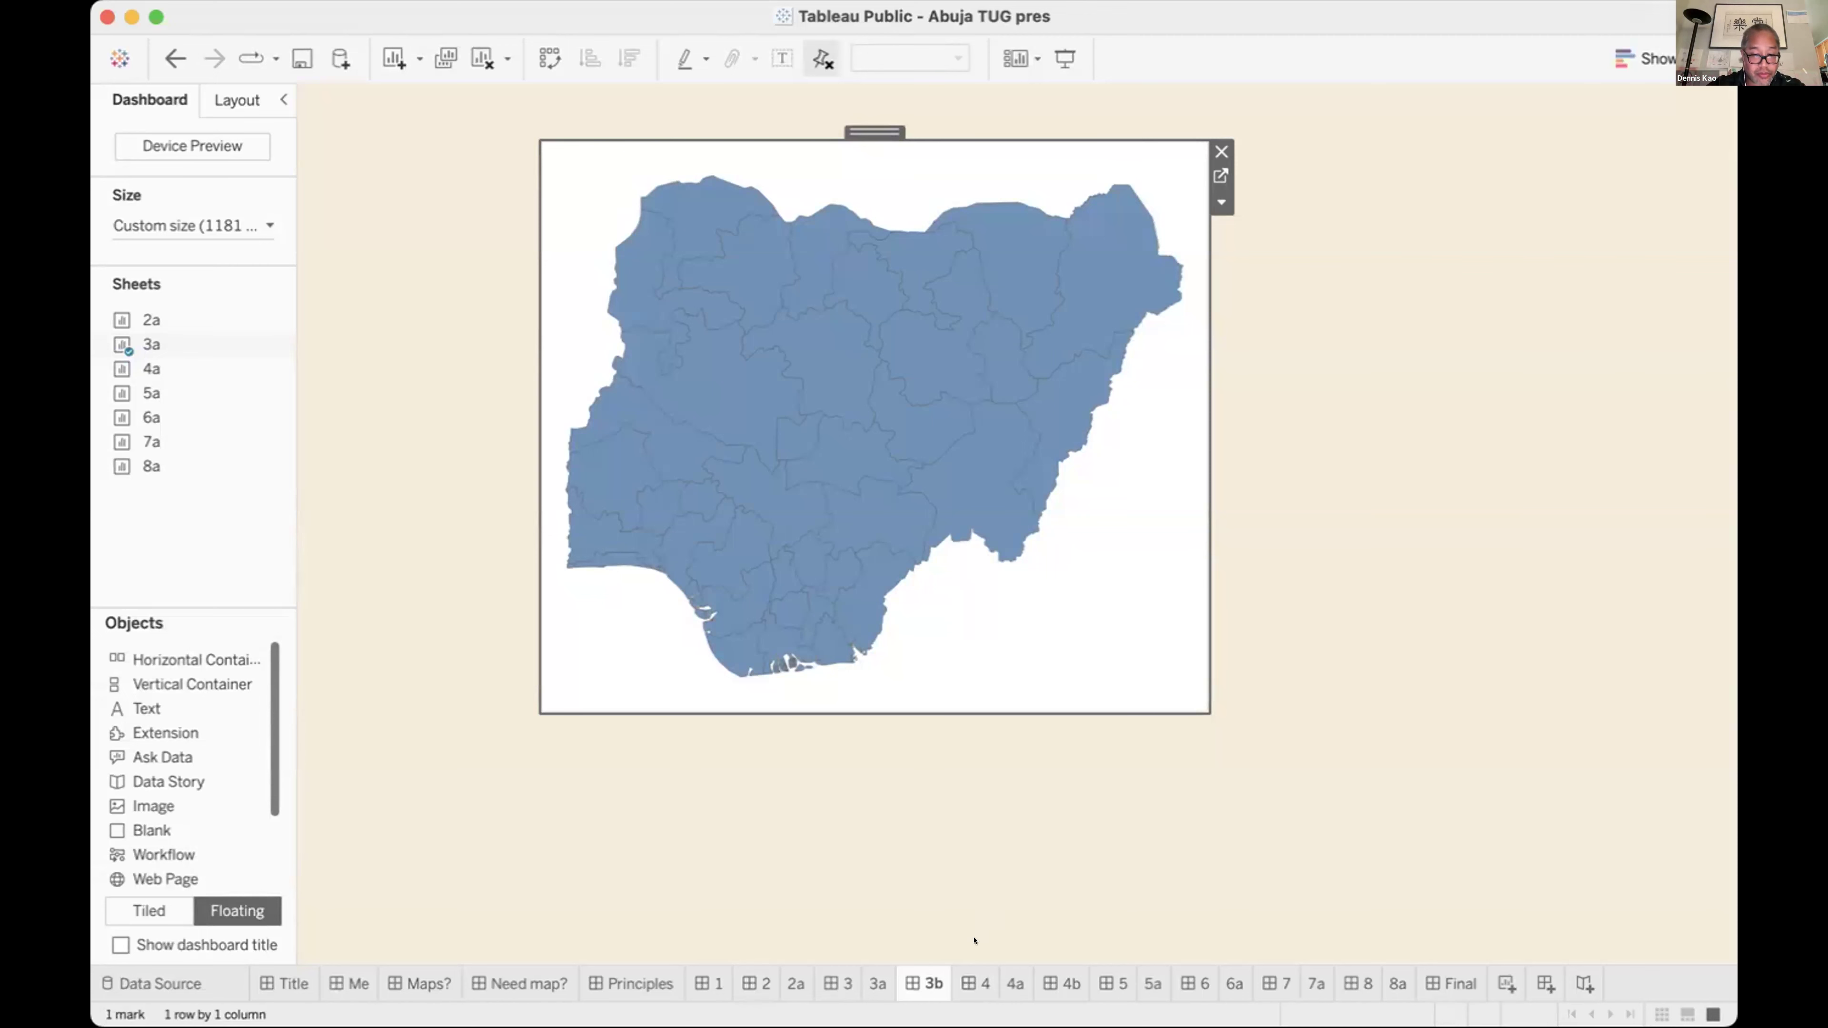
Go past the Tip 4 dashboard to sheet 4a and filter the Canada map by Prename to show only Ontario.
{"action": "left_click", "coordinate": [975, 983]}
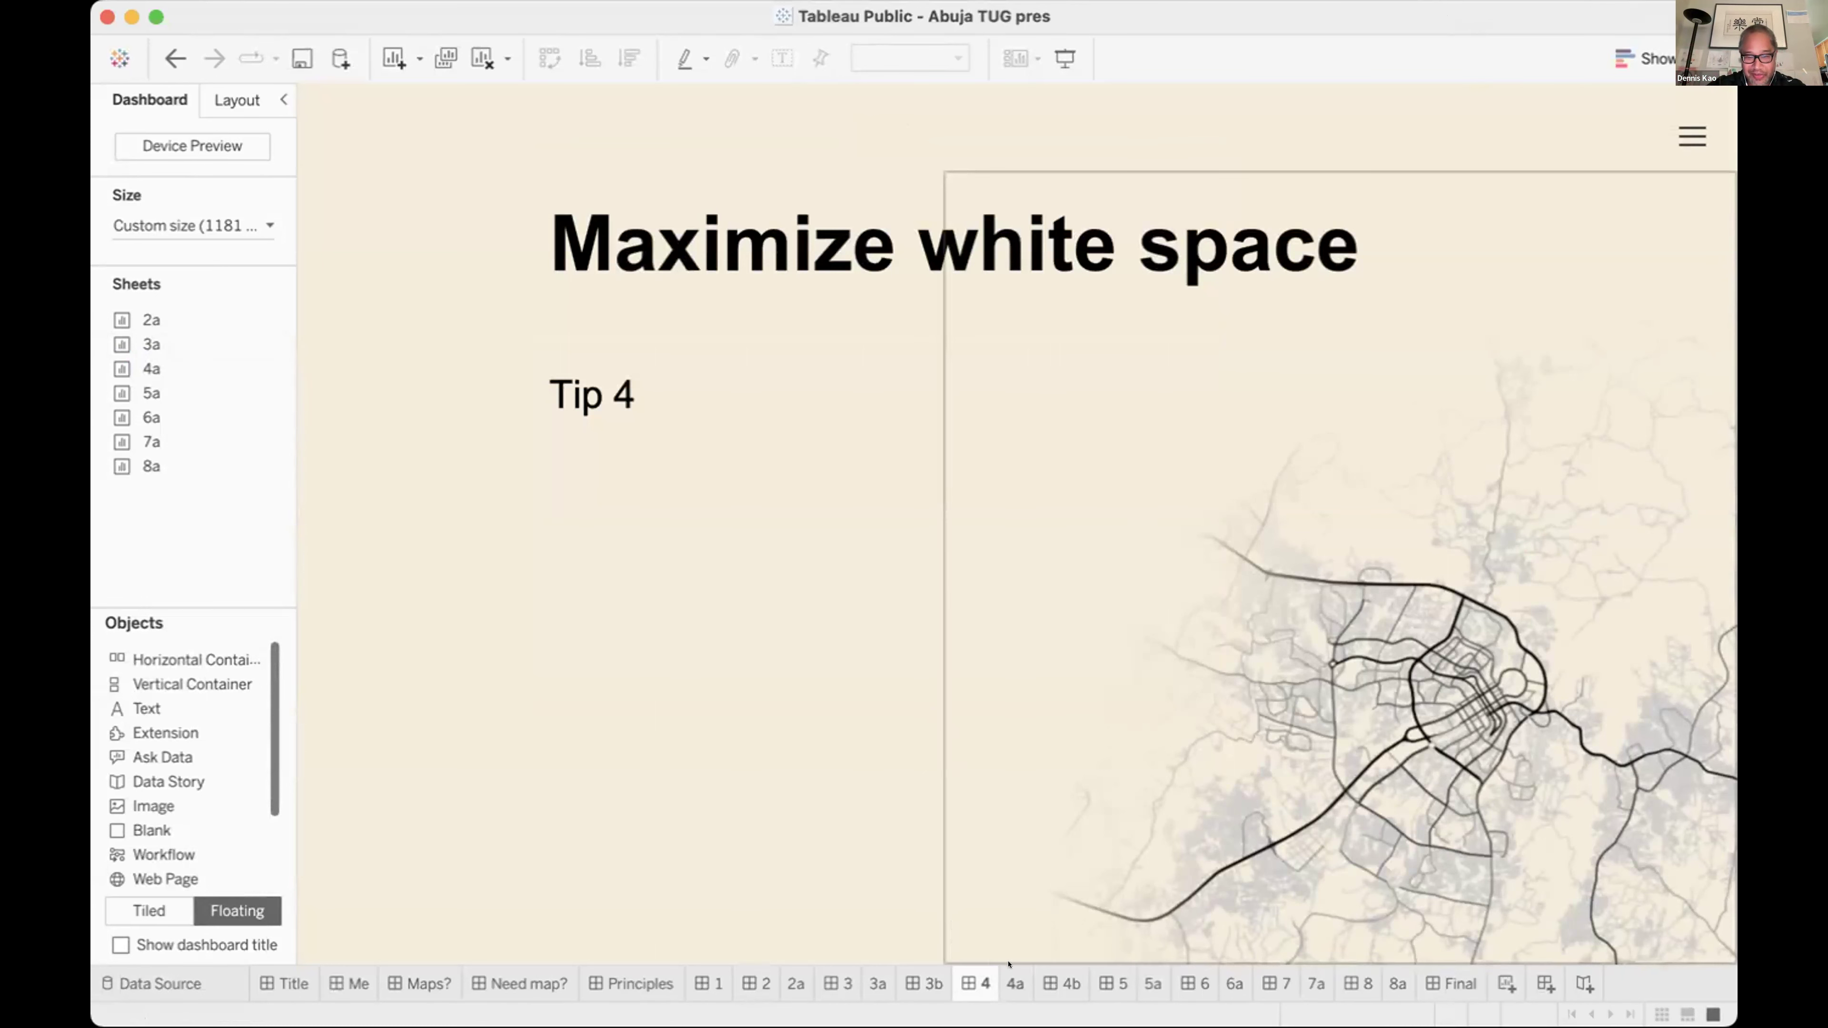
{"action": "left_click", "coordinate": [1012, 982]}
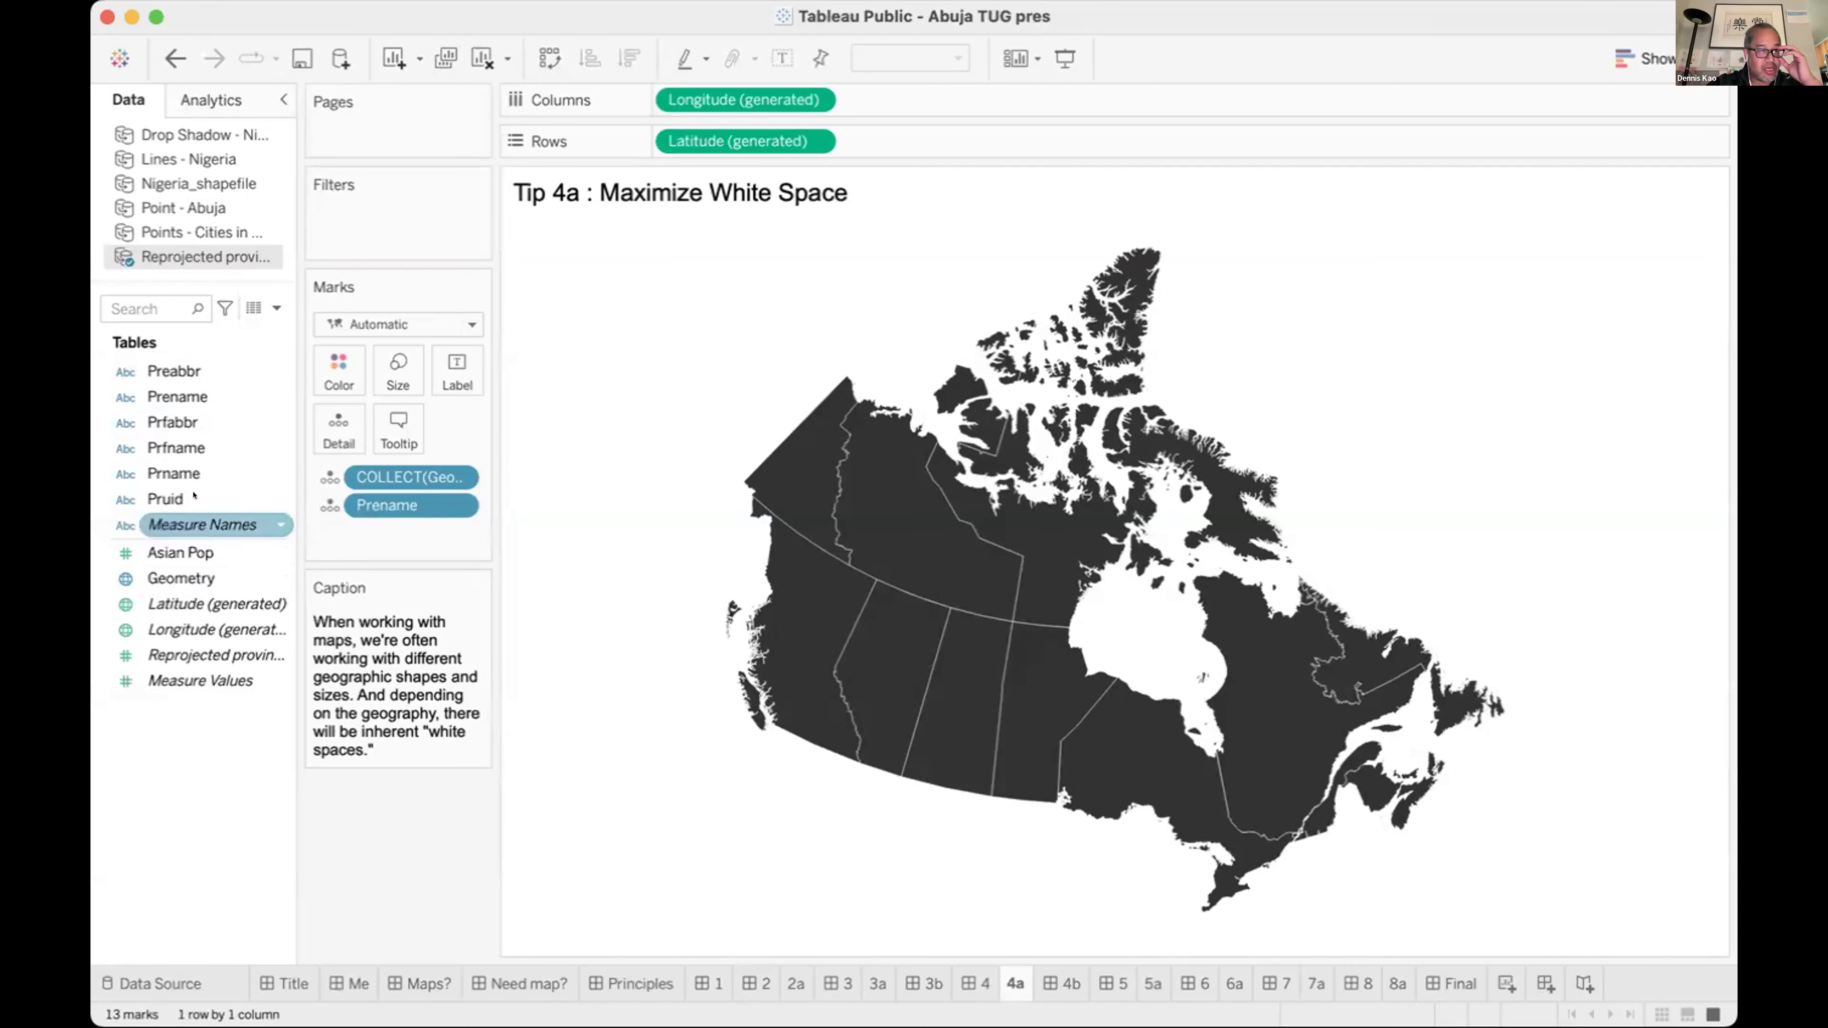
{"action": "left_click_drag", "start_coordinate": [208, 396], "coordinate": [381, 205]}
{"action": "left_click", "coordinate": [796, 571]}
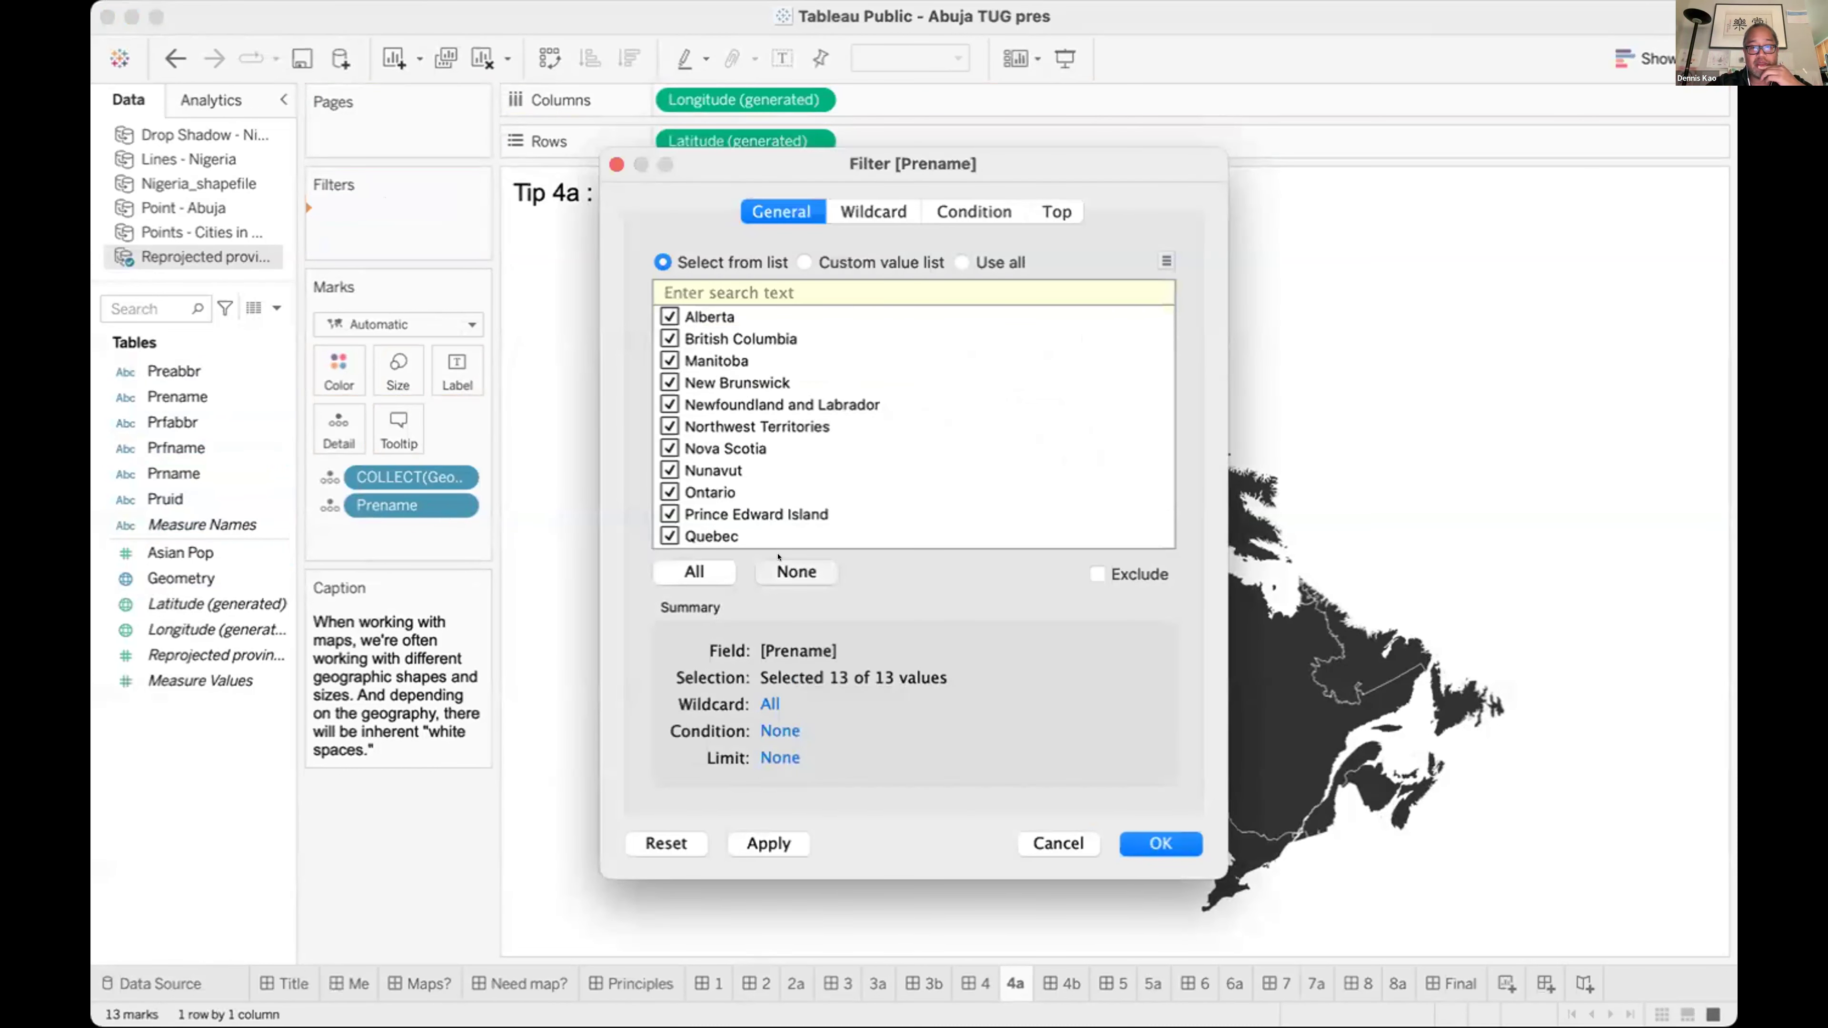
{"action": "left_click", "coordinate": [669, 491]}
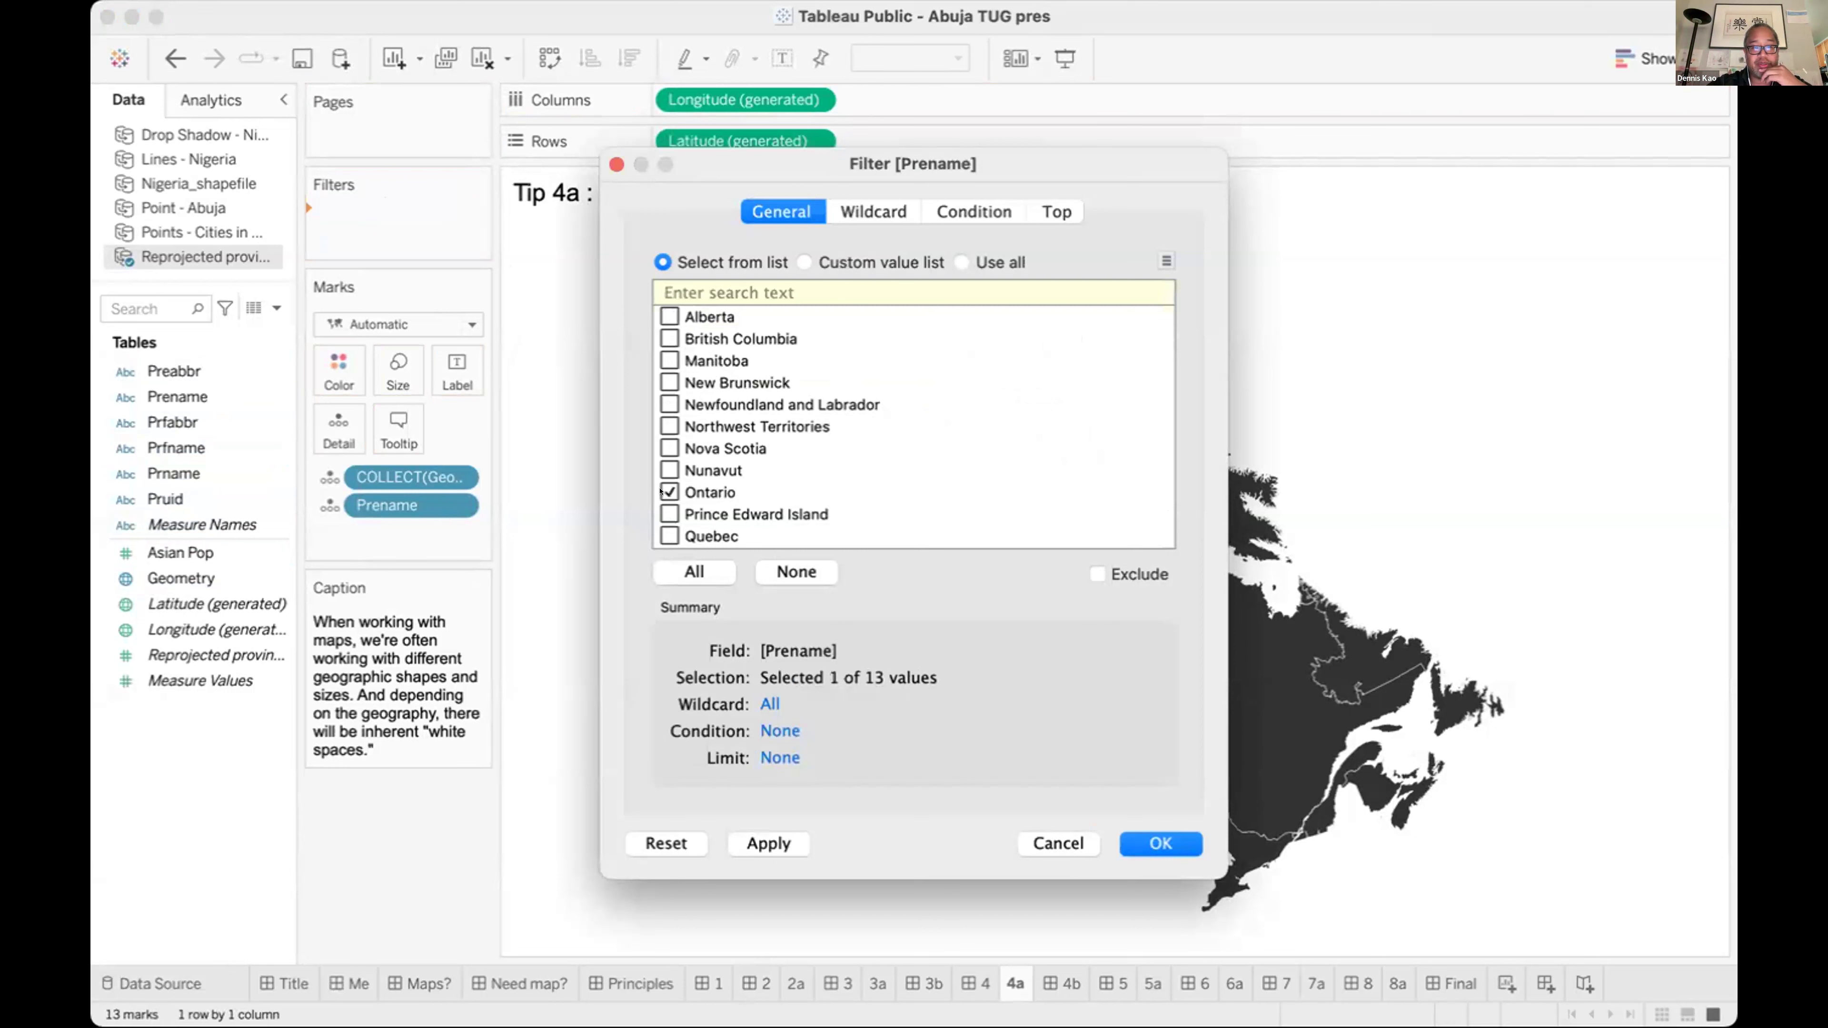
{"action": "left_click", "coordinate": [1160, 843]}
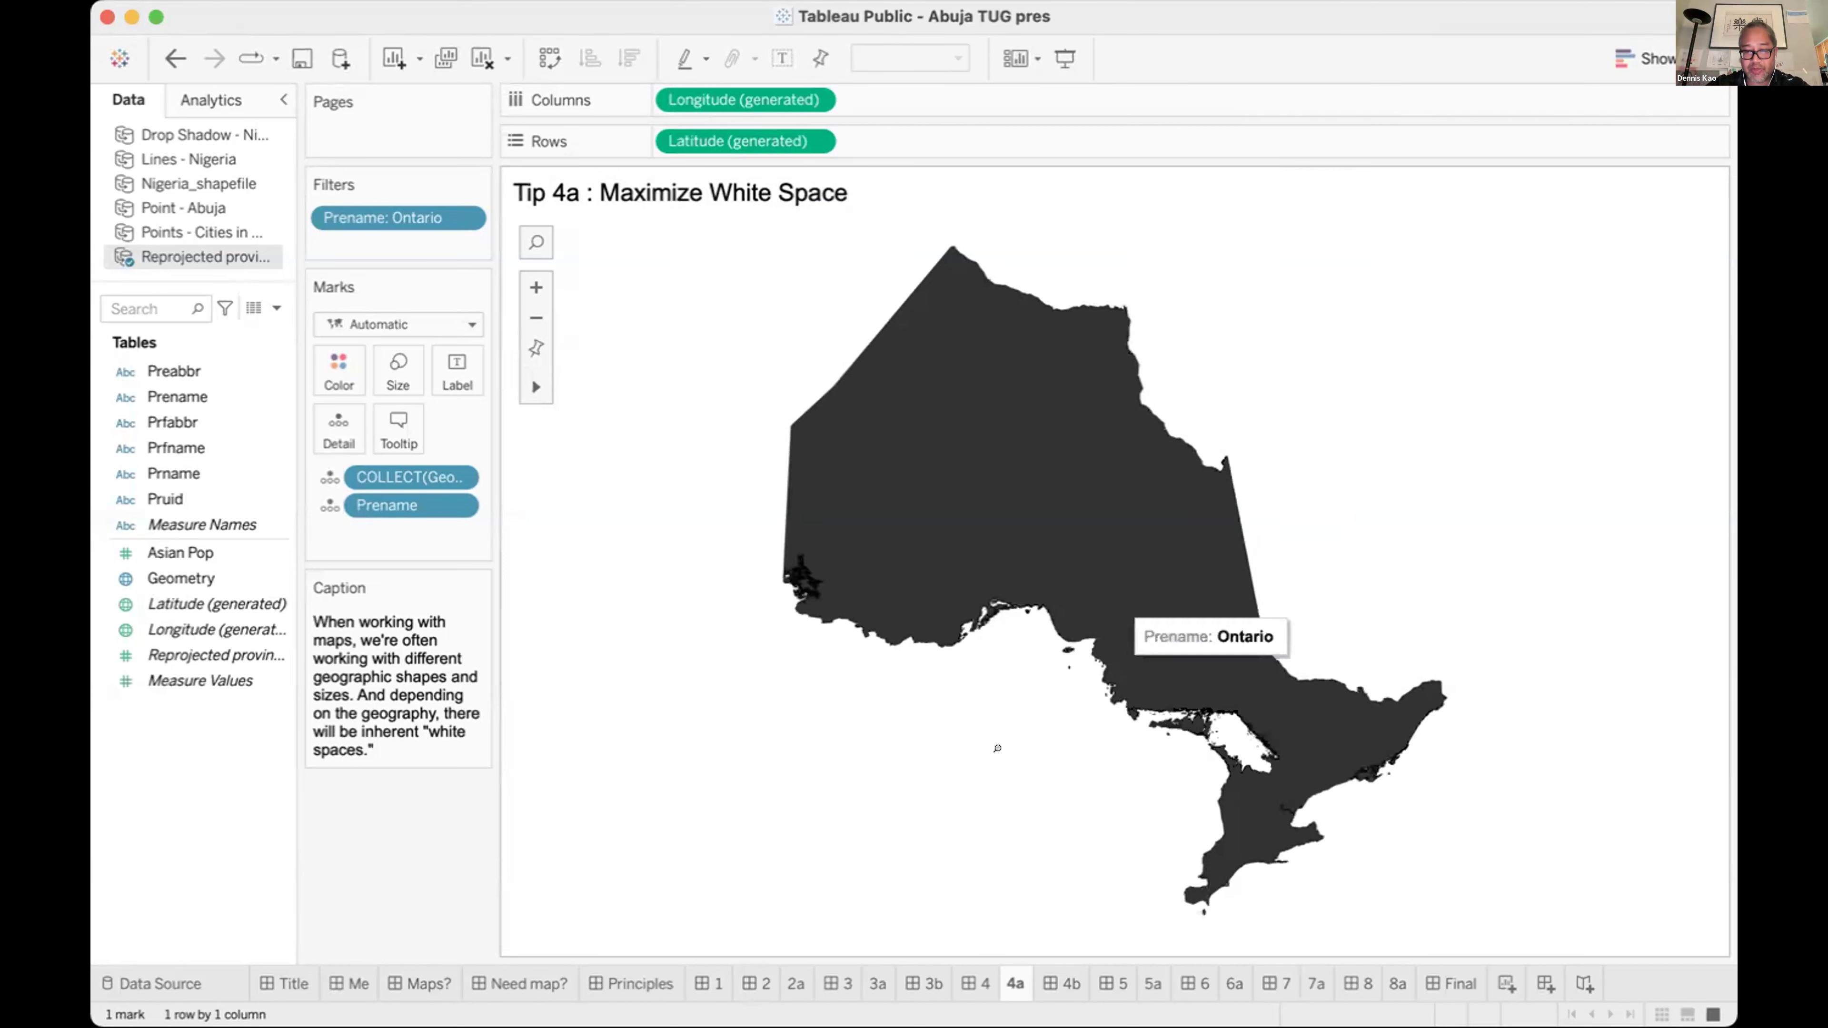
Open dashboard 4b, zoom in on the Ontario map under KPI 1 and reset it to its automatic extent.
{"action": "left_click", "coordinate": [1064, 984]}
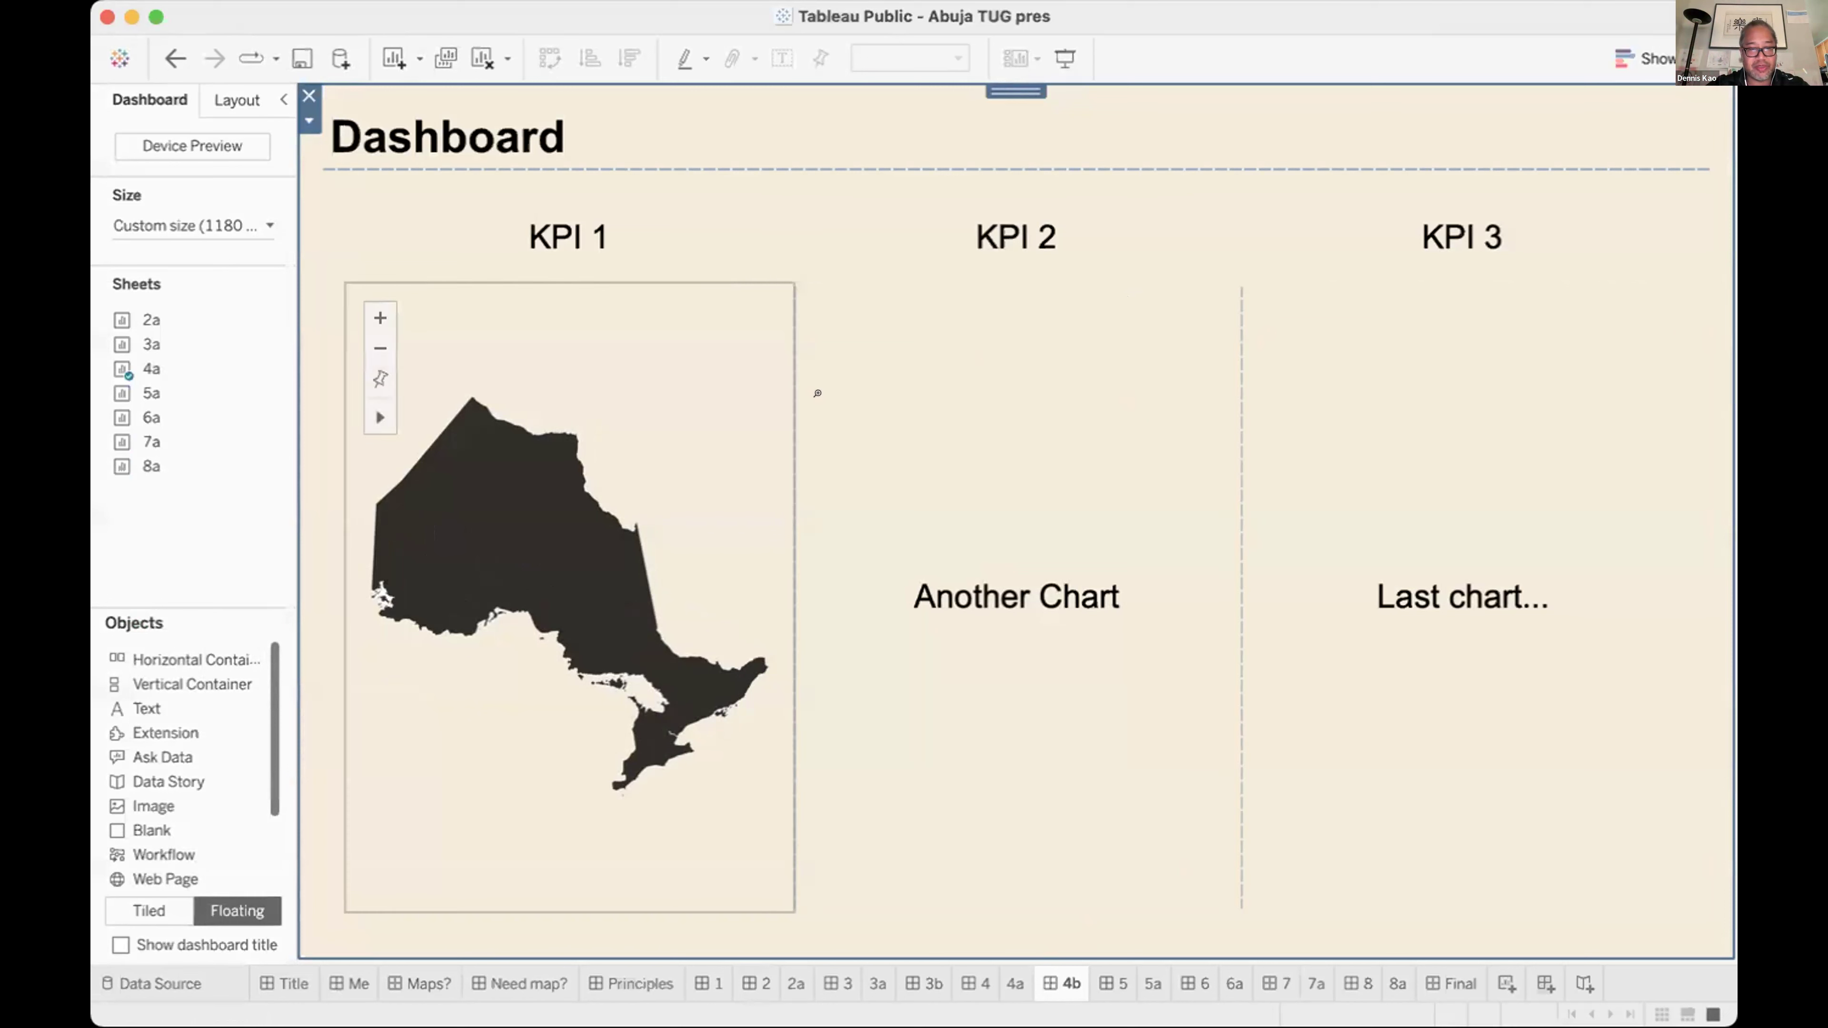
{"action": "left_click", "coordinate": [716, 423]}
{"action": "scroll", "coordinate": [699, 416], "scroll_direction": "up", "scroll_amount": 5}
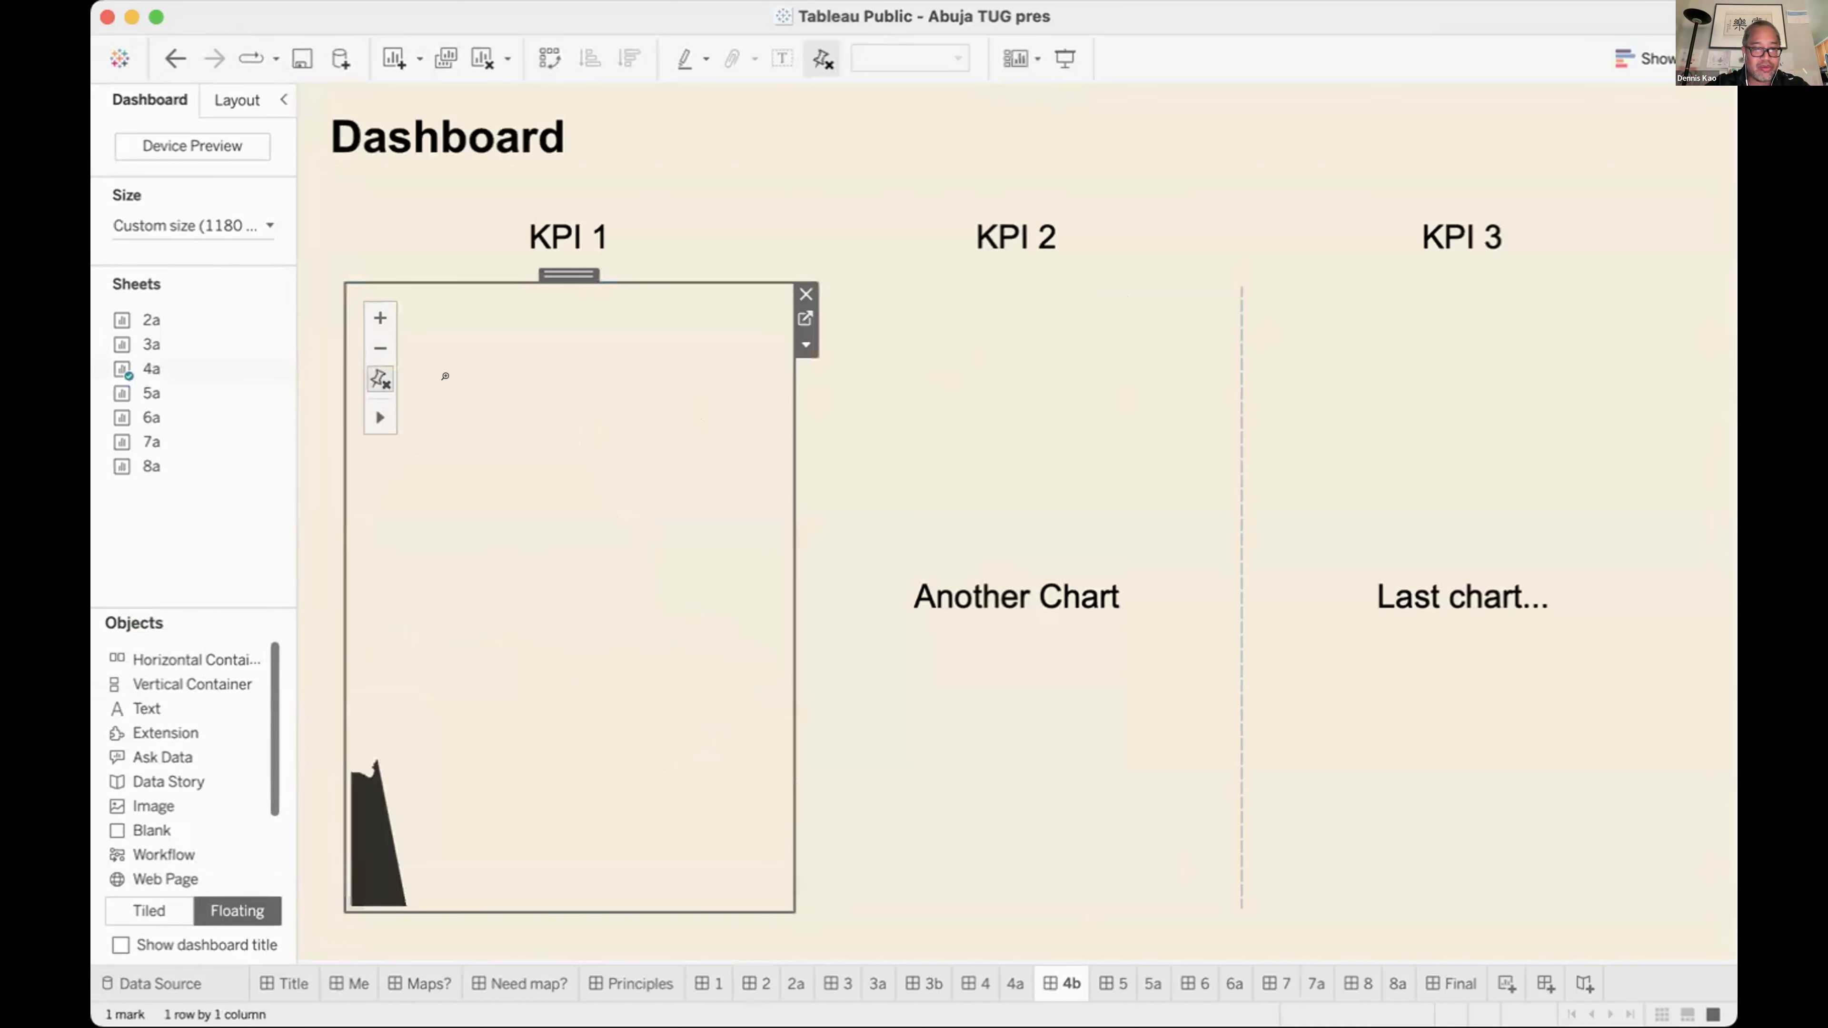
{"action": "left_click", "coordinate": [372, 375]}
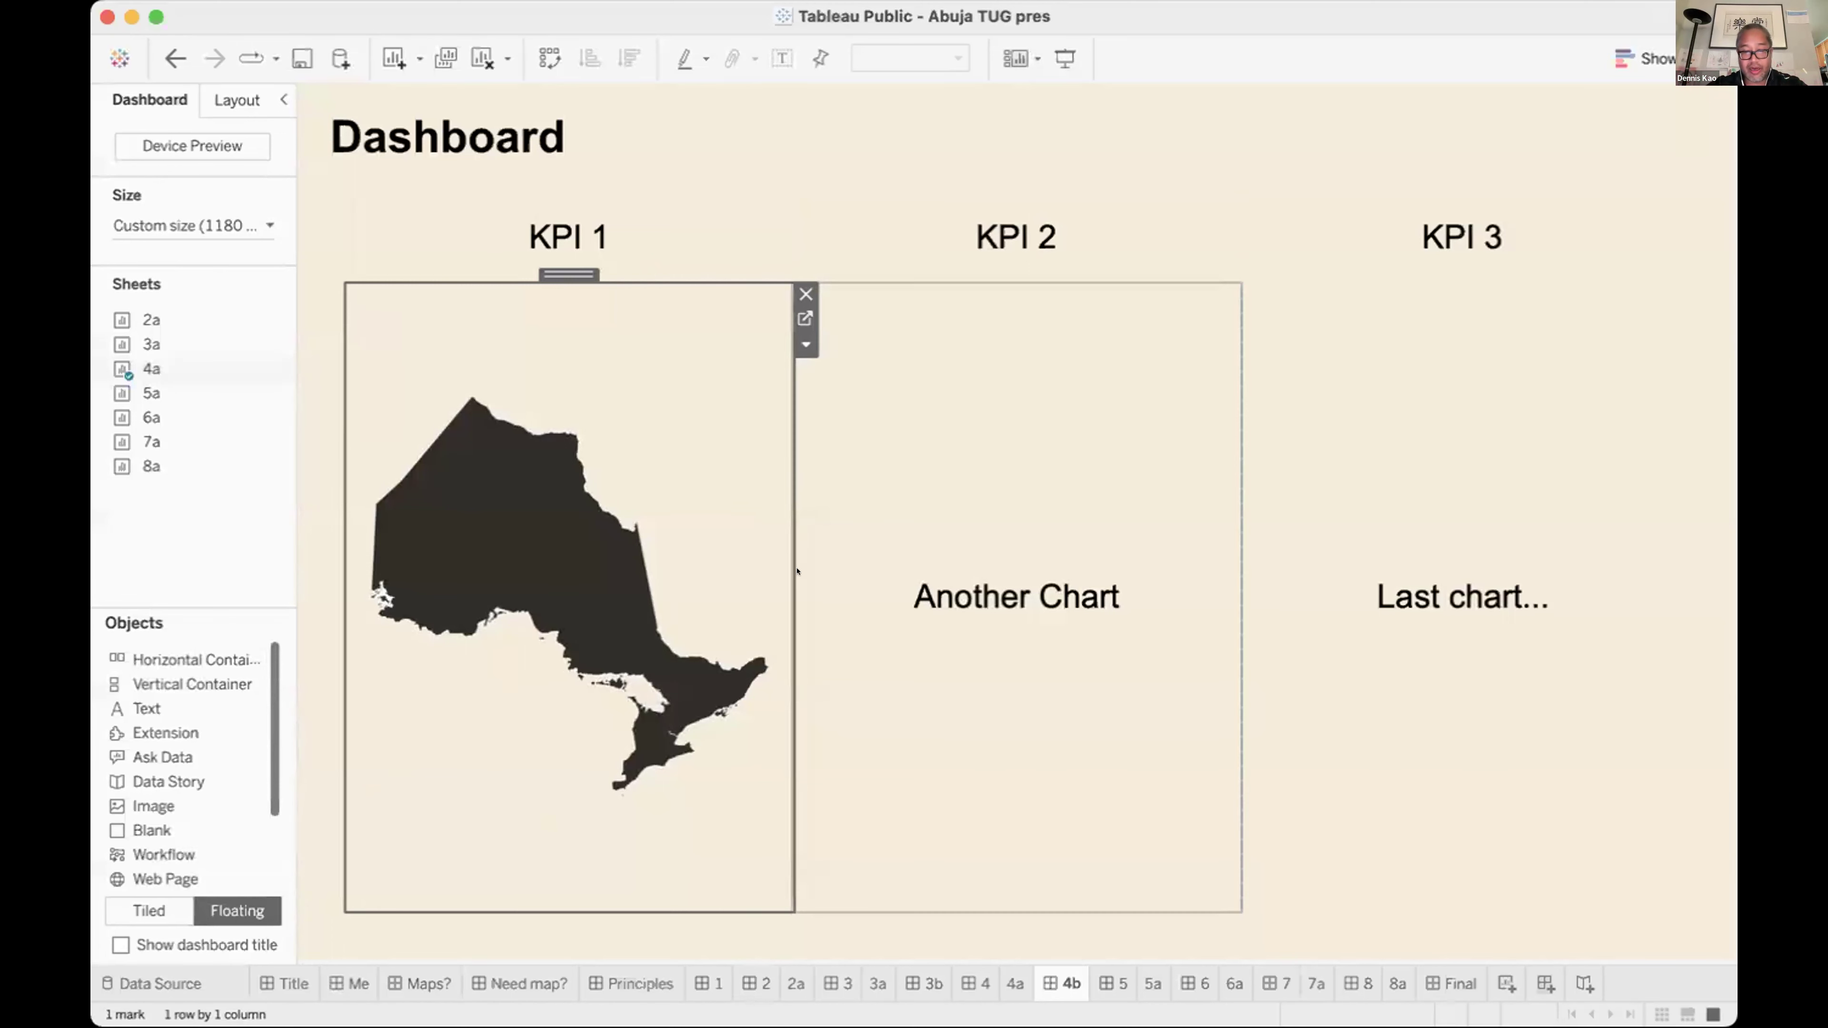
Return to the Tip 4 dashboard and reveal its hidden Cepei example dashboard to examine the white space around the map.
{"action": "left_click", "coordinate": [972, 980]}
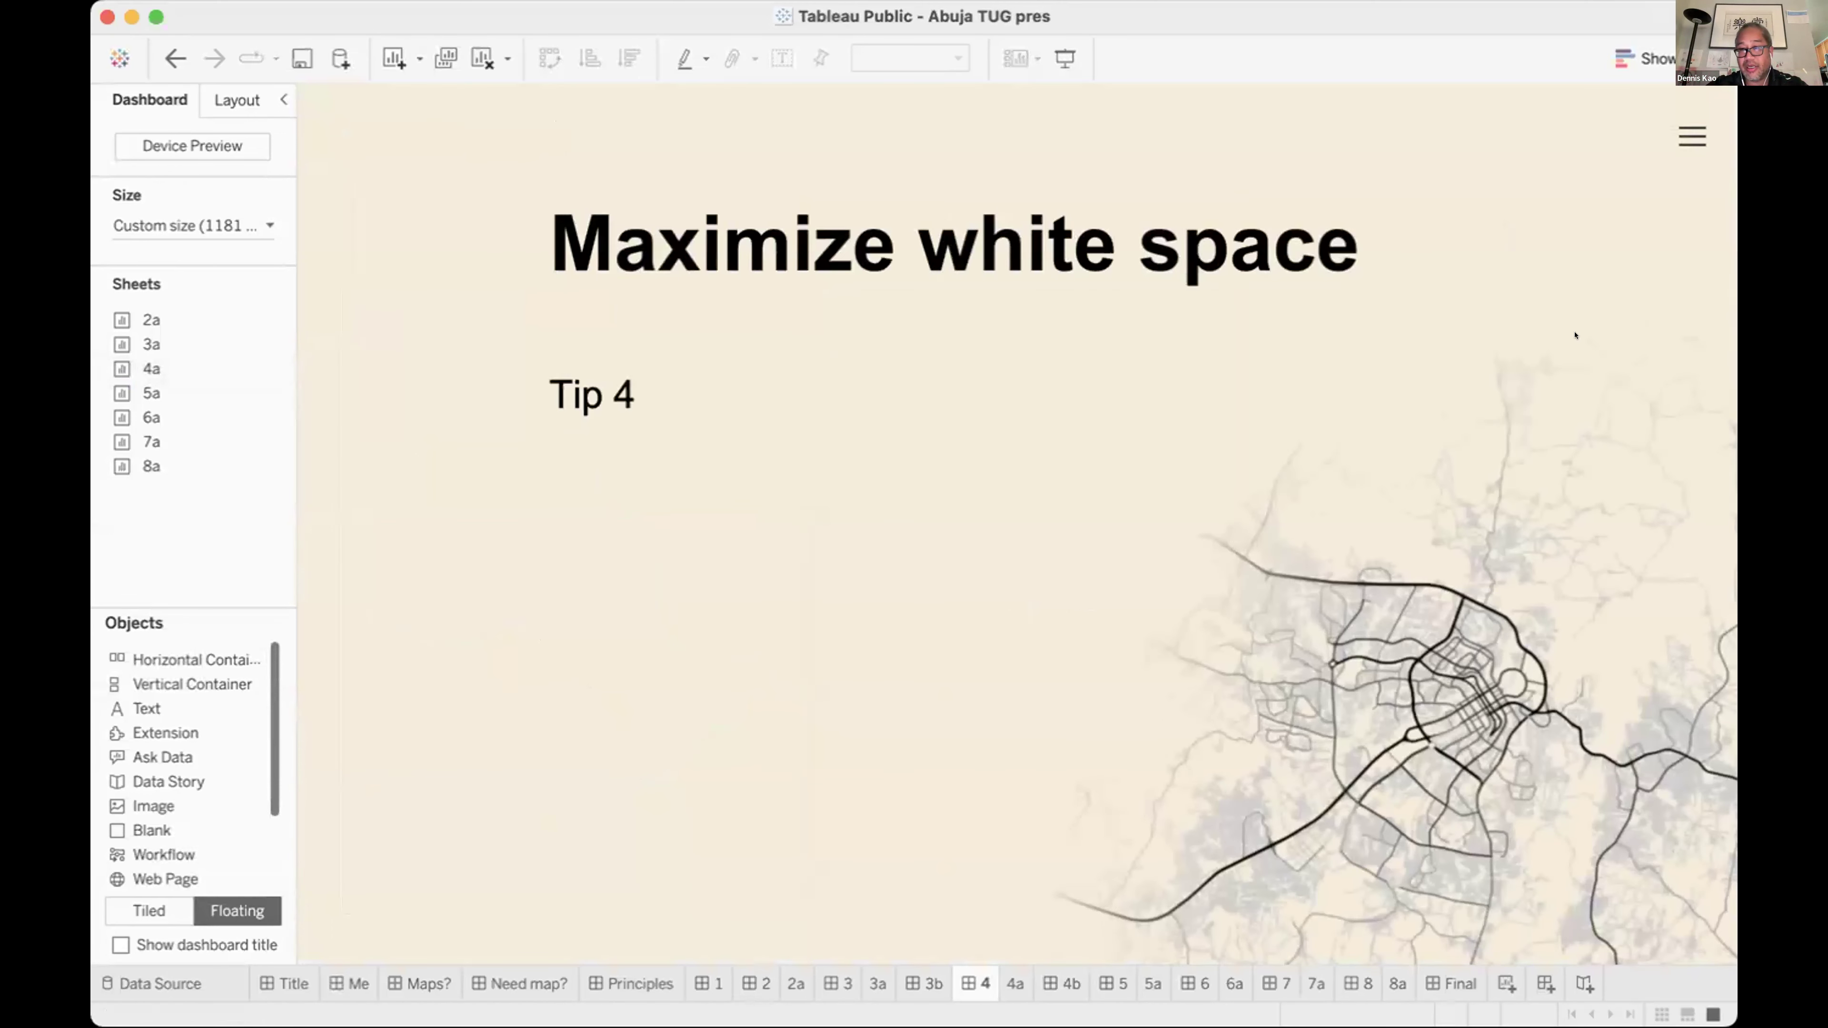
{"action": "left_click", "coordinate": [1691, 125]}
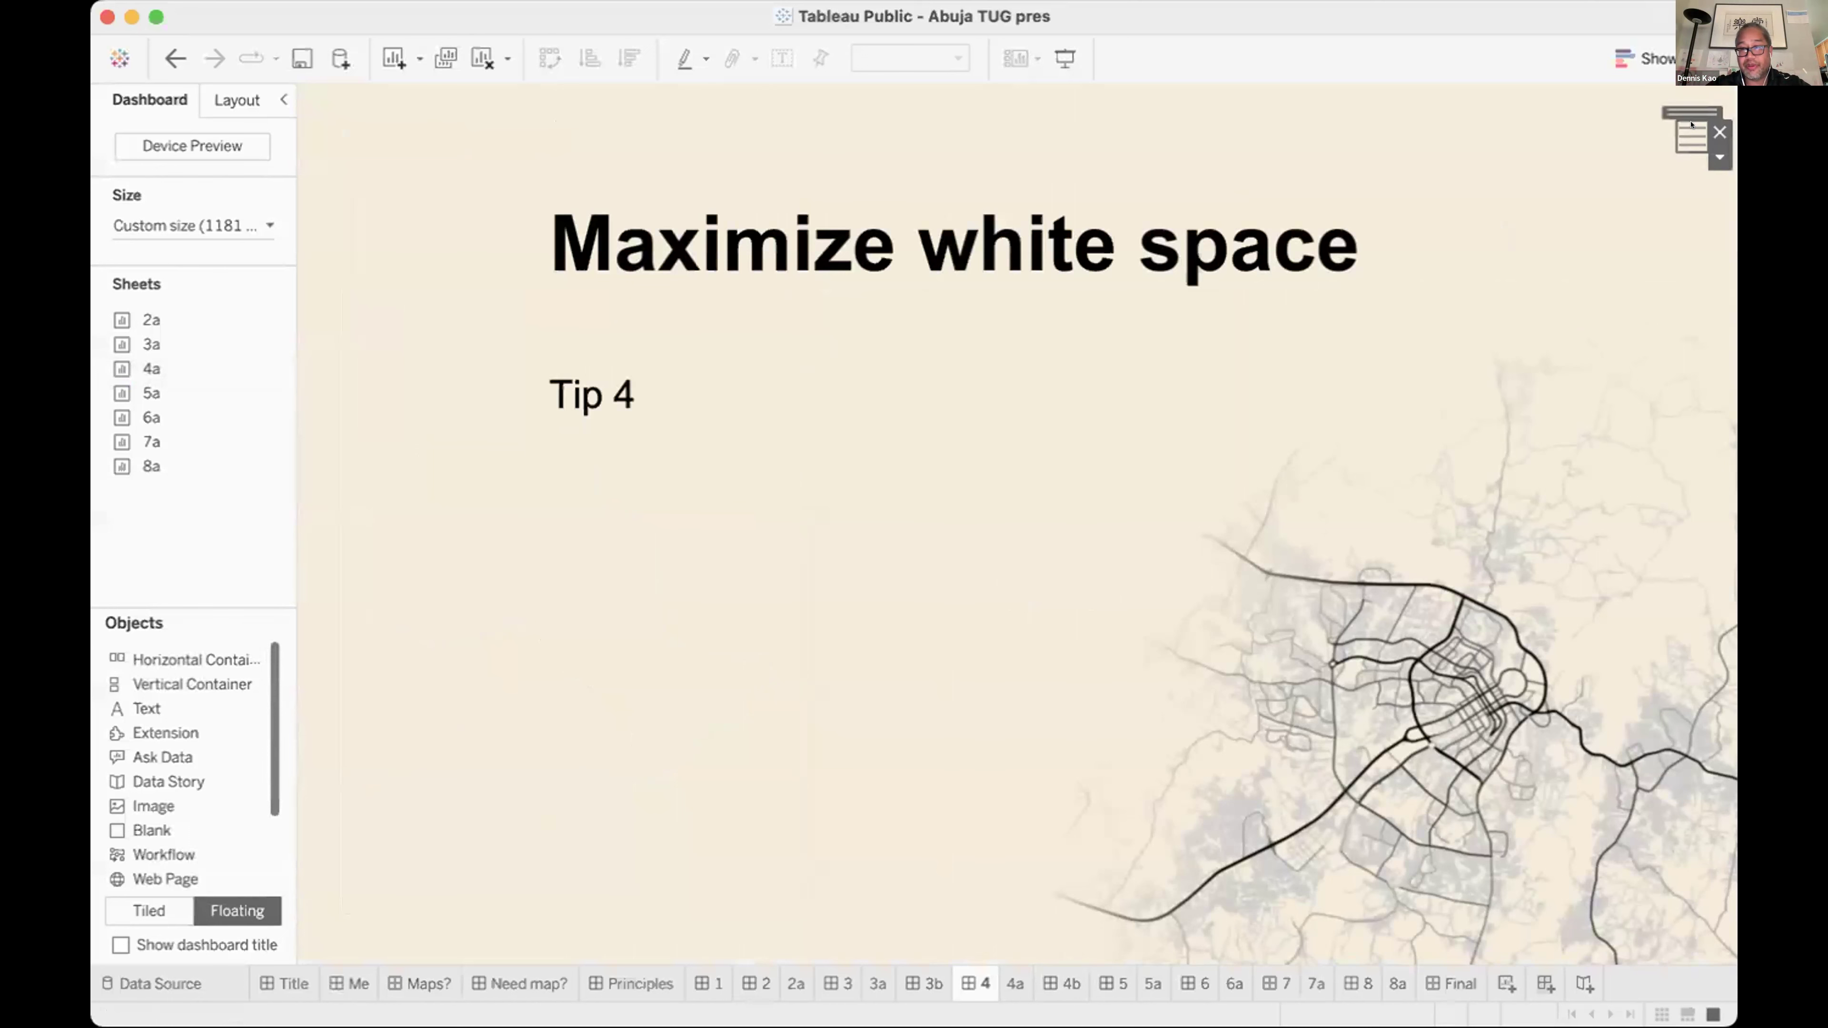
{"action": "left_click", "coordinate": [1691, 124]}
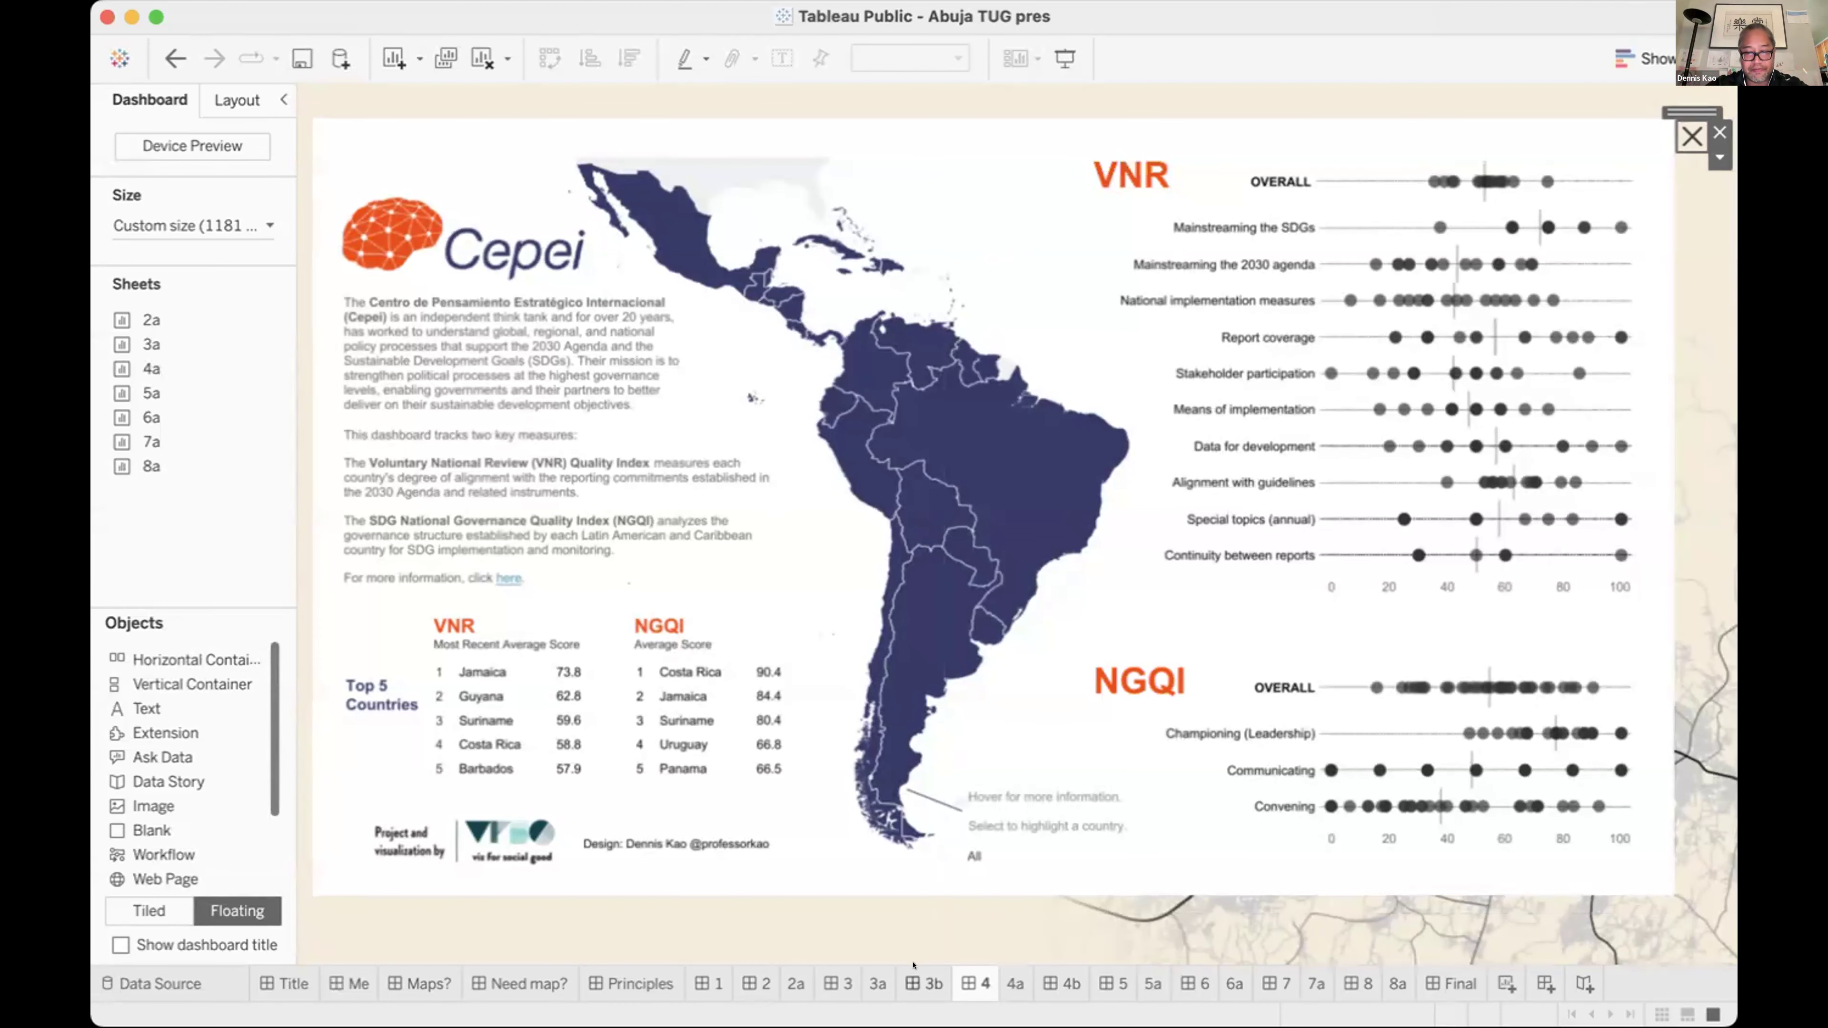
{"action": "left_click", "coordinate": [932, 983]}
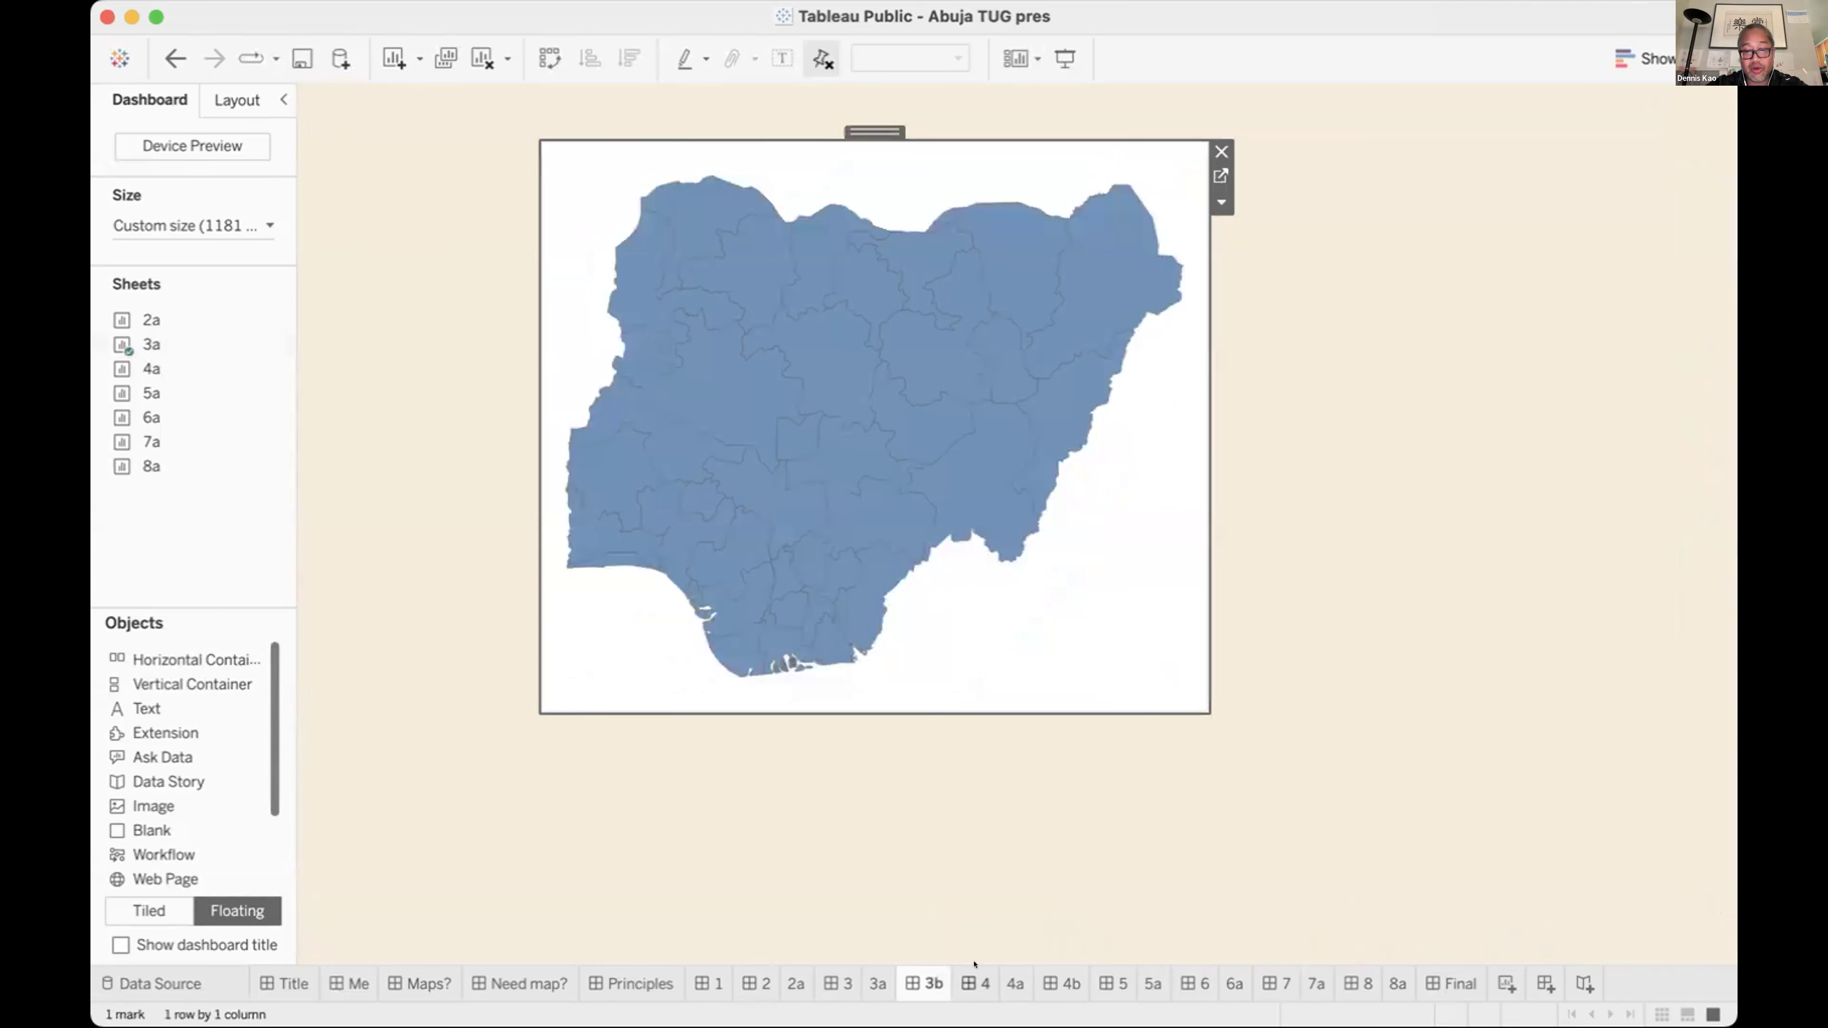
{"action": "left_click", "coordinate": [877, 983]}
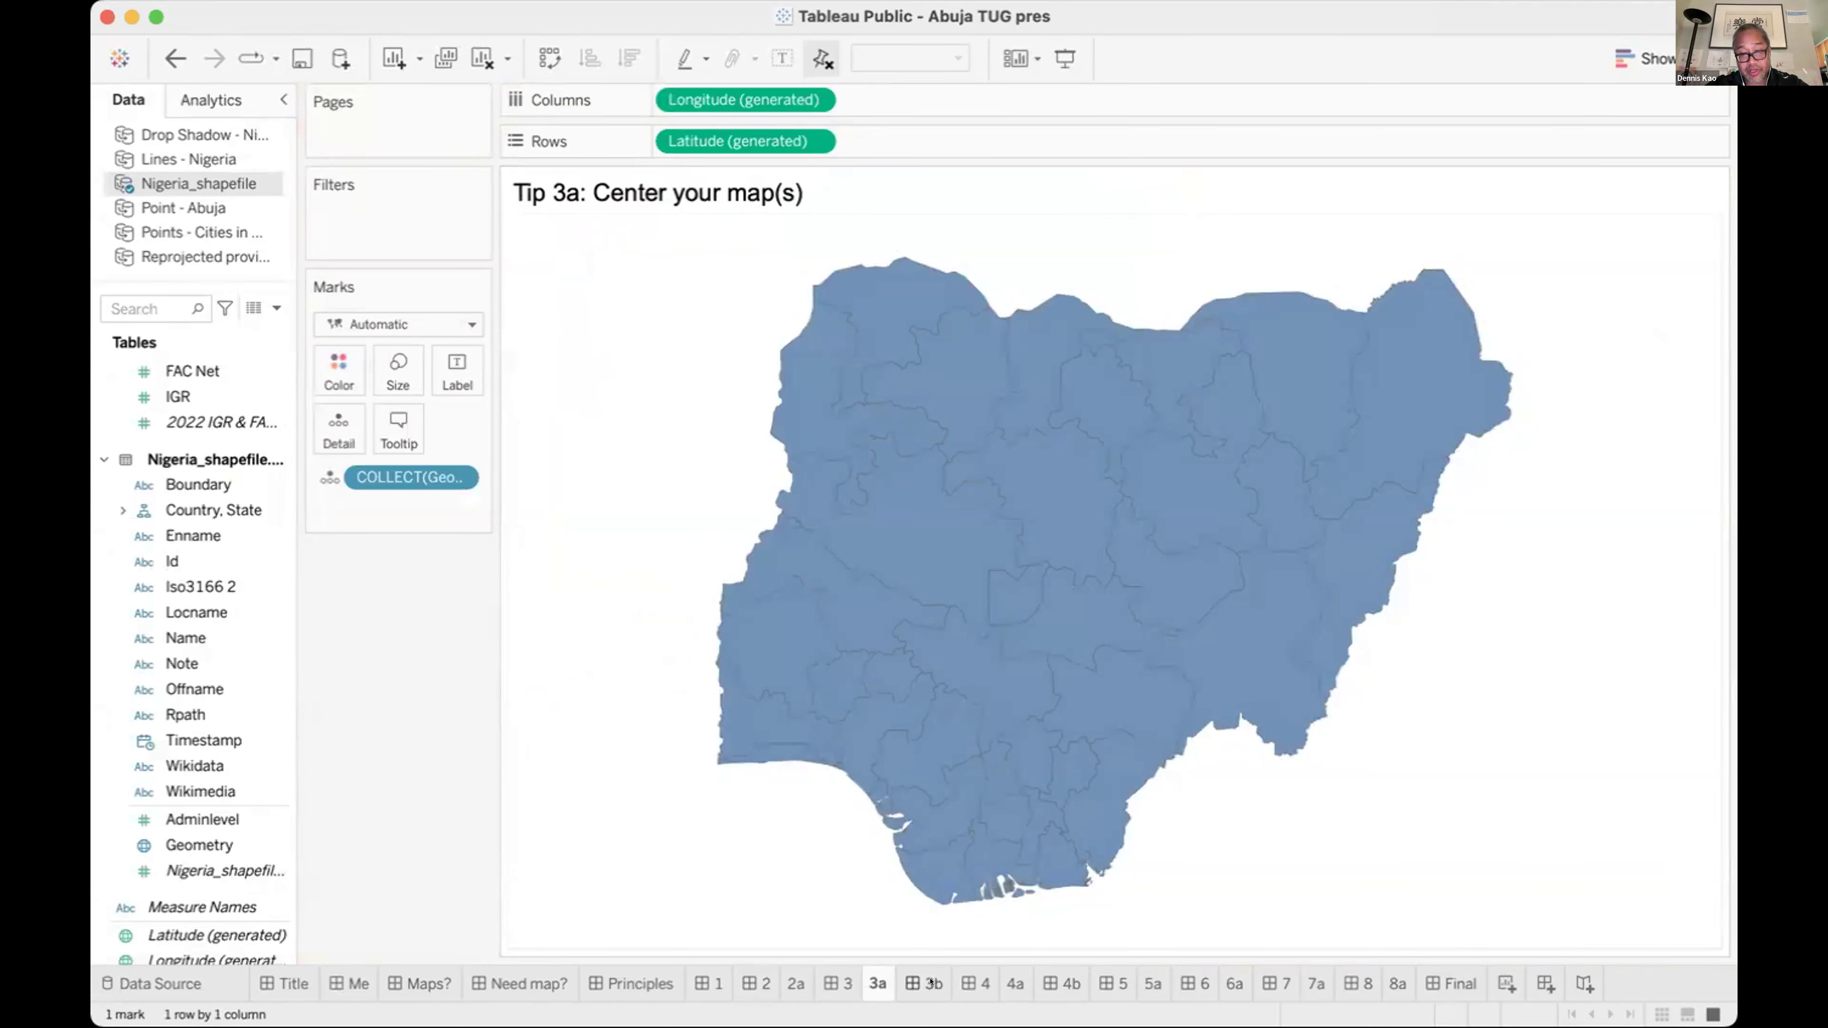
{"action": "left_click", "coordinate": [928, 983]}
{"action": "left_click", "coordinate": [976, 984]}
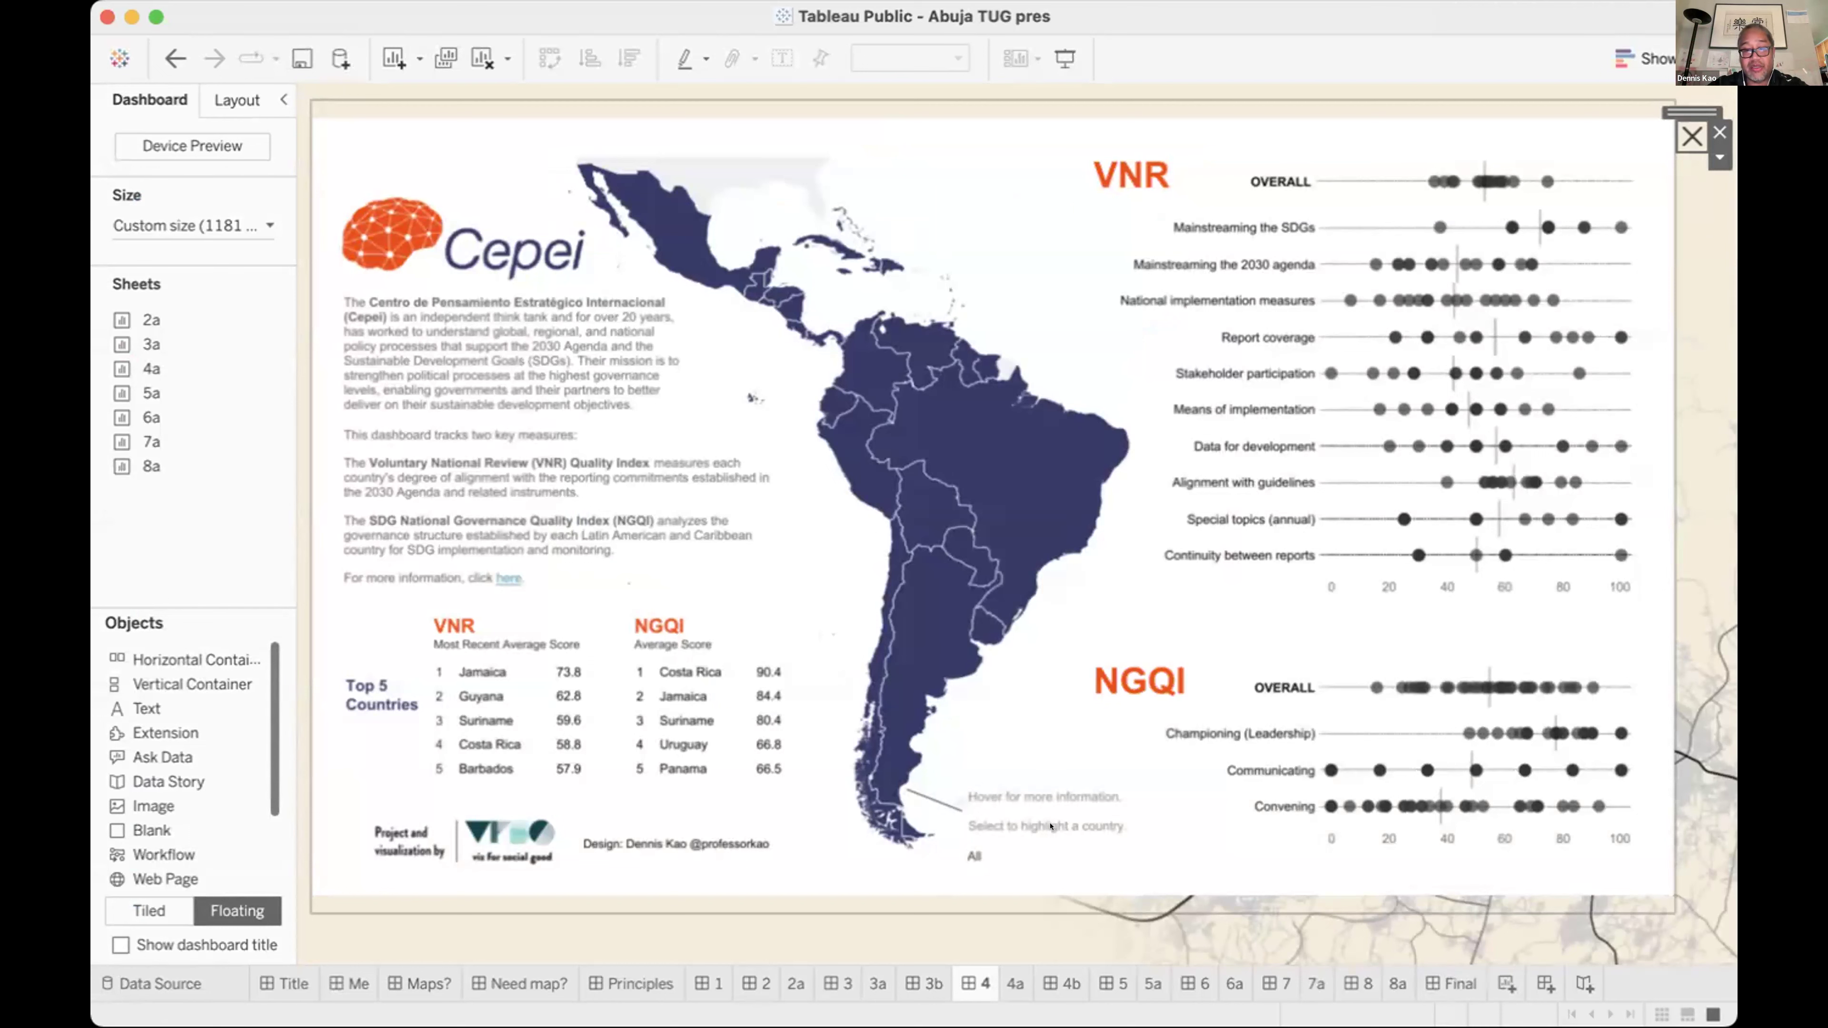
{"action": "left_click", "coordinate": [1015, 982]}
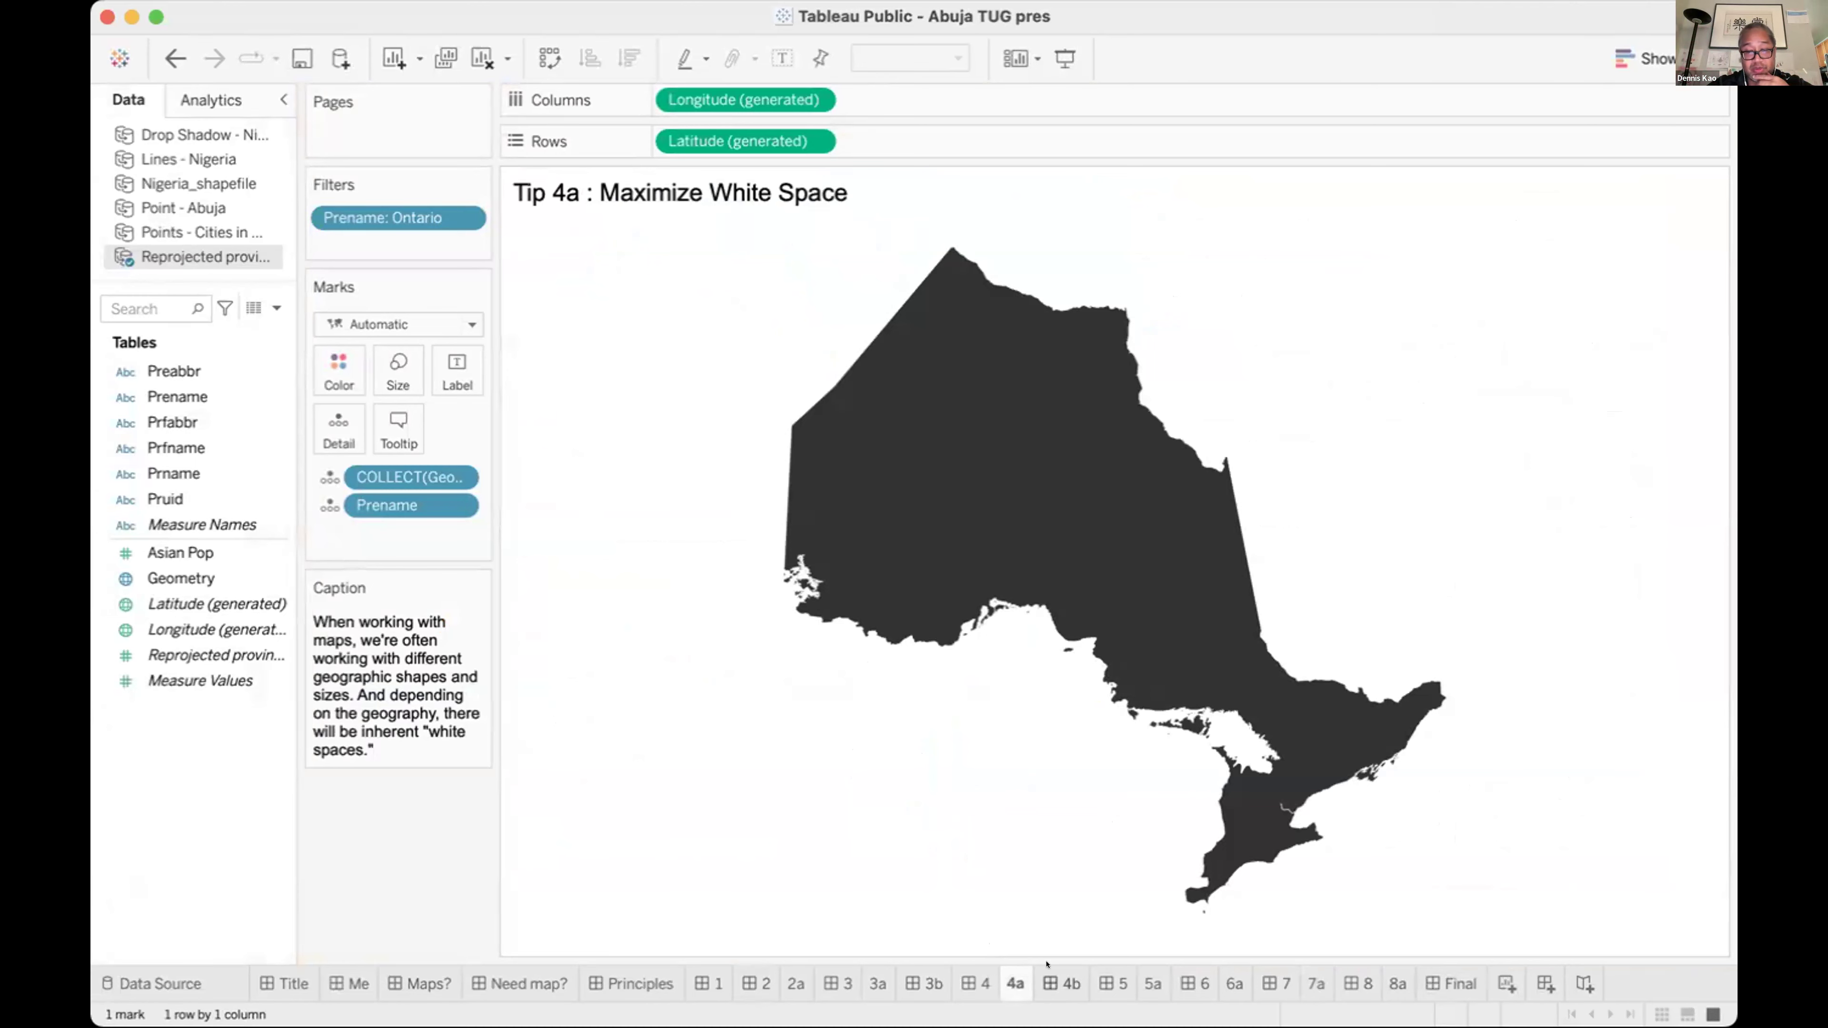
On dashboard 4b, start an area annotation on the Ontario map with the text "This is an annotatioin!!!!".
{"action": "left_click", "coordinate": [1059, 983]}
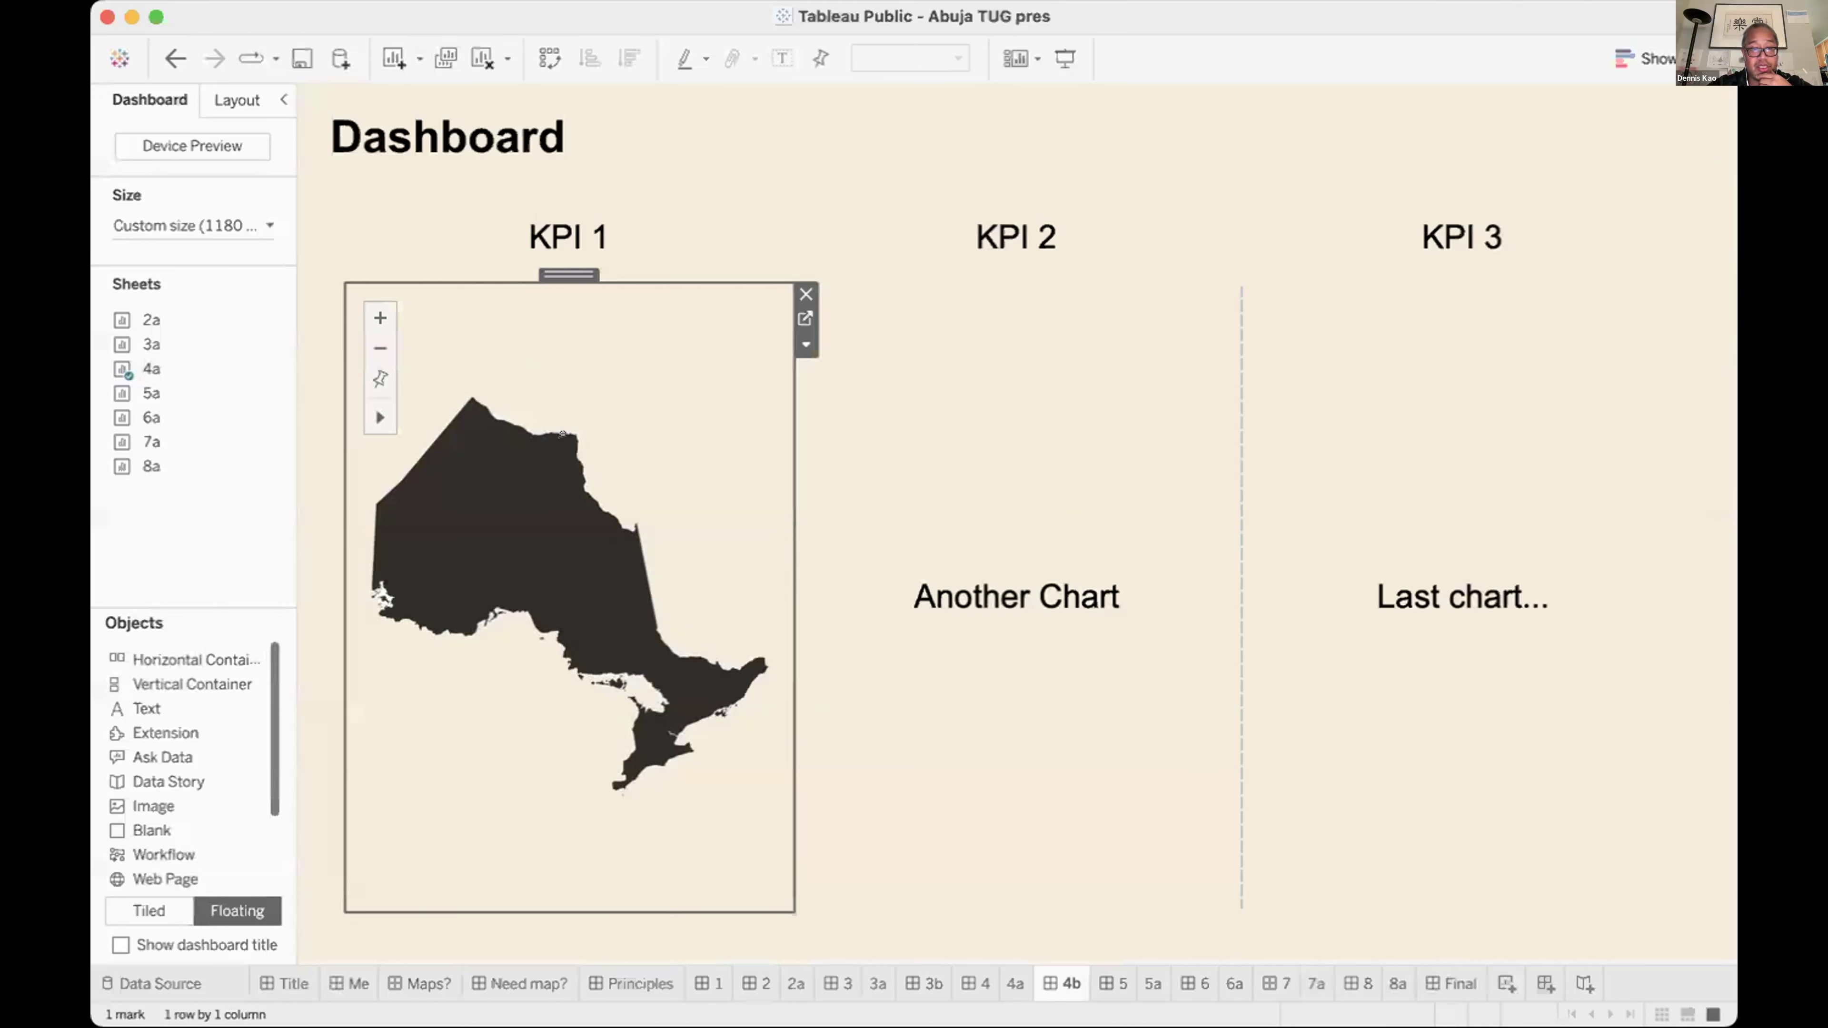
{"action": "right_click", "coordinate": [565, 504]}
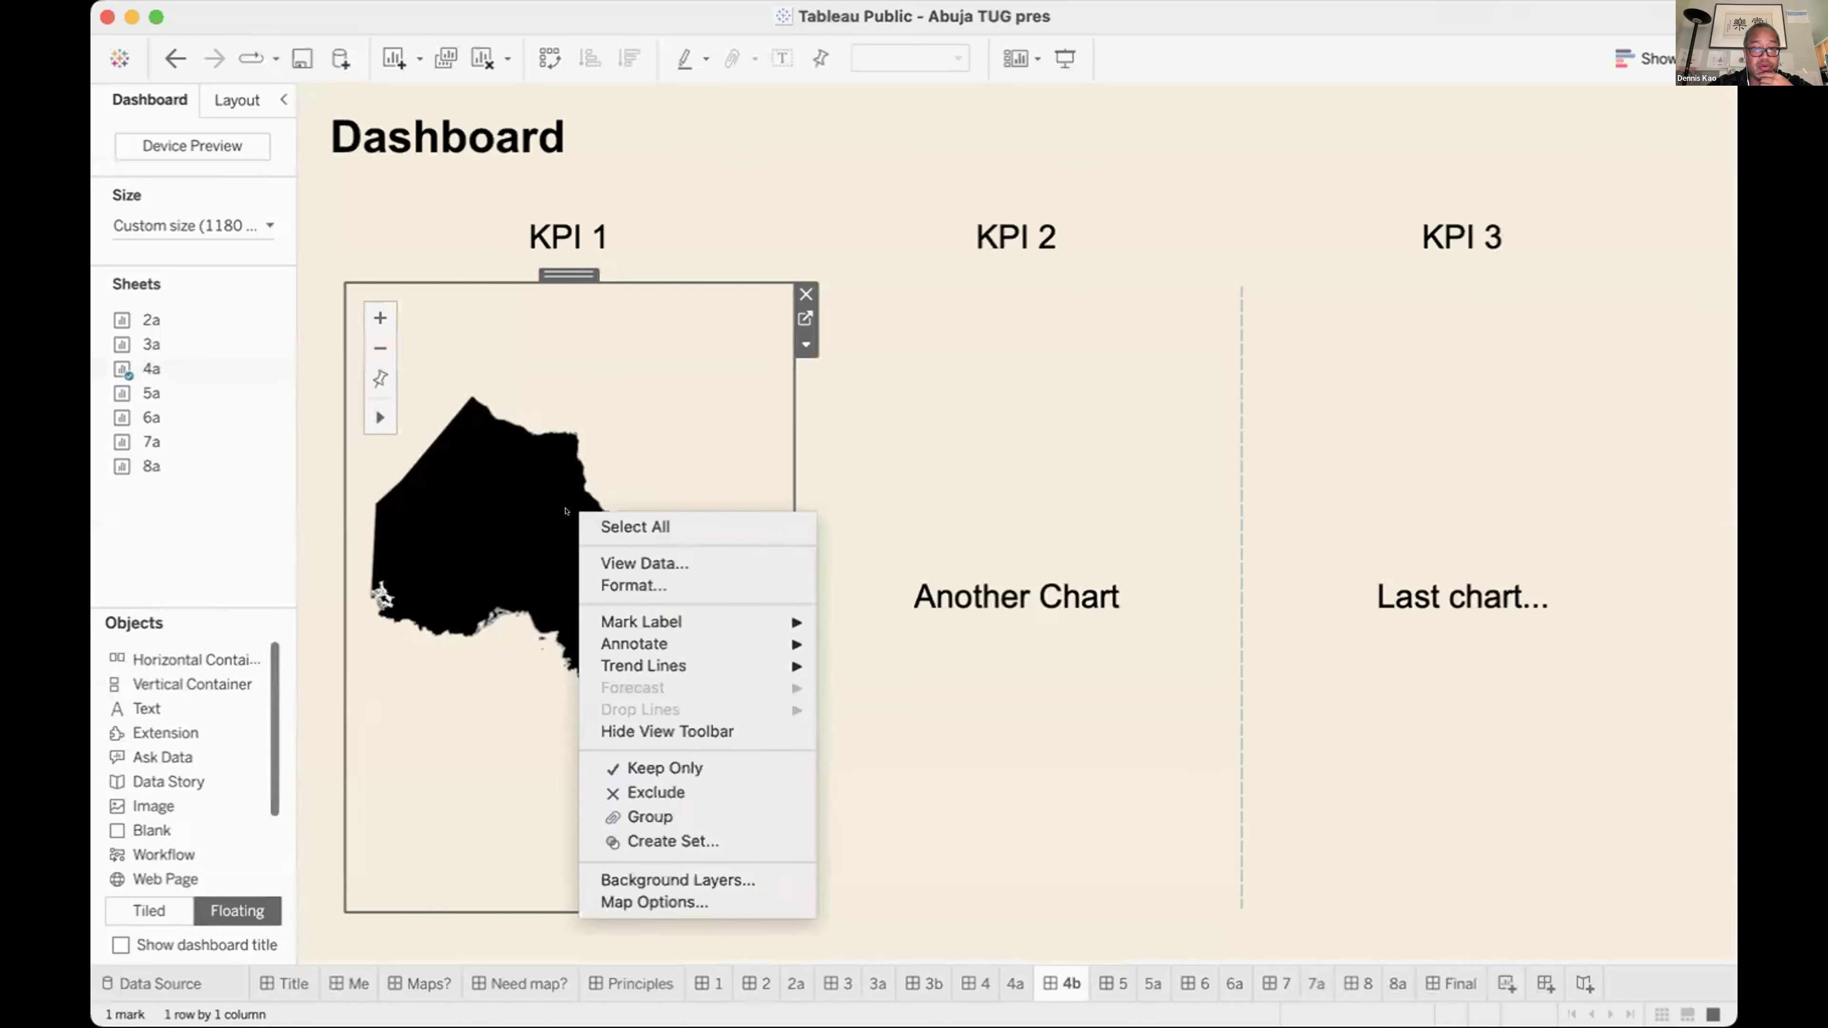
{"action": "mouse_move", "coordinate": [719, 644]}
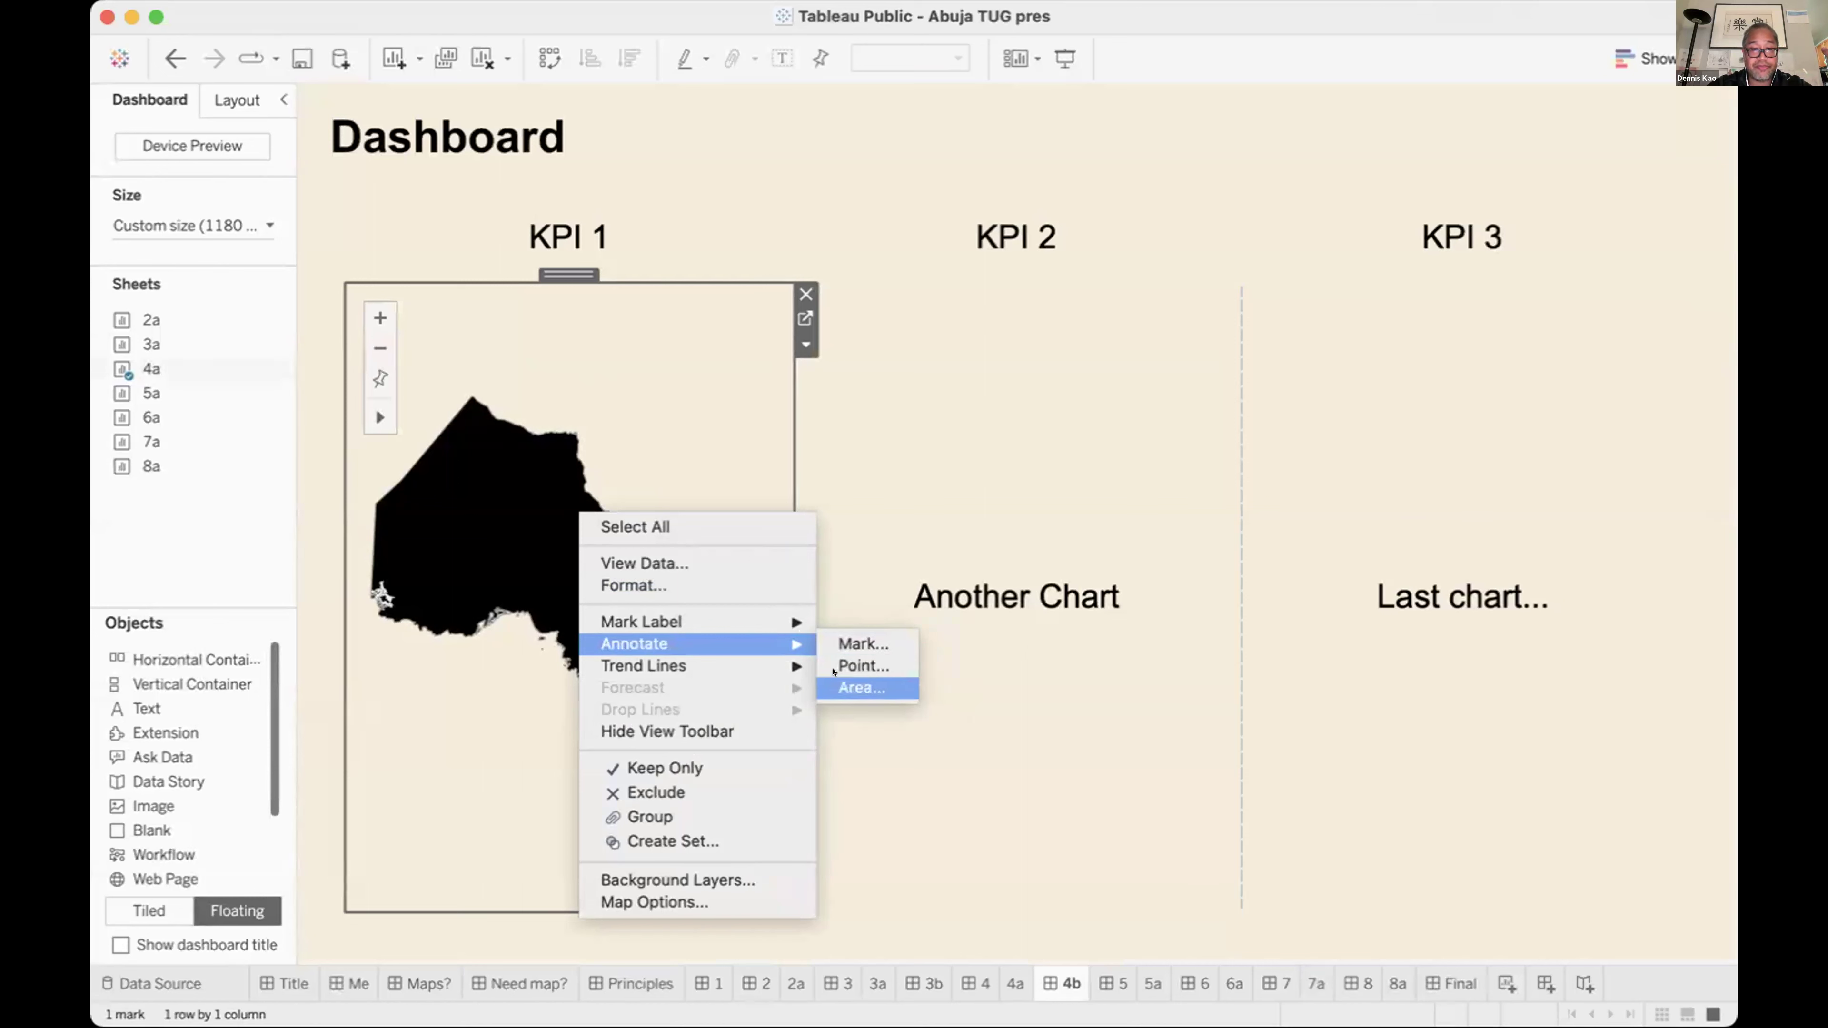
{"action": "left_click", "coordinate": [846, 686]}
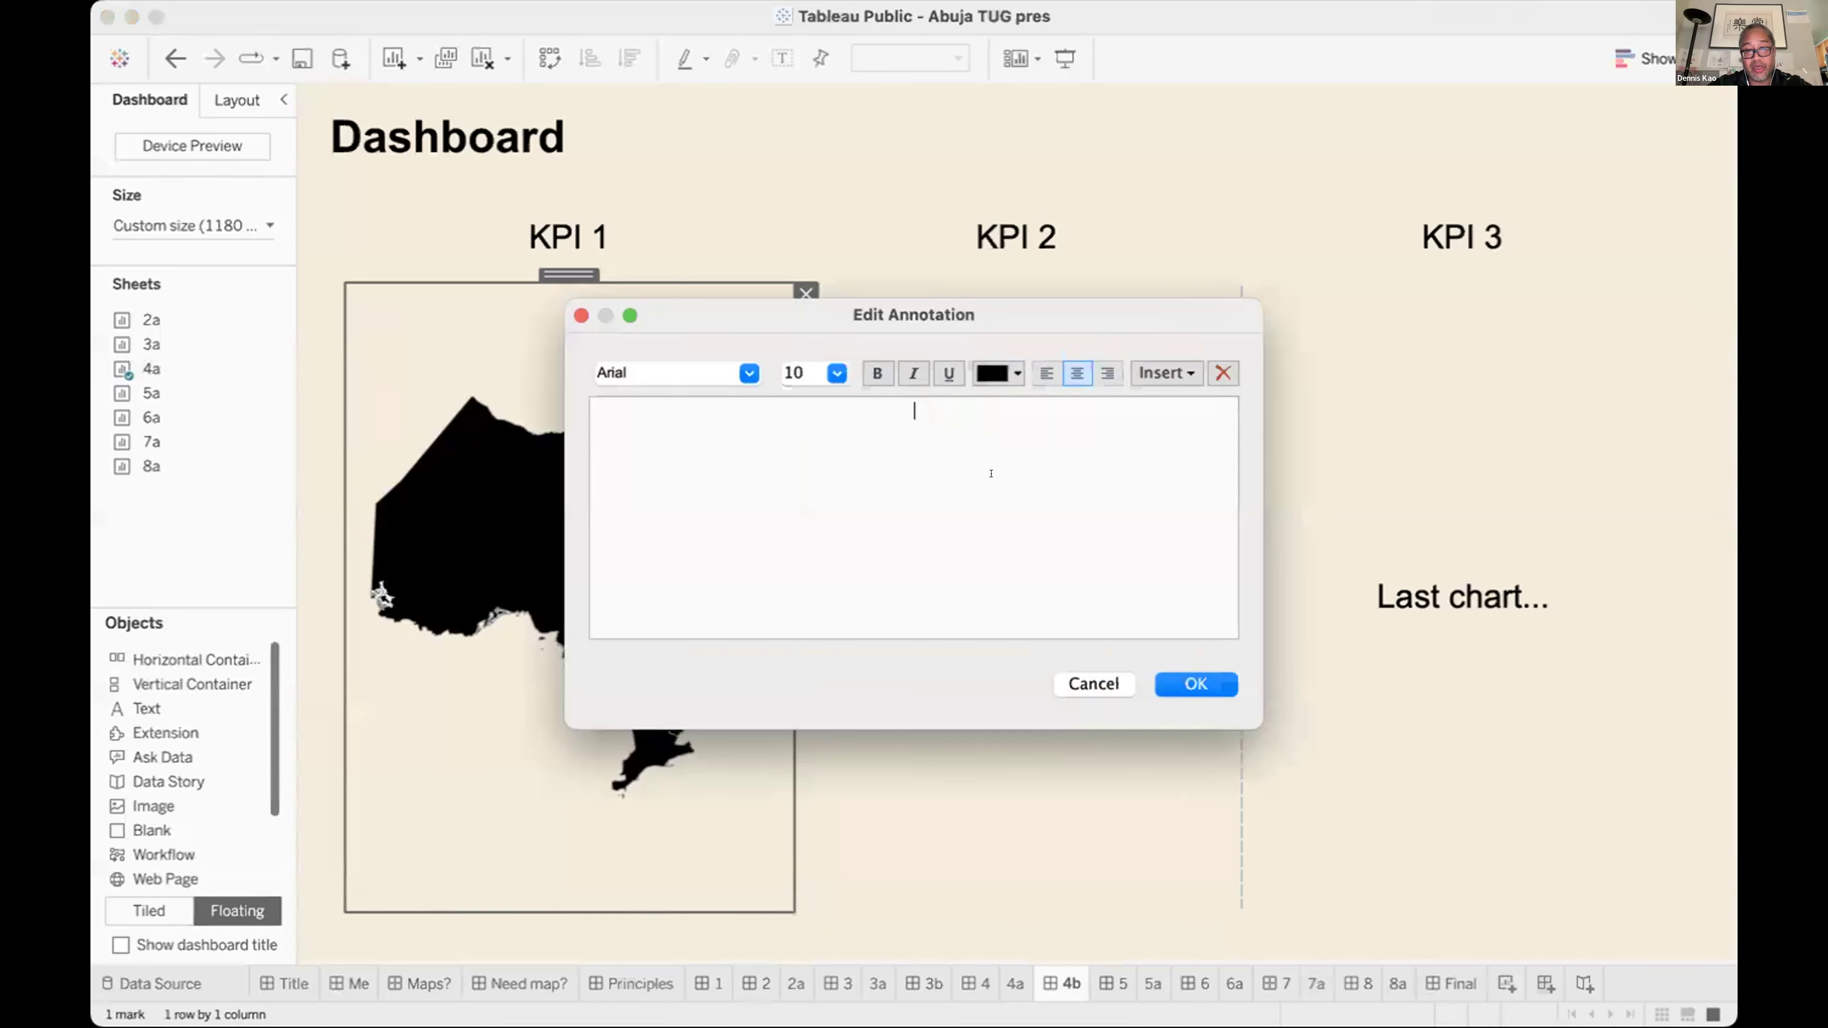
{"action": "type", "text": "This is an"}
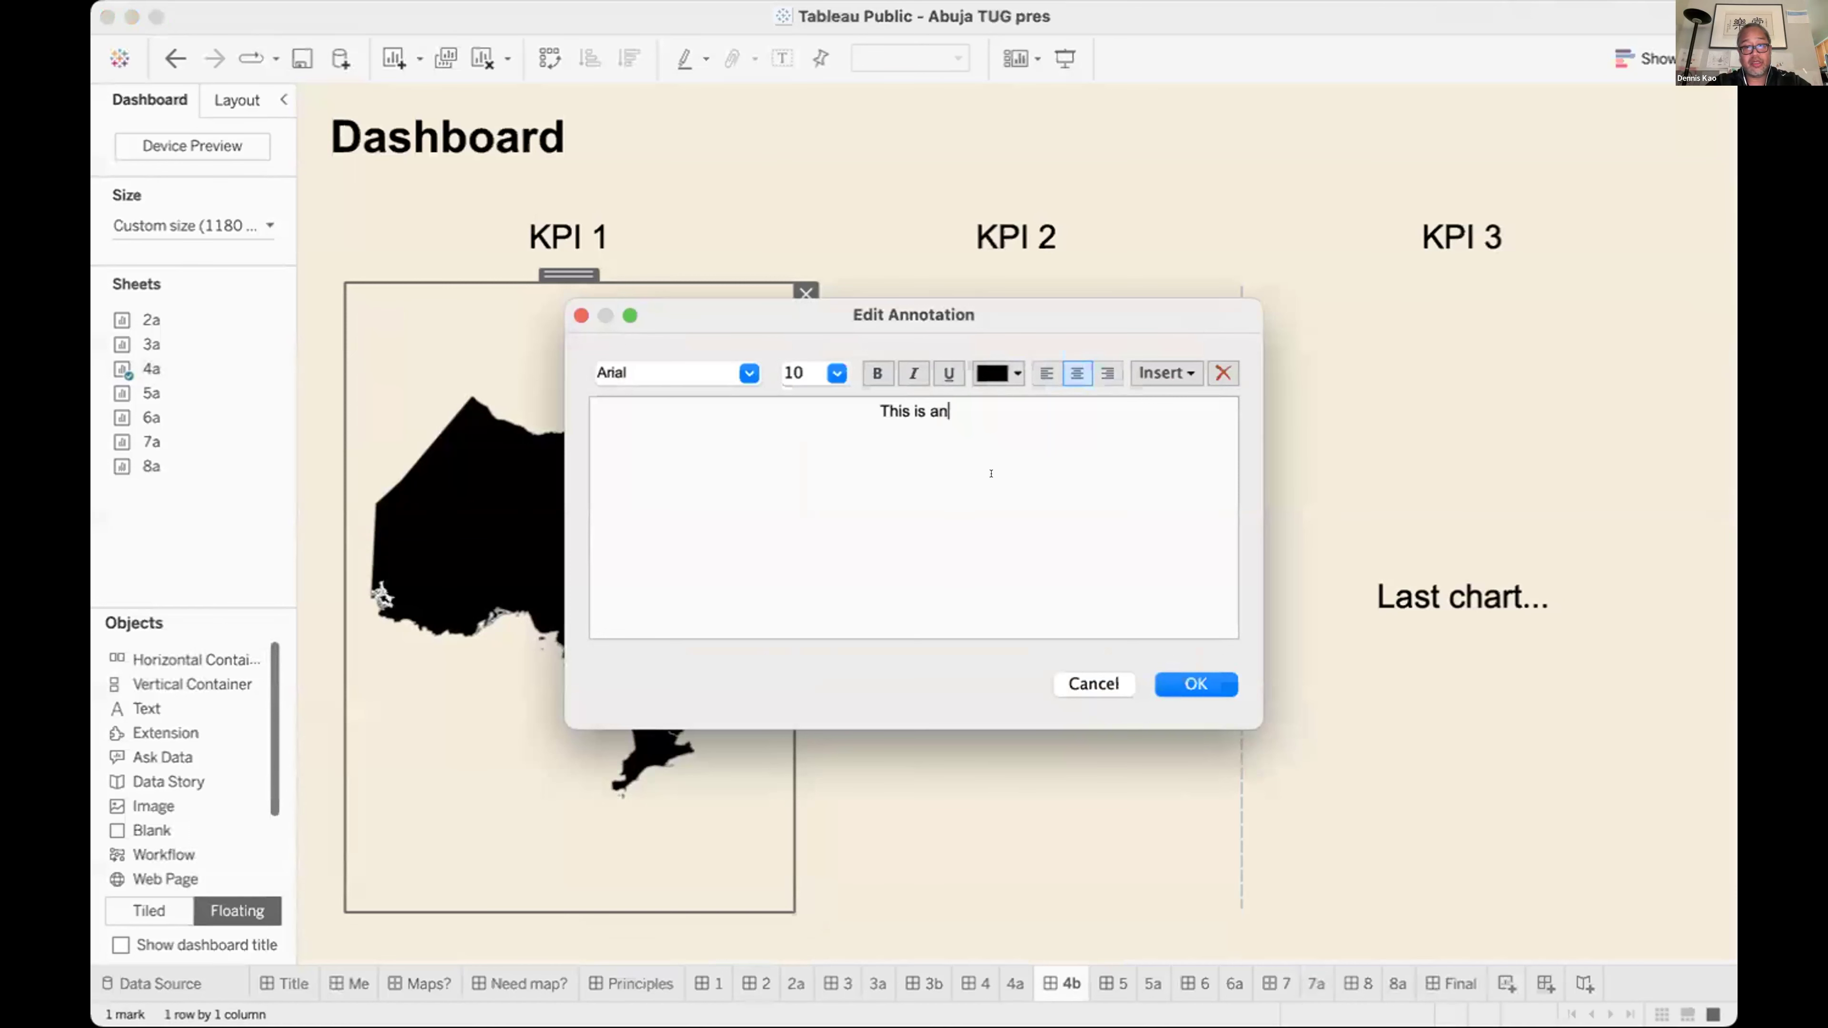
{"action": "type", "text": "tation"}
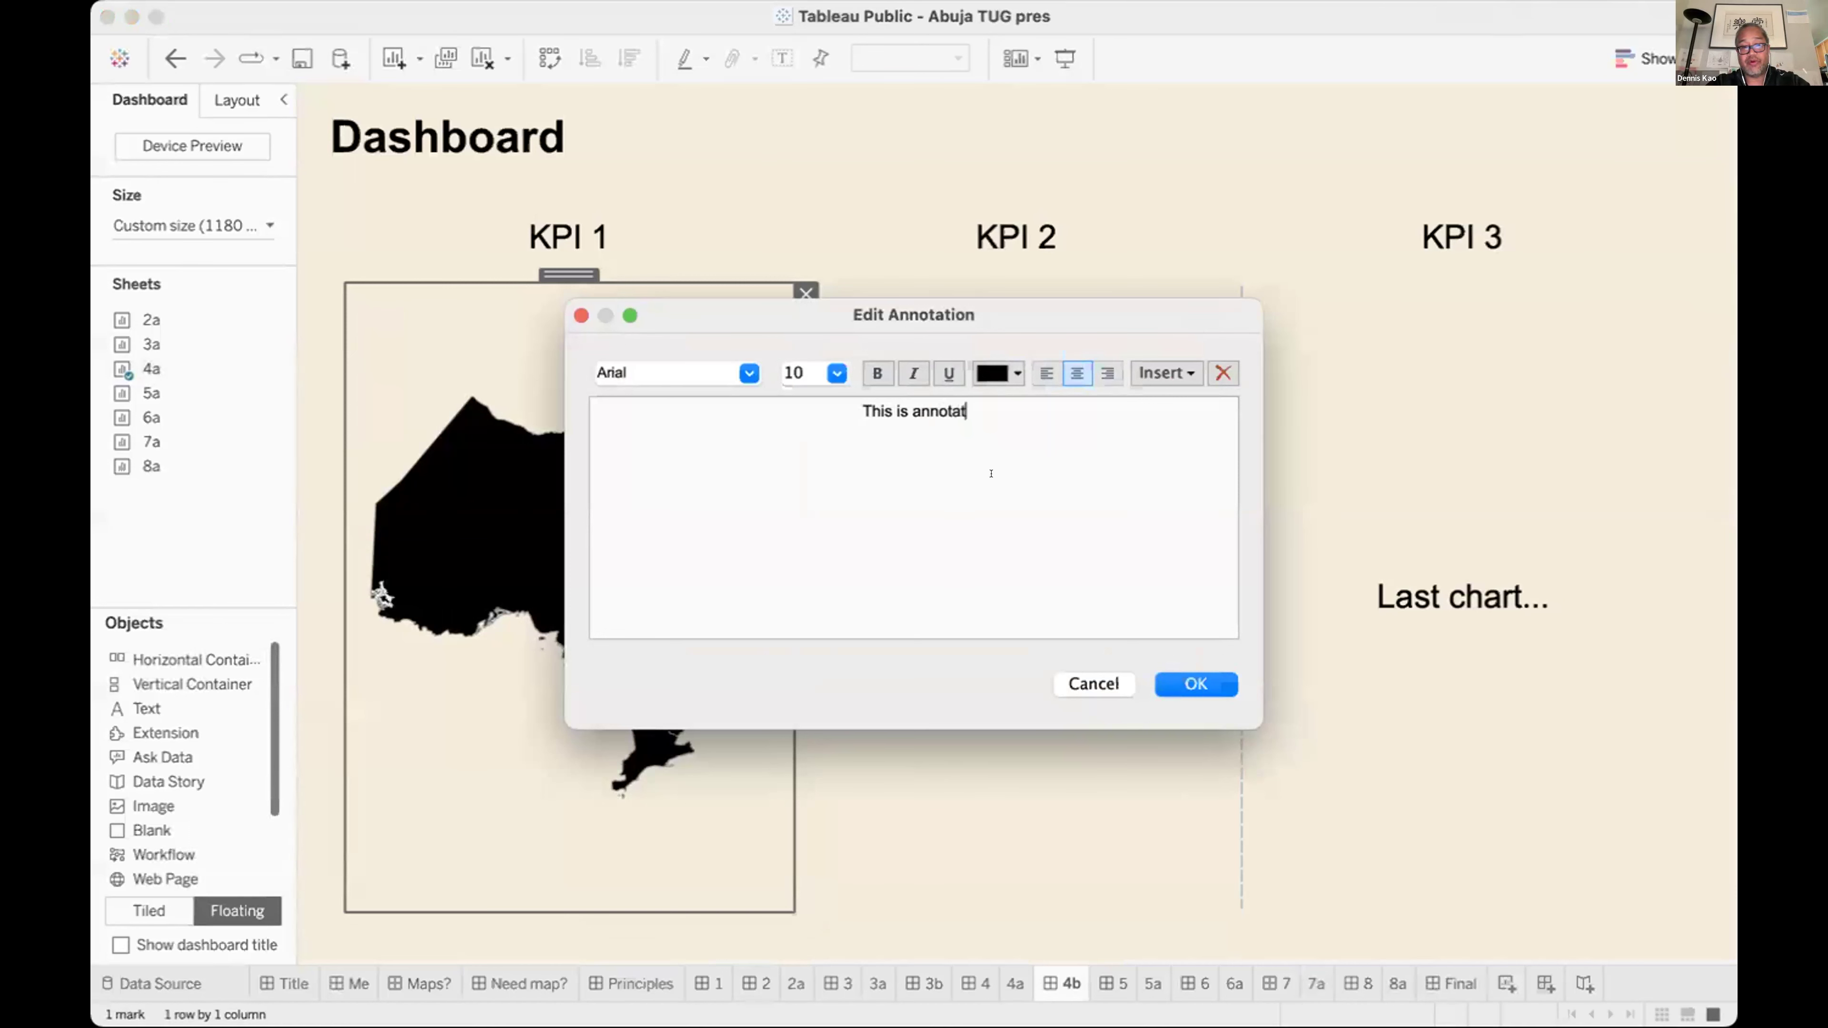
{"action": "key", "text": "BackSpace"}
{"action": "key", "text": "BackSpace"}
{"action": "key", "text": "BackSpace"}
{"action": "type", "text": "ion"}
{"action": "key", "text": "BackSpace"}
{"action": "key", "text": "BackSpace"}
{"action": "key", "text": "BackSpace"}
{"action": "type", "text": "t"}
{"action": "key", "text": "BackSpace"}
{"action": "type", "text": "ion"}
{"action": "key", "text": "BackSpace"}
{"action": "key", "text": "BackSpace"}
{"action": "key", "text": "BackSpace"}
{"action": "type", "text": "ioin!!!!"}
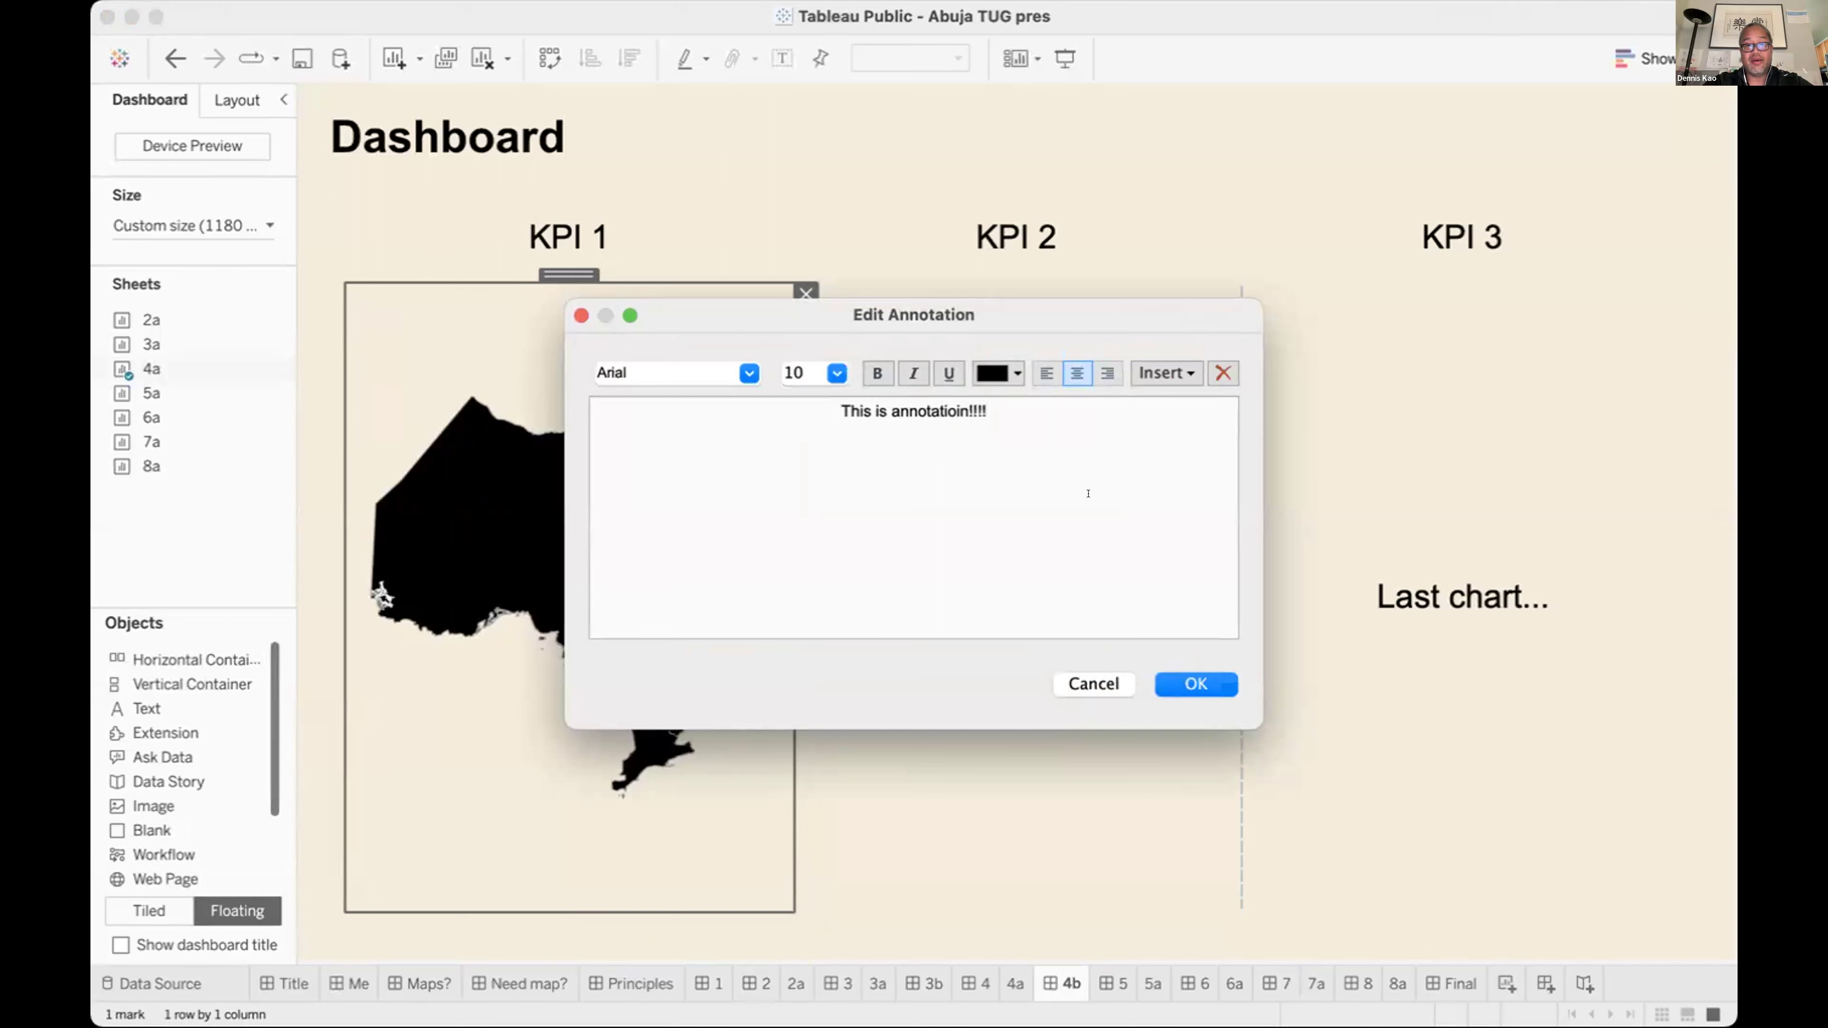
{"action": "left_click", "coordinate": [892, 395]}
{"action": "type", "text": "an"}
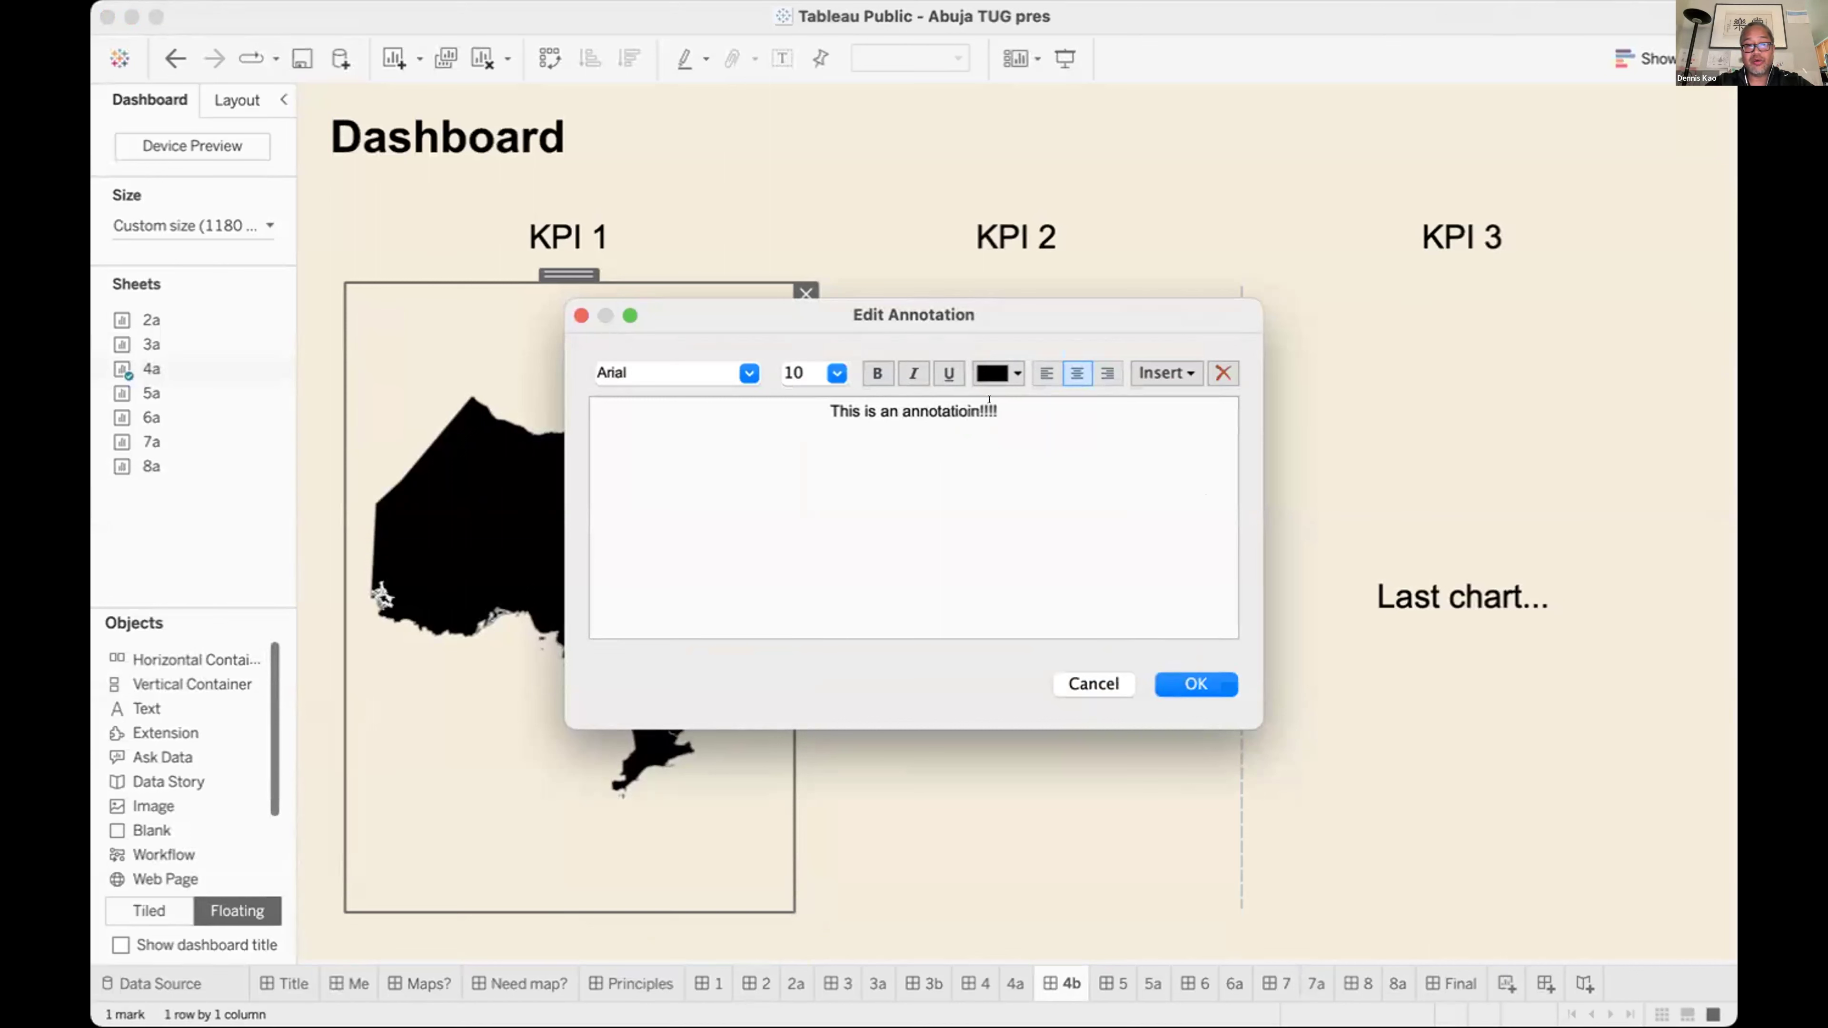
Set the whole annotation text to font size 12 and place the annotation on the map.
{"action": "left_click_drag", "start_coordinate": [998, 412], "coordinate": [813, 392]}
{"action": "left_click", "coordinate": [837, 373]}
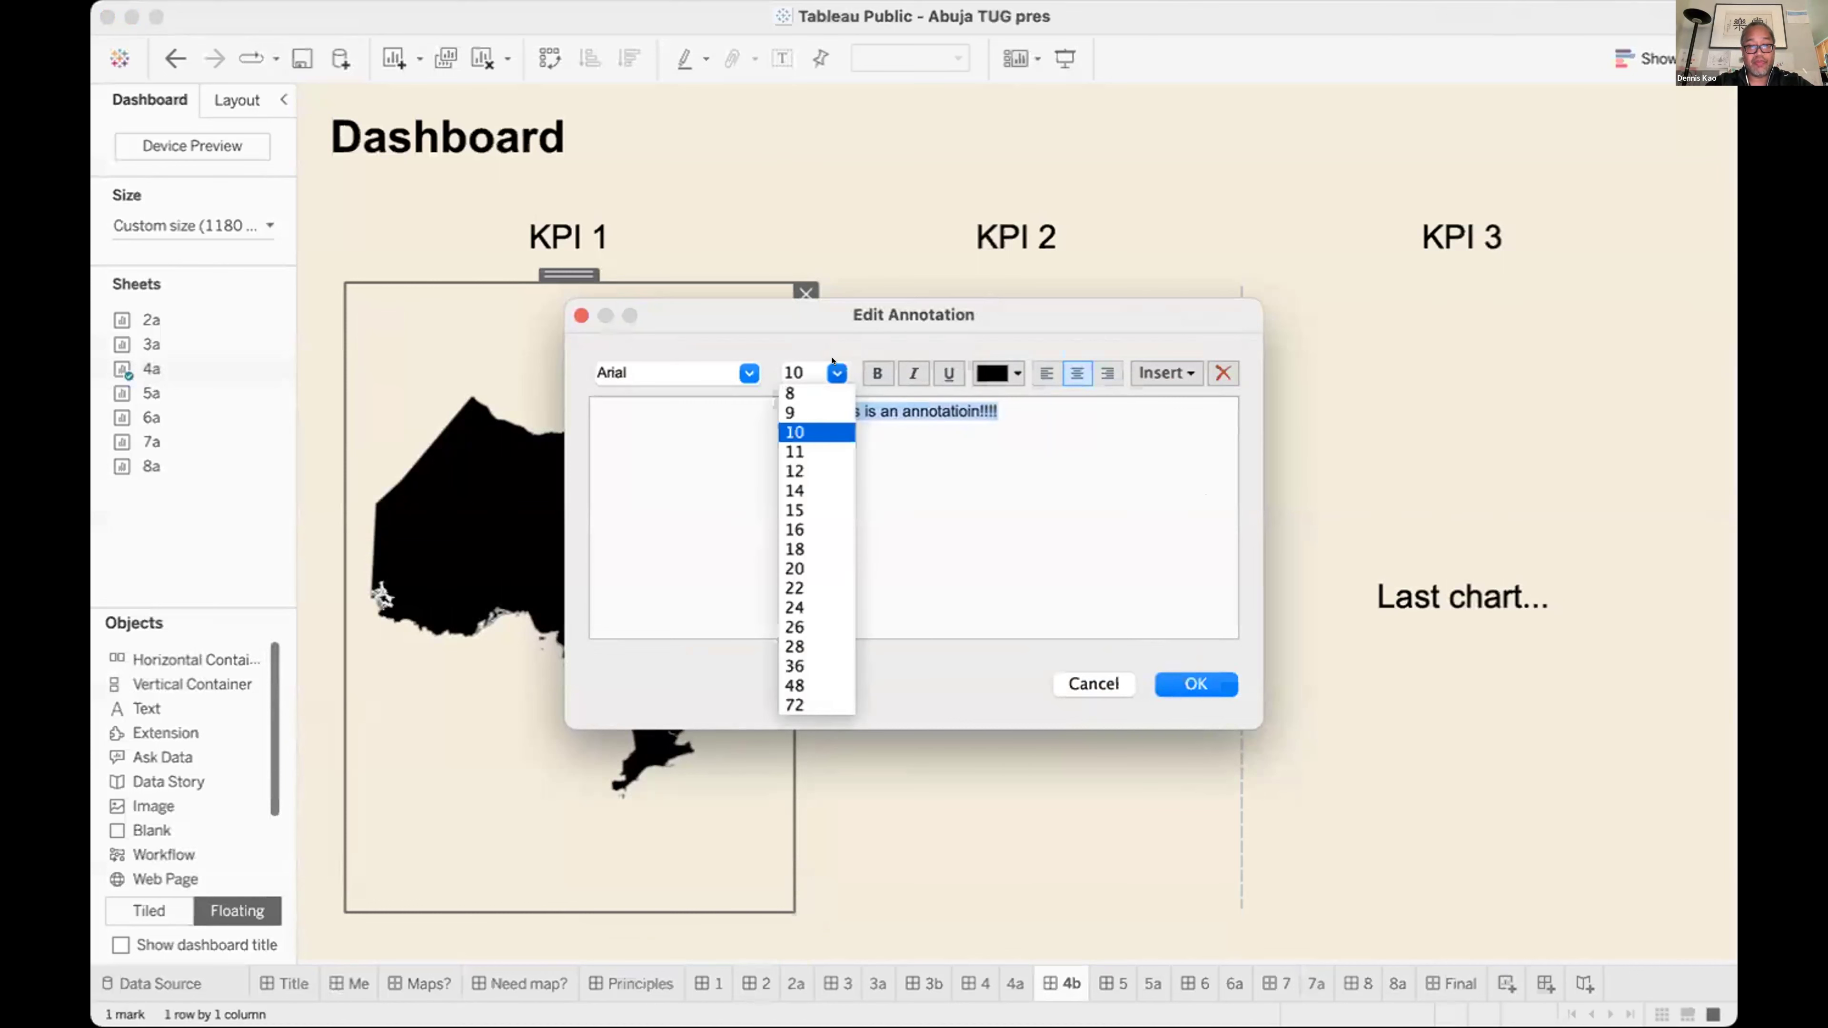
{"action": "left_click", "coordinate": [805, 472]}
{"action": "left_click", "coordinate": [1187, 680]}
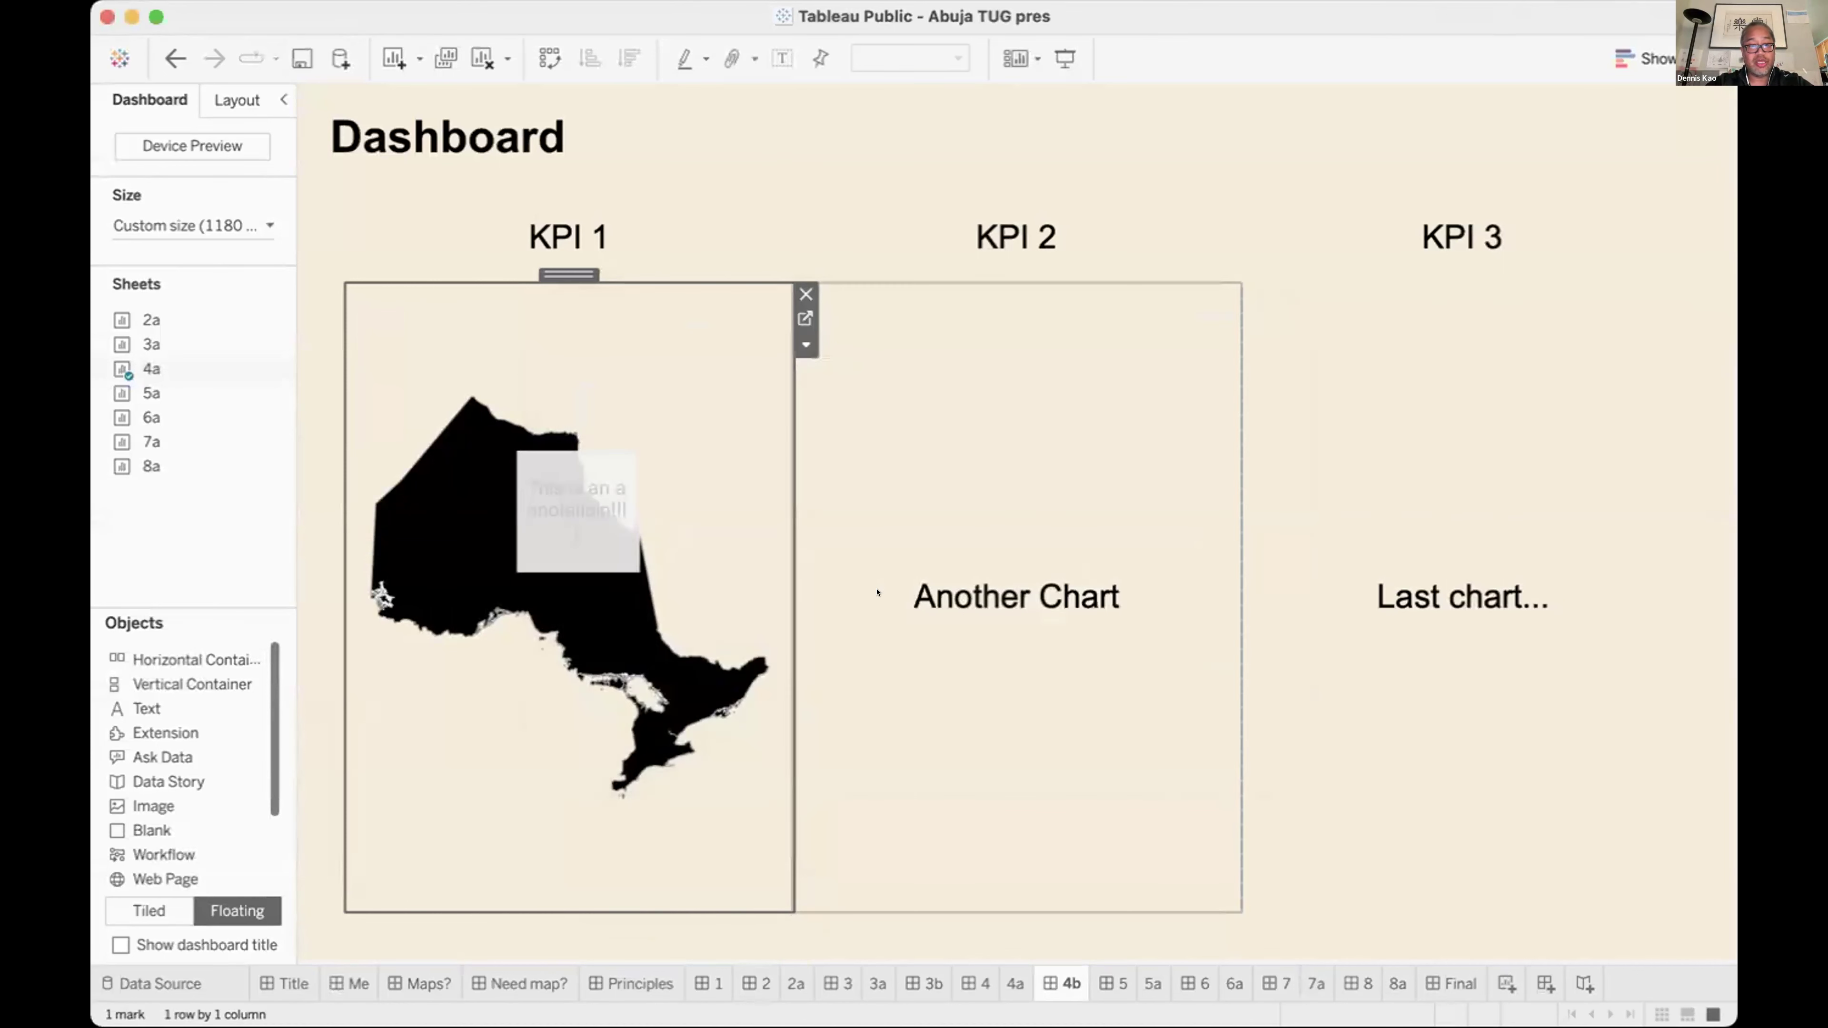
Zoom the annotated Ontario map in and out, resetting its extent in between, to examine how the area annotation scales.
{"action": "scroll", "coordinate": [565, 510], "scroll_direction": "up", "scroll_amount": 5}
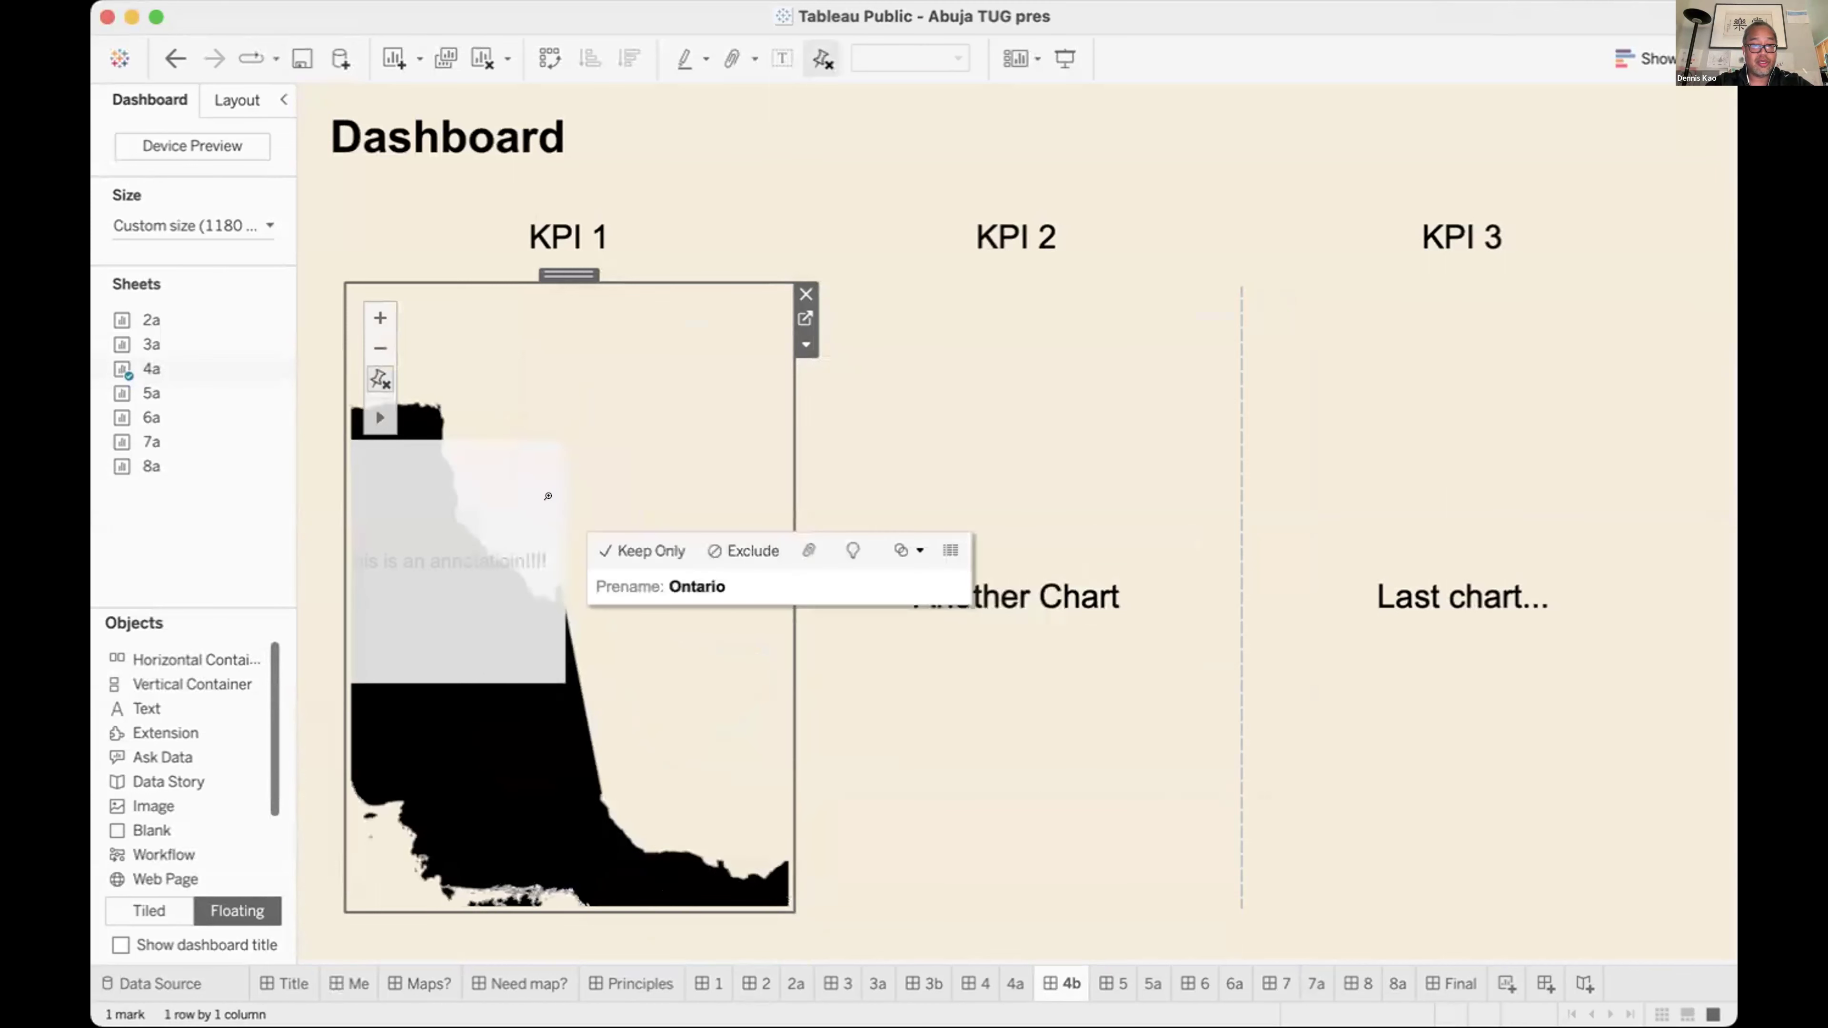
{"action": "left_click", "coordinate": [371, 375]}
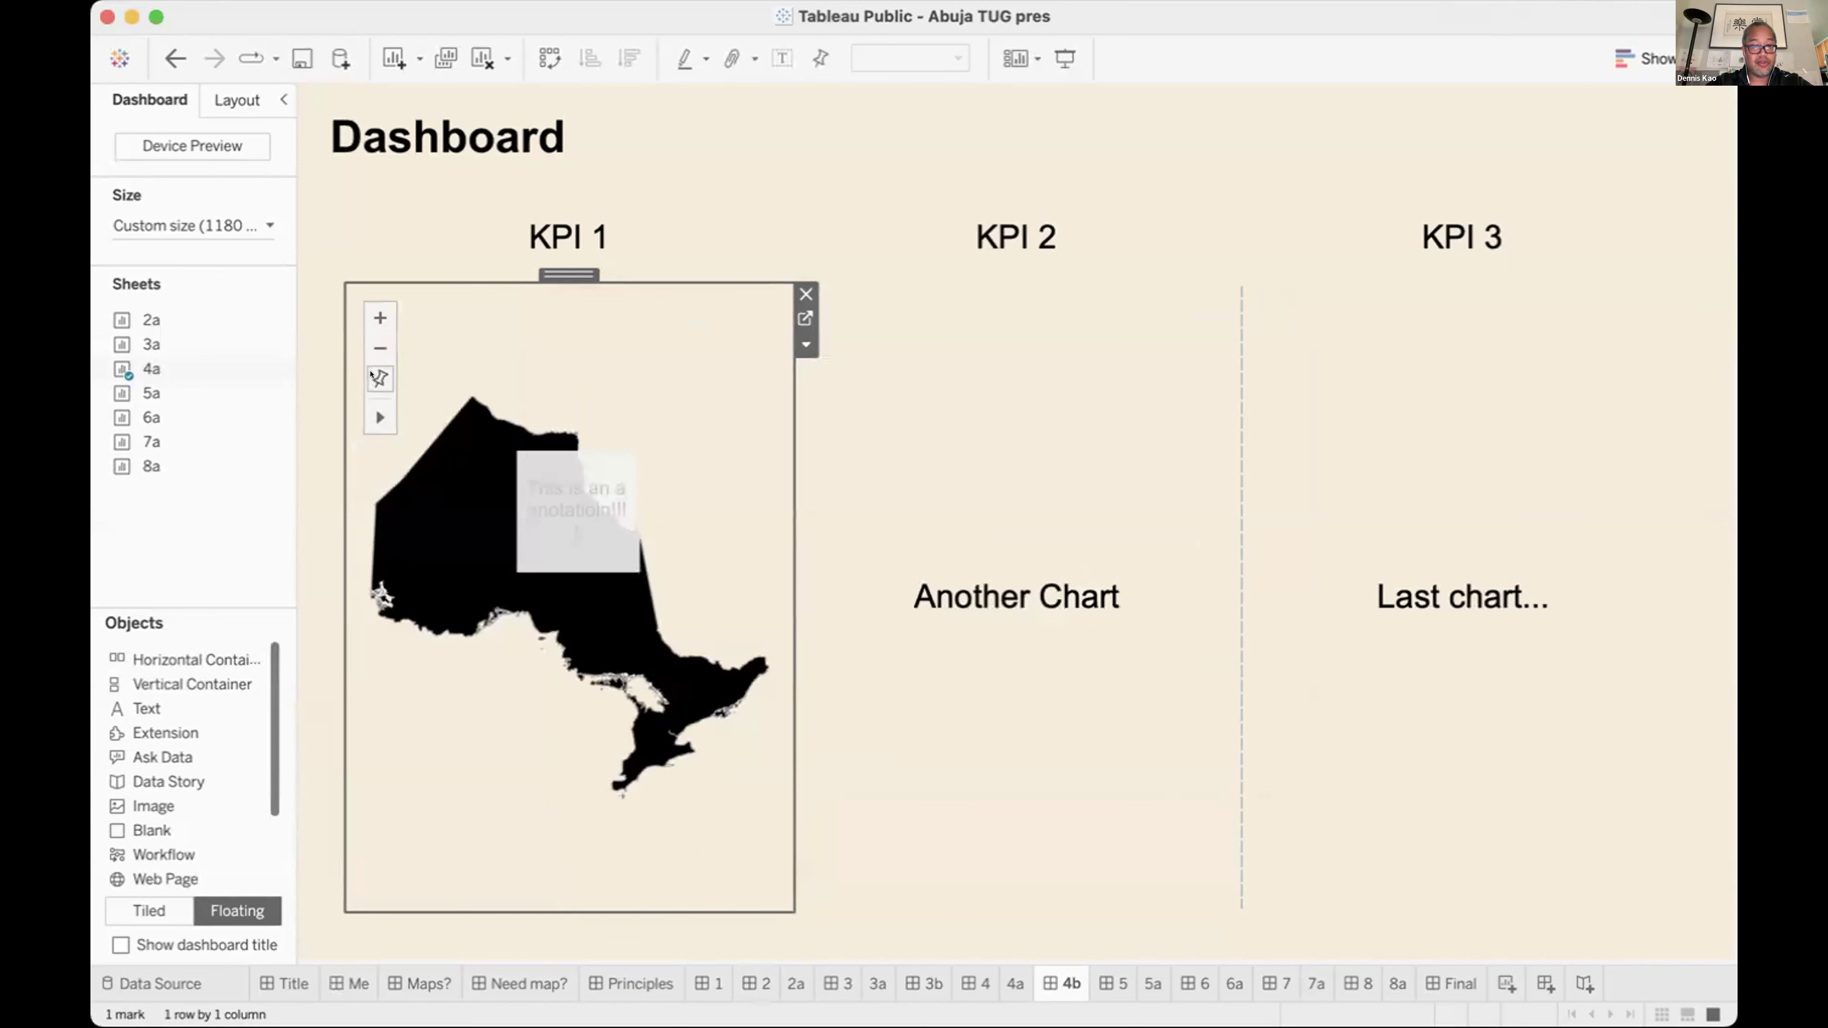
{"action": "scroll", "coordinate": [526, 476], "scroll_direction": "up", "scroll_amount": 2}
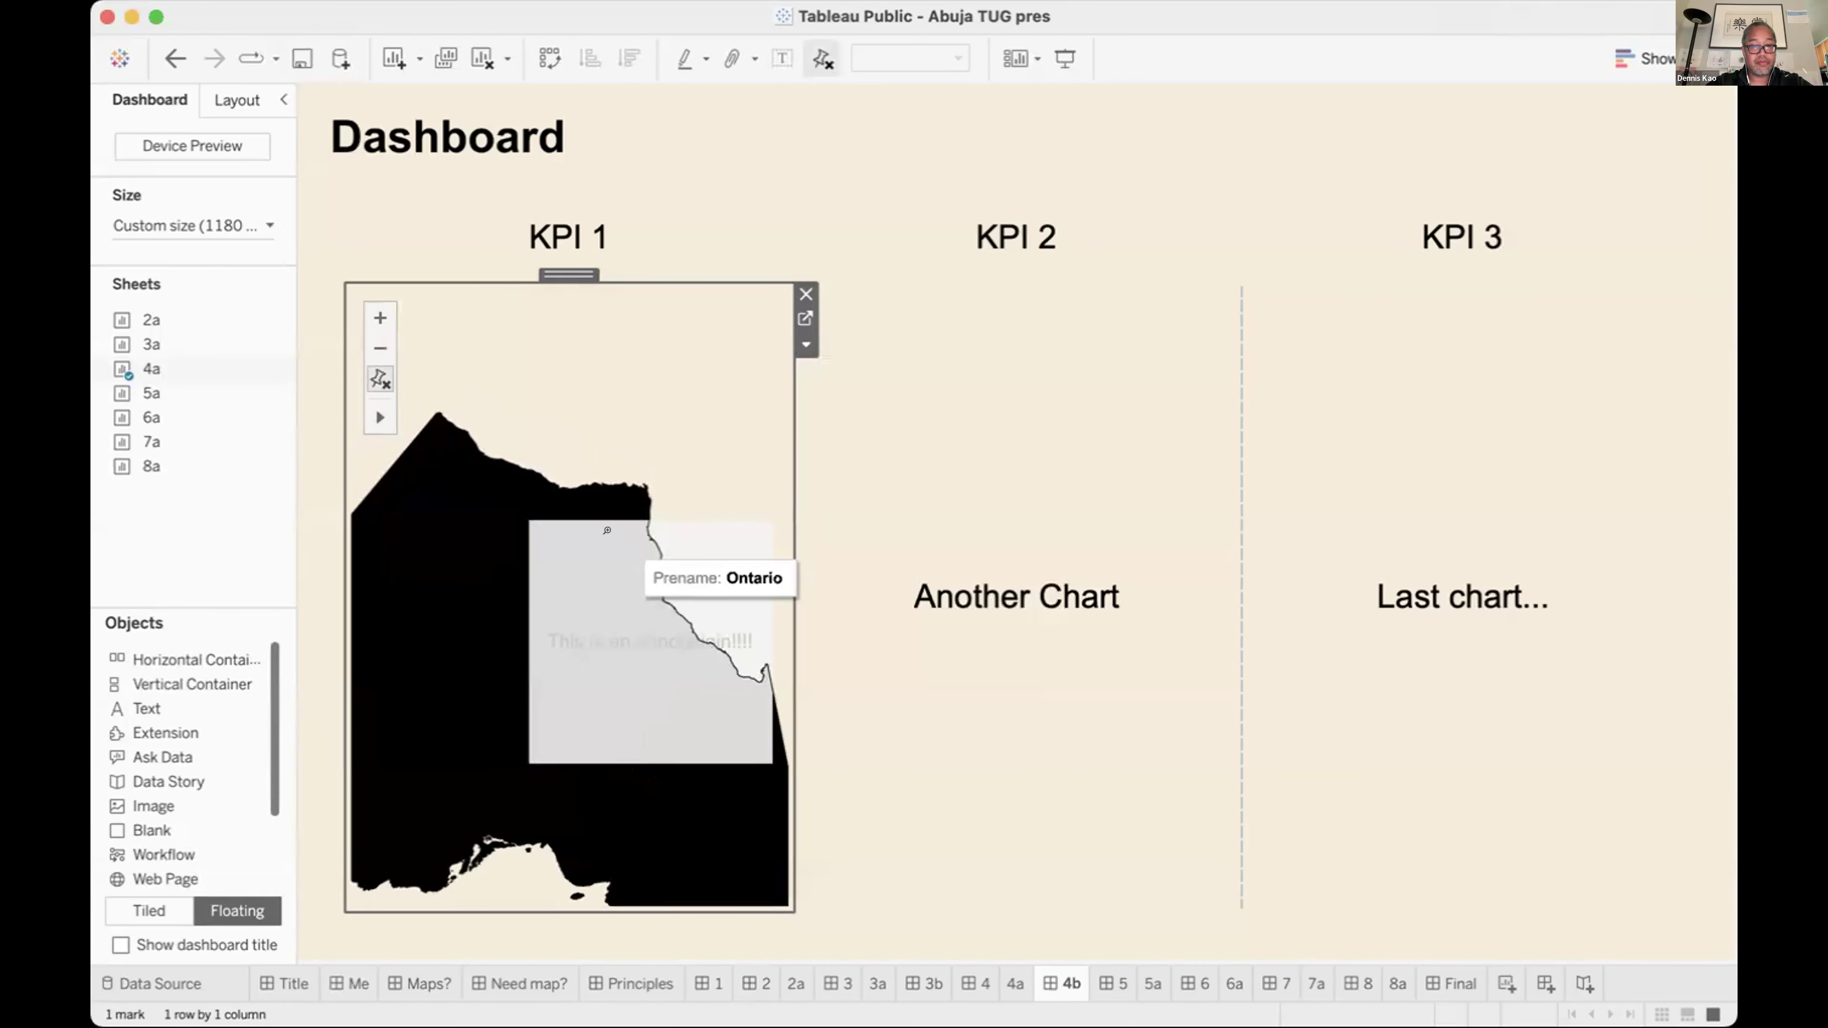
{"action": "scroll", "coordinate": [605, 591], "scroll_direction": "up", "scroll_amount": 2}
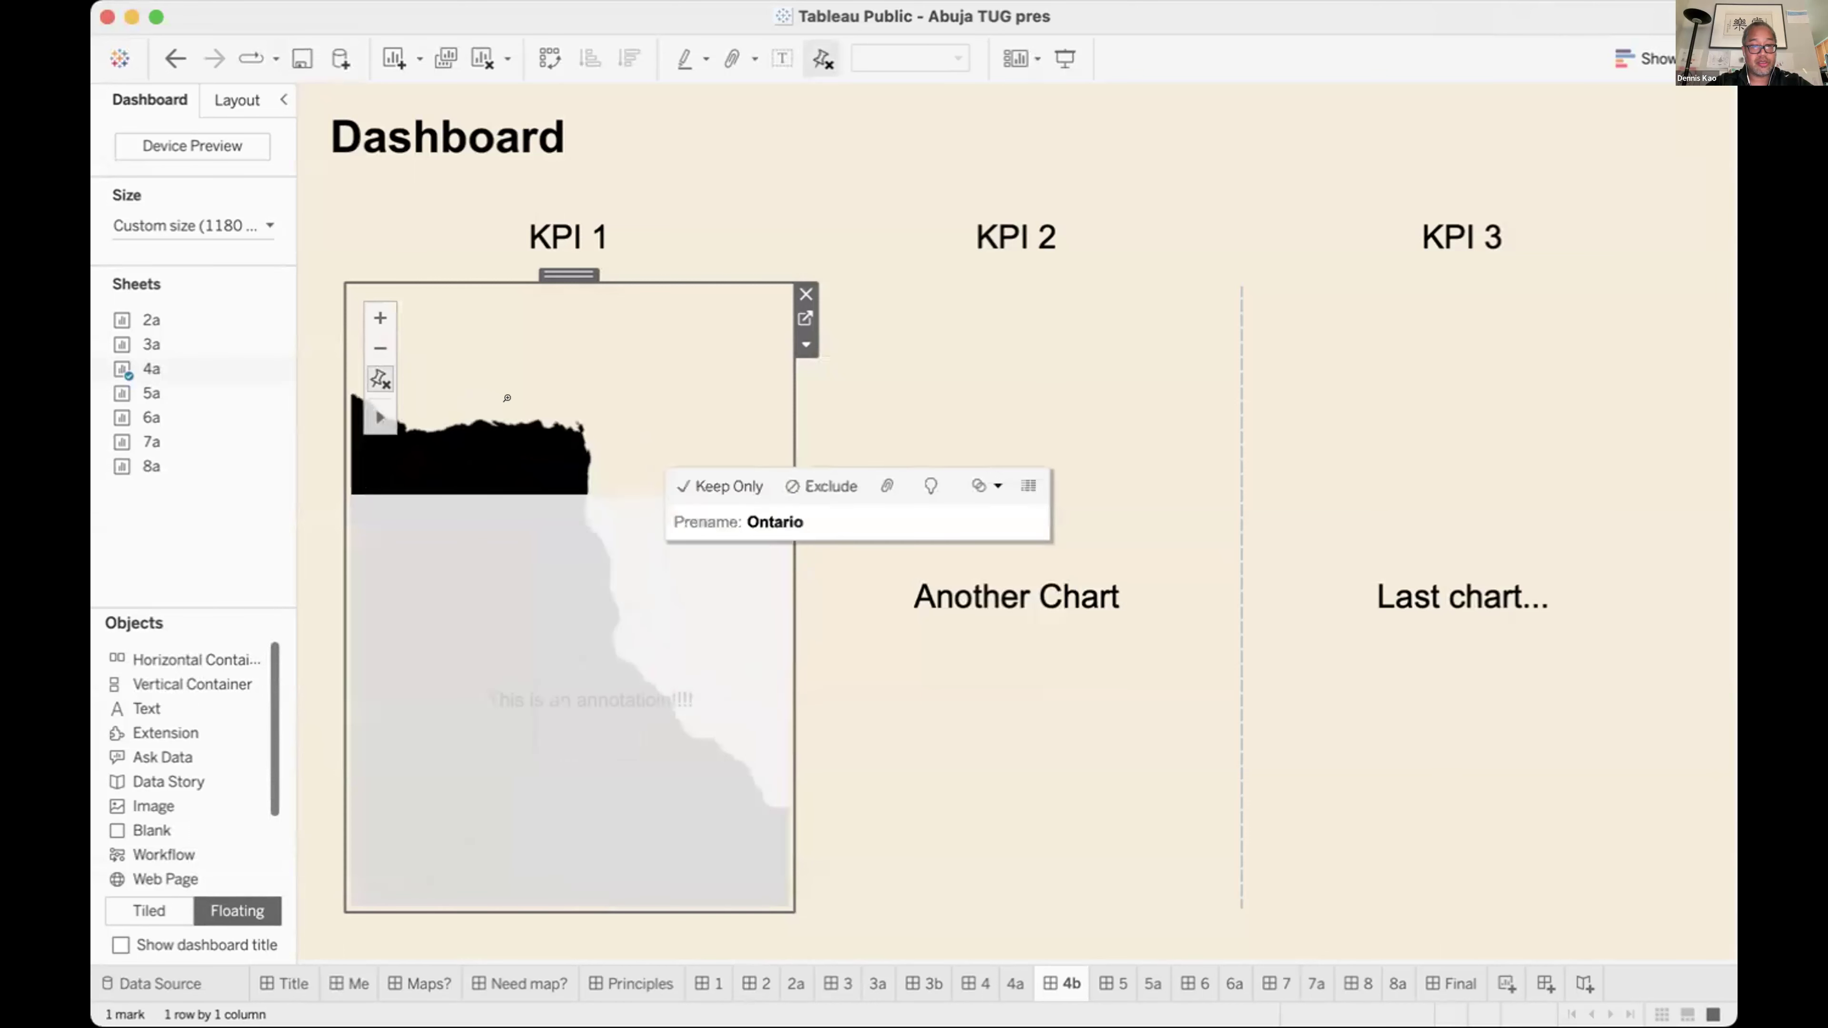
{"action": "scroll", "coordinate": [507, 397], "scroll_direction": "up", "scroll_amount": 2}
{"action": "left_click", "coordinate": [379, 378]}
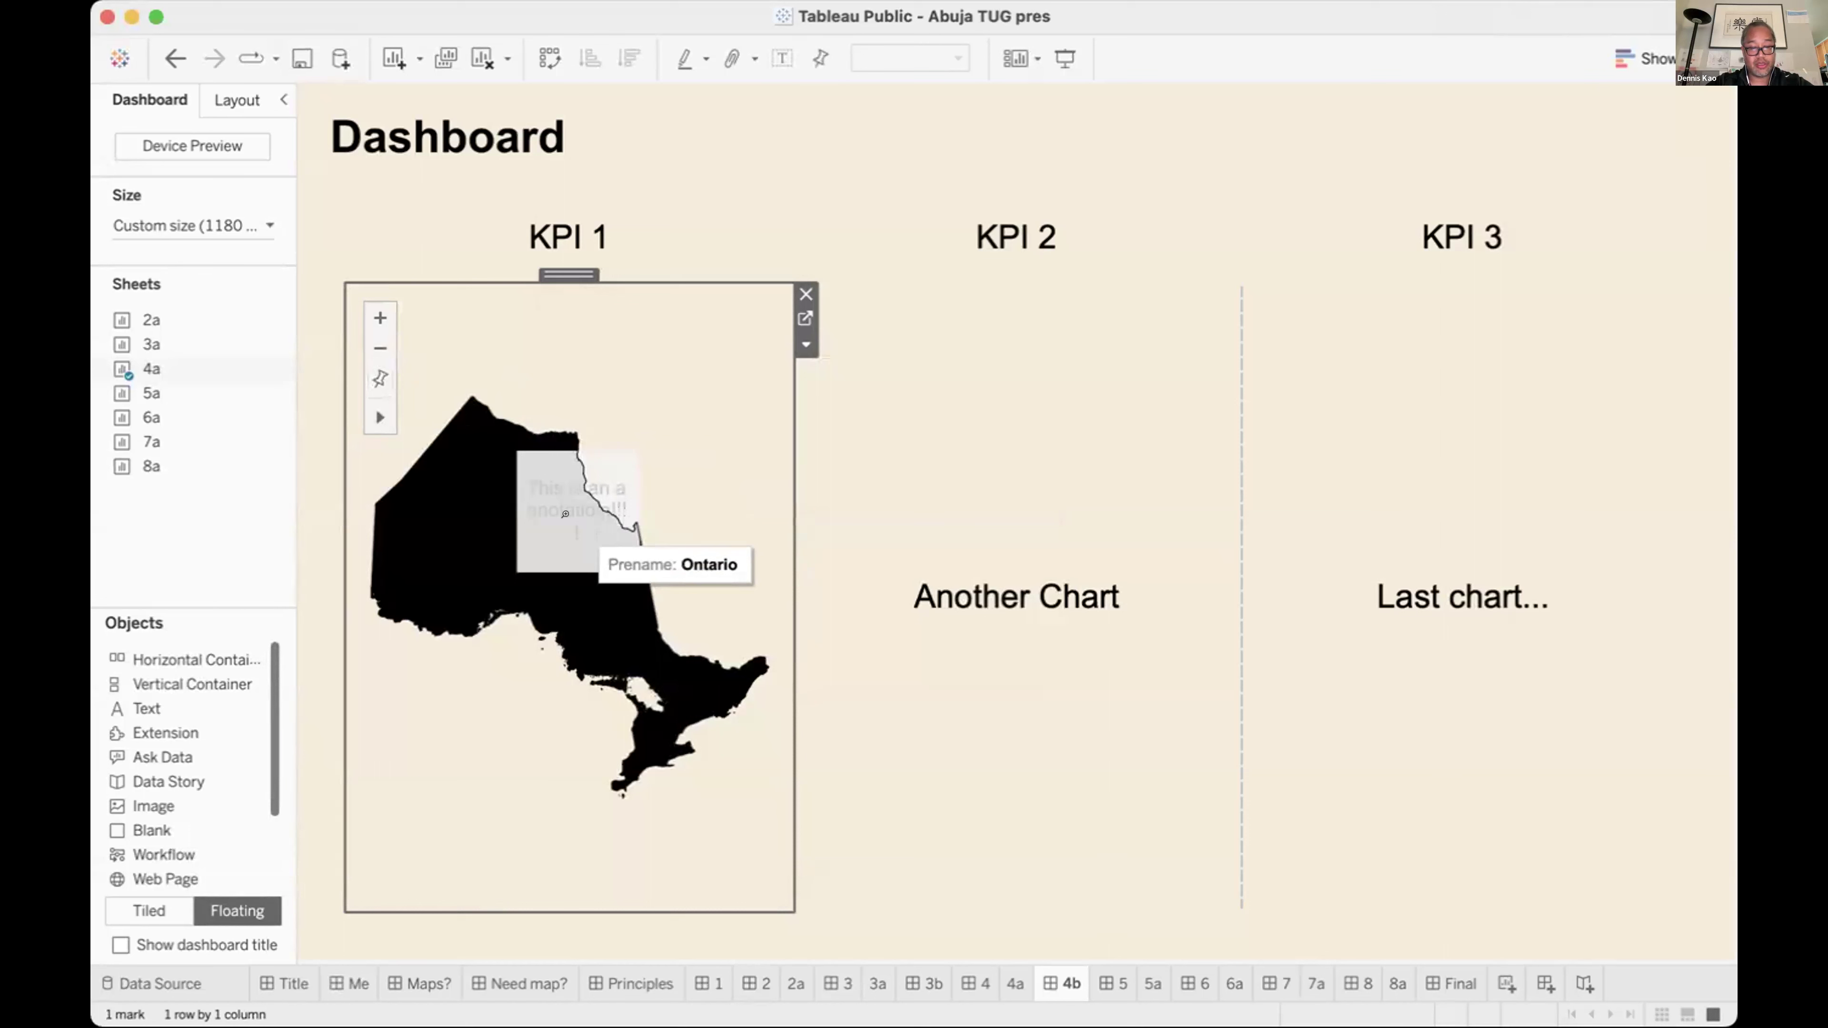
{"action": "scroll", "coordinate": [565, 514], "scroll_direction": "up", "scroll_amount": 3}
{"action": "scroll", "coordinate": [565, 514], "scroll_direction": "down", "scroll_amount": 3}
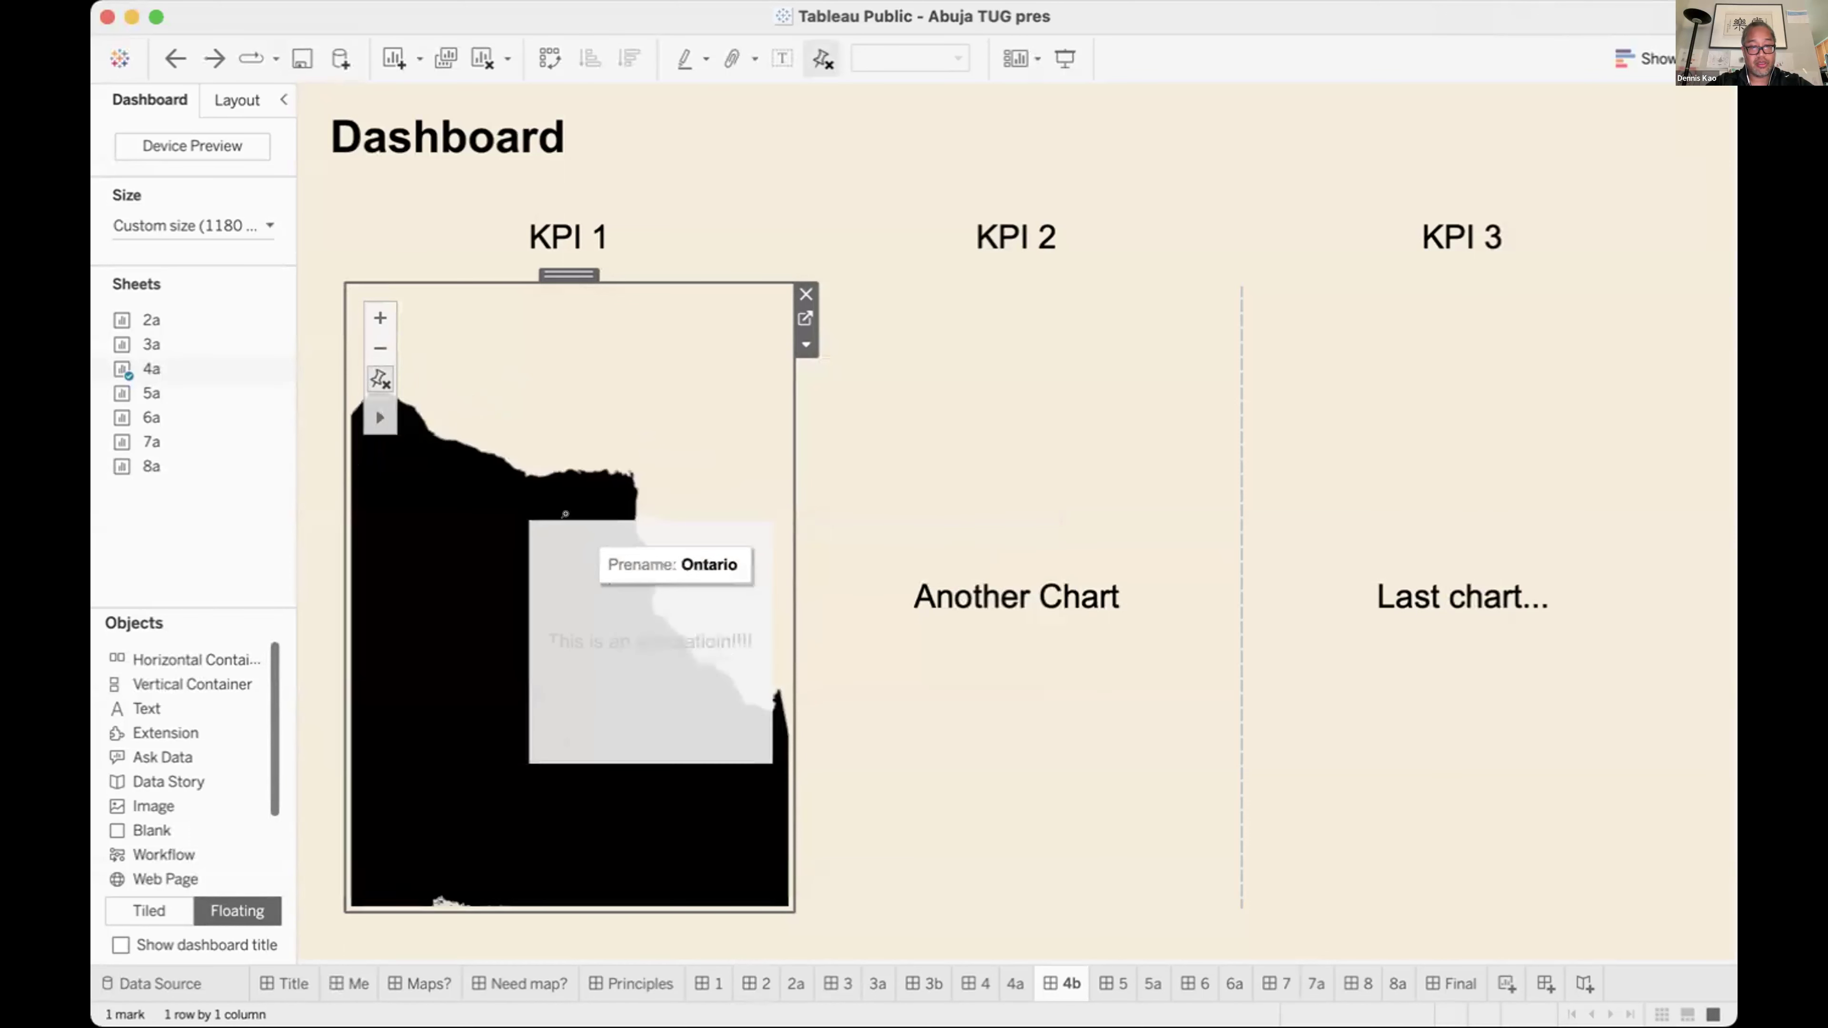
{"action": "scroll", "coordinate": [564, 514], "scroll_direction": "up", "scroll_amount": 3}
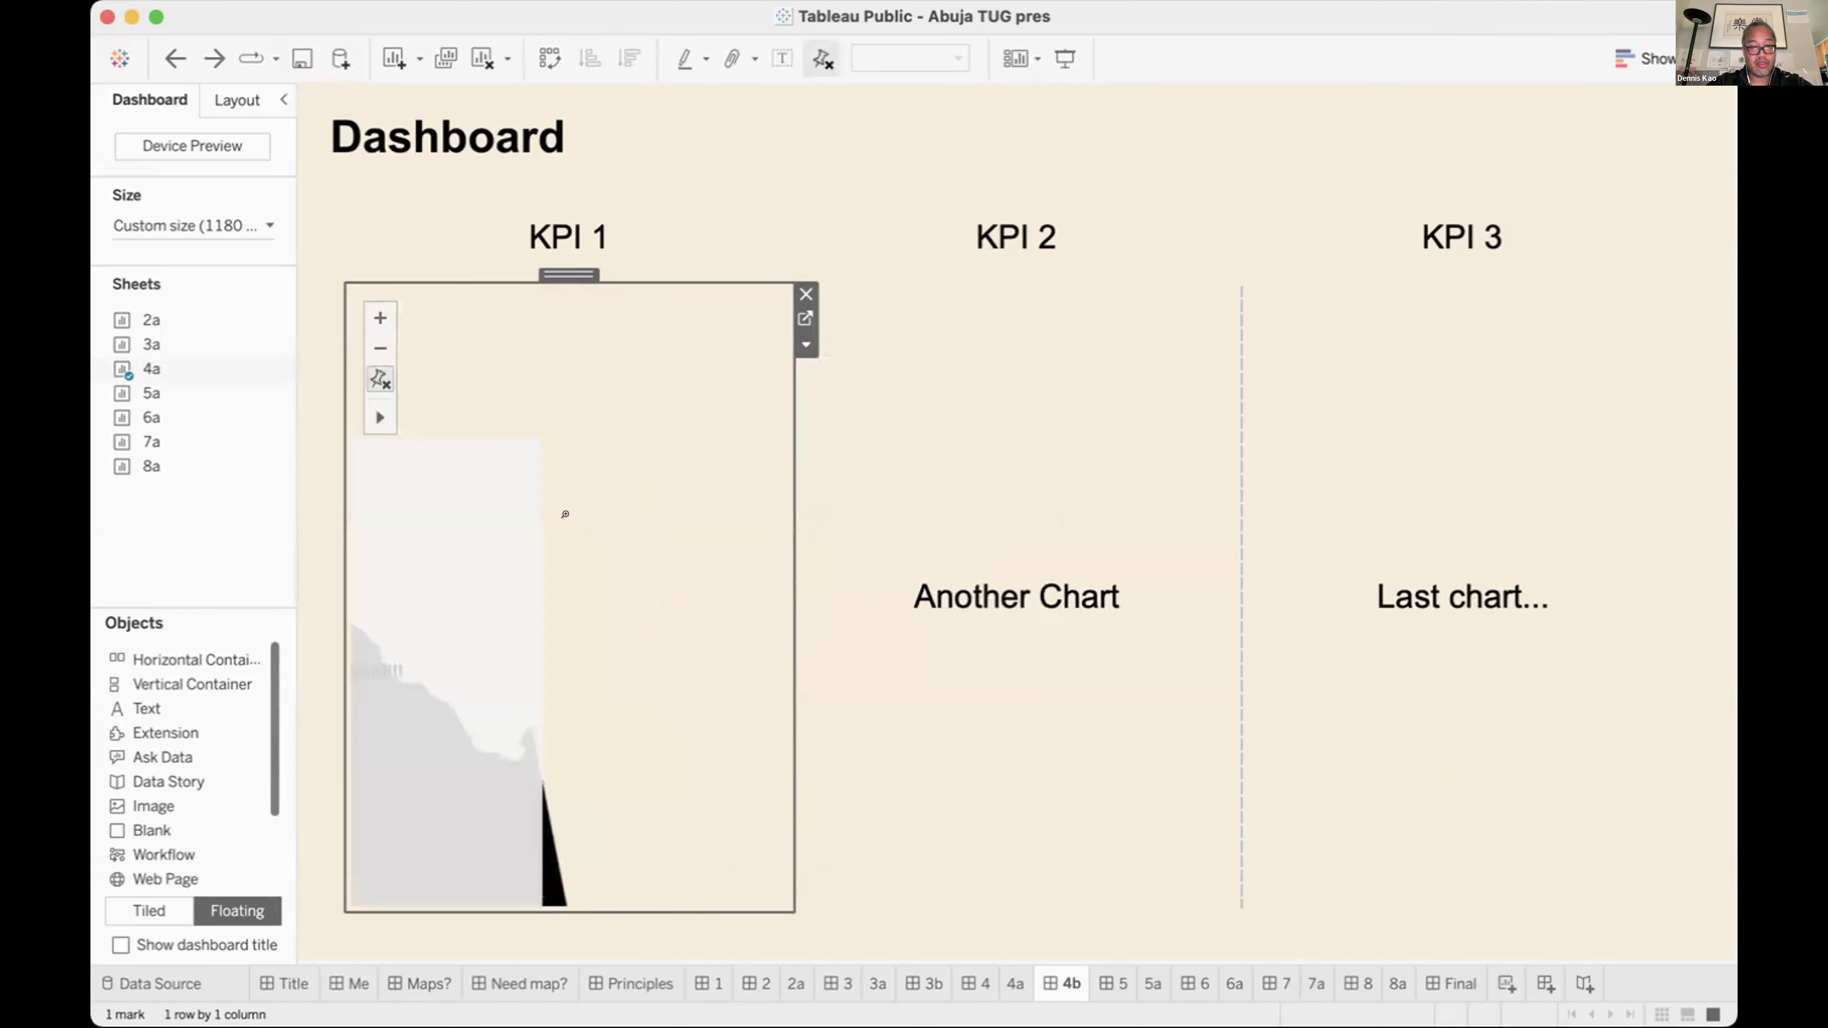
{"action": "scroll", "coordinate": [565, 514], "scroll_direction": "down", "scroll_amount": 2}
{"action": "scroll", "coordinate": [565, 514], "scroll_direction": "down", "scroll_amount": 3}
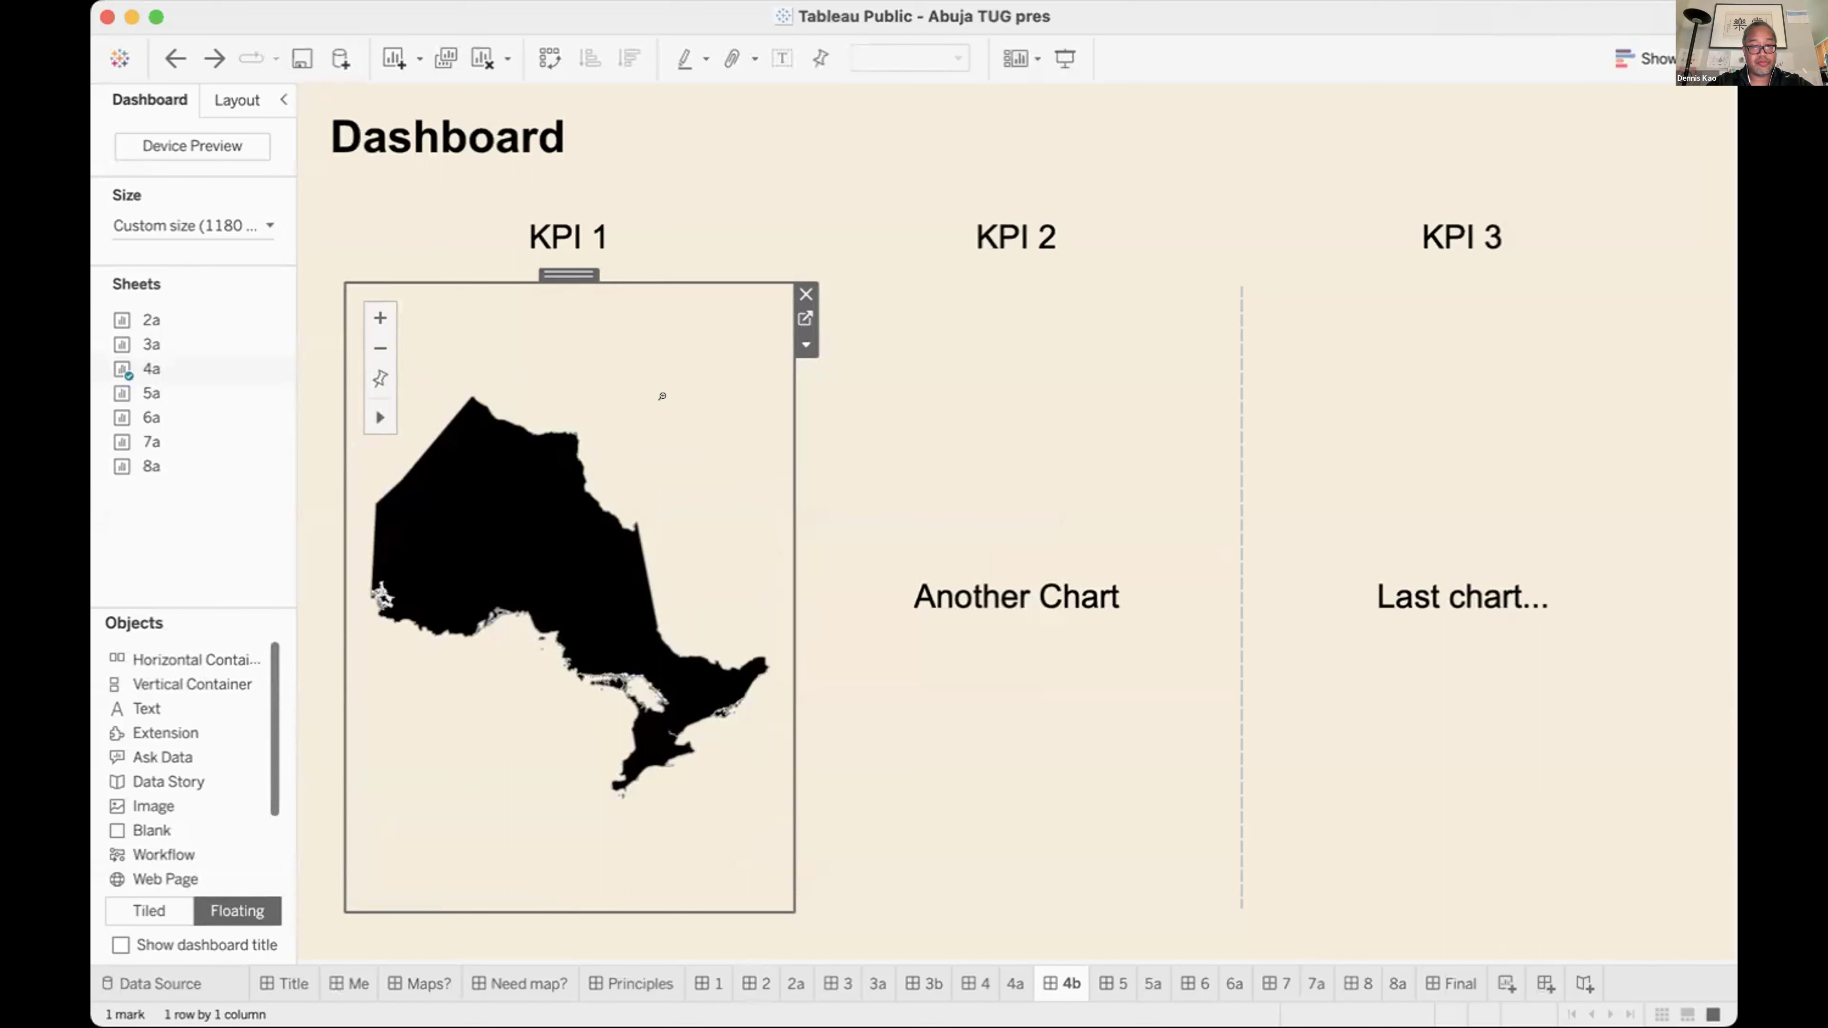
Add a point annotation reading "Annotation!" in the white space northeast of Ontario on the KPI 1 map.
{"action": "right_click", "coordinate": [662, 396]}
{"action": "mouse_move", "coordinate": [849, 518]}
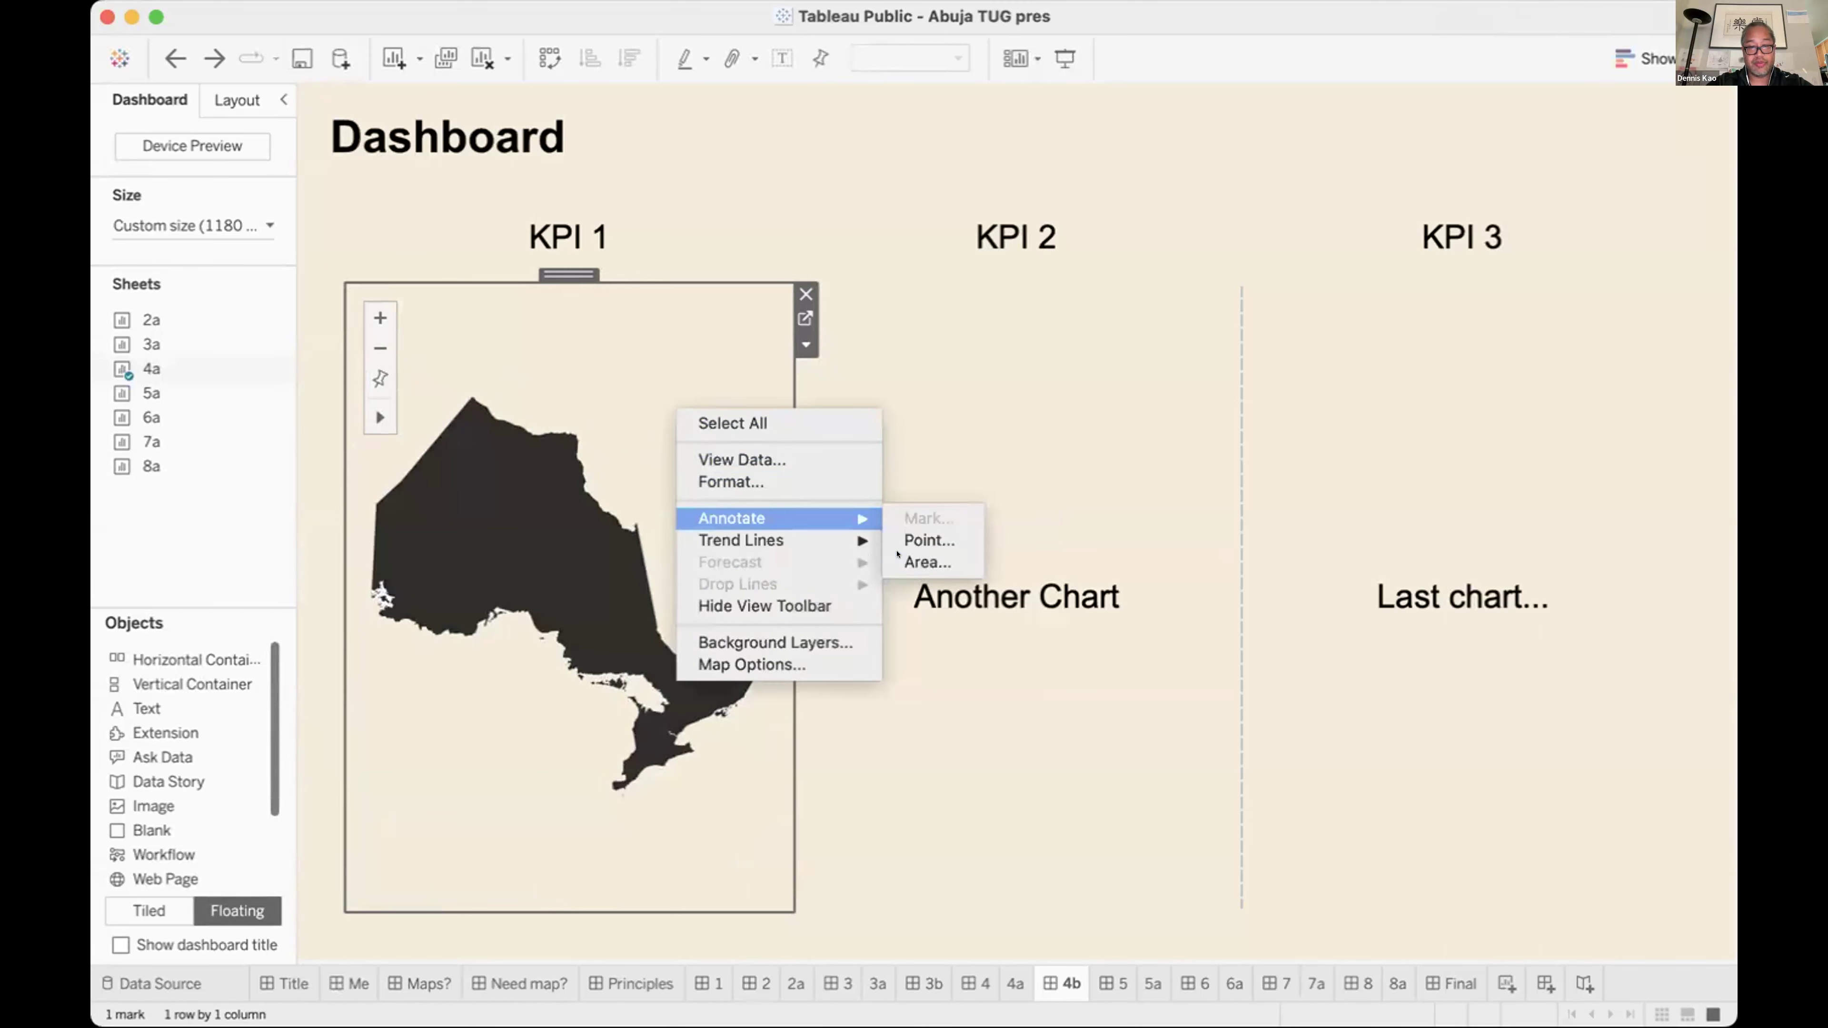
{"action": "left_click", "coordinate": [896, 539]}
{"action": "type", "text": "A"}
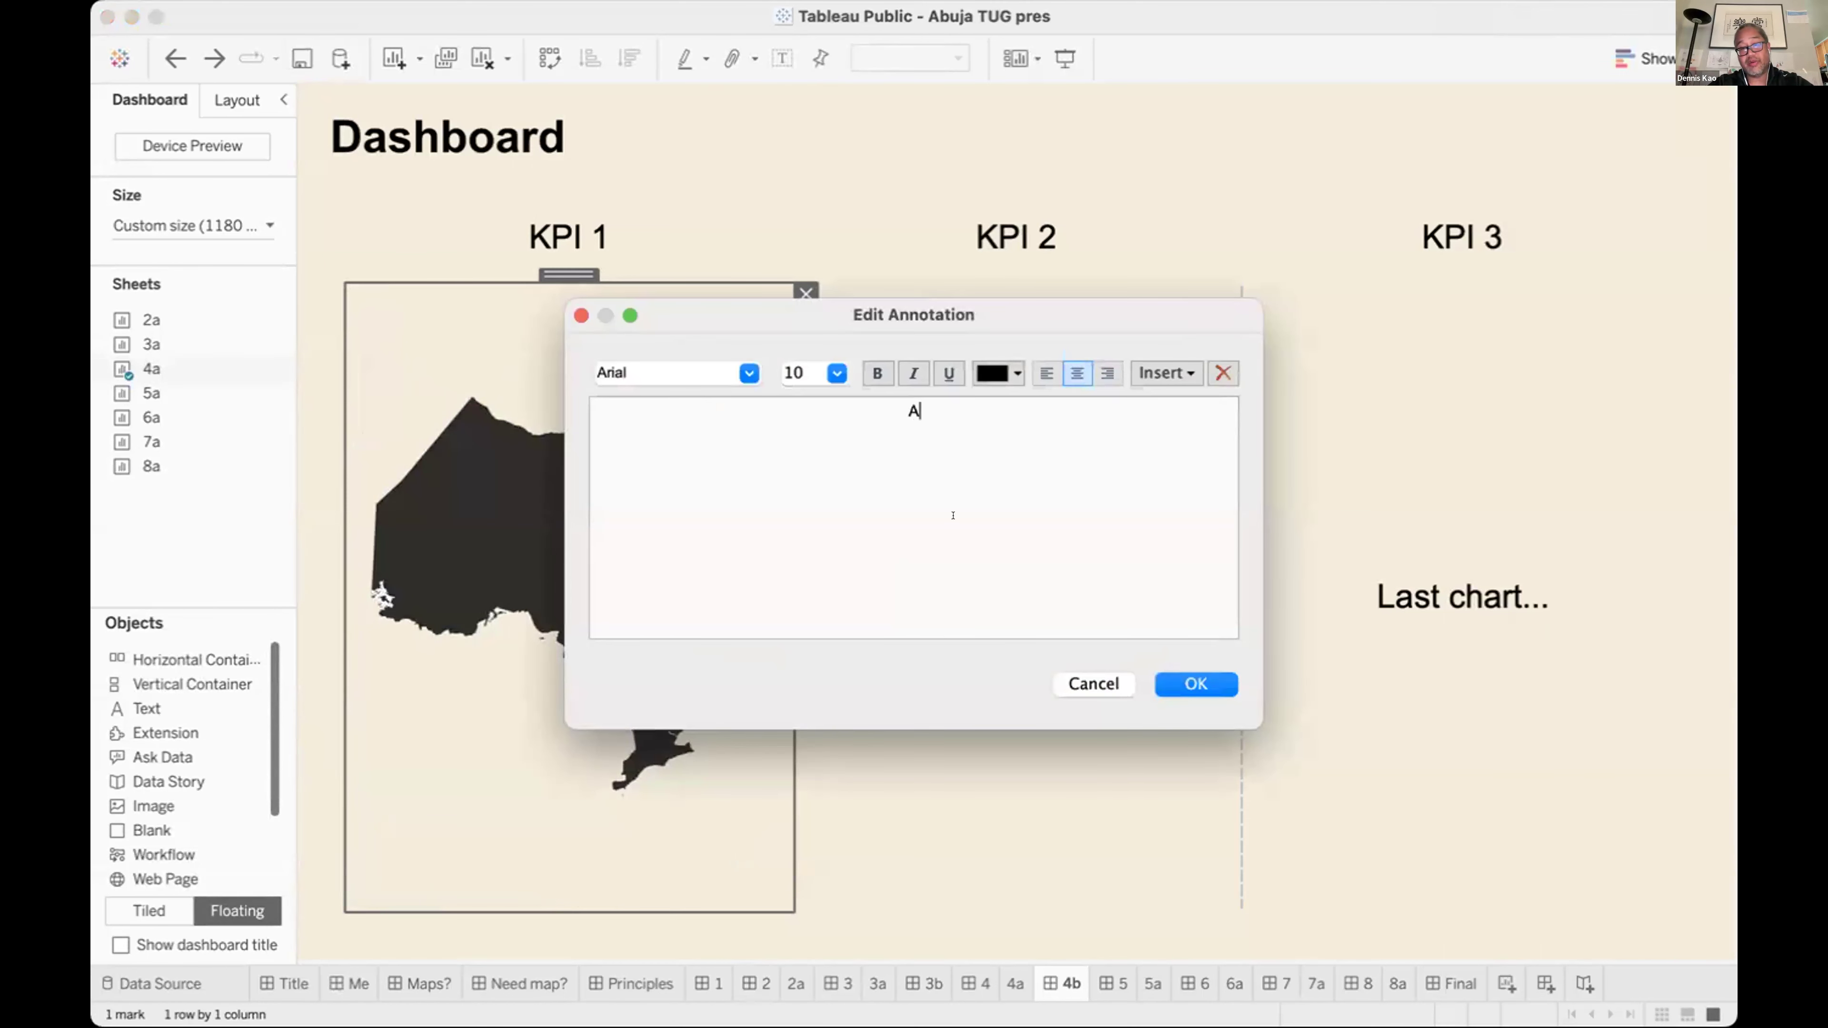
{"action": "type", "text": "nnotation"}
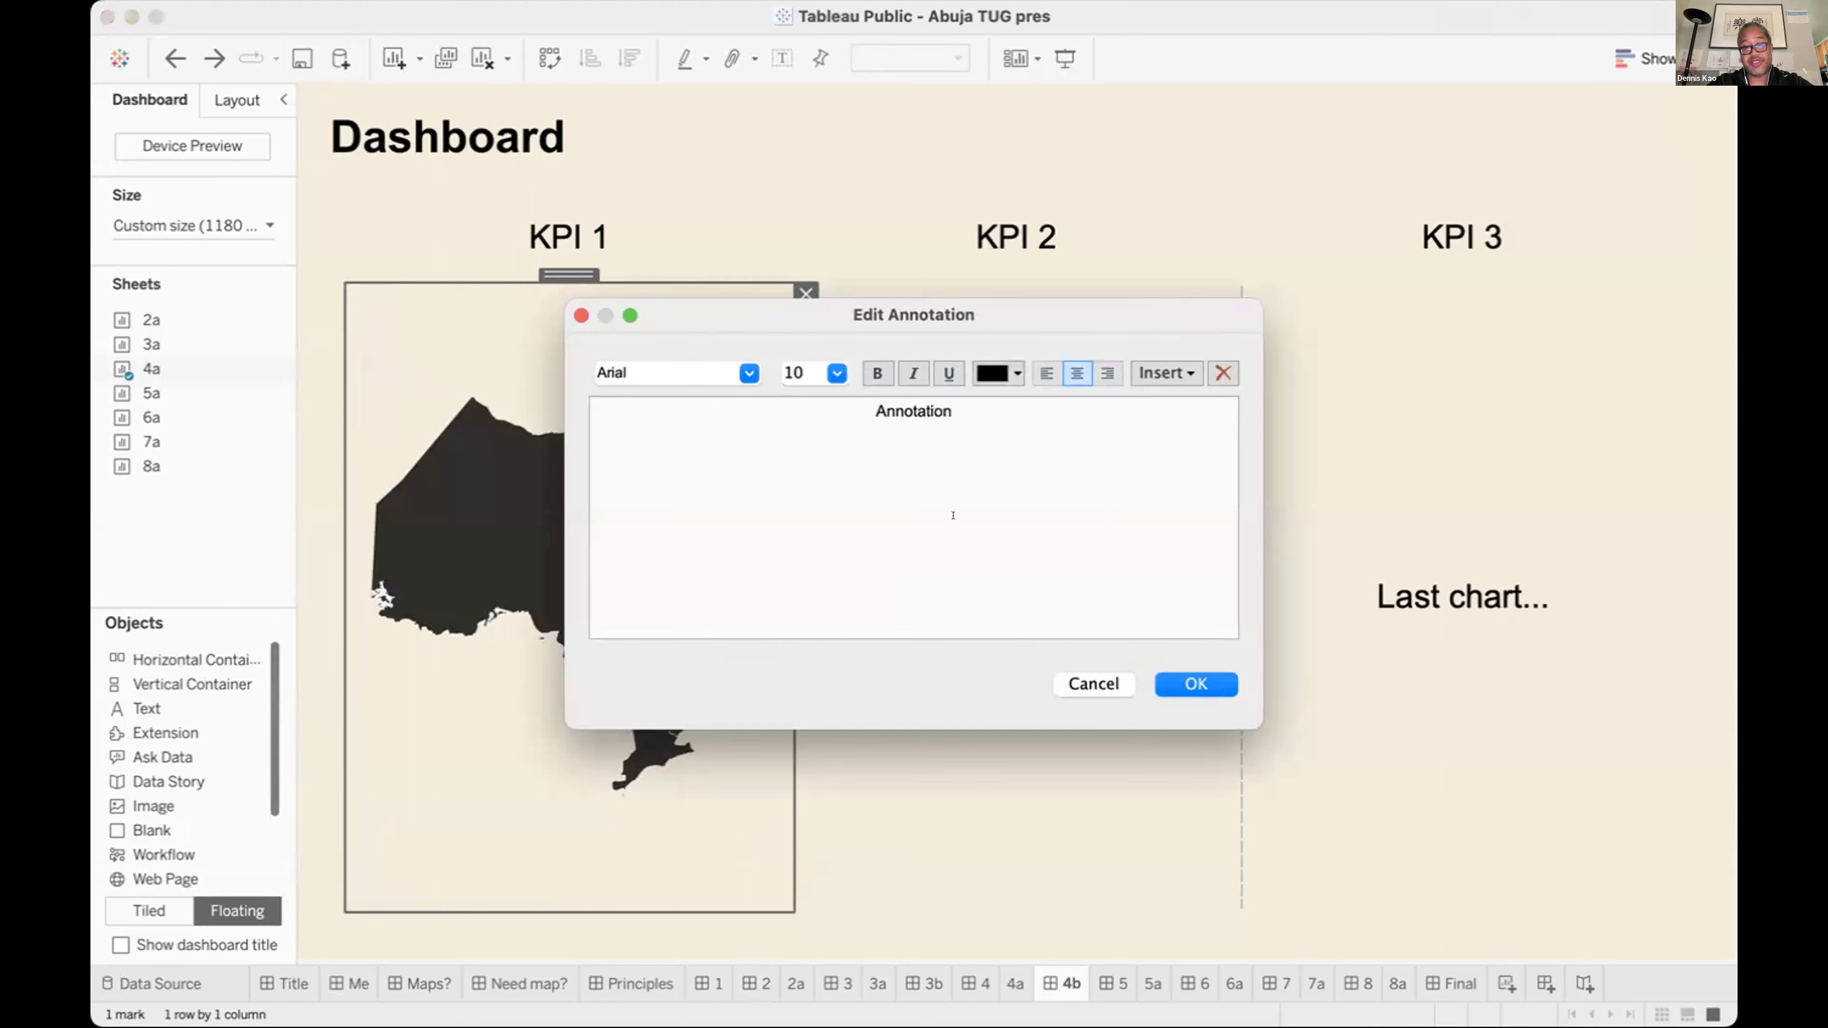
{"action": "type", "text": "!"}
{"action": "left_click", "coordinate": [1183, 677]}
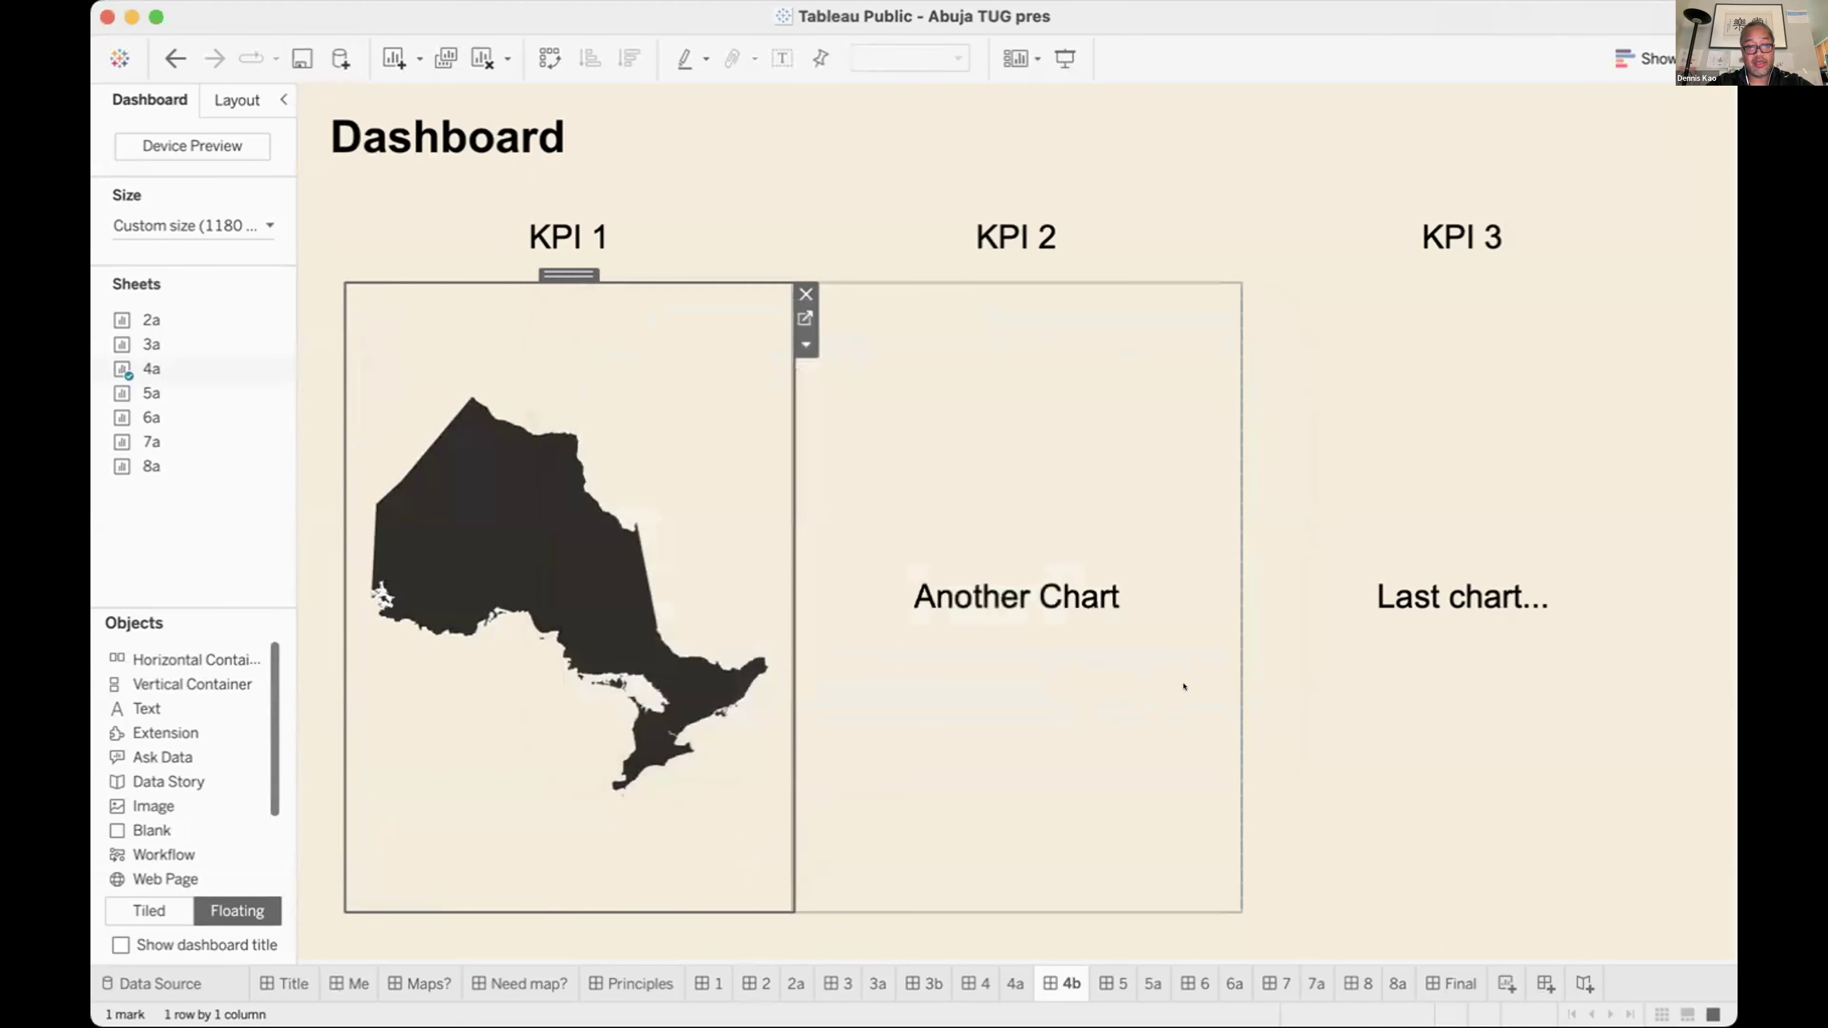
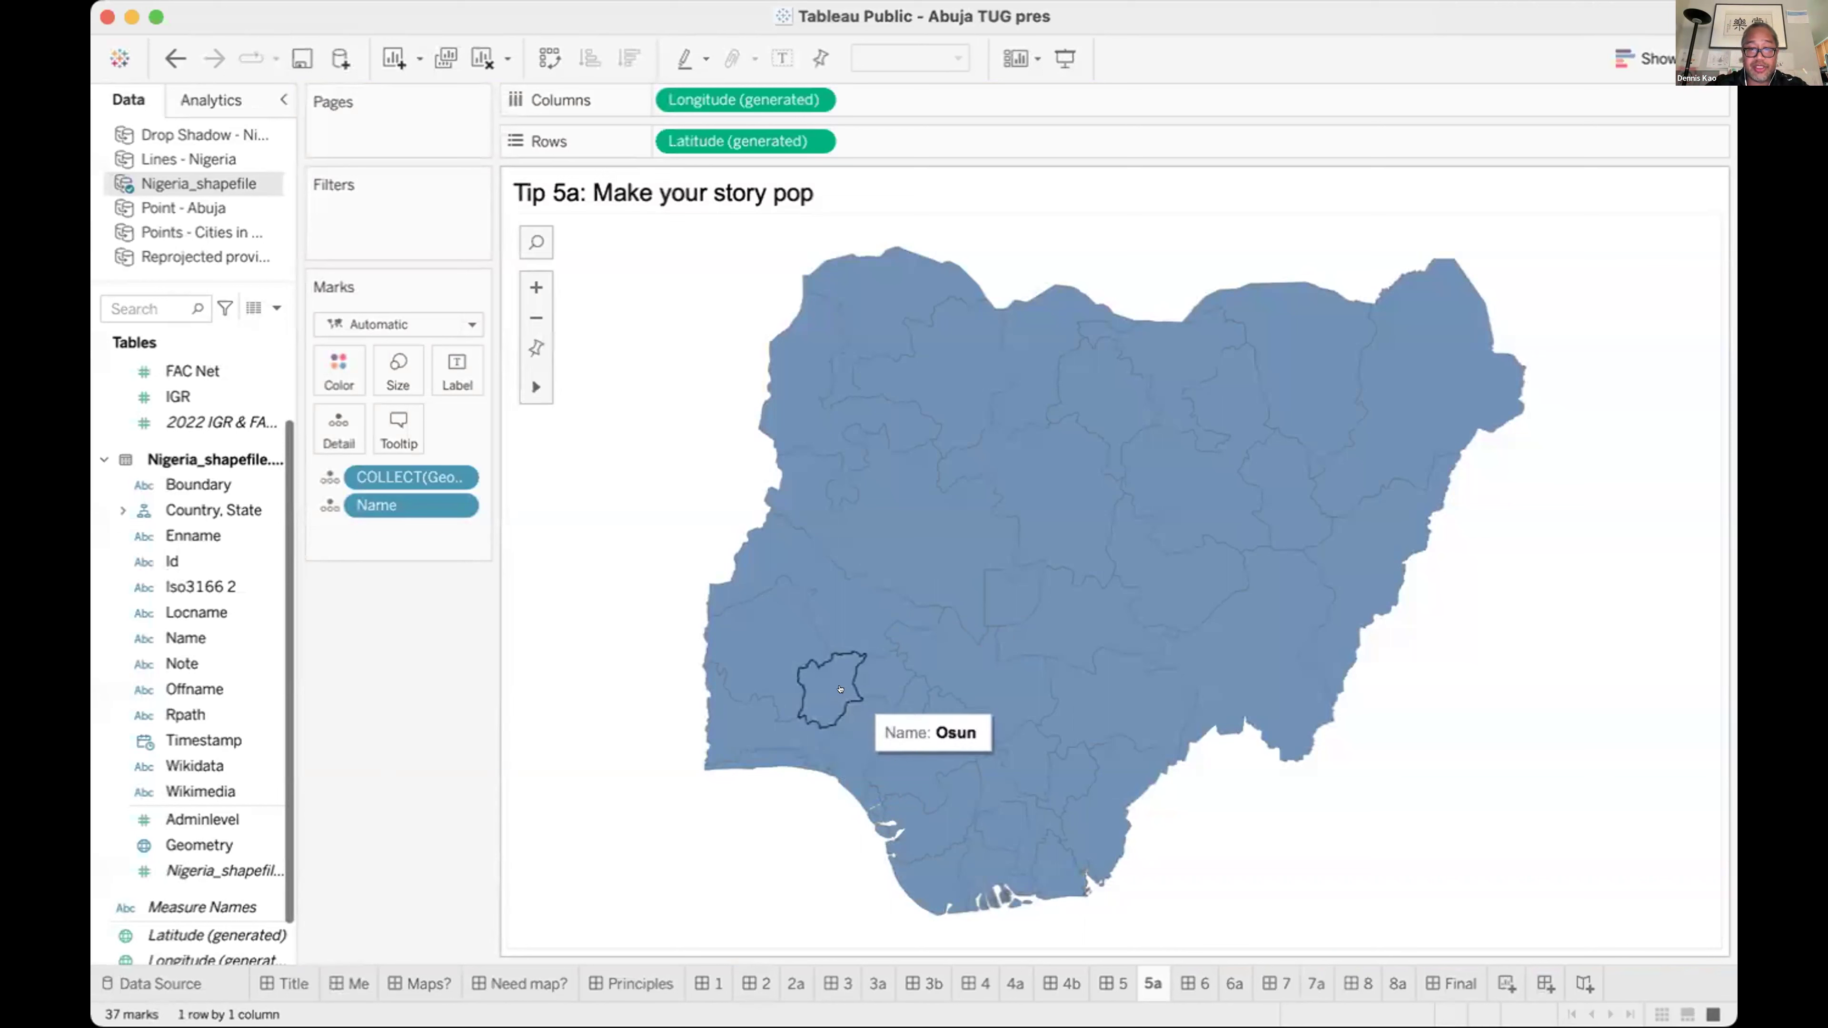
Look over the FAC Net and neighbouring measures of the Nigeria_shapefile data source on sheet 5a.
{"action": "left_click", "coordinate": [194, 367]}
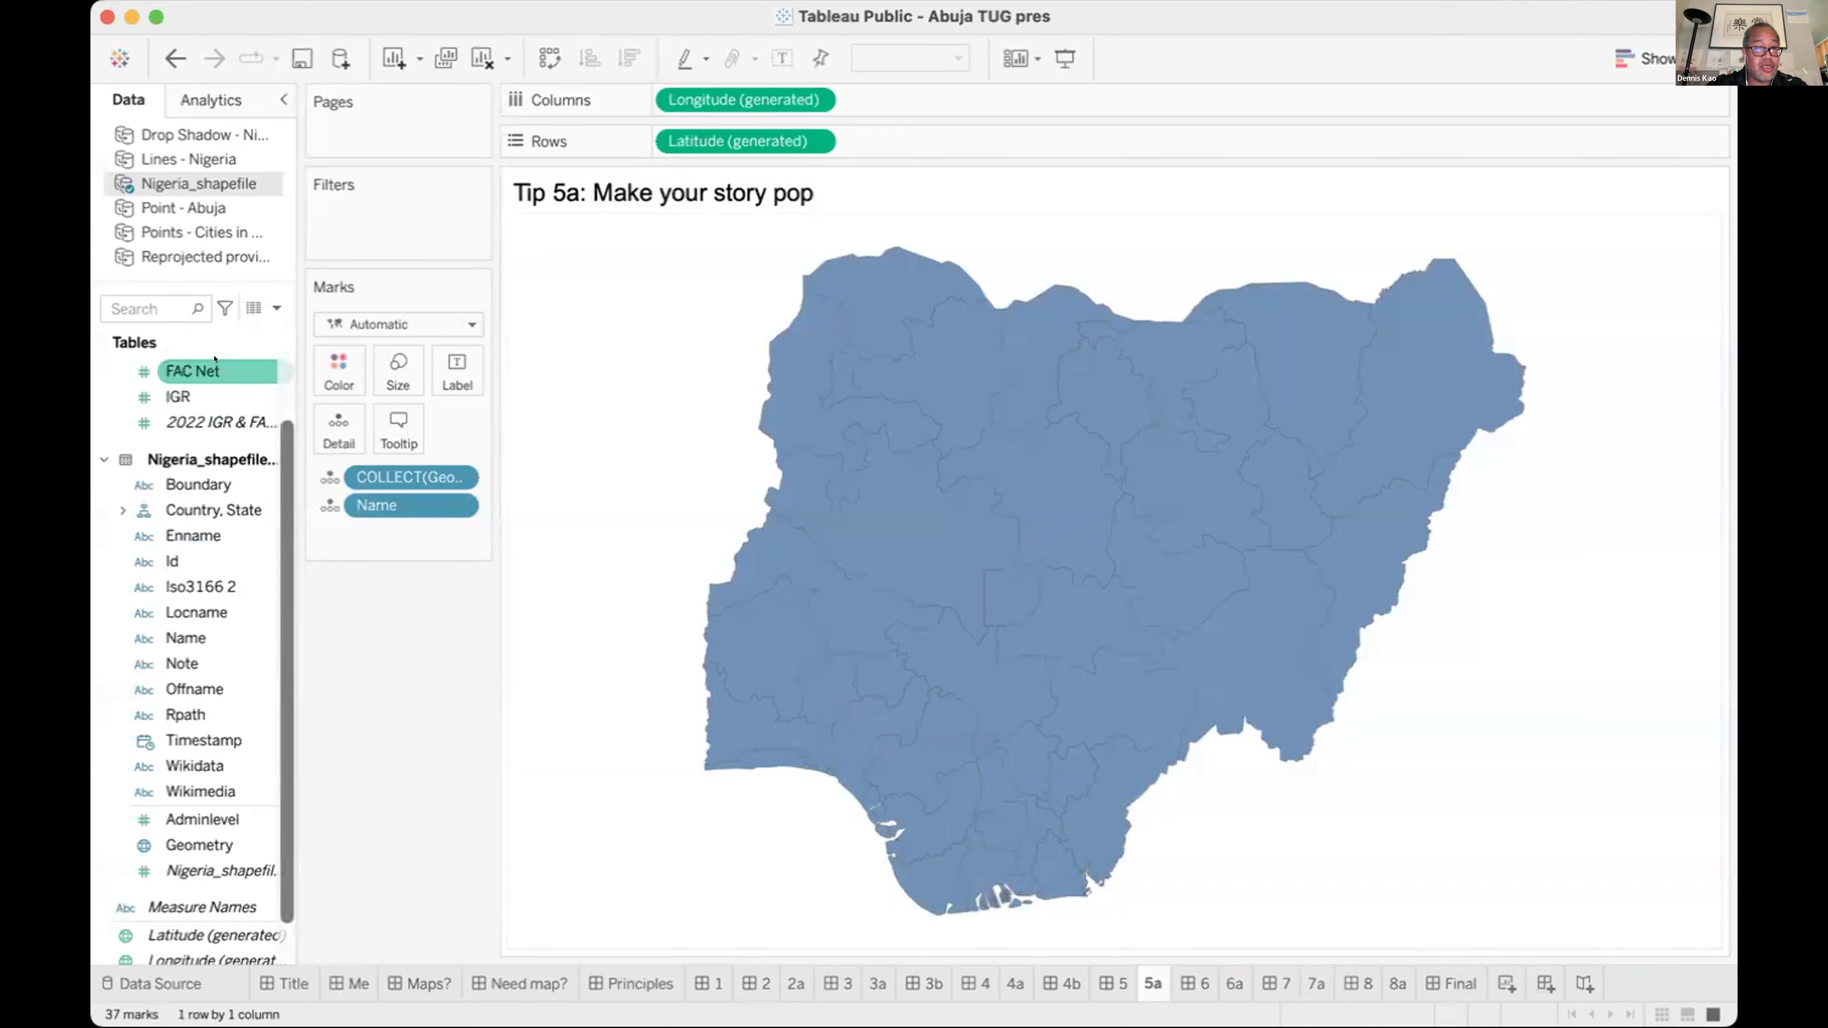
{"action": "key", "text": "Down"}
{"action": "key", "text": "Down"}
{"action": "key", "text": "Up"}
{"action": "key", "text": "Up"}
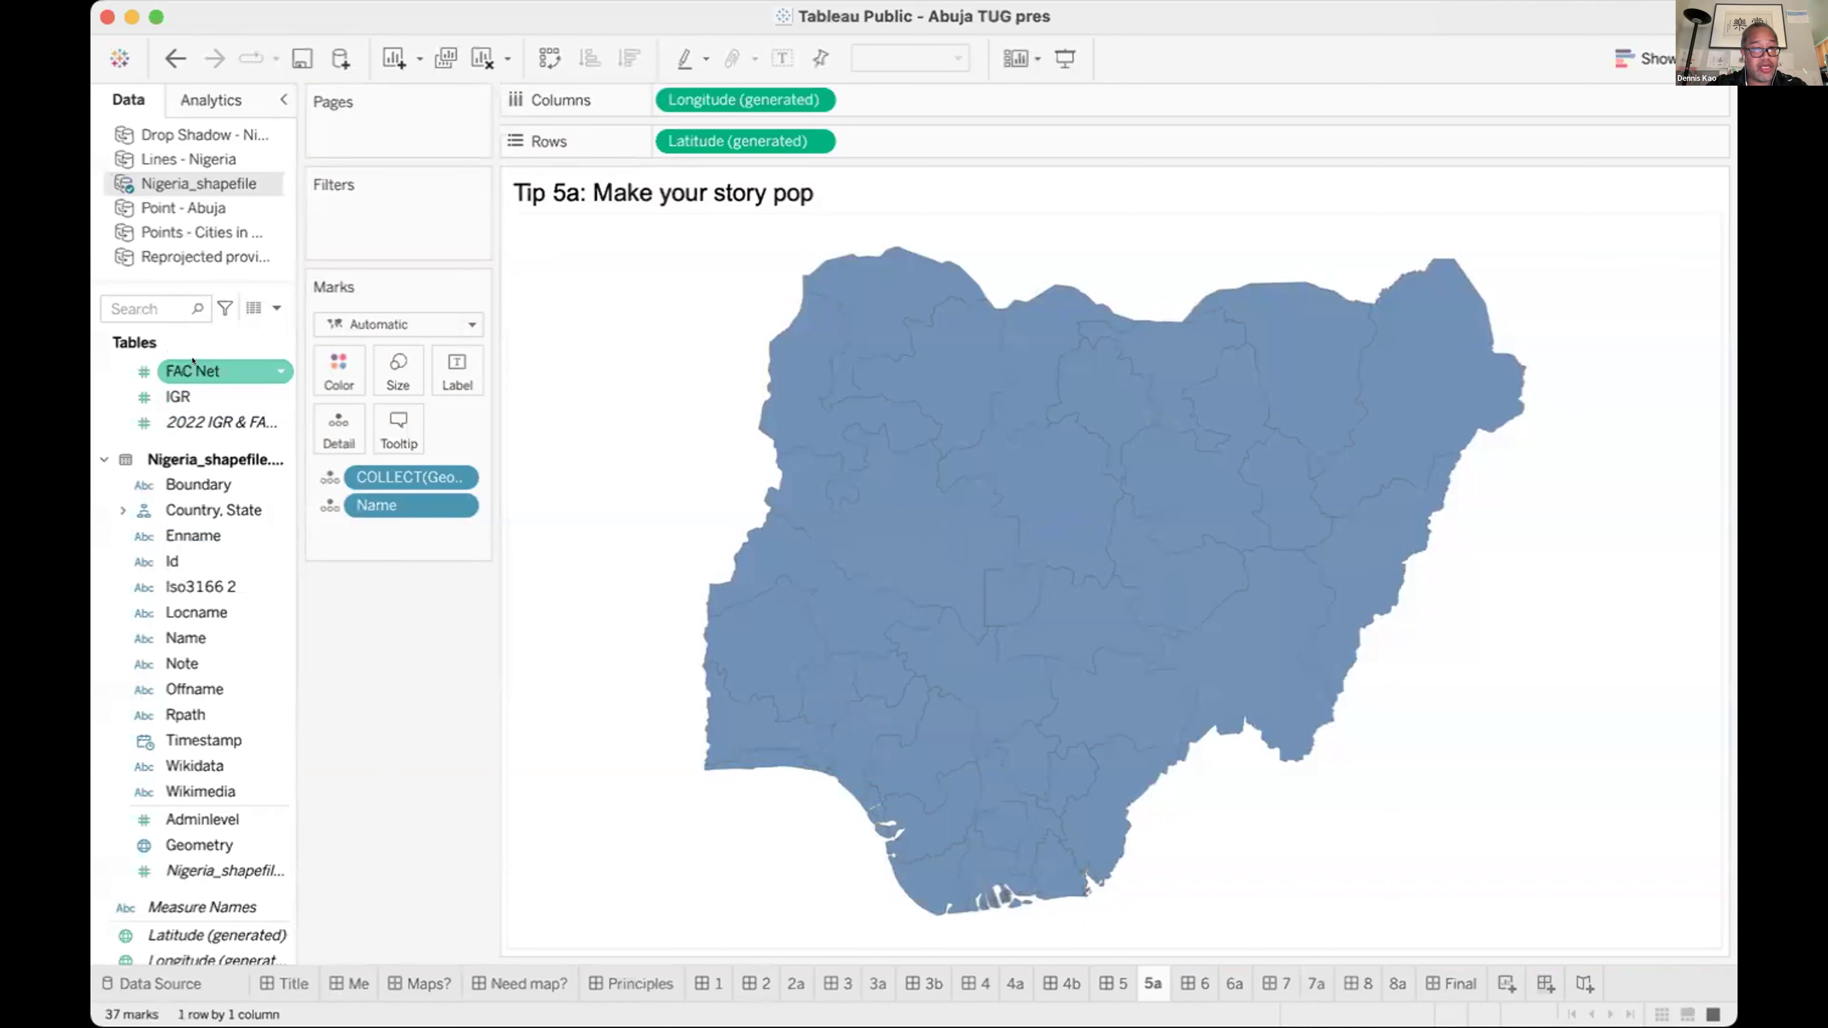
Color the Nigerian states on the sheet 5a map by the FAC Net measure.
{"action": "left_click", "coordinate": [193, 361]}
{"action": "left_click_drag", "start_coordinate": [192, 361], "coordinate": [331, 366]}
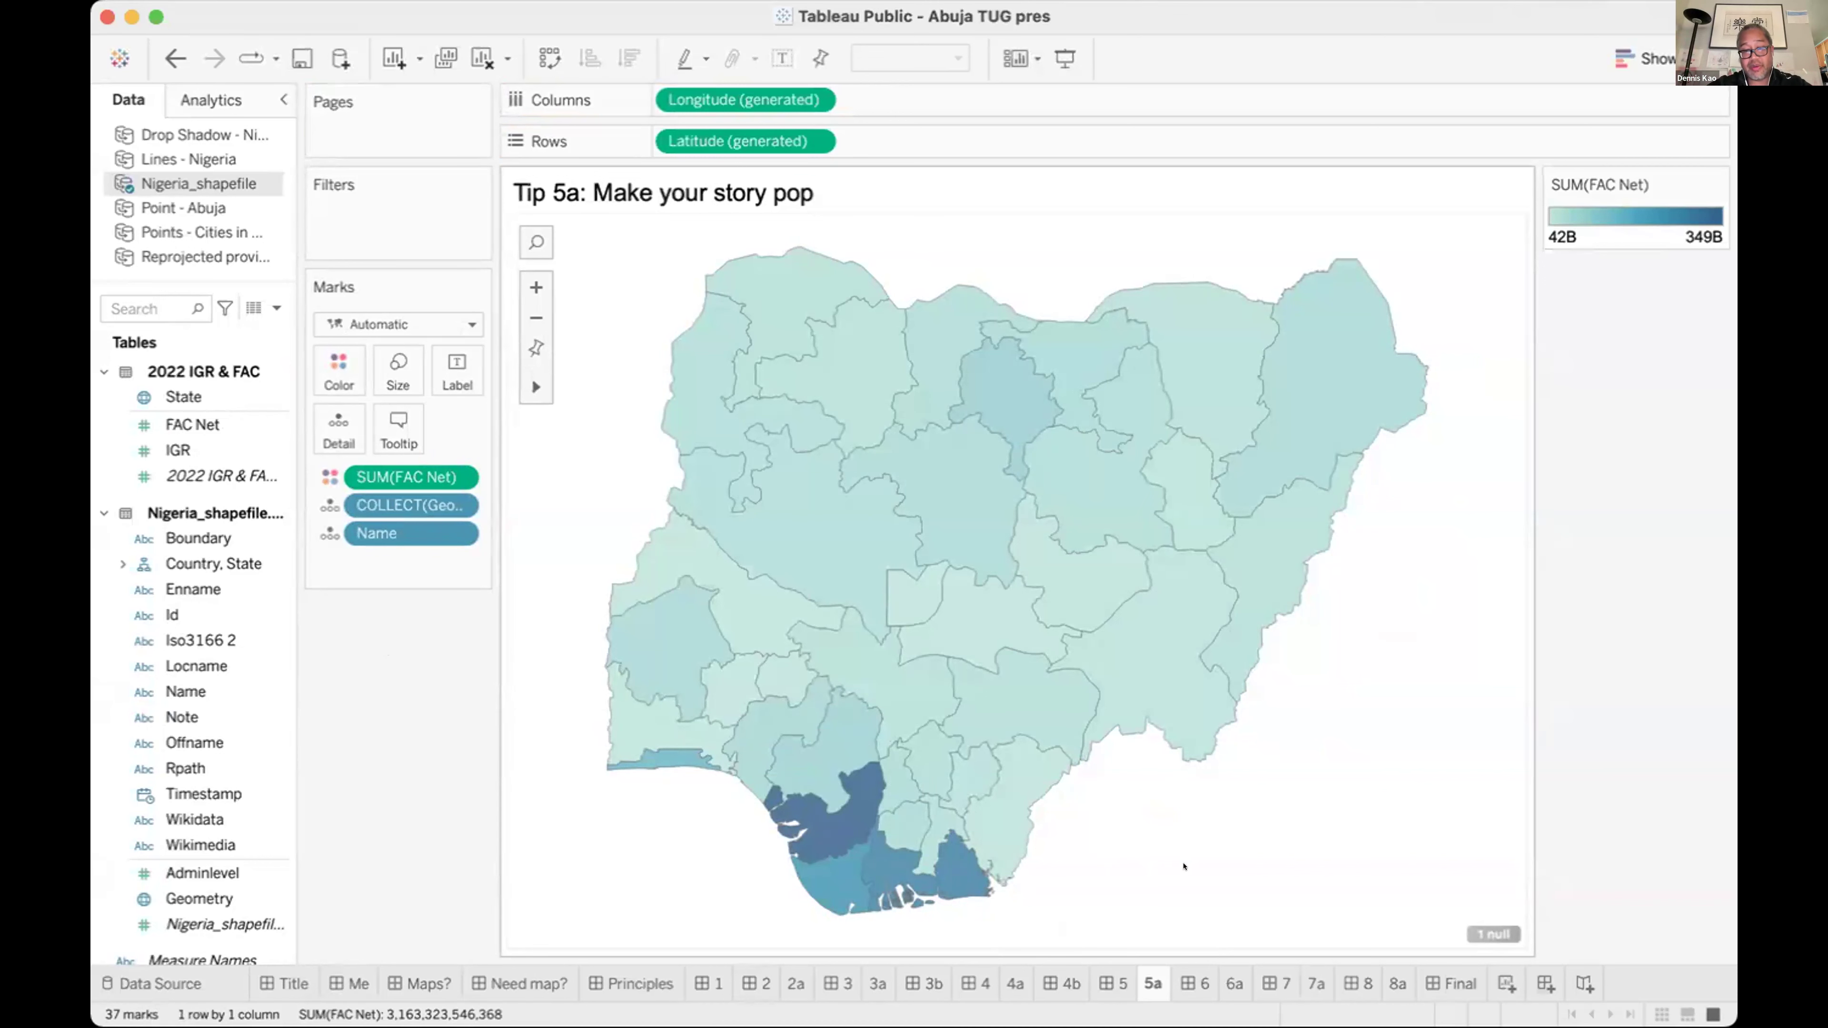
{"action": "mouse_move", "coordinate": [840, 787]}
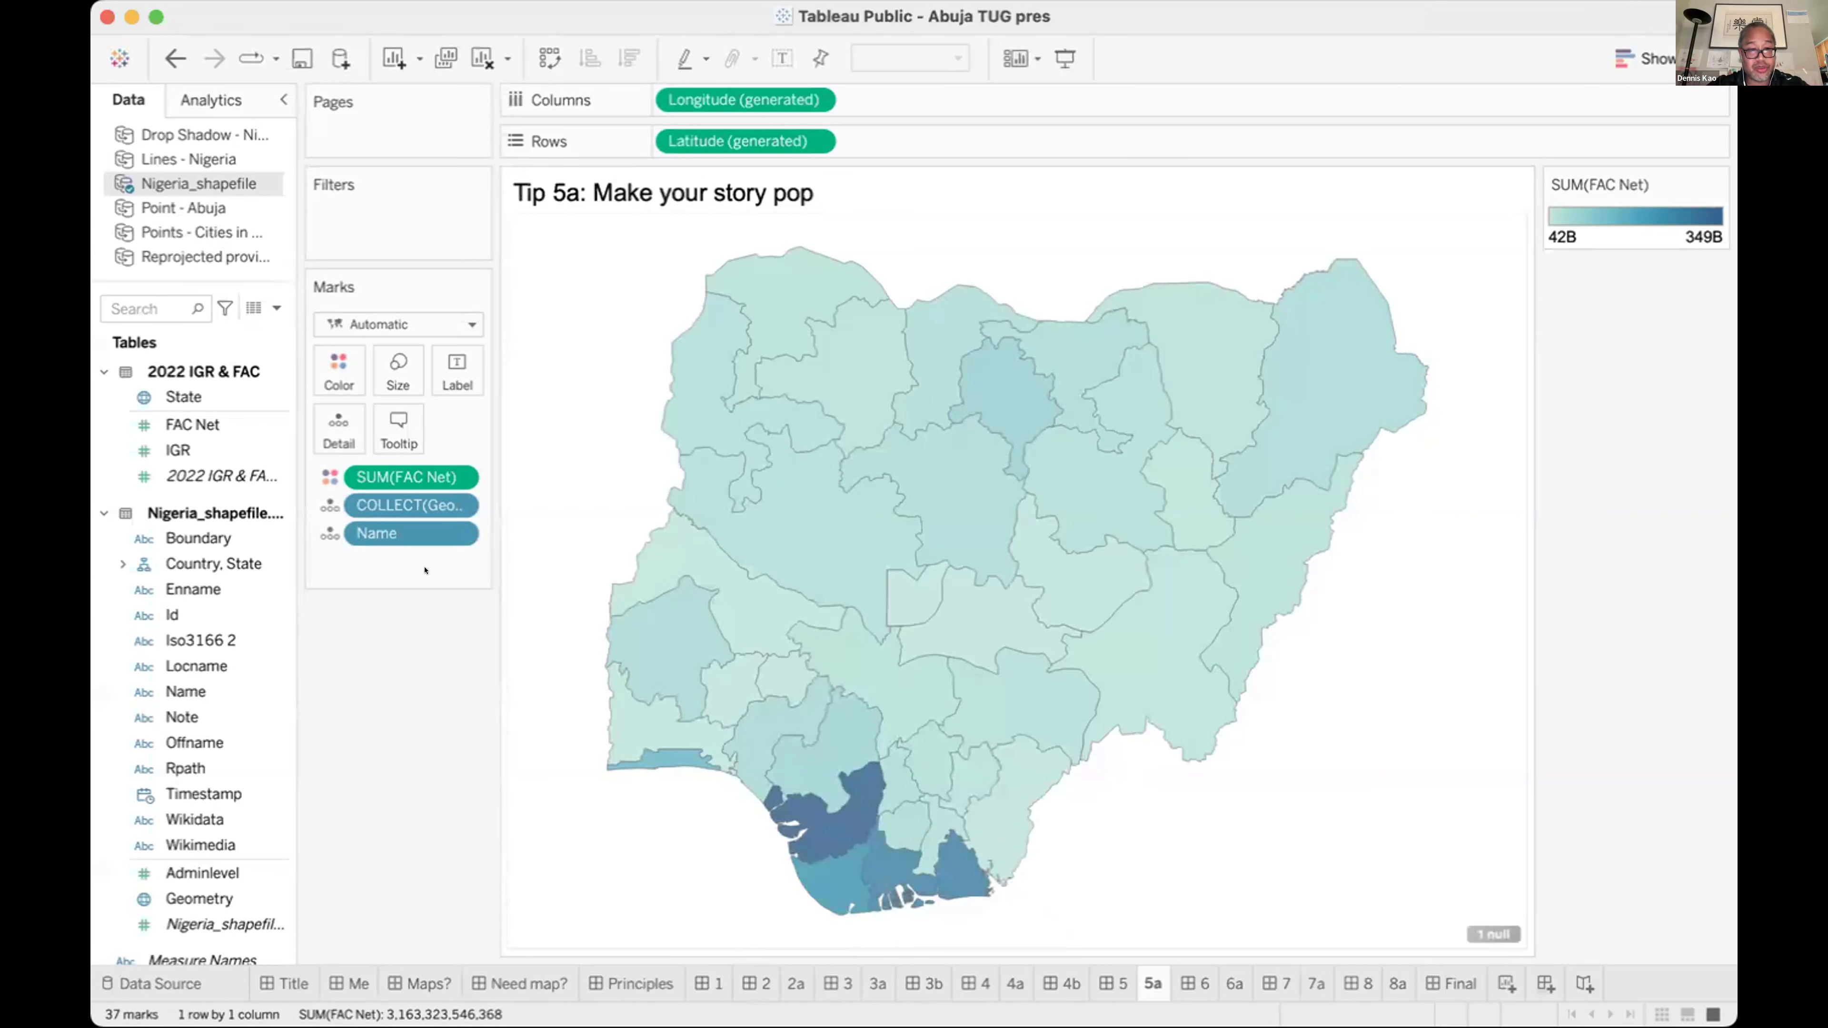
Change the FAC Net color palette to Red-Gold and apply it to the map.
{"action": "left_click", "coordinate": [338, 370]}
{"action": "left_click", "coordinate": [428, 451]}
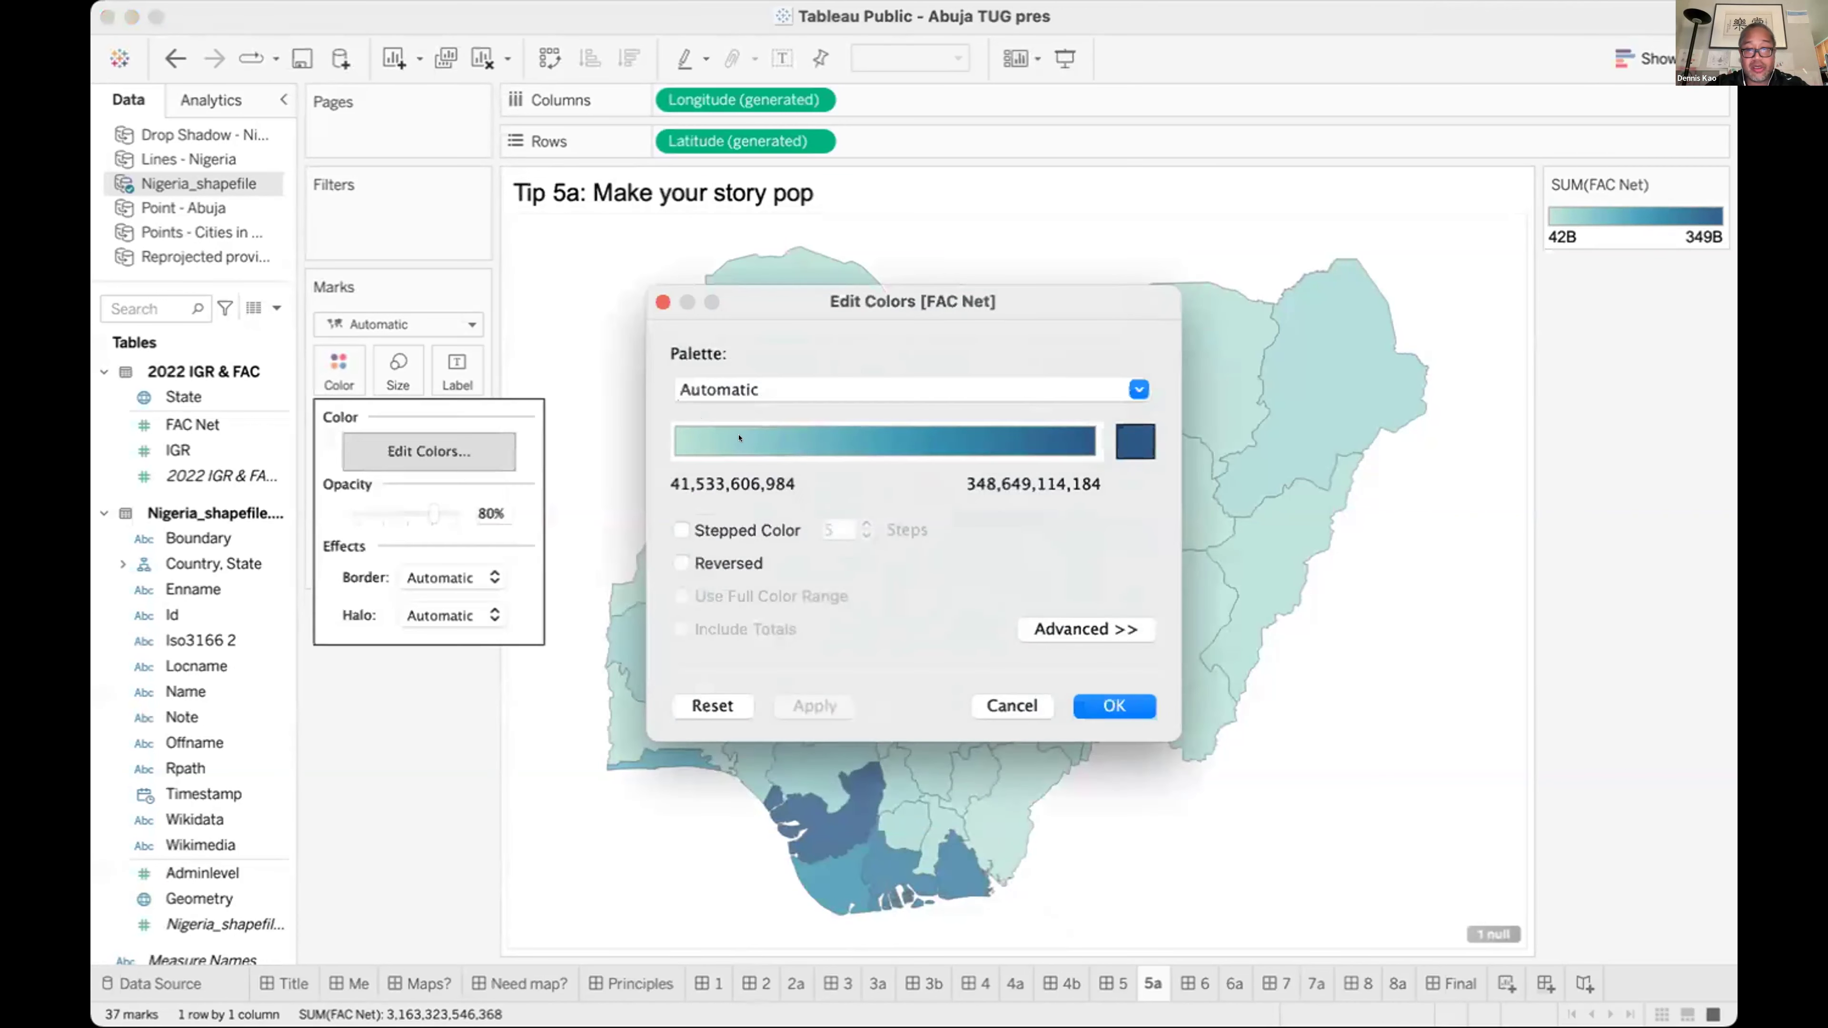
{"action": "left_click", "coordinate": [1126, 397]}
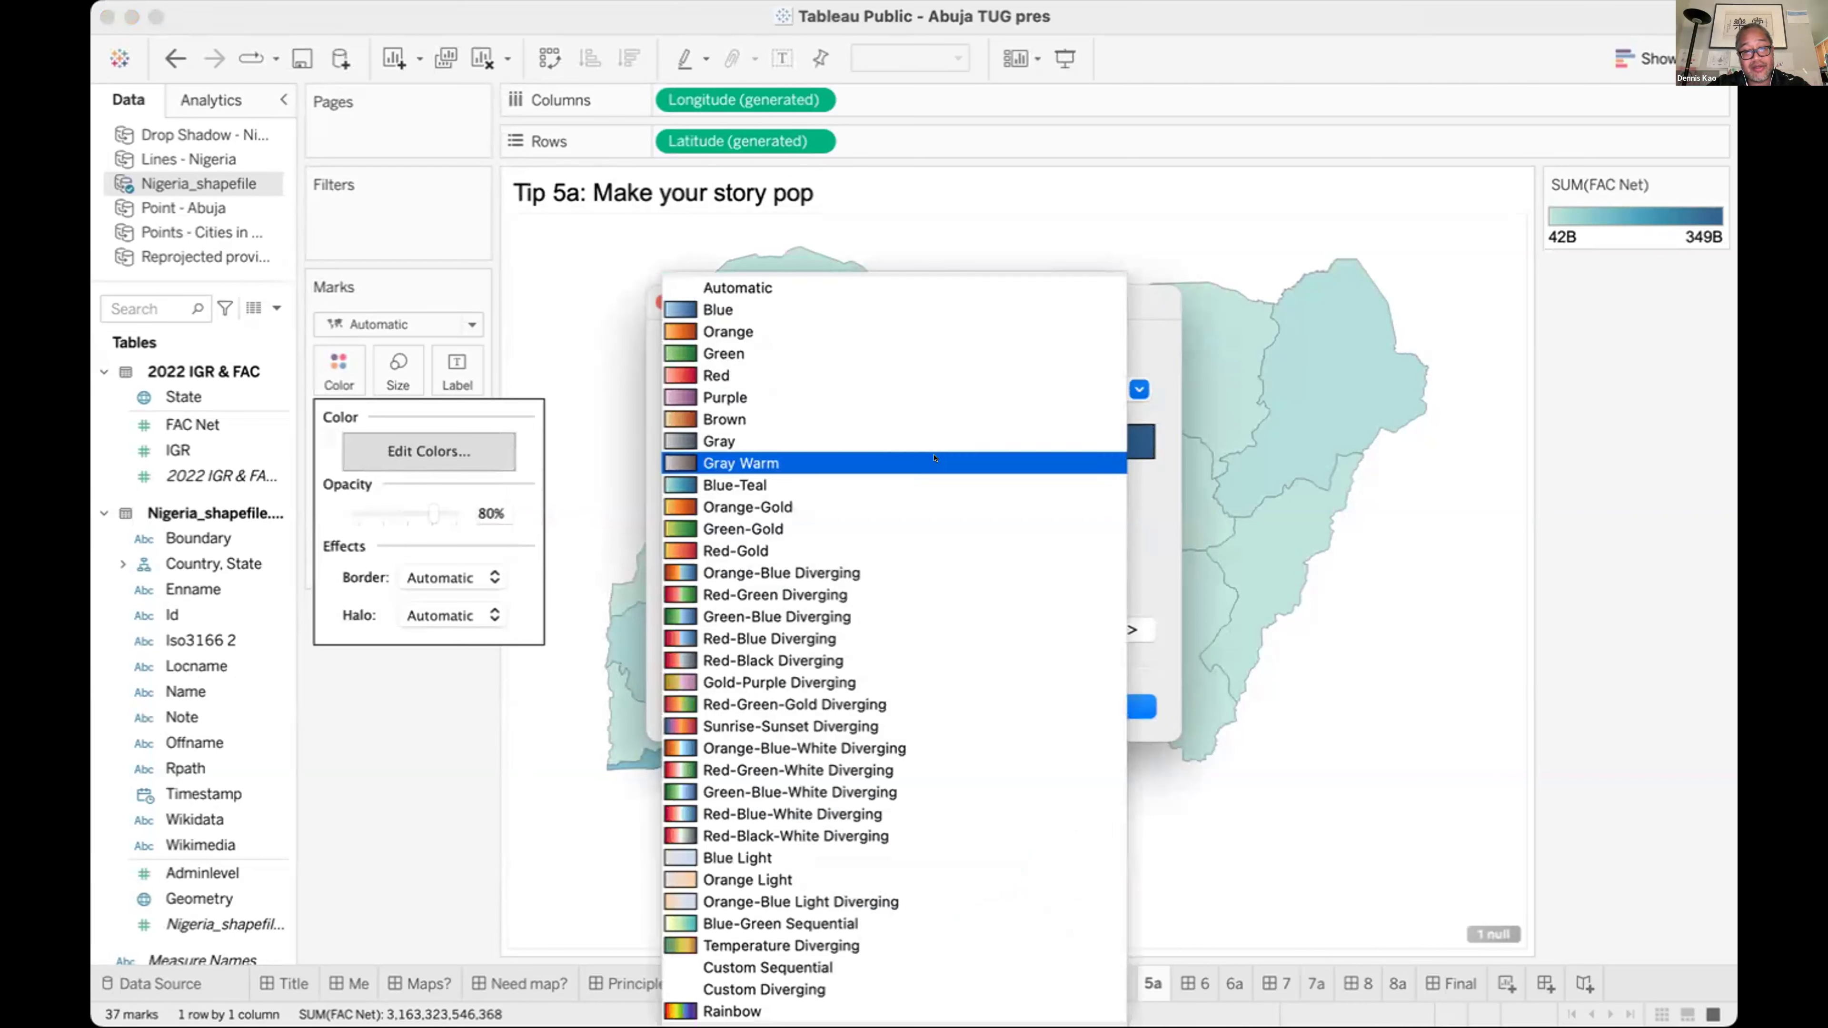
{"action": "left_click", "coordinate": [900, 551]}
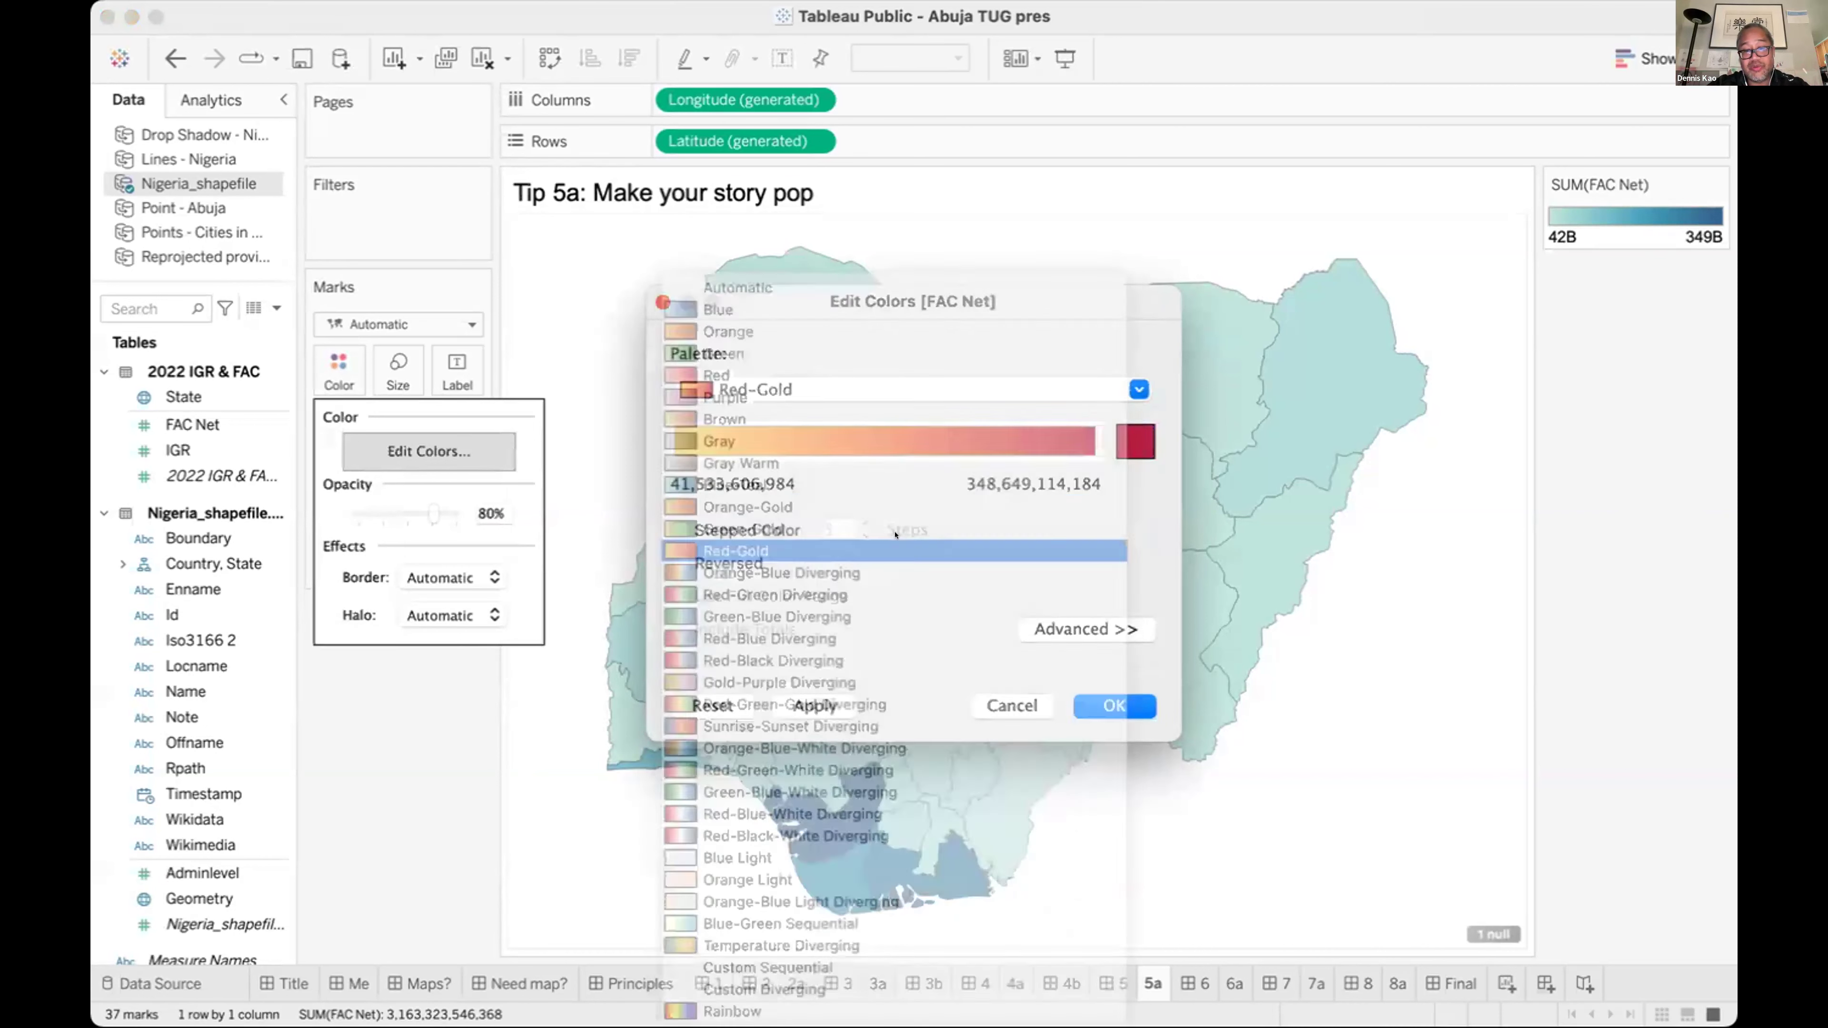
{"action": "left_click", "coordinate": [810, 704]}
{"action": "key", "text": "Return"}
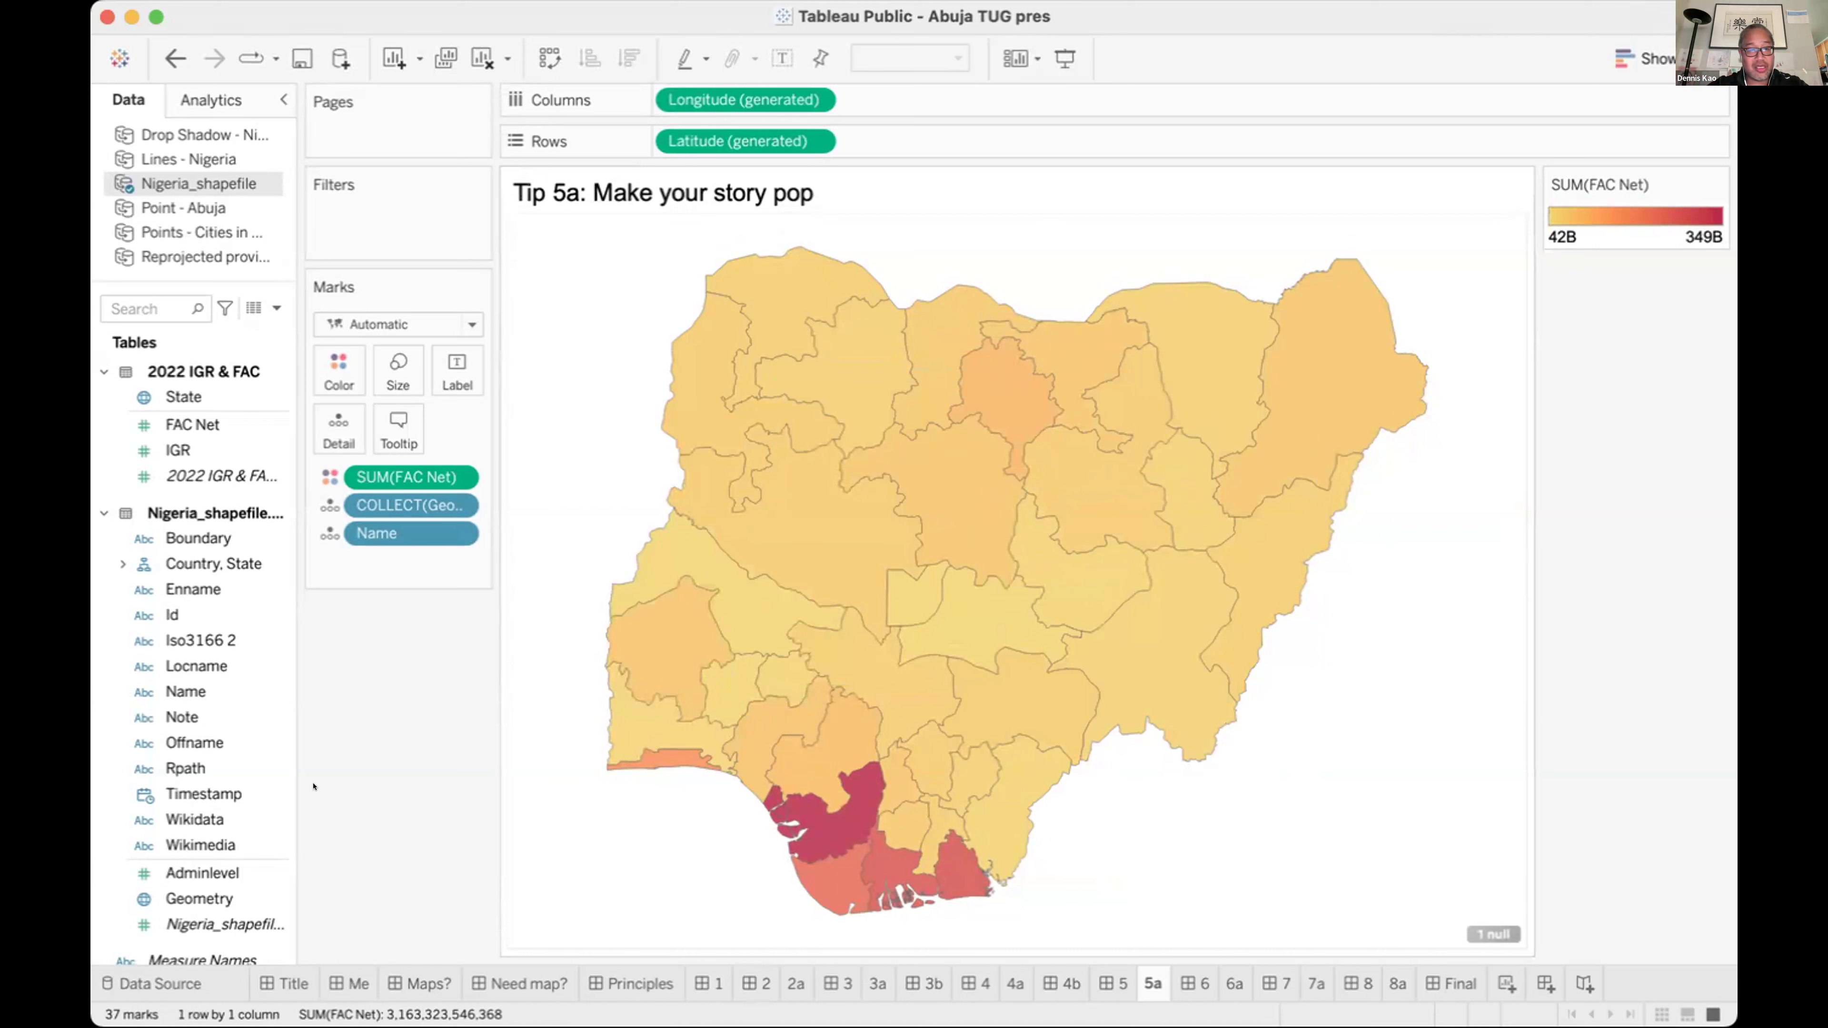
Remove FAC Net from the map coloring, restore it to compare the two versions, and remove it again.
{"action": "left_click_drag", "start_coordinate": [407, 477], "coordinate": [389, 634]}
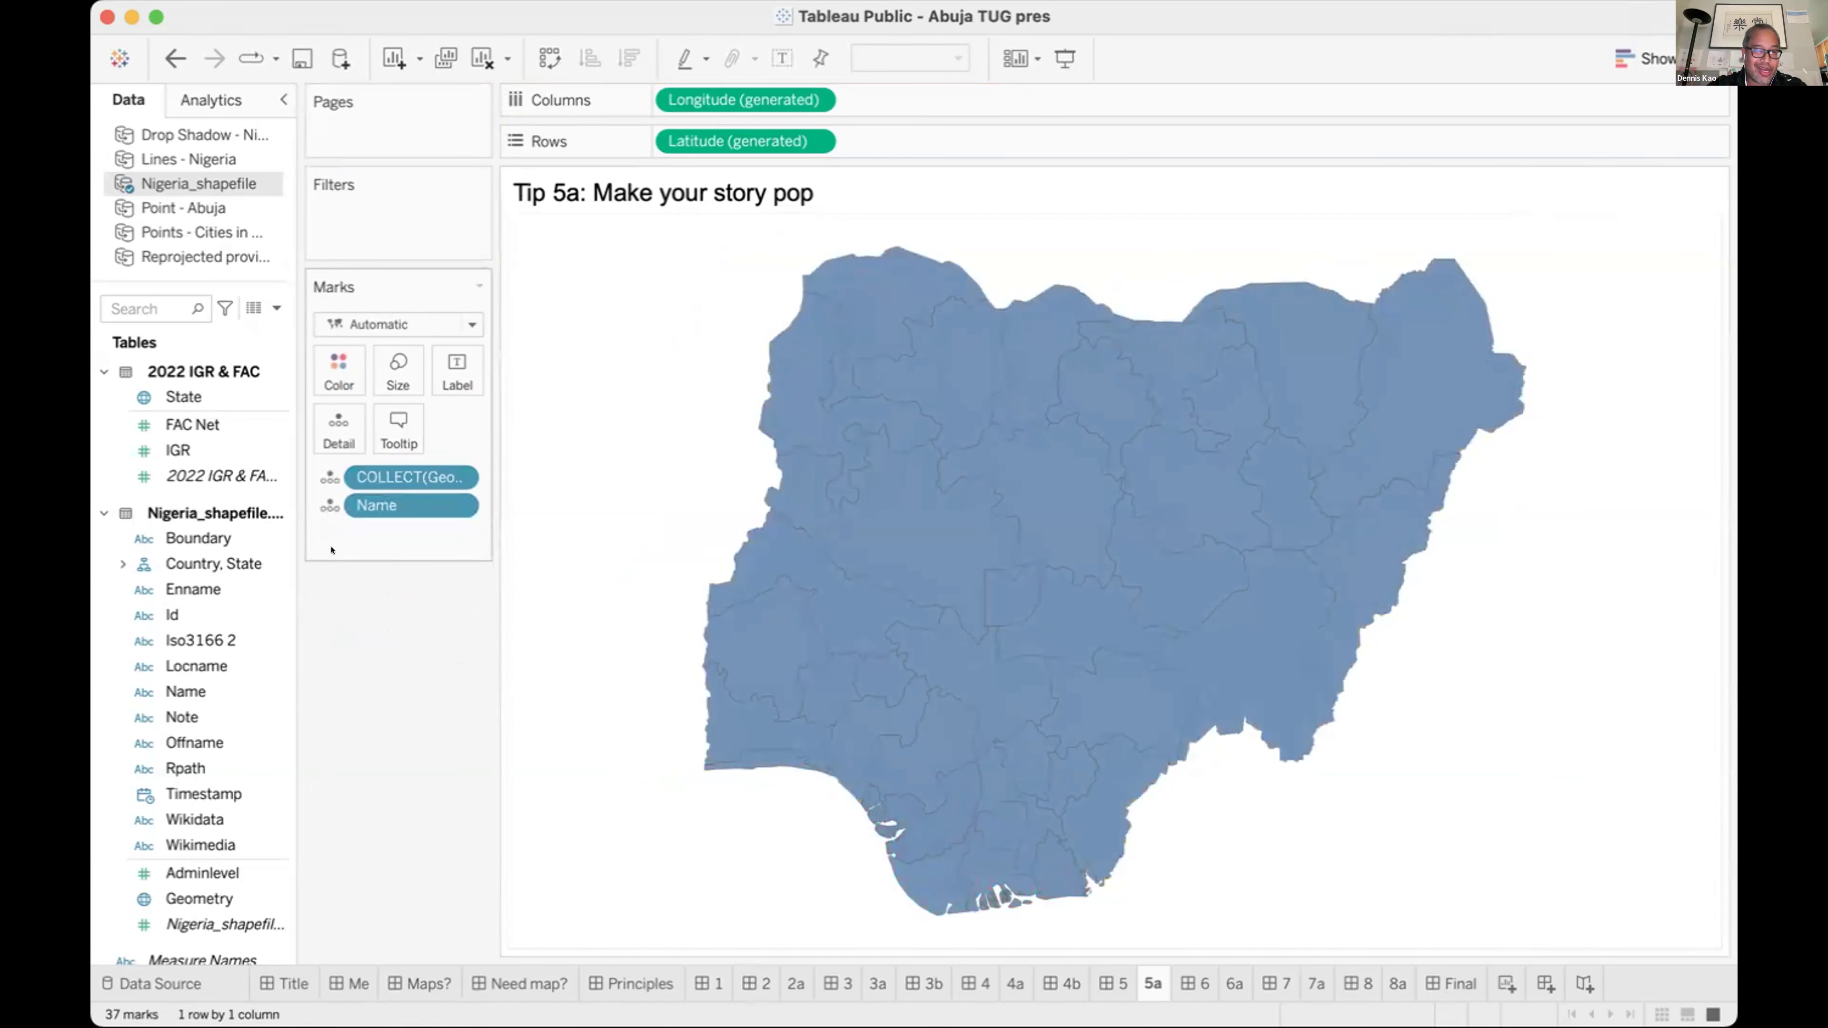
{"action": "key", "text": "super+z"}
{"action": "mouse_move", "coordinate": [1167, 441]}
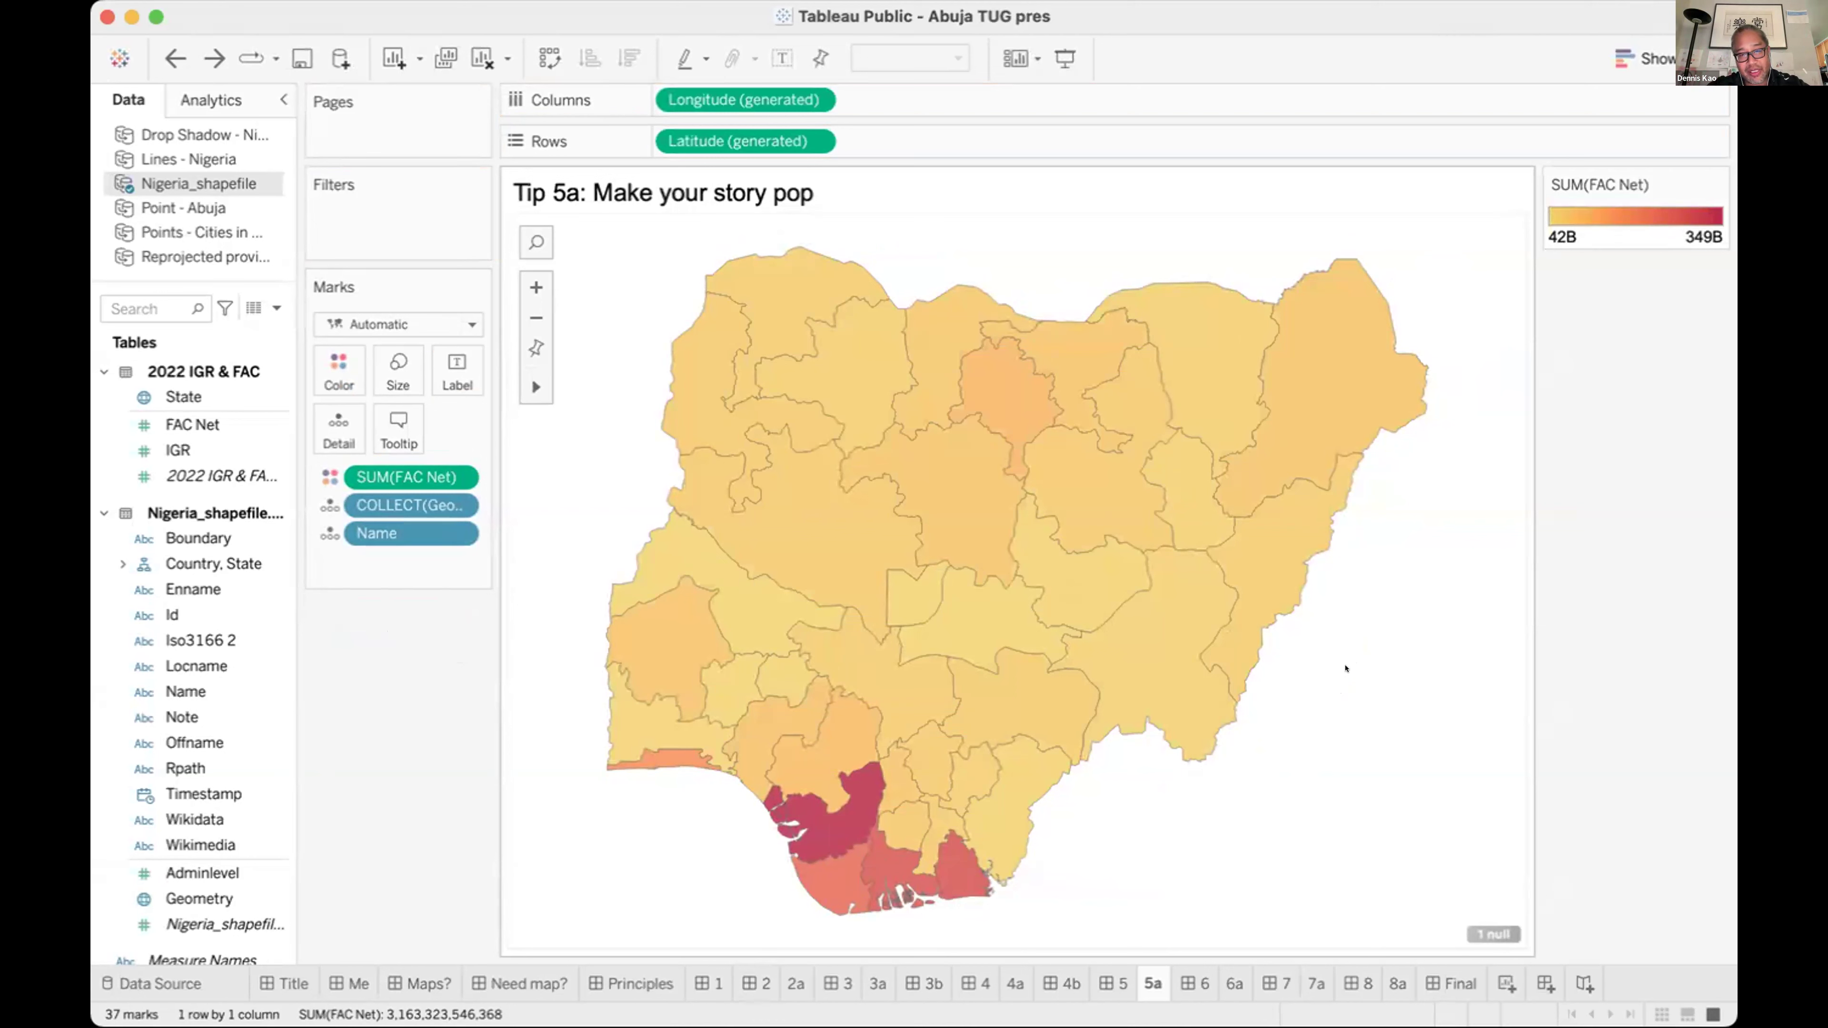
{"action": "mouse_move", "coordinate": [825, 498]}
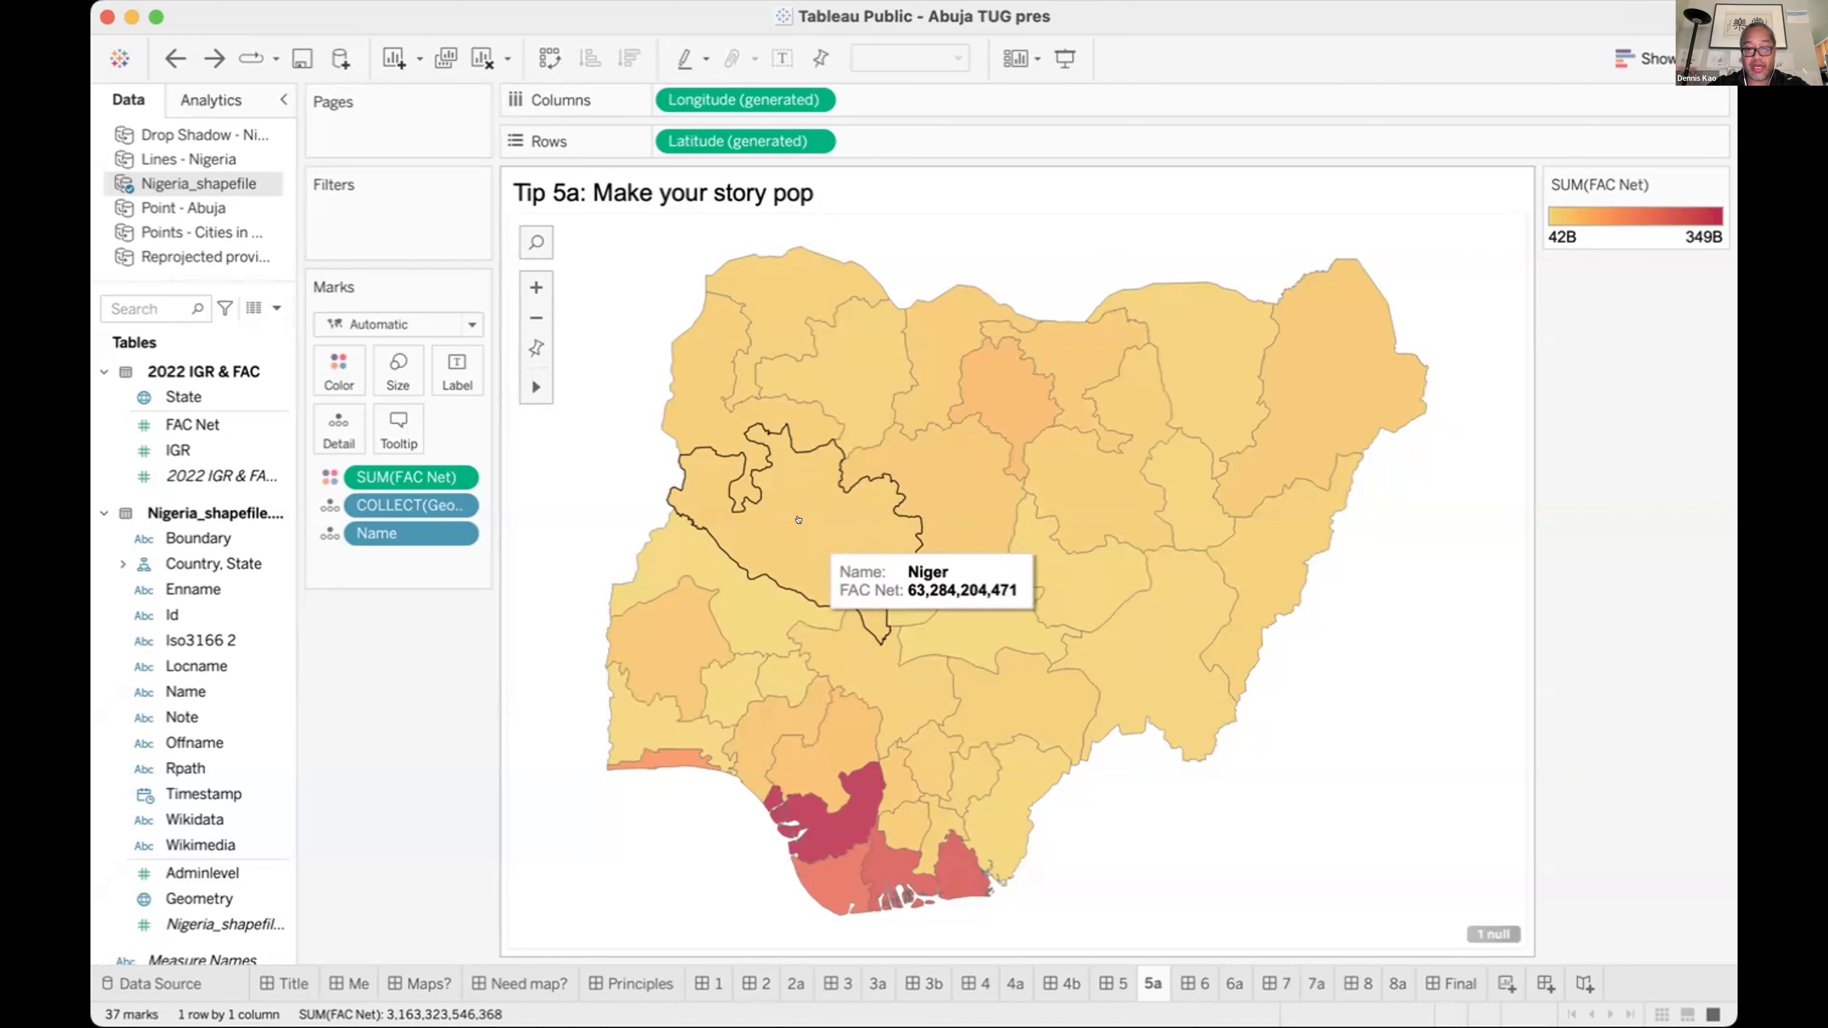
{"action": "left_click_drag", "start_coordinate": [406, 477], "coordinate": [391, 632]}
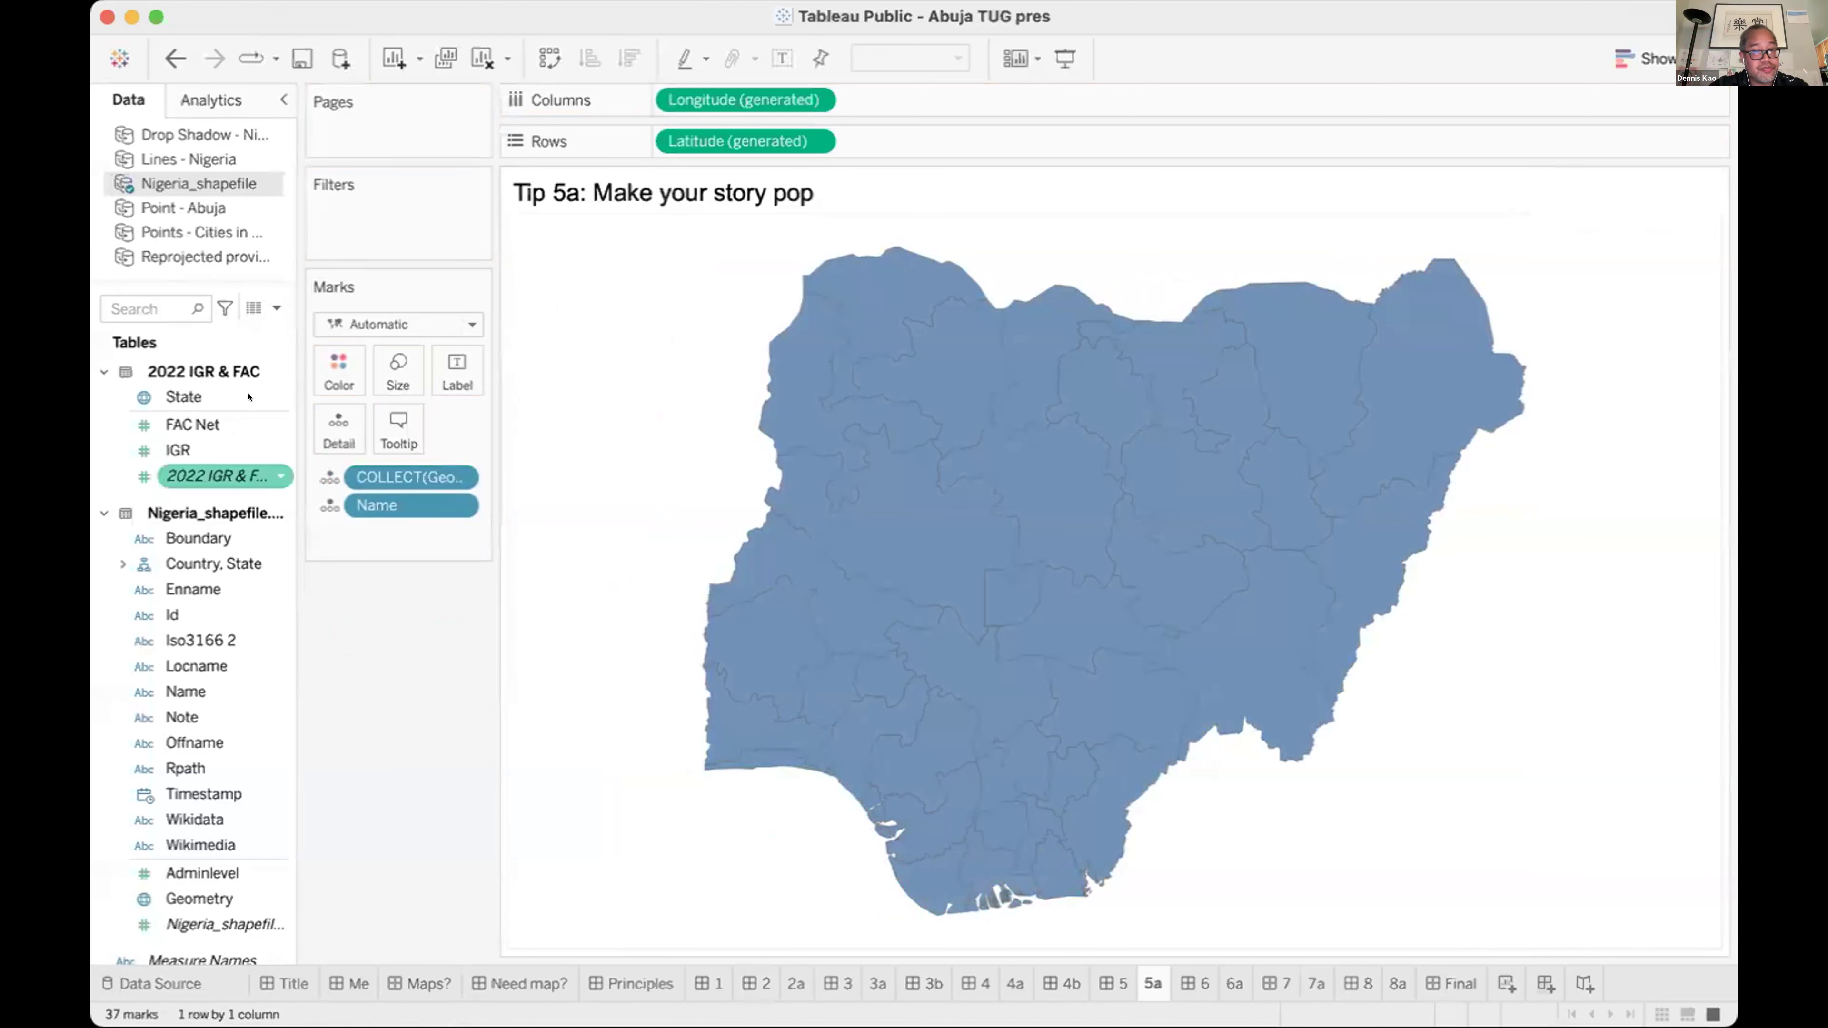
Add Geometry as a second marks layer with the Circle mark type and add Name to its detail.
{"action": "left_click_drag", "start_coordinate": [210, 885], "coordinate": [716, 270]}
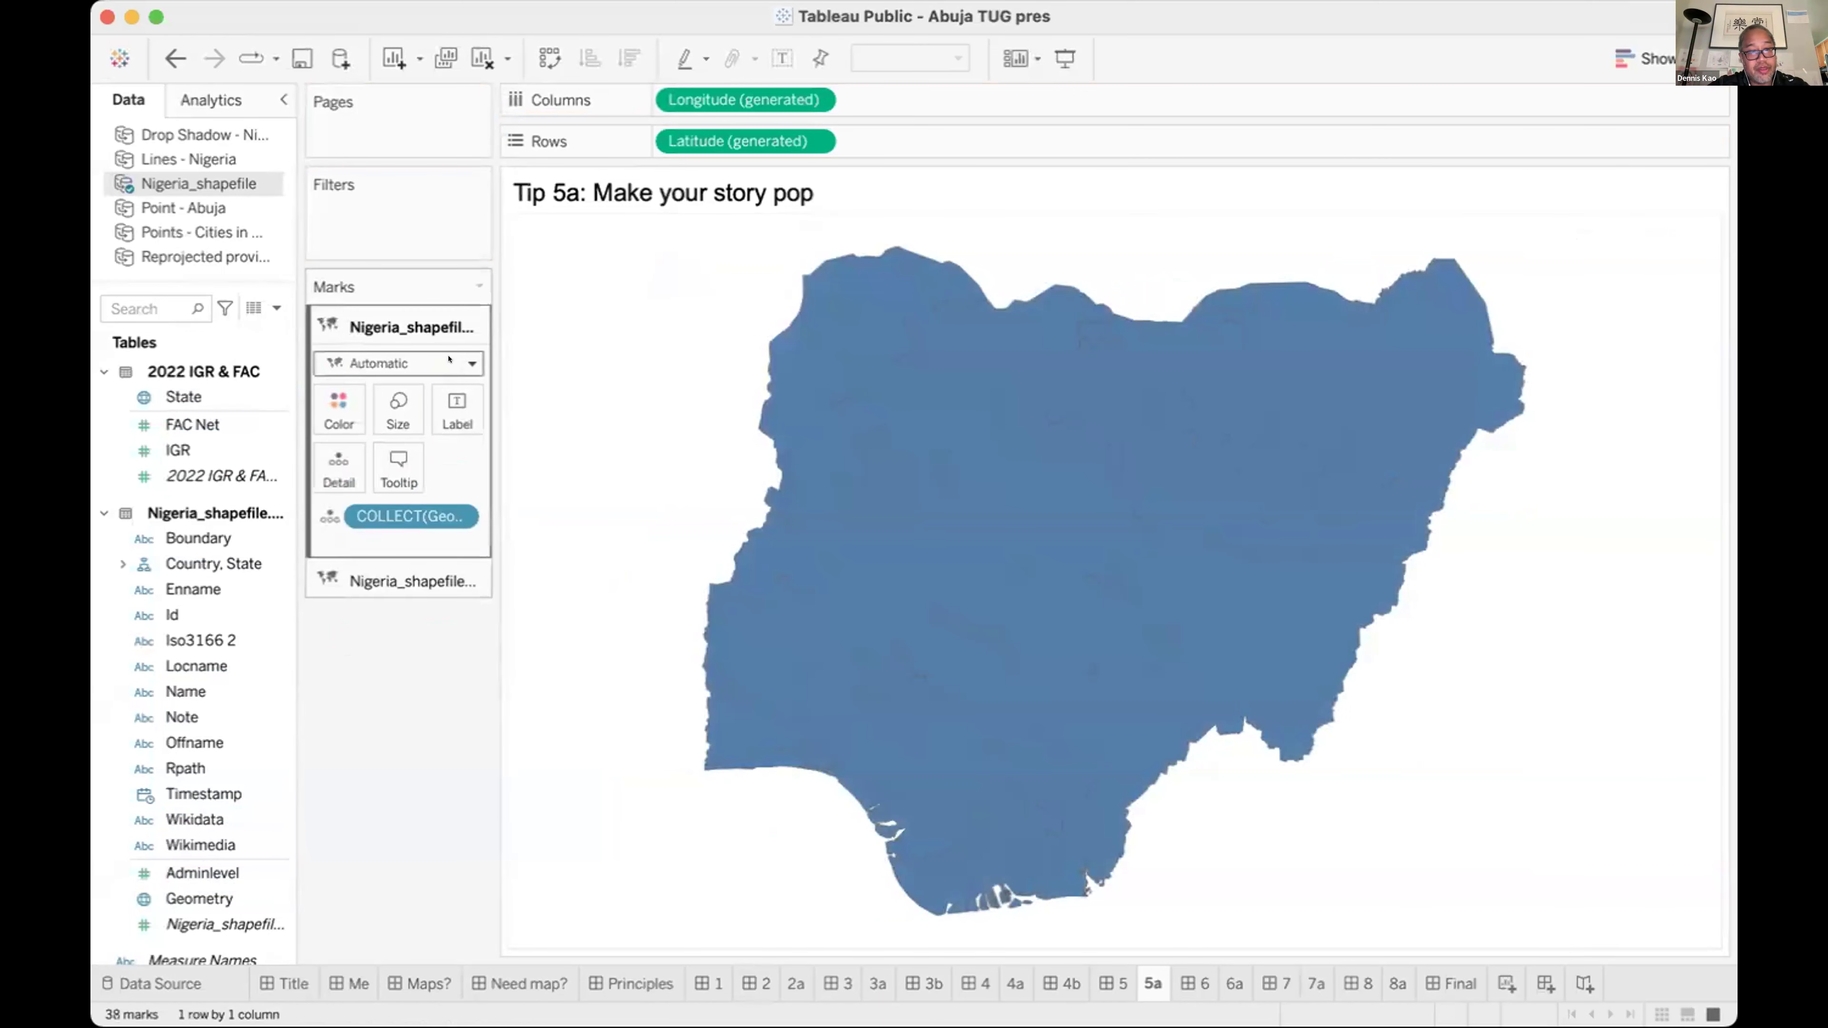
{"action": "left_click", "coordinate": [399, 363]}
{"action": "left_click", "coordinate": [392, 520]}
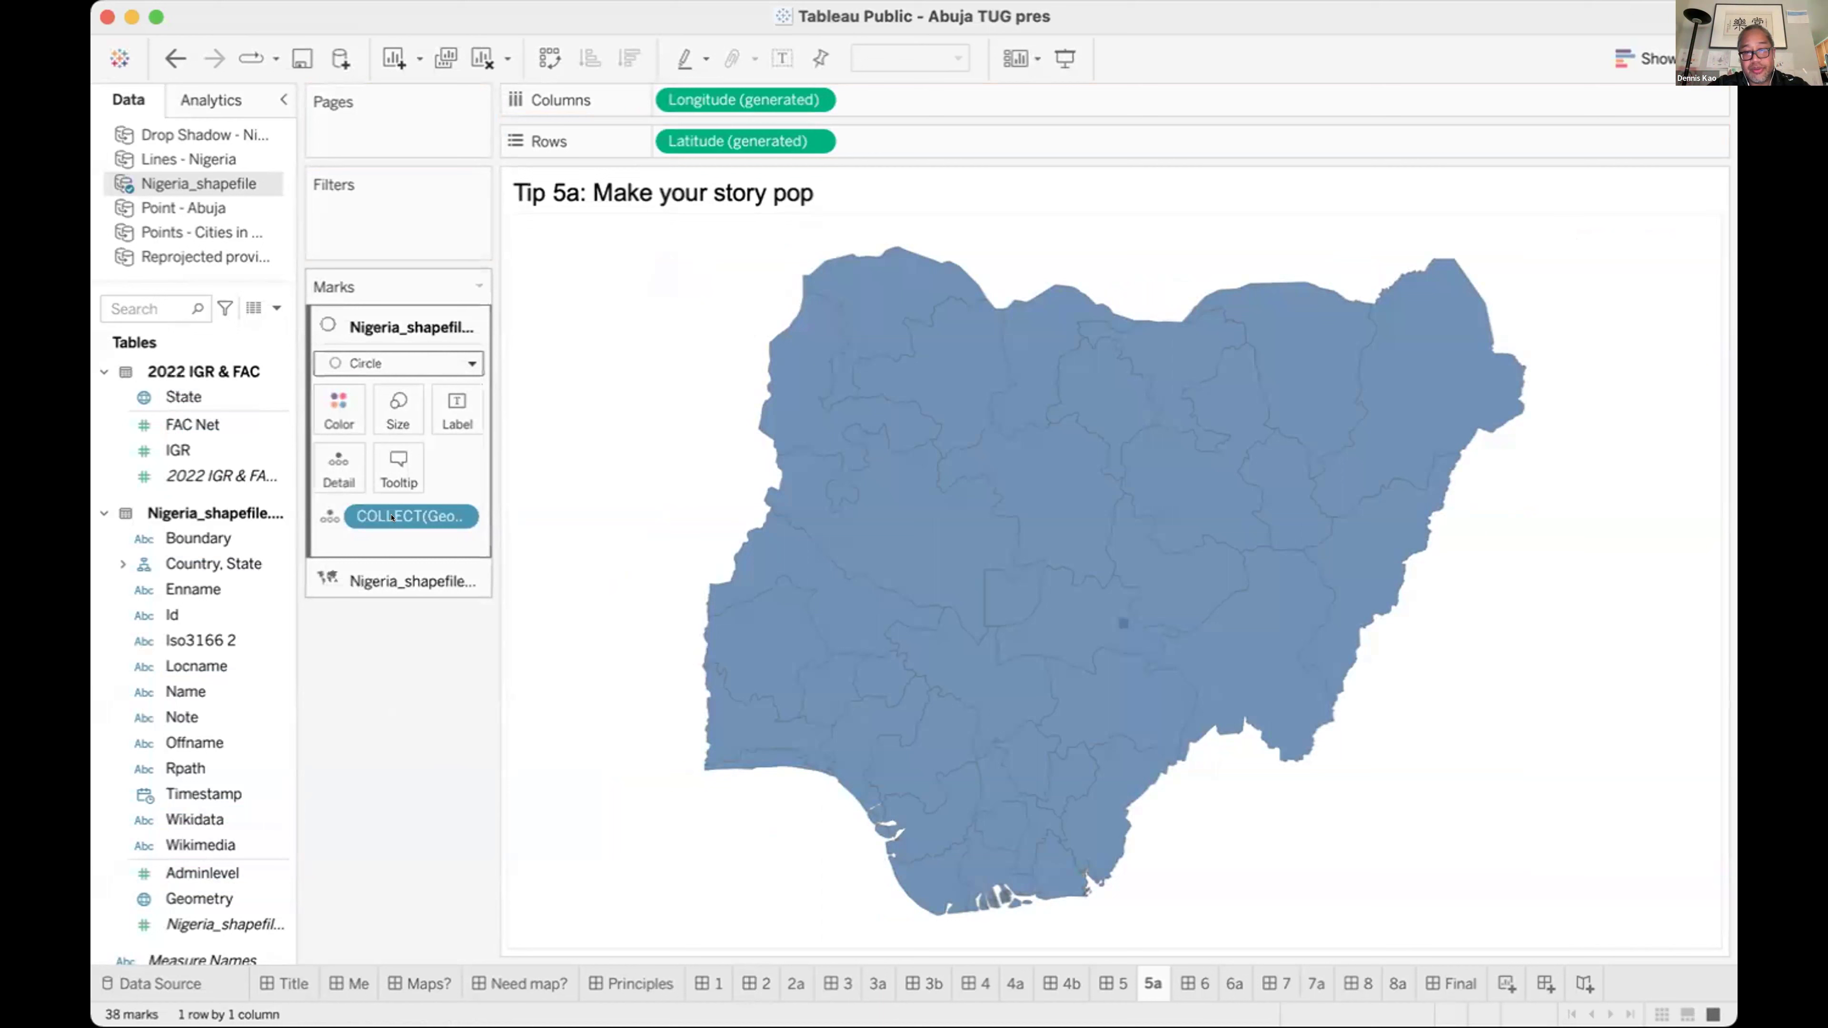
{"action": "left_click", "coordinate": [208, 418]}
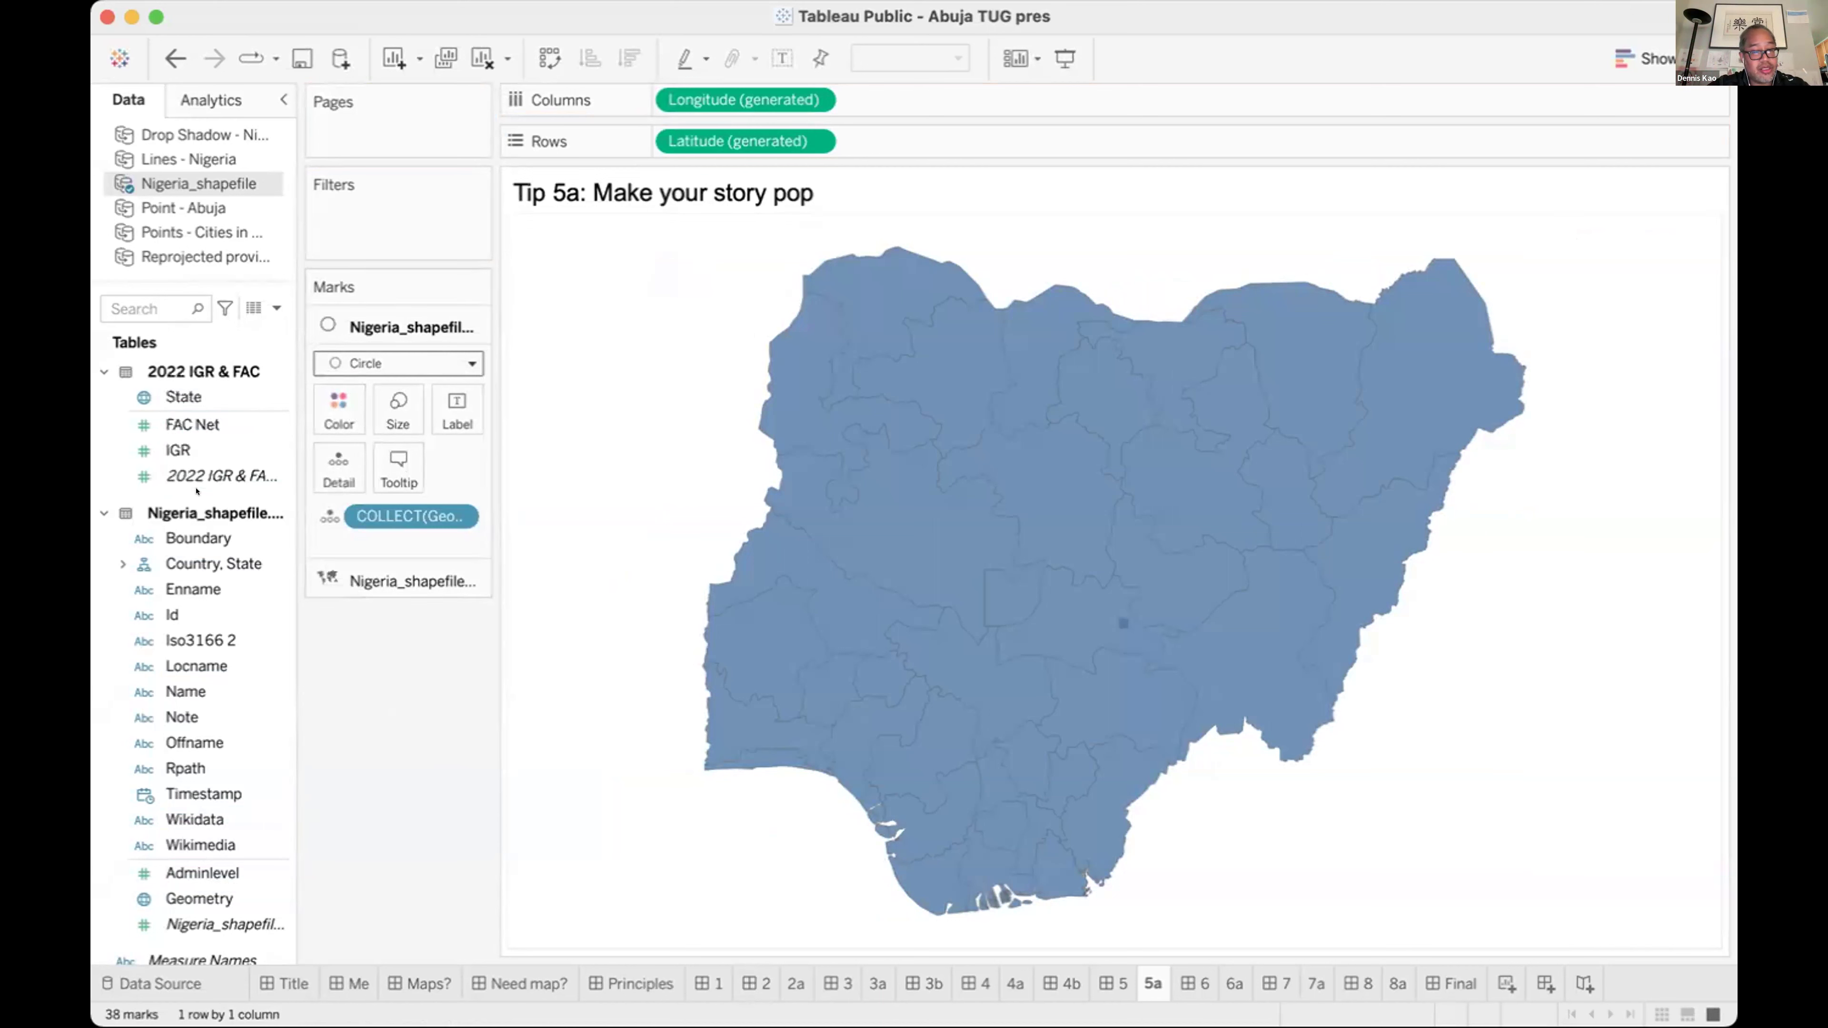
{"action": "left_click_drag", "start_coordinate": [189, 691], "coordinate": [338, 468]}
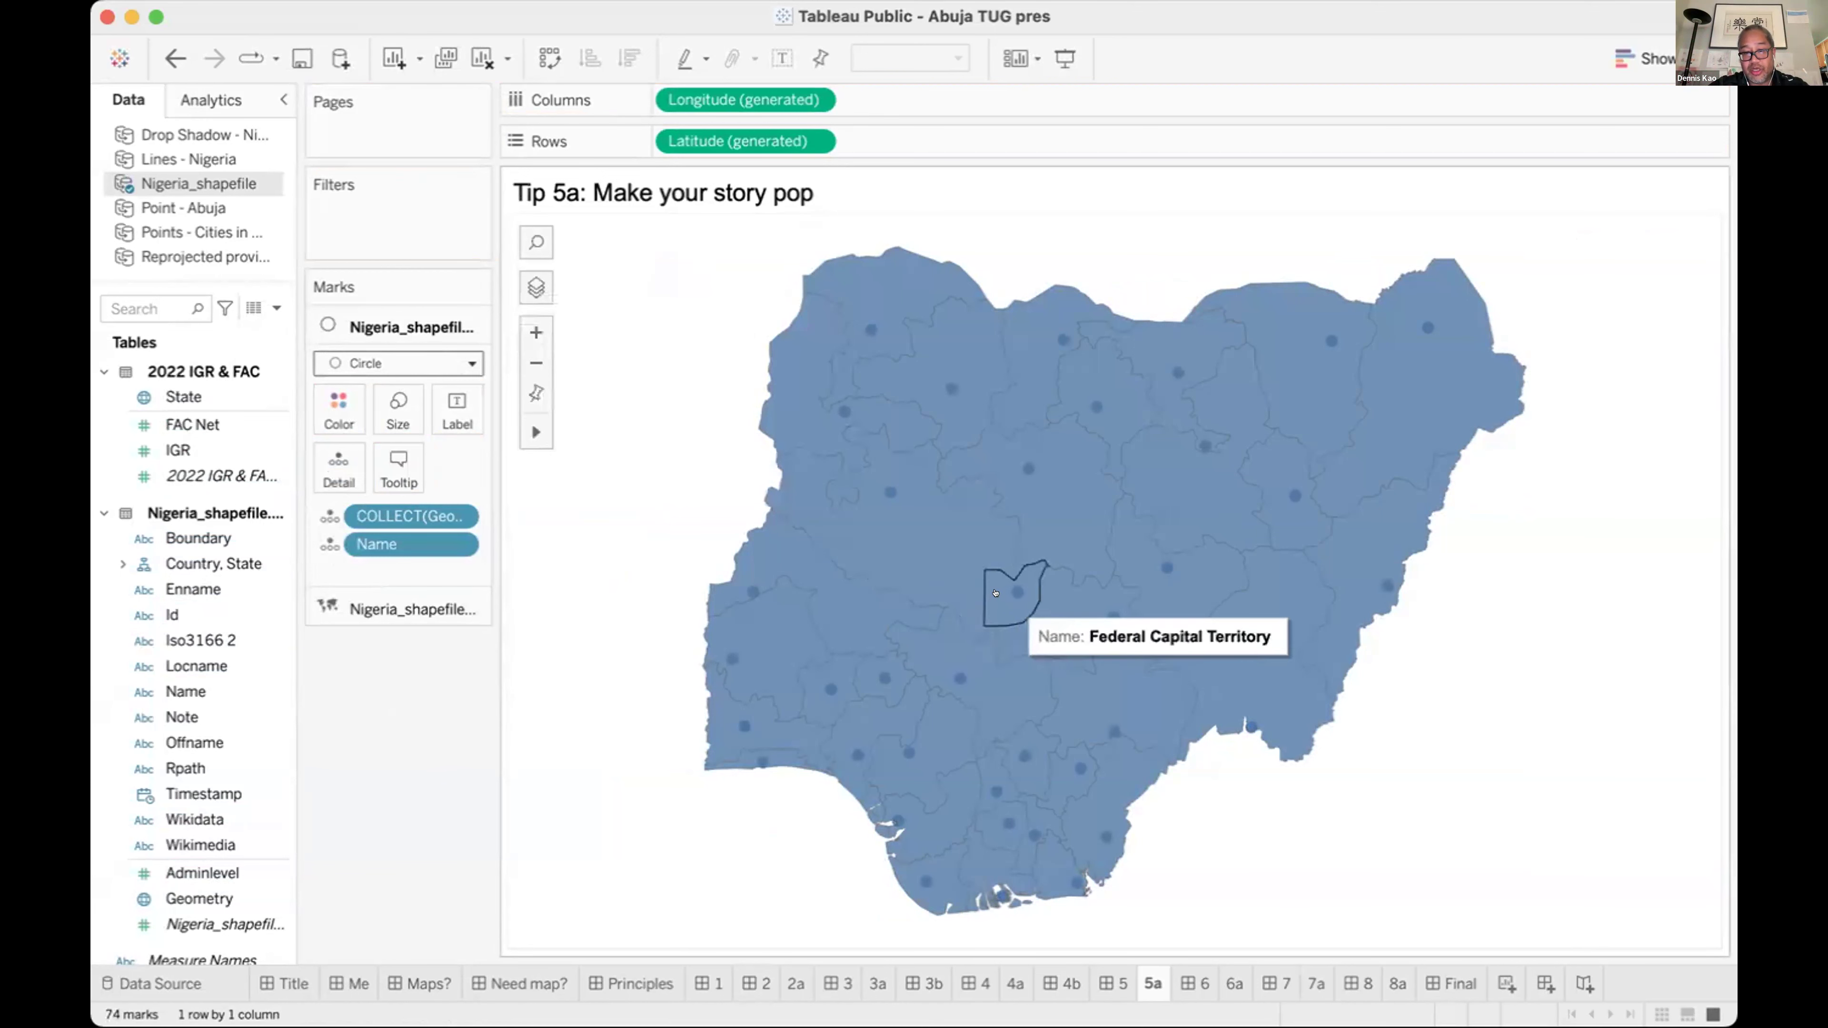
Fill the state polygon layer with black and give the states a light border color.
{"action": "left_click", "coordinate": [374, 610]}
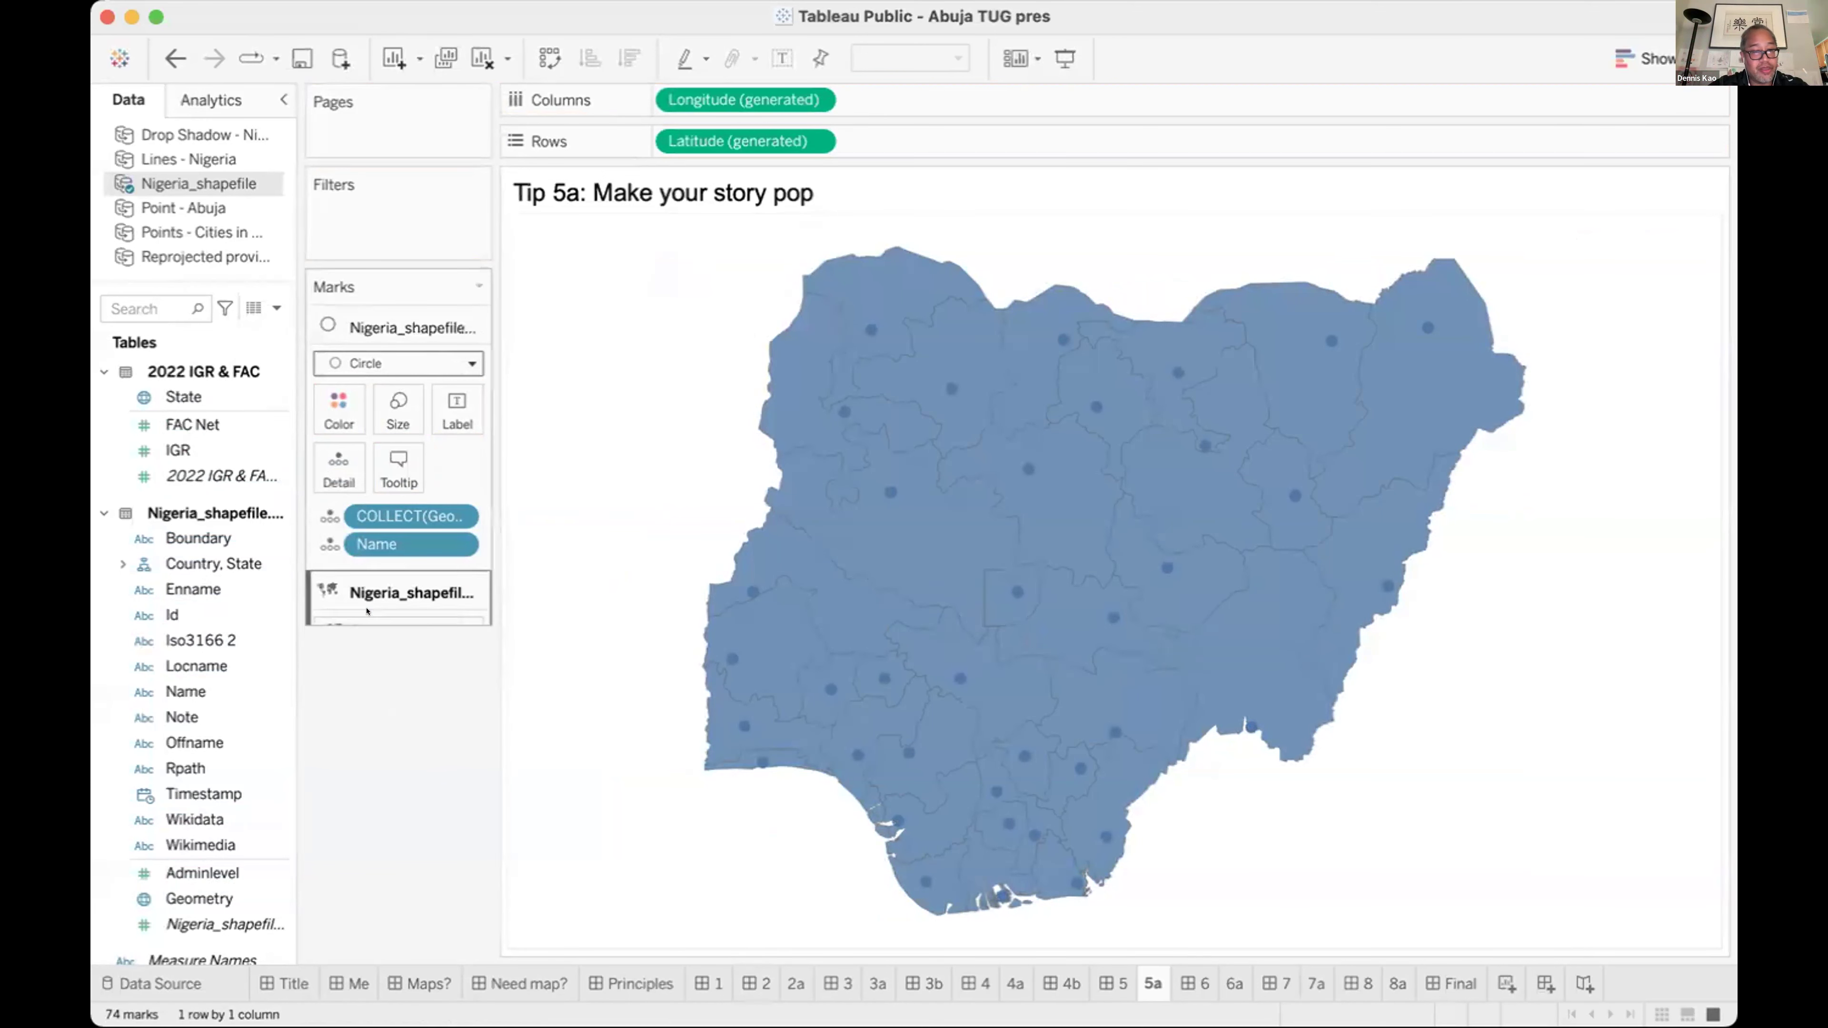
{"action": "left_click", "coordinate": [339, 446]}
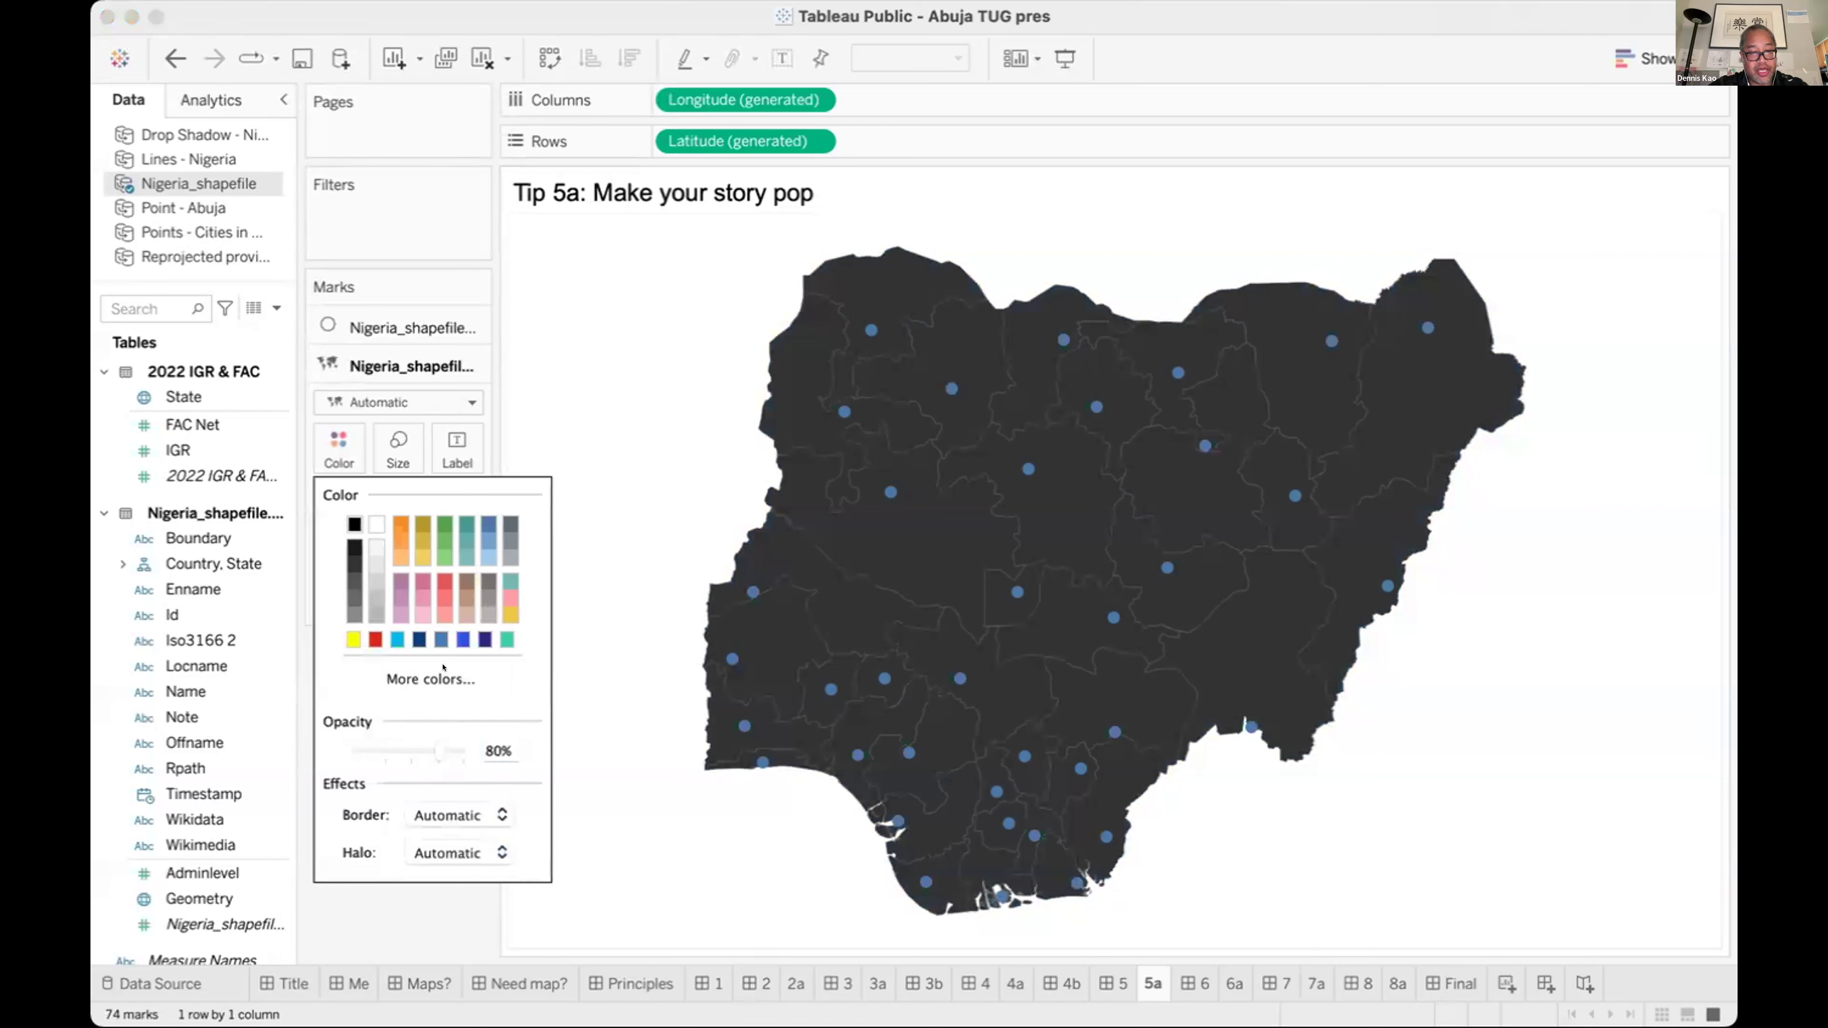
{"action": "left_click", "coordinate": [461, 815]}
{"action": "left_click", "coordinate": [424, 619]}
{"action": "left_click", "coordinate": [385, 495]}
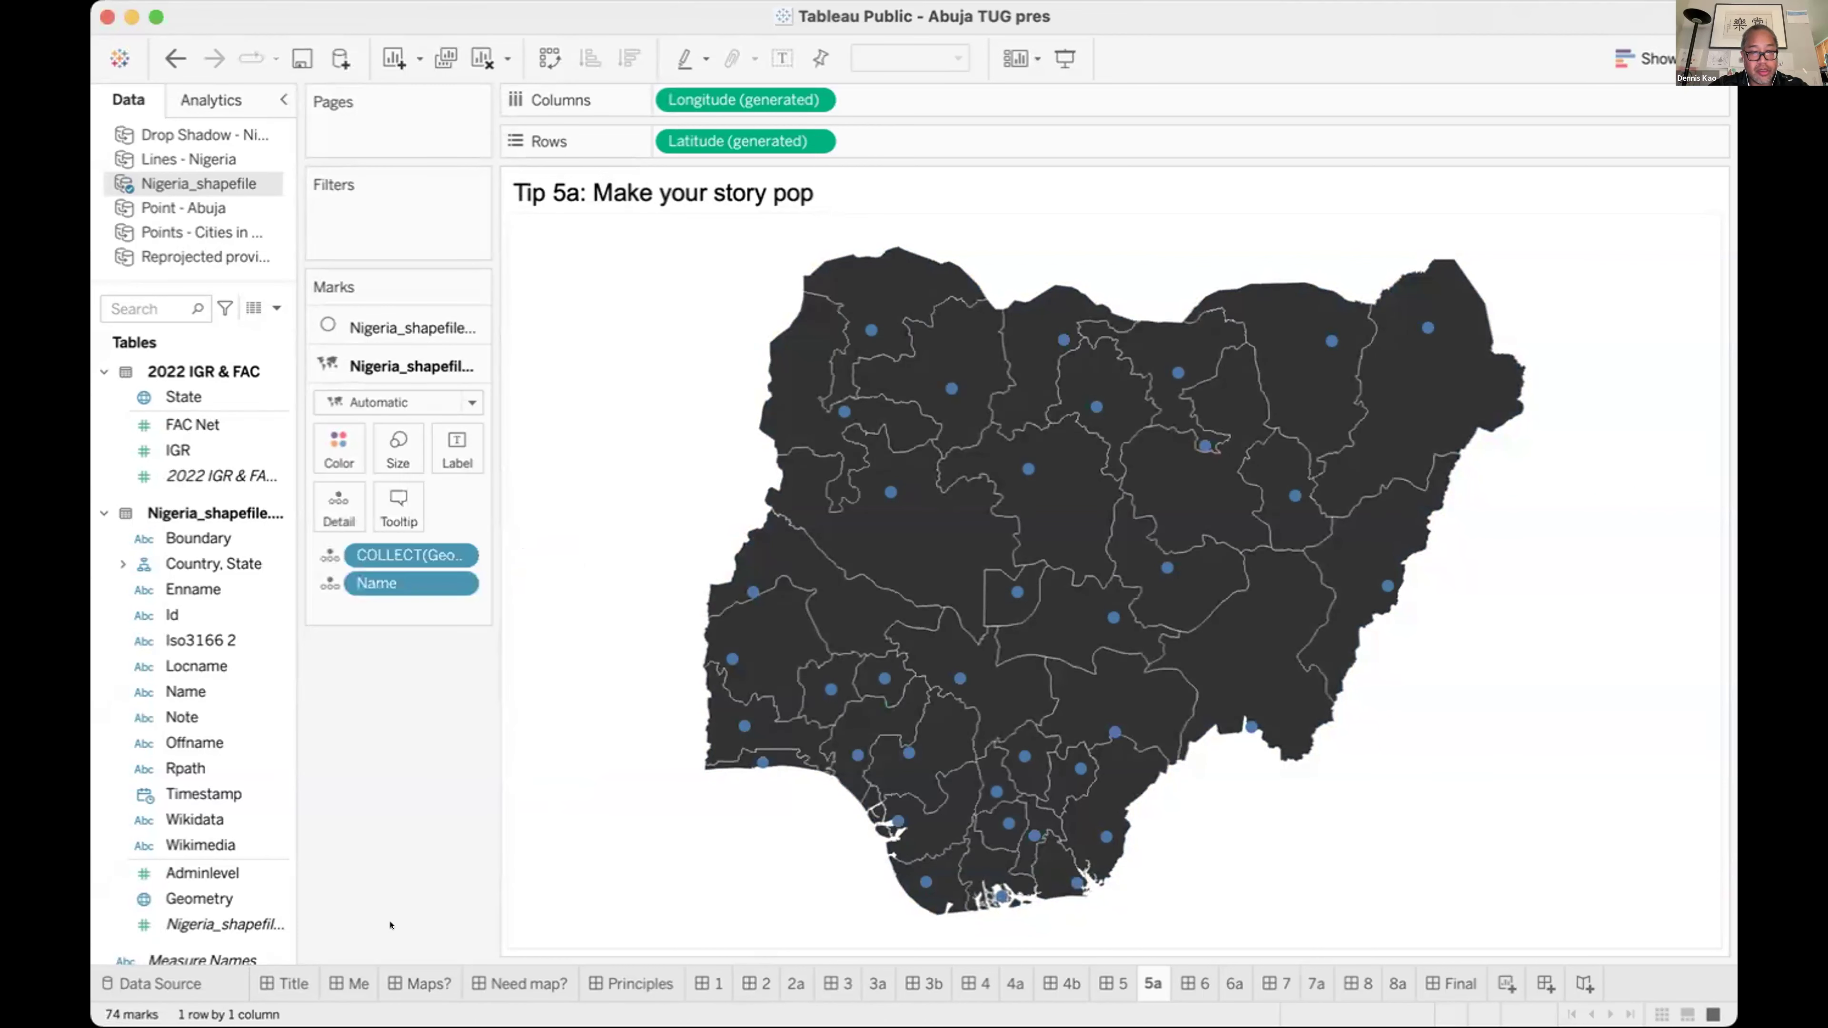
Size the circle layer by FAC Net and enlarge the circles moderately so the larger values stand out.
{"action": "left_click", "coordinate": [389, 327]}
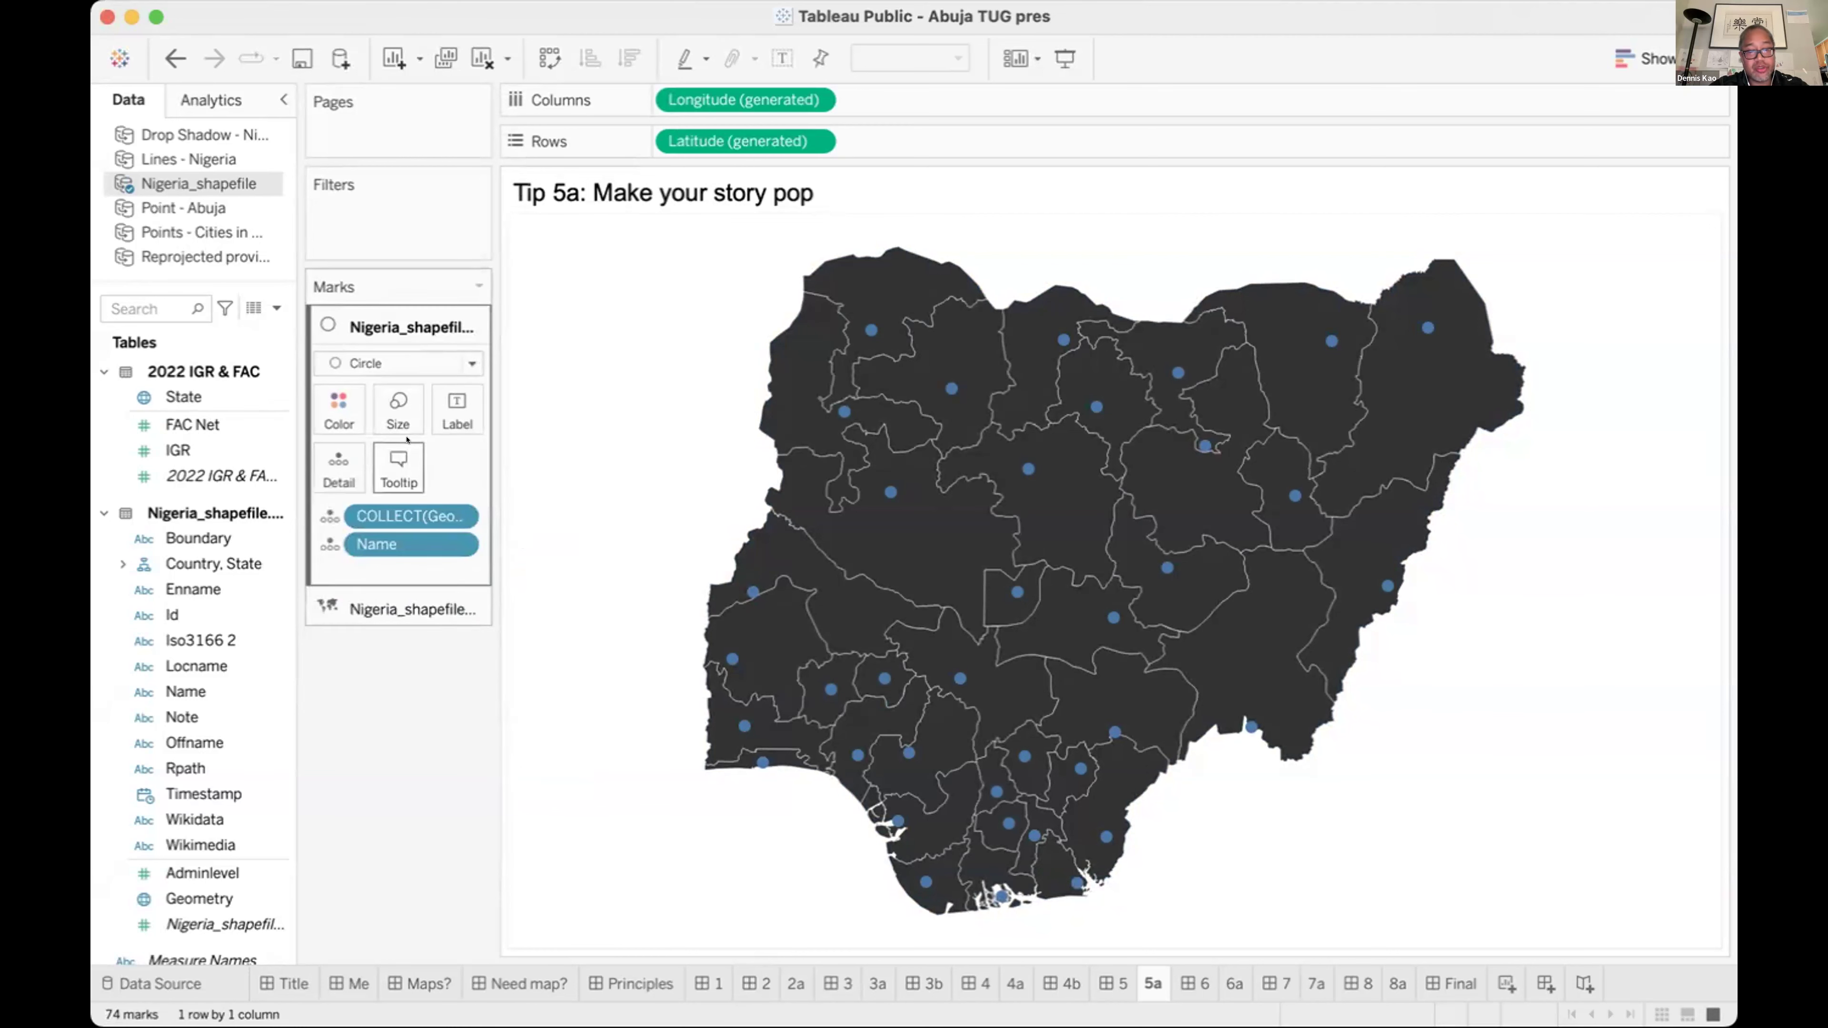
{"action": "left_click", "coordinate": [253, 416]}
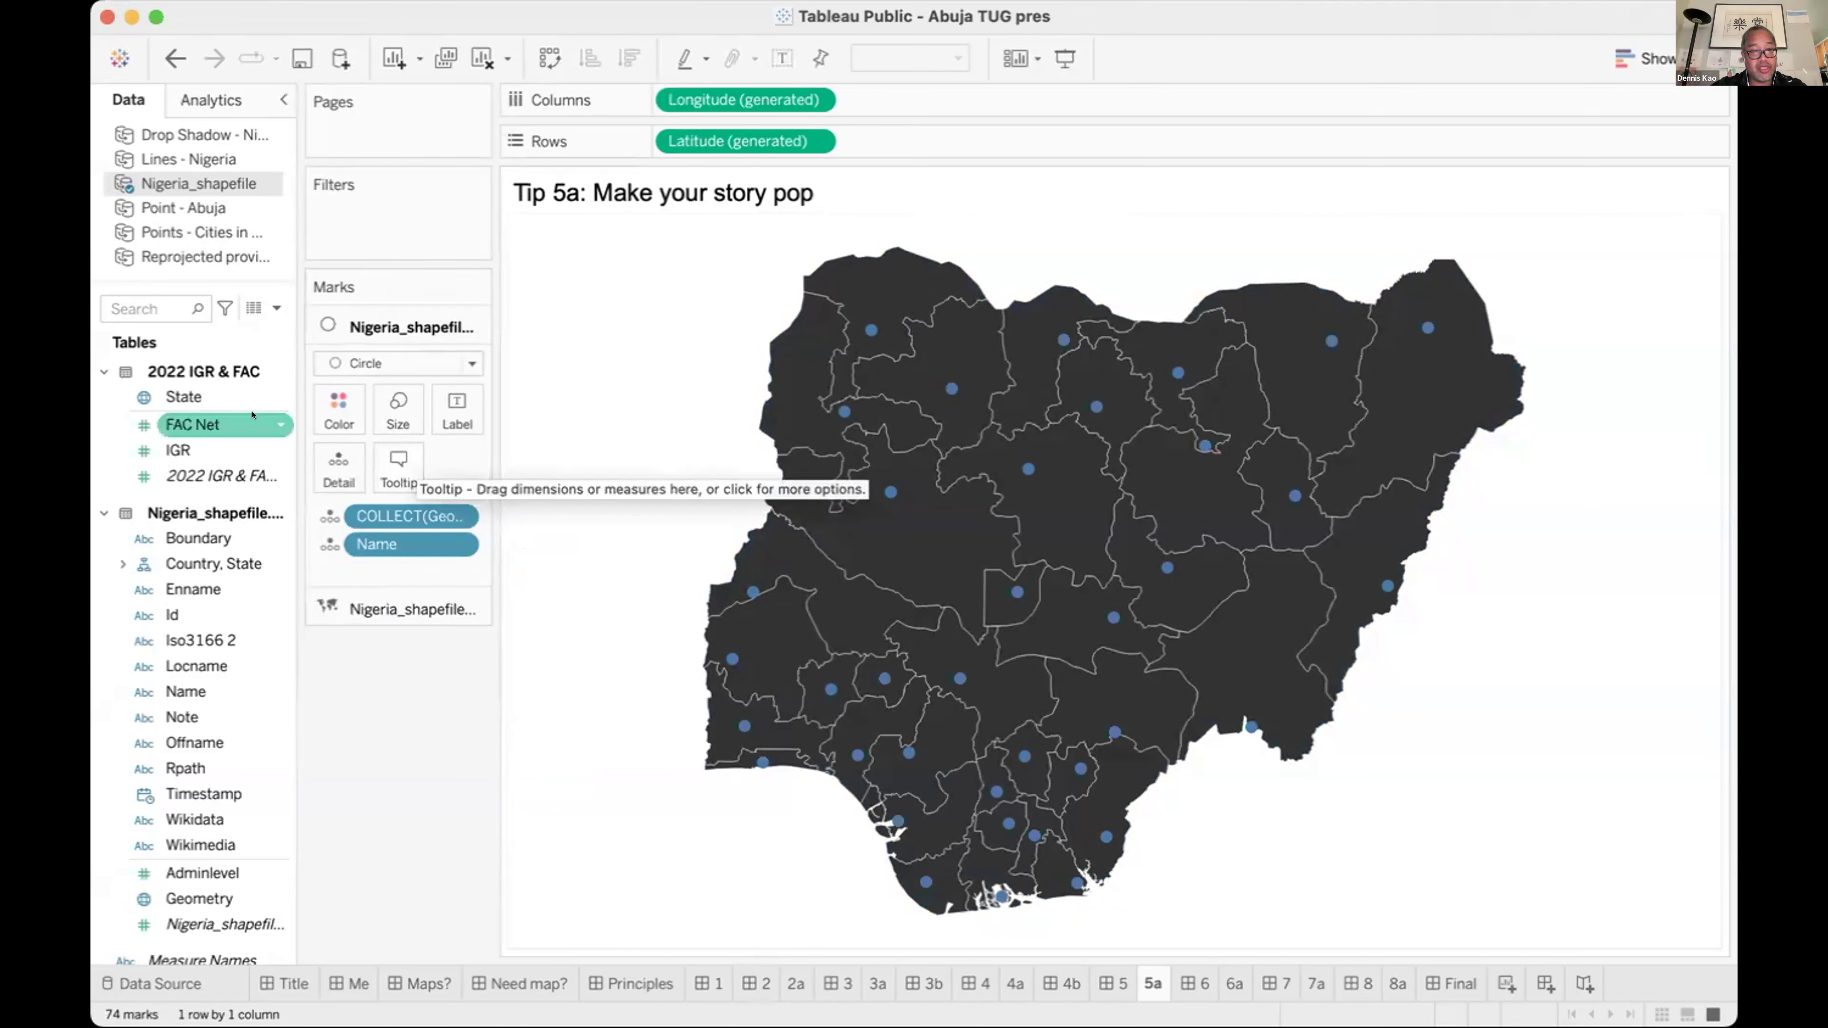
{"action": "left_click_drag", "start_coordinate": [253, 416], "coordinate": [386, 400]}
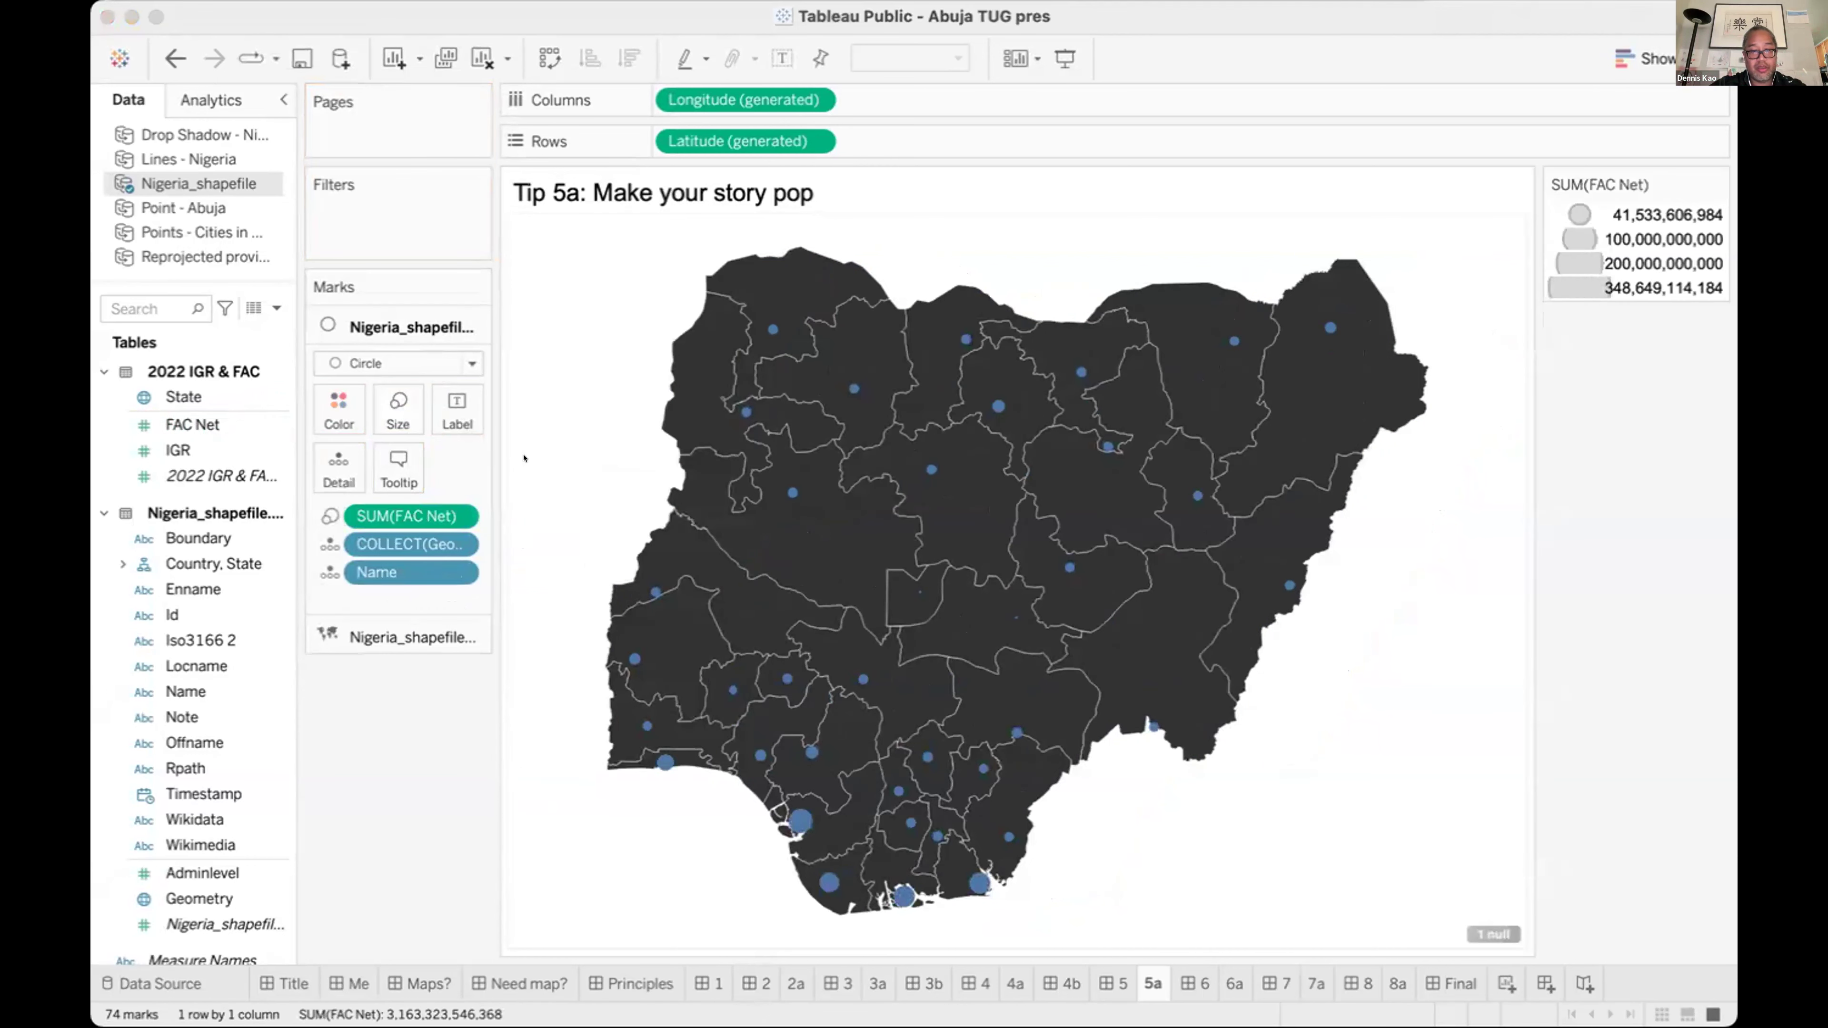
{"action": "key", "text": "super+shift+b"}
{"action": "key", "text": "super+shift+b"}
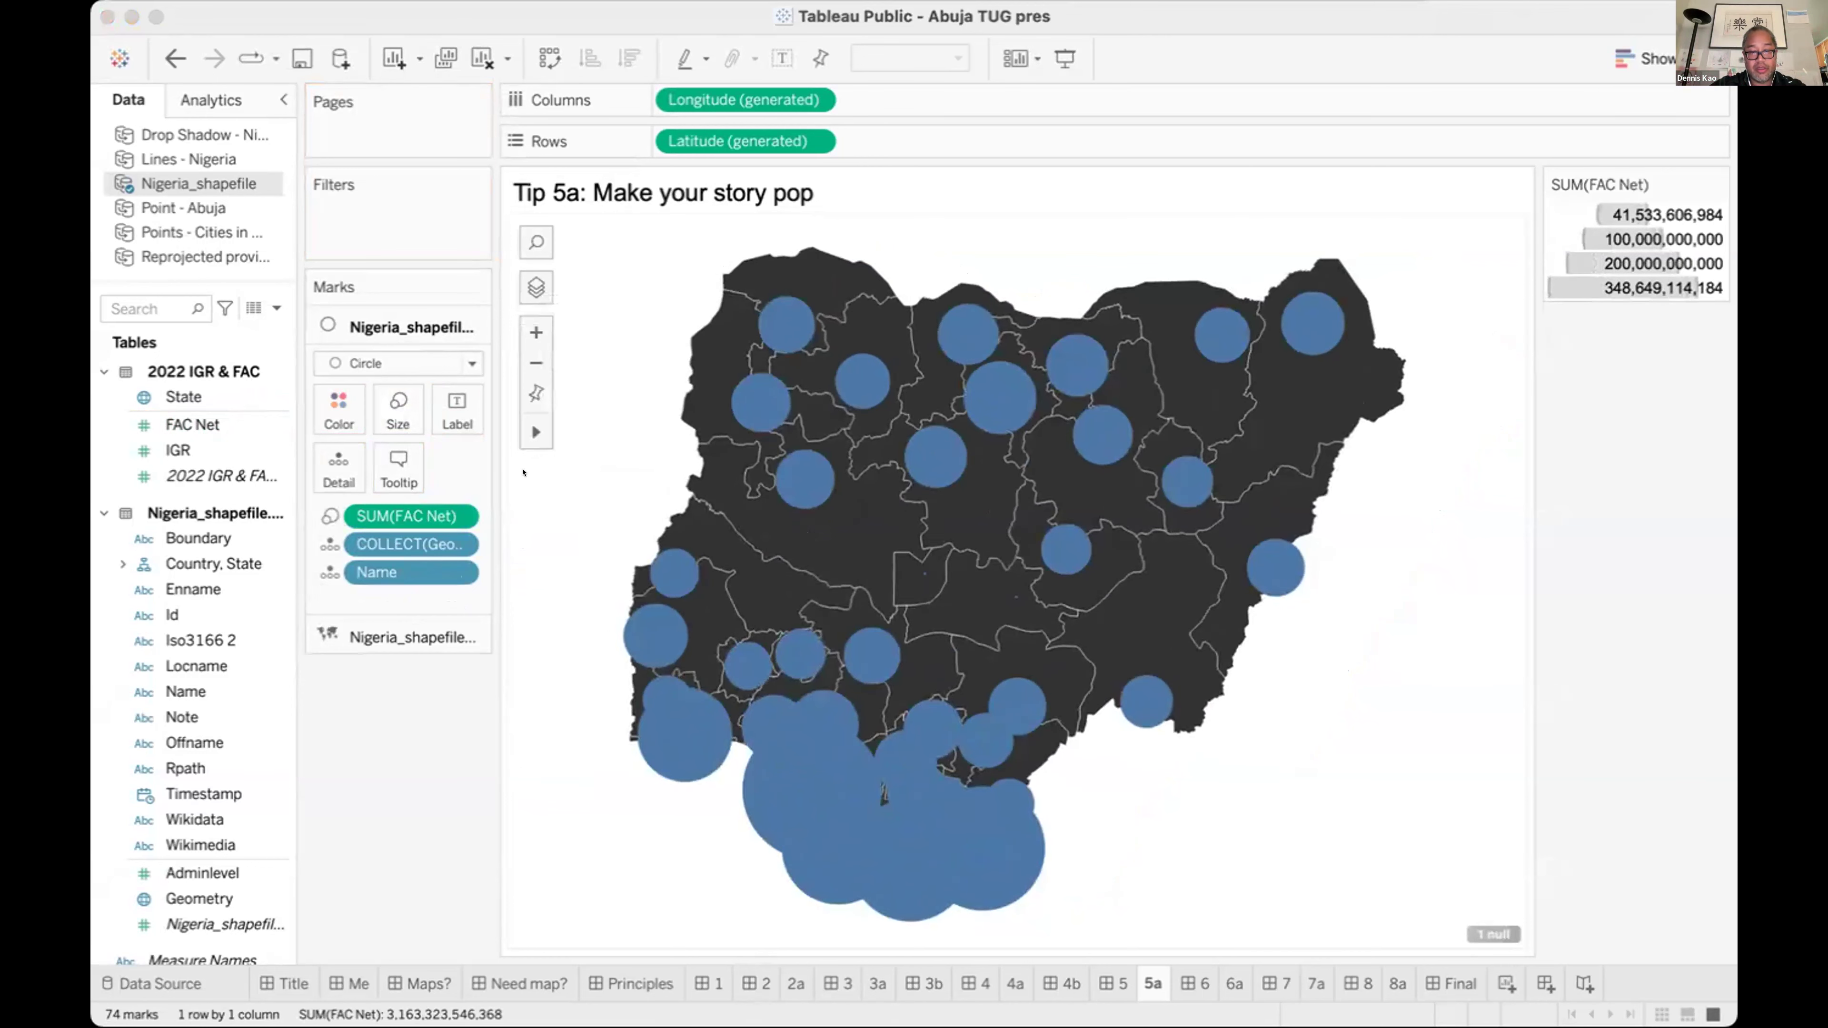
{"action": "key", "text": "super+shift+a"}
{"action": "key", "text": "super+shift+a"}
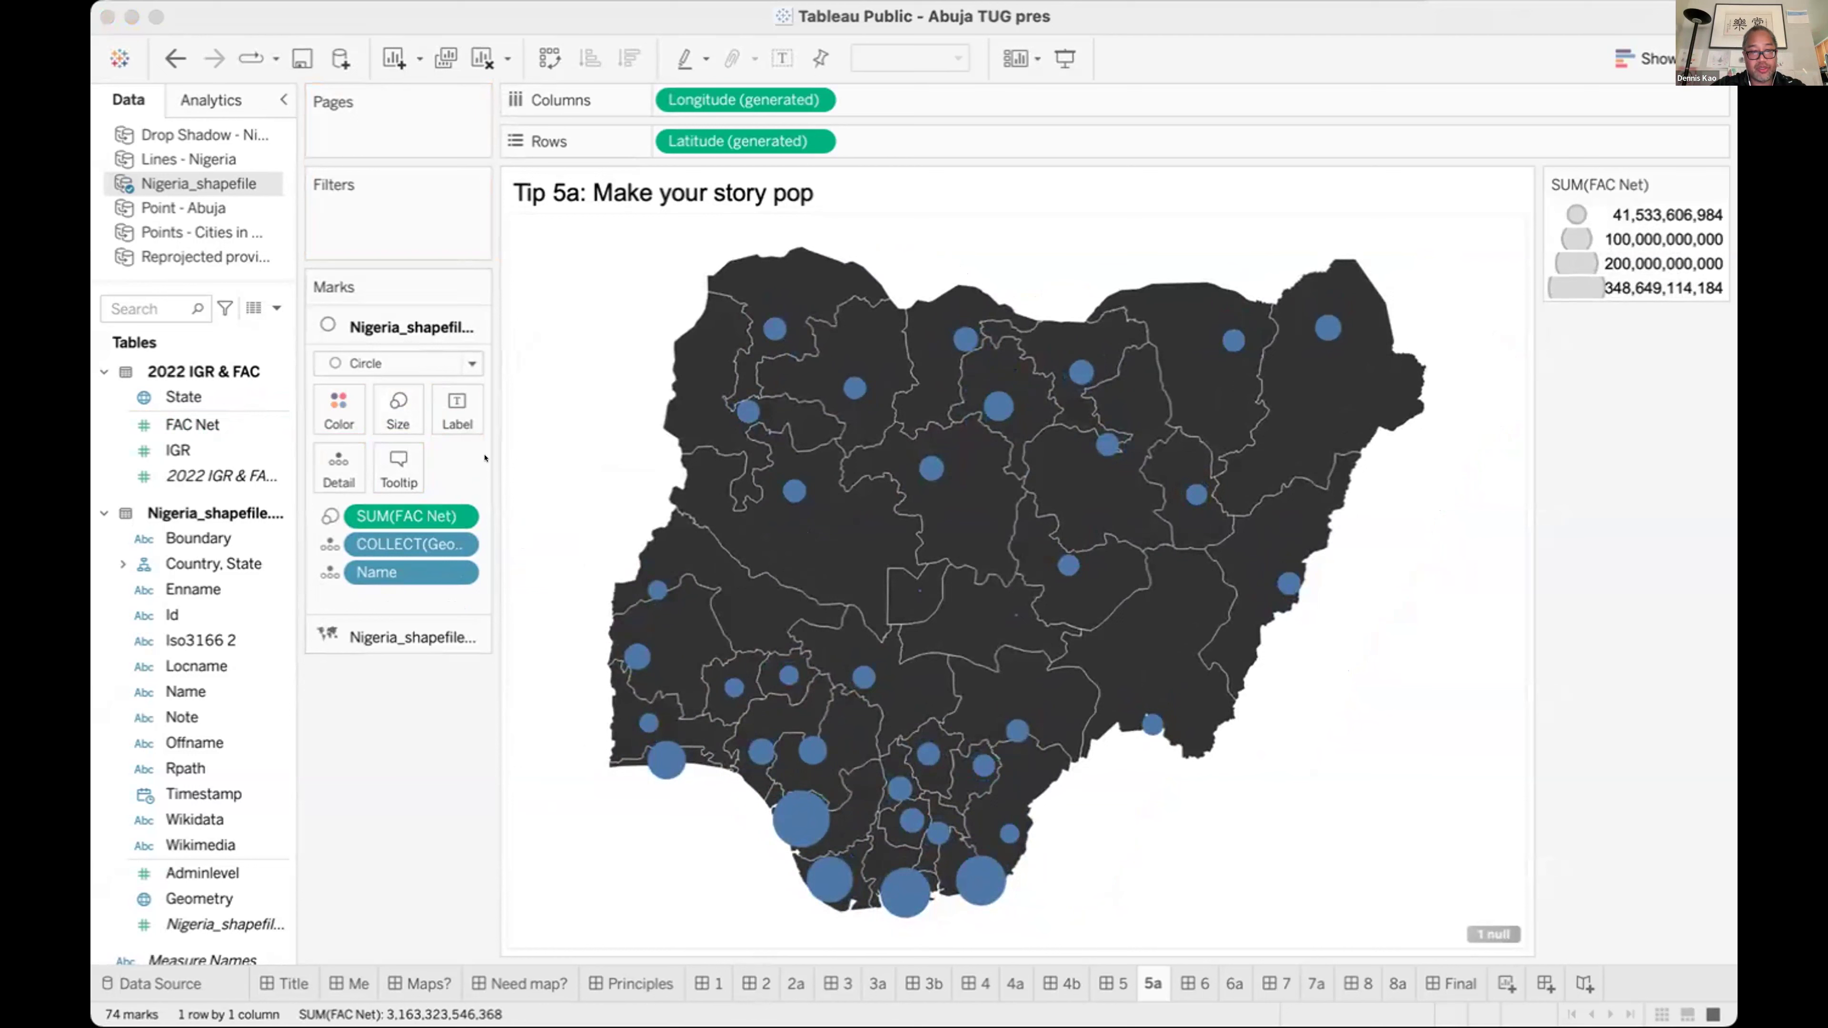
{"action": "left_click", "coordinate": [386, 785]}
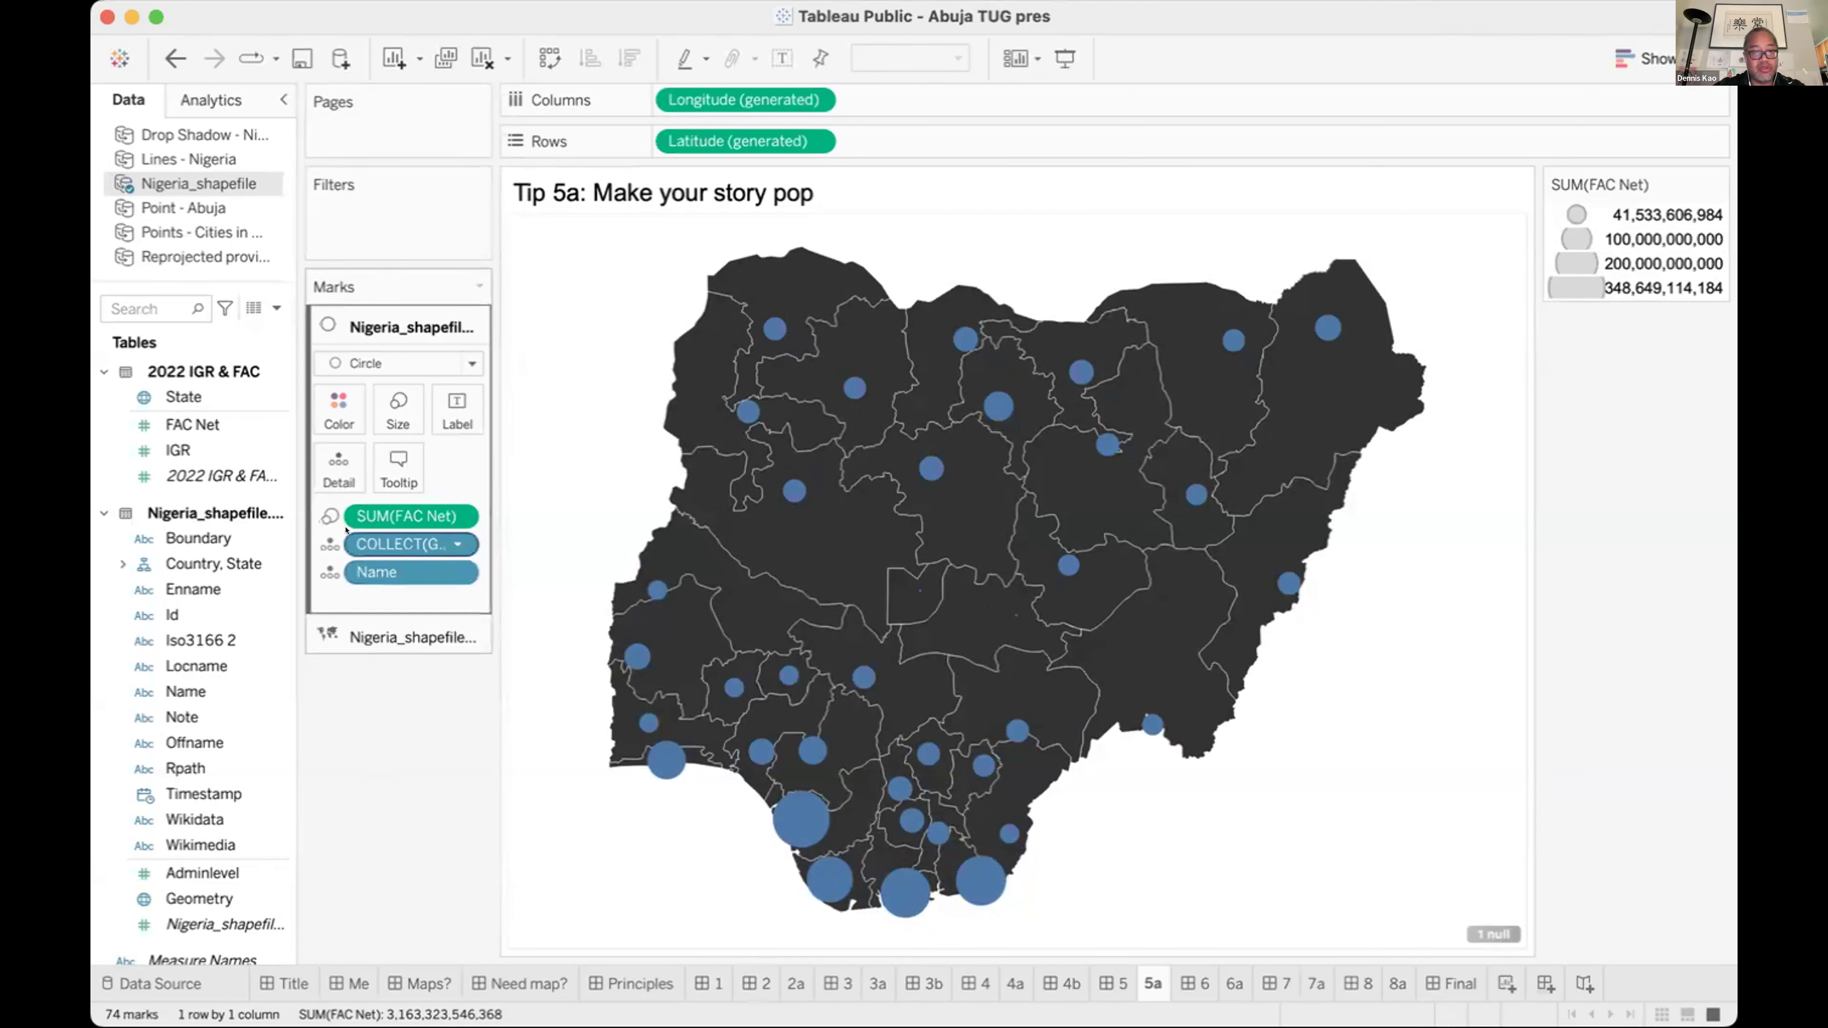
Color the FAC Net circles bright yellow and switch to the state polygon layer.
{"action": "left_click", "coordinate": [349, 593]}
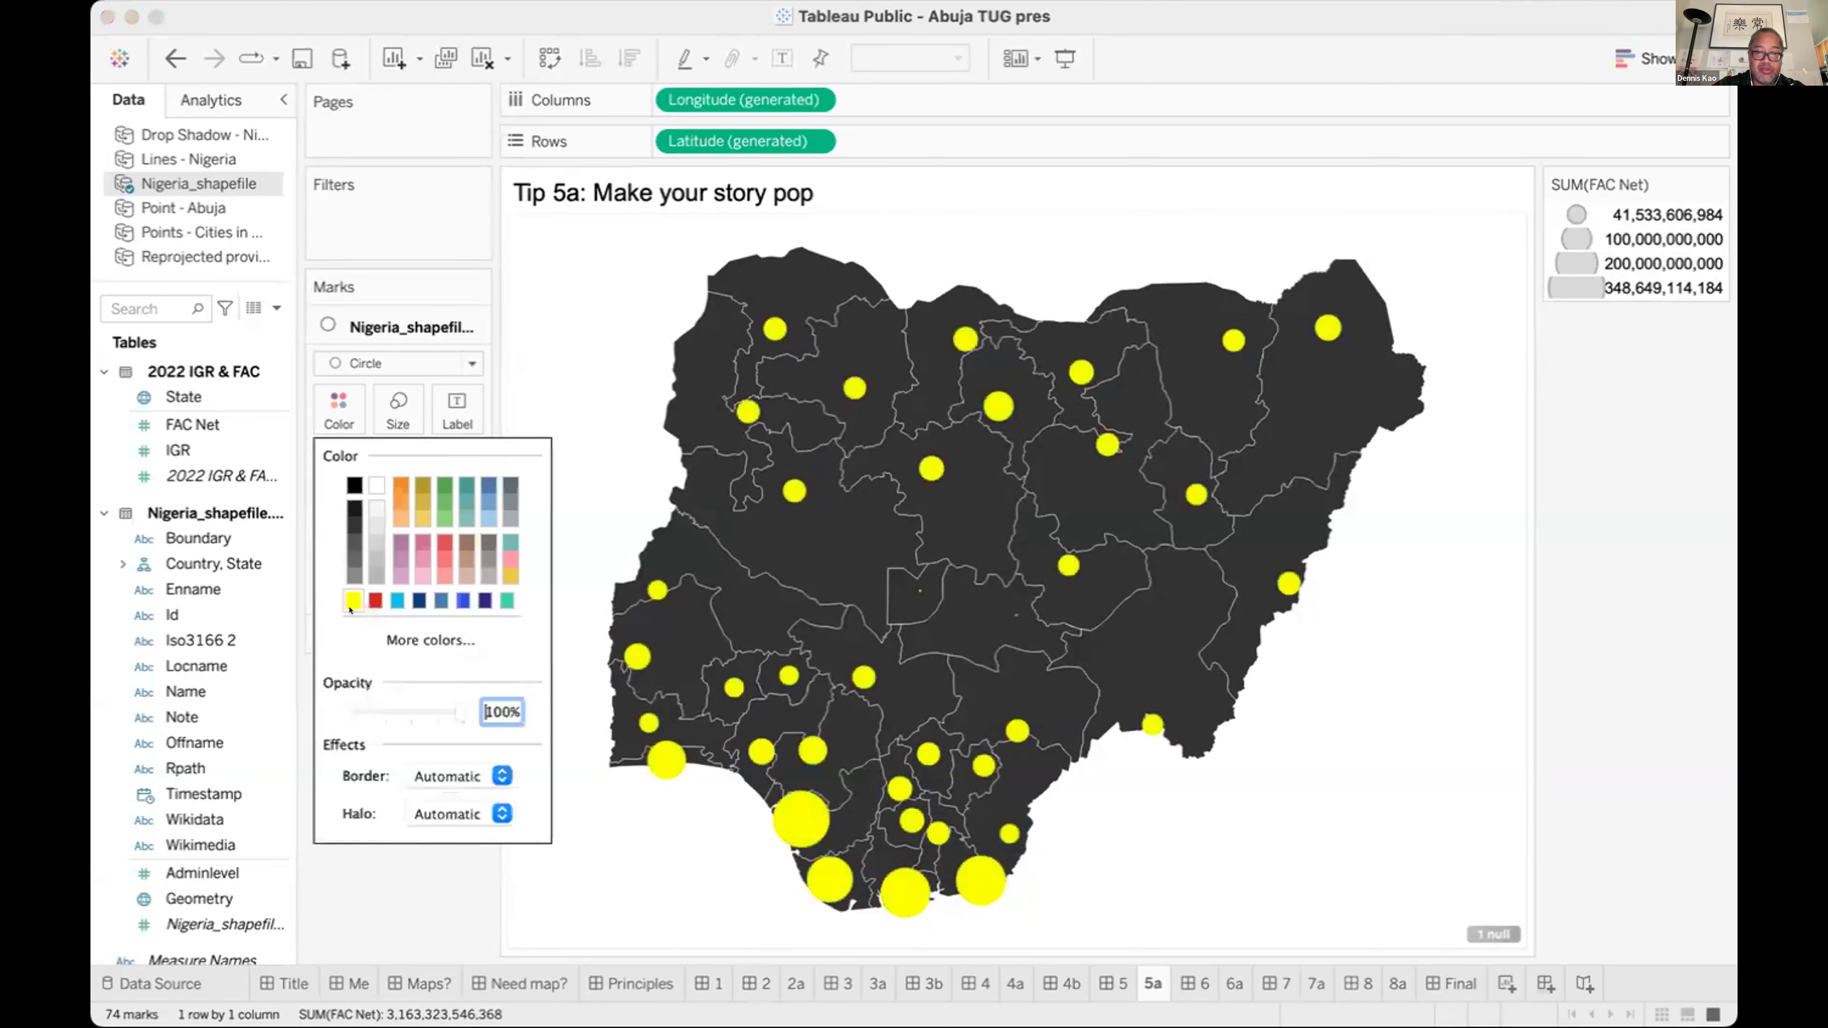
{"action": "left_click", "coordinate": [389, 925]}
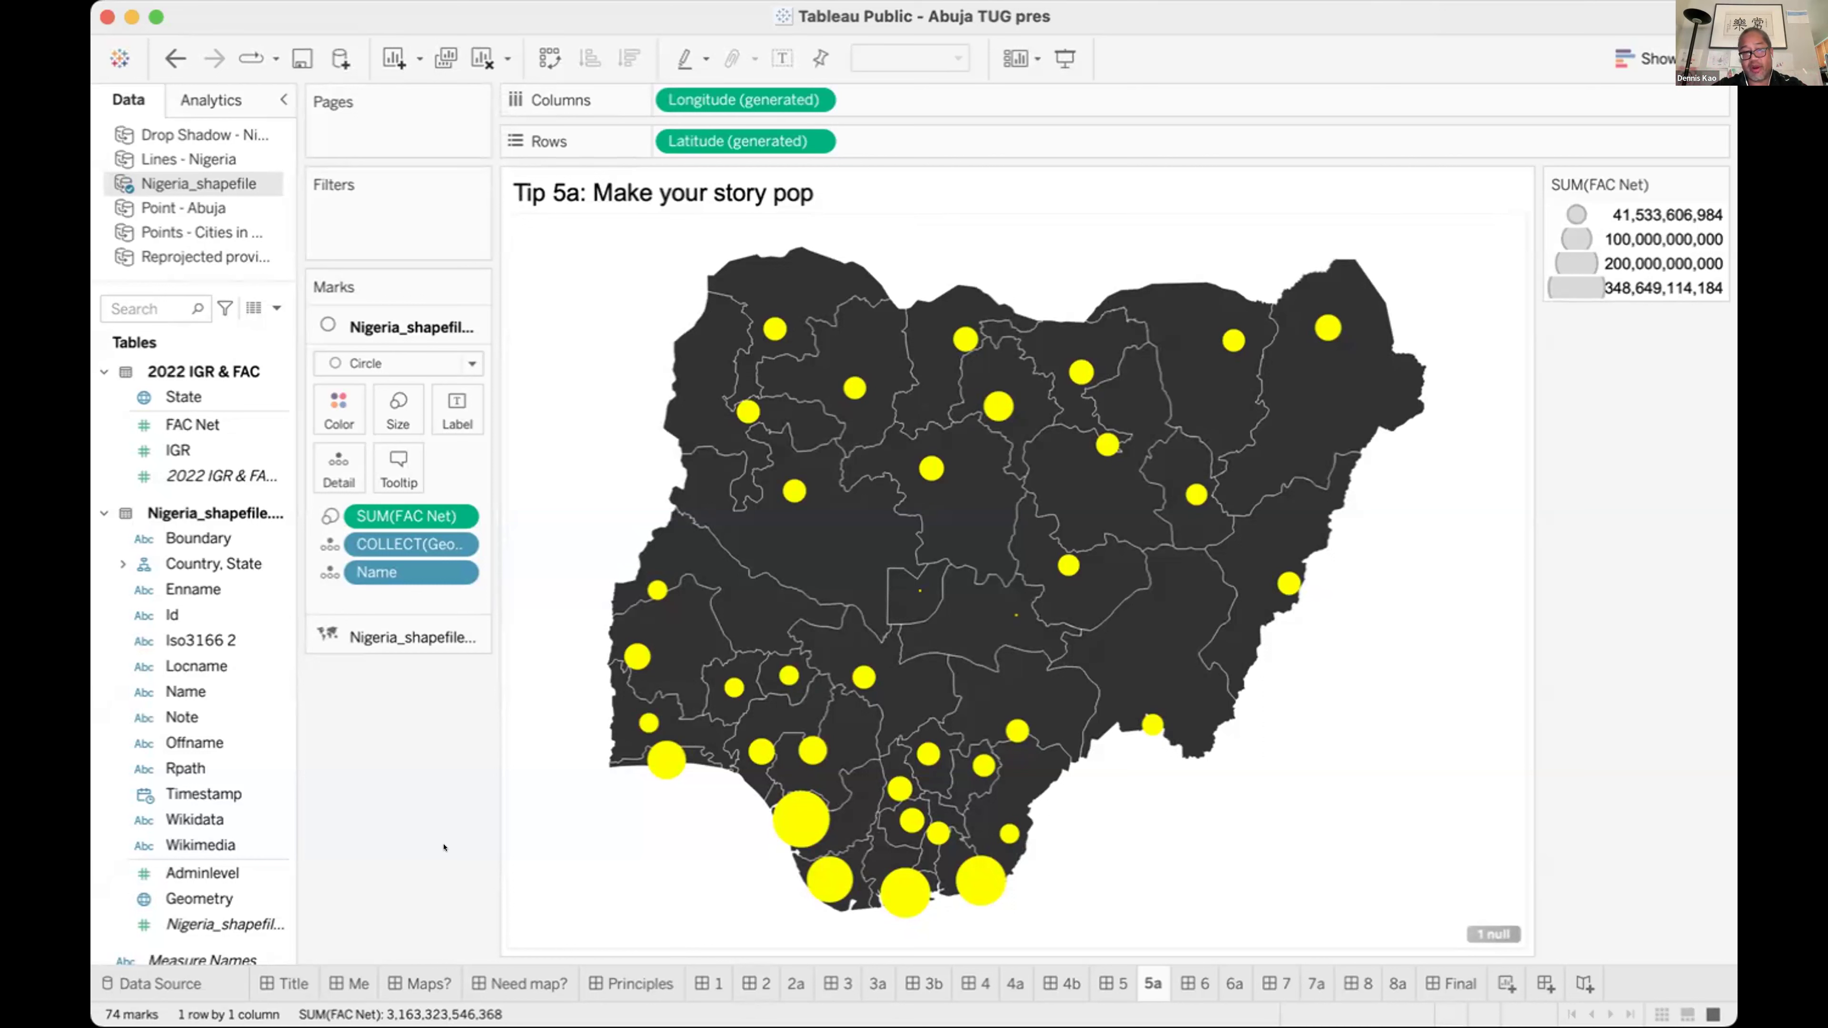
{"action": "left_click", "coordinate": [408, 636]}
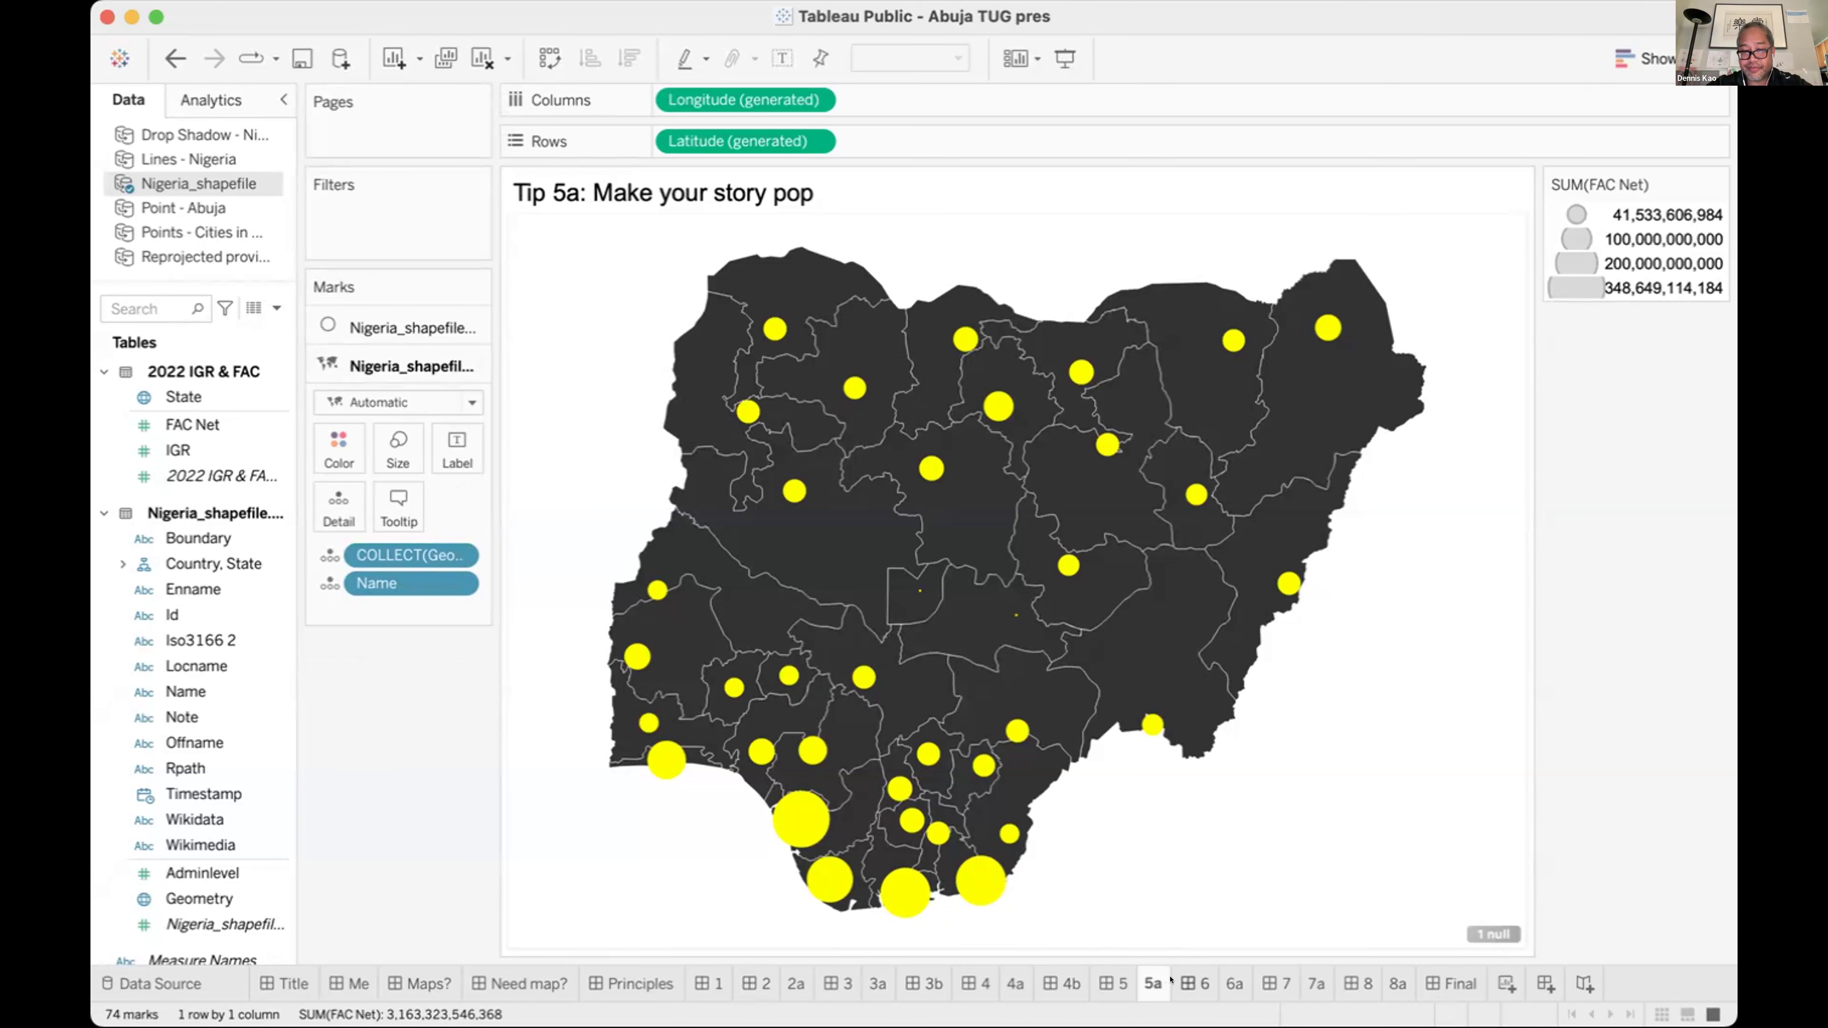
View the Tip 6 title dashboard on map layers and the layered city map on sheet 6a.
{"action": "left_click", "coordinate": [1187, 983]}
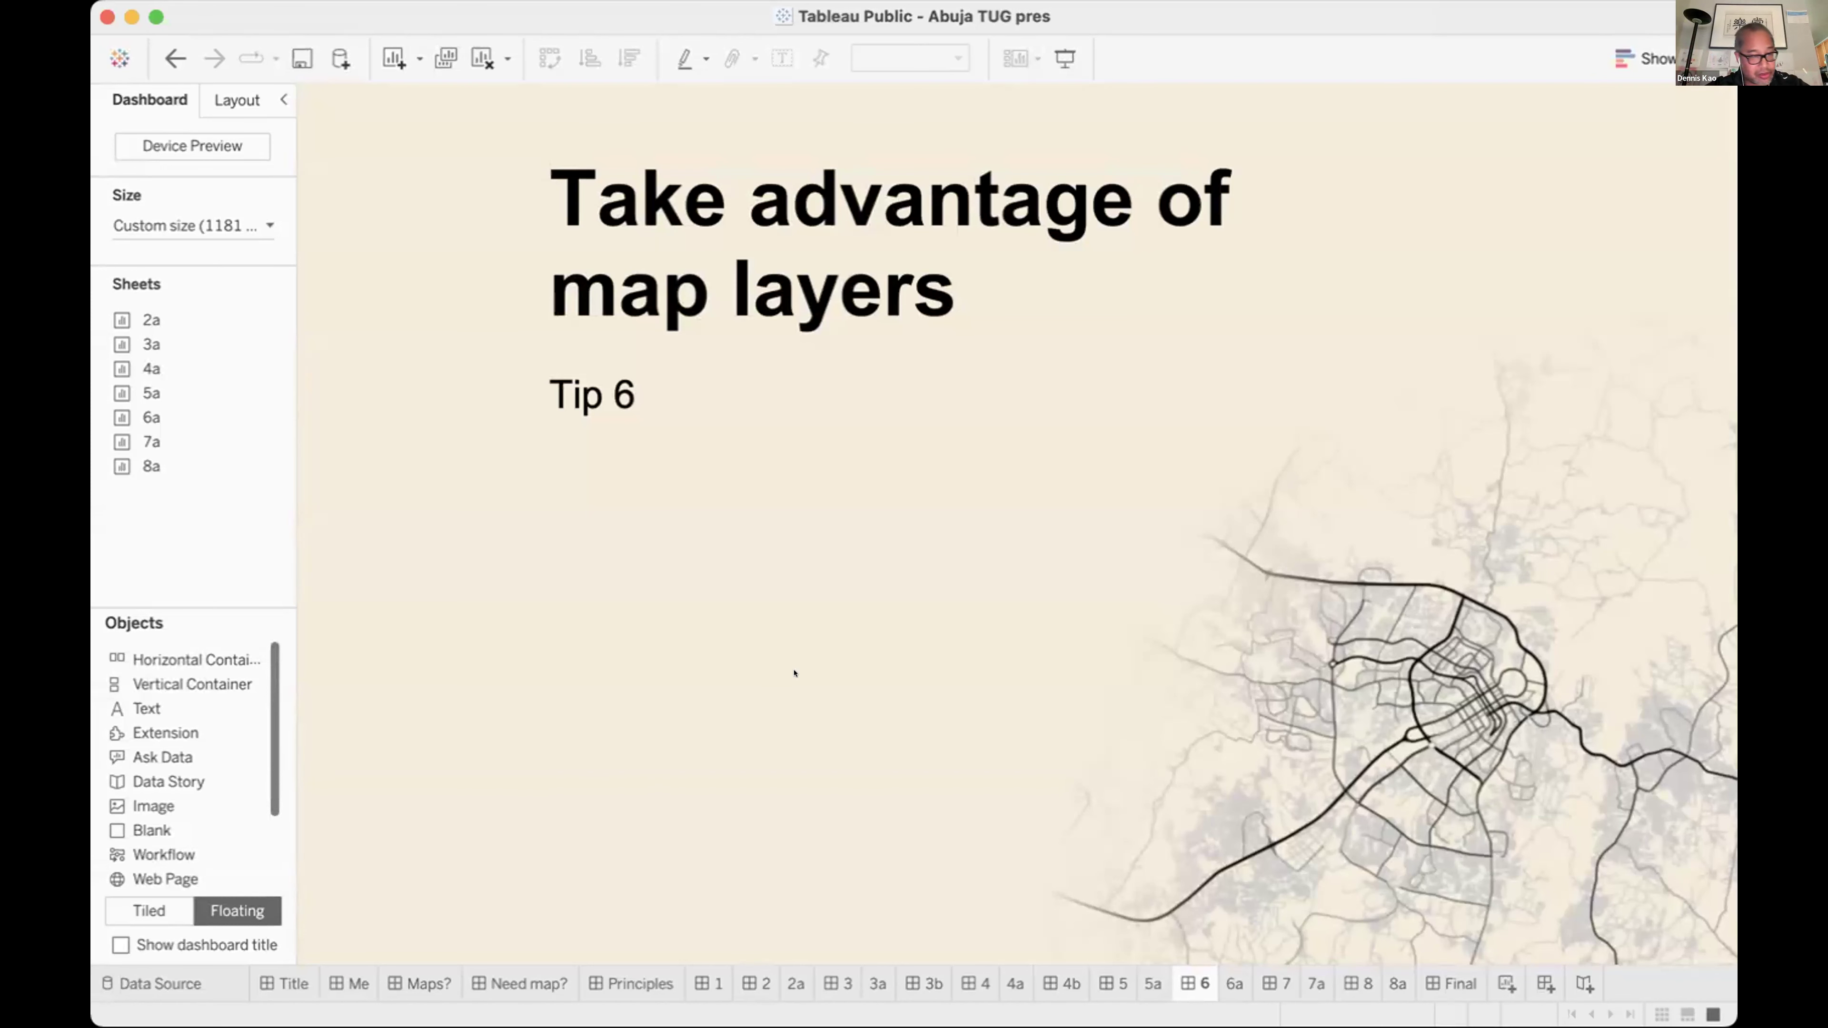
{"action": "left_click", "coordinate": [1233, 983]}
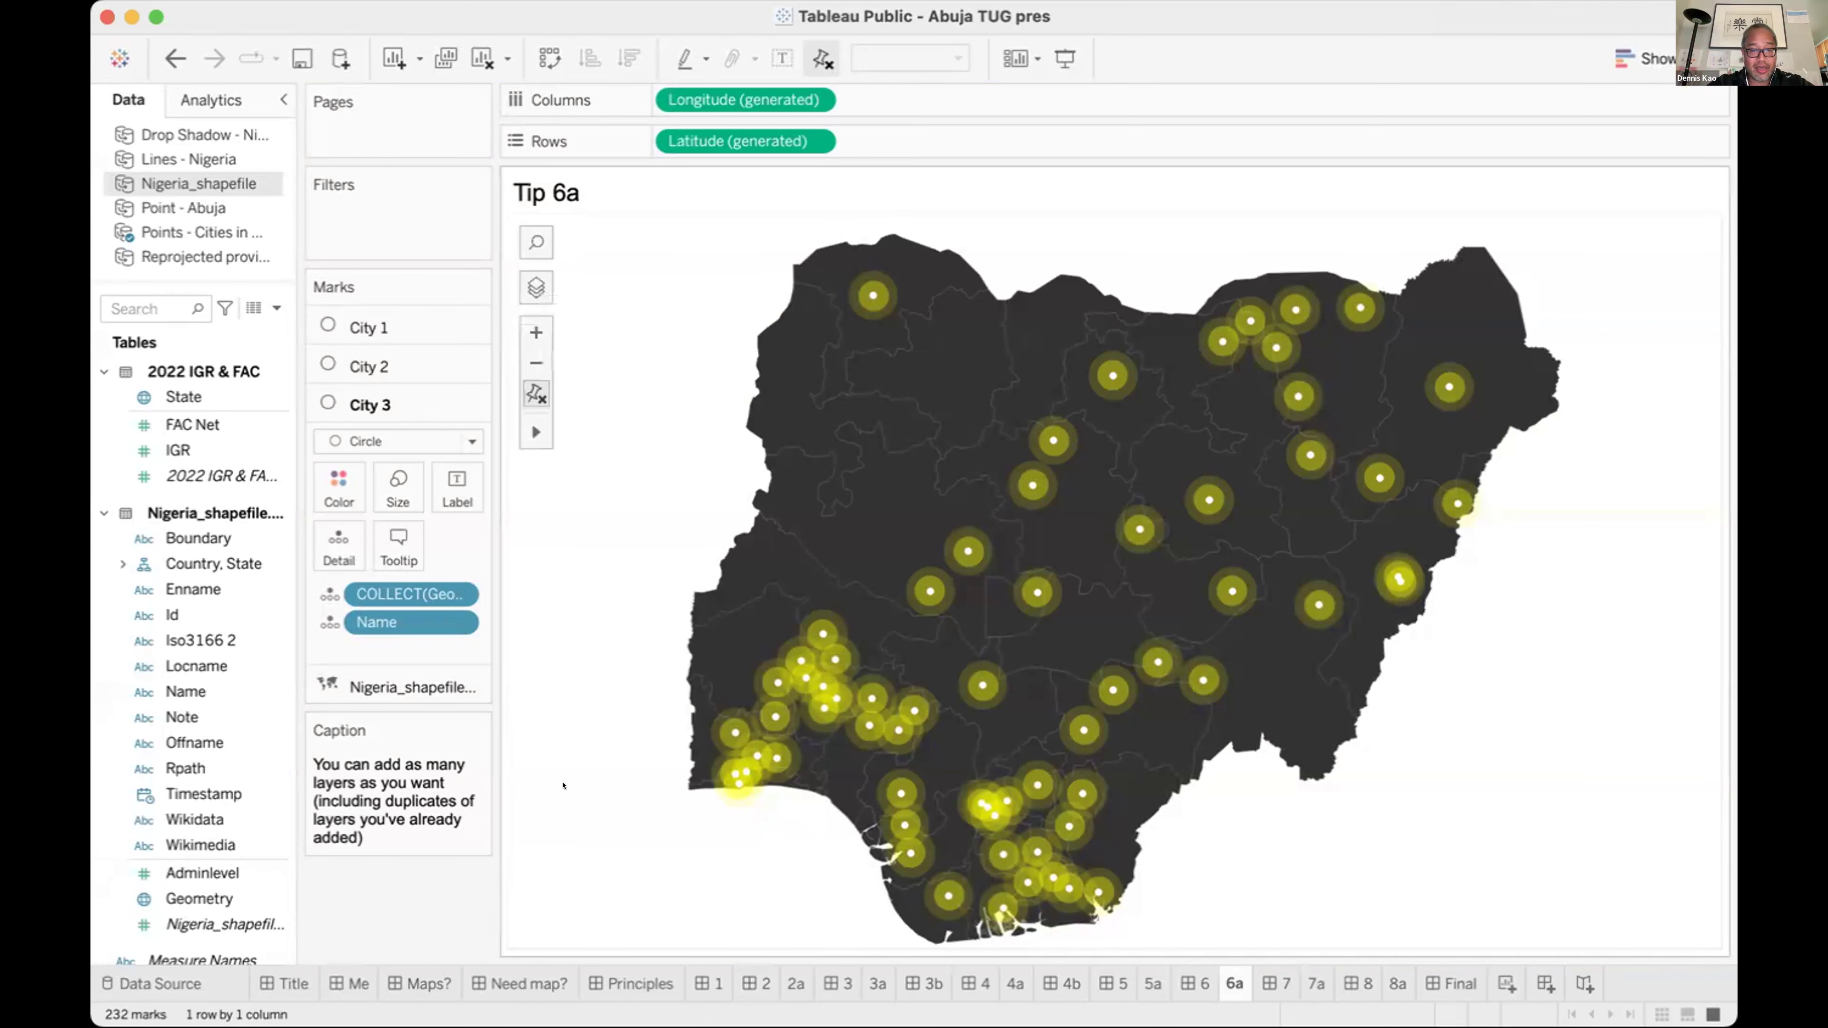
{"action": "key", "text": "ctrl+Page_Up"}
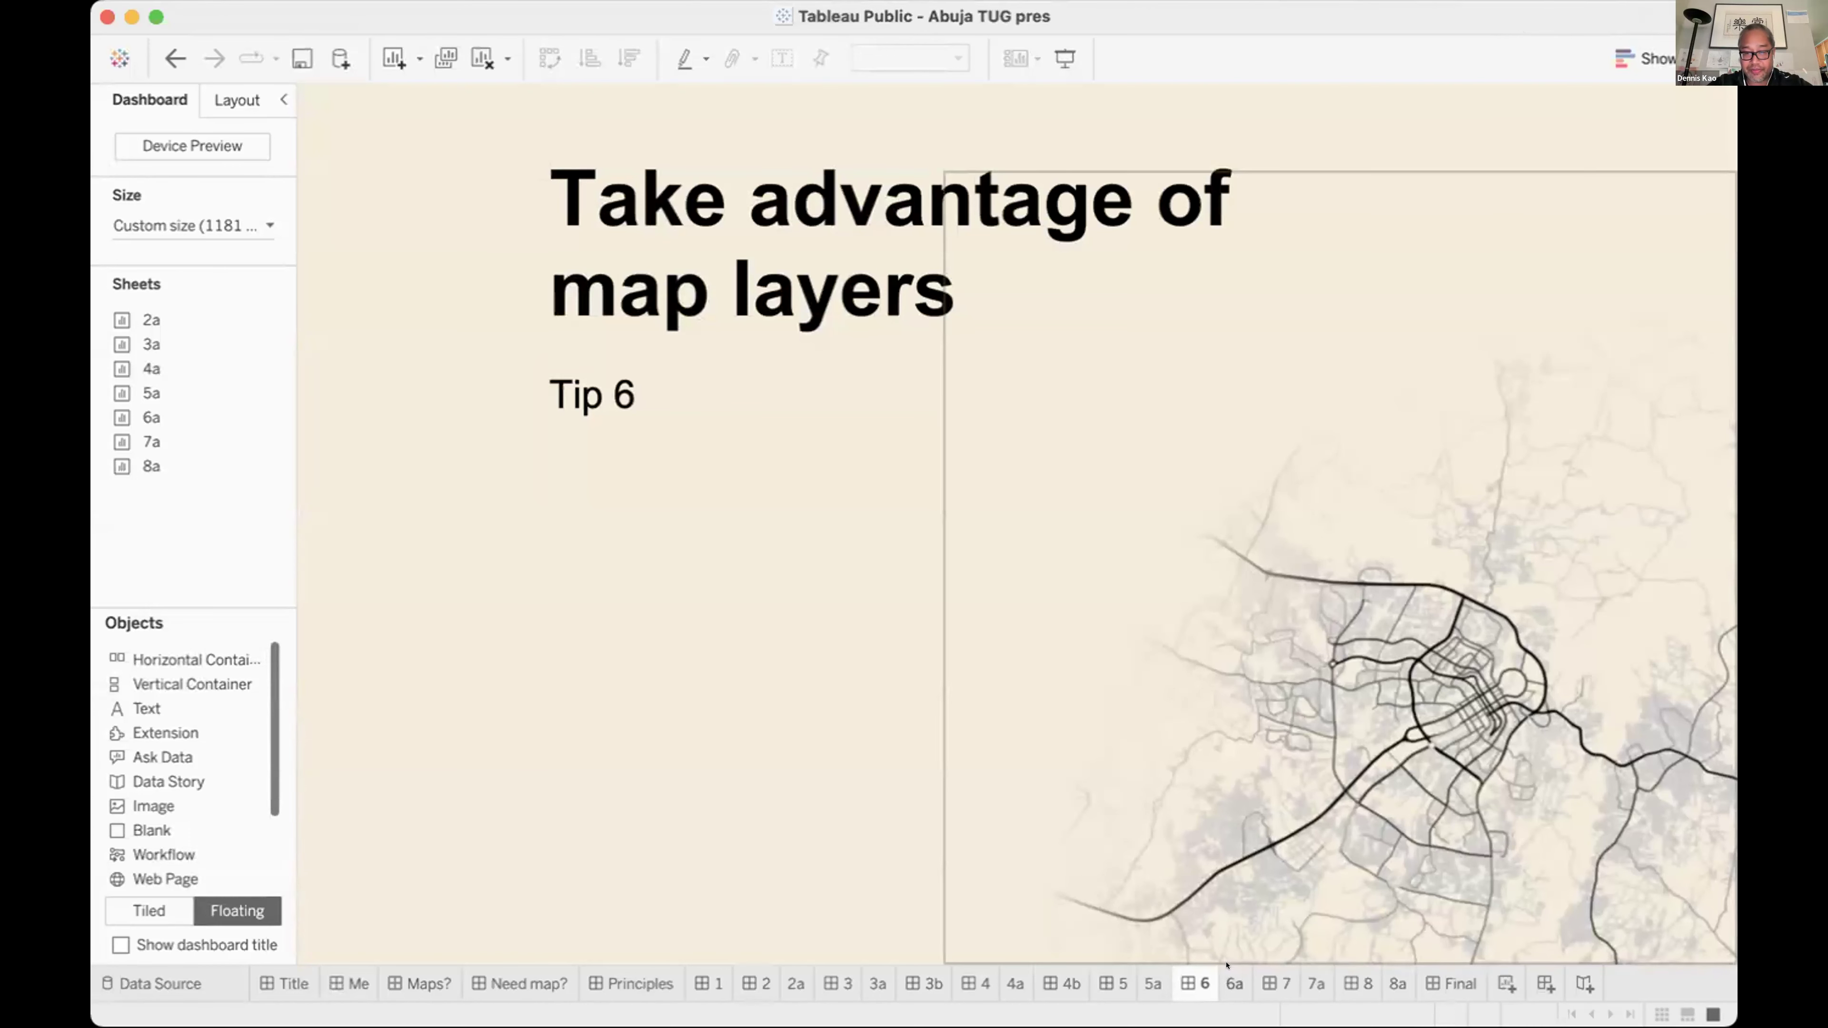
{"action": "left_click", "coordinate": [1232, 982]}
Return to the Tip 5 dashboard and reveal its hidden example map to view it.
{"action": "left_click", "coordinate": [1108, 982]}
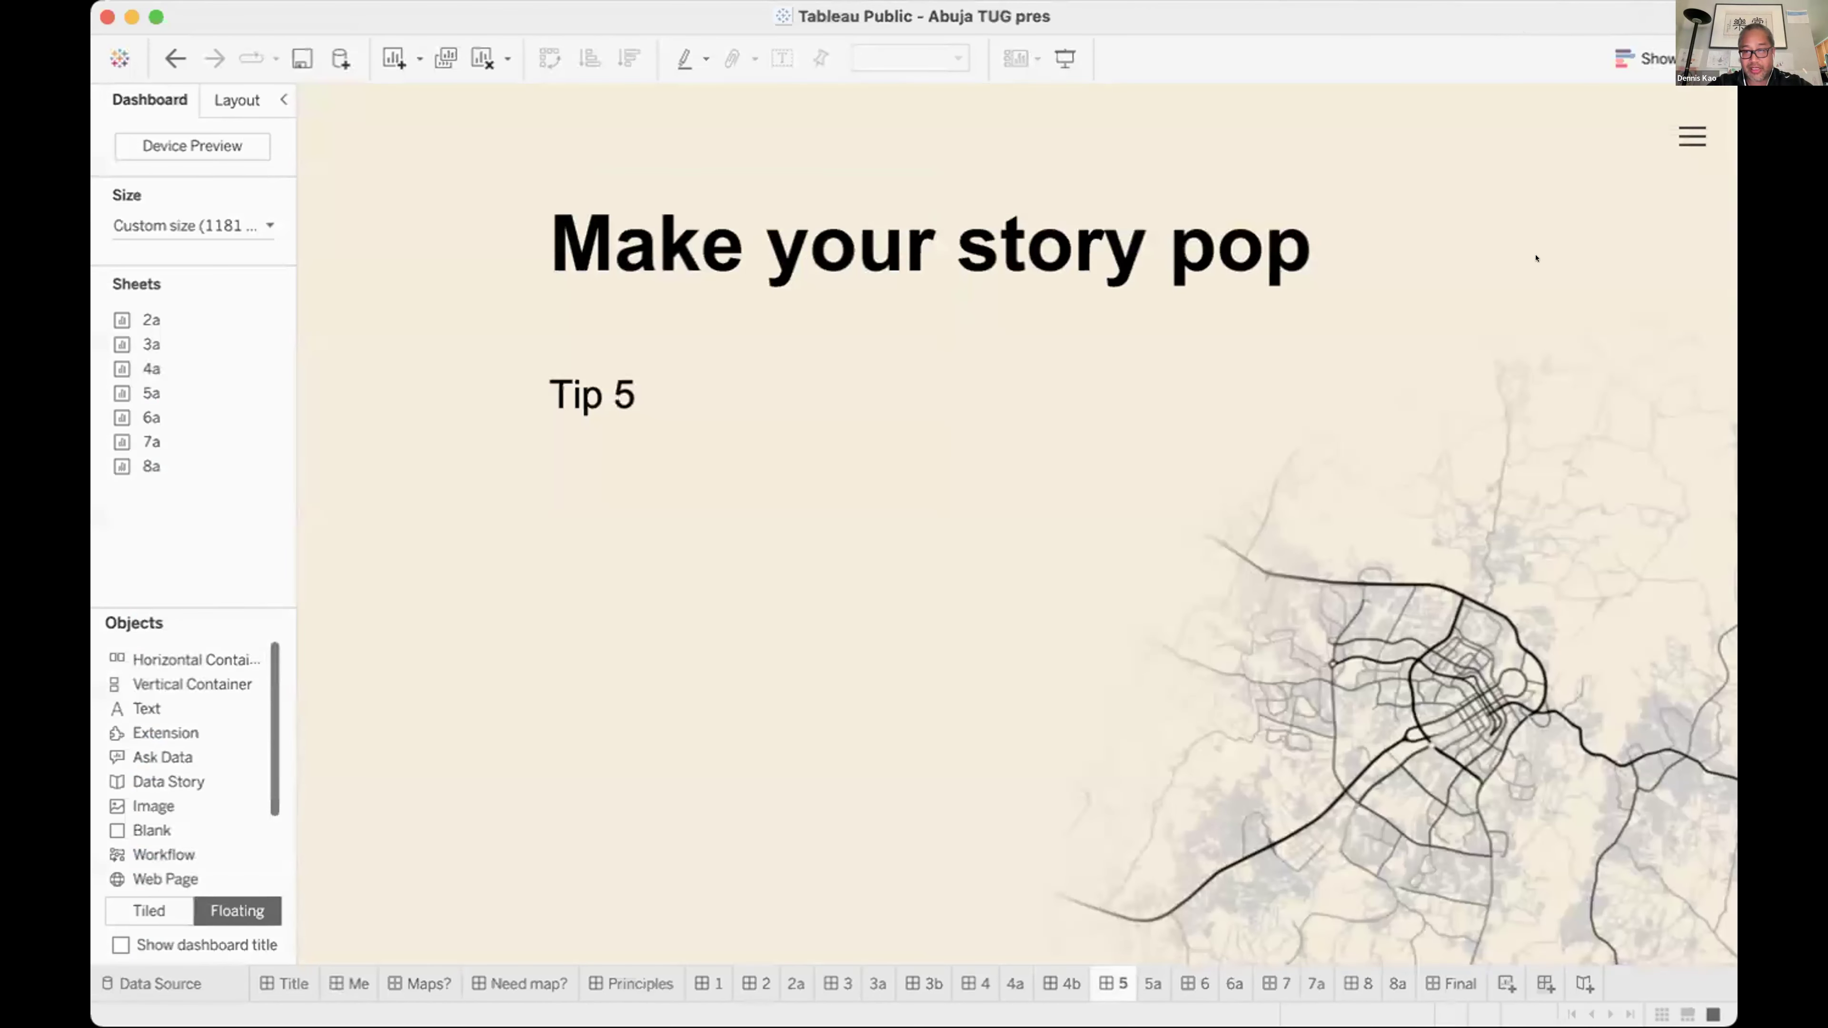
{"action": "left_click", "coordinate": [1691, 125]}
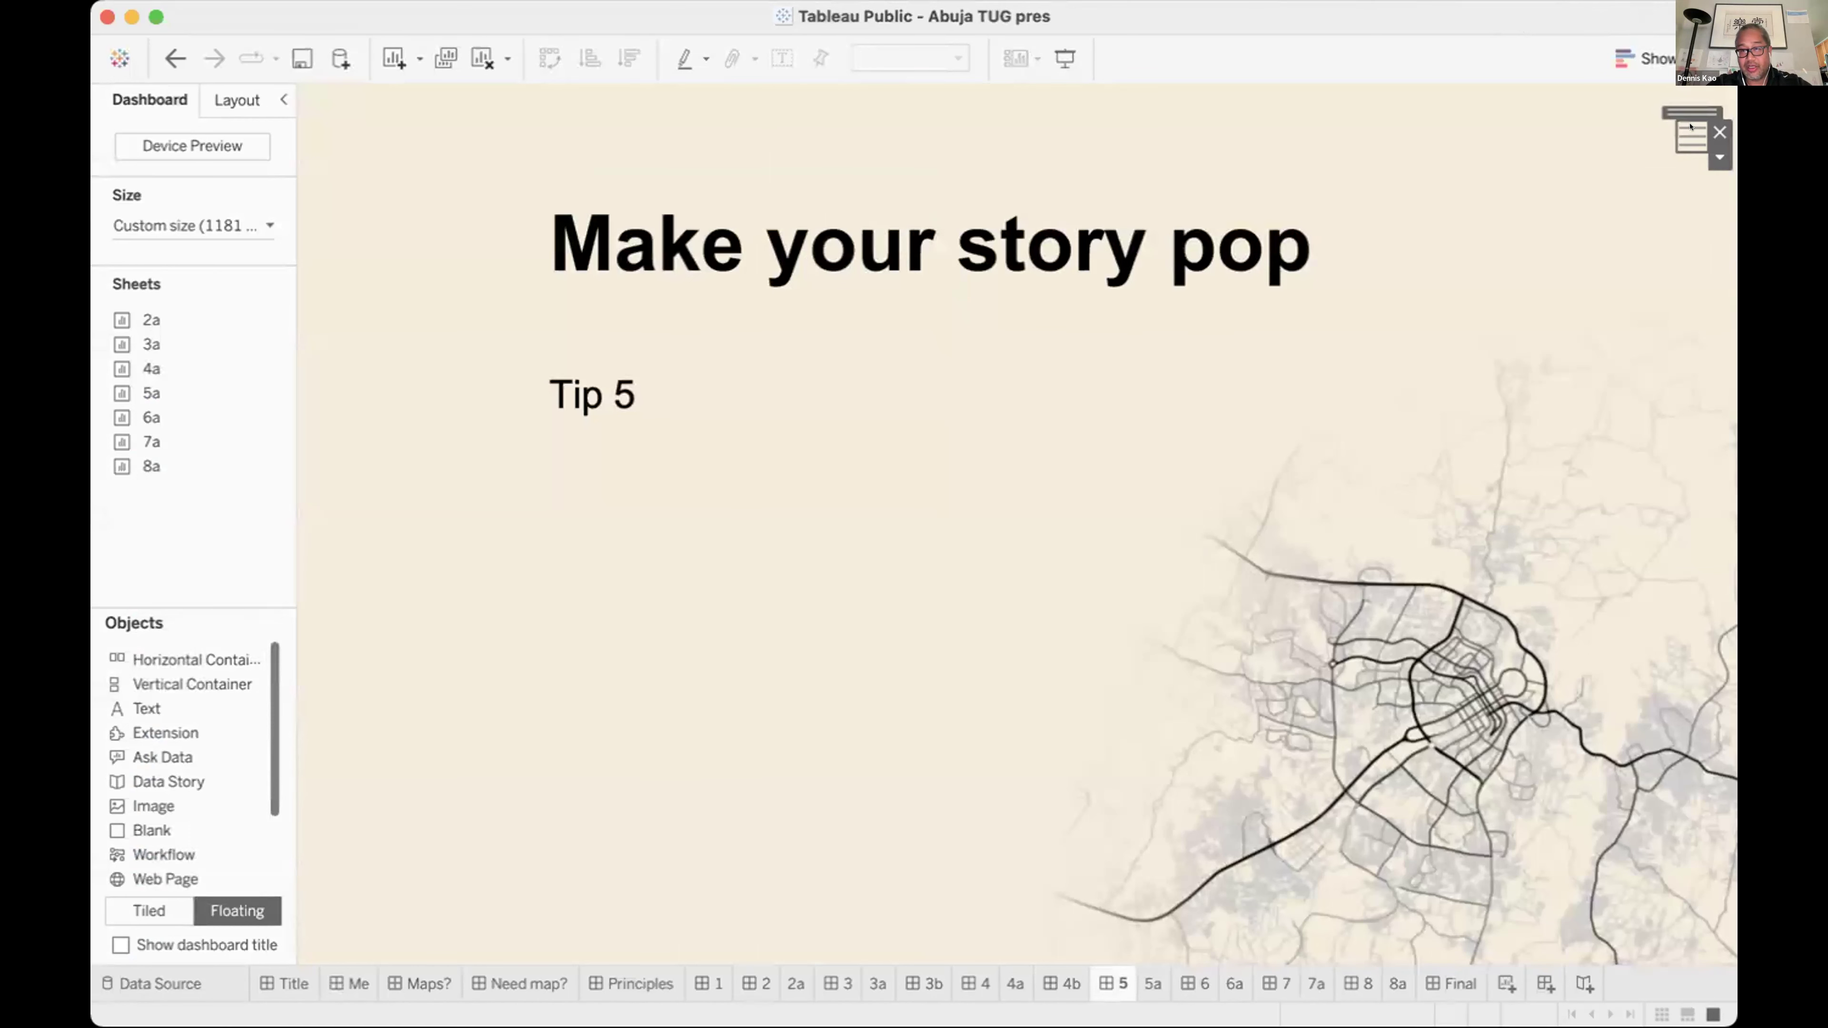
{"action": "left_click", "coordinate": [1690, 126]}
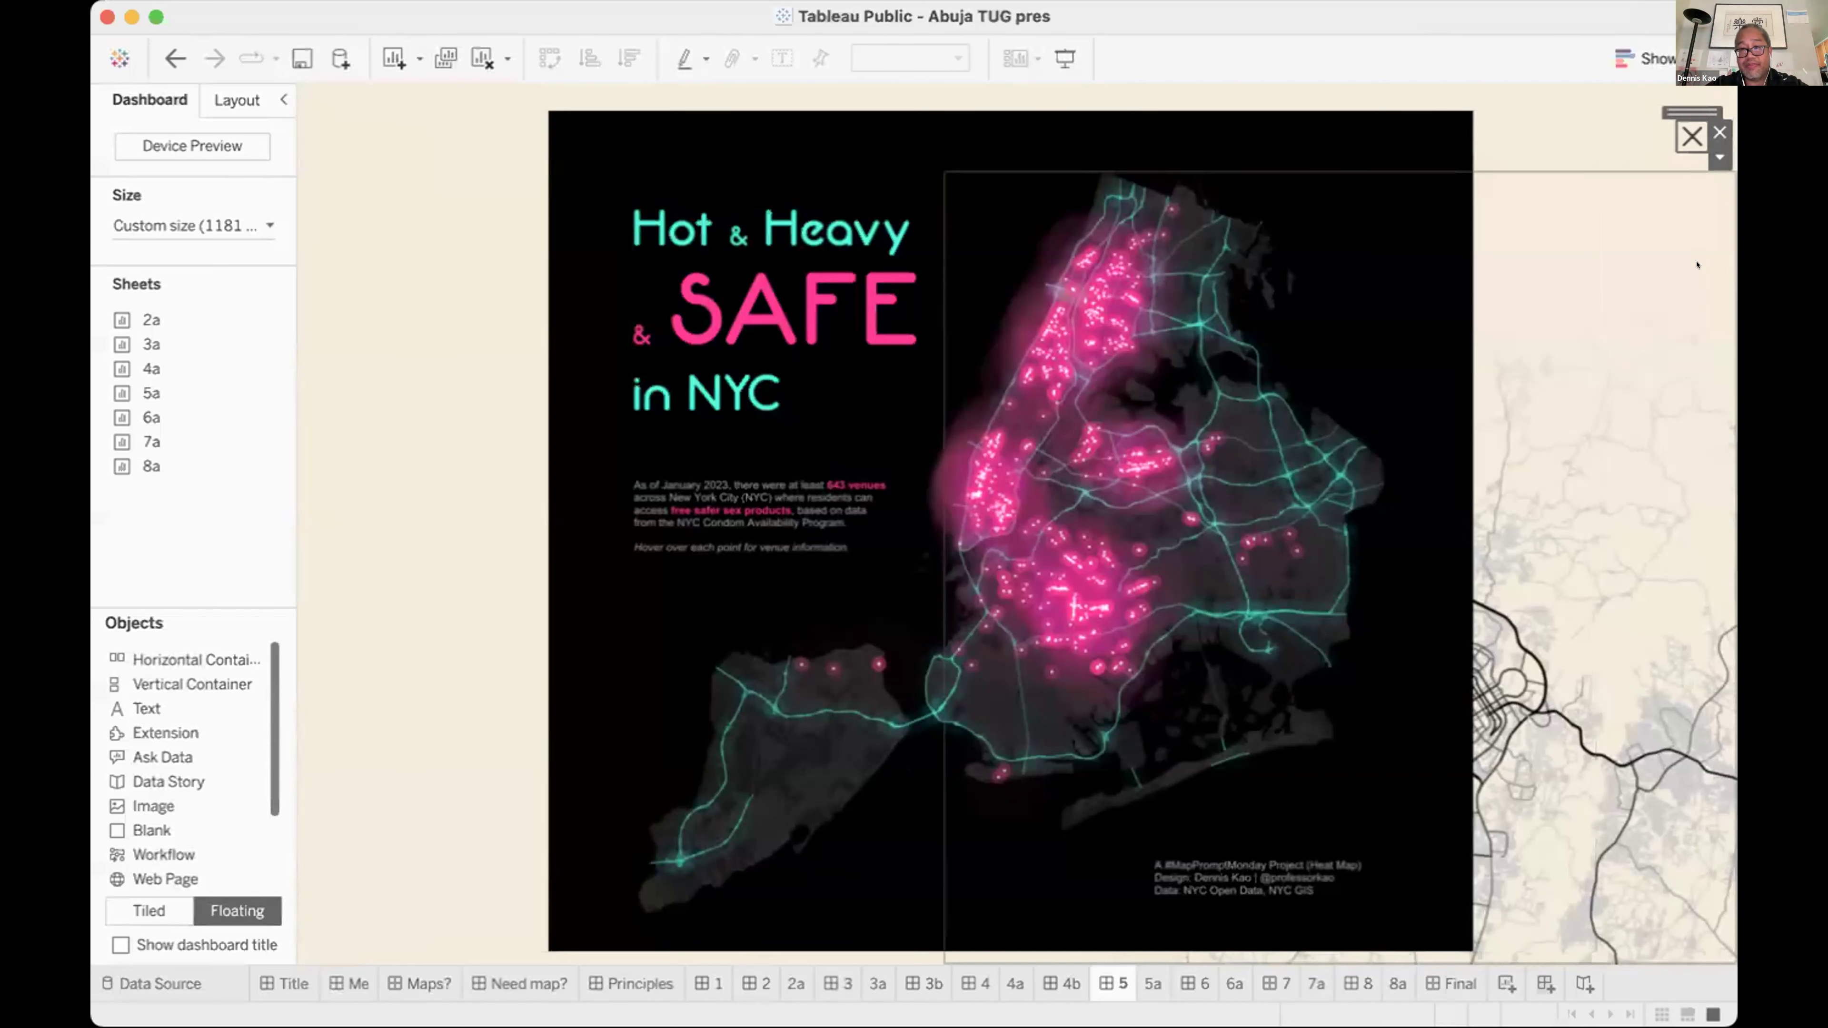
Examine the City 1, City 2 and City 3 layers on sheet 6a, including the color and opacity settings that create the glow.
{"action": "left_click", "coordinate": [1227, 982]}
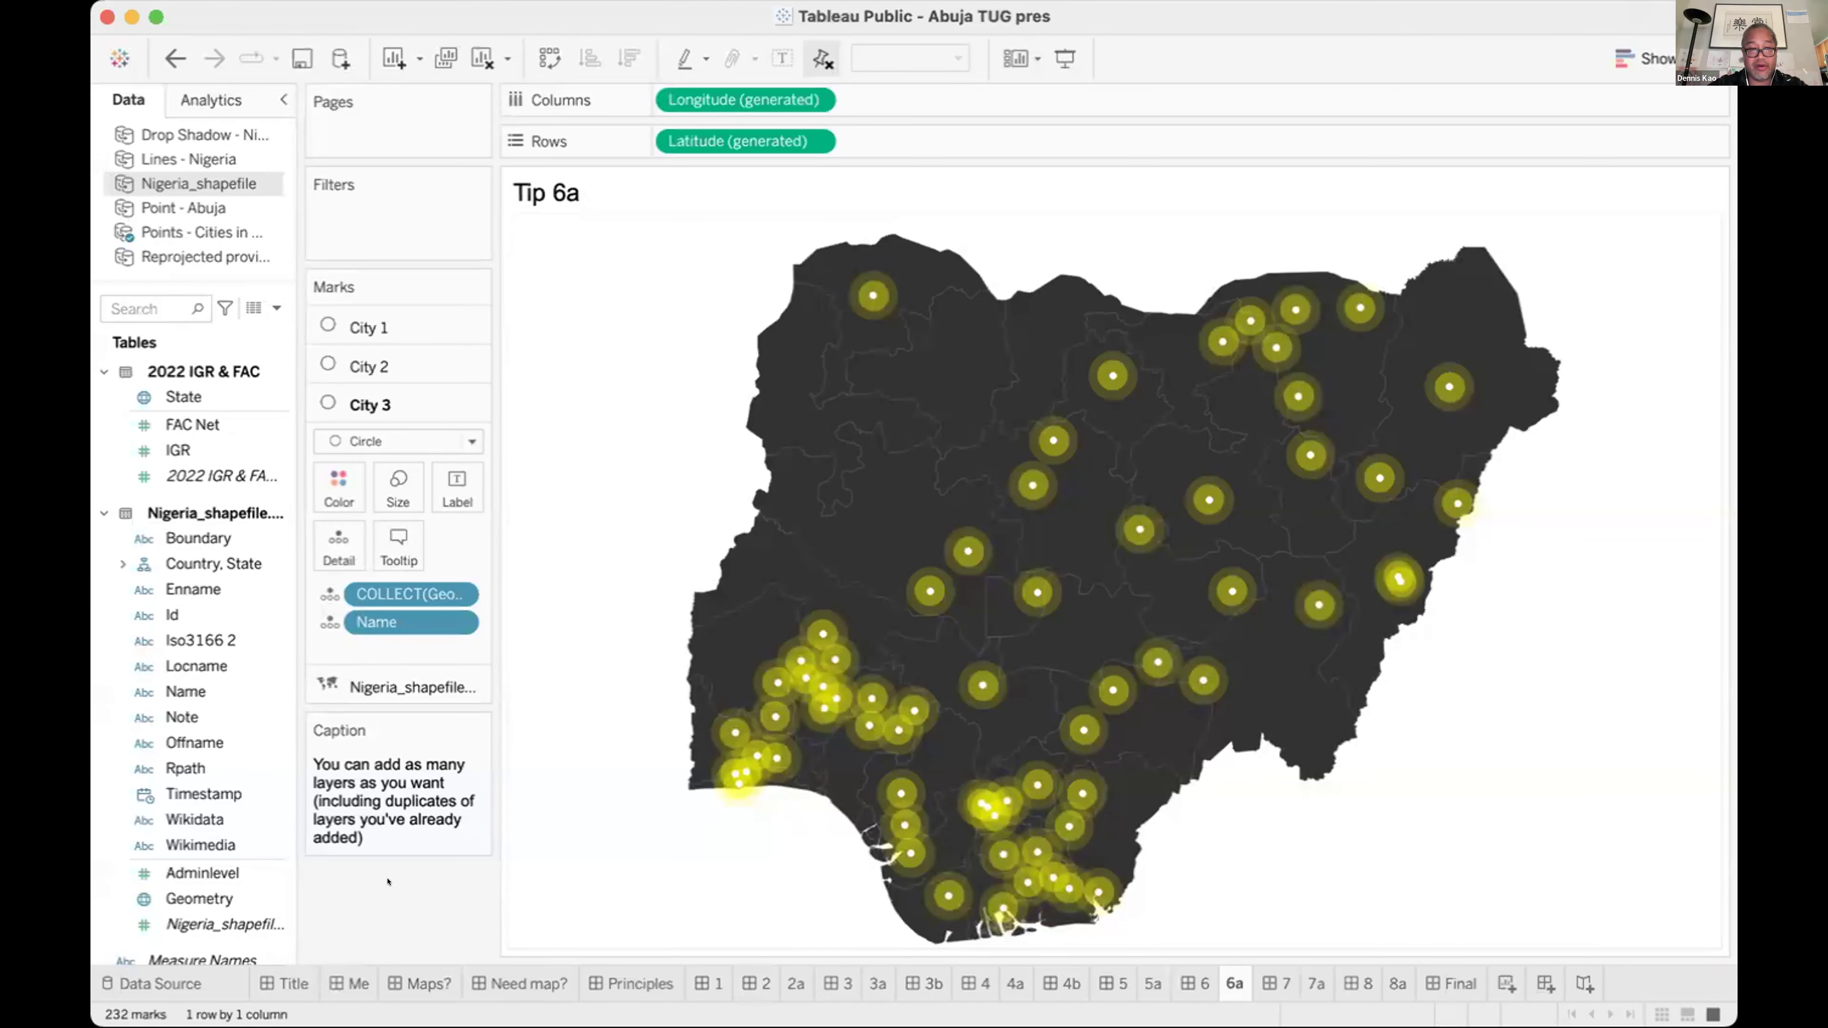
{"action": "mouse_move", "coordinate": [385, 396]}
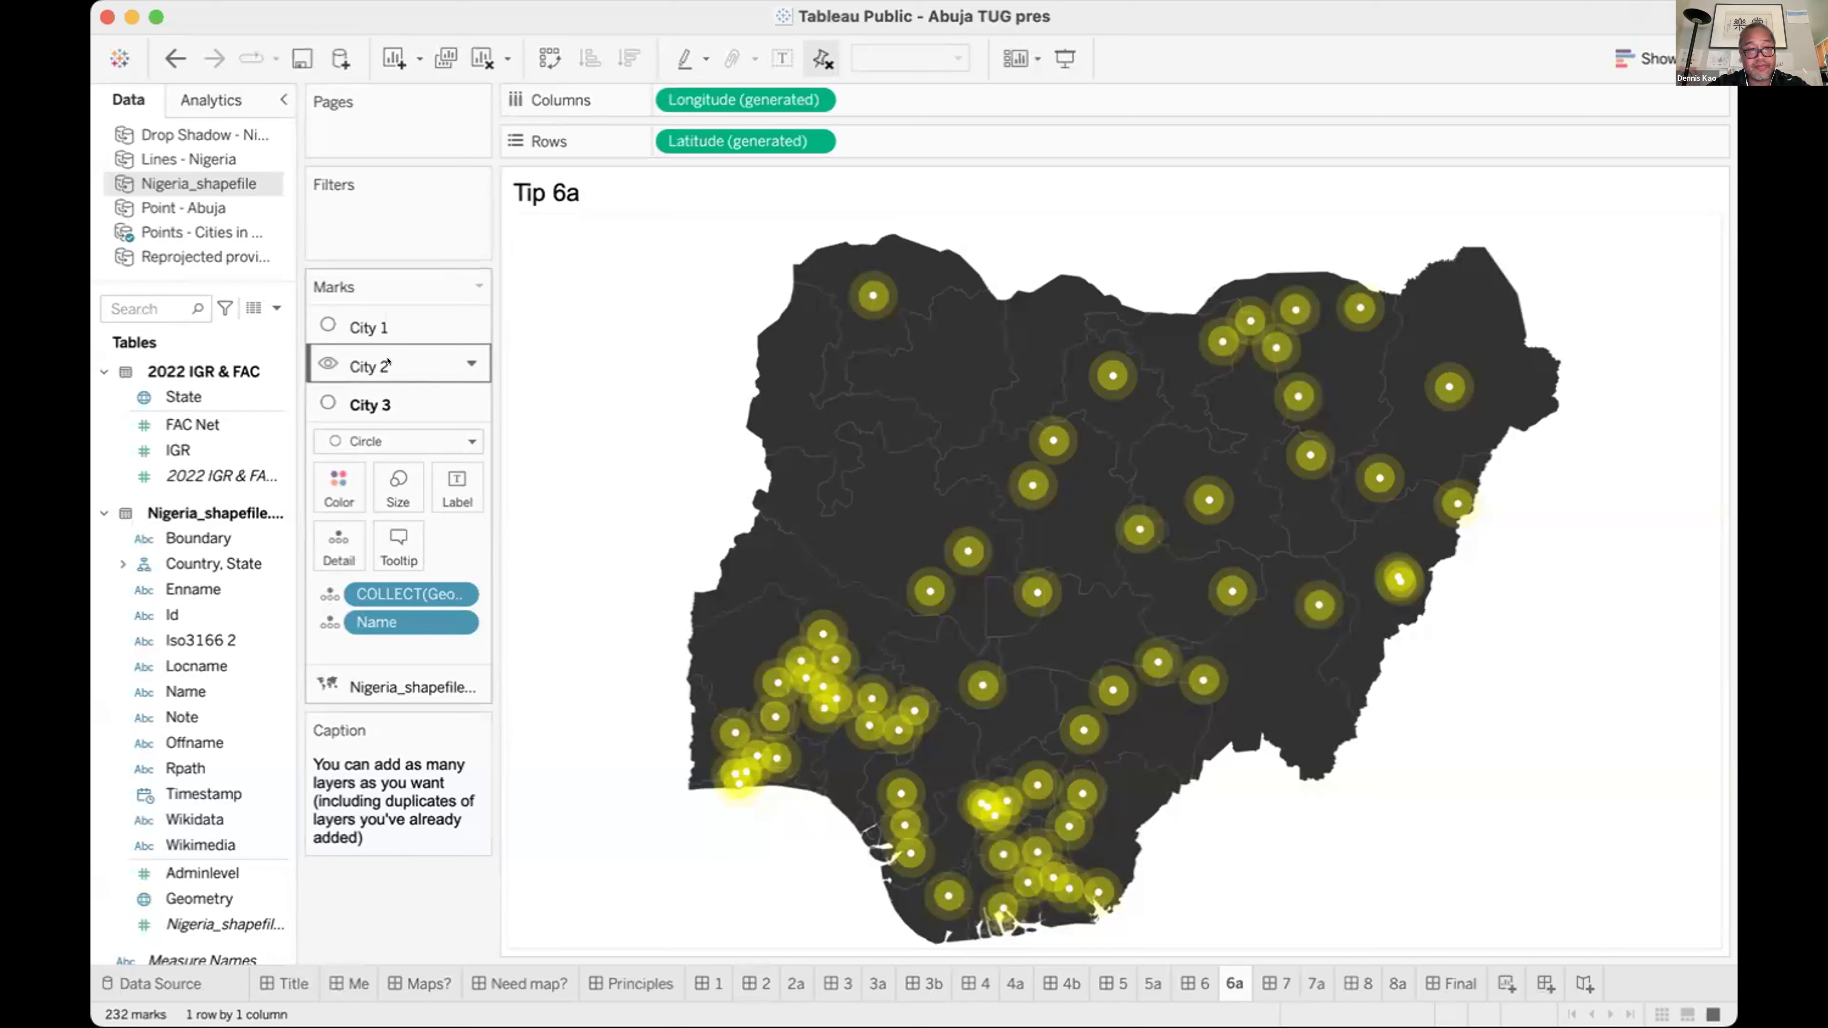
{"action": "left_click", "coordinate": [346, 327]}
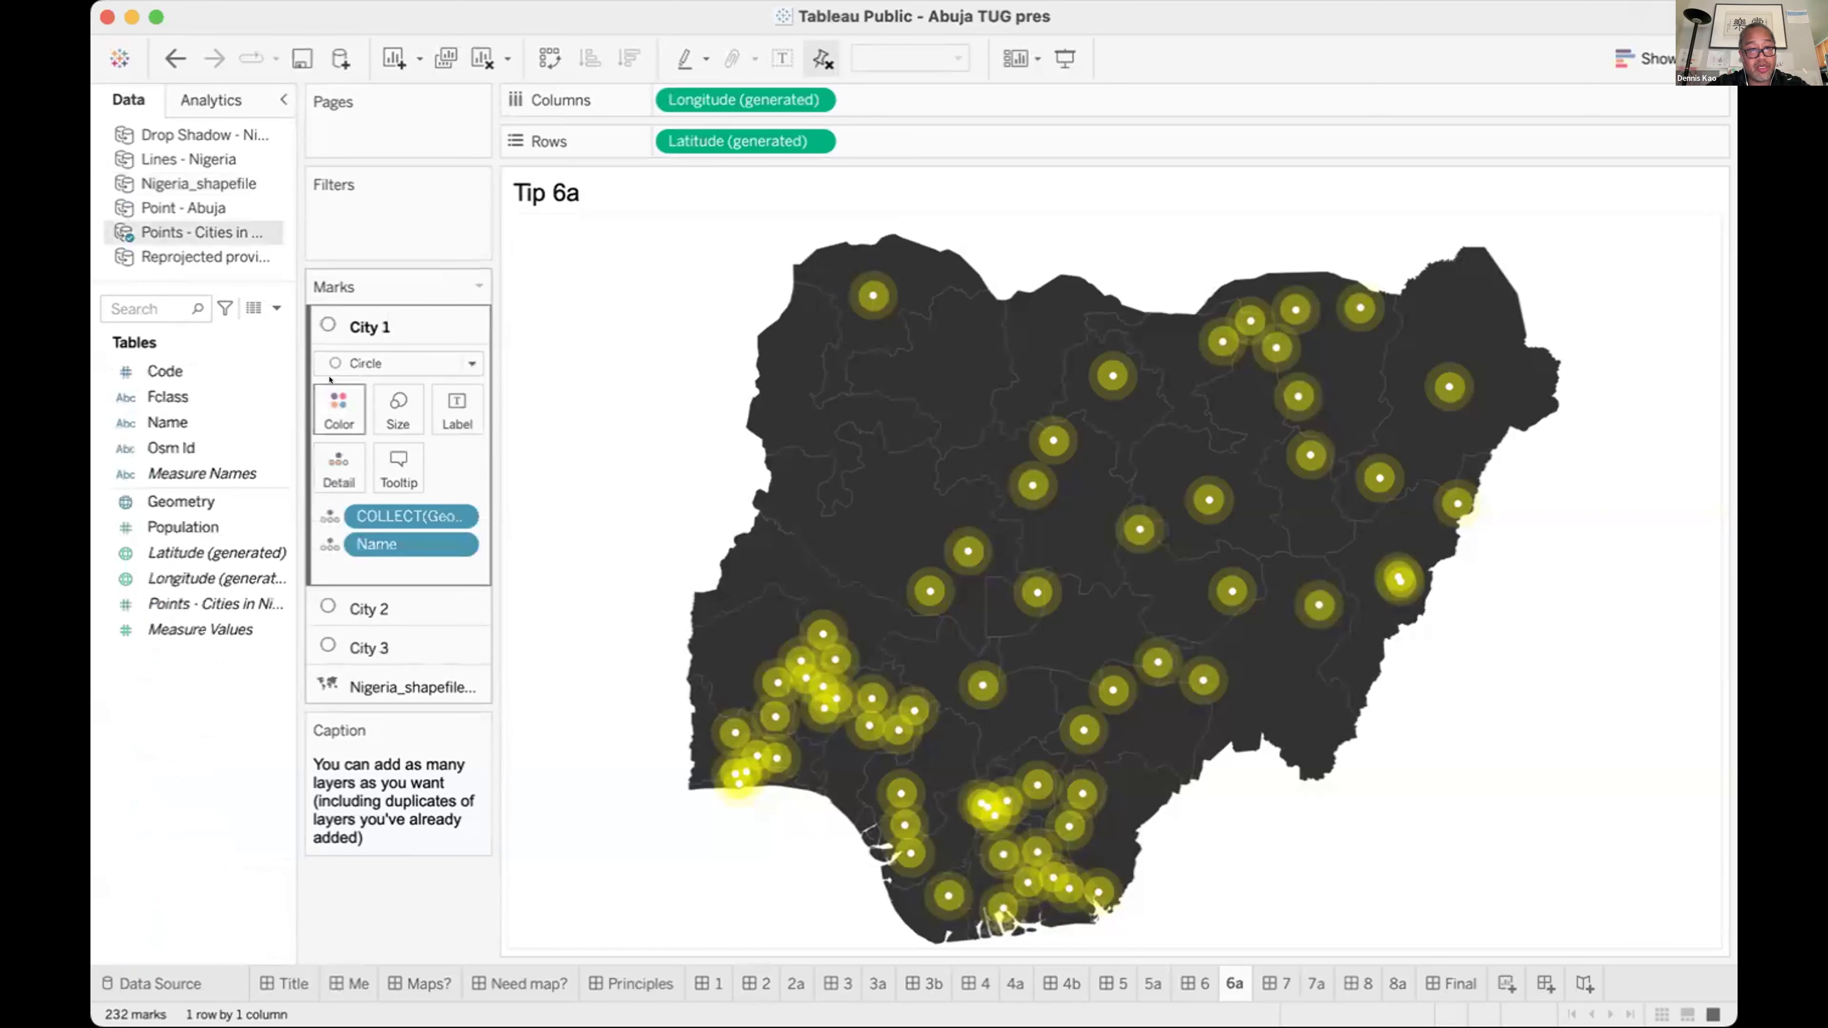
{"action": "left_click", "coordinate": [329, 398]}
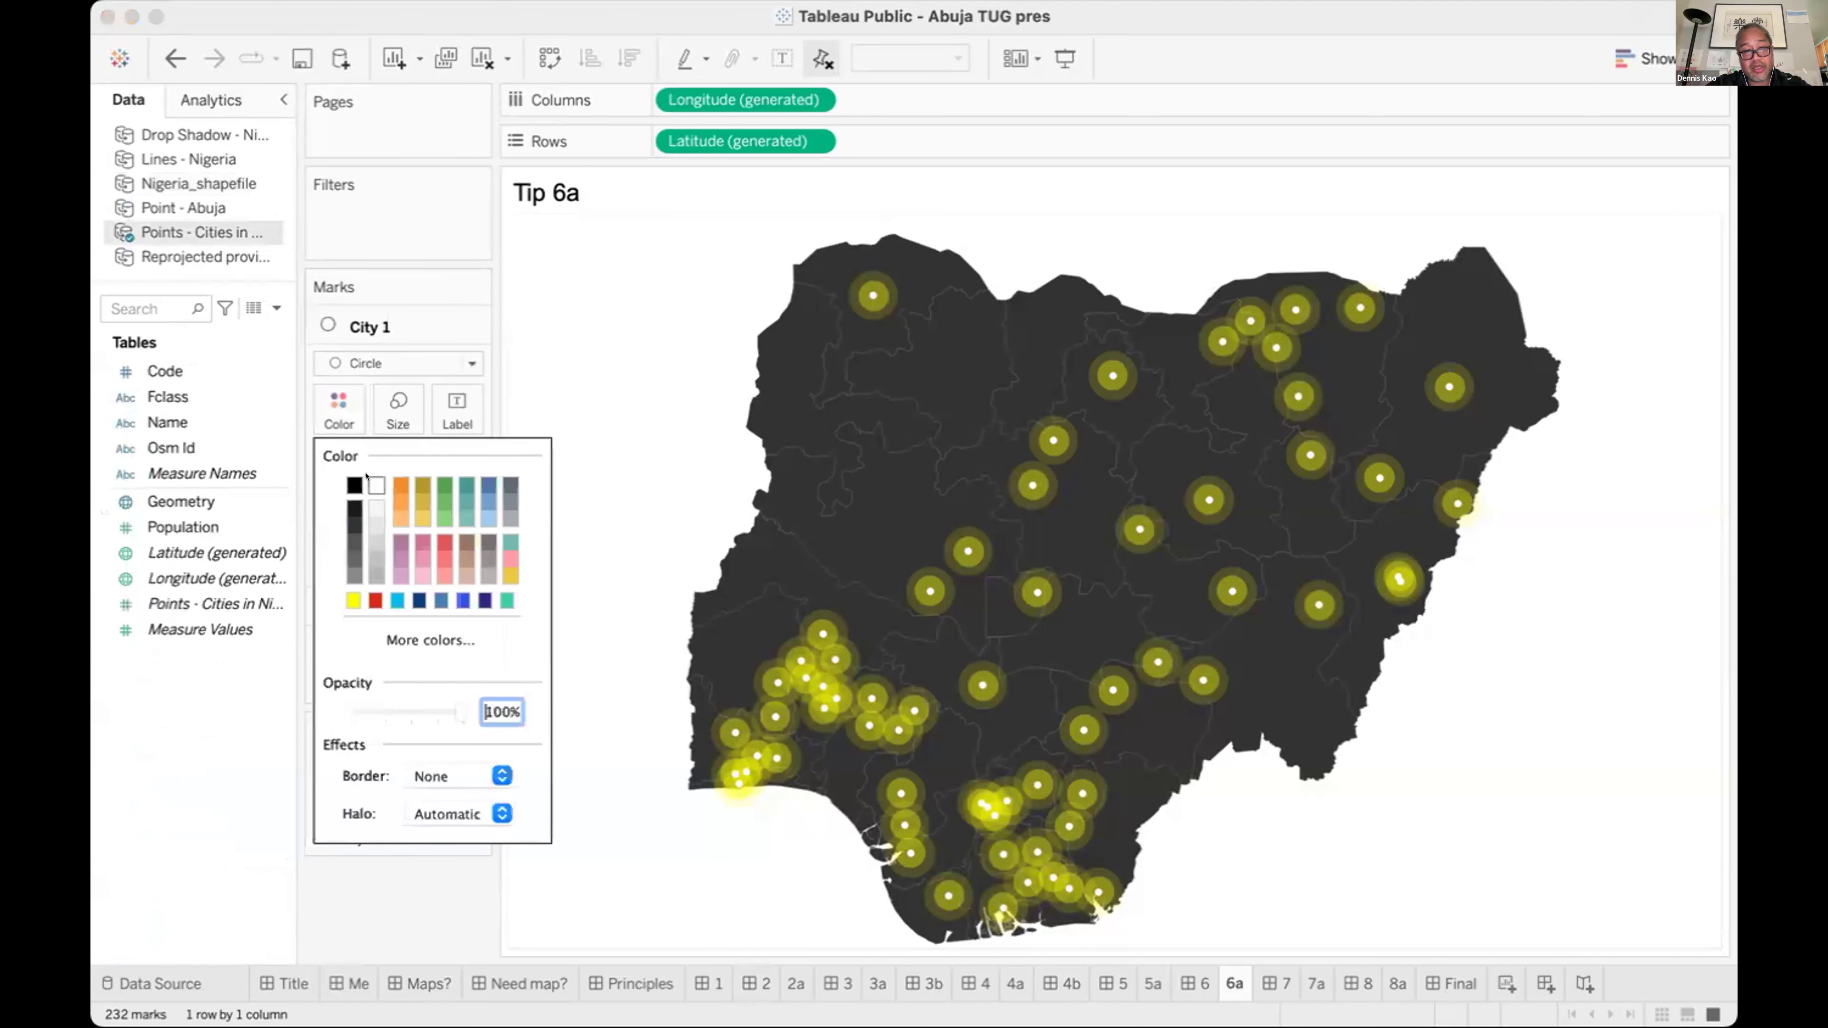
{"action": "left_click", "coordinate": [547, 684]}
{"action": "mouse_move", "coordinate": [861, 284]}
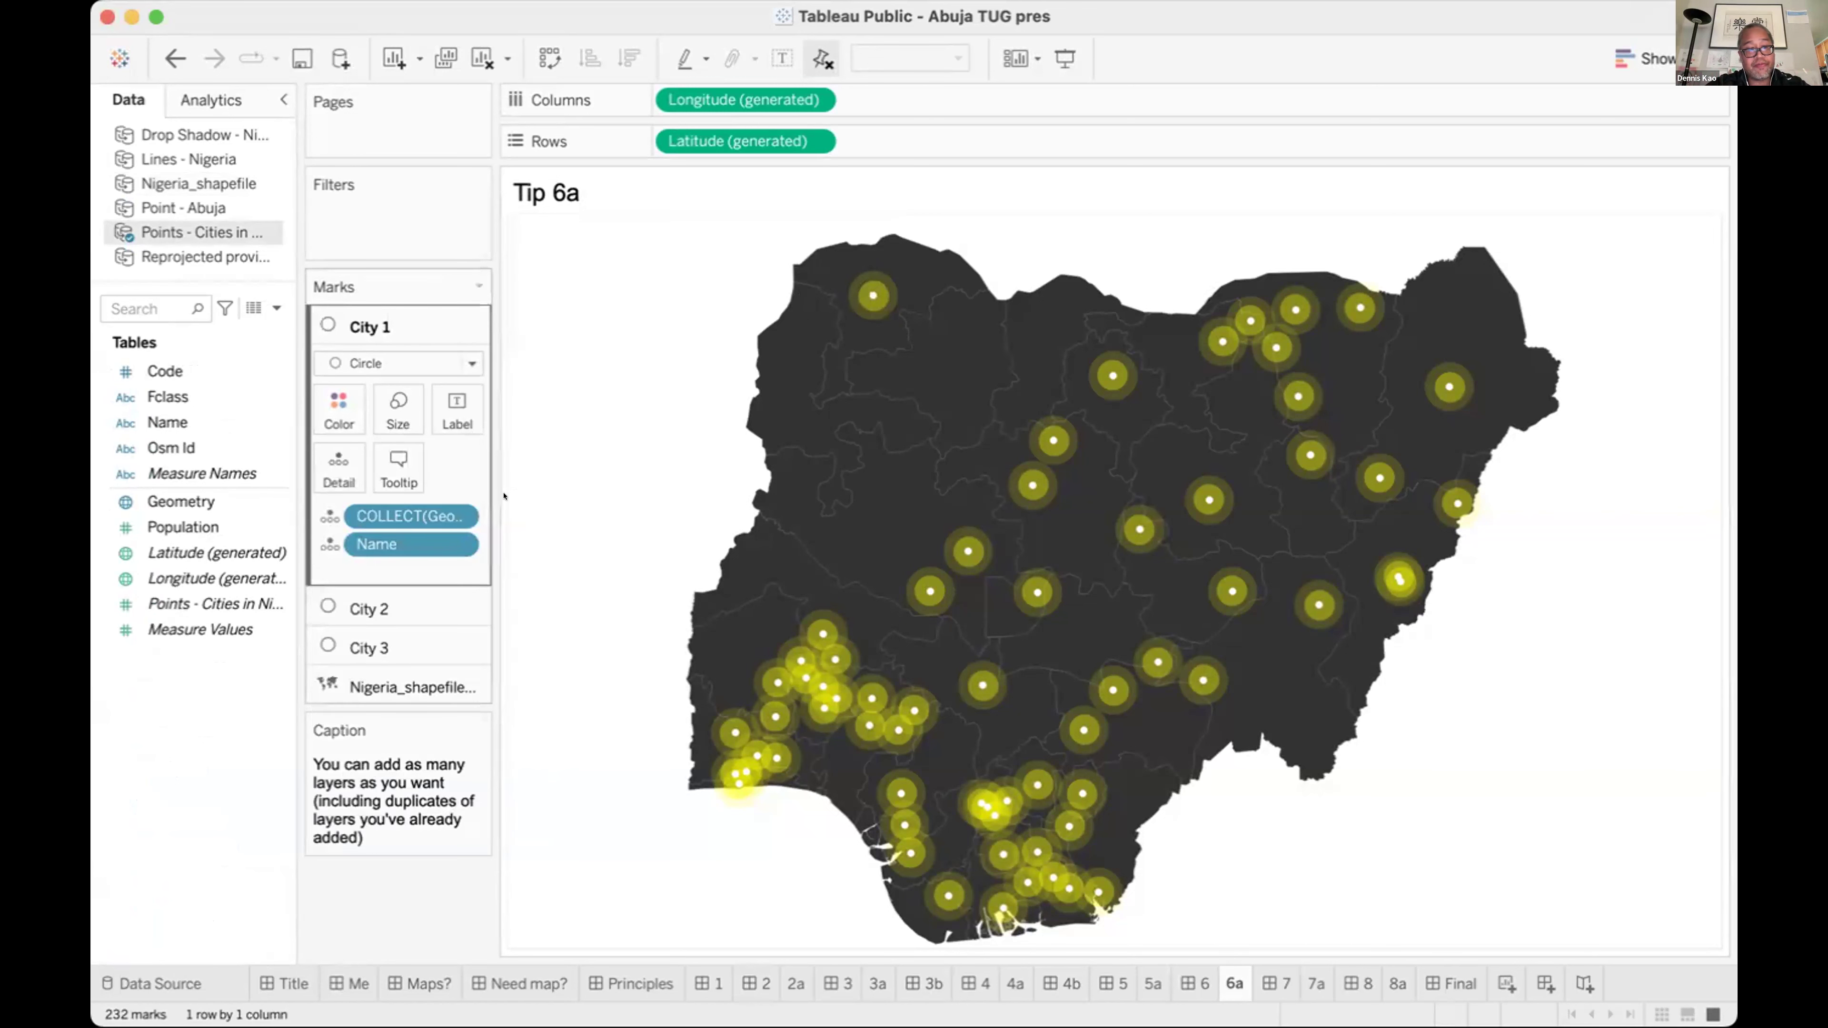
{"action": "left_click", "coordinate": [423, 608]}
{"action": "mouse_move", "coordinate": [876, 284]}
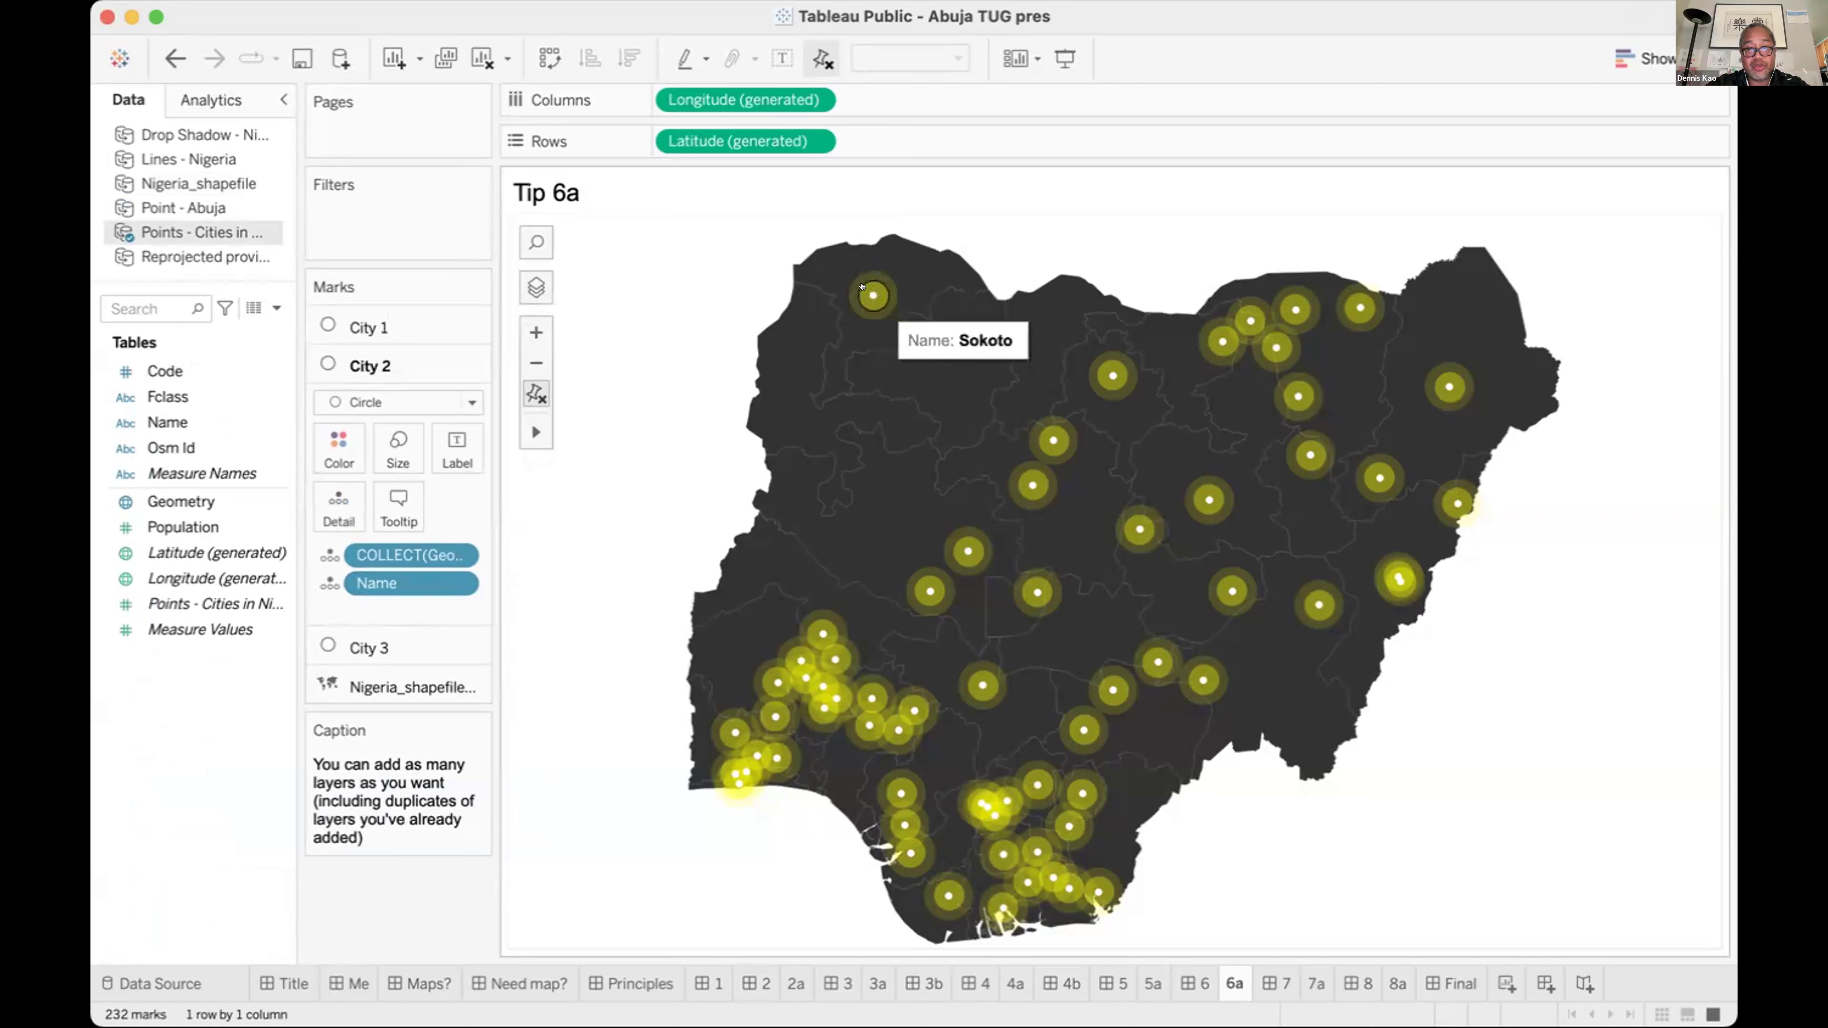
{"action": "left_click", "coordinate": [431, 647]}
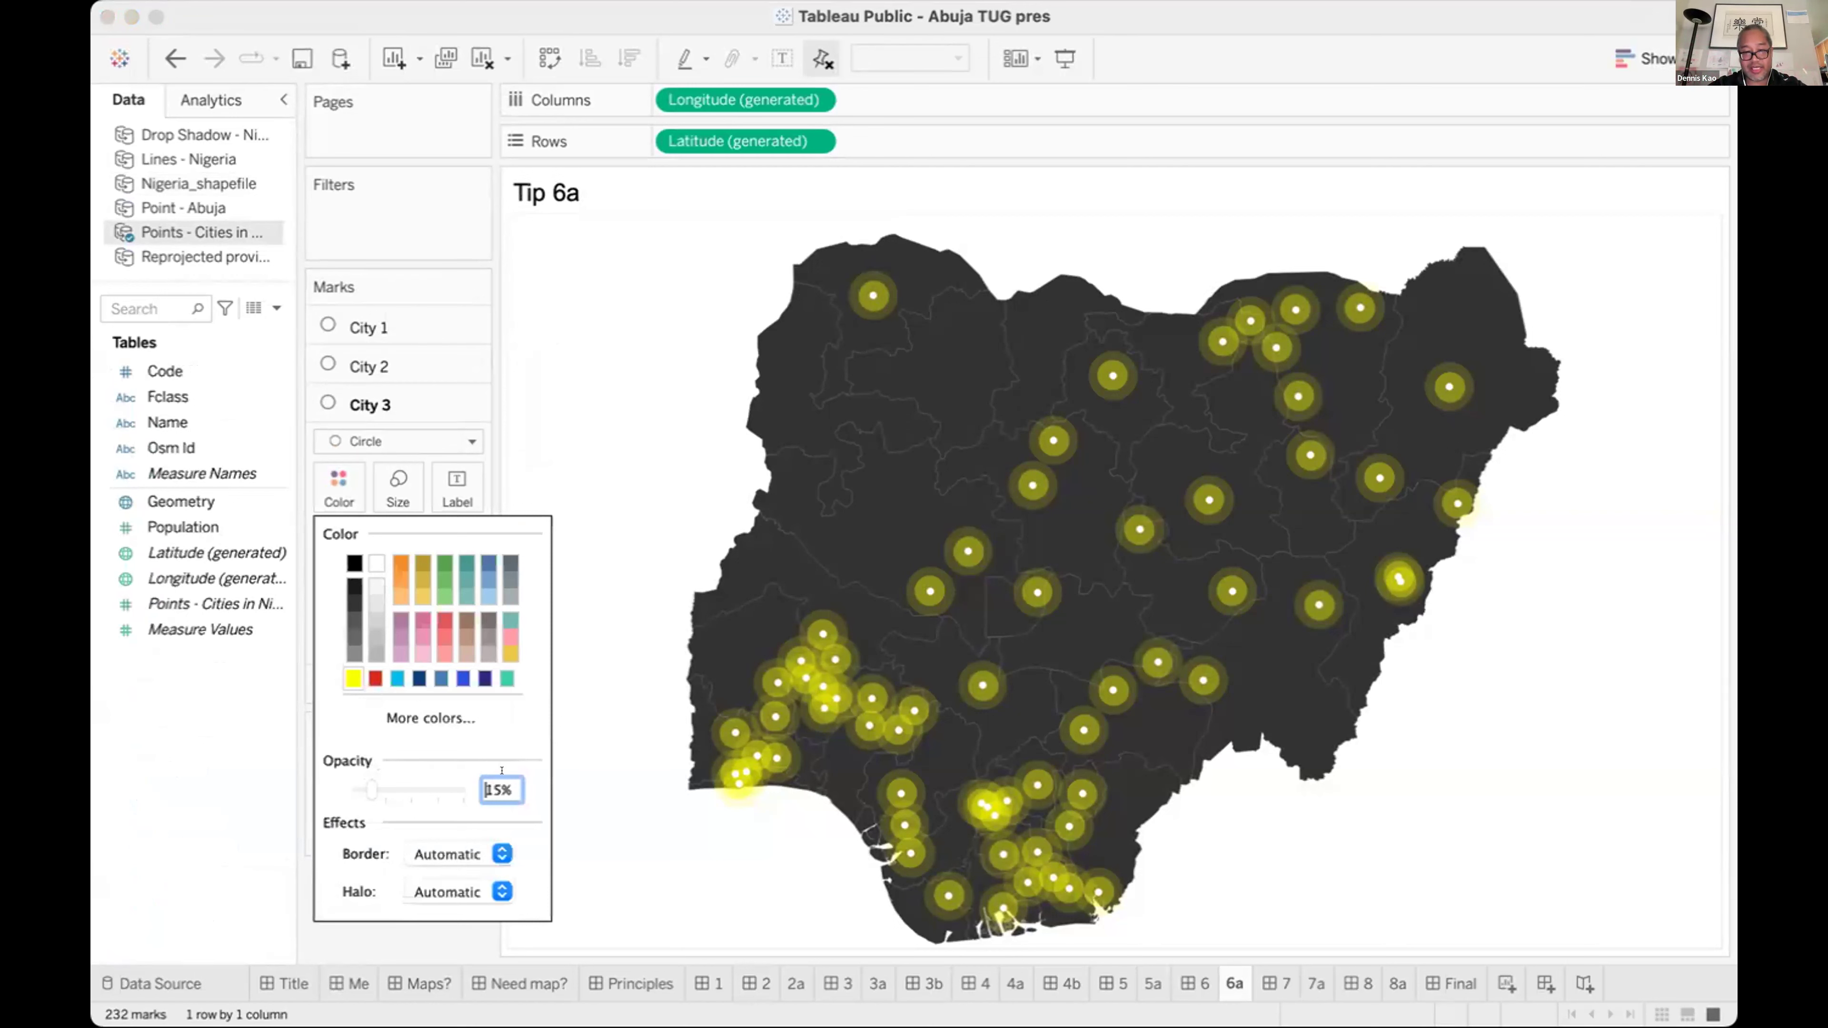
{"action": "left_click", "coordinate": [406, 941]}
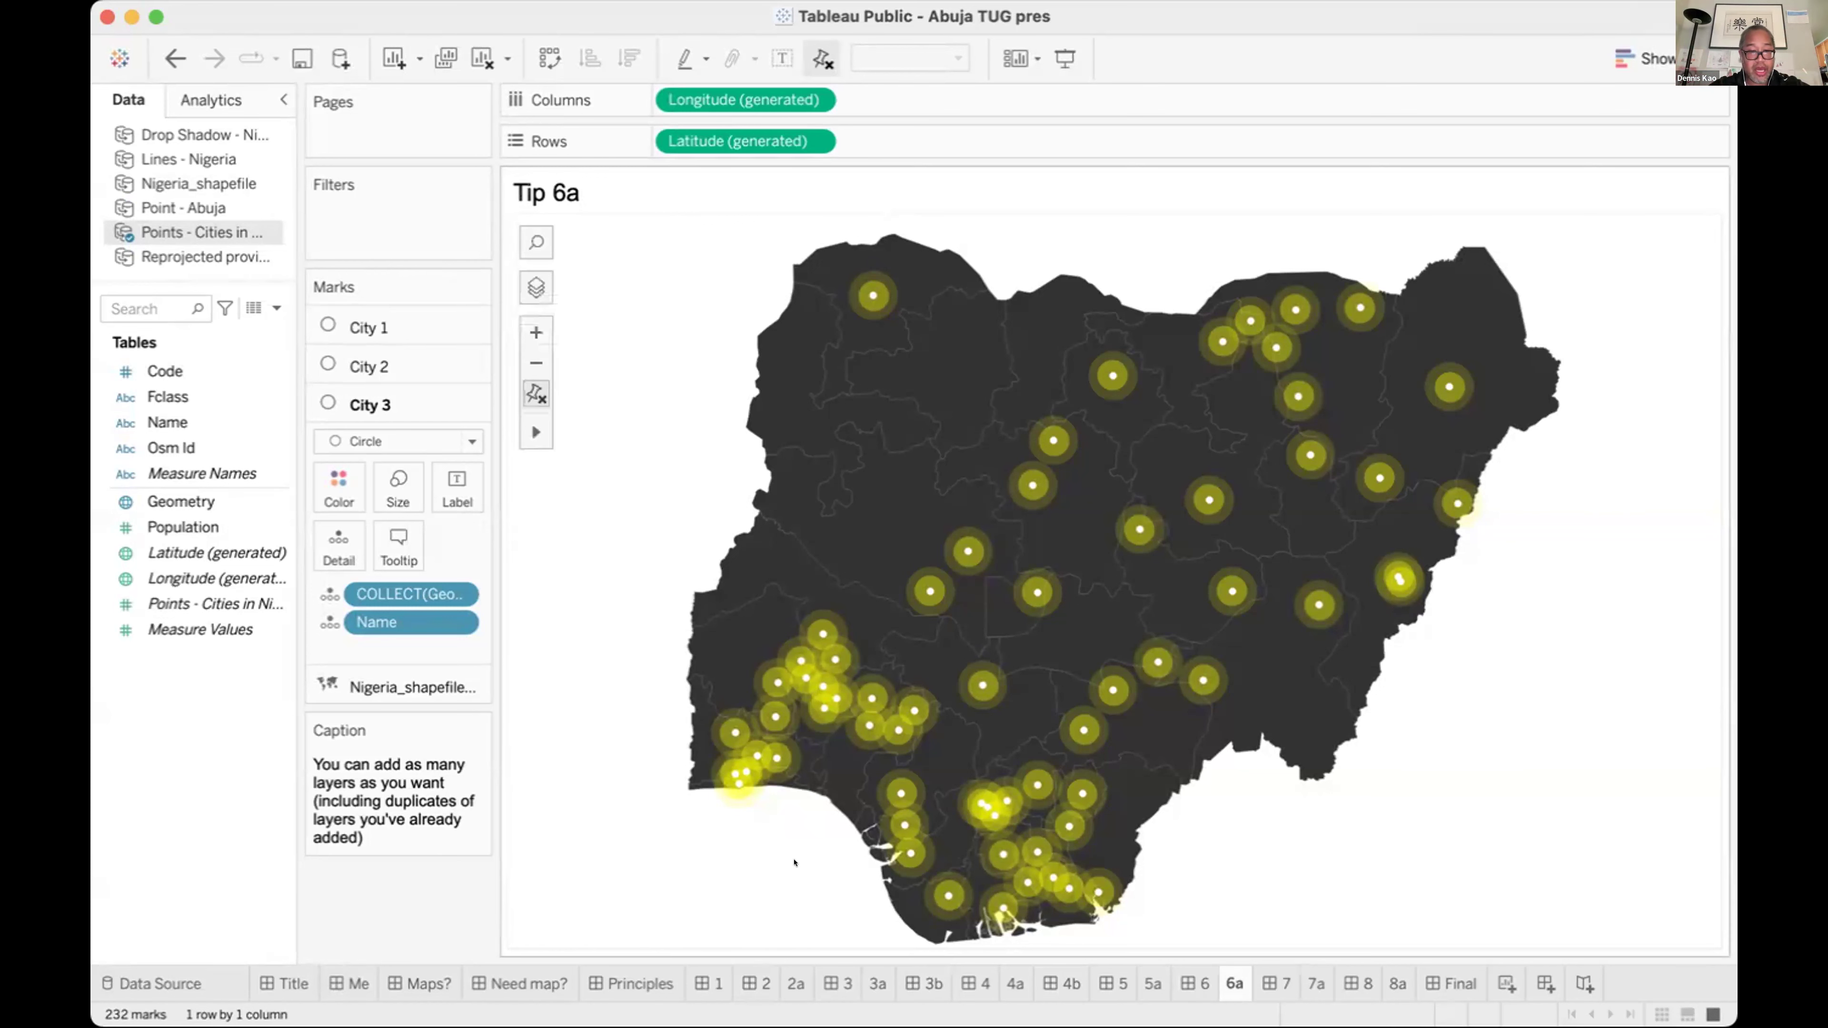
Move past the Tip 7 title to sheet 7a and show its hidden Annotations layer, slightly enlarging the map area.
{"action": "key", "text": "ctrl+Tab"}
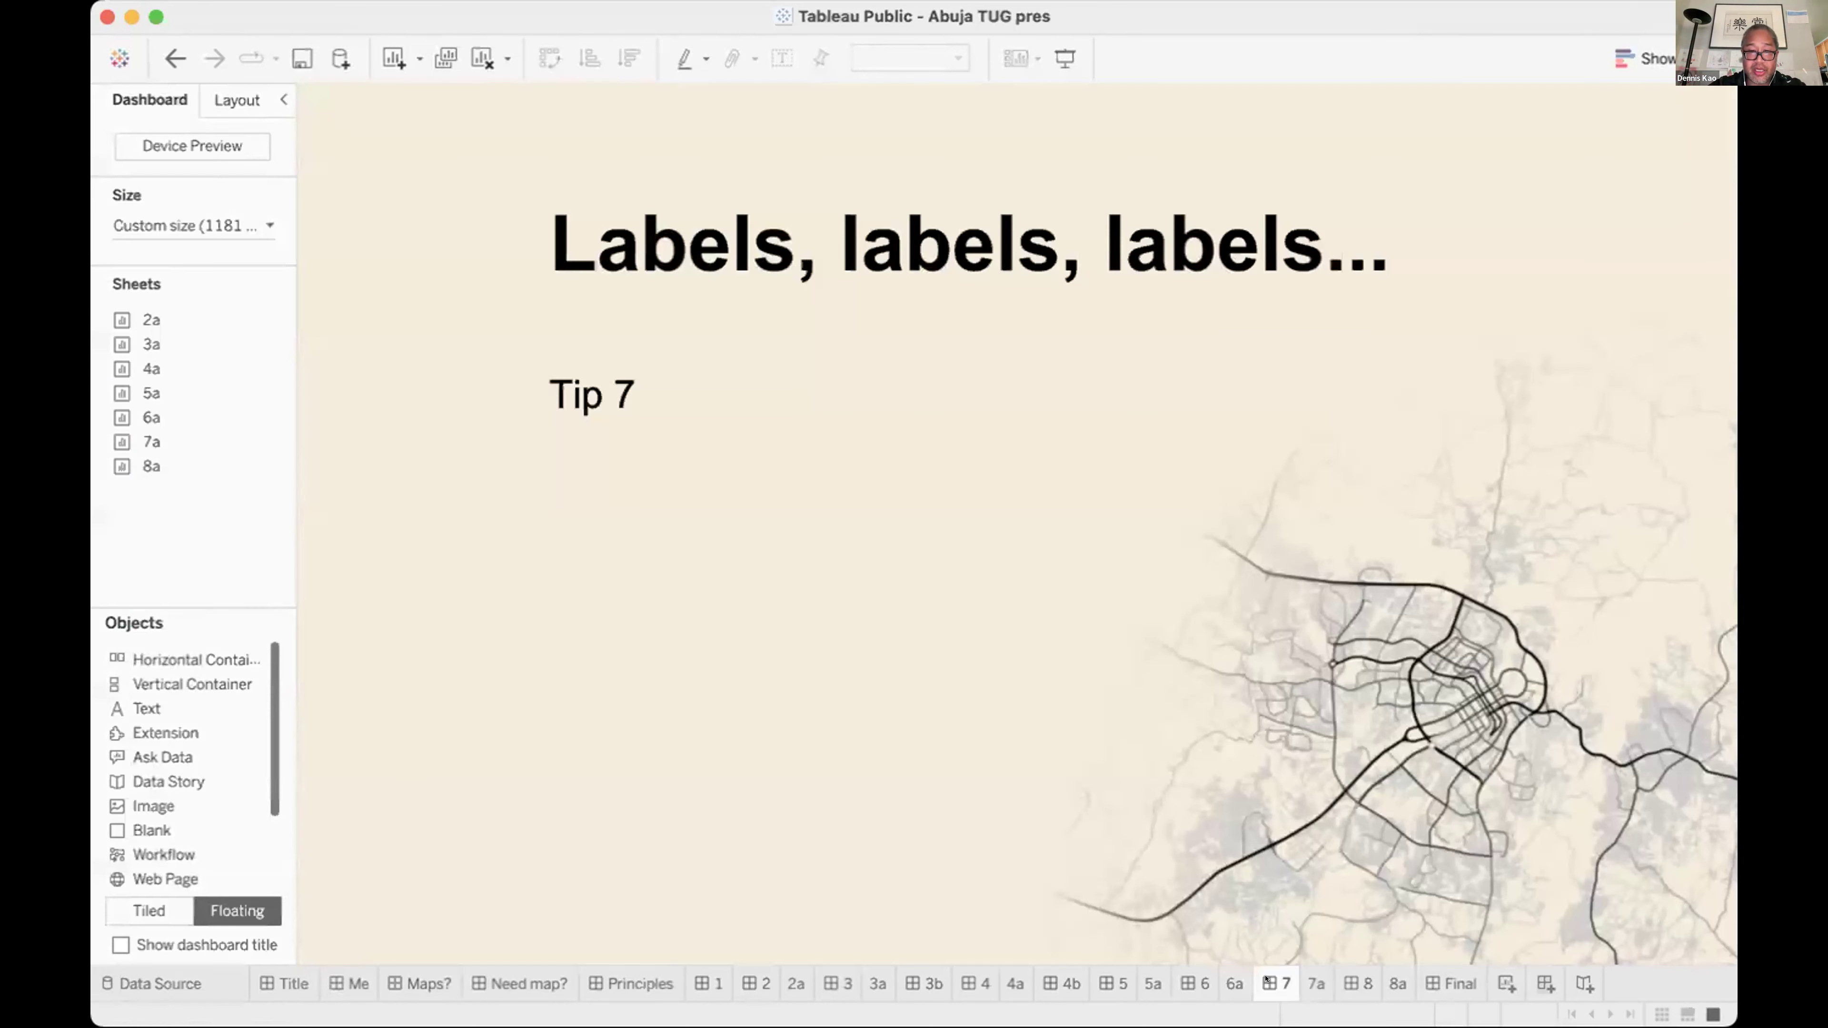
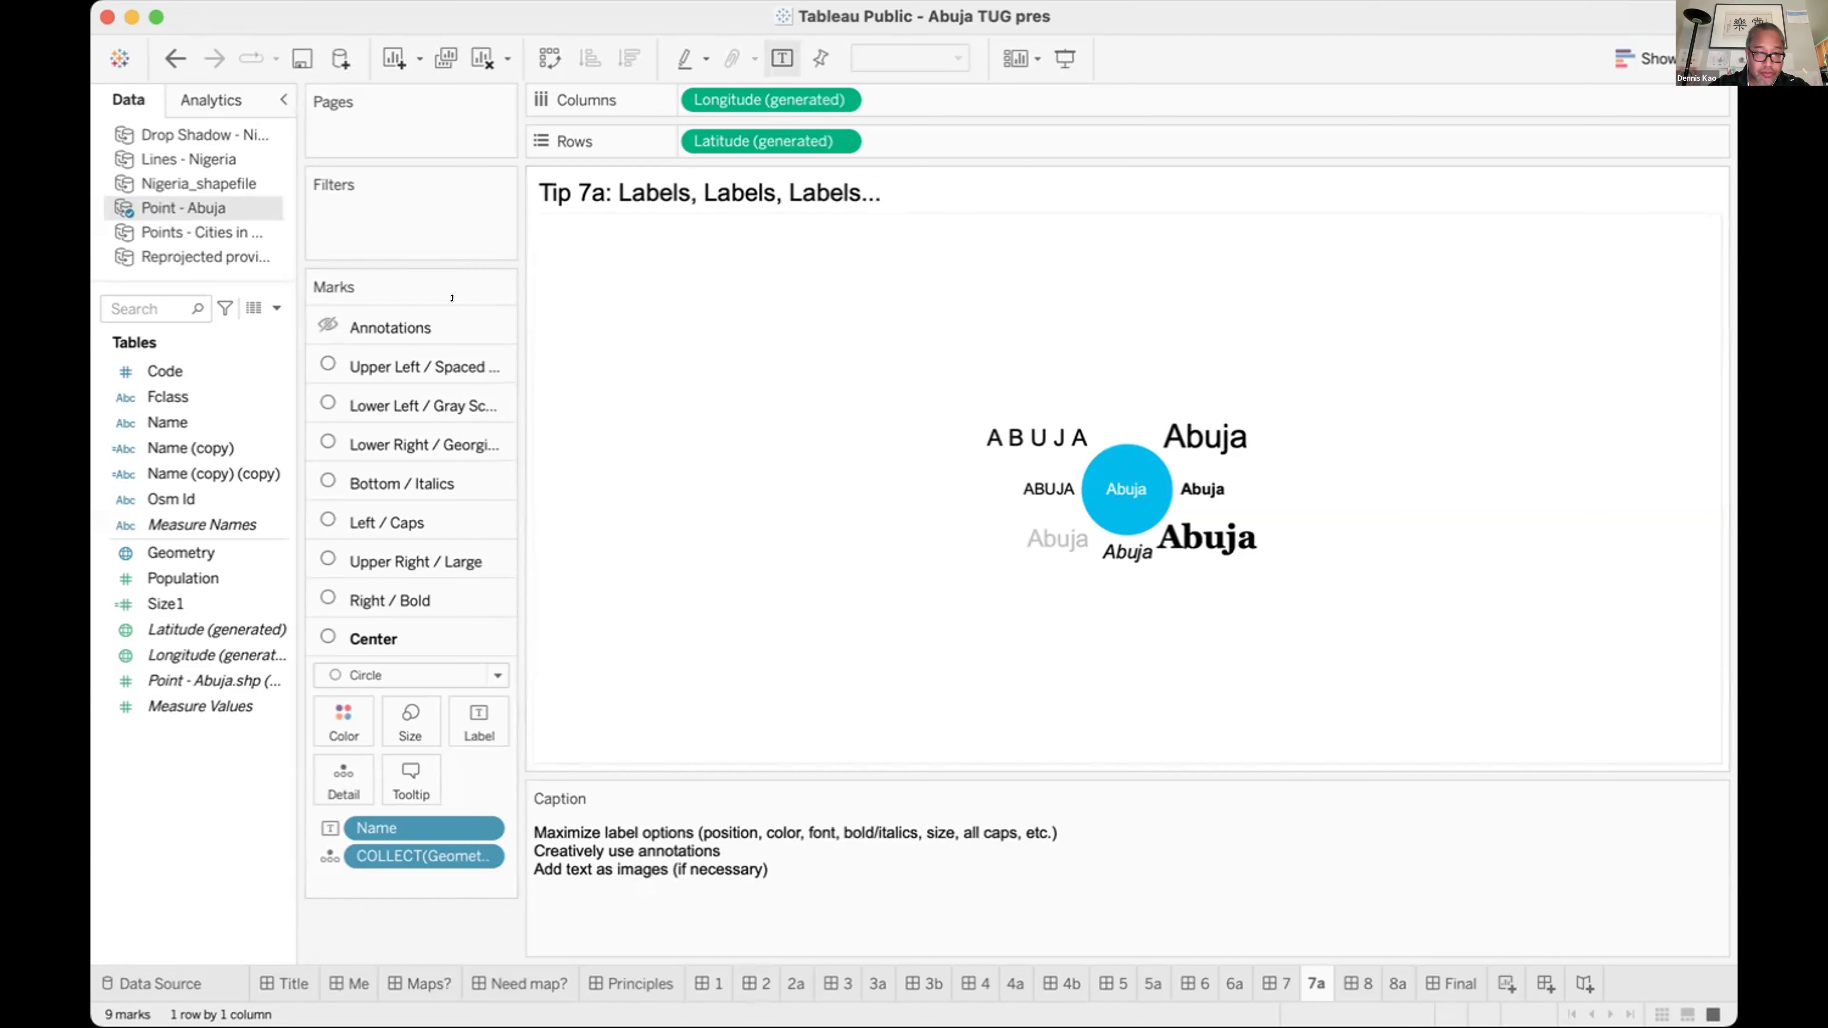
{"action": "left_click", "coordinate": [325, 324]}
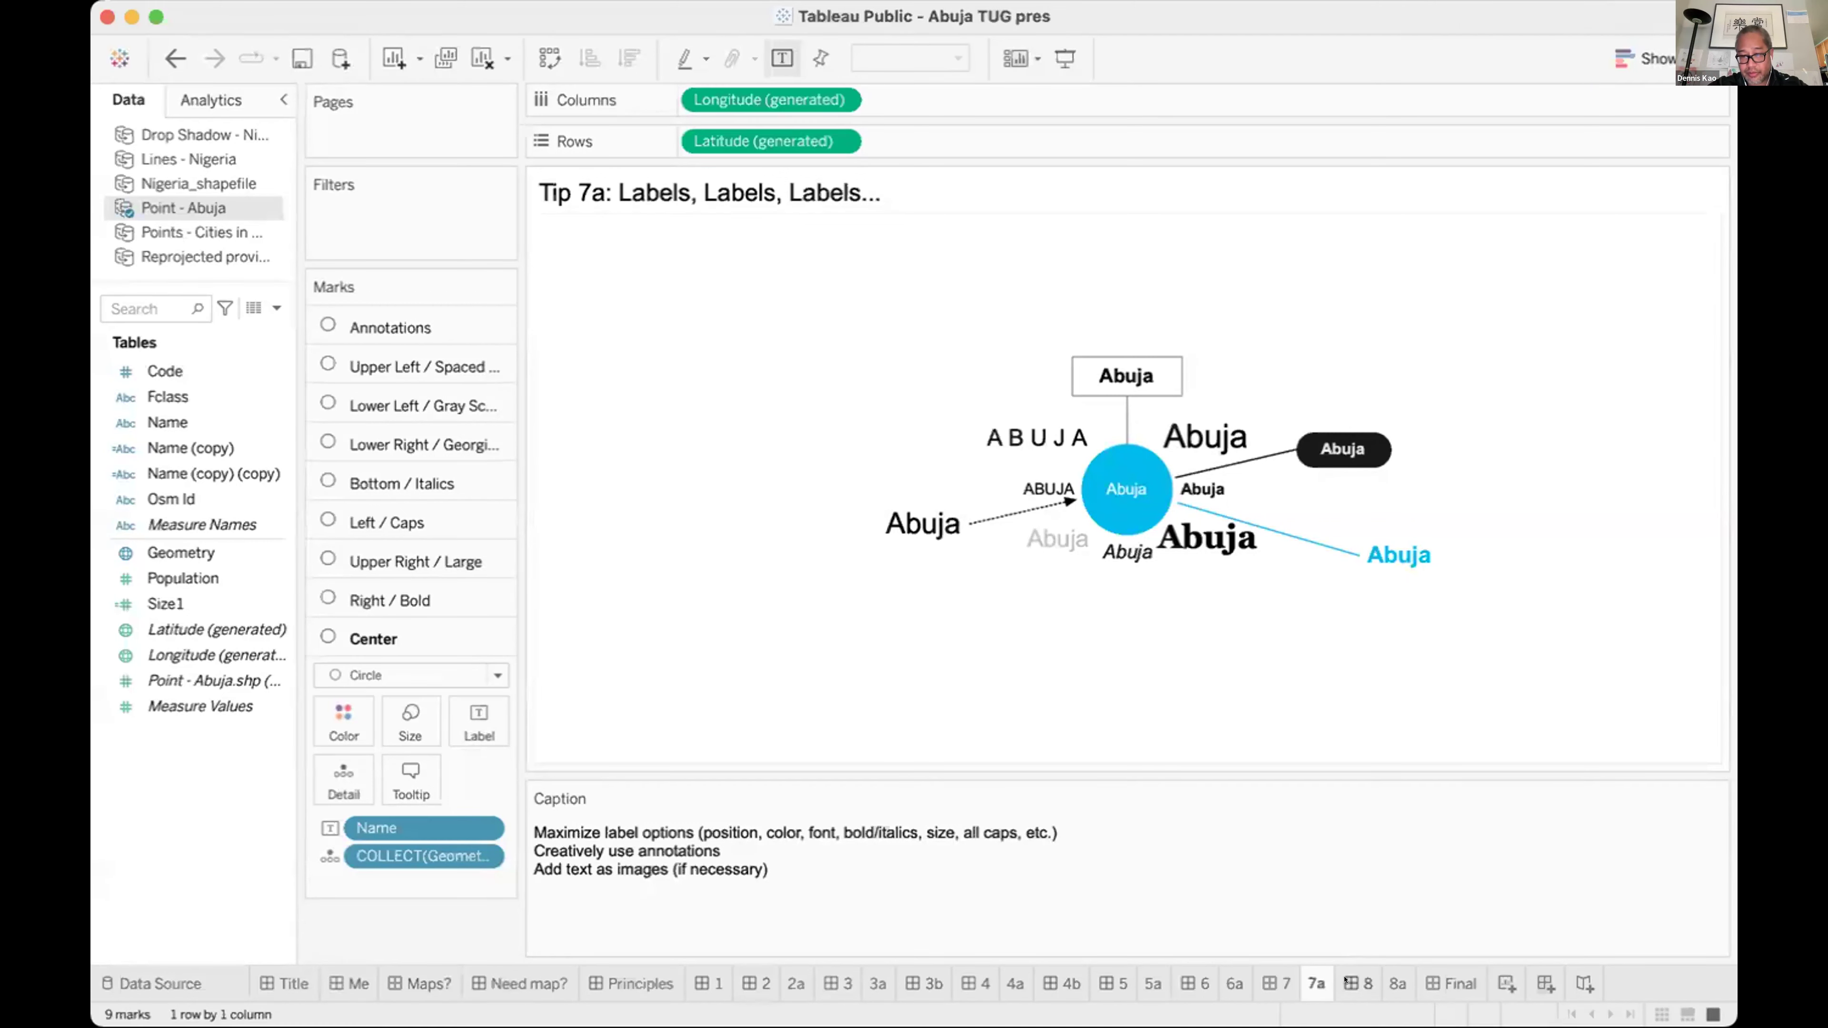
{"action": "mouse_move", "coordinate": [1344, 981]}
{"action": "left_click_drag", "start_coordinate": [1075, 764], "coordinate": [1075, 784]}
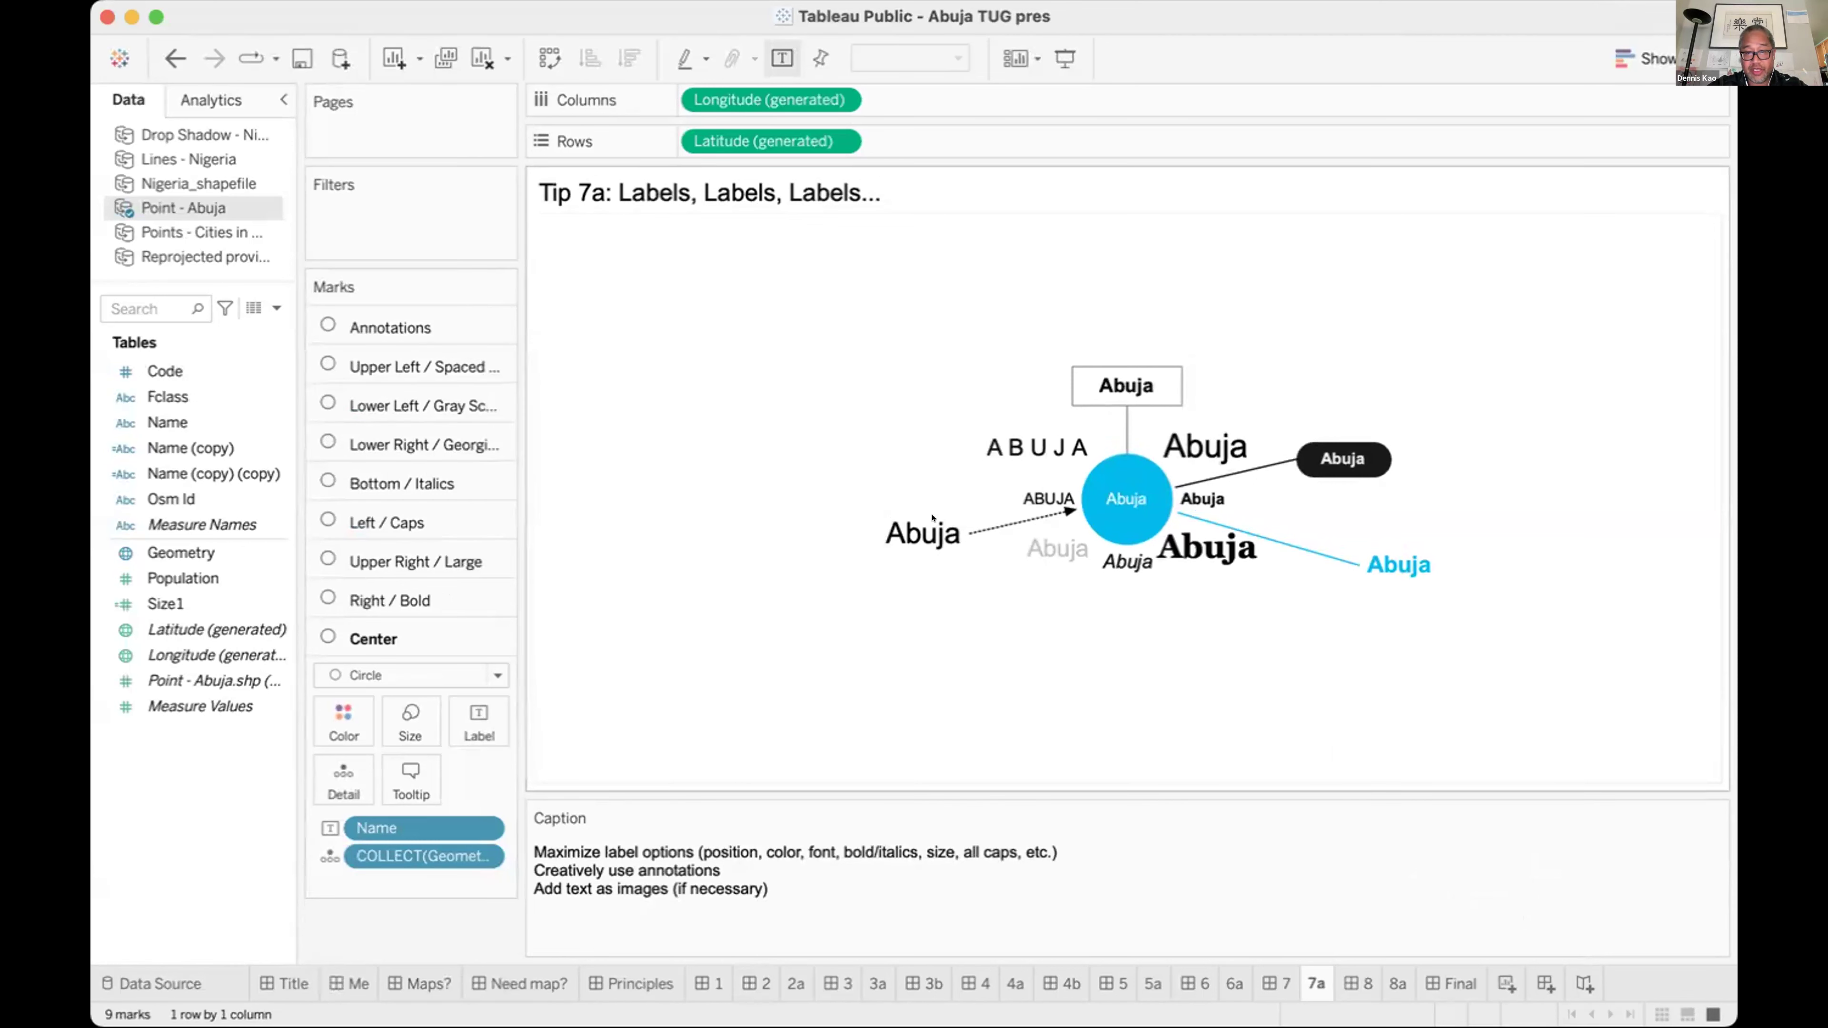
Review the differently styled label layers on sheet 7a, including Right / Bold, Upper Right / Large and Bottom / Italics.
{"action": "left_click", "coordinate": [408, 594]}
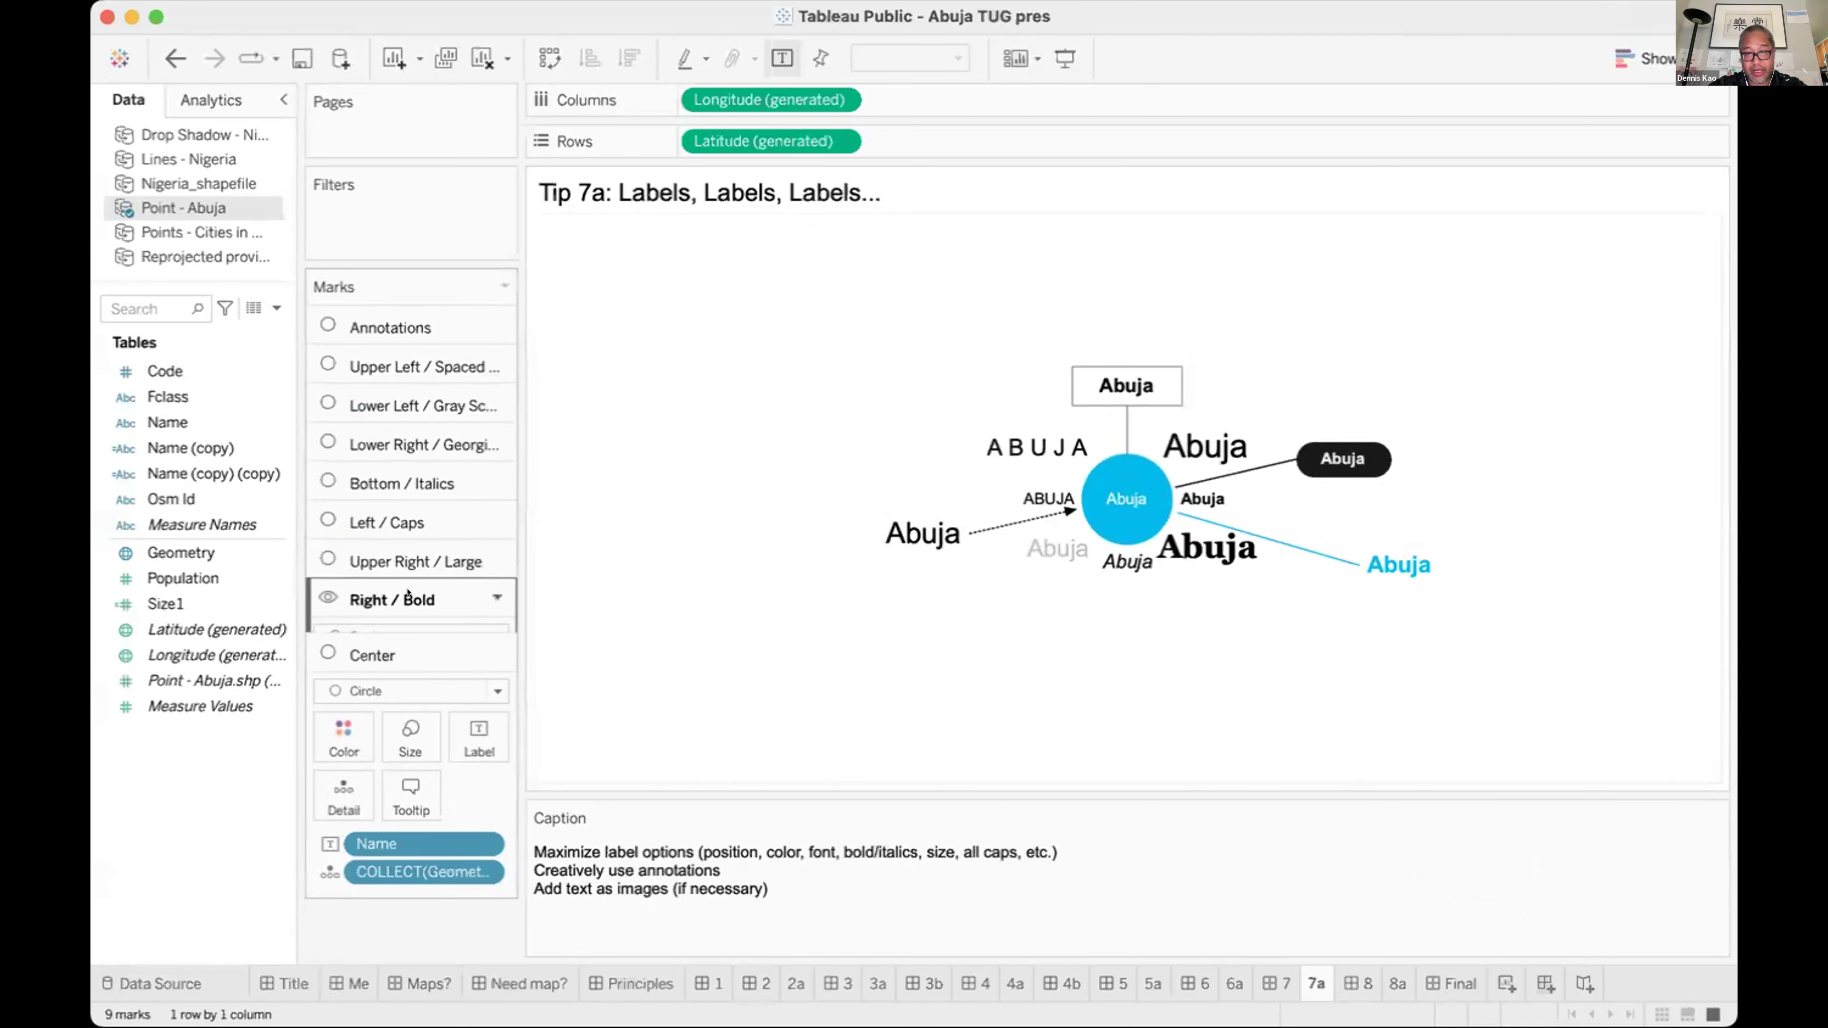
{"action": "left_click", "coordinate": [410, 561]}
{"action": "left_click", "coordinate": [410, 517]}
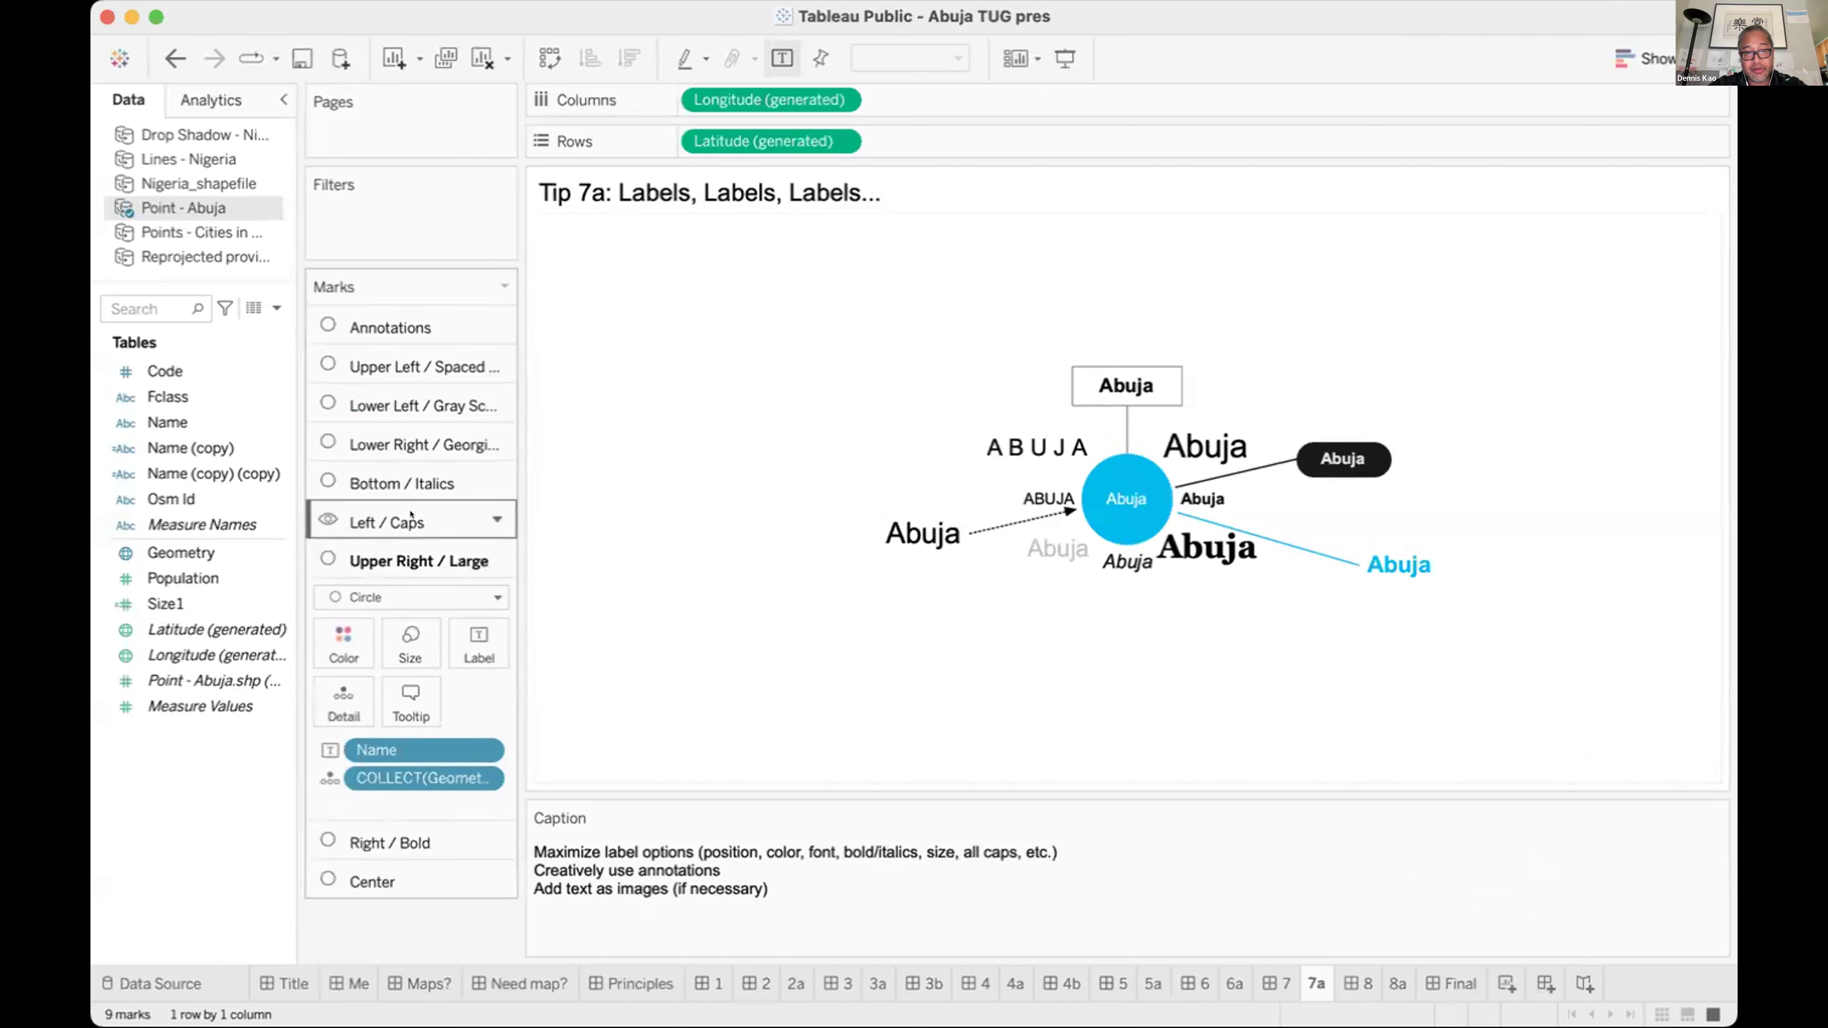
{"action": "left_click", "coordinate": [403, 482]}
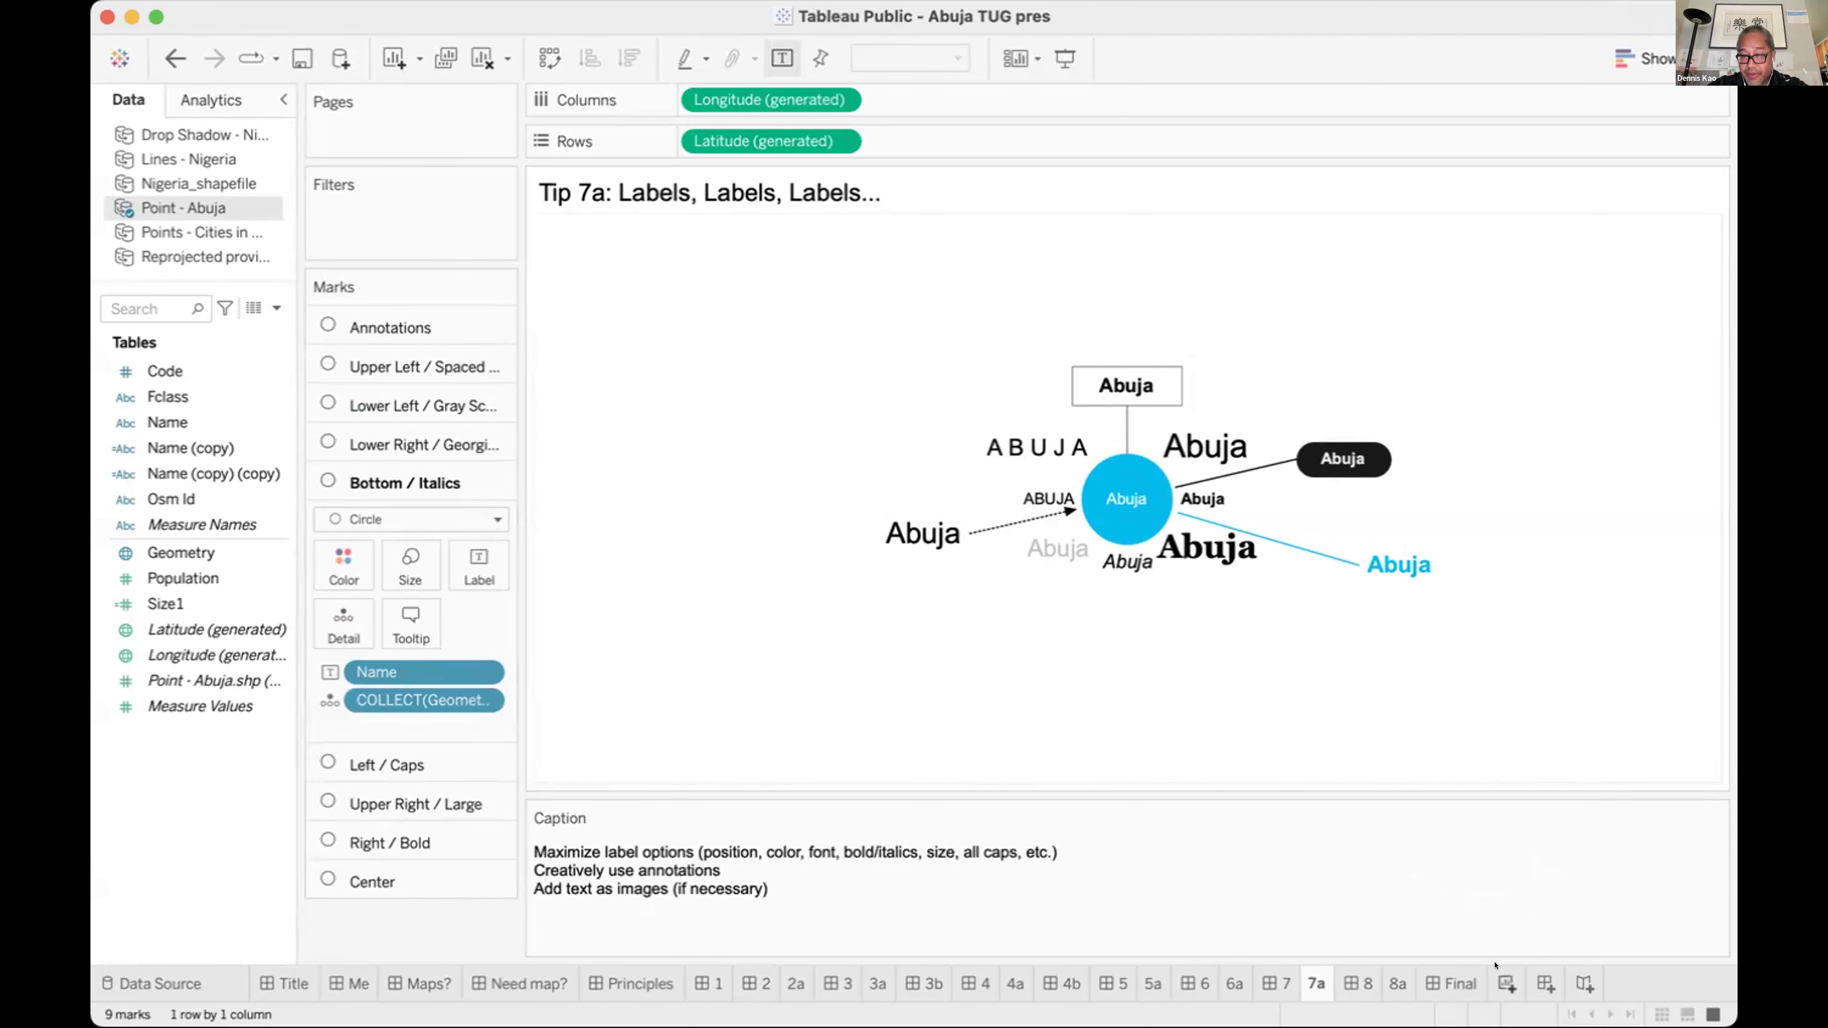
Add a new worksheet between 7 and 7a and plot the Geometry field from the Nigerian cities points source as a map.
{"action": "left_click", "coordinate": [1506, 984]}
{"action": "left_click_drag", "start_coordinate": [1502, 965], "coordinate": [1288, 983]}
{"action": "left_click", "coordinate": [205, 232]}
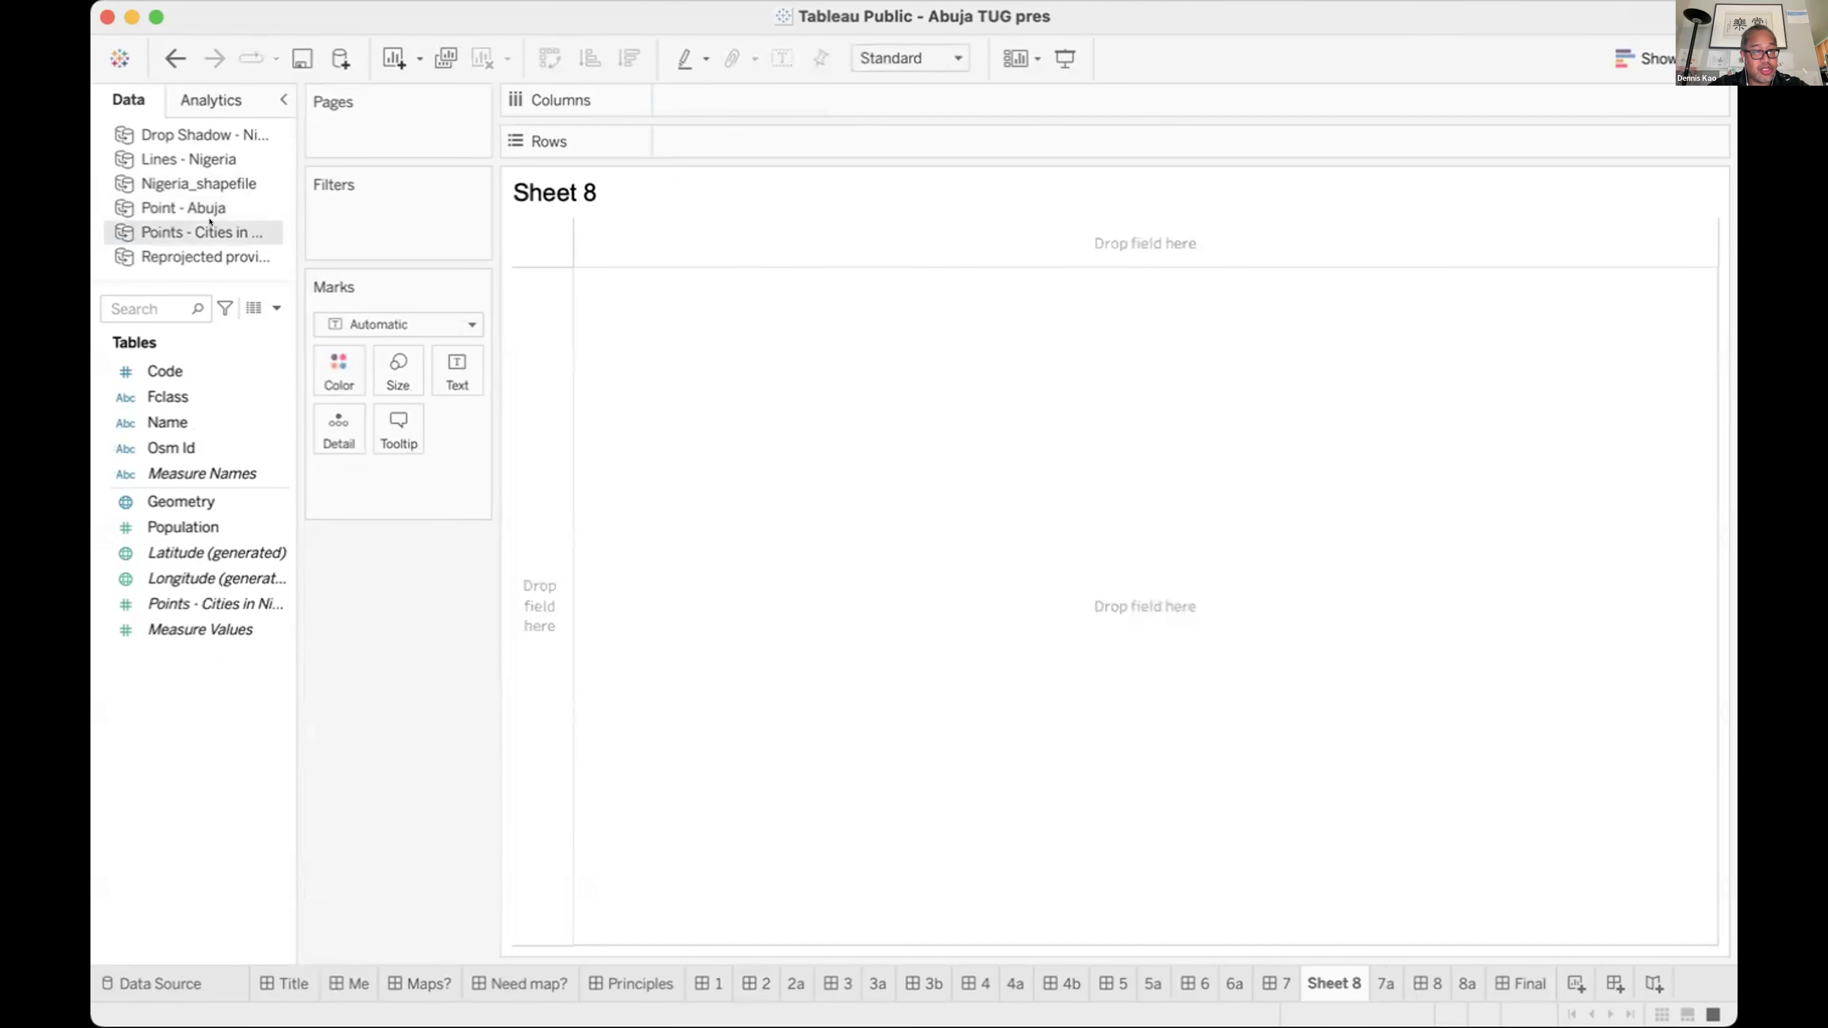
{"action": "left_click_drag", "start_coordinate": [179, 502], "coordinate": [617, 360]}
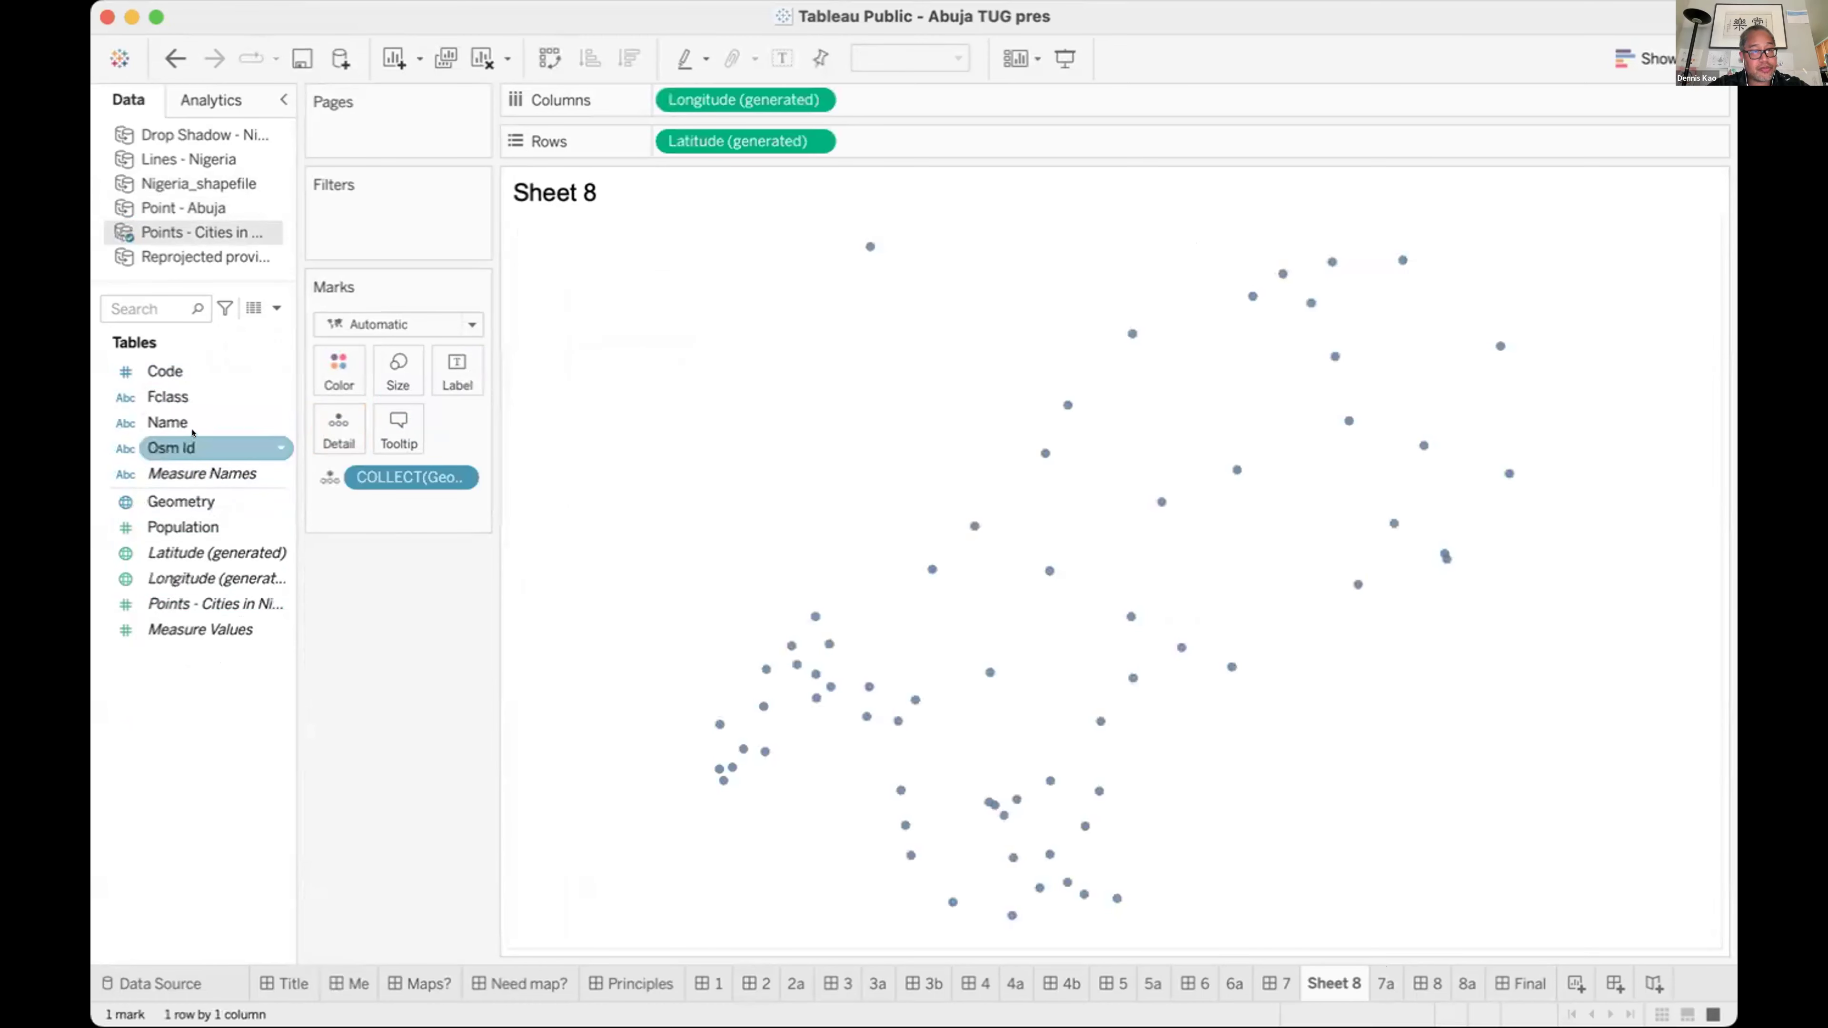
Label the cities with Name, show them as circles and allow the labels to overlap other marks.
{"action": "left_click_drag", "start_coordinate": [176, 414], "coordinate": [457, 370]}
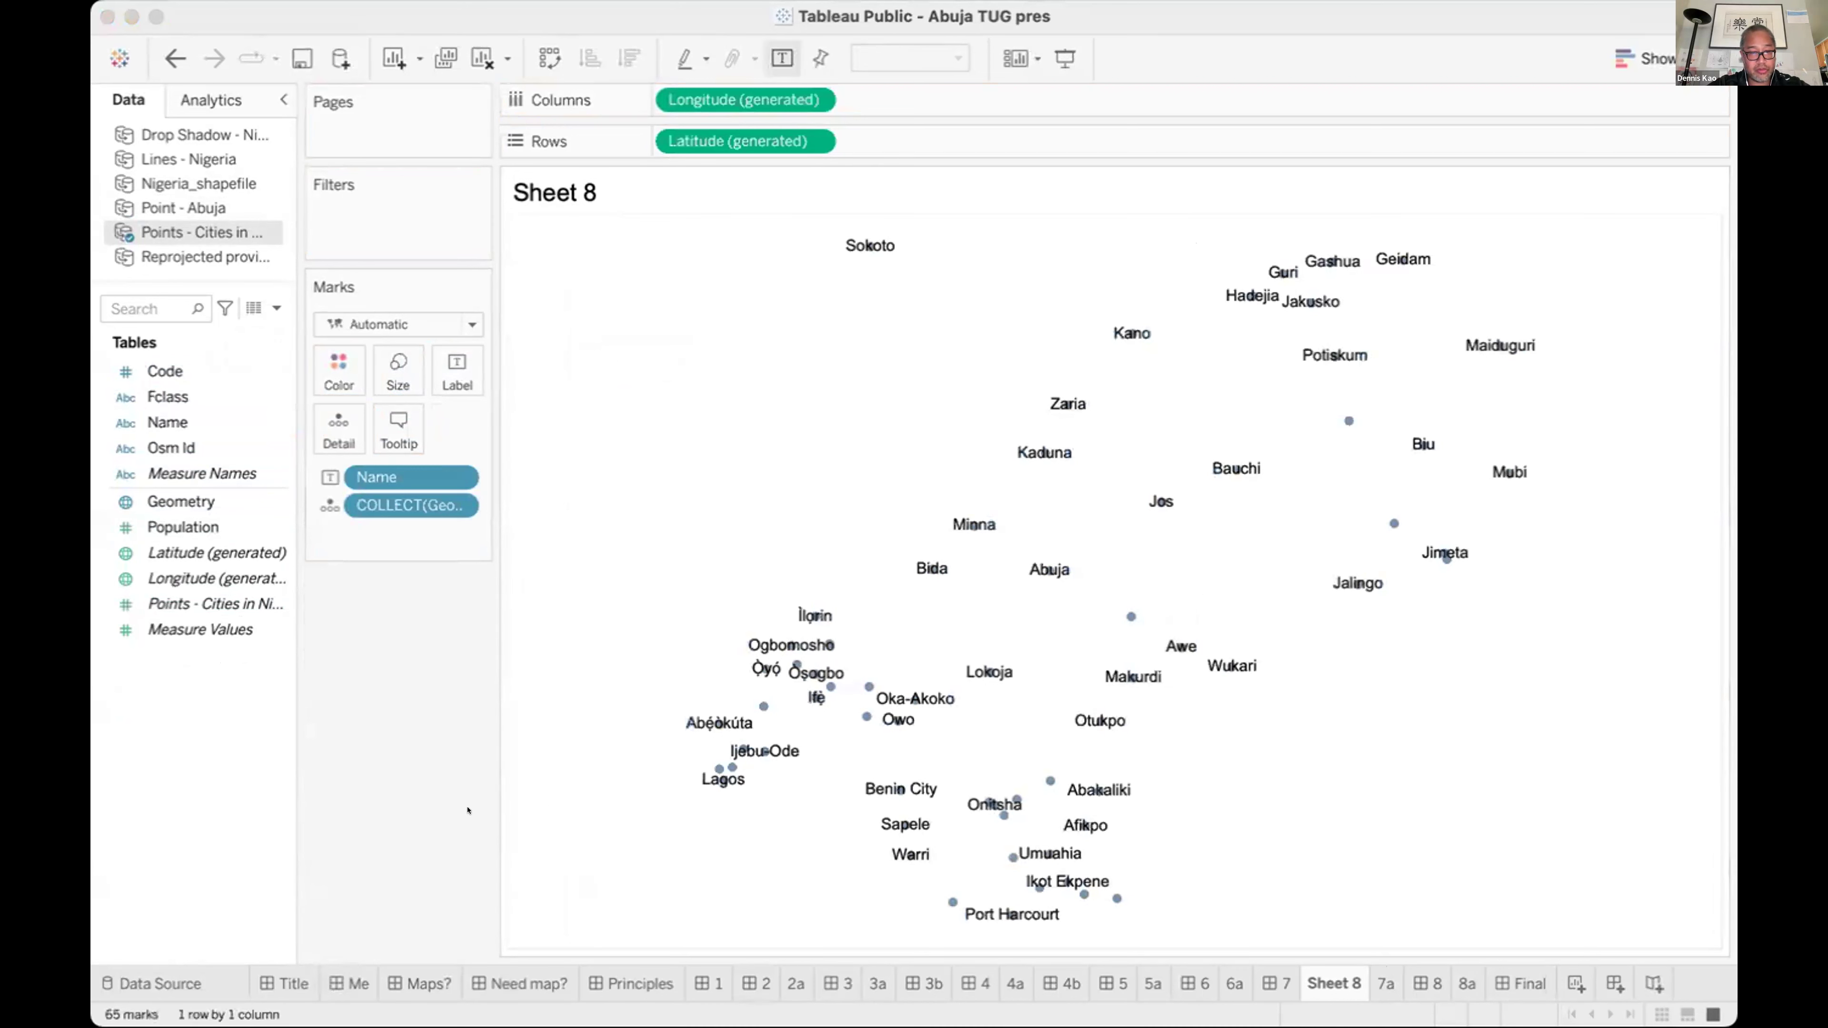
{"action": "left_click", "coordinate": [410, 324]}
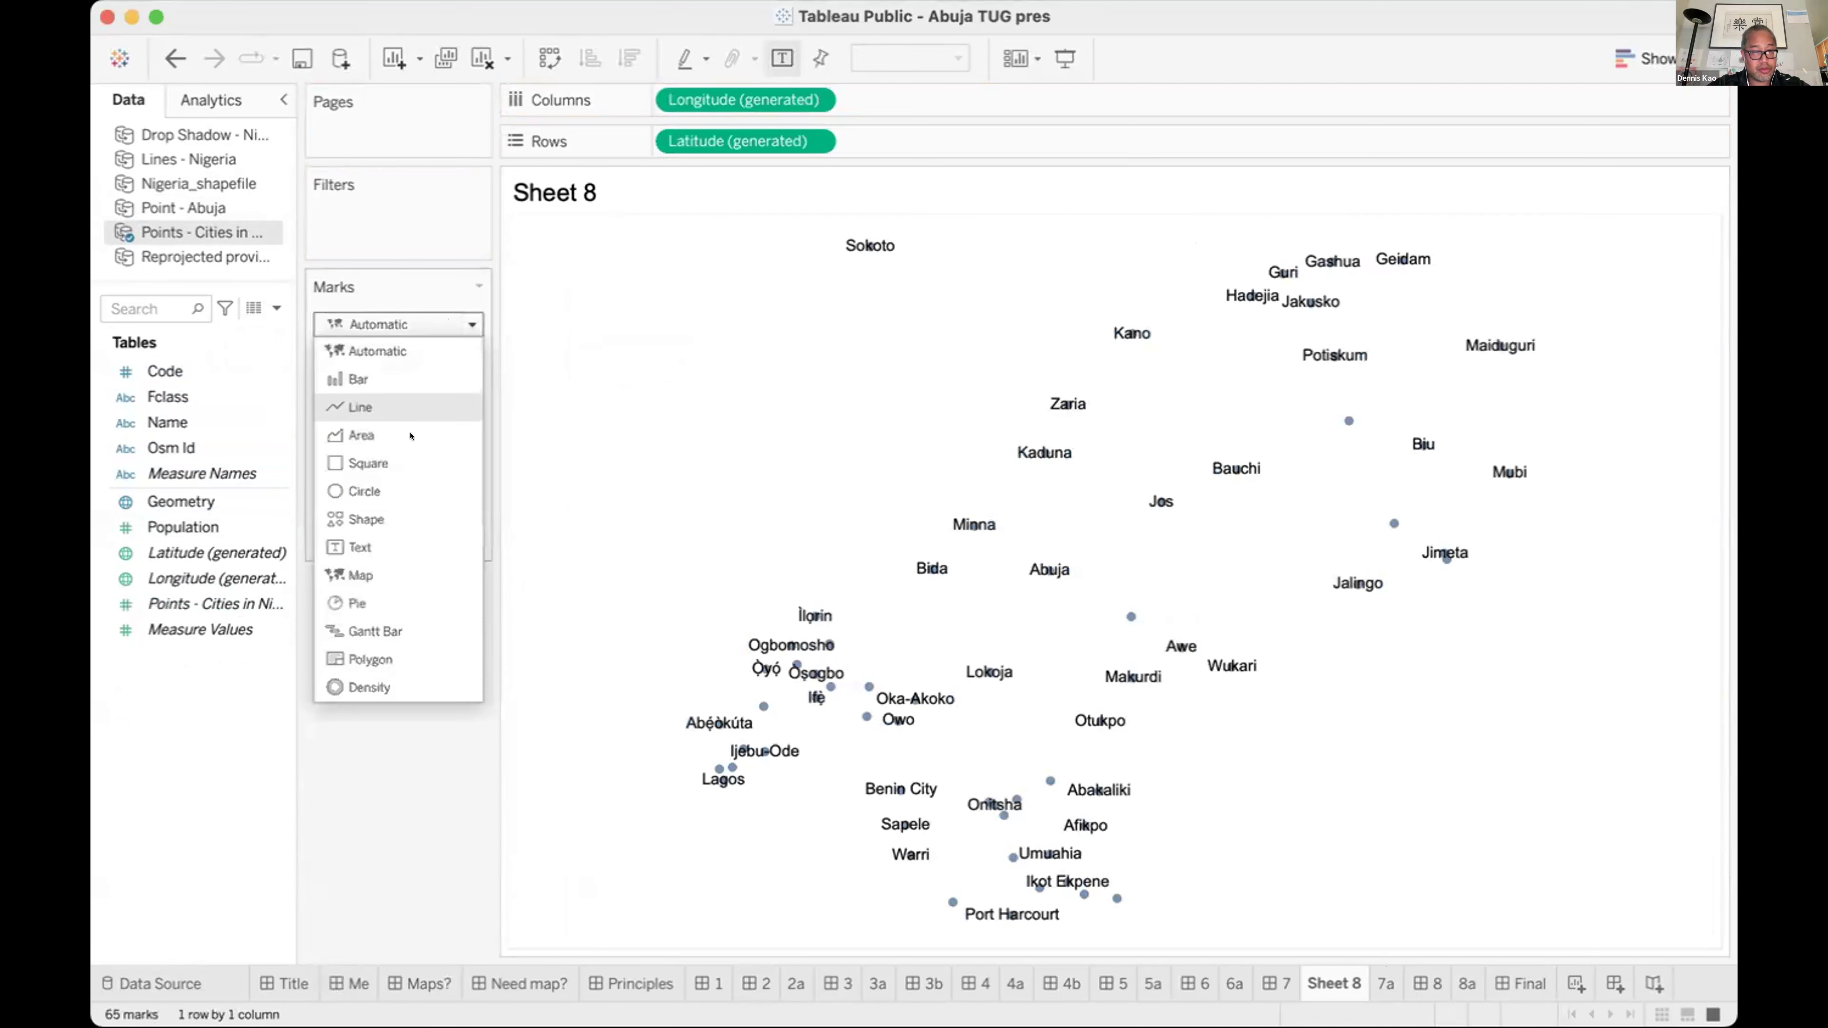
{"action": "left_click", "coordinate": [403, 491]}
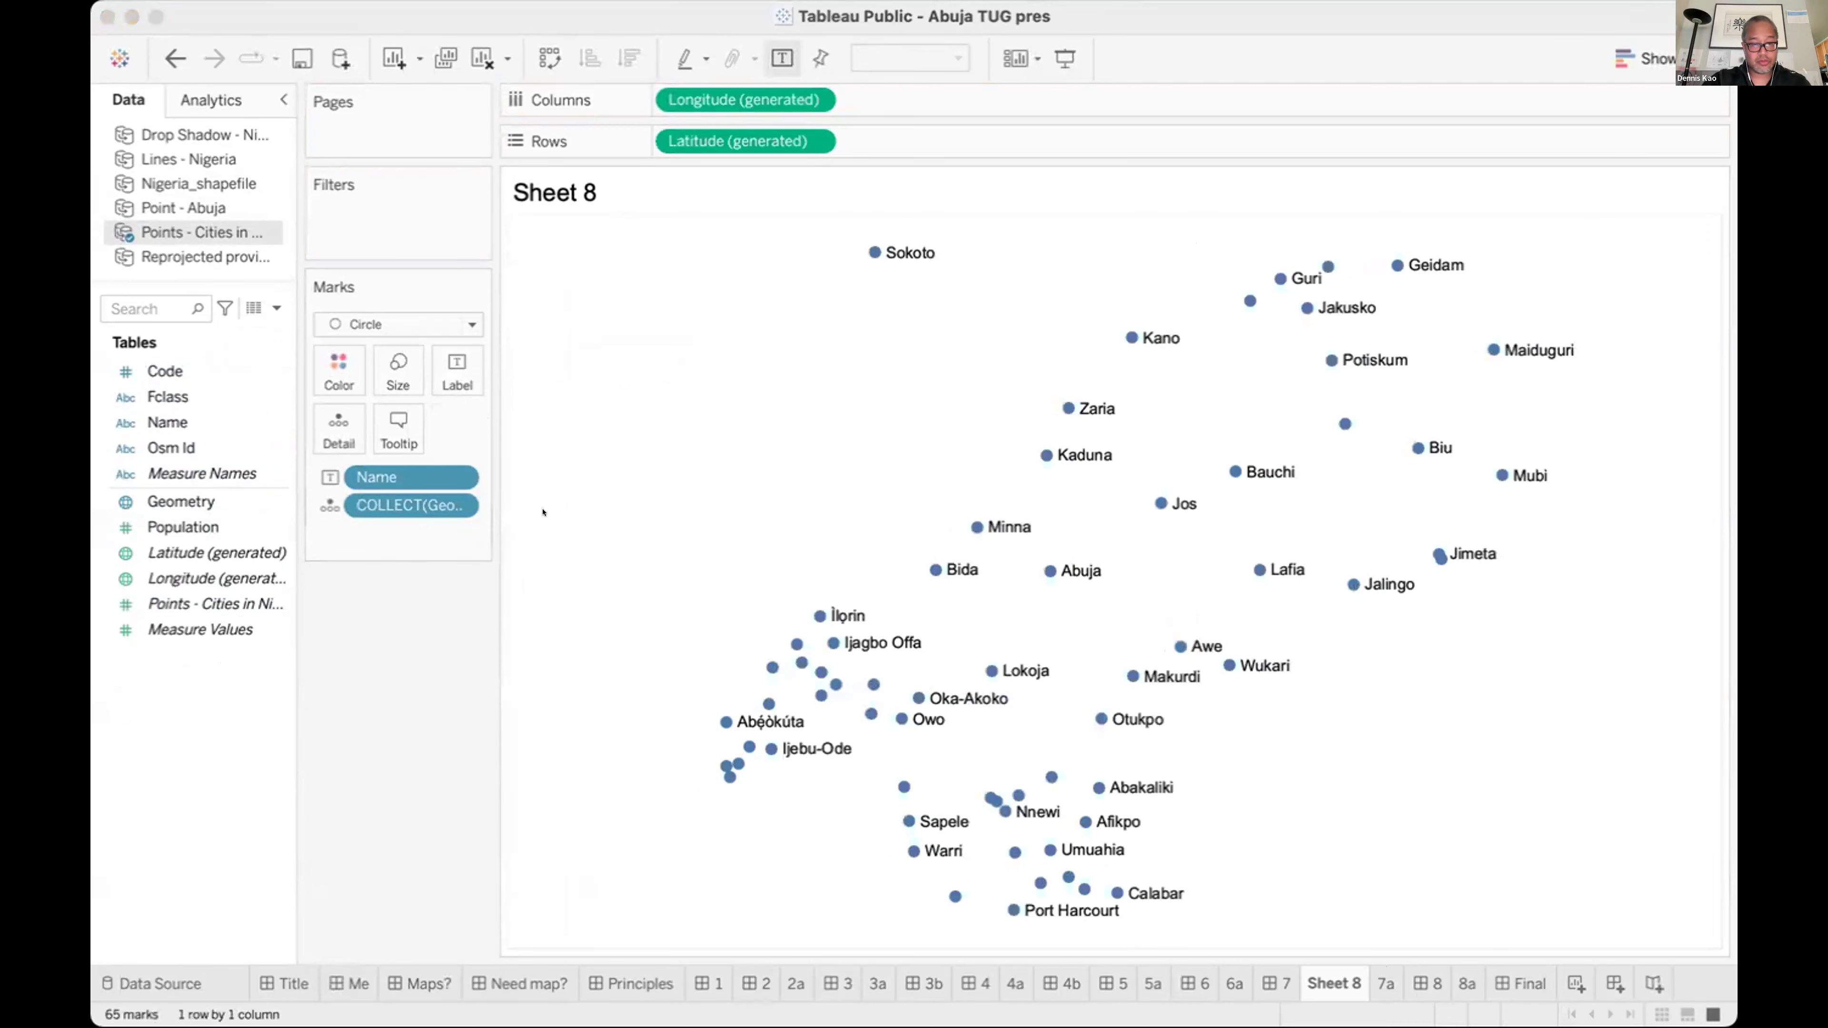
{"action": "left_click", "coordinate": [463, 726]}
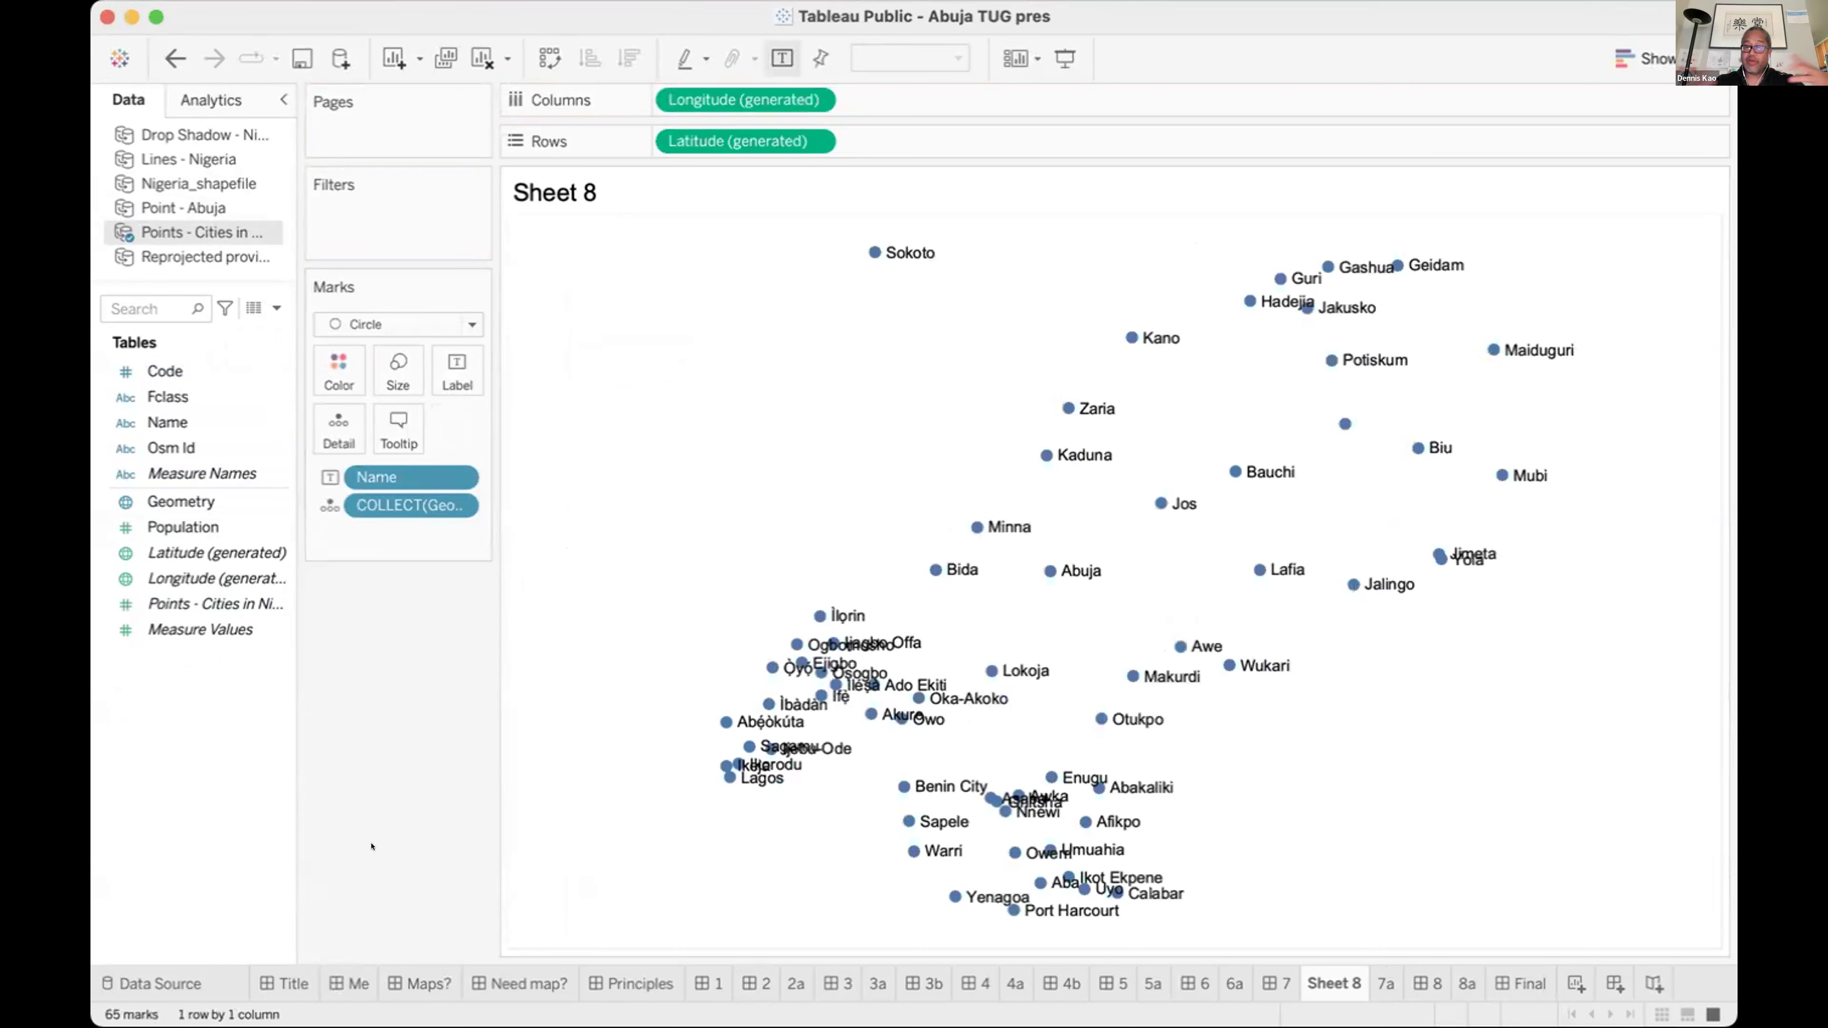
Exclude the unnamed city point northeast of Bauchi and align the city labels to the upper right of their circles.
{"action": "mouse_move", "coordinate": [1329, 418]}
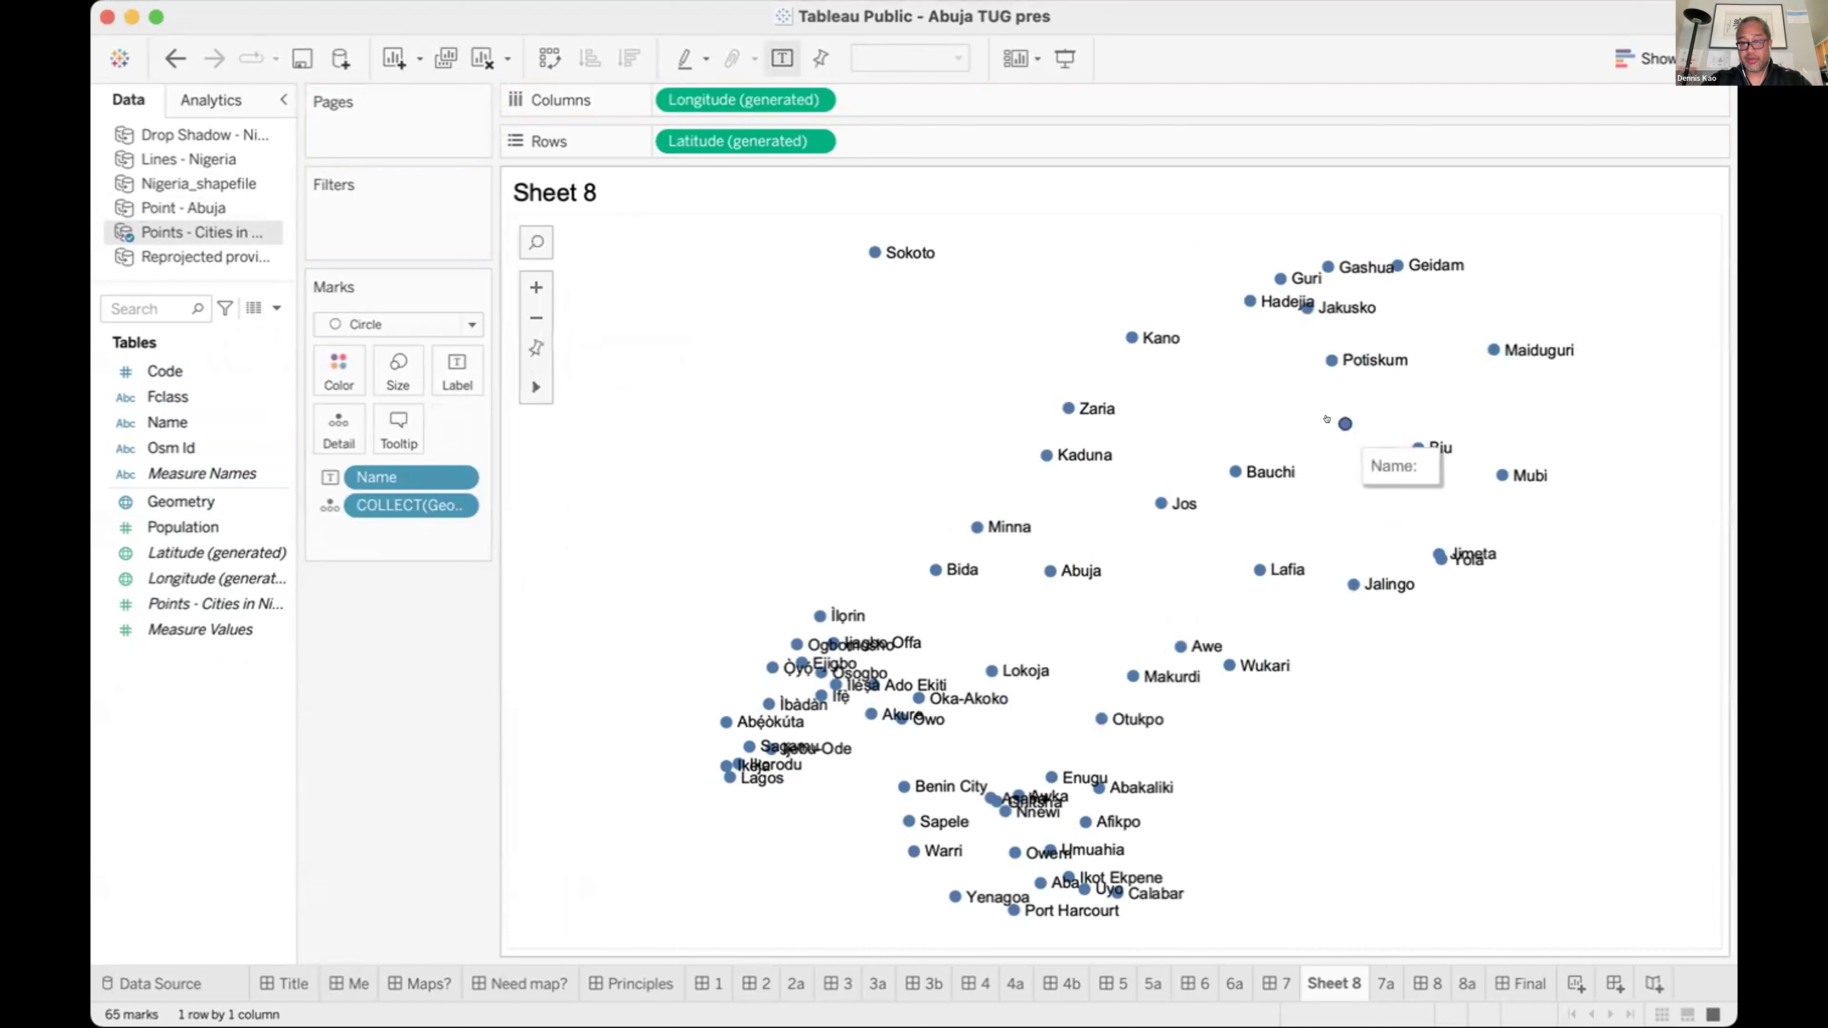
{"action": "right_click", "coordinate": [1328, 418]}
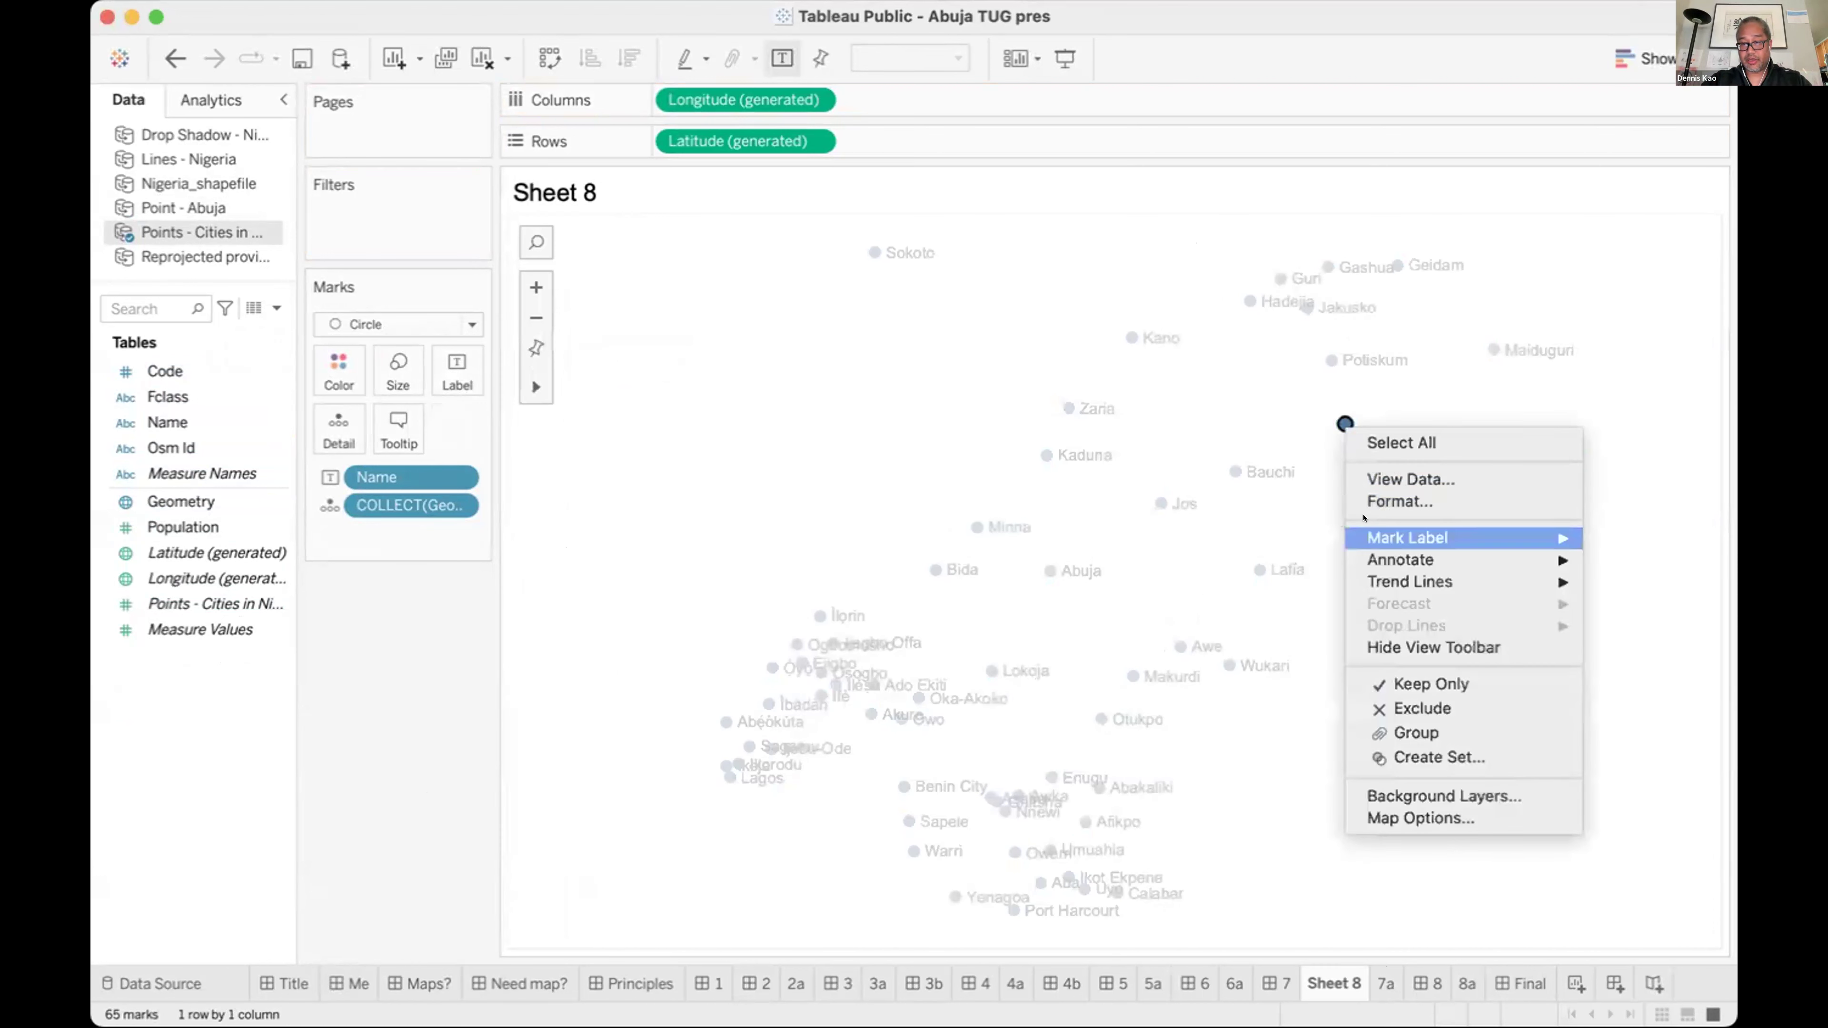
{"action": "left_click", "coordinate": [1403, 709]}
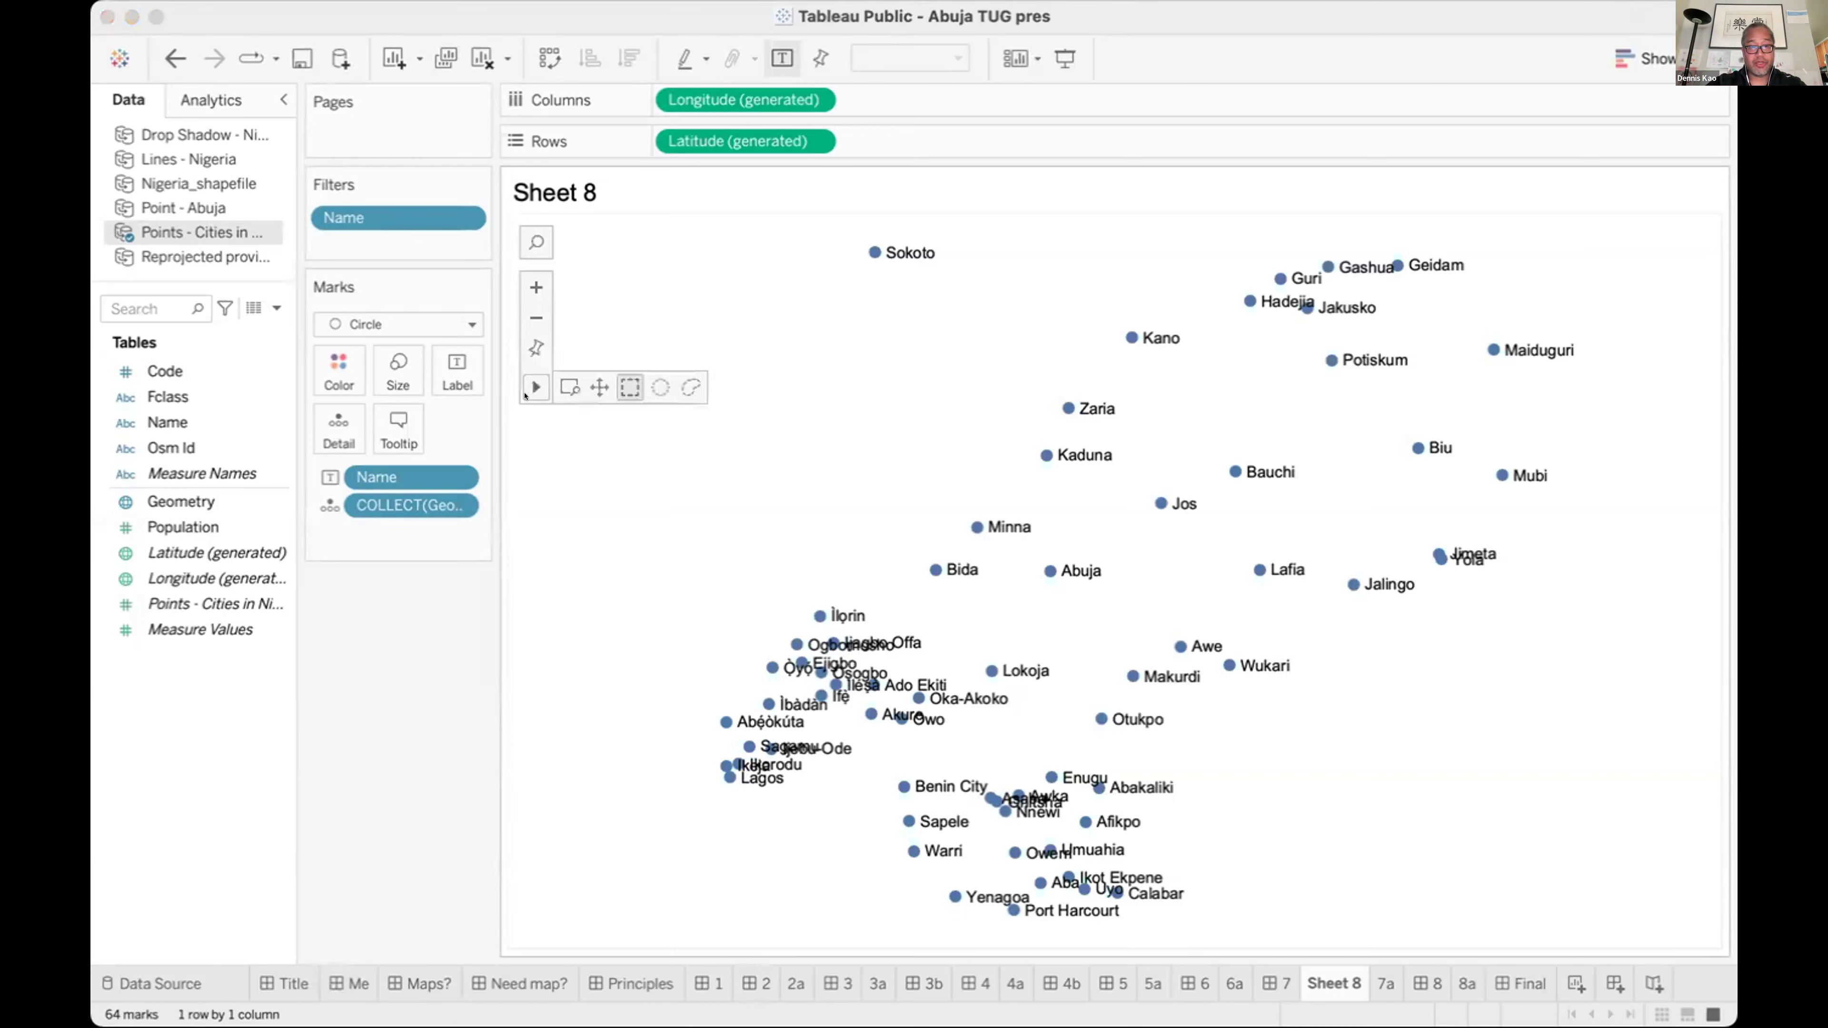
{"action": "left_click", "coordinate": [352, 768]}
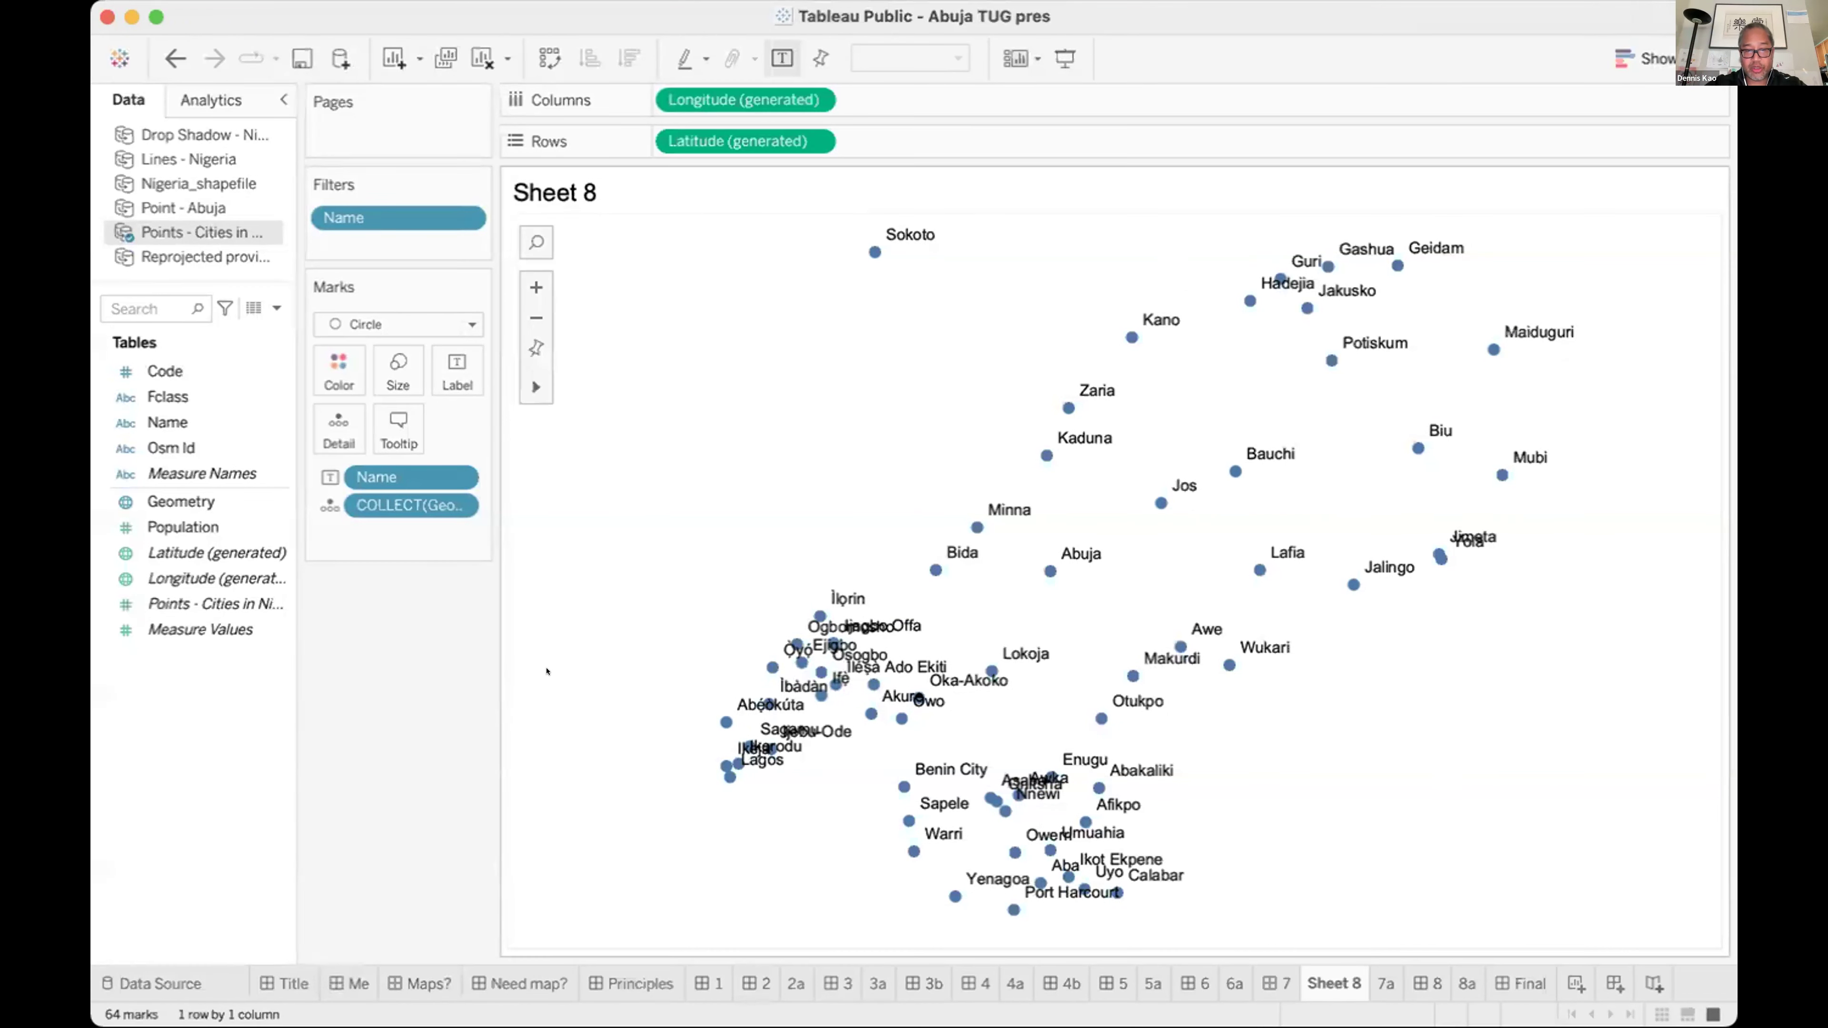
Create a calculated geographic field named Abuja Label in the cities points data source.
{"action": "mouse_move", "coordinate": [704, 714]}
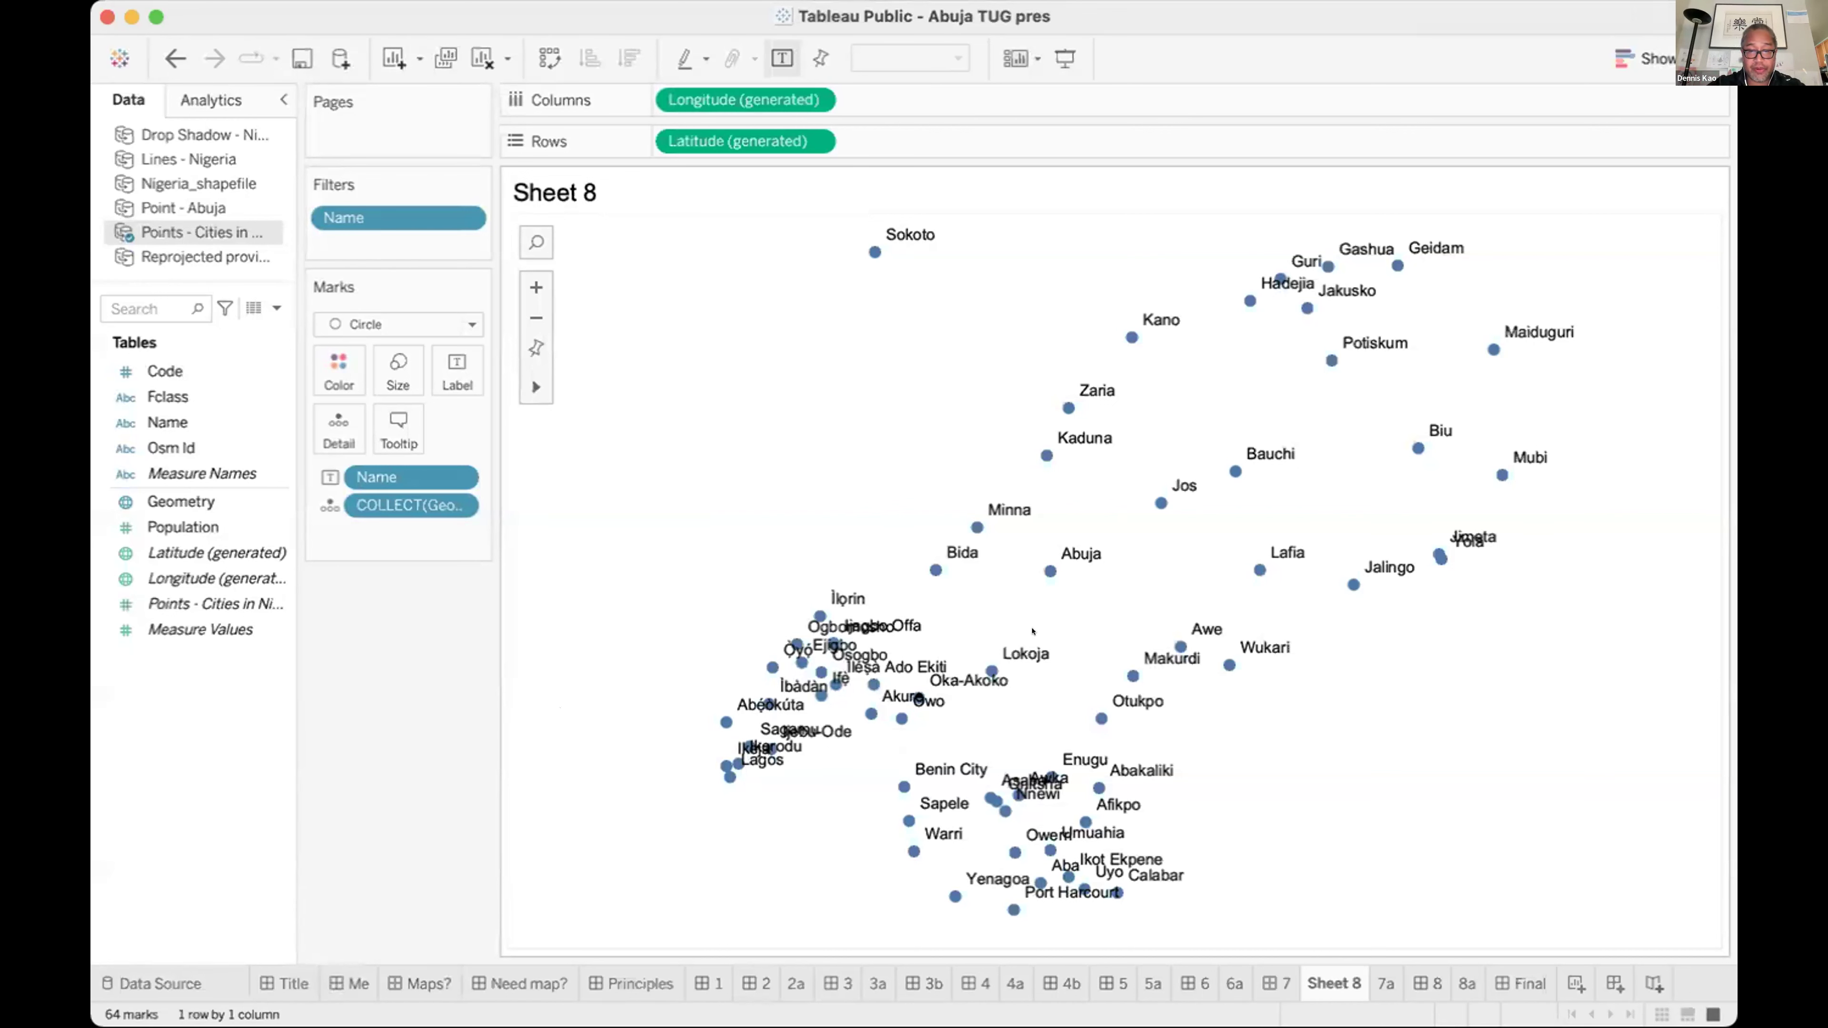
{"action": "mouse_move", "coordinate": [1037, 572]}
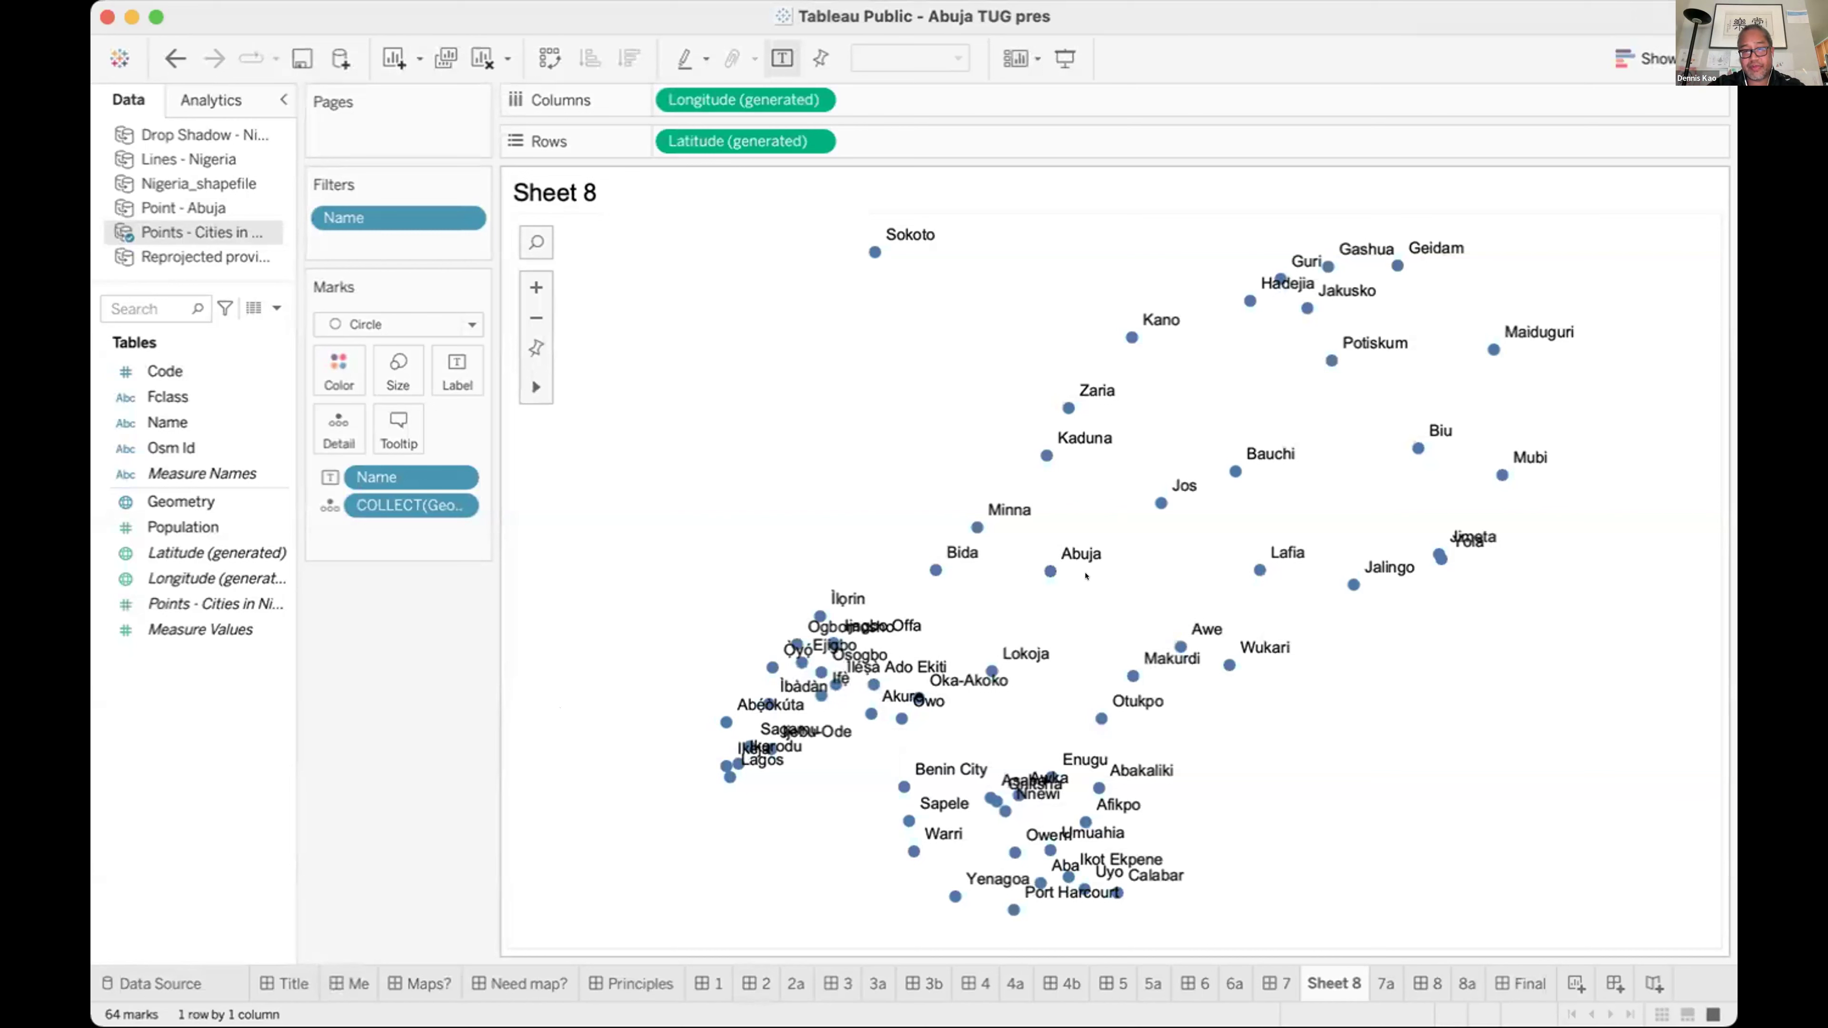
{"action": "left_click", "coordinate": [277, 308]}
{"action": "left_click", "coordinate": [253, 323]}
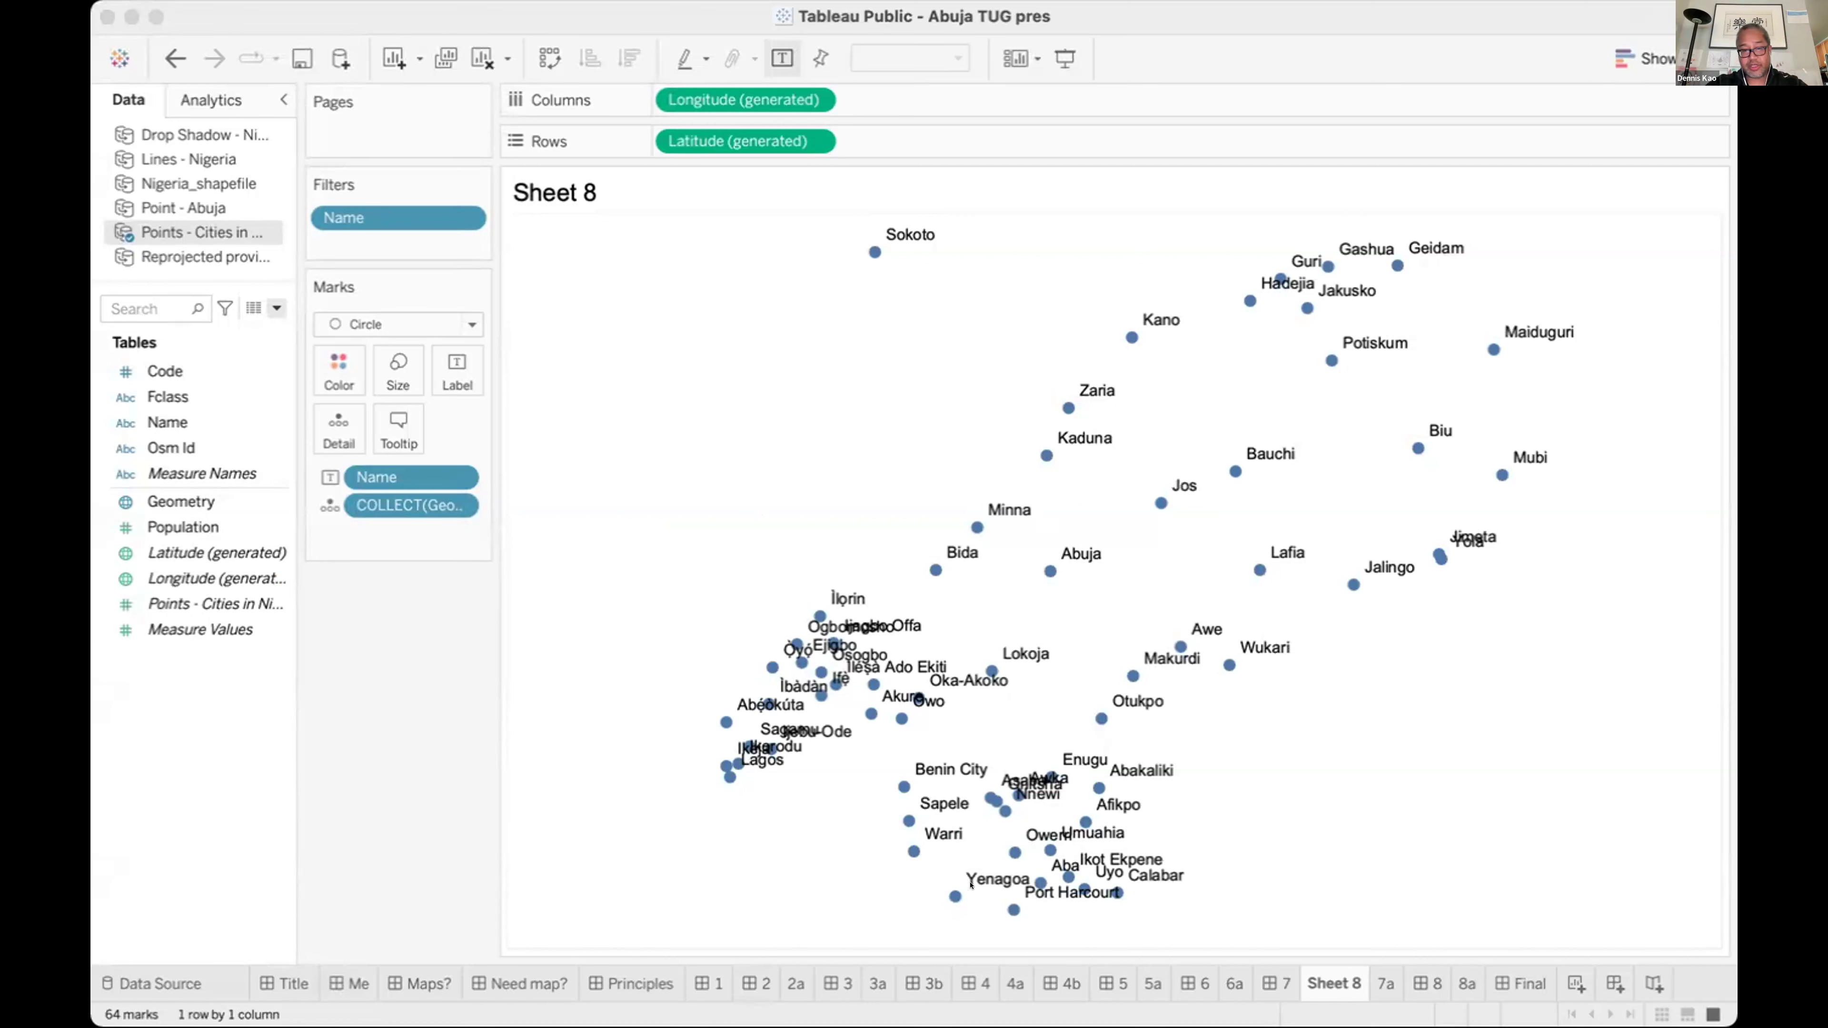
{"action": "left_click", "coordinate": [855, 747]}
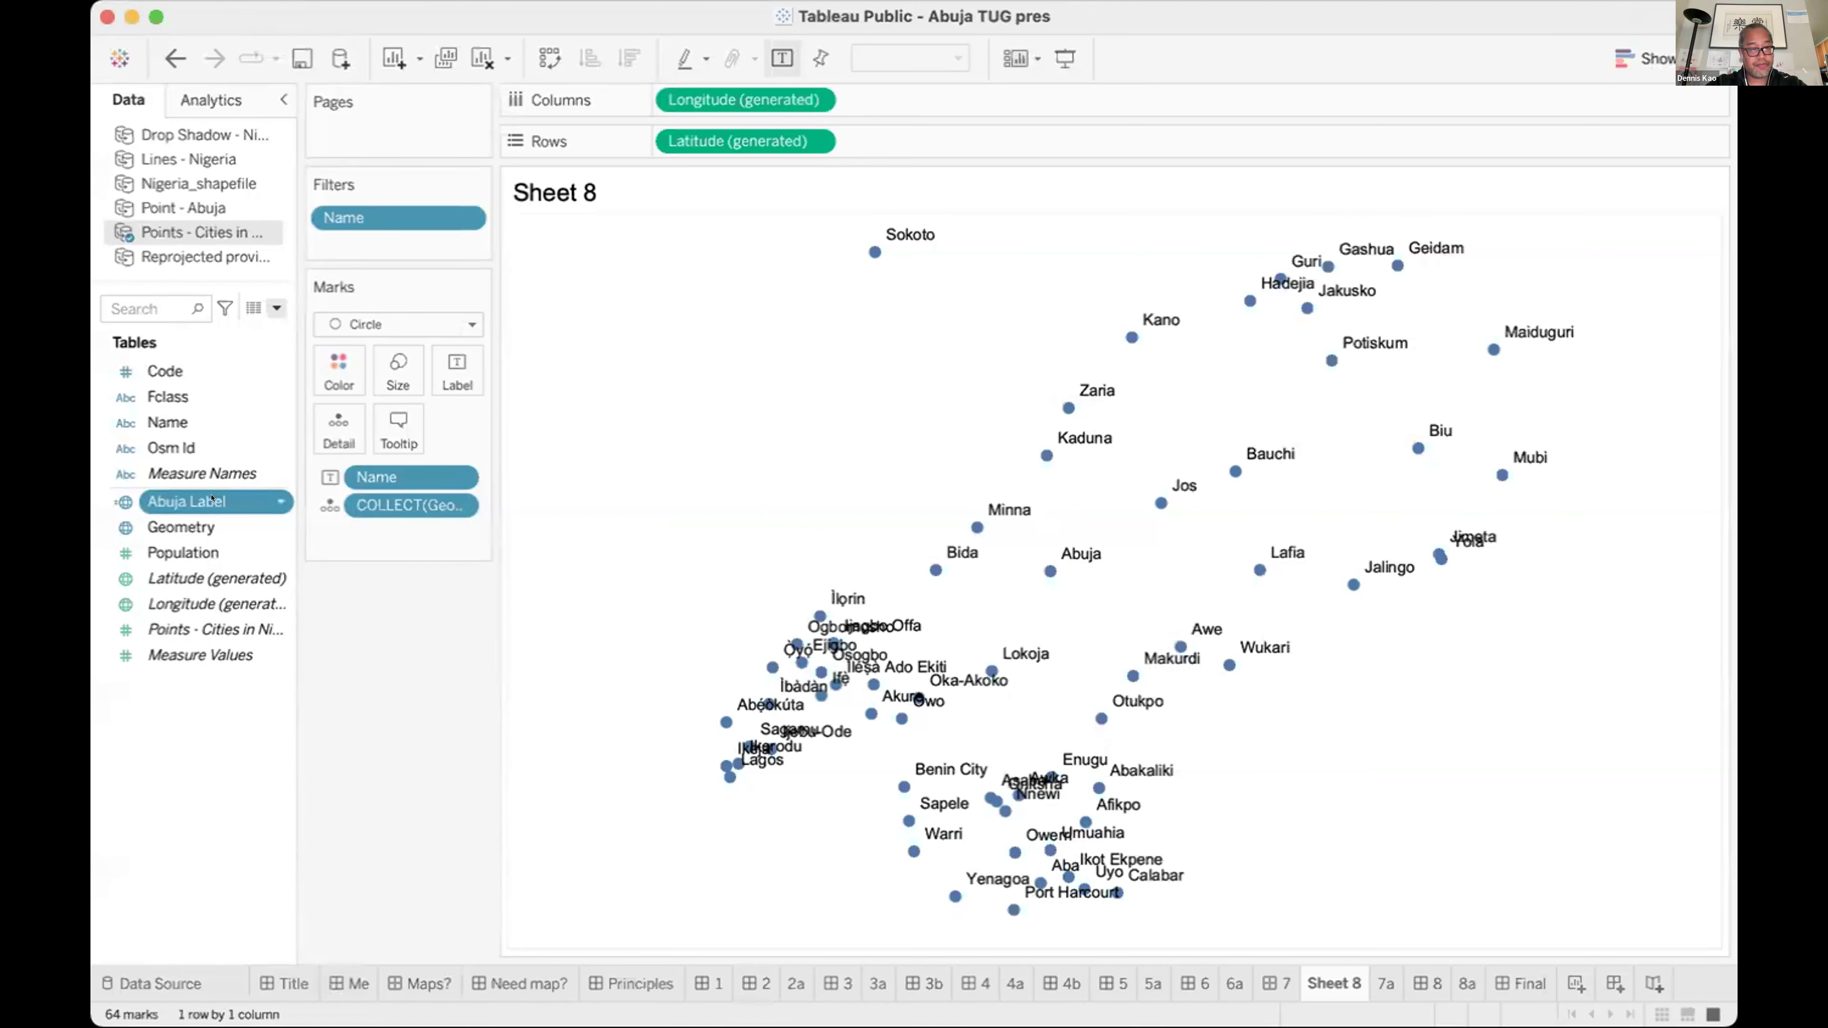
Add the Abuja Label field to the map as a new marks layer and show it as circles.
{"action": "left_click_drag", "start_coordinate": [195, 495], "coordinate": [703, 263]}
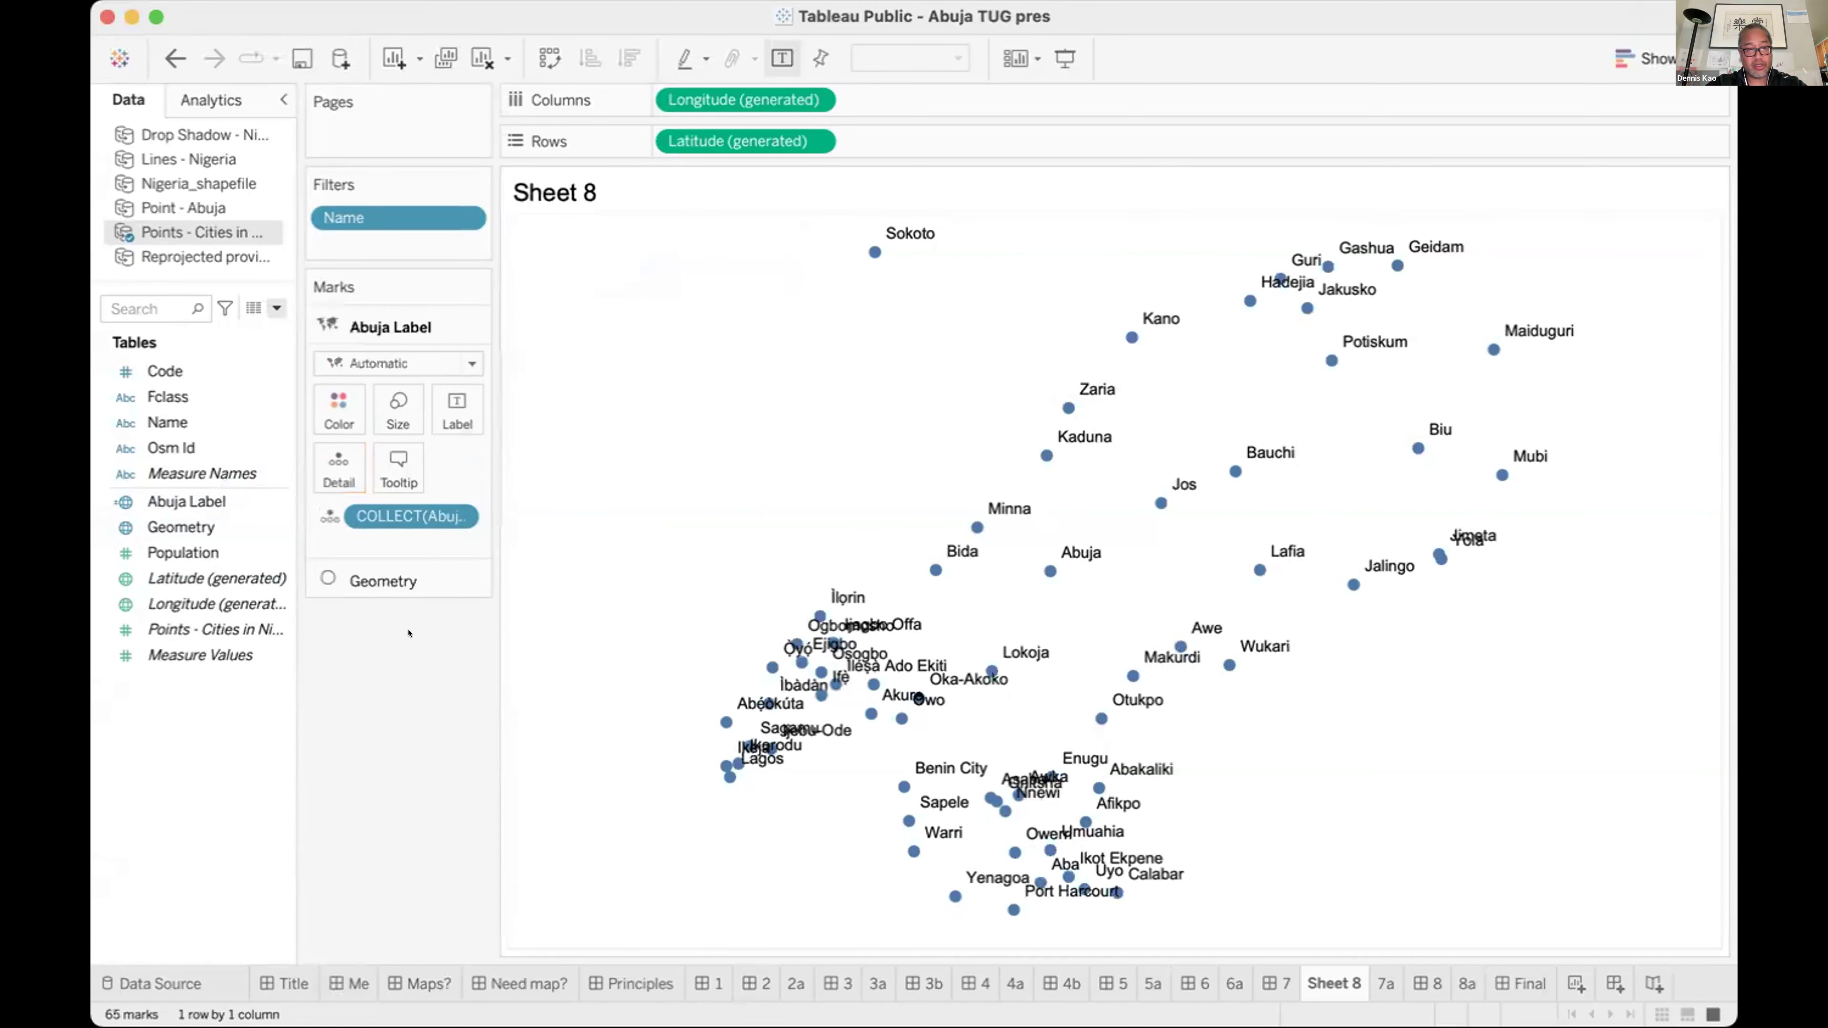
{"action": "left_click", "coordinate": [403, 363]}
{"action": "left_click", "coordinate": [365, 530]}
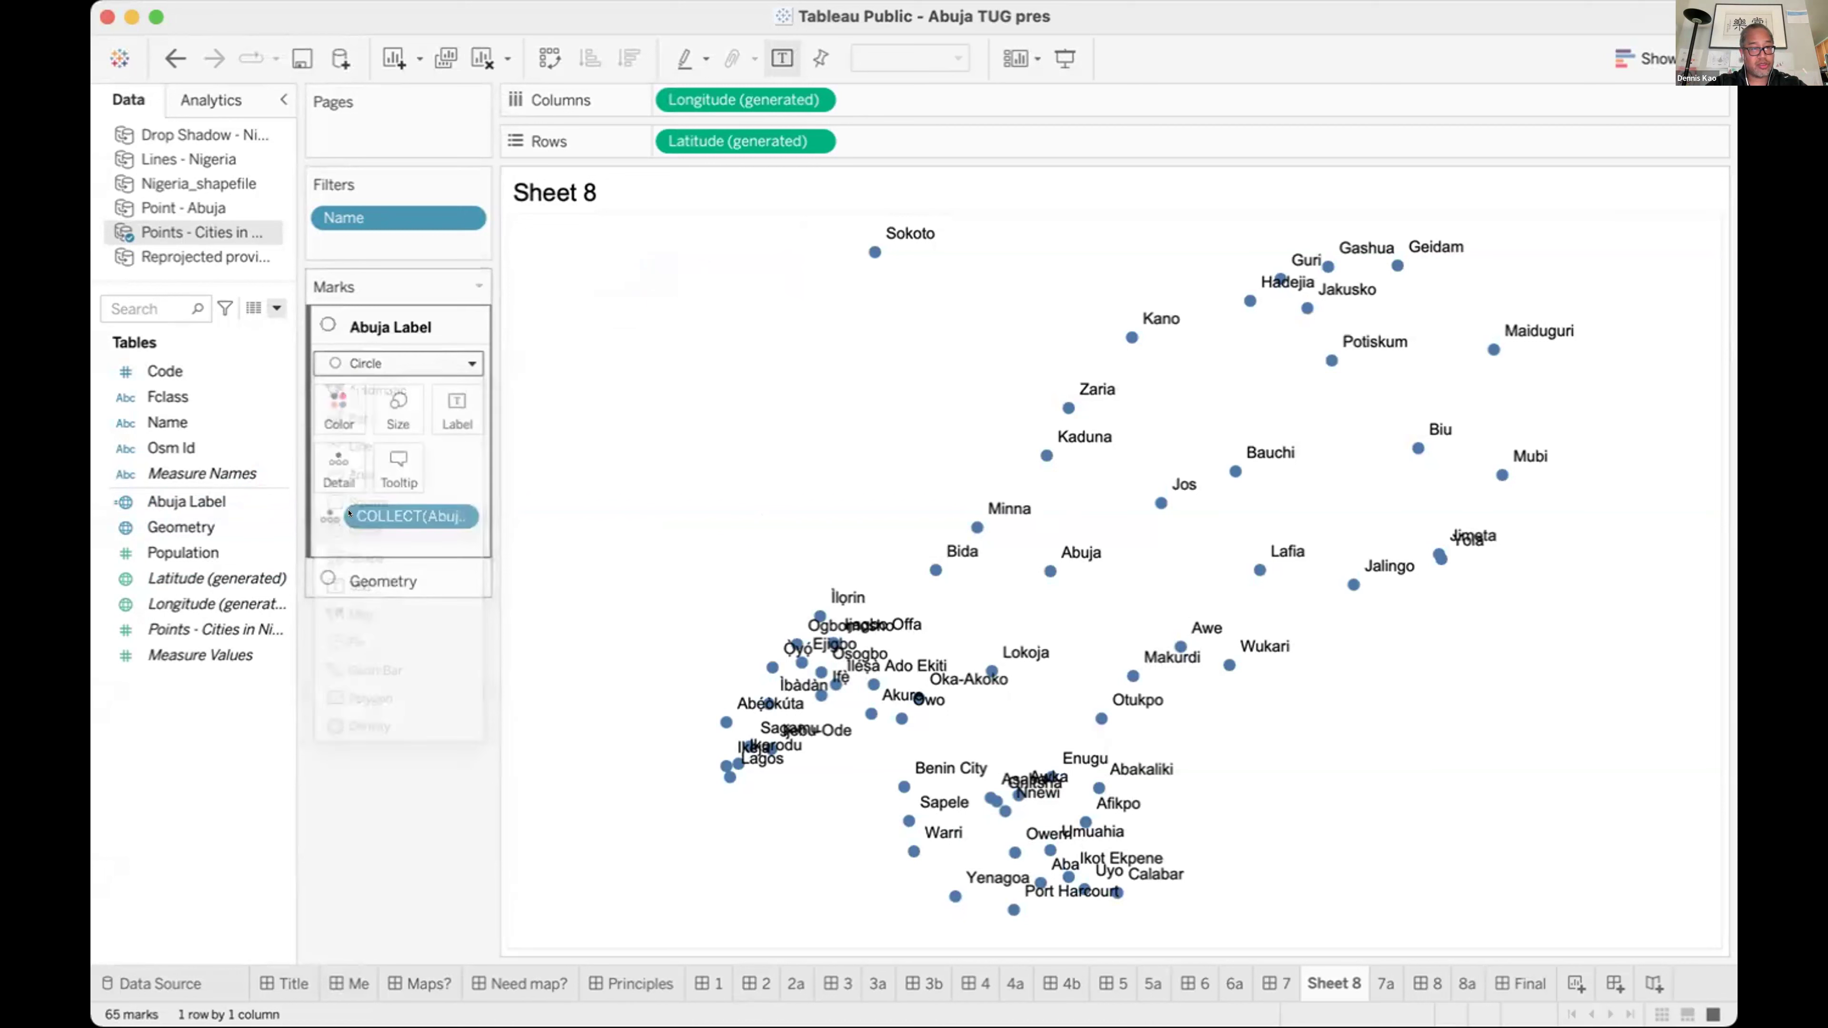
Label the Abuja Label layer with Name in larger bold text below the point, keeping that layer active.
{"action": "left_click_drag", "start_coordinate": [168, 422], "coordinate": [449, 399]}
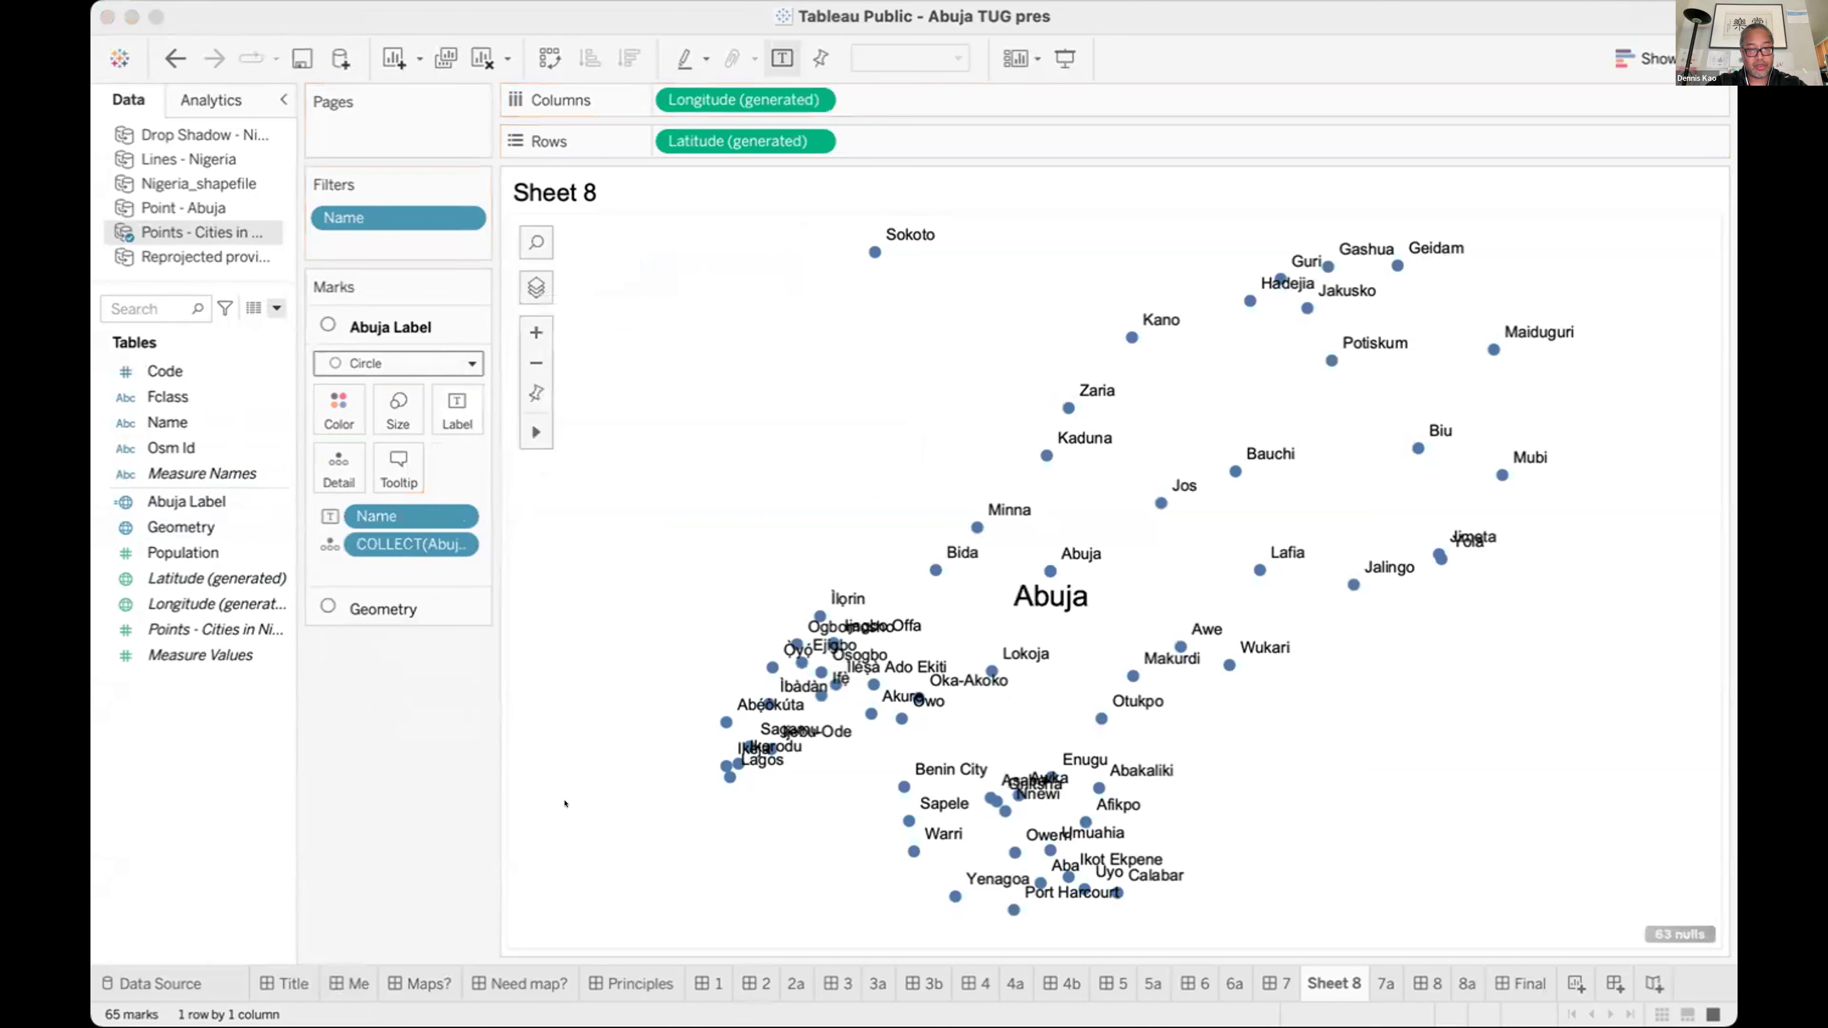
{"action": "left_click", "coordinate": [621, 650]}
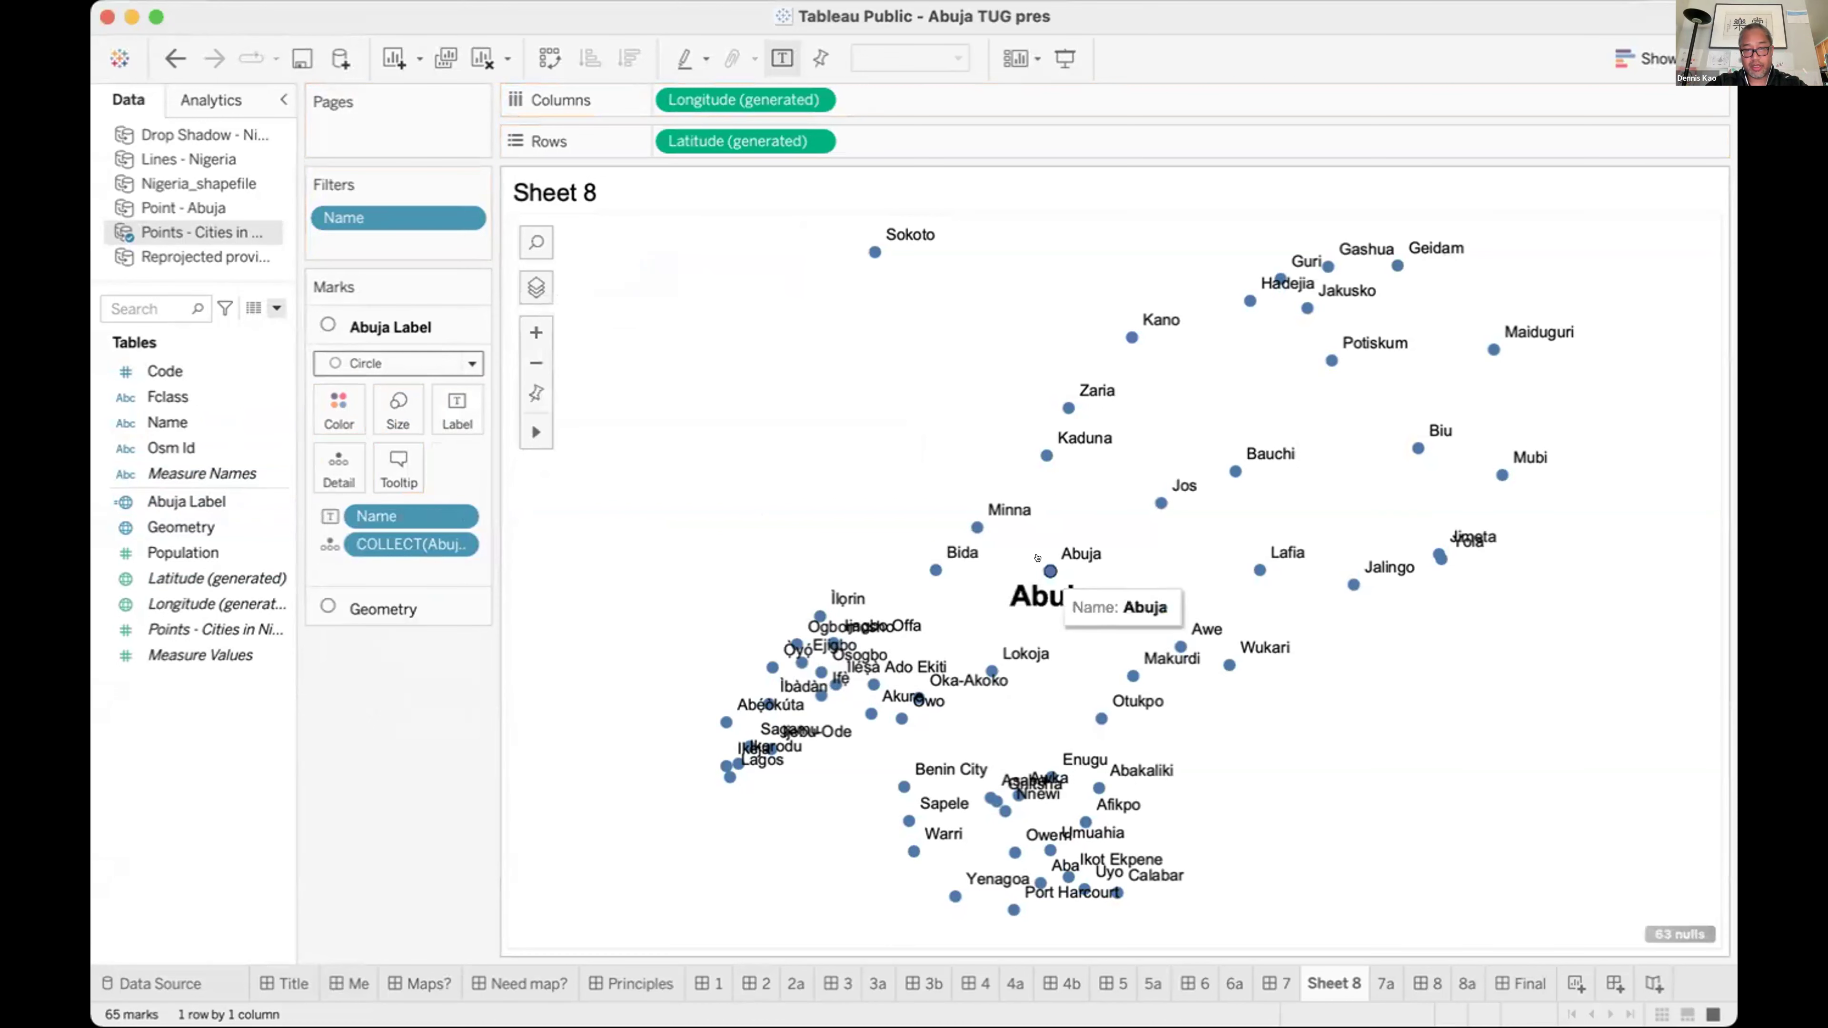
{"action": "left_click", "coordinate": [461, 609]}
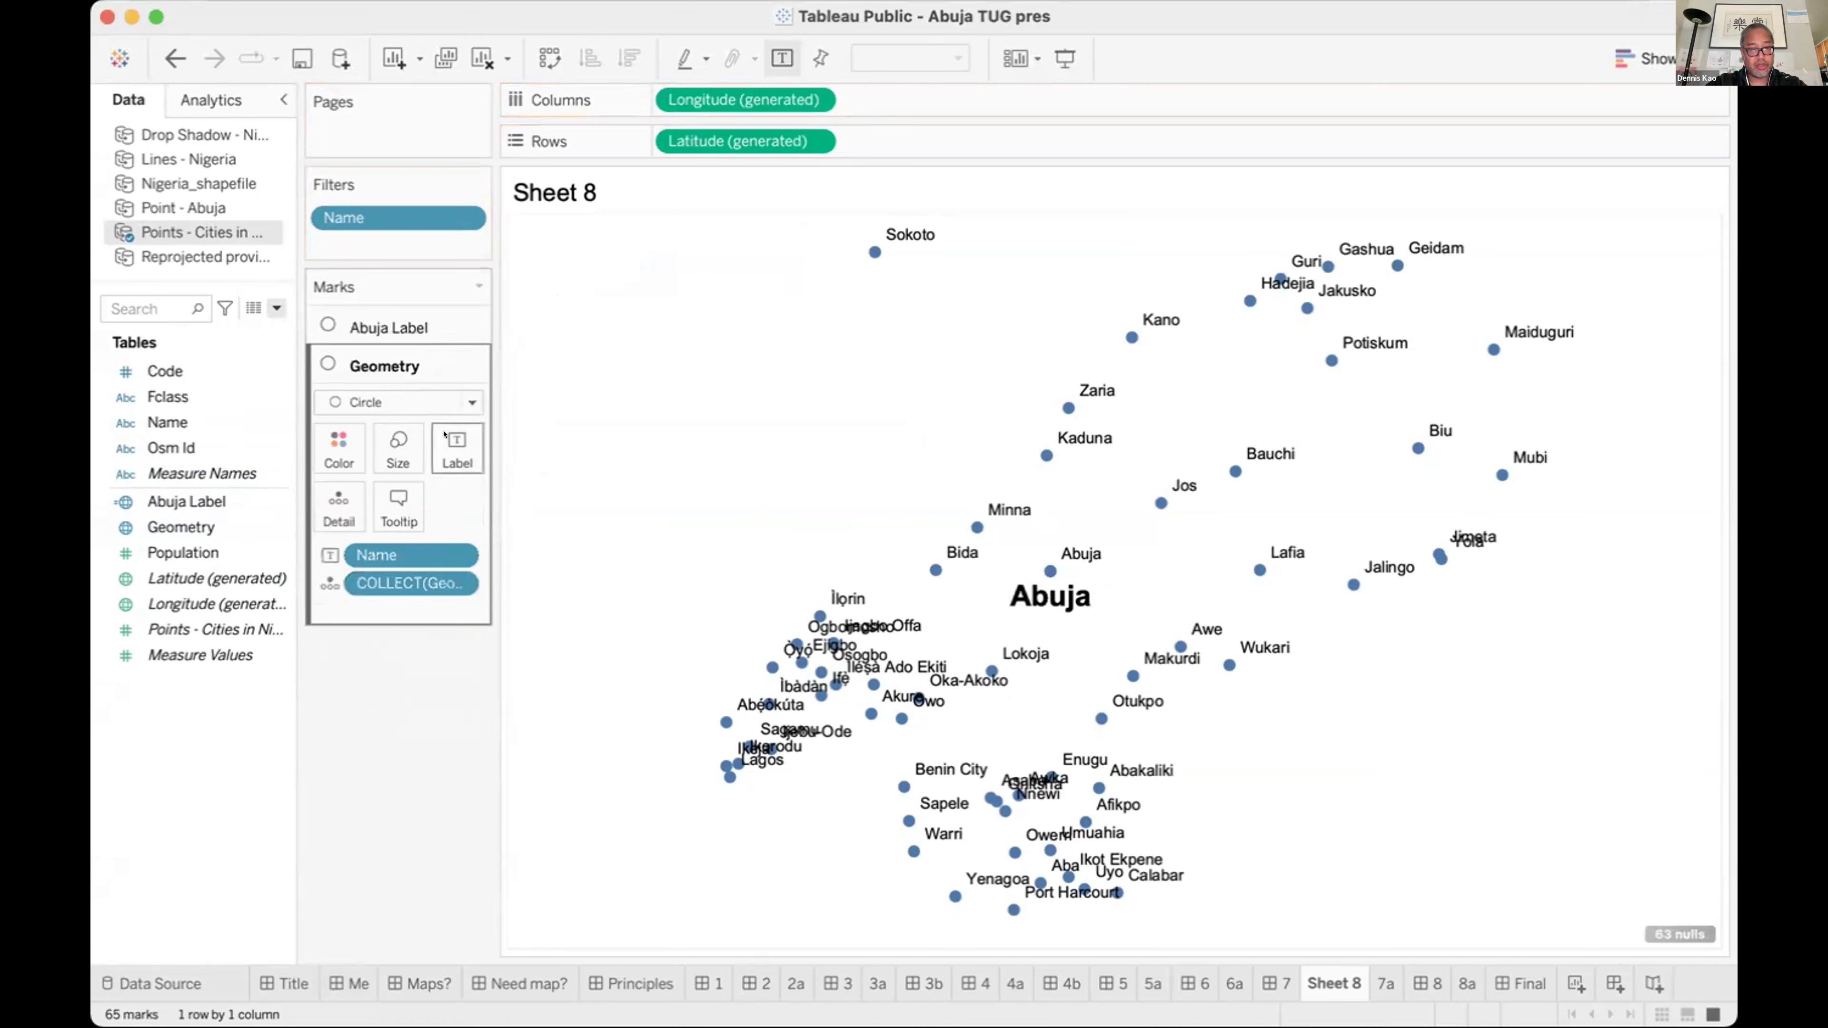
{"action": "left_click", "coordinate": [328, 326]}
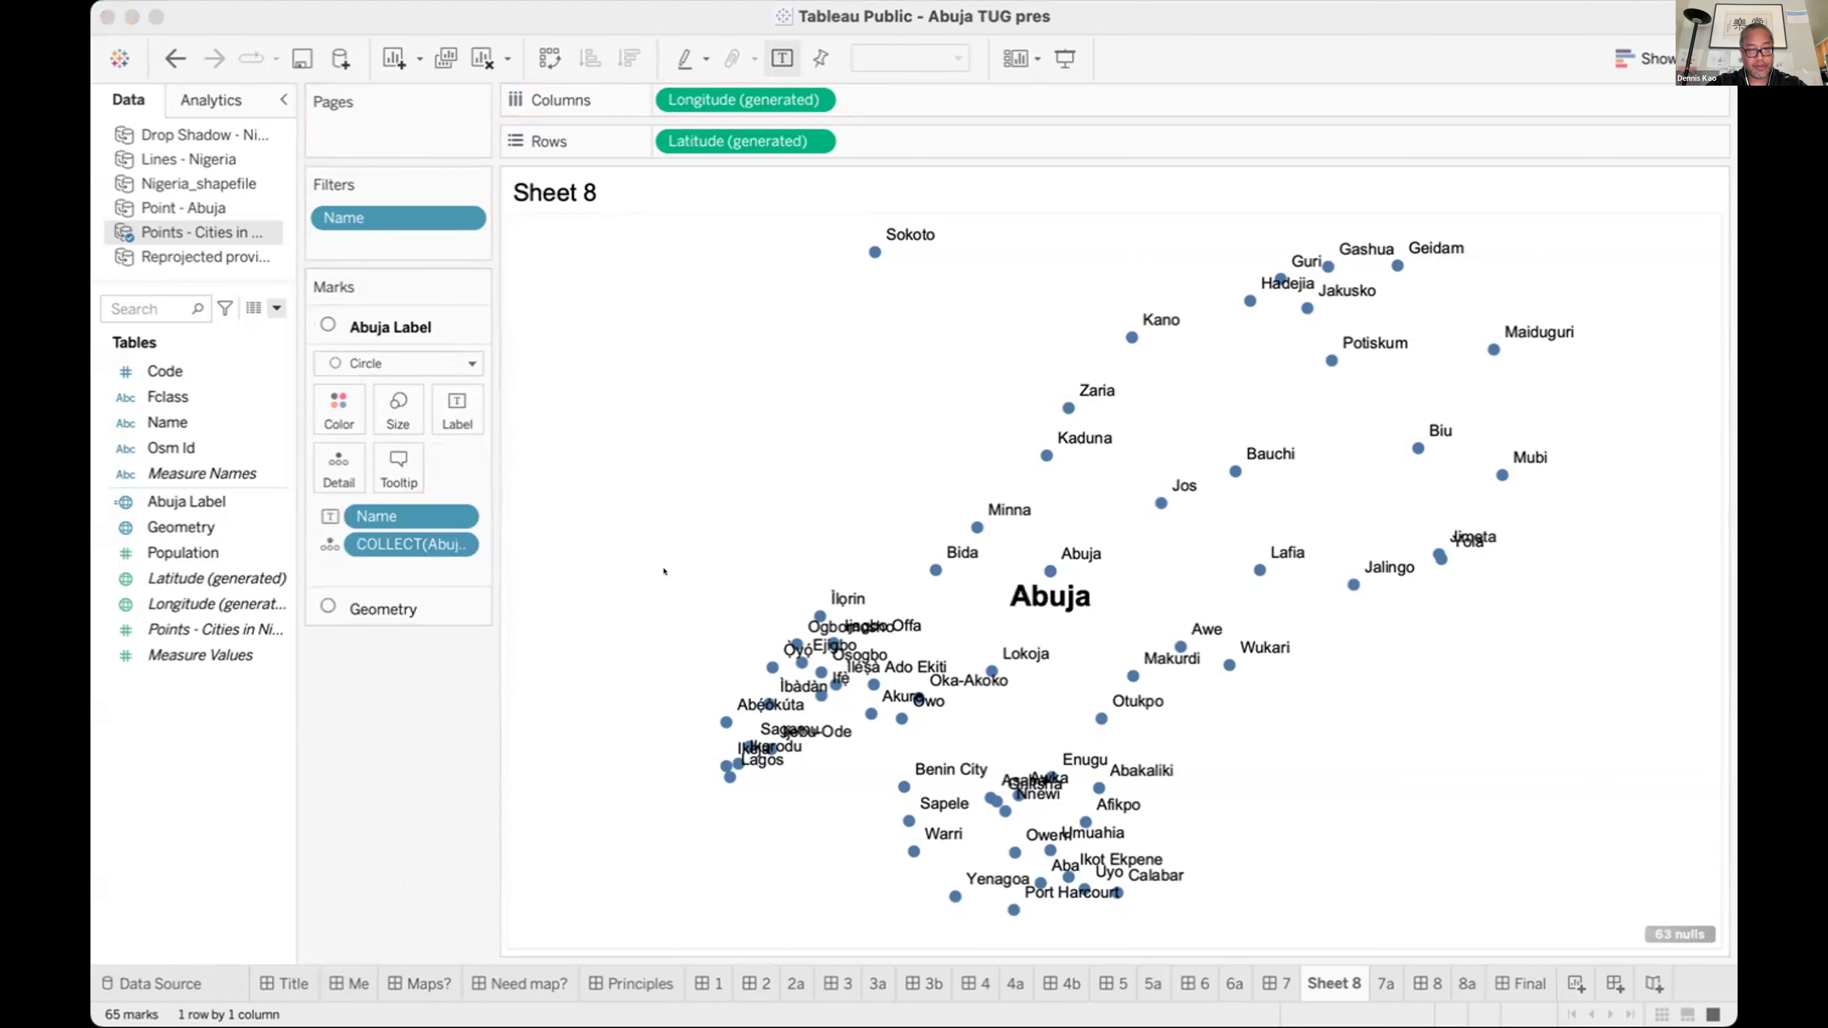
Colour the text of the large Abuja label red.
{"action": "left_click", "coordinate": [562, 878]}
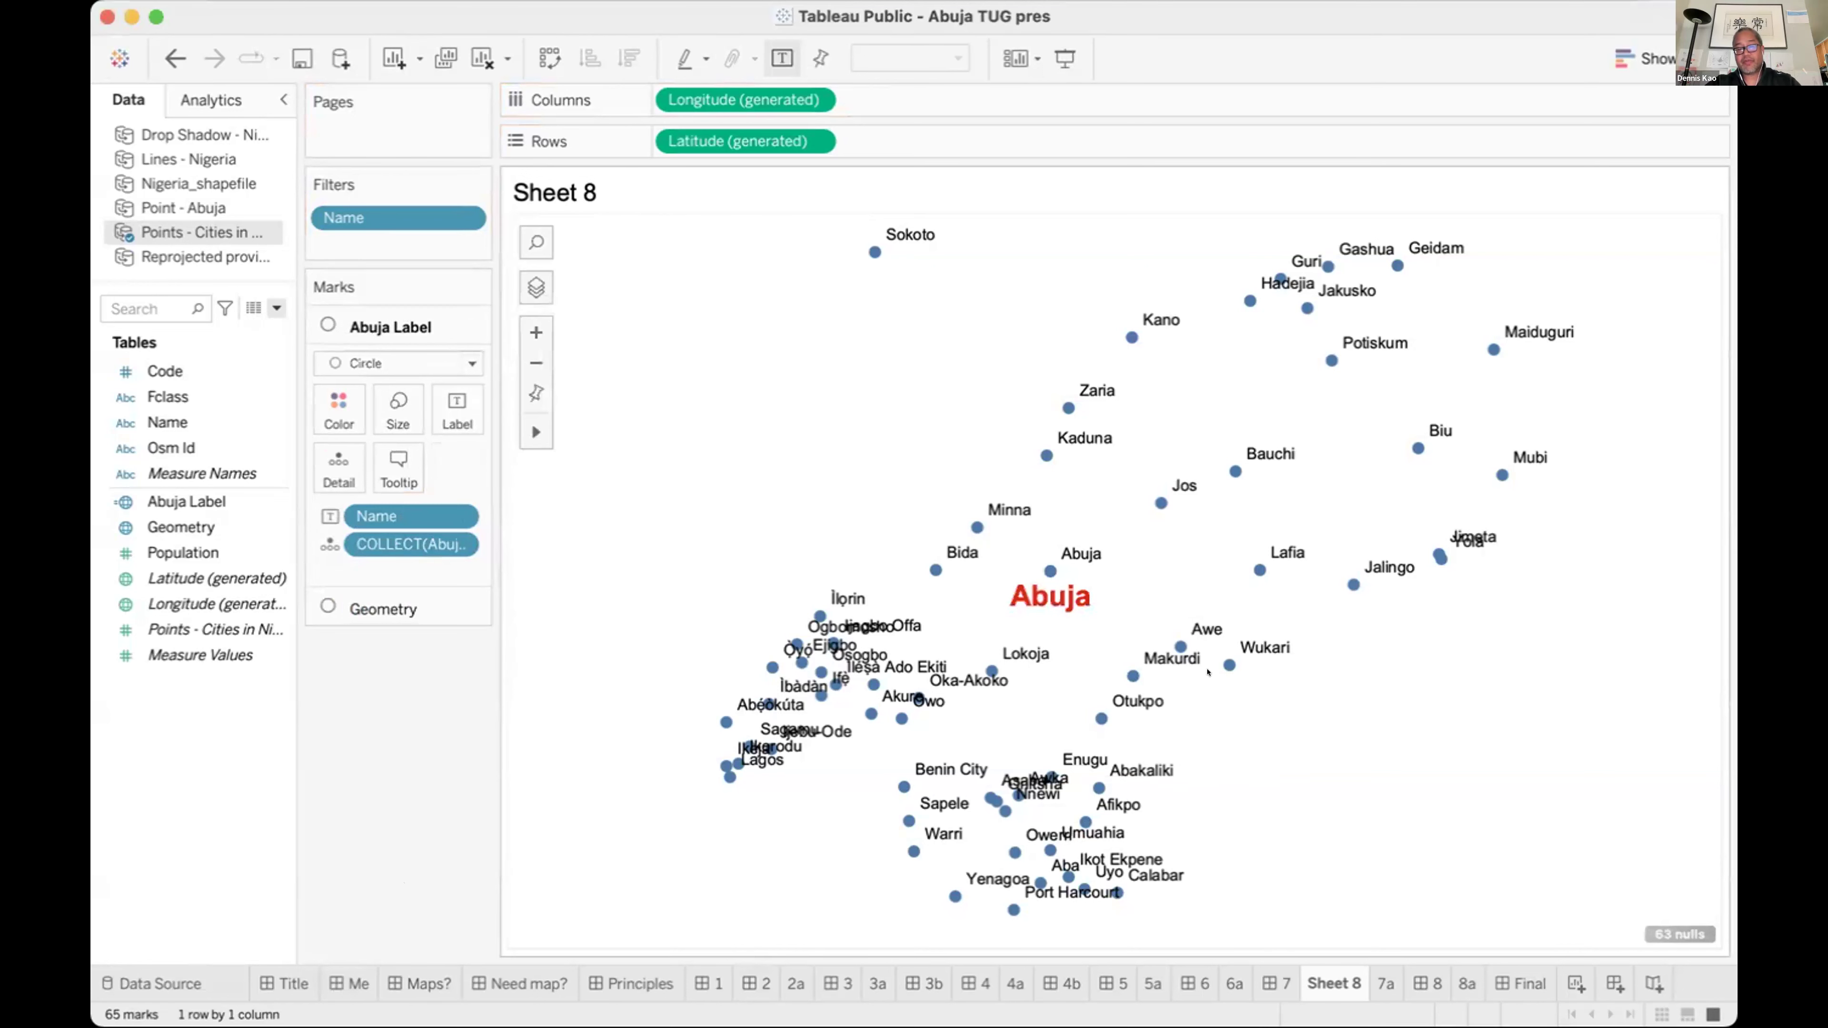
{"action": "mouse_move", "coordinate": [1073, 591]}
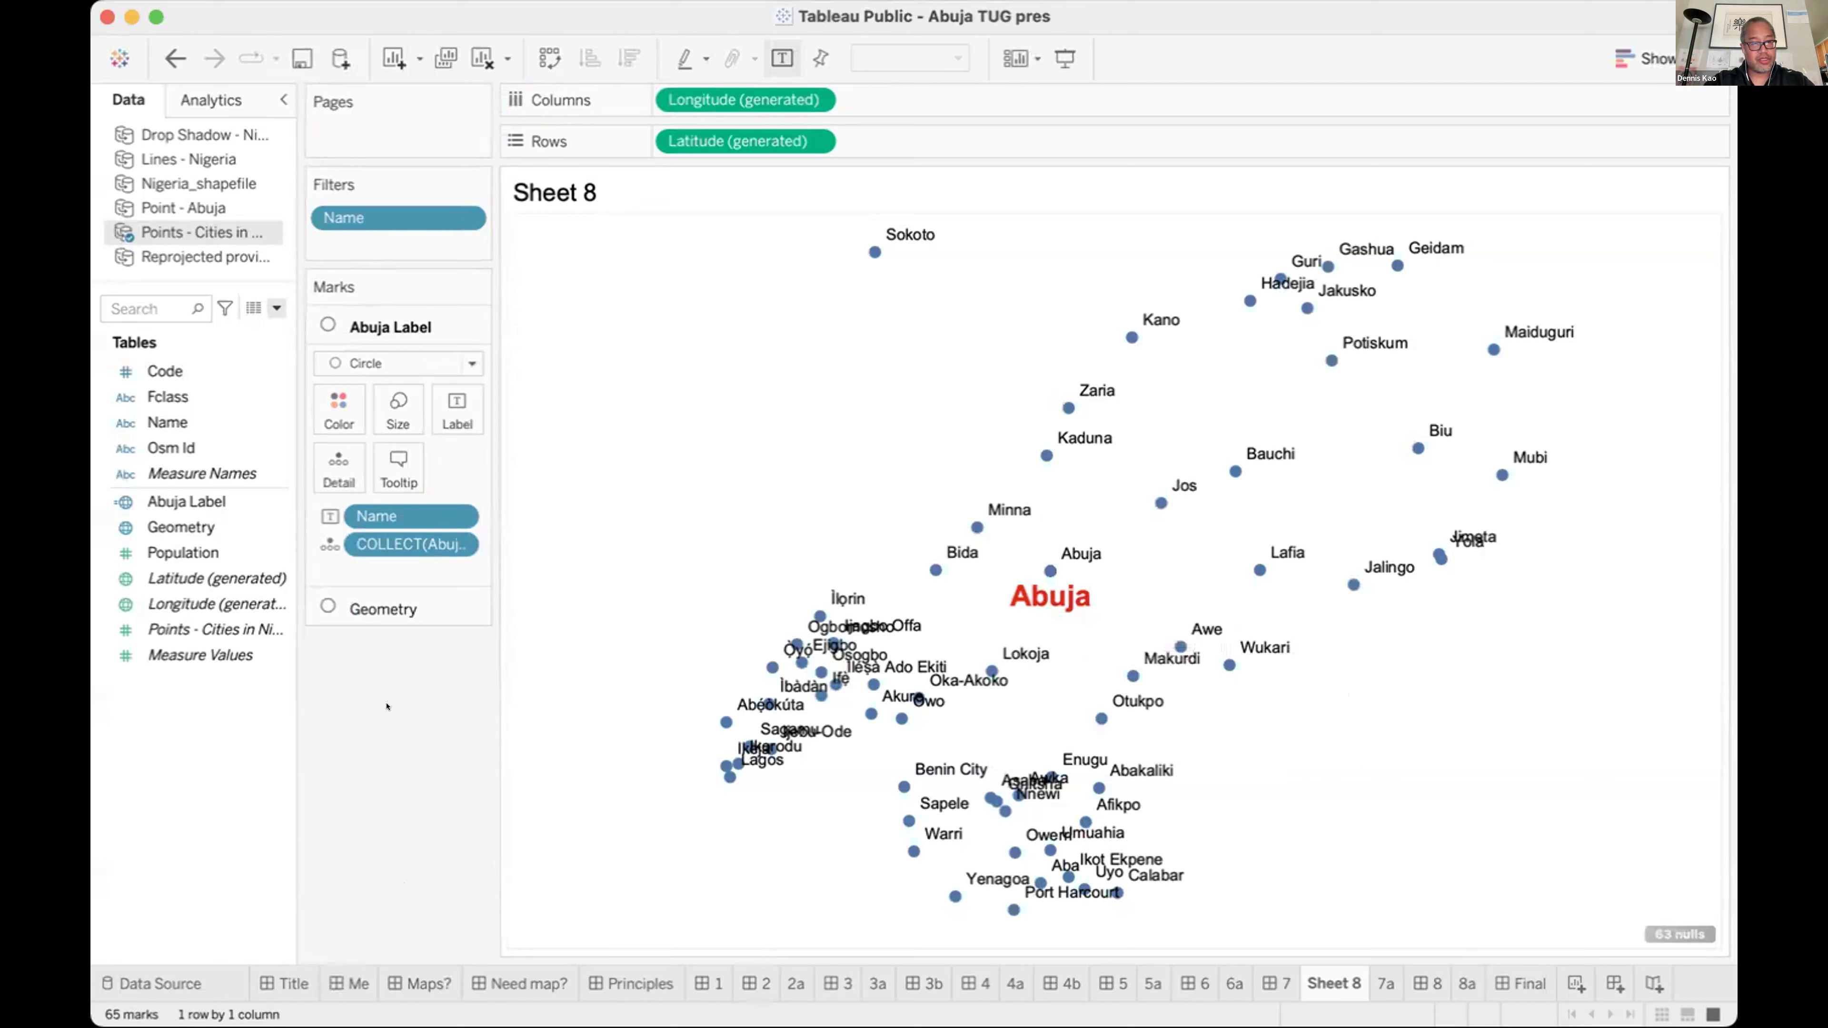
{"action": "left_click", "coordinate": [276, 307]}
{"action": "key", "text": "Escape"}
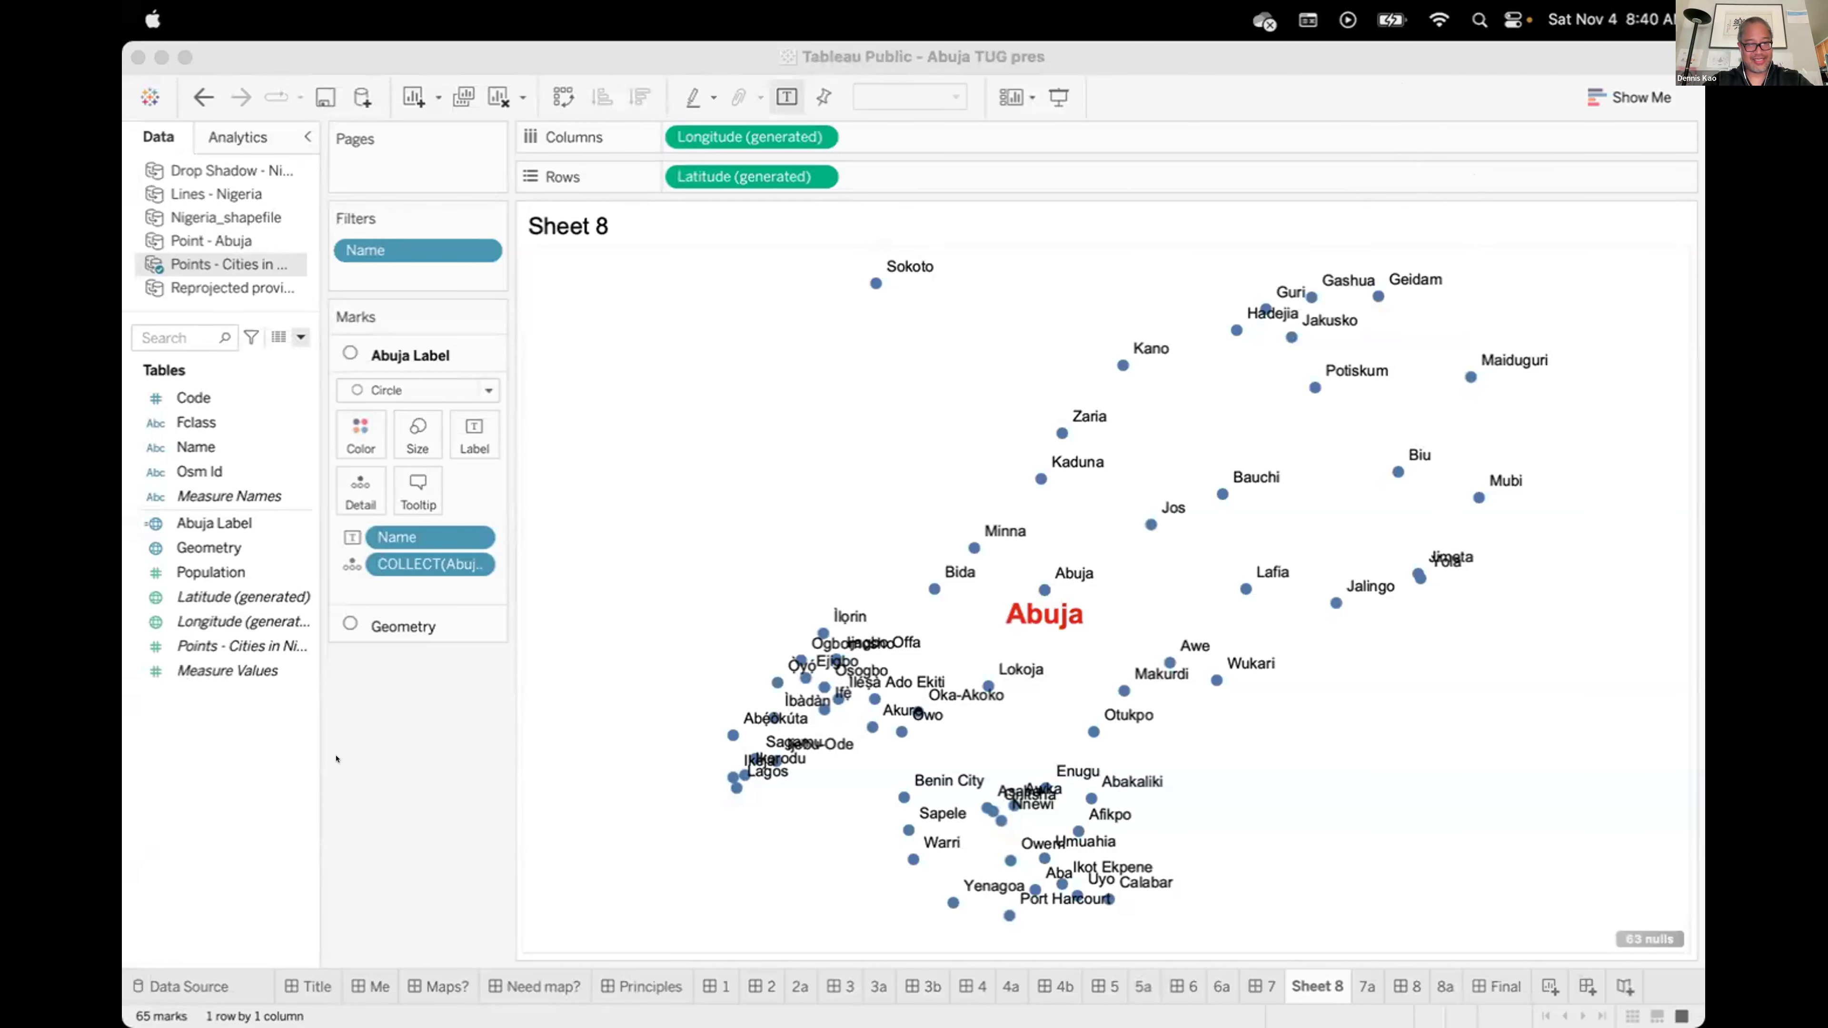
{"action": "left_click", "coordinate": [389, 758]}
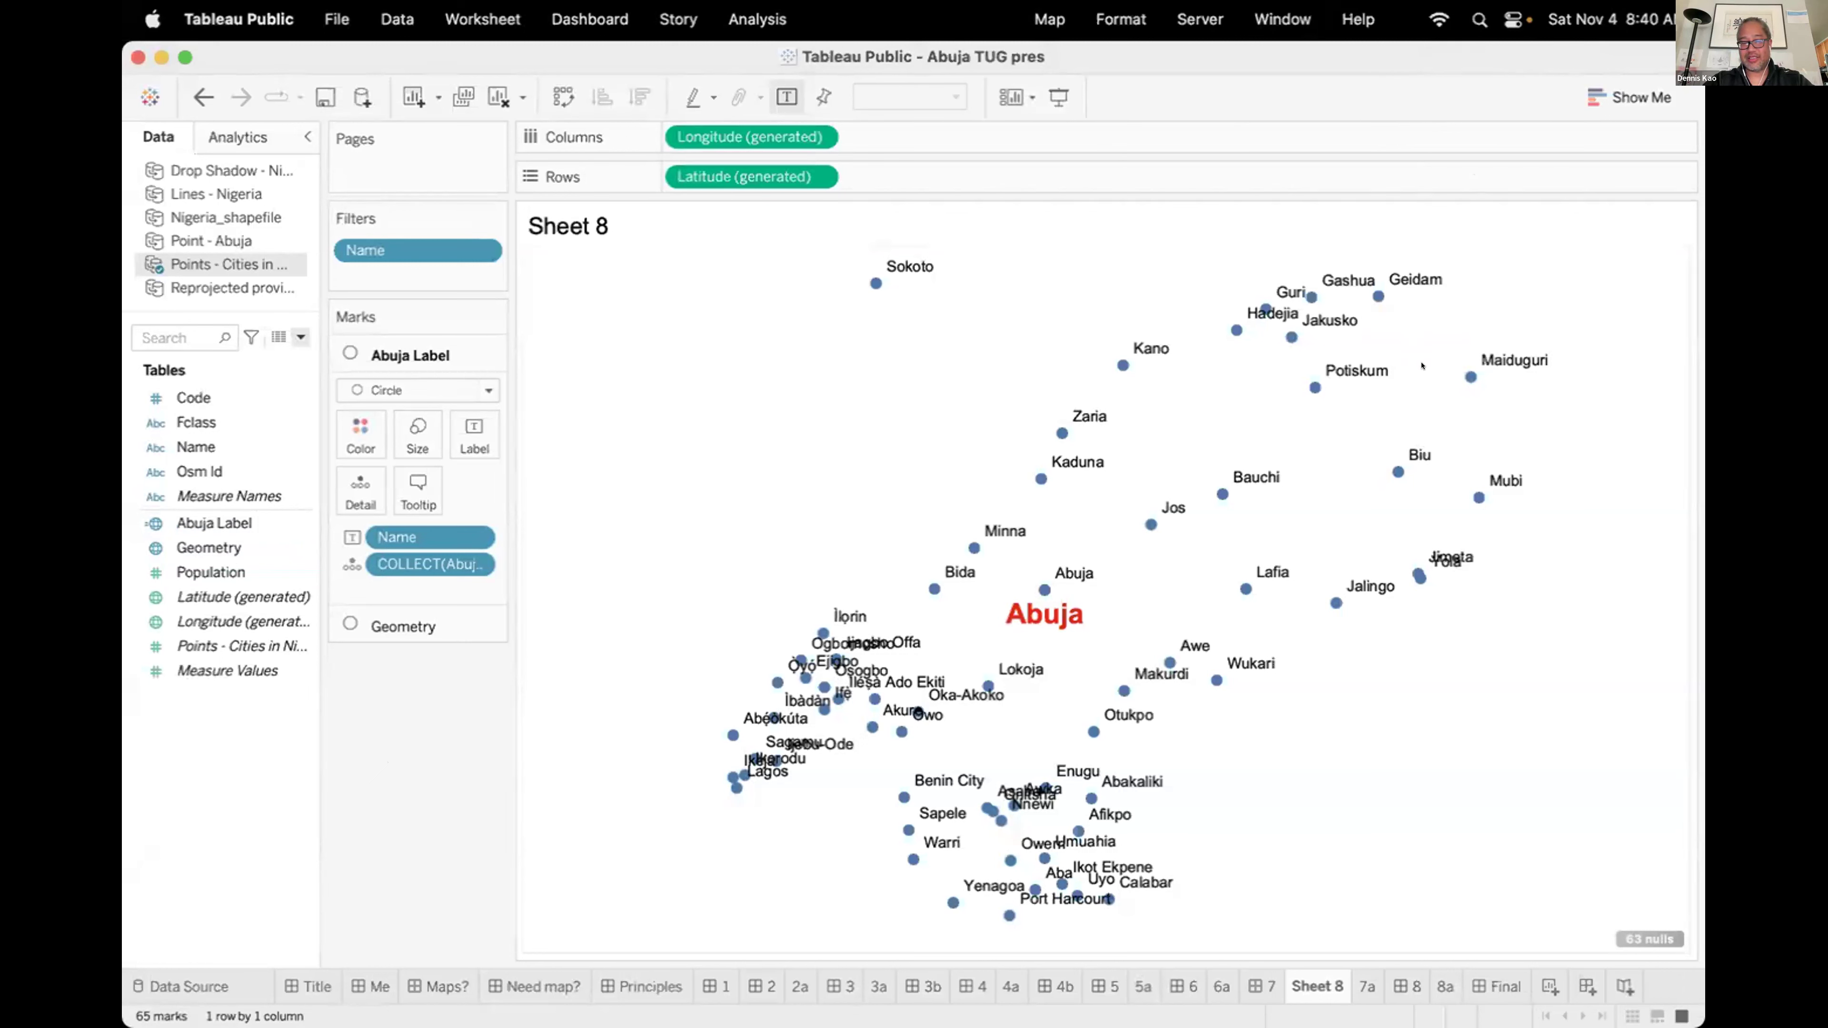
{"action": "left_click", "coordinate": [299, 334]}
{"action": "left_click", "coordinate": [297, 332]}
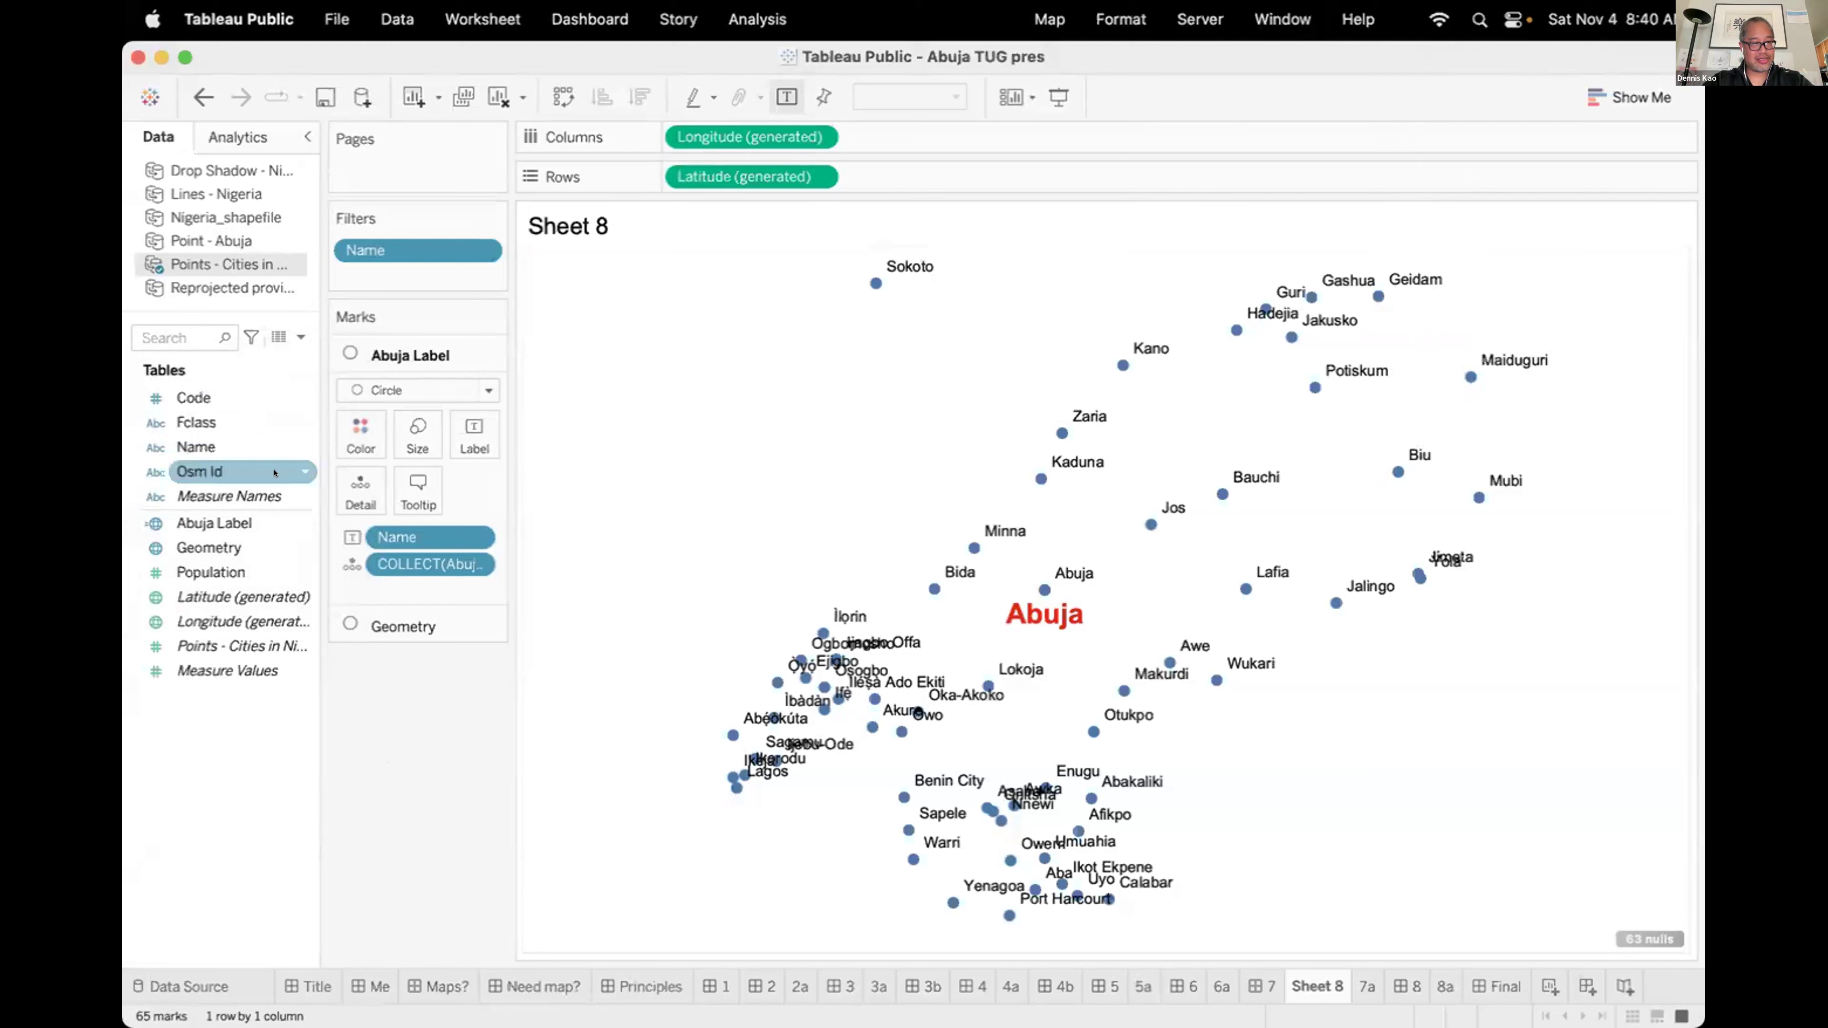
Review the Abuja Label calculation with its text enlarged, highlight the returned [Geometry] field, and close the editor.
{"action": "right_click", "coordinate": [296, 513]}
{"action": "left_click", "coordinate": [351, 646]}
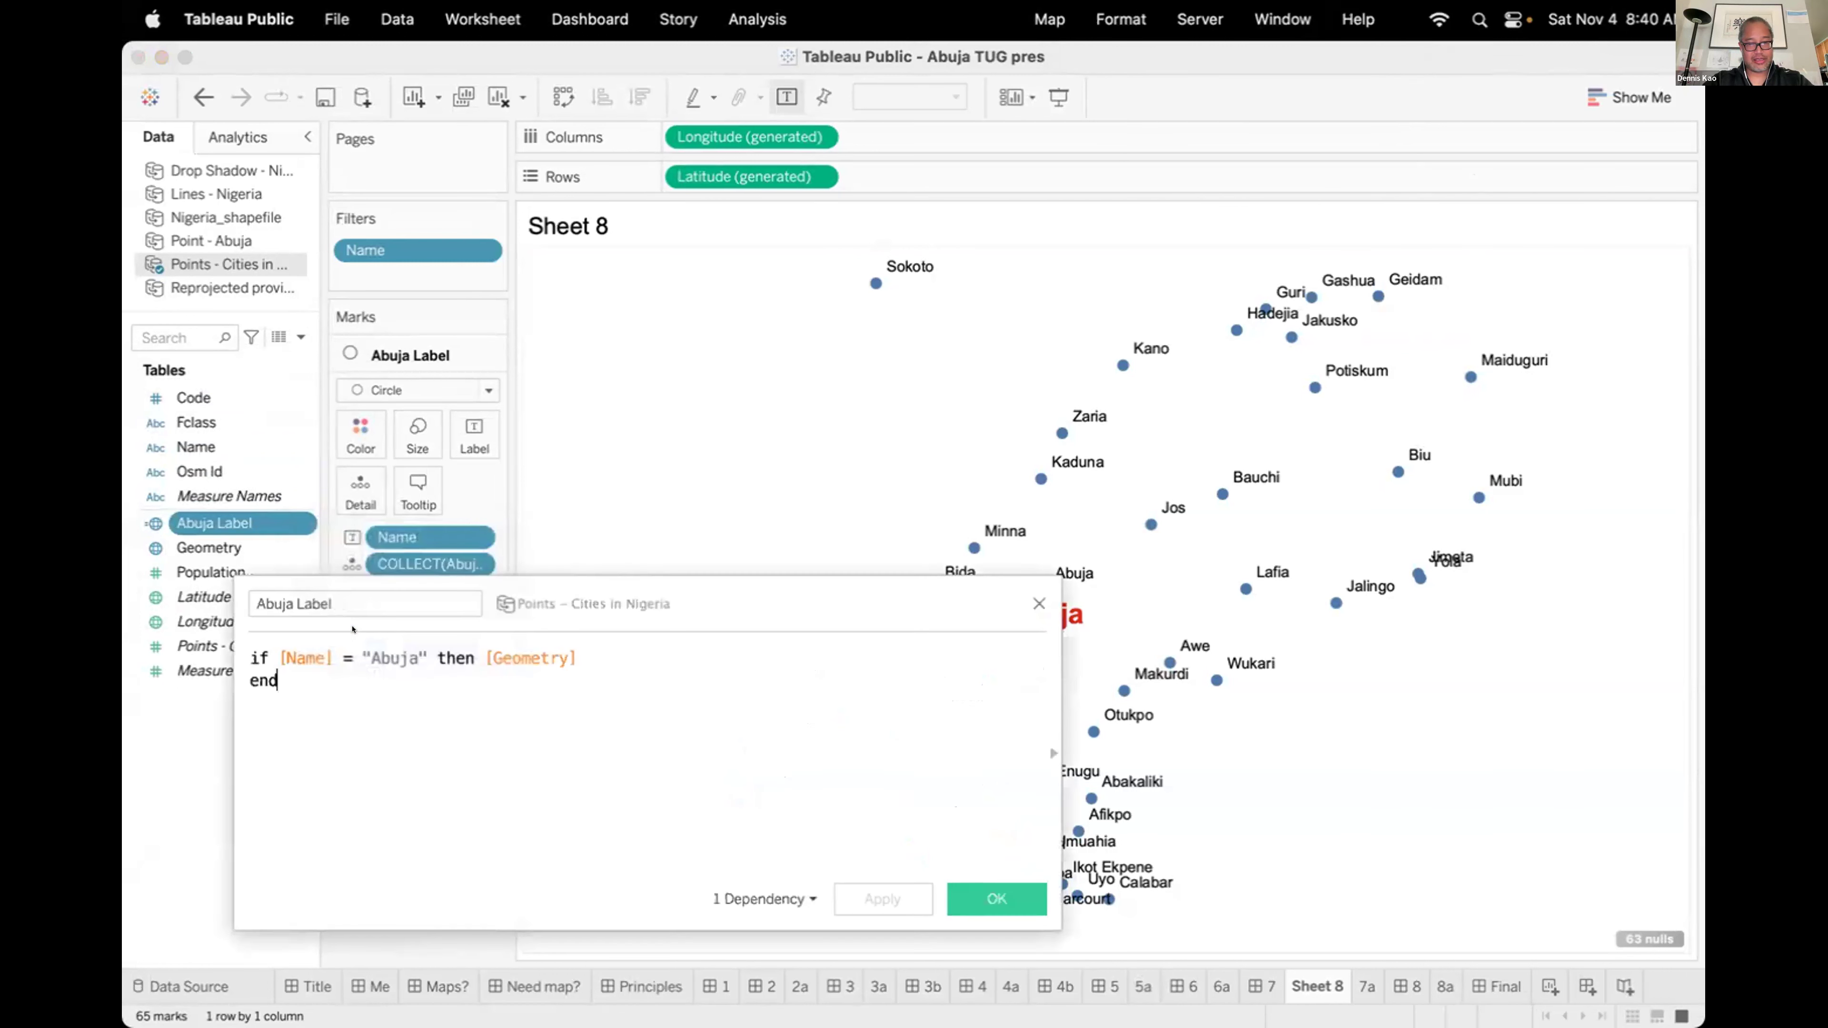
{"action": "scroll", "coordinate": [631, 698], "scroll_direction": "up", "scroll_amount": 6}
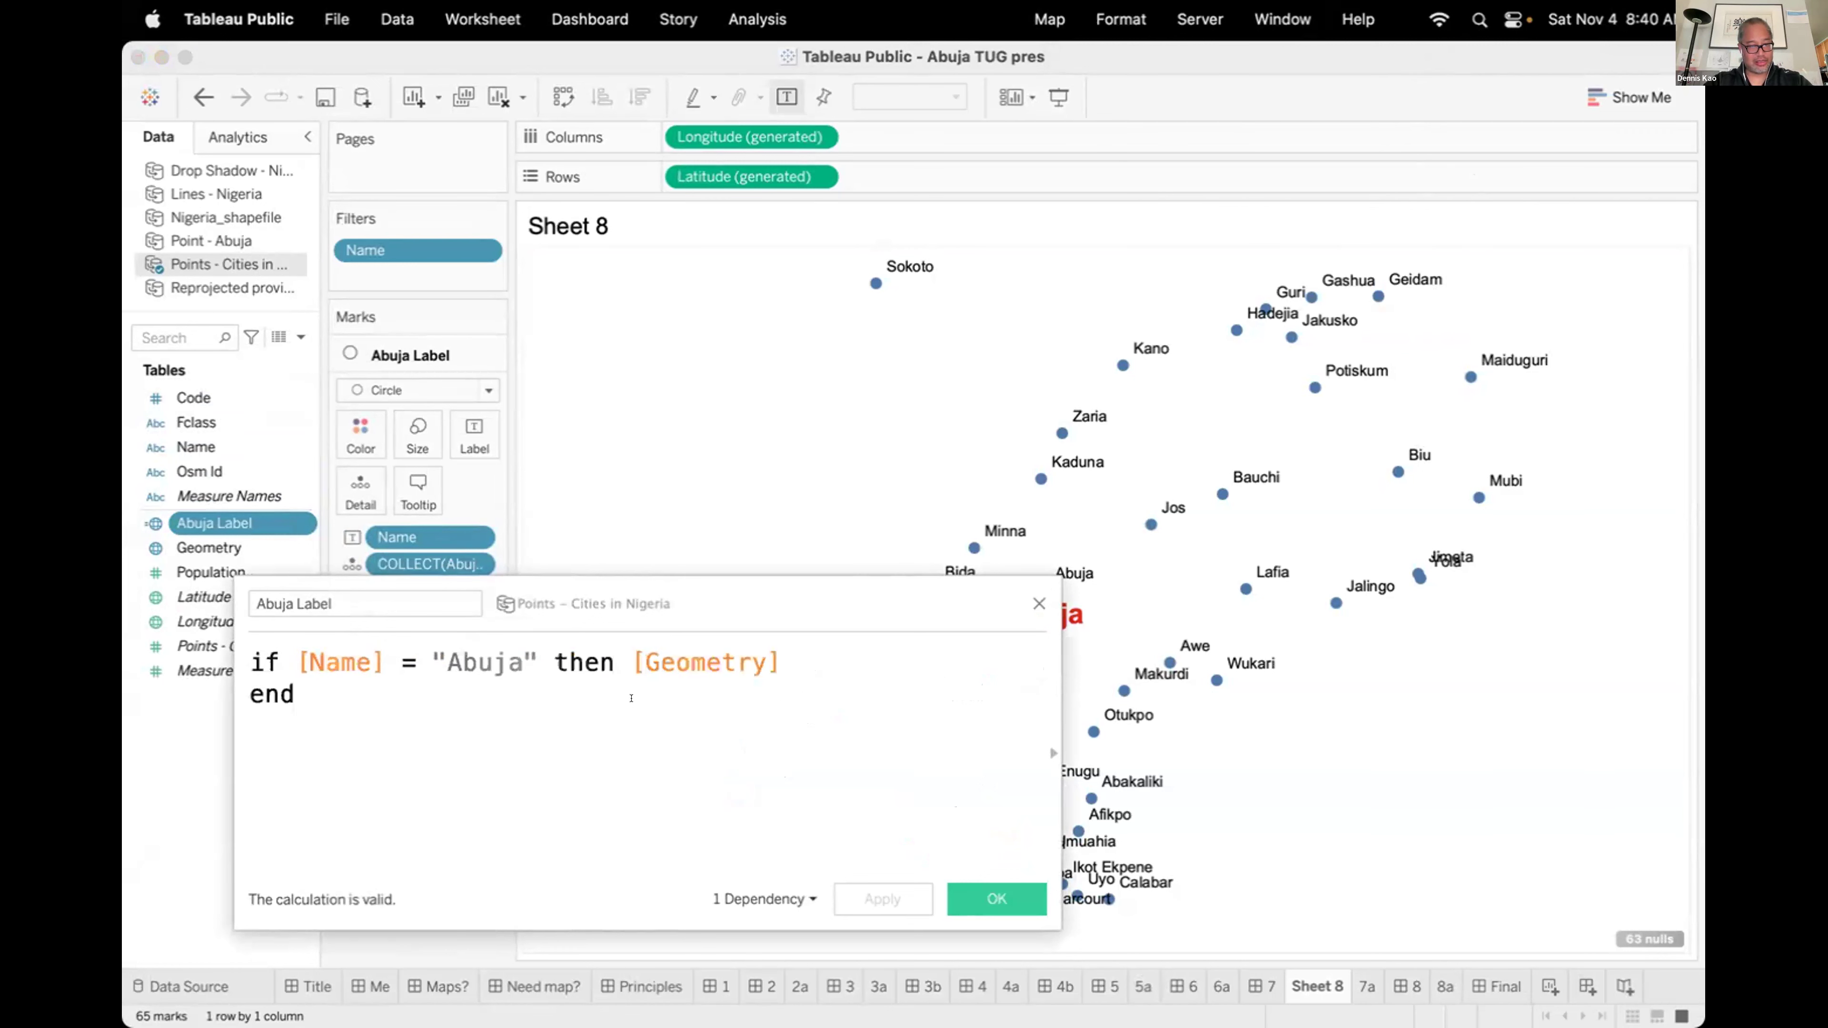
{"action": "left_click_drag", "start_coordinate": [804, 621], "coordinate": [897, 606]}
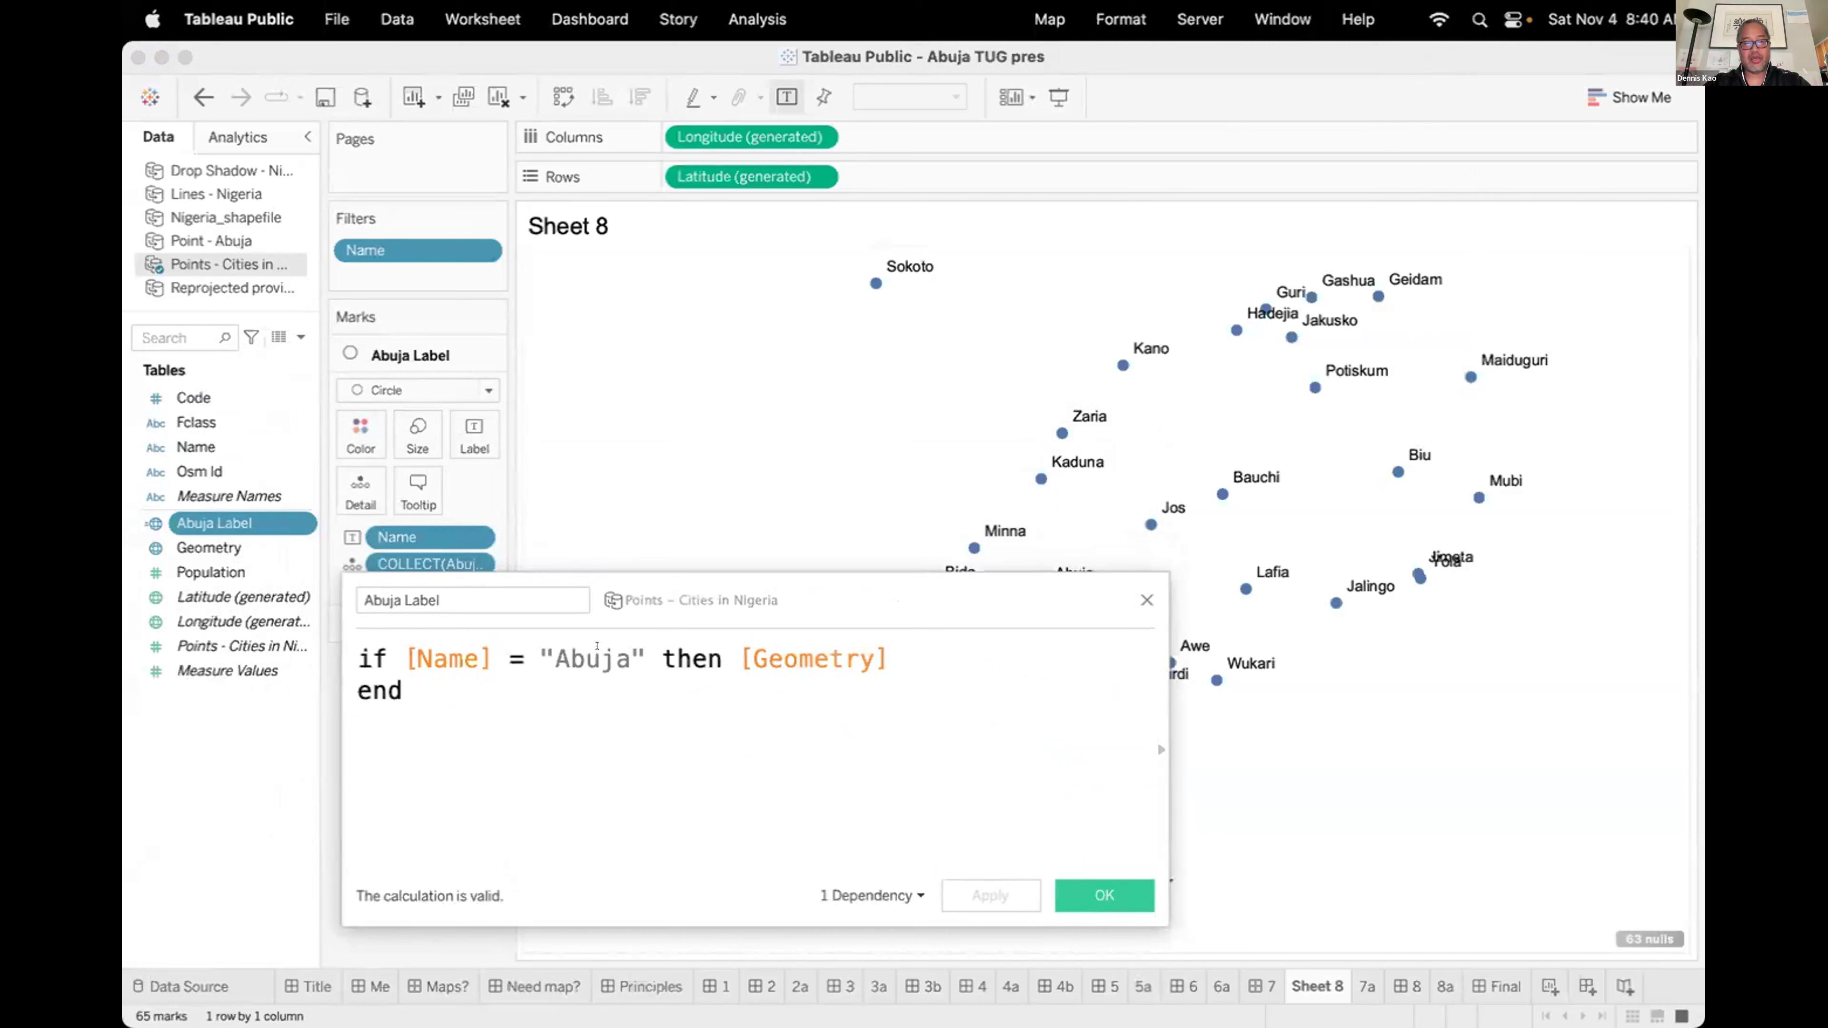
{"action": "left_click_drag", "start_coordinate": [747, 644], "coordinate": [896, 644]}
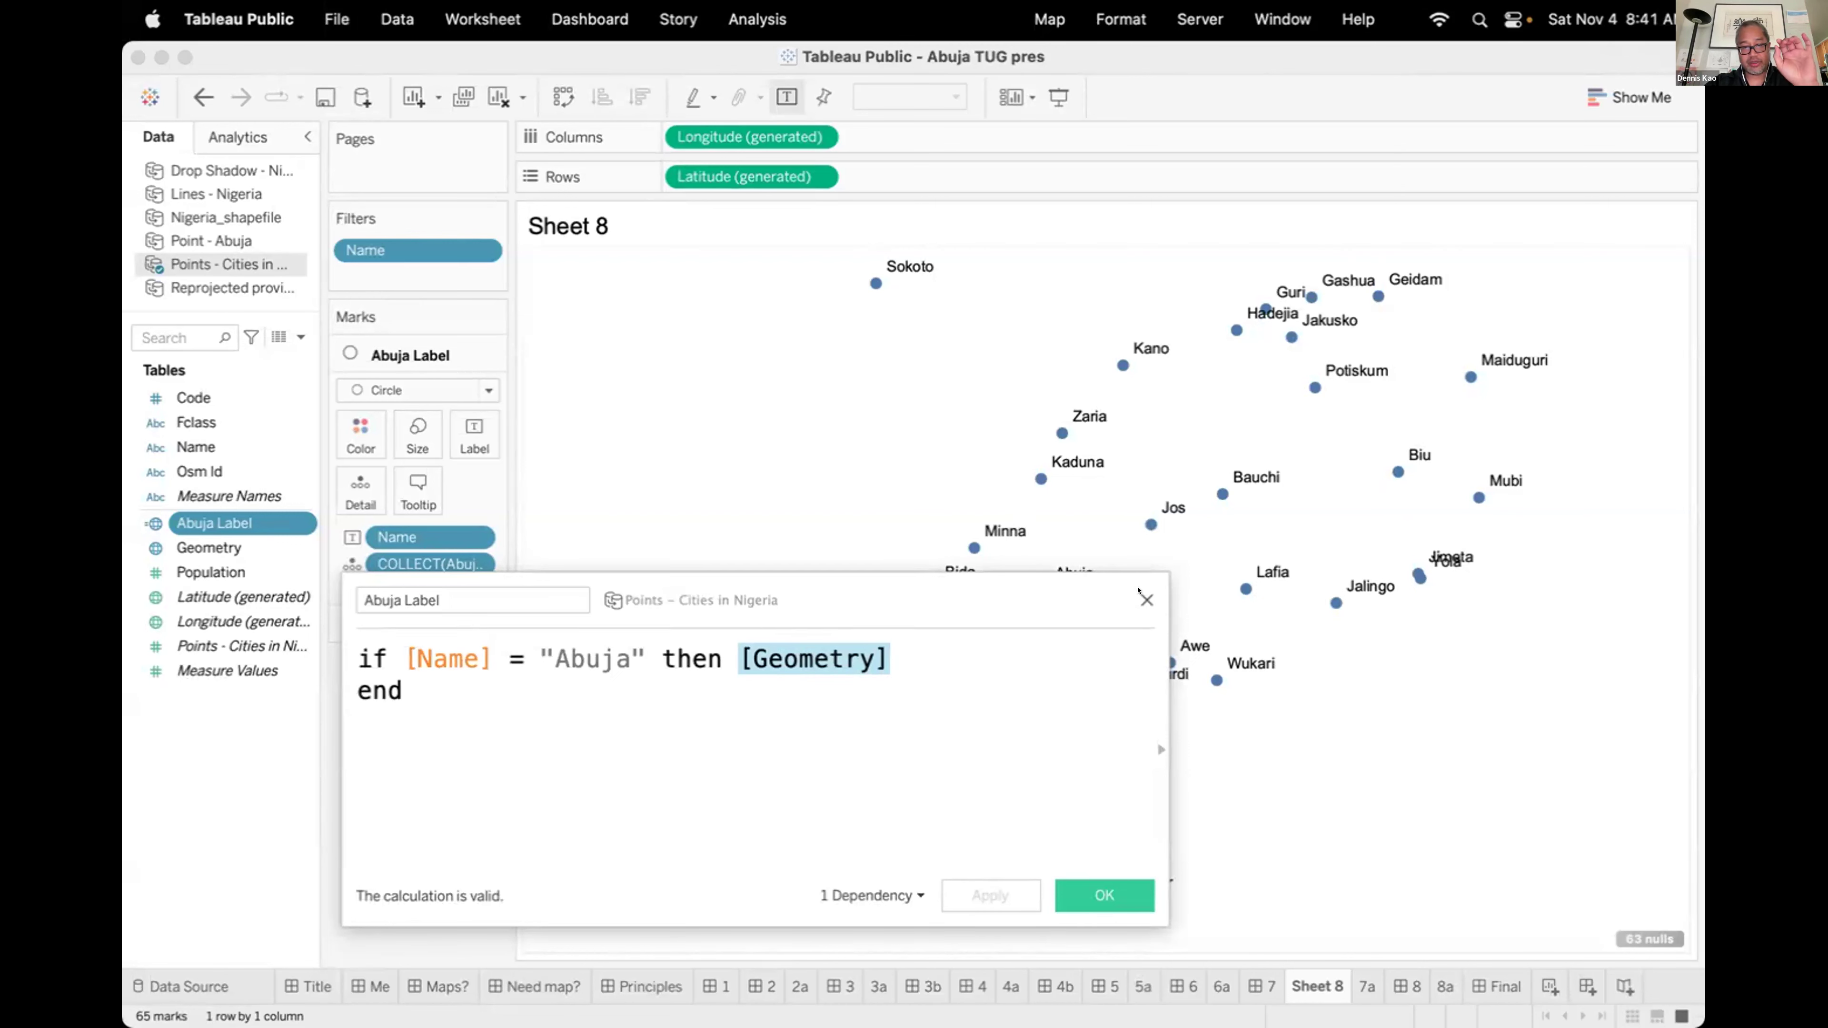
{"action": "left_click", "coordinate": [1146, 600]}
Remove the Abuja Label layer and add the Abuja Label field back to the map as a new marks layer.
{"action": "left_click", "coordinate": [488, 352]}
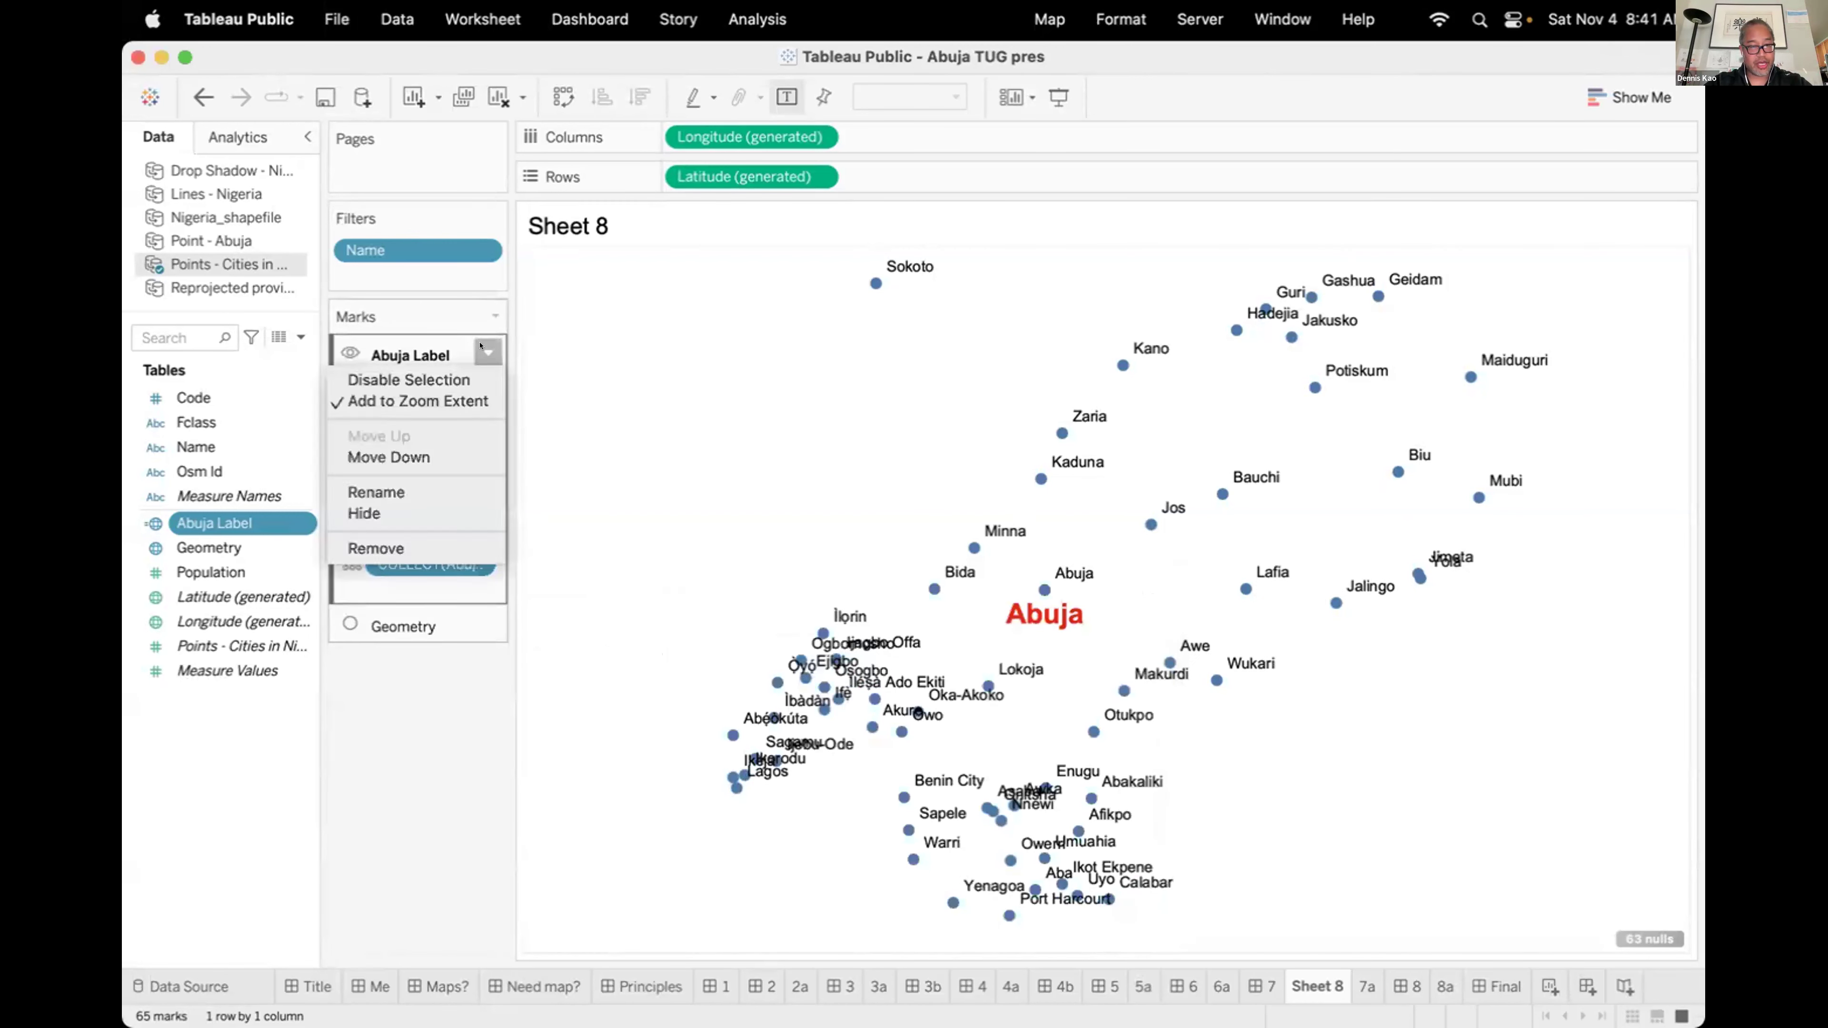
{"action": "left_click", "coordinate": [432, 547]}
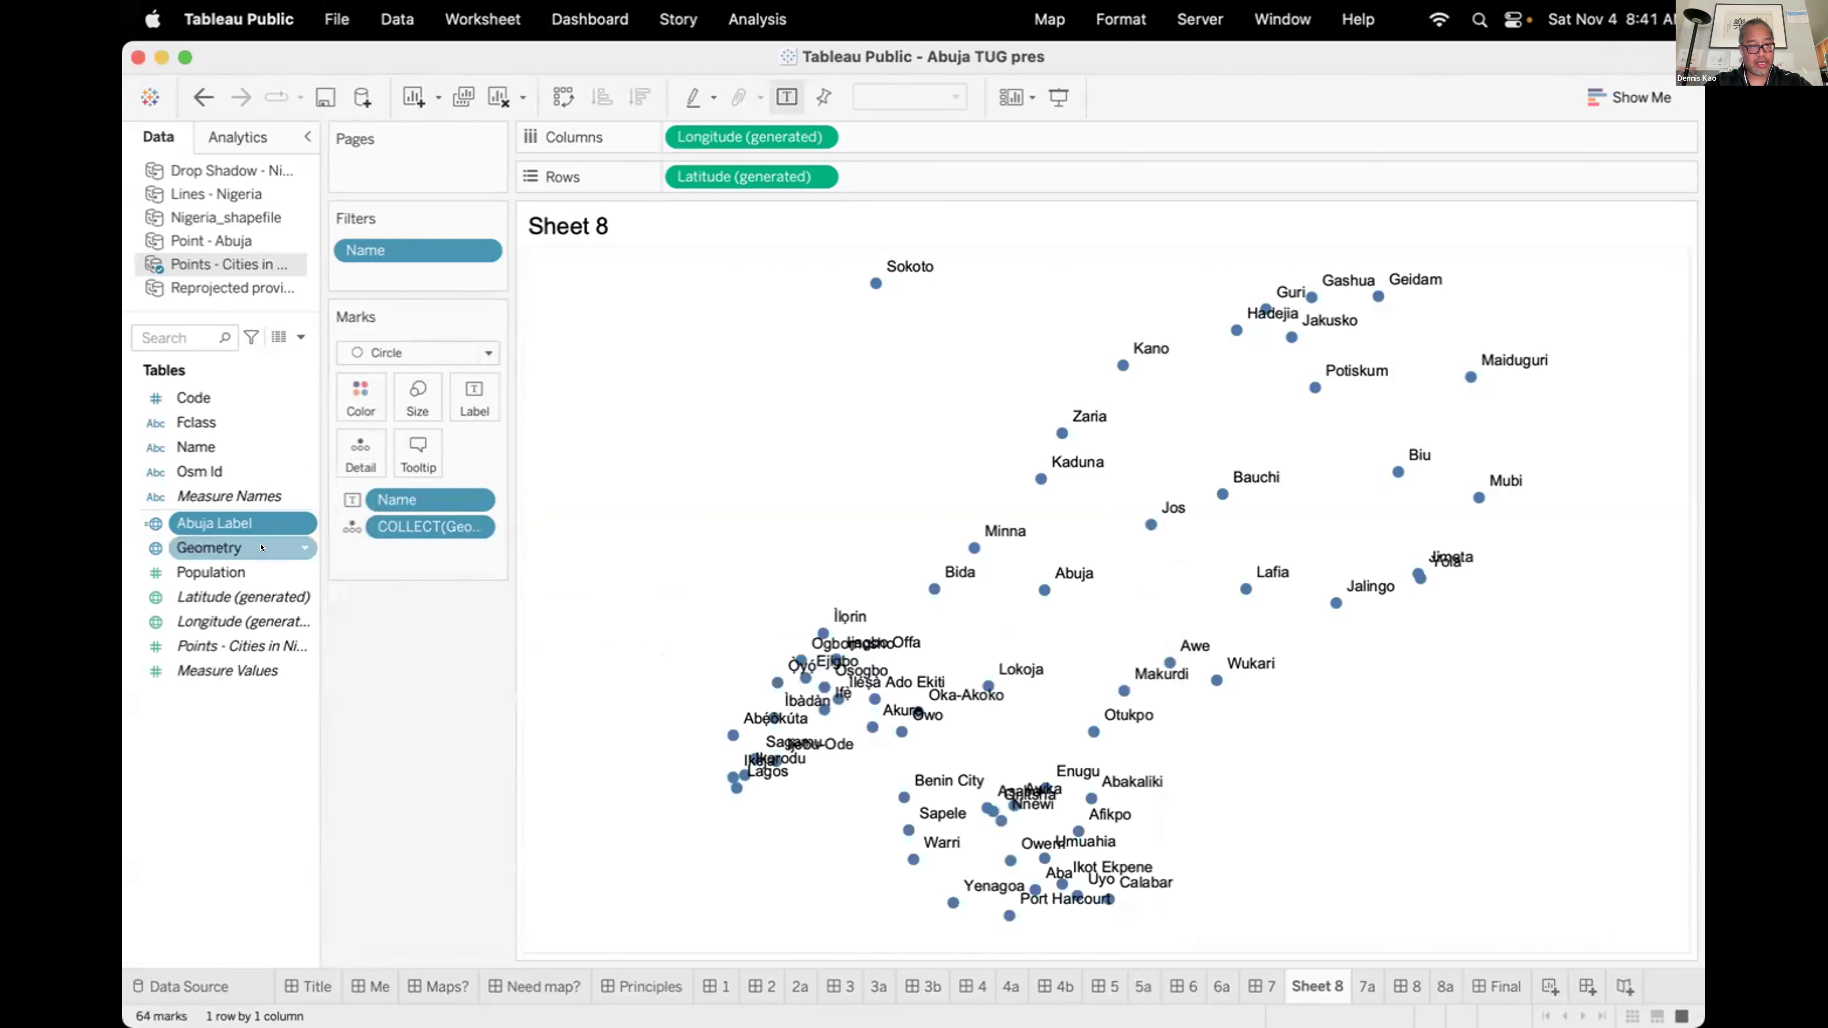
{"action": "left_click_drag", "start_coordinate": [222, 517], "coordinate": [728, 296]}
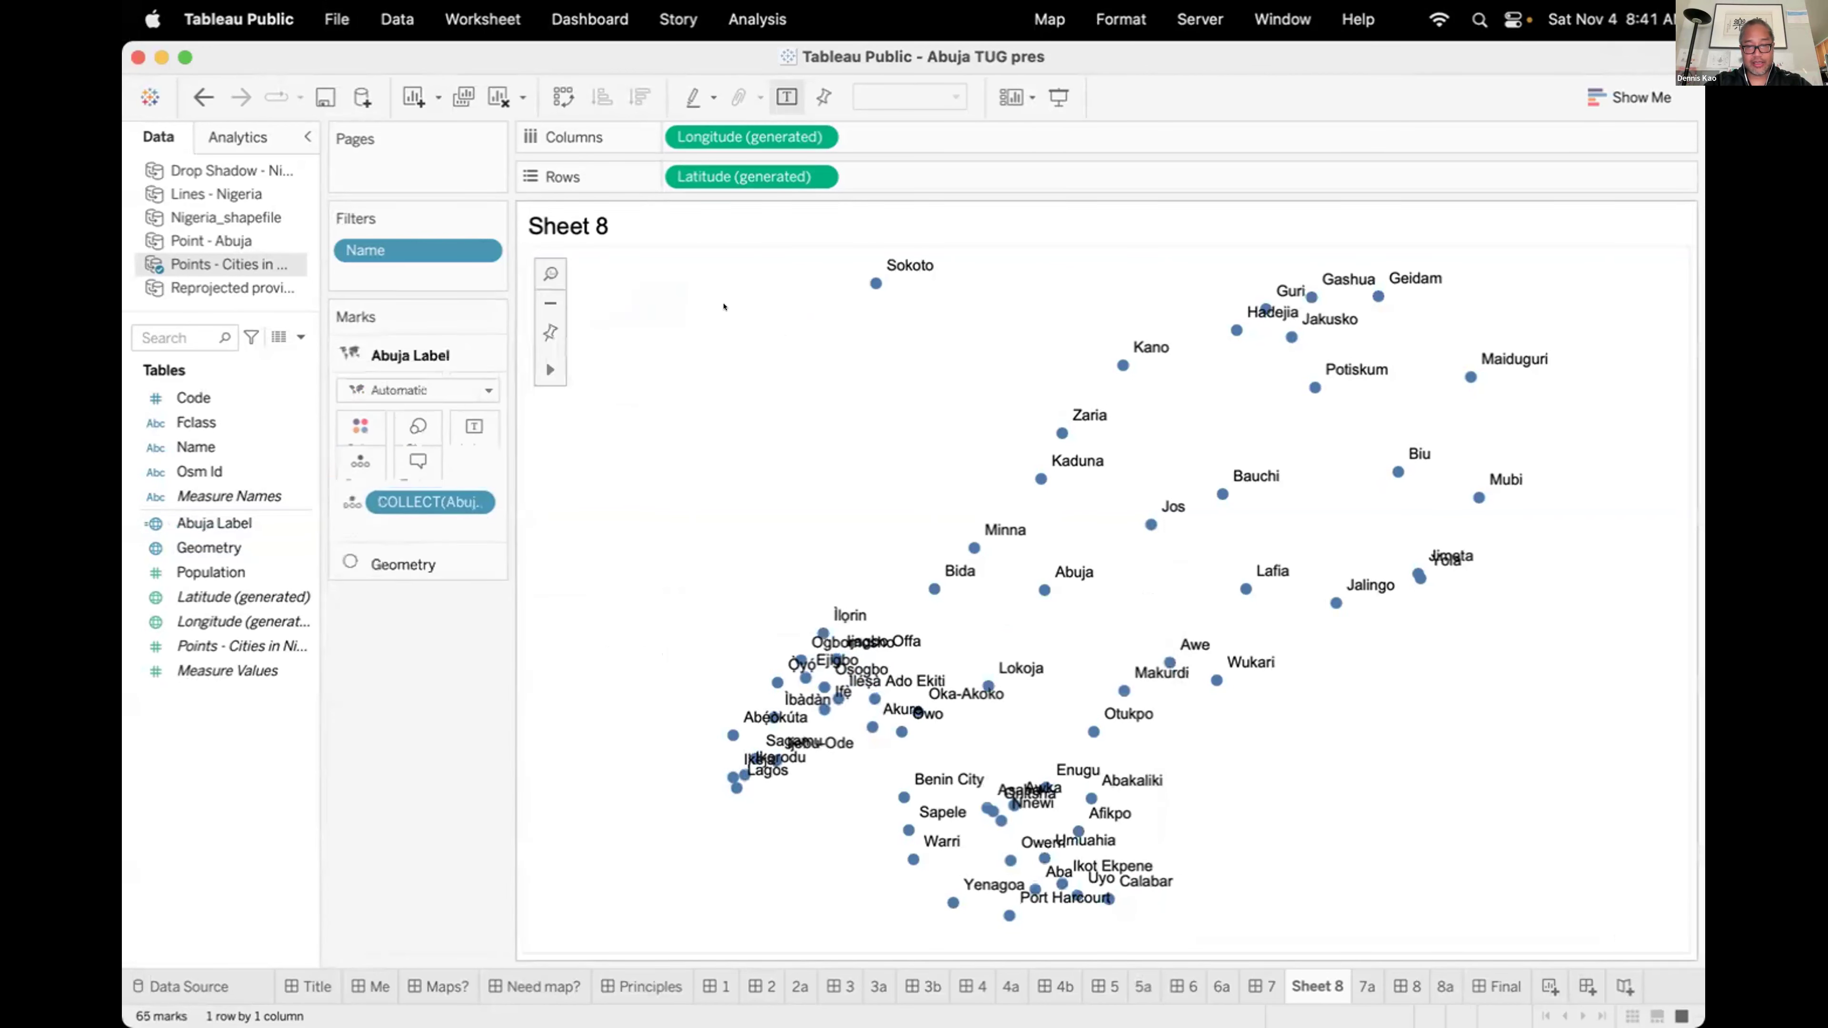
Label the new Abuja Label layer with Name and set its mark type to Circle.
{"action": "left_click_drag", "start_coordinate": [196, 447], "coordinate": [468, 423]}
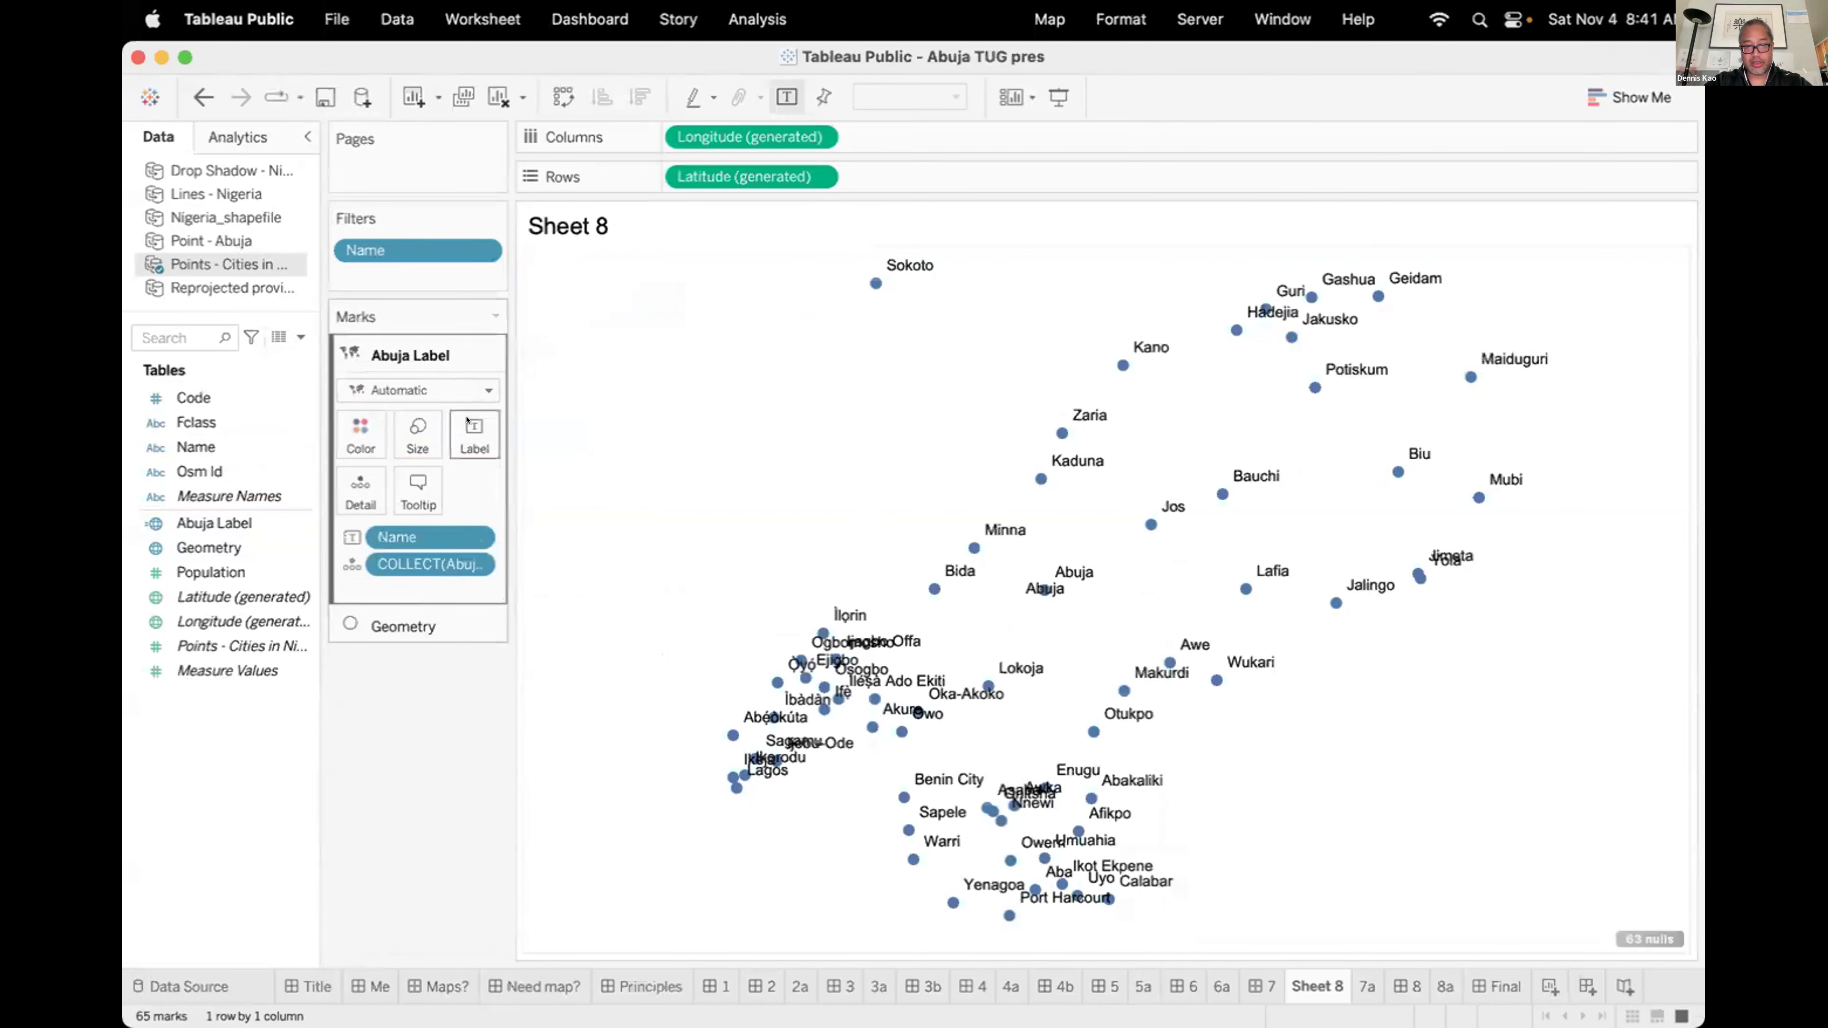
{"action": "left_click", "coordinate": [417, 389]}
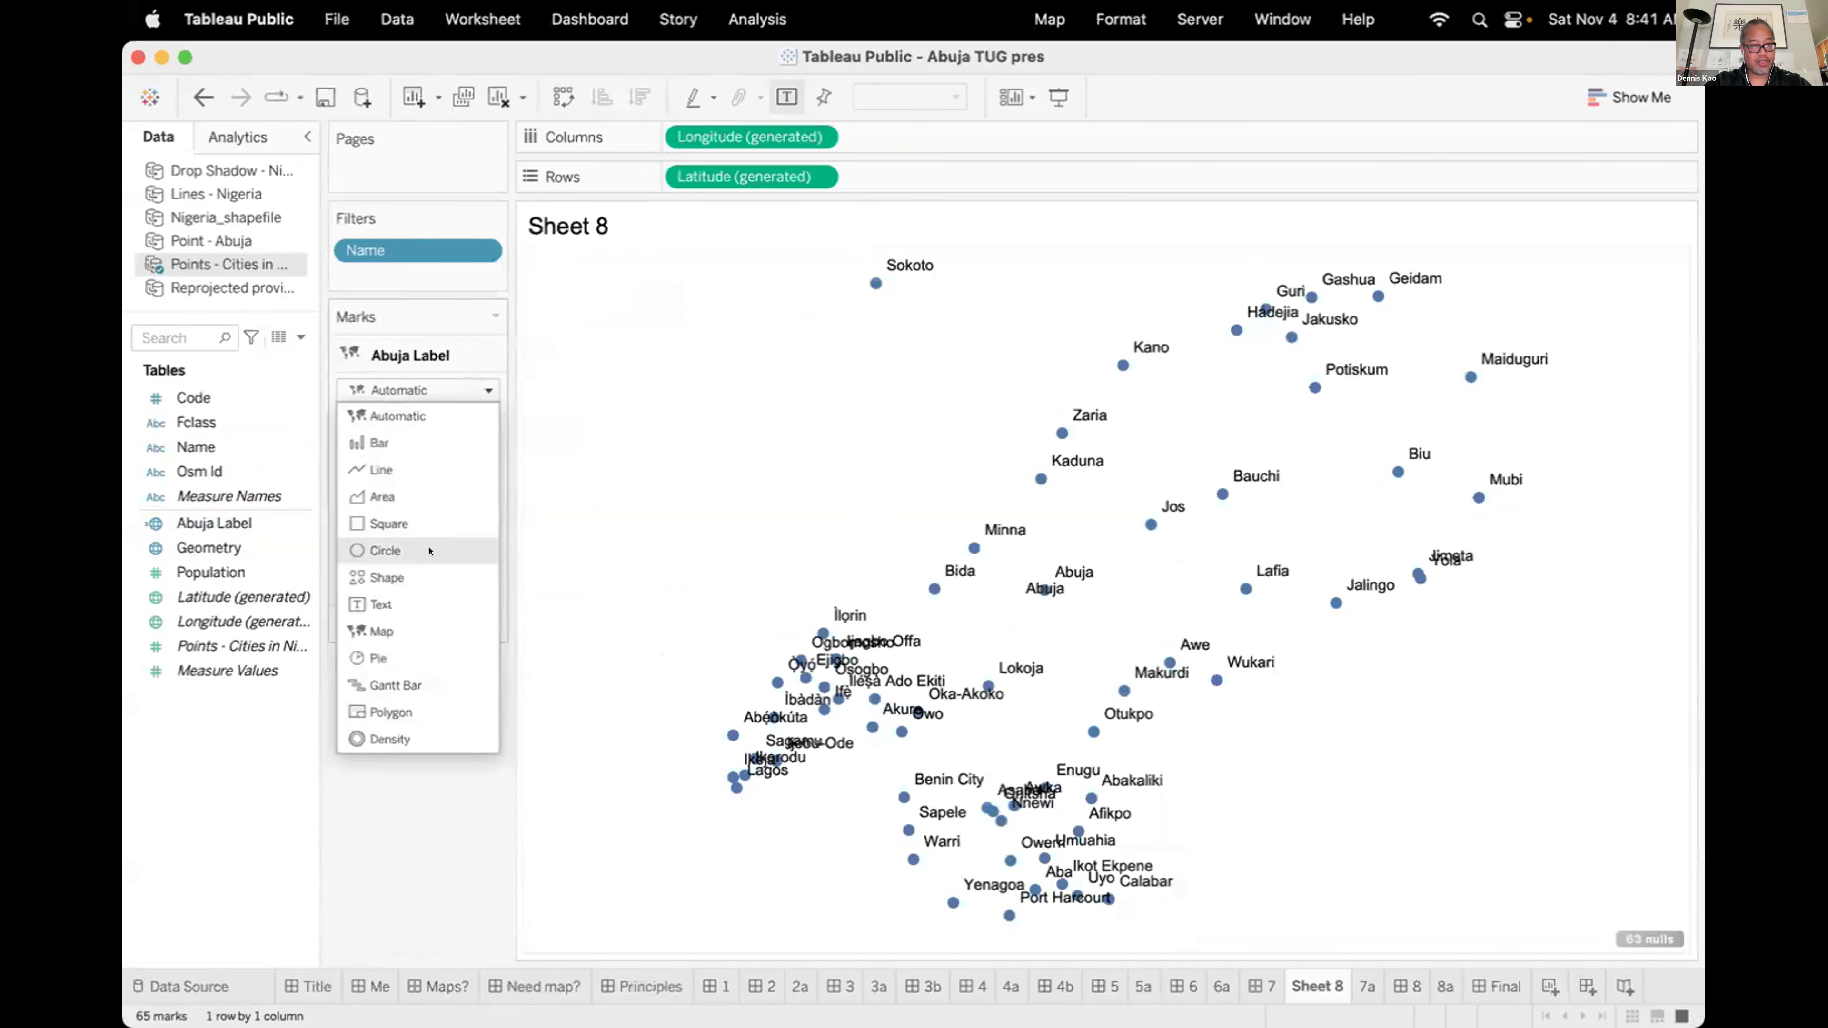
{"action": "left_click", "coordinate": [446, 513]}
Set the Abuja Label layer's label font to 20 pt and colour it red.
{"action": "left_click", "coordinate": [473, 434]}
{"action": "left_click", "coordinate": [649, 589]}
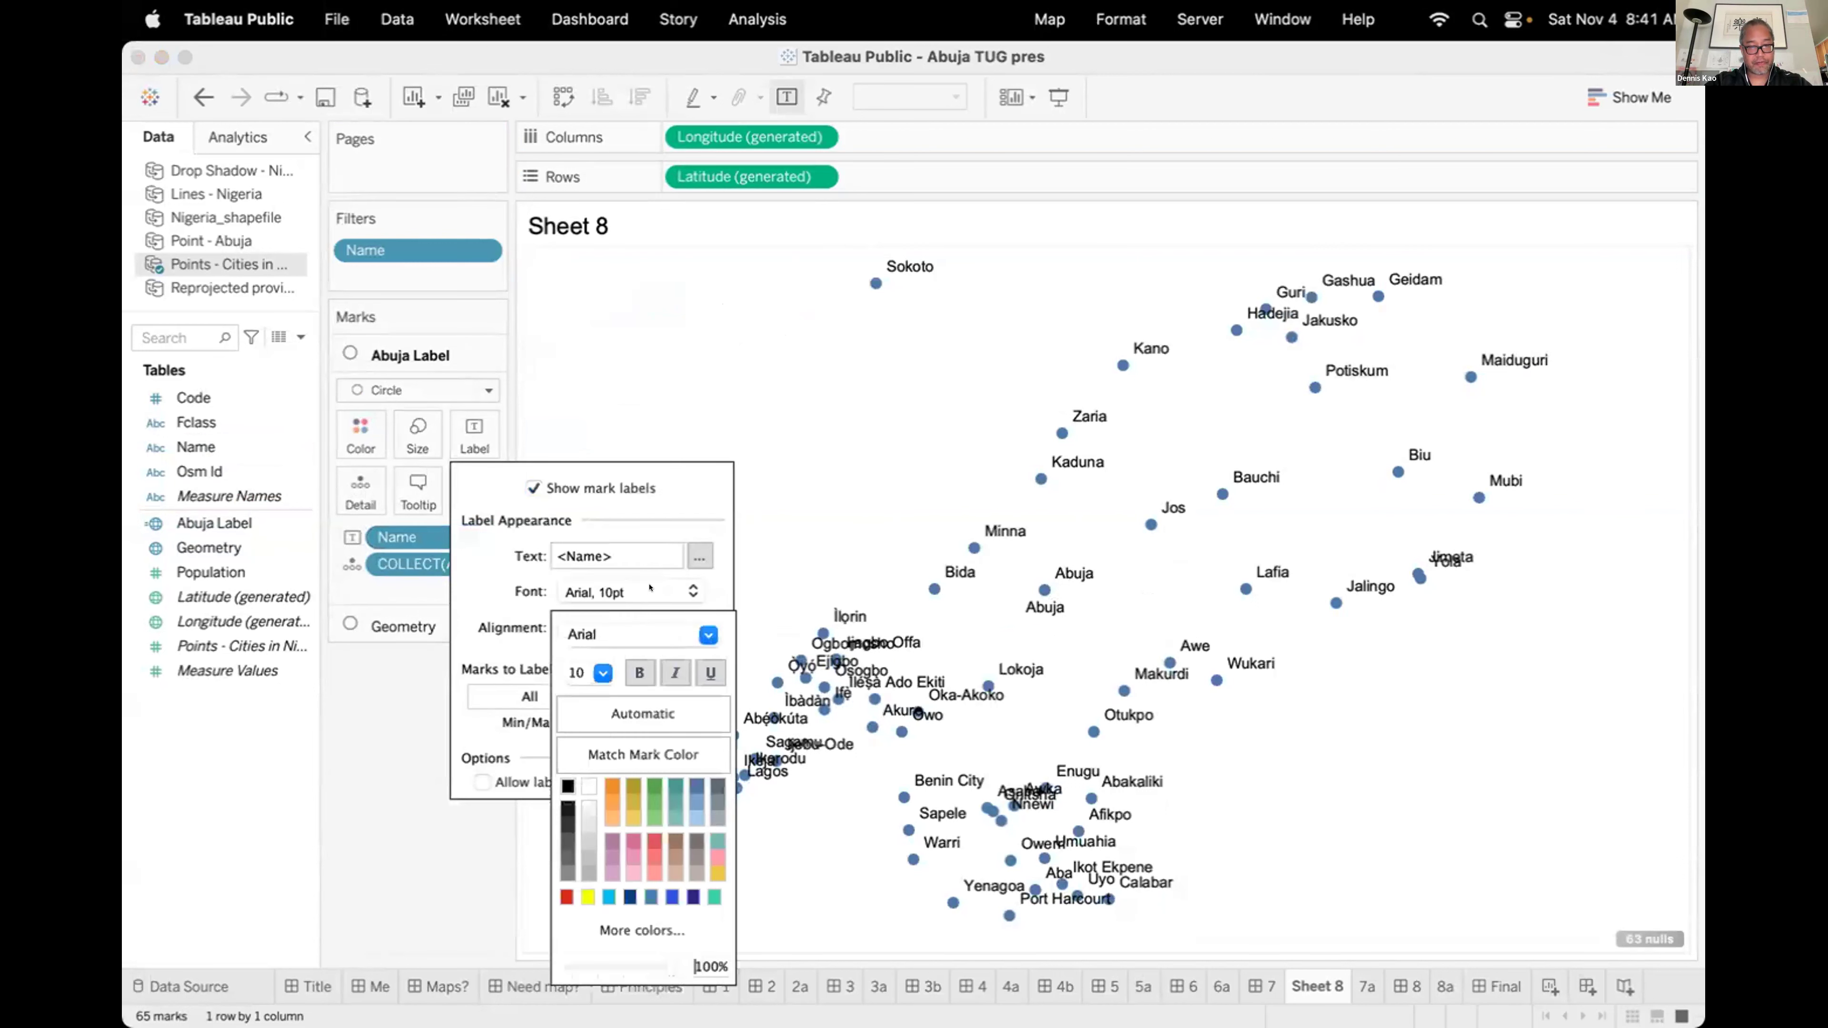
{"action": "left_click", "coordinate": [602, 671]}
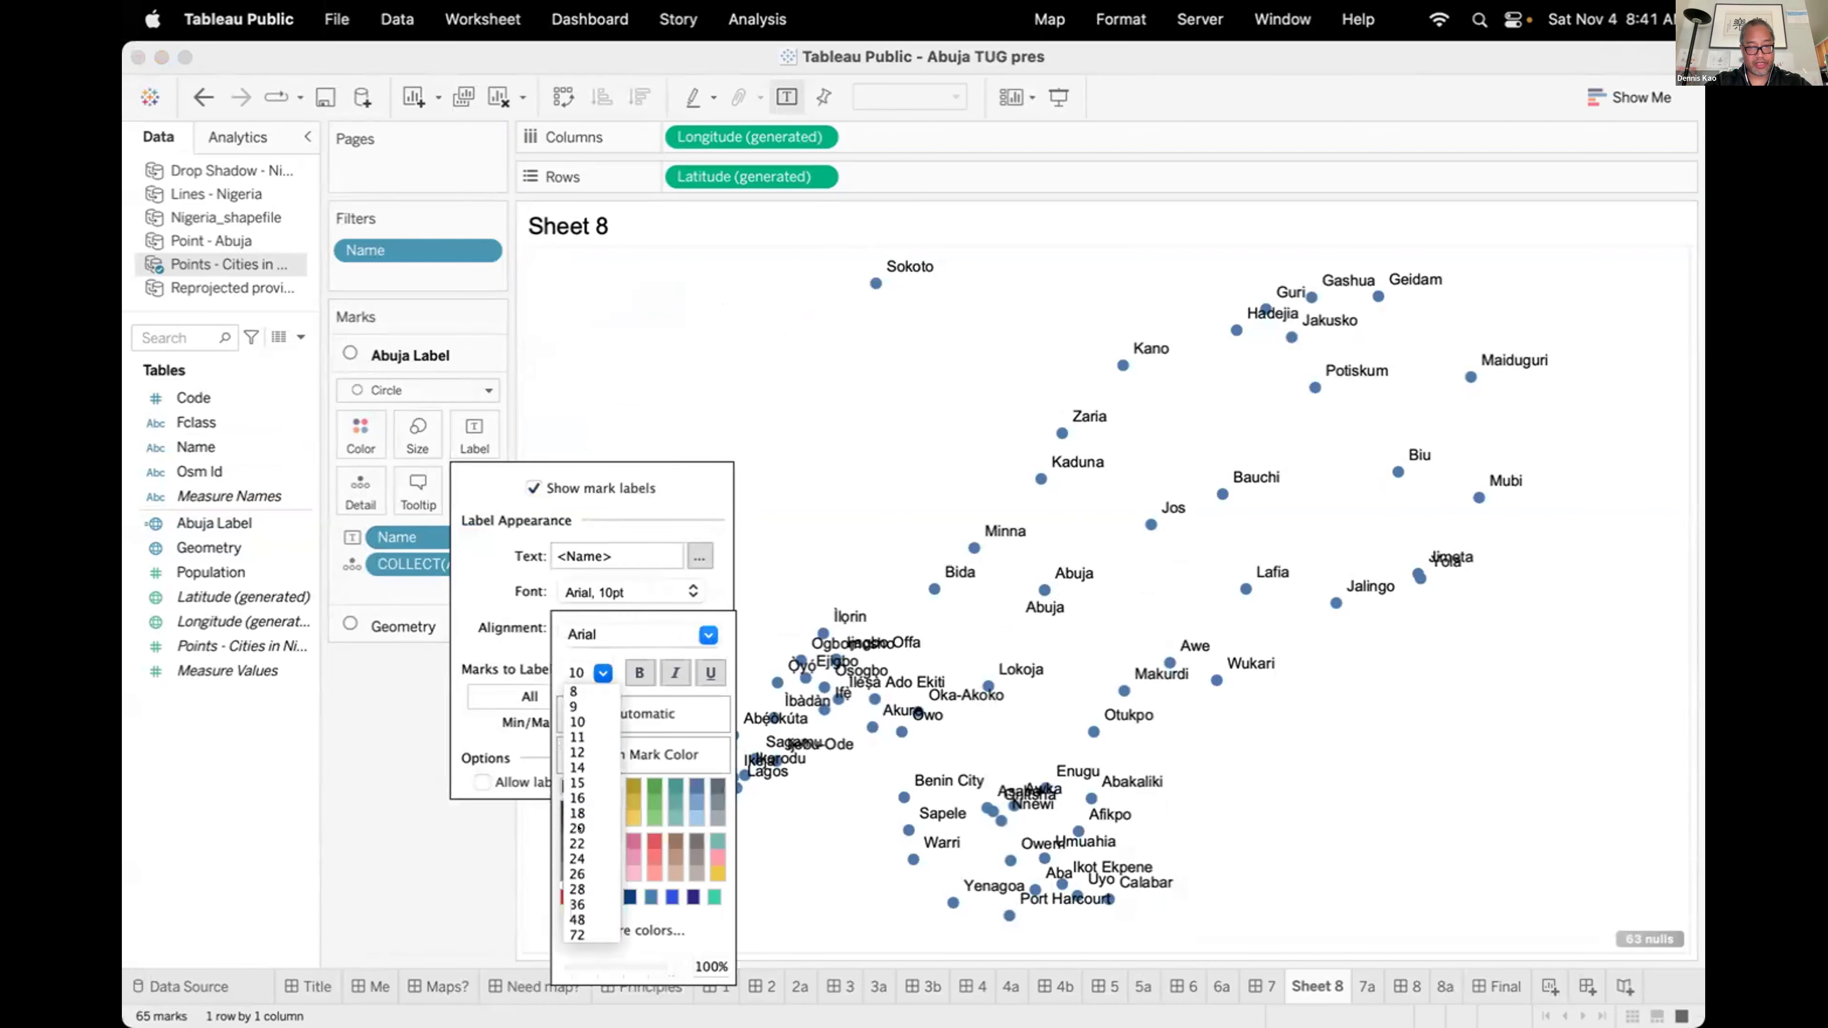
{"action": "left_click", "coordinate": [575, 839]}
{"action": "left_click", "coordinate": [566, 896]}
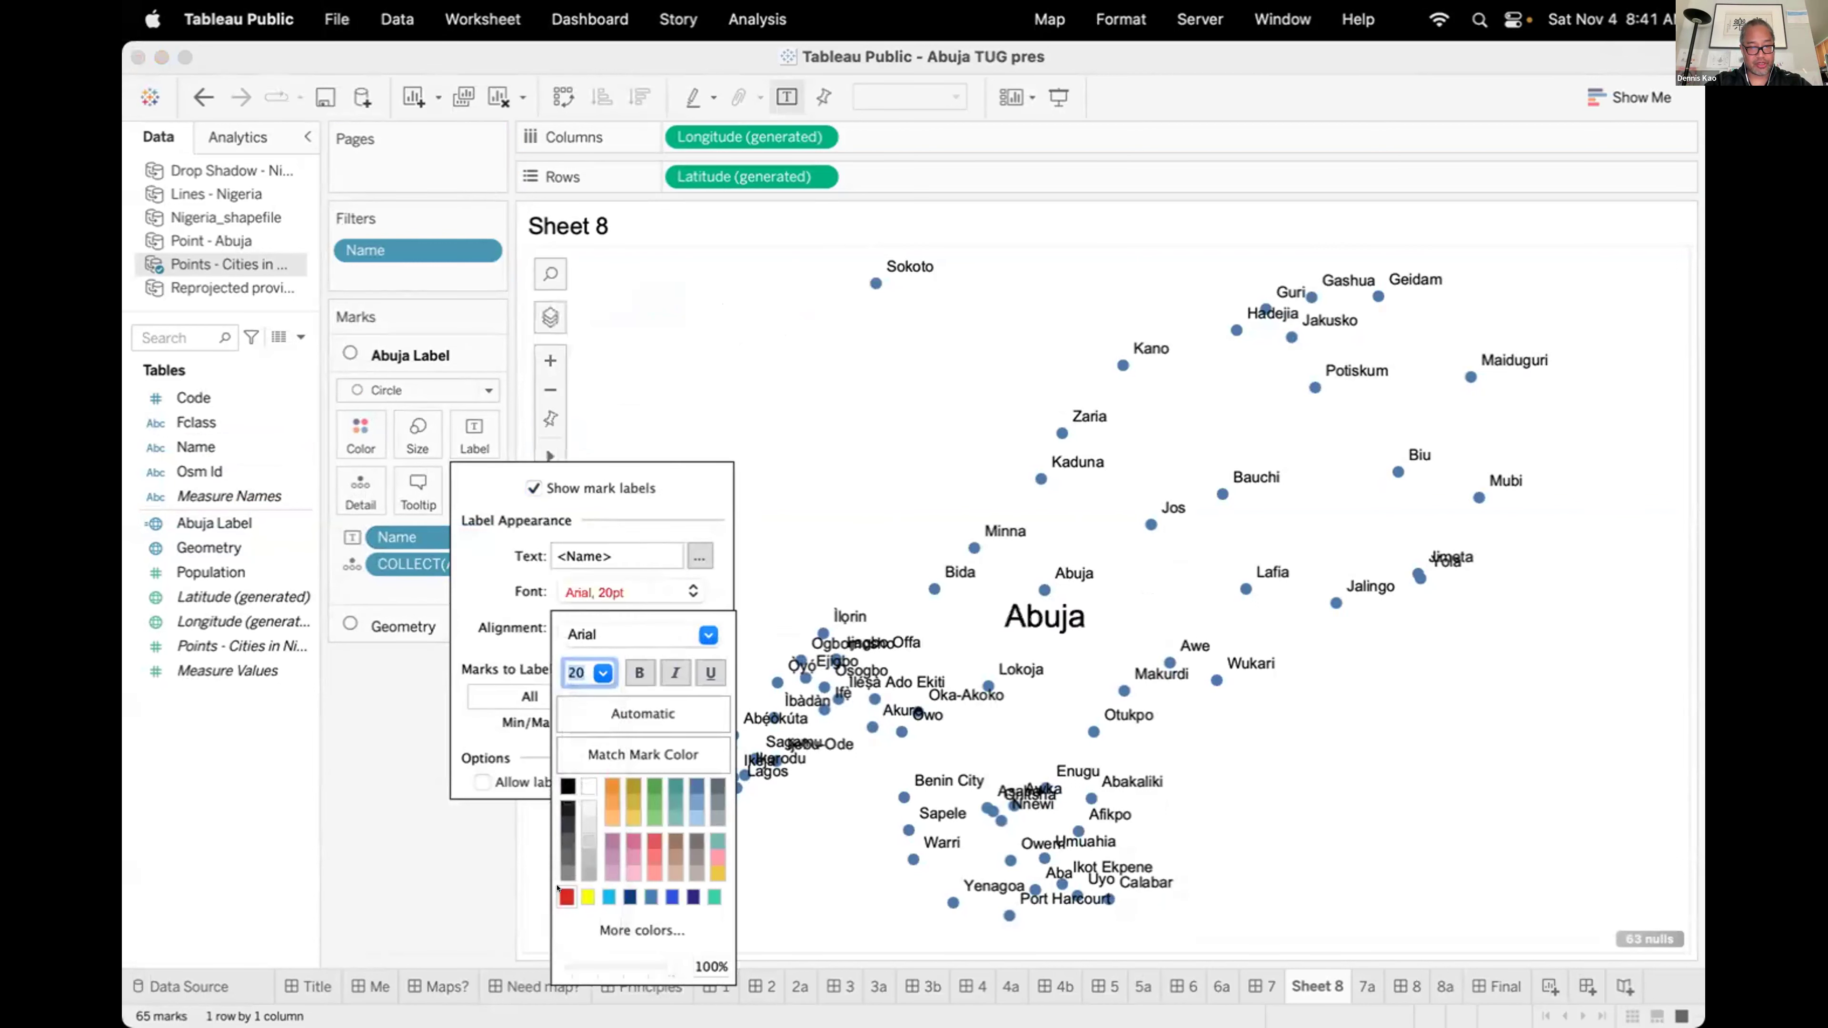
Align the Abuja label to the bottom centre of its point and make its text bold.
{"action": "left_click", "coordinate": [482, 626]}
{"action": "left_click", "coordinate": [630, 627]}
{"action": "left_click", "coordinate": [615, 740]}
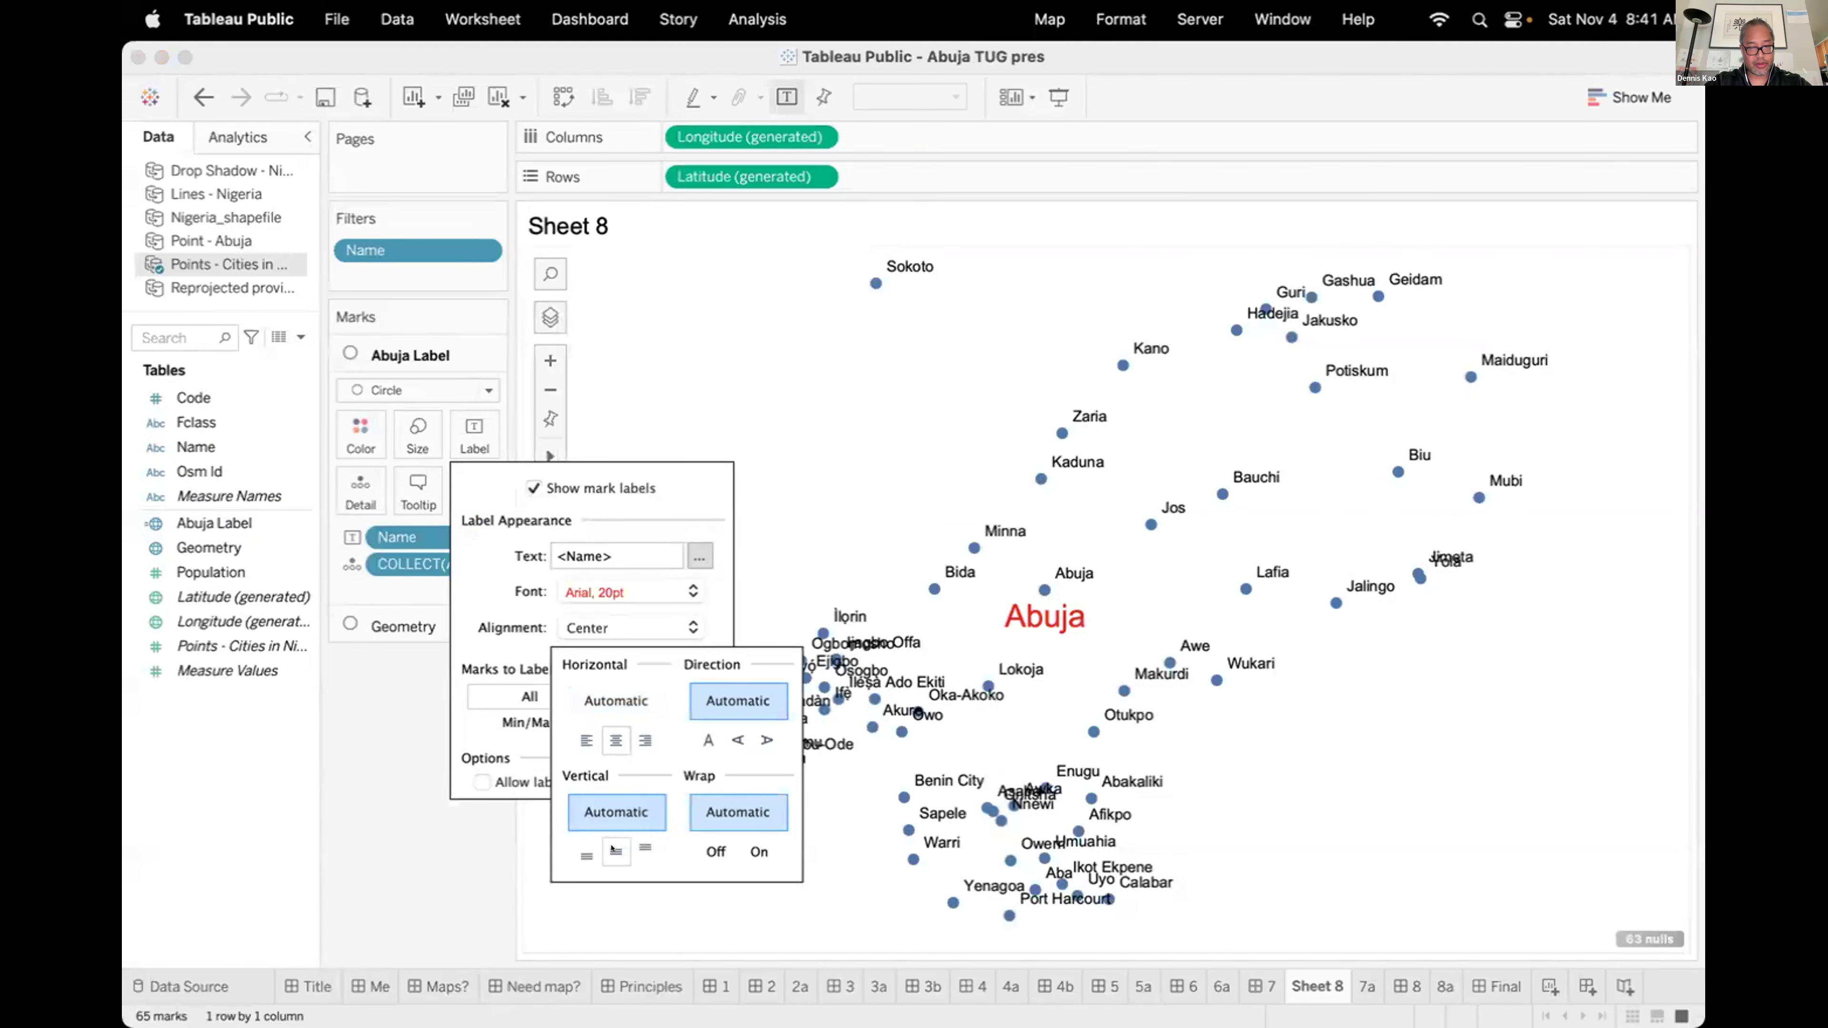
{"action": "left_click", "coordinate": [587, 853]}
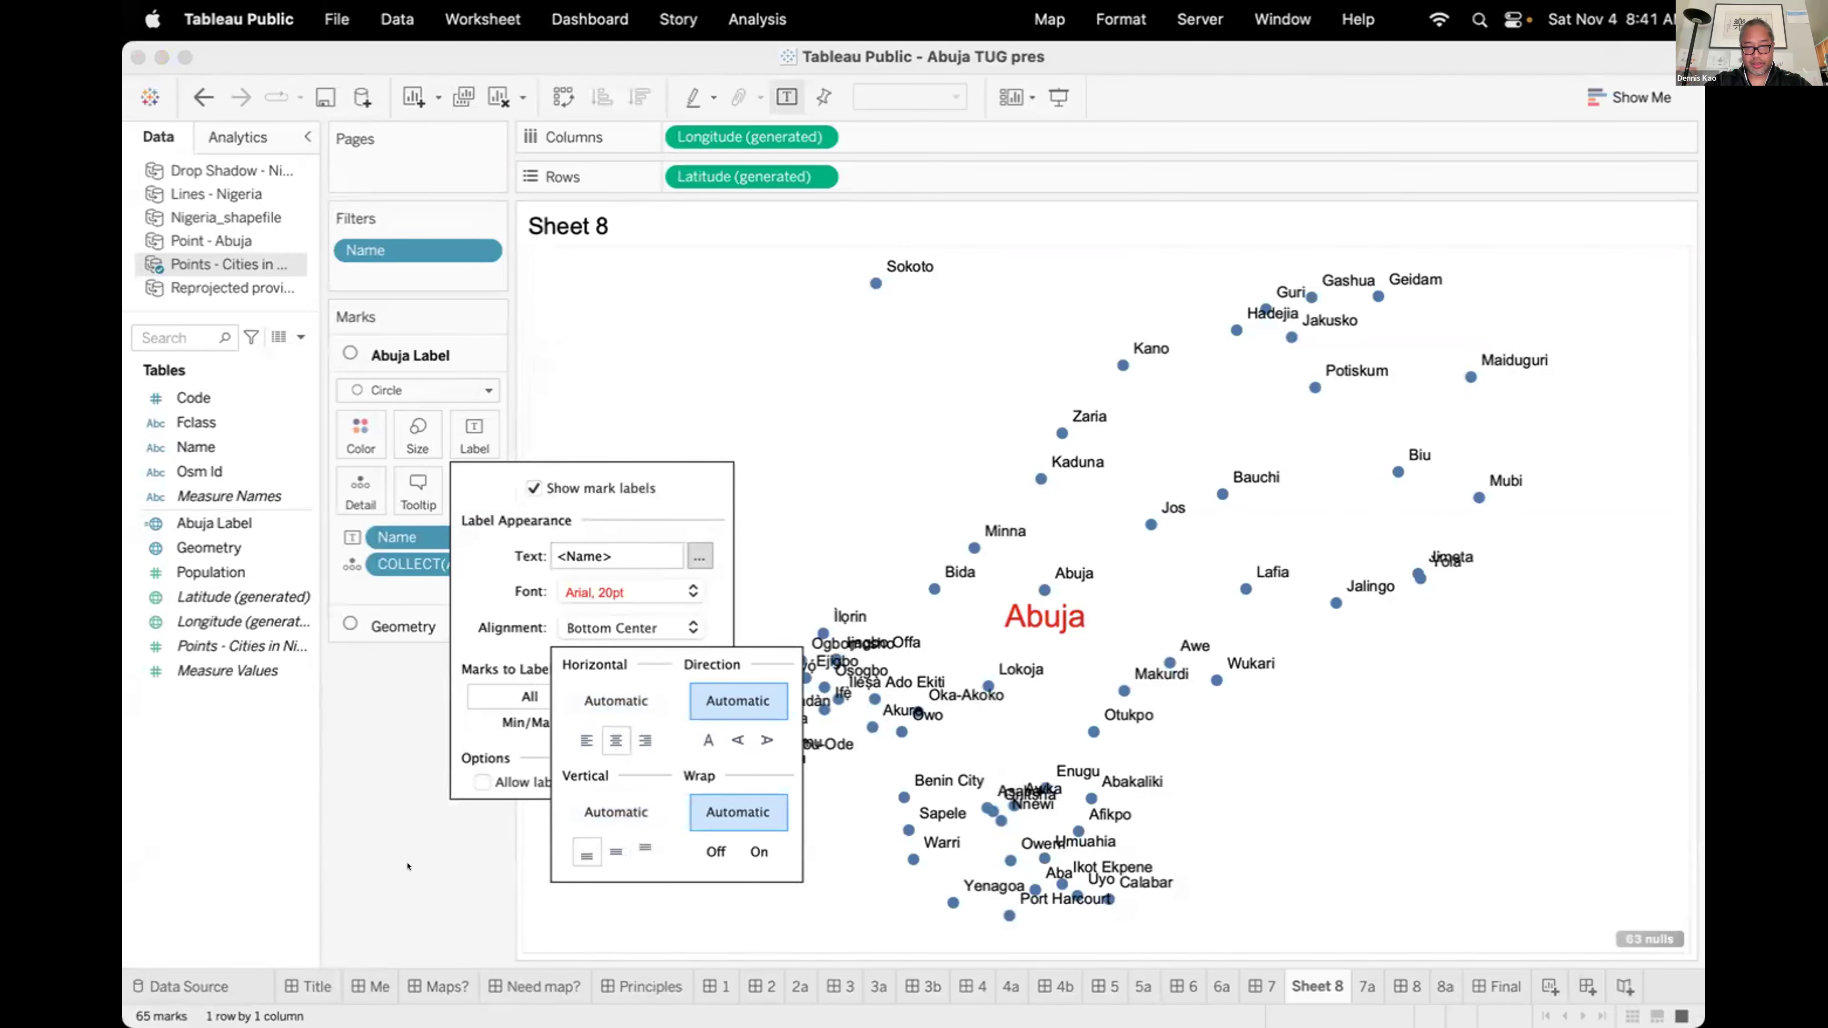
{"action": "left_click", "coordinate": [579, 588]}
{"action": "left_click", "coordinate": [638, 670]}
{"action": "left_click", "coordinate": [1005, 720]}
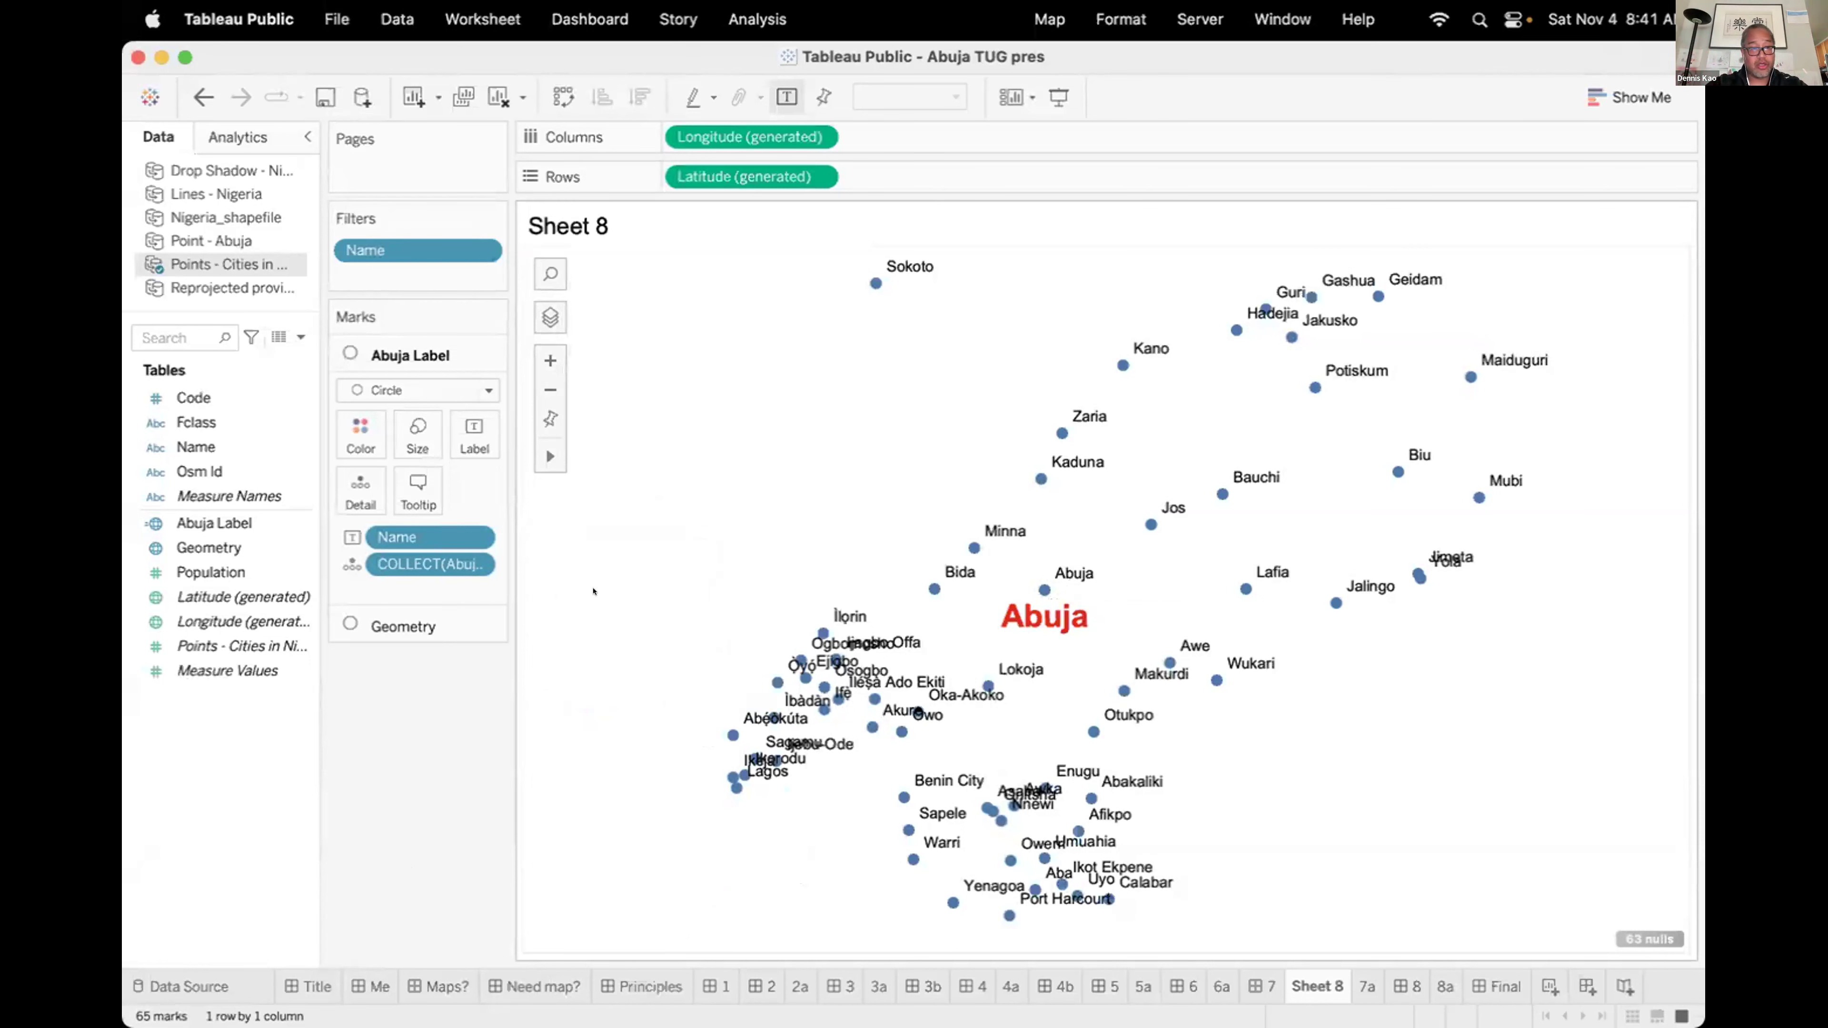
Try adding an or condition after "Abuja" in the Abuja Label calculation.
{"action": "right_click", "coordinate": [310, 524]}
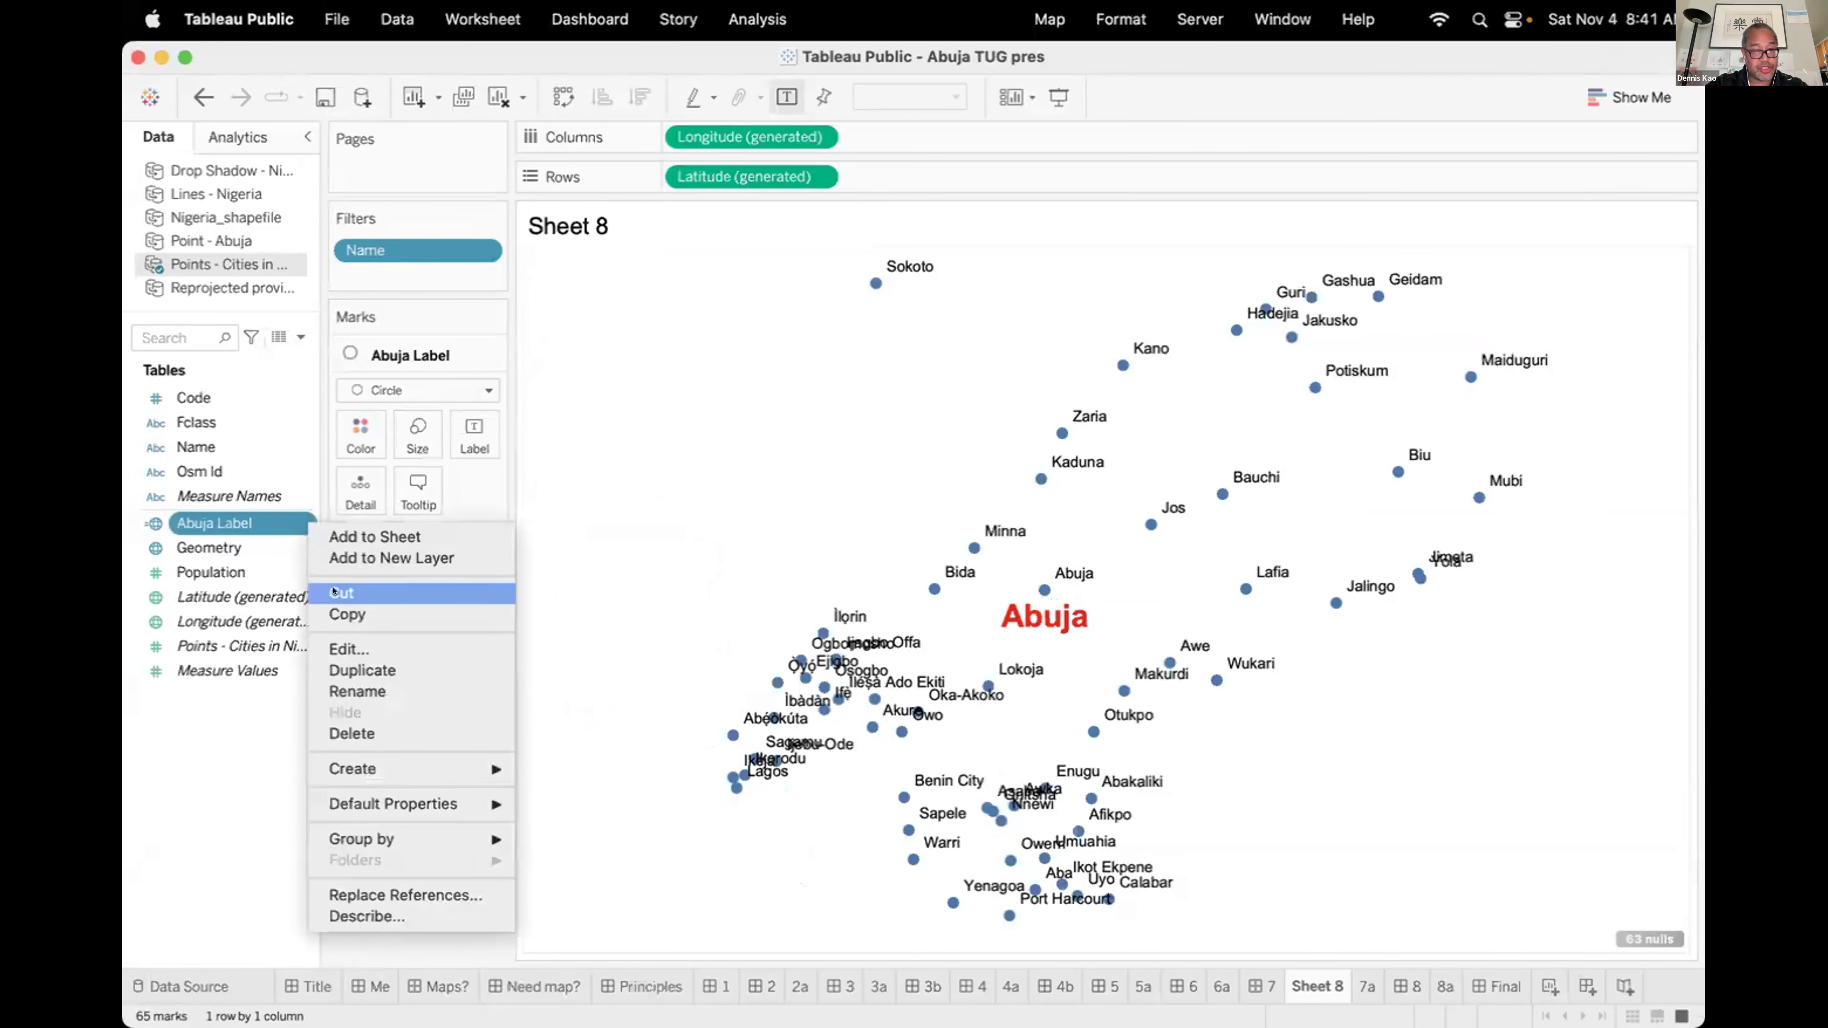
{"action": "left_click", "coordinate": [349, 648]}
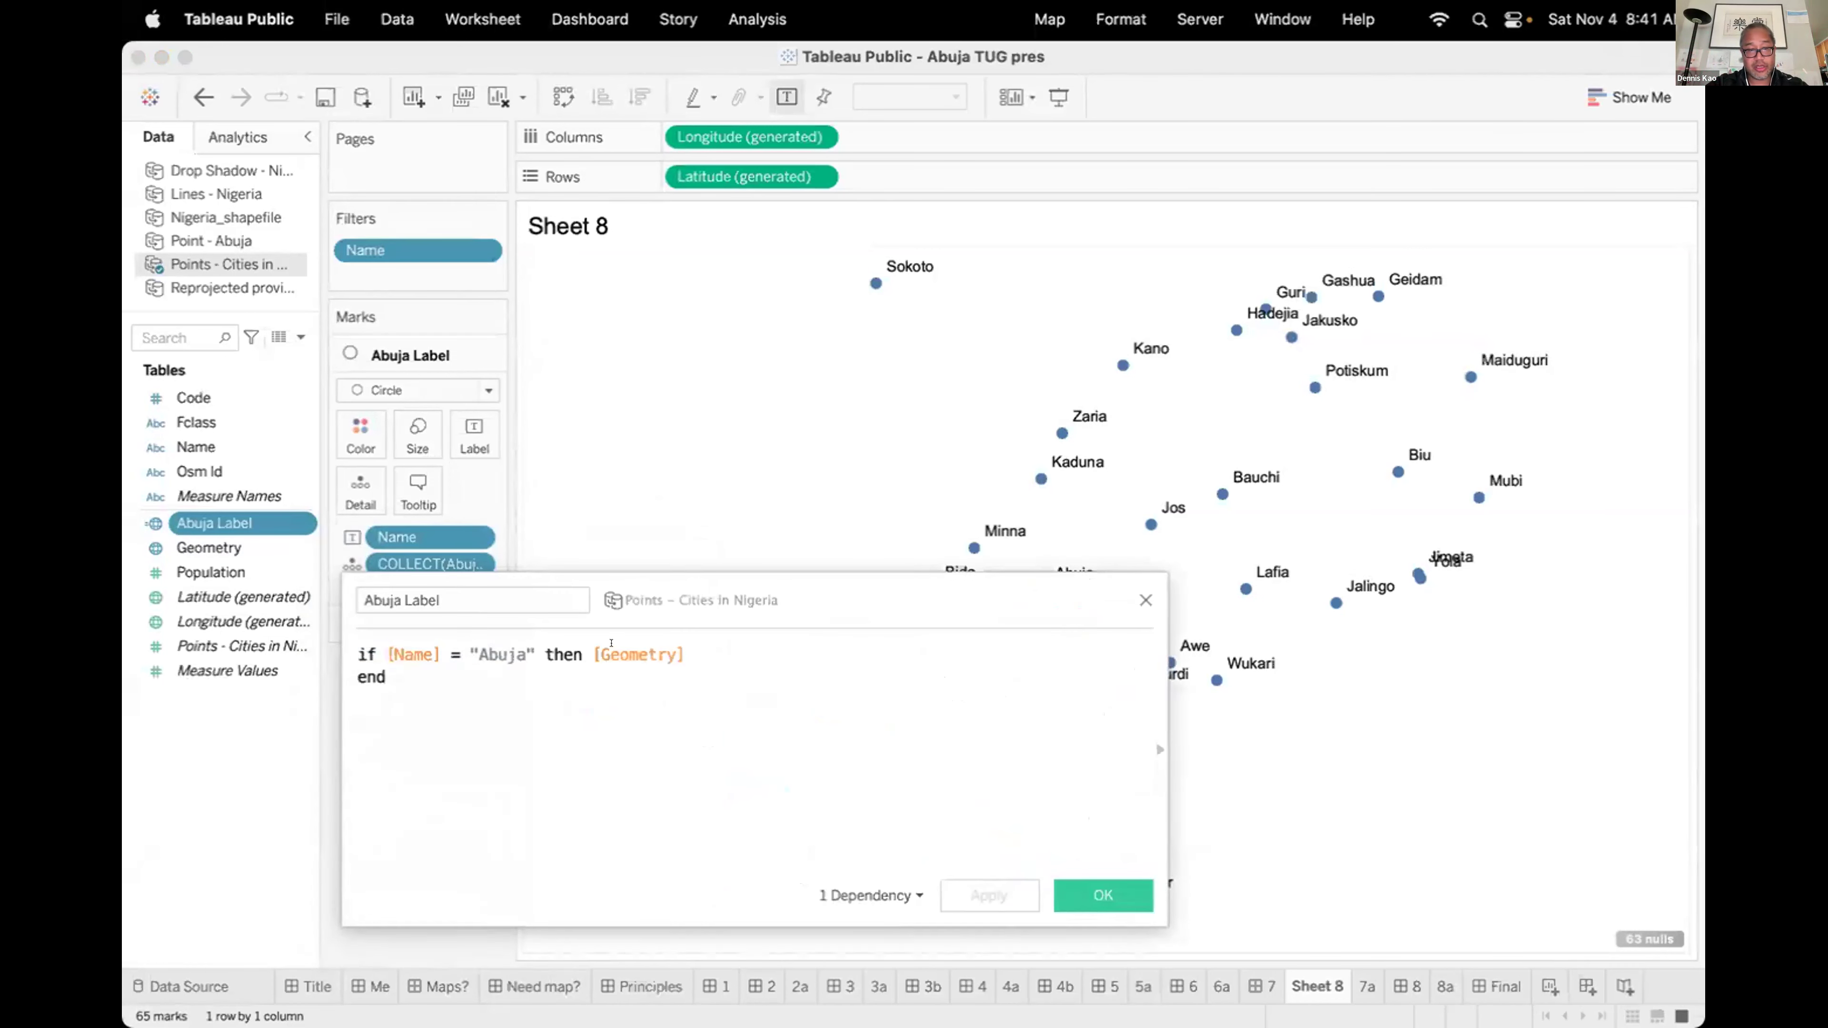
{"action": "type", "text": "or"}
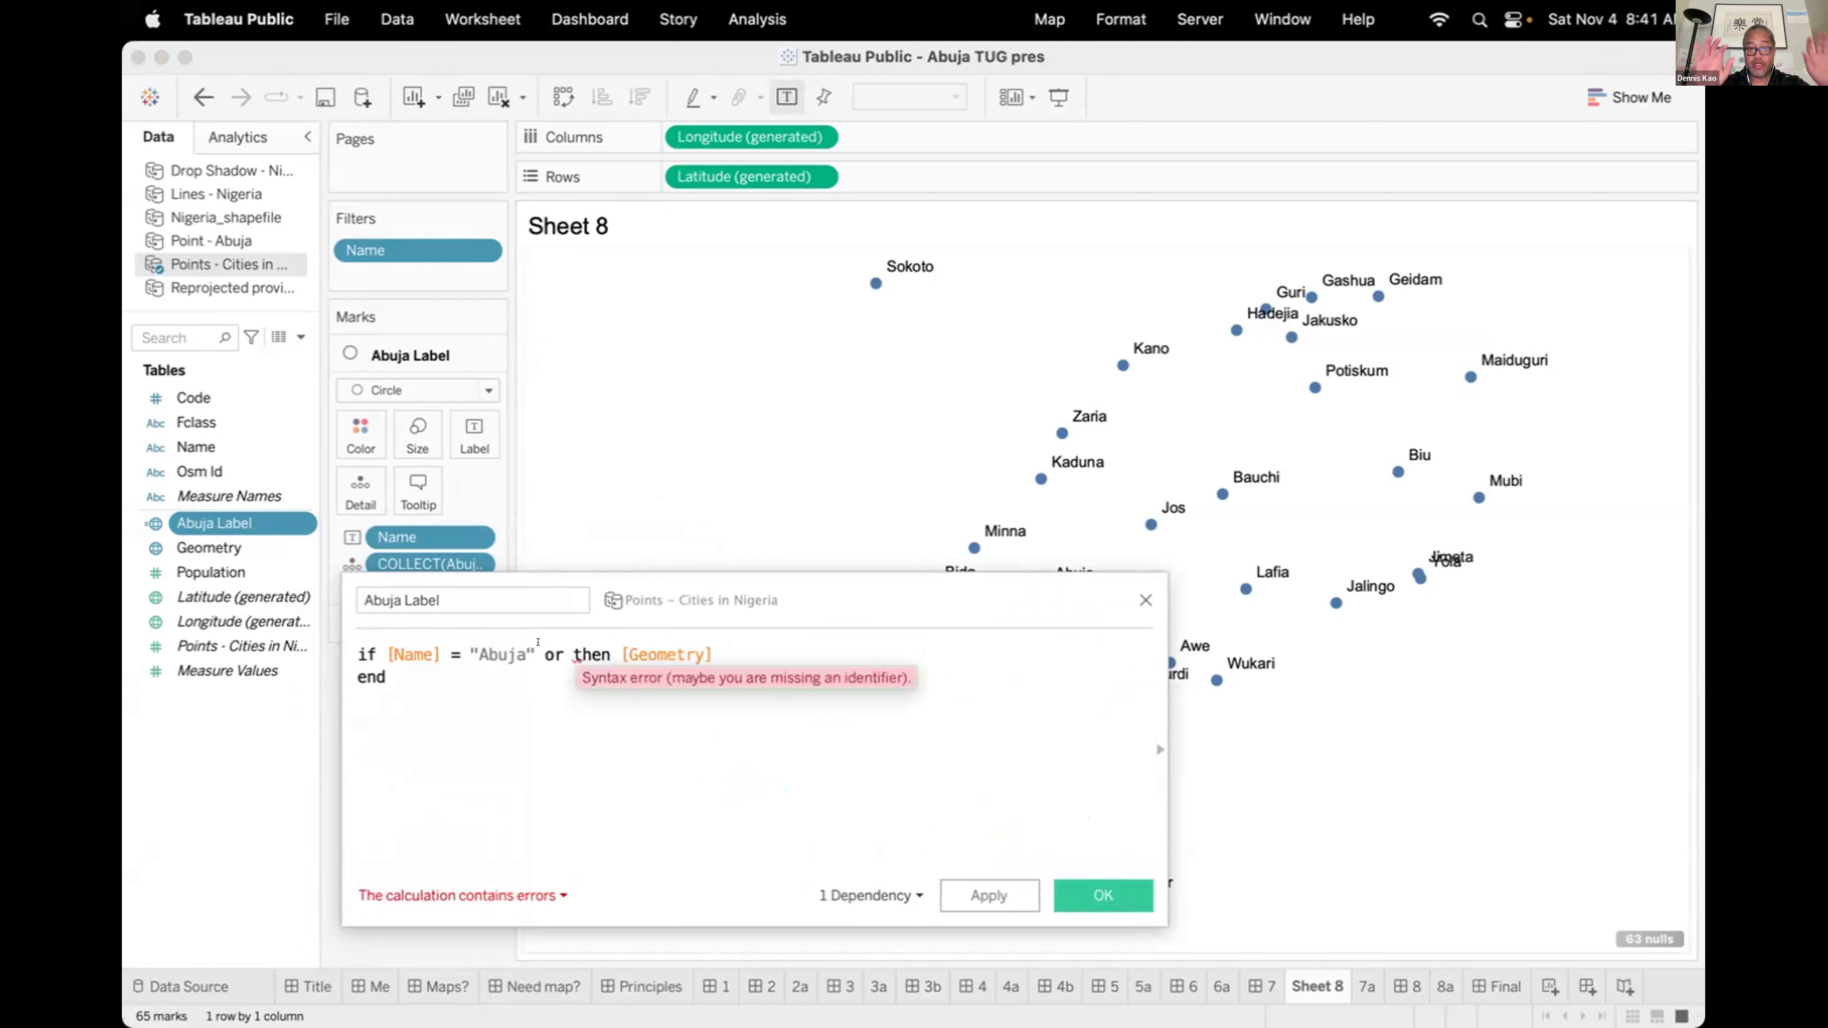
{"action": "key", "text": "BackSpace"}
{"action": "key", "text": "BackSpace"}
{"action": "key", "text": "BackSpace"}
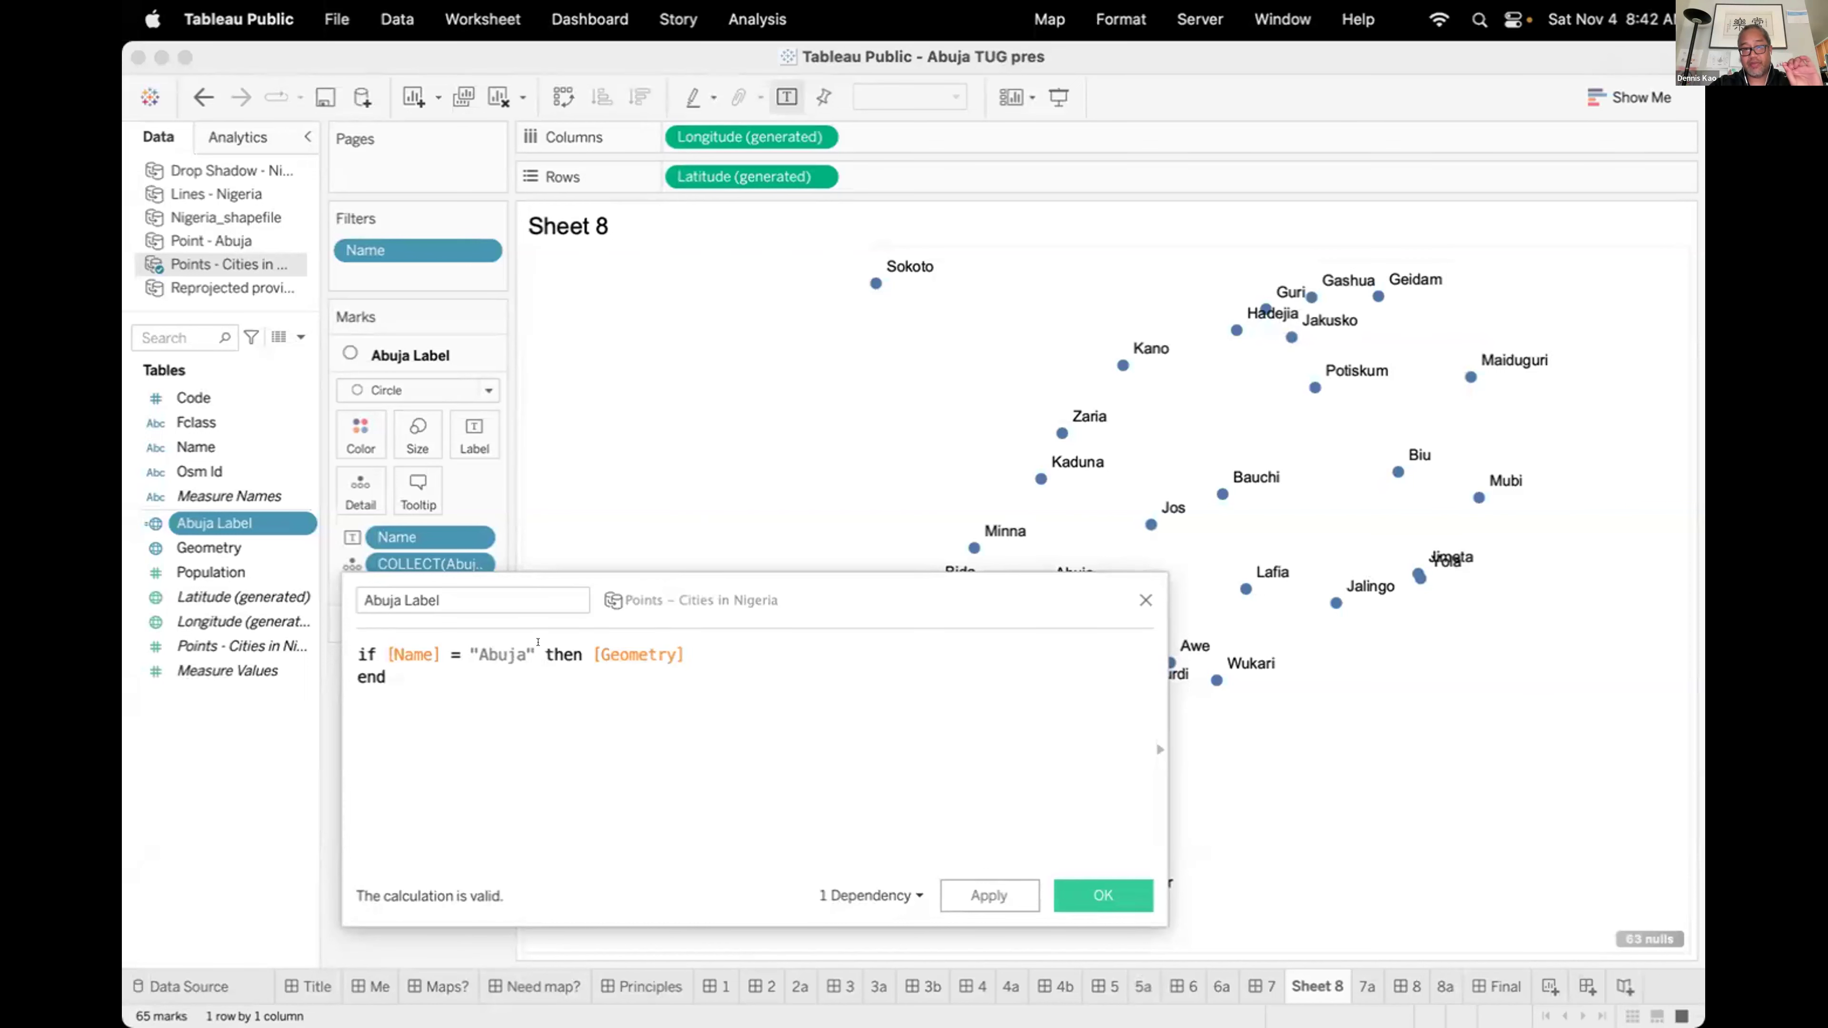
{"action": "key", "text": "Return"}
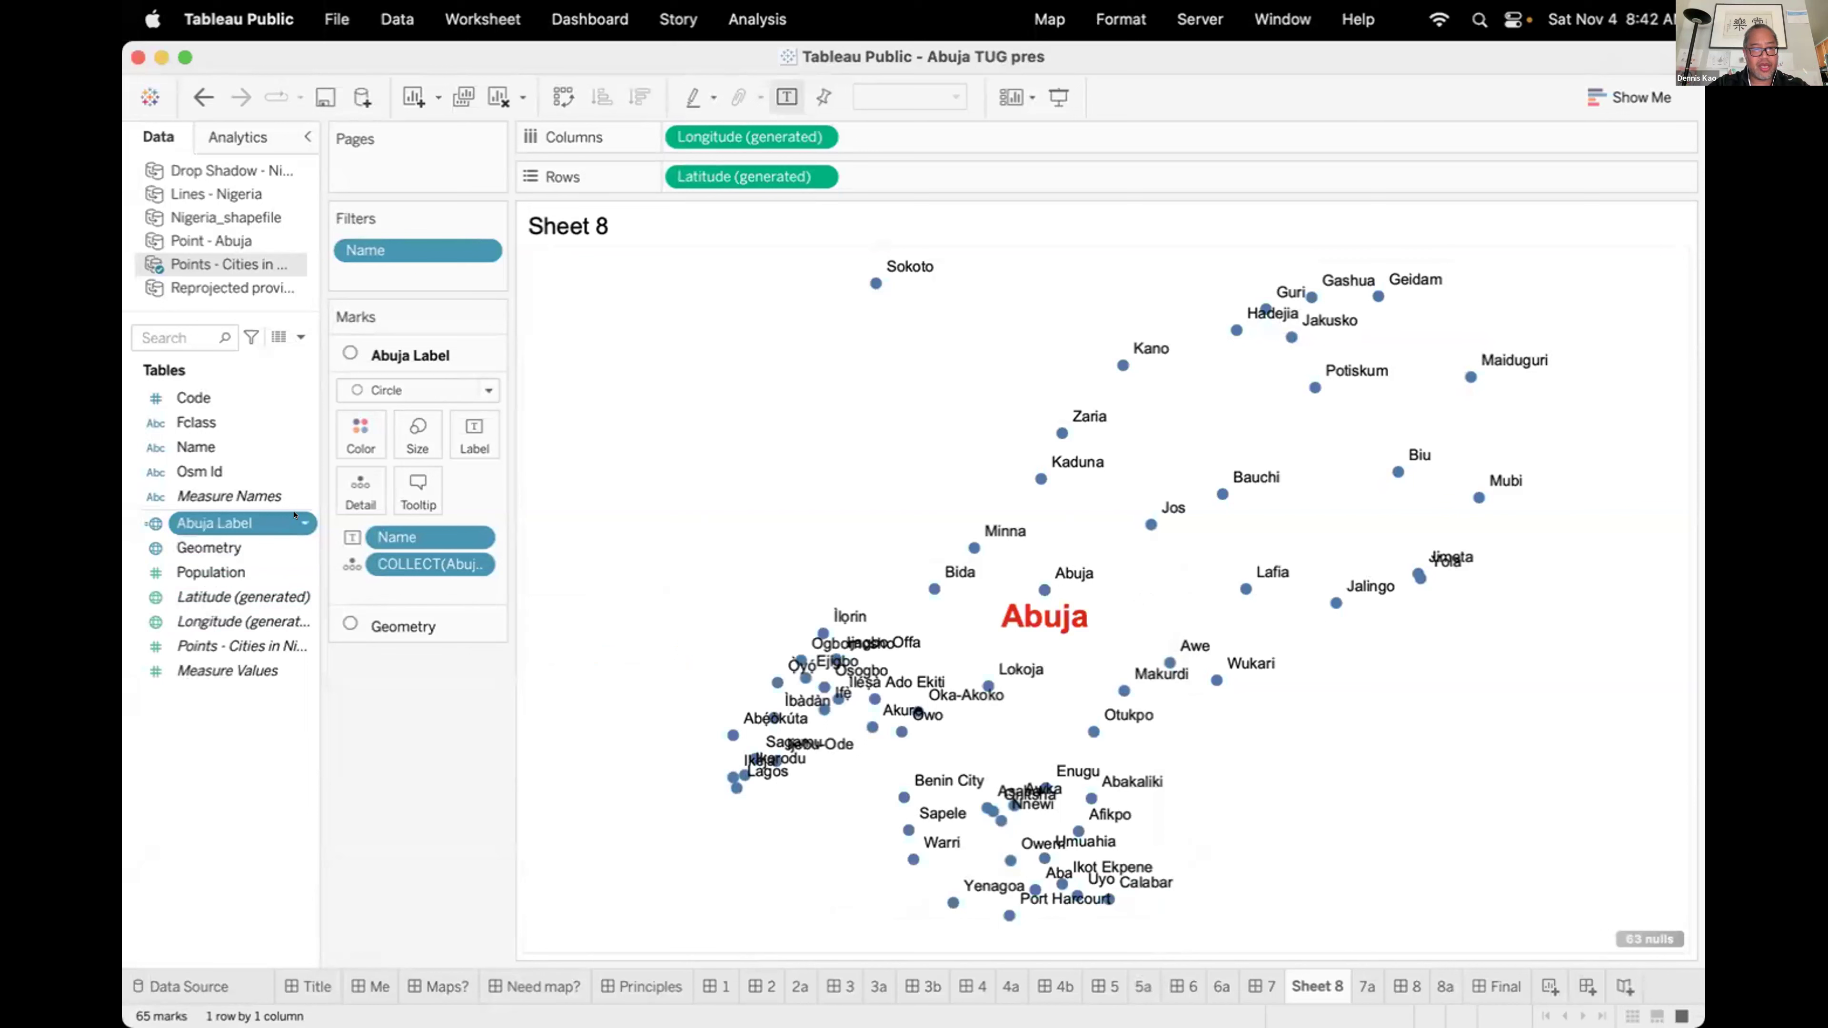
{"action": "left_click", "coordinate": [185, 547]}
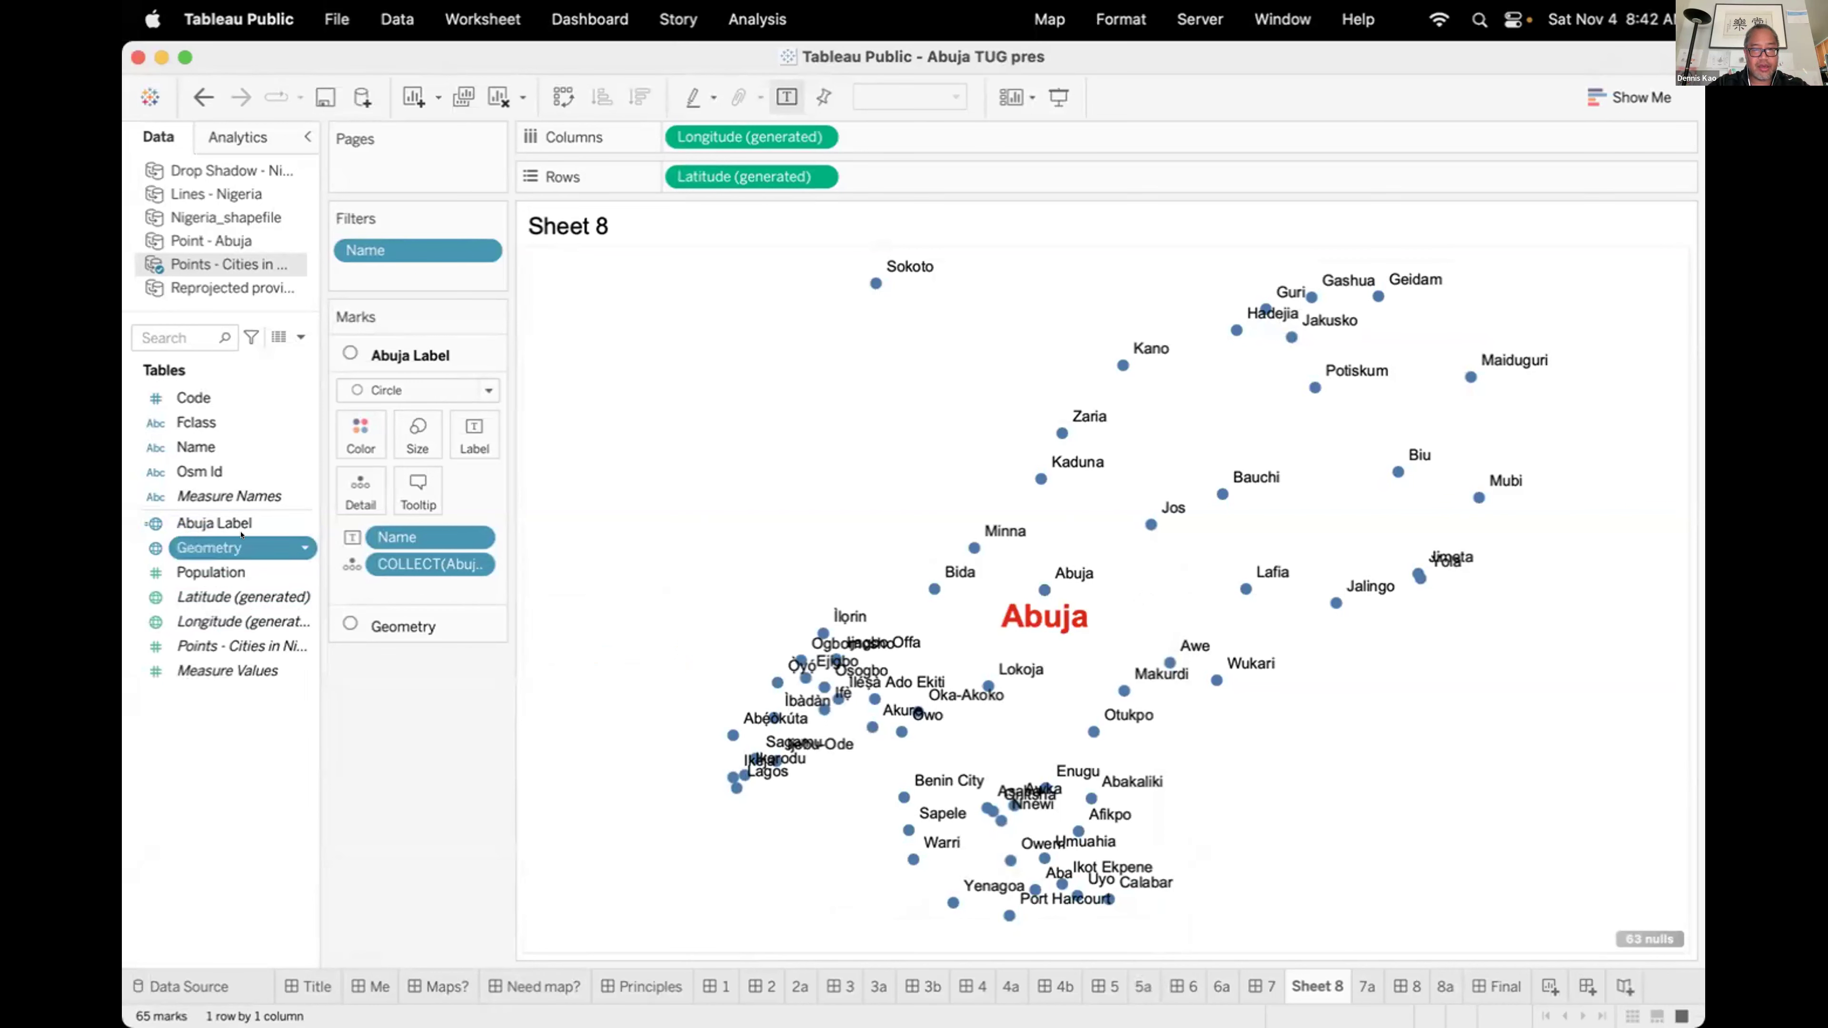
{"action": "mouse_move", "coordinate": [1044, 574]}
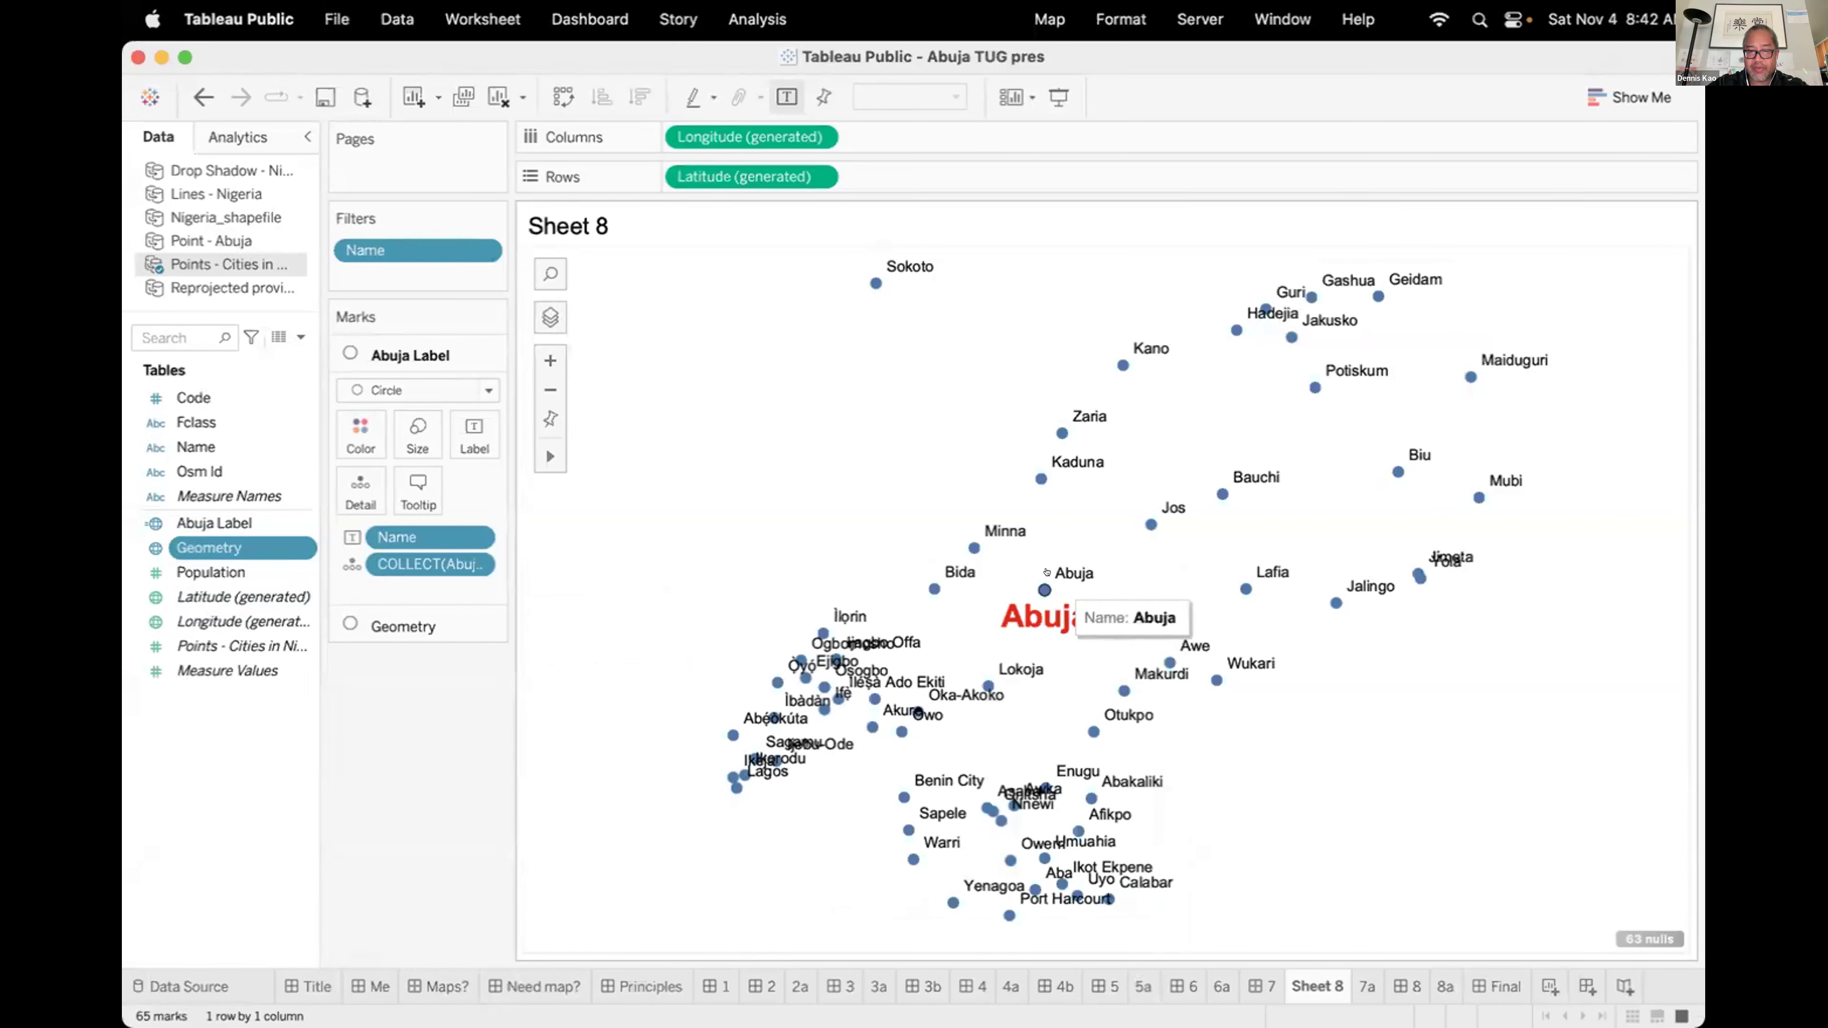
{"action": "left_click", "coordinate": [297, 547]}
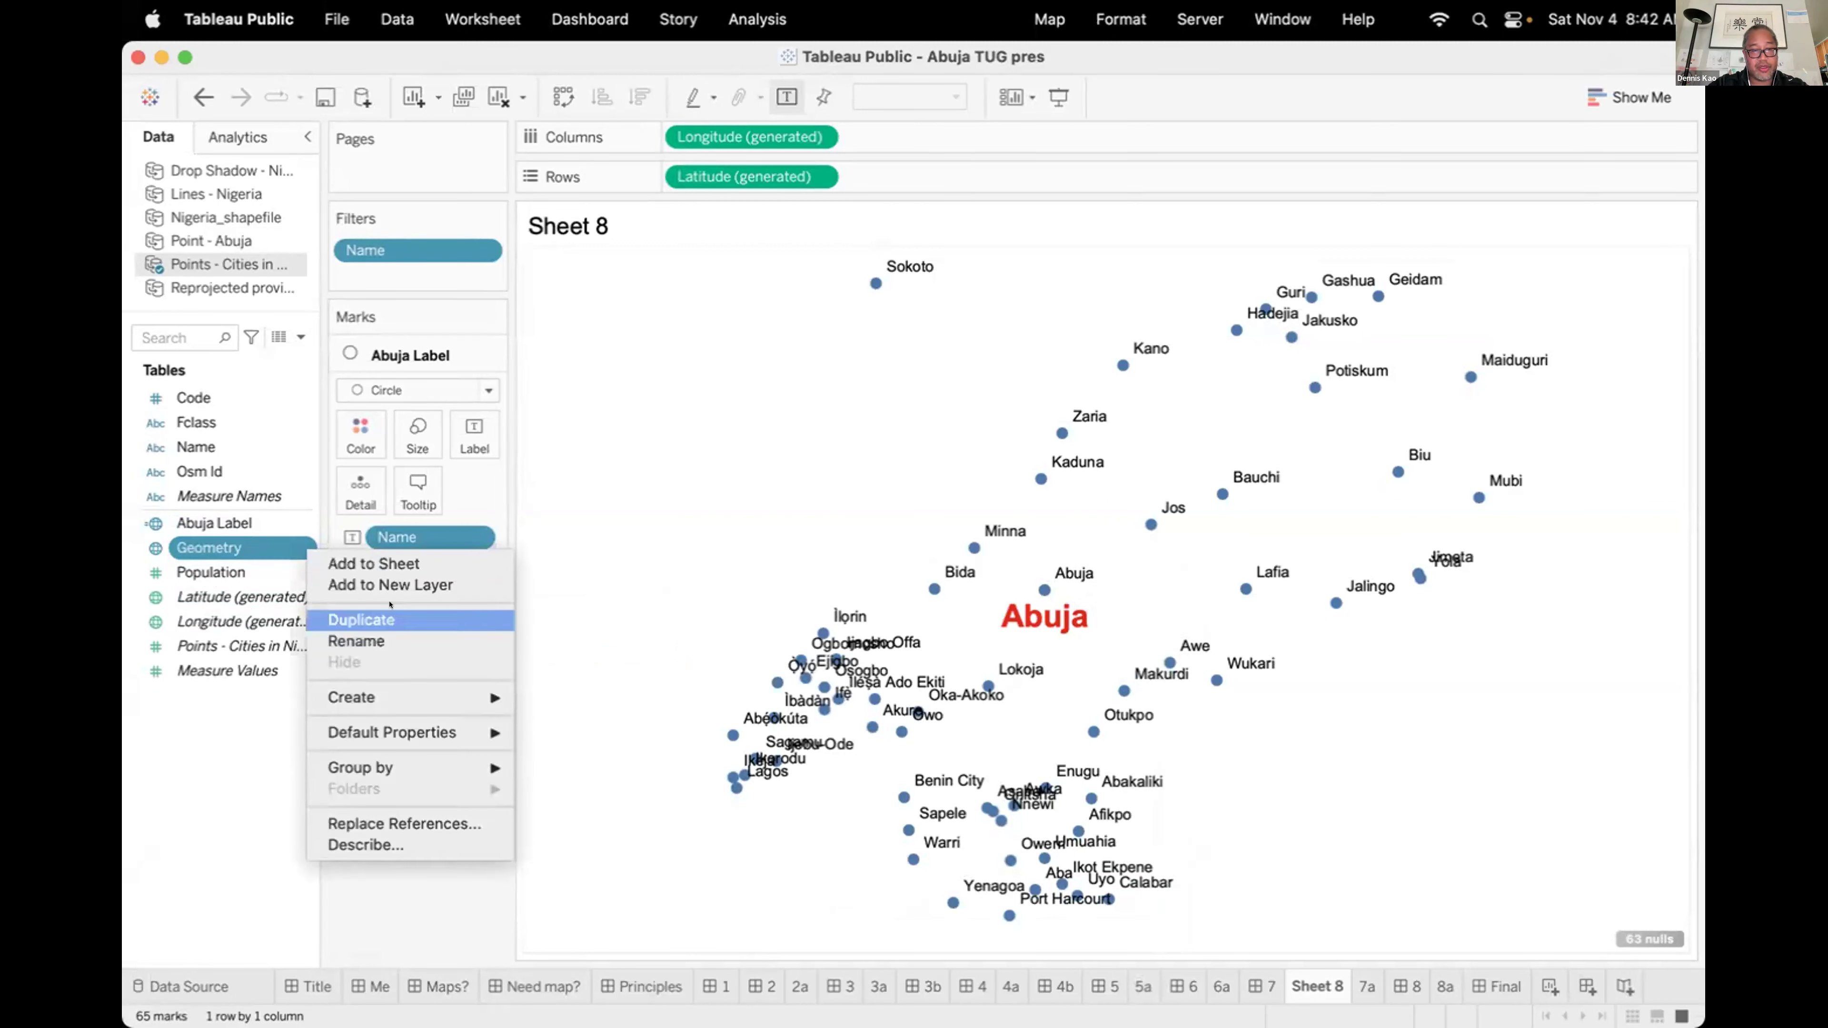
{"action": "left_click", "coordinate": [371, 585]}
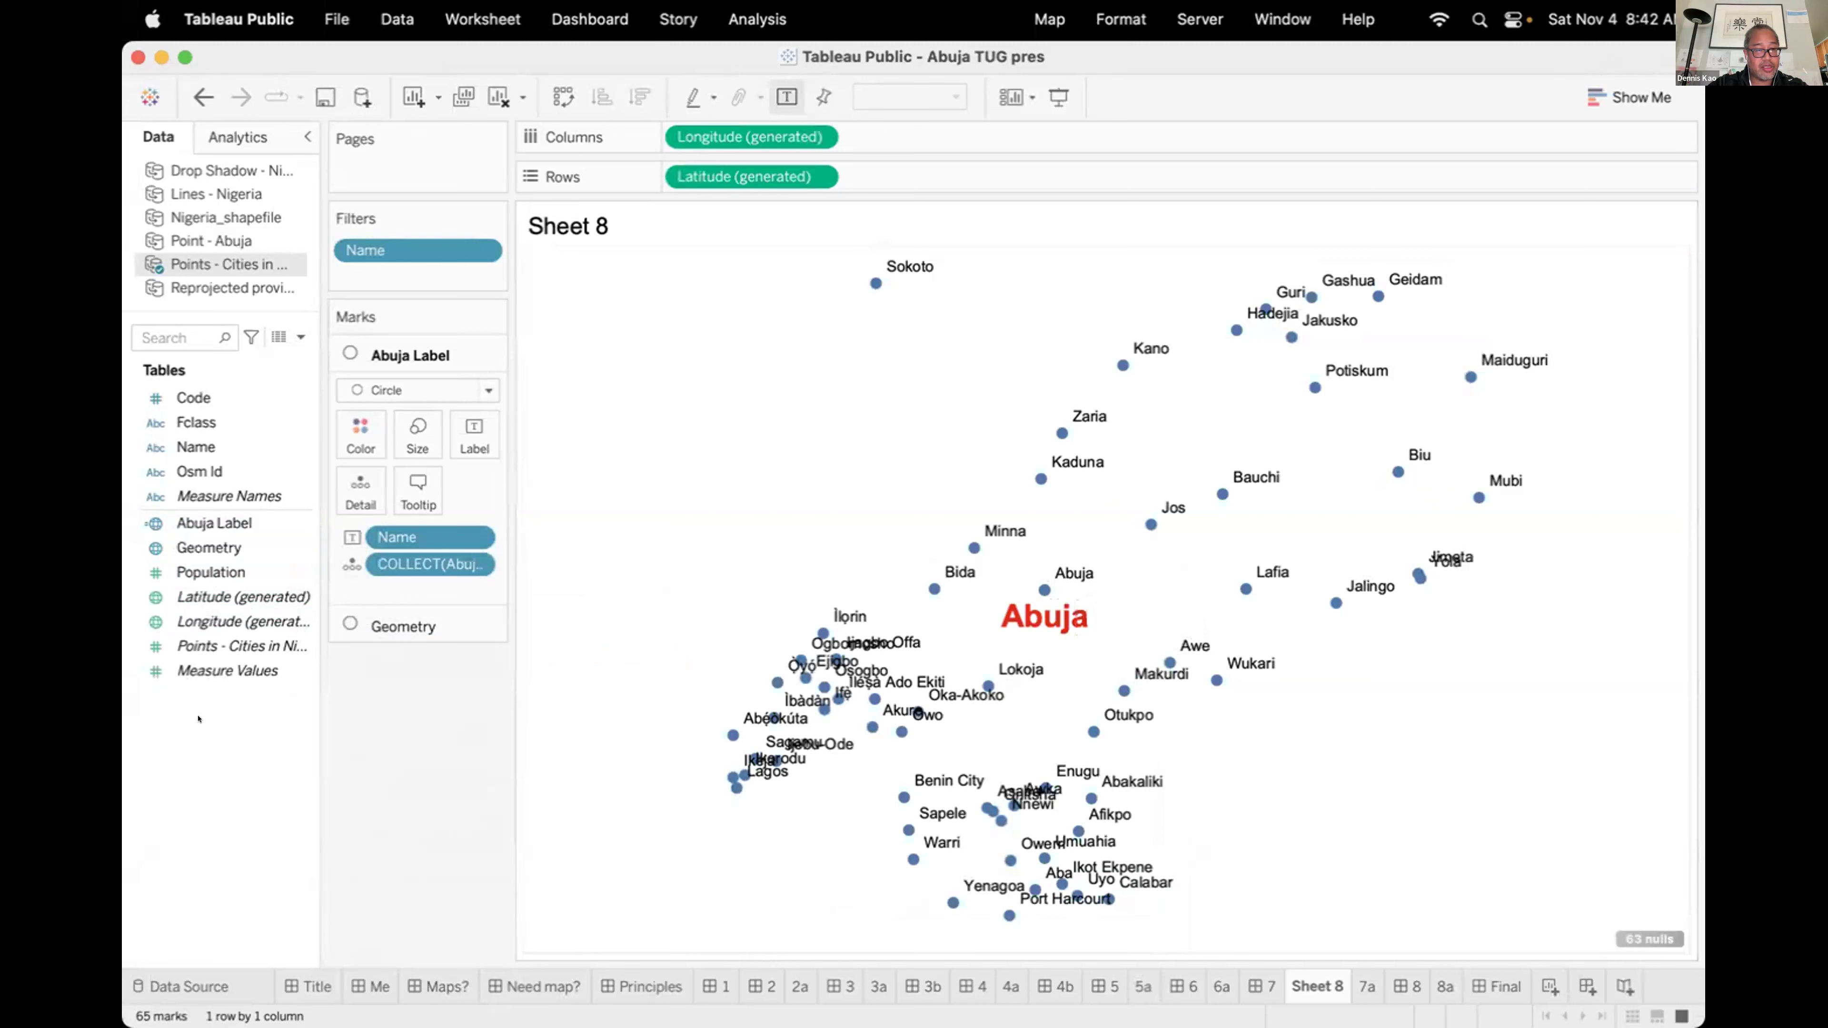
Duplicate the Abuja Label calculated field in the cities points data source.
{"action": "left_click", "coordinate": [297, 516]}
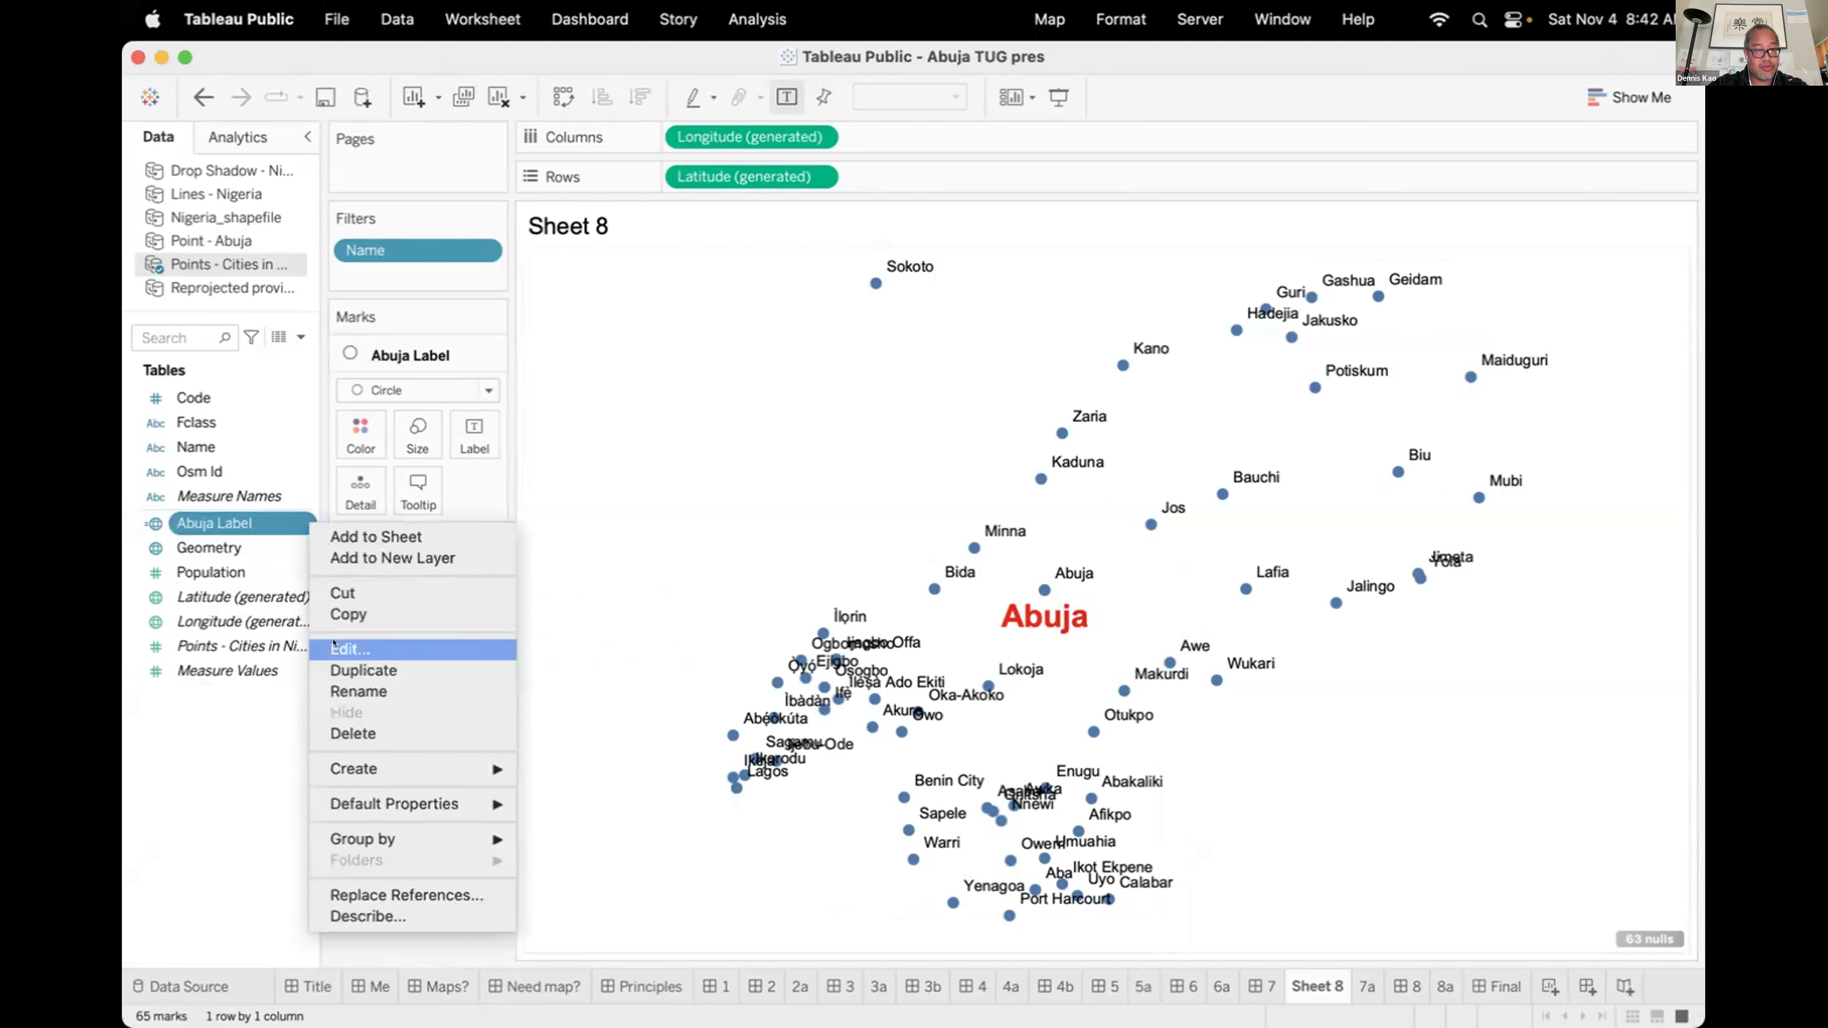
{"action": "left_click", "coordinate": [319, 660]}
Rename the Abuja Label copy to Non-Abuja Labels and change its condition to [Name] != "Abuja".
{"action": "right_click", "coordinate": [305, 547]}
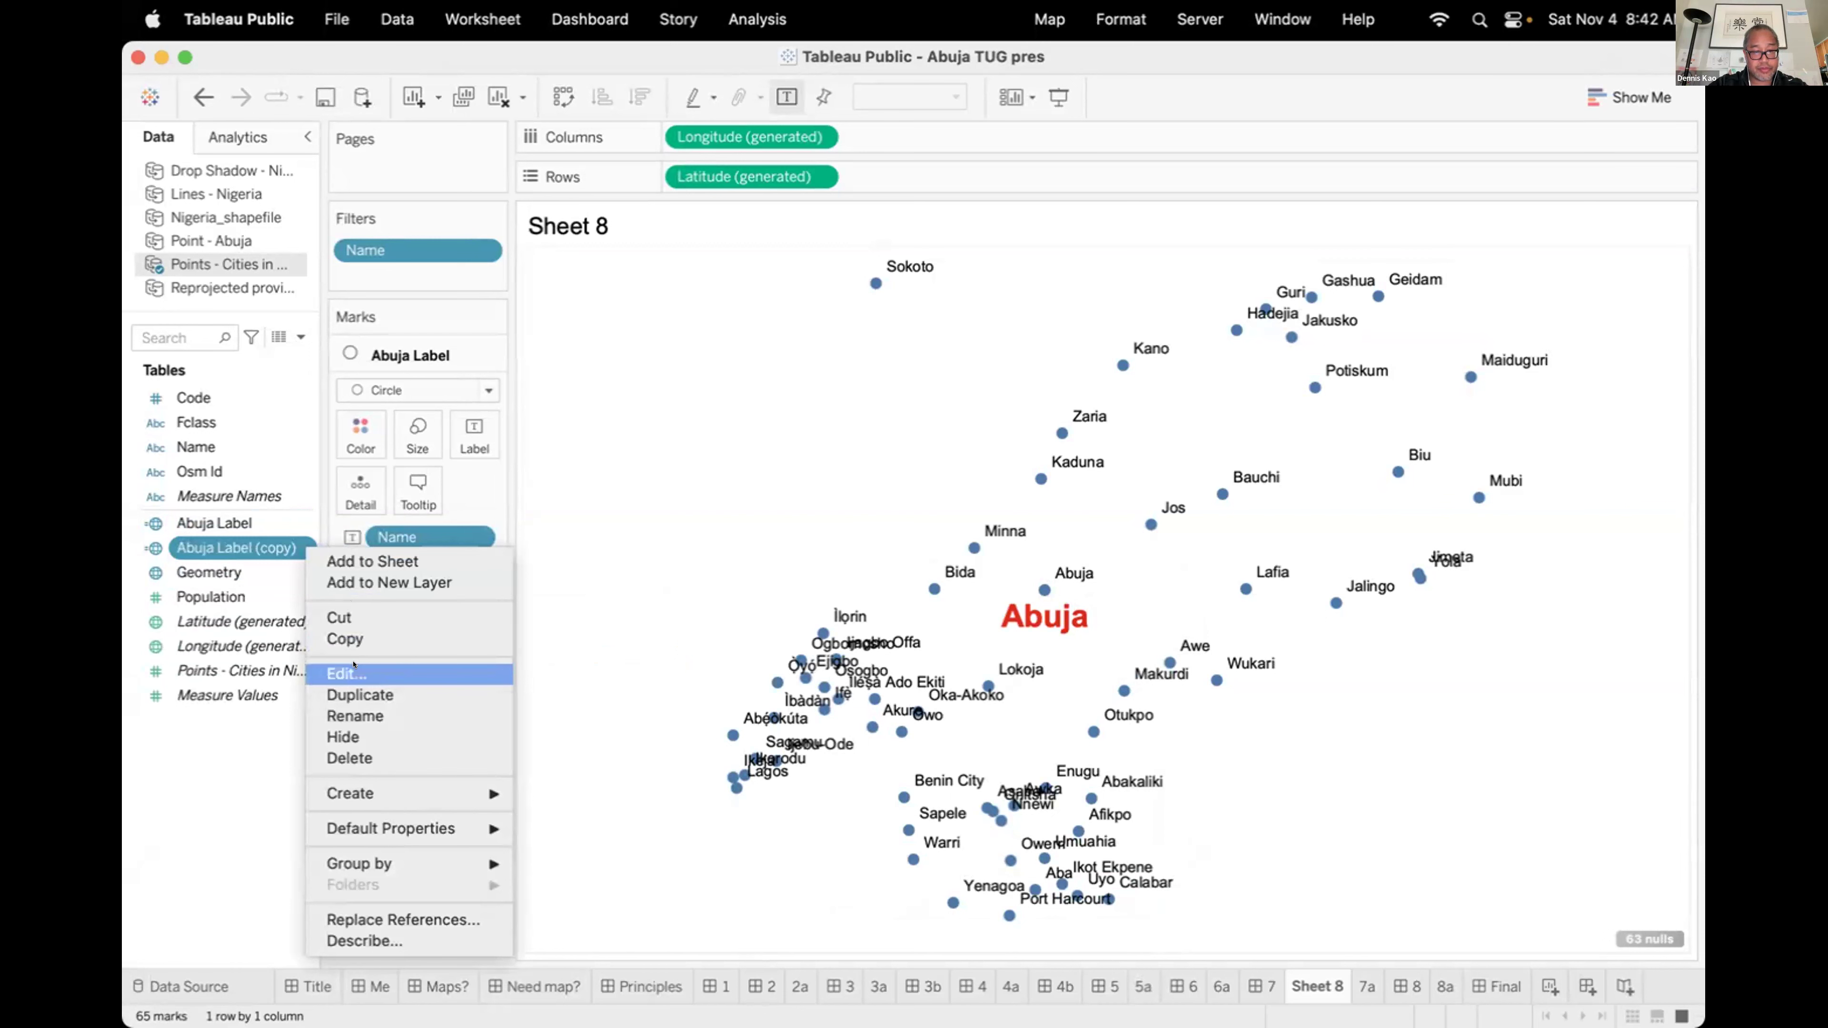
{"action": "left_click", "coordinate": [353, 669]}
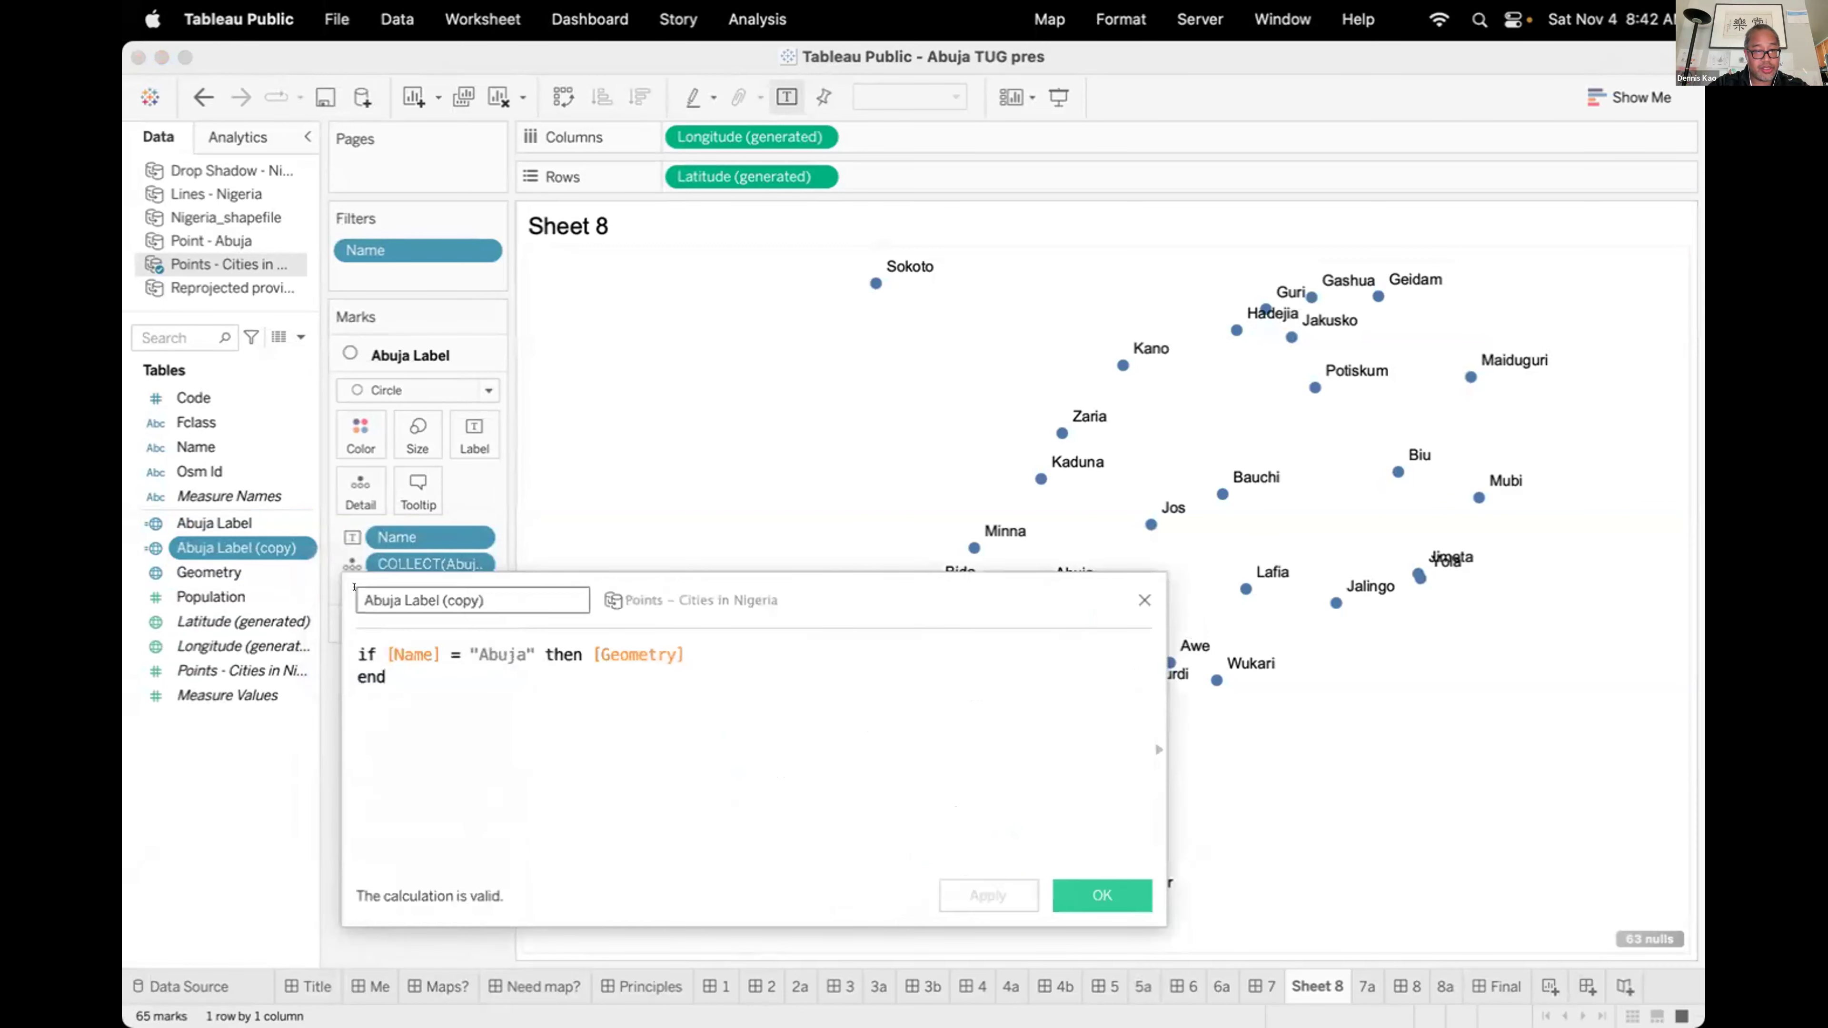
{"action": "type", "text": "Non-"}
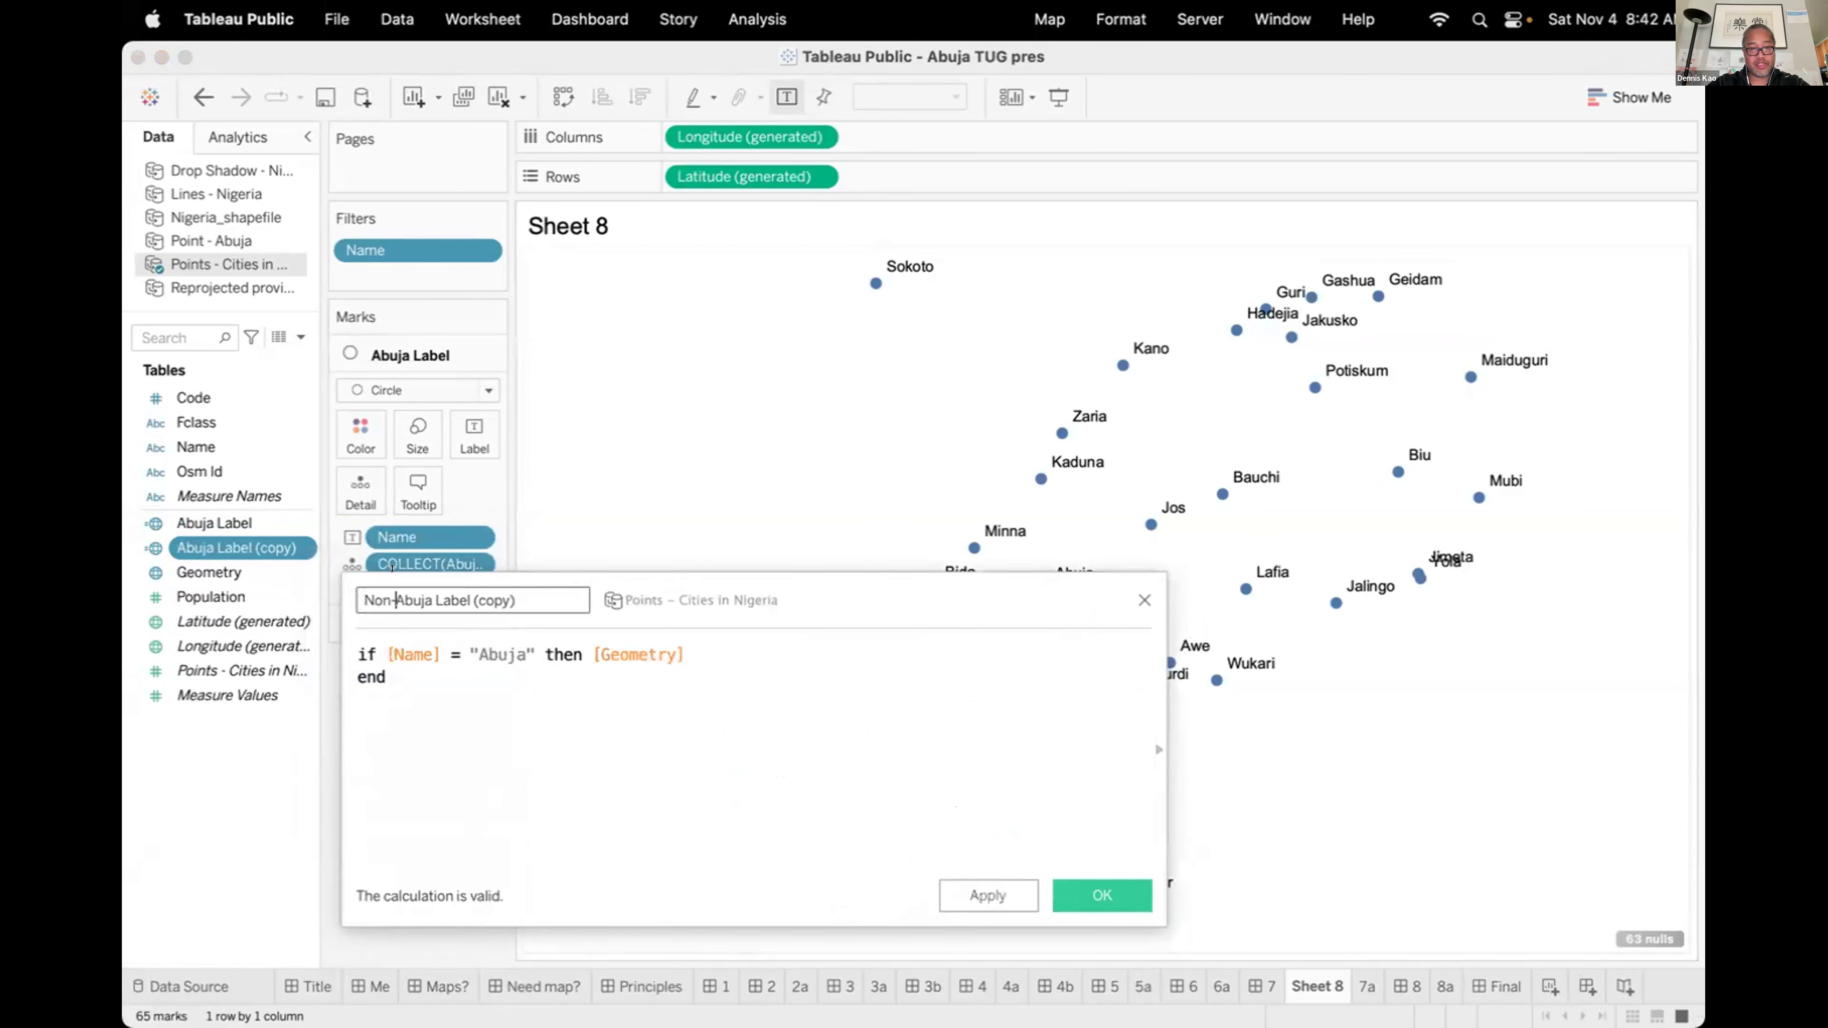
{"action": "left_click_drag", "start_coordinate": [474, 598], "coordinate": [542, 589]}
{"action": "key", "text": "BackSpace"}
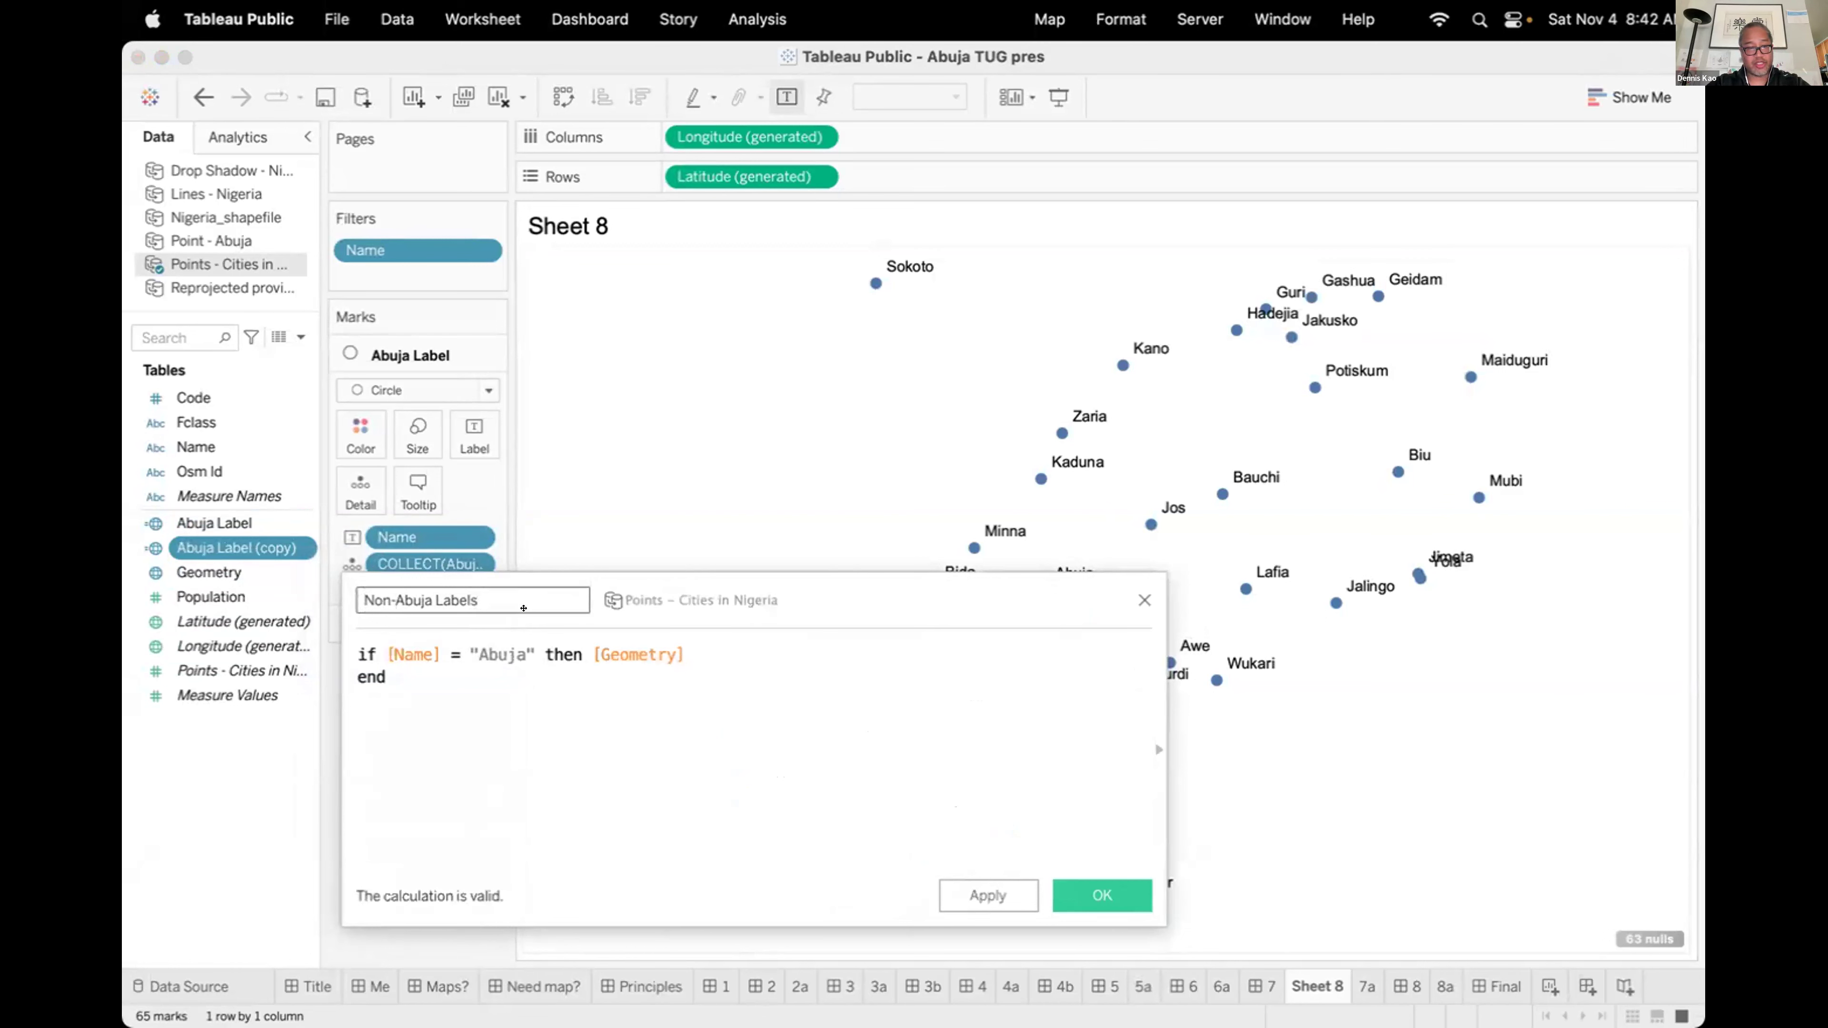
{"action": "left_click", "coordinate": [446, 646]}
{"action": "type", "text": "!"}
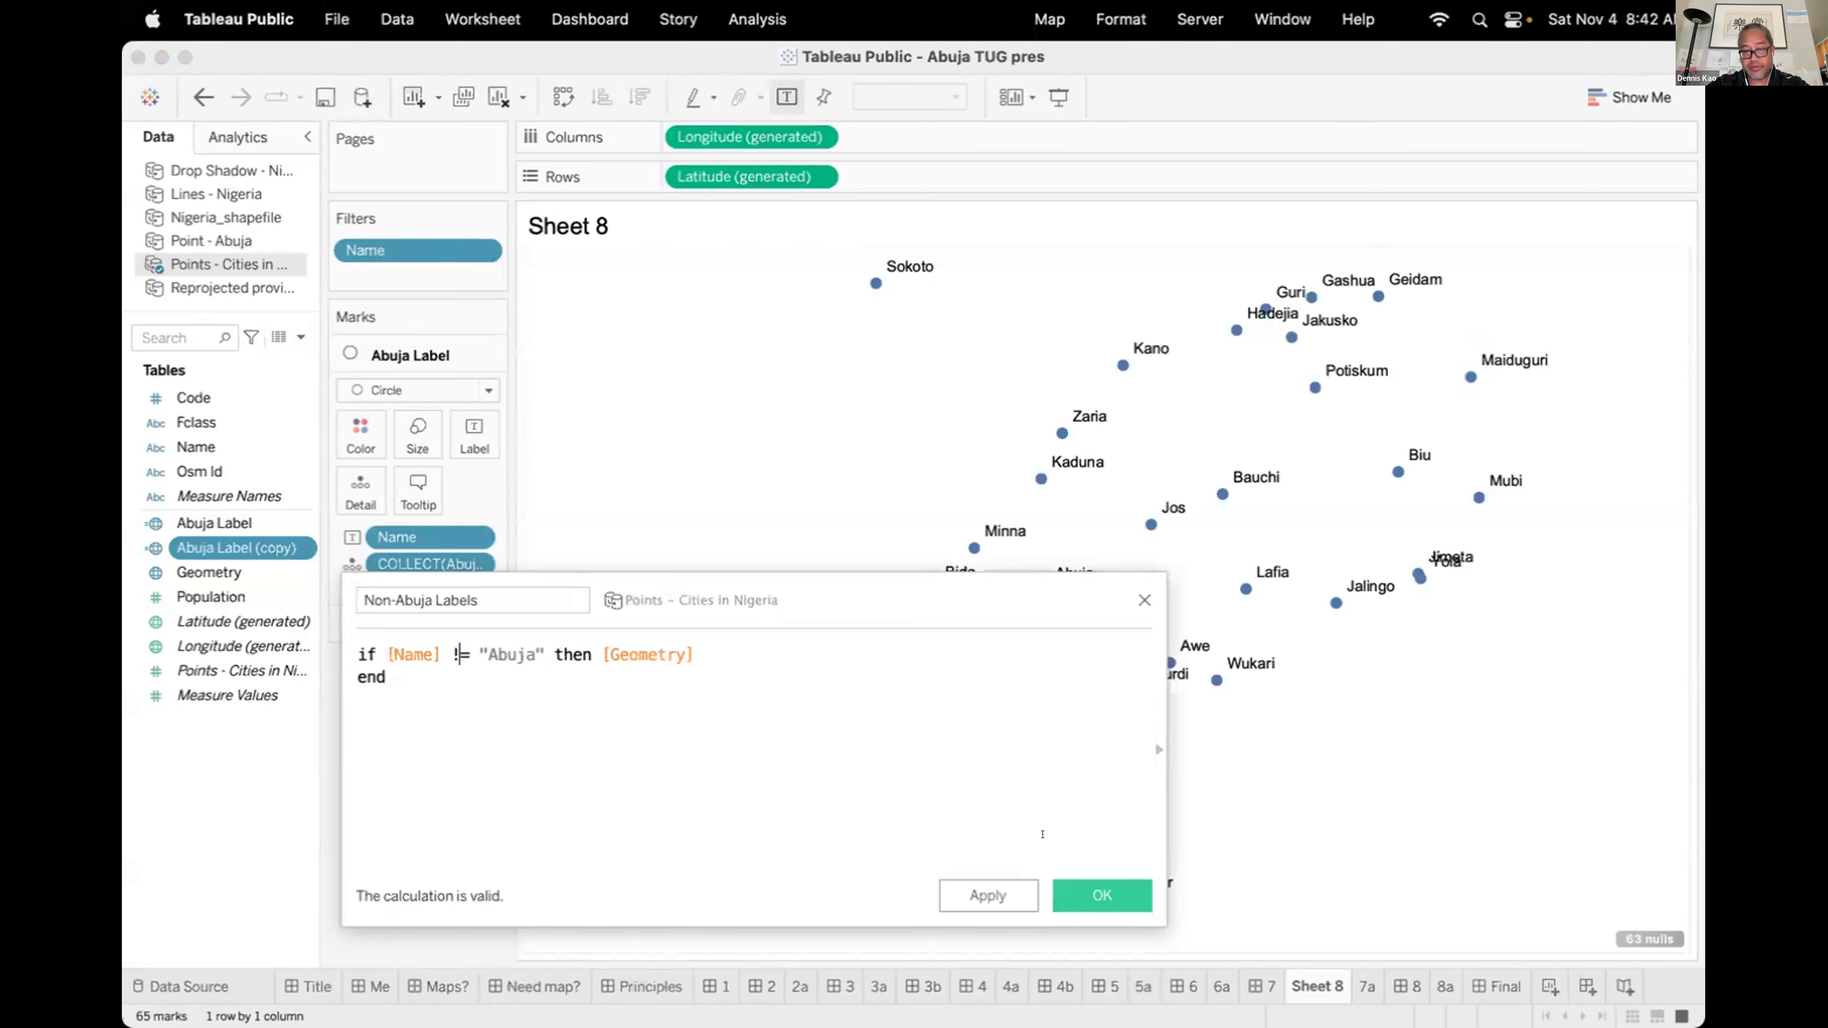
{"action": "left_click", "coordinate": [1102, 895]}
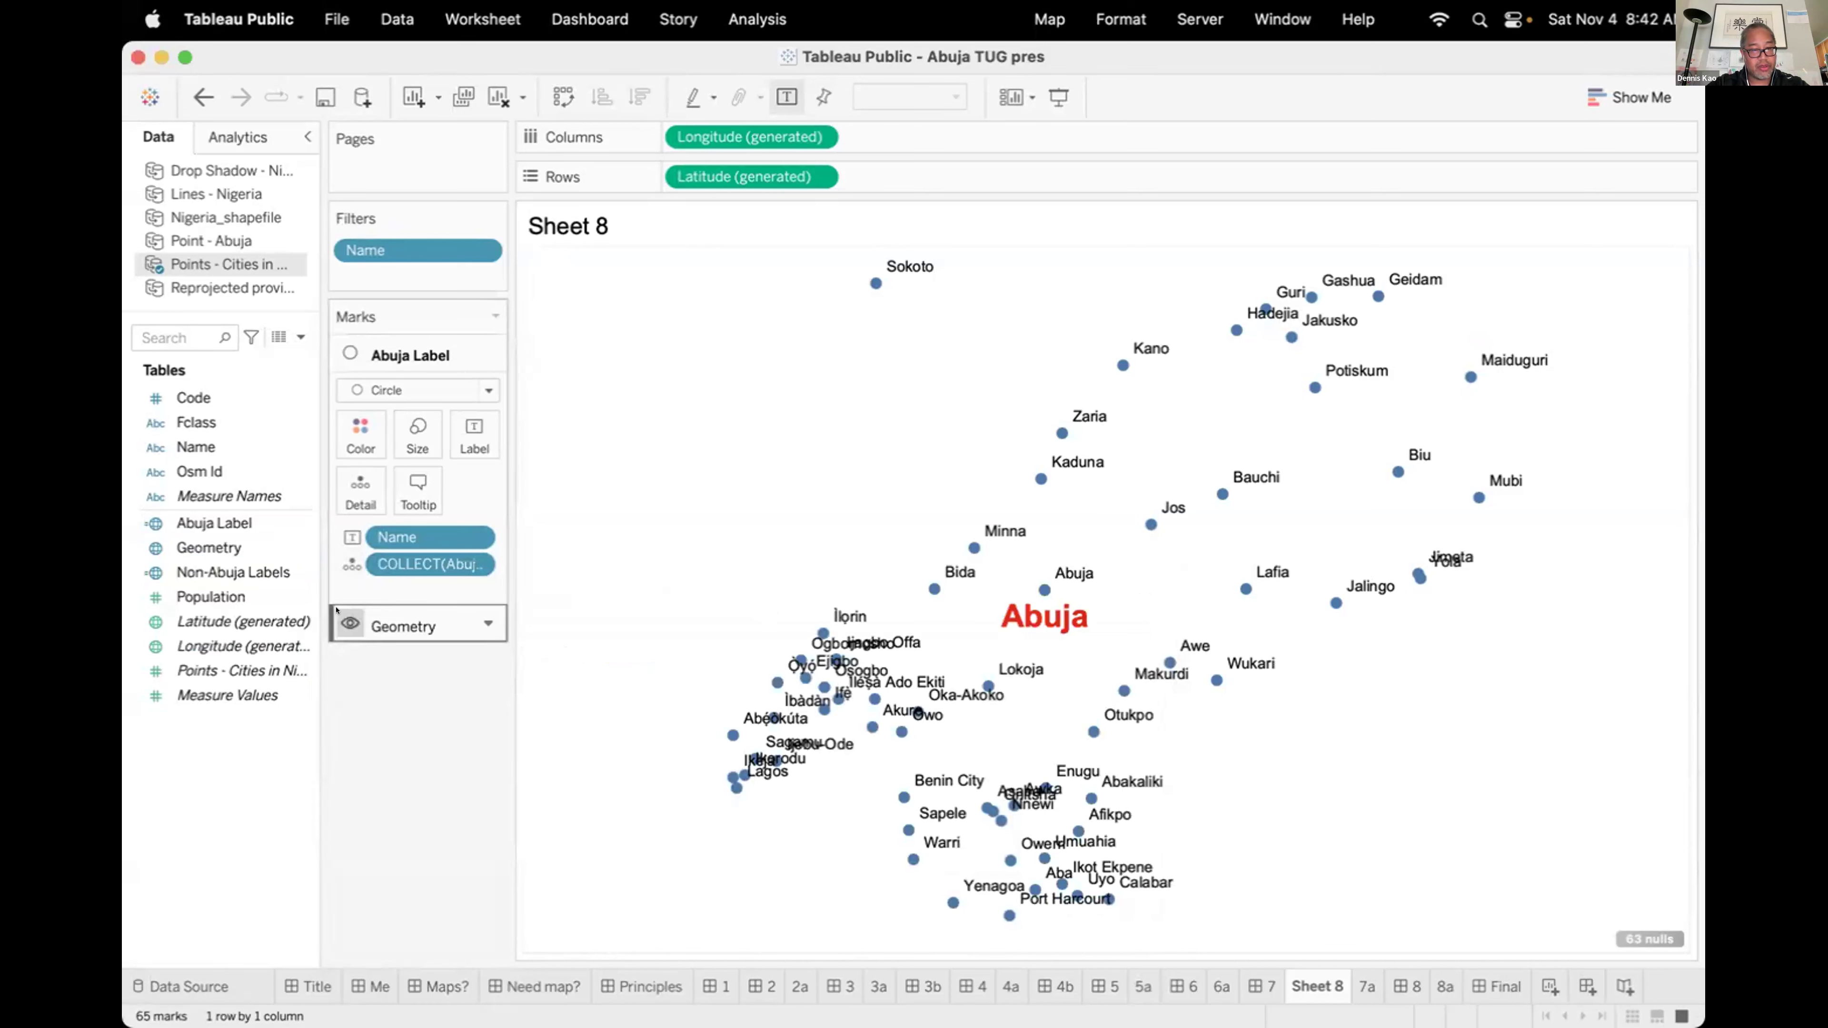
Hide the Geometry layer and add Non-Abuja Labels to the map as a new marks layer.
{"action": "left_click", "coordinate": [350, 623]}
{"action": "left_click_drag", "start_coordinate": [233, 573], "coordinate": [730, 288]}
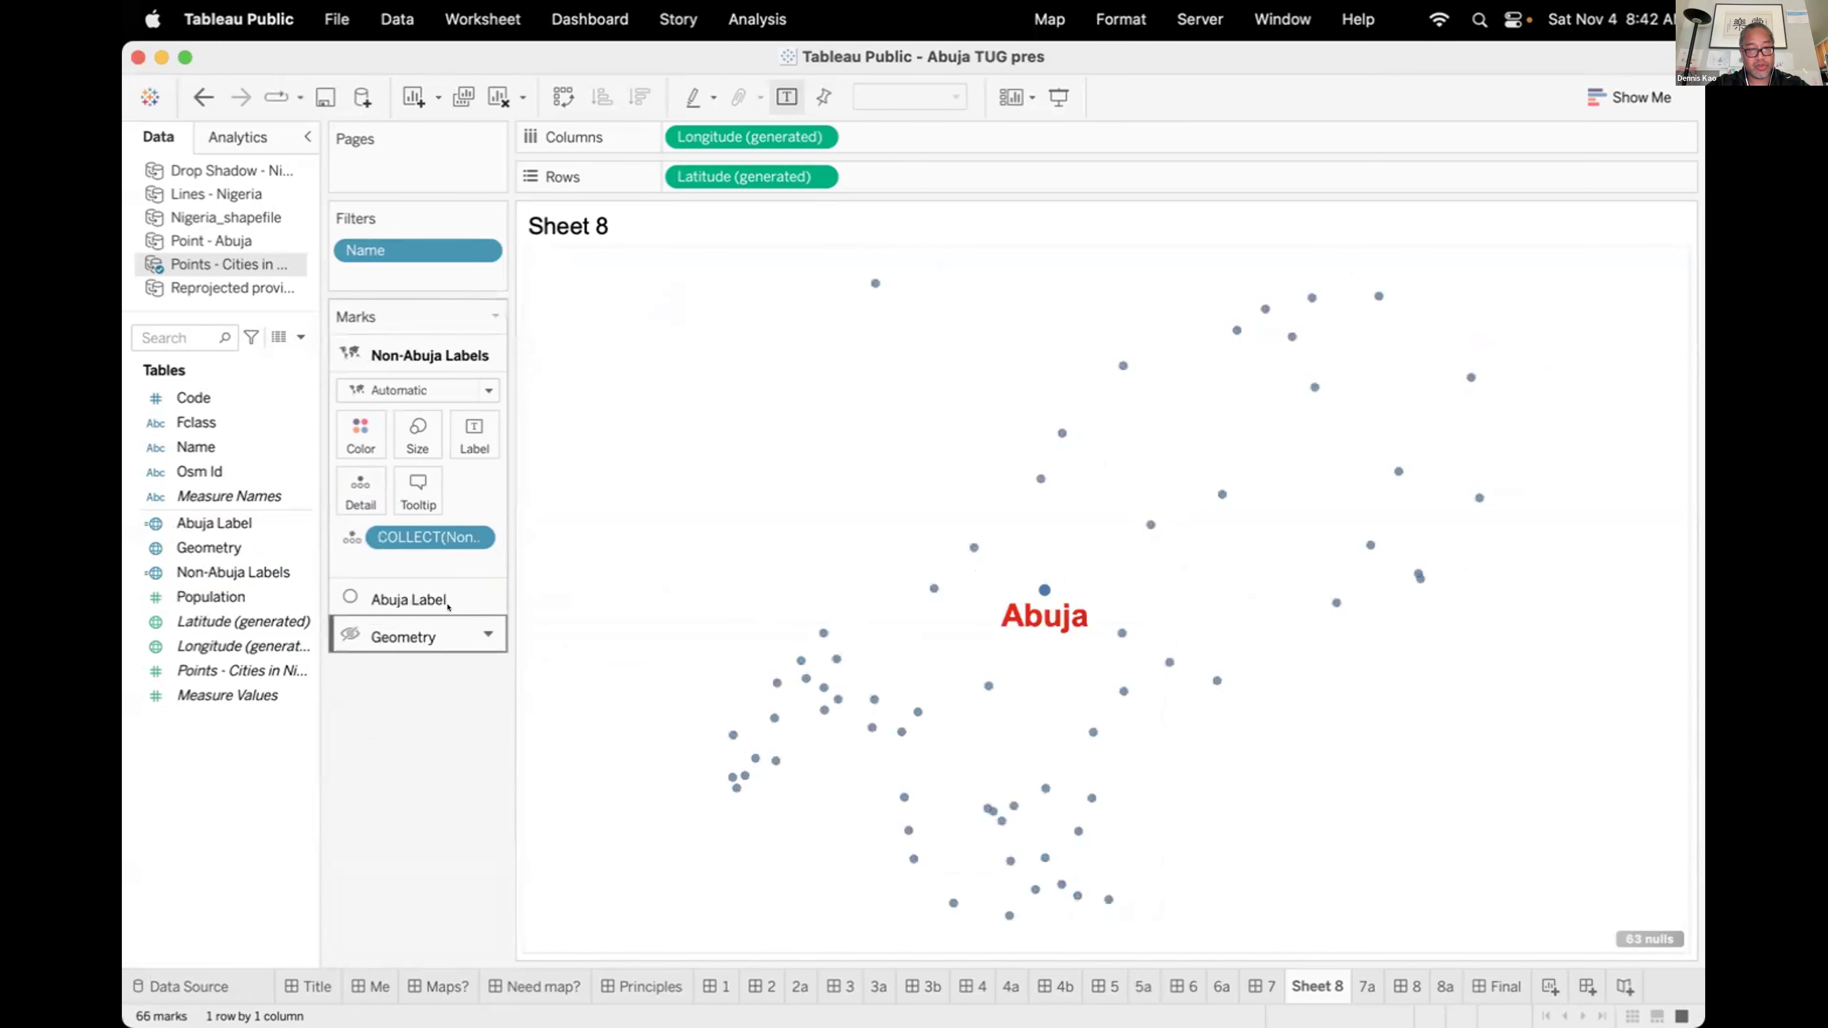
{"action": "left_click", "coordinate": [475, 435]}
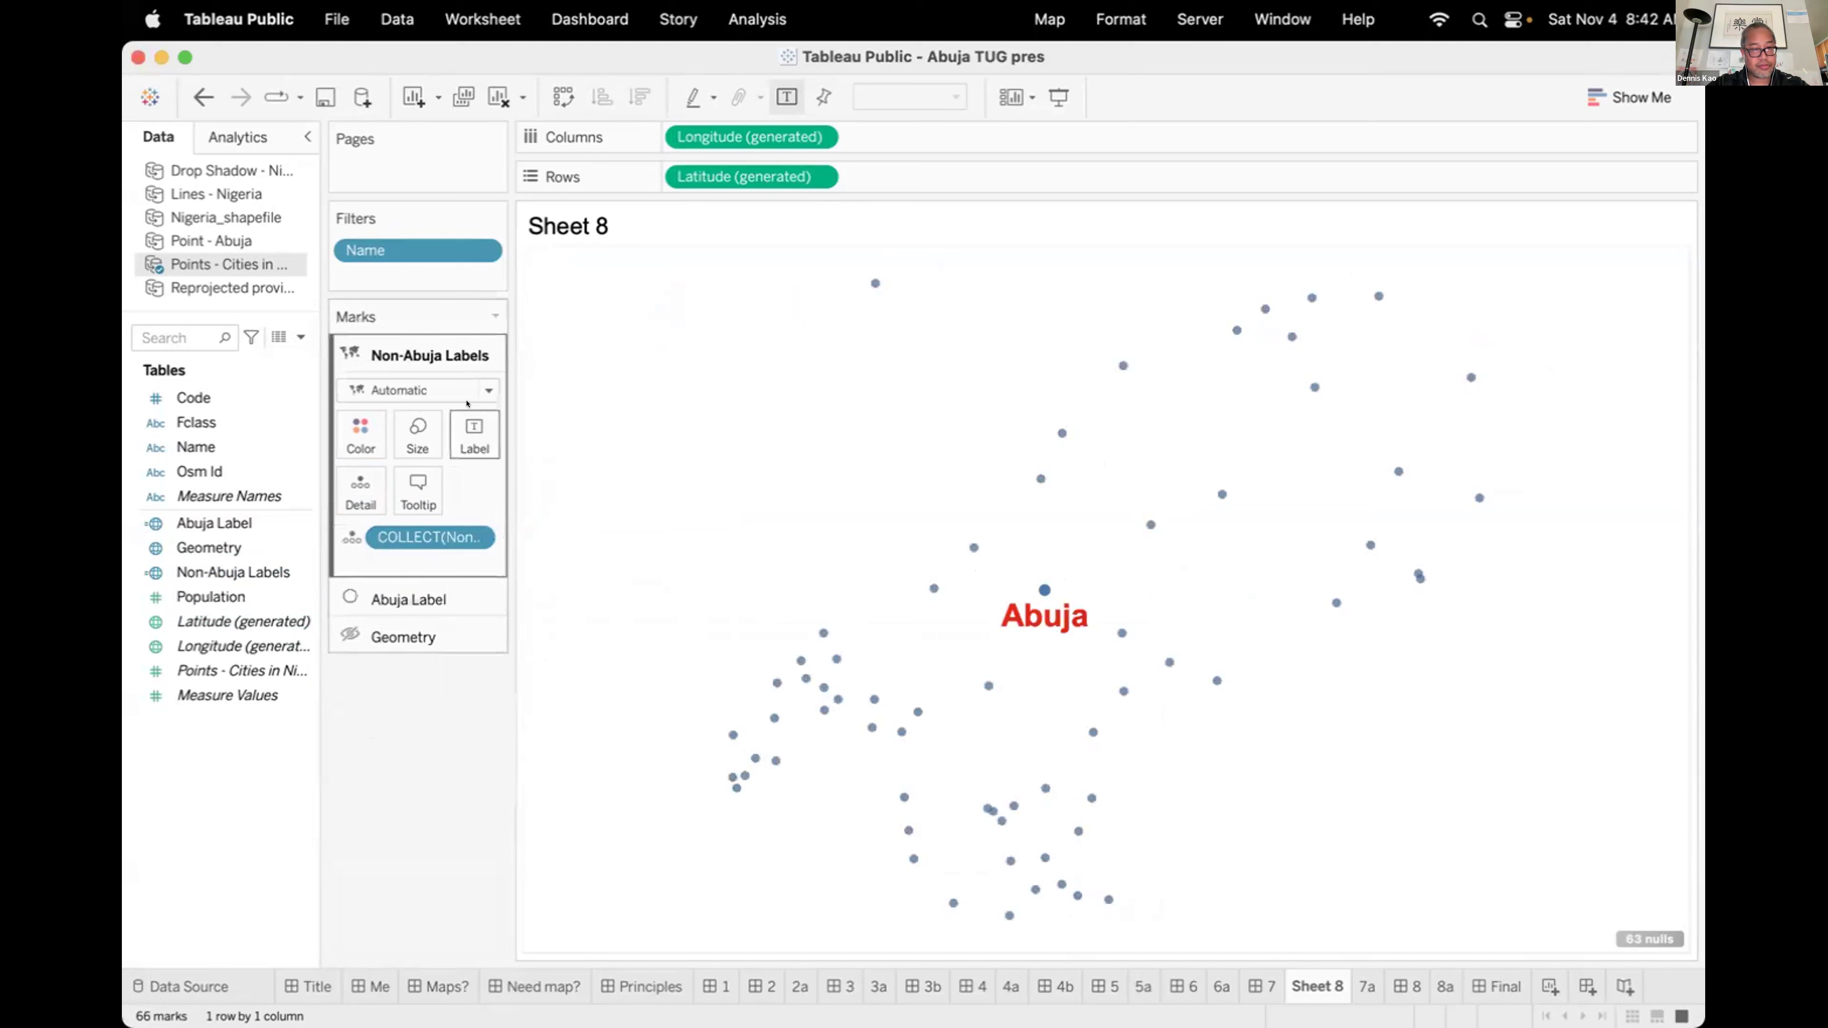
Set the Non-Abuja Labels layer's mark type to Circle and label its points with Name.
{"action": "left_click", "coordinate": [468, 398]}
{"action": "left_click", "coordinate": [424, 549]}
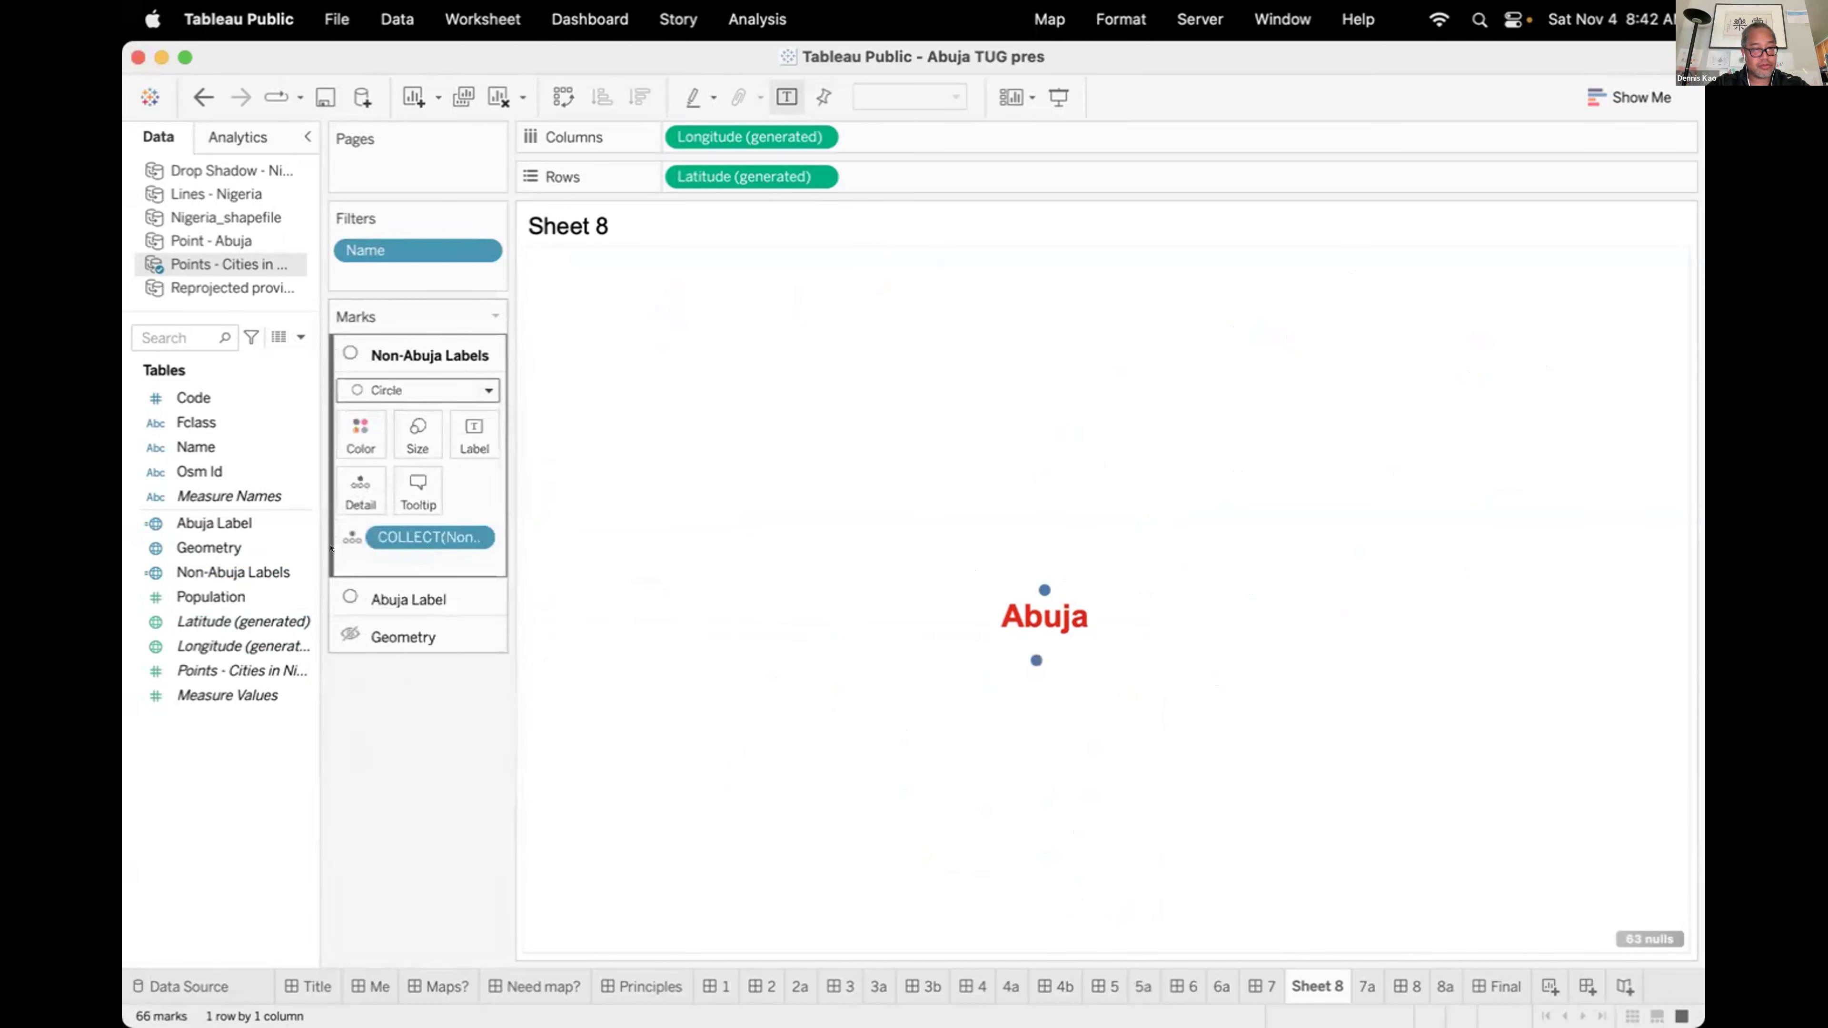
{"action": "left_click_drag", "start_coordinate": [196, 446], "coordinate": [471, 438]}
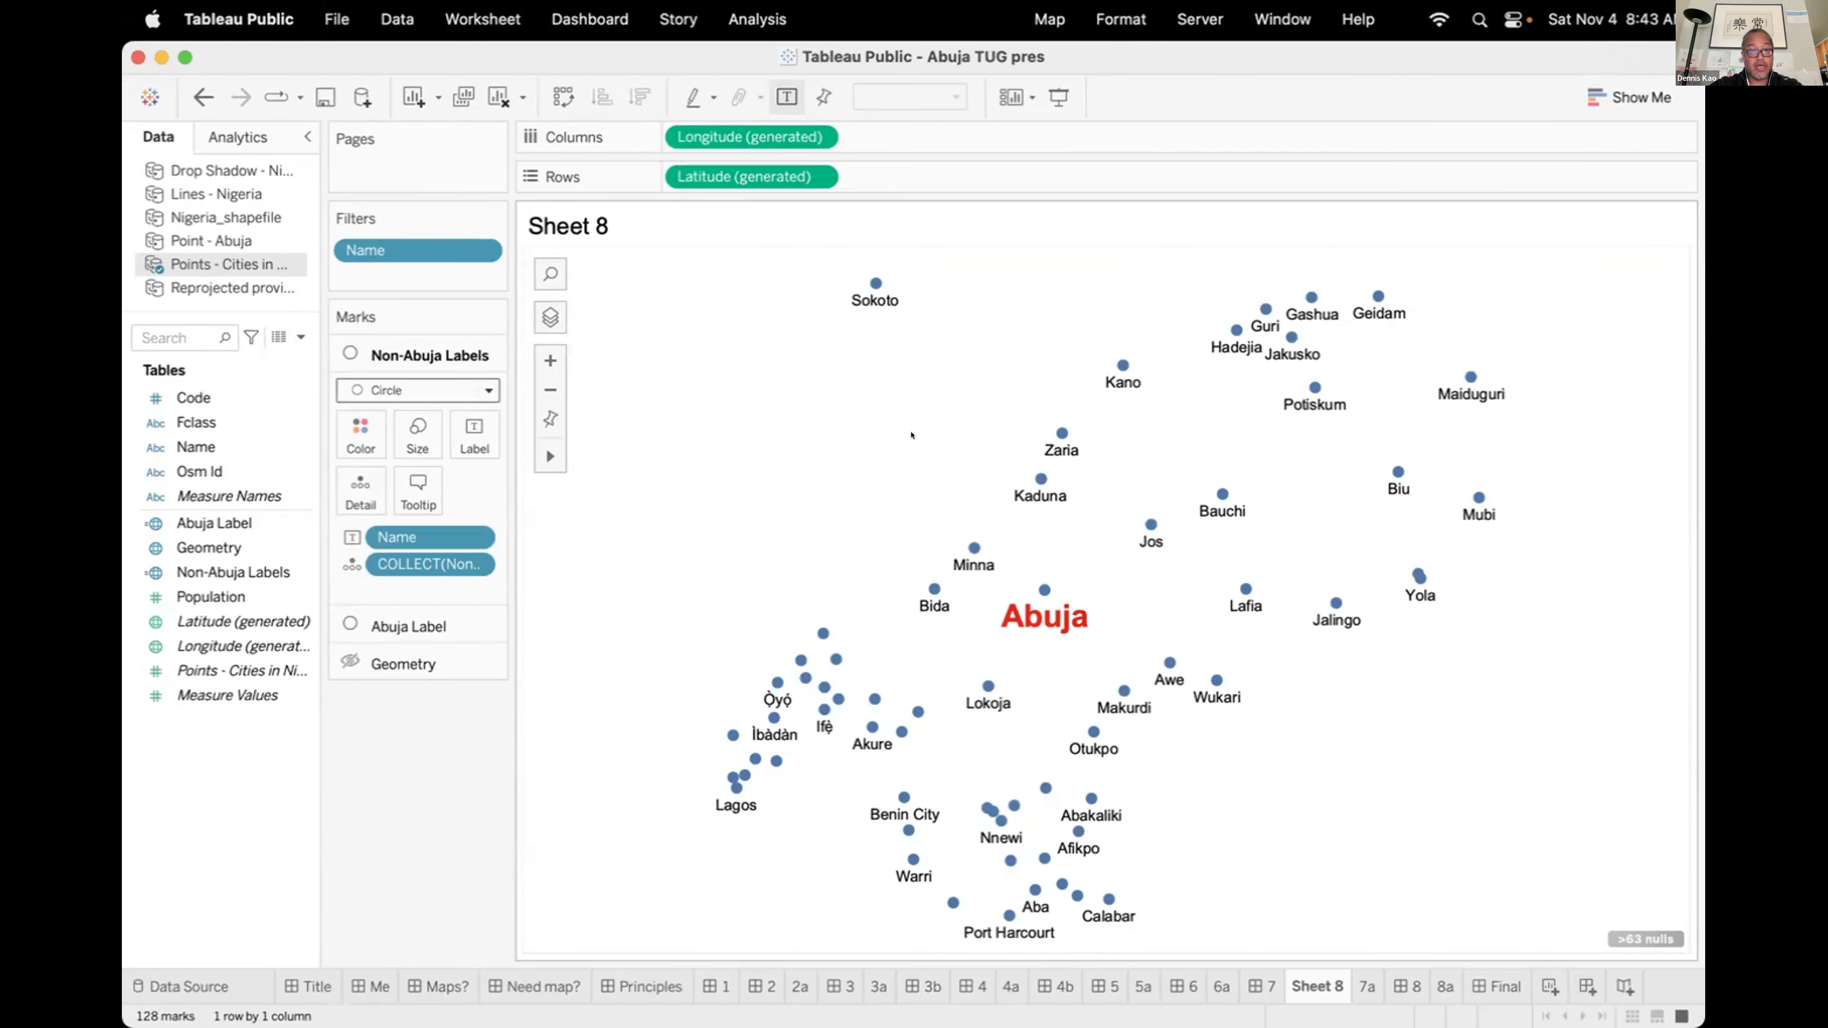
{"action": "mouse_move", "coordinate": [1034, 574]}
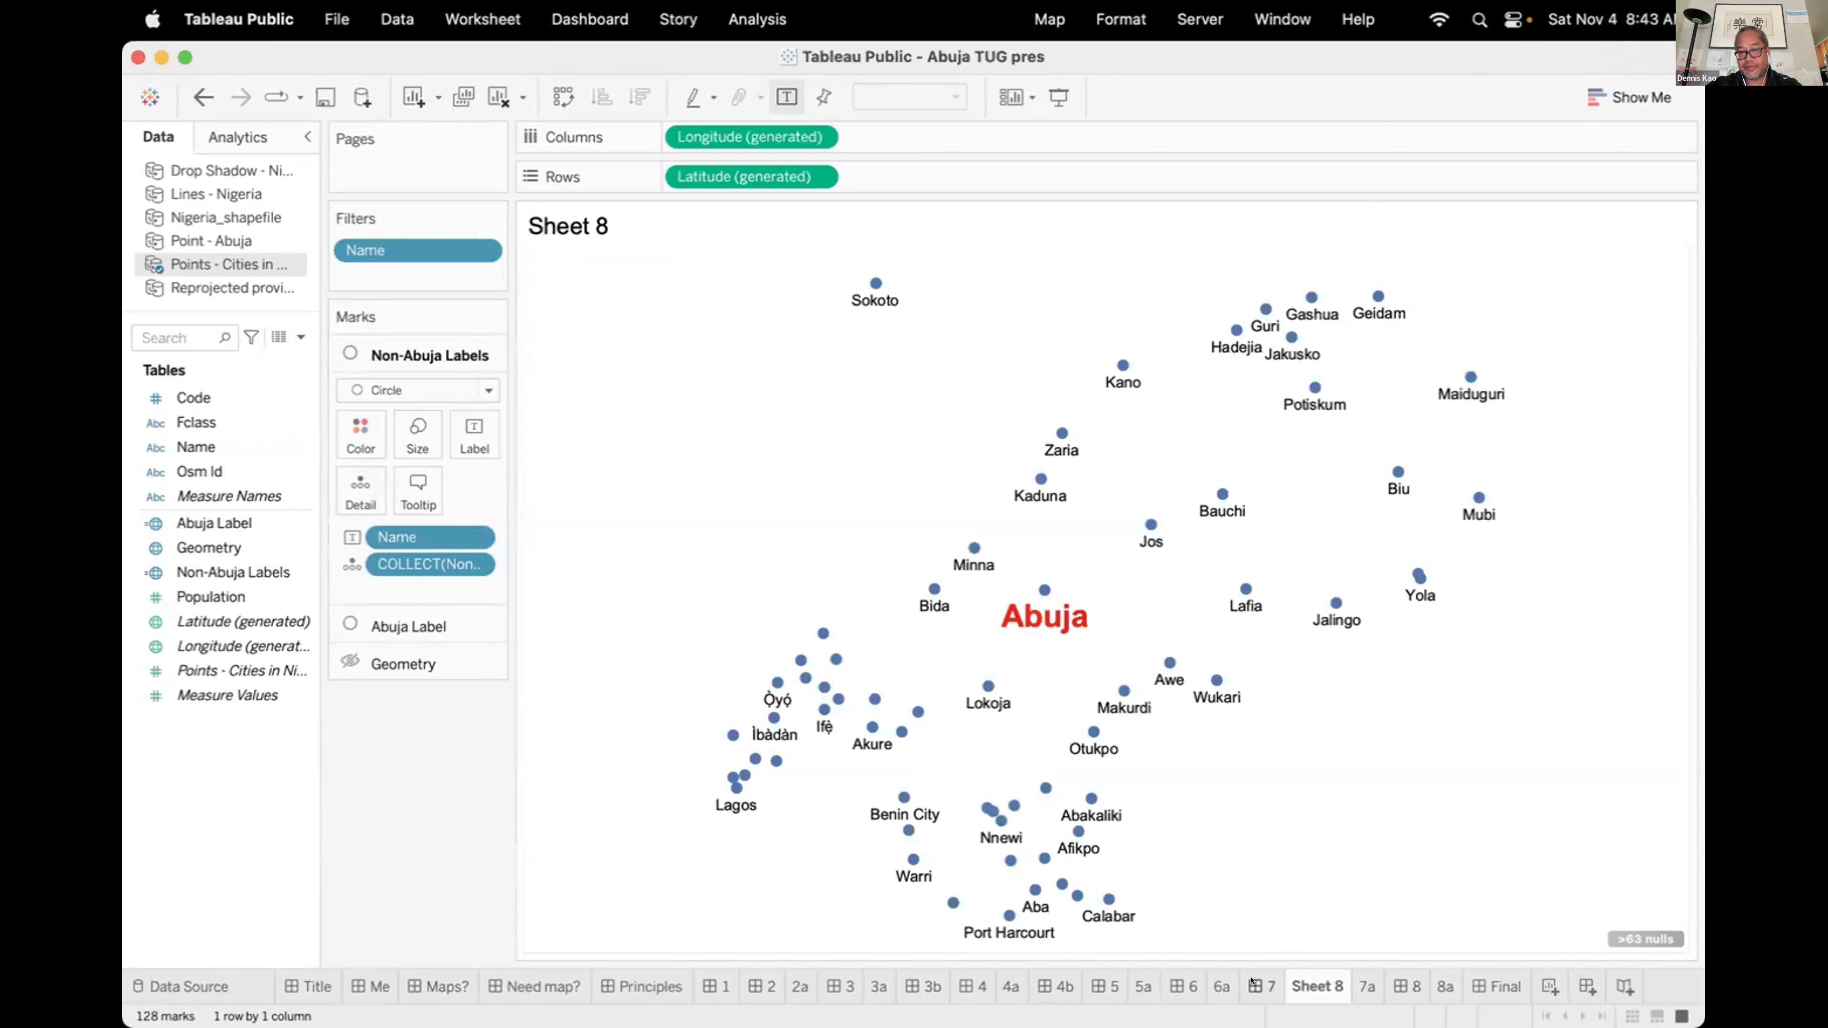
On sheet 7a, expand the Upper Left layer and clear the aliases of its Name (copy) (copy) label field.
{"action": "mouse_move", "coordinate": [1250, 980]}
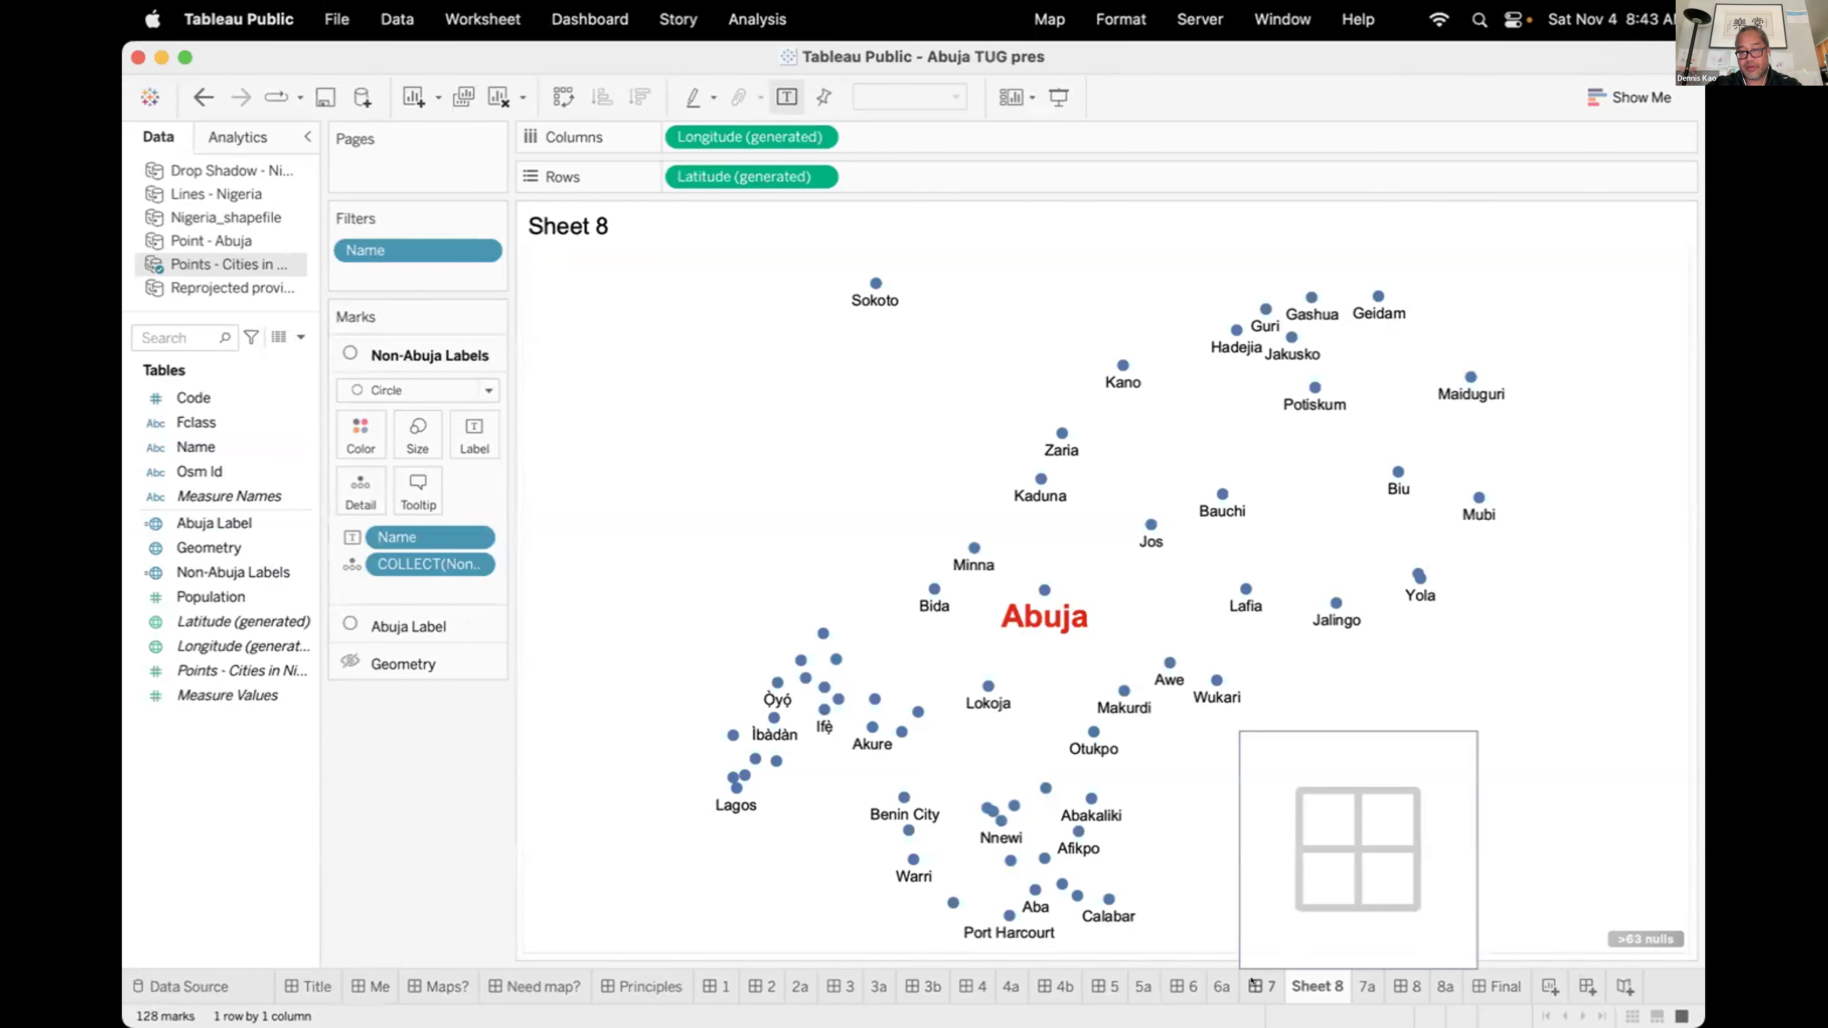
{"action": "left_click", "coordinate": [1367, 986]}
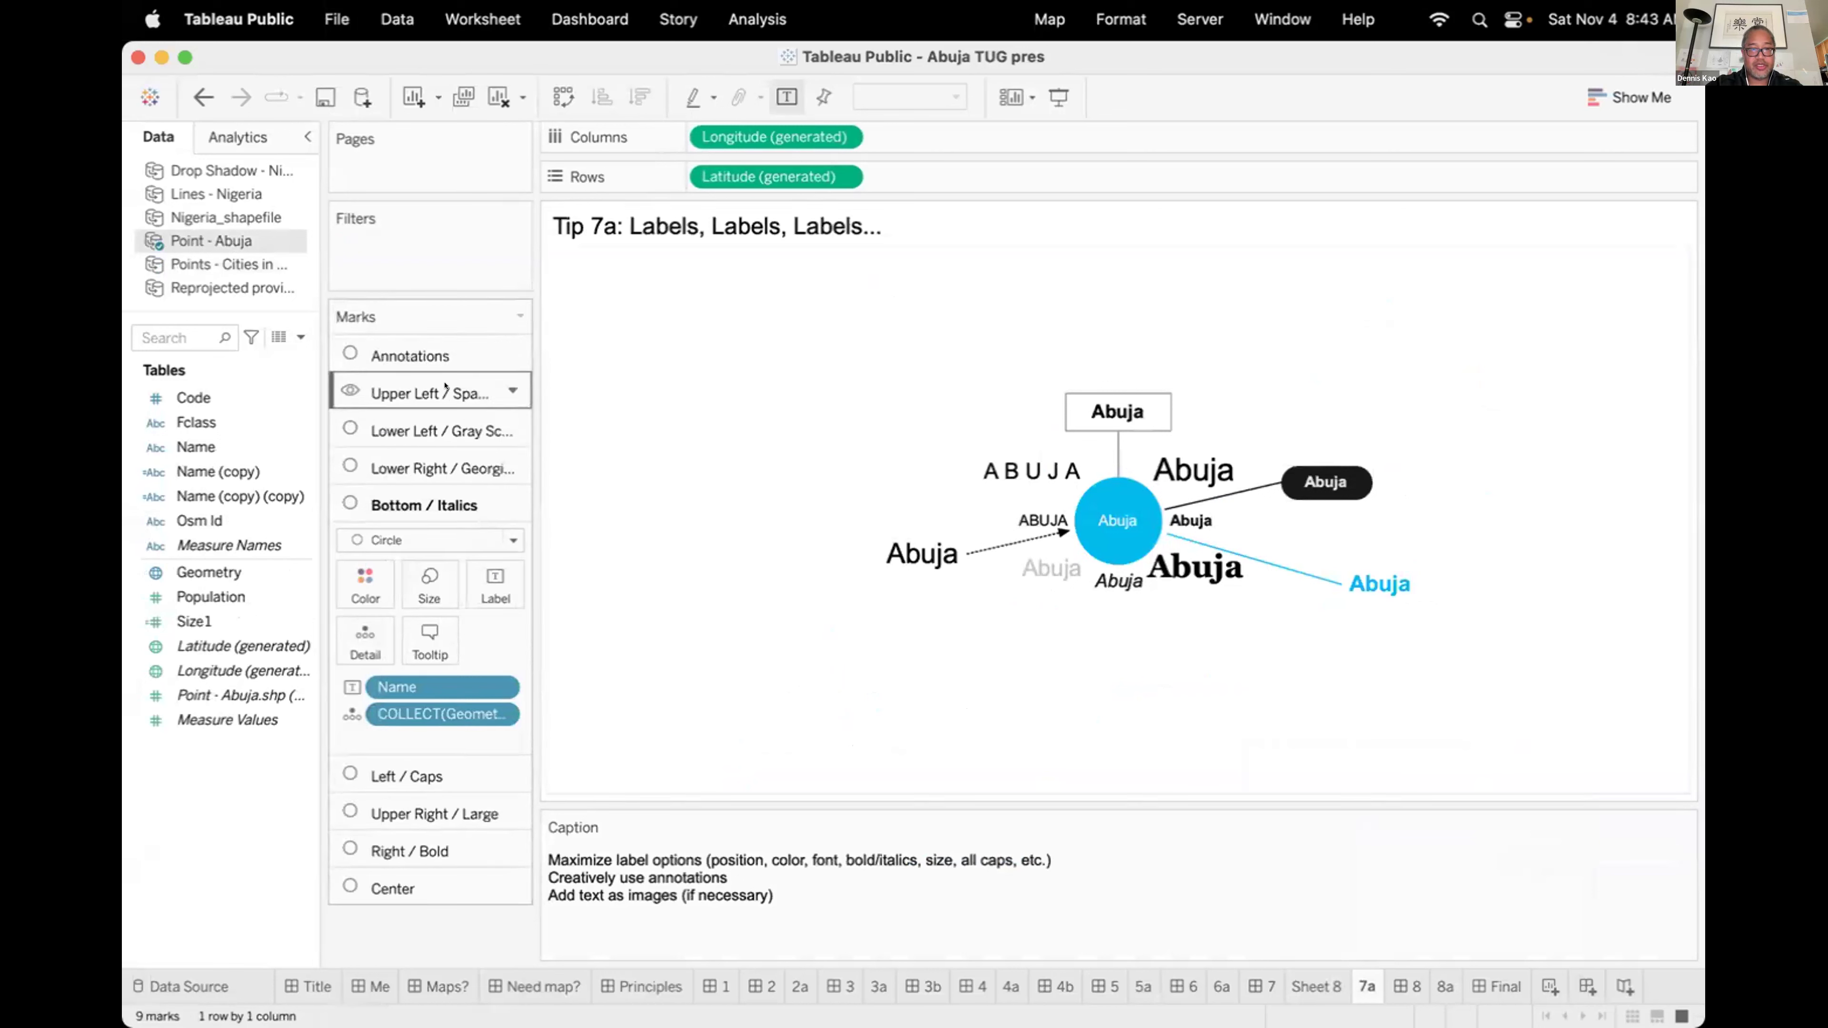
{"action": "left_click", "coordinate": [353, 388]}
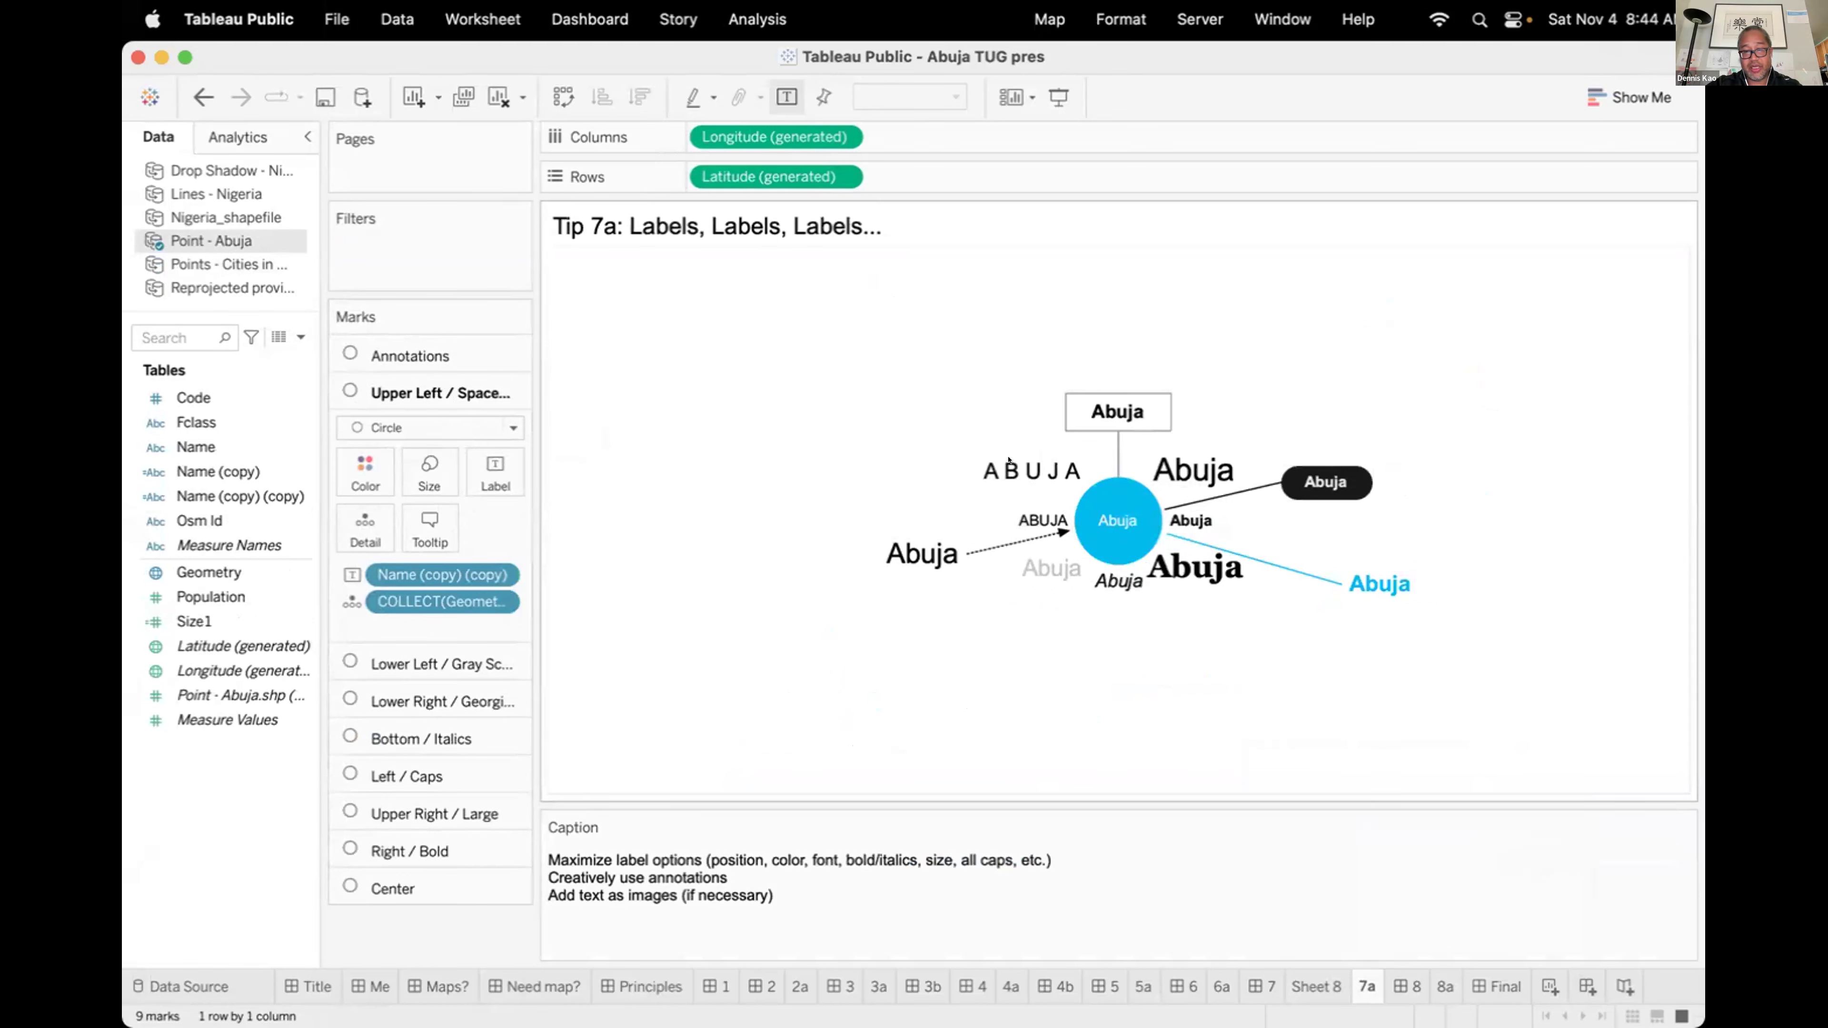
{"action": "left_click", "coordinate": [221, 496]}
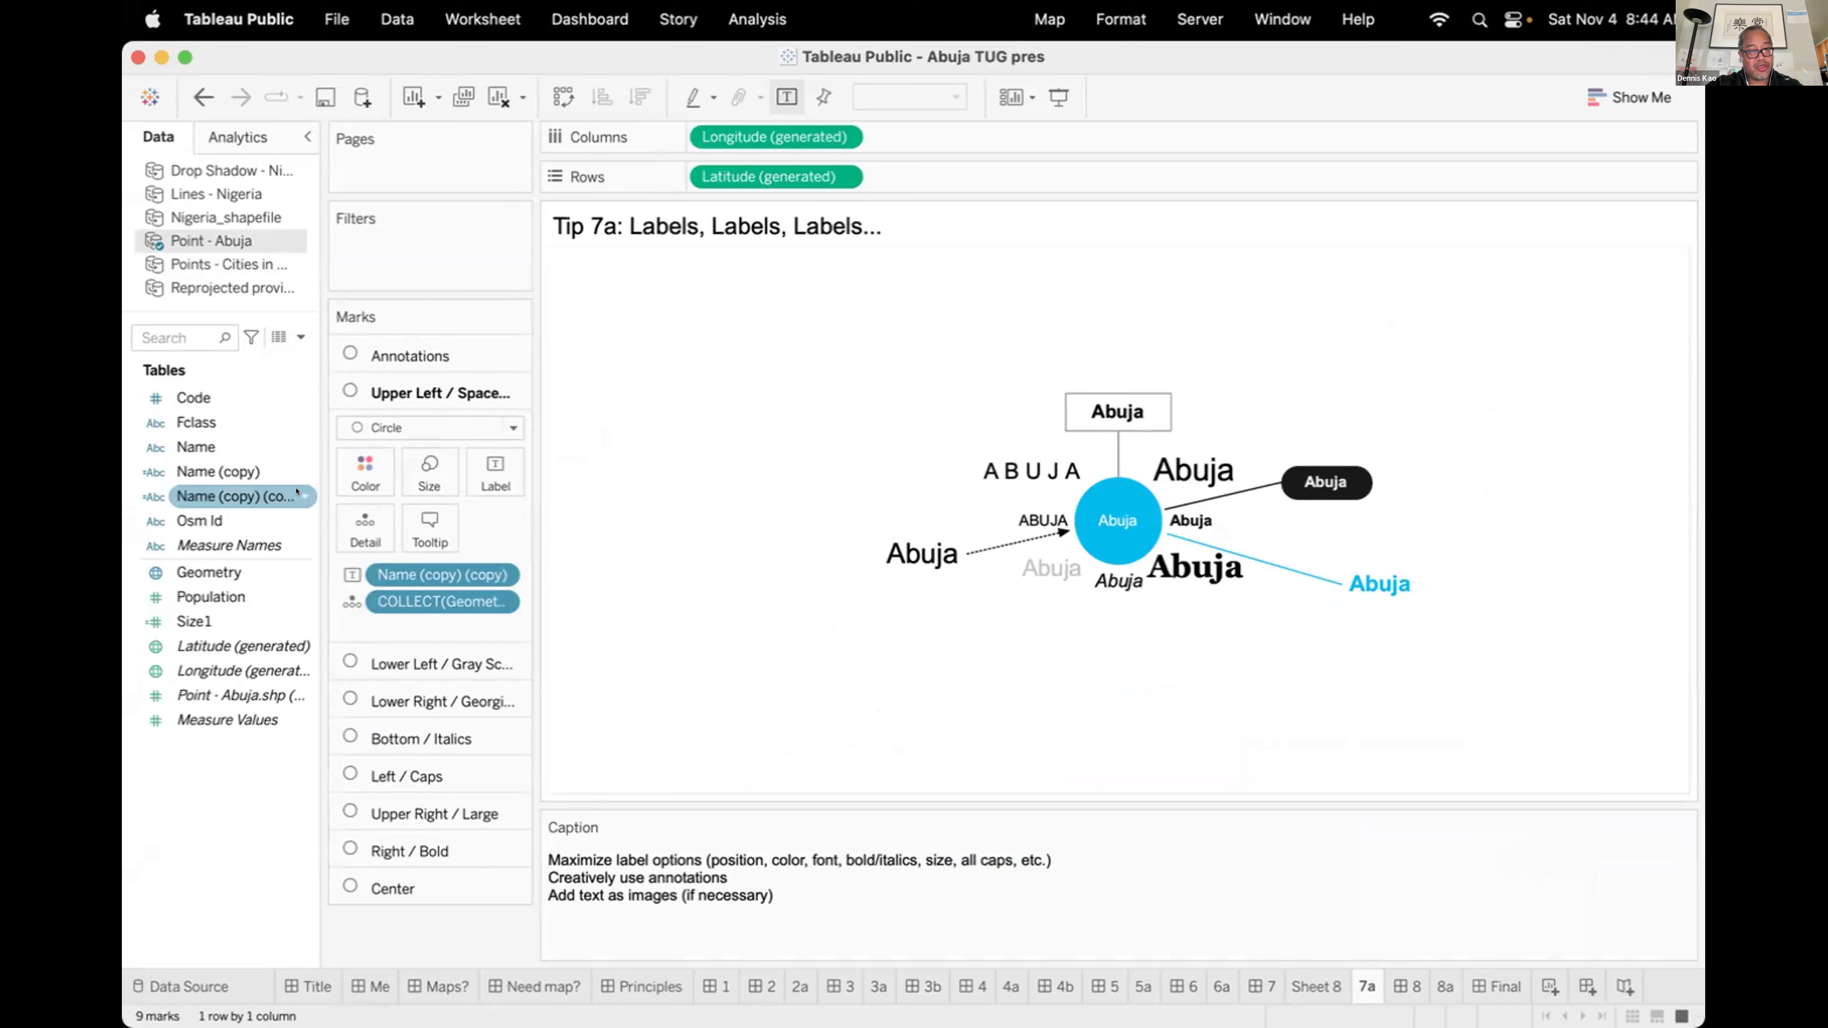
{"action": "left_click", "coordinate": [195, 446]}
{"action": "right_click", "coordinate": [296, 495]}
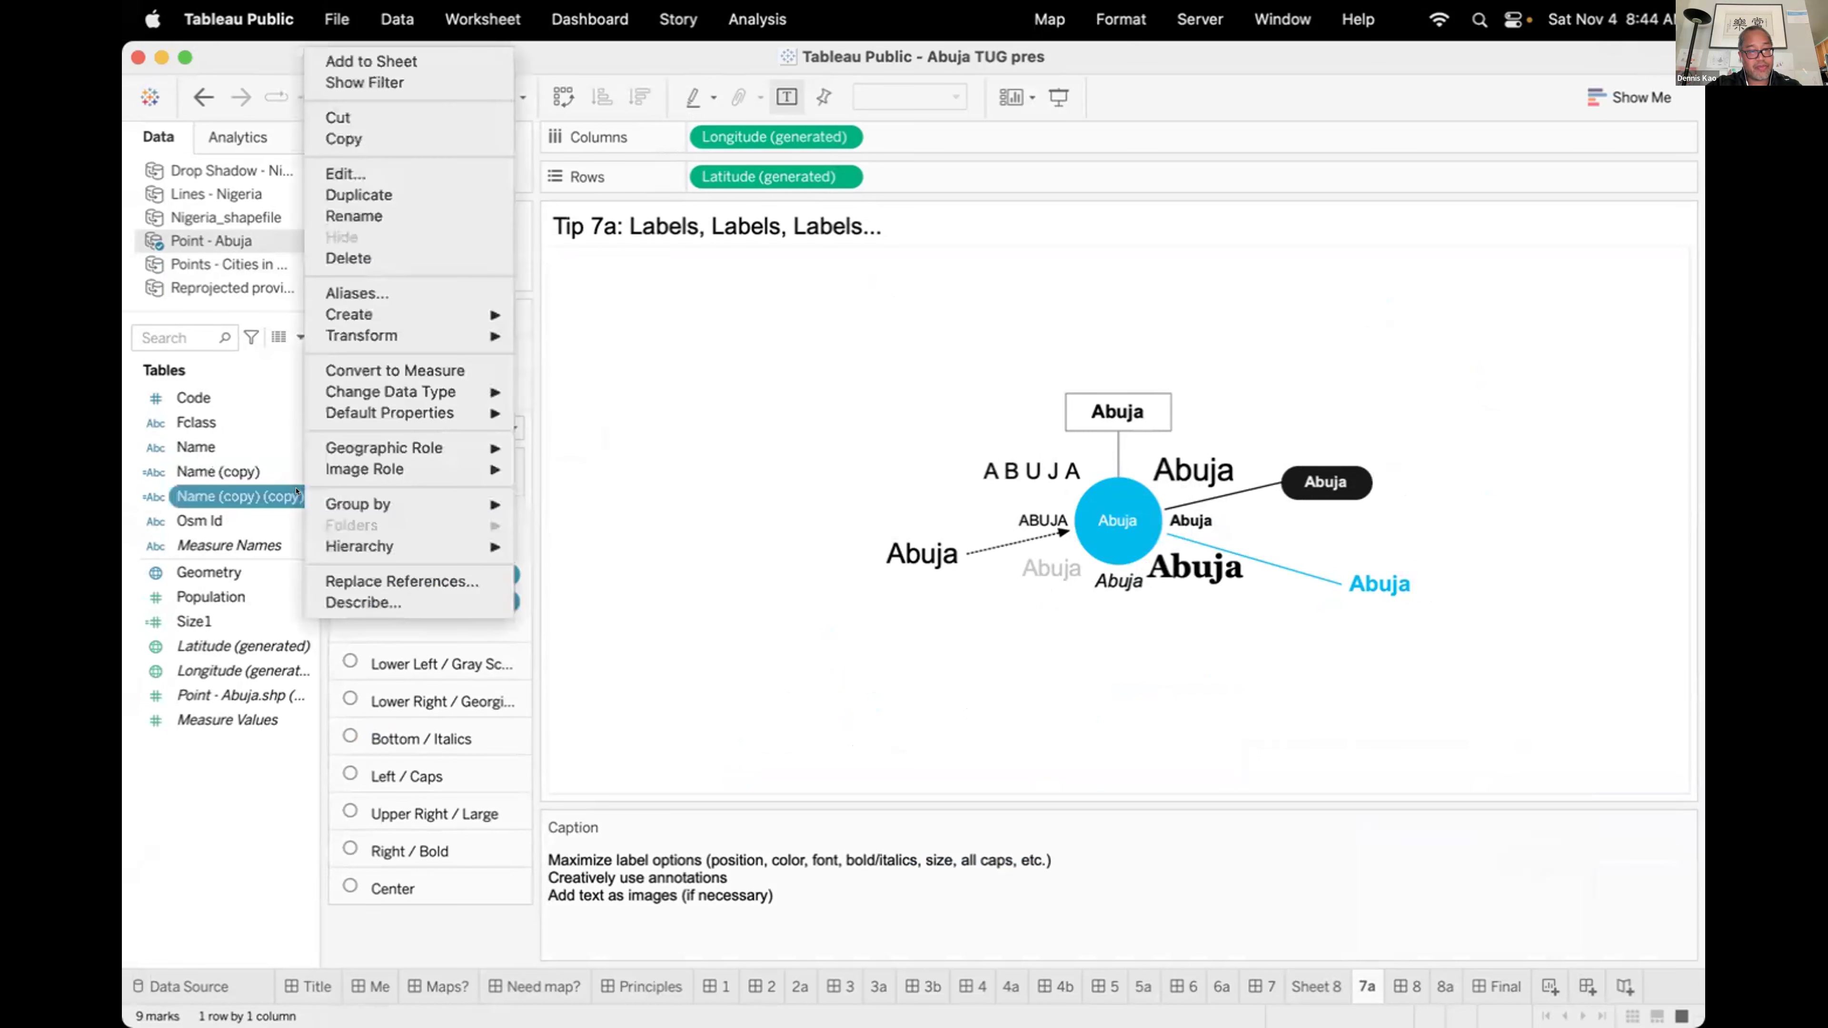
{"action": "left_click", "coordinate": [357, 293]}
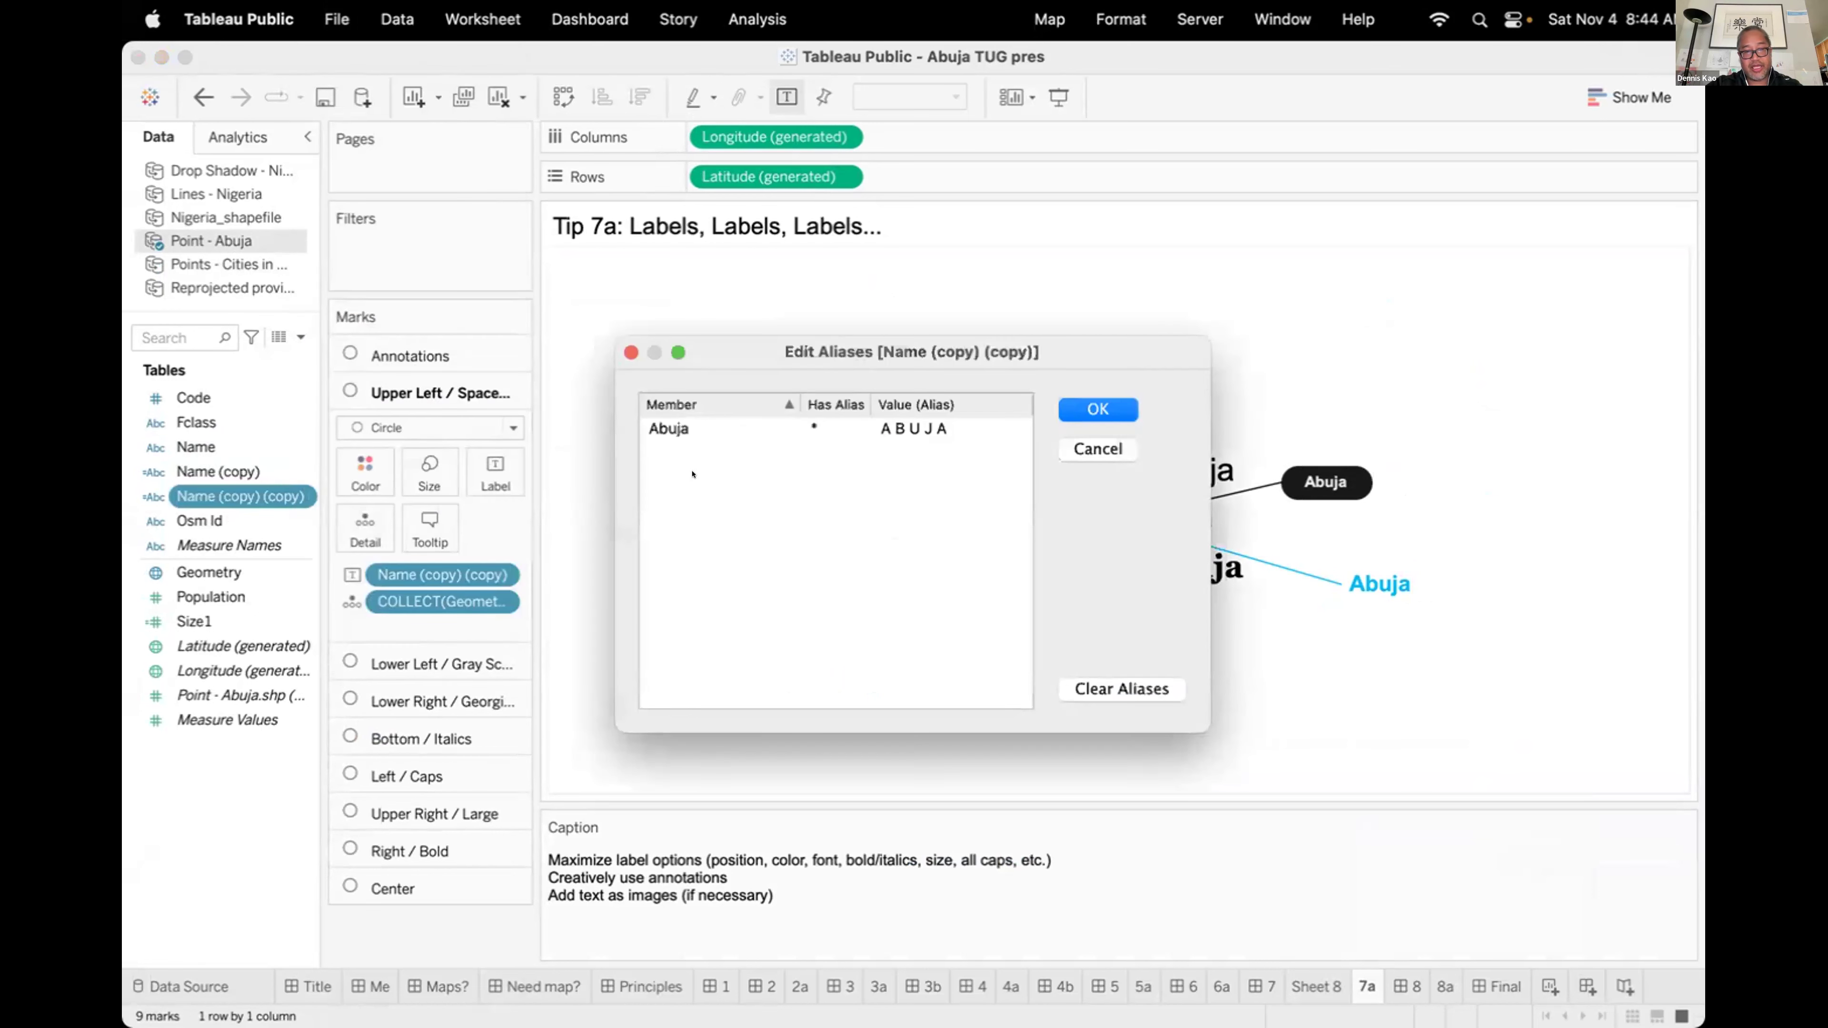
{"action": "double_click", "coordinate": [891, 419]}
{"action": "key", "text": "BackSpace"}
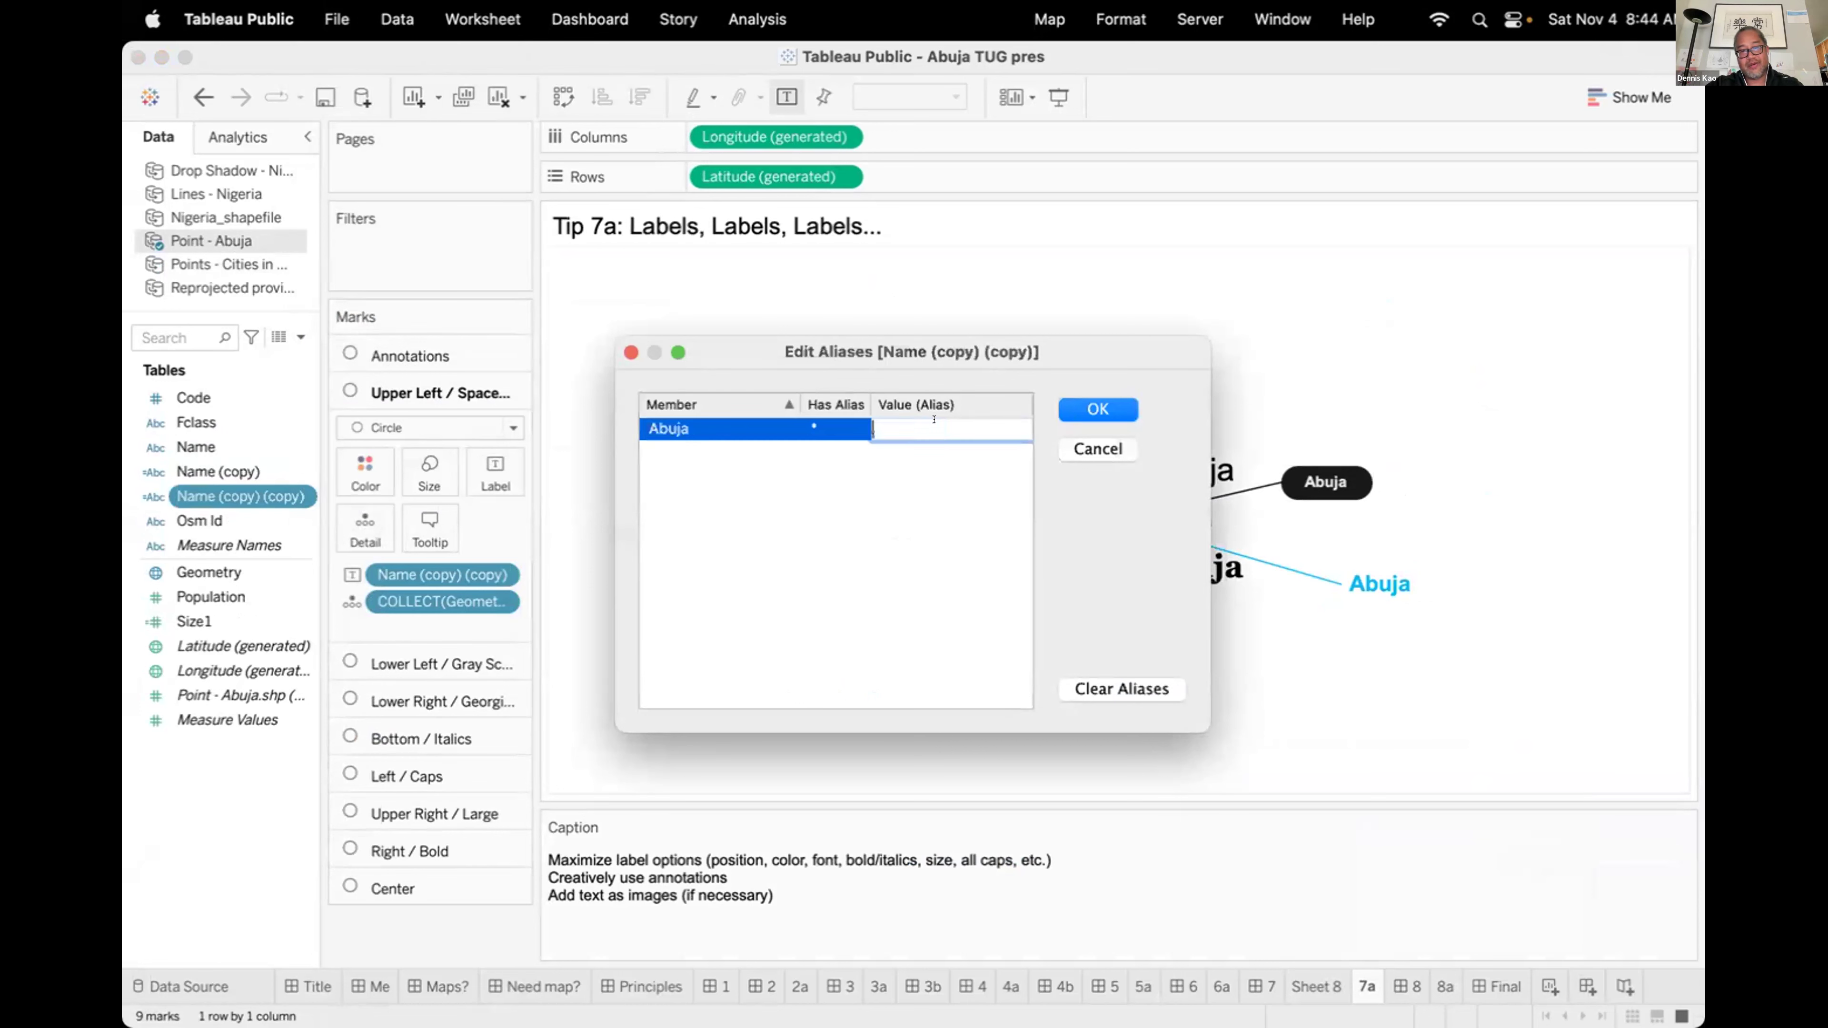
{"action": "left_click", "coordinate": [1118, 684]}
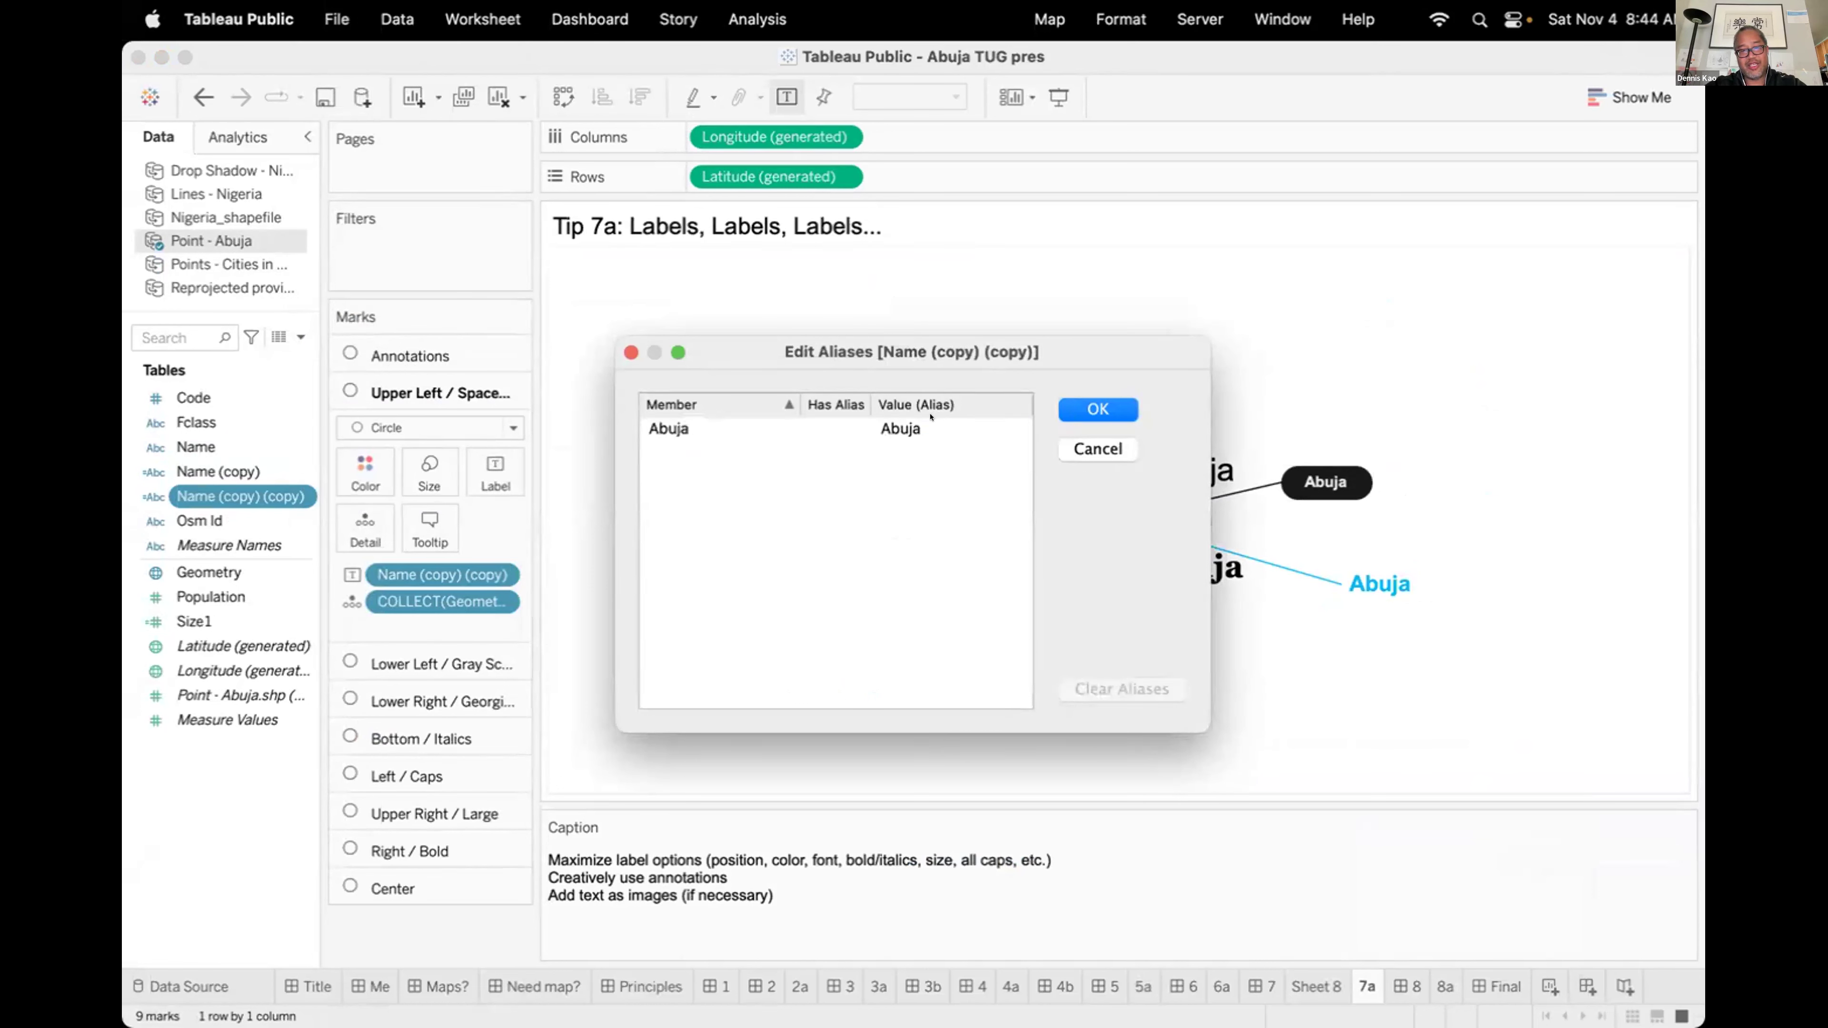
Set the alias of the Abuja member in Name (copy) (copy) to the spaced capitals "A B U J A".
{"action": "double_click", "coordinate": [911, 425]}
{"action": "type", "text": "A "}
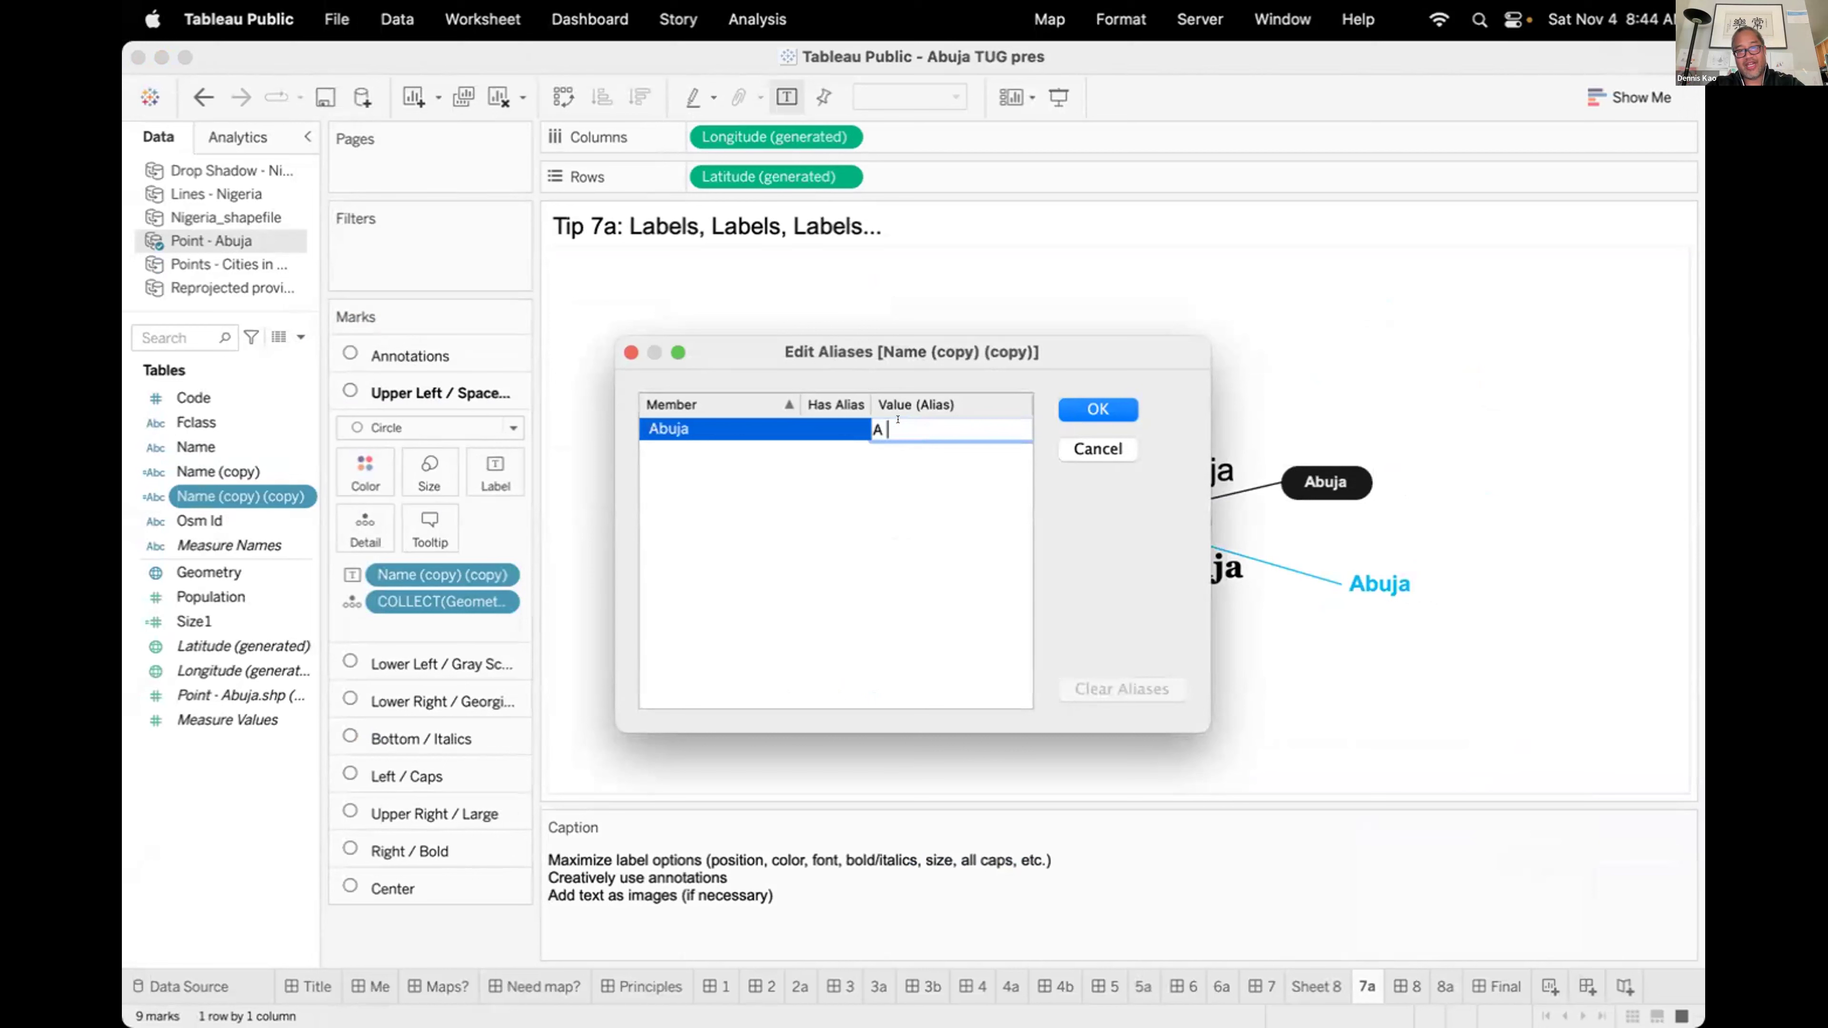
{"action": "type", "text": "B U J a"}
{"action": "key", "text": "BackSpace"}
{"action": "type", "text": "A"}
{"action": "left_click", "coordinate": [1089, 408]}
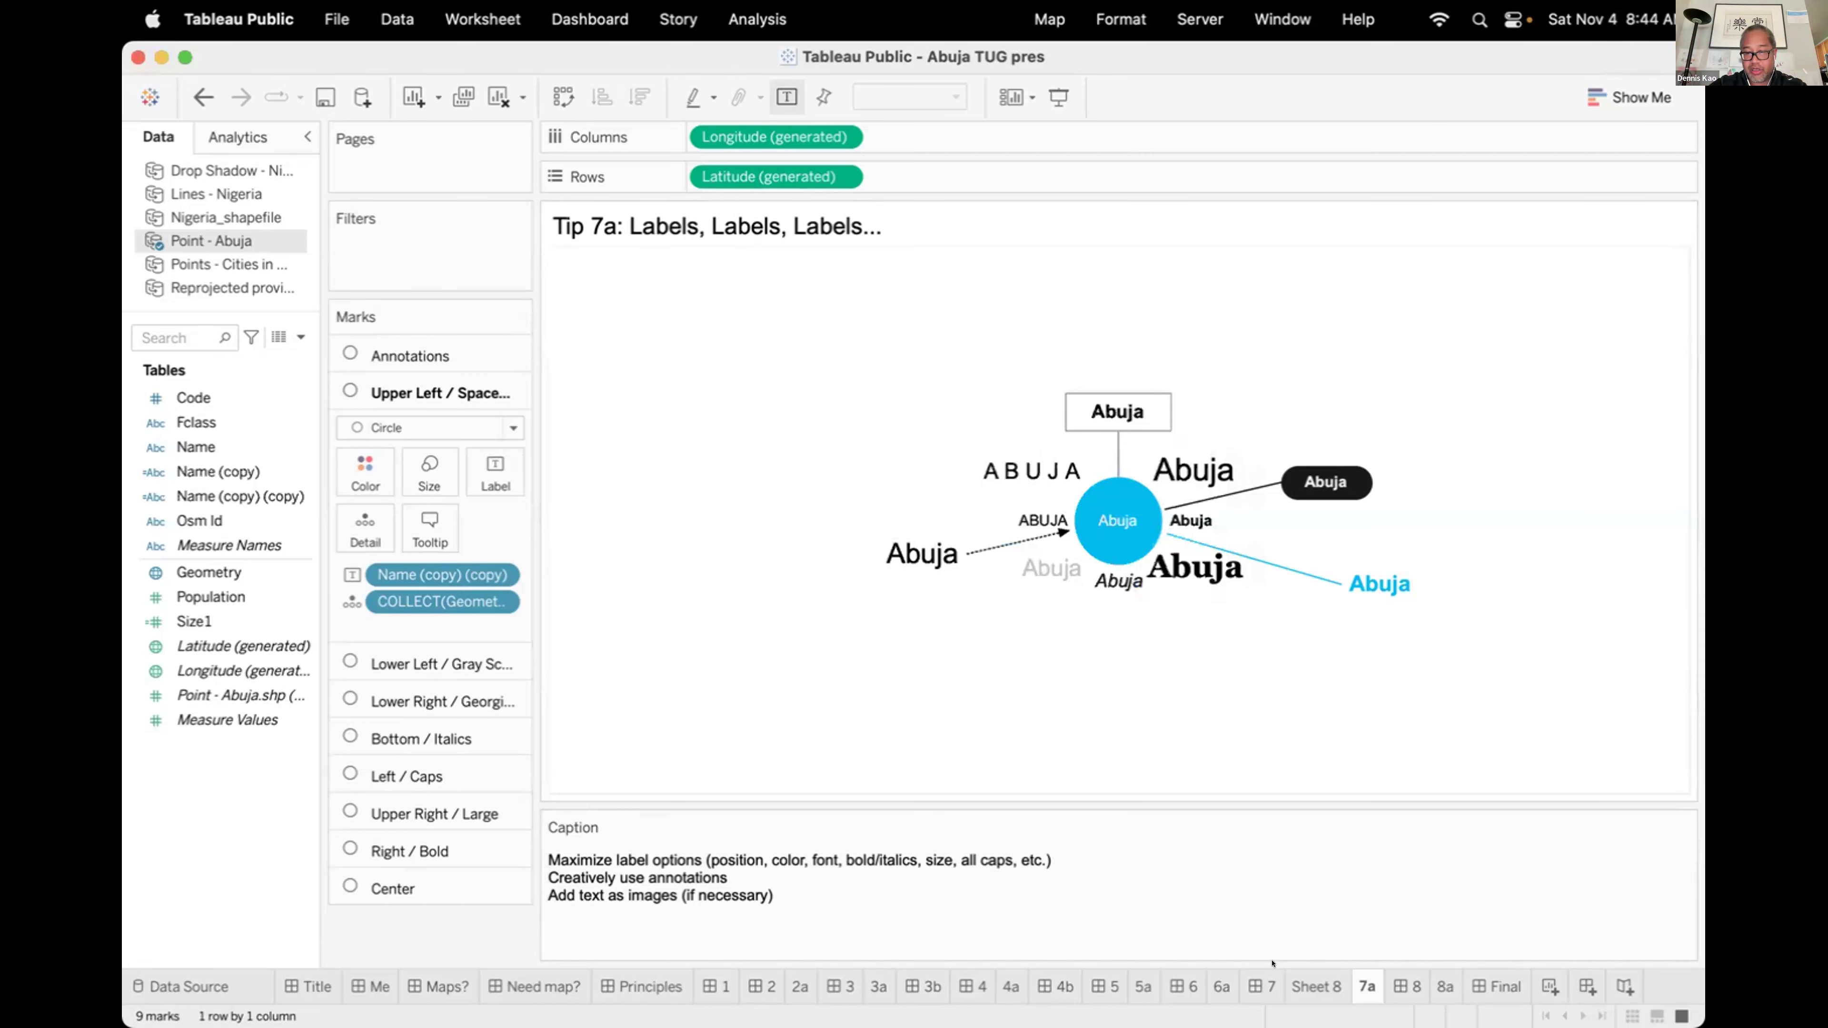
Go through Sheet 8 and dashboard 8 to sheet 8a and show its hidden Thick borders layer.
{"action": "left_click", "coordinate": [1309, 986]}
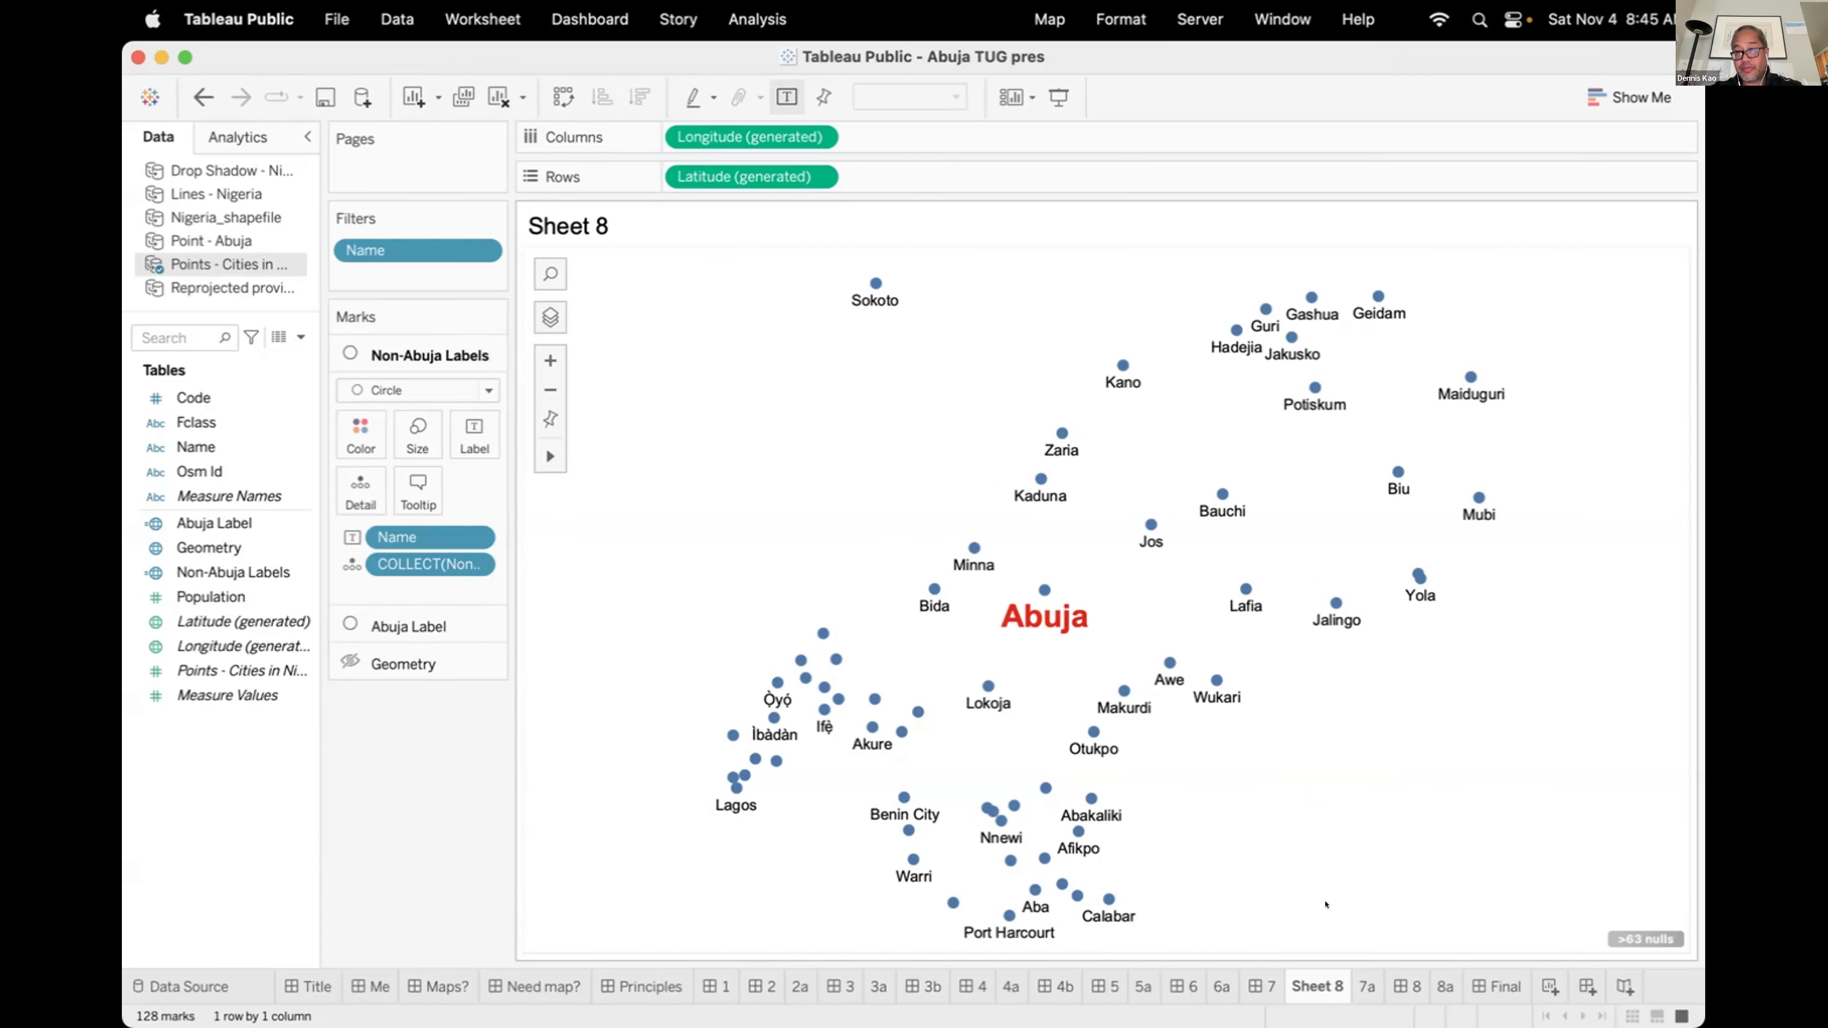
{"action": "left_click", "coordinate": [1400, 982]}
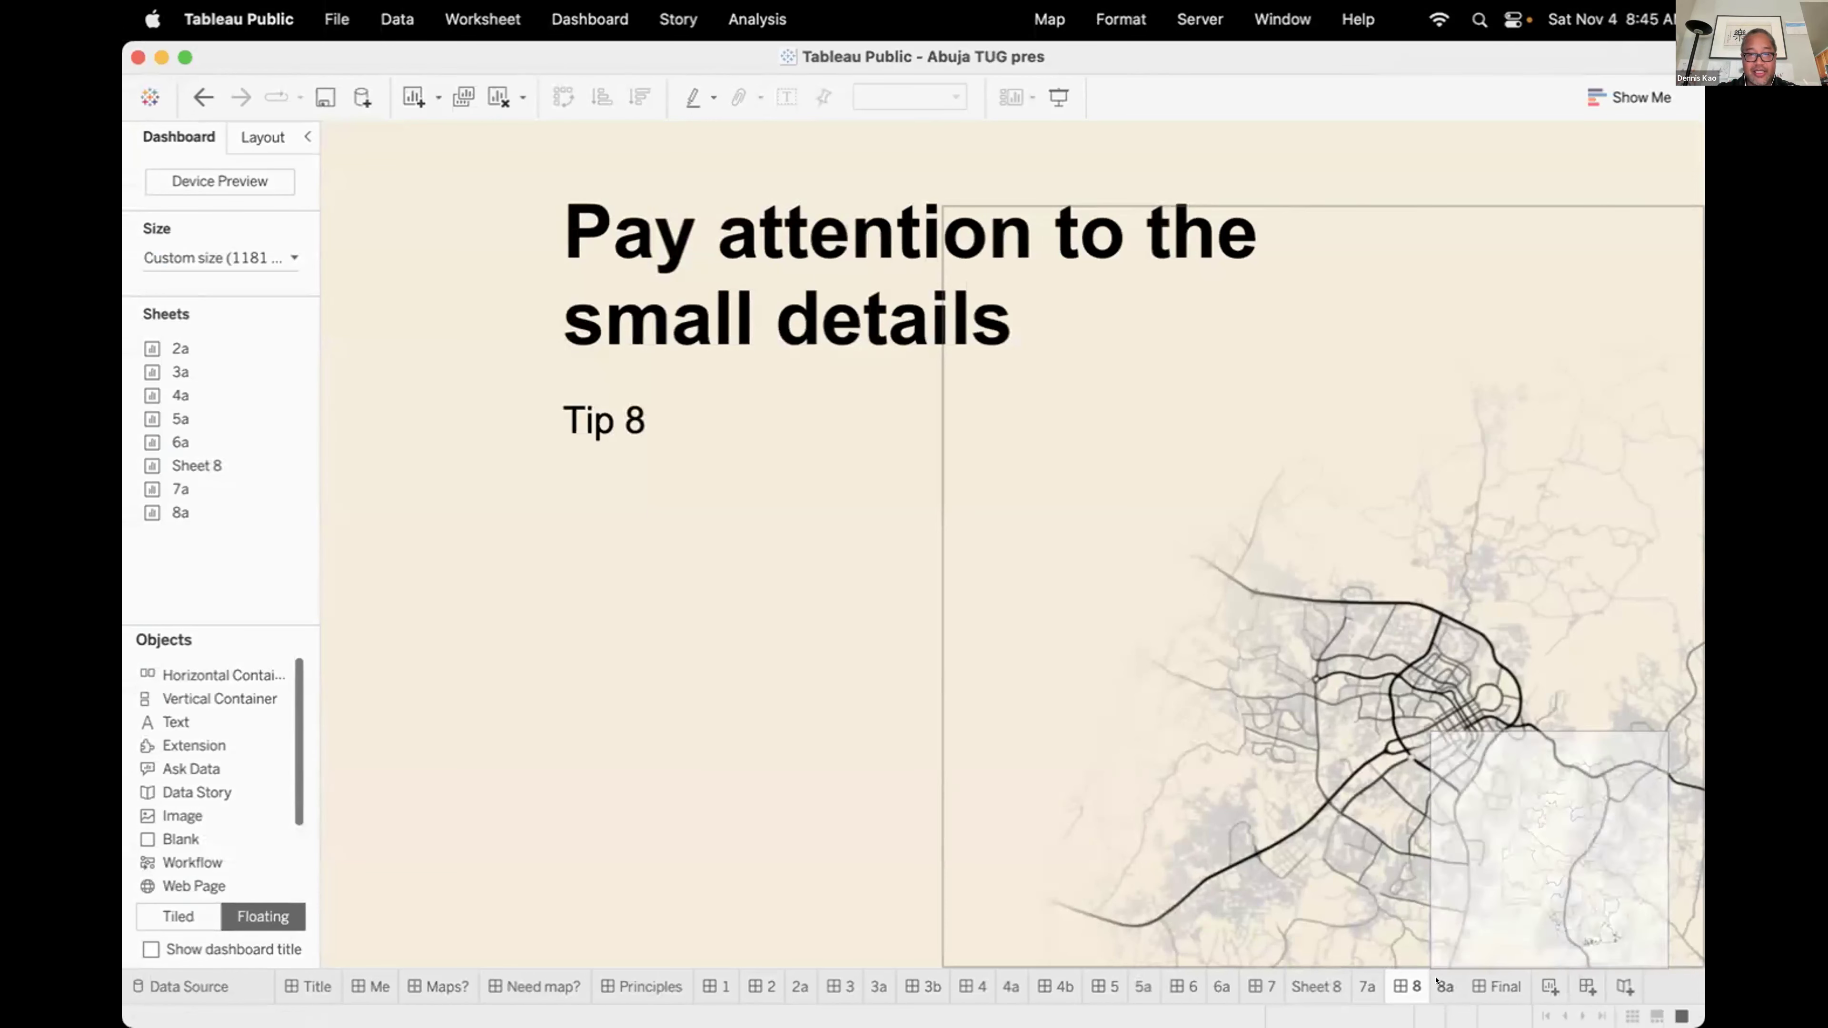
{"action": "left_click", "coordinate": [1442, 986]}
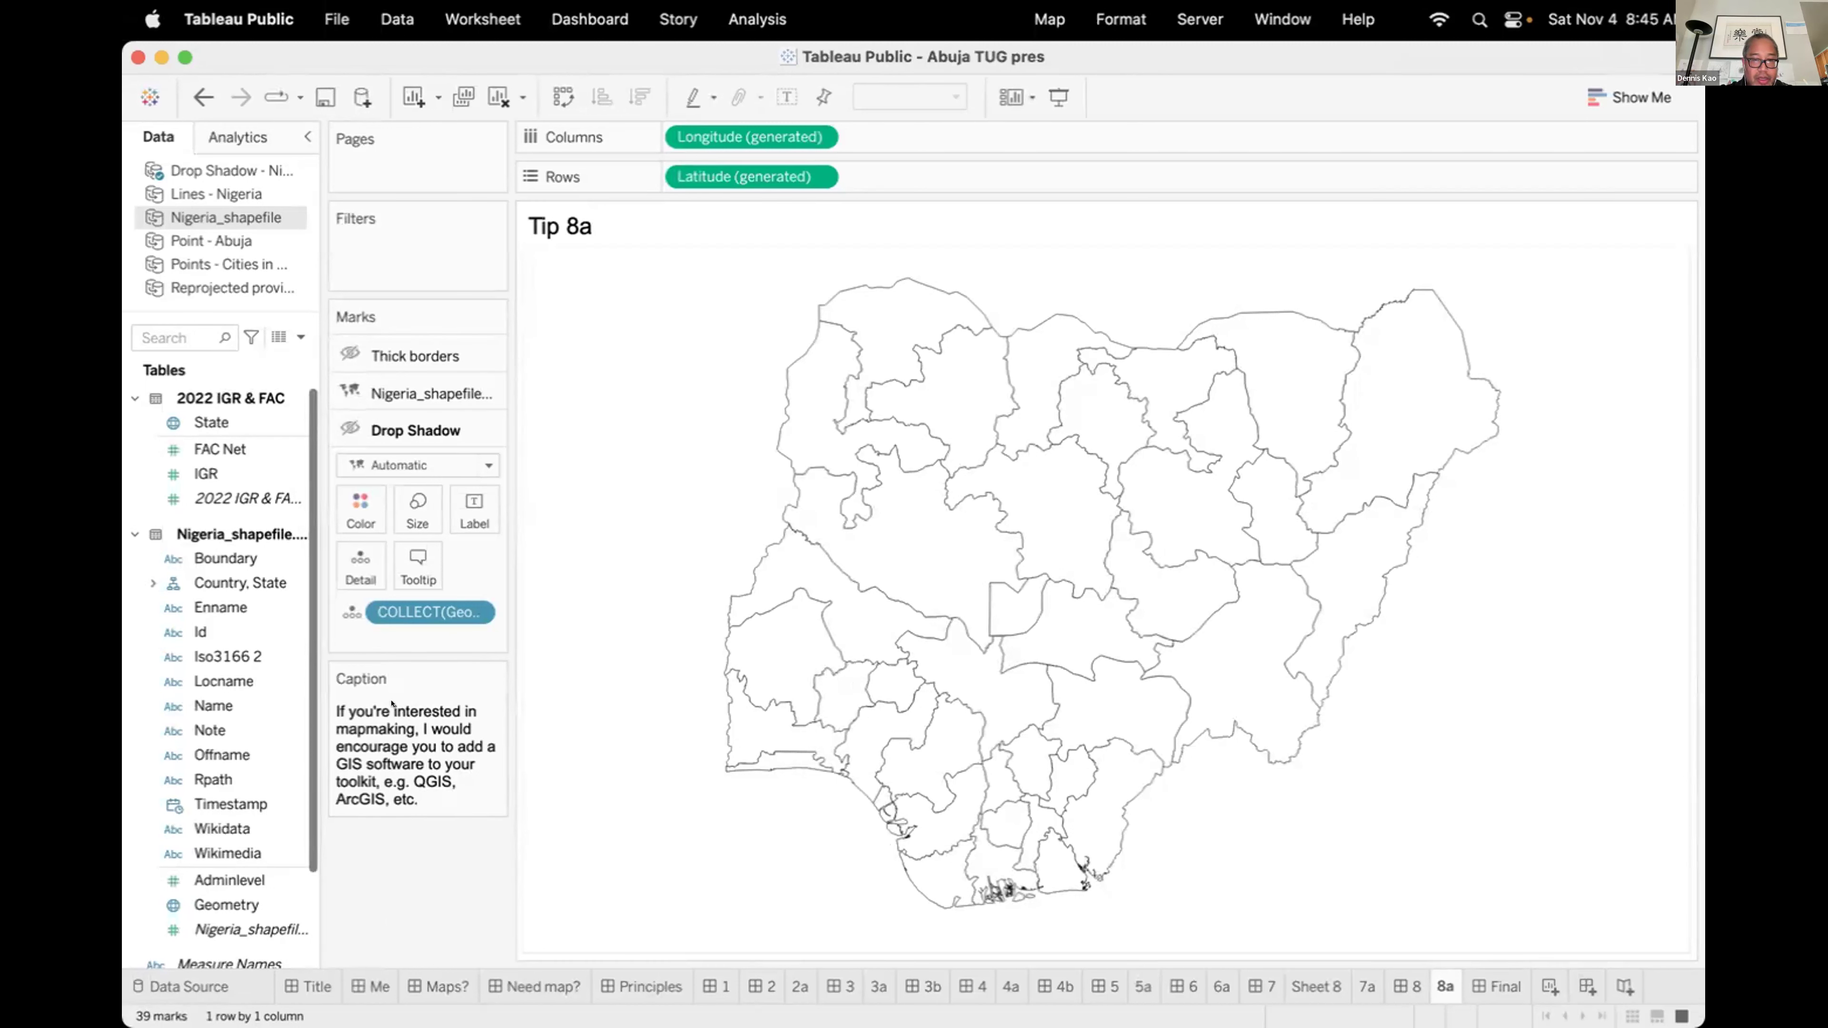
{"action": "left_click", "coordinate": [351, 351]}
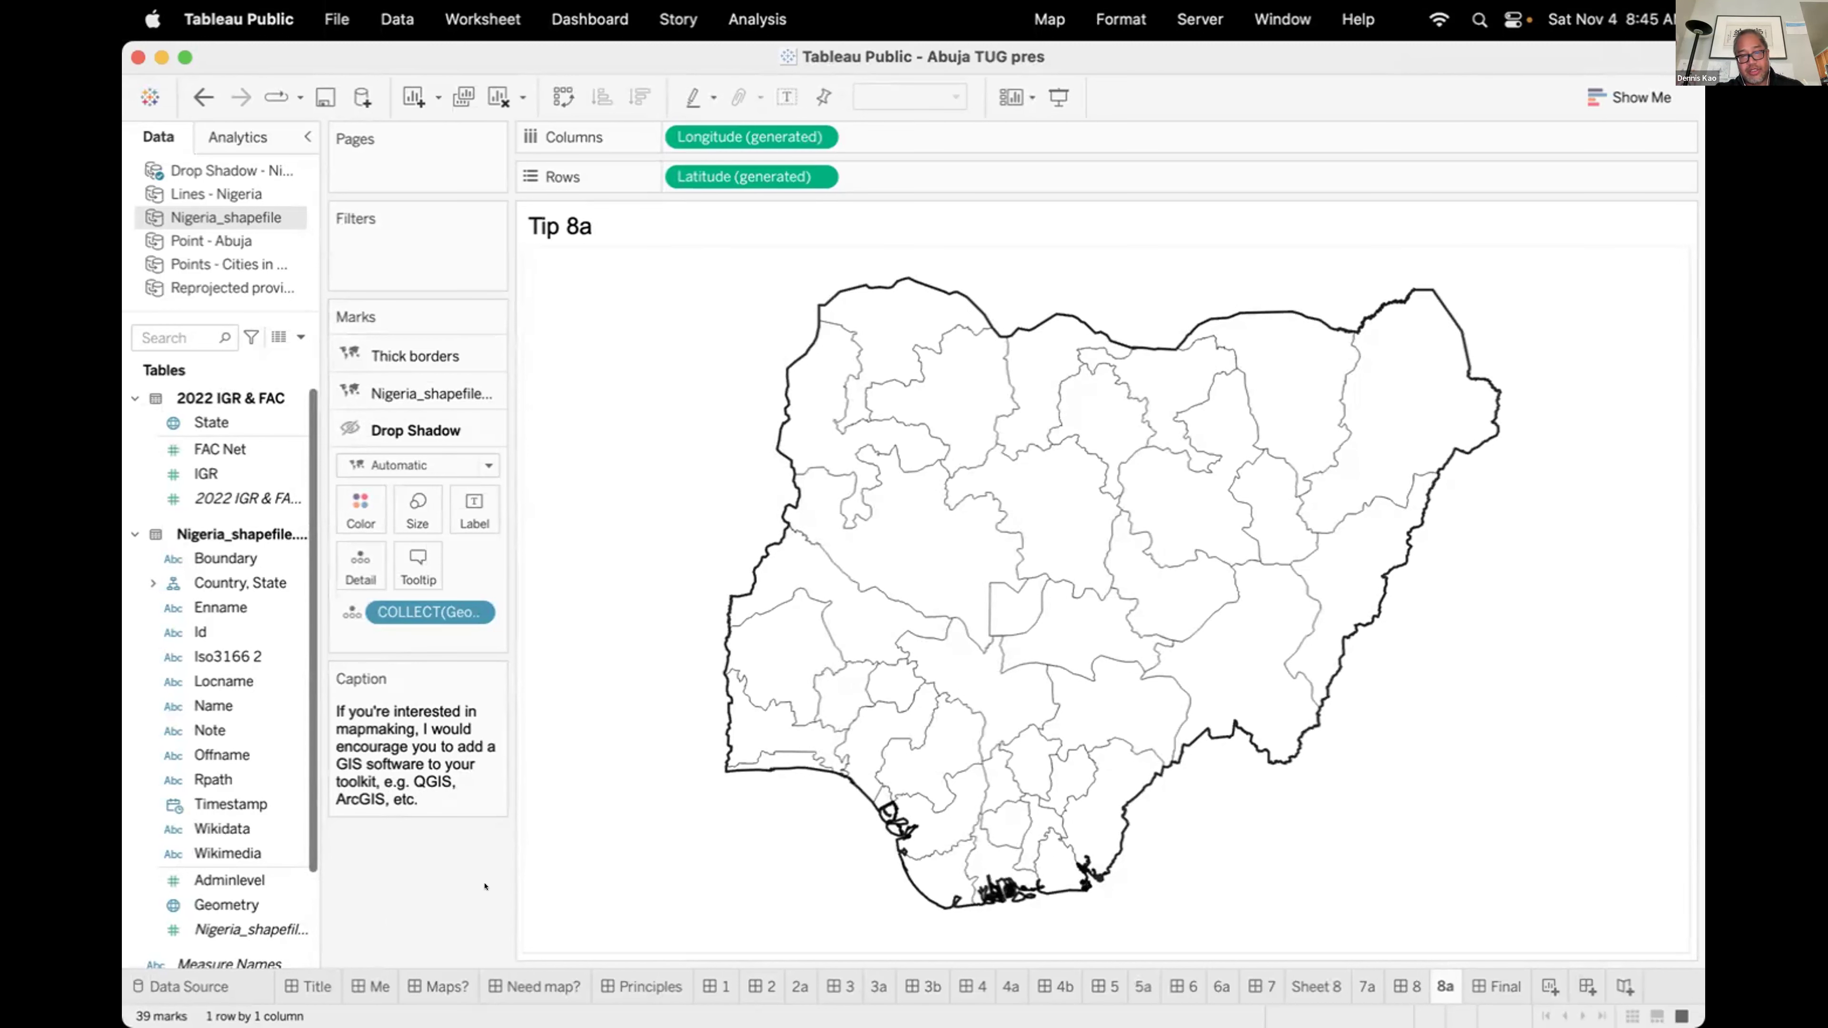
Increase the mark size of the Thick borders layer to make Nigeria's outer border slightly thicker.
{"action": "left_click", "coordinate": [393, 351]}
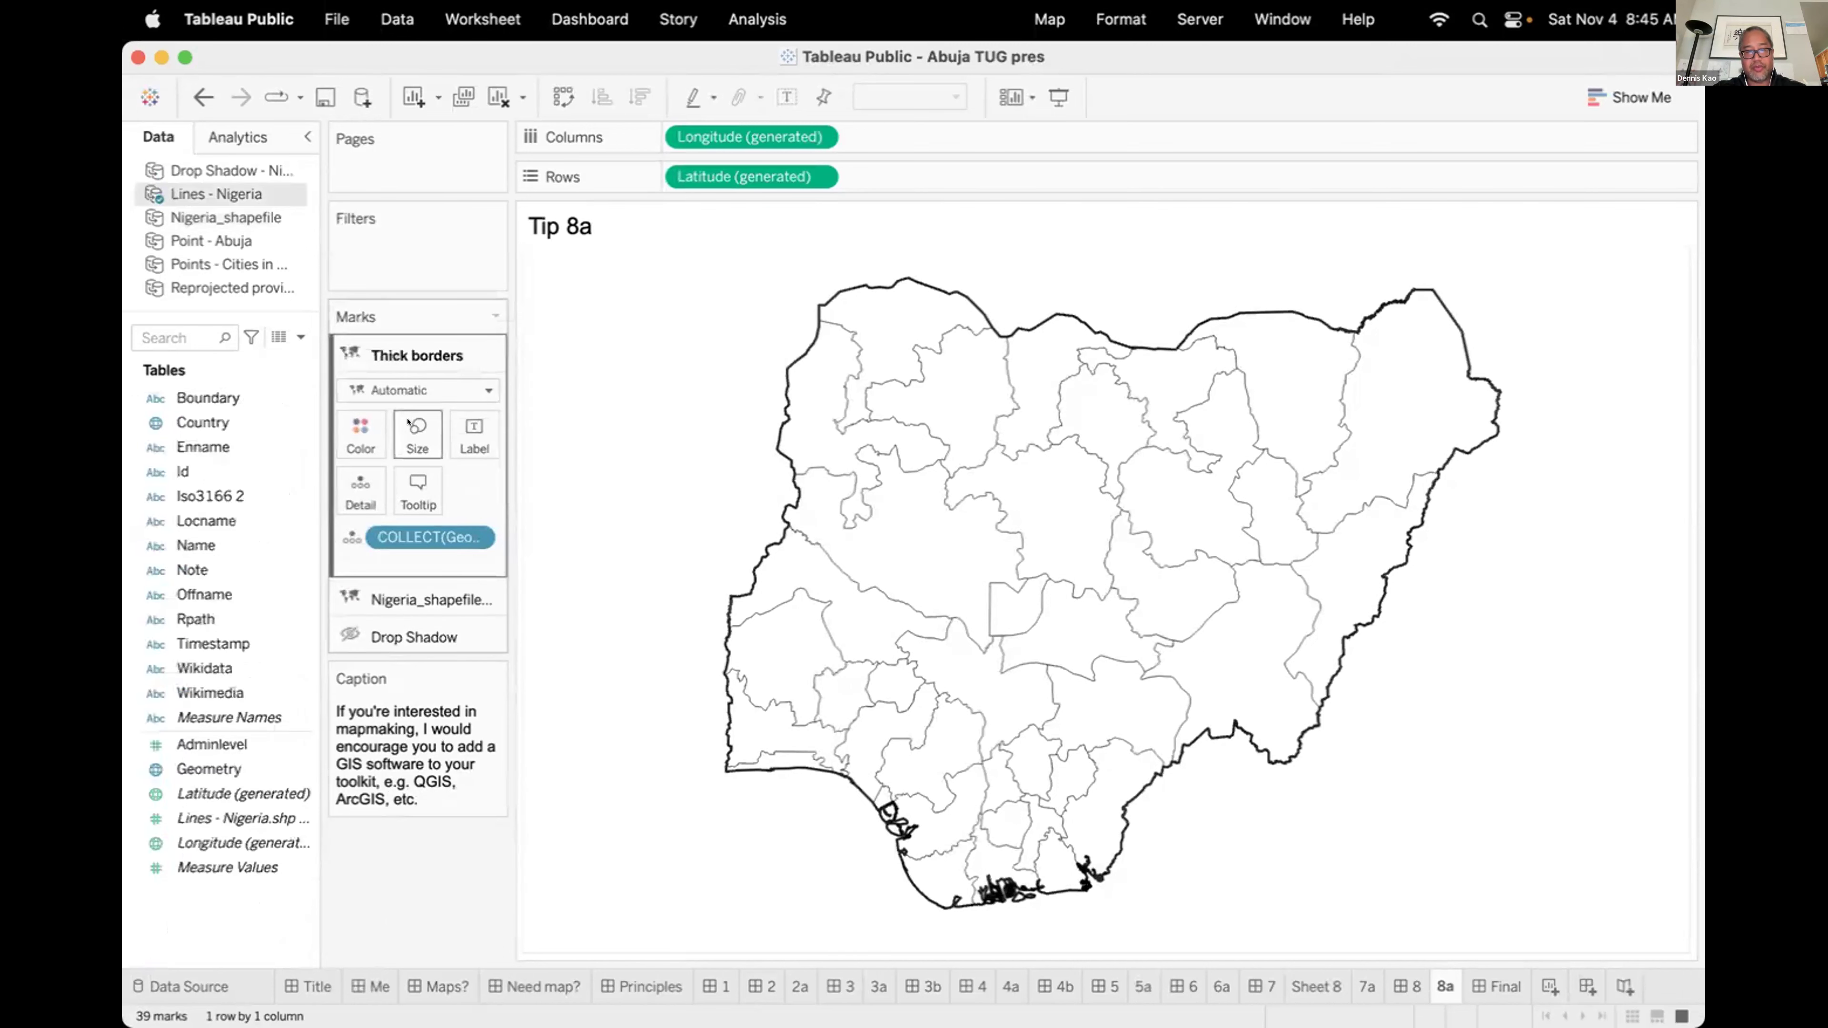
{"action": "left_click", "coordinate": [417, 434]}
{"action": "left_click_drag", "start_coordinate": [513, 492], "coordinate": [466, 492]}
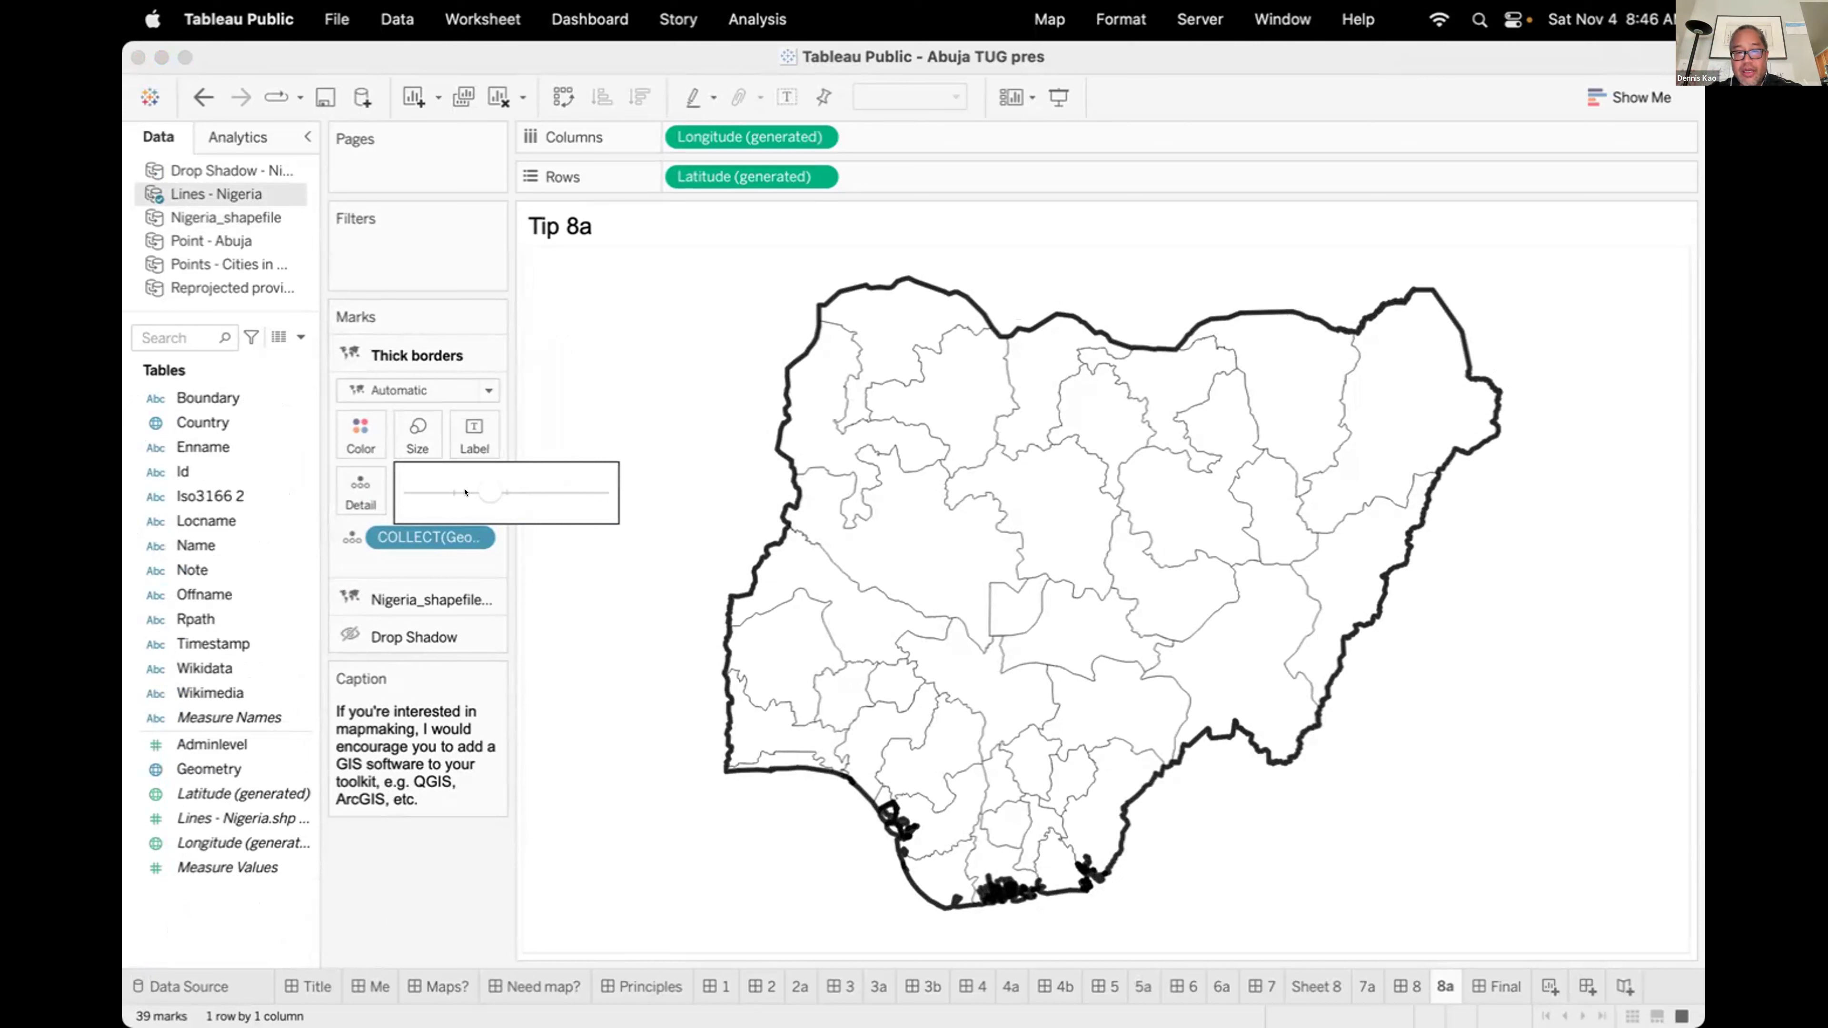
{"action": "mouse_move", "coordinate": [465, 491]}
{"action": "left_mouse_down"}
{"action": "mouse_move", "coordinate": [449, 479]}
{"action": "mouse_move", "coordinate": [471, 481]}
{"action": "left_mouse_up"}
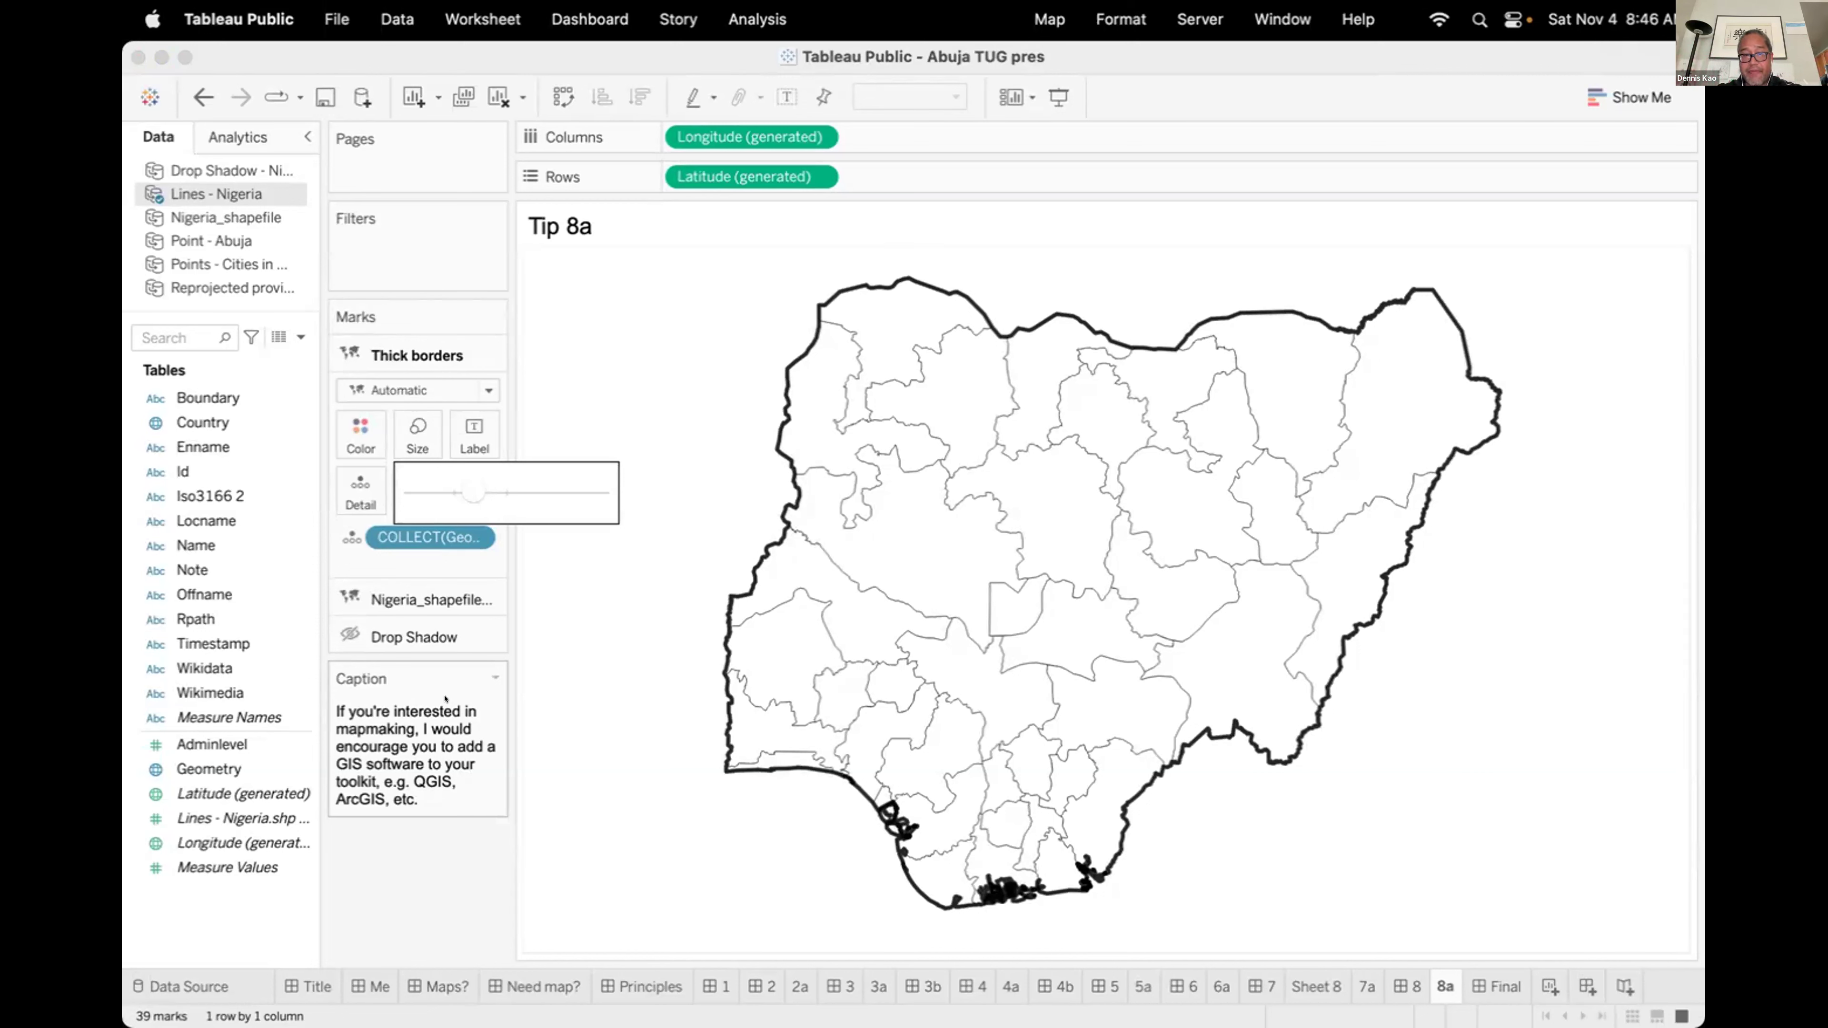
{"action": "left_click", "coordinate": [431, 868]}
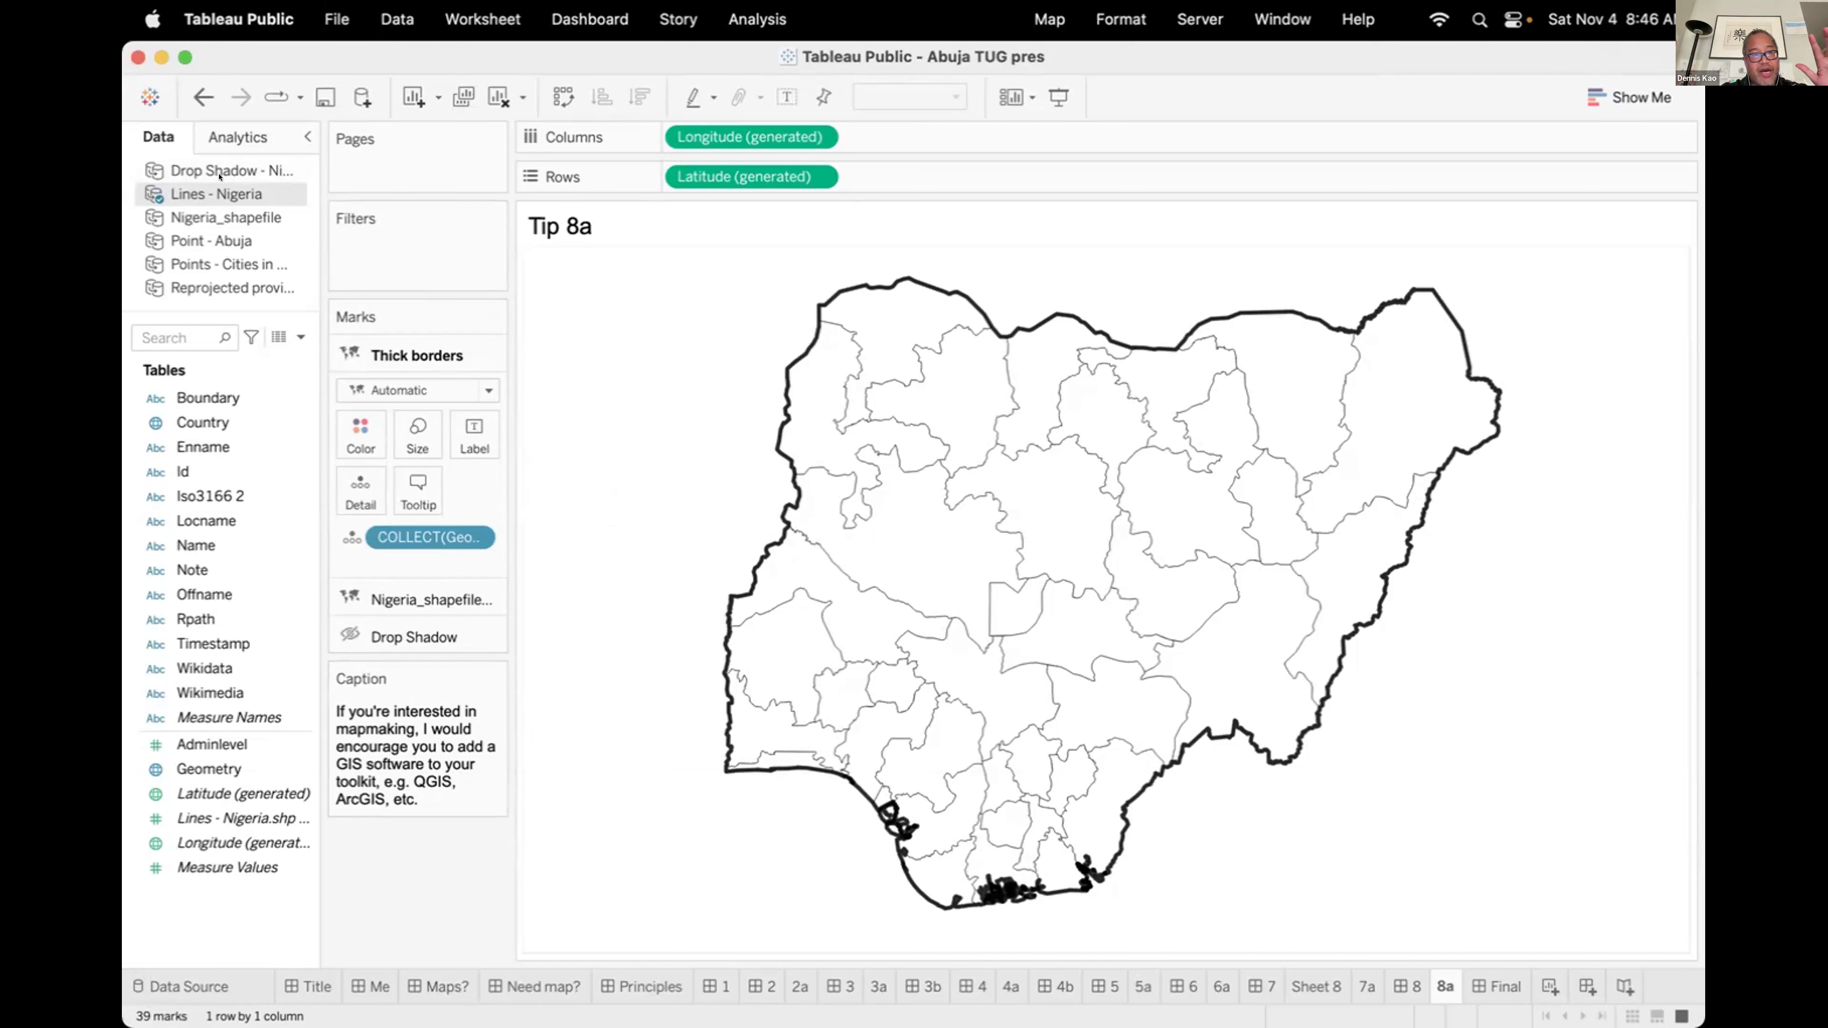
Magnify the screen to examine the Lines - Nigeria data source and its Geometry field.
{"action": "key", "text": "alt+super+8"}
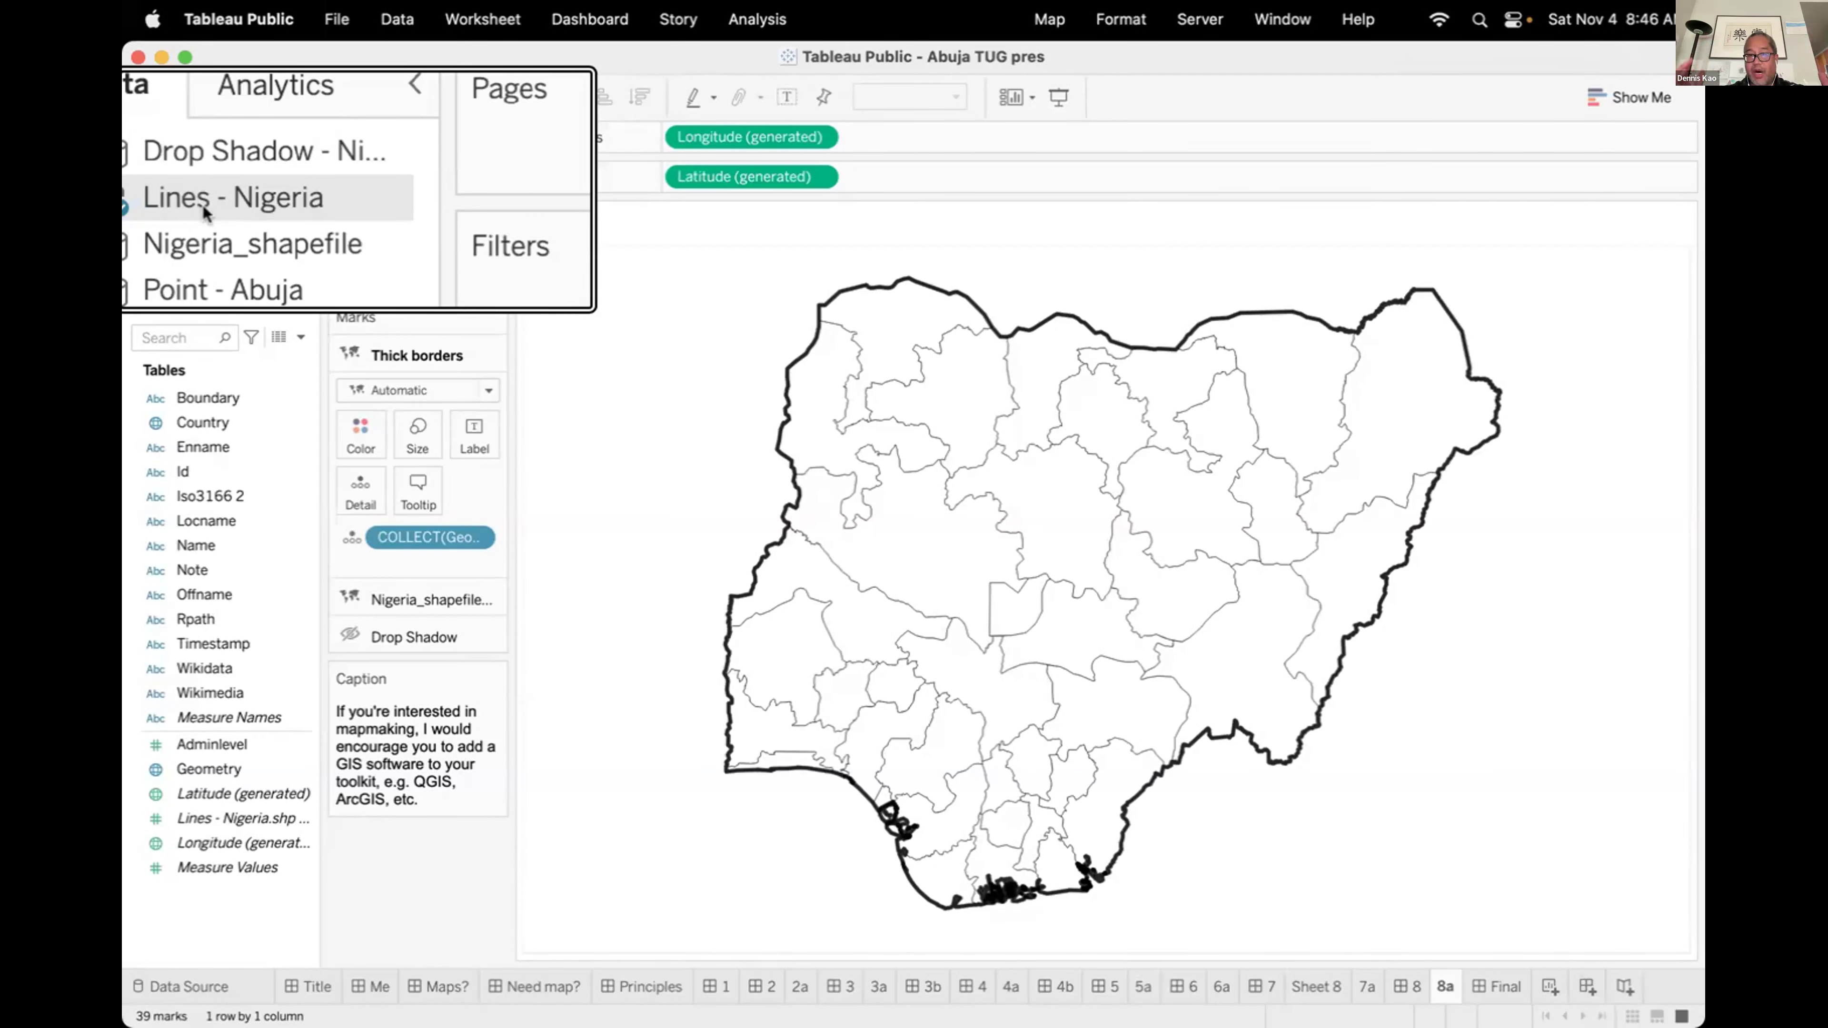
{"action": "left_click", "coordinate": [302, 771]}
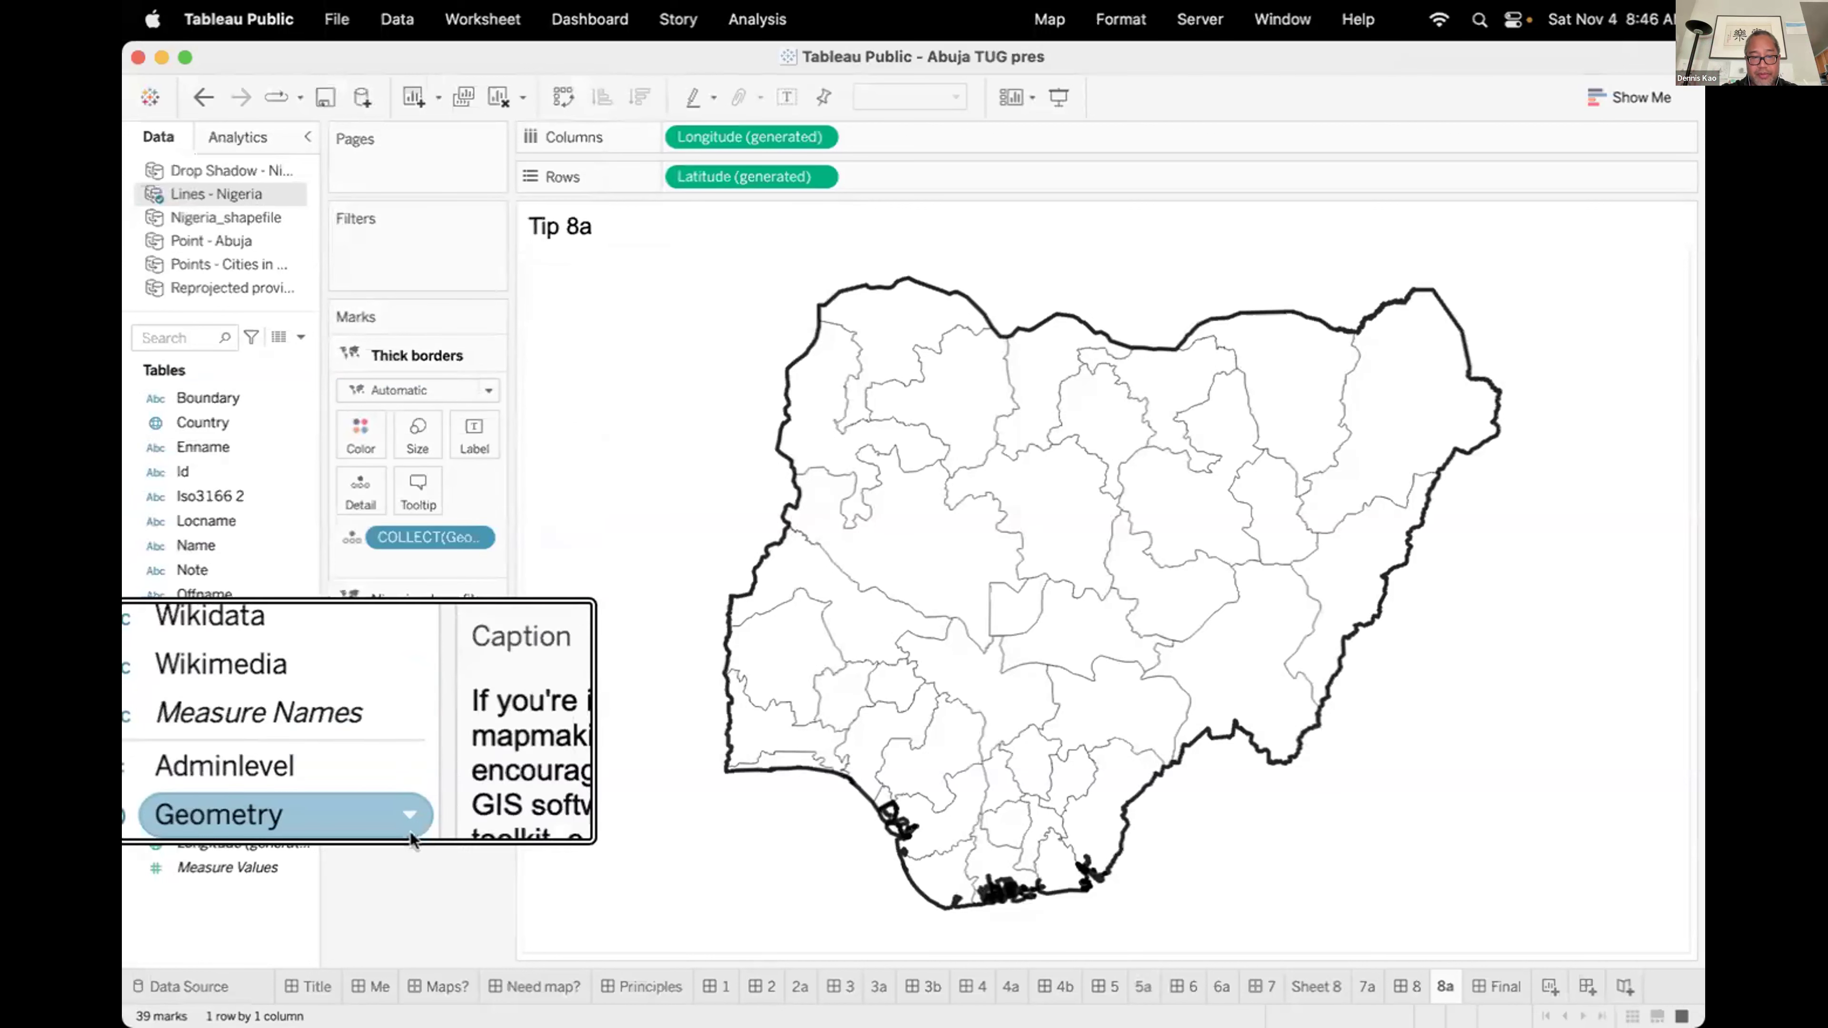
{"action": "key", "text": "super+alt+8"}
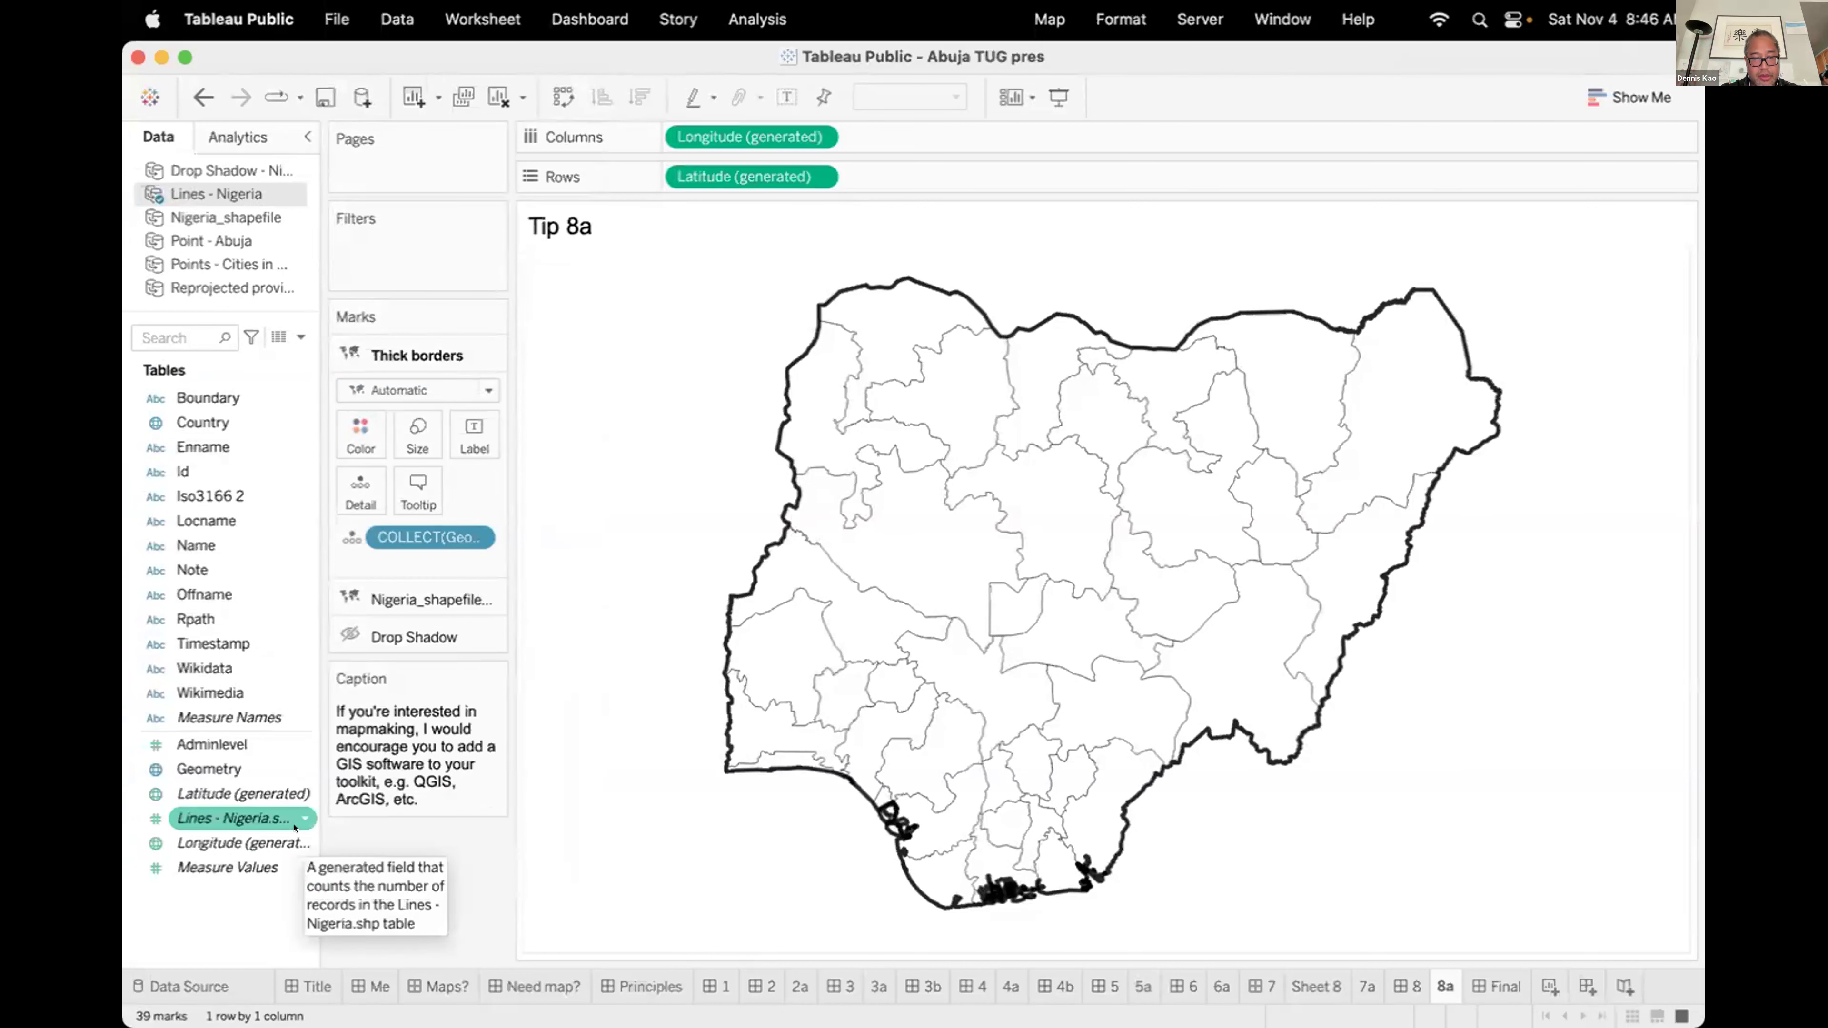